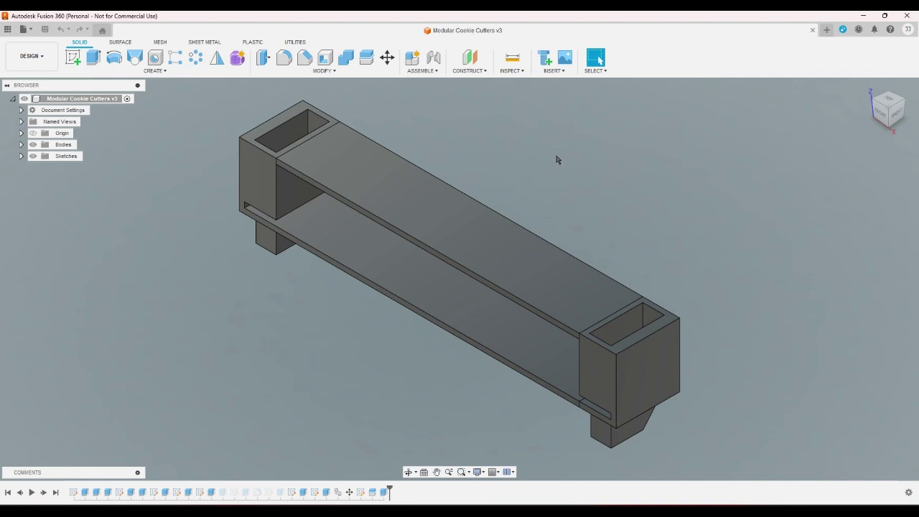
- Set the tsnug user parameter to 0.15 mm
click(345, 72)
click(283, 286)
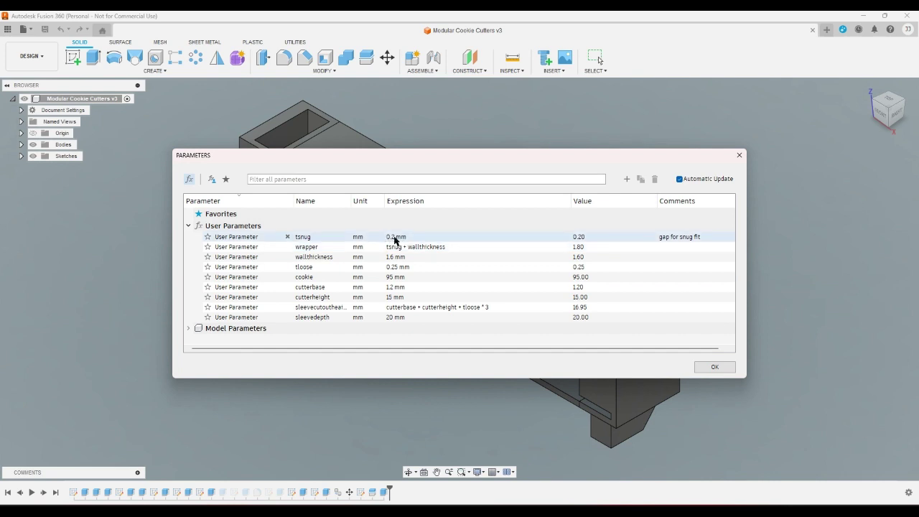
click(394, 240)
click(396, 237)
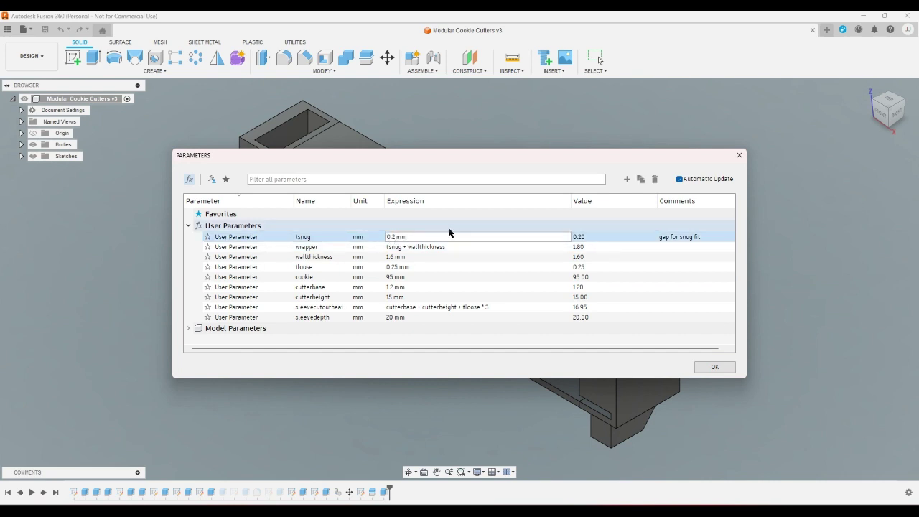
key(BackSpace)
key(Return)
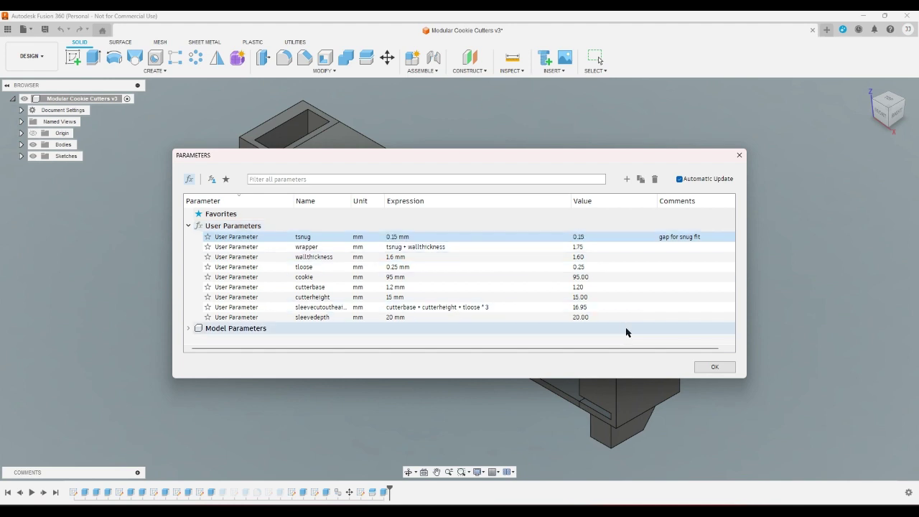
click(708, 366)
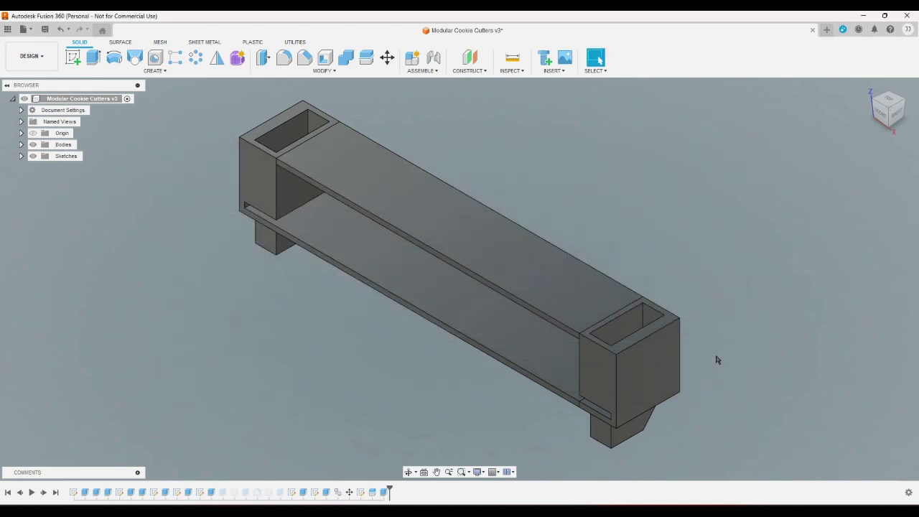
key(ctrl+s)
- Delete the timeline feature between the last sketch and the final extrude, and hide the modularity test body
right_click(373, 493)
click(394, 422)
click(21, 145)
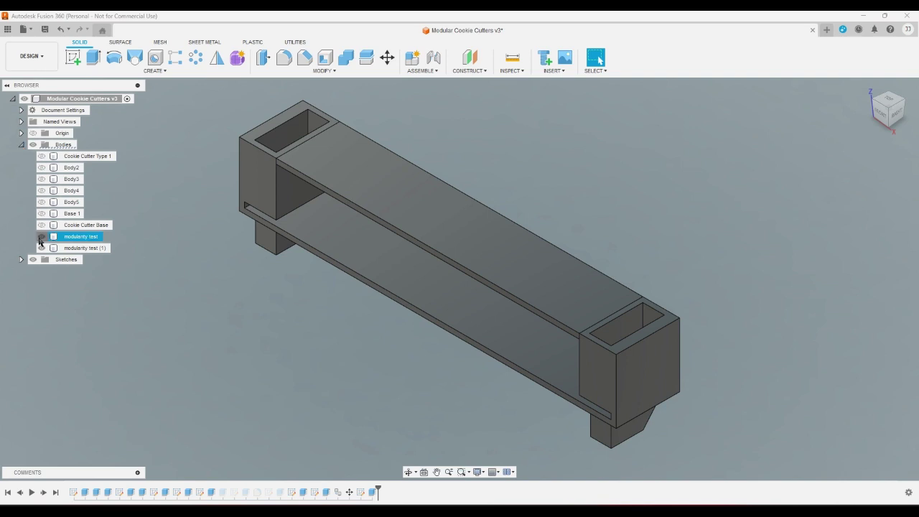
click(41, 236)
click(40, 240)
click(40, 241)
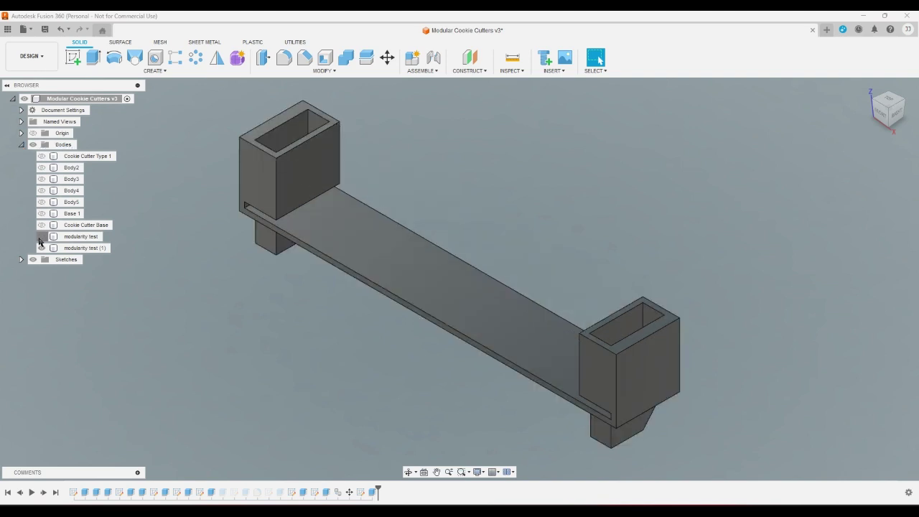
click(39, 241)
click(41, 239)
- Add a rectangle across the upper edge of each end block in the last sketch, the right one about 16.6 by 4.4 mm
double_click(361, 491)
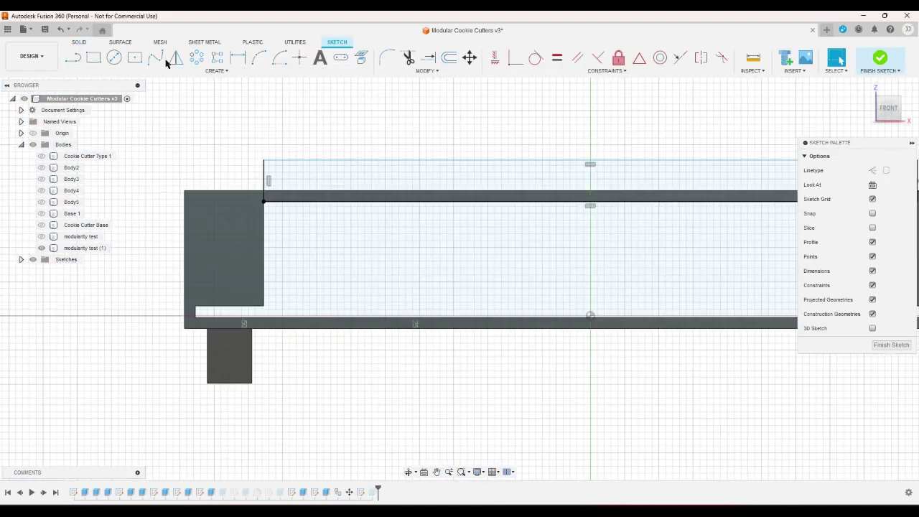
click(93, 57)
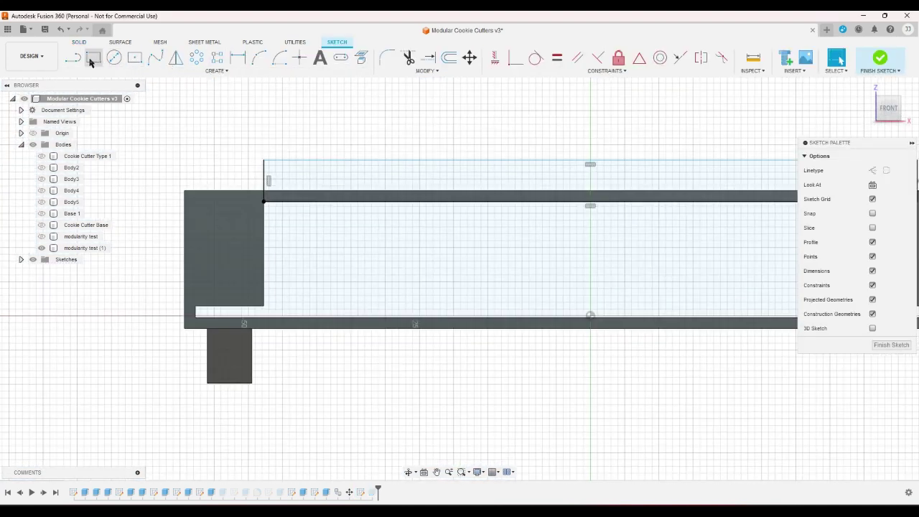
click(263, 203)
scroll(169, 174, down, 3)
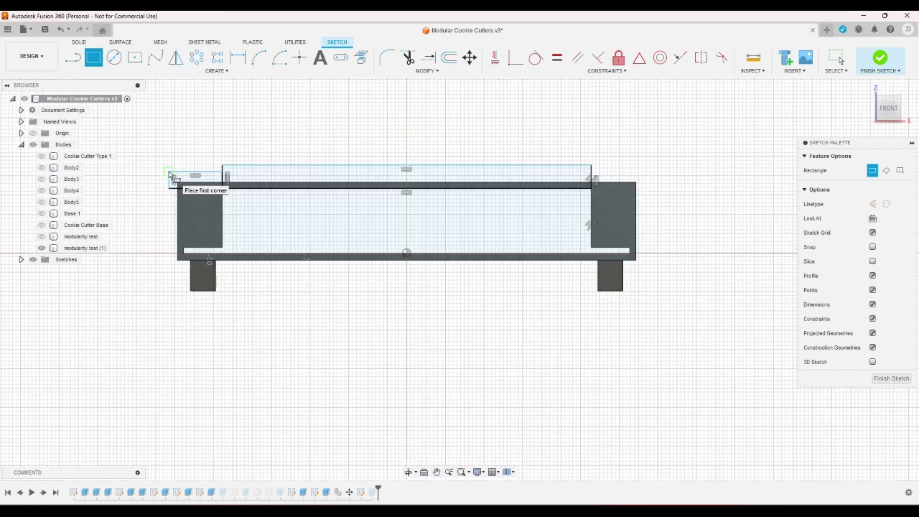
scroll(494, 179, up, 2)
click(456, 163)
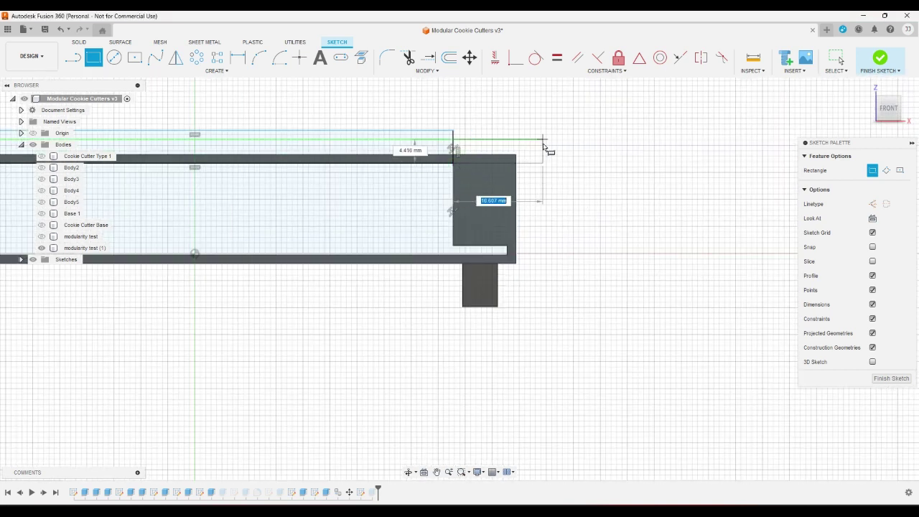
click(544, 138)
right_click(631, 152)
click(657, 145)
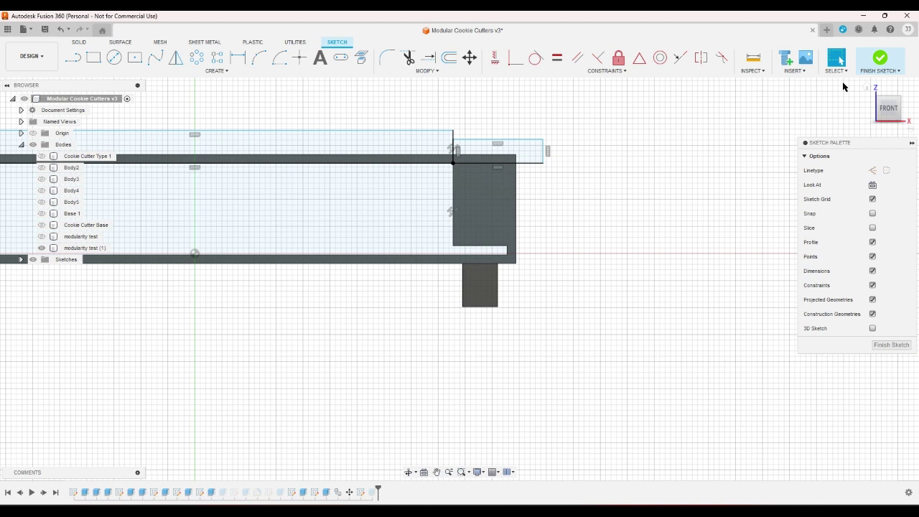
click(876, 66)
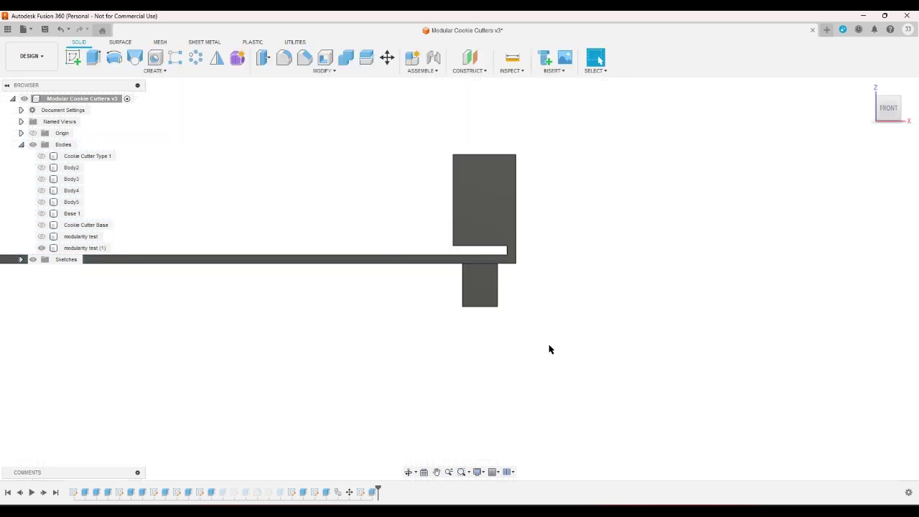
- Edit the final cut extrude to also include the thin profiles across the upper edges of both end blocks
double_click(372, 492)
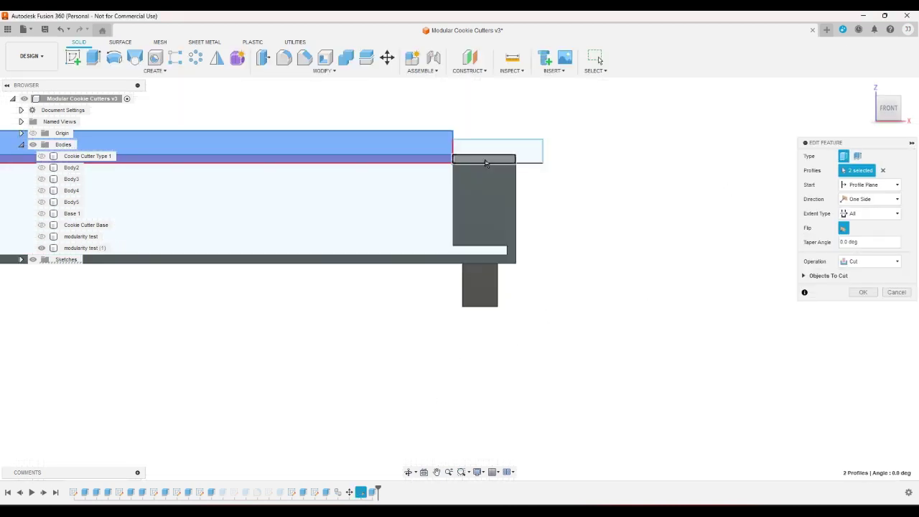
click(485, 159)
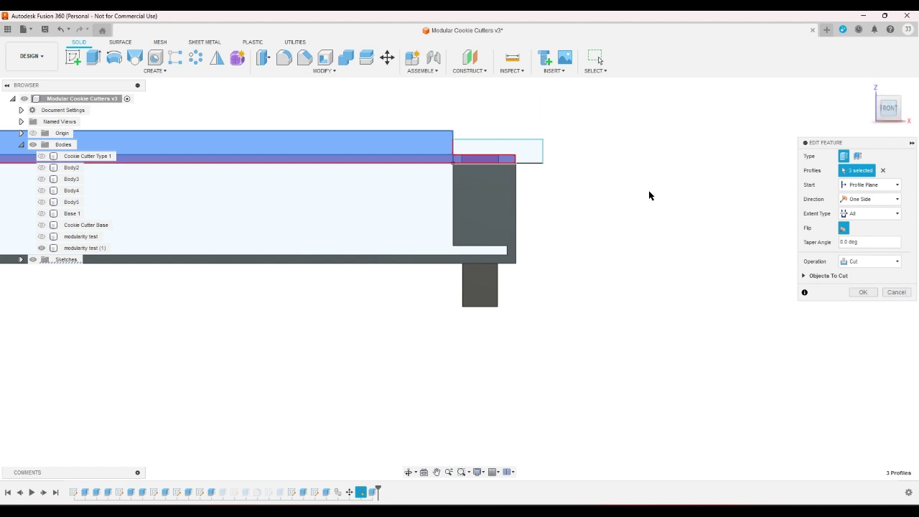
scroll(648, 195, down, 2)
scroll(240, 176, up, 3)
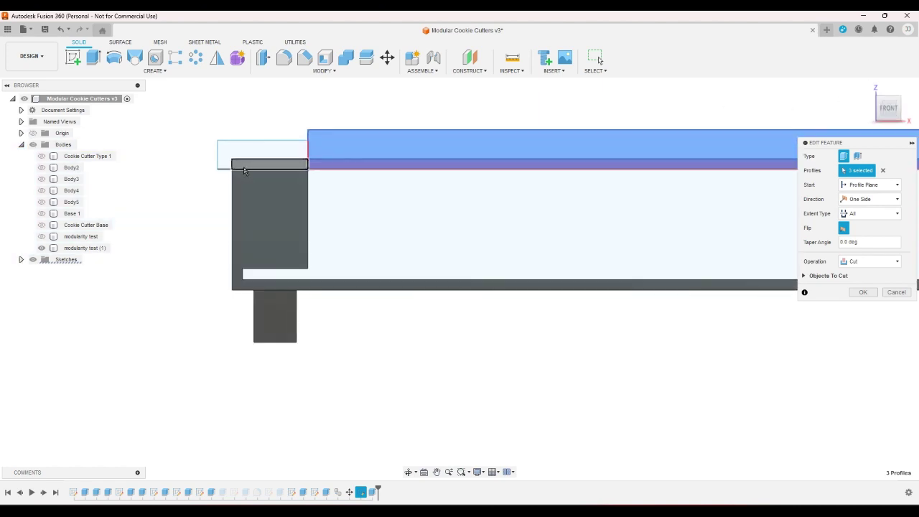
click(247, 169)
click(855, 293)
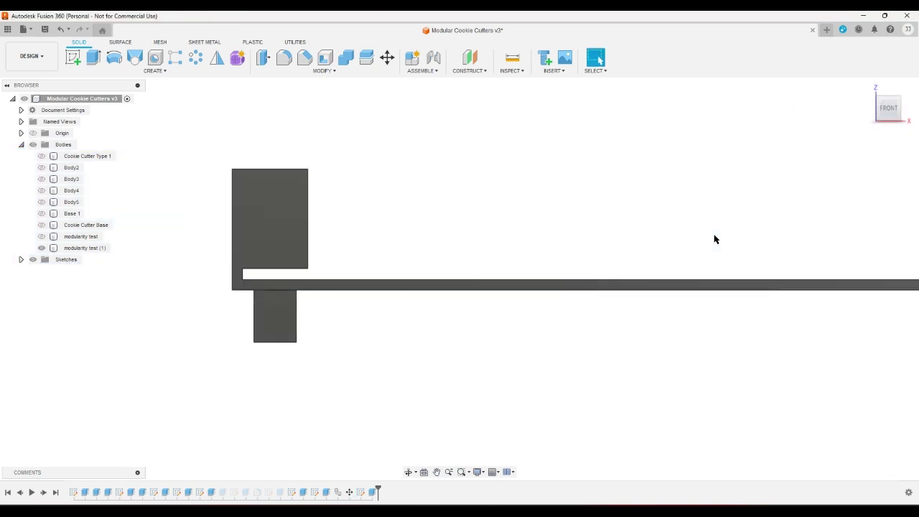
- Make the Cookie Cutter Base sketch visible and open it for editing
click(867, 87)
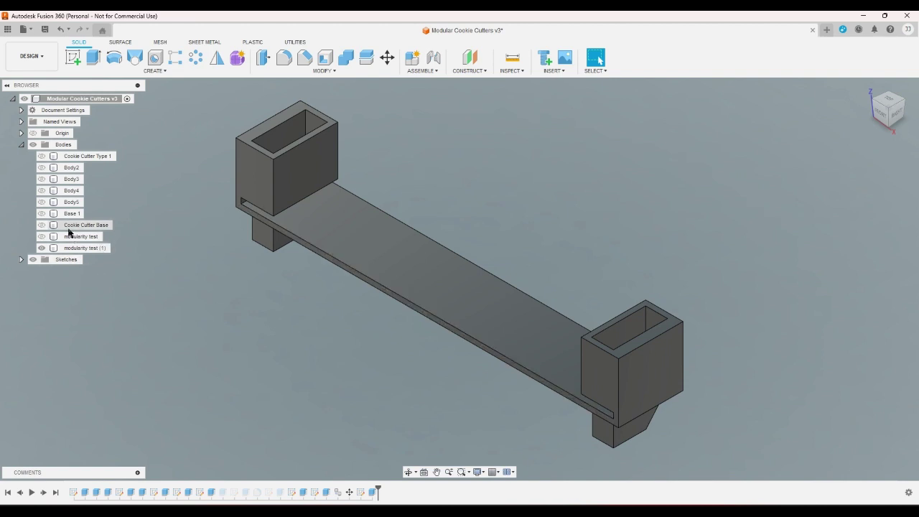
click(21, 260)
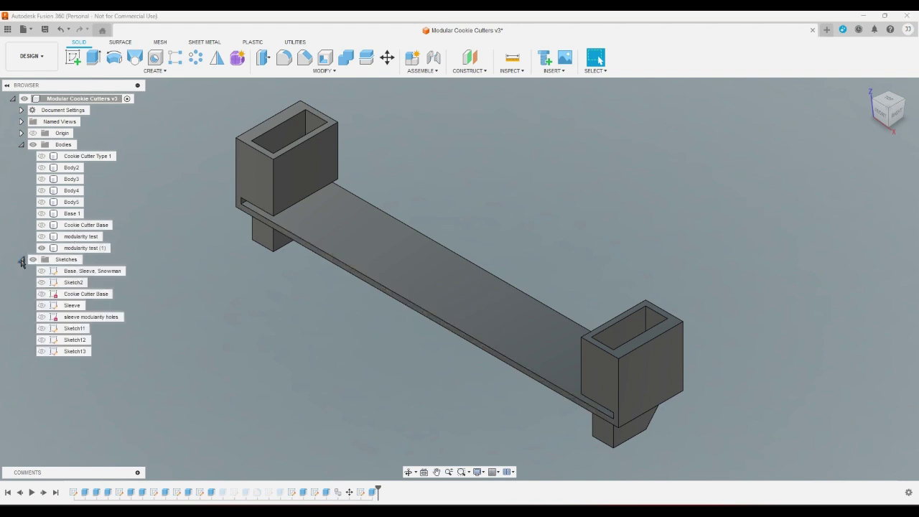
click(20, 260)
click(21, 260)
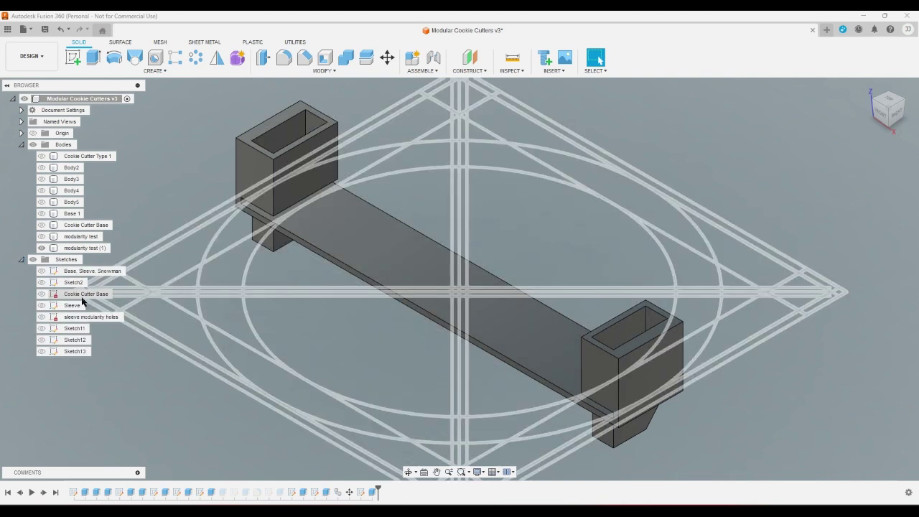
click(43, 295)
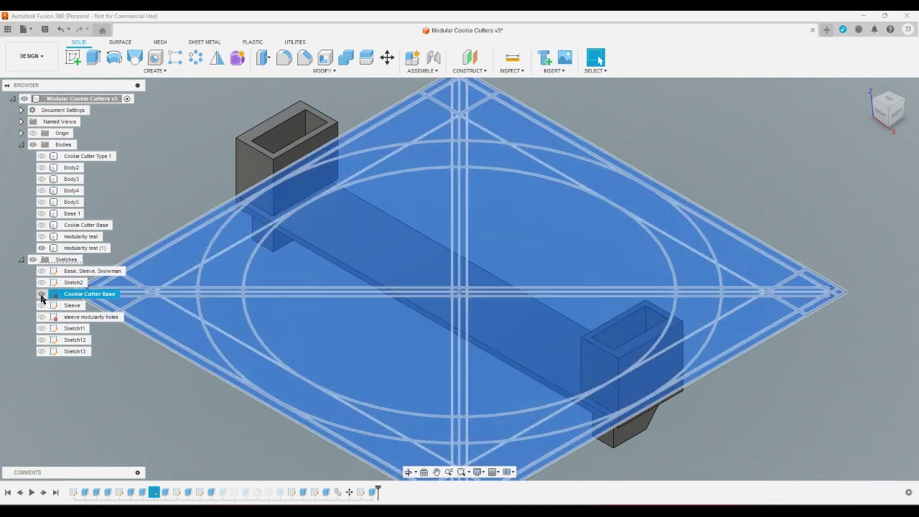
click(124, 341)
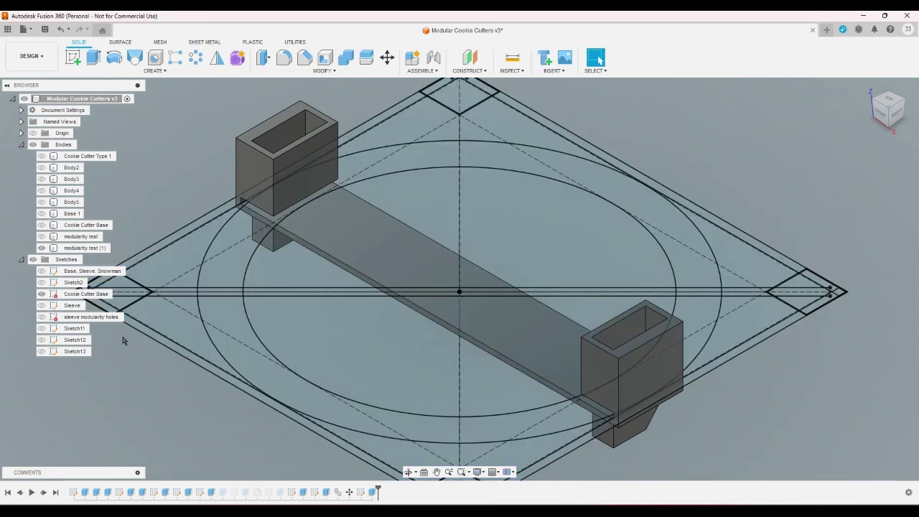
double_click(115, 294)
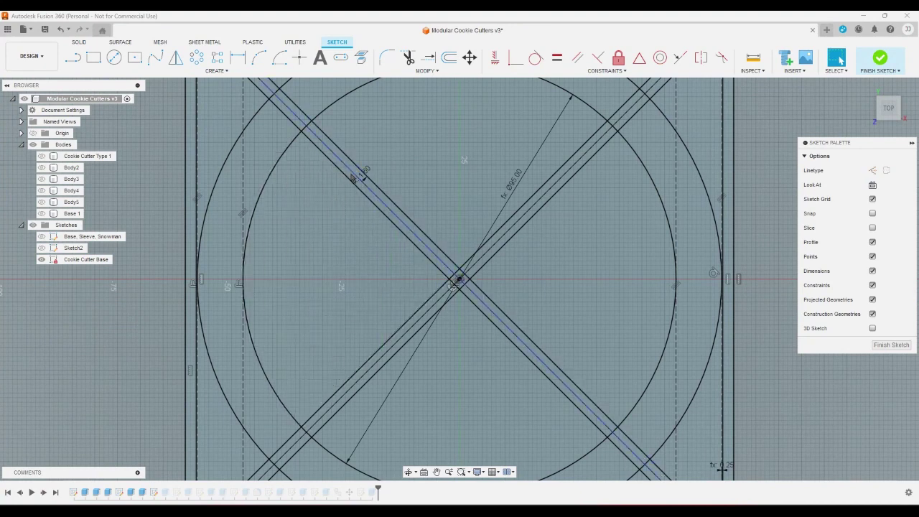
- Examine the diameter dimension of the inner circle and the offset dimension between the two circles
scroll(131, 253, down, 3)
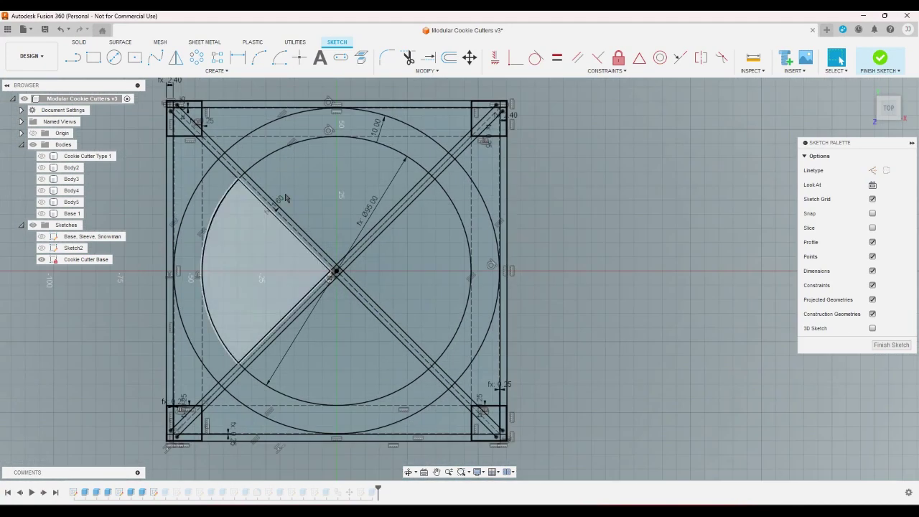
click(368, 214)
click(563, 233)
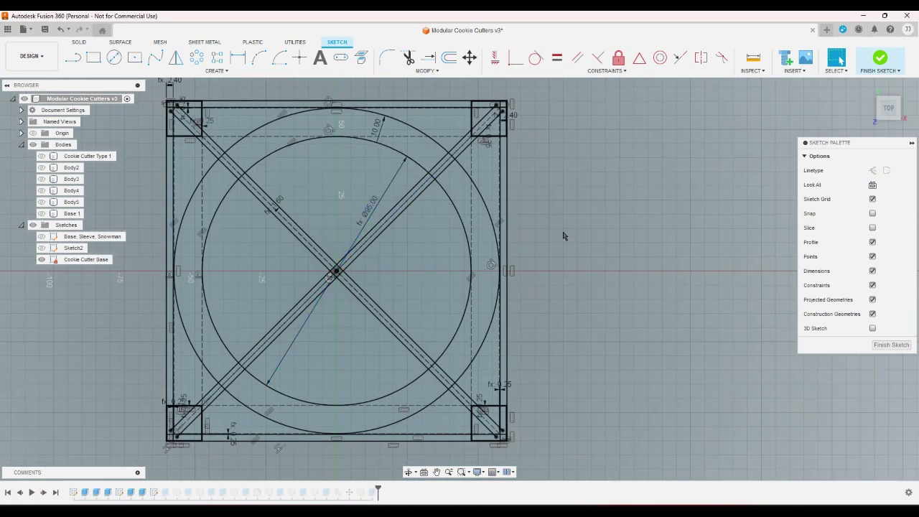
scroll(427, 183, up, 3)
click(367, 117)
scroll(647, 188, down, 1)
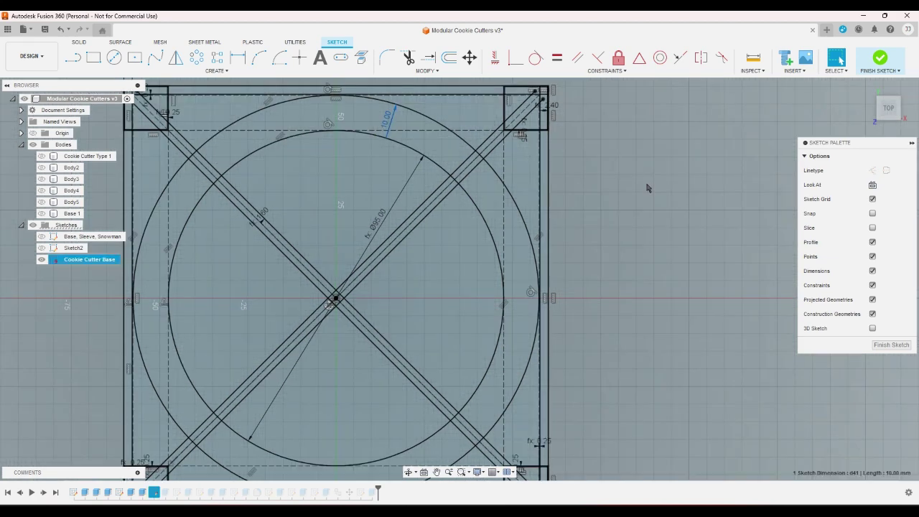
scroll(646, 188, down, 1)
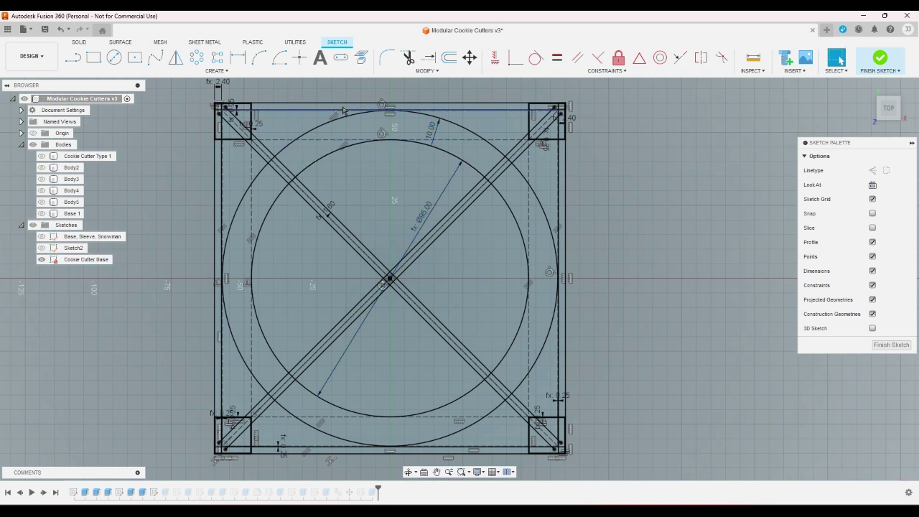
- Check the outer circle's diameter with an unplaced sketch dimension, and exit and hide the Cookie Cutter Base sketch
click(238, 58)
click(330, 124)
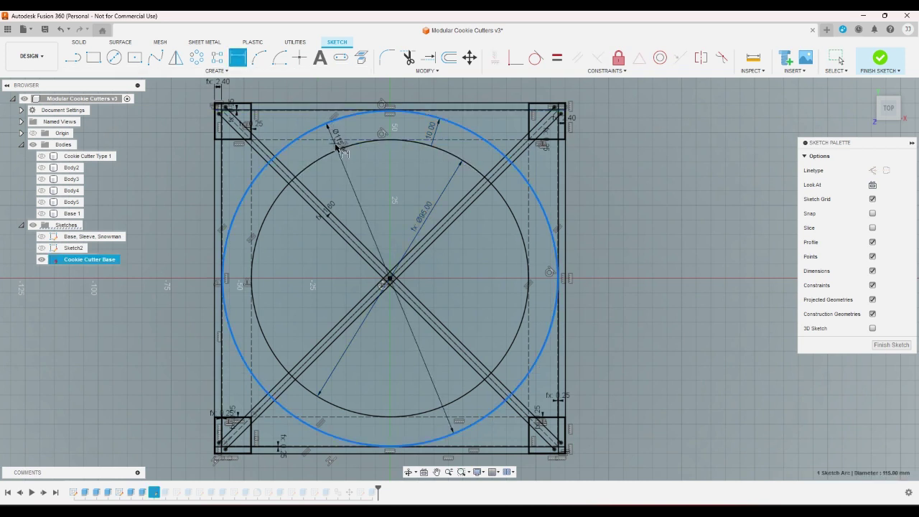
right_click(320, 193)
click(417, 194)
click(652, 220)
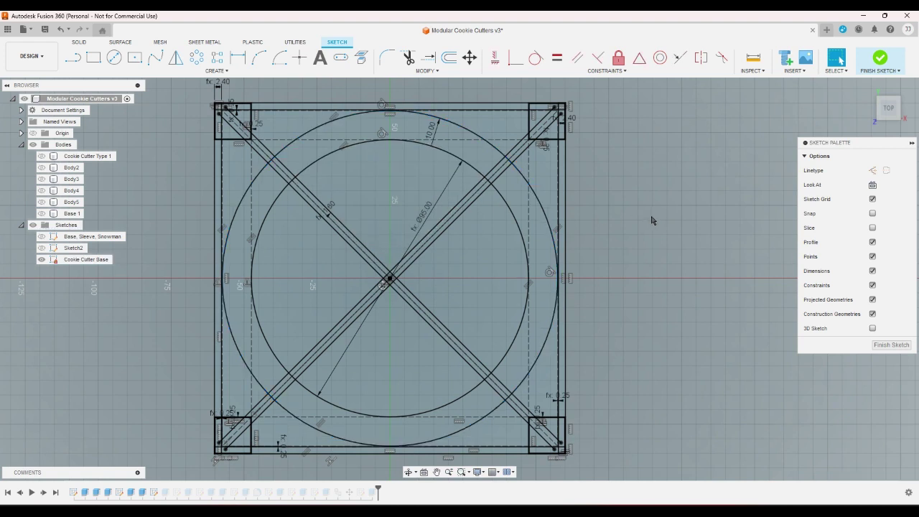
click(60, 29)
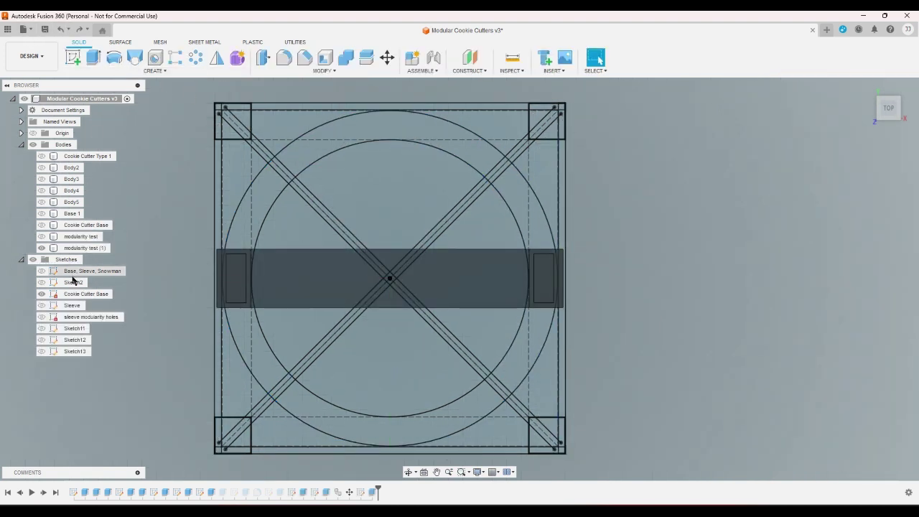
click(42, 293)
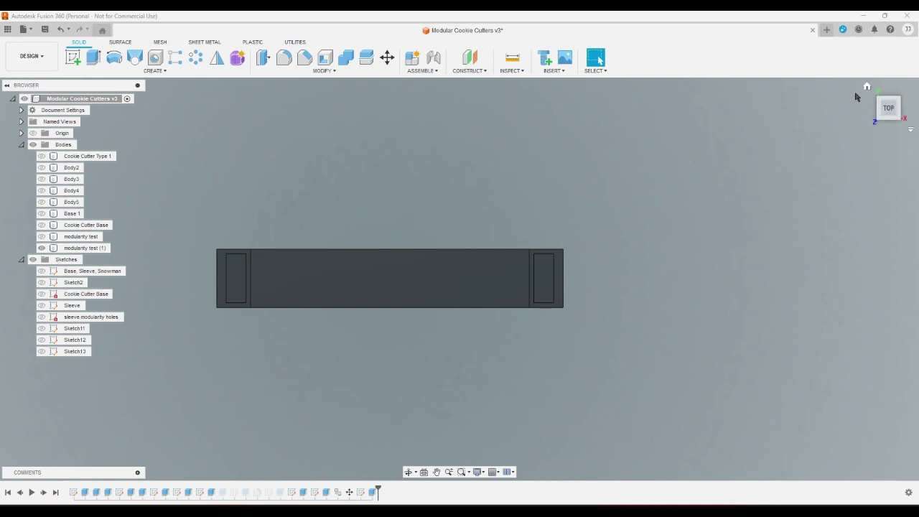
click(866, 86)
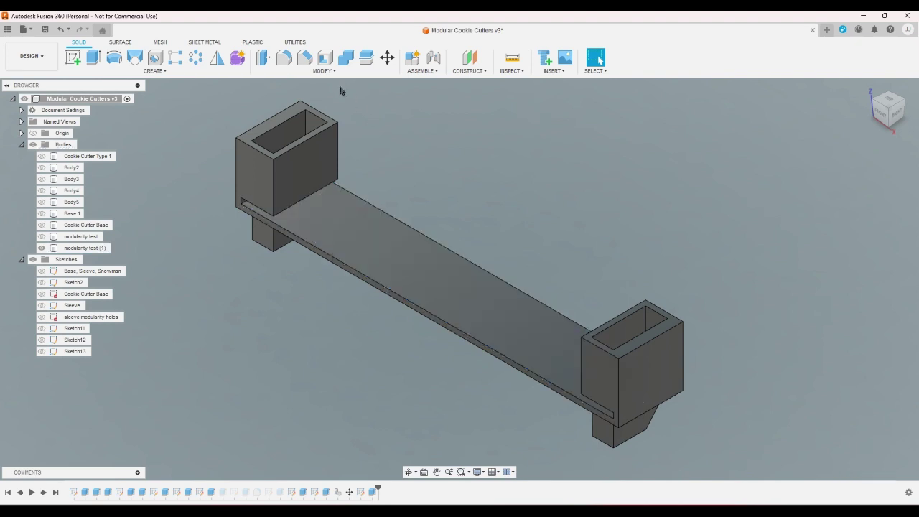
- Set the sleevedepth user parameter to 115 mm
click(323, 70)
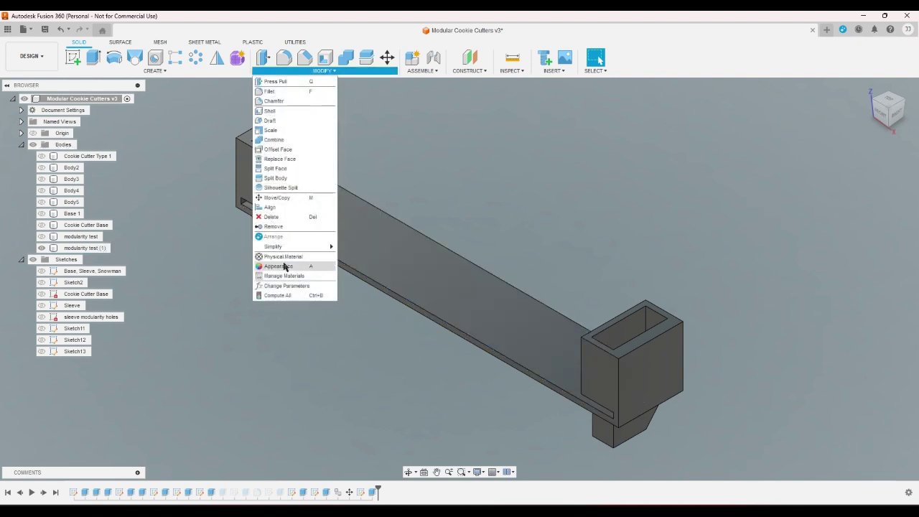
click(285, 285)
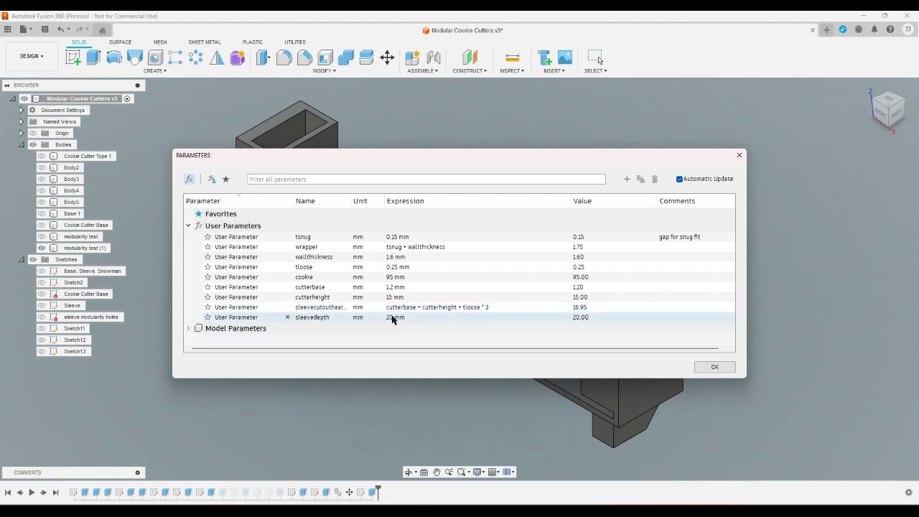
click(393, 318)
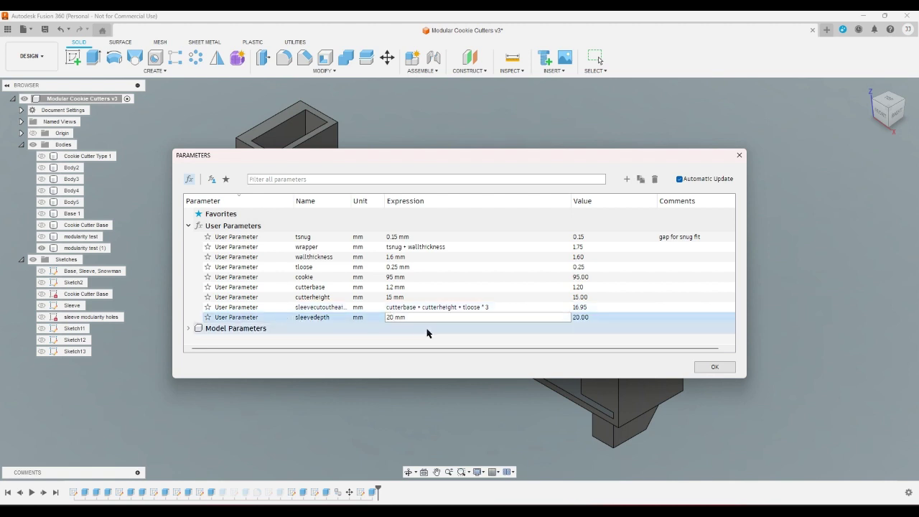
key(BackSpace)
key(BackSpace)
text(115)
key(Return)
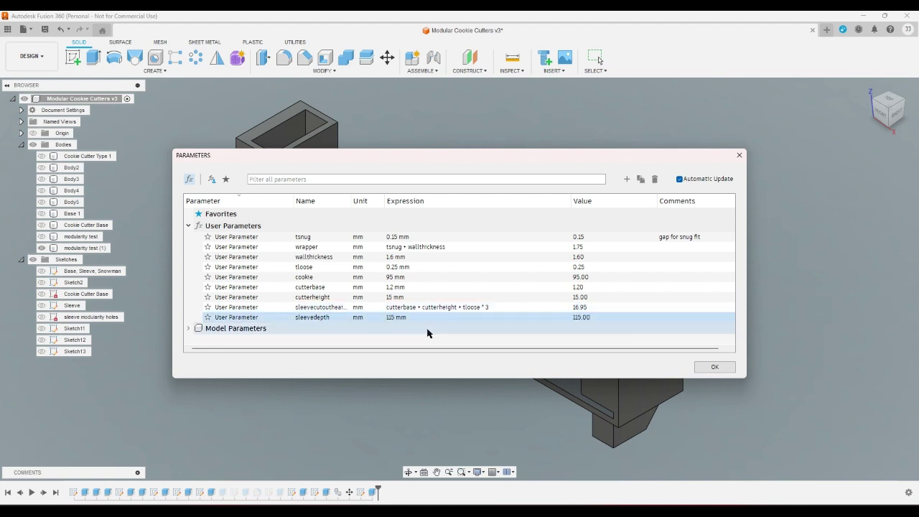
- Apply the parameter change and check the resulting test body from the right side and in the home view
click(714, 366)
scroll(599, 240, down, 5)
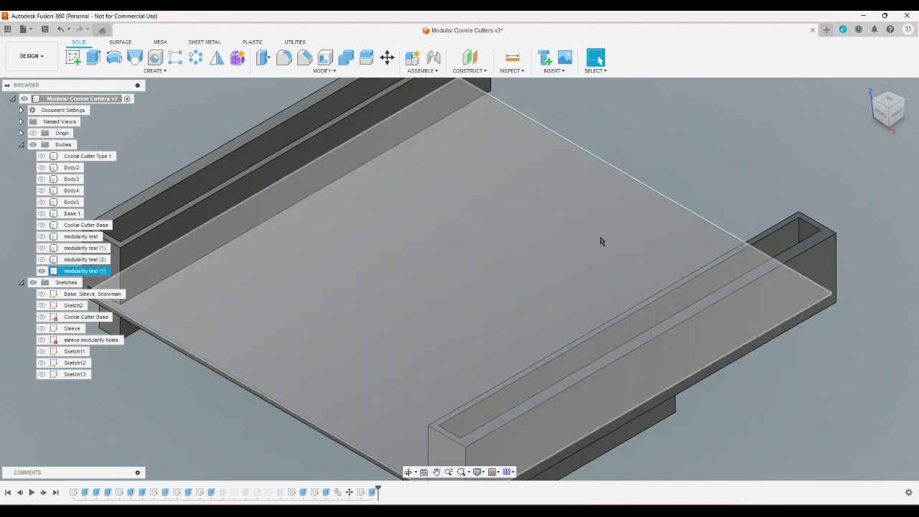
click(897, 122)
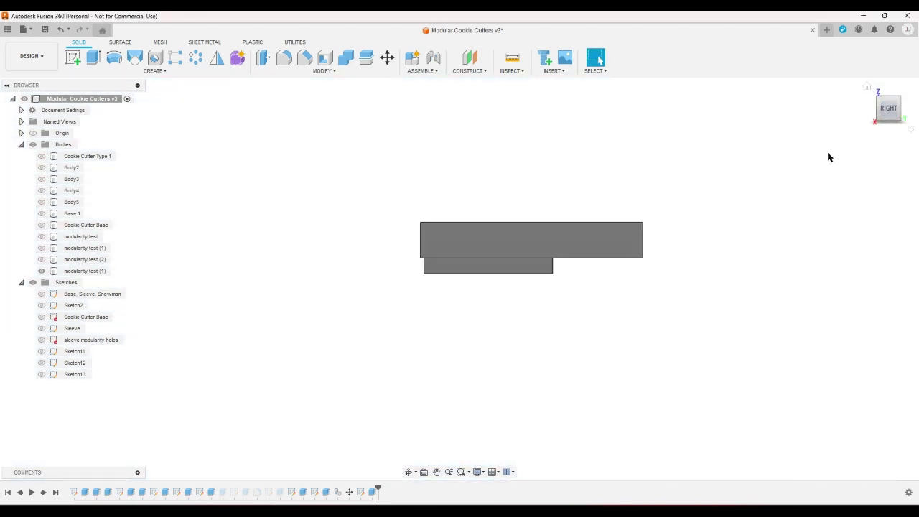
click(867, 88)
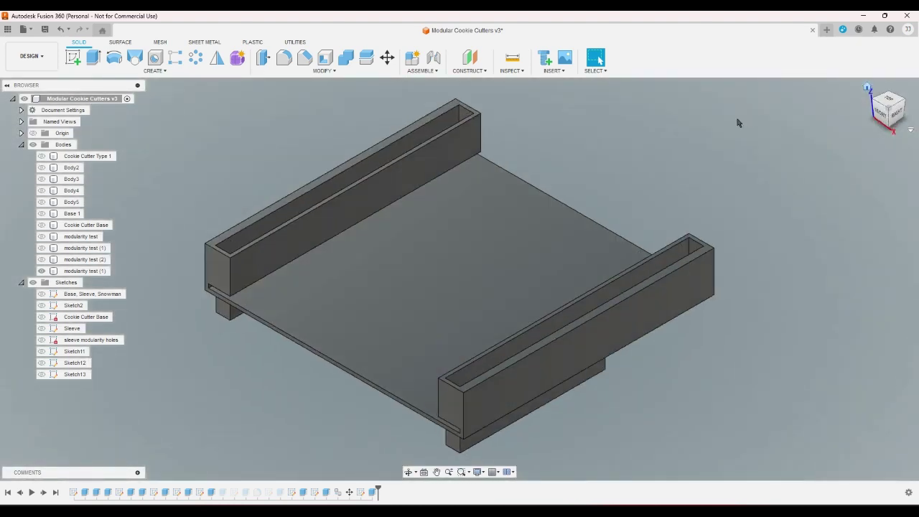
- Find the timeline extrusion that forms the rails under the test body and review its symmetric distance settings
click(581, 376)
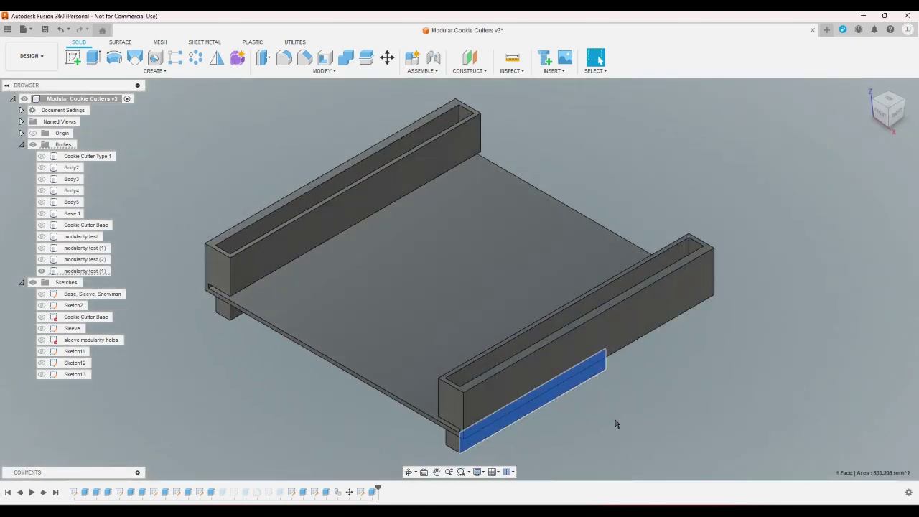
click(325, 492)
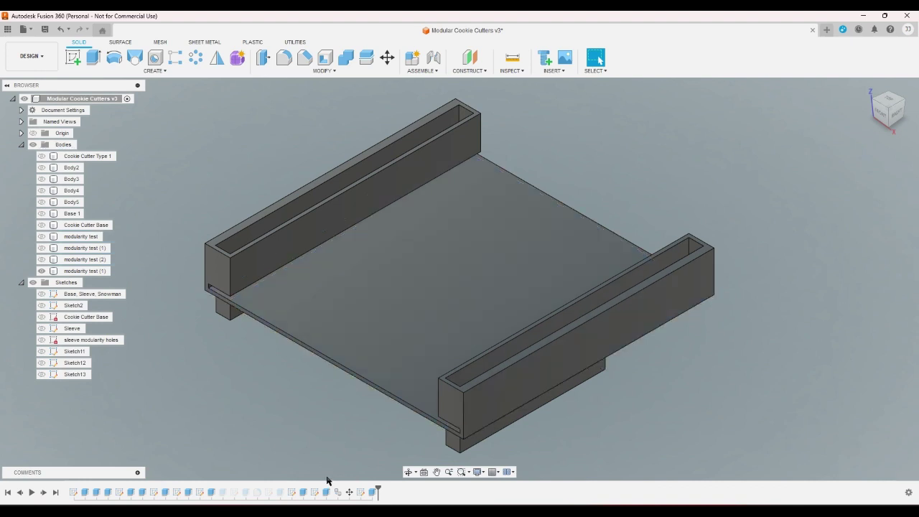
click(303, 492)
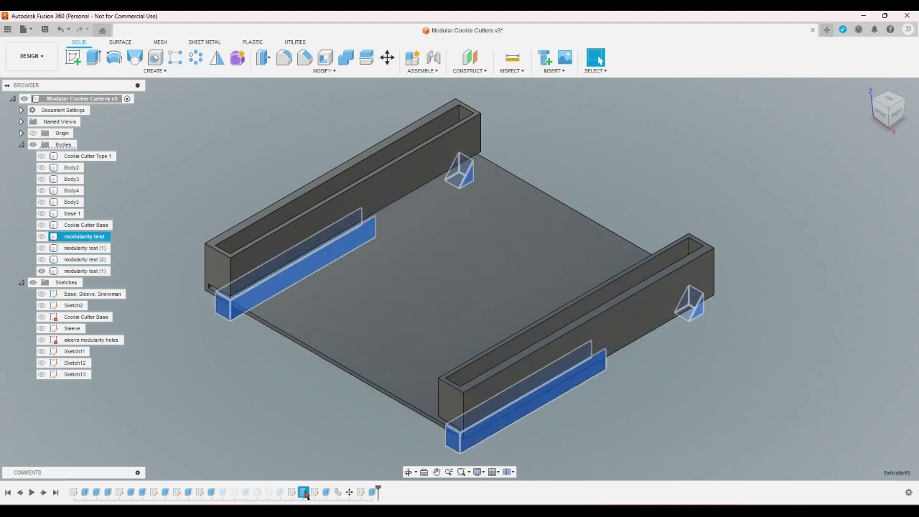
click(336, 419)
click(899, 115)
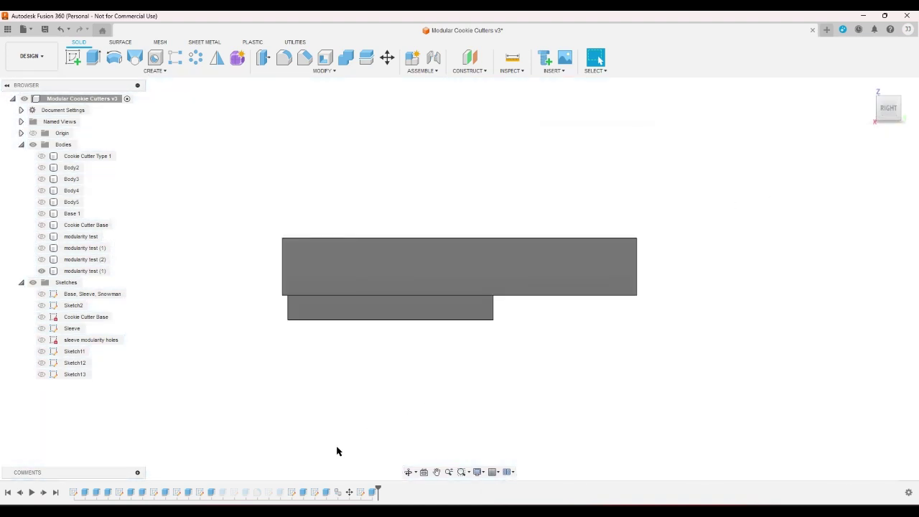
click(212, 492)
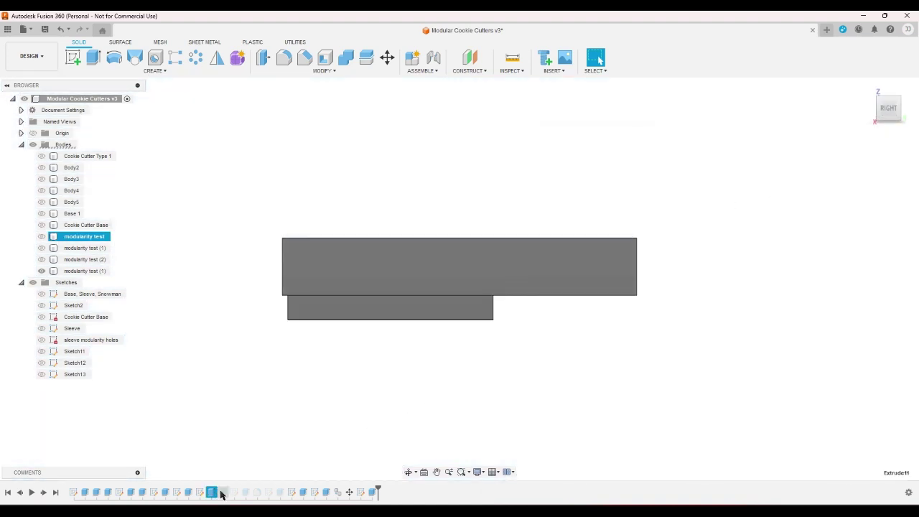
click(303, 493)
double_click(302, 494)
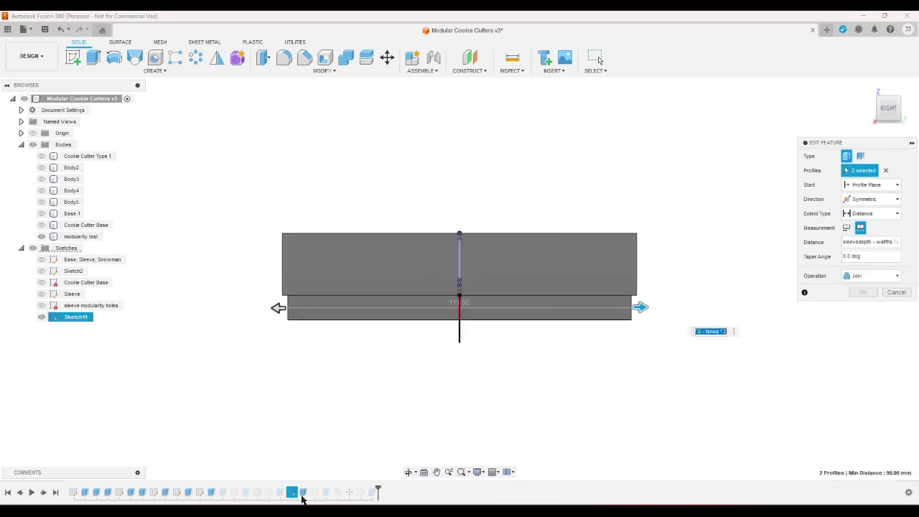
click(863, 292)
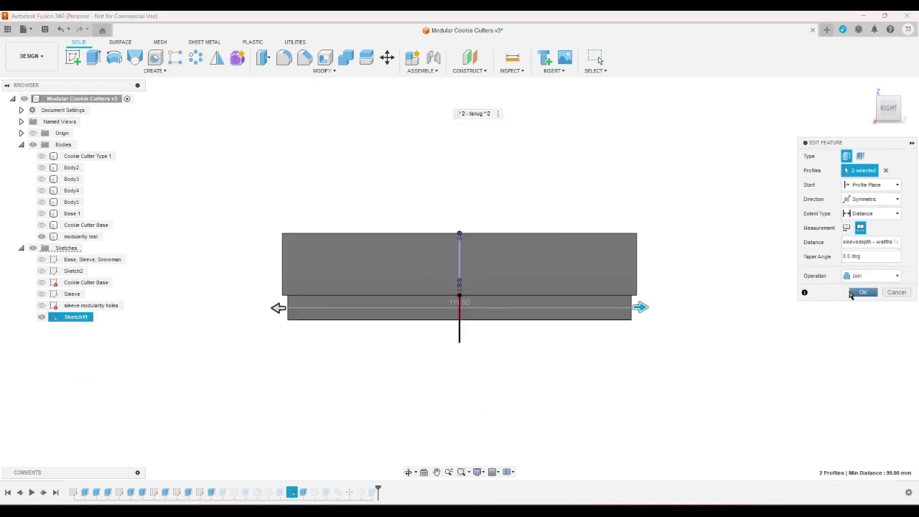
- Edit Sketch12 with the modularity test body shown, moving the cut profile's vertical line out past the body's end, and finish the sketch
click(326, 493)
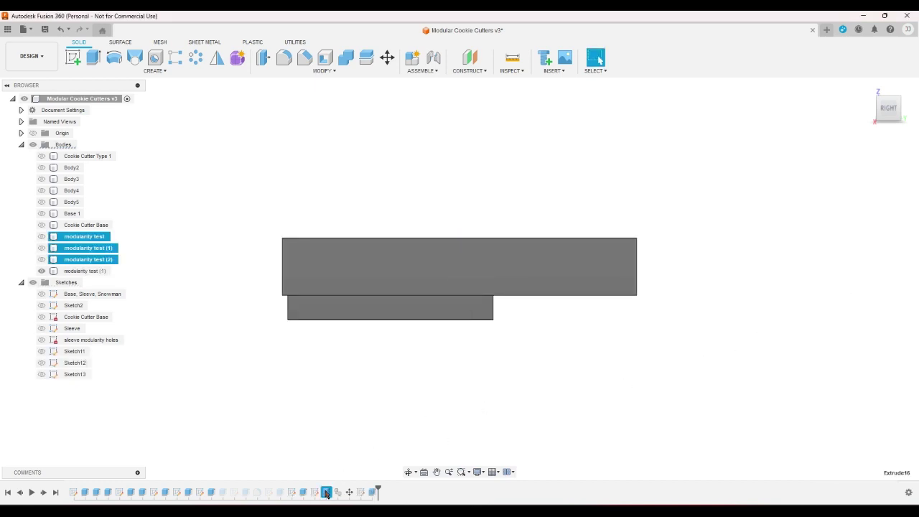
click(314, 493)
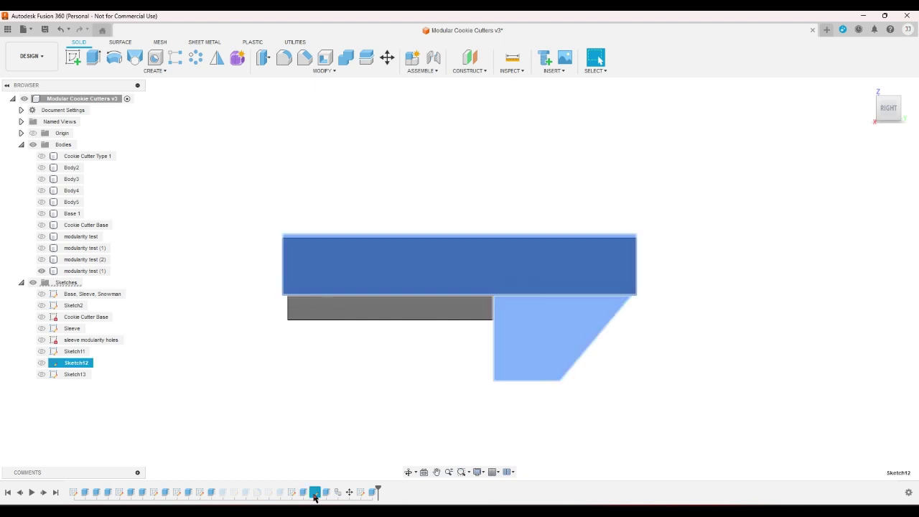
double_click(315, 494)
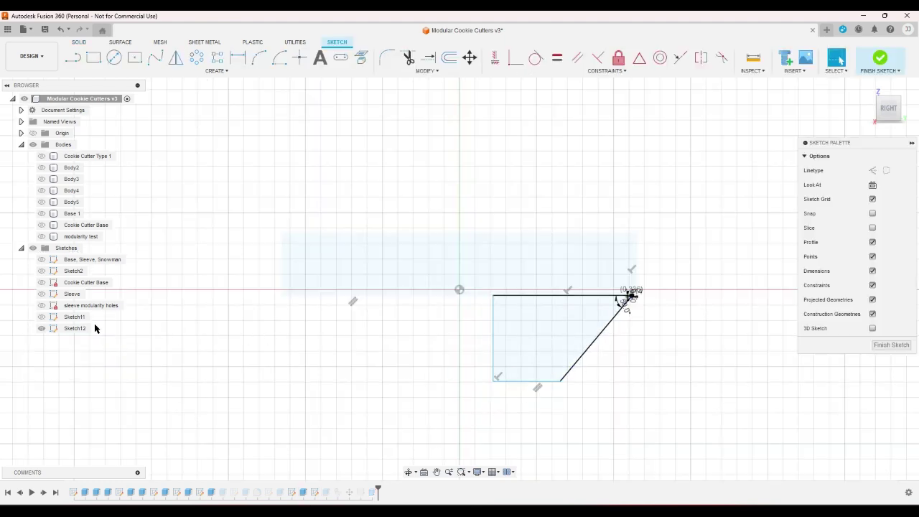
click(42, 237)
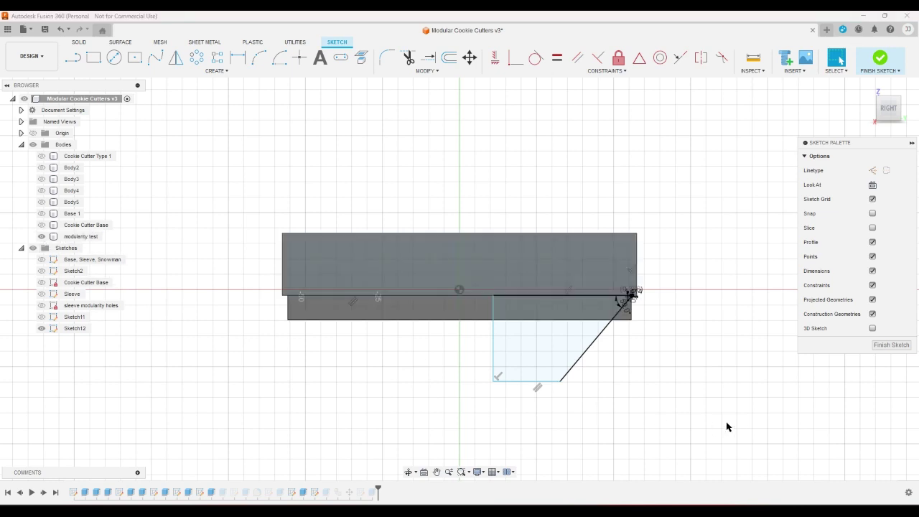
scroll(691, 340, up, 5)
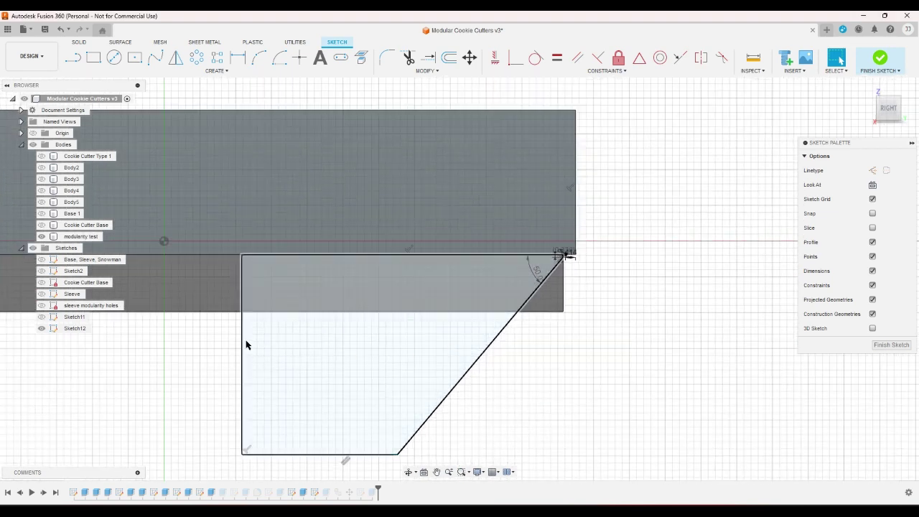
drag(246, 345, 630, 353)
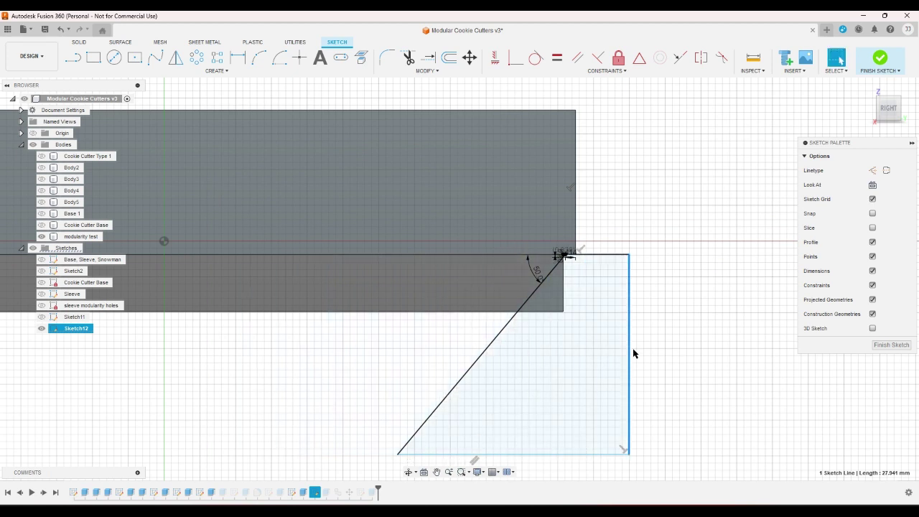
click(883, 59)
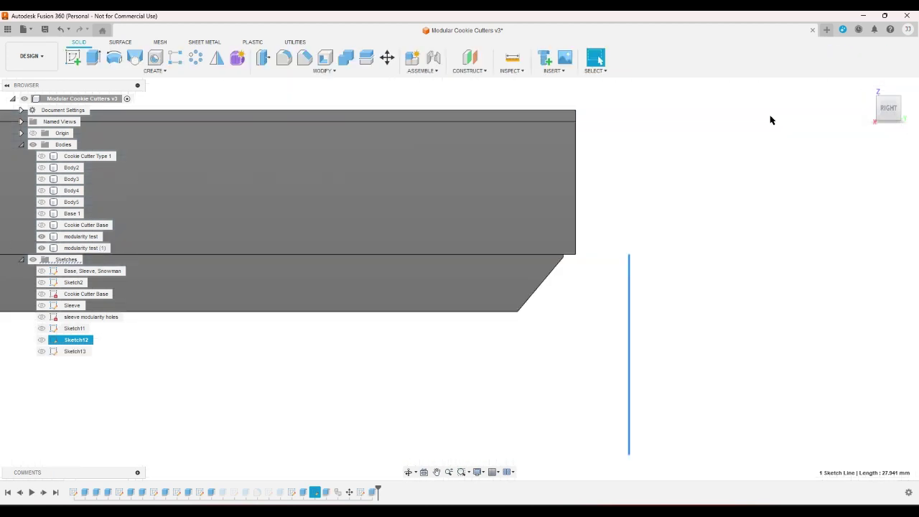
- Compare the two modularity test bodies by toggling their visibility, and remove modularity test (1)
click(867, 88)
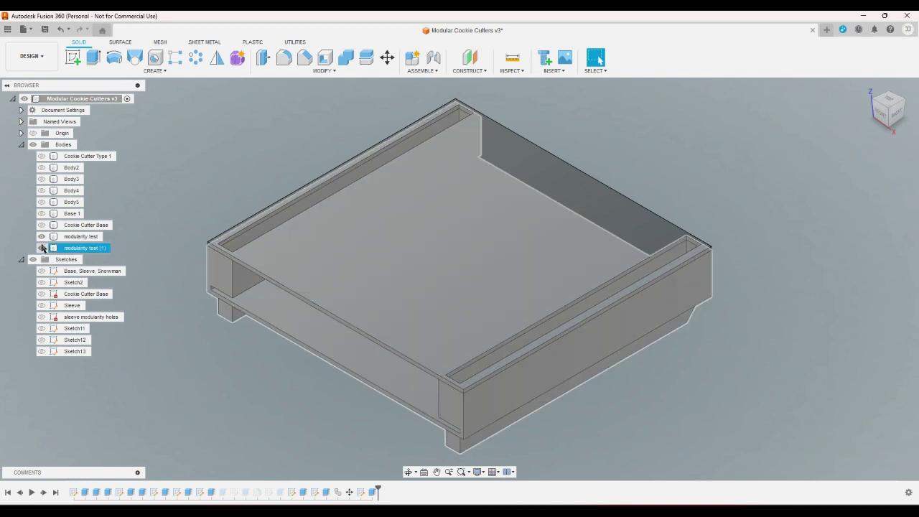
click(41, 237)
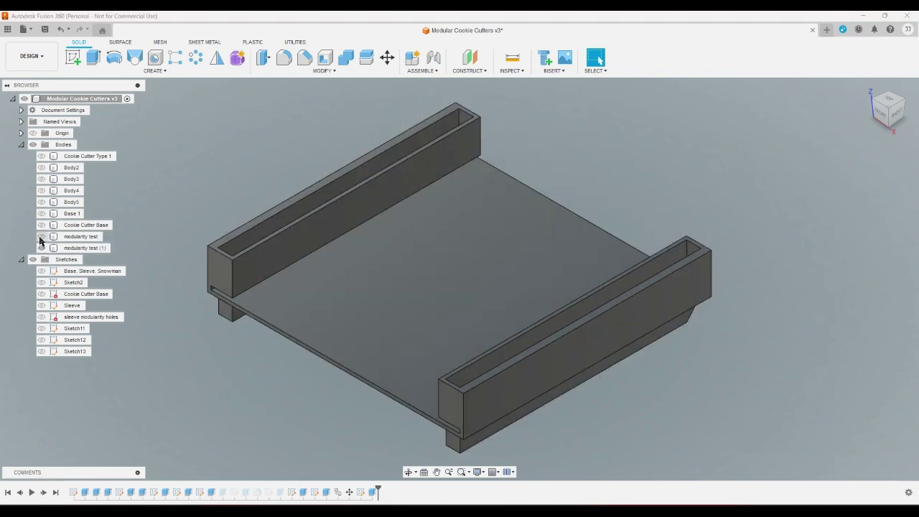
click(41, 248)
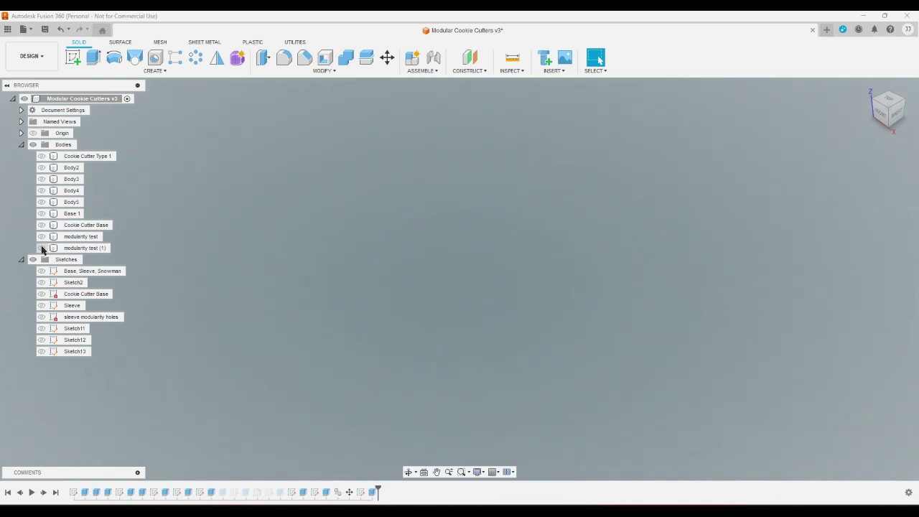
click(41, 248)
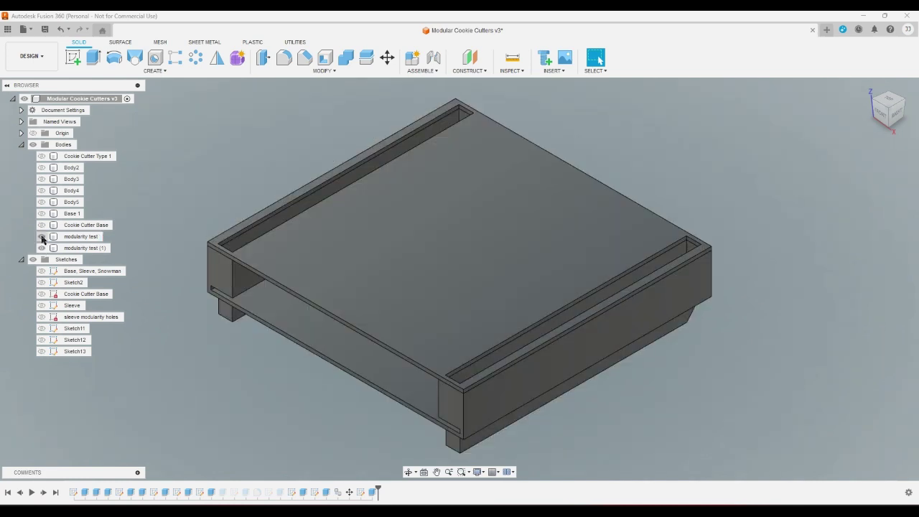
click(41, 237)
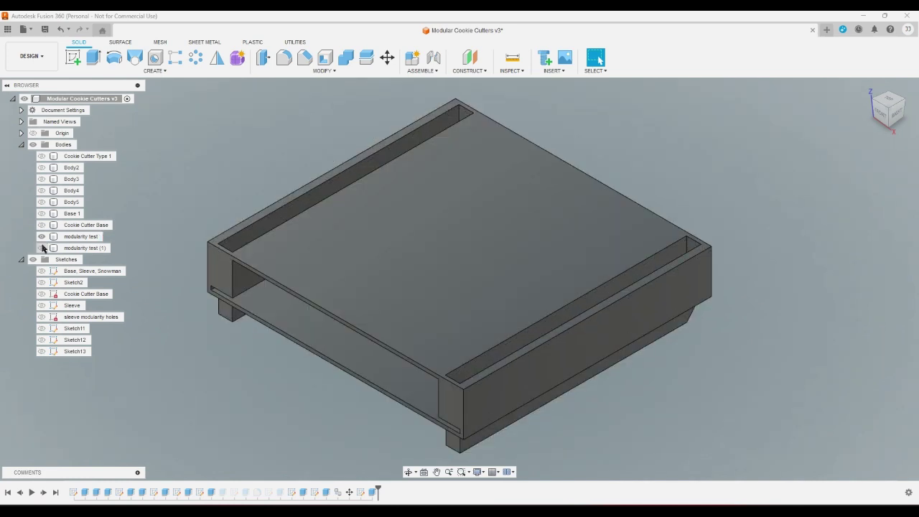
click(41, 237)
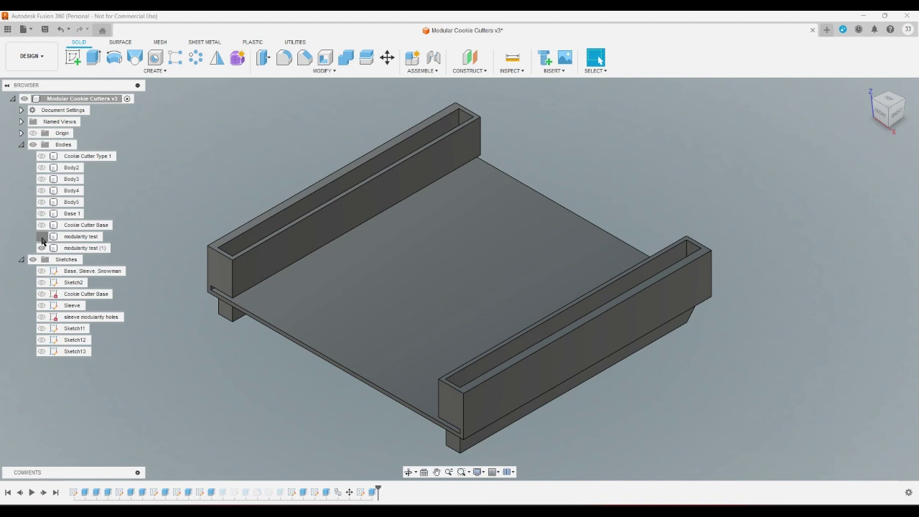
click(41, 238)
right_click(69, 249)
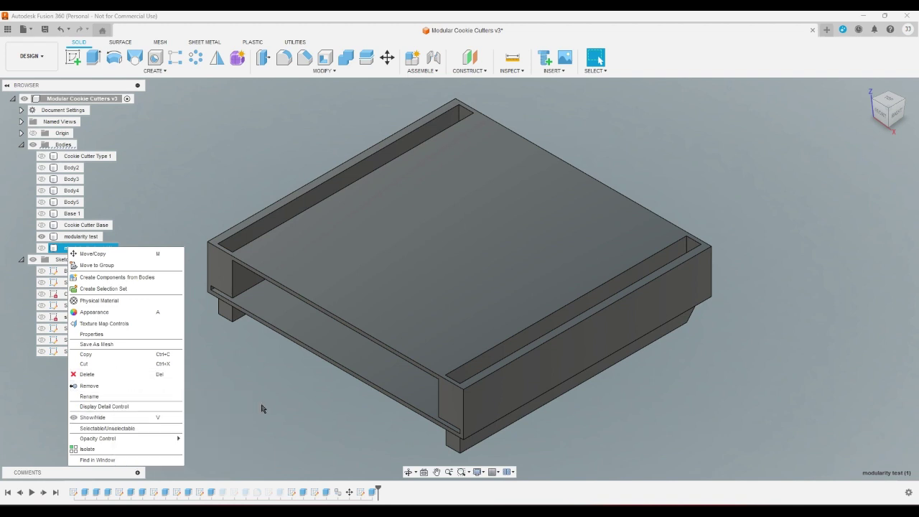
click(115, 385)
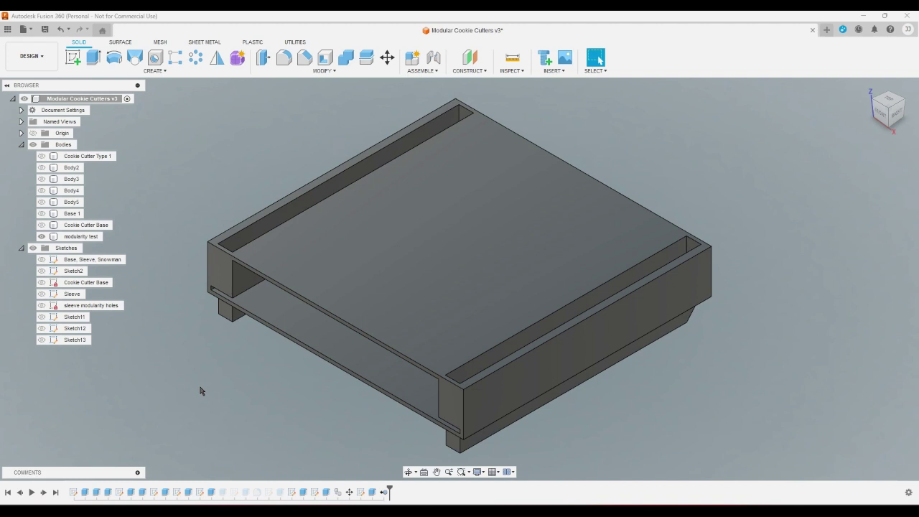
- Examine the modularity test body's end blocks, slot and rails in the front and home views
click(881, 117)
mouse_move(248, 181)
mouse_down()
mouse_move(549, 328)
mouse_move(686, 373)
mouse_up()
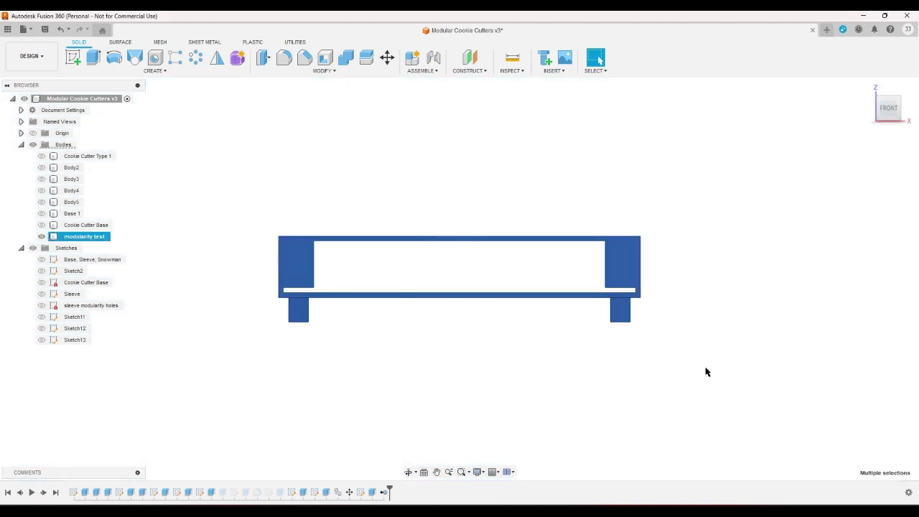
click(706, 372)
drag(195, 191, 673, 357)
click(672, 358)
click(866, 88)
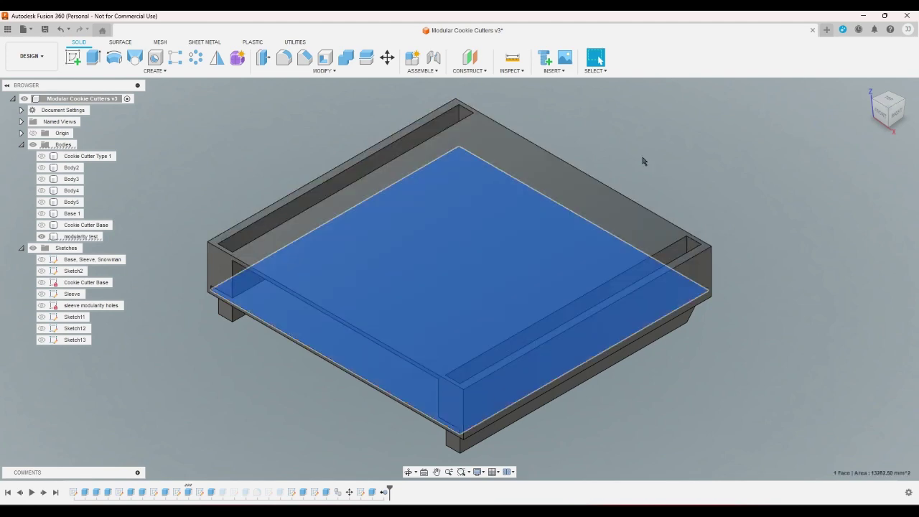
click(879, 115)
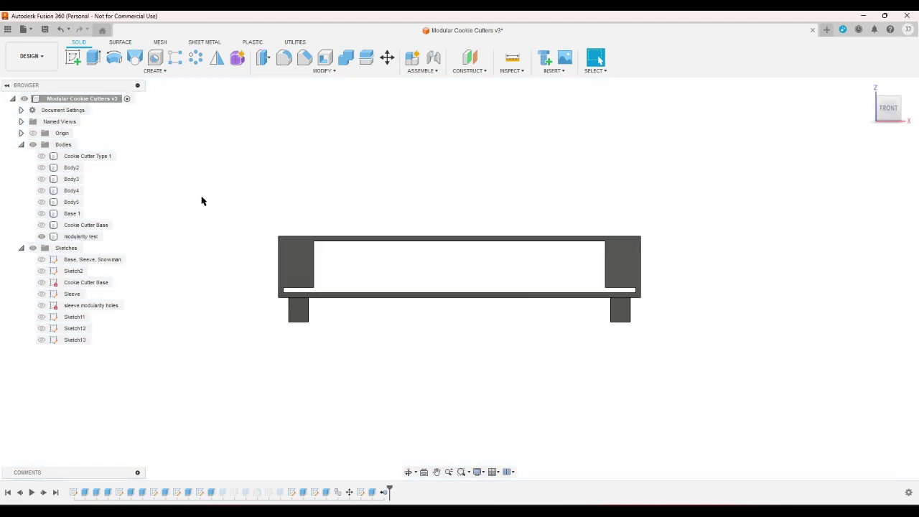
drag(207, 196, 739, 343)
click(752, 325)
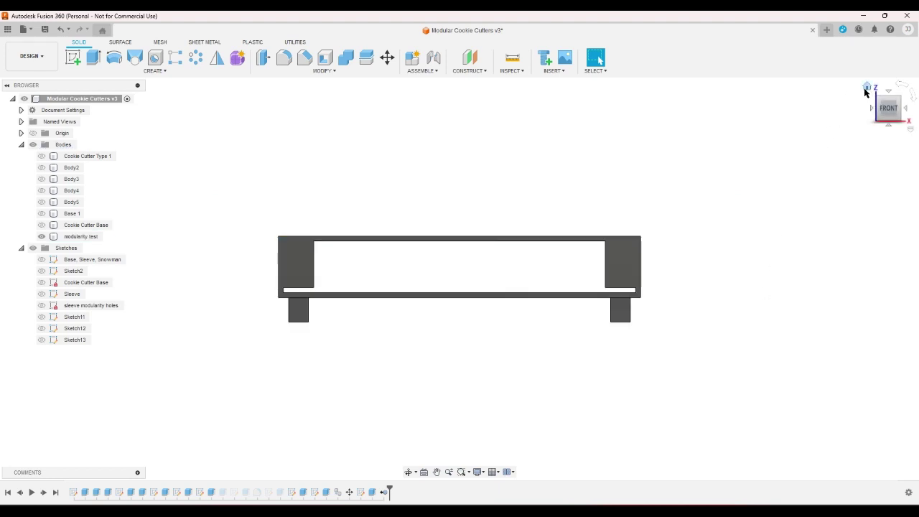
drag(252, 211, 668, 247)
click(867, 90)
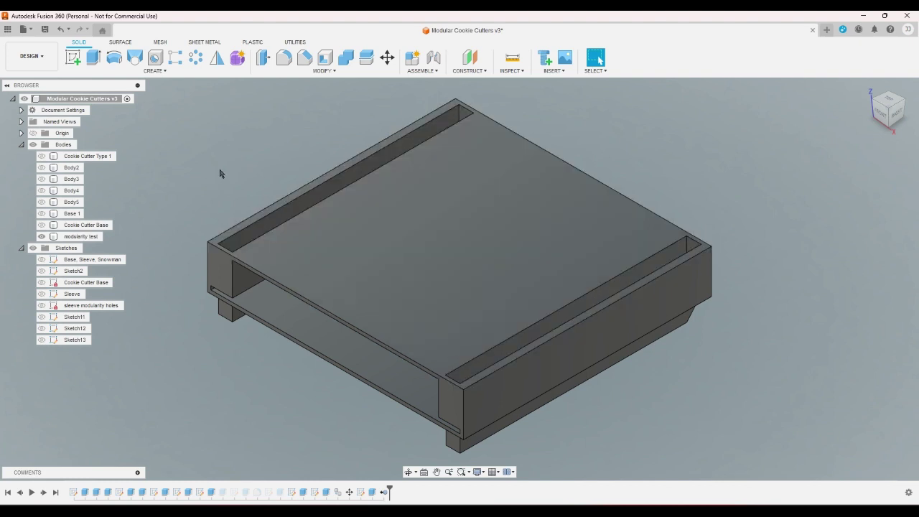
- Create a sketch on the back face of the modularity test body and project that face's outline into it
click(73, 57)
click(904, 104)
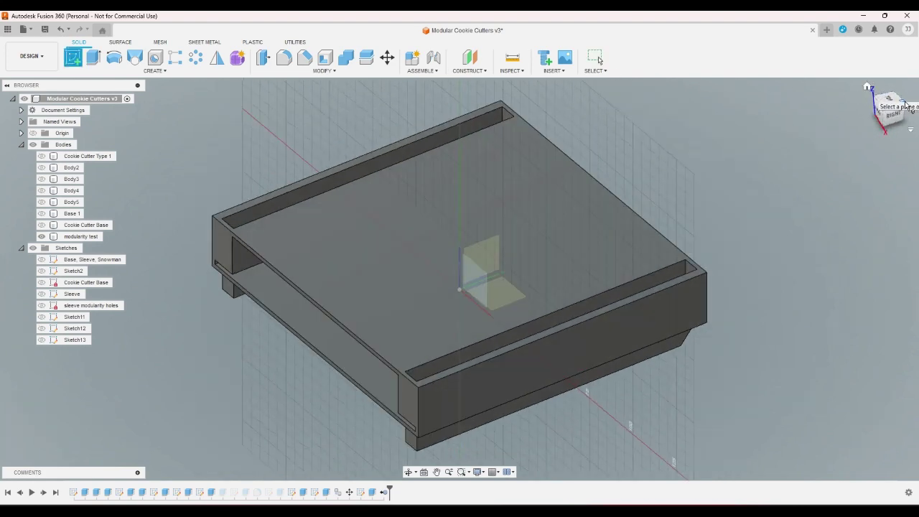
click(710, 266)
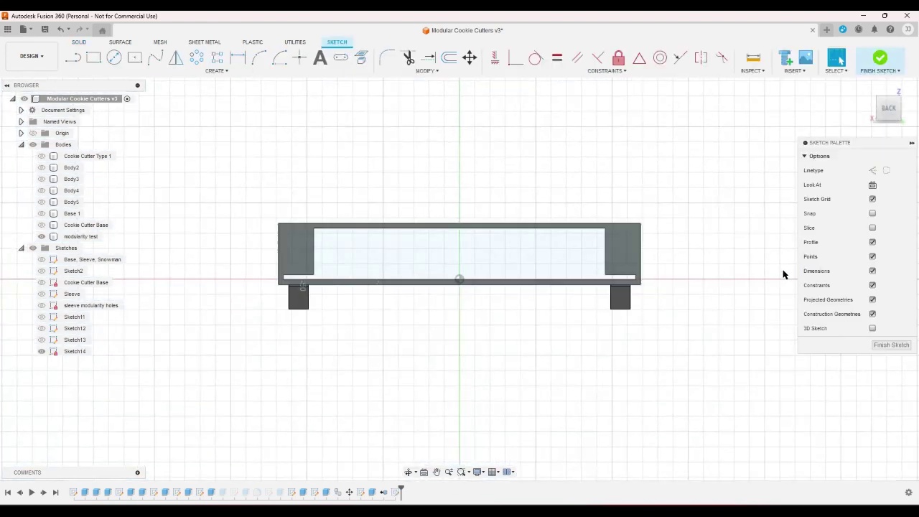
click(363, 59)
click(308, 257)
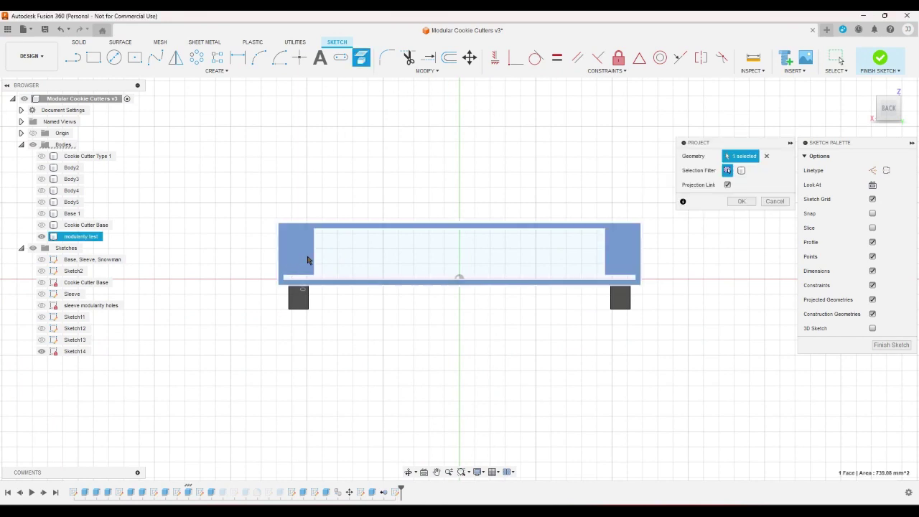
click(742, 202)
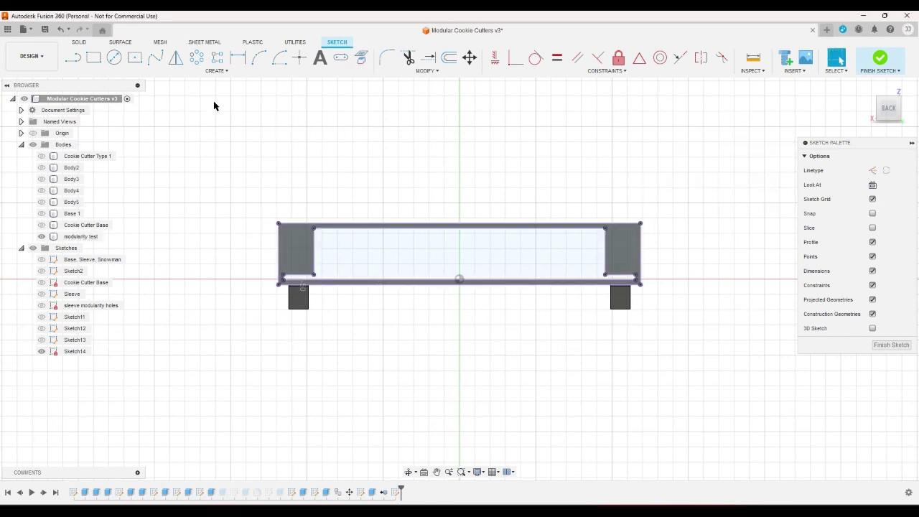
- Draw two rectangles extending outward from the lower corners of the body's back-face outline, one at each end
click(93, 57)
scroll(152, 135, up, 2)
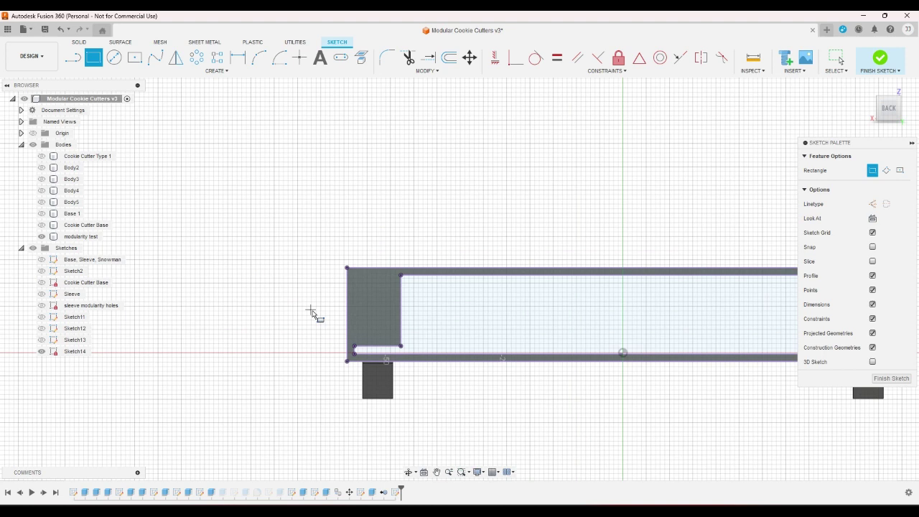
click(346, 362)
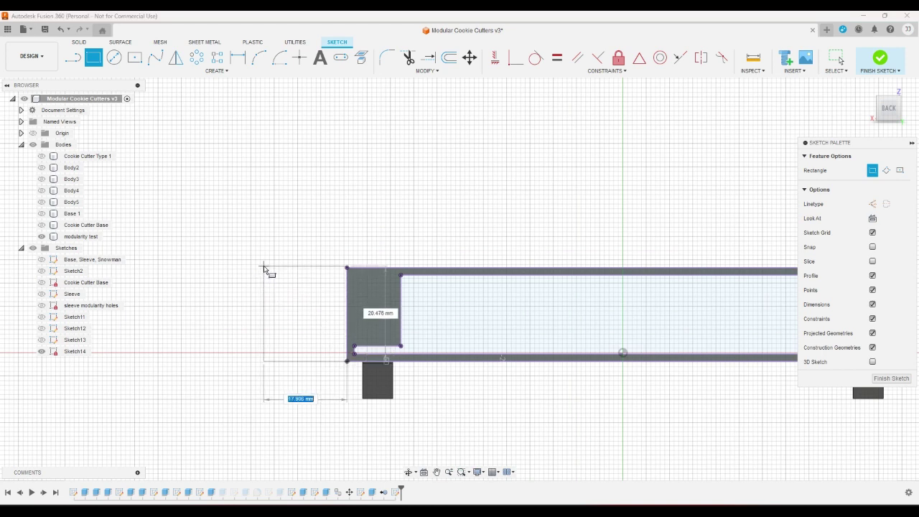
click(255, 275)
scroll(236, 257, down, 2)
scroll(693, 277, up, 2)
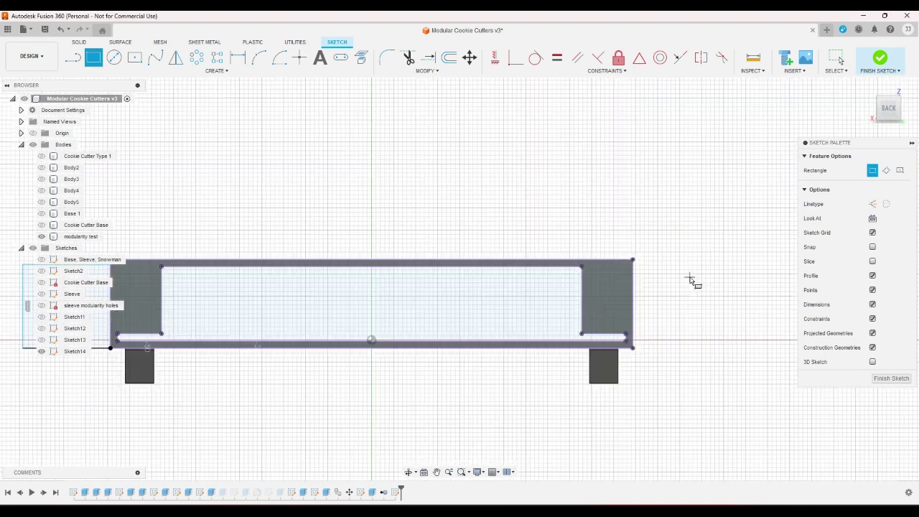
click(633, 349)
click(694, 261)
right_click(725, 211)
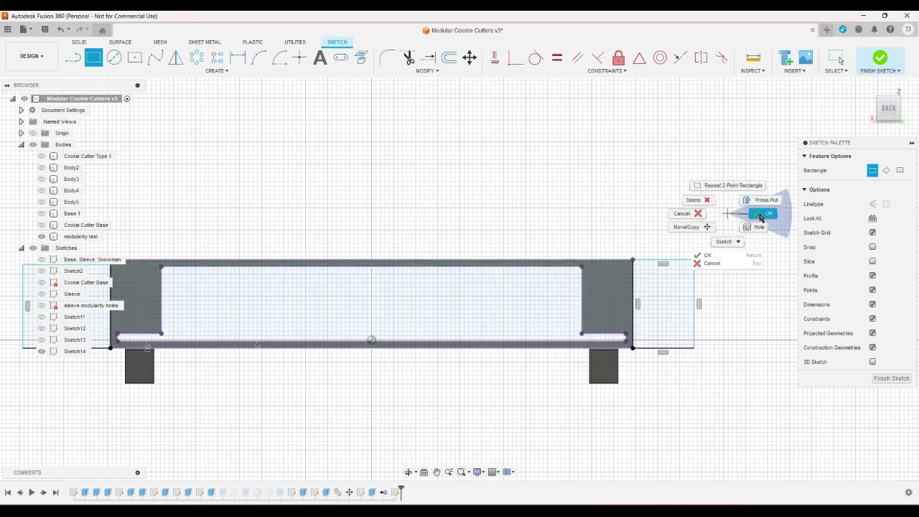
click(761, 214)
- Make both rectangles' top edges collinear with the body's top edge and constrain those two edges to equal length
click(680, 57)
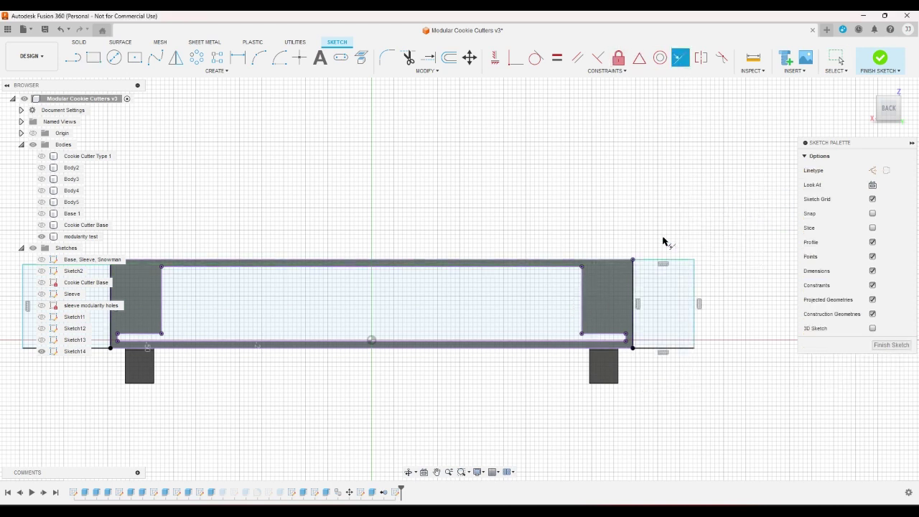
click(665, 261)
click(650, 259)
scroll(657, 215, down, 4)
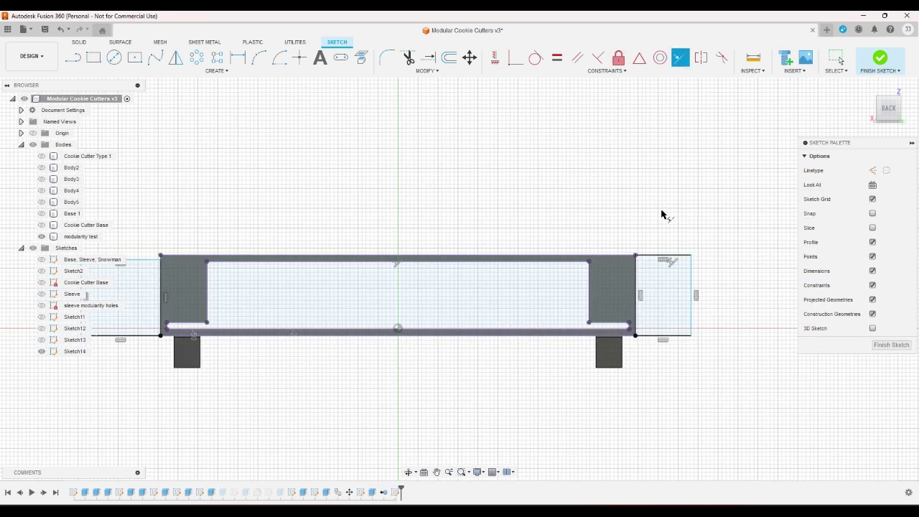
click(340, 244)
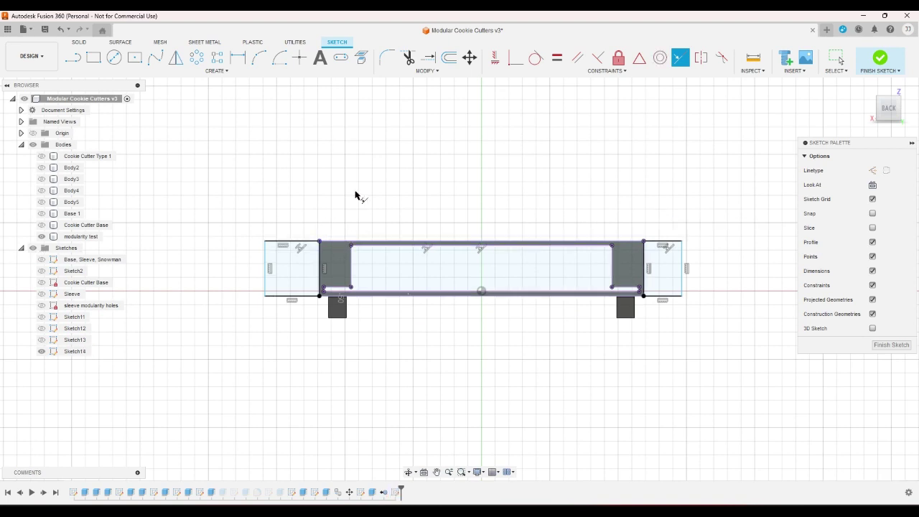
click(557, 58)
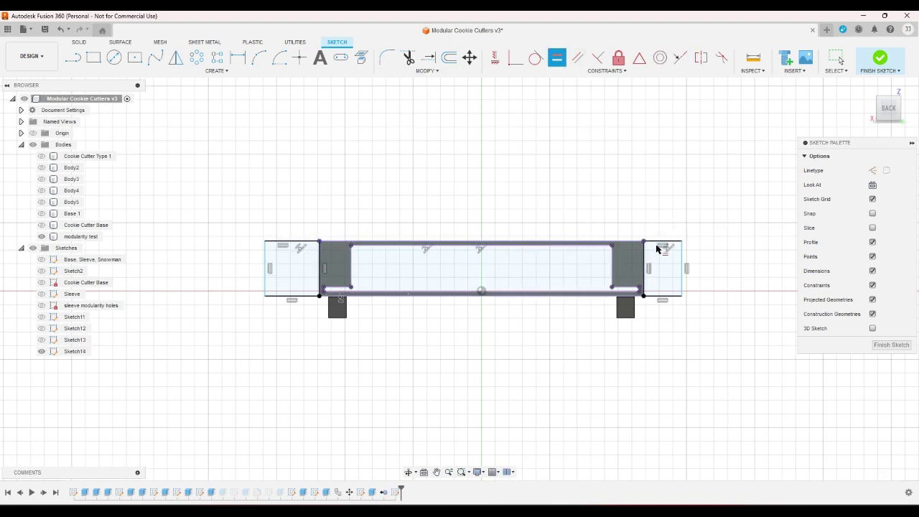
click(658, 245)
click(307, 242)
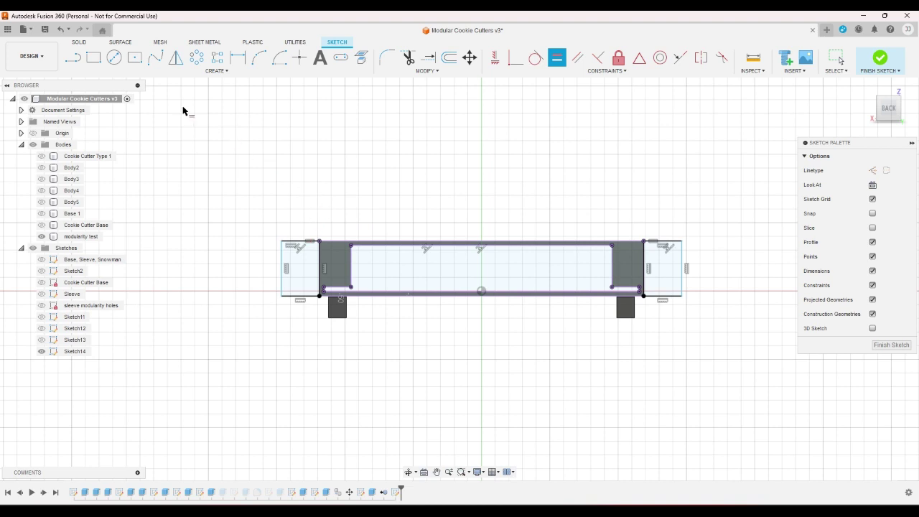
- Draw a construction diagonal across the right-end rectangle and a construction circle about 4.8 mm in diameter centred on its midpoint
key(l)
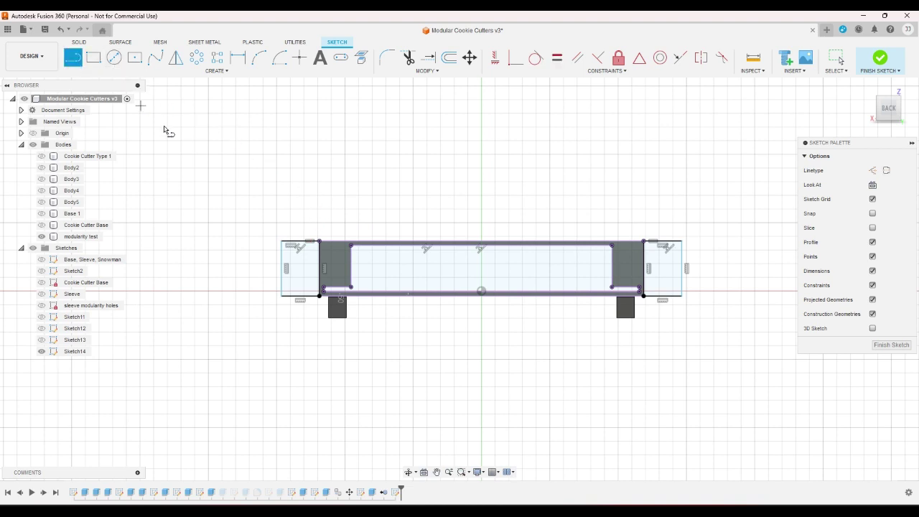
key(x)
scroll(700, 273, up, 3)
click(635, 219)
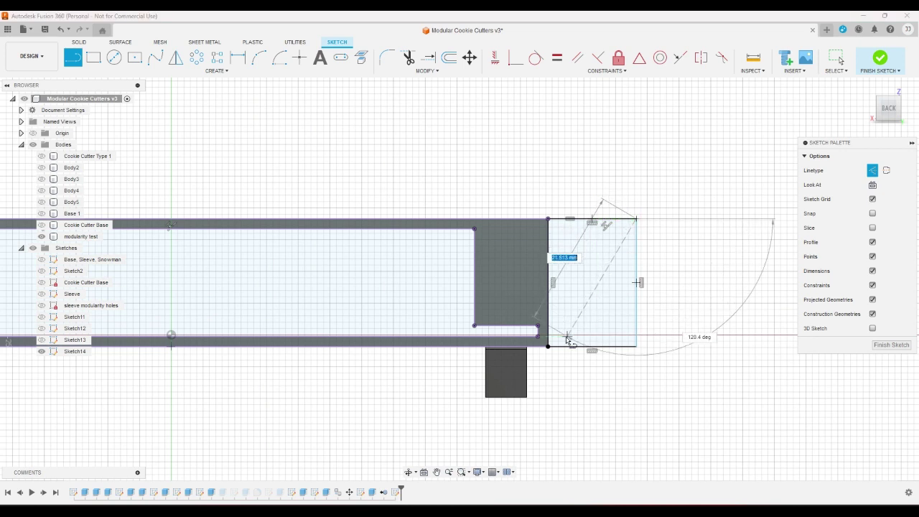
click(549, 345)
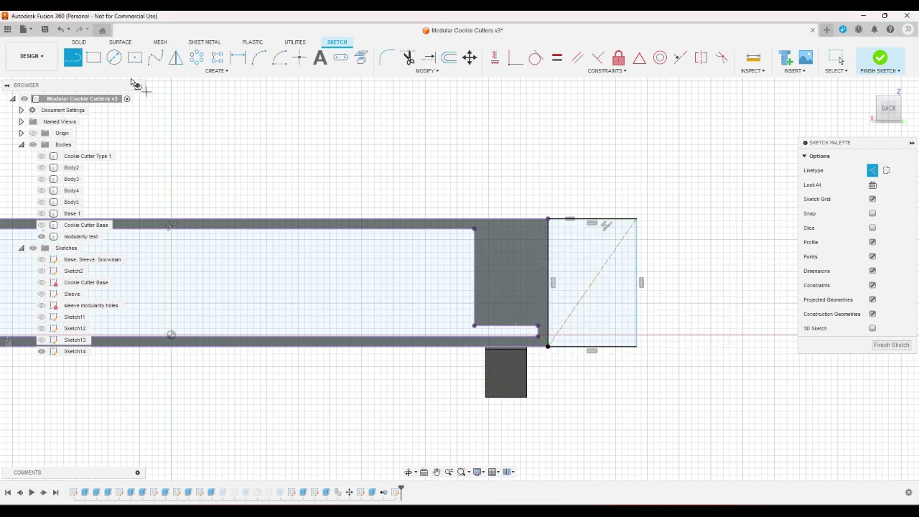
click(114, 57)
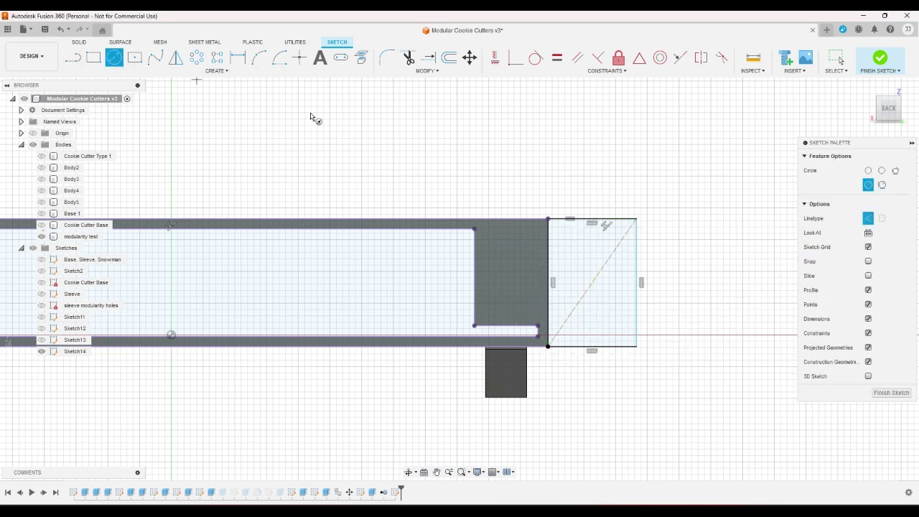
click(592, 285)
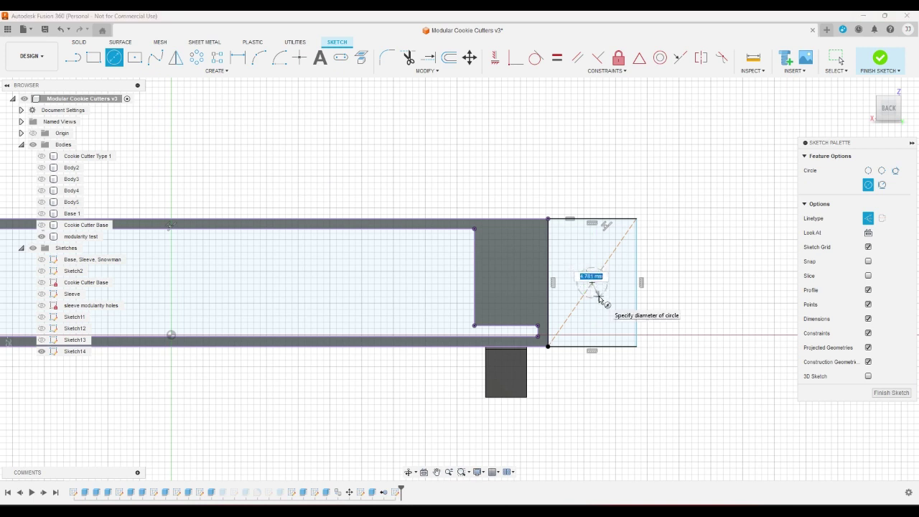
click(599, 297)
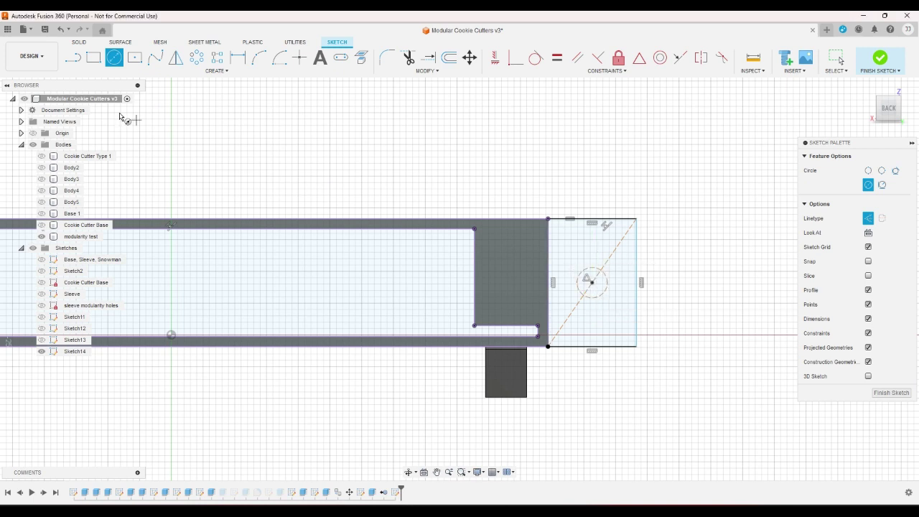
- Draw a vertical construction line from the circle's centre to the rectangle's top edge and add a circle about 2.8 mm across at its midpoint
key(l)
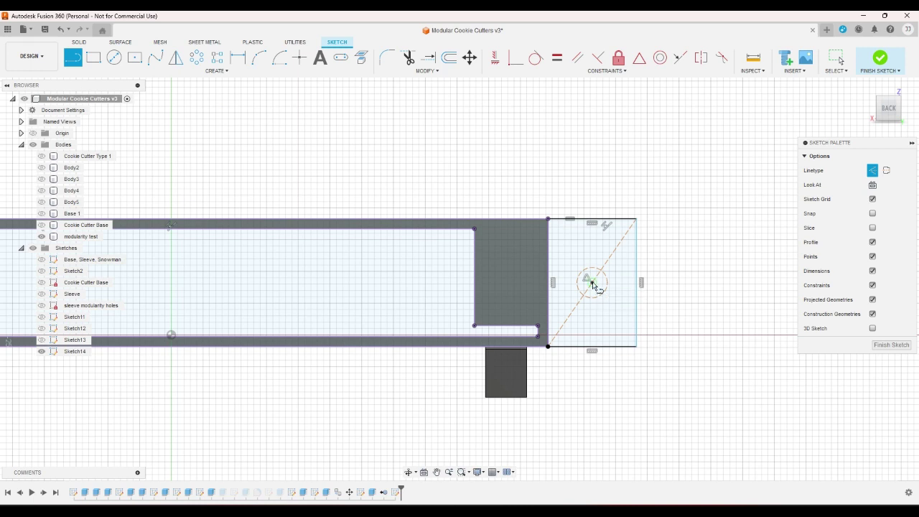
click(593, 283)
click(593, 221)
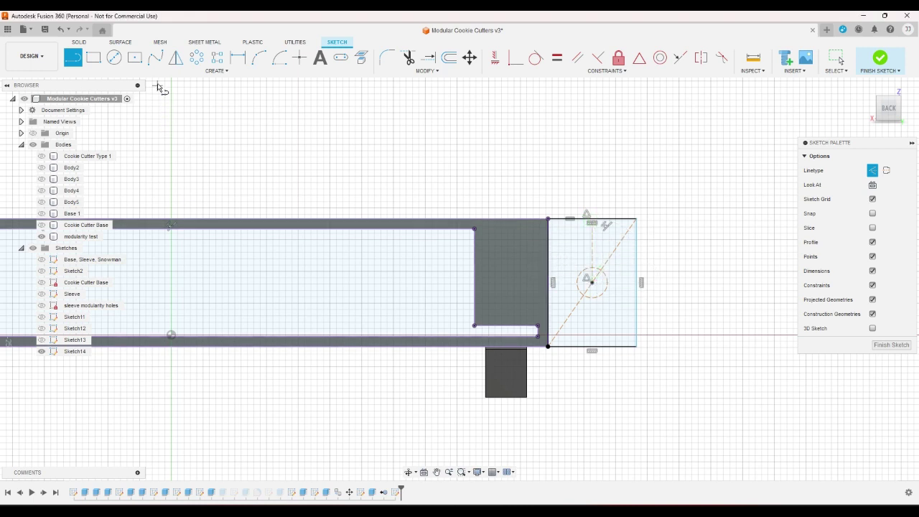
click(115, 57)
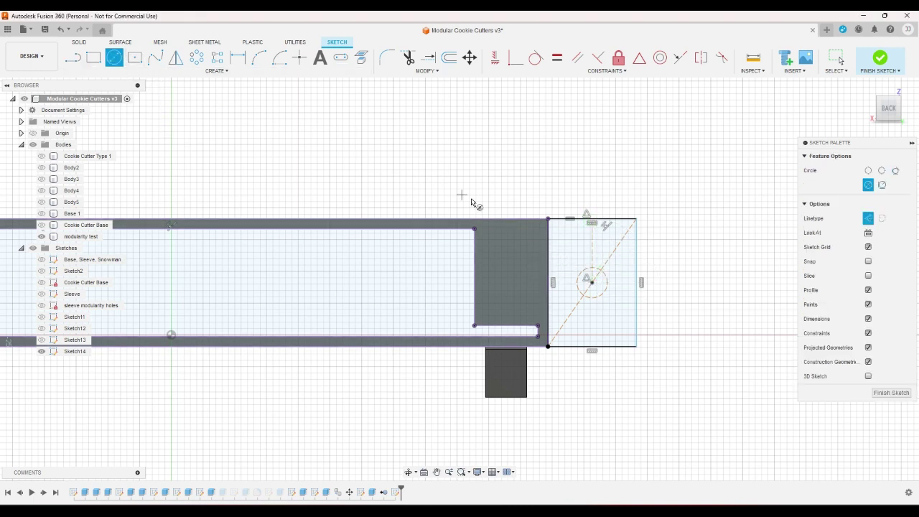
click(591, 250)
click(596, 257)
- Dimension the upper circle's diameter as 2 mm and the lower circle's diameter as 5 mm
click(237, 58)
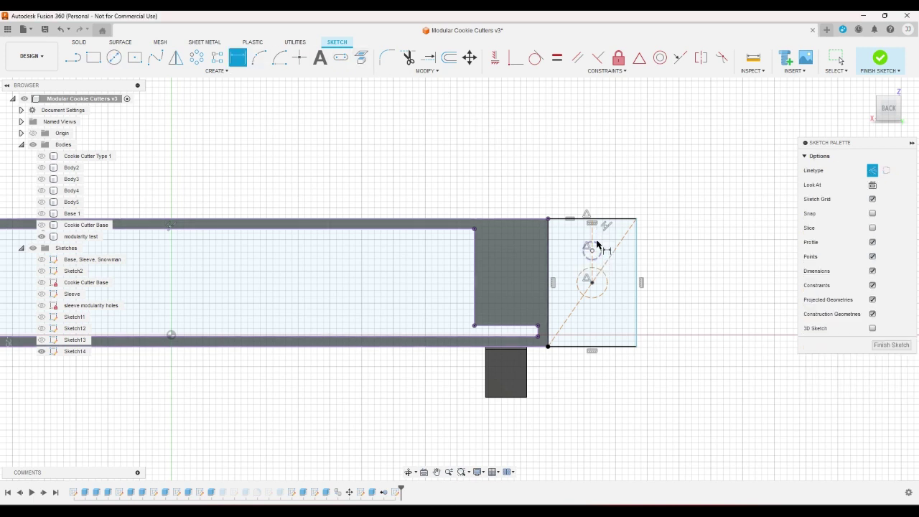
click(598, 245)
click(606, 241)
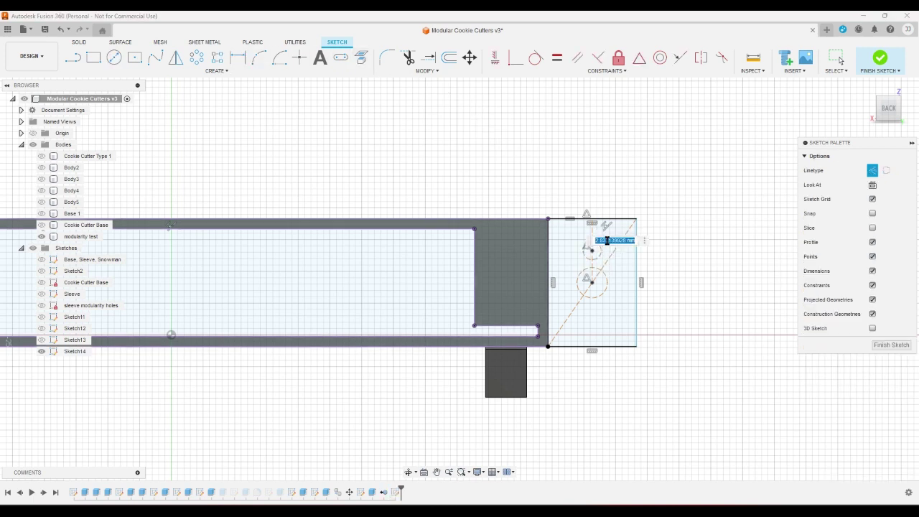
text(2)
key(Return)
click(605, 287)
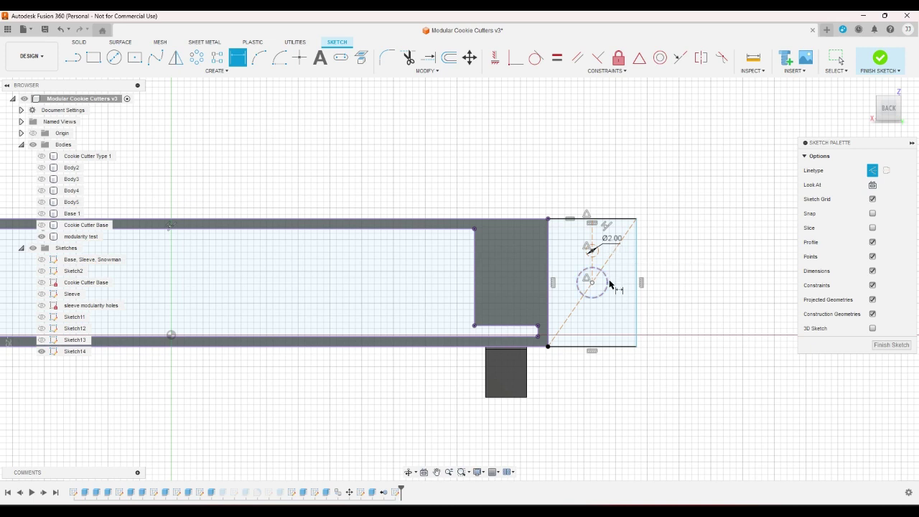
click(696, 281)
text(5)
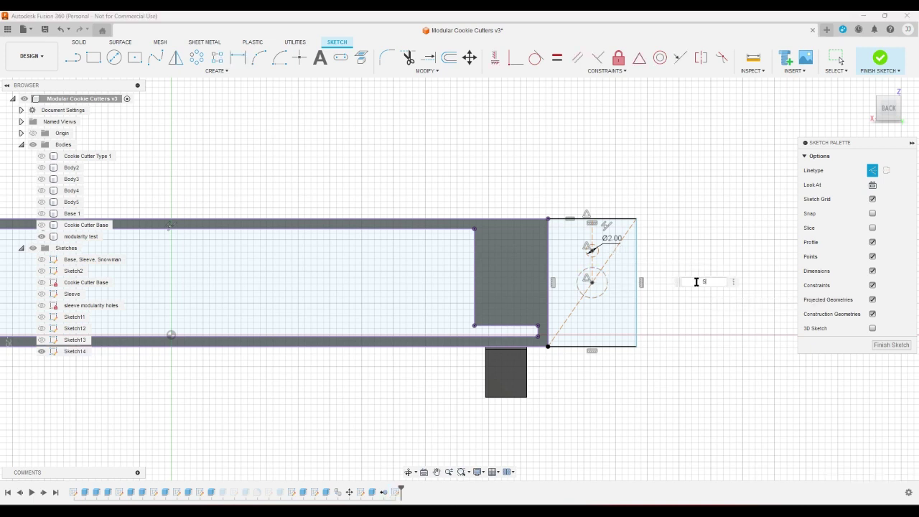
key(Return)
right_click(699, 257)
click(669, 257)
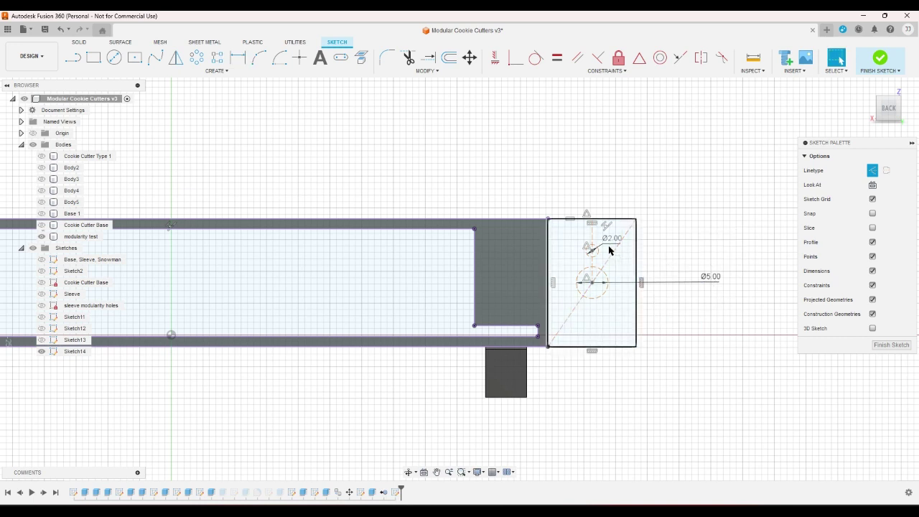
- Set the upper circle's diameter to 3 mm
double_click(607, 244)
text(3)
key(Return)
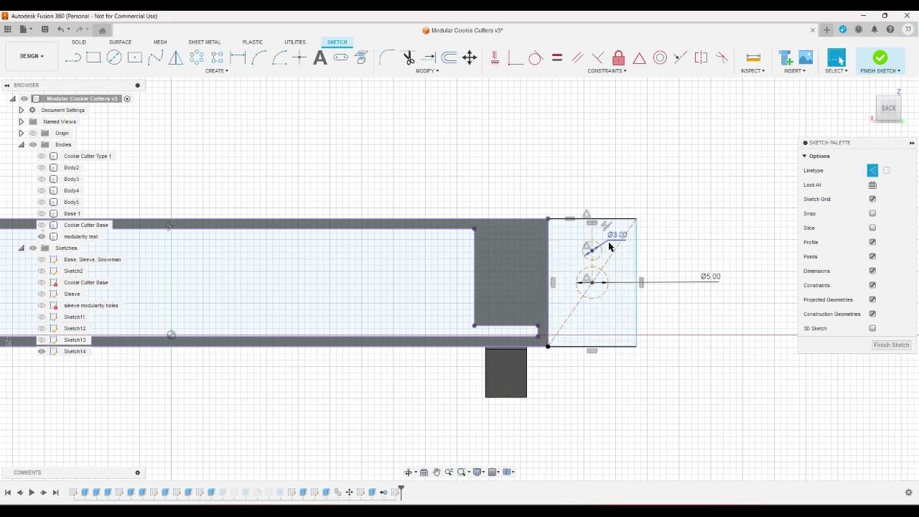
- Convert the 3 mm and 5 mm circles from construction to normal sketch geometry
scroll(609, 246, up, 2)
click(587, 266)
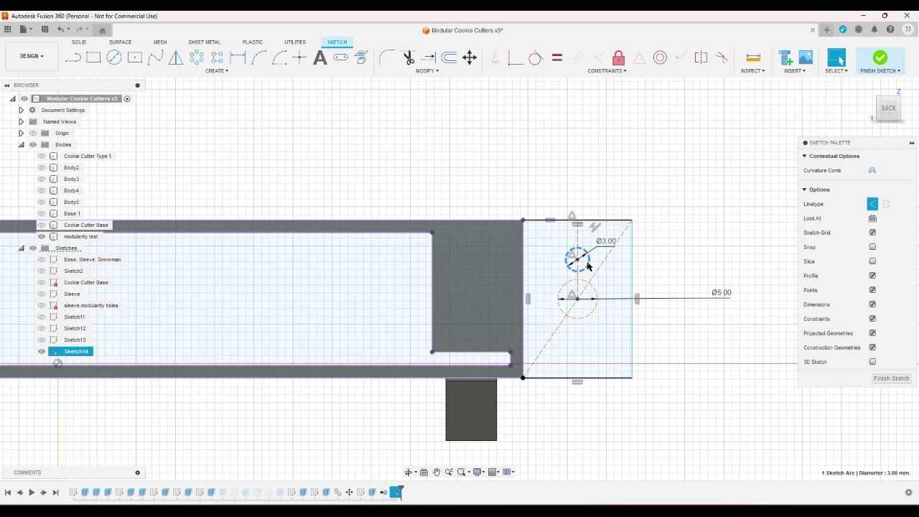
key(x)
click(595, 288)
key(x)
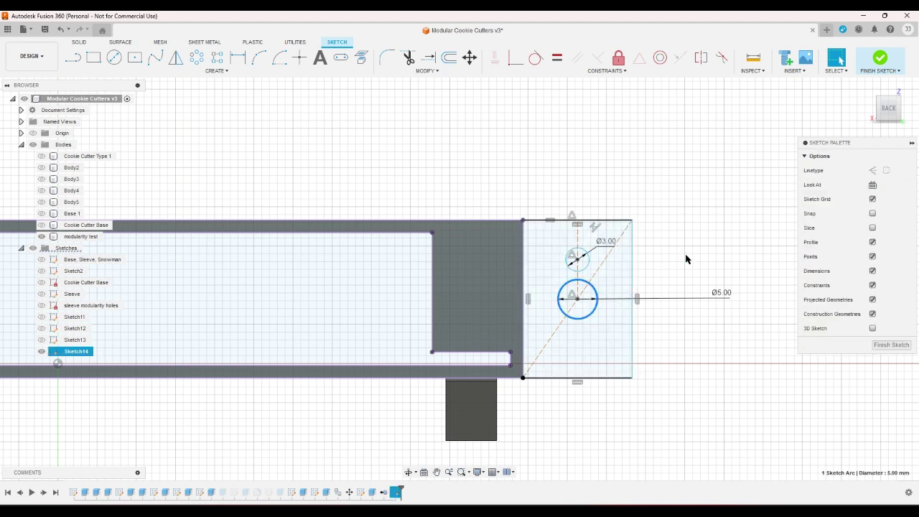
click(677, 253)
click(72, 58)
scroll(506, 210, up, 2)
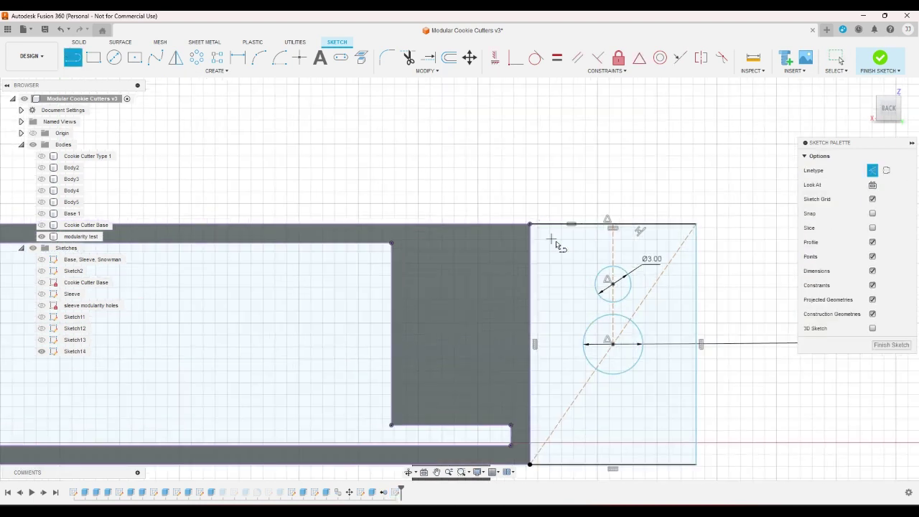
click(582, 256)
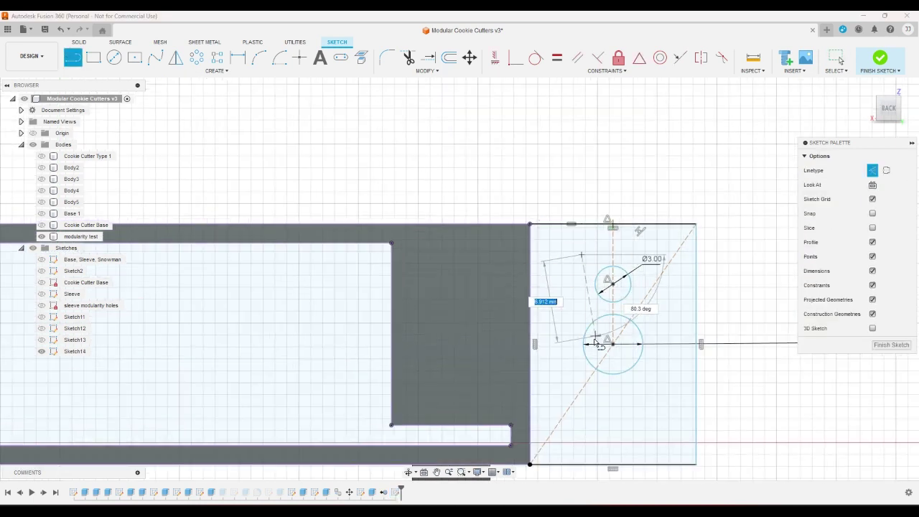
click(582, 373)
click(649, 268)
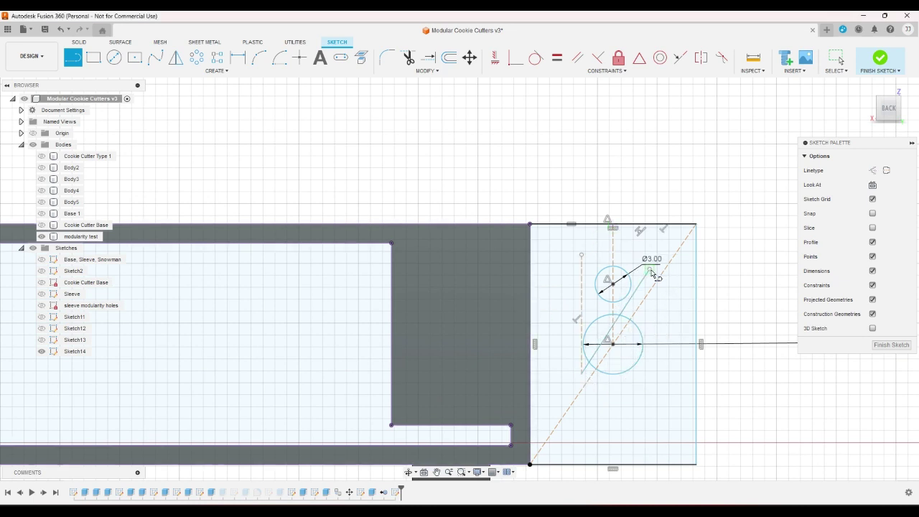
right_click(746, 276)
click(785, 269)
click(638, 293)
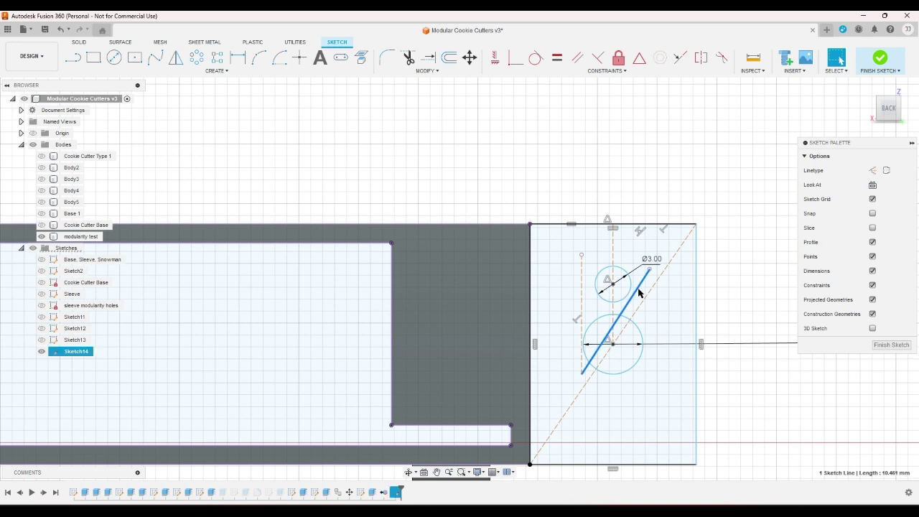
key(Delete)
click(583, 287)
key(Delete)
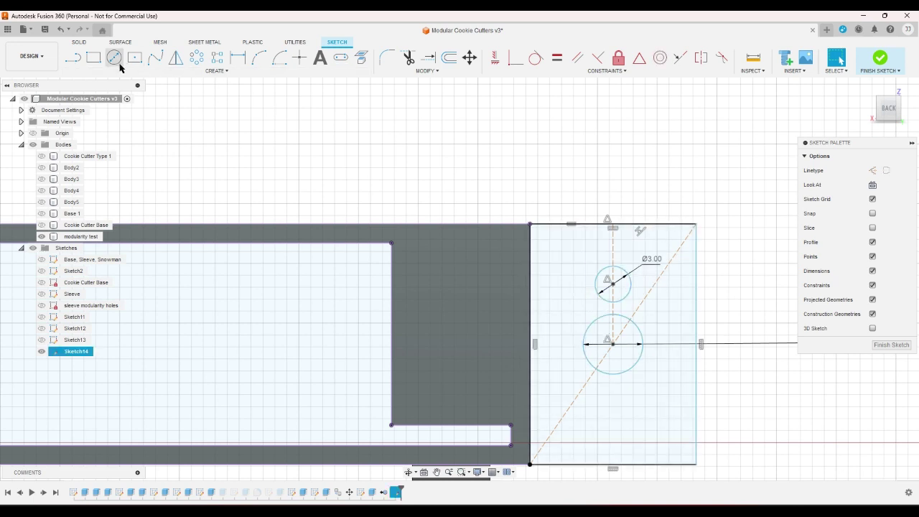
- Draw two vertical lines from the sides of the 3 mm circle down into the 5 mm circle to form a keyhole shape
click(77, 61)
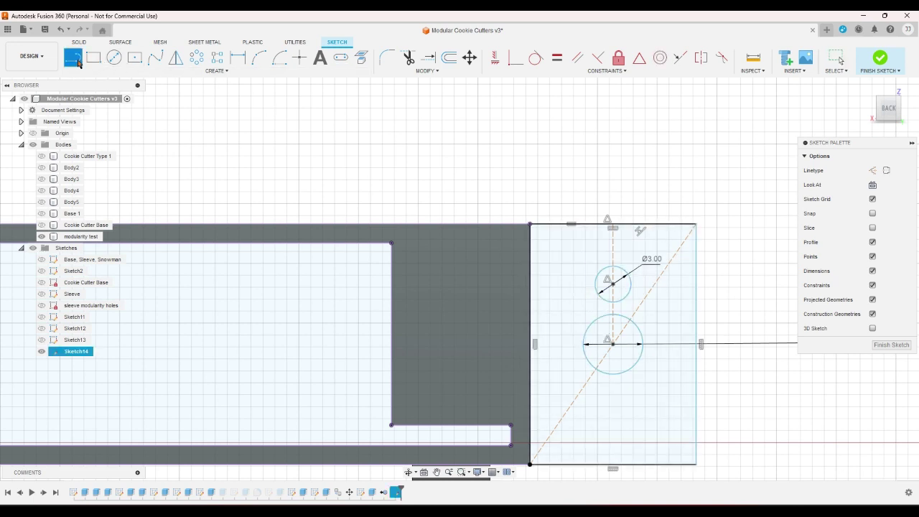
click(596, 289)
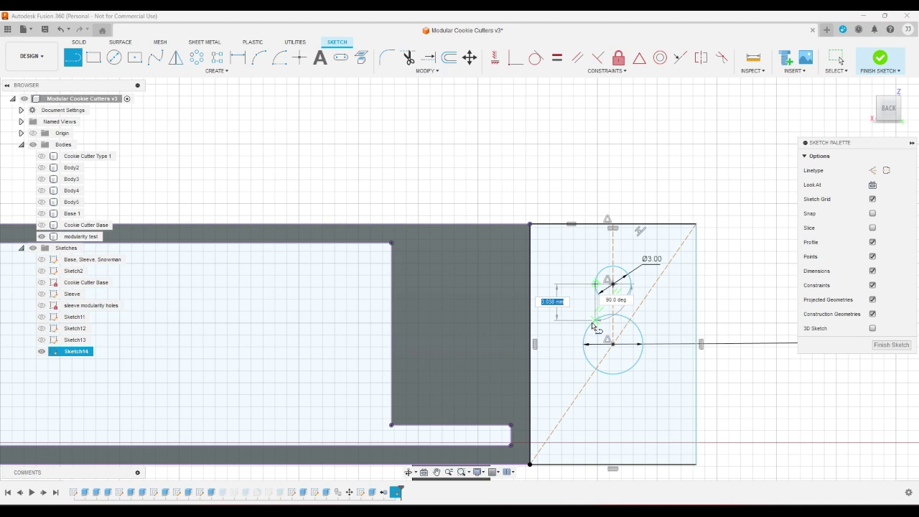
click(631, 285)
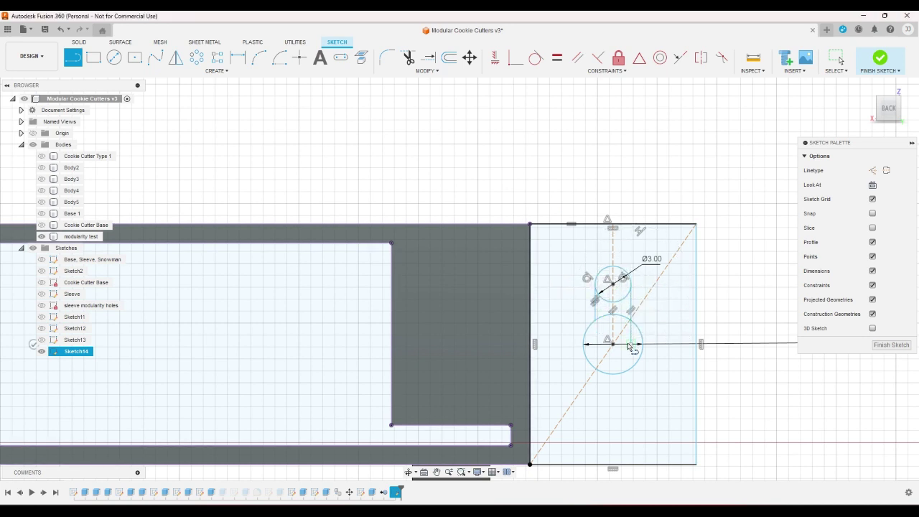
click(630, 344)
- Trim the excess of the vertical keyhole lines inside the 5 mm circle so they end at the circle's edge
click(408, 57)
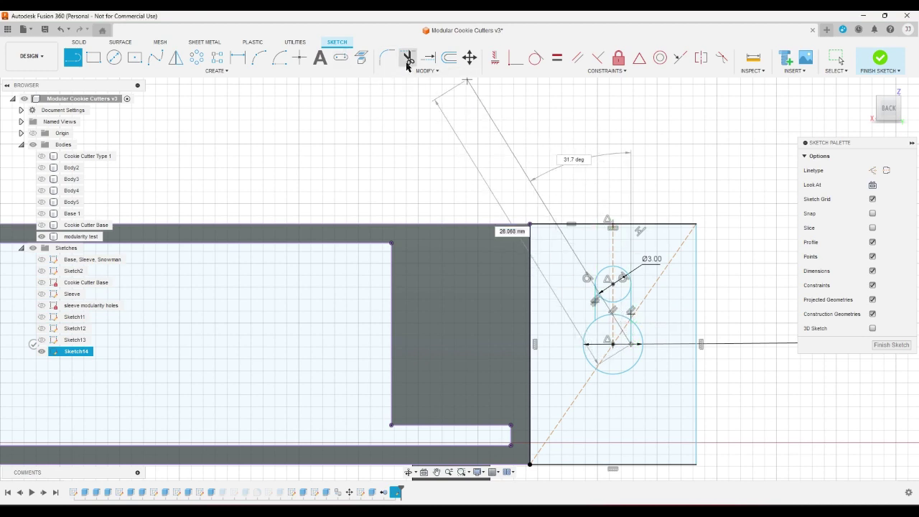
scroll(665, 345, up, 3)
scroll(664, 345, up, 6)
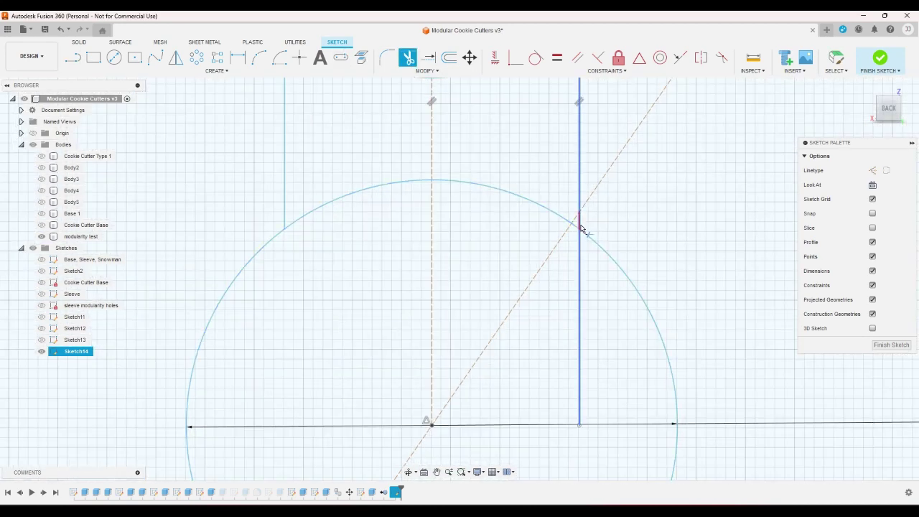
click(578, 255)
right_click(646, 225)
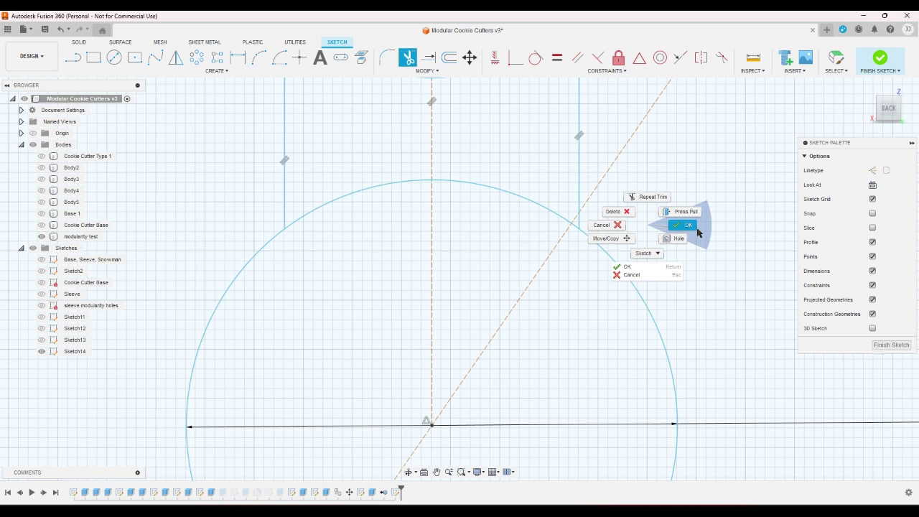
click(697, 232)
scroll(692, 228, down, 10)
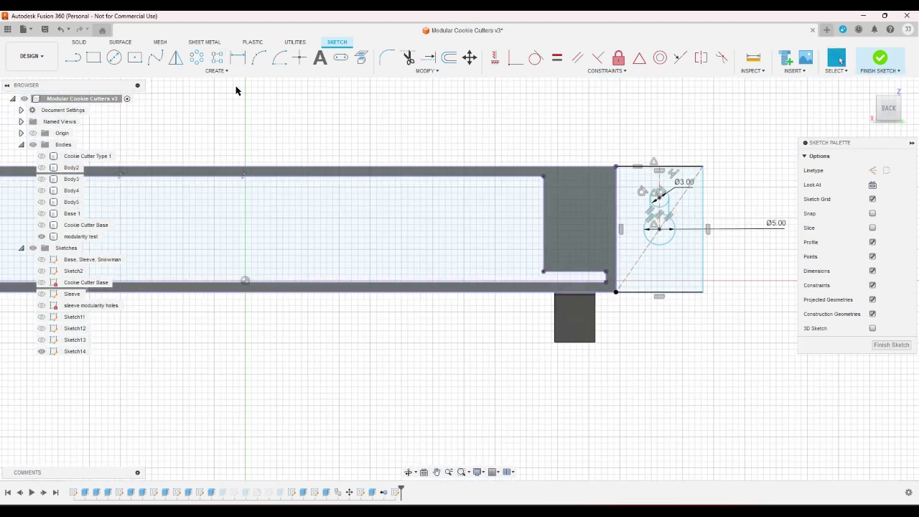
- Draw a vertical construction line about 6.9 mm long upward from the middle of the sleeve's lower edge
scroll(267, 129, down, 3)
key(l)
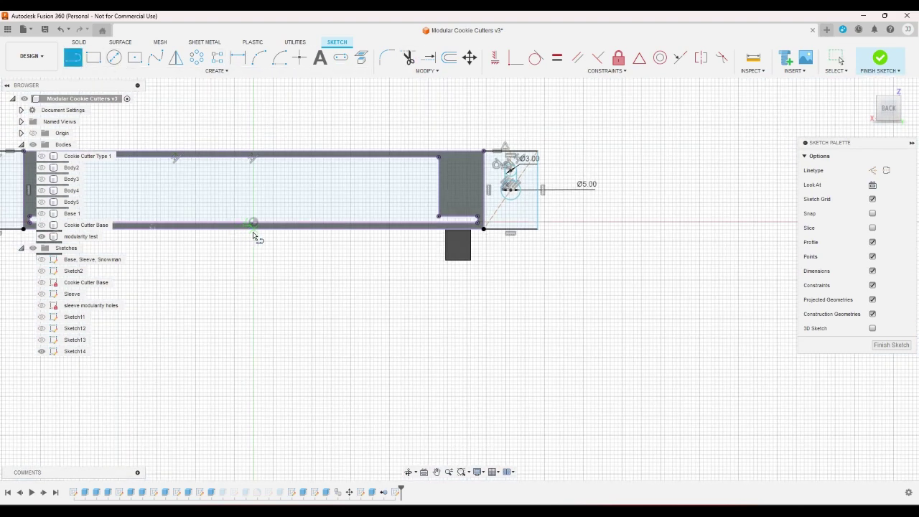
click(253, 203)
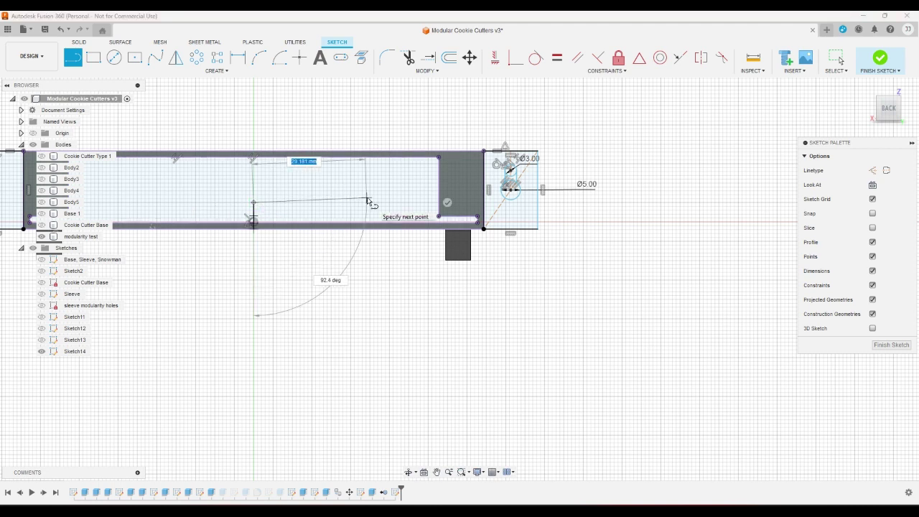
right_drag(380, 200, 408, 199)
scroll(246, 211, up, 2)
click(247, 211)
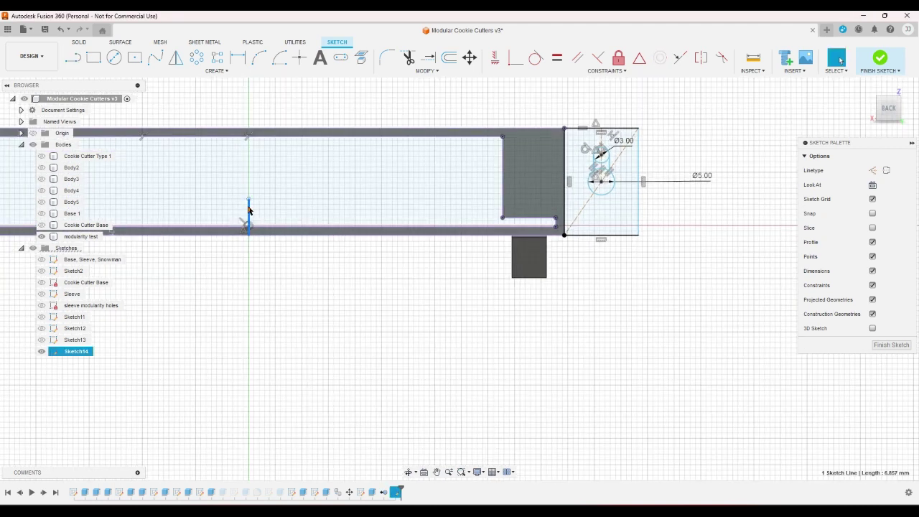
click(419, 349)
- Mirror the keyhole's two circles, two side lines and the tab's construction lines across the central construction line onto the opposite tab
scroll(572, 177, down, 2)
scroll(572, 177, up, 1)
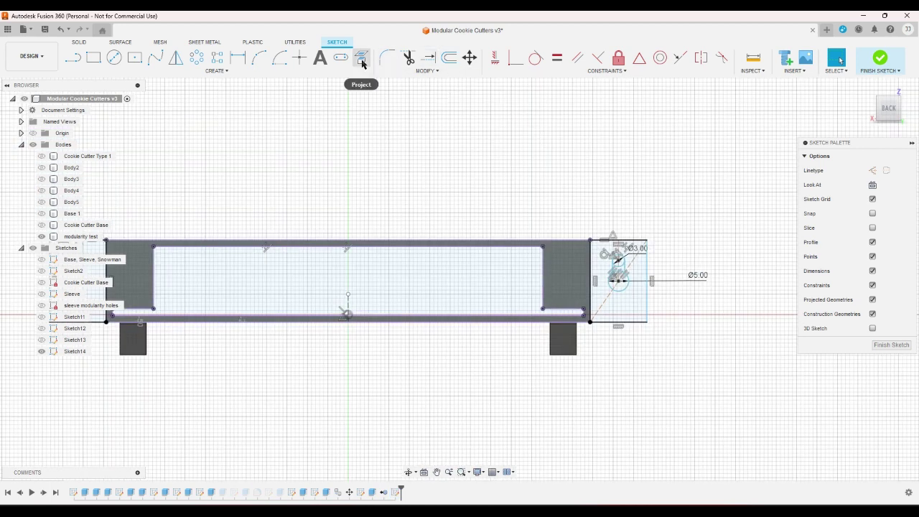
click(176, 58)
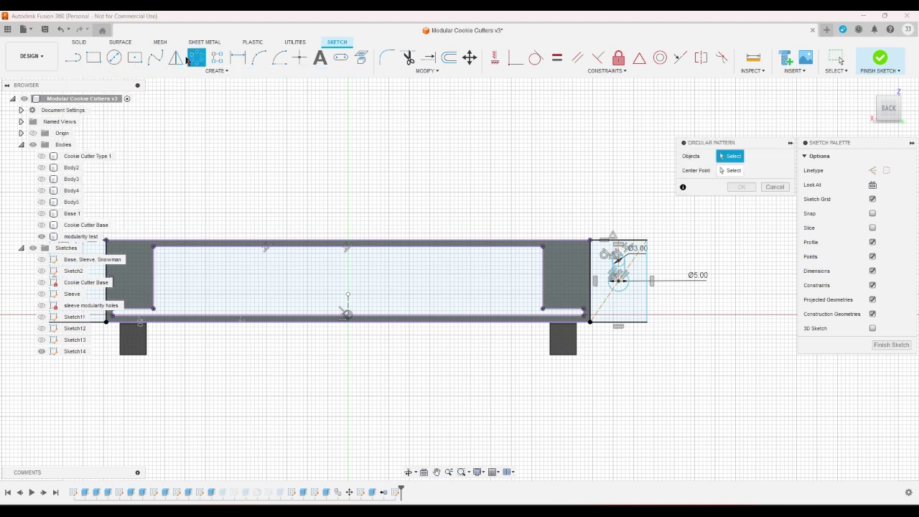
click(615, 286)
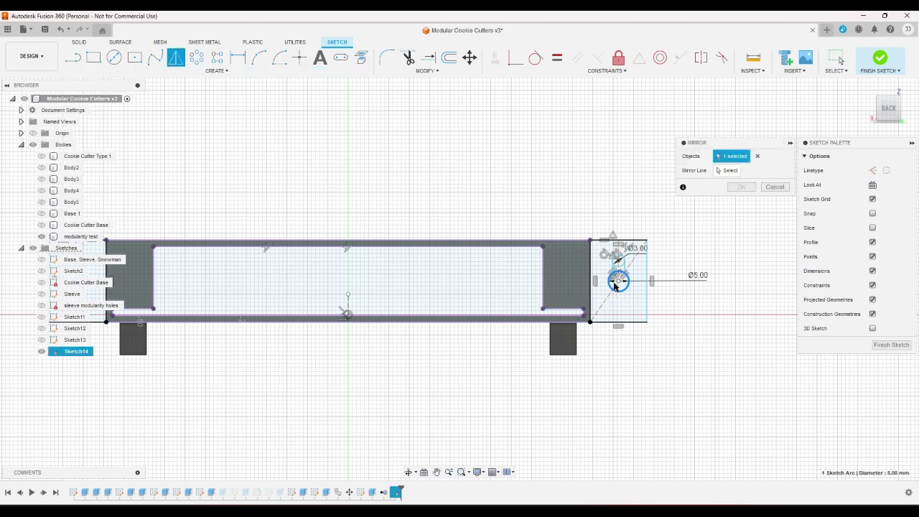
scroll(674, 240, up, 5)
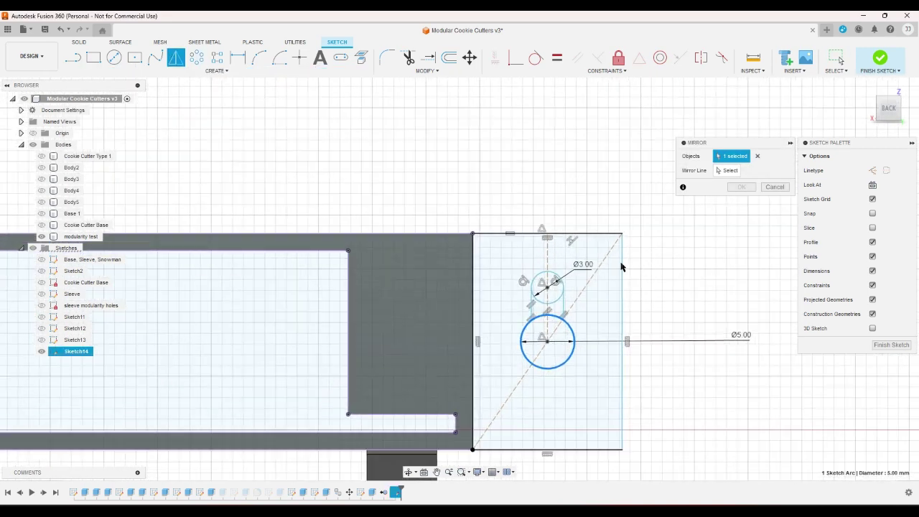
click(565, 289)
click(563, 305)
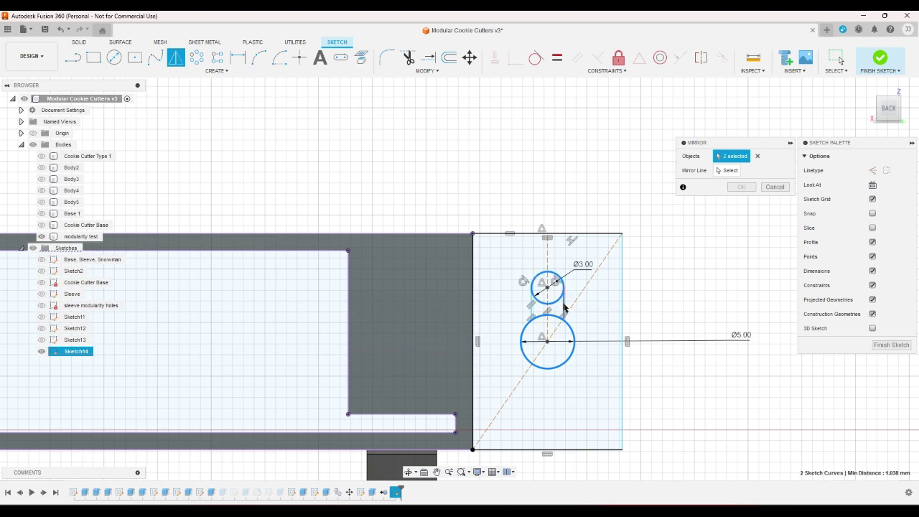
click(532, 307)
click(572, 305)
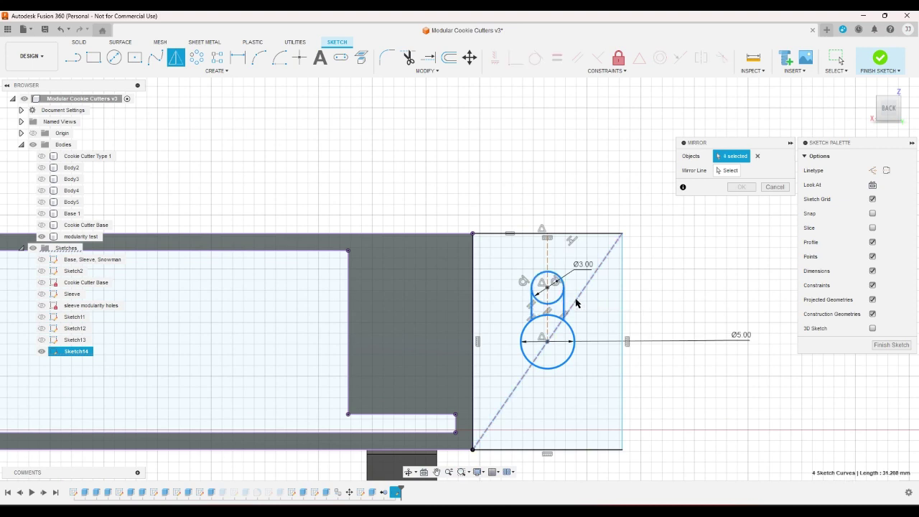
click(548, 262)
scroll(691, 267, down, 5)
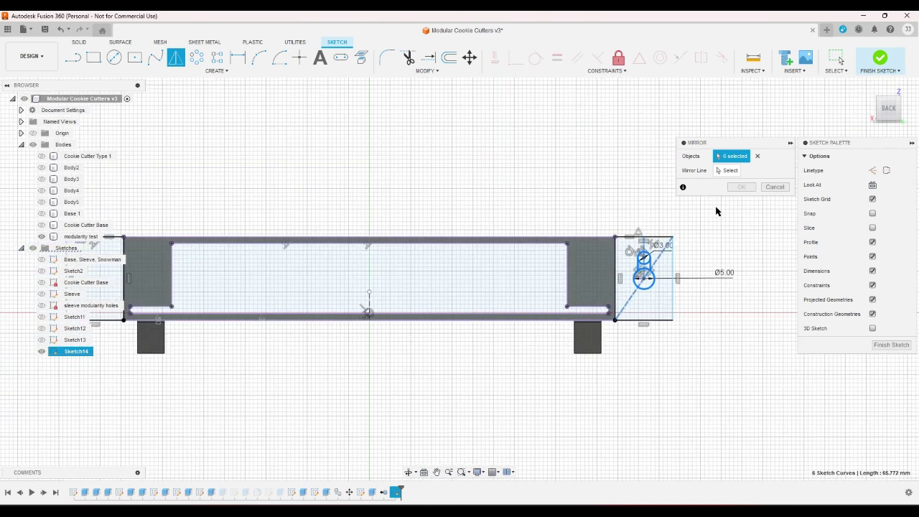
click(726, 170)
click(370, 302)
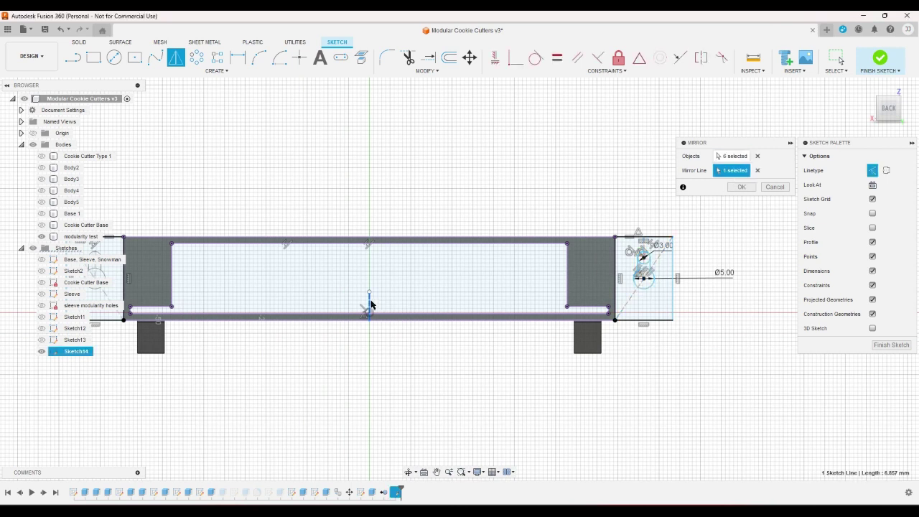
click(740, 186)
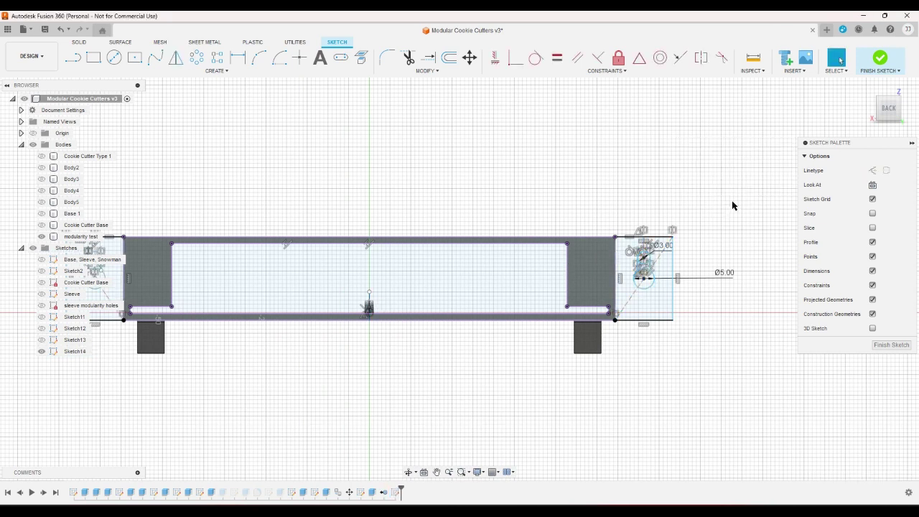
- Finish the sketch and extrude the back face and both side tabs by wallthickness as a Join, leaving out the keyhole profiles
scroll(731, 205, down, 2)
click(880, 57)
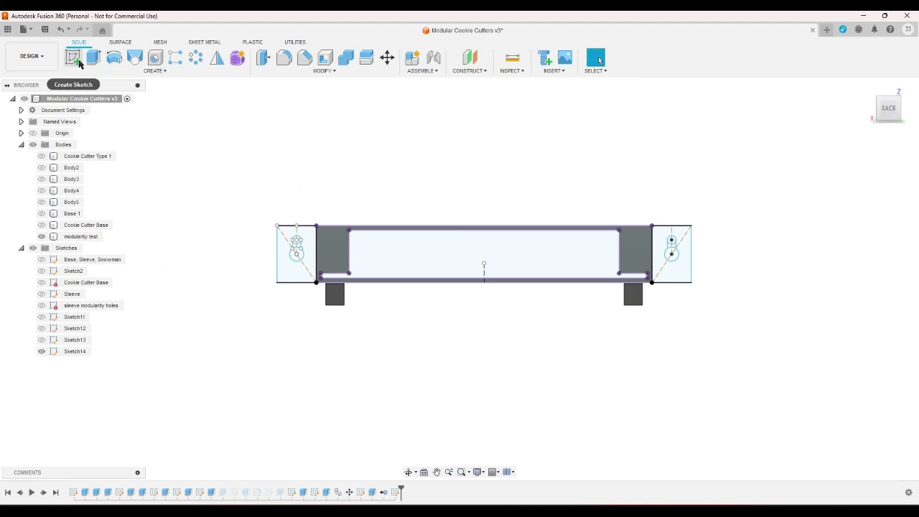
key(e)
click(297, 279)
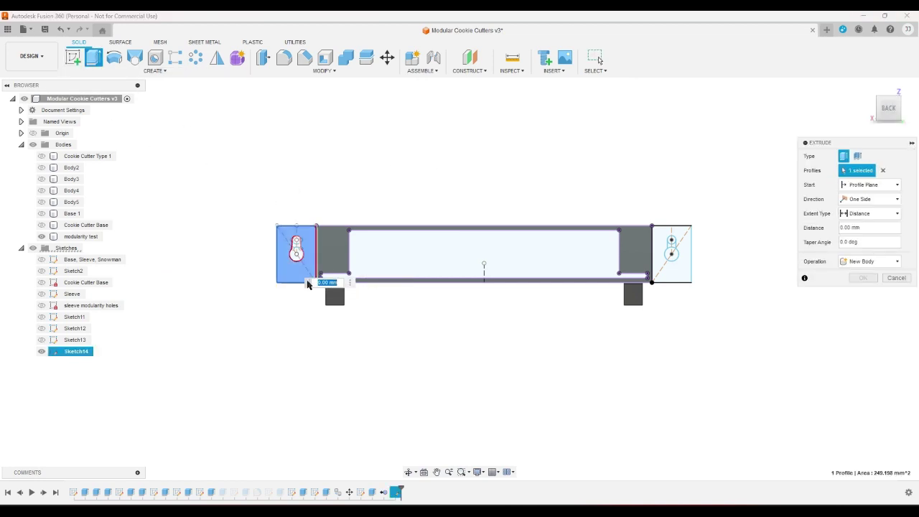
click(553, 255)
click(625, 269)
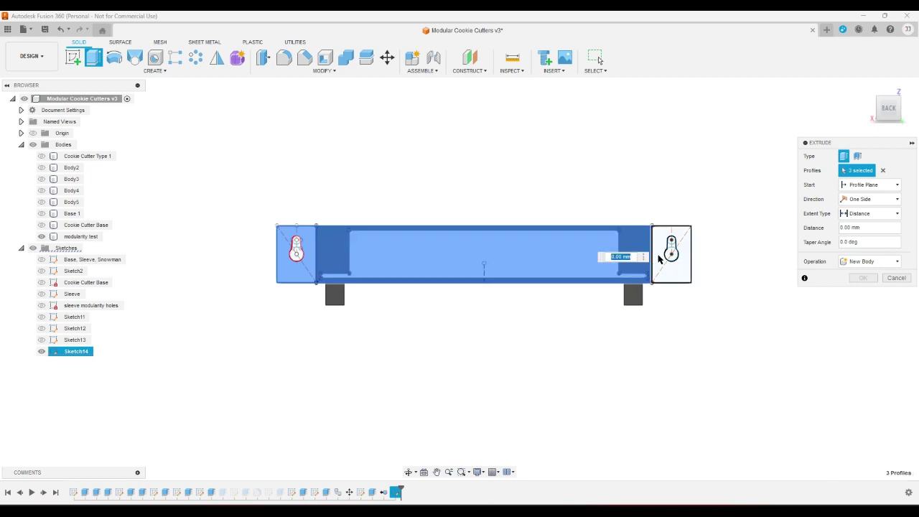
click(660, 259)
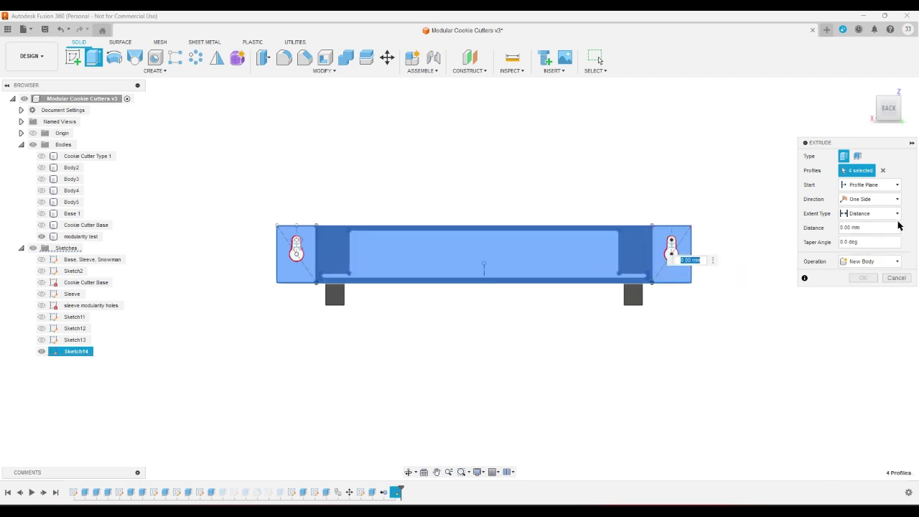
text(w)
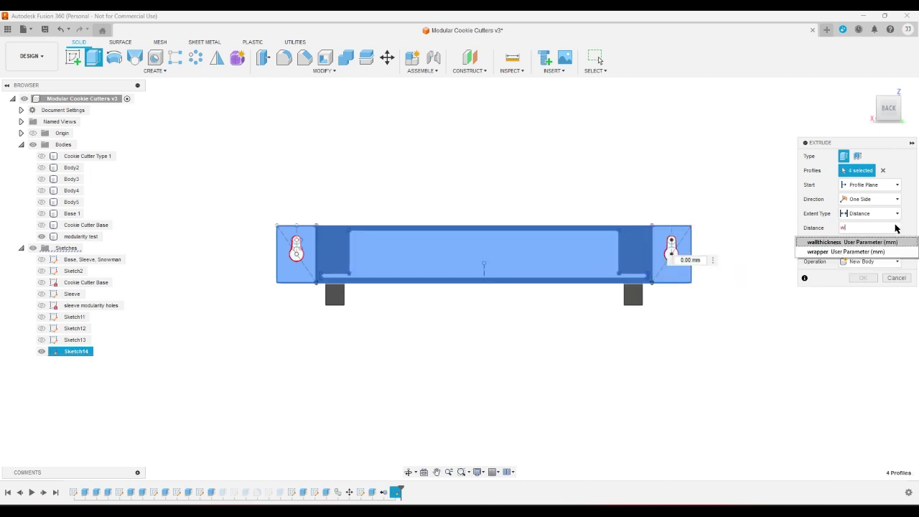
click(883, 243)
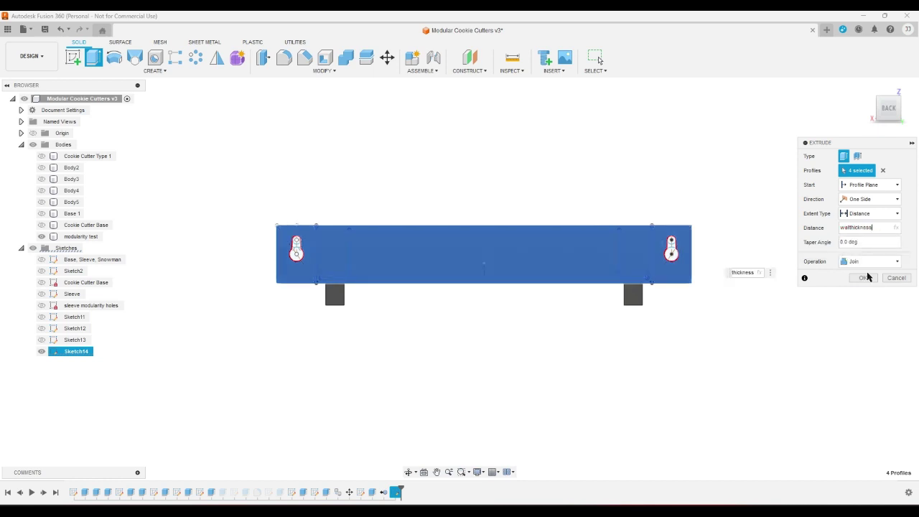
click(864, 278)
- Examine the new back wall, side tabs and keyhole openings from isometric, front and bottom views
click(866, 86)
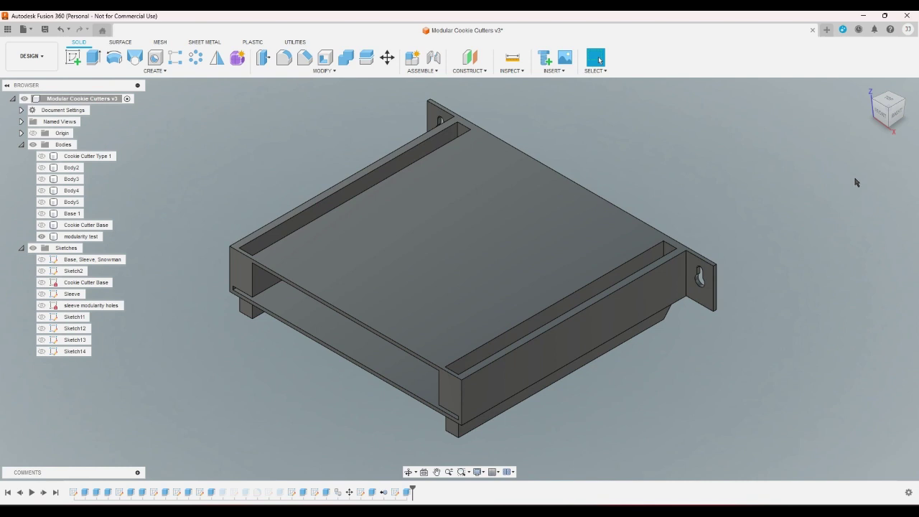
click(882, 119)
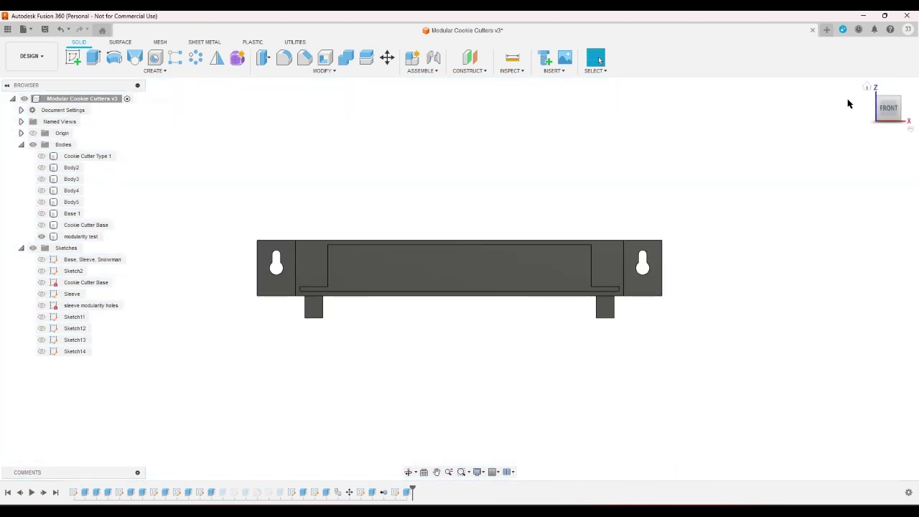
click(889, 109)
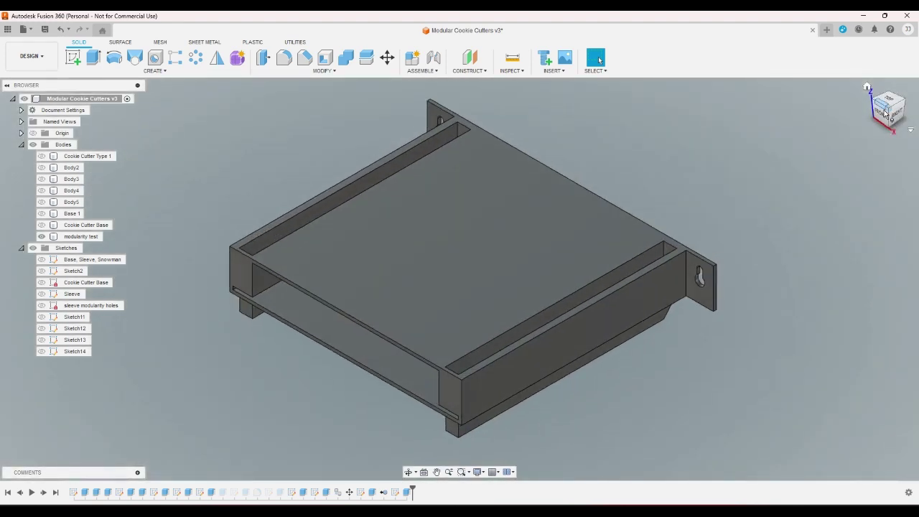
click(885, 106)
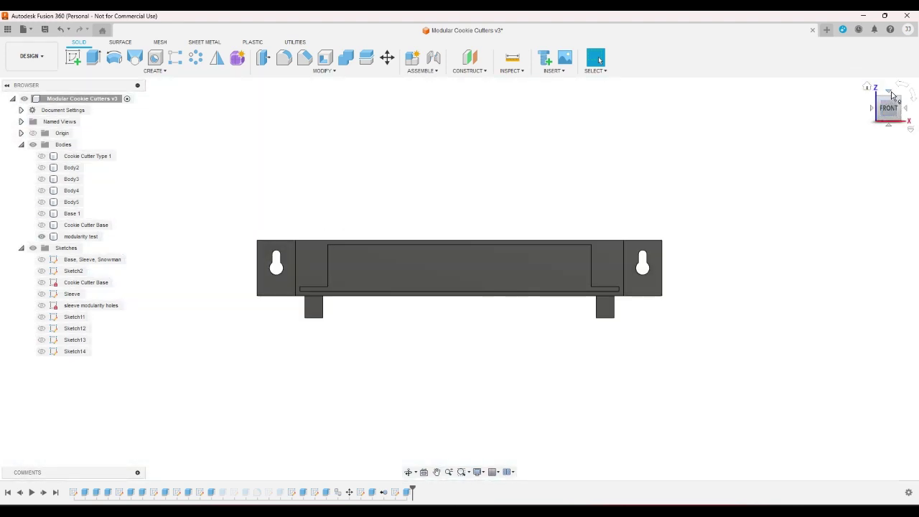
click(889, 124)
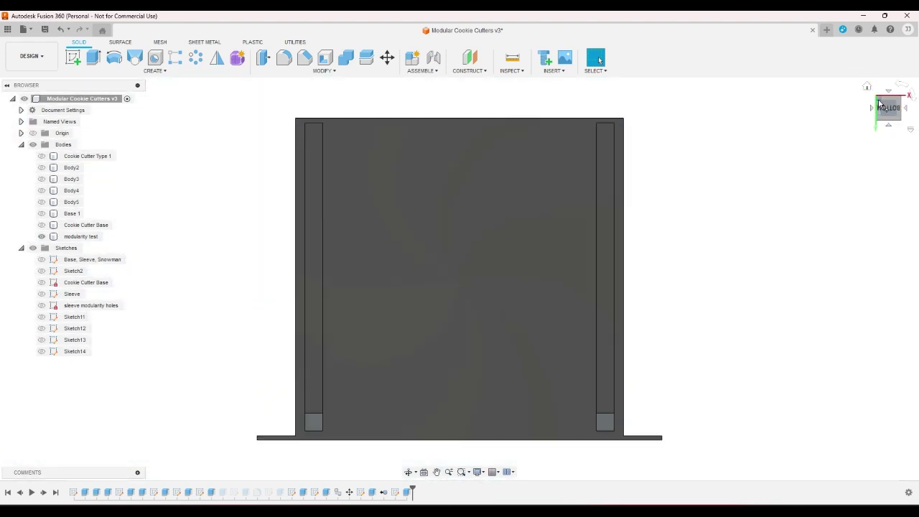
click(879, 104)
scroll(833, 143, down, 3)
scroll(568, 355, up, 6)
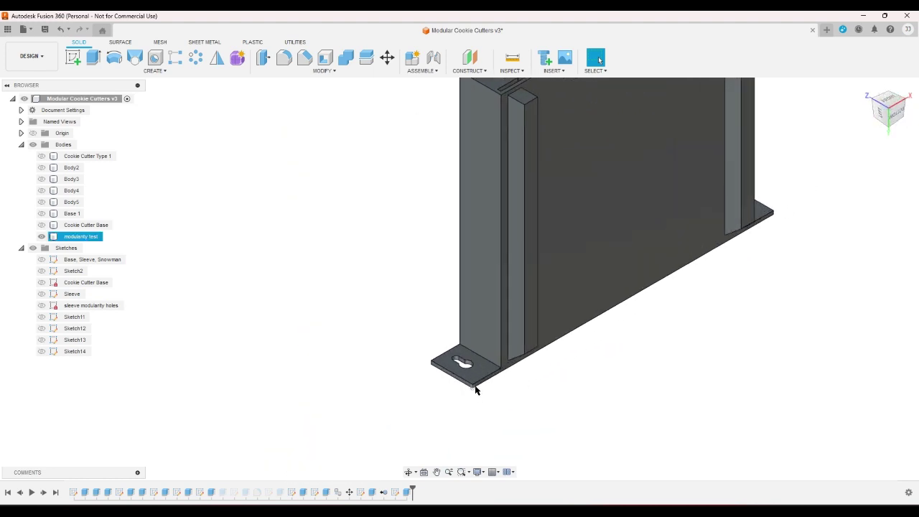
scroll(475, 389, up, 1)
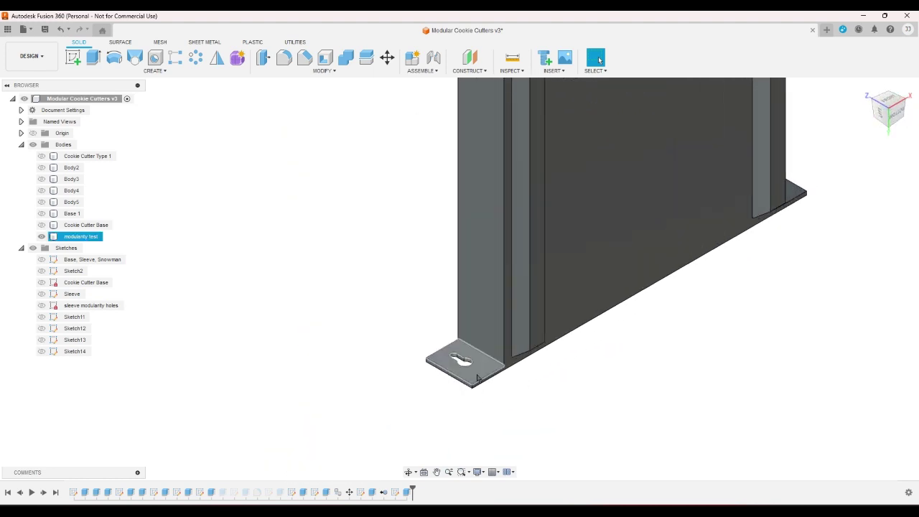
scroll(476, 378, down, 4)
click(595, 324)
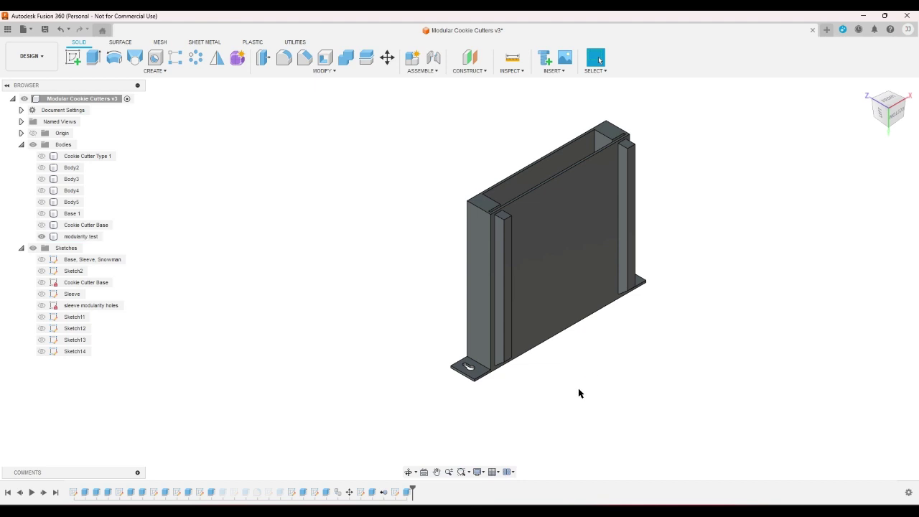
click(867, 87)
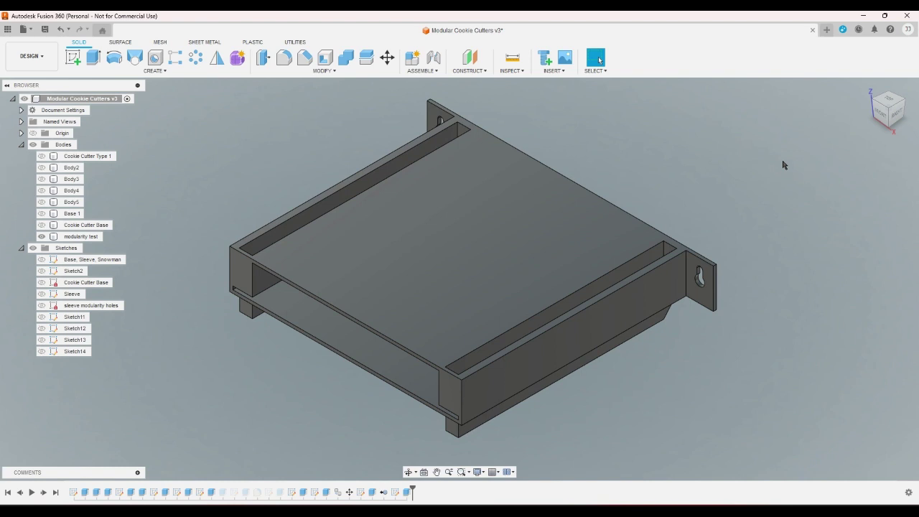
click(877, 115)
scroll(619, 295, up, 5)
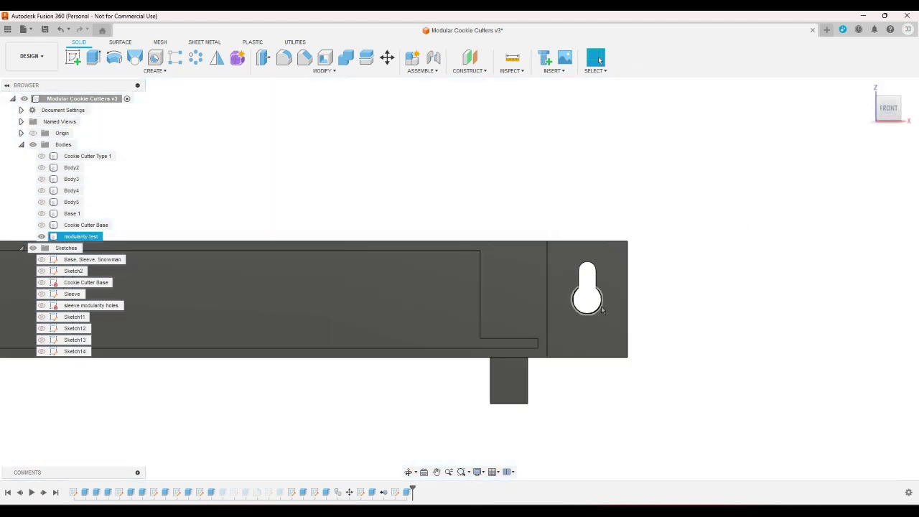
- Examine the sleeve's front opening and its slotted lower part from the front and isometric views
key(F6)
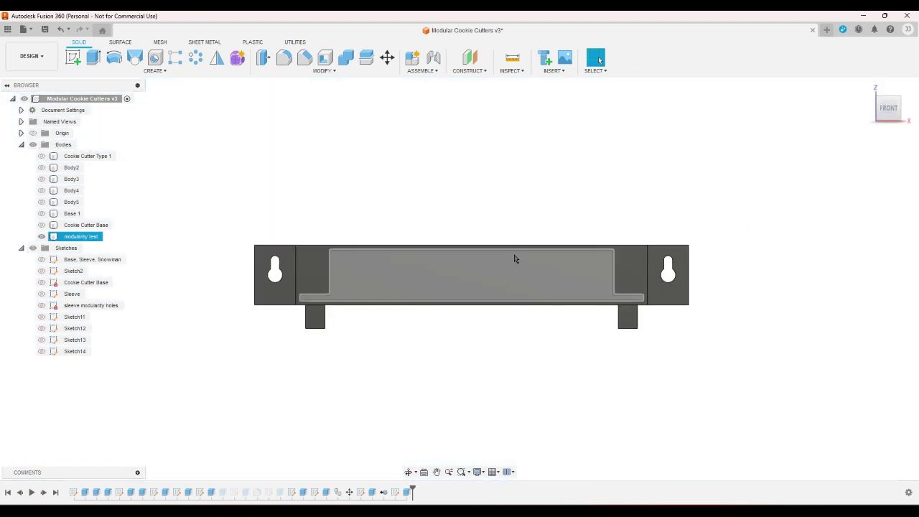
scroll(445, 183, up, 4)
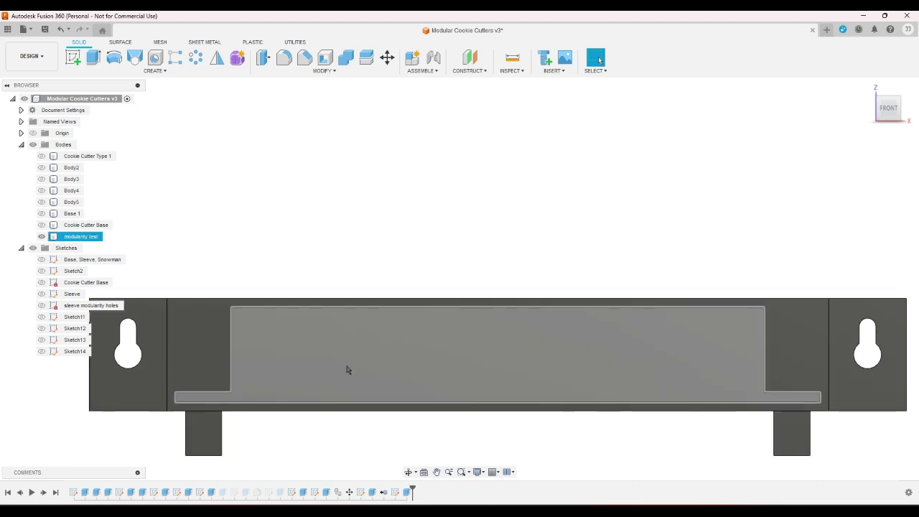
click(347, 370)
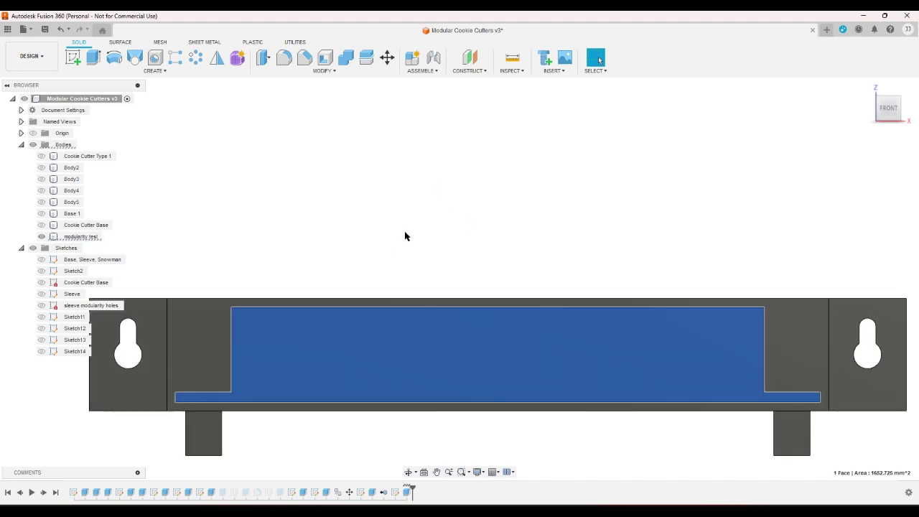
click(418, 274)
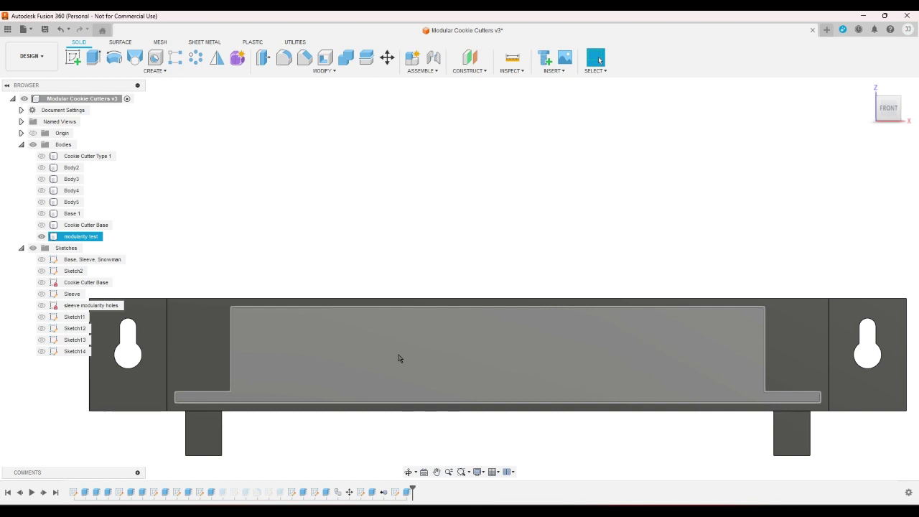
click(431, 230)
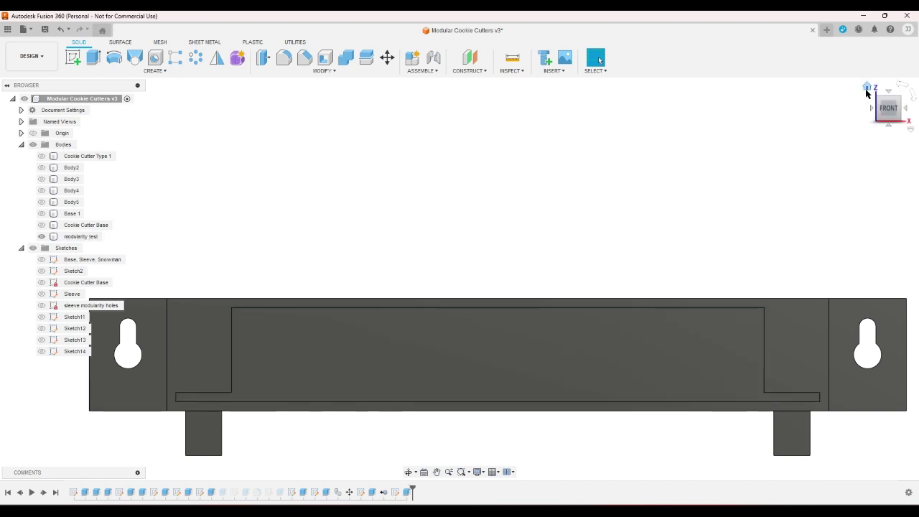
click(867, 92)
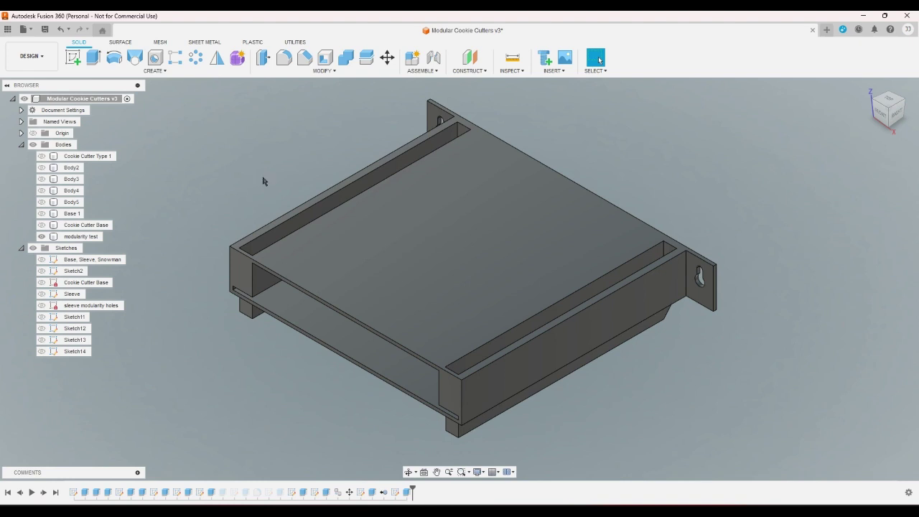
- Start a Two Distance chamfer on the two short upper front edges of the slots on either side of the sleeve opening
click(304, 57)
click(883, 116)
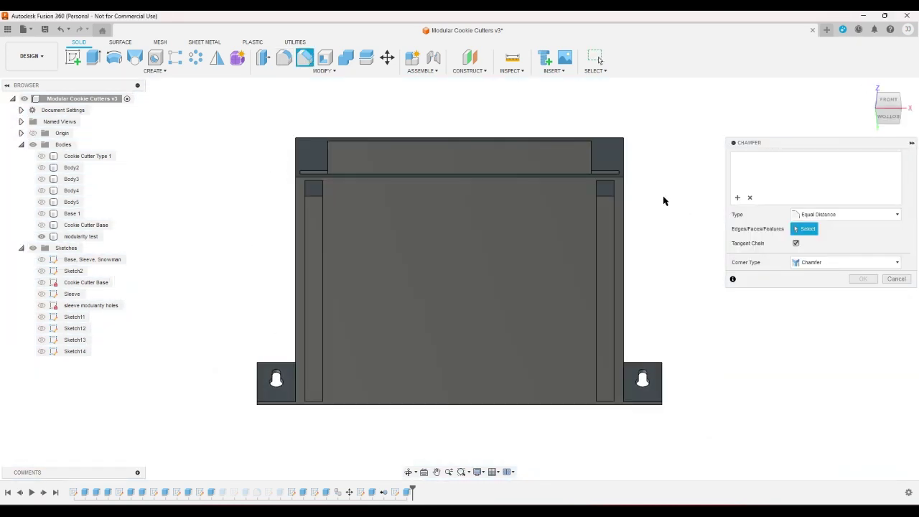
scroll(610, 172, up, 5)
click(583, 169)
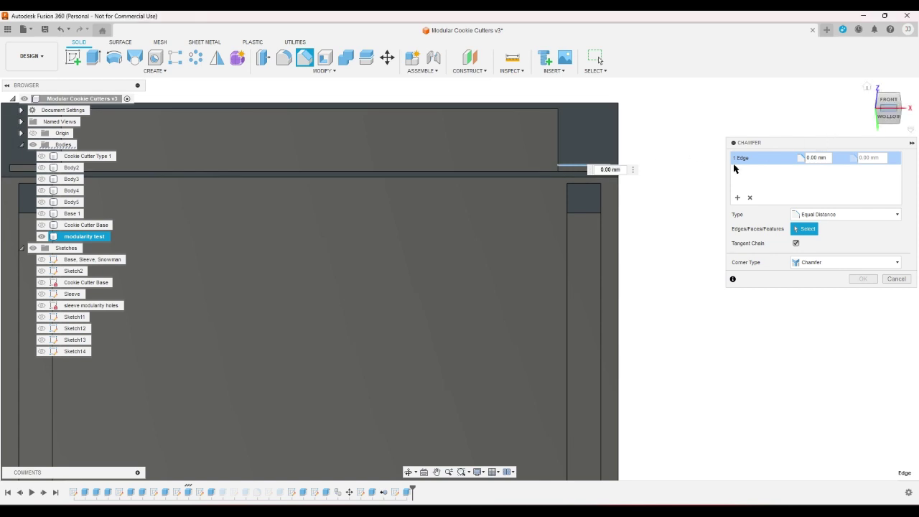
scroll(675, 143, down, 5)
scroll(251, 158, up, 5)
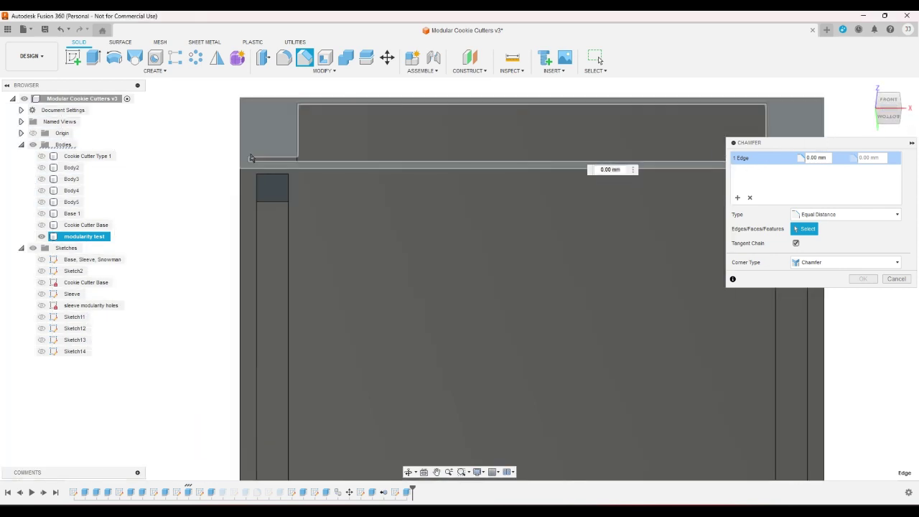
click(251, 158)
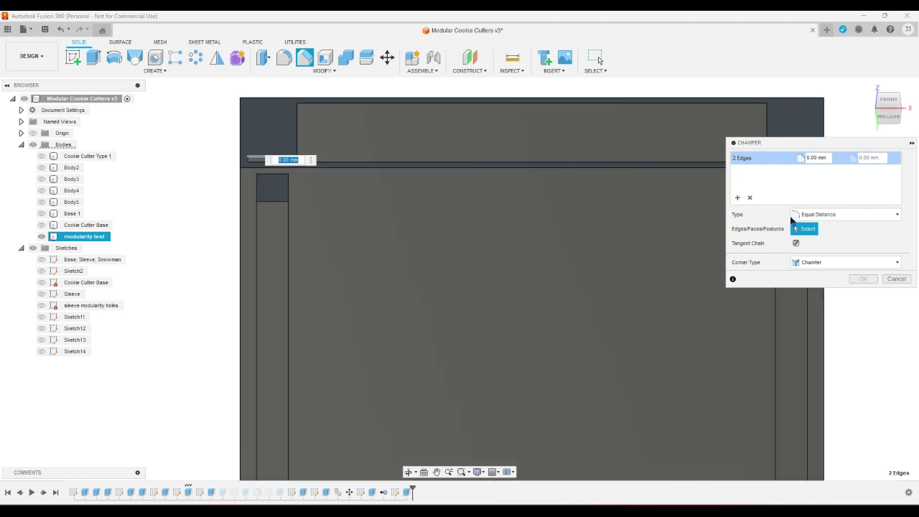
click(792, 216)
click(803, 237)
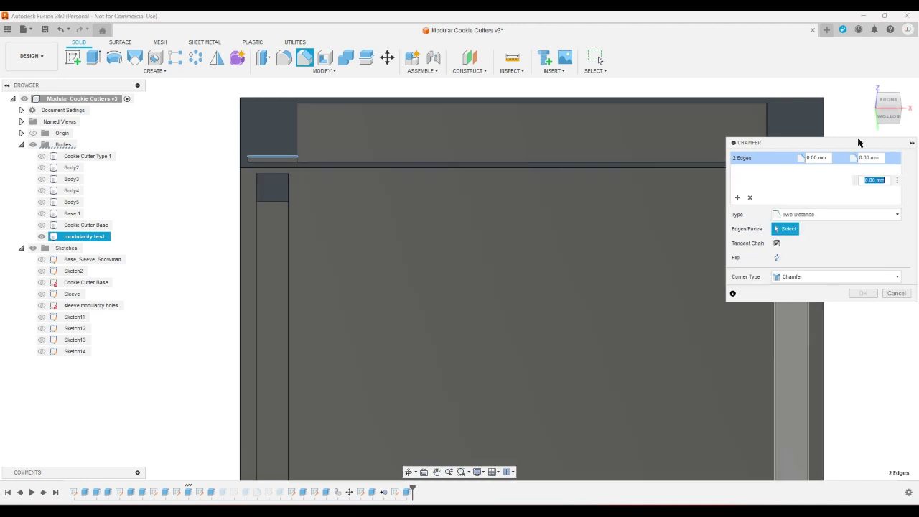
- Set the slot edges' chamfer distances to 2 mm upward and 6 mm into the sleeve, and apply it
click(883, 104)
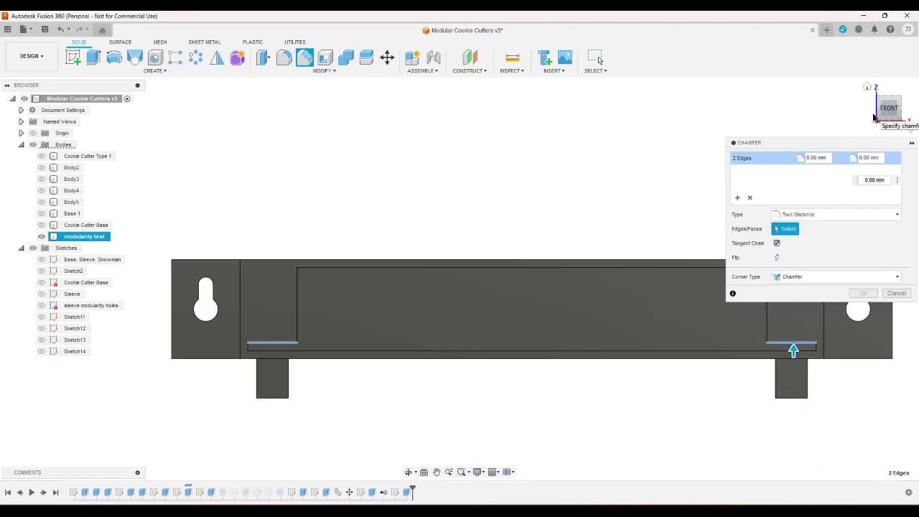
click(872, 107)
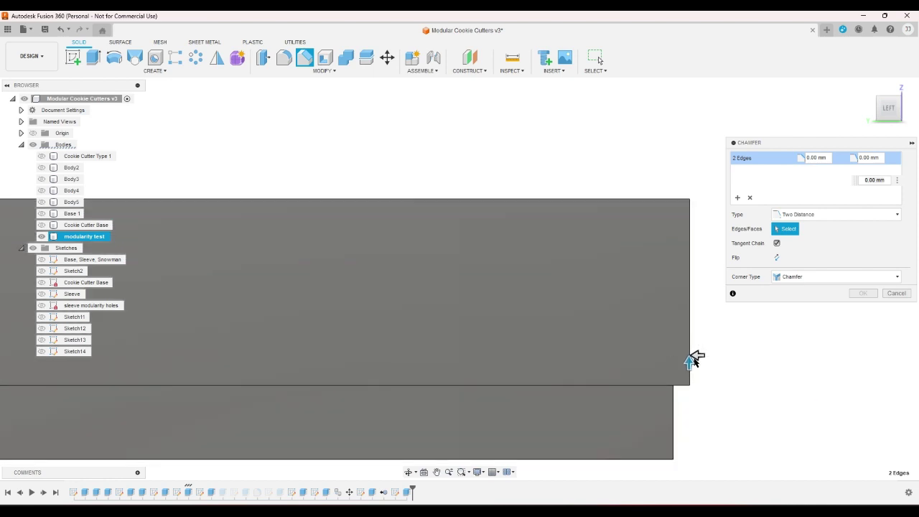
drag(694, 359, 641, 353)
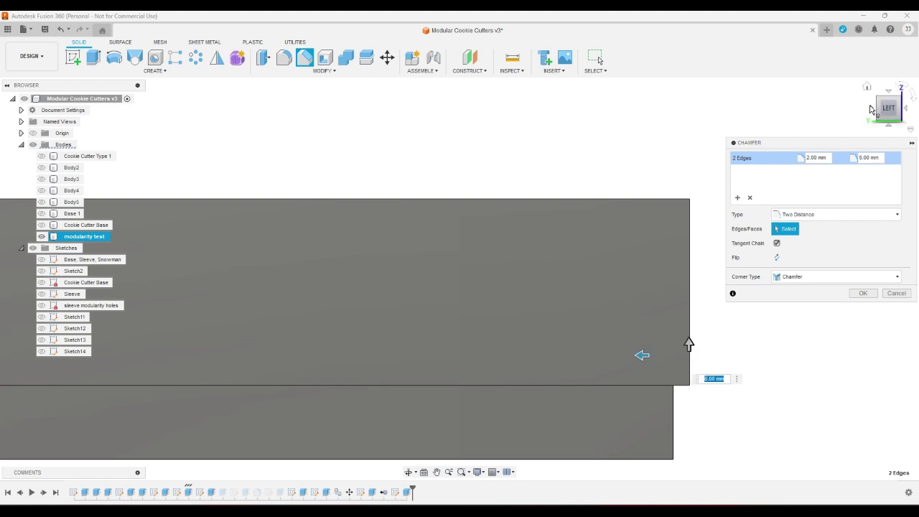
click(900, 98)
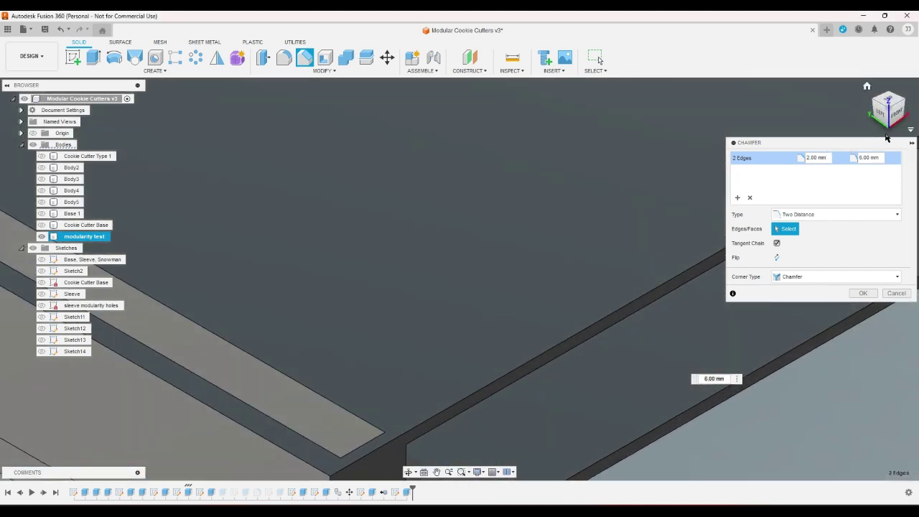
click(888, 101)
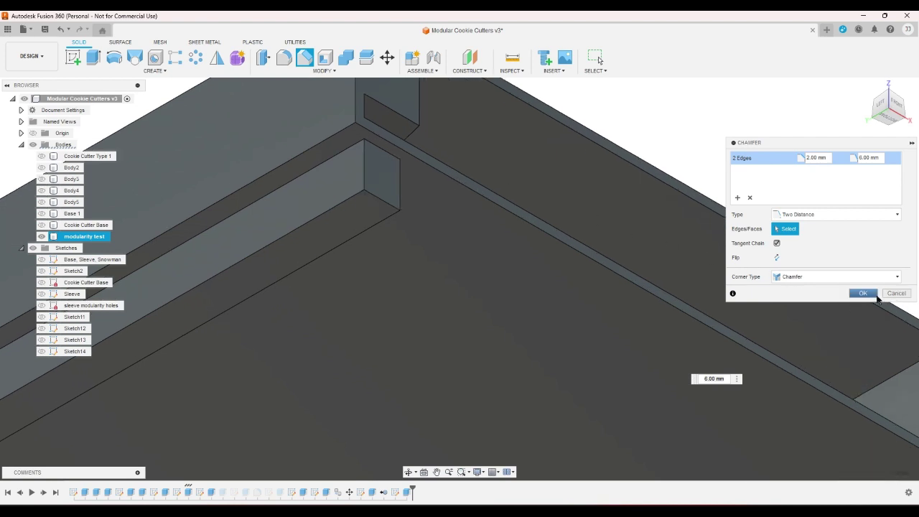
click(873, 294)
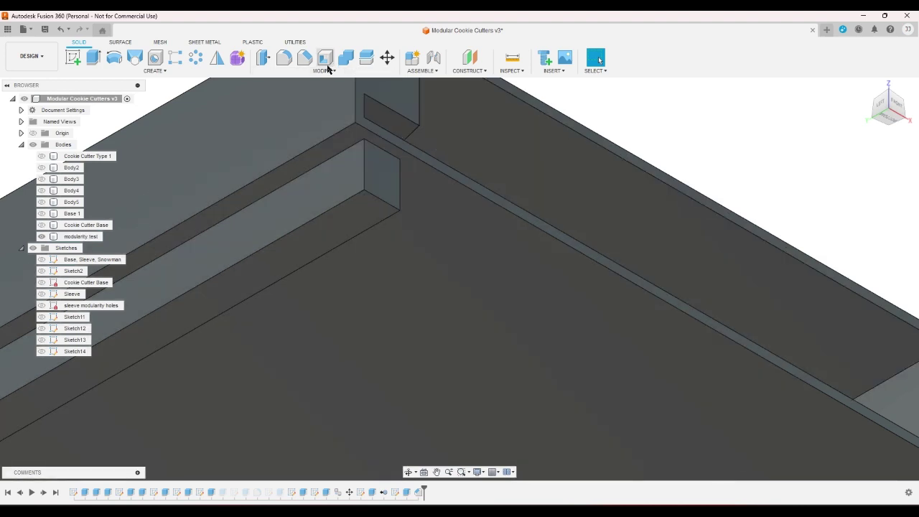
- Chamfer the long lower front edge of the sleeve opening with two distances of 1 mm and 6 mm
click(304, 57)
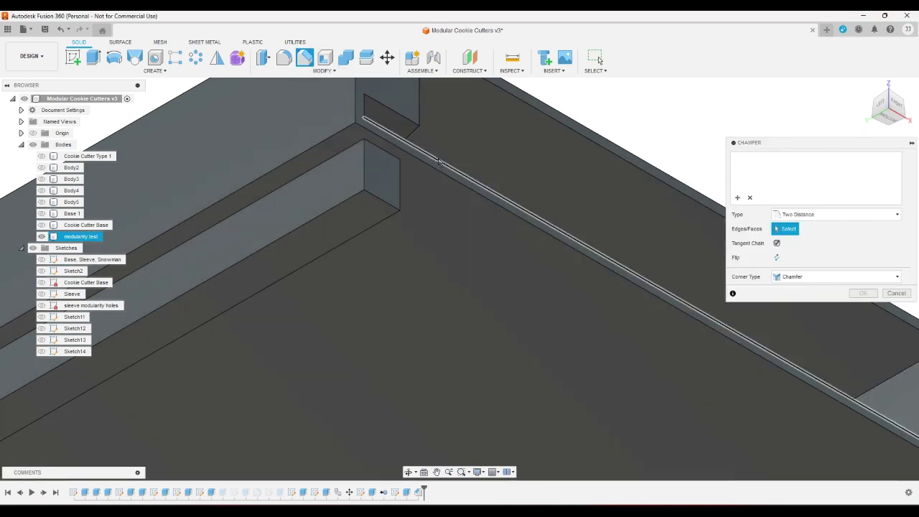
click(436, 153)
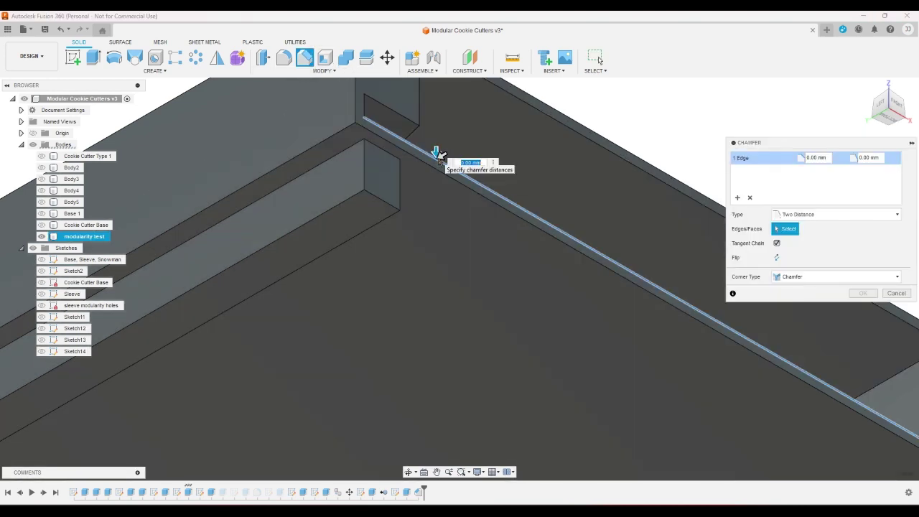
click(813, 155)
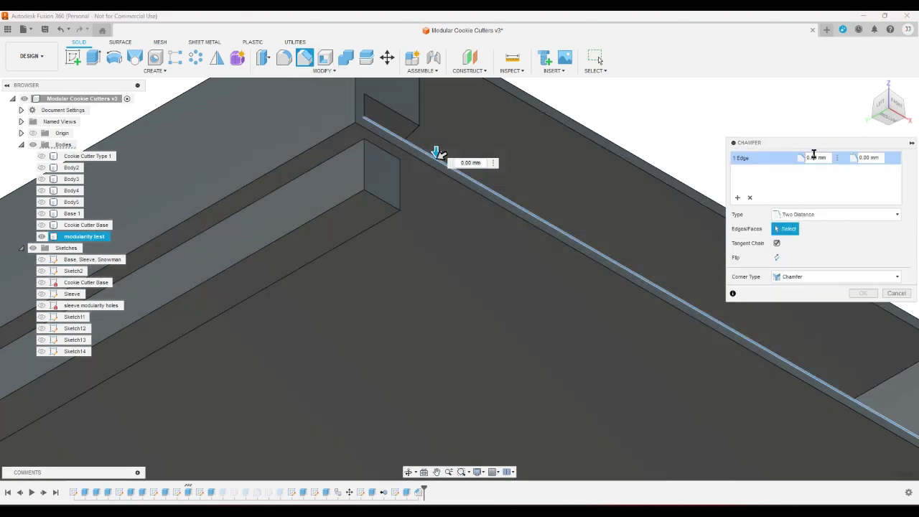
double_click(813, 157)
text(1)
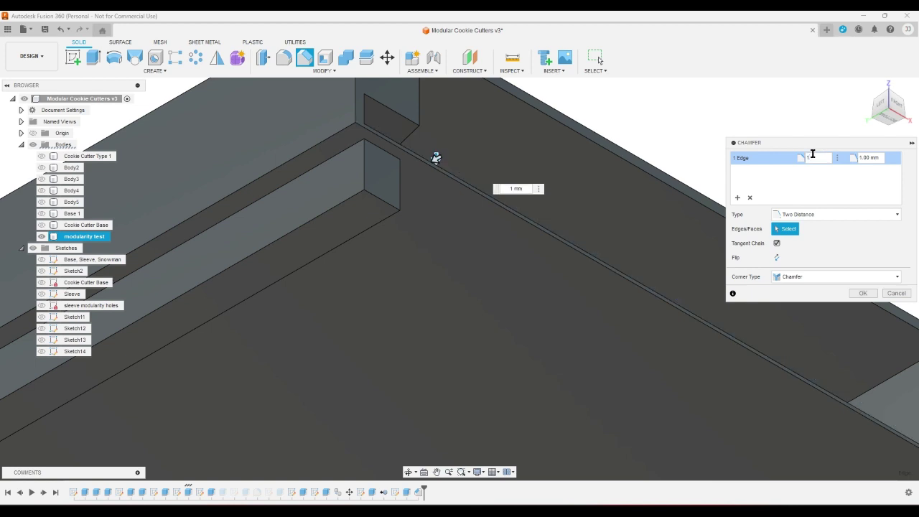
double_click(862, 158)
text(6)
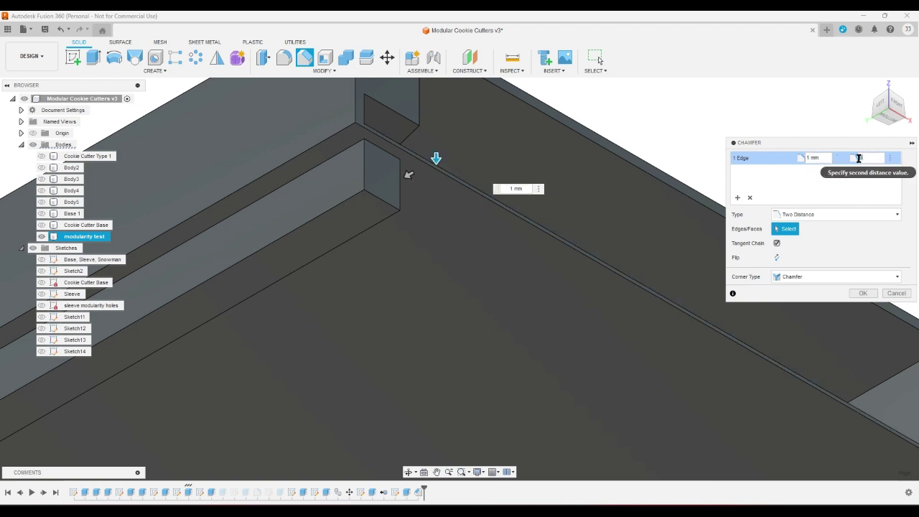
click(864, 293)
- Examine the chamfered slot entrance at the sleeve's front from front, corner and isometric views
click(894, 139)
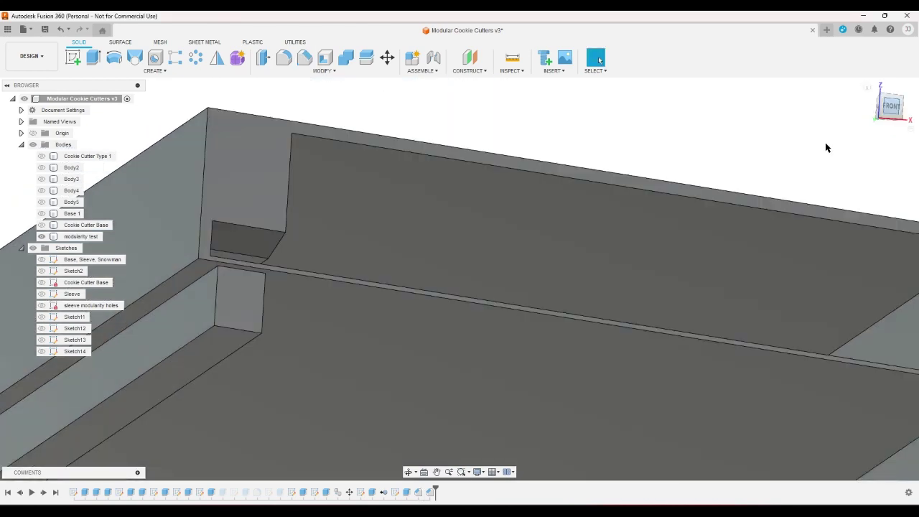
scroll(714, 156, down, 2)
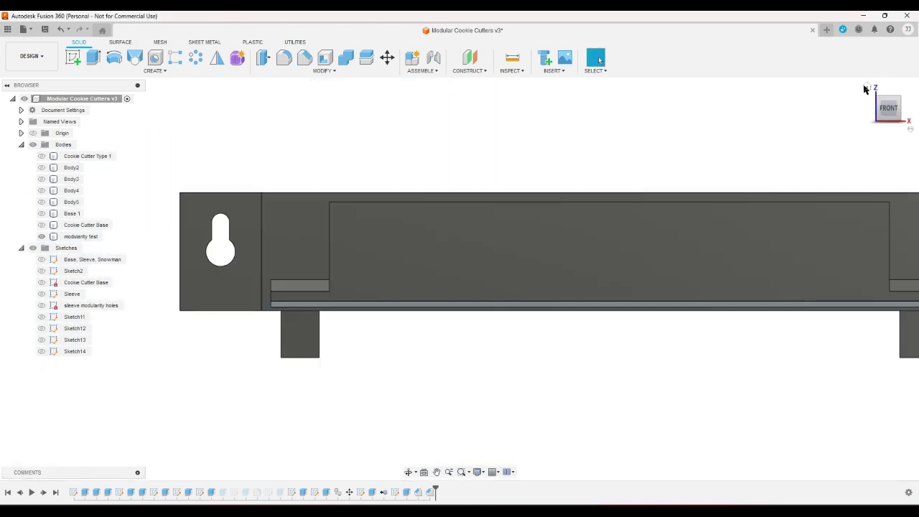
click(866, 89)
scroll(409, 410, up, 3)
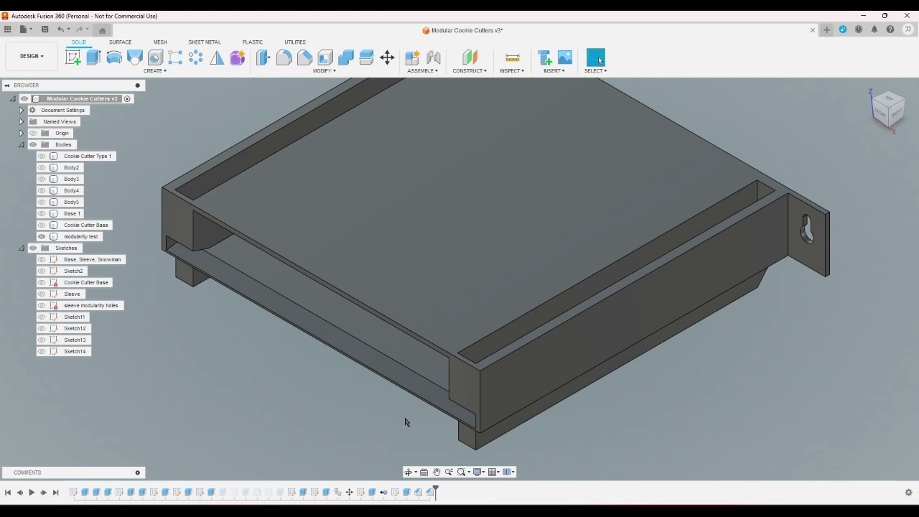
click(874, 115)
click(709, 261)
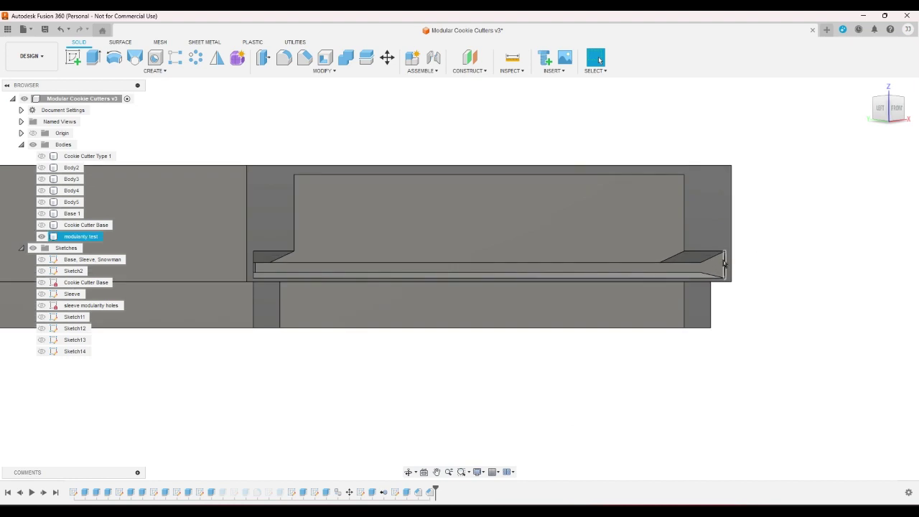
click(695, 258)
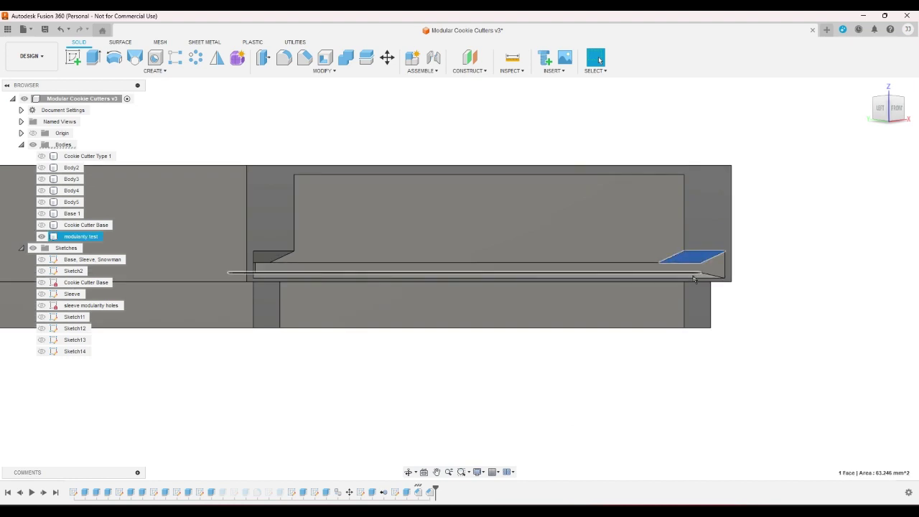
scroll(757, 273, up, 4)
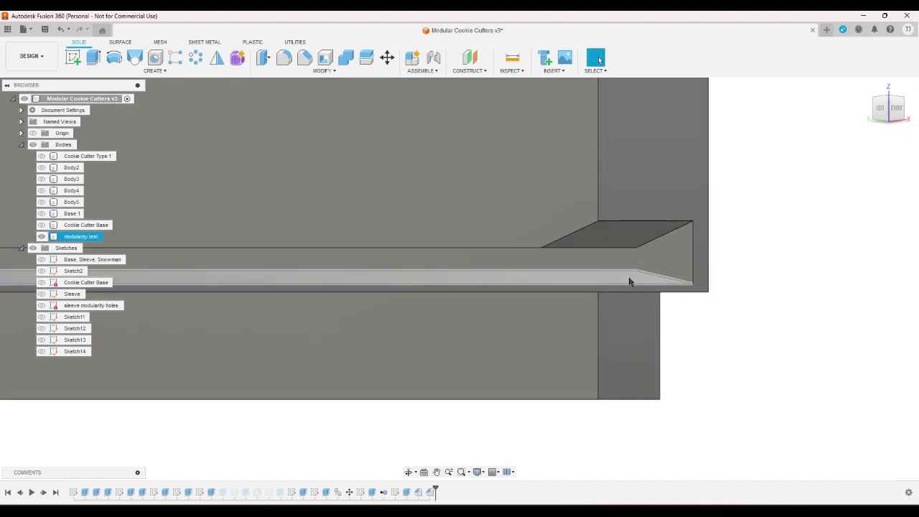
scroll(711, 266, down, 2)
click(866, 92)
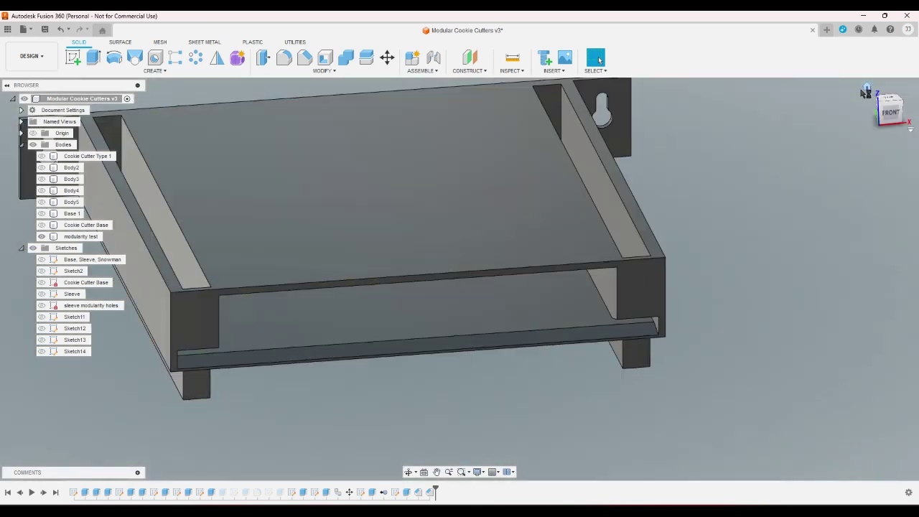
scroll(269, 150, up, 3)
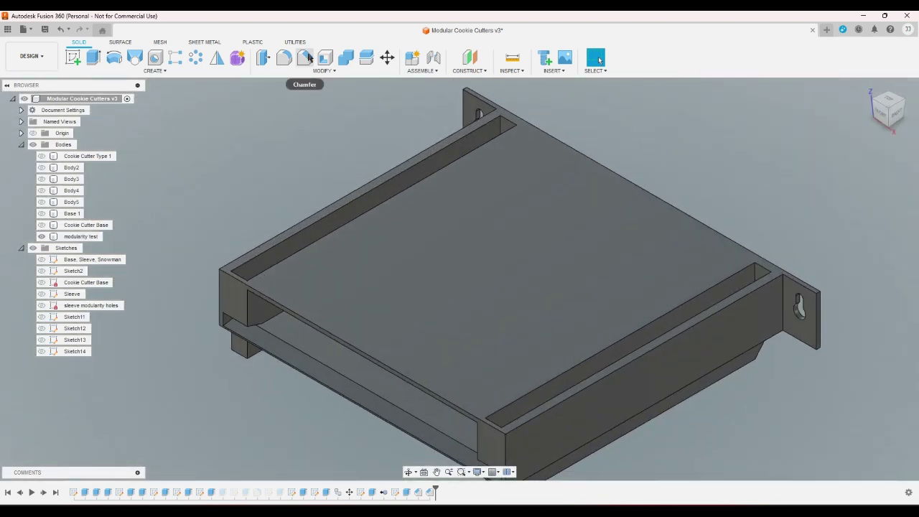
- Edit the slot-edge chamfer, zero both distances, and add the opening's two vertical edges and the sleeve's long upper front edge
double_click(418, 492)
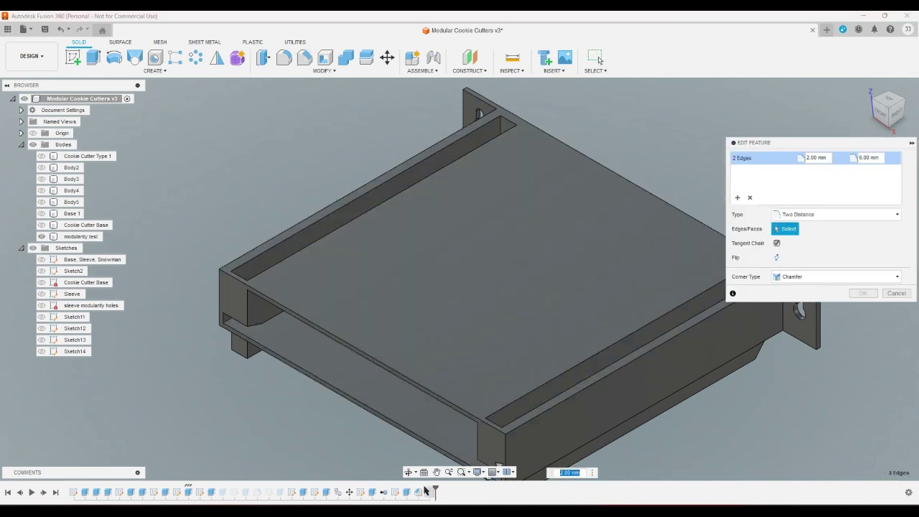
text(2.0)
click(865, 157)
key(BackSpace)
key(BackSpace)
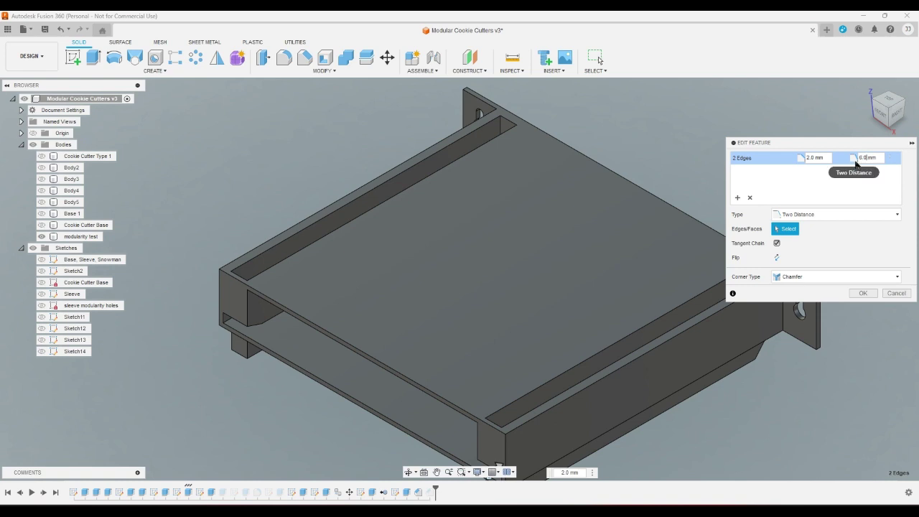
double_click(813, 157)
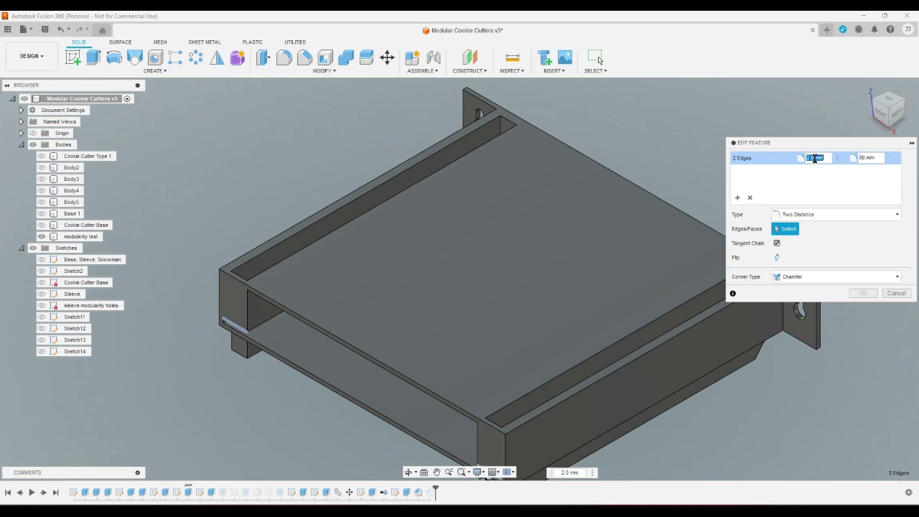
text(0)
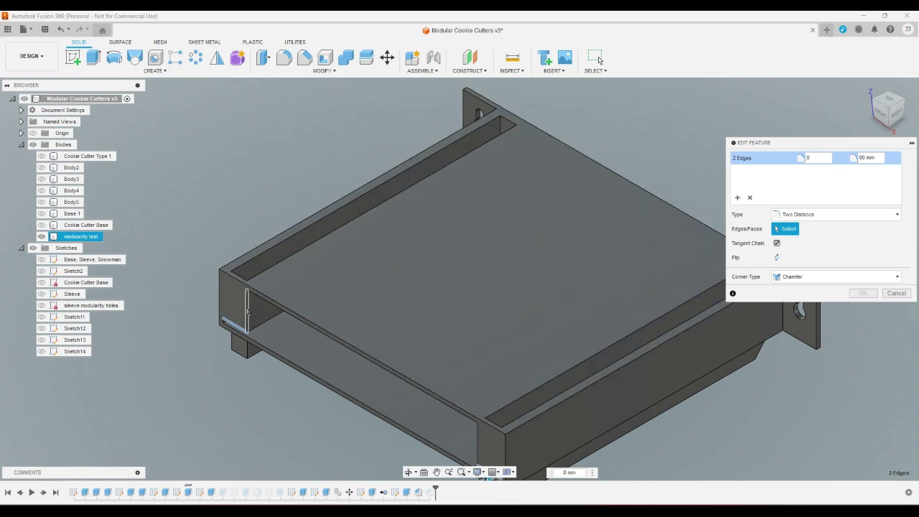
click(248, 309)
click(476, 441)
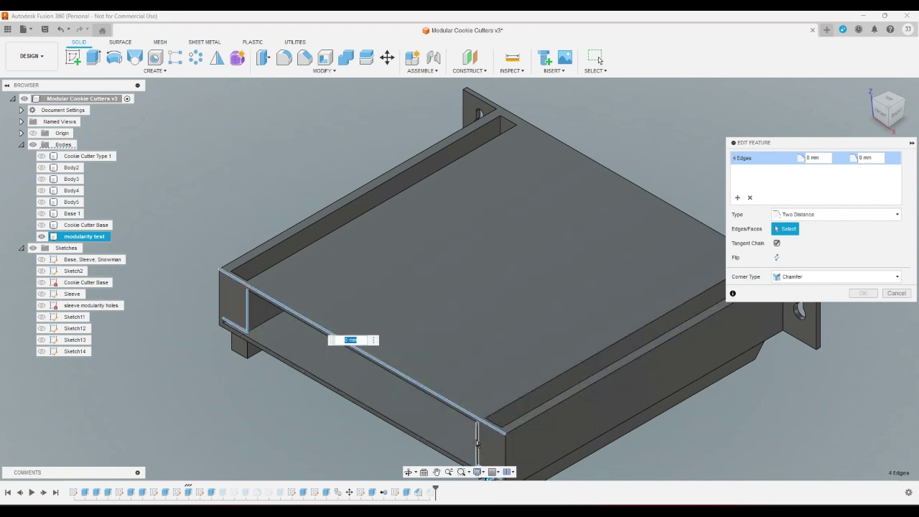
- Set the five-edge chamfer's two distances to 2 mm and 6 mm
click(819, 159)
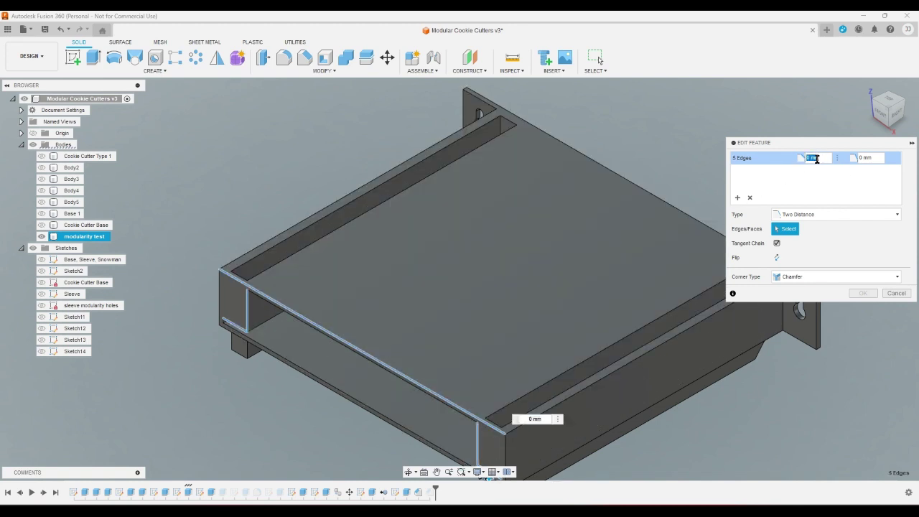
text(2)
click(870, 158)
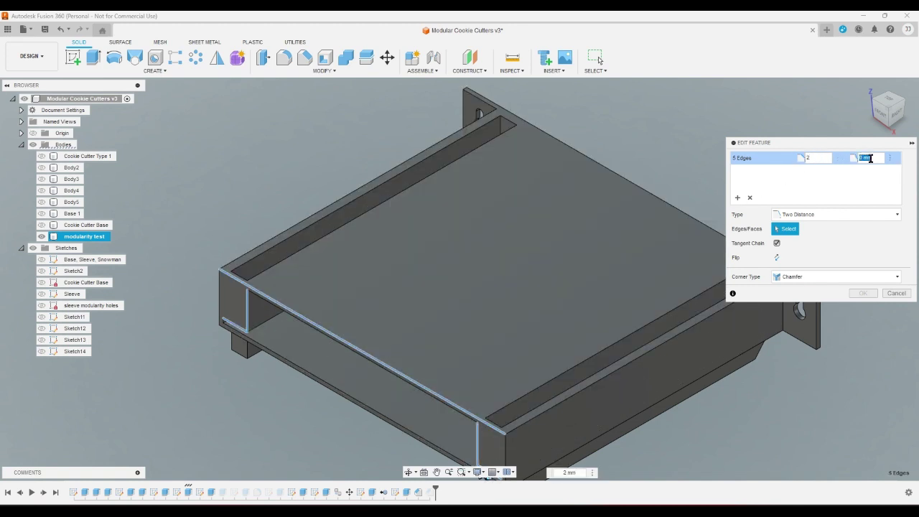
text(6)
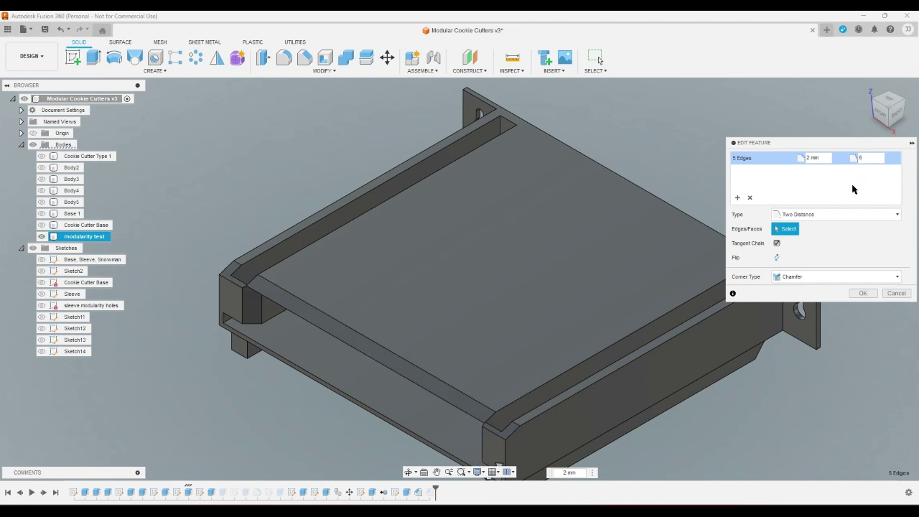
- Zero both chamfer distances and replace the sleeve's long upper front edge with the inner top edge of the opening
click(871, 159)
text(0)
click(816, 157)
text(0)
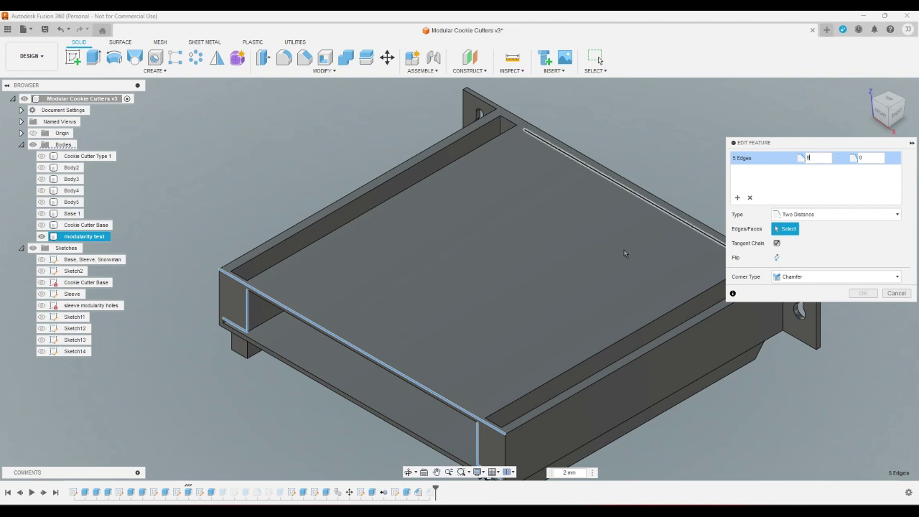
click(417, 378)
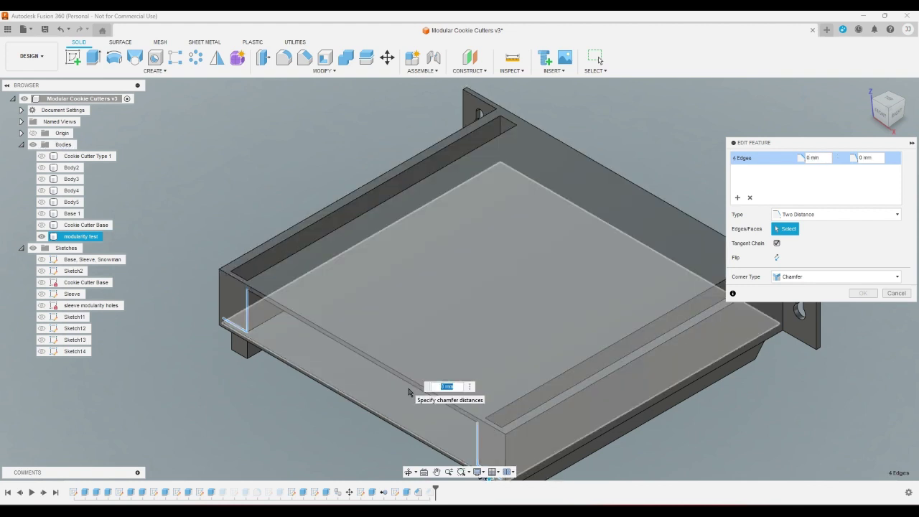
click(409, 389)
- Try distances of 2 mm and 6 mm on the slot, vertical and inner top edges of the opening
click(817, 159)
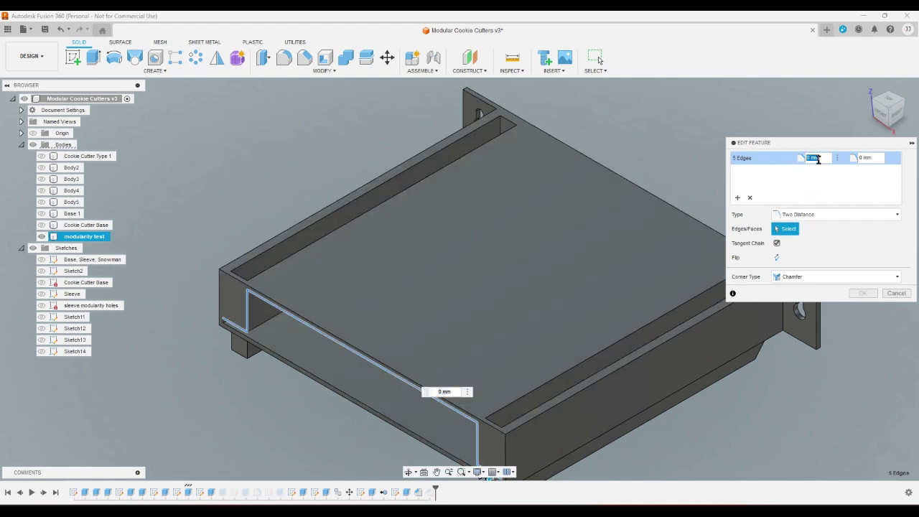
text(2)
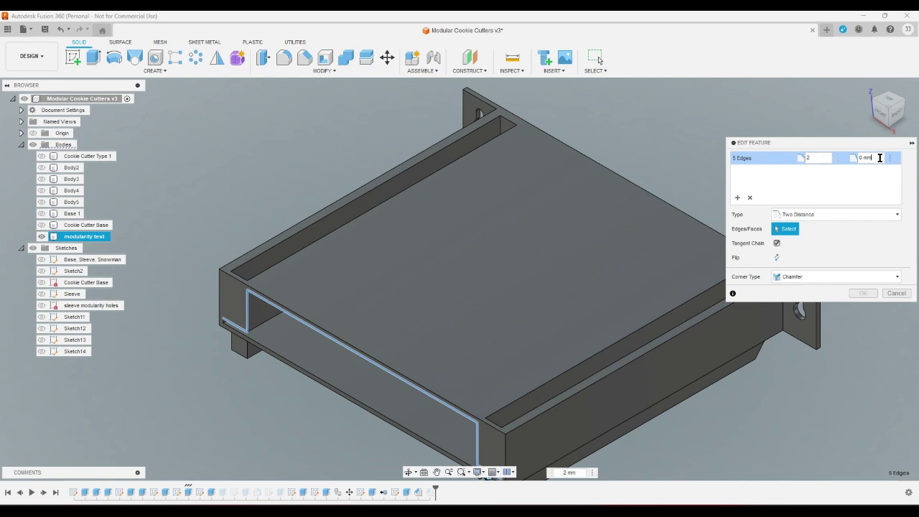
click(879, 158)
text(6)
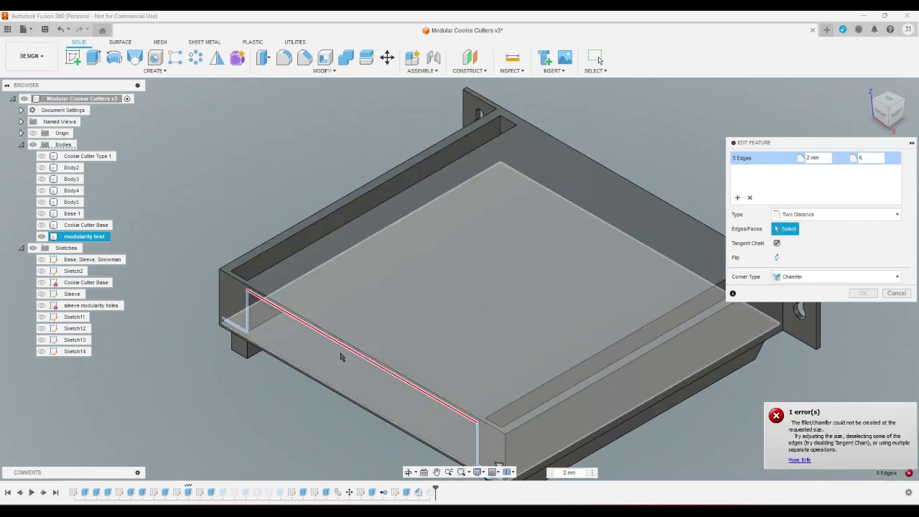
- Remove the inner top edge from the chamfer and apply 2 mm and 6 mm distances to the remaining slot and vertical edges
key(BackSpace)
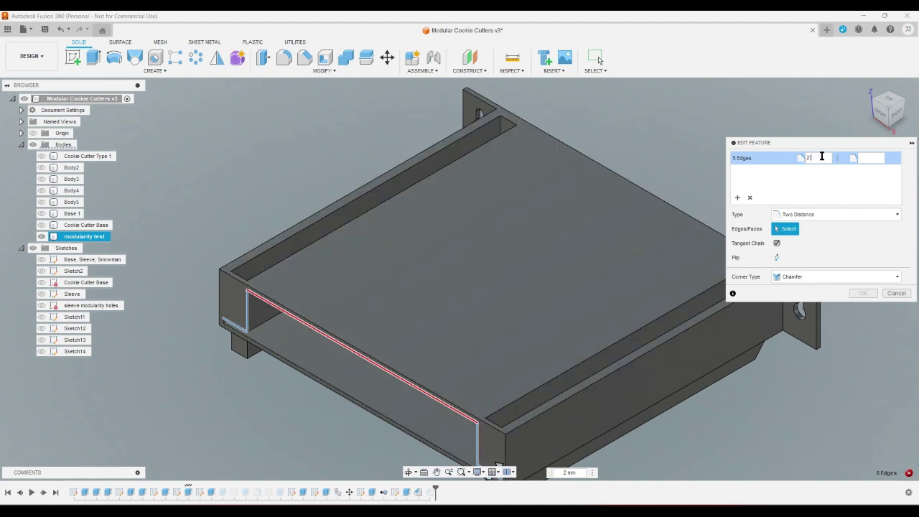
key(BackSpace)
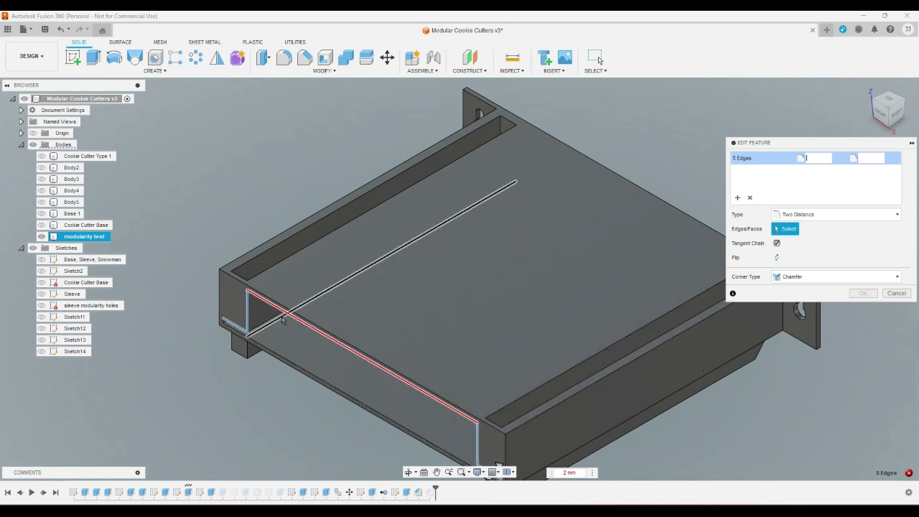
click(285, 316)
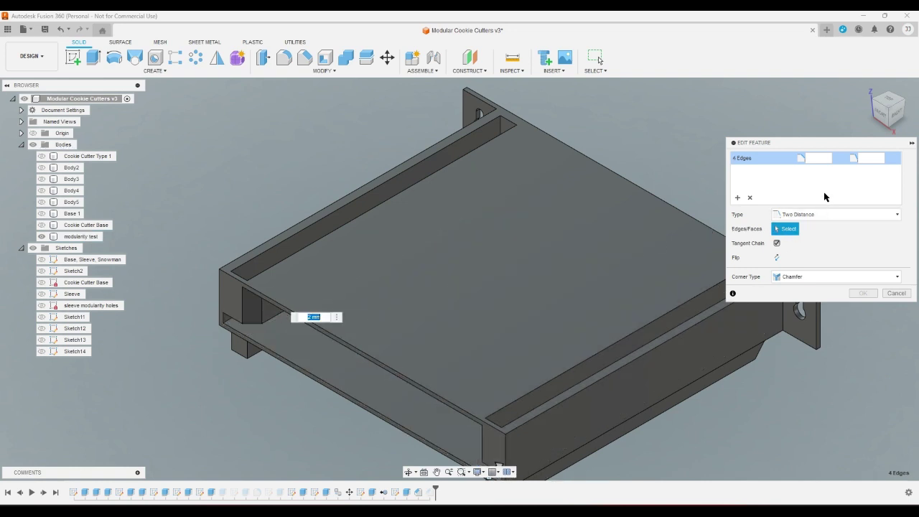
click(875, 157)
click(875, 154)
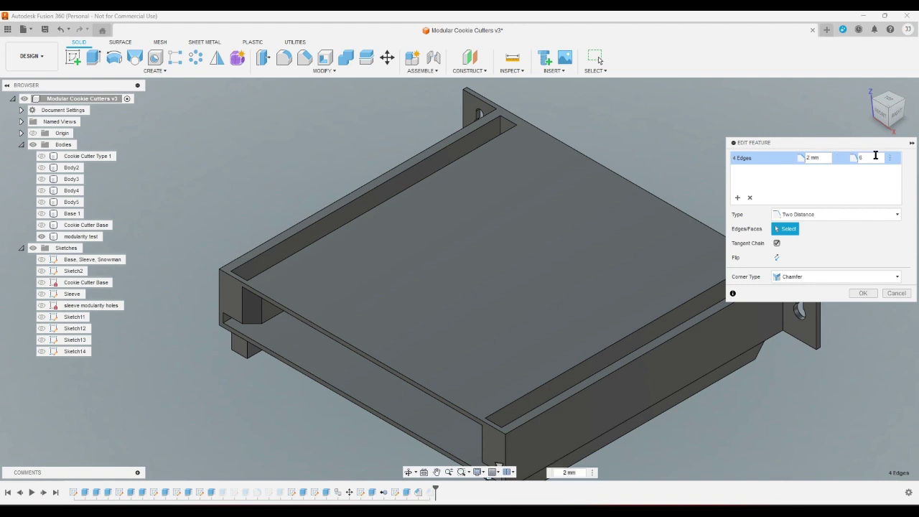
click(866, 293)
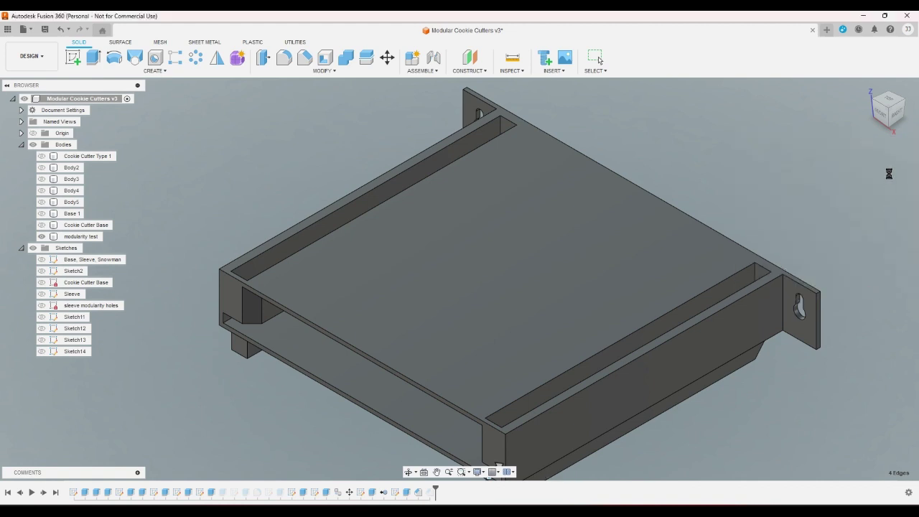
- Try a new Two Distance chamfer of 2 mm and 6 mm on the opening's two vertical edges and inner top edge
click(874, 99)
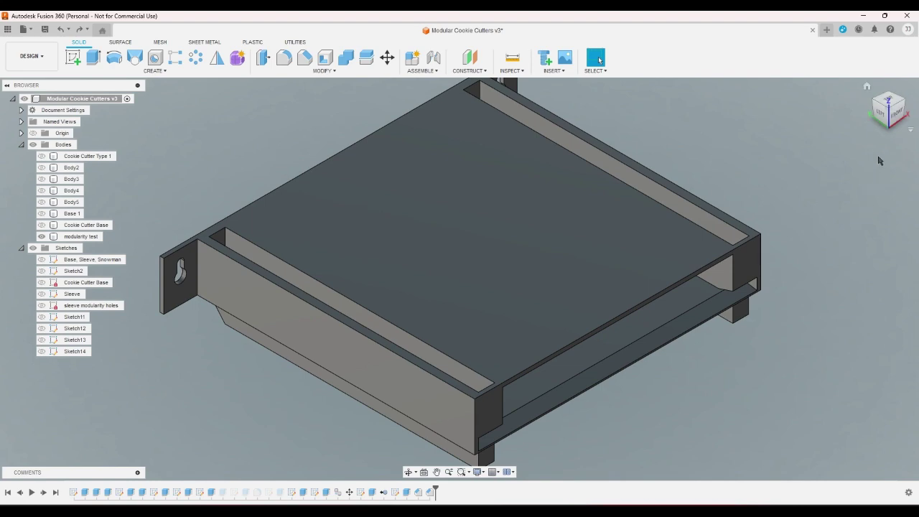
click(889, 128)
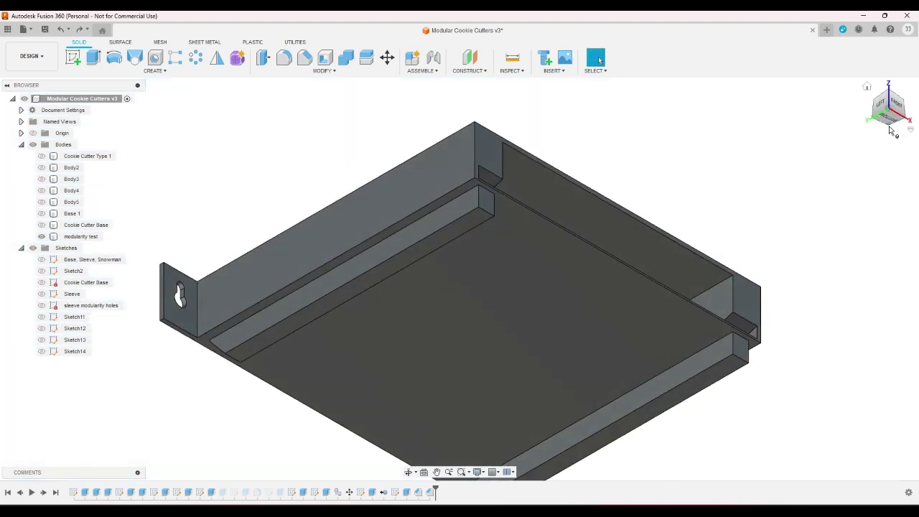
click(896, 106)
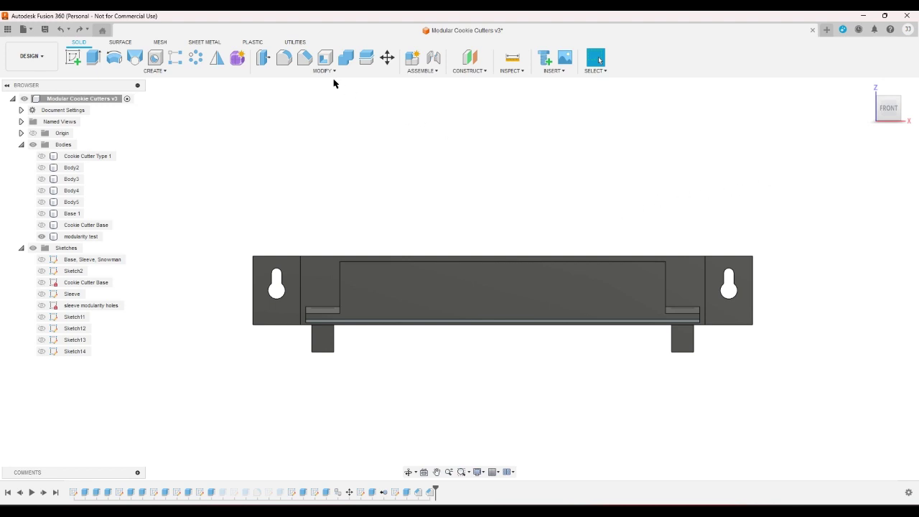
click(305, 57)
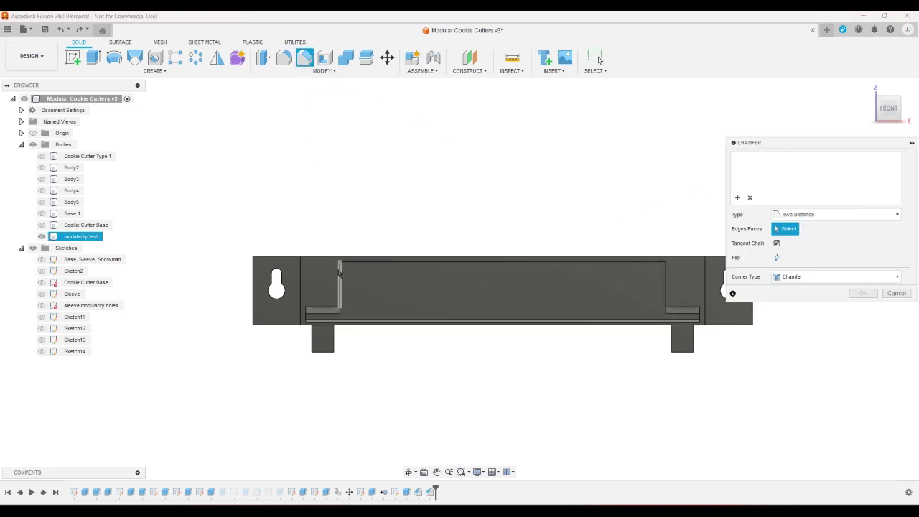
click(336, 265)
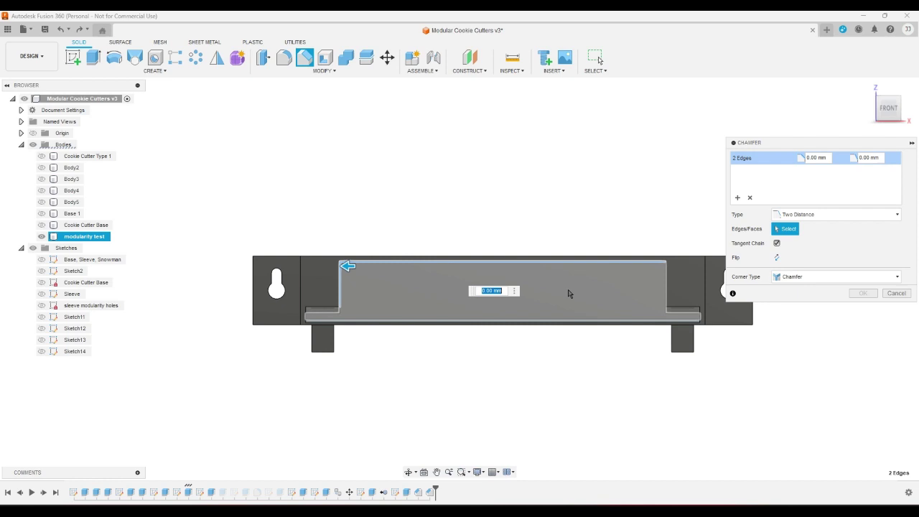
click(666, 285)
double_click(815, 158)
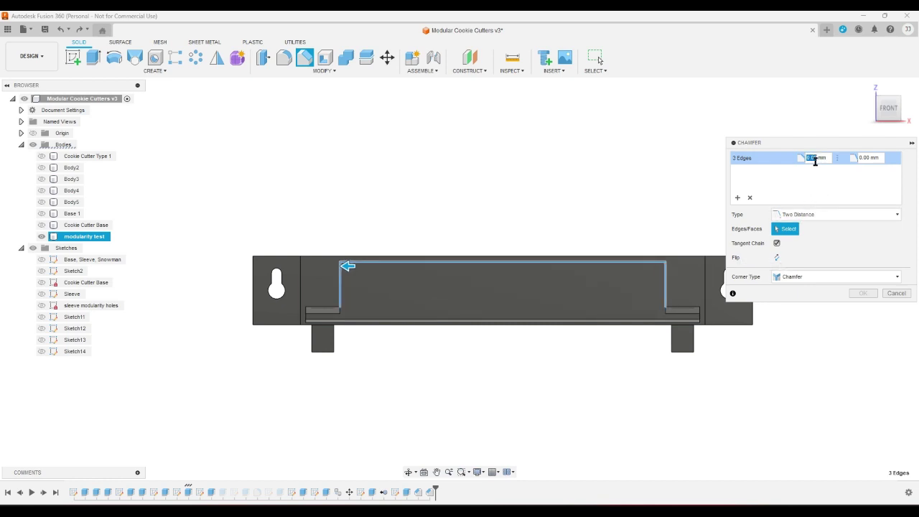
text(2)
double_click(868, 158)
text(6)
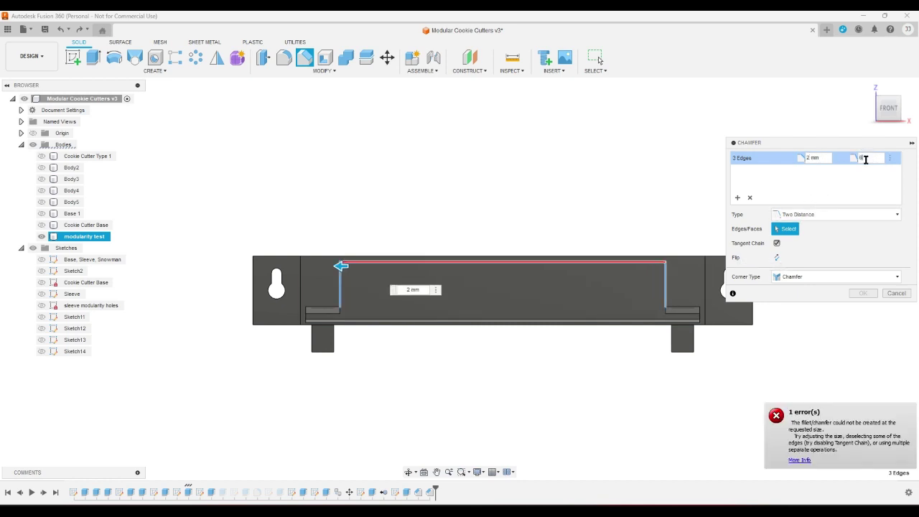
- Try 2 mm and 6 mm chamfer distances on only the opening's two vertical edges, and discard the chamfer
double_click(818, 158)
text(0)
double_click(867, 160)
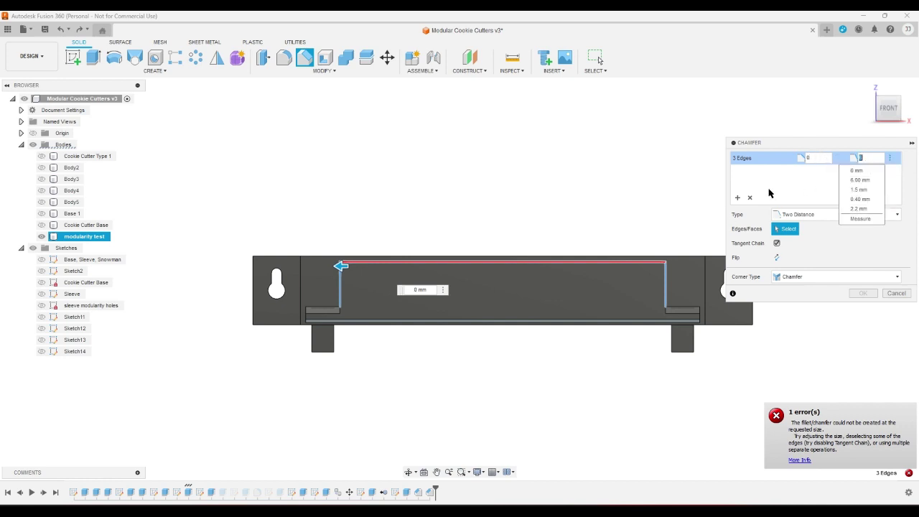
click(344, 263)
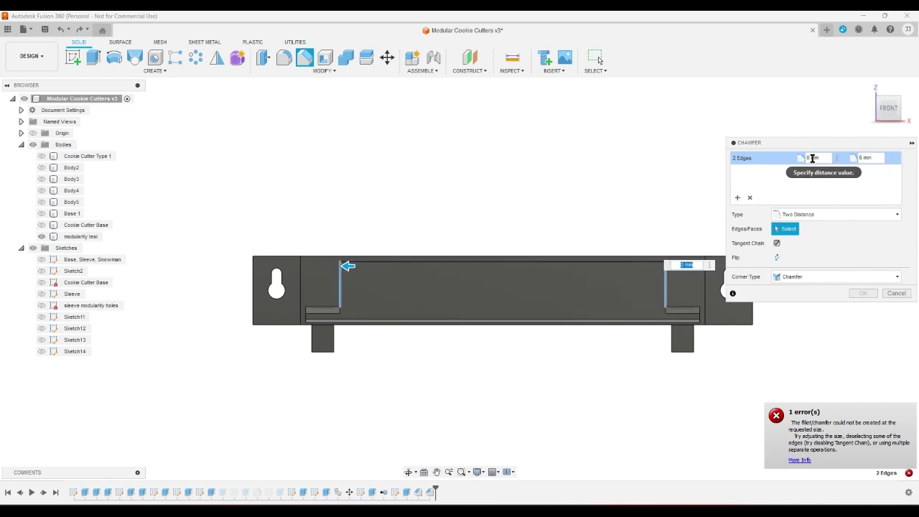
double_click(811, 158)
text(2)
click(872, 158)
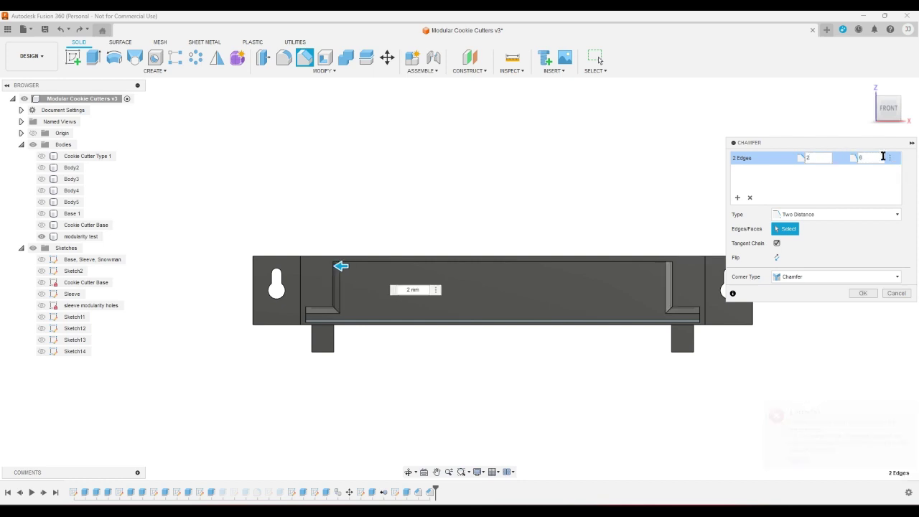
click(878, 106)
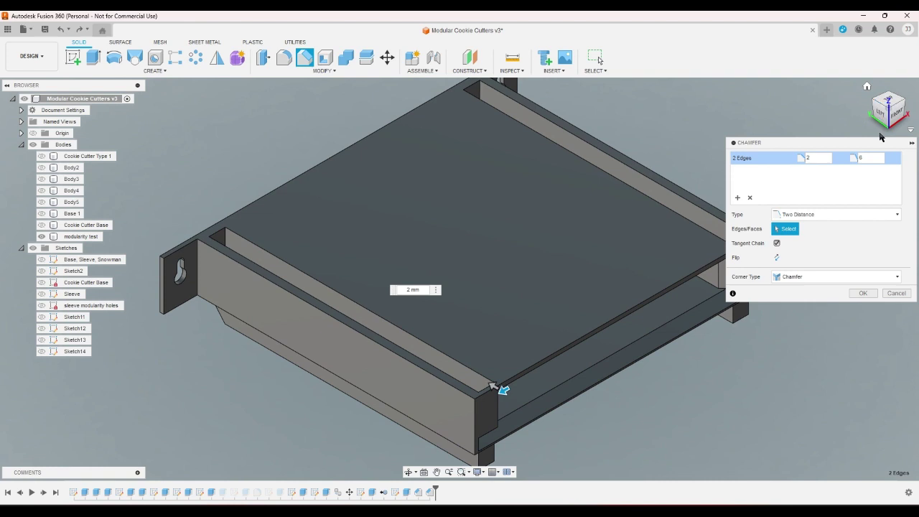
click(894, 114)
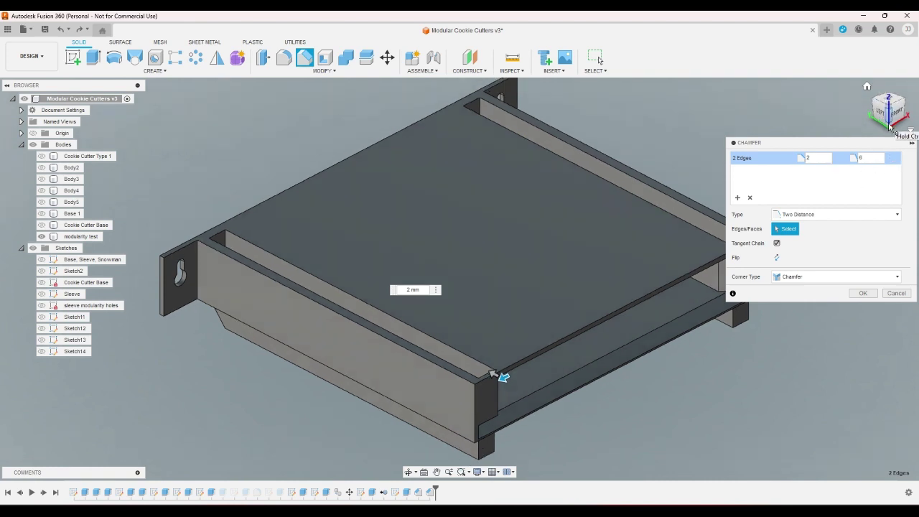
click(896, 293)
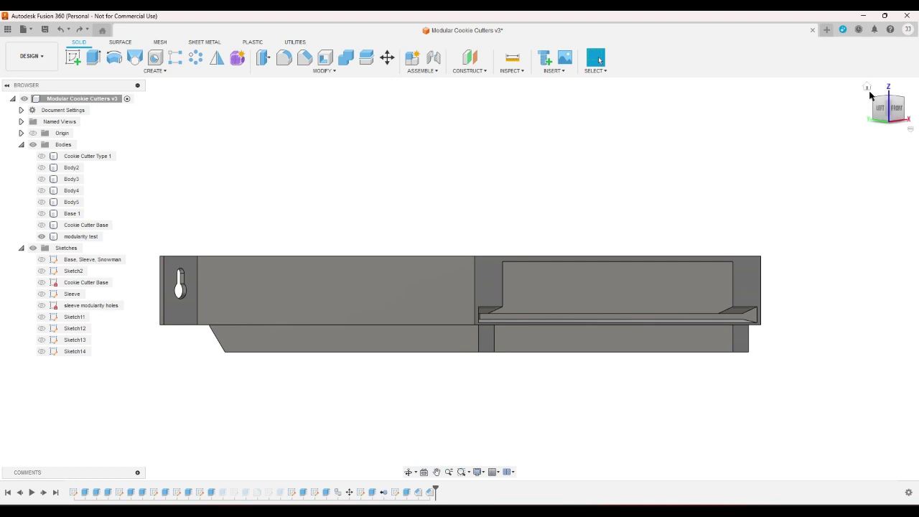
- Examine the sleeve's front opening and the keyhole tab from front and isometric views
click(866, 86)
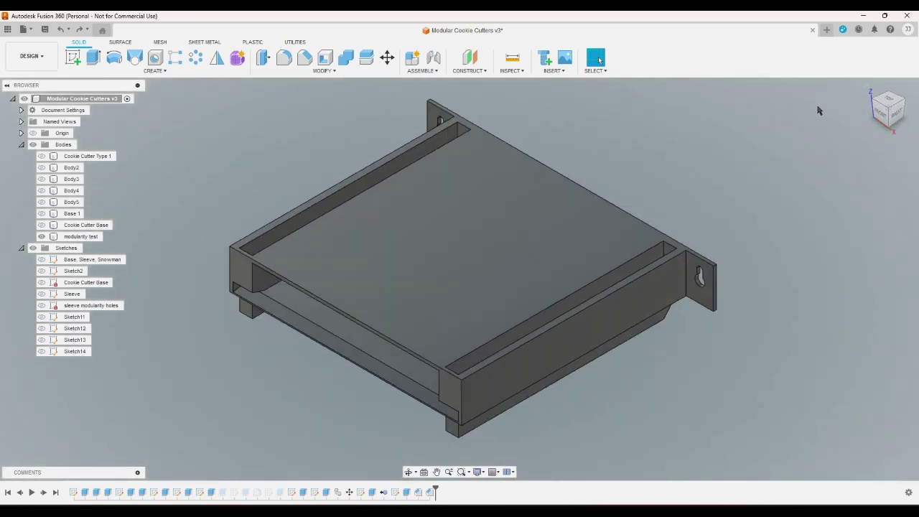
click(882, 116)
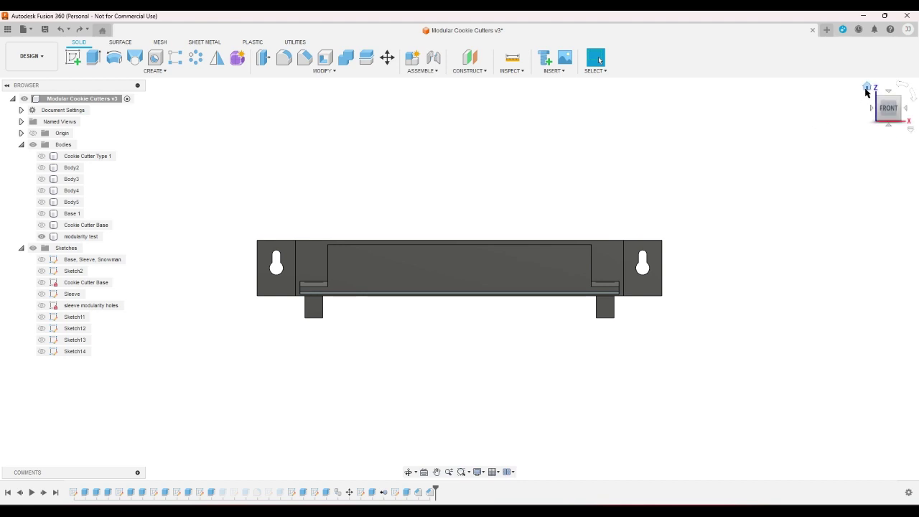
click(866, 87)
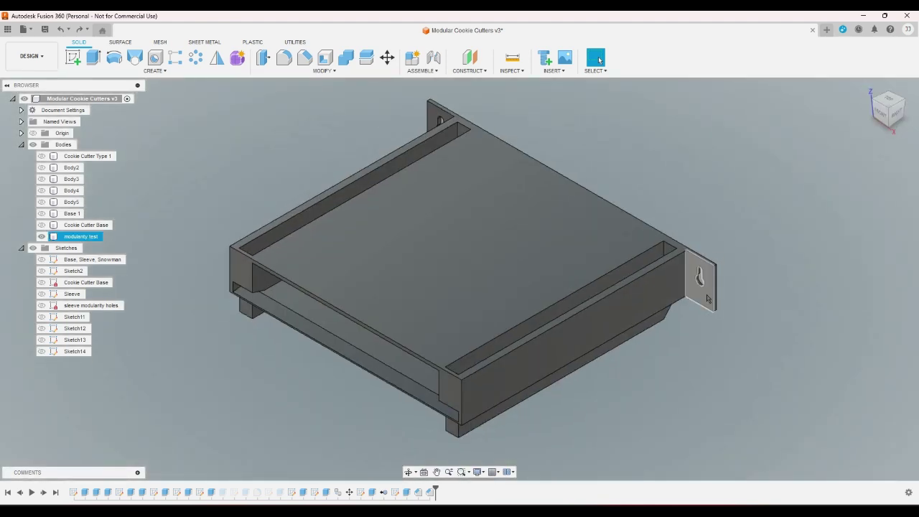
scroll(729, 283, up, 5)
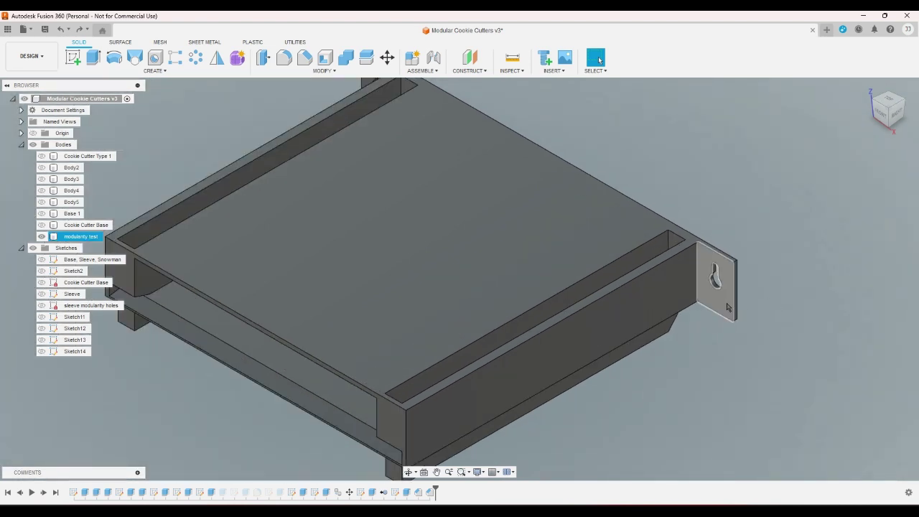
scroll(780, 302, down, 5)
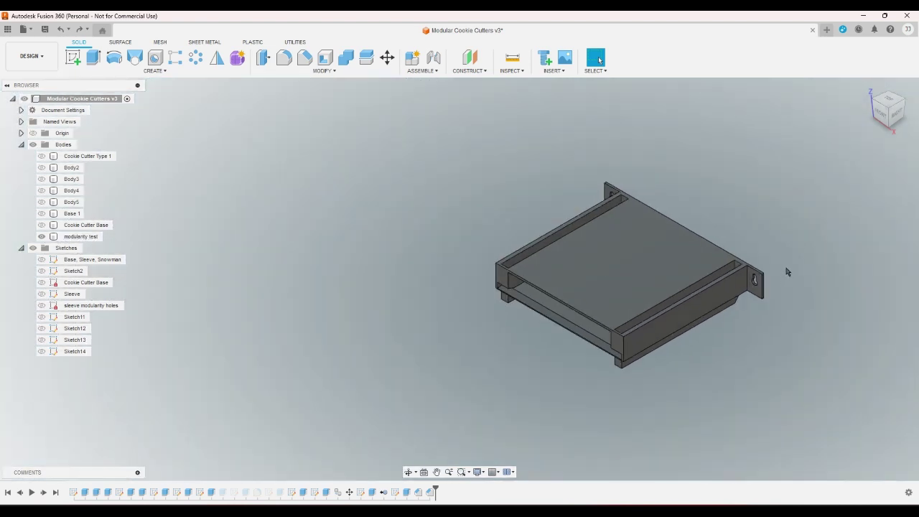
click(878, 109)
click(878, 111)
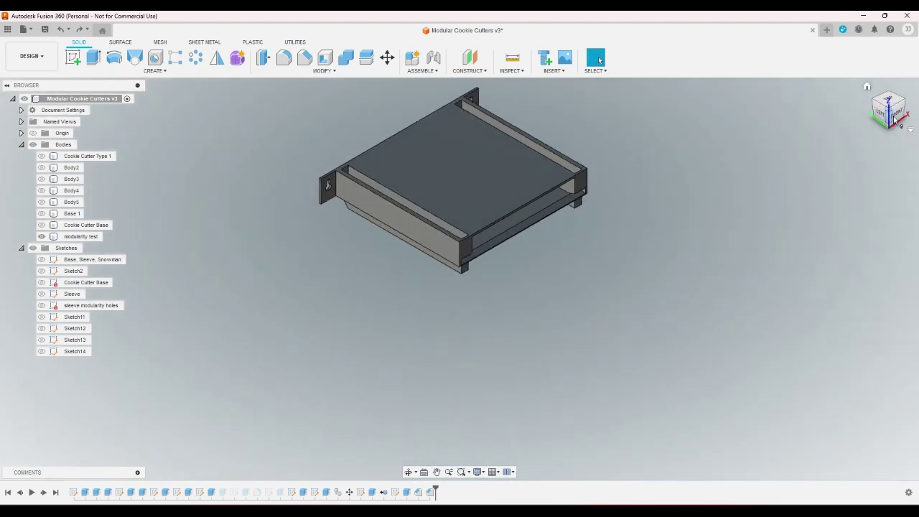
click(893, 116)
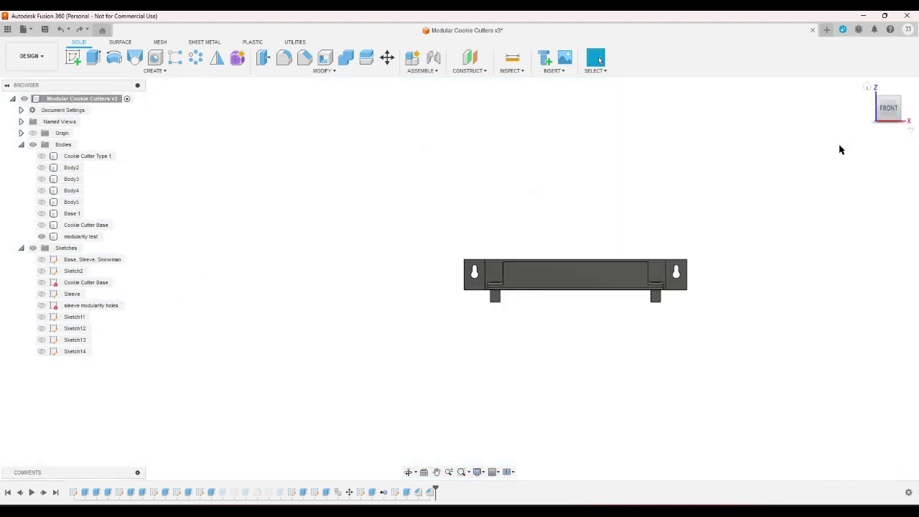
click(869, 91)
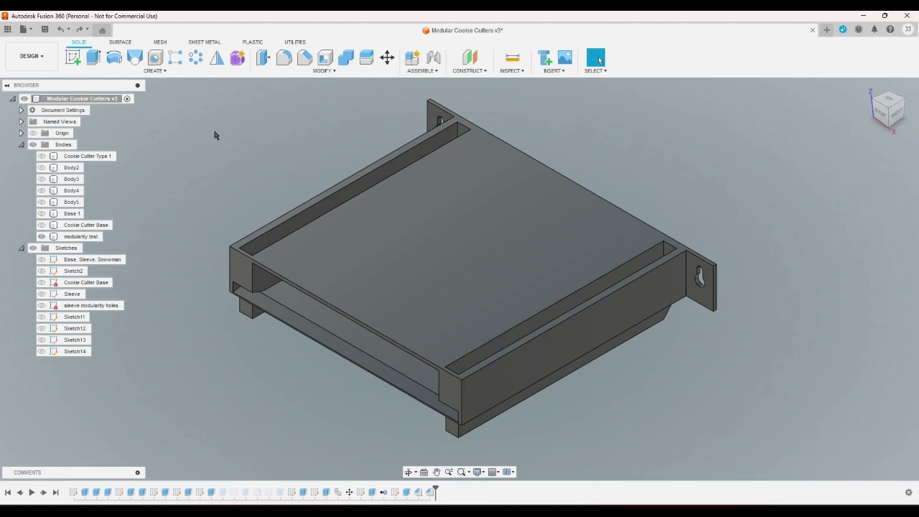
- Create two in-place copies of the modularity test body
right_click(94, 238)
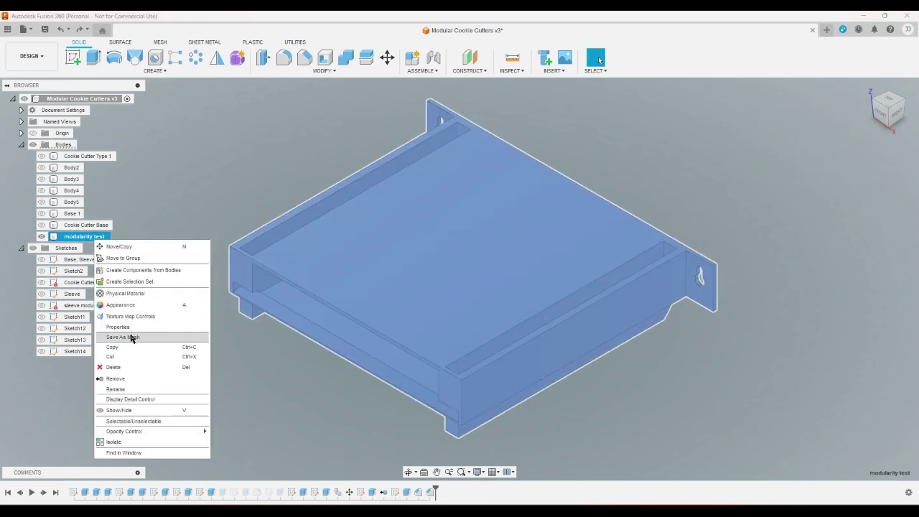
click(132, 254)
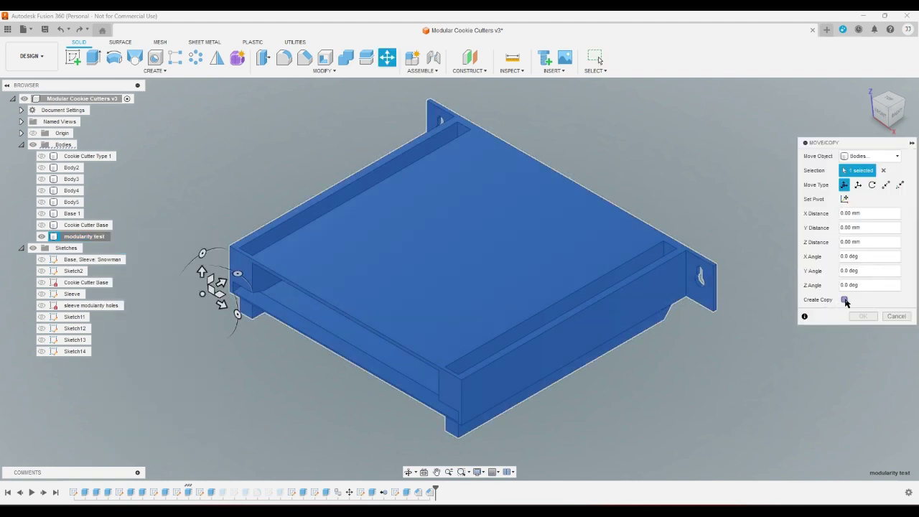
click(845, 300)
click(863, 316)
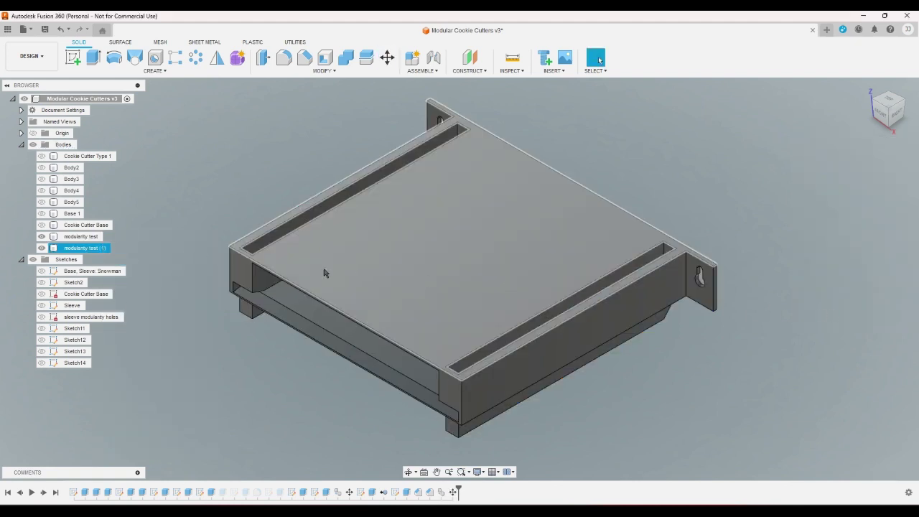
right_click(93, 251)
click(95, 239)
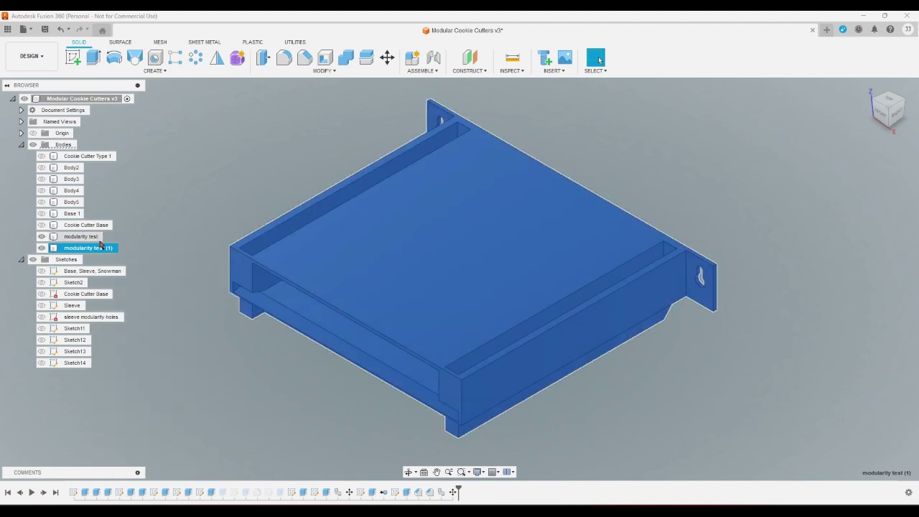
right_click(97, 241)
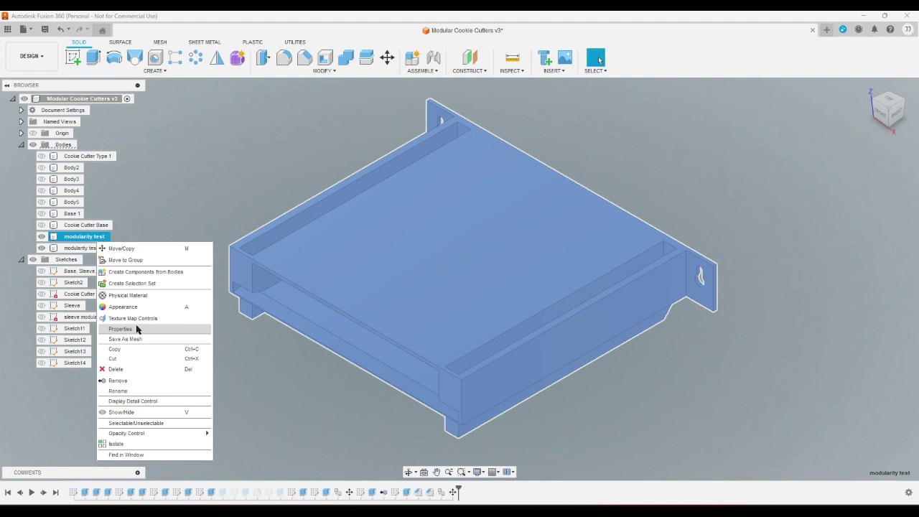
click(122, 247)
click(844, 300)
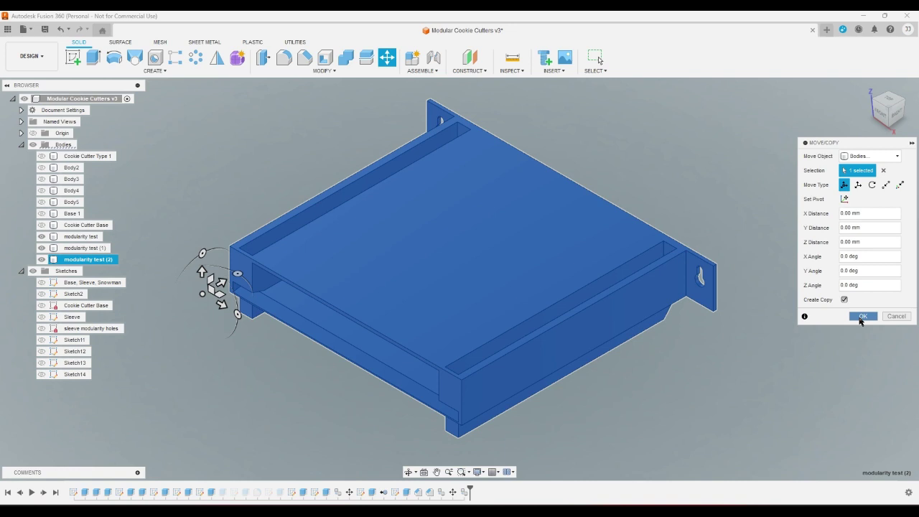
click(862, 317)
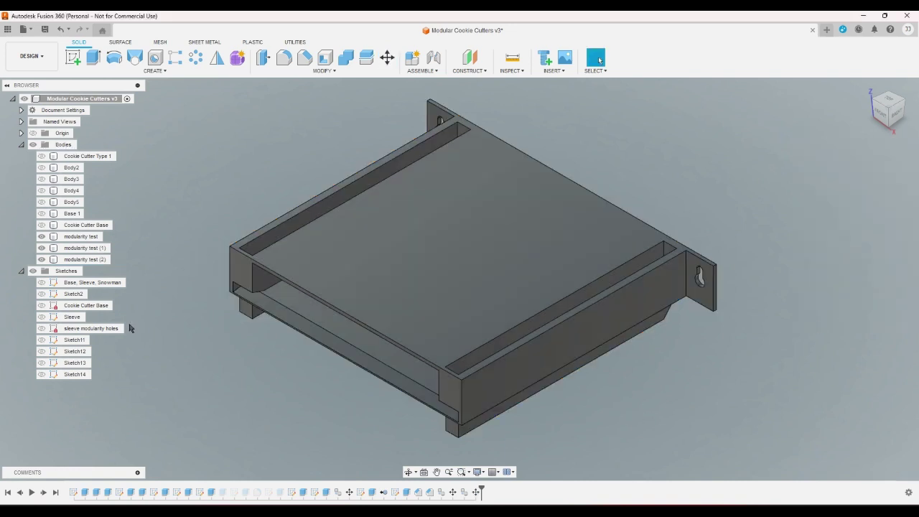
right_click(83, 238)
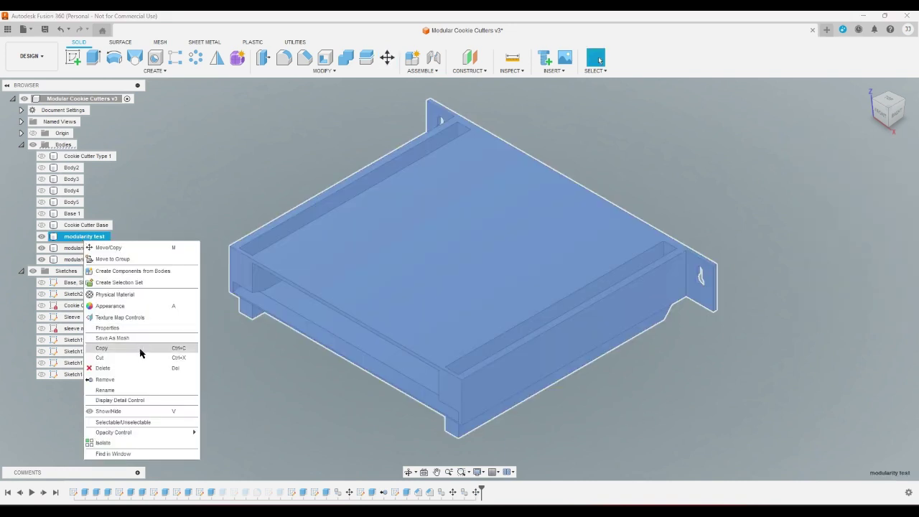
click(135, 389)
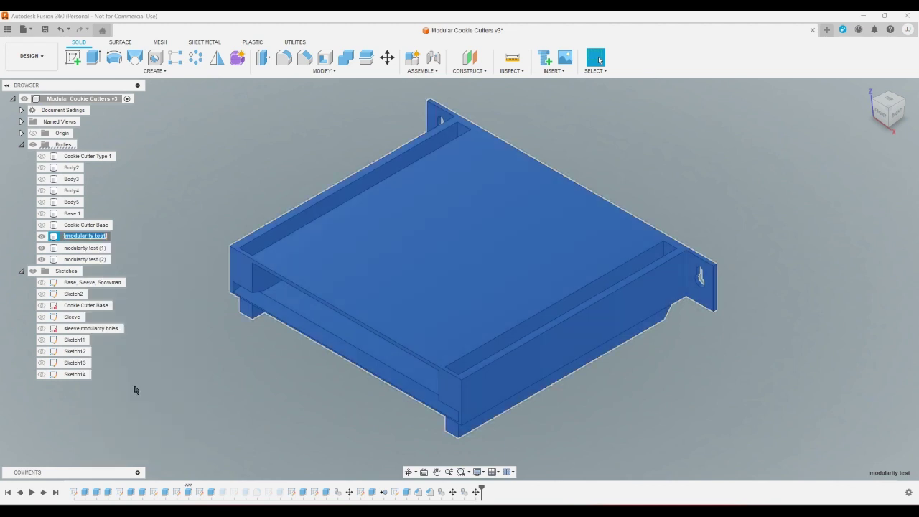
text(r)
key(Escape)
- Rename the original modularity test body as Top Sleeve
click(84, 236)
right_click(87, 236)
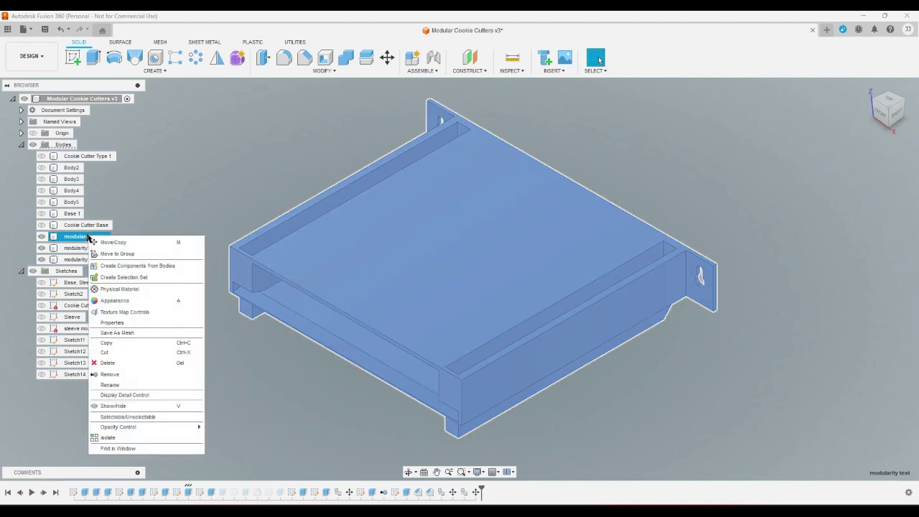
click(119, 385)
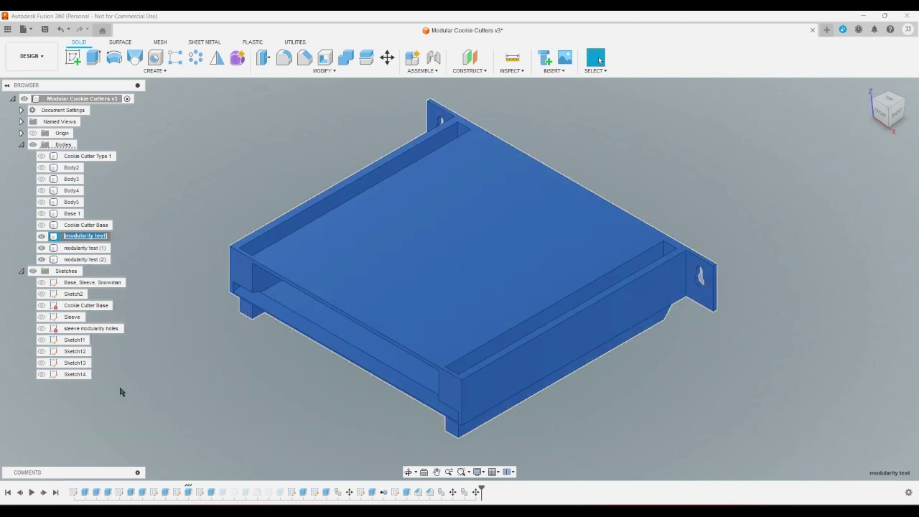
text(Top Sleeve)
key(Return)
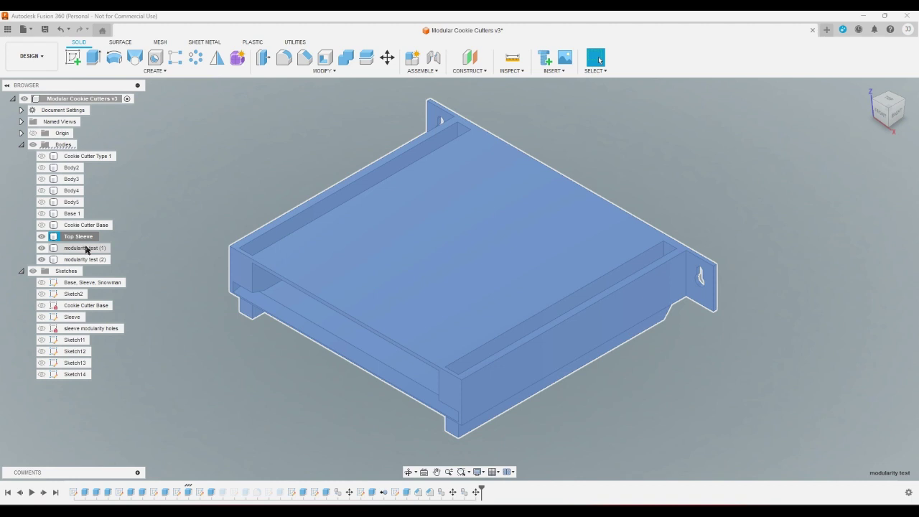
- Rename the first sleeve copy as Middle Sleeve and the second copy as Bottom Sleeve
right_click(85, 249)
click(124, 401)
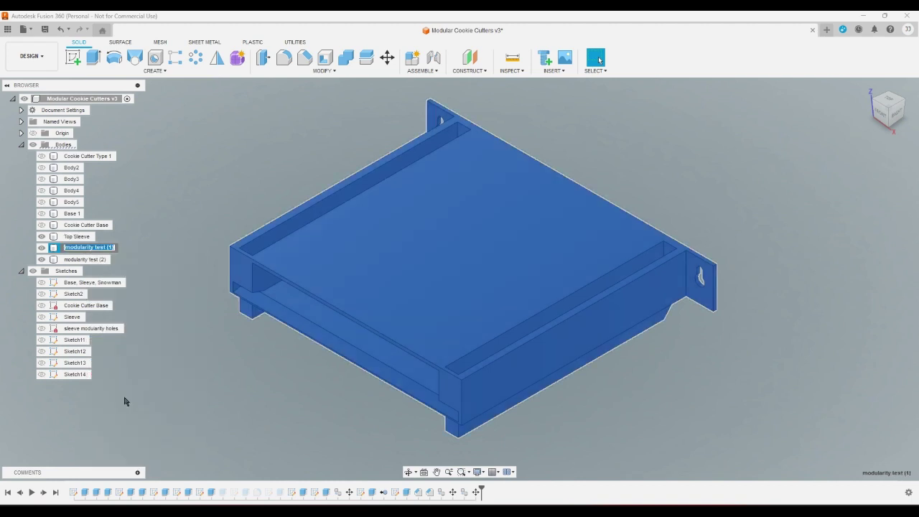
text(Middle Sleeve)
key(Return)
right_click(100, 262)
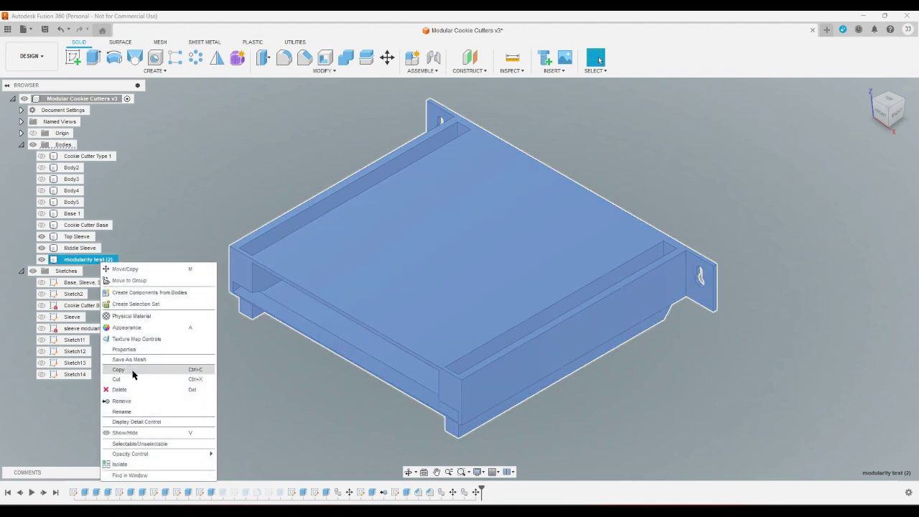
click(122, 411)
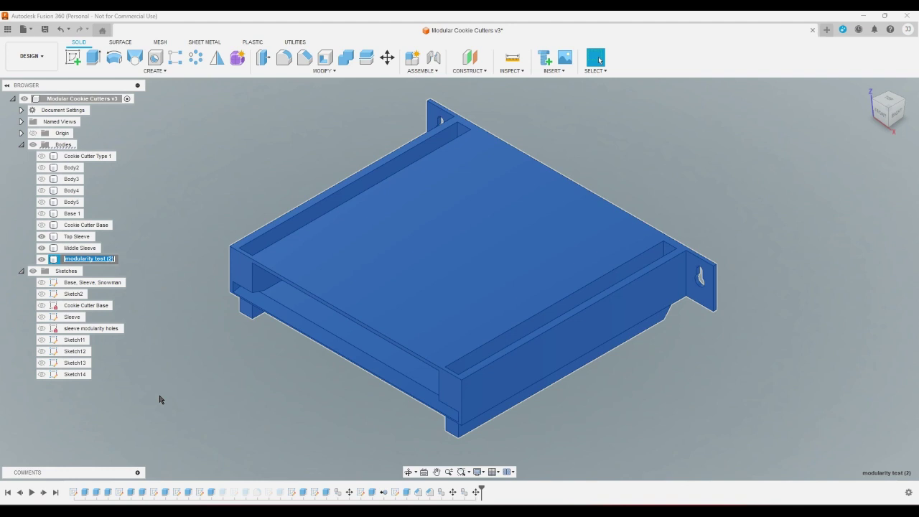
text(Bottom Sleeve)
key(Return)
click(161, 399)
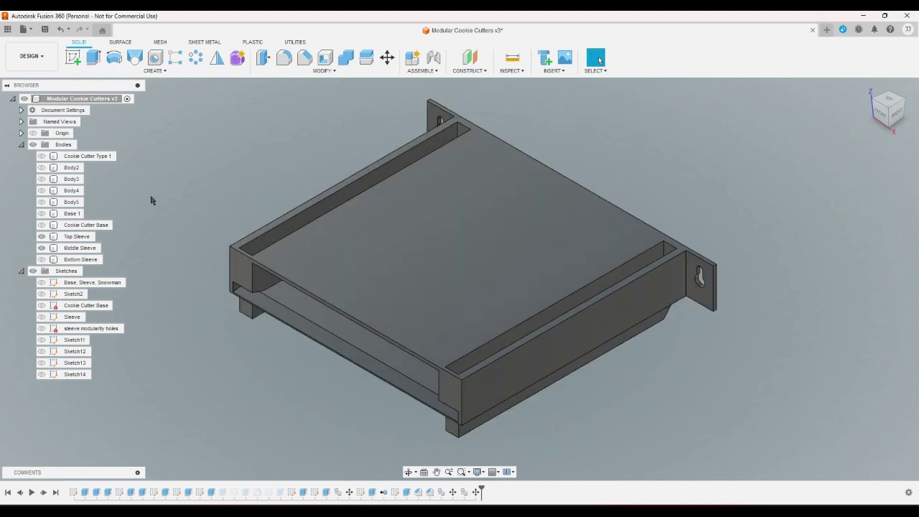
click(72, 56)
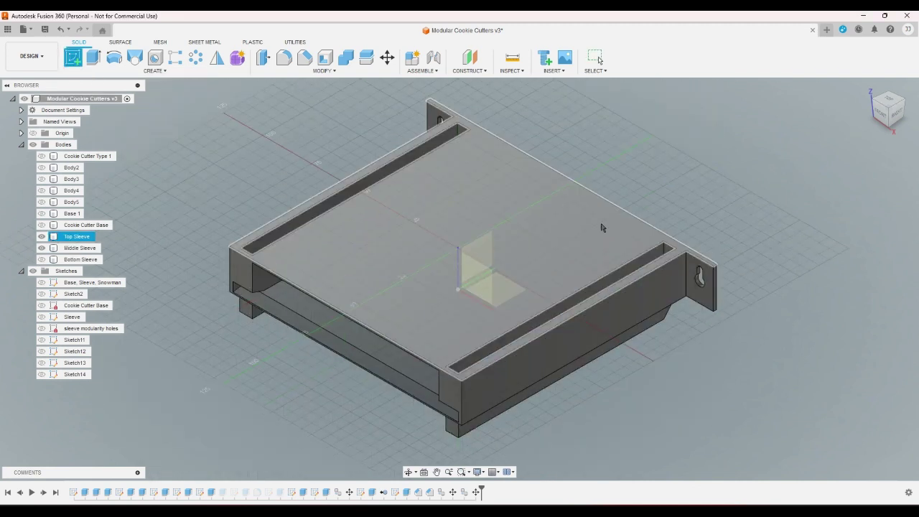
click(476, 279)
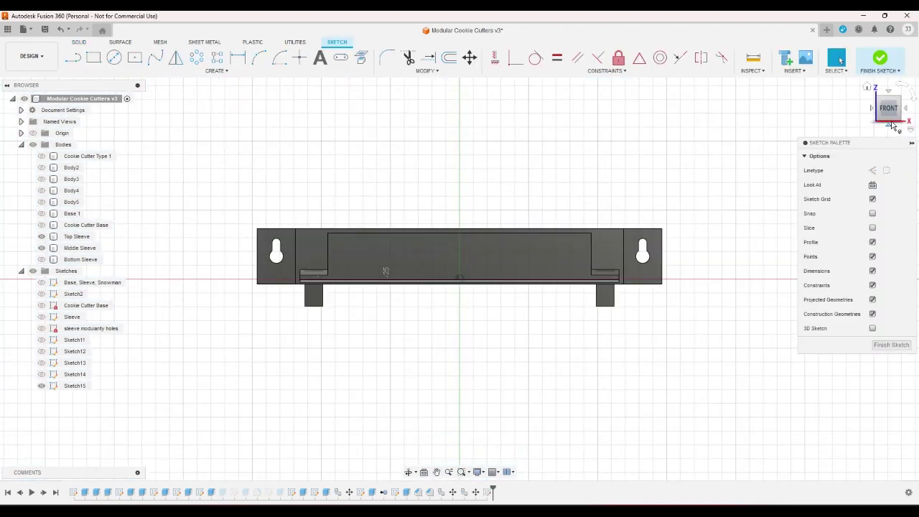
click(892, 119)
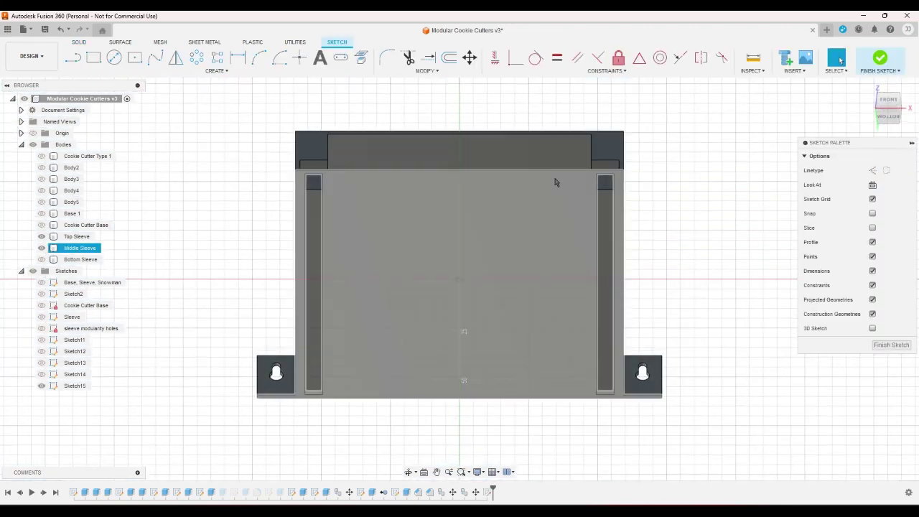
click(533, 215)
click(60, 29)
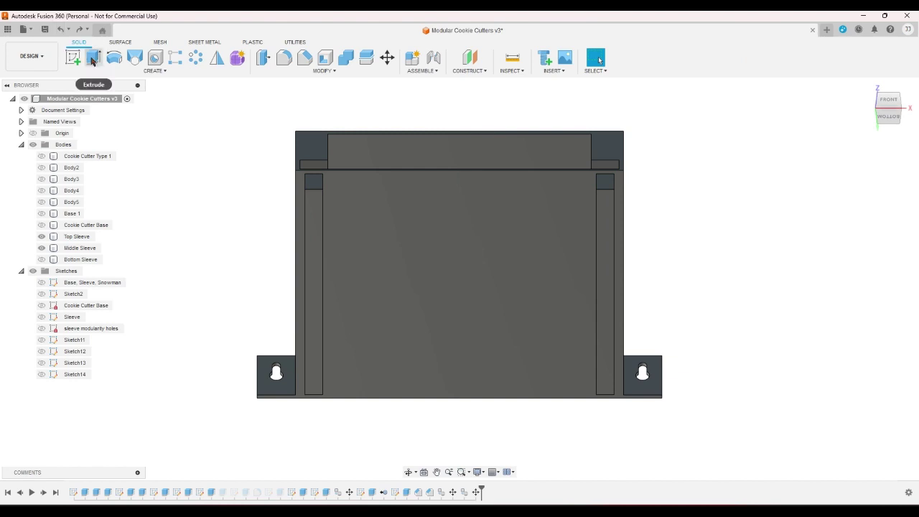
- Start a sketch on the sleeve's flat underside, between the two rails
click(465, 237)
key(ctrl+y)
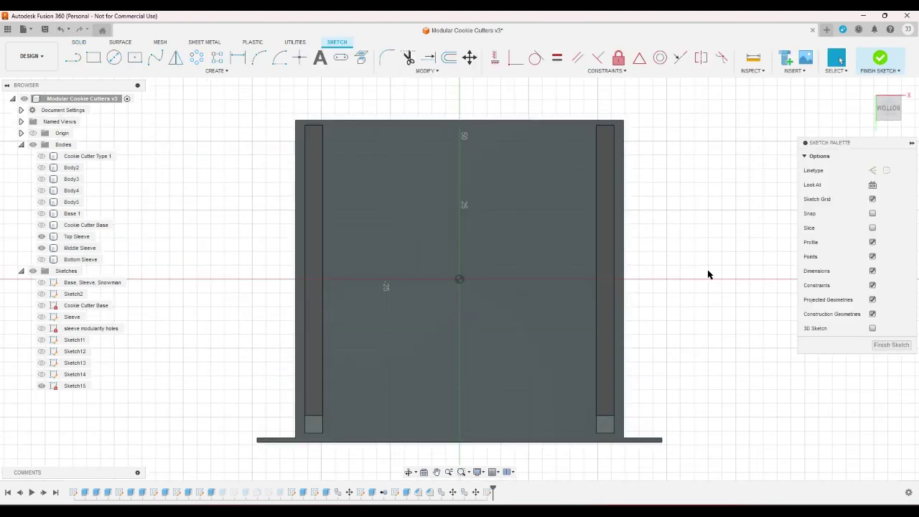
click(881, 104)
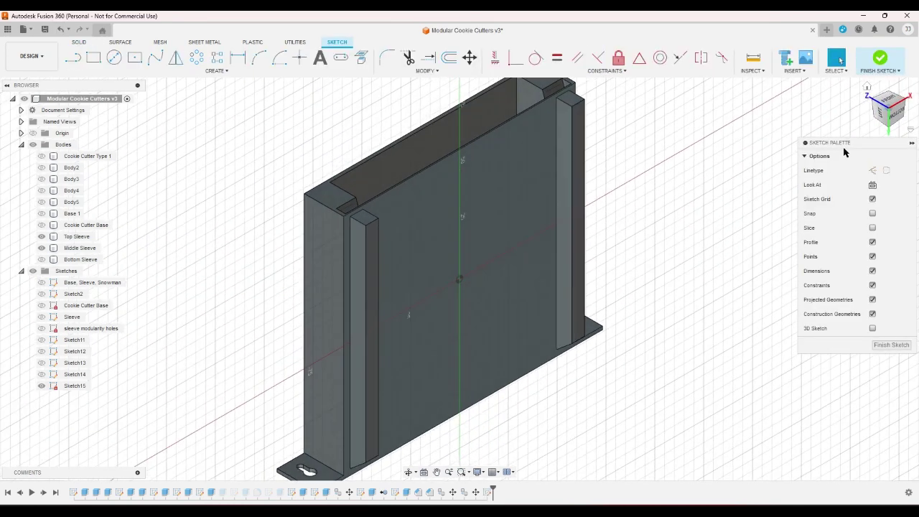
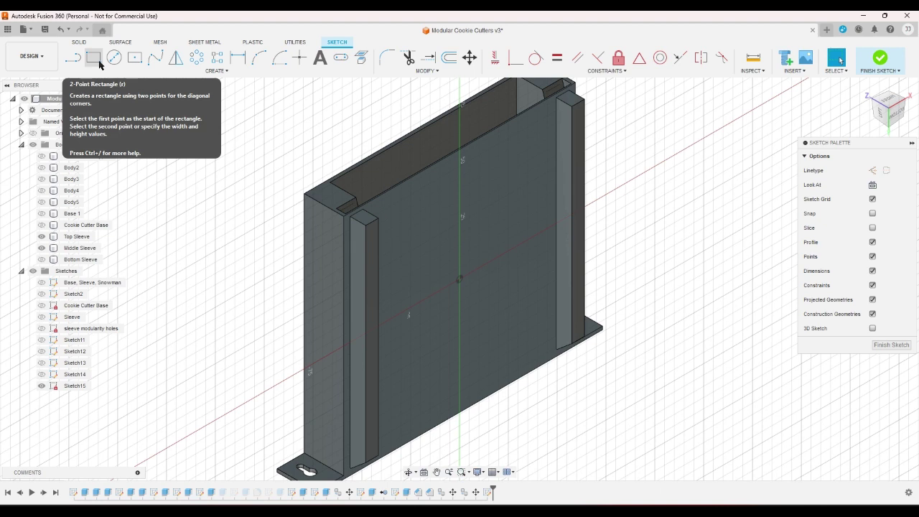
- Try a center-to-center slot running diagonally across the sleeve's underside between the rails, and undo it
click(208, 70)
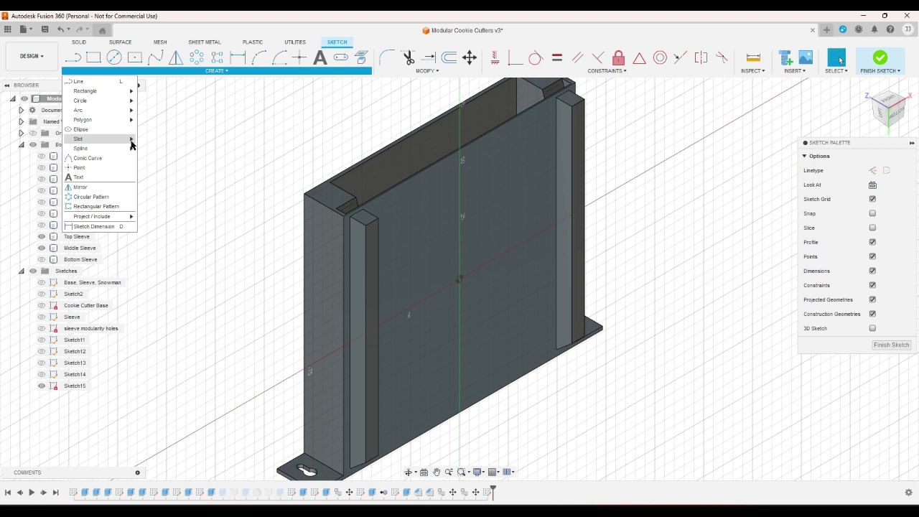
mouse_move(132, 144)
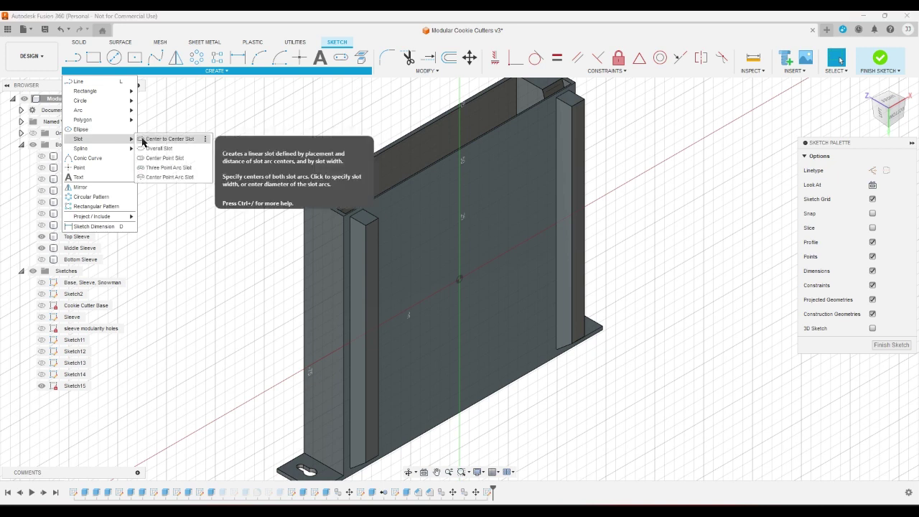
click(159, 141)
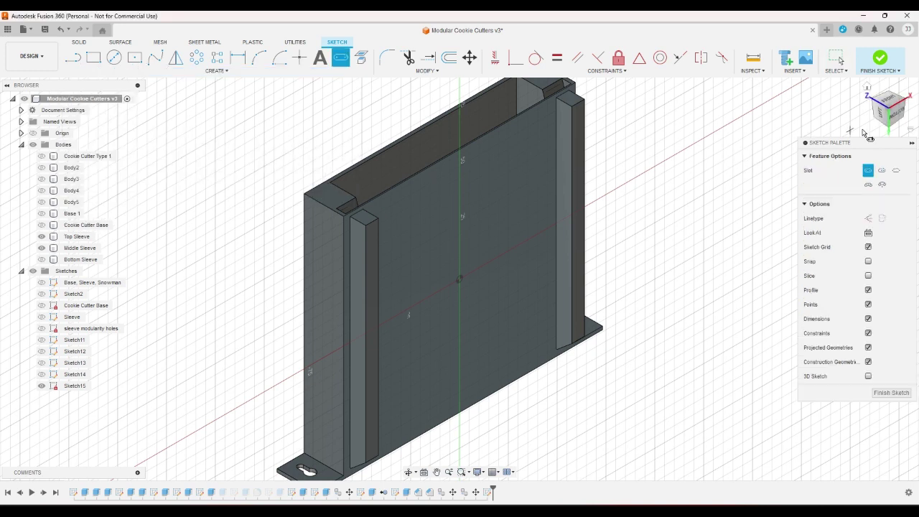
shift+middle_drag(746, 155, 769, 181)
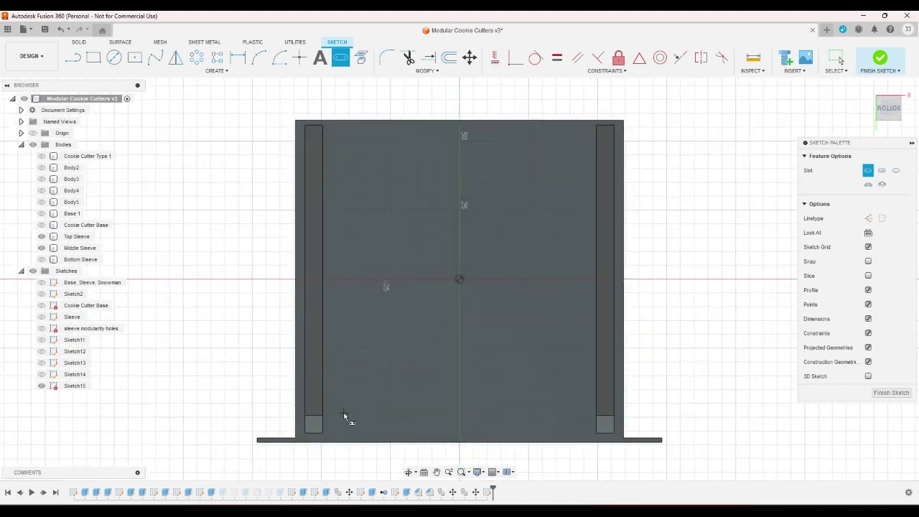
click(345, 416)
click(567, 176)
click(566, 197)
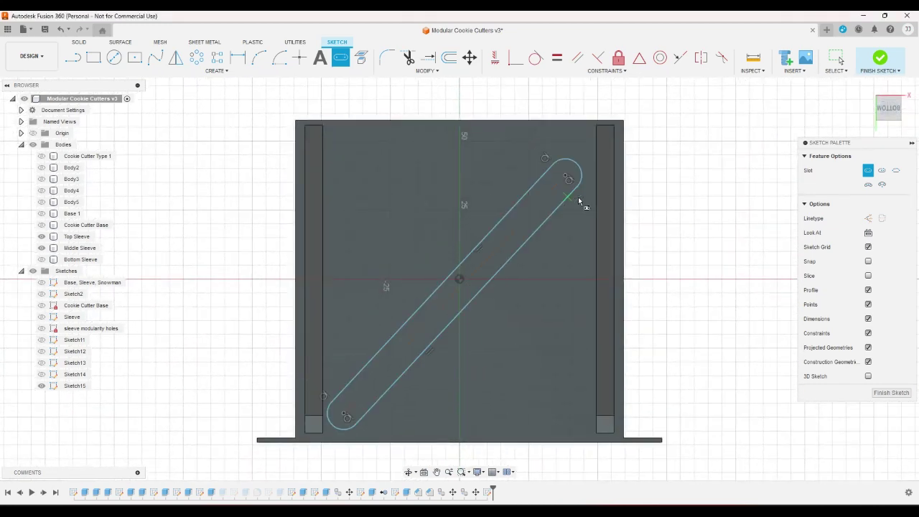
right_click(687, 201)
click(640, 198)
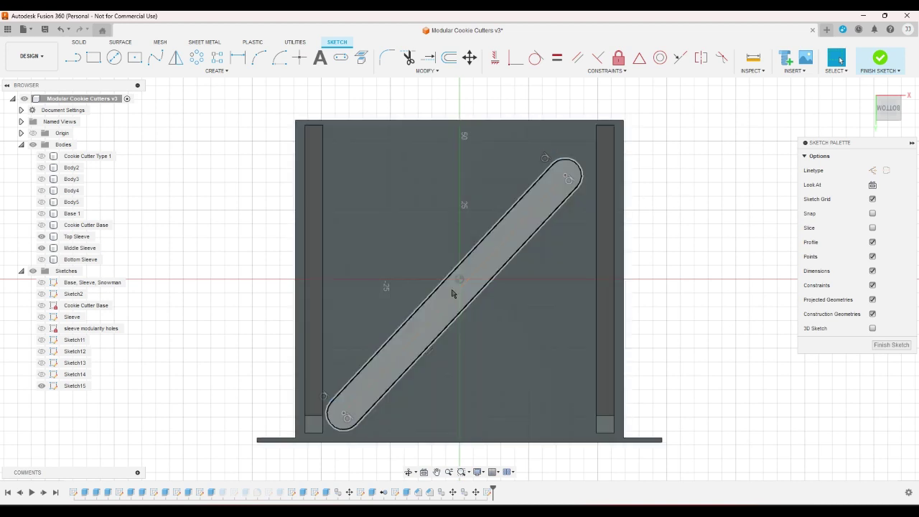
key(ctrl+z)
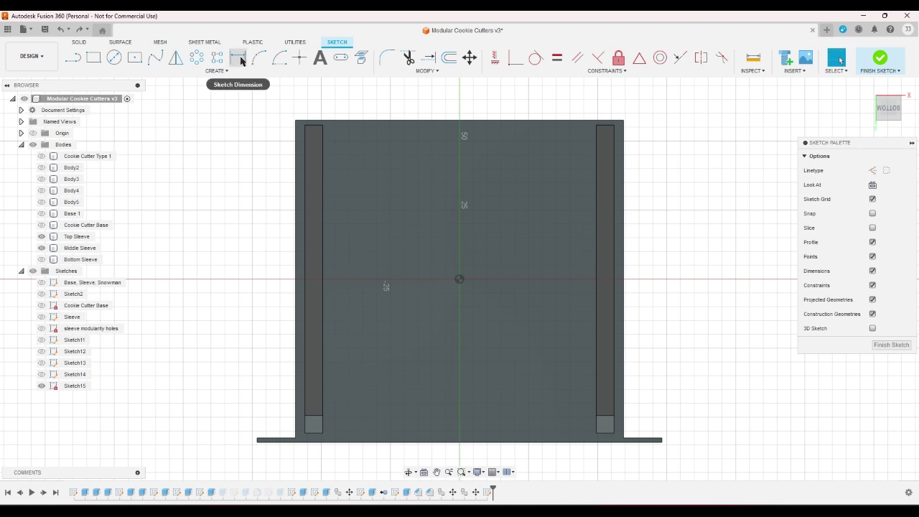
- Project the inner long edges of both rails into the underside sketch
click(360, 59)
click(509, 182)
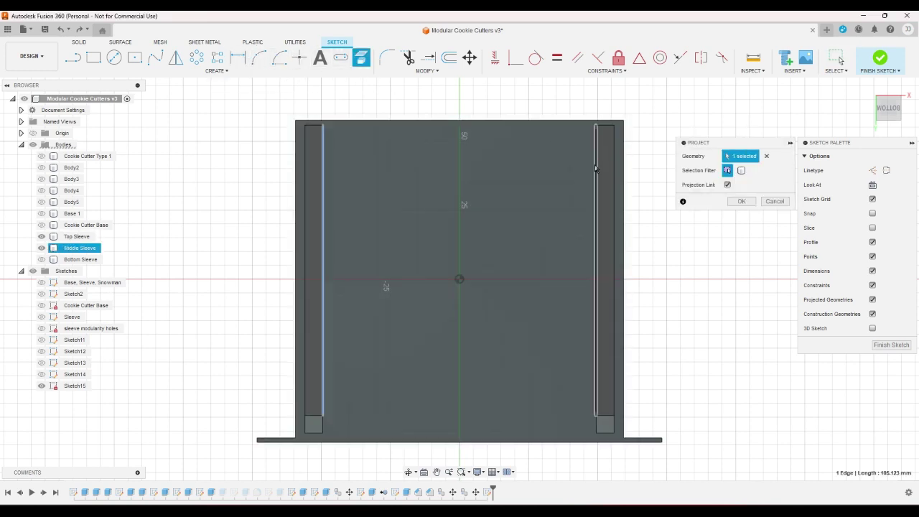
click(597, 171)
click(741, 201)
- Try a diagonal construction line between opposite endpoints of the two projected rail edges, and undo it
key(l)
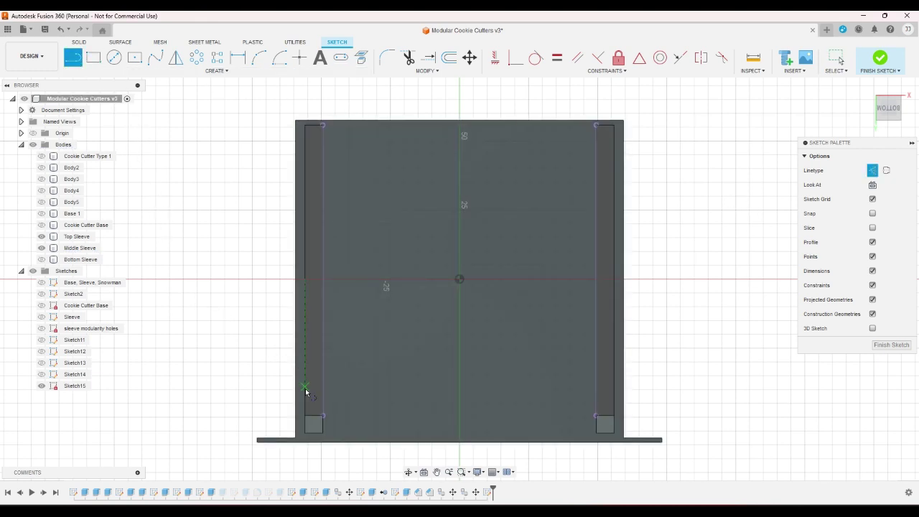
click(323, 414)
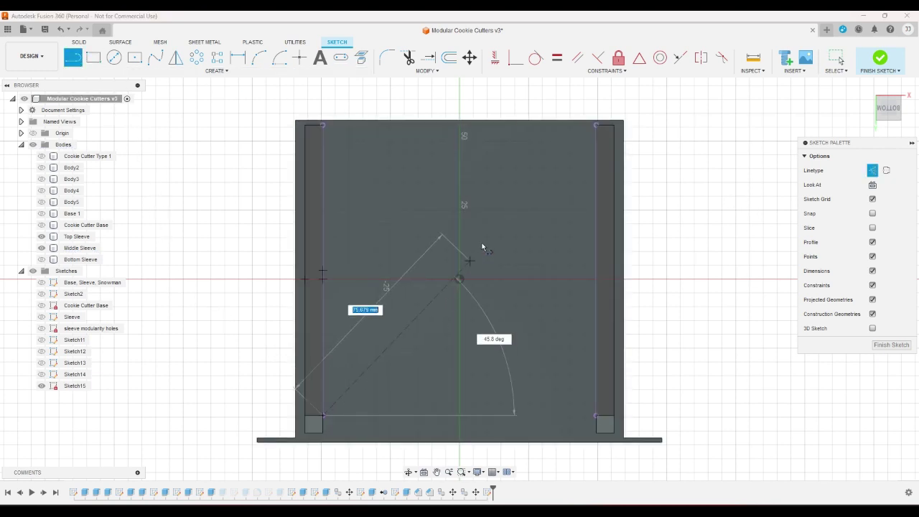
double_click(596, 125)
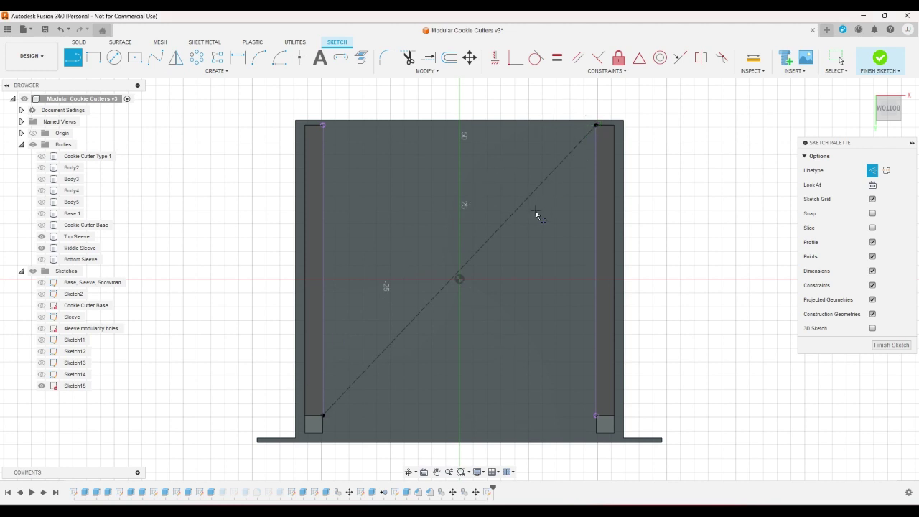
right_click(540, 244)
click(511, 248)
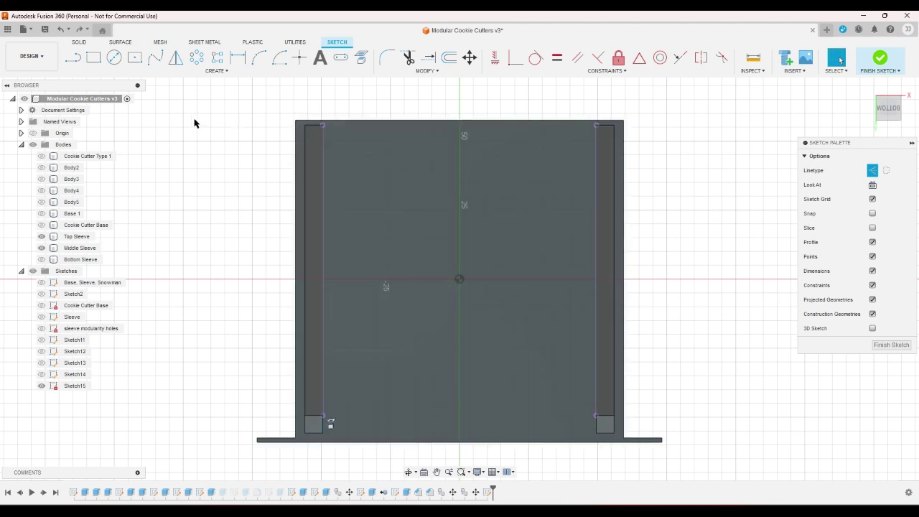
- Project the inner edges of the small square blocks at the lower ends of both rails
click(362, 58)
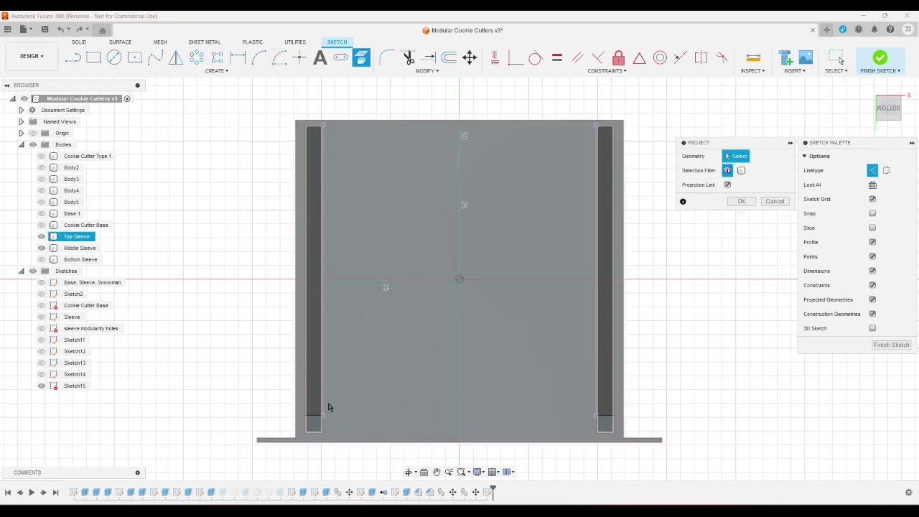
click(322, 424)
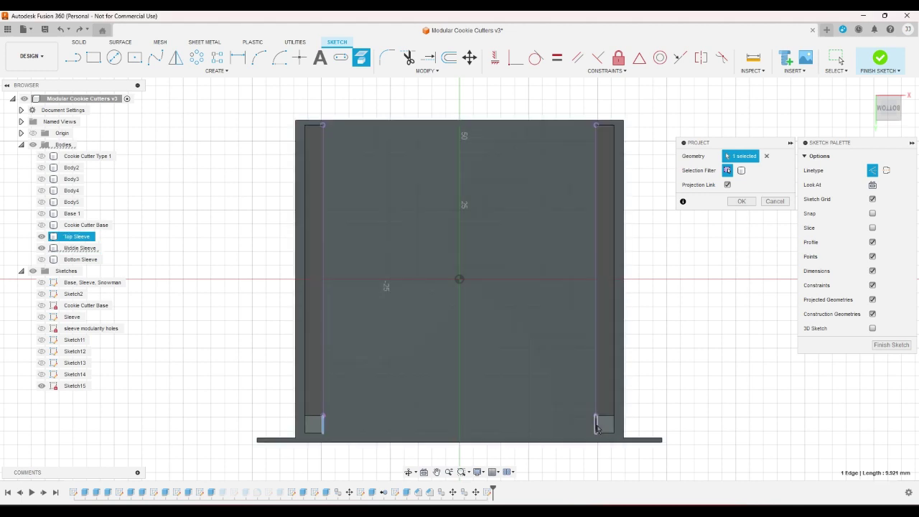
click(596, 422)
click(742, 203)
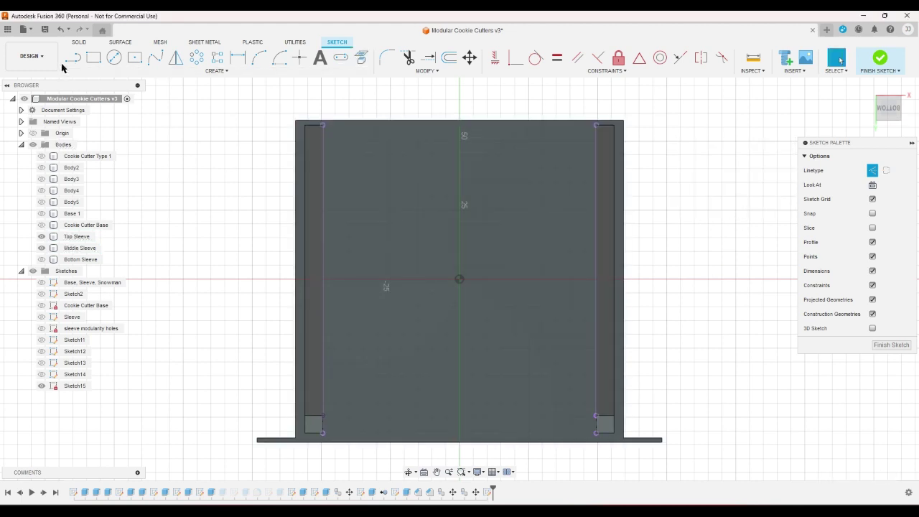
key(l)
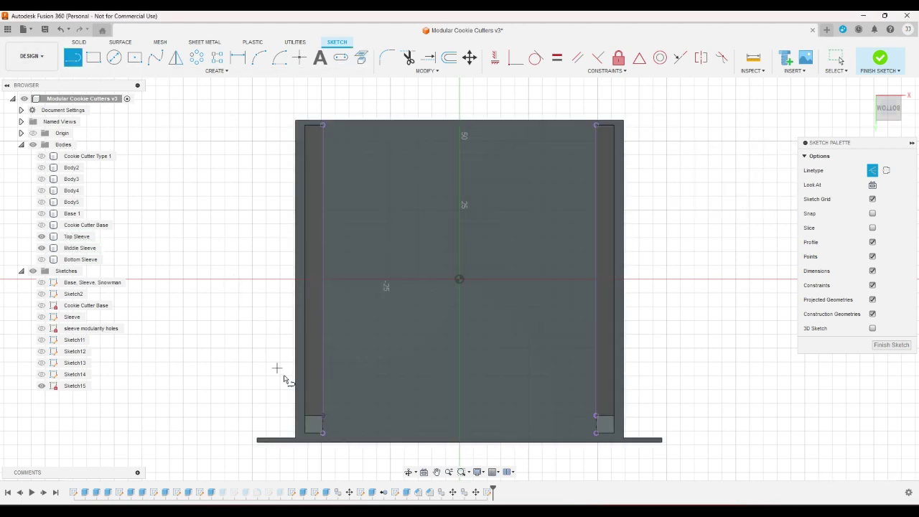
click(322, 433)
right_click(327, 440)
click(300, 441)
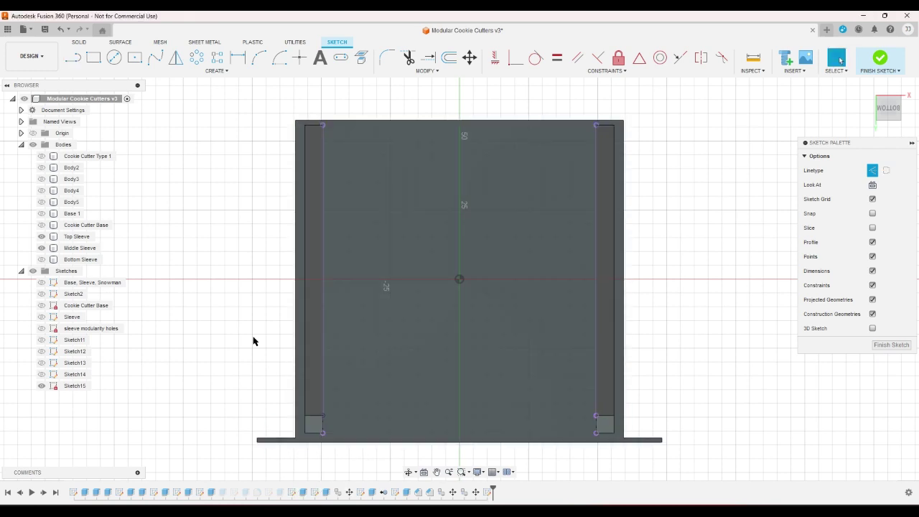
- Draw a diagonal construction line from the left block's lower inner corner to the right rail's upper inner corner
click(73, 57)
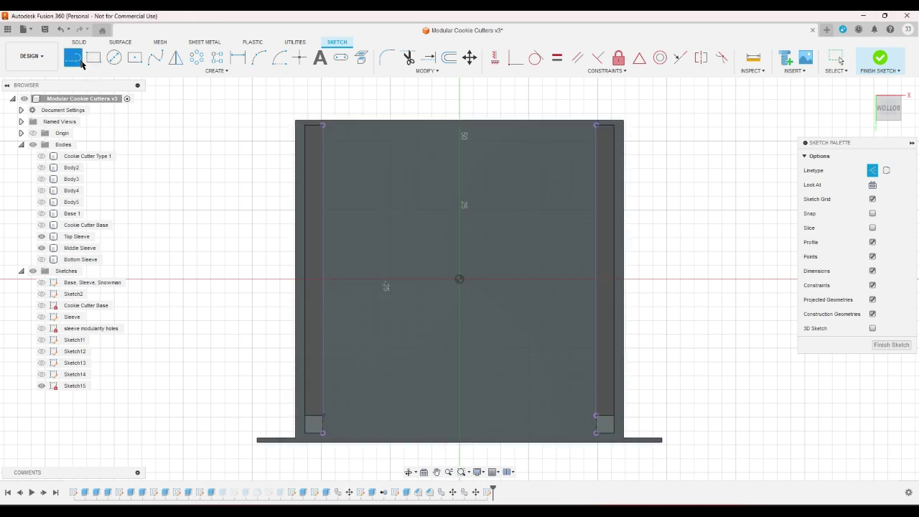
click(323, 432)
click(597, 128)
right_click(687, 168)
click(718, 176)
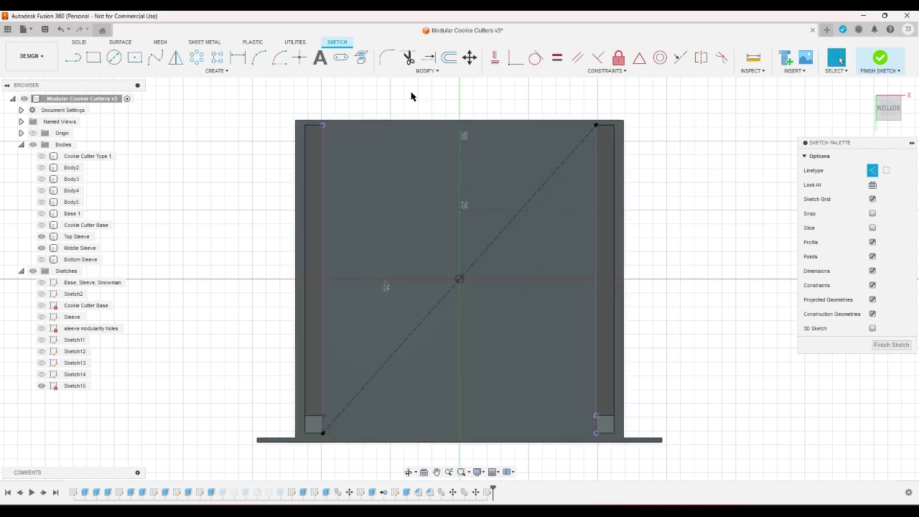
- Draw a horizontal construction line joining the lower inner corners of the two rail-end blocks
click(73, 57)
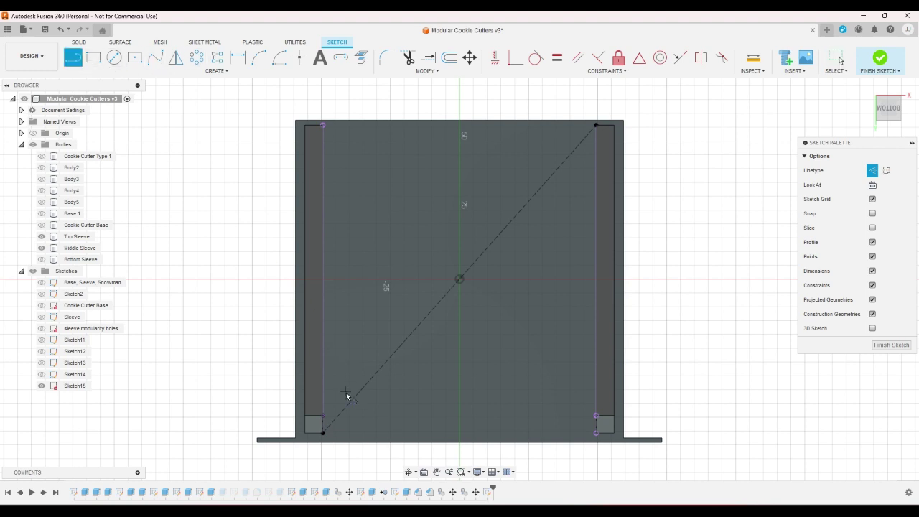
click(323, 432)
double_click(596, 432)
- Draw two slanted construction lines from the horizontal line up to the right rail's inner edge, below the main diagonal
click(402, 432)
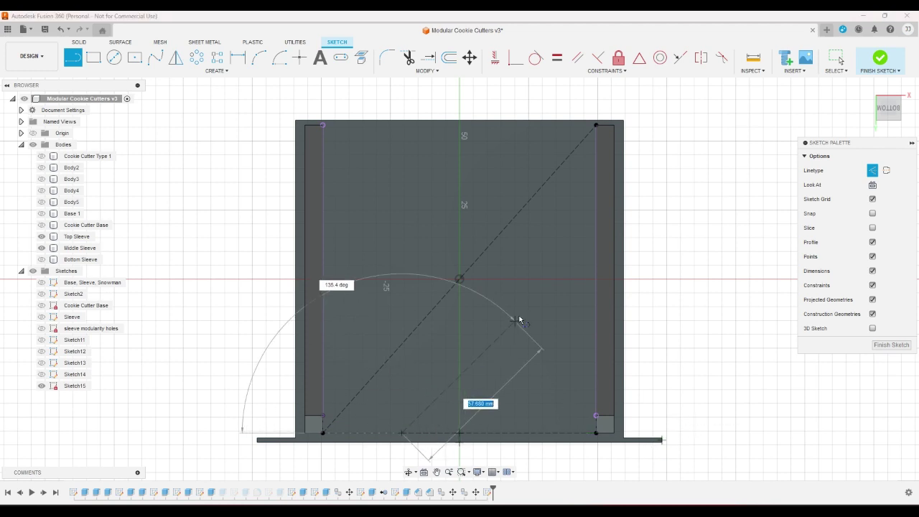
double_click(597, 214)
click(520, 433)
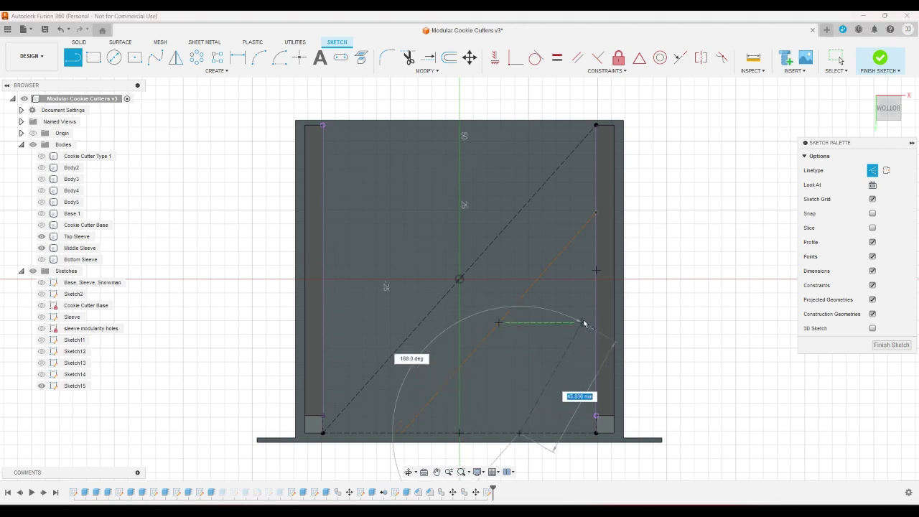
double_click(595, 308)
- Constrain the upper slanted line parallel to the main diagonal and the lower slanted line parallel to the upper one
click(577, 58)
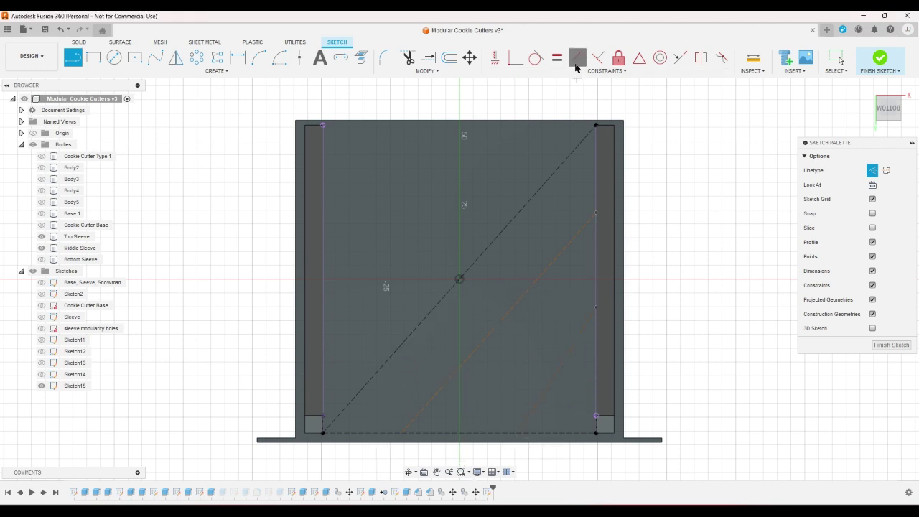
click(572, 240)
click(529, 200)
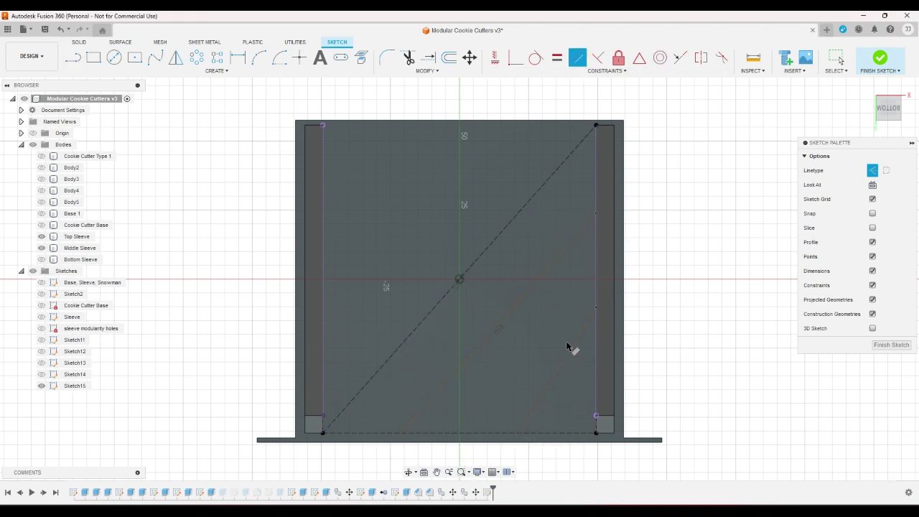
click(571, 349)
click(521, 305)
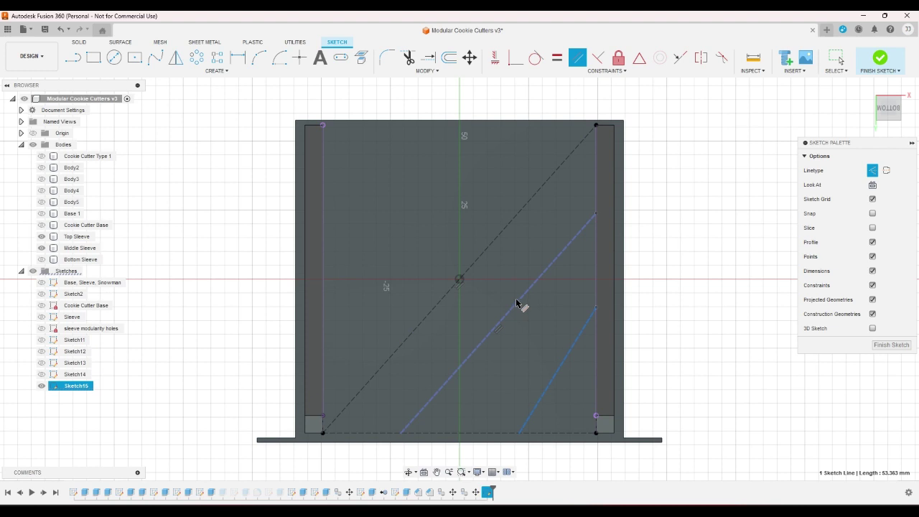
right_click(675, 320)
click(710, 323)
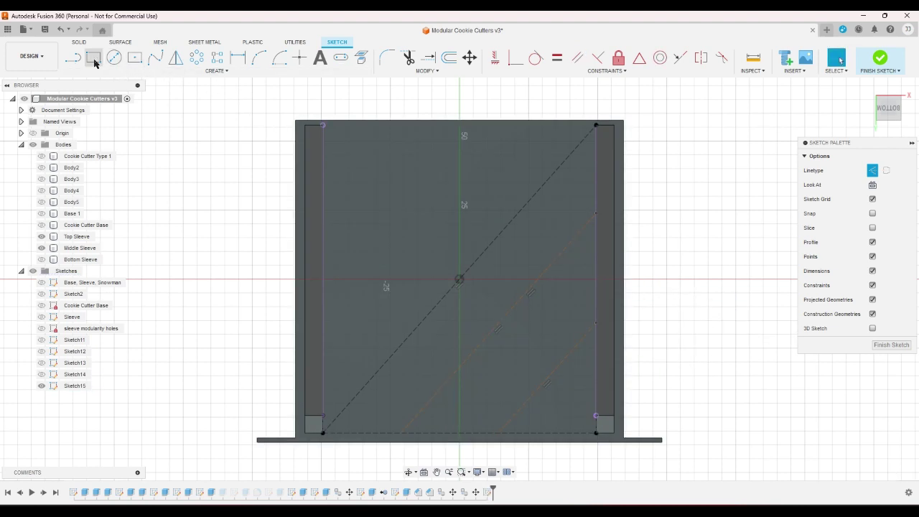
- Sketch a center-to-center slot about 12.8 mm wide along the main construction diagonal, short of both corners
click(208, 71)
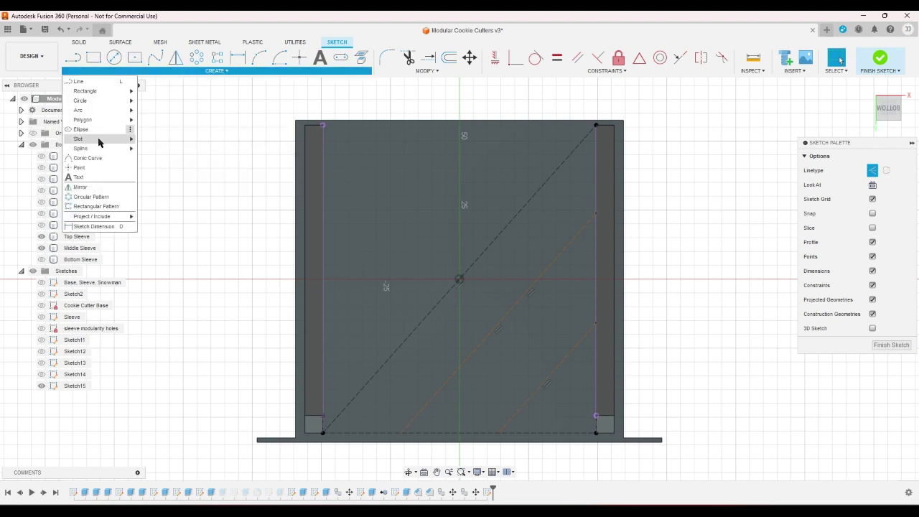
mouse_move(102, 142)
click(176, 142)
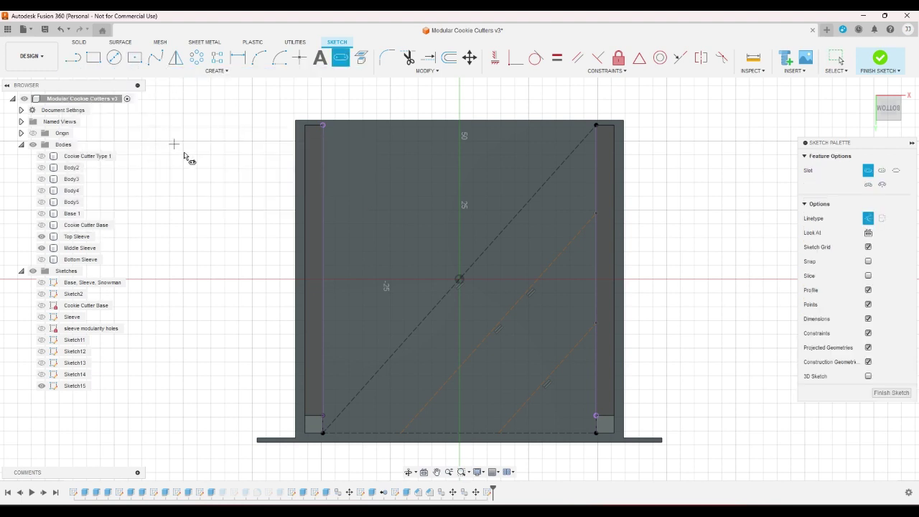
click(353, 397)
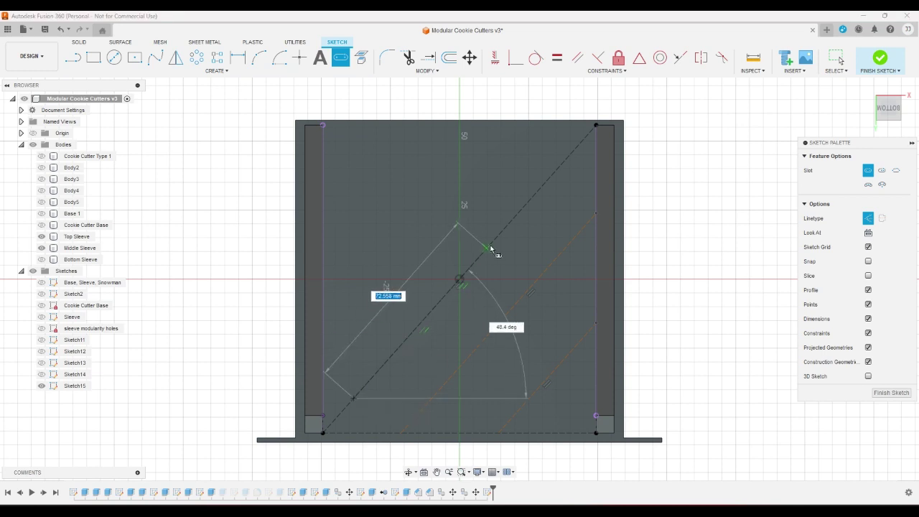
click(544, 181)
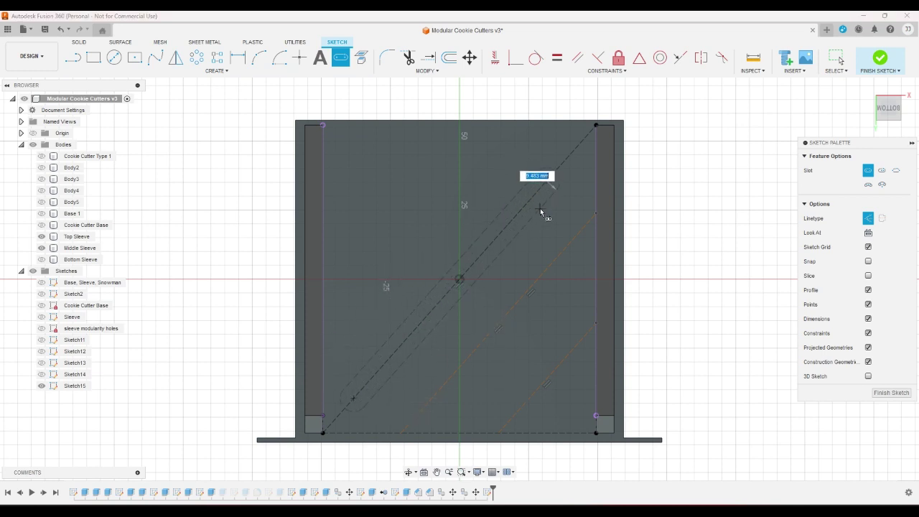
click(543, 213)
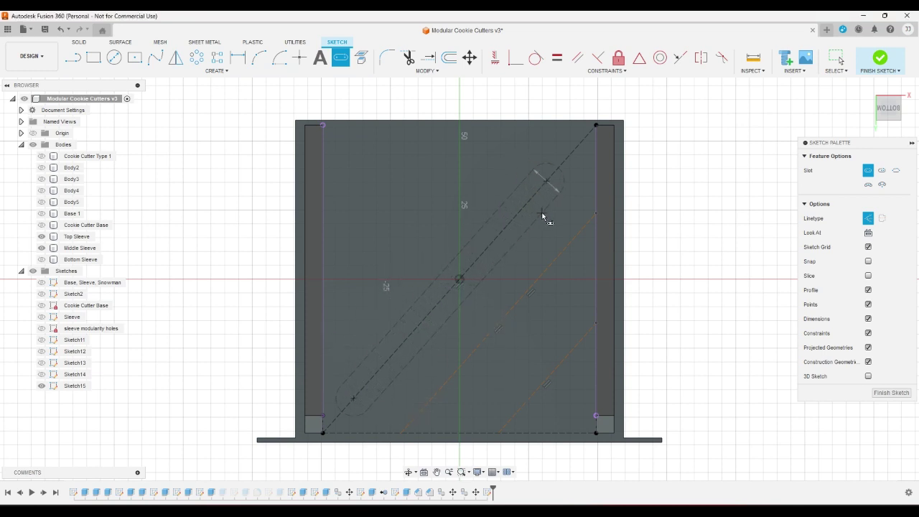
- Sketch slots along the two slanted construction lines, with straight sides about 86 mm long on the upper and 30 mm on the lower
click(416, 415)
click(572, 240)
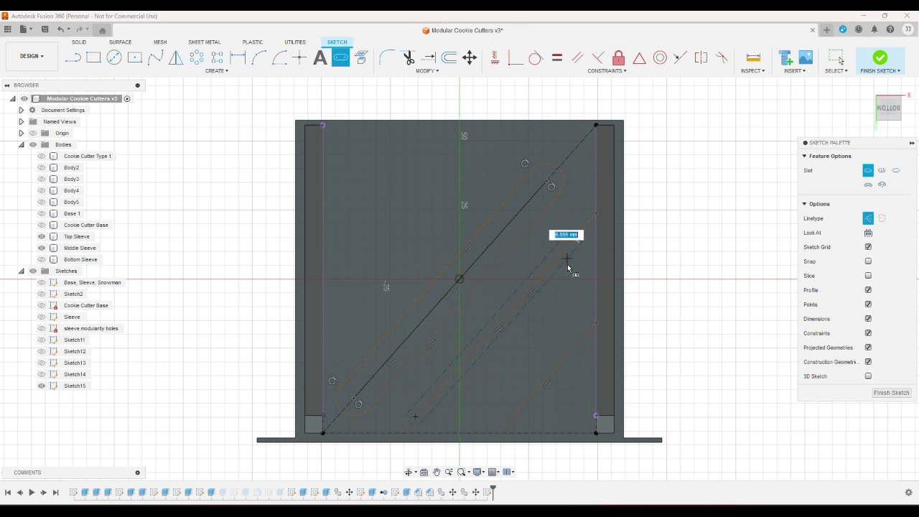
click(572, 355)
click(514, 416)
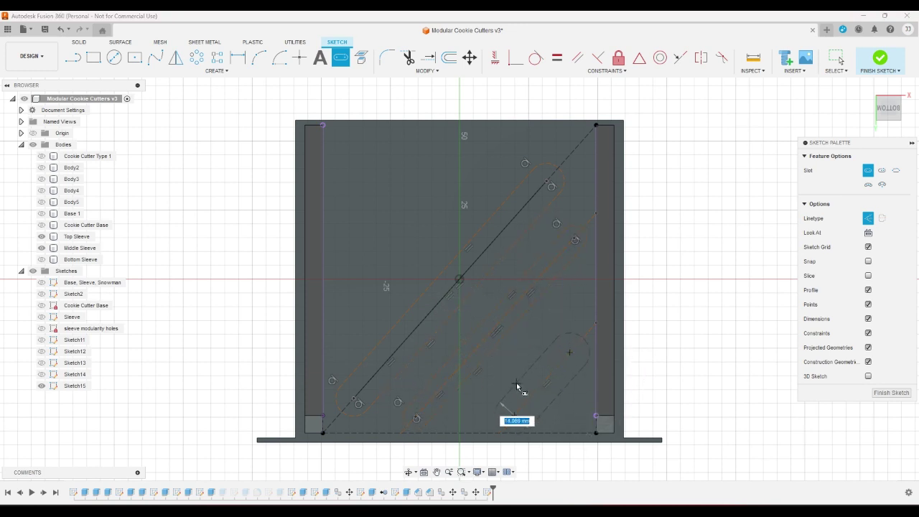
click(515, 394)
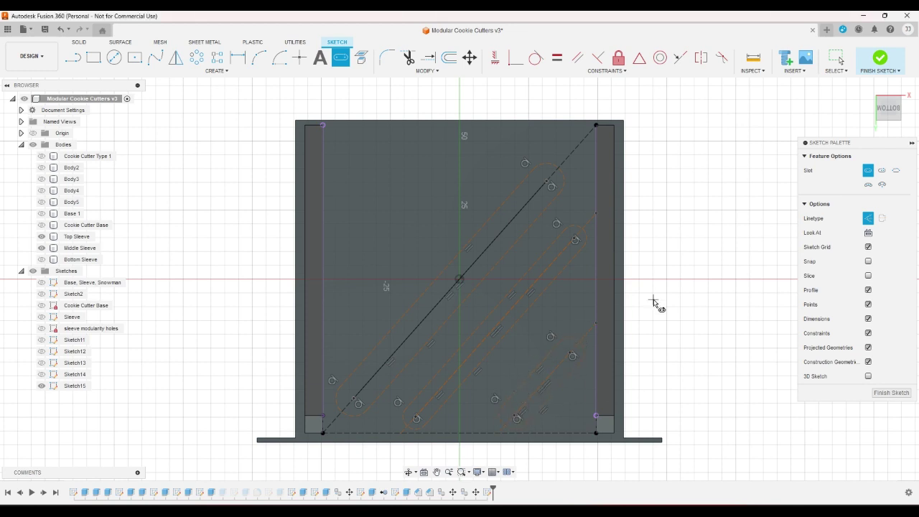
right_click(651, 303)
click(680, 304)
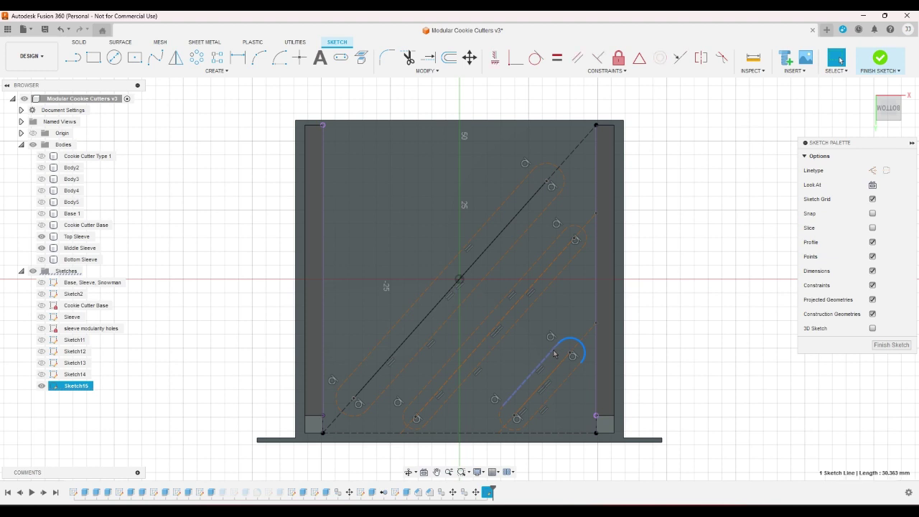
- Convert the straight sides and end arcs of all three slots from construction to normal geometry, leaving their centerlines as construction
click(530, 423)
click(446, 404)
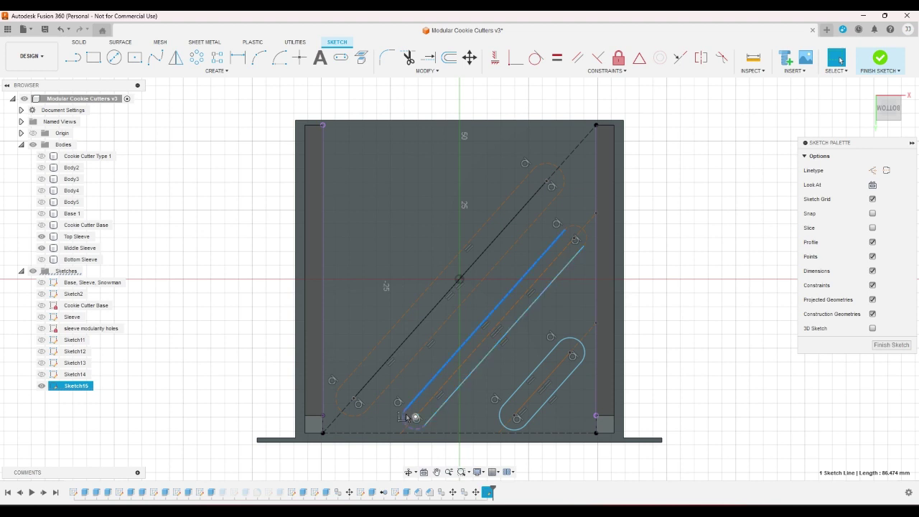
click(413, 418)
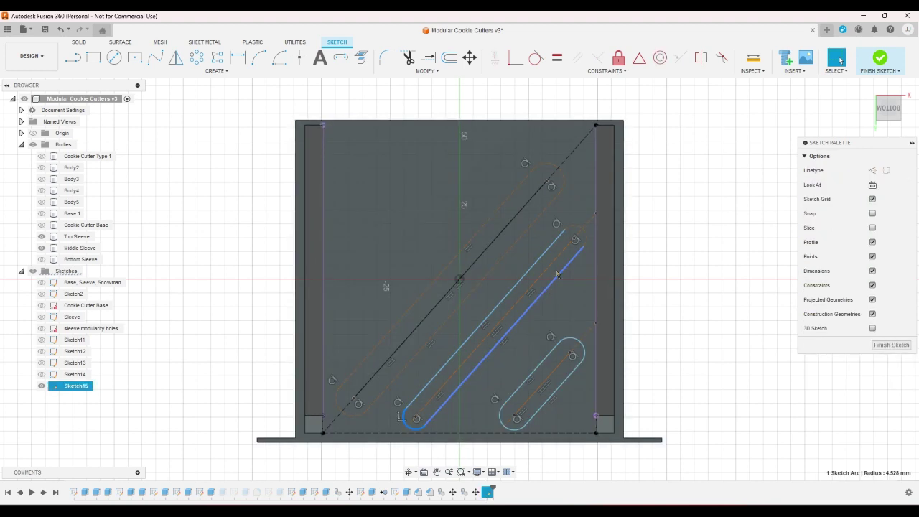
click(558, 192)
click(563, 180)
key(x)
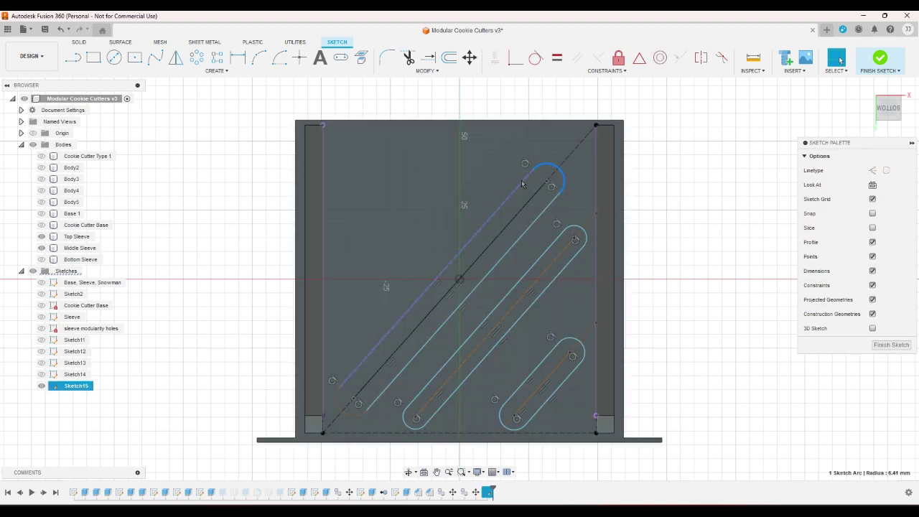
click(522, 183)
key(x)
click(651, 380)
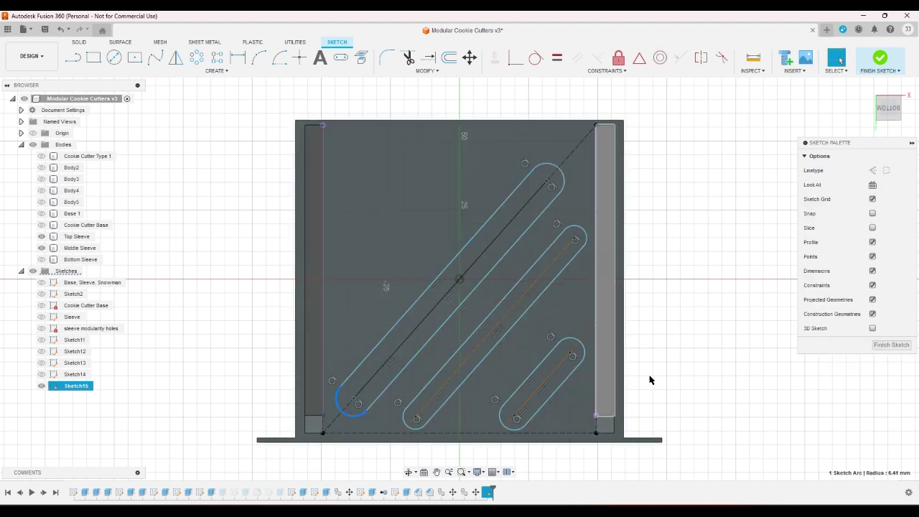
- Constrain the end arcs of the middle and short slots equal to the long diagonal slot's end arc
click(558, 57)
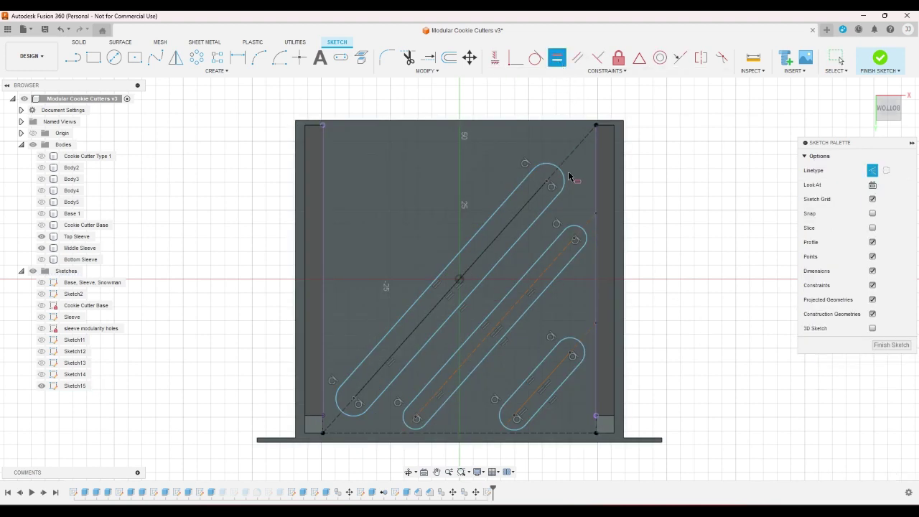
click(564, 182)
click(574, 236)
click(575, 236)
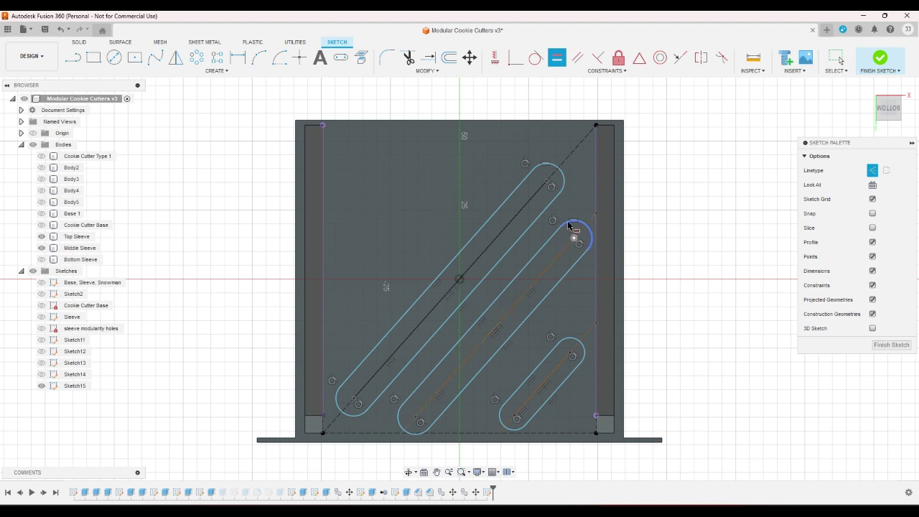
click(565, 346)
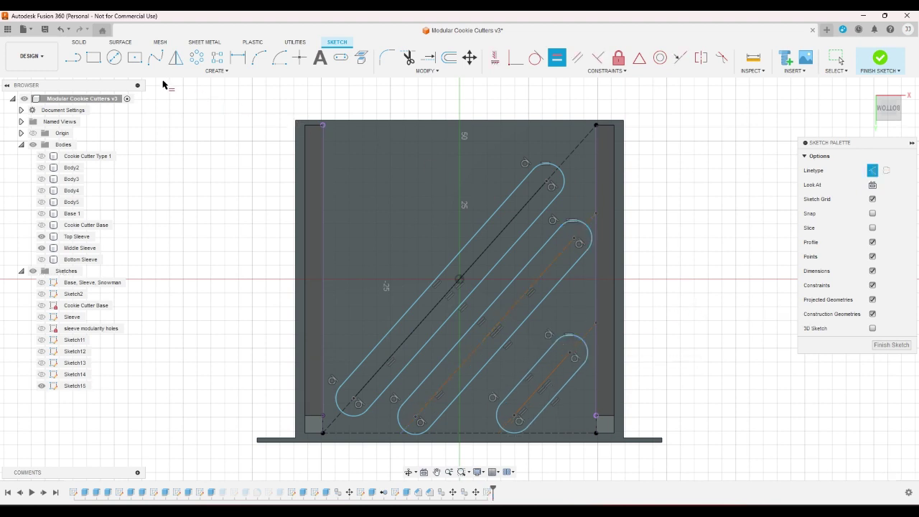
- Sketch a construction center rectangle from the origin to the center of the long diagonal slot's lower end arc
click(134, 58)
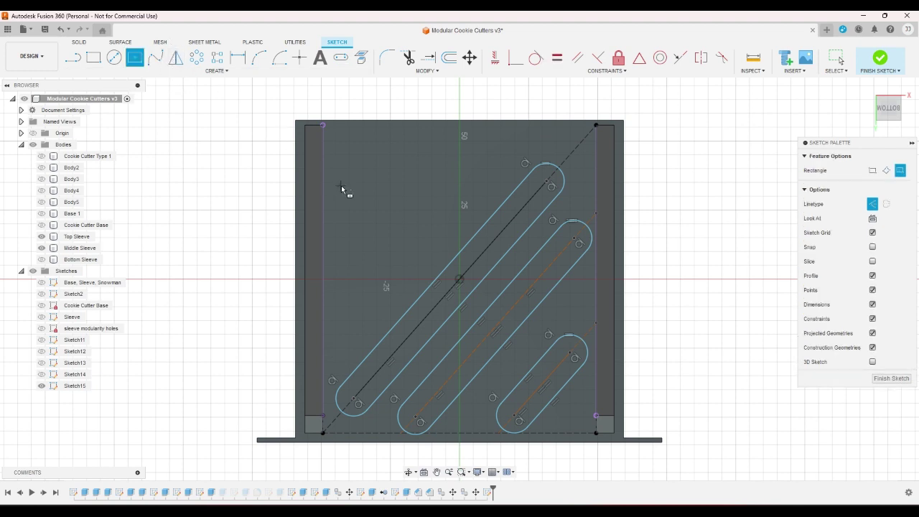
click(459, 280)
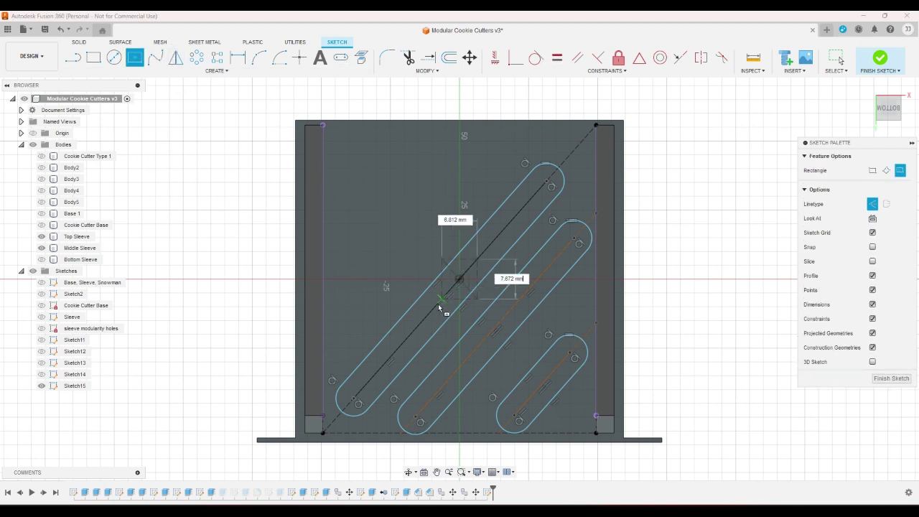
click(354, 398)
right_click(667, 302)
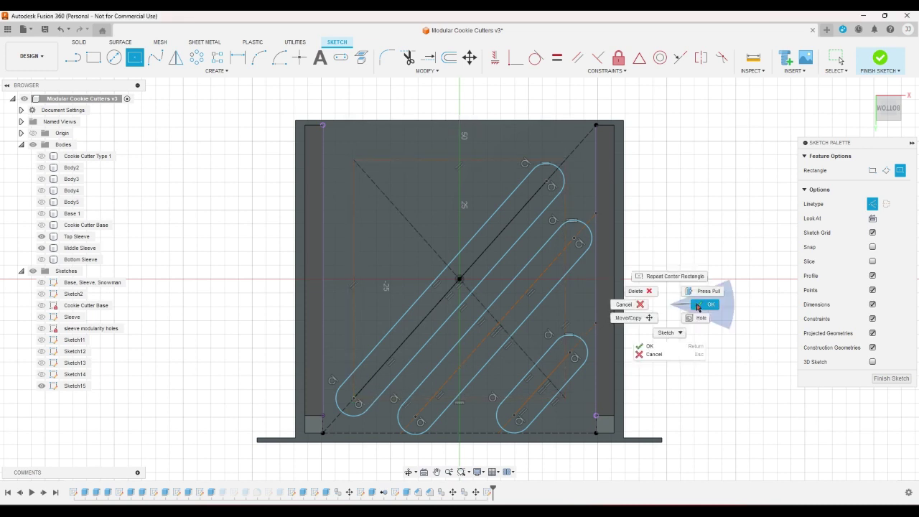
click(674, 303)
- Attach the end centers of the middle and short slots to the right and bottom edges of the construction rectangle
scroll(628, 269, up, 2)
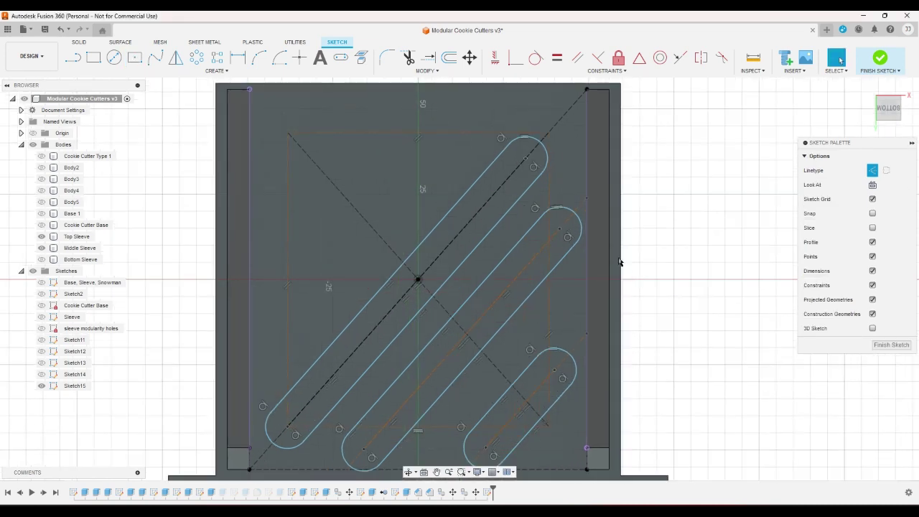
click(552, 237)
drag(553, 239, 549, 243)
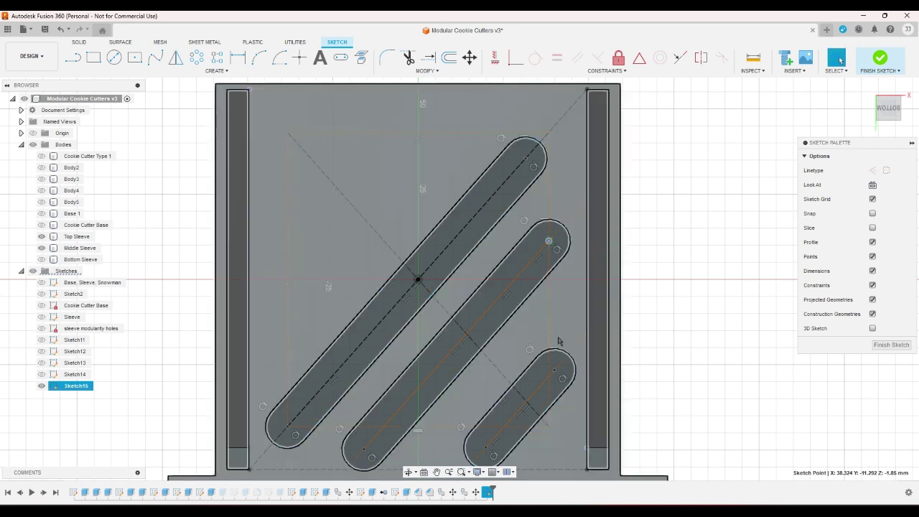
drag(554, 371, 549, 378)
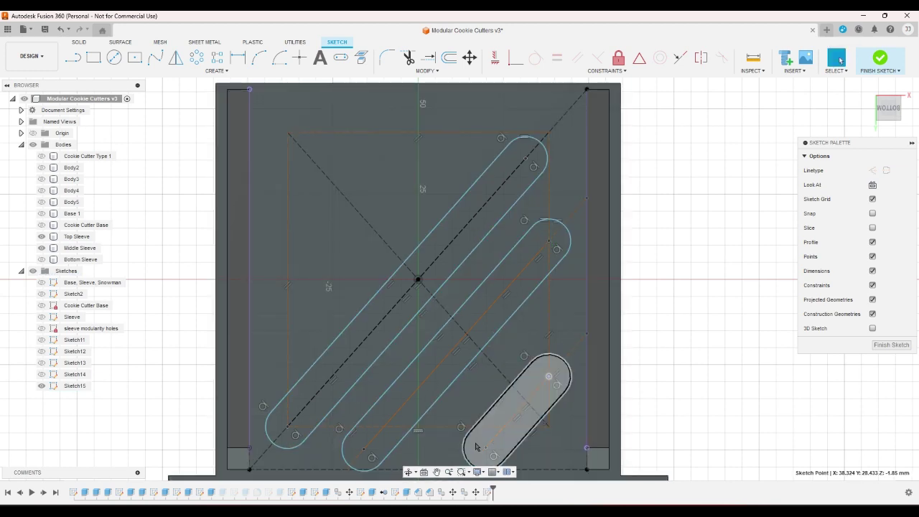
drag(486, 446, 505, 429)
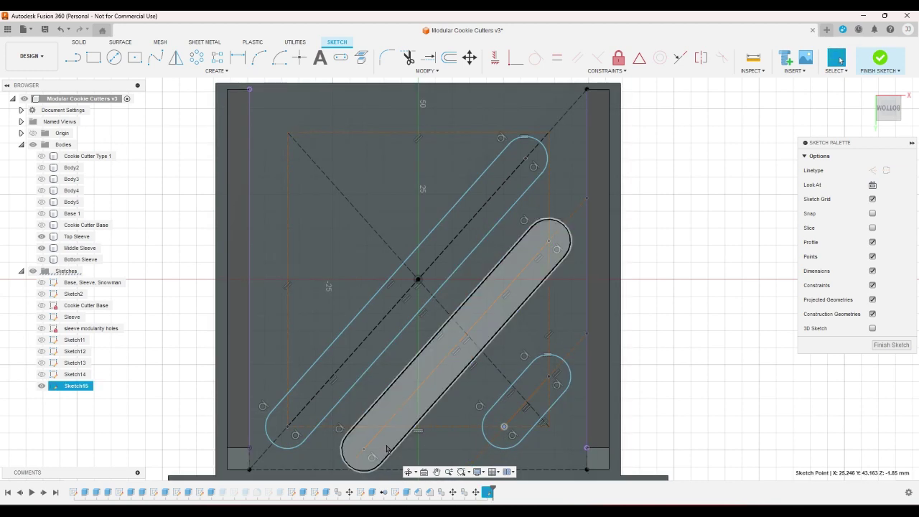
drag(366, 451, 385, 428)
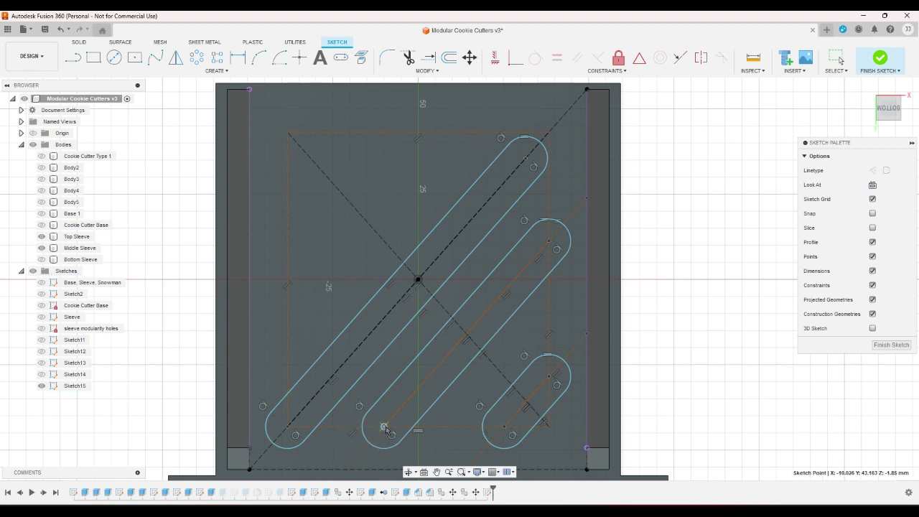
- Sketch construction lines across the gaps between adjacent slots, the one from long to middle slot about 8.7 mm long
scroll(699, 304, down, 3)
scroll(689, 302, up, 2)
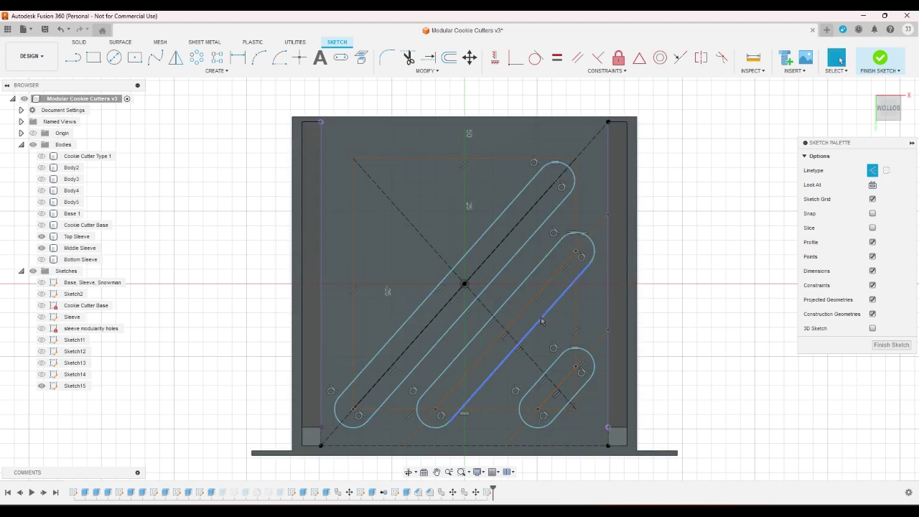
mouse_move(541, 320)
mouse_down()
mouse_move(534, 317)
mouse_move(542, 325)
mouse_up()
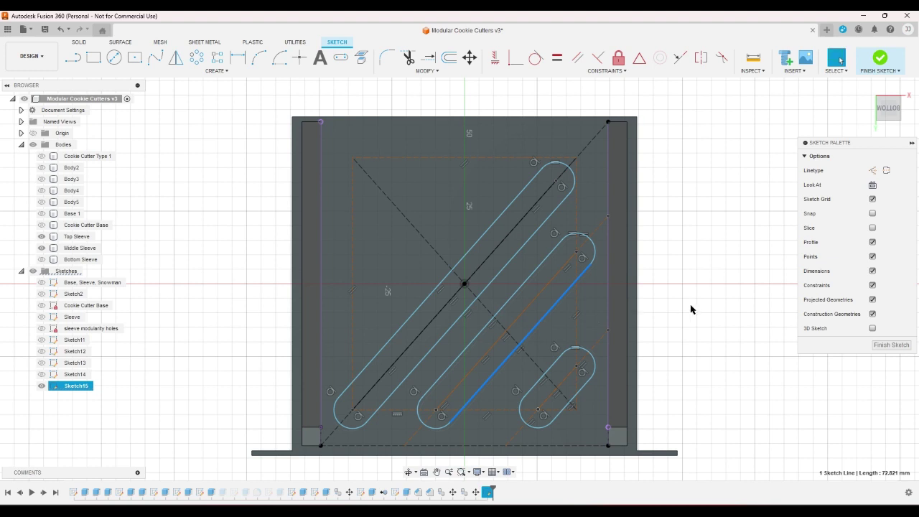
key(x)
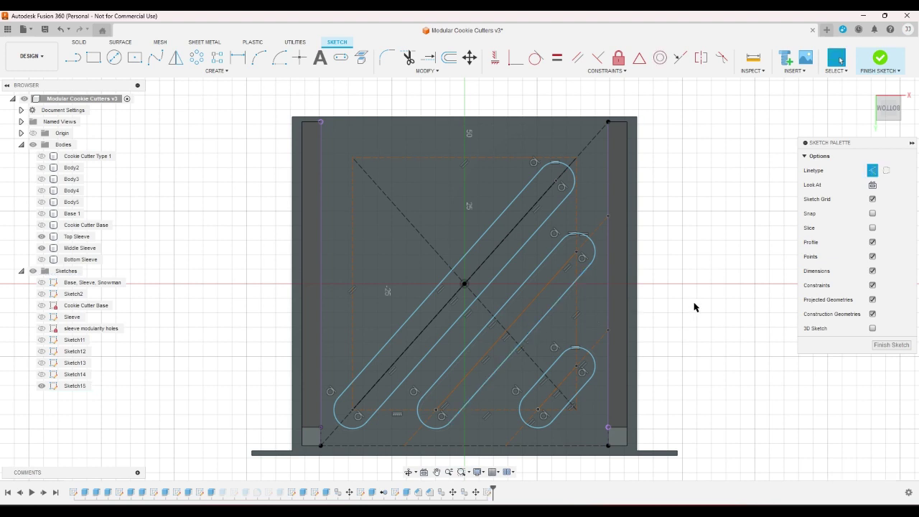
click(74, 58)
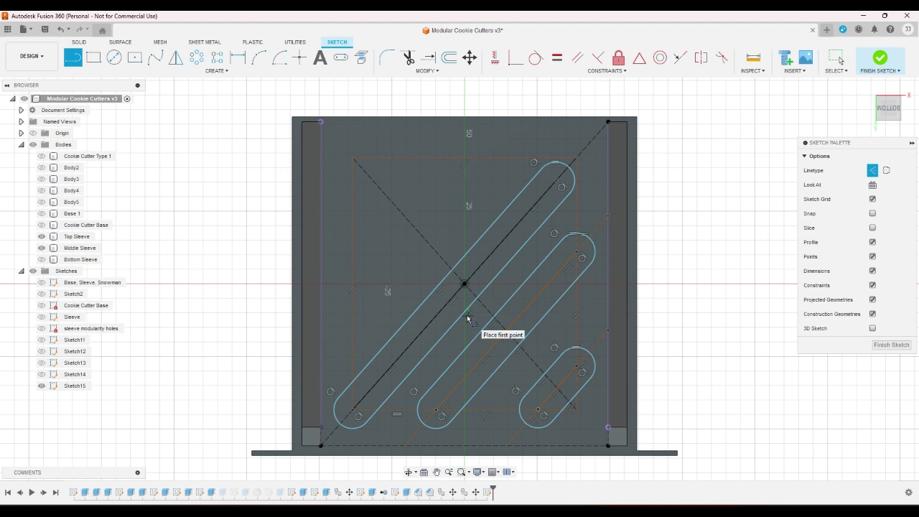
click(464, 313)
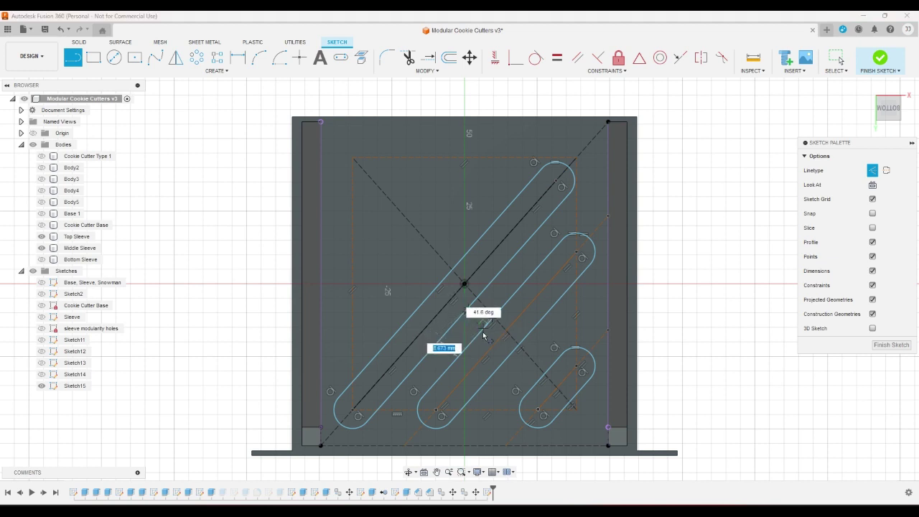
click(483, 329)
click(506, 361)
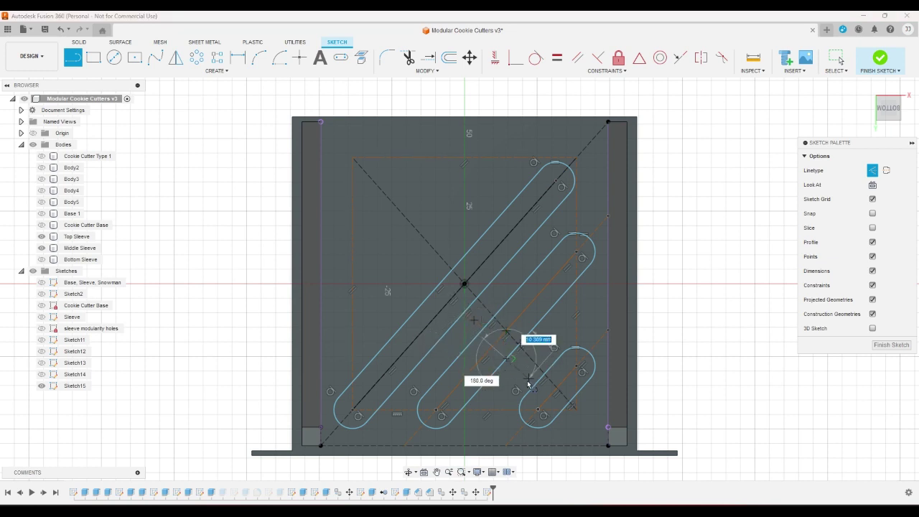
double_click(532, 381)
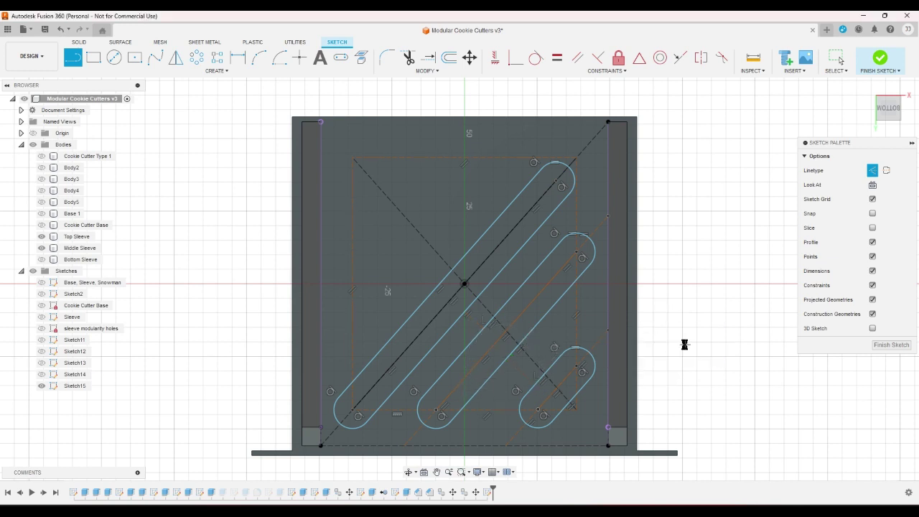
- Constrain the two gap lines equal in length and shift the middle slot slightly to check the spacing
click(557, 60)
click(475, 323)
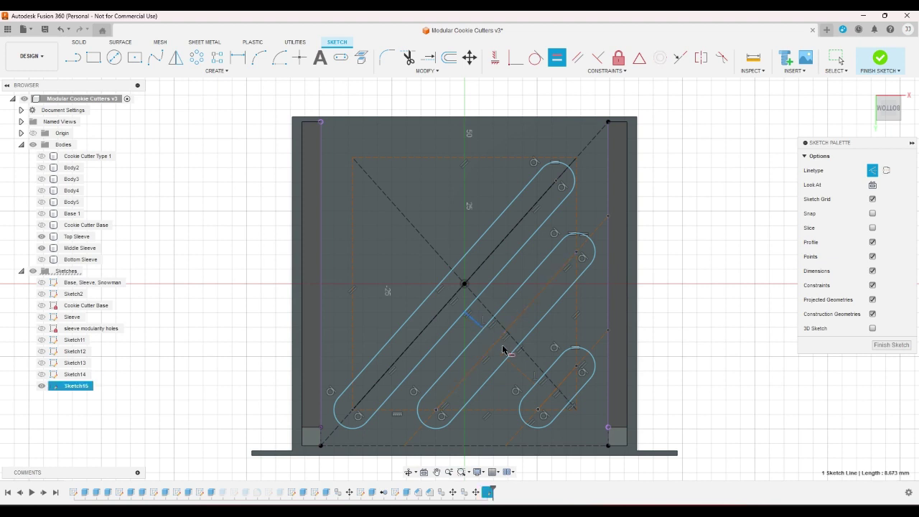
click(515, 369)
right_click(671, 359)
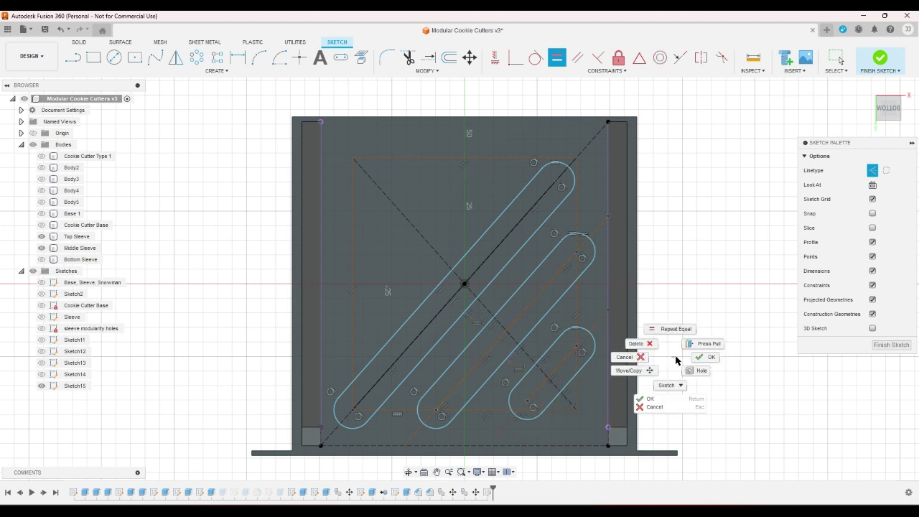
click(702, 357)
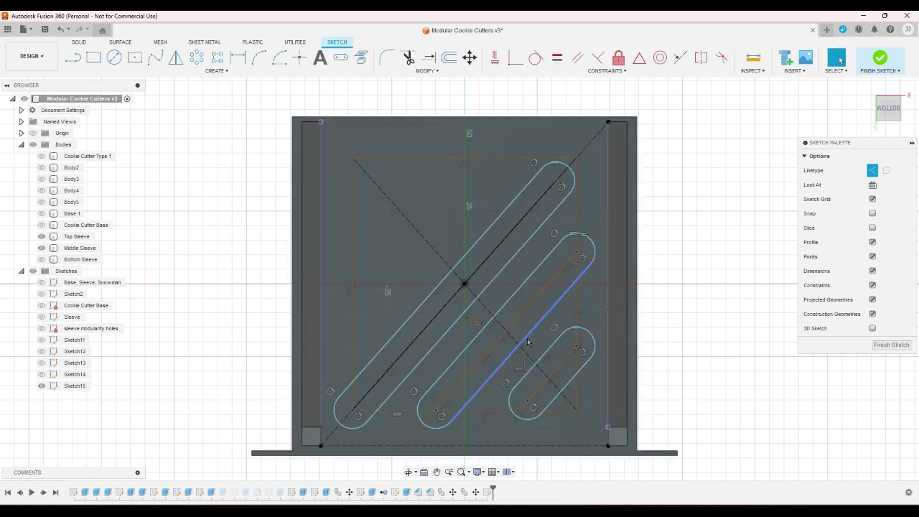
click(540, 352)
drag(542, 353, 531, 344)
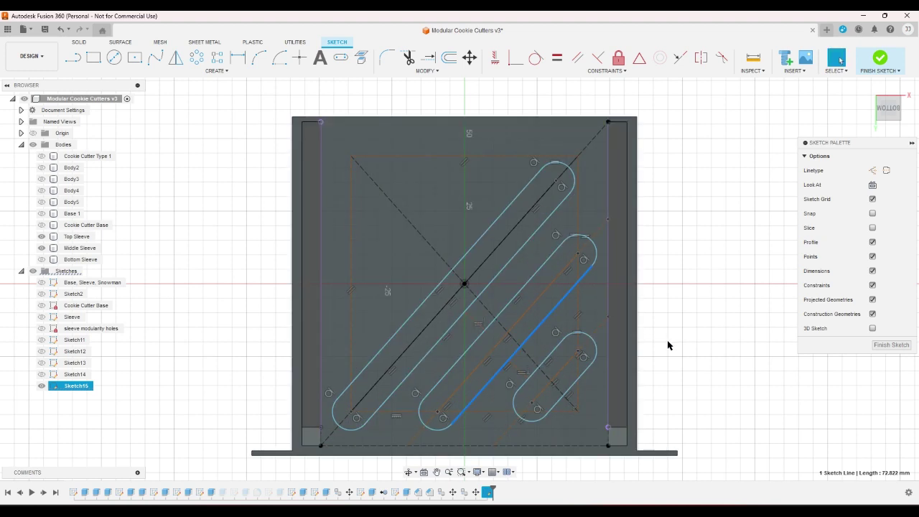
click(666, 345)
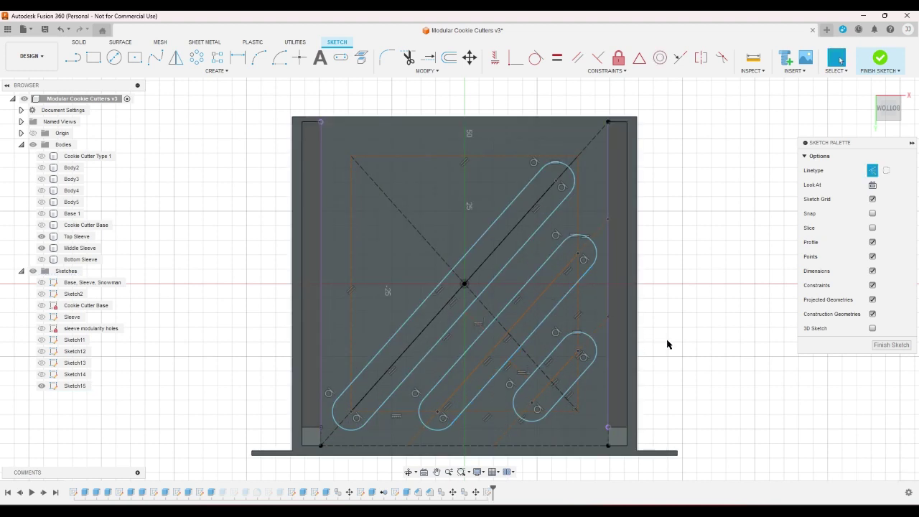
- Dimension the horizontal extent of the gap line between the long and middle slots at 10 mm
click(239, 57)
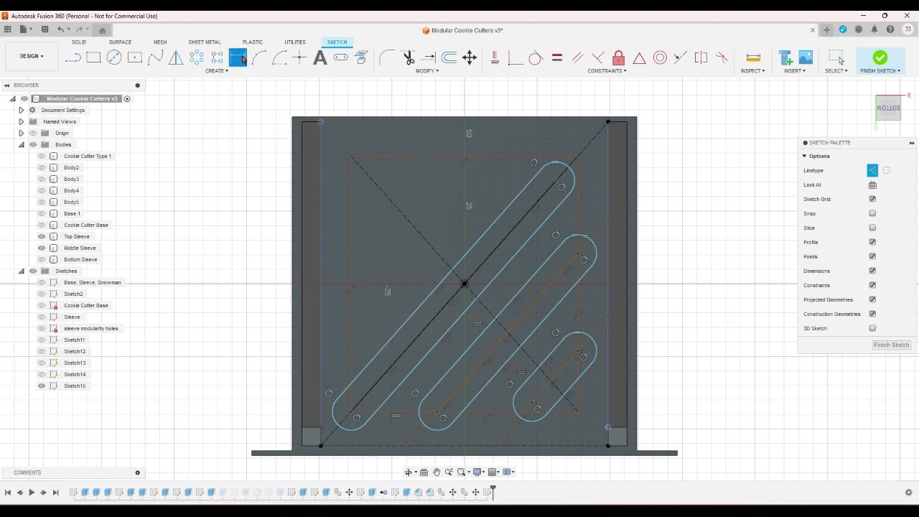
click(470, 323)
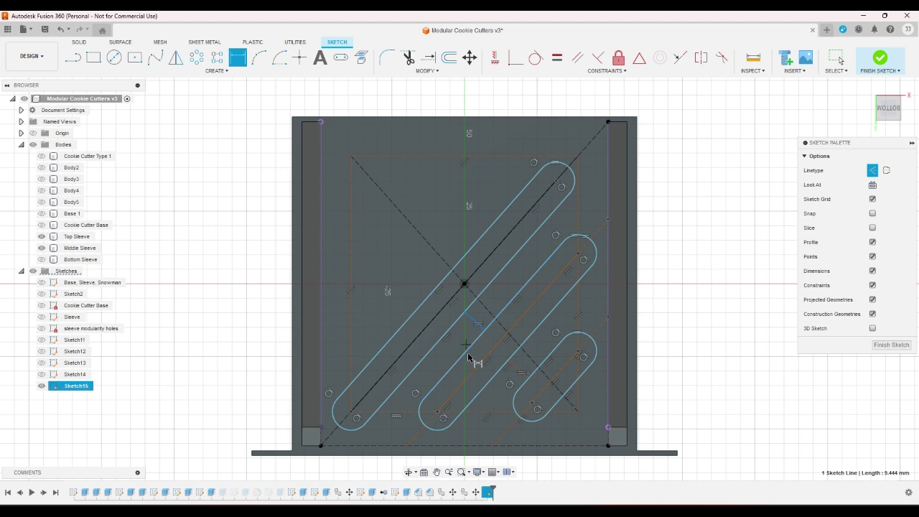
click(474, 363)
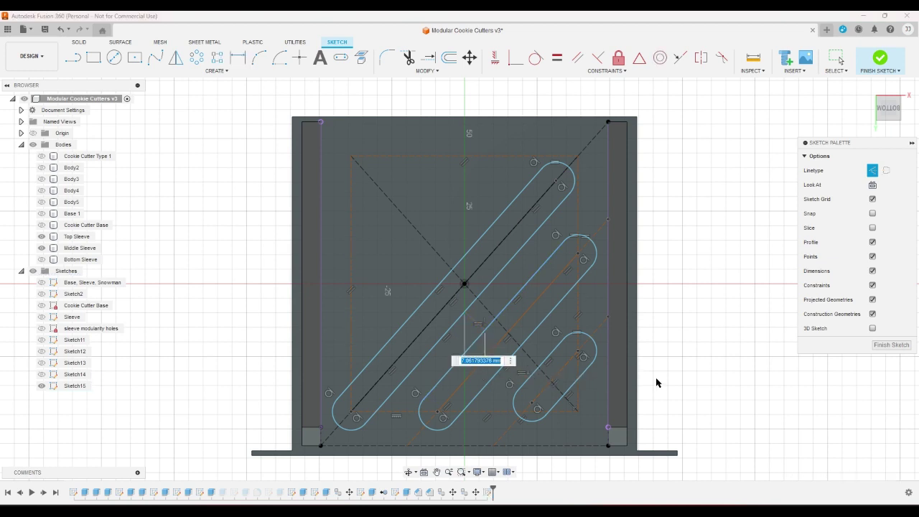
text(10)
key(Return)
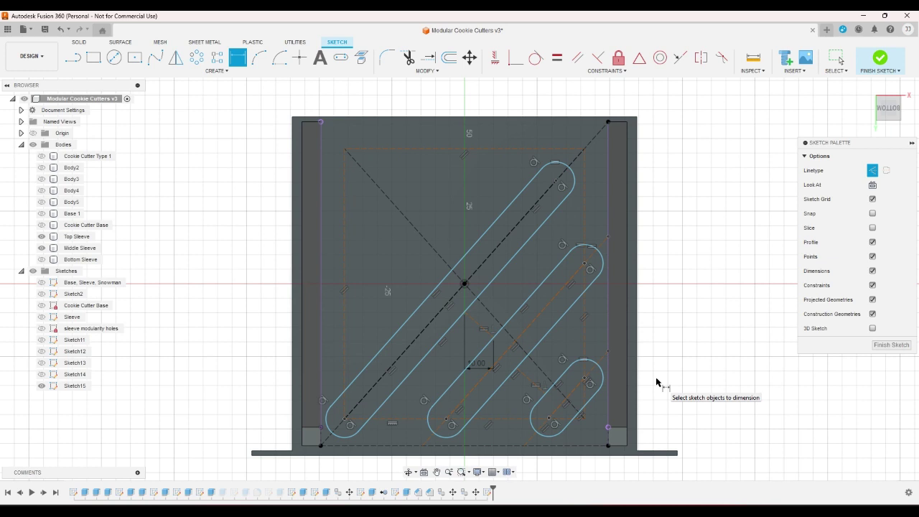
right_click(656, 382)
click(609, 375)
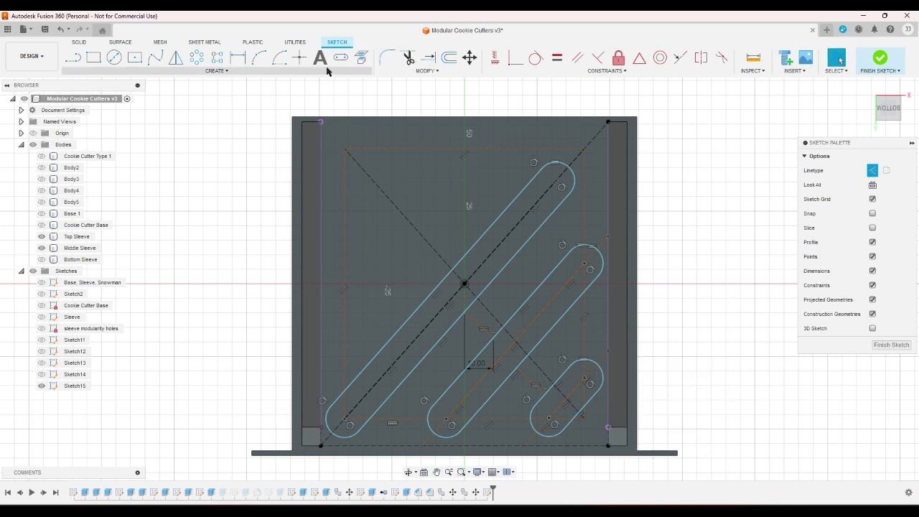
click(175, 57)
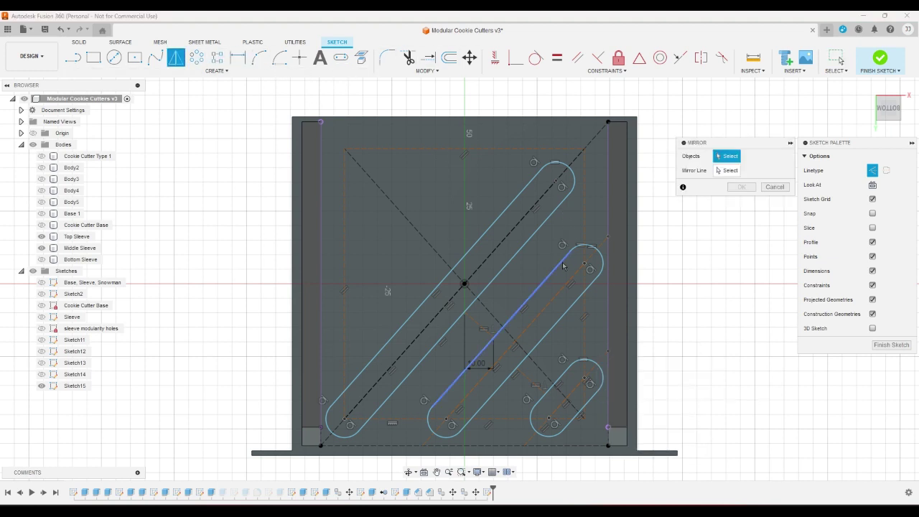
click(563, 266)
click(576, 245)
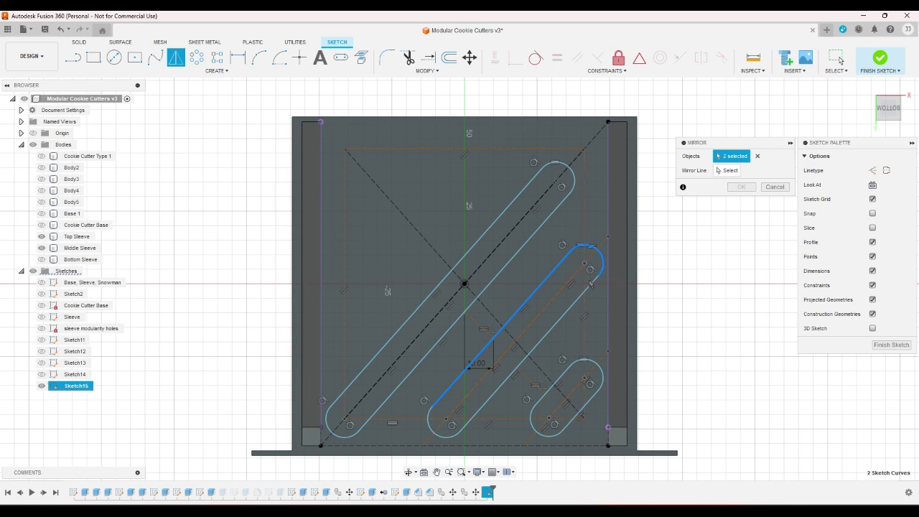
click(585, 287)
click(432, 418)
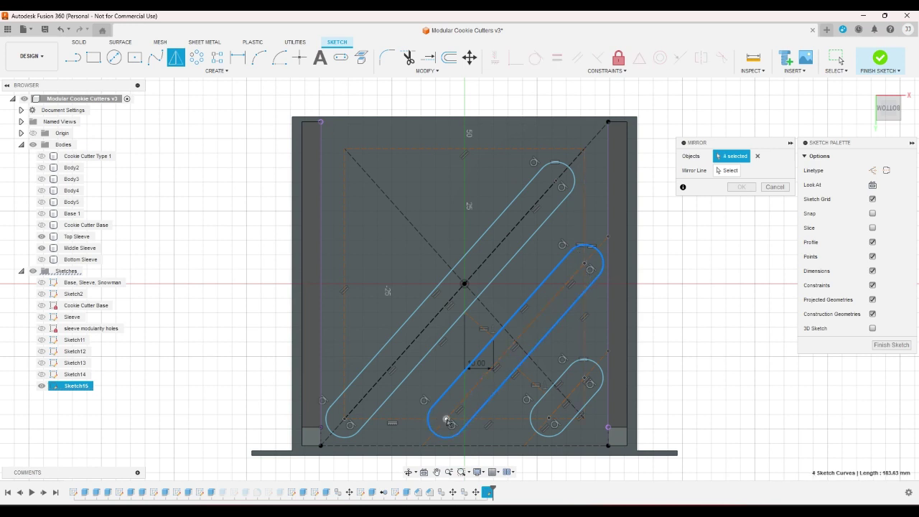
click(530, 418)
click(542, 402)
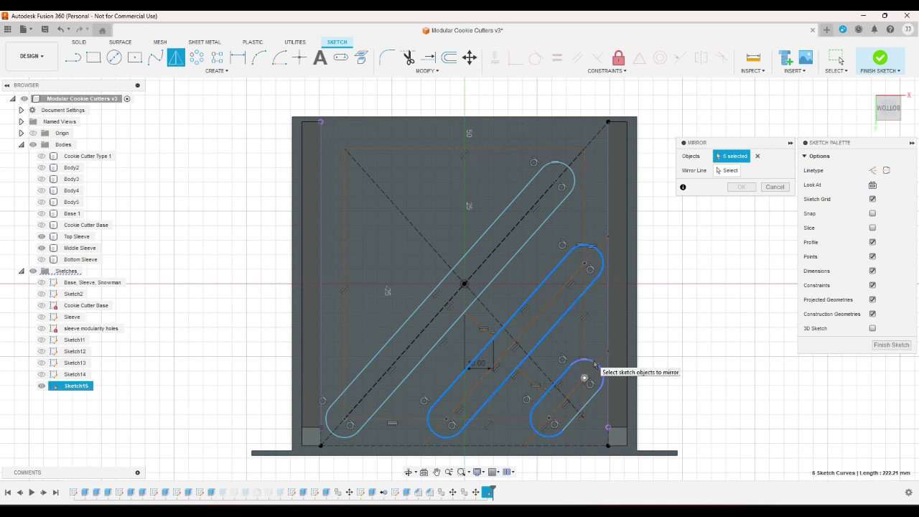
click(593, 401)
click(593, 401)
click(725, 171)
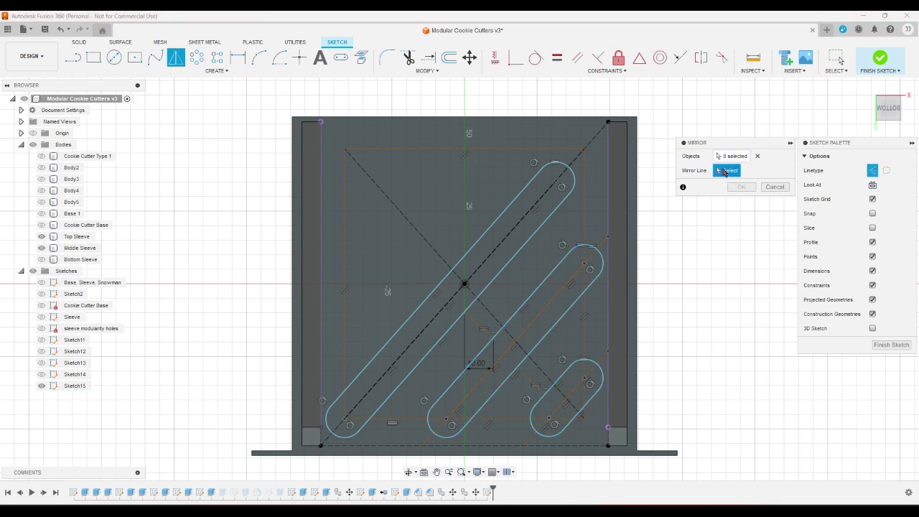
click(432, 251)
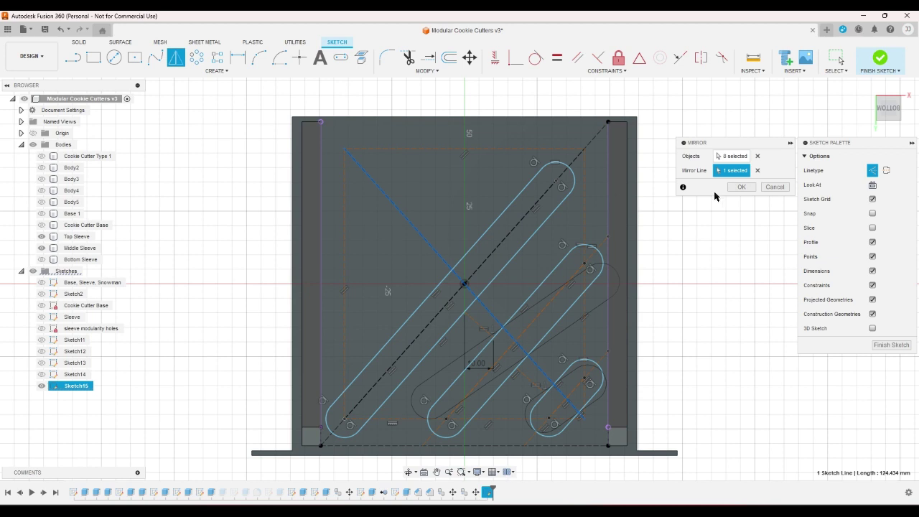
click(775, 187)
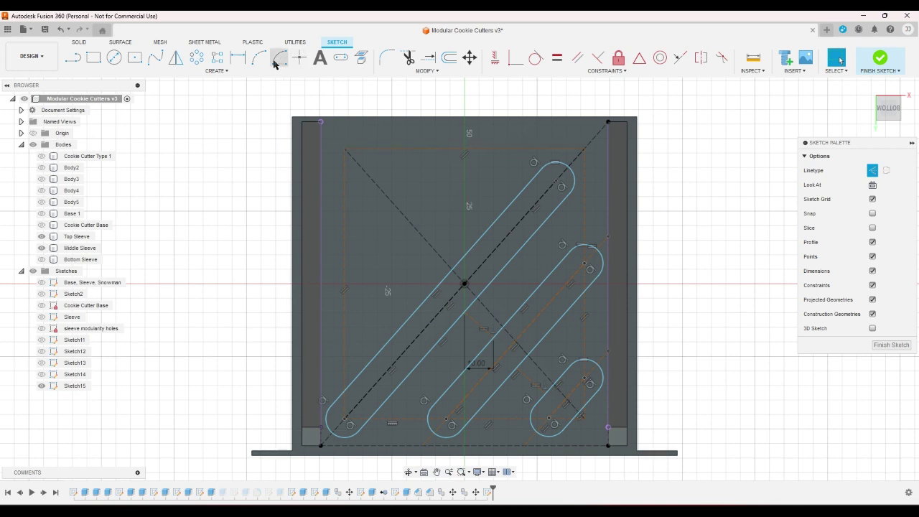
click(175, 57)
drag(656, 223, 420, 459)
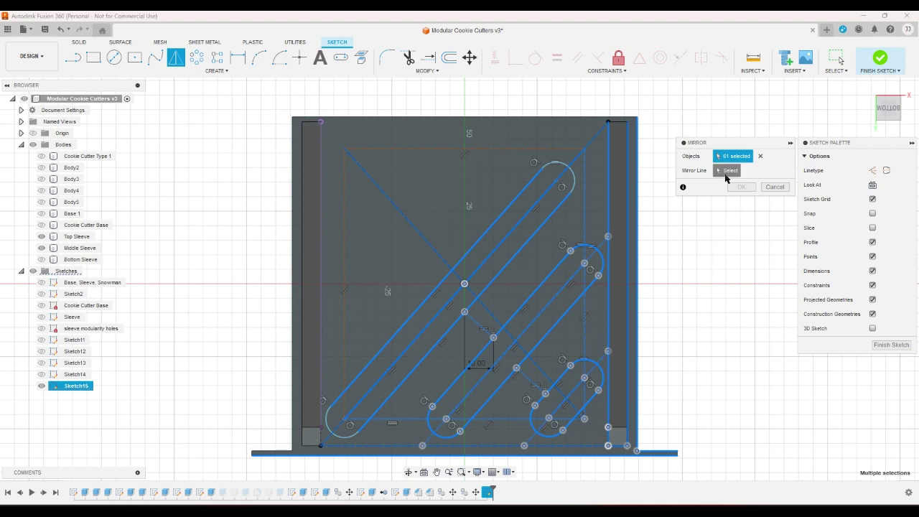
click(729, 170)
click(580, 157)
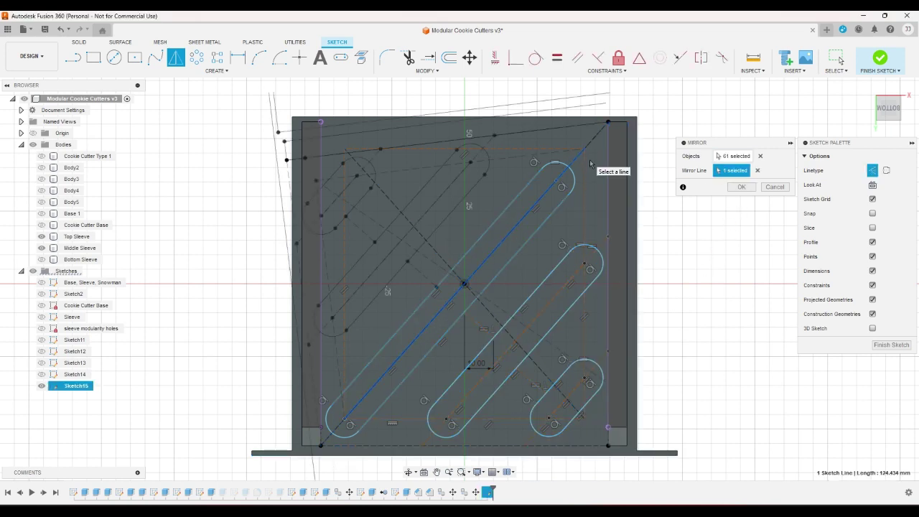
click(775, 186)
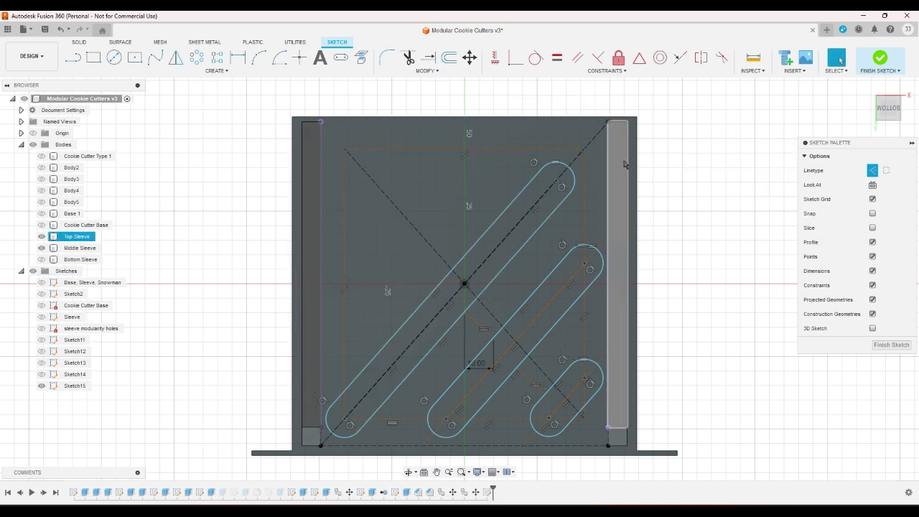
- Undo the last change to the gap dimension between the long and middle slots
click(94, 71)
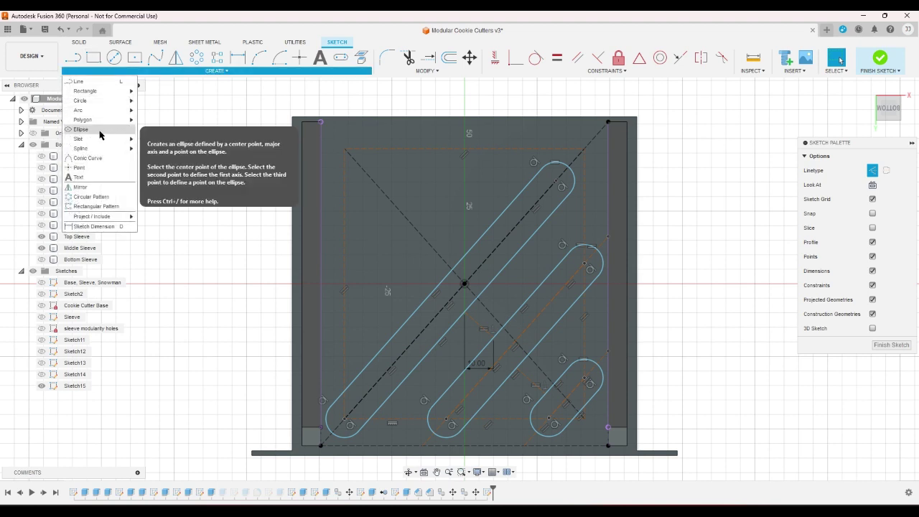
right_click(258, 211)
click(225, 214)
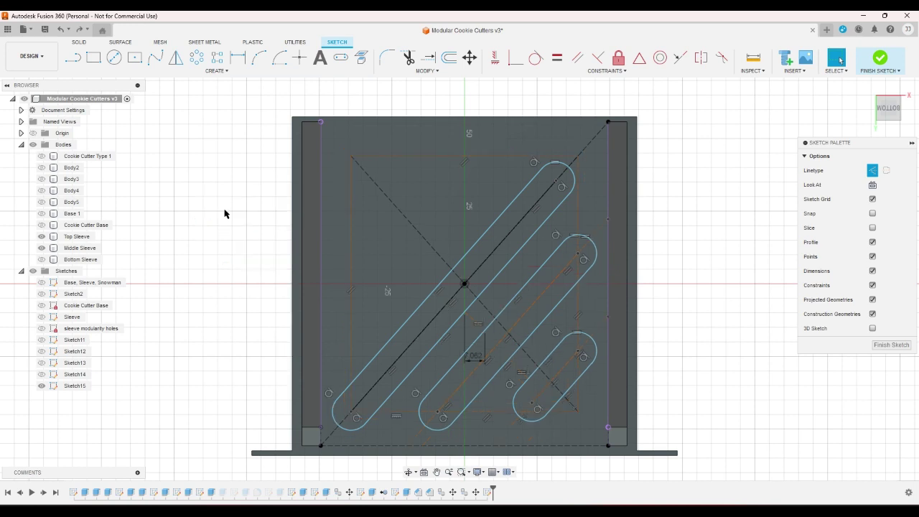
- Sketch a center-to-center slot above the long diagonal slot, from the construction rectangle's left edge to its top edge
click(136, 72)
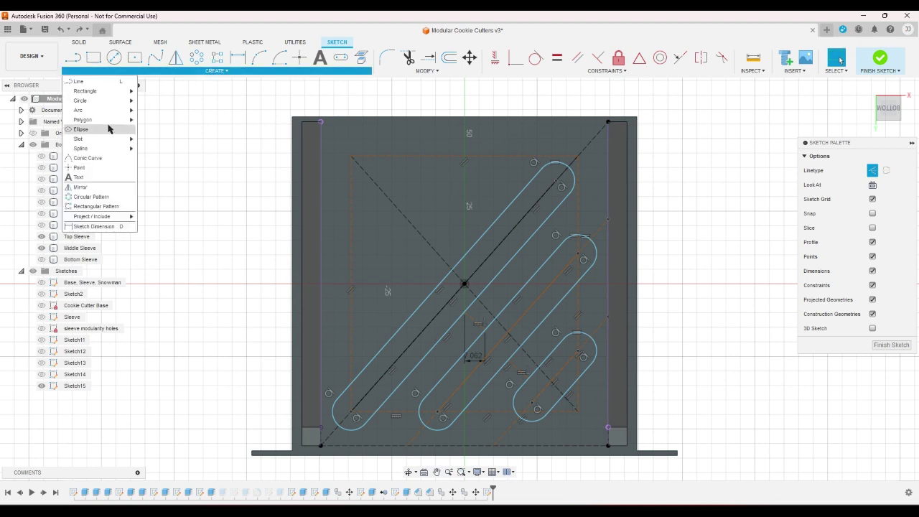
mouse_move(103, 138)
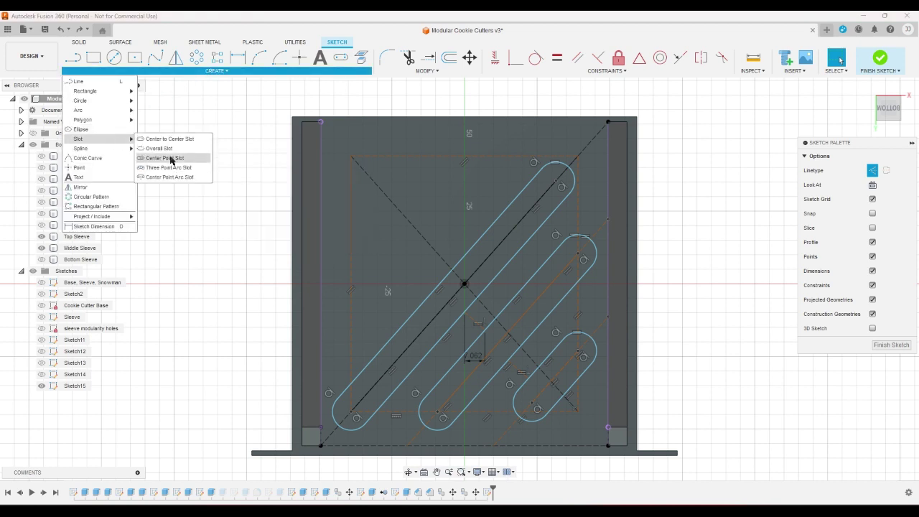
click(167, 140)
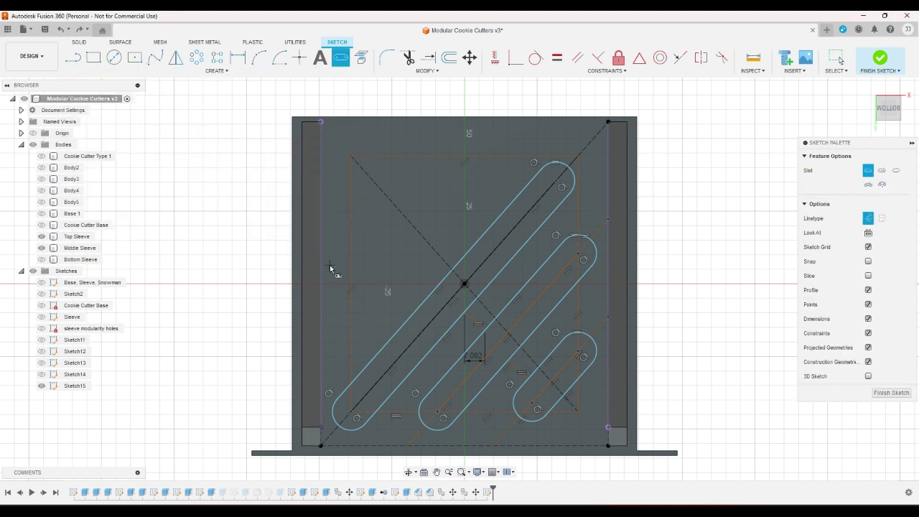
click(351, 301)
click(487, 164)
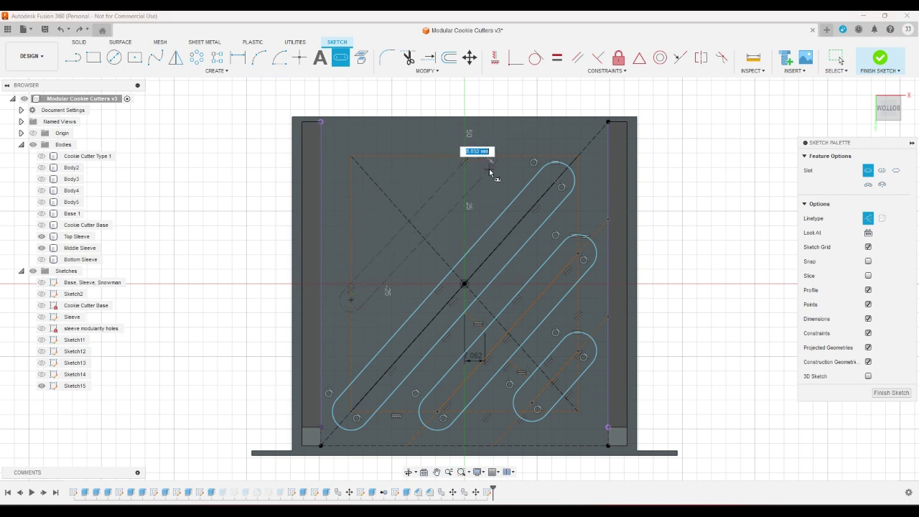
click(489, 169)
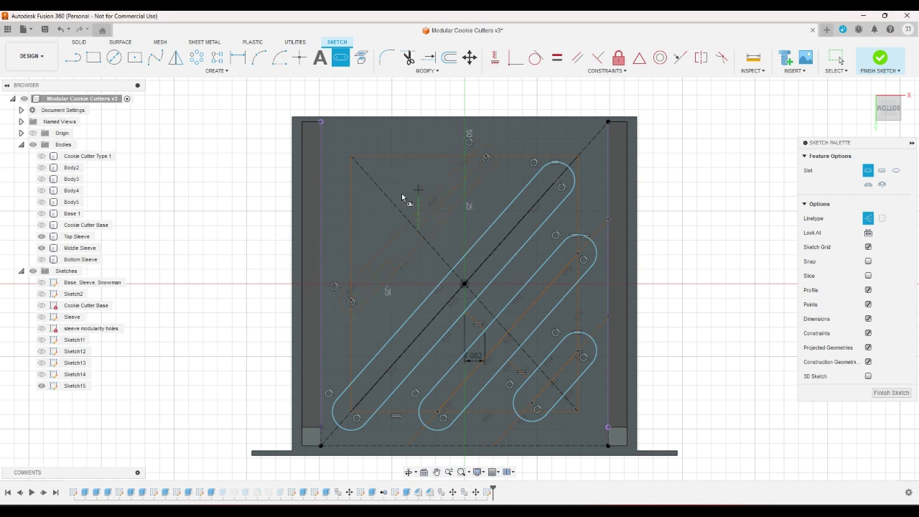
- Sketch a shorter center-to-center slot with solid lines across the upper-left corner, between the construction rectangle's left and top edges
click(351, 224)
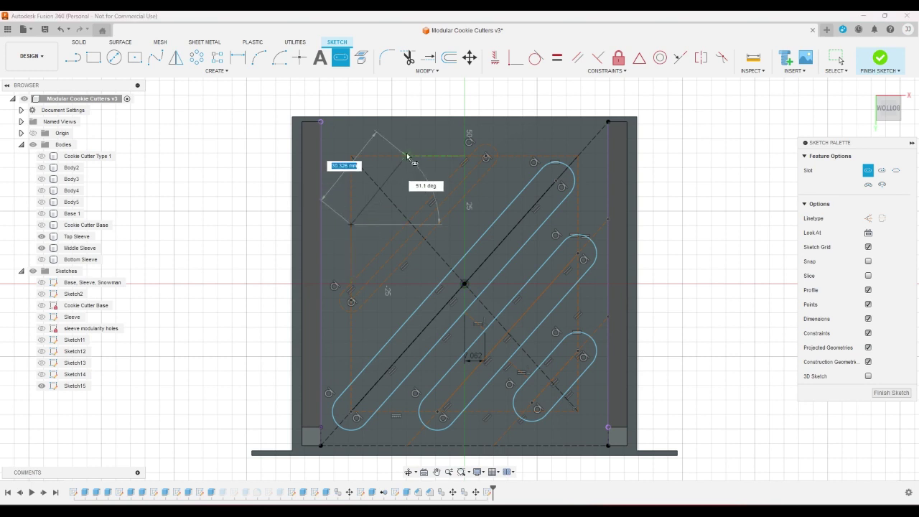
click(407, 152)
click(418, 162)
right_click(665, 150)
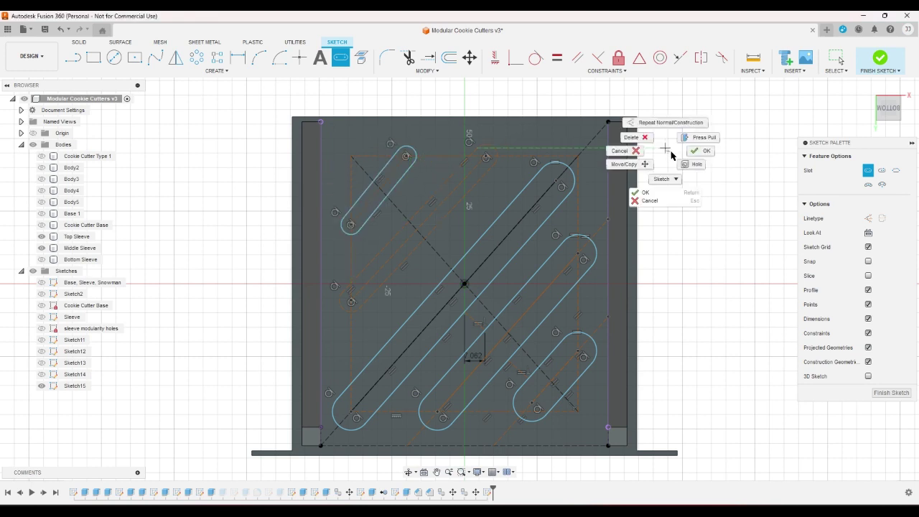
click(700, 151)
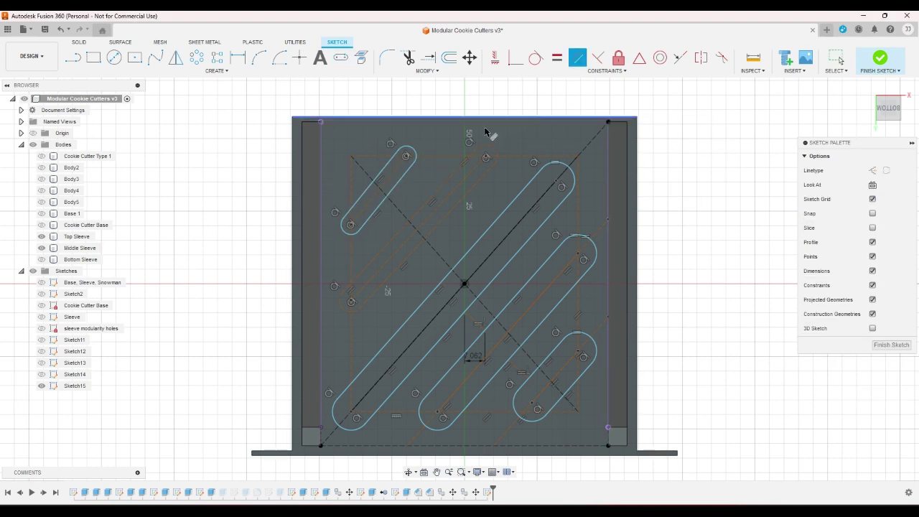
- Constrain the two new upper-left slots parallel to the long diagonal slot
click(444, 200)
click(449, 199)
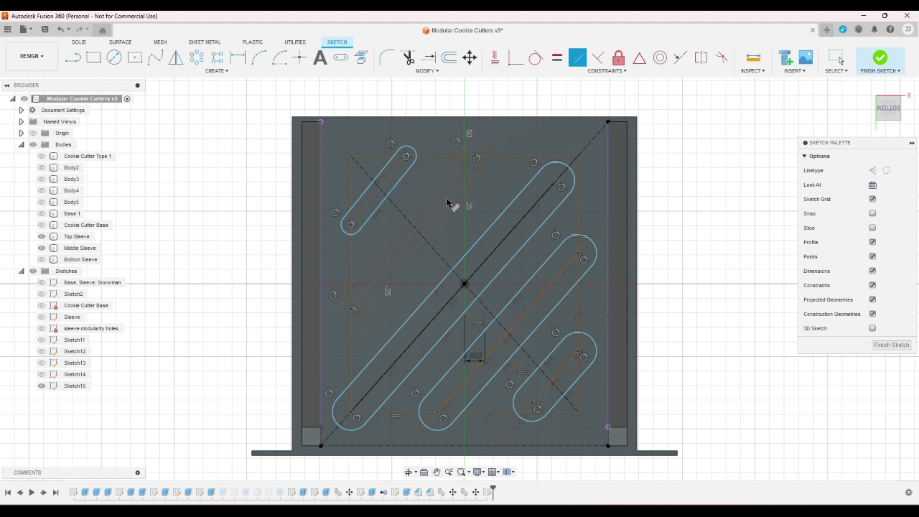
click(446, 198)
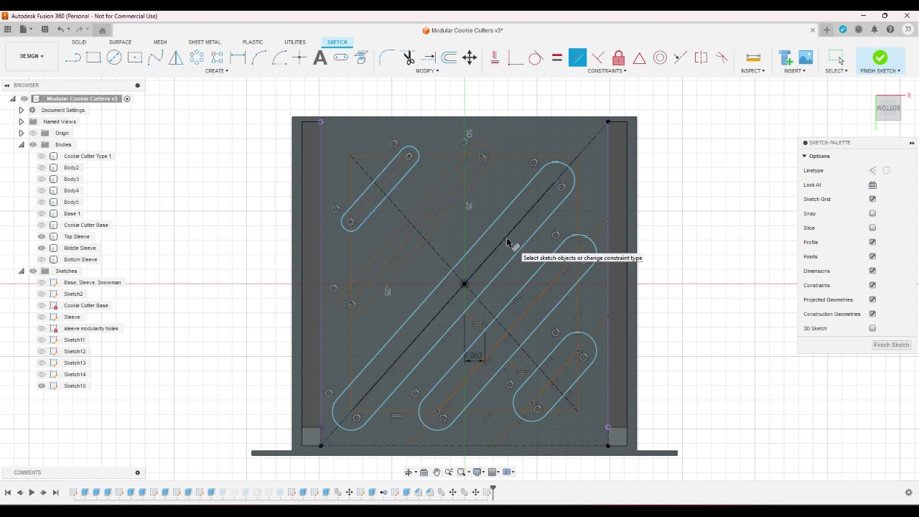
- Make the end radii of both upper-left slots equal to the long slot's end radius
click(557, 58)
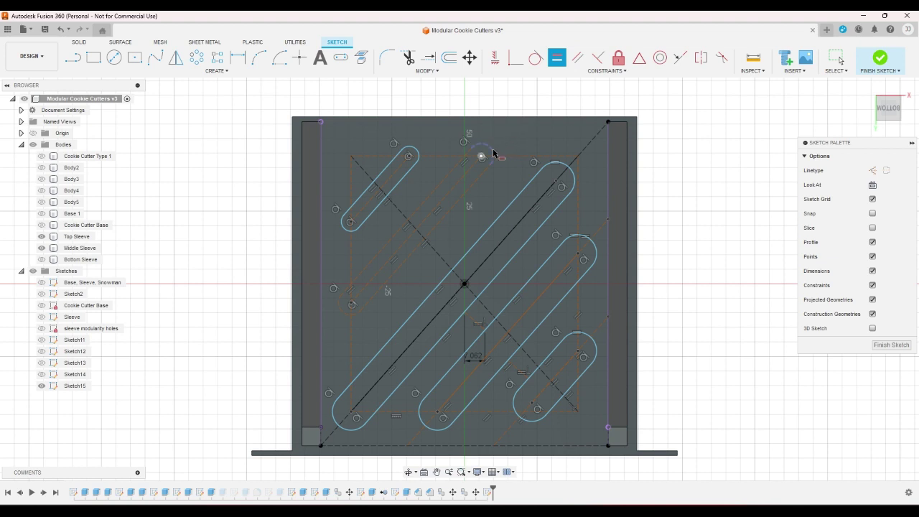
click(492, 150)
click(547, 167)
click(416, 154)
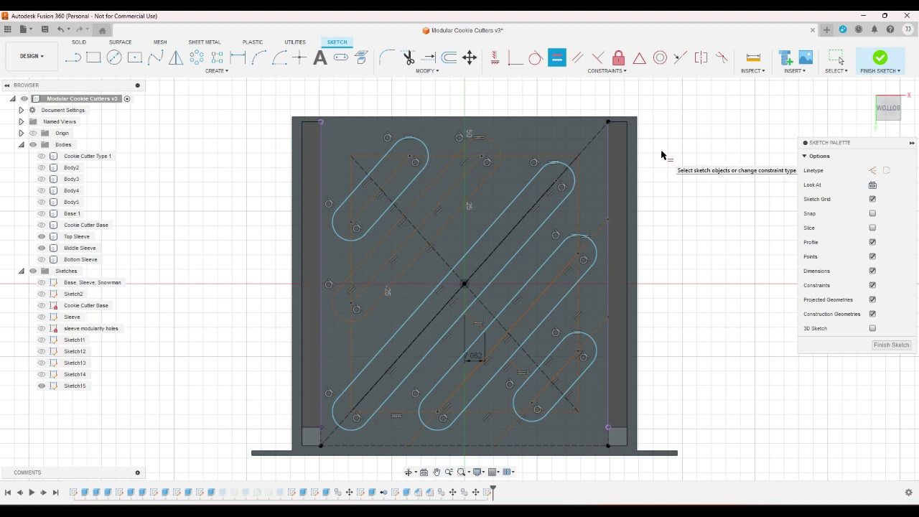
key(Escape)
- Convert the outline of the upper-left middle slot from construction to normal lines
click(485, 185)
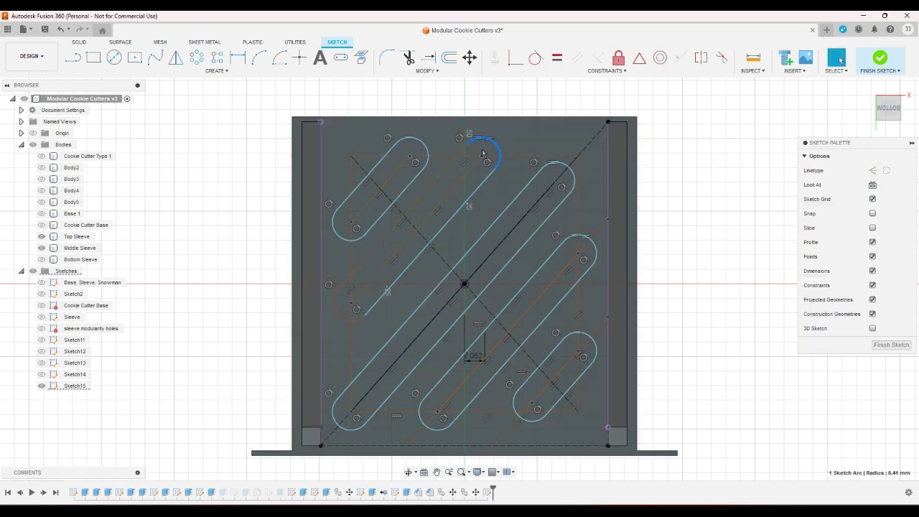
drag(482, 181, 445, 176)
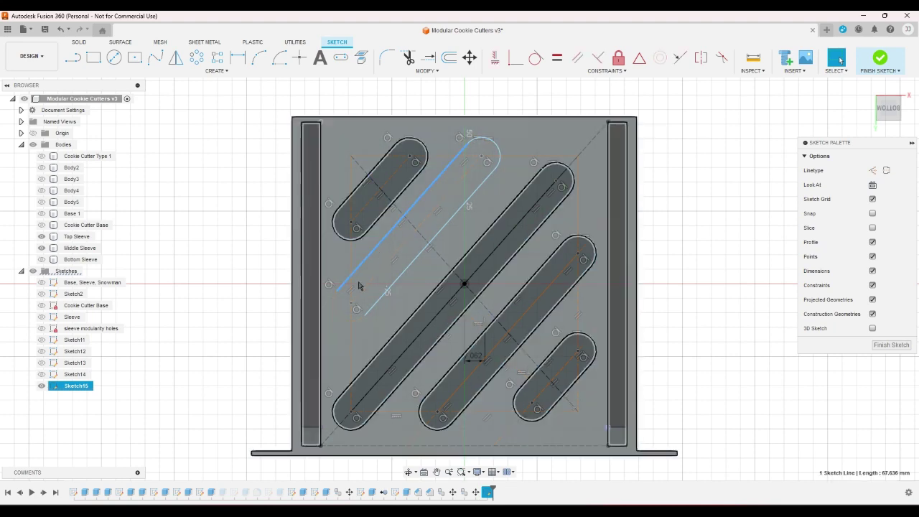
click(701, 296)
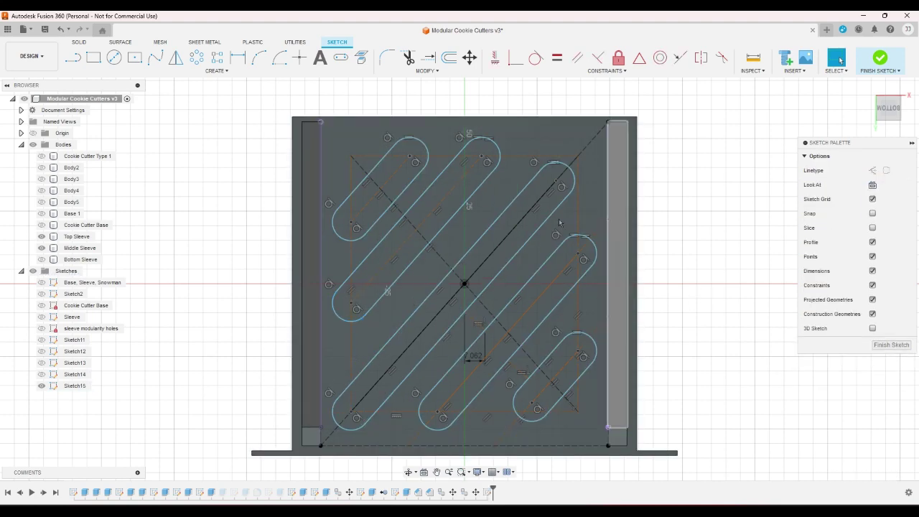
- Sketch construction lines across the two upper-left gaps, the one from the long slot to its neighbor about 12 mm long
click(74, 58)
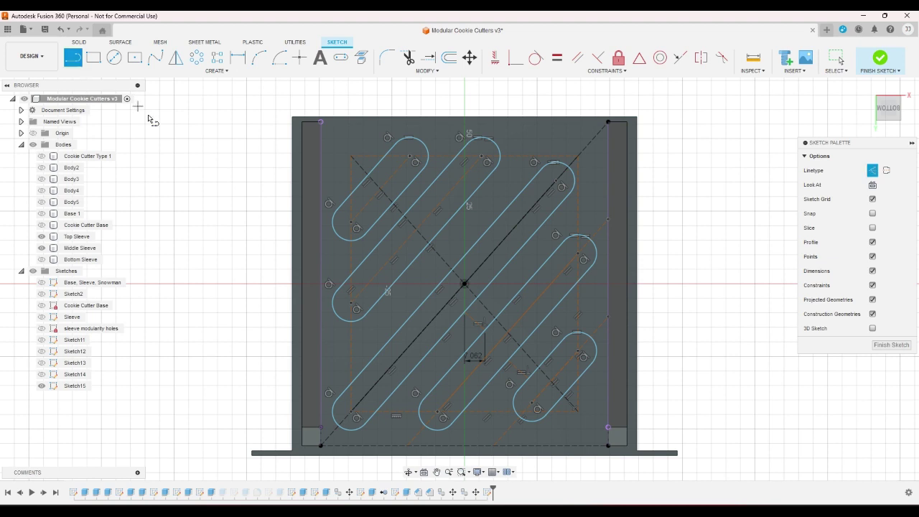
click(437, 284)
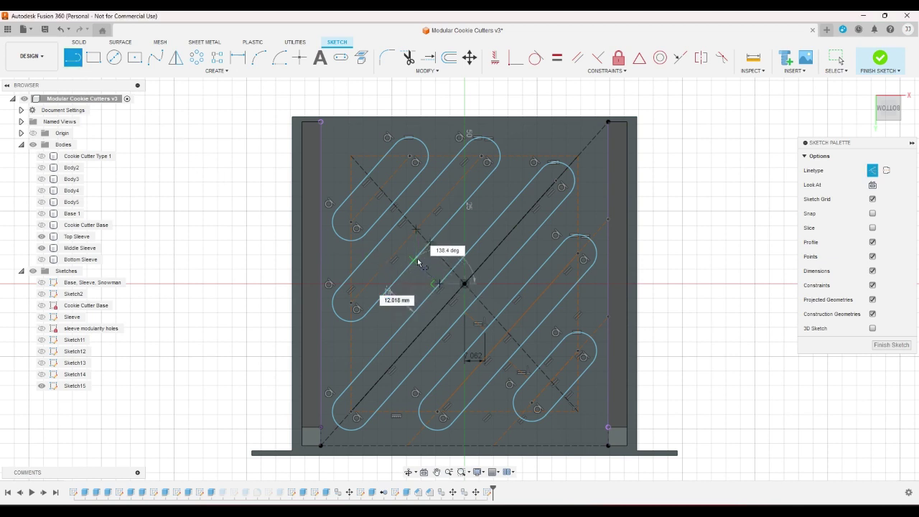
key(Escape)
click(388, 234)
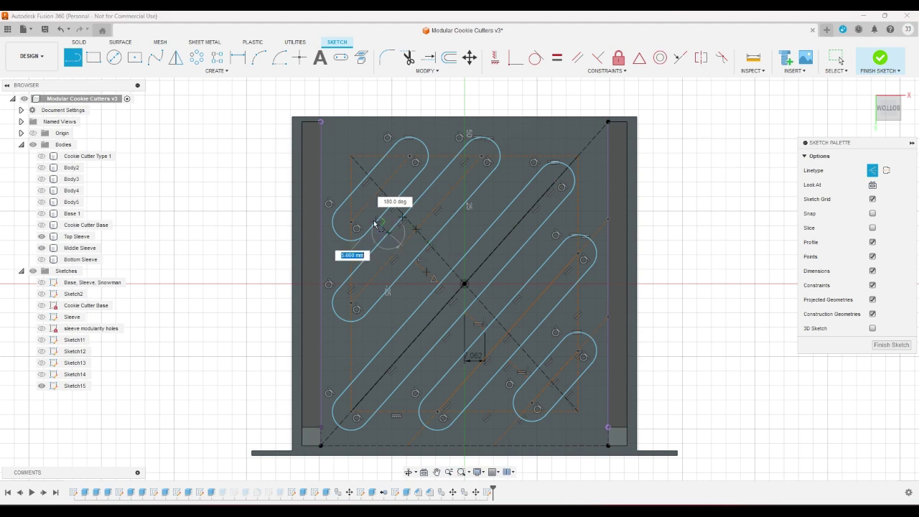
key(Escape)
right_click(687, 218)
click(707, 224)
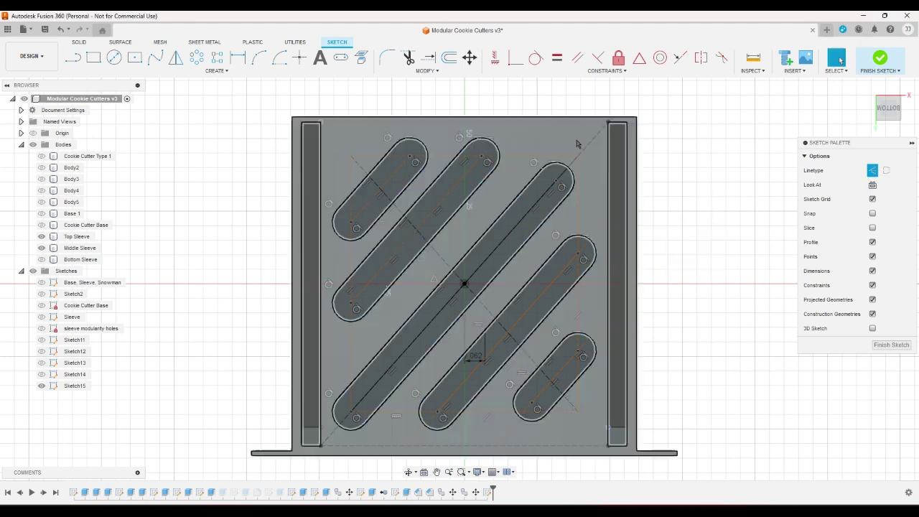
- Constrain both upper-left gap lines equal in length to the gap line on the lower-right side of the long slot
click(424, 272)
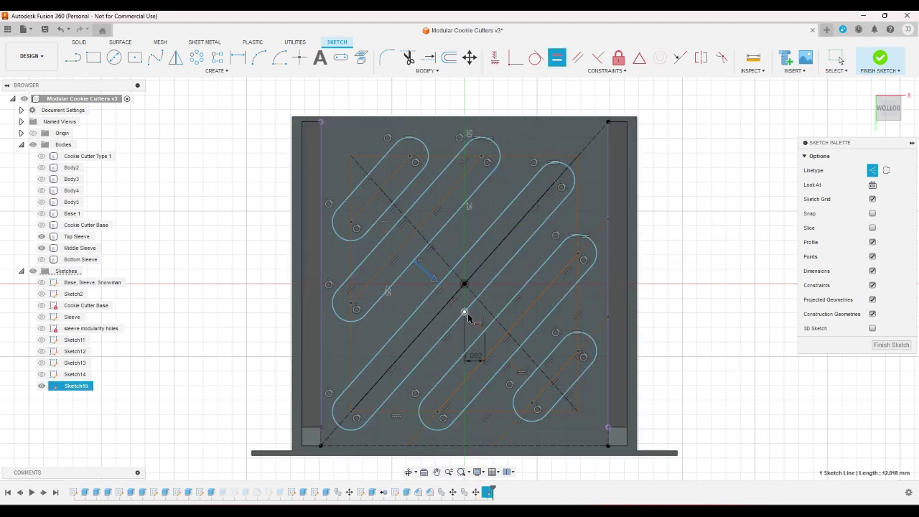
click(473, 318)
click(381, 229)
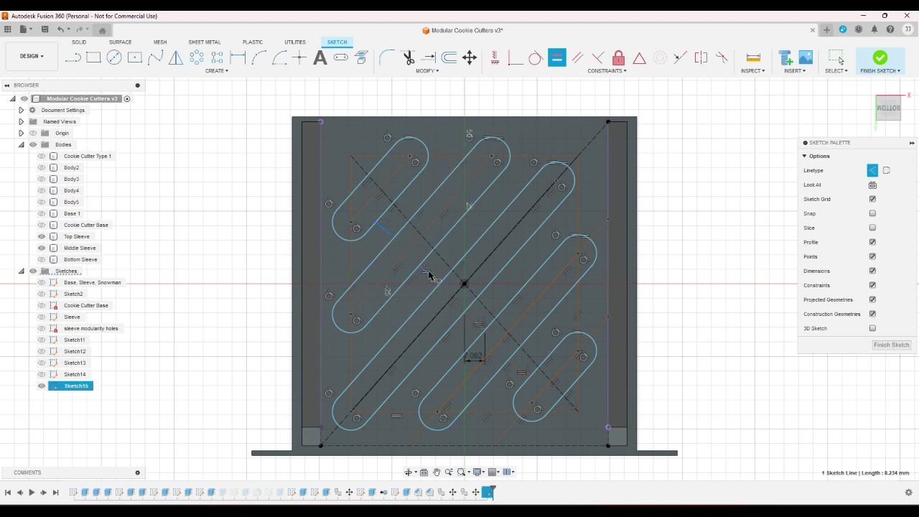
click(399, 224)
right_click(709, 211)
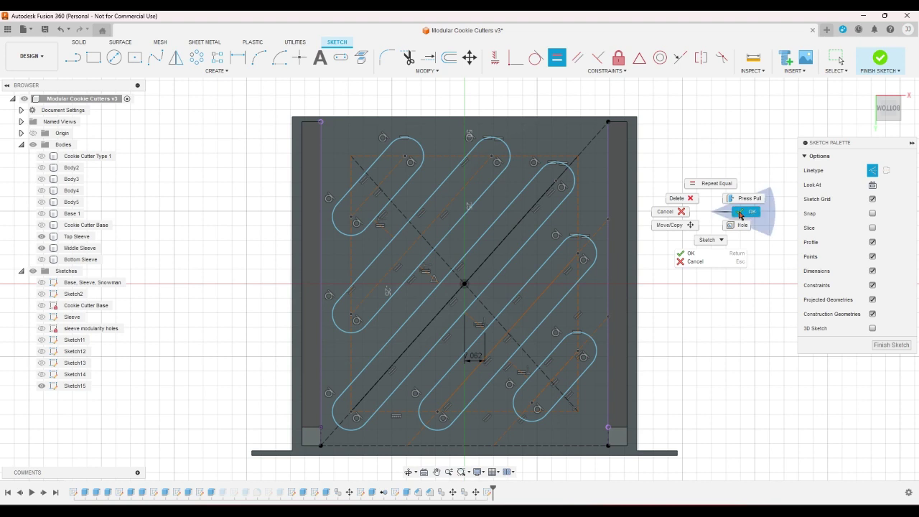
click(711, 210)
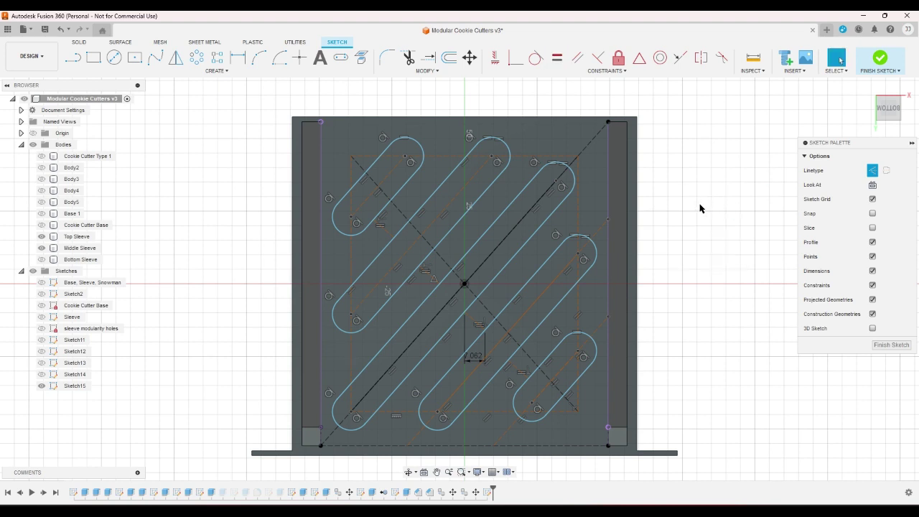
- Finish the sketch and cut all five slot profiles through the Middle Sleeve's floor with Extrude, using To Object with its inner face
click(878, 59)
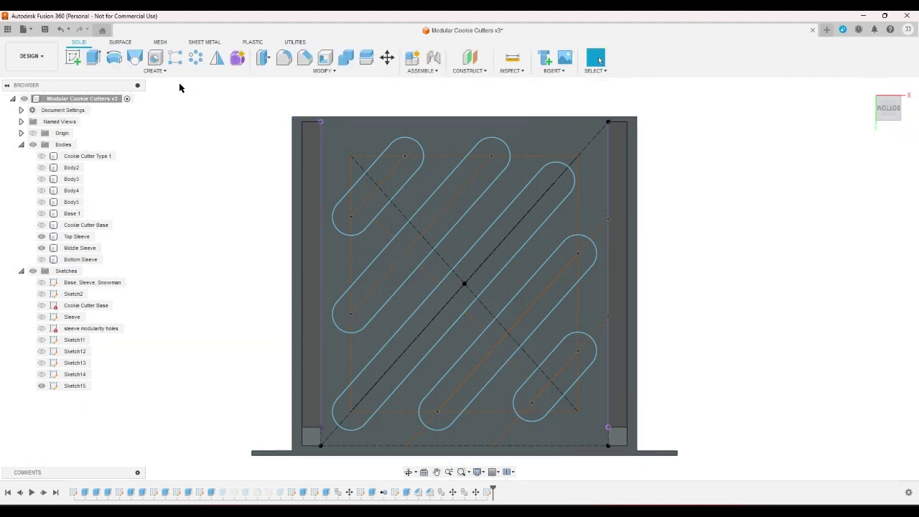
click(96, 59)
click(379, 185)
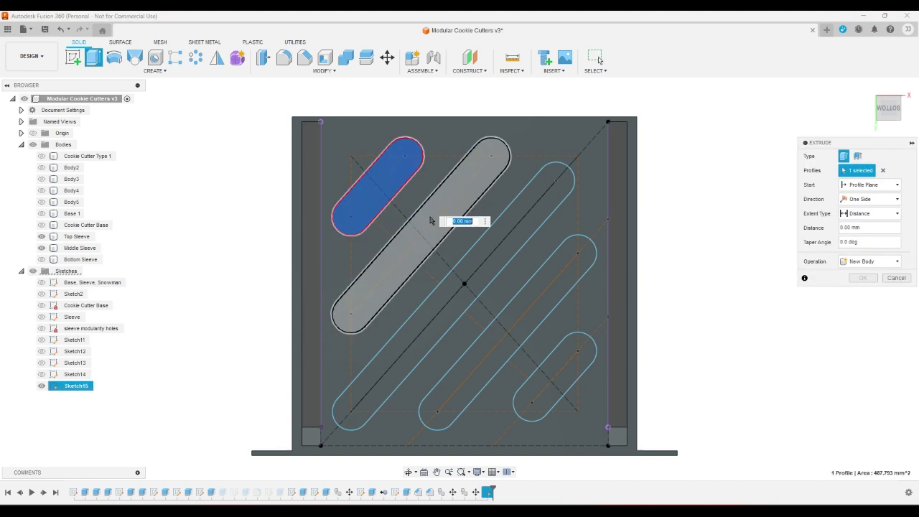
click(435, 221)
click(474, 296)
click(495, 332)
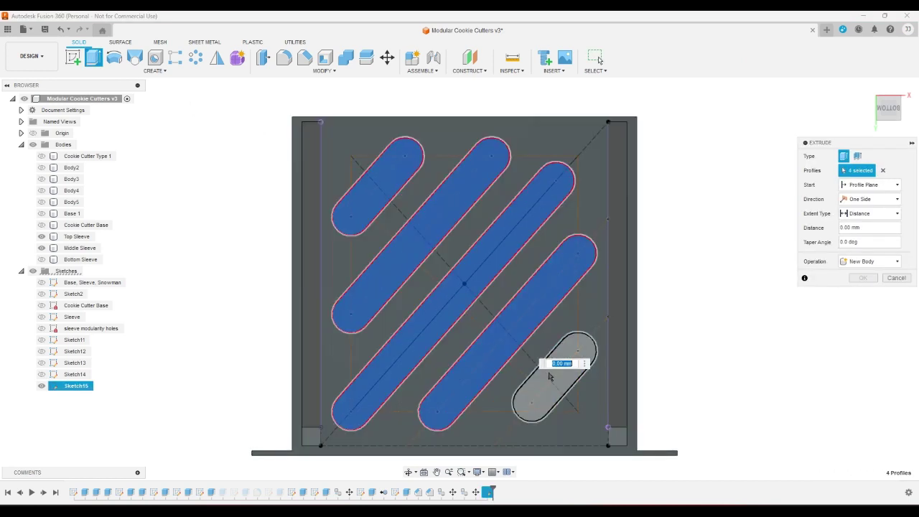
click(554, 379)
click(877, 213)
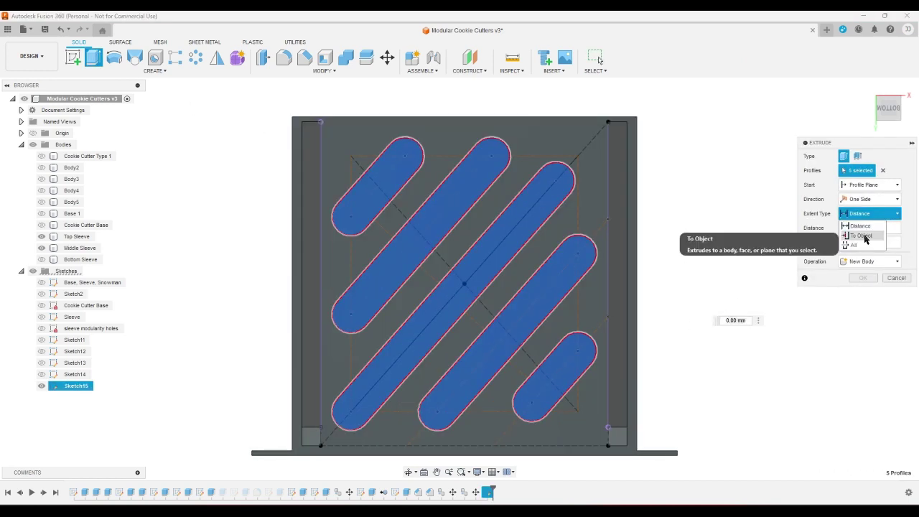
click(862, 235)
click(867, 89)
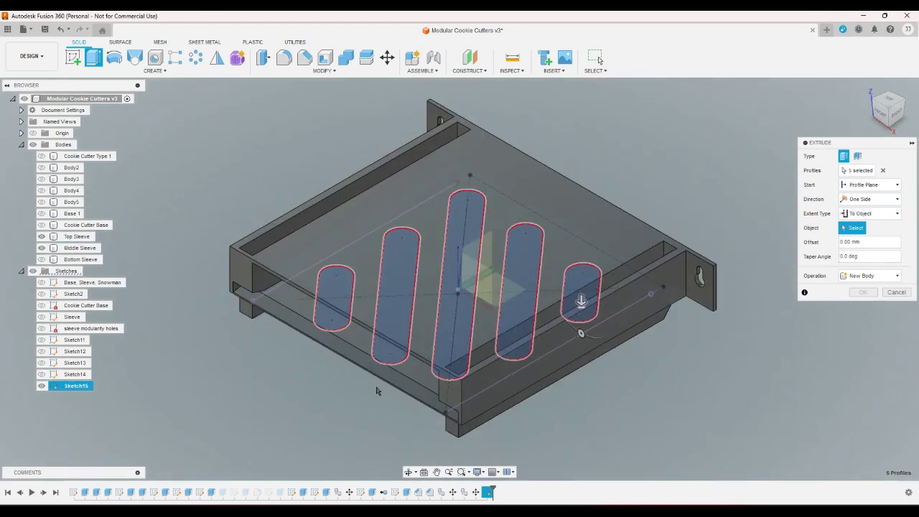
click(398, 369)
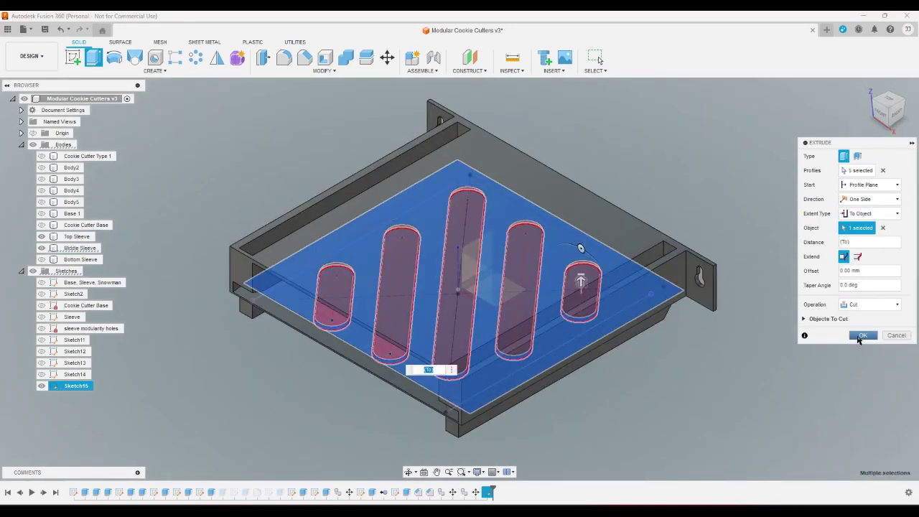
click(861, 336)
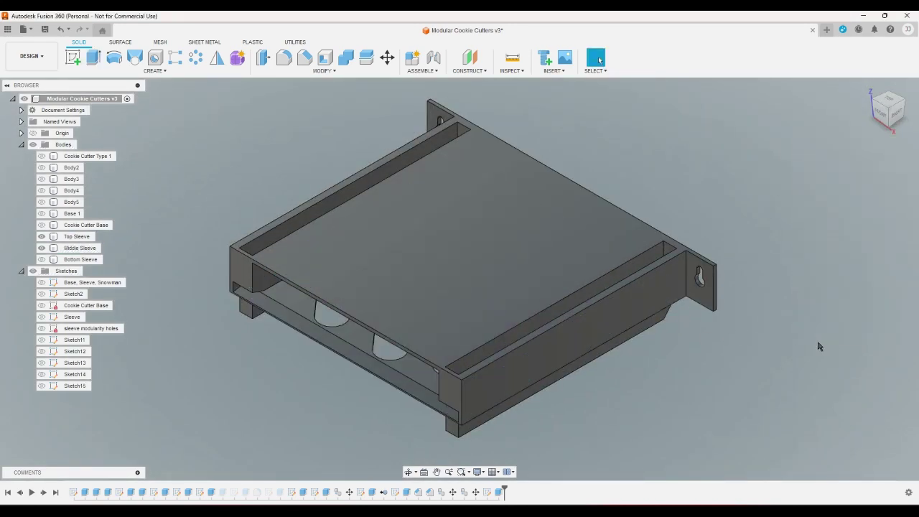
click(893, 130)
click(871, 119)
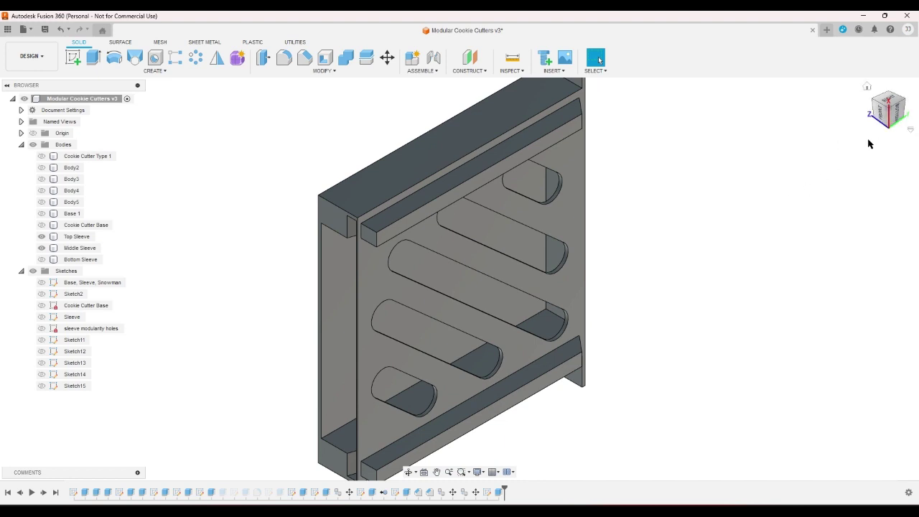
click(882, 122)
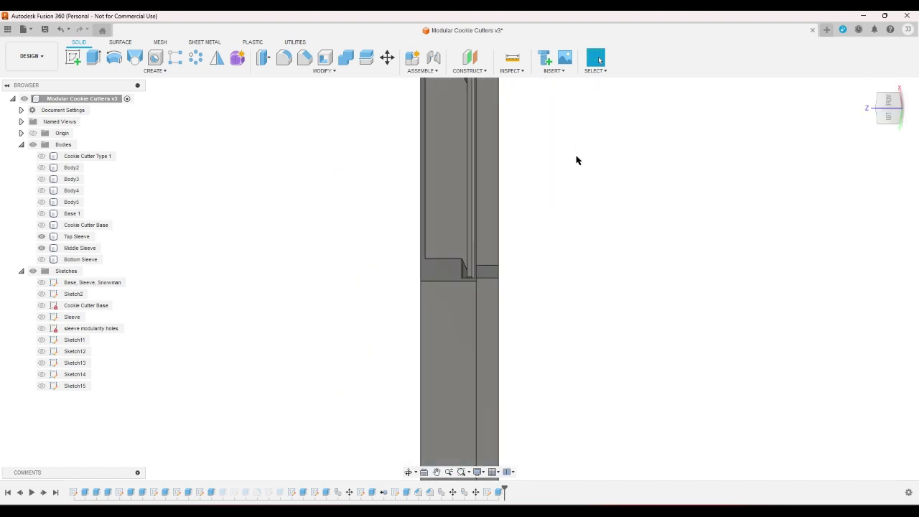
click(890, 102)
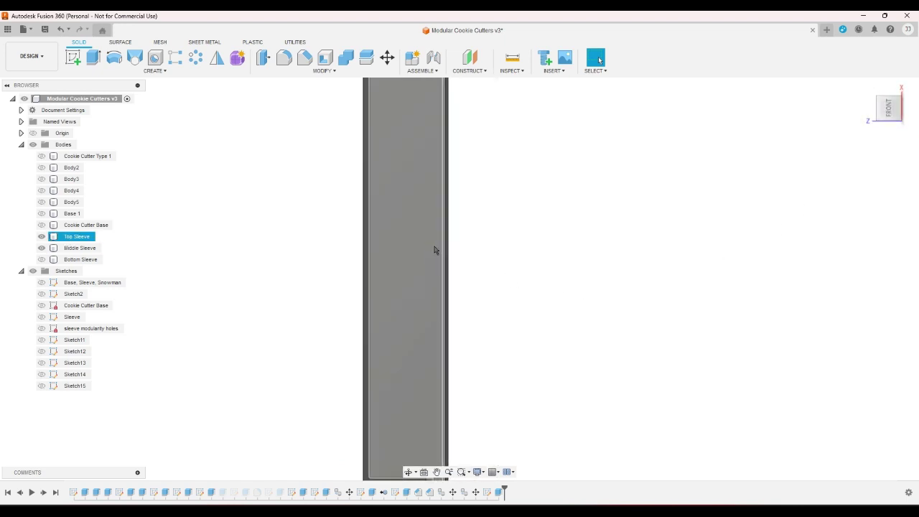
- Hide the Top Sleeve body and show the Bottom Sleeve together with the Middle Sleeve
drag(502, 235, 429, 322)
click(494, 318)
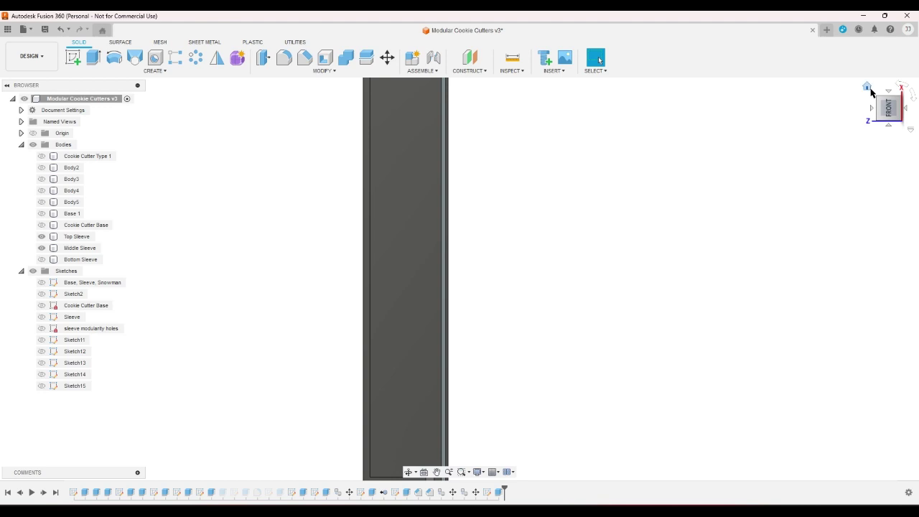
click(868, 89)
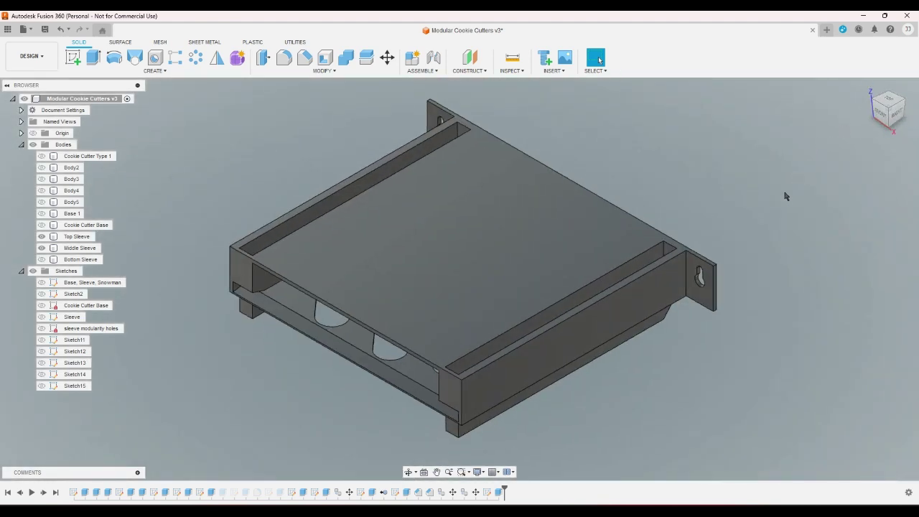
click(889, 129)
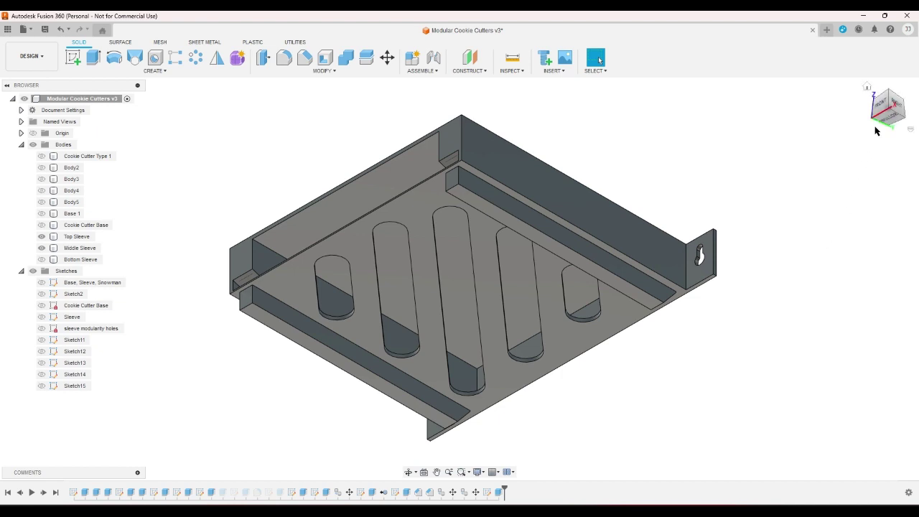
click(888, 97)
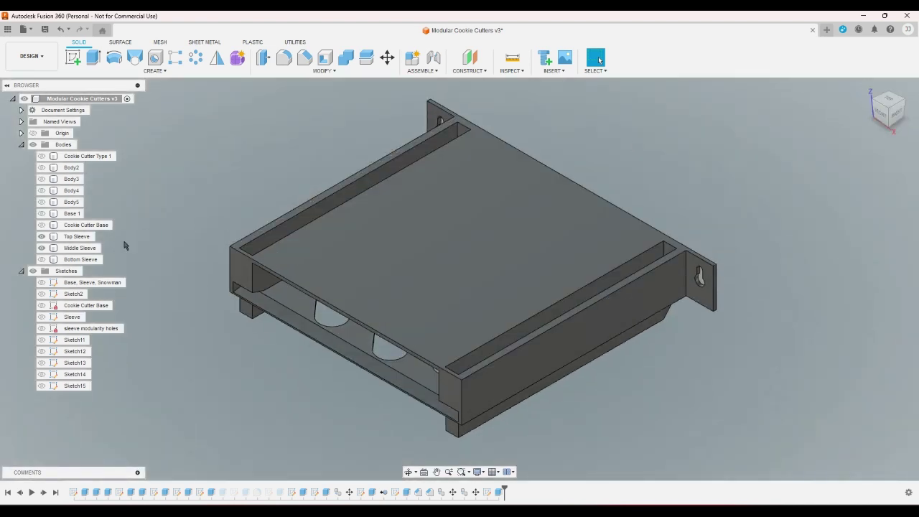
click(41, 237)
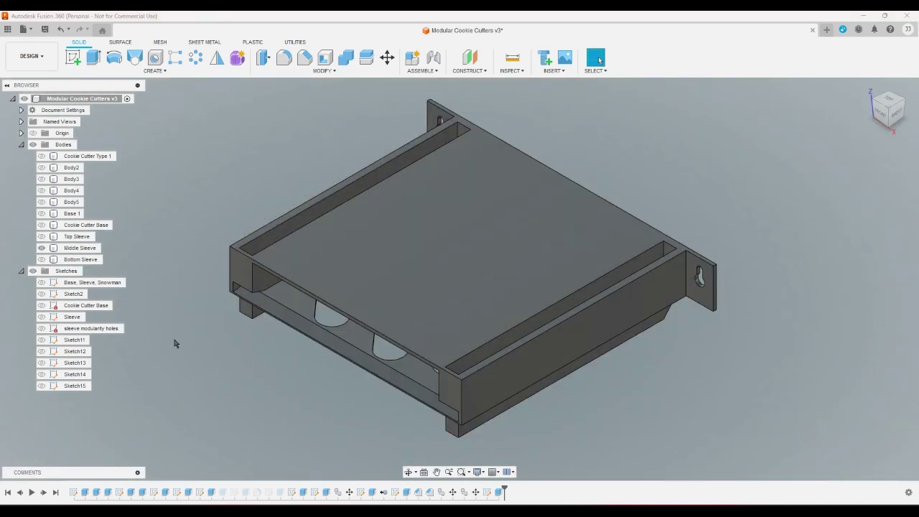
click(42, 247)
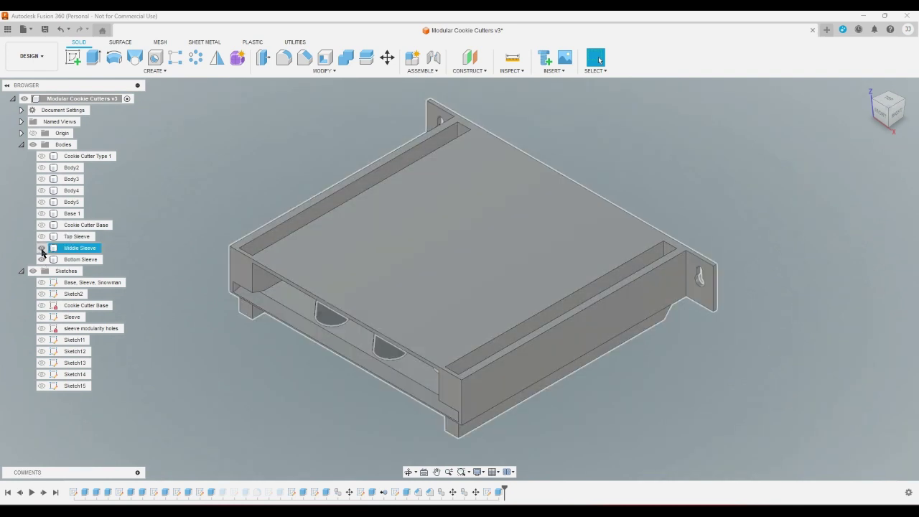
click(42, 248)
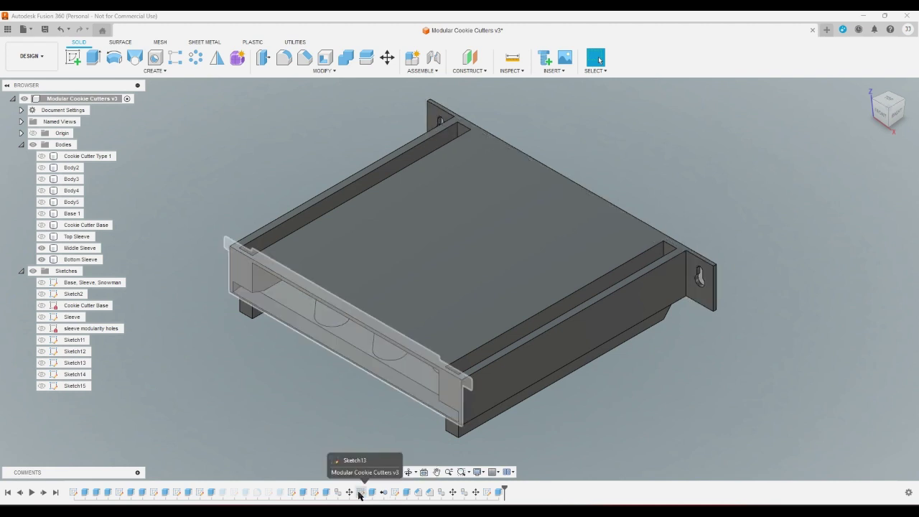
- Show Sketch13 and cut its five upper profiles, excluding the tall middle one, back through the visible sleeves with Extrude, using extent All
click(41, 362)
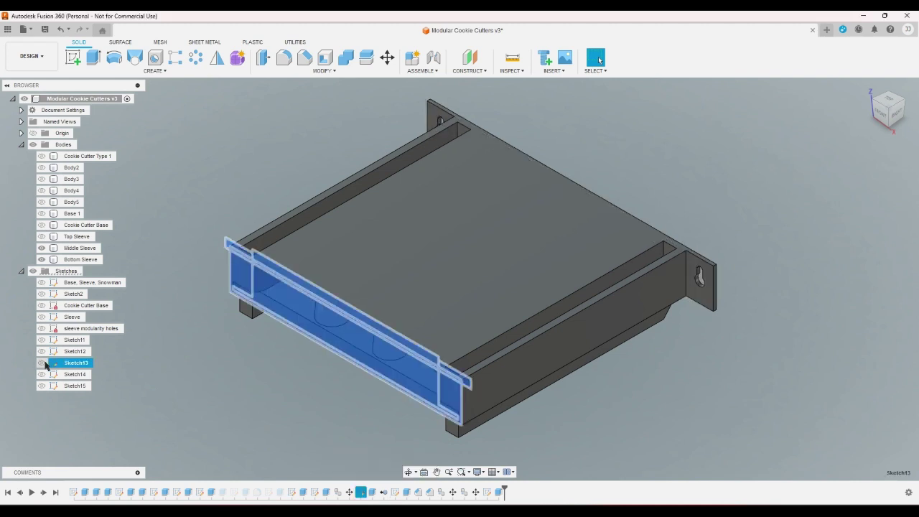
click(93, 57)
click(880, 115)
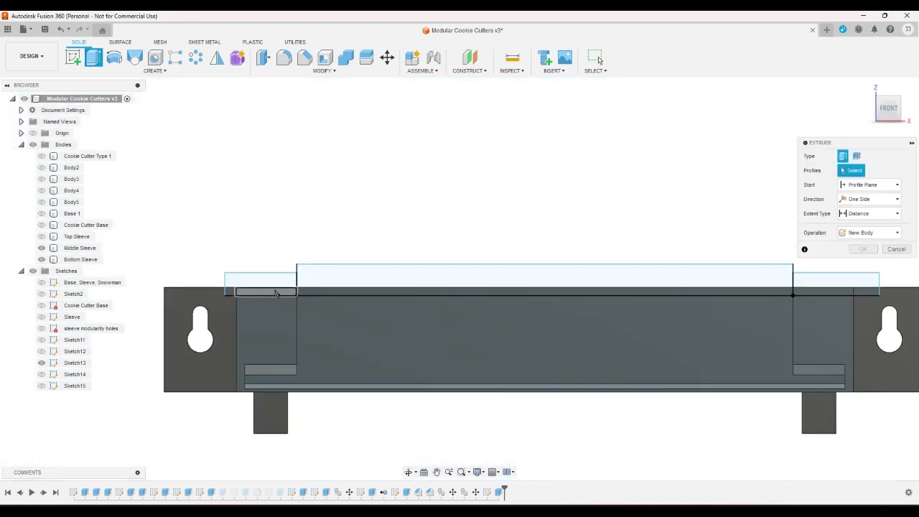
click(276, 293)
click(646, 292)
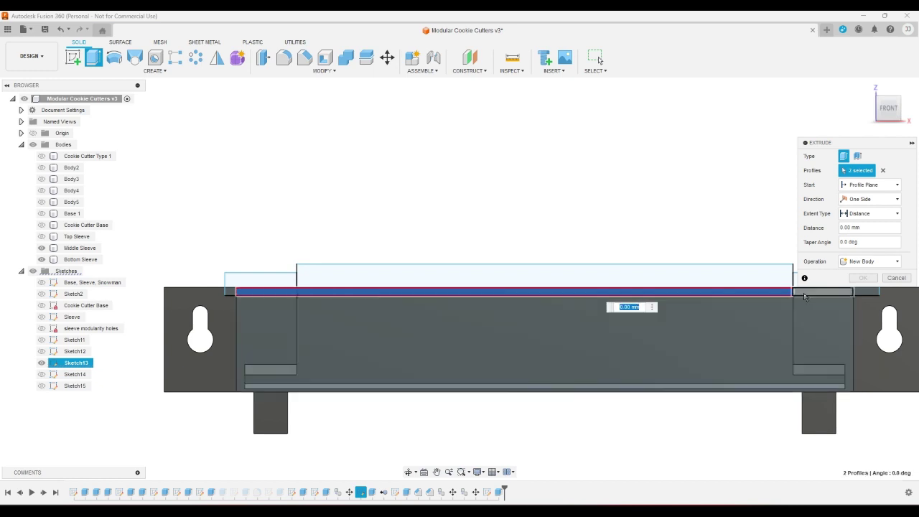
click(804, 294)
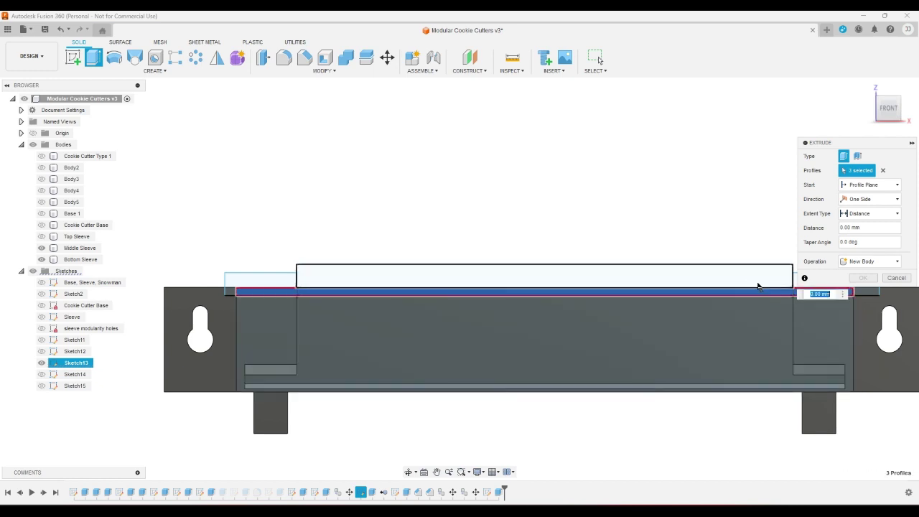
click(231, 282)
click(865, 291)
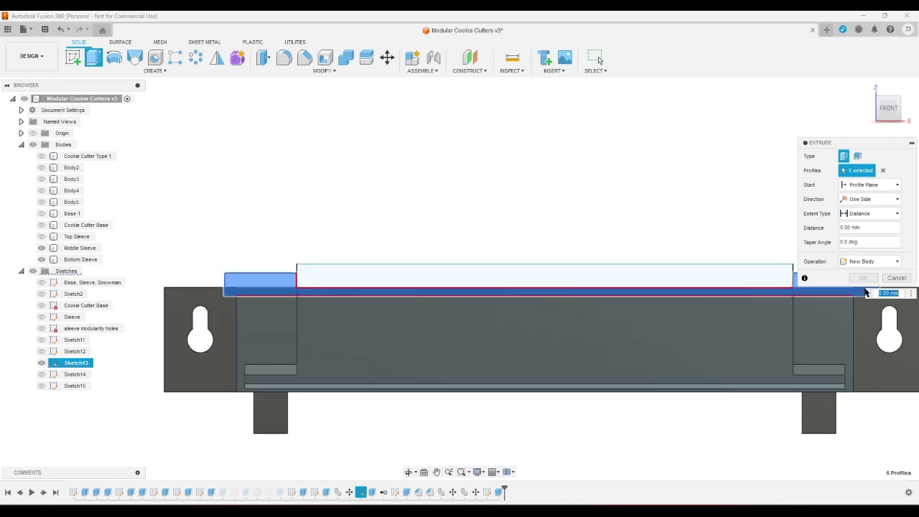
click(866, 86)
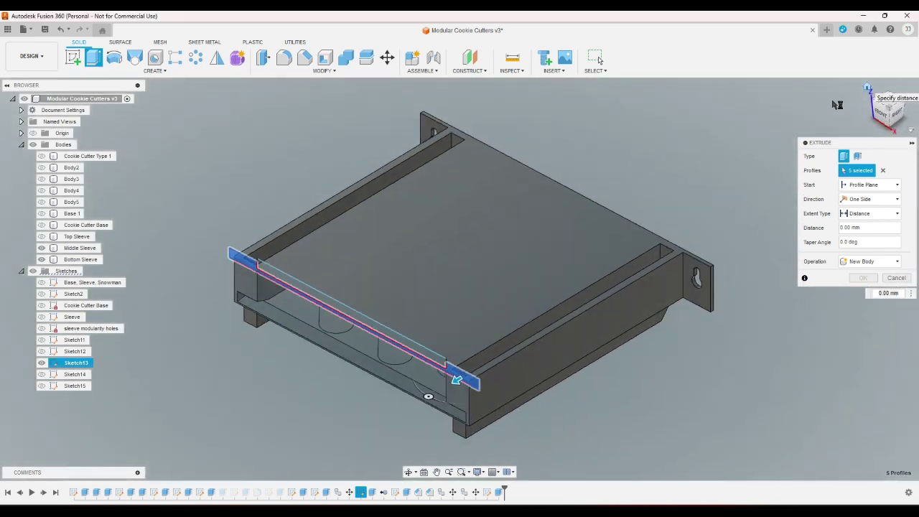
drag(448, 381, 519, 341)
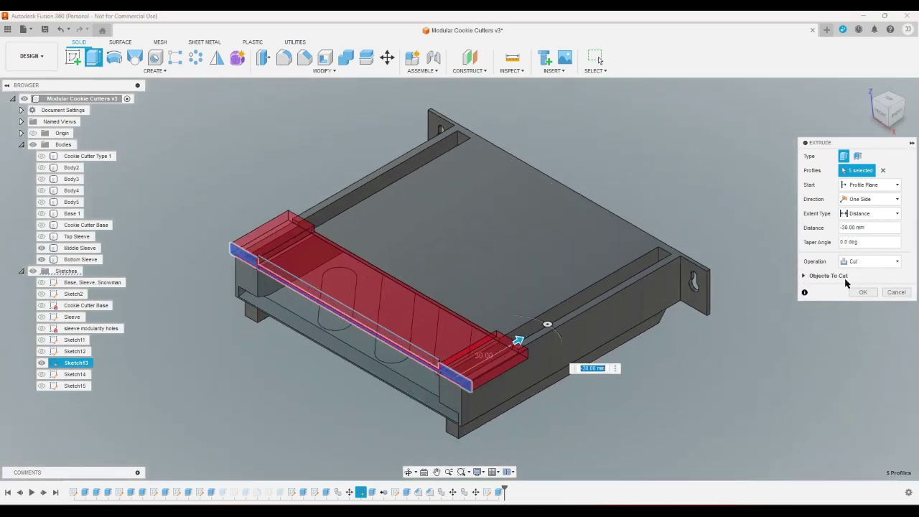
click(880, 213)
click(863, 246)
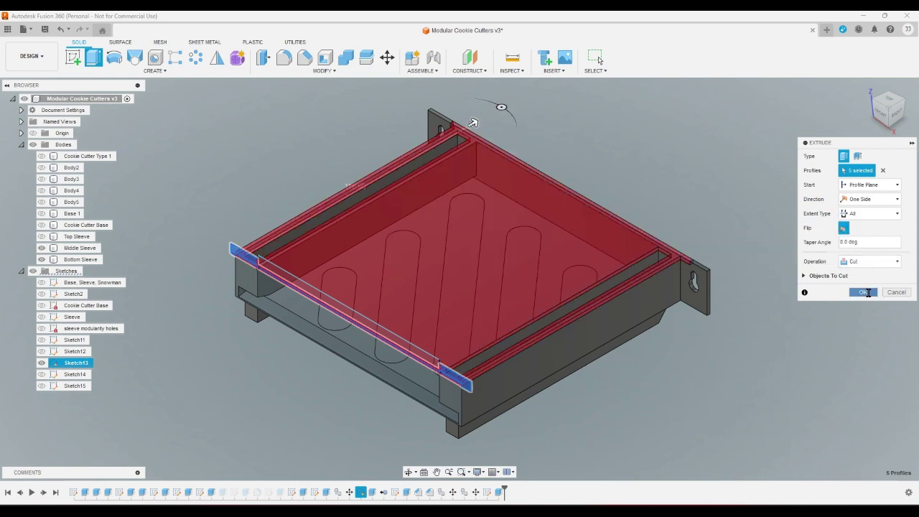
click(863, 293)
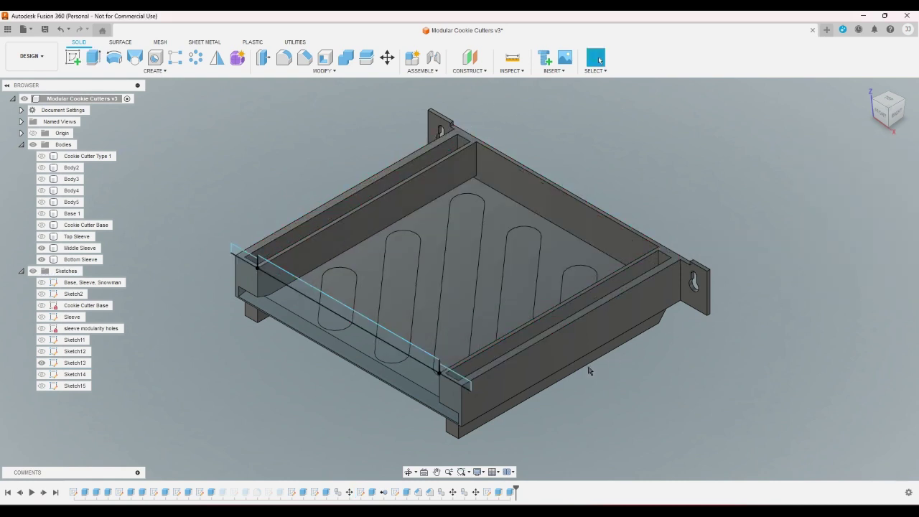
- Open Sketch13, the front sketch with the top strip profiles, for editing
click(291, 491)
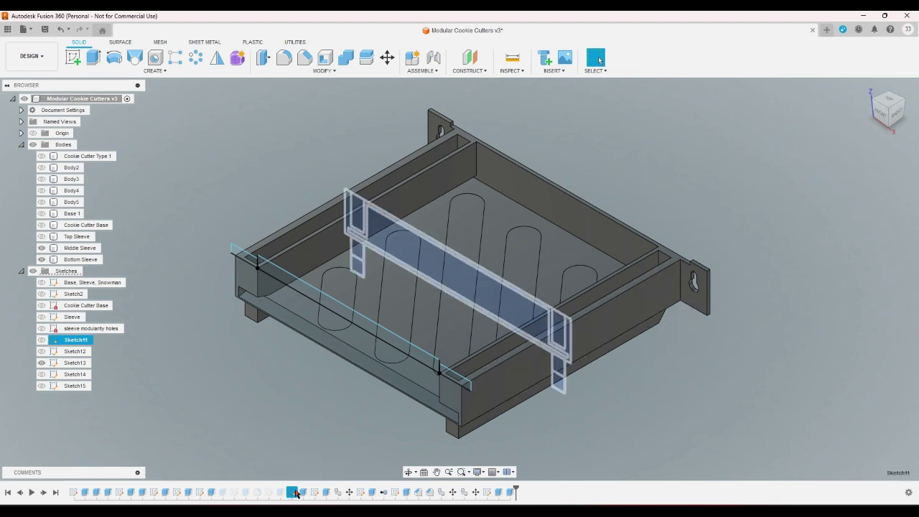
click(361, 493)
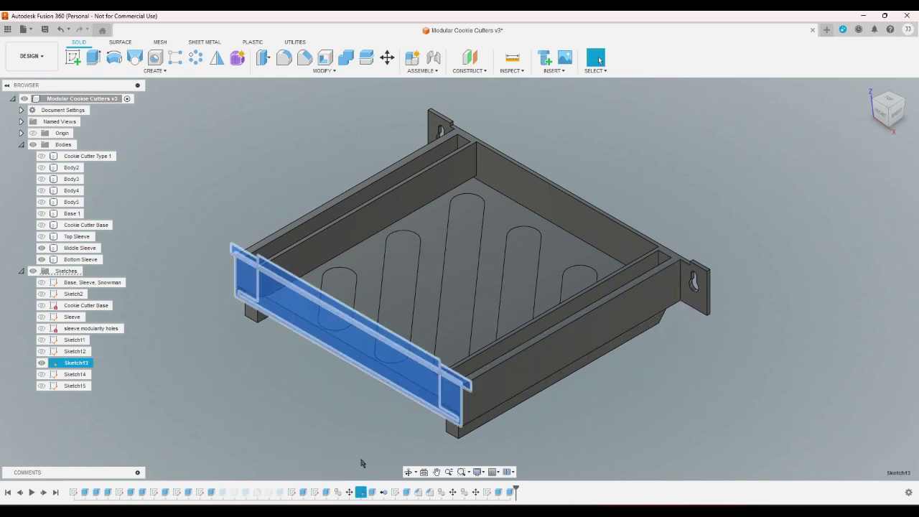
double_click(360, 492)
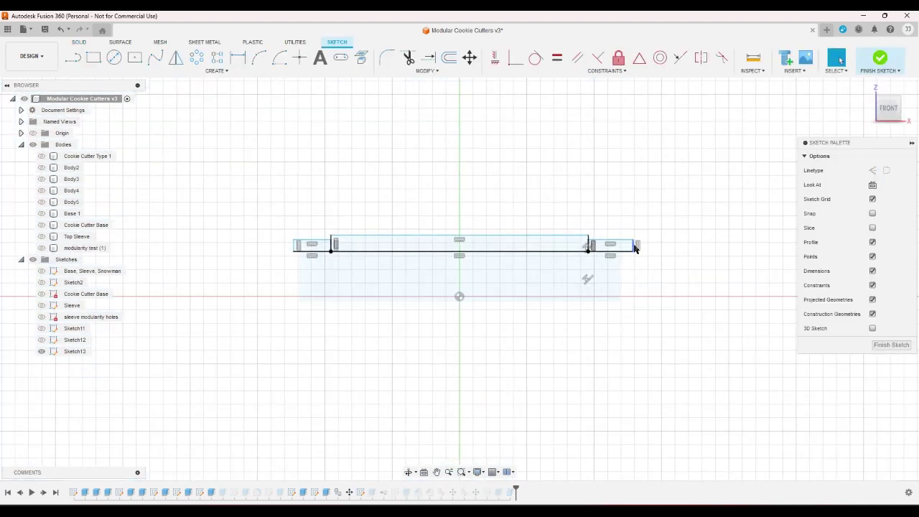
- Stretch both side rectangles of Sketch13 outward well past the sleeve's mounting tabs, then finish and hide the sketch
drag(635, 247, 741, 246)
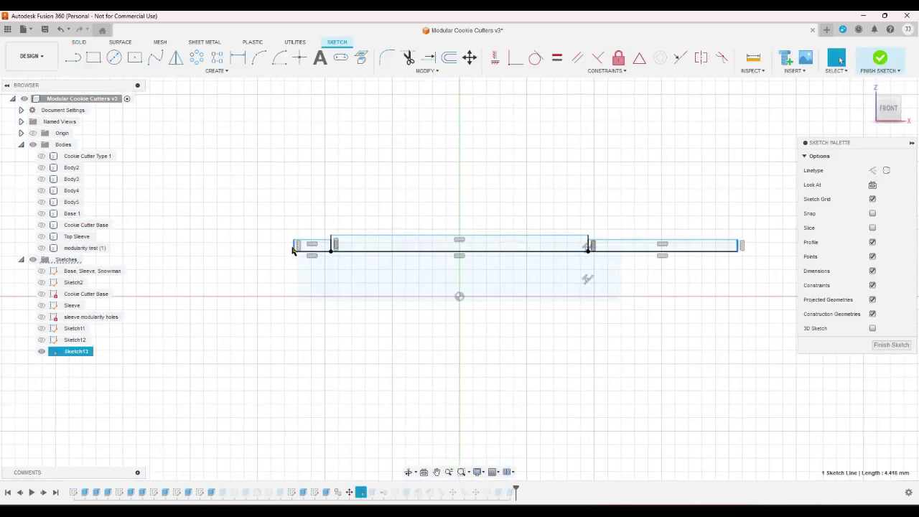
drag(293, 248, 194, 246)
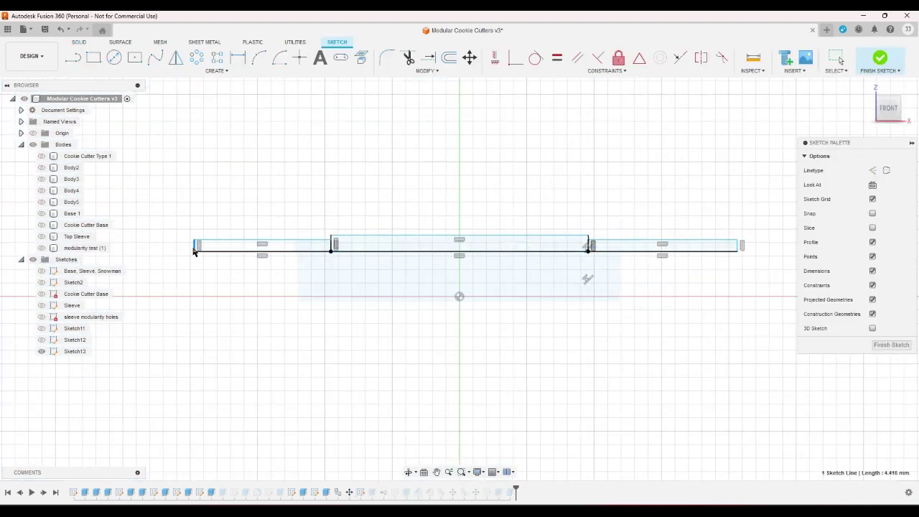
click(877, 58)
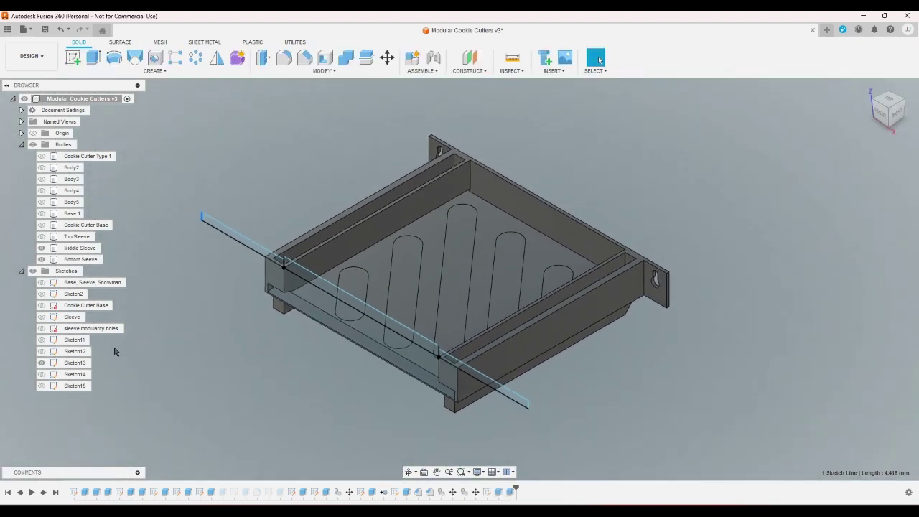
click(41, 362)
click(74, 364)
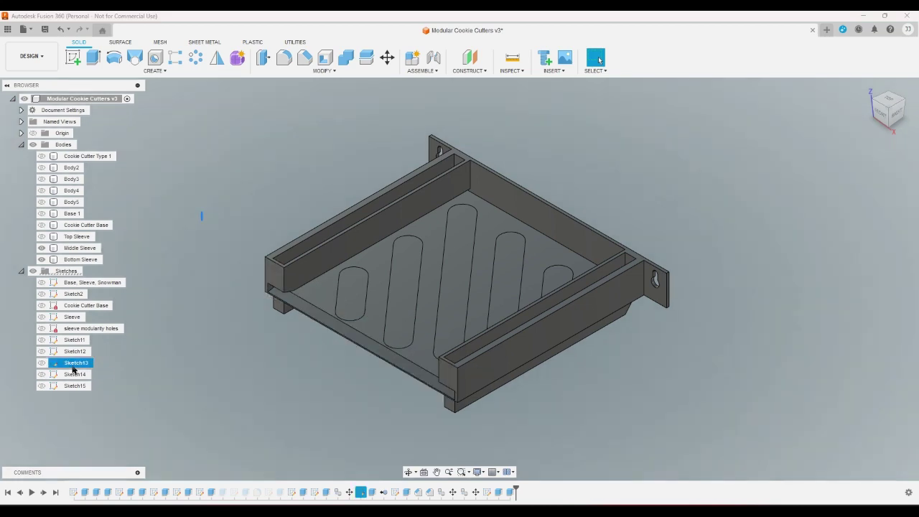
- Inspect the Top, Middle and Bottom Sleeve bodies separately, leaving only Middle Sleeve visible
click(42, 249)
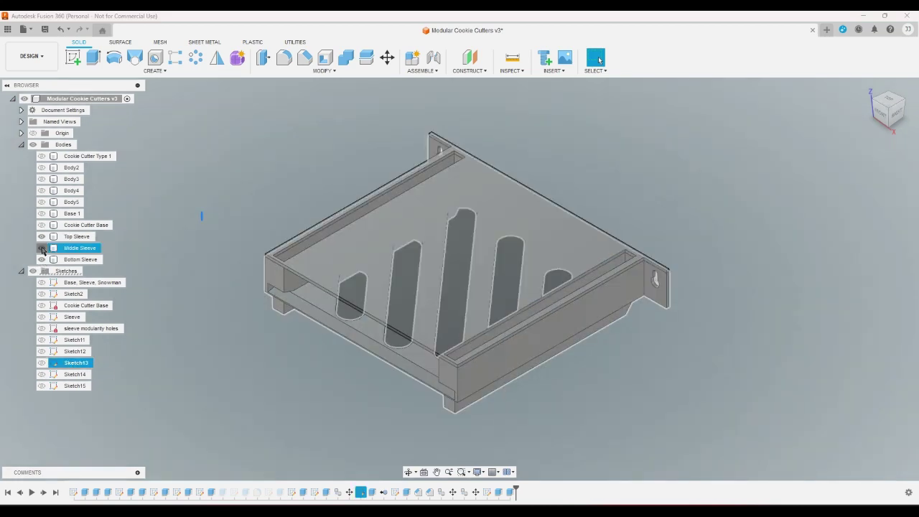
click(42, 248)
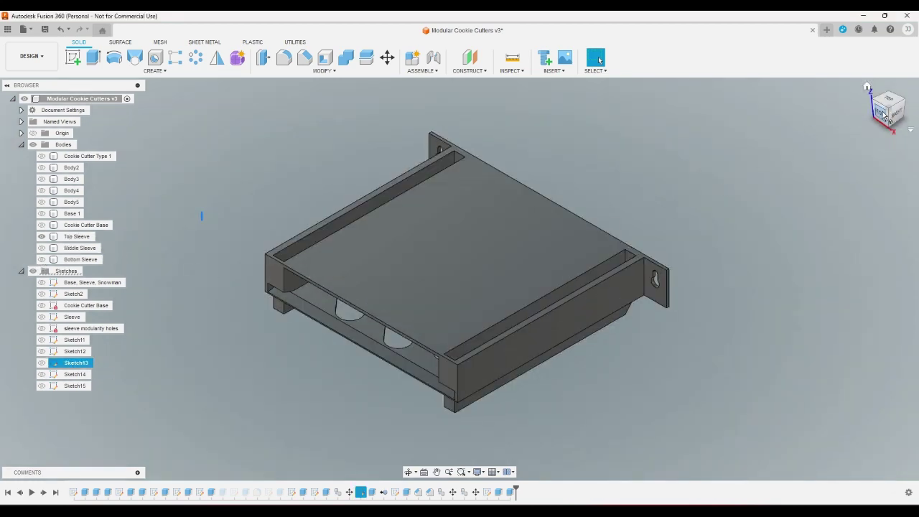
click(884, 115)
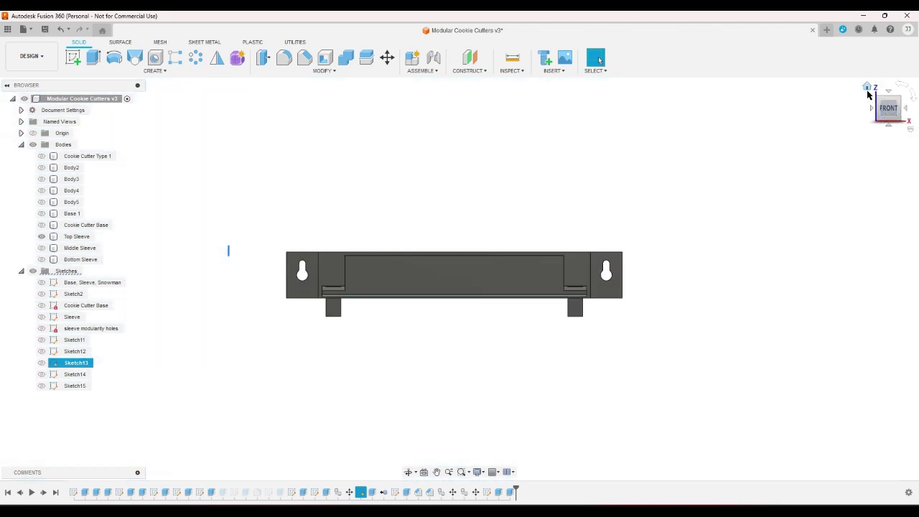
click(867, 88)
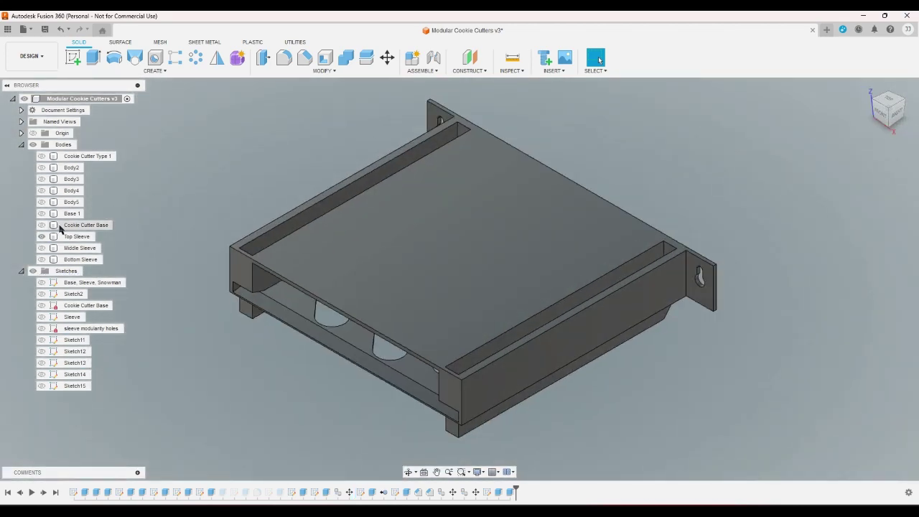
click(41, 236)
click(42, 247)
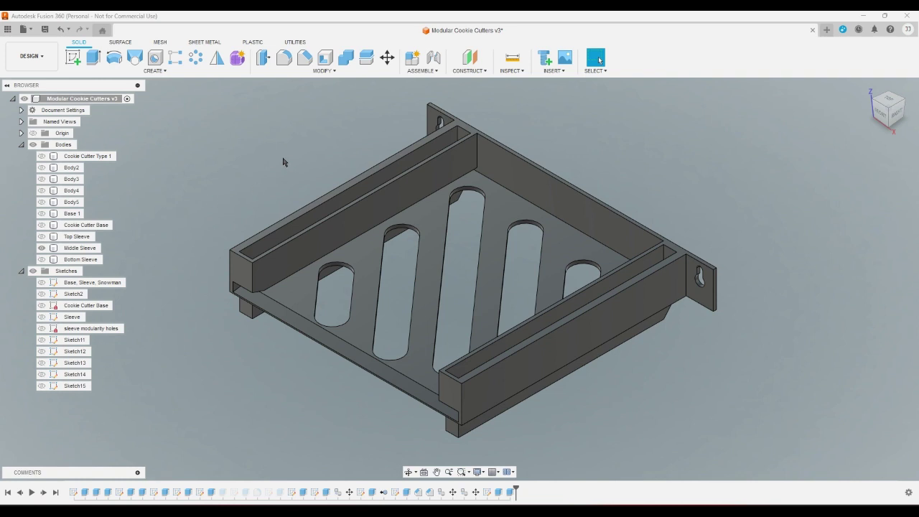
click(42, 248)
click(42, 259)
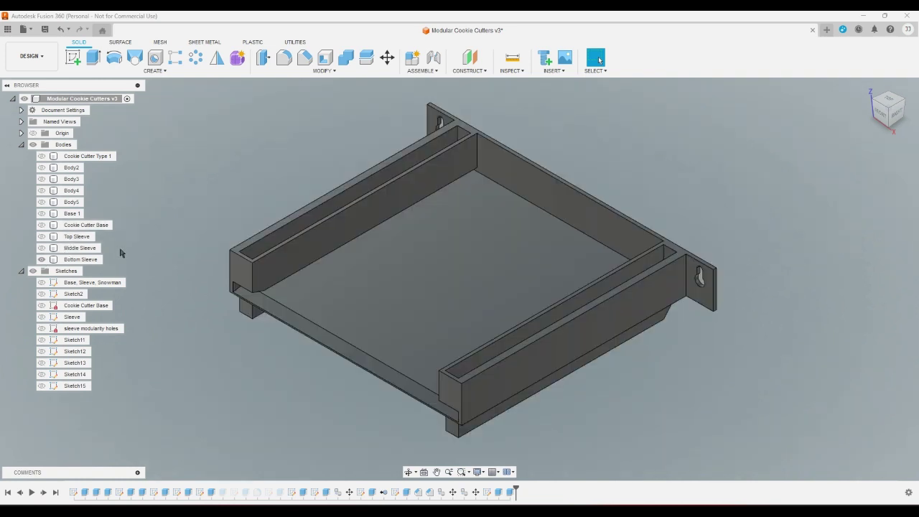
click(42, 248)
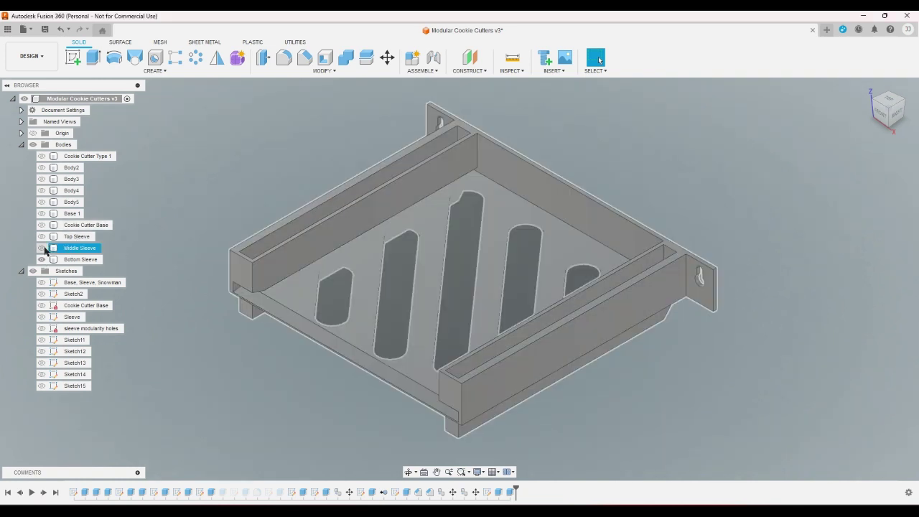
click(41, 259)
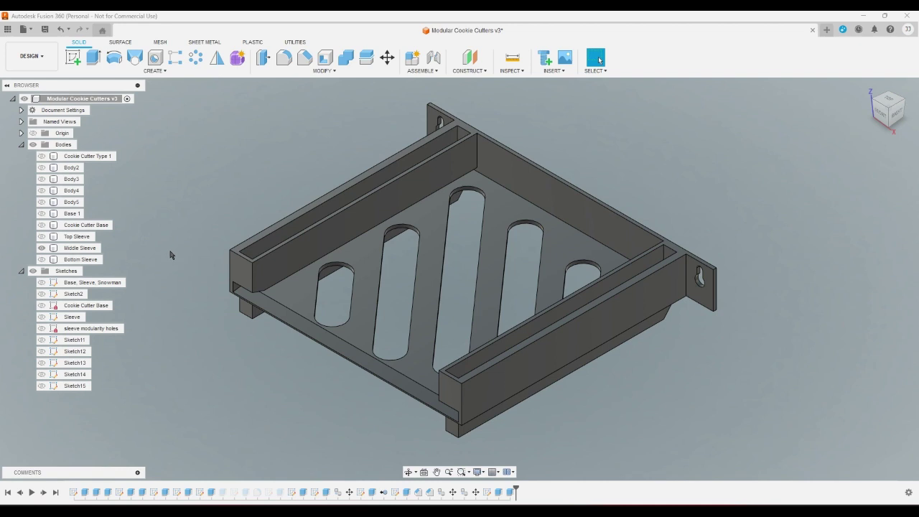
- Rename Sketch13 as "Cutout from middle and bottom"
right_click(363, 494)
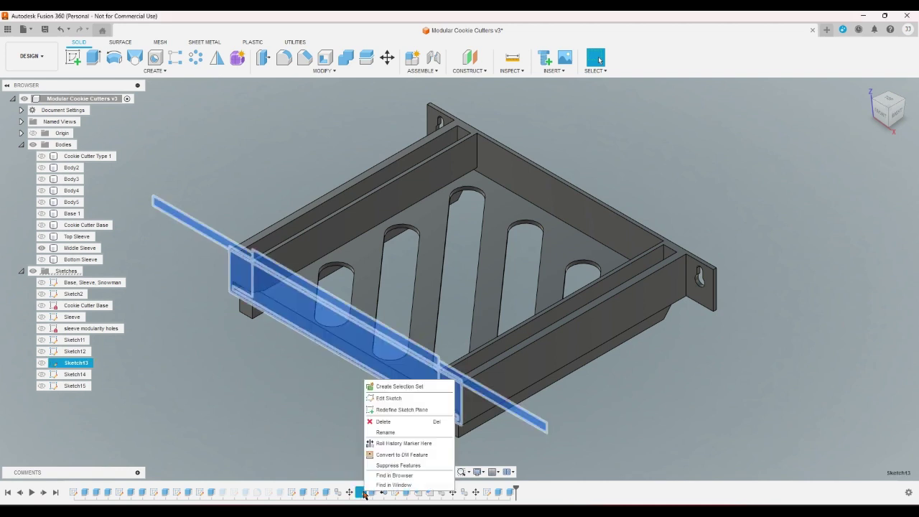
click(386, 436)
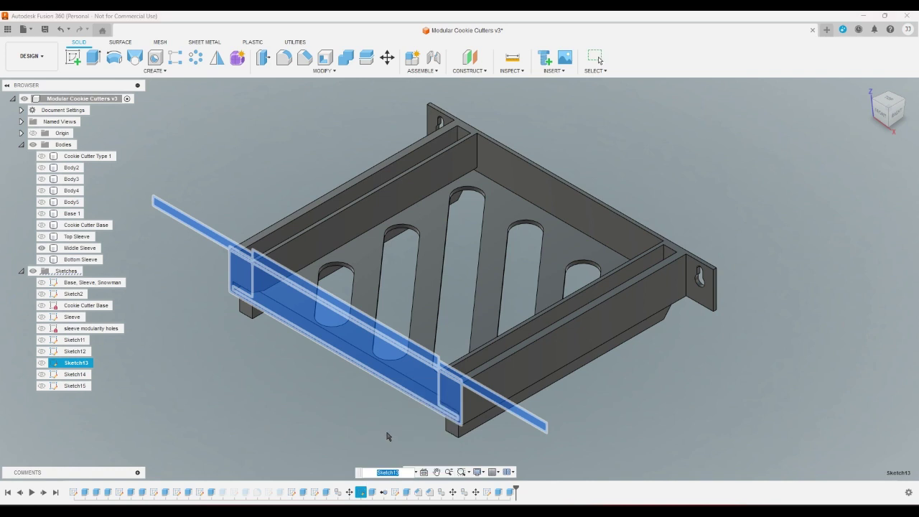
text(Cuto)
text(ut from middle)
text( and bottom sleeve)
key(Return)
click(343, 421)
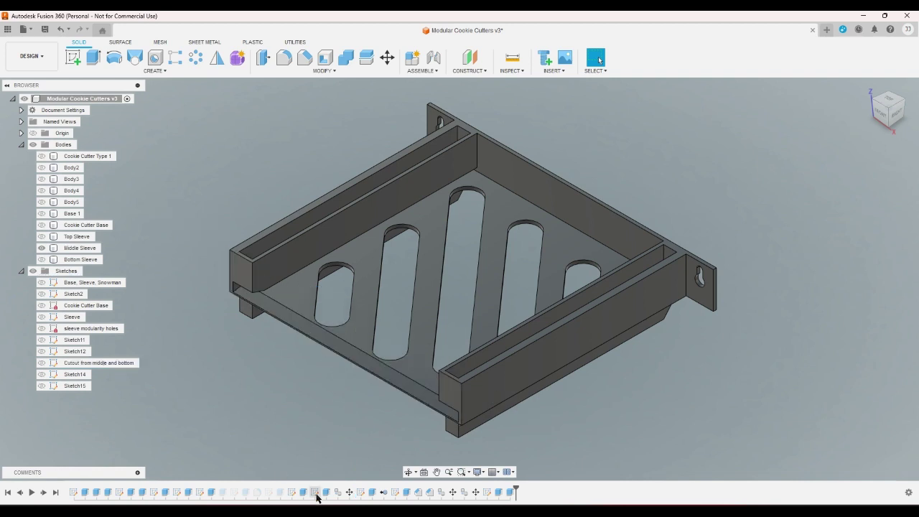
- Edit the cutout sketch with Top Sleeve shown and draw a rectangle outward from the sleeve's lower-left corner to the side profile's bottom line
double_click(361, 492)
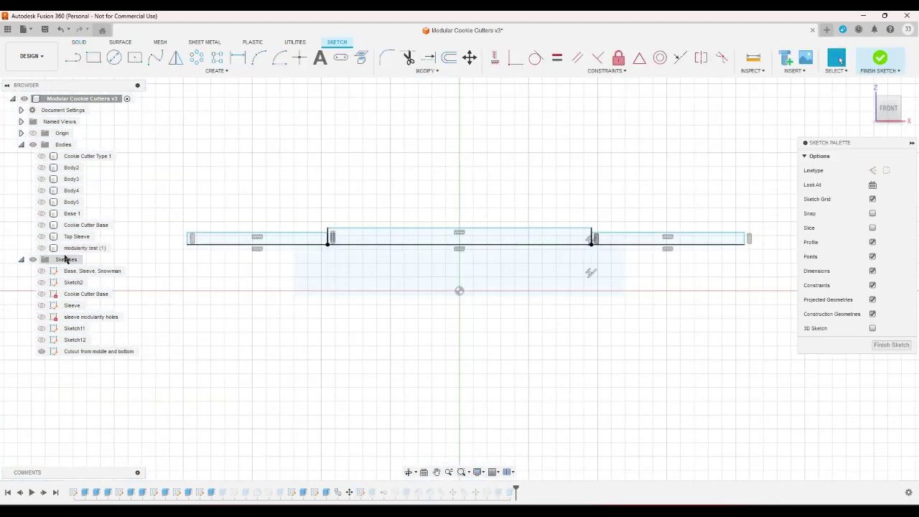
click(45, 239)
click(43, 237)
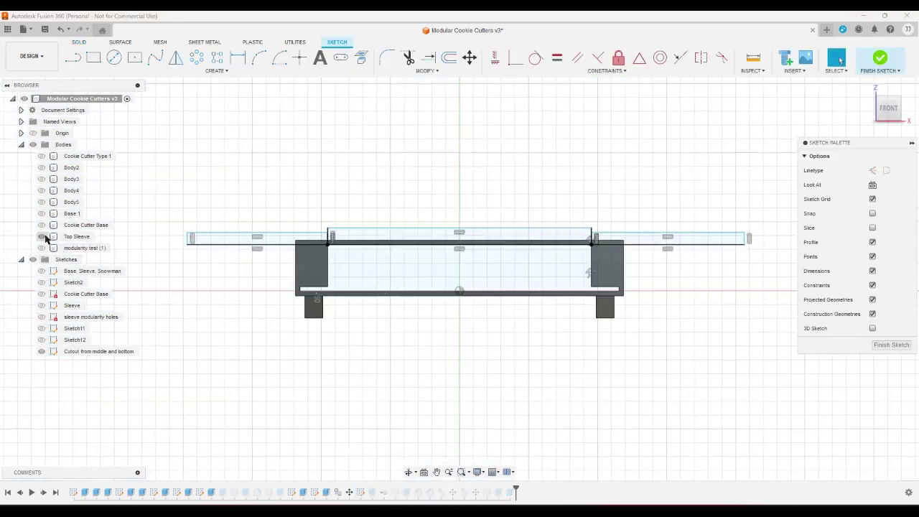
click(93, 57)
scroll(207, 293, up, 2)
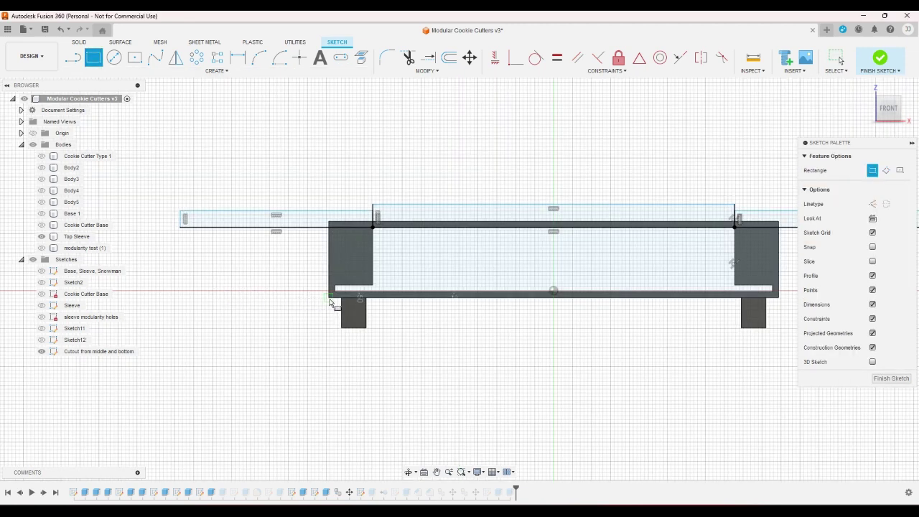
click(329, 296)
click(188, 228)
scroll(180, 322, down, 2)
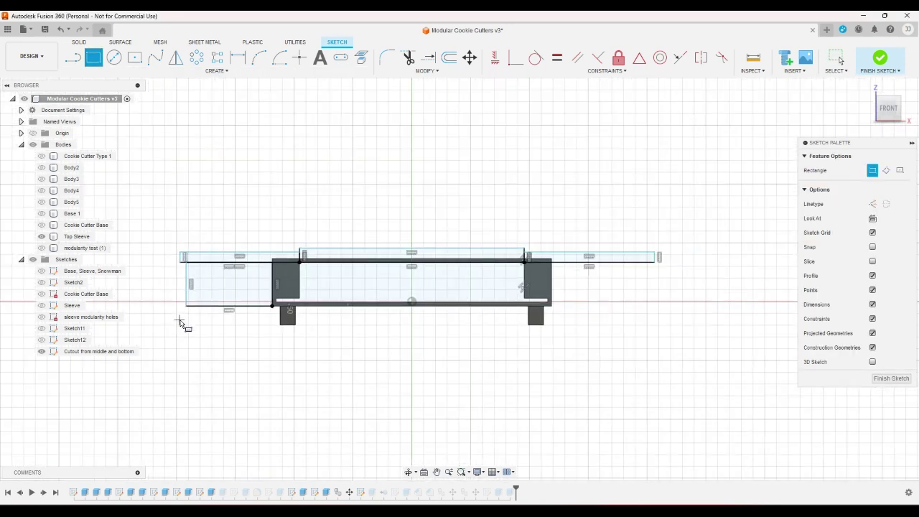
- Draw a matching rectangle outward from the sleeve's lower-right corner to the side profile's bottom line and finish the sketch
click(582, 313)
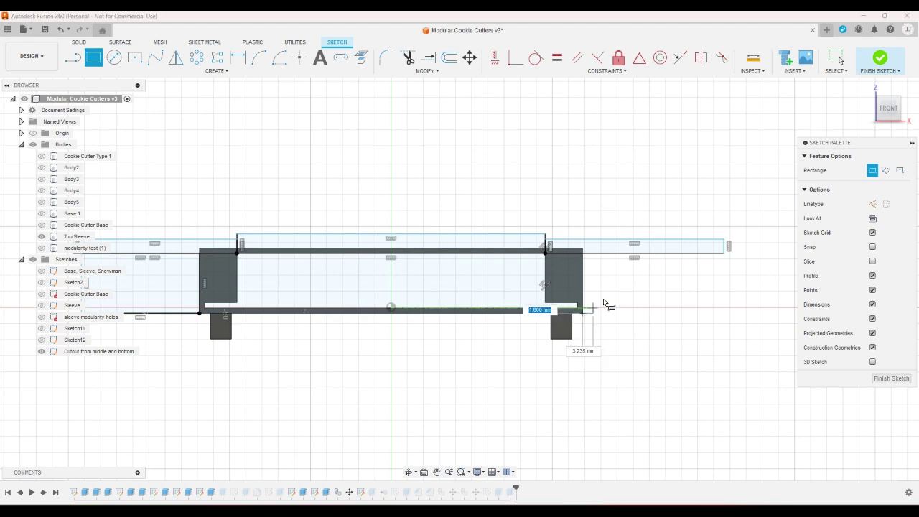
click(695, 254)
key(Escape)
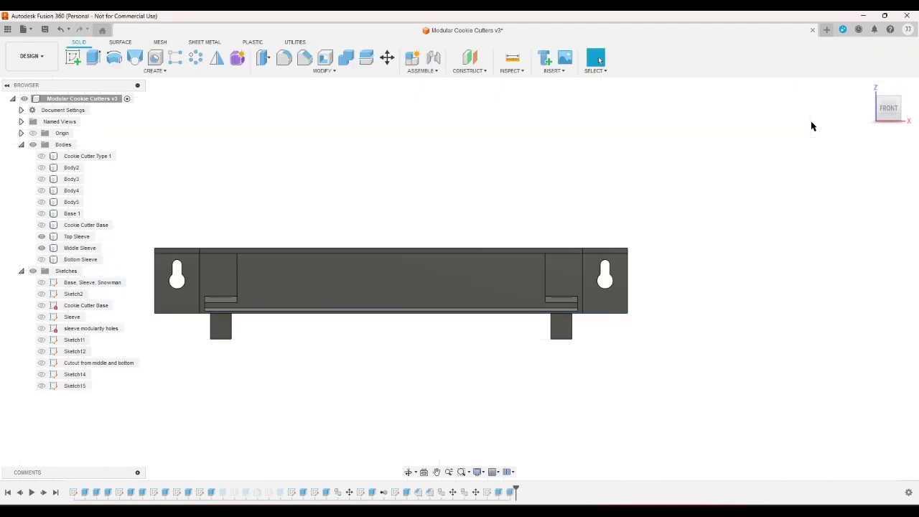
- Hide Top Sleeve so only Middle Sleeve shows, and display the cutout sketch
click(871, 89)
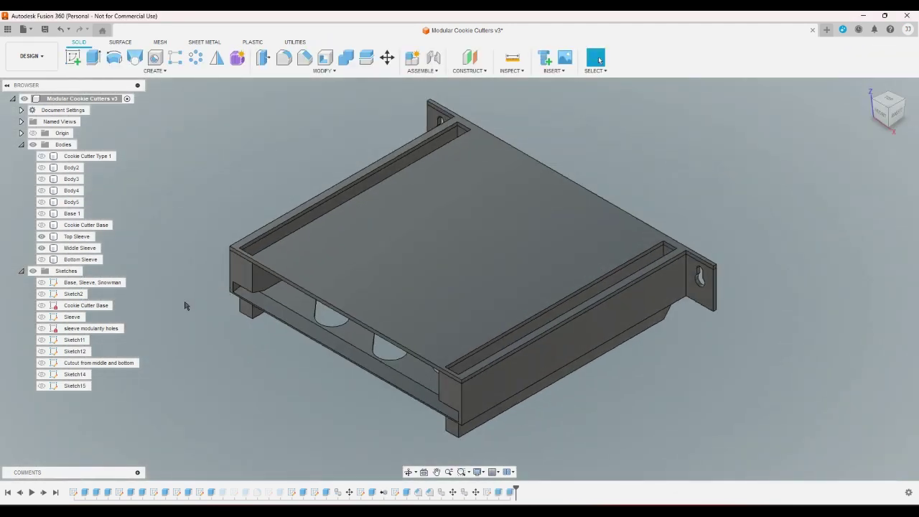
click(41, 248)
click(40, 237)
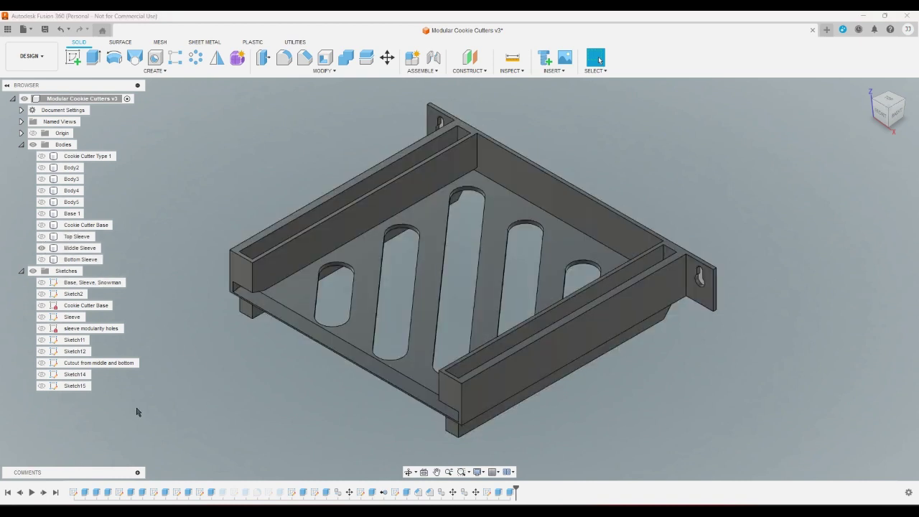
click(40, 362)
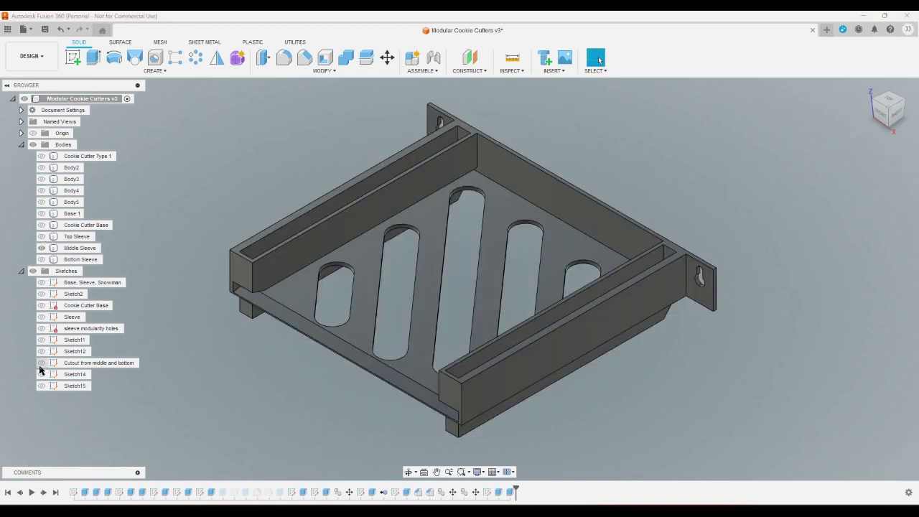
- Extrude the two outer rectangles as a cut with extent All to remove the mounting tabs from Middle Sleeve
click(87, 62)
click(205, 248)
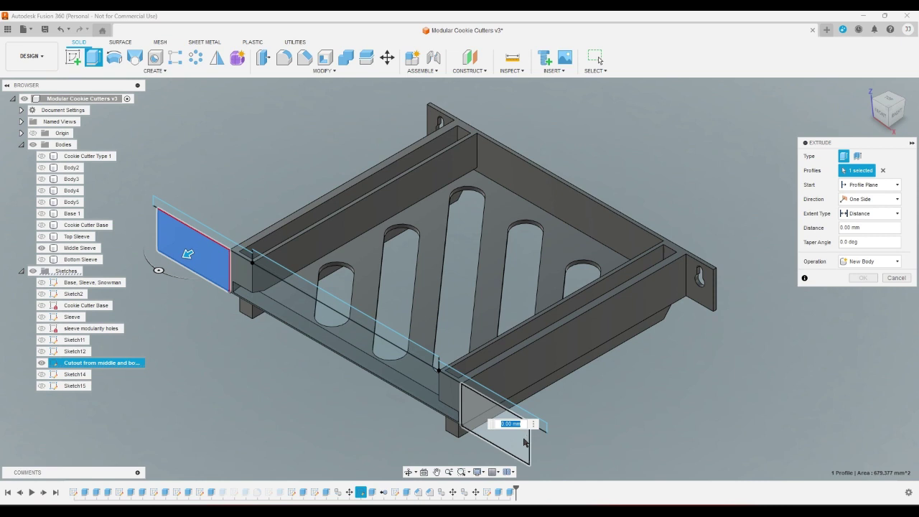
click(524, 441)
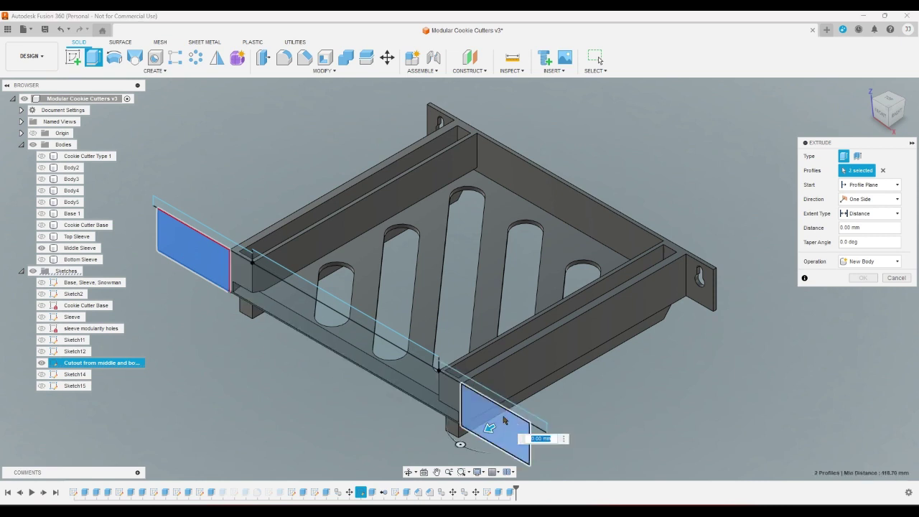
drag(494, 429, 769, 301)
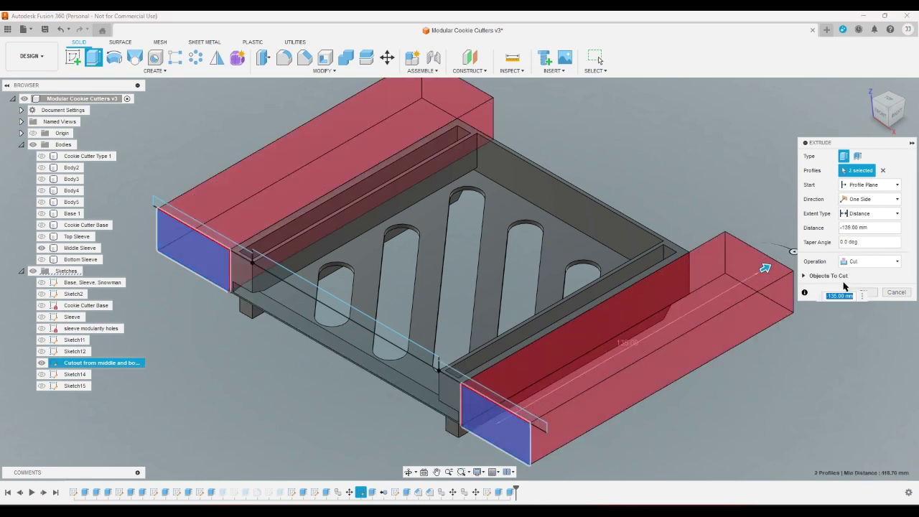
click(869, 213)
click(861, 239)
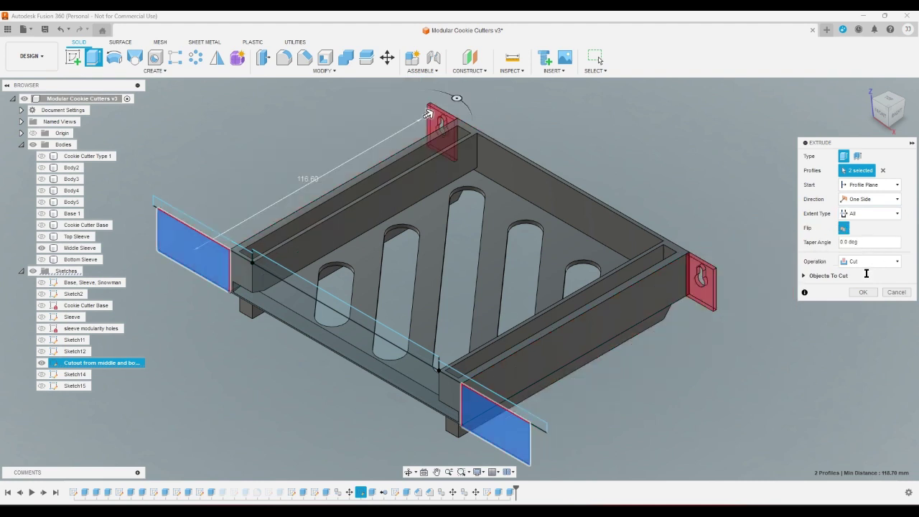
click(863, 292)
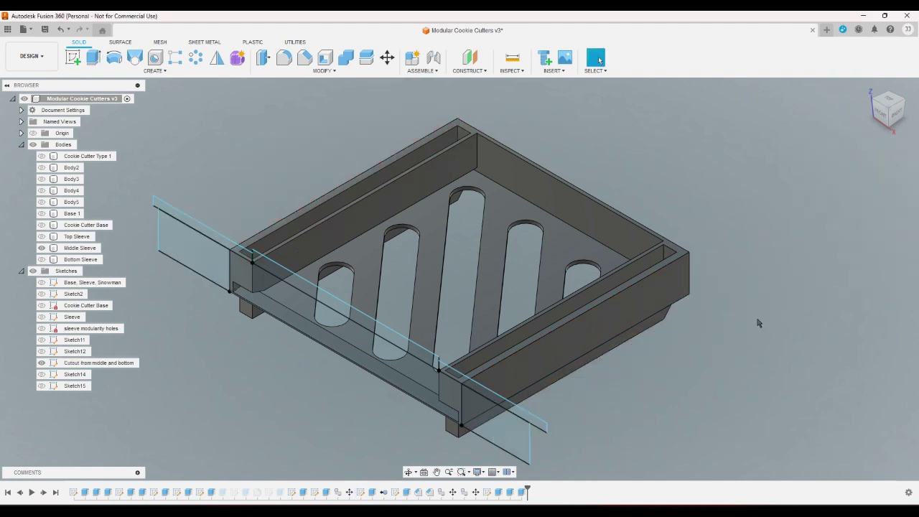
- Compare Top Sleeve and Bottom Sleeve with the trimmed Middle Sleeve
scroll(757, 323, down, 3)
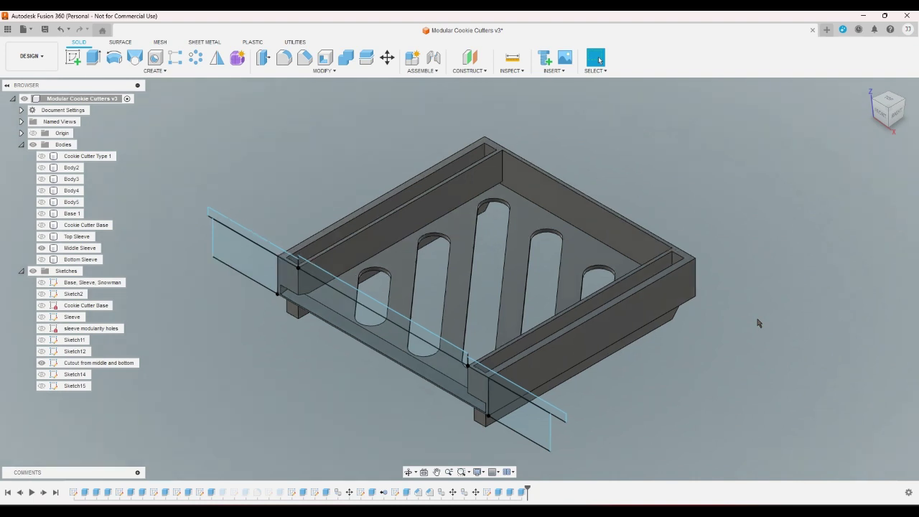
click(41, 237)
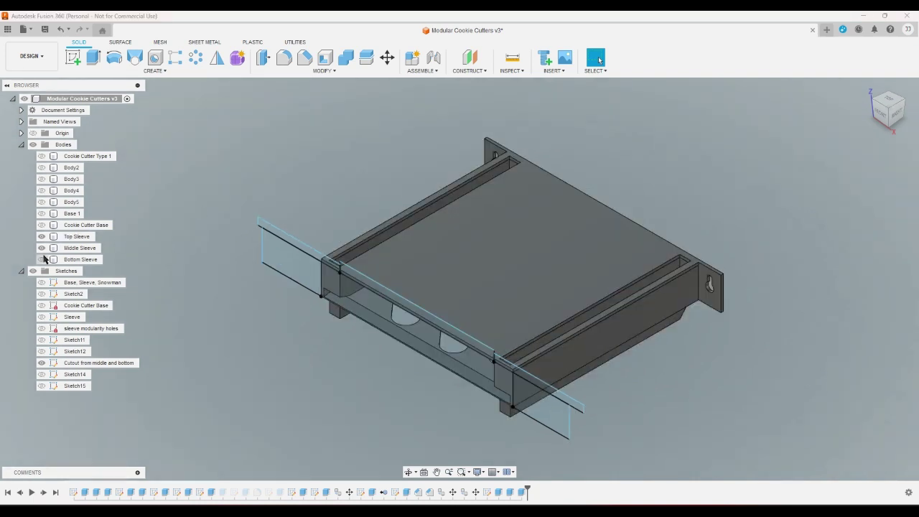
click(40, 237)
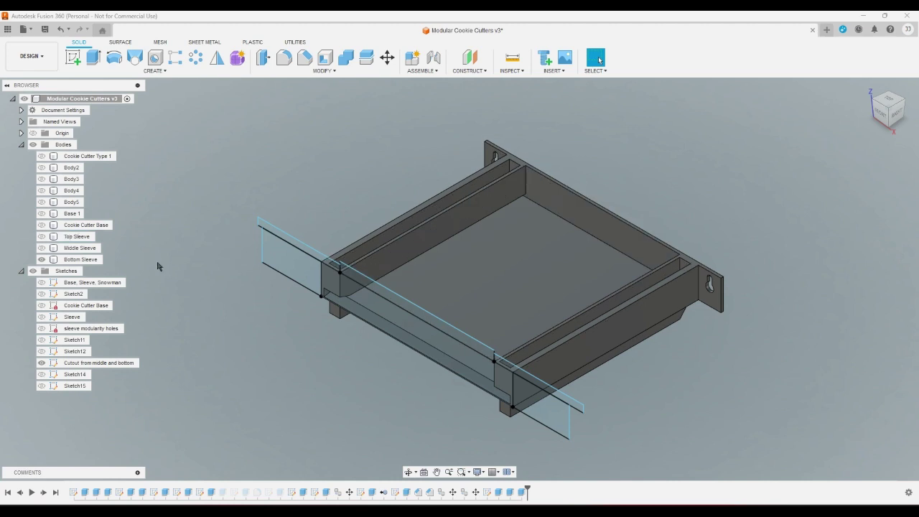
- Hide the cutout sketch and show the Top, Middle and Bottom Sleeve bodies together
click(41, 363)
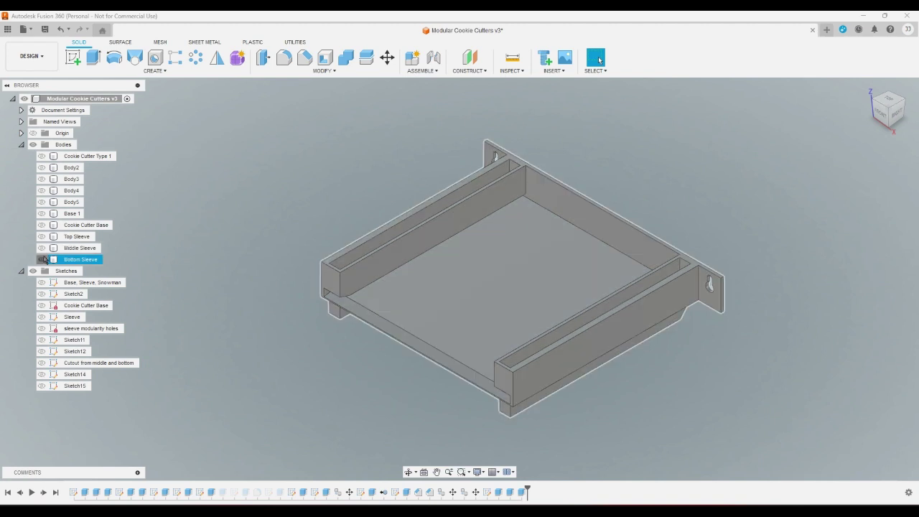
click(43, 259)
click(42, 259)
click(42, 247)
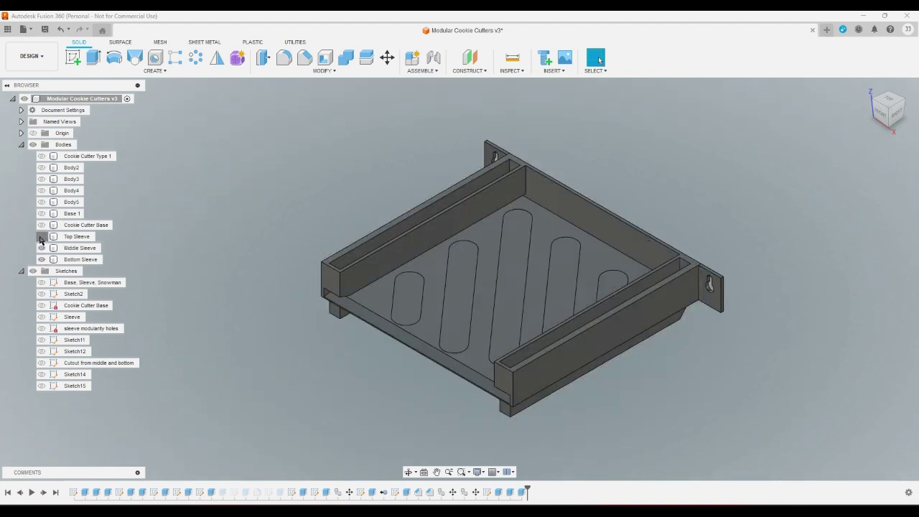
click(41, 238)
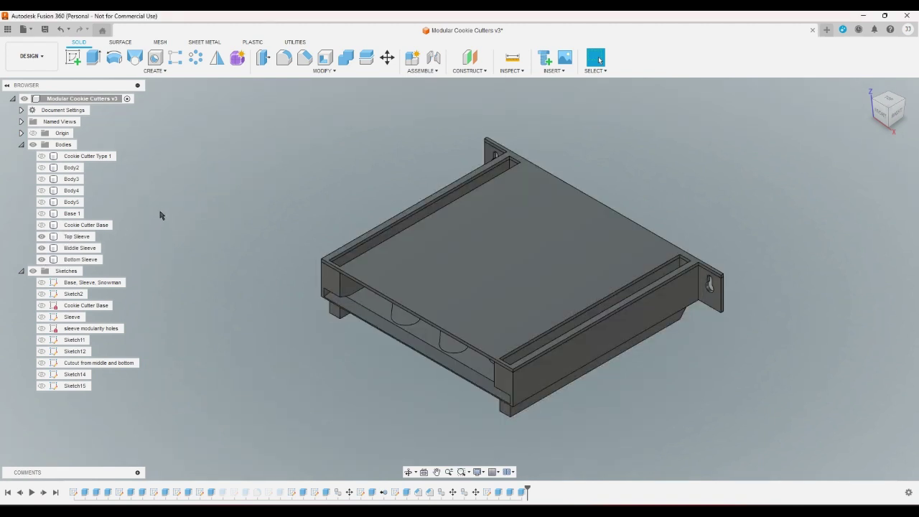
- Move Top Sleeve 19 mm upward along Z so it sits directly above the other sleeves
click(81, 237)
key(m)
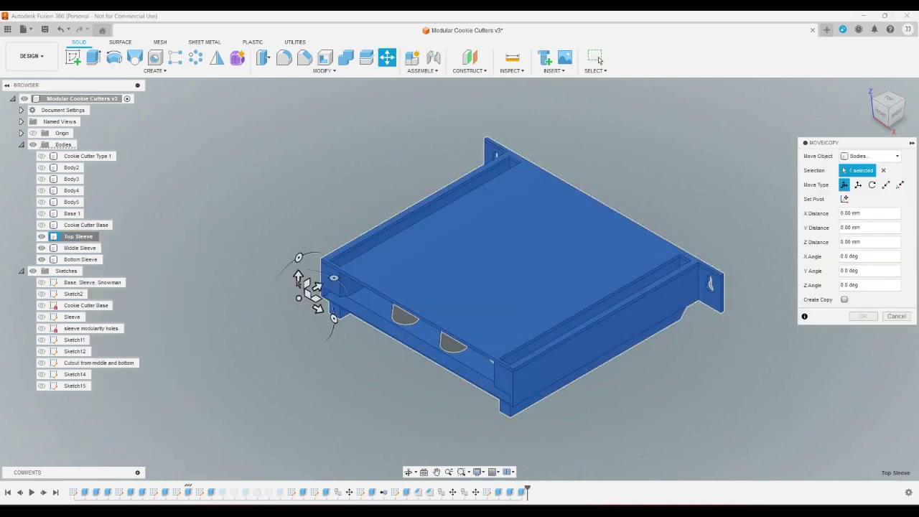
drag(298, 278, 299, 228)
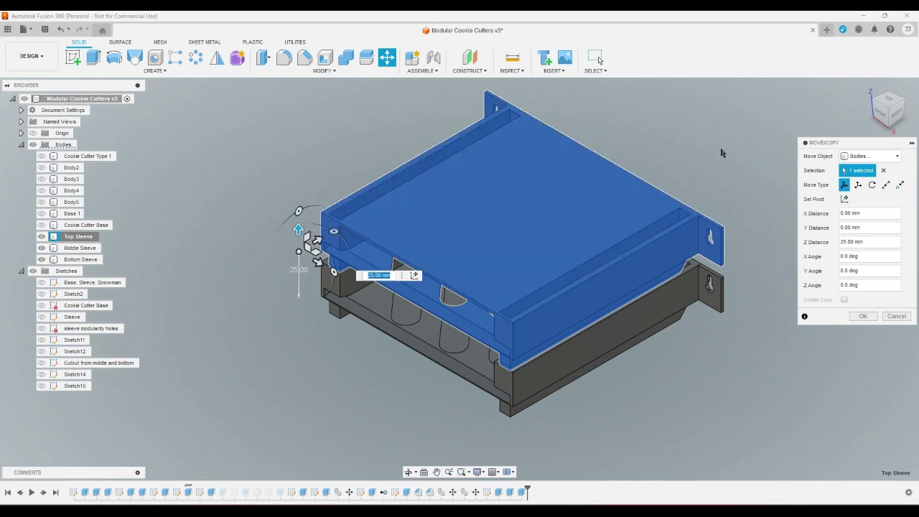
click(881, 114)
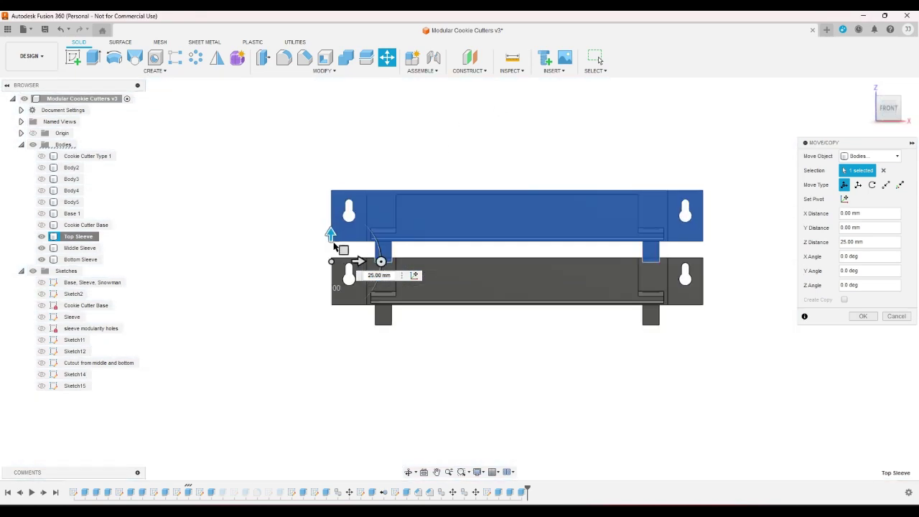
mouse_move(330, 234)
mouse_down()
mouse_move(329, 264)
mouse_move(329, 250)
mouse_up()
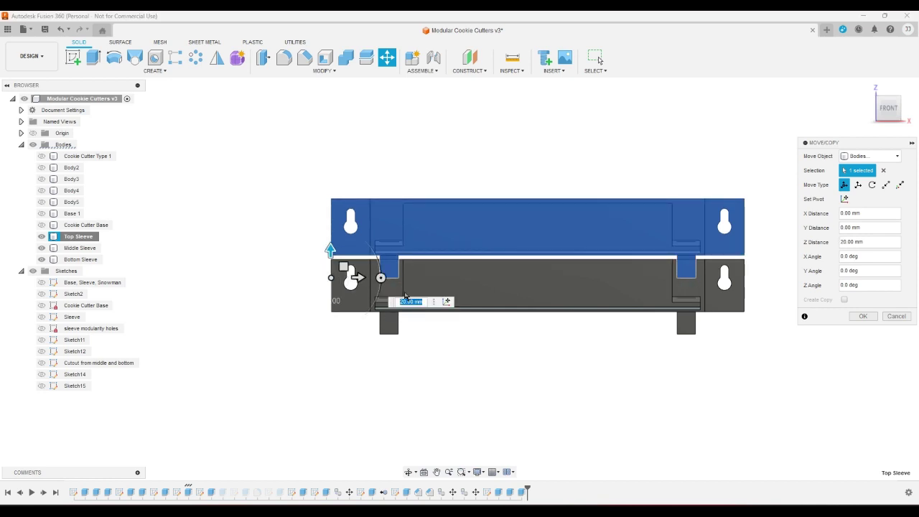
text(1)
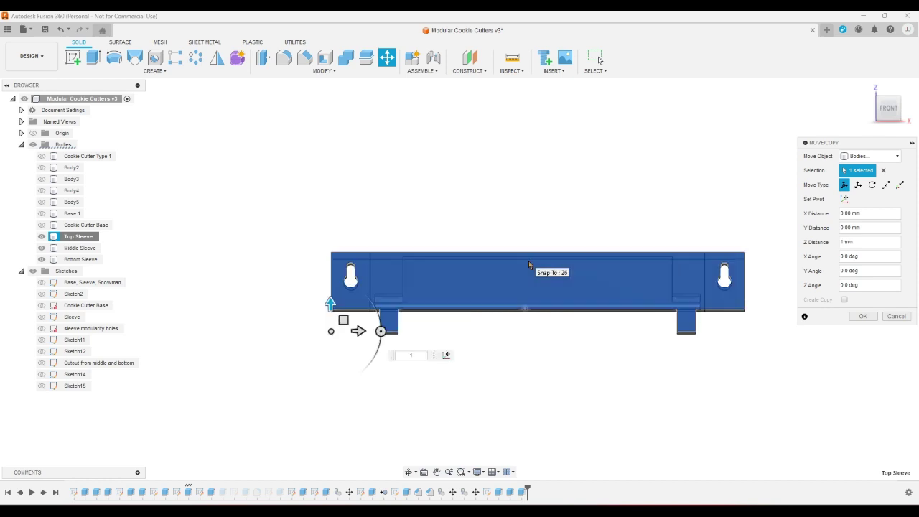
text(89)
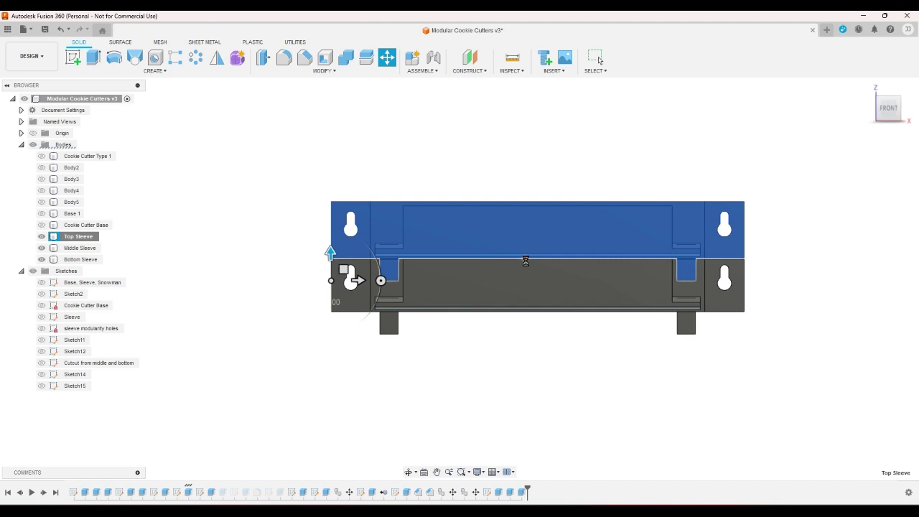
key(Escape)
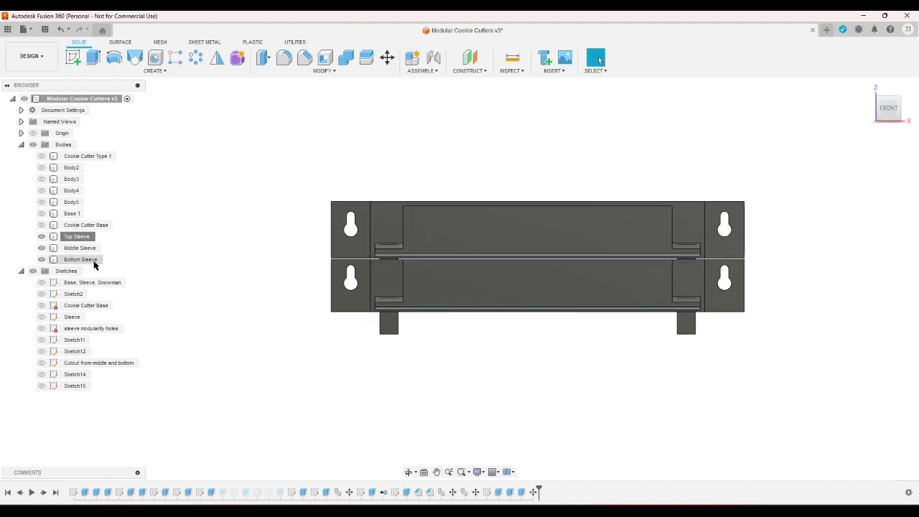
- Move Bottom Sleeve -19 mm along Z so it sits directly below Middle Sleeve
right_click(93, 260)
click(104, 271)
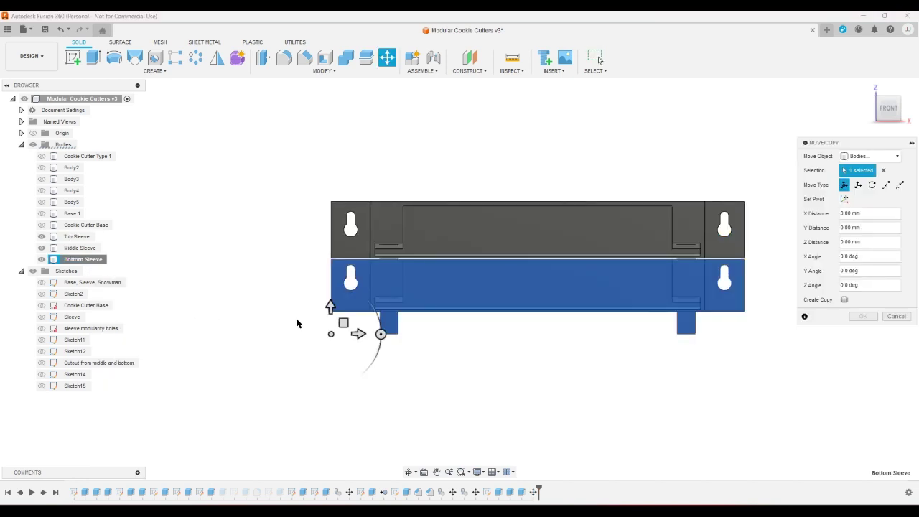
click(330, 304)
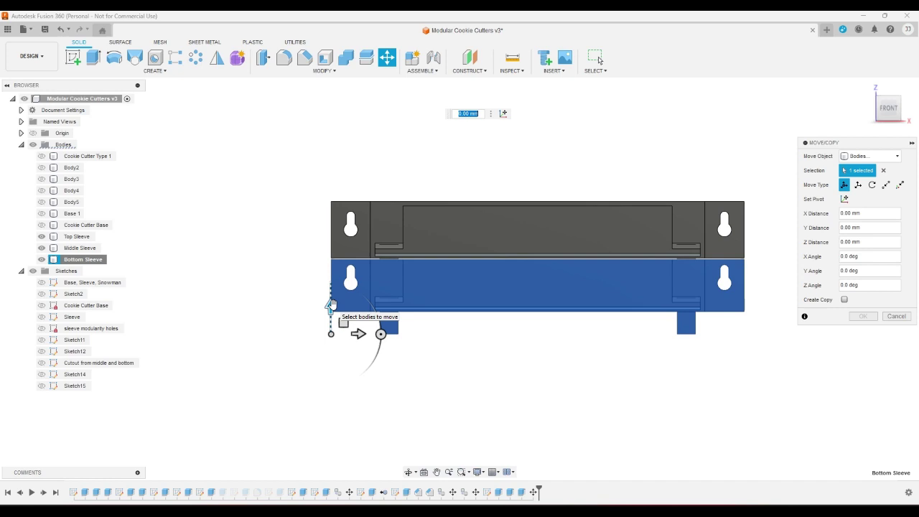
text(-19)
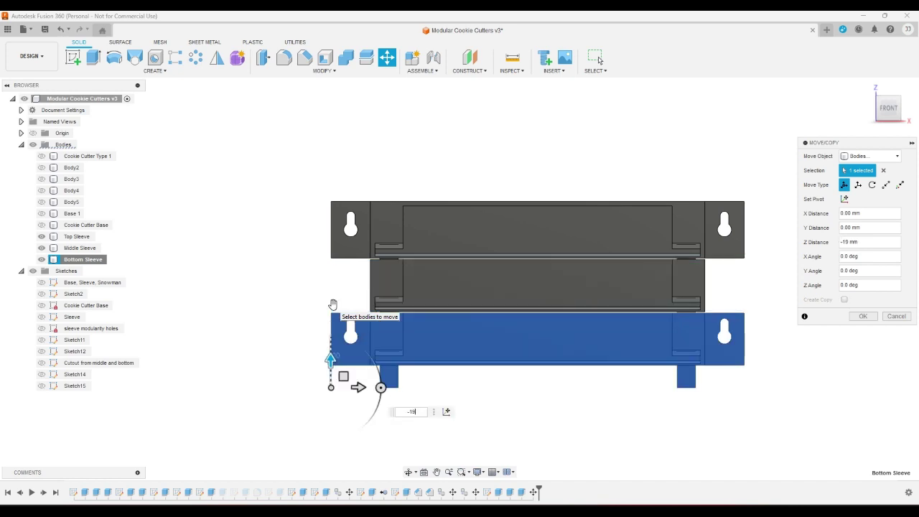
key(Return)
- Edit Top Sleeve's existing move feature to raise the body two more 19 mm levels along Z
click(866, 89)
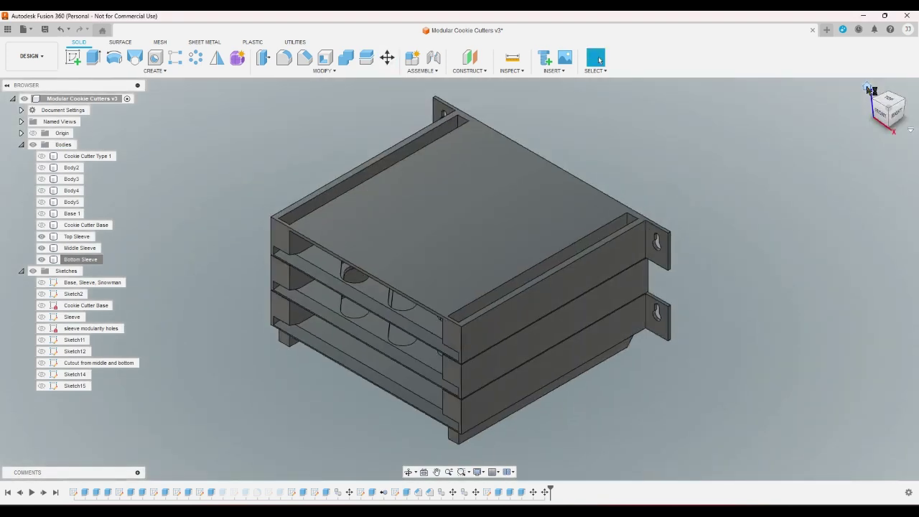
click(903, 104)
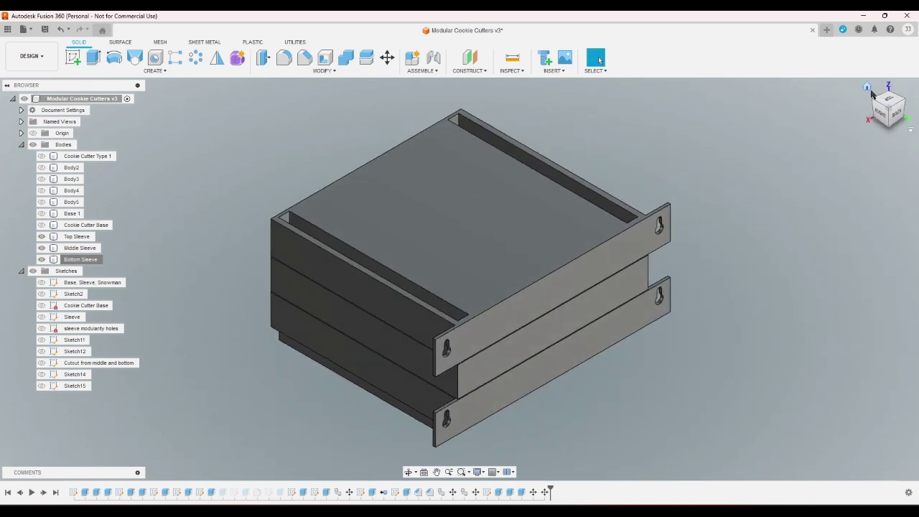
click(868, 87)
click(881, 112)
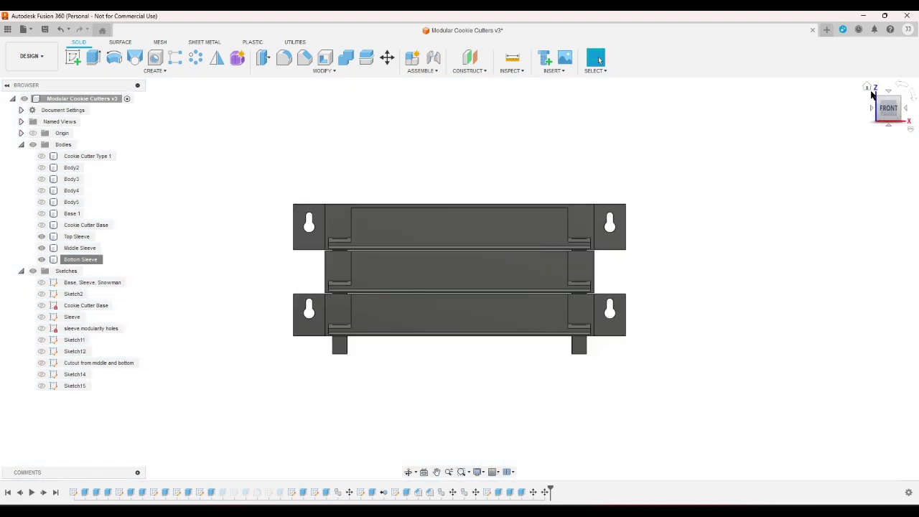
click(867, 88)
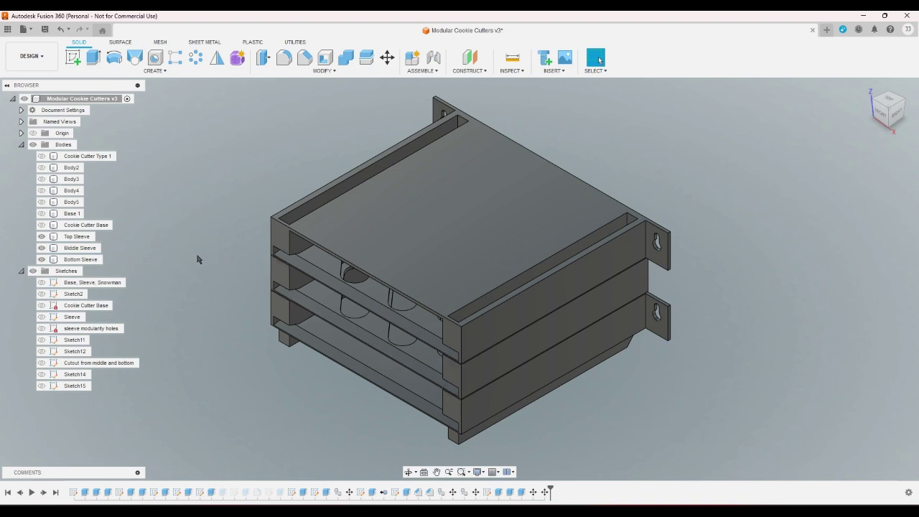
double_click(534, 492)
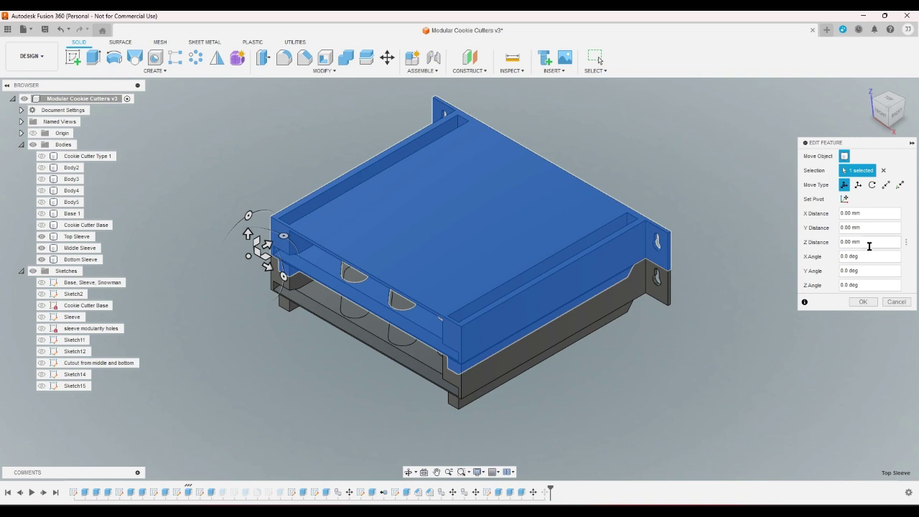
click(872, 244)
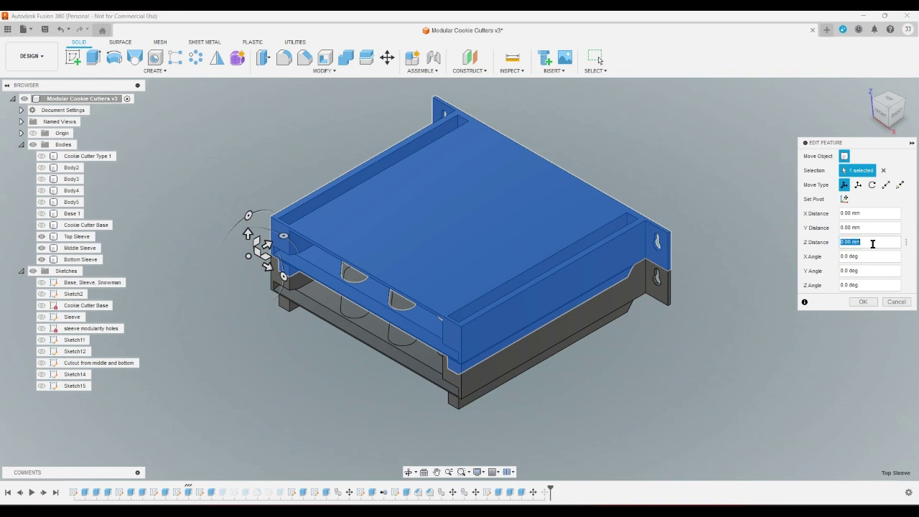
text(19)
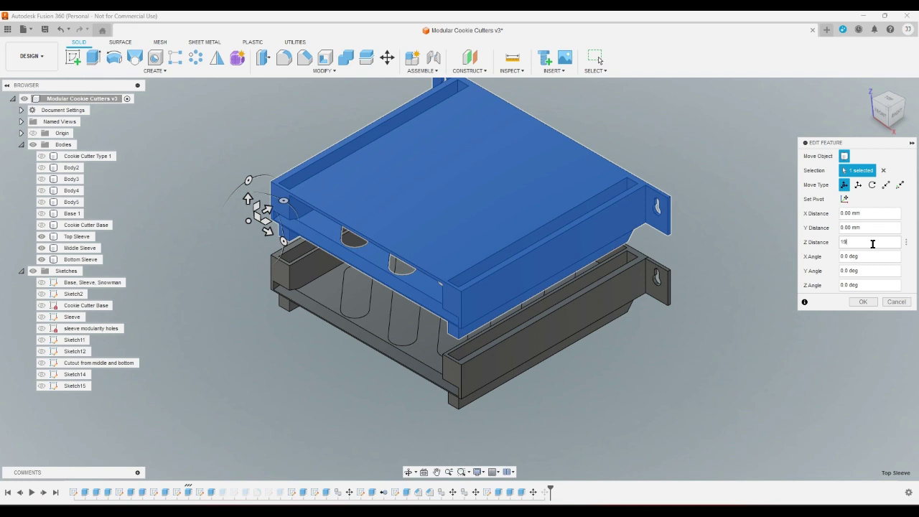
text(.2)
key(Return)
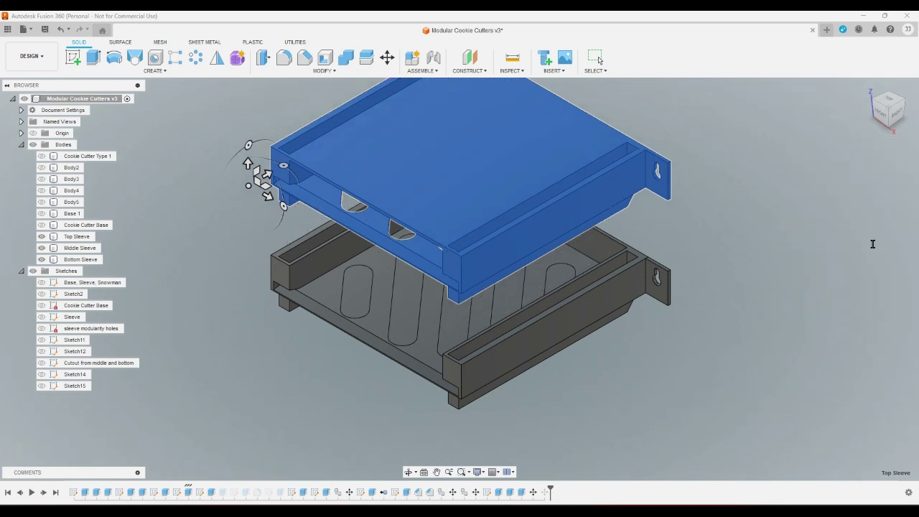
- Create a copy of Middle Sleeve moved 19 mm upward along Z
right_click(88, 250)
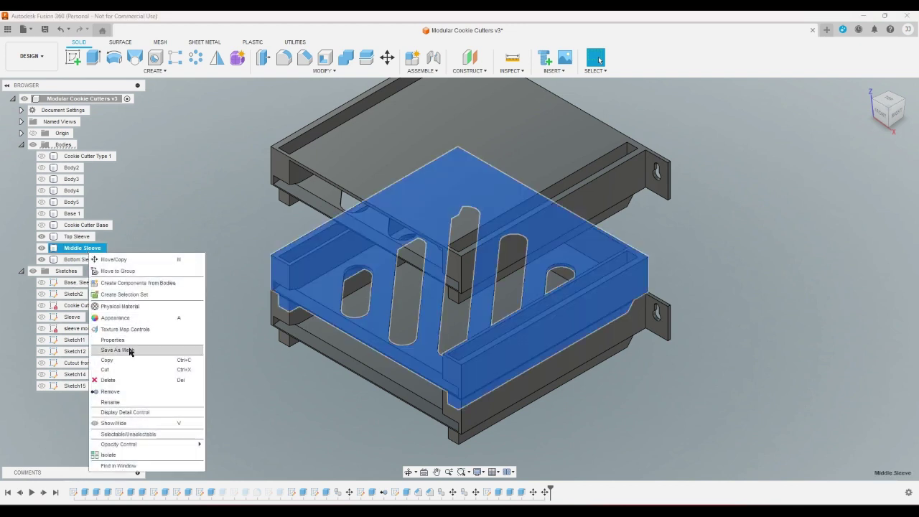
click(115, 259)
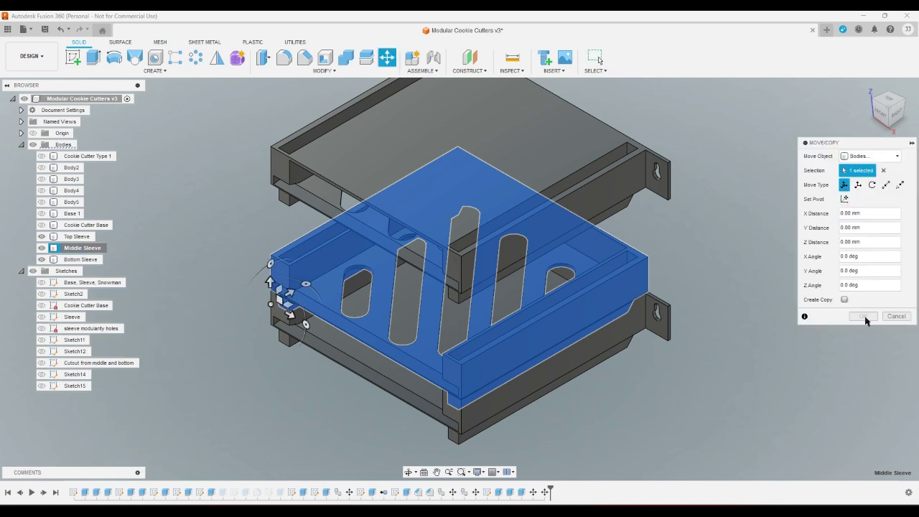
click(844, 299)
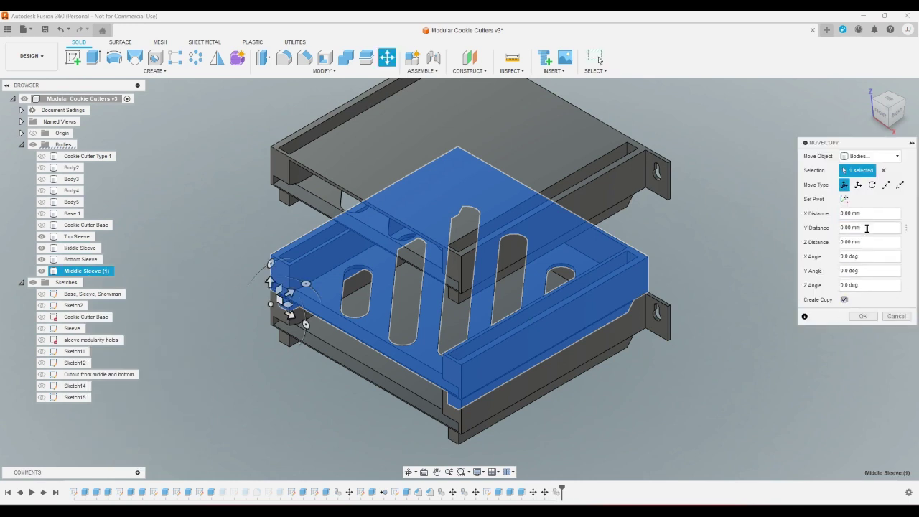
click(867, 243)
text(19)
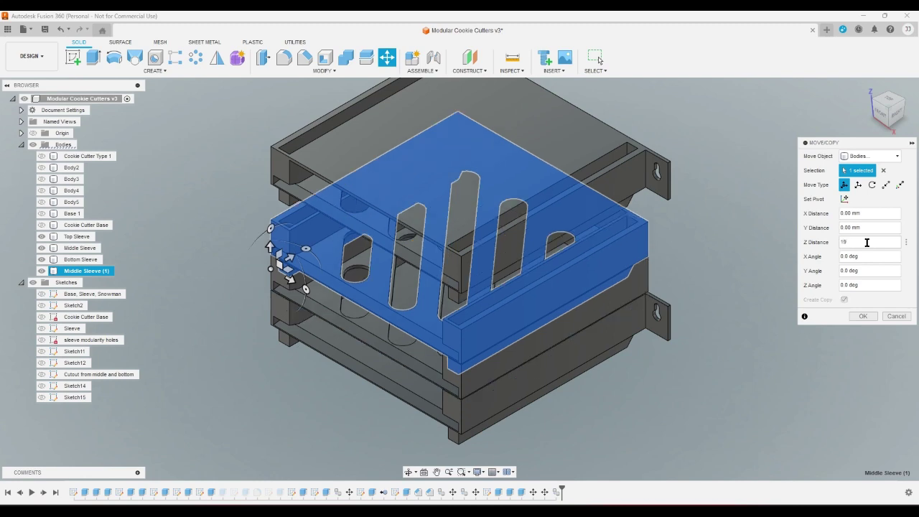
key(Return)
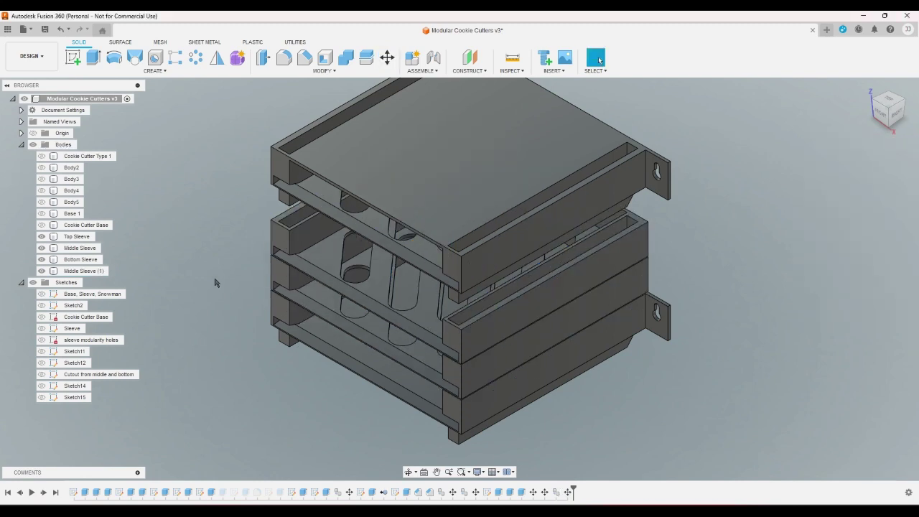
right_click(95, 270)
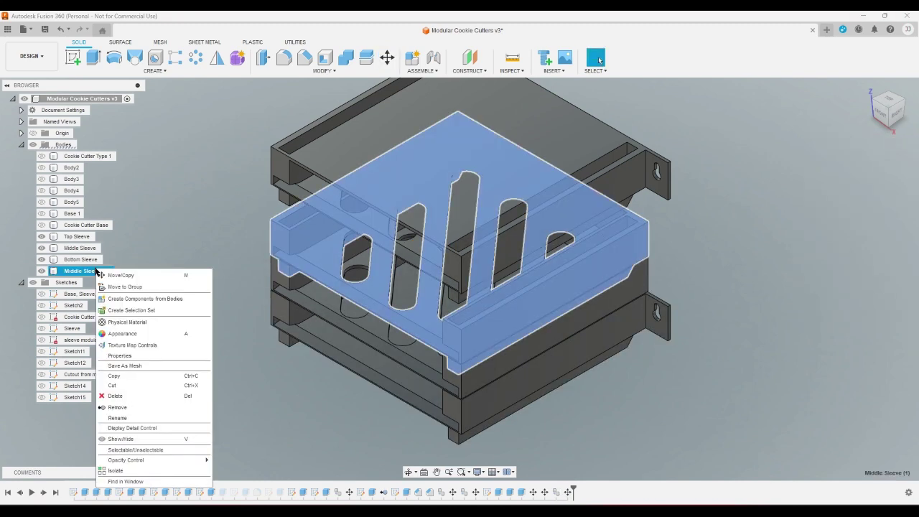
click(120, 275)
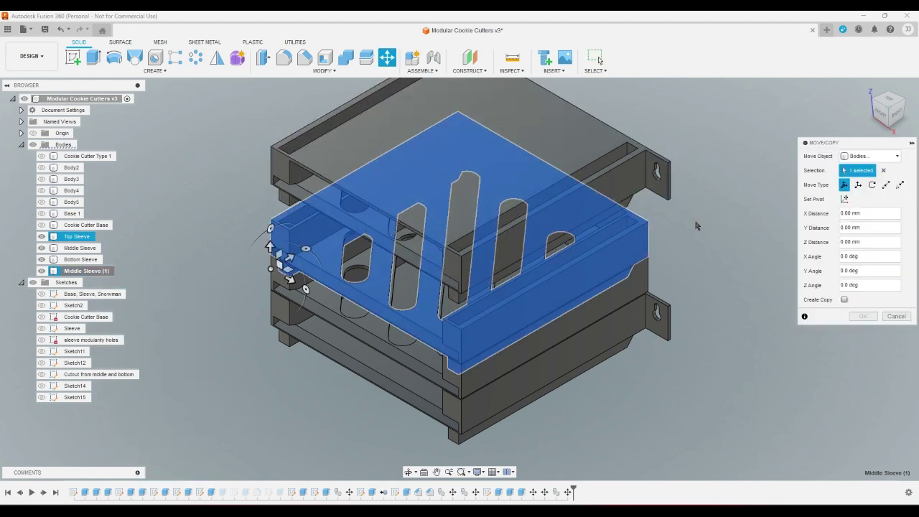
click(868, 239)
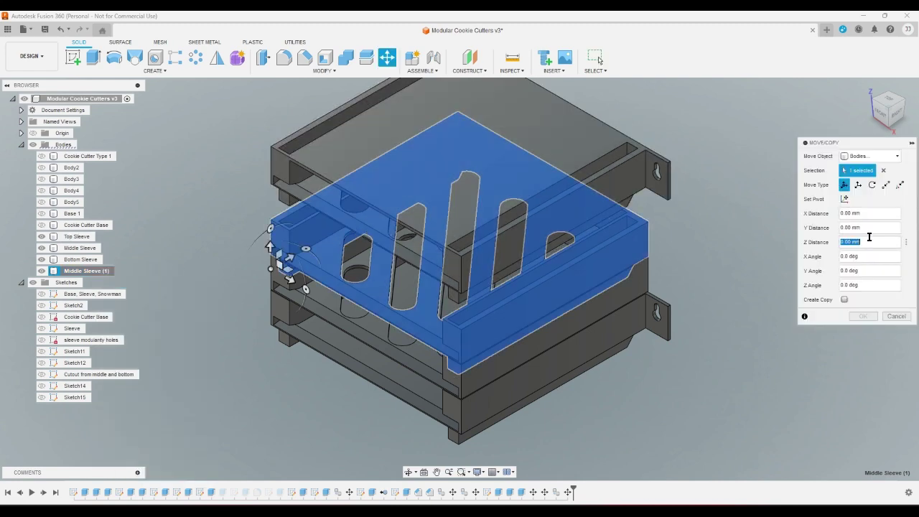
text(19)
key(Return)
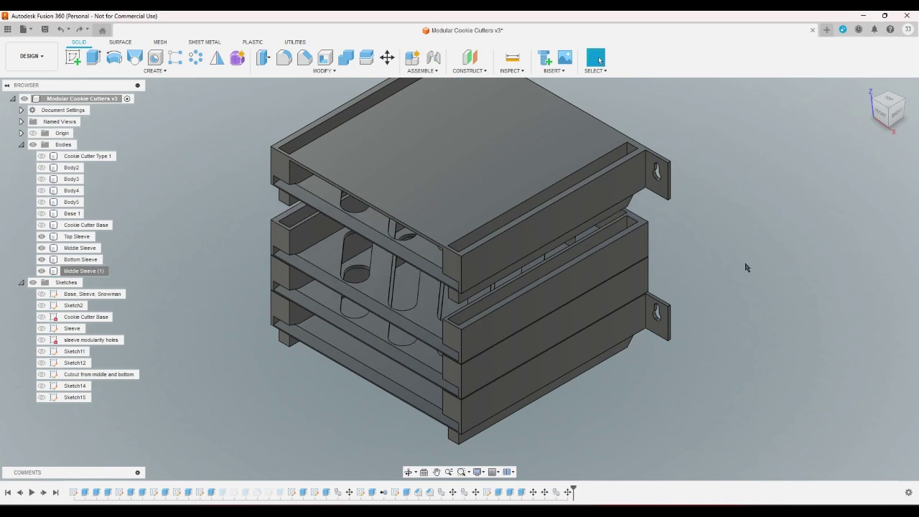
- Create a copy of Middle Sleeve (1) moved upward along Z to fill the gap directly beneath Top Sleeve
right_click(86, 271)
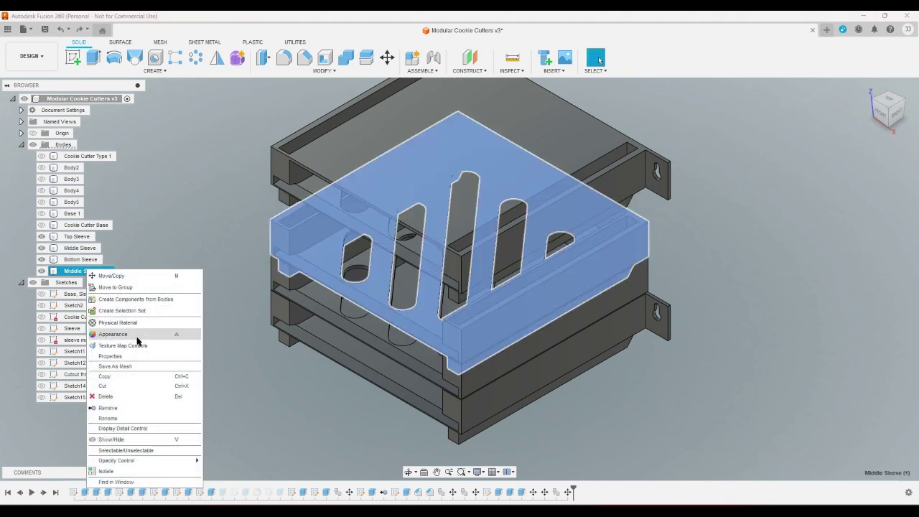
click(134, 277)
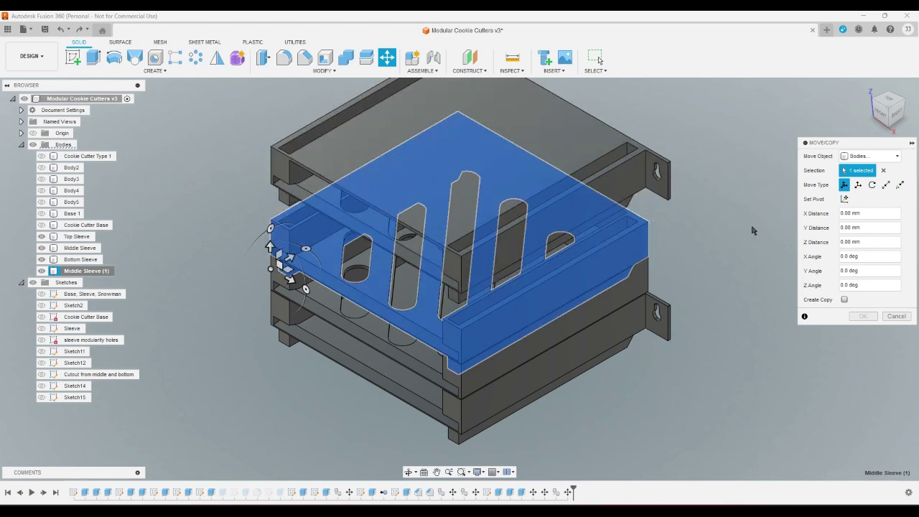
click(844, 299)
click(868, 242)
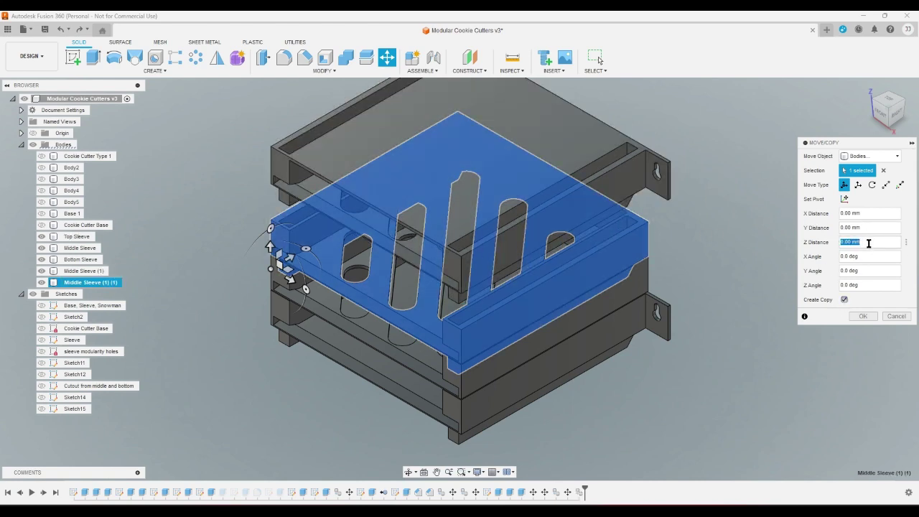
text(-16)
key(Return)
click(868, 243)
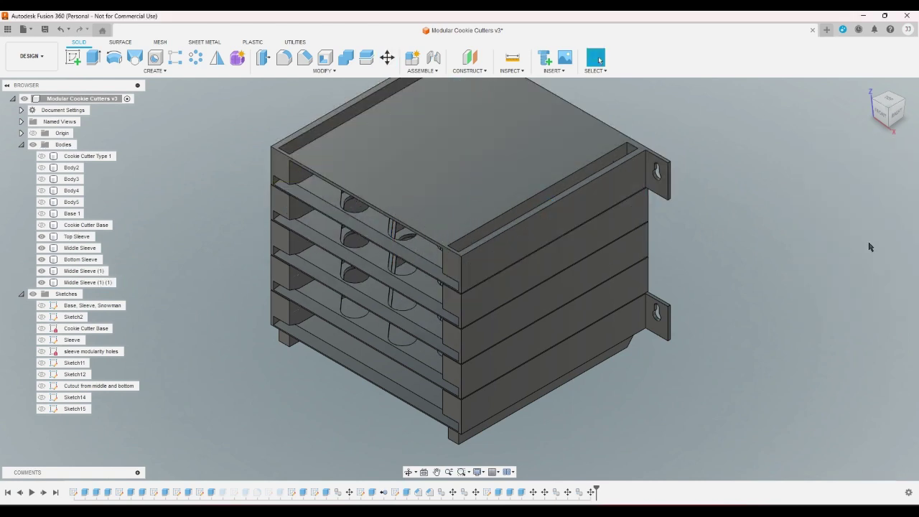
- Inspect the full sleeve stack from the front and up close around the mounting tabs
click(885, 115)
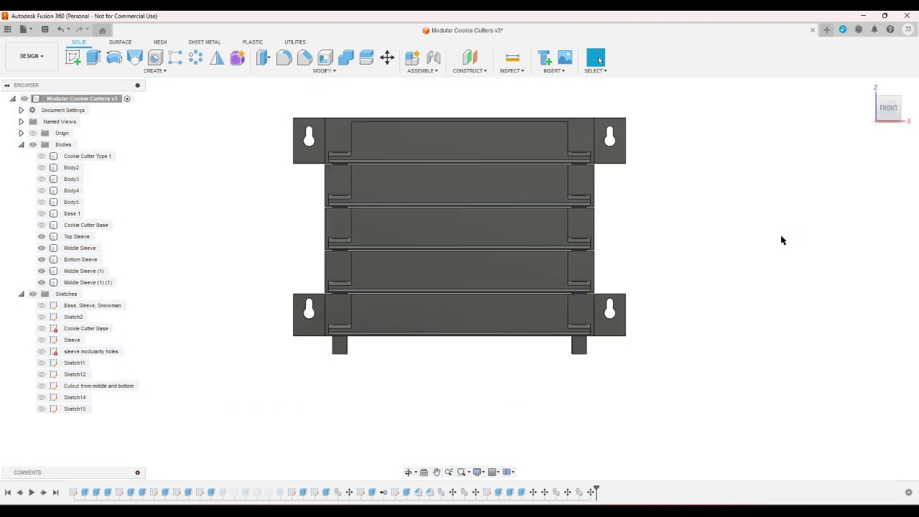
click(866, 86)
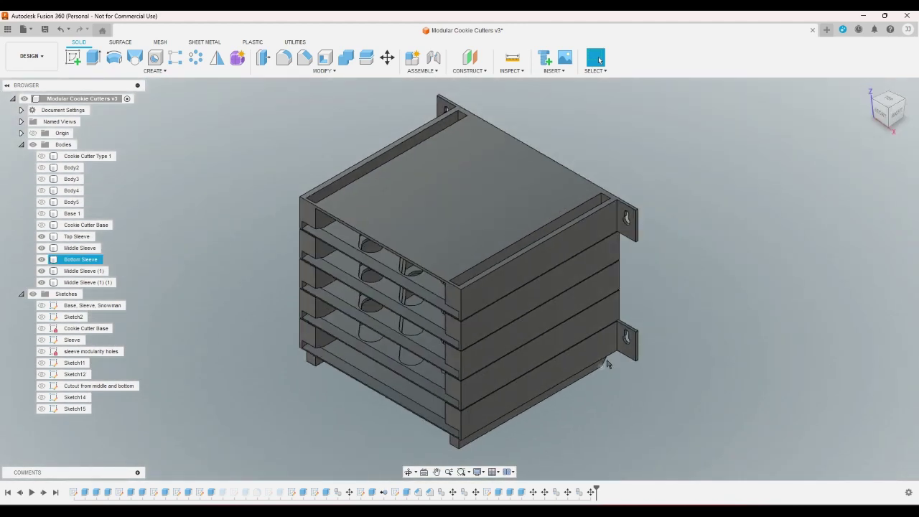
scroll(633, 231, up, 5)
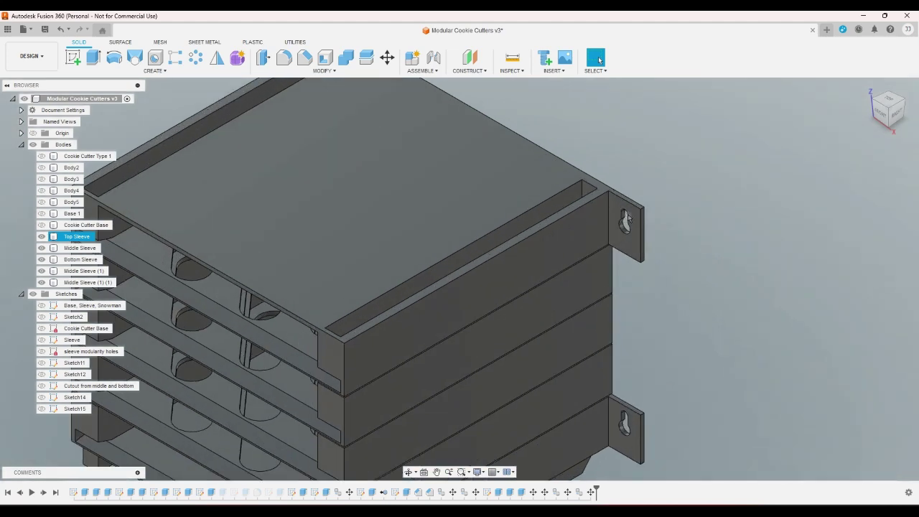
scroll(687, 251, down, 4)
scroll(696, 280, up, 2)
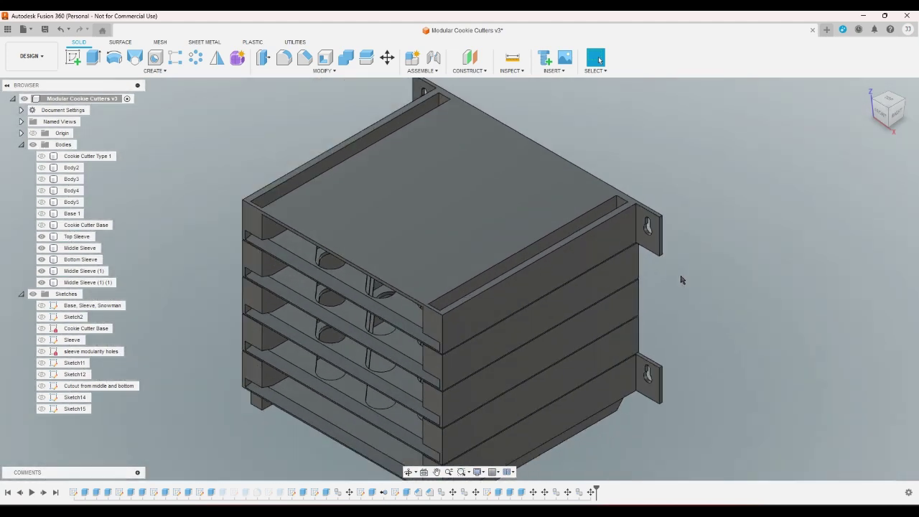
- Inspect the full sleeve stack from the underside and front, including the slotted floor of the uppermost middle sleeve, and restore the home view
scroll(700, 249, down, 3)
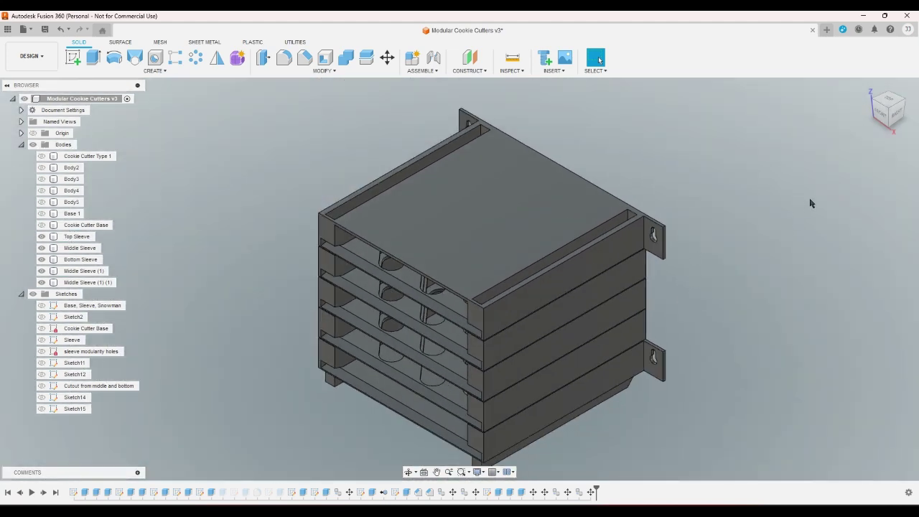
click(890, 129)
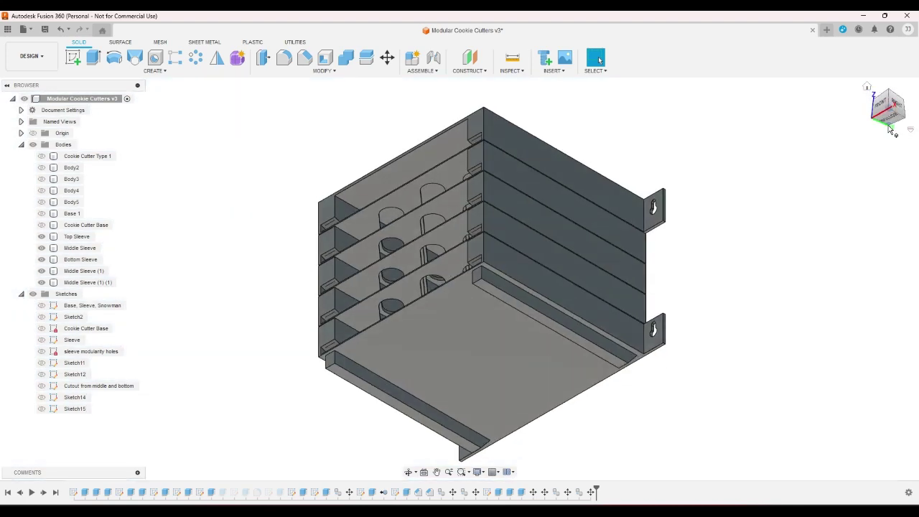
click(888, 104)
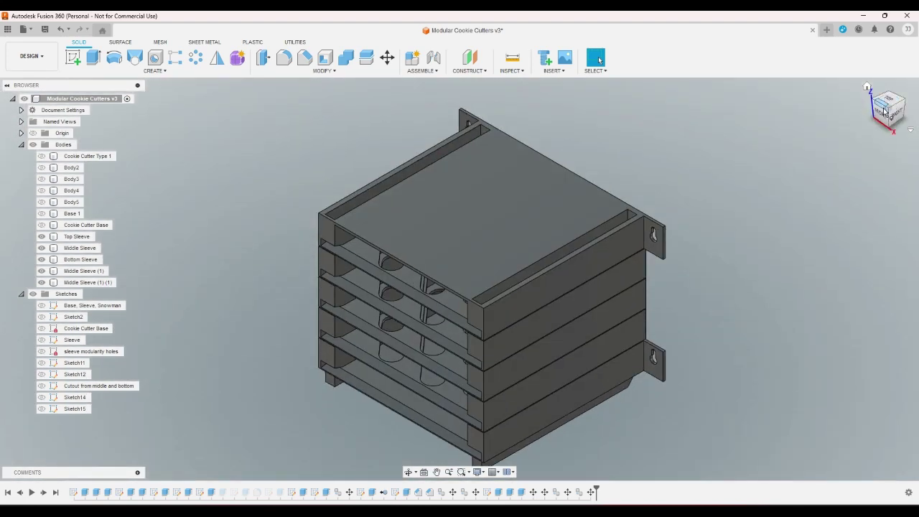
click(882, 109)
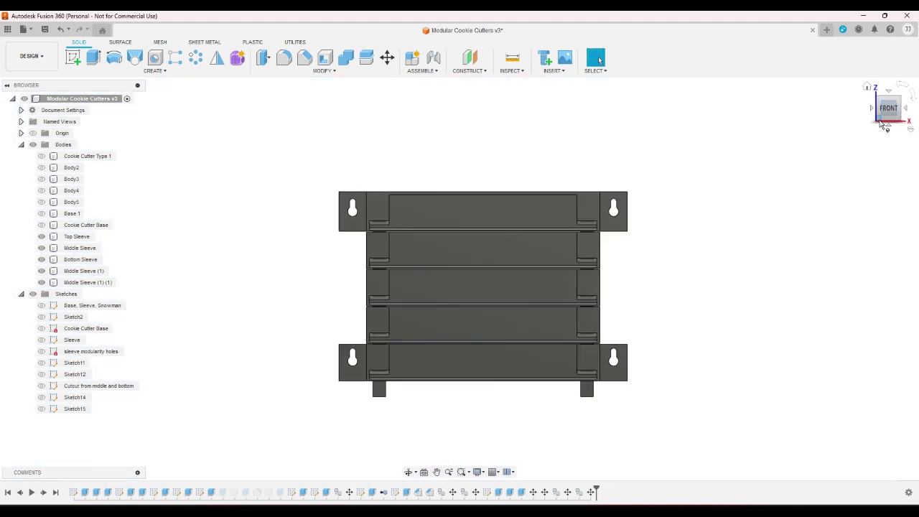
shift+middle_drag(863, 128, 634, 205)
scroll(595, 236, up, 5)
scroll(545, 272, up, 3)
click(519, 277)
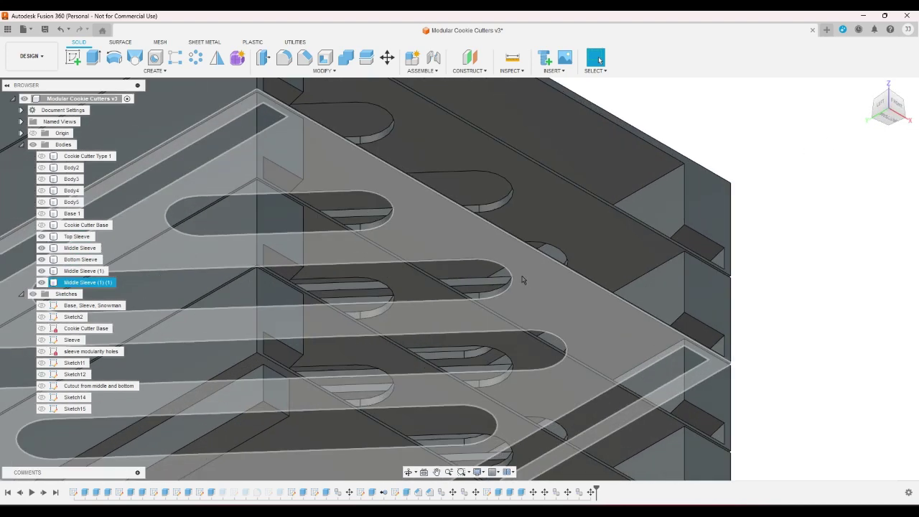
scroll(521, 280, down, 3)
scroll(523, 275, up, 5)
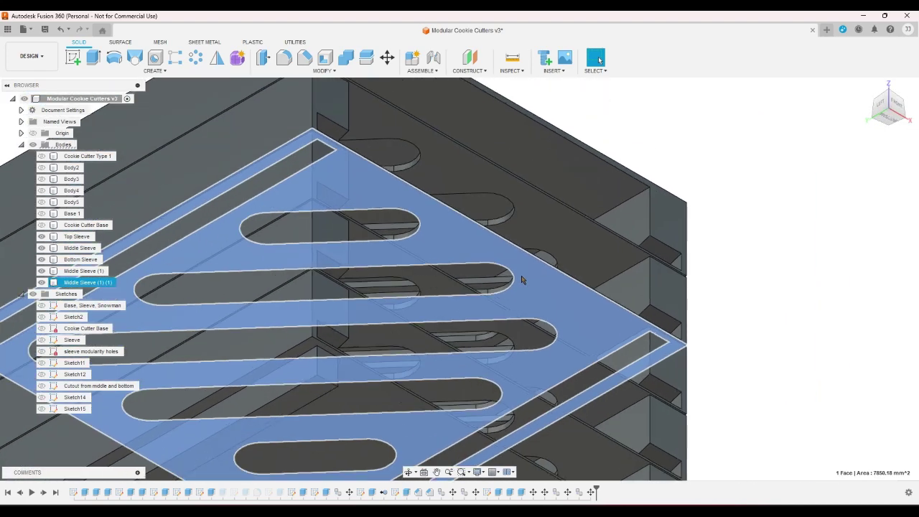
scroll(500, 299, down, 8)
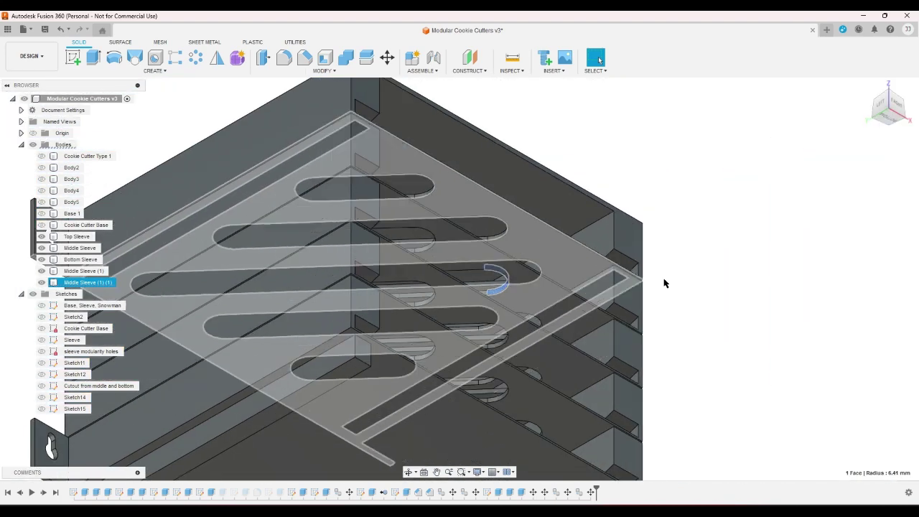
click(732, 299)
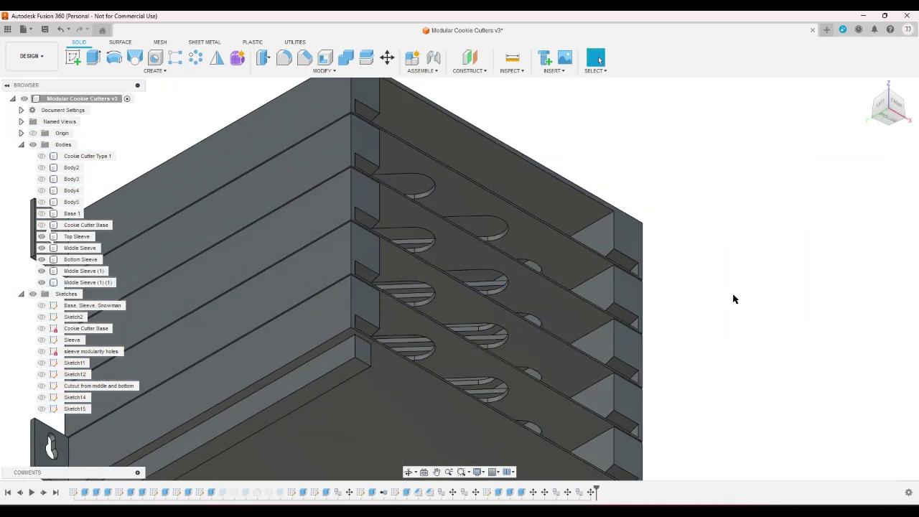
click(867, 85)
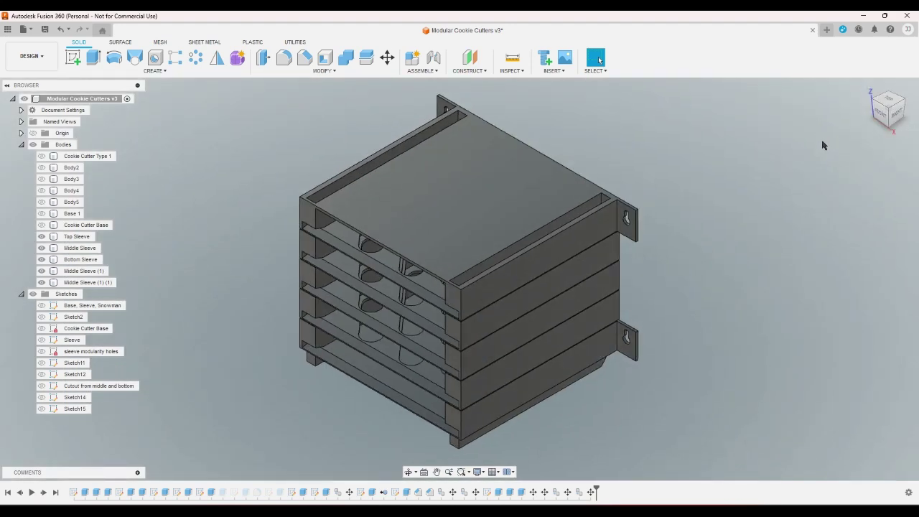
- Isolate Middle Sleeve (1) (1) by hiding Middle Sleeve (1), Bottom Sleeve, Middle Sleeve and Top Sleeve
click(42, 270)
click(41, 259)
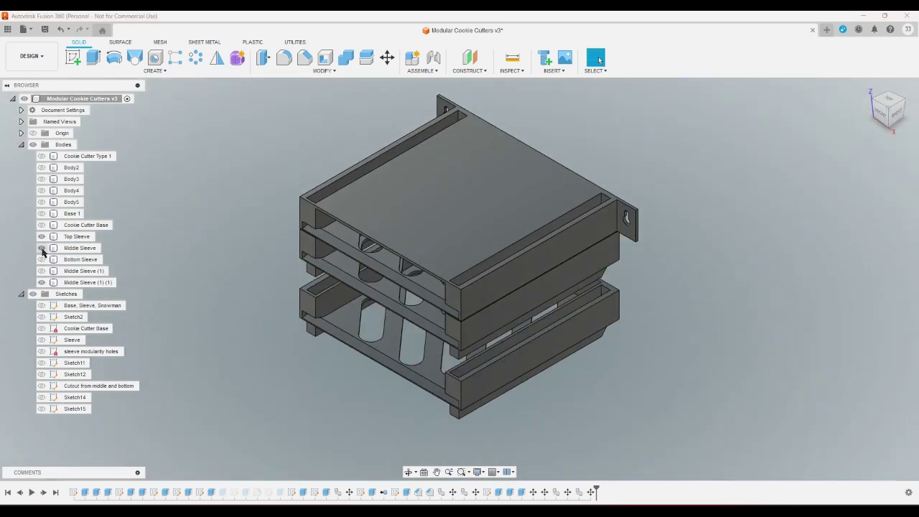
click(42, 248)
click(42, 237)
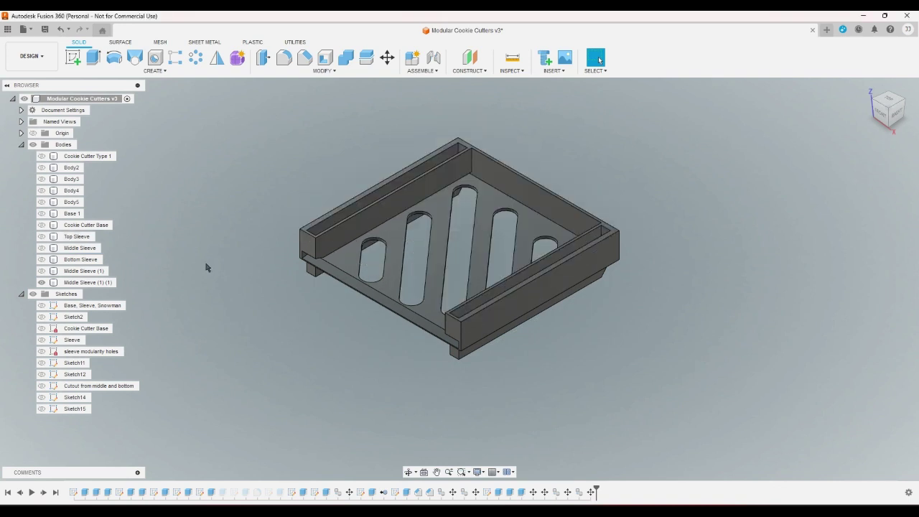
- View Middle Sleeve (1) on its own, and switch the display to only Middle Sleeve and Bottom Sleeve
click(41, 271)
click(42, 271)
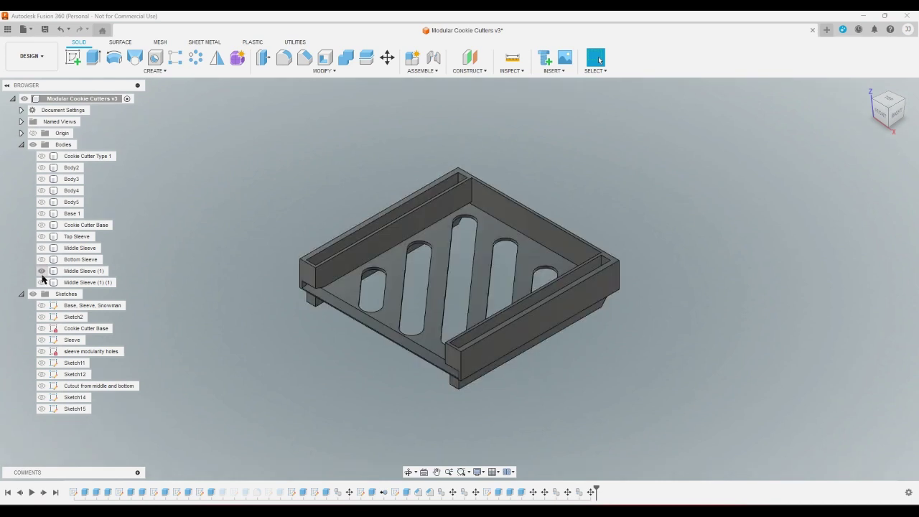
click(42, 271)
click(42, 249)
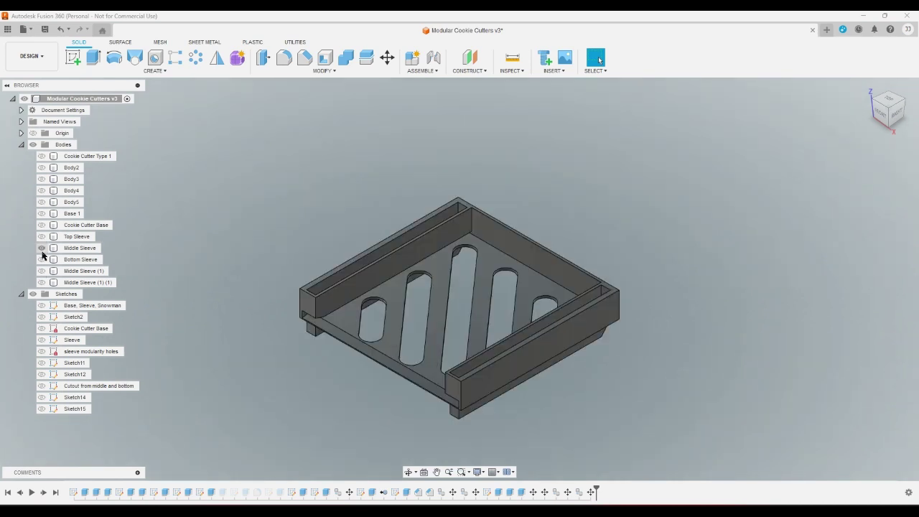
click(42, 259)
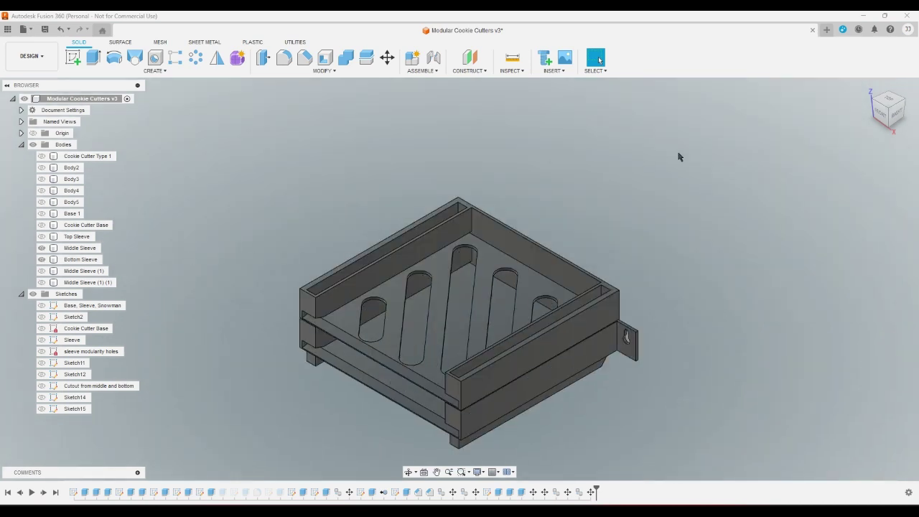
- Examine the two-sleeve stack from the front, the keyhole mounting tab on Bottom Sleeve and the slotted floor of Middle Sleeve
click(890, 118)
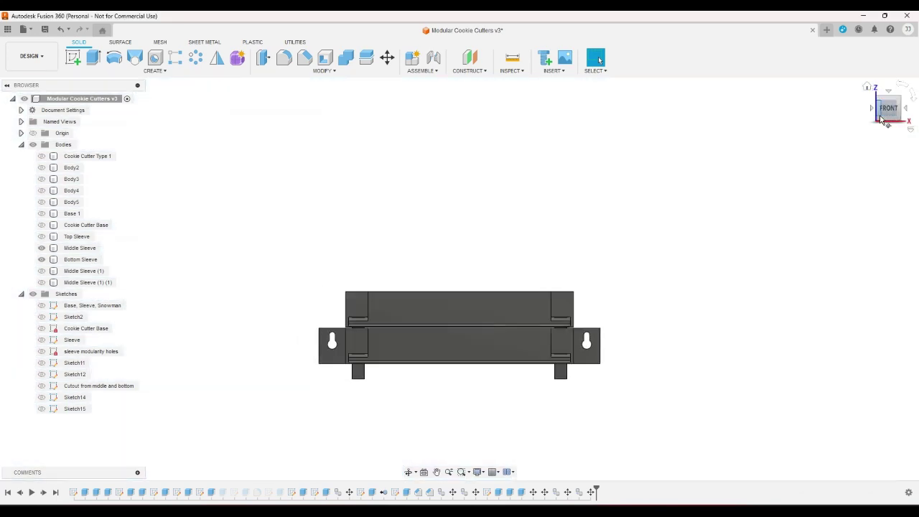
click(868, 88)
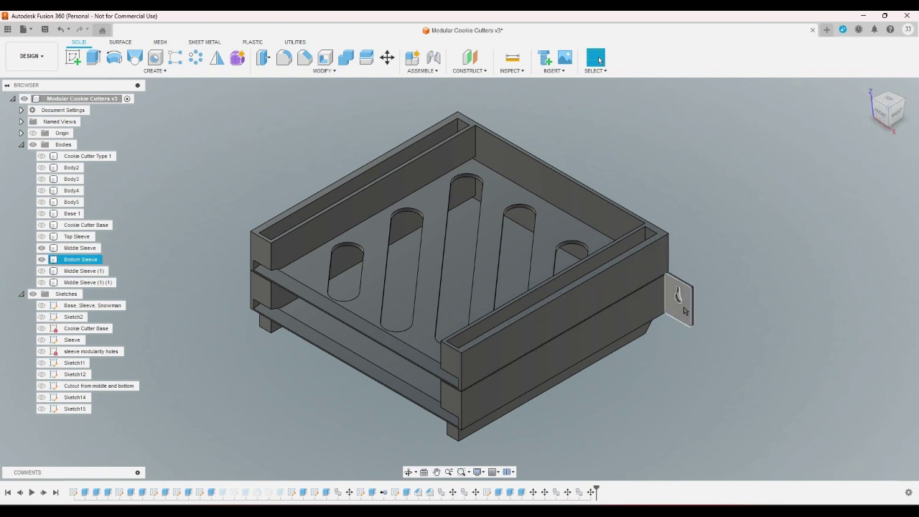
click(679, 300)
click(741, 278)
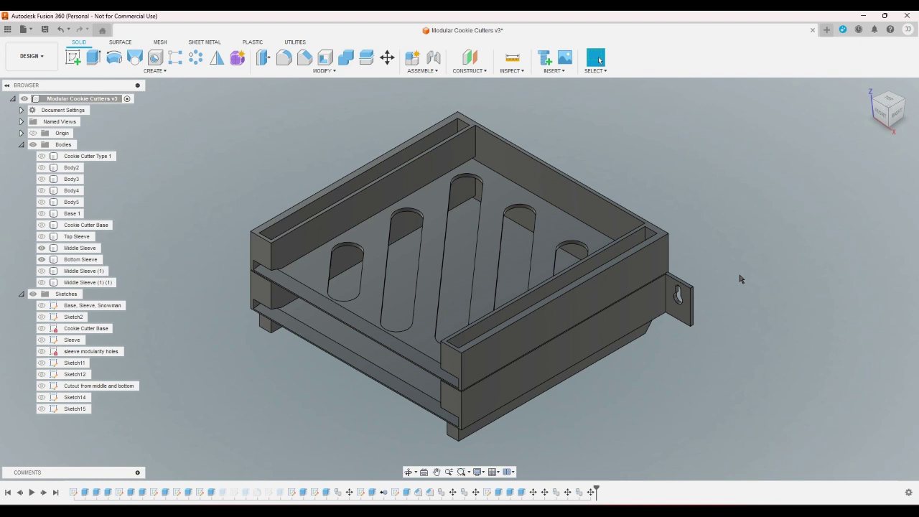
scroll(496, 199, up, 5)
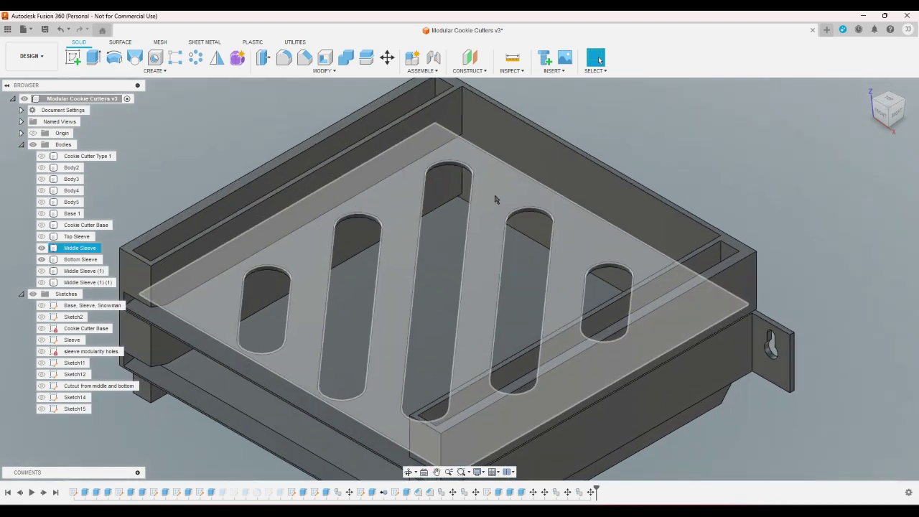
click(502, 201)
click(753, 200)
scroll(764, 199, down, 6)
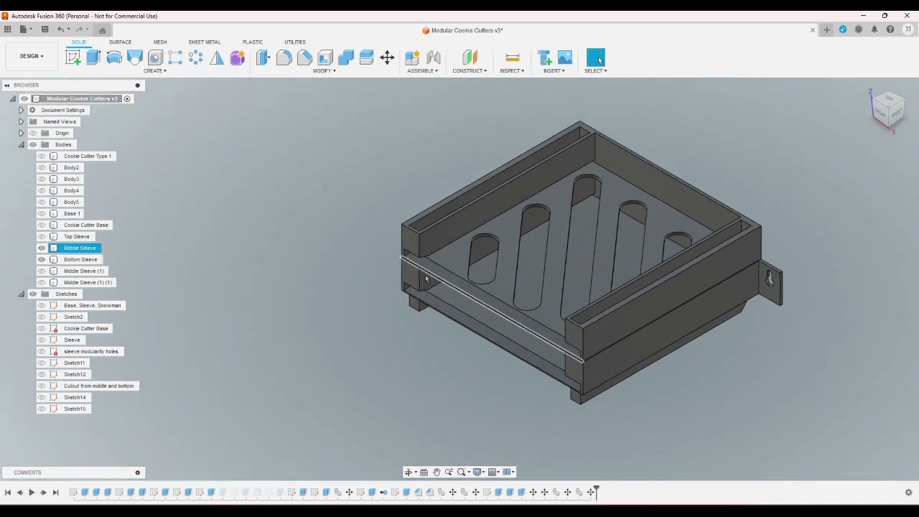
- Rename Sketch14, the rear mounting plate sketch, as "Back"
click(83, 398)
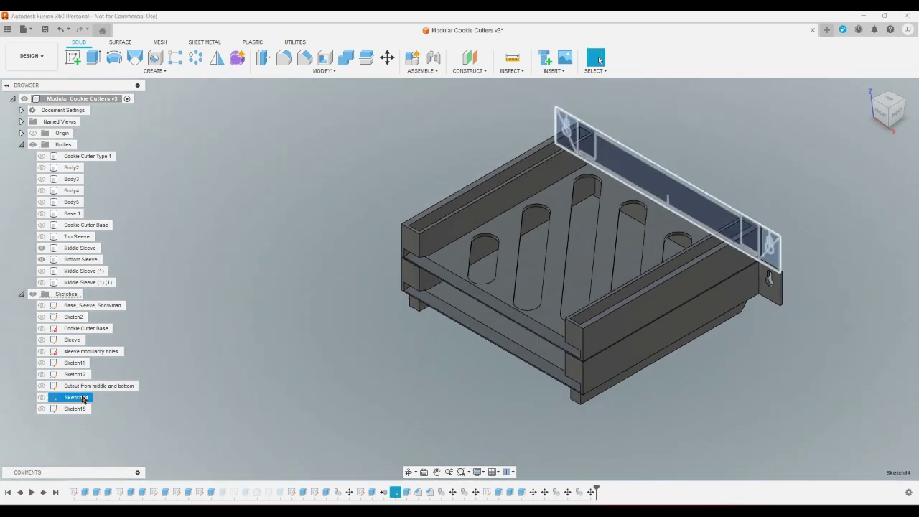
right_click(84, 398)
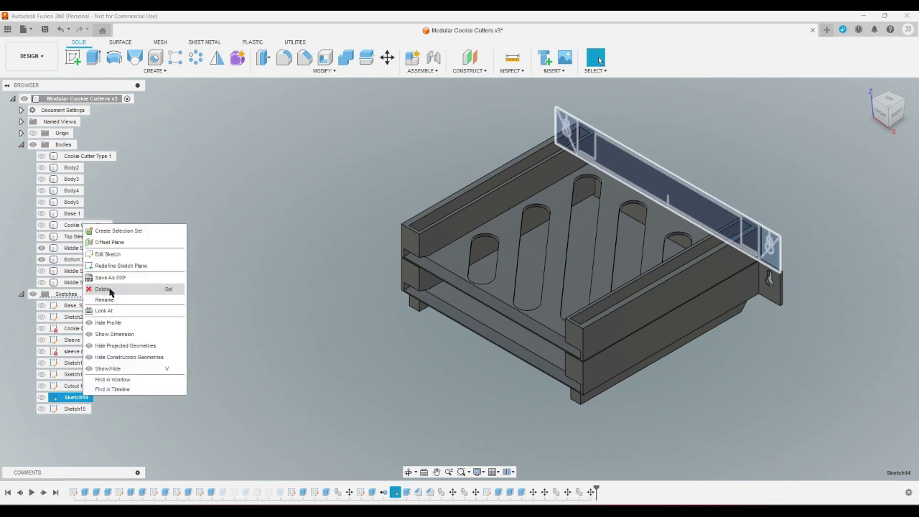
click(107, 292)
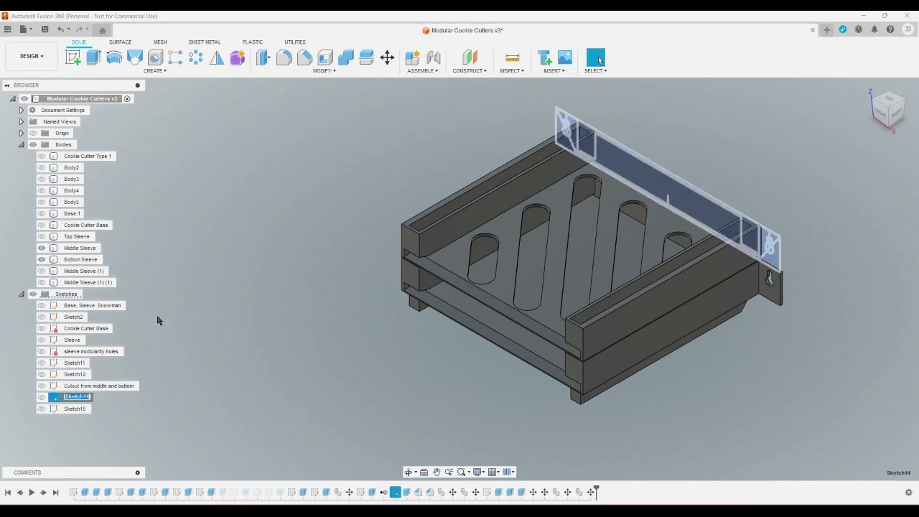
text(Back)
key(Return)
- Rename Sketch15, the slot pattern sketch, as "Cutout from middle and top" and clear the selection
click(77, 409)
right_click(76, 409)
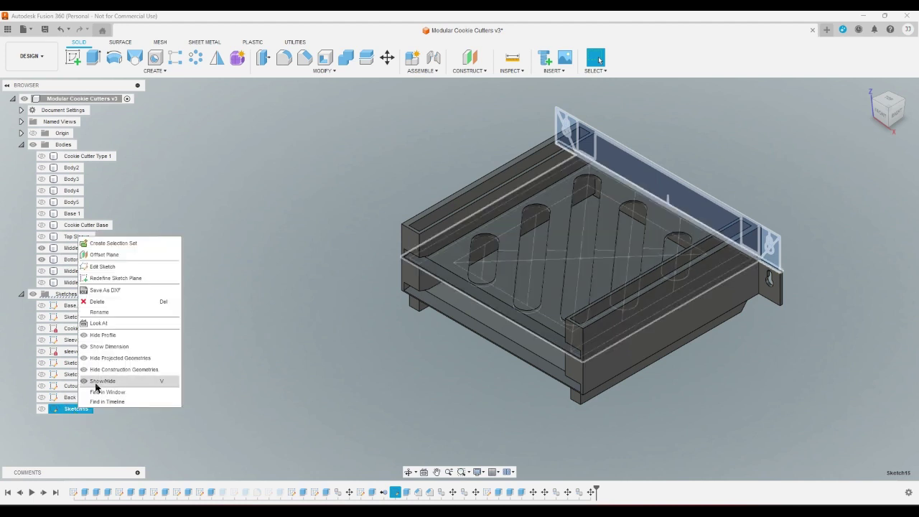
click(115, 313)
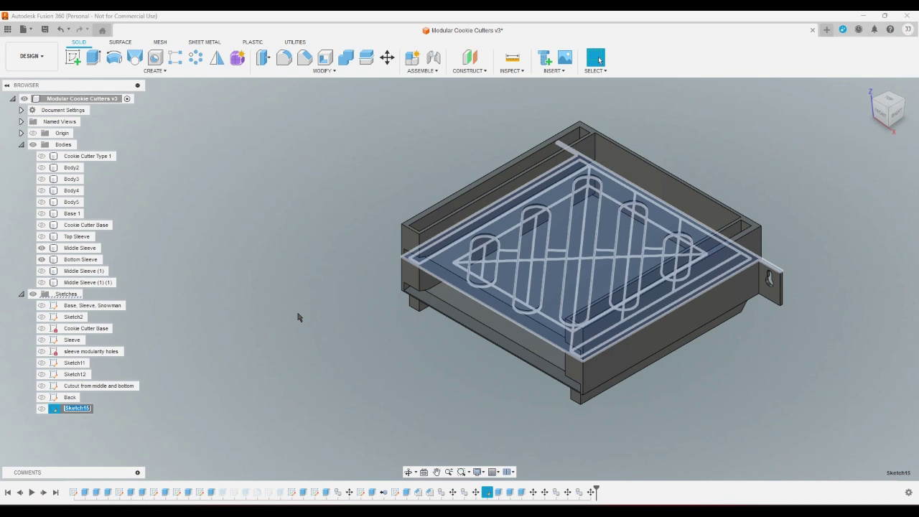
text(Cutout from middle and top)
key(Escape)
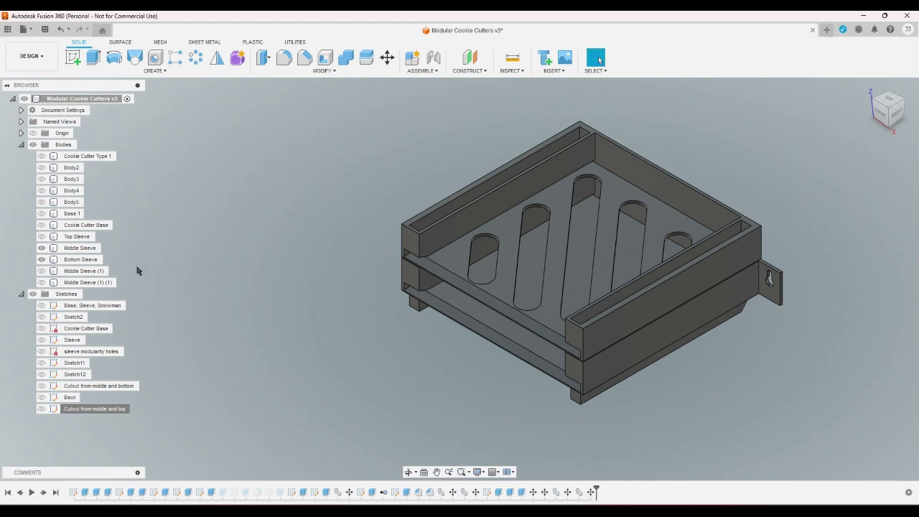
- Show Middle Sleeve (1), Middle Sleeve (1) (1) and Top Sleeve to display the complete five-sleeve stack
click(41, 271)
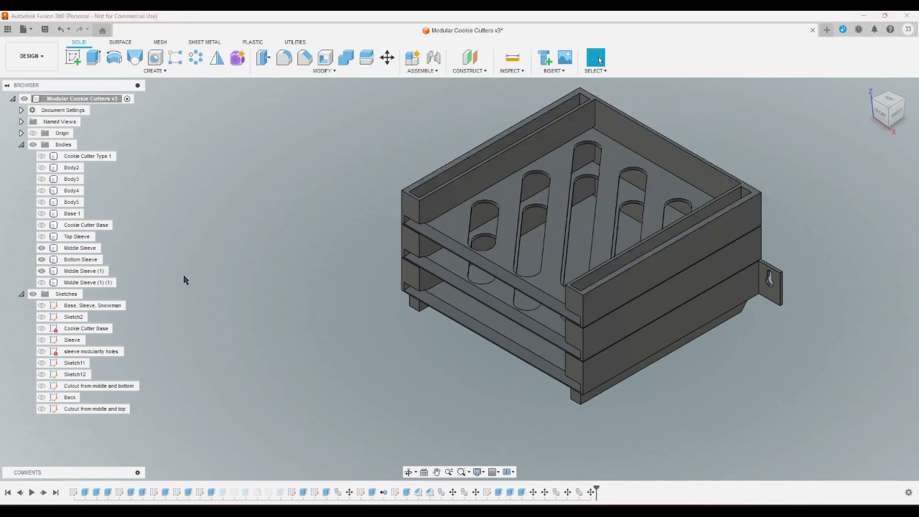
click(41, 282)
click(41, 236)
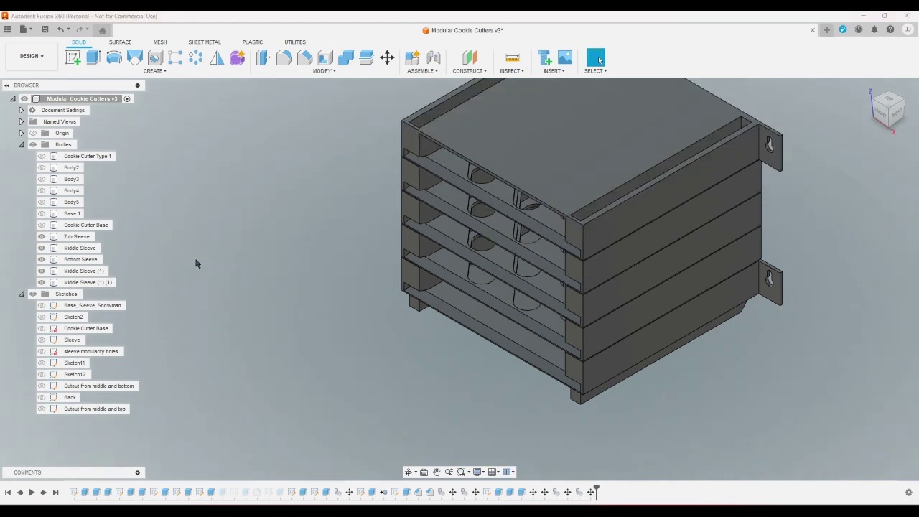
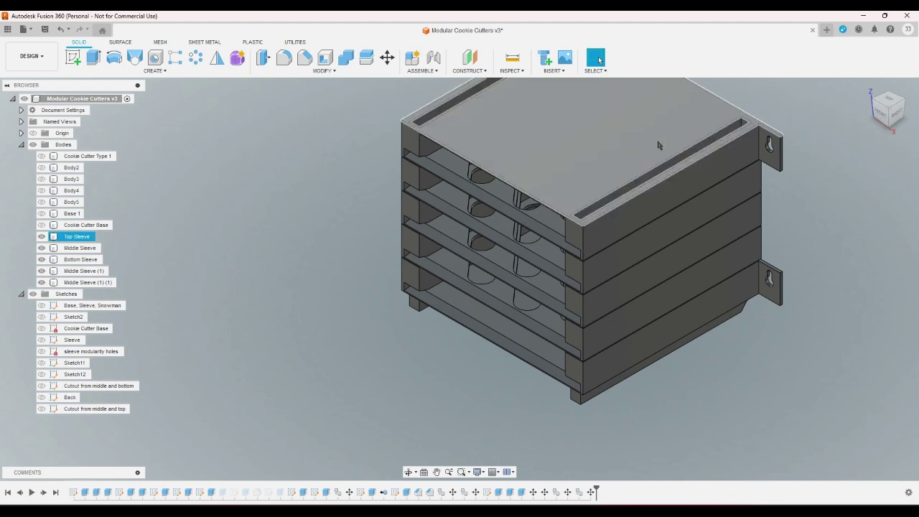
- Review the complete sleeve stack from below, the front, the back and the top, and return to the home view
click(887, 116)
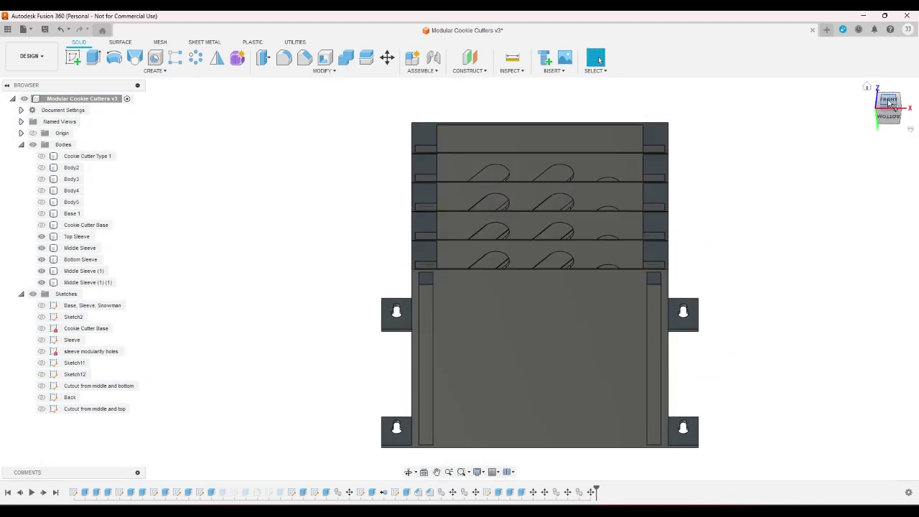
click(888, 101)
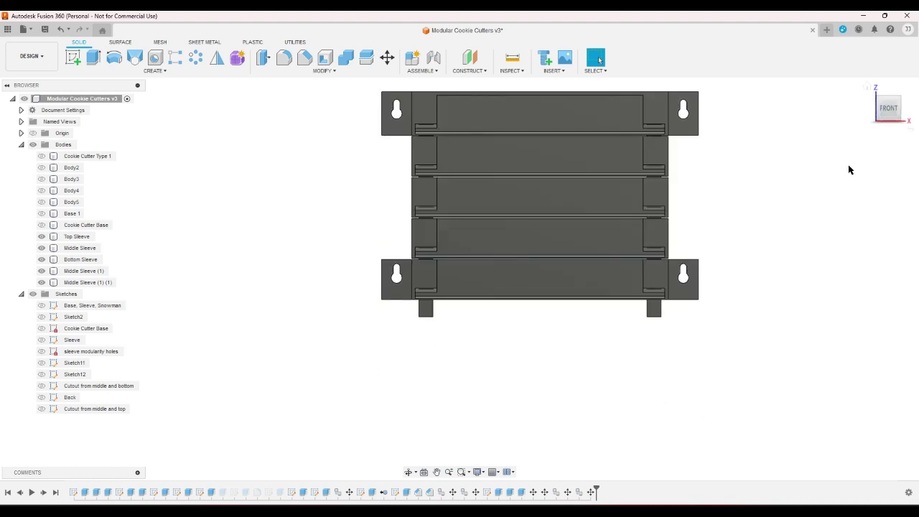
click(867, 87)
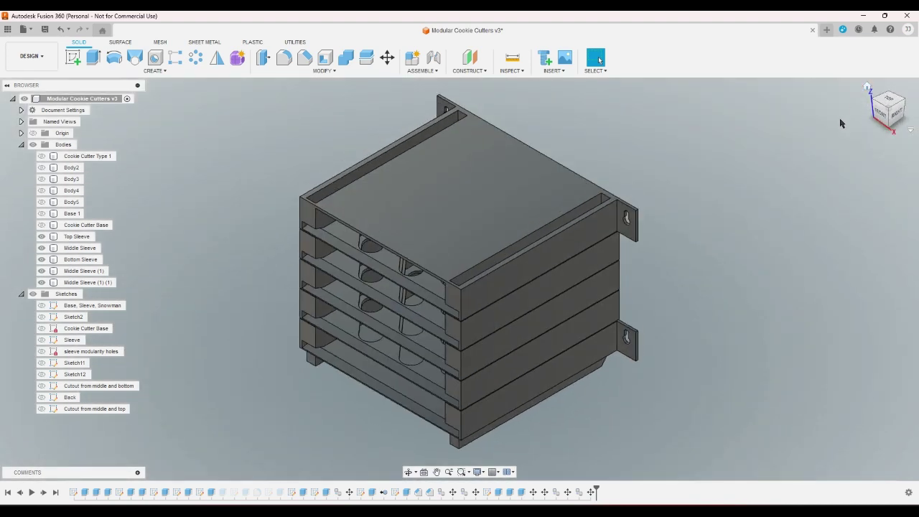
click(879, 121)
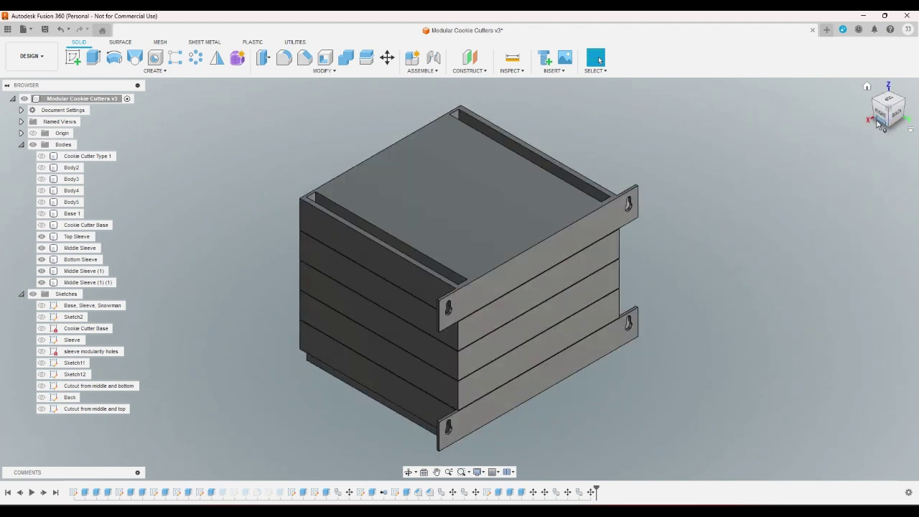
click(868, 87)
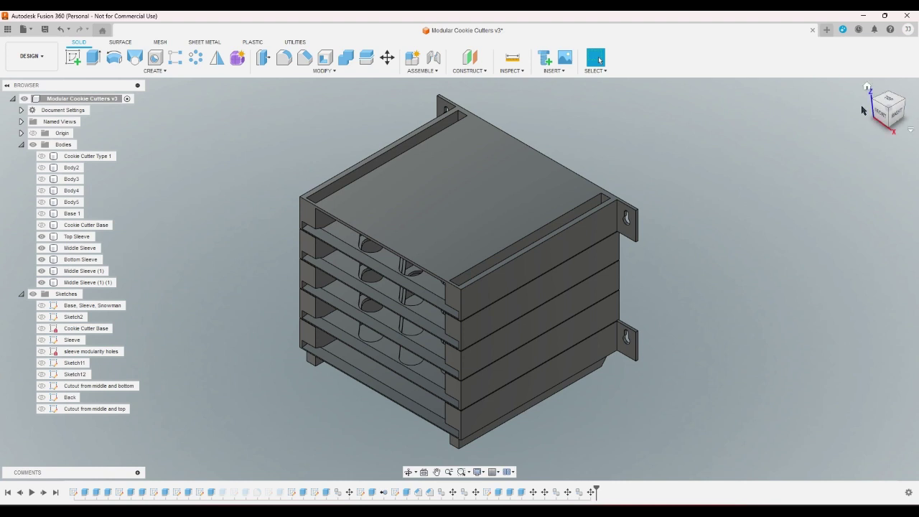
drag(887, 102, 823, 119)
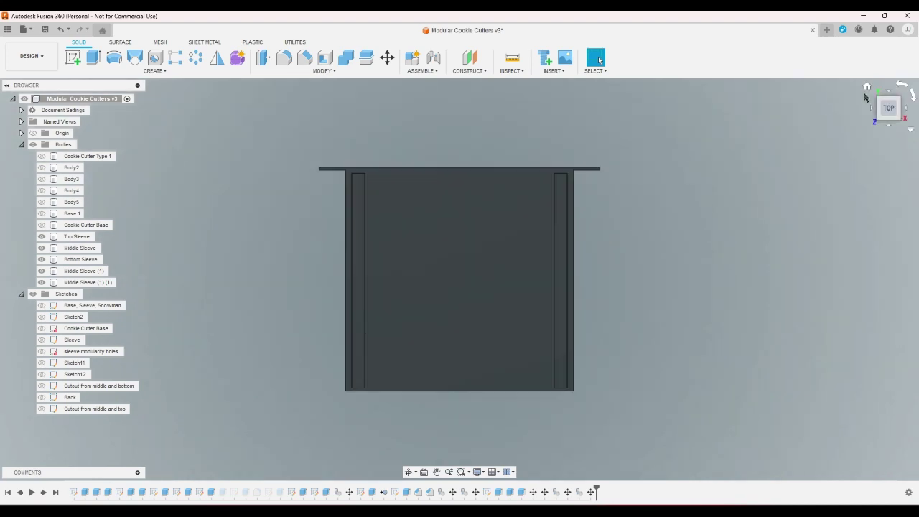
click(866, 87)
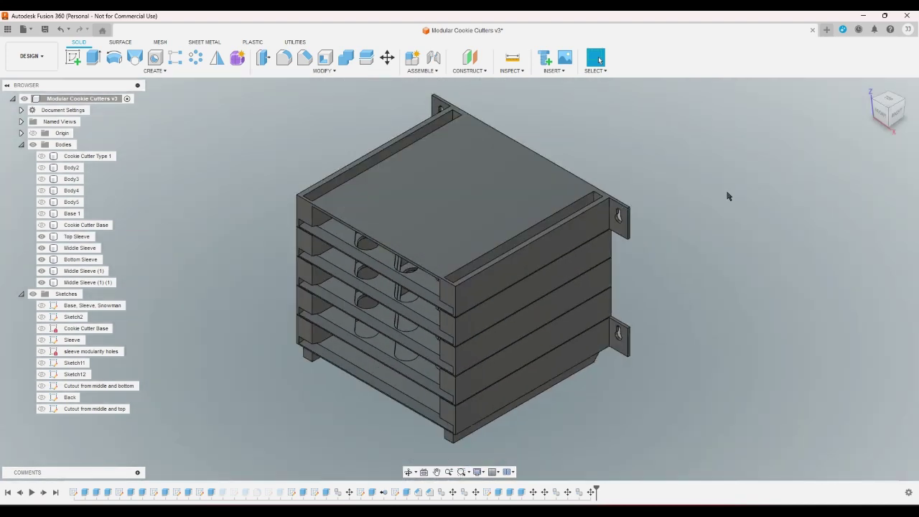
- Examine each sleeve in the stack from the front by highlighting its inner rear wall, clear the selection and return to the home view
click(880, 117)
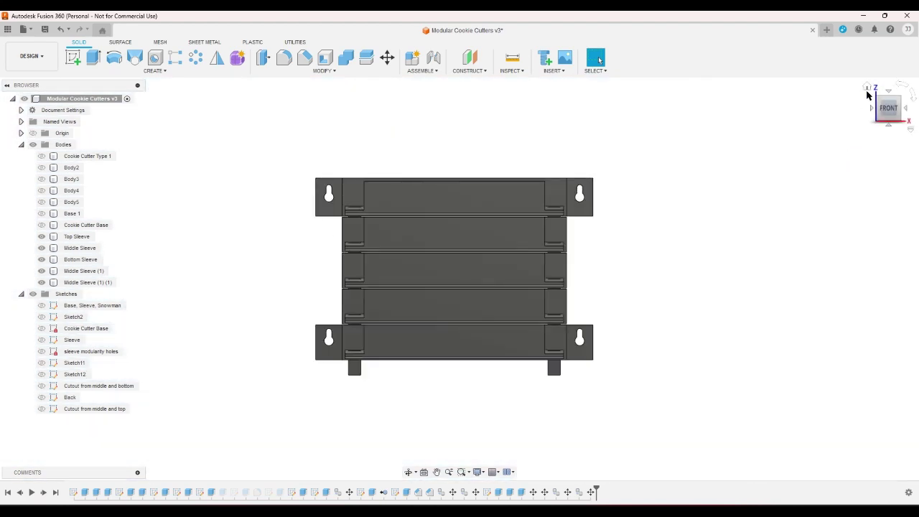
click(867, 86)
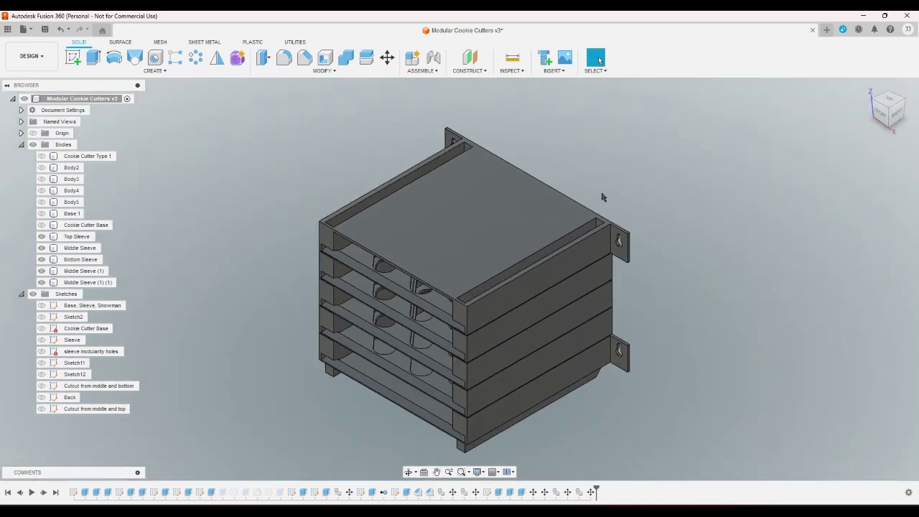
click(879, 117)
click(434, 270)
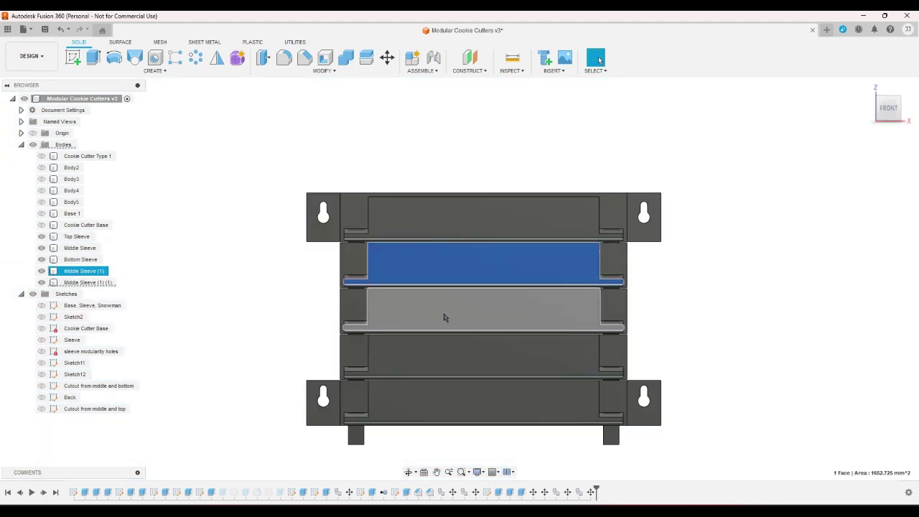
click(454, 355)
click(459, 392)
click(470, 310)
click(471, 266)
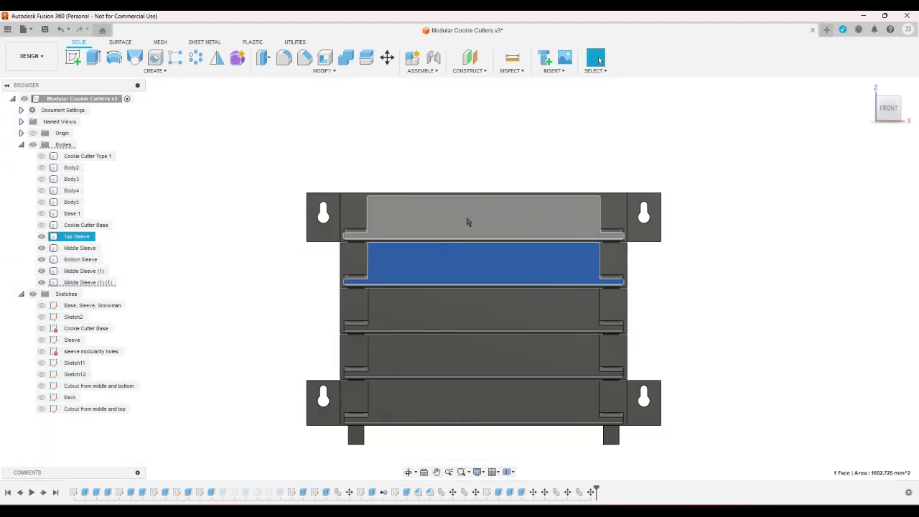
click(467, 220)
click(744, 209)
click(867, 87)
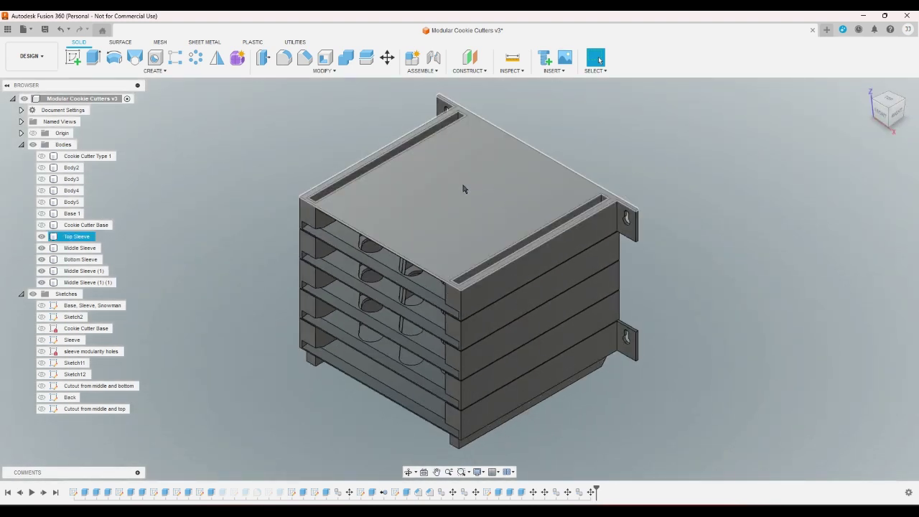
- Examine the stack up close and from the front, highlighting the rear walls of the middle and top sleeves, and restore the home view
scroll(358, 420, up, 1)
scroll(357, 421, up, 2)
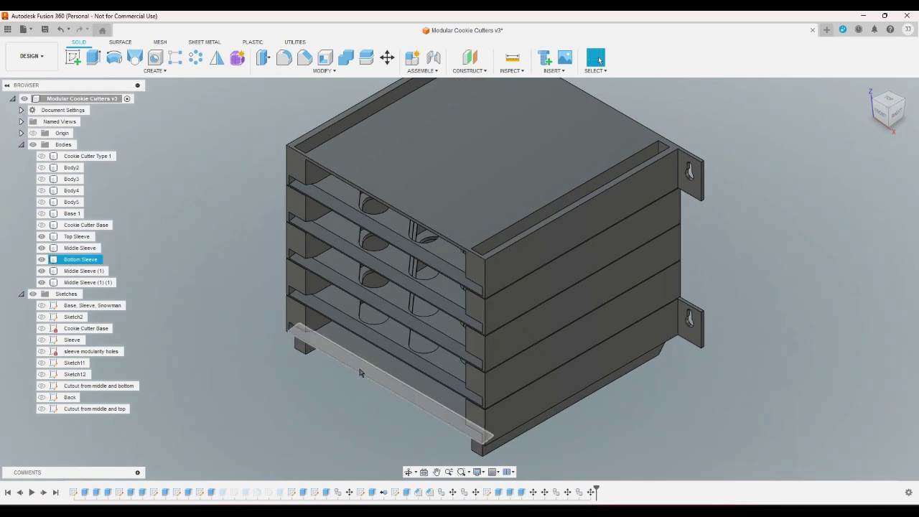
click(879, 121)
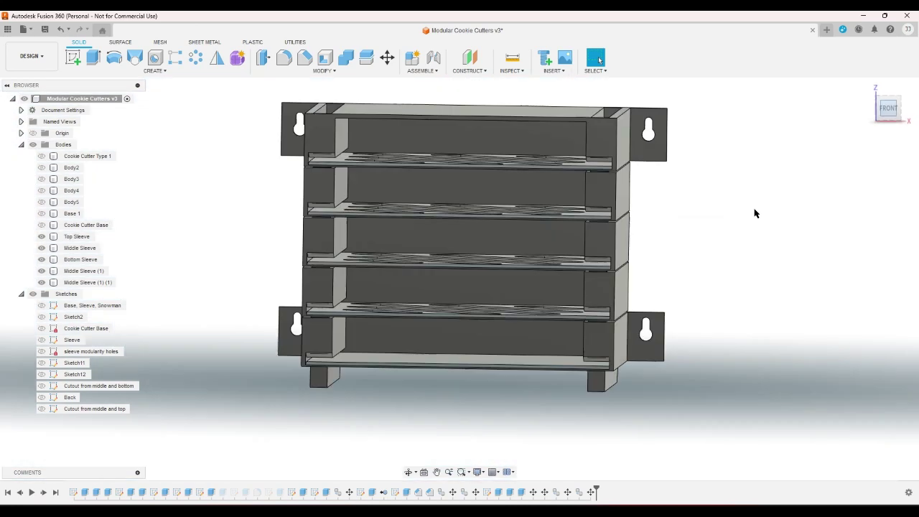
click(556, 280)
click(548, 213)
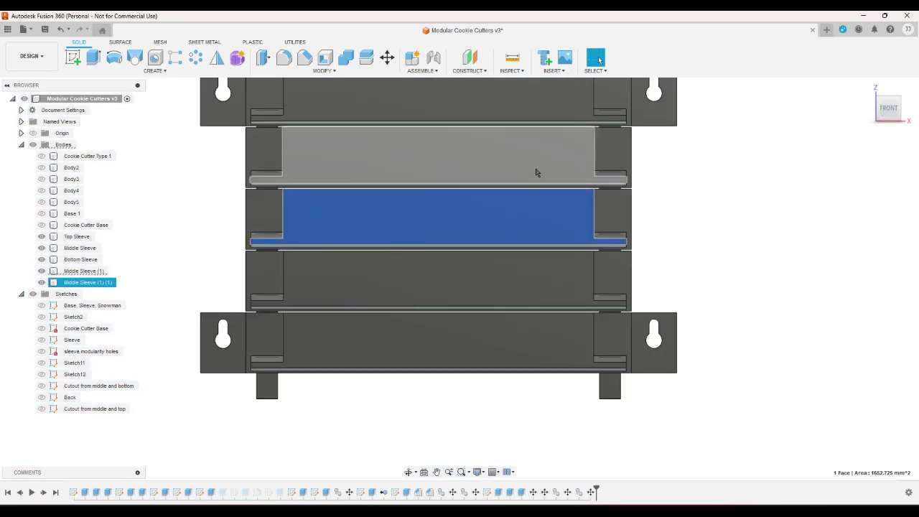
click(538, 171)
click(555, 104)
click(867, 180)
click(868, 89)
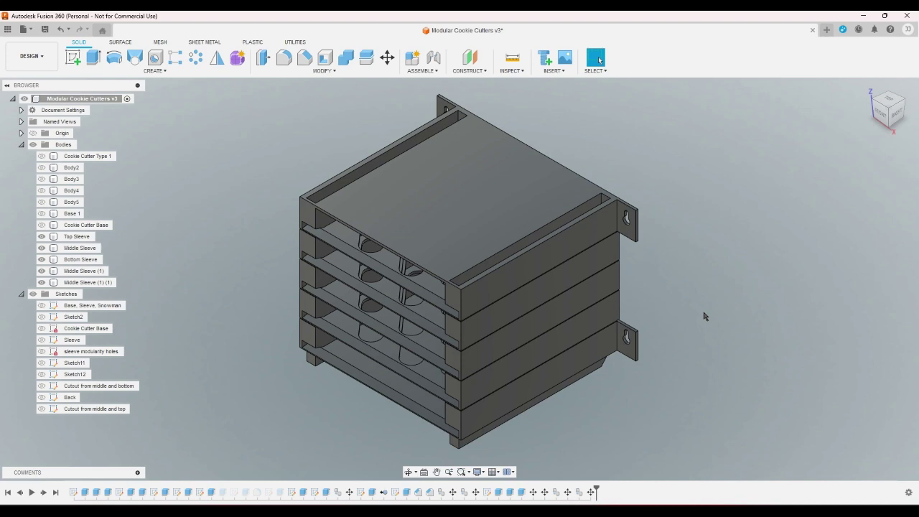
- Inspect the floors of the middle and bottom sleeves, compare them with the front view, and clear the selection
click(417, 315)
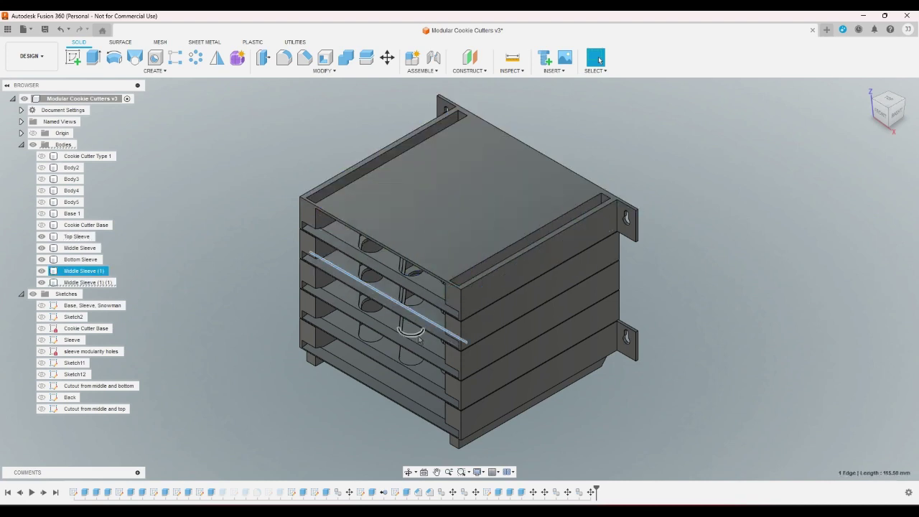
click(883, 113)
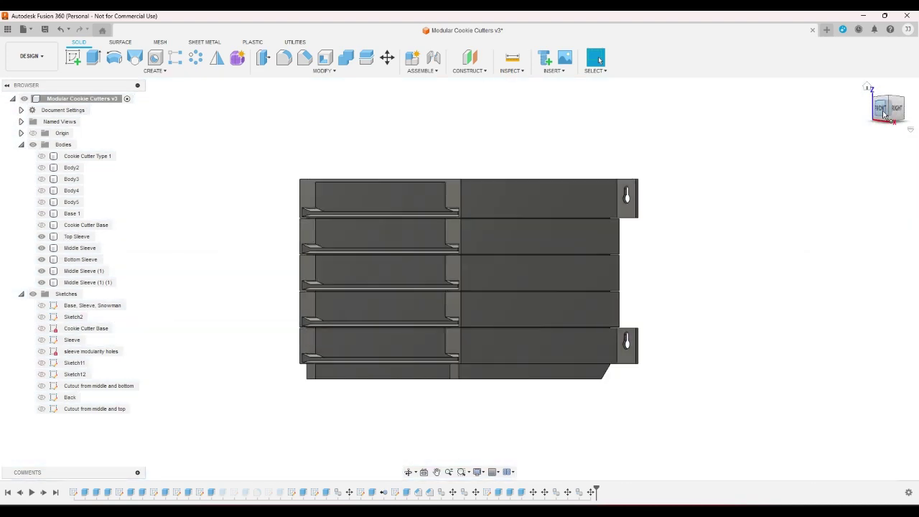
click(486, 240)
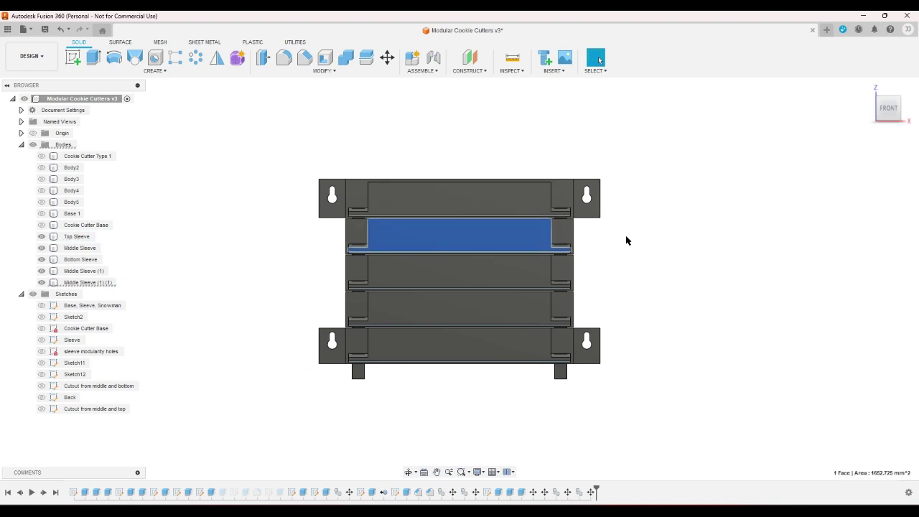
click(868, 88)
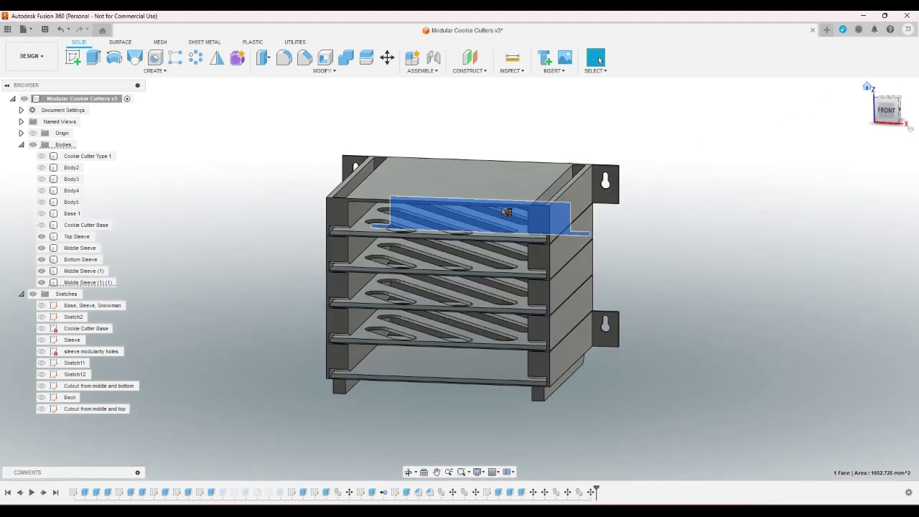
click(401, 272)
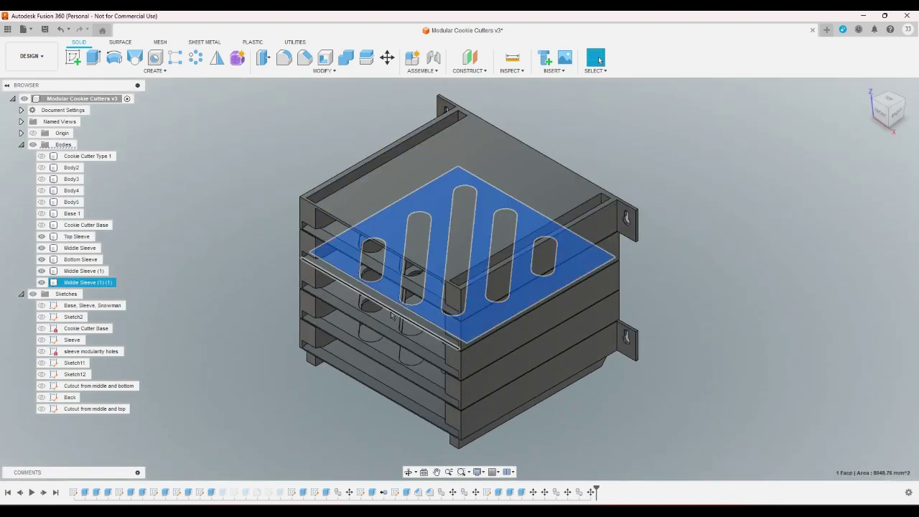
click(393, 357)
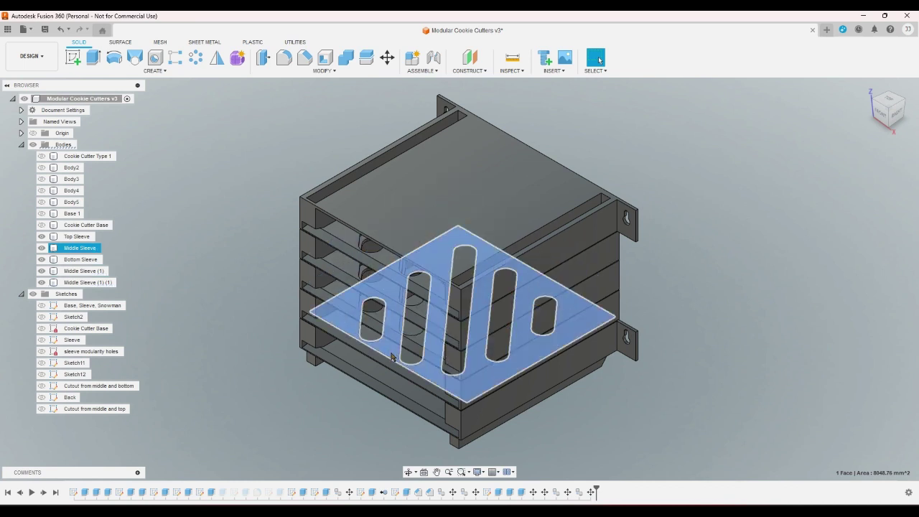
click(384, 366)
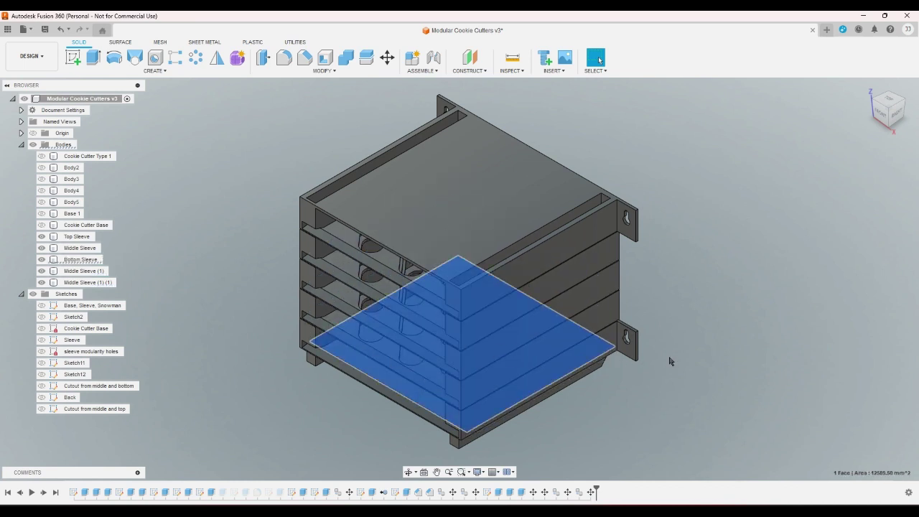
click(700, 324)
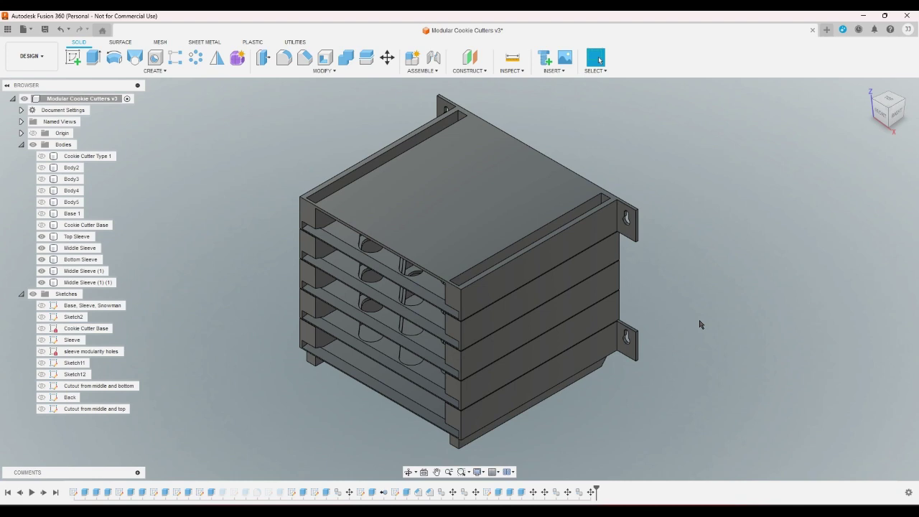
click(881, 114)
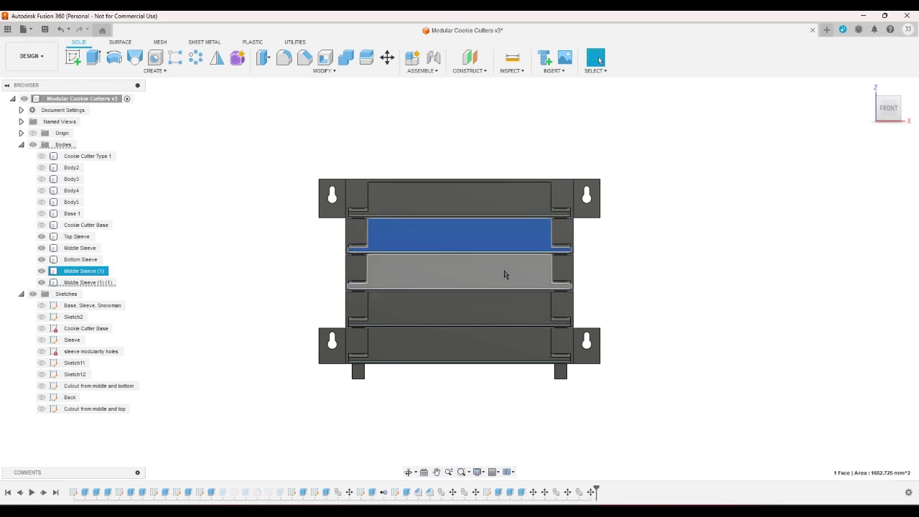
click(511, 342)
click(695, 323)
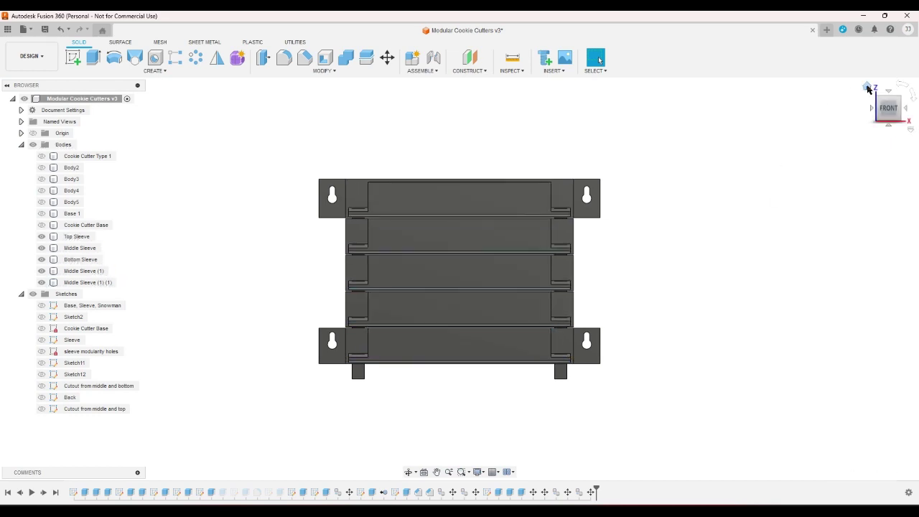
click(866, 87)
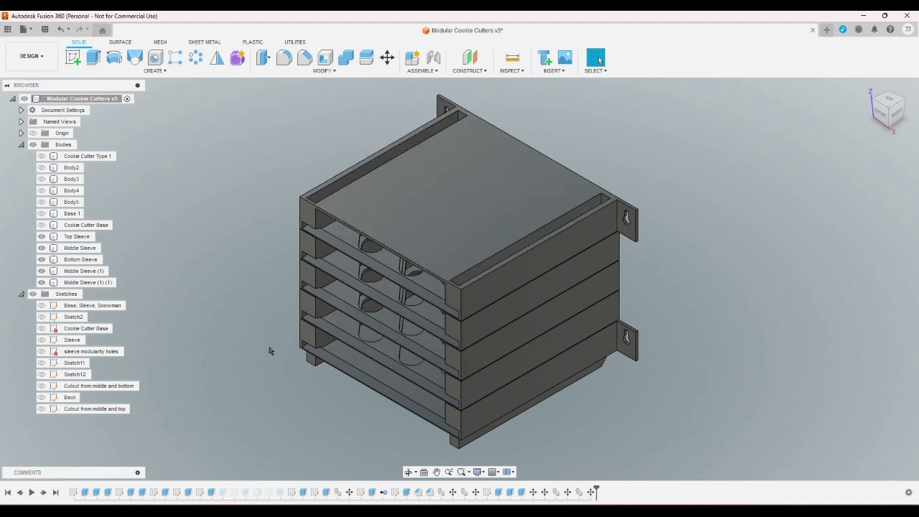
- Rename the Cookie Cutter Base sketch as "Base Geometry"
right_click(98, 331)
click(117, 408)
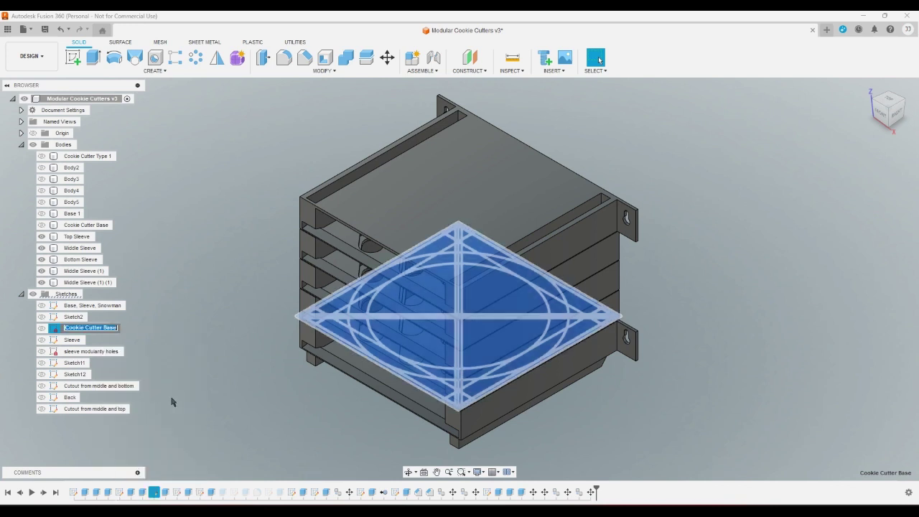
text(Base Geometry)
key(Return)
- Rename the "Base, Sleeve, Snowman" sketch as "Ideas"
right_click(108, 305)
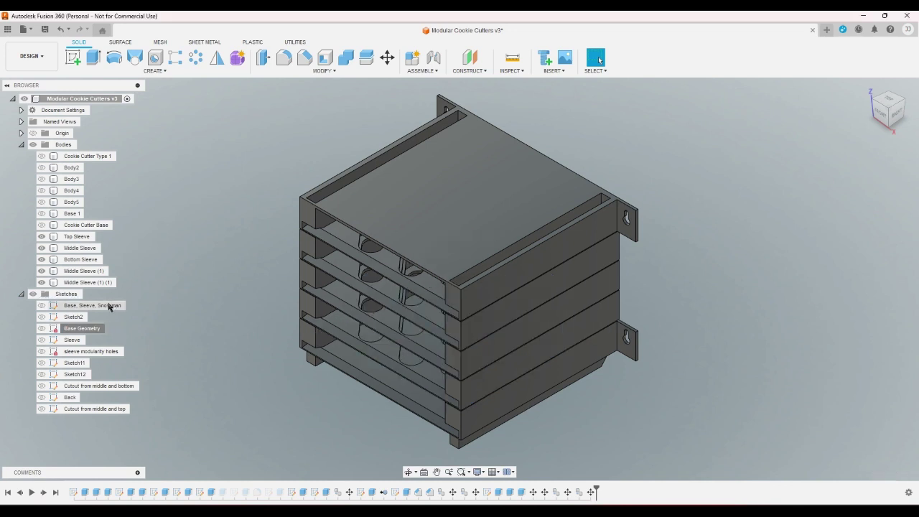
click(147, 375)
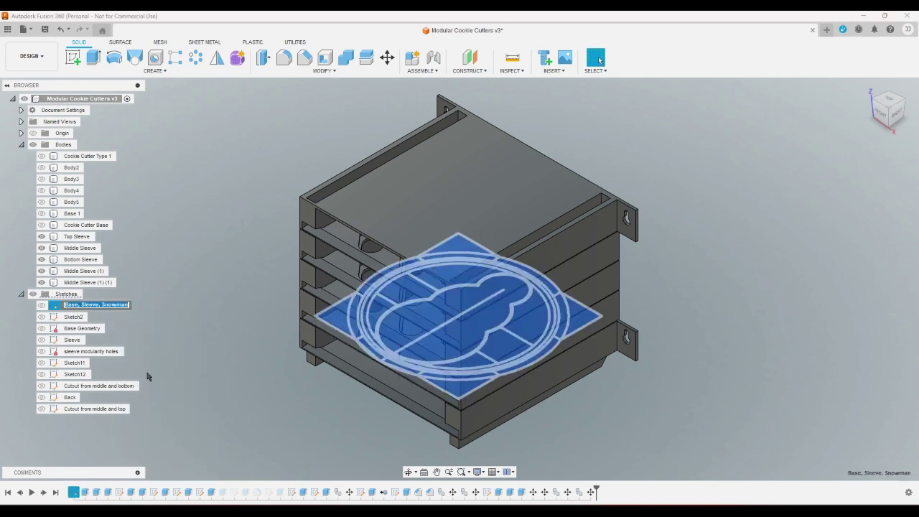
text(Ideas)
key(Return)
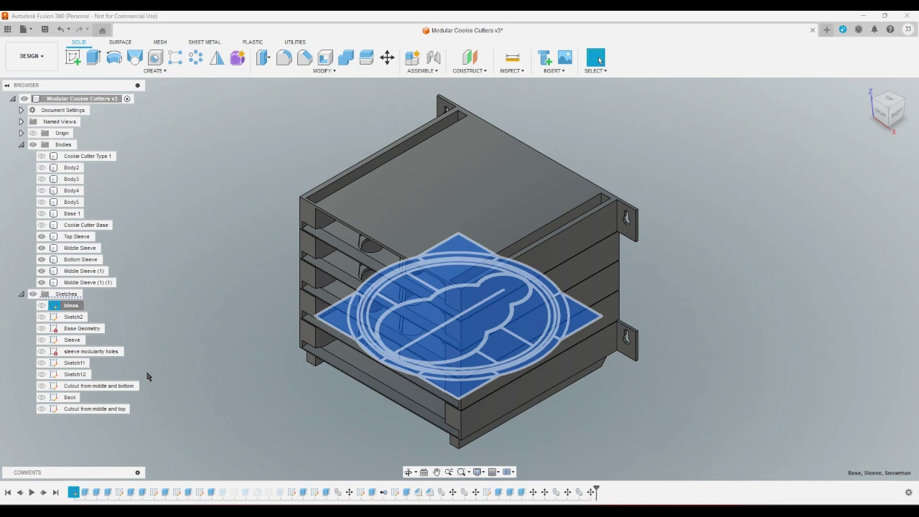
- Rename Sketch2, the circle sketch with four corner profiles, as "Other Ideas" and clear the selection
click(66, 318)
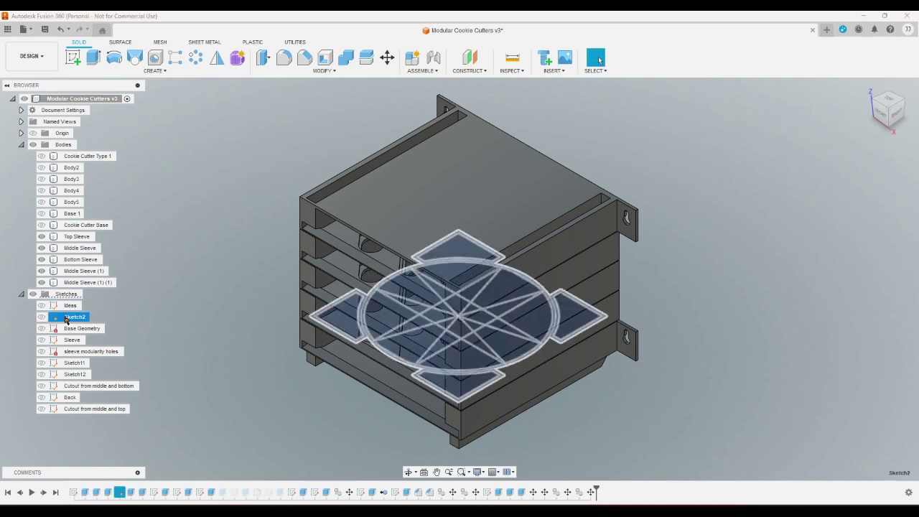
right_click(66, 319)
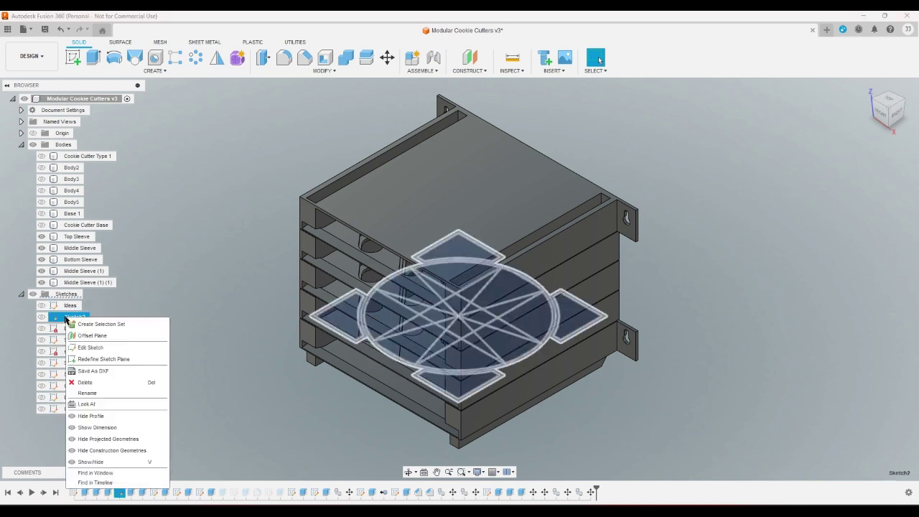
click(105, 393)
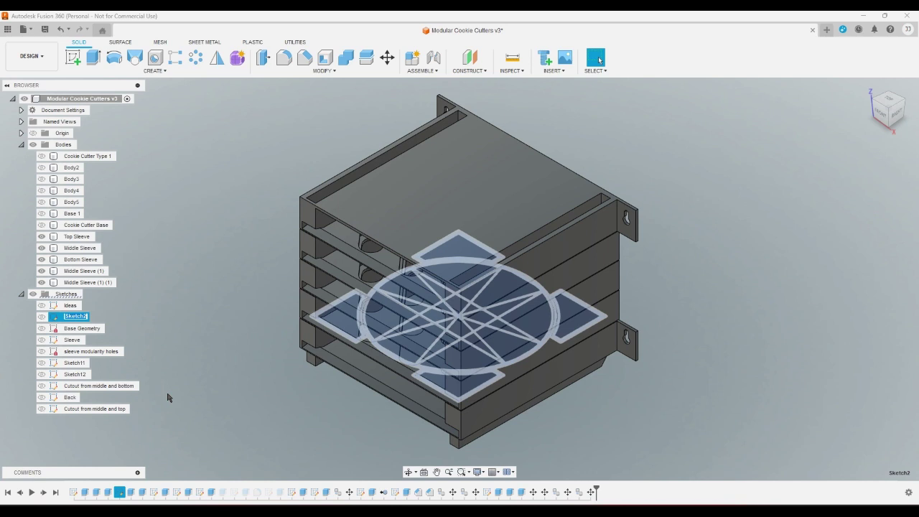
text(Other Ideas)
key(Return)
click(168, 397)
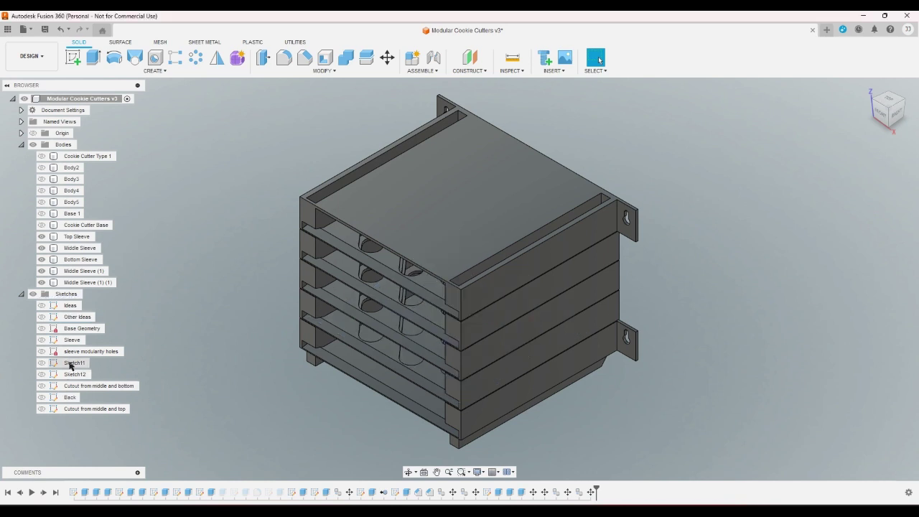
- Rename Sketch11, the sleeve front profile with its two legs, as "Sleeve Lets"
click(71, 366)
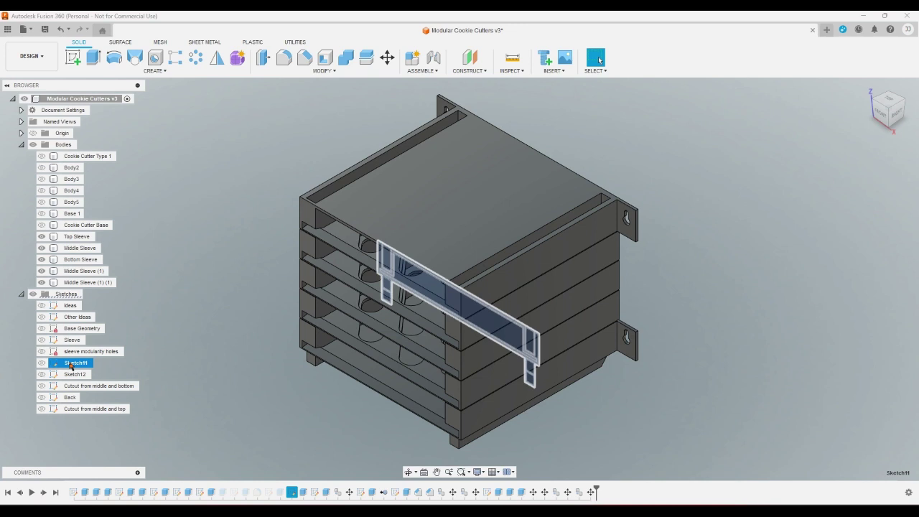
right_click(71, 365)
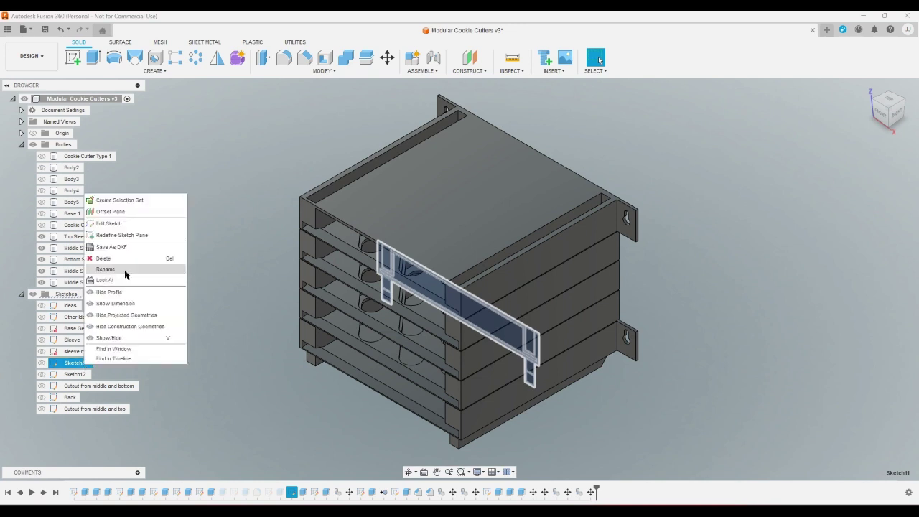
click(125, 276)
text(Sleeve Lets)
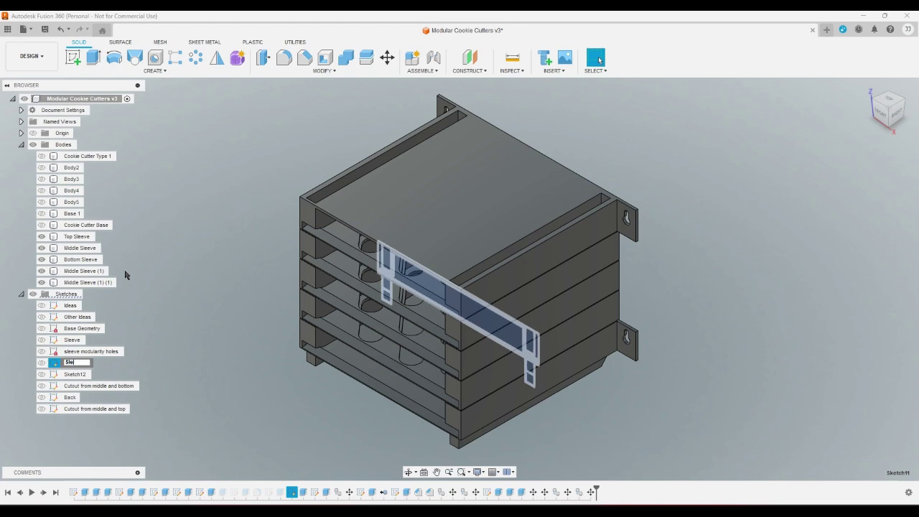
key(Return)
- Correct the spelling of the "Sleeve Lets" sketch's name to "Sleeve Legs"
right_click(98, 365)
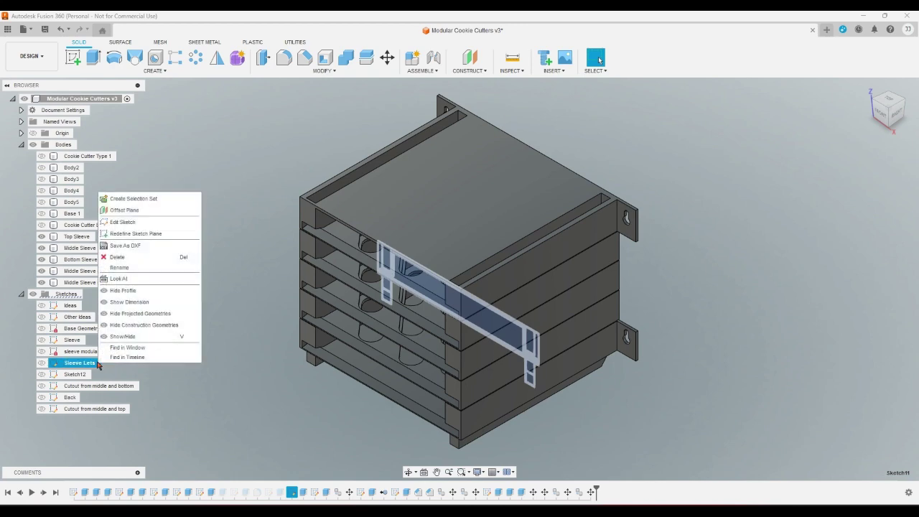
click(136, 278)
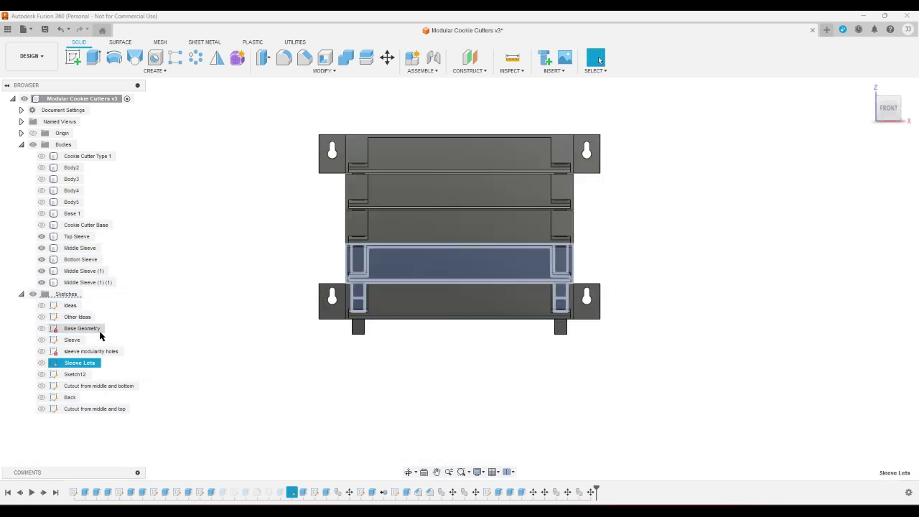
right_click(90, 363)
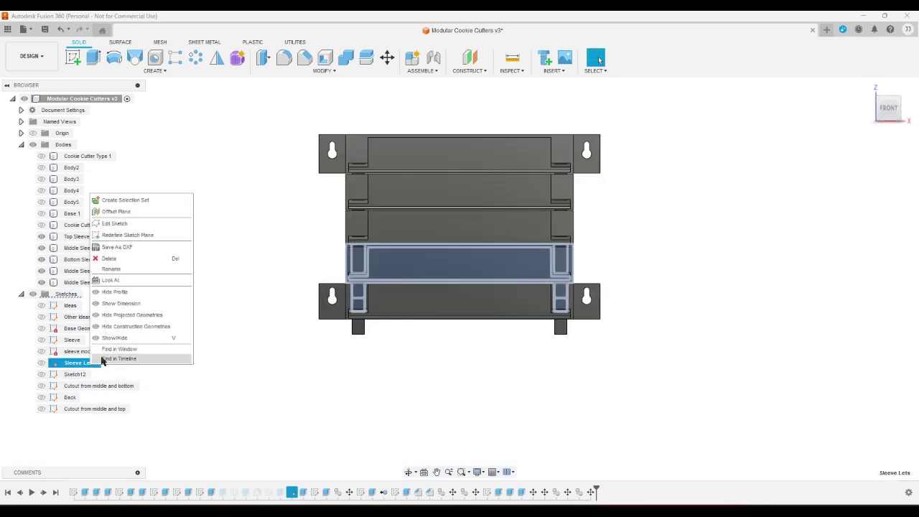
click(131, 268)
key(Right)
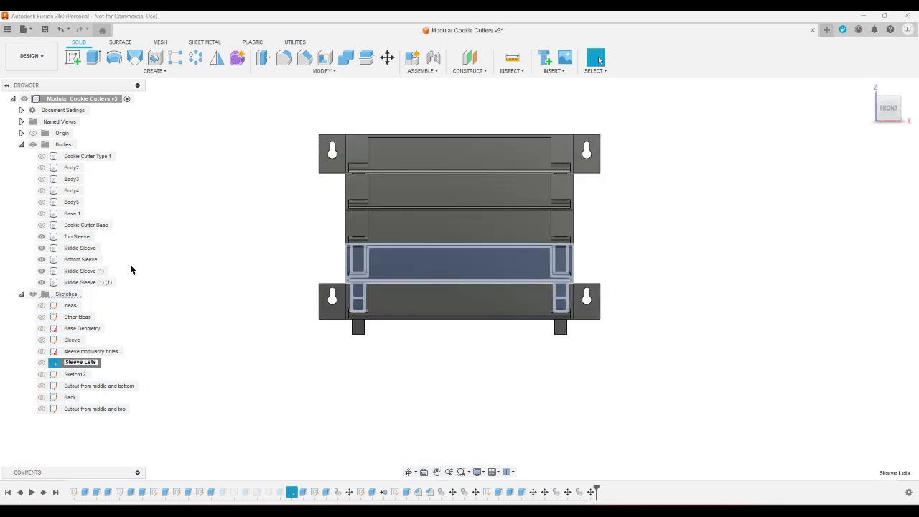
key(Left)
key(BackSpace)
text(g)
key(Return)
- Rename Sketch12, the side profile that angles off the leg's rear end, as "Sleeve Leg Supportless Printability" and clear the selection
click(85, 374)
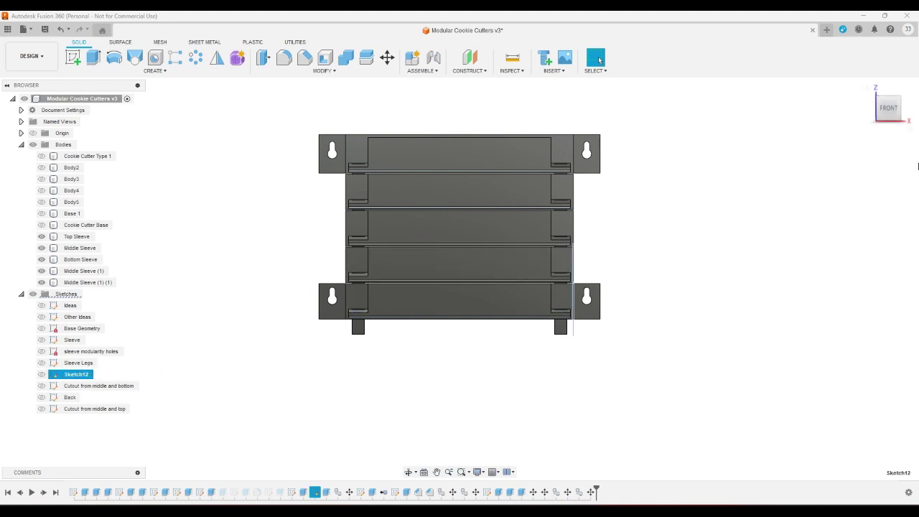
click(907, 118)
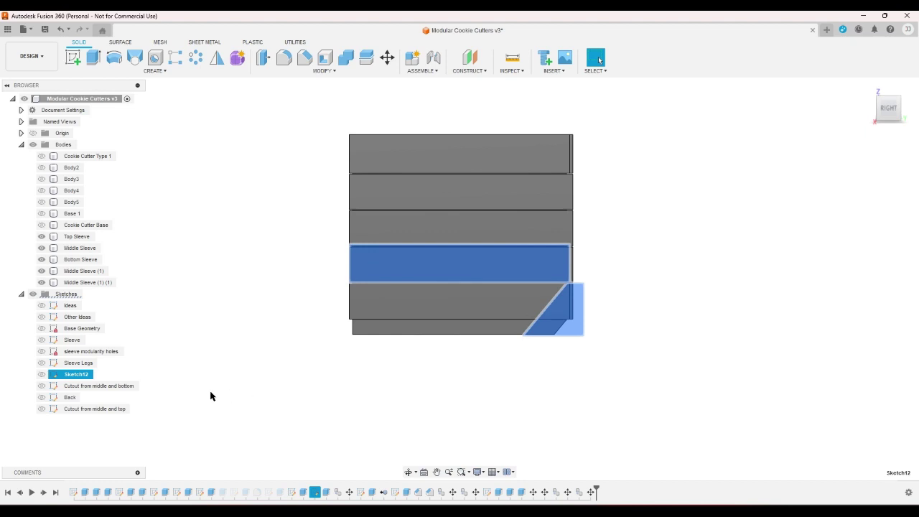
right_click(77, 375)
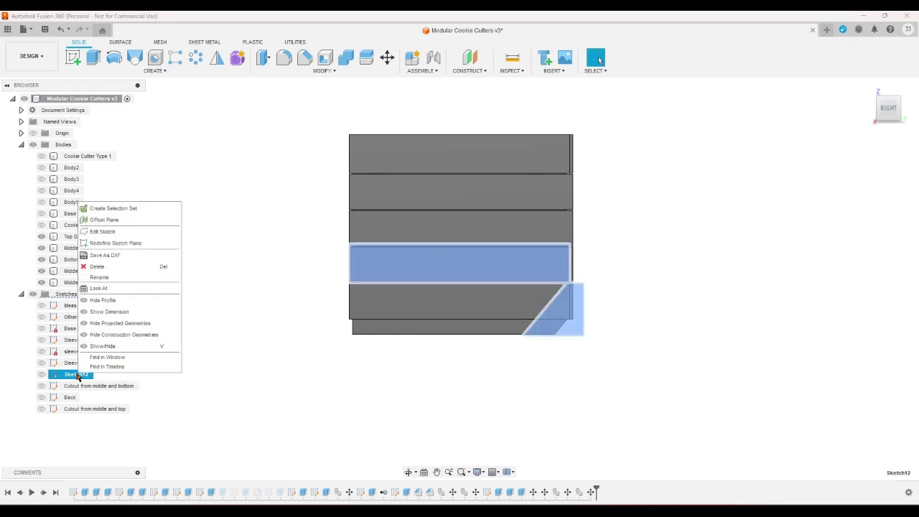
click(104, 278)
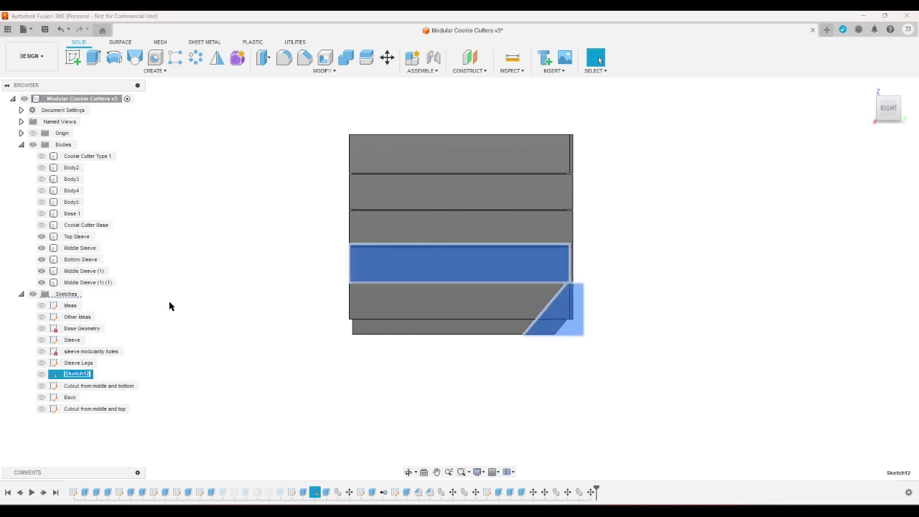
text(Sleeve Leg Supportless Printability)
key(Return)
click(190, 286)
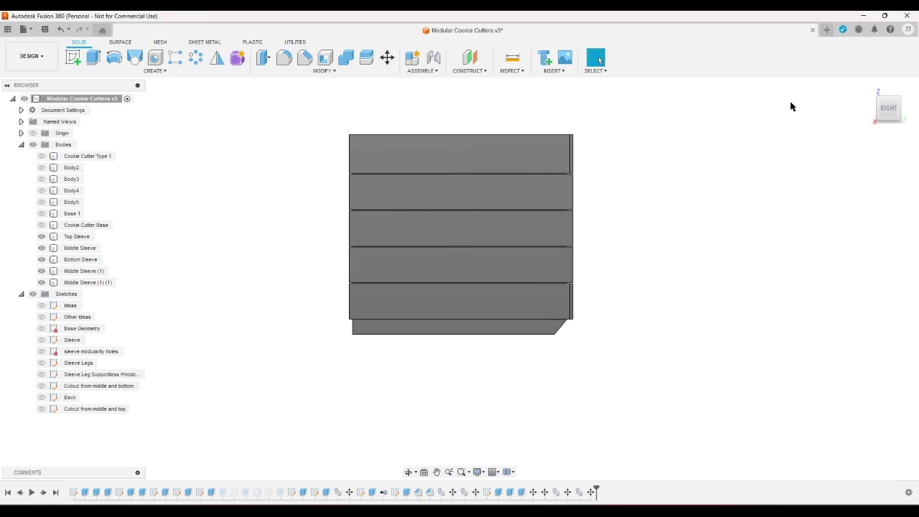
click(867, 87)
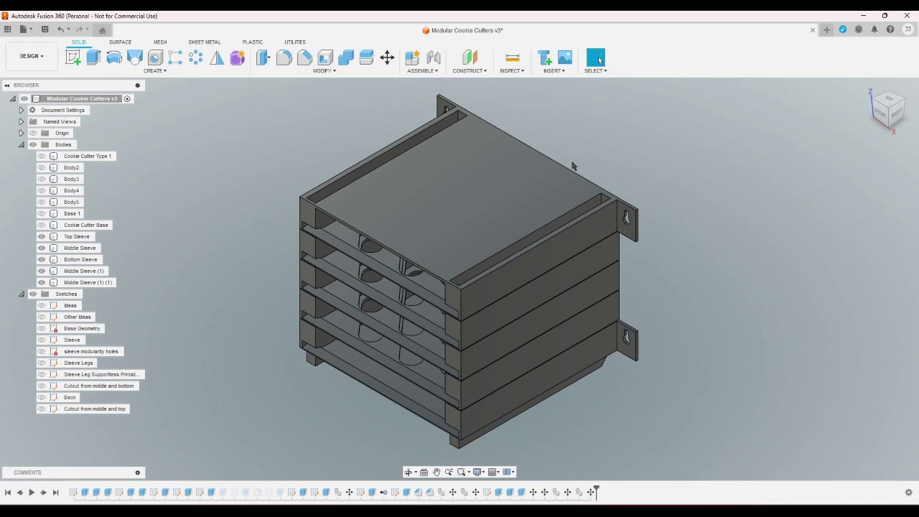
click(902, 119)
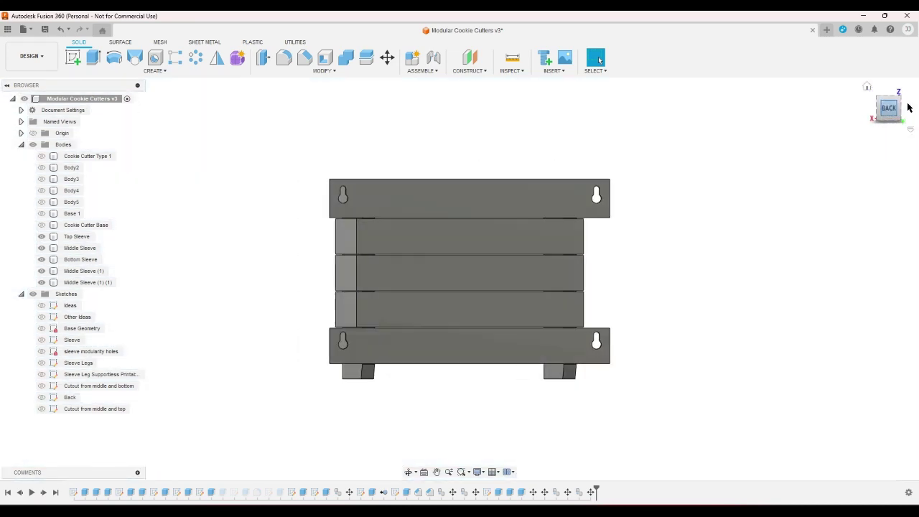
click(906, 105)
click(905, 95)
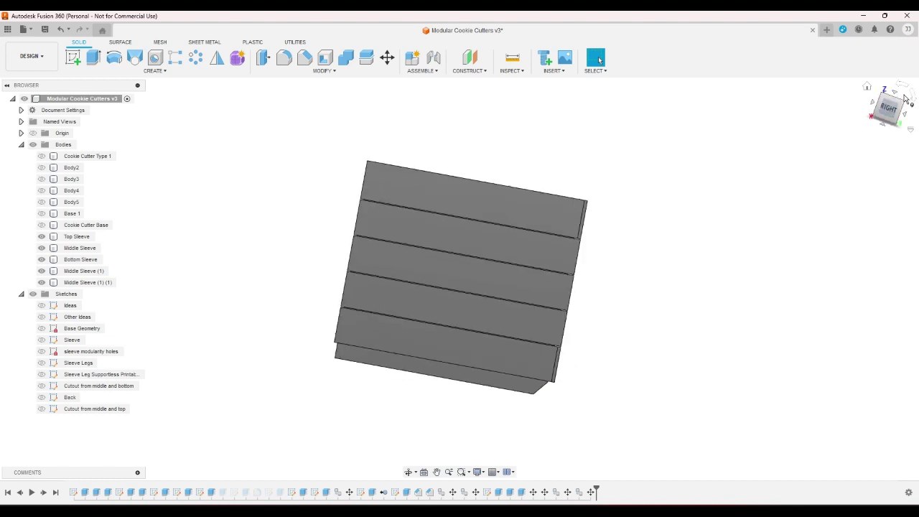
click(866, 86)
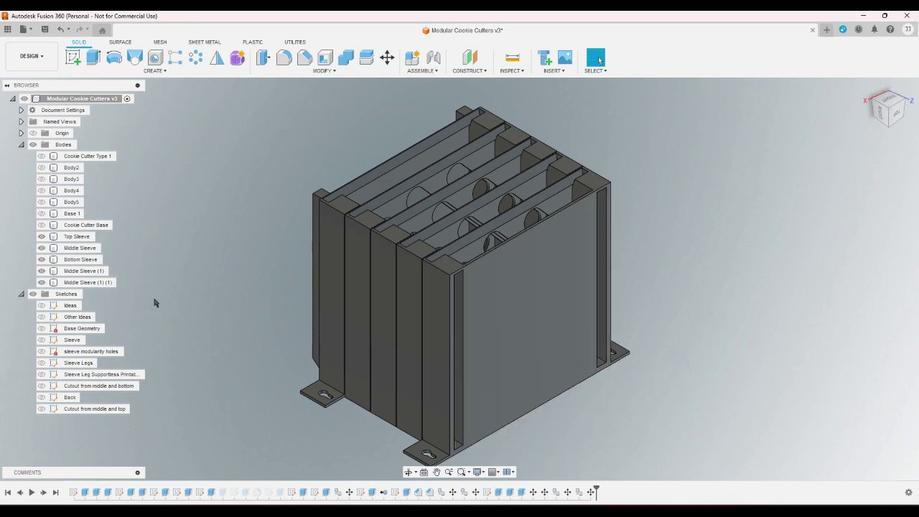
- Delete the two copied bodies Middle Sleeve (1) (1) and Middle Sleeve (1), accepting the loss of features that reference them
click(79, 284)
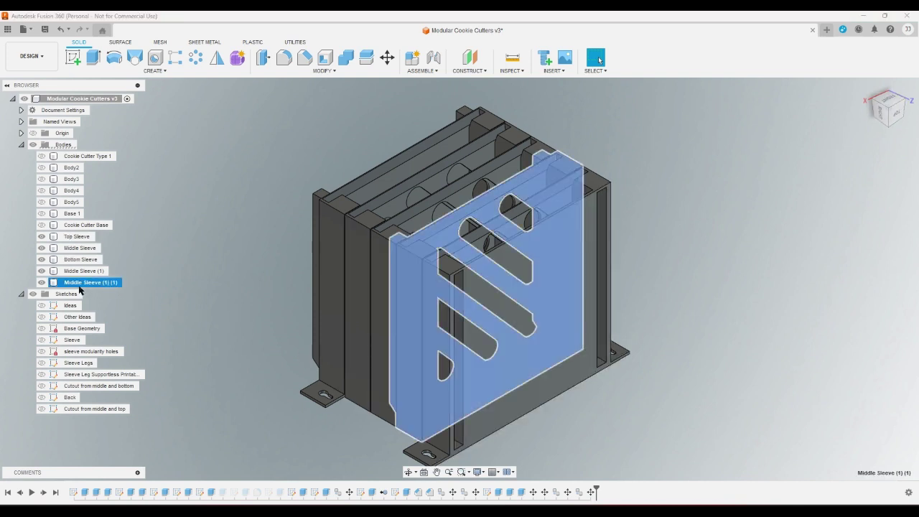
key(Delete)
click(422, 282)
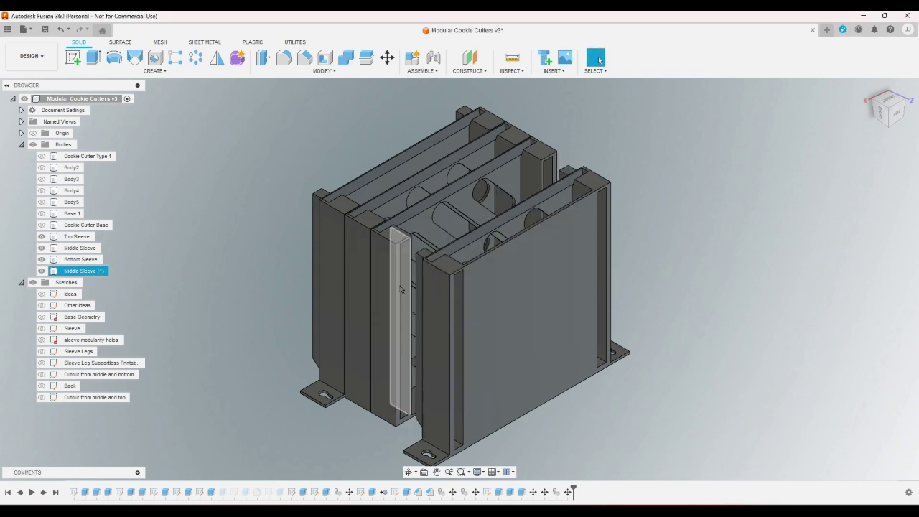
click(85, 273)
key(Delete)
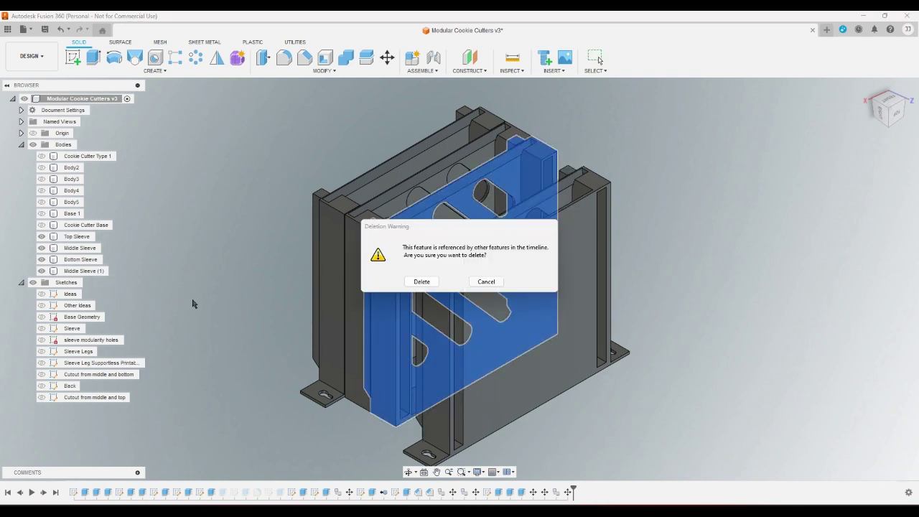
click(421, 281)
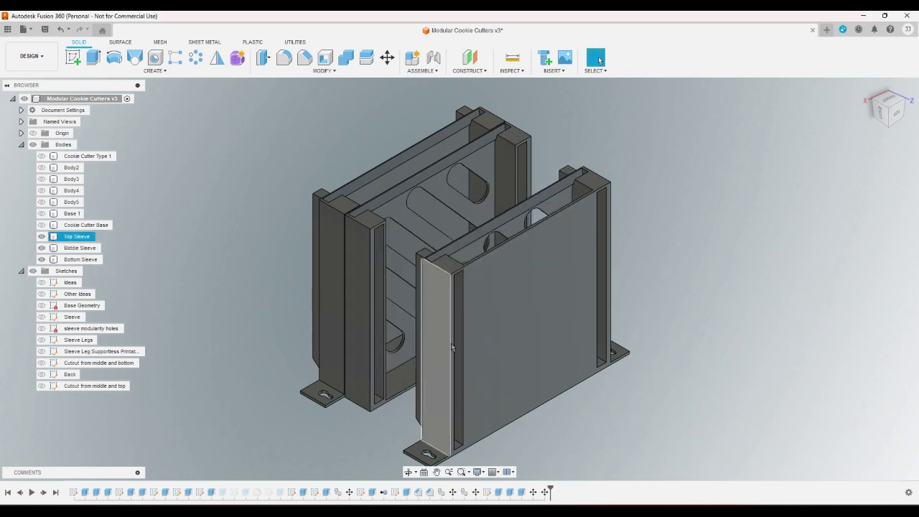
- Delete the last two Move features from the timeline, those that shift the Bottom Sleeve and the Top Sleeve within the stack
click(545, 491)
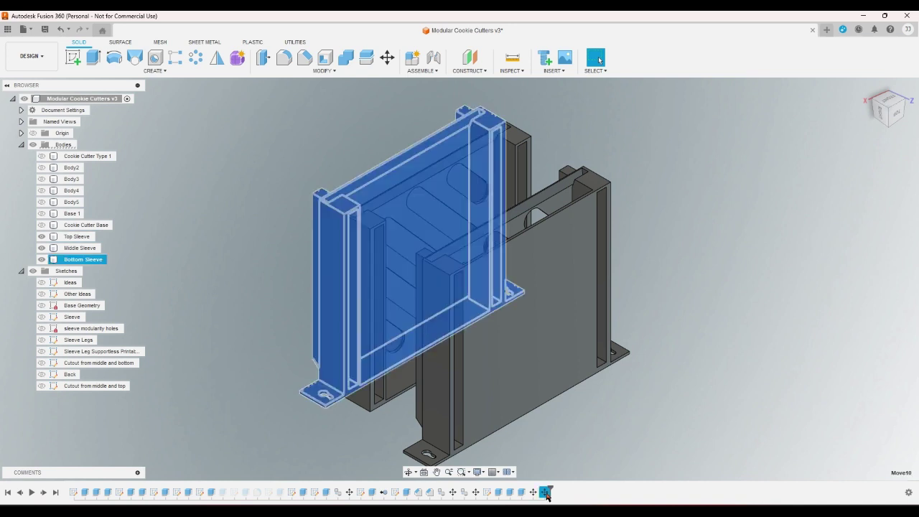
click(581, 441)
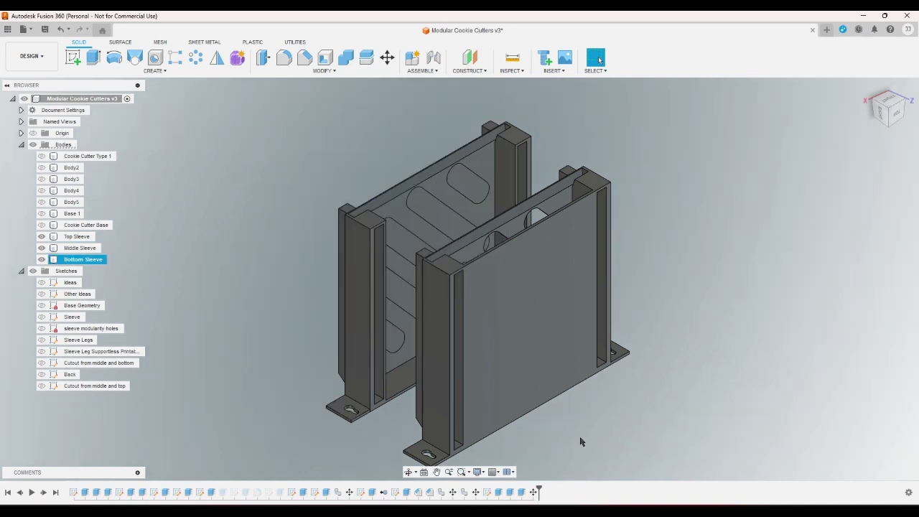
click(533, 491)
key(Delete)
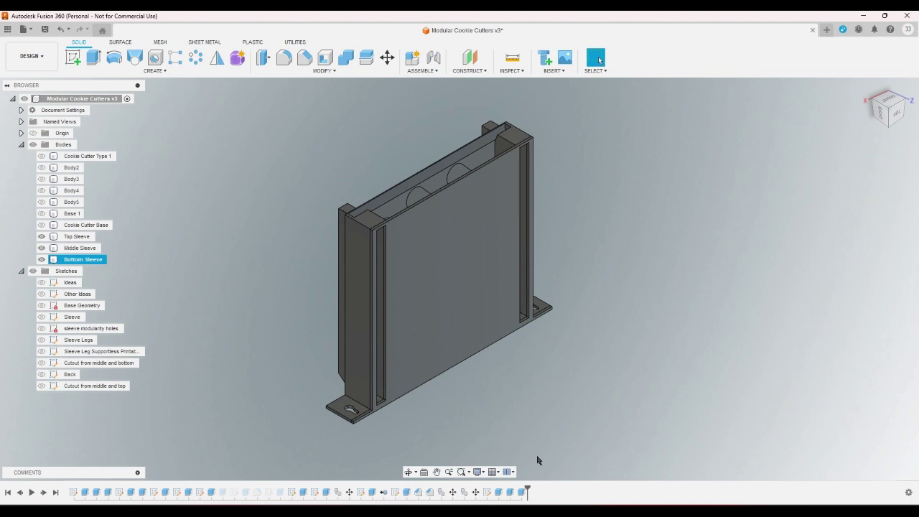
- Hide the Top Sleeve and Middle Sleeve bodies and leave only the Bottom Sleeve displayed
click(42, 259)
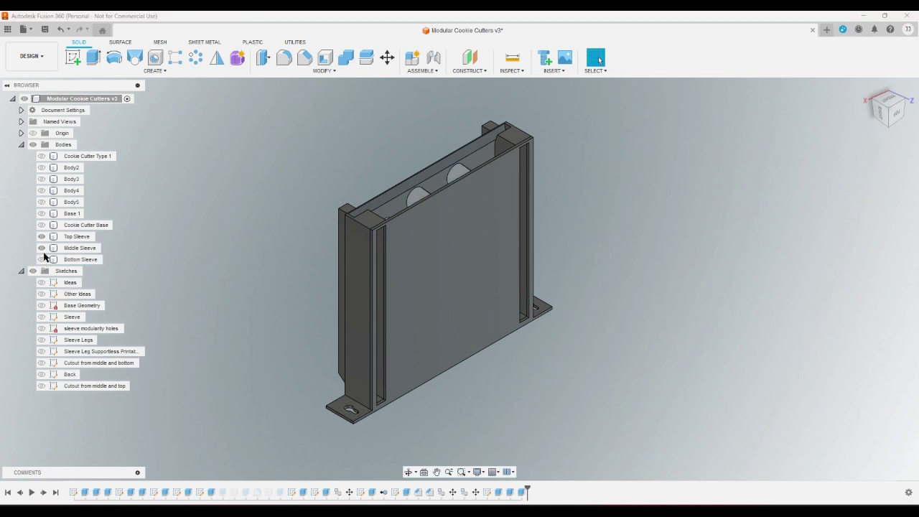
click(41, 248)
click(41, 236)
click(41, 236)
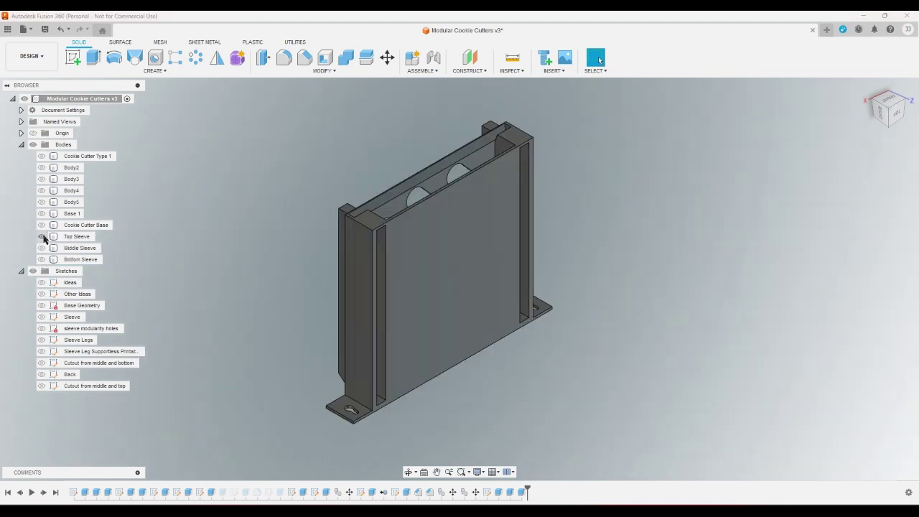
click(42, 236)
click(42, 259)
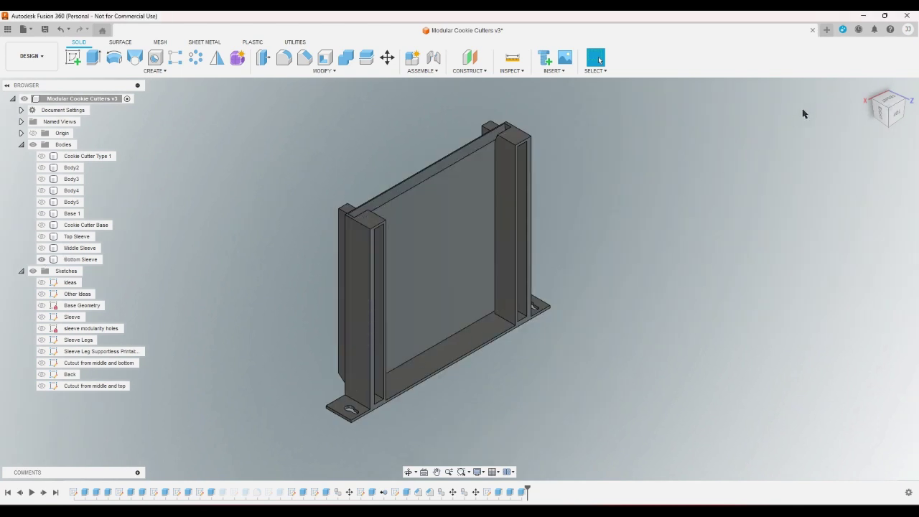
- Start a sketch on the Bottom Sleeve's floor and project the floor face and its front strip into it
click(867, 87)
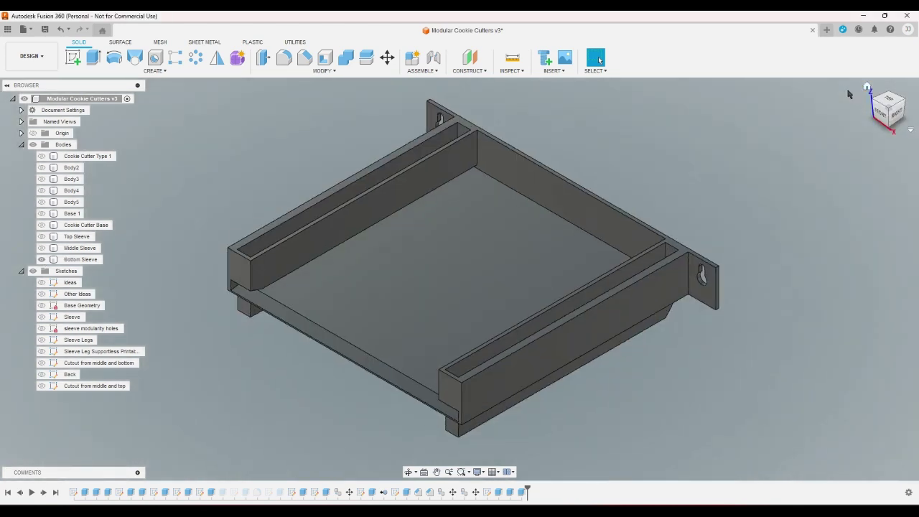
click(70, 65)
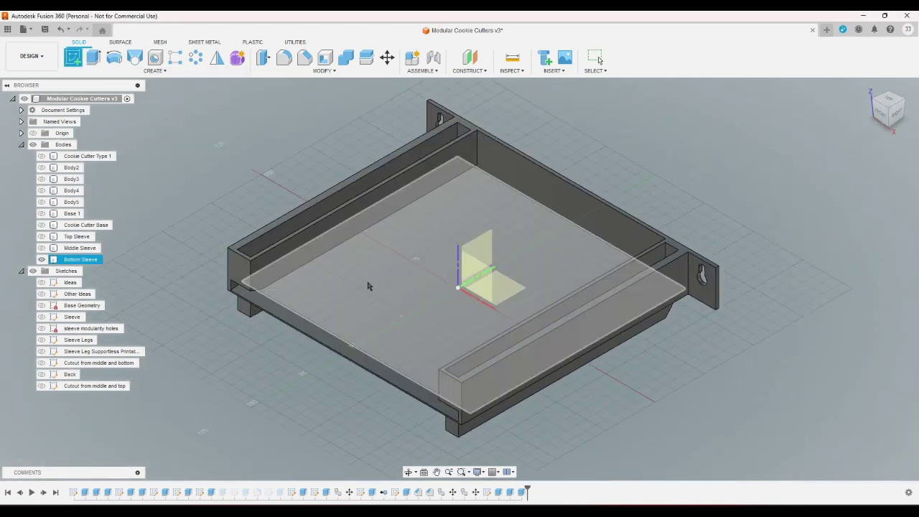
click(374, 283)
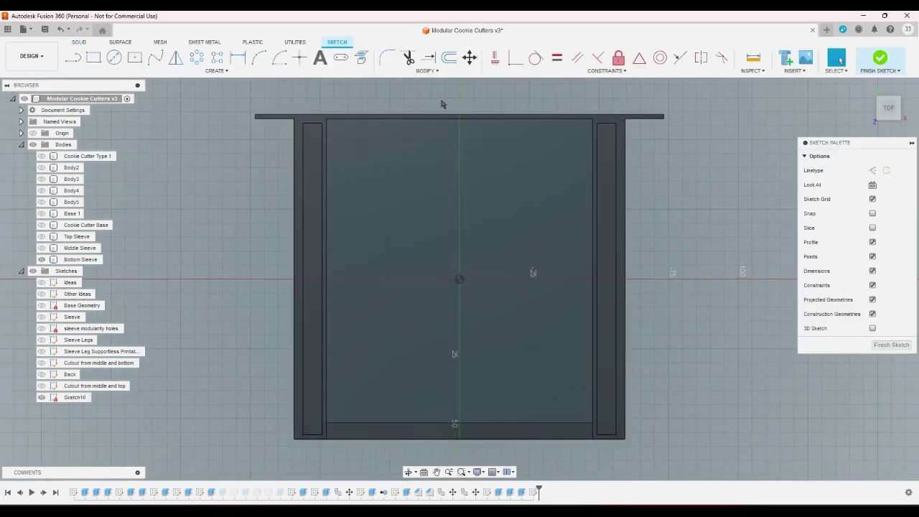
click(361, 58)
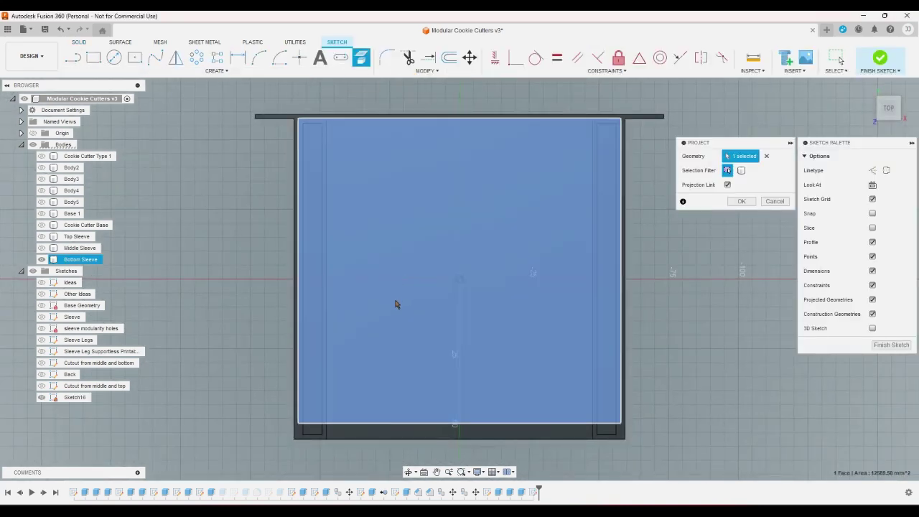
click(390, 398)
click(391, 435)
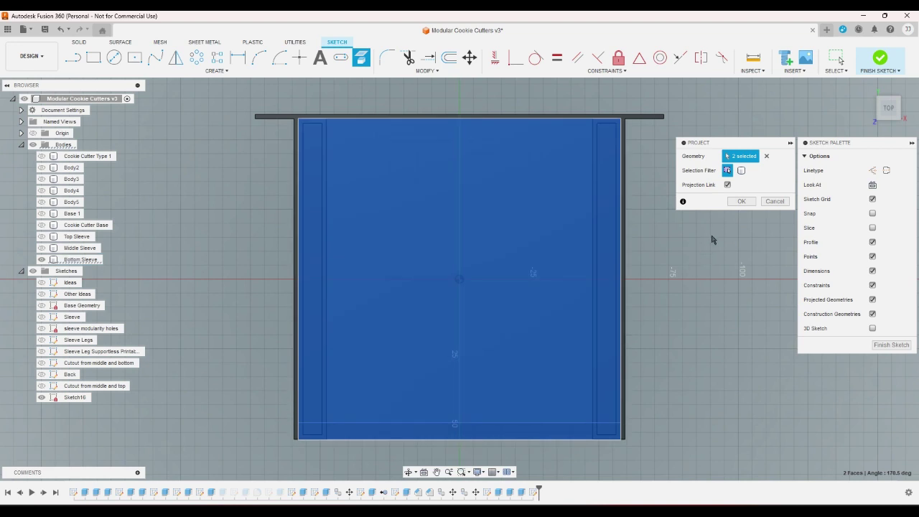
click(740, 202)
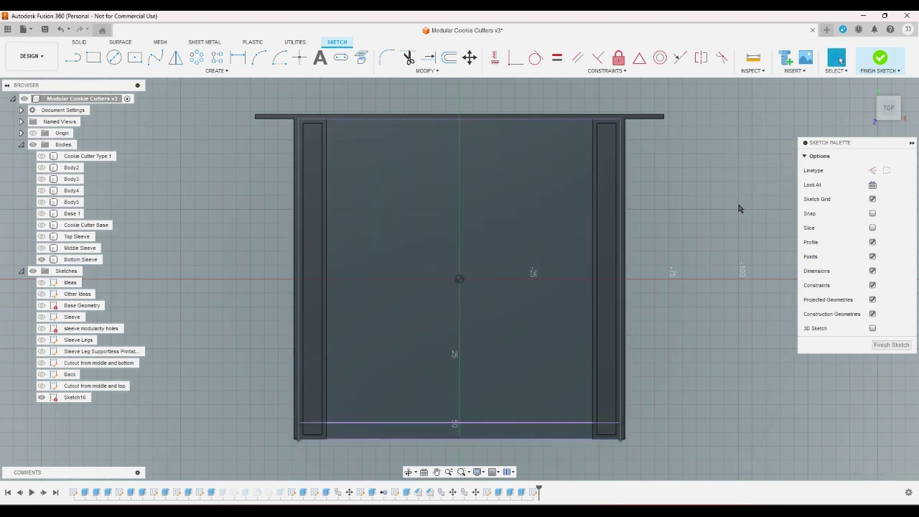
- Project the long inner edges of the Bottom Sleeve's two side walls into the sketch
click(361, 57)
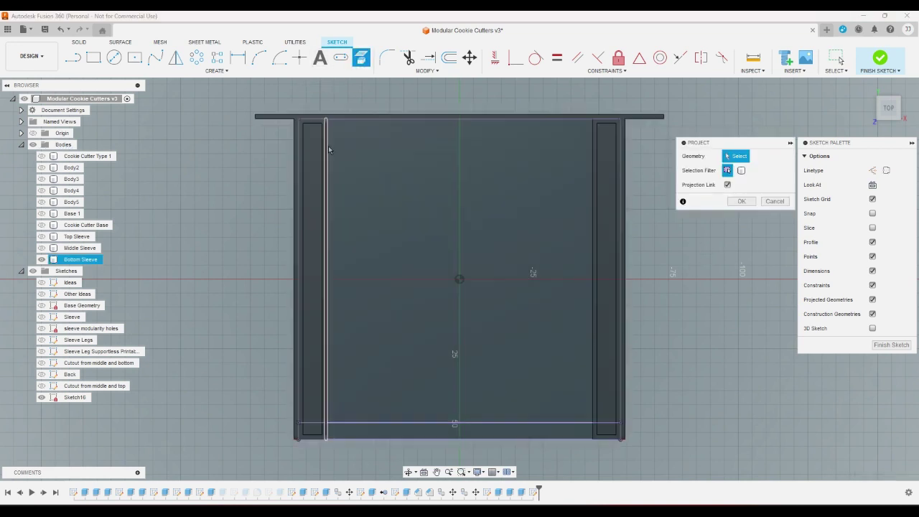
click(328, 146)
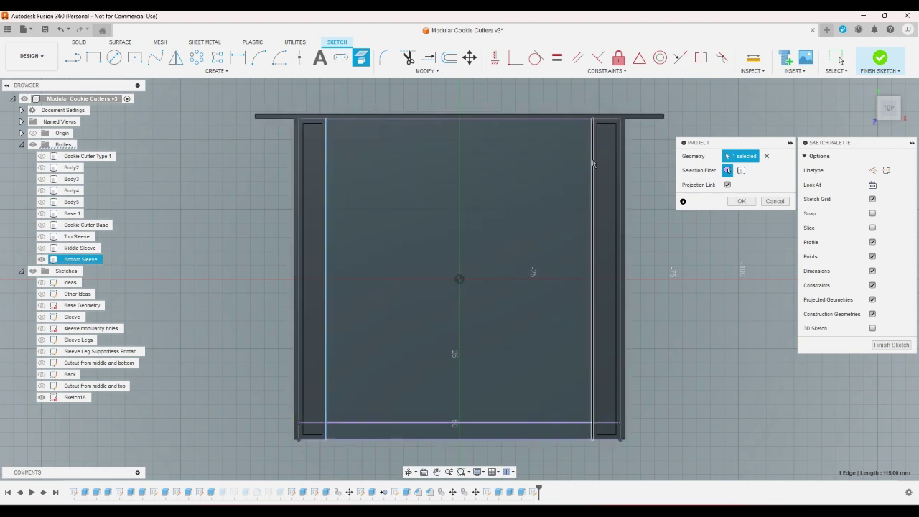
click(740, 201)
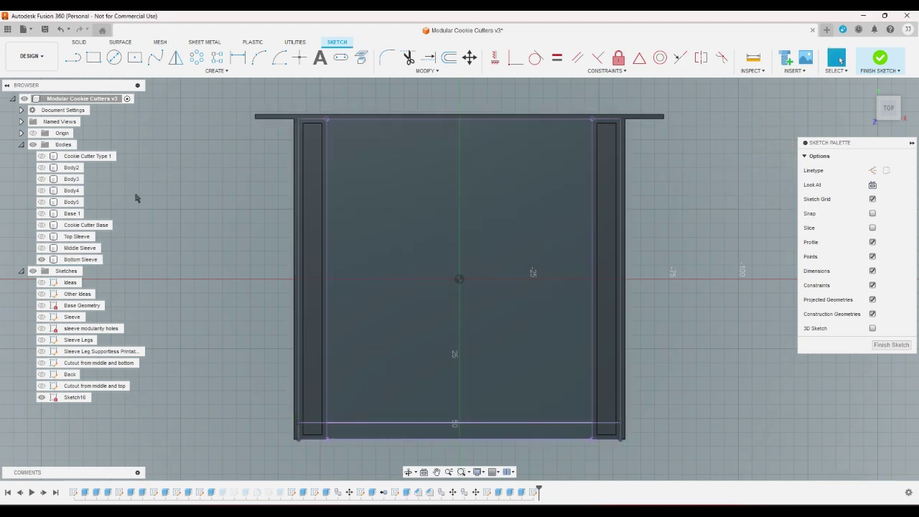
- Hide the Bottom Sleeve body and draw a two-point rectangle close to the projected outer outline of the sleeve floor
click(42, 259)
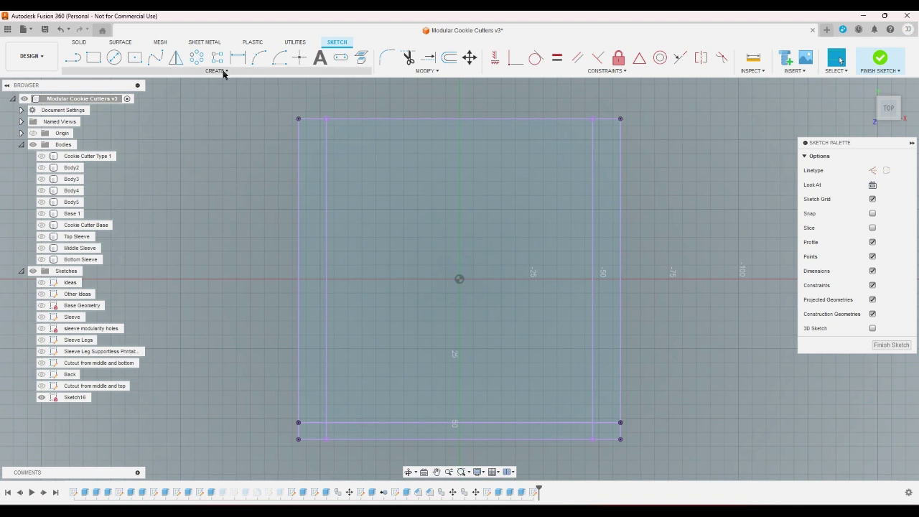
click(93, 58)
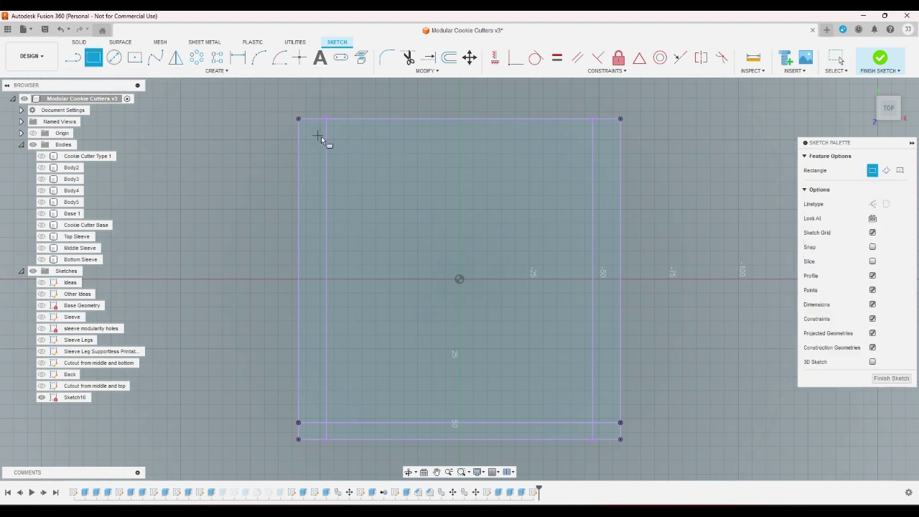
scroll(328, 137, up, 2)
scroll(327, 132, down, 2)
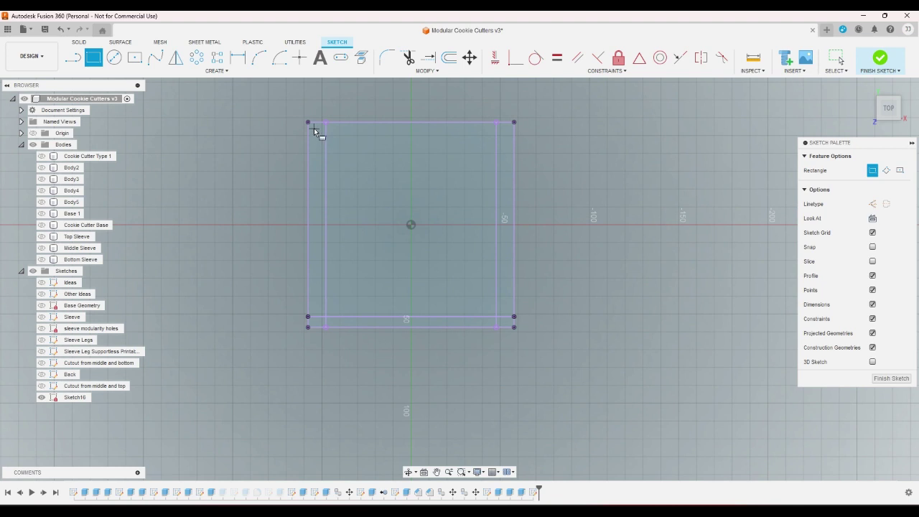
click(314, 128)
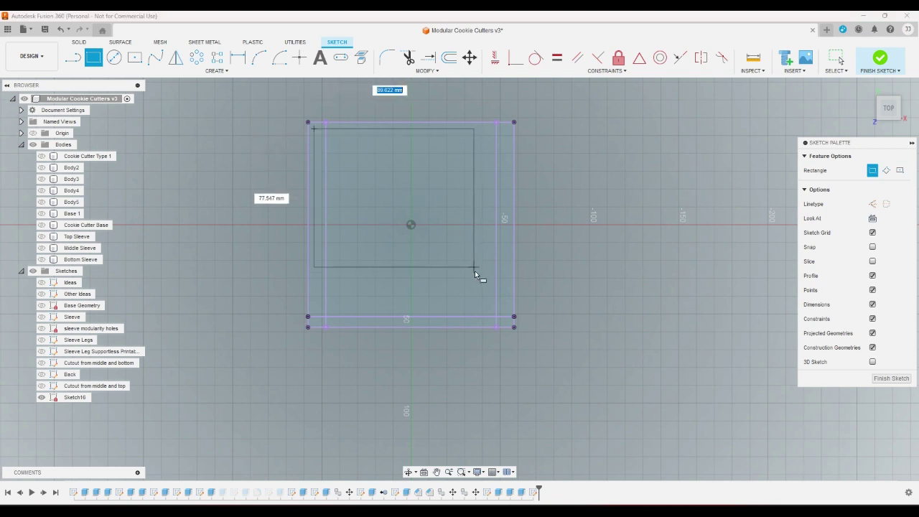
click(506, 323)
right_click(548, 313)
click(575, 314)
scroll(533, 266, up, 1)
scroll(512, 209, down, 1)
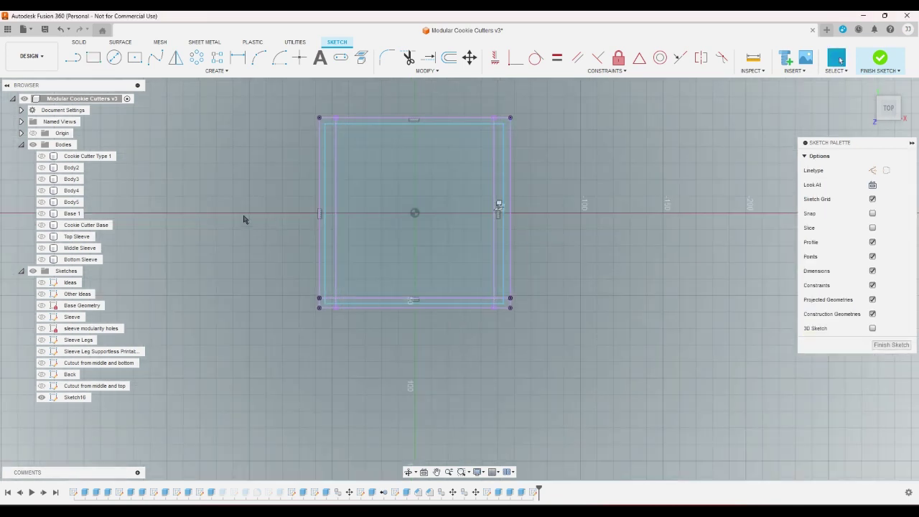
scroll(319, 116, up, 2)
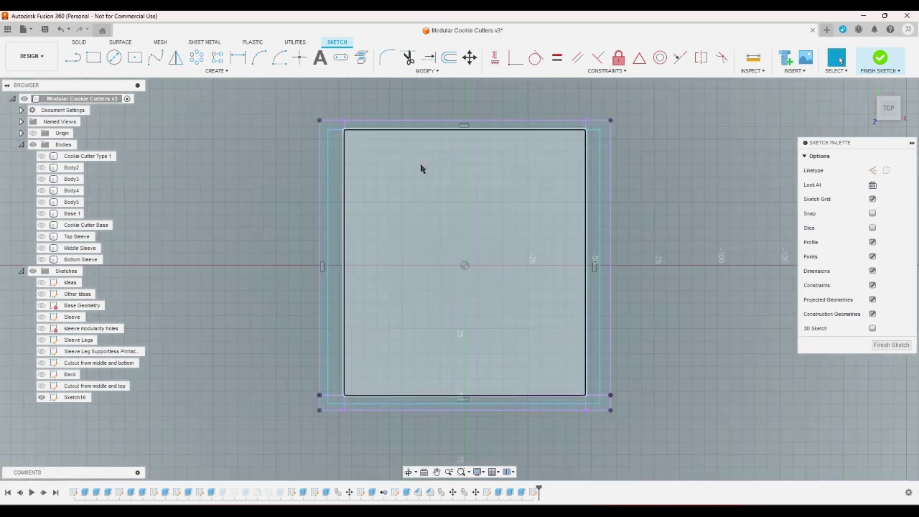
click(41, 259)
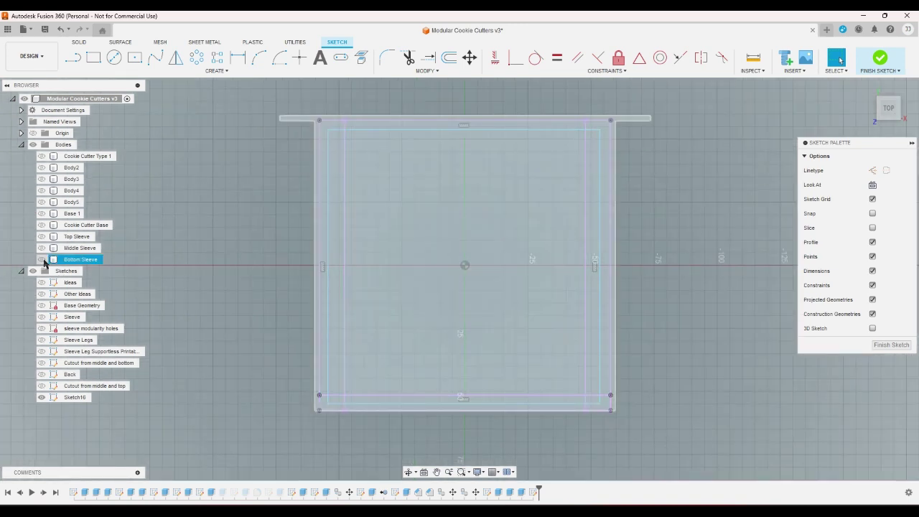
click(42, 259)
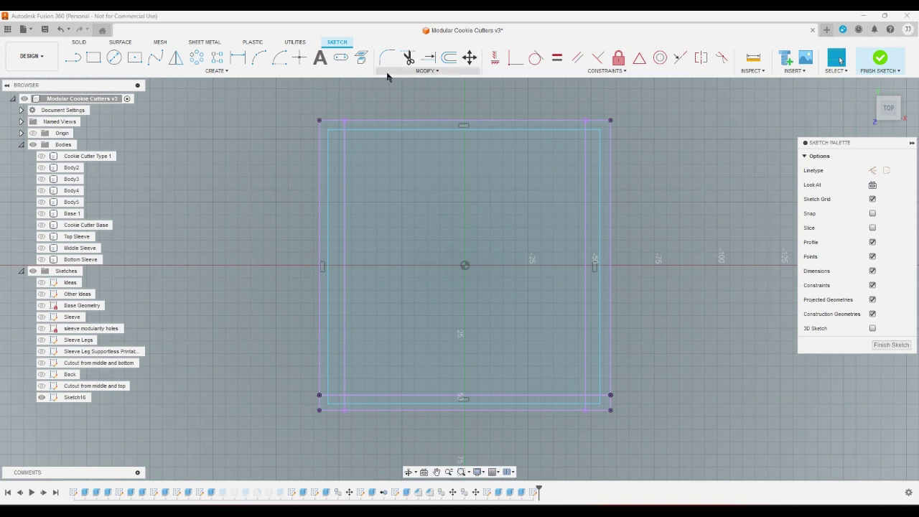
- Dimension the rectangle's left edge 0.25 mm inside the projected left outline edge, using the loose tolerance parameter
click(237, 61)
scroll(300, 155, up, 2)
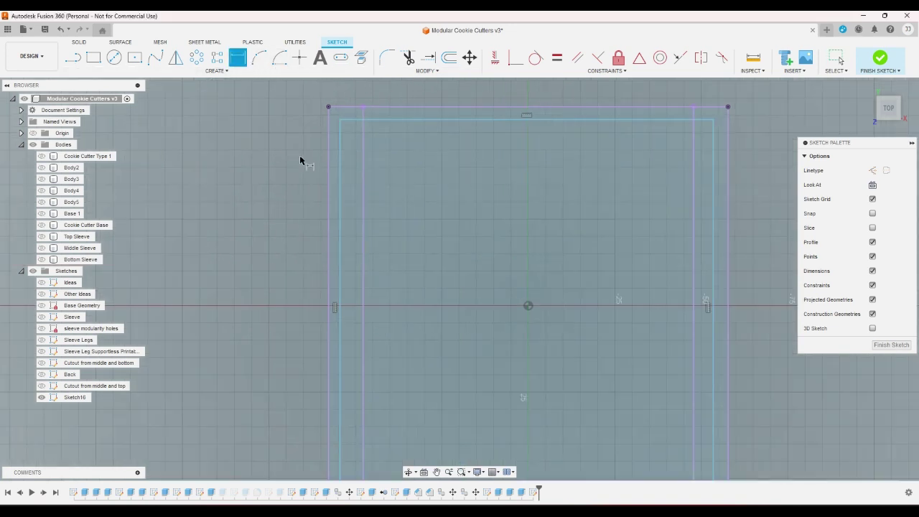
click(331, 161)
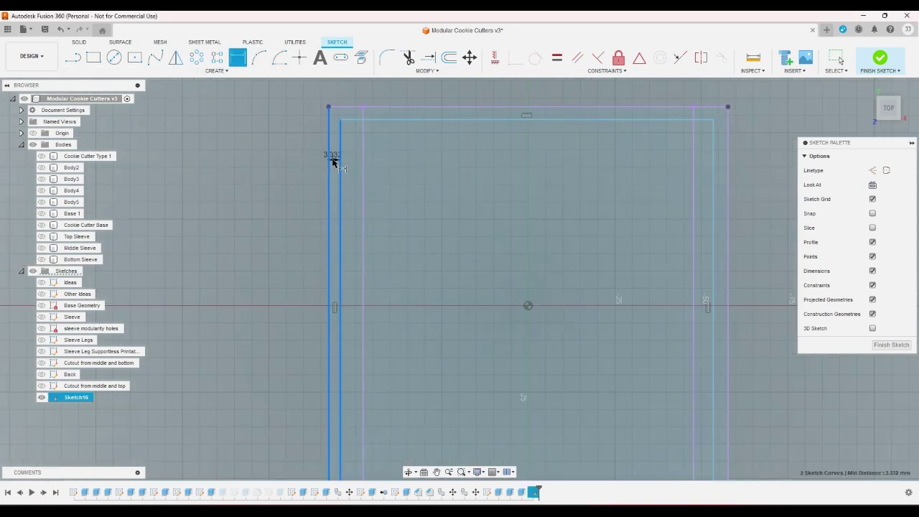
click(335, 161)
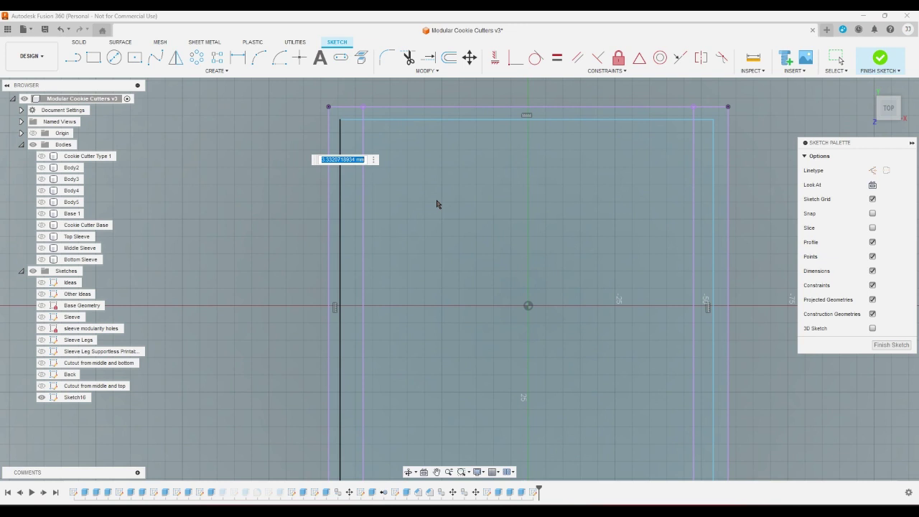
text(0.25)
key(Return)
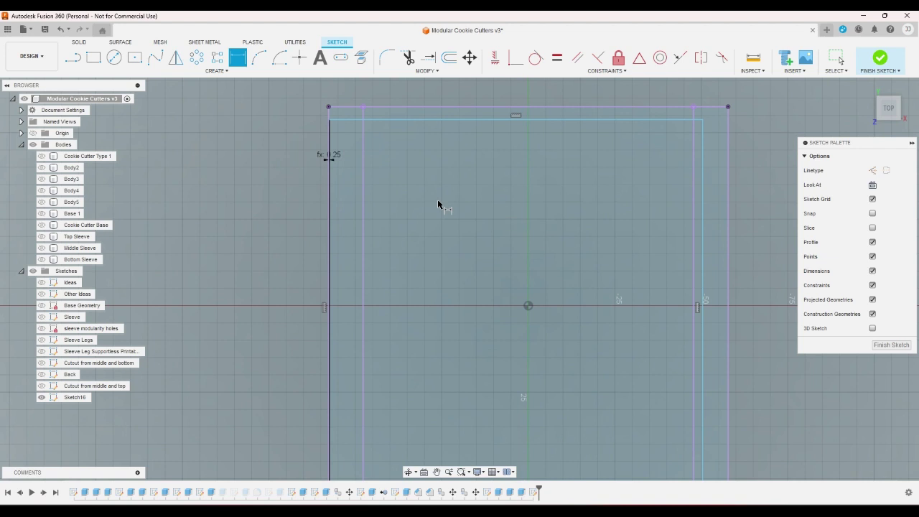
- Dimension the rectangle's right edge from the projected right outline edge with the tloose parameter (0.25 mm)
click(702, 184)
click(726, 188)
click(721, 187)
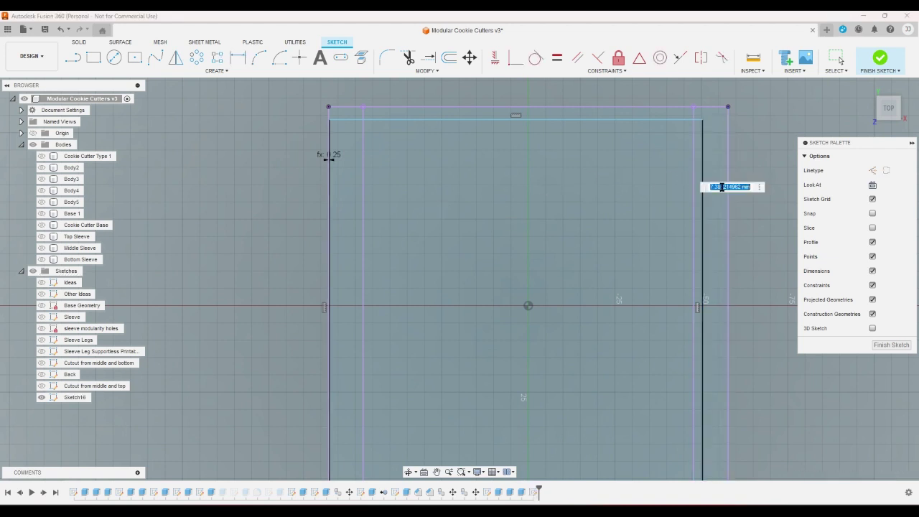
text(t)
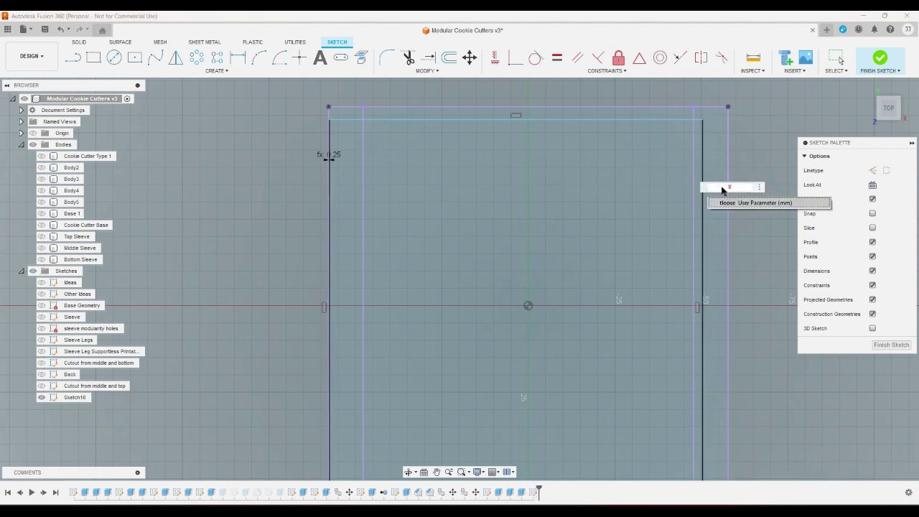
key(Return)
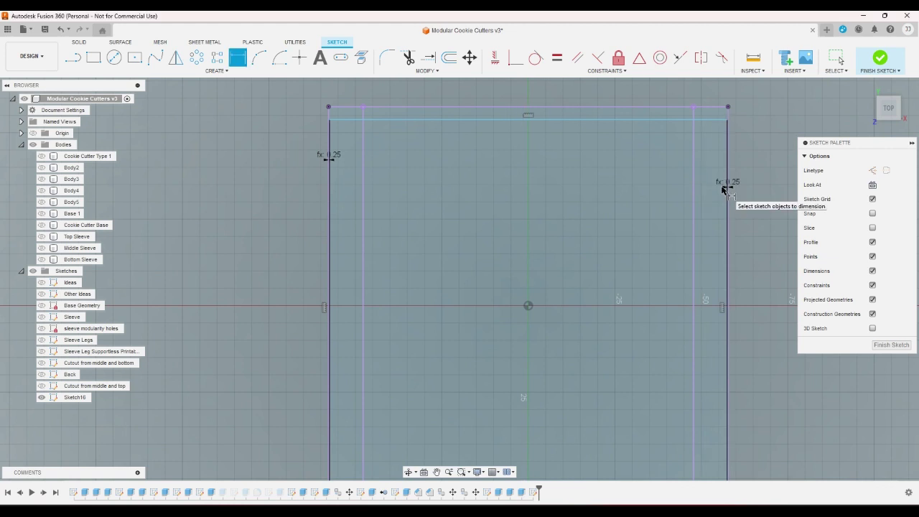
- Dimension the rectangle's back edge from the projected back outline edge with the tloose parameter (0.25 mm)
click(717, 120)
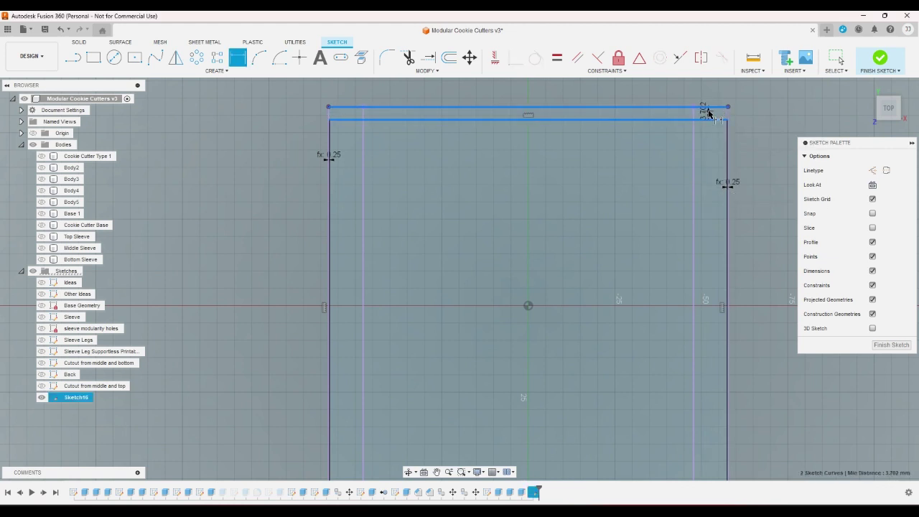
click(708, 110)
text(loose)
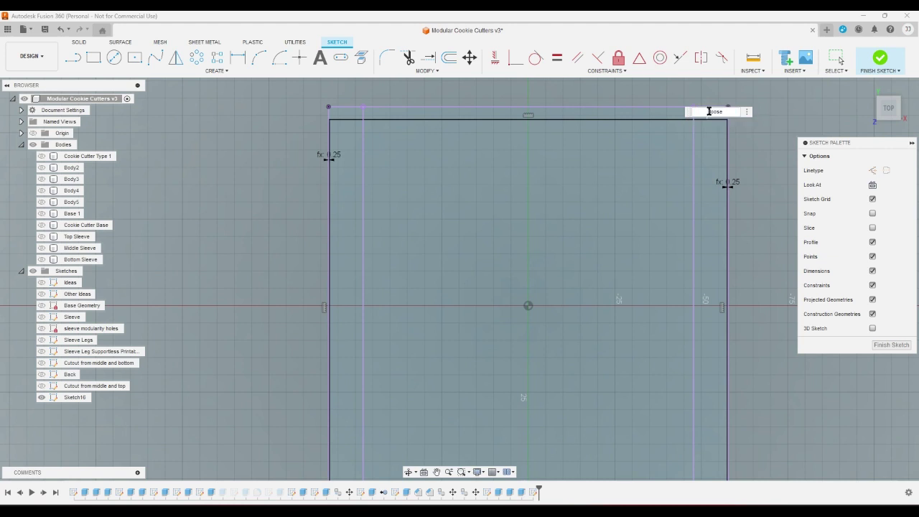
key(Return)
- Dimension the rectangle's front edge 0.15 mm inside the projected front outline edge, using the tolerance parameter that starts with "ts"
scroll(707, 106, down, 3)
scroll(577, 316, up, 5)
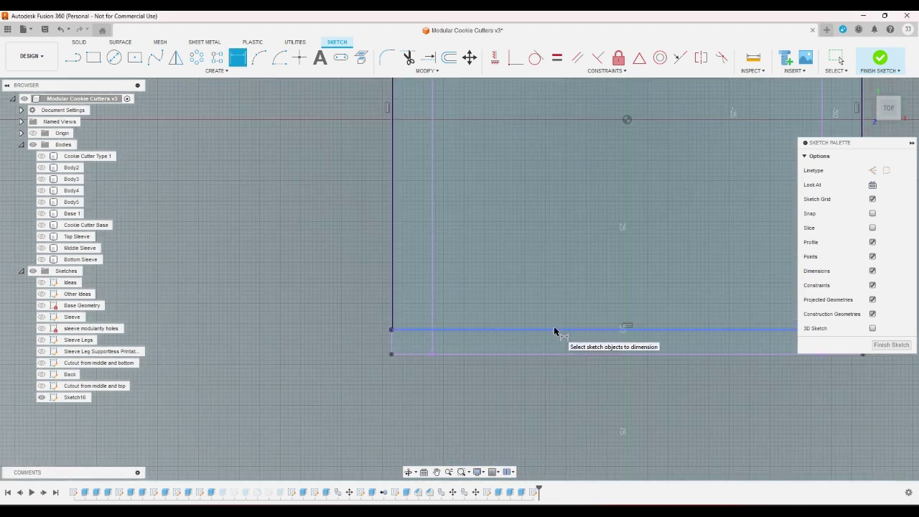
click(555, 336)
click(554, 352)
click(553, 345)
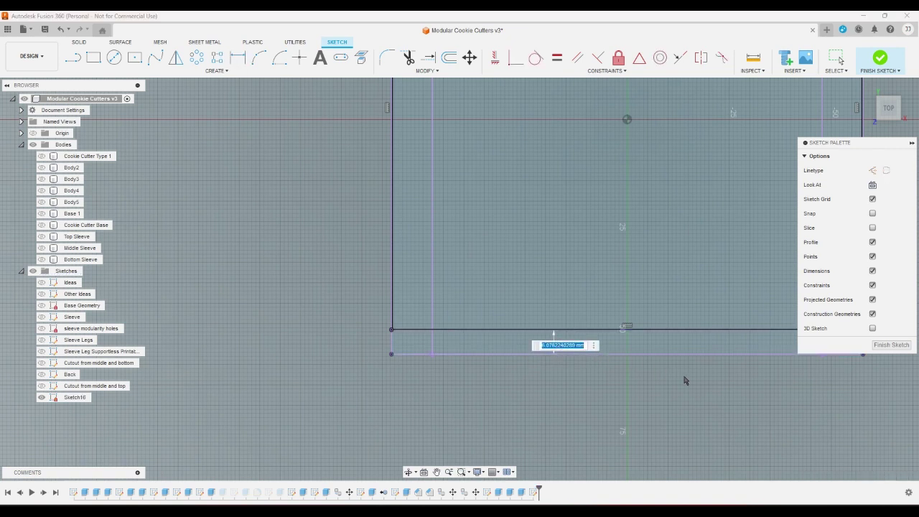
text(ts)
key(Return)
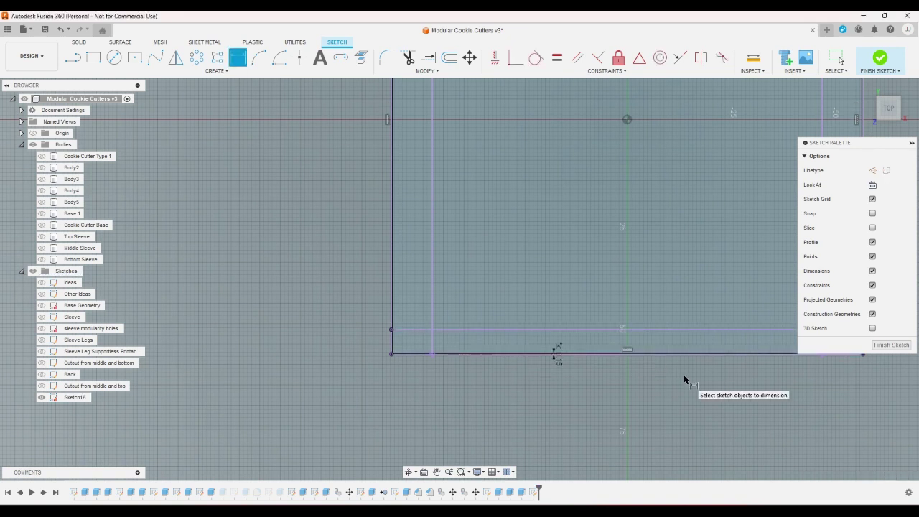
right_click(686, 378)
click(662, 379)
scroll(414, 404, down, 5)
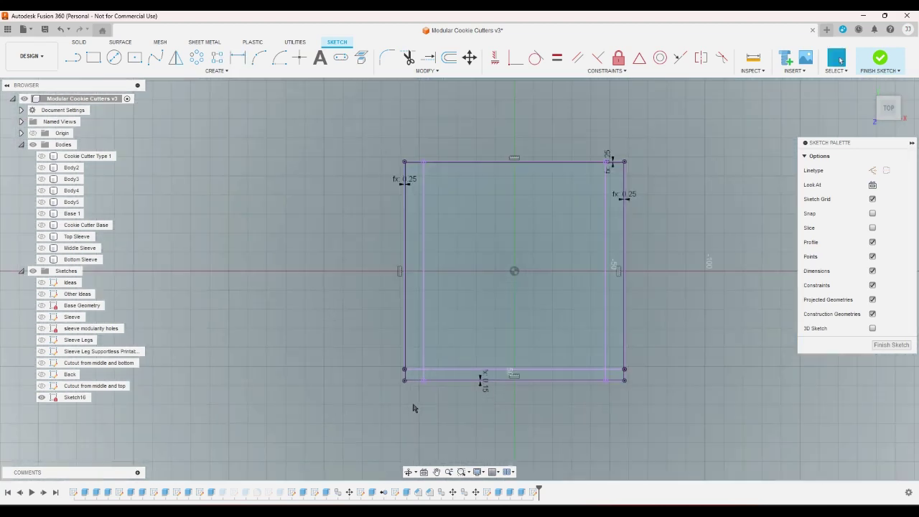
scroll(596, 359, up, 6)
scroll(597, 381, down, 5)
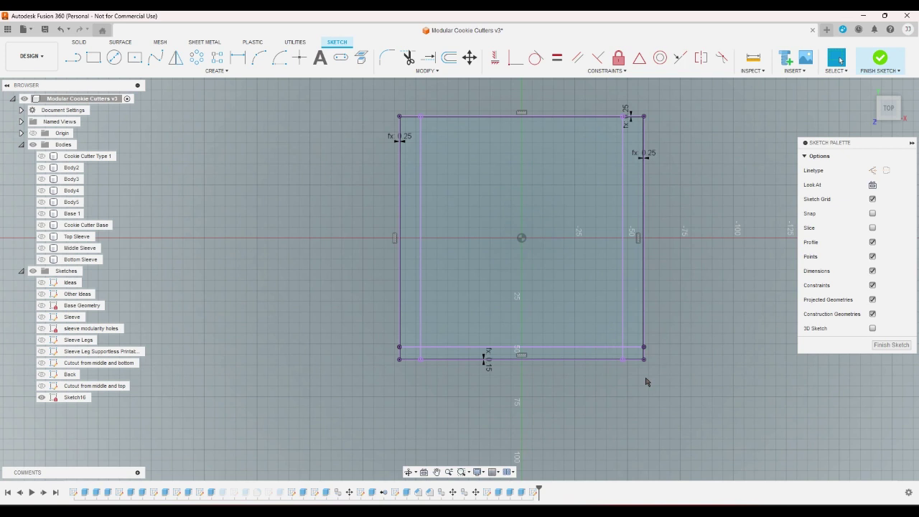
- Draw a second rectangle about 62 by 67 mm inside the first, starting near the back end of the left wall's projected inner edge
scroll(703, 286, up, 1)
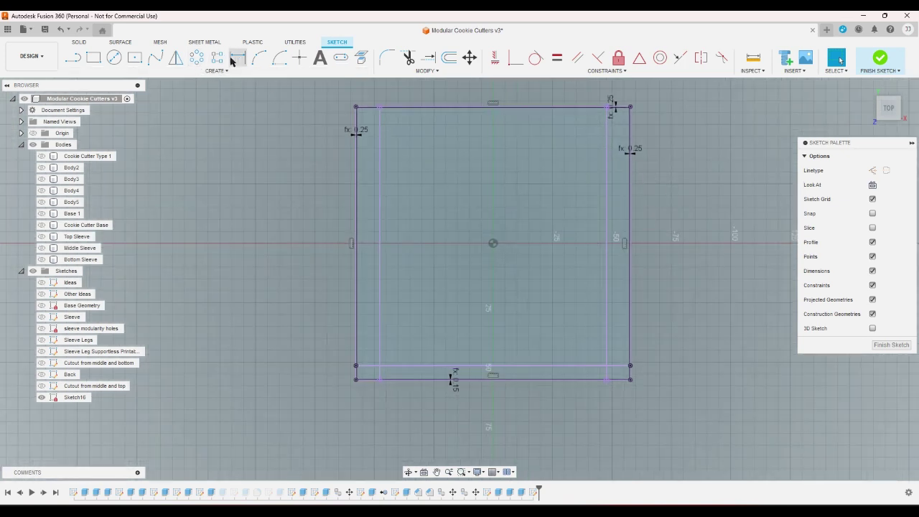
key(r)
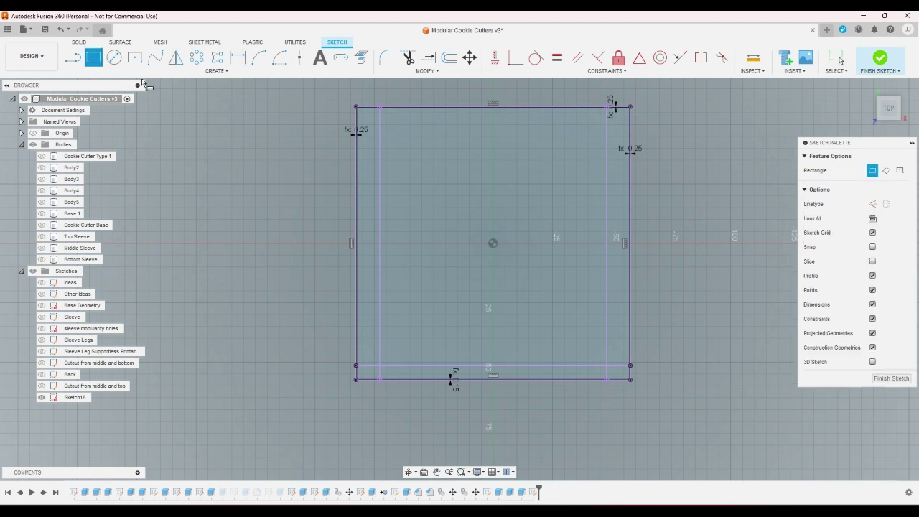
scroll(388, 115, up, 6)
click(382, 109)
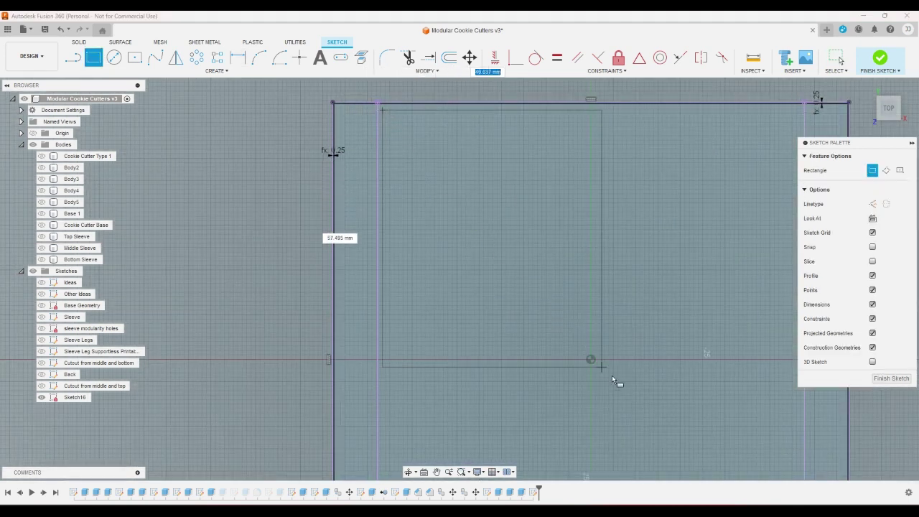
click(659, 412)
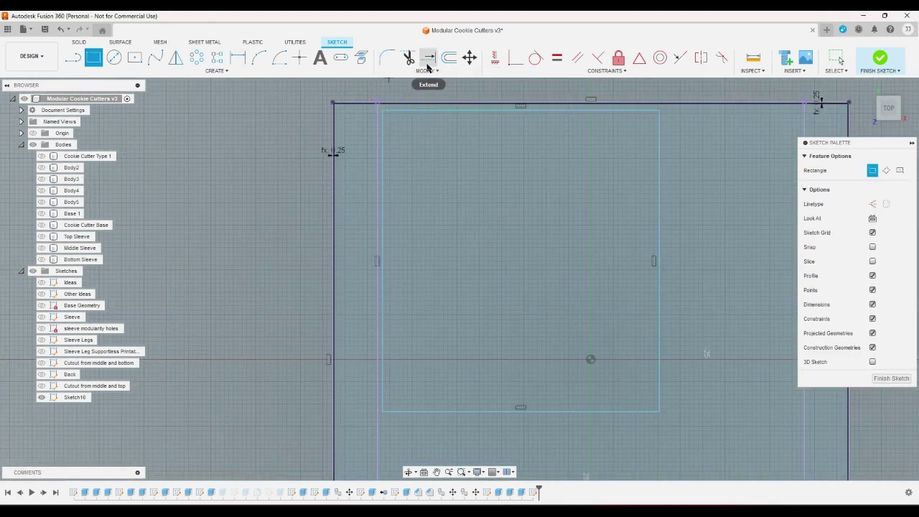
- Dimension the second rectangle's left edge 0.25 mm from the projected inner edge of the left side wall, using a tolerance parameter
click(237, 57)
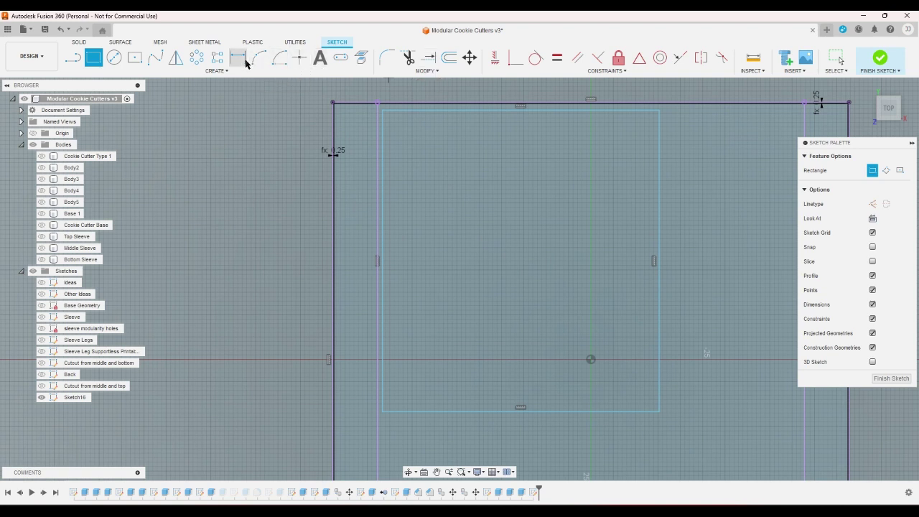
click(377, 129)
click(383, 134)
click(396, 139)
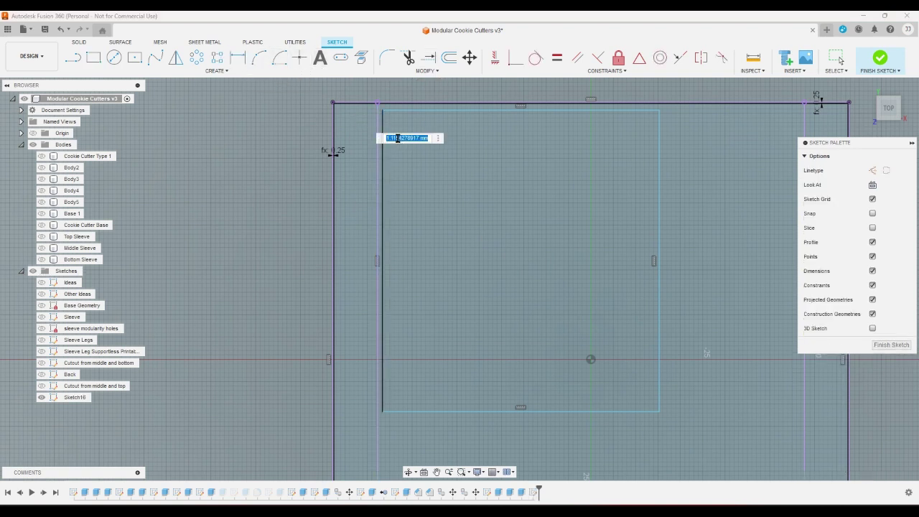
text(s)
key(Return)
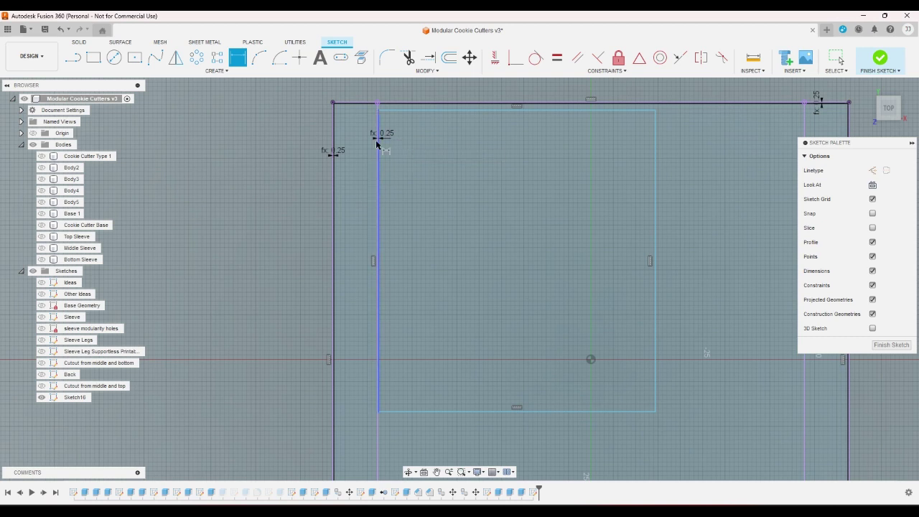
- Dimension the gap between the two rectangles' back edges, try the 0.25 mm tolerance parameter as its value, and undo that value
click(397, 110)
click(399, 102)
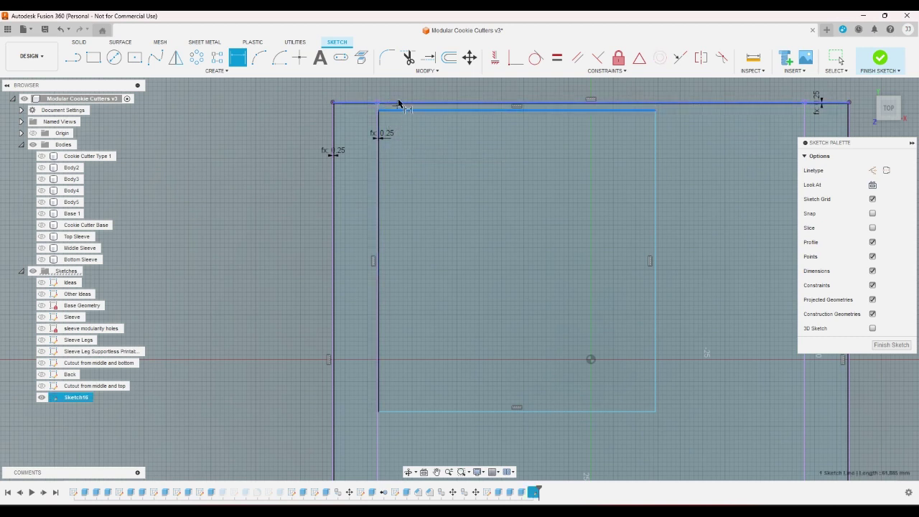
key(d)
click(405, 97)
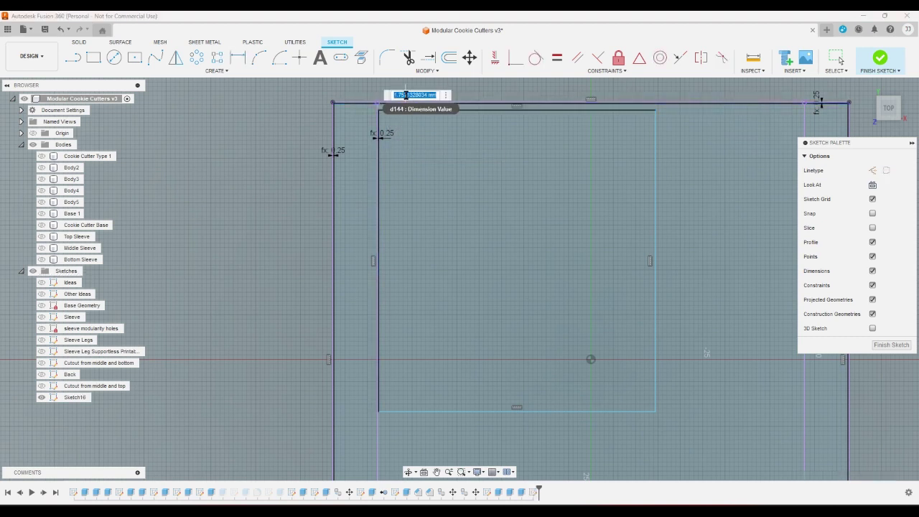
text(t)
key(Return)
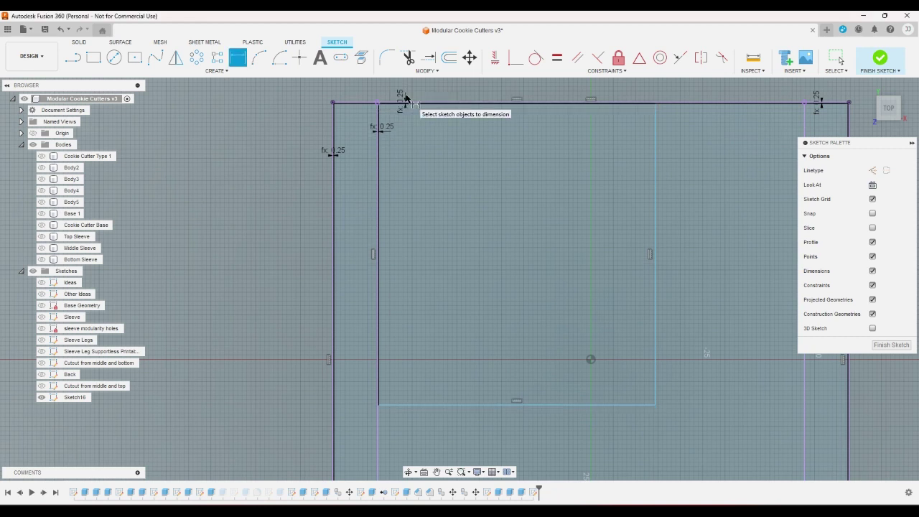
key(Escape)
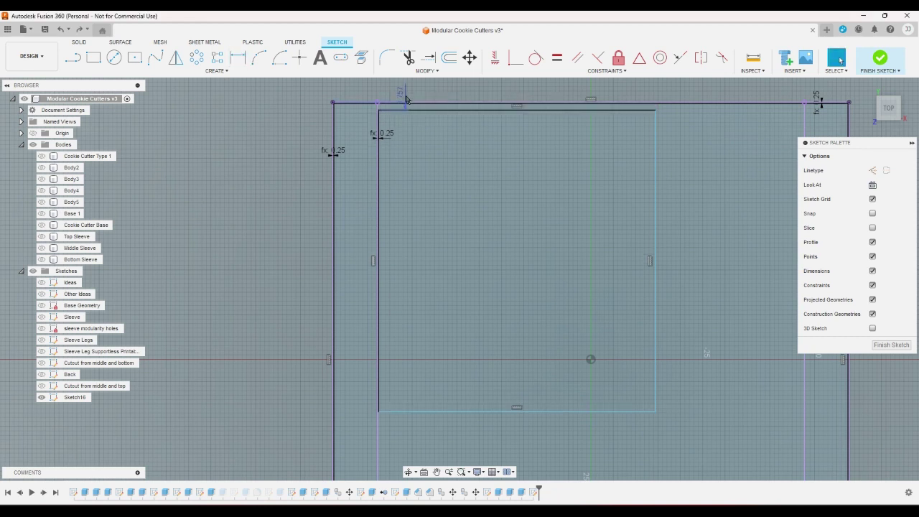
- Dimension the second rectangle's right edge 0.25 mm from the projected inner edge of the right side wall, using the tloose parameter
scroll(395, 147, down, 5)
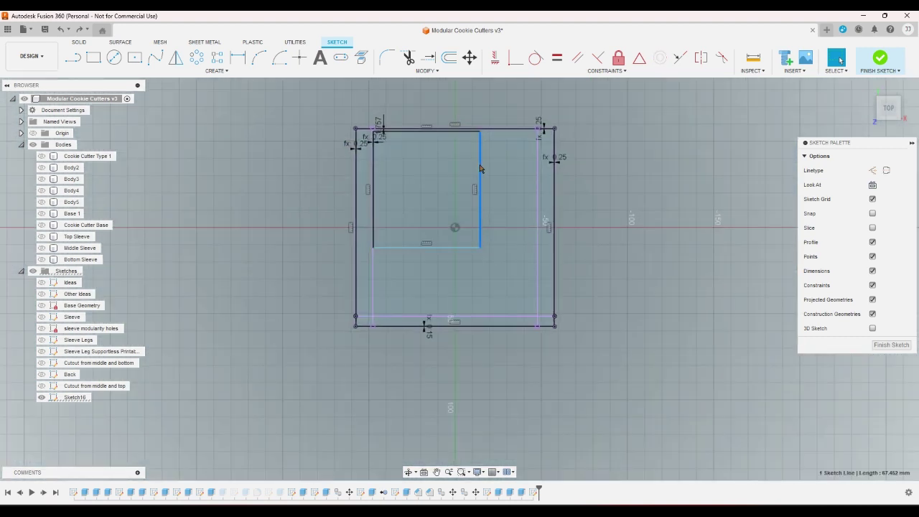
click(537, 173)
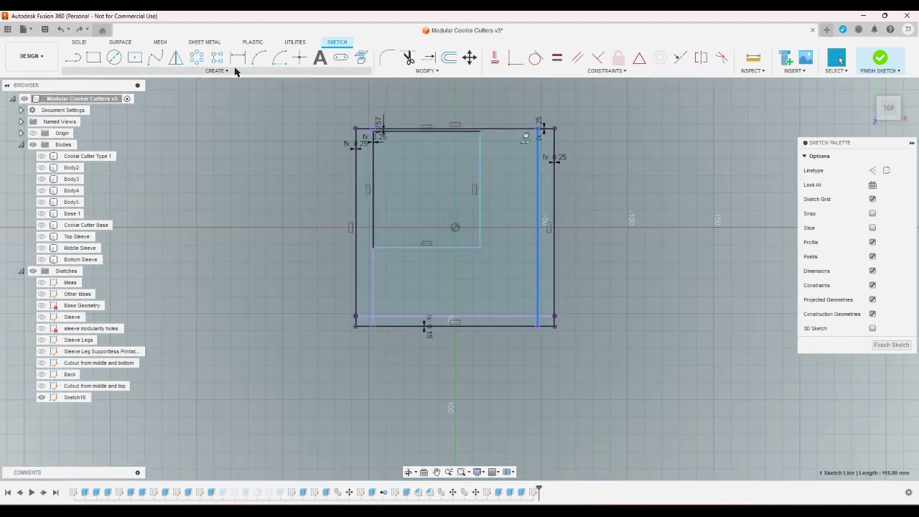
click(238, 56)
click(477, 325)
click(479, 162)
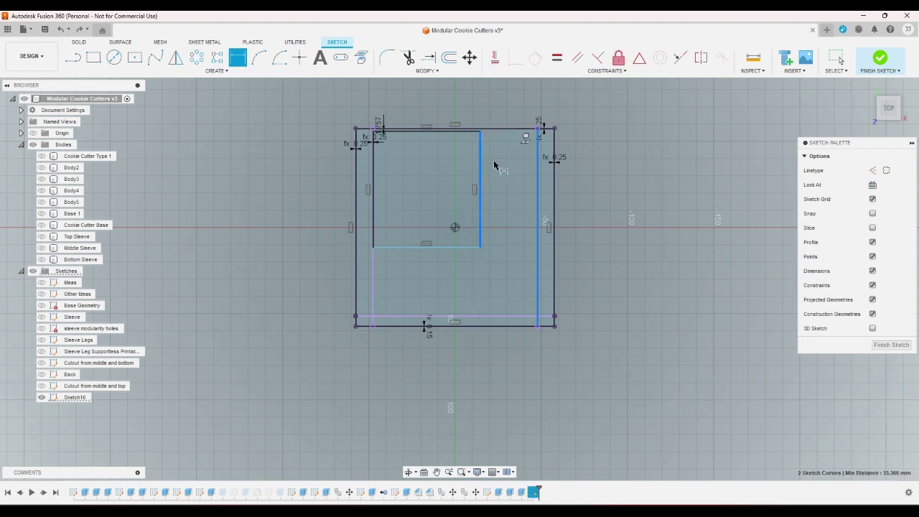
click(505, 167)
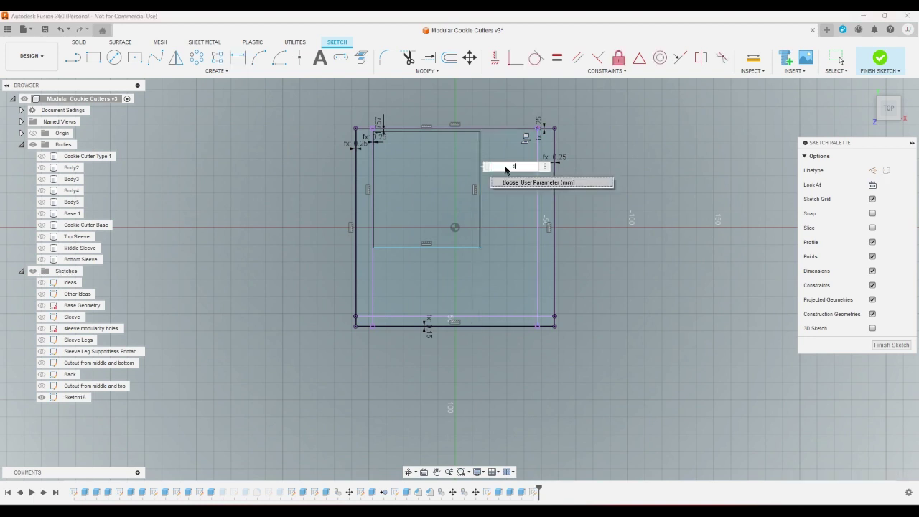
key(Return)
right_click(414, 75)
click(410, 80)
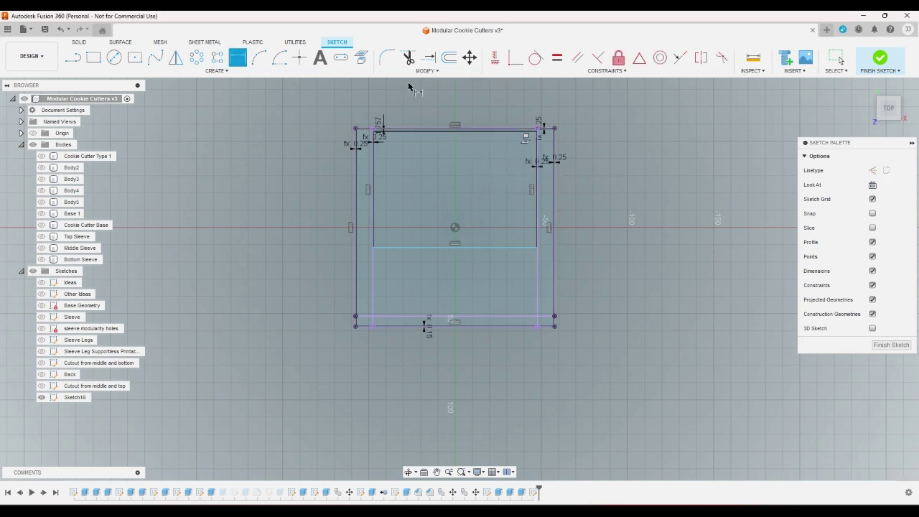
right_click(407, 86)
click(379, 84)
- Delete the dimension between the back edges of the two rectangles
scroll(393, 91, up, 7)
scroll(386, 116, up, 3)
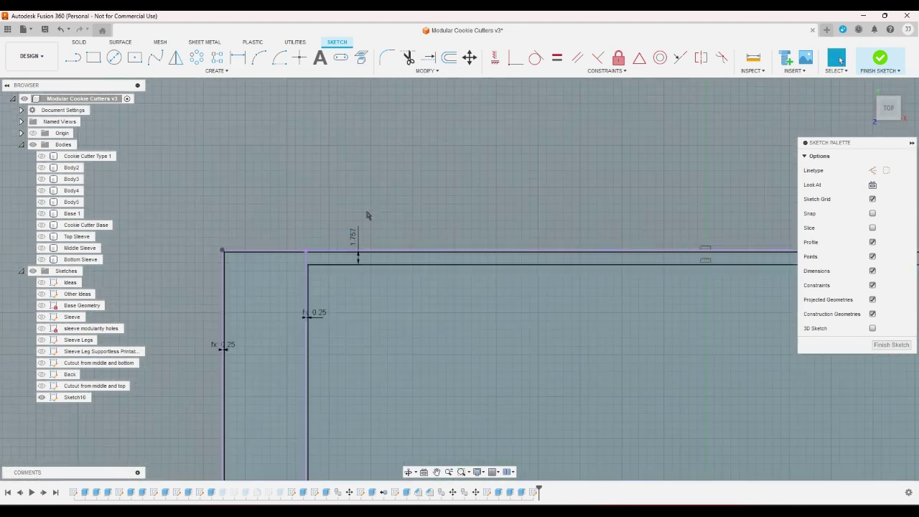
click(353, 236)
key(Delete)
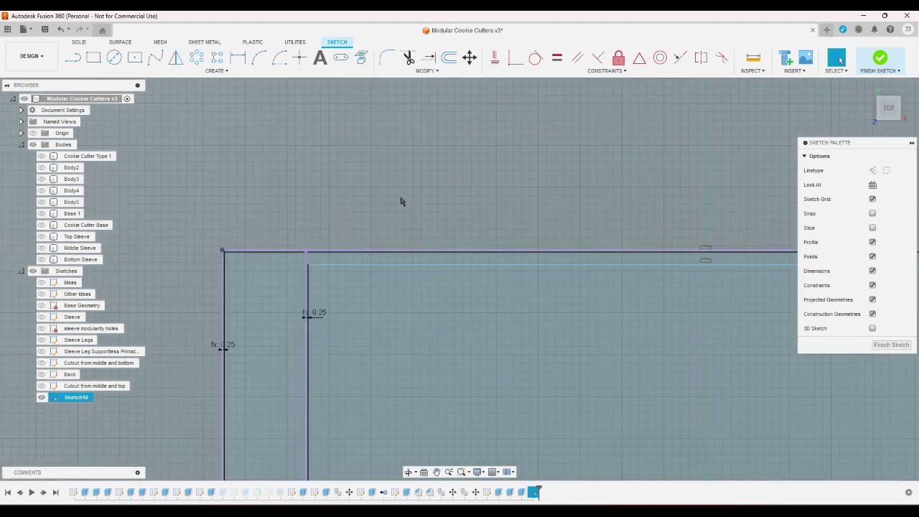
- Draw two short perpendicular lines near the back-left corner, connecting the two rectangles' back edges and their left edges
scroll(402, 199, down, 2)
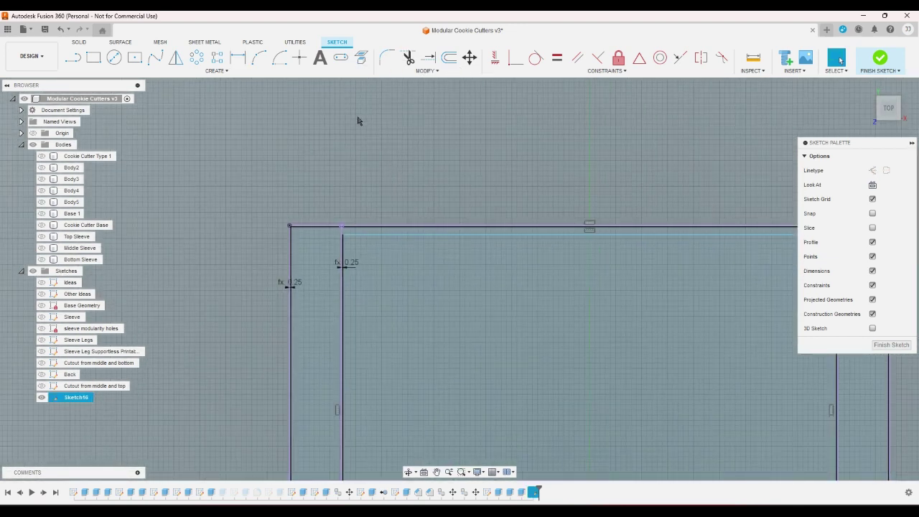
click(72, 56)
scroll(336, 253, up, 3)
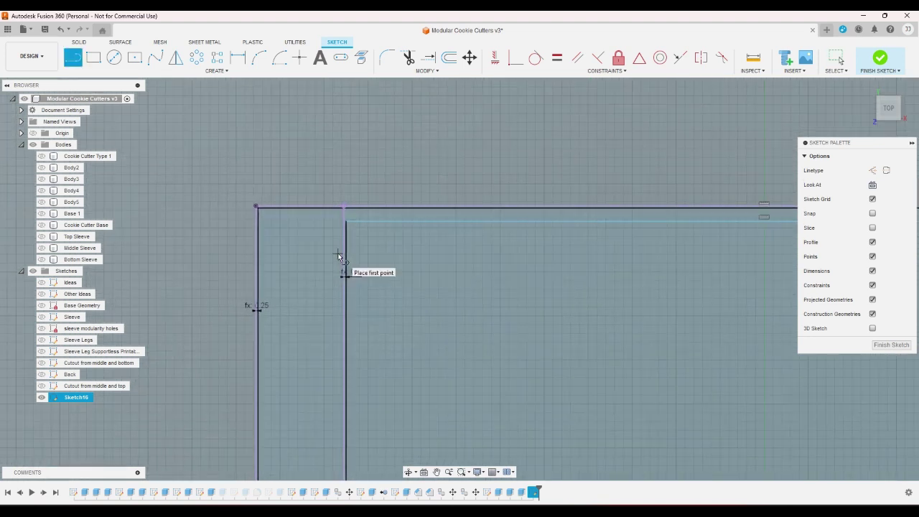
scroll(338, 255, up, 2)
scroll(351, 216, up, 2)
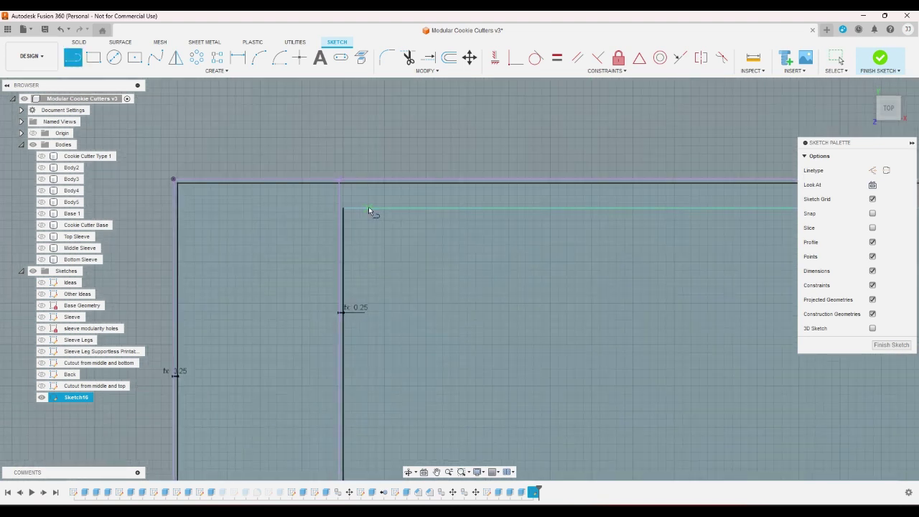
click(368, 207)
click(343, 228)
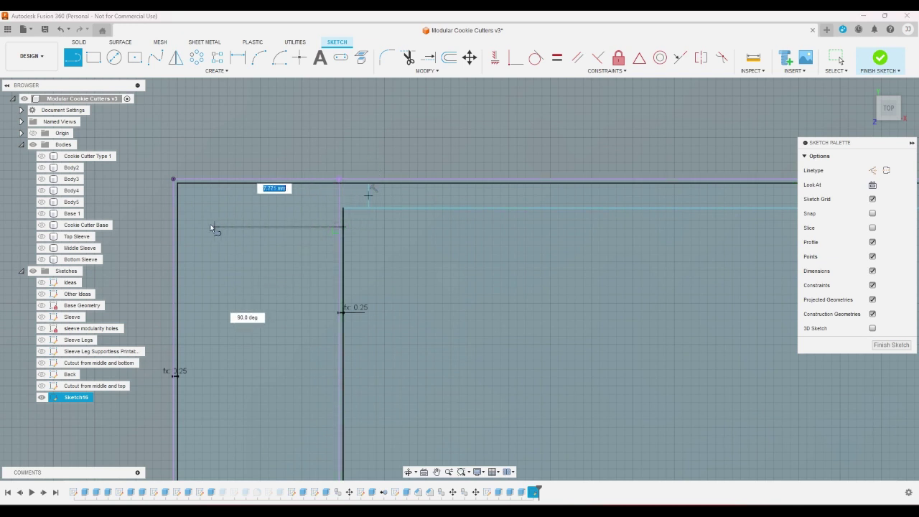
click(179, 228)
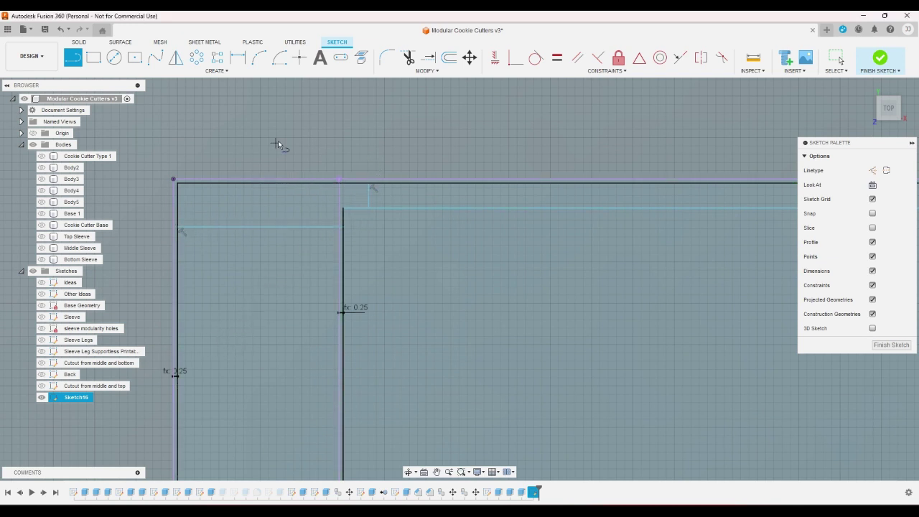
right_click(279, 141)
click(263, 176)
- Convert the two short connecting lines to construction geometry
click(315, 227)
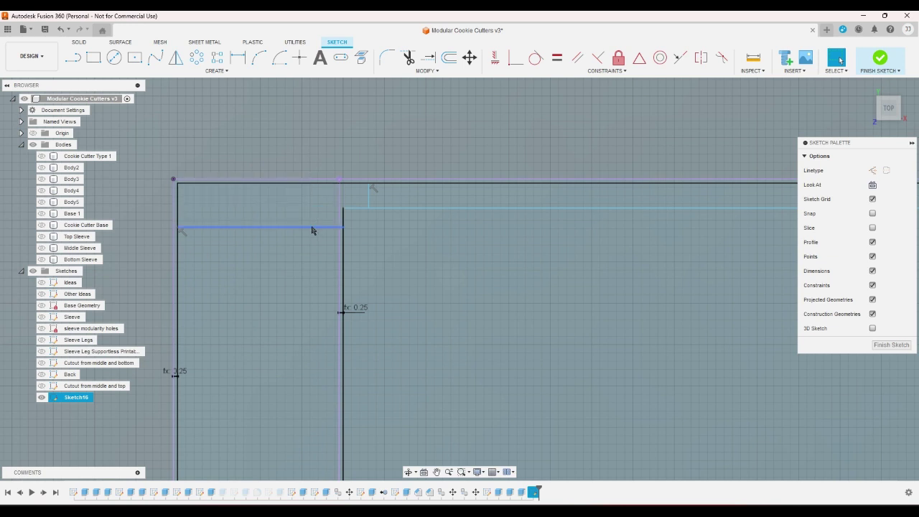
key(x)
key(Escape)
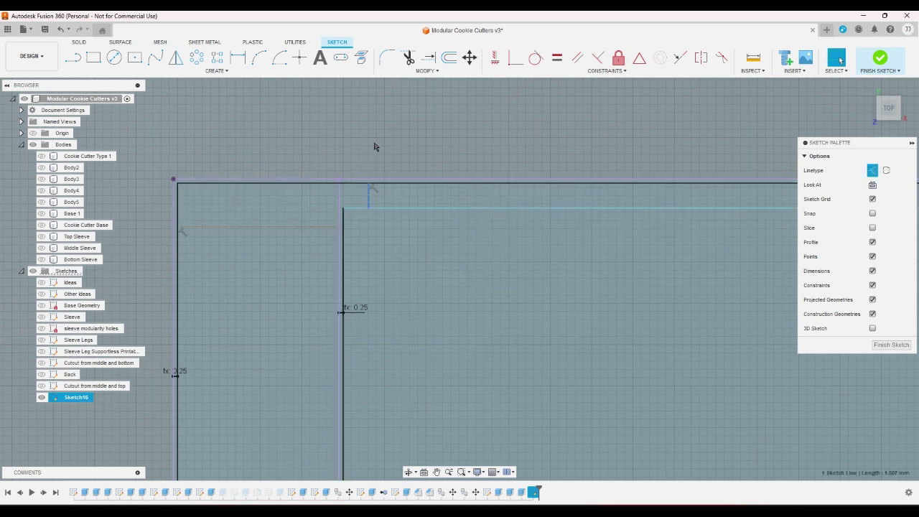
- Constrain the two construction lines to equal length and move their inner ends onto the inner rectangle's back-left corner
click(553, 60)
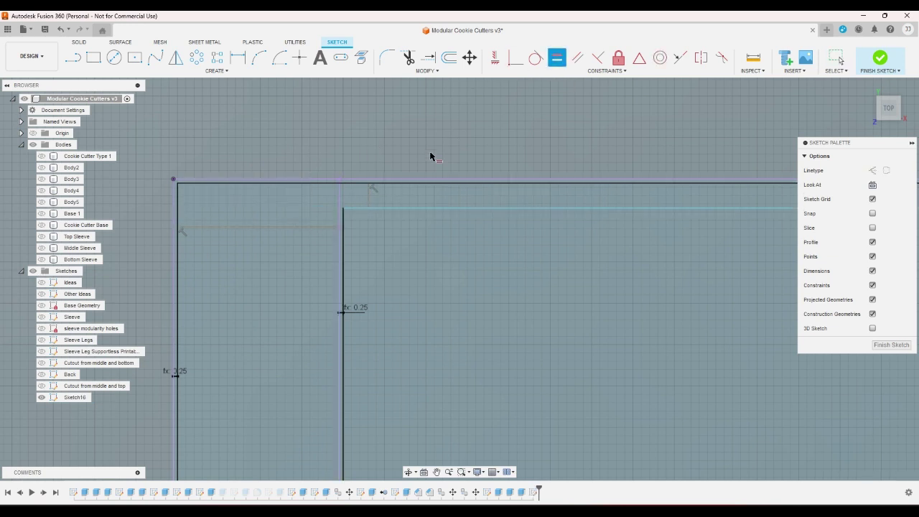
click(369, 197)
click(312, 226)
right_click(359, 148)
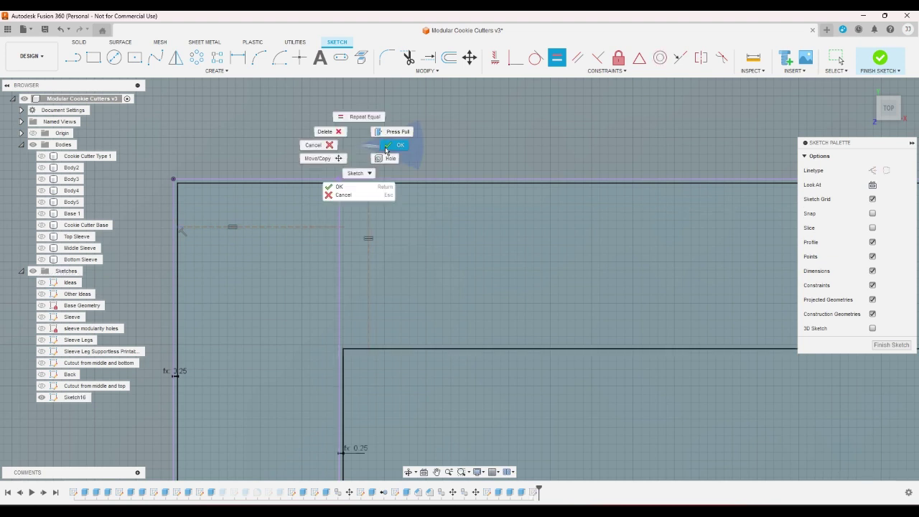
click(385, 146)
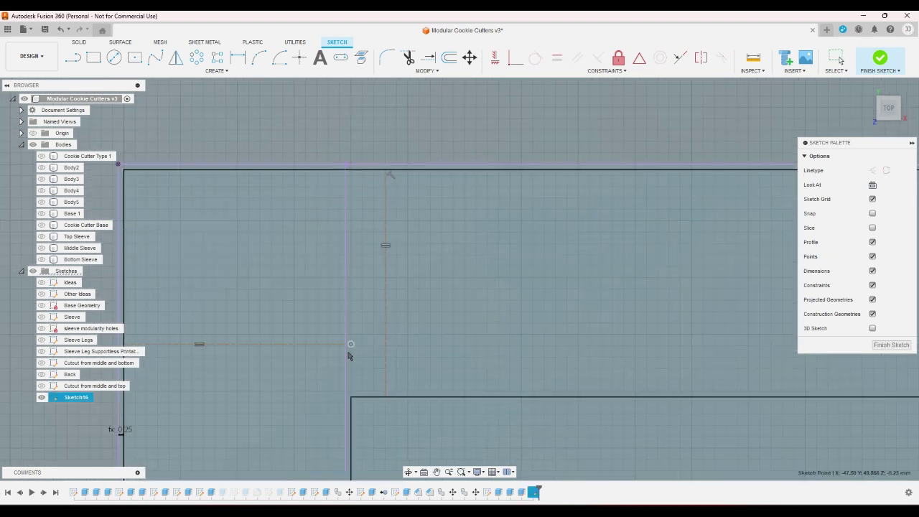
mouse_move(348, 352)
mouse_down()
mouse_move(352, 395)
mouse_move(386, 399)
mouse_move(350, 397)
mouse_up()
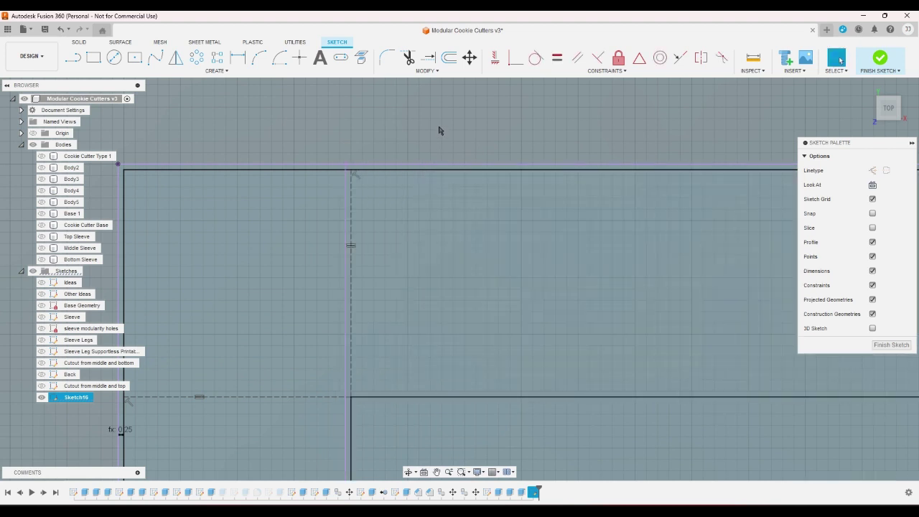
- Draw a straight line from the inner rectangle's front-left corner toward the outer rectangle's front edge
scroll(430, 128, down, 5)
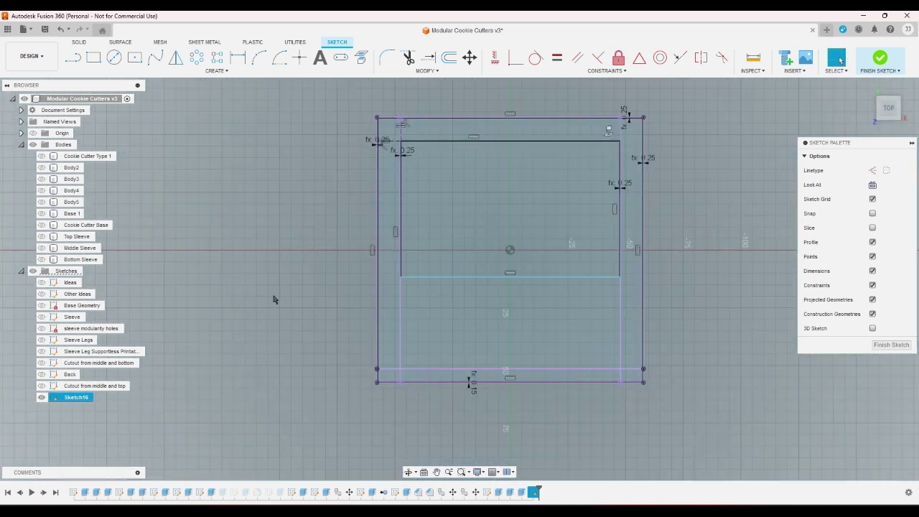
scroll(379, 400, up, 3)
scroll(402, 380, down, 3)
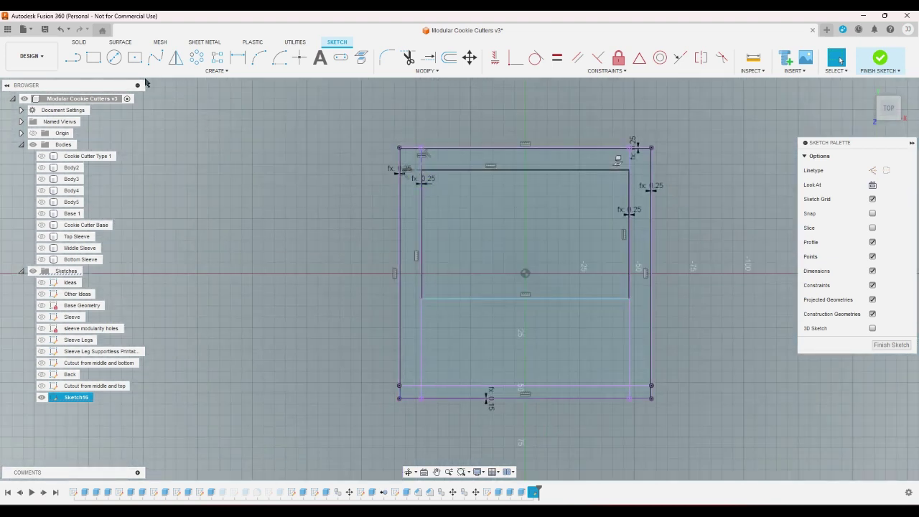
click(73, 58)
scroll(380, 337, up, 2)
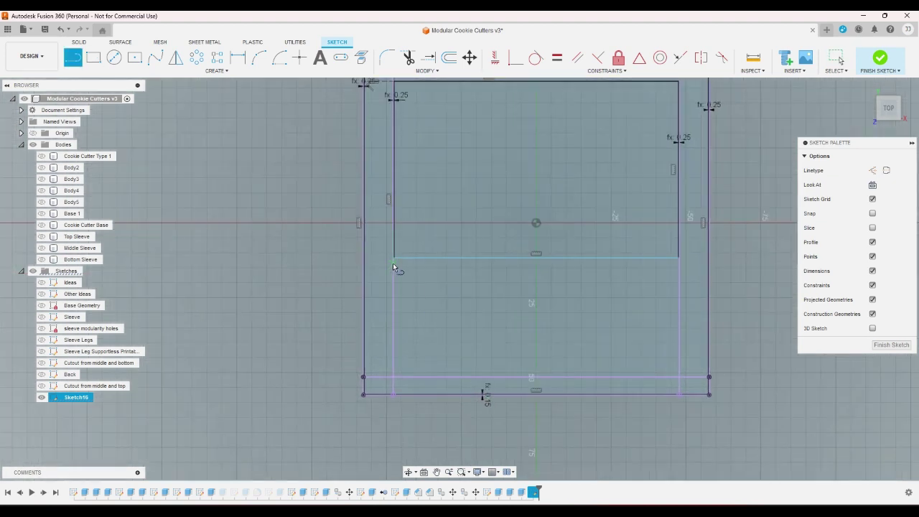
scroll(394, 259, up, 1)
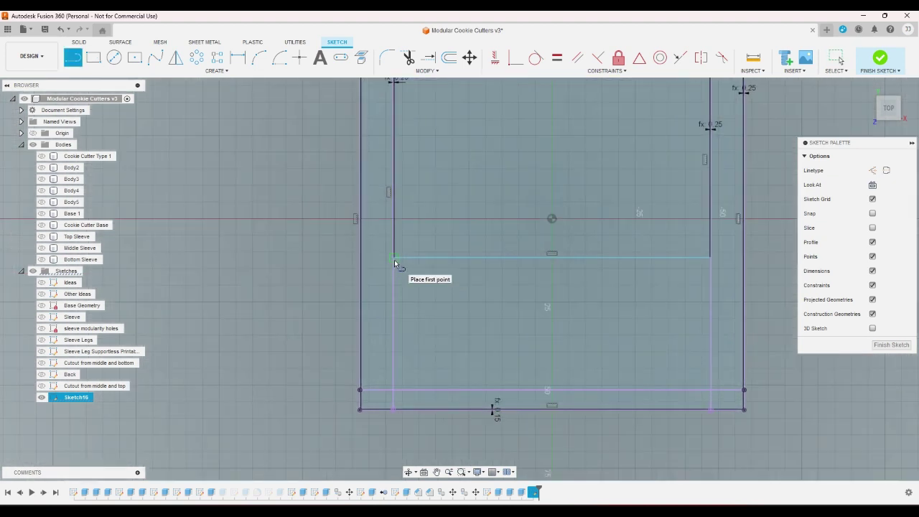
scroll(394, 259, up, 2)
click(393, 256)
click(395, 444)
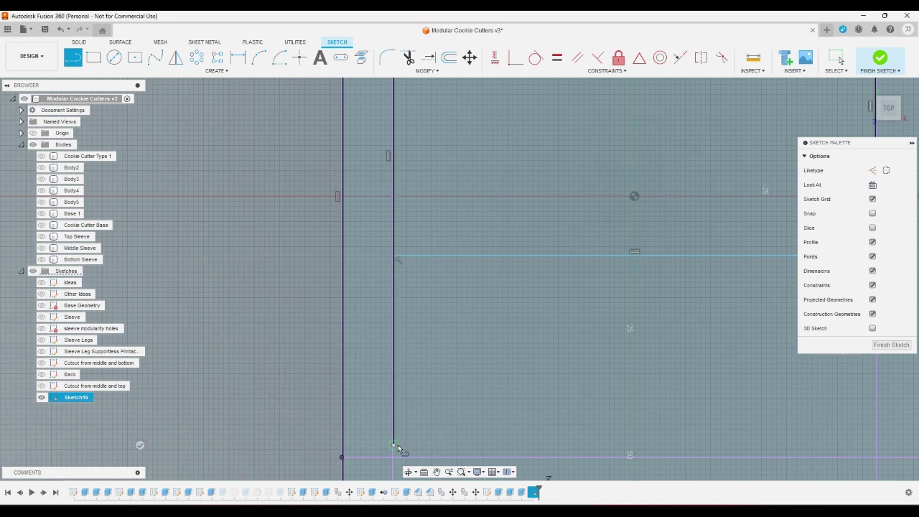
right_click(445, 409)
click(476, 408)
- Attach the new line's free end to the outer rectangle's front edge and convert the line to construction geometry
scroll(448, 386, down, 3)
scroll(423, 402, up, 5)
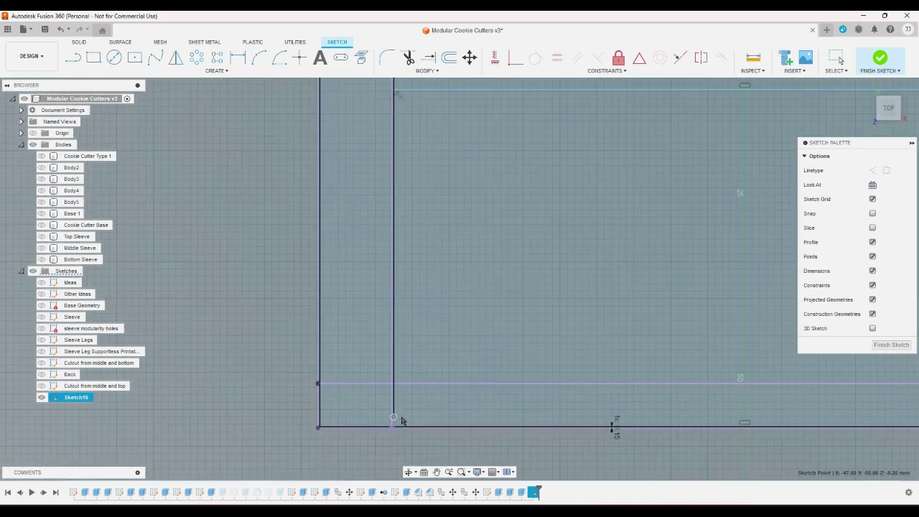
scroll(399, 430, up, 5)
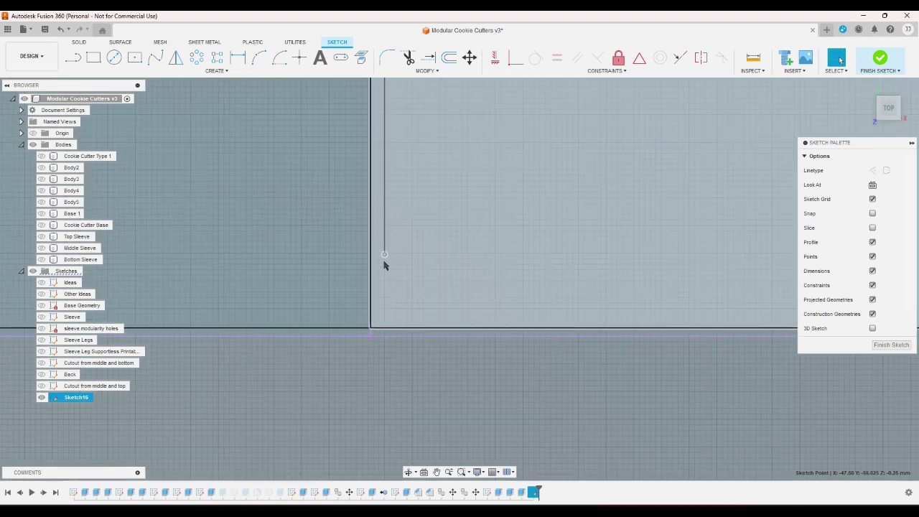
drag(384, 255, 387, 309)
click(385, 328)
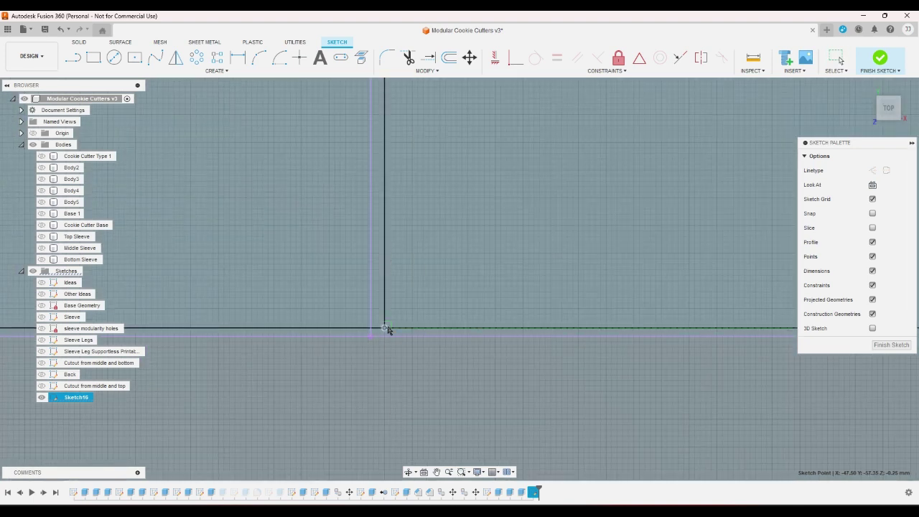
key(Escape)
click(385, 302)
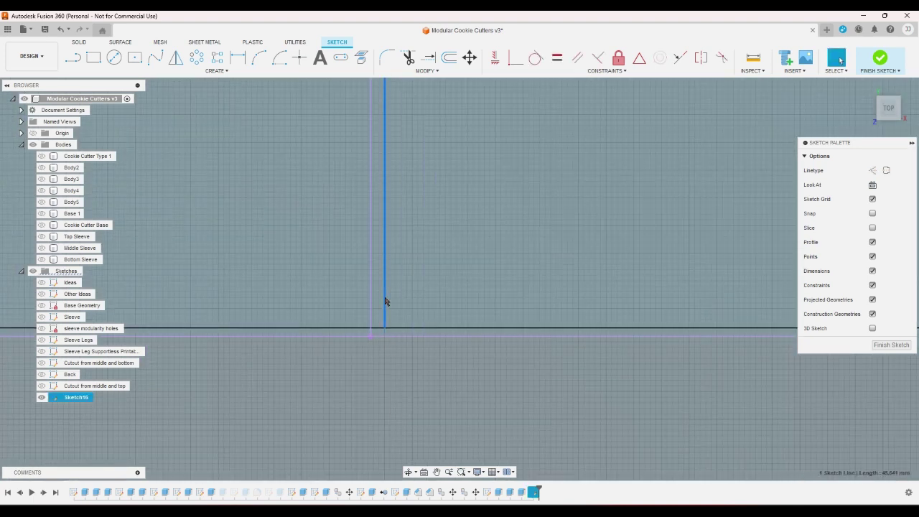
key(x)
click(422, 391)
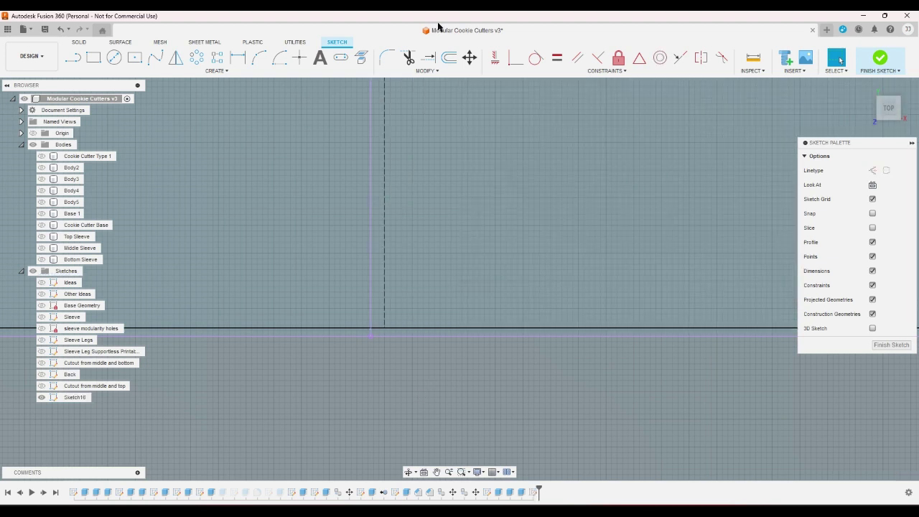
- Constrain the front construction line to equal length with the construction line between the two rectangles' back edges
scroll(428, 108, down, 4)
scroll(428, 251, down, 4)
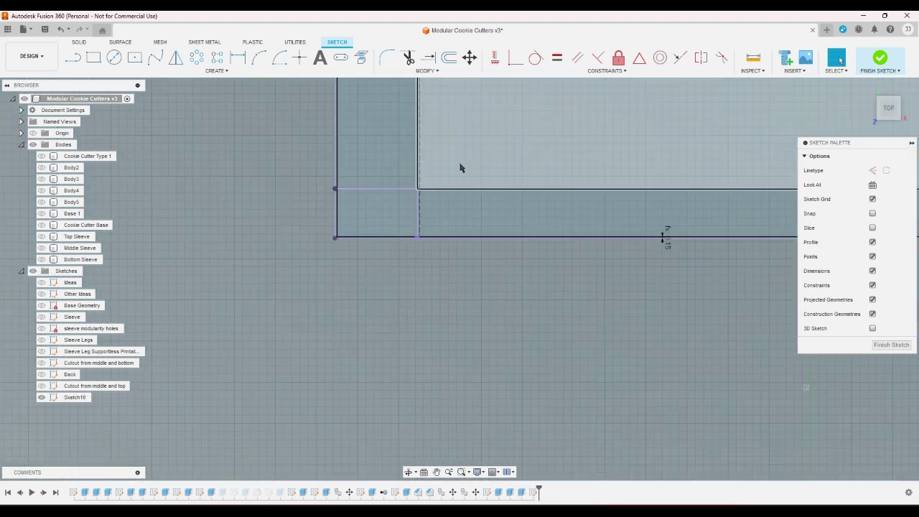
click(553, 63)
scroll(390, 470, down, 5)
scroll(413, 271, up, 3)
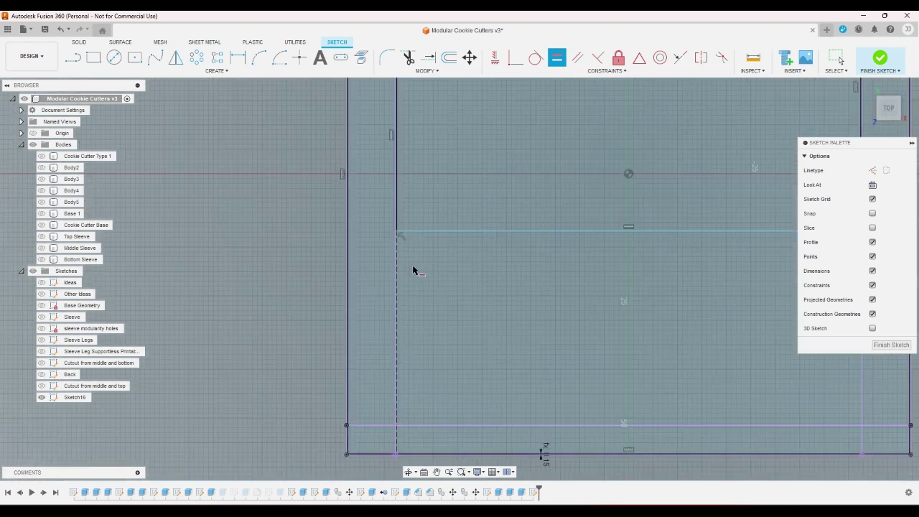
click(398, 262)
scroll(369, 375, down, 4)
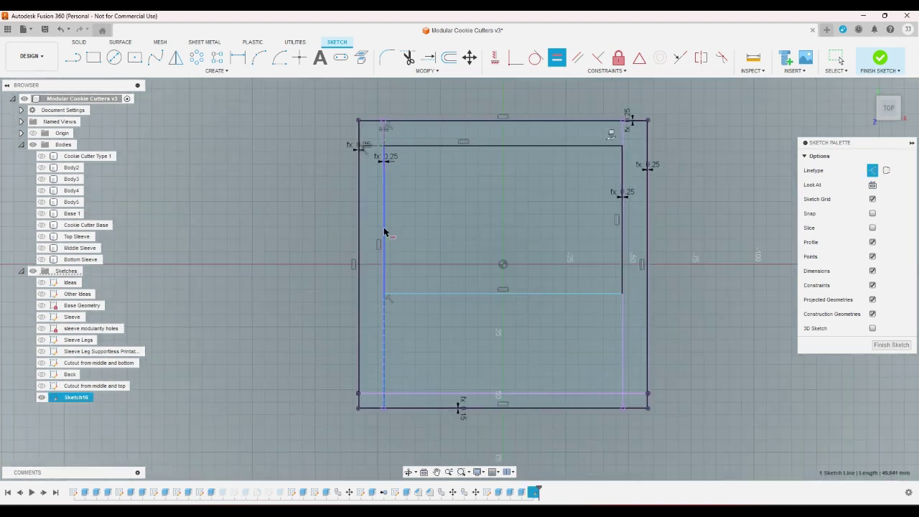
scroll(378, 154, up, 3)
click(383, 171)
right_click(277, 189)
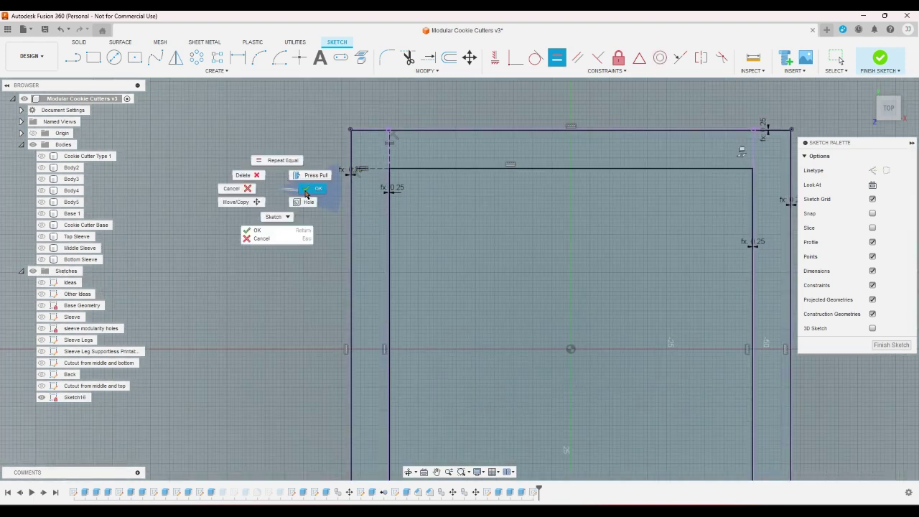
click(305, 189)
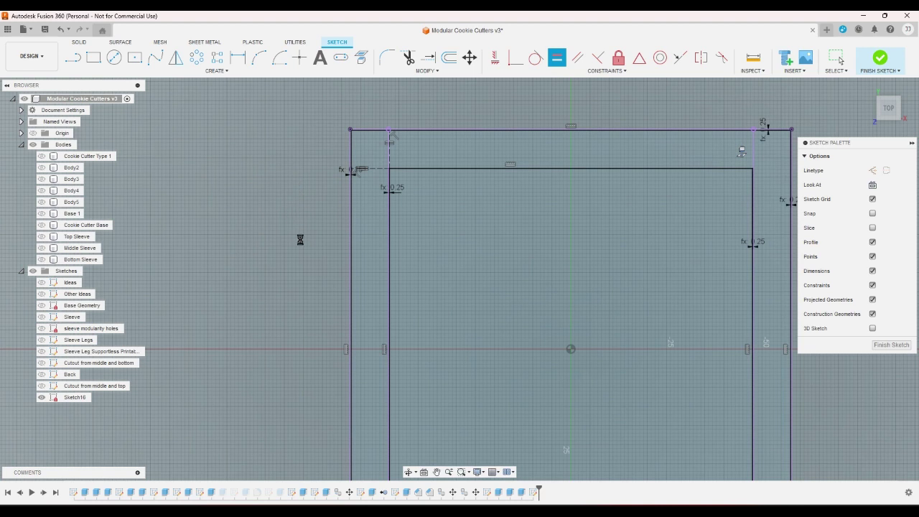
- Check the length of the inner rectangle's back edge with a Sketch Dimension preview, without placing the dimension
scroll(300, 239, down, 4)
scroll(390, 322, up, 2)
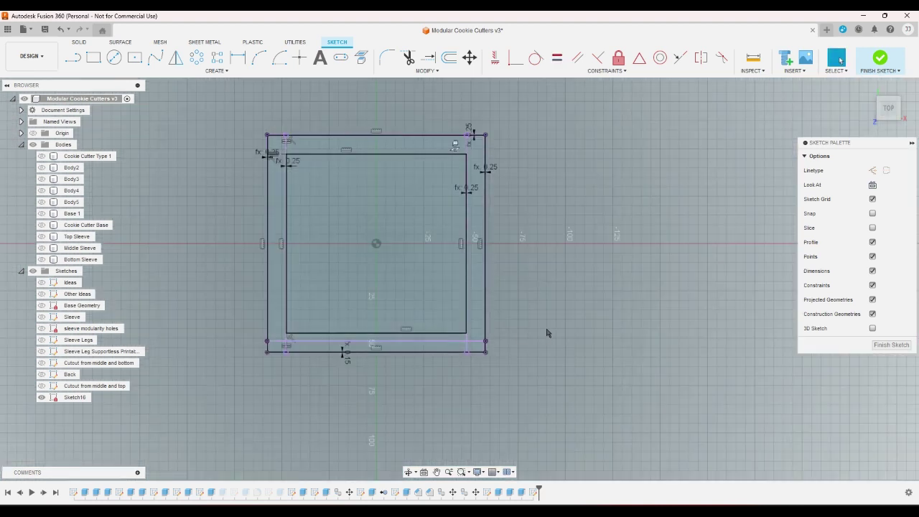
click(238, 57)
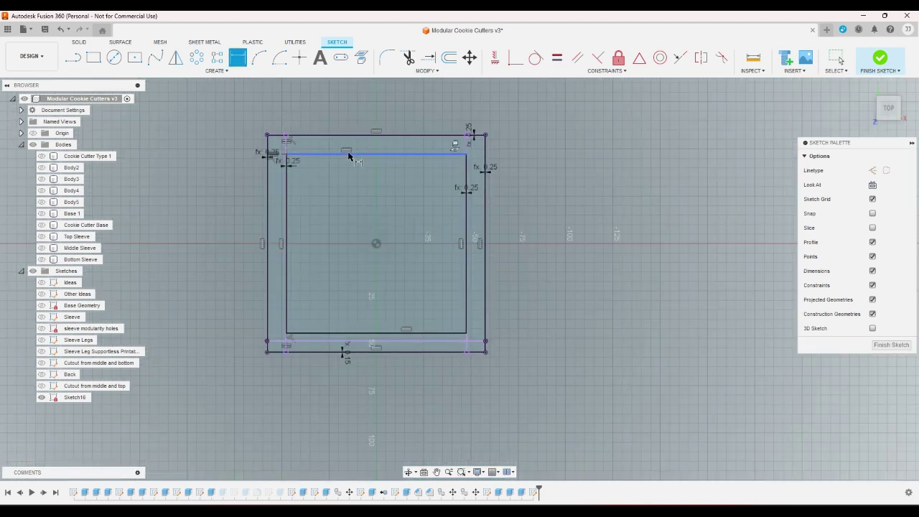
click(349, 154)
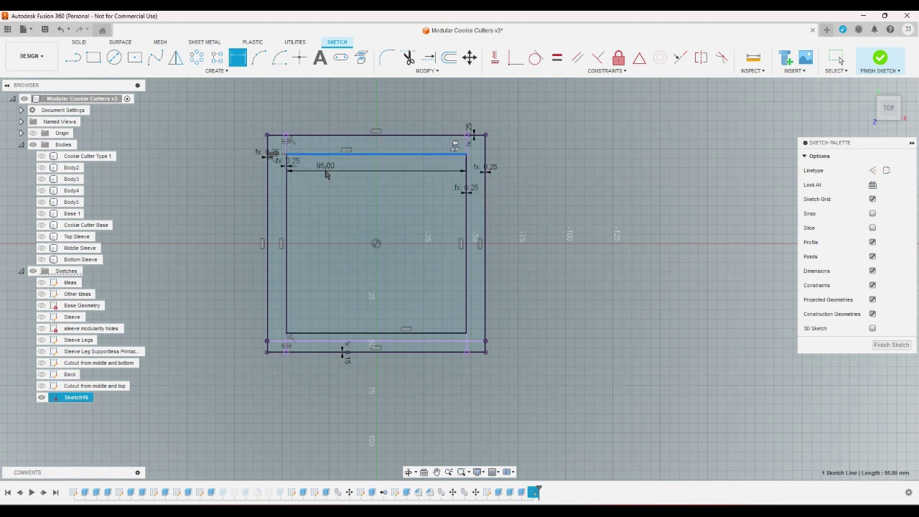
right_click(302, 183)
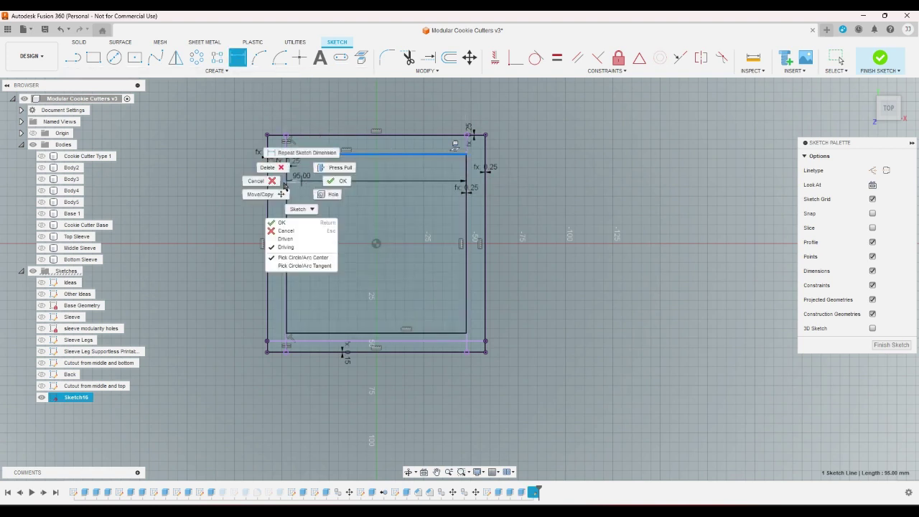
click(276, 181)
- Check the length of the inner rectangle's right edge with a Sketch Dimension preview, without placing the dimension
scroll(529, 202, up, 3)
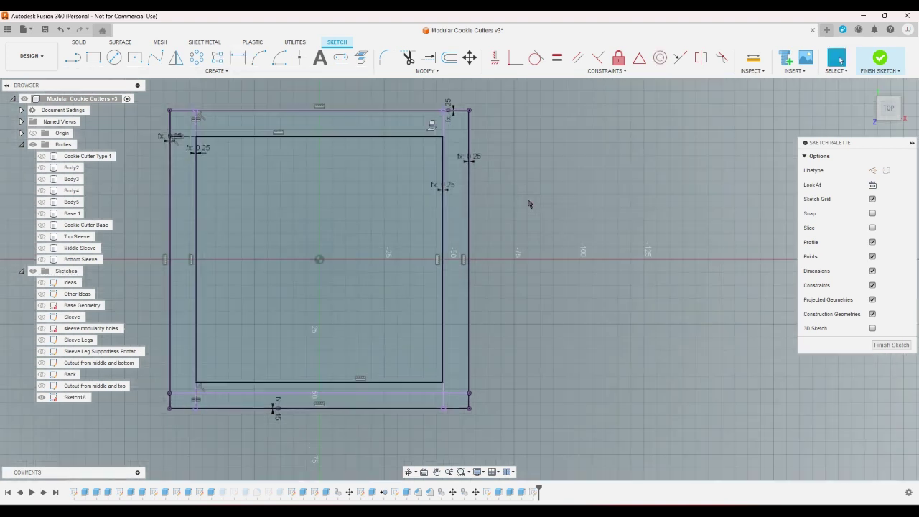
click(238, 58)
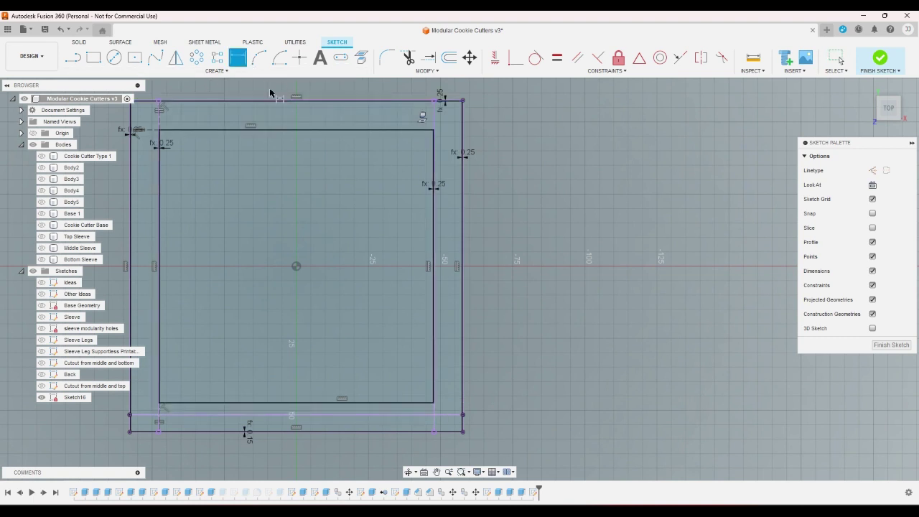
click(433, 183)
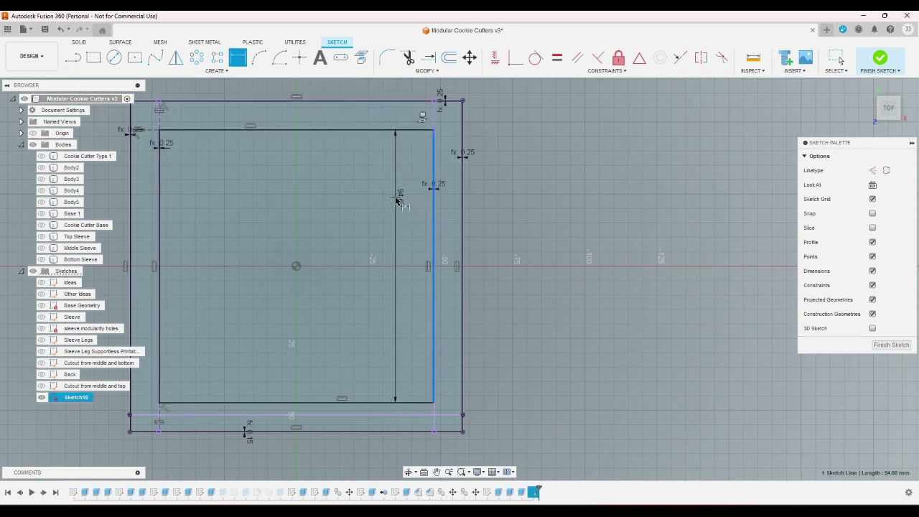
right_click(395, 201)
click(369, 203)
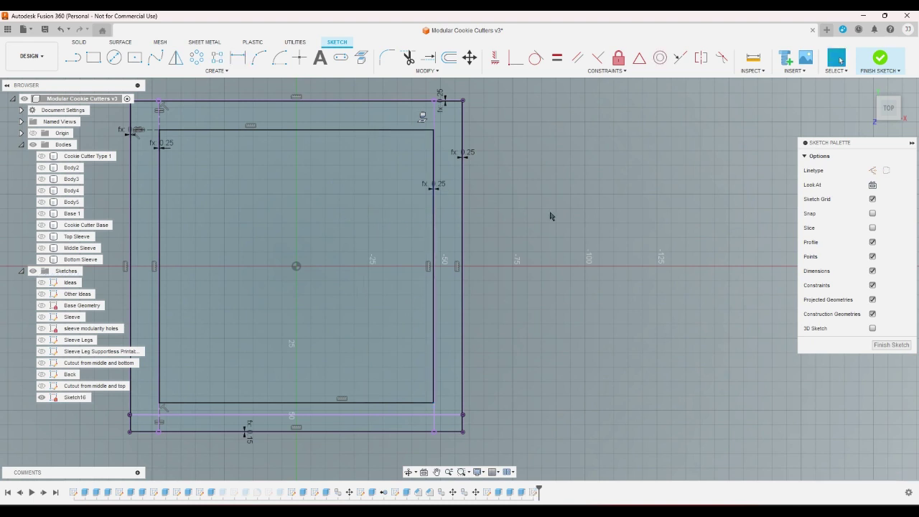
- Try to add a length dimension to the inner rectangle's right edge
scroll(236, 441, up, 6)
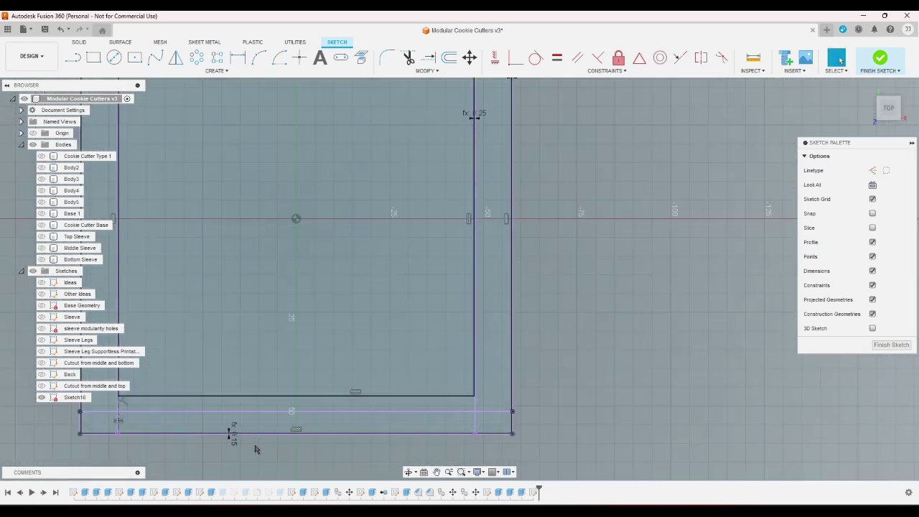
scroll(244, 445, up, 3)
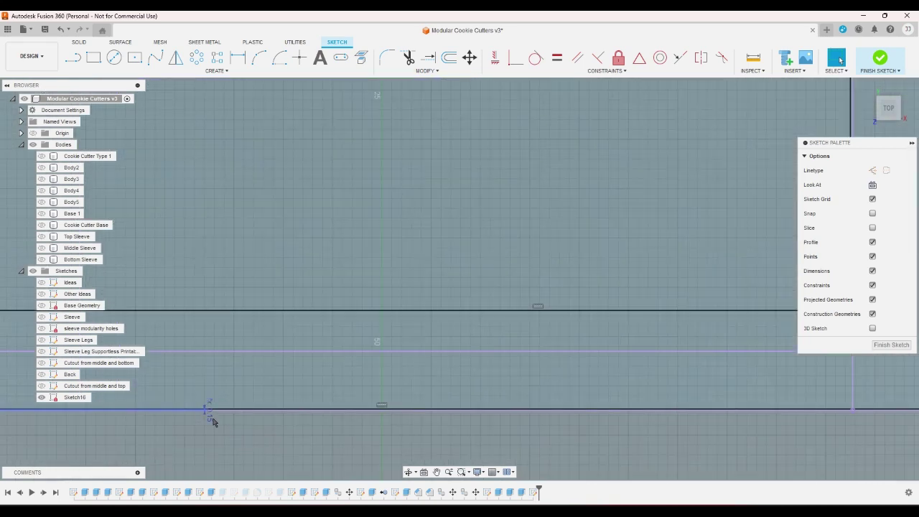
scroll(213, 422, down, 5)
key(r)
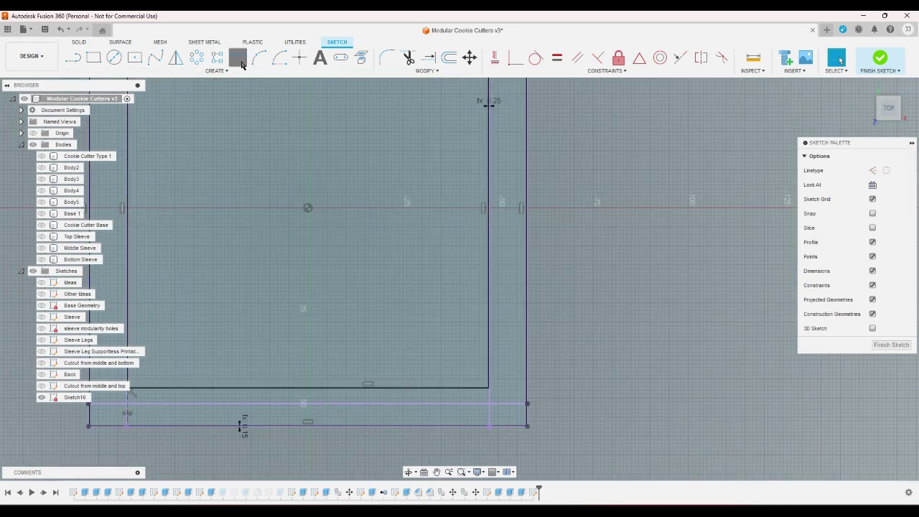
scroll(467, 338, up, 4)
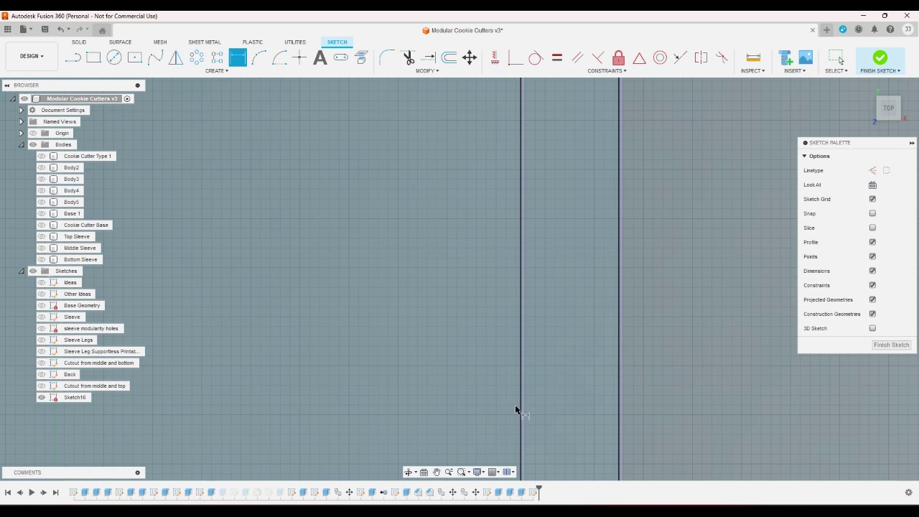
click(518, 410)
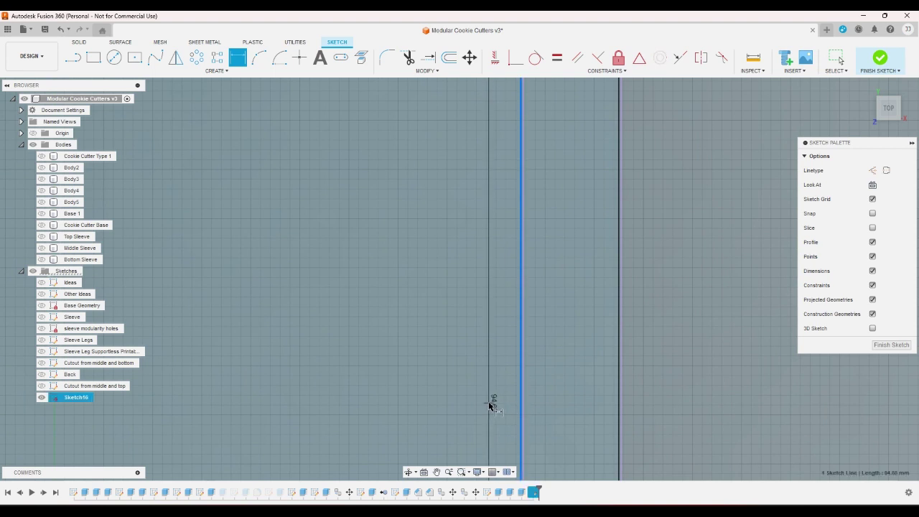
click(488, 403)
click(552, 292)
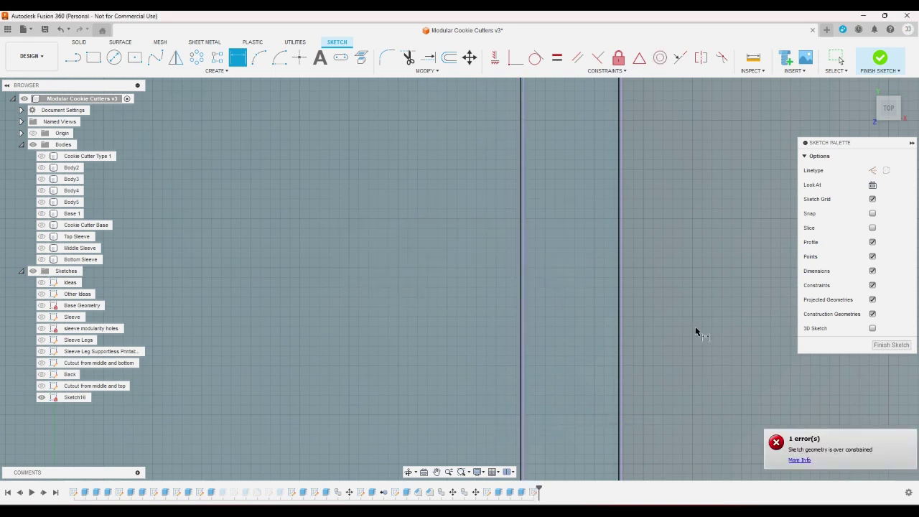
right_click(695, 332)
key(Escape)
scroll(673, 294, down, 5)
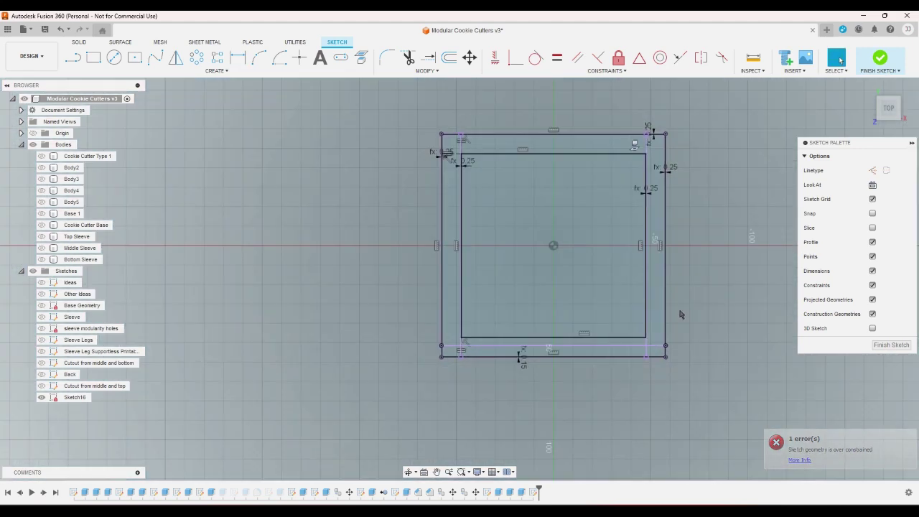
- Examine the equal-length construction lines and the margins between the inner and outer rectangles at the back-left and front-left corners
scroll(567, 315, up, 6)
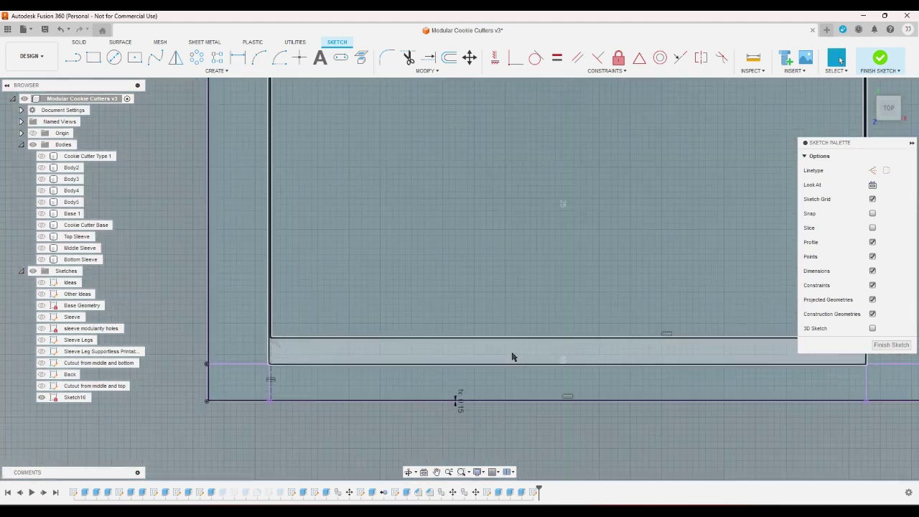
scroll(463, 417, down, 6)
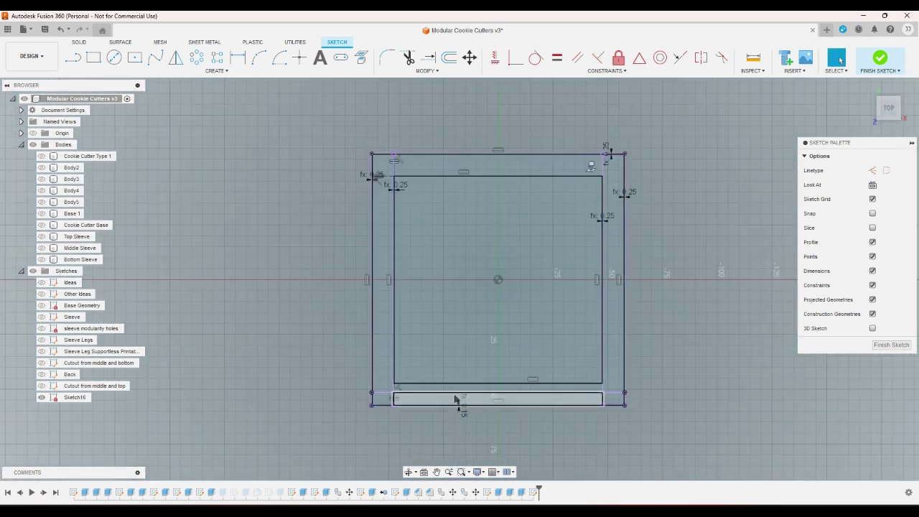
scroll(408, 211, up, 5)
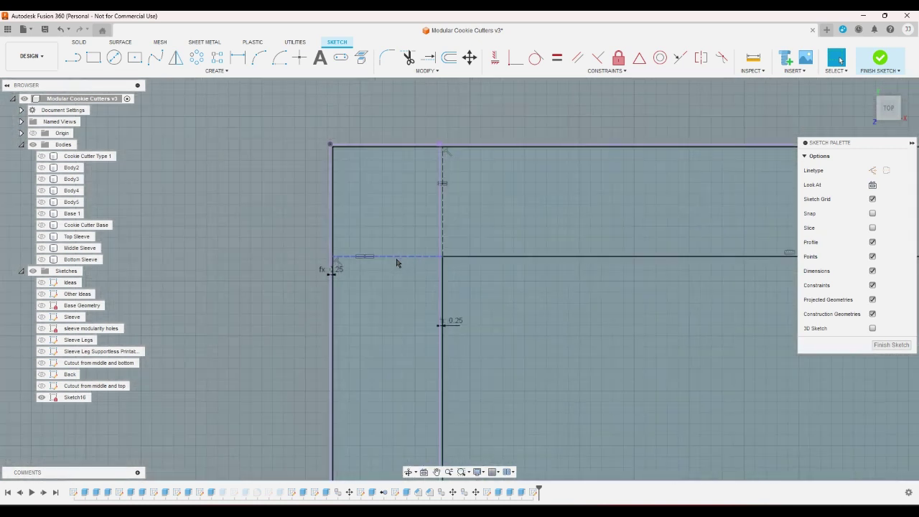
scroll(396, 263, up, 2)
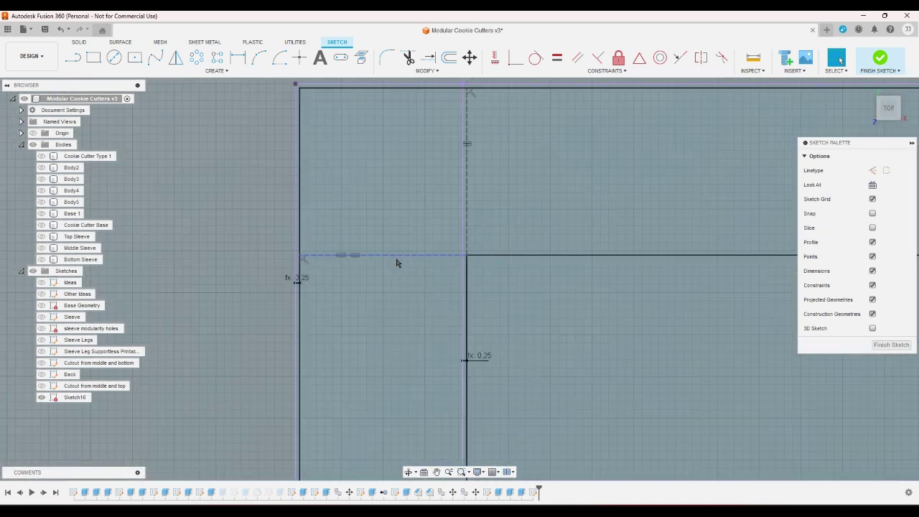
scroll(397, 263, down, 5)
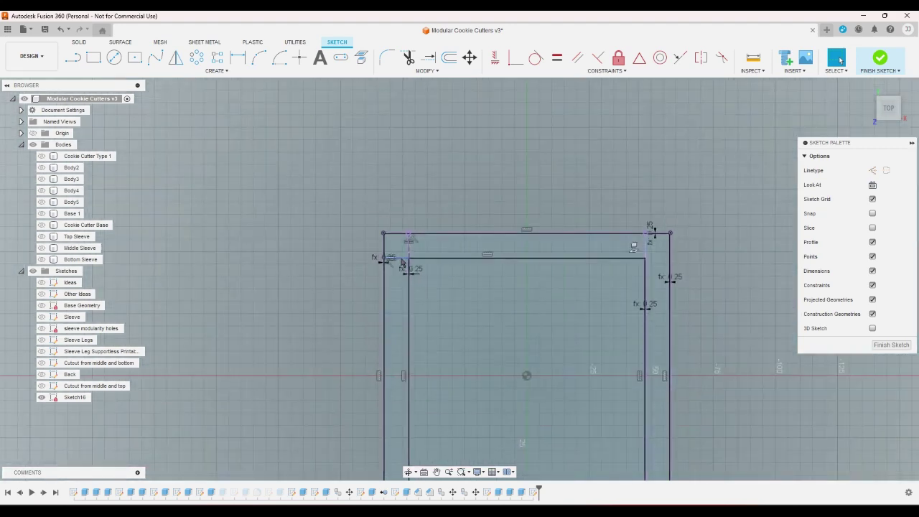
scroll(410, 444, up, 3)
scroll(410, 444, up, 4)
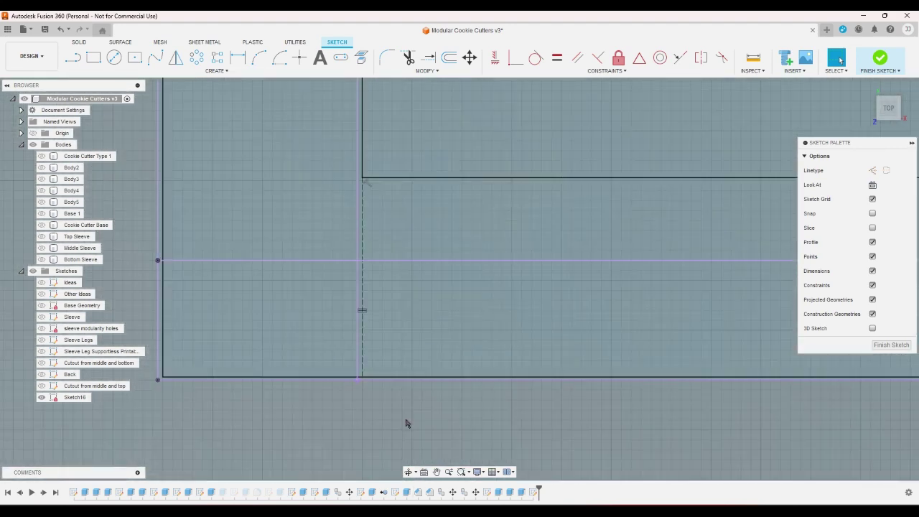
scroll(405, 423, down, 6)
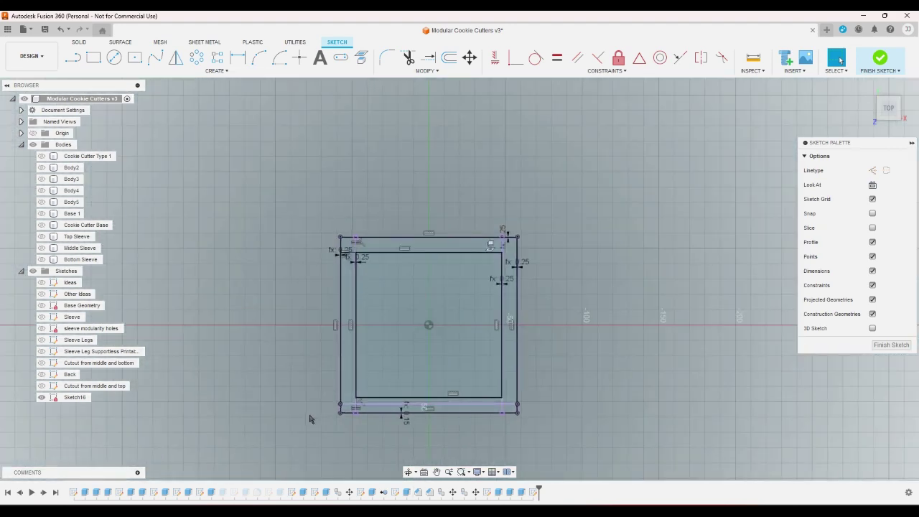
scroll(416, 388, up, 3)
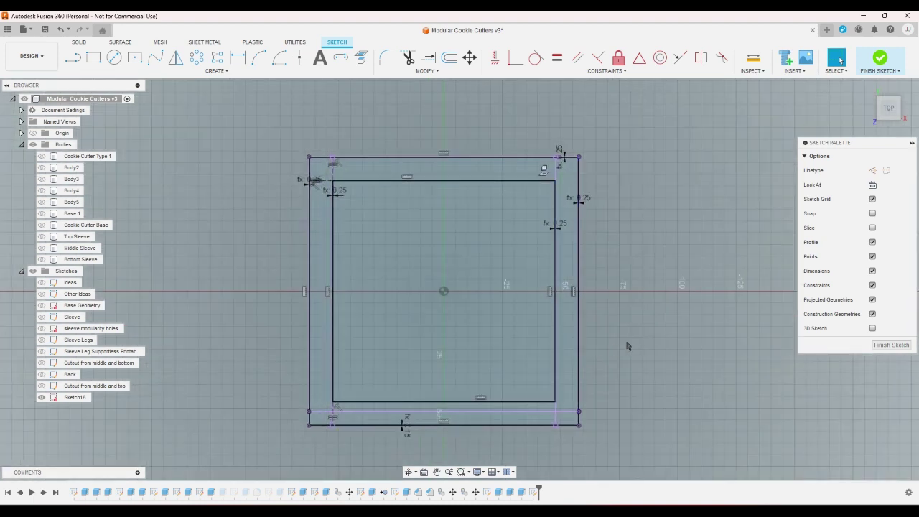
- Show the Bottom Sleeve body to compare its front edge with the sketch, and hide it again
click(42, 260)
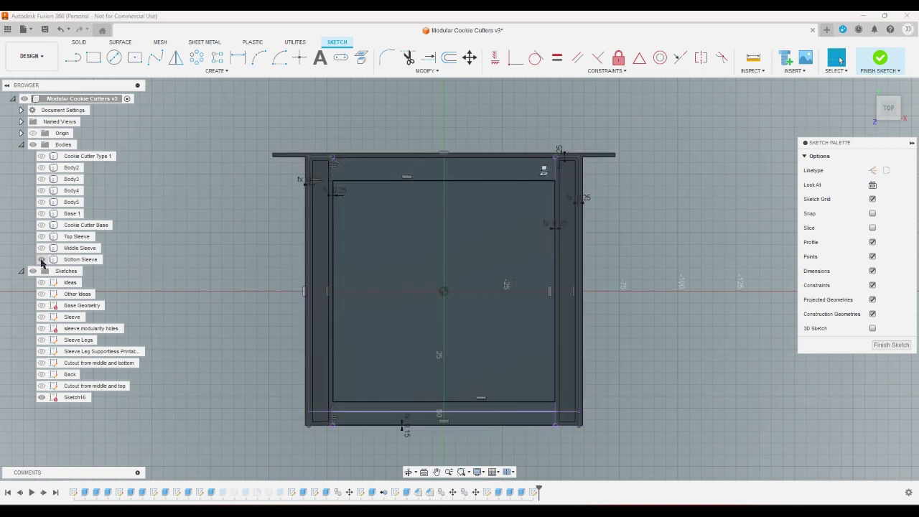
click(887, 120)
scroll(361, 411, up, 6)
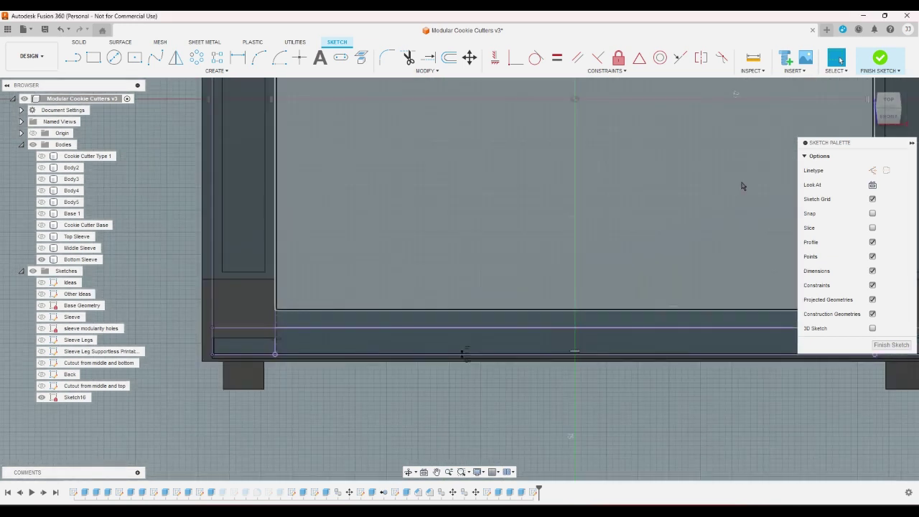
click(888, 106)
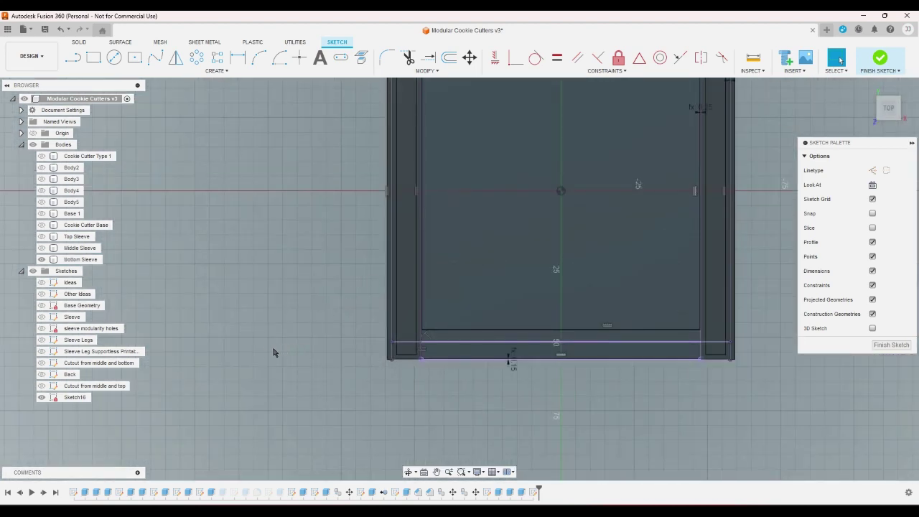
click(41, 259)
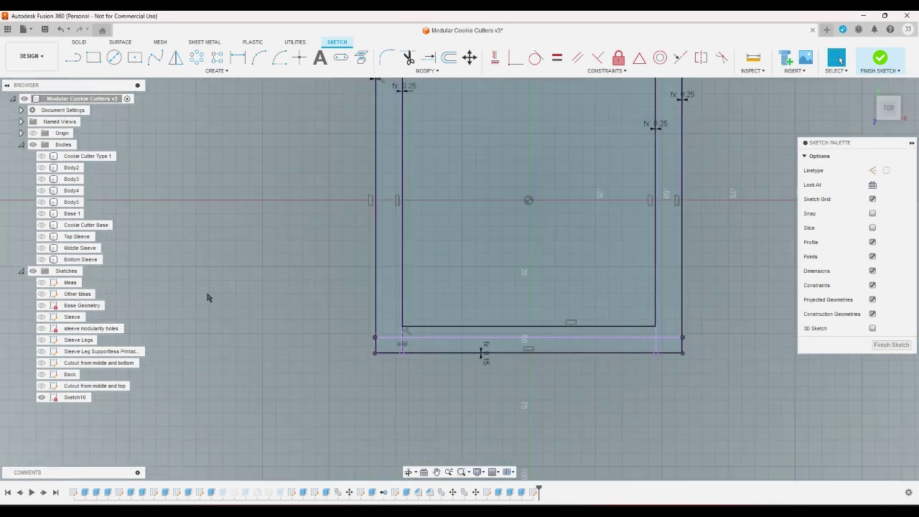
- Offset the inner rectangle inward by 0.8 mm
scroll(206, 296, down, 2)
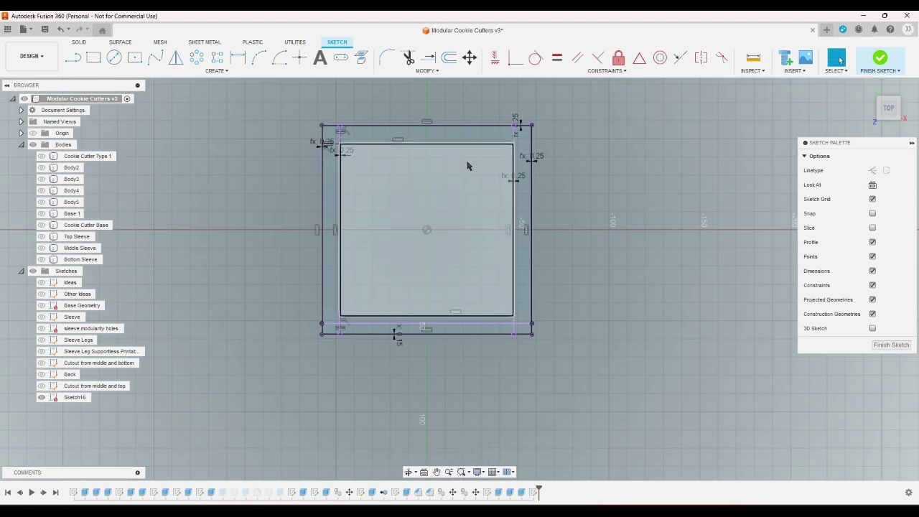
click(449, 57)
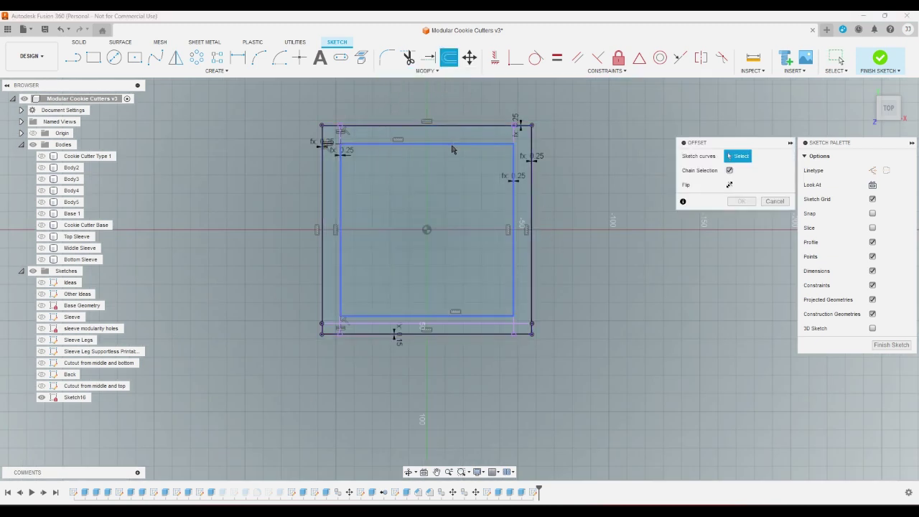
click(451, 145)
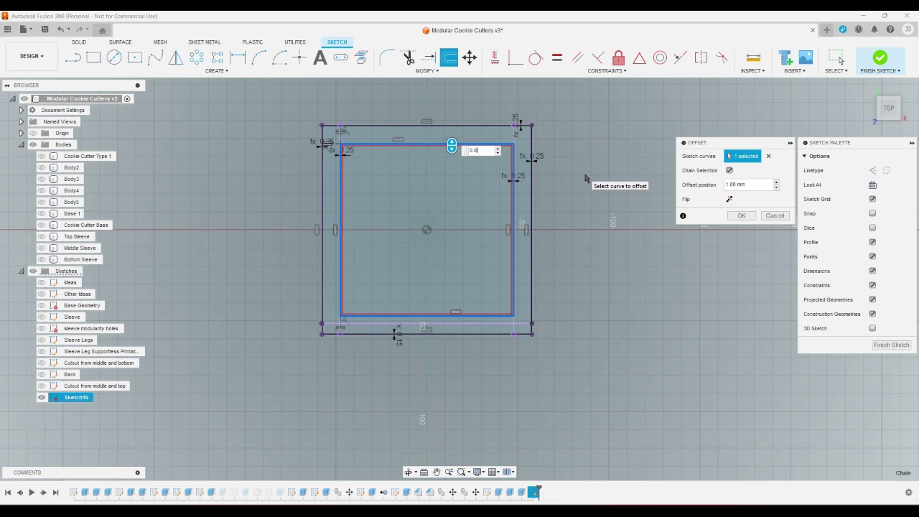
key(Return)
scroll(572, 162, up, 2)
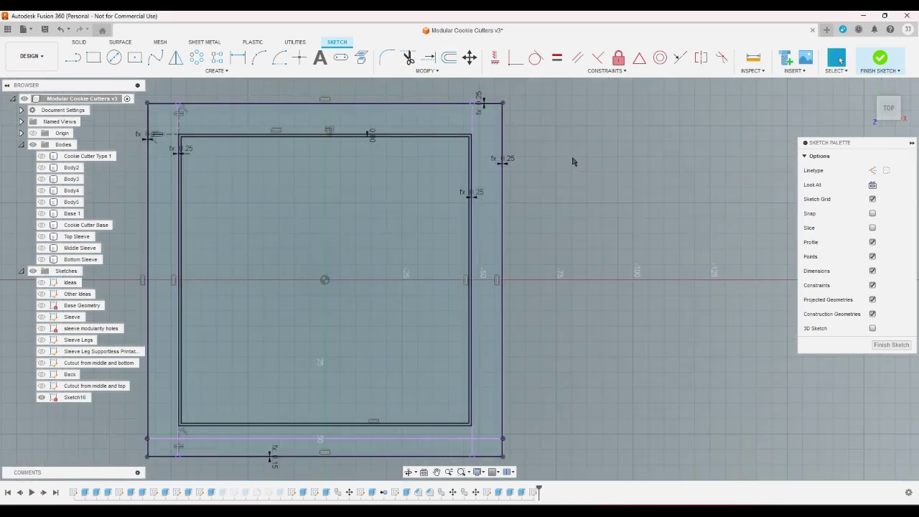
click(879, 58)
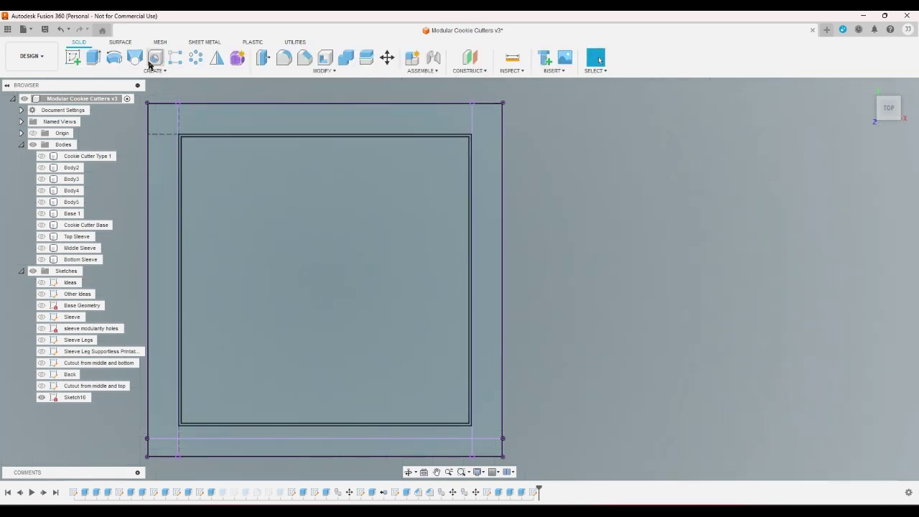
click(93, 58)
click(158, 115)
click(226, 126)
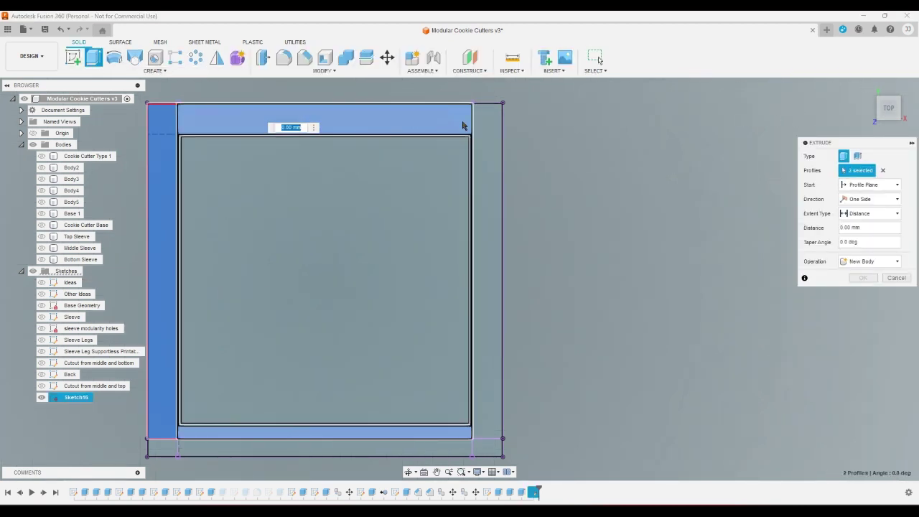
click(485, 131)
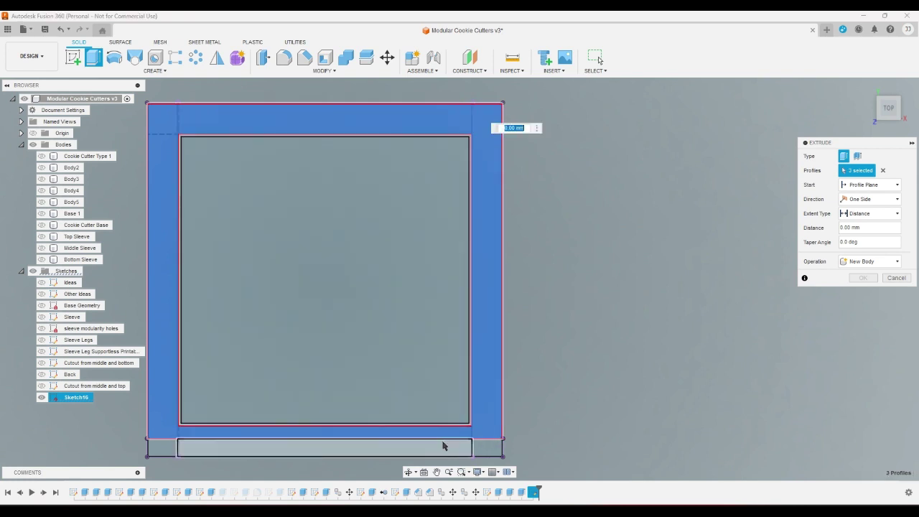
click(441, 441)
click(481, 448)
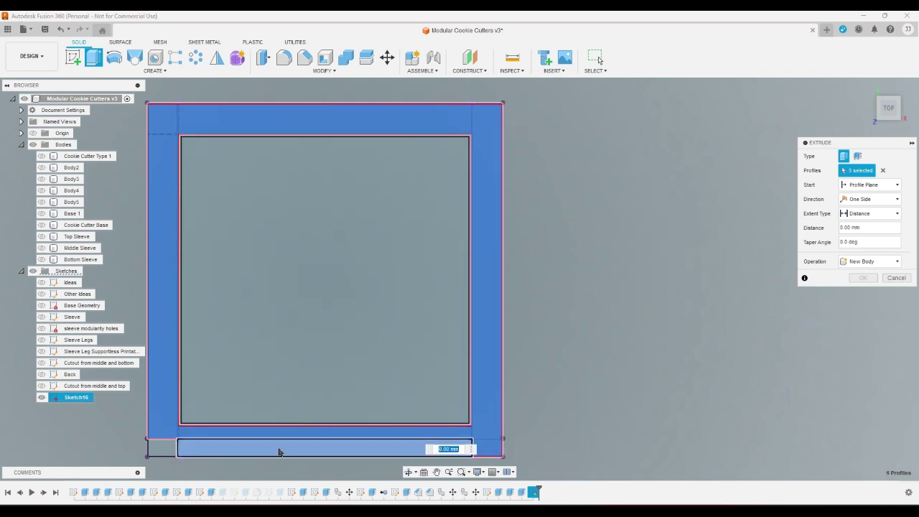
click(162, 448)
click(903, 279)
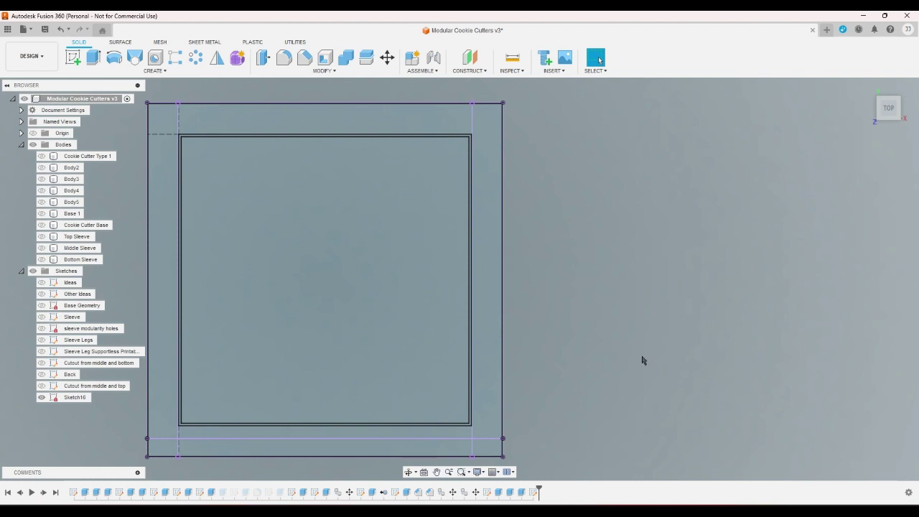
- Reopen the insert sketch and convert the projected front horizontal line and the projected vertical line beside the inner rectangle's right edge to construction geometry
click(60, 29)
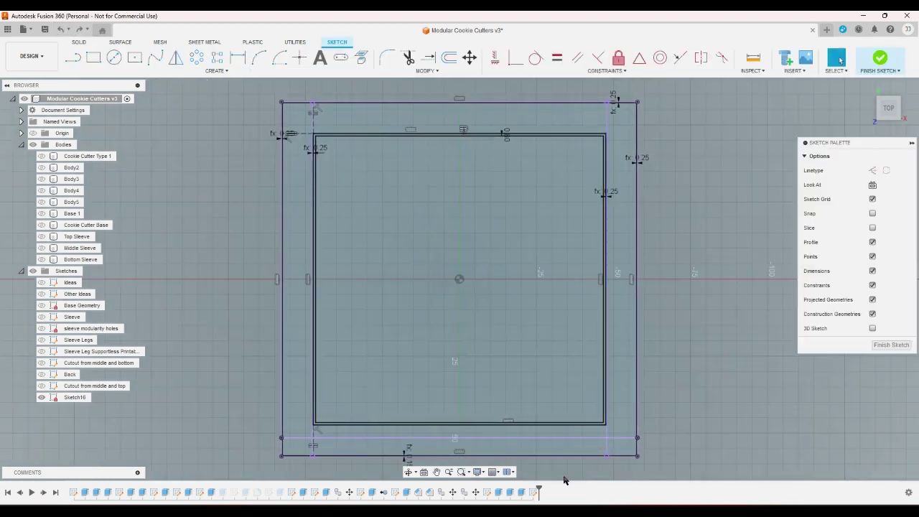
scroll(641, 463, up, 3)
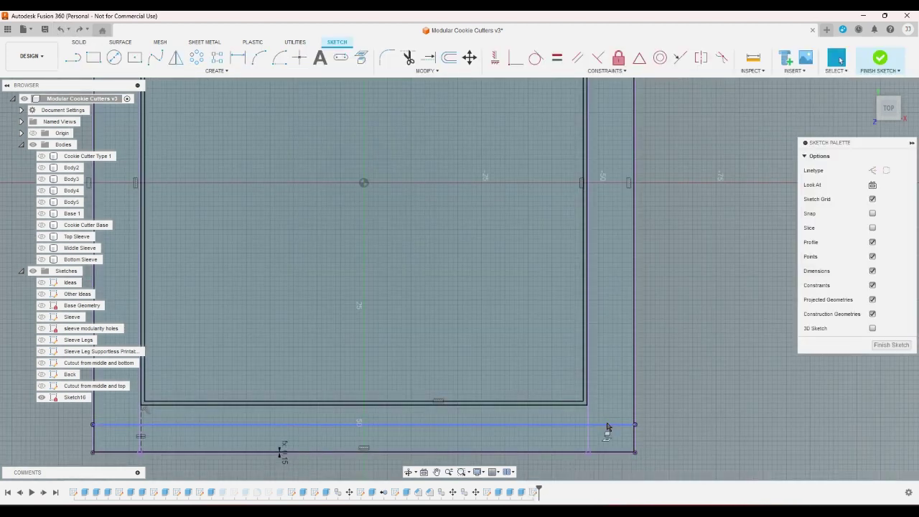
click(605, 425)
key(x)
click(708, 363)
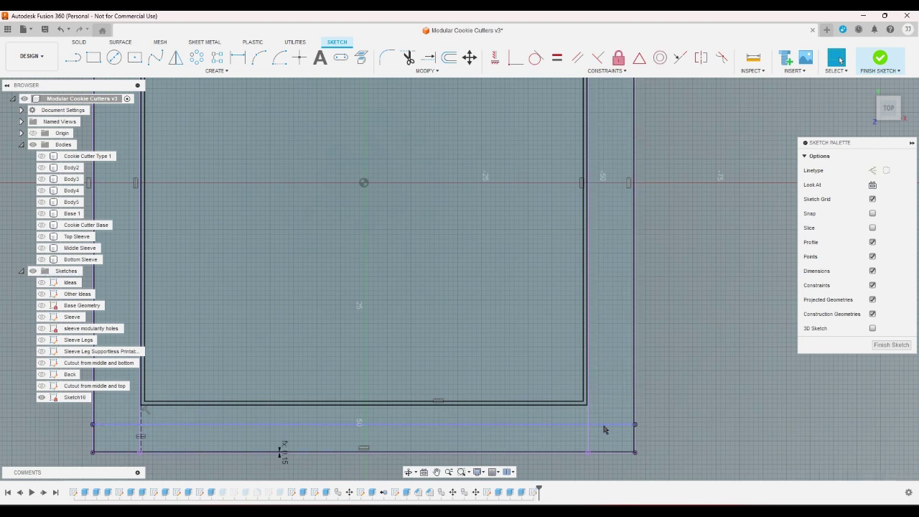
click(588, 425)
click(710, 408)
scroll(695, 366, down, 2)
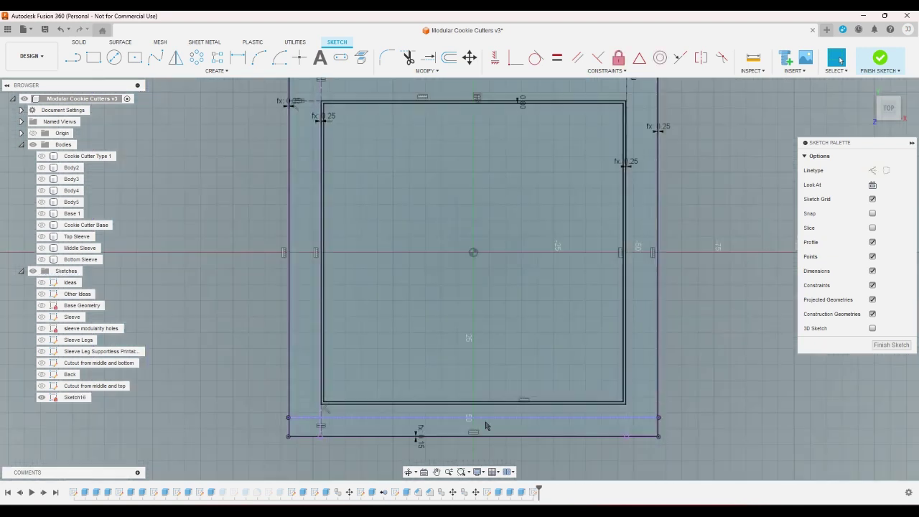
- Convert the projected vertical line beside the inner rectangle's left edge and the projected outer back edge to construction geometry
scroll(373, 391, up, 3)
click(266, 412)
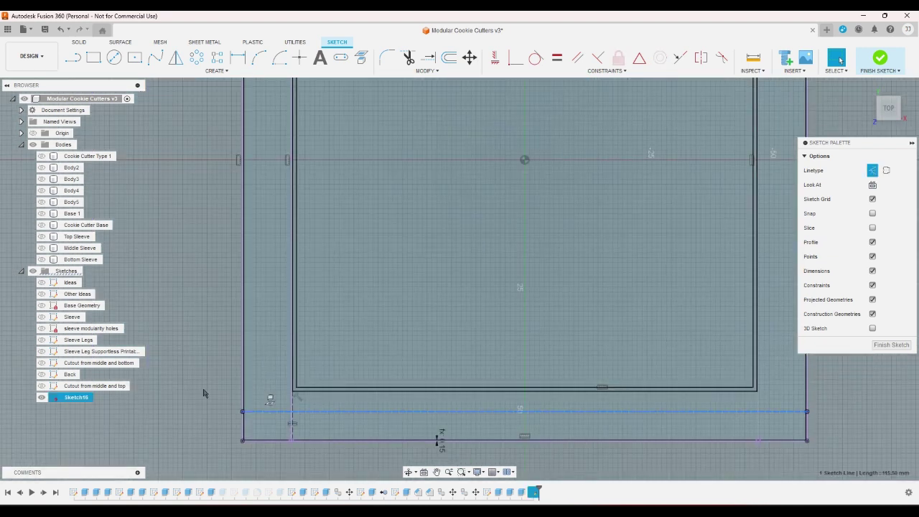
key(Escape)
click(279, 381)
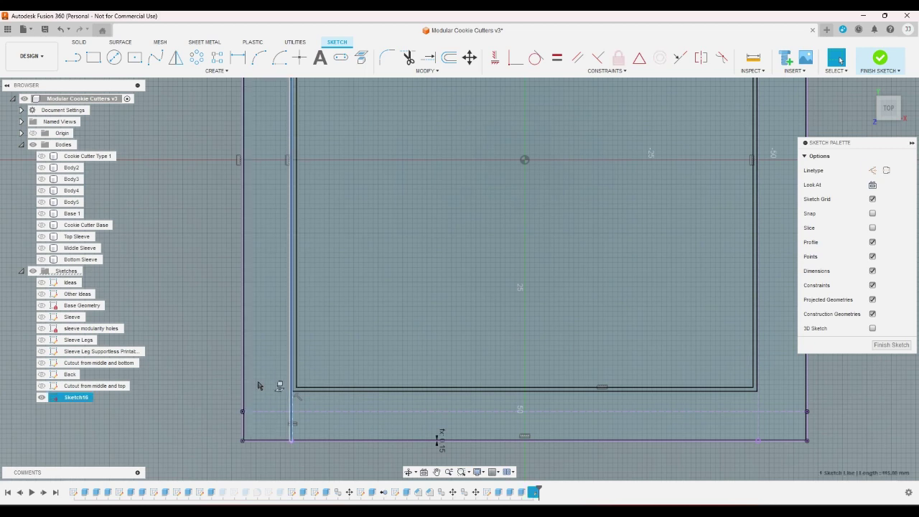
key(Escape)
scroll(216, 410, down, 1)
scroll(216, 410, down, 2)
scroll(236, 153, up, 3)
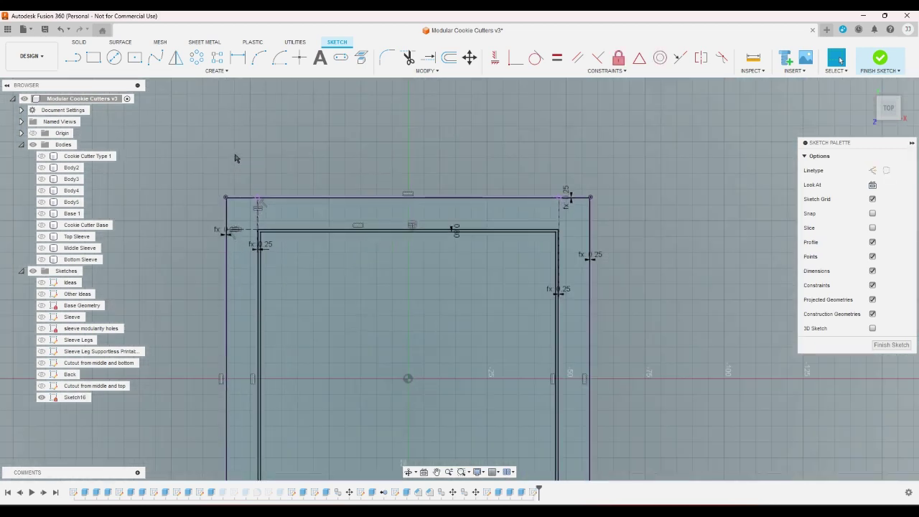
scroll(629, 179, up, 2)
scroll(624, 183, up, 3)
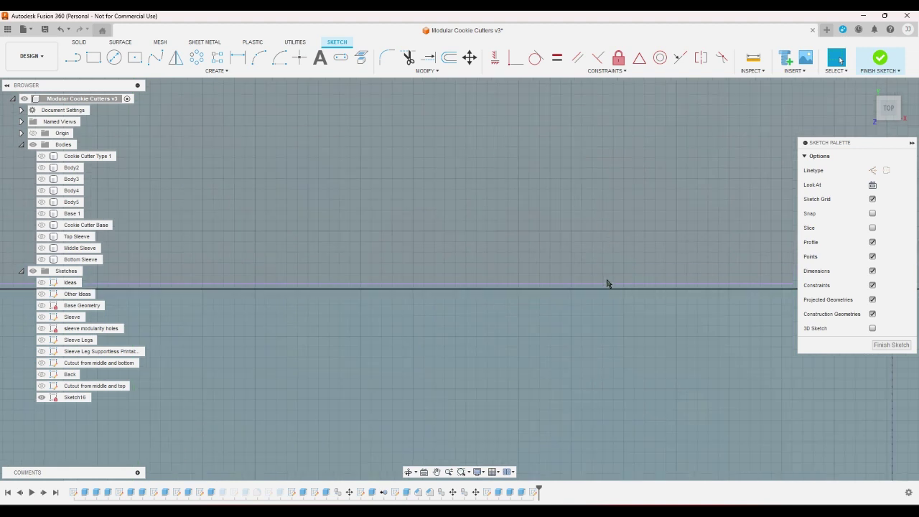
scroll(544, 247, down, 3)
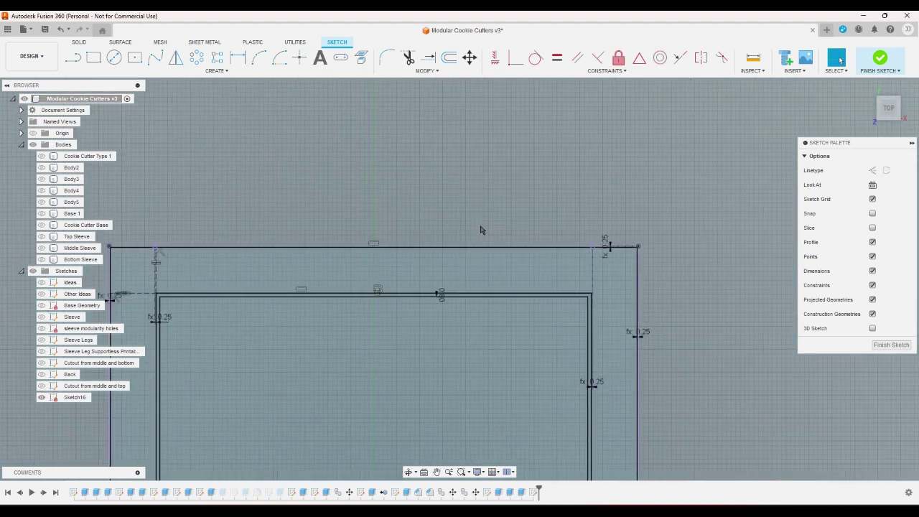
- Convert the projected outer right edge line at the back-right corner to construction geometry
scroll(671, 265, up, 2)
scroll(671, 266, up, 3)
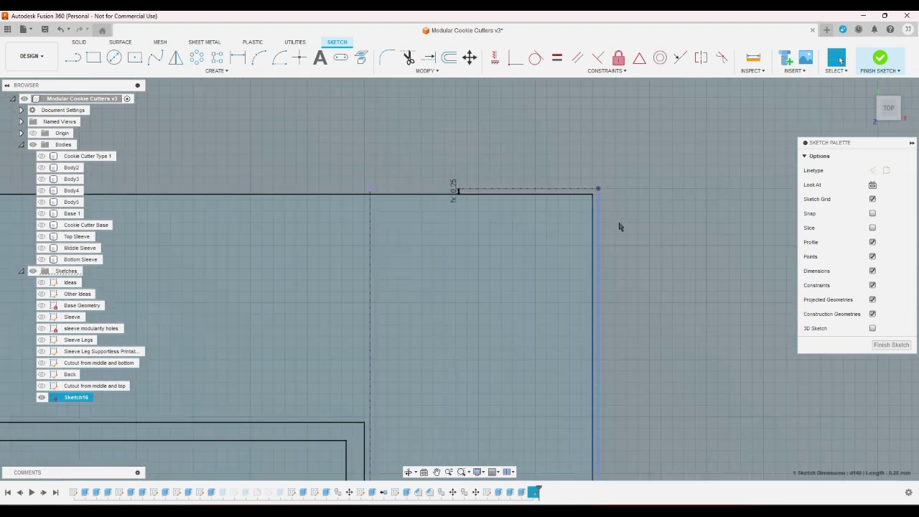
scroll(621, 200, down, 2)
scroll(621, 200, down, 1)
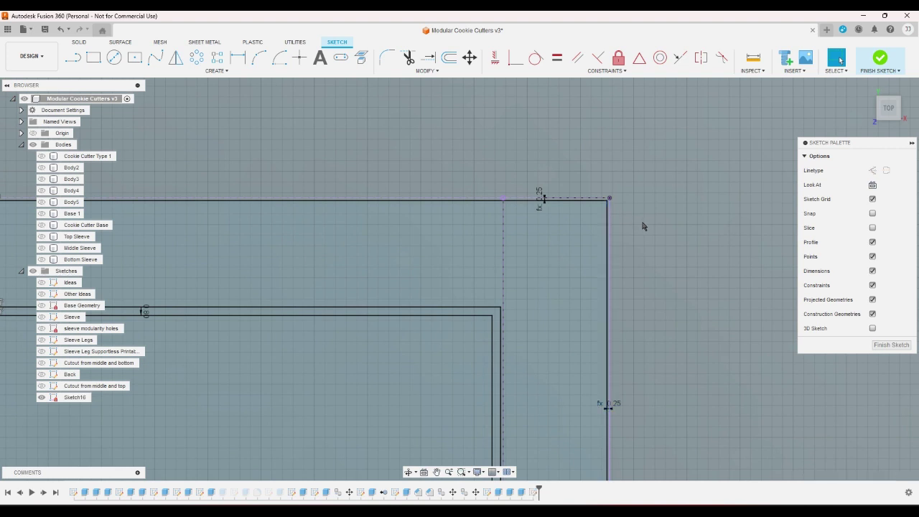
click(609, 239)
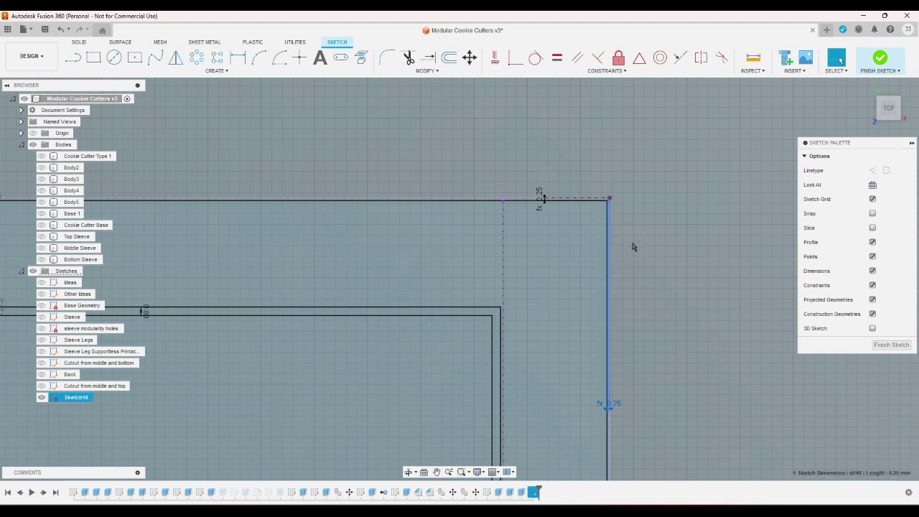
scroll(619, 239, up, 2)
right_click(600, 228)
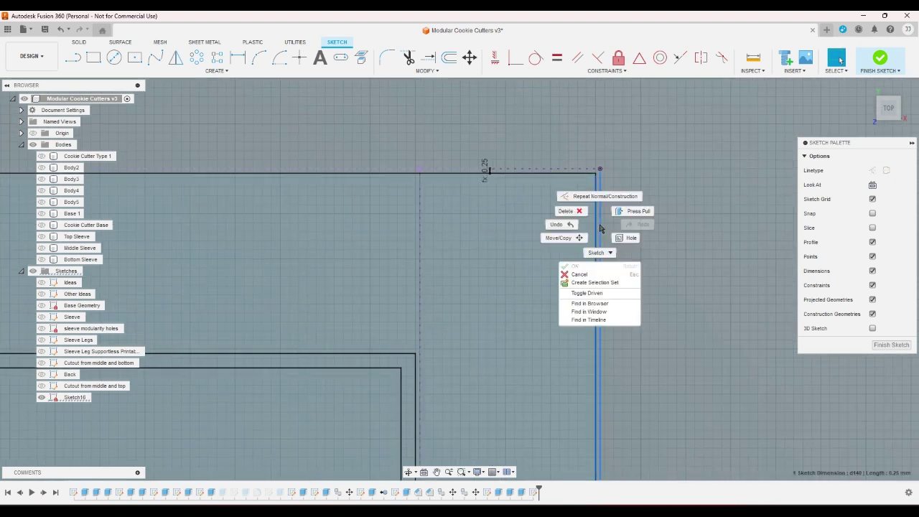
key(Escape)
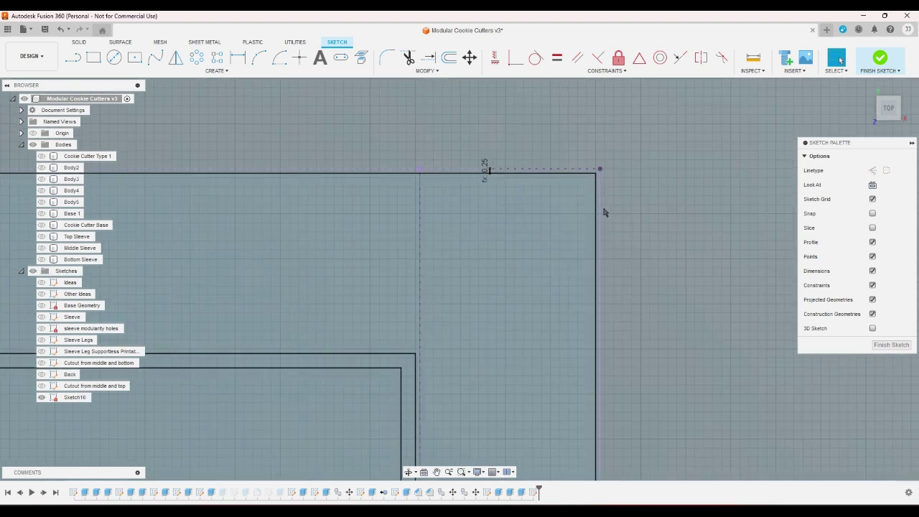
scroll(631, 205, down, 1)
scroll(631, 205, down, 3)
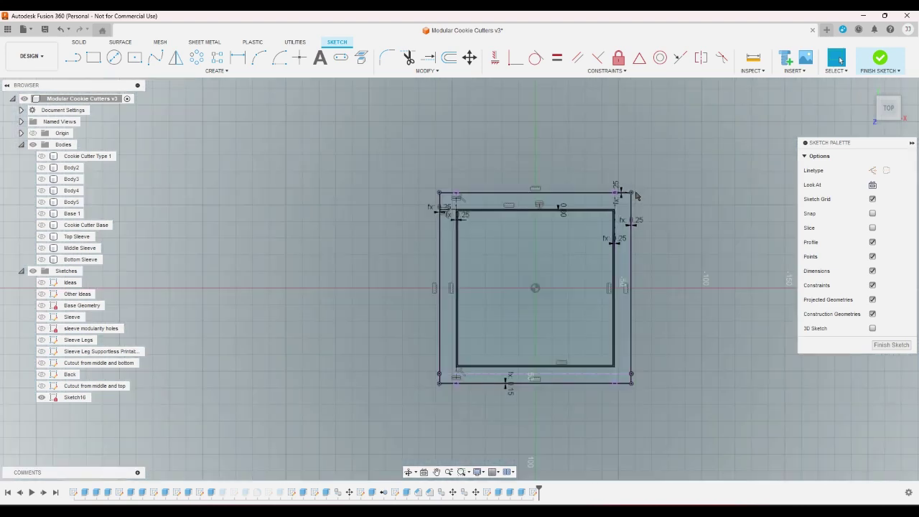
- Convert the remaining projected outer edge segments at the front-right and front-left corners to construction geometry
scroll(645, 373, up, 4)
scroll(628, 374, up, 3)
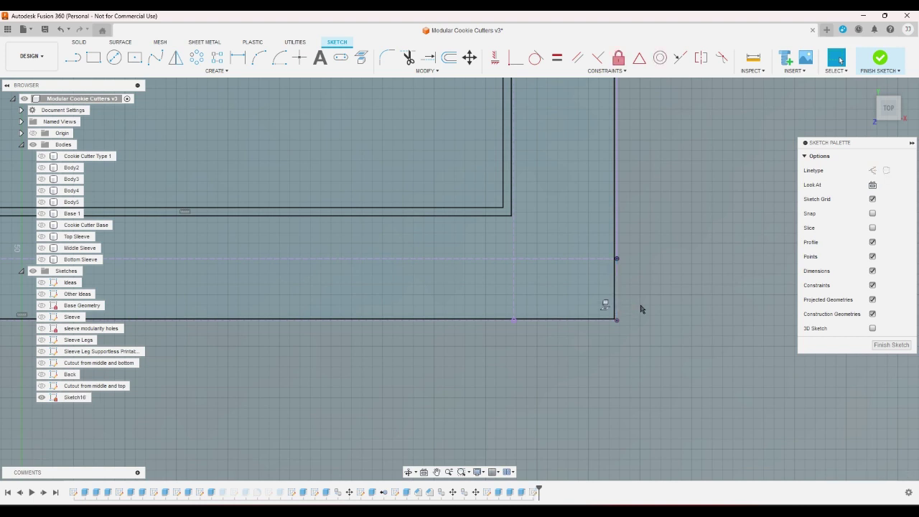
scroll(653, 256, down, 3)
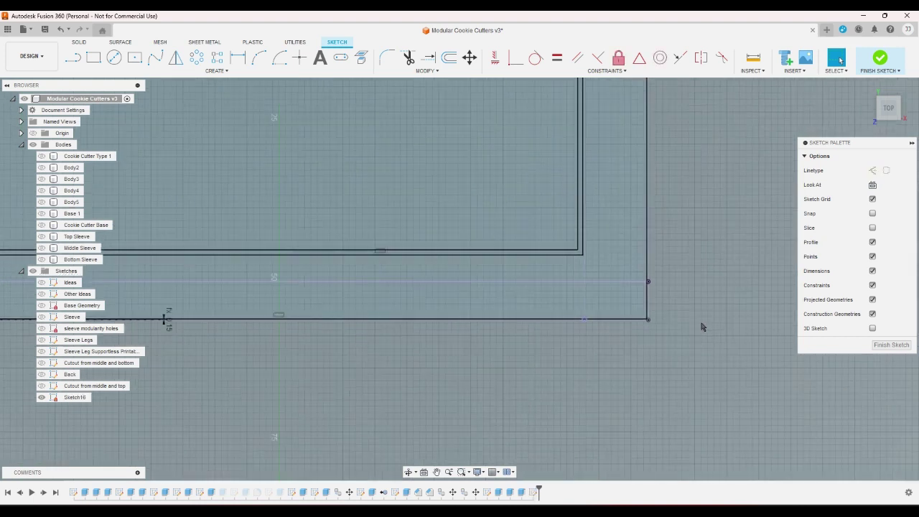
scroll(381, 332, up, 3)
scroll(414, 324, up, 3)
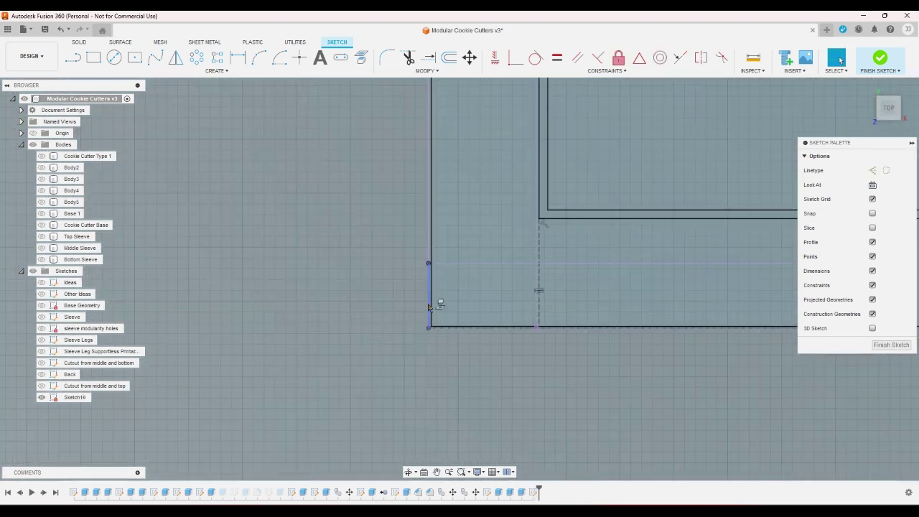
scroll(352, 350, down, 2)
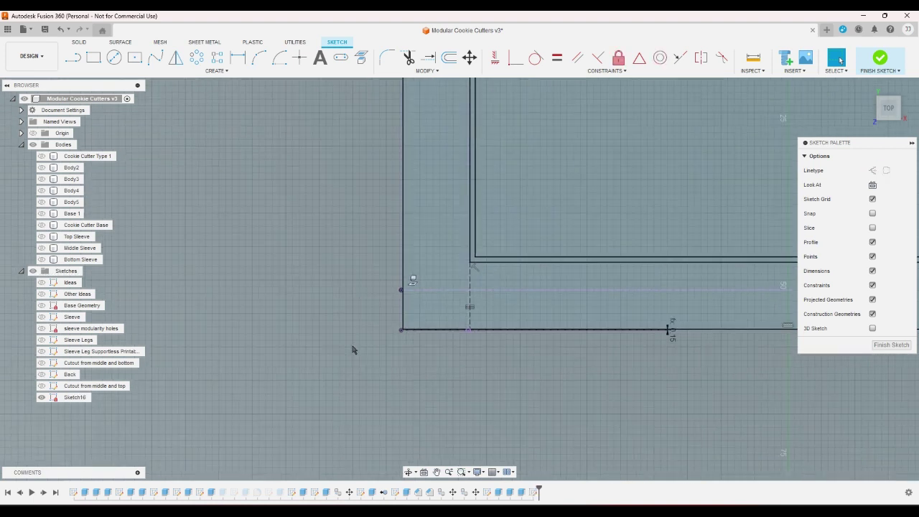
scroll(352, 350, down, 4)
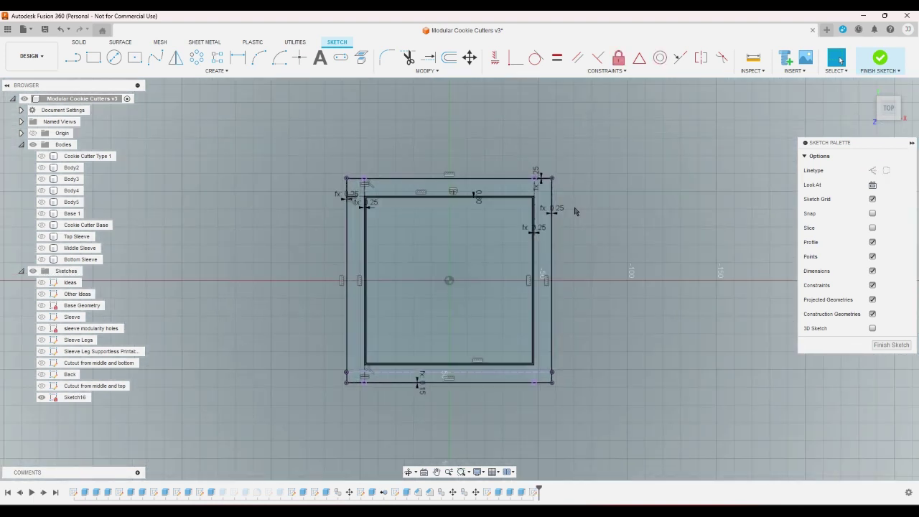
- Finish the sketch and extrude the wide frame profile together with the thin inner offset ring by the cutterbase parameter as a new body
click(880, 58)
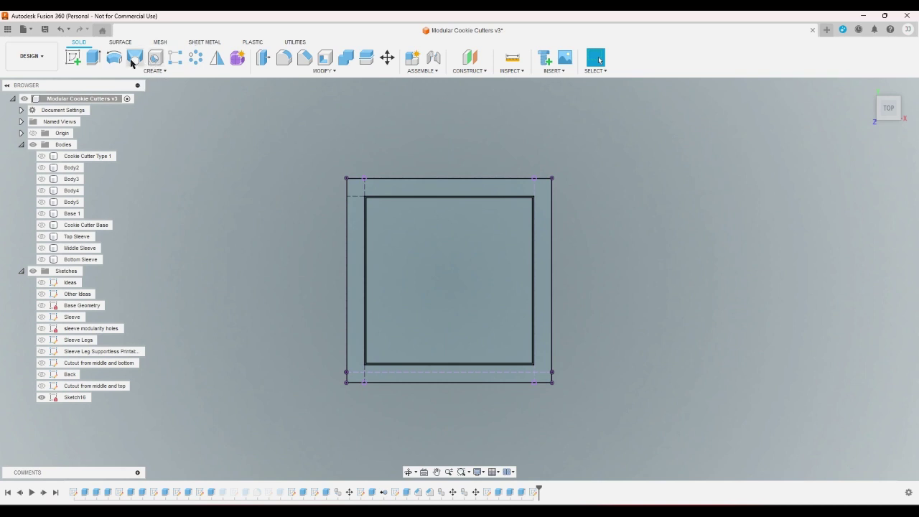
key(e)
click(352, 199)
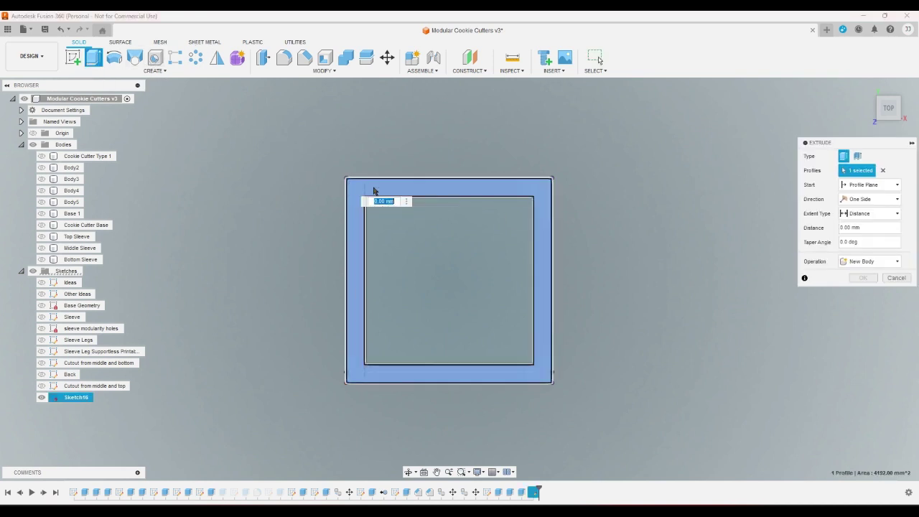
click(866, 86)
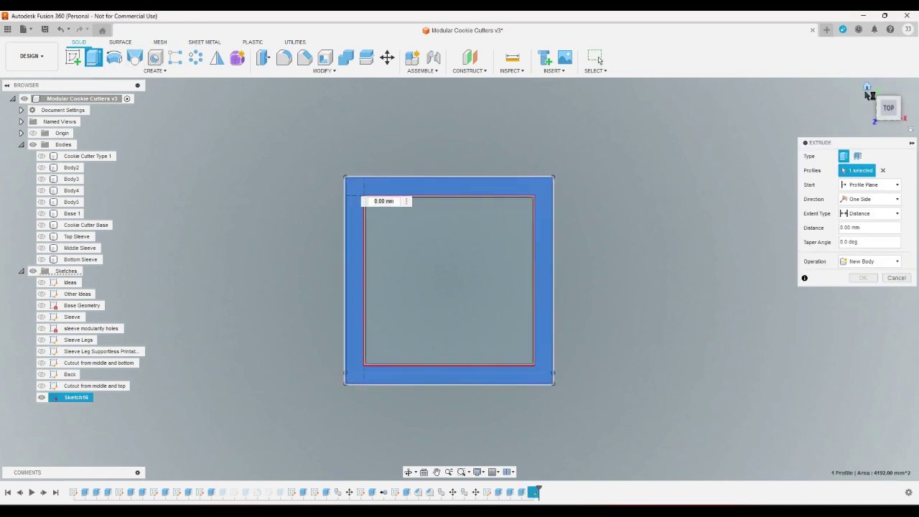
scroll(499, 154, up, 5)
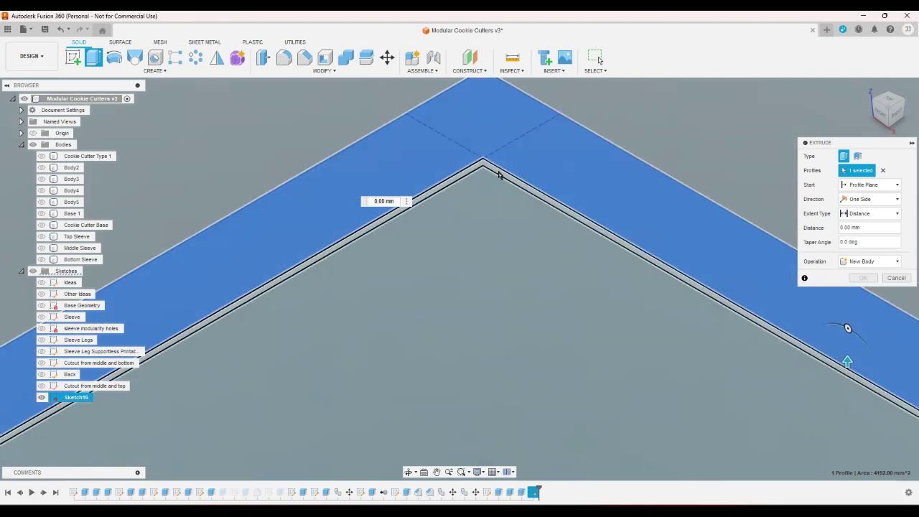
click(498, 171)
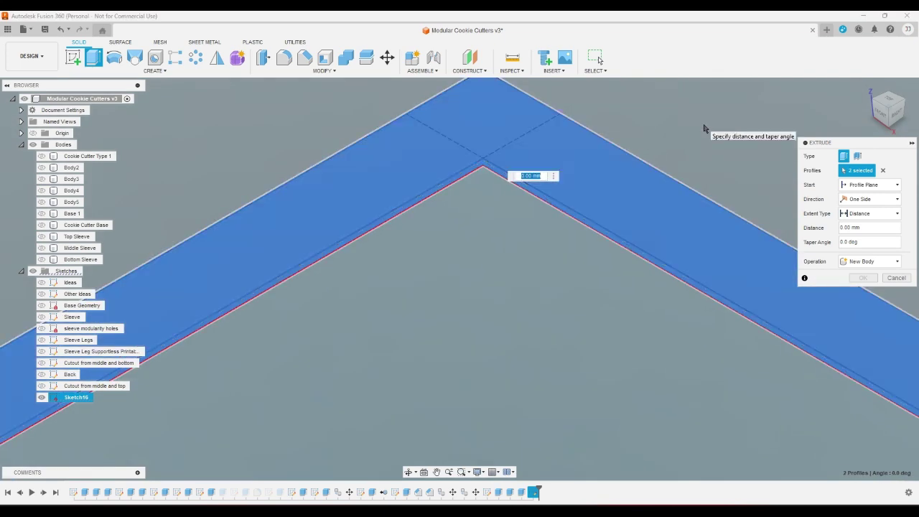
click(868, 226)
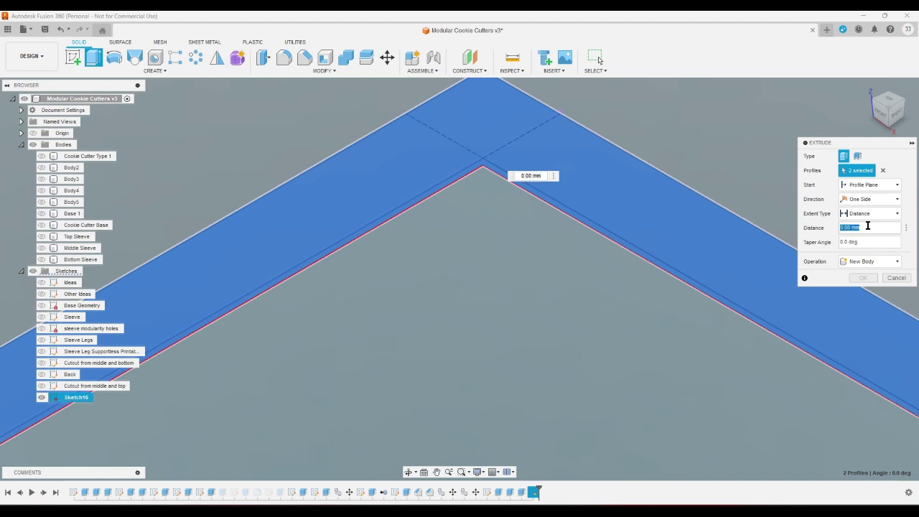
text(c)
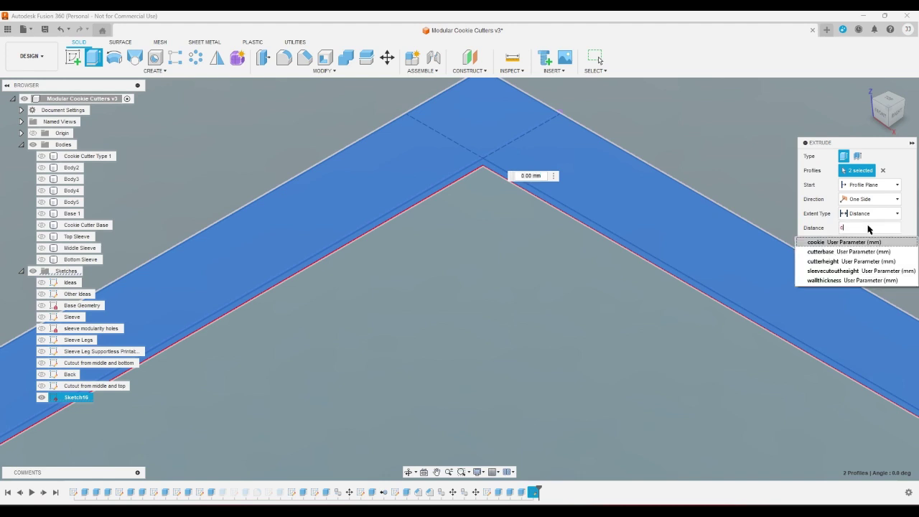
key(Down)
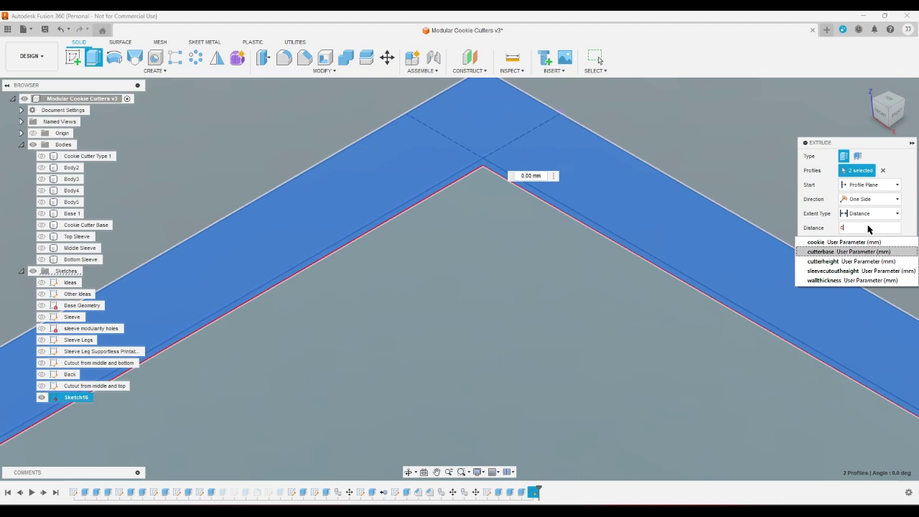
key(Return)
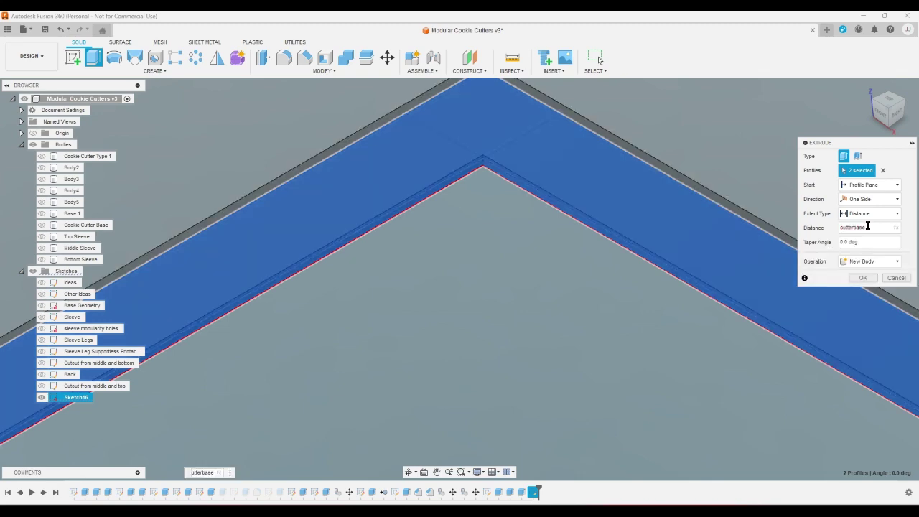
key(Return)
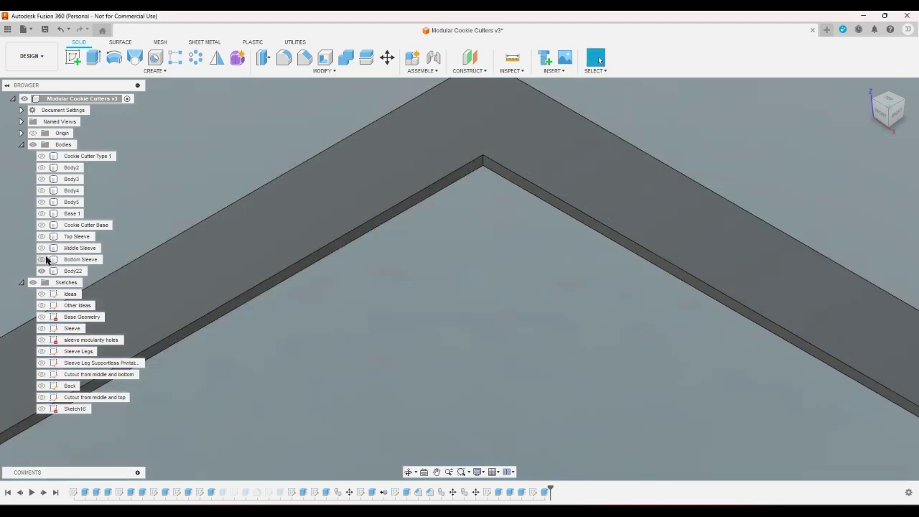
- Show the Bottom Sleeve and examine from the front how the new insert sits in its slot
click(41, 259)
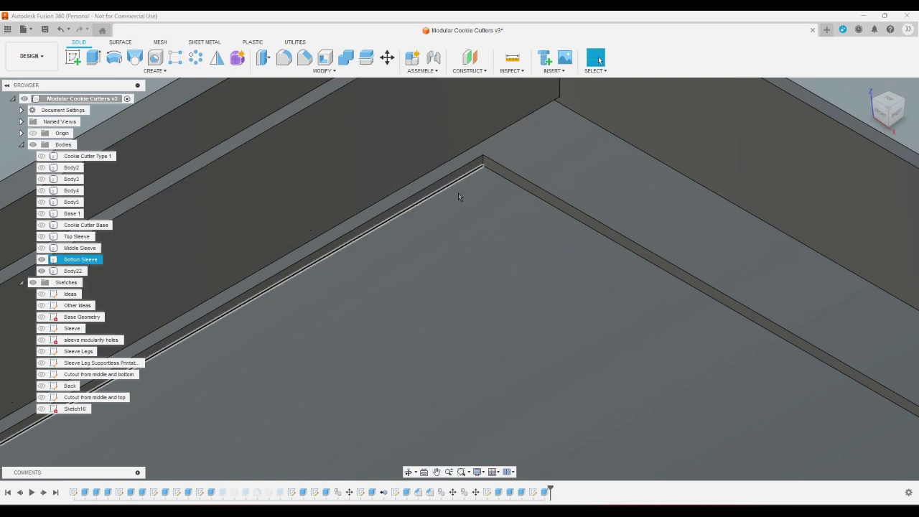
click(882, 115)
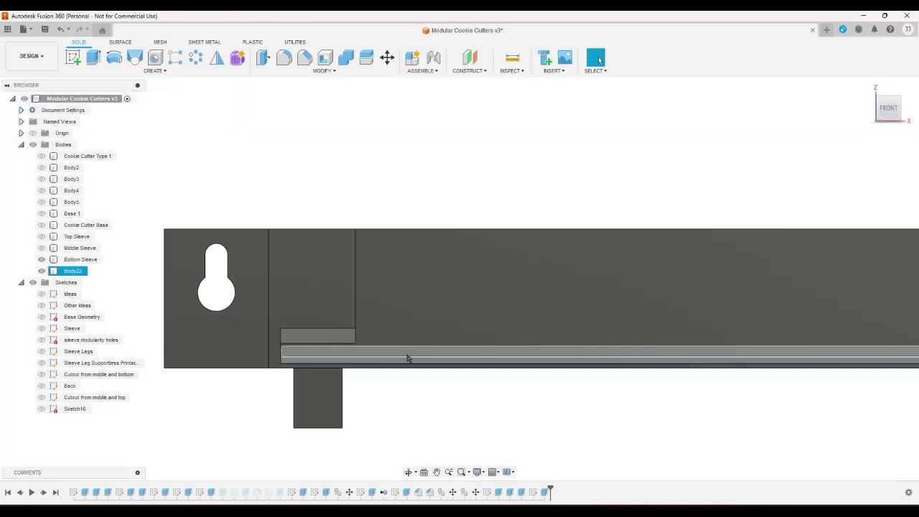
click(217, 322)
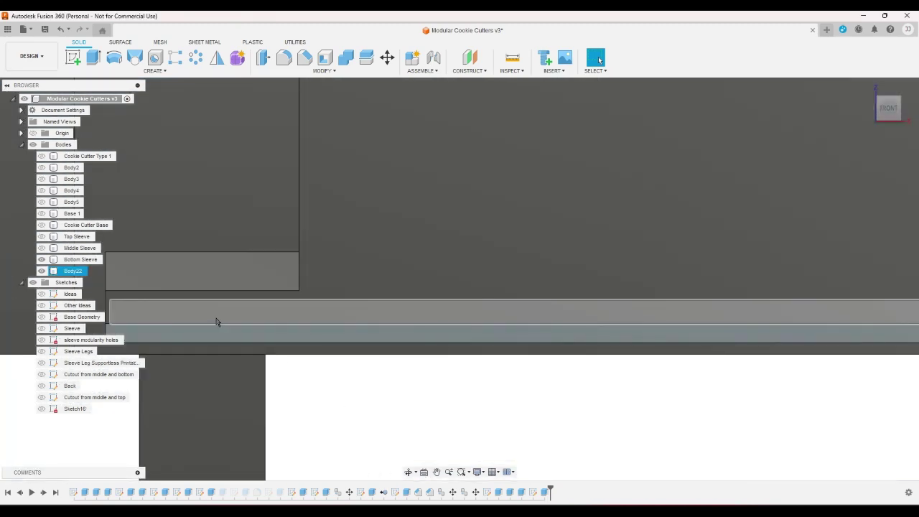
- Start a sketch on the Bottom Sleeve's front face and try to dimension the insert's upper edge
click(92, 58)
click(195, 189)
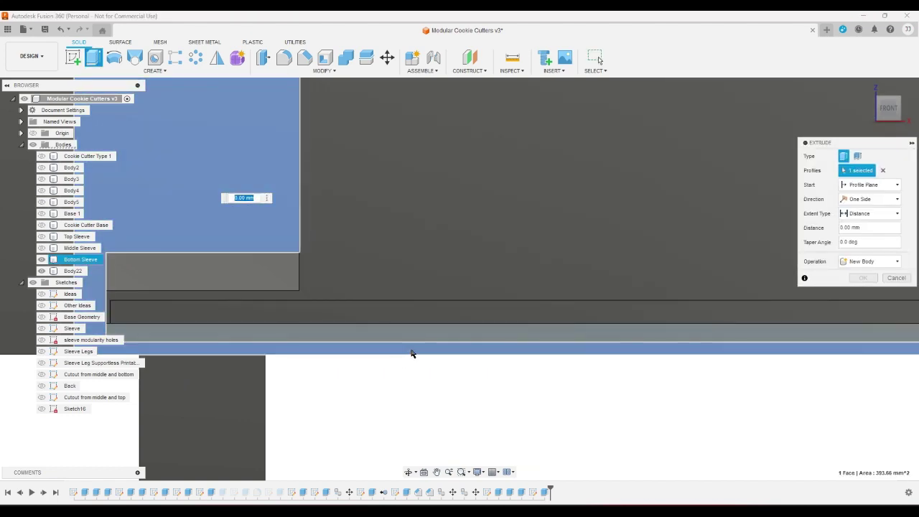
click(73, 58)
click(159, 135)
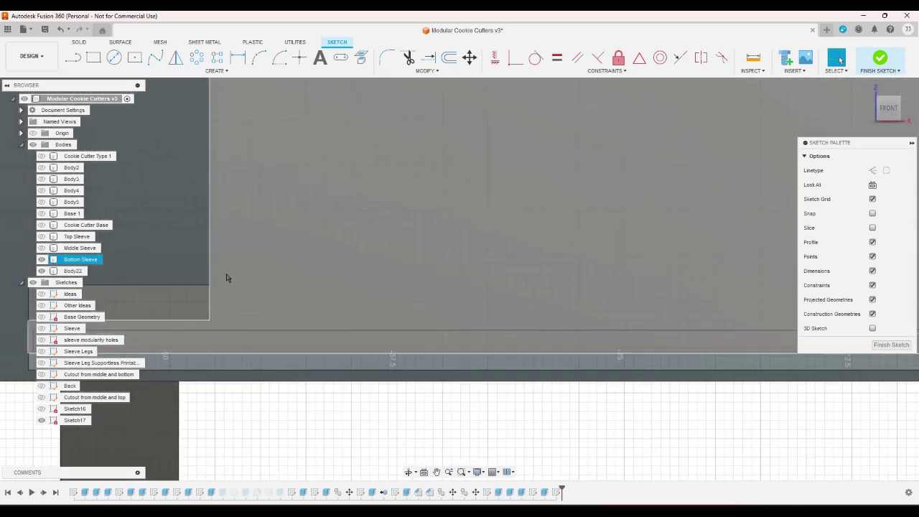
key(d)
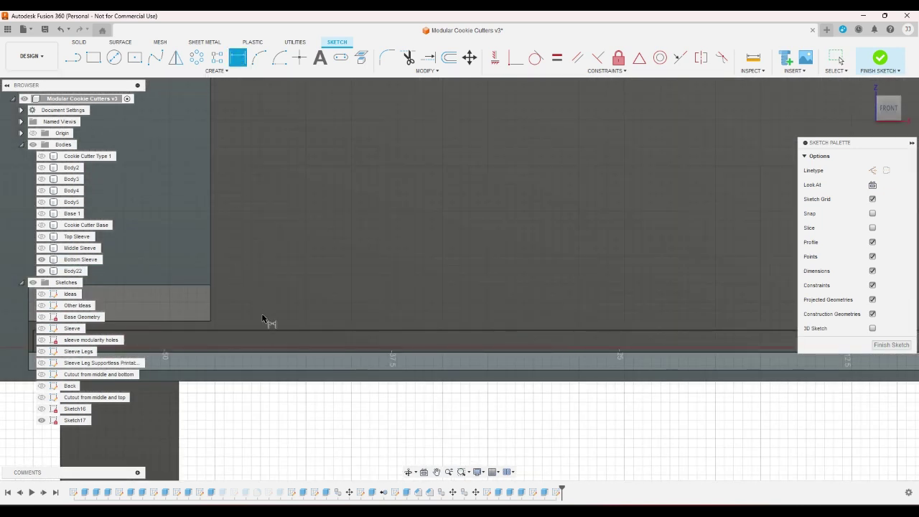
click(266, 330)
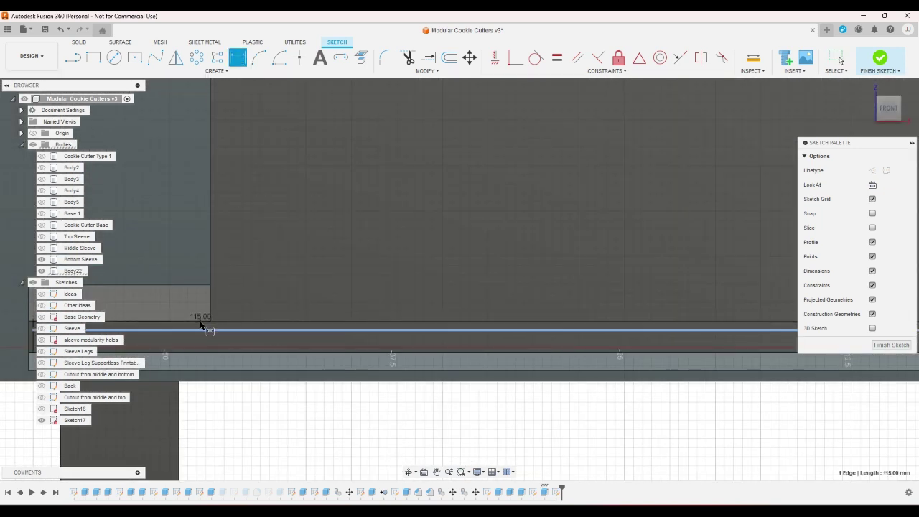
right_click(245, 316)
click(208, 316)
- Project the insert's front face and the sleeve's small face just above it into the sketch
click(361, 62)
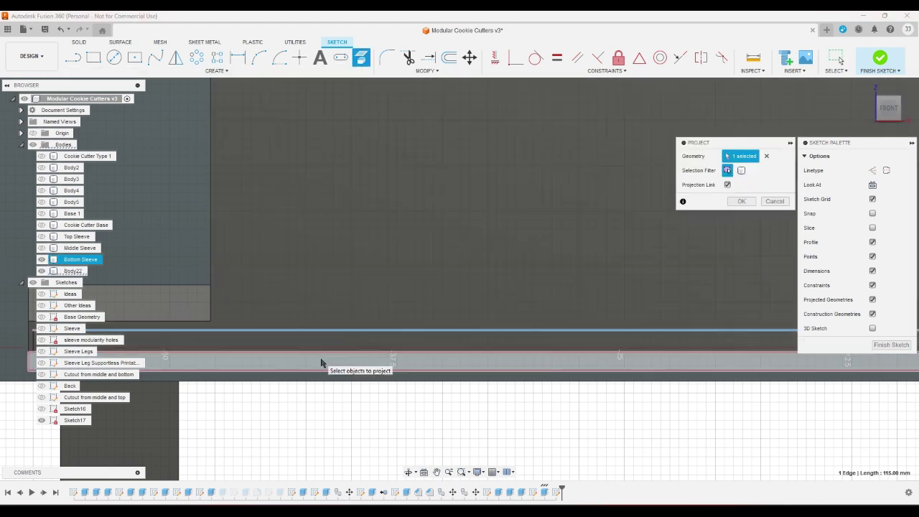
click(270, 337)
click(199, 309)
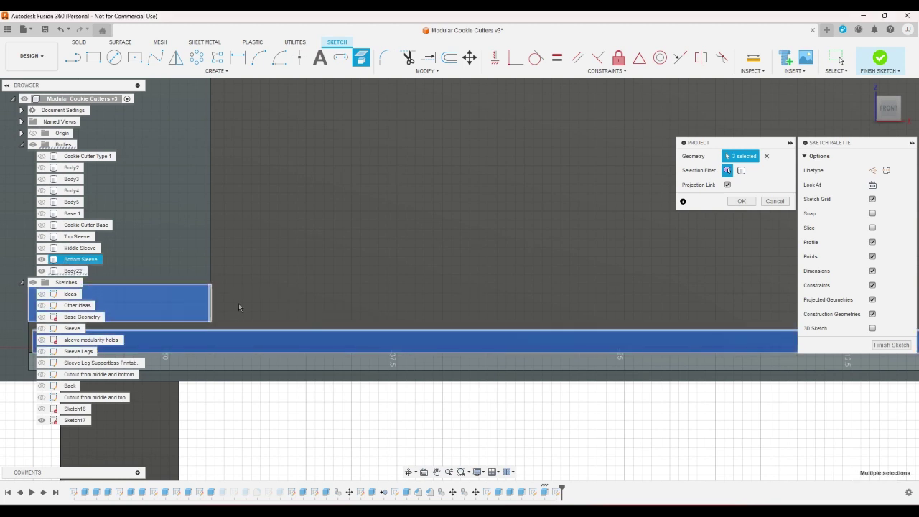
click(735, 203)
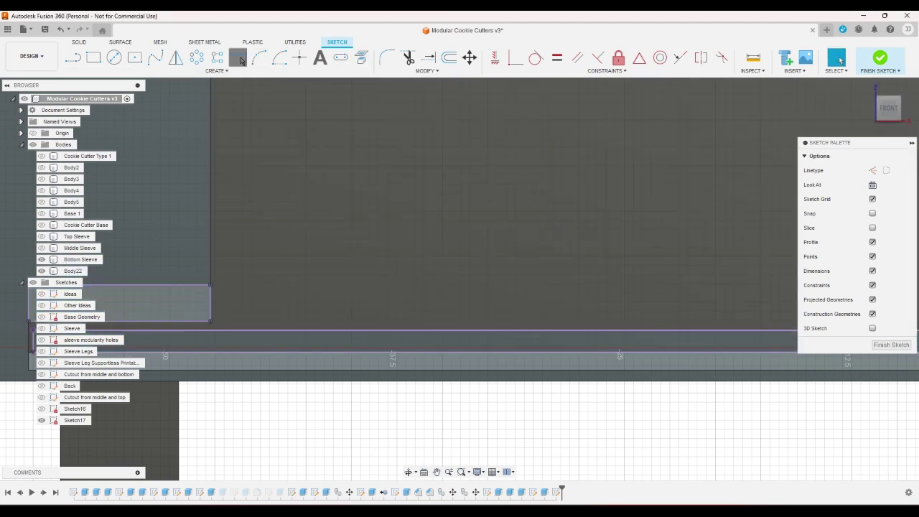
- Measure the vertical gap between the insert's projected upper edge and the projected underside of the sleeve face above it
click(237, 57)
click(213, 331)
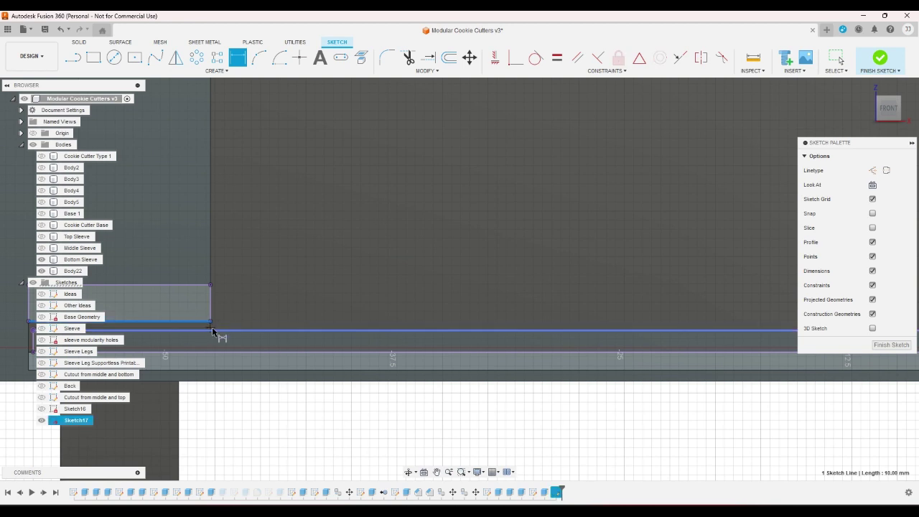
right_click(255, 309)
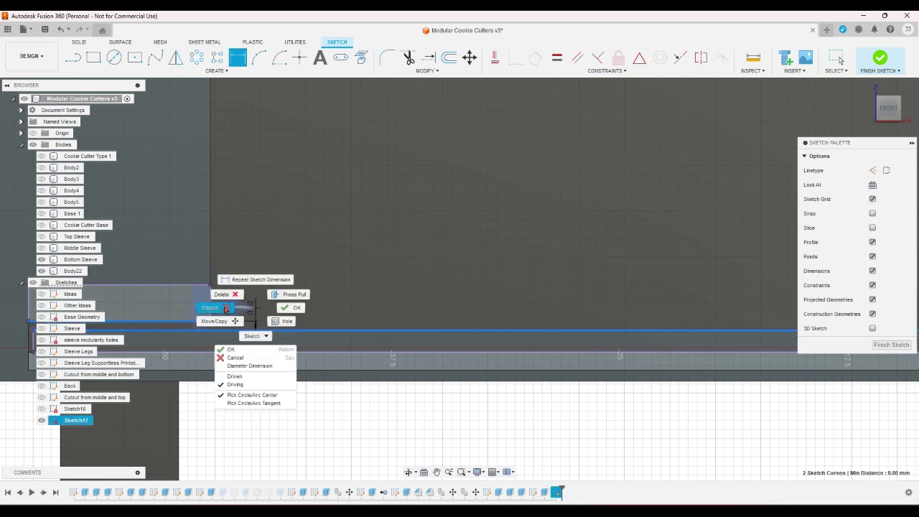
click(231, 308)
- Undo the projection and the temporary front-face sketch, return to the home view and hide the Bottom Sleeve
click(328, 414)
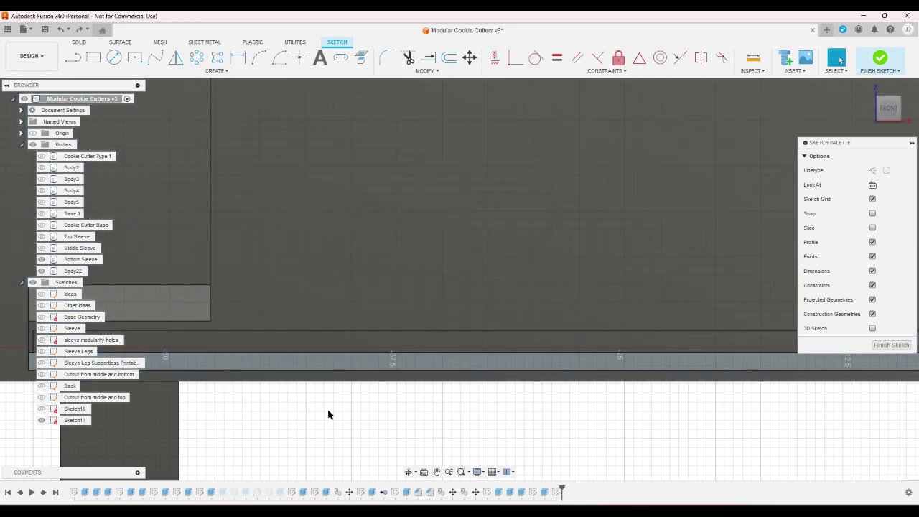
key(ctrl+z)
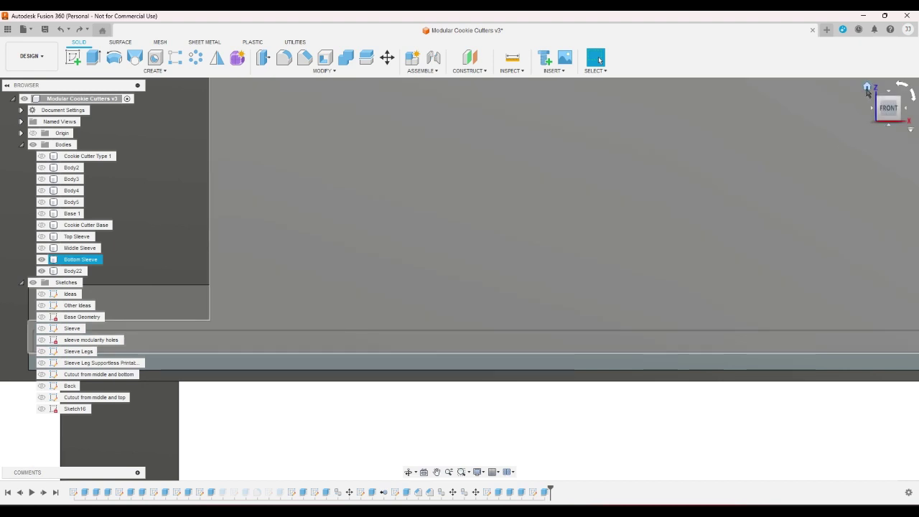
click(866, 88)
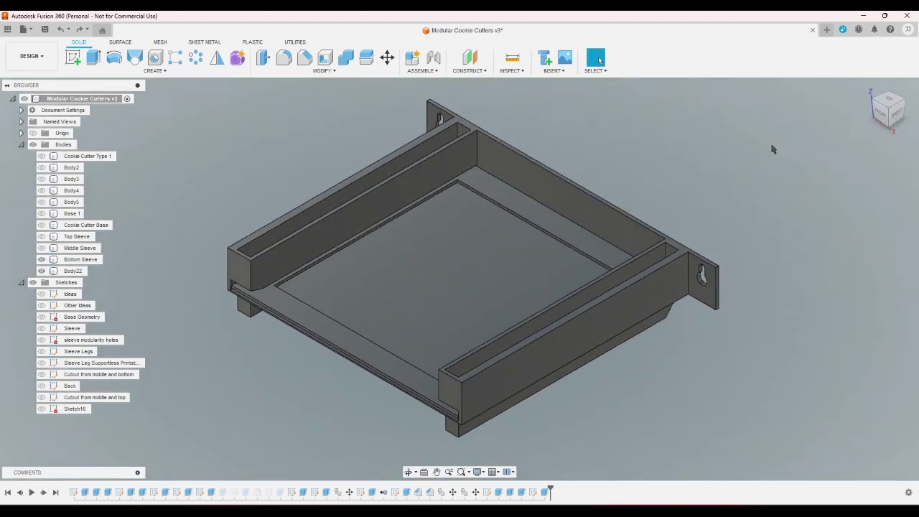
click(41, 259)
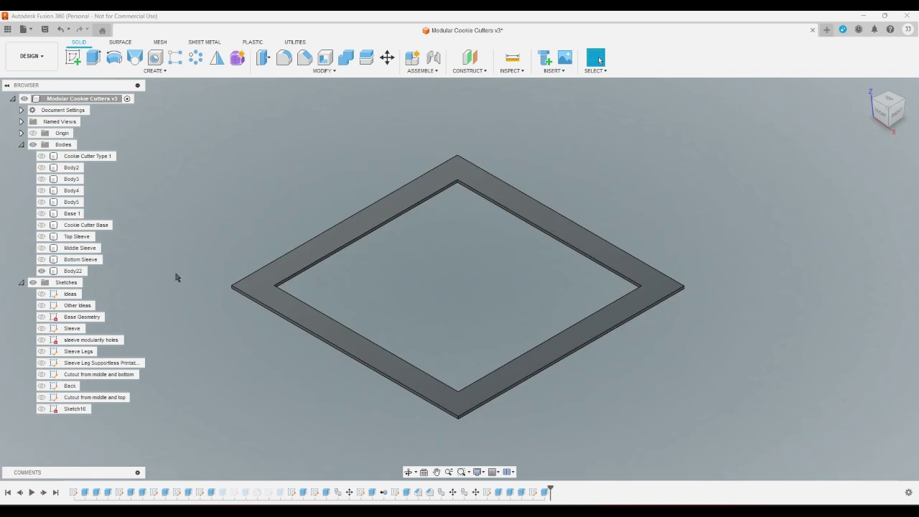
click(73, 58)
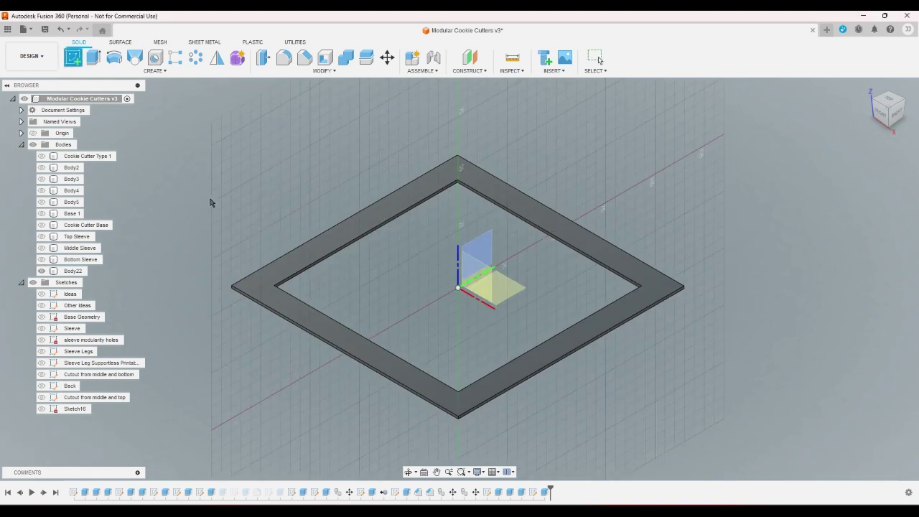
right_click(239, 250)
click(211, 248)
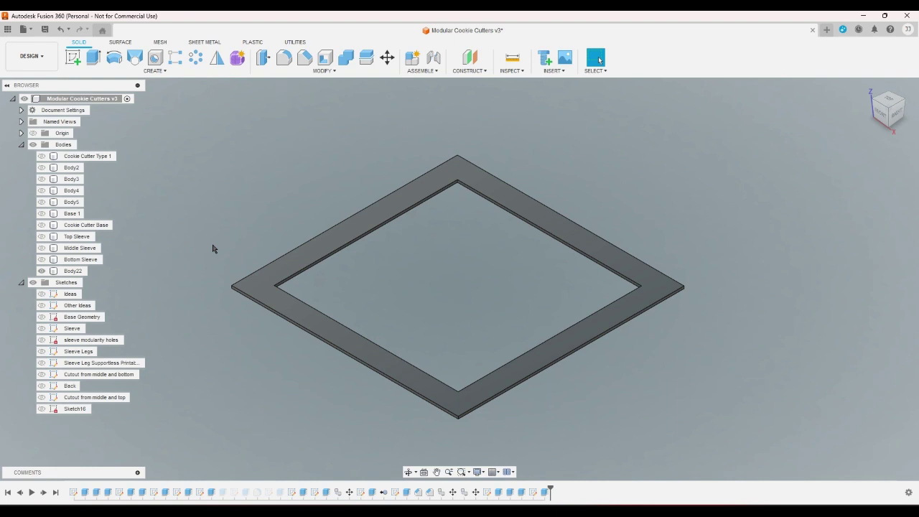
- Rename the new insert body Body22 as Cutter Base
right_click(79, 274)
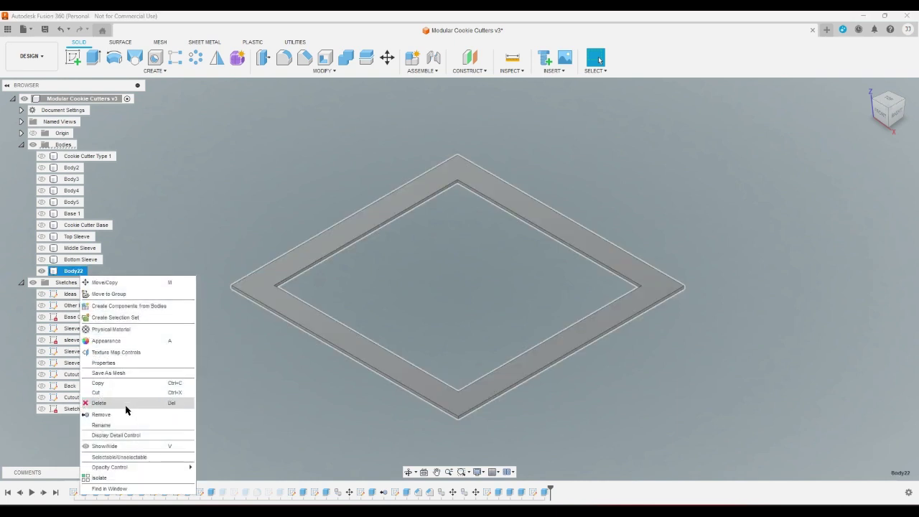
click(124, 424)
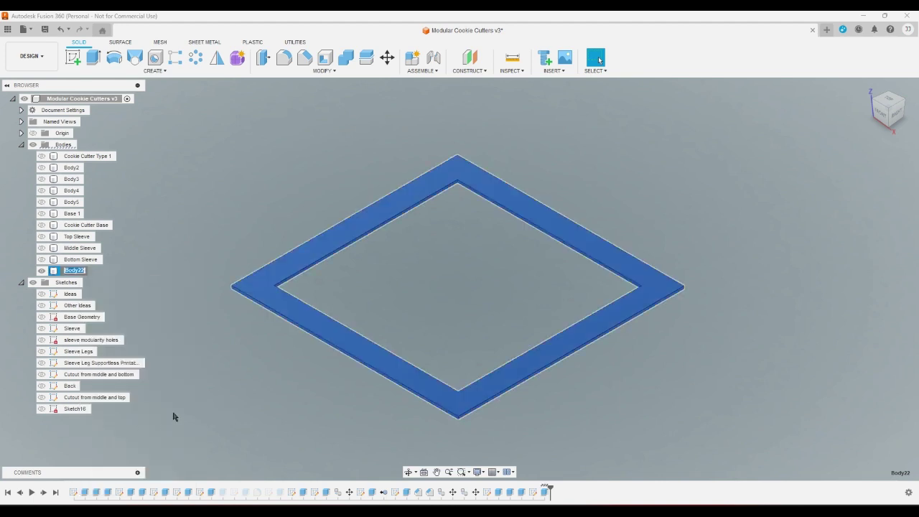
text(Cutter Base)
key(Return)
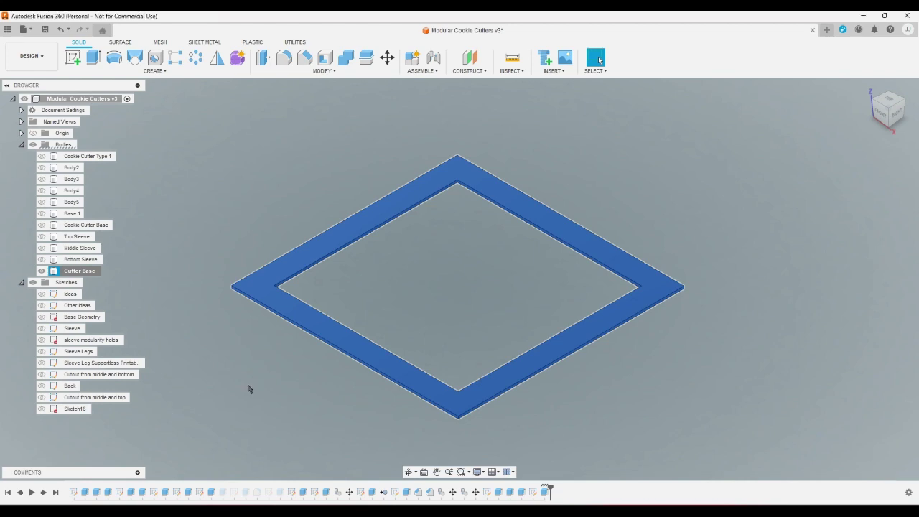
click(248, 388)
- Reopen the insert's sketch Sketch16 and draw a diagonal line inward from the inner rectangle's upper-right corner
double_click(535, 492)
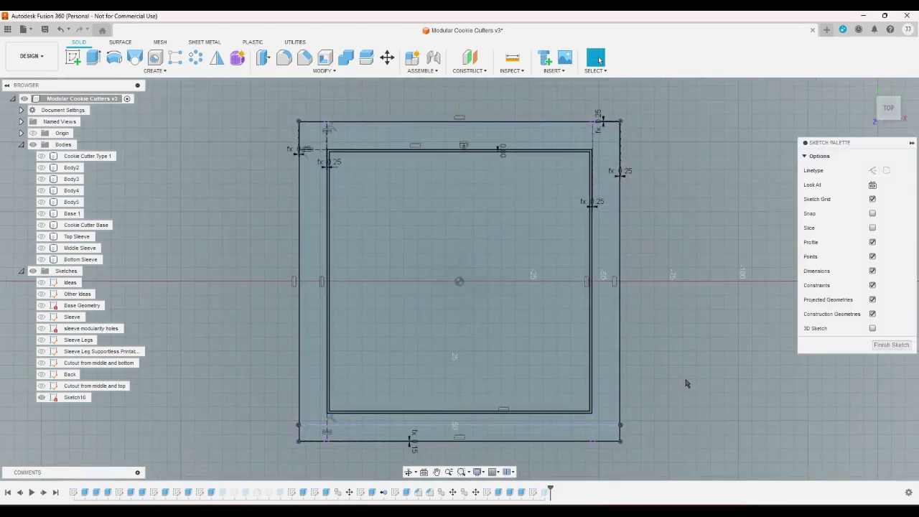
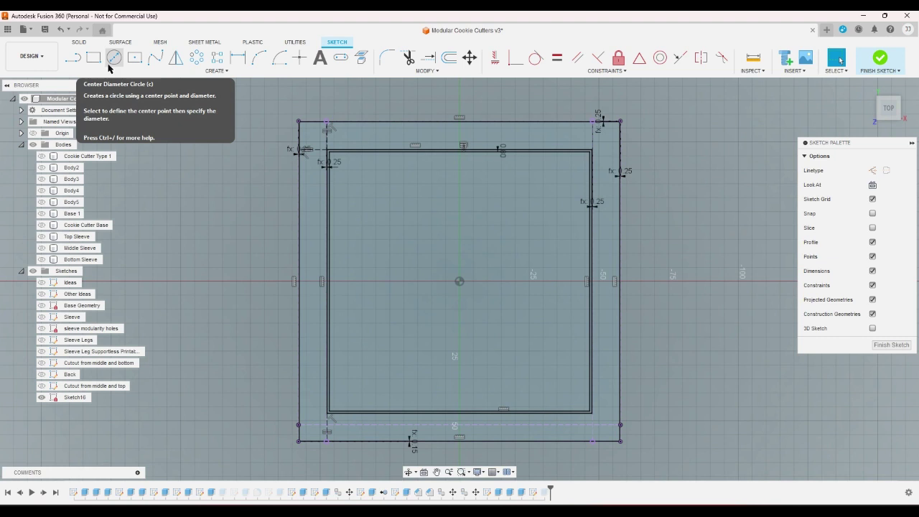
click(111, 62)
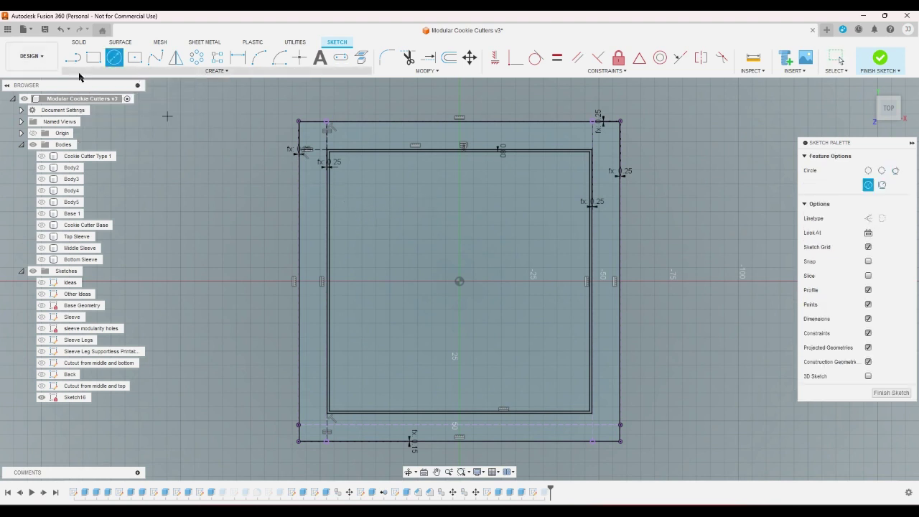
key(l)
scroll(567, 161, up, 2)
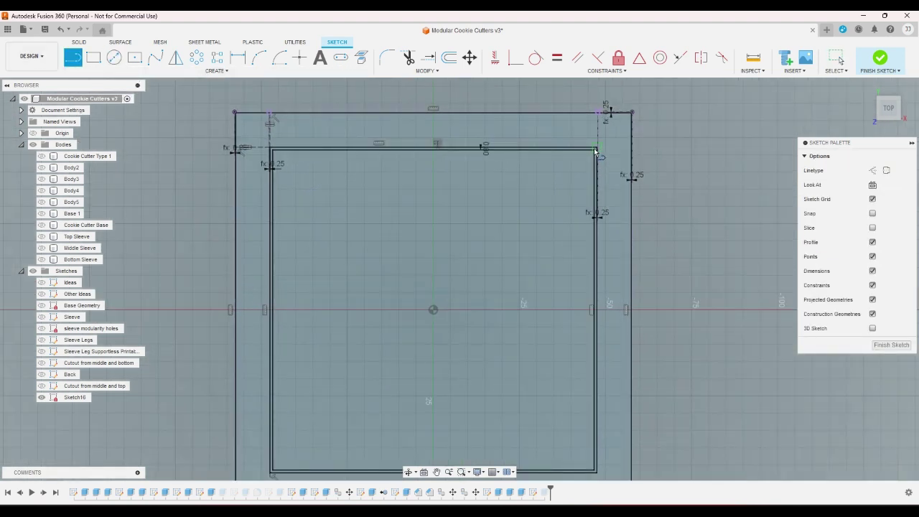
scroll(596, 151, up, 4)
click(596, 150)
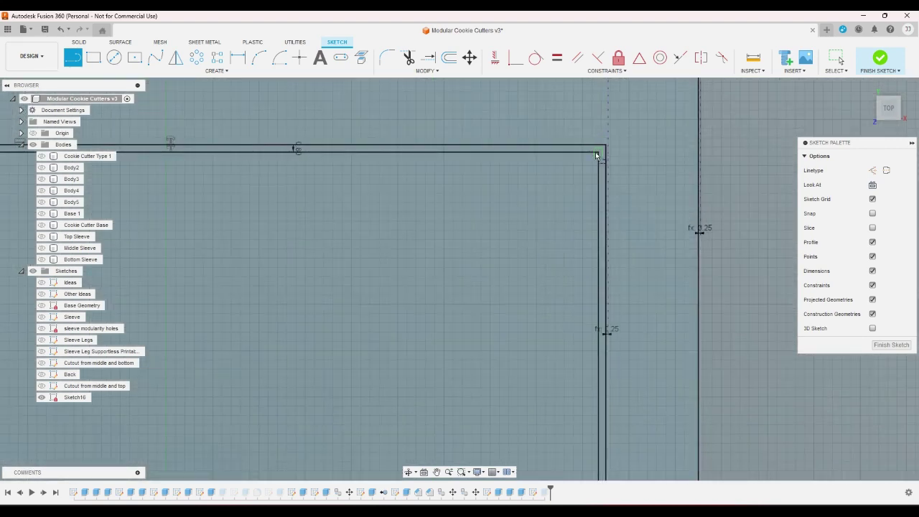
click(489, 285)
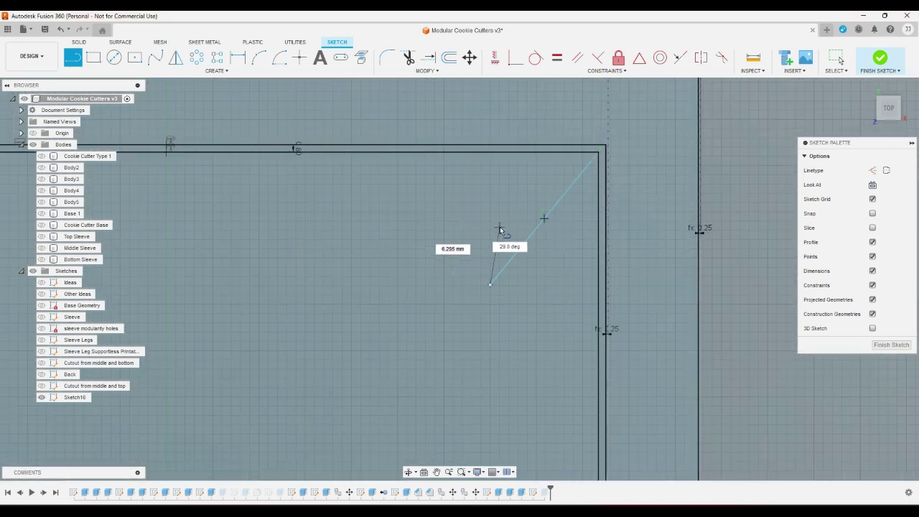
key(Escape)
- Extend the diagonal line's free end to the inner rectangle's lower-left corner
scroll(530, 225, down, 5)
drag(511, 239, 316, 428)
scroll(332, 358, down, 1)
scroll(333, 358, up, 5)
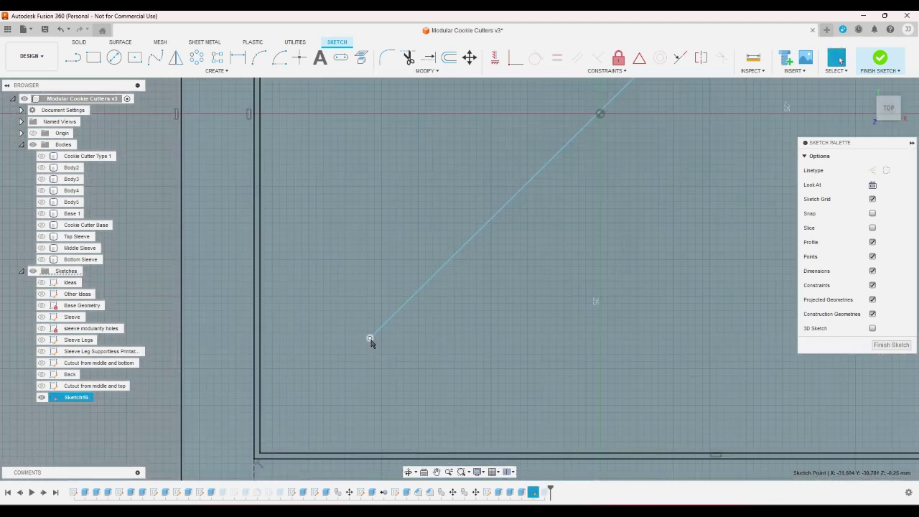
drag(370, 338, 263, 455)
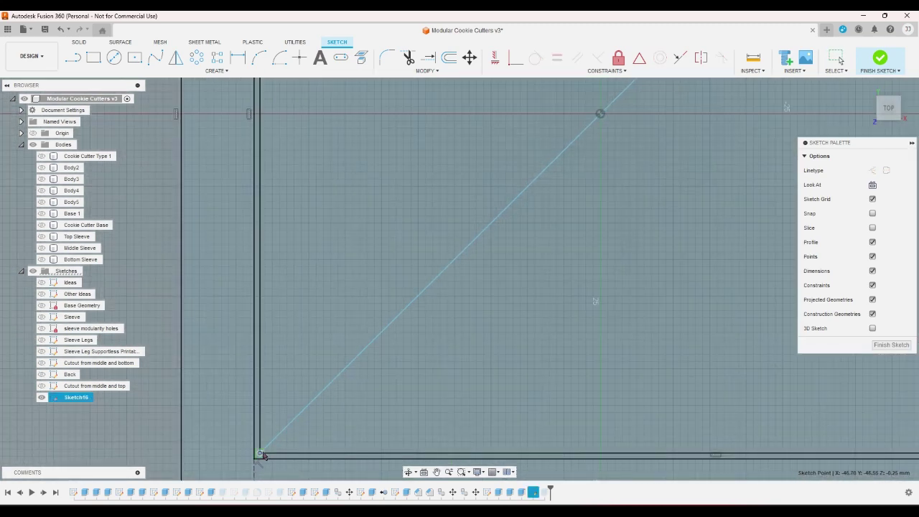
- Draw a second diagonal line from the inner rectangle's upper-left corner and extend its free end to the lower-right corner
scroll(297, 403, down, 5)
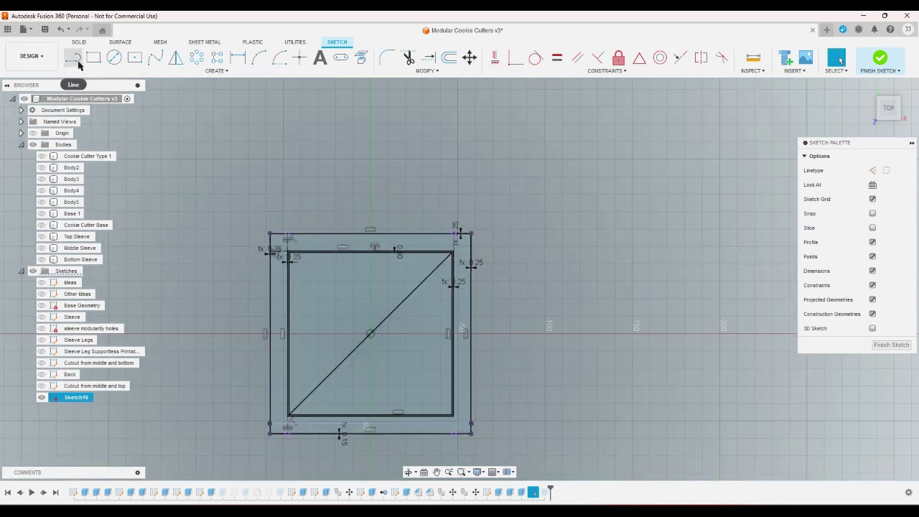
click(76, 62)
scroll(295, 259, up, 6)
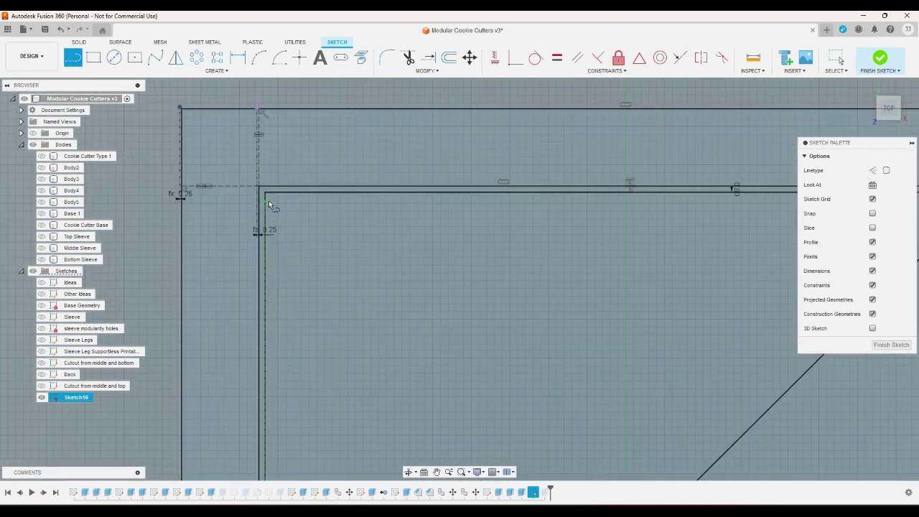
click(266, 194)
click(372, 300)
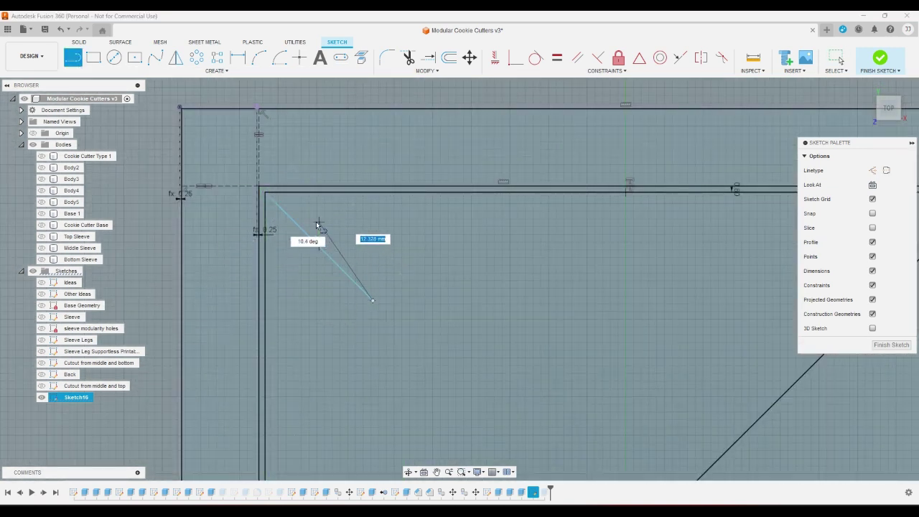
drag(317, 223, 336, 228)
key(Escape)
scroll(373, 272, down, 6)
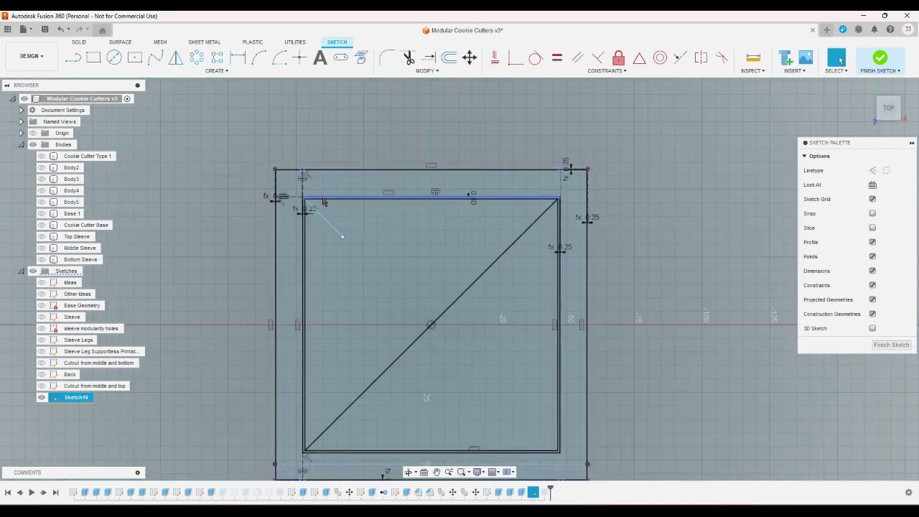
scroll(395, 262, up, 5)
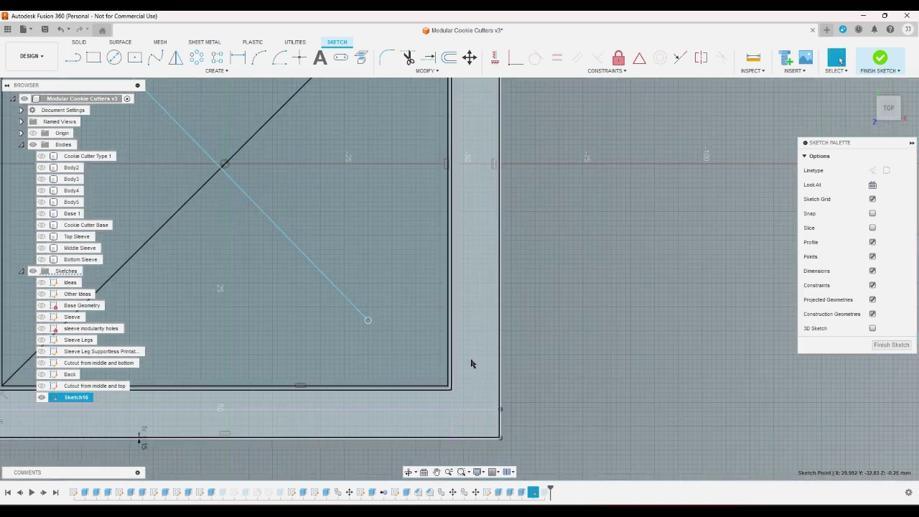
drag(367, 321, 448, 386)
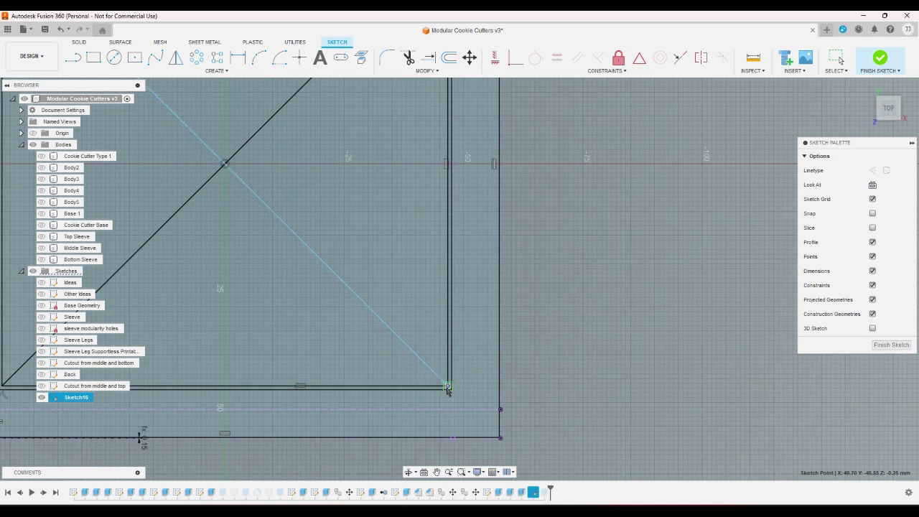
- Offset the diagonal running from the inner rectangle's upper-left to lower-right corner by 2.5 mm toward the lower left
click(448, 58)
click(320, 257)
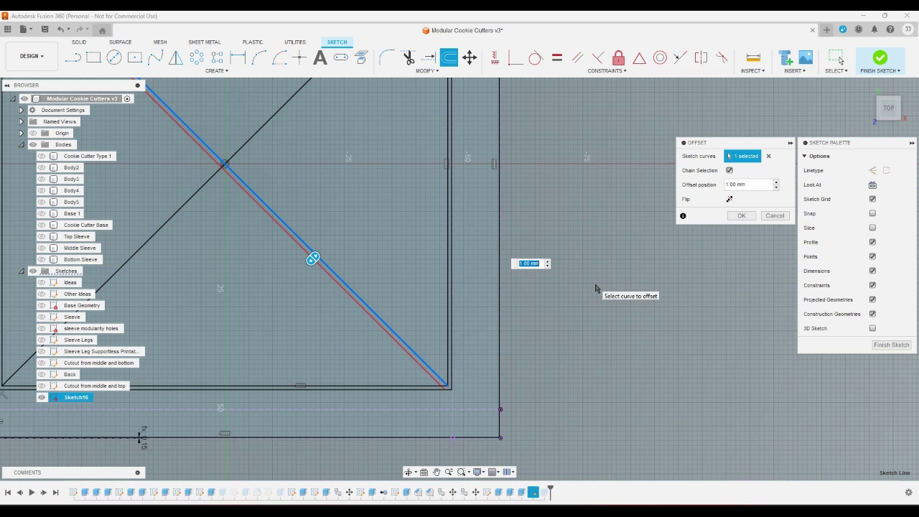
text(5)
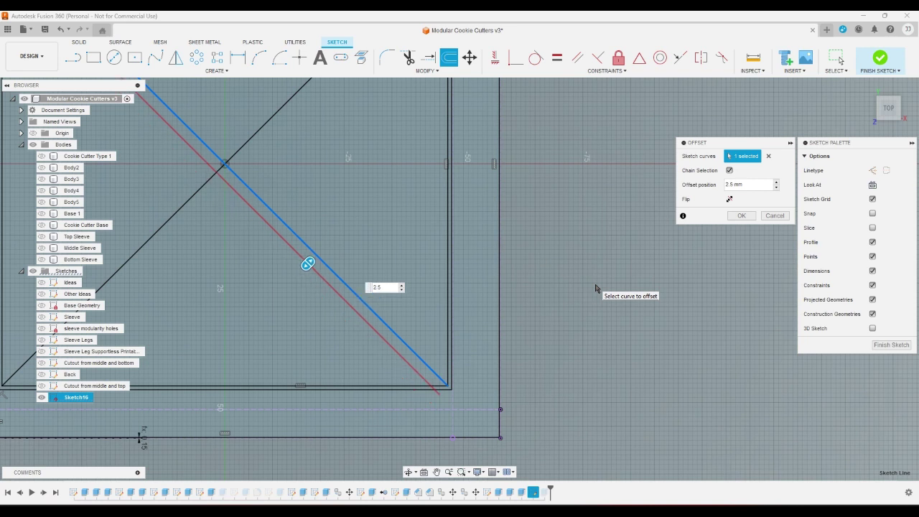
key(Return)
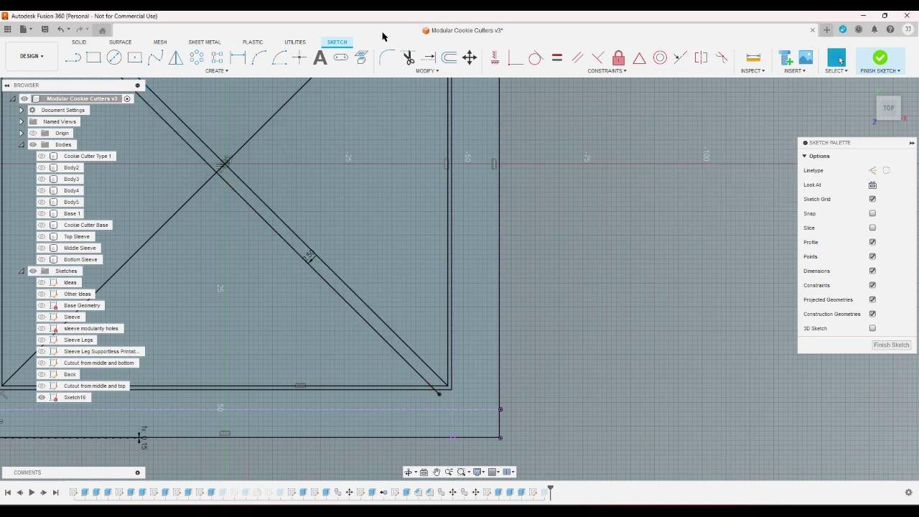
- Circular-pattern the offset diagonal line around the sketch's center point with full distribution and a quantity of 4
click(202, 64)
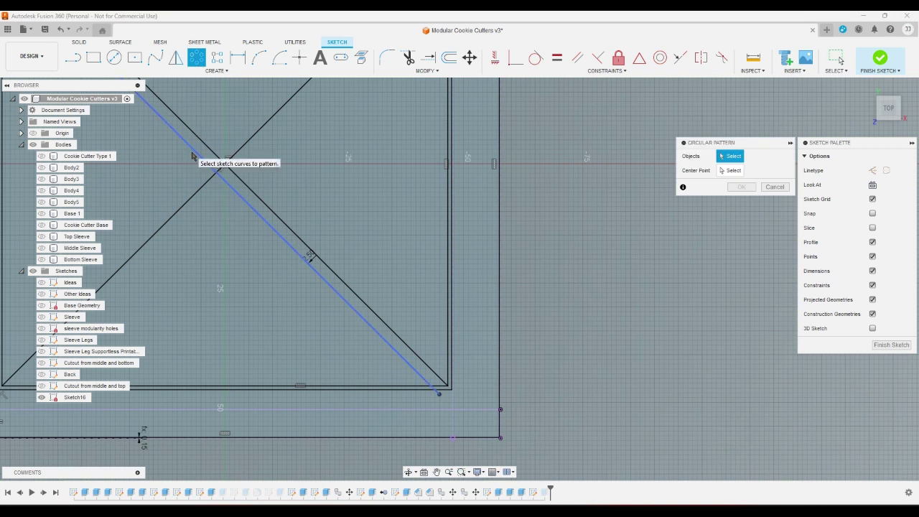
click(242, 202)
click(730, 170)
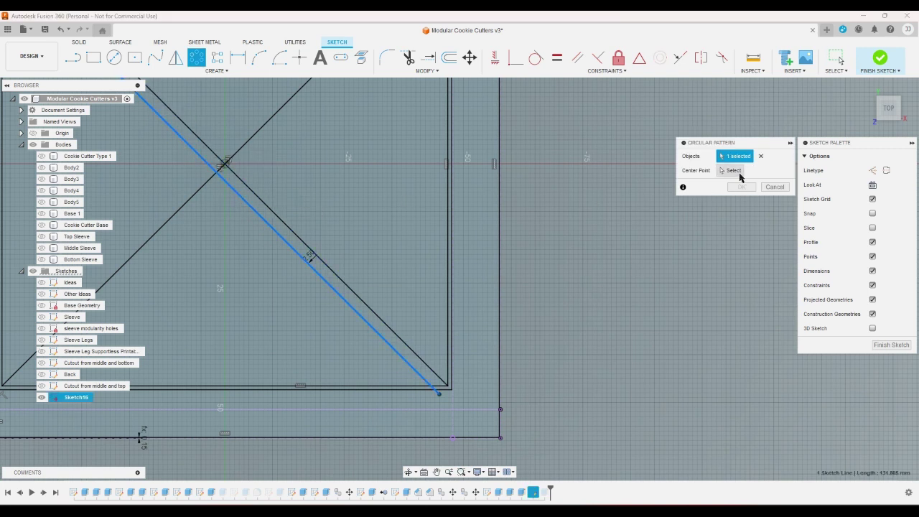
click(223, 165)
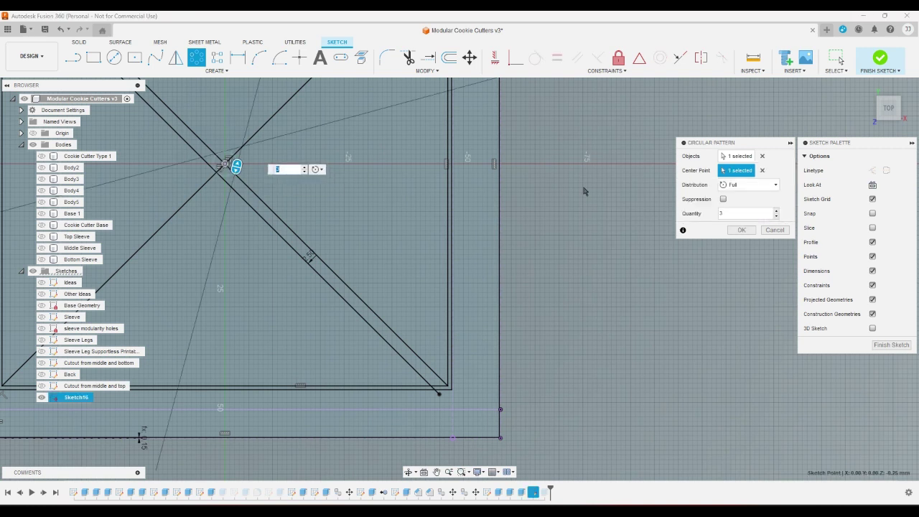
text(4)
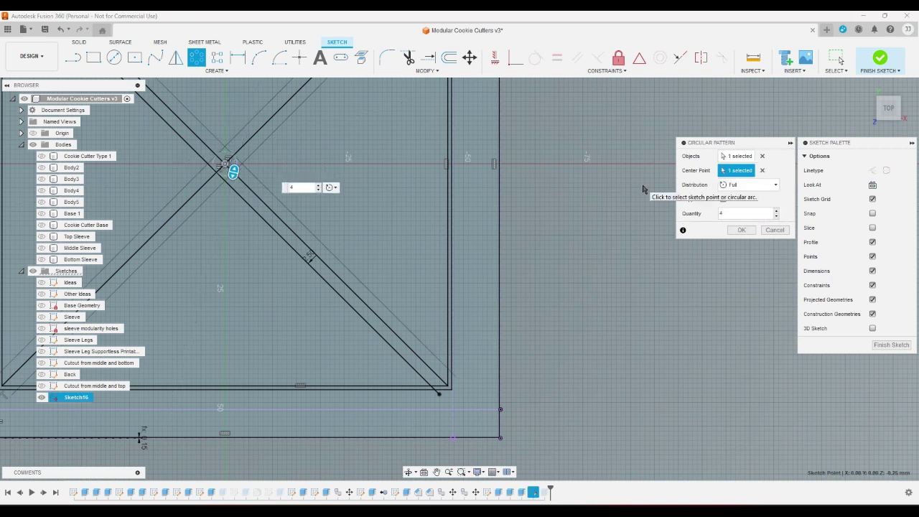
key(Return)
- Convert the two original corner-to-corner diagonals into construction lines
scroll(642, 189, down, 3)
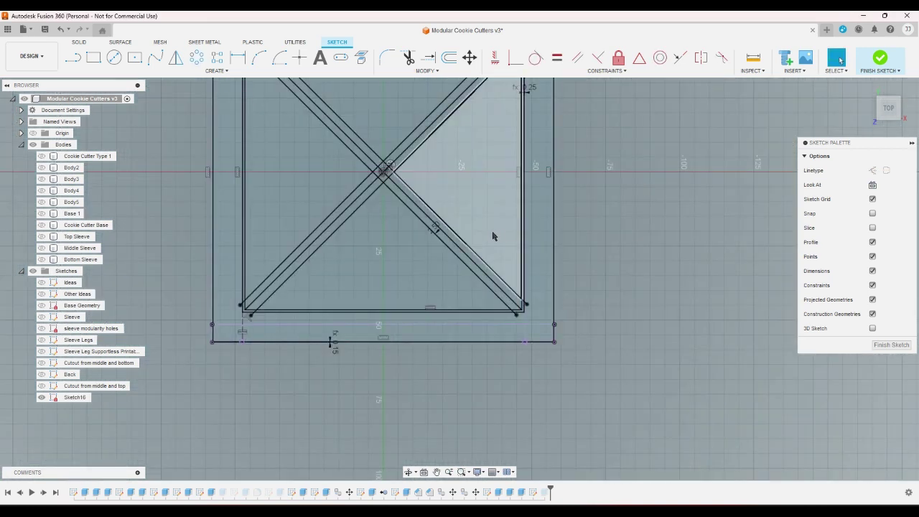
click(462, 249)
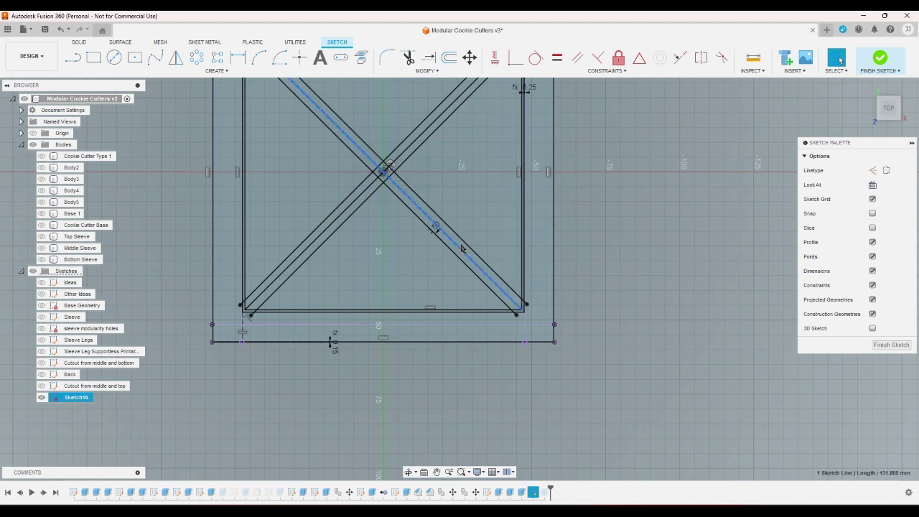
key(x)
key(Escape)
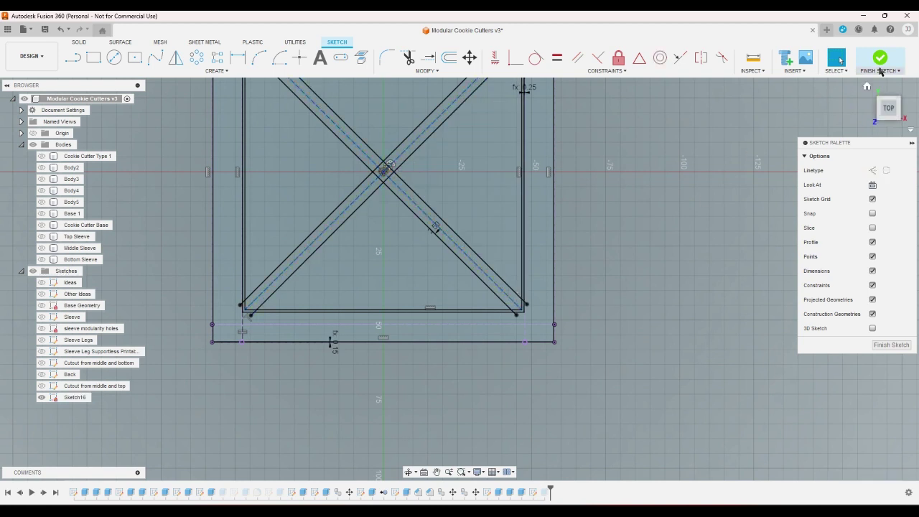
- Draw two vertical lines from the sketch center, one up to the inner rectangle's top edge and one down to its bottom edge
scroll(704, 184, down, 3)
scroll(704, 184, up, 2)
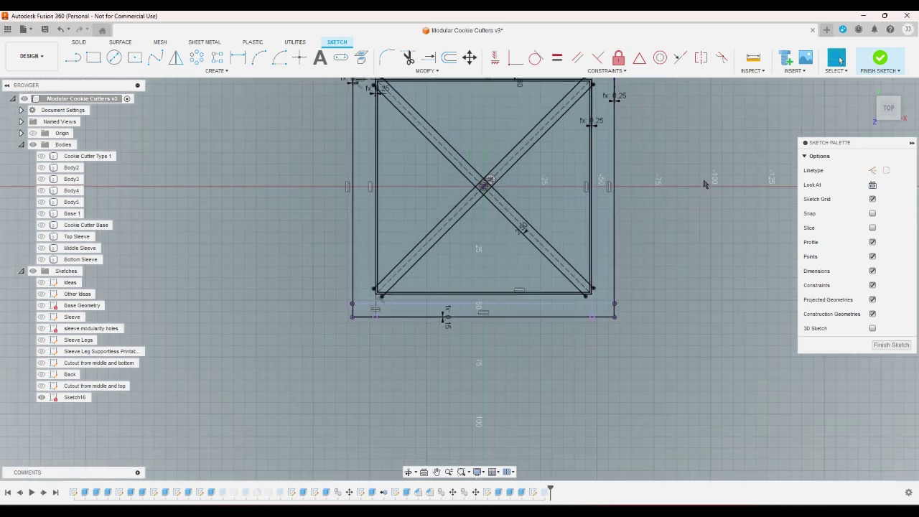
scroll(704, 184, up, 1)
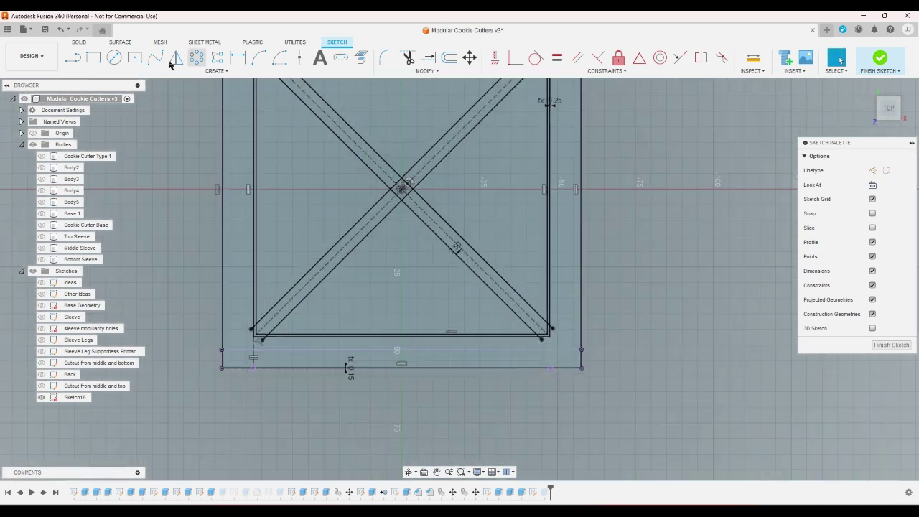
click(73, 57)
scroll(382, 224, down, 3)
scroll(400, 217, up, 5)
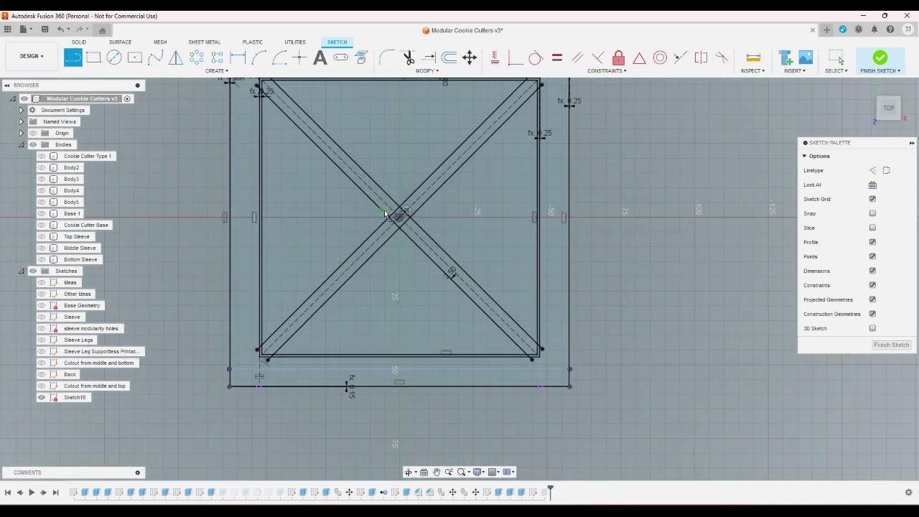
scroll(401, 218, down, 3)
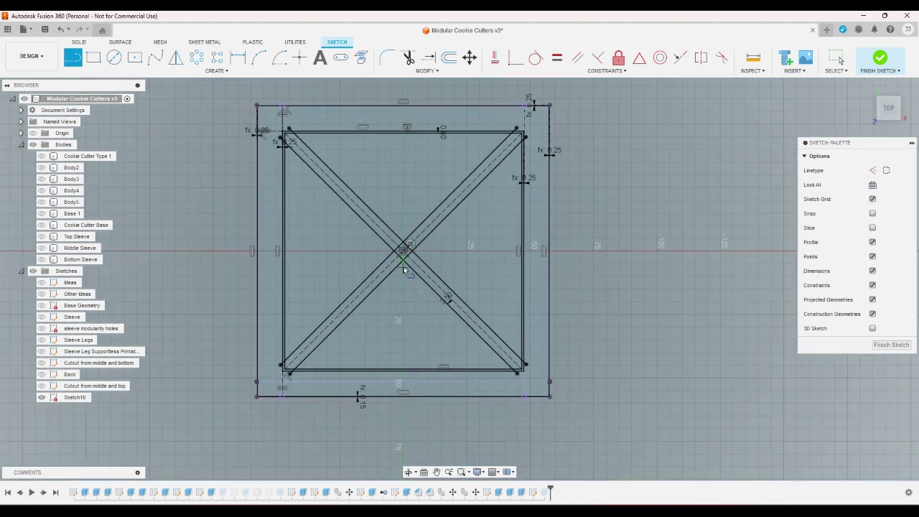
click(403, 247)
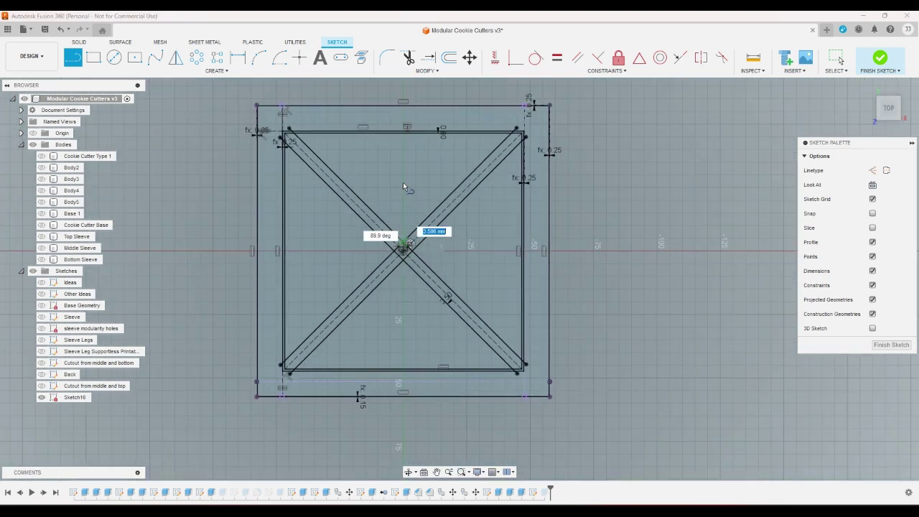
double_click(402, 133)
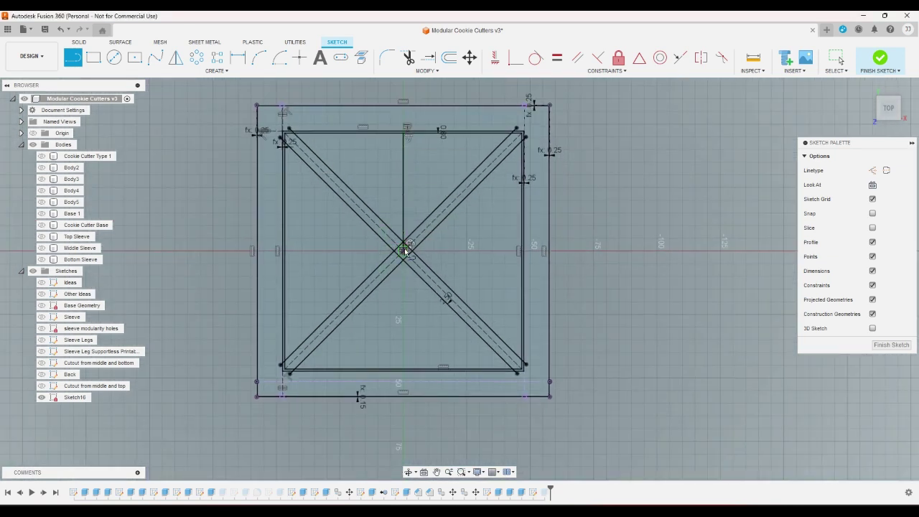
click(404, 248)
click(404, 369)
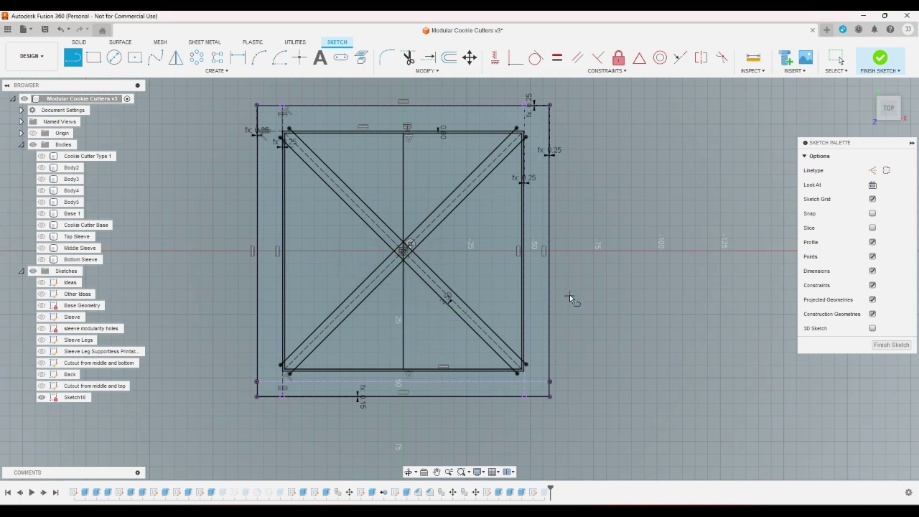
right_click(595, 296)
click(611, 292)
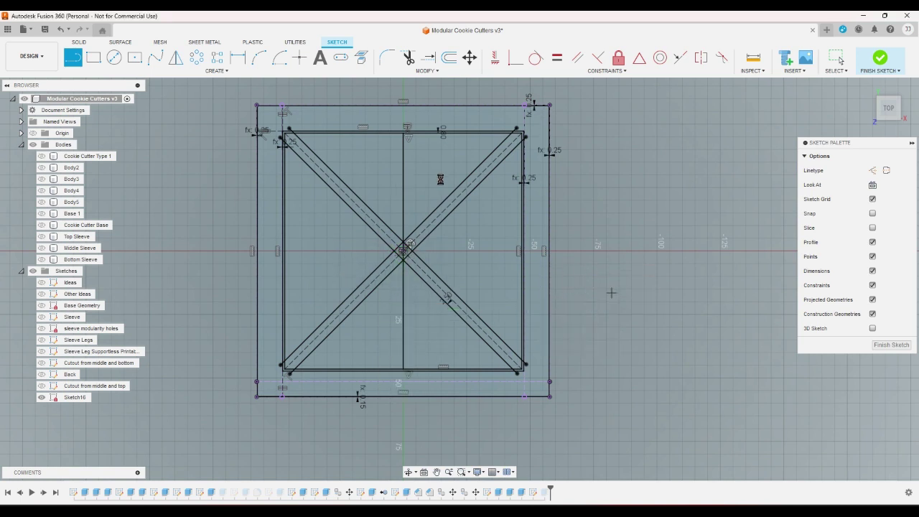
- Offset the vertical center lines by 2.5 mm to the right
click(449, 59)
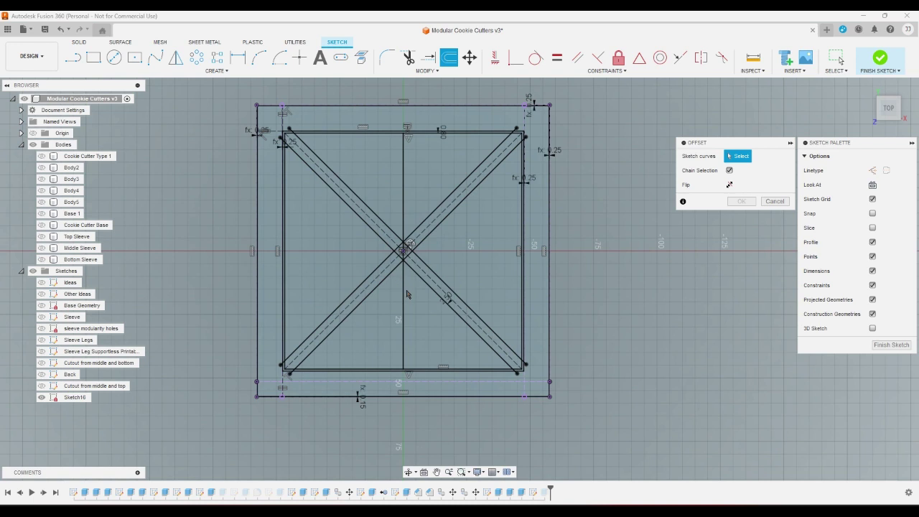
click(402, 252)
click(404, 208)
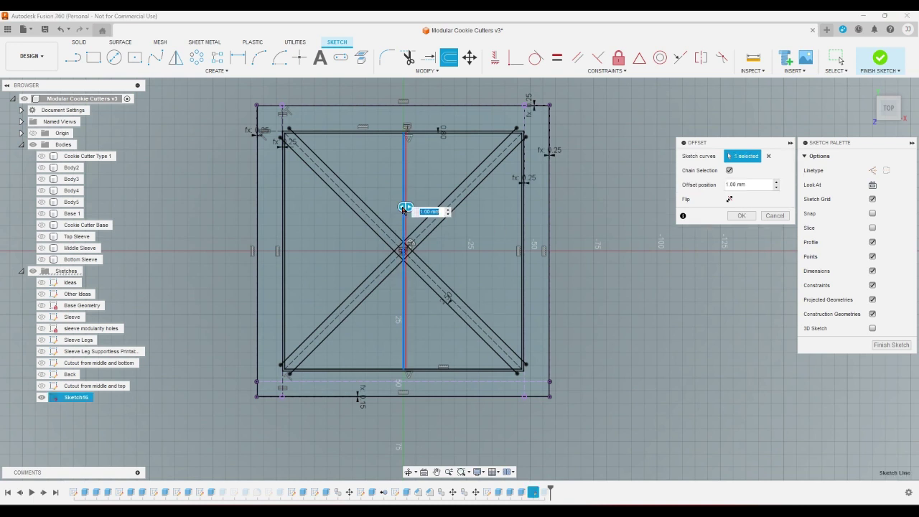
text(2.5)
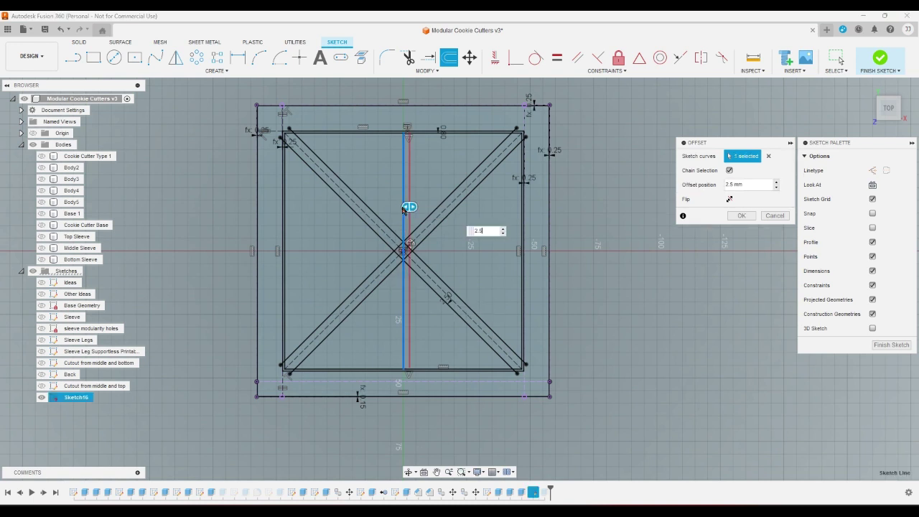
key(Return)
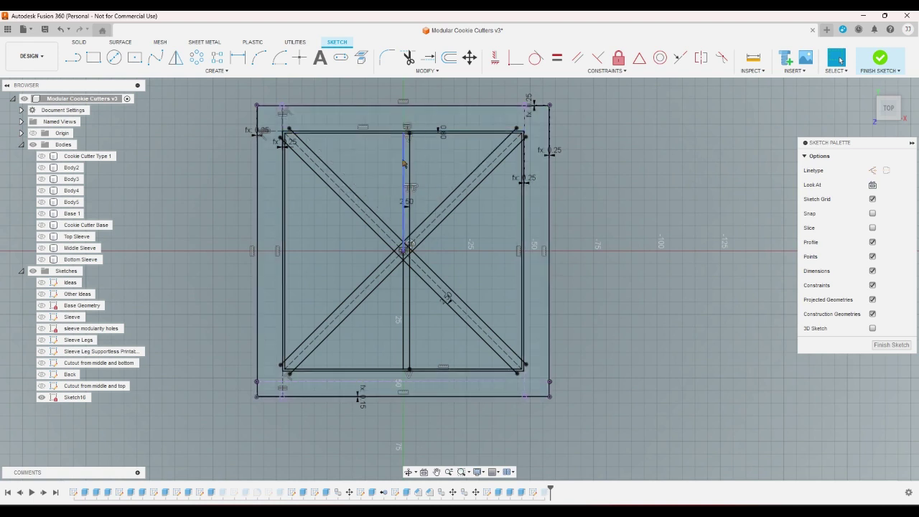
- Convert the sketch's vertical centre line to construction geometry
click(403, 164)
key(x)
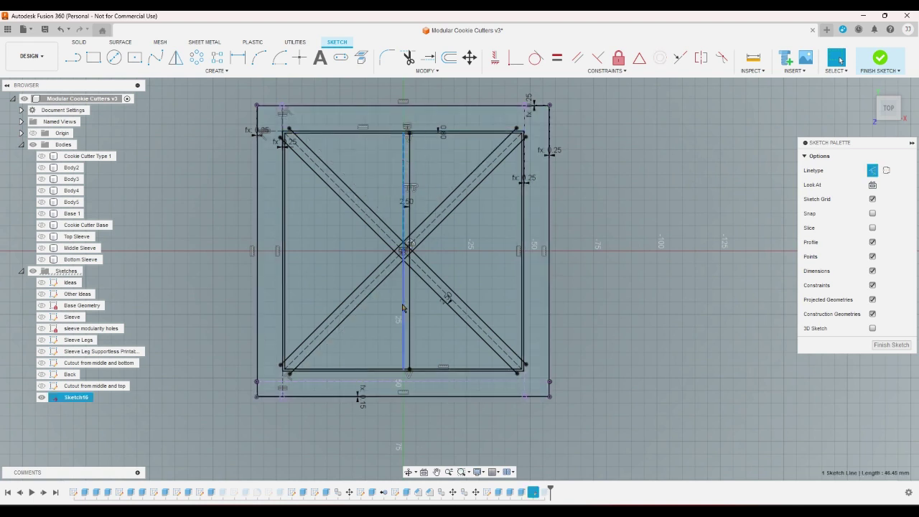
click(331, 95)
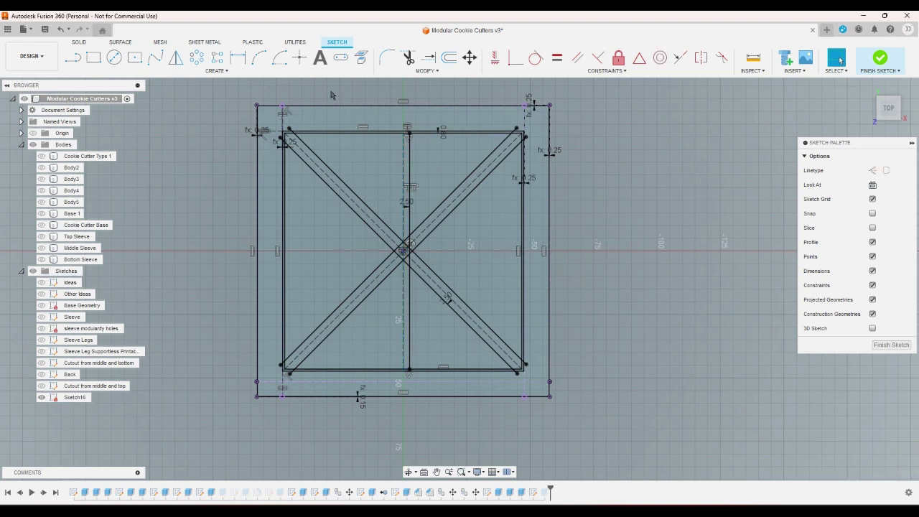
- Circular-pattern the two vertical rib edges around the sketch's centre point with a full distribution and a quantity of 4
click(196, 58)
click(412, 168)
click(410, 309)
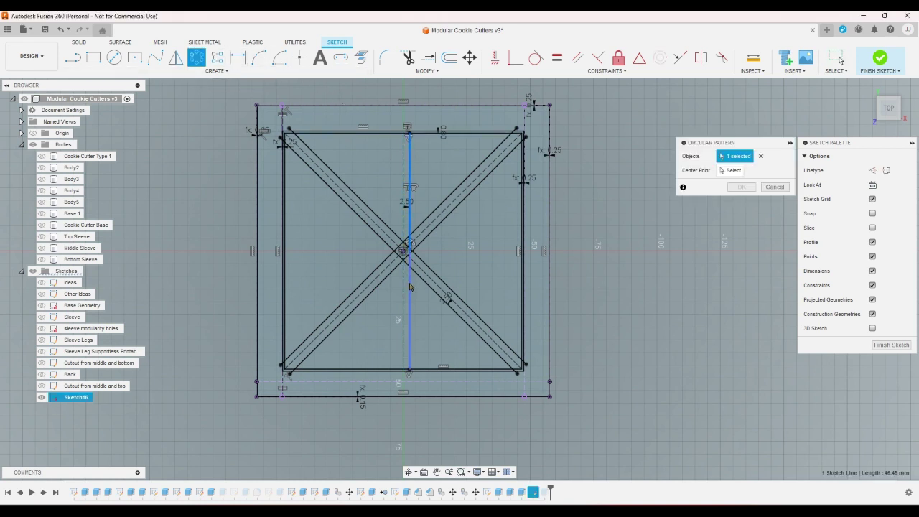
click(731, 171)
click(403, 249)
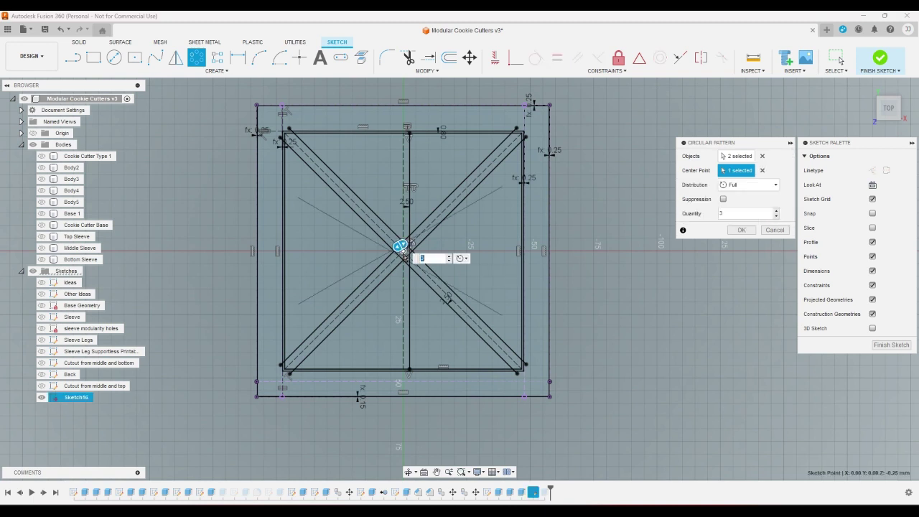
text(4)
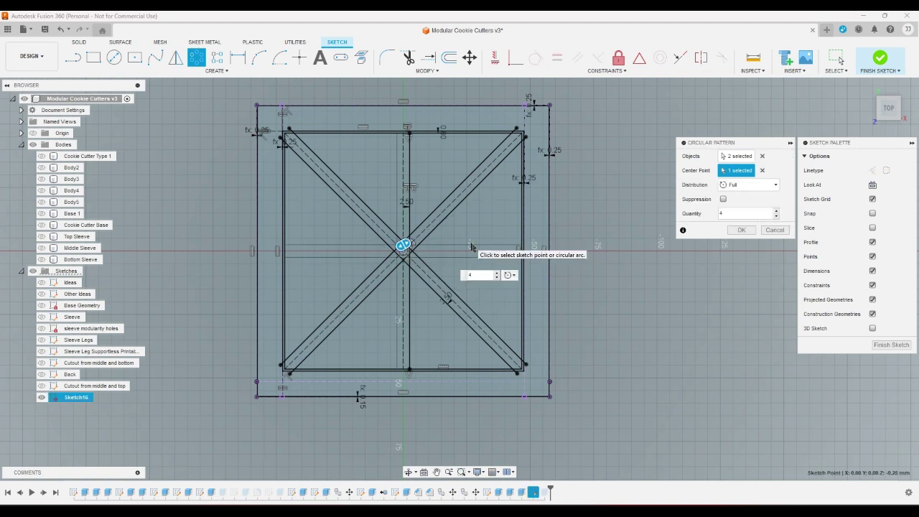
key(Return)
- Trim the overlapping rib line segments along the upper side of the central crossing
scroll(435, 249, up, 5)
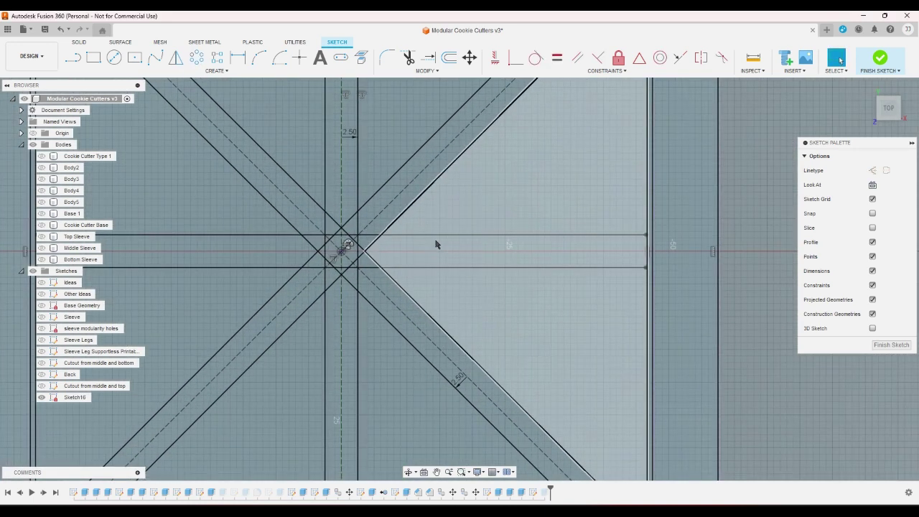
click(409, 59)
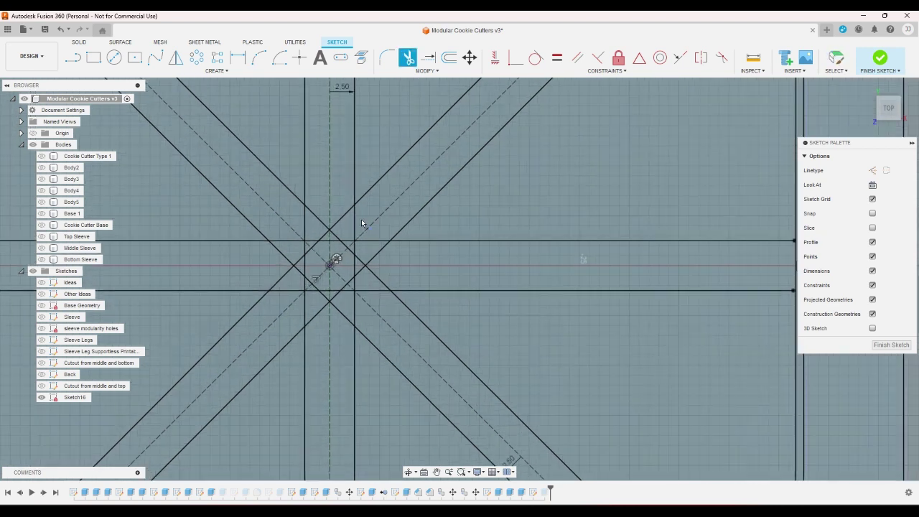
click(359, 215)
click(367, 244)
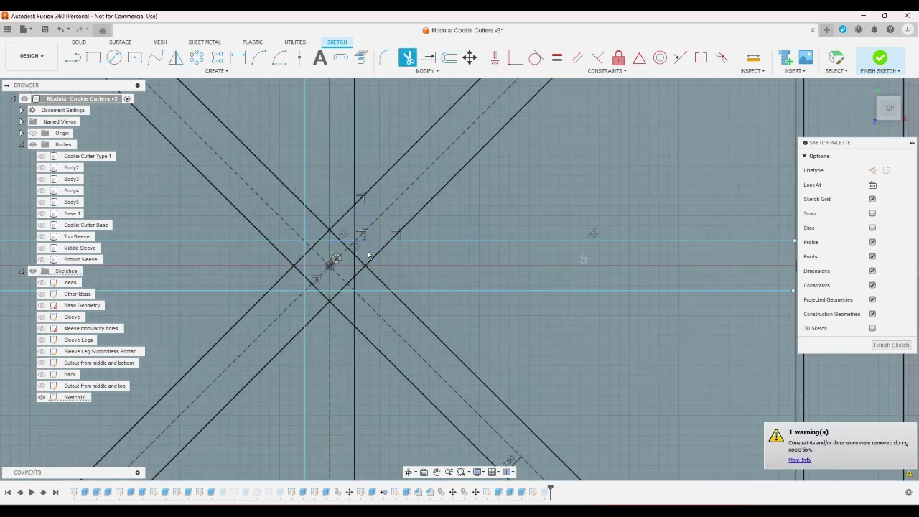
click(342, 217)
click(318, 217)
click(303, 227)
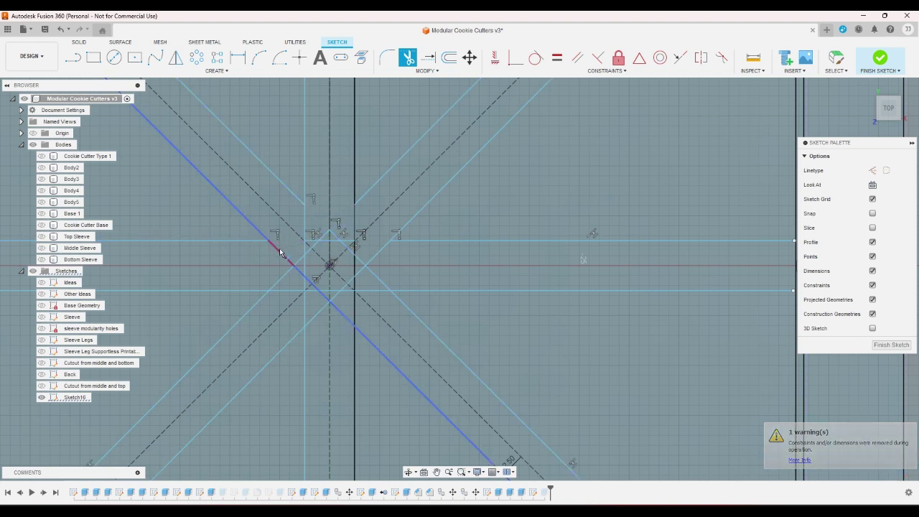
- Trim the overlapping rib line segments along the left, lower and right sides of the central crossing
click(284, 254)
click(278, 280)
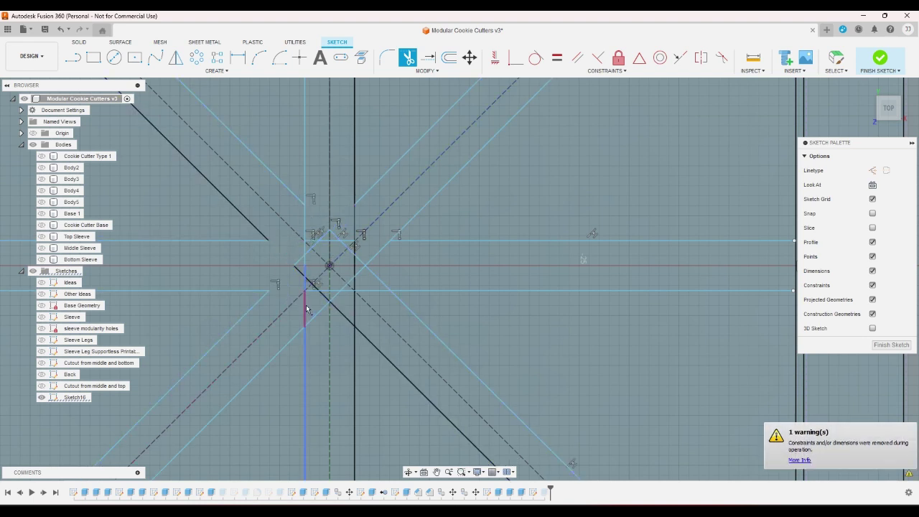
click(332, 320)
click(342, 313)
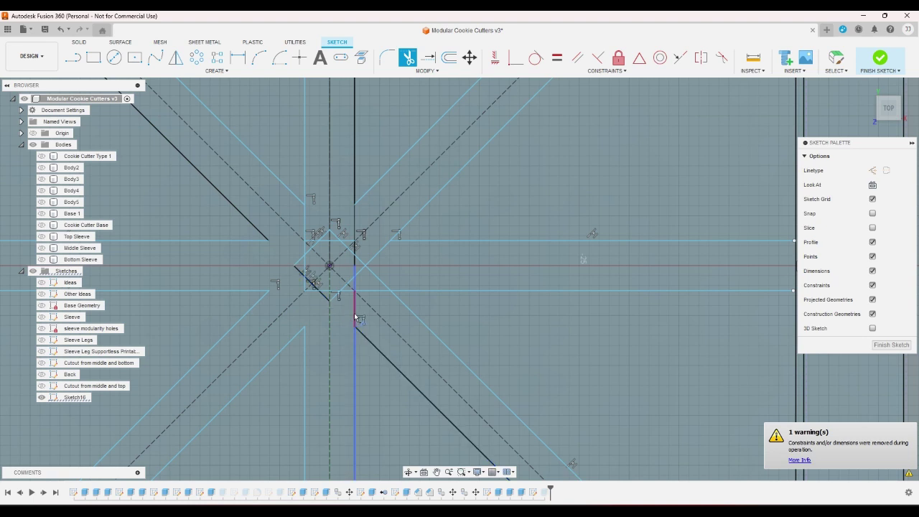
click(354, 312)
click(377, 284)
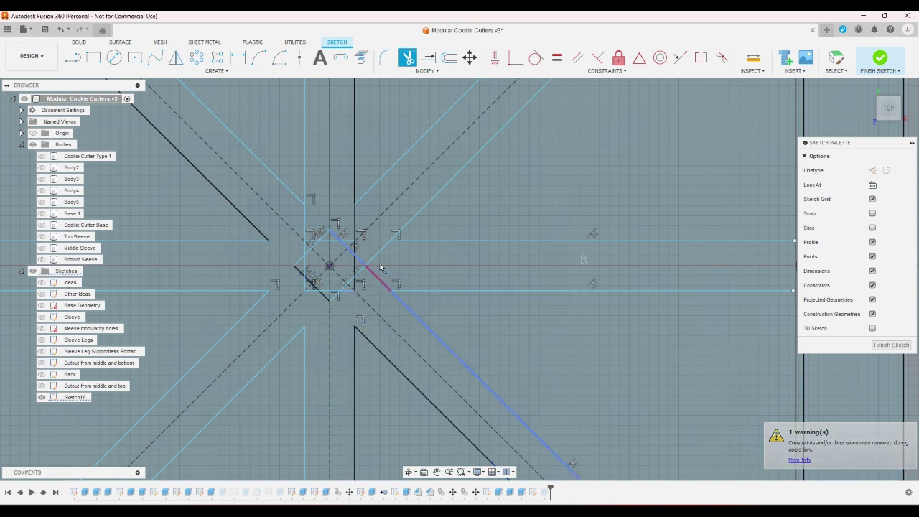
click(380, 282)
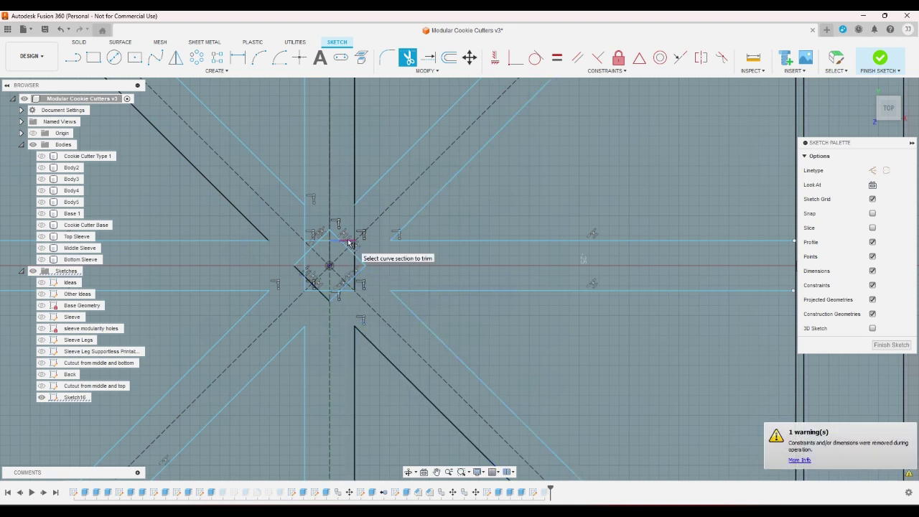
- Trim further short segments at the rib crossing and delete the leftover closed outline around the sketch's centre
click(347, 242)
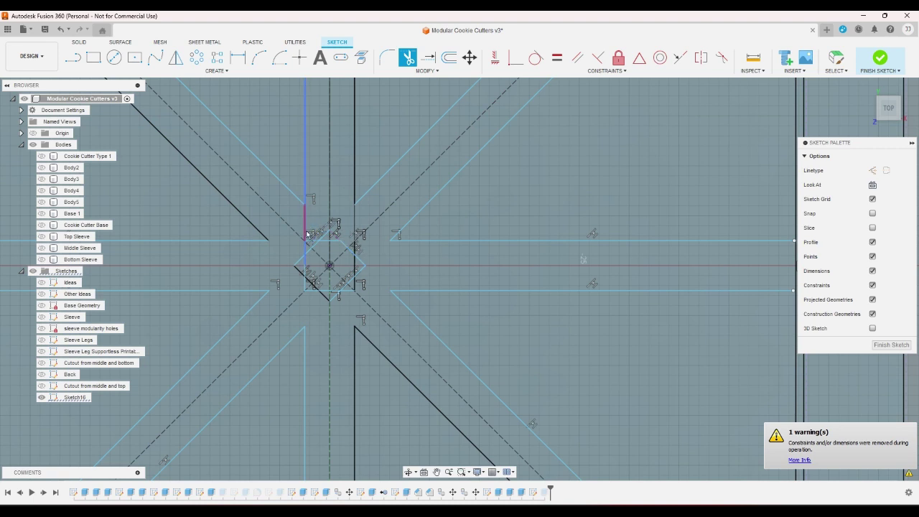
click(308, 234)
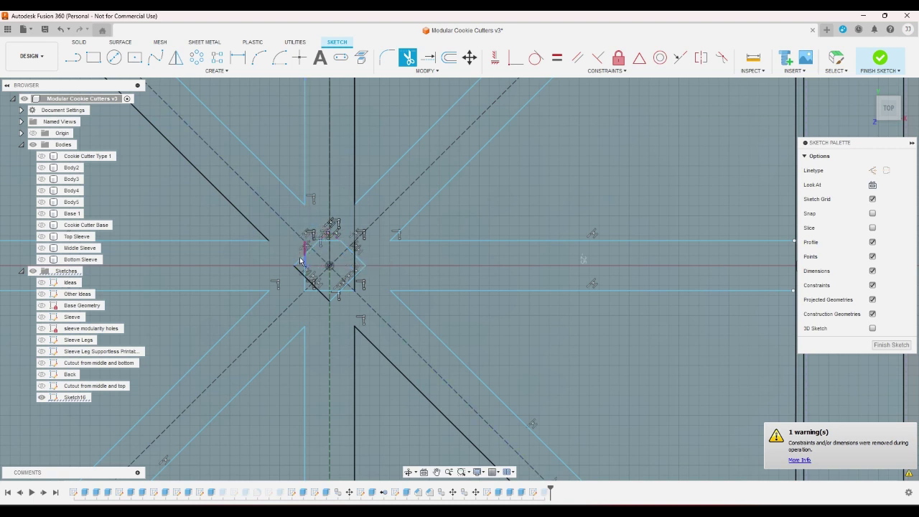
click(300, 263)
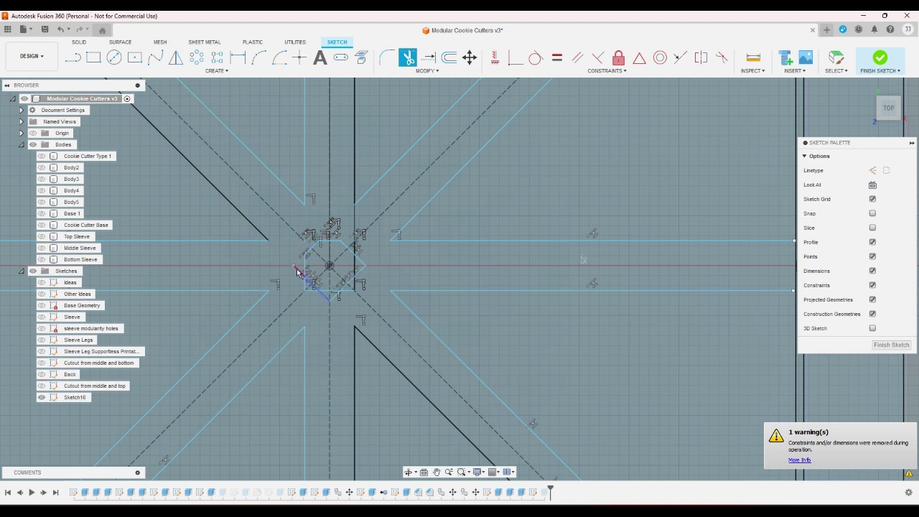
right_click(273, 282)
key(Escape)
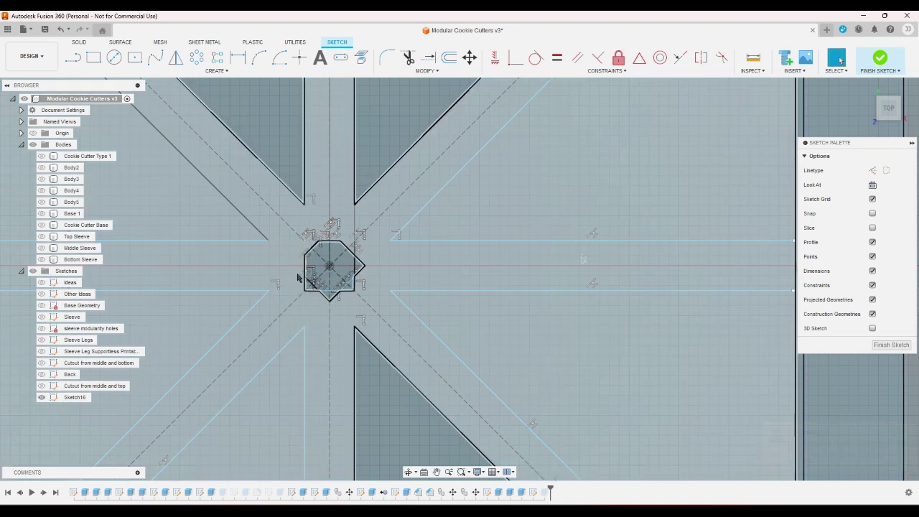
drag(289, 243, 369, 305)
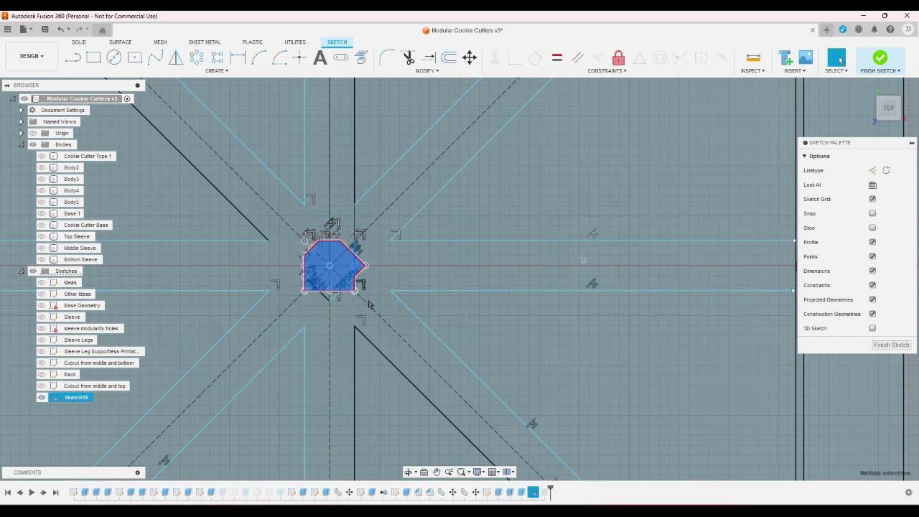
key(Delete)
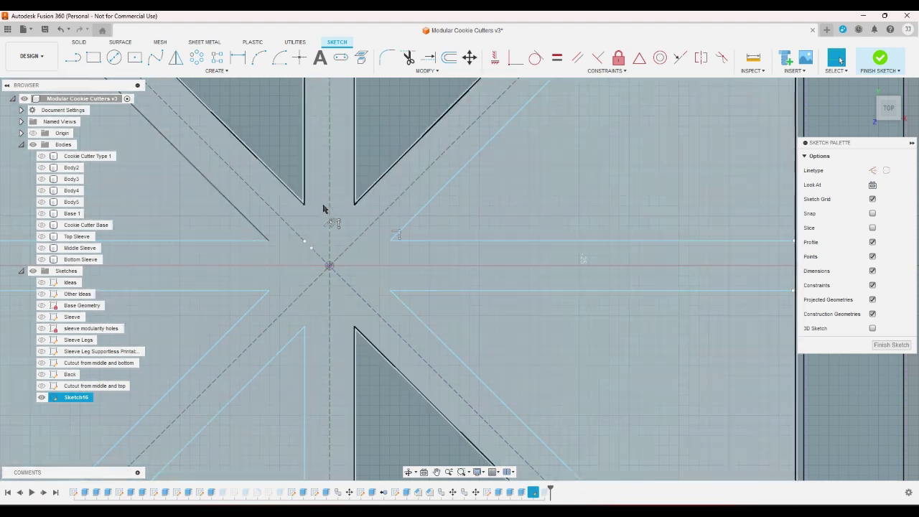
- Use Extend on the leftover diagonal geometry beside the centre point and inspect the crossing up close
click(428, 58)
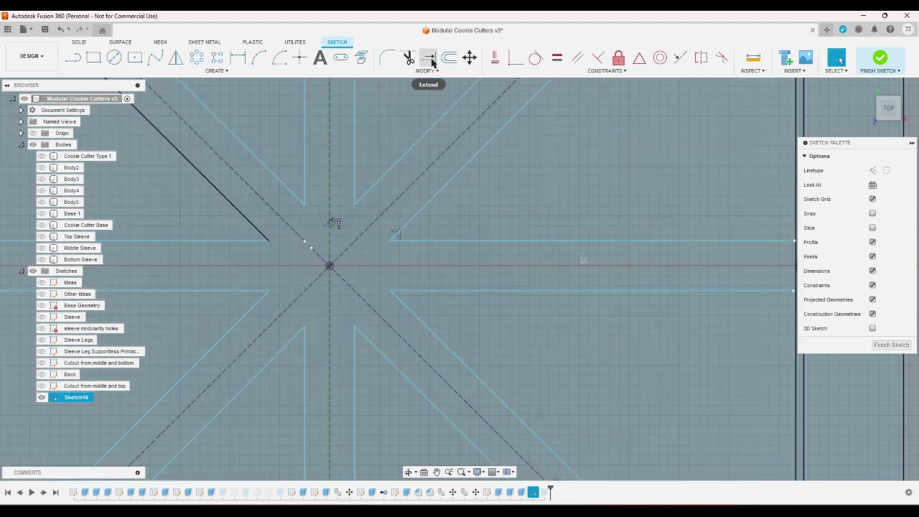
click(315, 252)
right_click(316, 233)
click(334, 235)
scroll(333, 236, up, 4)
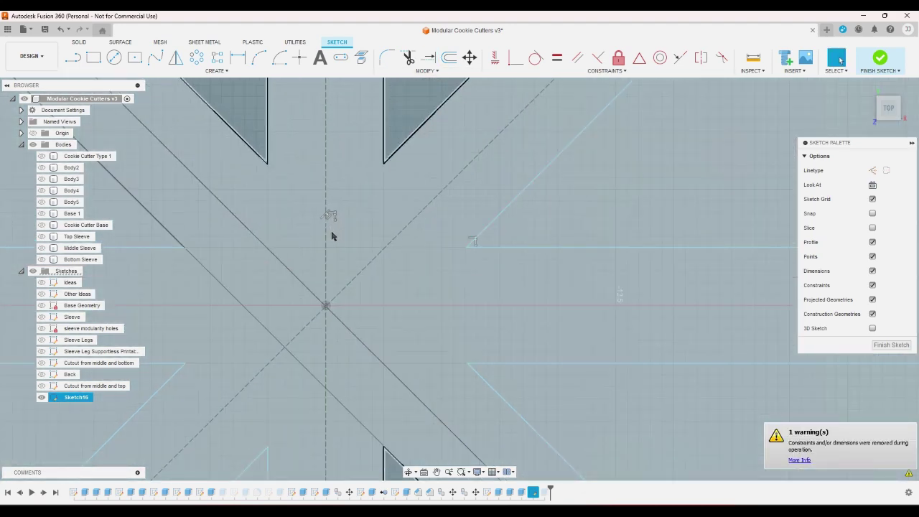
scroll(331, 236, up, 5)
scroll(319, 218, up, 10)
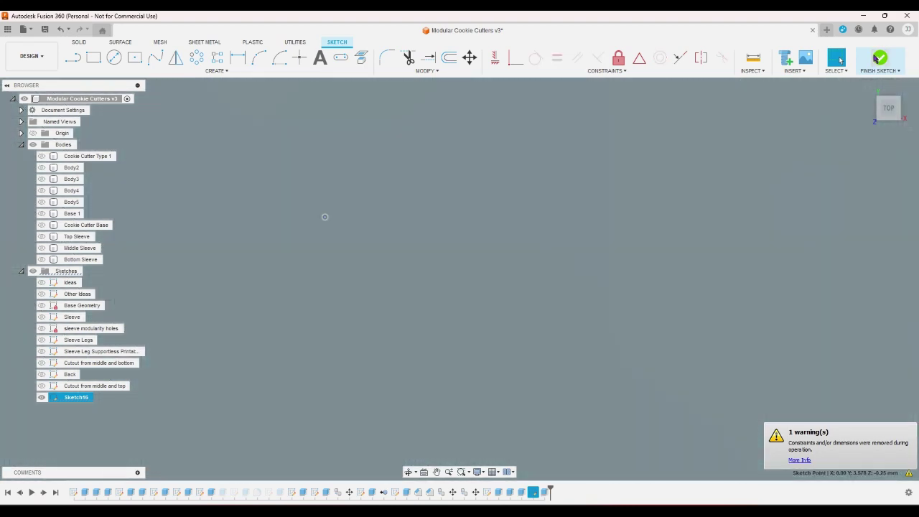
click(879, 59)
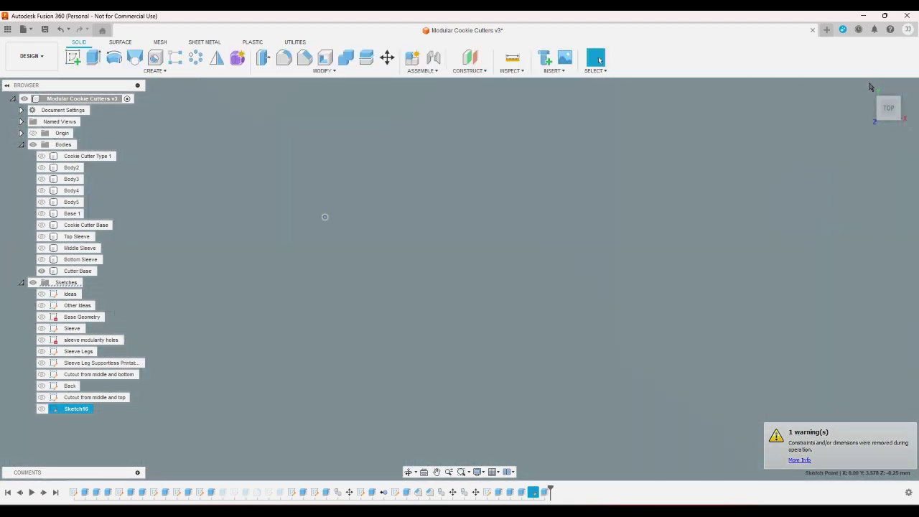
click(872, 89)
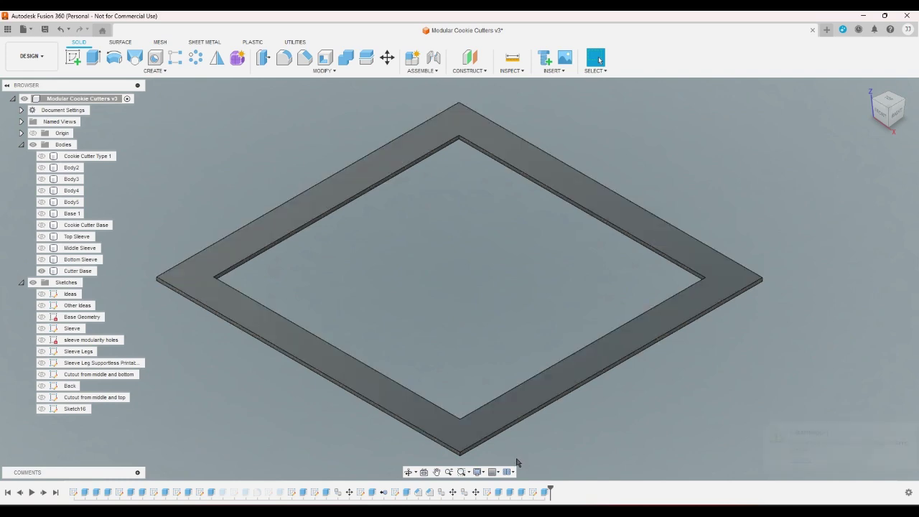
double_click(543, 492)
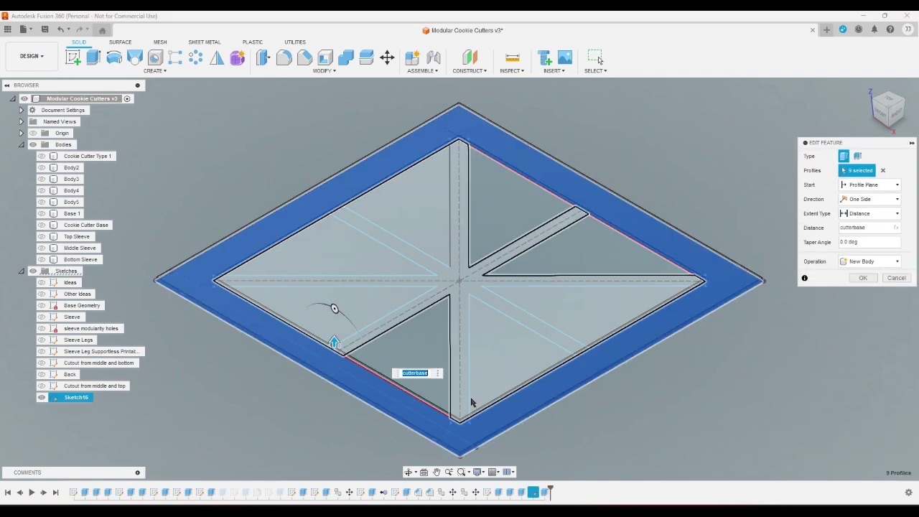
click(457, 285)
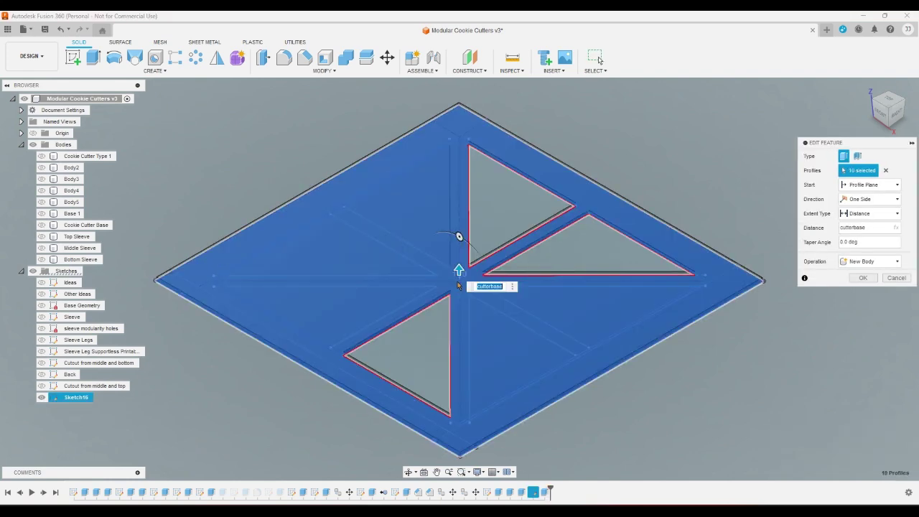
click(893, 278)
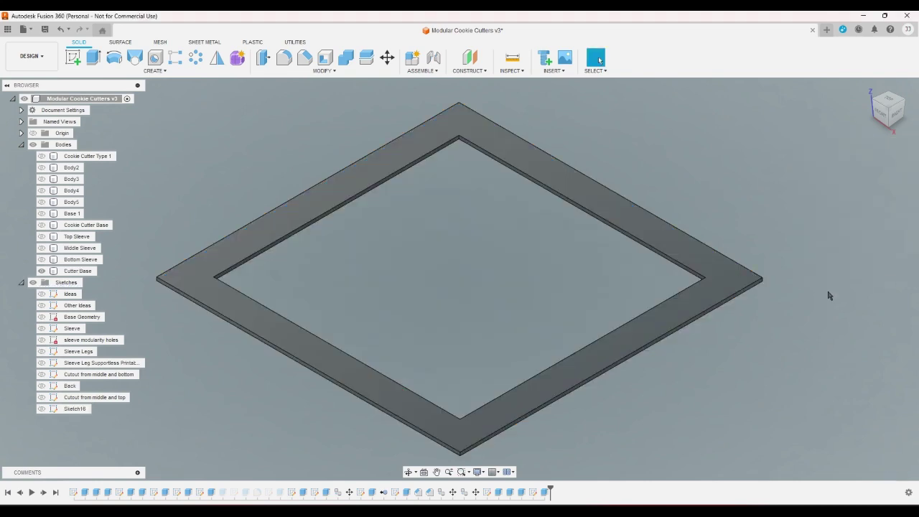
double_click(538, 493)
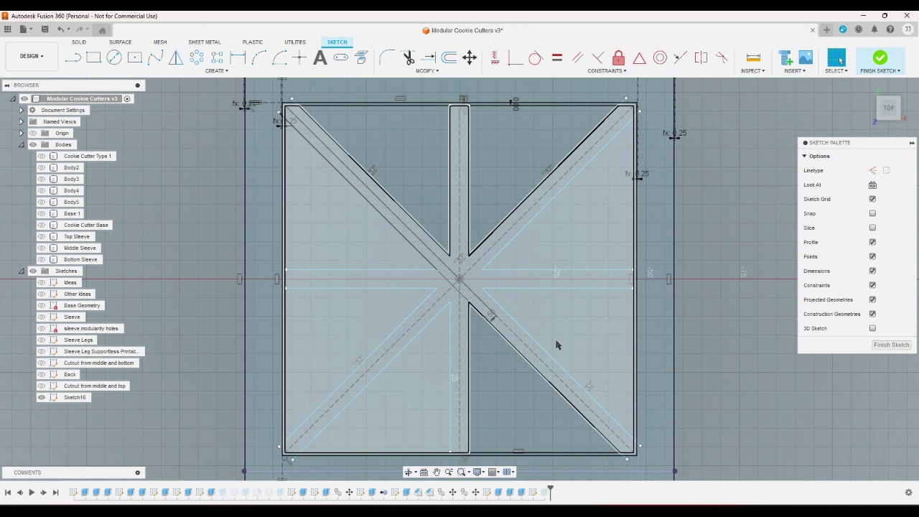
- Extend the lower edge of the upper-left diagonal rib toward the centre of the crossing
scroll(435, 268, up, 5)
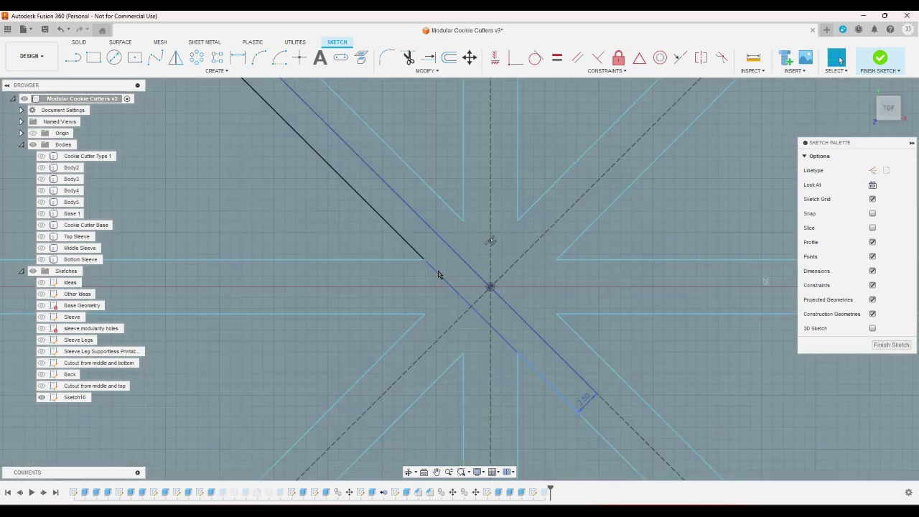
click(427, 57)
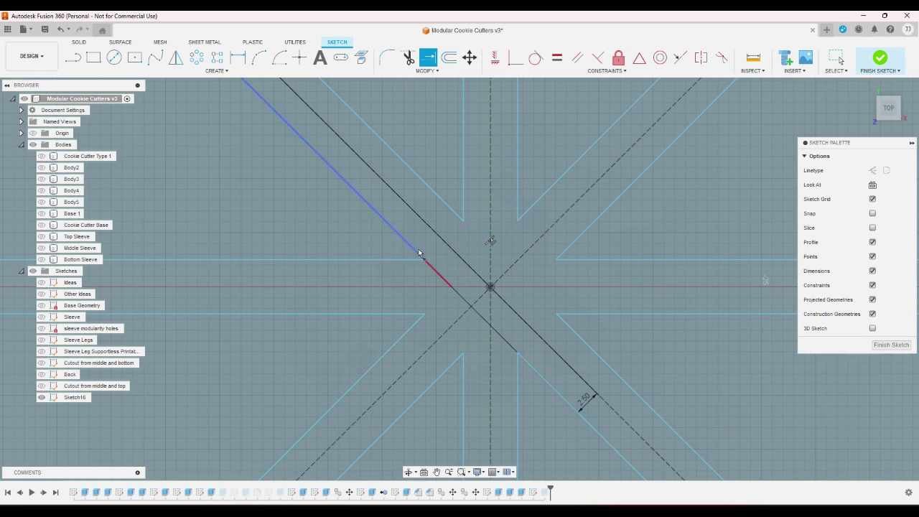
click(420, 253)
click(408, 258)
right_click(418, 278)
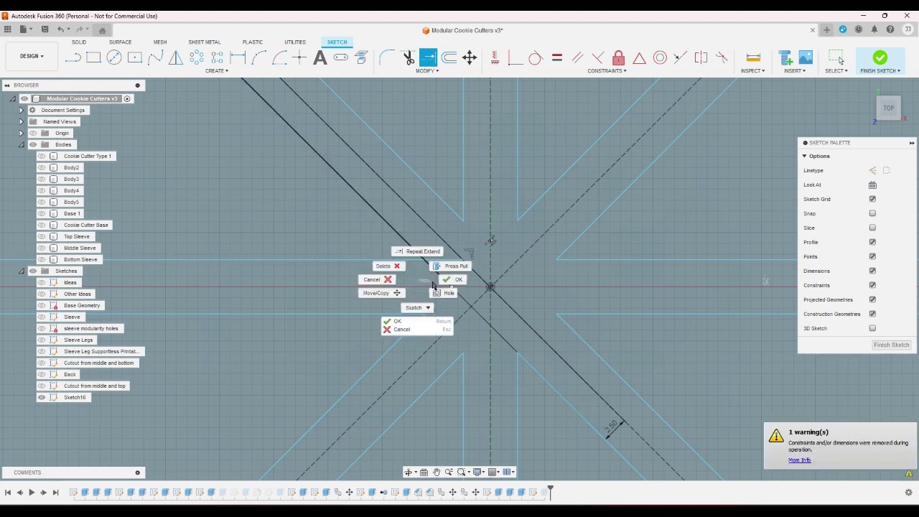
key(Escape)
- Extend the open edges of the left horizontal rib out to the square frame's inner line
scroll(422, 288, down, 4)
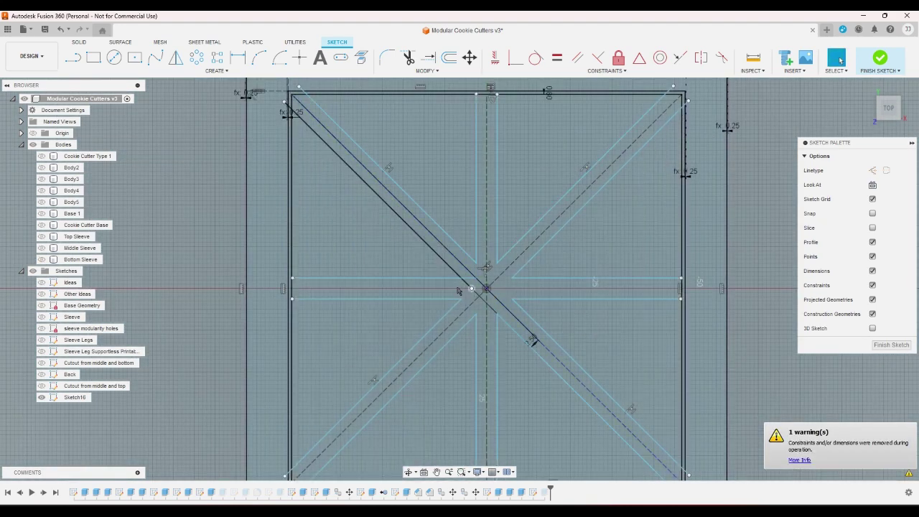
scroll(383, 279, up, 2)
click(424, 65)
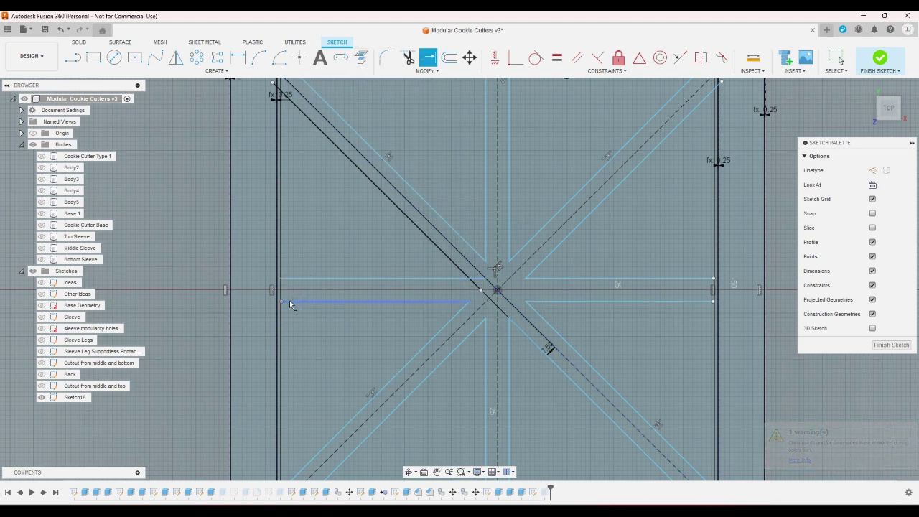
scroll(304, 273, down, 2)
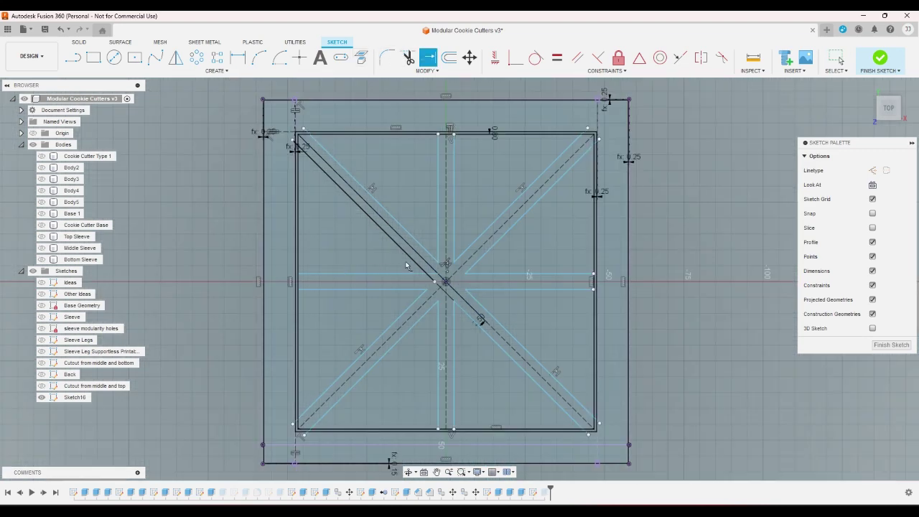
- Try trimming the end of the upper-left diagonal rib's lower edge near the centre, and undo the trim
click(408, 58)
scroll(427, 265, up, 3)
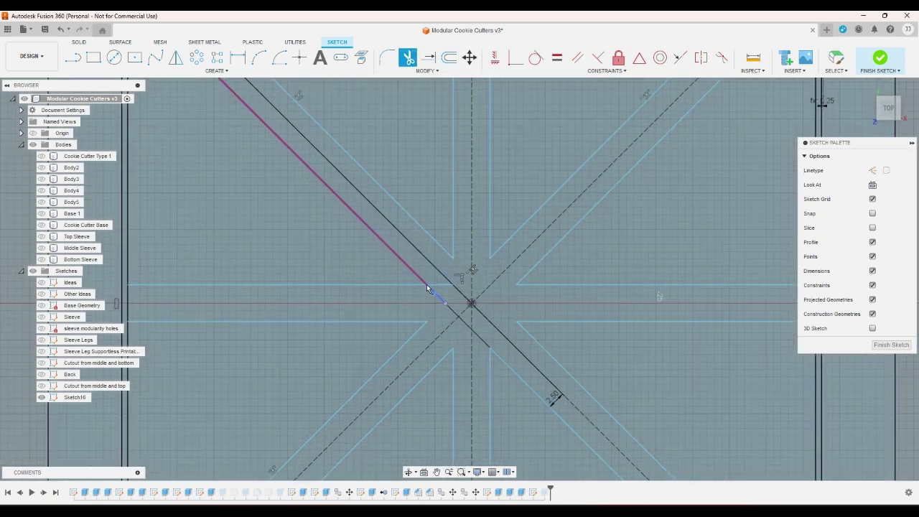
click(433, 294)
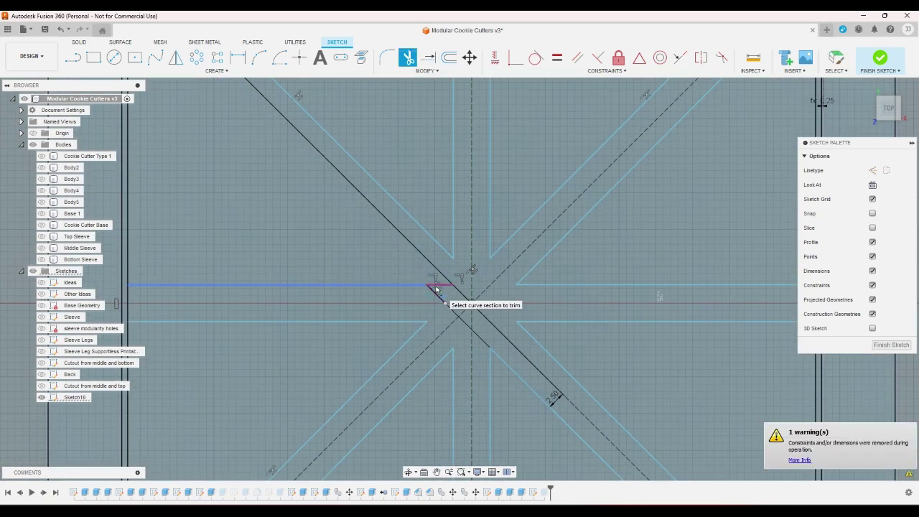
key(ctrl+z)
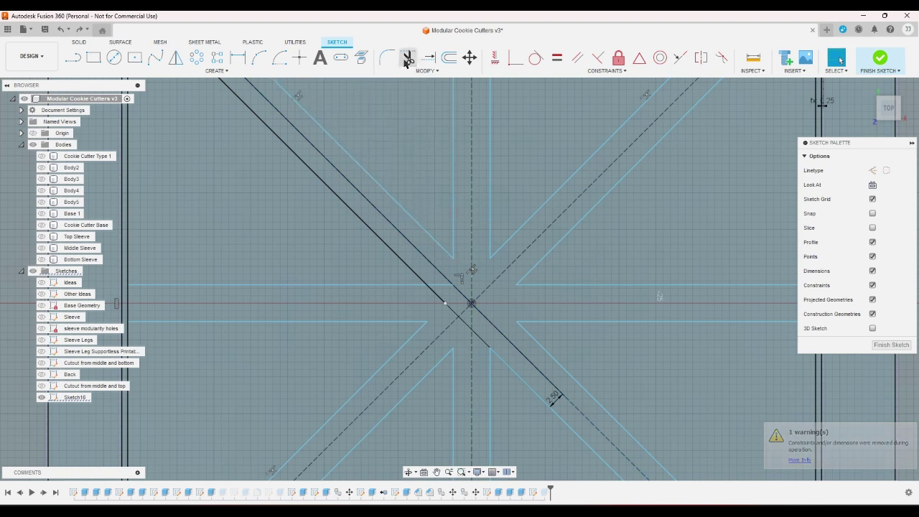
- Trim the short overlapping segment where the upper-left diagonal rib's lower edge meets the left horizontal rib
click(407, 60)
click(440, 298)
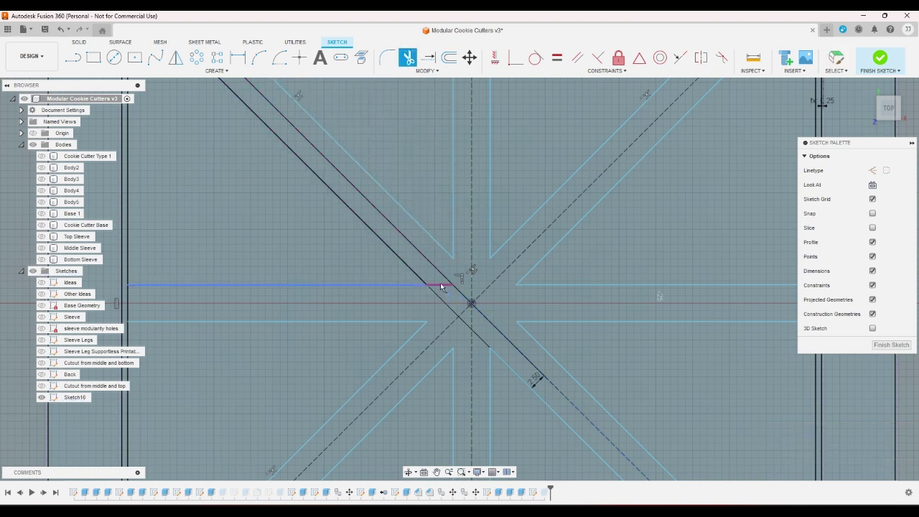
right_click(431, 293)
click(458, 296)
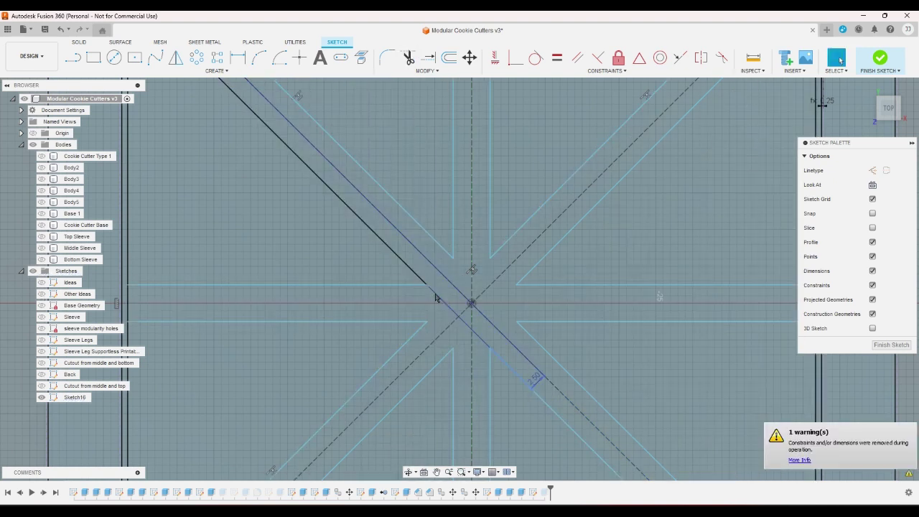
- Extend the open edge of the lower vertical rib down to the square frame's inner line
scroll(450, 295, down, 4)
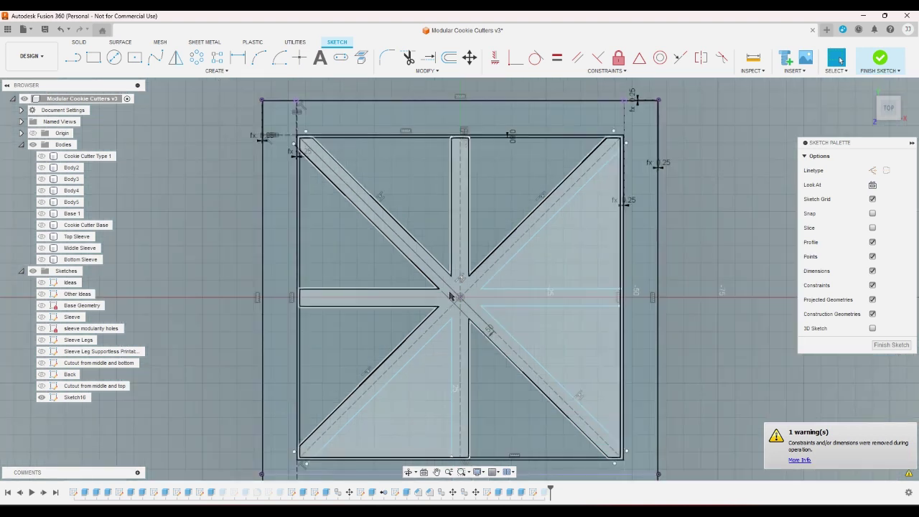
click(428, 57)
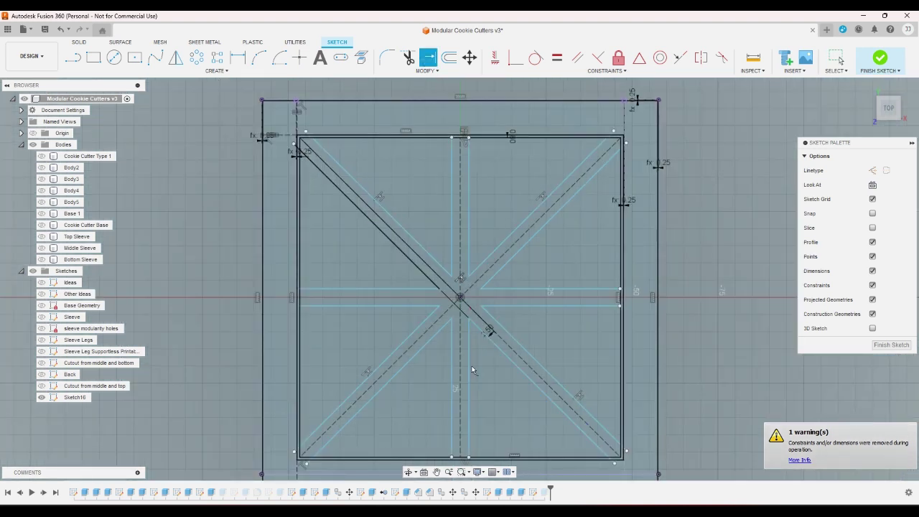
right_click(496, 427)
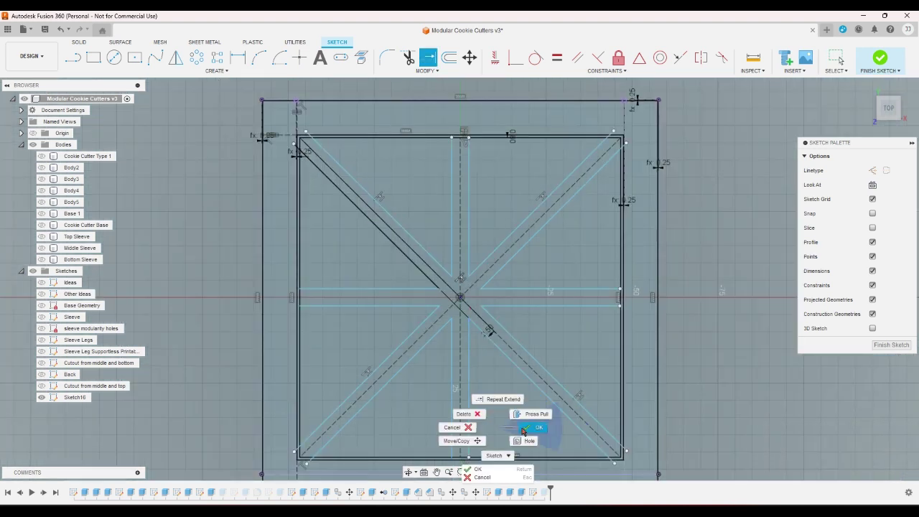
click(453, 399)
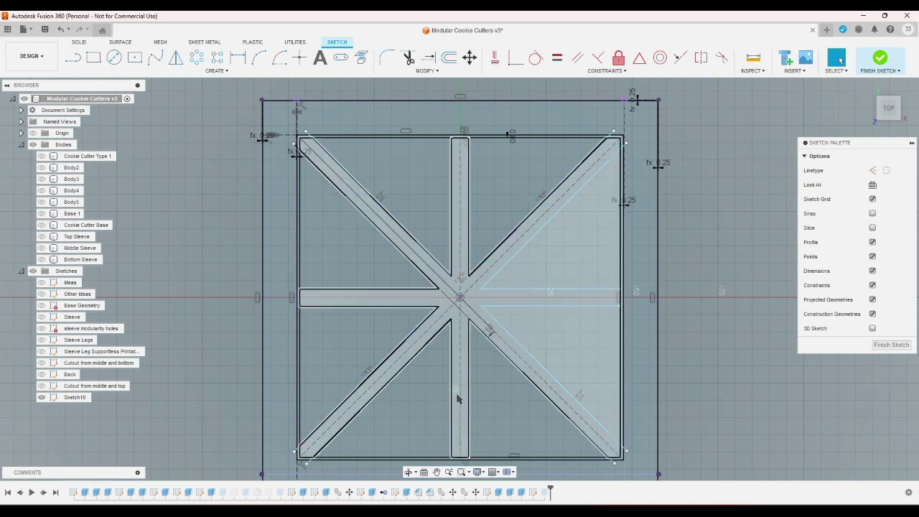
- Extend the right horizontal rib's open edges to the square frame's inner line and finish the sketch
click(430, 61)
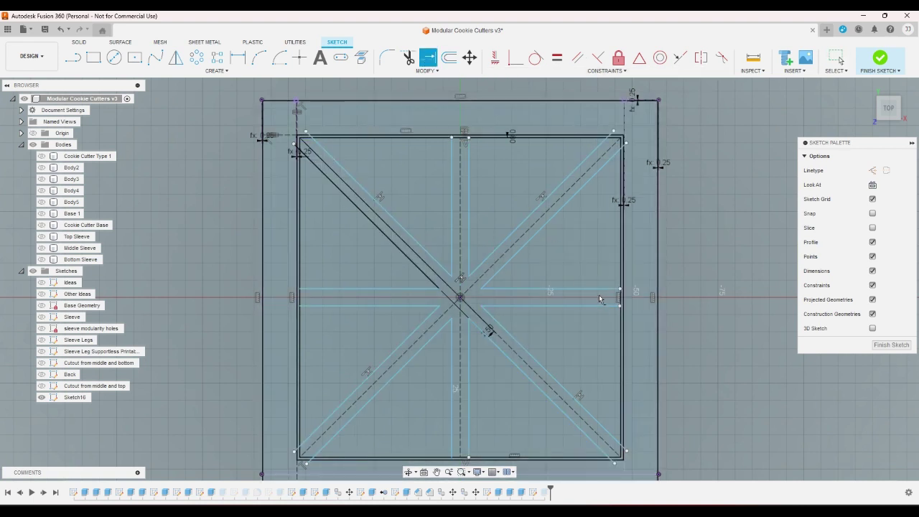
right_click(722, 304)
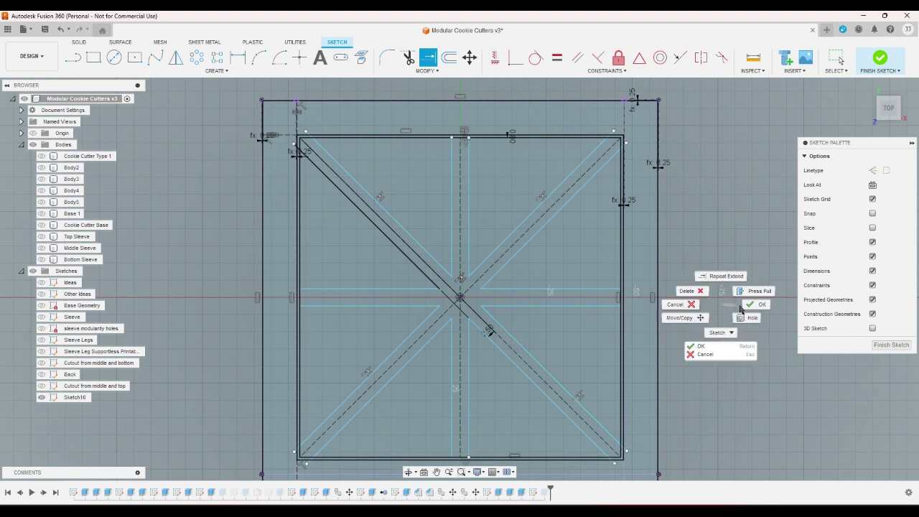
click(741, 308)
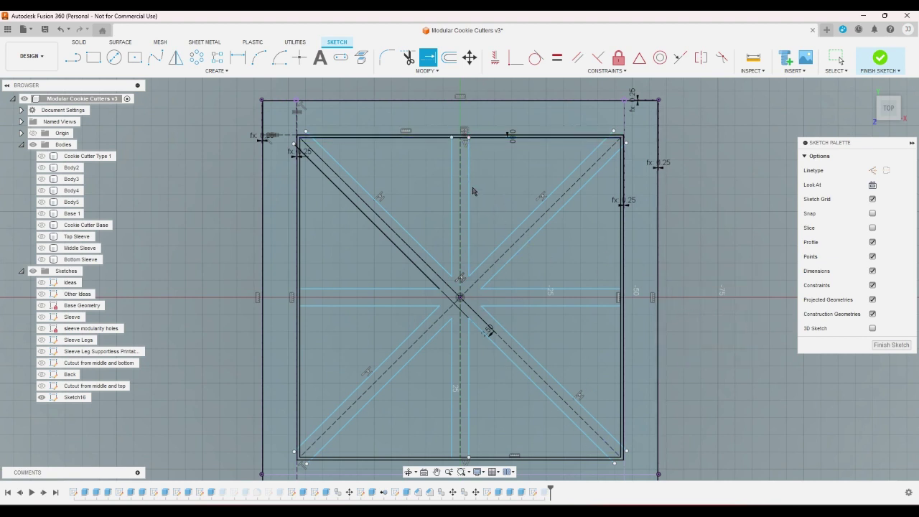
right_click(758, 216)
click(781, 221)
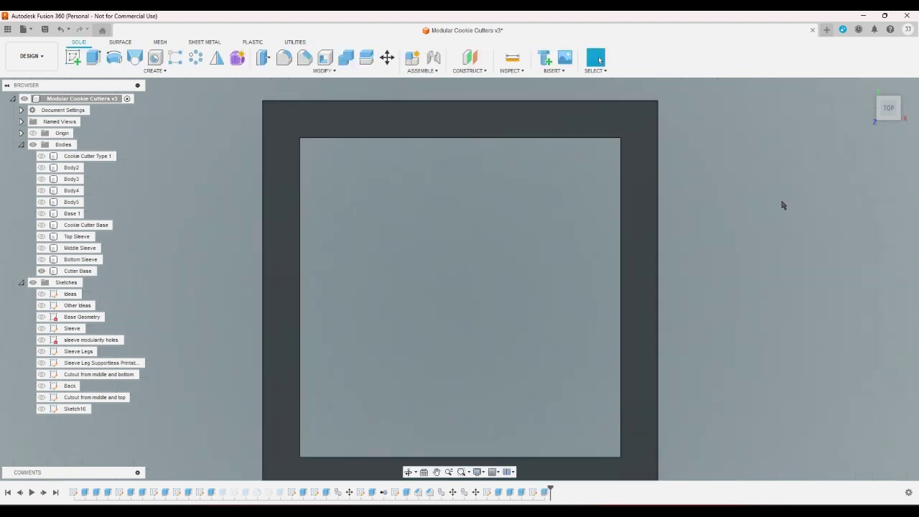
- Edit the cutter base extrusion to include the crossing rib profiles as a new body with distance cutterbase
double_click(544, 491)
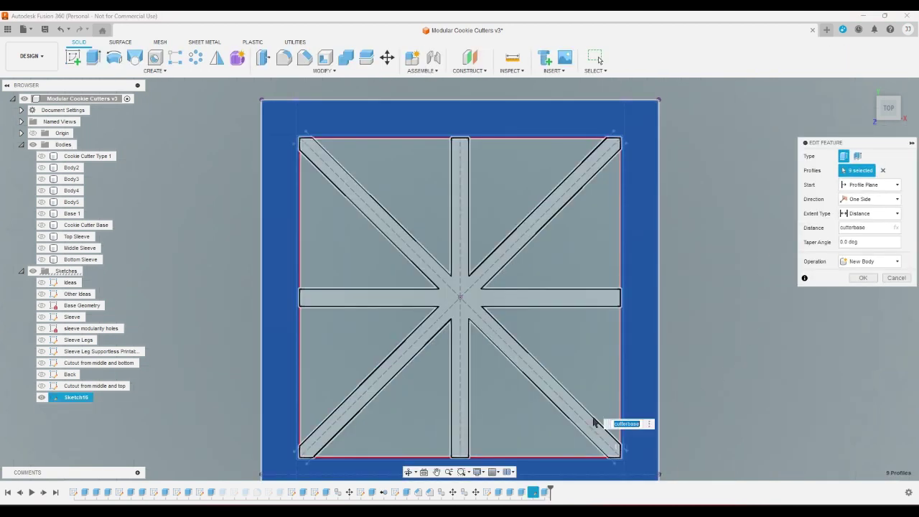
click(862, 278)
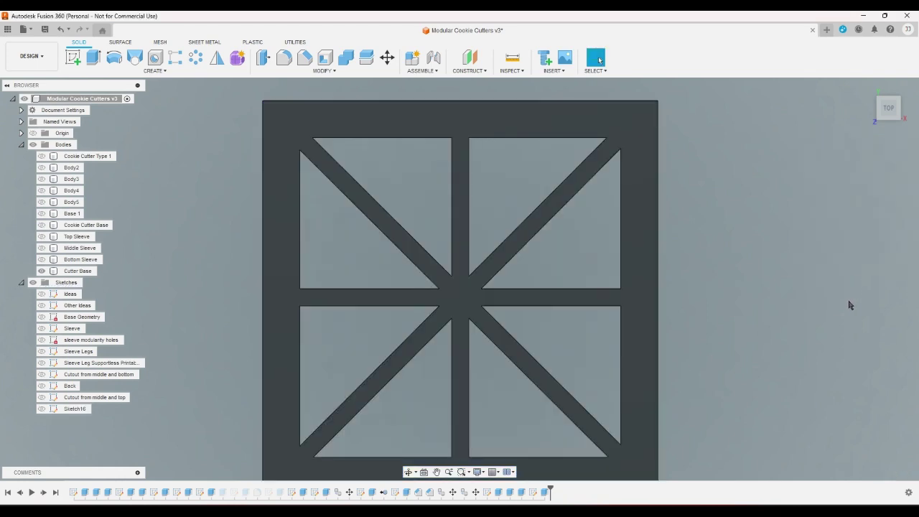
click(868, 88)
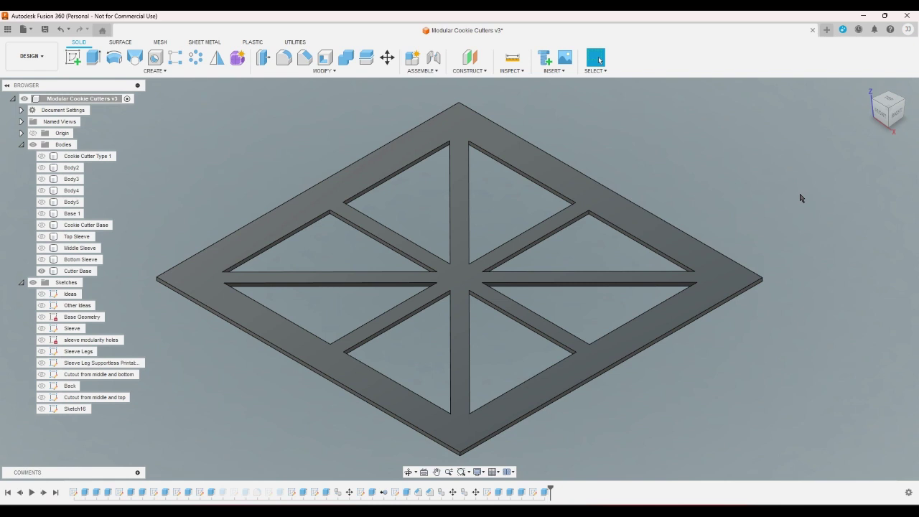
- Examine the ribbed cutter base from the isometric and top views, checking its top face and rib crossing
click(686, 282)
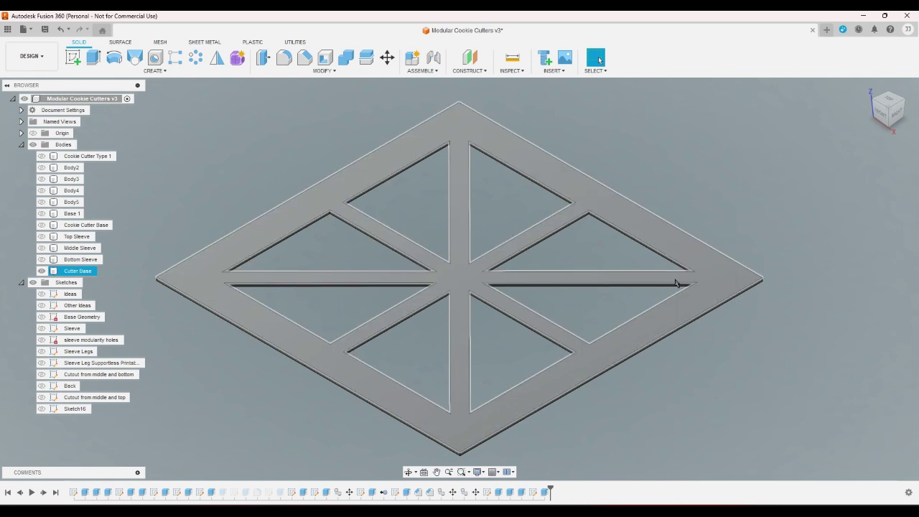
click(675, 283)
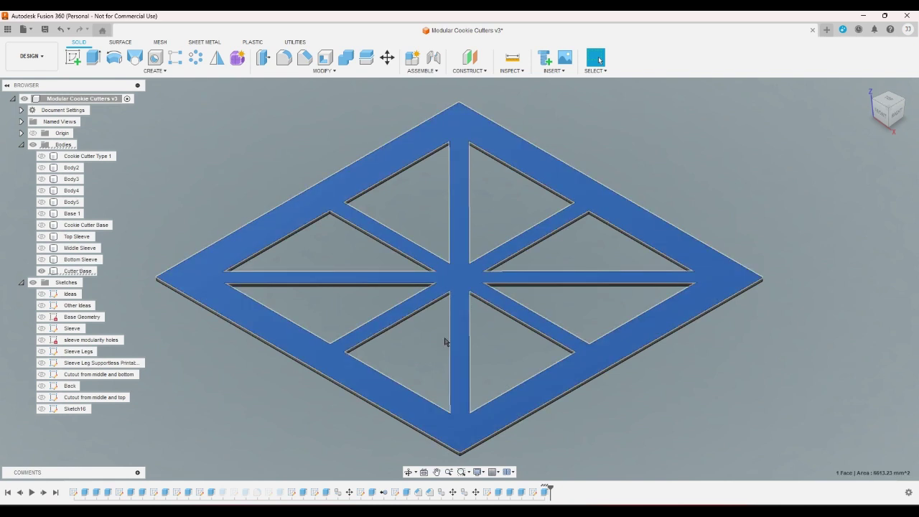
click(444, 341)
click(868, 117)
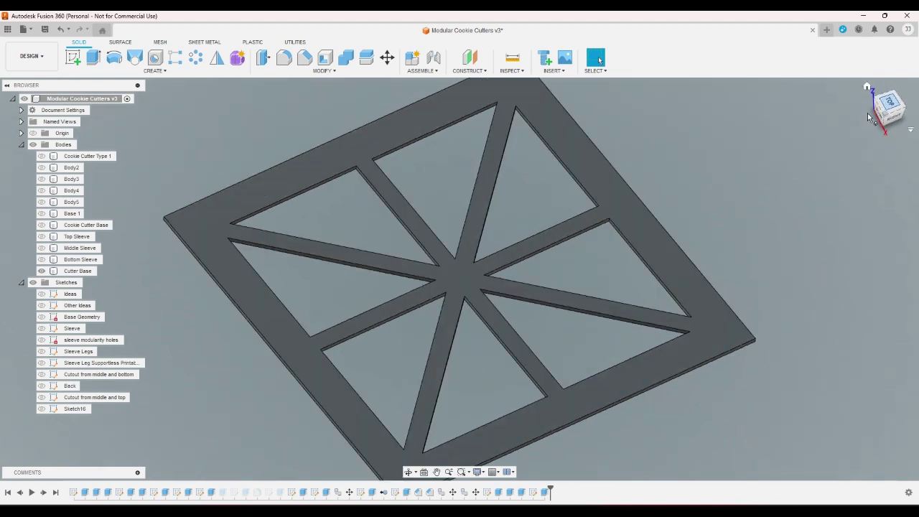
scroll(553, 168, up, 2)
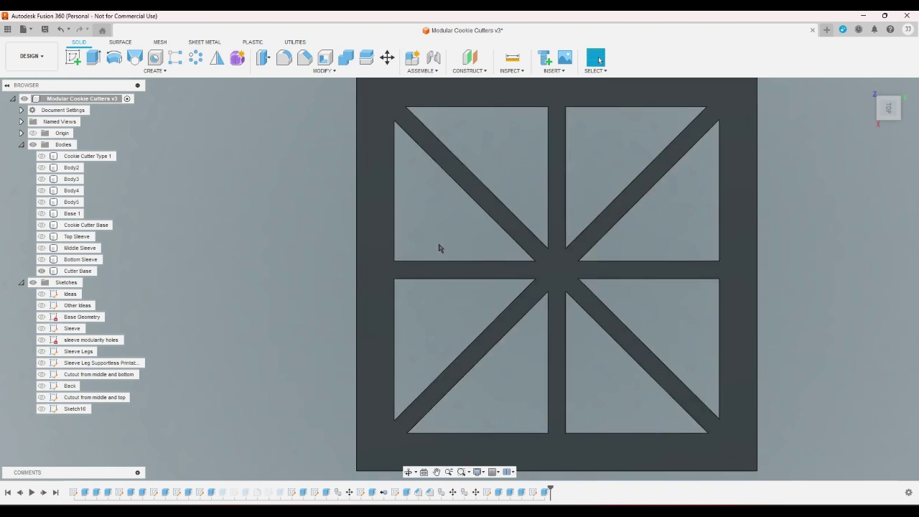
click(395, 237)
key(Escape)
click(441, 271)
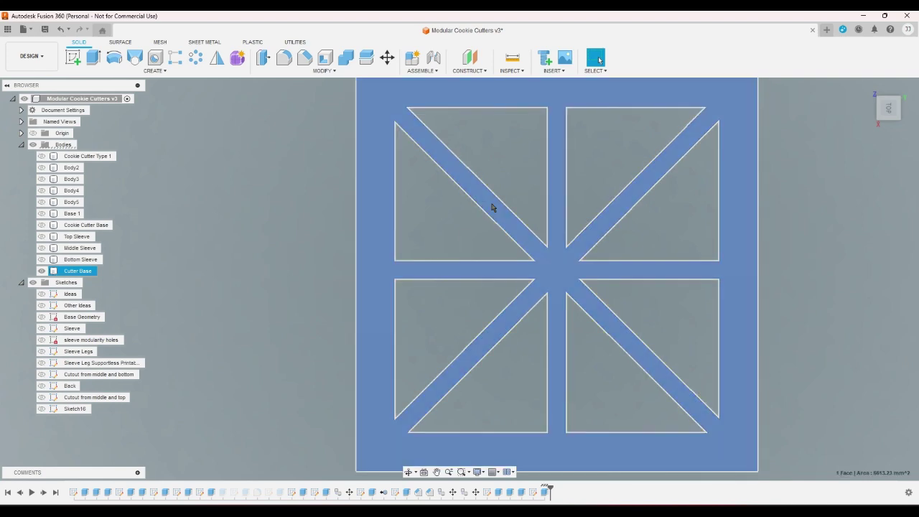
key(Escape)
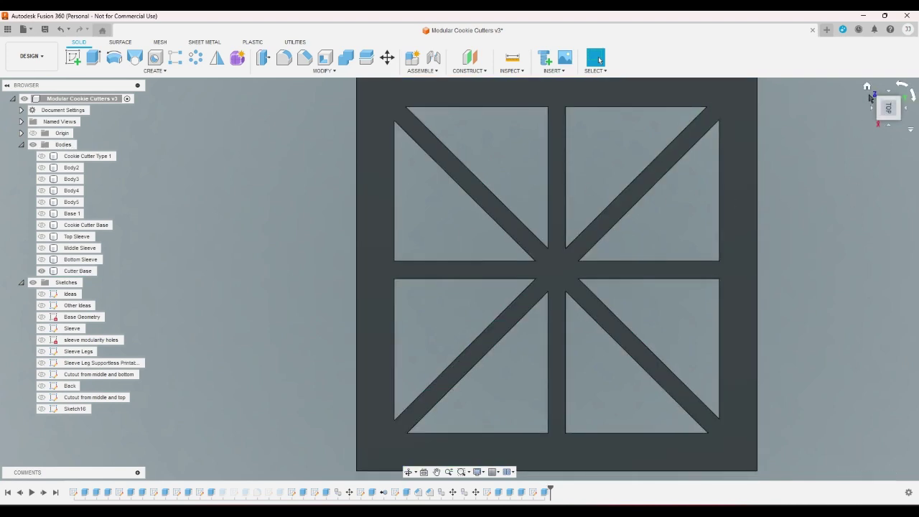
click(866, 90)
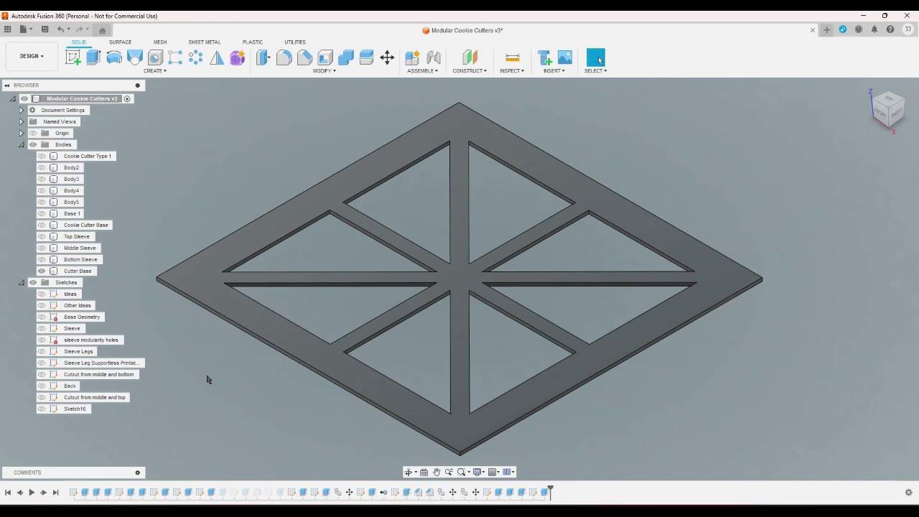
- Create a new sketch on the cutter base's top face and show Sketch16 for reference
click(72, 57)
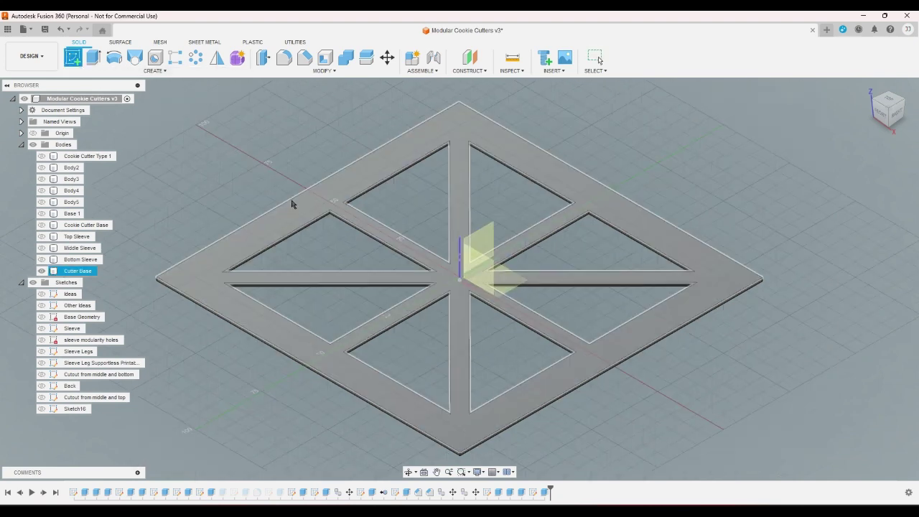
click(296, 204)
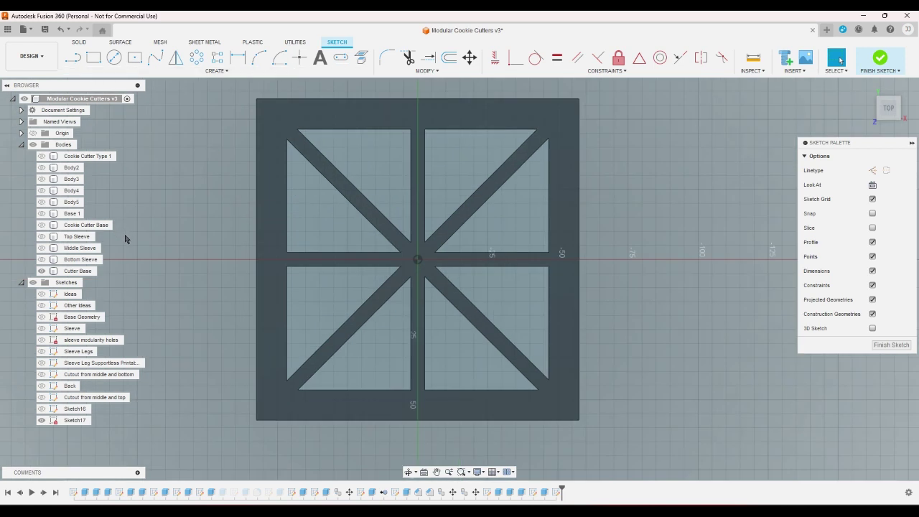
click(45, 398)
click(42, 397)
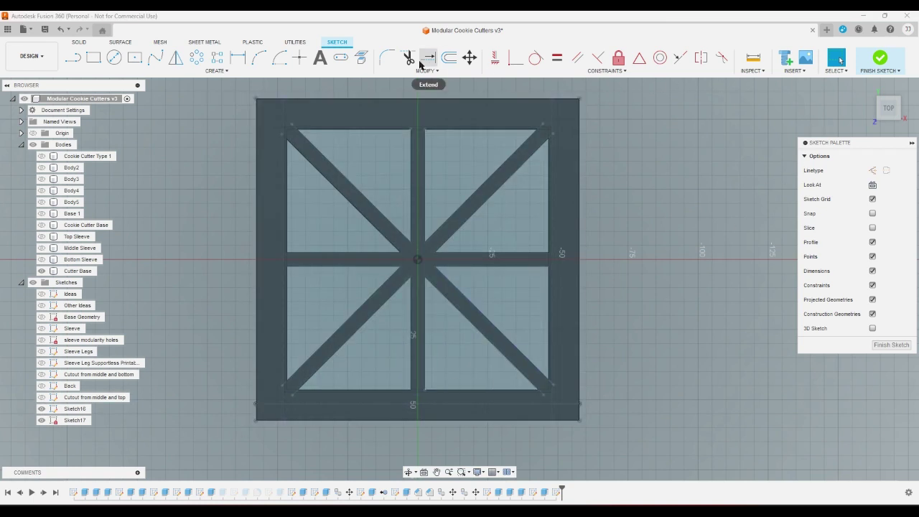
- Project the upper and right inner frame lines of Sketch16 into the new sketch on the cutter base's top face
click(361, 57)
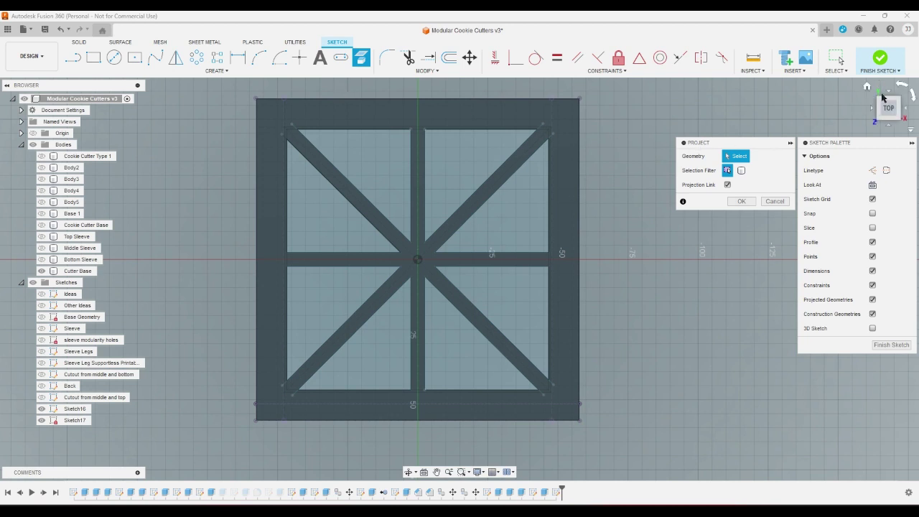
scroll(618, 116, up, 1)
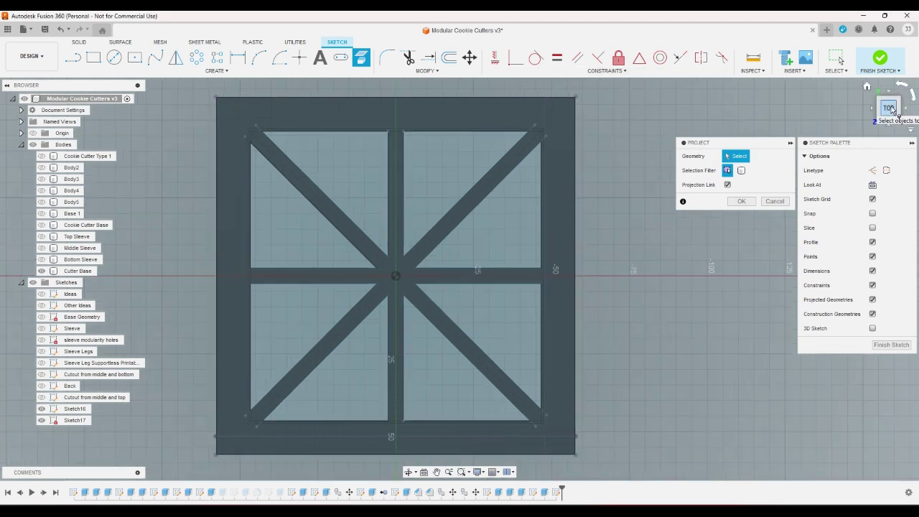
scroll(528, 140, up, 5)
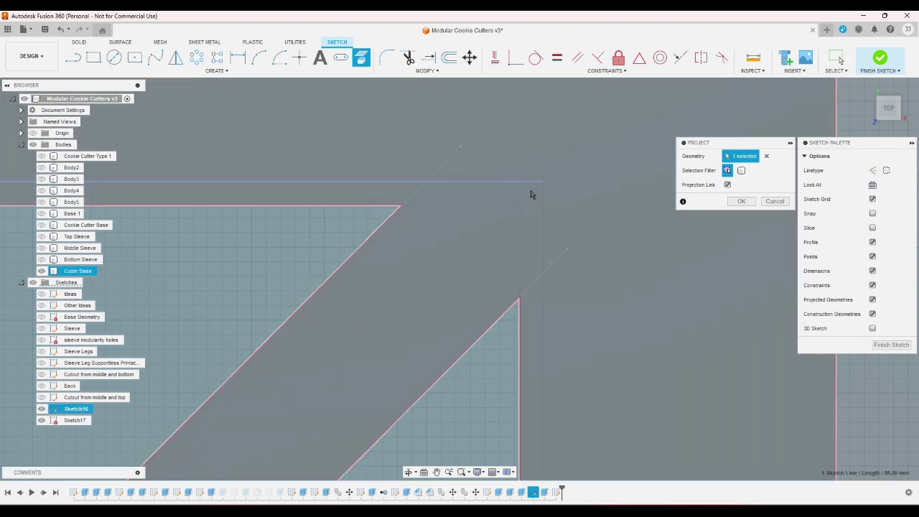
click(543, 201)
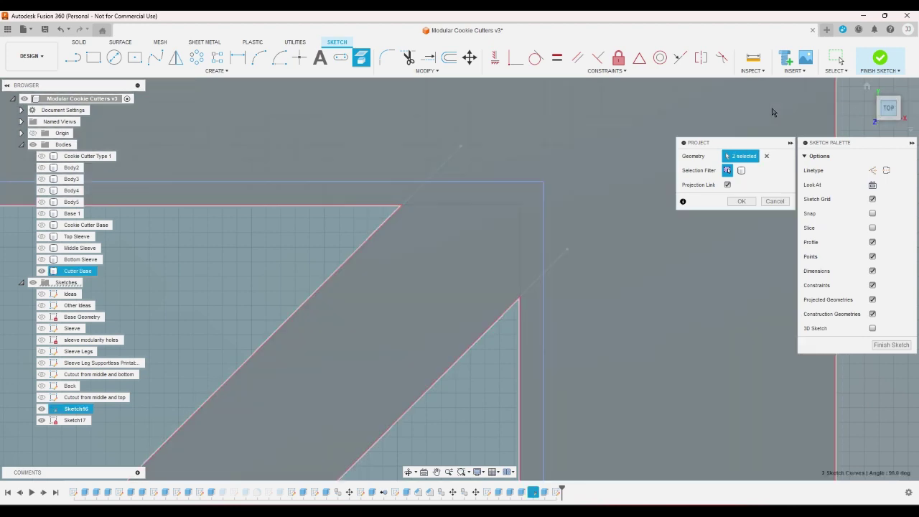
click(721, 120)
scroll(720, 120, down, 10)
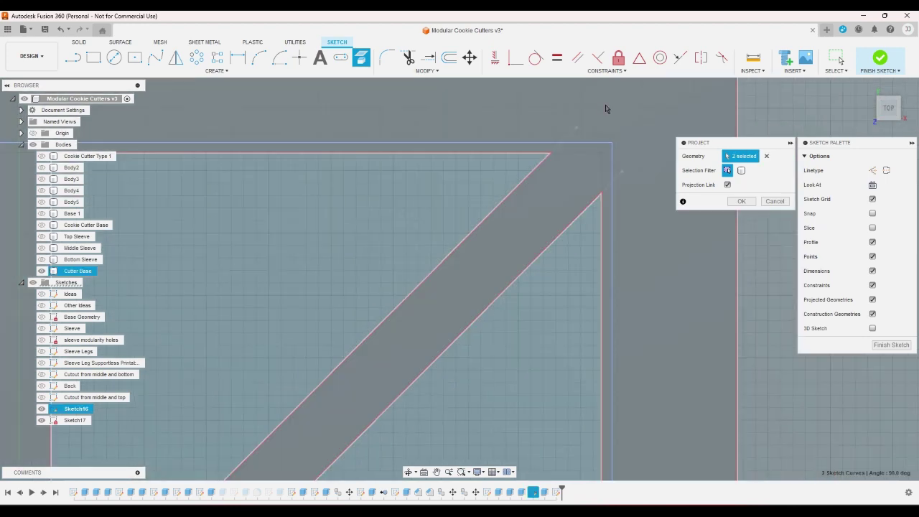
scroll(585, 315, up, 3)
scroll(590, 335, up, 2)
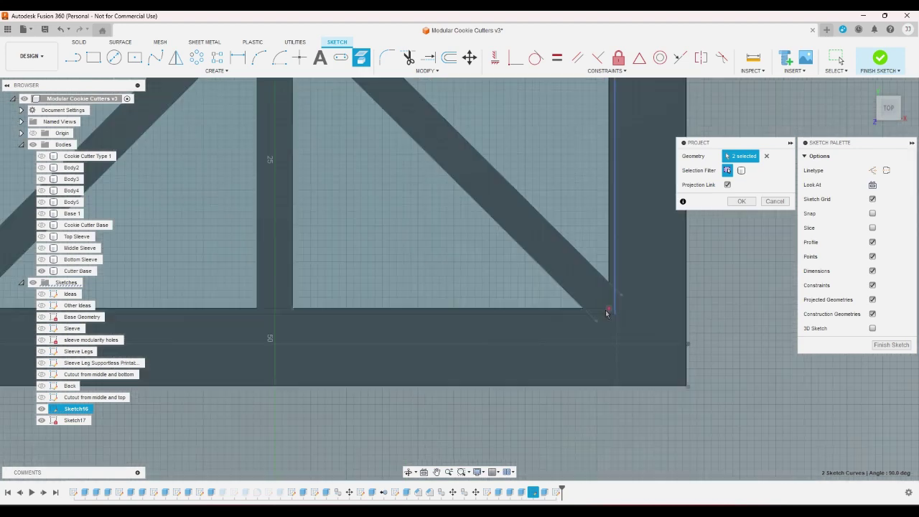
- Add the lower and left inner frame lines of Sketch16 to the projection and complete the projected square
click(600, 316)
scroll(538, 297, down, 3)
scroll(300, 294, up, 3)
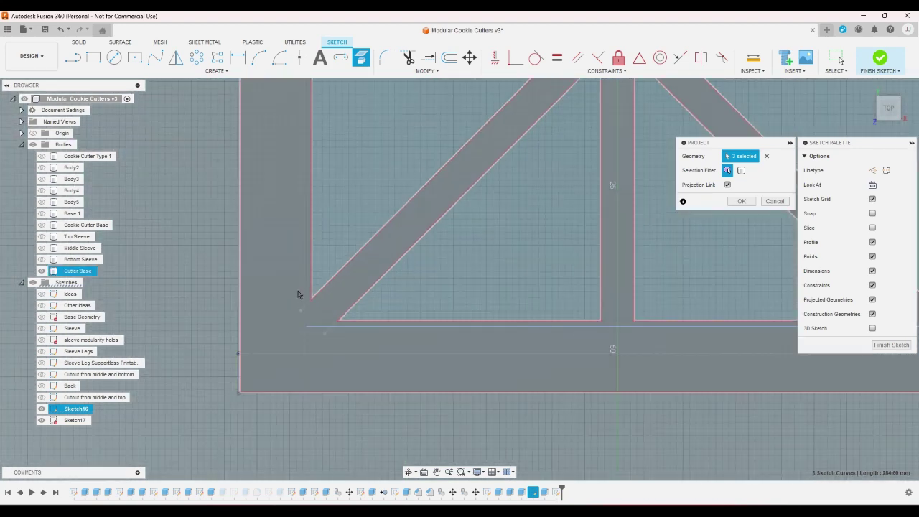
click(310, 294)
scroll(298, 316, down, 3)
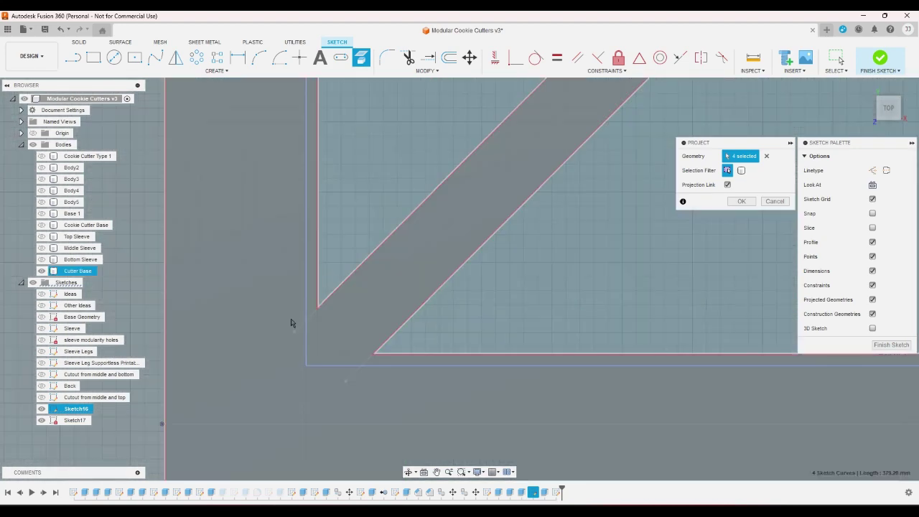
scroll(298, 301, down, 2)
scroll(301, 129, up, 4)
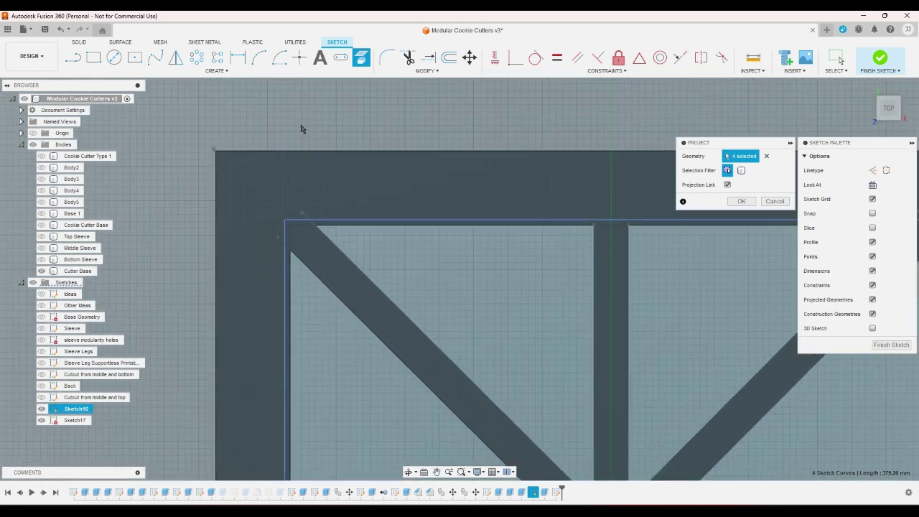
scroll(300, 129, down, 3)
scroll(262, 393, up, 3)
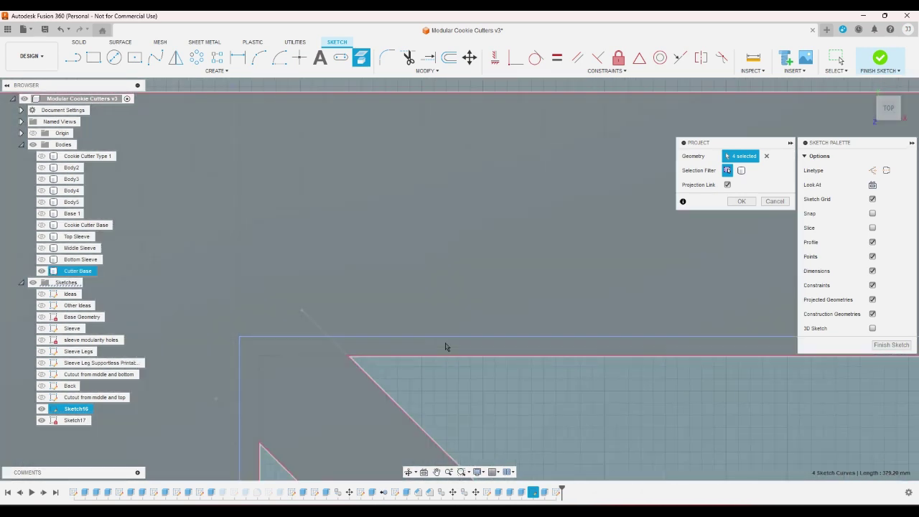
scroll(535, 410, down, 3)
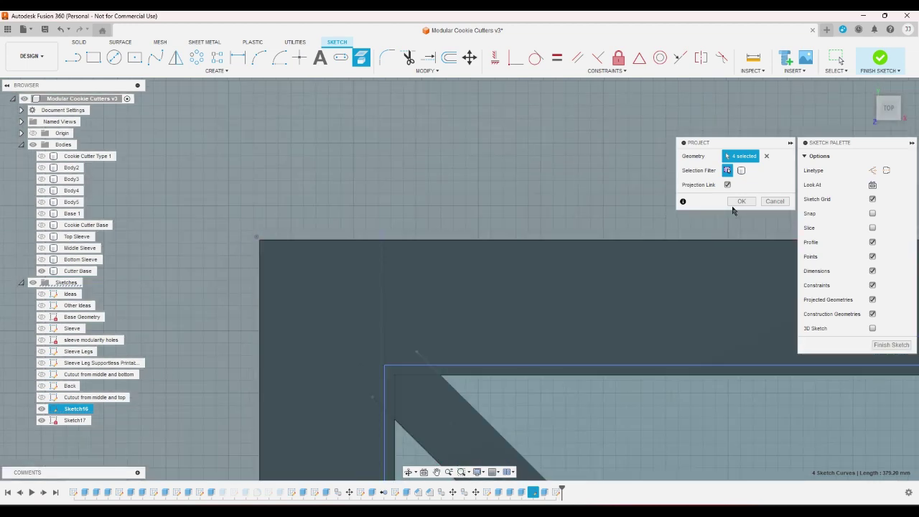
click(742, 201)
- Hide the reference sketch Sketch16 and keep the projected square in Sketch17 displayed
scroll(606, 176, down, 2)
scroll(445, 170, down, 3)
scroll(388, 172, down, 2)
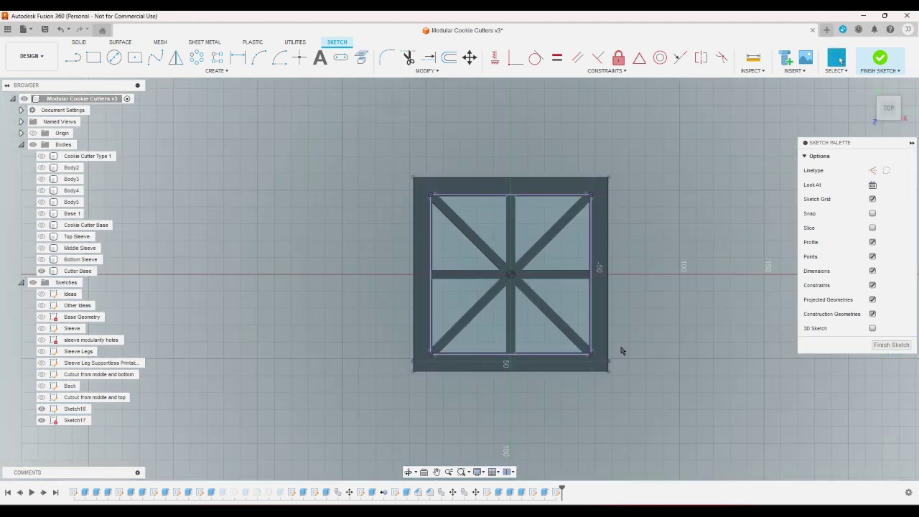
scroll(645, 363, up, 3)
scroll(642, 315, up, 1)
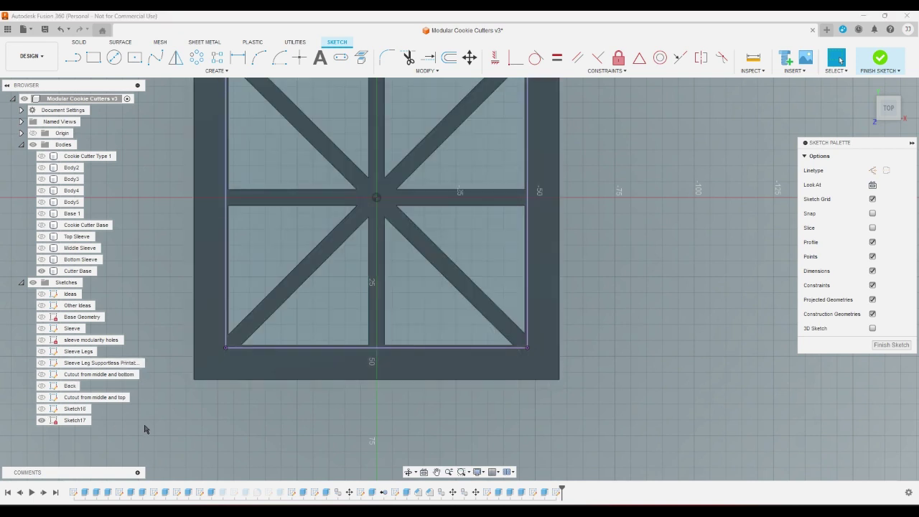
scroll(232, 425, down, 2)
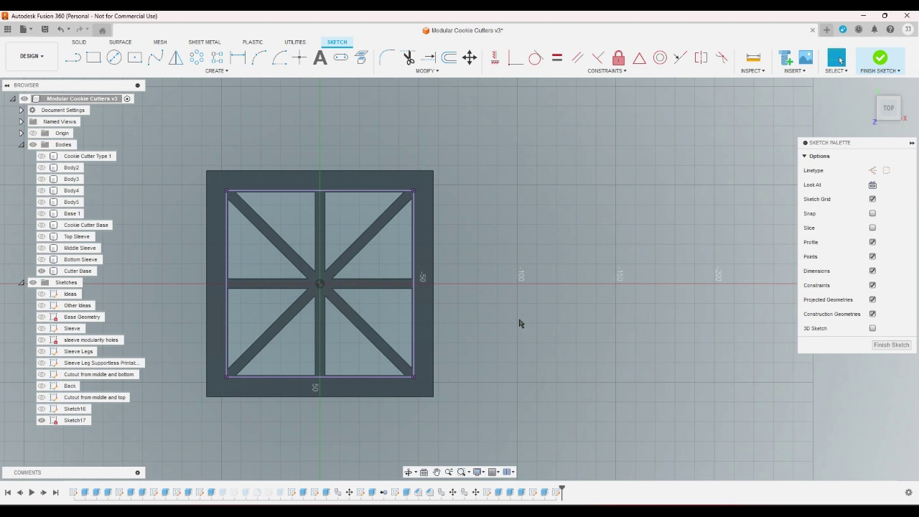
scroll(586, 295, down, 2)
scroll(385, 268, up, 3)
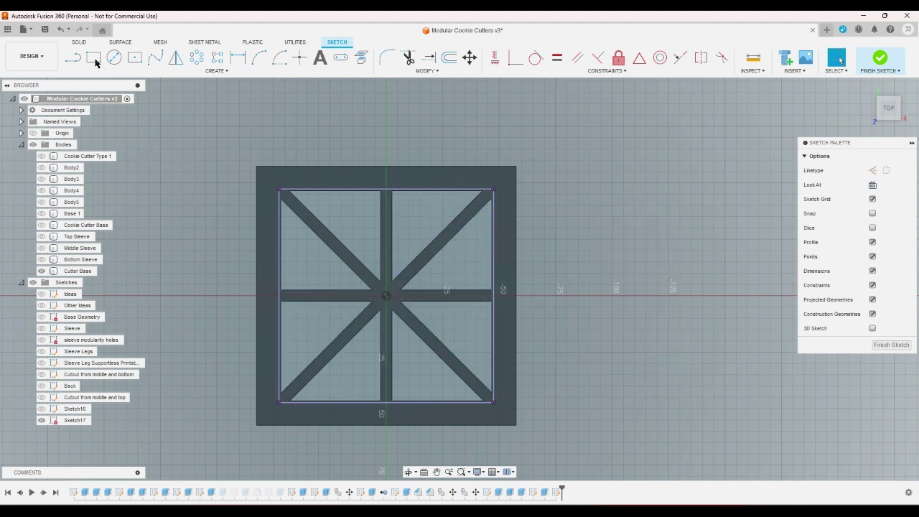
- Sketch a closed eight-sided T-shaped line profile, tilted about 45 degrees, across the upper-left diagonal rib
click(72, 58)
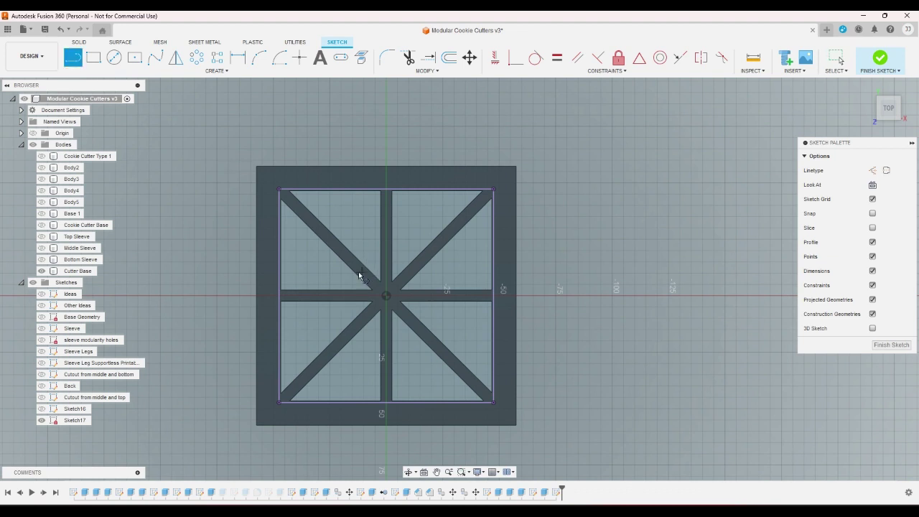
scroll(358, 271, up, 2)
click(268, 217)
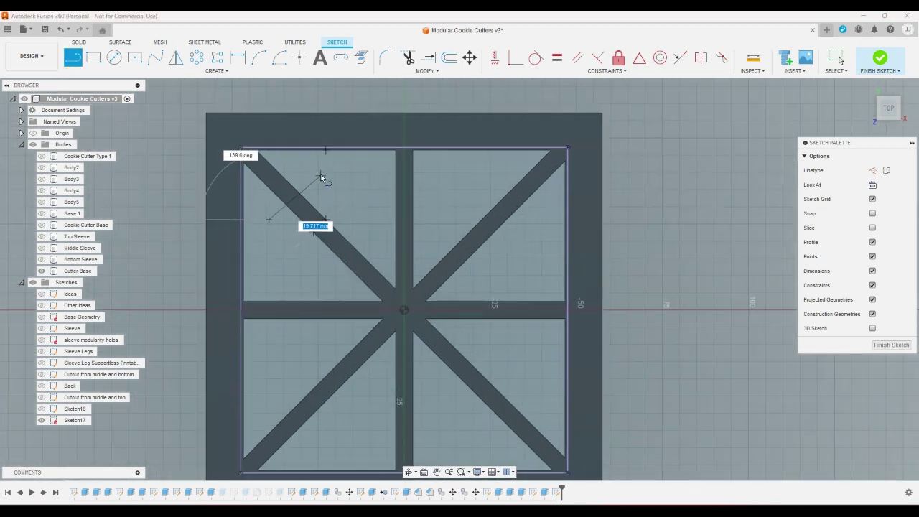
click(321, 168)
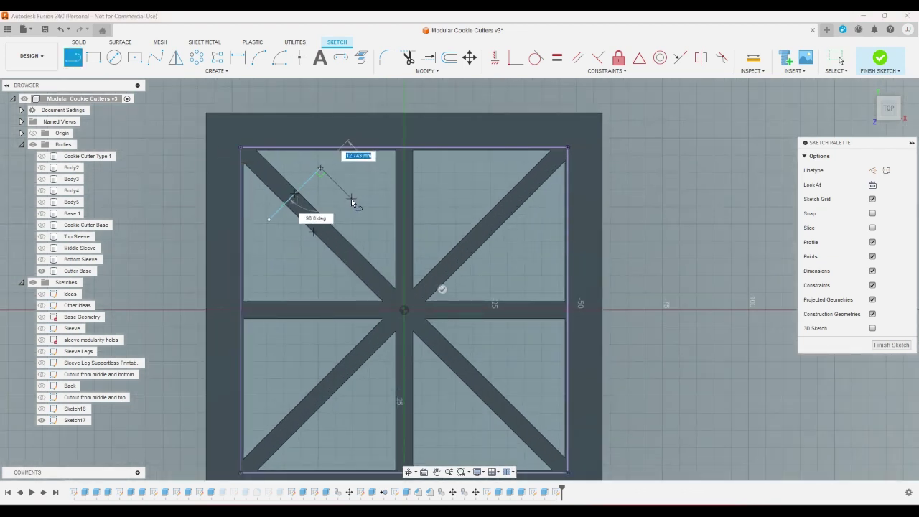
click(368, 185)
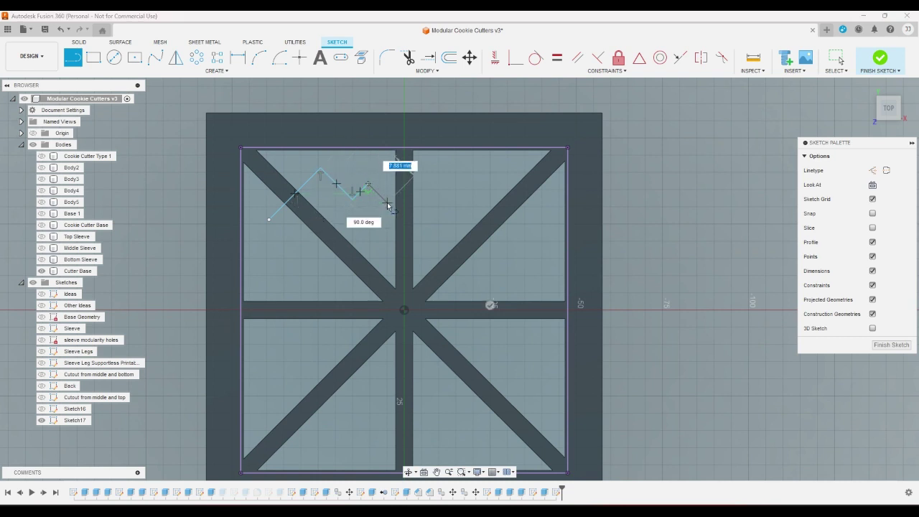
click(387, 202)
click(313, 273)
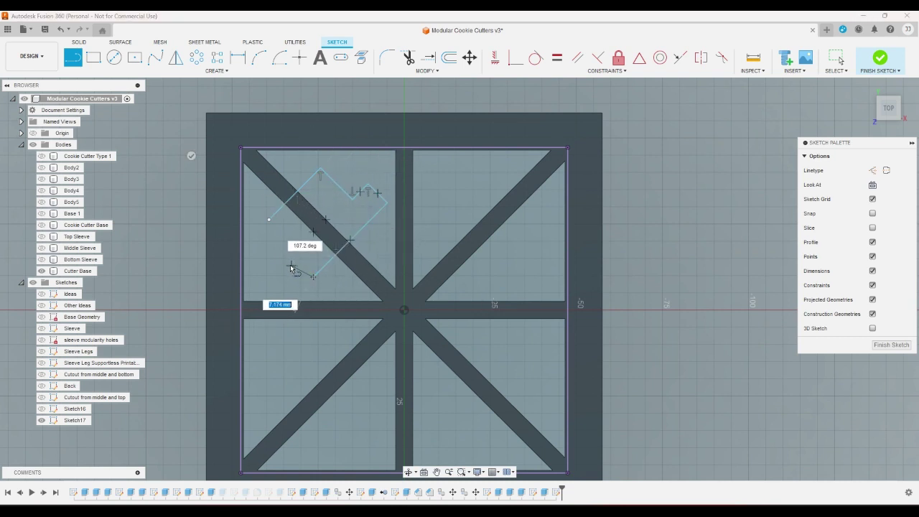
click(294, 253)
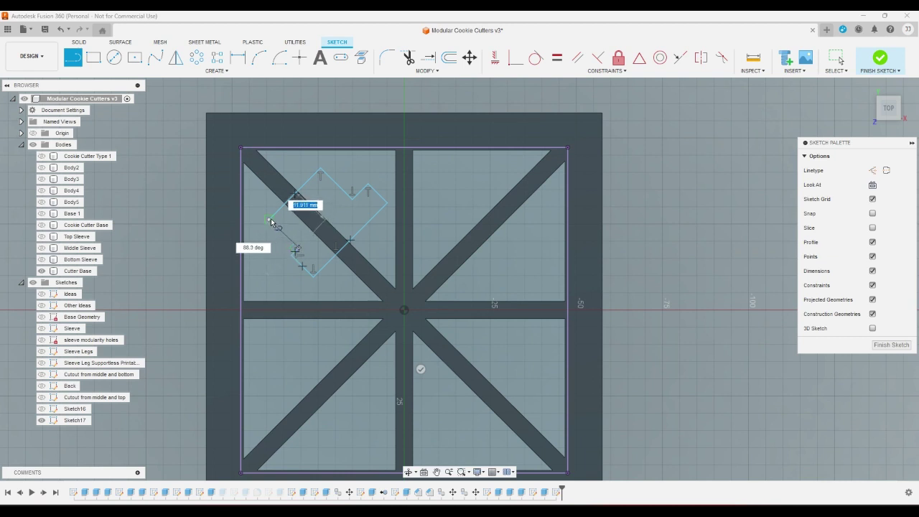
click(270, 220)
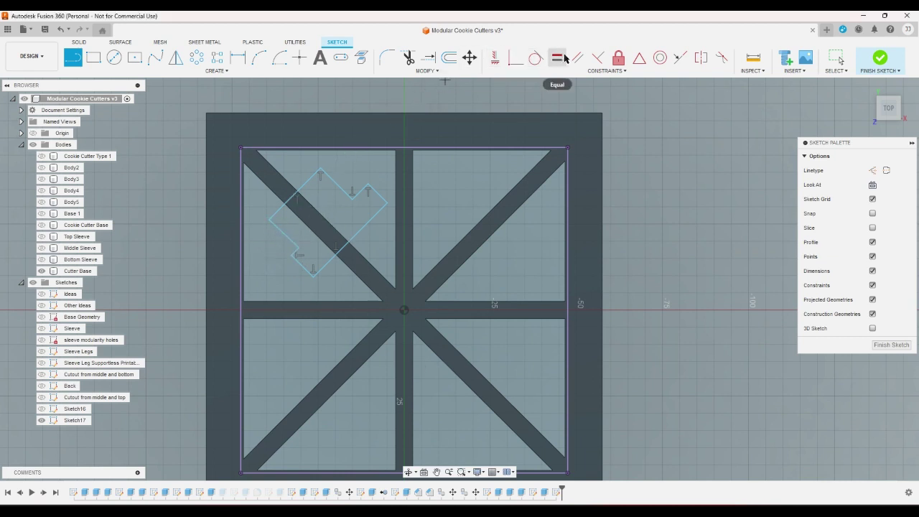
- Apply a perpendicular constraint at the lower-left step corner of the T-shaped profile
click(598, 57)
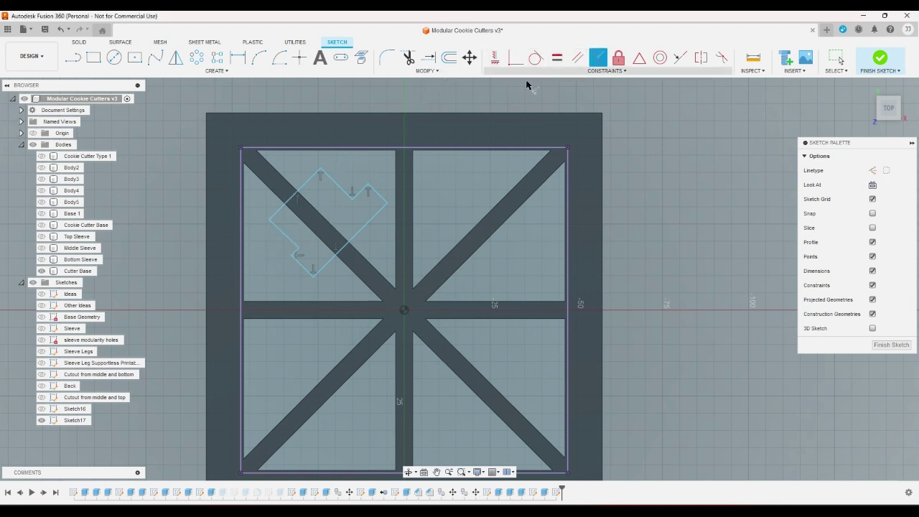
right_click(273, 258)
click(291, 259)
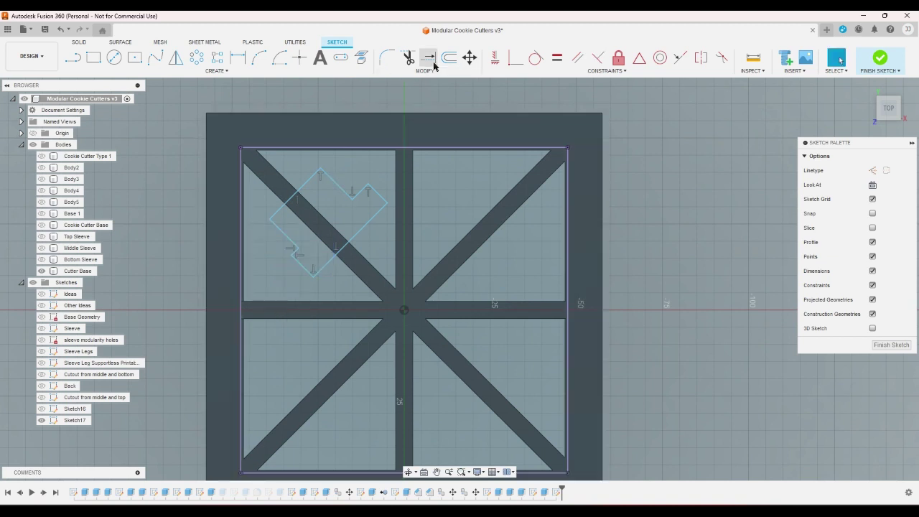
- Make the two short shoulder edges of the T-shaped profile equal in length
click(556, 57)
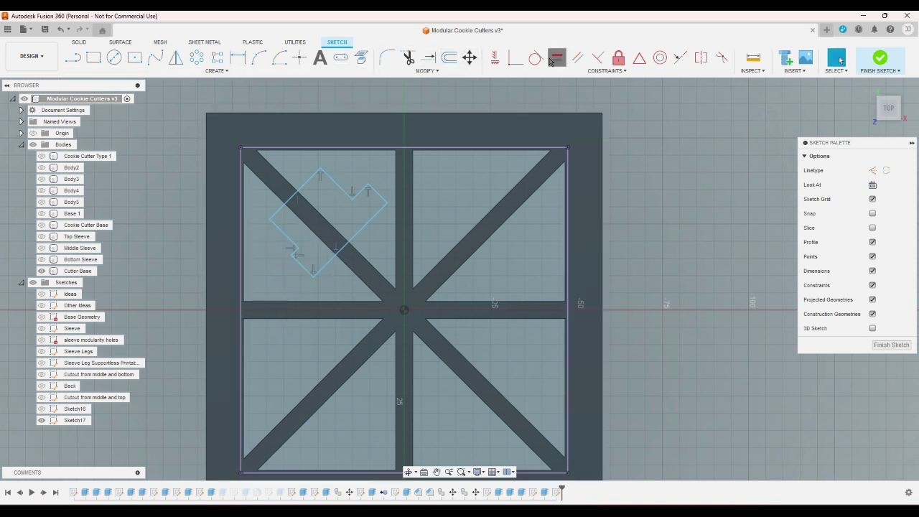
click(357, 197)
scroll(296, 257, up, 2)
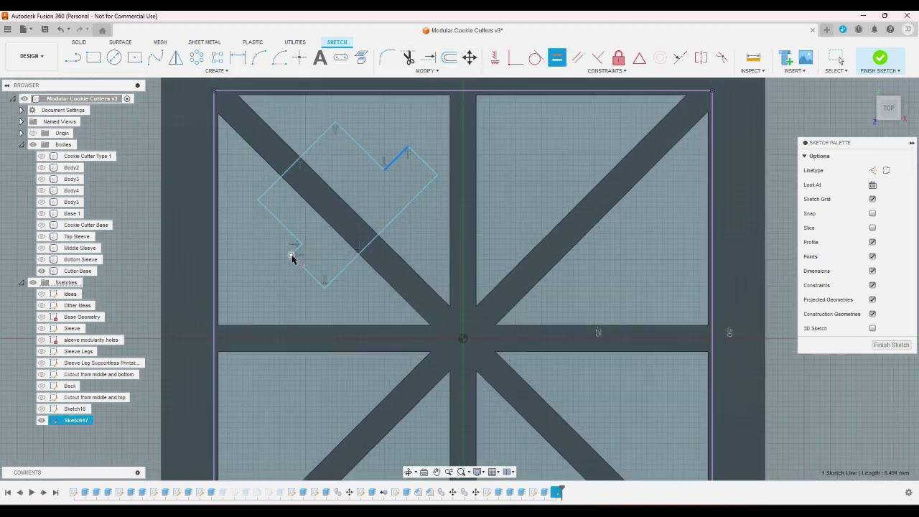
click(297, 253)
right_click(309, 255)
click(334, 258)
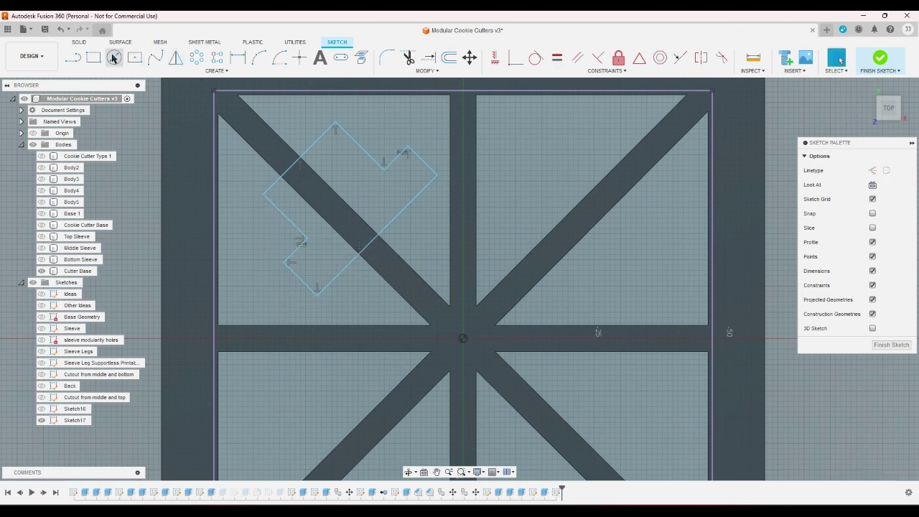
click(76, 57)
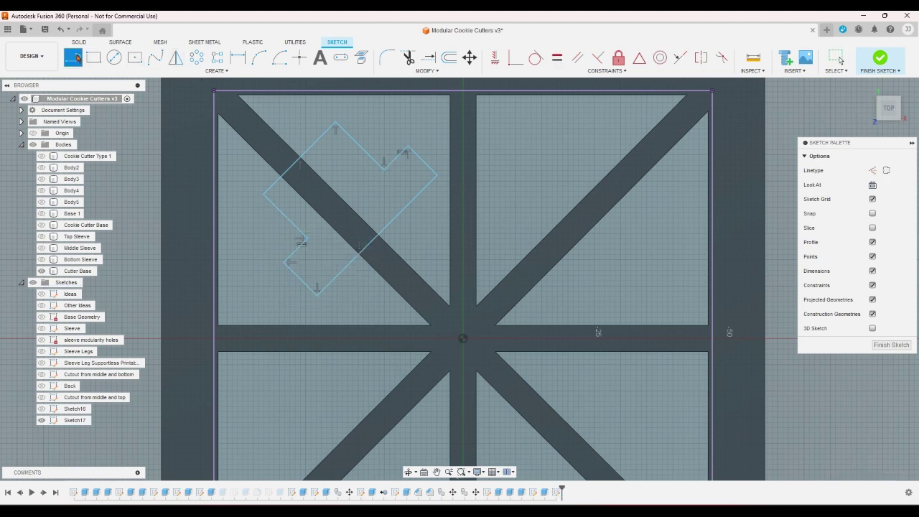
right_click(319, 171)
click(308, 154)
- Reshape the T-shaped profile by moving its edges until it sits more evenly across the upper-left diagonal rib
click(320, 143)
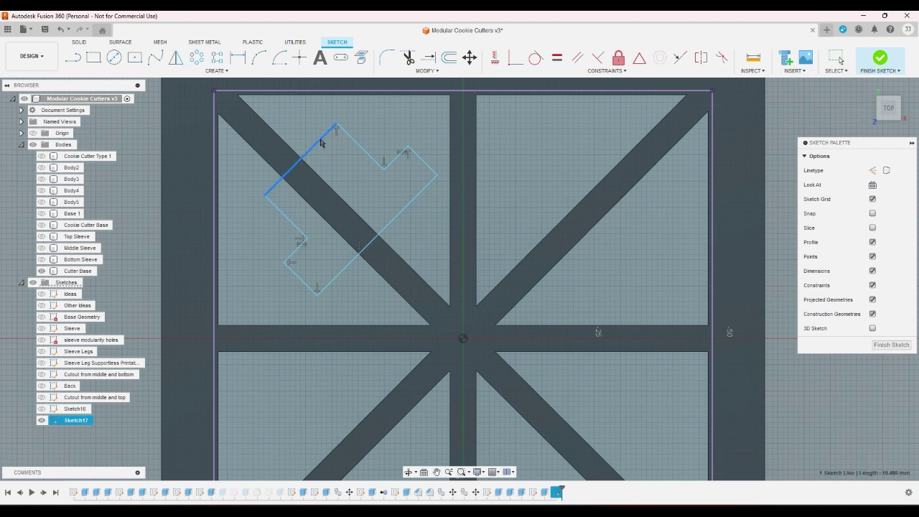
mouse_move(320, 143)
mouse_down()
mouse_move(363, 119)
mouse_move(344, 130)
mouse_move(355, 154)
mouse_up()
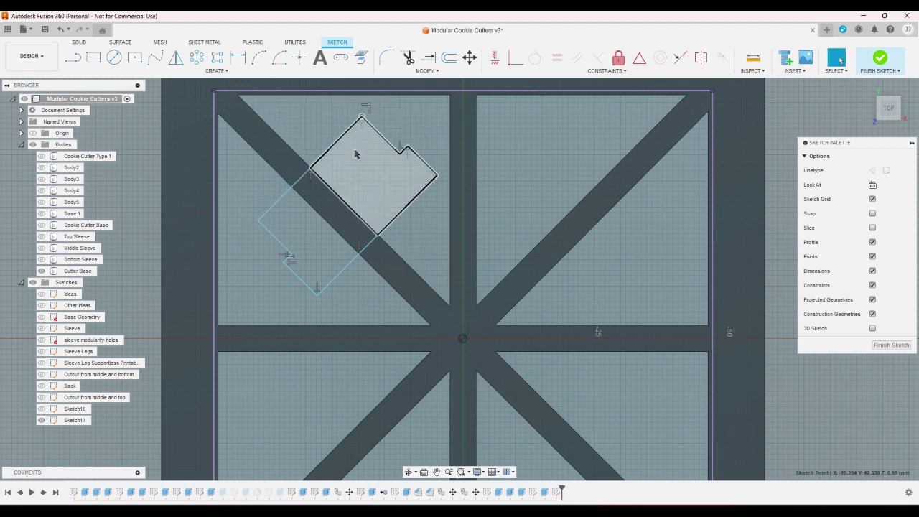
click(396, 213)
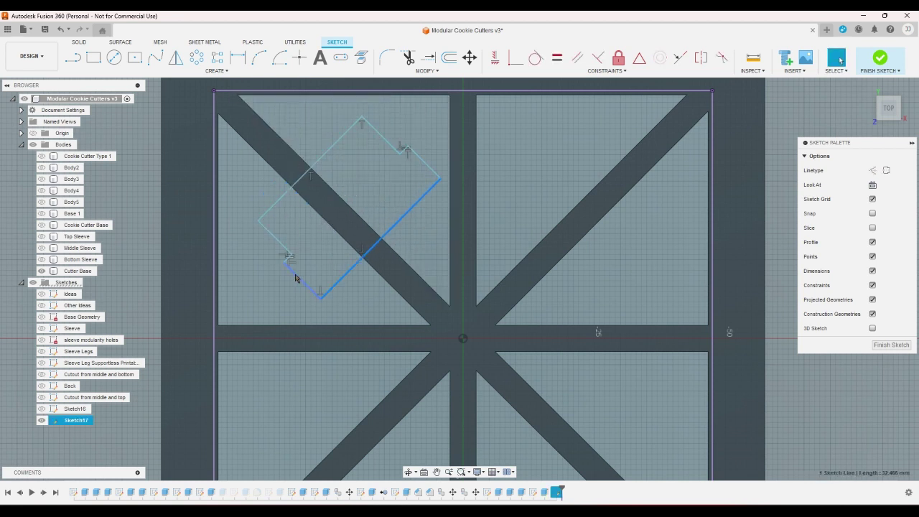
mouse_move(295, 278)
mouse_down()
mouse_move(309, 258)
mouse_move(285, 247)
mouse_move(312, 229)
mouse_move(318, 206)
mouse_up()
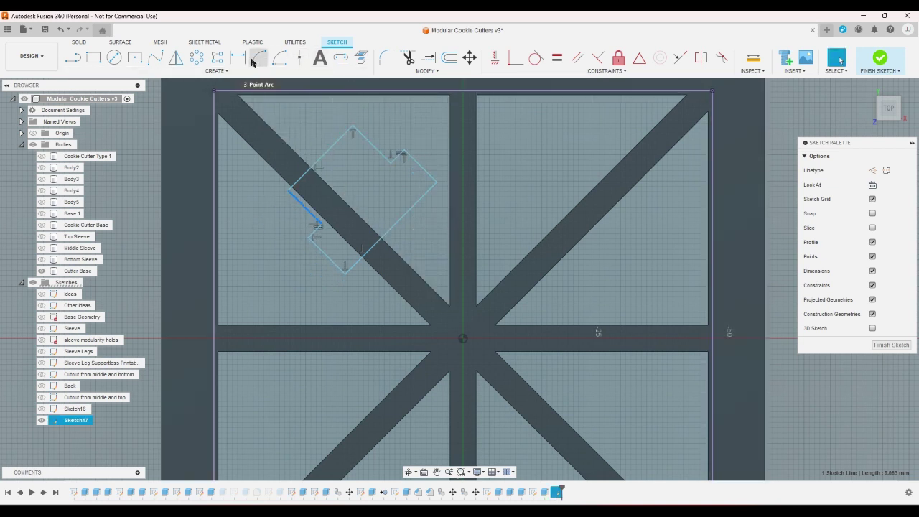
- Sketch a short line perpendicular into the T-shaped profile from the midpoint of its upper-left edge
click(72, 57)
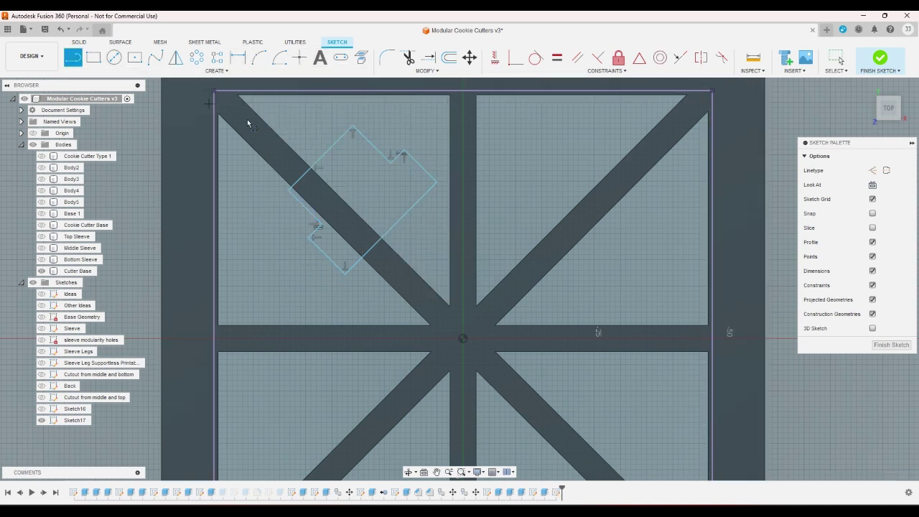
click(321, 161)
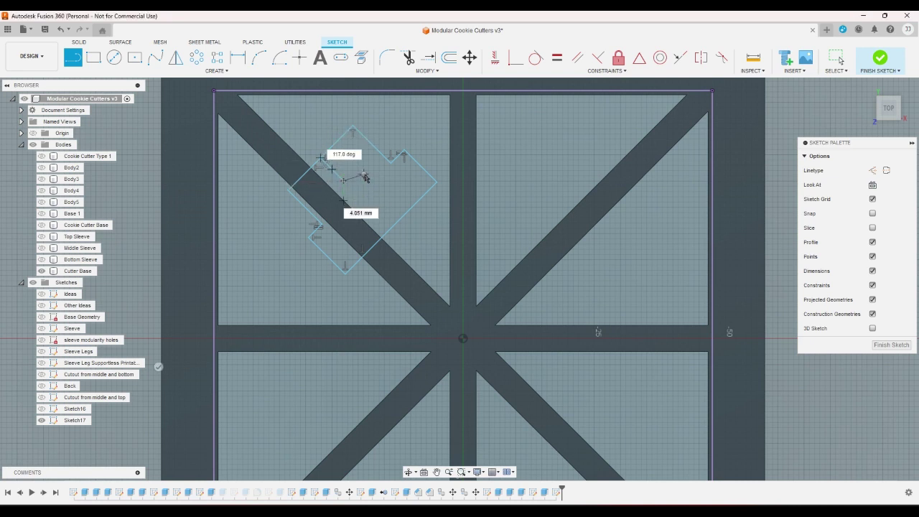
right_click(393, 180)
click(393, 179)
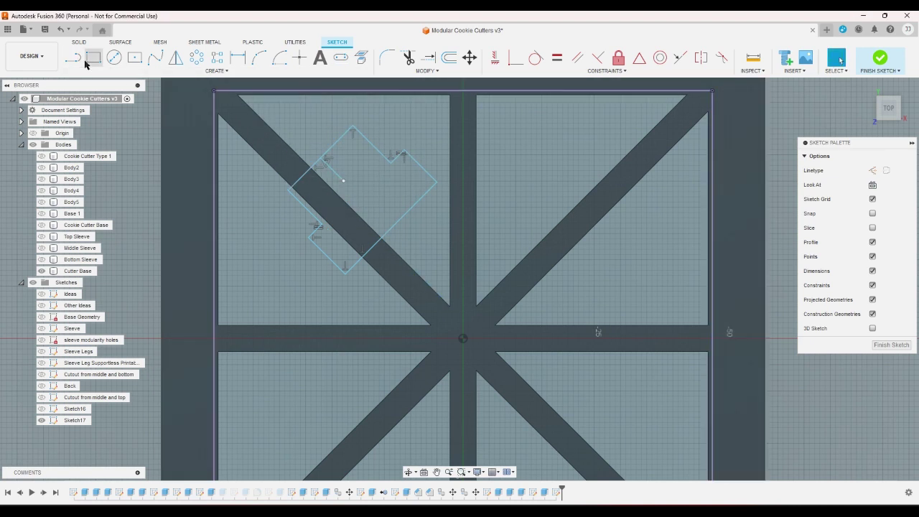
- Sketch a line across the diagonal rib near the base's upper-left corner and a short perpendicular line from its midpoint along the rib
click(241, 135)
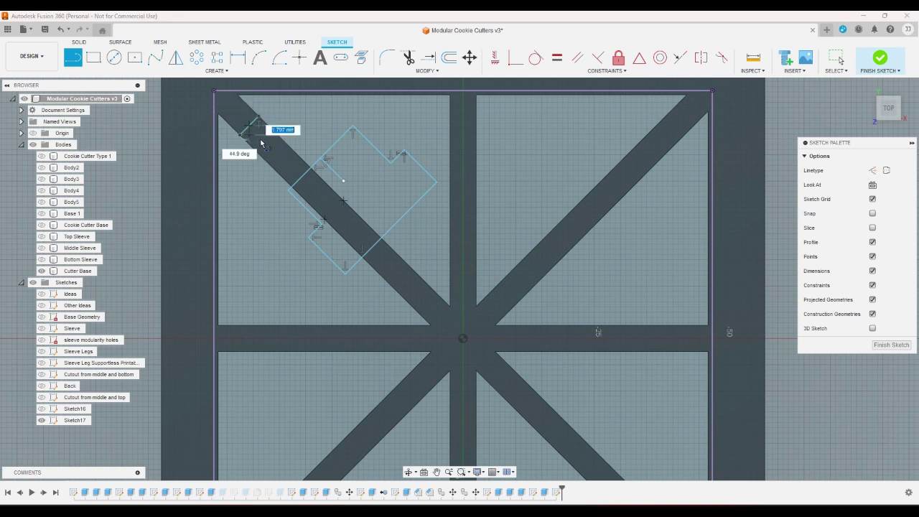
click(262, 137)
right_click(262, 138)
click(294, 156)
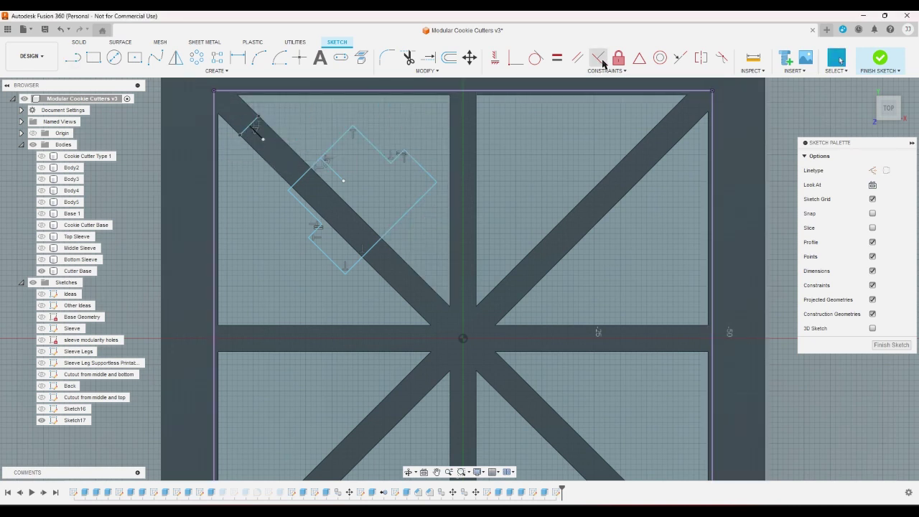
- Make the T-shaped profile's short centre line collinear with the short line on the rib, and convert these helper lines to construction
click(679, 58)
click(325, 169)
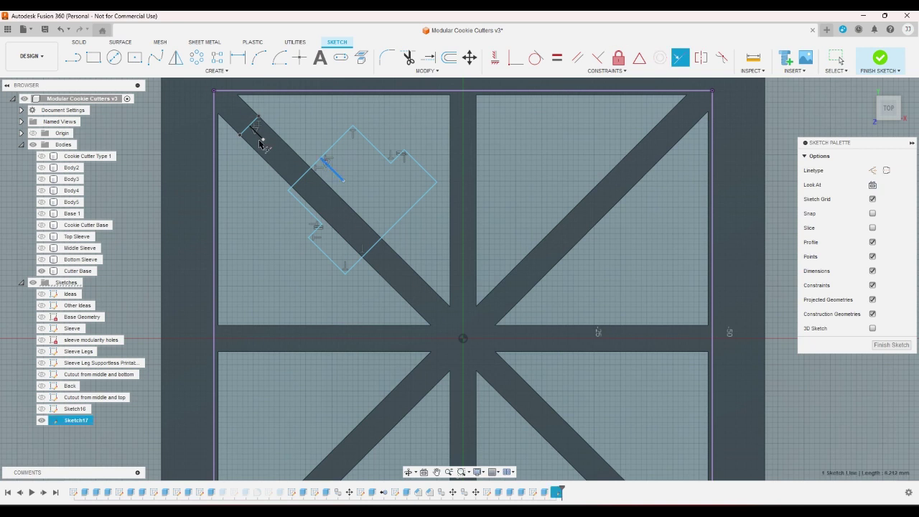
click(256, 137)
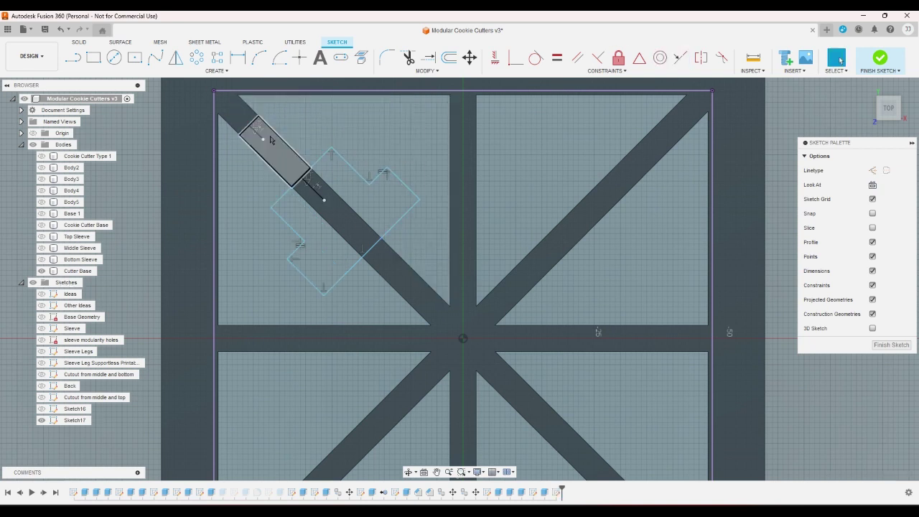
click(251, 127)
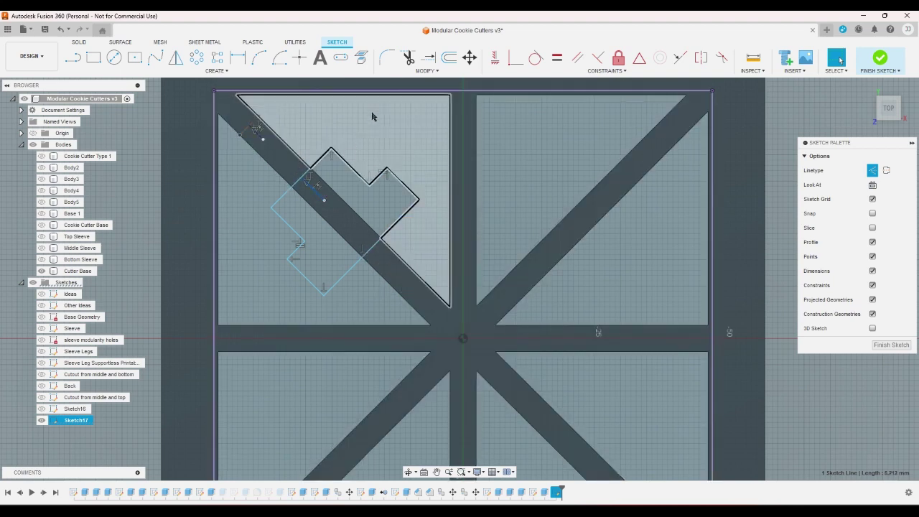
click(779, 141)
- Sketch a construction line along the diagonal rib's centre, from the upper-left helper line through the rib crossing into the lower-right rib
scroll(747, 140, down, 3)
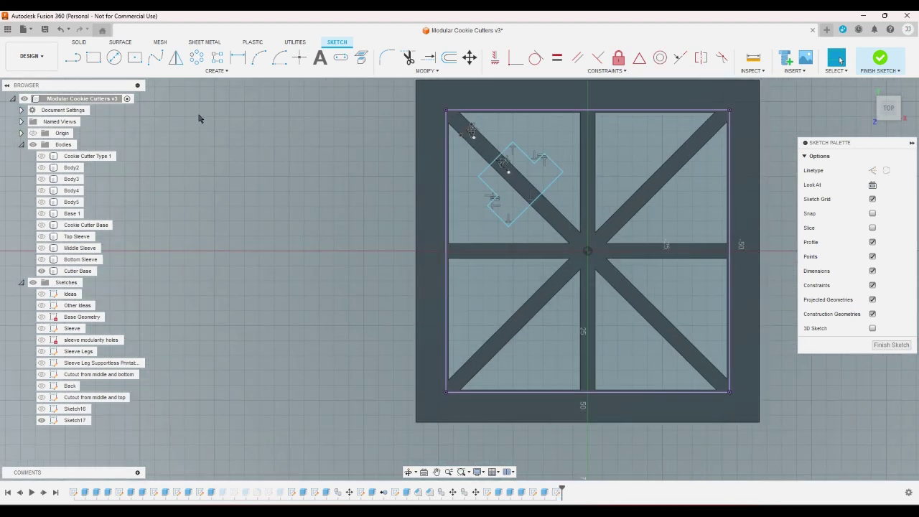
click(114, 58)
scroll(687, 284, up, 2)
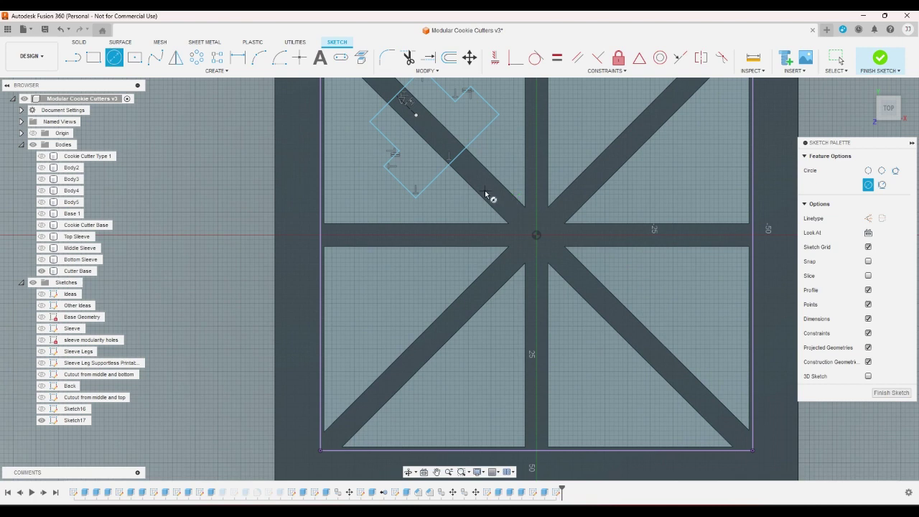
click(74, 58)
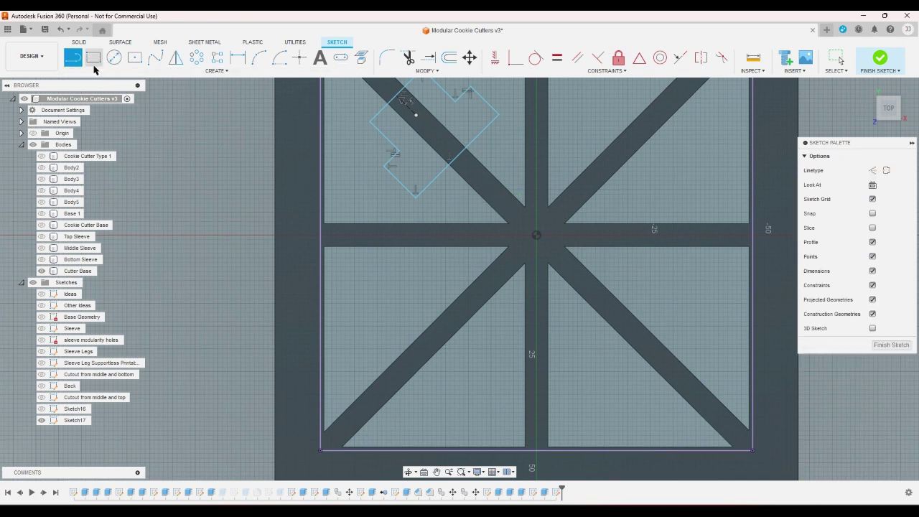
scroll(232, 205, down, 3)
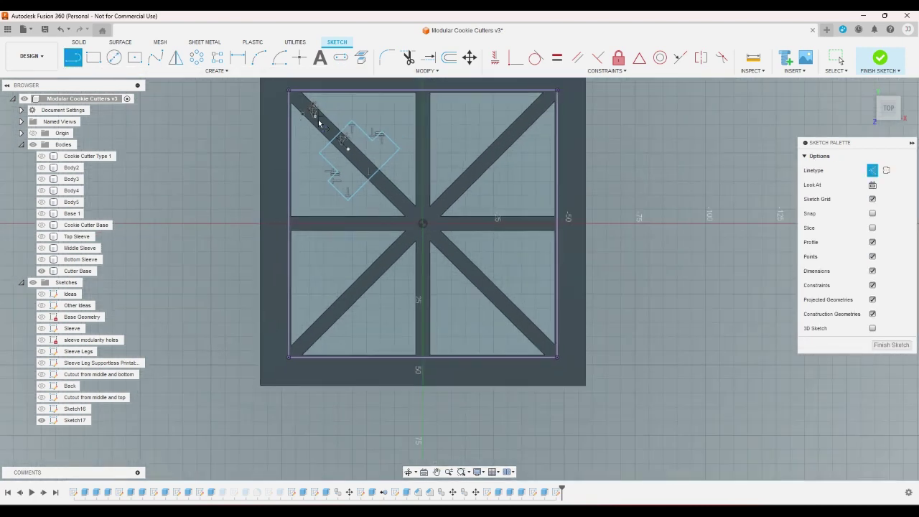
click(313, 110)
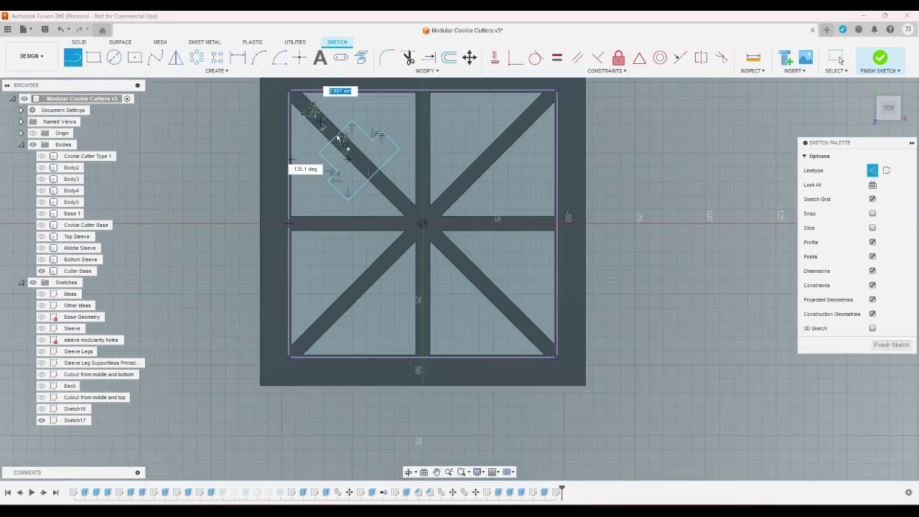
click(524, 325)
right_click(603, 312)
click(650, 301)
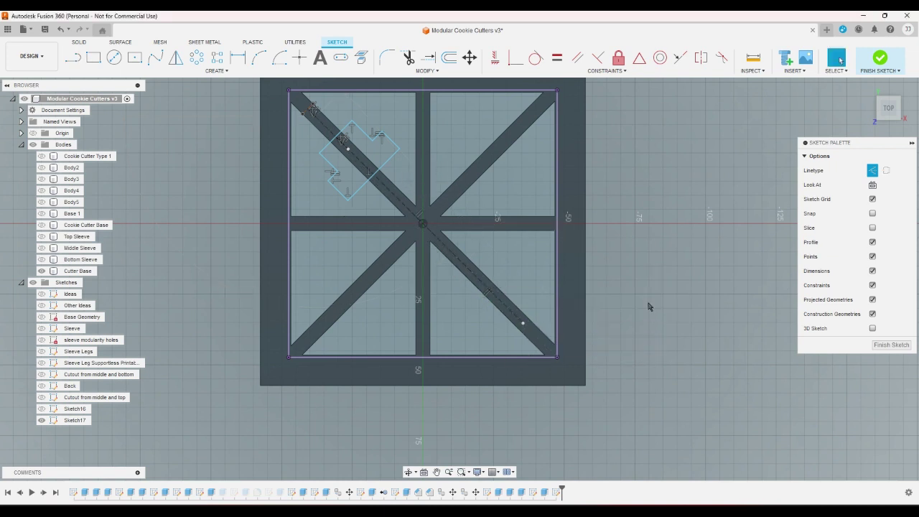
- Sketch three circles centred on the diagonal construction line: one near the lower-right end, one just past the crossing, one above it
click(113, 58)
scroll(391, 199, up, 3)
click(575, 370)
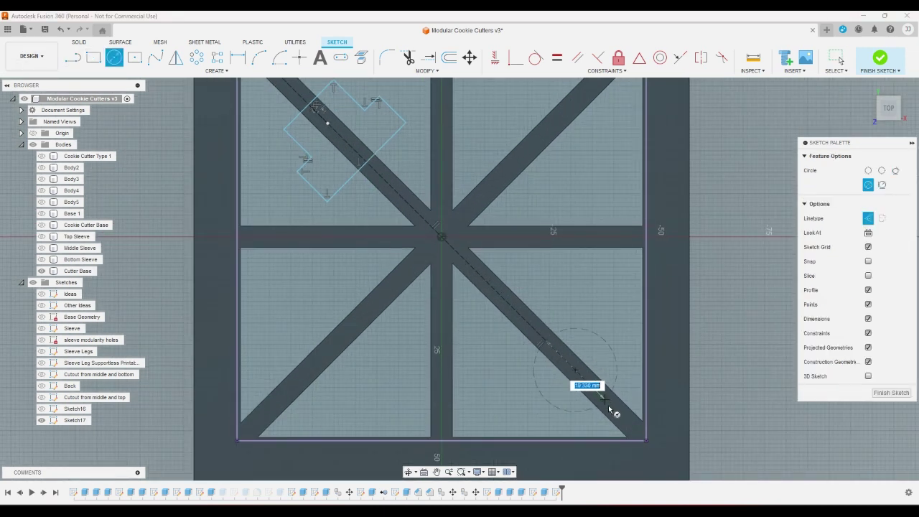
click(472, 269)
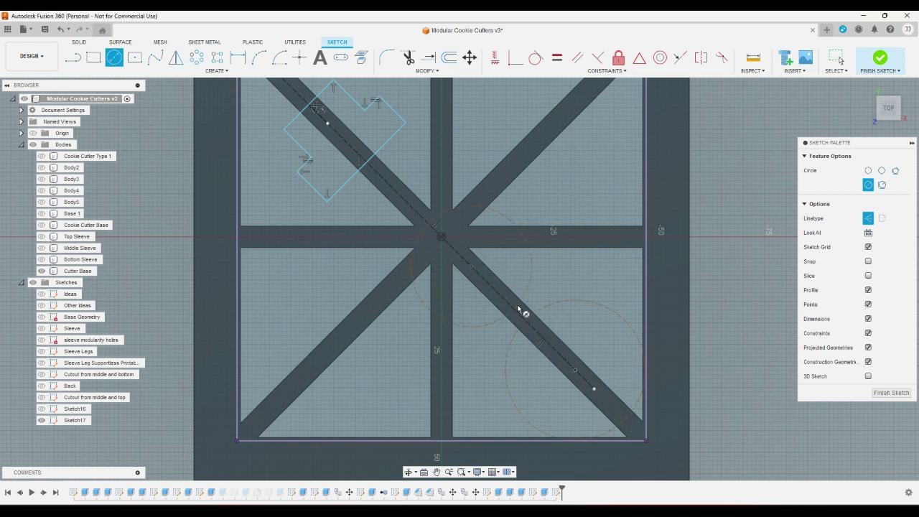
click(392, 187)
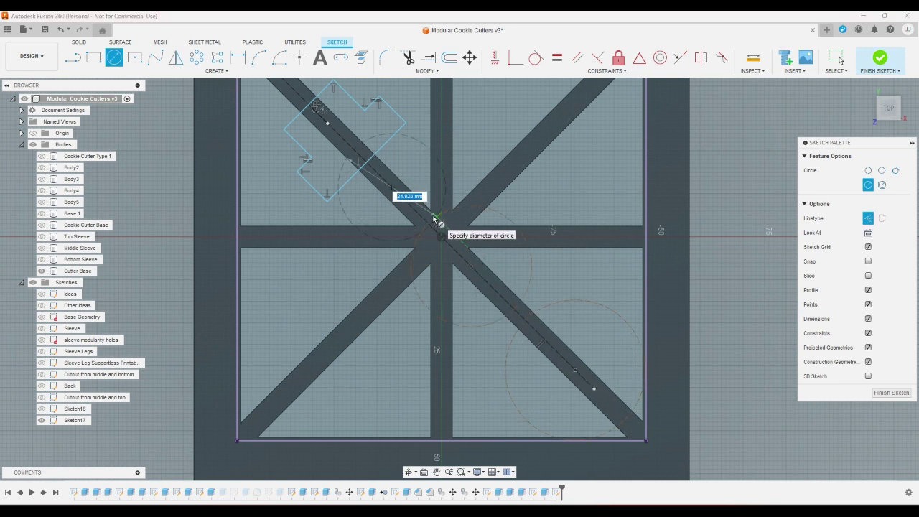
click(437, 213)
right_click(570, 195)
click(611, 195)
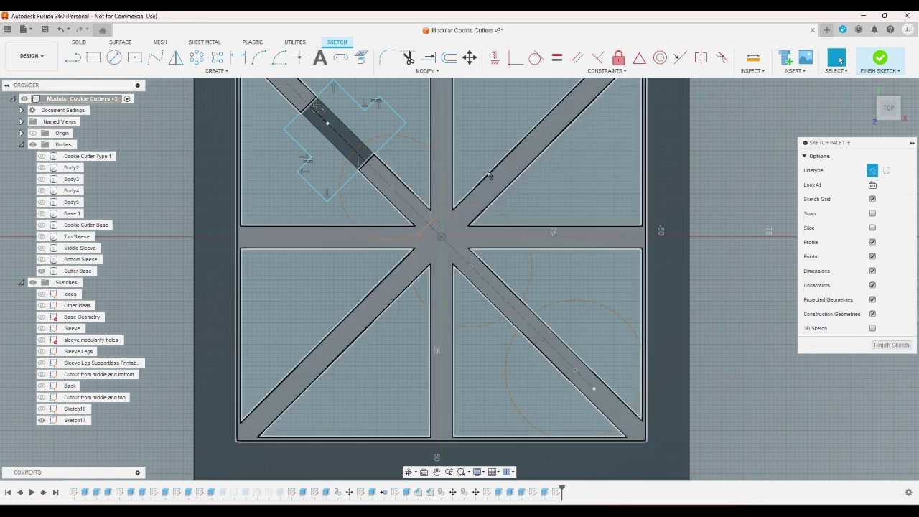
- Convert the three construction circles to normal geometry and enlarge the lower-right circle to about 44 mm in diameter
click(443, 171)
key(x)
click(501, 211)
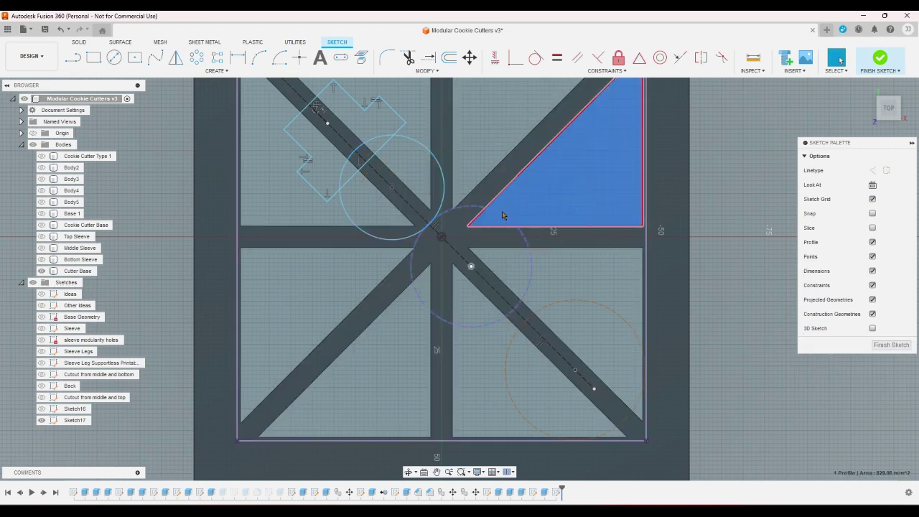
click(717, 207)
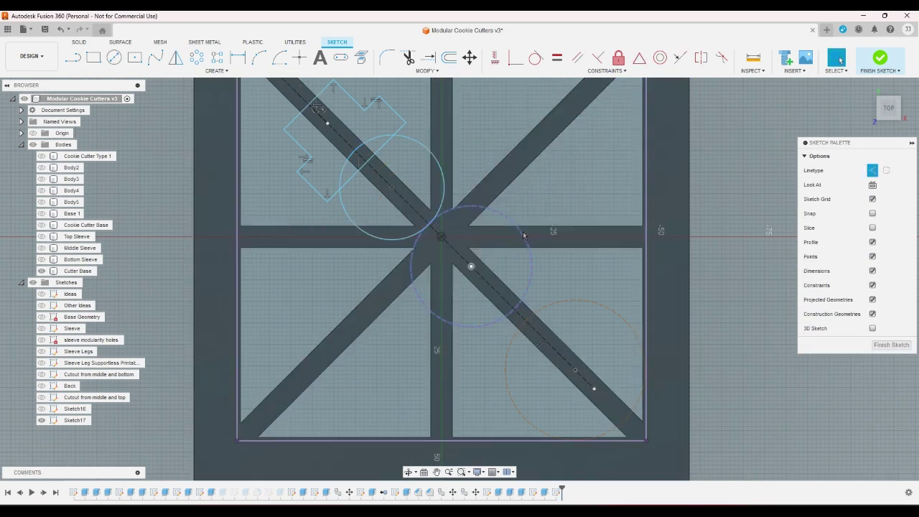
click(524, 236)
key(x)
click(582, 302)
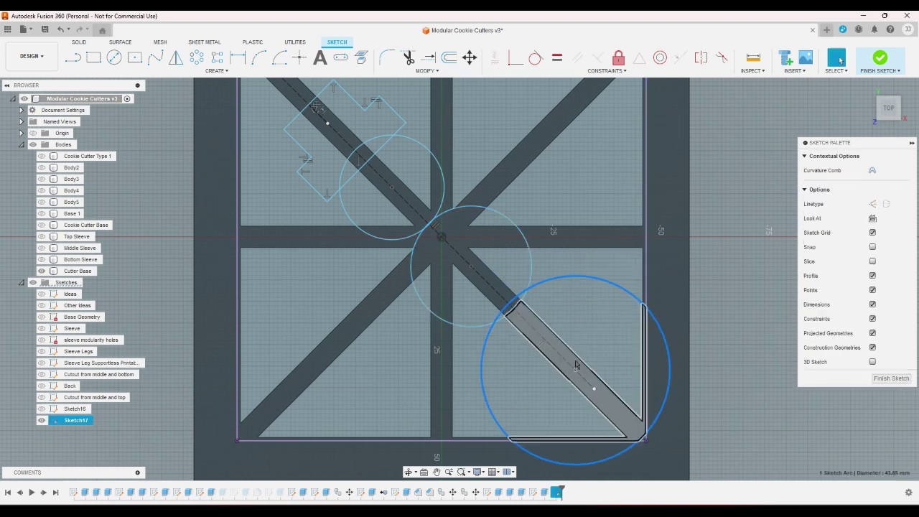
- Move the lower-right circle's centre along the diagonal construction line toward the rib crossing
drag(575, 370, 544, 342)
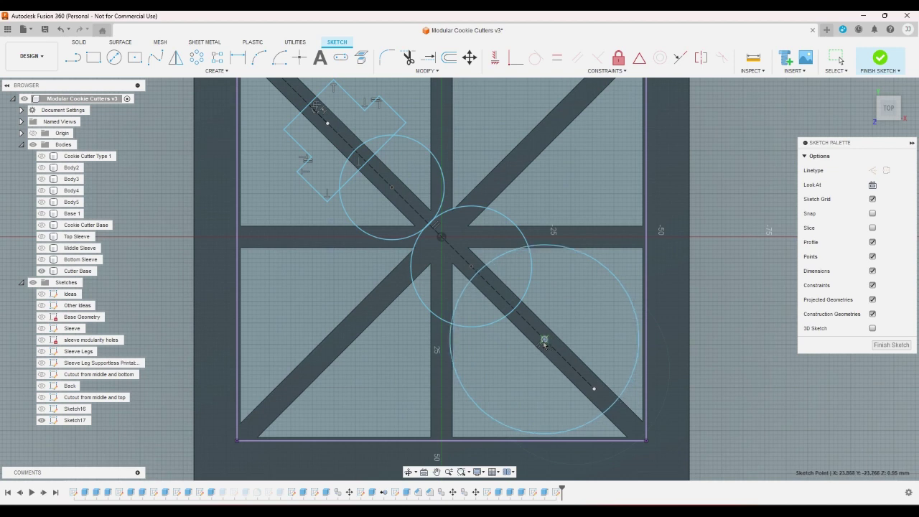
click(543, 344)
scroll(502, 301, down, 3)
scroll(481, 280, up, 4)
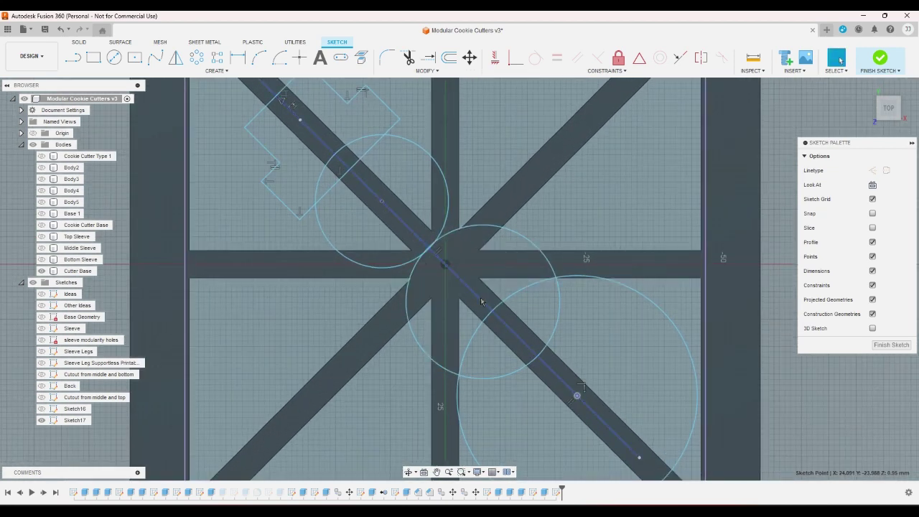
scroll(481, 301, down, 5)
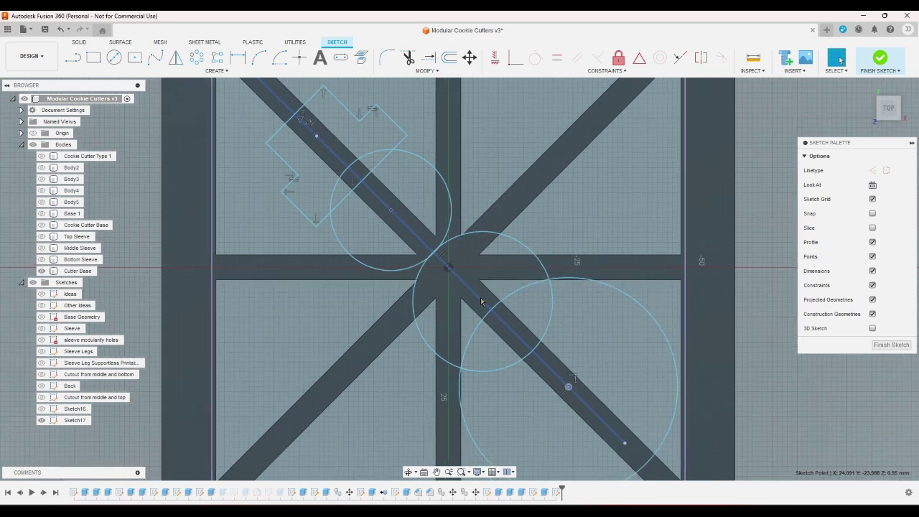
scroll(294, 438, up, 4)
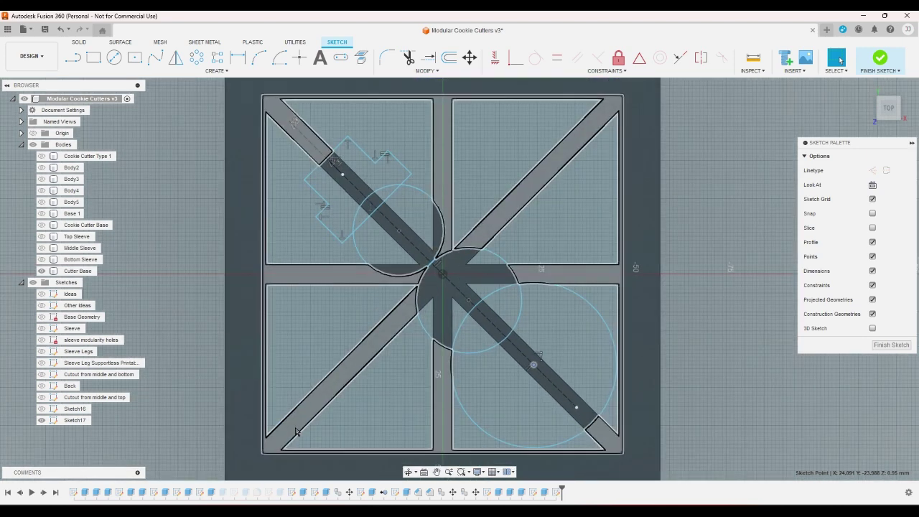
- Examine the square outline and rib edges around the lower half, and how the largest circle fits inside them
click(270, 458)
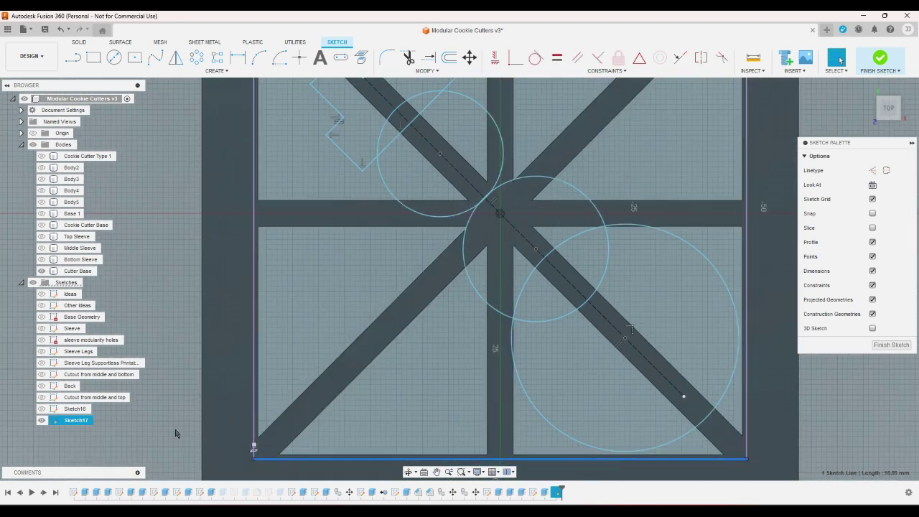
click(177, 438)
scroll(258, 430, up, 3)
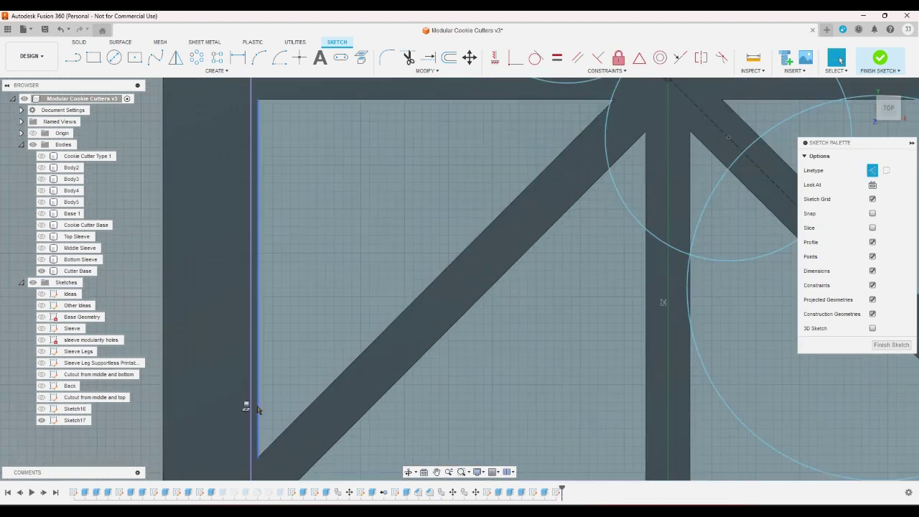
scroll(248, 402, down, 5)
scroll(301, 417, up, 2)
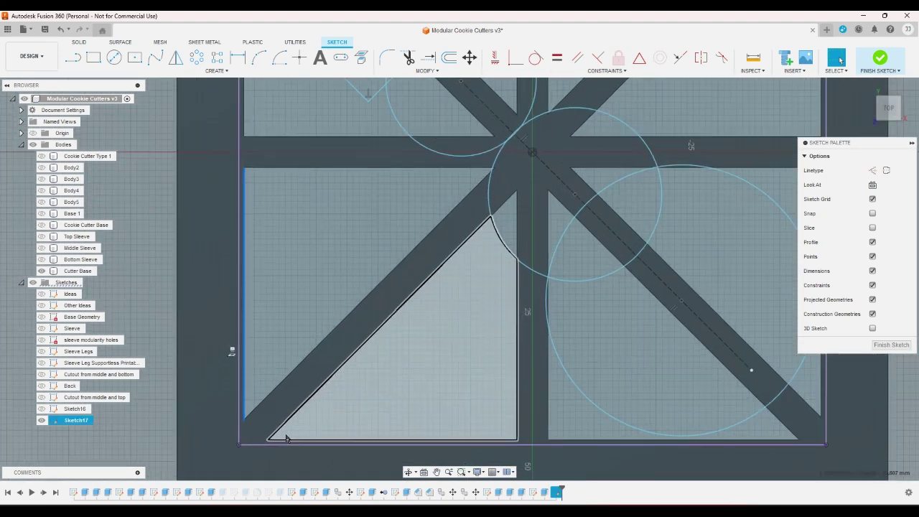
scroll(285, 438, up, 2)
click(279, 441)
scroll(302, 431, down, 4)
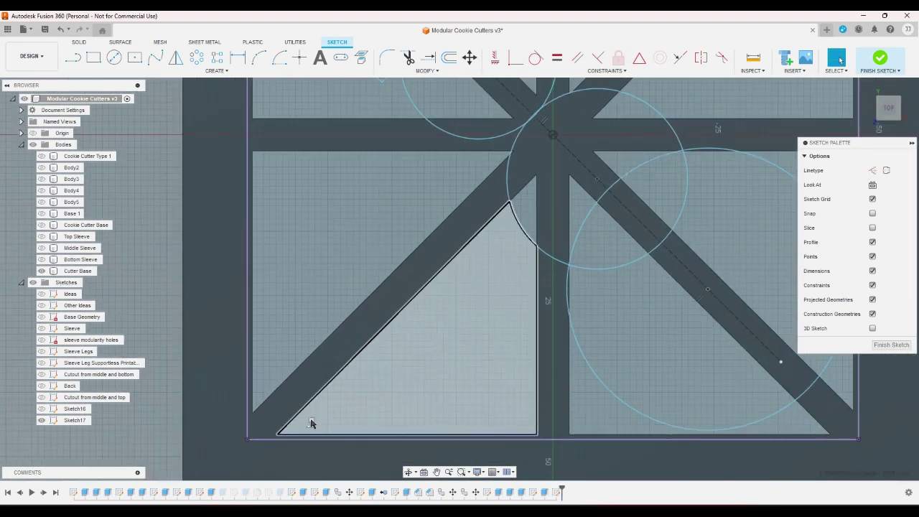
click(742, 415)
scroll(649, 376, up, 2)
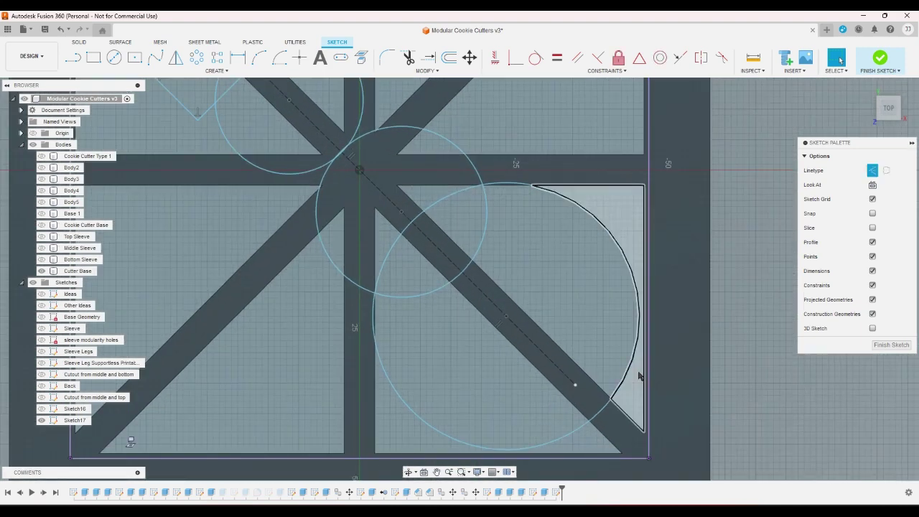
click(632, 369)
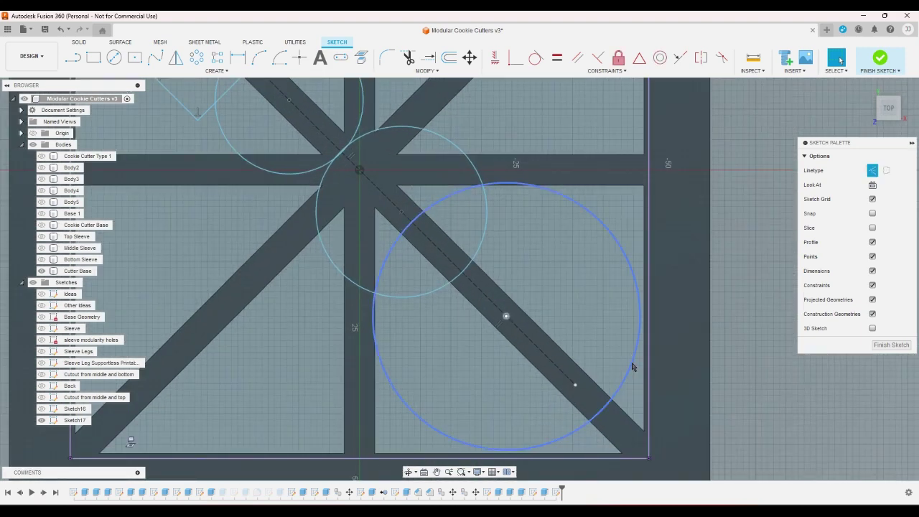
click(737, 367)
scroll(789, 367, down, 1)
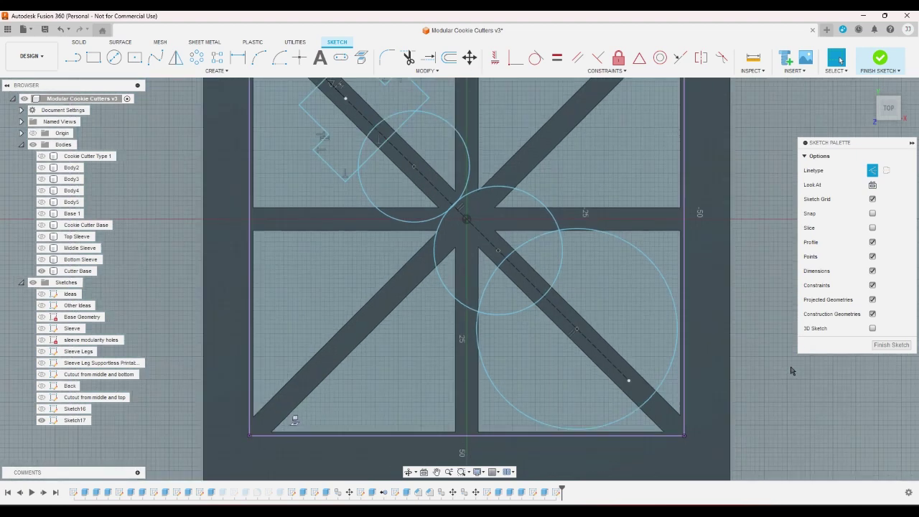
scroll(693, 257, up, 2)
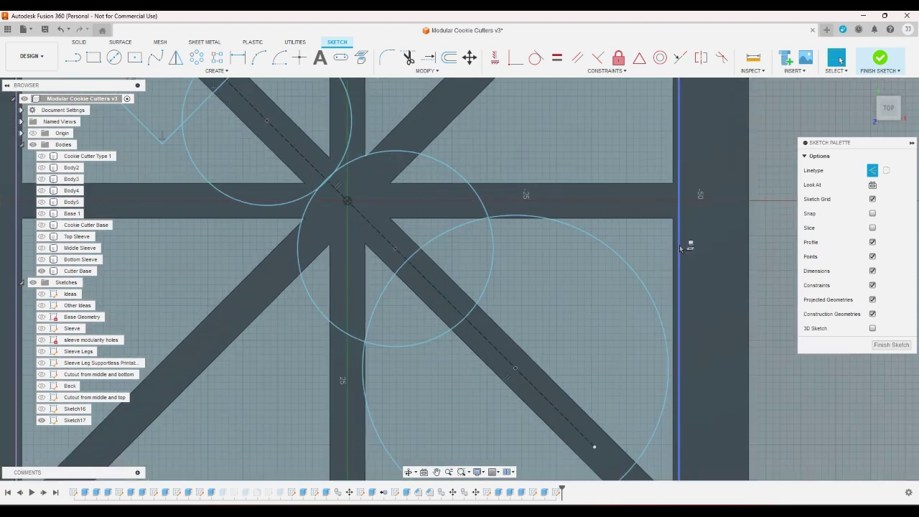
scroll(693, 267, down, 3)
scroll(653, 237, up, 2)
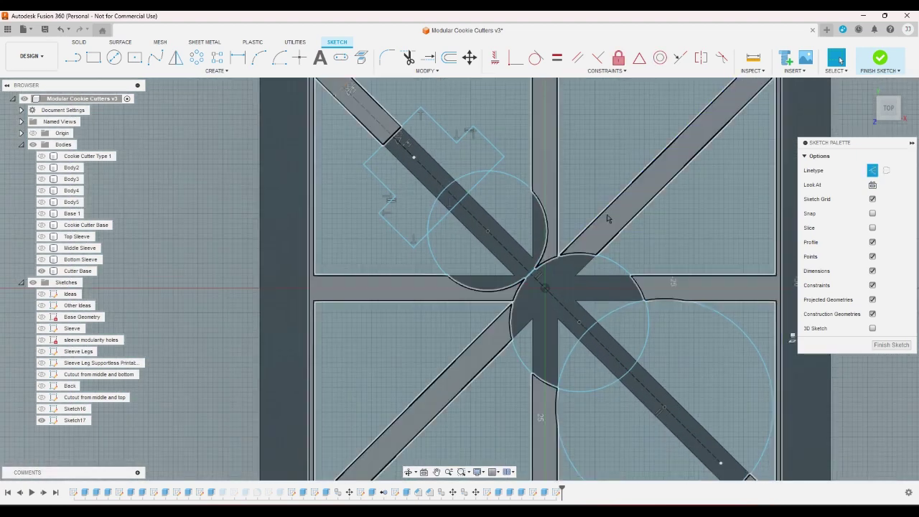
- Move the middle circle's centre closer to the rib crossing, and enlarge both the middle and upper-left circles
click(580, 323)
drag(579, 323, 567, 308)
drag(621, 271, 643, 256)
click(540, 205)
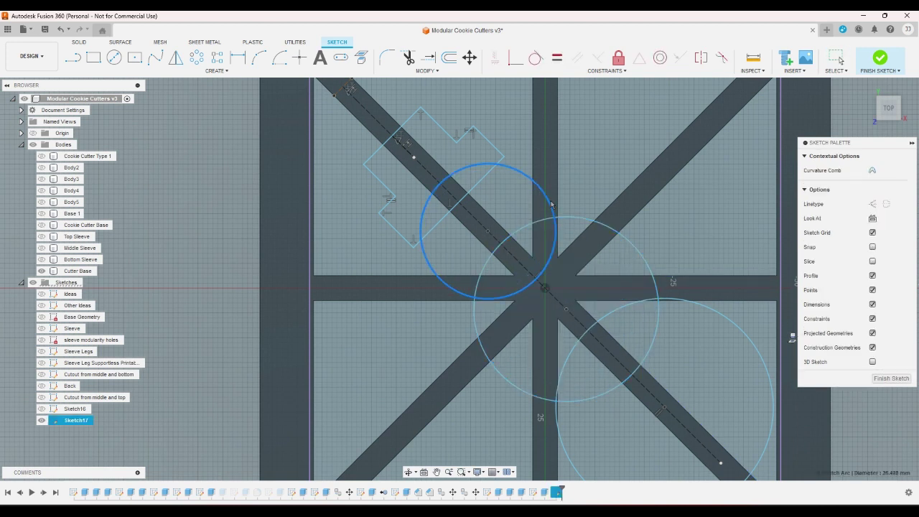
- Lengthen the T-shaped profile by moving its upper-left edge along the rib toward the base's corner
scroll(537, 285, down, 2)
click(427, 161)
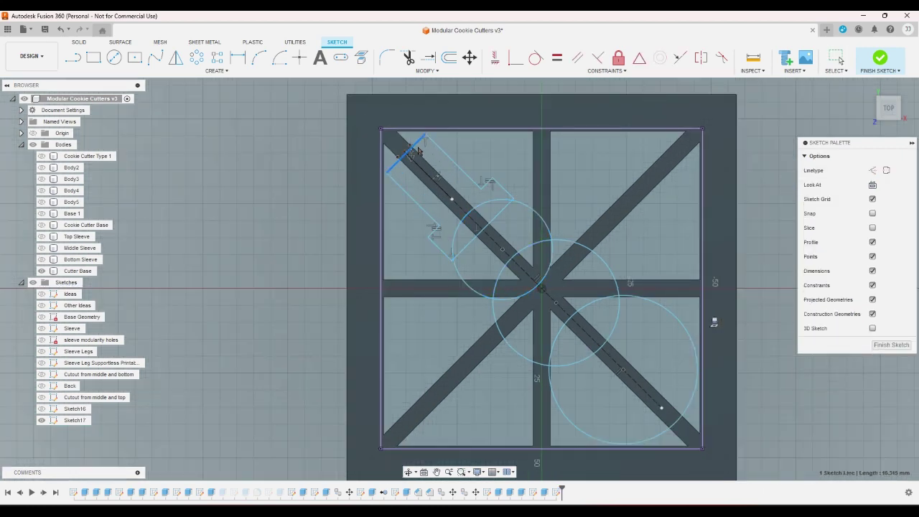
scroll(438, 178, up, 3)
- Shift the T-shaped profile's upper shoulder edge toward the upper-left corner and make both shoulder edges collinear
click(500, 186)
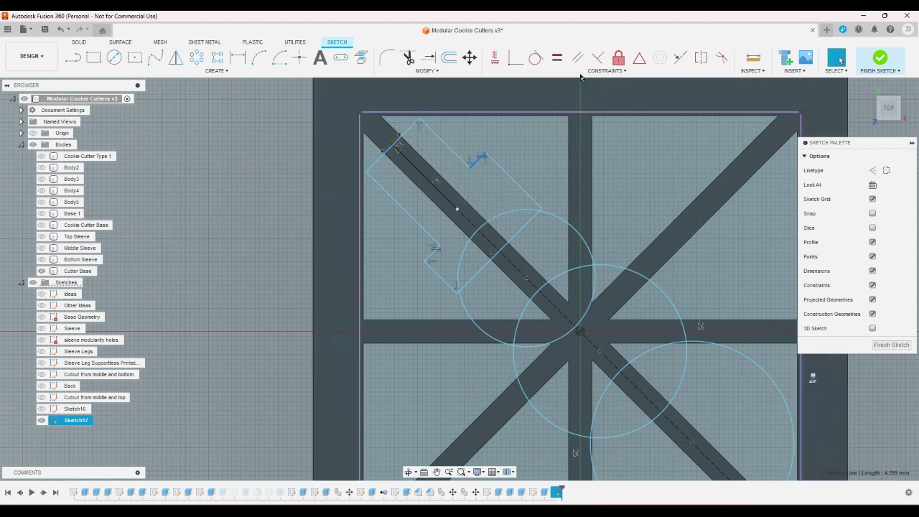
click(429, 254)
right_click(524, 152)
click(524, 224)
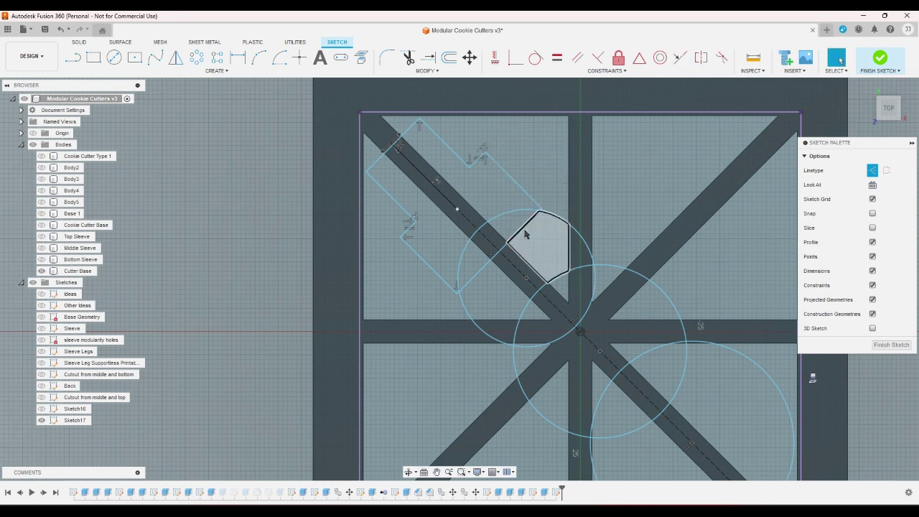
- Thin the T-shaped profile's crossbar by moving its lower-right edge along the rib, and move the upper-left circle closer to it
drag(525, 227, 485, 185)
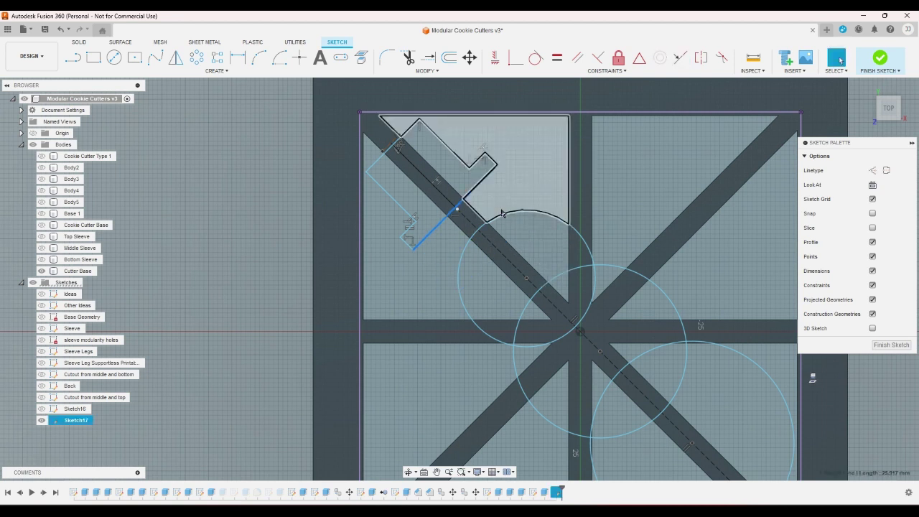
drag(526, 278, 497, 248)
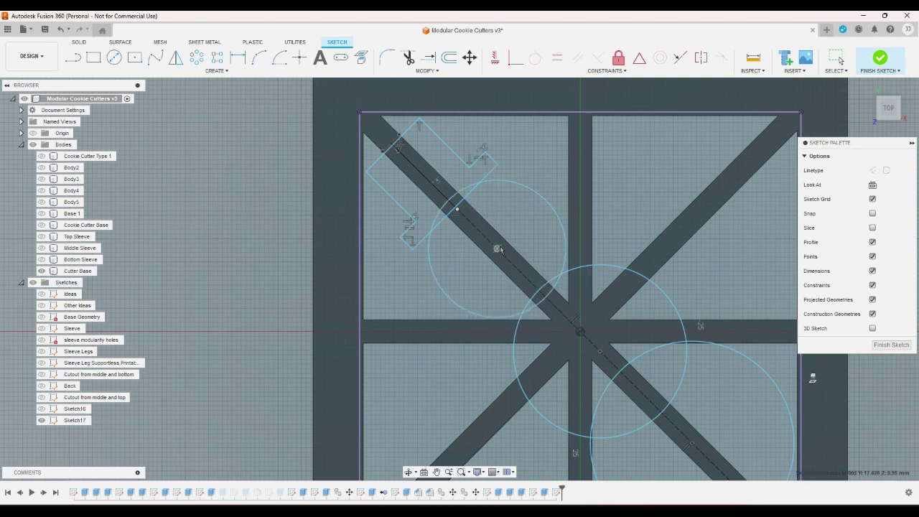
- Move the middle and largest circles along the rib toward the upper-left corner, and enlarge the largest circle to about 55 mm diameter
scroll(575, 251, down, 3)
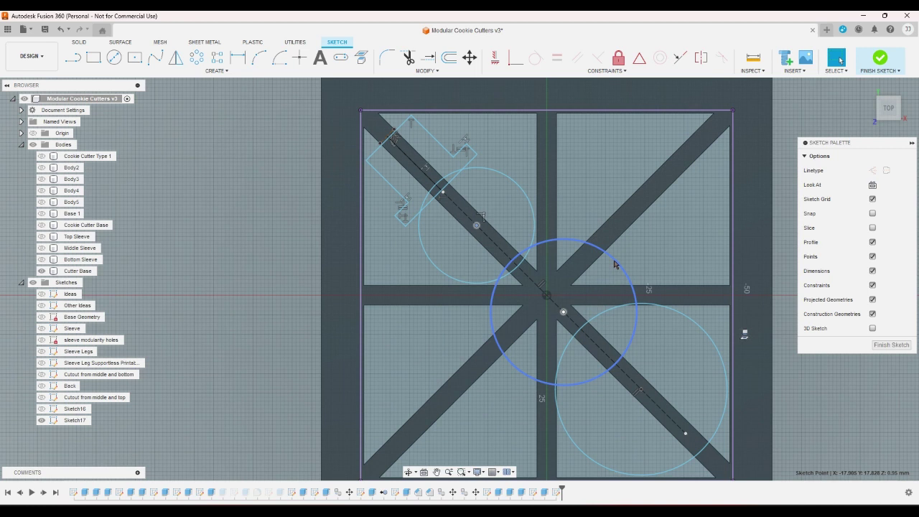
drag(563, 311, 553, 301)
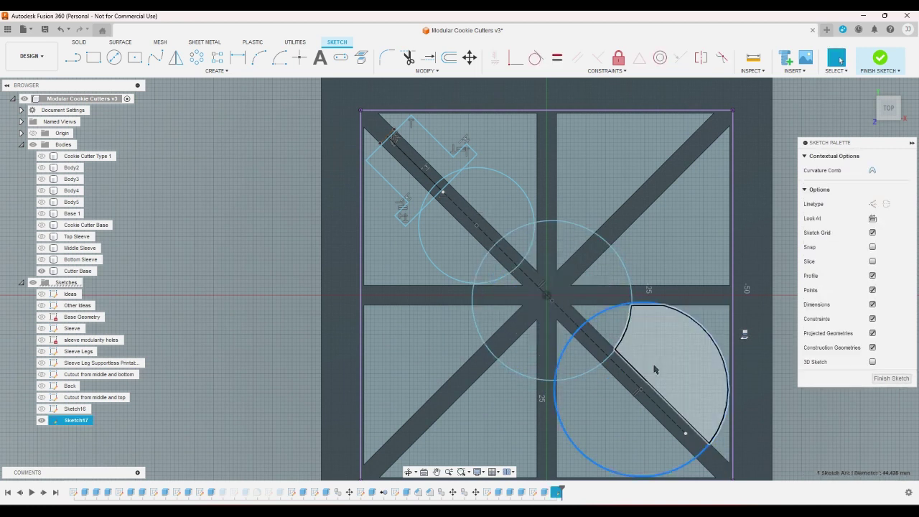
drag(641, 389, 619, 367)
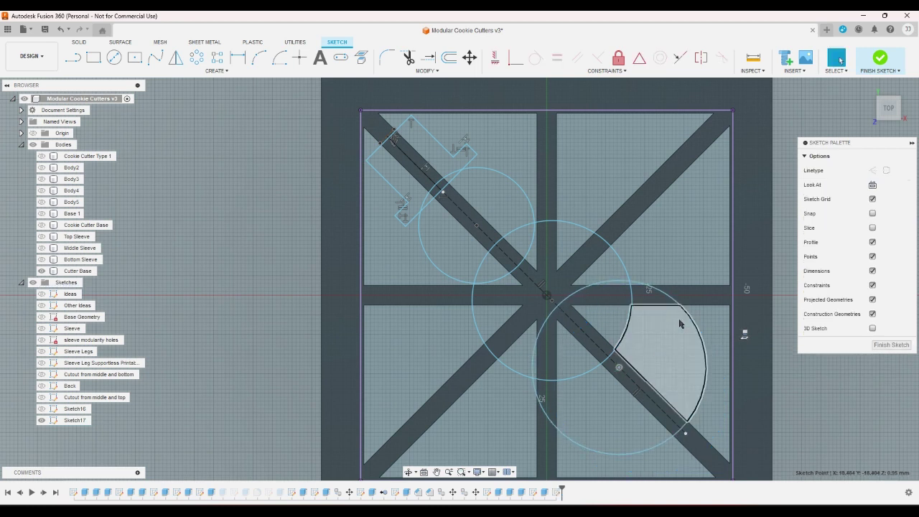
click(711, 331)
drag(711, 330, 722, 339)
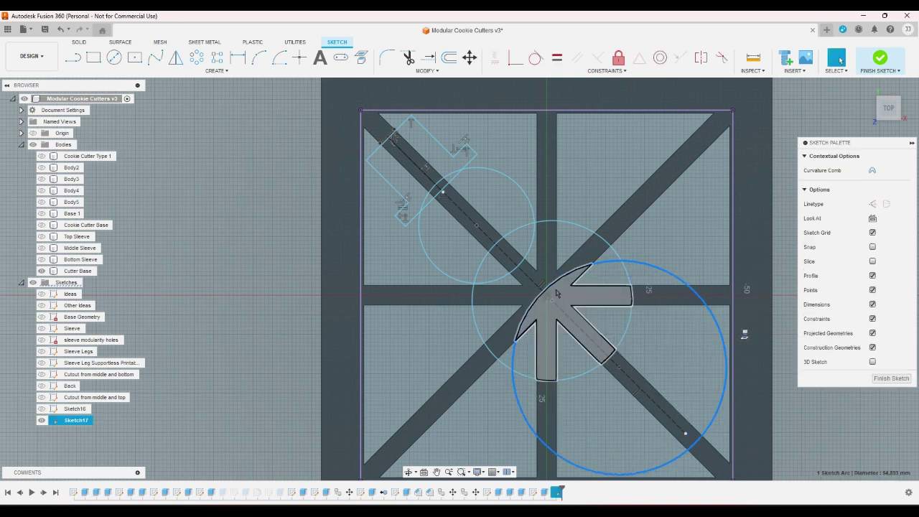
drag(552, 301, 541, 290)
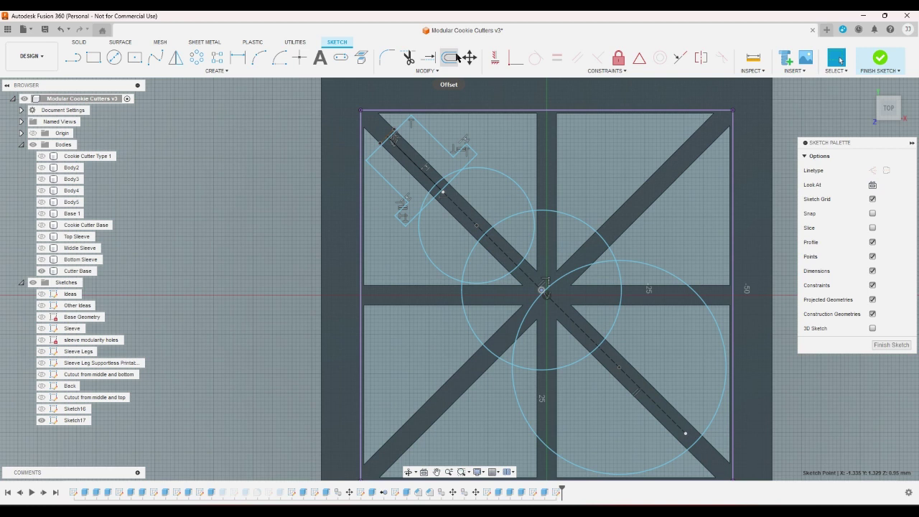
- Trim the overlapping segments where the T-shaped profile and the three circles intersect so they join into one outline
click(408, 57)
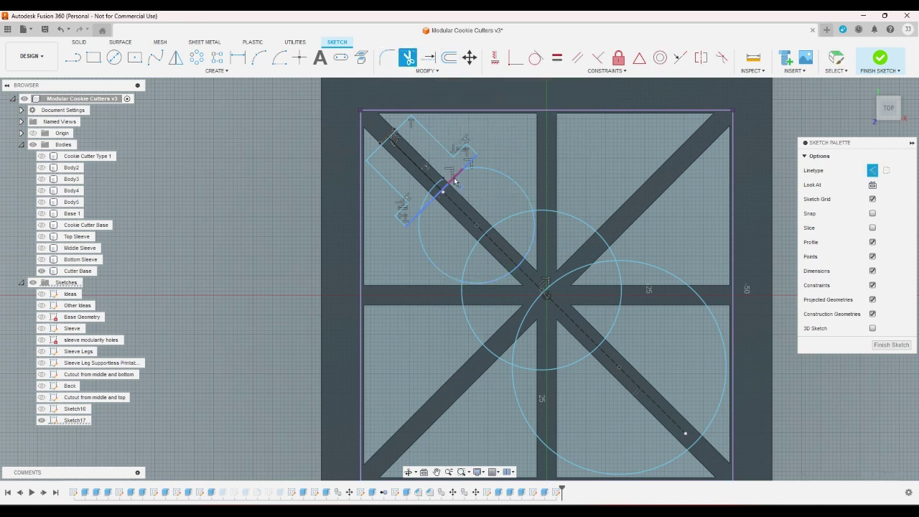
click(454, 180)
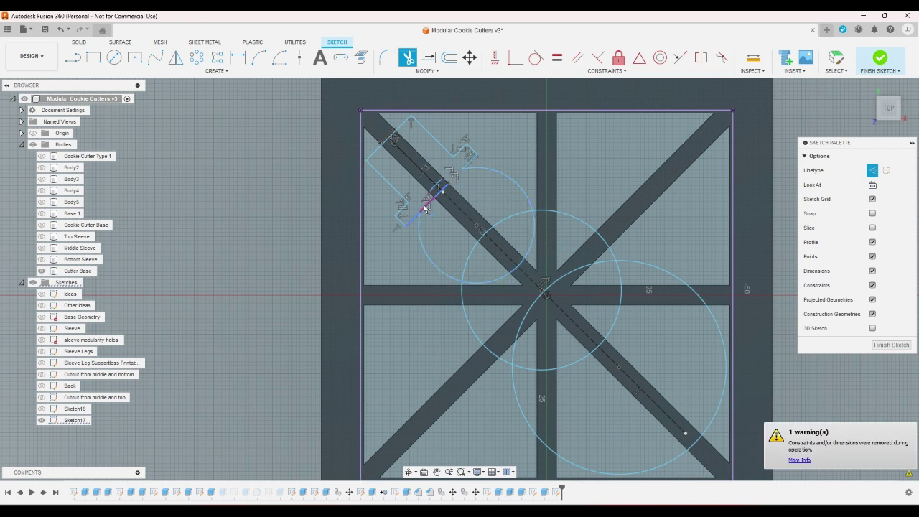
click(472, 285)
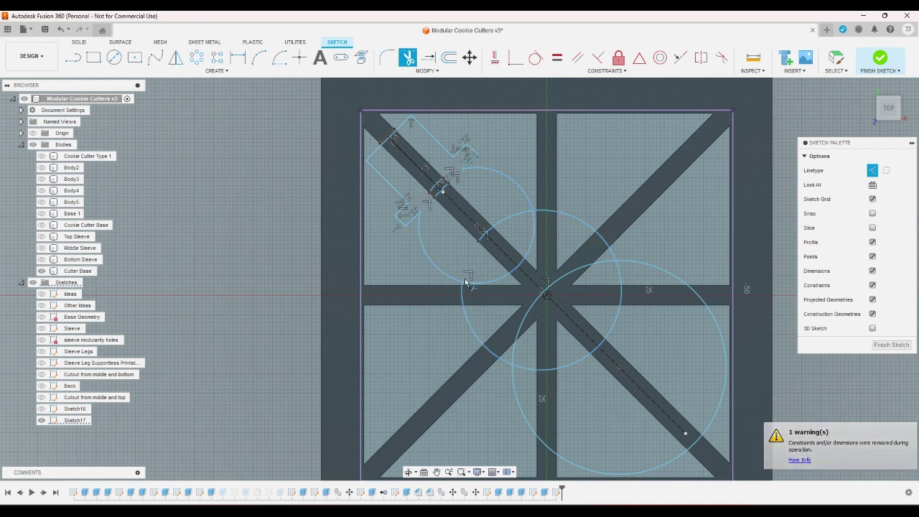
click(478, 290)
click(512, 352)
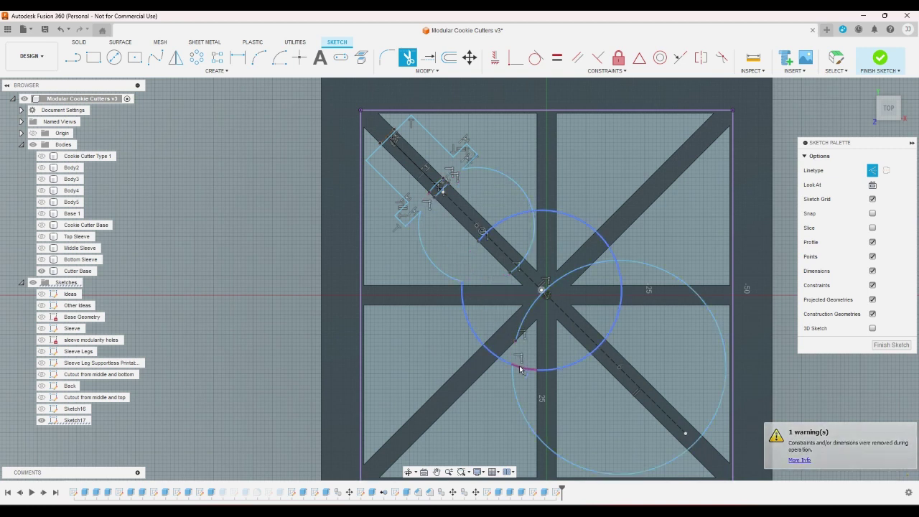
click(621, 274)
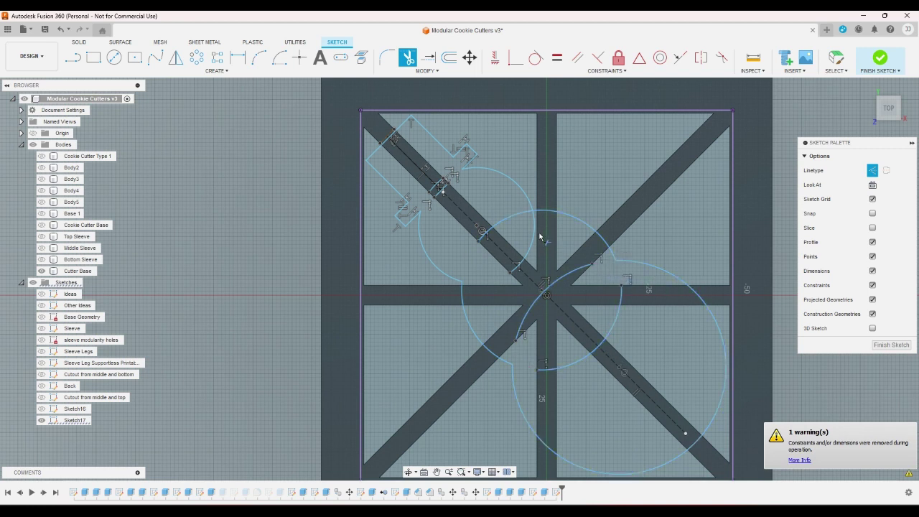
click(520, 219)
right_click(517, 226)
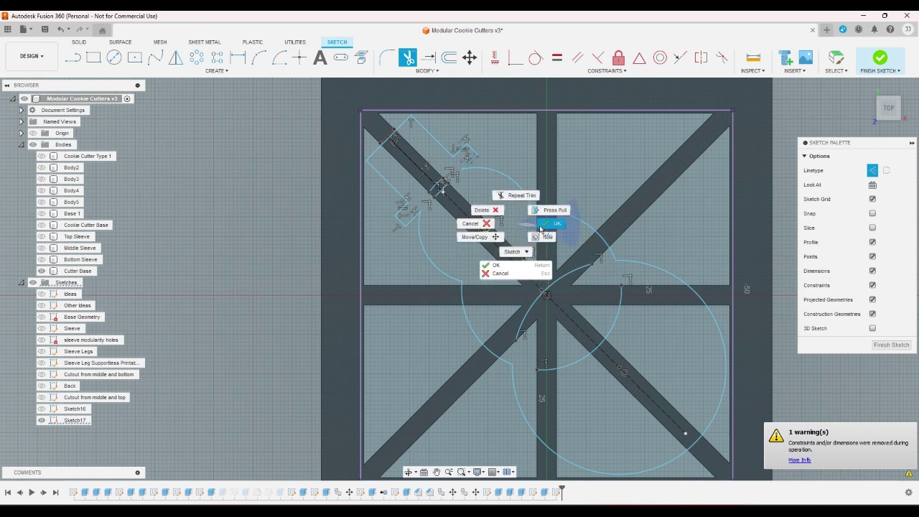
click(476, 225)
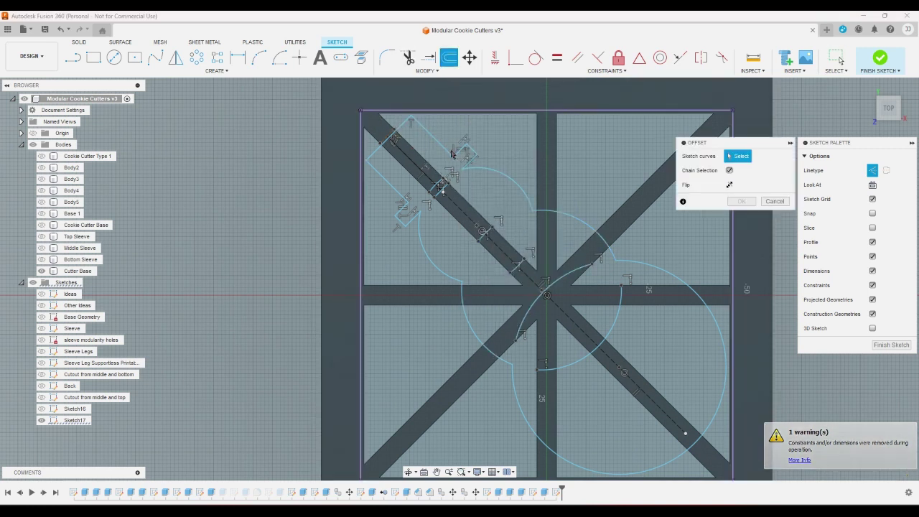
click(451, 149)
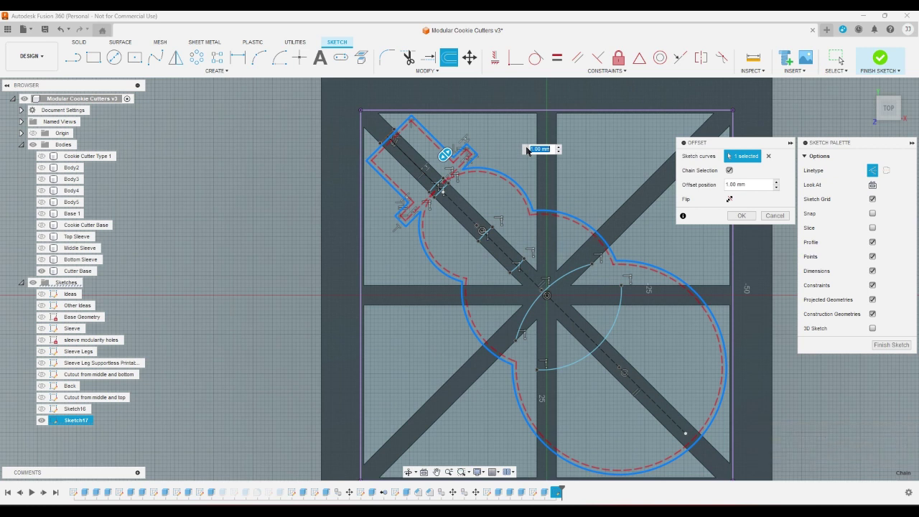
text(-0.8)
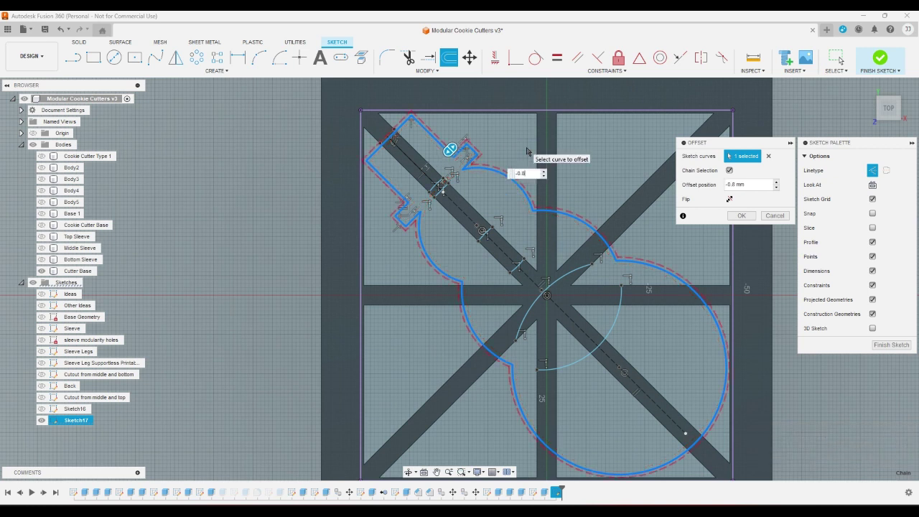
click(766, 218)
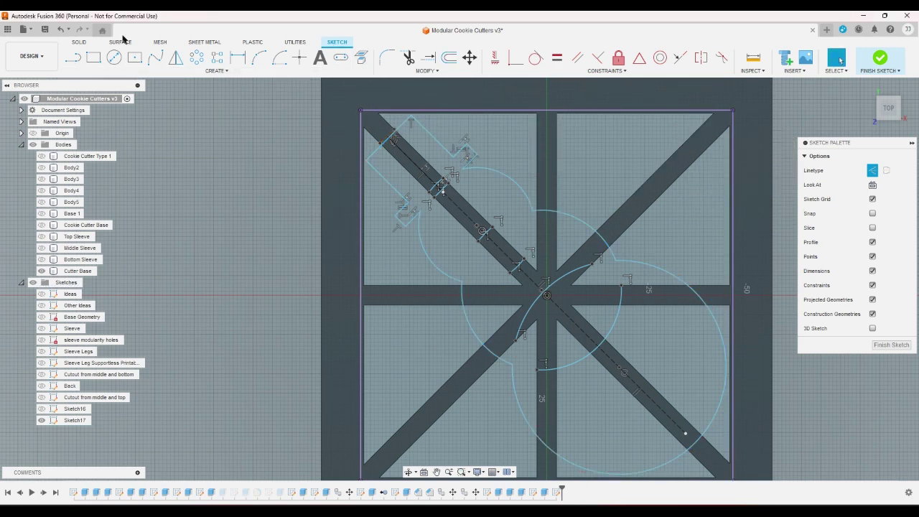
click(74, 62)
click(162, 127)
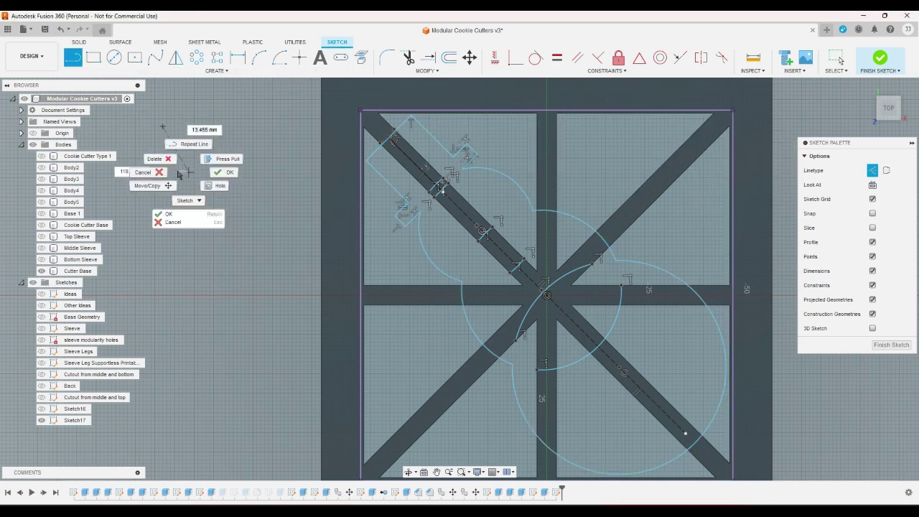
right_click(169, 173)
click(183, 213)
click(199, 141)
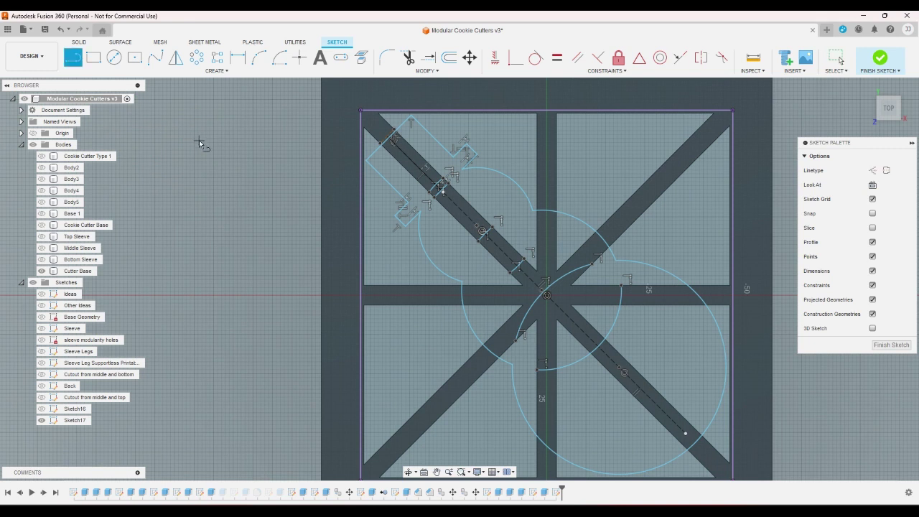
click(213, 188)
right_click(216, 180)
click(211, 168)
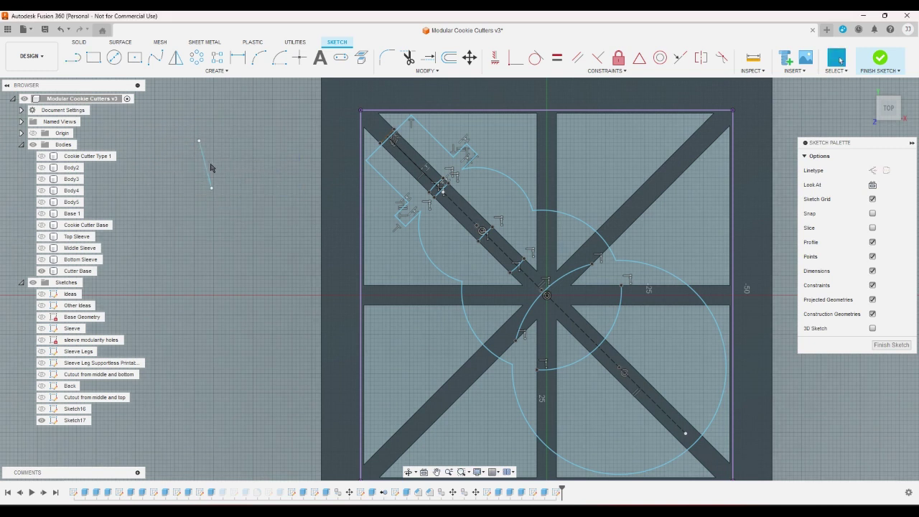
key(Delete)
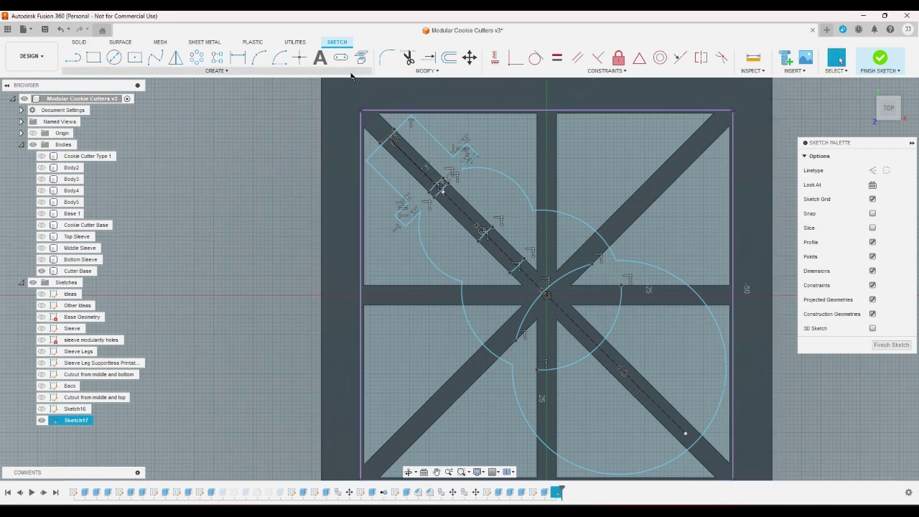
- Offset the whole joined outline outward with an offset position of -0.8 mm, and finish the sketch
click(448, 57)
click(466, 140)
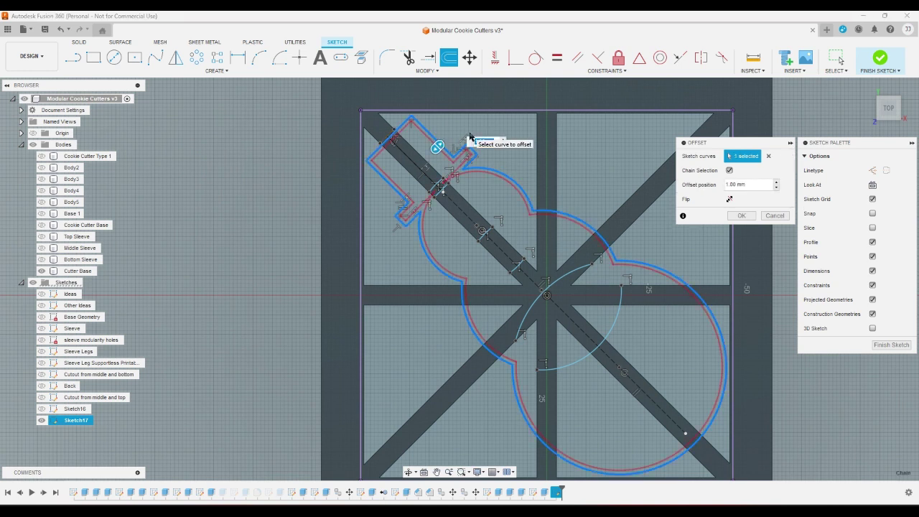
text(-0.8)
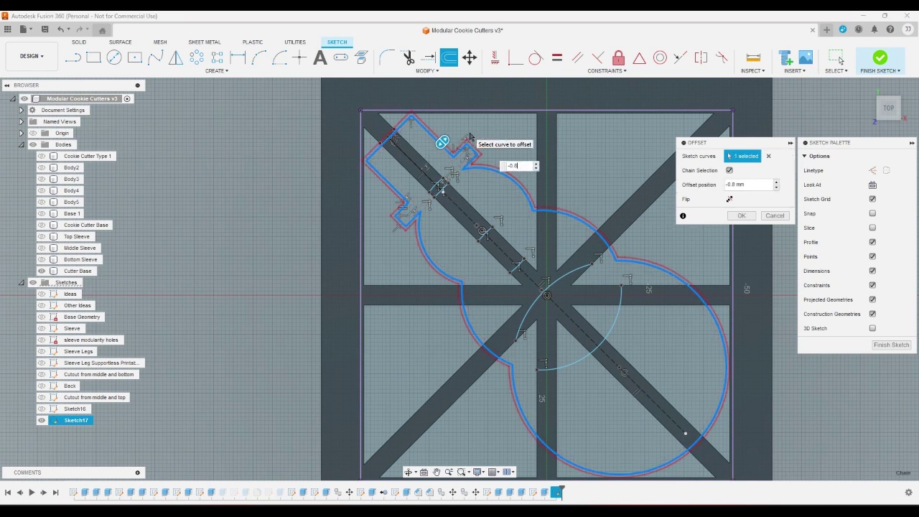
key(Return)
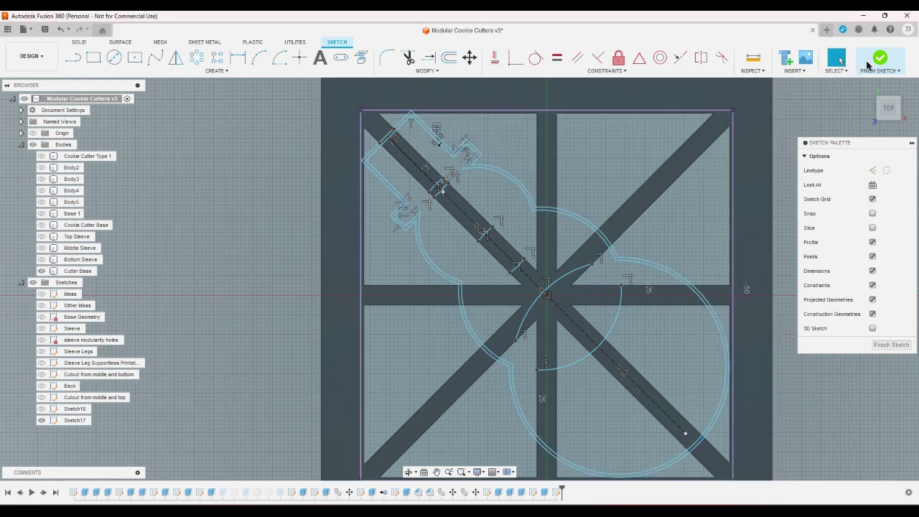
click(879, 61)
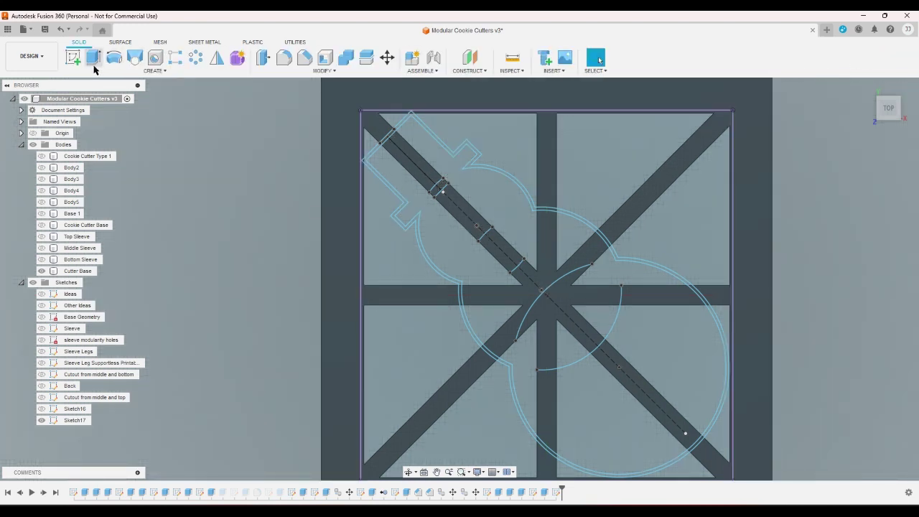
- Start an extrusion with the Cutter Base body hidden, selecting the thin wall profiles around the T-shaped part and smallest circle
click(94, 63)
click(41, 270)
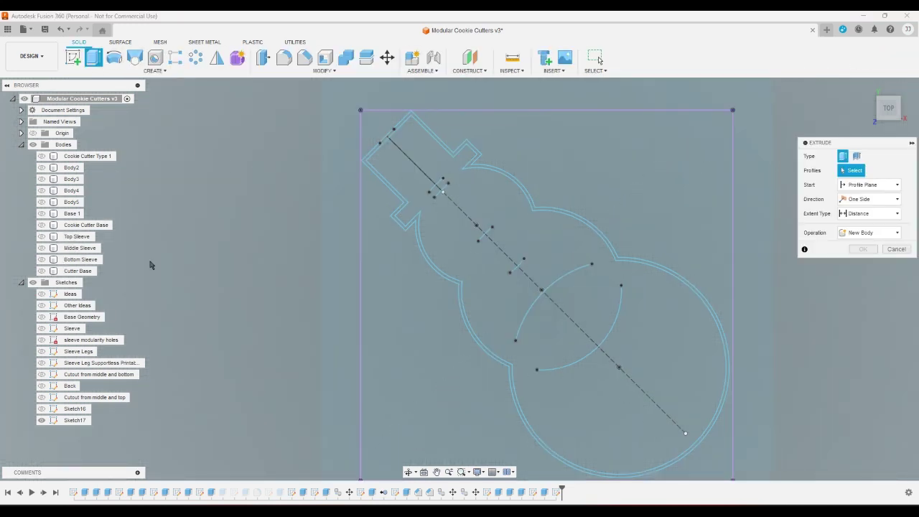
click(402, 203)
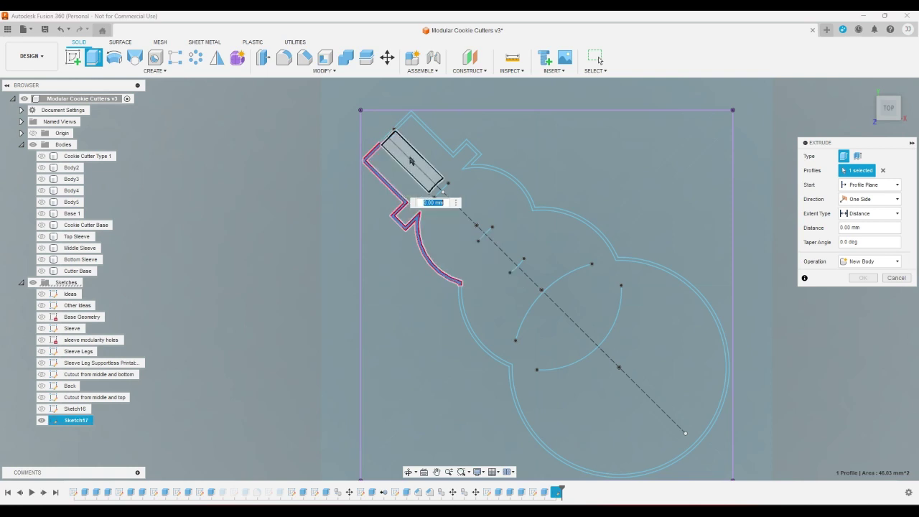
click(423, 131)
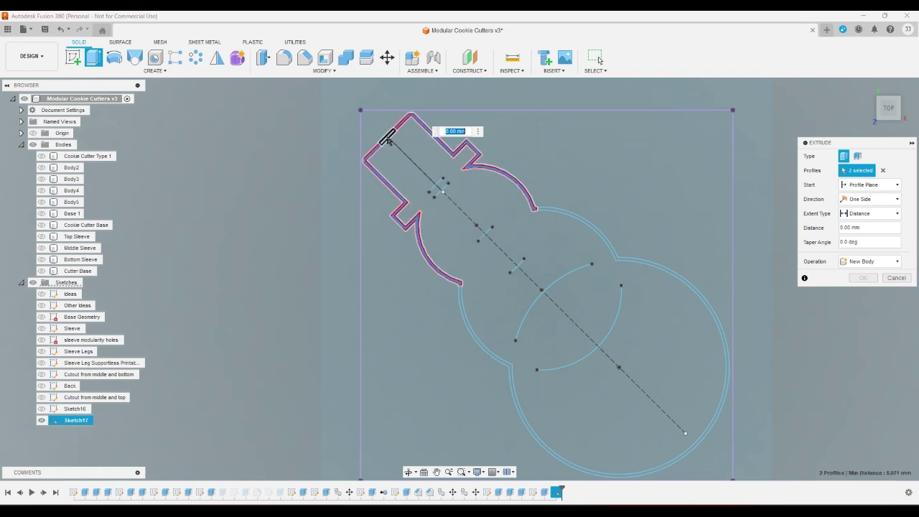
click(392, 141)
click(506, 179)
click(549, 209)
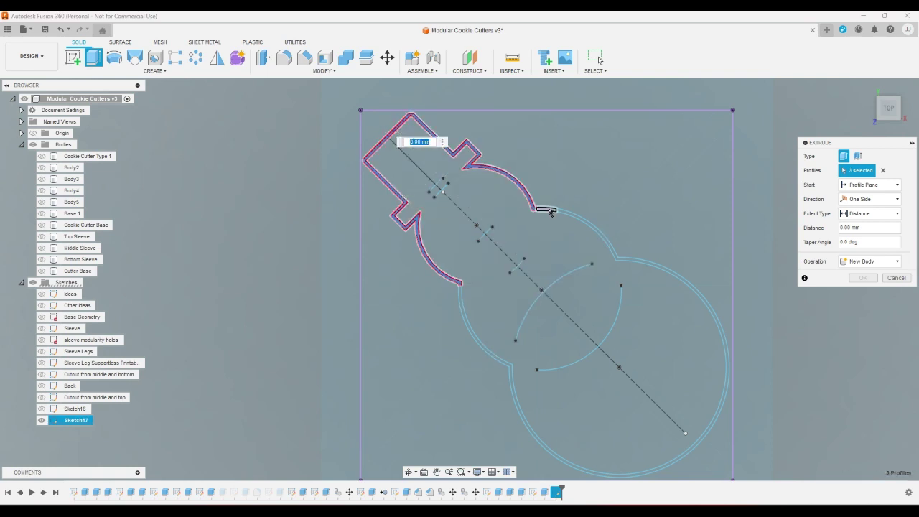
click(671, 267)
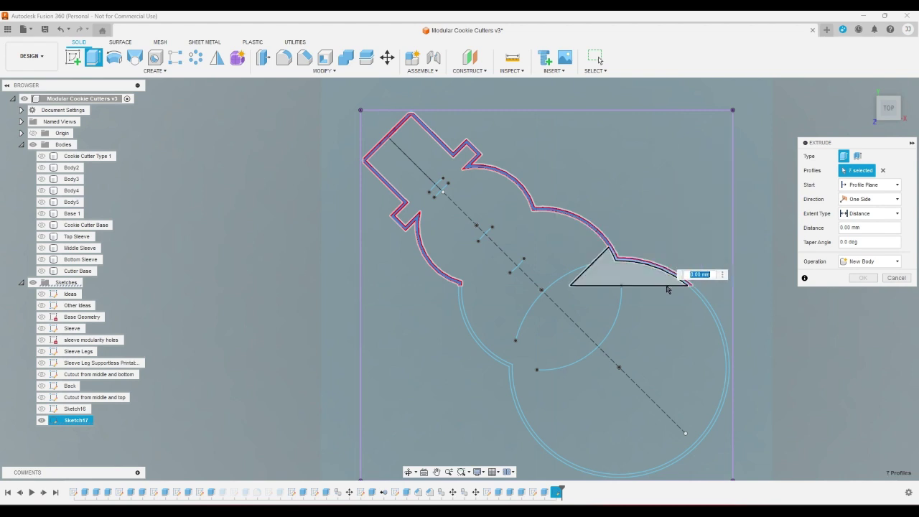
click(696, 295)
click(714, 312)
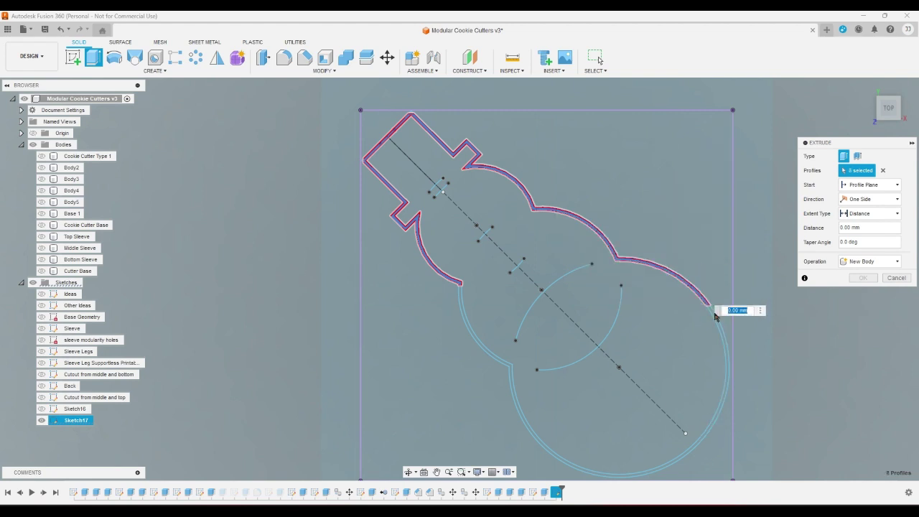
click(700, 440)
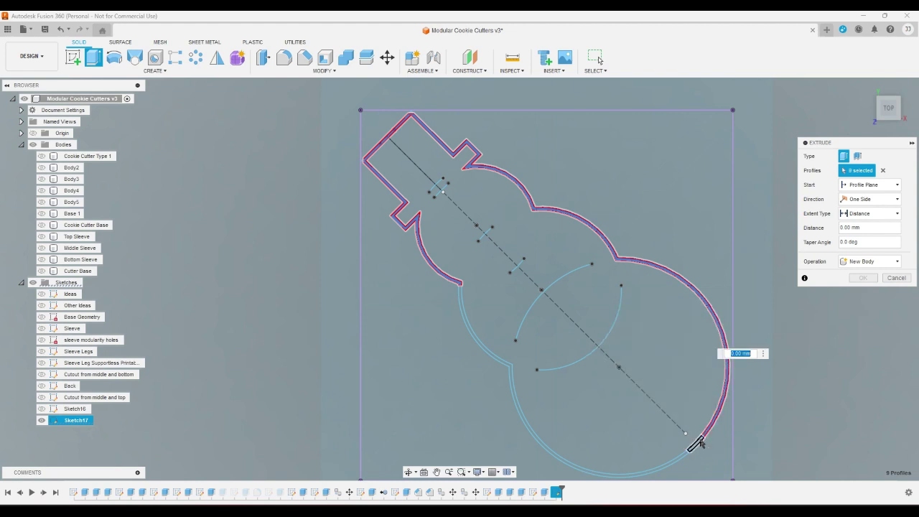
click(668, 468)
click(585, 466)
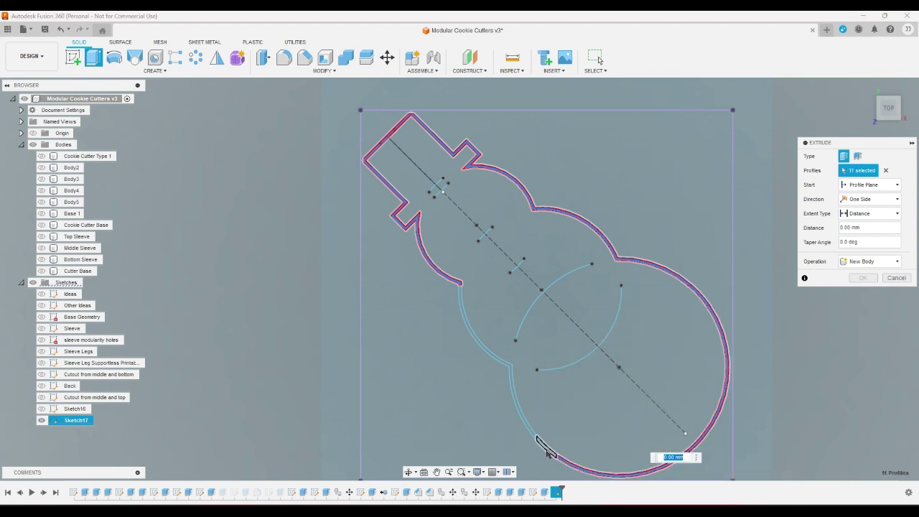
click(524, 435)
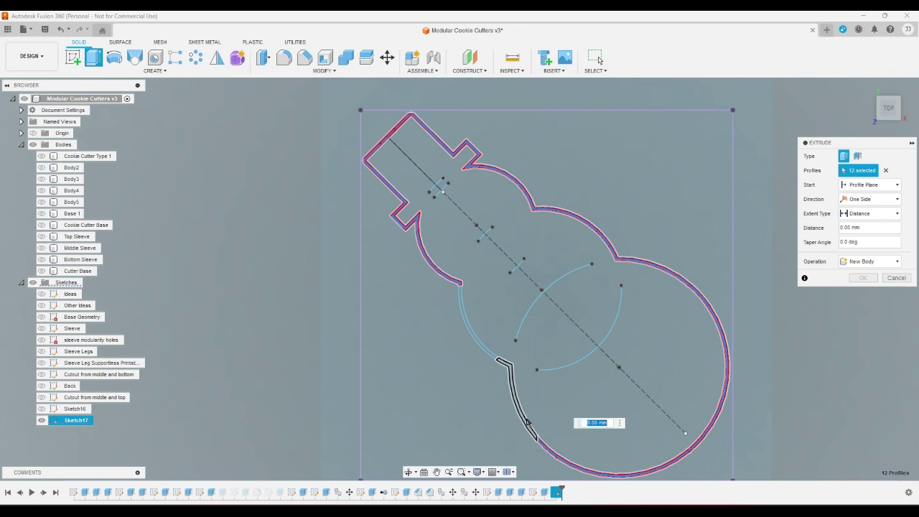
click(485, 351)
click(480, 344)
click(467, 312)
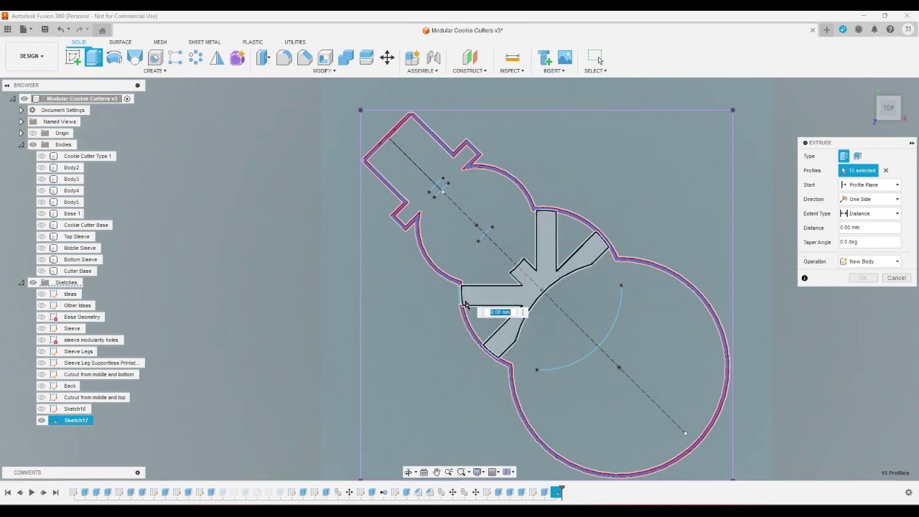
click(462, 296)
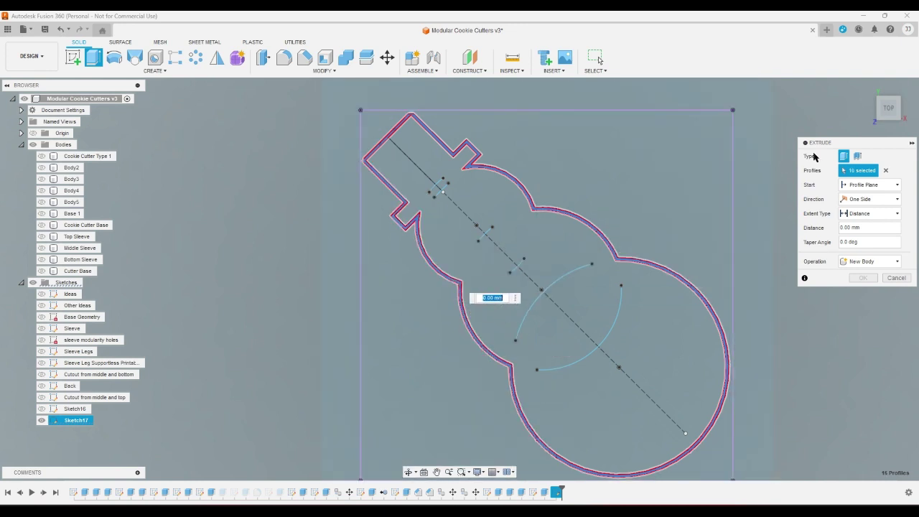
scroll(510, 122, up, 5)
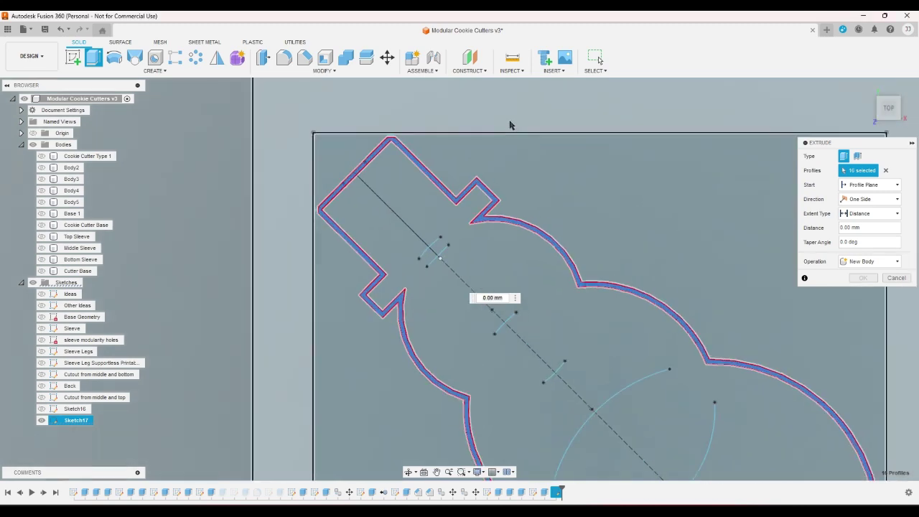
scroll(289, 108, up, 1)
click(280, 121)
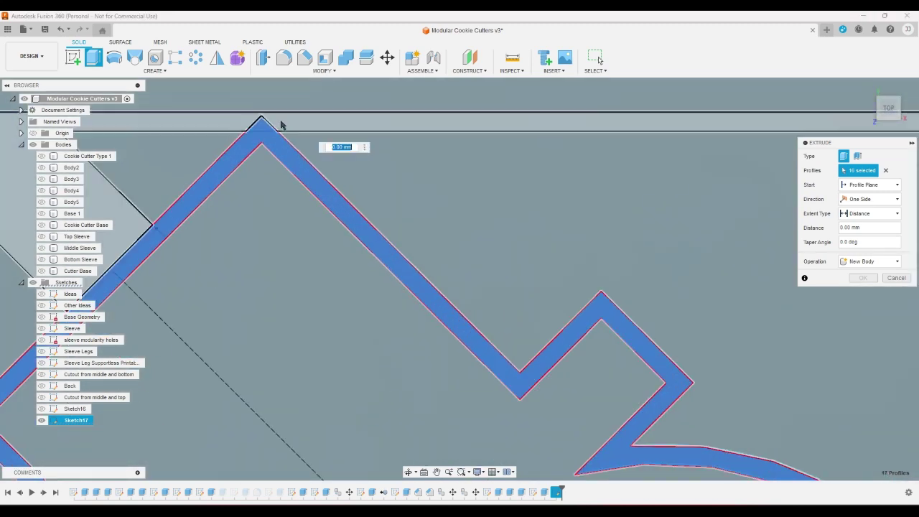
scroll(710, 140, down, 5)
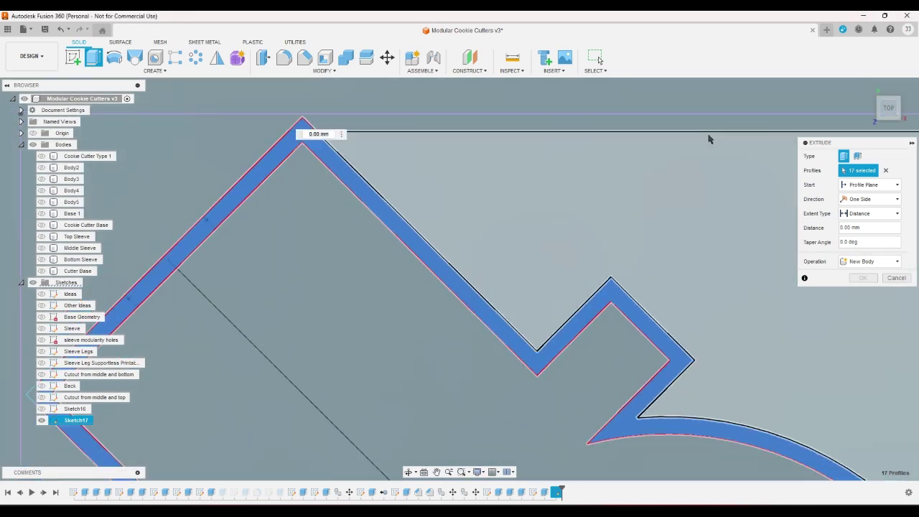
scroll(312, 293, up, 3)
click(278, 296)
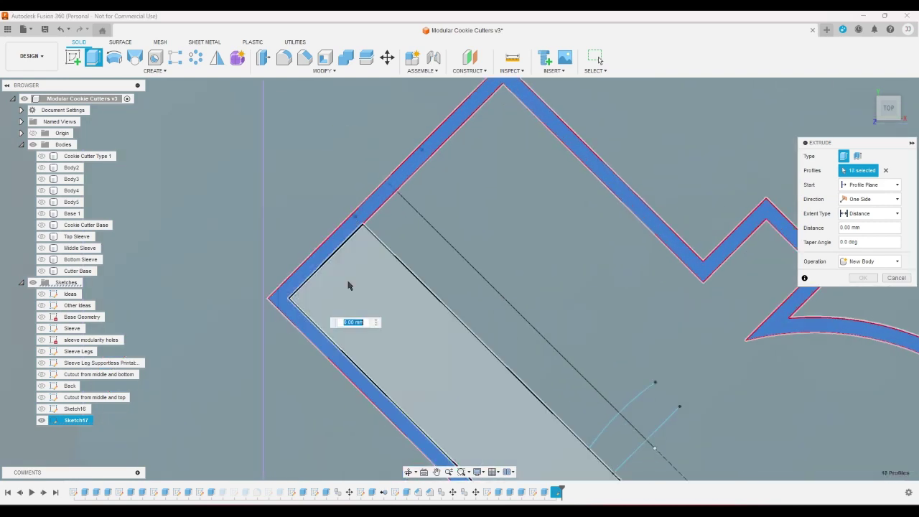
scroll(646, 176, down, 8)
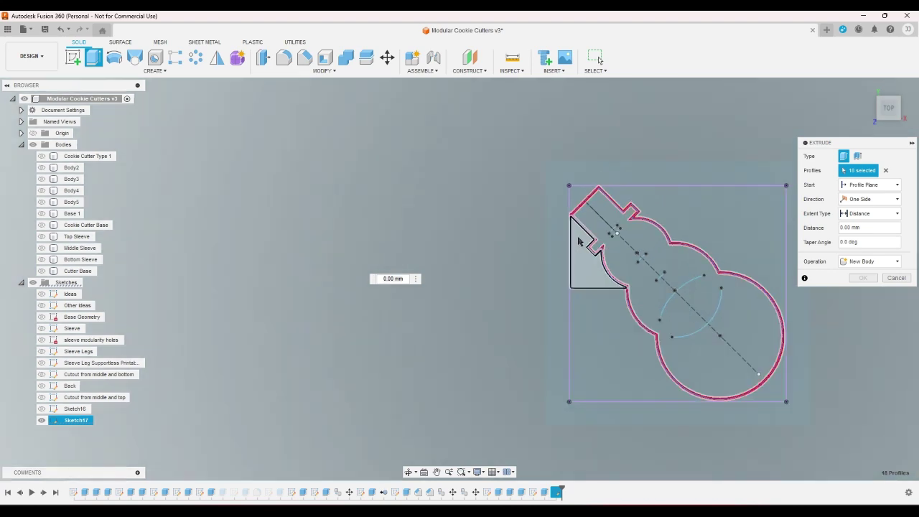
scroll(595, 246, down, 2)
click(870, 86)
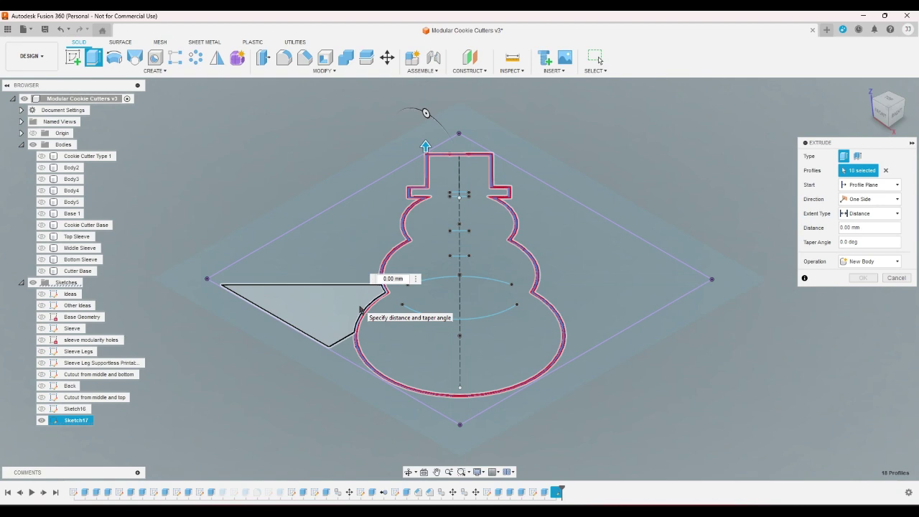
click(893, 279)
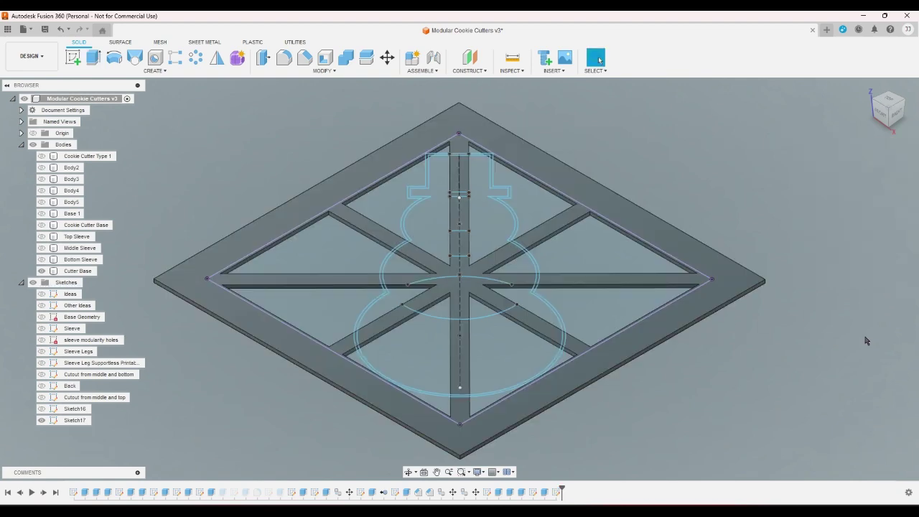
- Create a copy of the Cutter Base body in place, without any move distance or rotation
right_click(84, 273)
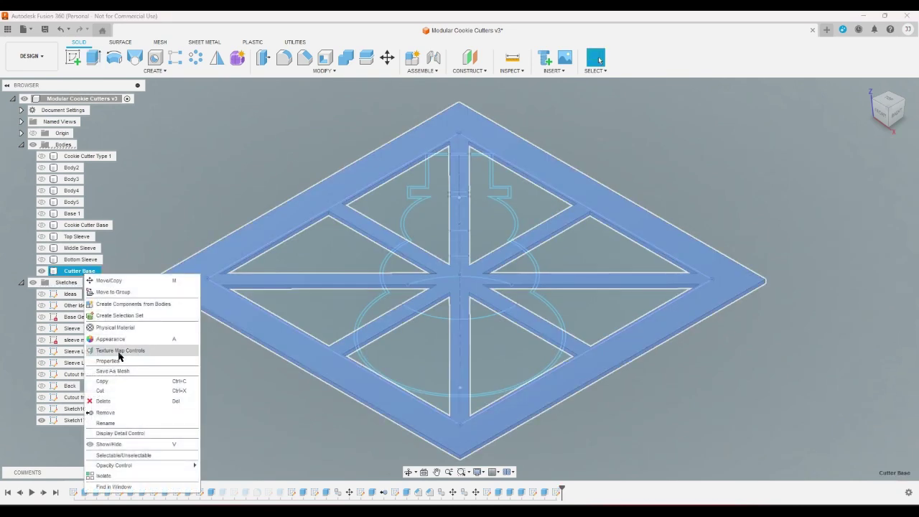
click(113, 280)
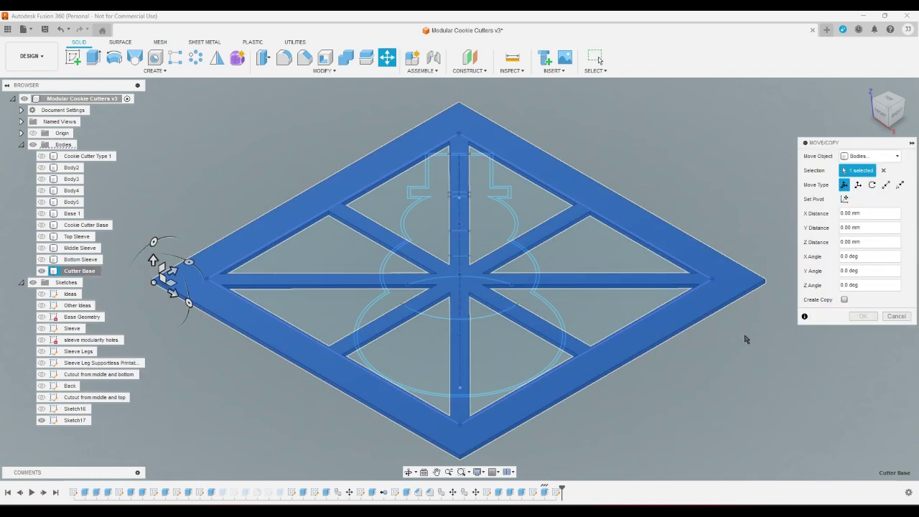
click(844, 299)
click(862, 316)
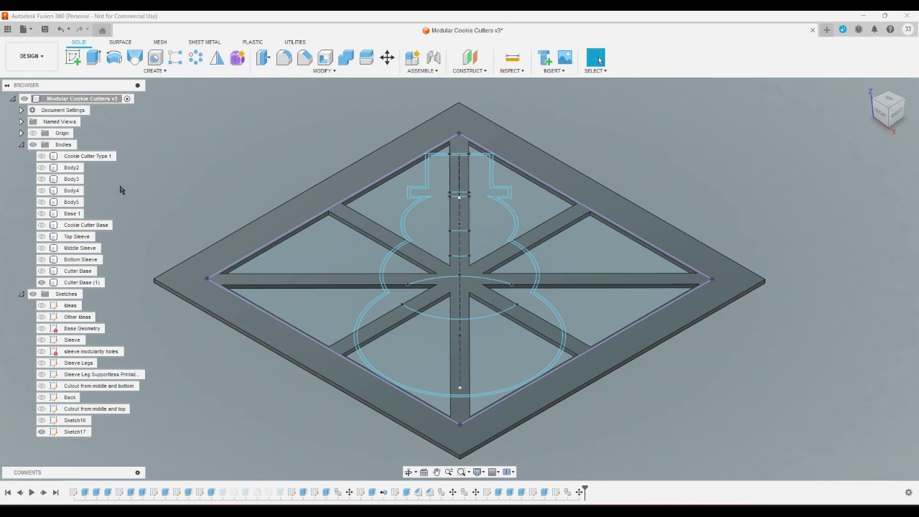
- Start a new-body extrusion, selecting the thin wall profiles around the T-shaped part and smallest circle, including the small pieces at the corners
click(93, 57)
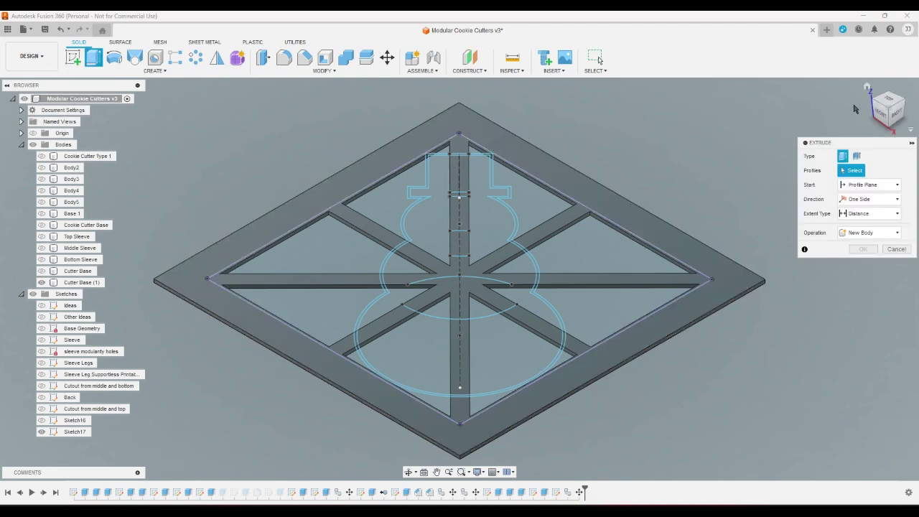
click(877, 104)
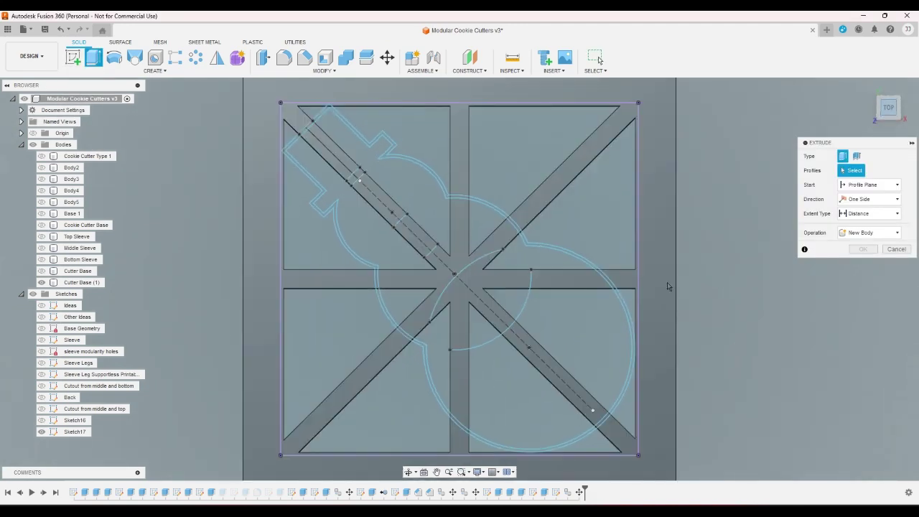
scroll(268, 174, up, 6)
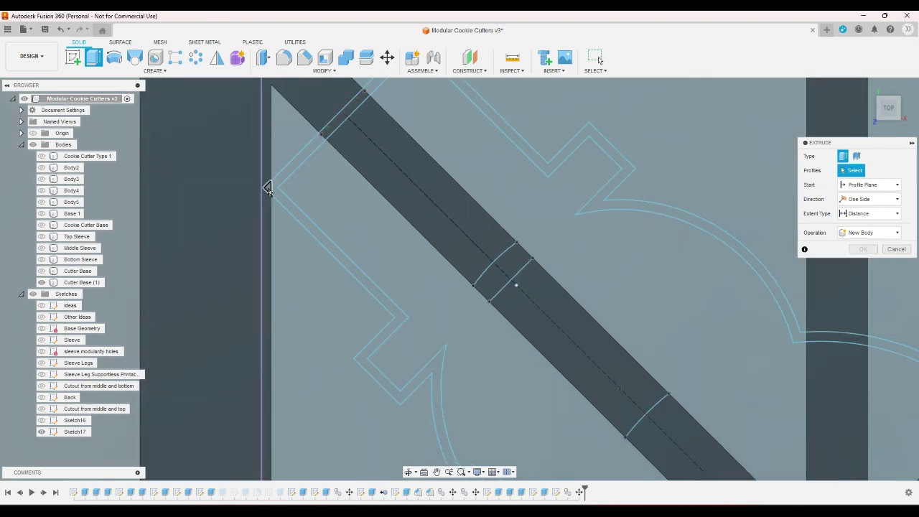
click(274, 186)
click(320, 144)
click(327, 134)
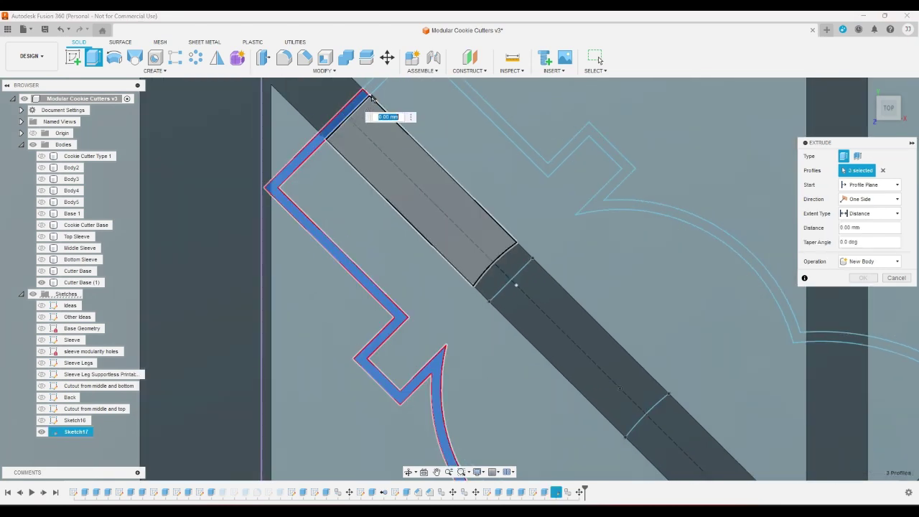
click(379, 88)
scroll(463, 310, down, 5)
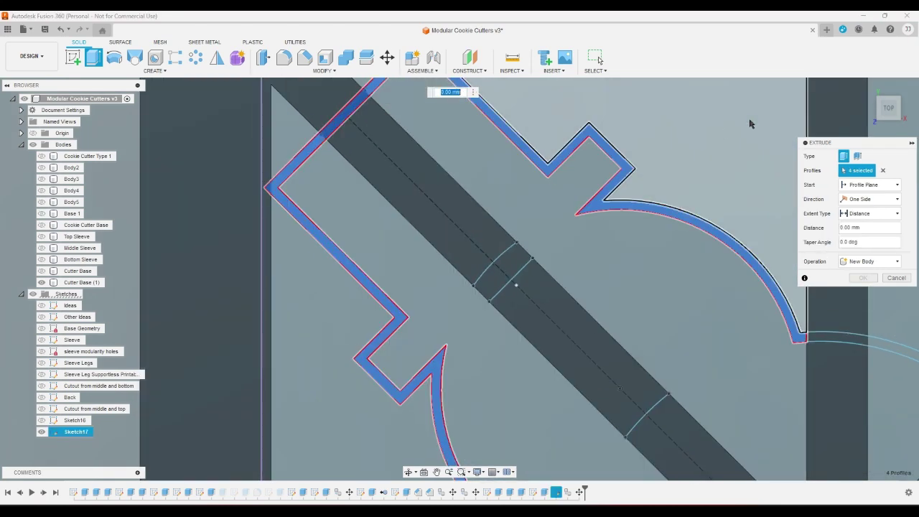
scroll(459, 222, down, 3)
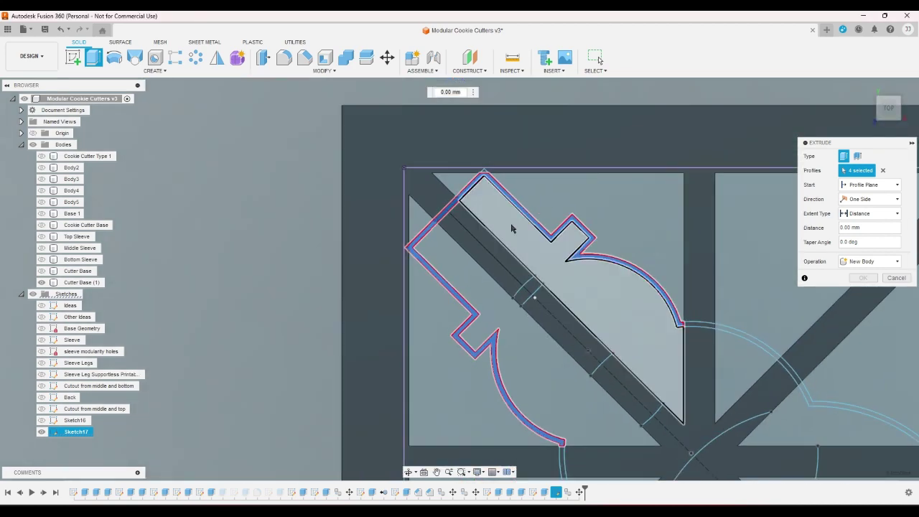
scroll(493, 180, up, 6)
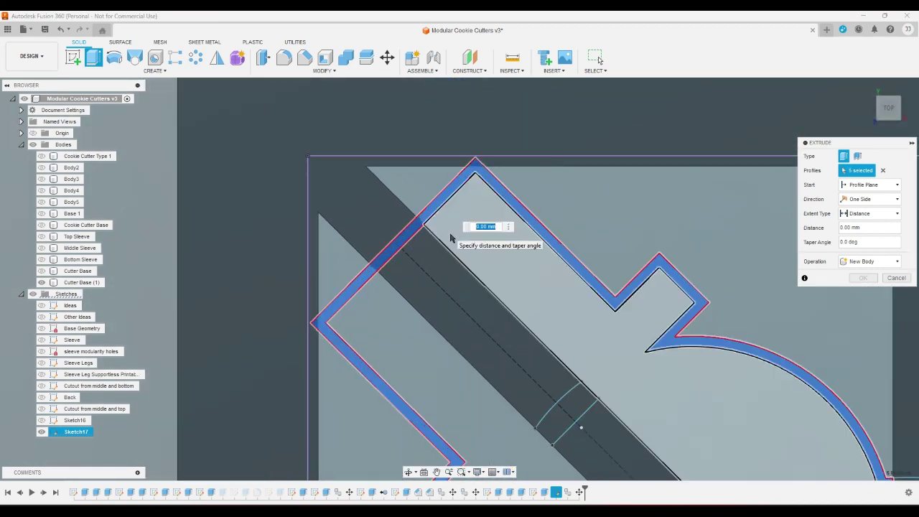
click(495, 262)
scroll(494, 261, down, 1)
scroll(494, 262, down, 3)
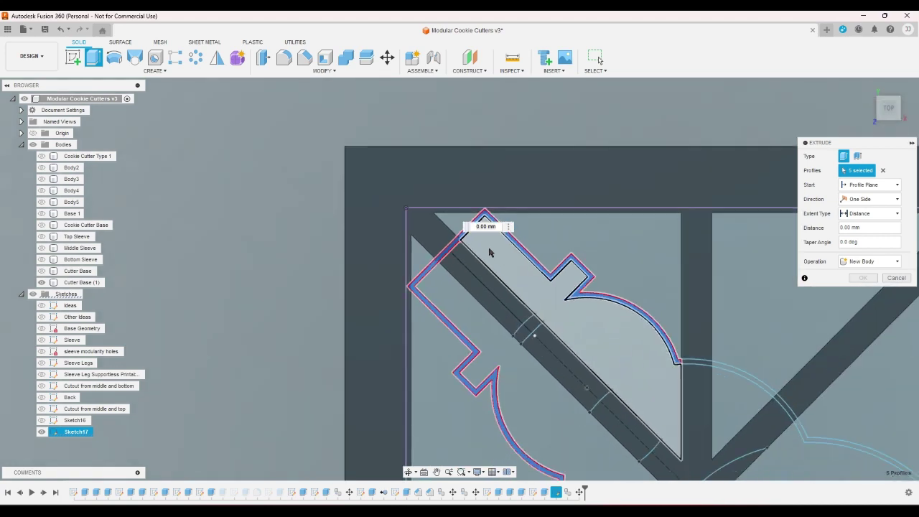
scroll(633, 353, up, 6)
- Add the thin wall segments along the middle circle's upper-right arc, including those crossing the ribs, to the extrusion profiles
click(633, 353)
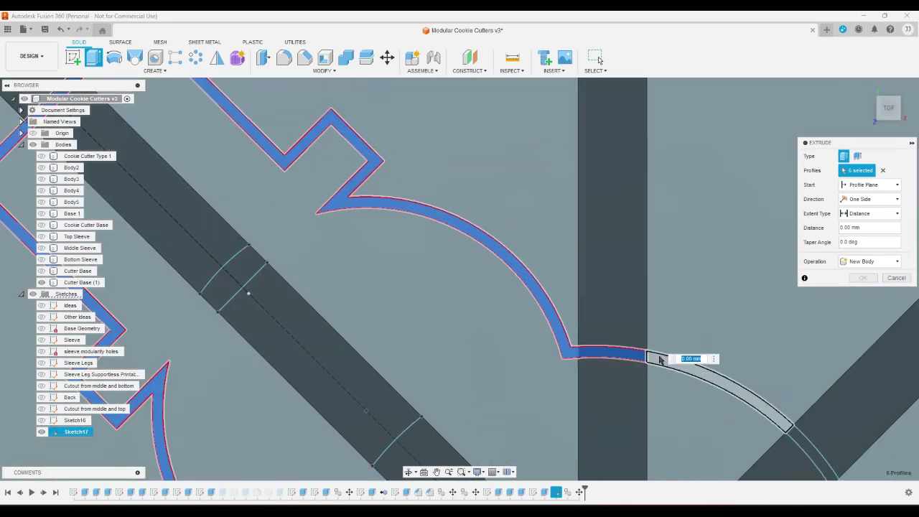
click(663, 360)
click(796, 433)
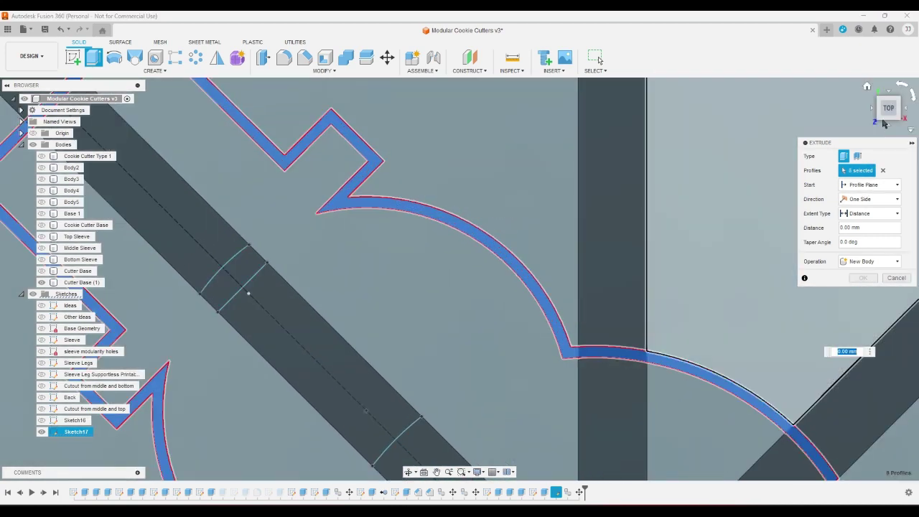
scroll(491, 250, down, 5)
scroll(487, 248, down, 4)
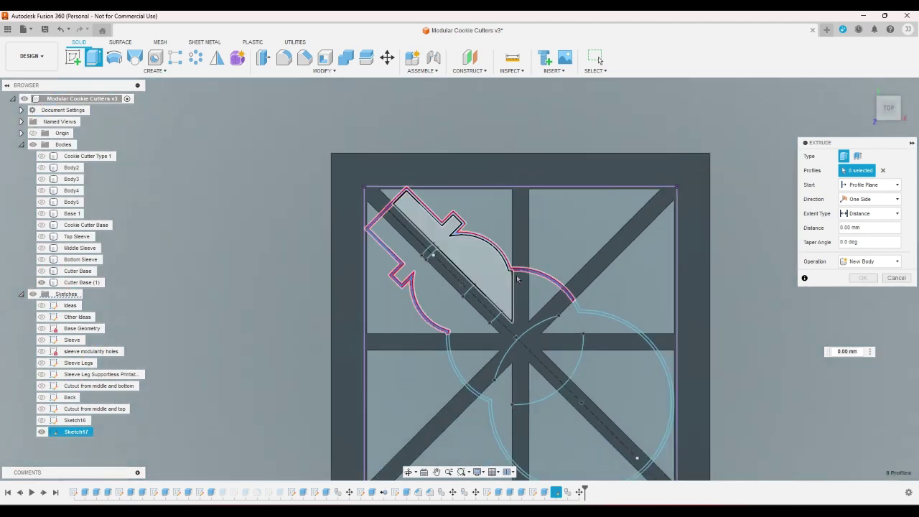
scroll(606, 427, up, 2)
- Add the thin wall segments along the largest circle's lower and right arcs, including those crossing the ribs, to the extrusion profiles
click(607, 426)
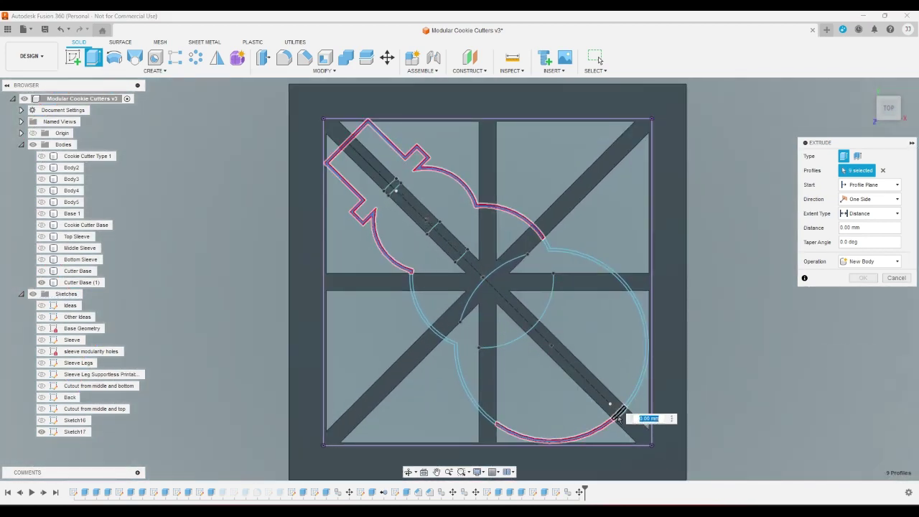
click(606, 404)
click(605, 404)
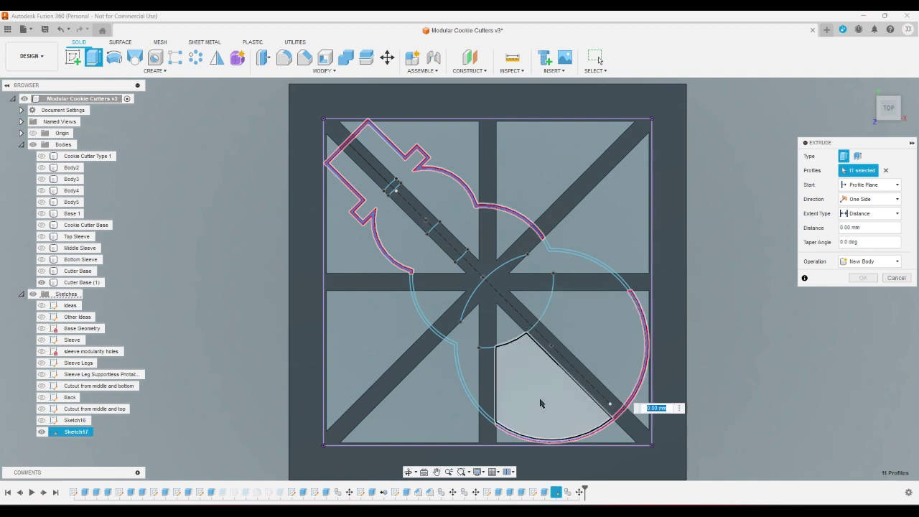
click(489, 417)
click(477, 404)
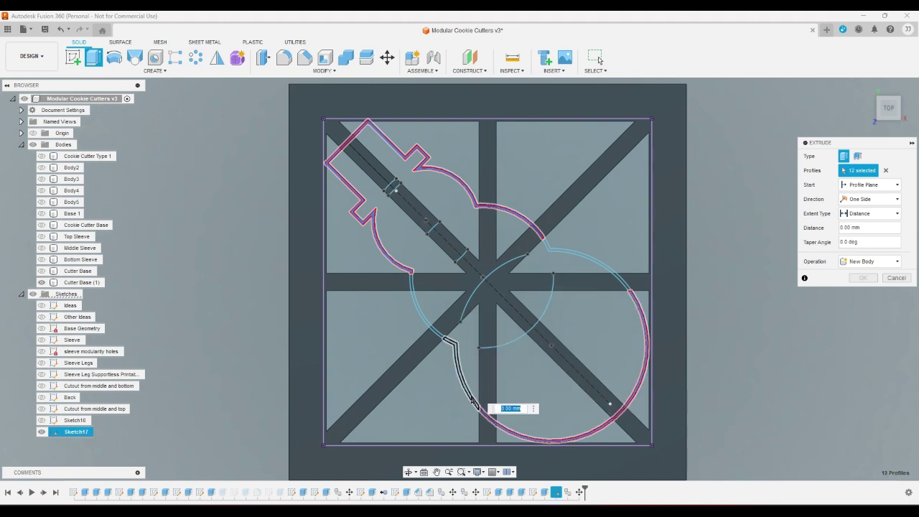
- Add the remaining thin wall segments along the middle circle's lower-left arc and the largest circle's upper arc to complete the outline selection
click(436, 333)
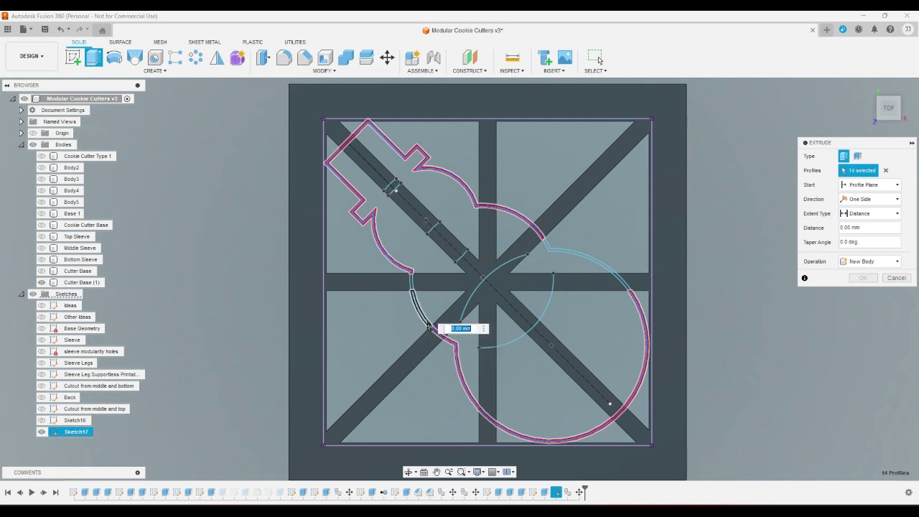
click(425, 320)
click(412, 282)
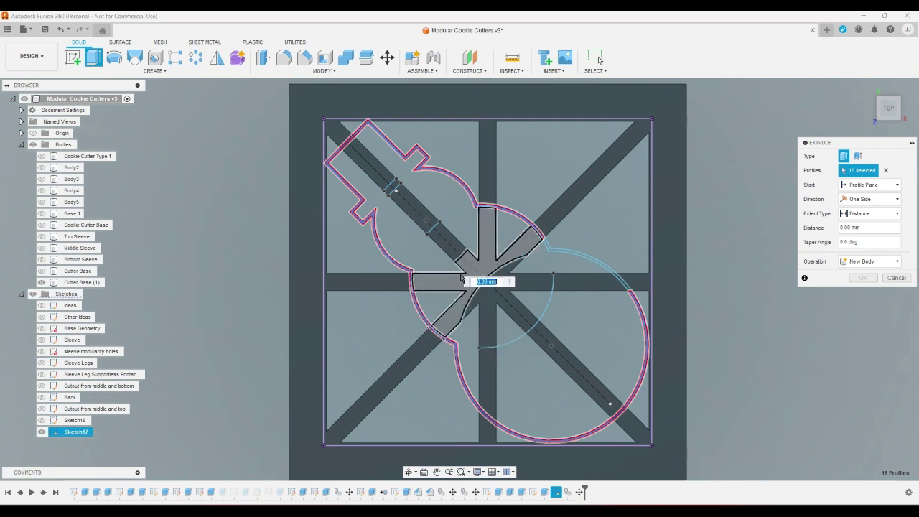
click(546, 249)
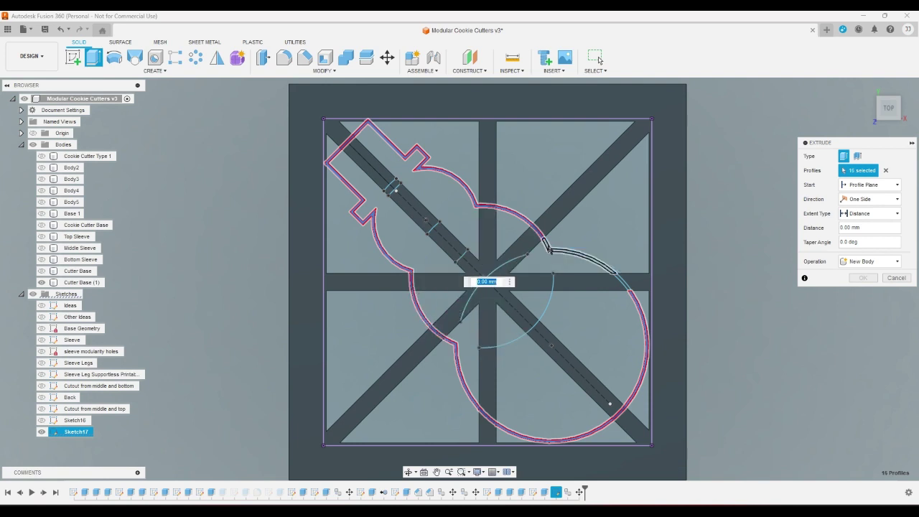
click(622, 284)
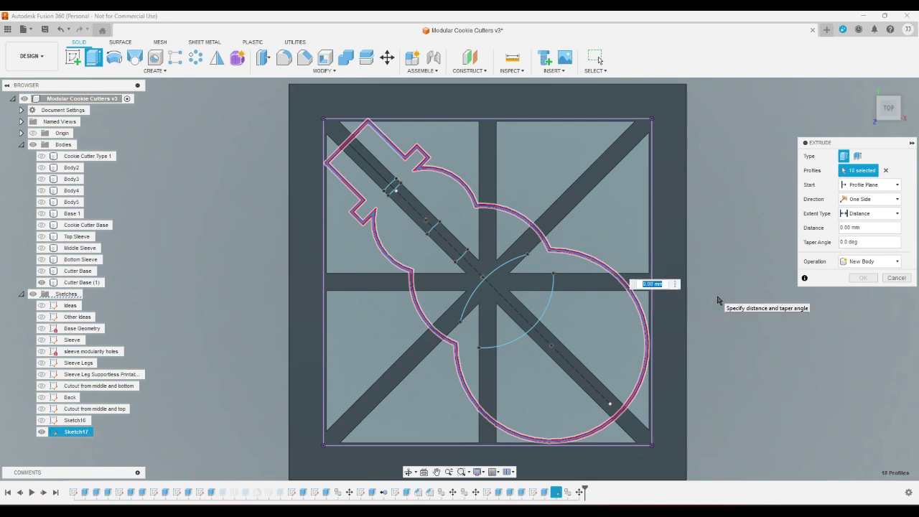
- Extrude the selected outline profiles by the cutterheight parameter
click(874, 227)
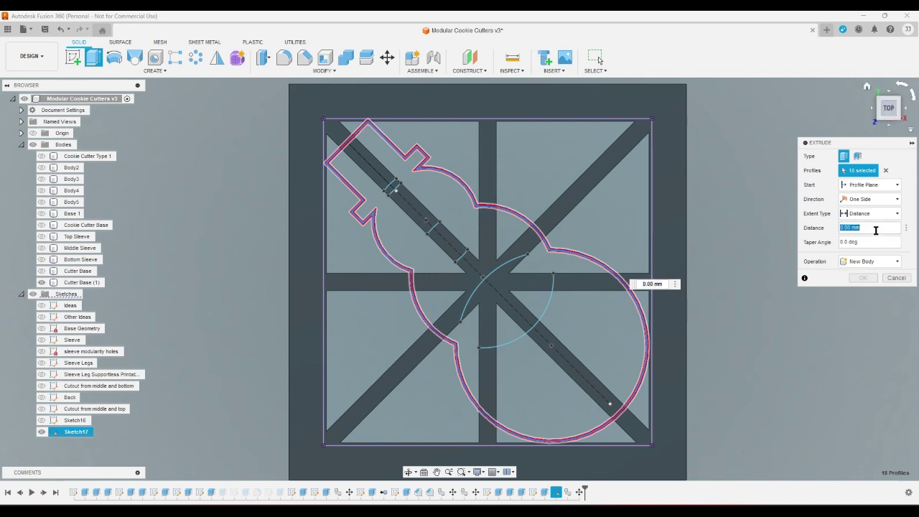
text(c)
key(Down)
key(Down)
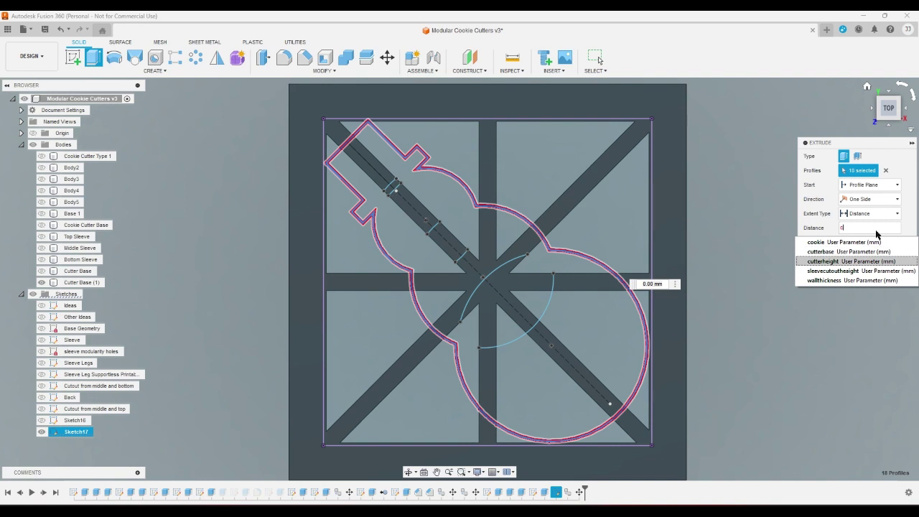
key(Return)
key(Return)
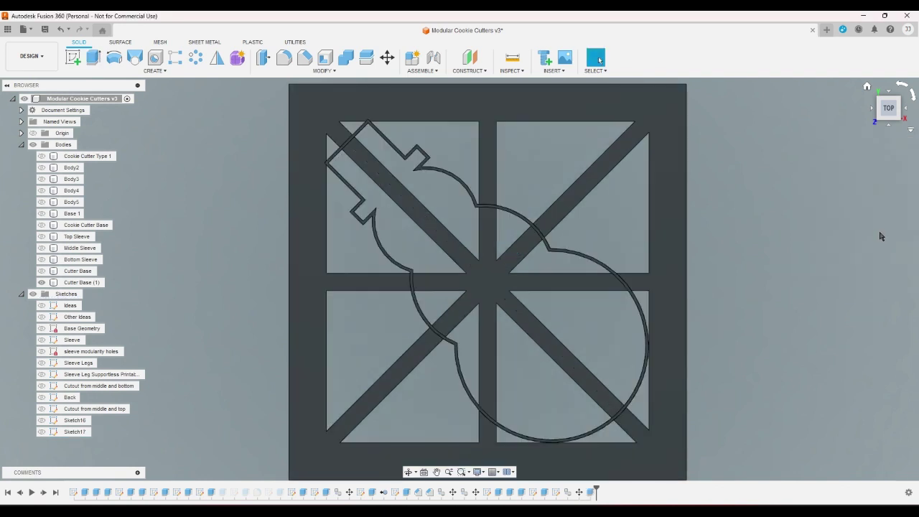
- Edit the outline extrusion to extend in two directions, with side 2 reaching to the underside face of the ribbed cutter base
click(873, 103)
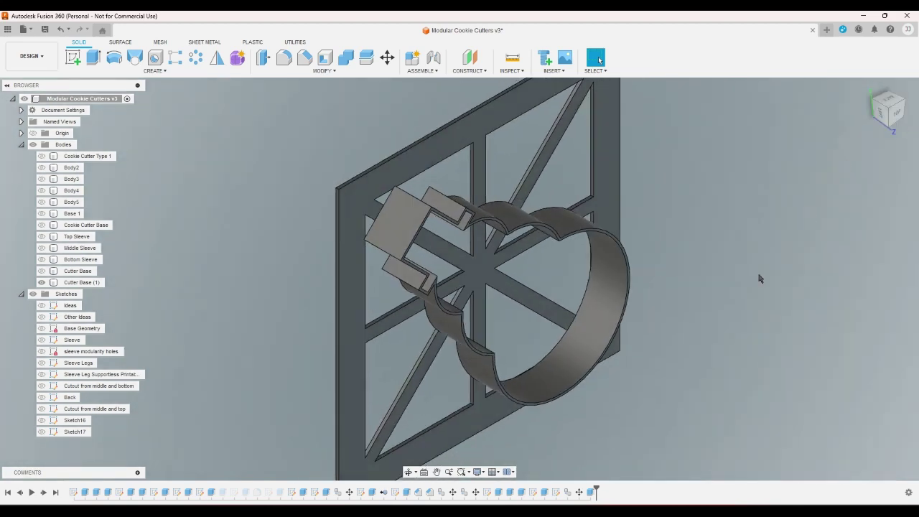
double_click(591, 492)
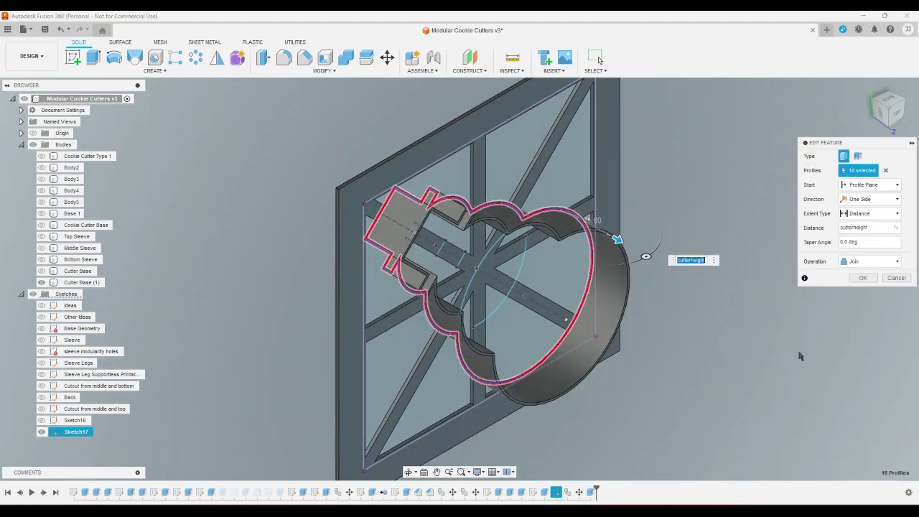
click(886, 200)
click(870, 221)
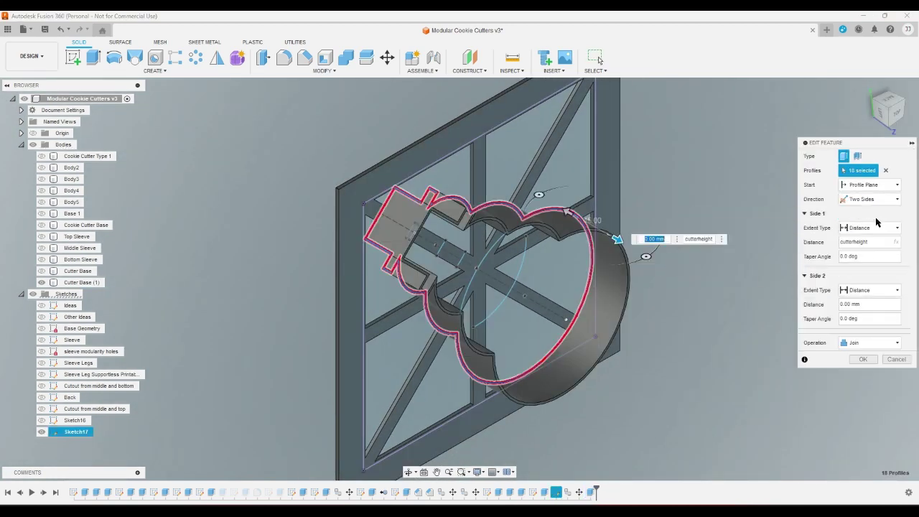
click(869, 291)
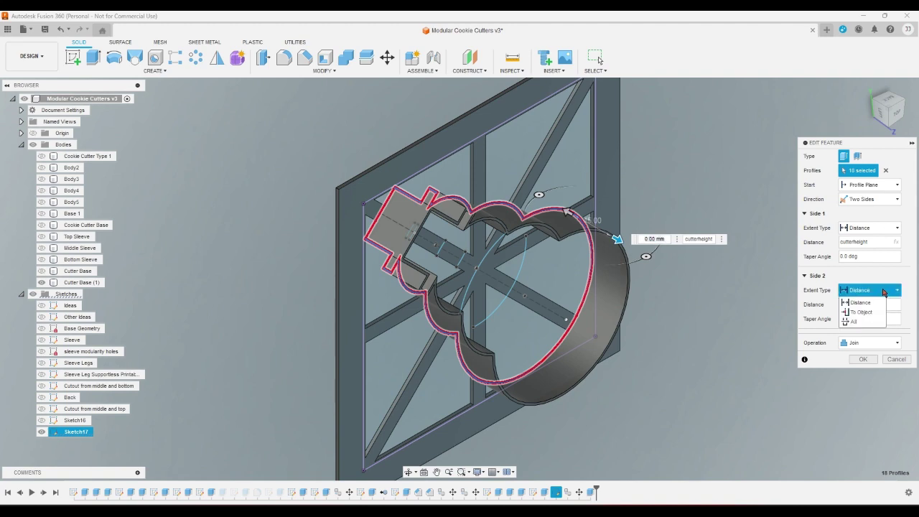
click(872, 313)
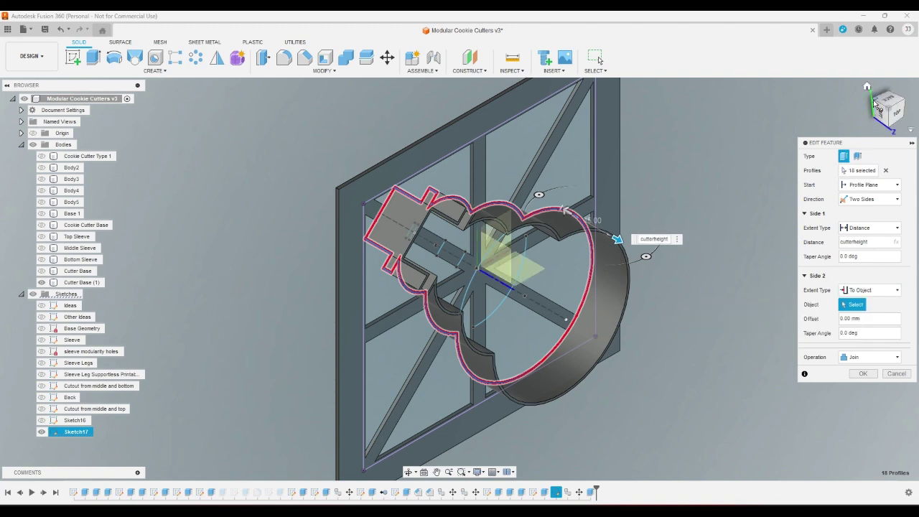
click(874, 104)
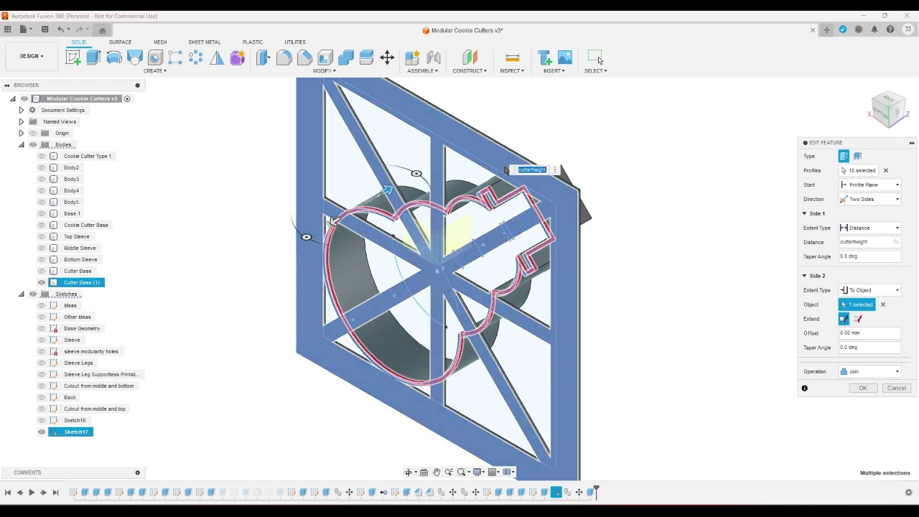
click(496, 167)
click(863, 374)
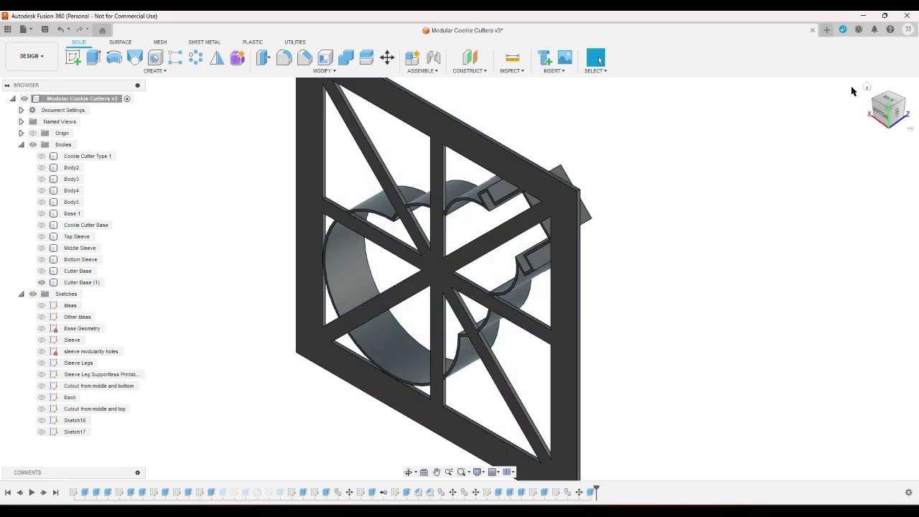
- Show the Bottom Sleeve body and examine from the front how the cutter base fits in its slot
click(866, 86)
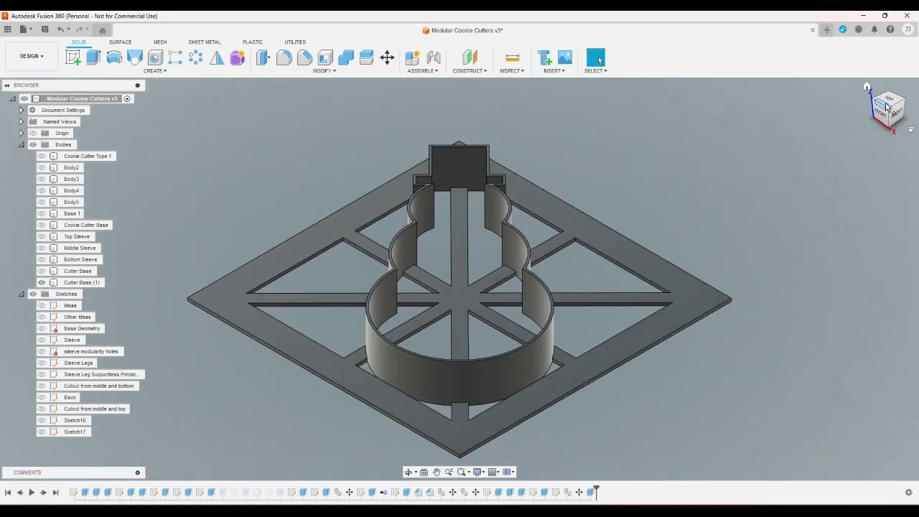
click(887, 107)
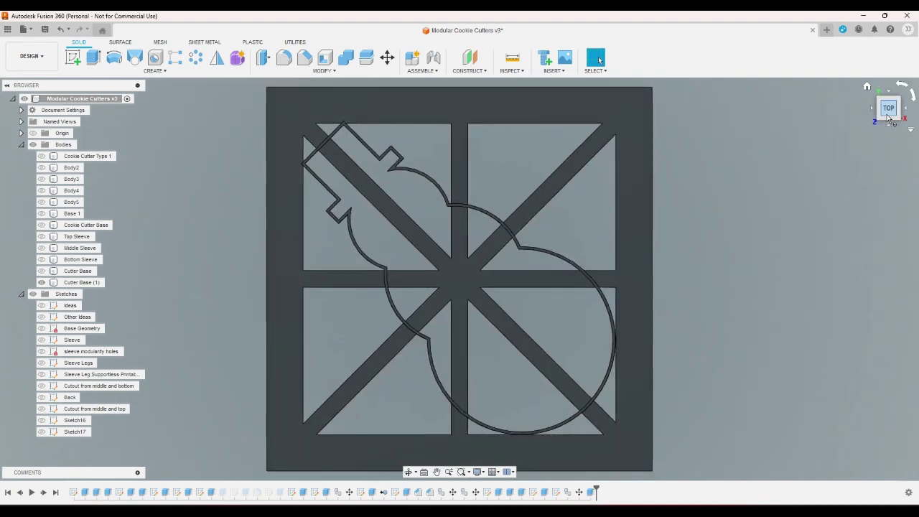
click(42, 262)
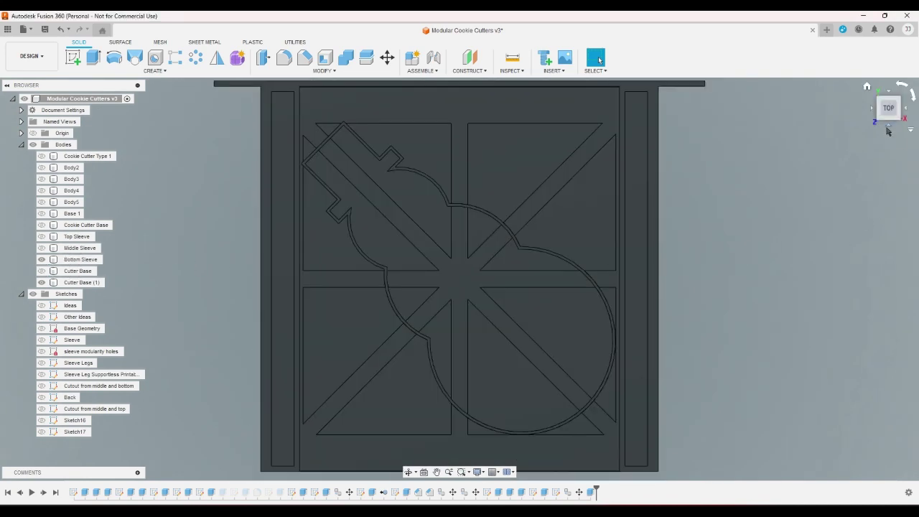
click(888, 131)
scroll(646, 246, up, 5)
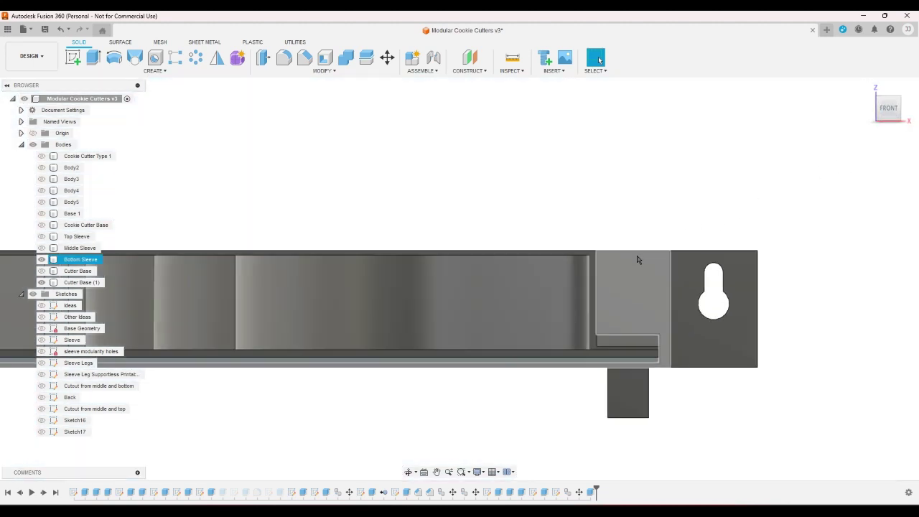
scroll(646, 215, down, 2)
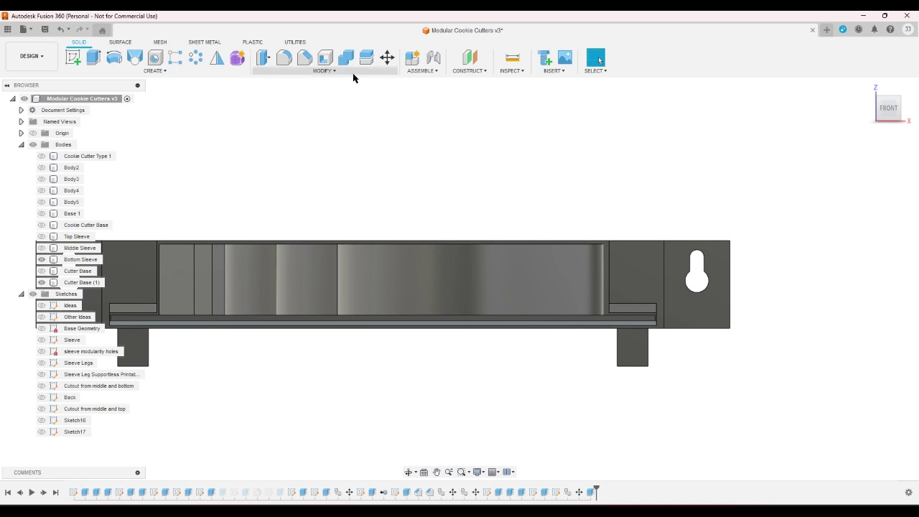
- Try moving the Cutter Base (1) body up by 0.25 mm along Z
click(387, 57)
click(84, 282)
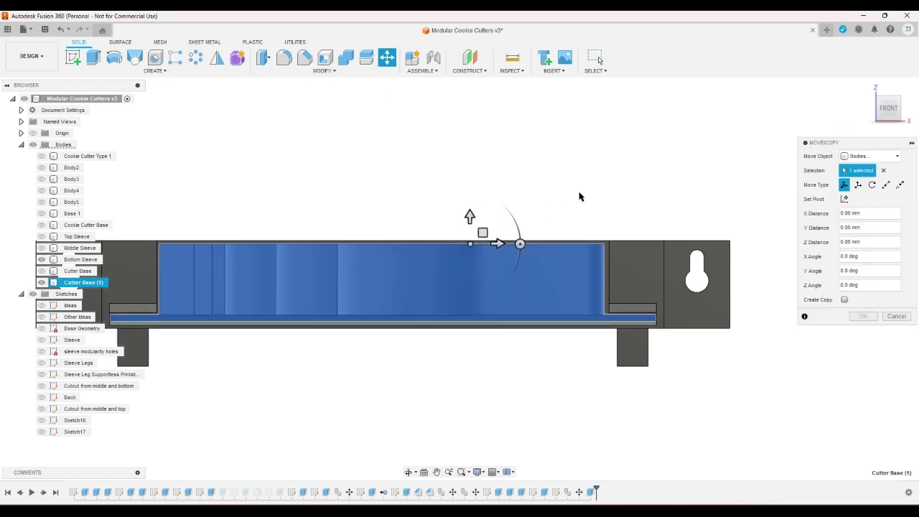
click(468, 216)
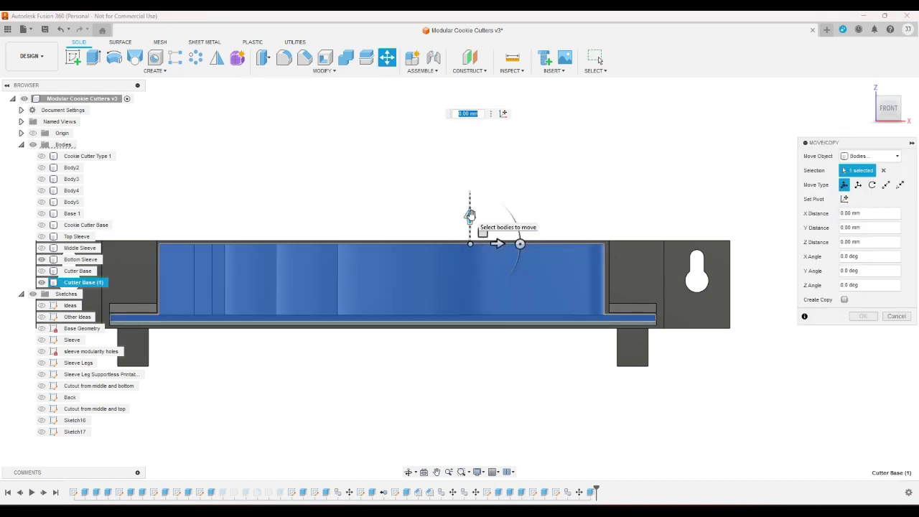
text(0.25)
key(Return)
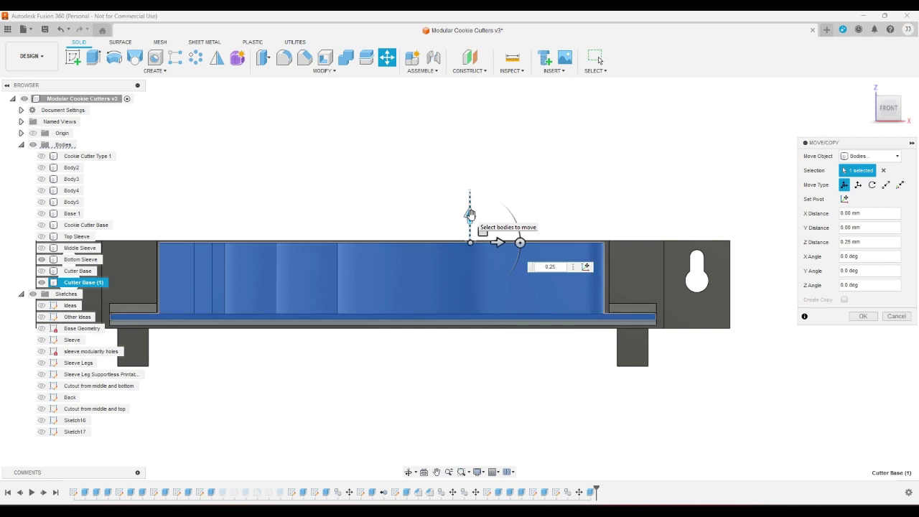
key(Return)
- Check the cutter's fit in the sleeve, and undo the upward move of the Cutter Base (1) body
scroll(609, 218, up, 4)
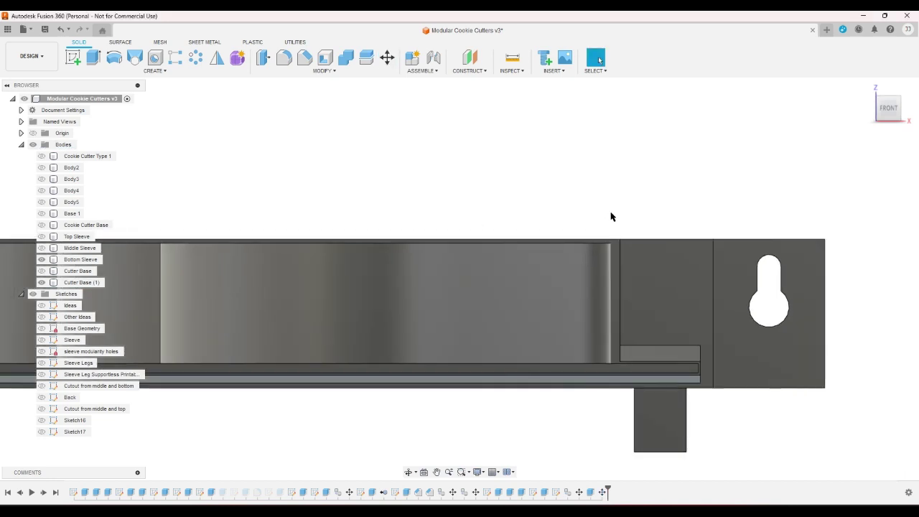
click(867, 90)
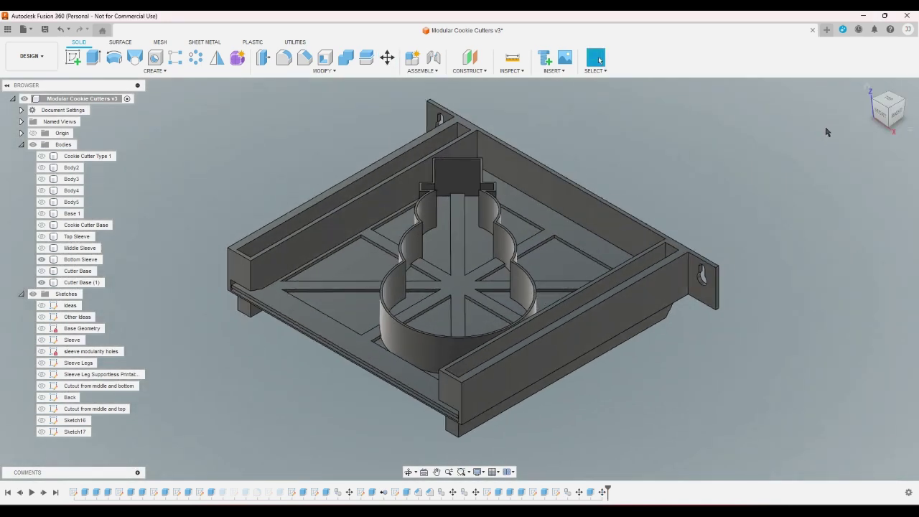
key(ctrl+z)
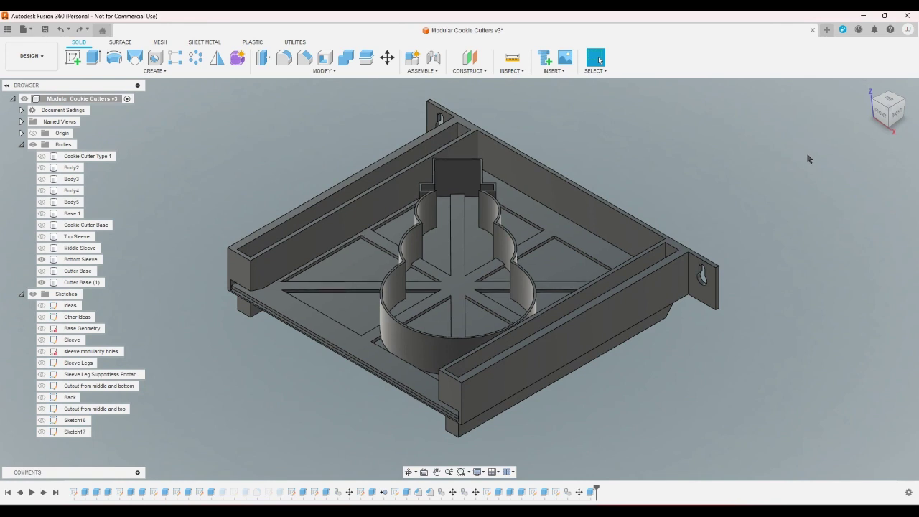
click(881, 106)
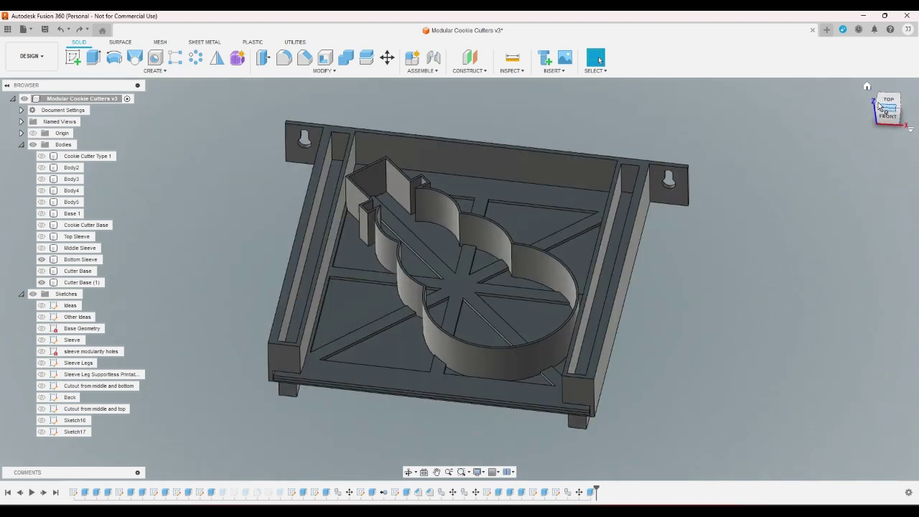
click(867, 87)
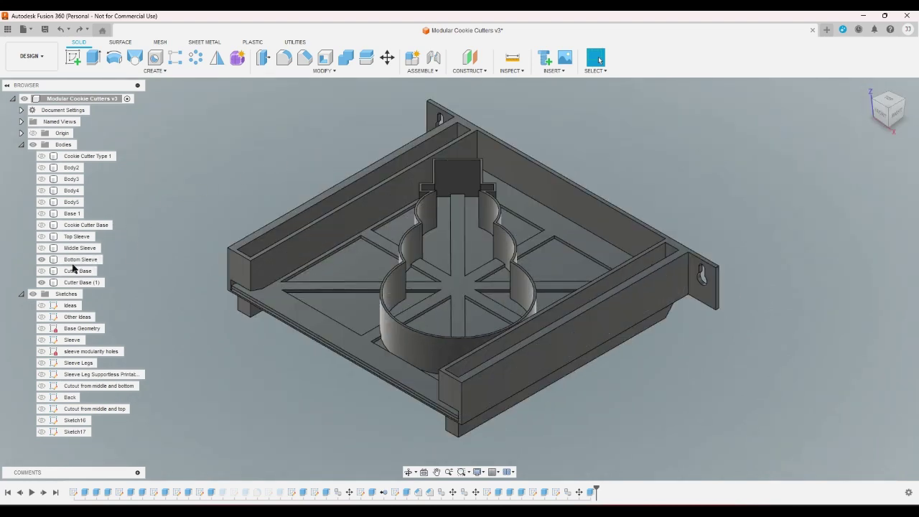
- Hide the Bottom Sleeve body and create a sketch on the thin front side face of the cutter base
click(41, 259)
click(73, 57)
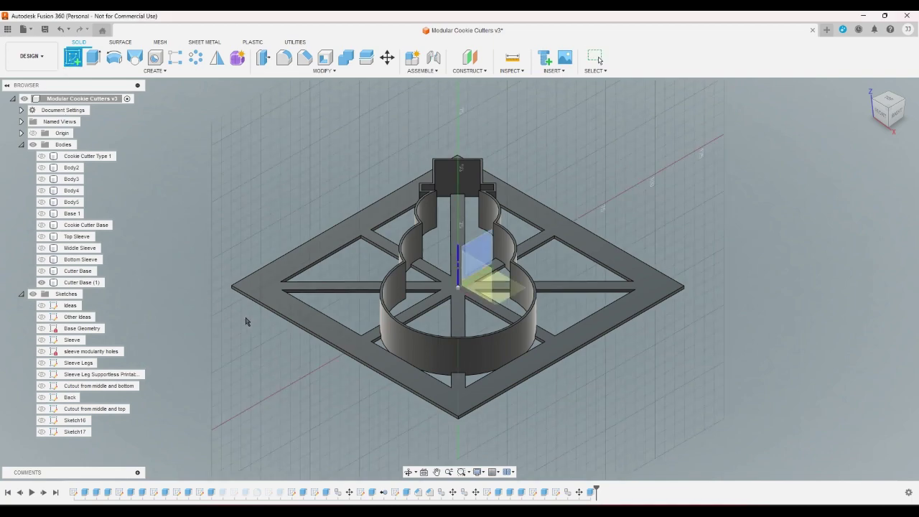
scroll(248, 316, up, 5)
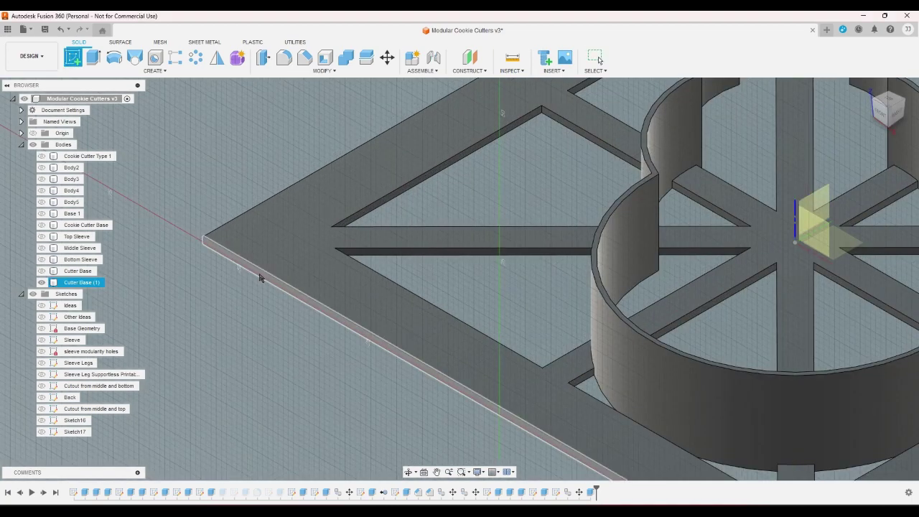
click(235, 260)
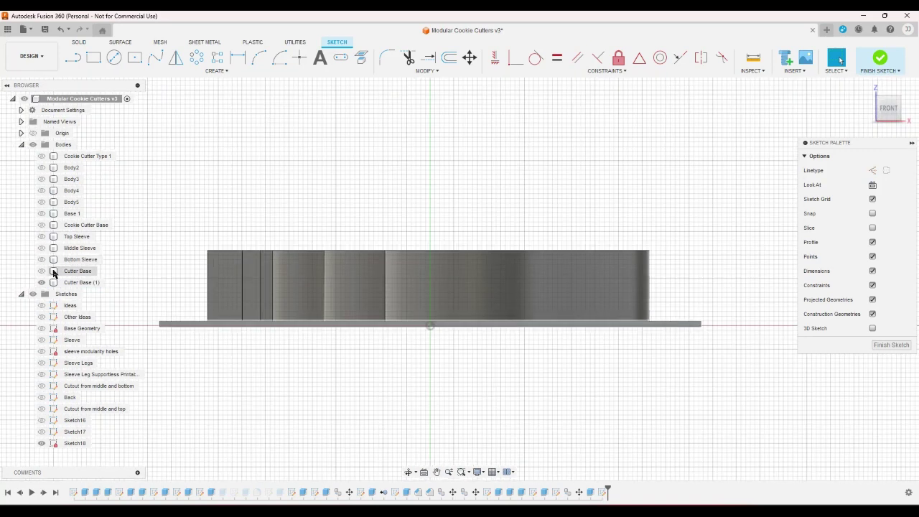
- Show the Bottom Sleeve body and project the two inner vertical edges of its front opening into the sketch
click(41, 259)
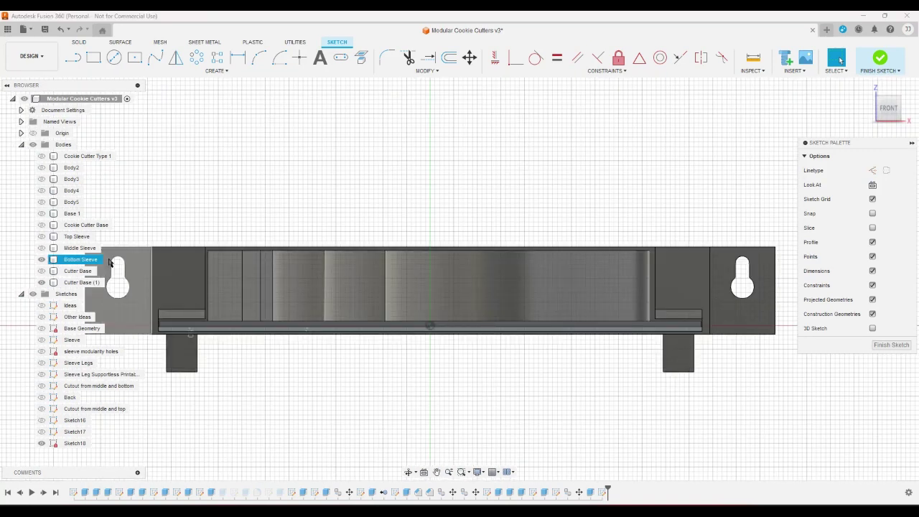
click(361, 58)
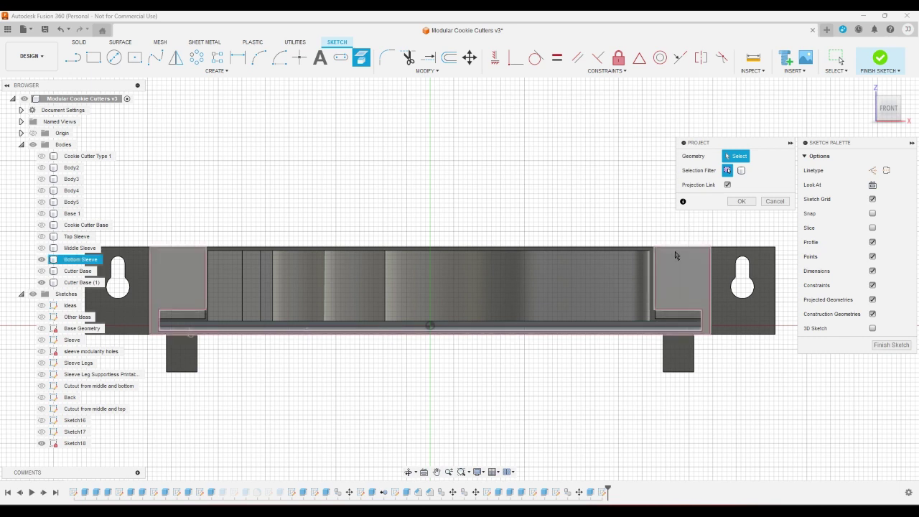
click(656, 287)
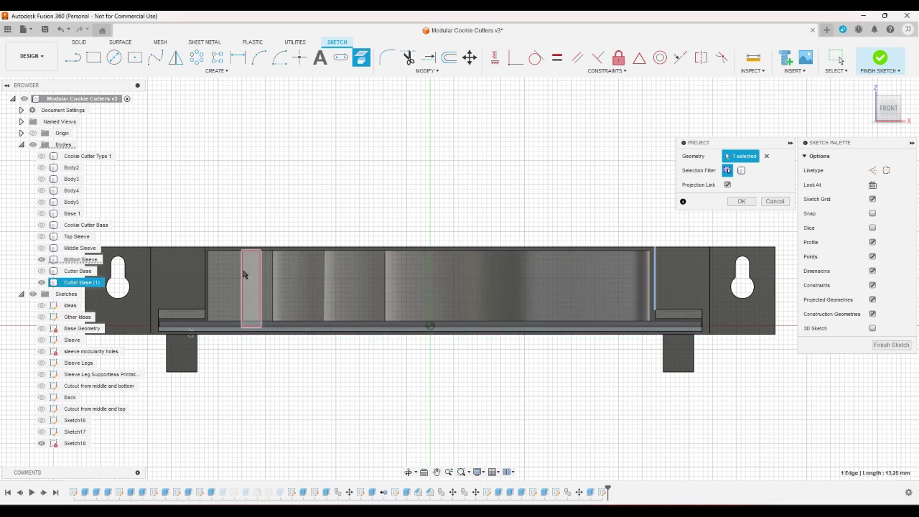
click(207, 281)
click(743, 200)
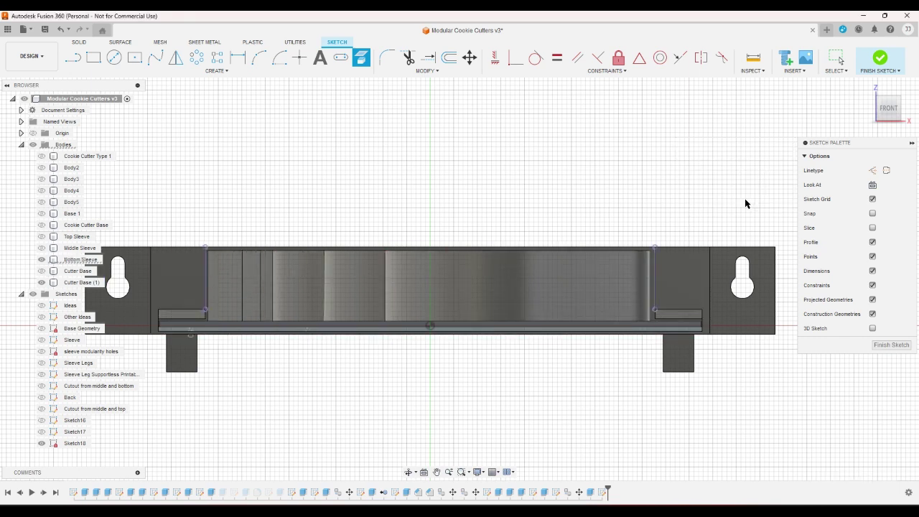
- Hide the Bottom Sleeve and sketch a rectangle about 5.2 mm tall on the base plate's upper edge, starting near the left projected line
click(97, 62)
scroll(215, 324, up, 8)
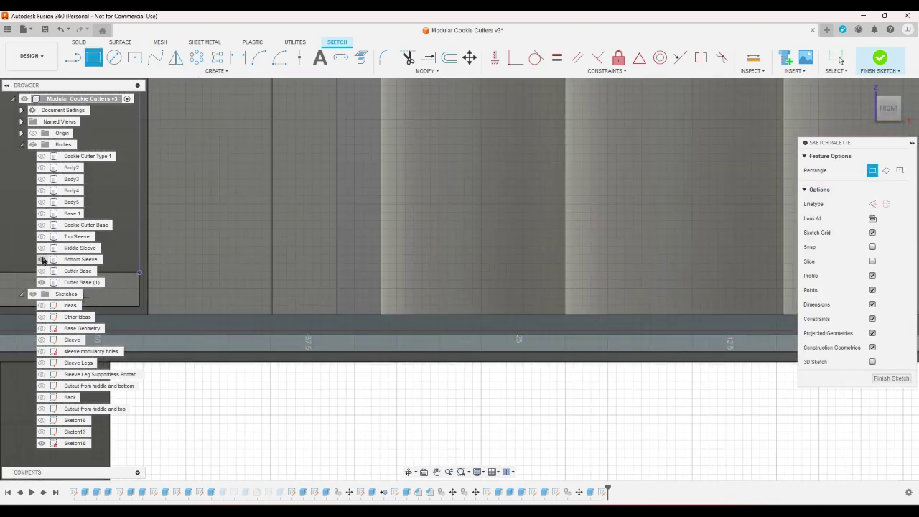
click(156, 314)
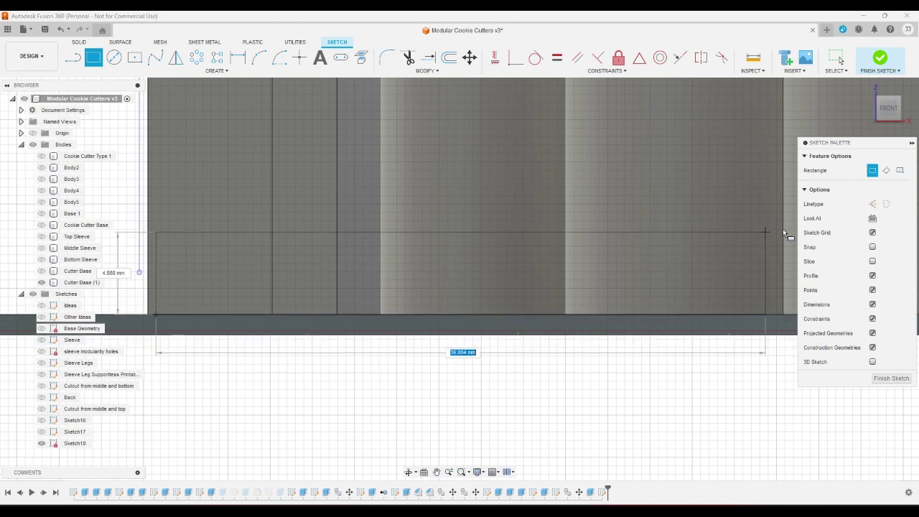
click(791, 227)
right_click(666, 217)
click(666, 203)
scroll(665, 203, down, 3)
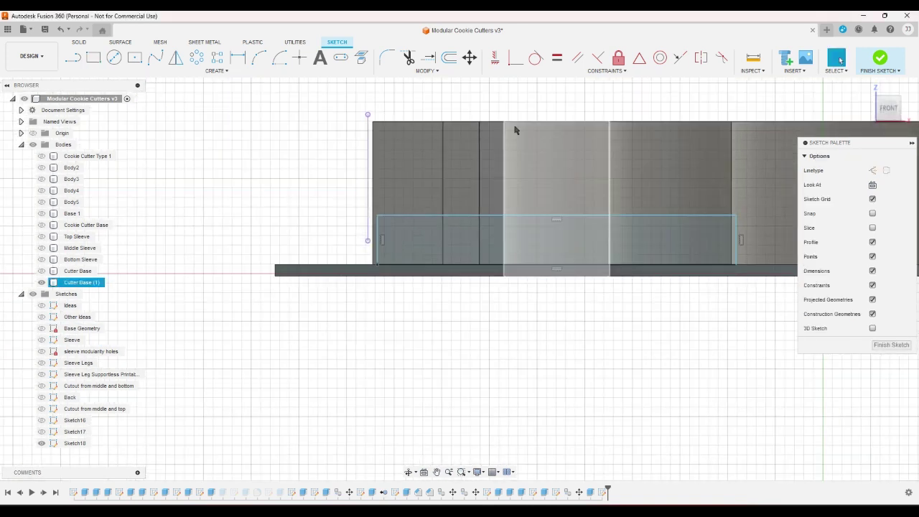
- Dimension the rectangle's left side 0.25 mm from the left projected sleeve line
click(239, 63)
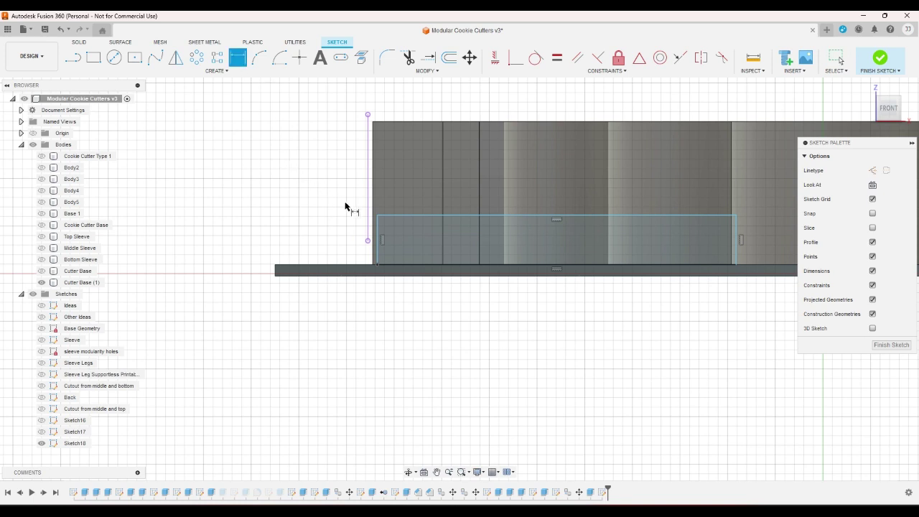
click(379, 230)
click(368, 216)
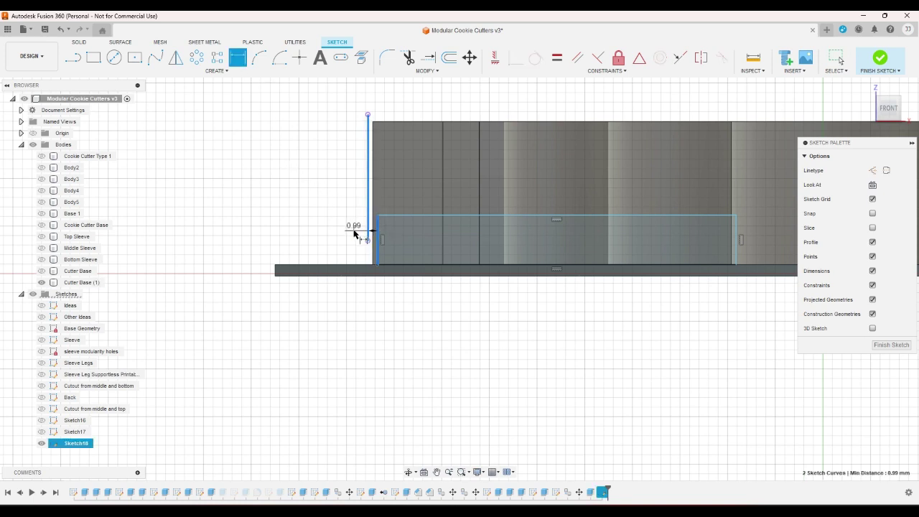
click(355, 231)
text(0.25)
key(Return)
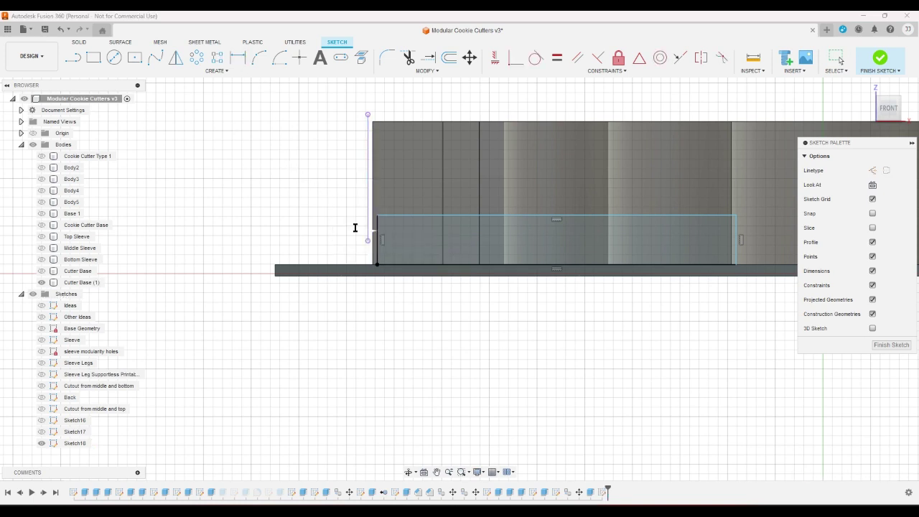
scroll(359, 235, down, 3)
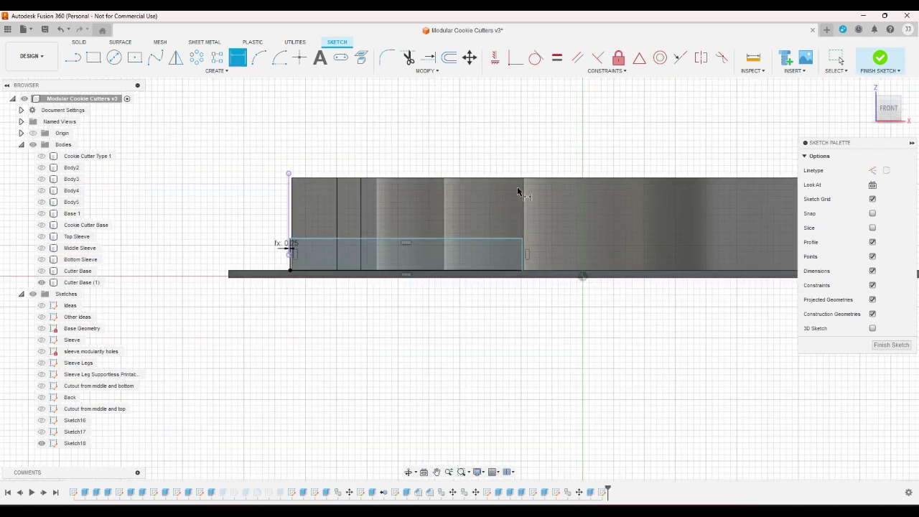
- Dimension the rectangle's right side 0.25 mm from the right projected sleeve line
click(522, 255)
scroll(493, 236, down, 3)
scroll(708, 207, up, 3)
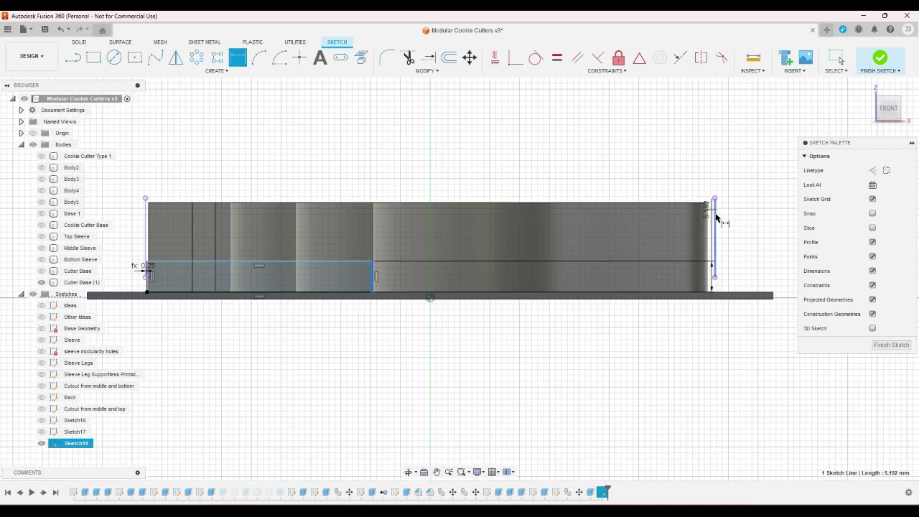
click(713, 206)
click(730, 218)
text(0.25)
key(Return)
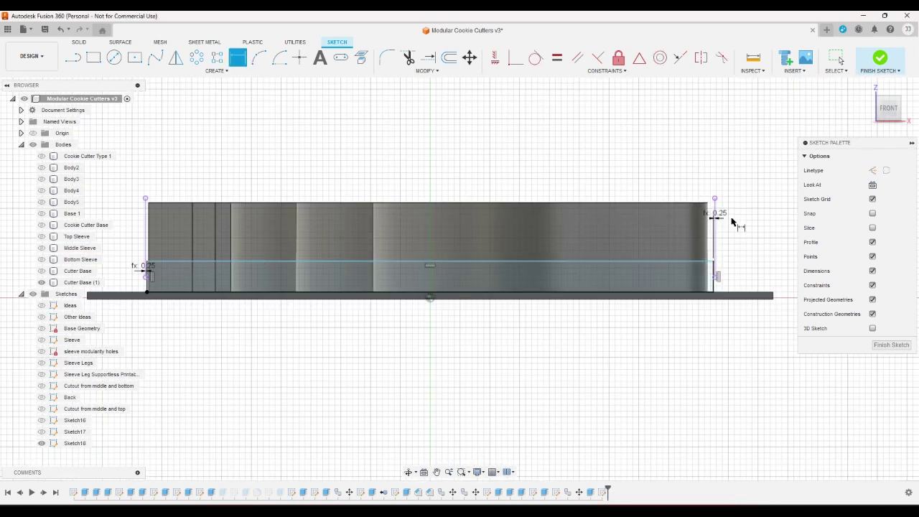
scroll(709, 202, down, 1)
right_click(636, 133)
click(594, 171)
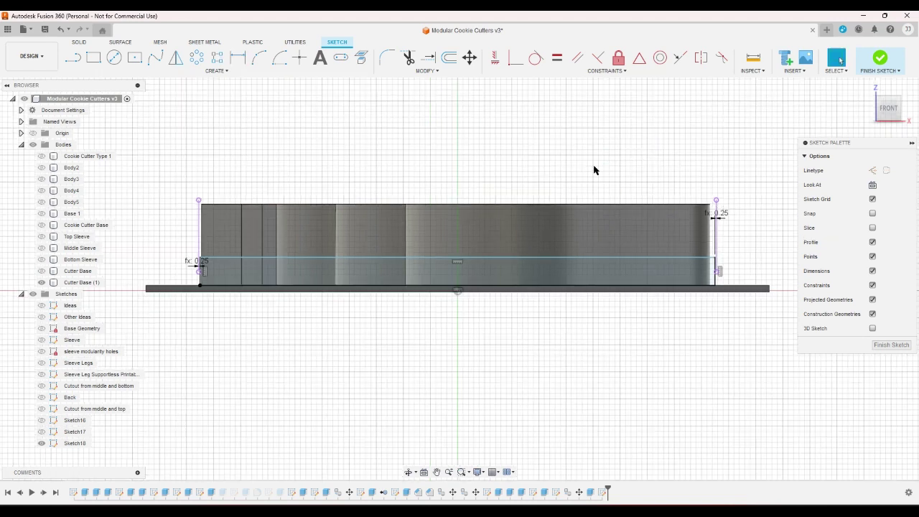
- Add the sketch text "Snowman" in a text frame spanning the rectangle's height
click(320, 58)
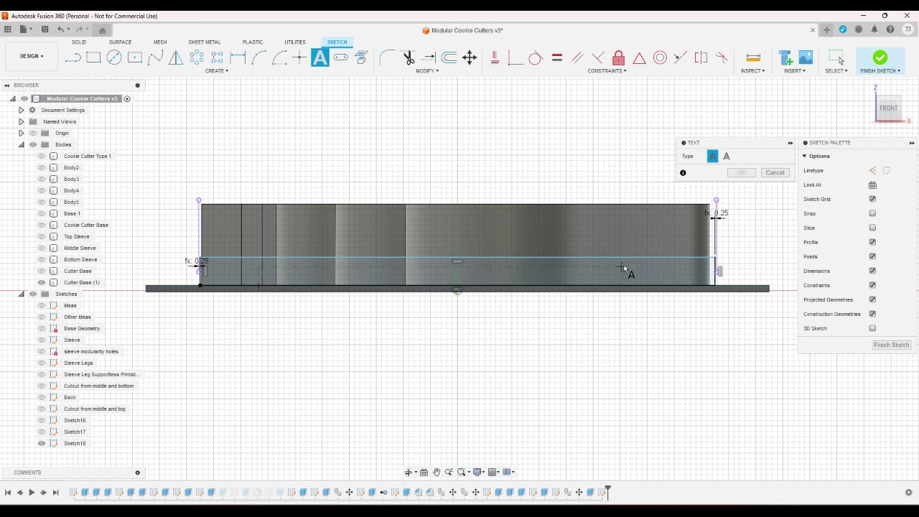
click(655, 257)
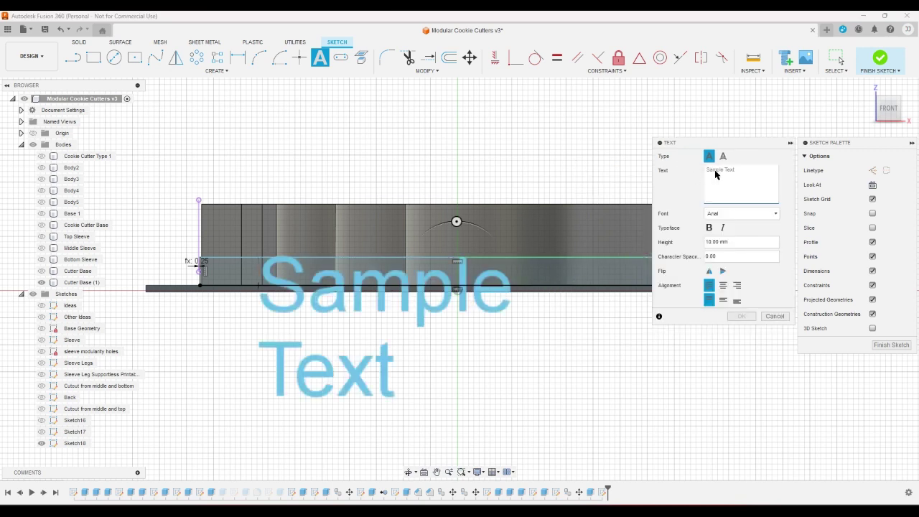
text(Sl)
key(BackSpace)
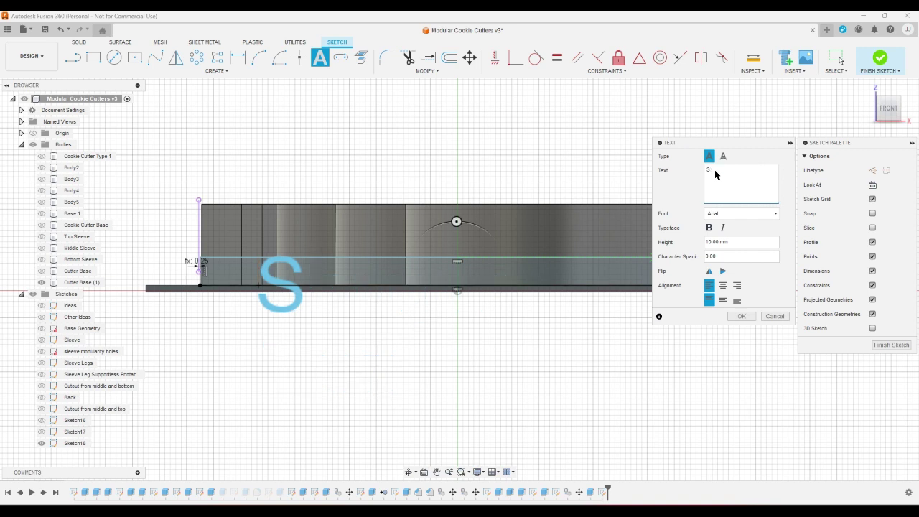
text(nowman)
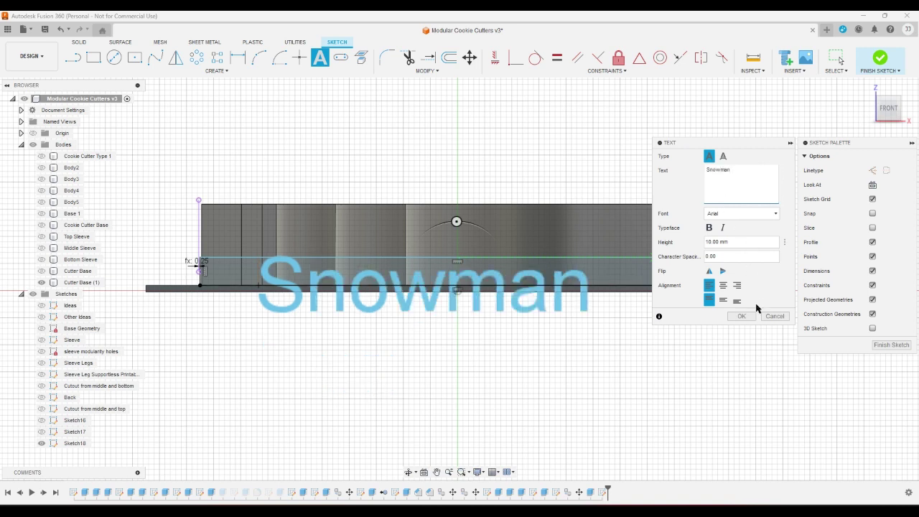
click(742, 316)
- Stretch the rectangle upward to about 11 mm tall so that it encloses the Snowman lettering
scroll(511, 207, up, 2)
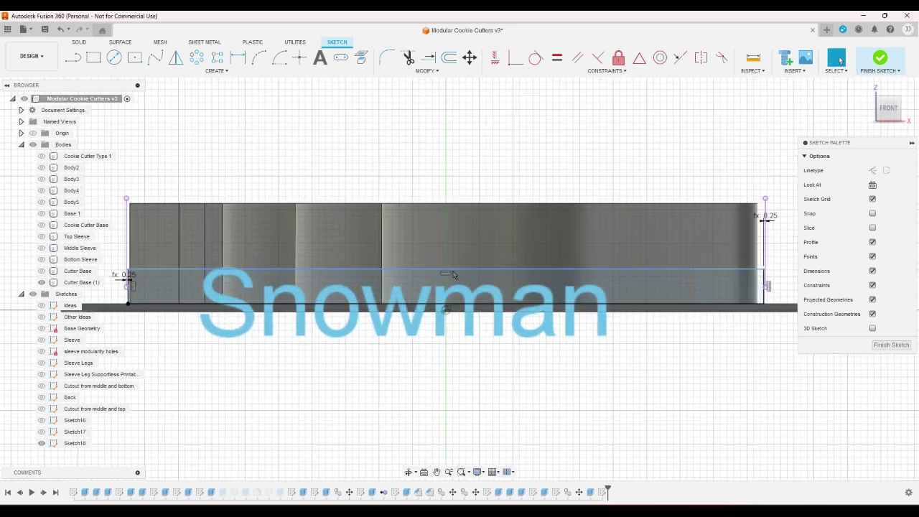
drag(452, 272, 456, 235)
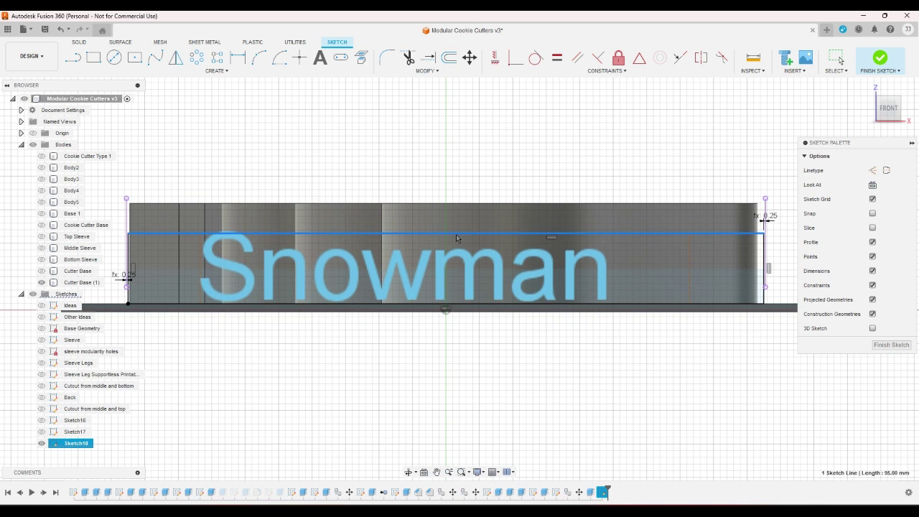
drag(456, 238, 460, 236)
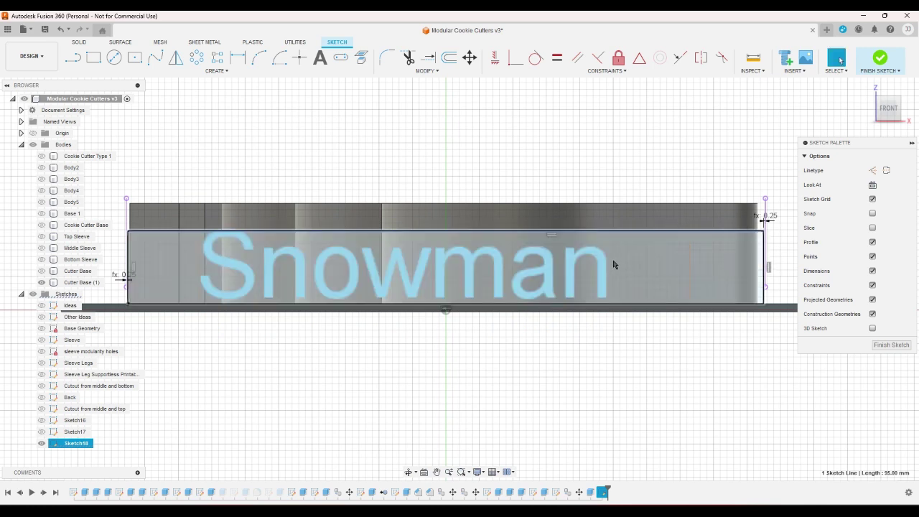
- Set the Snowman text height to 5 mm and center it horizontally and vertically in its frame
double_click(595, 265)
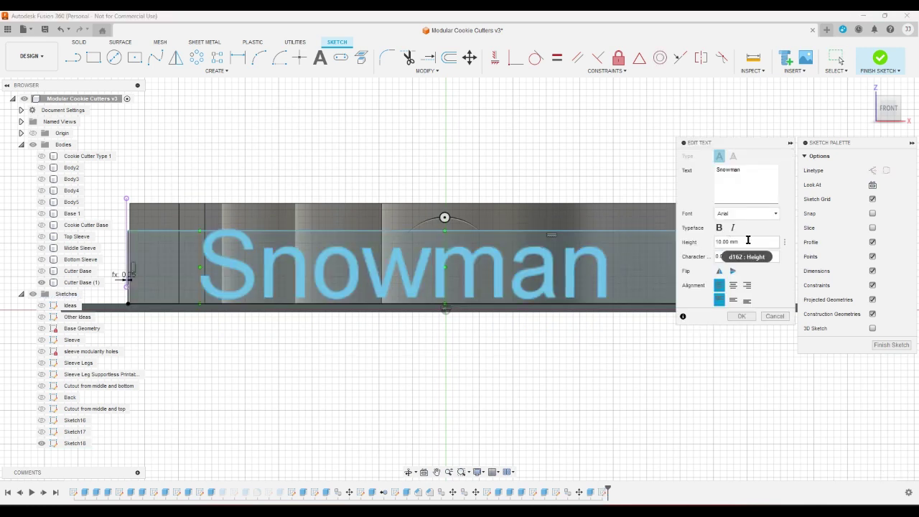
click(748, 178)
click(746, 242)
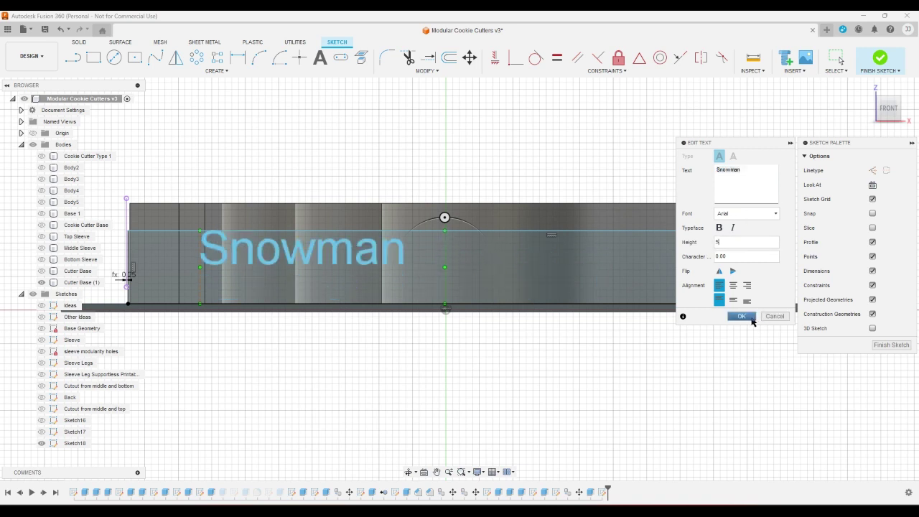
click(733, 285)
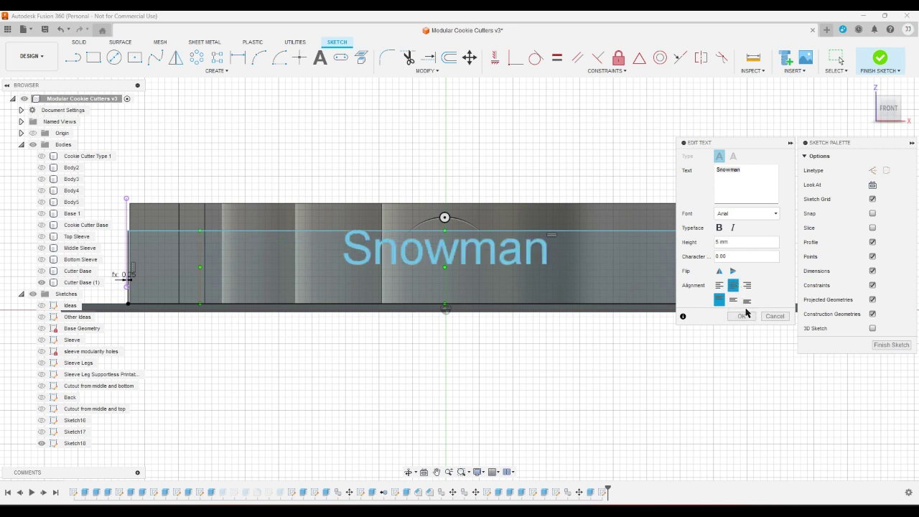
click(732, 300)
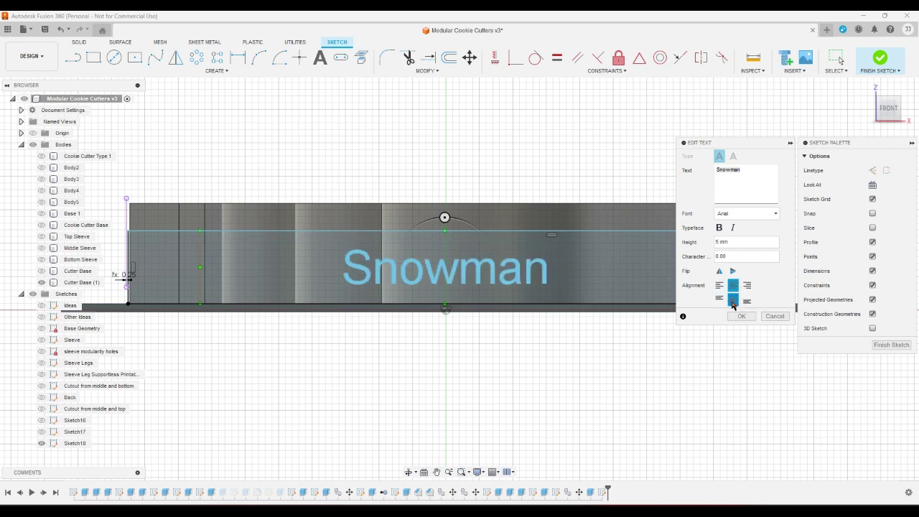
click(732, 315)
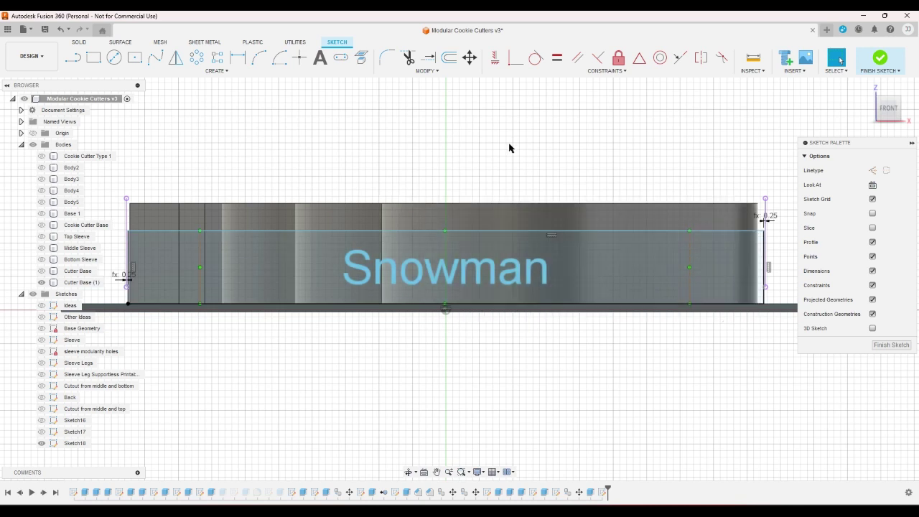
- Dimension the height of the rectangle around the Snowman text as 6 mm
click(237, 59)
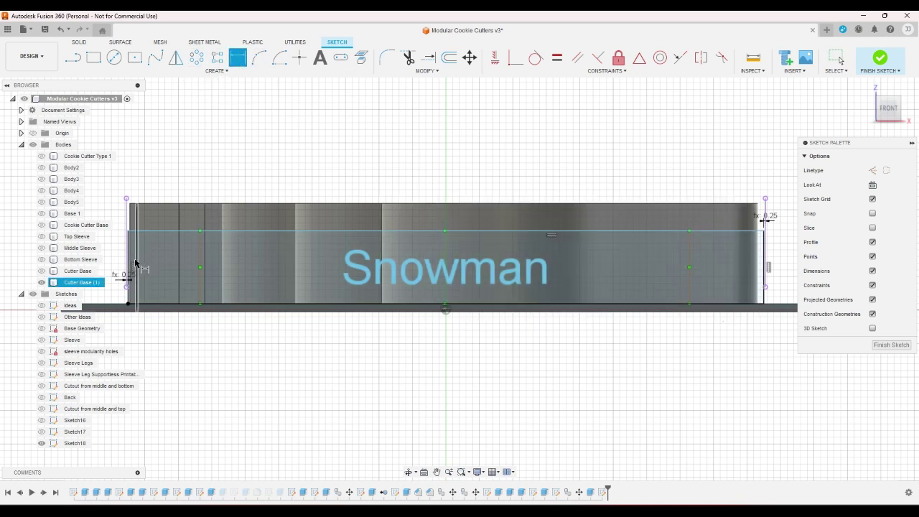
scroll(137, 251, up, 2)
click(120, 333)
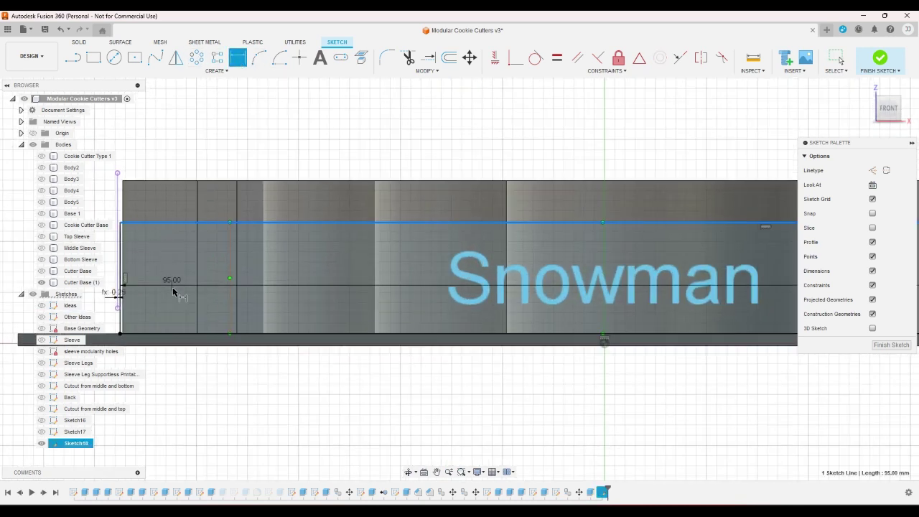
click(191, 336)
click(193, 300)
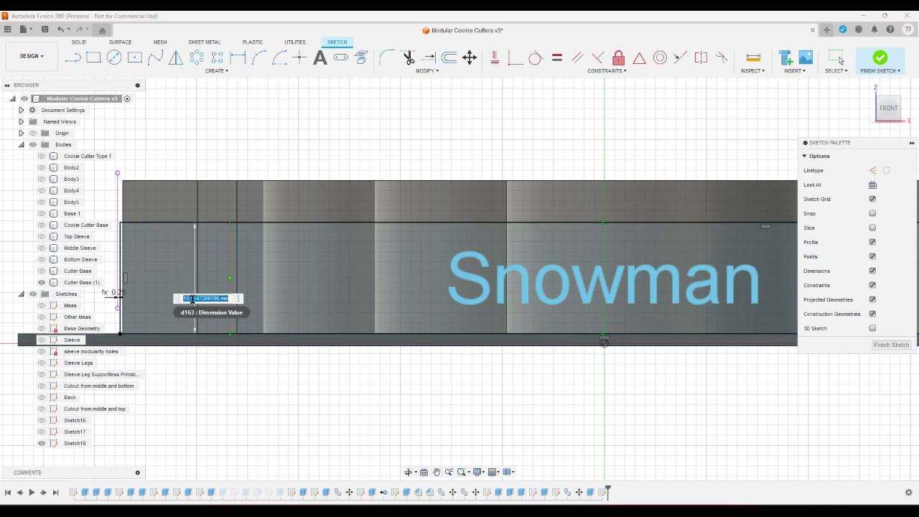
text(6)
key(Return)
scroll(193, 302, down, 1)
scroll(194, 307, down, 2)
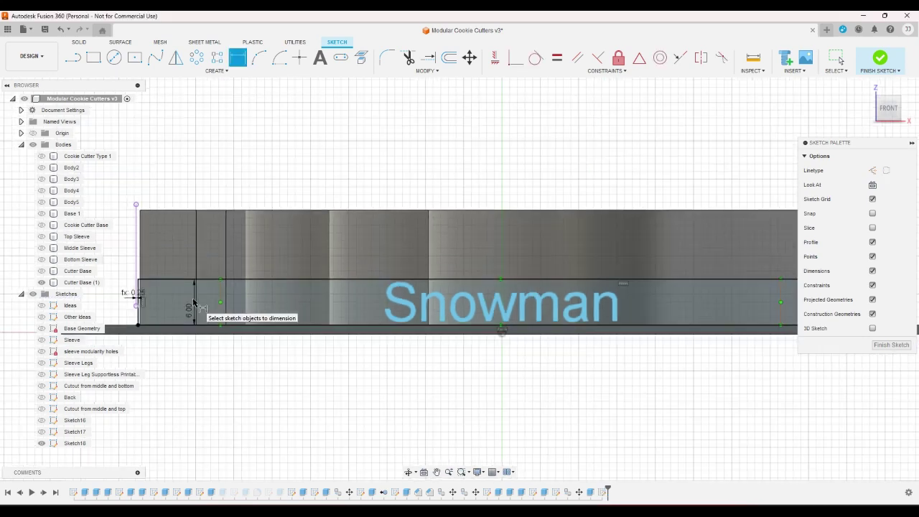
scroll(349, 176, down, 1)
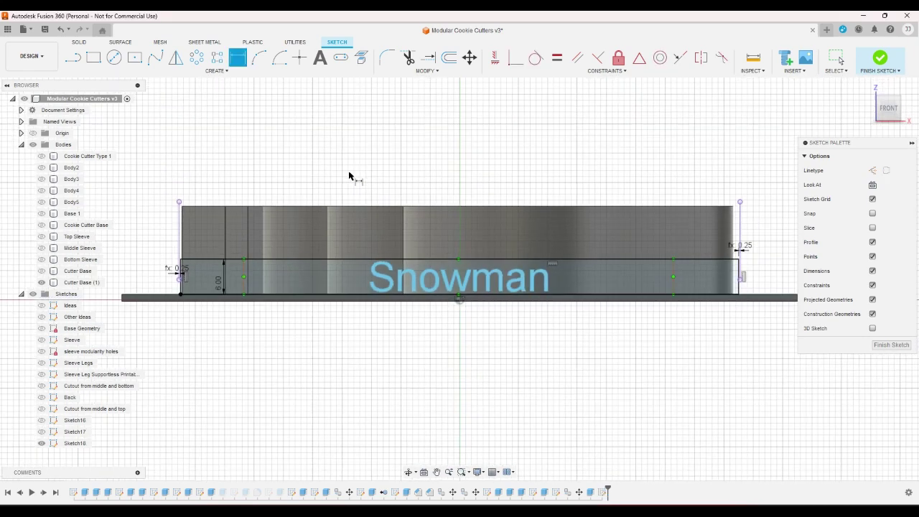
- Draw diagonal lines linking the Snowman text frame's side midpoints to the rectangle's upper corners, constrain them equal, and finish the sketch
click(75, 61)
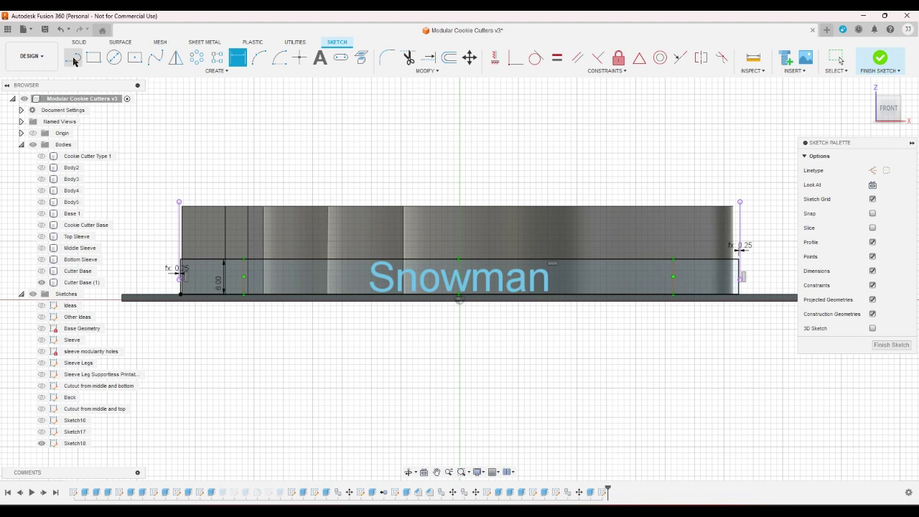
click(244, 277)
click(181, 260)
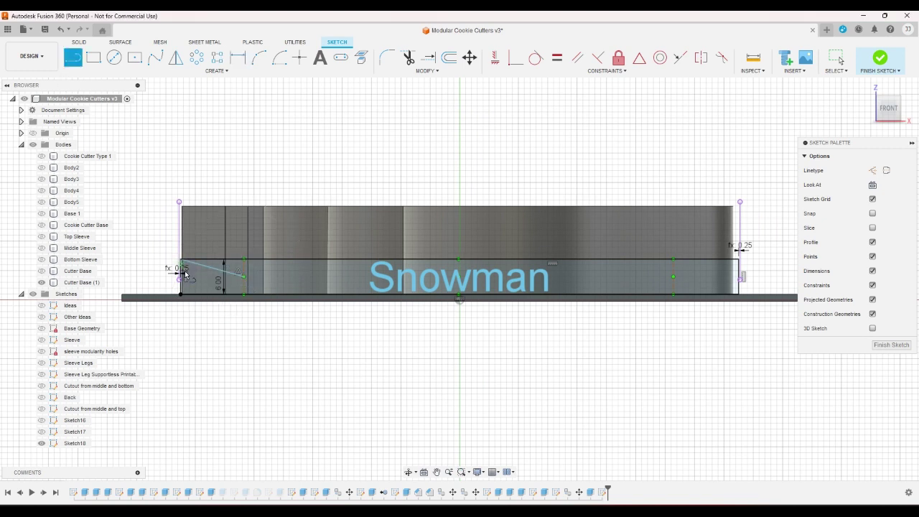
click(673, 276)
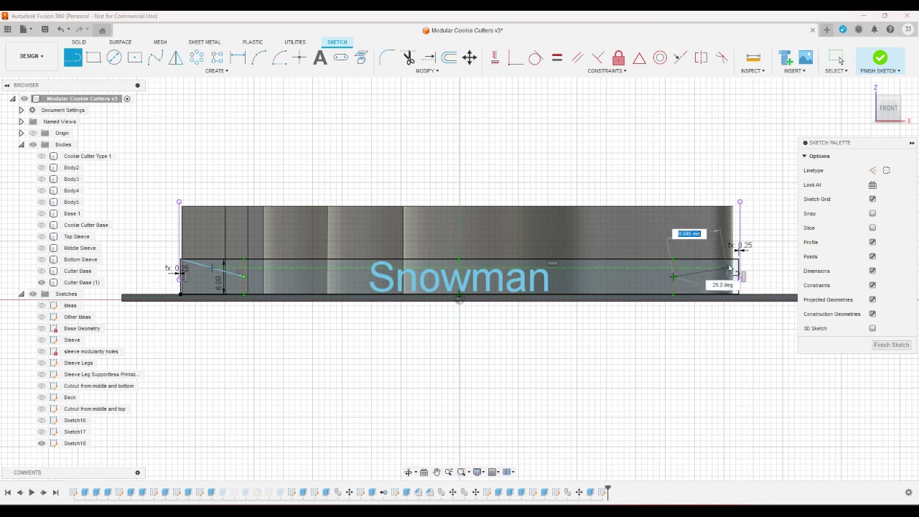
click(738, 260)
click(557, 58)
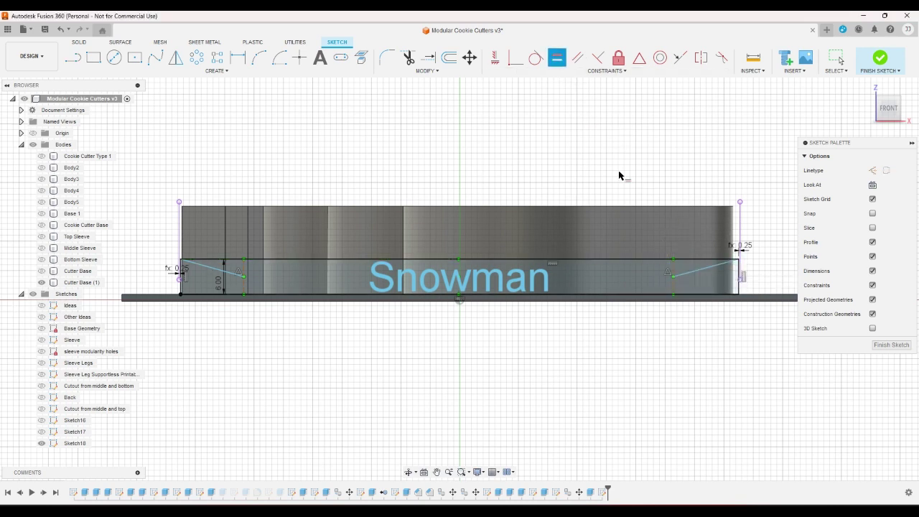
click(698, 269)
click(219, 269)
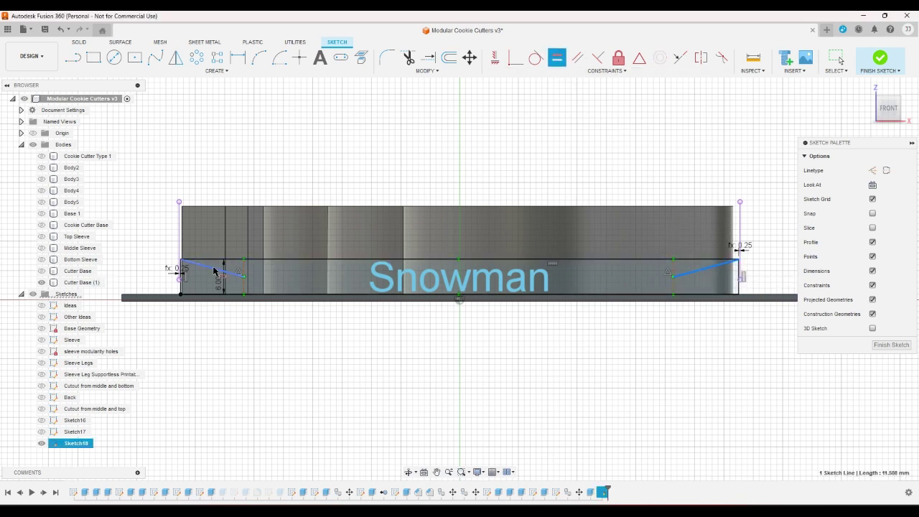
click(872, 60)
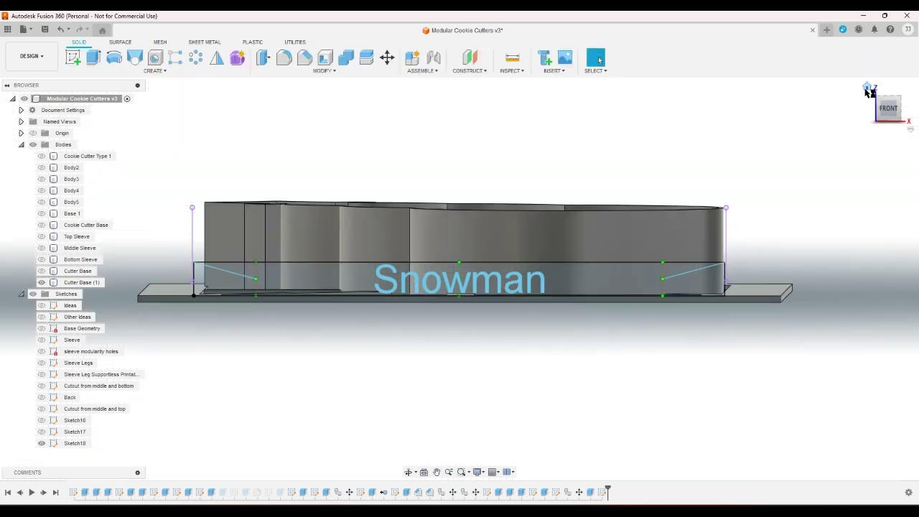
- Extrude the label rectangle by -2 * wallthickness and join it to the cutter base as the front label plate
key(e)
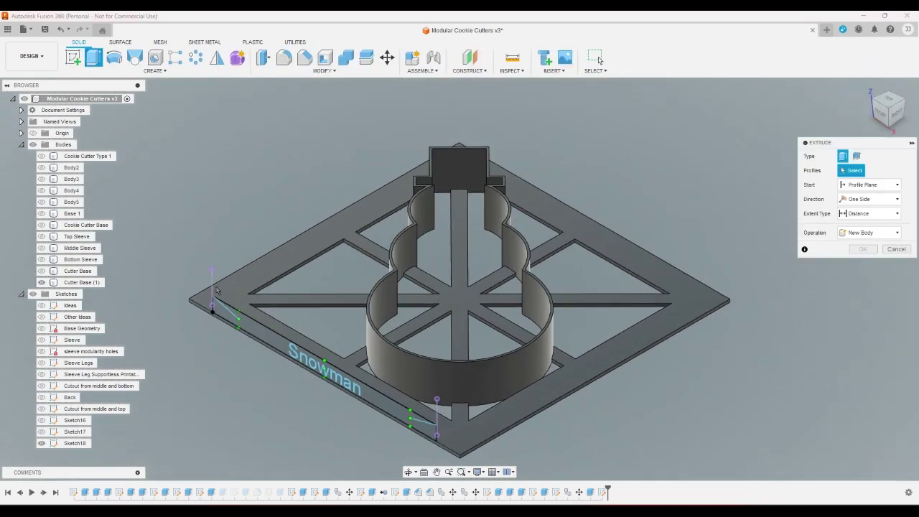
click(226, 313)
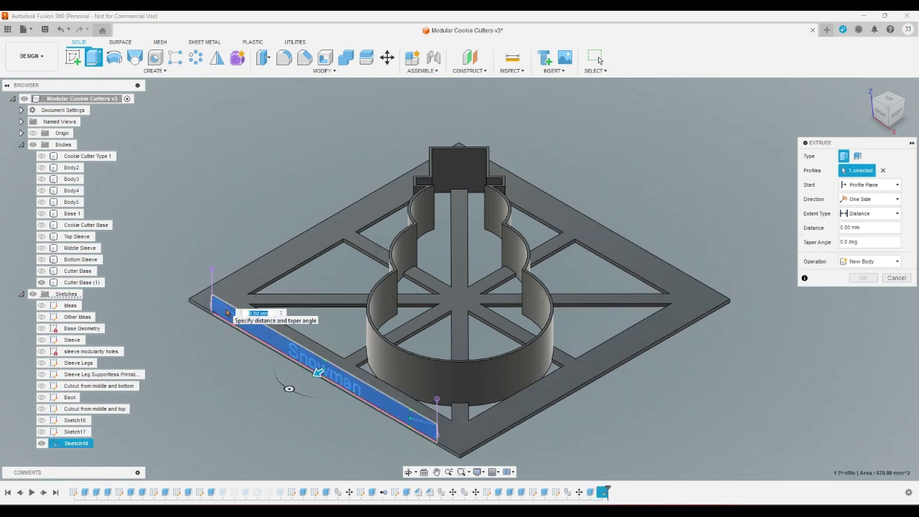
text(-2)
text(* wallthickness)
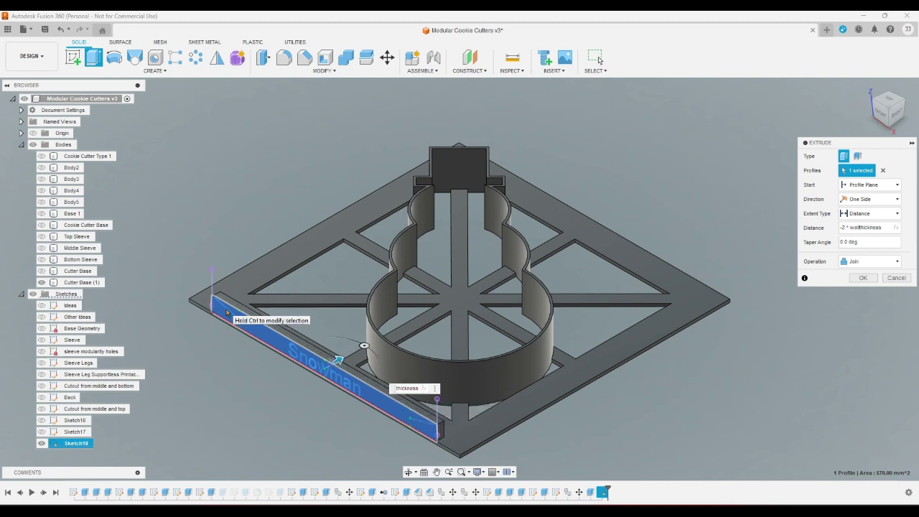
key(Return)
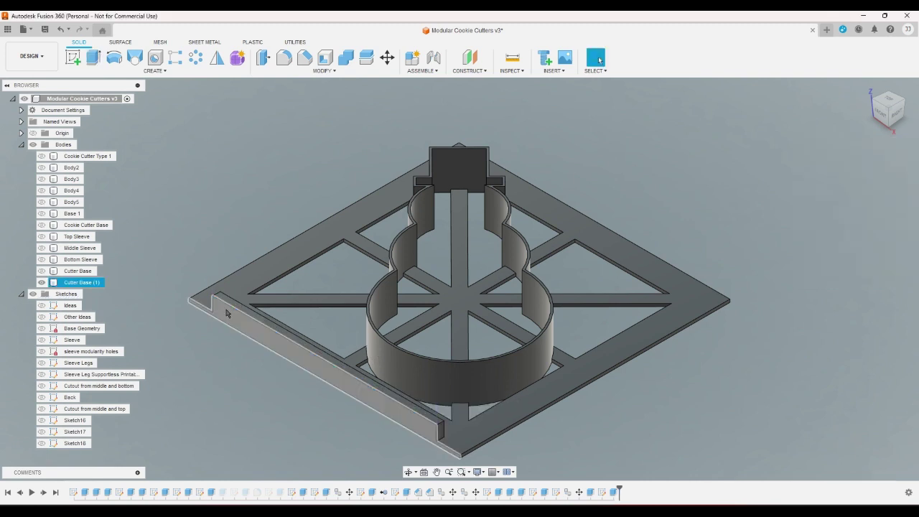
- Cut the Snowman sketch text into the front label plate with a -1 mm extrusion
click(41, 443)
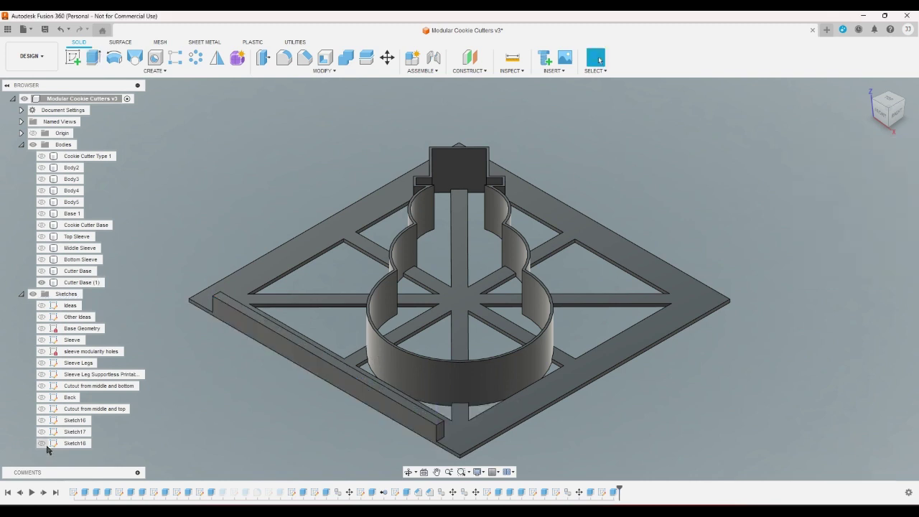
click(94, 58)
click(295, 357)
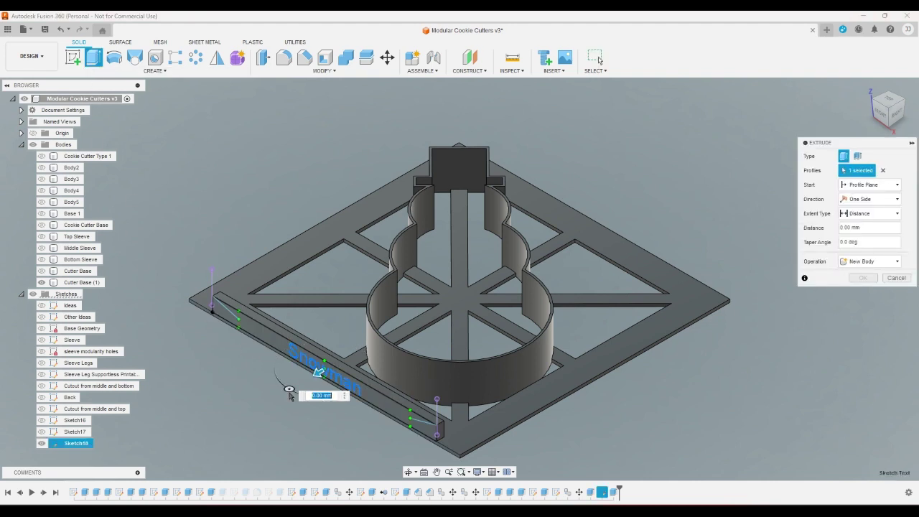
text(-1)
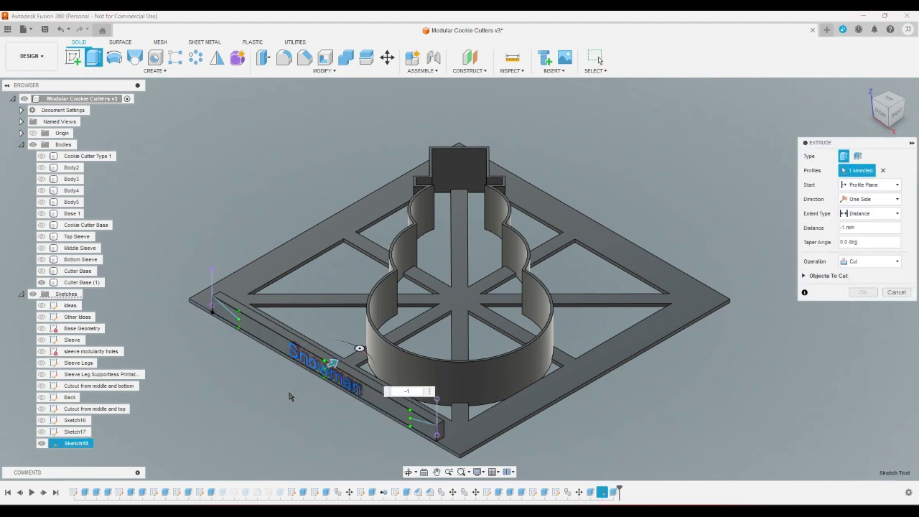
key(Return)
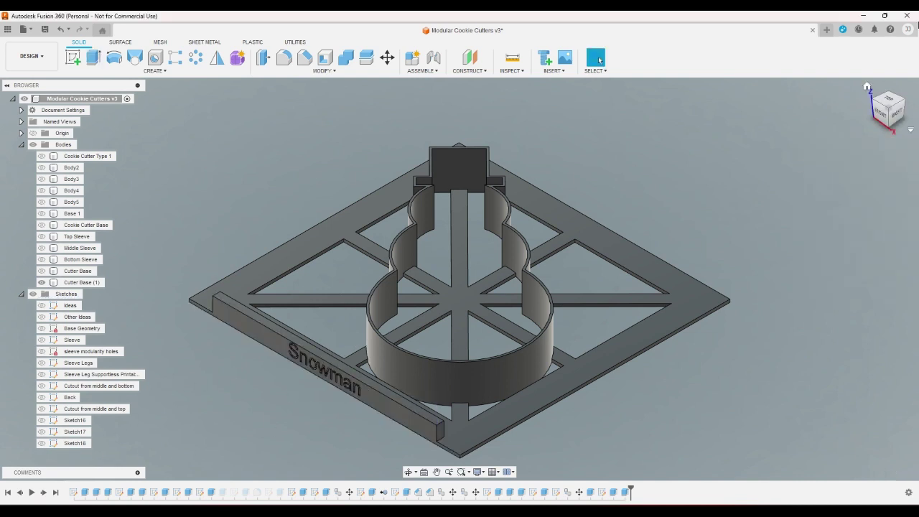
- Inspect the engraved Snowman lettering on the label plate from the front
click(880, 119)
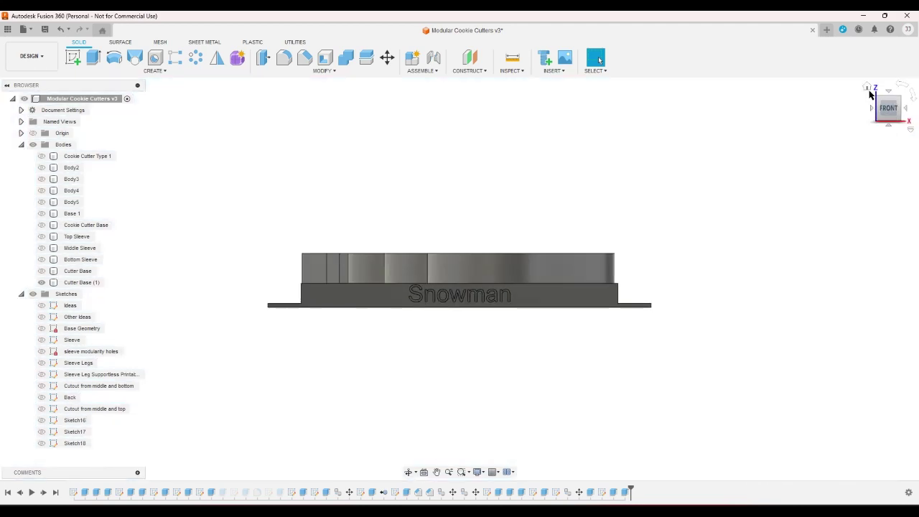
click(867, 86)
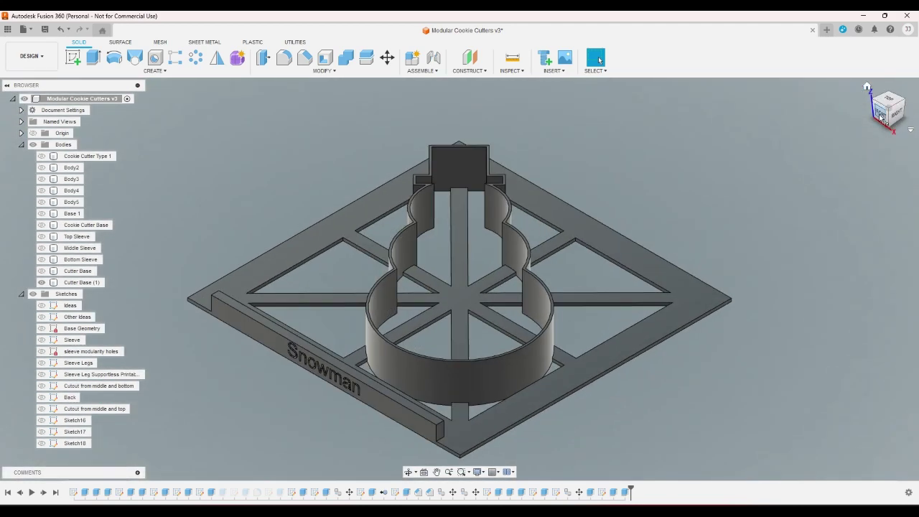
click(880, 118)
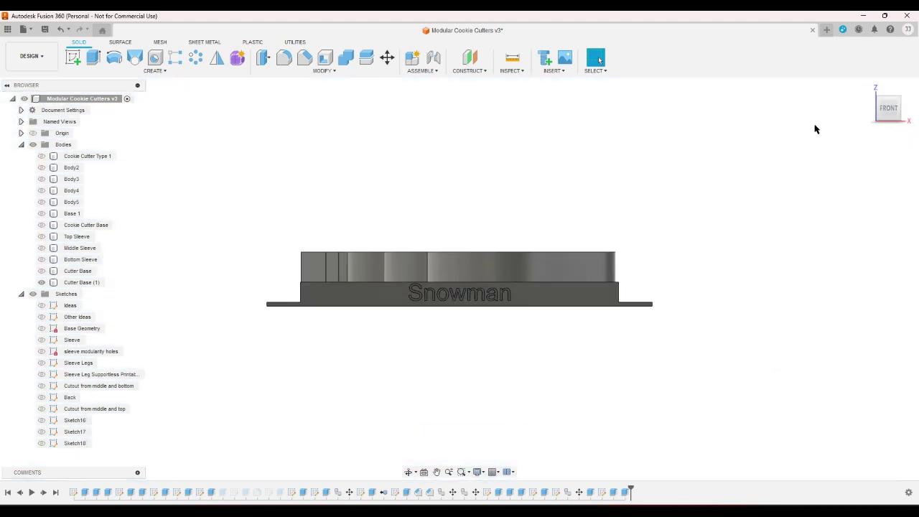
scroll(445, 236, up, 3)
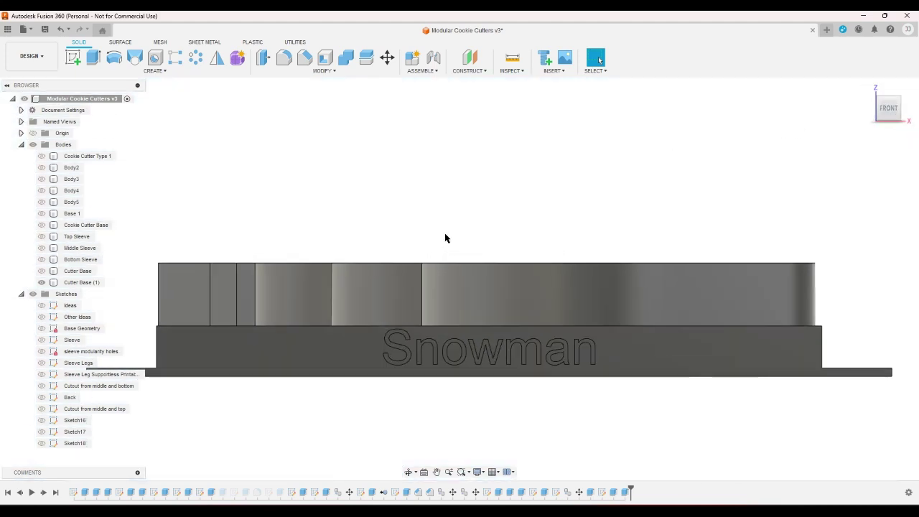
scroll(445, 237, down, 1)
click(867, 87)
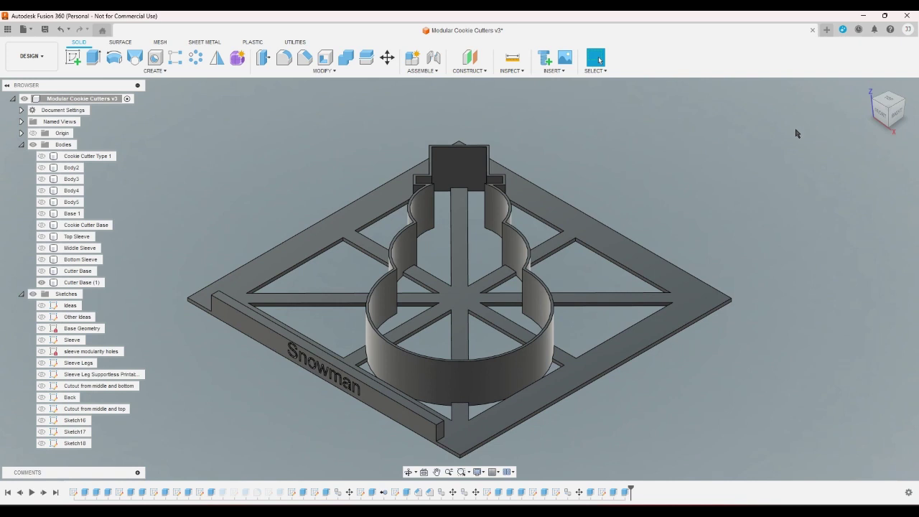
- Start a fillet and select the four outer perimeter edges on the underside of the base plate
key(f)
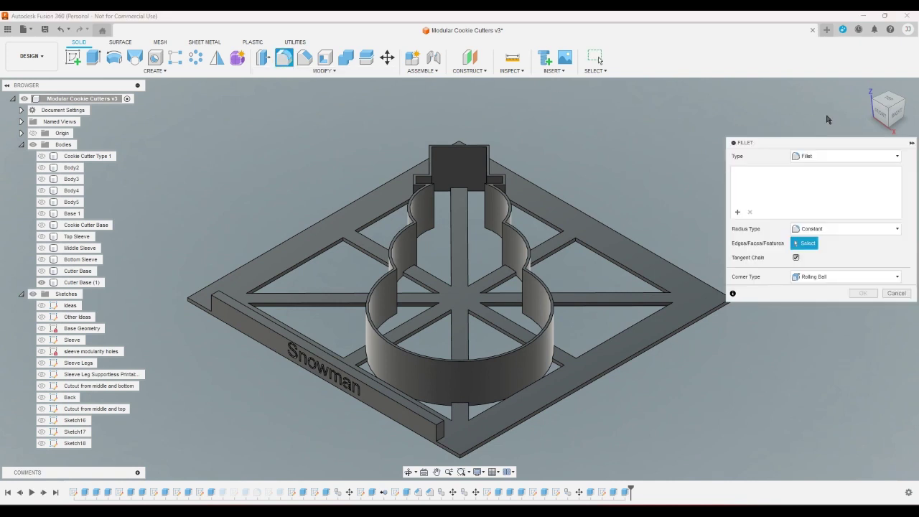
click(649, 355)
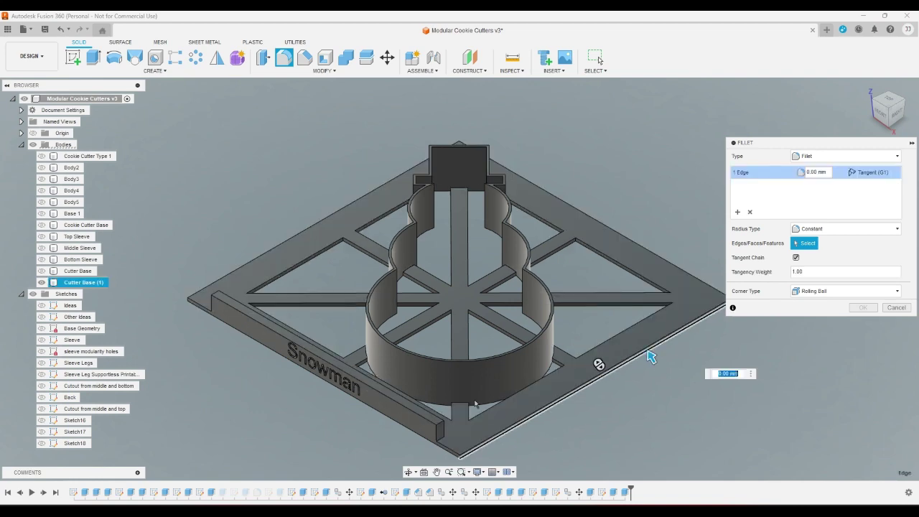
click(429, 436)
click(903, 104)
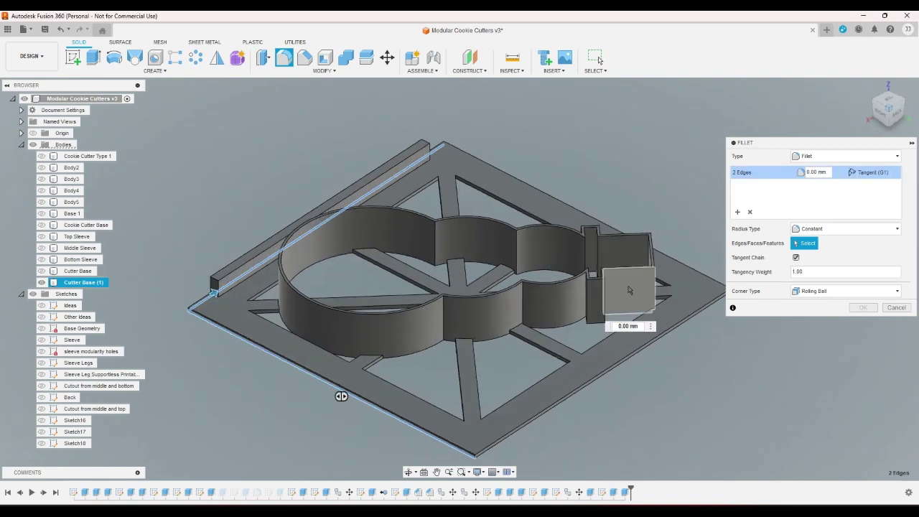
click(664, 347)
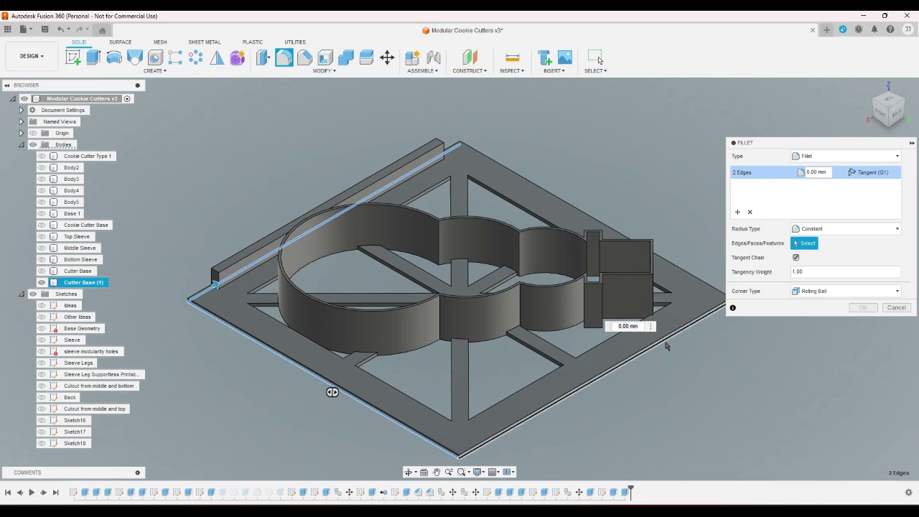
click(905, 105)
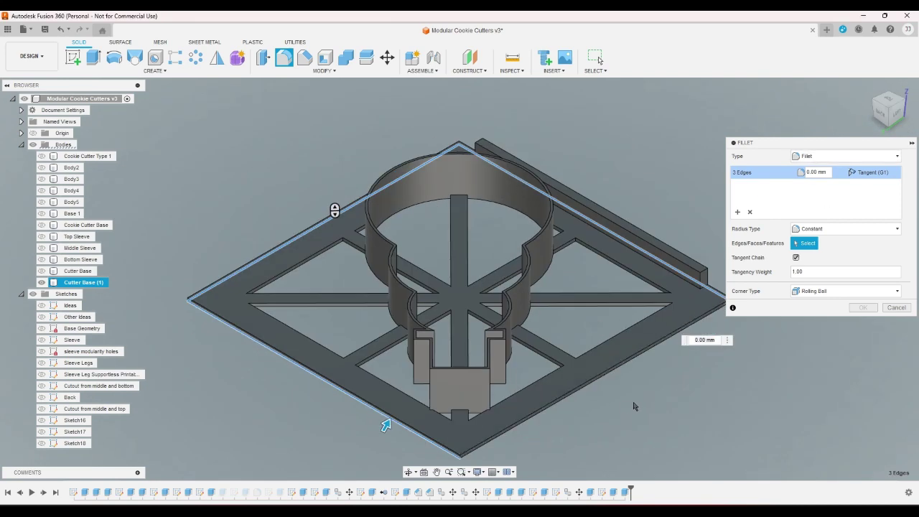
click(610, 378)
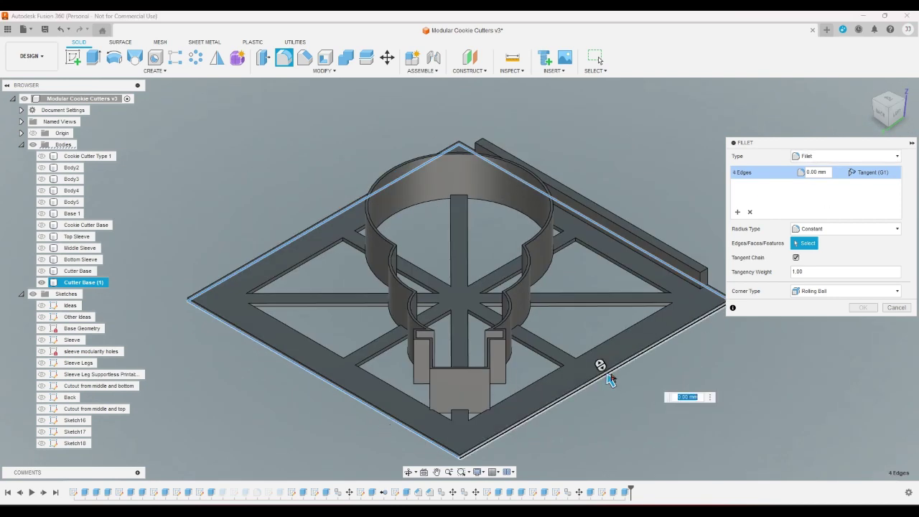
- Add the two vertical corner edges on the base plate's left side, back and front, to the fillet selection
click(884, 125)
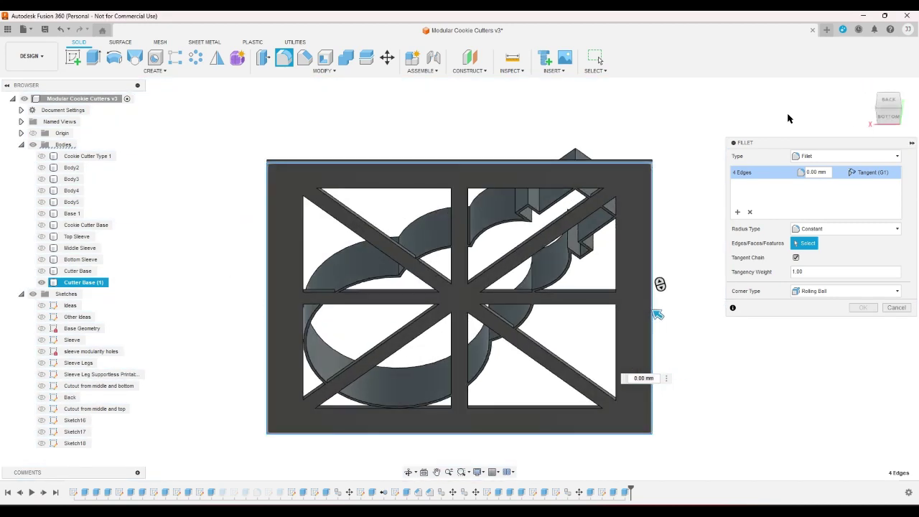
scroll(677, 163, up, 3)
scroll(608, 155, up, 4)
click(607, 156)
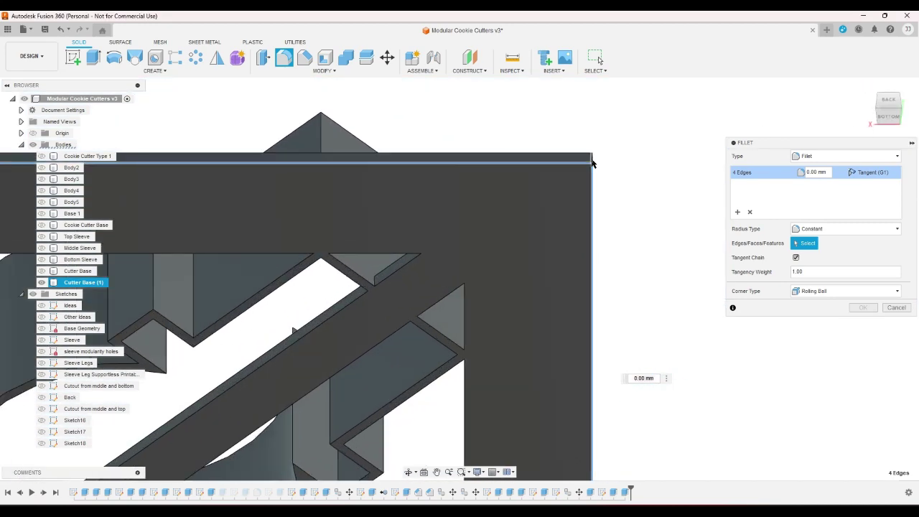
click(888, 107)
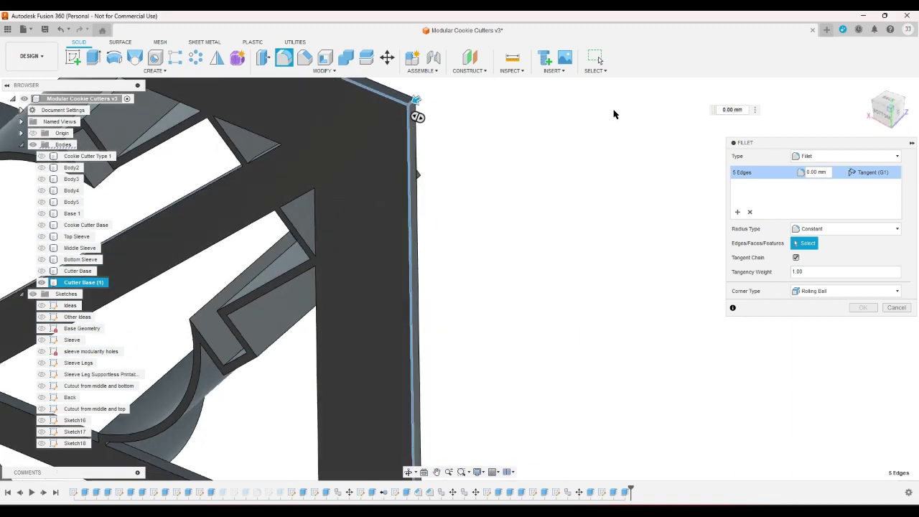
scroll(616, 143, down, 5)
shift+middle_drag(618, 179, 581, 320)
scroll(581, 321, up, 6)
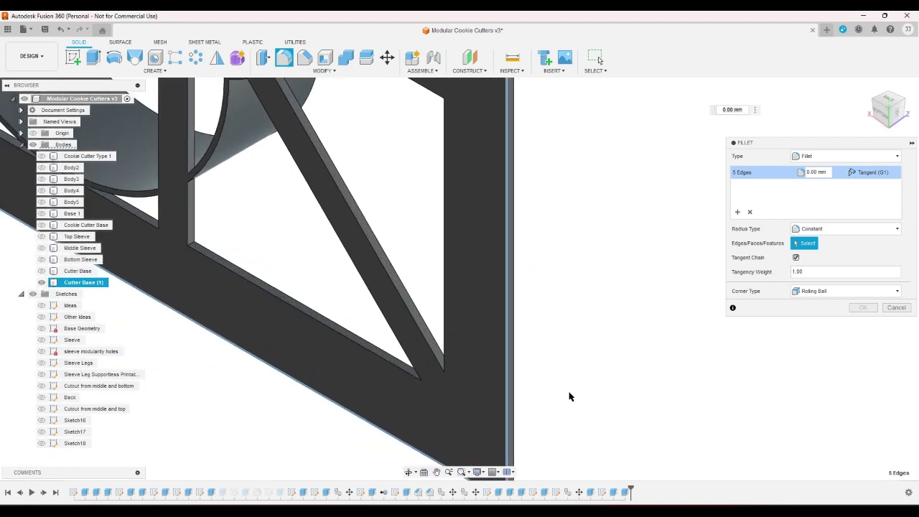
scroll(595, 455, down, 3)
scroll(503, 366, up, 5)
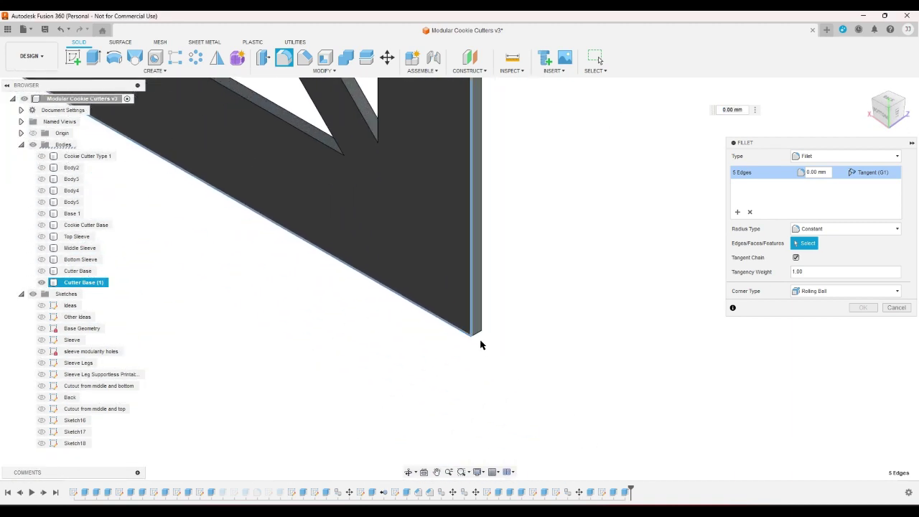
click(477, 336)
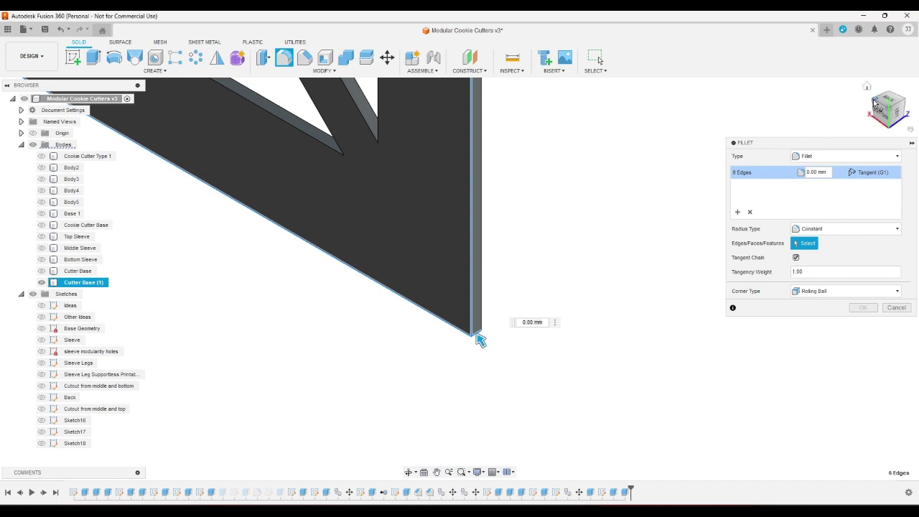
- Add the two vertical corner edges on the base plate's right side, back and front, to the fillet selection
click(874, 102)
scroll(671, 223, down, 5)
scroll(402, 137, up, 3)
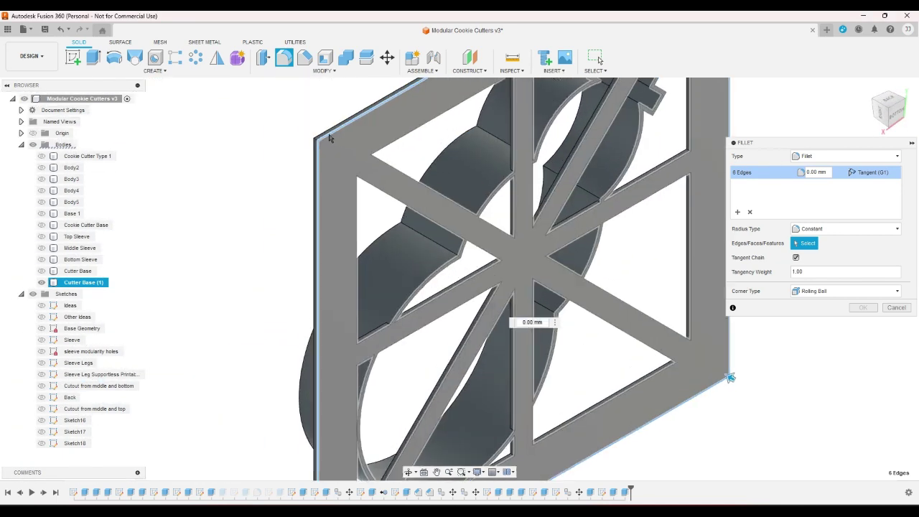
scroll(329, 138, up, 3)
click(337, 141)
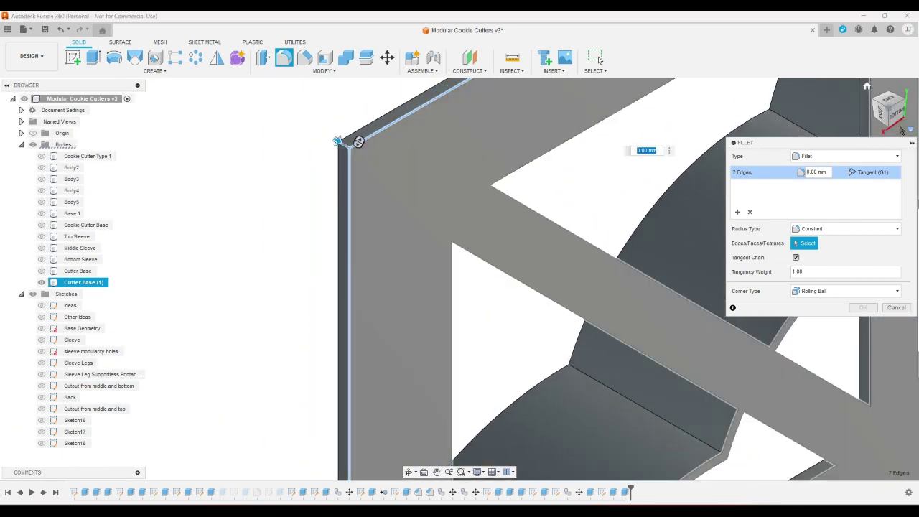
click(900, 129)
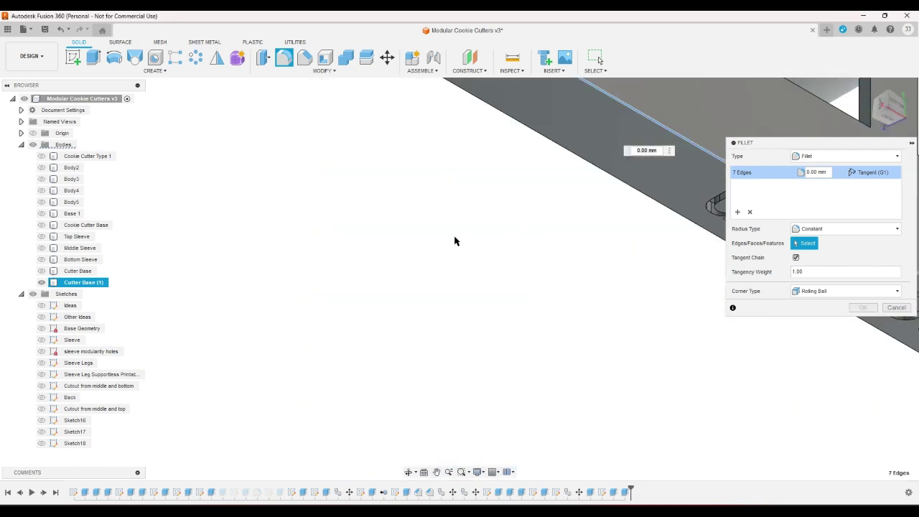
scroll(455, 240, down, 5)
scroll(417, 183, up, 2)
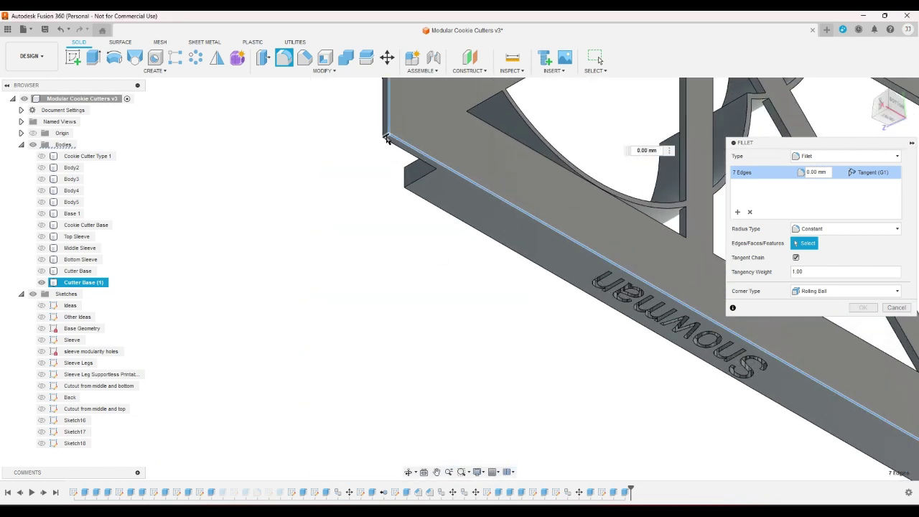
click(386, 139)
- Add edges on both ends of the Snowman label plate and its long upper edges to the fillet selection
click(408, 180)
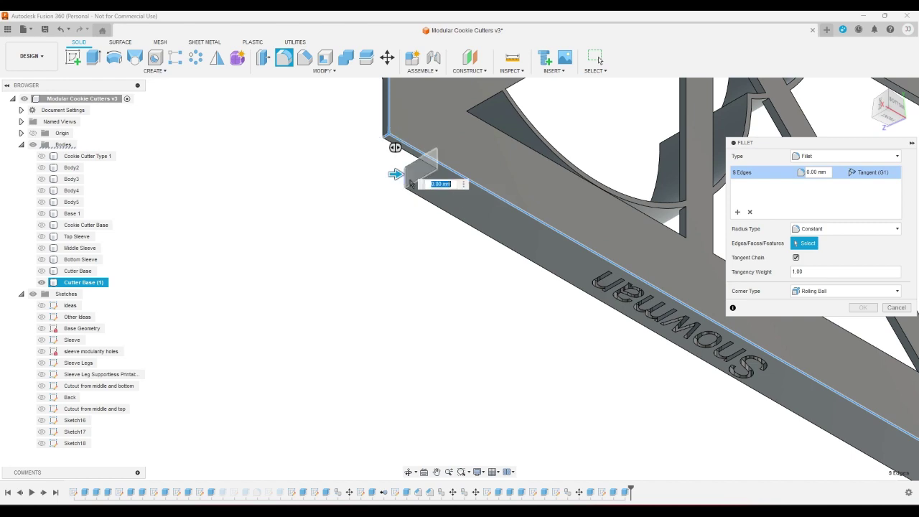
click(413, 185)
click(414, 193)
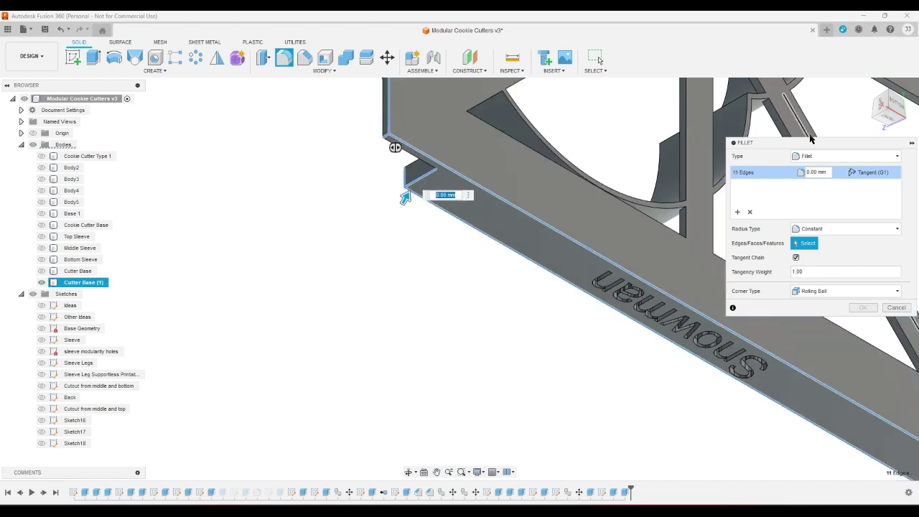
click(886, 125)
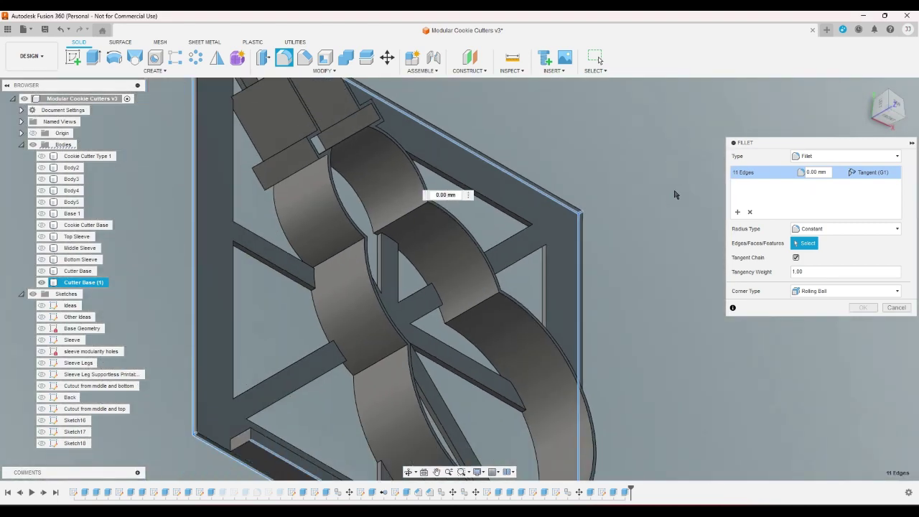
scroll(617, 431, up, 6)
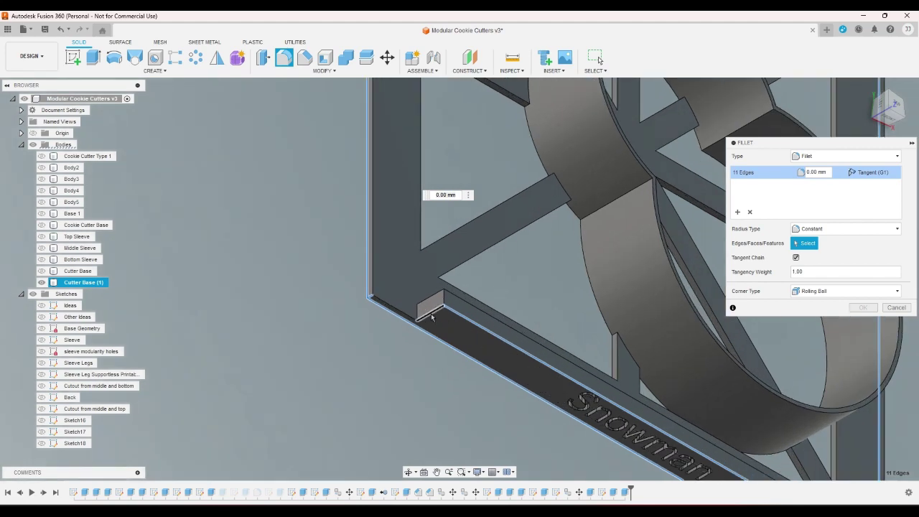
click(431, 316)
click(437, 313)
click(444, 295)
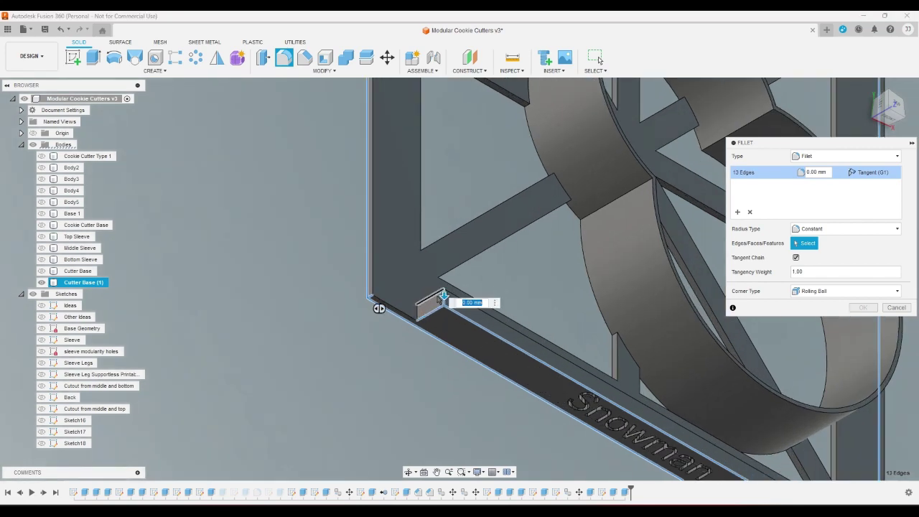
click(446, 297)
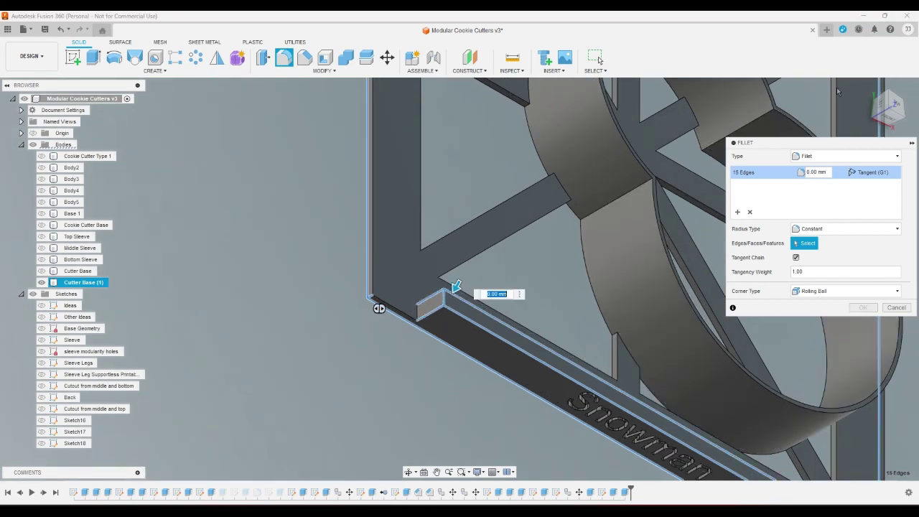
- Add the remaining label plate end edges and the long rear edge where it meets the base plate to the fillet selection
click(903, 105)
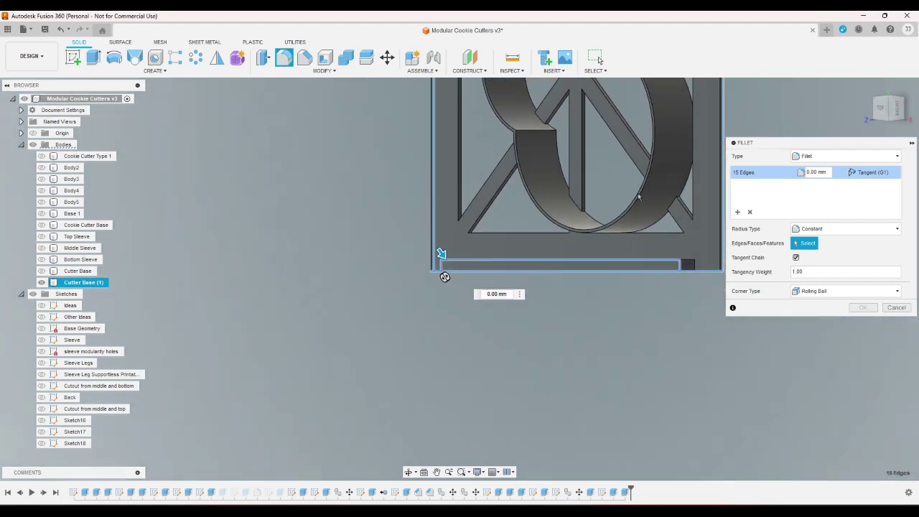
scroll(692, 254, up, 3)
click(667, 312)
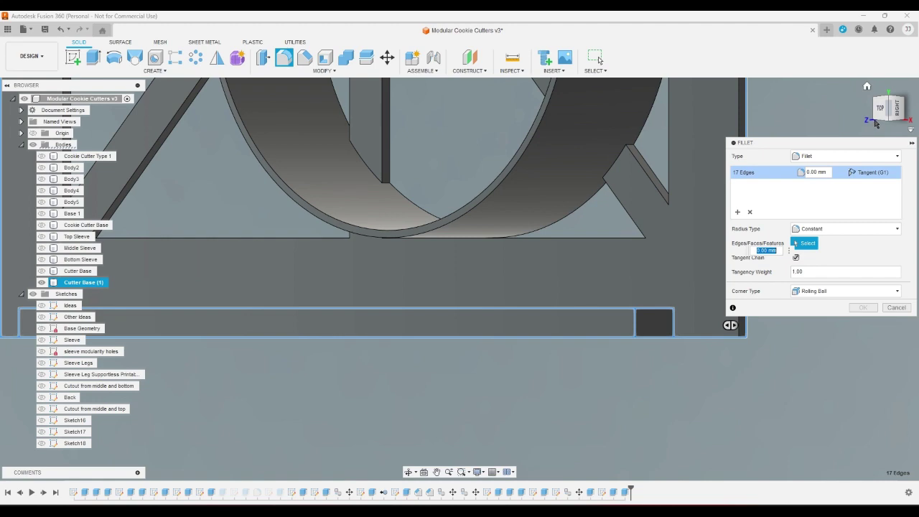
click(876, 117)
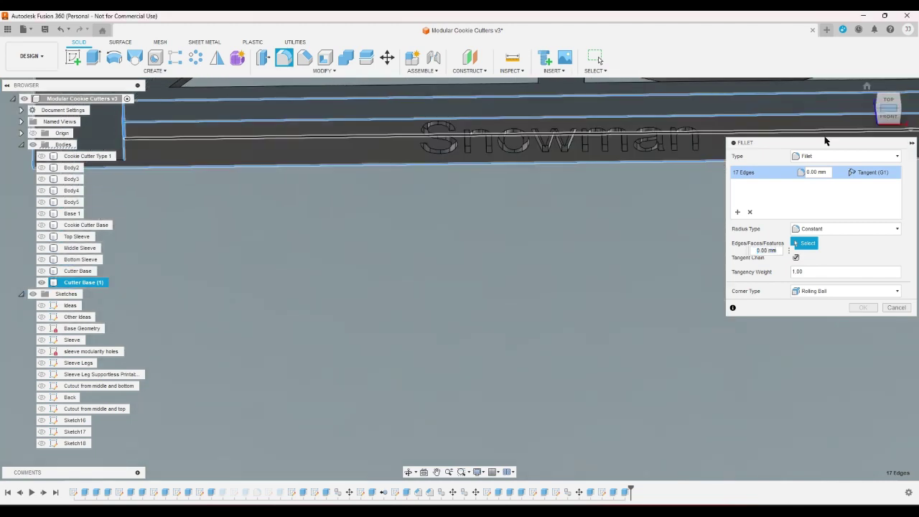
click(883, 102)
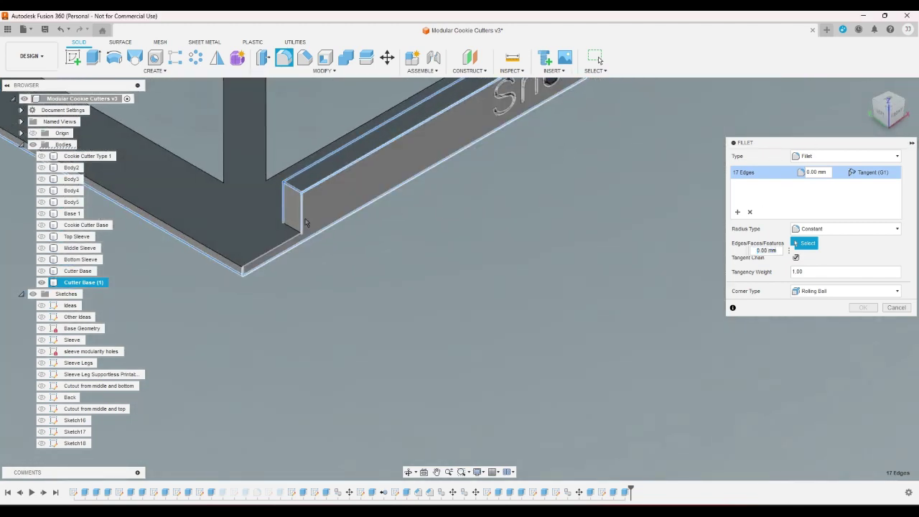
click(305, 224)
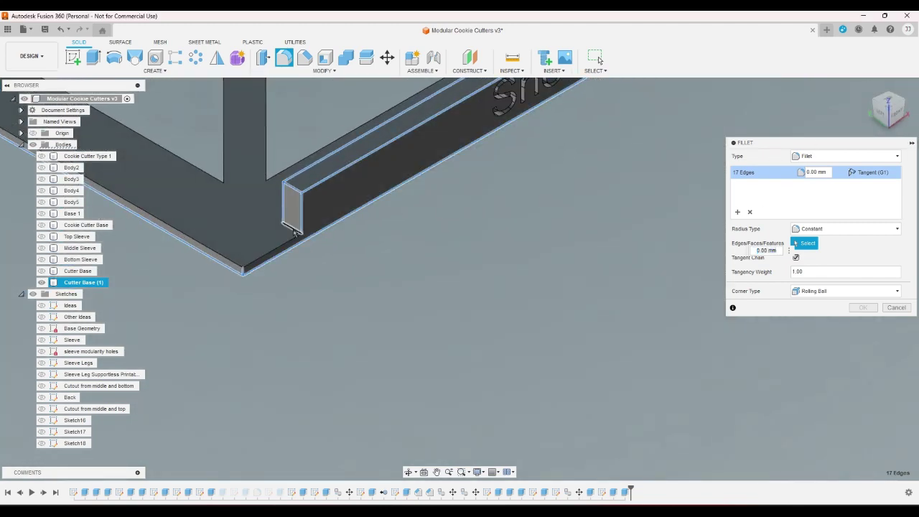
click(877, 104)
click(879, 107)
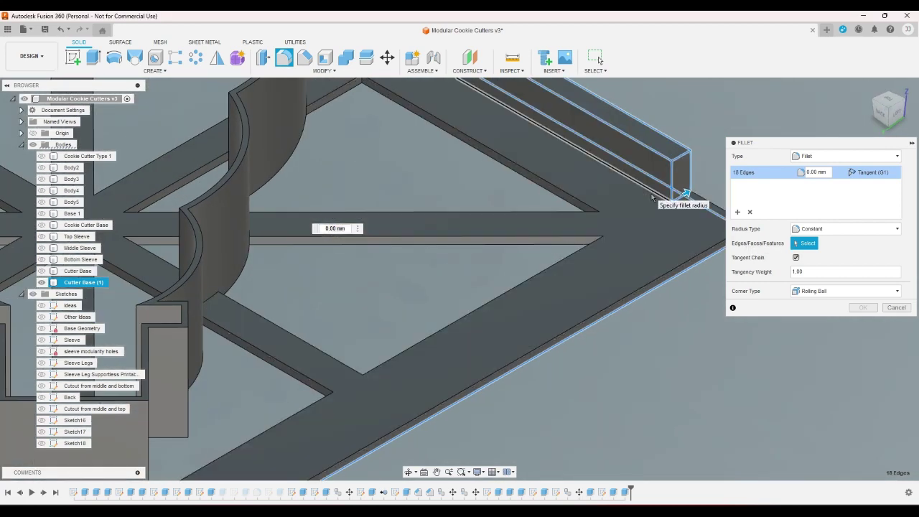
click(651, 194)
- Set the fillet radius to a fraction of the thickness parameter and complete the fillet
click(813, 171)
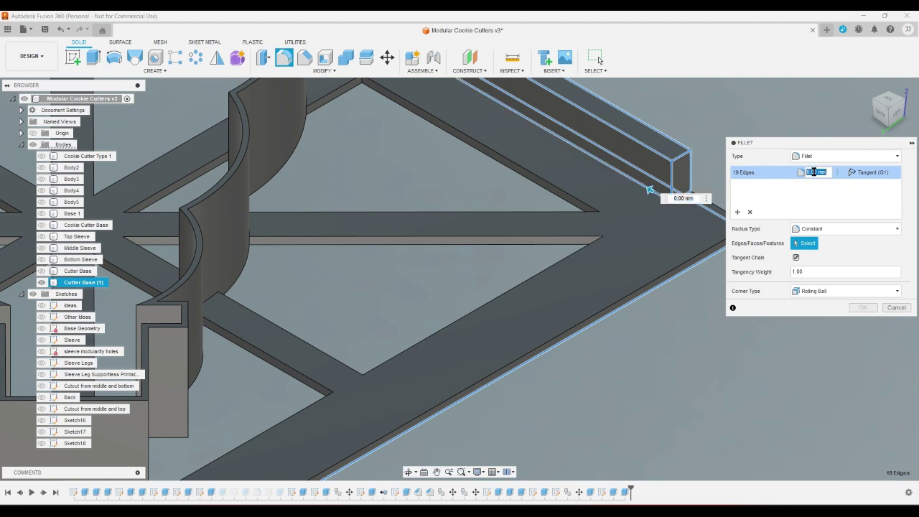
text(thickness)
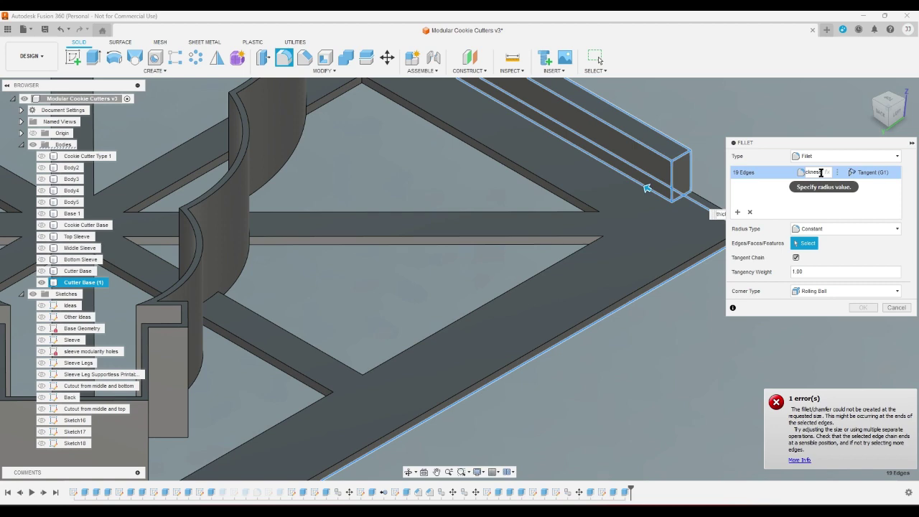
key(Return)
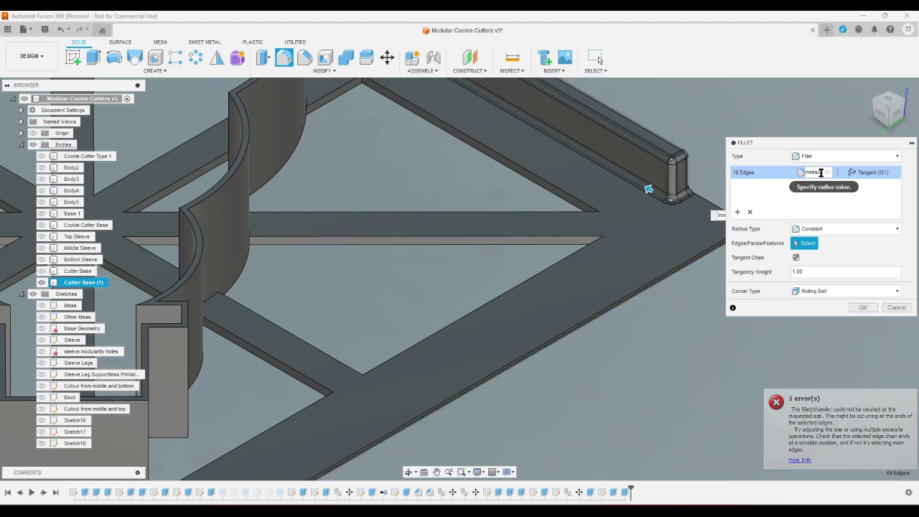
click(864, 92)
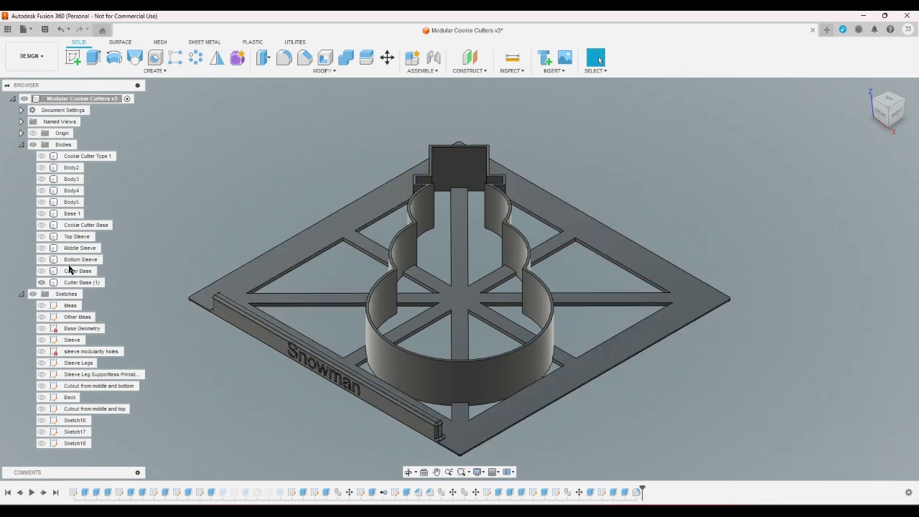
- Show the Bottom Sleeve around the snowman cutter to check the fit, and hide it again
click(46, 259)
click(42, 260)
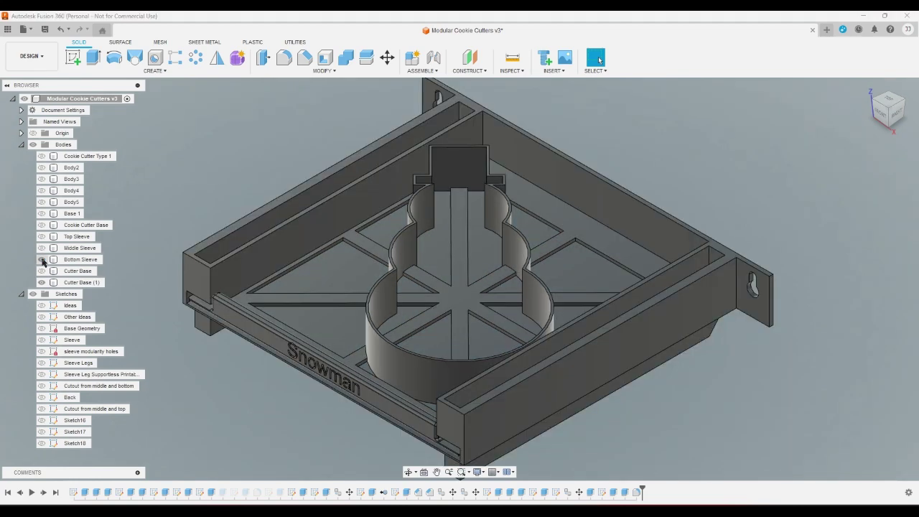
click(43, 249)
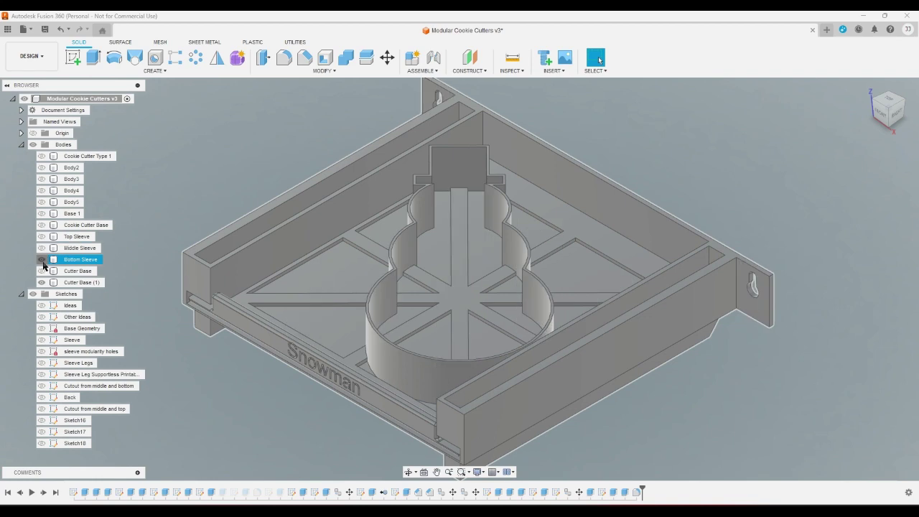
click(42, 260)
- Show the Top Sleeve, inspect how the Snowman label plate and base fit from the front, and hide the sleeve
click(41, 237)
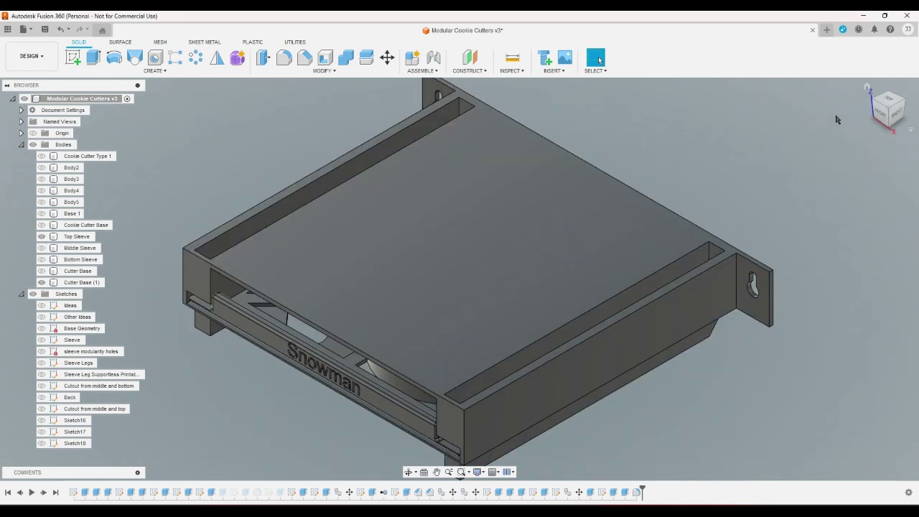
click(880, 113)
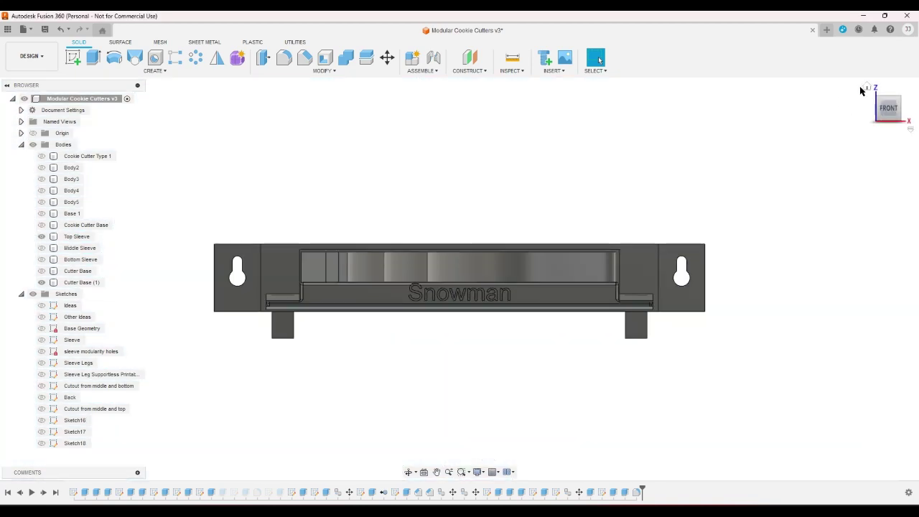
click(866, 87)
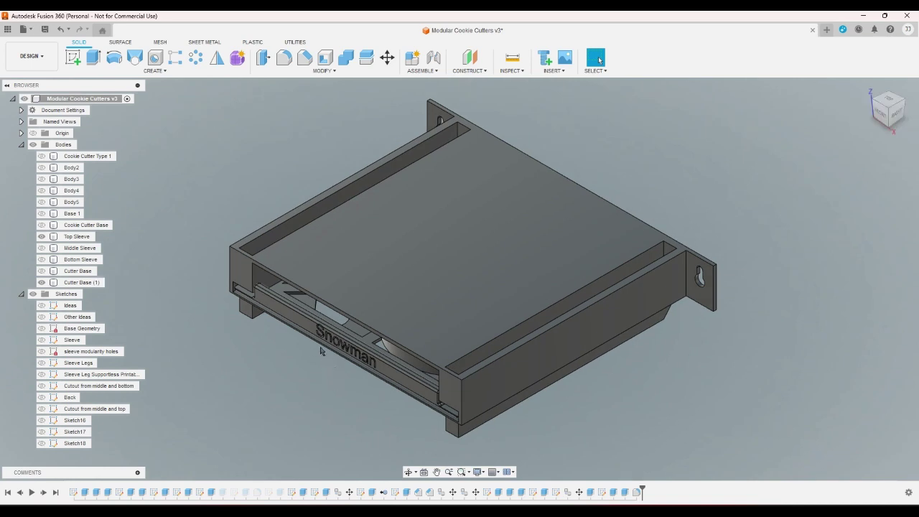
scroll(324, 316, up, 5)
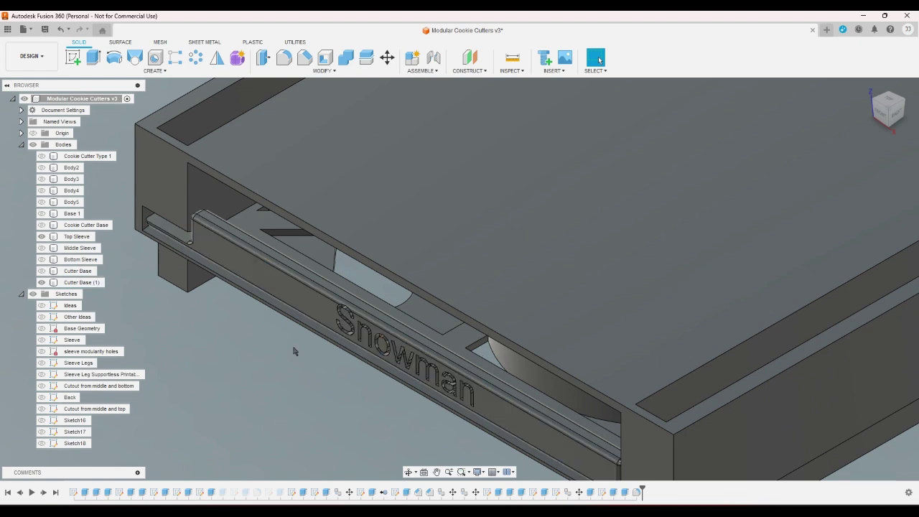
scroll(297, 349, down, 5)
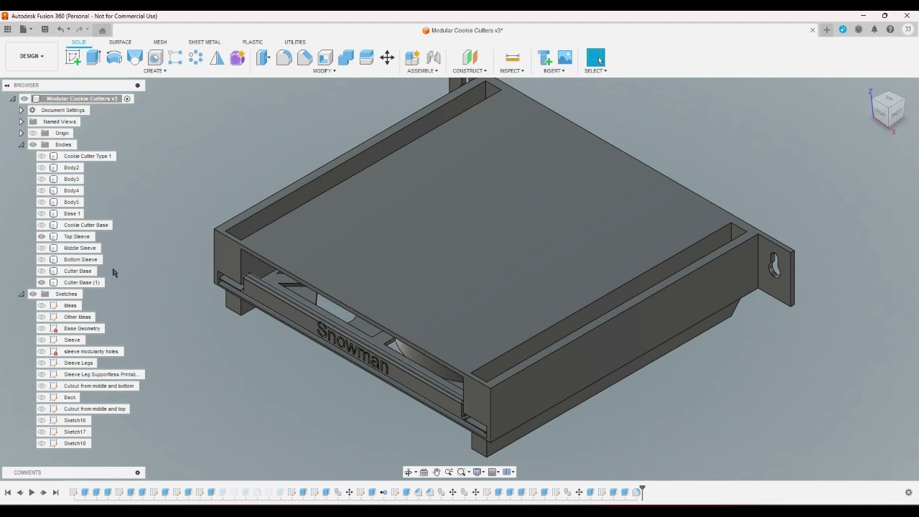
click(41, 236)
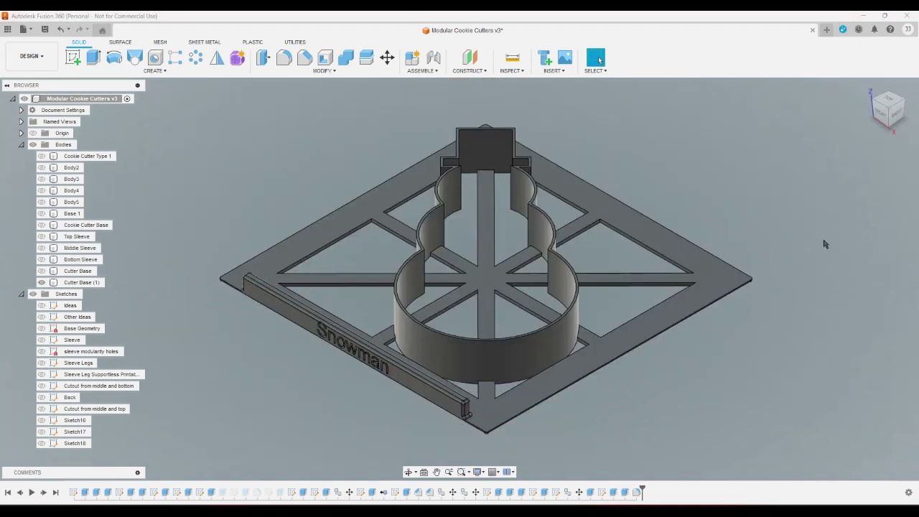
- Start a sketch on the underside of the snowman cutter's base plate
click(889, 99)
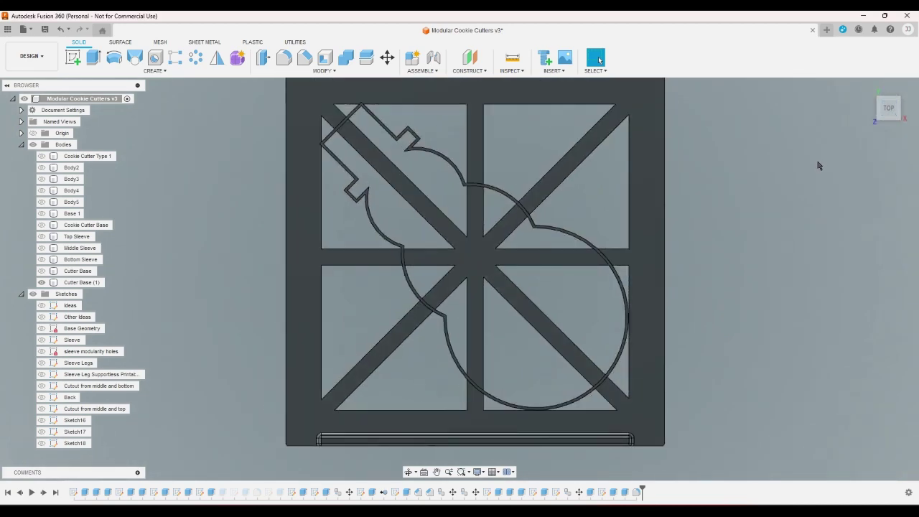
click(867, 87)
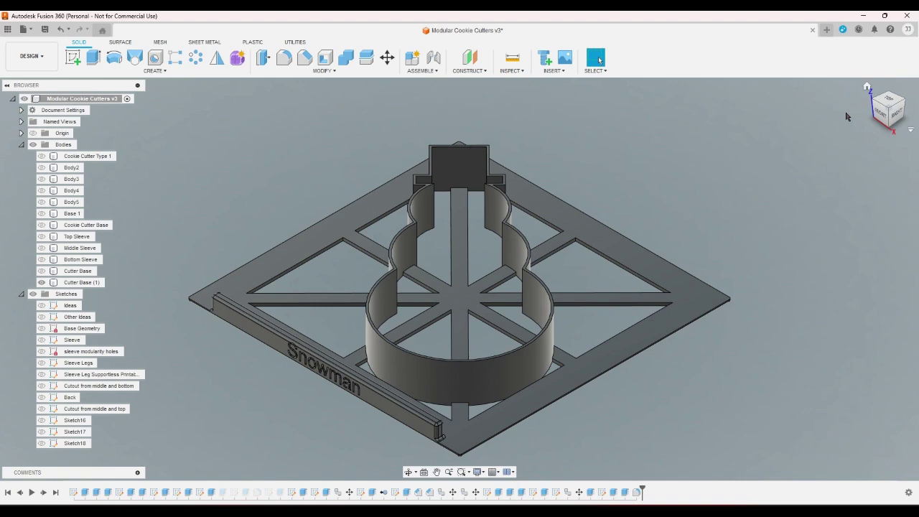
click(880, 122)
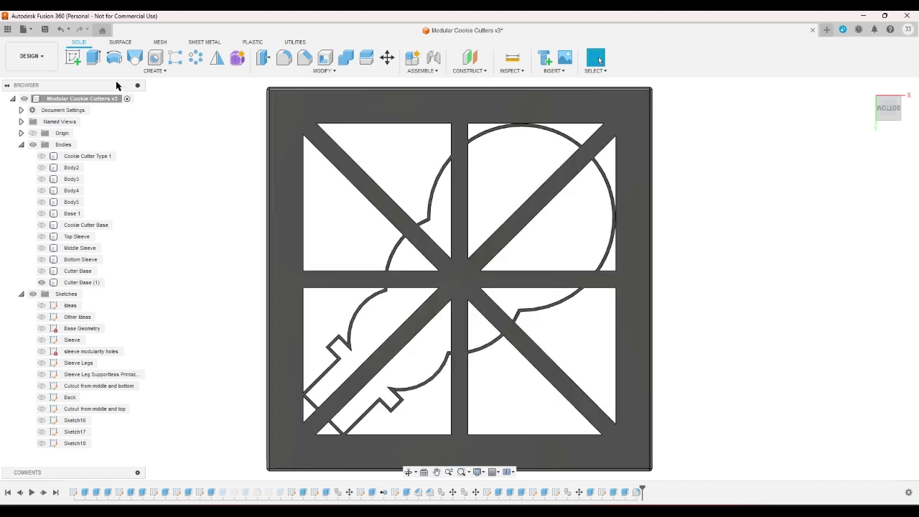
click(75, 59)
click(343, 107)
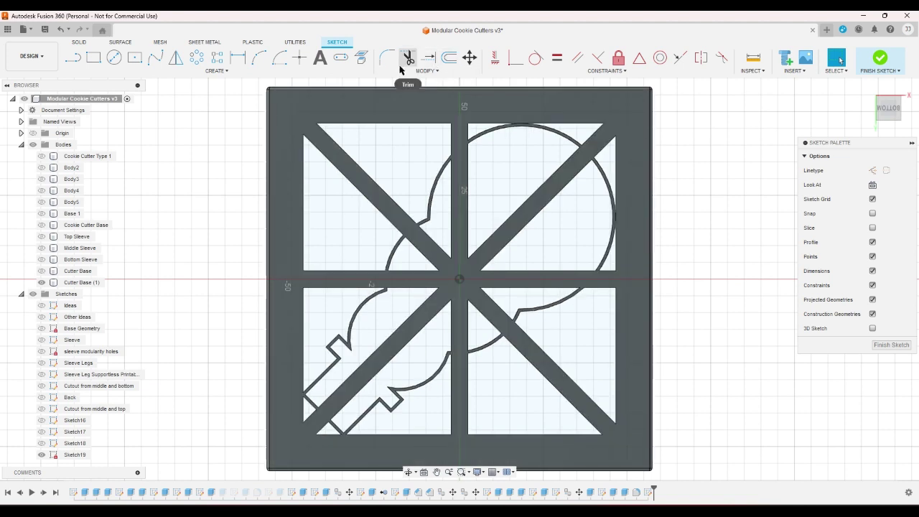
click(449, 58)
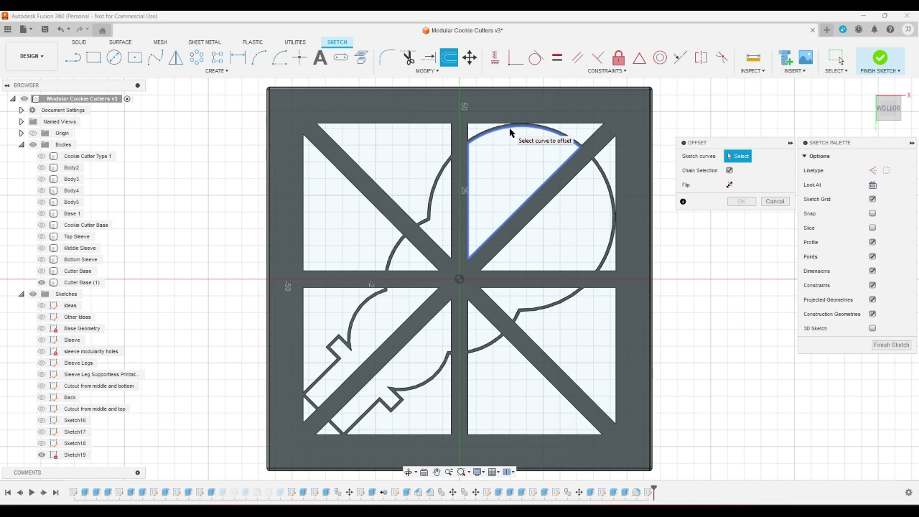
click(775, 201)
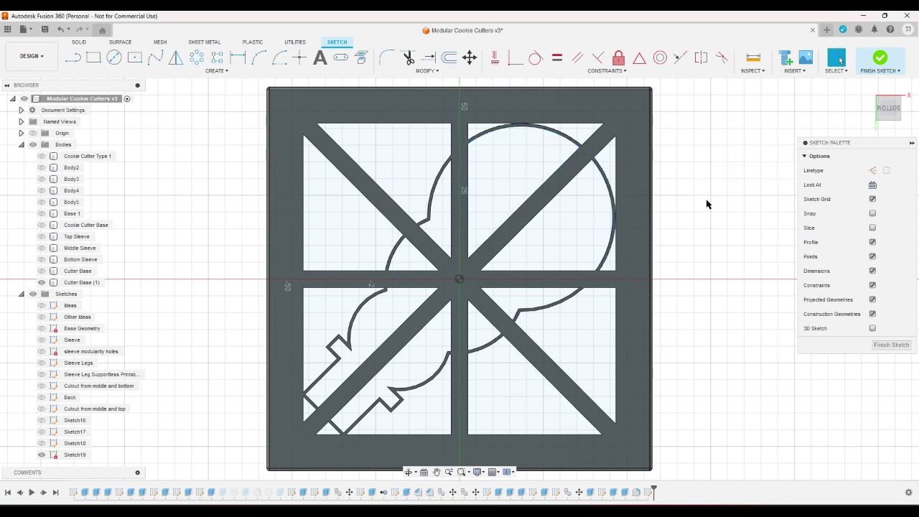
scroll(701, 194, up, 5)
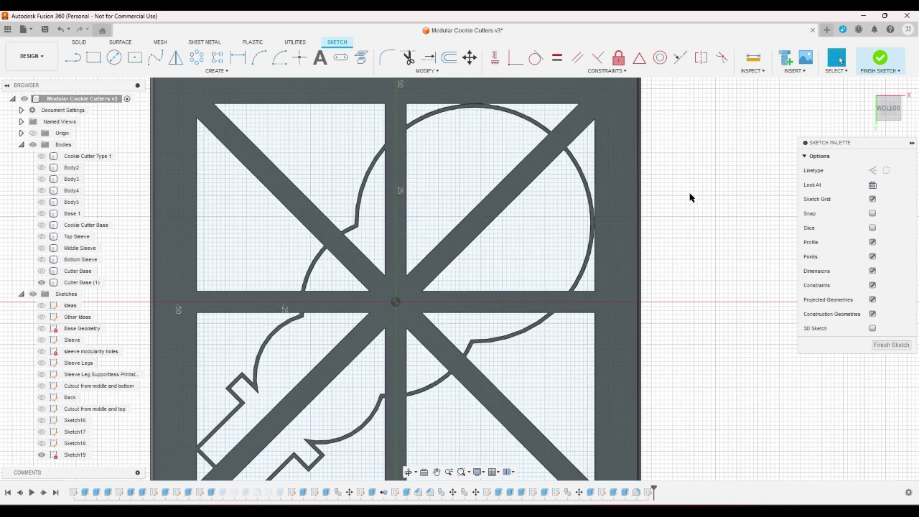
- Undo the new sketch on the underside of the snowman cutter's base plate
click(61, 29)
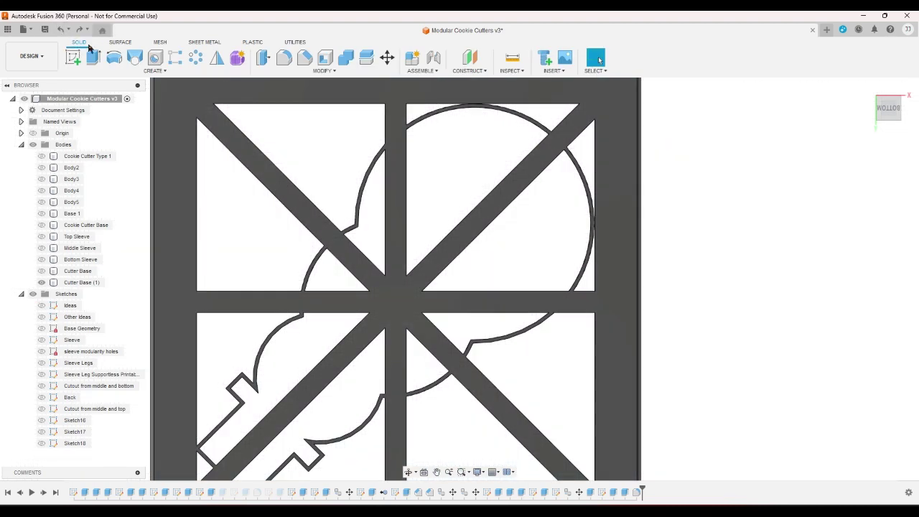
click(867, 87)
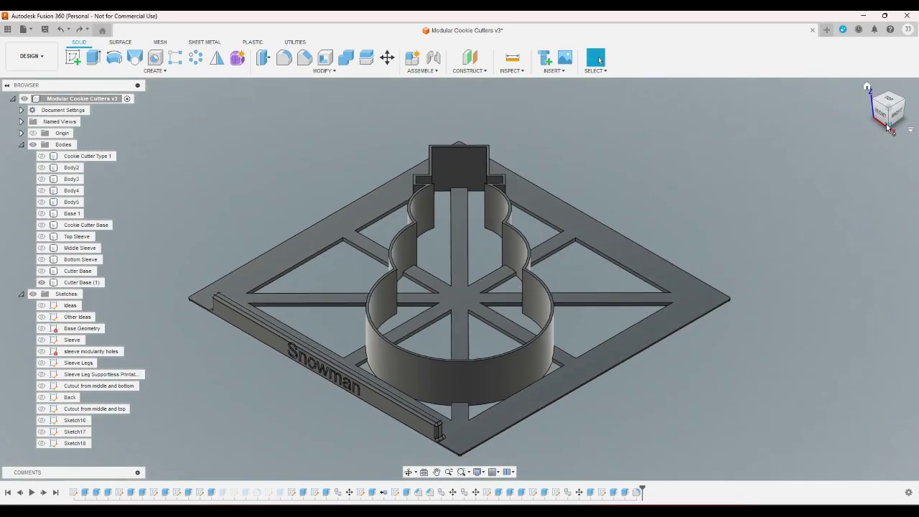
click(888, 127)
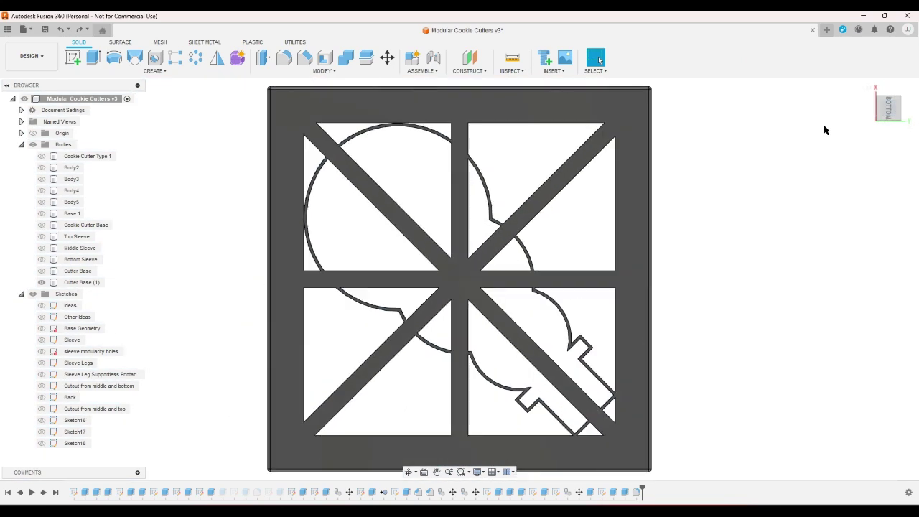
scroll(808, 128, down, 2)
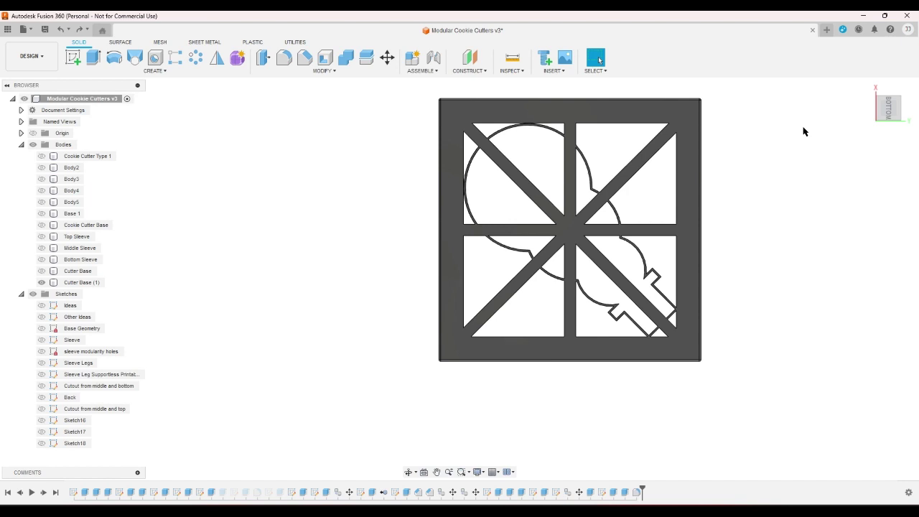
scroll(803, 132, up, 2)
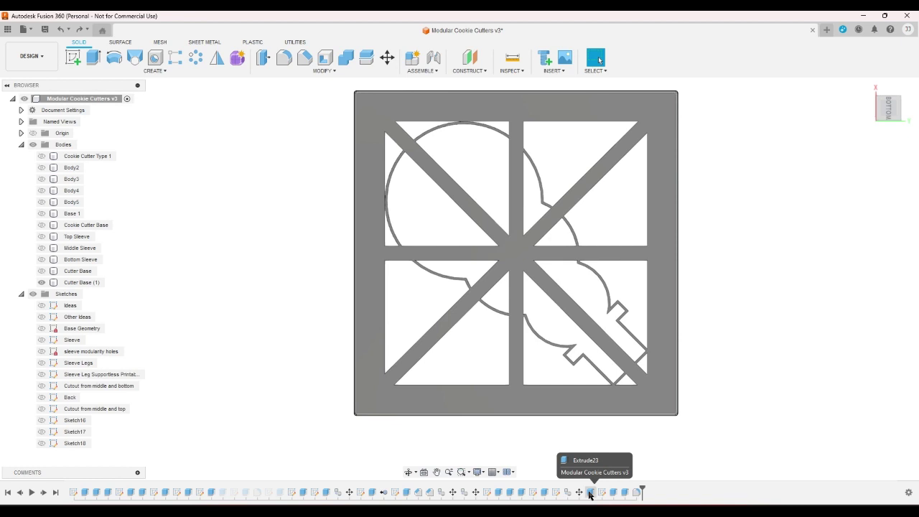
- Edit the base plate's extrusion to leave out the cross-brace profiles, keeping the outer square frame as a new body with the cutterbase distance
double_click(589, 493)
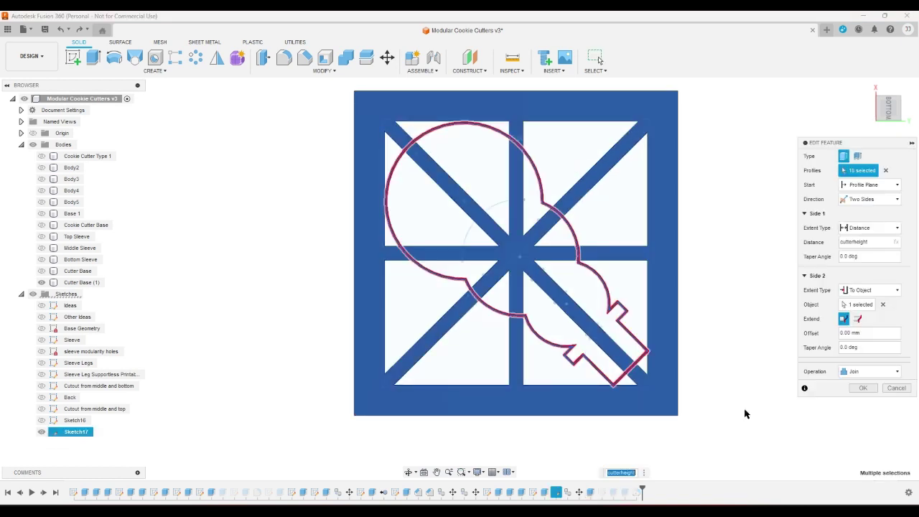
click(896, 388)
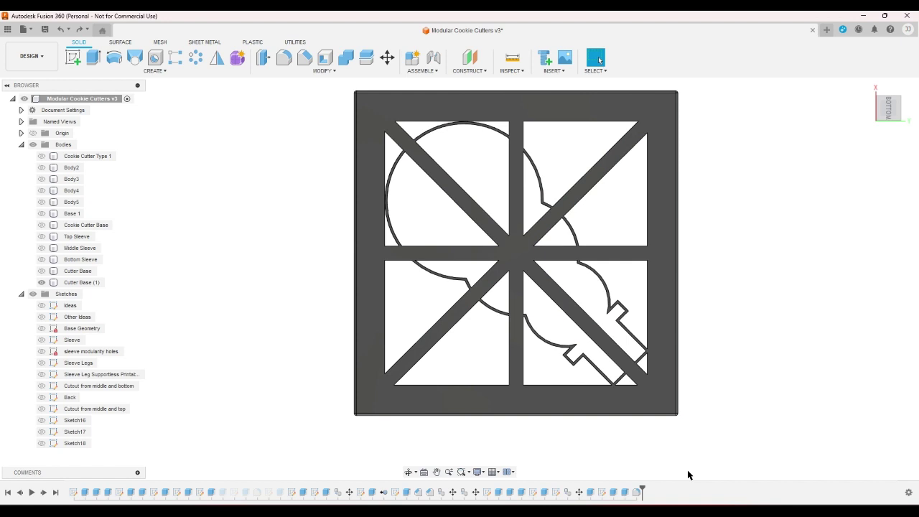
double_click(544, 492)
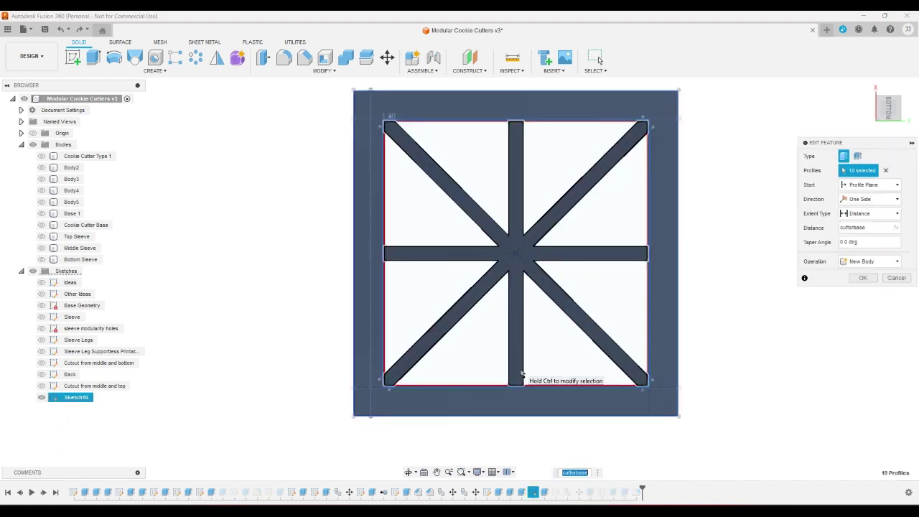
click(862, 278)
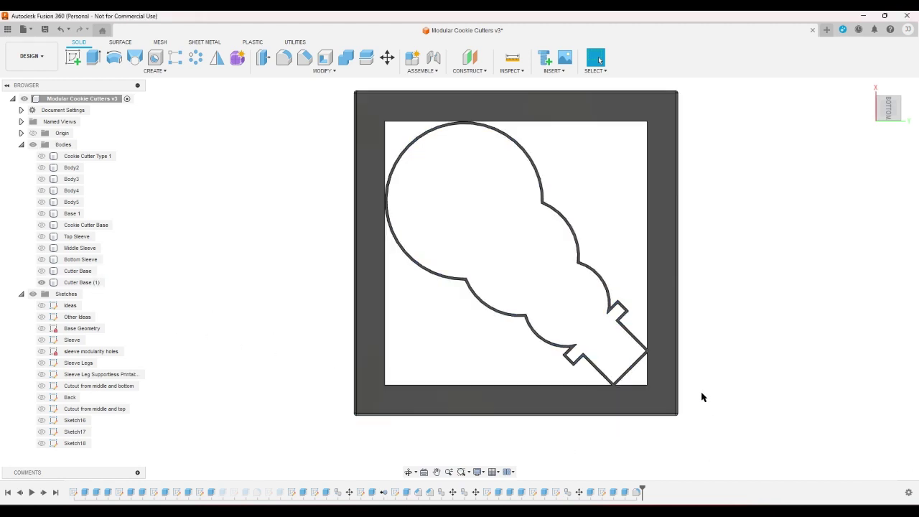
- Start a sketch on the underside face of the square base frame
scroll(654, 340, up, 8)
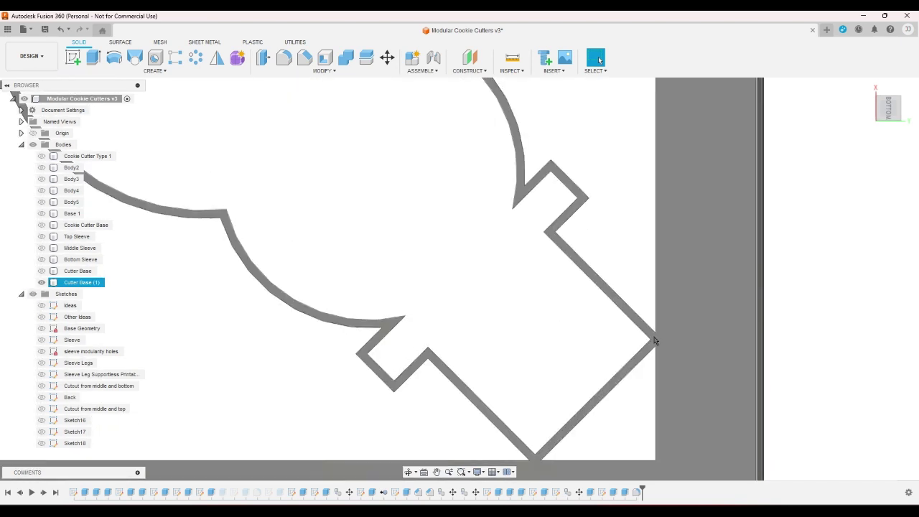
scroll(696, 341, down, 4)
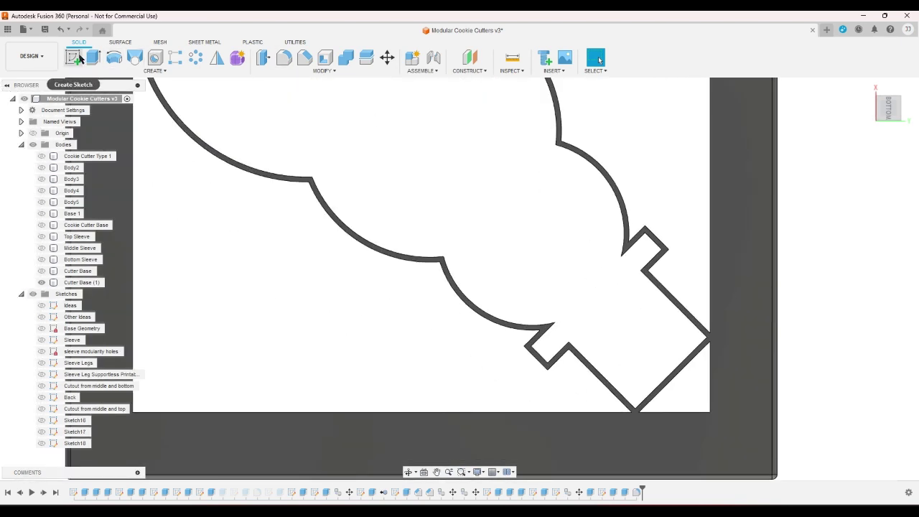
click(80, 58)
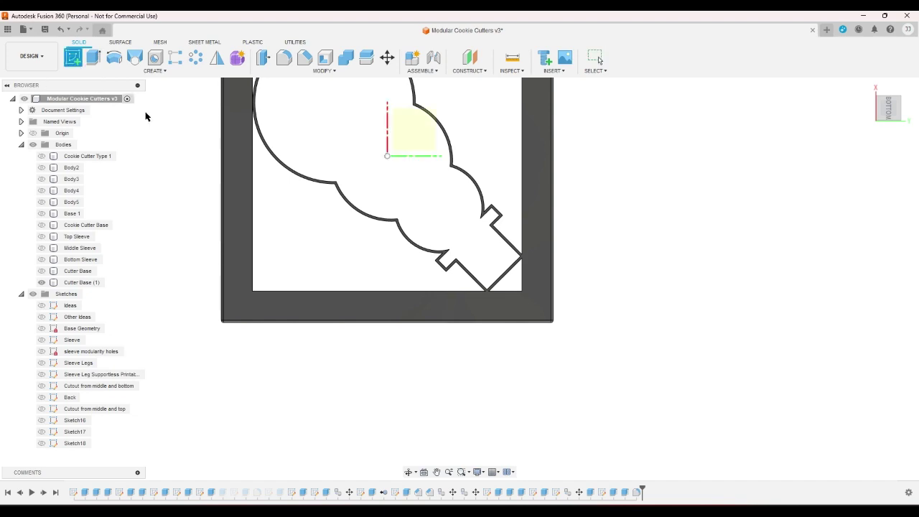
click(239, 178)
click(239, 178)
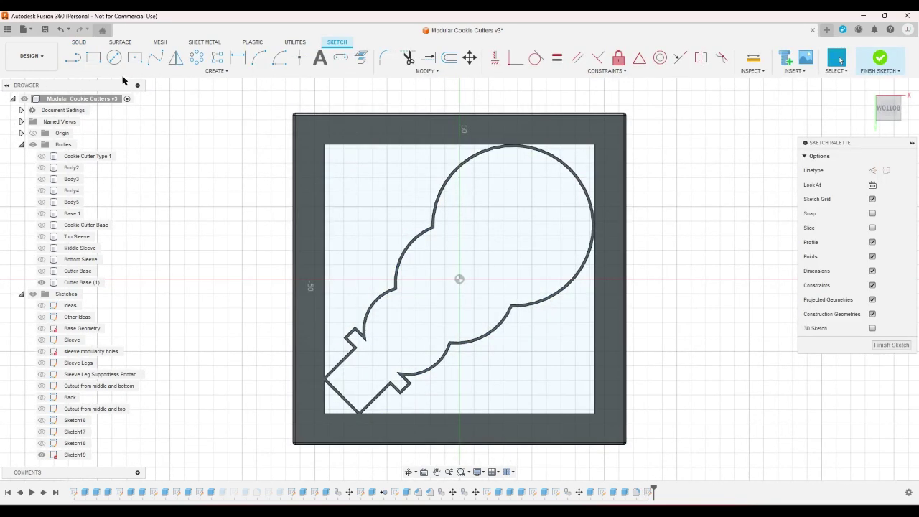
- Try a diagonal support line between two inner edges of the frame, running alongside the snowman outline, and delete it
click(92, 59)
click(78, 60)
scroll(334, 352, up, 2)
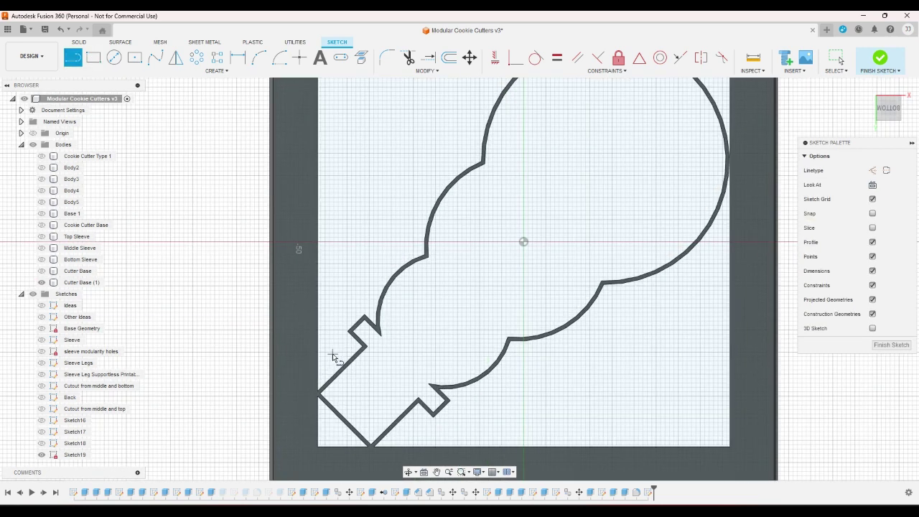
scroll(324, 363, down, 1)
click(321, 365)
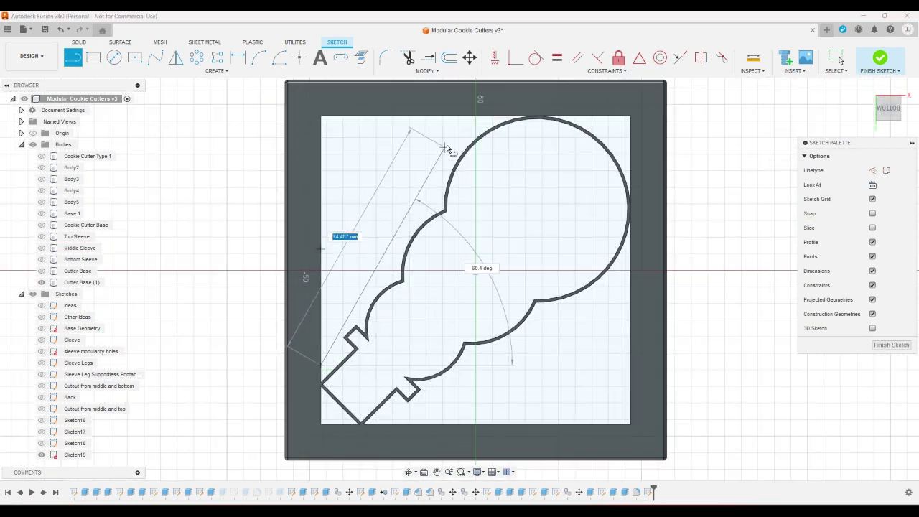
click(483, 116)
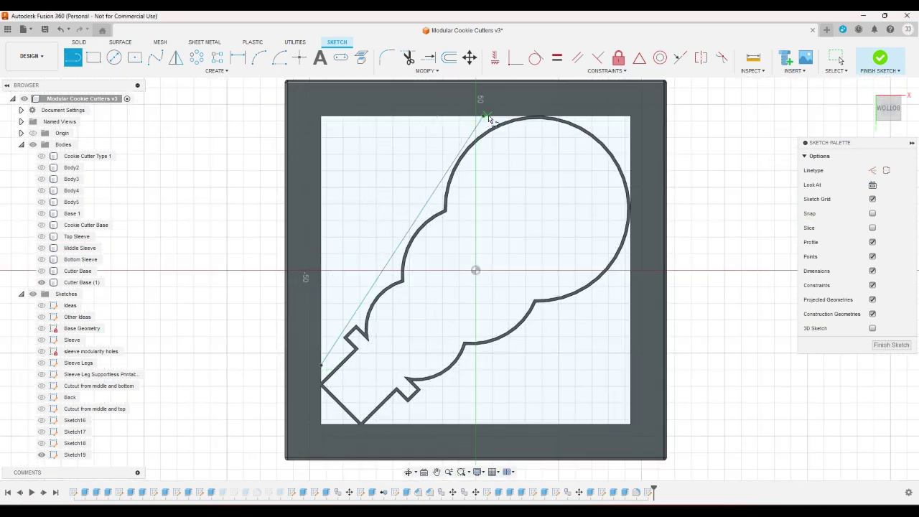
click(580, 117)
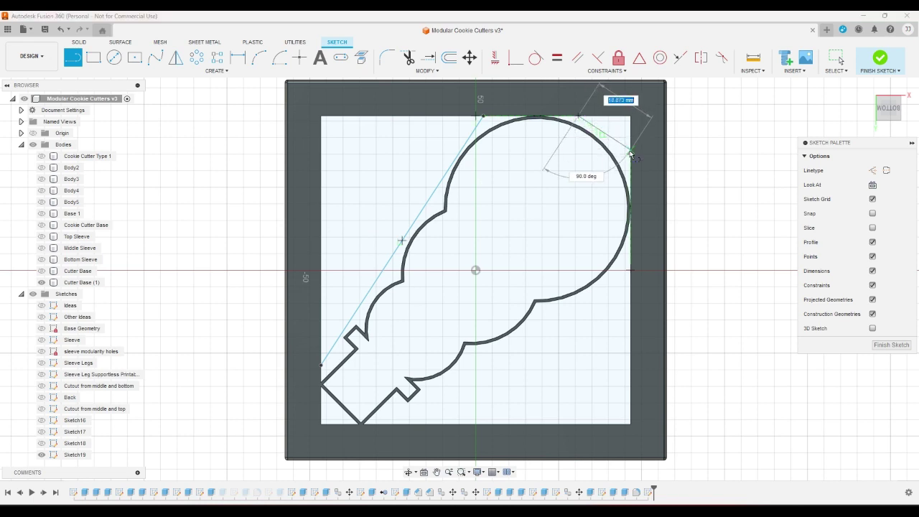
right_click(622, 148)
click(596, 149)
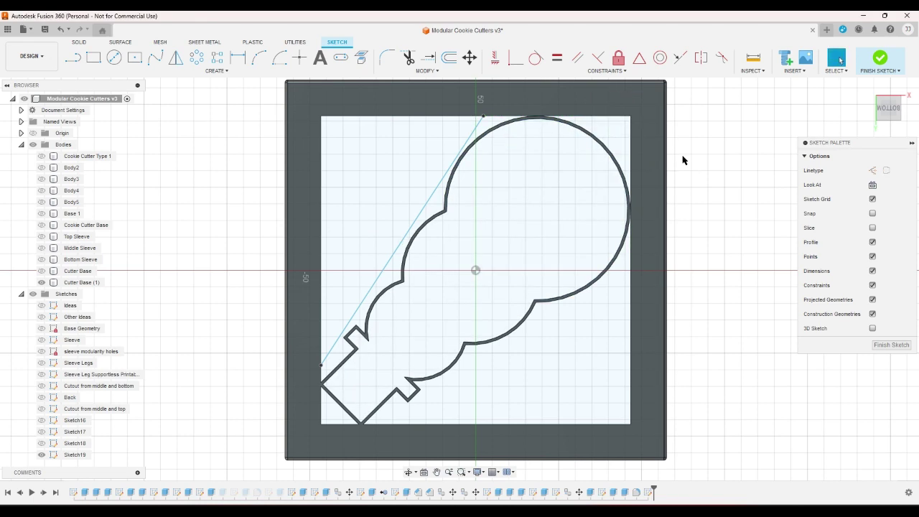
click(470, 137)
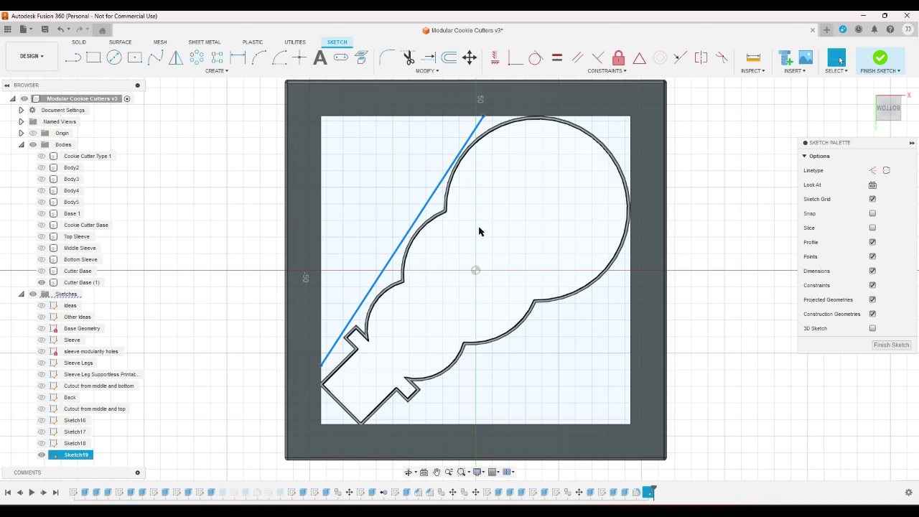
key(Delete)
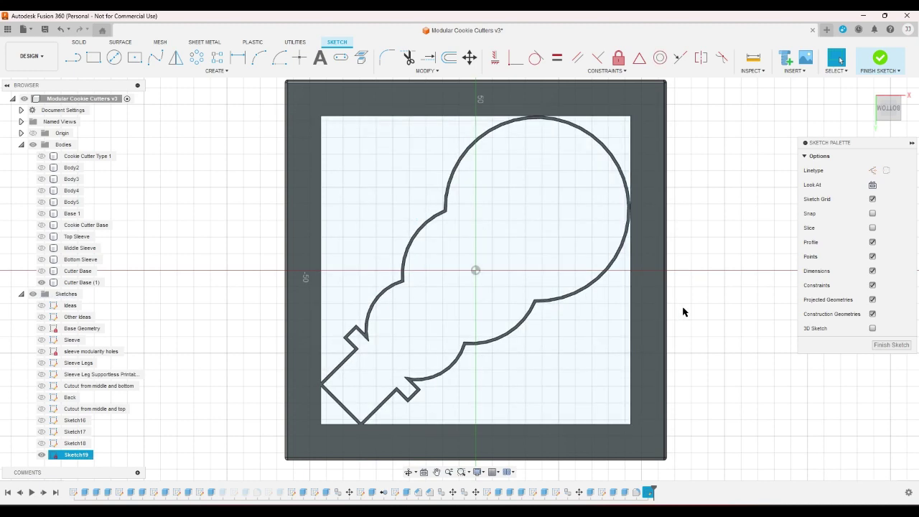
click(877, 119)
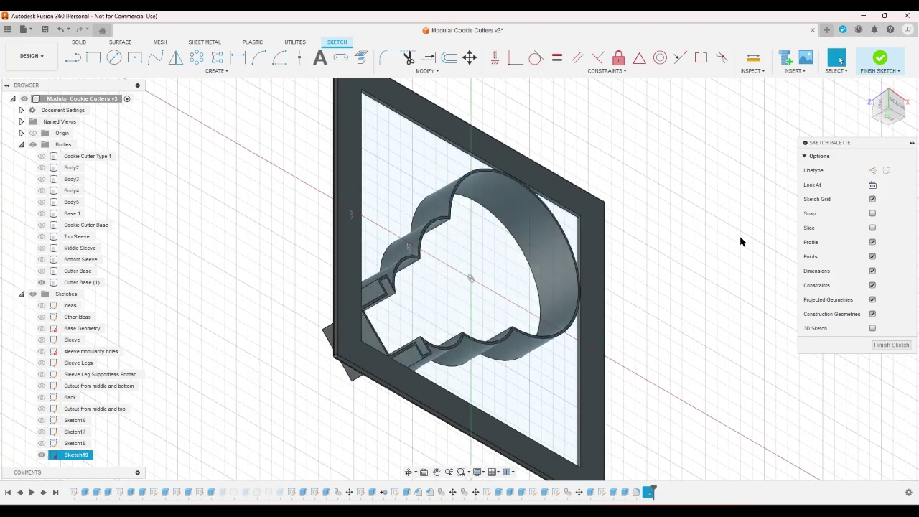
scroll(538, 251, up, 2)
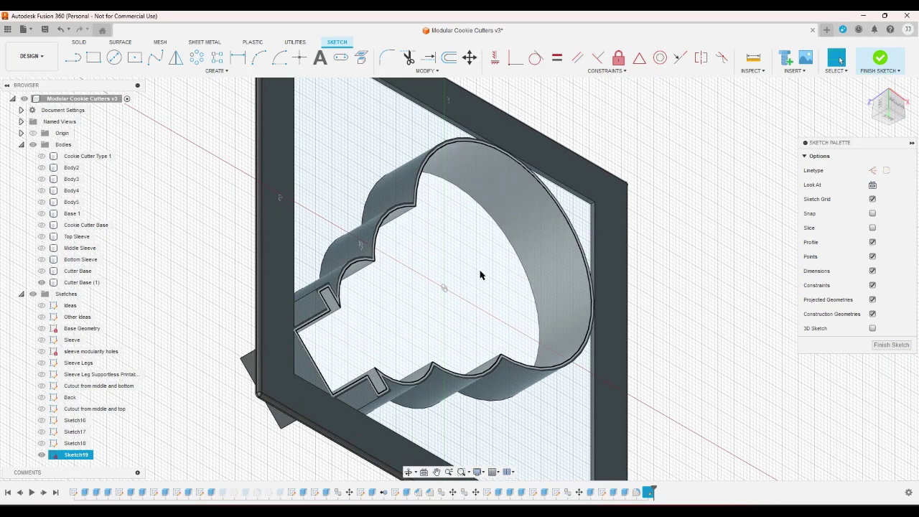
scroll(480, 276, down, 2)
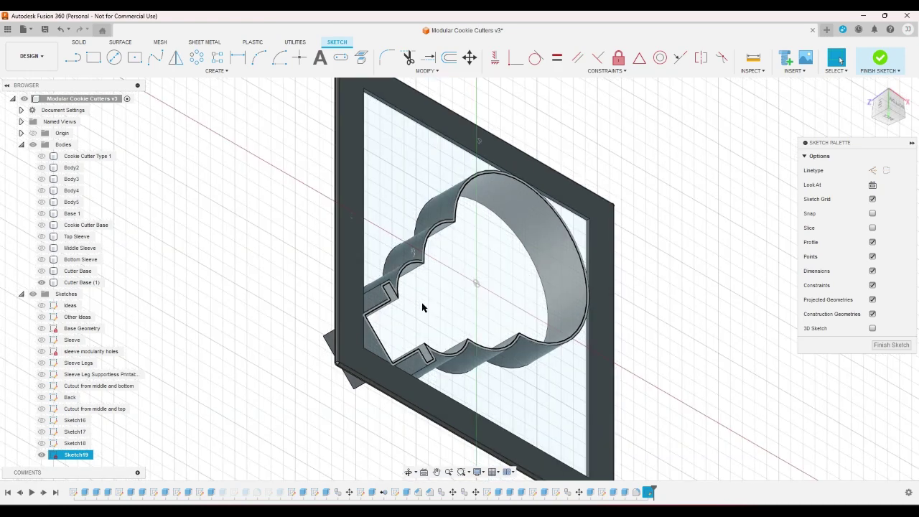
click(899, 108)
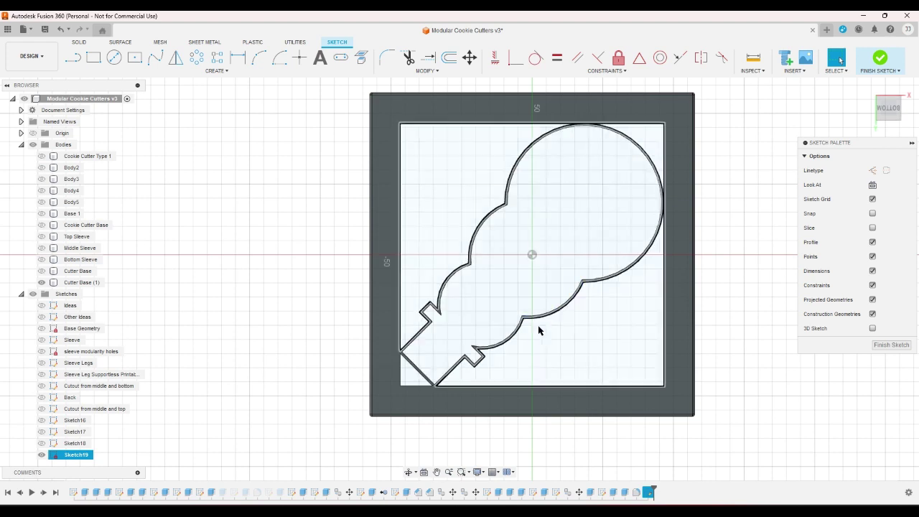
click(72, 60)
scroll(410, 250, up, 5)
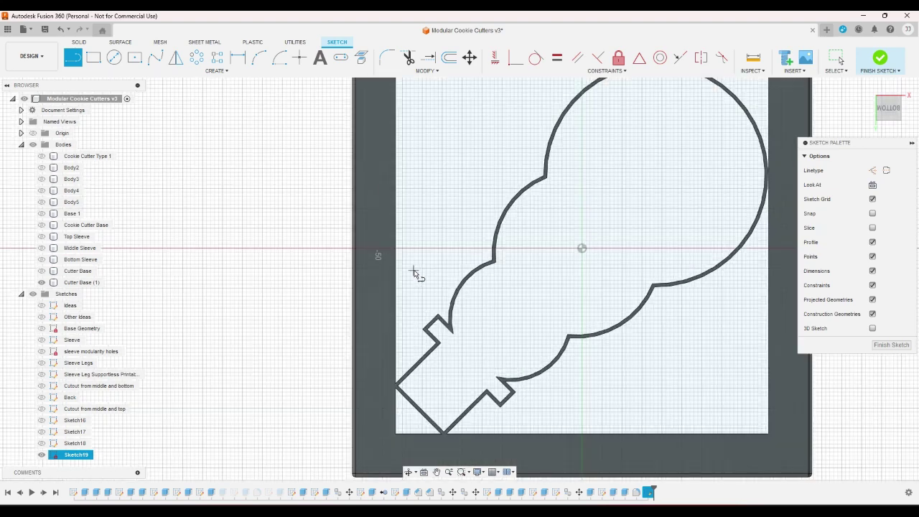
right_click(414, 273)
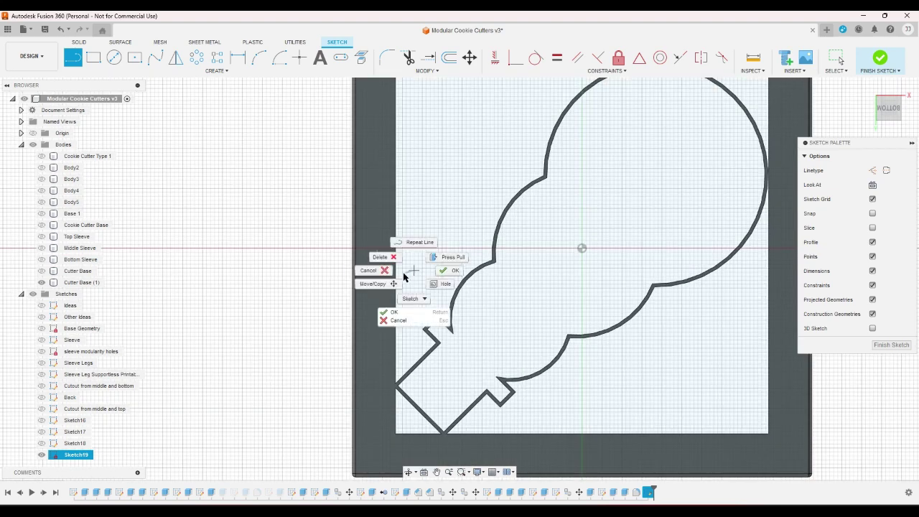
click(376, 257)
- Examine the corners between the snowman's rounded sections and how the outline sits inside the square frame
scroll(350, 255, down, 3)
scroll(439, 264, up, 3)
scroll(439, 263, up, 2)
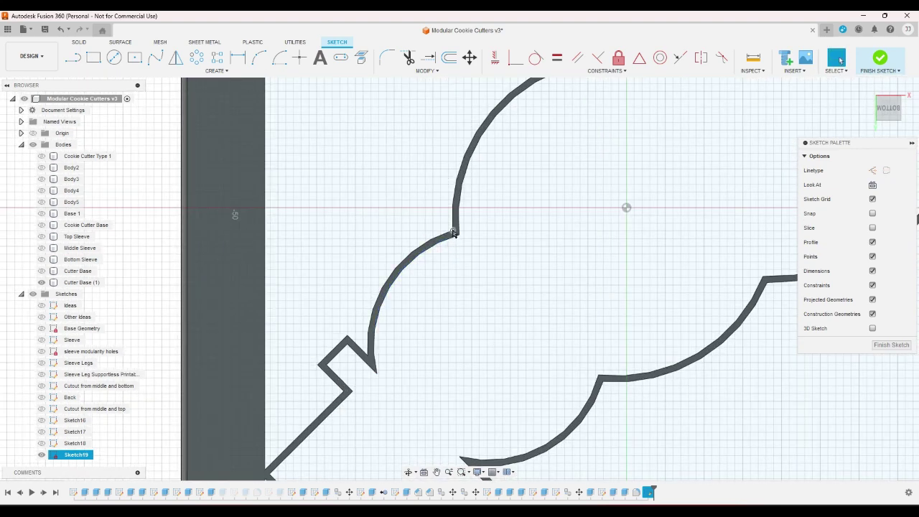
scroll(456, 228, up, 3)
scroll(457, 228, down, 6)
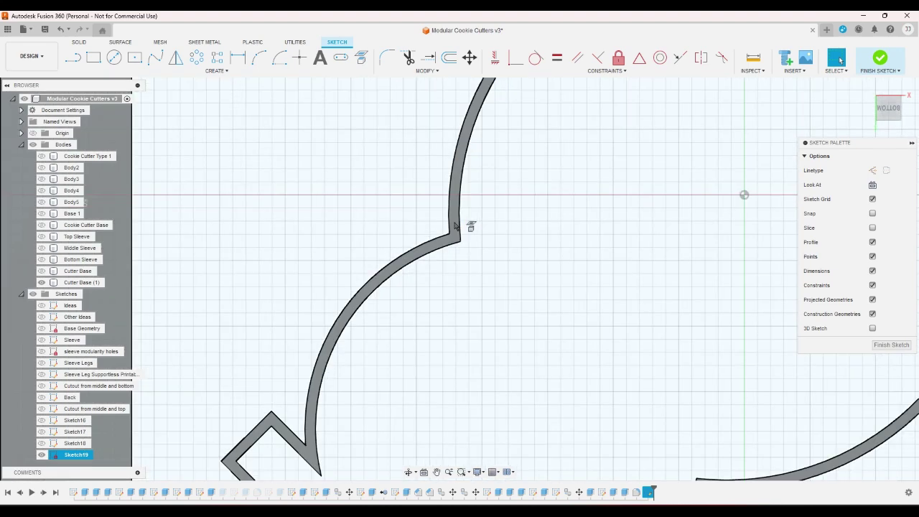
scroll(454, 227, down, 2)
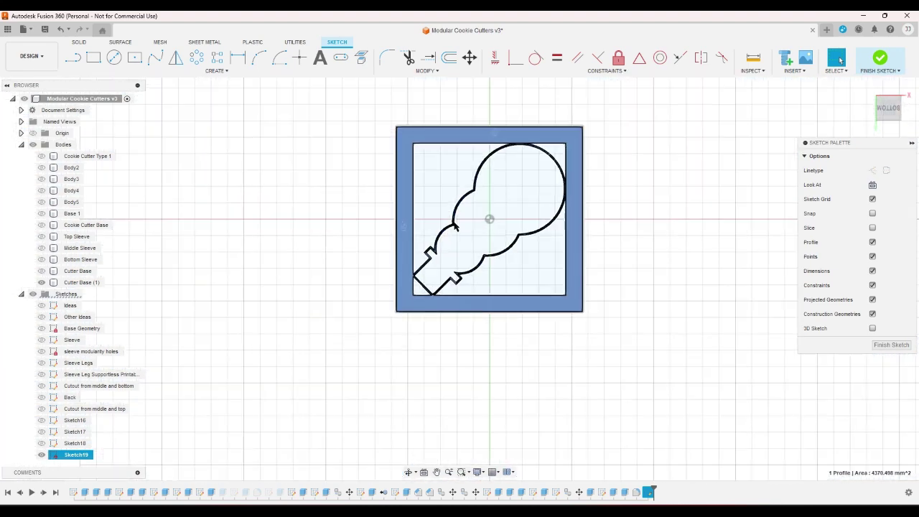
scroll(635, 253, down, 1)
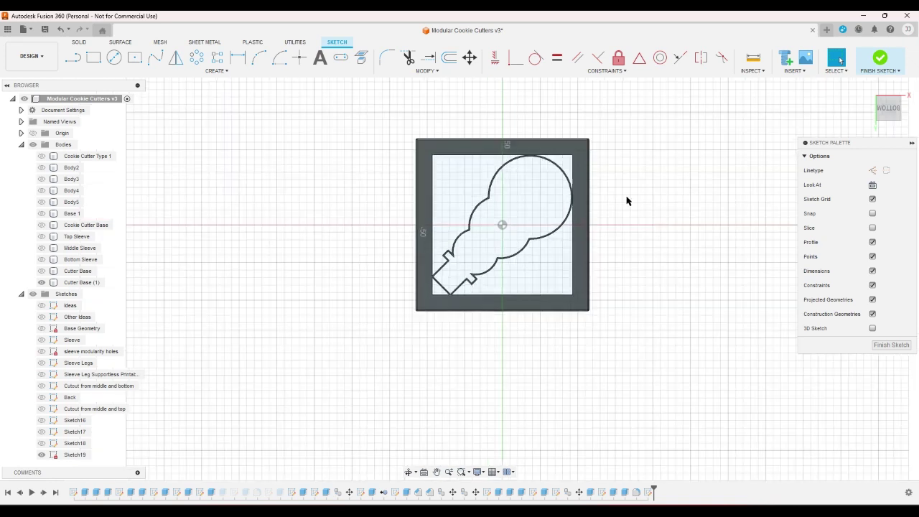
scroll(625, 199, up, 3)
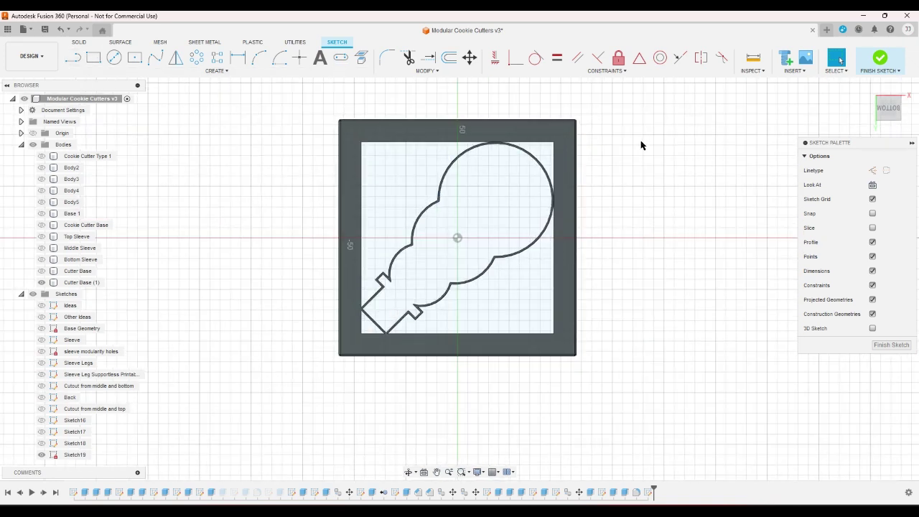
scroll(503, 143, up, 2)
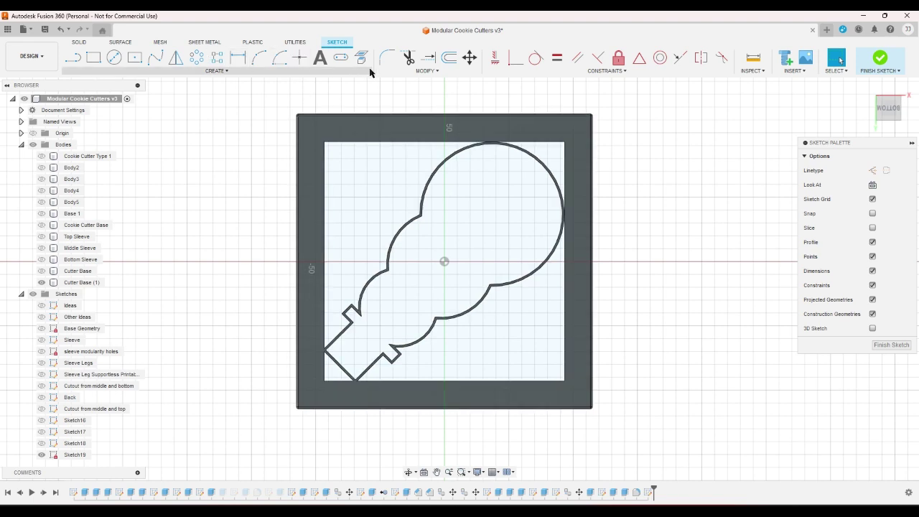
click(446, 63)
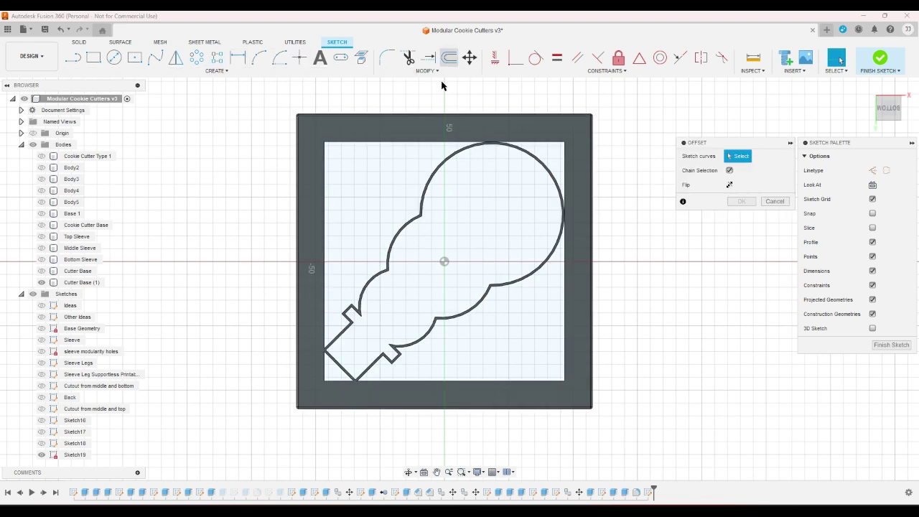
click(445, 159)
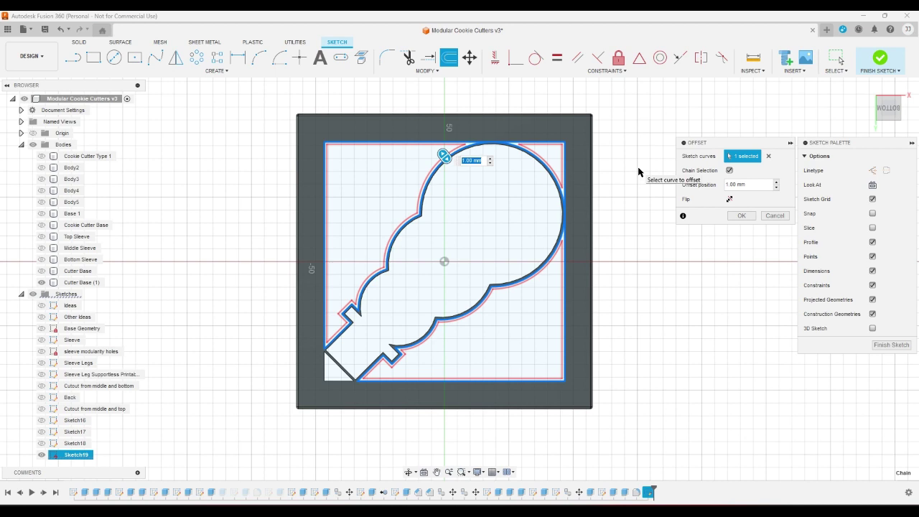
click(774, 216)
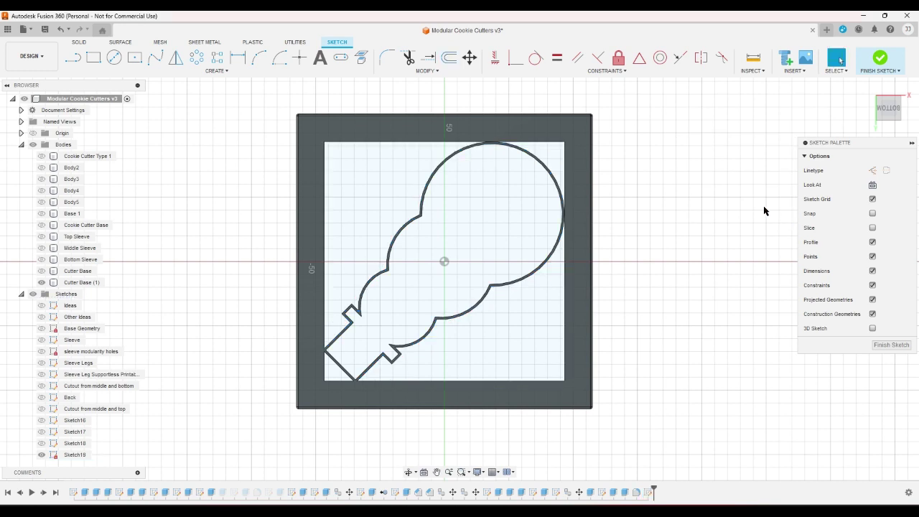
click(431, 70)
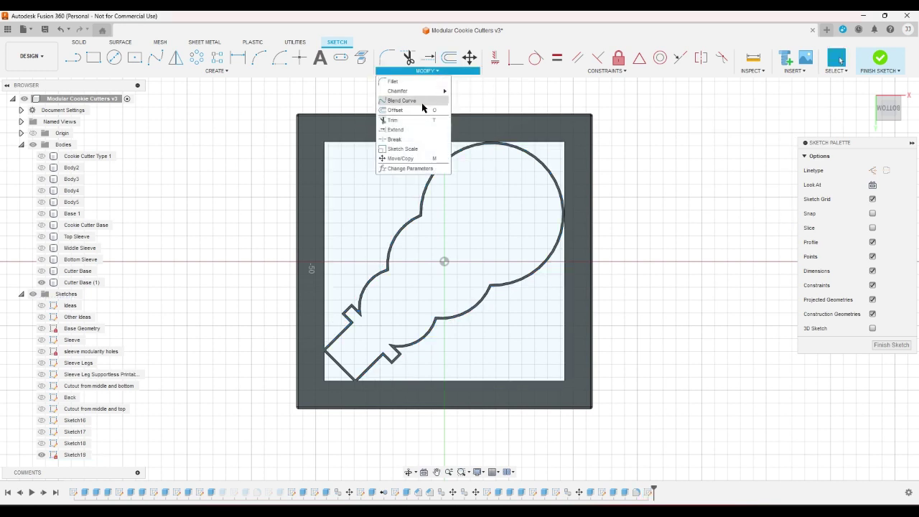
click(411, 168)
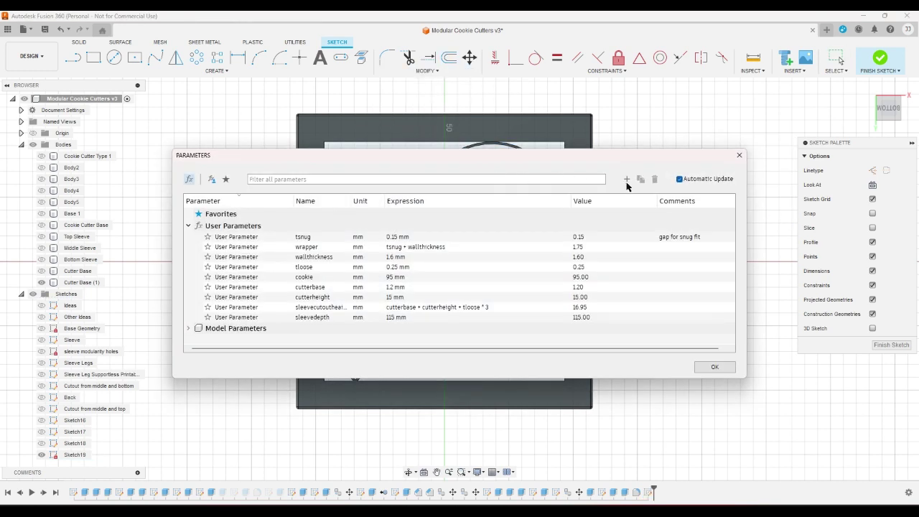
click(627, 181)
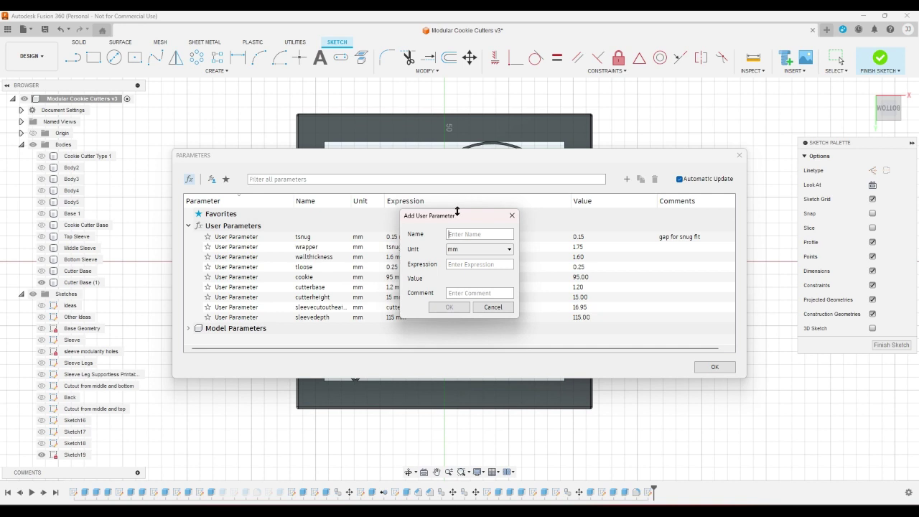
drag(457, 211, 544, 253)
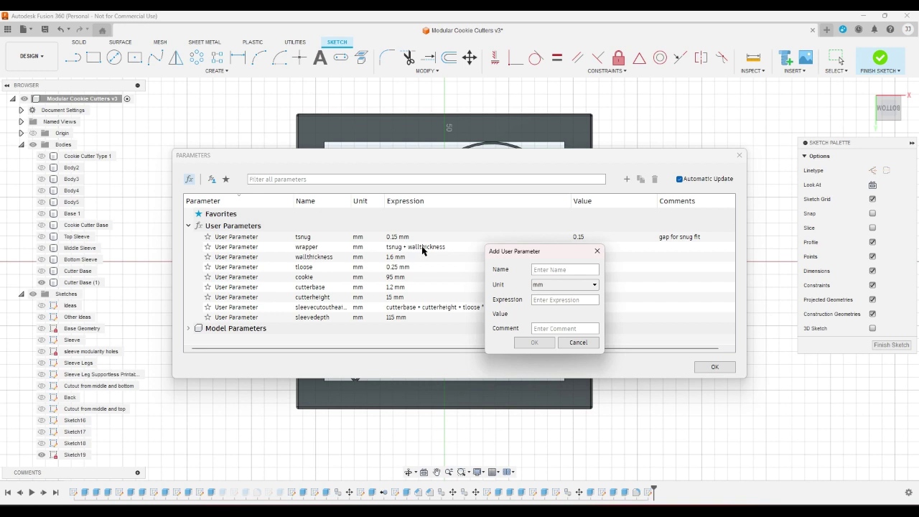
click(579, 343)
click(740, 155)
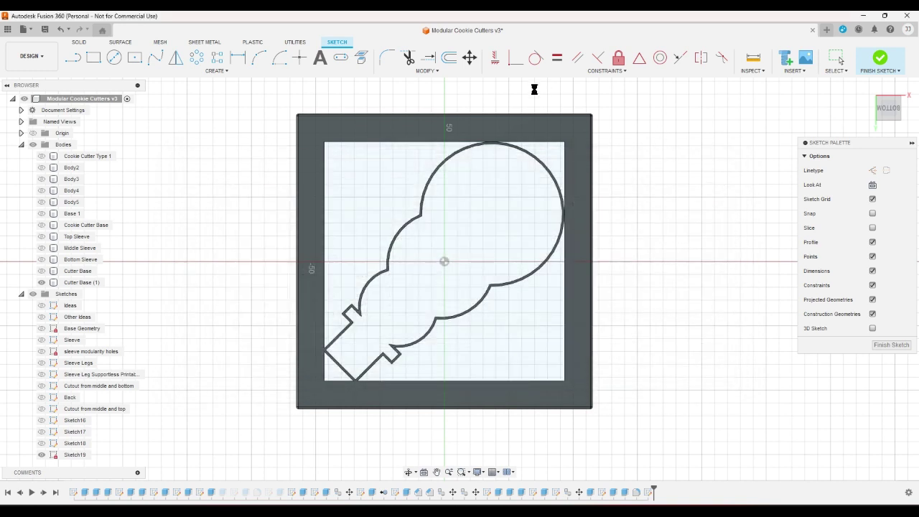
- Start an Offset of the snowman outline in the sketch on the frame's underside
click(448, 58)
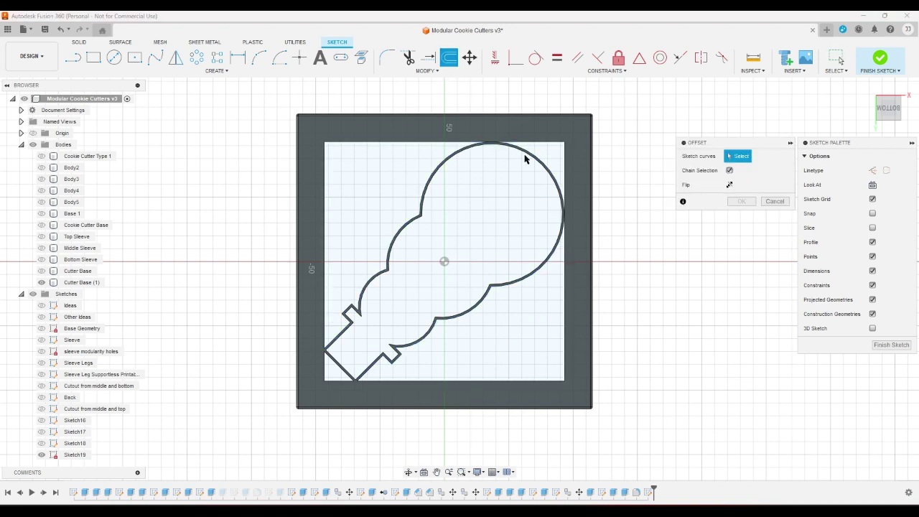
- Offset the outer outline around the snowman cutter wall outward by the wrapper parameter
click(537, 154)
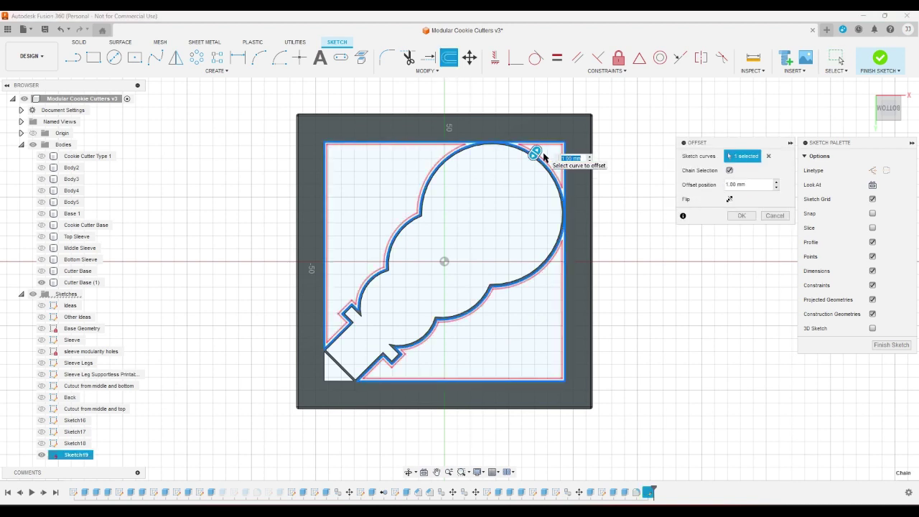
text(wr)
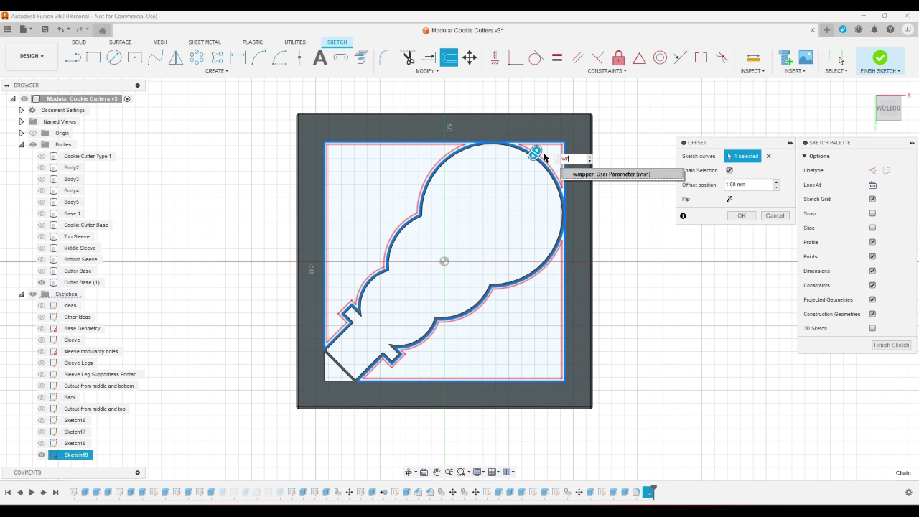
key(Return)
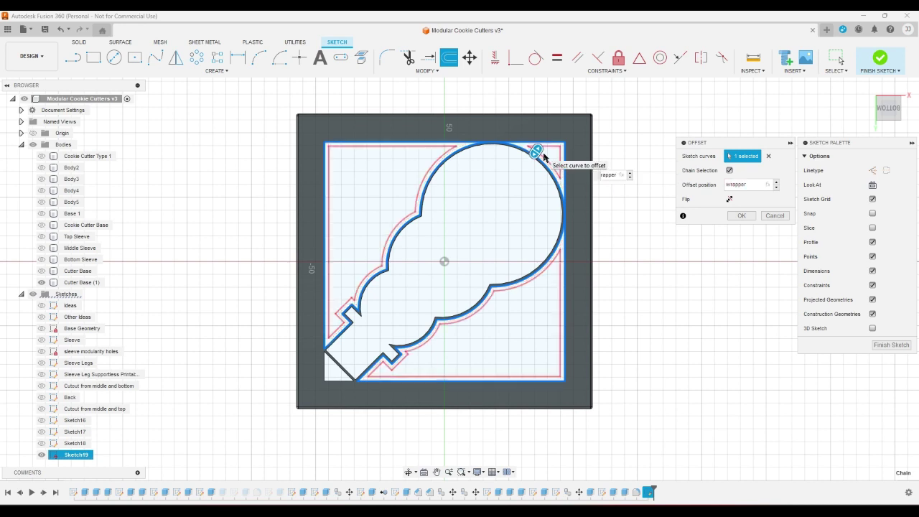
key(Return)
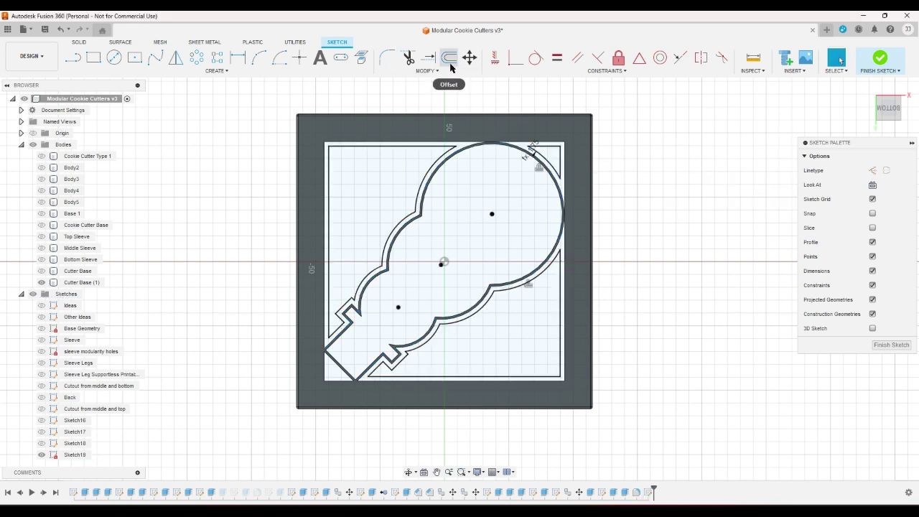
- Offset the cutter wall's inner outline by -wrapper and finish the sketch
click(449, 58)
click(483, 149)
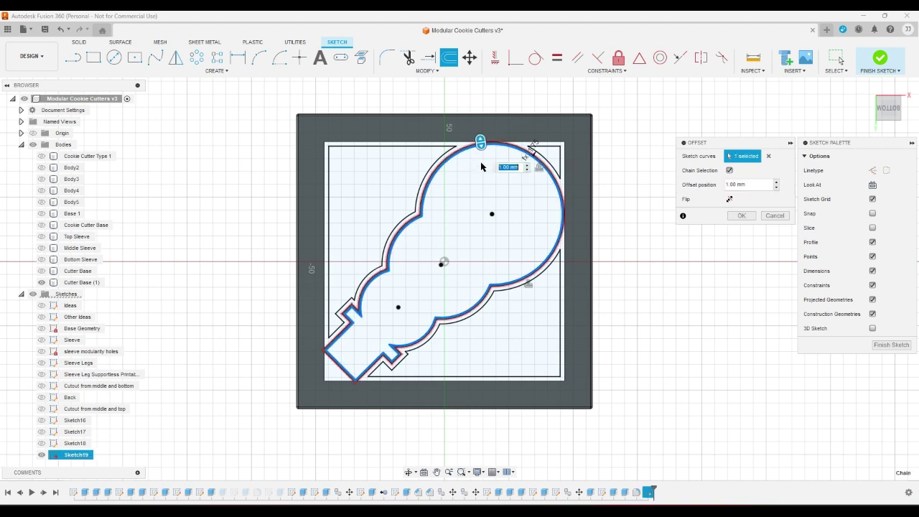
text(-)
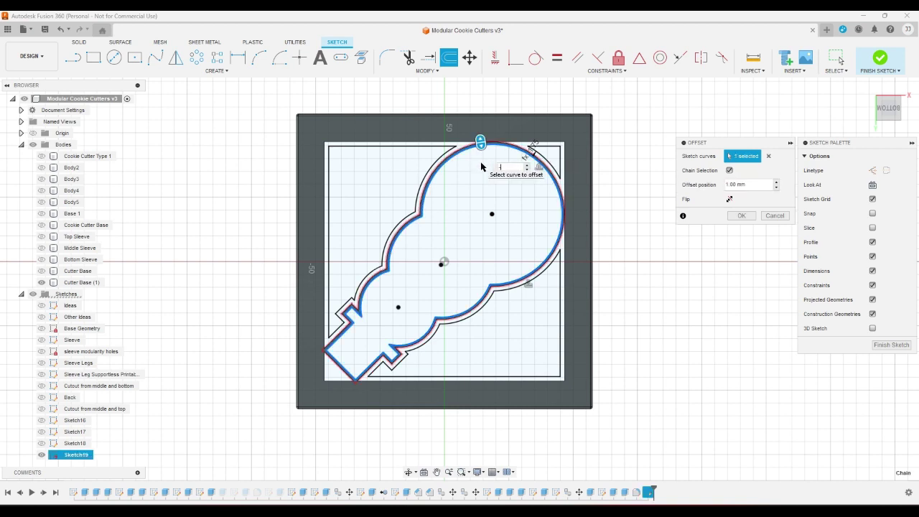
text(wr)
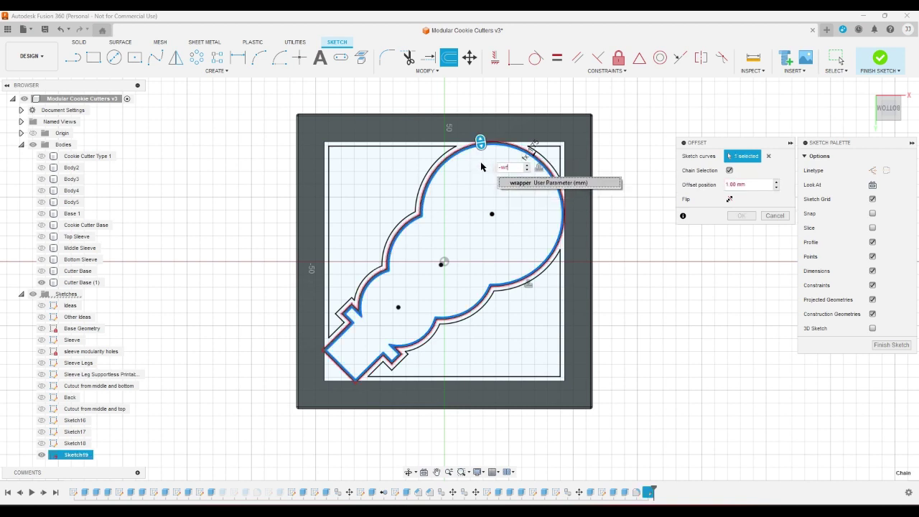
key(Return)
key(Return)
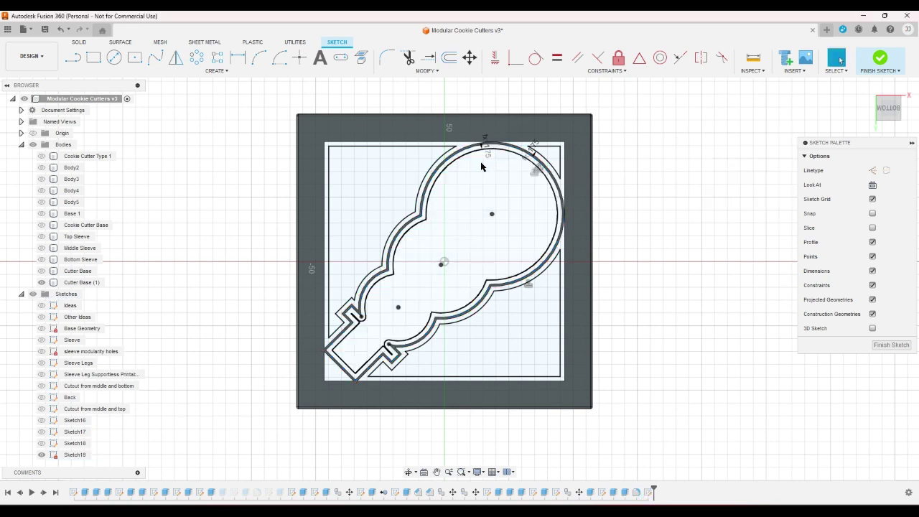
click(879, 57)
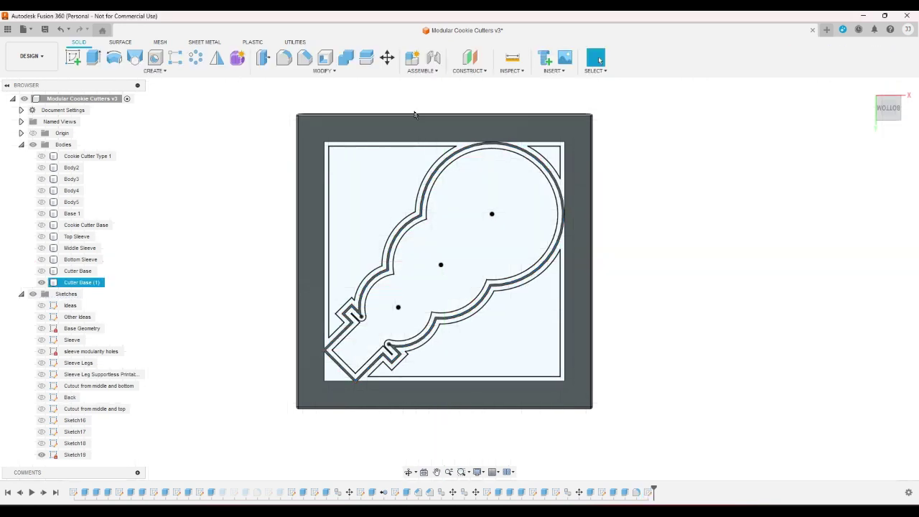
- Extrude the outer and inner wrapper profiles up to the square base frame's face, joining them to the body
click(93, 57)
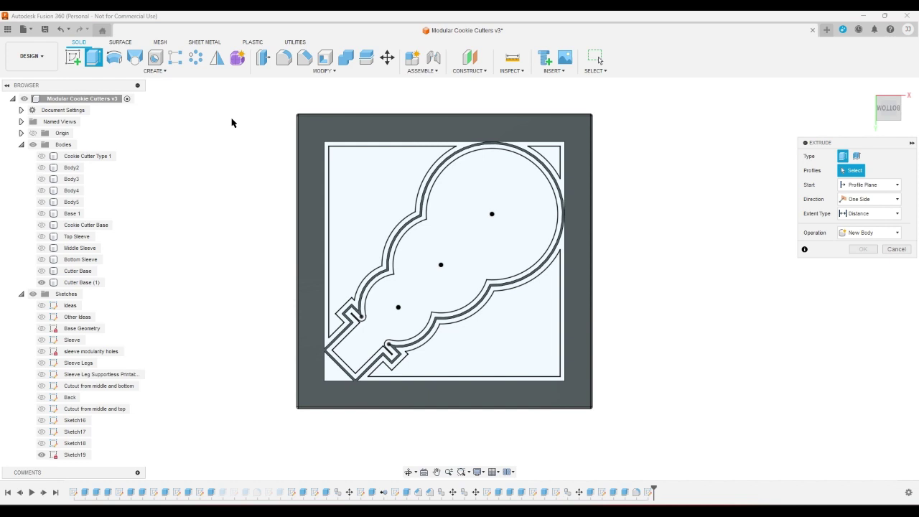
click(464, 147)
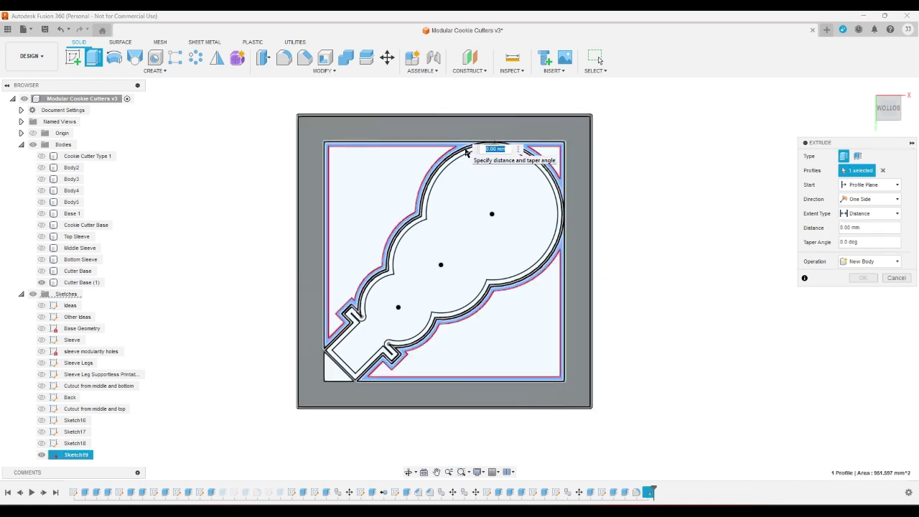
click(465, 155)
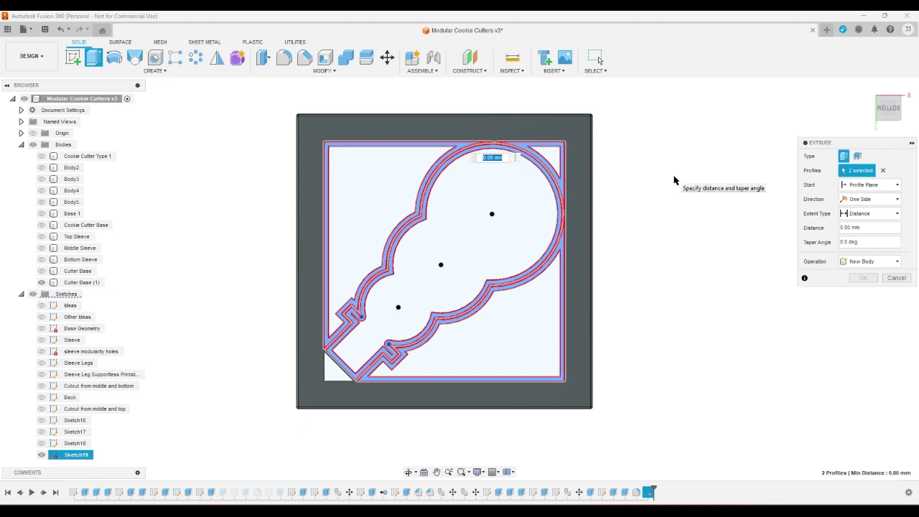
click(854, 215)
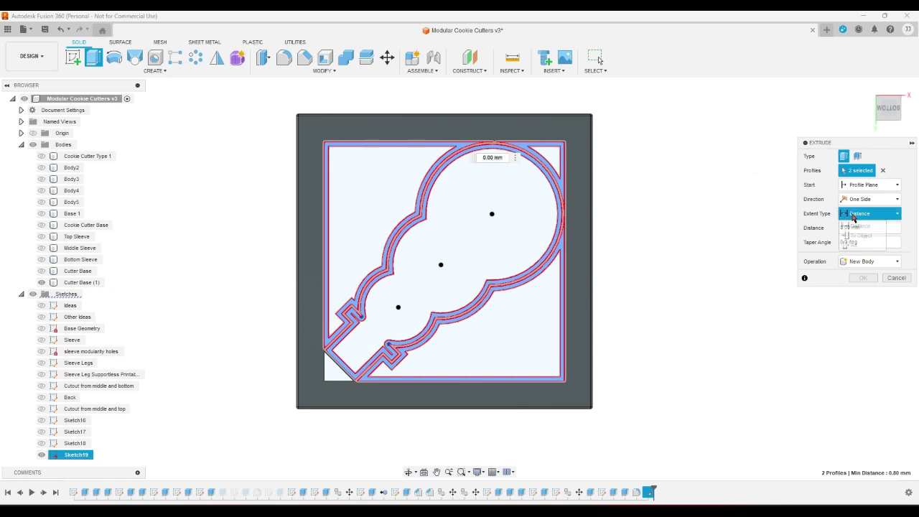
click(862, 236)
click(877, 99)
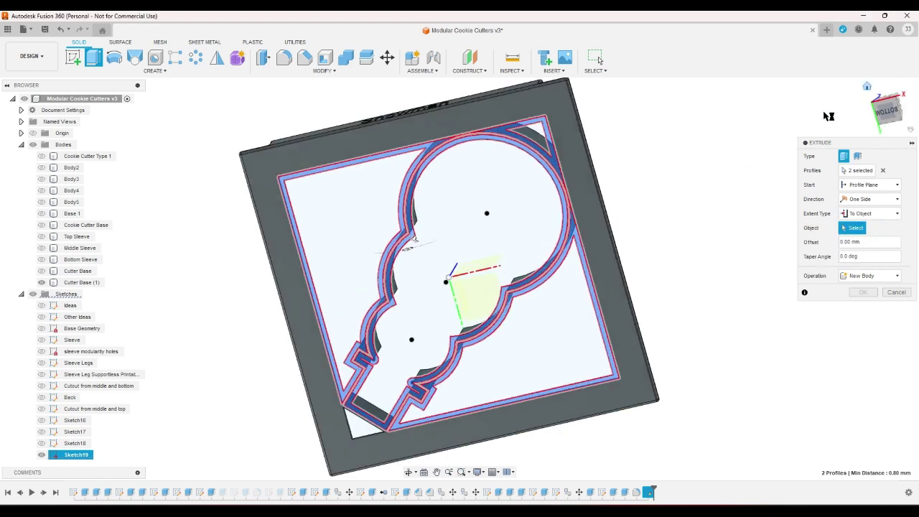
click(667, 259)
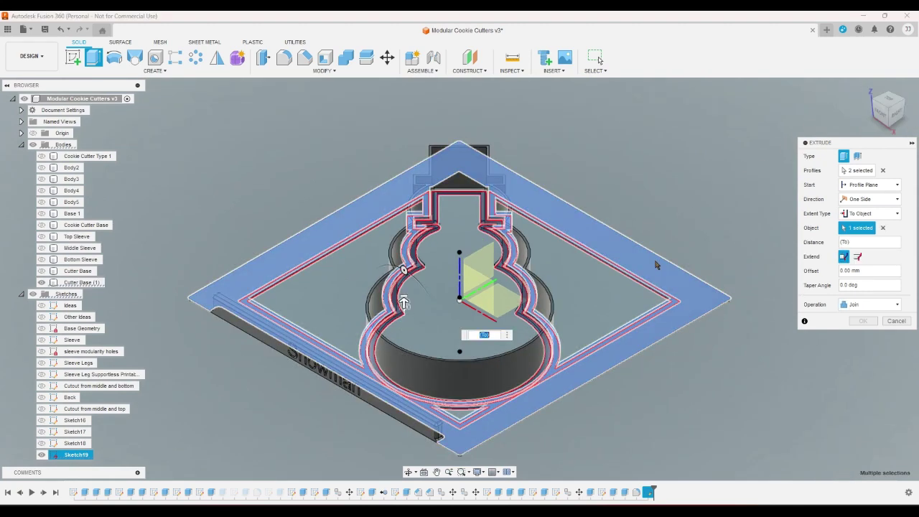
click(861, 321)
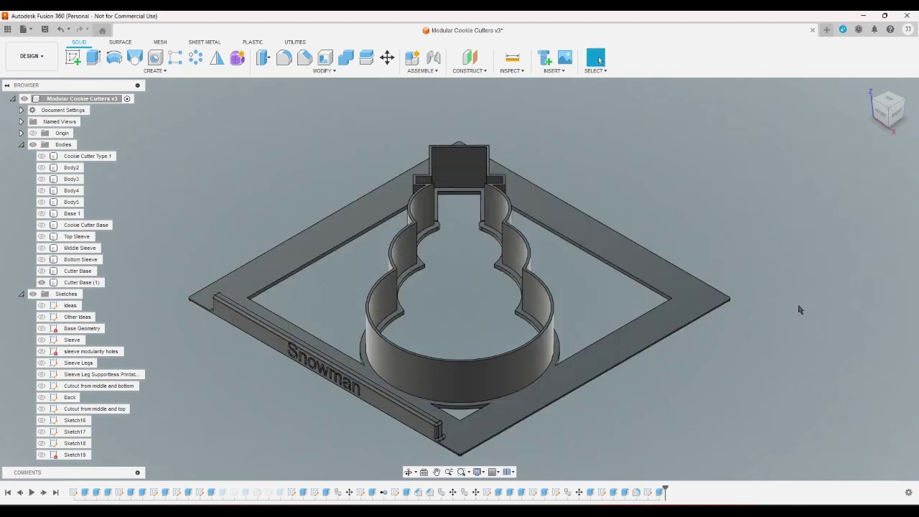
- Start a new sketch on the top face of the inner wrapper band near the hat brim
click(890, 109)
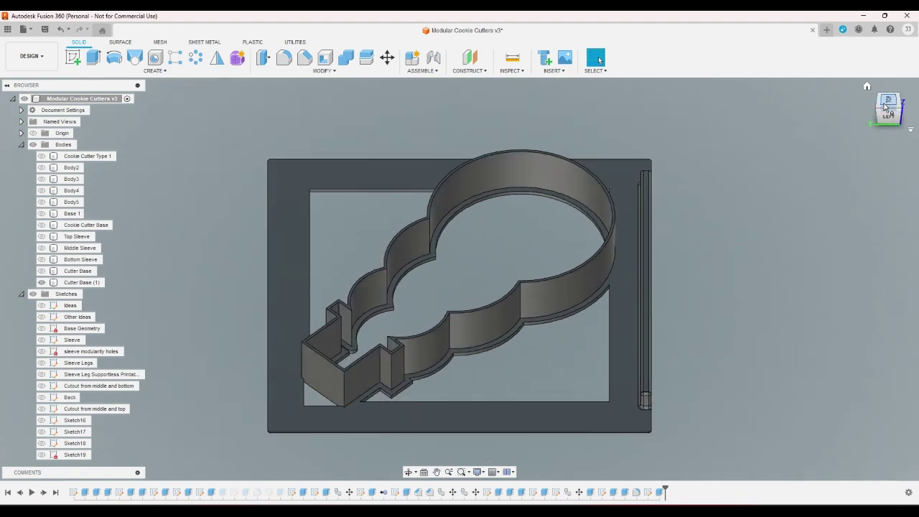
click(890, 102)
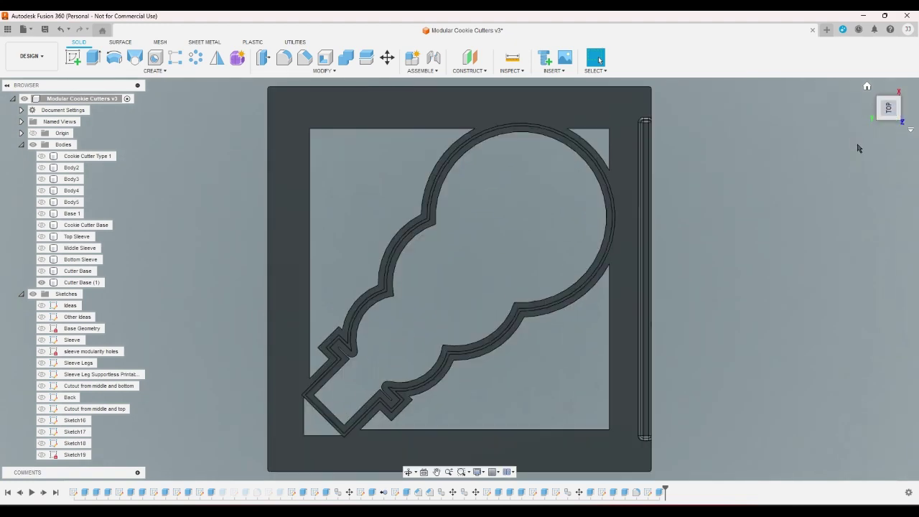
scroll(381, 278, up, 1)
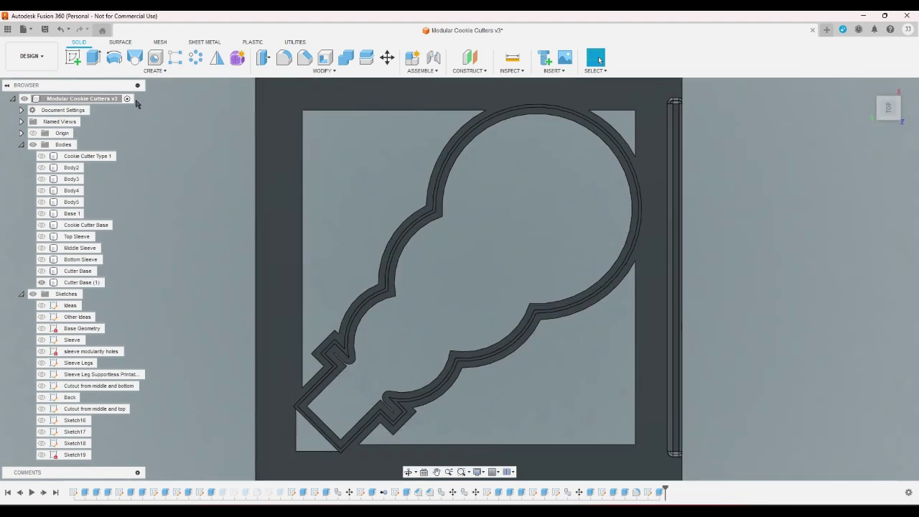
click(73, 58)
scroll(308, 361, up, 4)
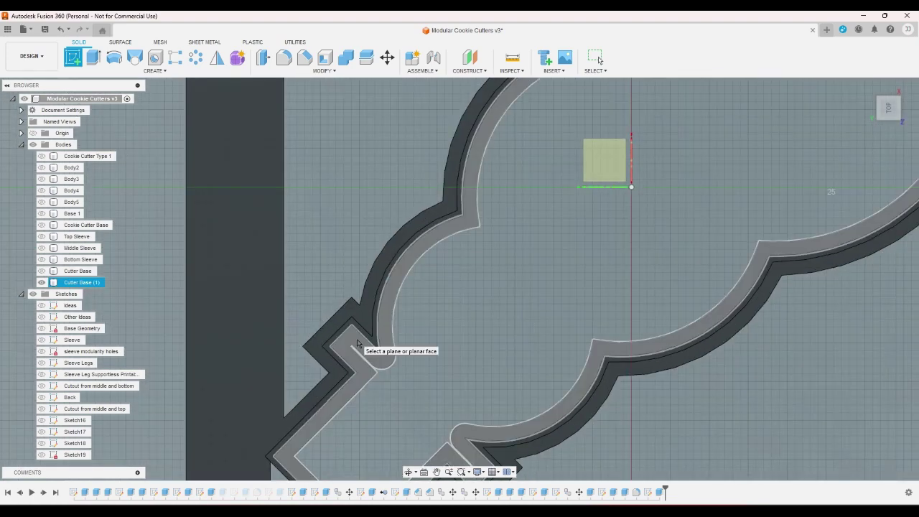
click(359, 345)
scroll(519, 352, up, 6)
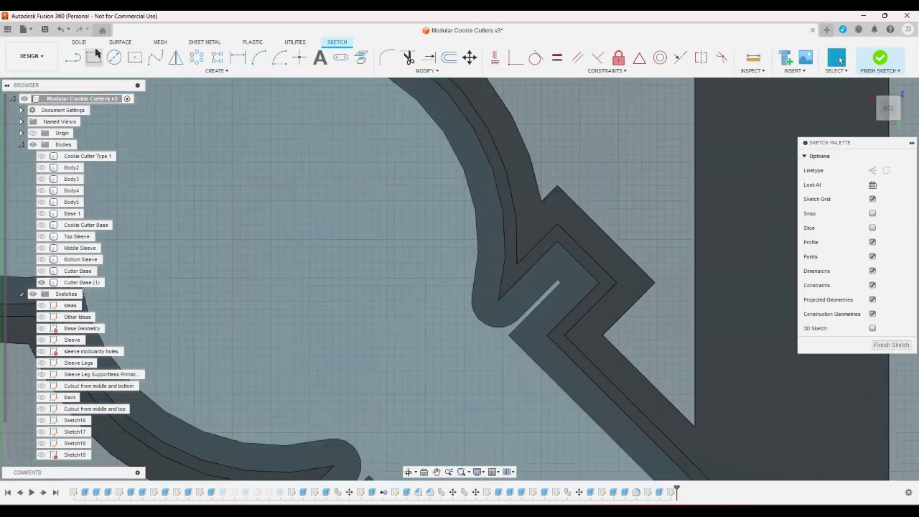
- Draw a short line bridging the open end of the narrow slit at one side of the hat brim
click(73, 57)
scroll(567, 355, up, 3)
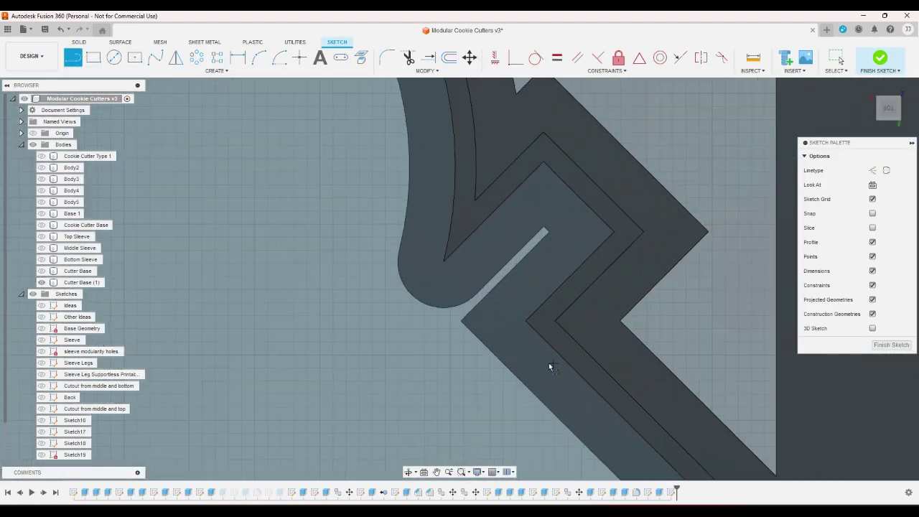
click(450, 310)
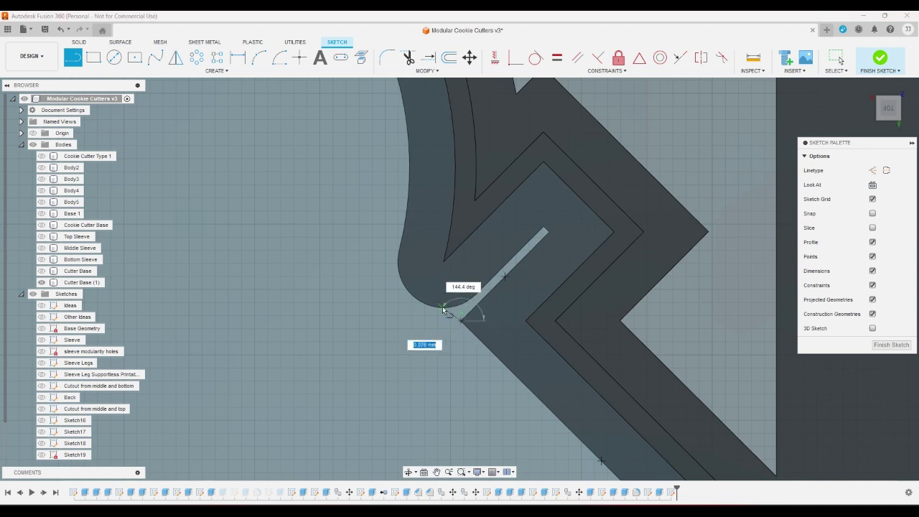
click(460, 320)
right_click(462, 315)
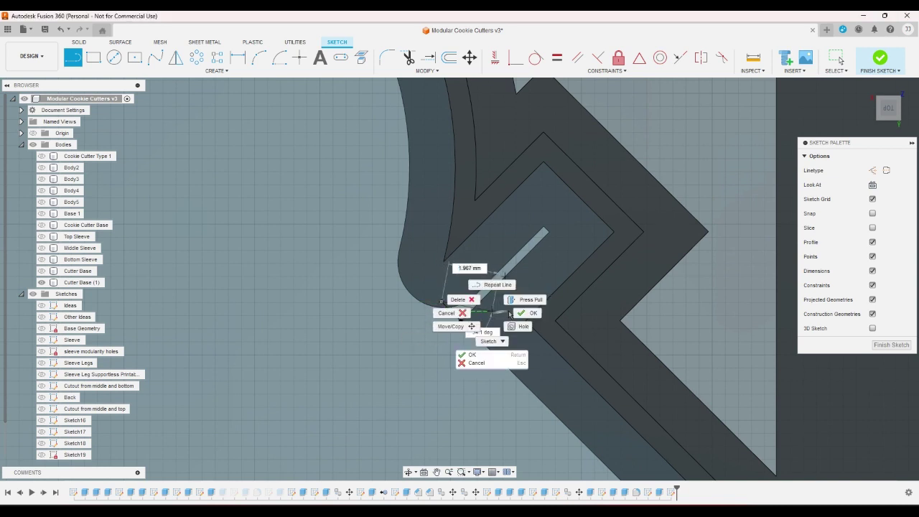
click(514, 311)
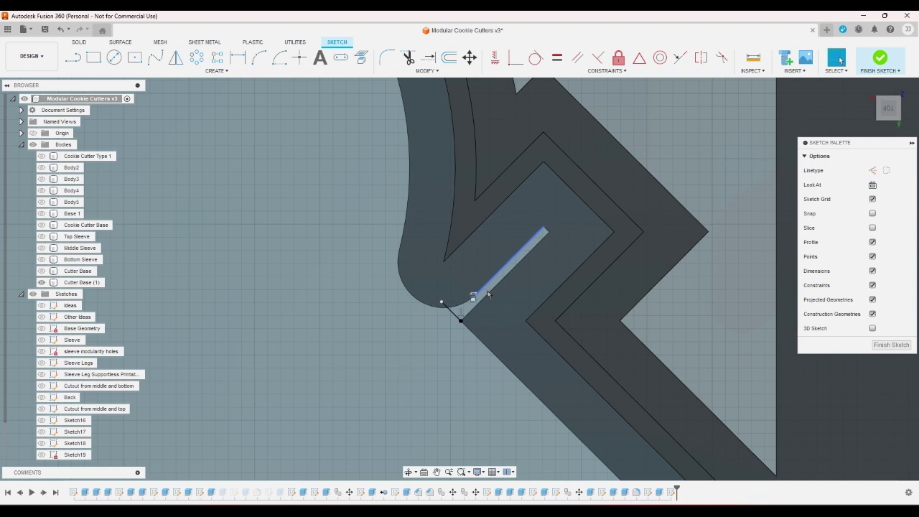
- Bridge the matching slit at the other side of the hat brim with a short line, and undo the new sketch
scroll(517, 263, down, 4)
key(l)
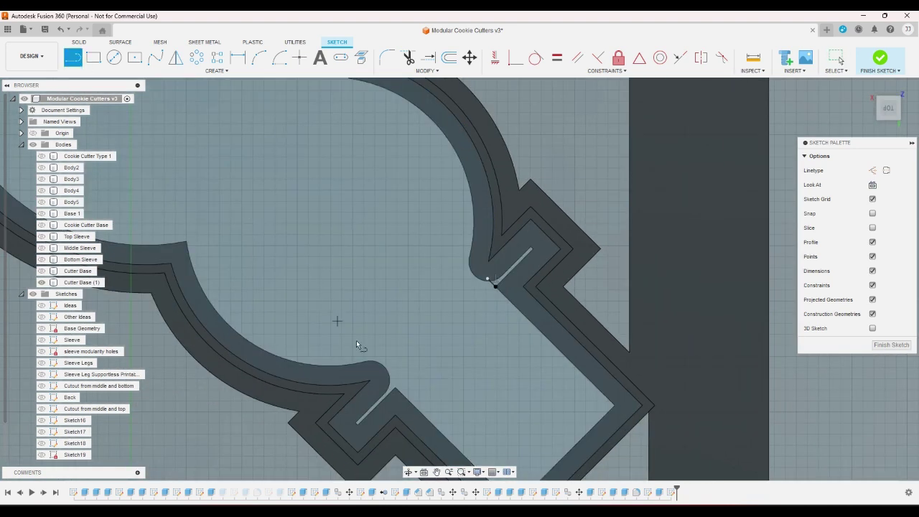
scroll(381, 388, up, 3)
click(349, 375)
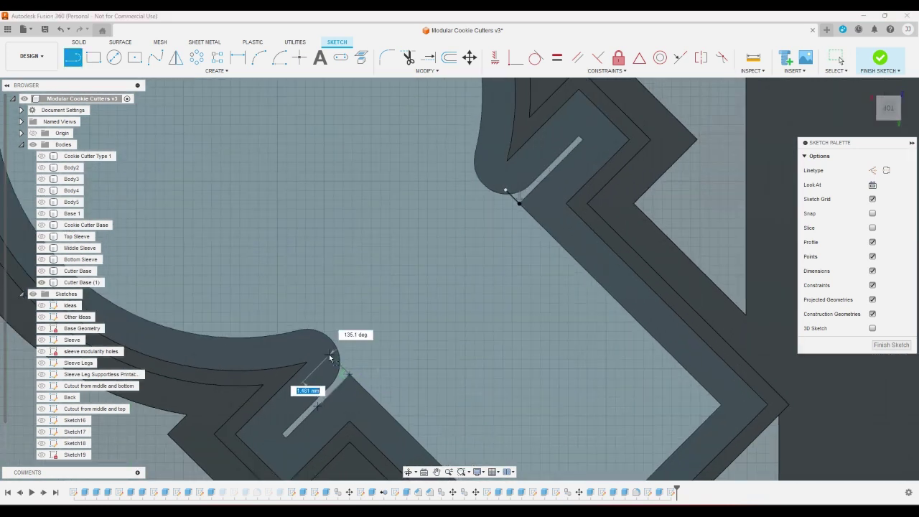
click(328, 353)
right_click(334, 353)
click(410, 349)
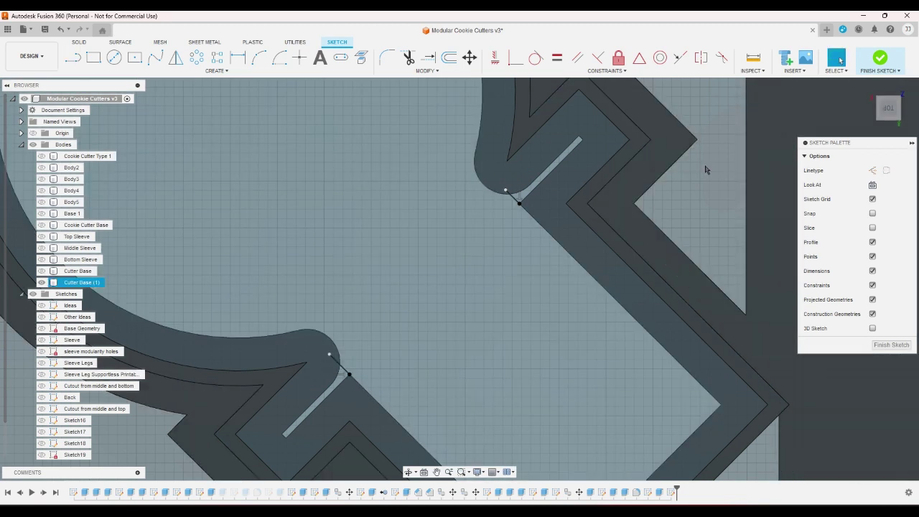
click(60, 29)
click(59, 29)
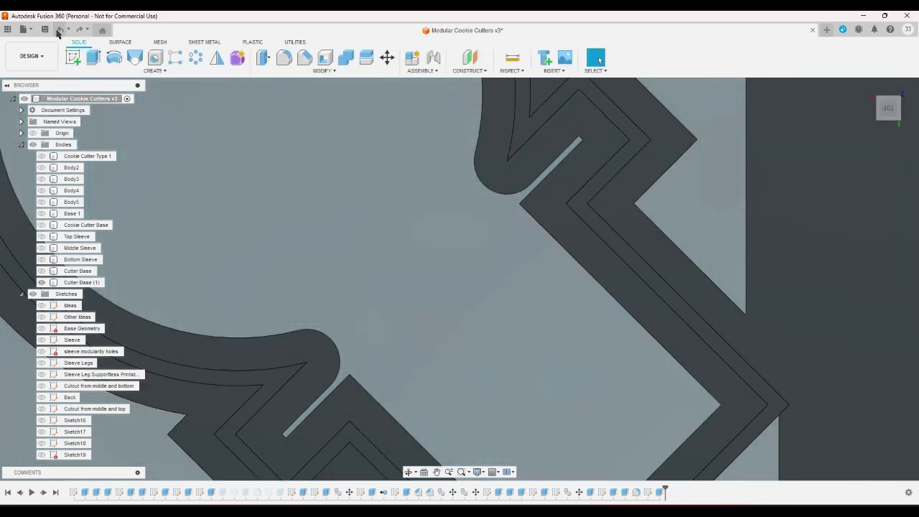
- Reopen the wrapper outline sketch, Sketch19, for editing
double_click(75, 454)
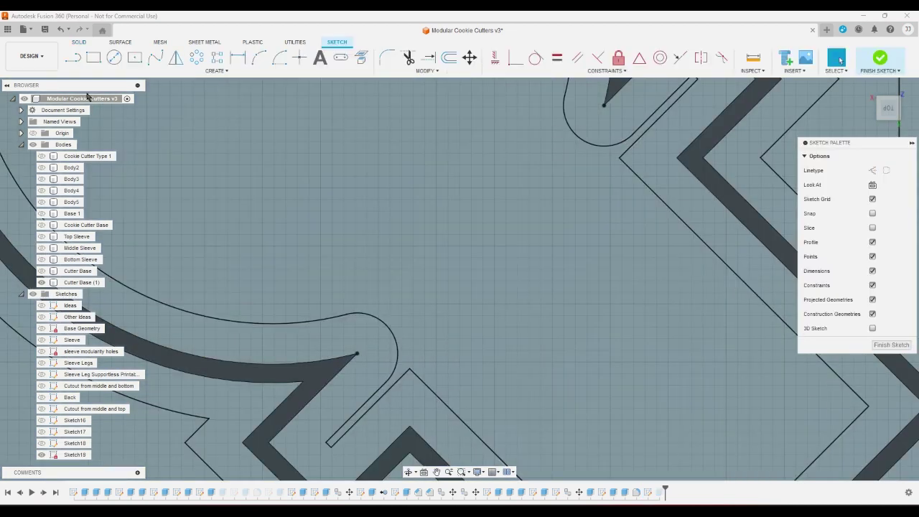
key(l)
click(410, 370)
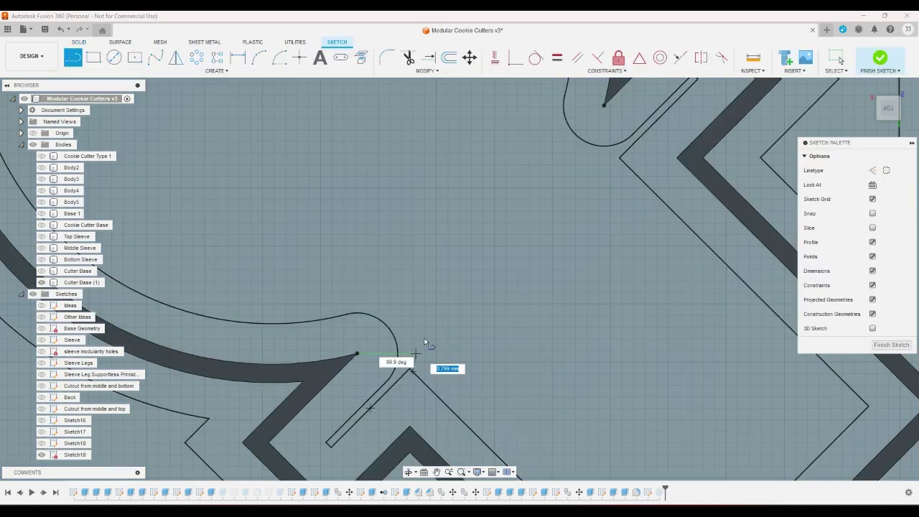
right_click(377, 342)
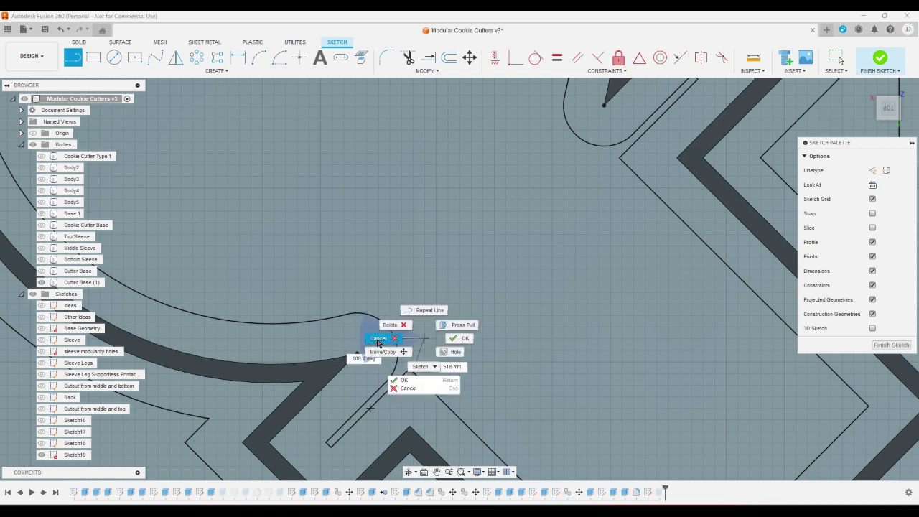
click(364, 323)
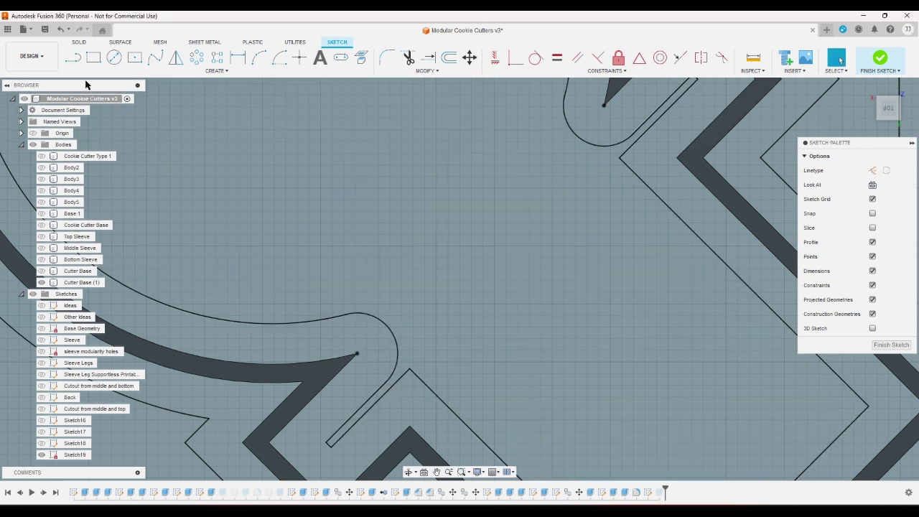
- Close one hat-brim slit with a short line from the inner outline's corner to the rounded arc
click(410, 370)
double_click(400, 357)
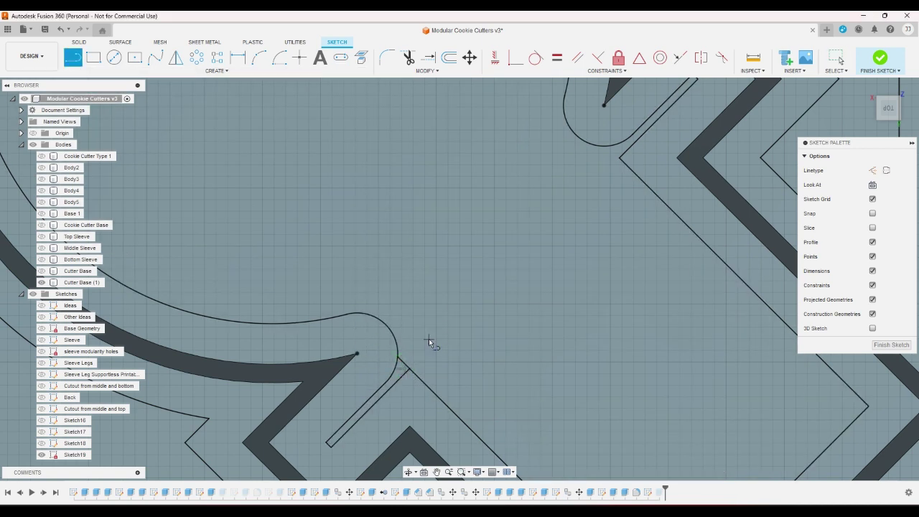
scroll(429, 338, down, 2)
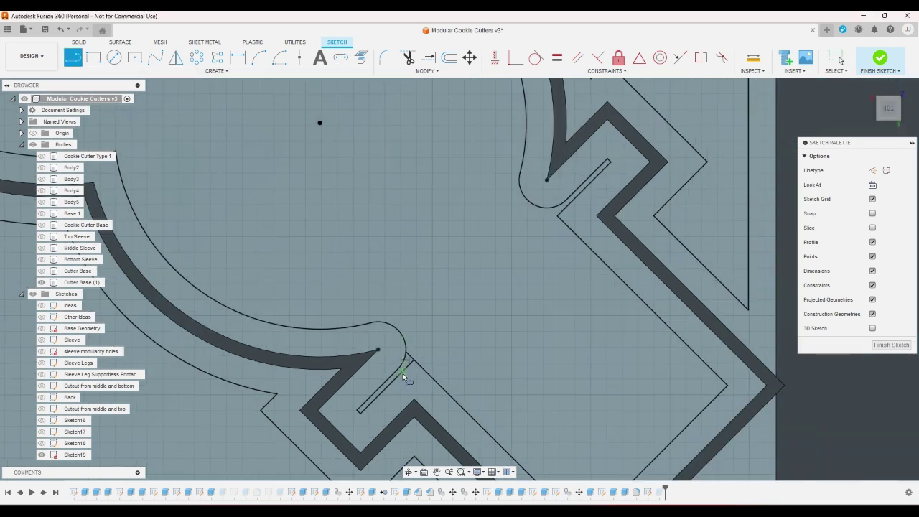
- Close the opposite hat-brim slit with a short line from the inner outline's corner to the rounded arc, and finish the sketch
click(558, 216)
double_click(549, 209)
right_click(542, 230)
click(568, 229)
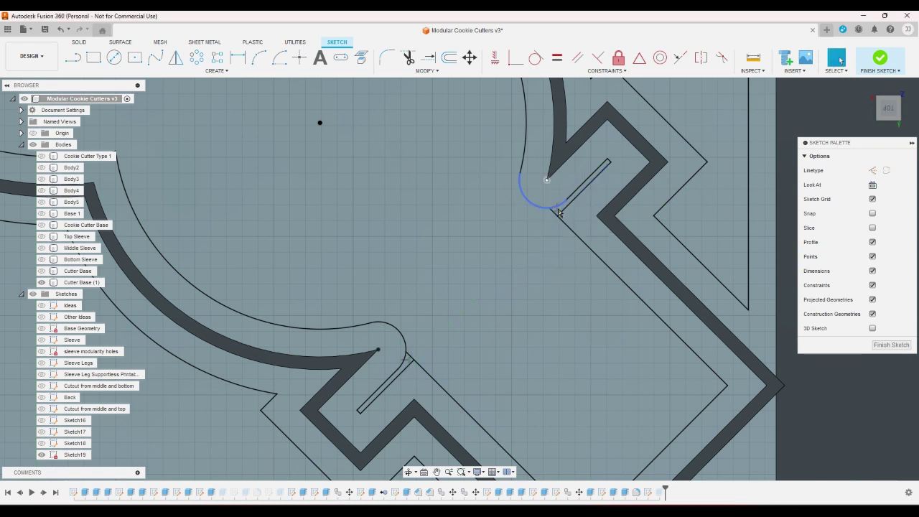
scroll(558, 212, down, 1)
scroll(559, 212, up, 3)
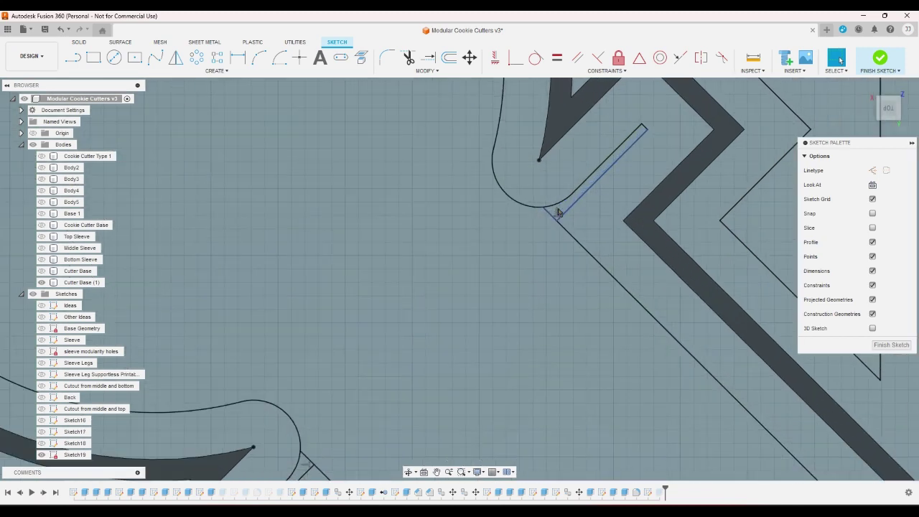
scroll(558, 213, down, 5)
scroll(345, 430, up, 4)
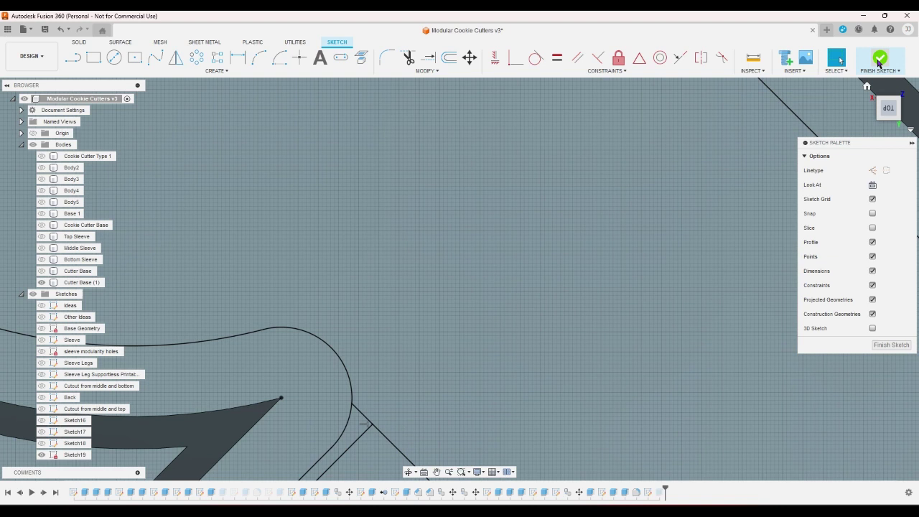
click(880, 58)
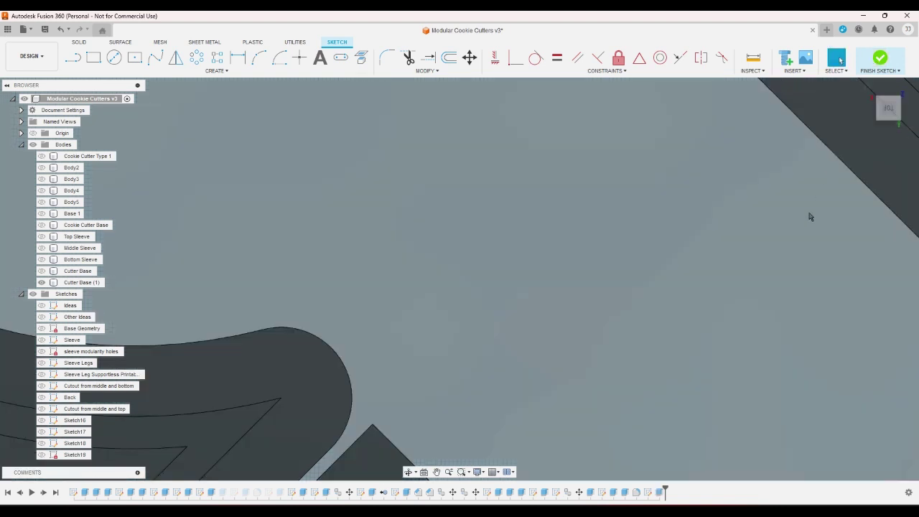
- Edit the rim extrusion to include the two closed hat-brim slit profiles, keeping the Join operation
double_click(647, 491)
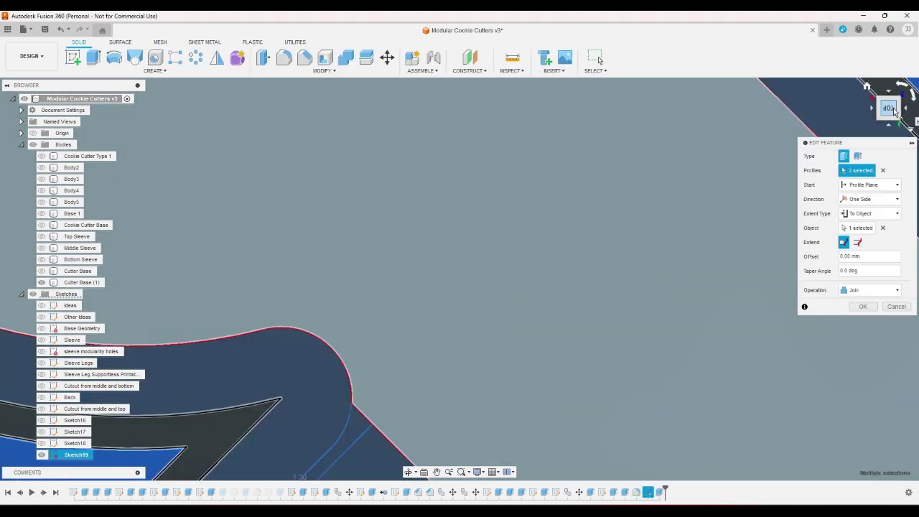
click(667, 260)
scroll(667, 259, down, 5)
scroll(699, 150, up, 2)
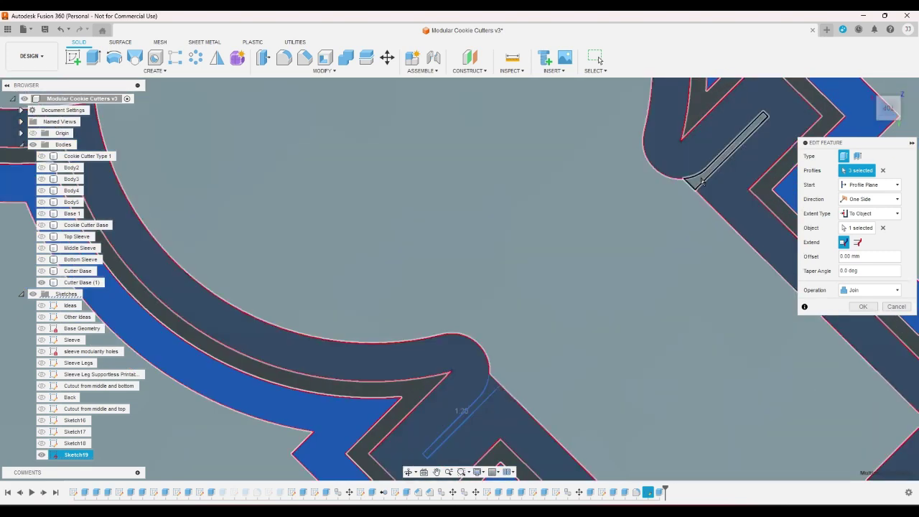
click(696, 181)
click(864, 306)
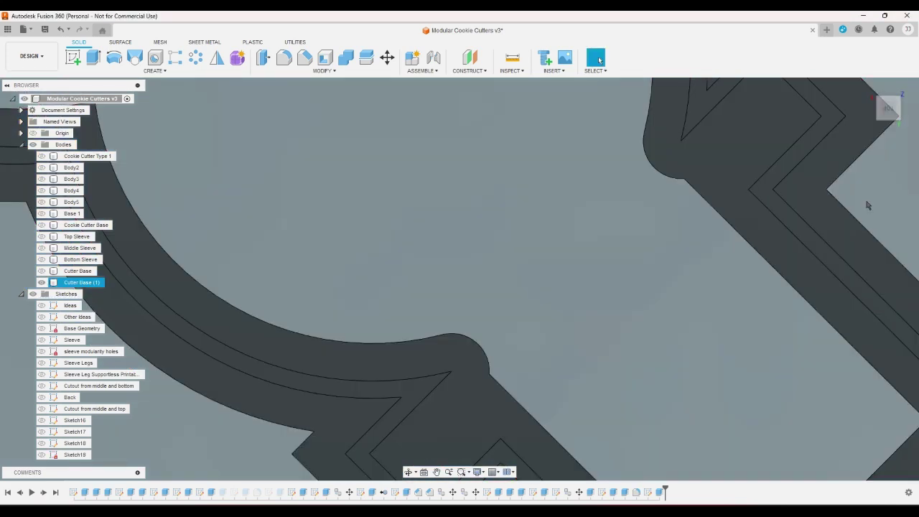
- Inspect the filled hat-brim slits on the snowman cutter in isometric and top views
click(866, 85)
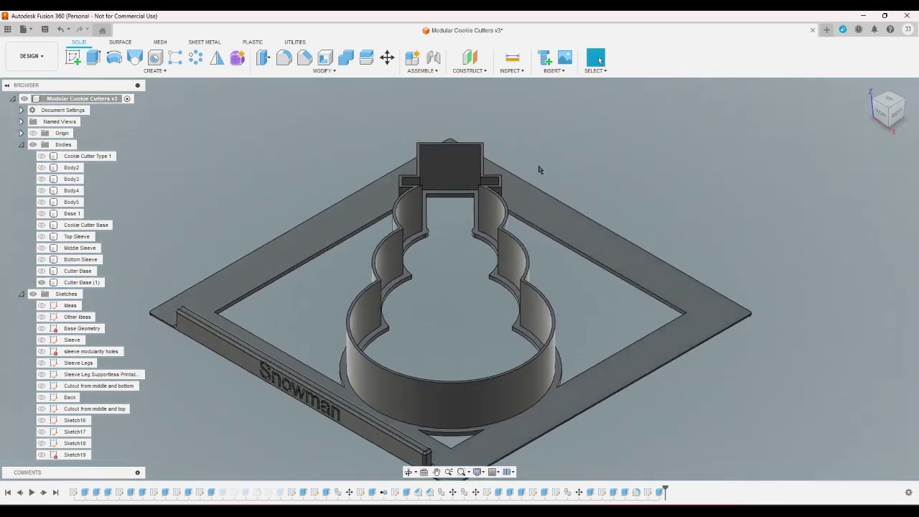
scroll(532, 162, up, 5)
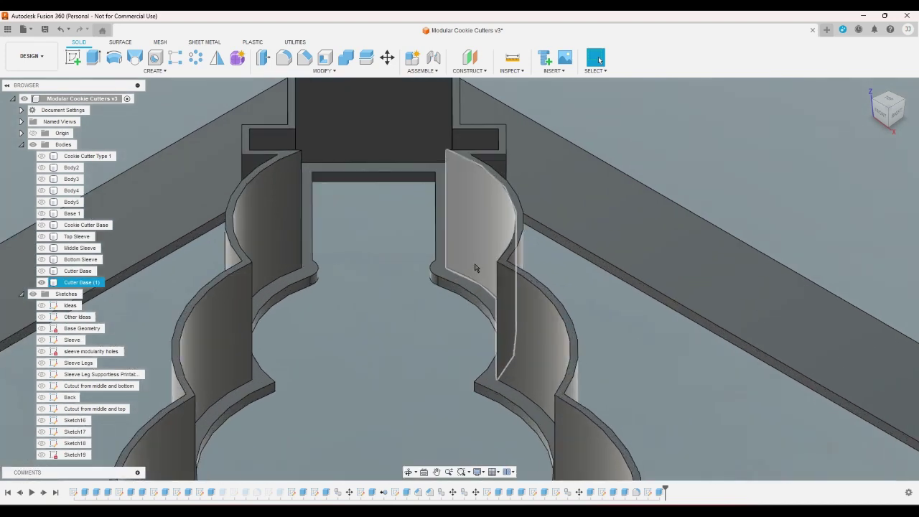
click(885, 99)
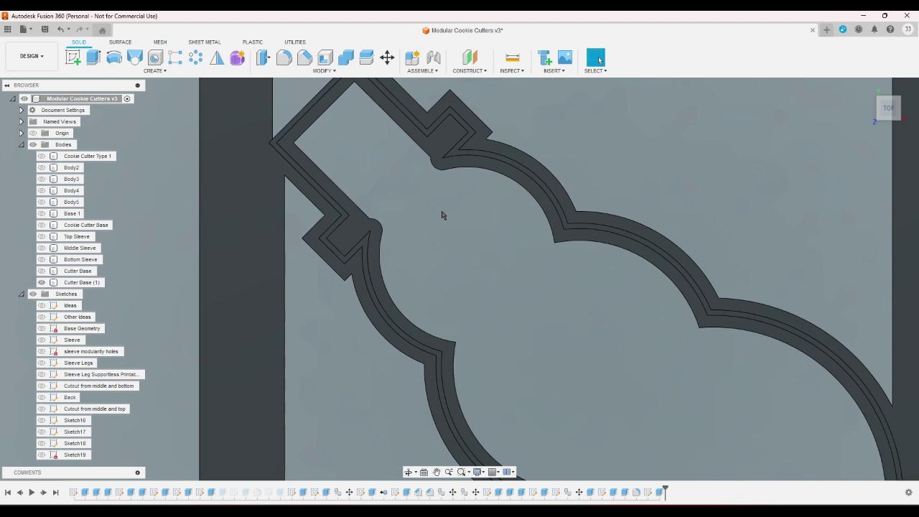
scroll(459, 207, down, 2)
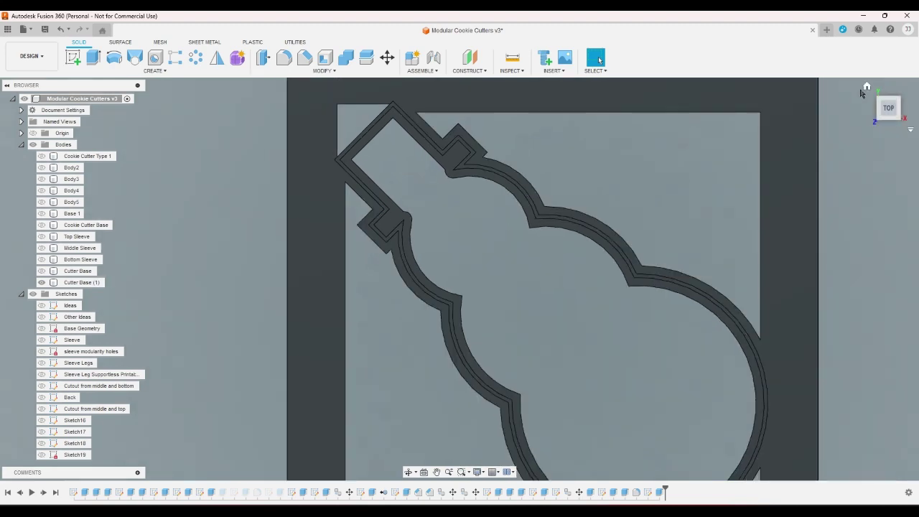
click(866, 87)
drag(887, 119, 872, 142)
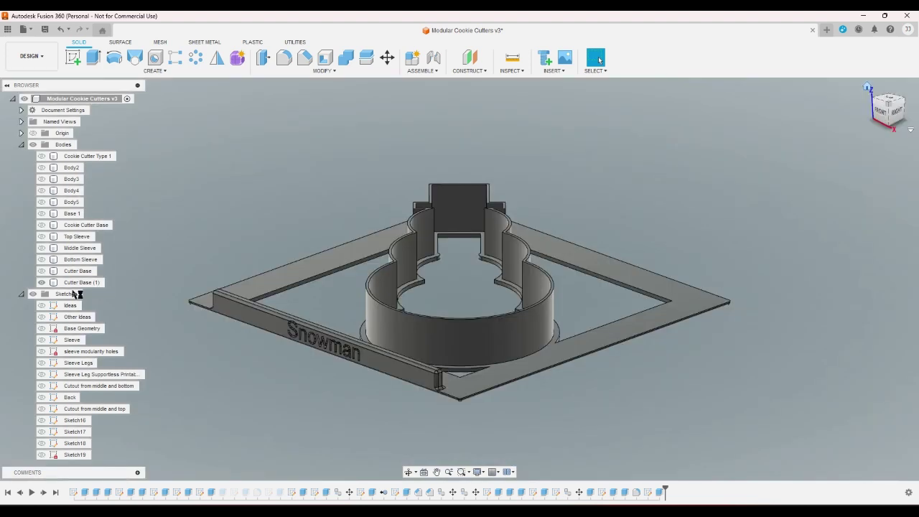
- Compare the plain Cutter Base with Cutter Base (1) by switching their visibility, and check the plain frame's inner opening edges
click(41, 282)
click(41, 271)
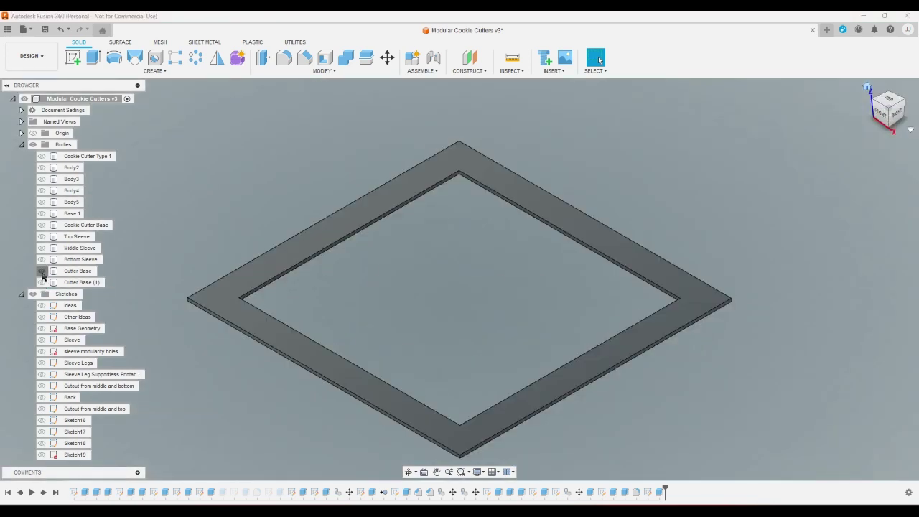
click(42, 281)
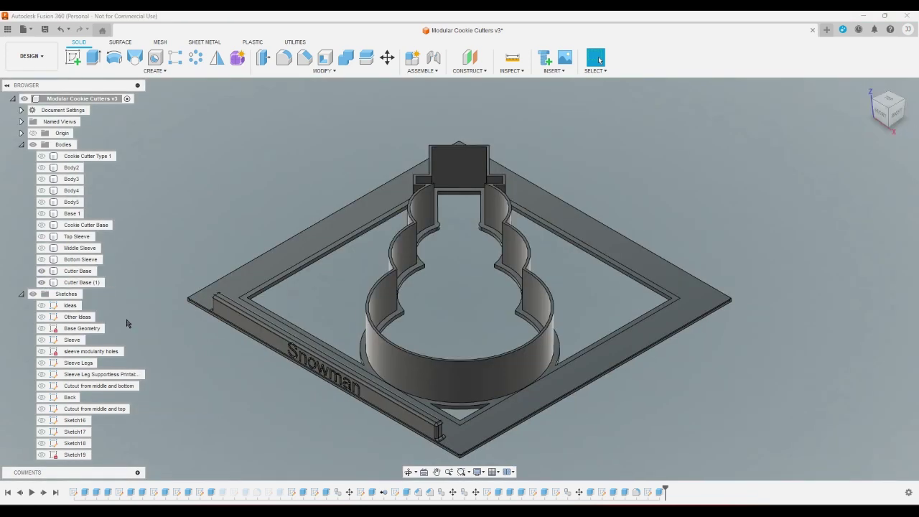
click(41, 282)
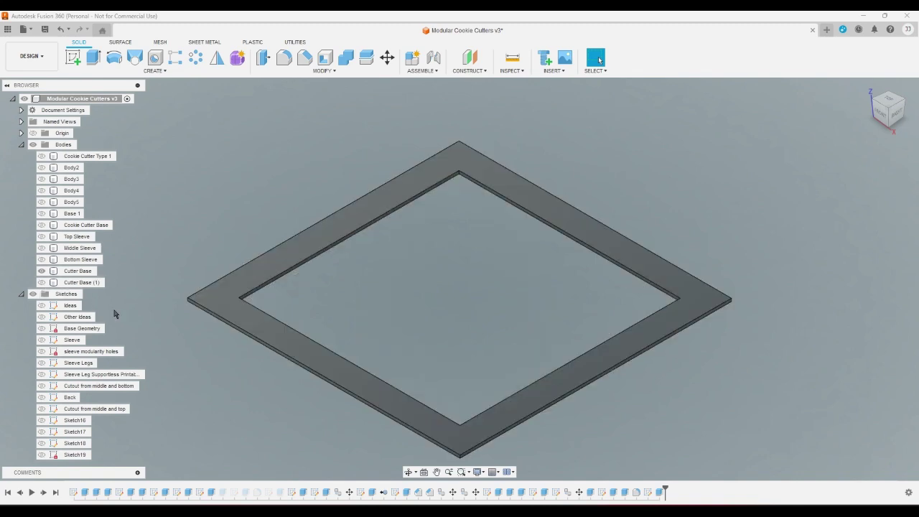
click(886, 102)
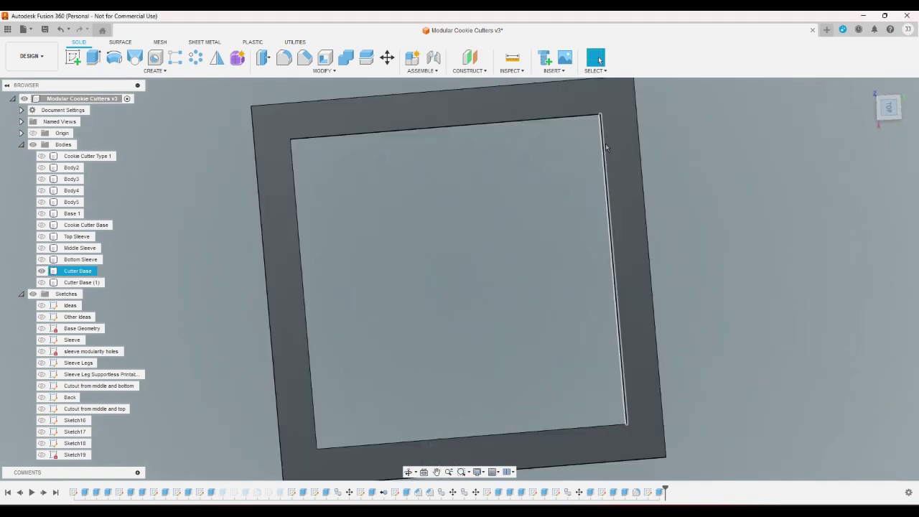
click(614, 152)
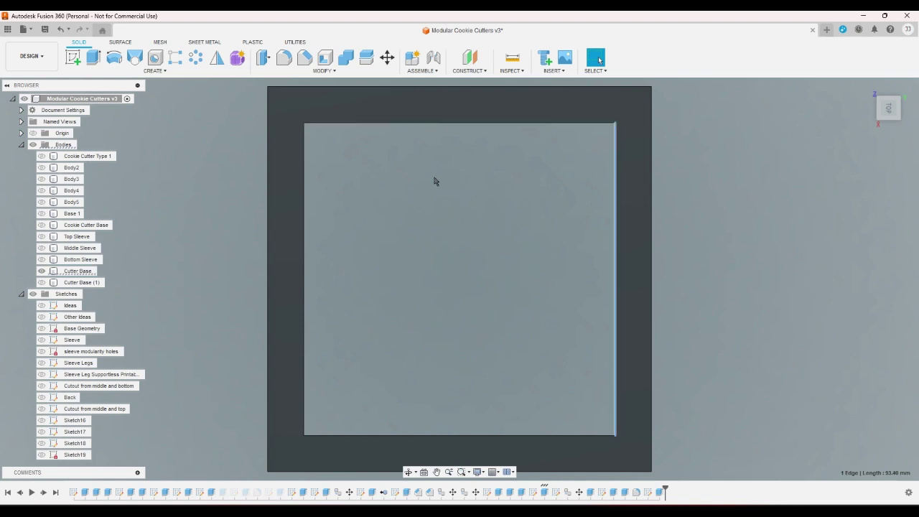
click(304, 179)
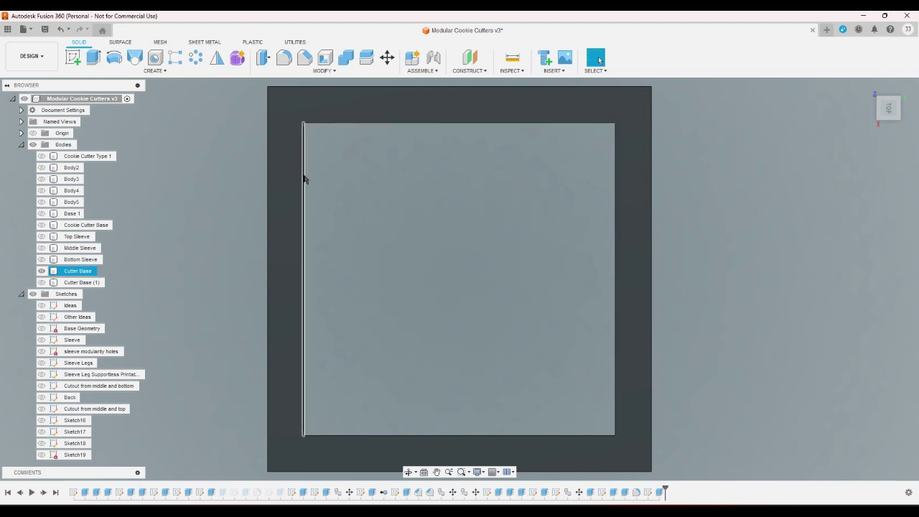
click(361, 430)
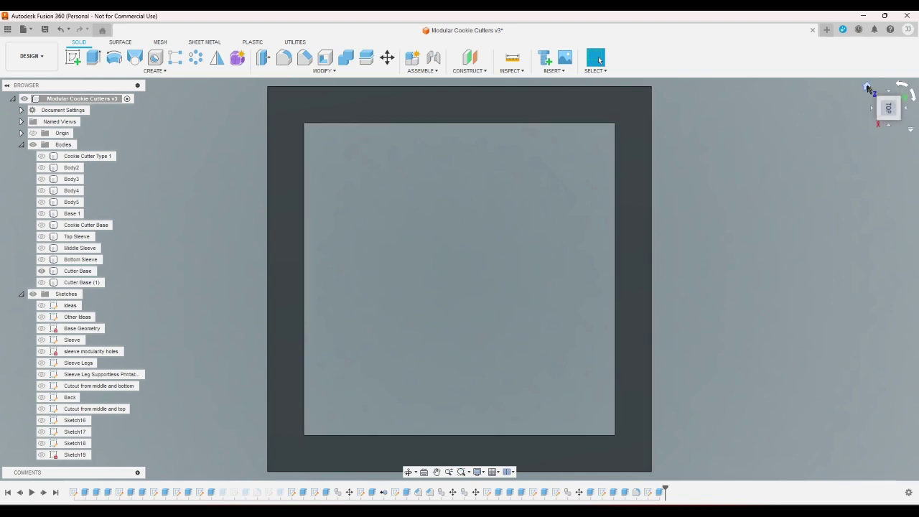
click(866, 86)
click(41, 284)
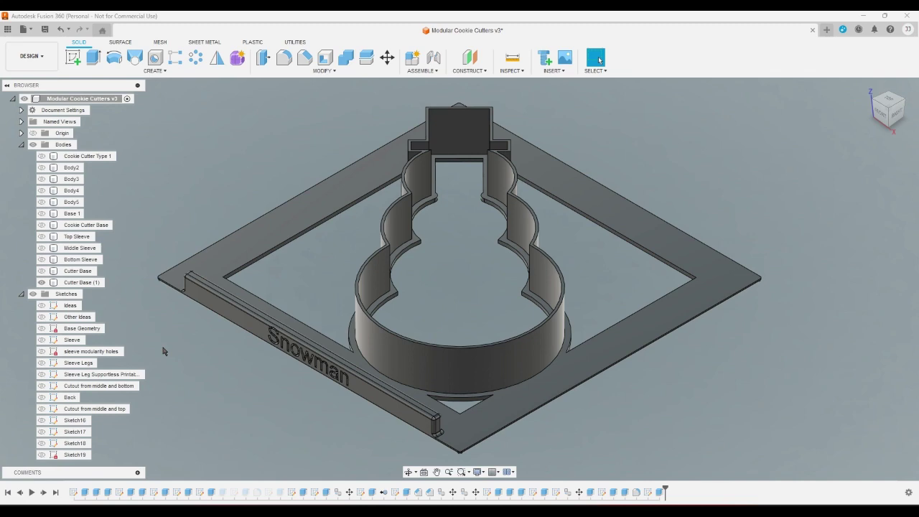
- Examine how the complete snowman cutter sits within its square base frame, alternating between top and isometric views
click(889, 101)
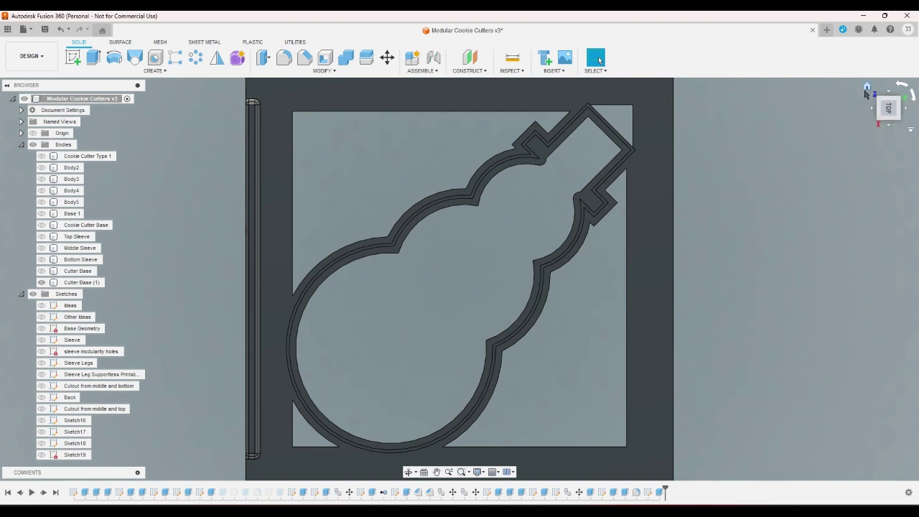
click(866, 86)
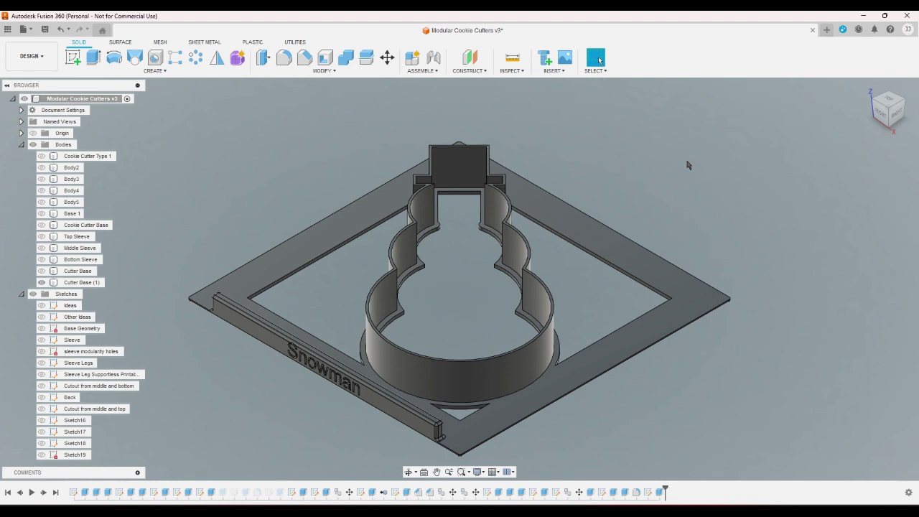
click(888, 100)
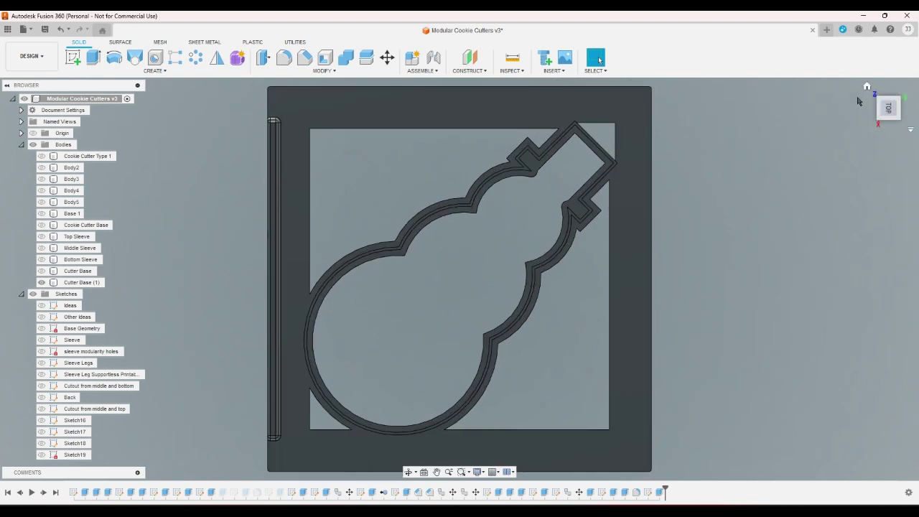
click(866, 87)
scroll(751, 172, up, 3)
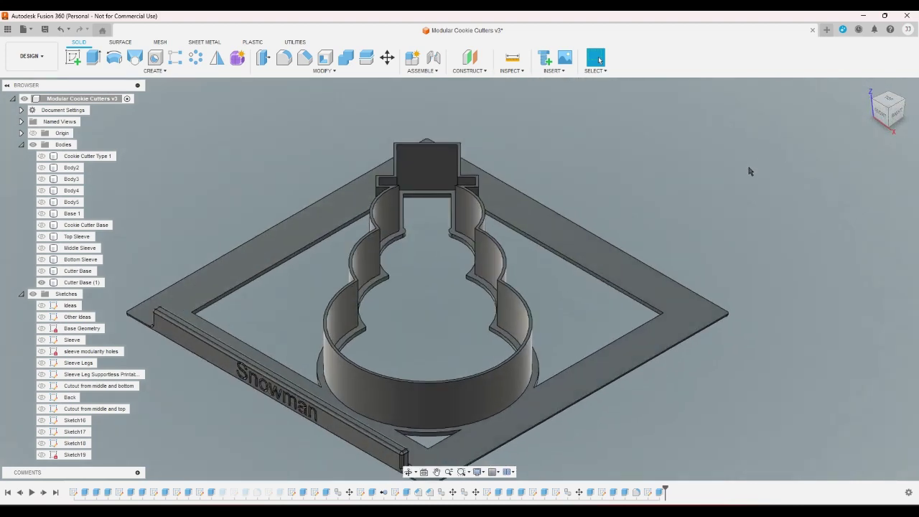
scroll(751, 170, down, 4)
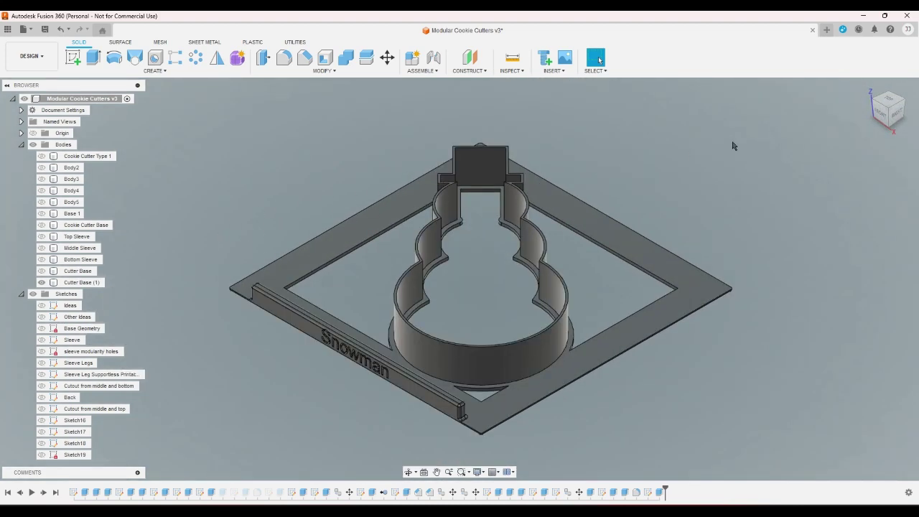
click(888, 100)
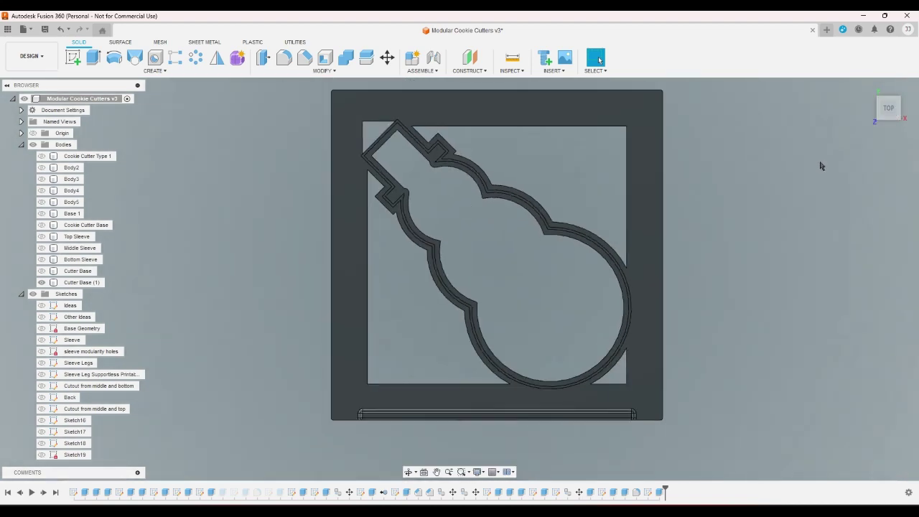
scroll(554, 160, down, 2)
drag(482, 94, 671, 203)
drag(347, 213, 488, 384)
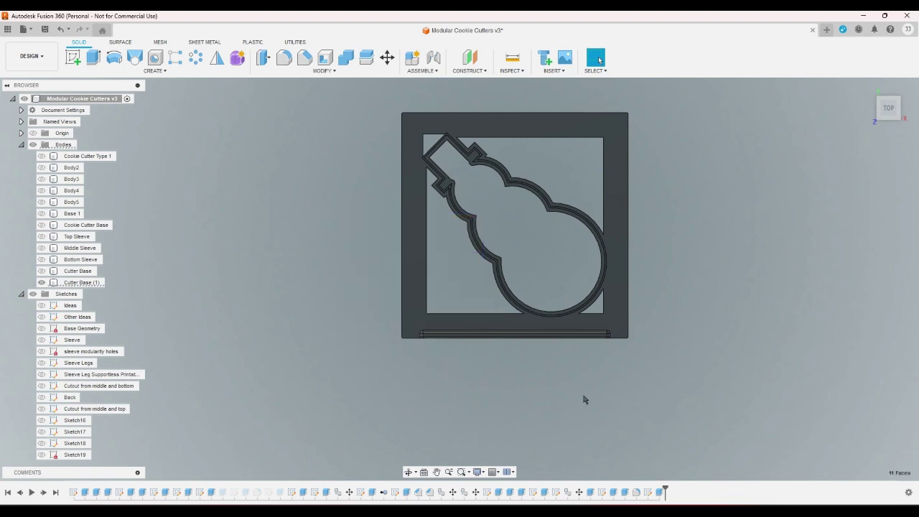
click(867, 88)
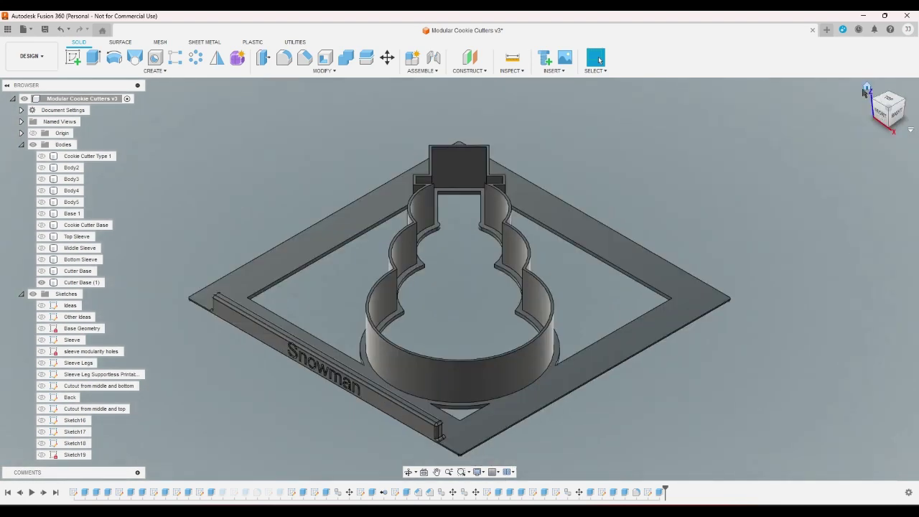
- Show the plain Cutter Base in place of Cutter Base (1) and start a new sketch on the frame's underside
click(74, 58)
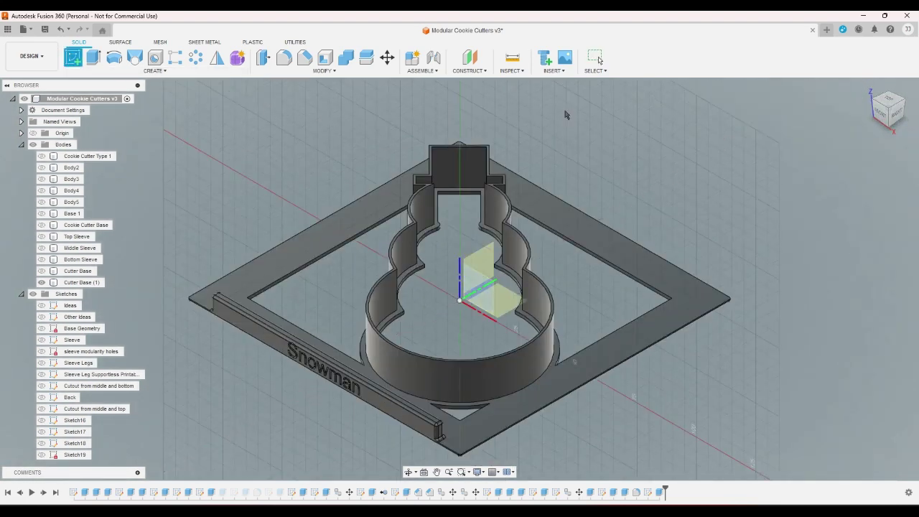
click(889, 132)
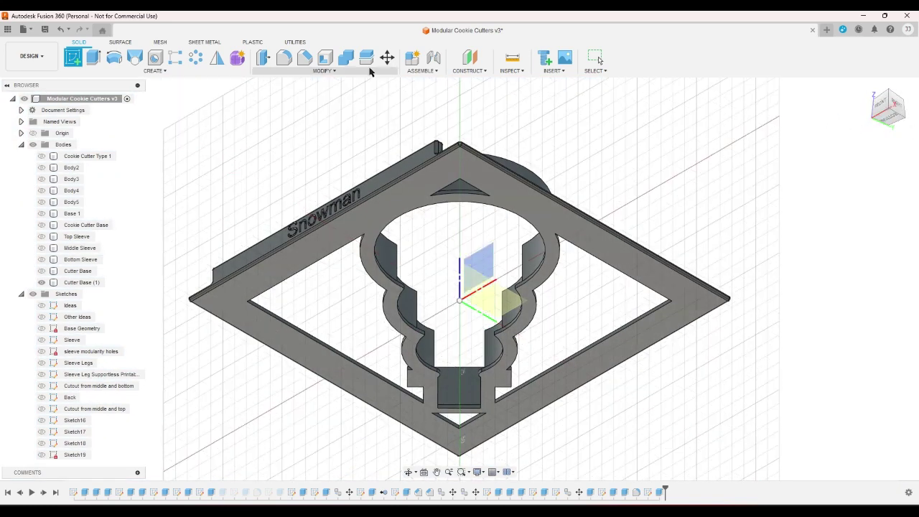
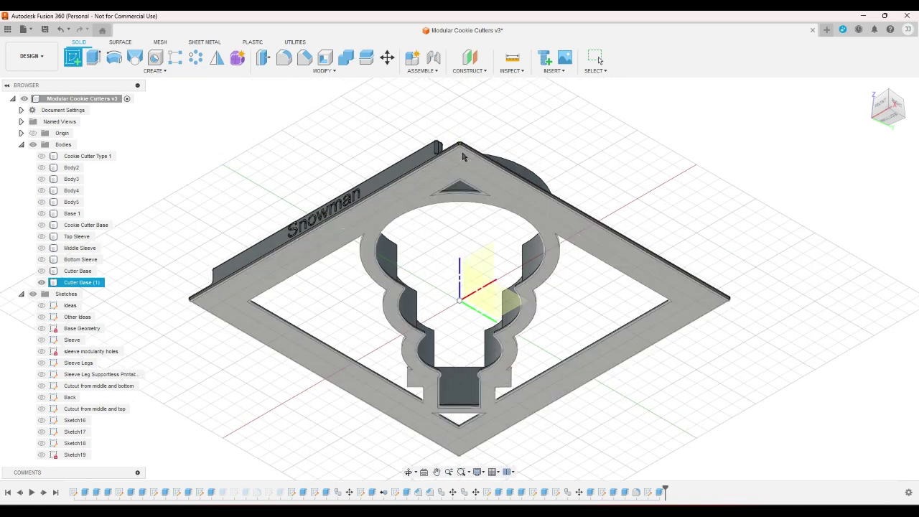
click(41, 282)
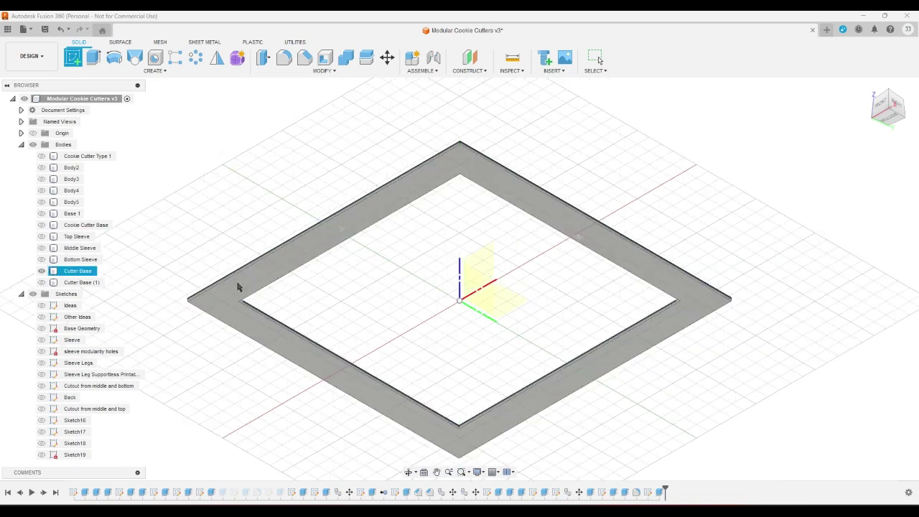
click(272, 260)
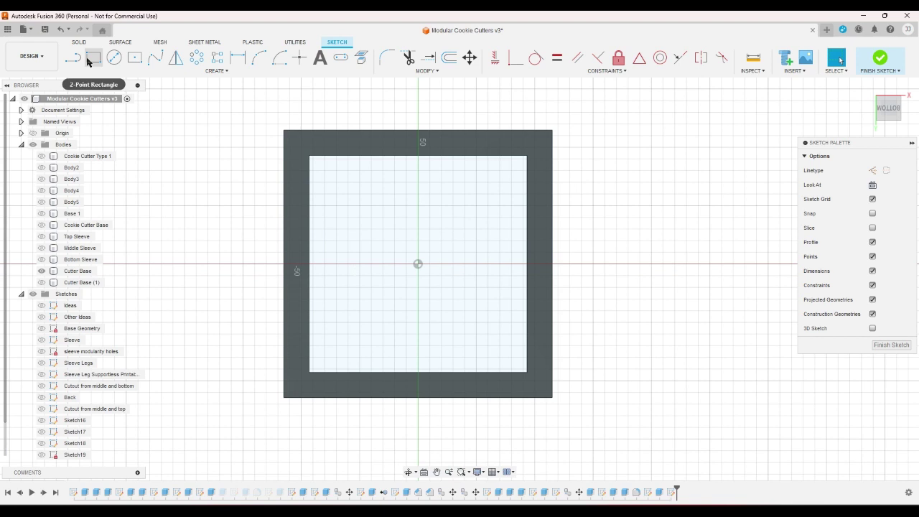
click(87, 62)
scroll(257, 113, up, 2)
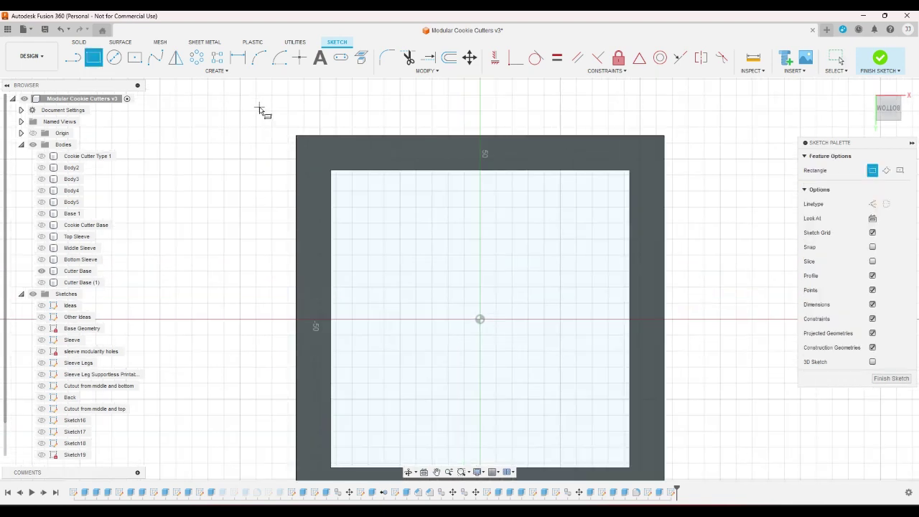
right_click(260, 110)
click(233, 108)
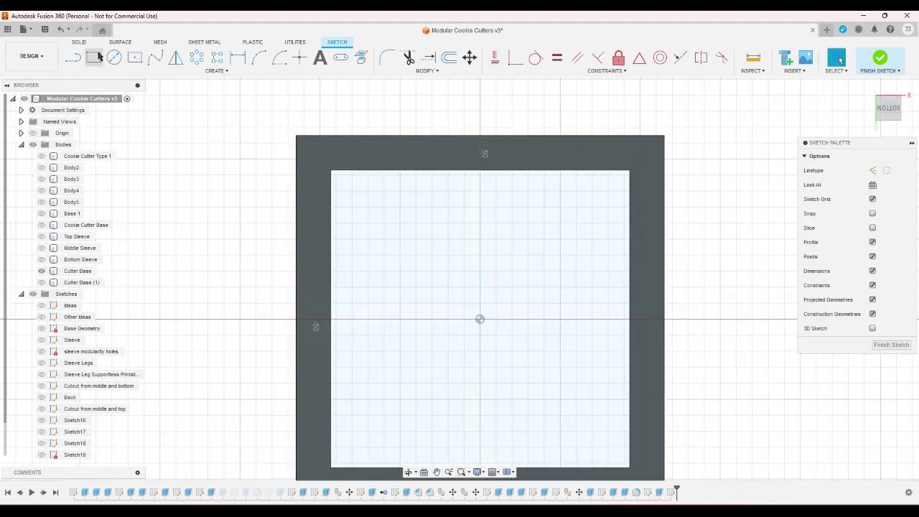
- Sketch two overlapping rectangles forming an L outside the frame's corner and set the horizontal arm's thickness to the wallthickness parameter
click(96, 59)
click(231, 110)
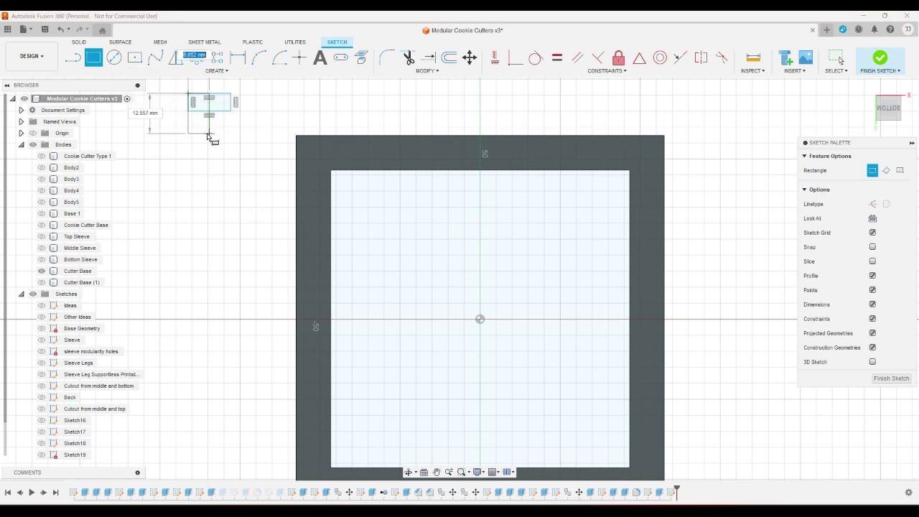
key(d)
click(234, 100)
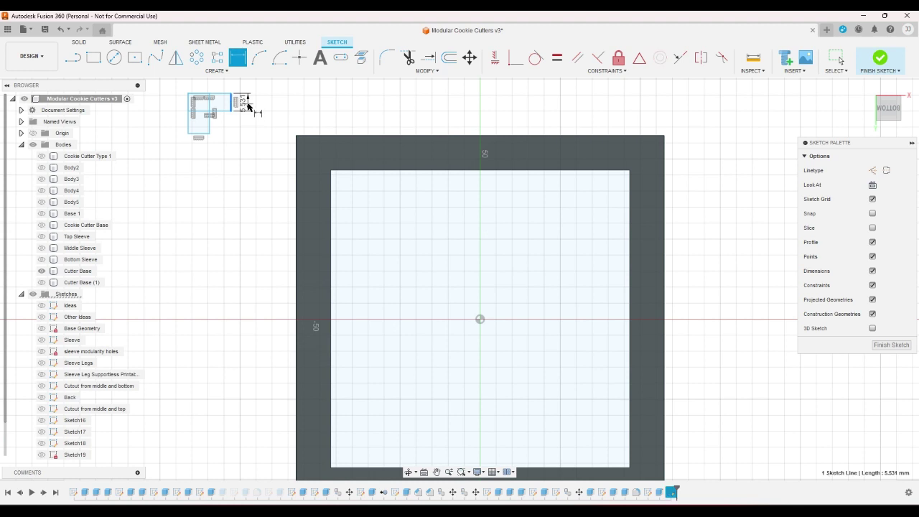
click(258, 101)
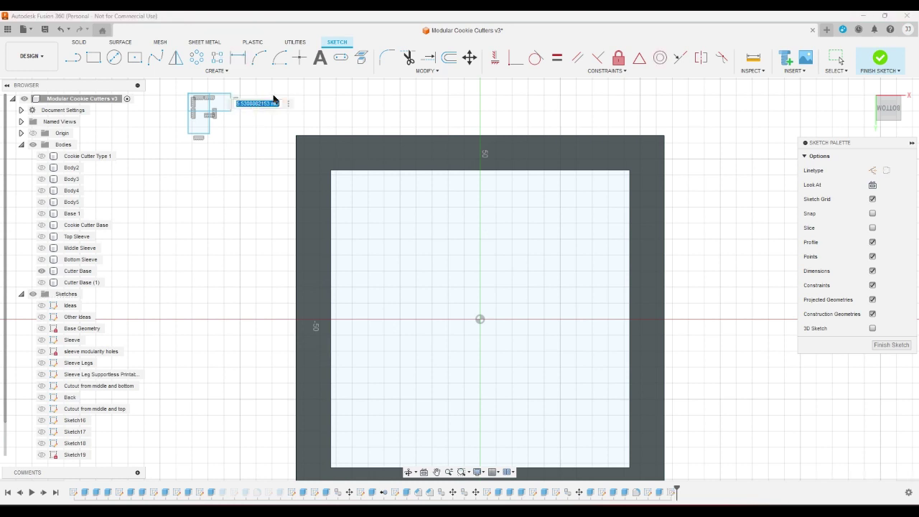
text(w)
key(Return)
key(Return)
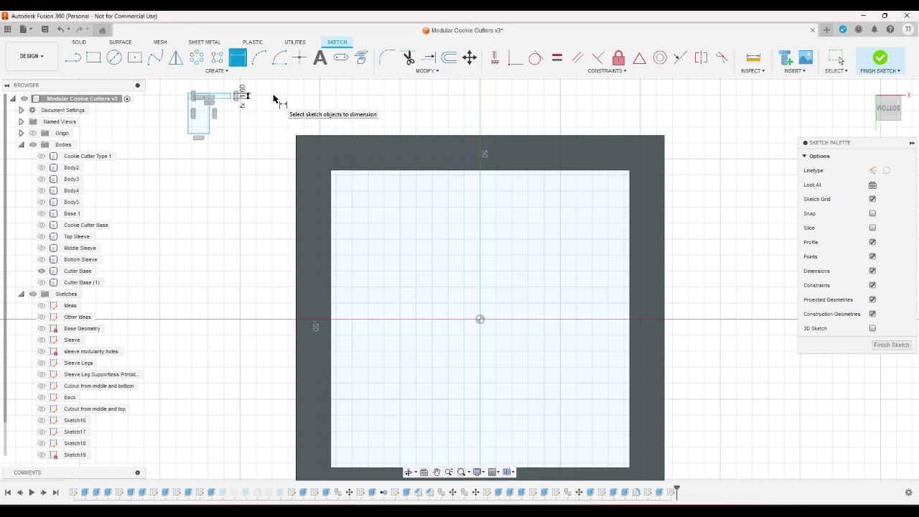
- Dimension the vertical arm's width with the wallthickness parameter
click(200, 135)
click(201, 149)
text(w)
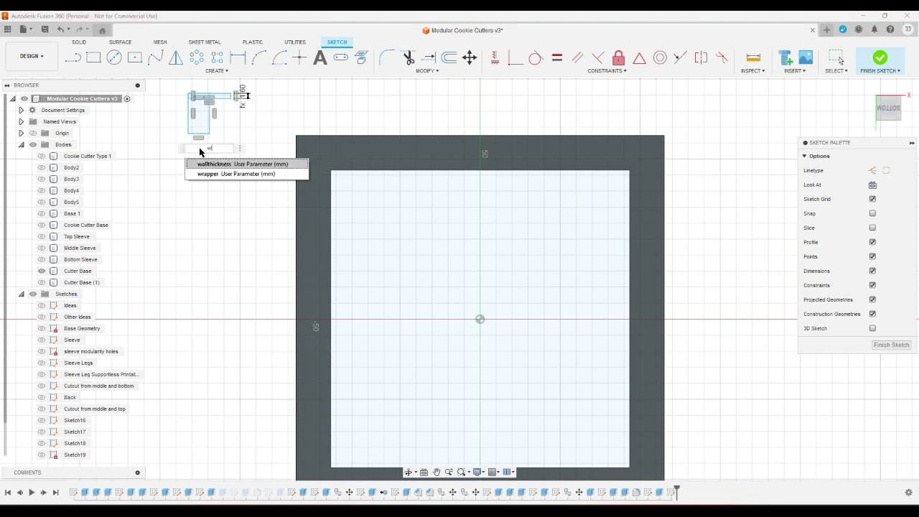
key(Return)
key(Return)
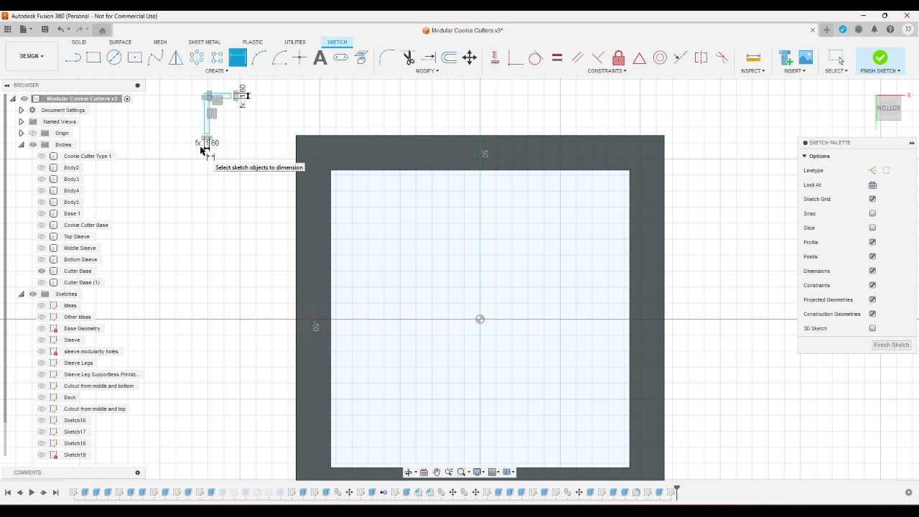
- Trim the overlapping line segment inside the L's corner so both arms join into one outline
scroll(311, 85, up, 1)
click(415, 61)
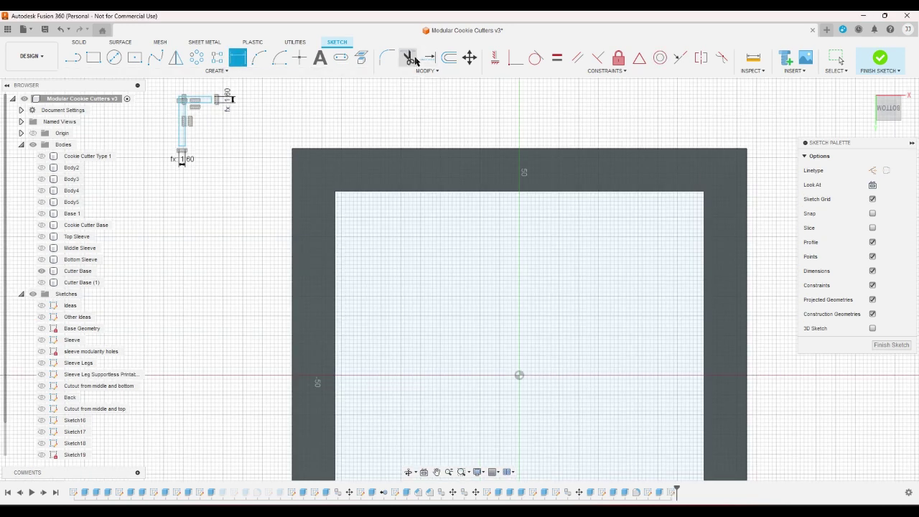
scroll(162, 105, up, 5)
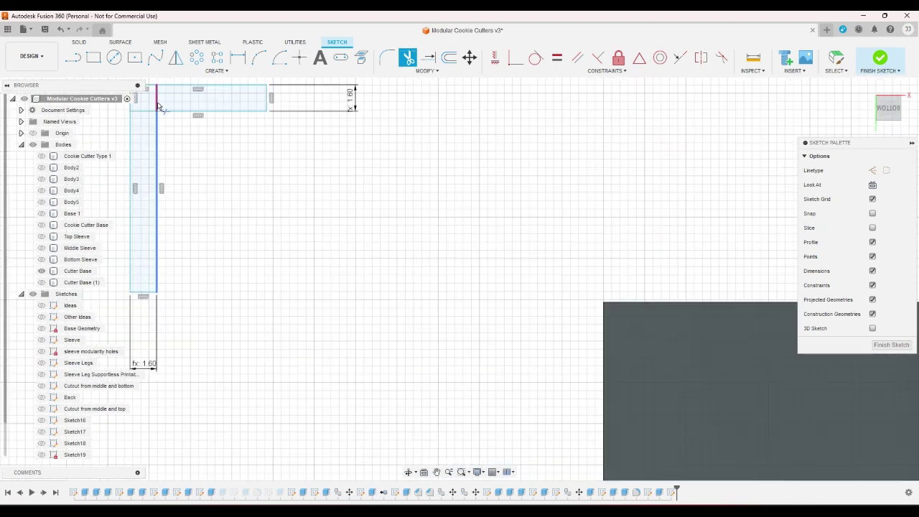
click(160, 106)
right_click(236, 144)
click(268, 144)
scroll(273, 145, down, 2)
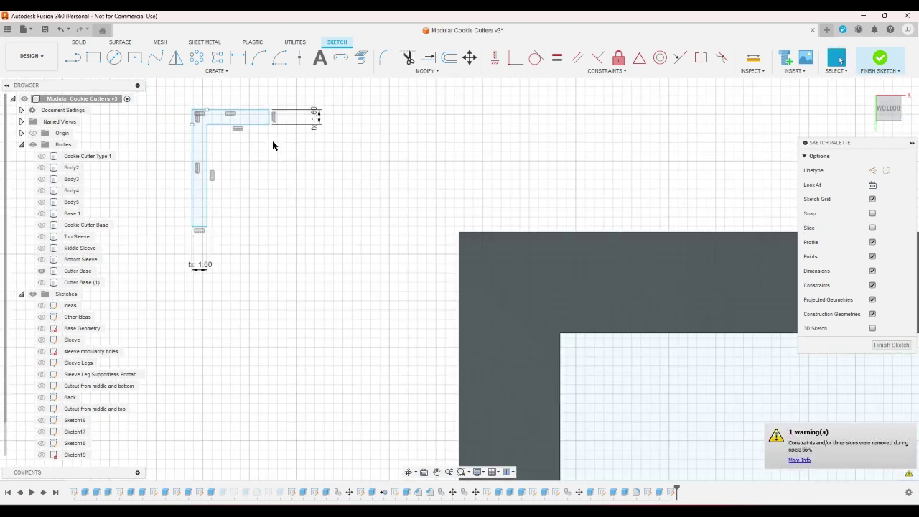
- Offset the L-shaped outline outward by the wrapper parameter
click(449, 58)
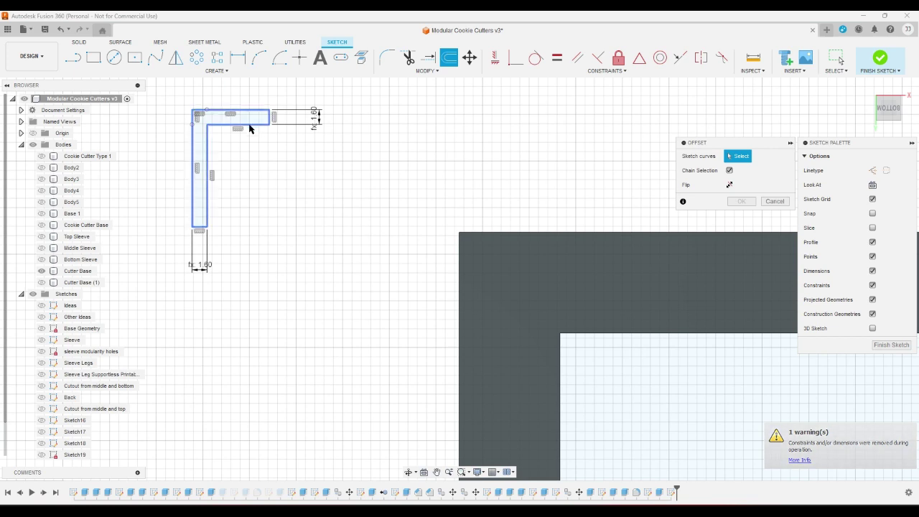
click(250, 128)
text(wr)
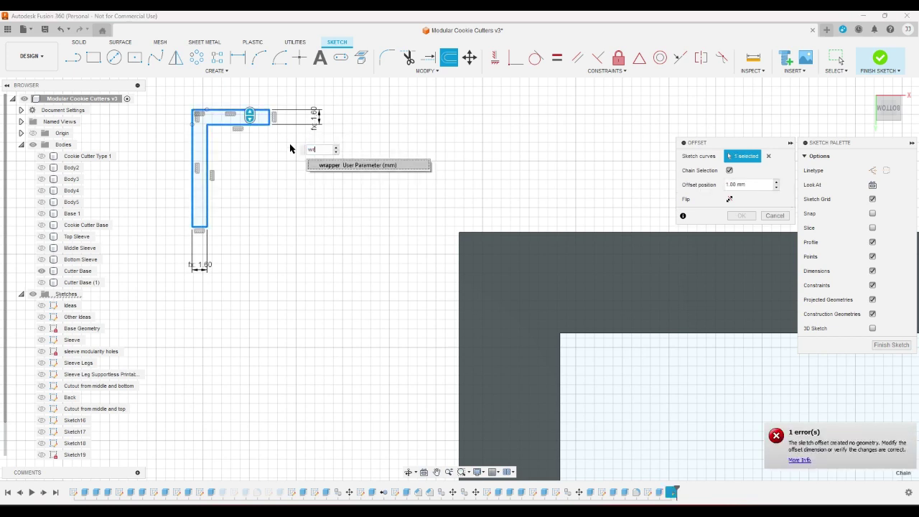
key(Return)
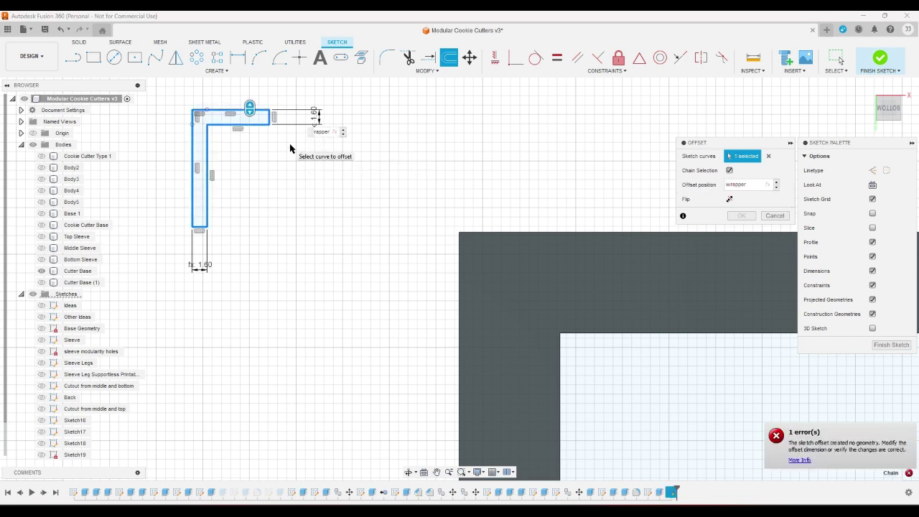
key(BackSpace)
key(BackSpace)
key(Return)
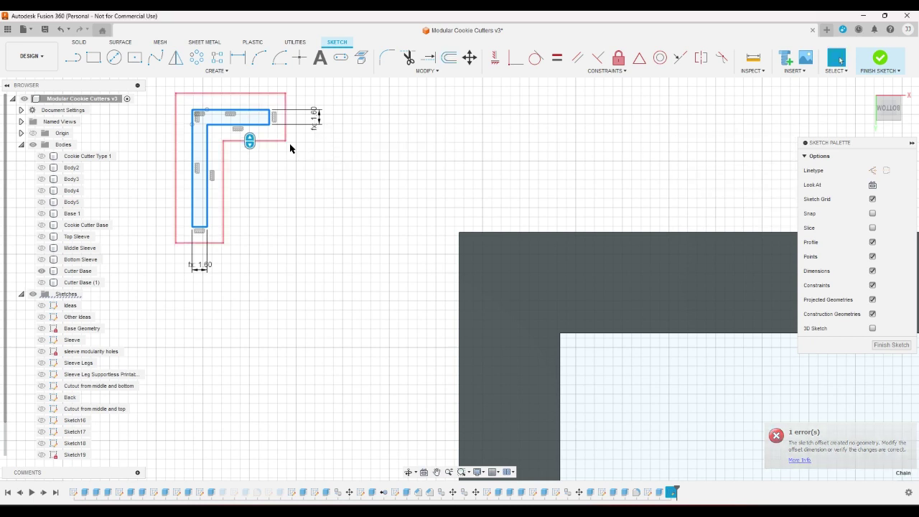
scroll(290, 148, down, 2)
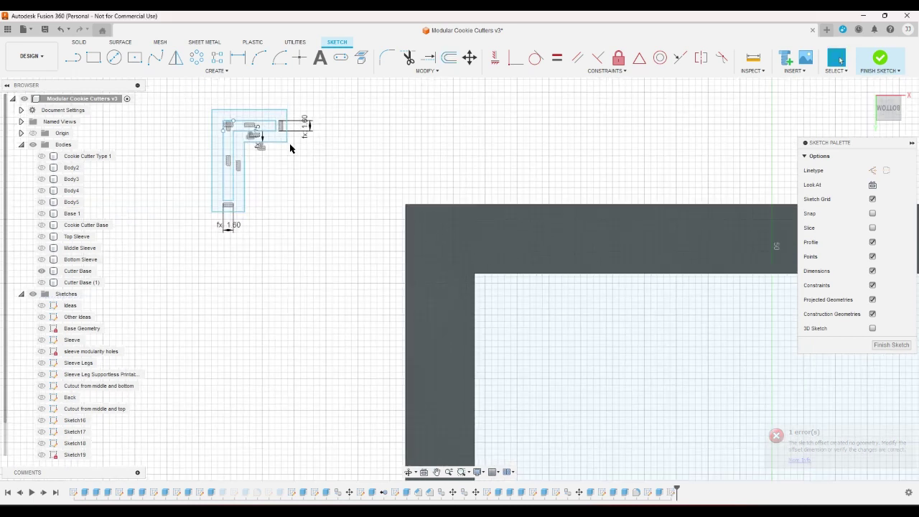
right_click(346, 150)
key(Escape)
- Lengthen both arms of the L and move its inner corner to just outside the frame's corner
scroll(276, 130, up, 2)
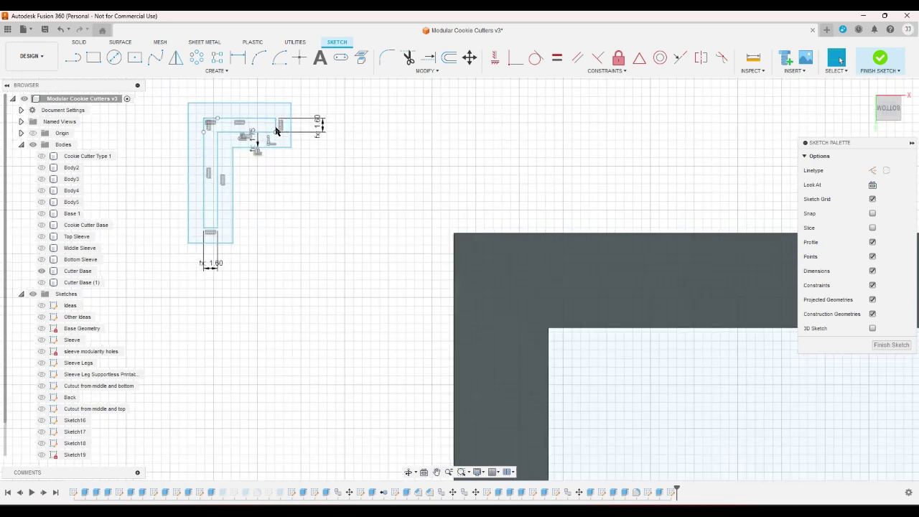
drag(277, 128, 529, 133)
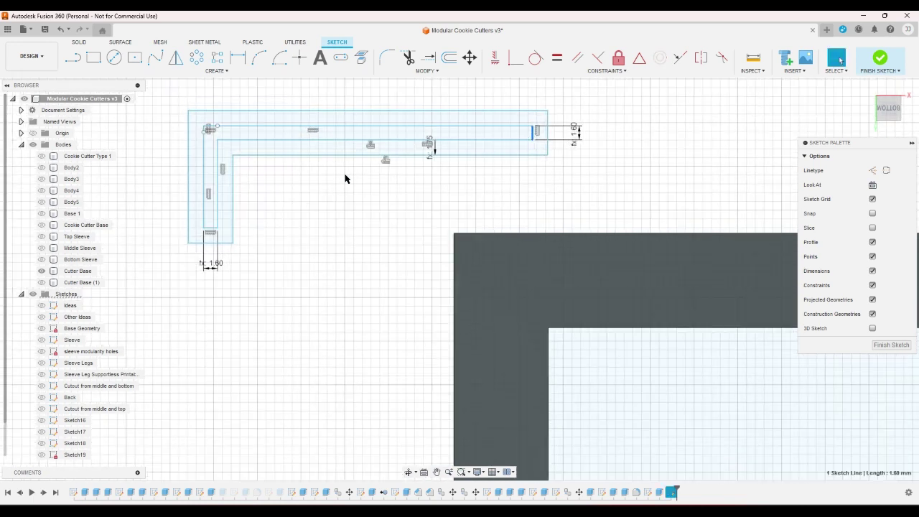
click(213, 229)
drag(214, 230, 243, 359)
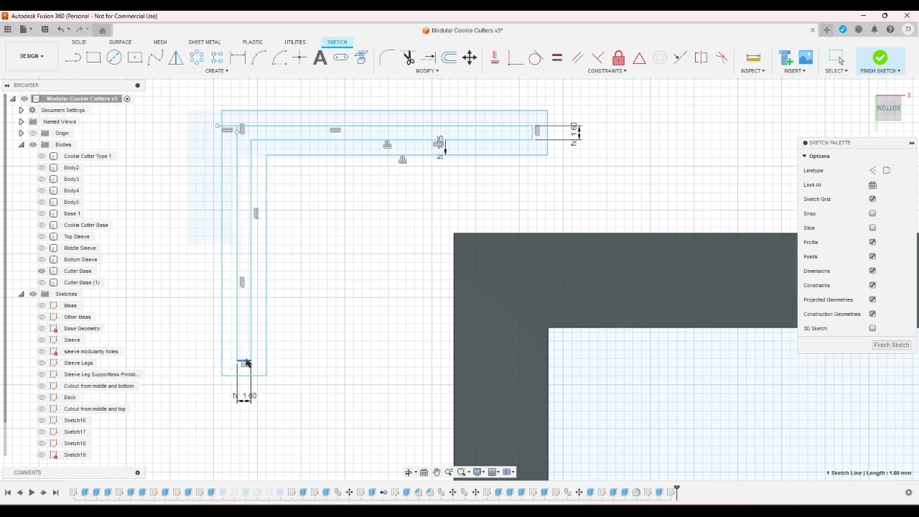
mouse_move(252, 146)
mouse_down()
mouse_move(312, 191)
mouse_move(369, 205)
mouse_move(398, 229)
mouse_move(449, 233)
mouse_up()
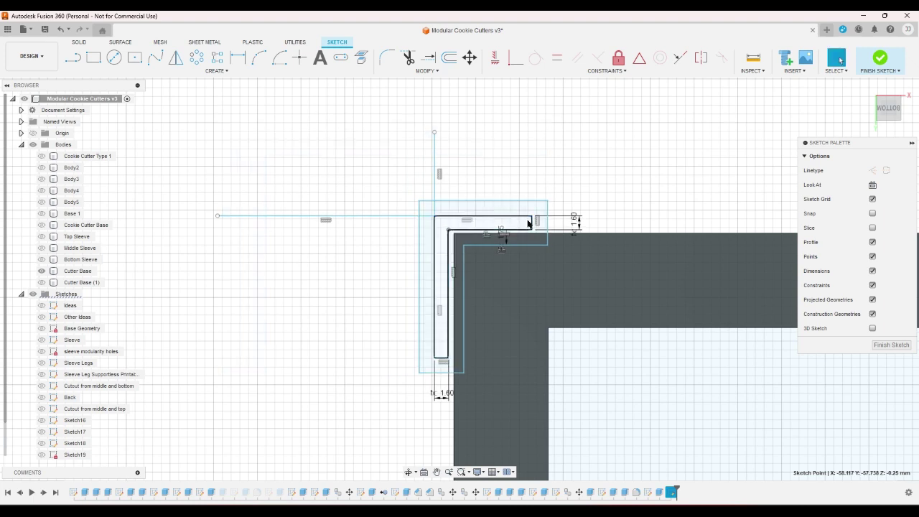
drag(537, 219, 543, 214)
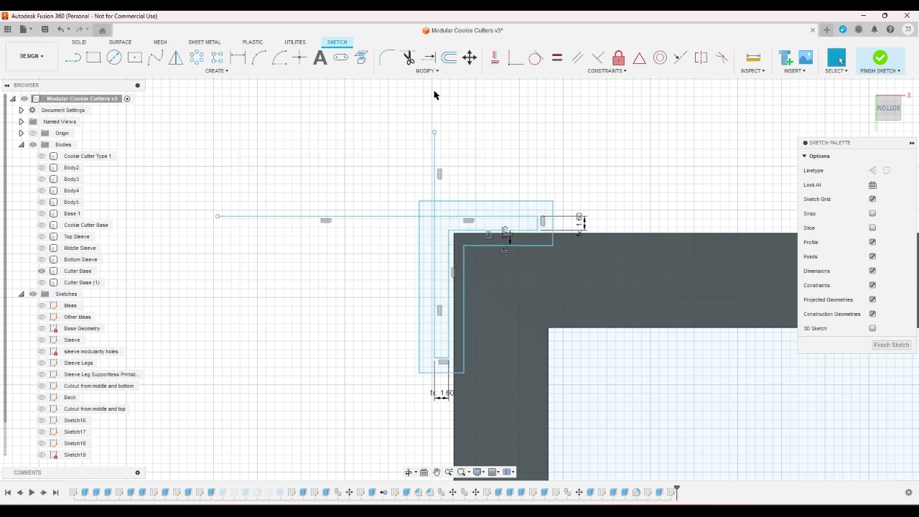
click(448, 57)
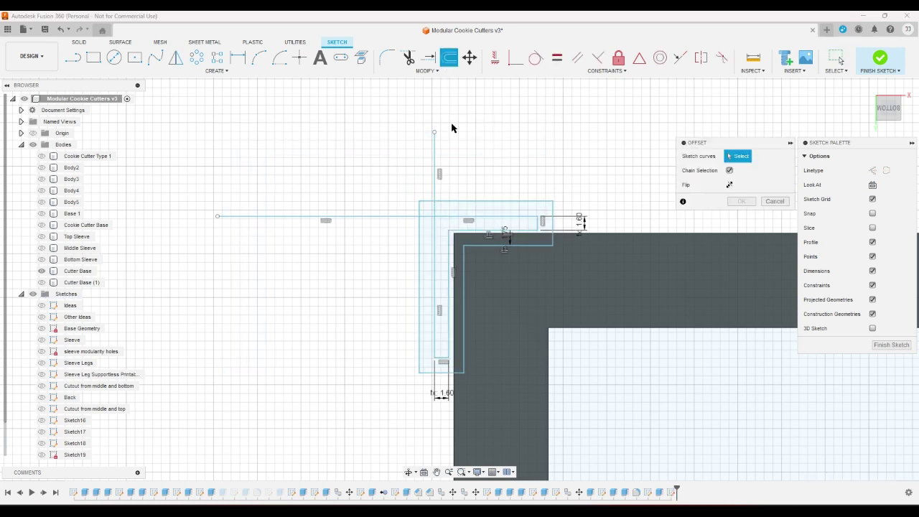
right_click(482, 202)
click(478, 164)
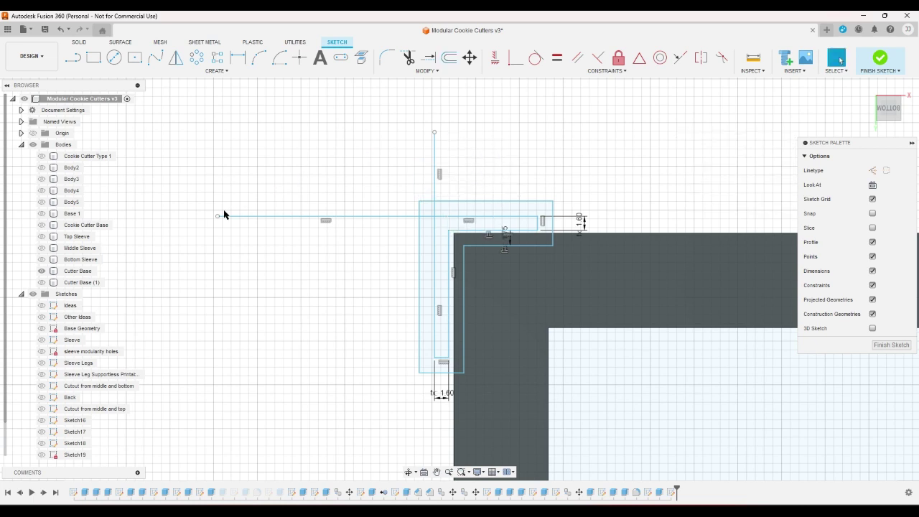
- Pull the two stray line ends back to the L's outer corner
drag(217, 219, 450, 213)
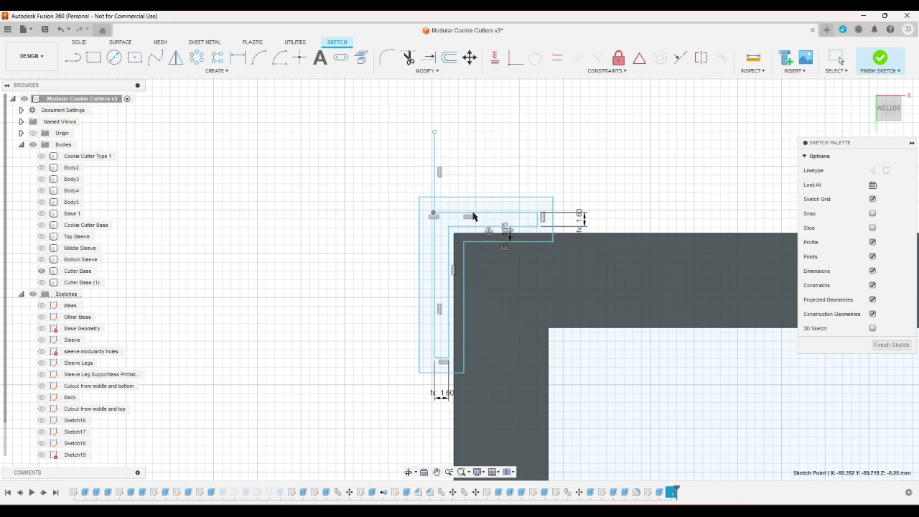
drag(434, 135, 438, 215)
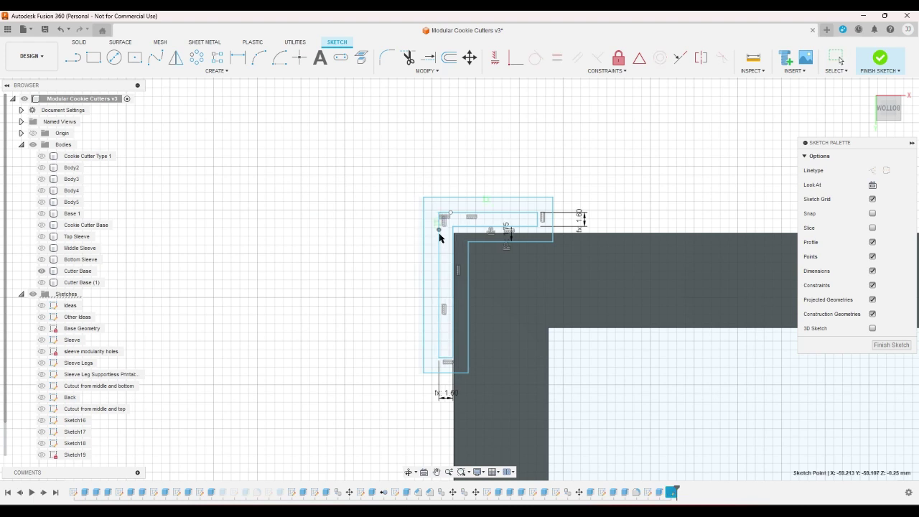
scroll(441, 239, up, 2)
scroll(407, 142, down, 3)
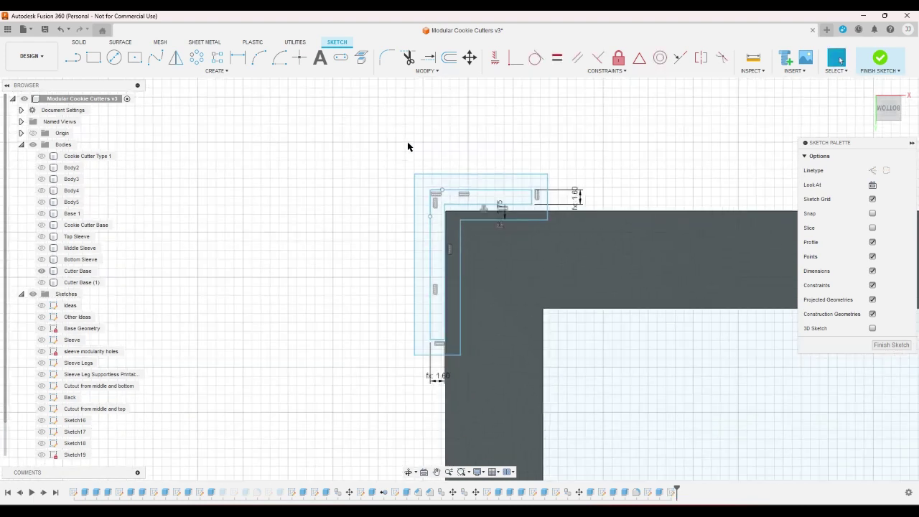
scroll(407, 142, up, 3)
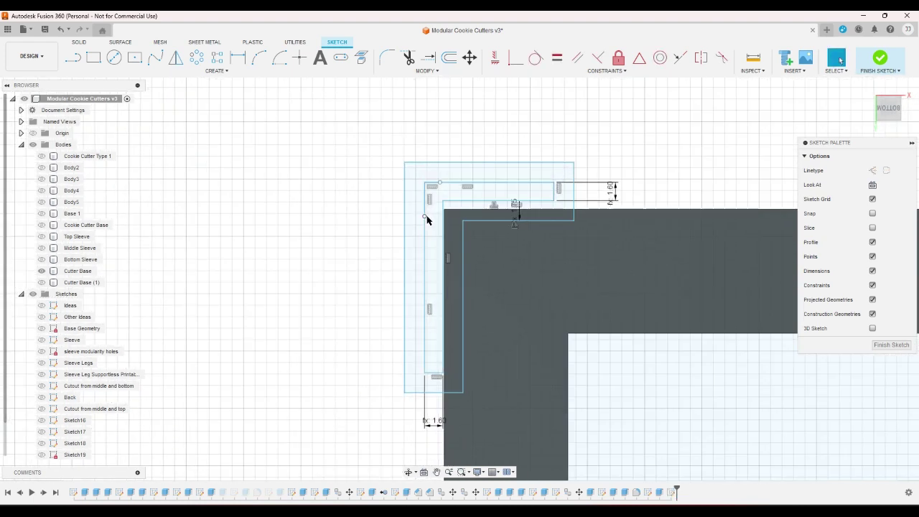
- Extend the leftover vertical line above the L's outer corner and delete the protruding segment
drag(428, 189, 425, 127)
click(431, 148)
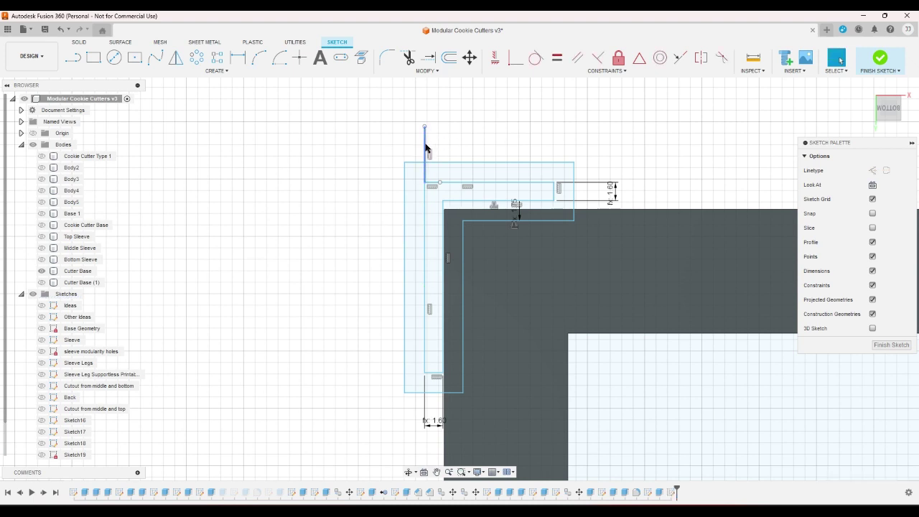
key(Delete)
scroll(352, 113, down, 2)
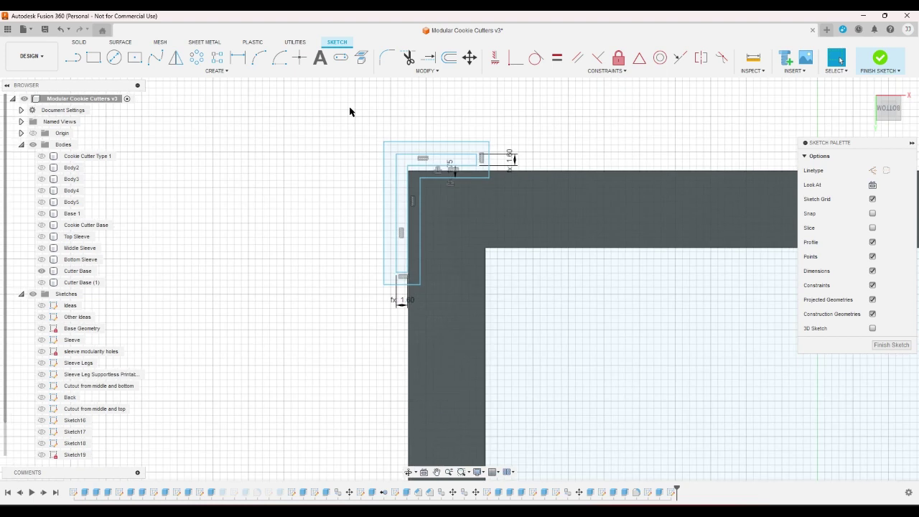
- Shift the L's vertical arm slightly farther away from the frame's side edge
scroll(394, 131, up, 1)
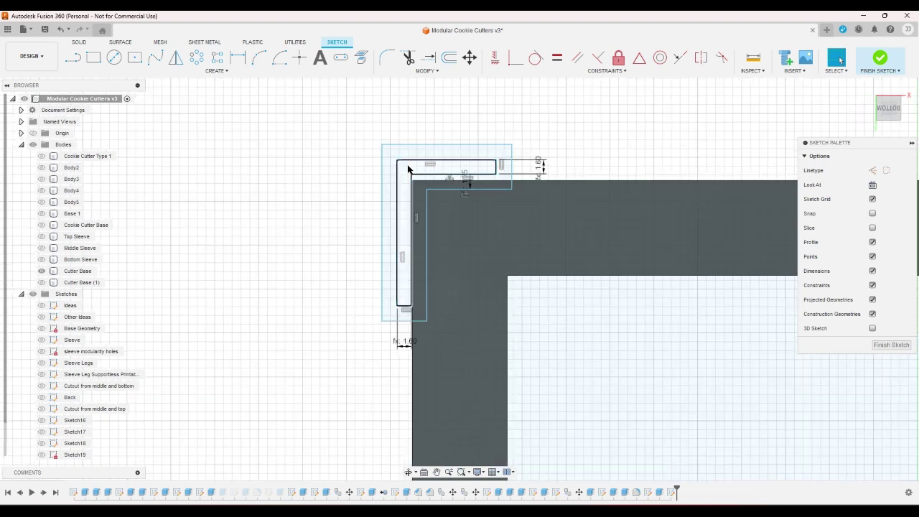
scroll(408, 179, up, 3)
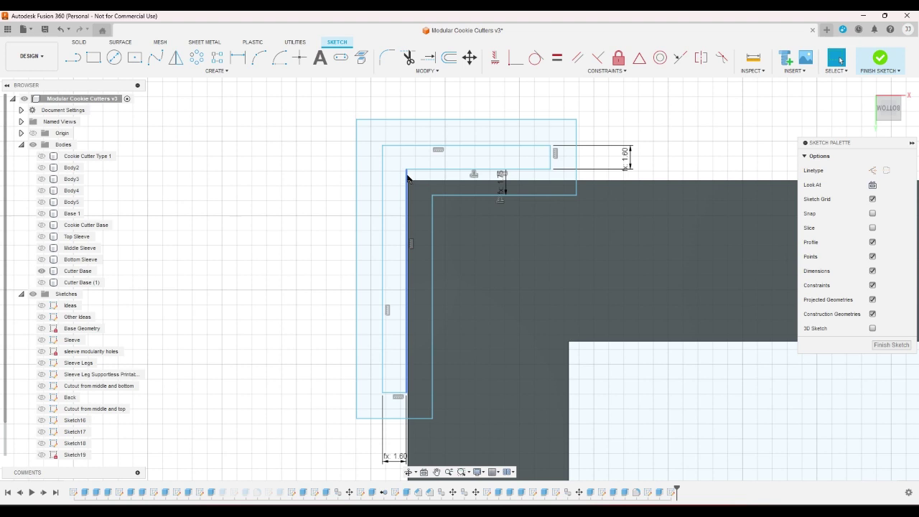
drag(407, 178, 390, 179)
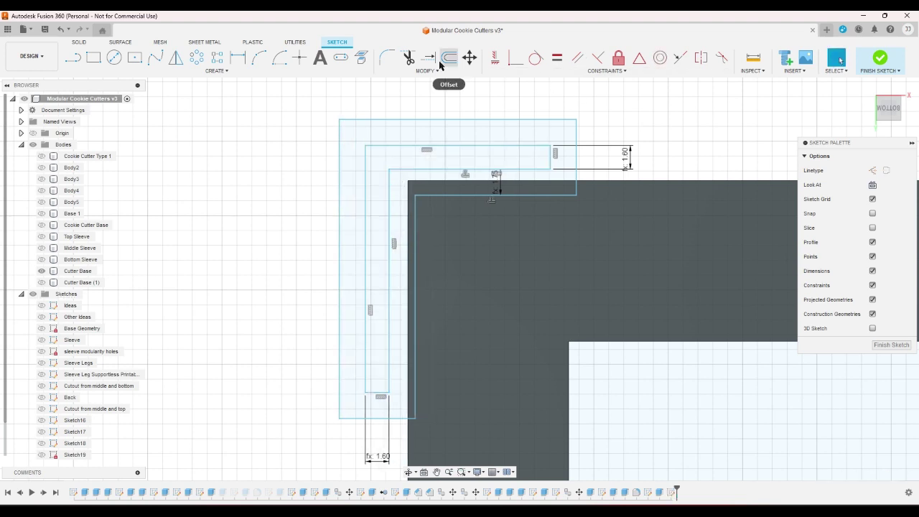
key(Escape)
click(450, 143)
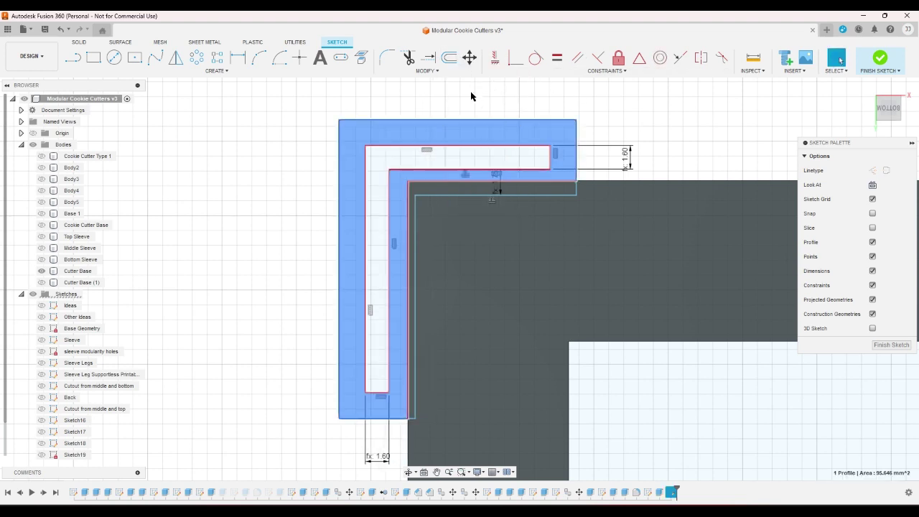
click(474, 89)
- Offset the original L outline inward by the snug parameter
click(448, 58)
click(413, 147)
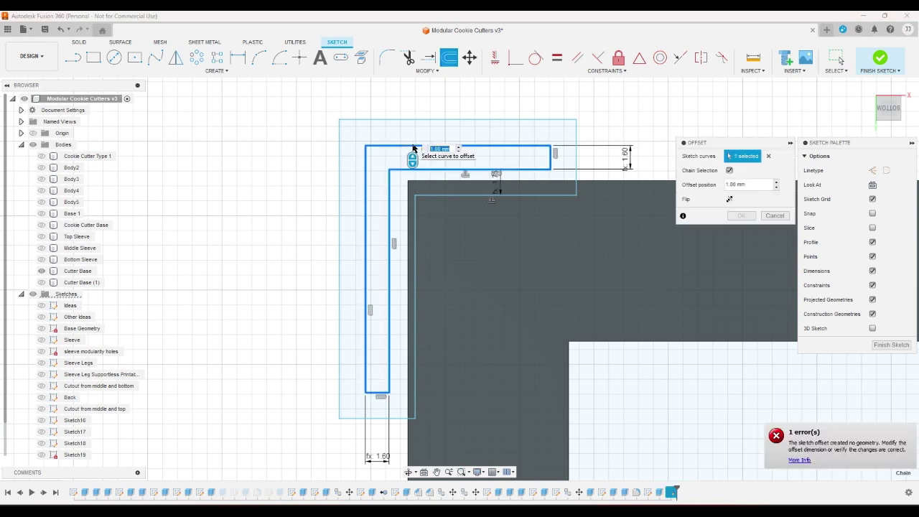
text(snug)
key(Return)
key(Return)
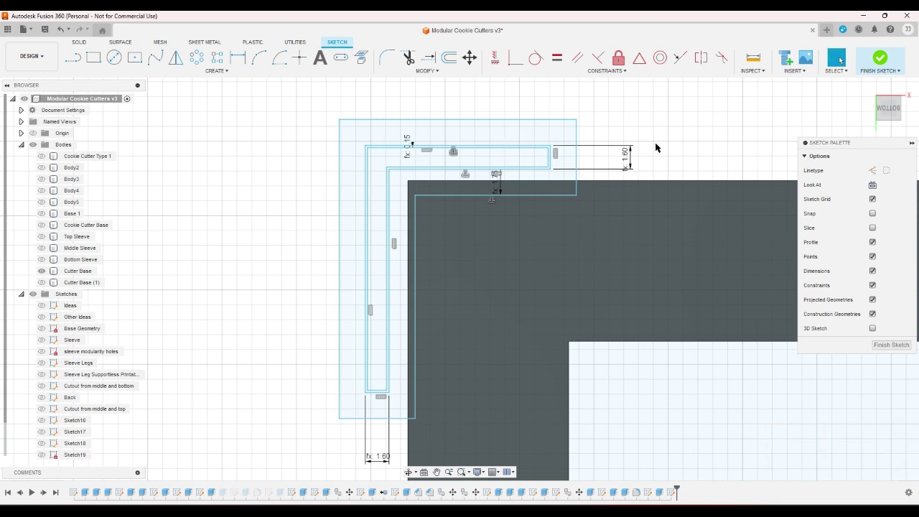
- Make the L profile's inner edges collinear with the outer edges of the Cutter Base's upper-left corner
scroll(442, 168, up, 2)
scroll(443, 165, down, 2)
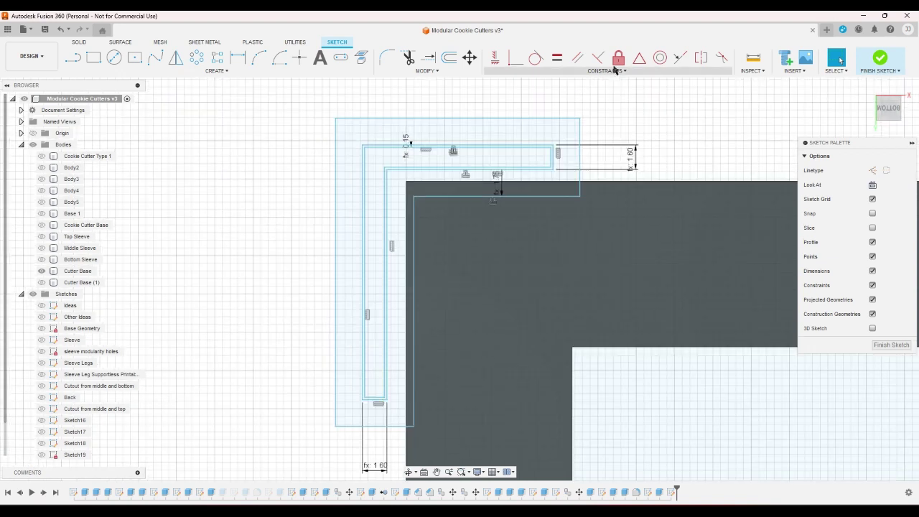
click(679, 57)
click(434, 170)
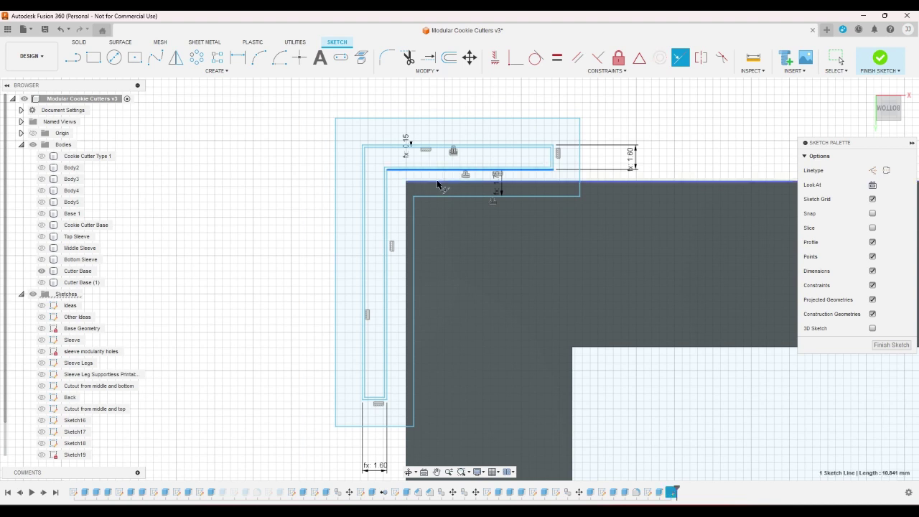
click(407, 183)
click(407, 185)
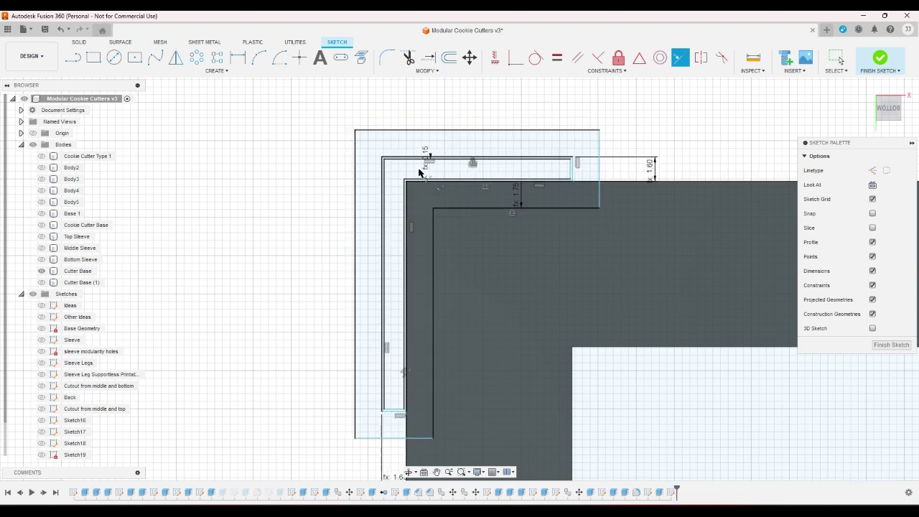
- Make the end lines of the L's two arms collinear with the frame's inner opening edges
scroll(418, 167, down, 2)
scroll(534, 142, up, 2)
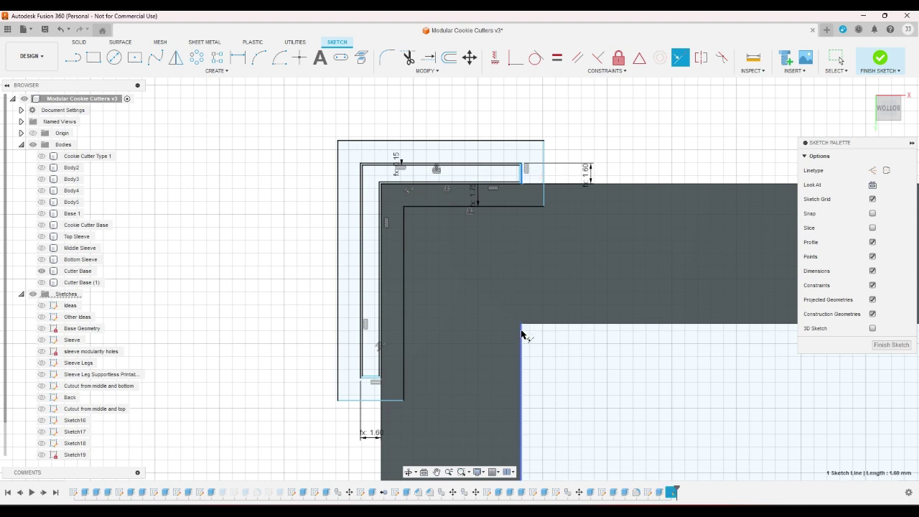
click(378, 381)
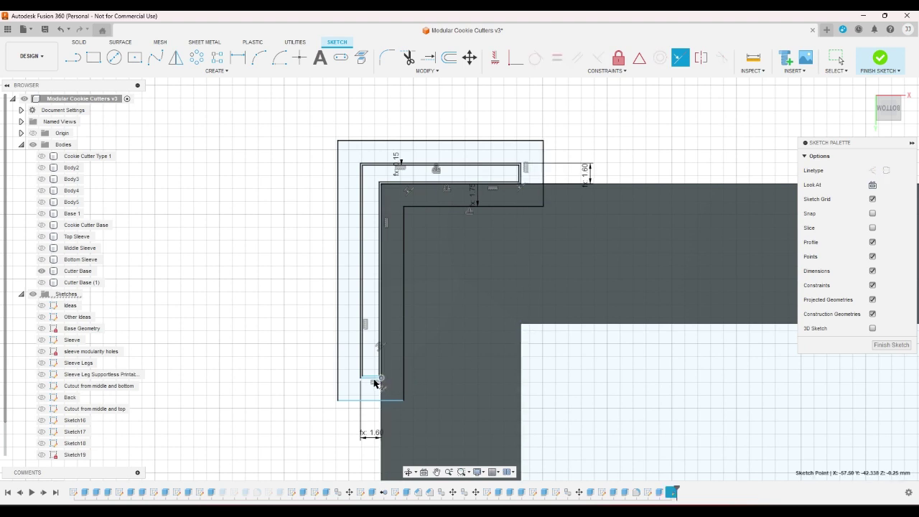
right_click(294, 373)
click(278, 366)
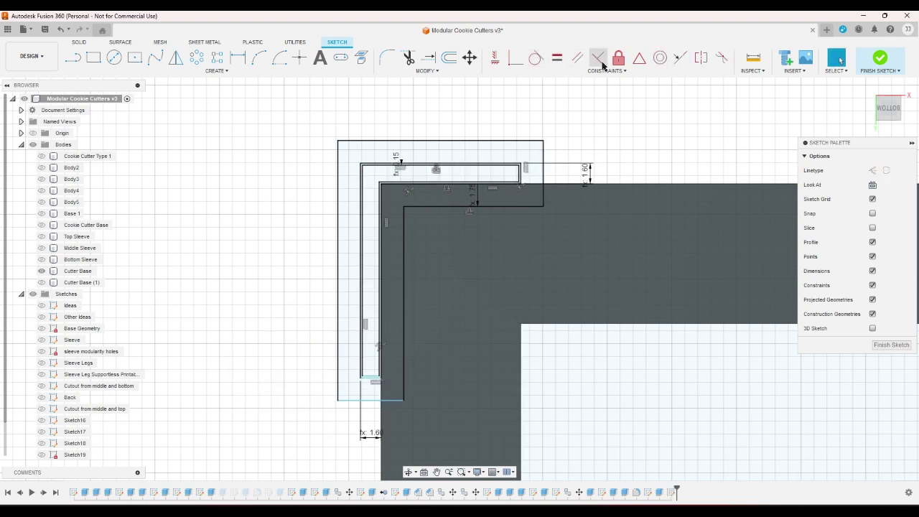
click(680, 57)
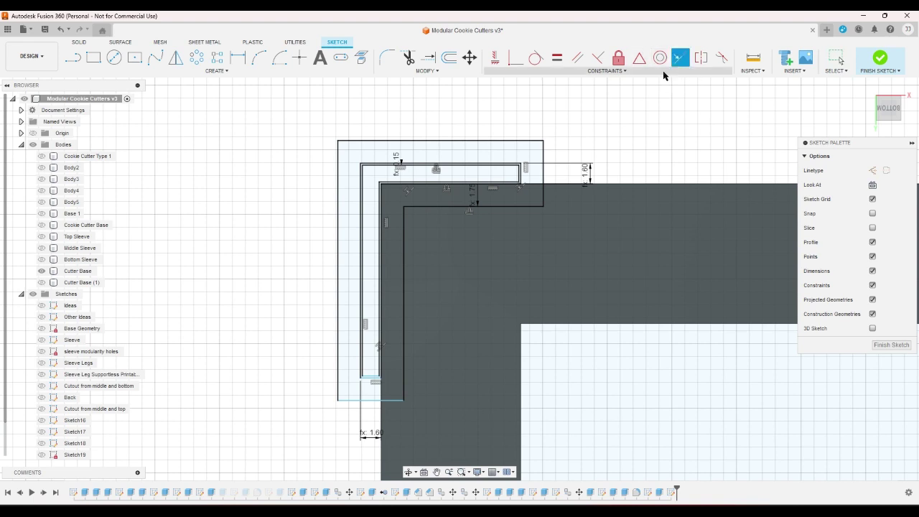
click(363, 377)
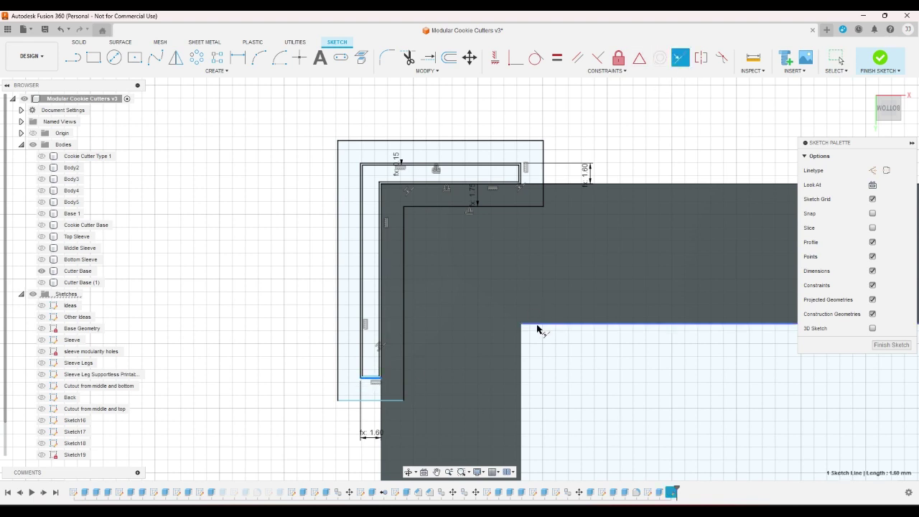
click(535, 324)
right_click(574, 365)
click(600, 358)
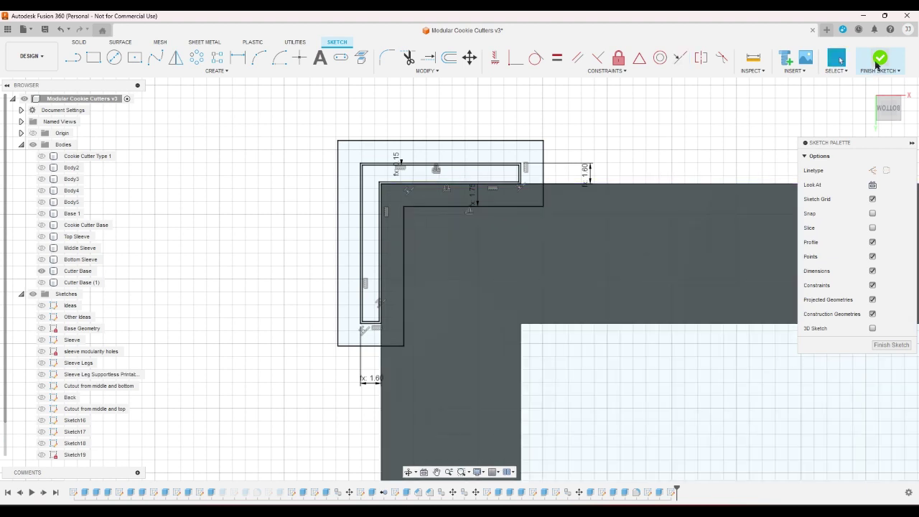
- Draw a vertical and a horizontal line from the origin, extending past the frame's upper and left outer edges
scroll(445, 136, down, 8)
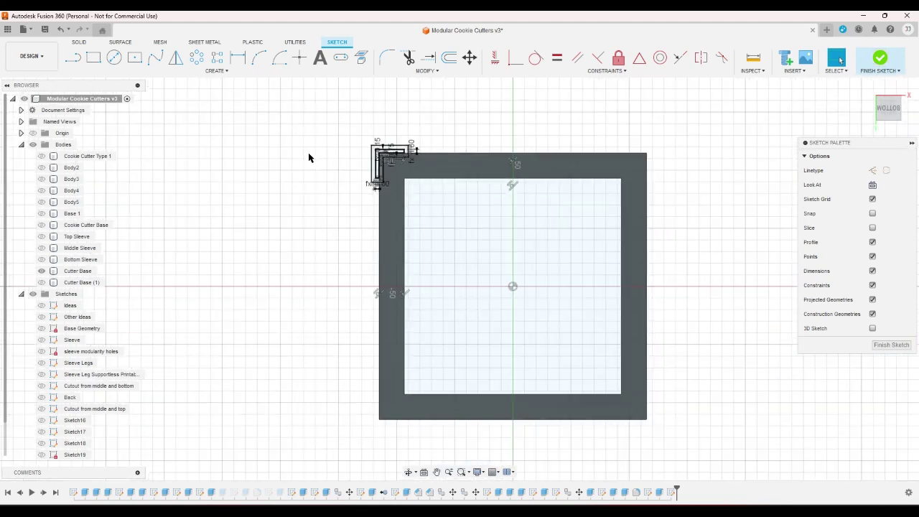
click(72, 57)
click(512, 286)
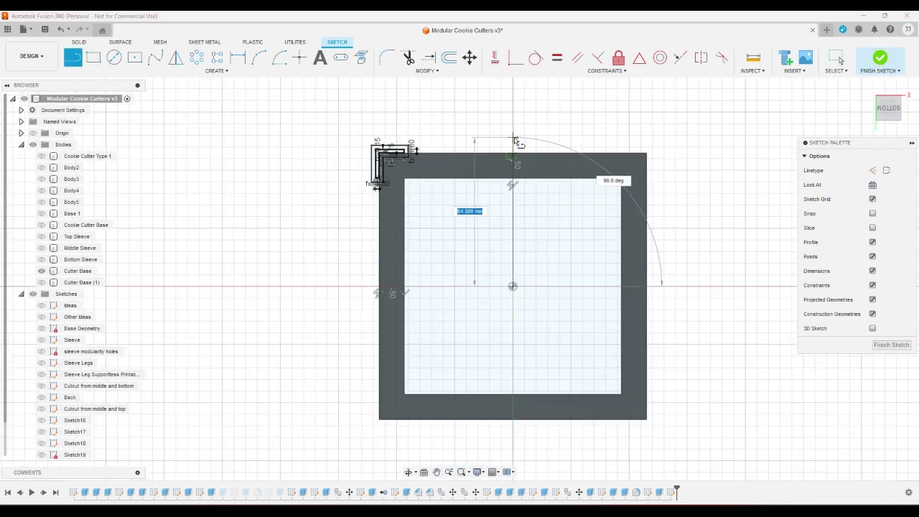
click(513, 137)
right_click(543, 239)
click(533, 291)
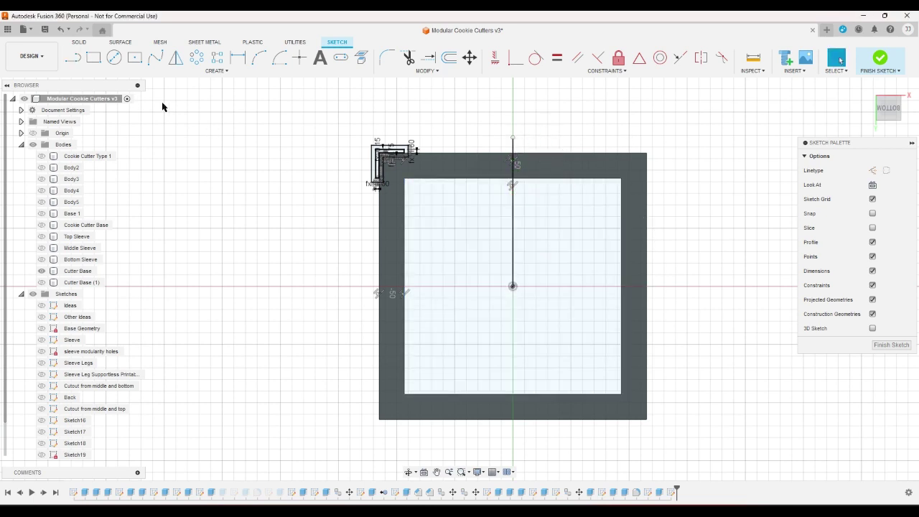
click(513, 287)
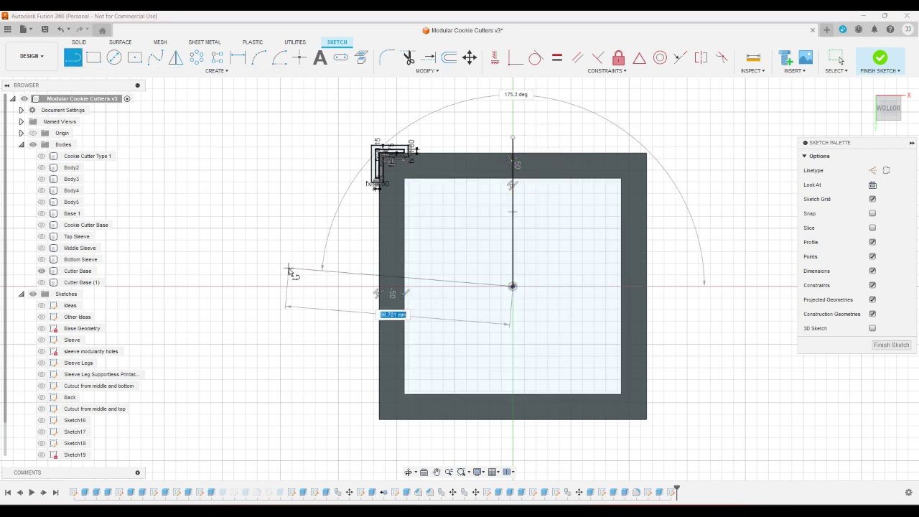
click(323, 286)
right_click(316, 266)
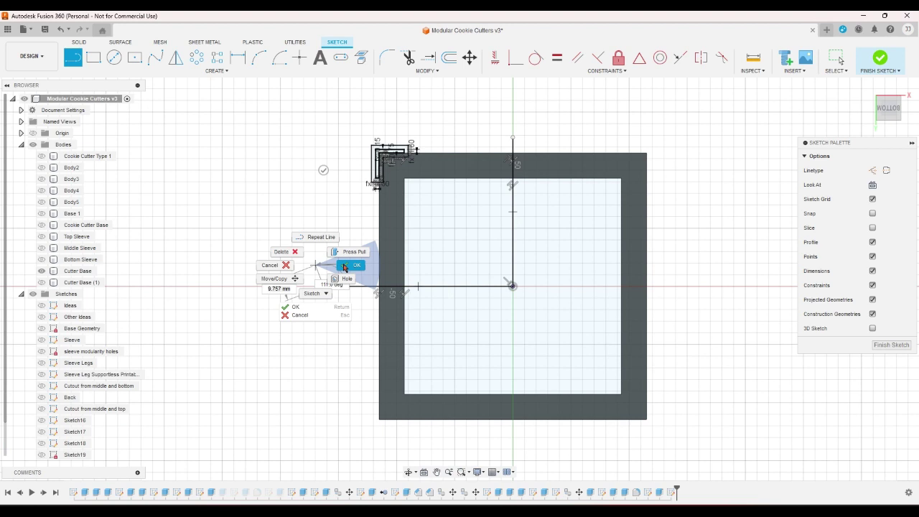
click(344, 265)
- Shorten the origin lines to about 28.9 mm vertical and 14.5 mm horizontal, and convert both to construction lines
drag(328, 287, 478, 287)
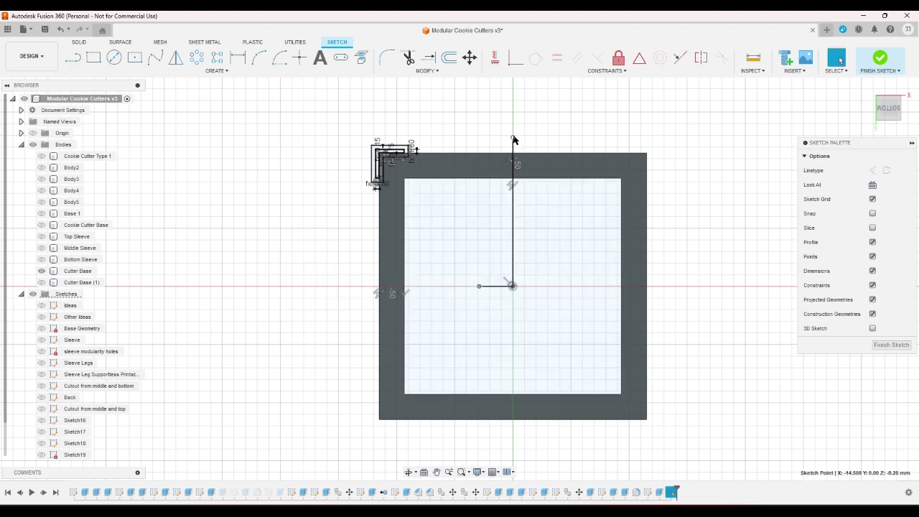
drag(514, 139, 512, 218)
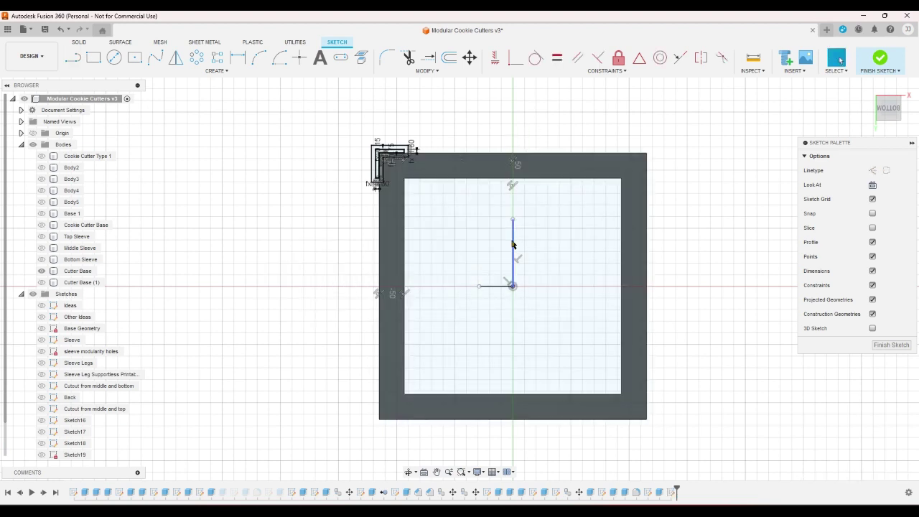
click(513, 245)
key(x)
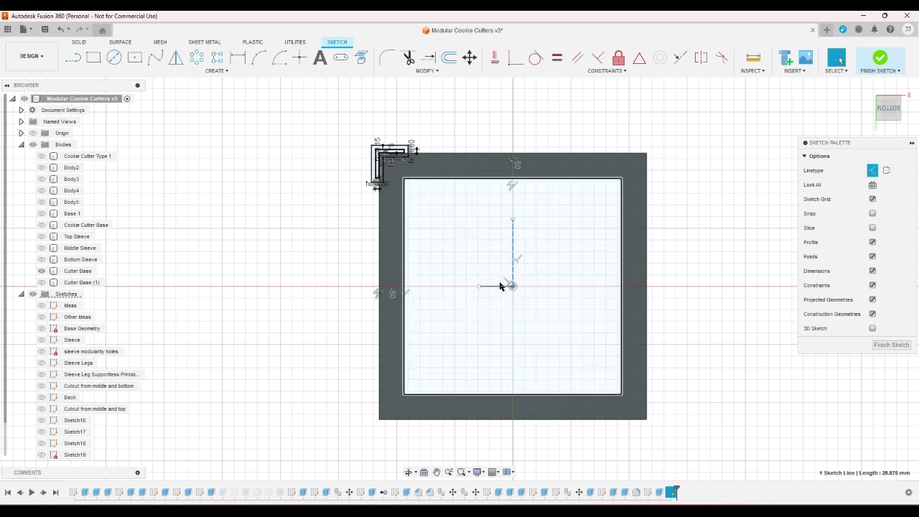
click(501, 284)
click(687, 252)
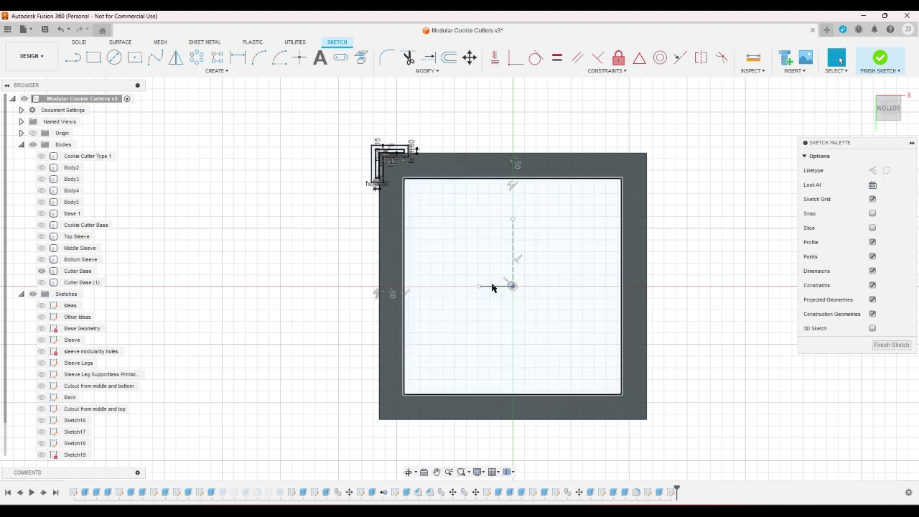
click(492, 287)
click(720, 258)
click(502, 286)
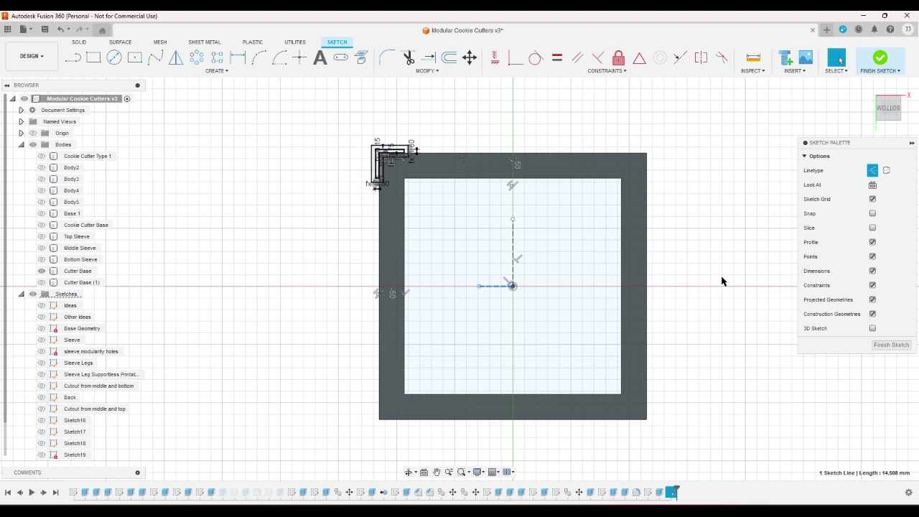
click(722, 281)
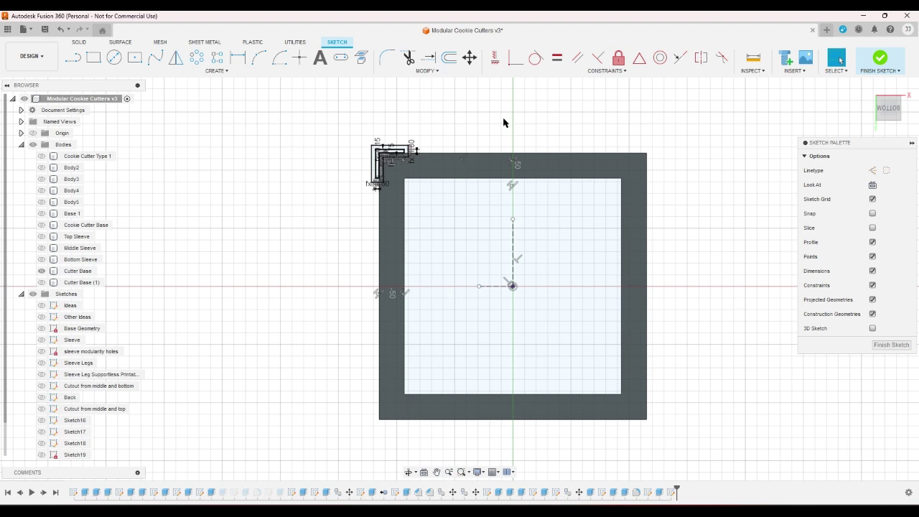
- Mirror the complete corner L profile about the vertical construction line
scroll(495, 120, up, 2)
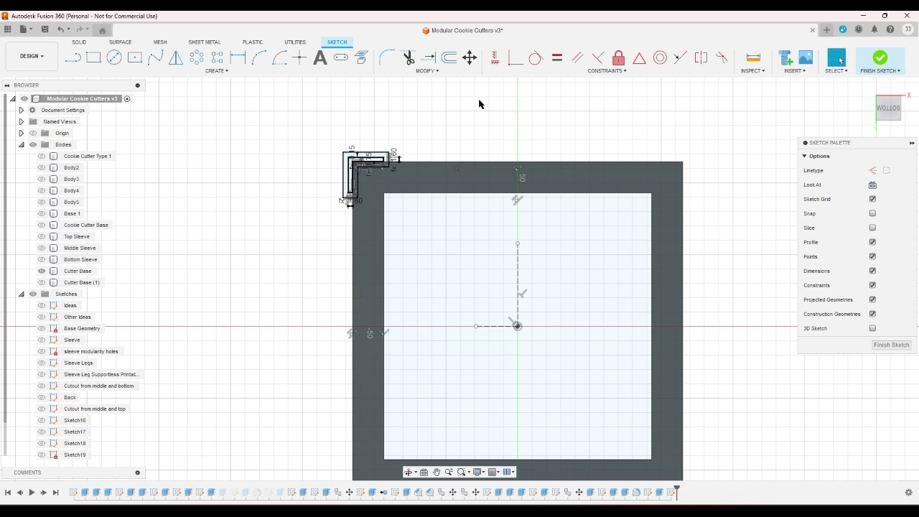
click(176, 57)
drag(320, 119, 396, 203)
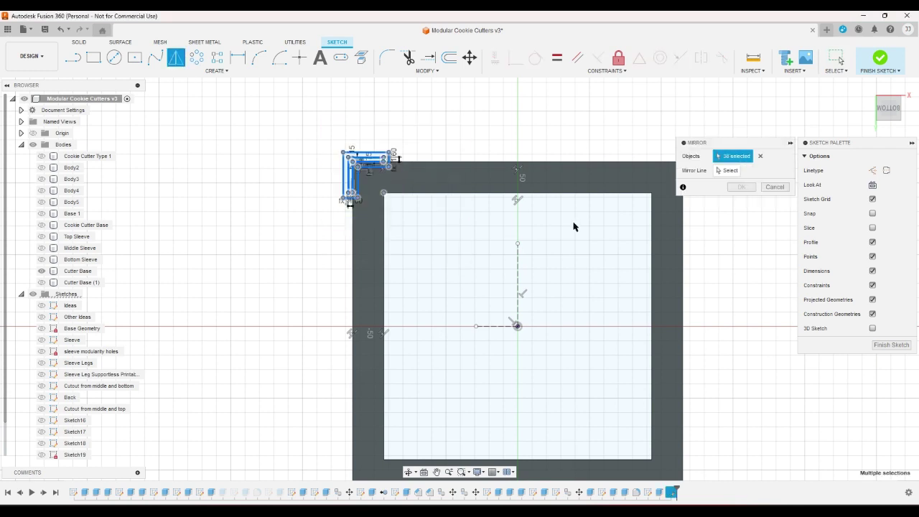
click(727, 170)
click(519, 280)
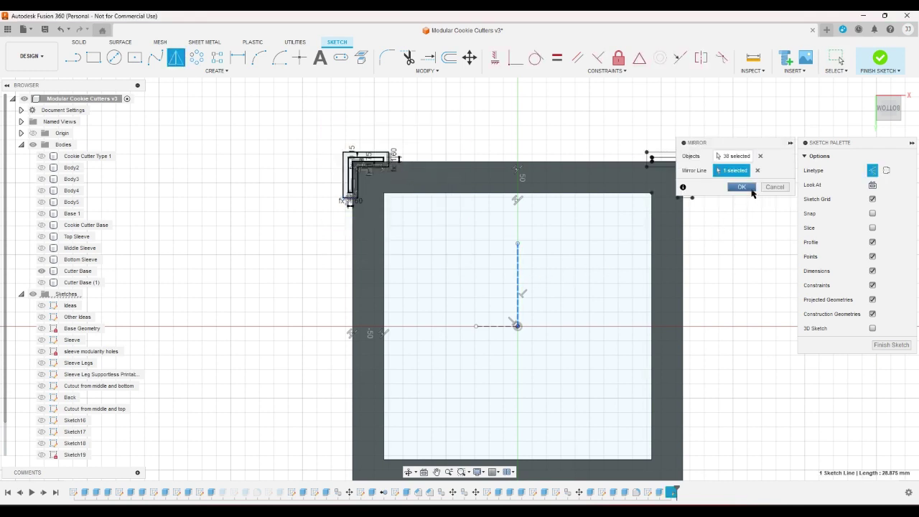
click(742, 186)
- Mirror both upper corner L profiles about the horizontal construction line
click(176, 57)
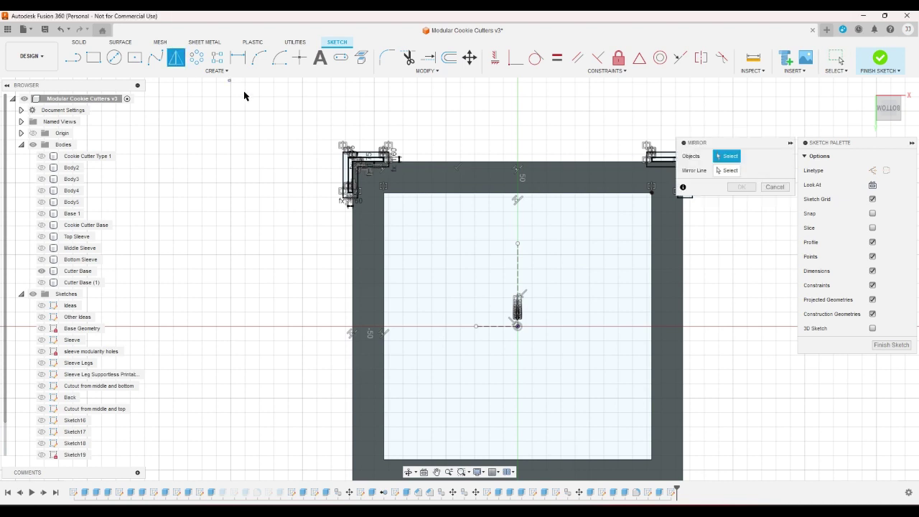
mouse_move(229, 81)
mouse_down()
mouse_move(633, 223)
mouse_move(712, 226)
mouse_up()
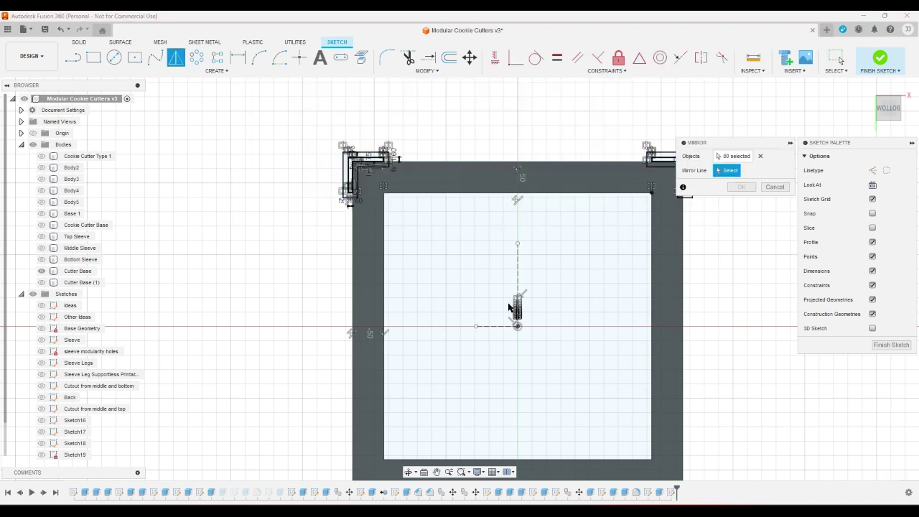
click(487, 327)
click(742, 187)
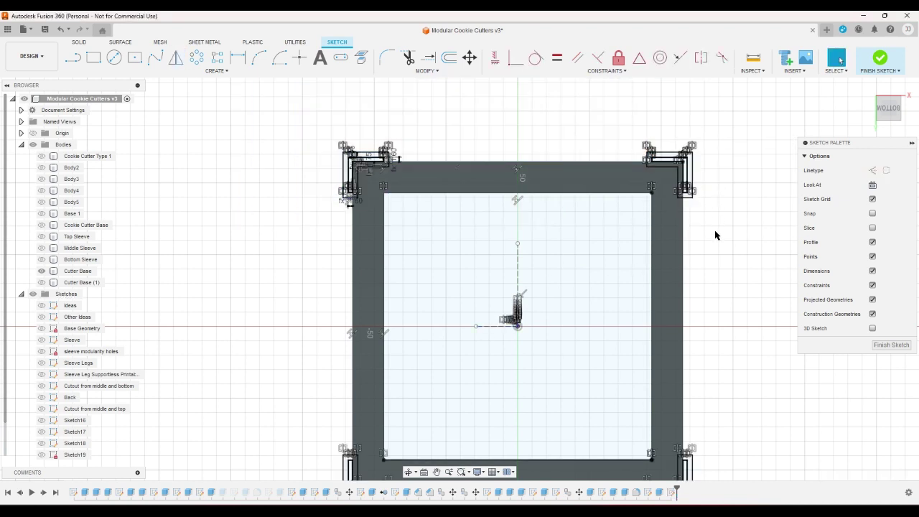
- Draw lines joining the outer outlines of the corner L profiles along the frame's left and bottom sides
click(72, 58)
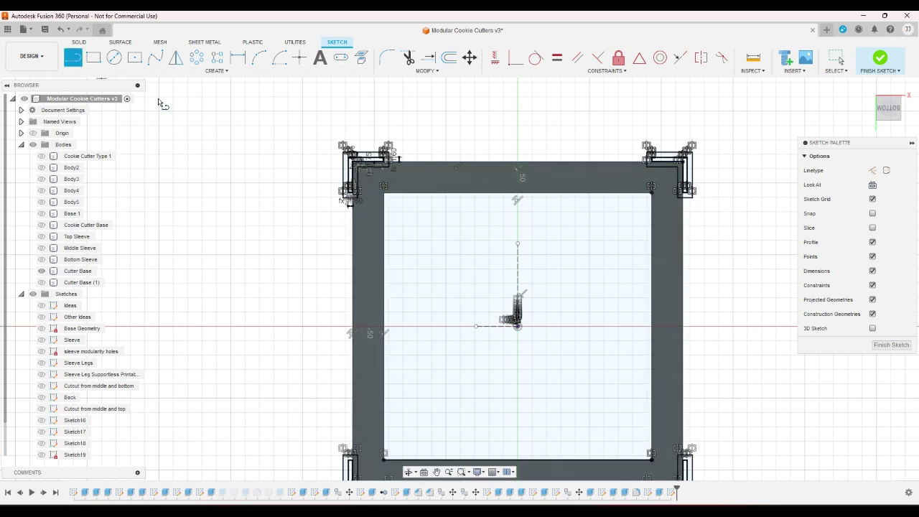
scroll(308, 164, down, 2)
scroll(323, 193, up, 1)
click(339, 186)
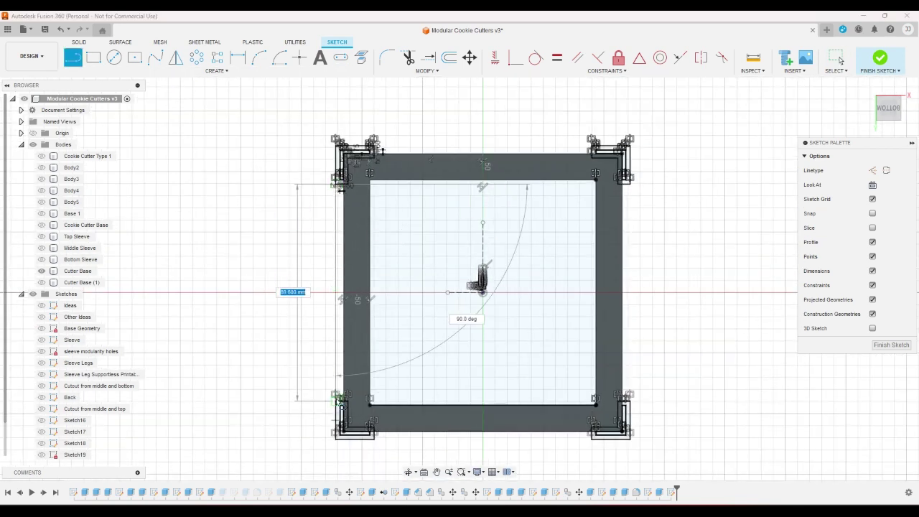
click(334, 430)
scroll(375, 439, up, 2)
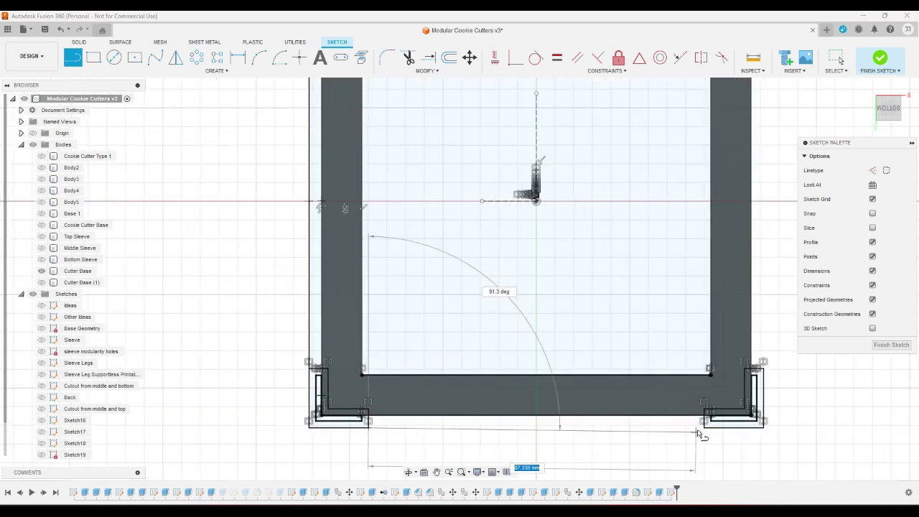
click(704, 428)
- Draw lines joining the outer outlines of the corner L profiles along the frame's right and top sides
scroll(657, 445, down, 2)
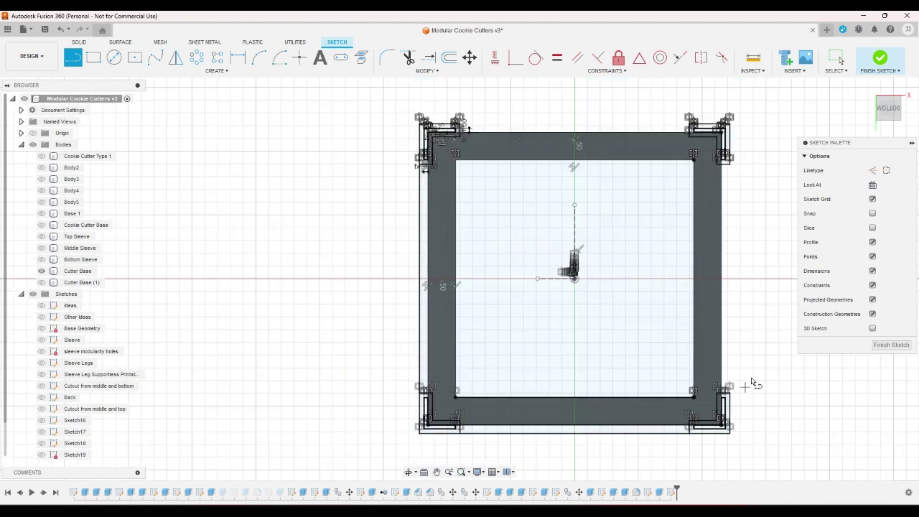
scroll(750, 382, up, 2)
scroll(725, 407, down, 2)
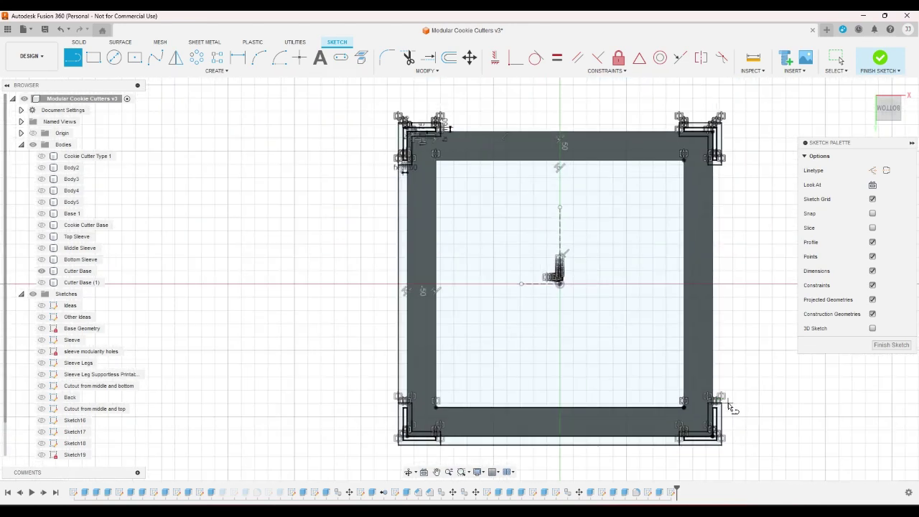
double_click(724, 165)
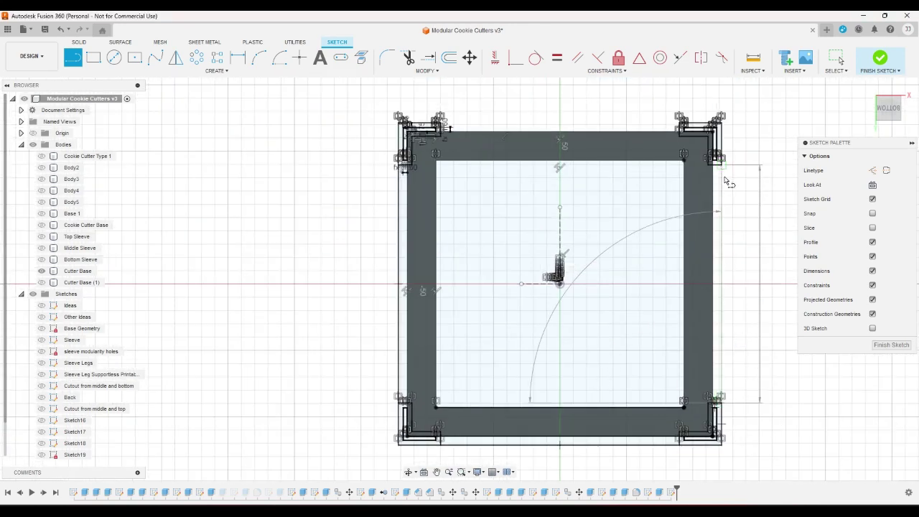
scroll(732, 323, down, 2)
scroll(677, 189, up, 2)
scroll(685, 173, up, 2)
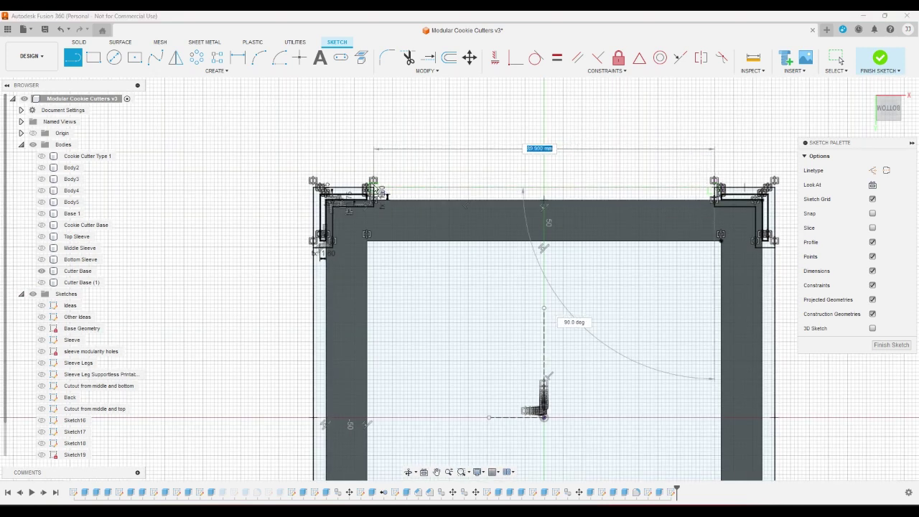
double_click(374, 183)
right_click(439, 156)
click(467, 148)
scroll(505, 145, down, 1)
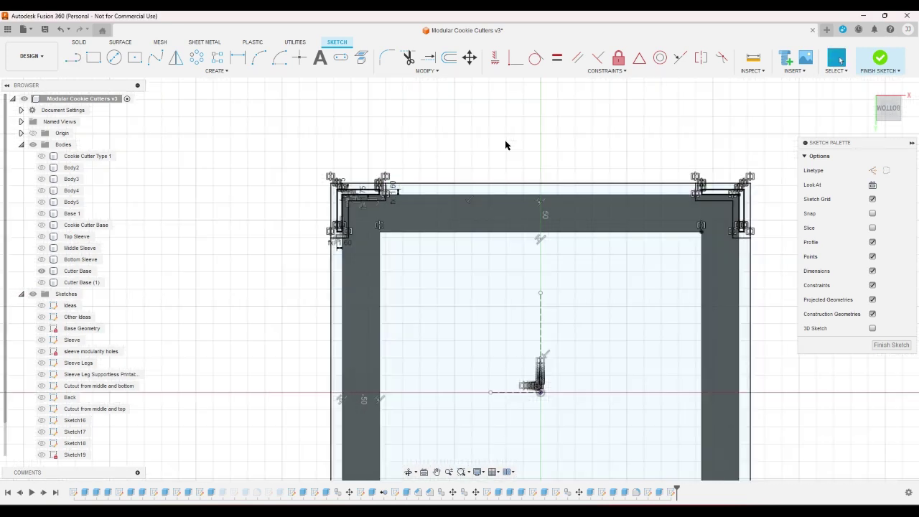
scroll(505, 145, down, 1)
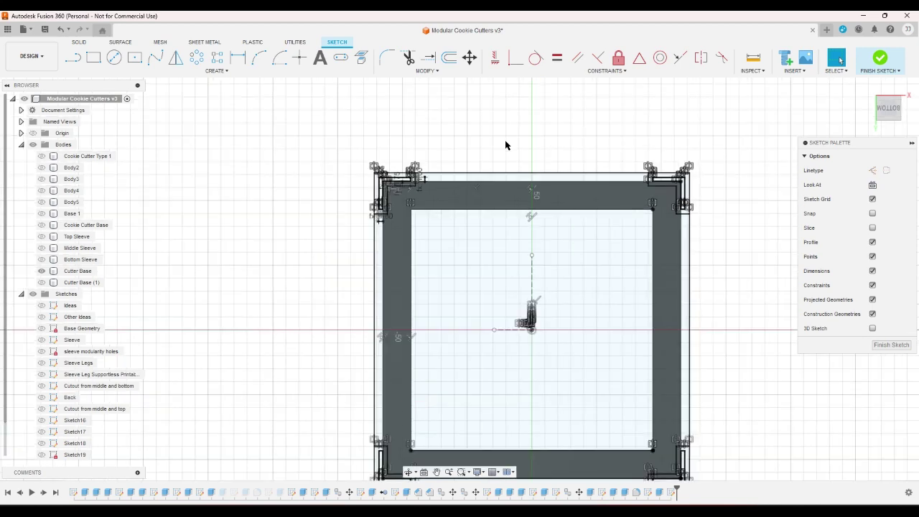
- Measure the length of the inner L profile's horizontal leg at the frame's upper-right corner
scroll(687, 164, up, 5)
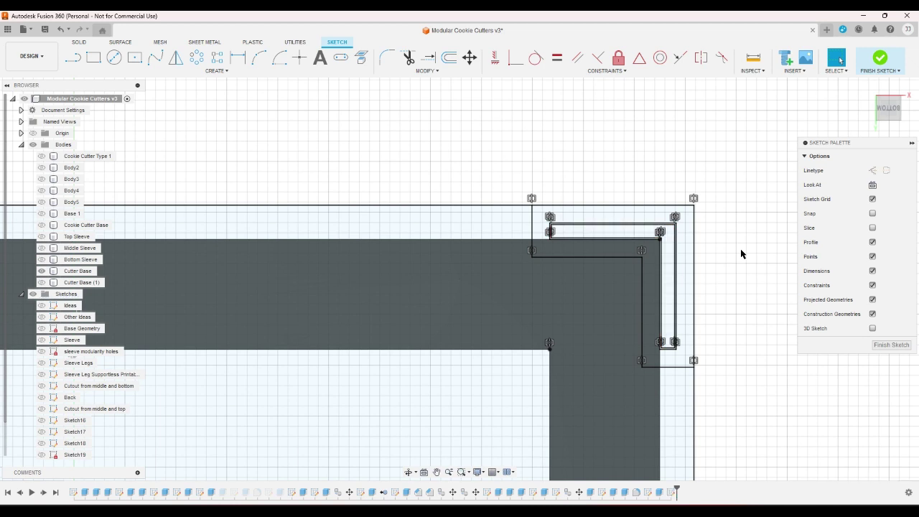
click(238, 57)
scroll(630, 245, up, 2)
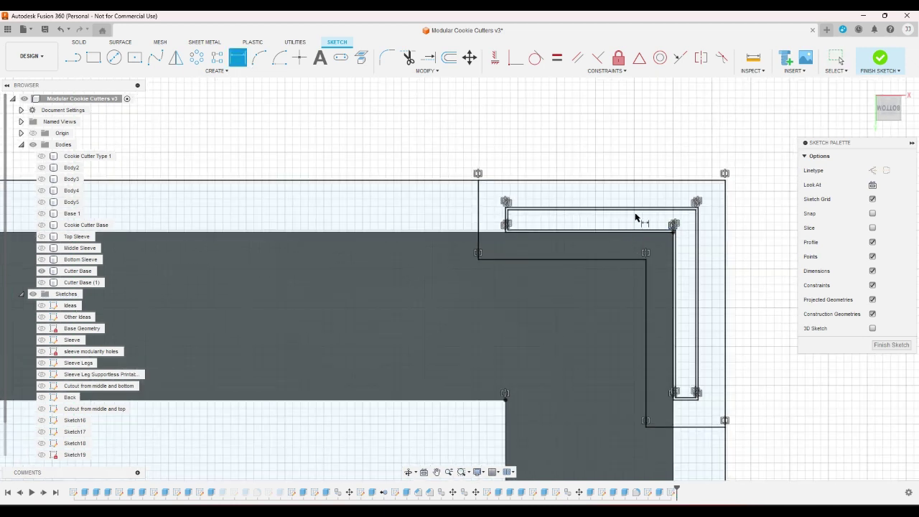
click(634, 211)
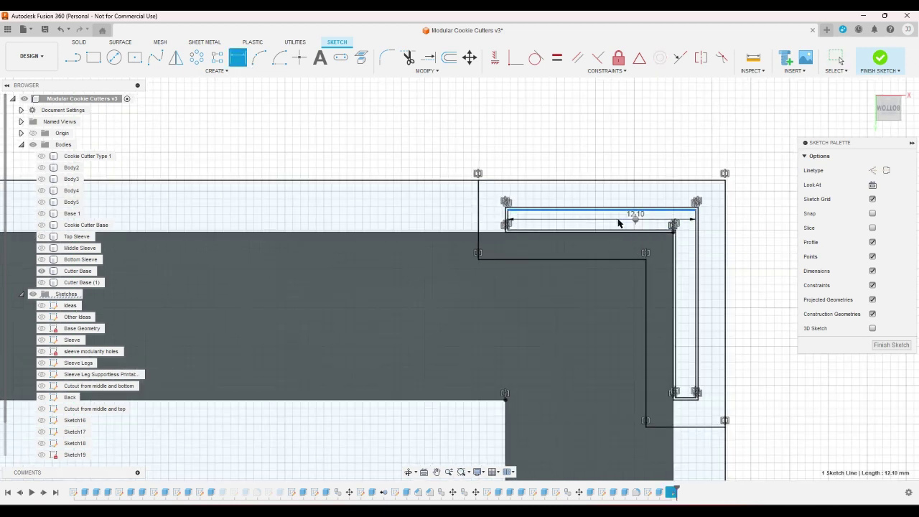
right_click(615, 222)
click(610, 221)
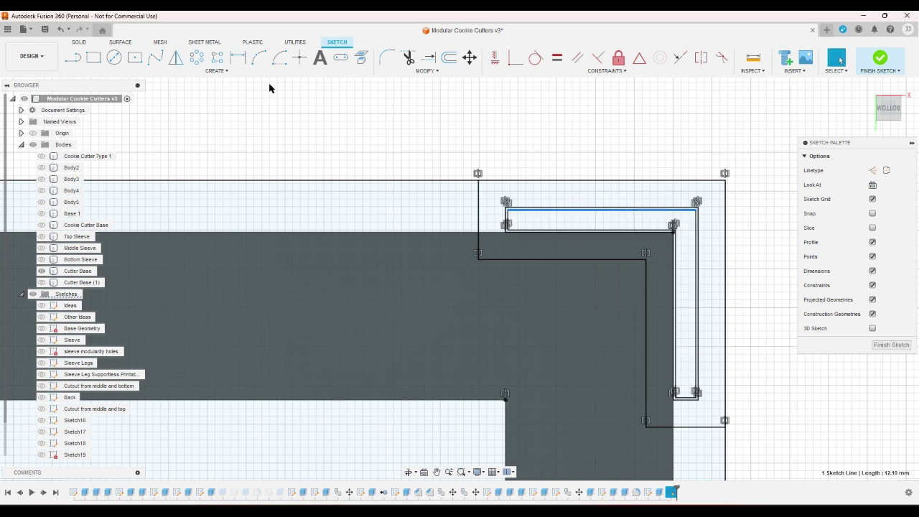
click(240, 60)
right_click(714, 246)
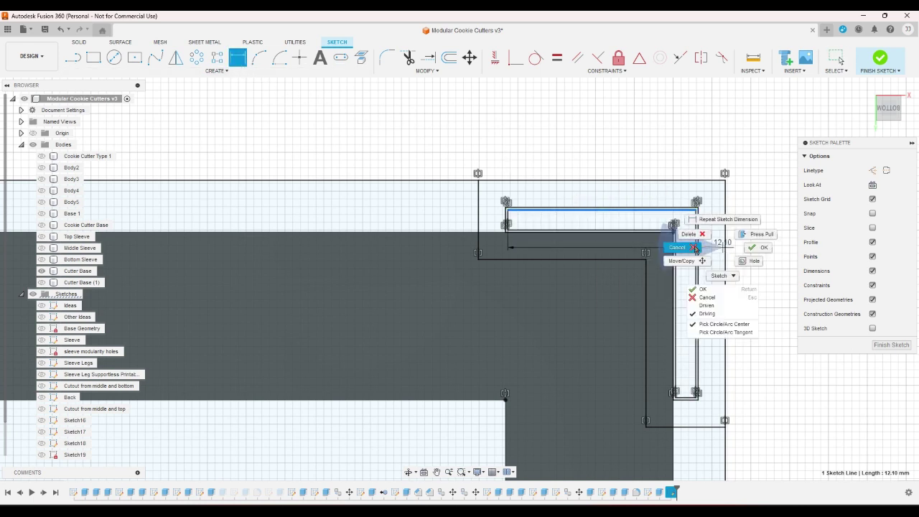
click(746, 241)
click(759, 239)
- Measure the length of the inner L profile's vertical leg at the same corner of the frame
click(238, 57)
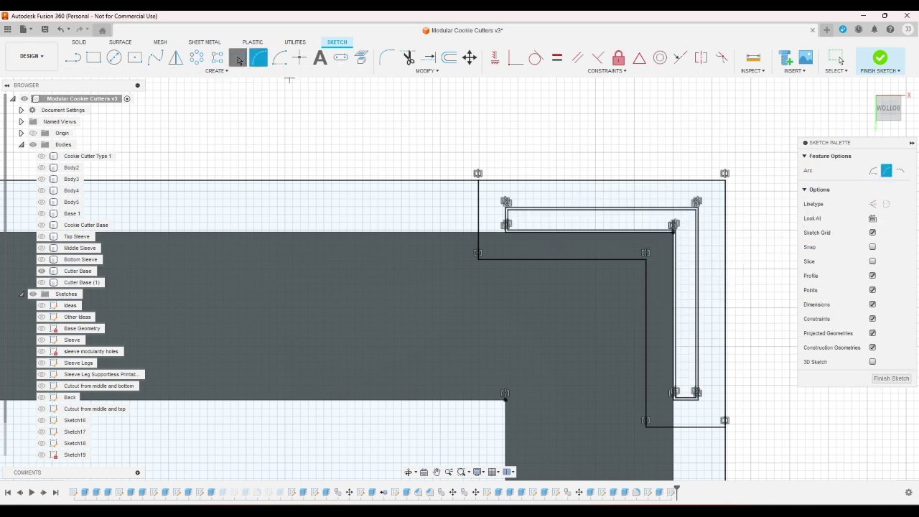
click(682, 232)
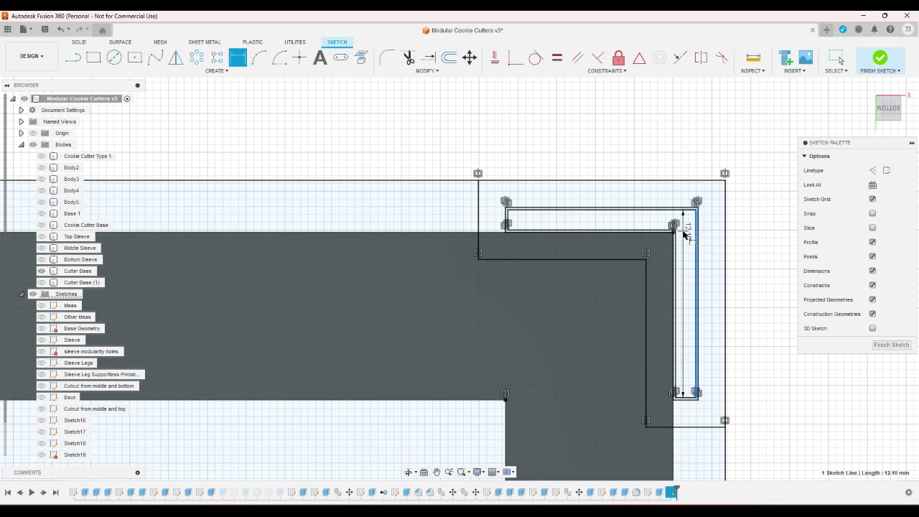
right_click(683, 232)
click(652, 242)
scroll(653, 153, down, 5)
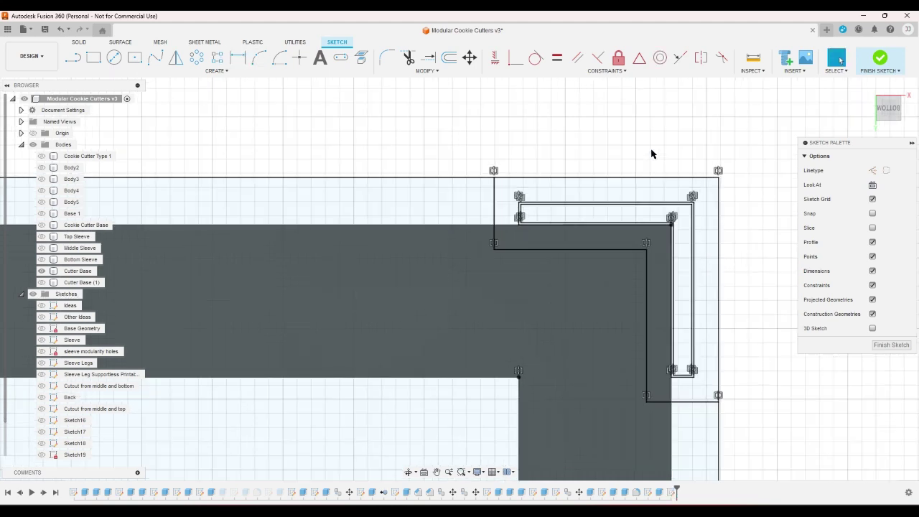
scroll(718, 160, up, 3)
scroll(681, 174, down, 3)
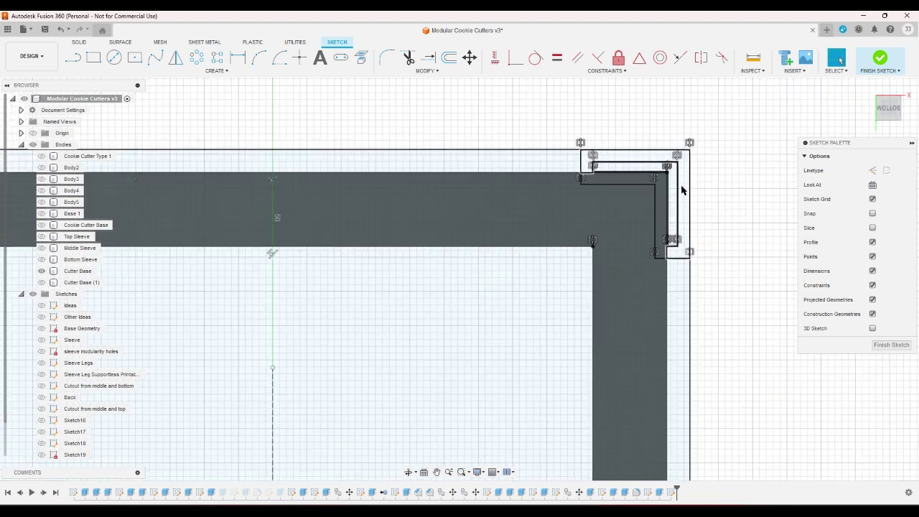
click(671, 178)
click(743, 192)
- Hide the Cutter Base body, finish the sketch and return to the home view
scroll(743, 192, down, 4)
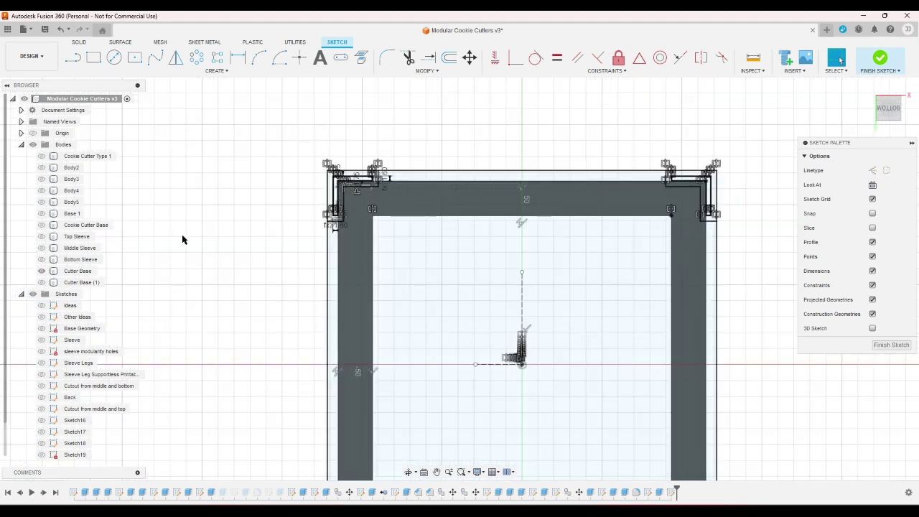
click(42, 271)
scroll(267, 227, down, 3)
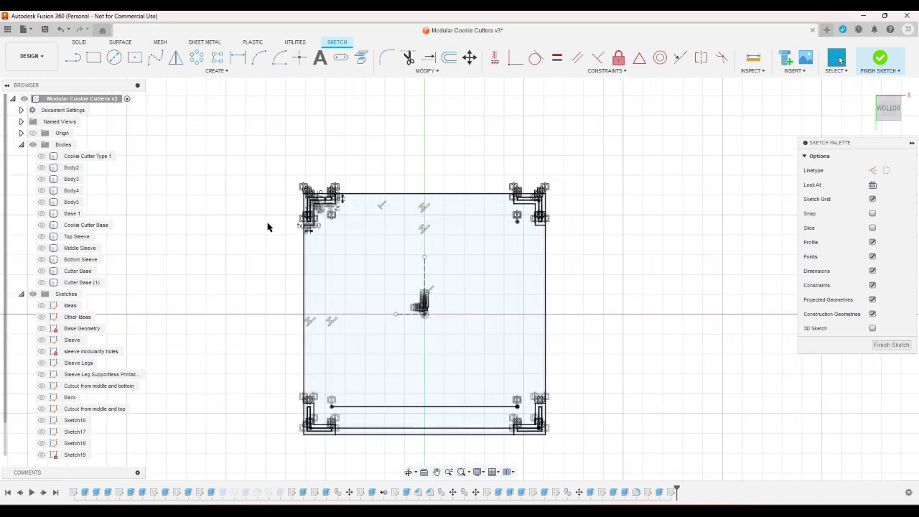
click(880, 57)
click(866, 88)
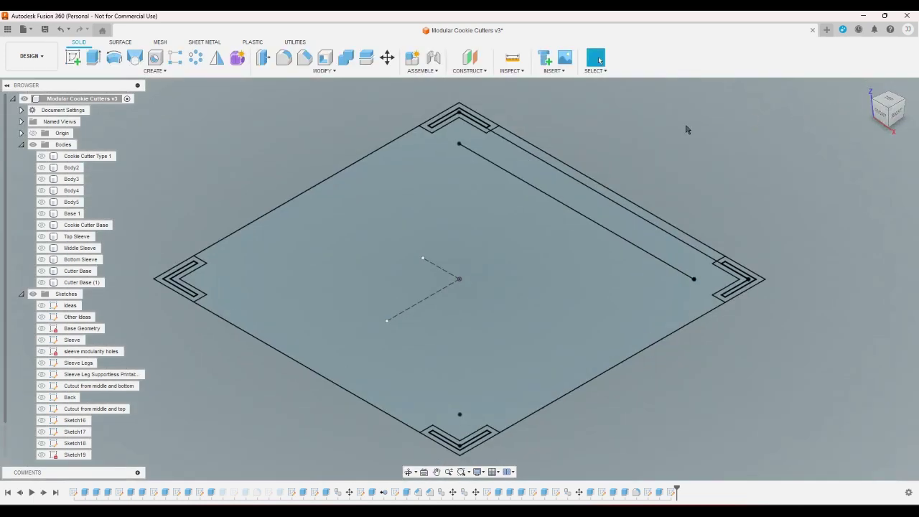
- Start an extrusion from the square frame profile, its four outer side strips and the outer corner profiles on three corners
click(92, 57)
click(251, 251)
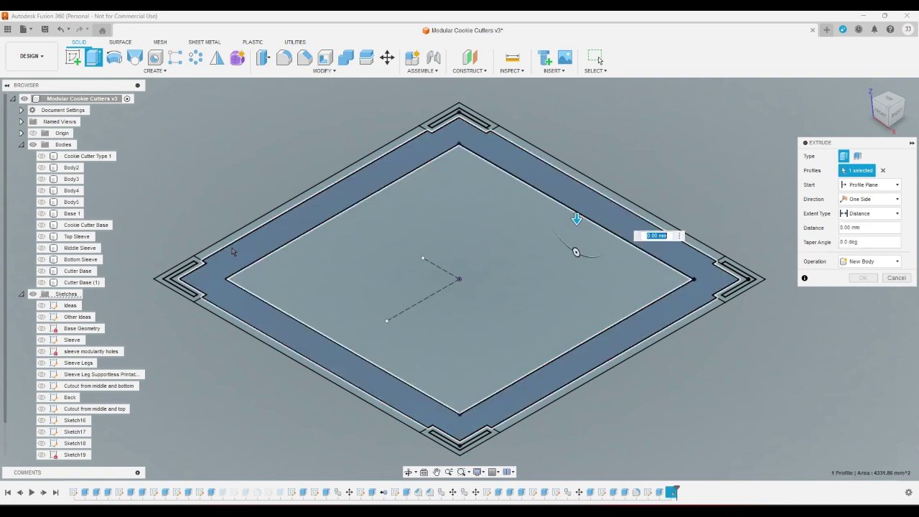
click(202, 264)
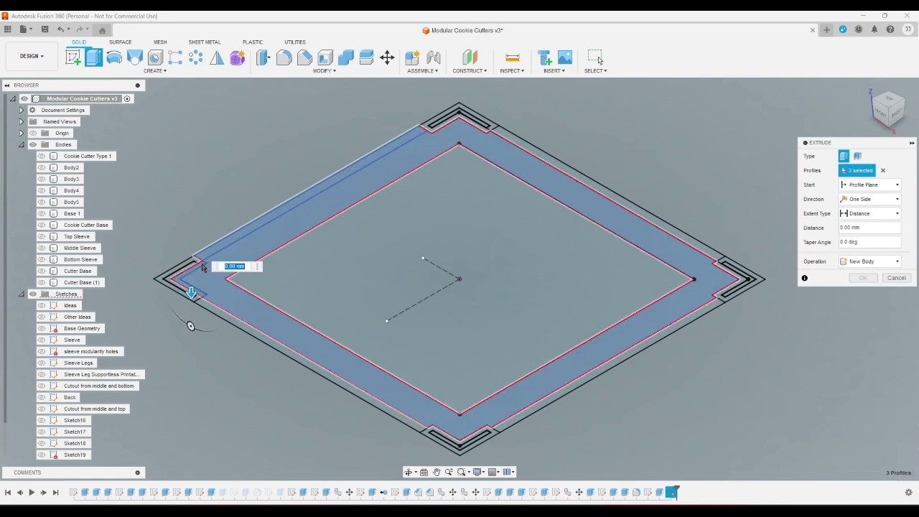
click(188, 291)
click(399, 401)
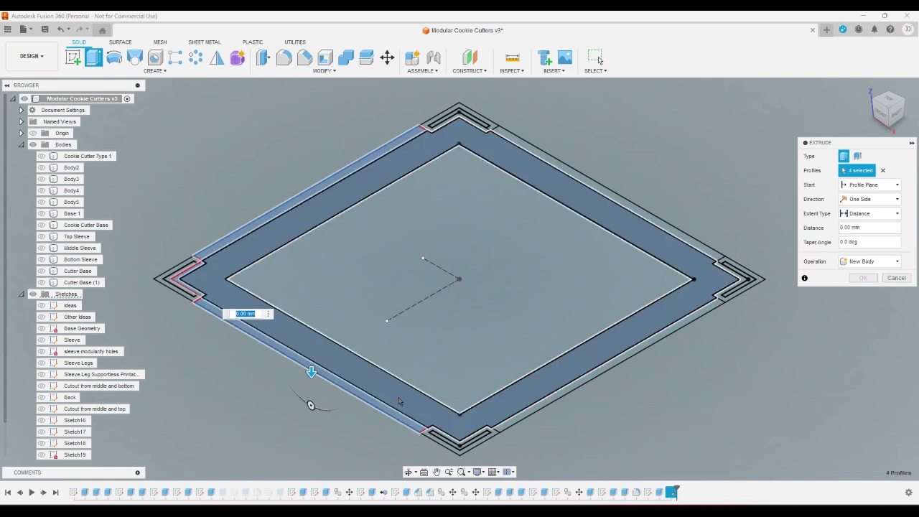
click(428, 437)
click(519, 425)
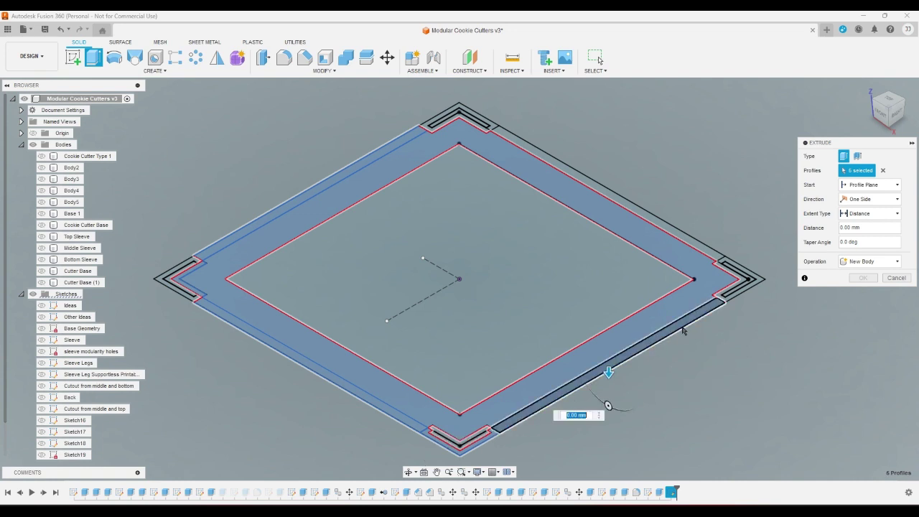
click(735, 279)
click(540, 152)
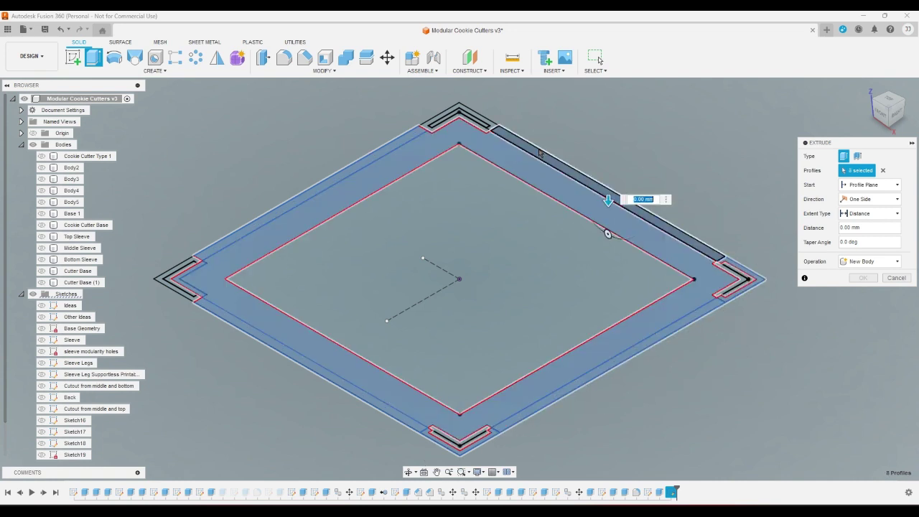
click(493, 128)
- Add the remaining inner and outer corner profiles to the extrusion selection, leaving the thin L-shaped slots unselected
click(515, 159)
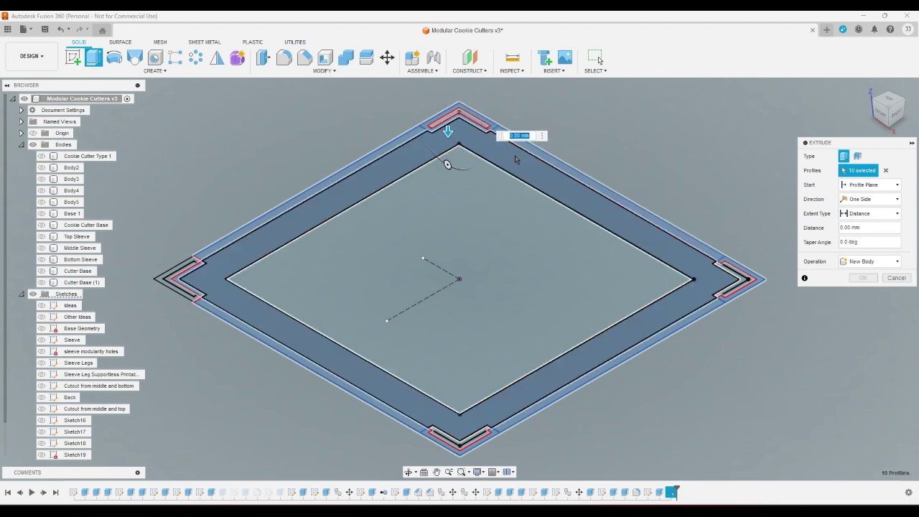
click(718, 271)
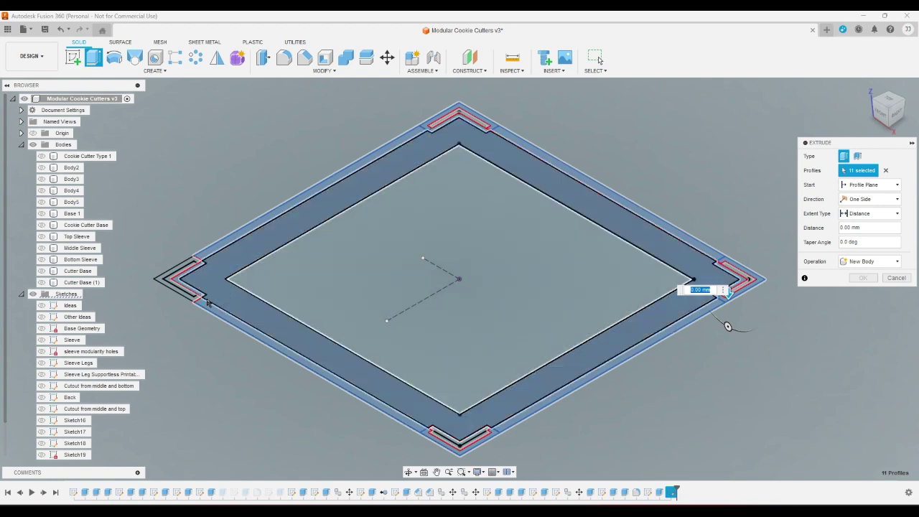
click(180, 281)
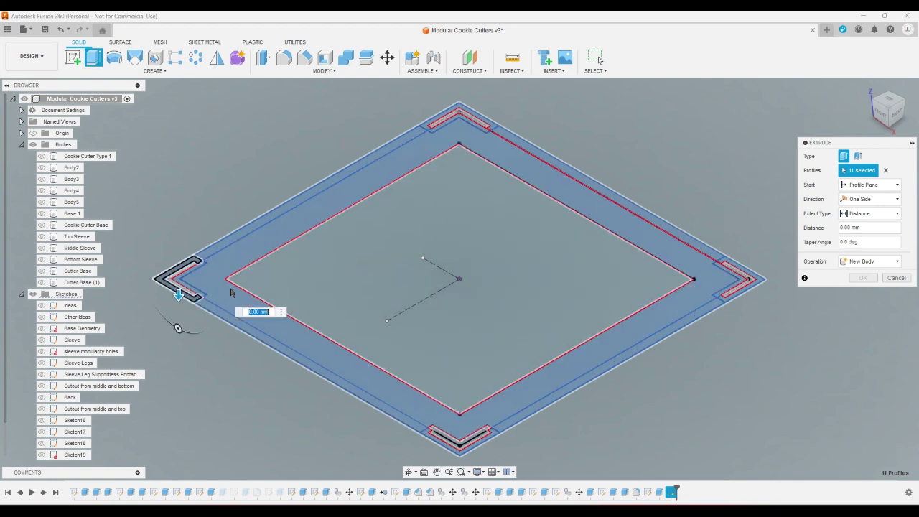
click(888, 100)
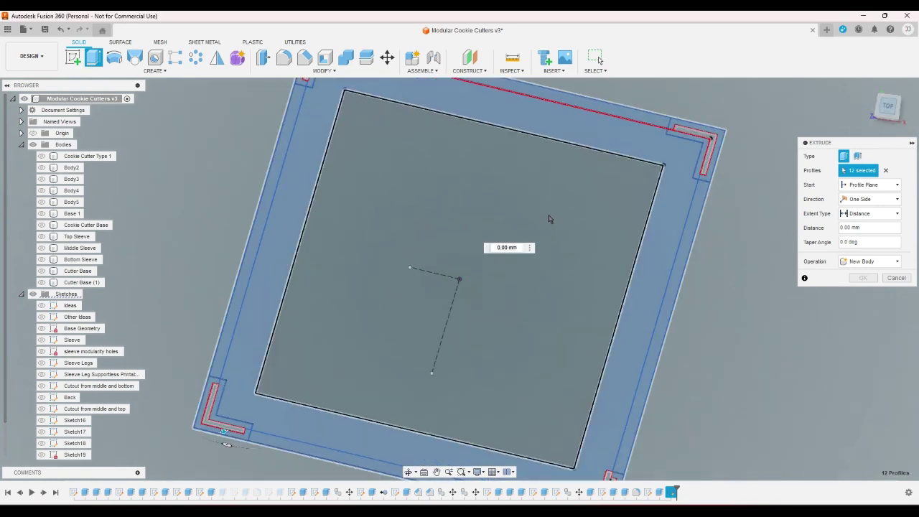
scroll(646, 393, up, 7)
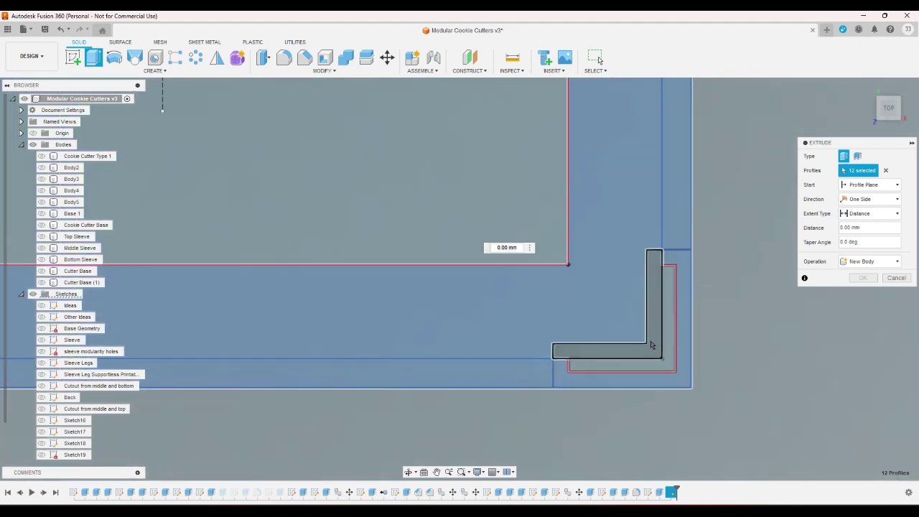
click(652, 343)
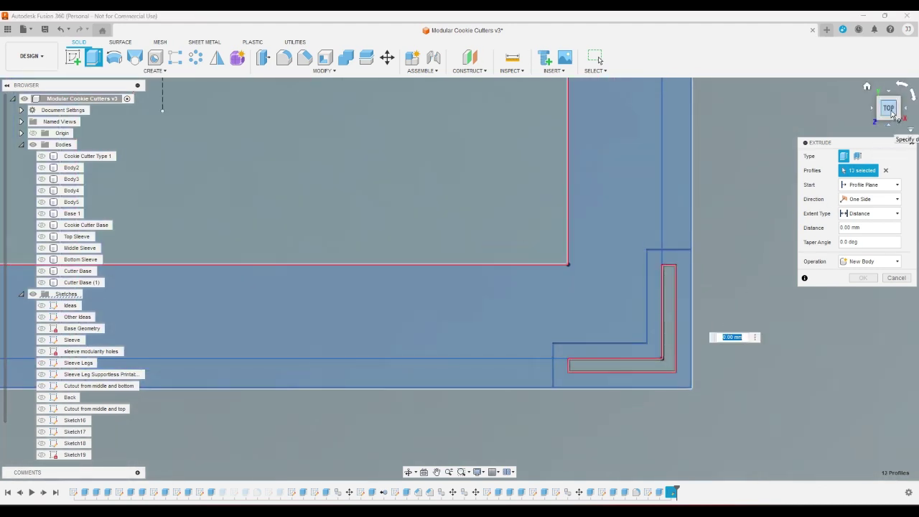
- Extrude the selected frame and corner profiles by the cutterheight parameter as a new body
scroll(785, 373, down, 5)
scroll(437, 378, up, 5)
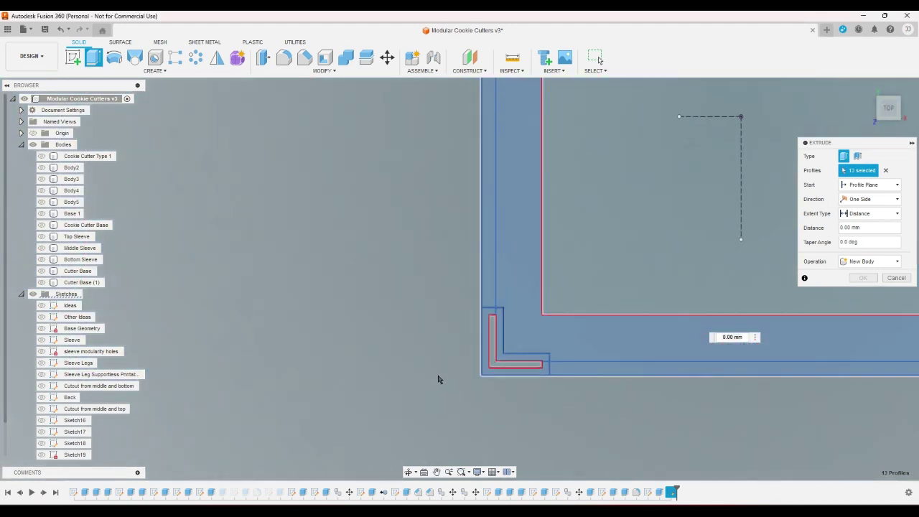
scroll(437, 379, down, 5)
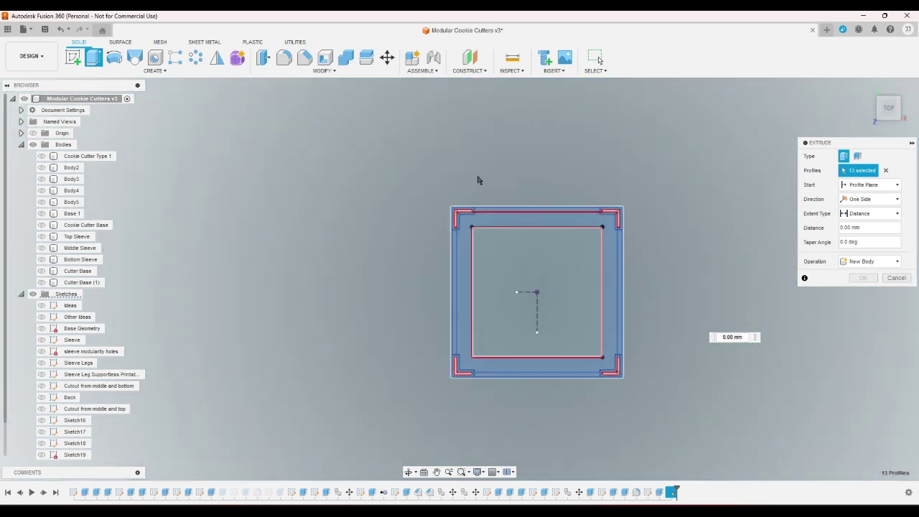
scroll(479, 183, up, 5)
scroll(479, 189, down, 4)
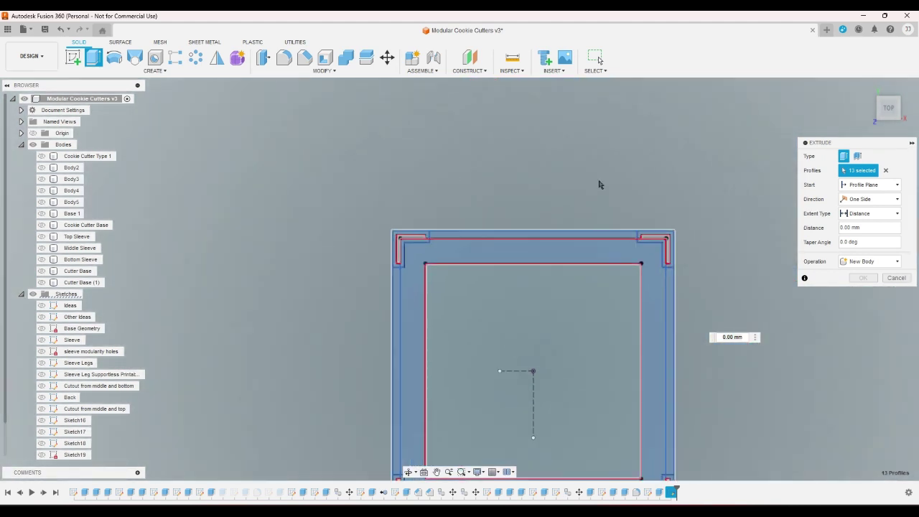
click(867, 87)
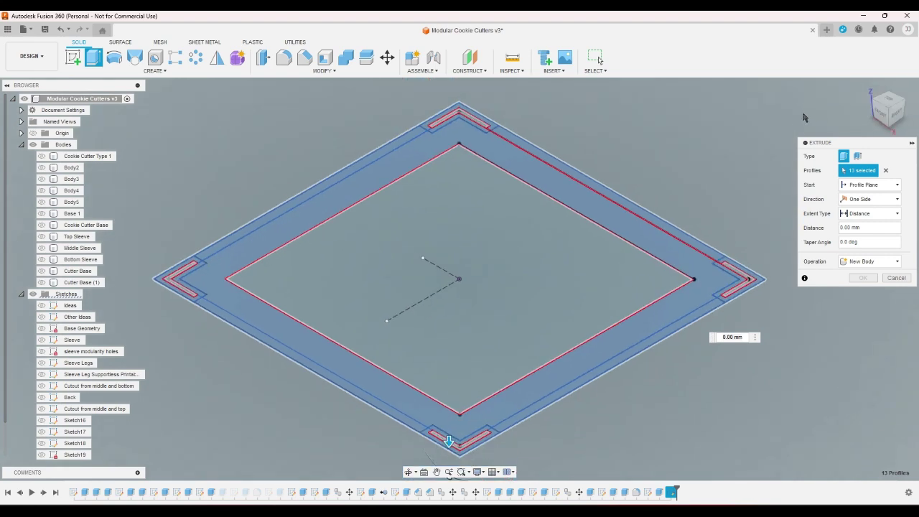
click(872, 228)
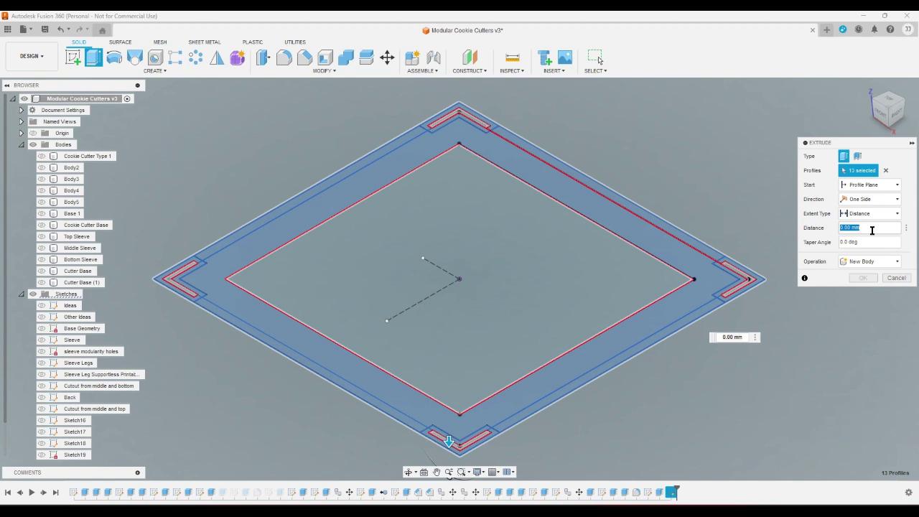
text(c)
key(Down)
key(Down)
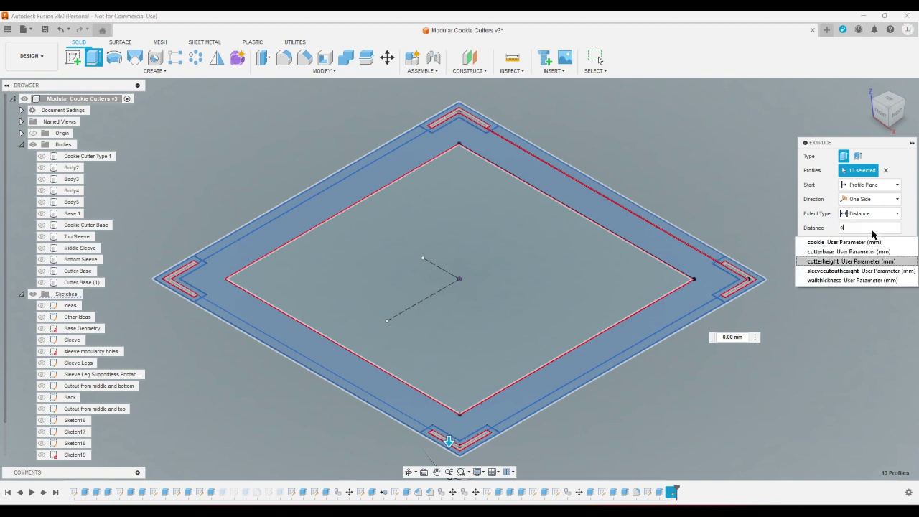
key(Return)
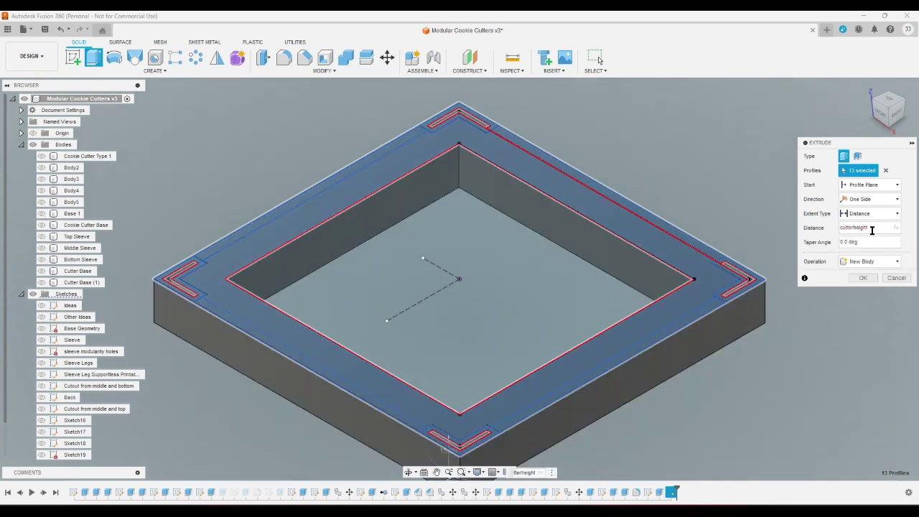
click(863, 278)
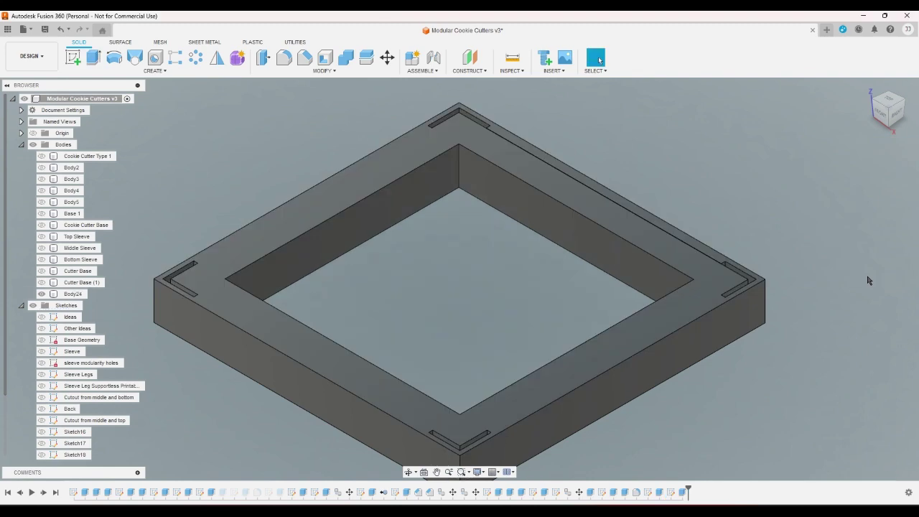
- Edit the frame sketch and set the thickness of the corner slot's horizontal leg to wallthickness * 2
double_click(676, 491)
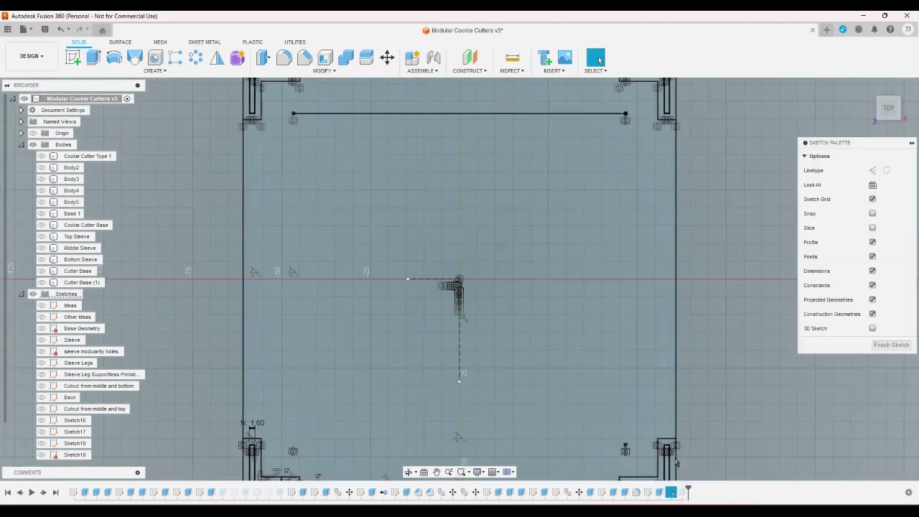
scroll(410, 429, up, 6)
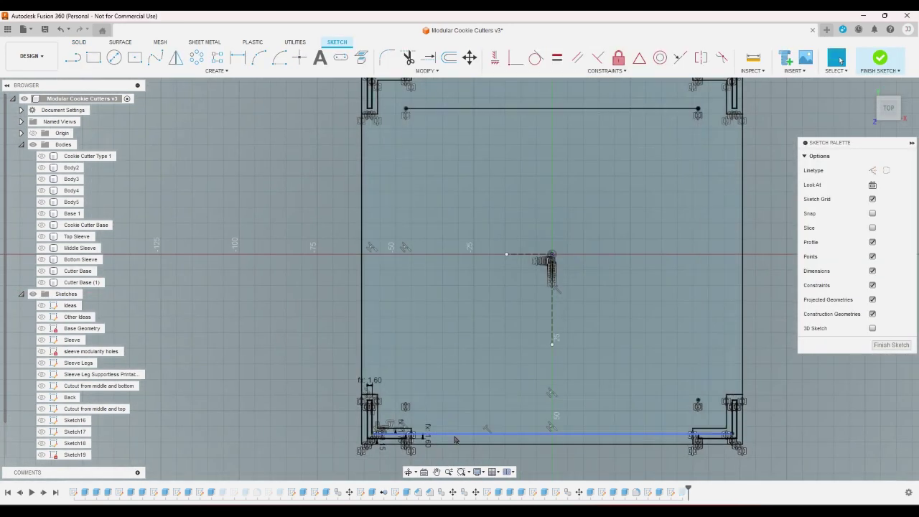
double_click(409, 428)
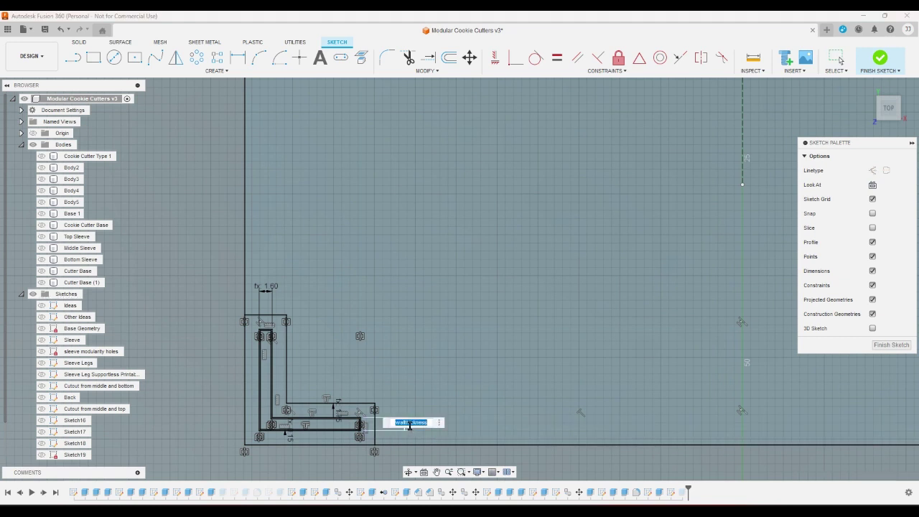
click(429, 422)
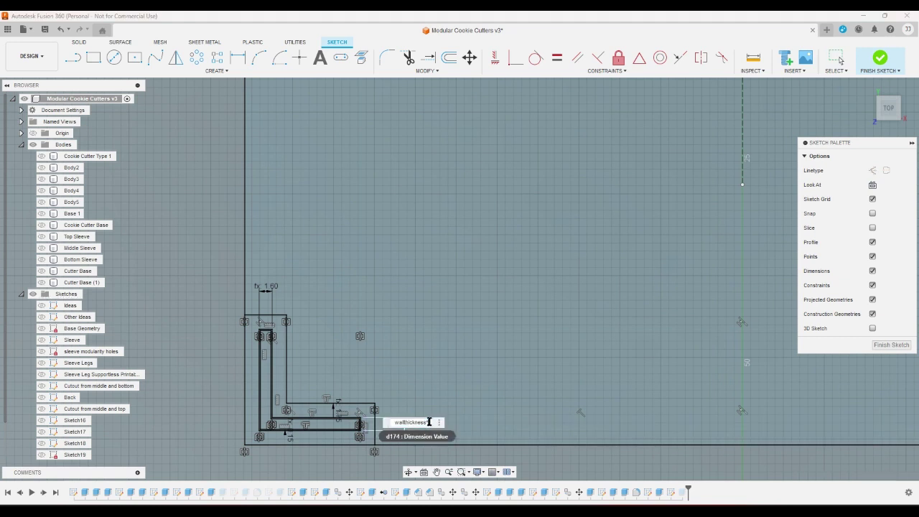
key(Return)
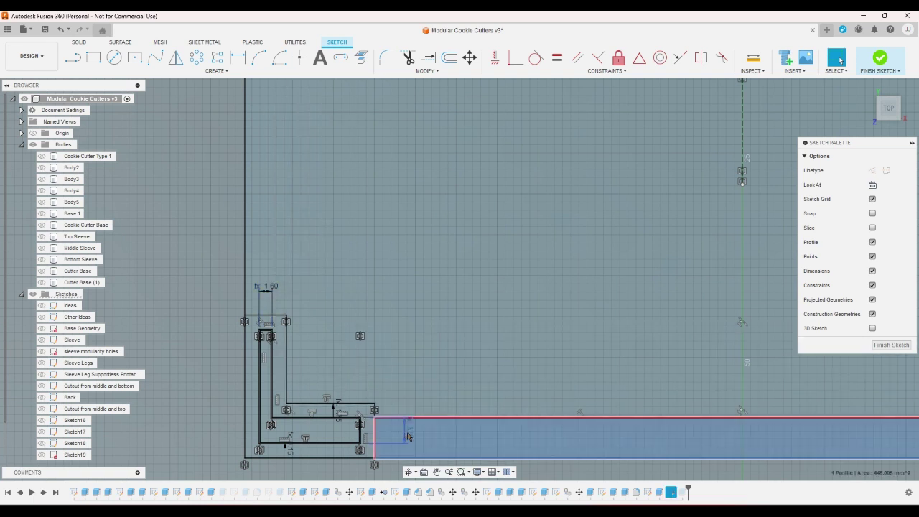
- Set the thickness of both the horizontal and vertical legs of the corner slot to wallthickness * 3 and finish the sketch
double_click(407, 432)
key(Right)
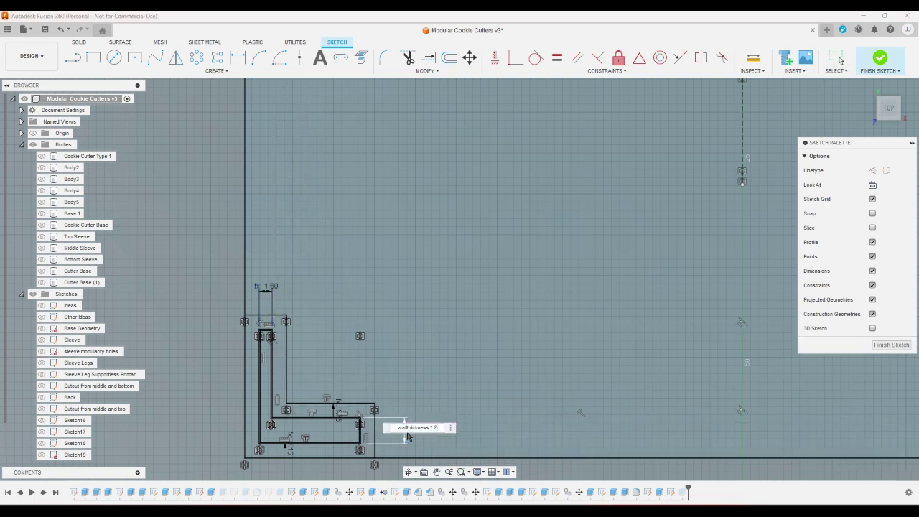
text(3)
key(Return)
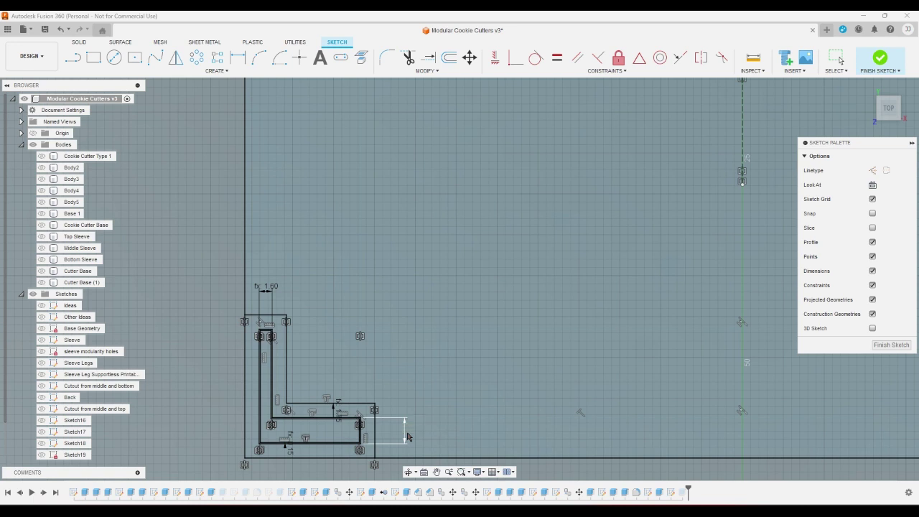
double_click(267, 289)
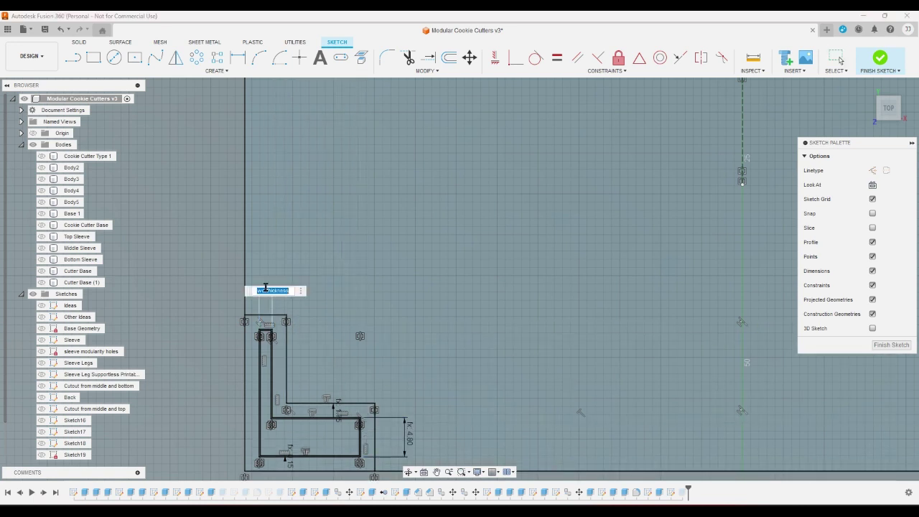
text(wallthickness * 3)
key(Return)
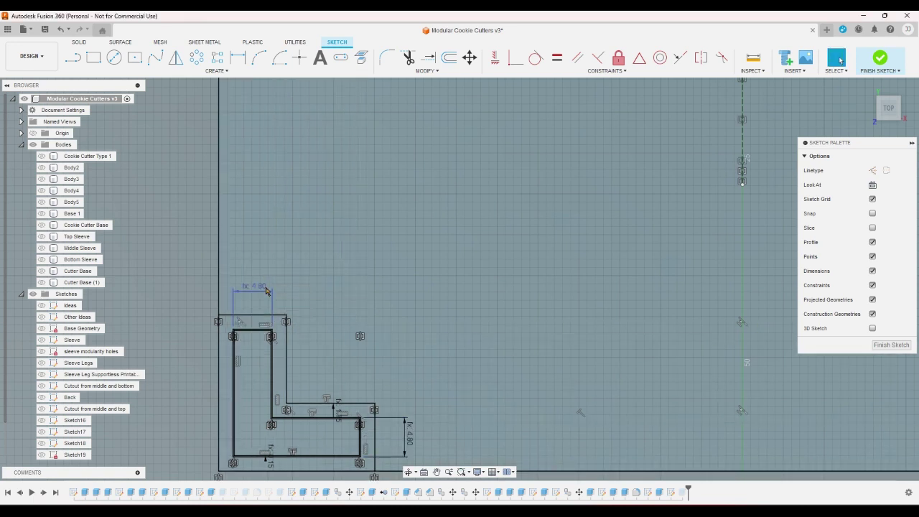
click(880, 57)
scroll(806, 134, down, 3)
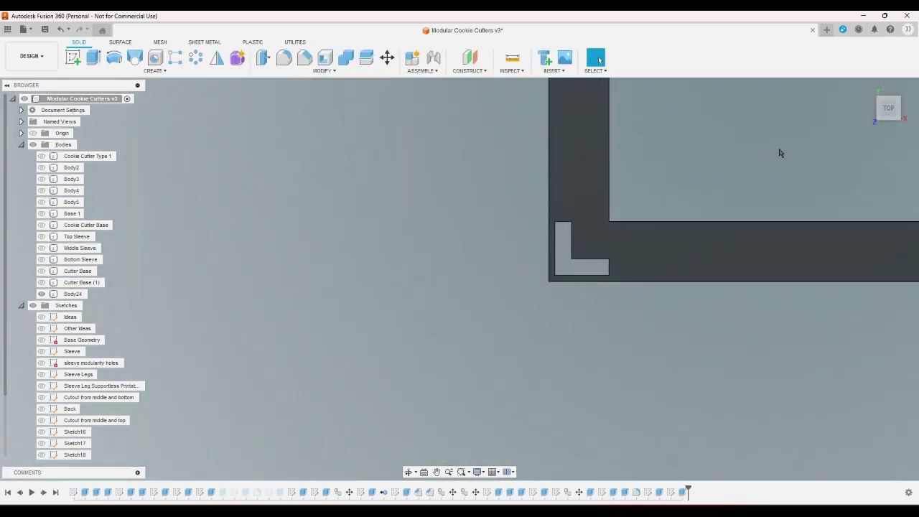
- Inspect the thin gap along one side of the frame and check it against the extrusion's selected profiles
click(866, 87)
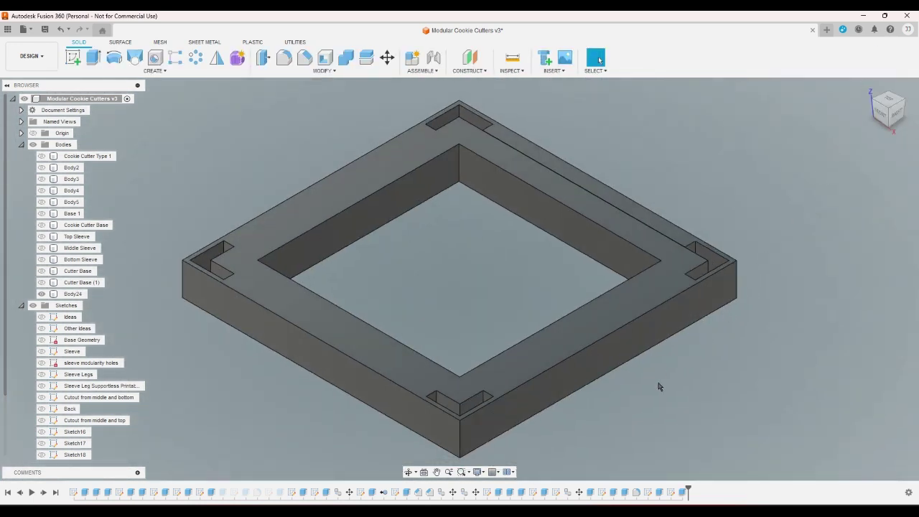
click(903, 107)
scroll(534, 396, up, 5)
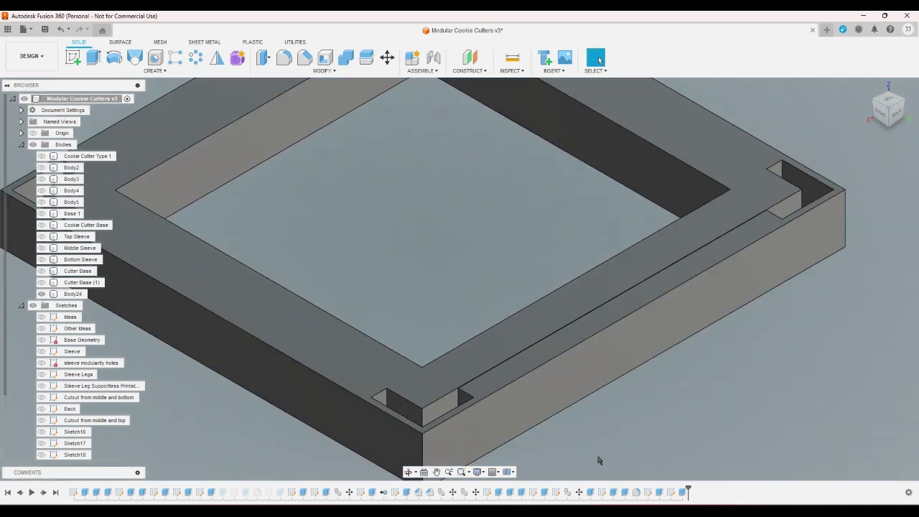
double_click(670, 492)
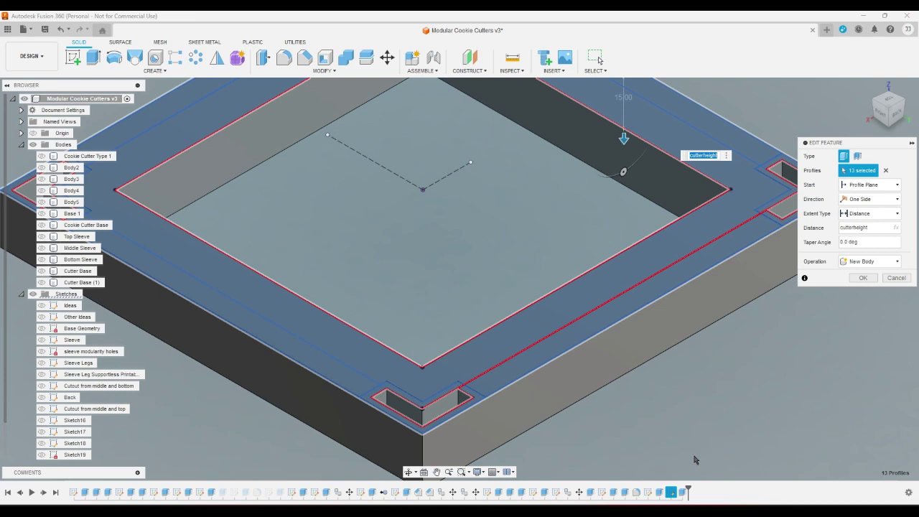
click(886, 101)
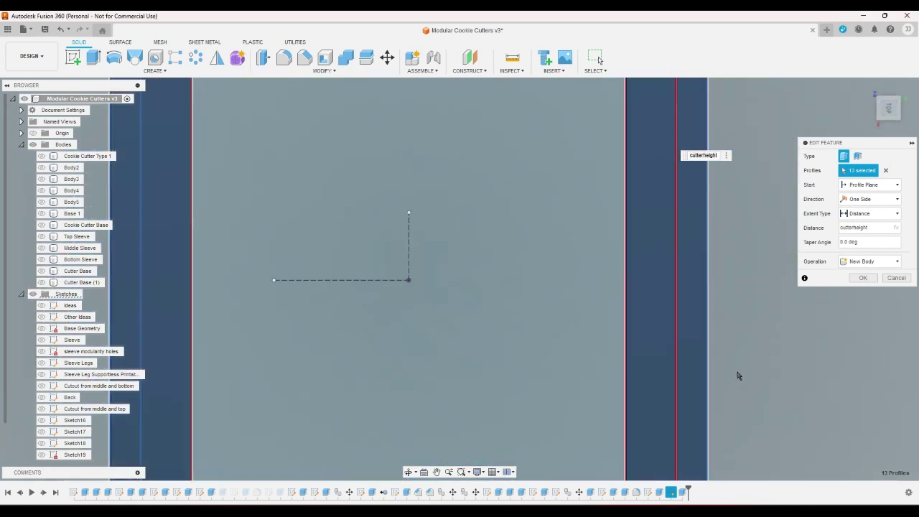
scroll(731, 390, up, 10)
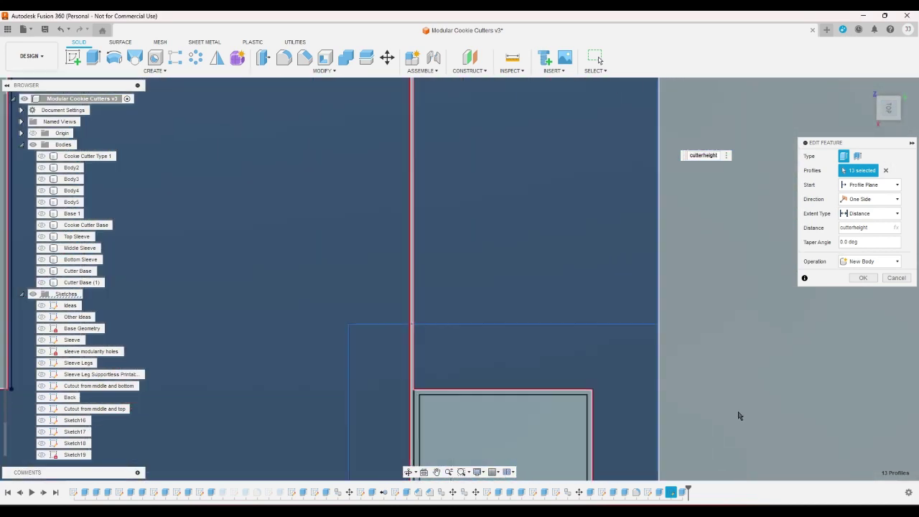
click(862, 278)
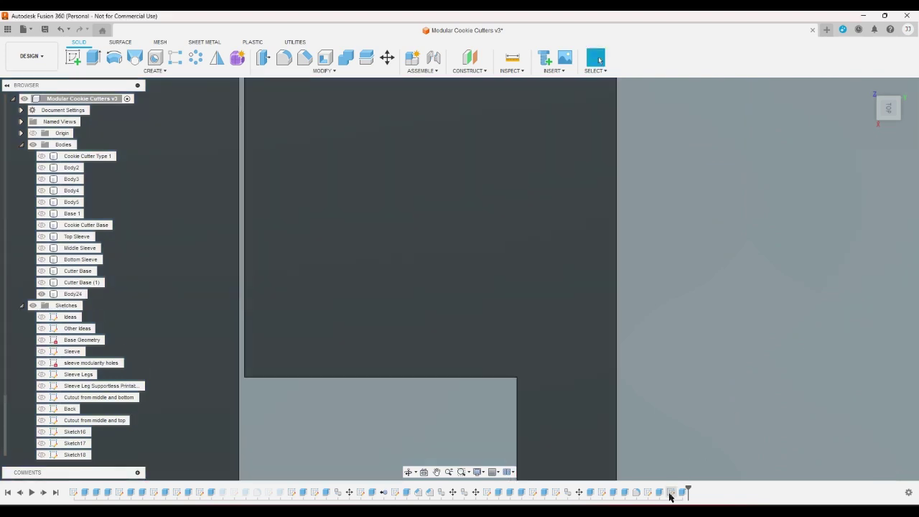
- Examine the sketch lines around the corner slots and the thin strip between them
double_click(672, 493)
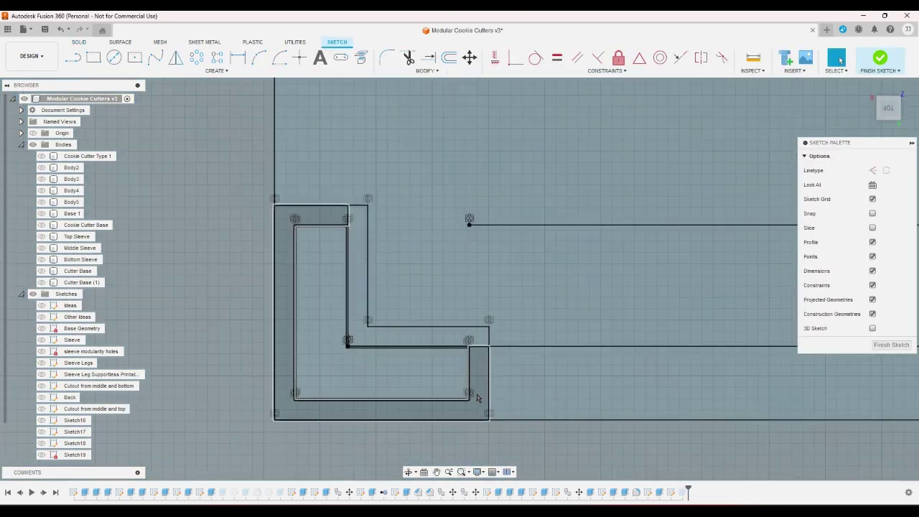
click(480, 345)
click(479, 342)
click(508, 368)
scroll(422, 423, down, 5)
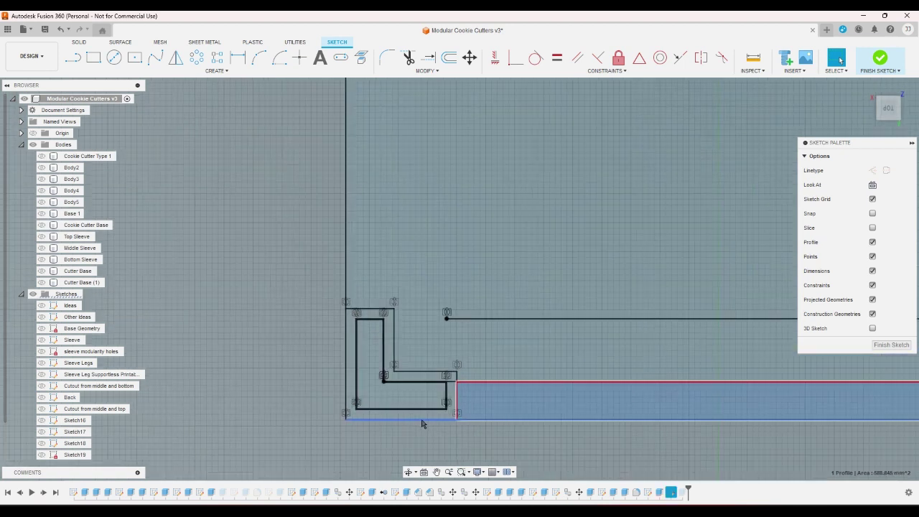
scroll(810, 407, up, 2)
scroll(845, 407, up, 6)
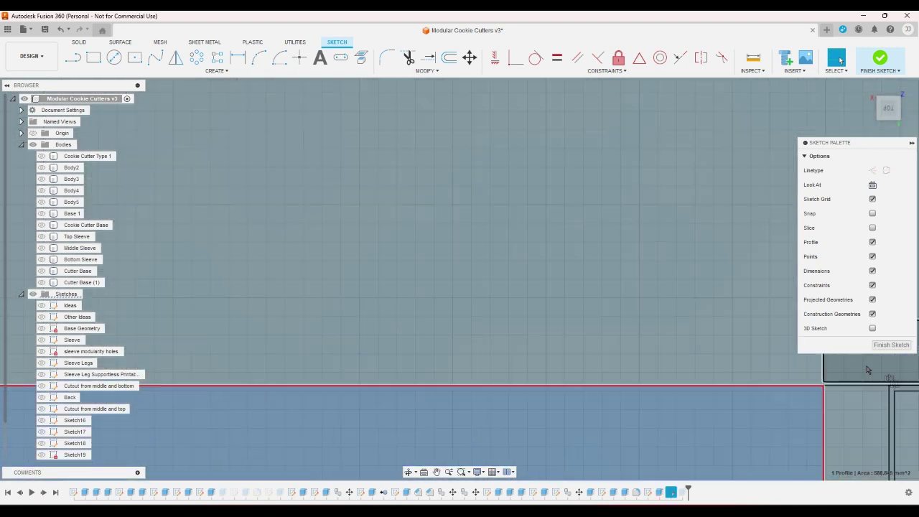
scroll(696, 406, down, 4)
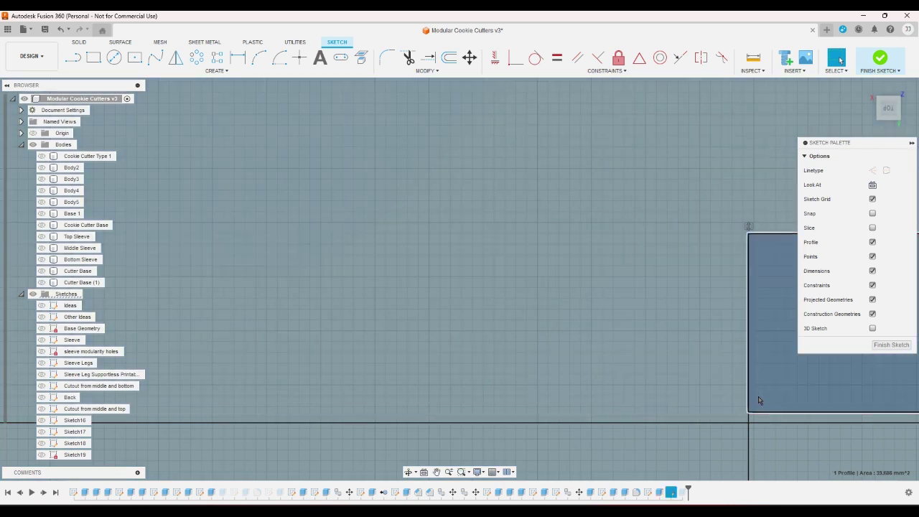
scroll(725, 401, up, 3)
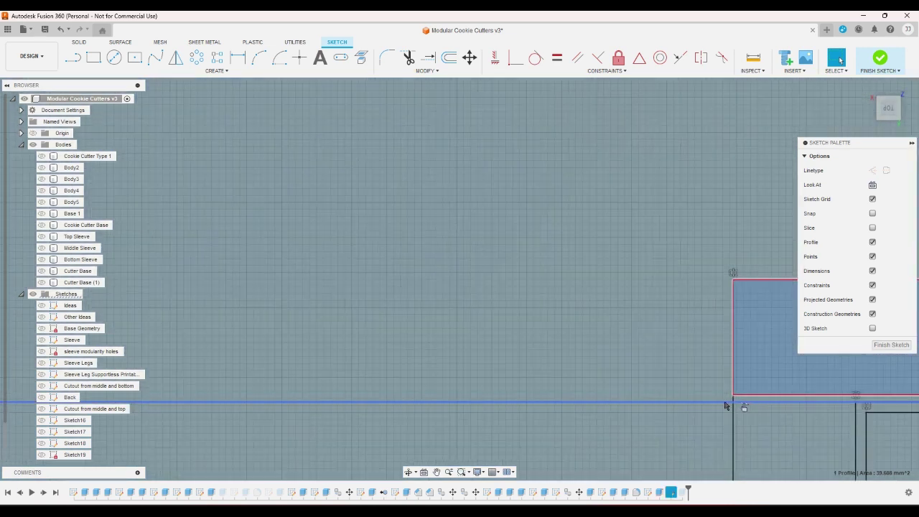
scroll(723, 396, down, 2)
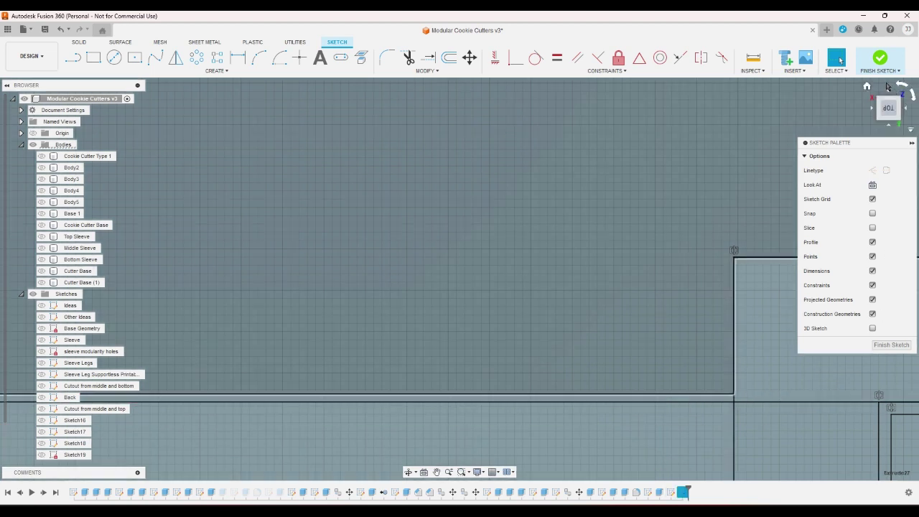
click(881, 61)
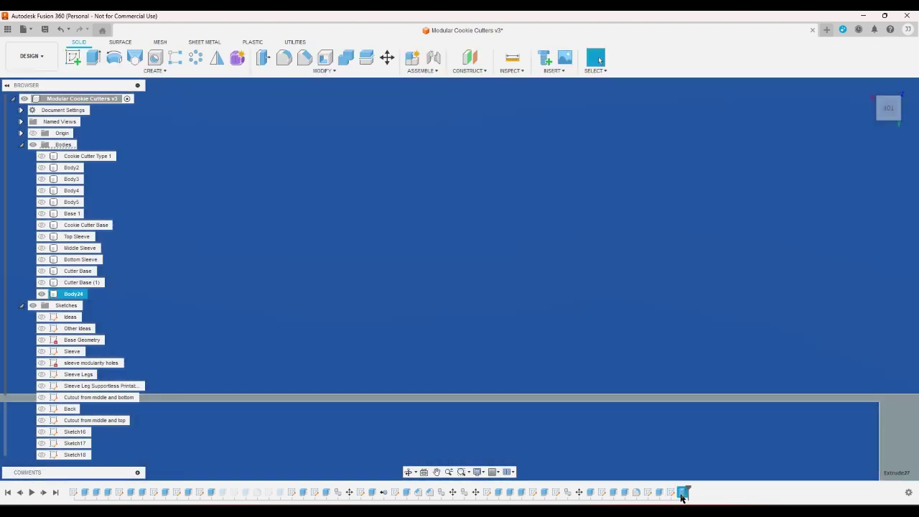
- Edit the frame extrusion to include the missing thin strip profiles along one side and its corner, and return to the home view
double_click(682, 494)
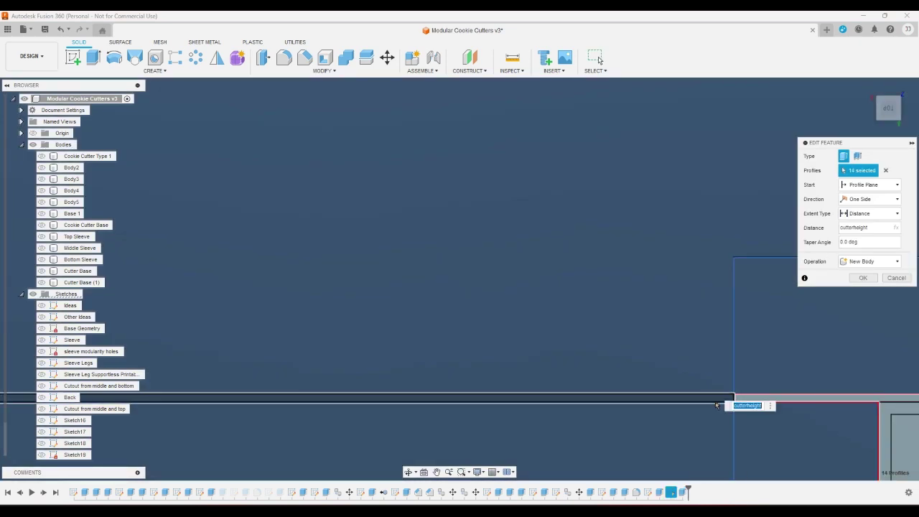
click(772, 366)
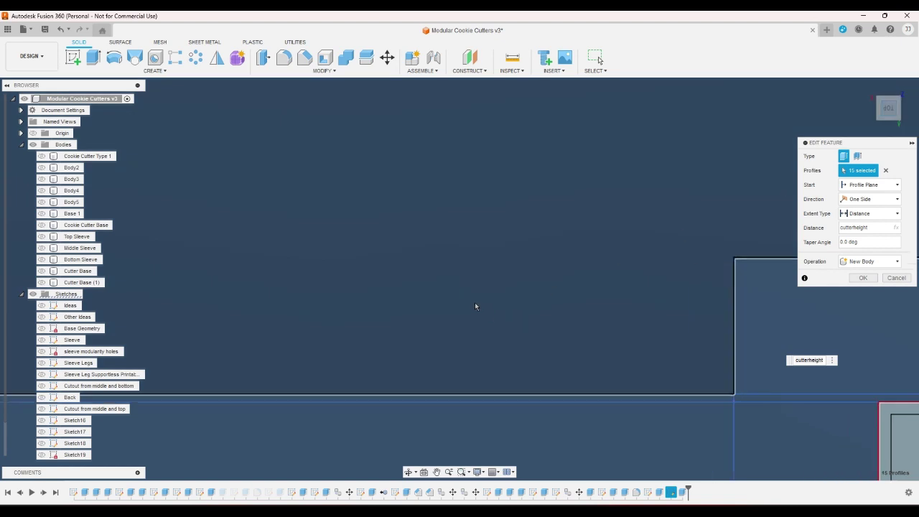
scroll(465, 301, down, 4)
scroll(470, 304, down, 2)
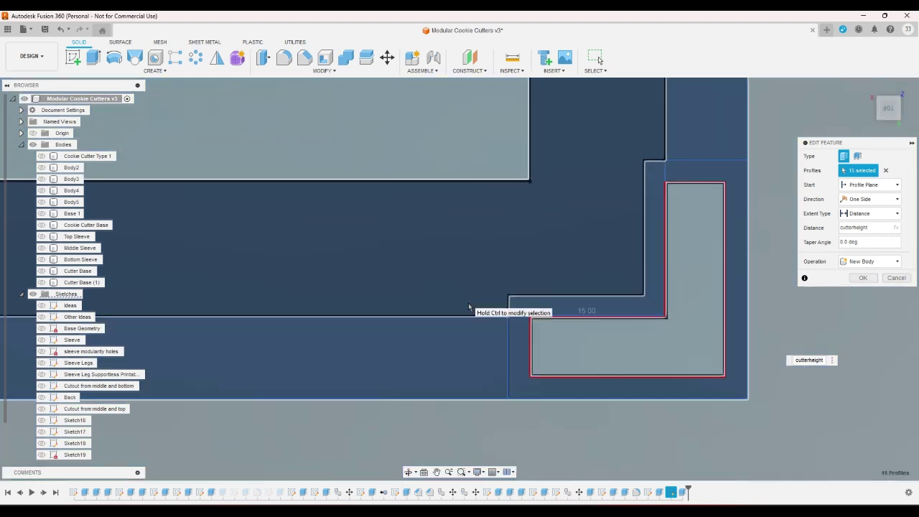
scroll(467, 309, down, 4)
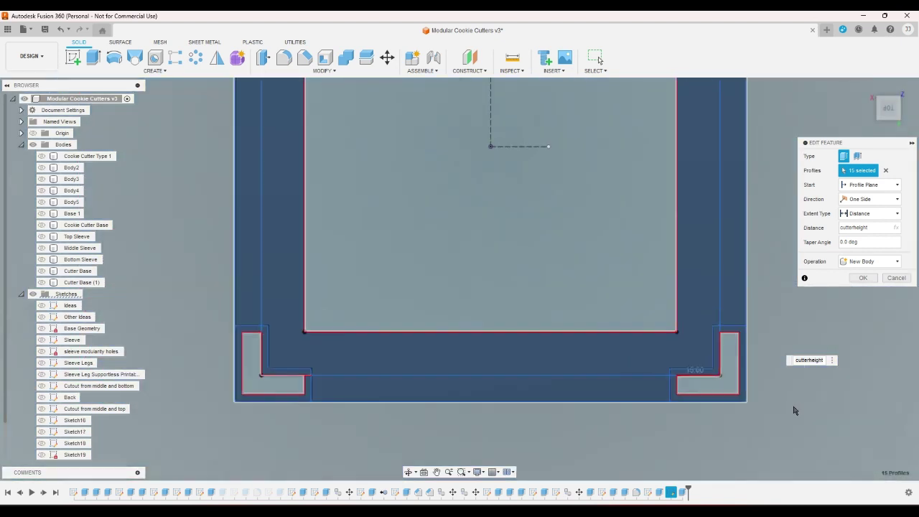
scroll(273, 359, up, 5)
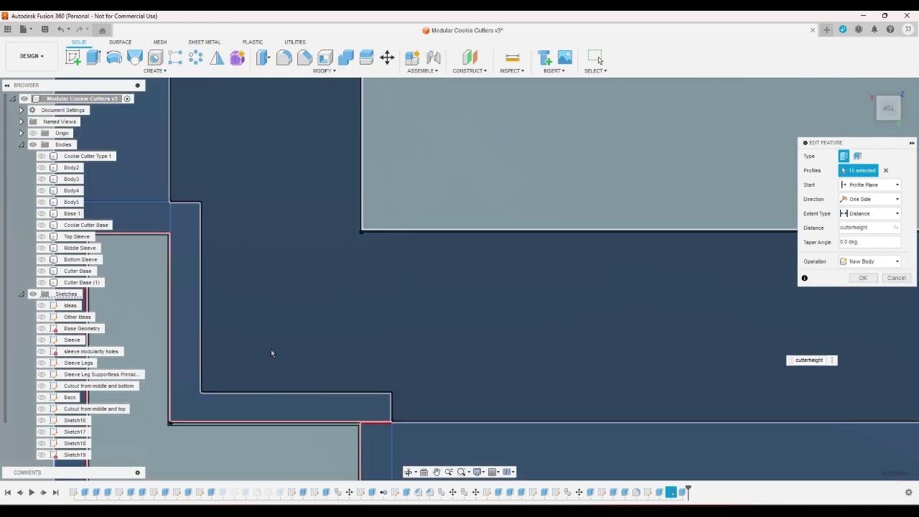
scroll(342, 431, down, 3)
scroll(330, 429, down, 4)
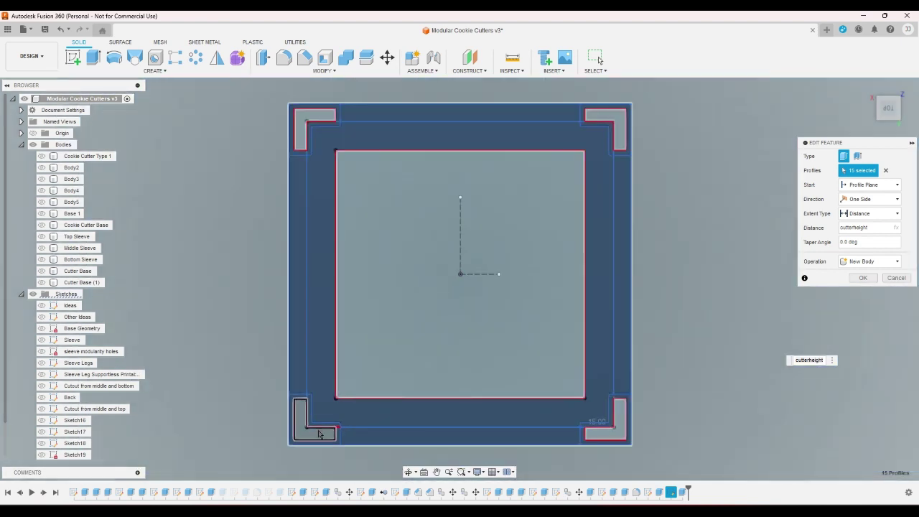
scroll(318, 148, up, 3)
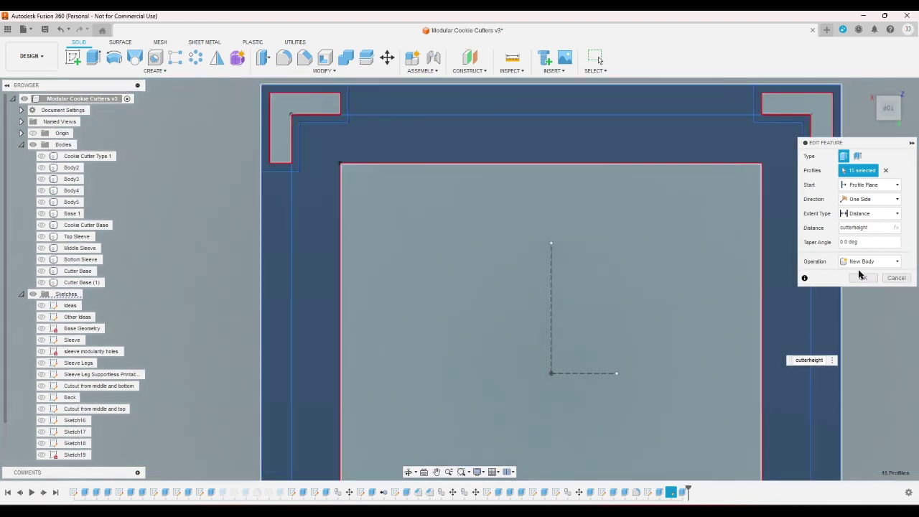
click(862, 278)
click(867, 87)
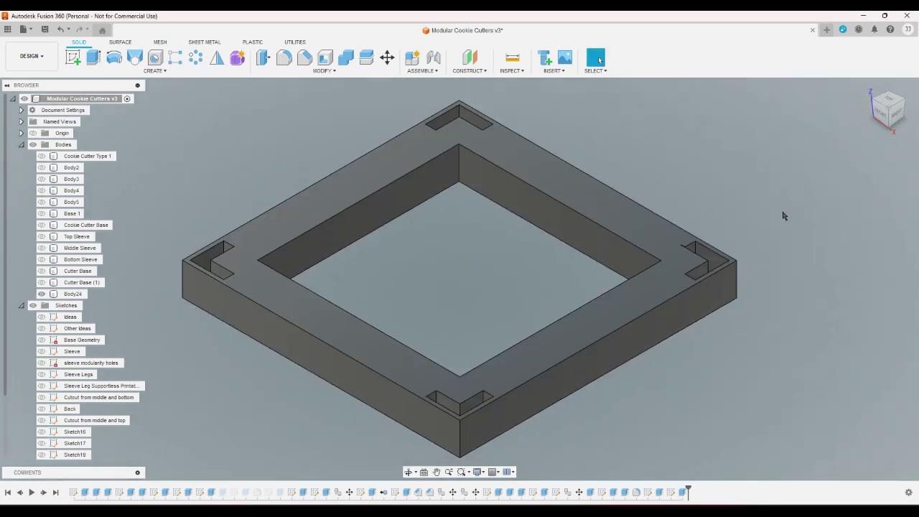
- Display Sketch20 with the L-shaped corner slot profiles on the frame, keeping Sketch18 hidden
scroll(188, 391, up, 2)
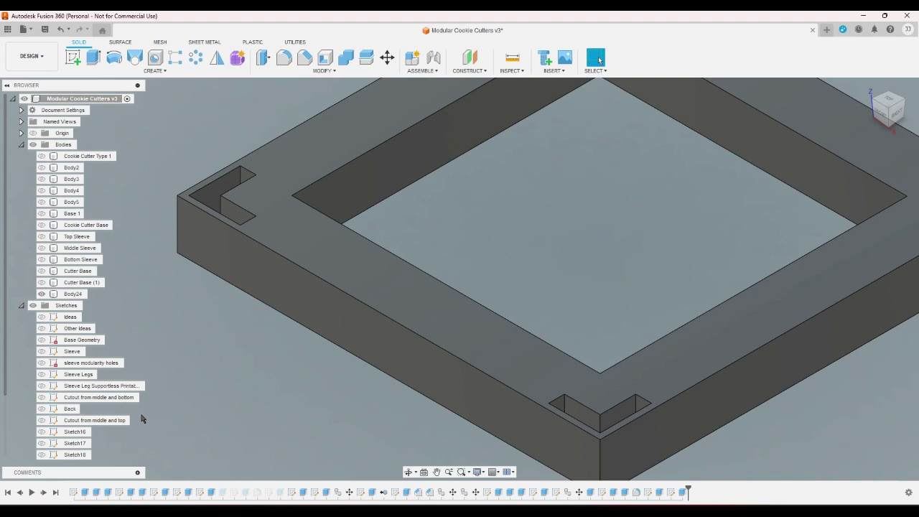
click(44, 454)
click(50, 454)
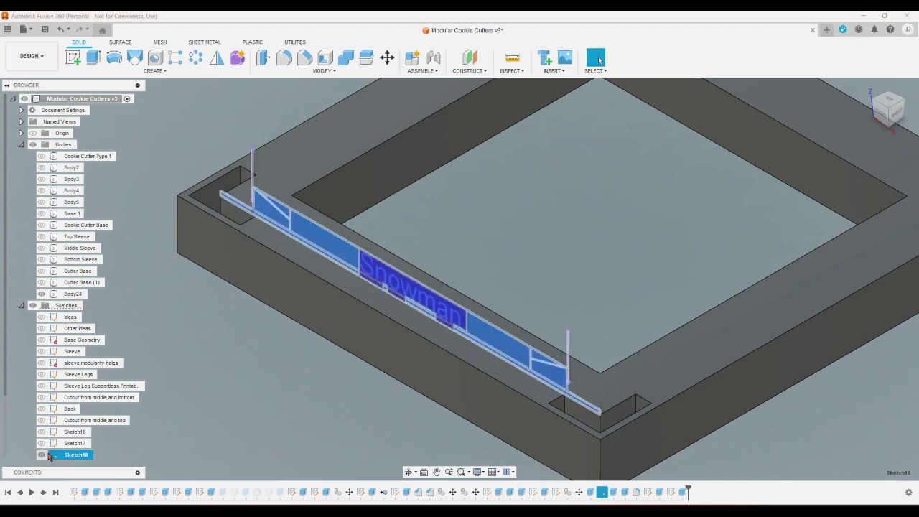
scroll(40, 452, down, 1)
click(41, 454)
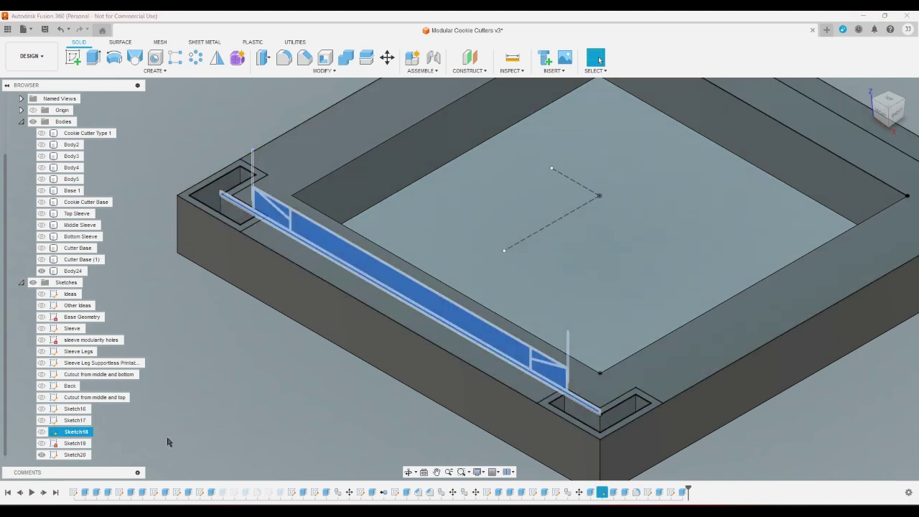
click(169, 441)
- Start a new-body extrusion of one corner's L-shaped slot profile, extending it to the frame's bottom face
key(e)
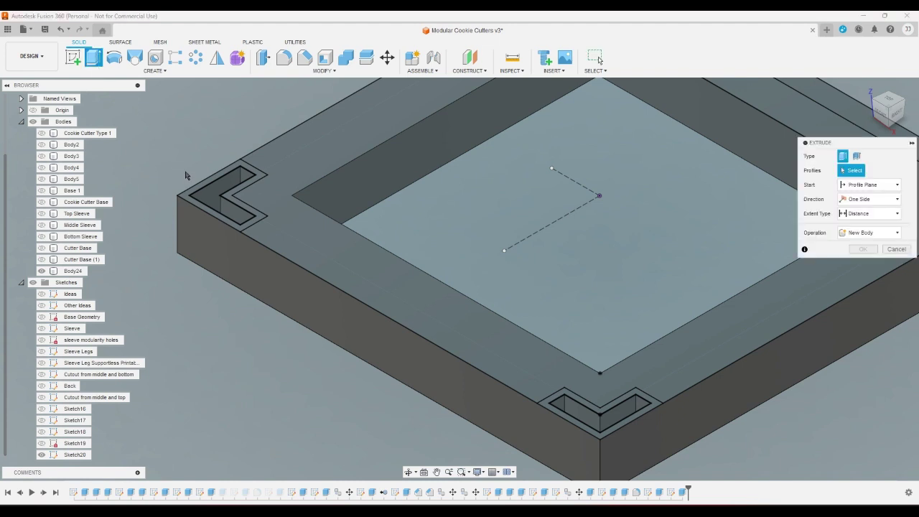
click(204, 192)
click(861, 215)
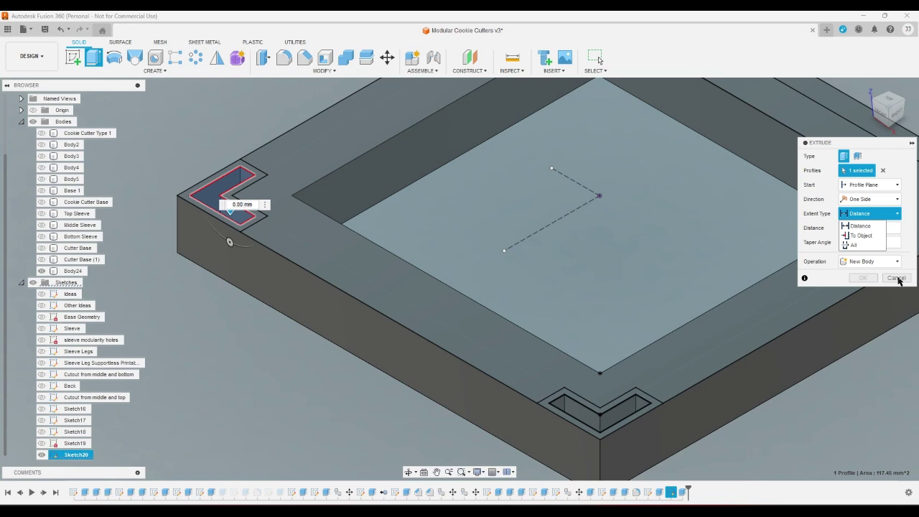
click(861, 235)
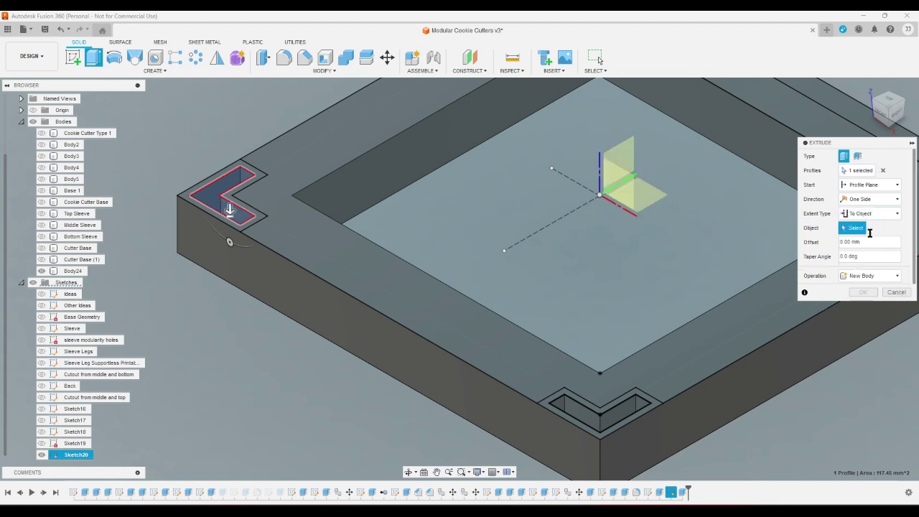
click(889, 130)
scroll(309, 291, up, 3)
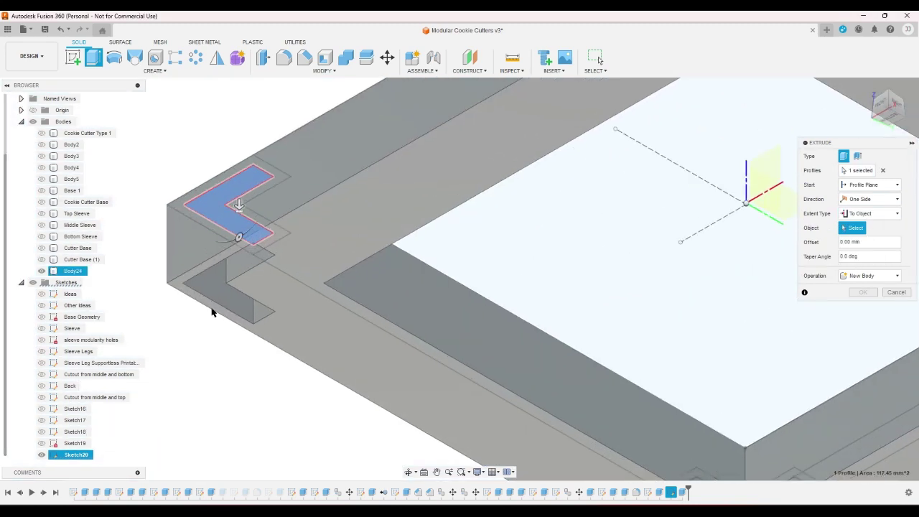
click(307, 291)
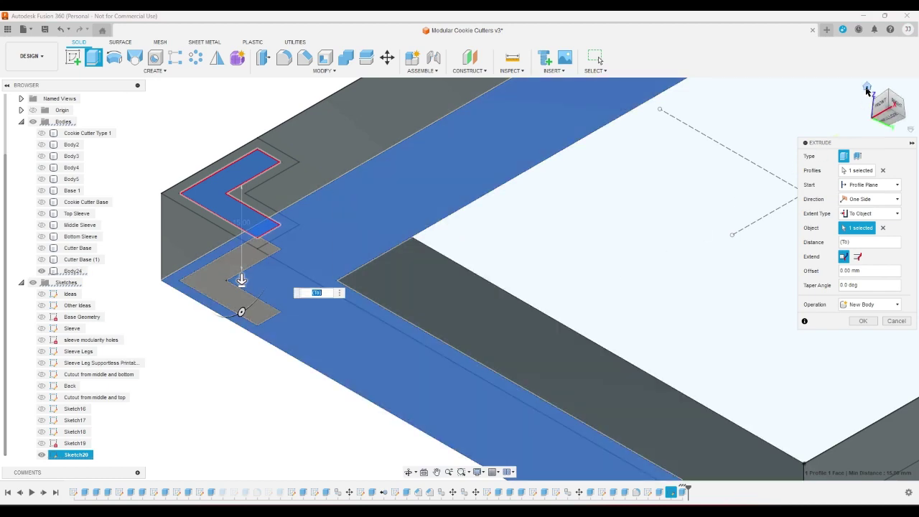
- Make the slot extrusion two-sided, extend side 2 upward by a distance, and create the corner post as a new body
click(867, 86)
click(870, 199)
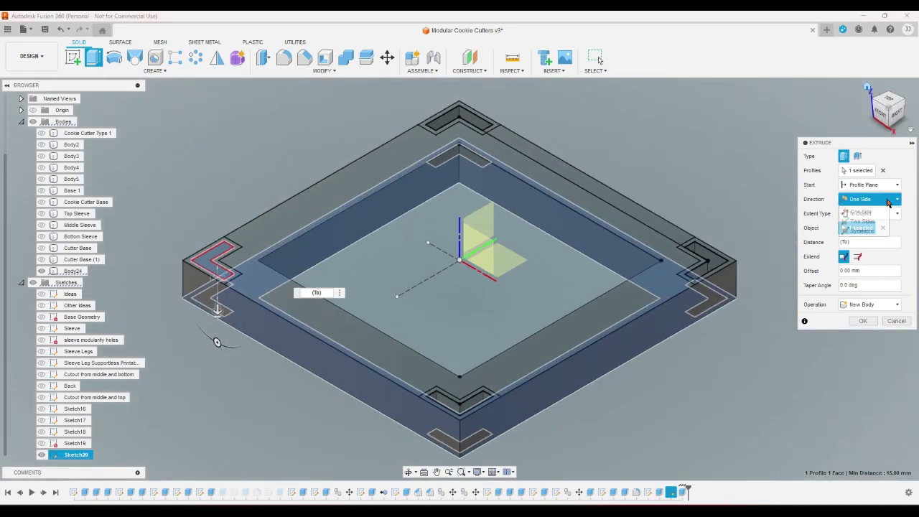
click(863, 221)
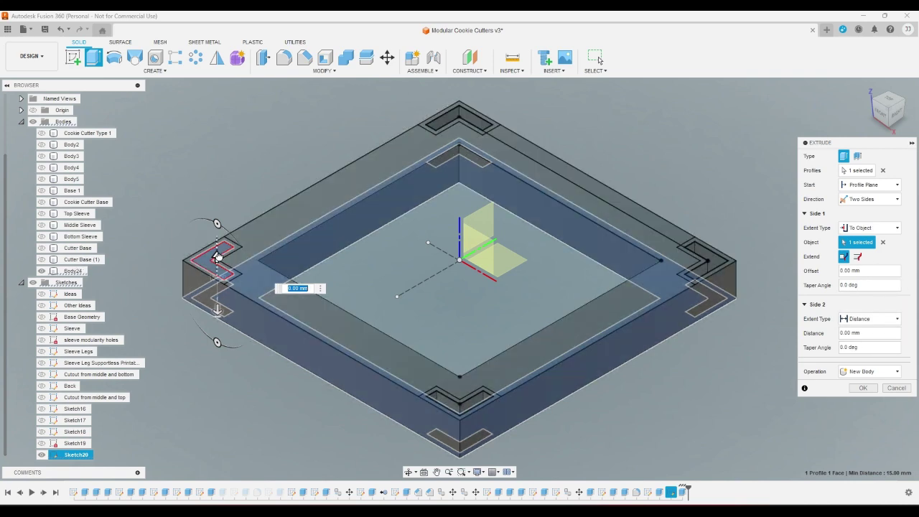
drag(218, 256, 226, 210)
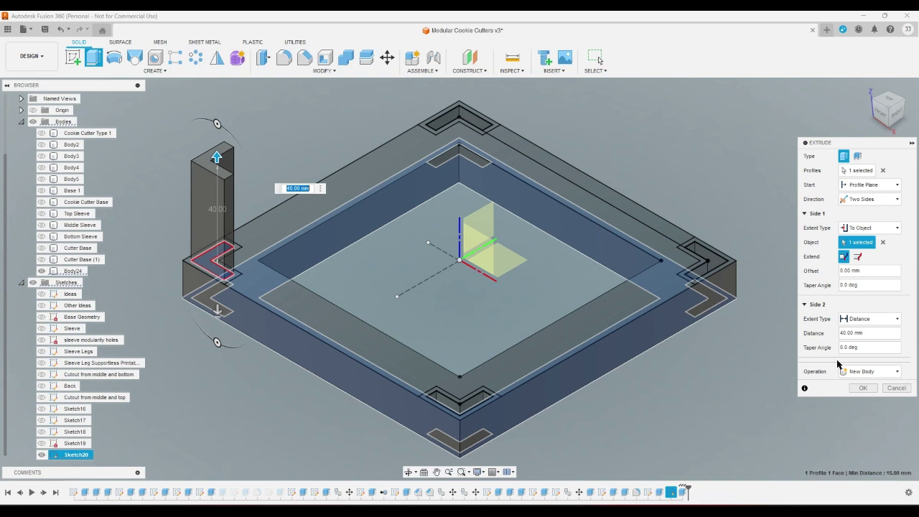
click(868, 334)
key(Return)
scroll(866, 341, down, 5)
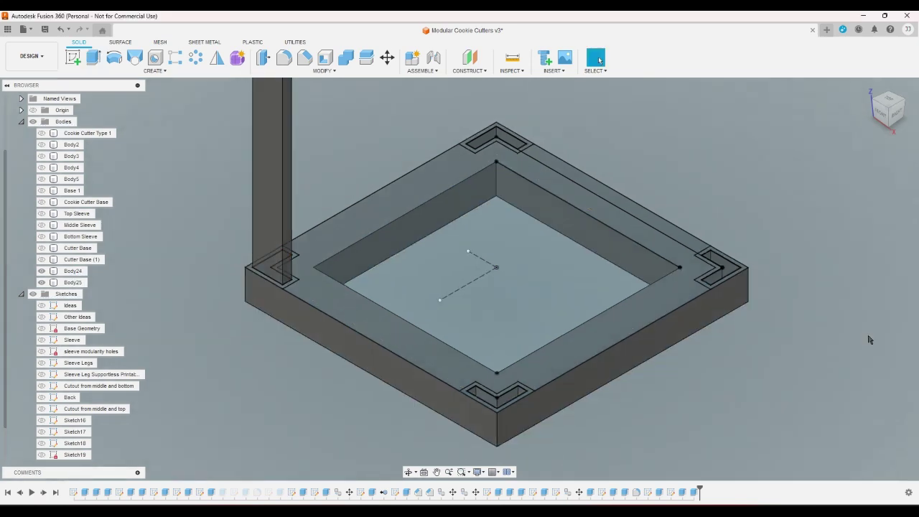
- Show Cutter Base (1) and compare its fit inside the frame from the top and home views
scroll(555, 329, up, 3)
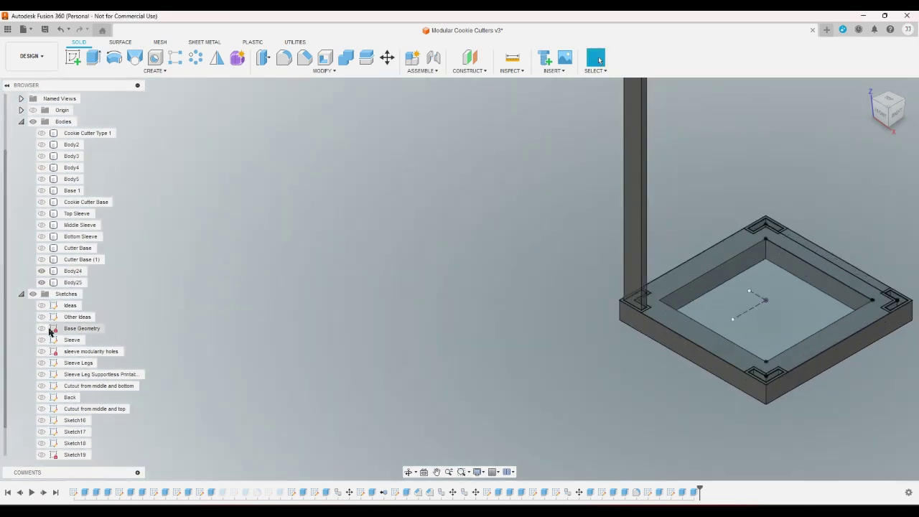
click(41, 259)
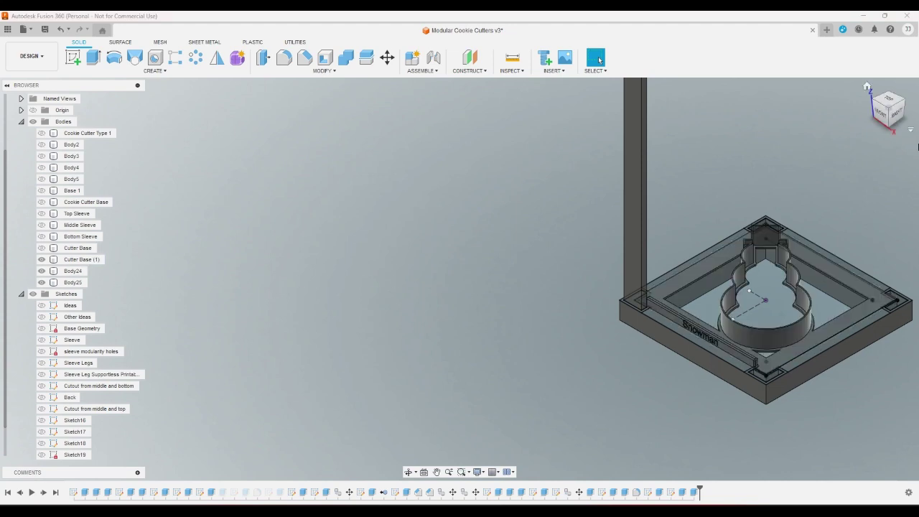
click(888, 99)
scroll(666, 387, up, 3)
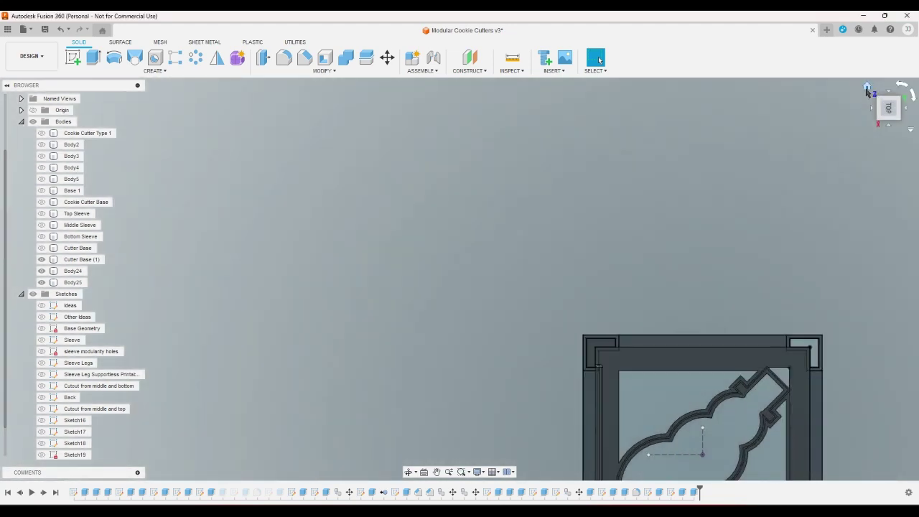
click(866, 89)
scroll(357, 426, up, 3)
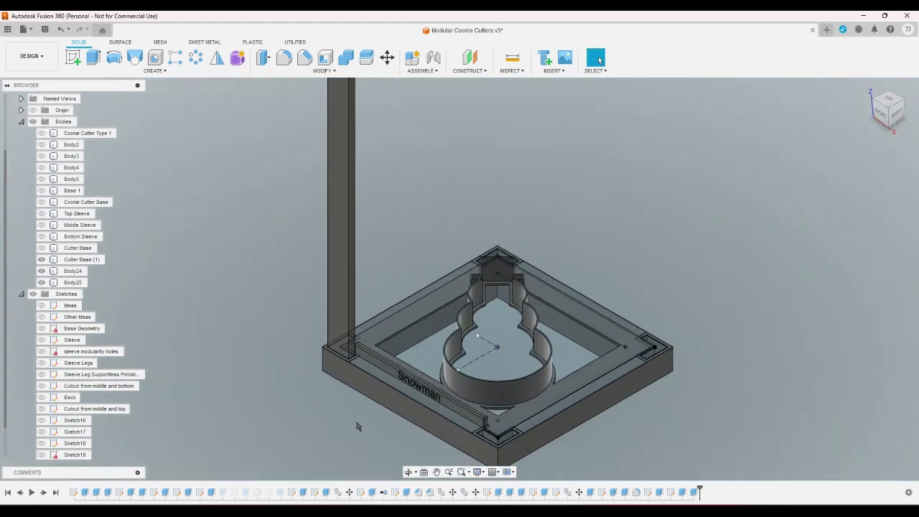
- Compare the Cutter Base and Cutter Base (1) bodies against the slot sketch with the frame hidden
click(41, 270)
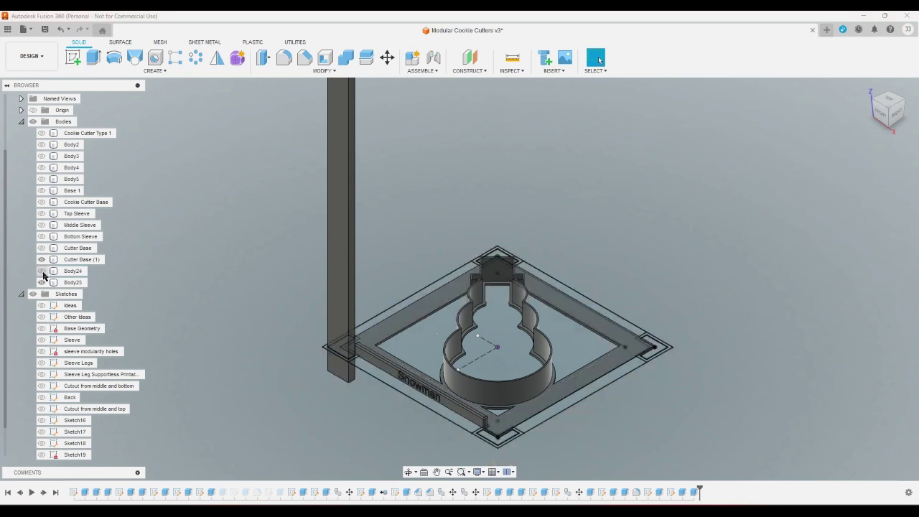
click(42, 260)
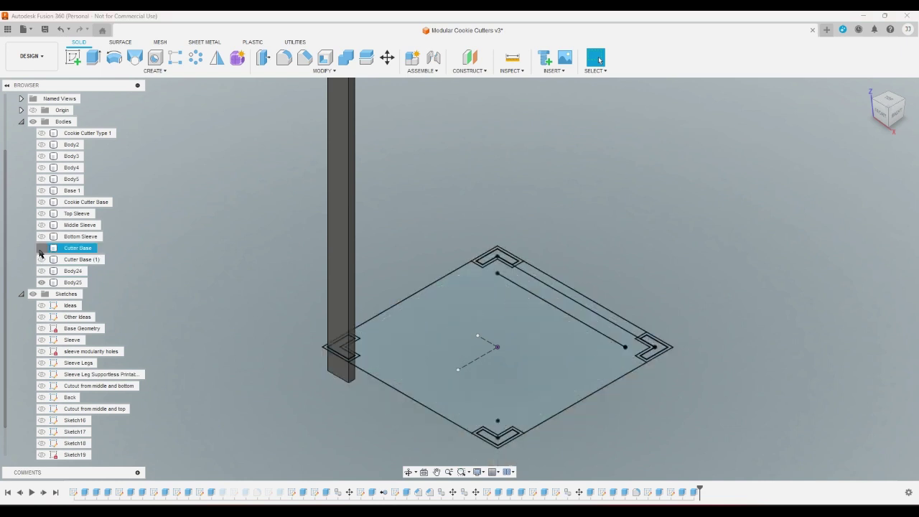
click(41, 249)
click(40, 261)
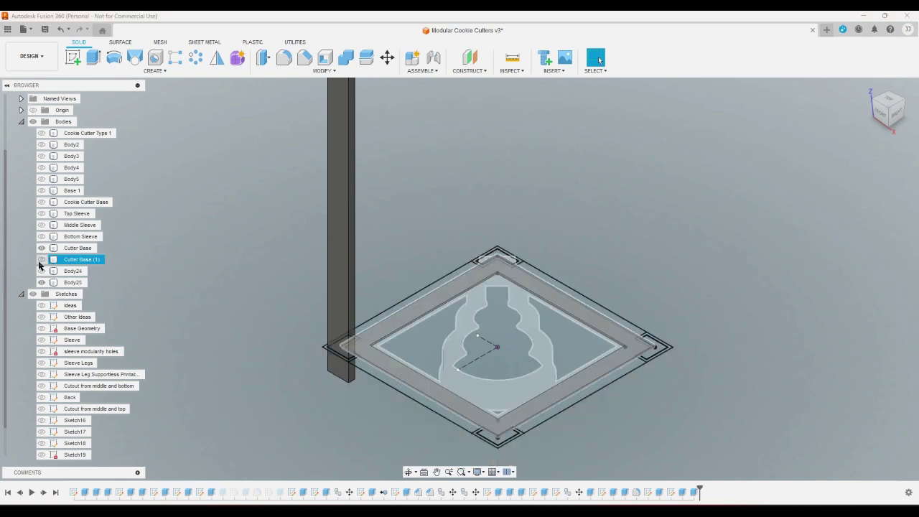
- Hide the corner post, show Body24 together with Cutter Base, and inspect how the base sits on the frame
click(41, 271)
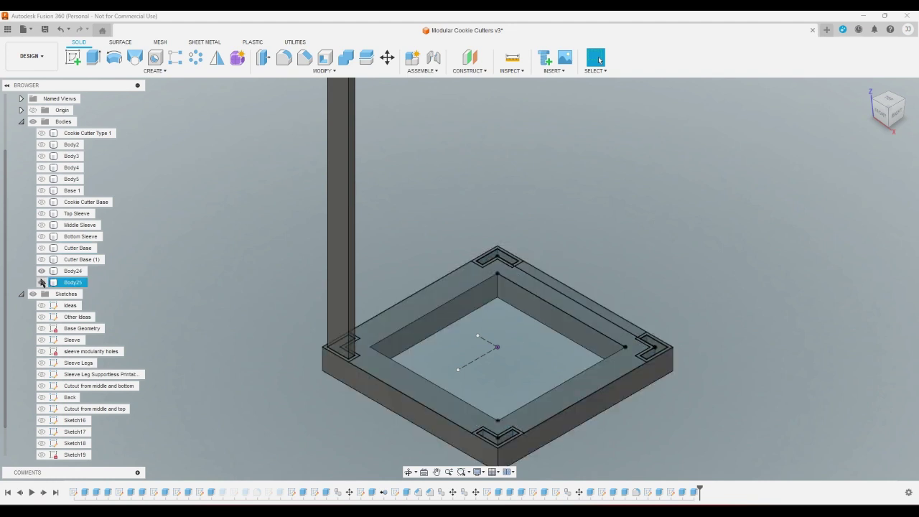
click(41, 282)
click(41, 248)
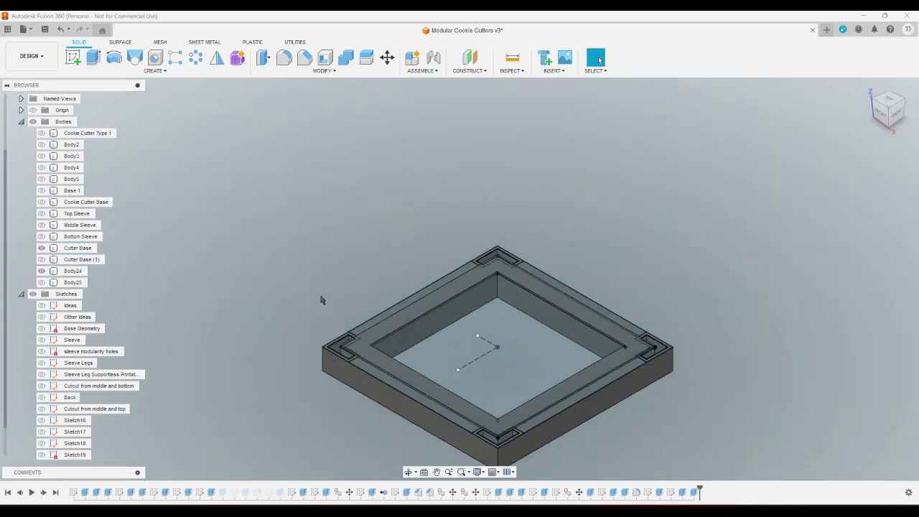
click(890, 130)
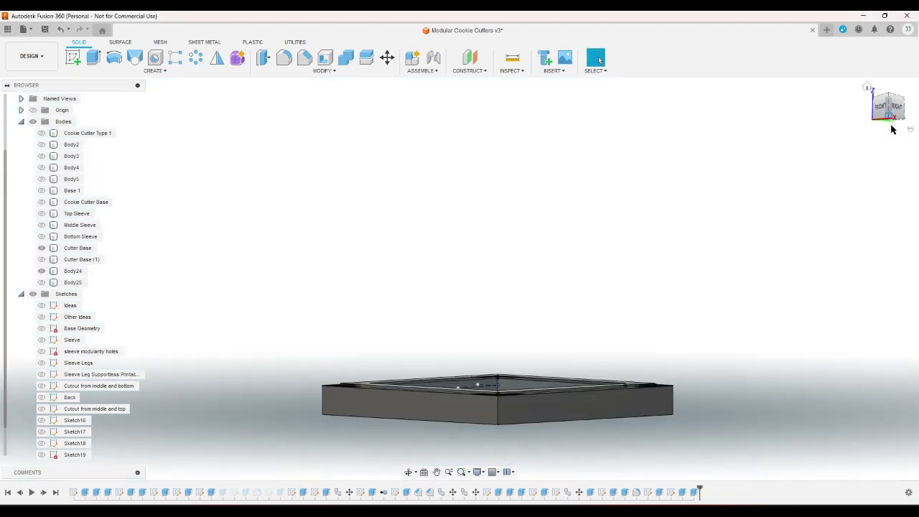
click(891, 130)
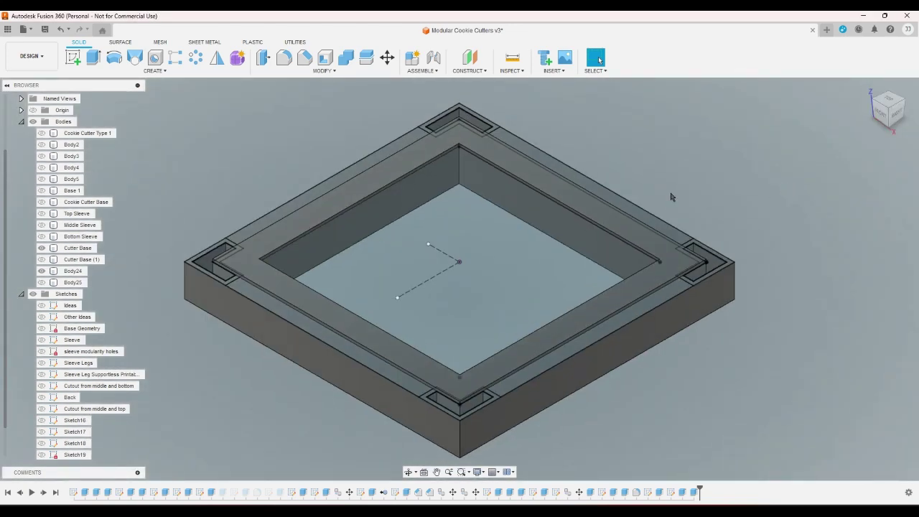
- Hide Cutter Base and Sketch20 so only the frame body Body24 stays visible, and view its underside
click(41, 271)
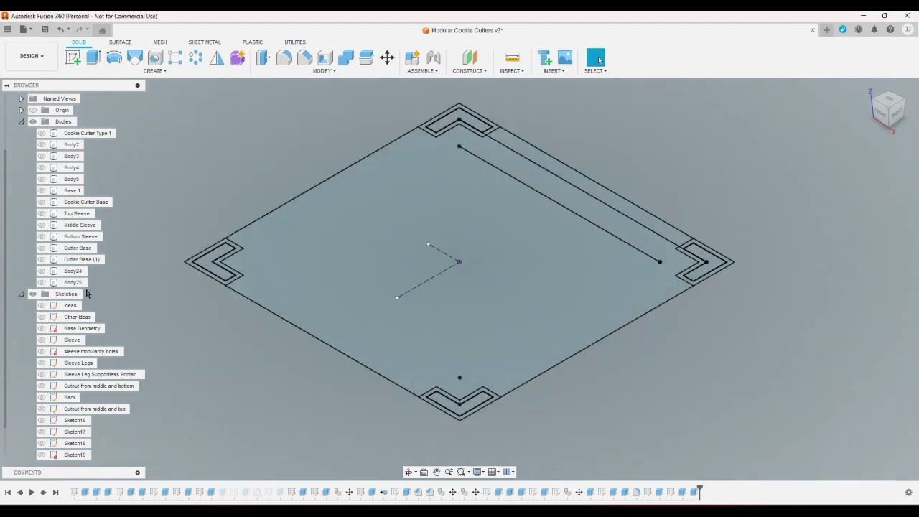
scroll(135, 330, up, 1)
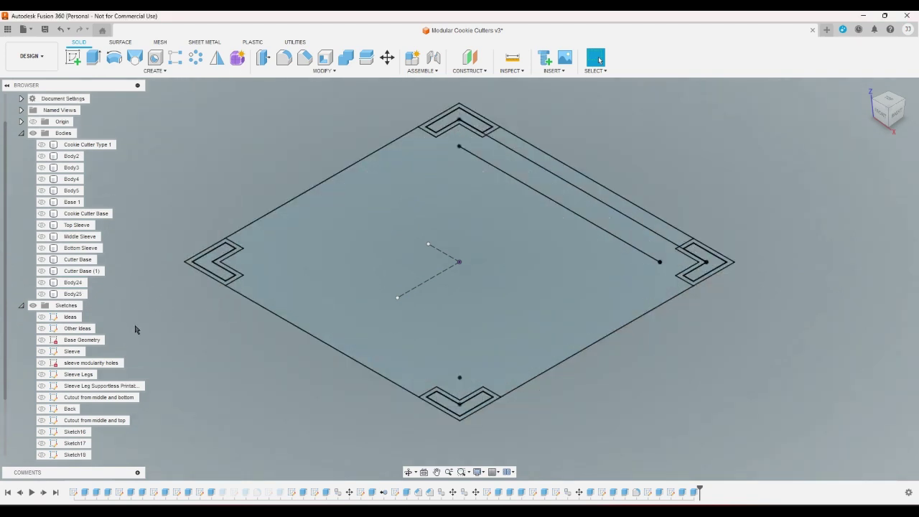
scroll(135, 330, up, 1)
click(41, 294)
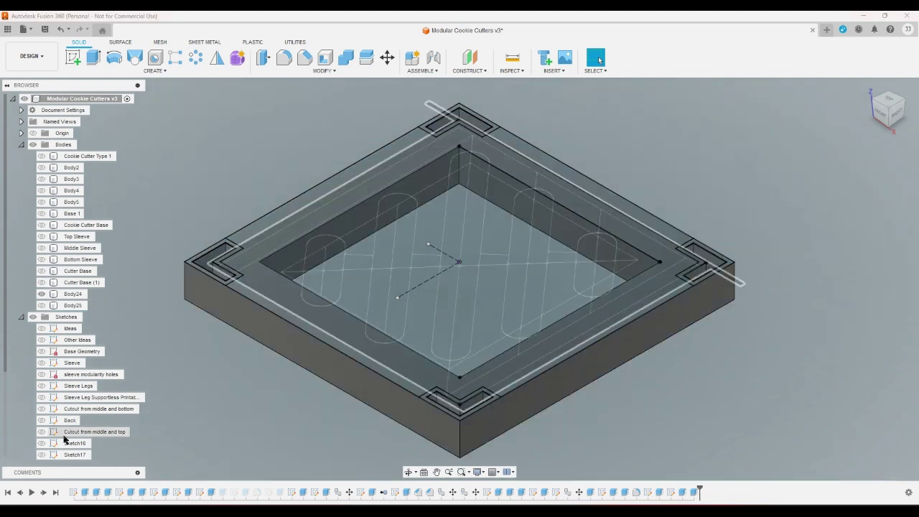
scroll(63, 432, down, 3)
click(45, 455)
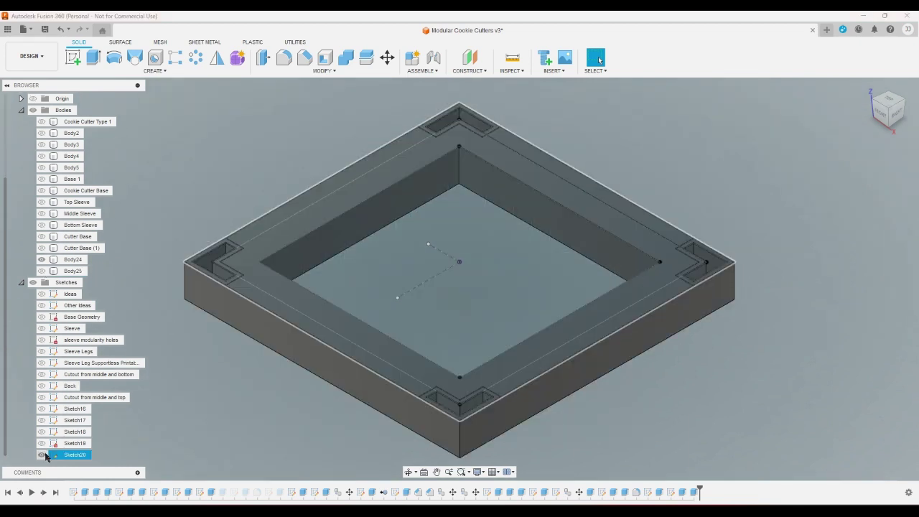
key(Escape)
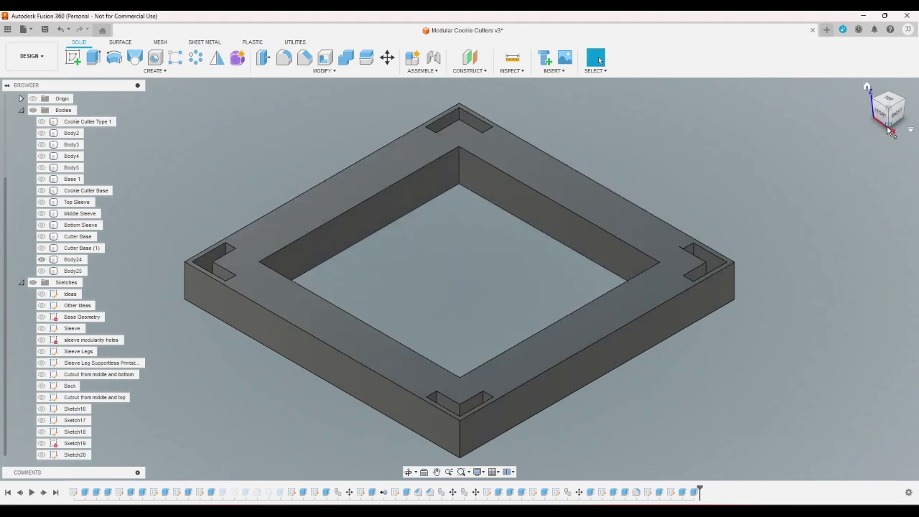
click(888, 132)
click(93, 57)
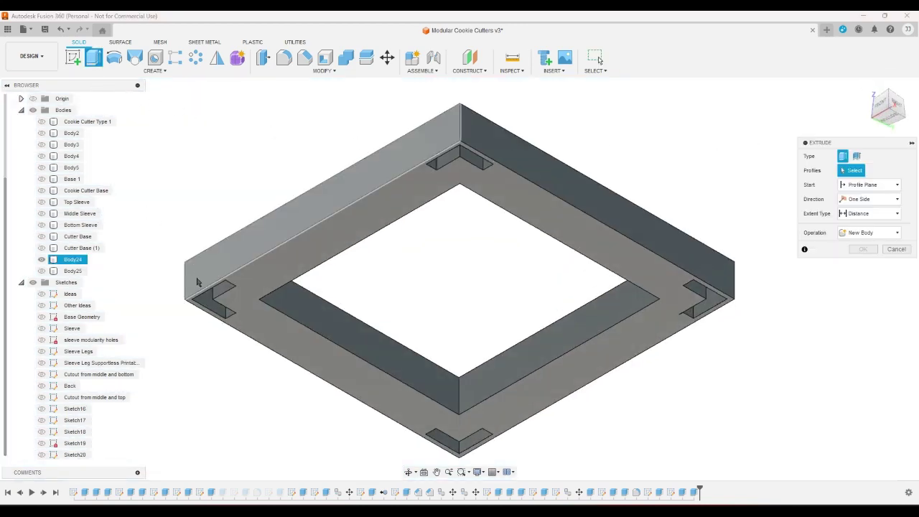
click(214, 295)
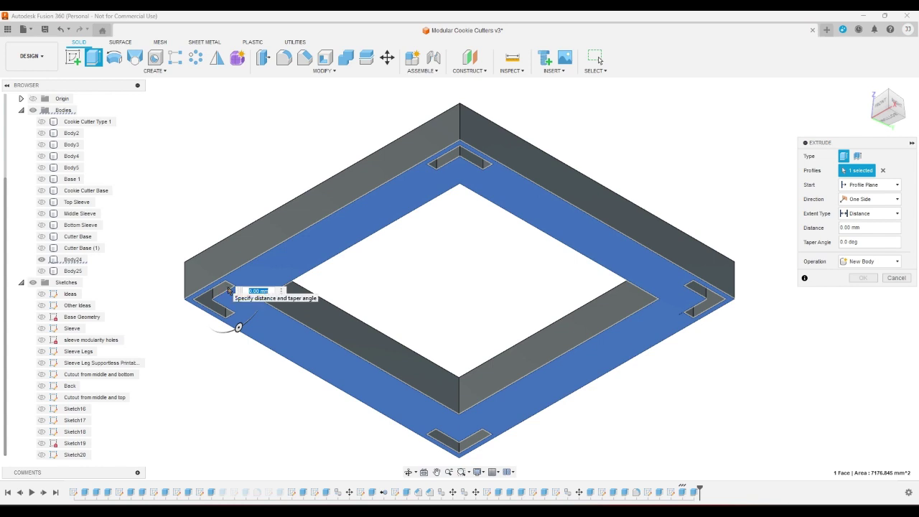
click(896, 278)
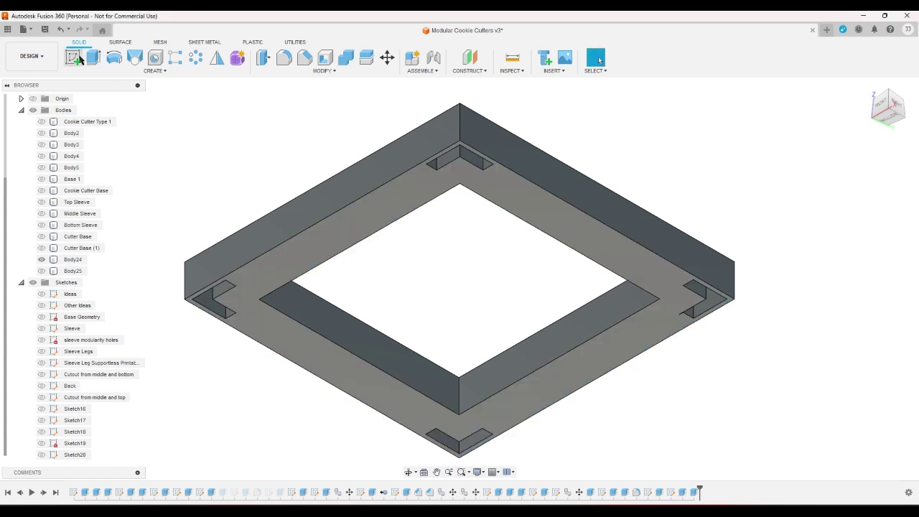
- Create a sketch on the frame's bottom face, project that face's outlines into it, and finish the sketch
click(77, 60)
click(318, 259)
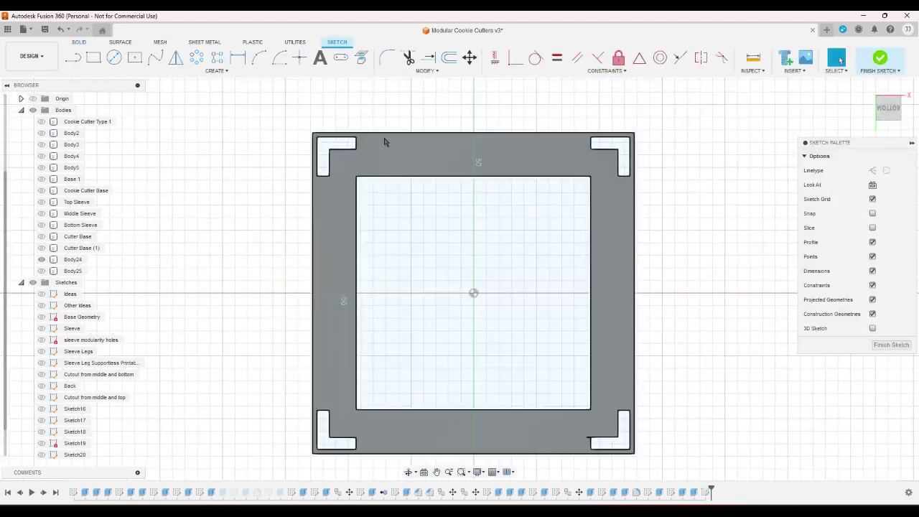
click(362, 64)
click(410, 175)
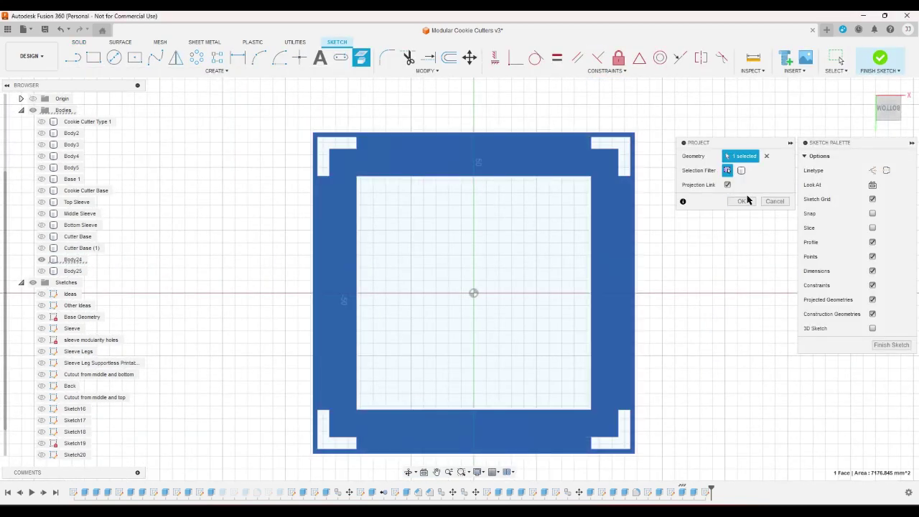
click(751, 198)
click(878, 60)
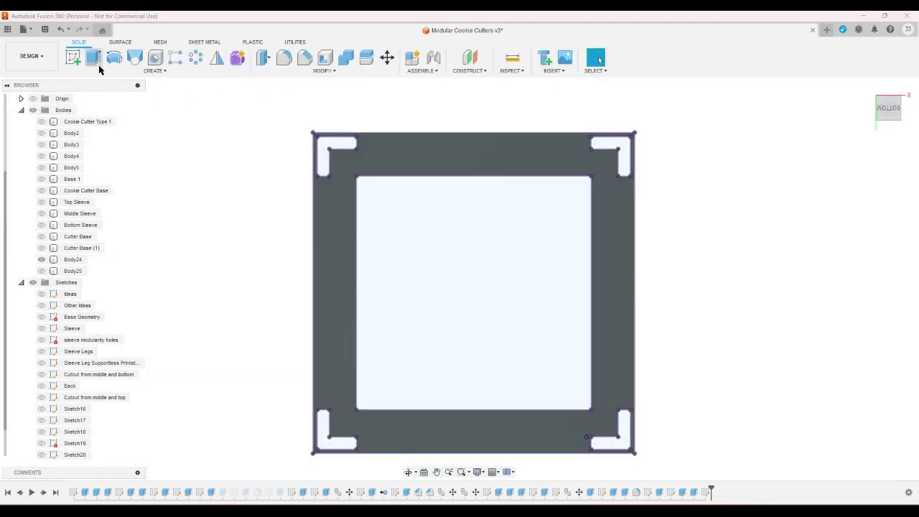
- Extrude the four L-shaped corner profiles of the bottom-face sketch by -wallthickness into the frame
click(93, 57)
click(326, 150)
click(622, 158)
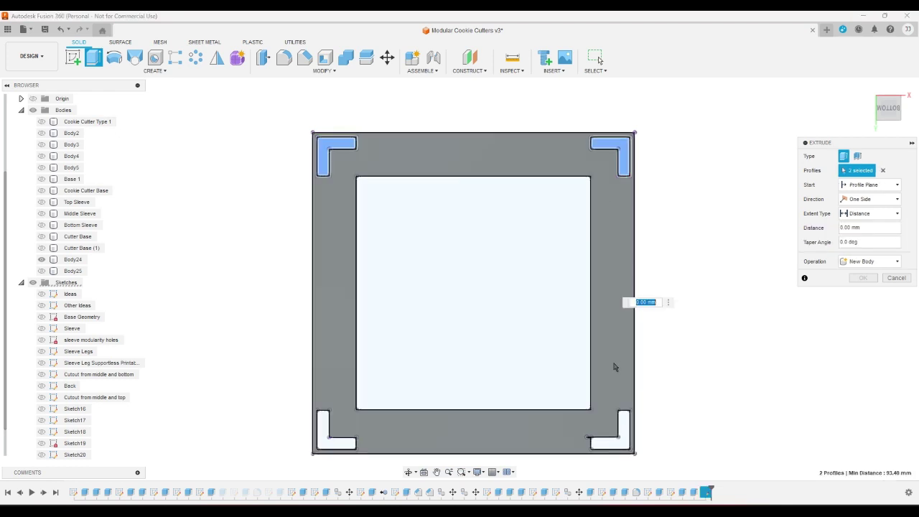
click(621, 425)
click(323, 431)
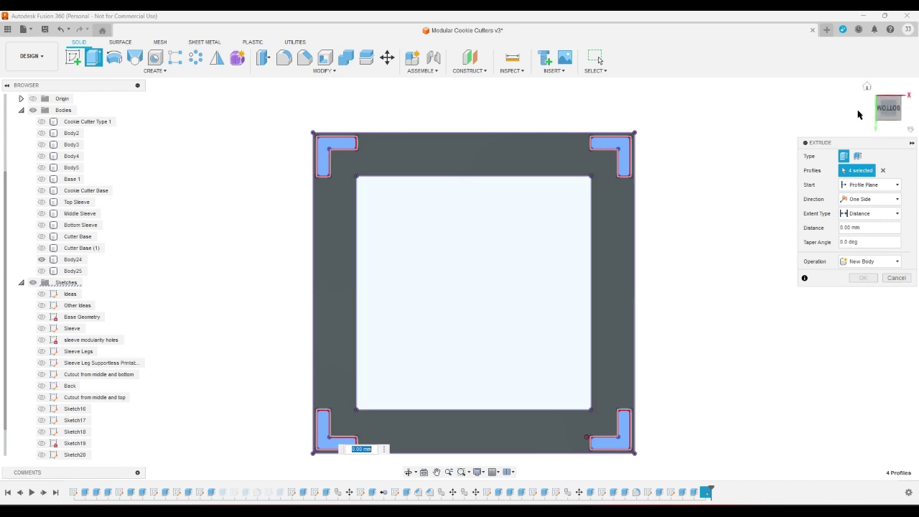
scroll(592, 150, up, 8)
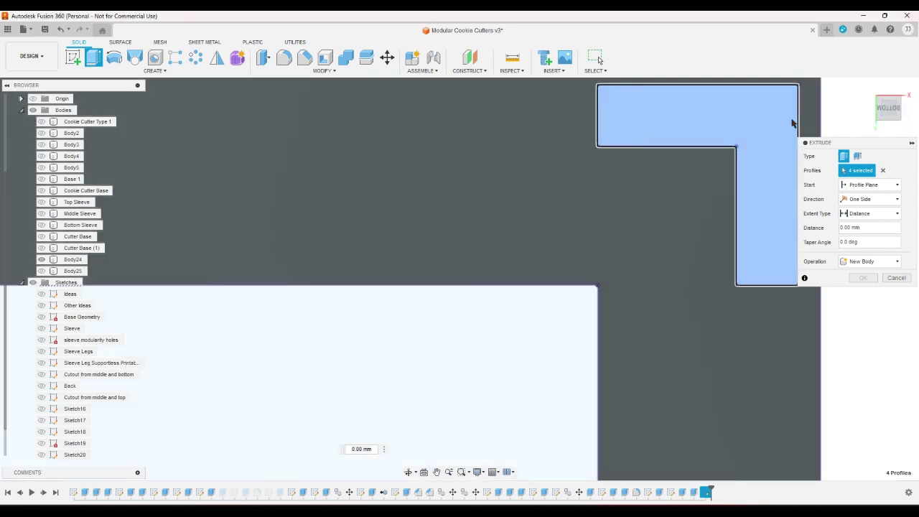
click(867, 88)
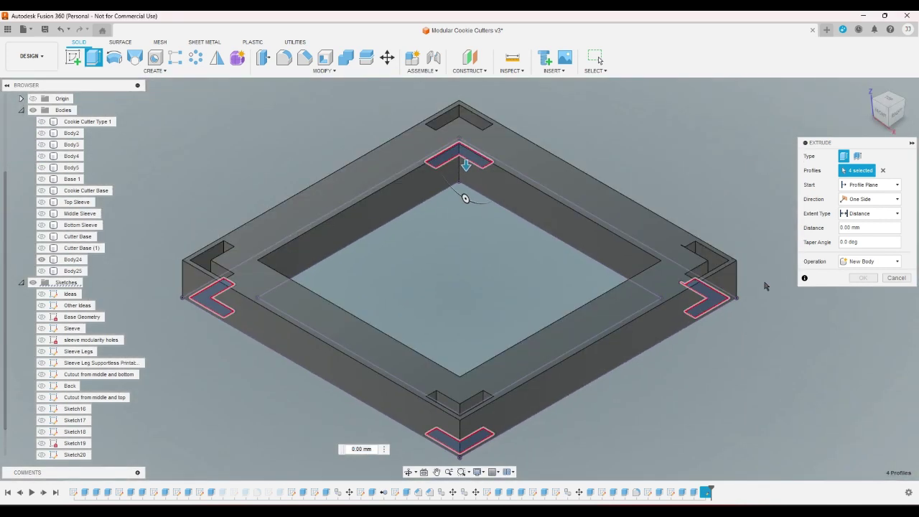
double_click(866, 228)
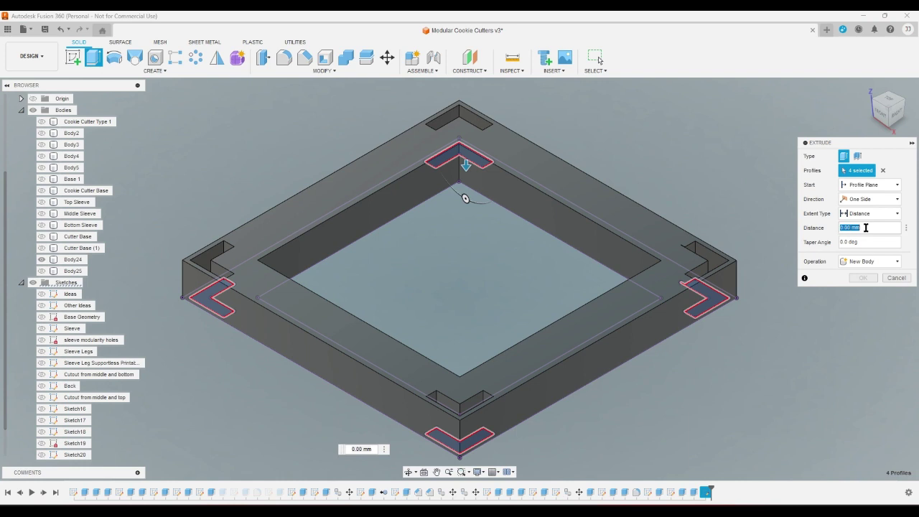
text(-w)
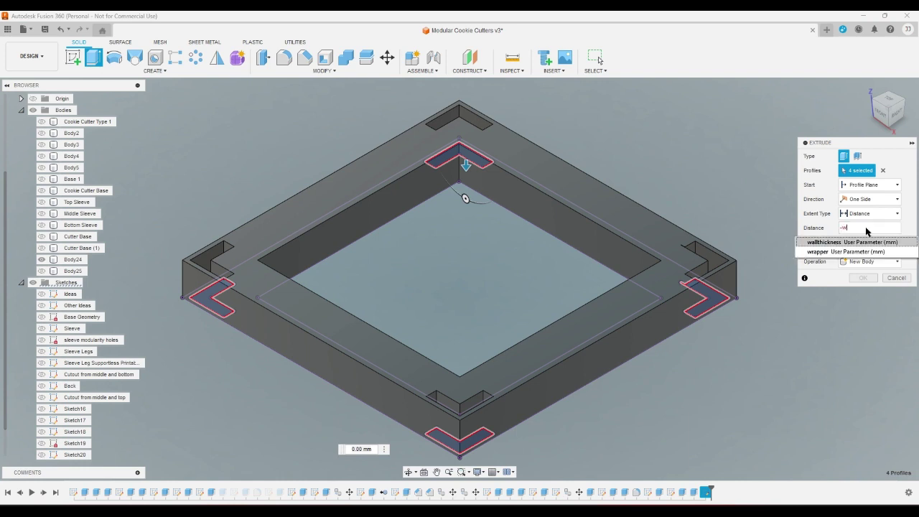
key(Return)
key(Return)
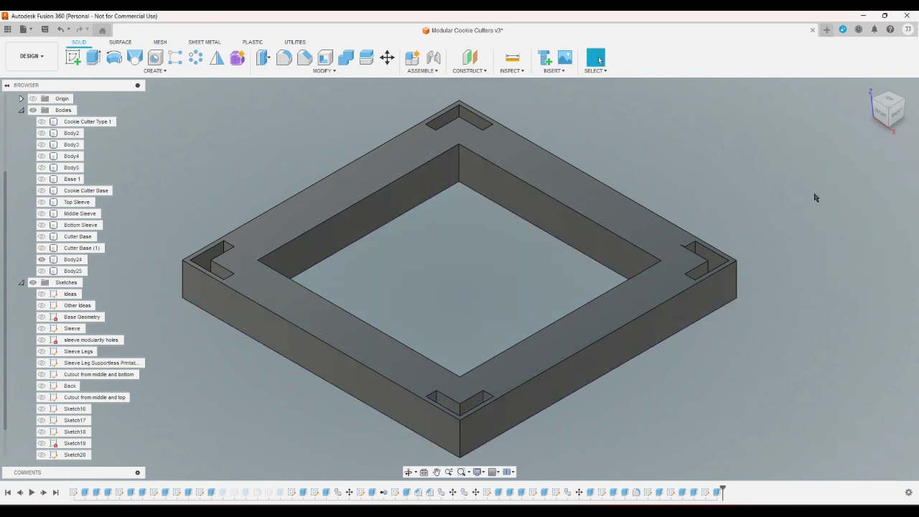
- Show Body25 alongside the frame and rename the frame body Body24 as "Bulk Sleeve Base"
scroll(797, 201, up, 5)
click(887, 110)
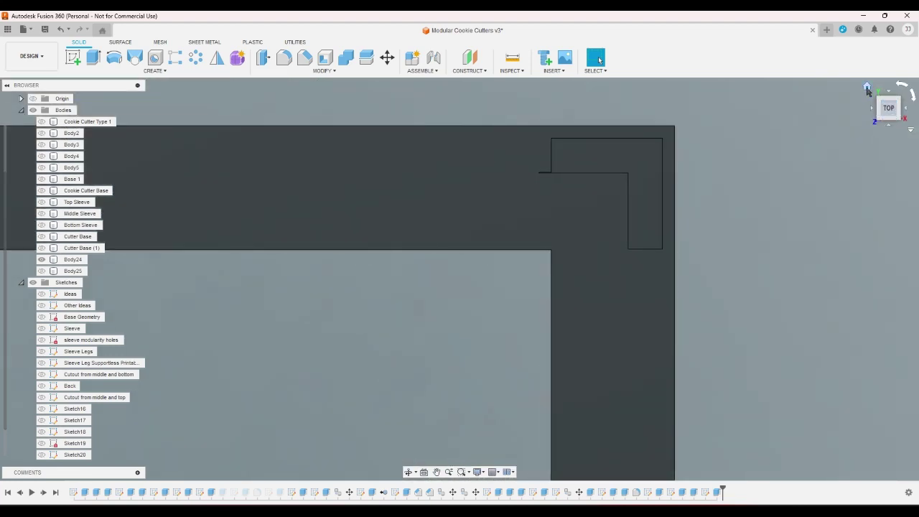
click(868, 88)
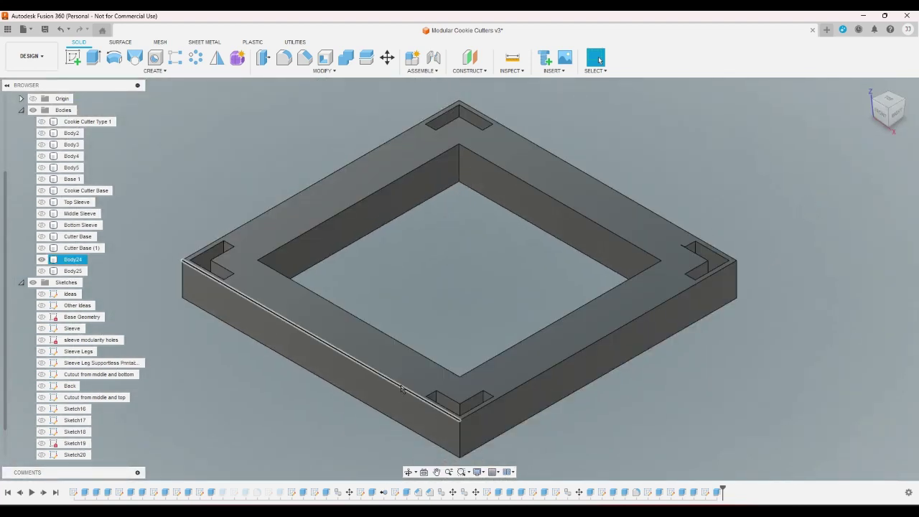
click(42, 271)
right_click(74, 261)
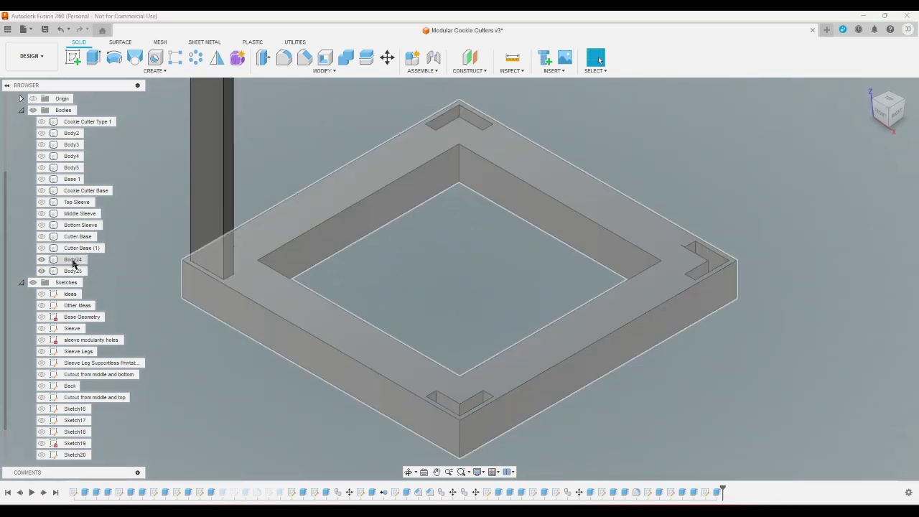
click(114, 411)
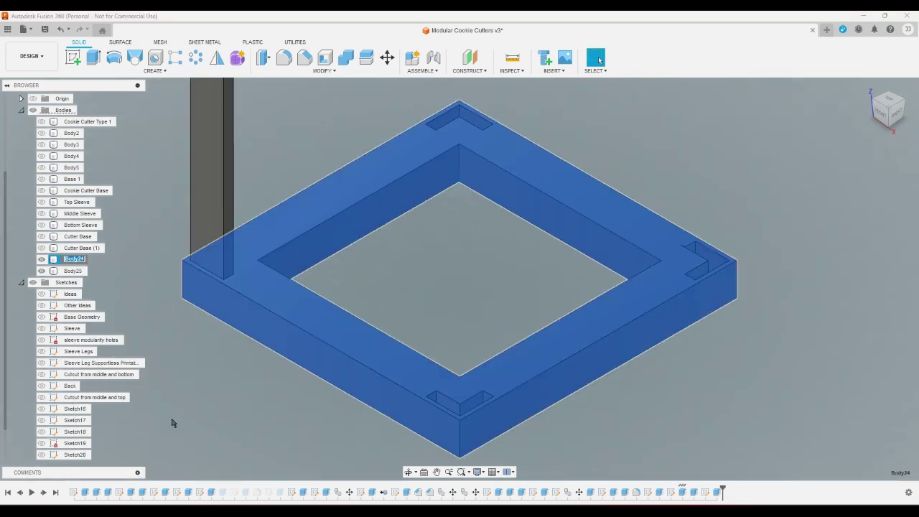
text(Bulk Sleeve Base)
key(Return)
- Rename the corner post body Body25 as "Bulk Sleeve Wall"
right_click(78, 272)
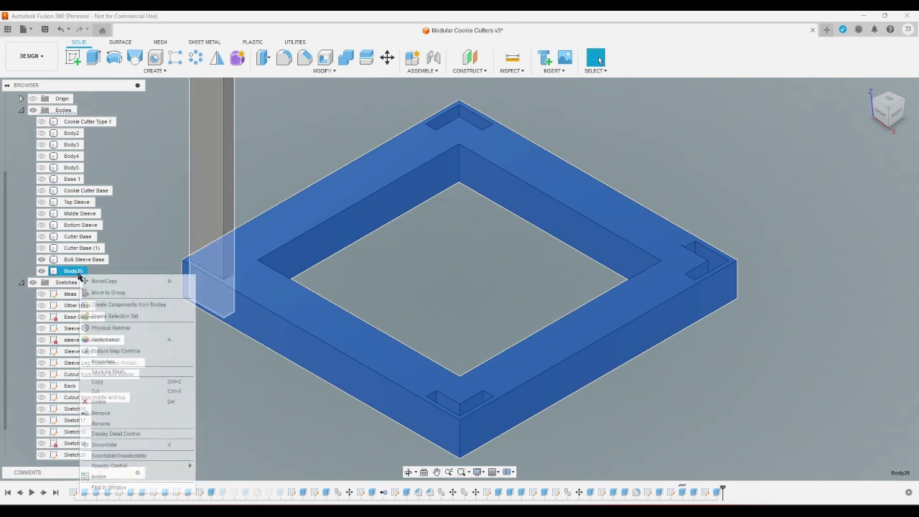
click(115, 424)
text(Bulk Sleeve Wall)
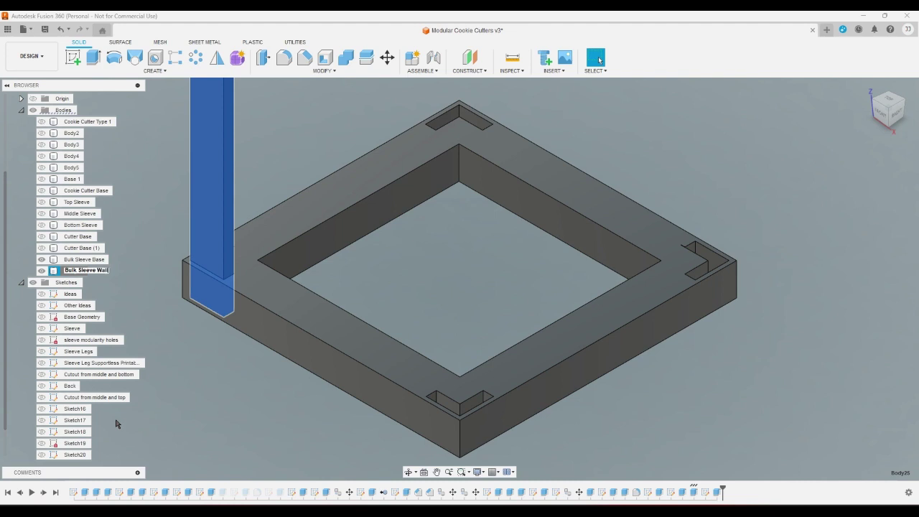
key(Return)
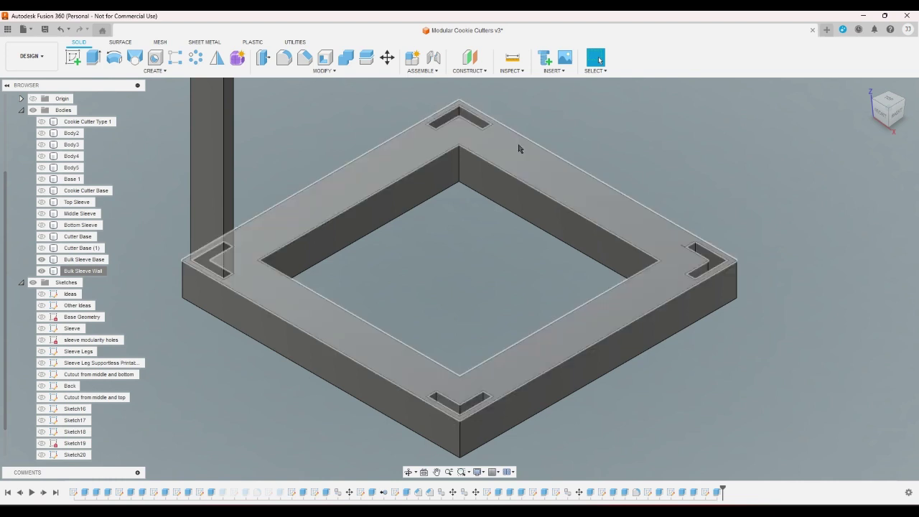
- Fillet the outer vertical corner edges of Bulk Sleeve Base with a radius of wallthickness*2
click(286, 60)
click(183, 272)
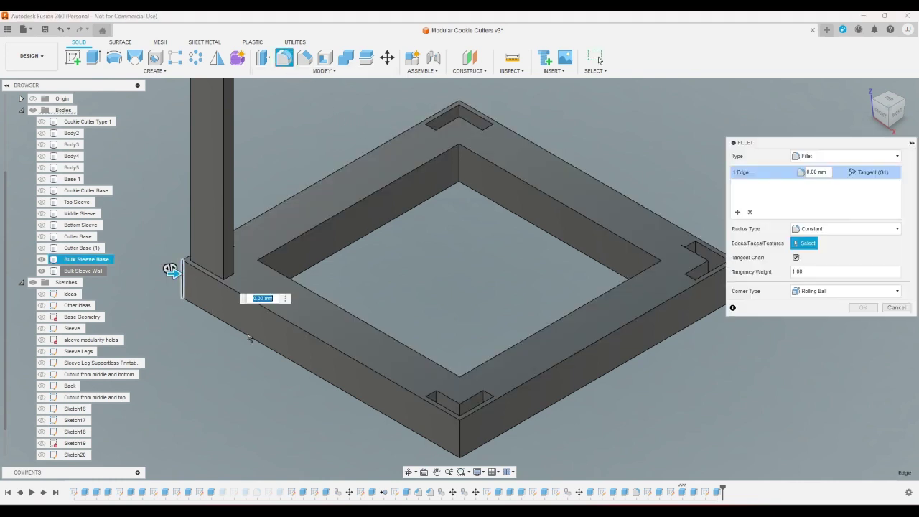
click(463, 437)
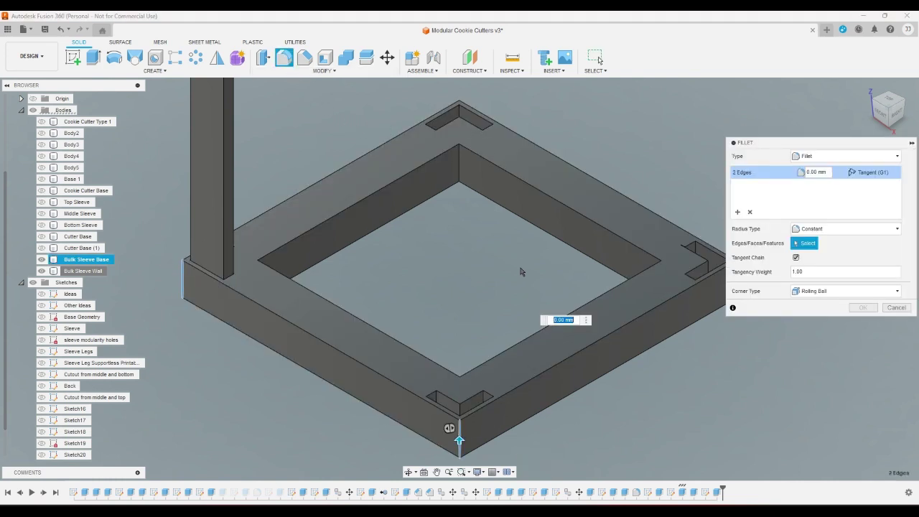
click(910, 100)
click(456, 432)
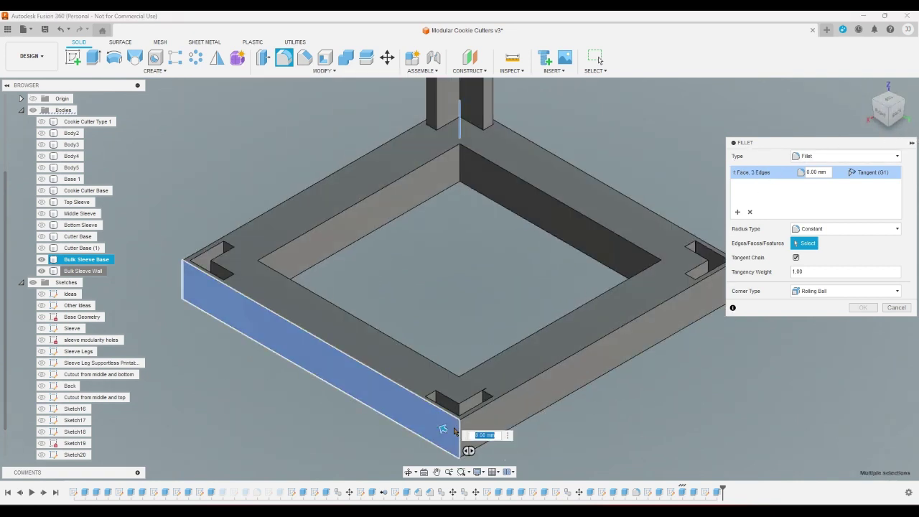
click(458, 430)
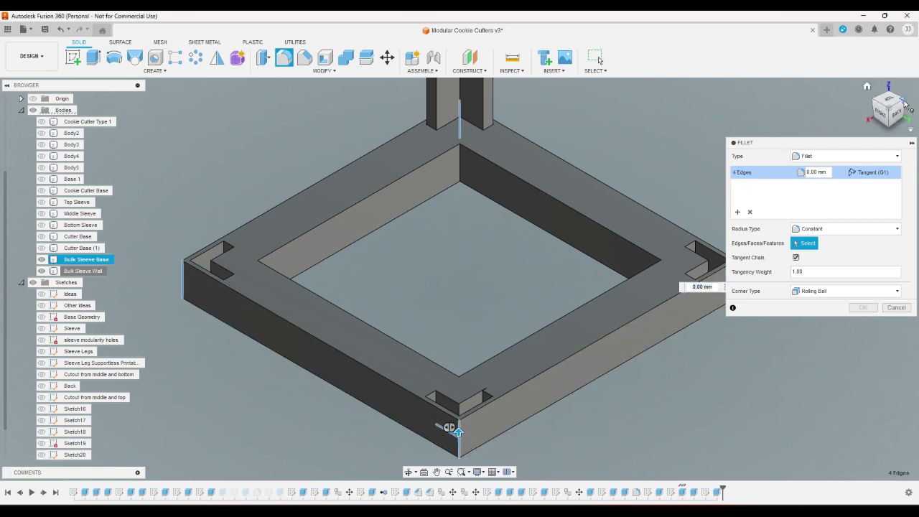
click(897, 104)
click(460, 434)
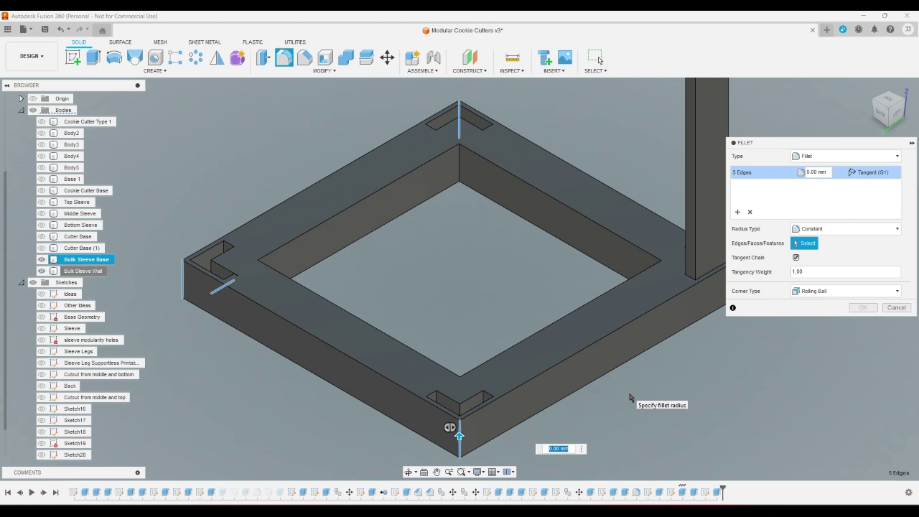
click(817, 174)
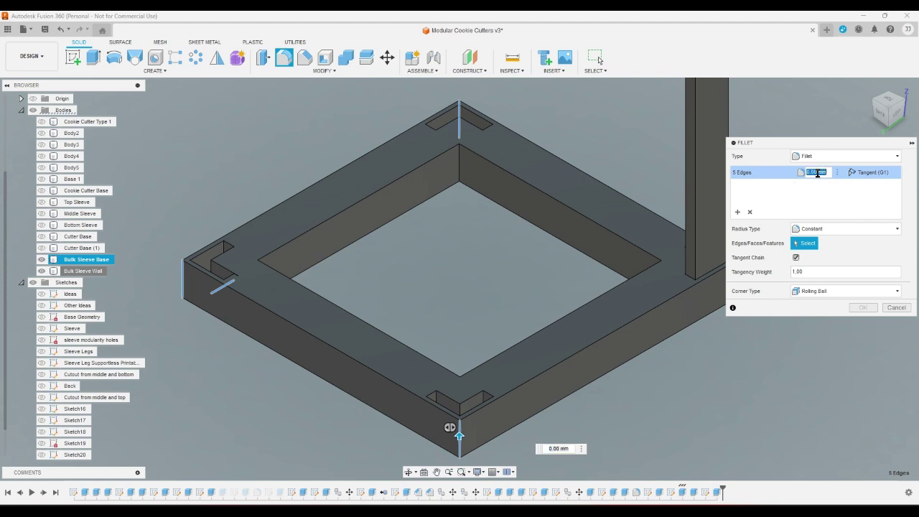
text(w)
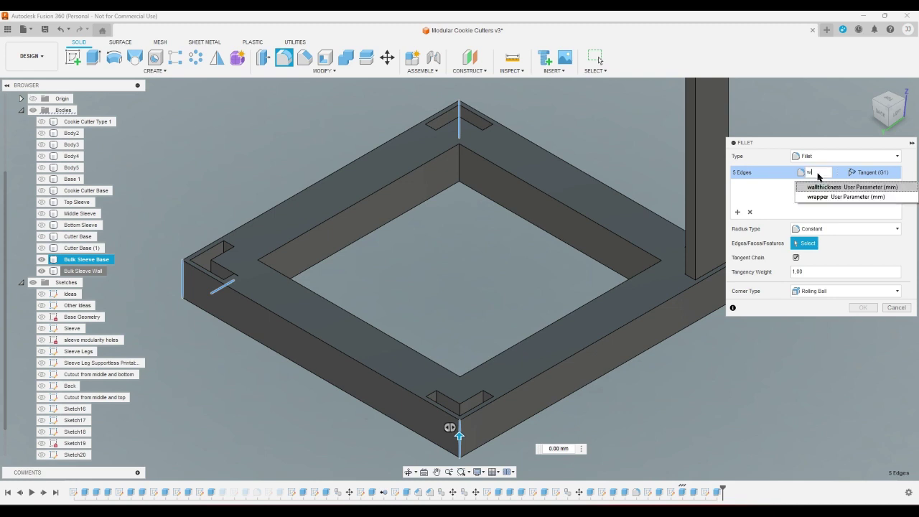
click(824, 187)
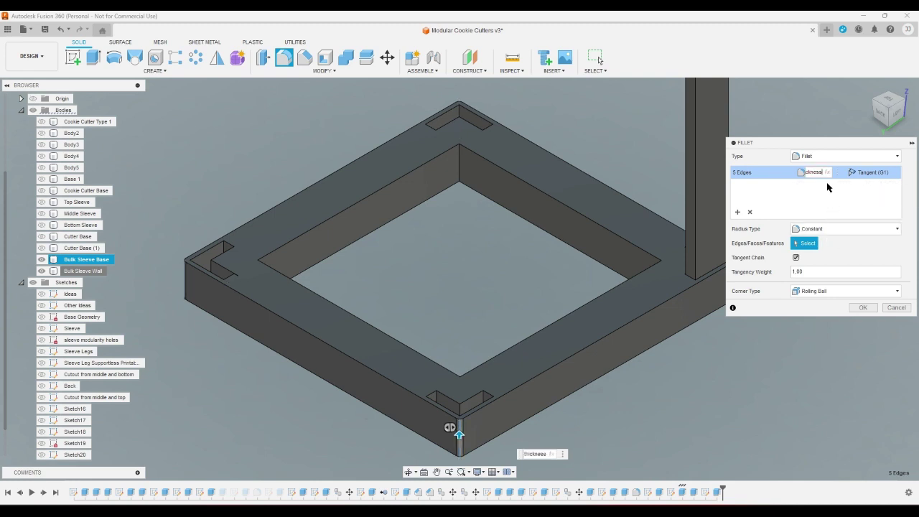
text(*2)
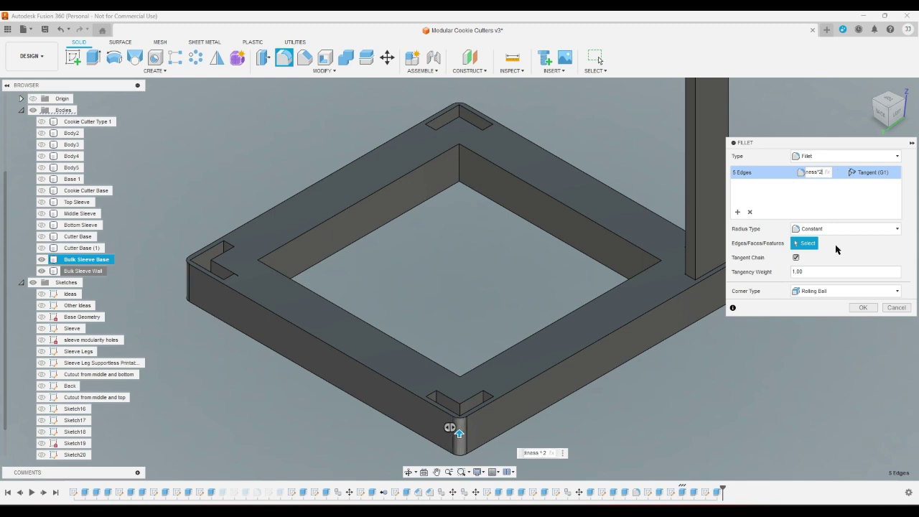
key(Return)
- Inspect the rounded corners and the underside of Bulk Sleeve Base, including where the wall meets it
drag(890, 131, 670, 190)
scroll(671, 191, up, 3)
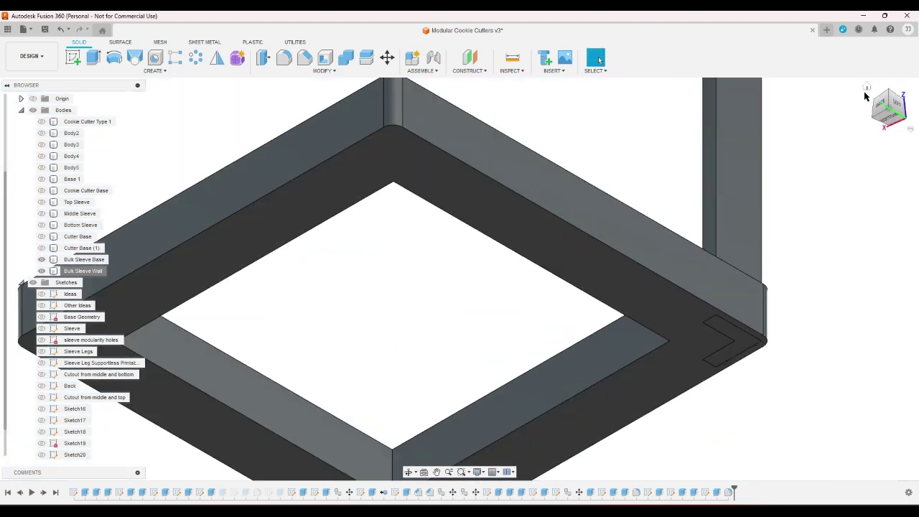
click(866, 87)
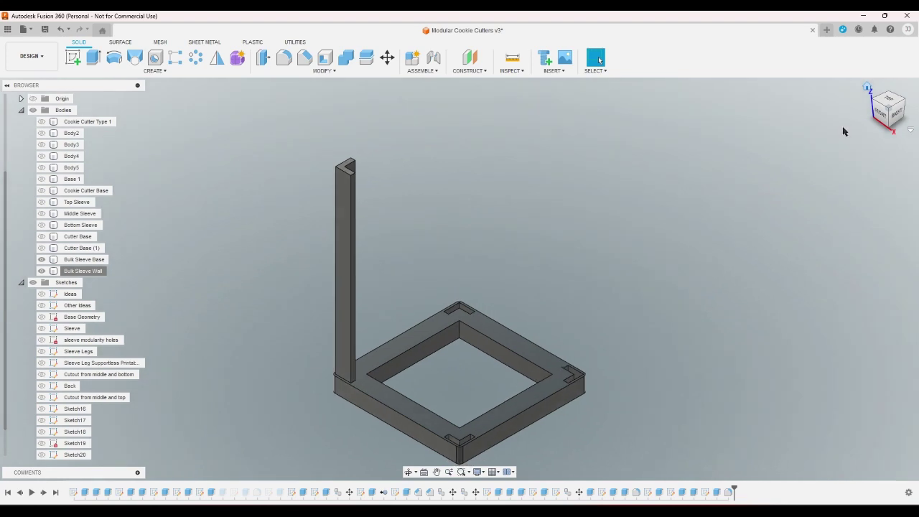
click(886, 130)
scroll(559, 413, up, 5)
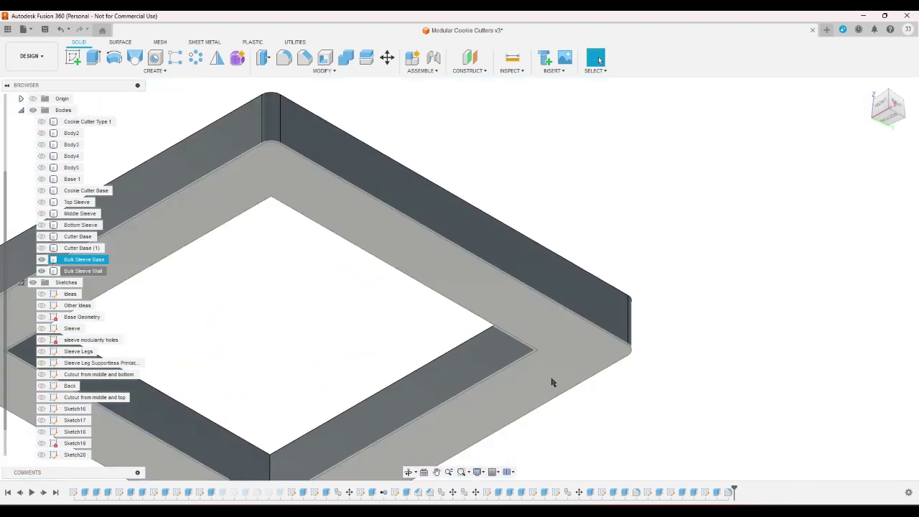
scroll(748, 419, down, 2)
scroll(749, 422, down, 3)
scroll(526, 274, up, 4)
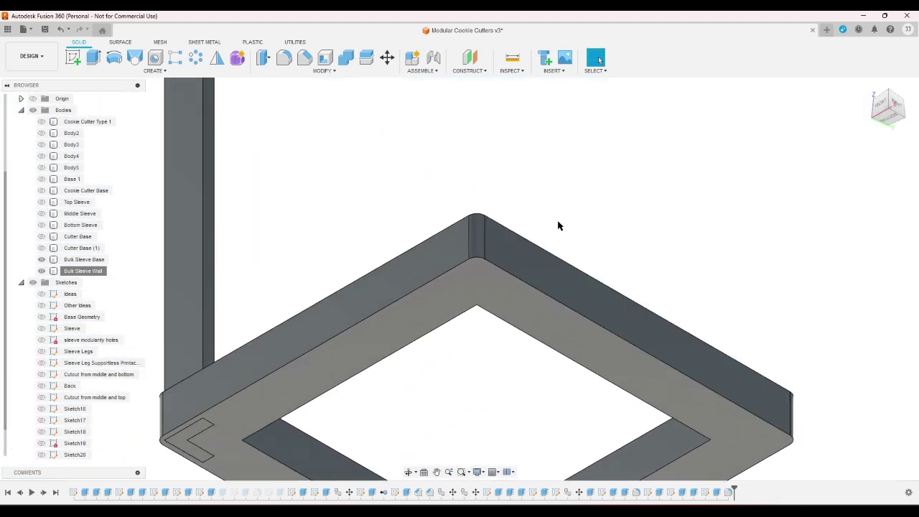
click(867, 86)
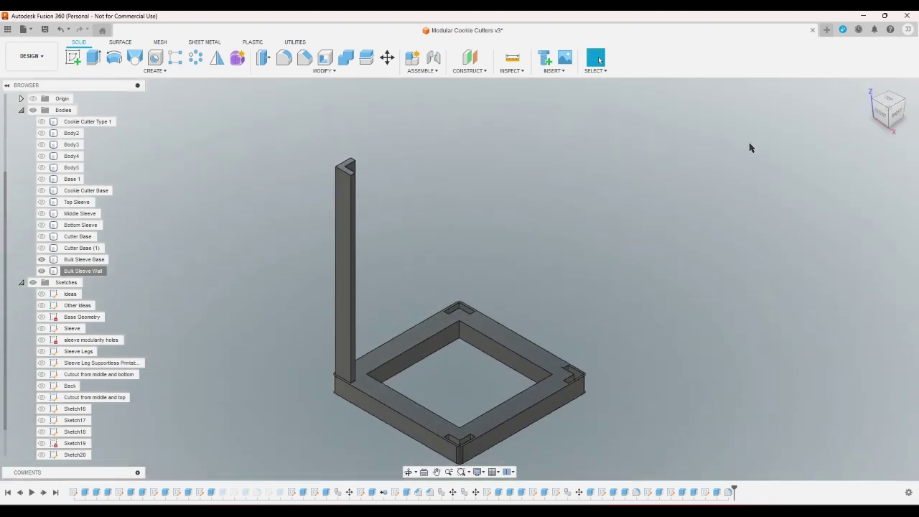
- Fillet the outer vertical edge of Bulk Sleeve Wall, using a user parameter as the radius
click(282, 61)
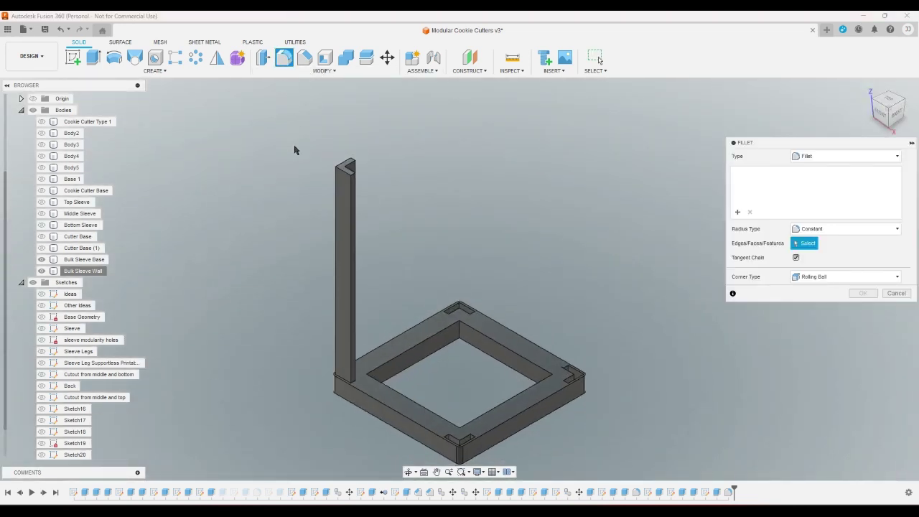
click(334, 184)
double_click(818, 173)
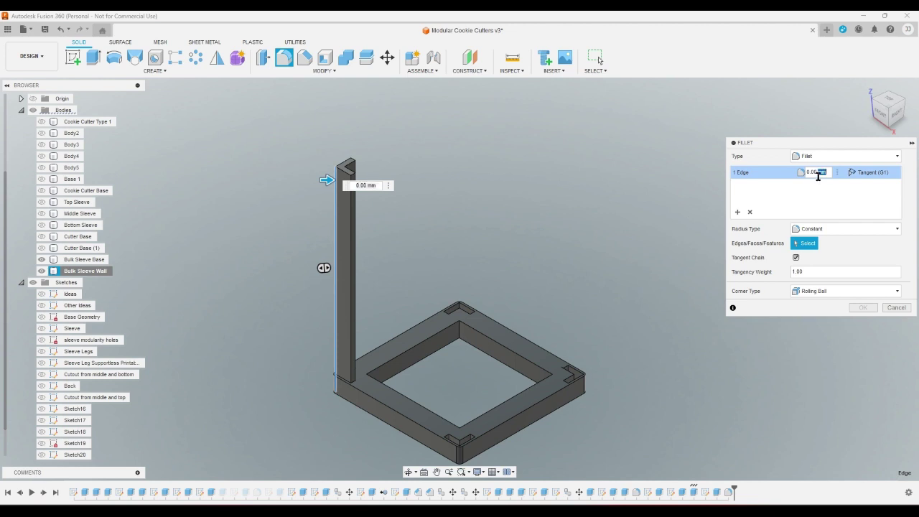
text(wrapper)
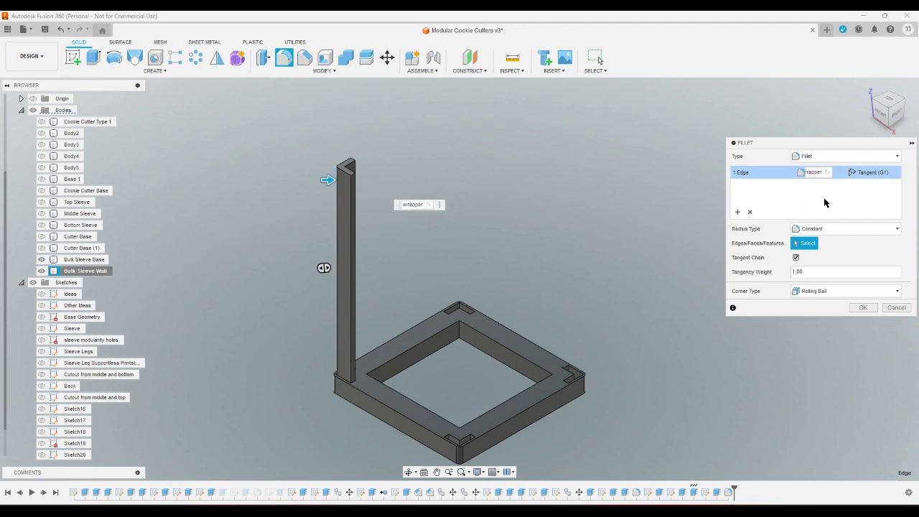
key(BackSpace)
key(BackSpace)
key(BackSpace)
key(BackSpace)
key(BackSpace)
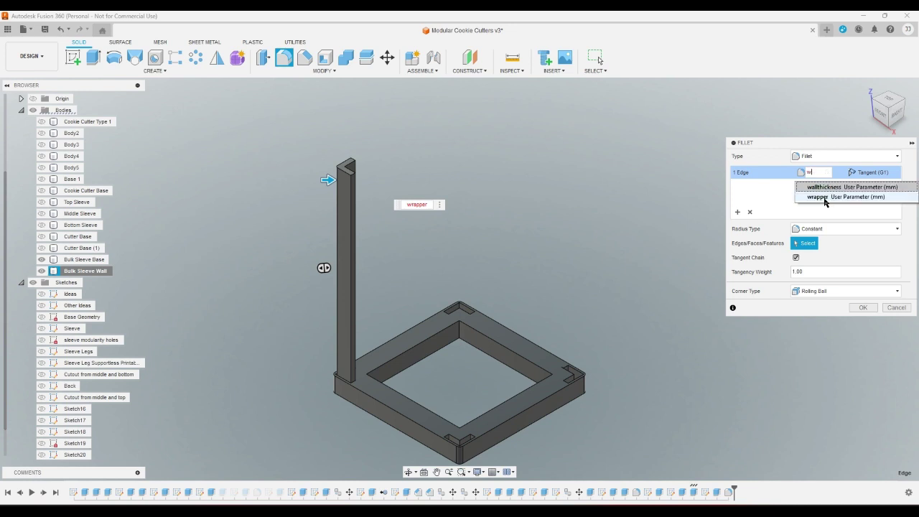
click(825, 199)
click(864, 308)
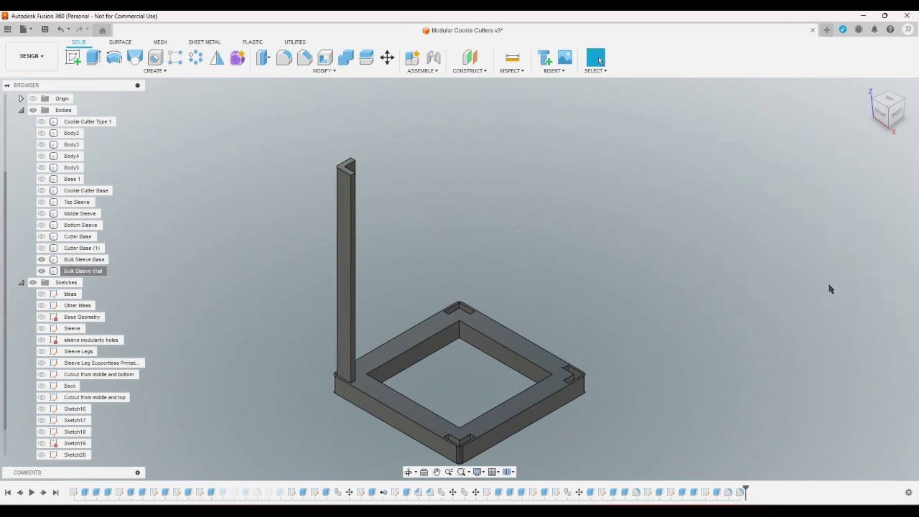
- Examine from above how the filleted Bulk Sleeve Wall sits in the base's corner slot
click(890, 98)
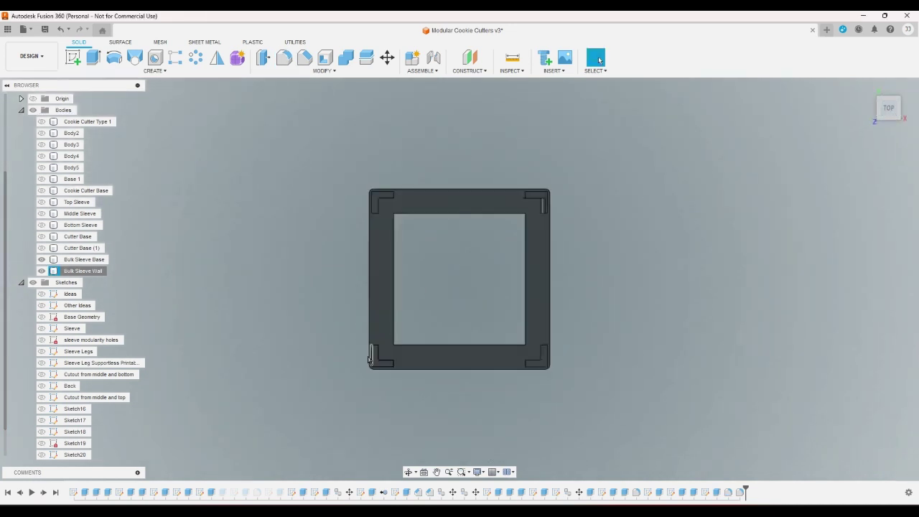
scroll(371, 386, up, 5)
scroll(371, 387, up, 3)
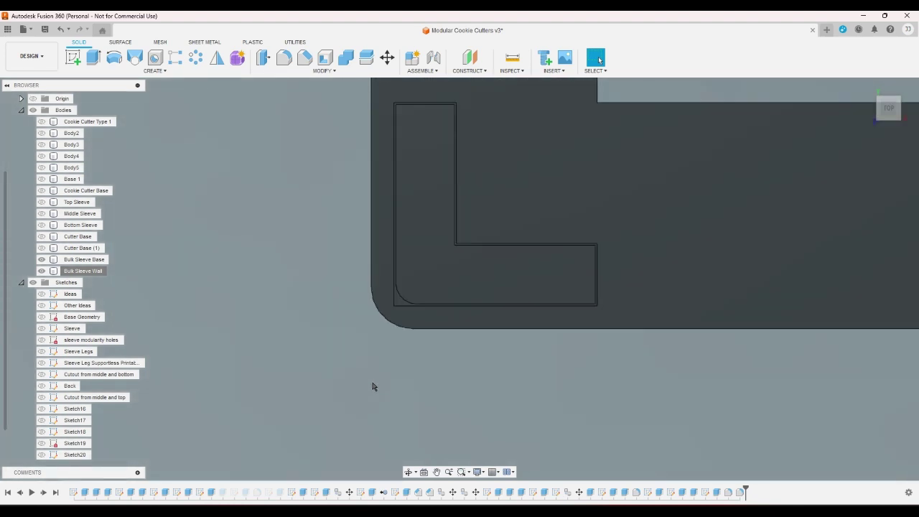
- Edit the outer-corner fillet of Bulk Sleeve Base with its radius at 0, adding the inner vertical corner edges of the L-shaped slots
scroll(372, 387, down, 2)
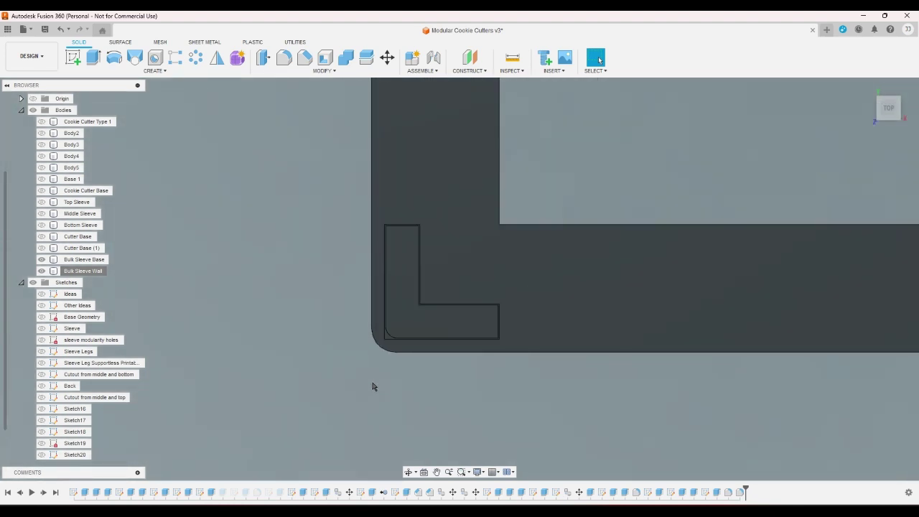
scroll(371, 387, down, 1)
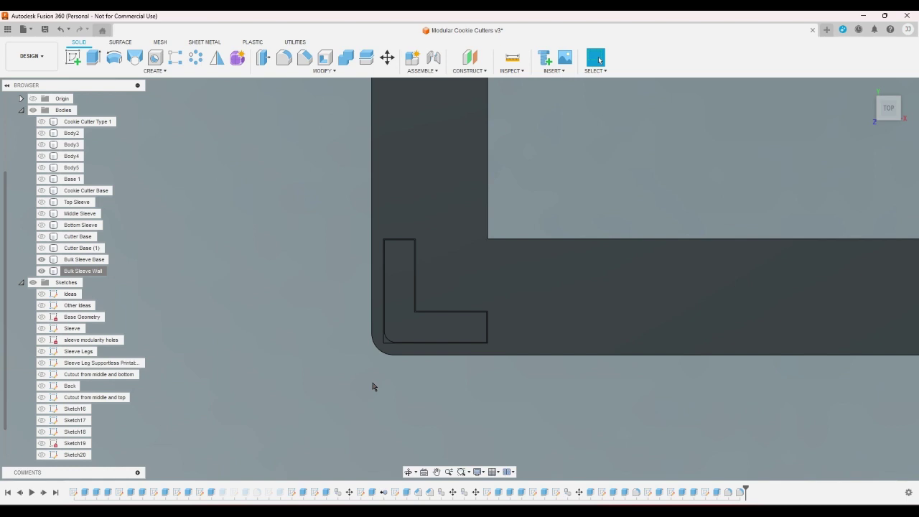
click(867, 91)
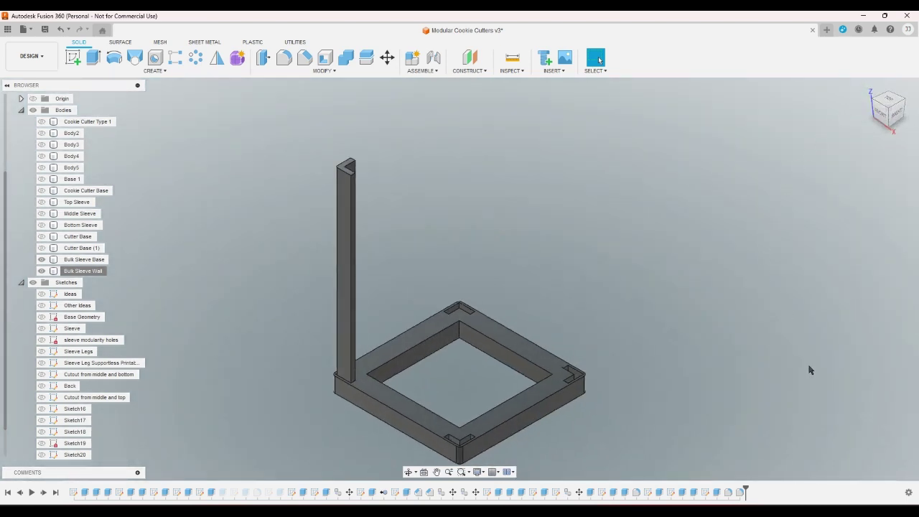
double_click(732, 491)
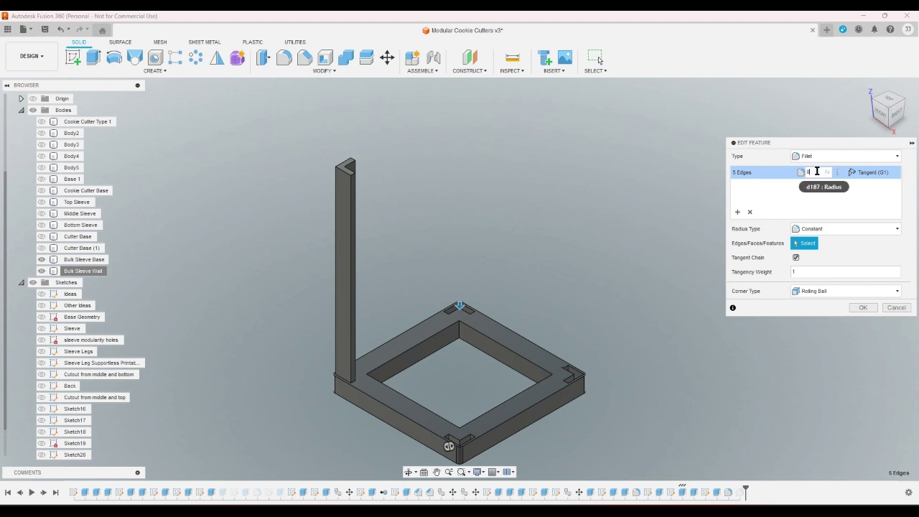
scroll(562, 375, up, 5)
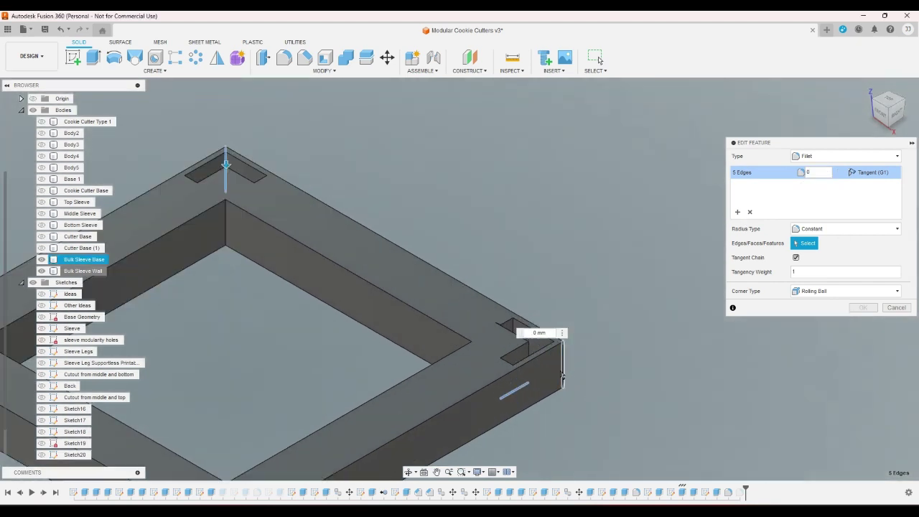
scroll(562, 376, up, 3)
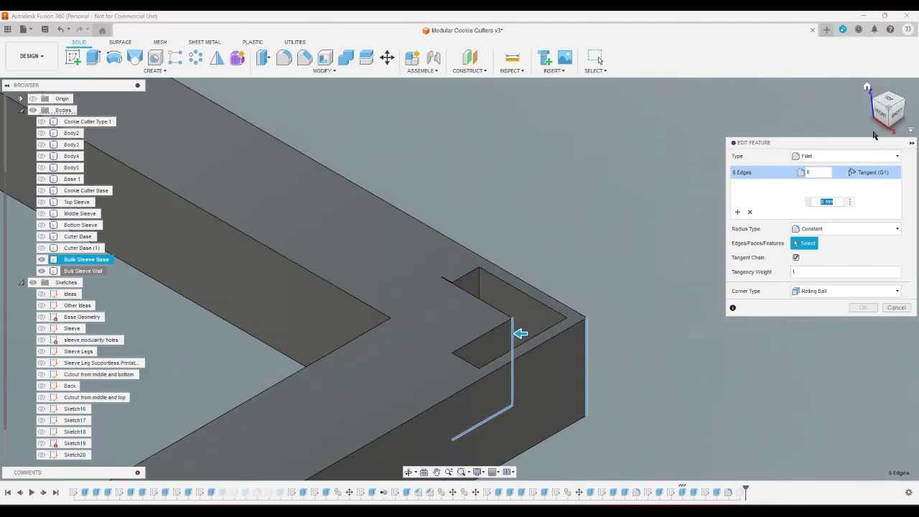
scroll(703, 182, down, 5)
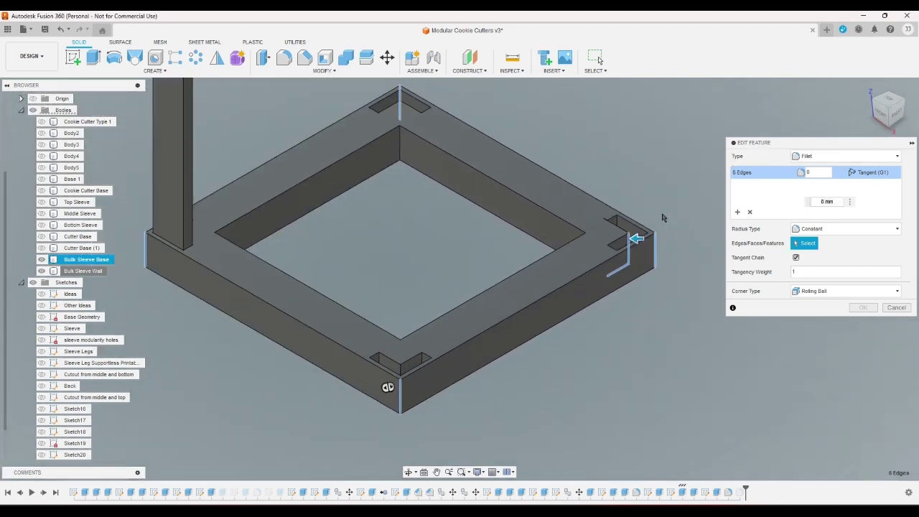
scroll(402, 366, up, 5)
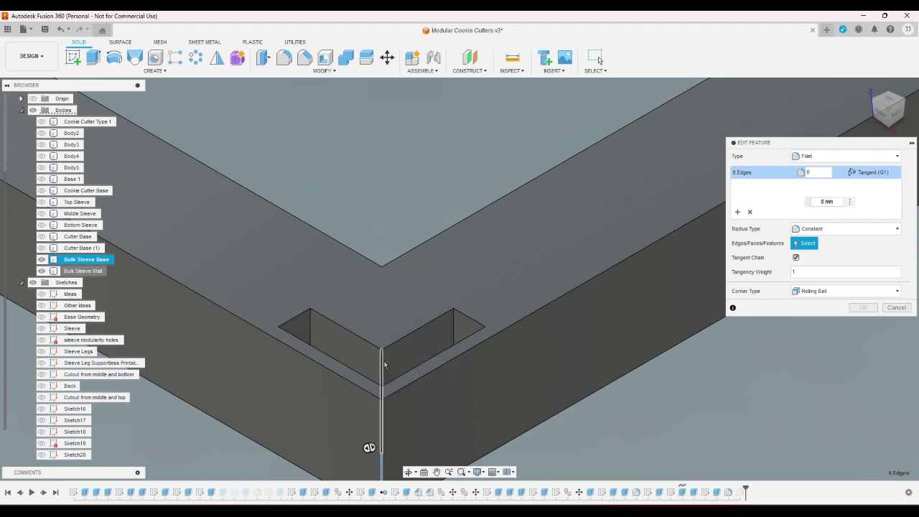
click(383, 367)
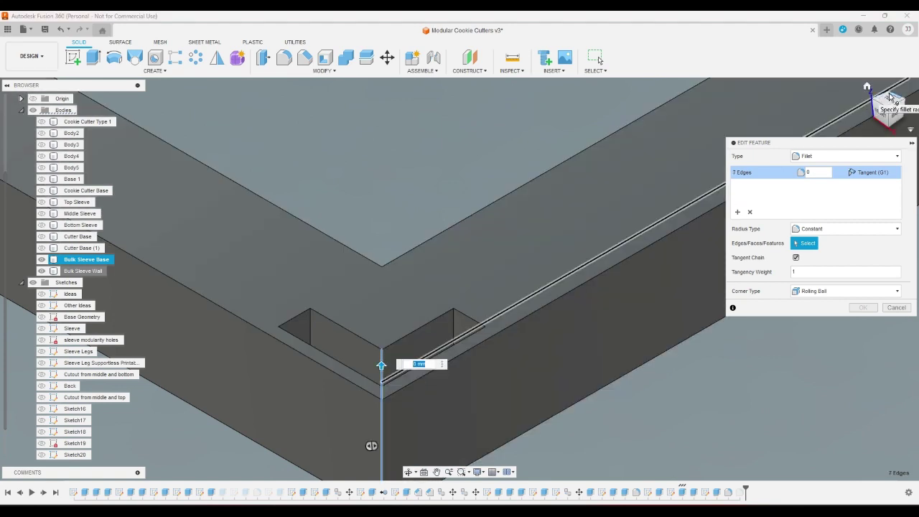
click(890, 96)
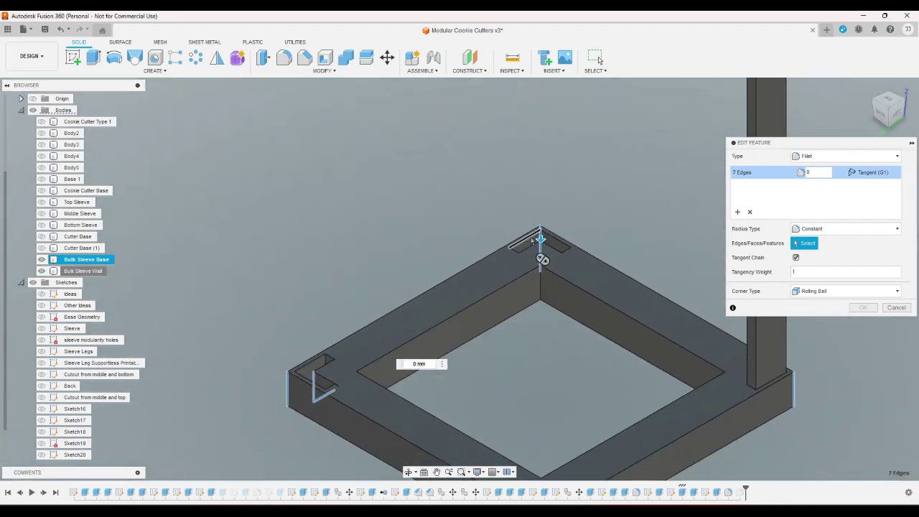
scroll(538, 416, up, 5)
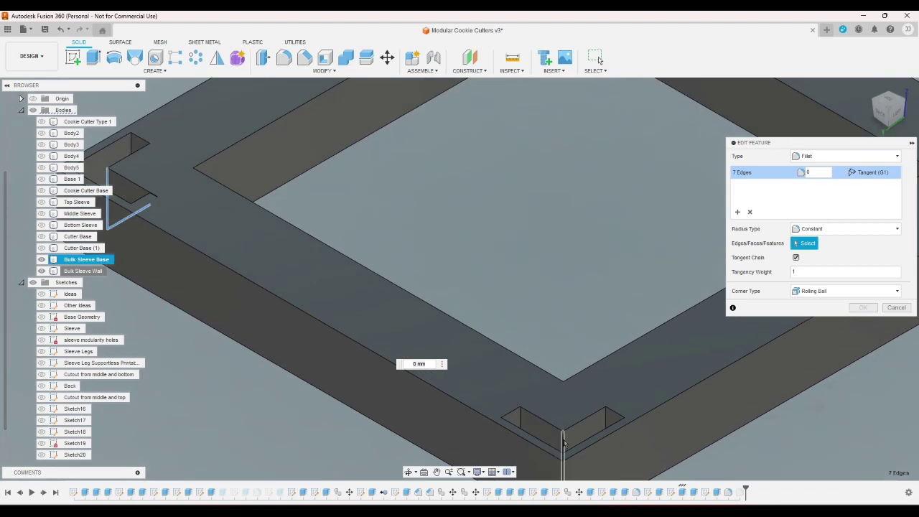
click(556, 439)
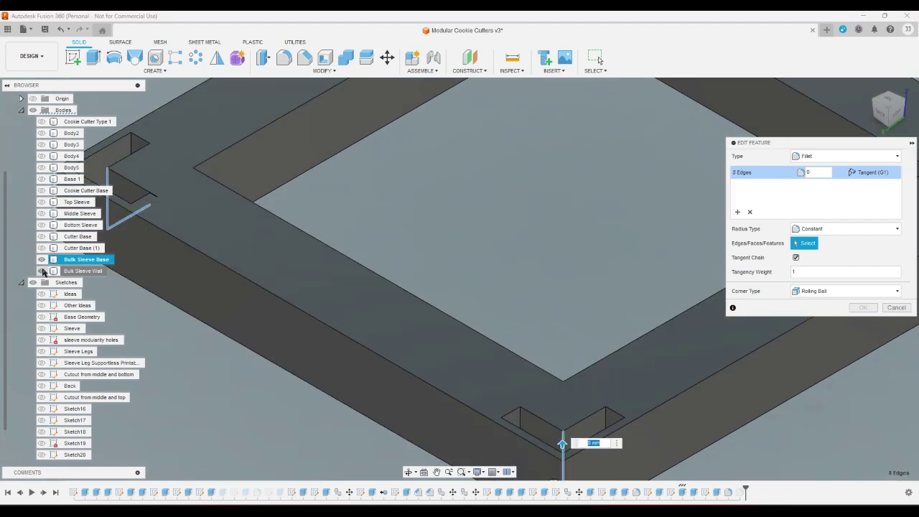
click(902, 100)
click(281, 401)
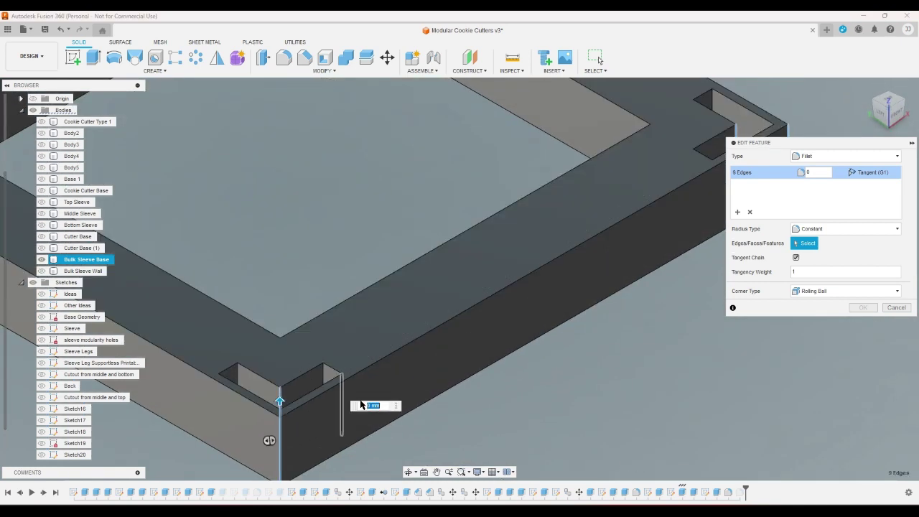
- Set the radius of the Bulk Sleeve Base fillet to wallthickness*2 and apply the edit
click(821, 170)
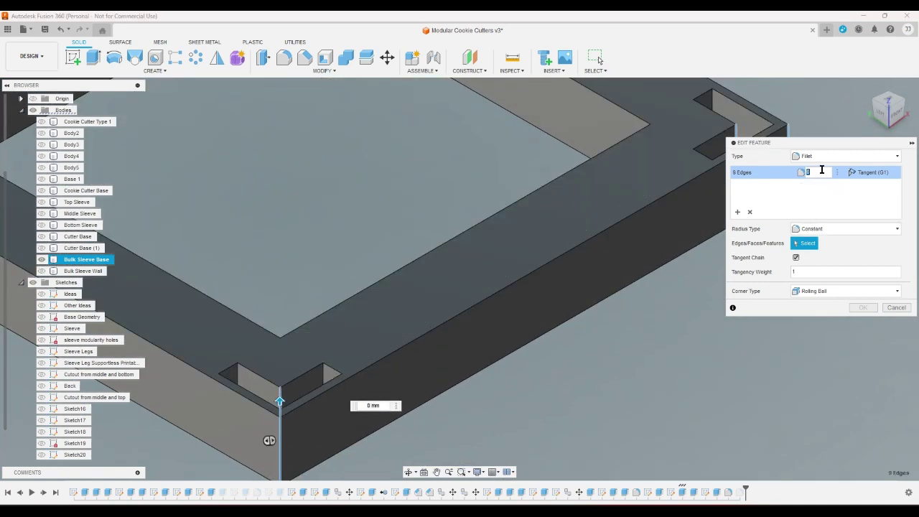
text(w)
click(833, 188)
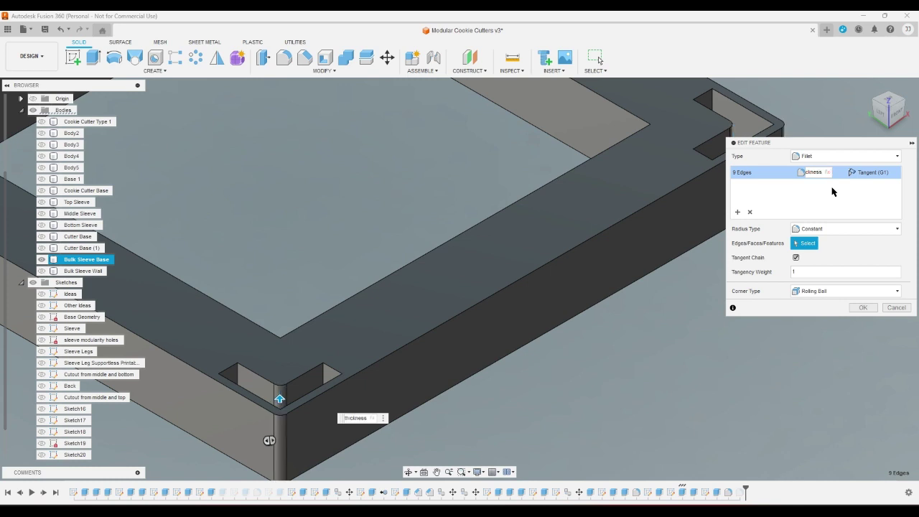
text(/2)
key(Return)
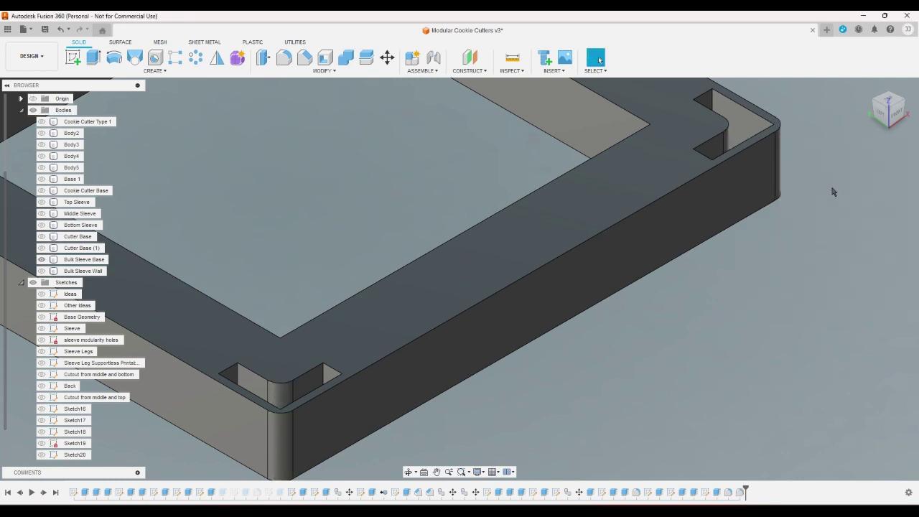
- Check the rounded inner corner of the base's slot and show Bulk Sleeve Wall
scroll(337, 388, up, 2)
click(247, 407)
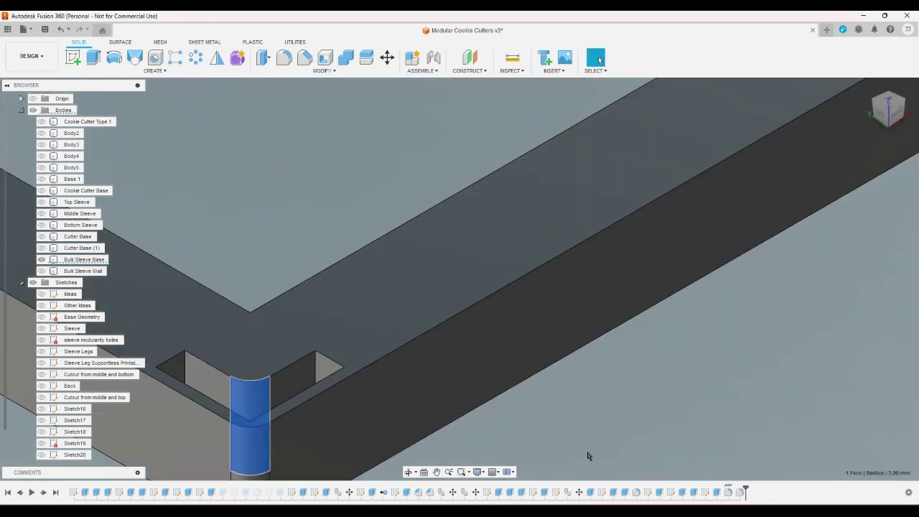
click(588, 455)
click(41, 270)
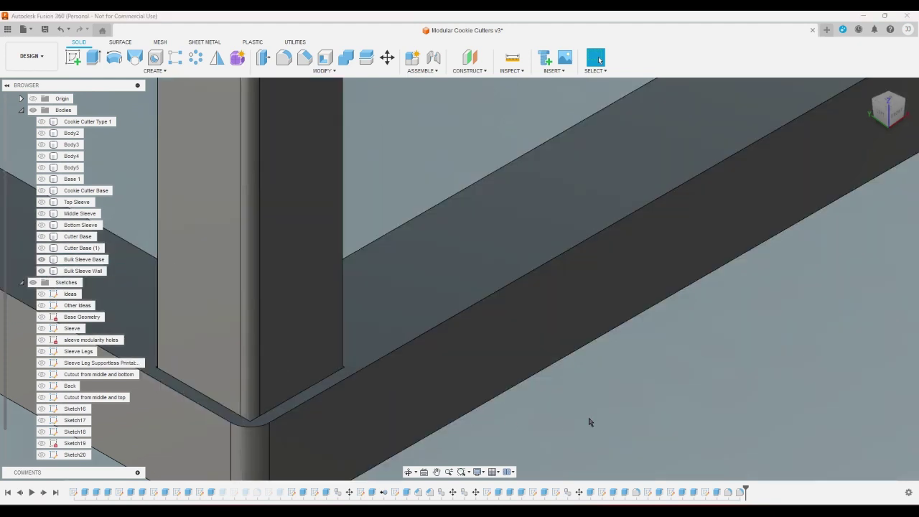
- Examine from above how Bulk Sleeve Wall's inner corner fits against the rounded inner corner of the base's slot
click(799, 223)
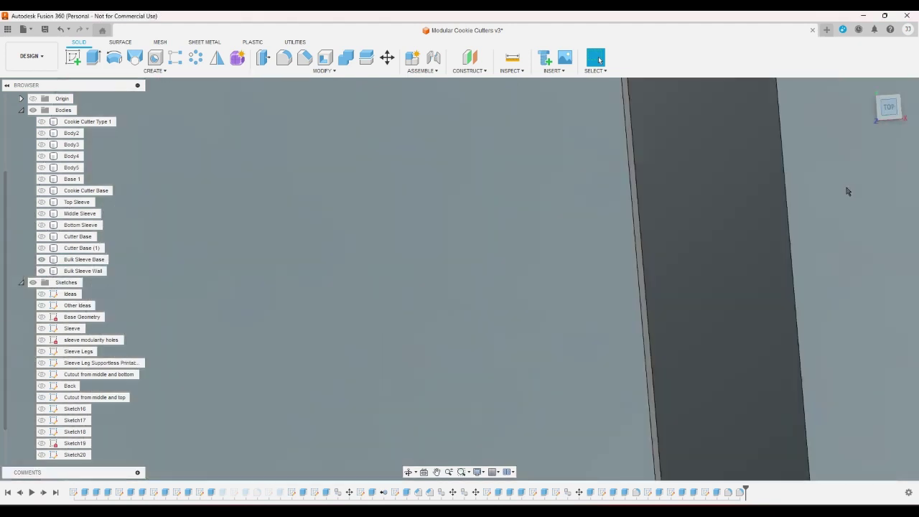
scroll(420, 363, up, 8)
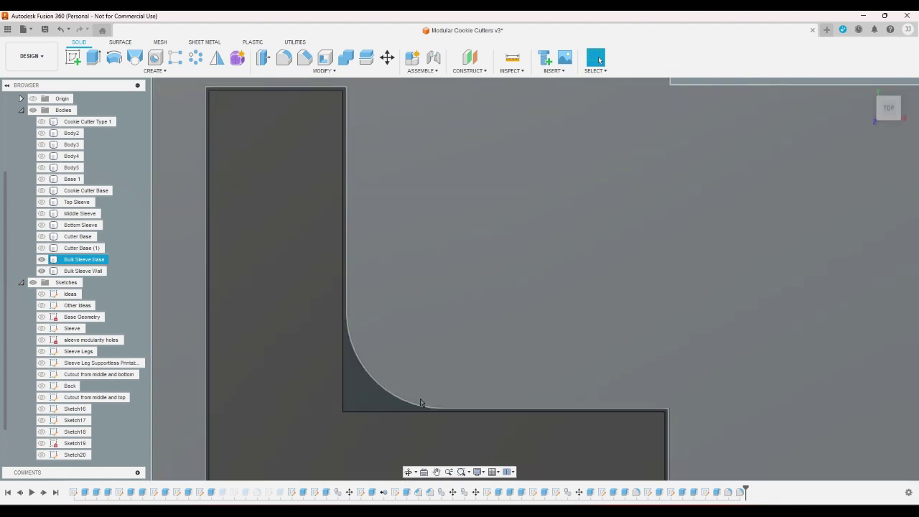
click(421, 403)
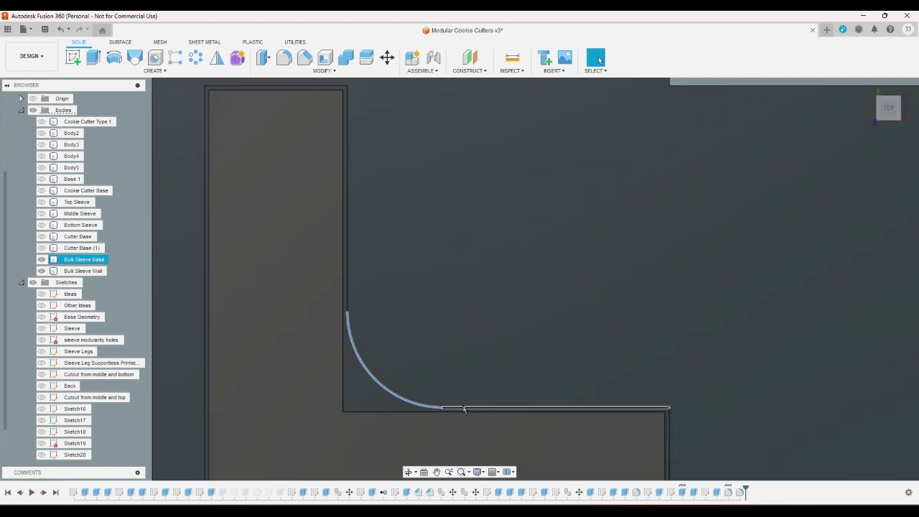
scroll(431, 410, down, 1)
scroll(430, 410, down, 2)
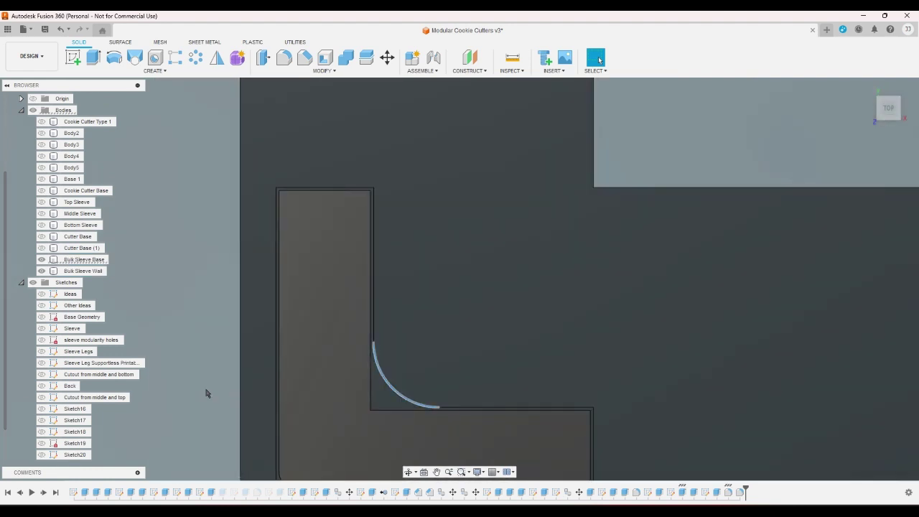
scroll(435, 402, up, 3)
click(434, 402)
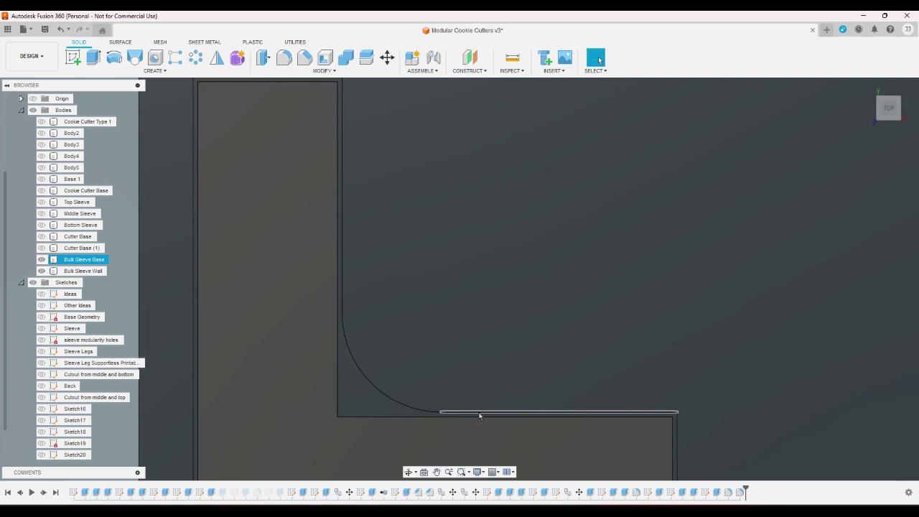
scroll(681, 416, down, 3)
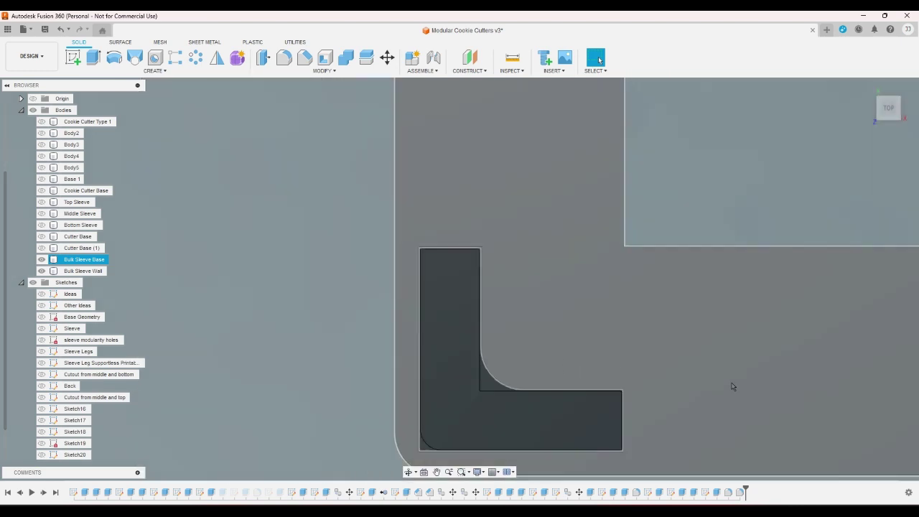
scroll(732, 385, up, 2)
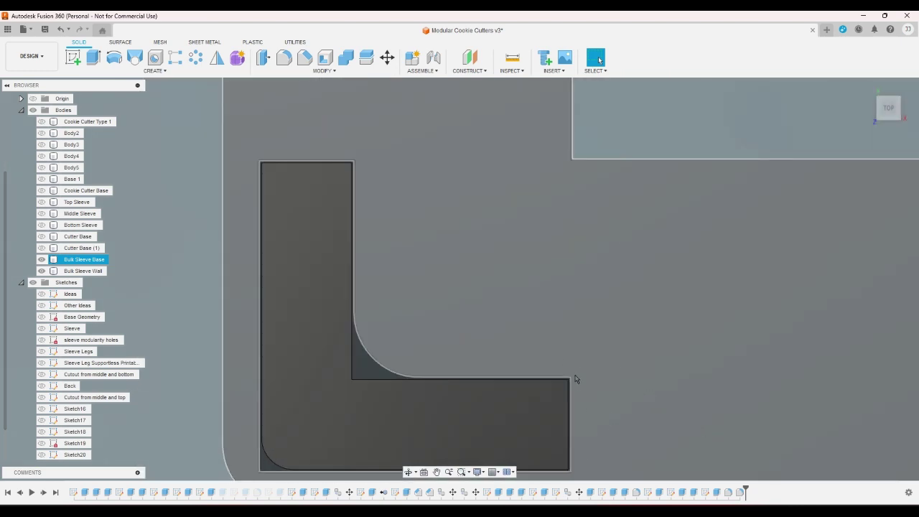
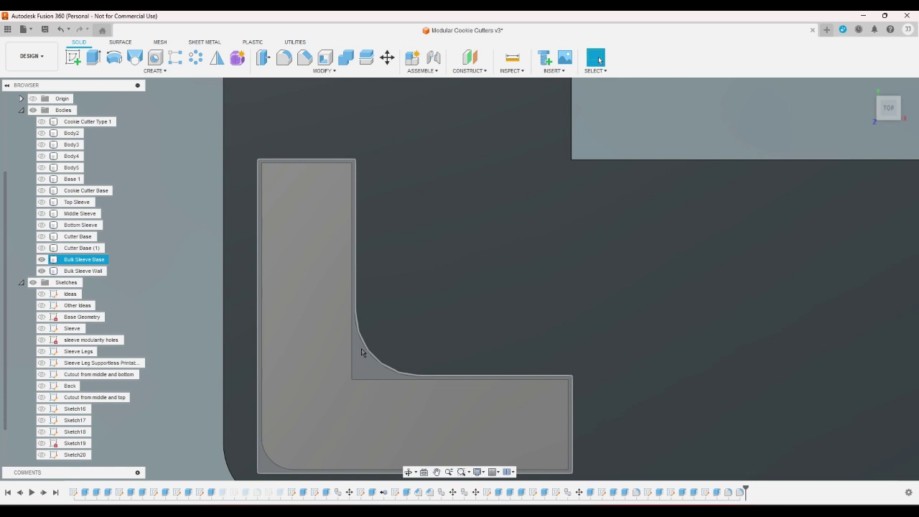
click(355, 310)
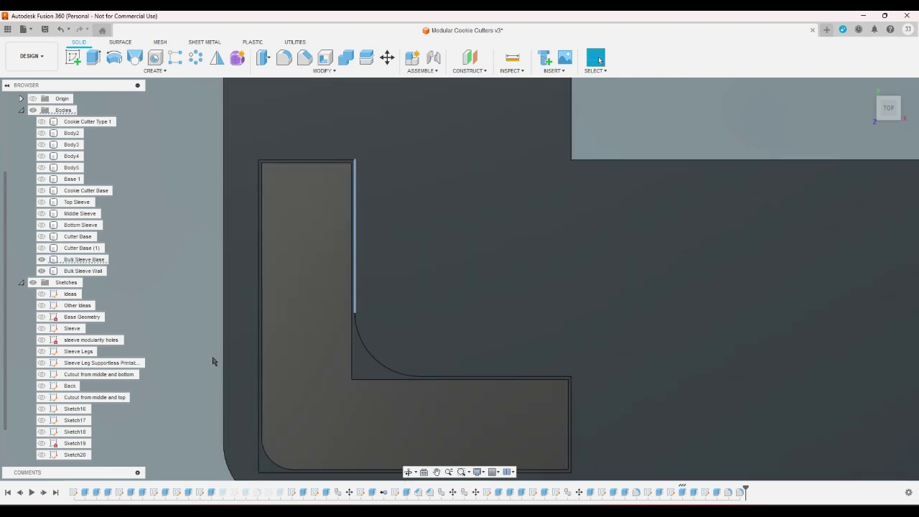
click(215, 360)
scroll(364, 359, down, 1)
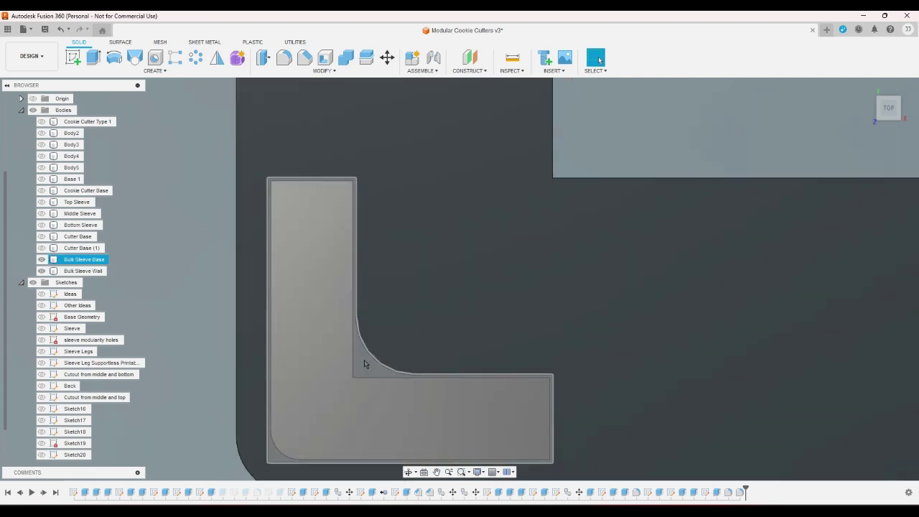
scroll(364, 360, down, 2)
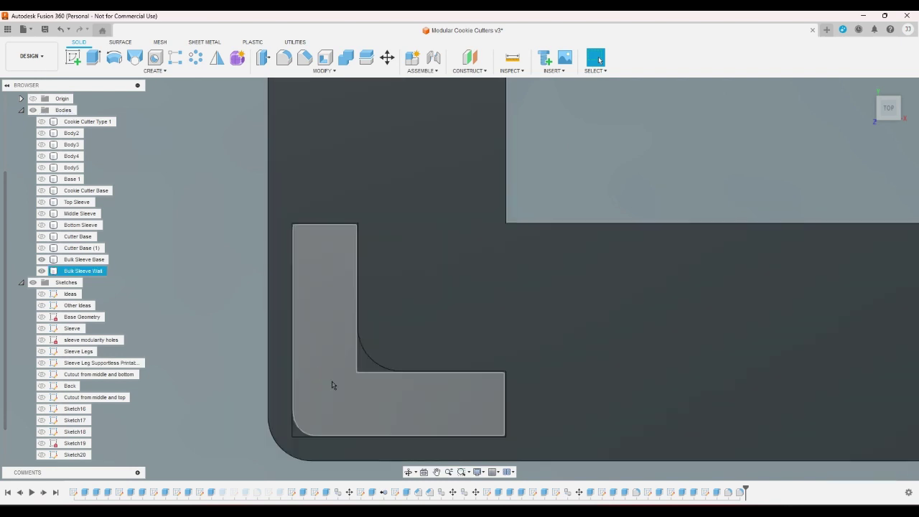
click(332, 385)
click(225, 350)
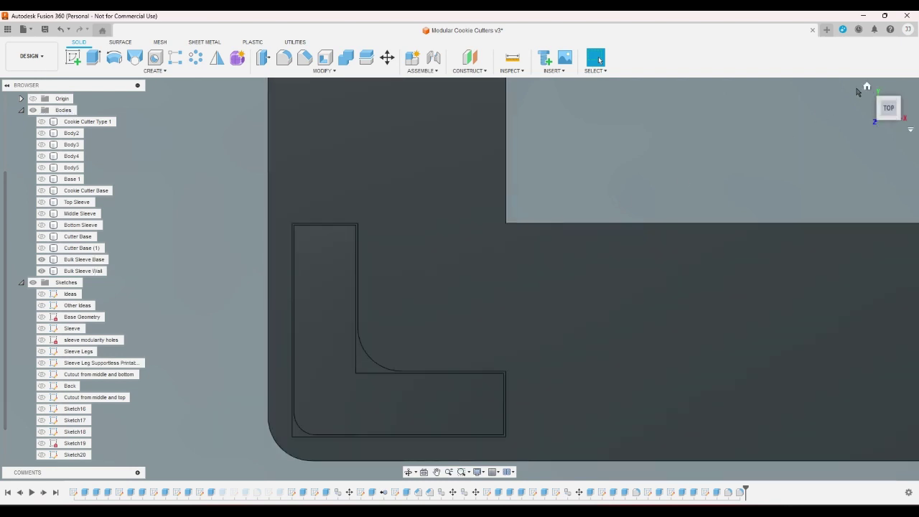
- Open the existing Bulk Sleeve Wall corner fillet for editing and set its radius to 0
click(866, 87)
scroll(376, 152, up, 3)
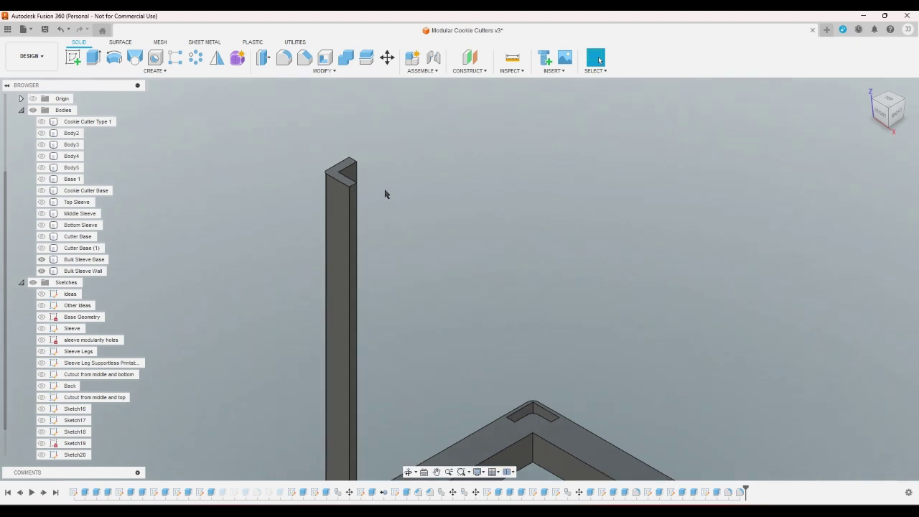
click(289, 63)
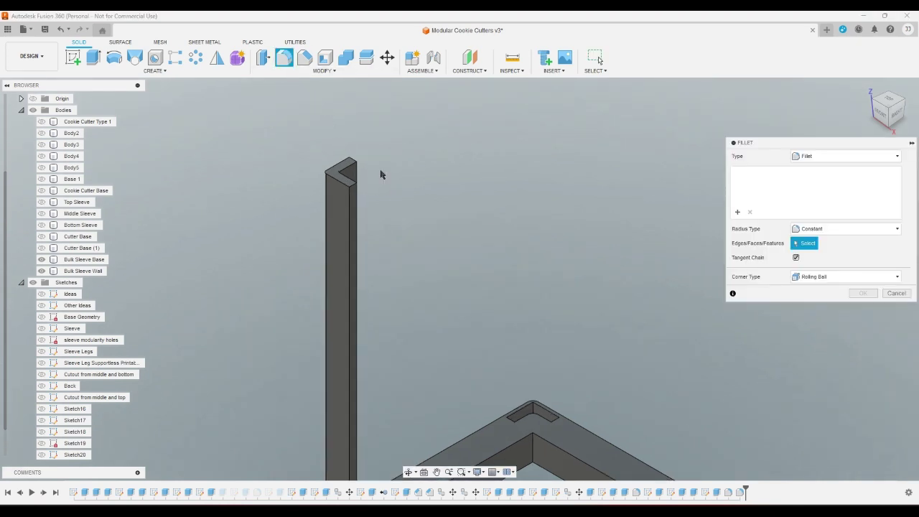
click(895, 293)
double_click(740, 492)
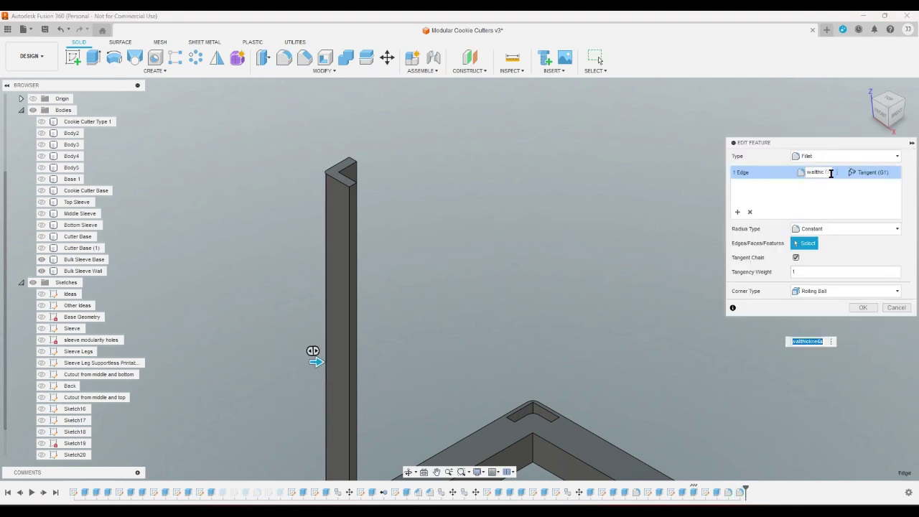
click(817, 173)
text(0)
- Add the vertical edges and the edges around the upper end face of Bulk Sleeve Wall to the fillet
scroll(400, 198, up, 5)
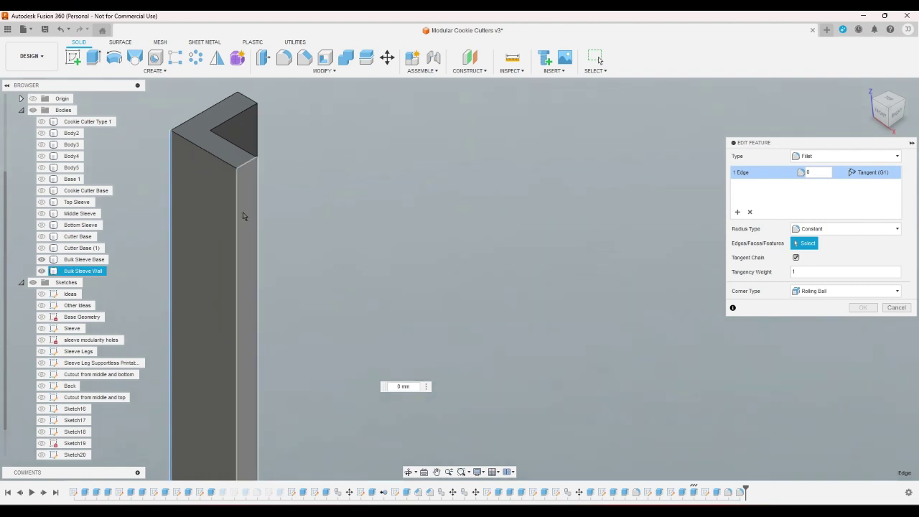
click(237, 212)
click(257, 147)
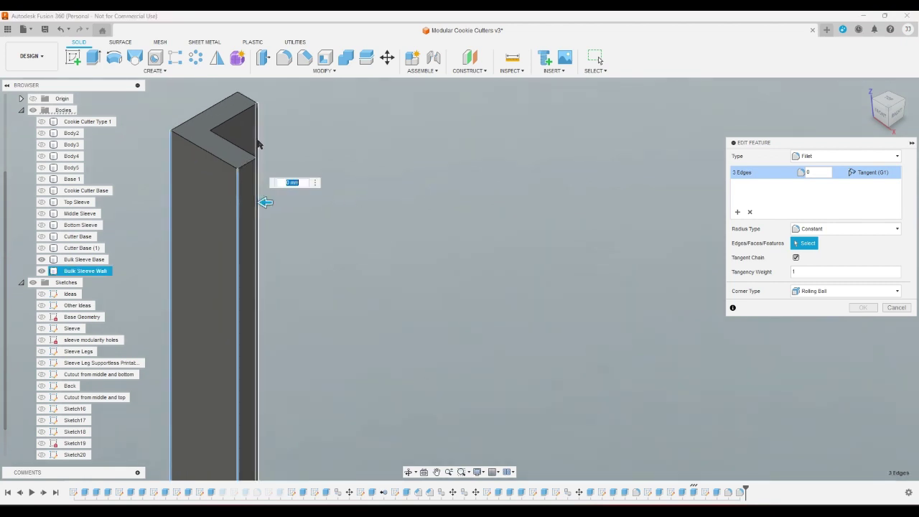
click(240, 99)
click(244, 102)
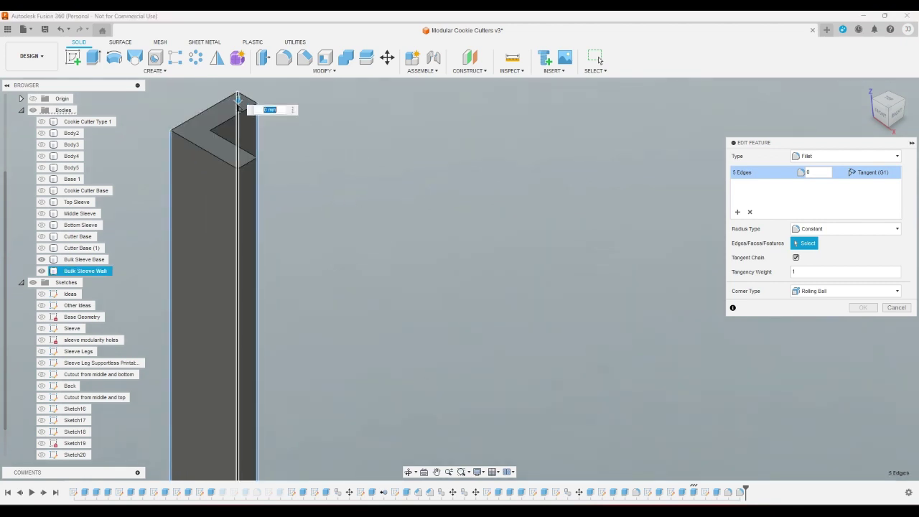
click(242, 175)
click(254, 148)
click(240, 100)
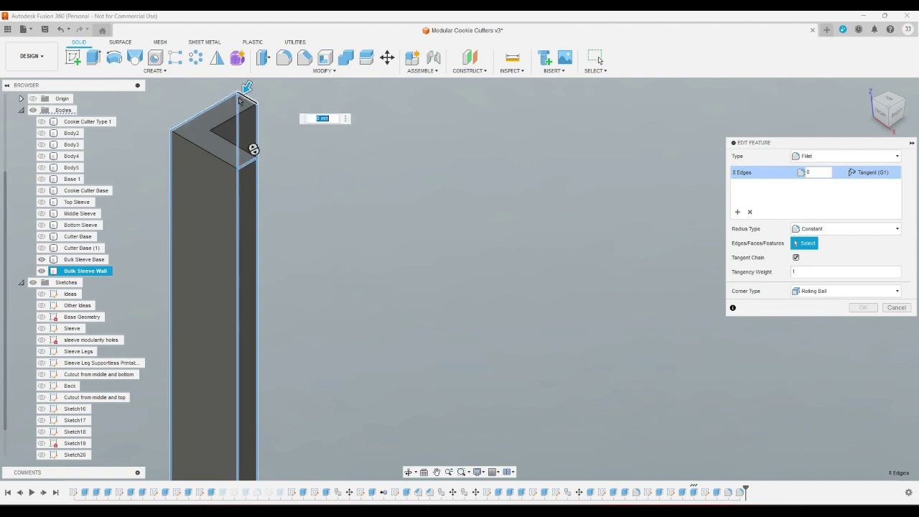
click(240, 100)
click(228, 140)
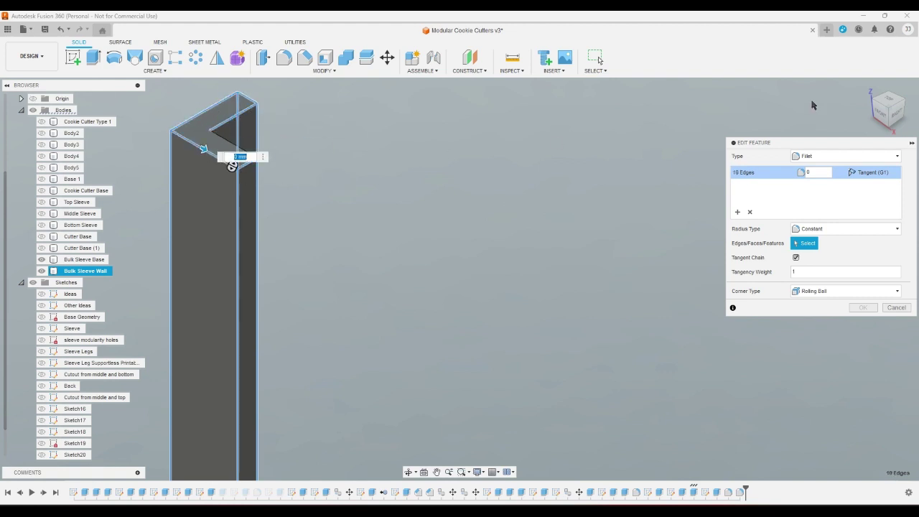
- Hide Bulk Sleeve Base and add the edges around Bulk Sleeve Wall's lower end face to the fillet
click(884, 119)
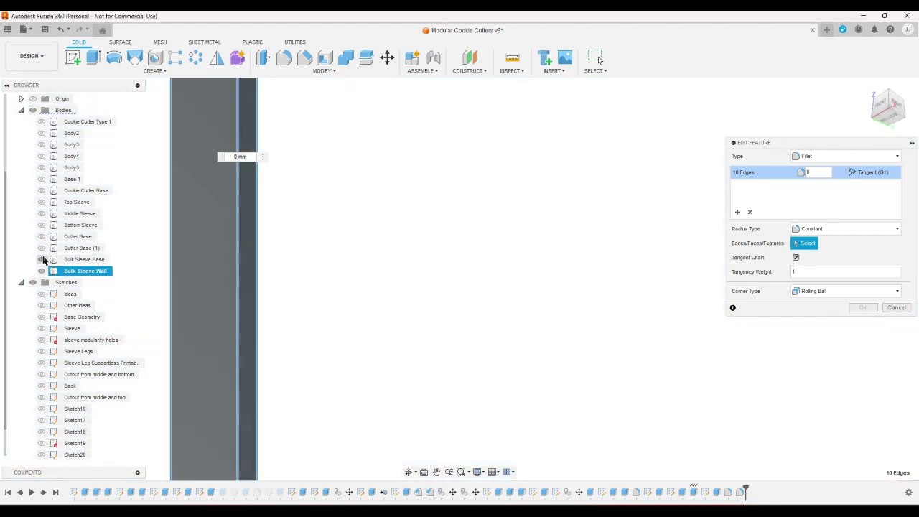
click(888, 112)
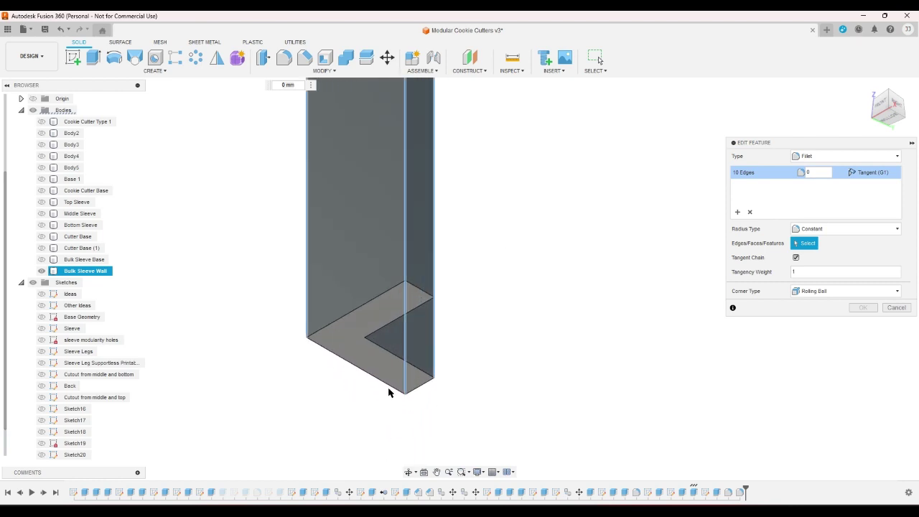
click(389, 384)
click(391, 291)
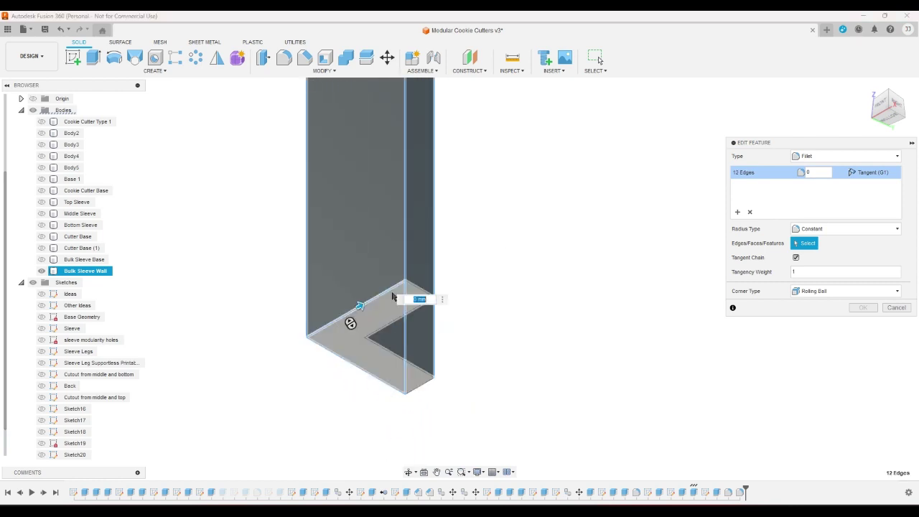
click(407, 294)
click(417, 317)
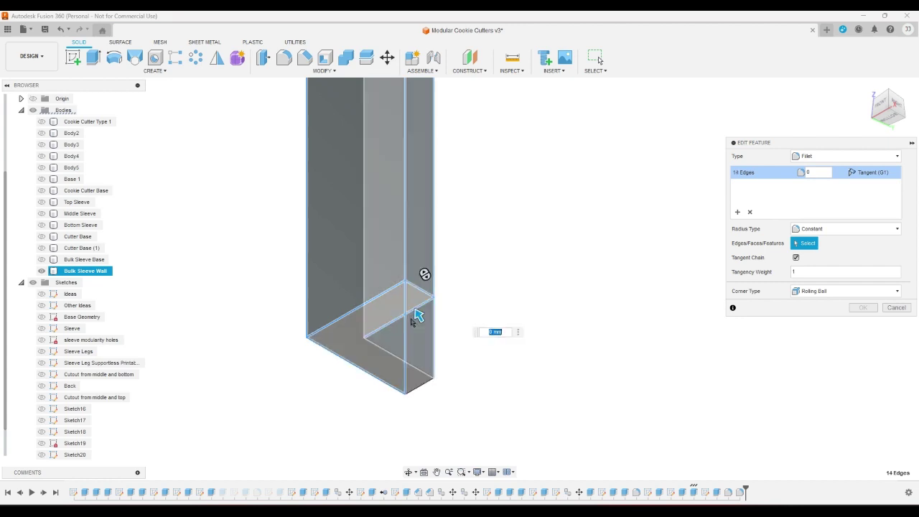
click(419, 317)
click(425, 386)
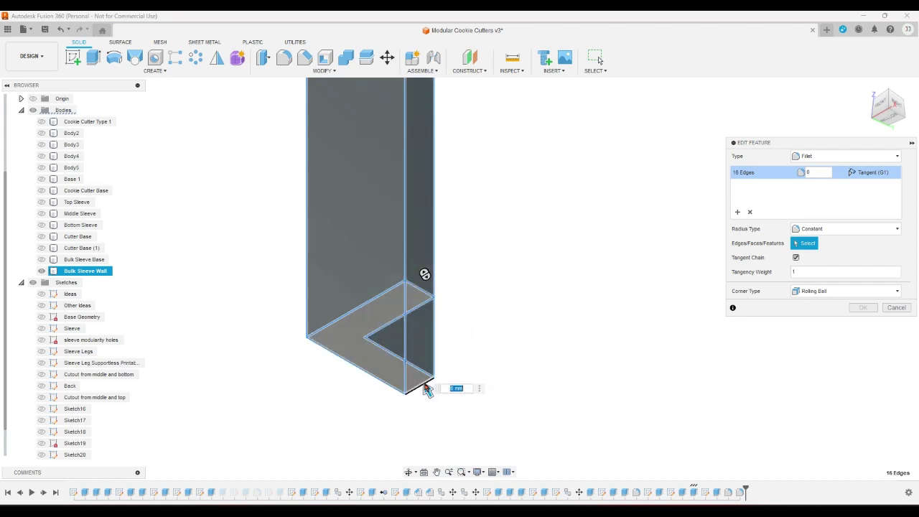
- Set the radius of the Bulk Sleeve Wall fillet to wallthickness and apply the edit
click(818, 172)
text(w)
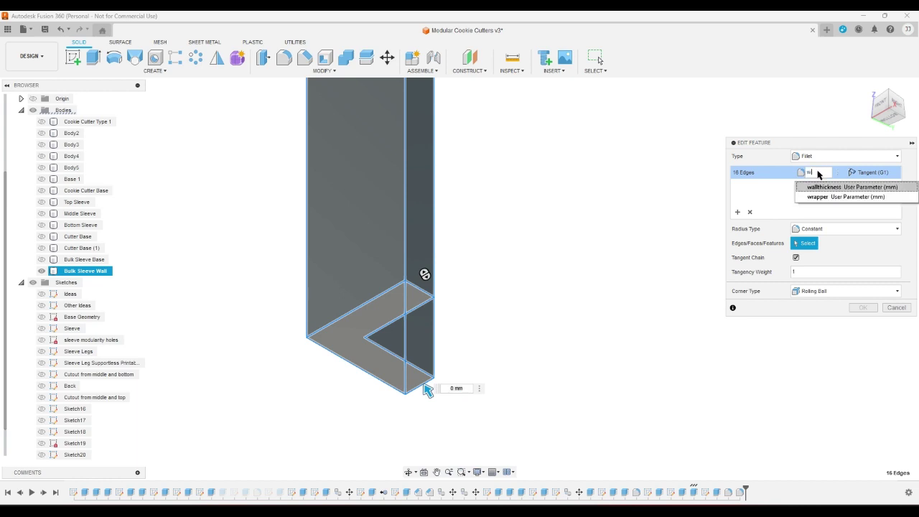
click(826, 188)
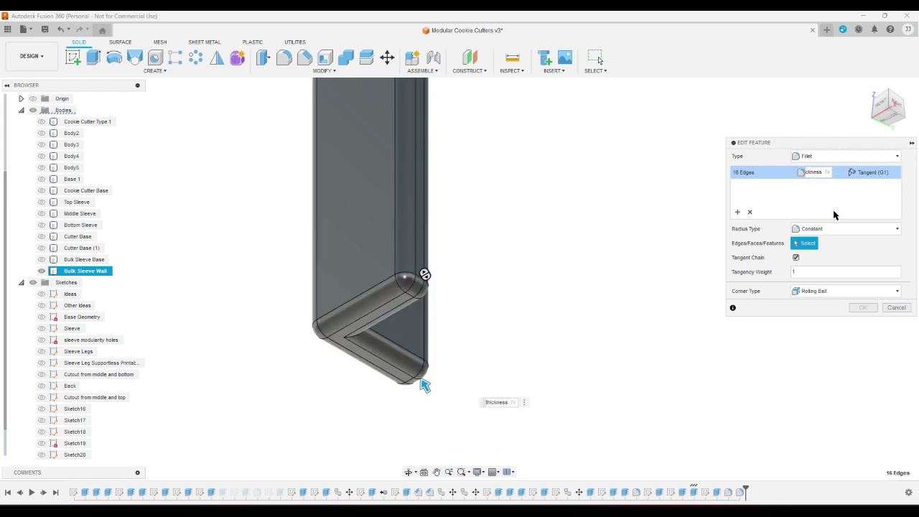
click(864, 307)
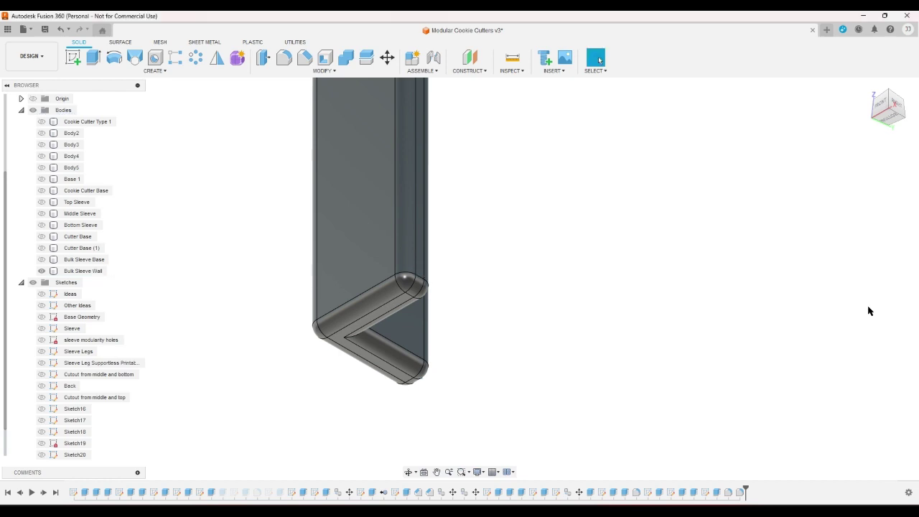
- Show Bulk Sleeve Base and the Bottom, Middle and Top Sleeve bodies together with Bulk Sleeve Wall
click(867, 86)
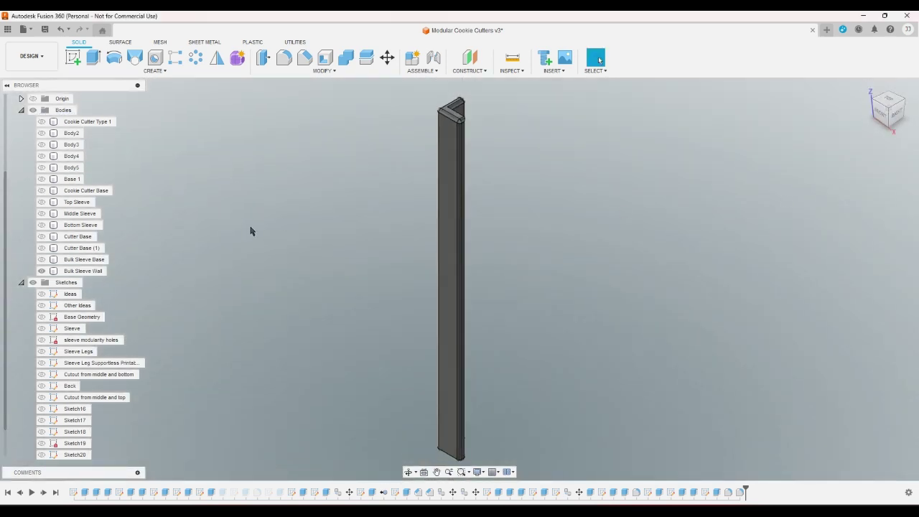
click(41, 259)
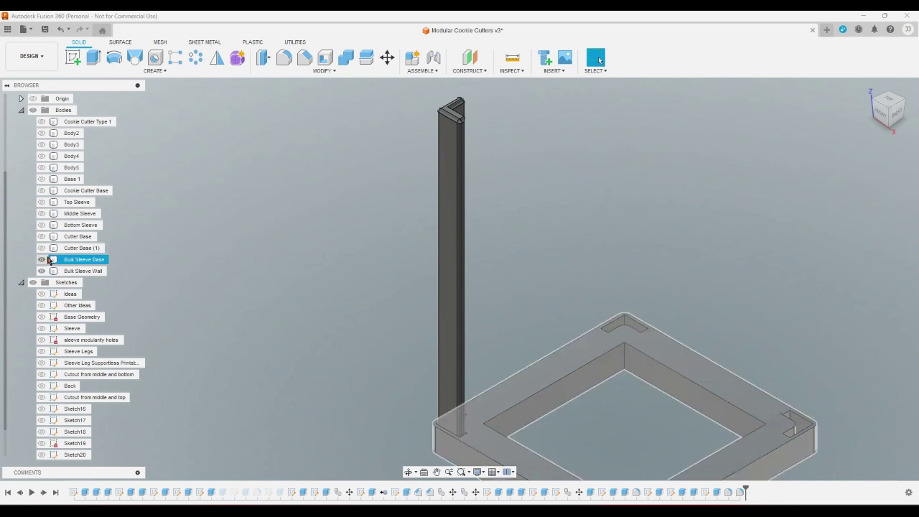
click(41, 225)
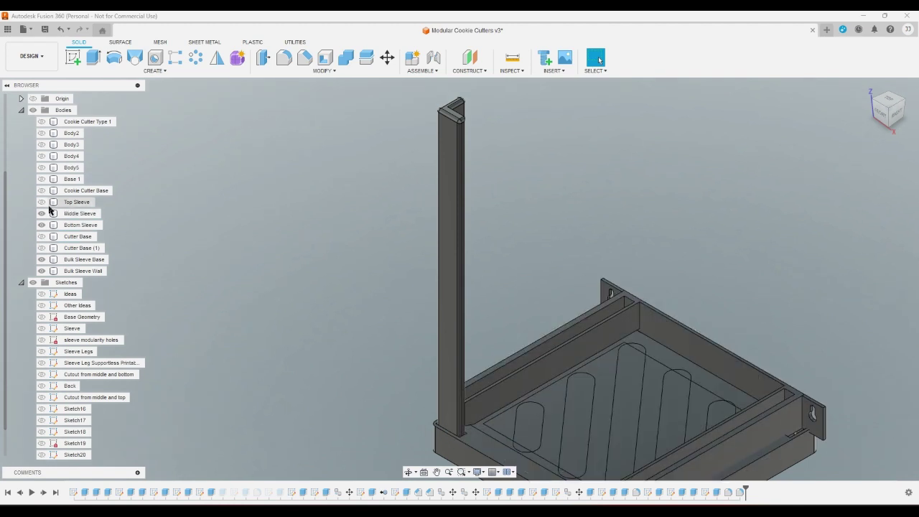
click(41, 202)
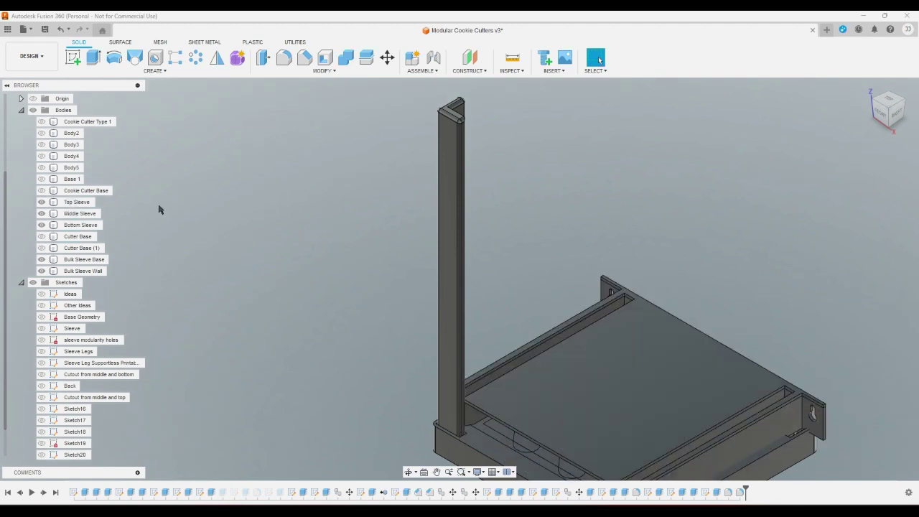
- Hide Bulk Sleeve Base, Bulk Sleeve Wall and the Bottom, Middle and Top Sleeve bodies
click(42, 260)
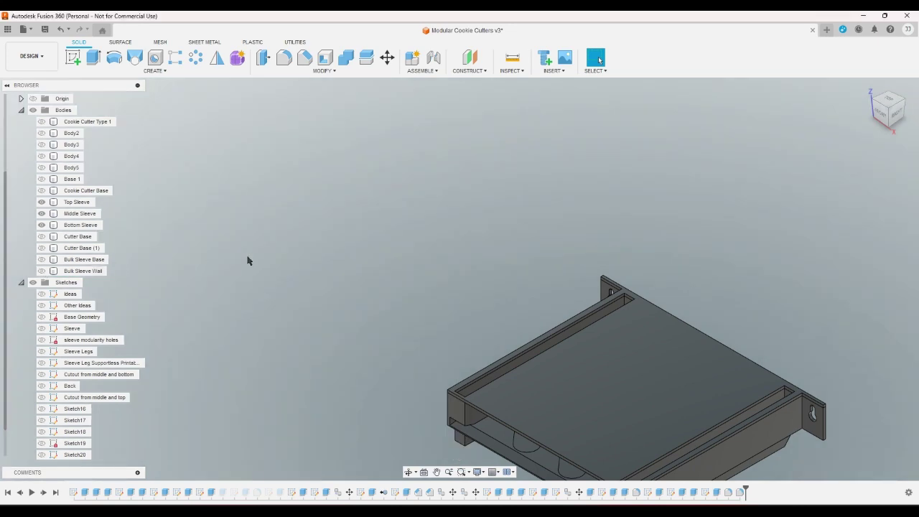
click(880, 115)
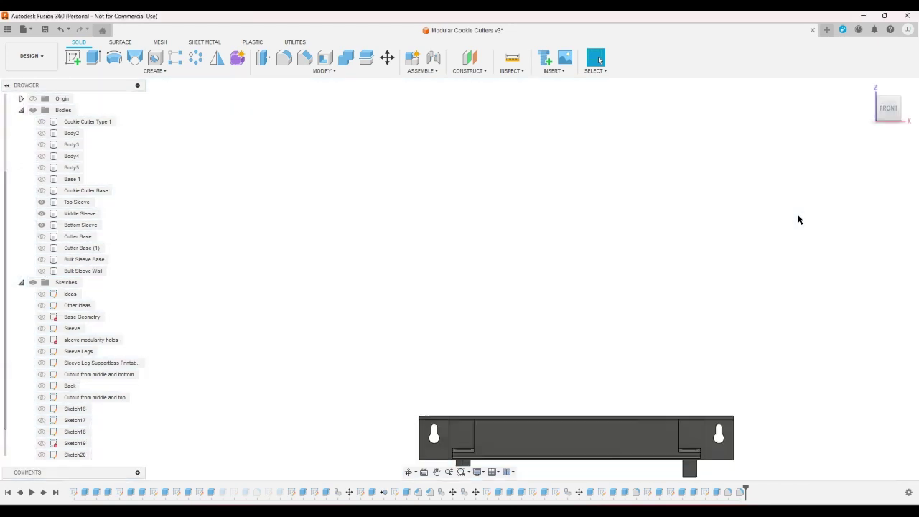
click(866, 87)
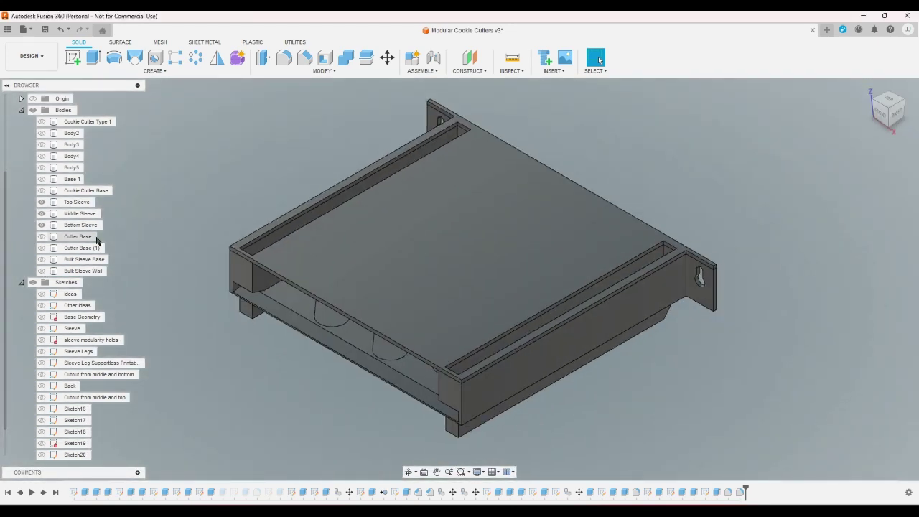
click(43, 225)
click(43, 213)
click(43, 202)
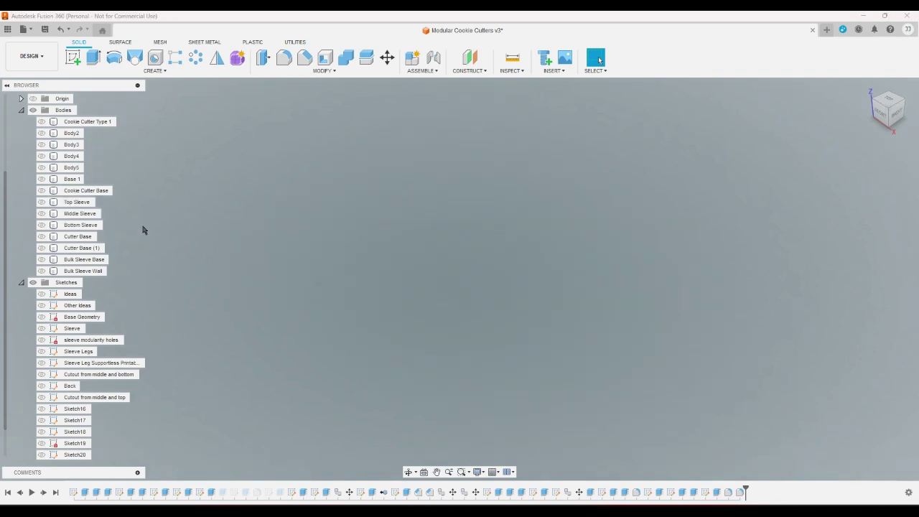
- Show the Cutter Base (1) body and rename it Snowman Cutter
click(42, 248)
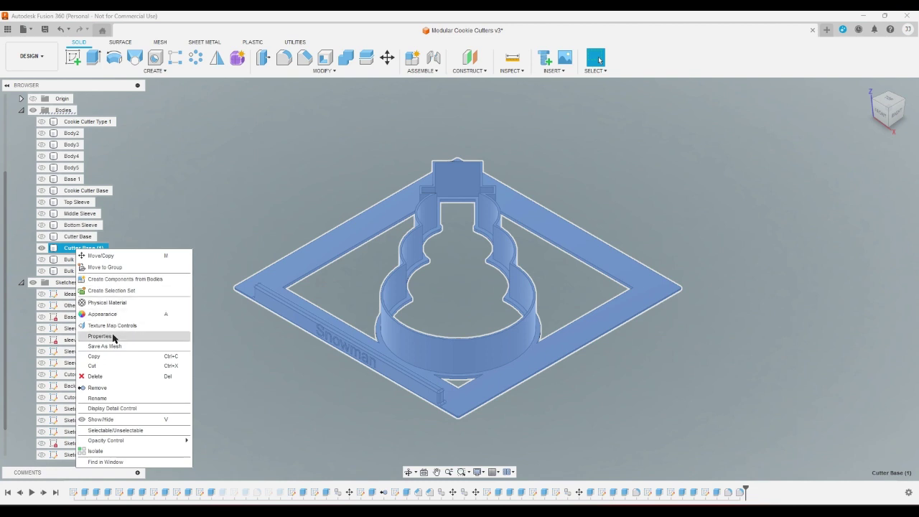
click(127, 398)
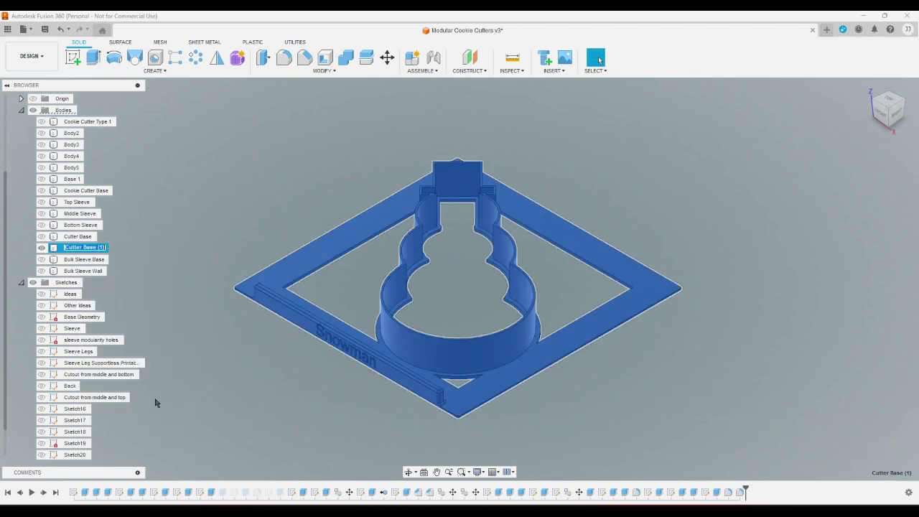
text(Snowman Cutter)
key(Return)
click(253, 371)
- Rename Sketch21, the last sketch with the base frame outline, as Bulk Sleeve Base bottom
scroll(215, 358, up, 3)
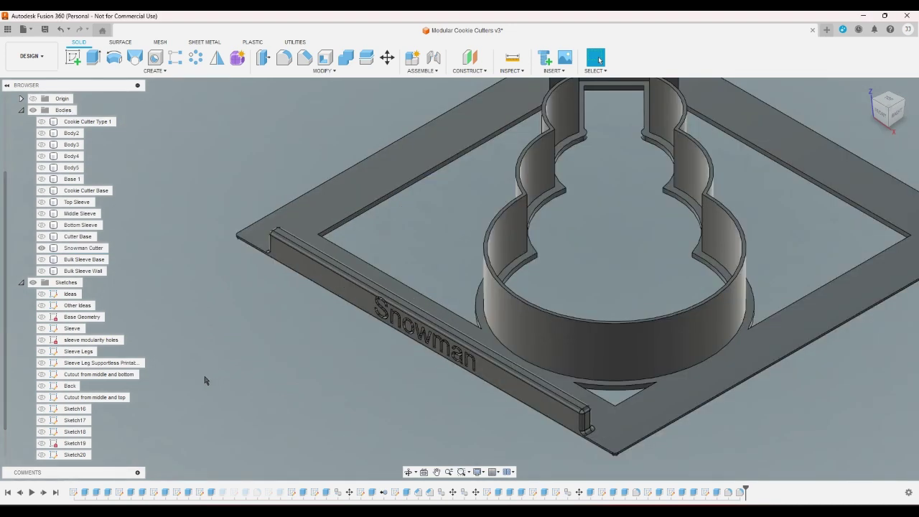
scroll(206, 382, down, 1)
scroll(10, 377, down, 1)
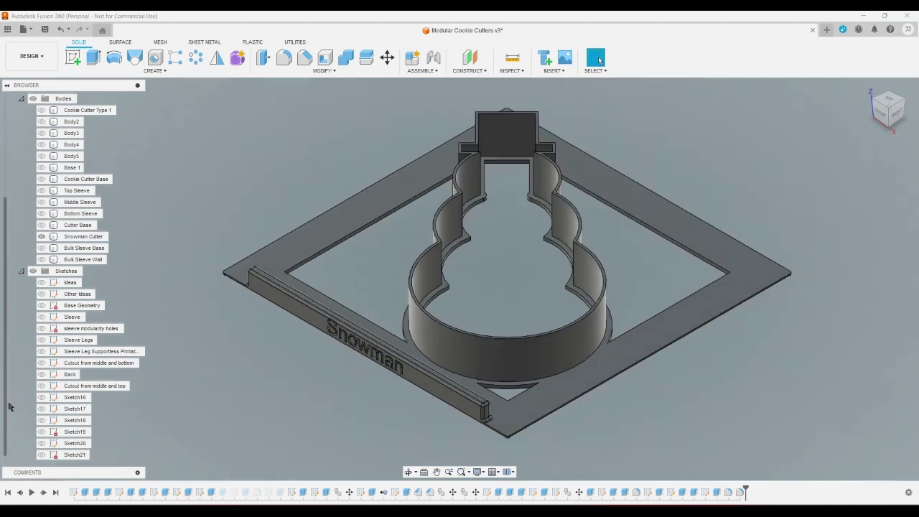
click(67, 456)
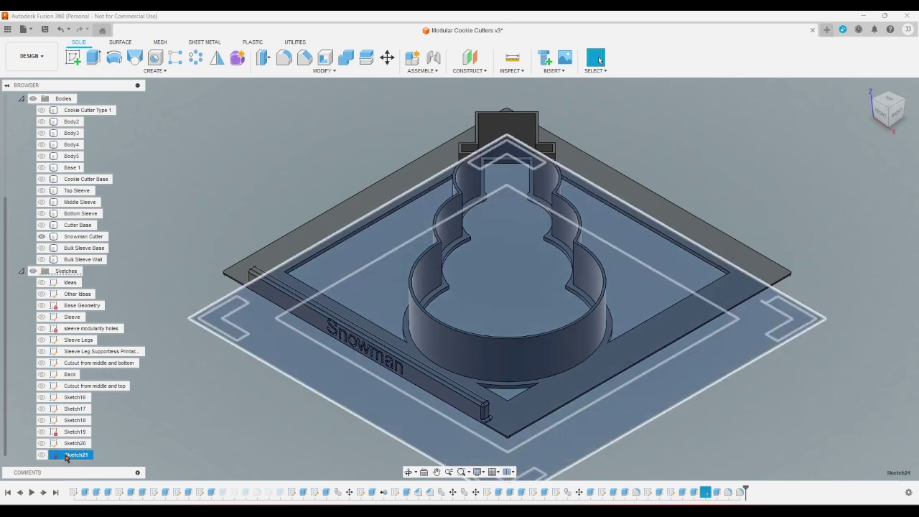
right_click(67, 456)
click(93, 367)
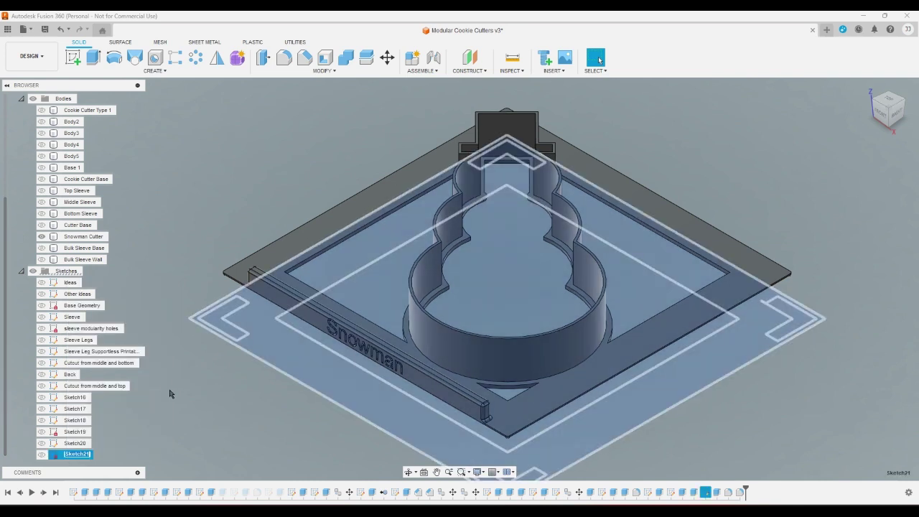
text(Bul)
text(k Sleeve Base bottom)
key(Return)
- Rename Sketch20, the sketch with the frame and corner wall outlines, as Bulk Sleeve
click(75, 442)
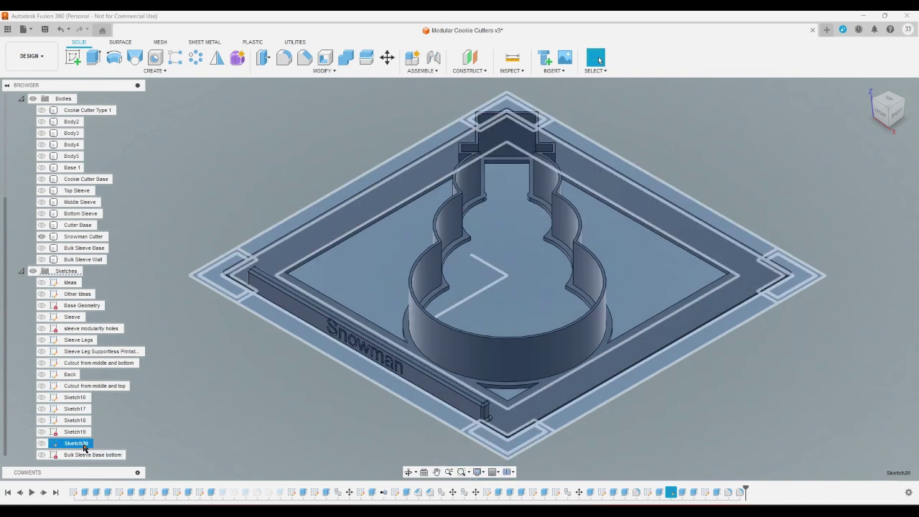
right_click(79, 443)
click(134, 350)
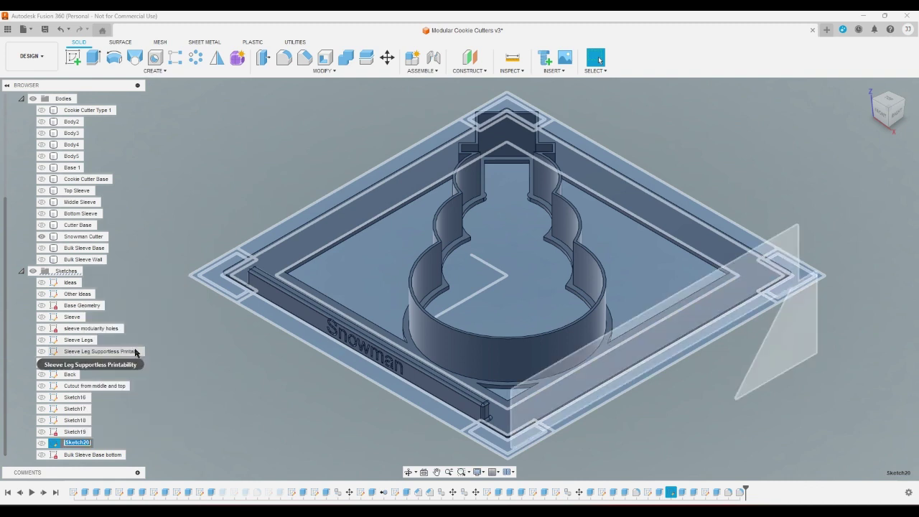
text(Bulk)
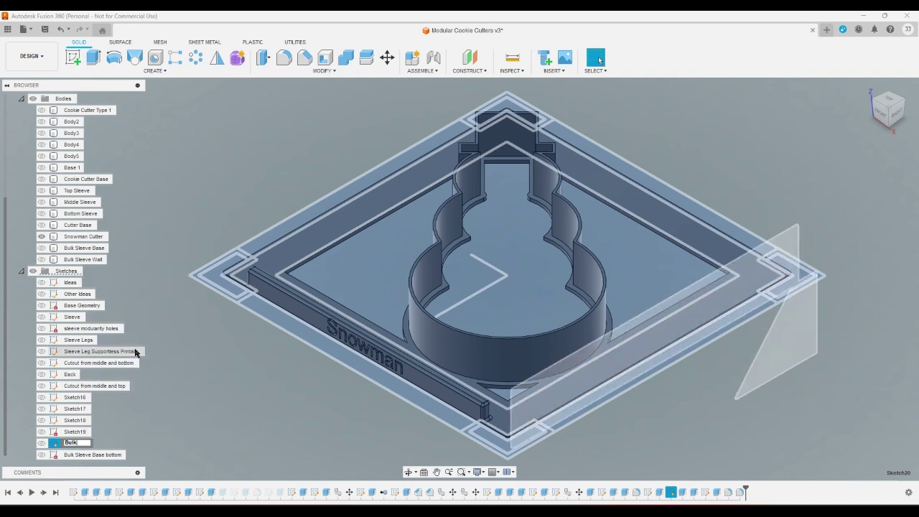
text( Sleeve)
key(Return)
- Rename Sketch19, the sketch with the offset snowman outlines inside the base frame, as Snowman Cutter
click(89, 432)
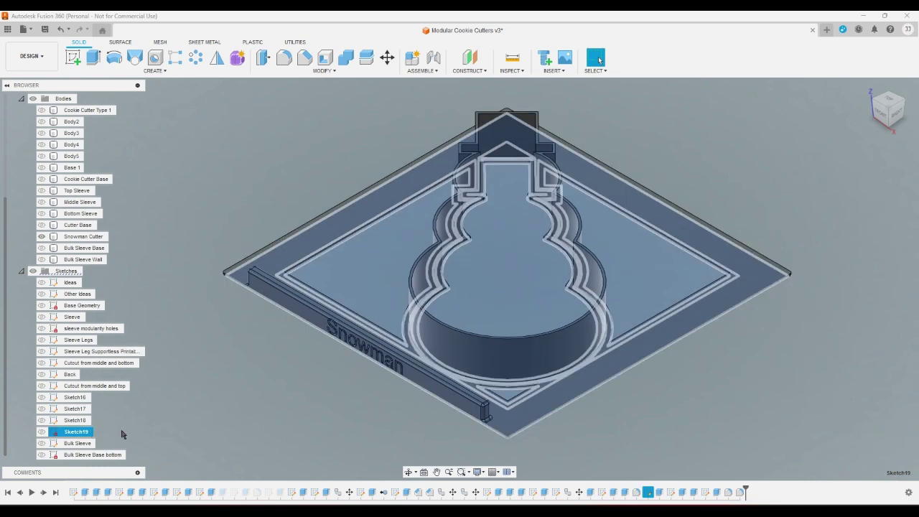
click(42, 432)
right_click(43, 434)
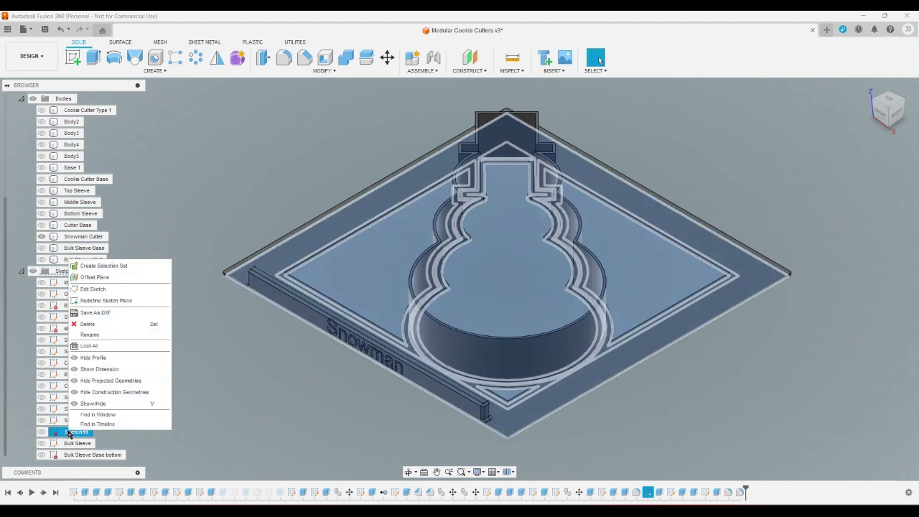
click(108, 337)
text(Snowm)
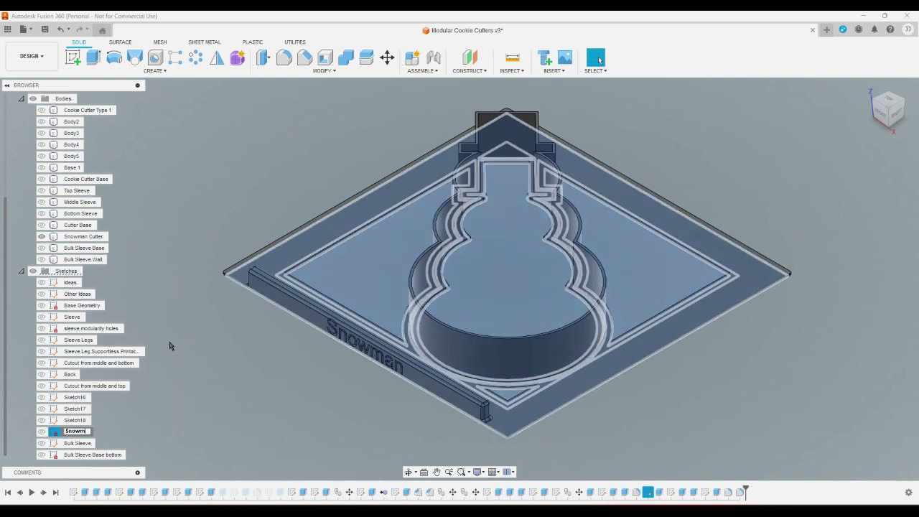
text(an Cutter)
key(Return)
- Rename Sketch18, the sketch on the front label wall with the Snowman text, as Snowman Label
click(76, 420)
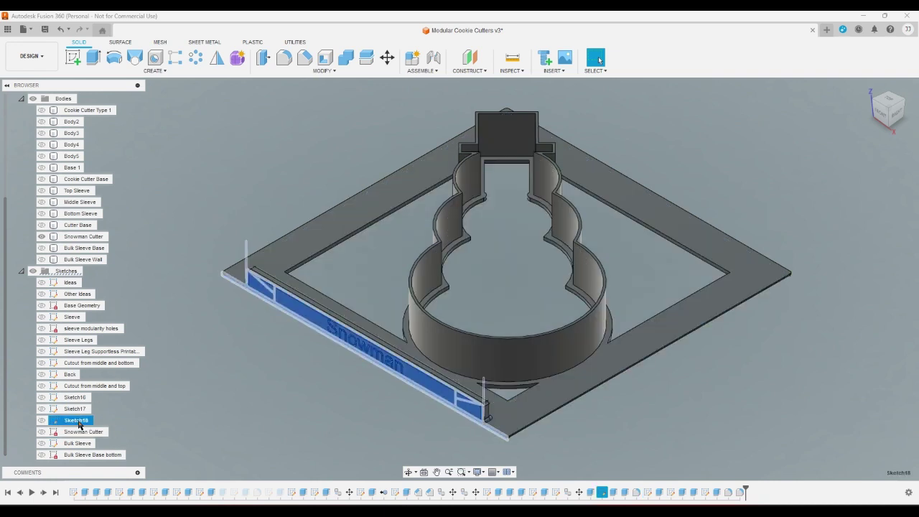
right_click(79, 425)
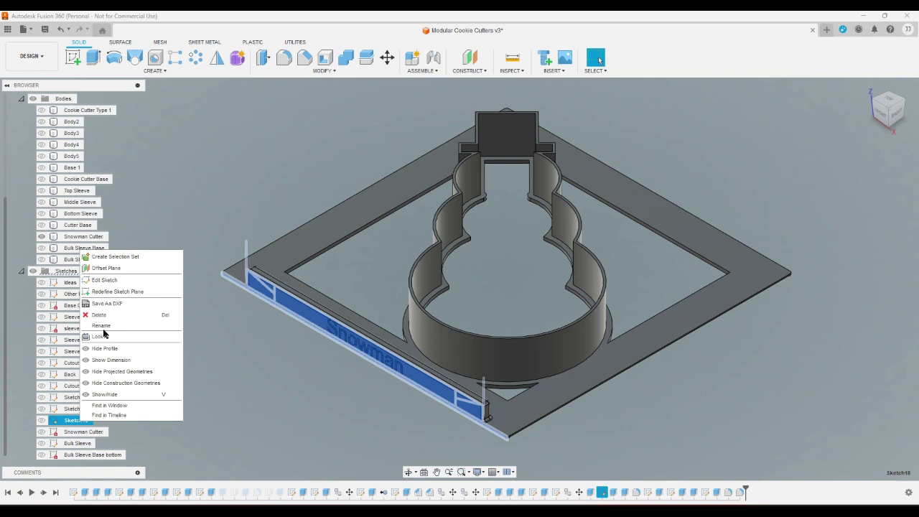
click(101, 325)
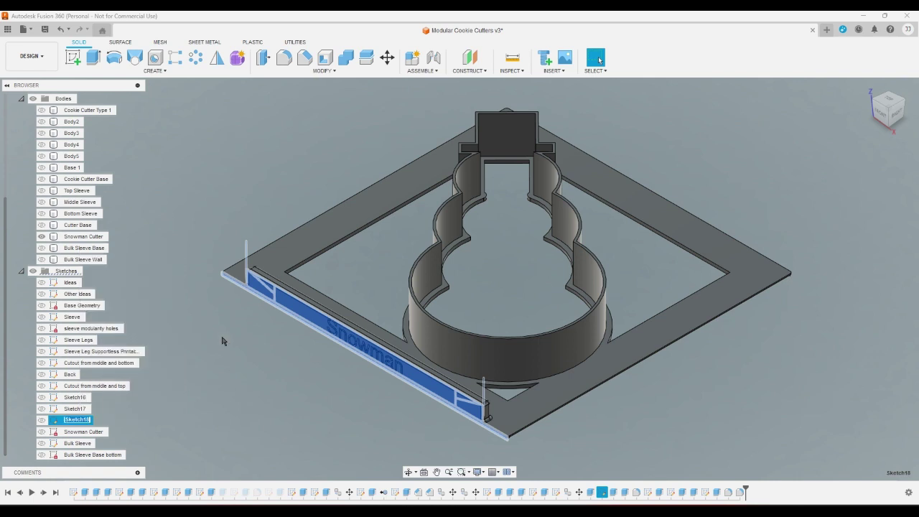
text(Snowman Label)
key(Return)
- Extend the name of the Snowman Cutter sketch to Snowman Cutter Protrusions
right_click(98, 430)
click(141, 334)
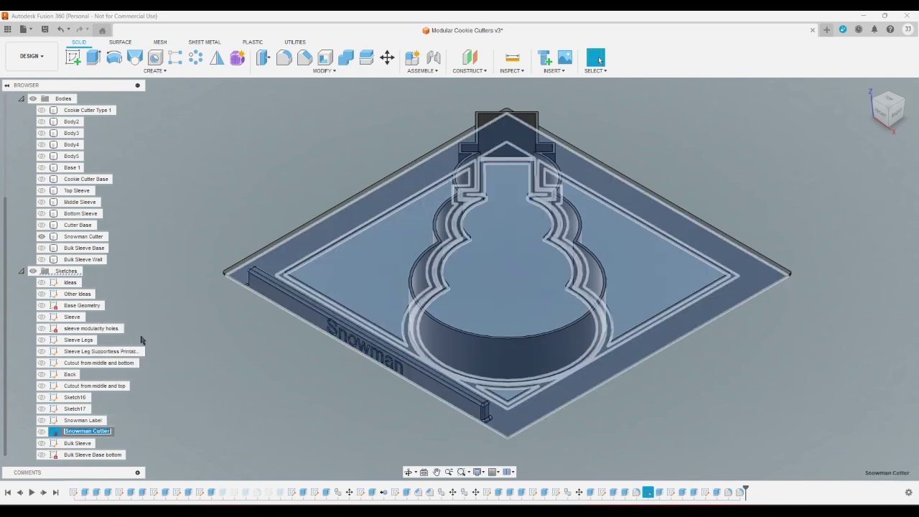
key(Right)
text(Protrusion)
key(Return)
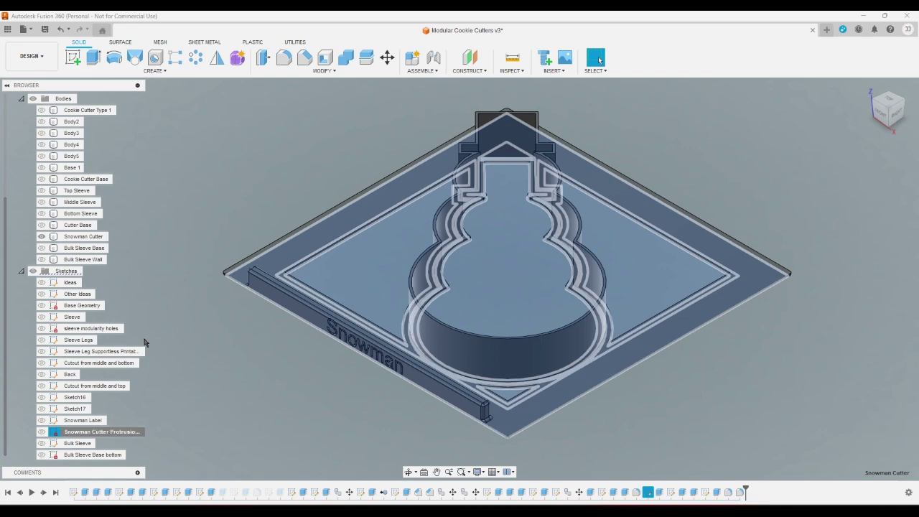
- Rename Sketch17, the sketch with the snowman outline and its centre line, as Snowman Cutter
click(79, 411)
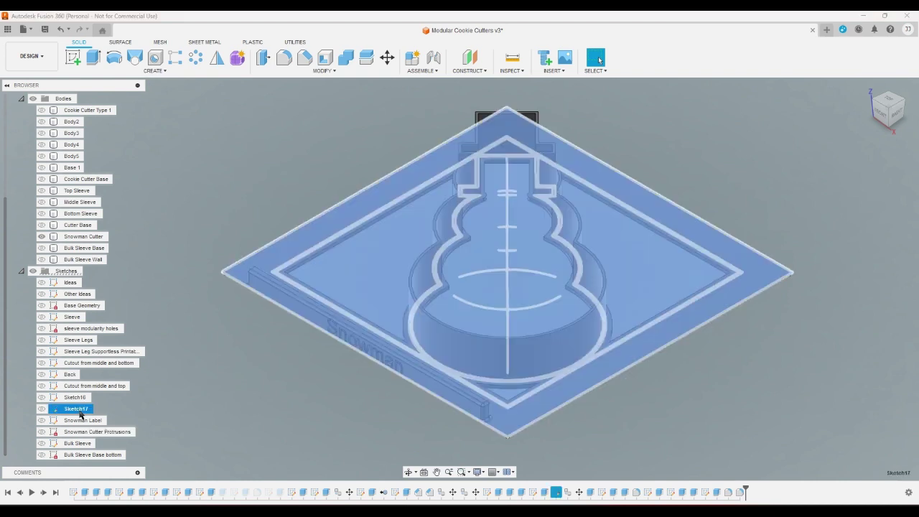
right_click(79, 414)
click(154, 324)
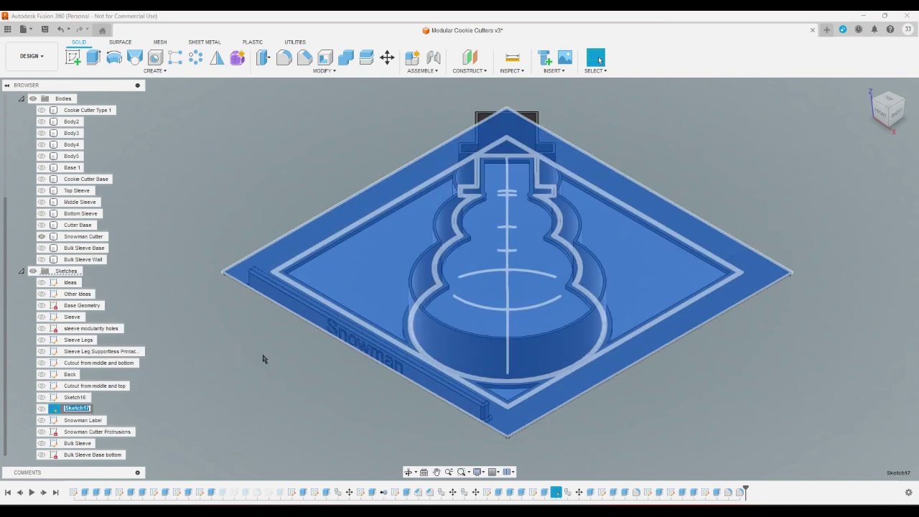
text(Snowman Cutter)
key(Return)
- Rename Sketch16, the sketch of the square frame with crossing diagonal and straight ribs, as Cutter Base
click(76, 397)
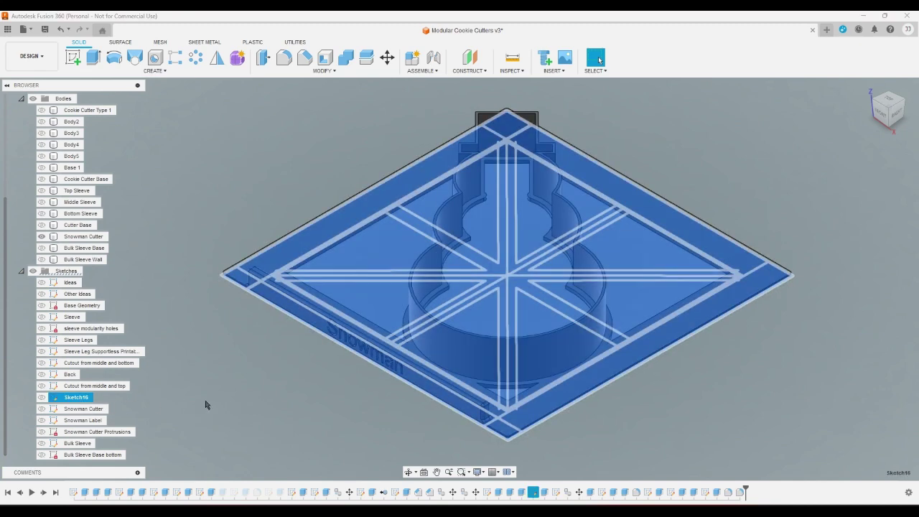
click(206, 405)
right_click(82, 397)
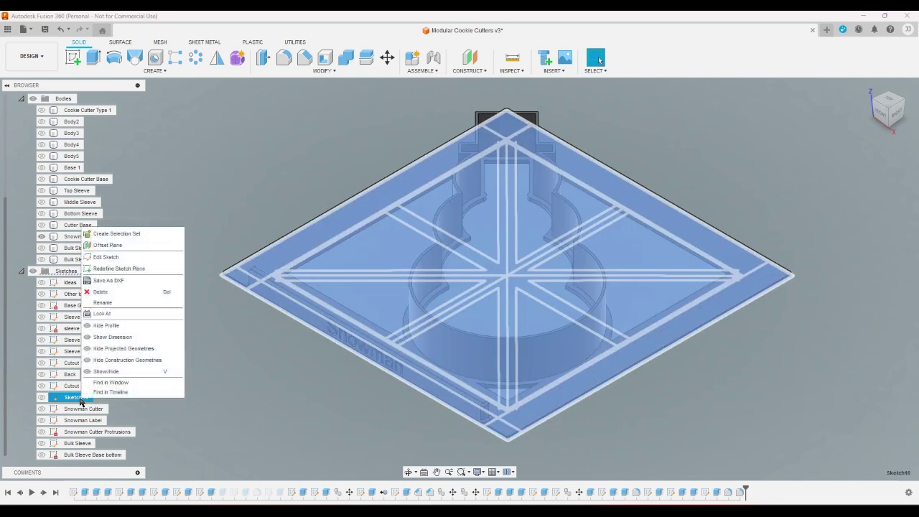
click(104, 302)
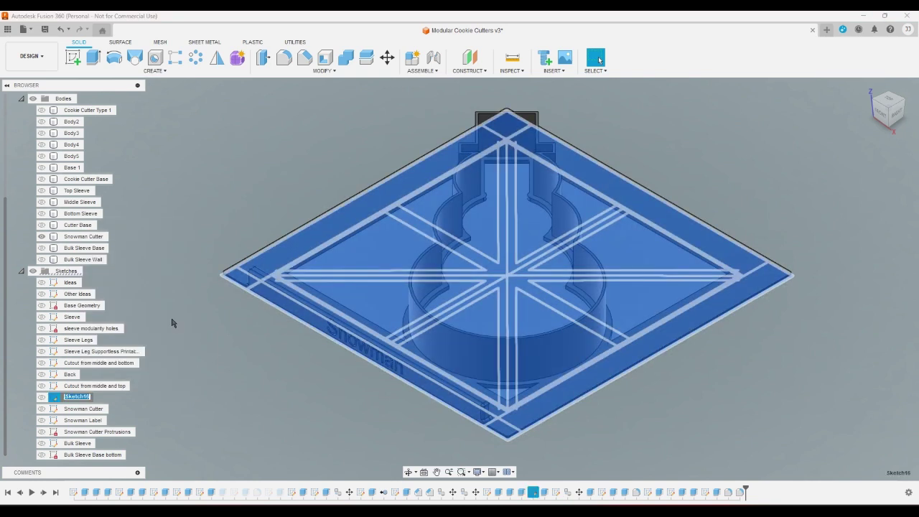
text(Cutter Base)
key(Return)
click(172, 323)
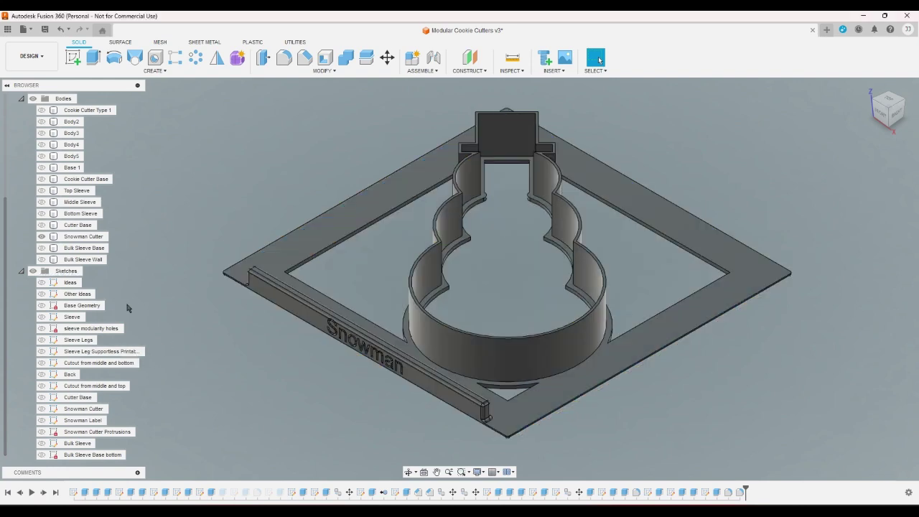
- Show Bottom Sleeve, Middle Sleeve and Cutter Base around the Snowman Cutter body, and hide all four bodies again
scroll(139, 312, up, 2)
click(41, 247)
click(41, 236)
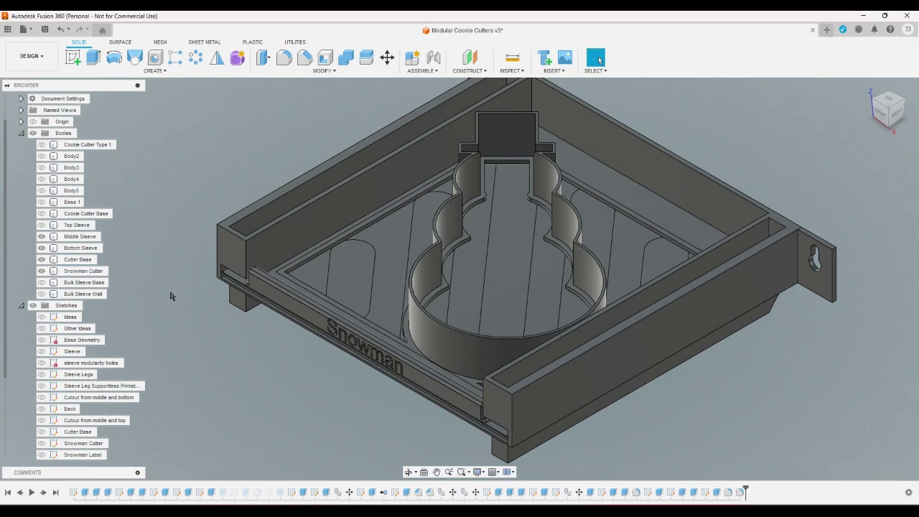
click(72, 259)
click(42, 259)
click(42, 247)
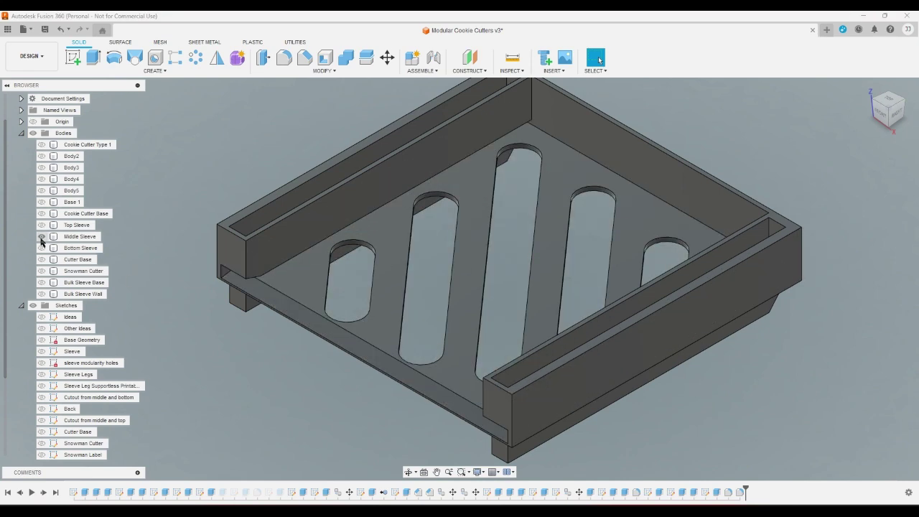
click(41, 236)
- Show the Bulk Sleeve Base, Bulk Sleeve Wall and Snowman Cutter bodies together, with the Cutter Base body hidden
click(42, 293)
click(43, 282)
click(41, 283)
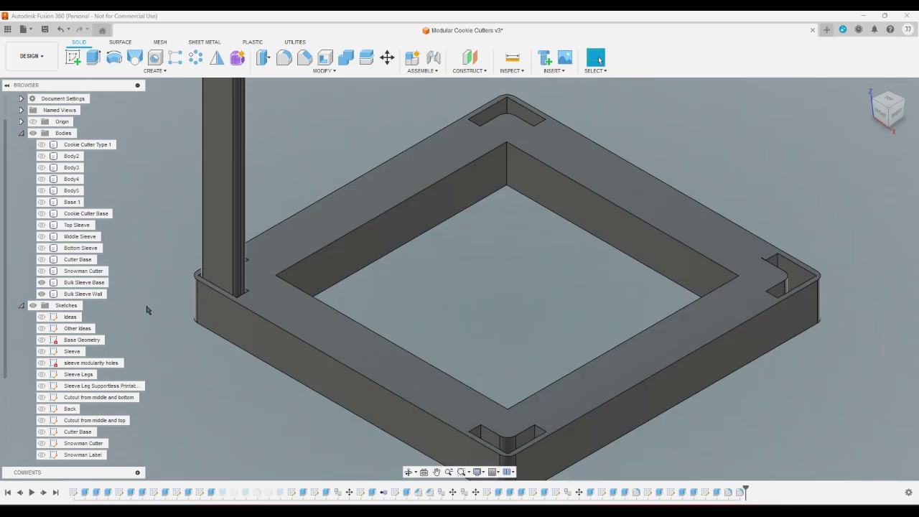
click(42, 259)
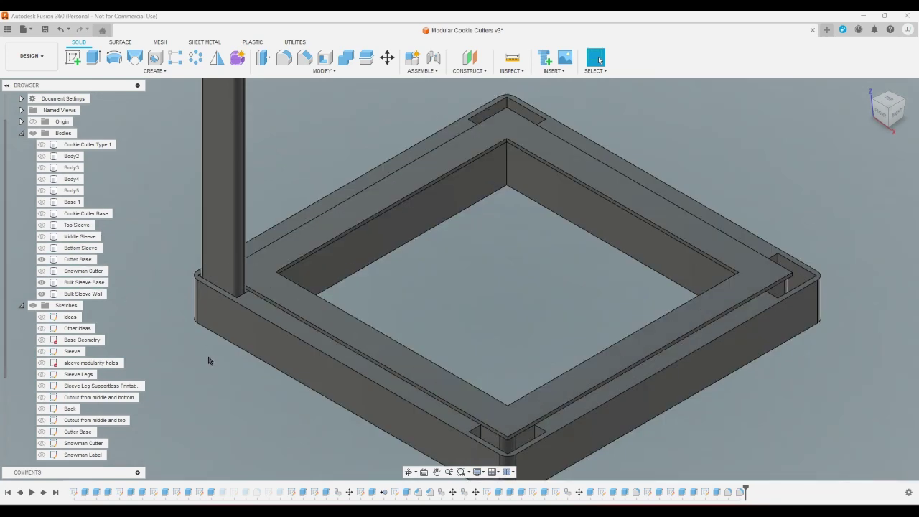
click(42, 271)
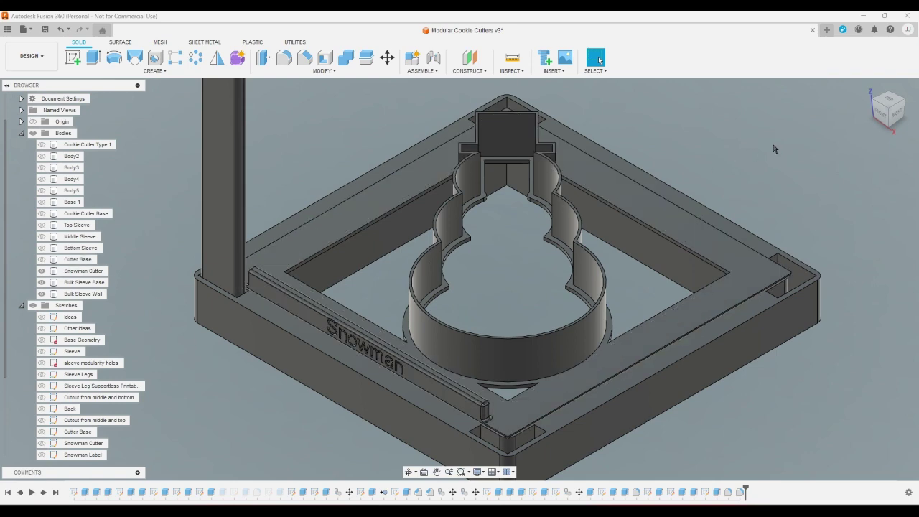
- Examine from above how the Snowman Cutter's corners and label wall fit against the Bulk Sleeve Wall and the base's corner slots
click(886, 106)
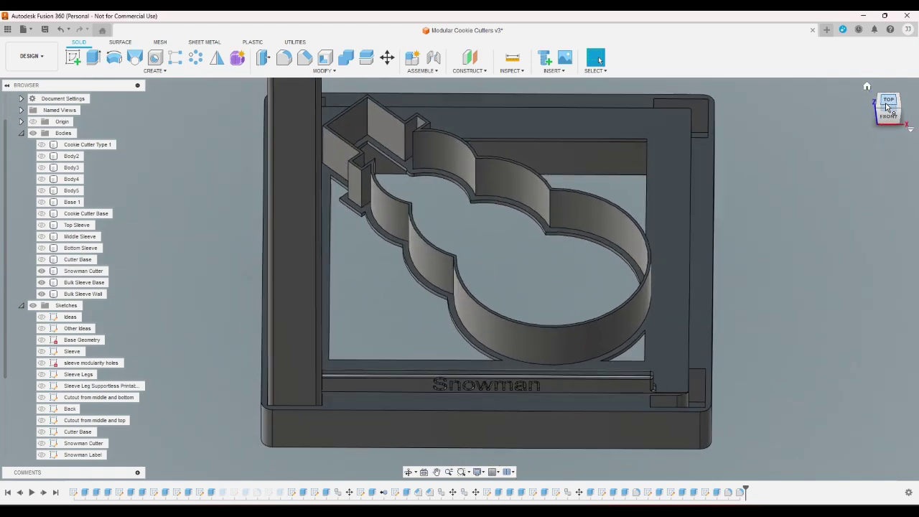
scroll(747, 412, up, 10)
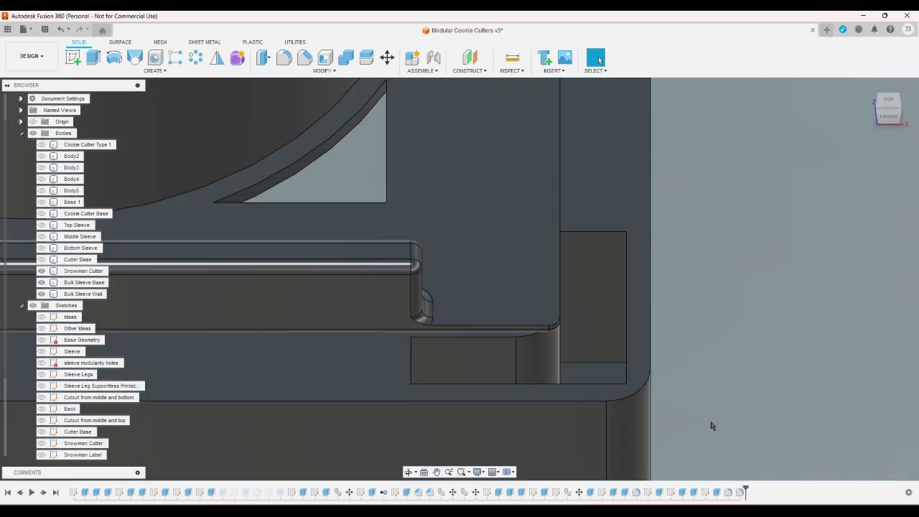
scroll(710, 426, down, 3)
click(888, 101)
scroll(804, 247, down, 5)
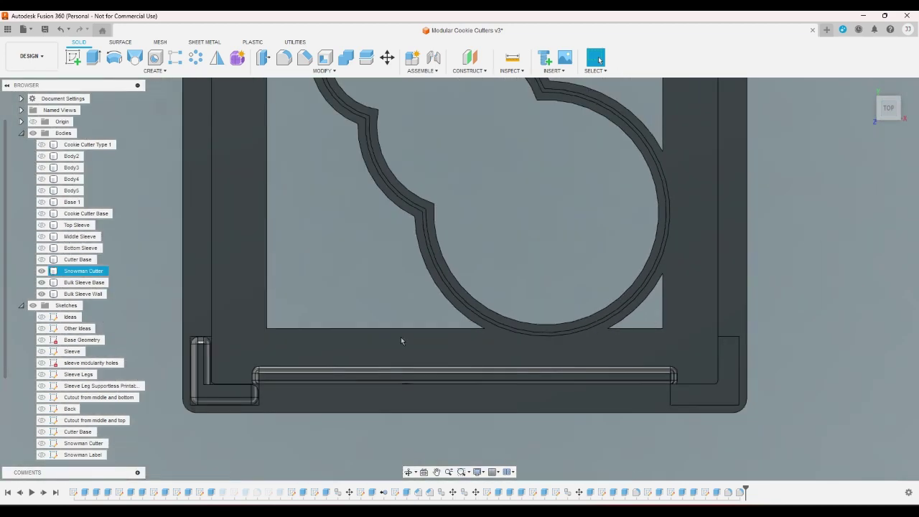
scroll(188, 442, up, 4)
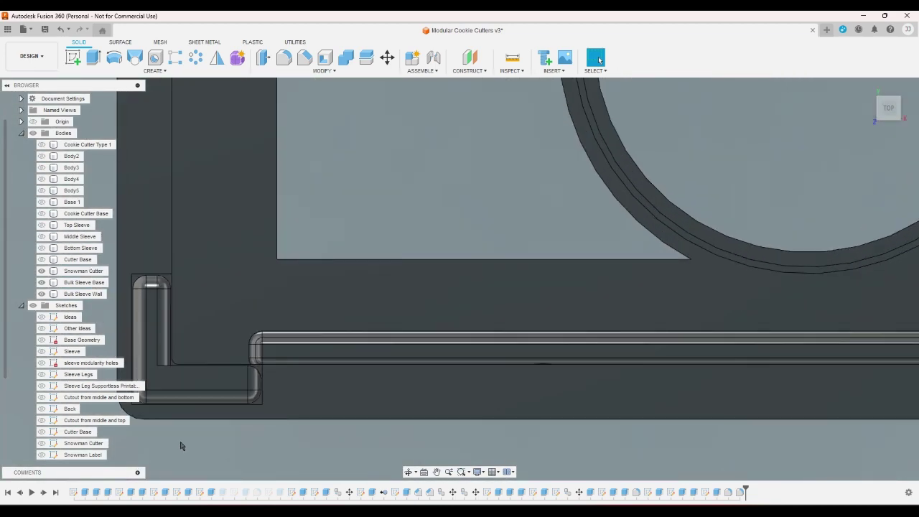
scroll(177, 437, down, 1)
click(173, 359)
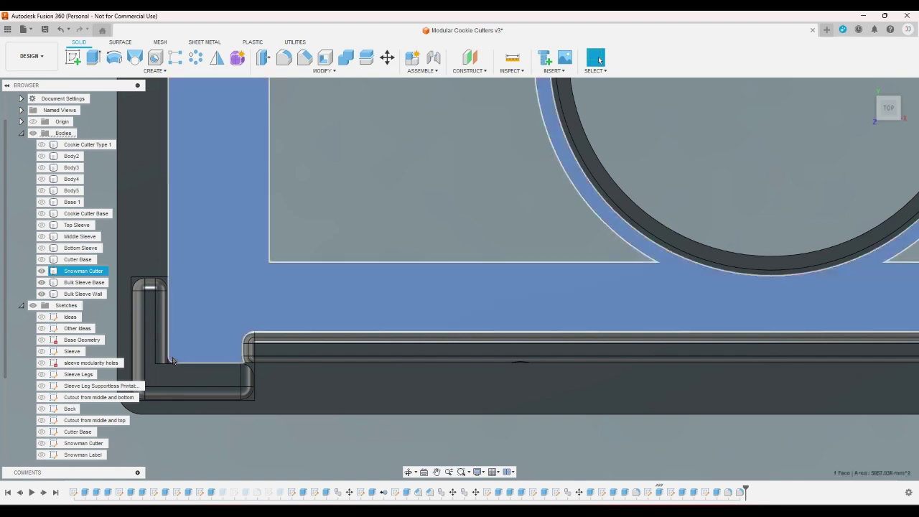
scroll(215, 409, down, 2)
click(232, 425)
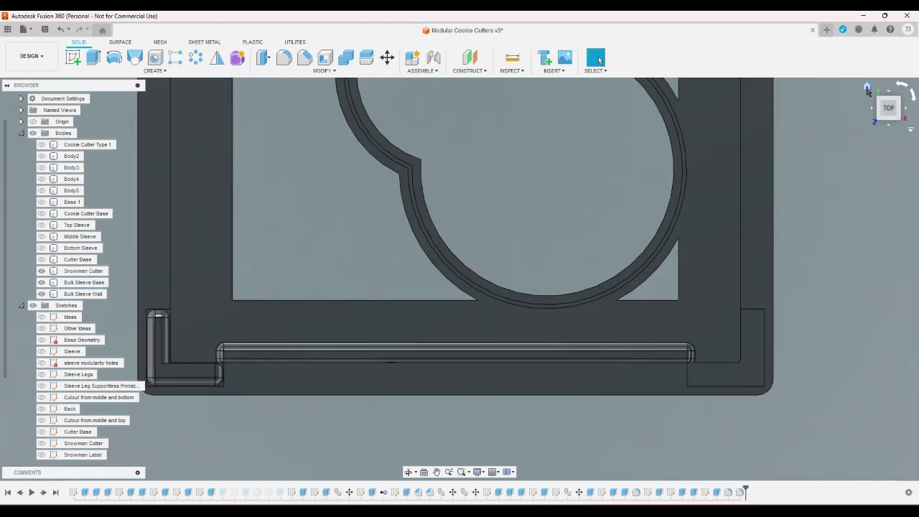
- Edit the Bulk Sleeve Wall's fillet, setting its radius to 0 and adding the missing inner top edge
click(867, 90)
scroll(336, 285, up, 4)
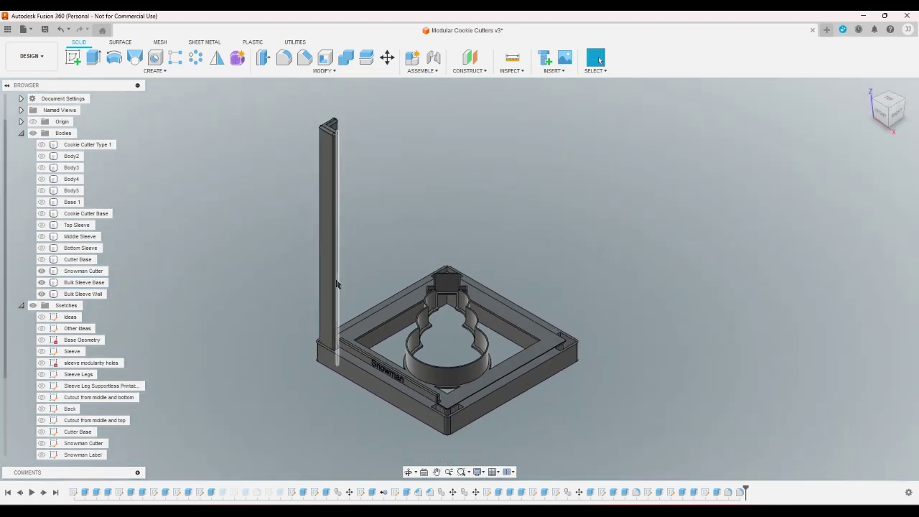
scroll(352, 263, up, 1)
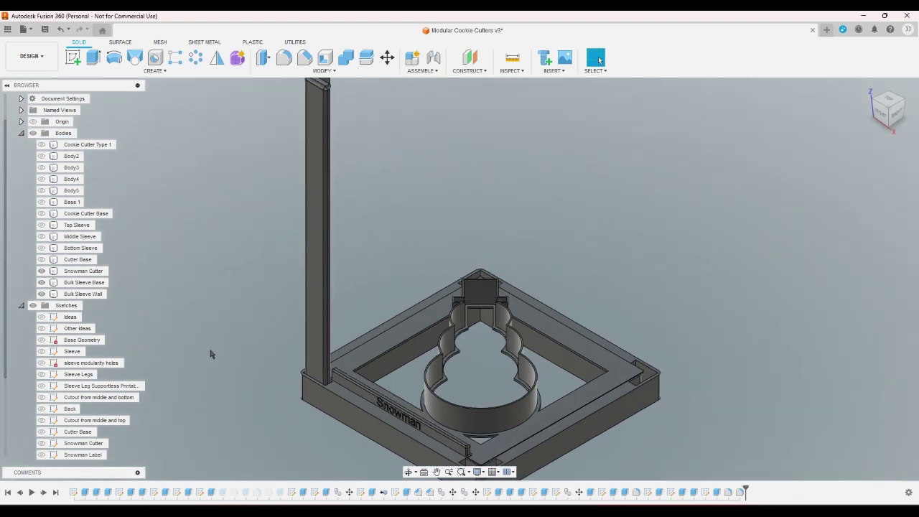
double_click(739, 492)
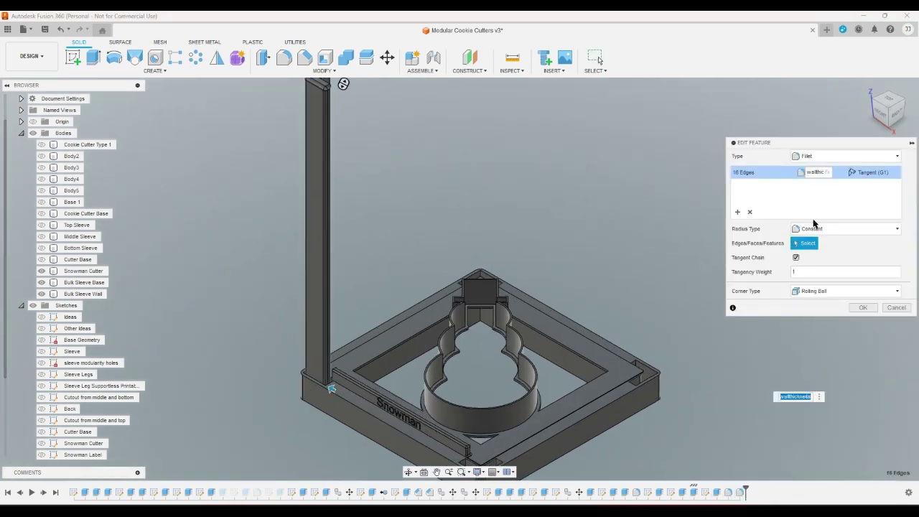
click(902, 117)
scroll(539, 103, up, 5)
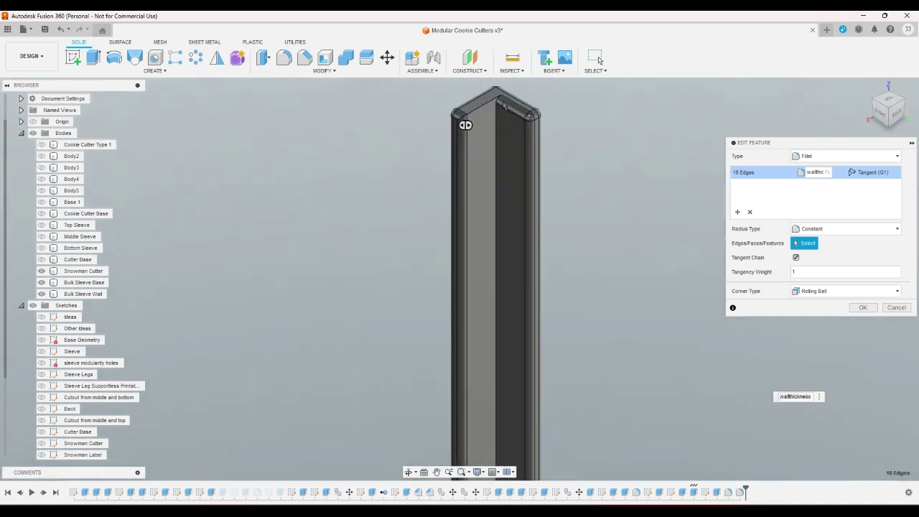
double_click(815, 172)
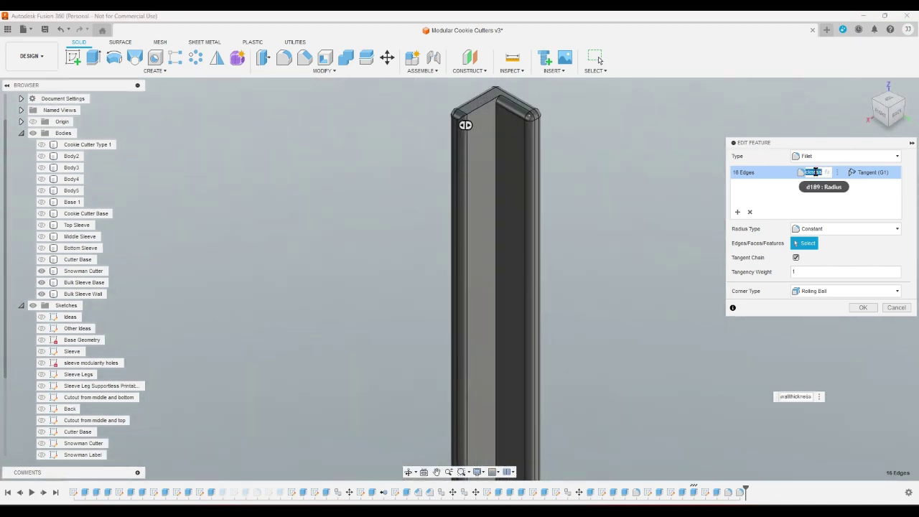
text(0)
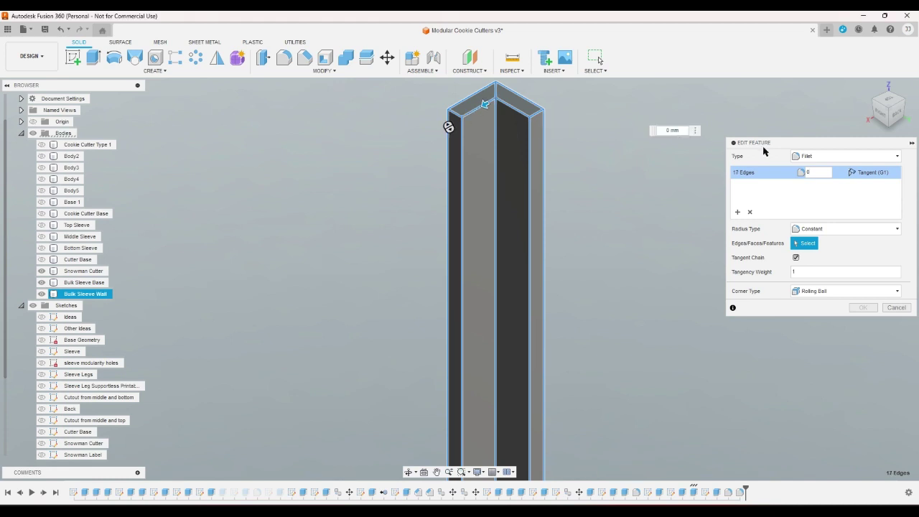
- Set the Bulk Sleeve Wall fillet's radius to the wallthickness parameter and apply it
double_click(815, 172)
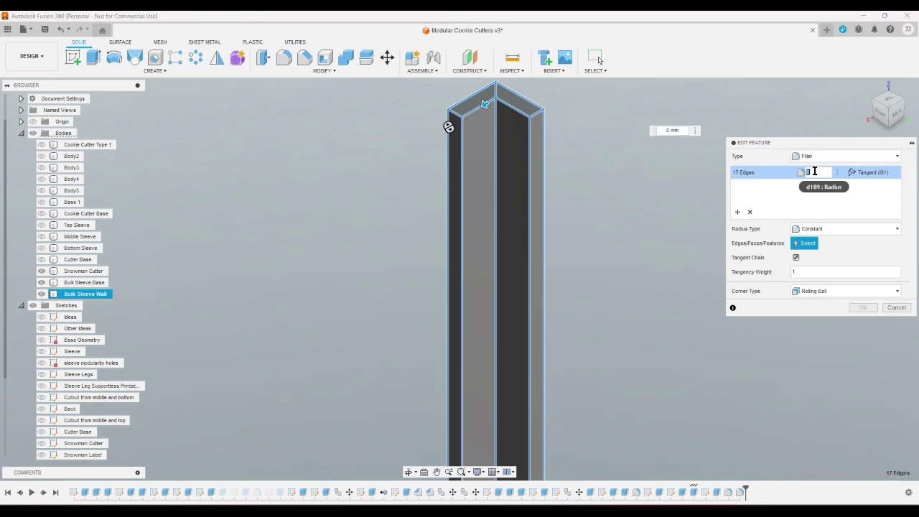
text(t)
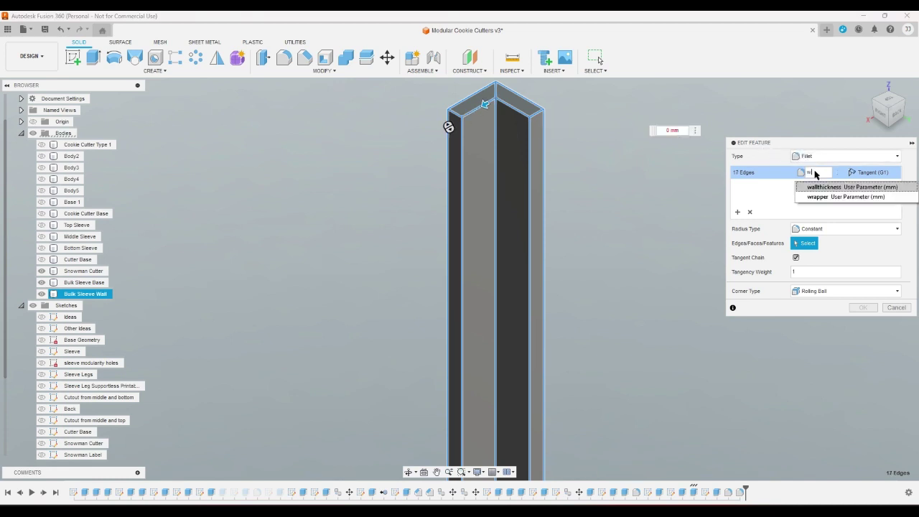
click(822, 195)
click(860, 306)
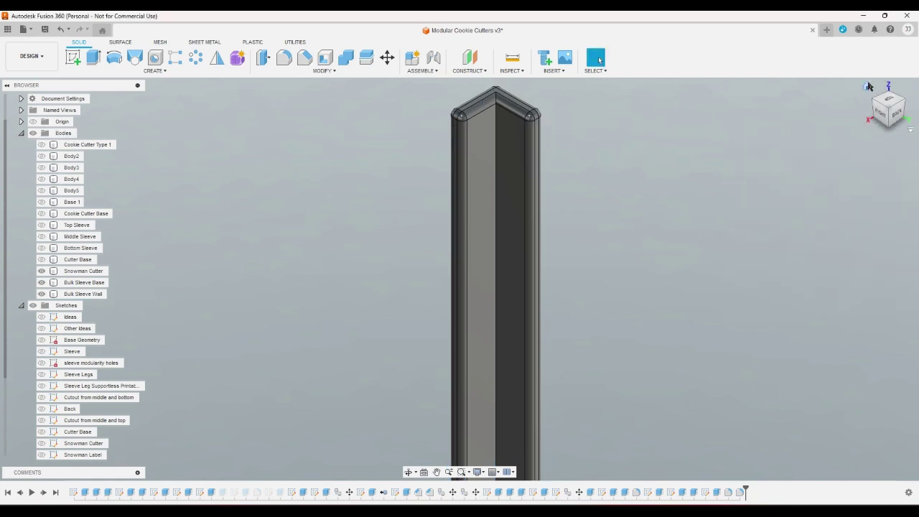
- Set the Bulk Sleeve Base's extrusion distance to cutterheight / 2
click(867, 86)
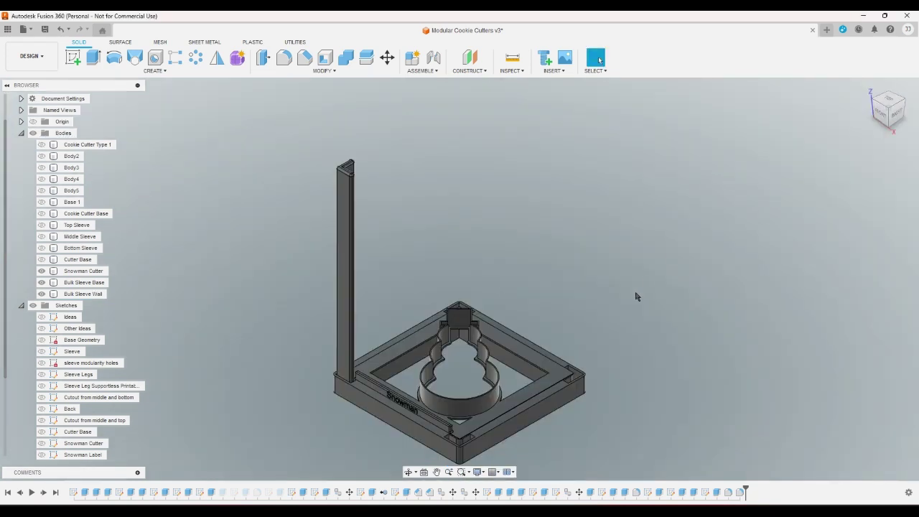
scroll(267, 349, down, 2)
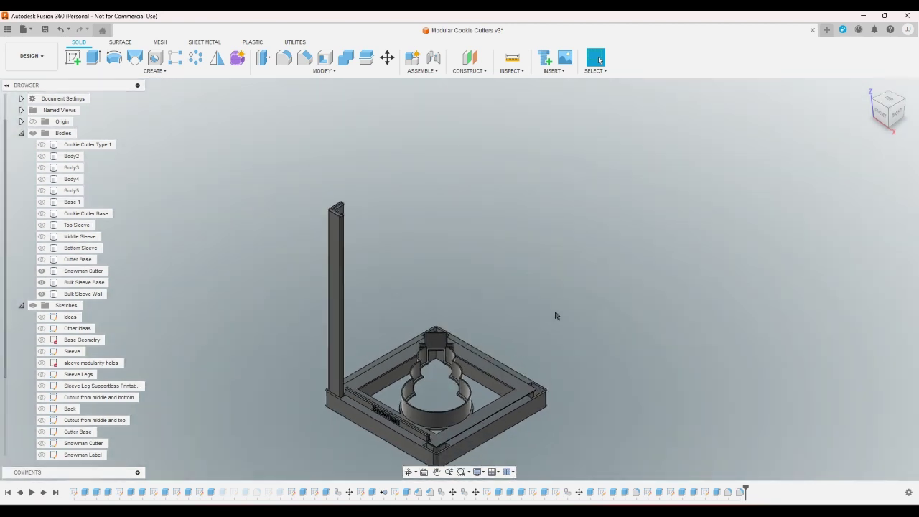
click(42, 294)
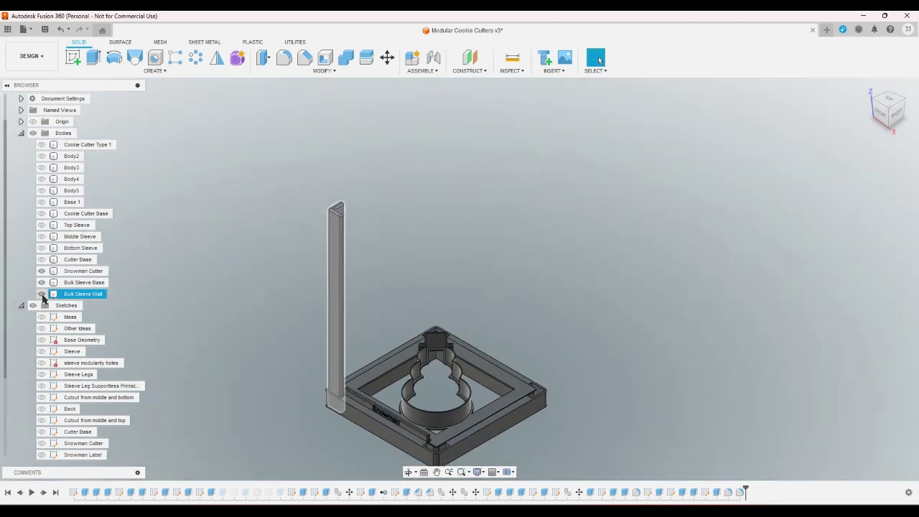
click(42, 293)
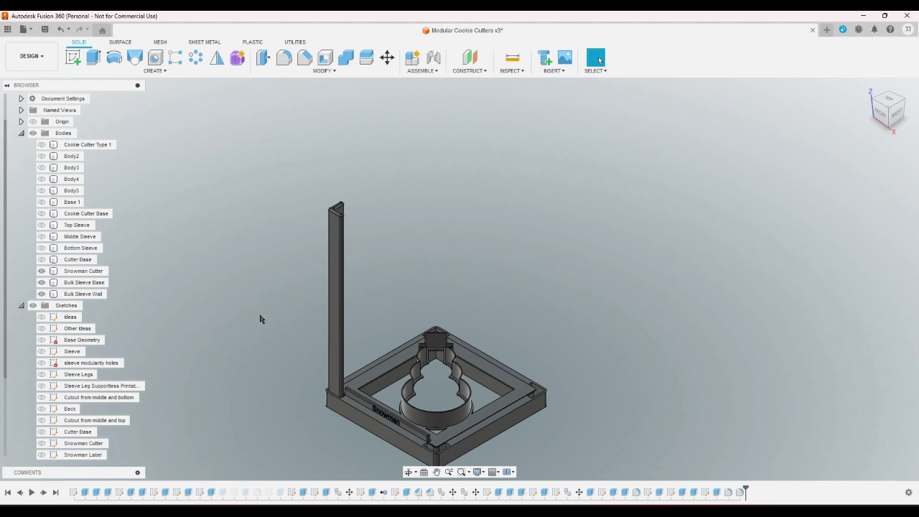
click(371, 428)
double_click(682, 492)
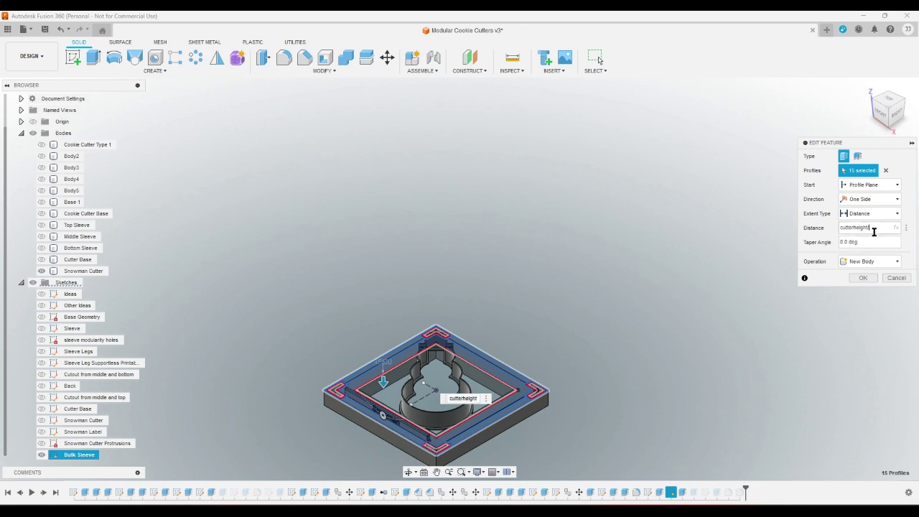
key(Return)
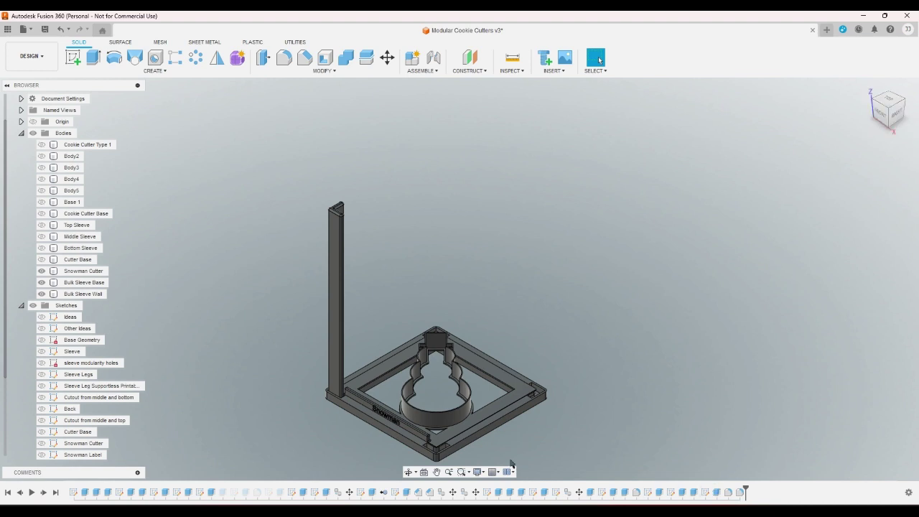
- Reduce the Bulk Sleeve Base's extrusion distance further to make the base thinner
scroll(493, 434, up, 5)
click(499, 420)
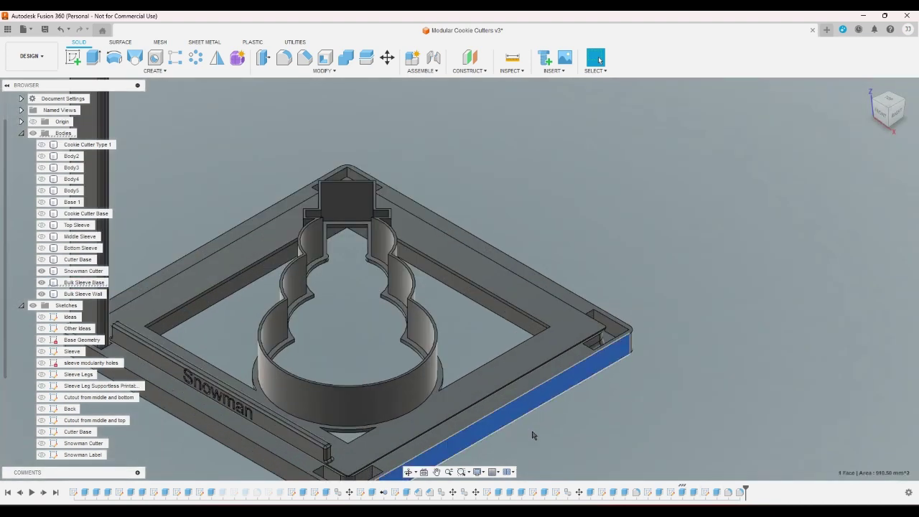
double_click(685, 493)
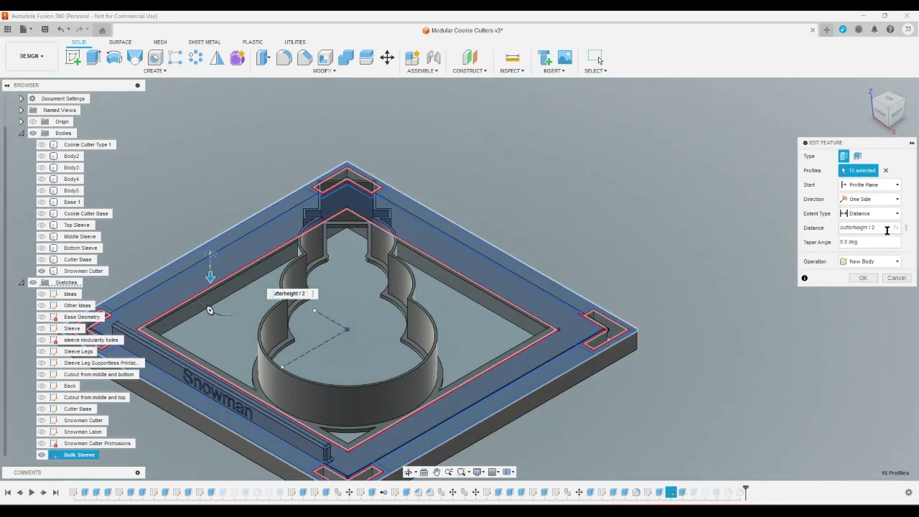
key(Return)
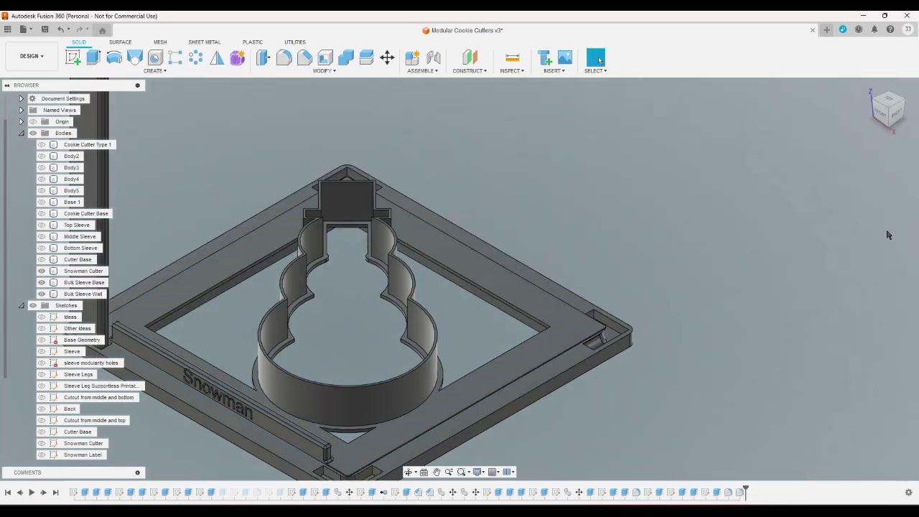
- Edit the Bulk Sleeve Base's fillet, setting its radius to 0 and correcting the edge selection at the faulty corner pocket
scroll(652, 335, up, 6)
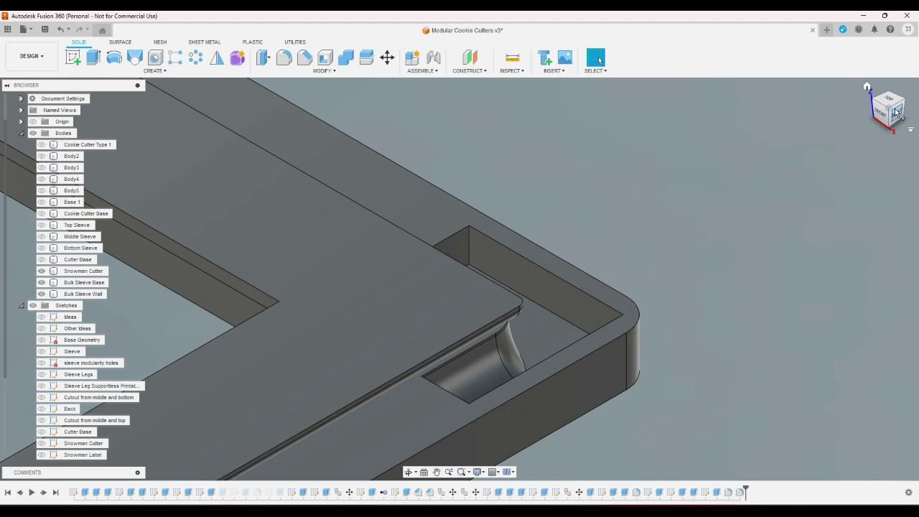
drag(895, 107, 860, 143)
scroll(718, 211, down, 9)
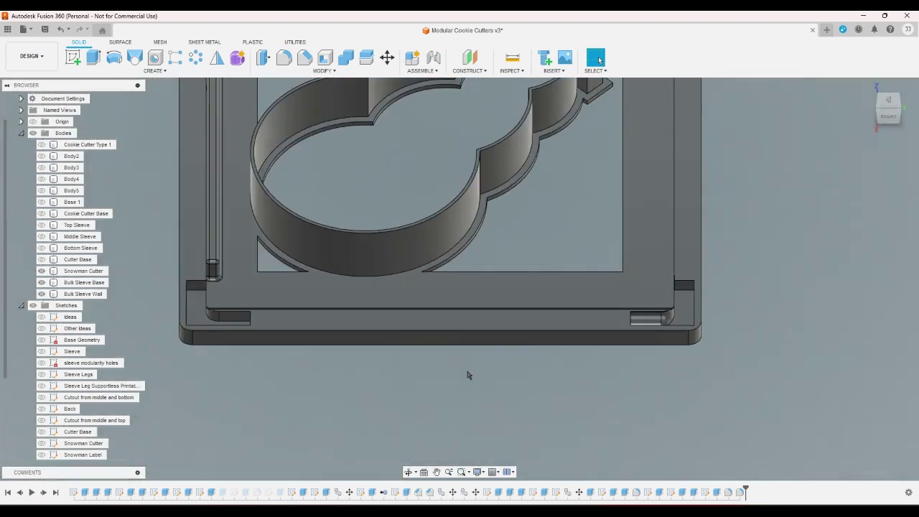
scroll(466, 377, up, 2)
double_click(729, 492)
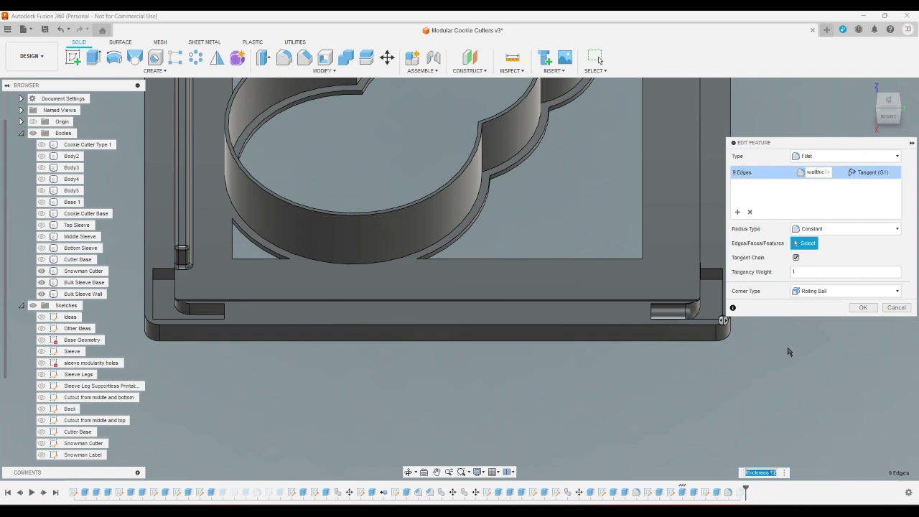
click(819, 173)
text(0)
click(700, 314)
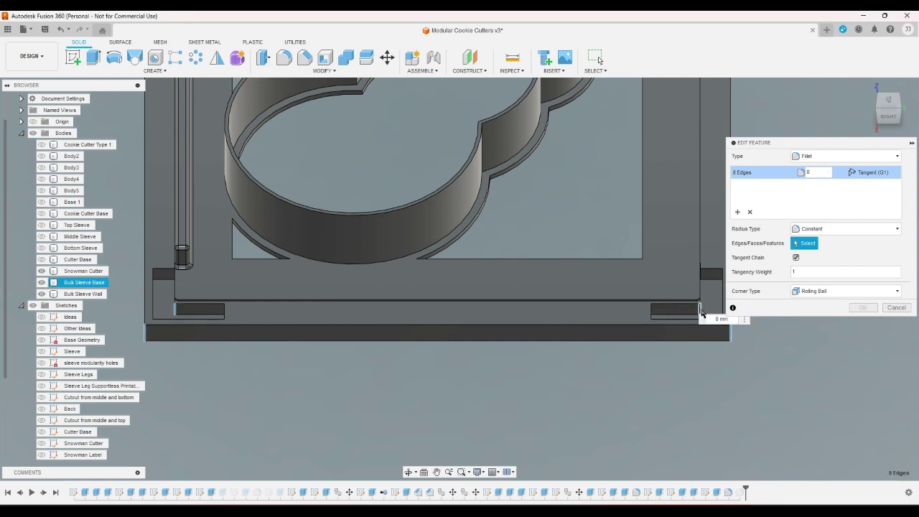
- Set the Bulk Sleeve Base fillet's radius to wallthickness*2 for the corner edges and apply it
click(901, 113)
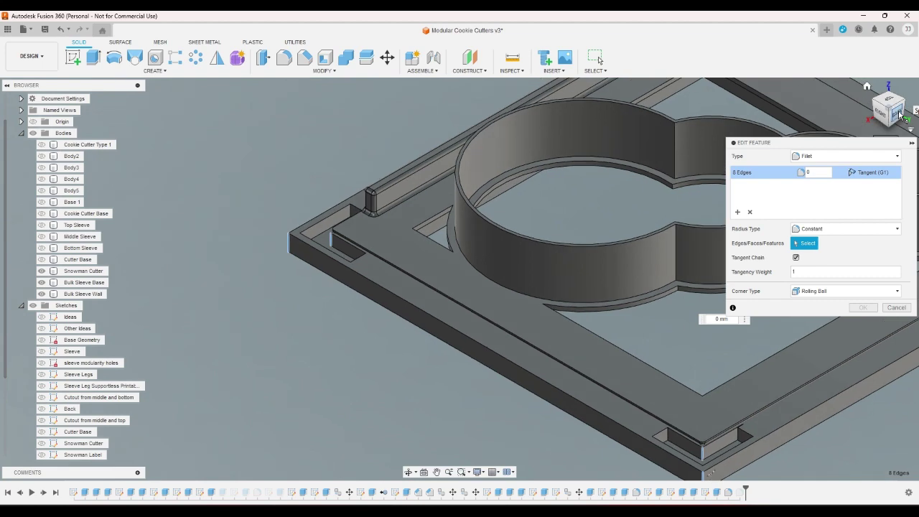
click(889, 94)
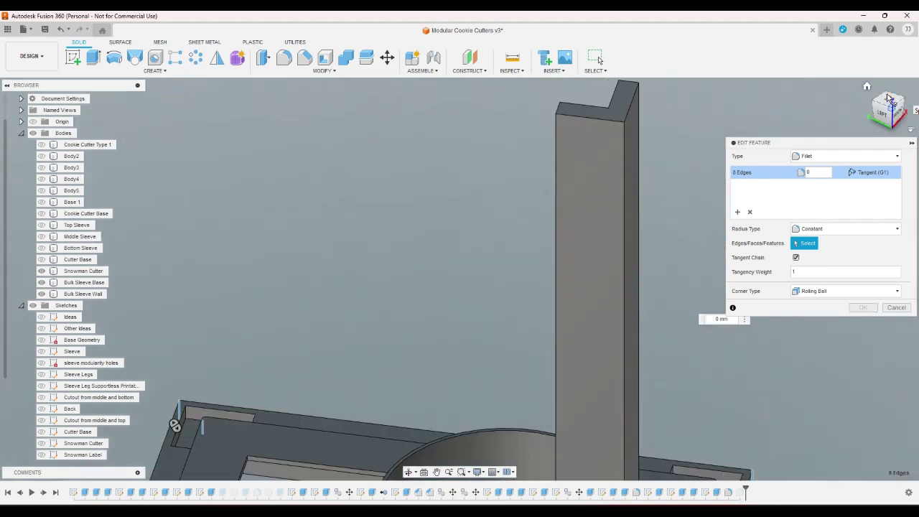
scroll(588, 253, down, 7)
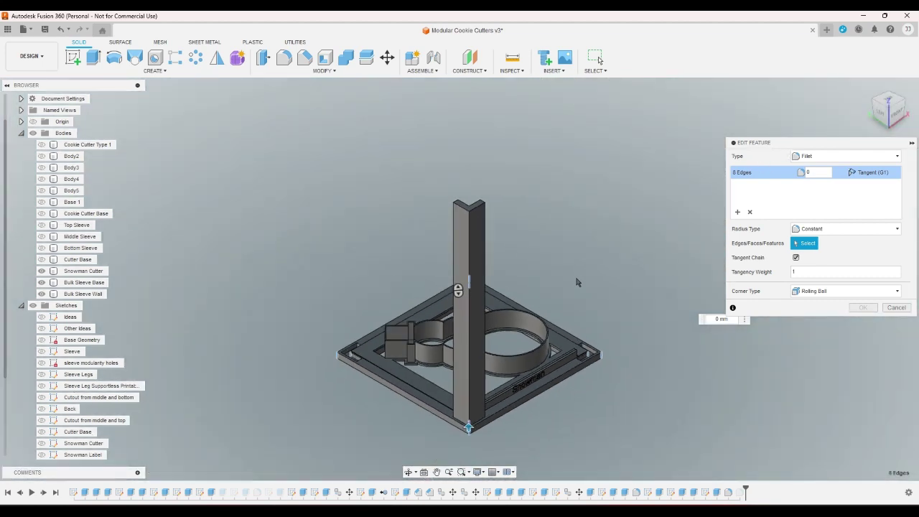
scroll(573, 303, up, 1)
click(810, 173)
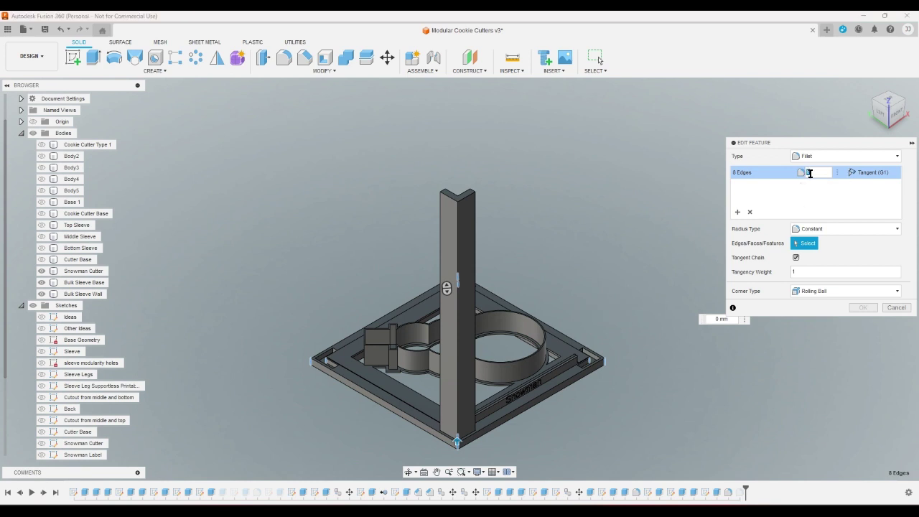
text(wall)
click(830, 191)
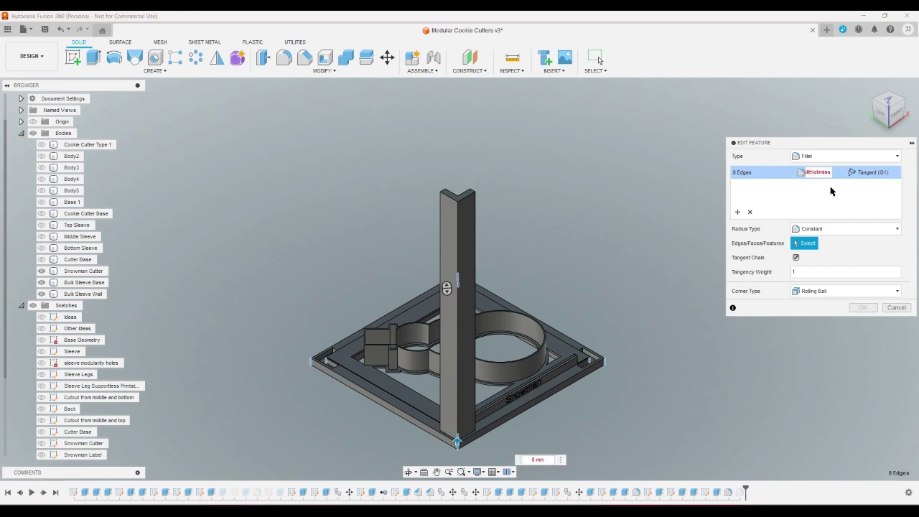
text(*2)
key(Return)
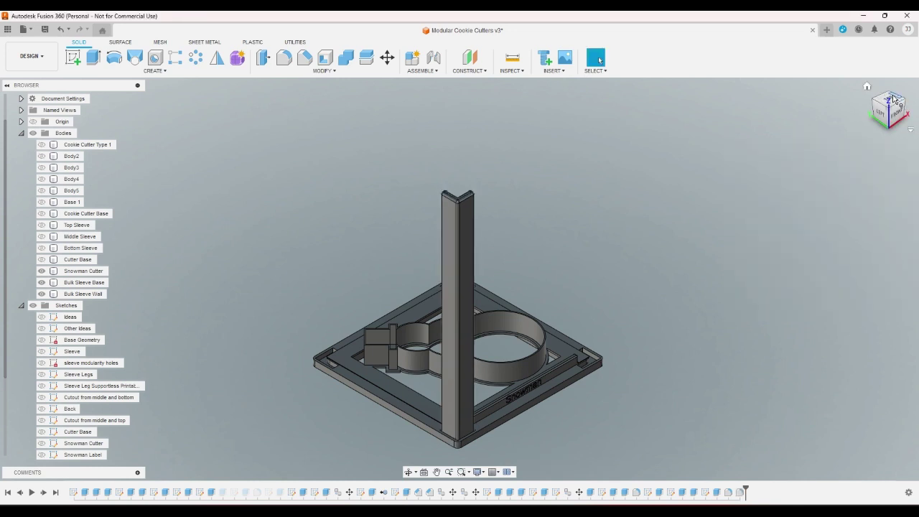
- Examine the fit of the filleted wall in the base's corner pocket from above and in the overall model
click(874, 127)
click(888, 105)
scroll(646, 452, up, 8)
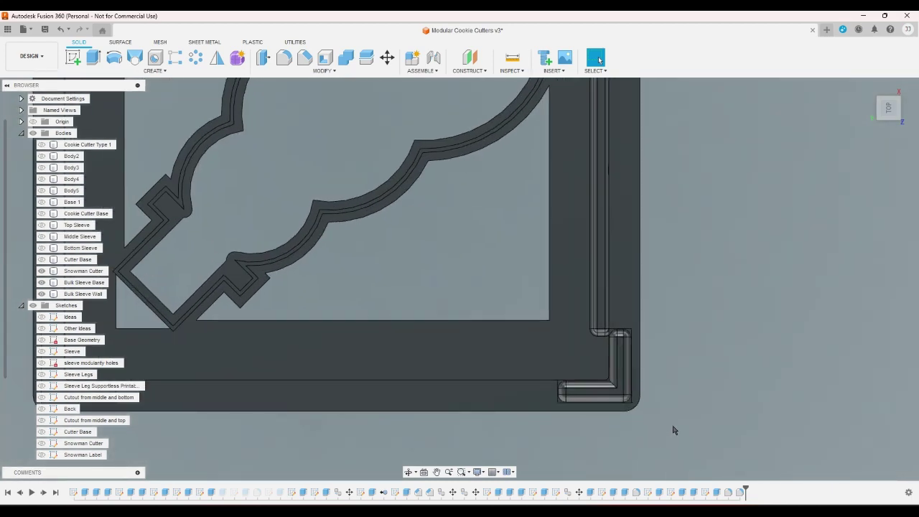
scroll(370, 442, up, 3)
scroll(342, 450, down, 5)
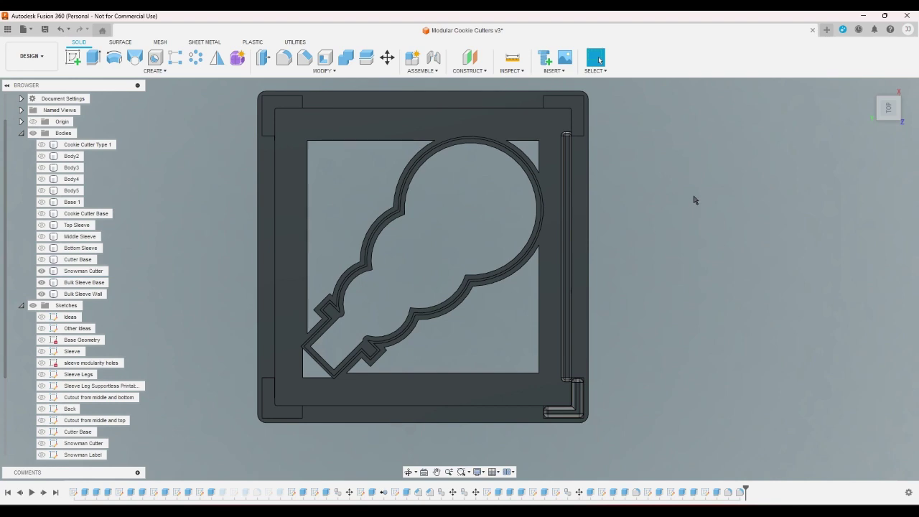
click(867, 86)
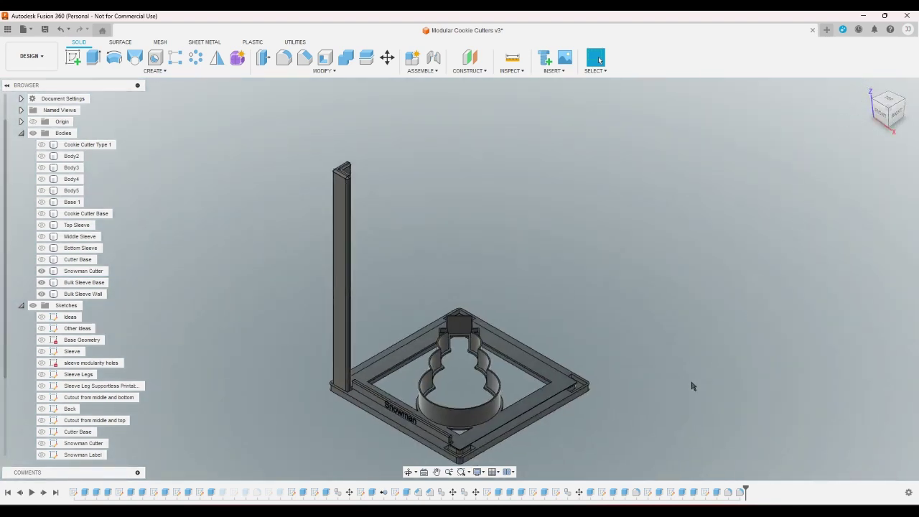
scroll(601, 404, up, 4)
scroll(624, 405, down, 4)
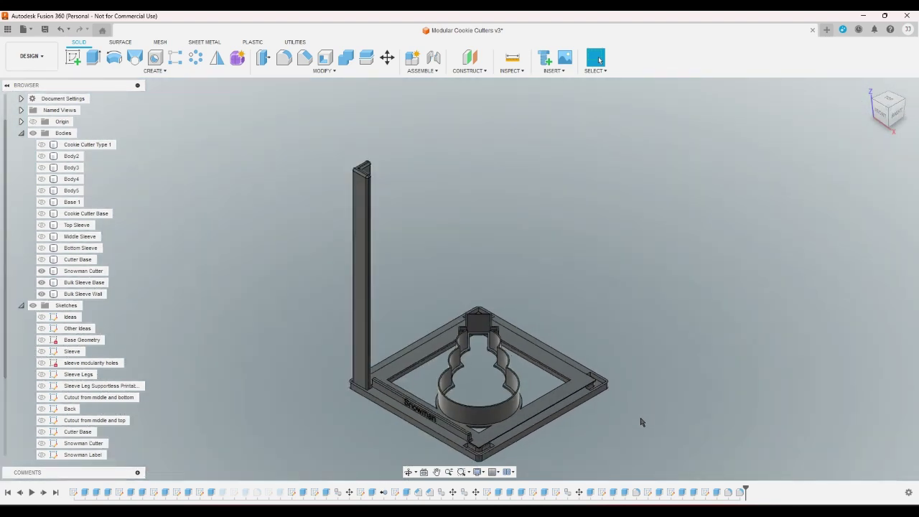
- Hide the Snowman Cutter body and view the sleeve base and wall from above
click(41, 271)
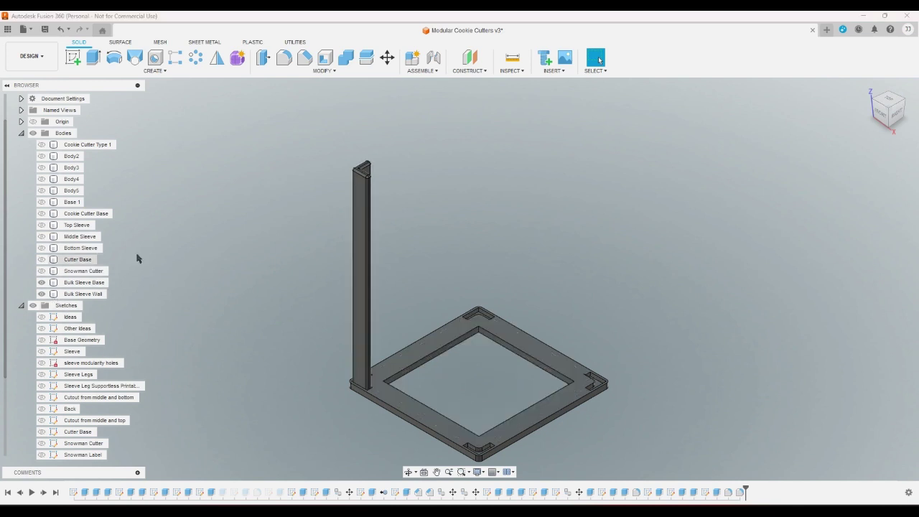
click(888, 98)
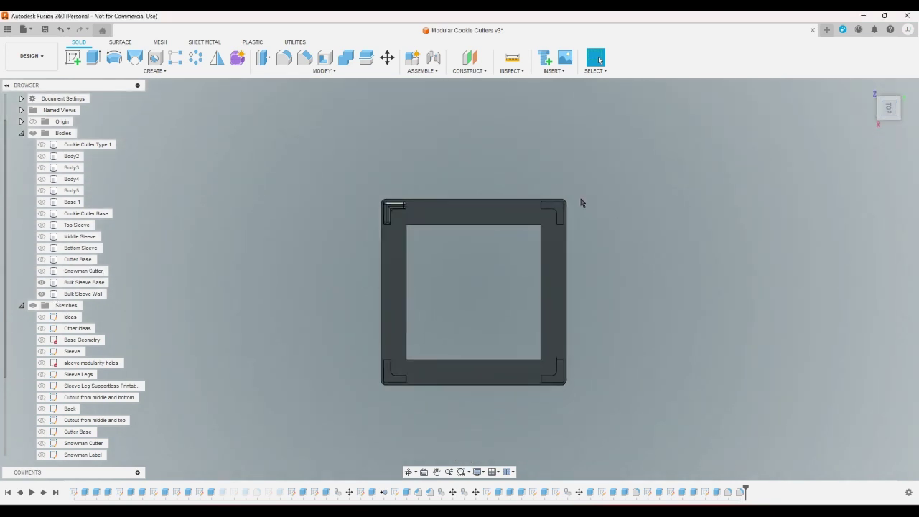
scroll(559, 178, down, 2)
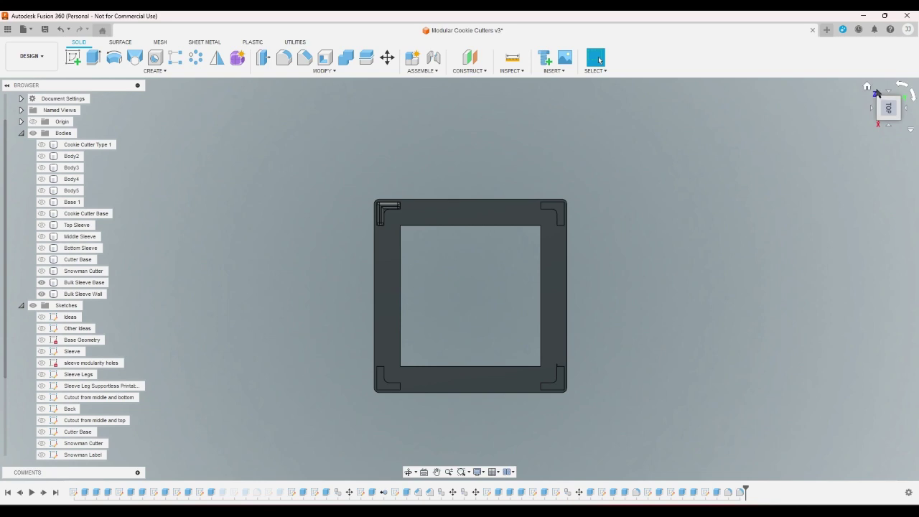
- Examine the Bulk Sleeve Base's corner pockets in the default isometric view
click(867, 88)
scroll(511, 429, up, 10)
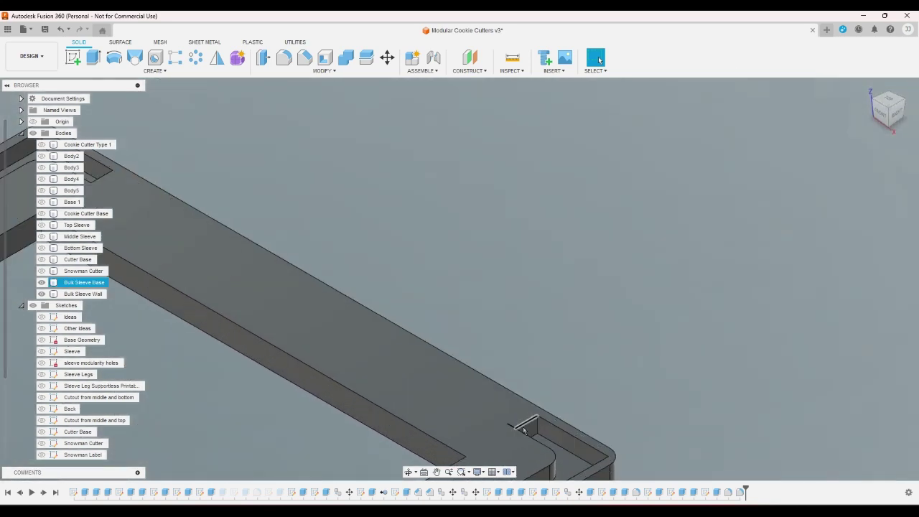
middle_drag(511, 430, 651, 345)
scroll(651, 346, down, 8)
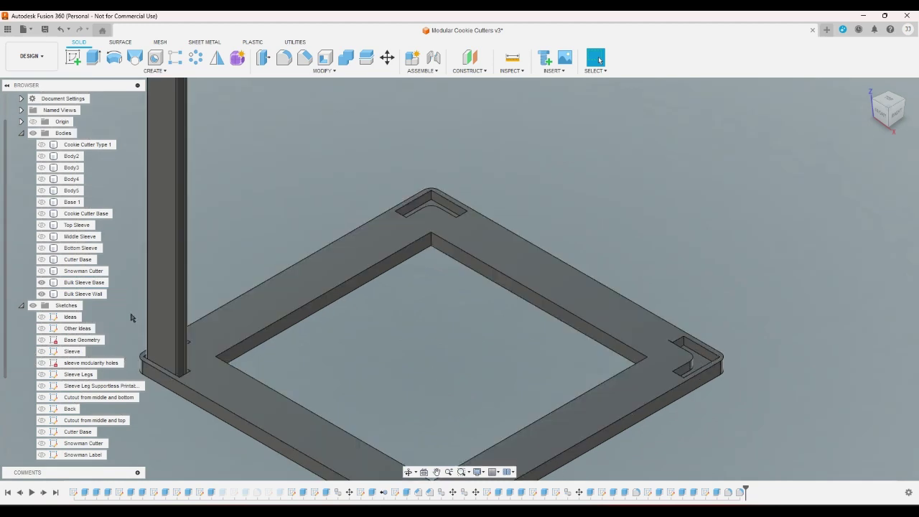
right_click(86, 284)
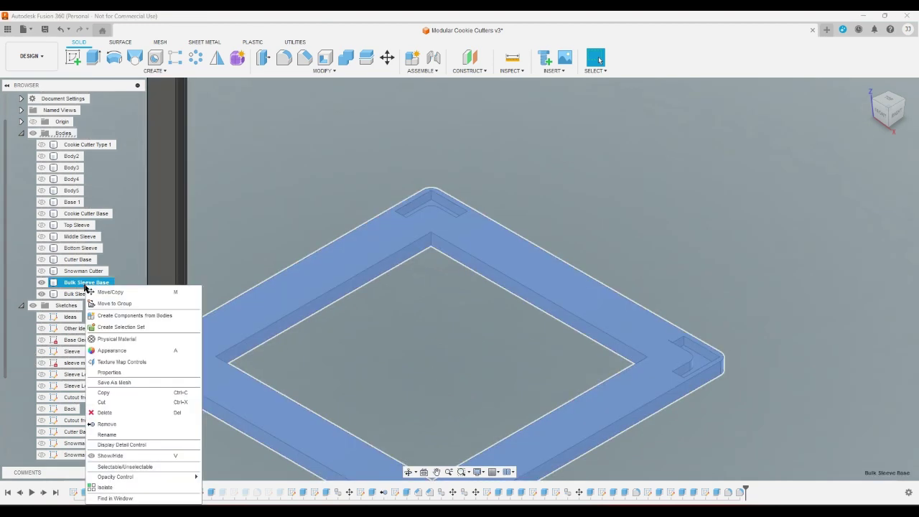
click(118, 382)
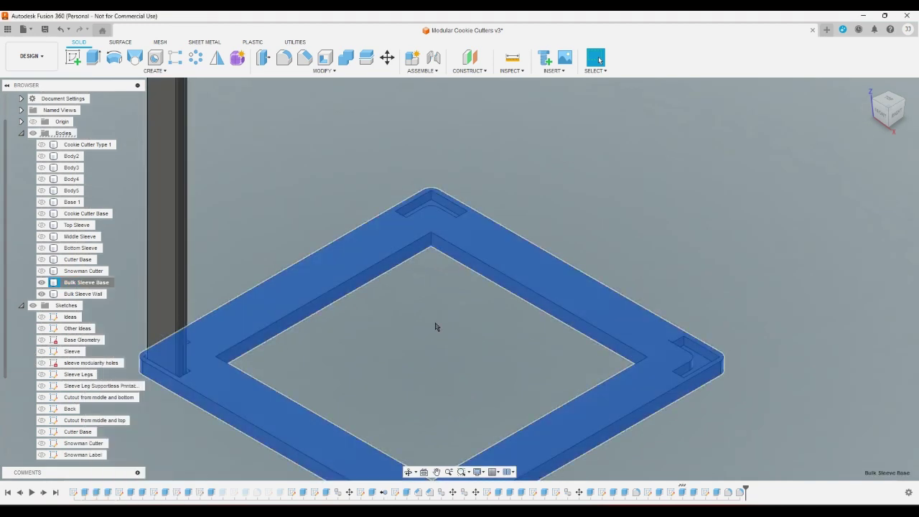
click(434, 326)
scroll(586, 177, down, 5)
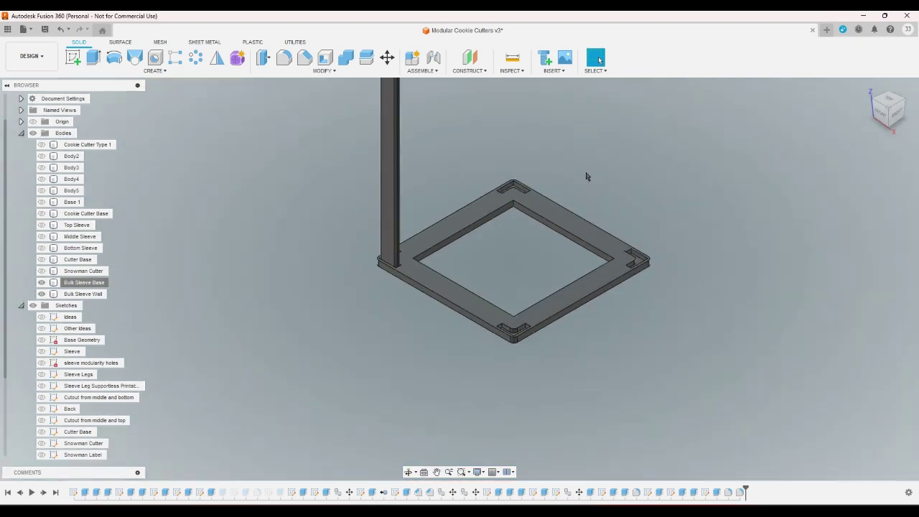
scroll(588, 194, down, 2)
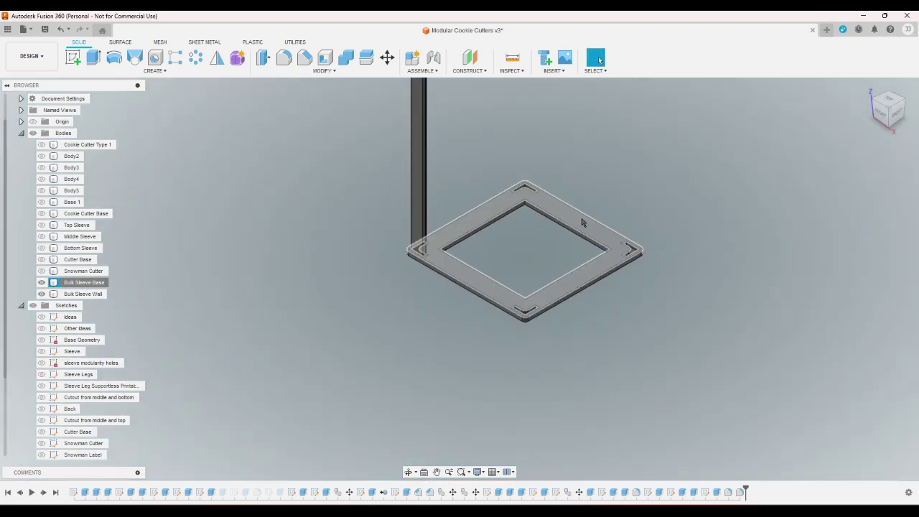
scroll(644, 199, down, 3)
scroll(634, 193, up, 3)
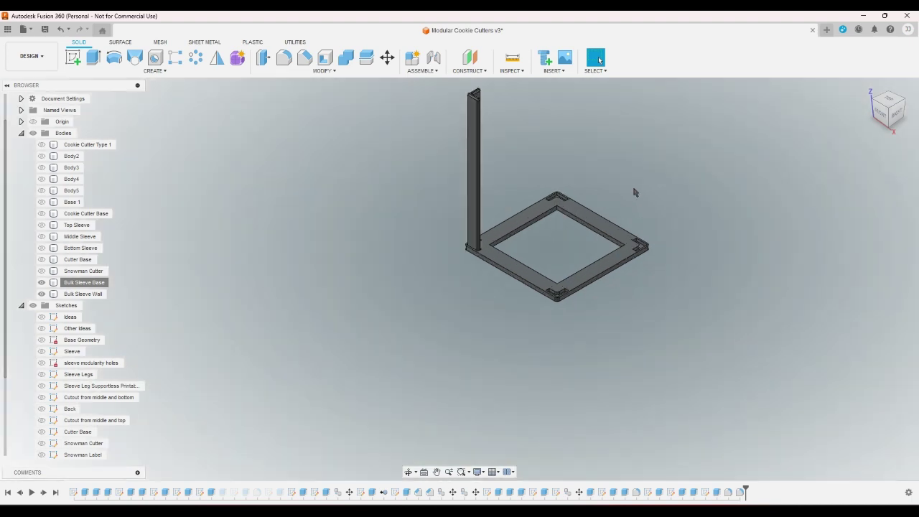
scroll(631, 193, down, 2)
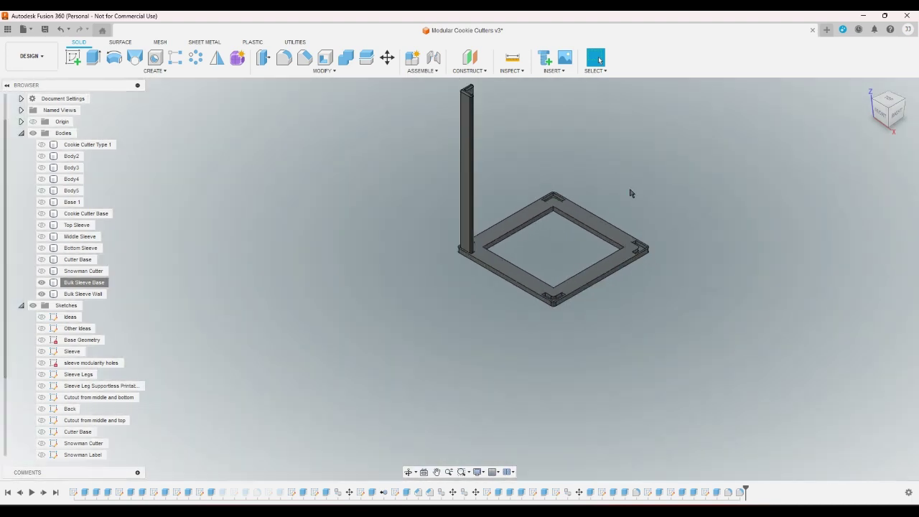
scroll(630, 193, up, 2)
scroll(630, 193, down, 2)
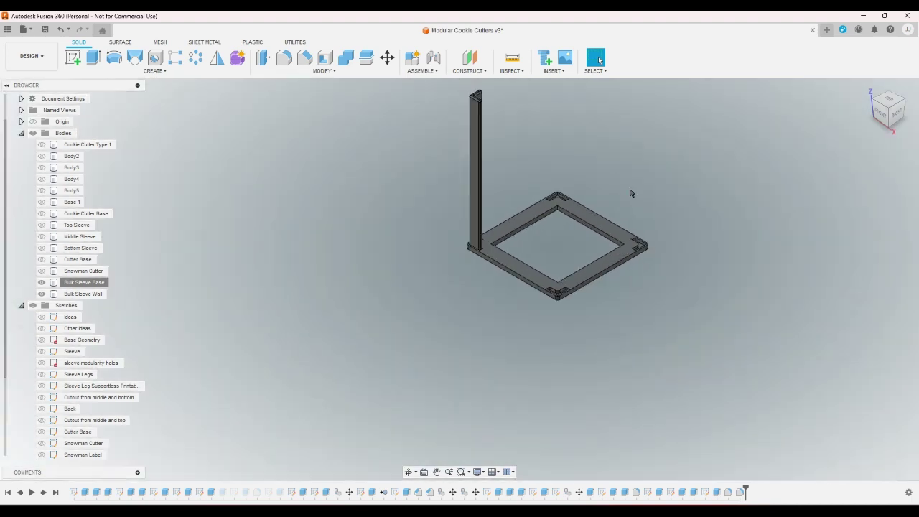
scroll(630, 193, up, 3)
scroll(630, 193, down, 2)
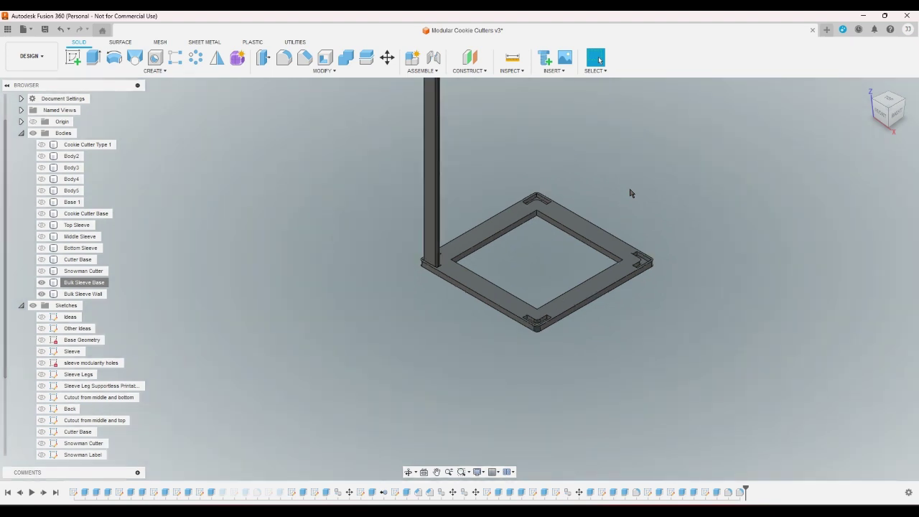
scroll(630, 193, down, 2)
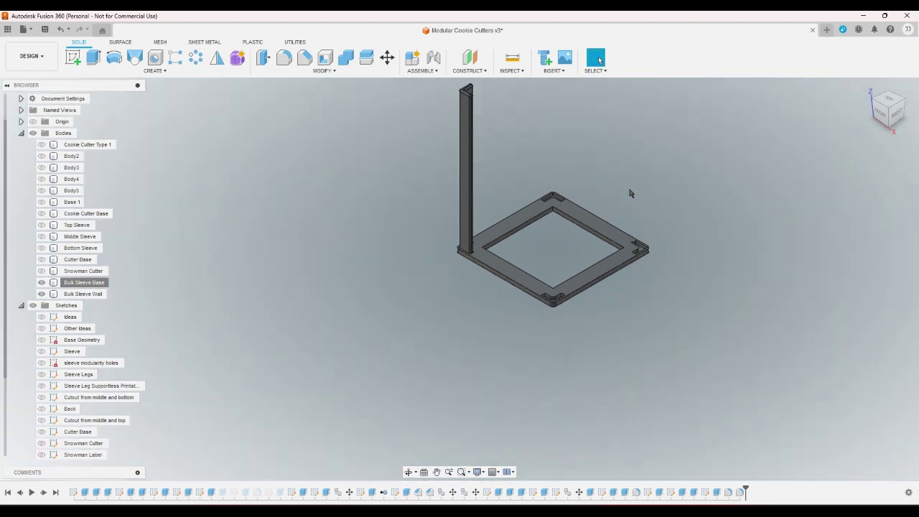
scroll(593, 199, up, 3)
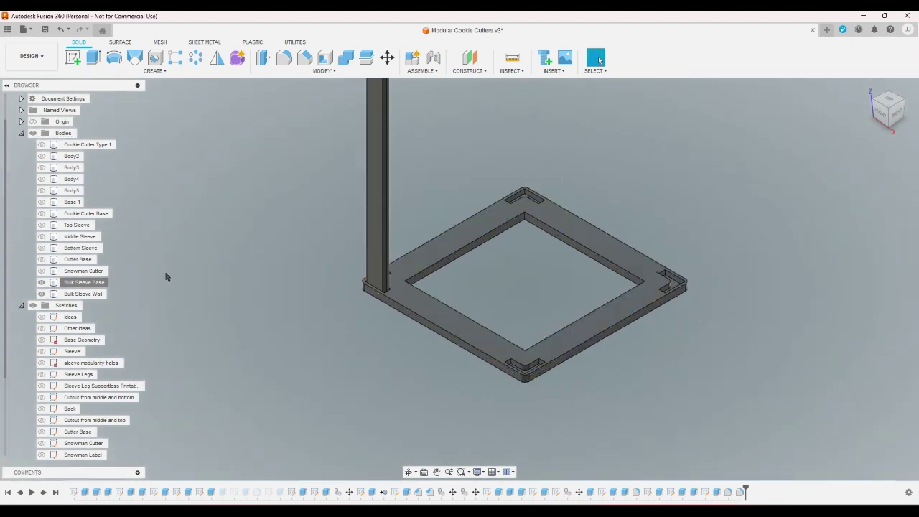
- Show the Bottom Sleeve body and hide the Bulk Sleeve Base and Bulk Sleeve Wall
click(64, 259)
ctrl+click(45, 249)
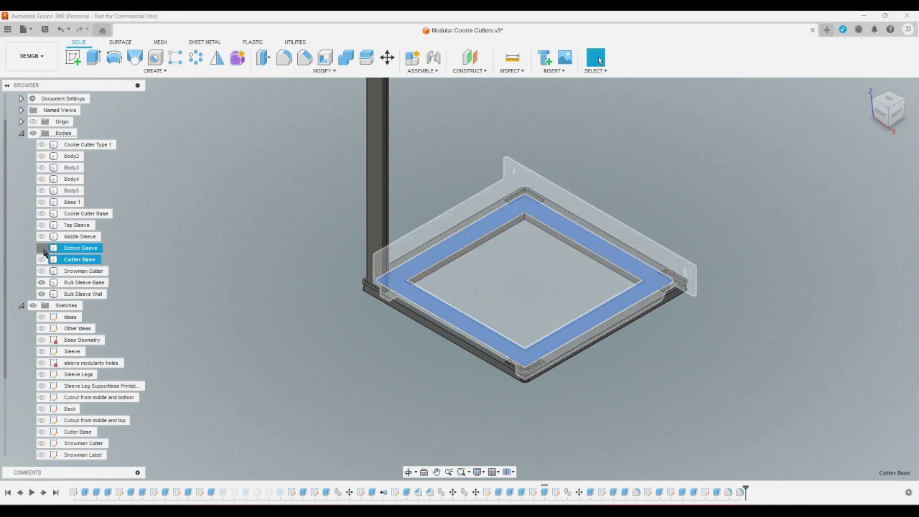
click(43, 250)
click(227, 278)
click(44, 283)
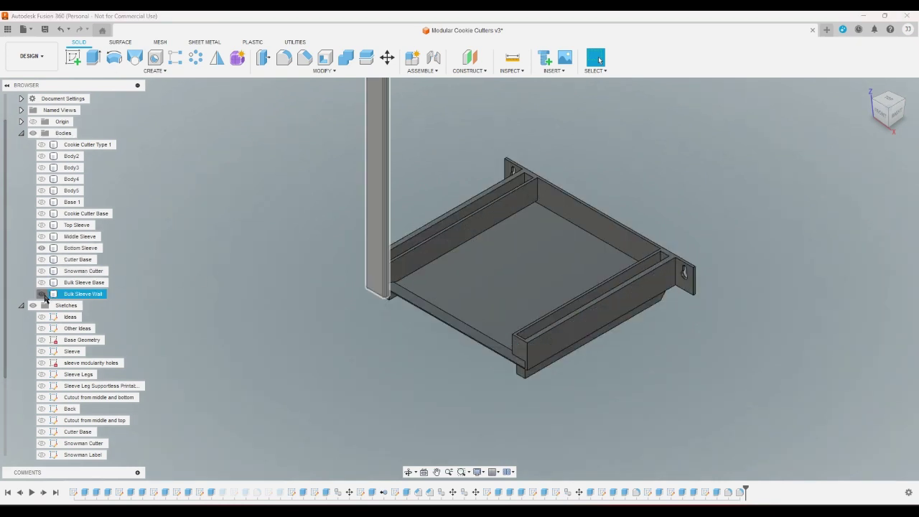
click(45, 294)
- Show the Snowman Cutter and Top Sleeve bodies and hide the Bottom Sleeve
click(42, 270)
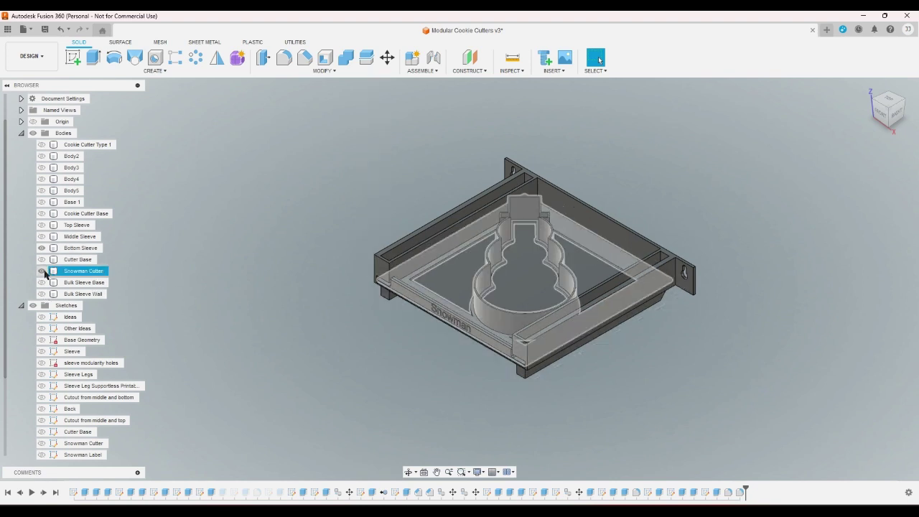
click(41, 224)
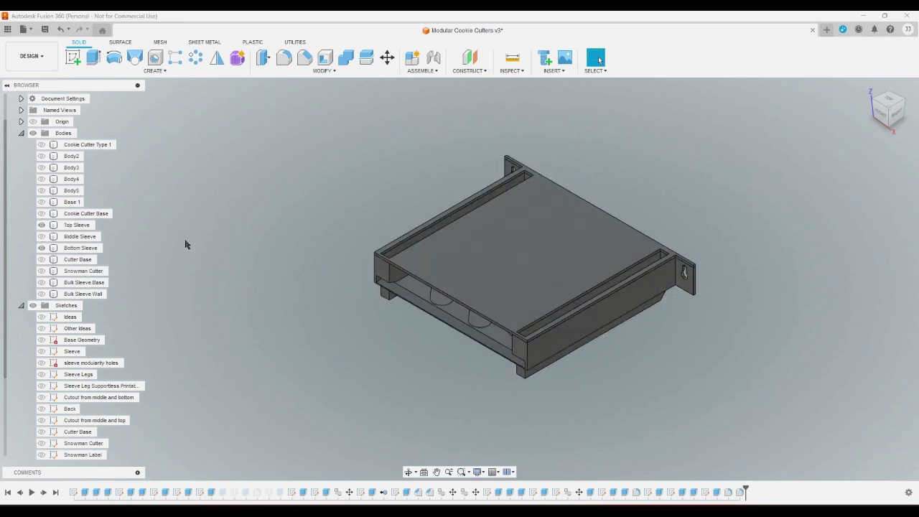
click(42, 248)
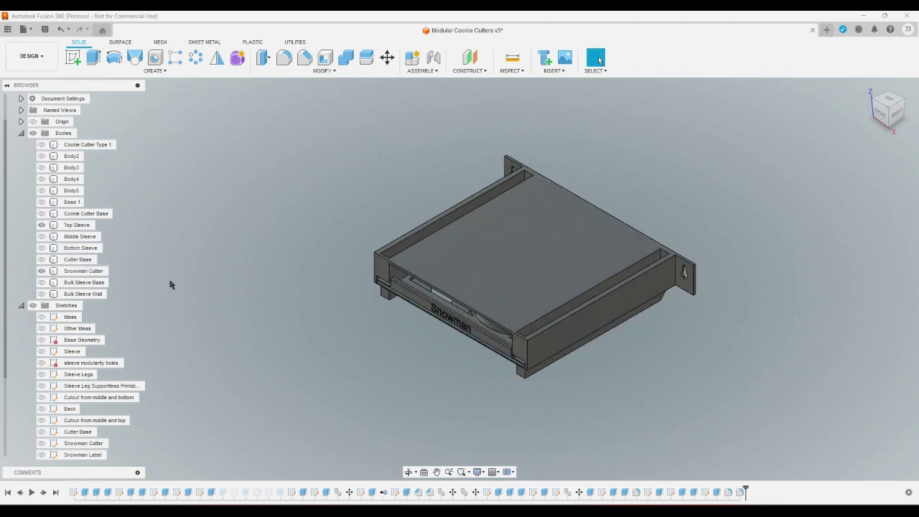
- Examine how the Snowman Cutter fits in the Top Sleeve's slot, from the front and in the isometric view
click(889, 125)
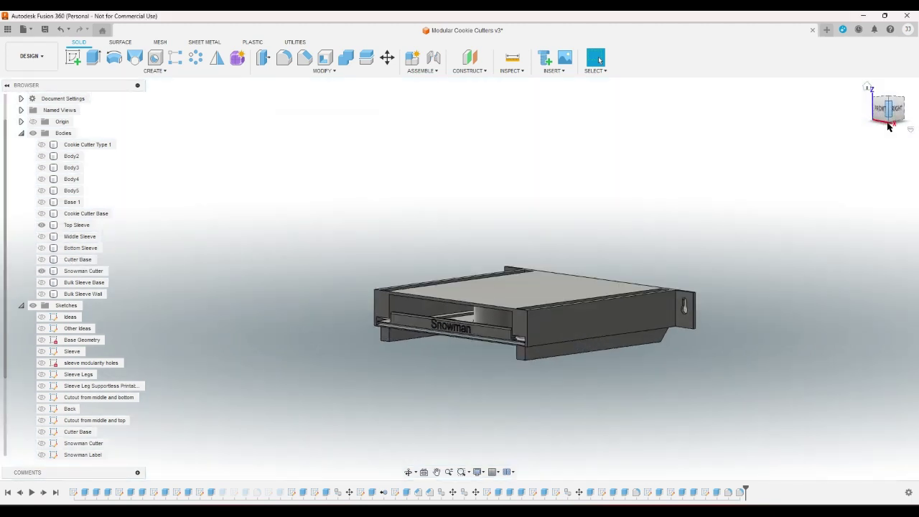
scroll(609, 316, up, 4)
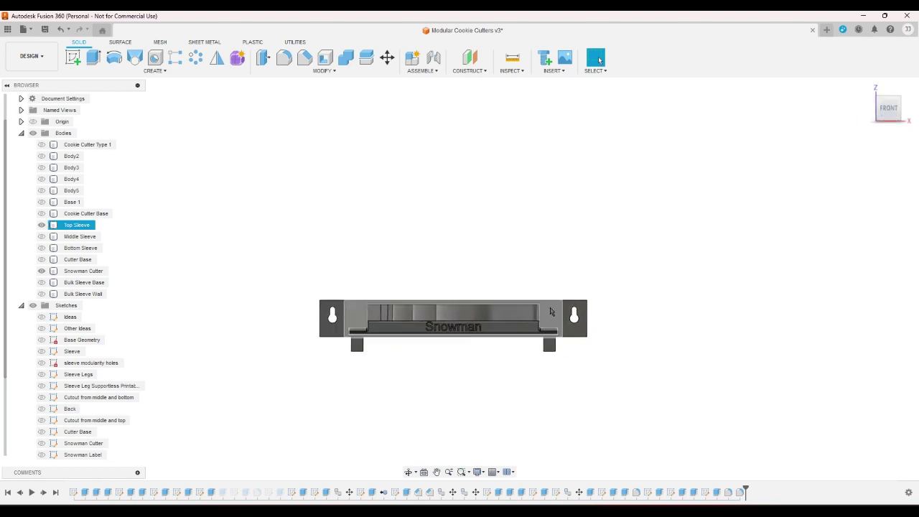
scroll(484, 373, up, 3)
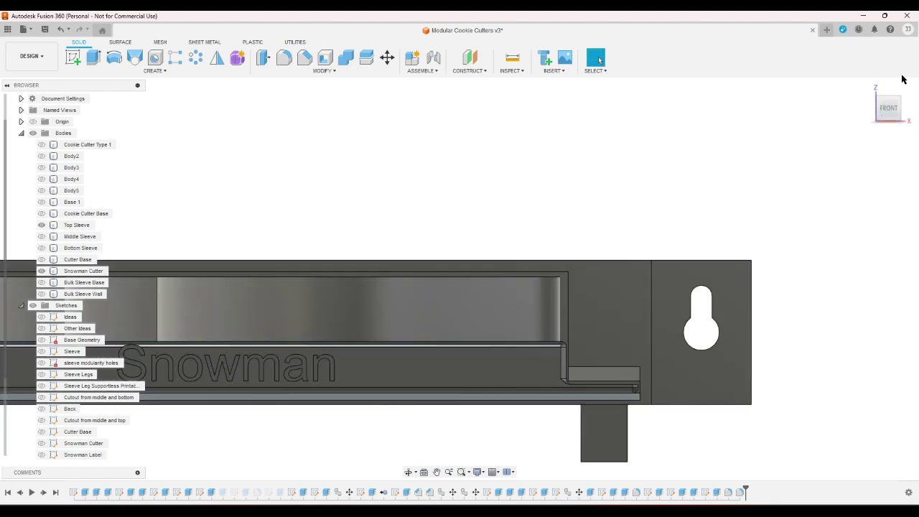
click(868, 88)
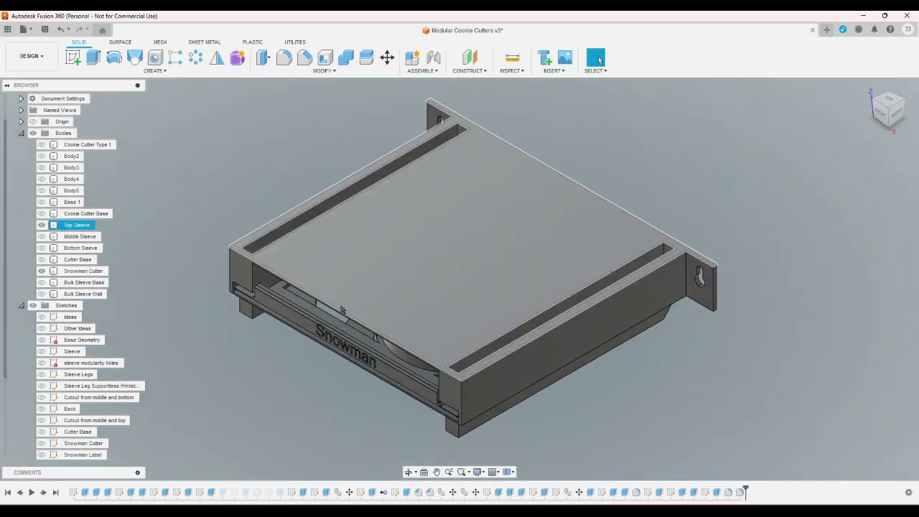
scroll(294, 347, up, 2)
click(294, 346)
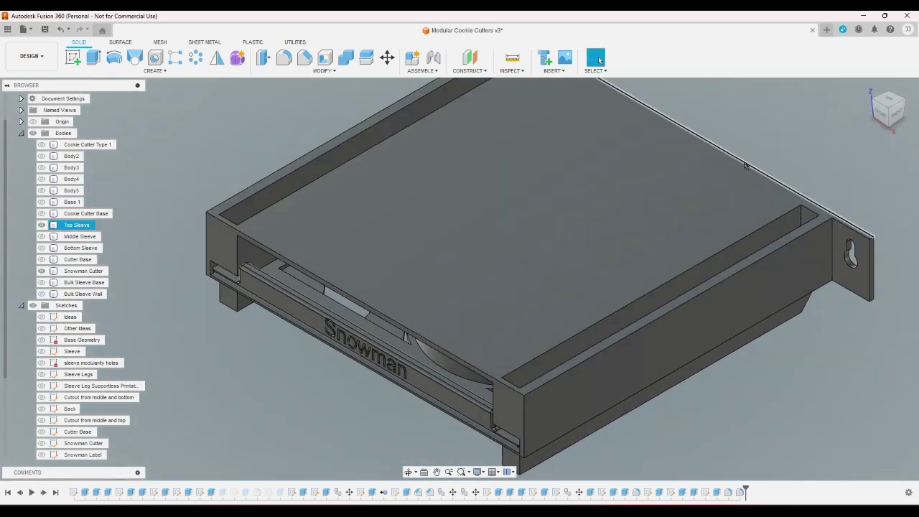
click(882, 114)
scroll(711, 251, up, 4)
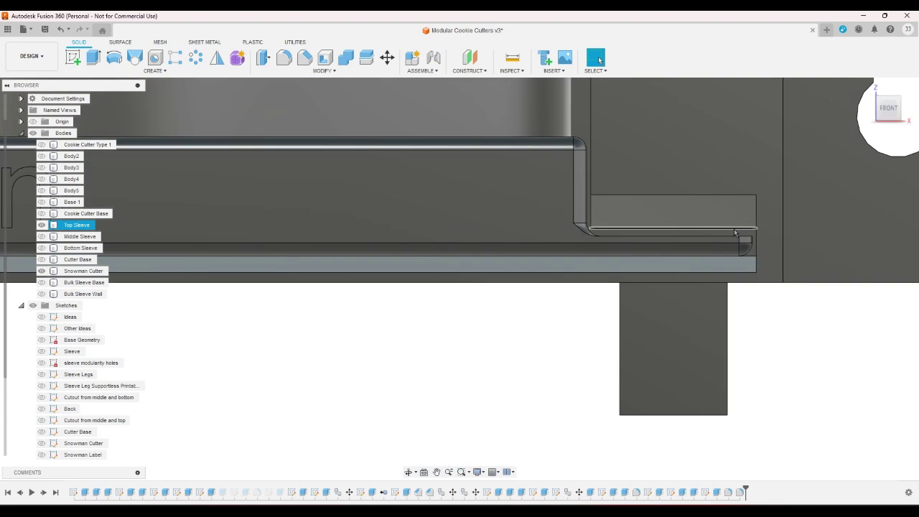
click(776, 323)
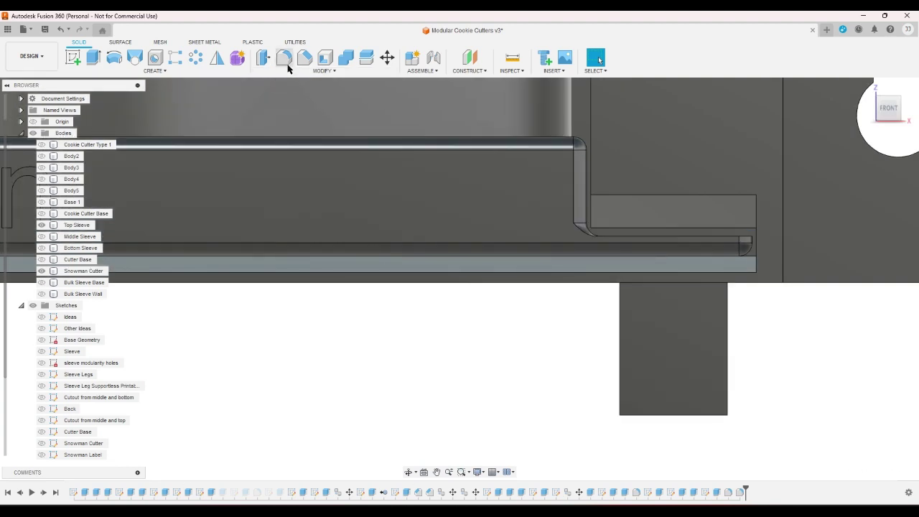
click(870, 89)
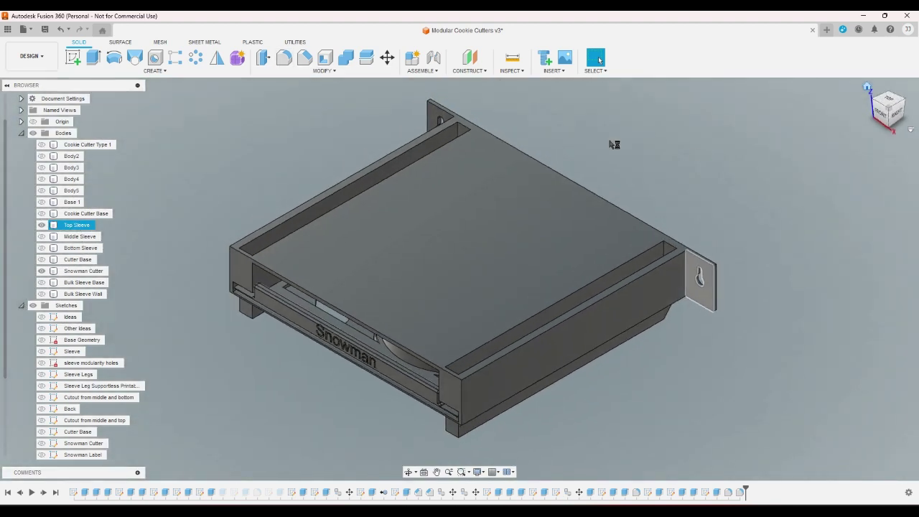
- Review the design's user parameters and close the list without changing any of them
click(327, 71)
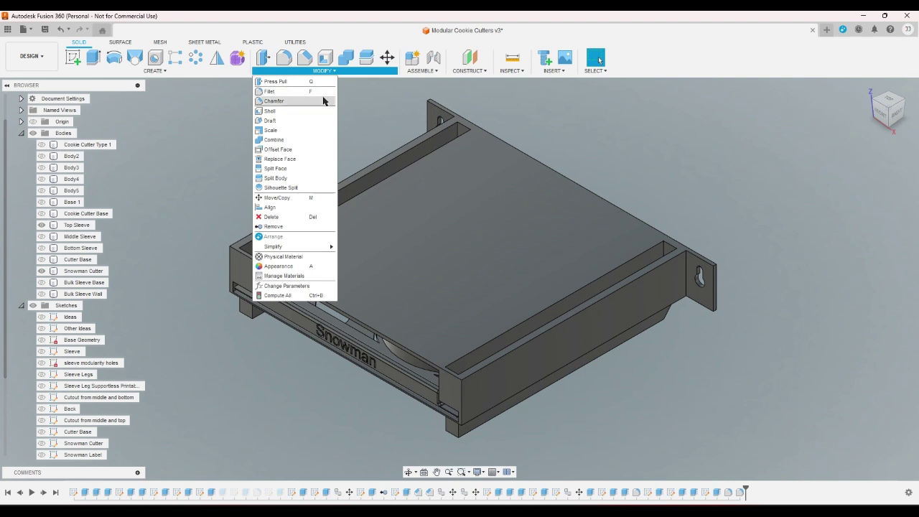
click(303, 288)
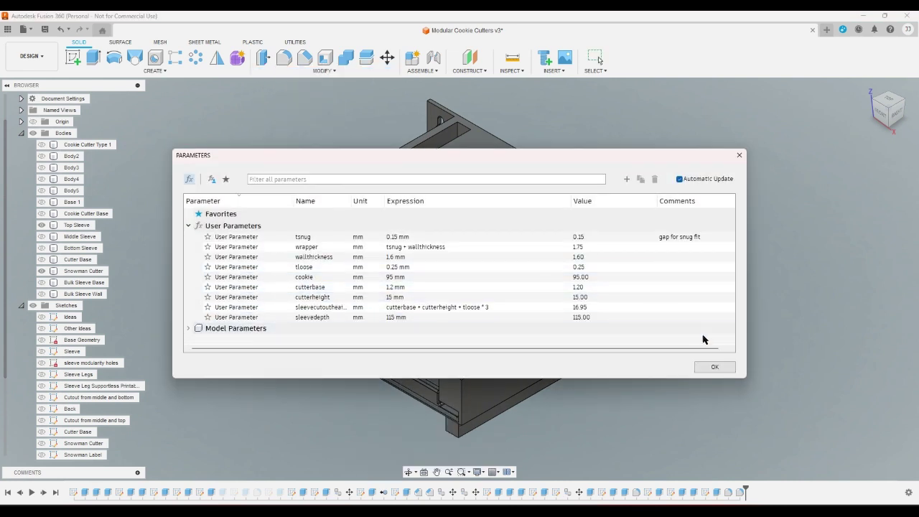
click(714, 366)
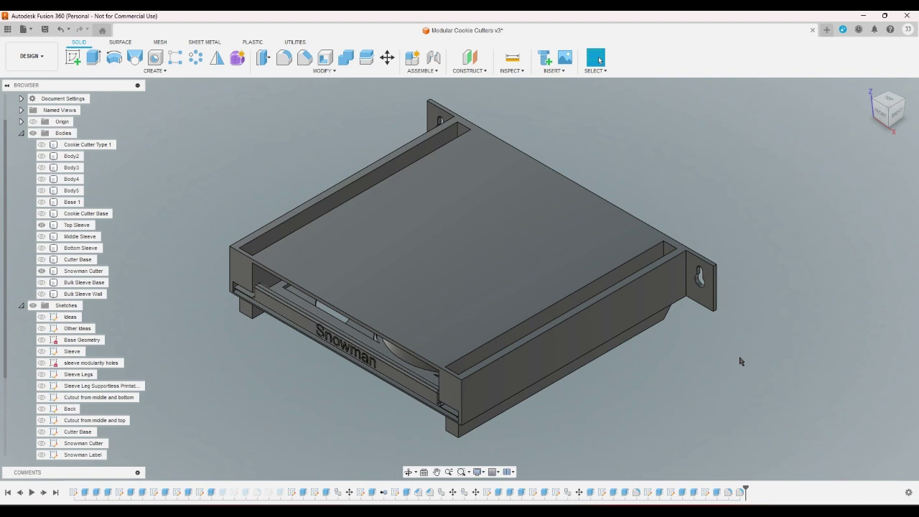
- Examine the Top Sleeve's leg from the front and the Snowman Cutter's labelled edge in the isometric view
click(877, 119)
scroll(682, 367, up, 3)
drag(644, 362, 547, 296)
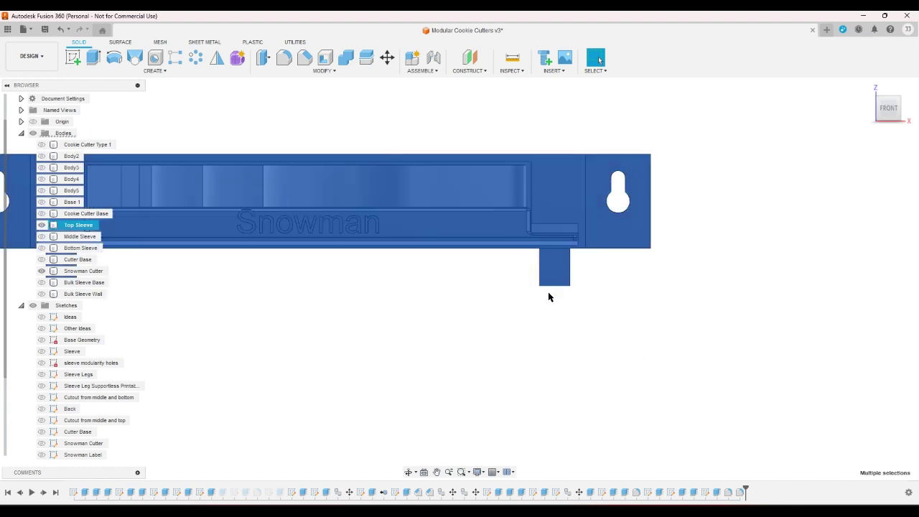
click(750, 267)
drag(611, 320, 557, 283)
click(763, 195)
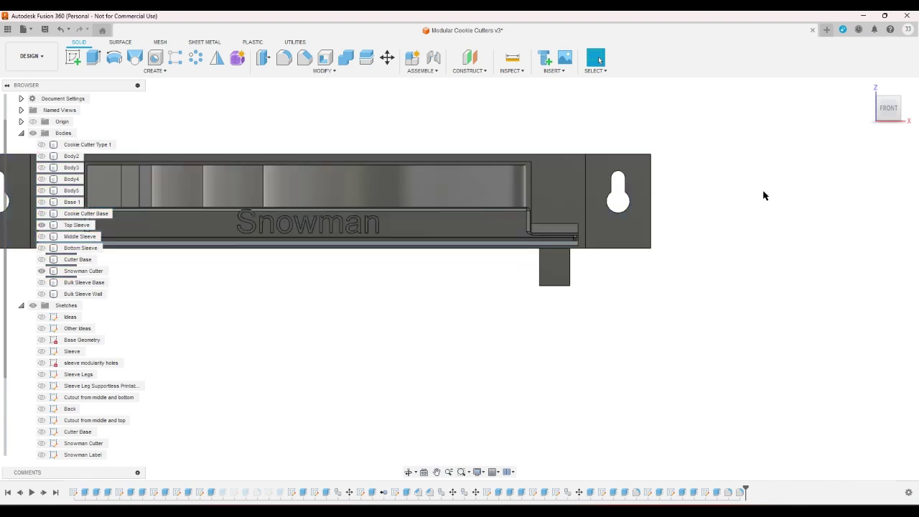
click(873, 90)
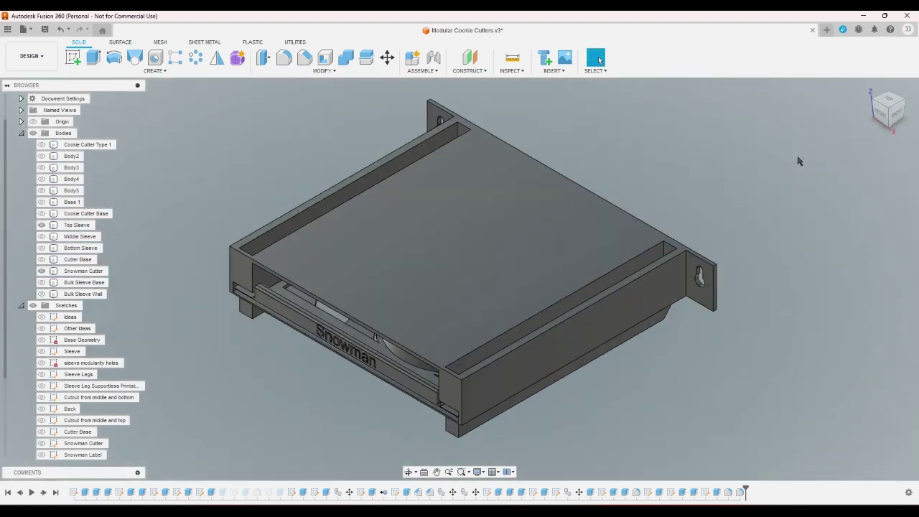
scroll(412, 354, up, 3)
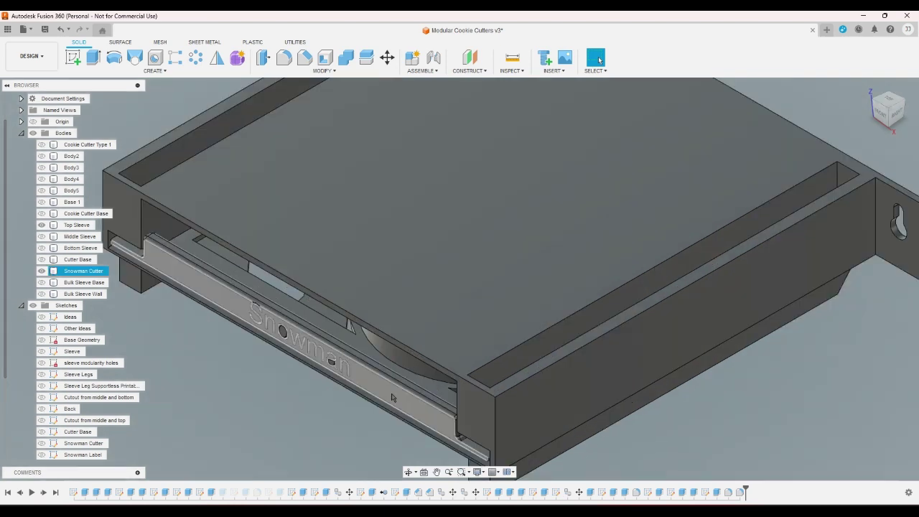
scroll(281, 445, down, 1)
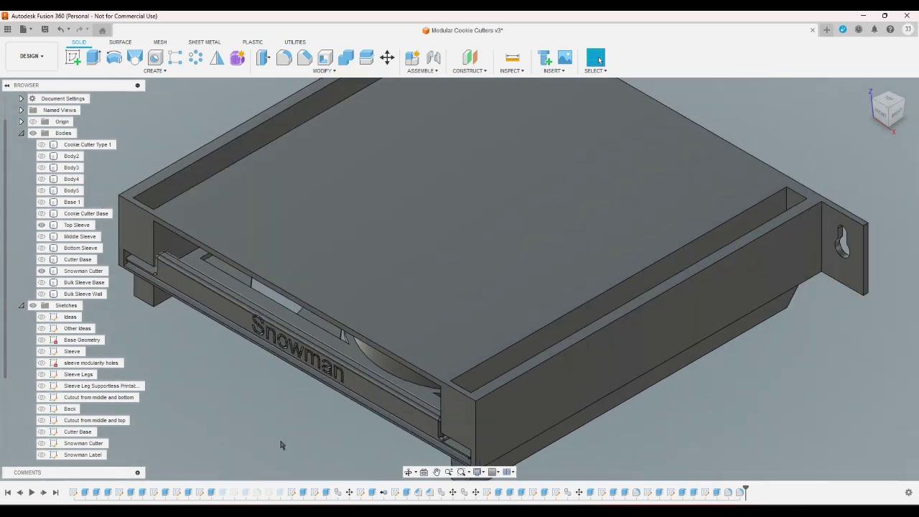
scroll(281, 445, down, 2)
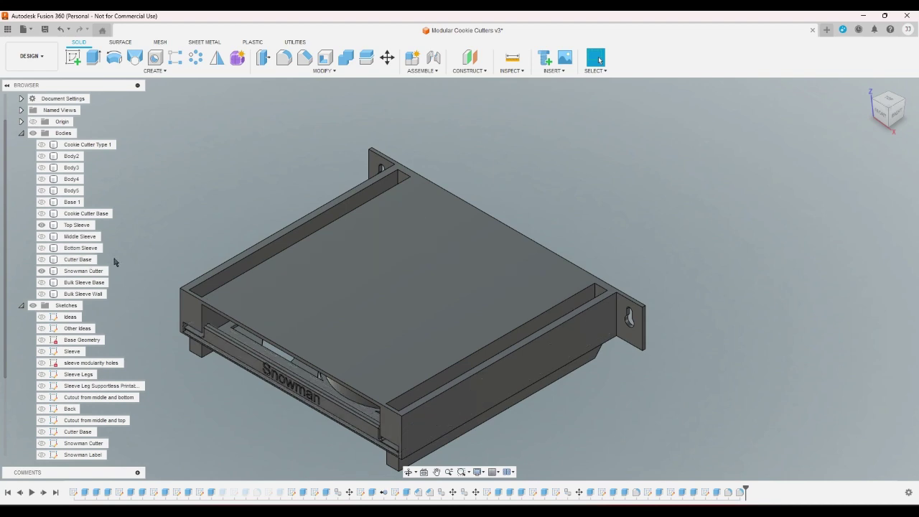
click(867, 87)
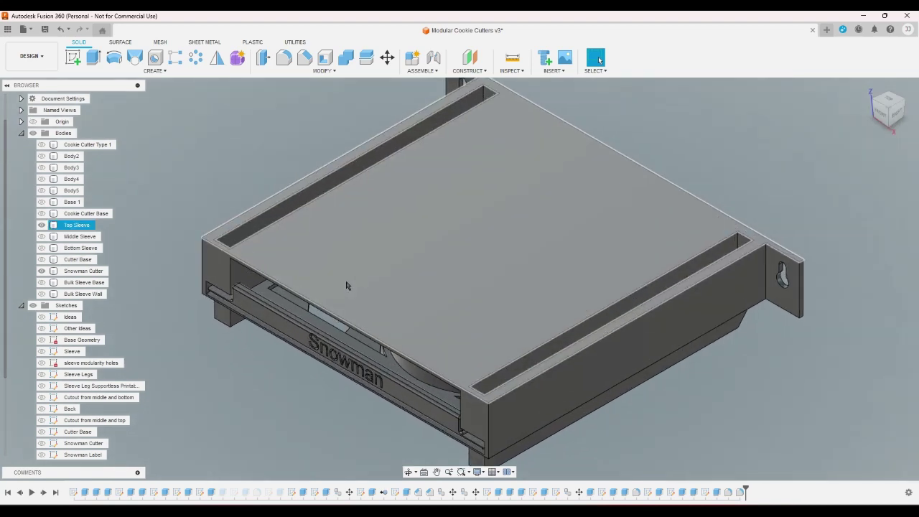
- Show the Middle Sleeve and Bottom Sleeve bodies together with the Top Sleeve and Snowman Cutter
click(79, 236)
click(80, 248)
click(42, 236)
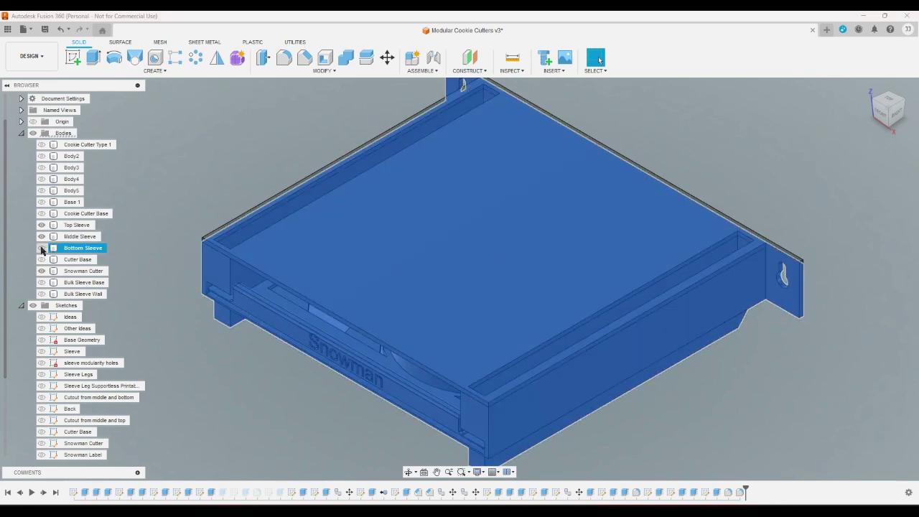
click(43, 249)
- Set up a mesh export of the Top Sleeve body in 3MF format with medium refinement and briefly preview its mesh
right_click(86, 227)
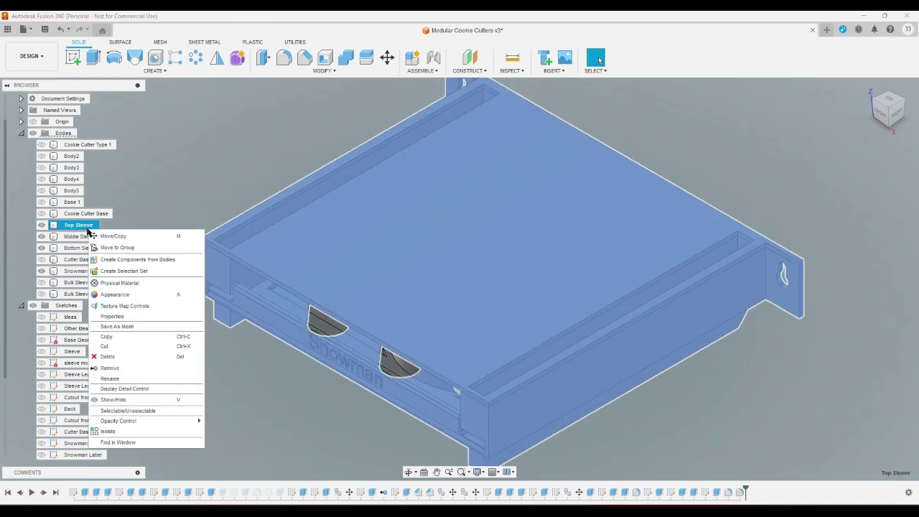
click(117, 326)
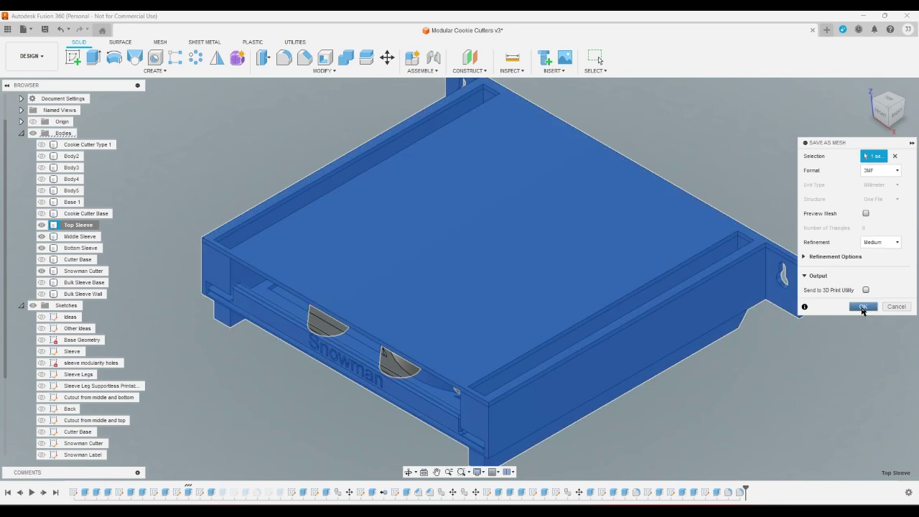
click(890, 131)
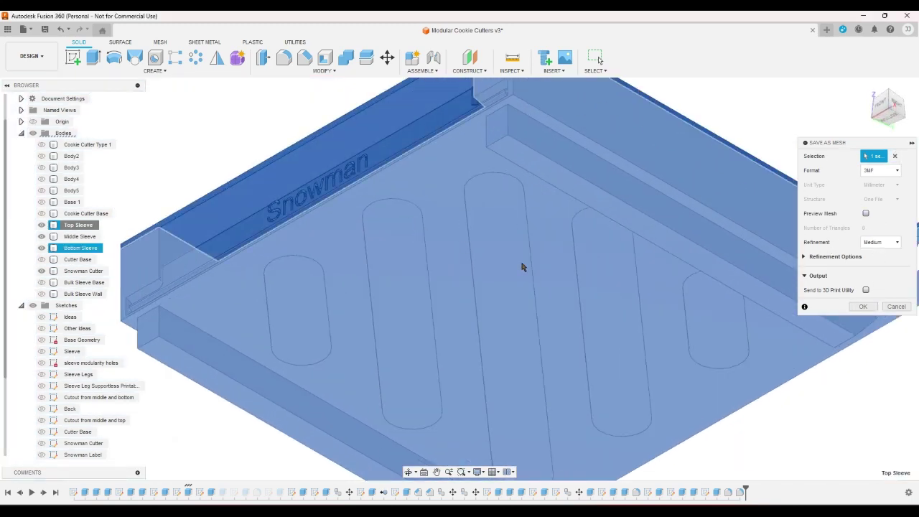
click(867, 87)
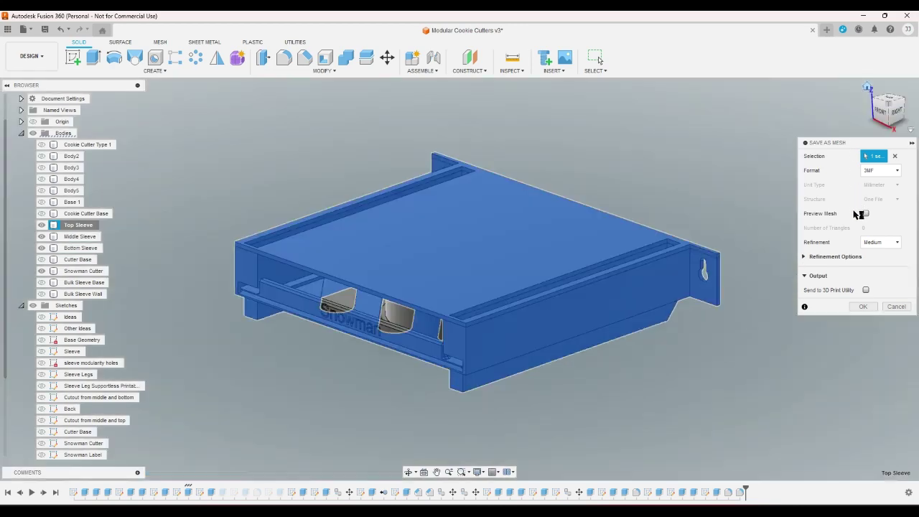
click(866, 214)
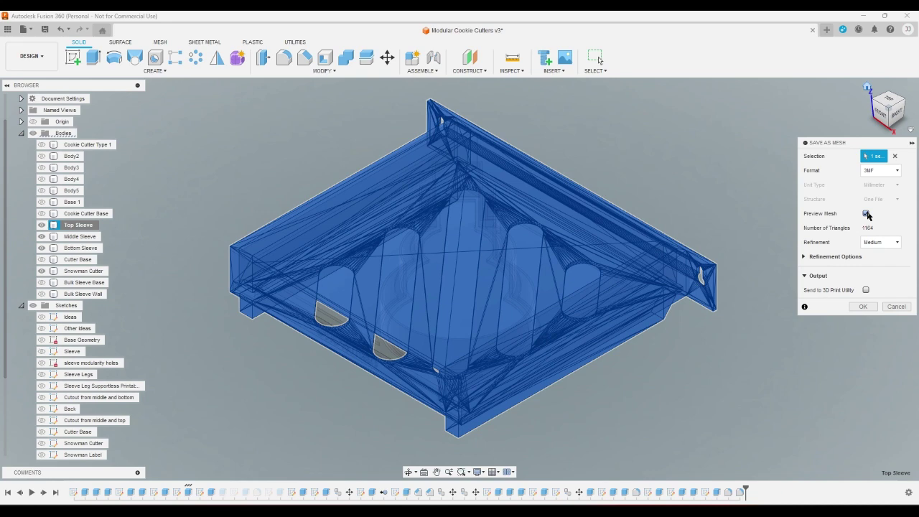
click(866, 213)
- Save the Top Sleeve as a 3MF file on the computer in the Modular Cookie Cutters folder
click(862, 306)
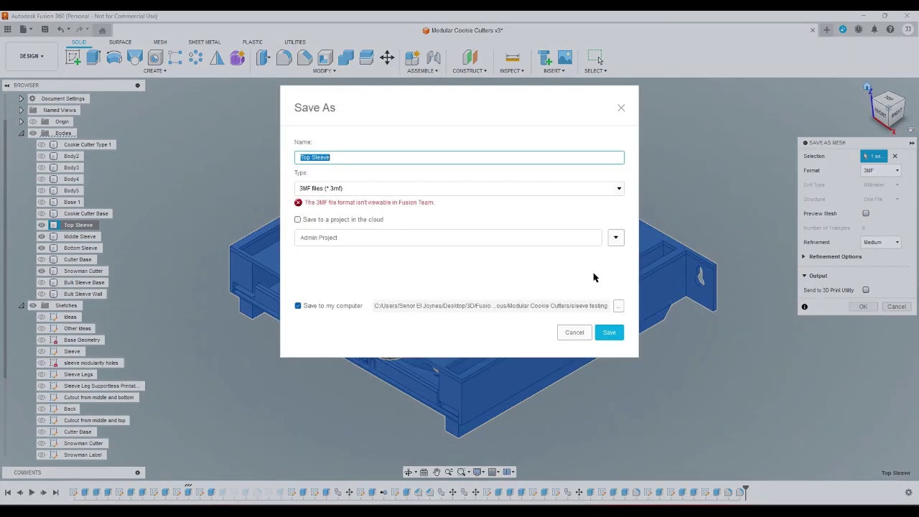
click(618, 306)
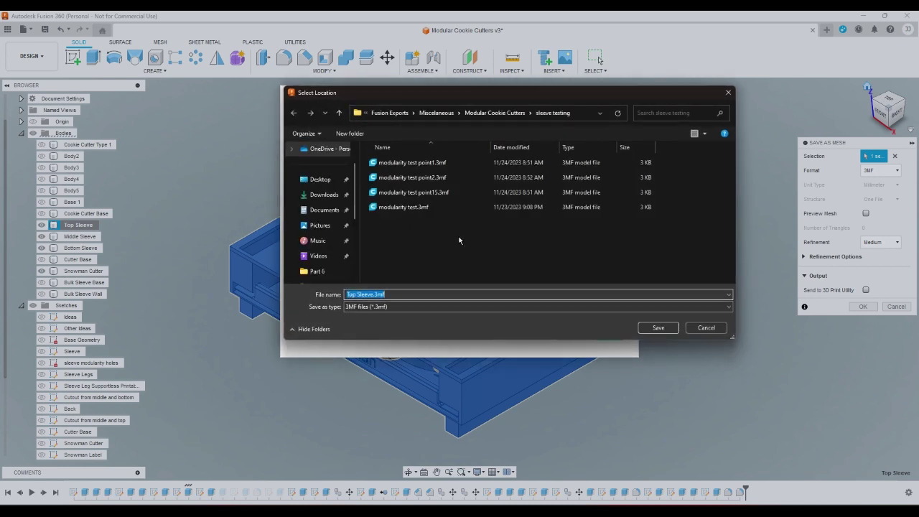
click(495, 113)
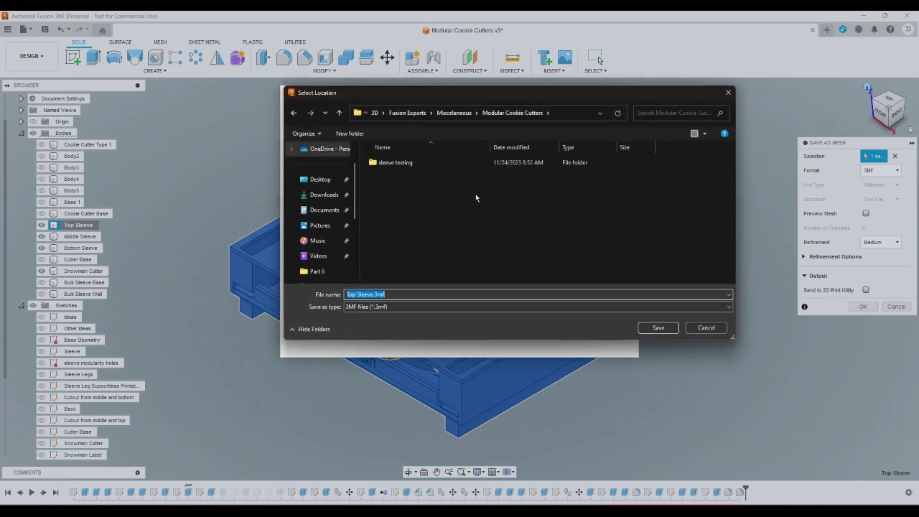
click(668, 328)
click(619, 332)
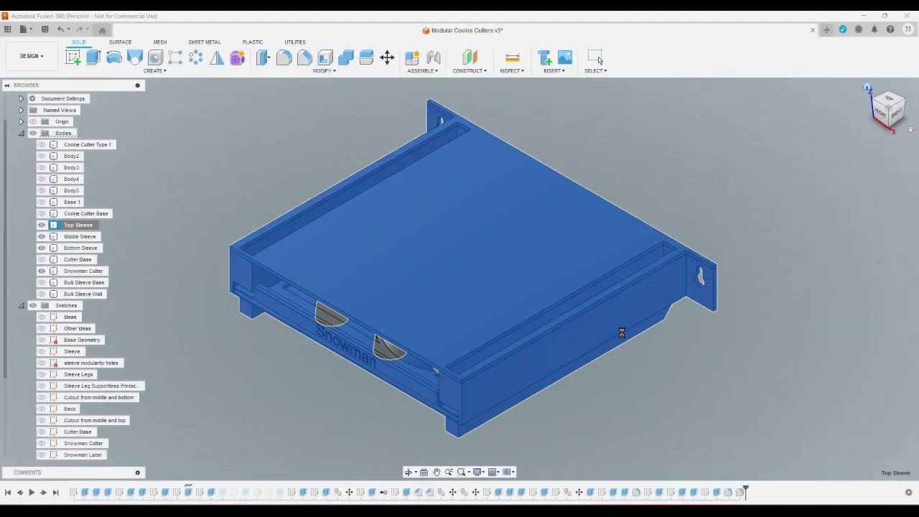
- Export the Middle Sleeve body as a medium-refinement 3MF mesh to the Modular Cookie Cutters folder, briefly previewing the mesh first
click(80, 236)
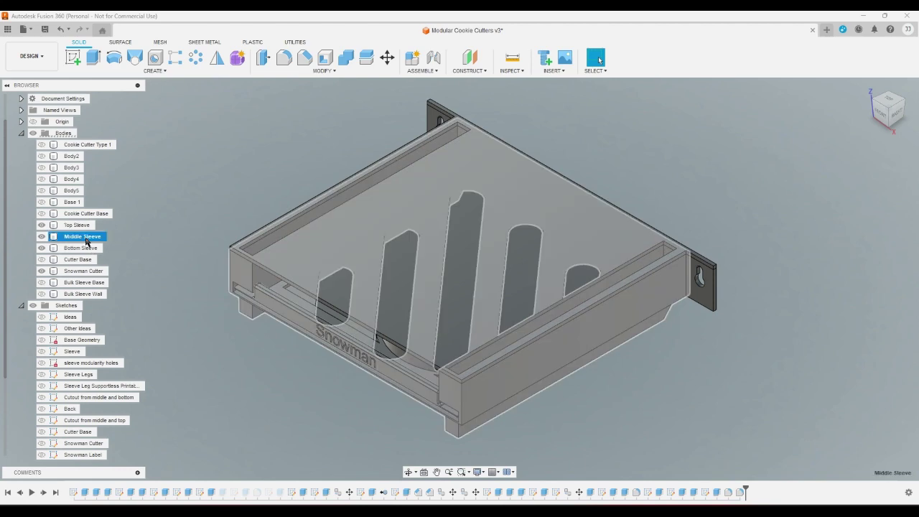
right_click(86, 241)
click(127, 337)
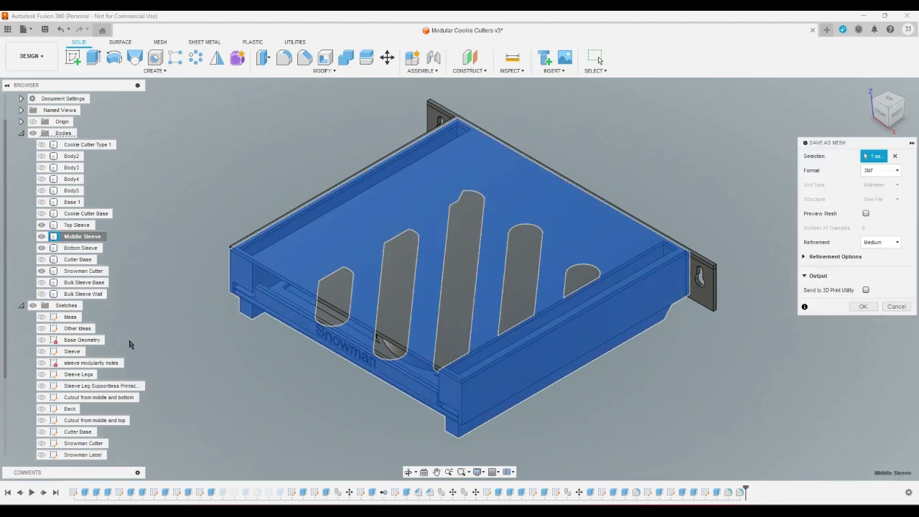
click(866, 214)
click(865, 214)
click(863, 307)
click(609, 331)
- Export the Bottom Sleeve body as a medium-refinement 3MF mesh to the Modular Cookie Cutters folder after previewing its mesh
right_click(86, 249)
click(120, 347)
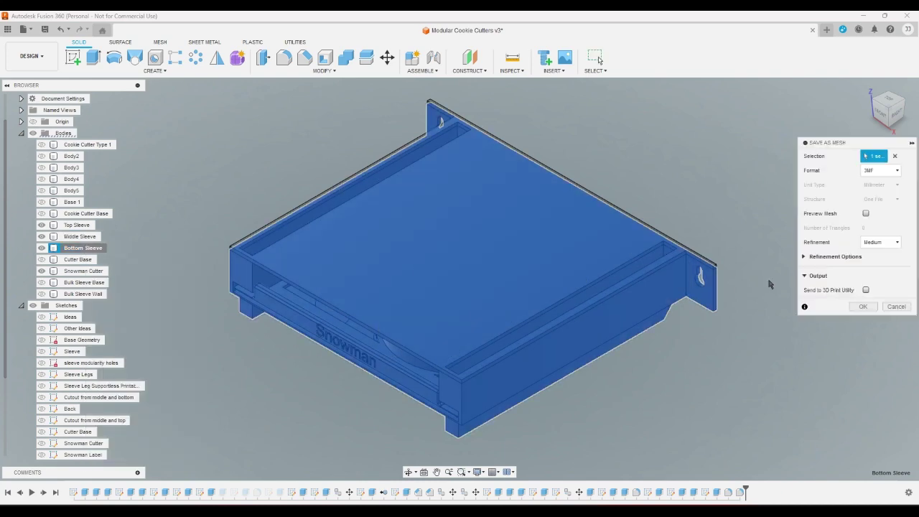
click(866, 214)
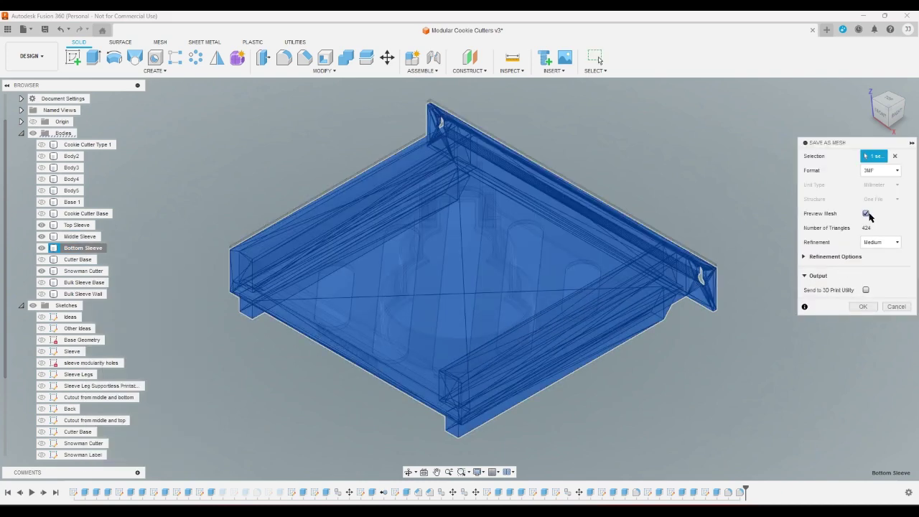
click(866, 213)
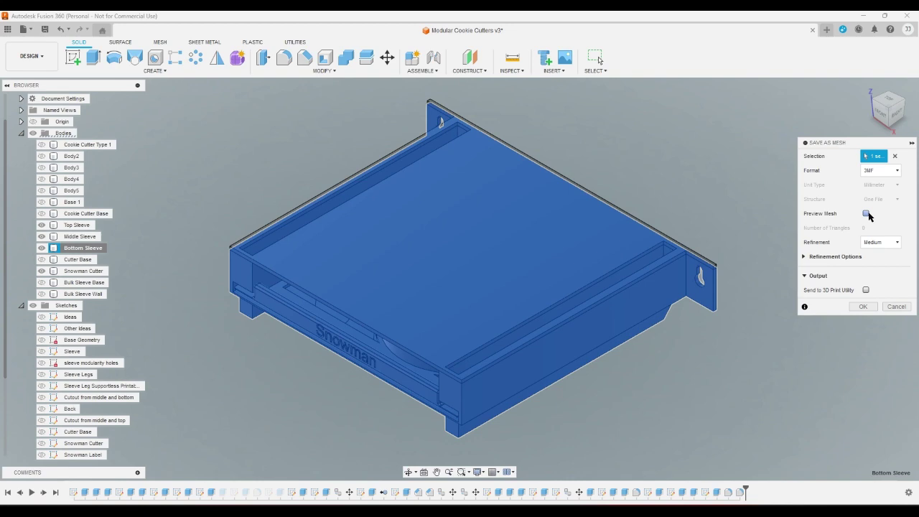
click(862, 306)
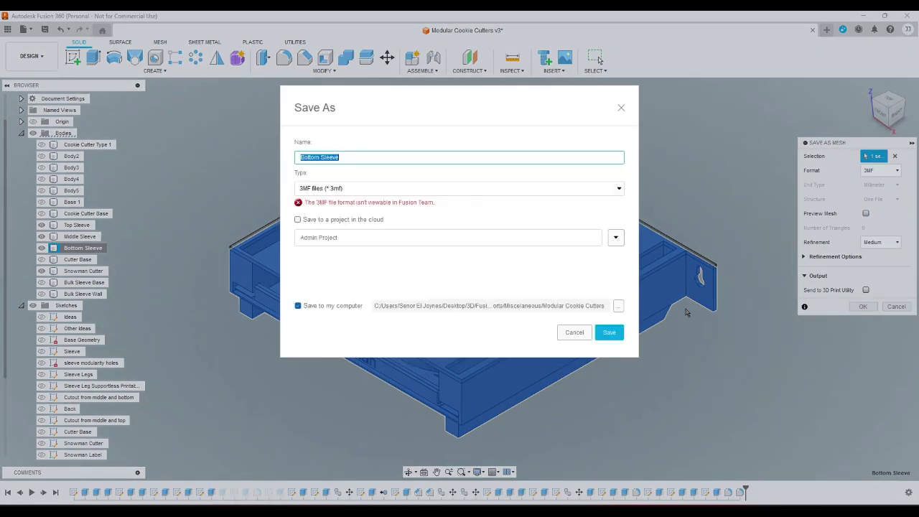
click(608, 332)
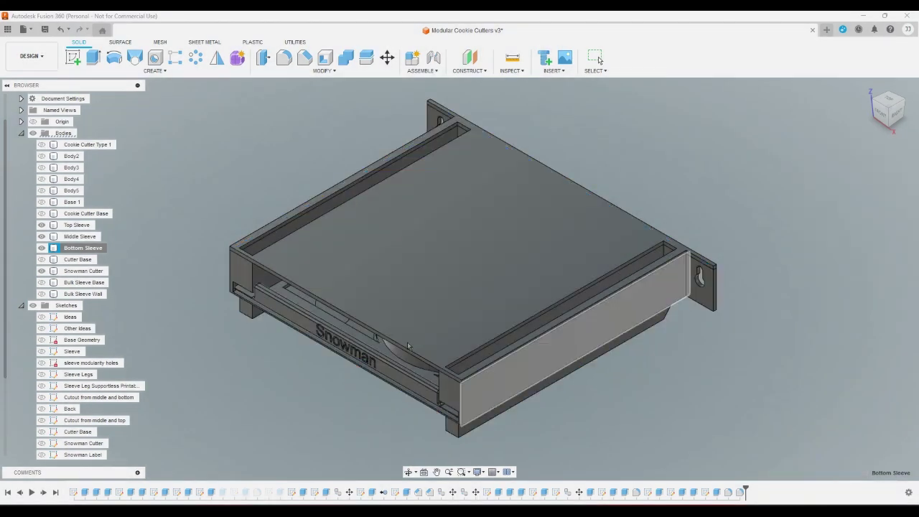
- Set up a 3MF mesh export of the Snowman Cutter body with medium refinement and the mesh preview on
click(103, 273)
right_click(101, 275)
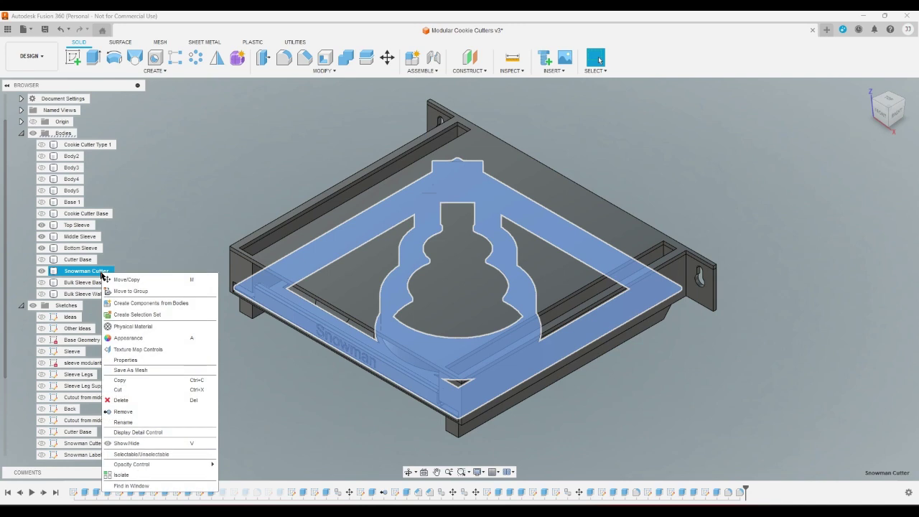
click(130, 370)
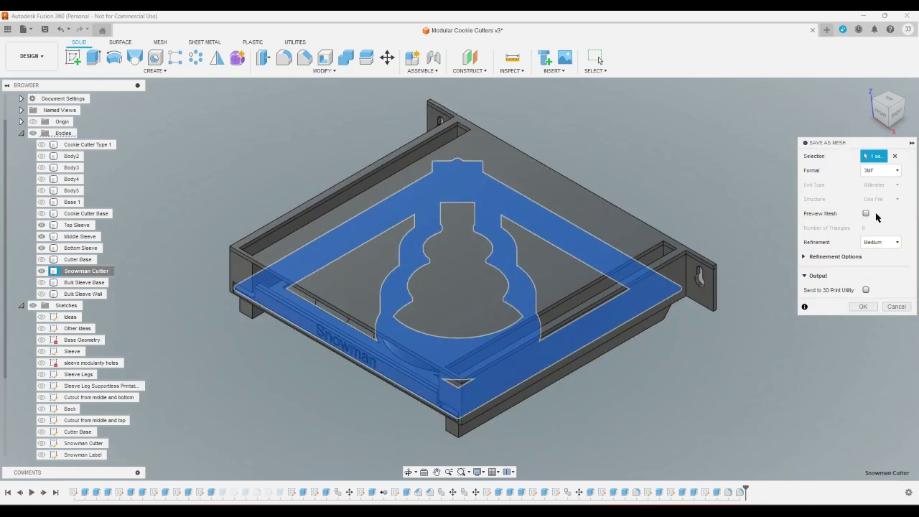
click(866, 214)
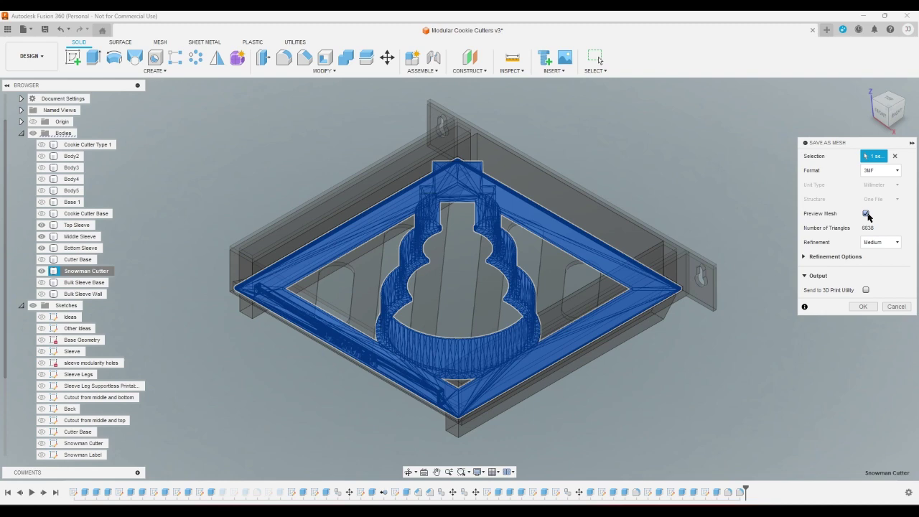
click(863, 306)
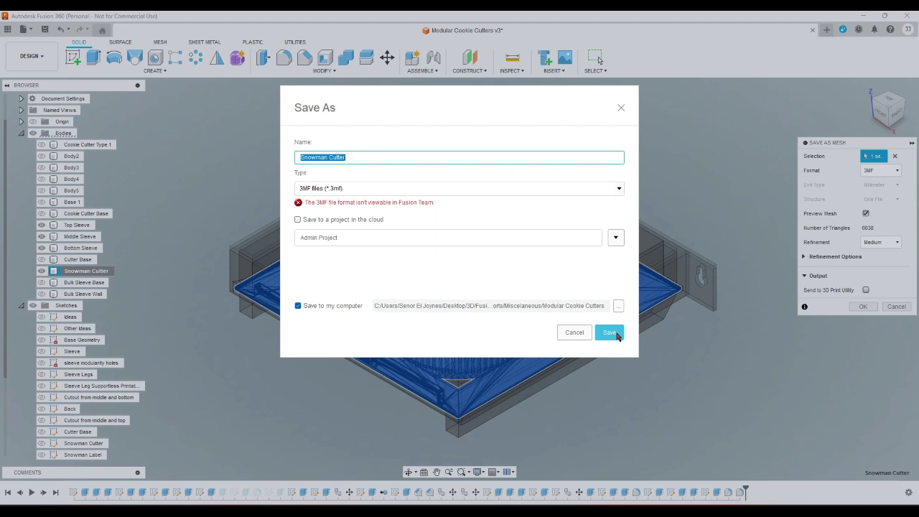
- Create a Cutters folder inside Modular Cookie Cutters and save the Snowman Cutter 3MF file in it
click(618, 306)
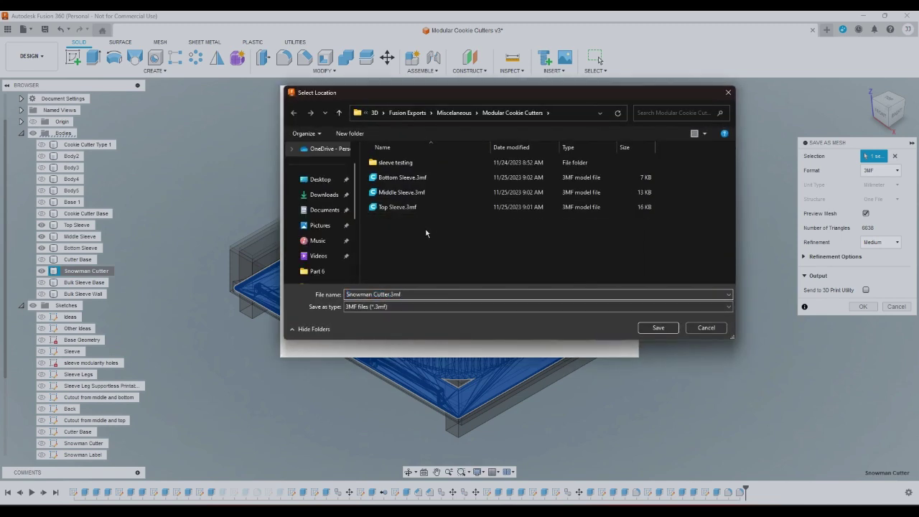
right_click(426, 232)
mouse_move(460, 316)
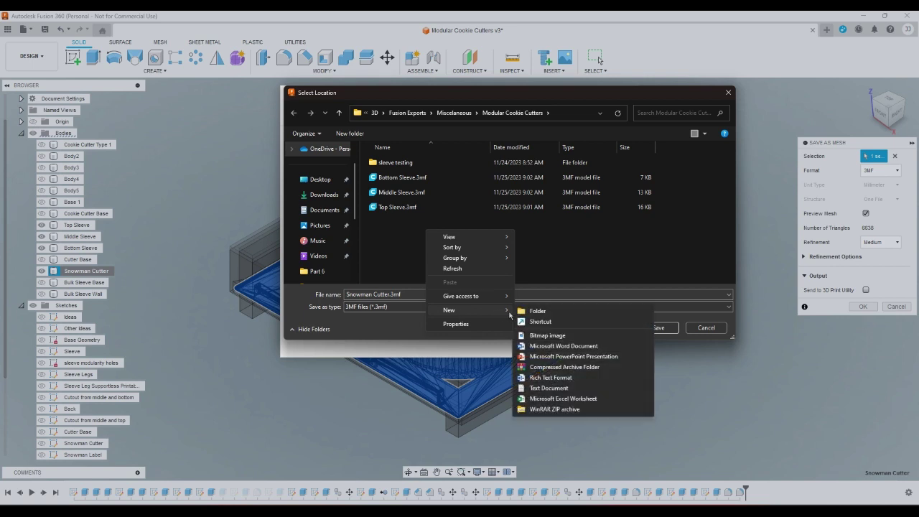
click(519, 311)
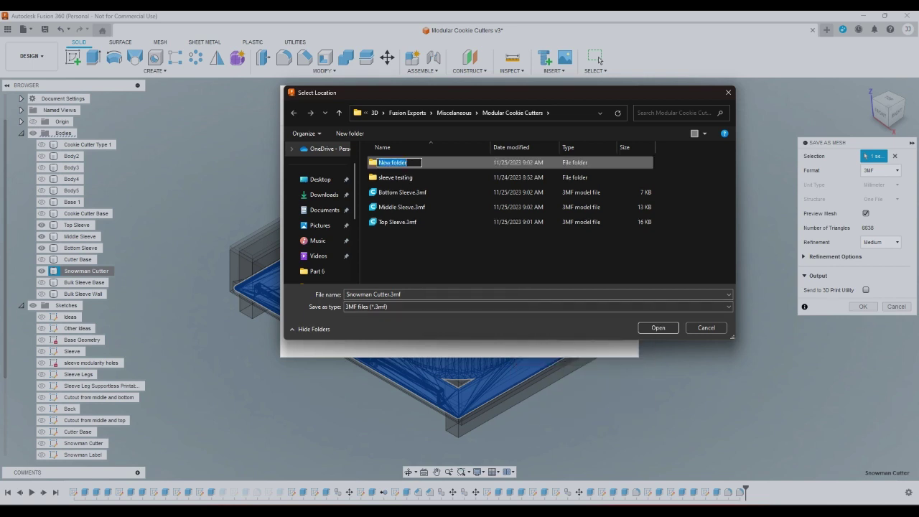
text(Cutters)
key(Return)
double_click(386, 165)
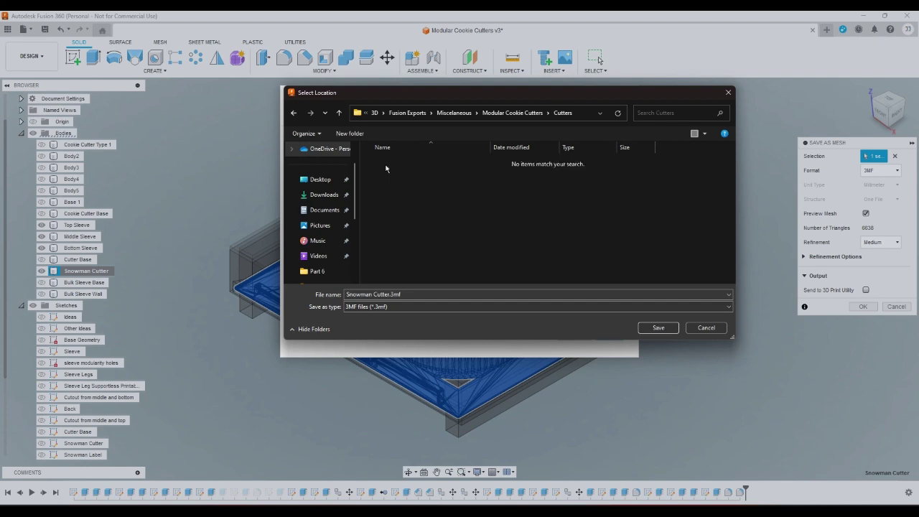
click(657, 328)
click(609, 333)
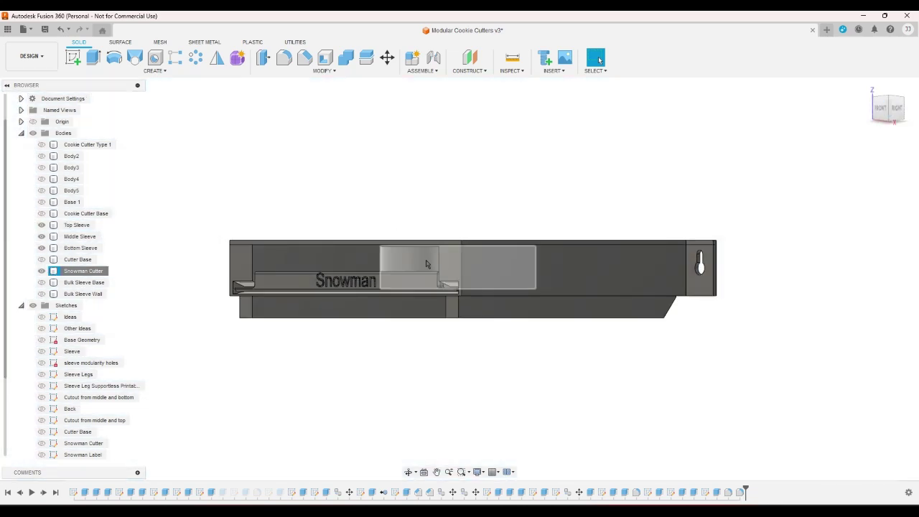
- Examine the engraved Snowman label side-on and check the length of an upright edge of the first letter n
scroll(426, 264, up, 3)
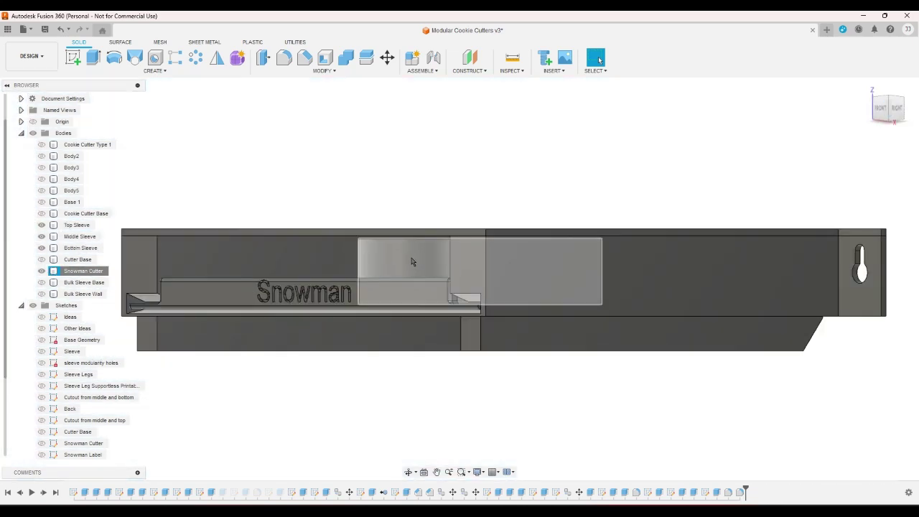
scroll(314, 369, up, 5)
scroll(232, 285, up, 3)
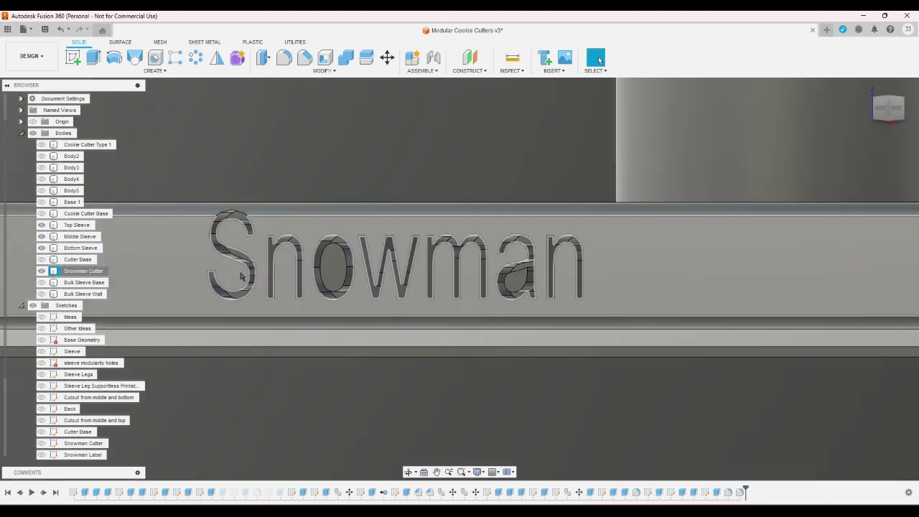
scroll(252, 275, up, 3)
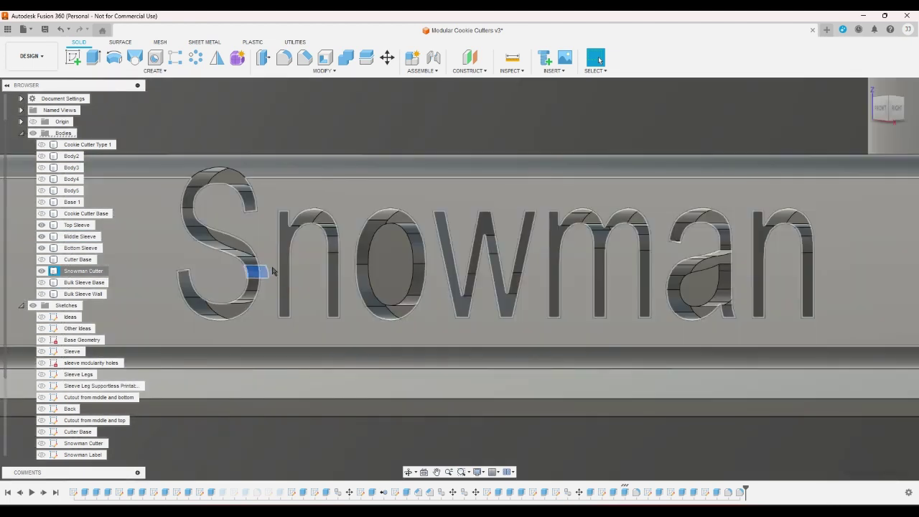
click(279, 267)
scroll(280, 267, down, 5)
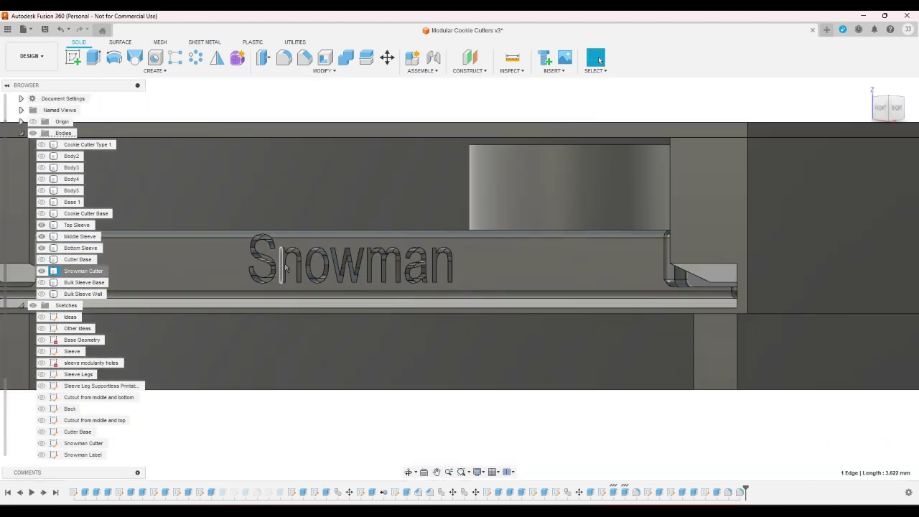
- Examine the engraved Snowman letters and the enclosed area of the letter a up close in the isometric view
click(866, 87)
scroll(402, 345, up, 10)
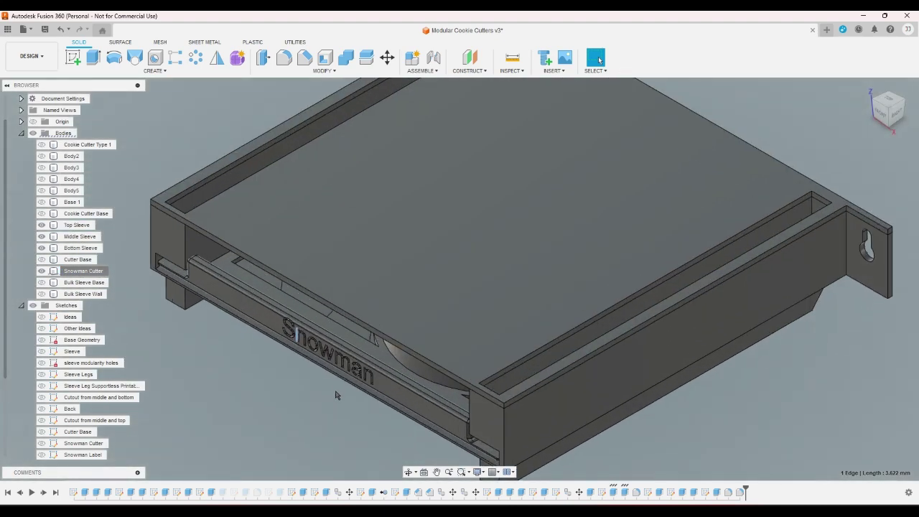
scroll(368, 380, up, 8)
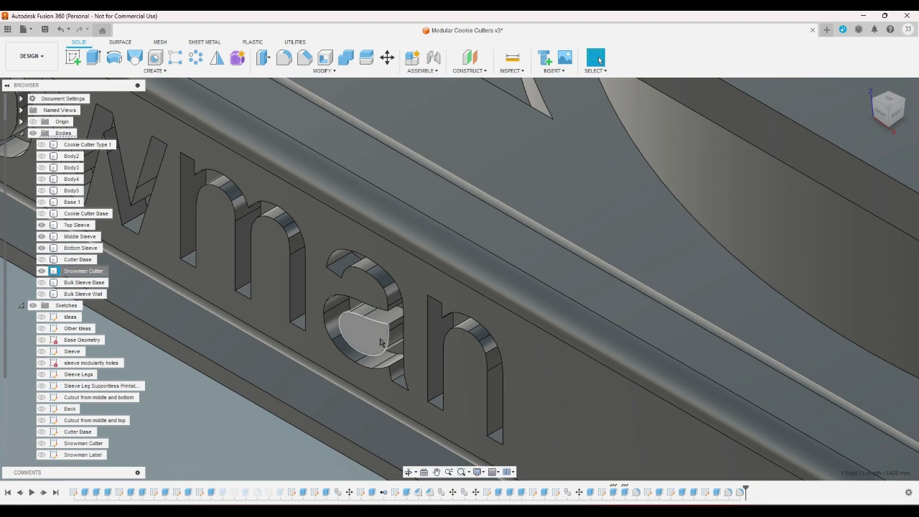
scroll(380, 342, down, 3)
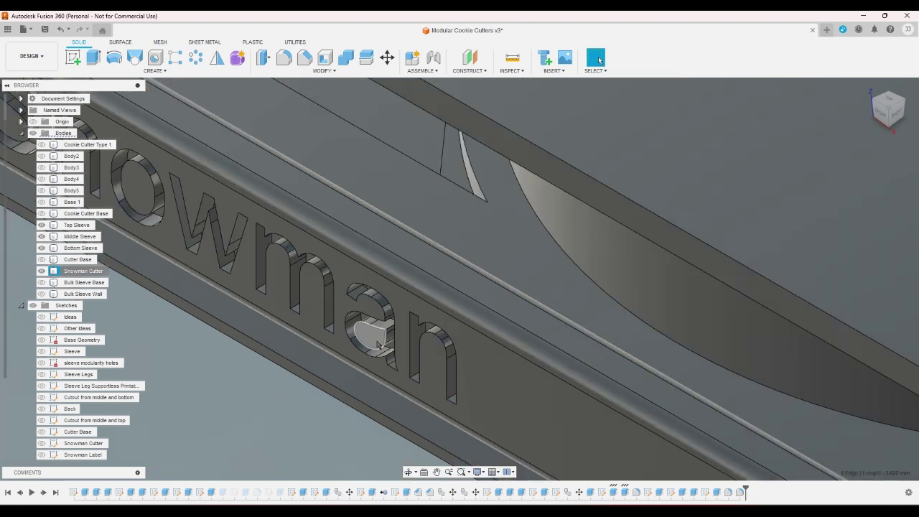
scroll(378, 344, up, 1)
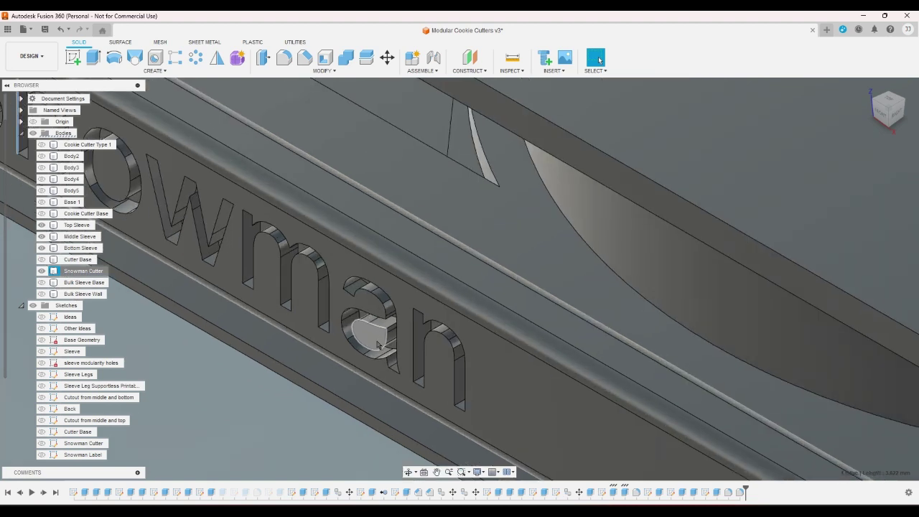
scroll(406, 388, up, 3)
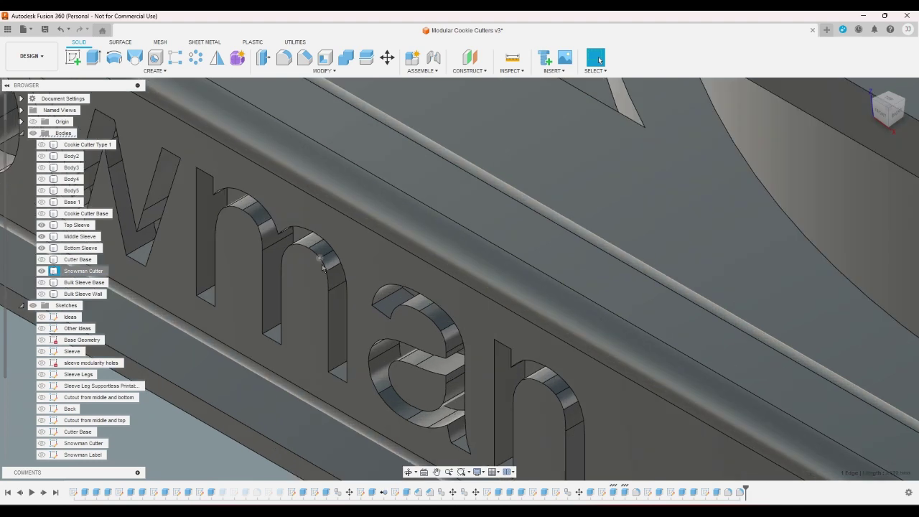
- Inspect the face inside the letter a of the engraved Snowman label and view the whole assembly in the home view
click(417, 407)
scroll(416, 391, down, 5)
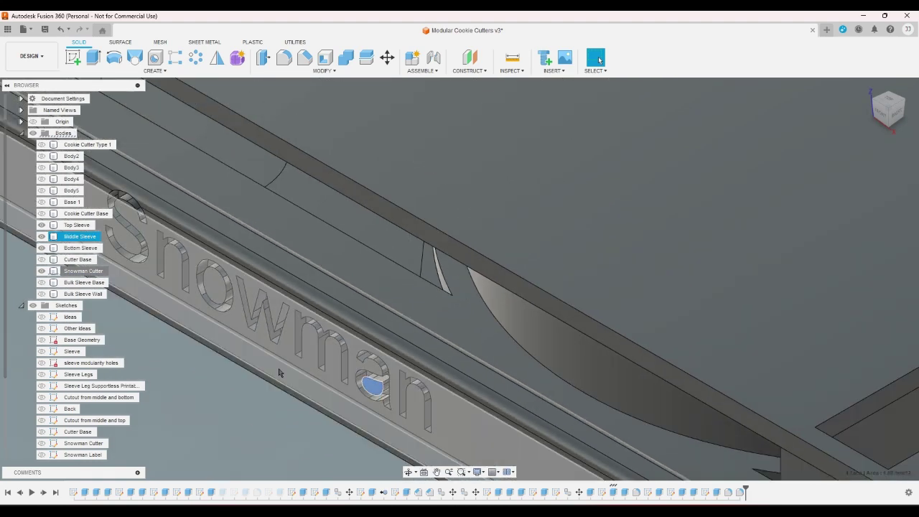
click(260, 388)
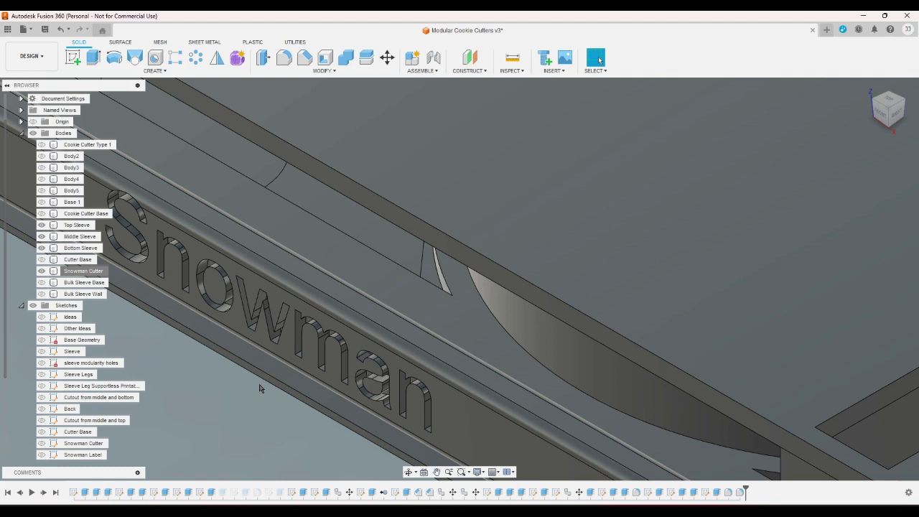
scroll(257, 388, down, 3)
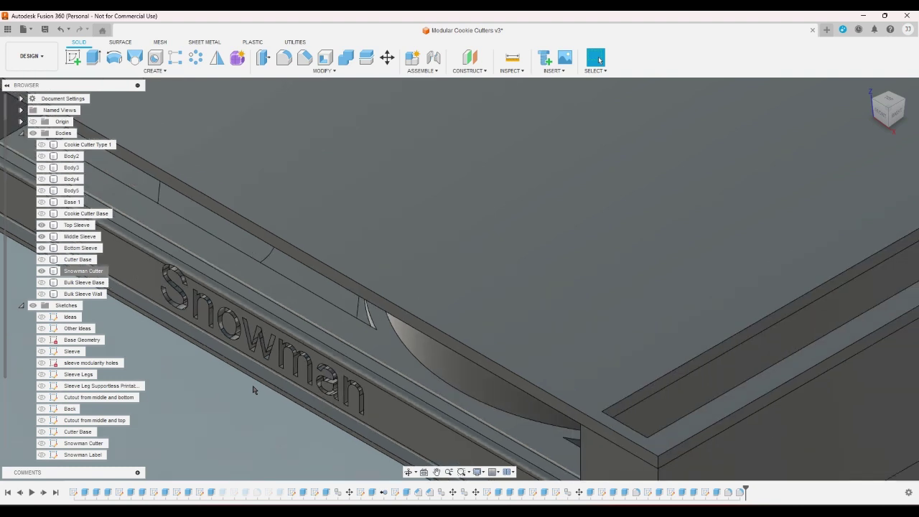
scroll(253, 390, down, 3)
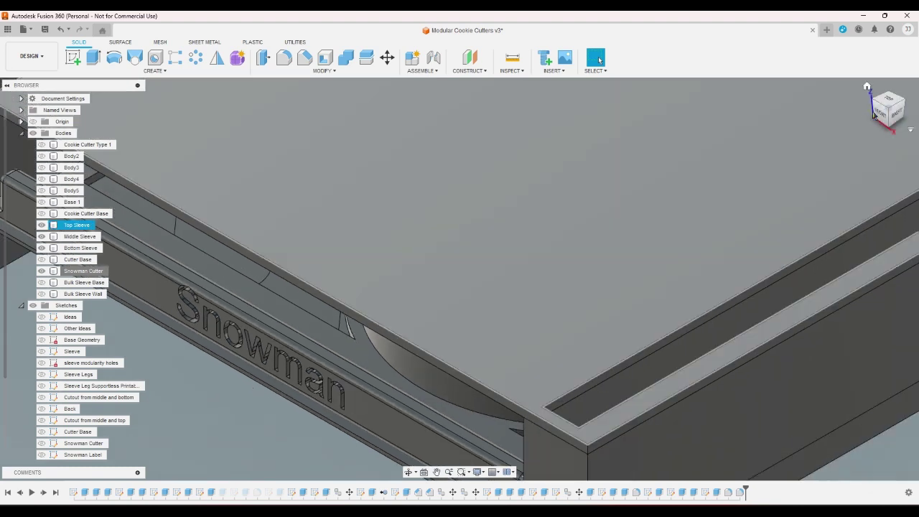
click(884, 108)
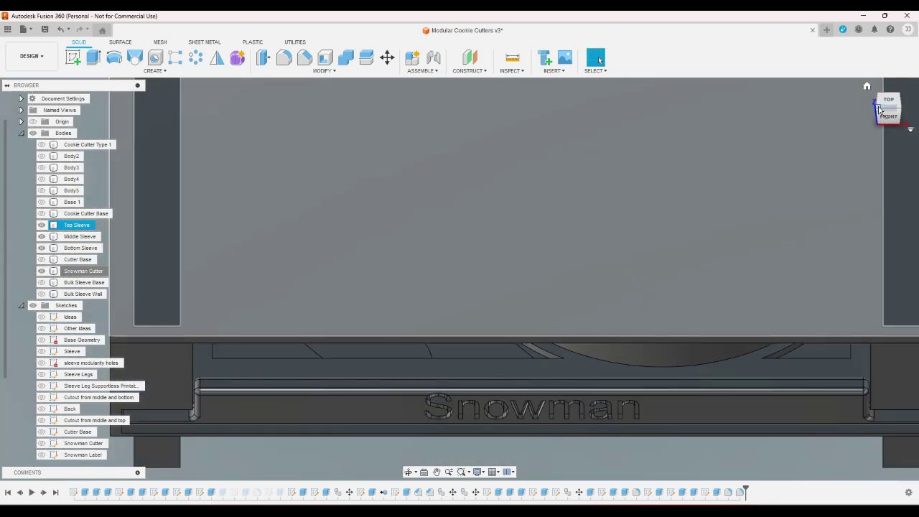
click(867, 87)
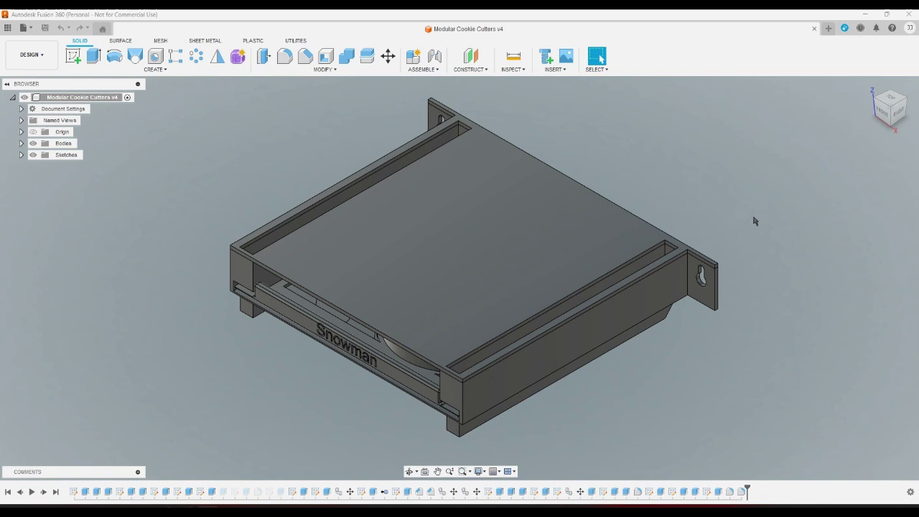
- Review the sleeve bodies in the assembly and inspect the front label face of the Snowman Cutter up close
click(22, 143)
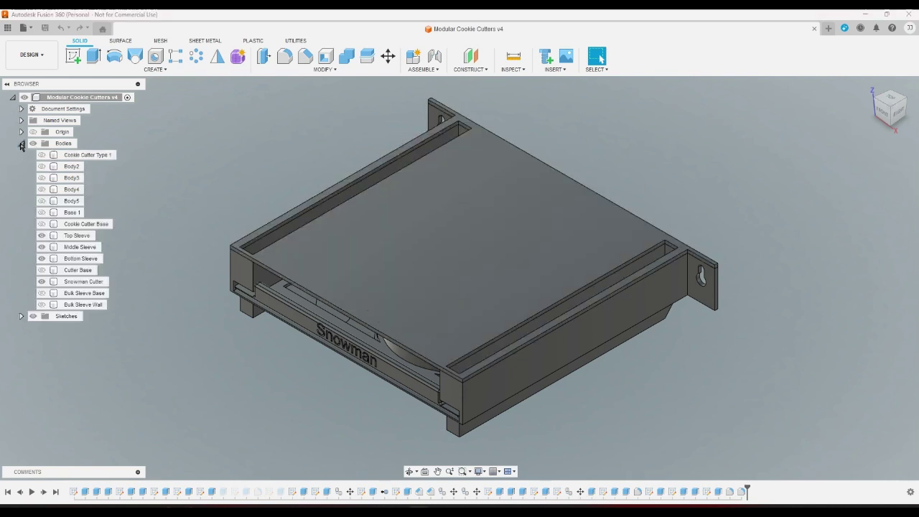
click(78, 247)
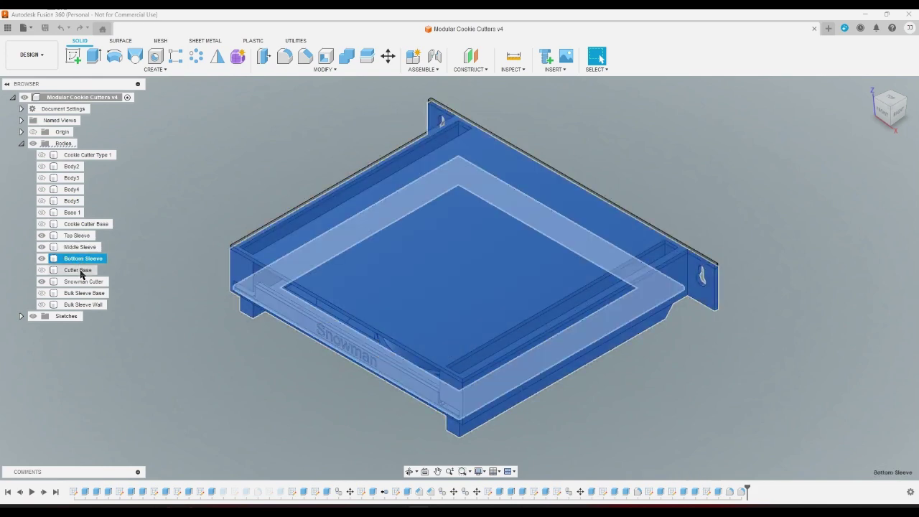
click(165, 266)
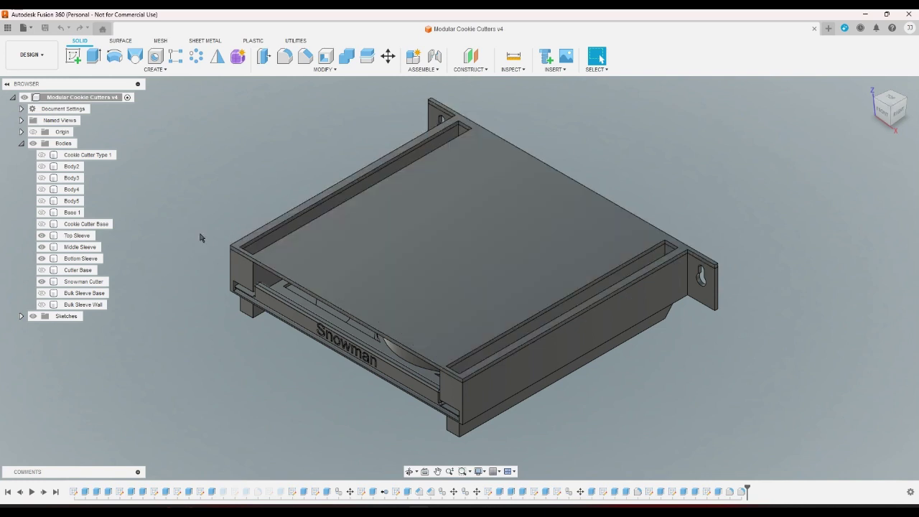
scroll(200, 238, up, 2)
click(303, 326)
click(302, 325)
click(303, 325)
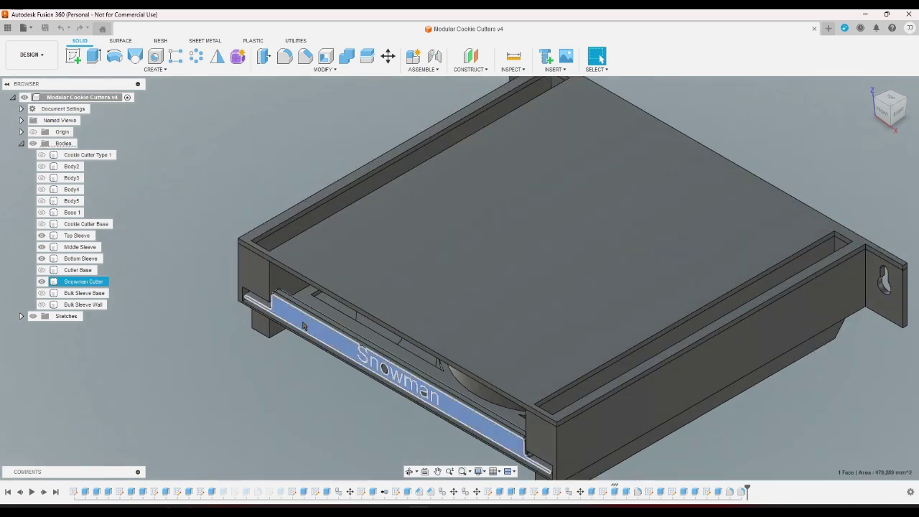
click(189, 309)
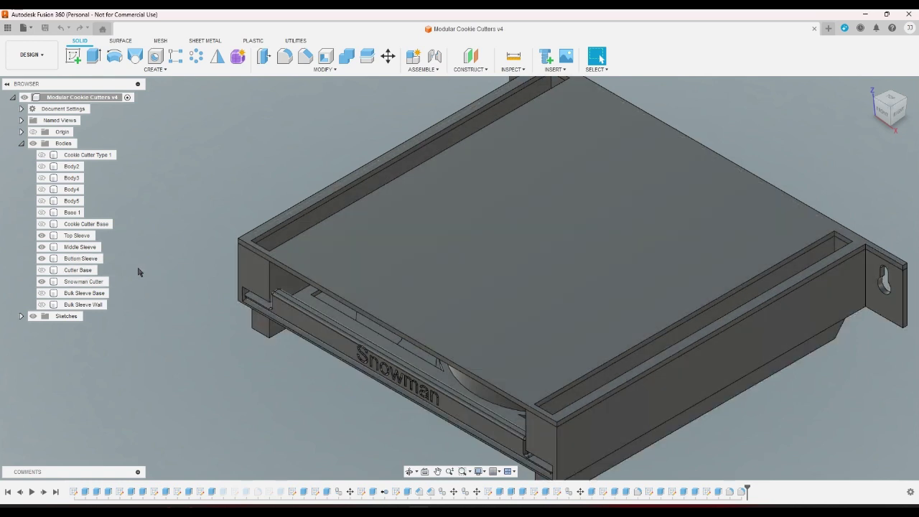
- Hide the Snowman Cutter body and open the Cutout from middle and top sketch for editing, viewed from below
click(42, 281)
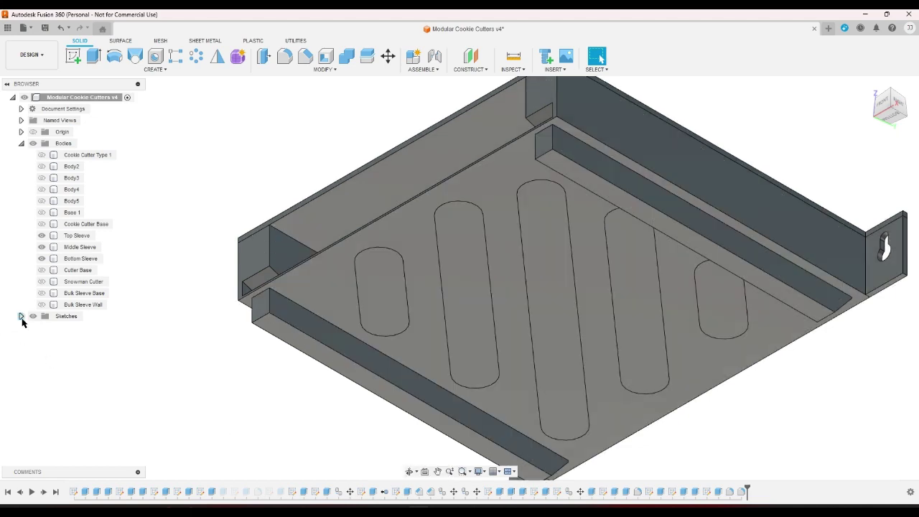
click(21, 316)
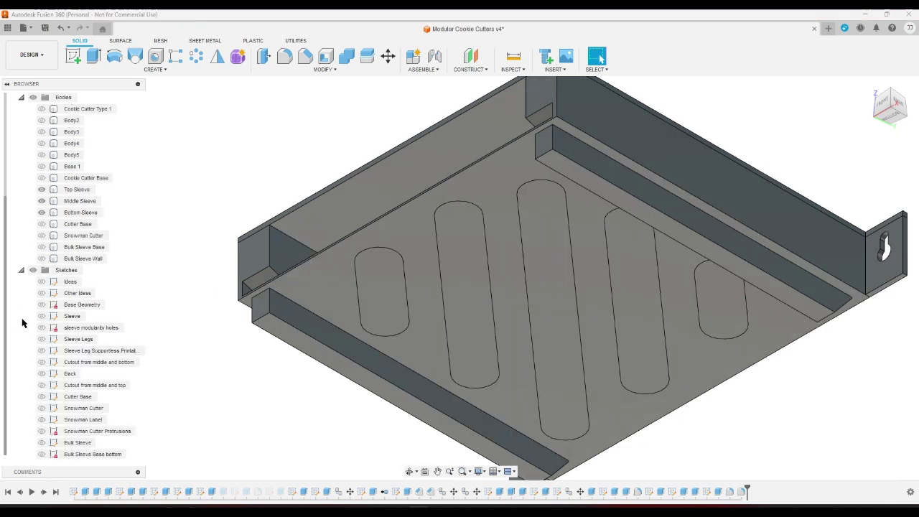
double_click(104, 362)
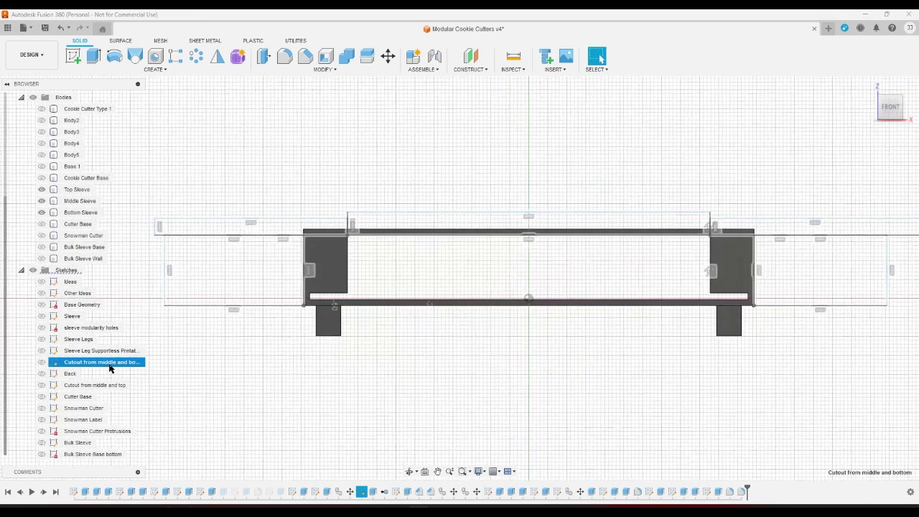
click(60, 27)
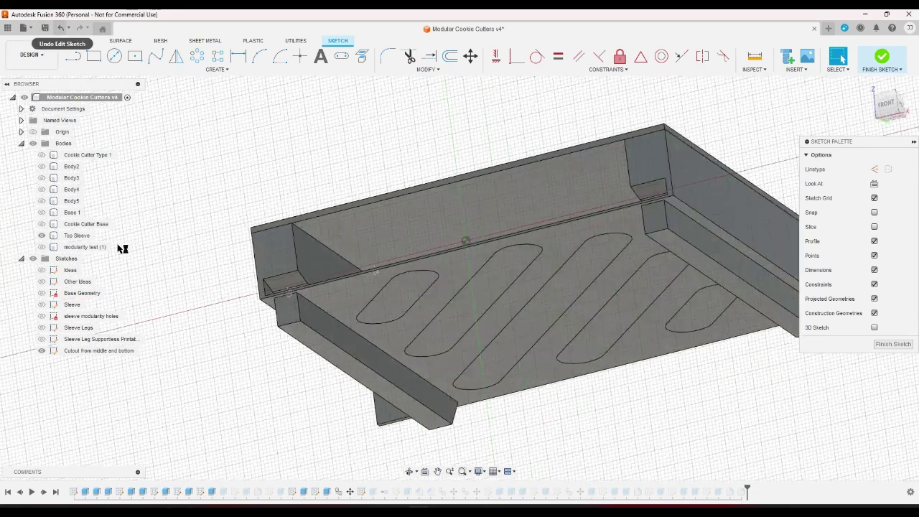
scroll(119, 388, down, 1)
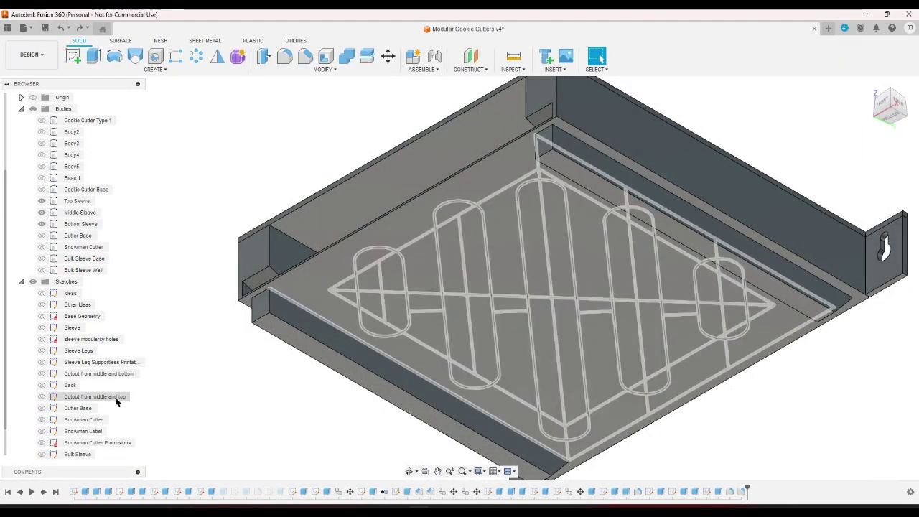
double_click(108, 397)
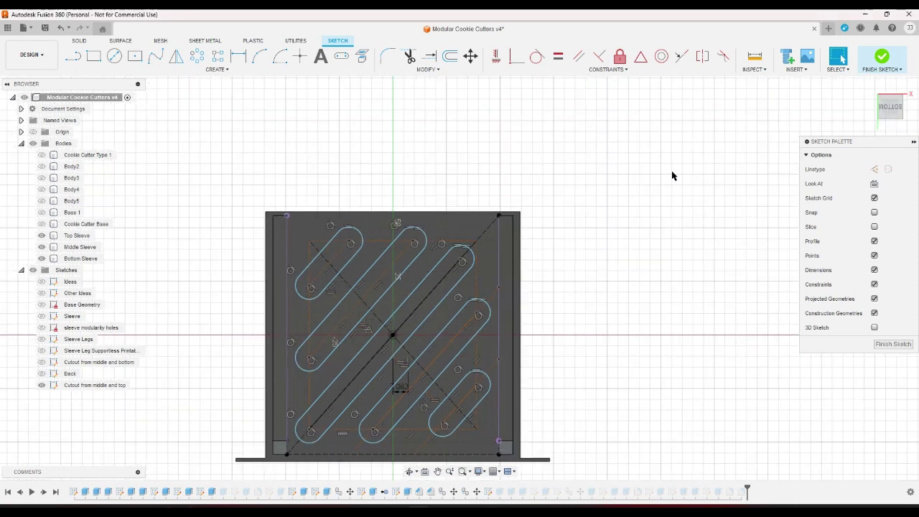
click(868, 86)
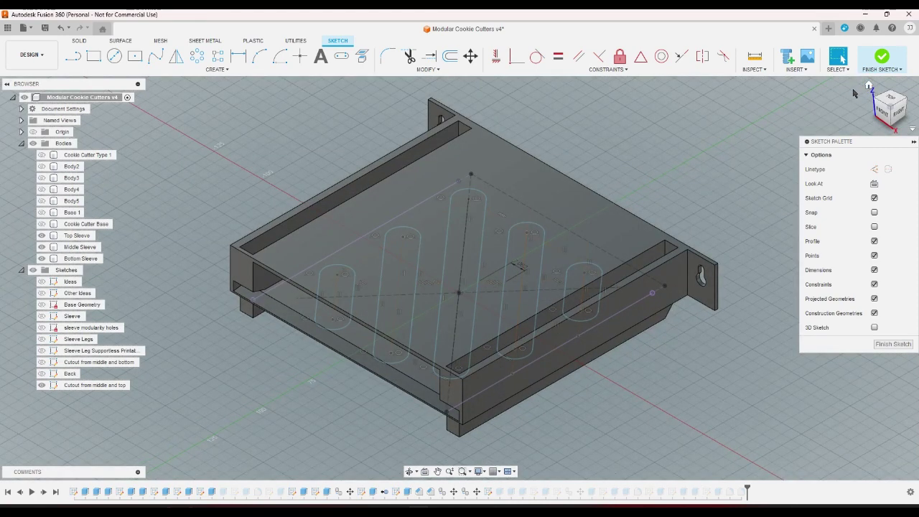
click(880, 126)
click(886, 121)
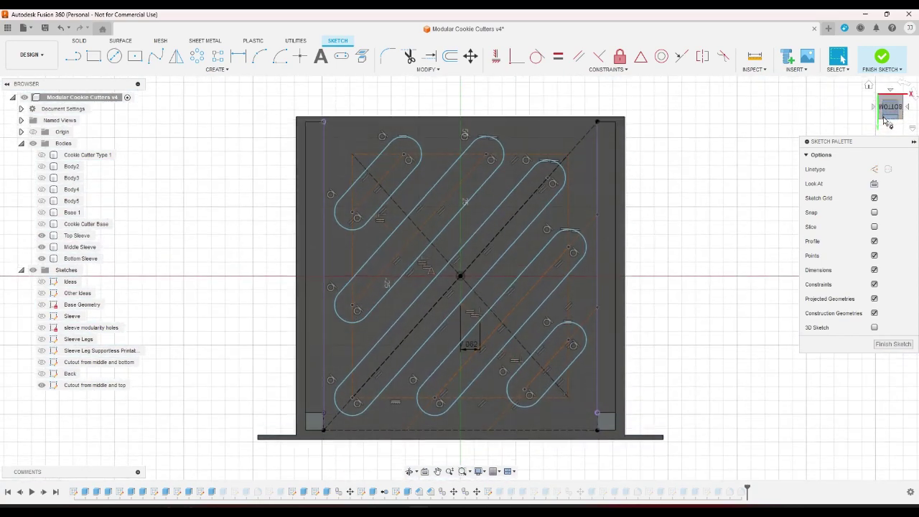
- Sketch a line across the front end of the slot pattern, from one projected side edge to the other
key(l)
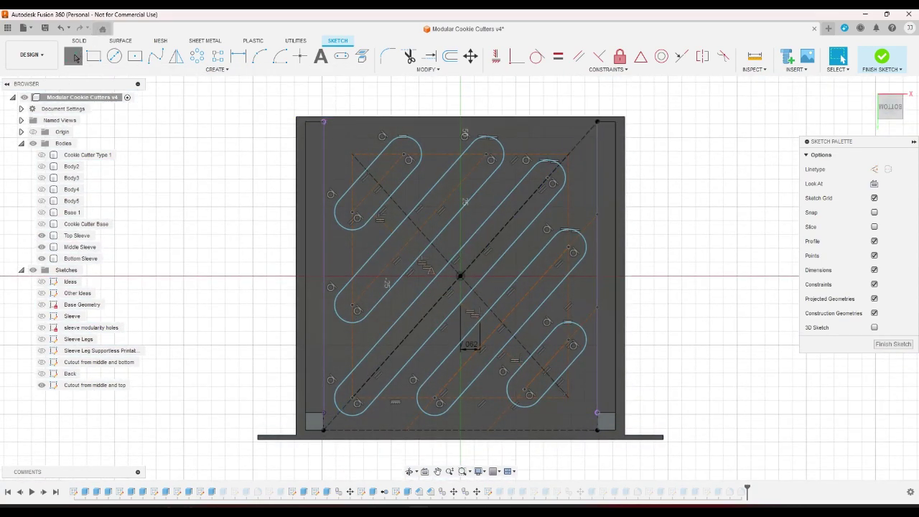
scroll(330, 151, up, 3)
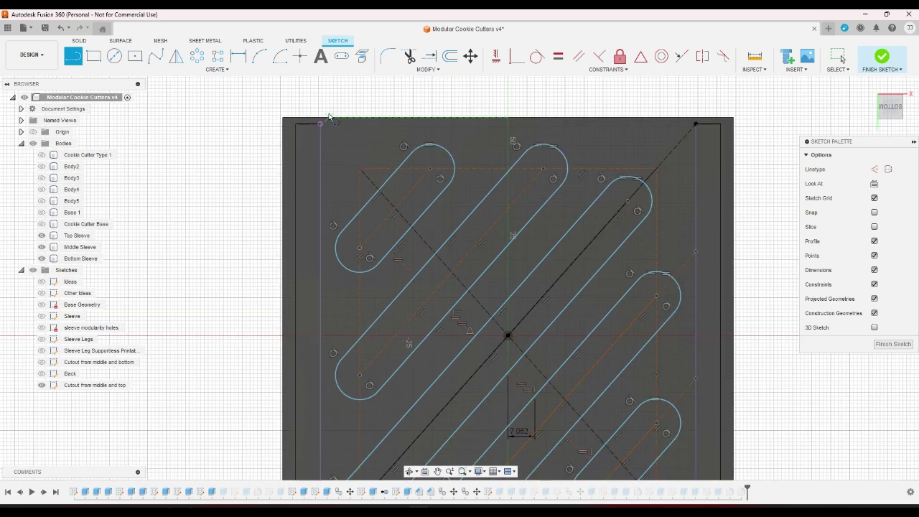
scroll(286, 147, down, 3)
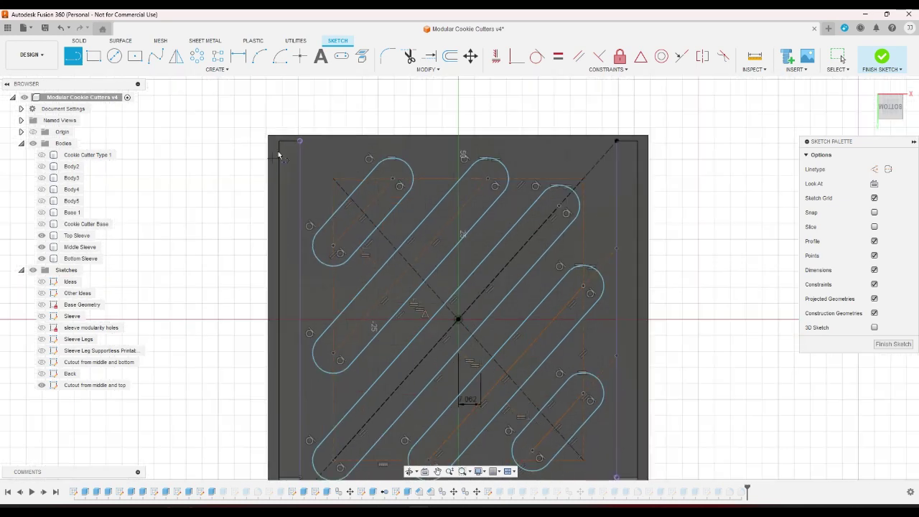
click(295, 142)
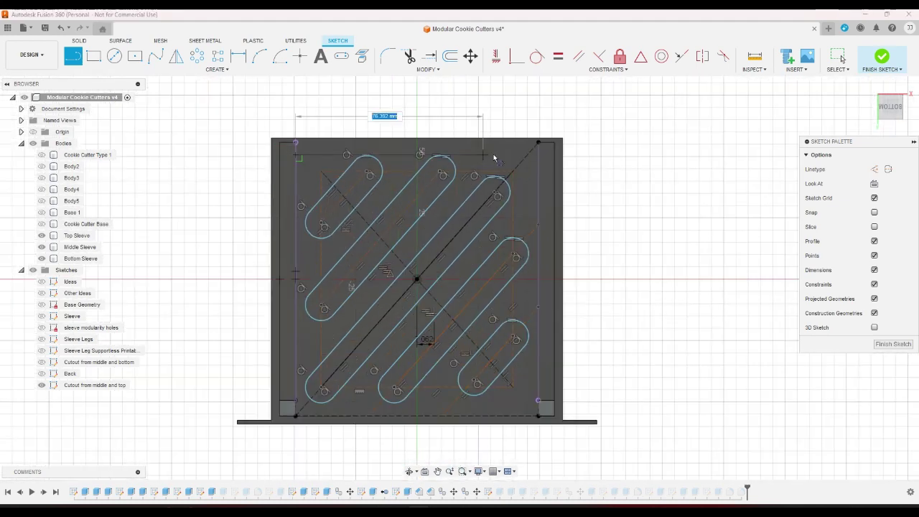
click(565, 159)
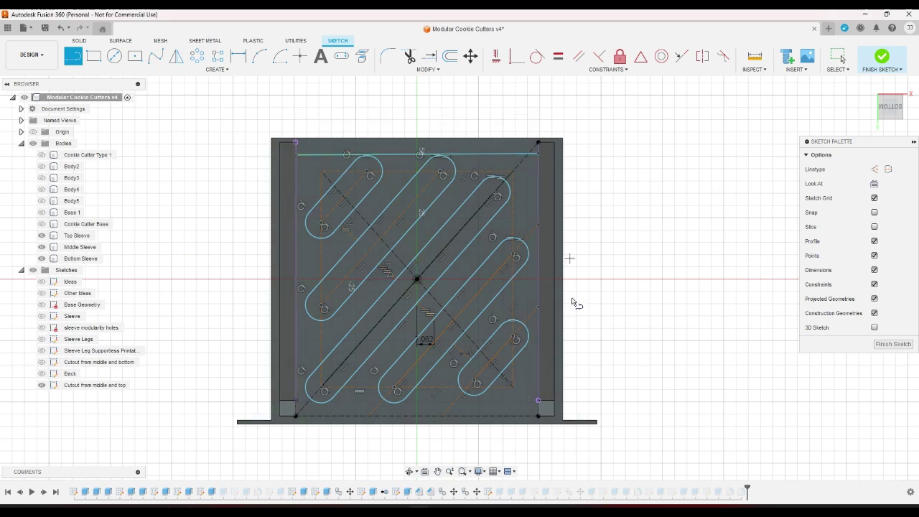
- Sketch a line near the sleeve's back plate joining the rear endpoints of the two projected side edges
scroll(539, 387, up, 2)
scroll(539, 392, up, 3)
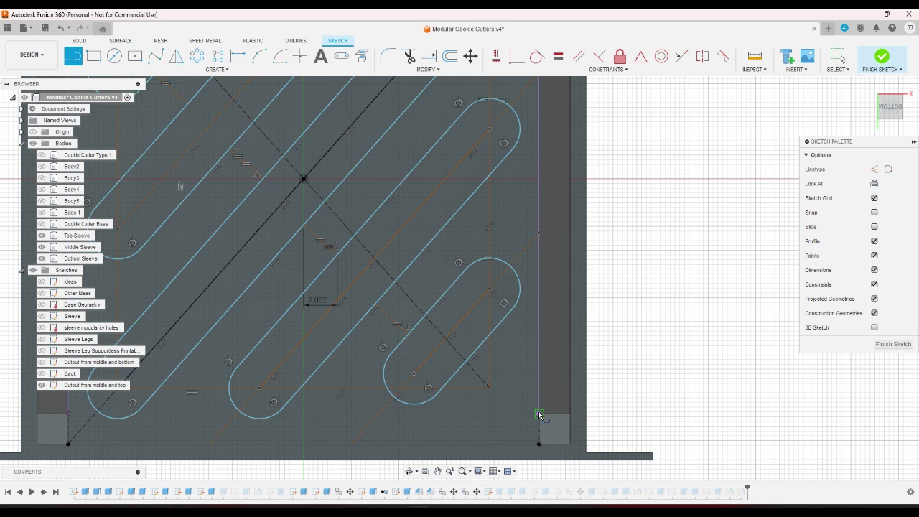
click(539, 415)
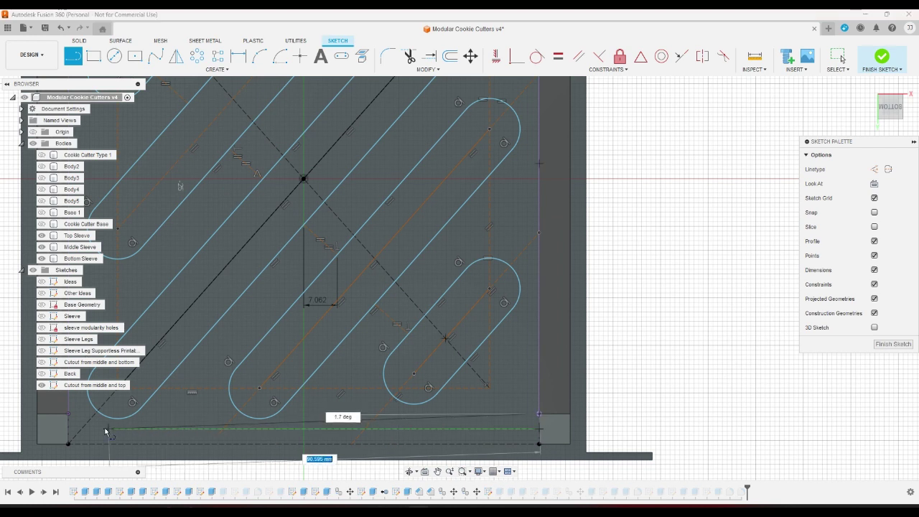
click(69, 416)
right_click(726, 365)
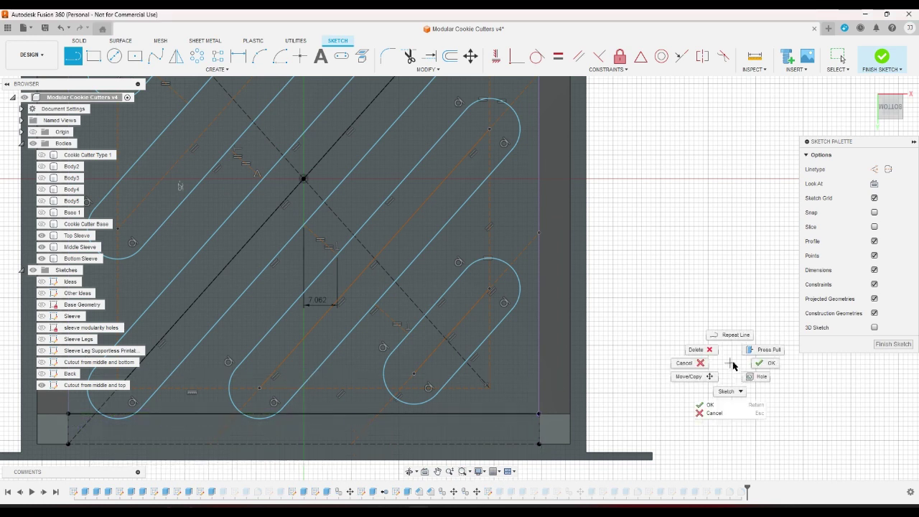
click(758, 365)
- Make the rear arc centre of the shortest slot near the back plate coincident with the rear construction line of the slot pattern
scroll(730, 367, down, 2)
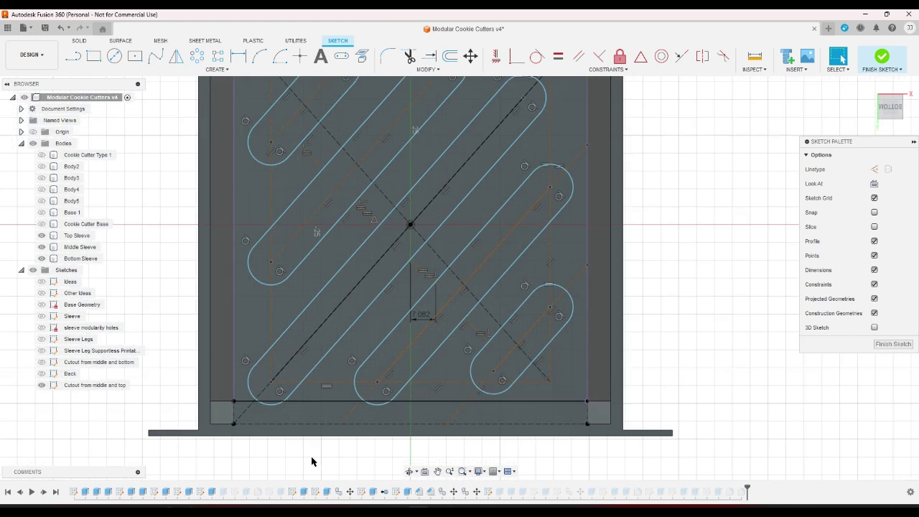
scroll(363, 427, down, 1)
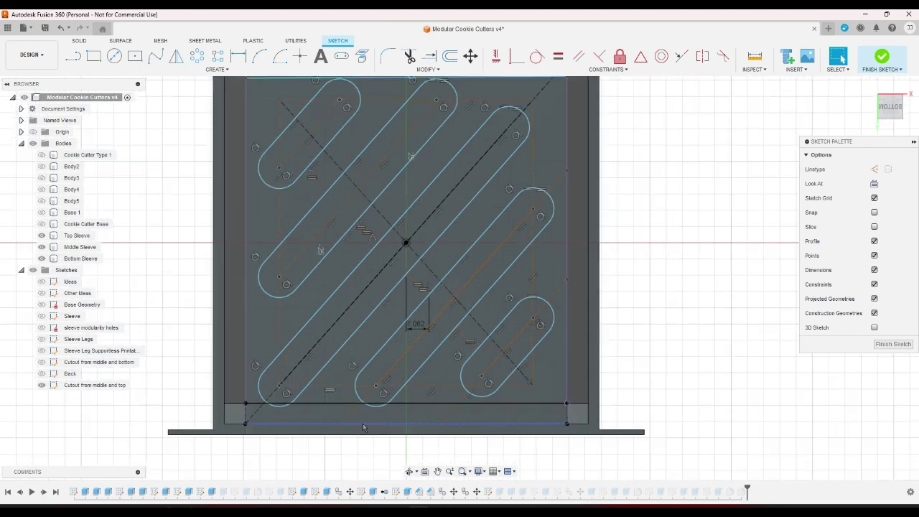
scroll(364, 427, down, 1)
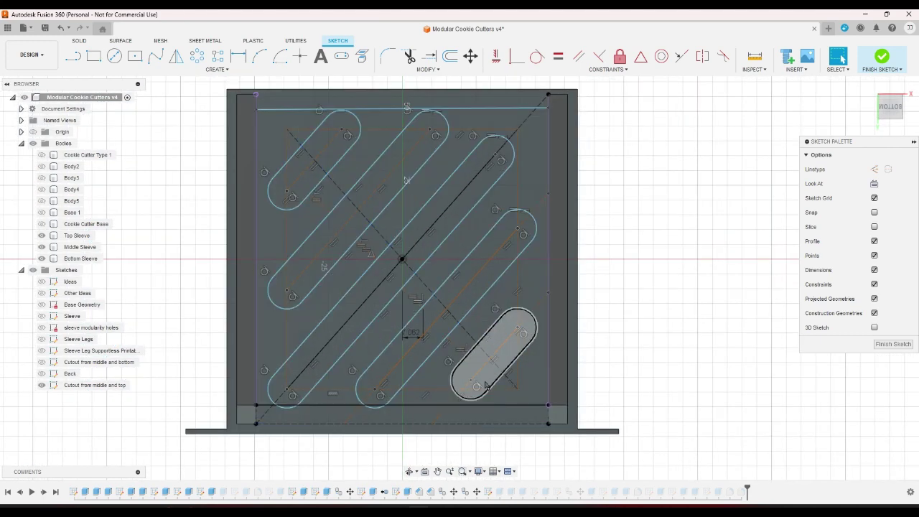
scroll(467, 373, up, 4)
drag(467, 381, 445, 409)
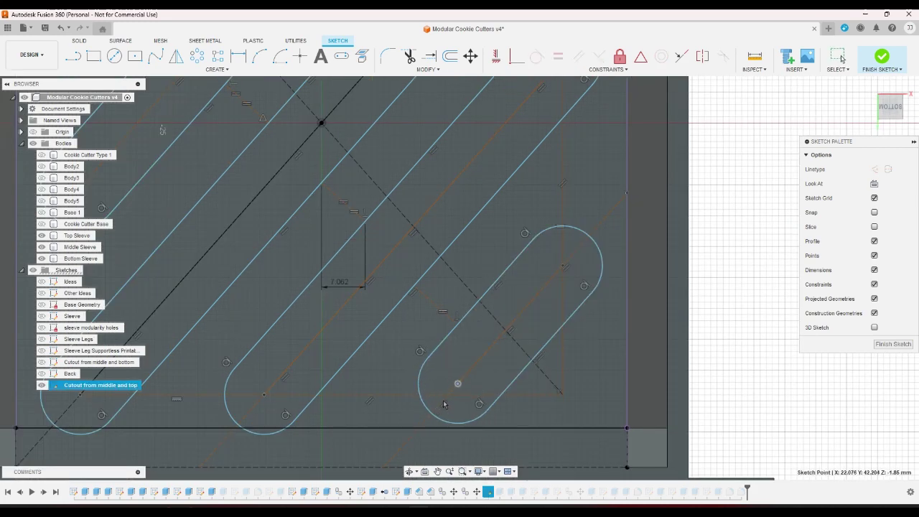
click(516, 57)
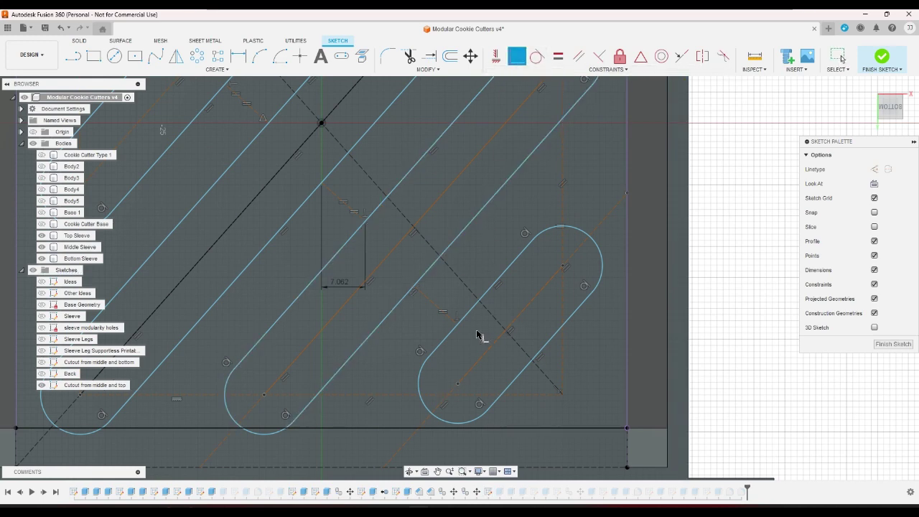
click(458, 383)
click(461, 394)
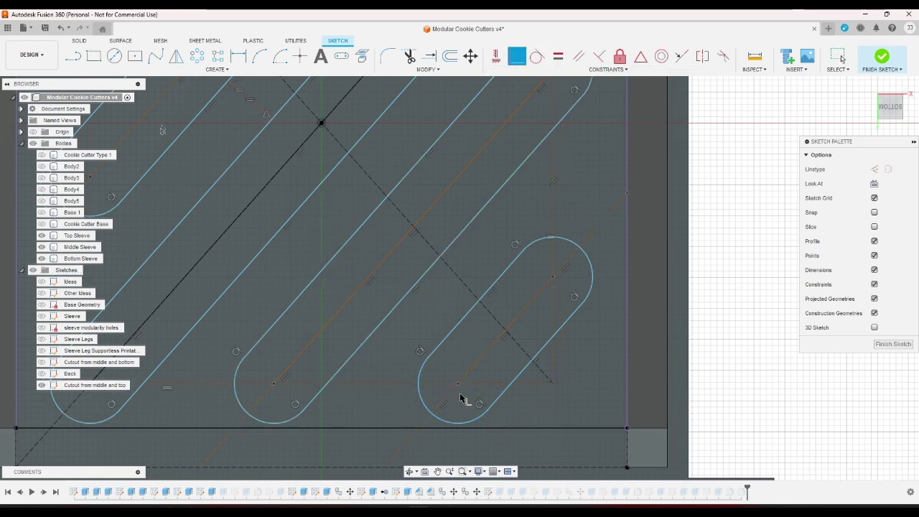
right_click(477, 383)
click(507, 382)
scroll(502, 387, down, 5)
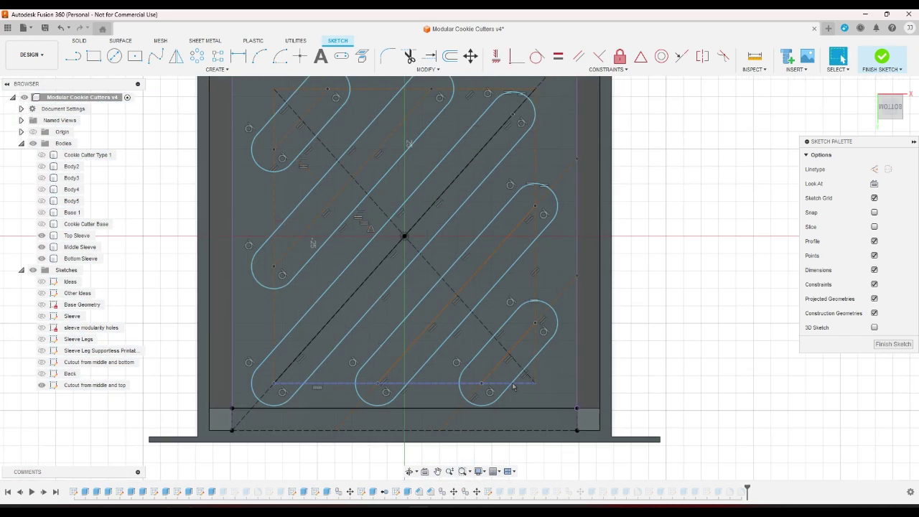
scroll(490, 445, up, 1)
scroll(488, 441, down, 2)
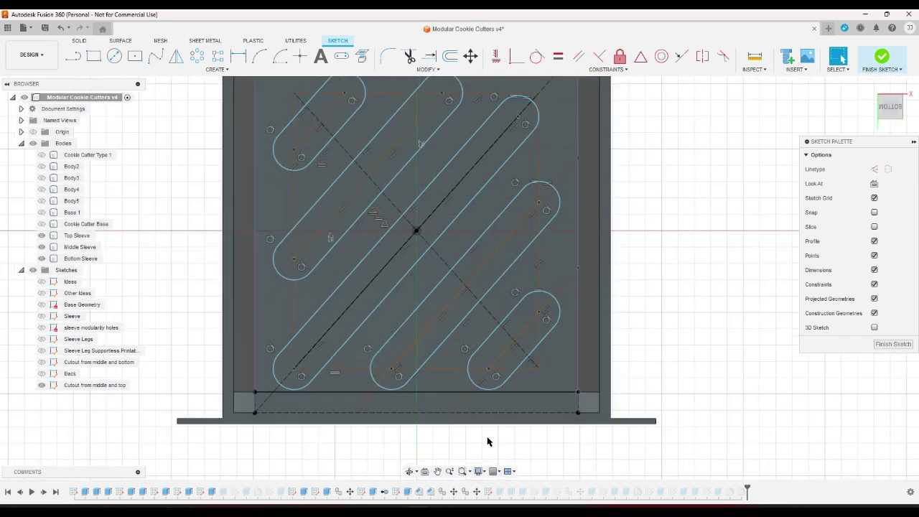
- Finish editing the Cutout from middle and top sketch and return to the home view
scroll(376, 429, up, 3)
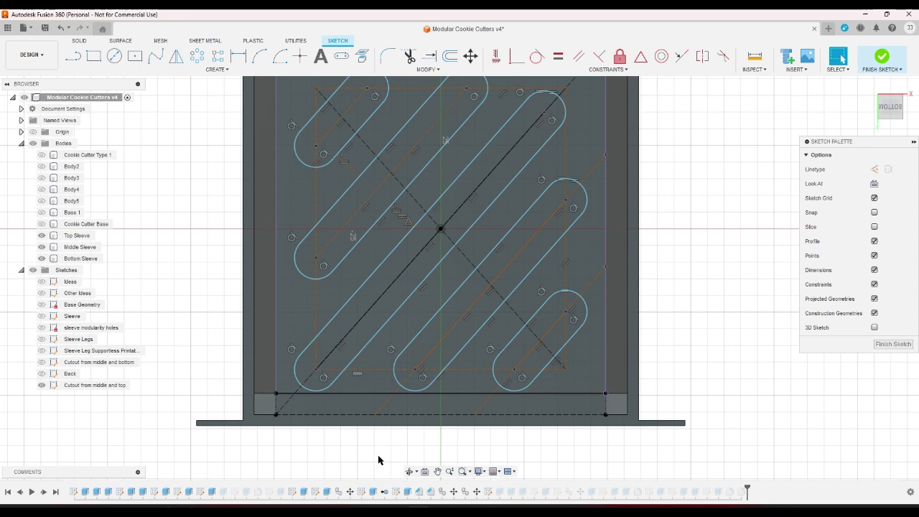
scroll(276, 348, down, 3)
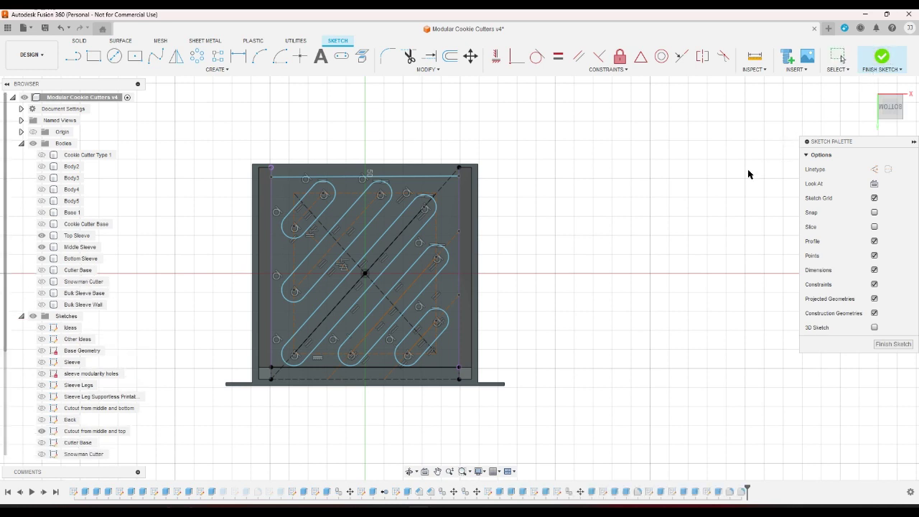
click(869, 91)
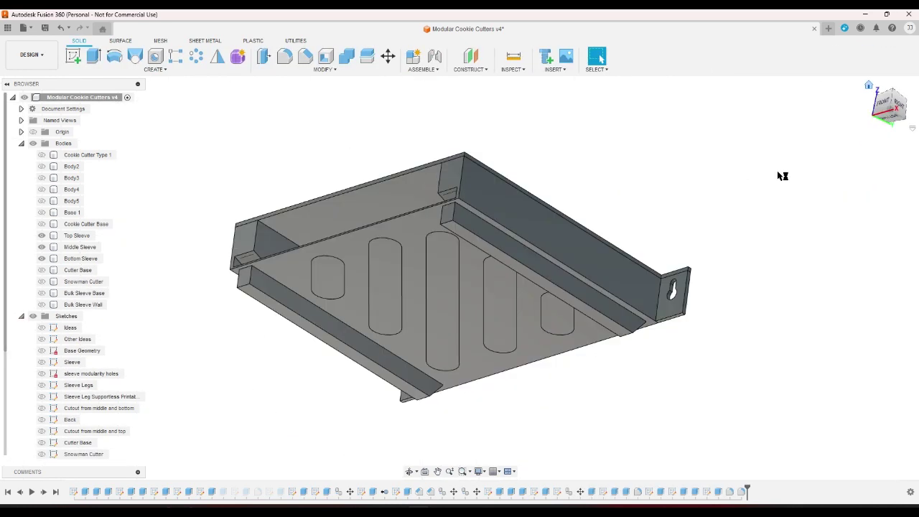
- Hide Bottom Sleeve and edit the slot cut extrude, adding the rectangular area around the five slots to its profiles
click(119, 430)
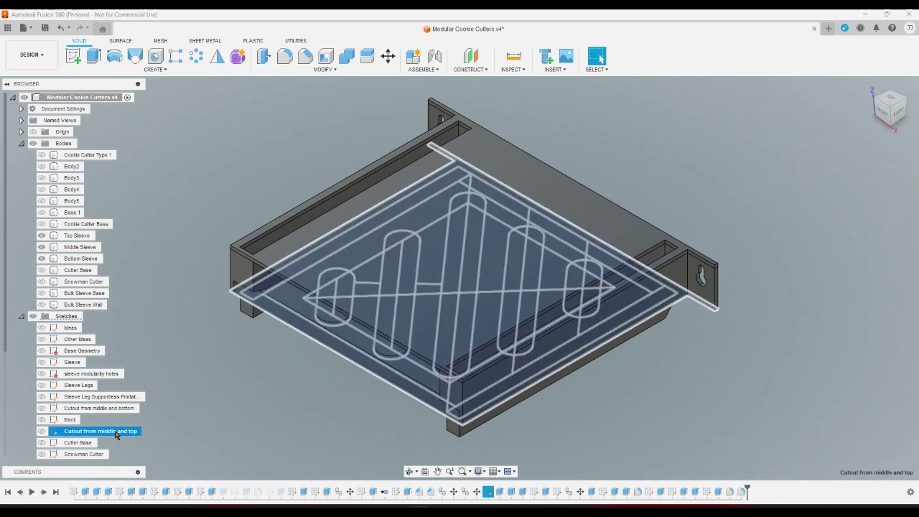
click(520, 473)
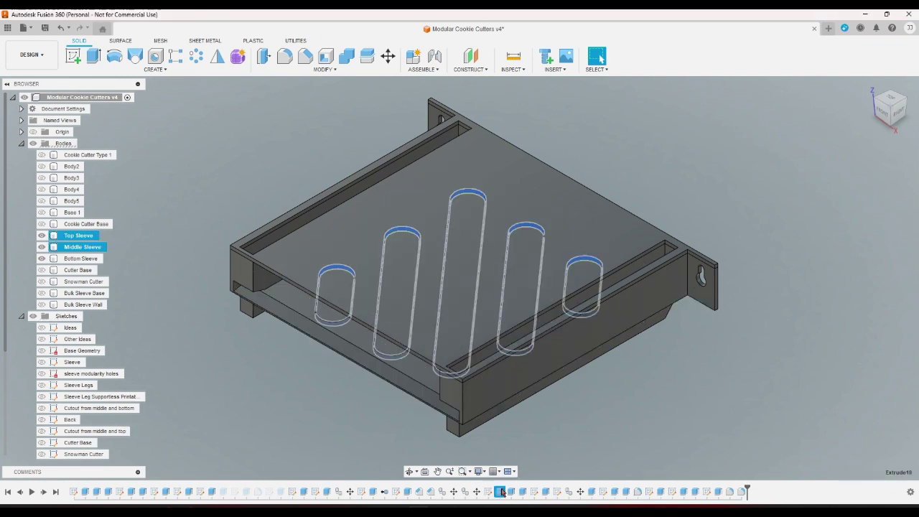
double_click(500, 494)
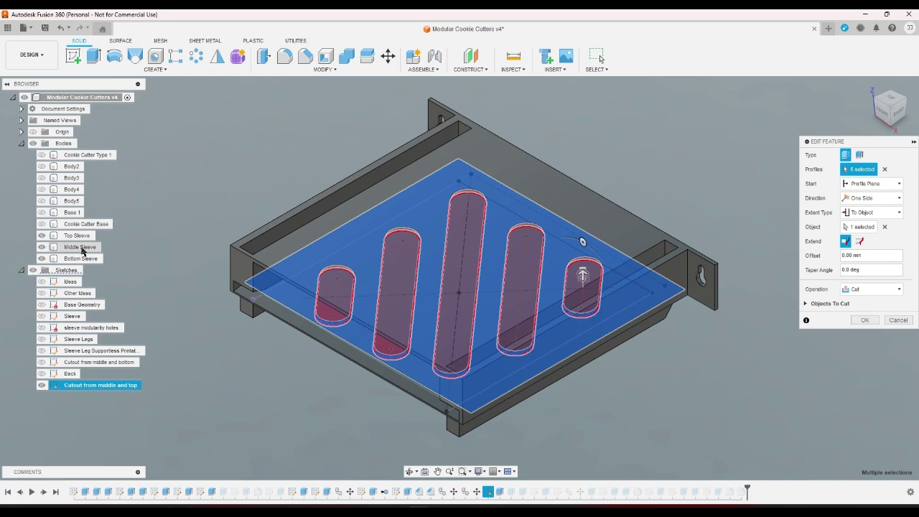
click(41, 258)
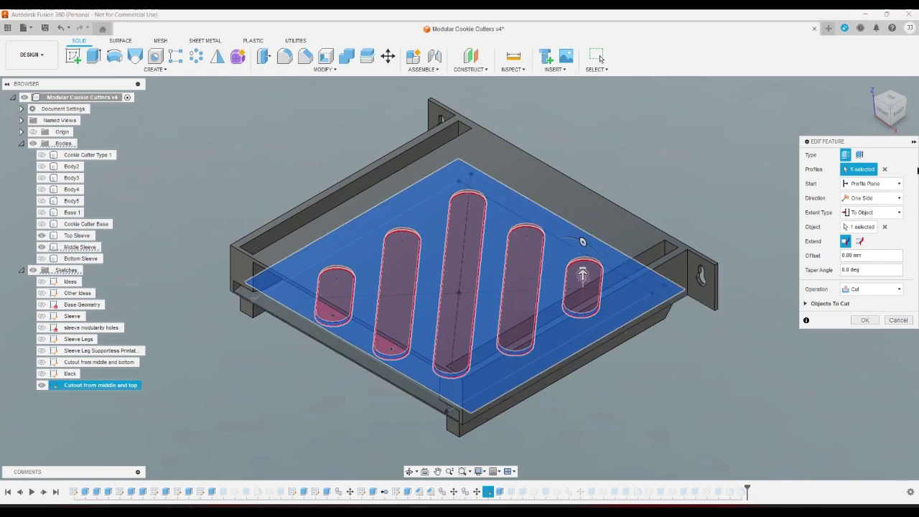
click(894, 119)
click(893, 120)
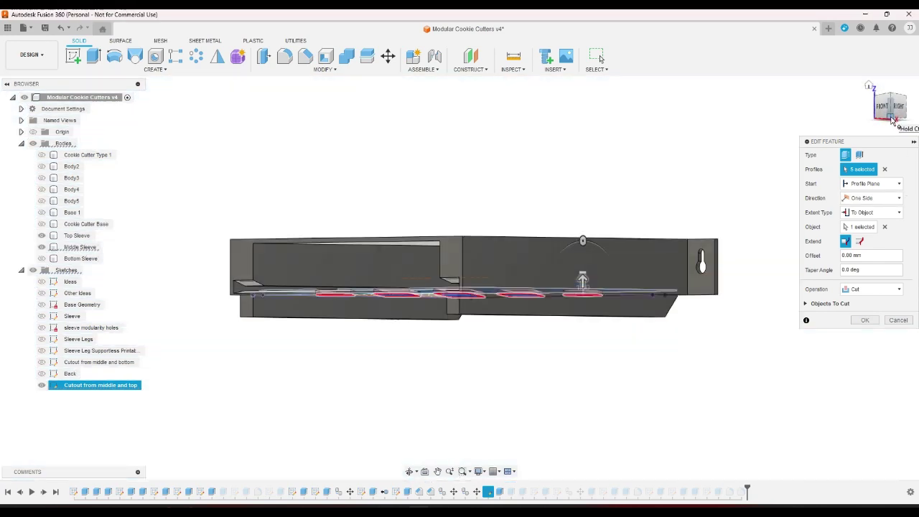
click(893, 117)
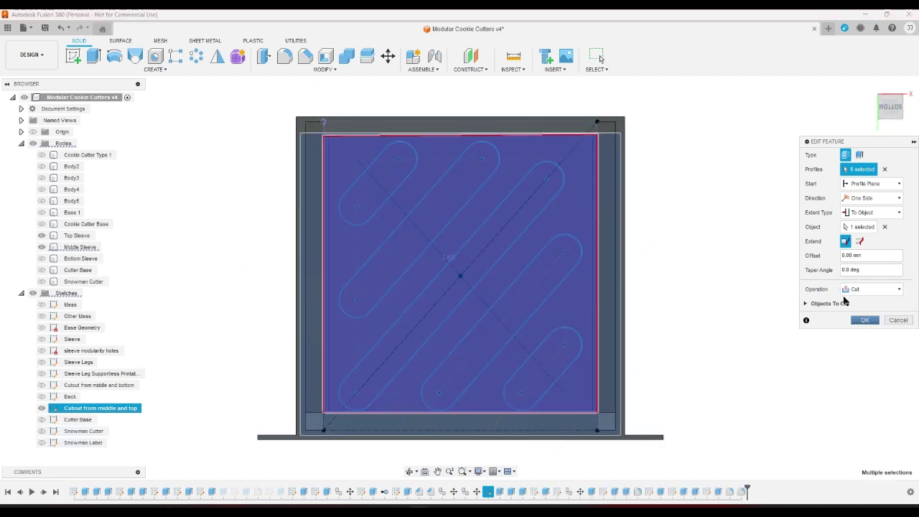
- Examine the rectangular cutout in the Top and Middle Sleeves from below, from the side and from the home view
click(900, 100)
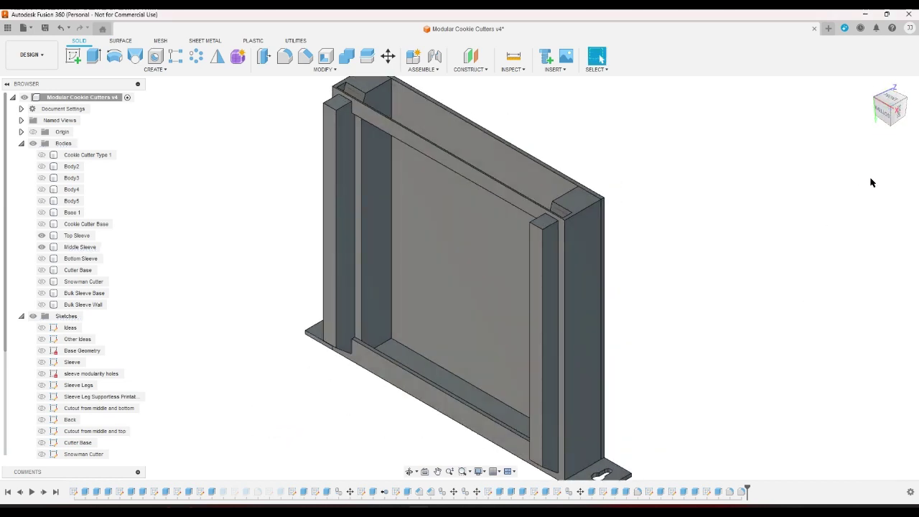
scroll(838, 237, down, 3)
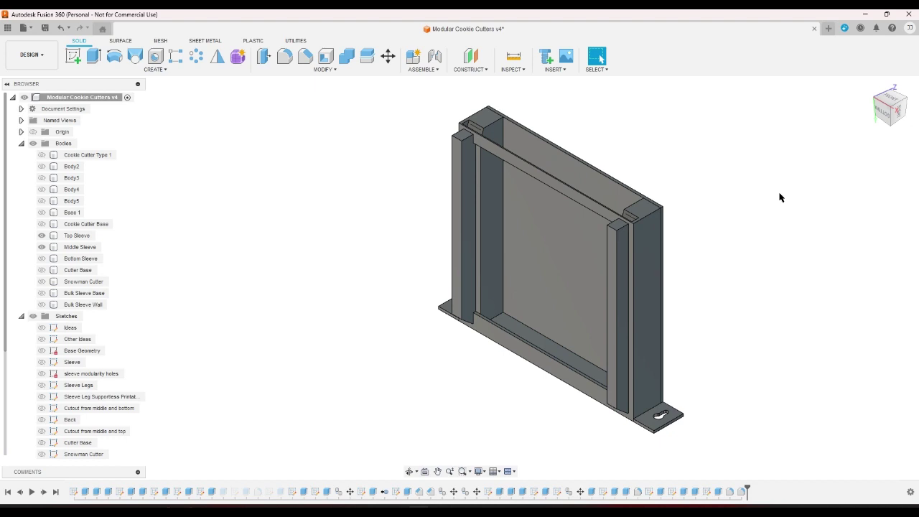
click(898, 103)
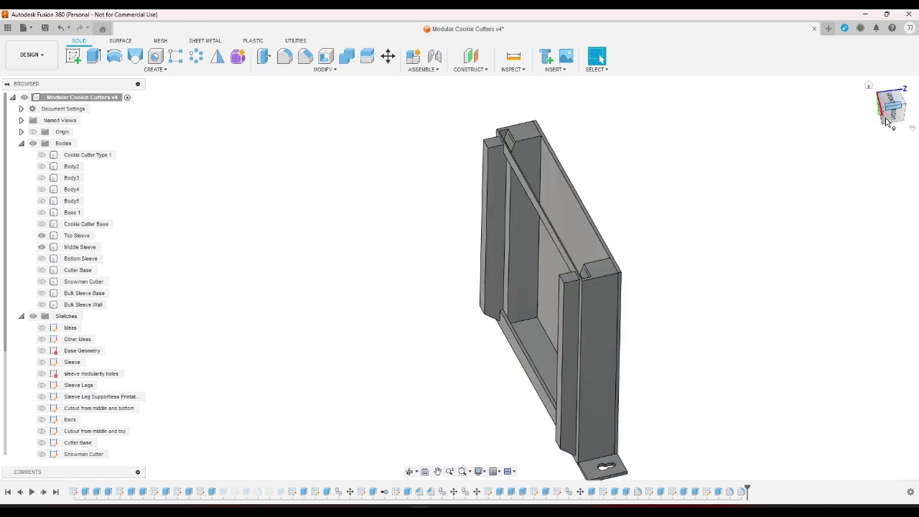
scroll(507, 170, up, 5)
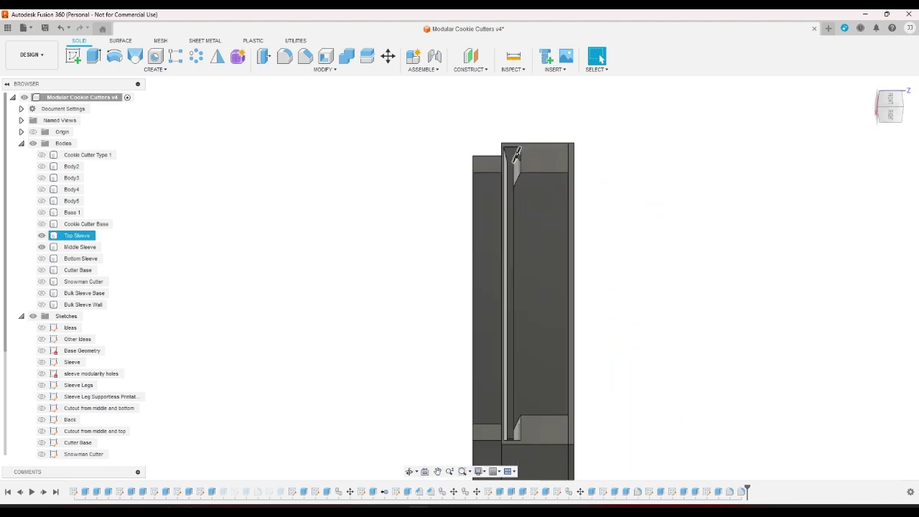
scroll(747, 152, down, 2)
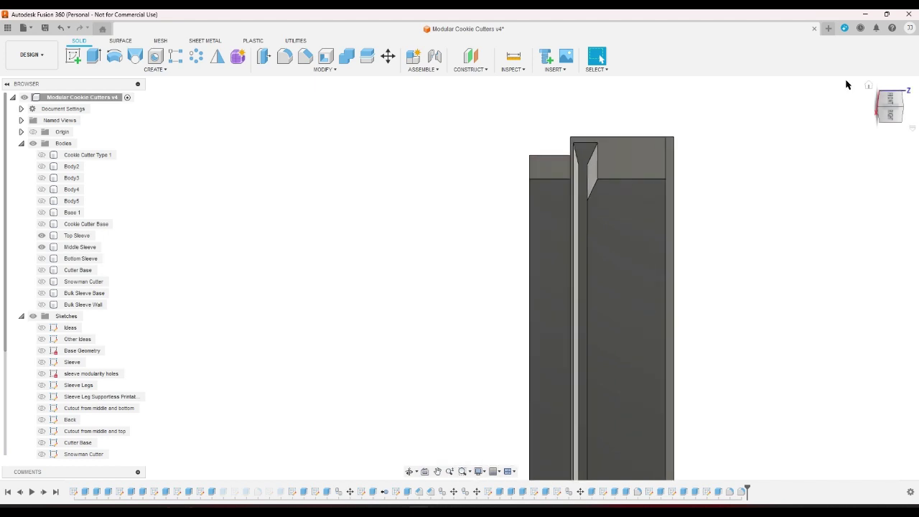
click(870, 87)
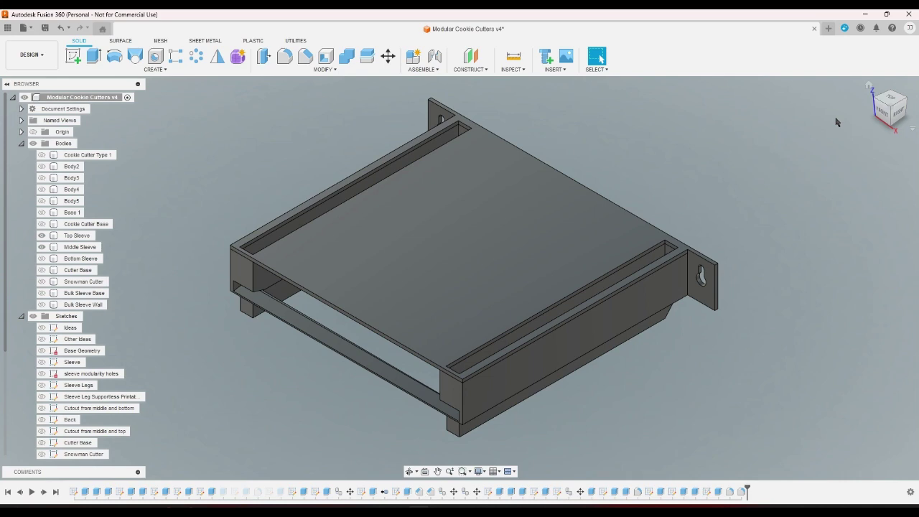
click(891, 130)
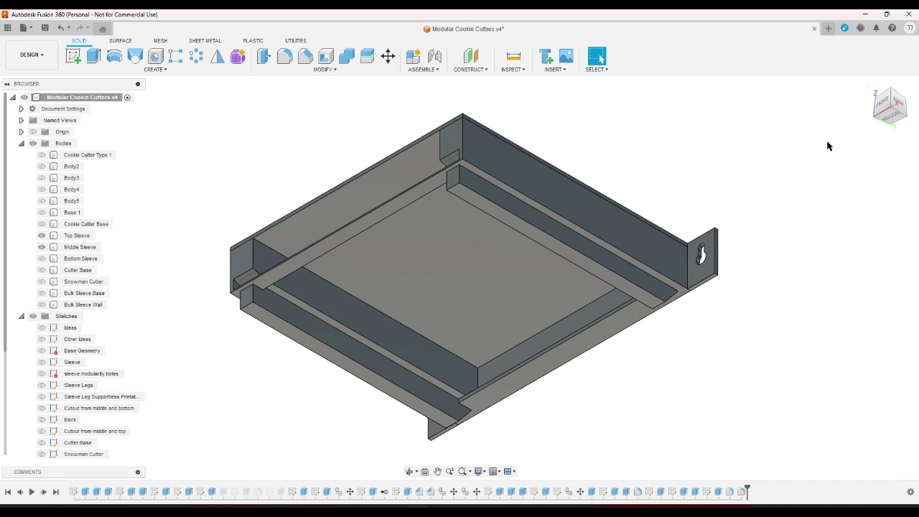
click(867, 87)
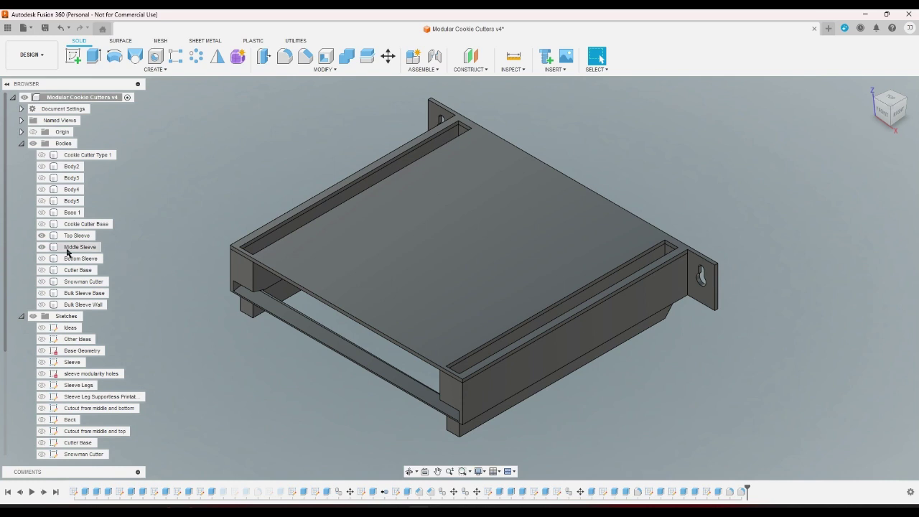
- Show only the Bottom Sleeve body and inspect its floor from below the front edge
click(41, 258)
click(41, 235)
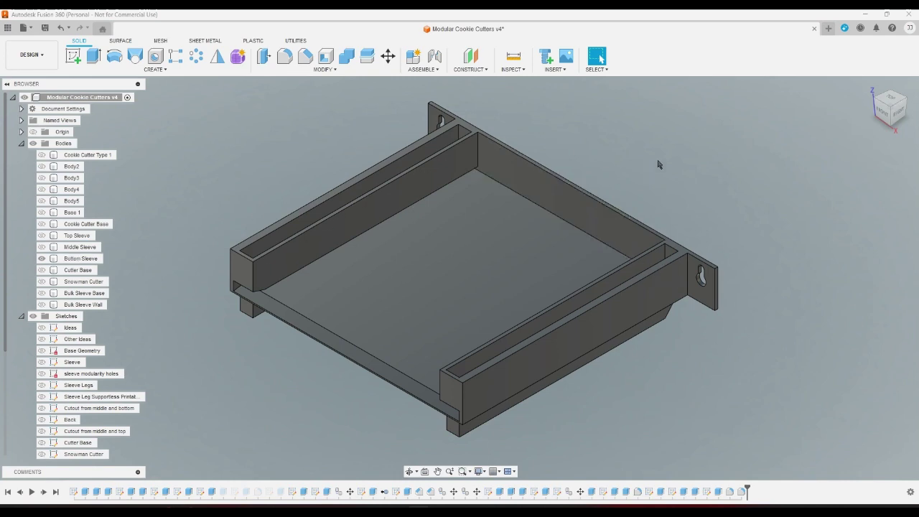
click(881, 123)
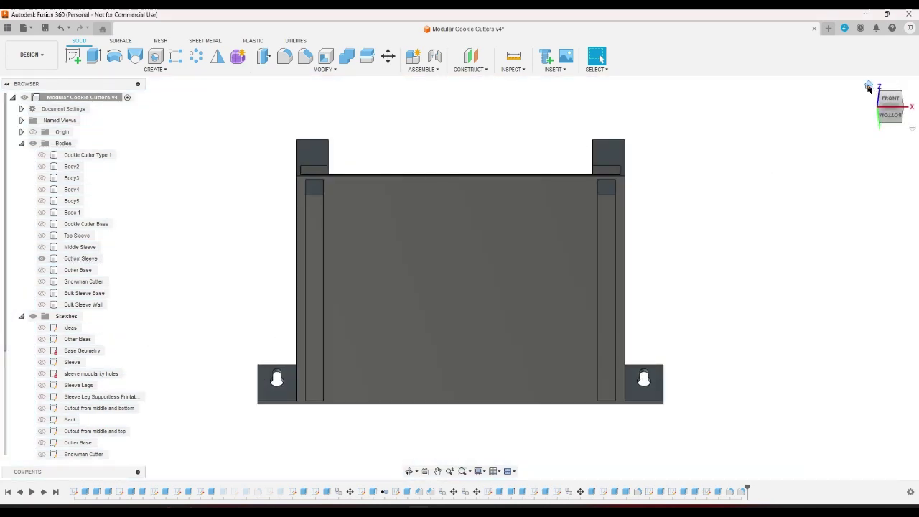
click(868, 86)
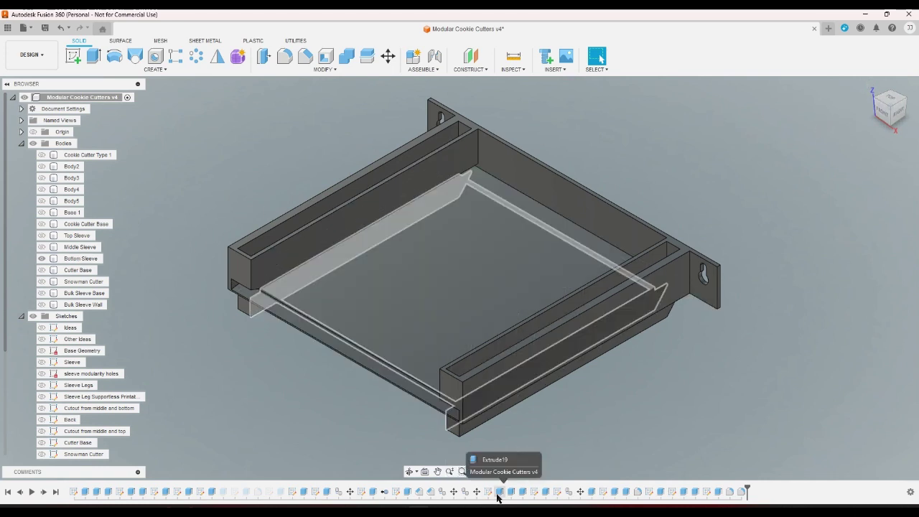
- Try to include the Bottom Sleeve in the rectangular cutout by re-editing the cut extrude and toggling the visible sleeve bodies
click(106, 432)
double_click(500, 492)
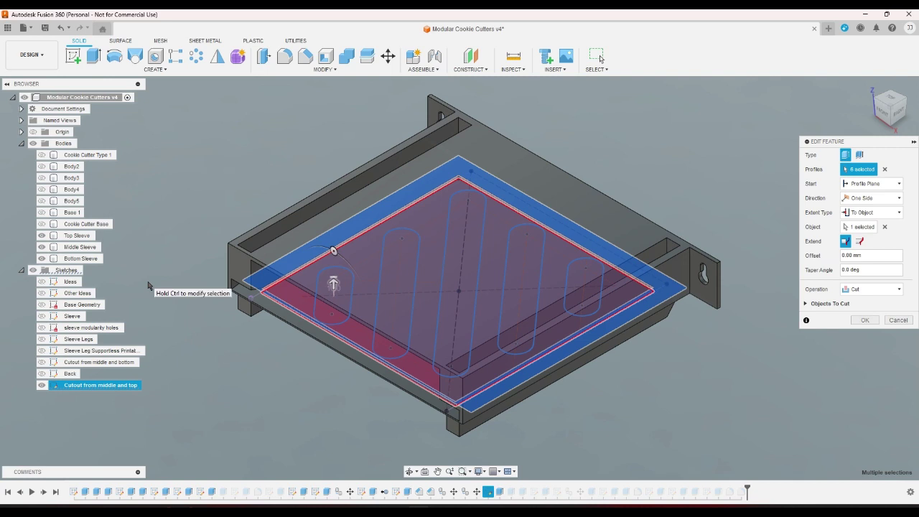
click(862, 320)
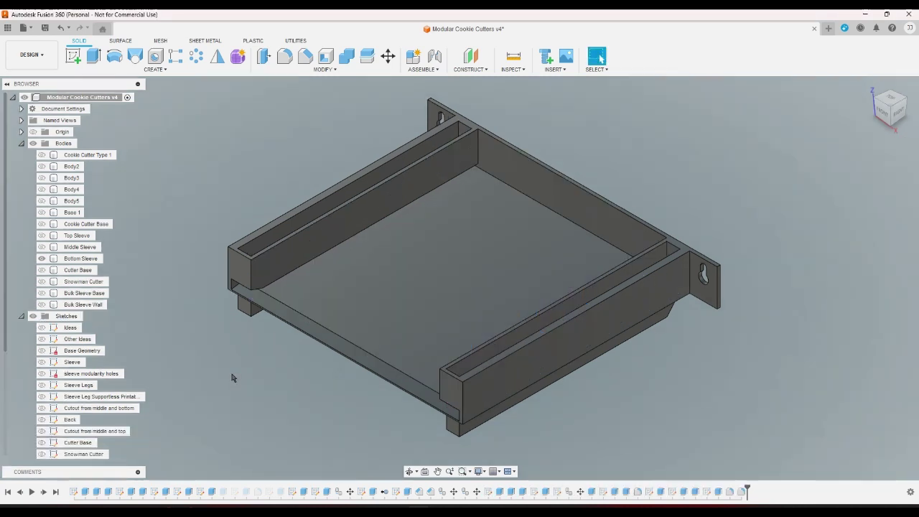
click(44, 260)
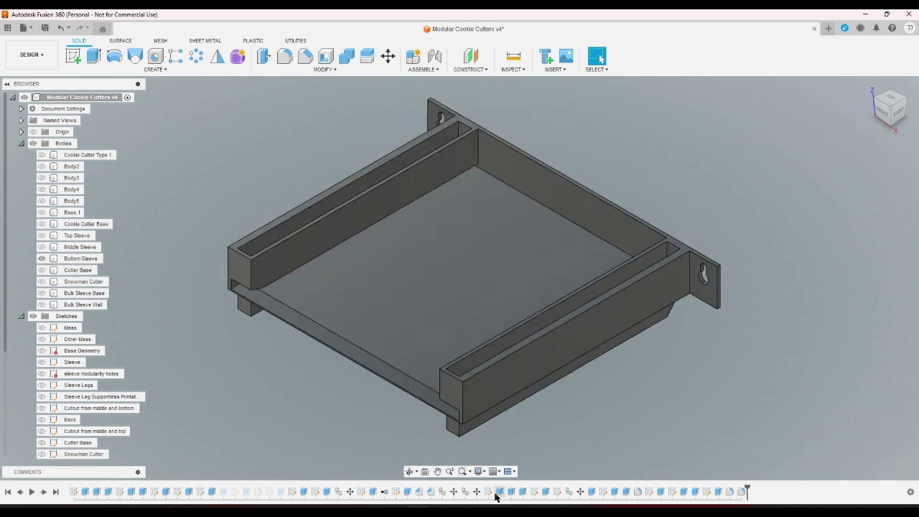
double_click(494, 494)
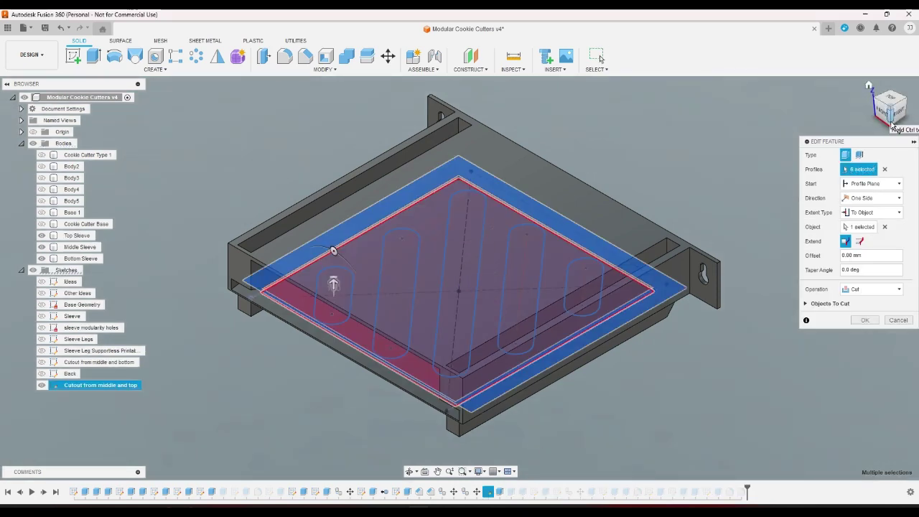
click(881, 113)
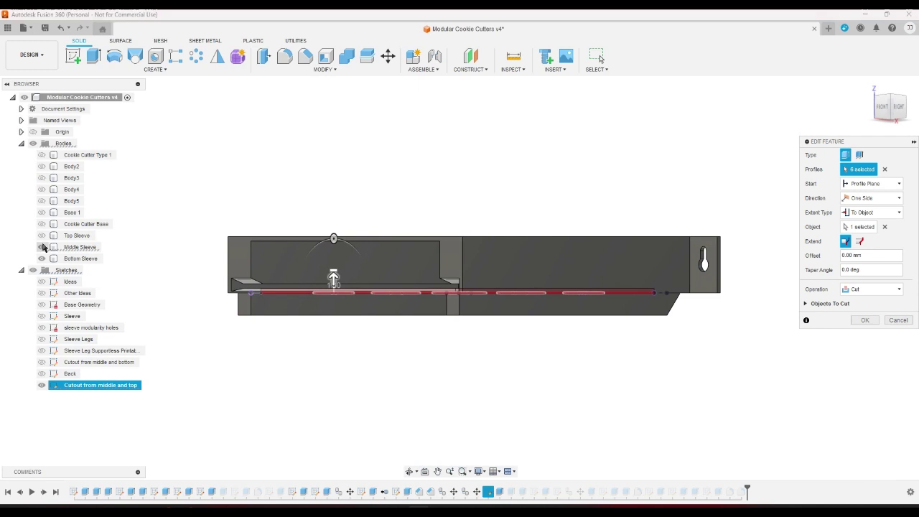
click(41, 246)
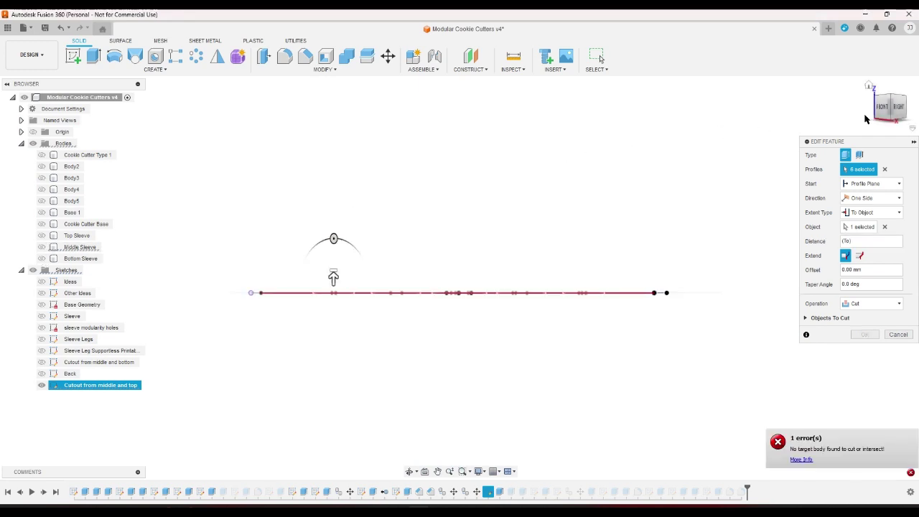
click(888, 120)
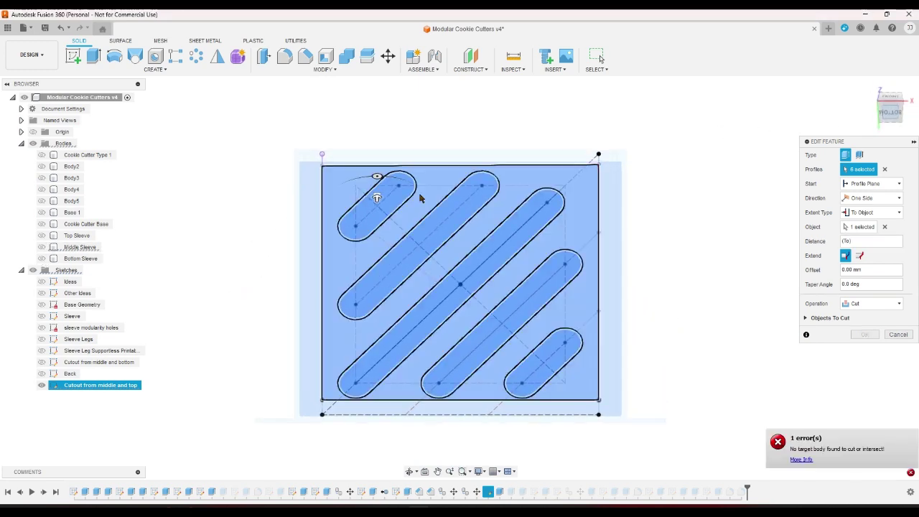
click(41, 246)
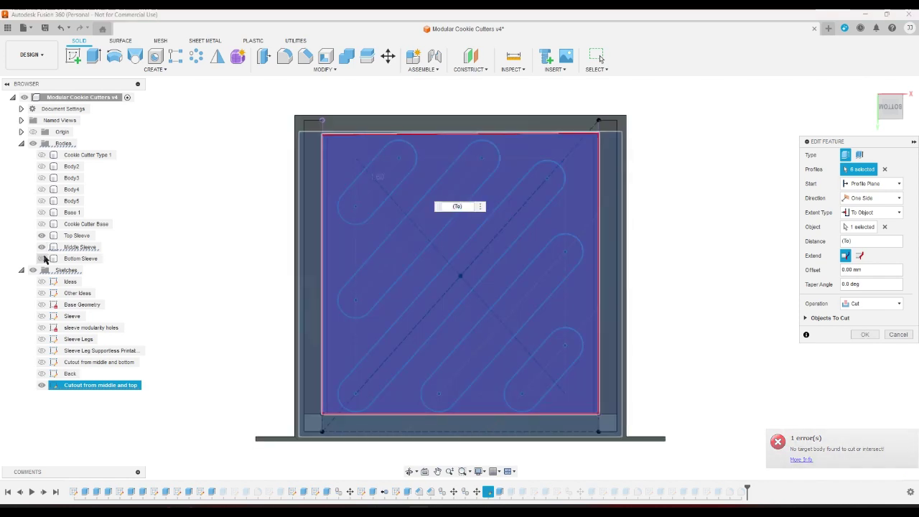
click(41, 259)
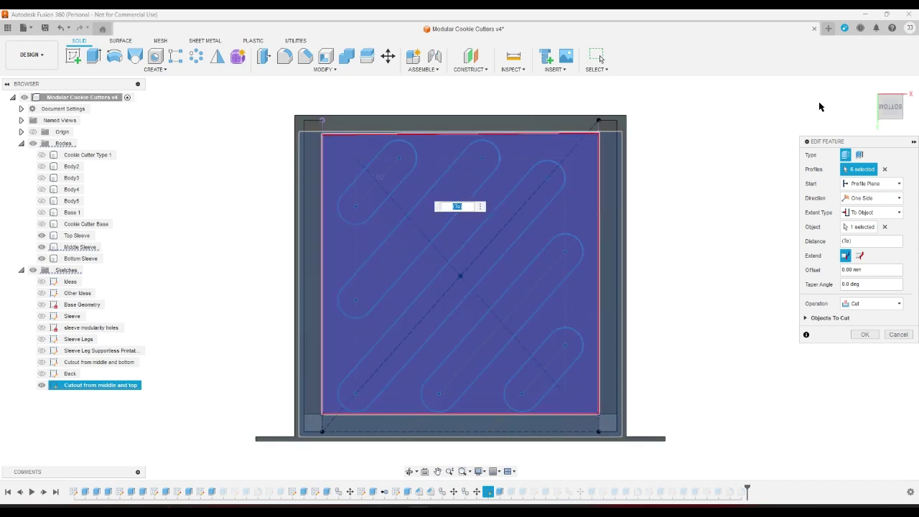
click(869, 84)
scroll(485, 107, up, 5)
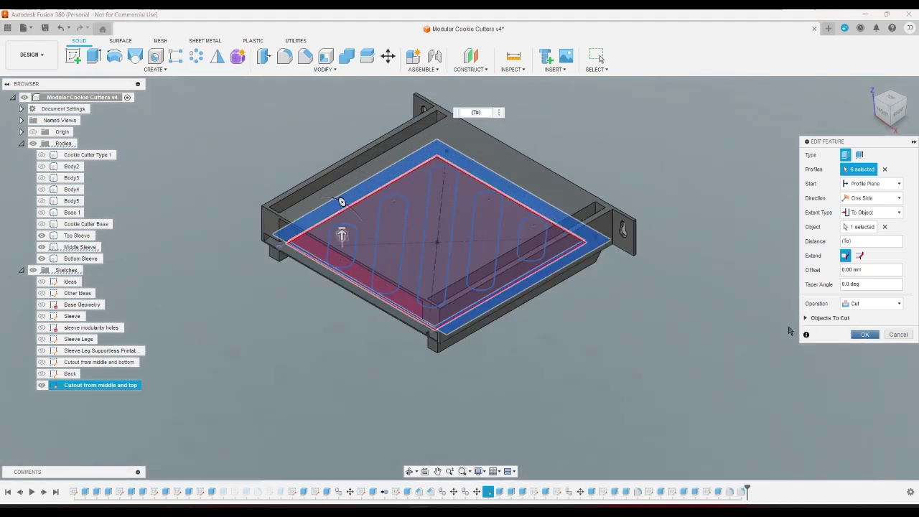
key(Return)
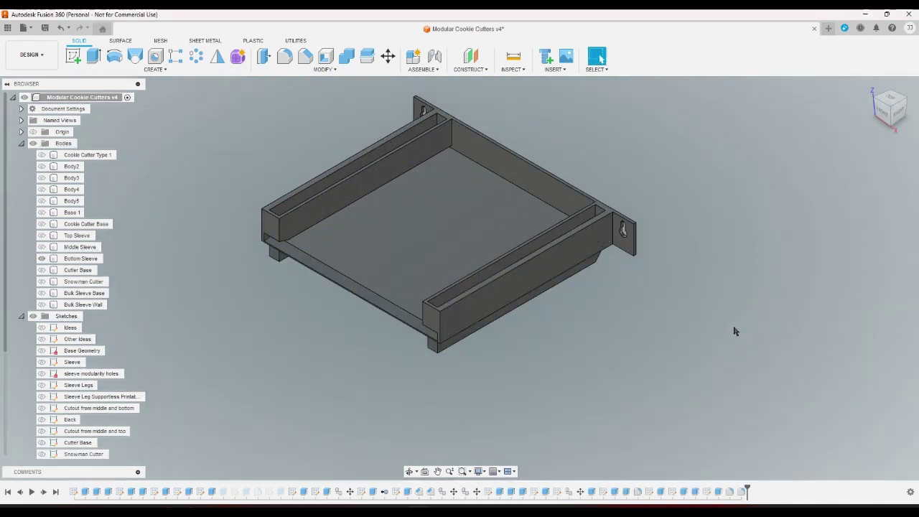
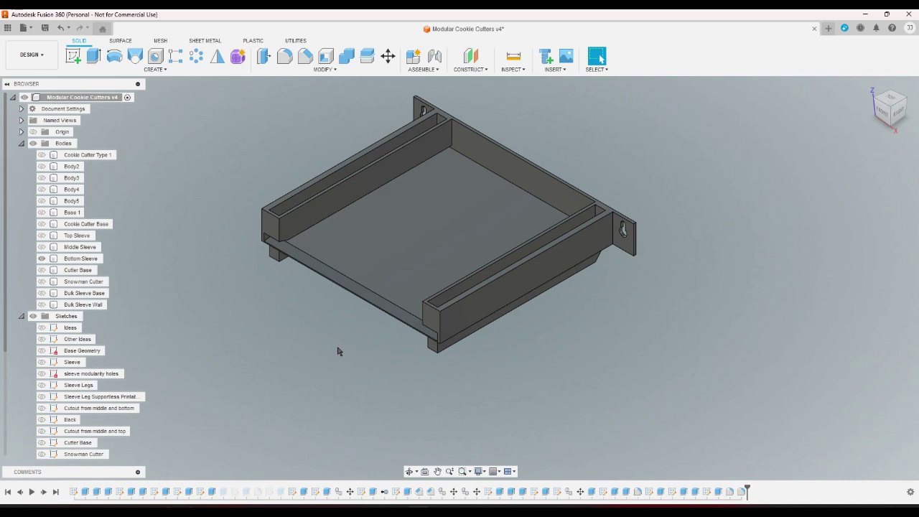
- Show the "Cutout from middle and top" sketch and start an extrude with the rectangular area and all five slots as profiles
click(489, 492)
click(41, 431)
click(270, 428)
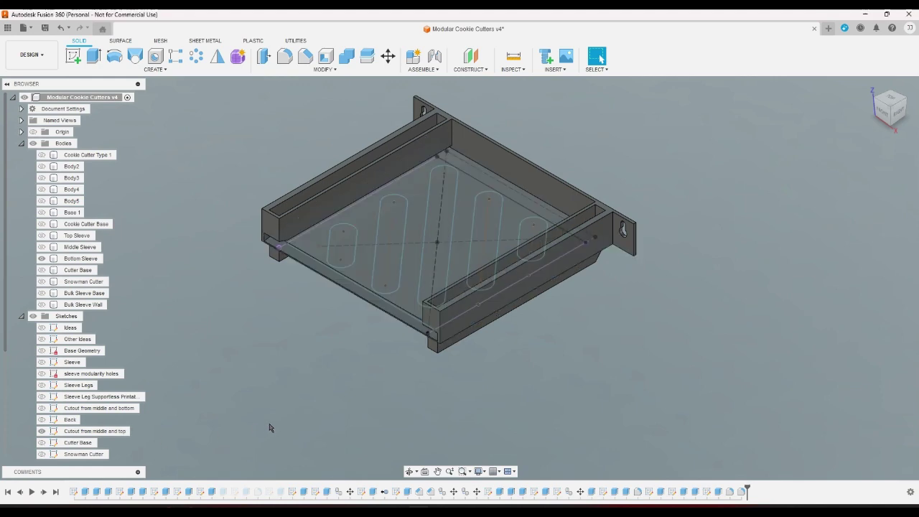
click(94, 56)
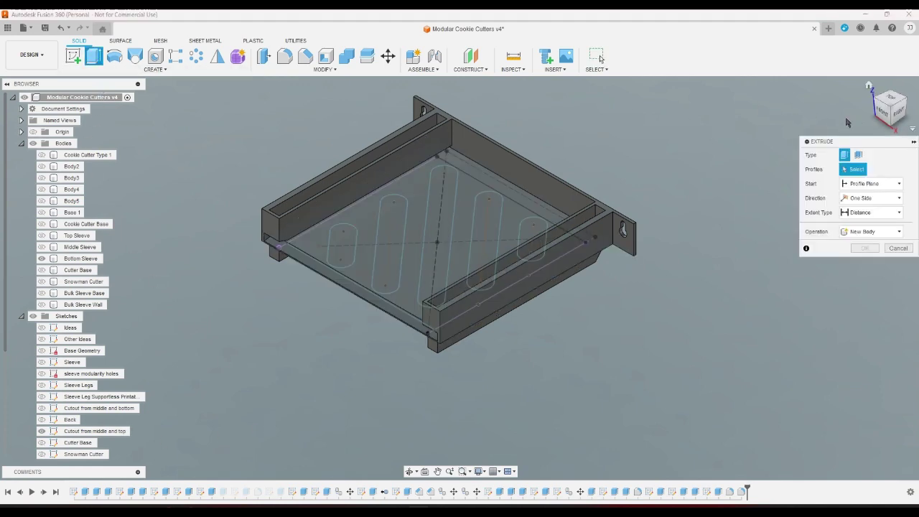
click(885, 129)
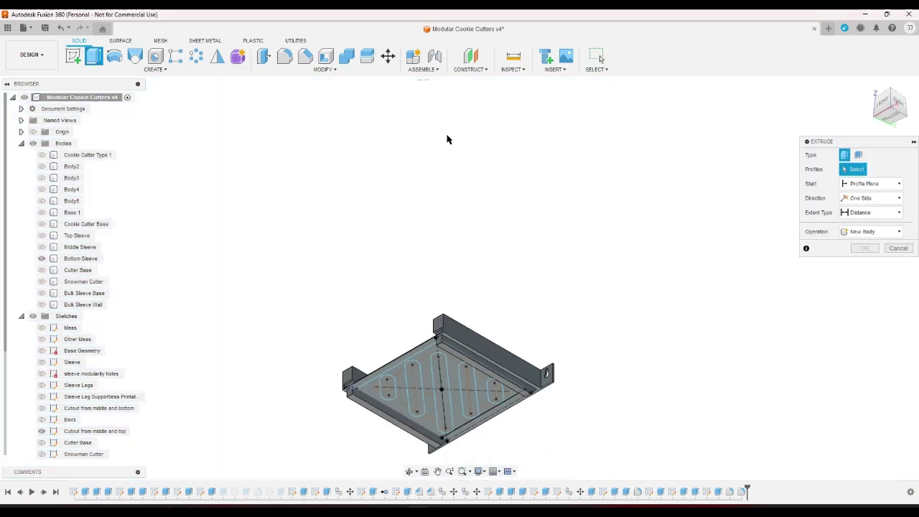
scroll(376, 383, up, 5)
click(420, 248)
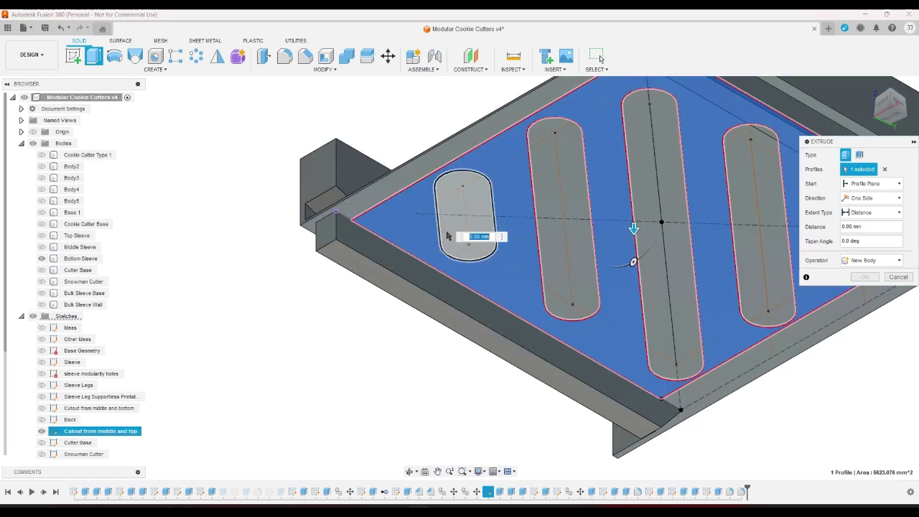
click(549, 230)
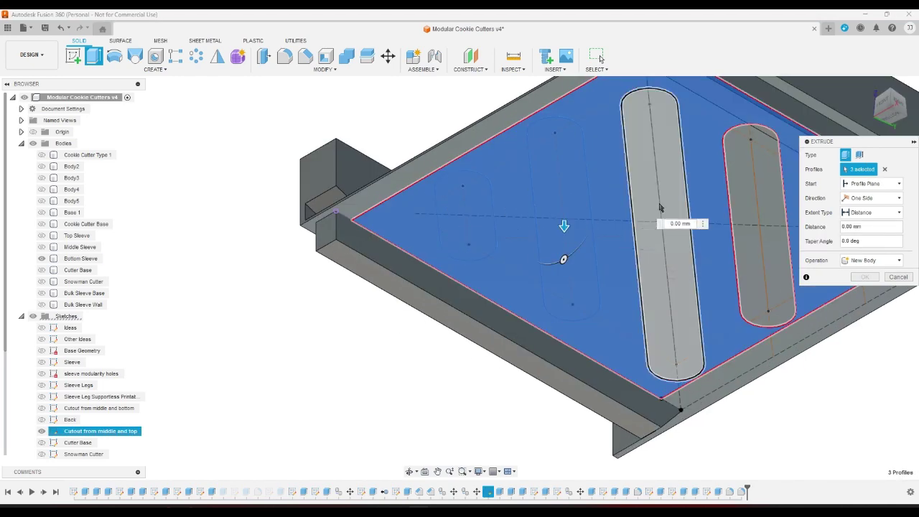
click(675, 255)
click(739, 209)
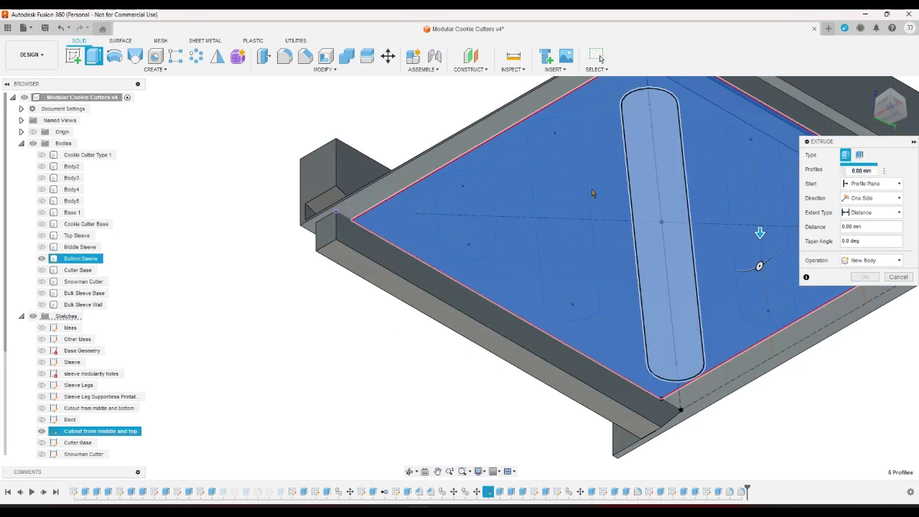
click(881, 118)
scroll(625, 236, up, 4)
click(679, 251)
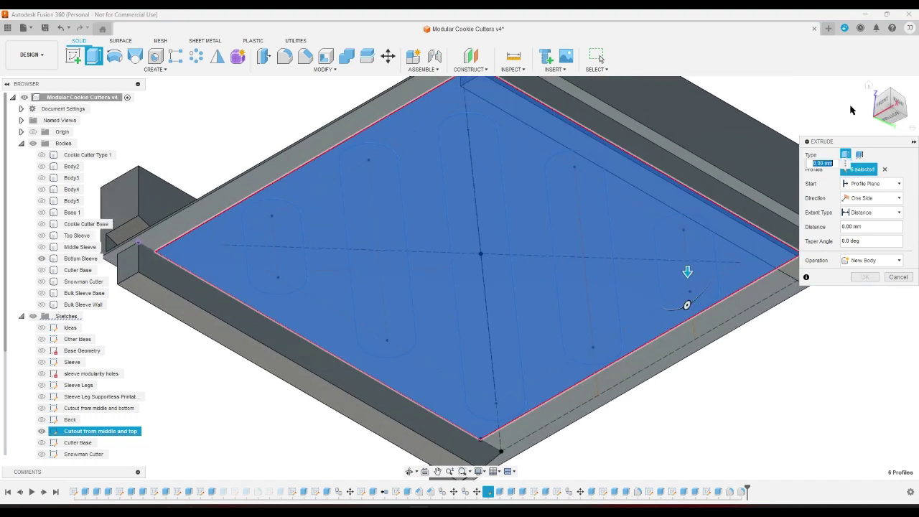
- Cut the selected profiles from the Bottom Sleeve using the To Object extent up to its floor face, and hide the sketch
click(867, 86)
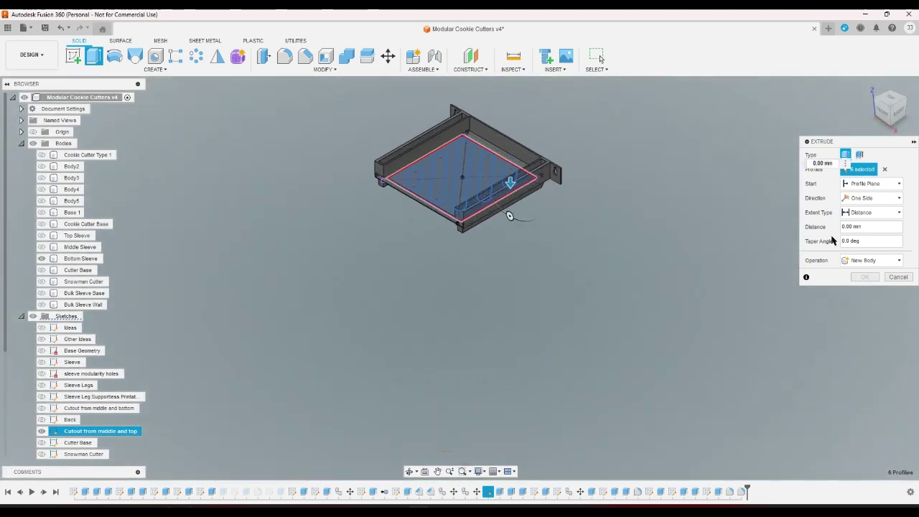
click(870, 212)
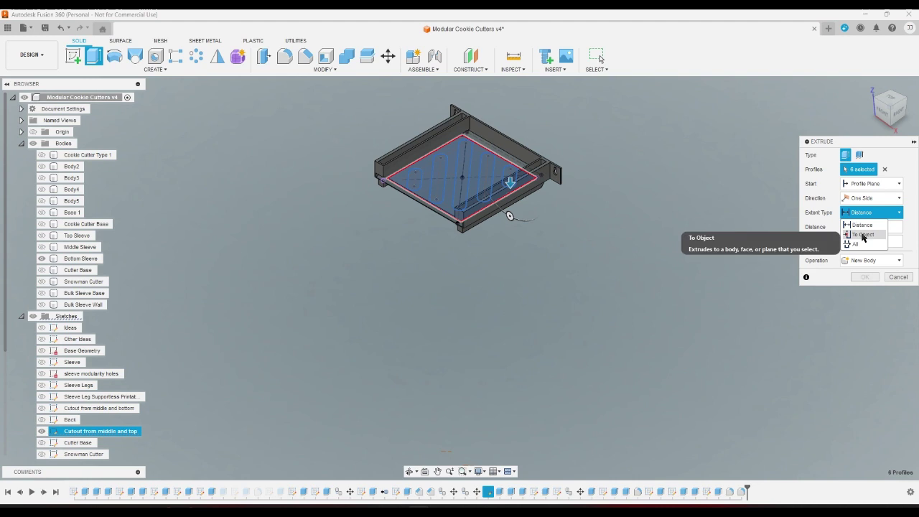
click(860, 231)
click(439, 172)
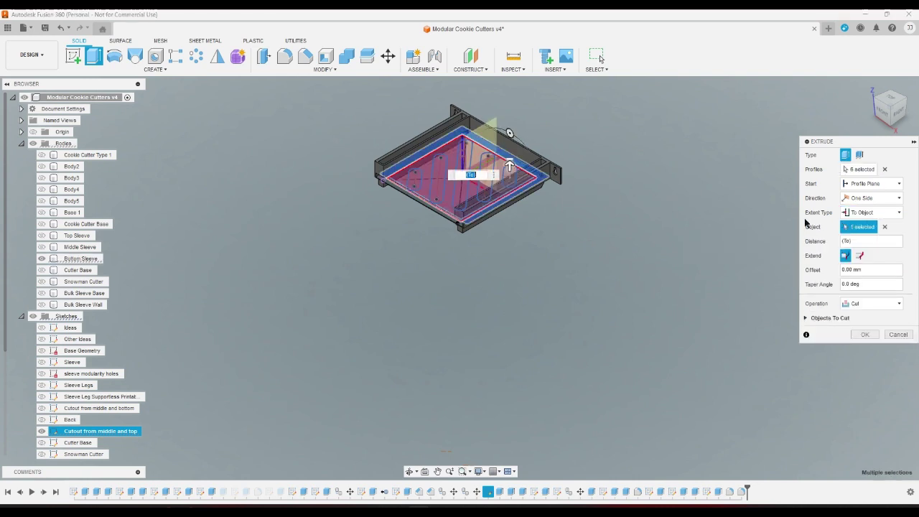
click(862, 334)
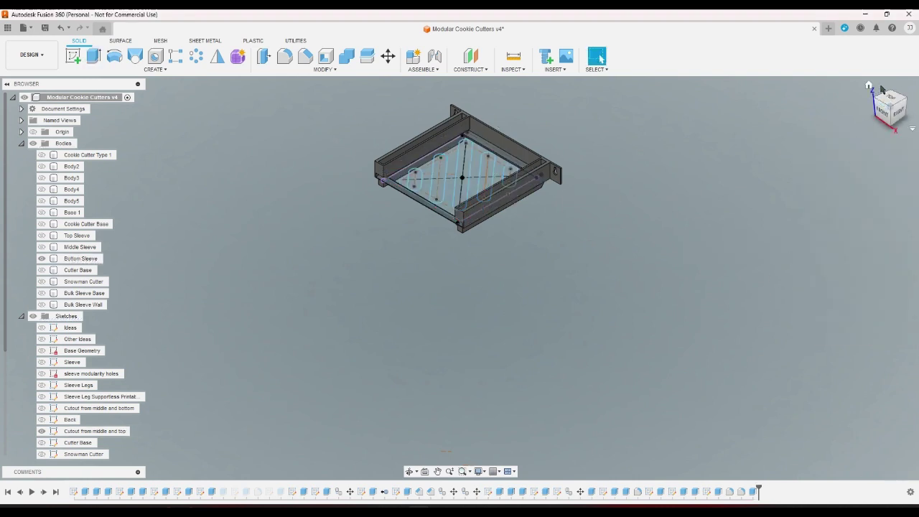
click(41, 432)
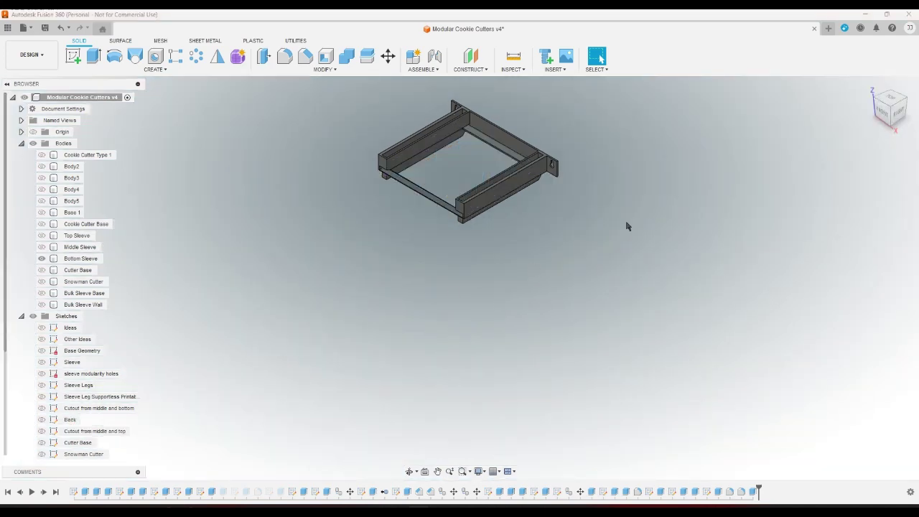
click(865, 91)
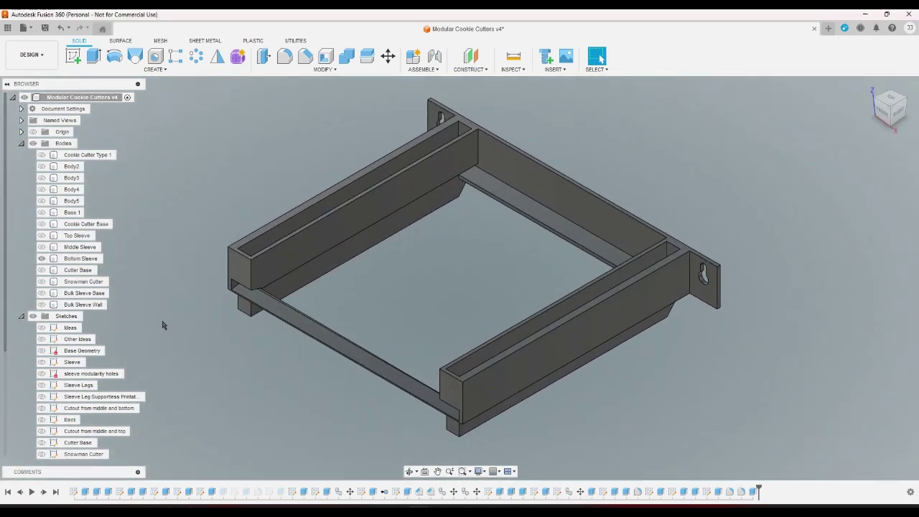
- Show the Top Sleeve together with the Bottom Sleeve and examine both from the front, from below and from the home view
click(42, 236)
click(42, 247)
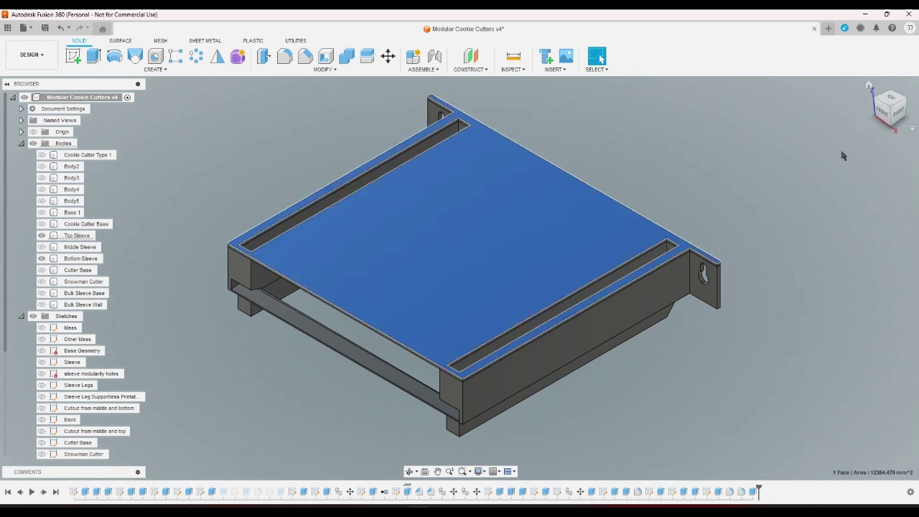
click(882, 113)
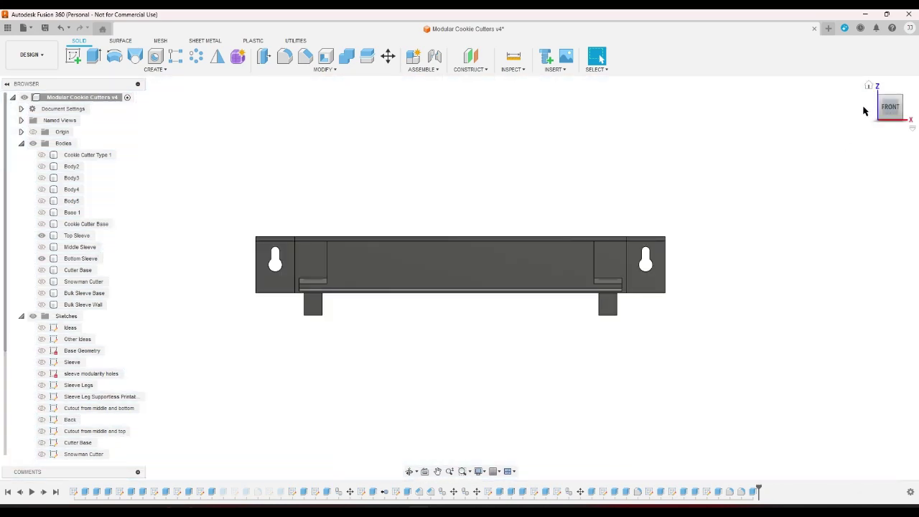
click(868, 86)
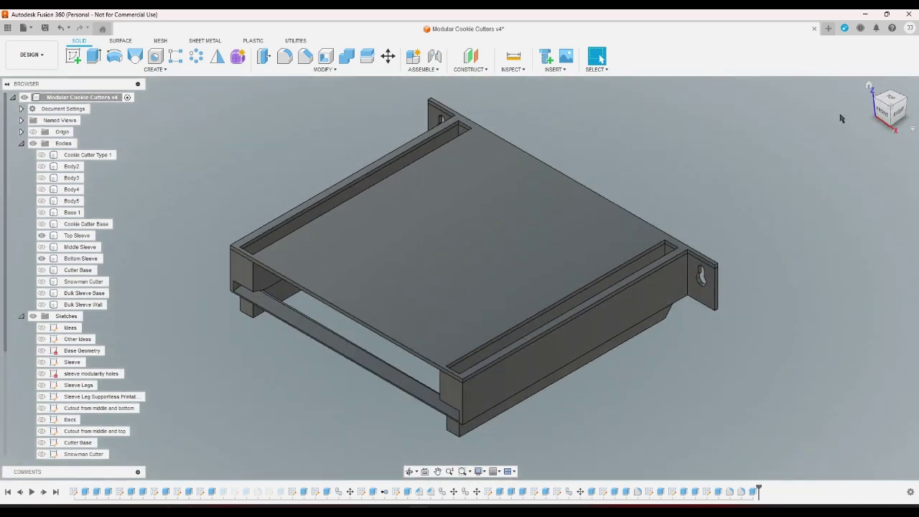
click(887, 123)
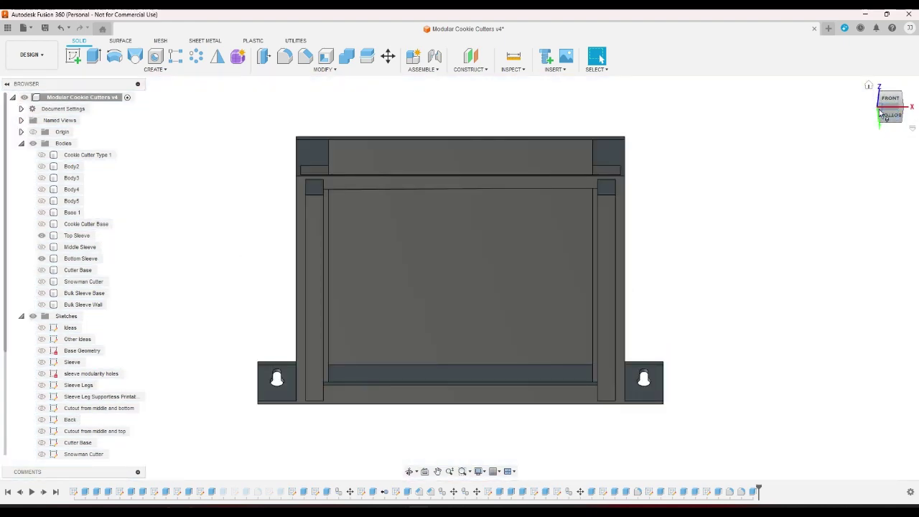
click(889, 122)
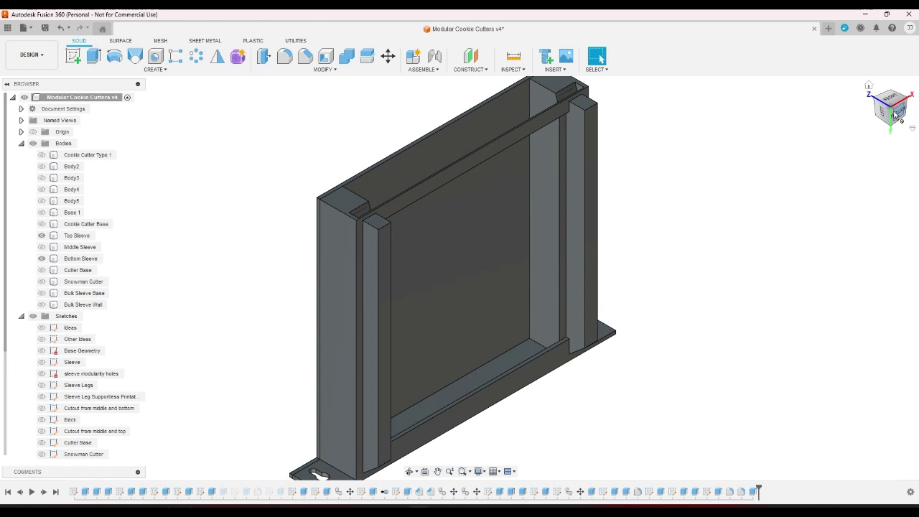
click(894, 115)
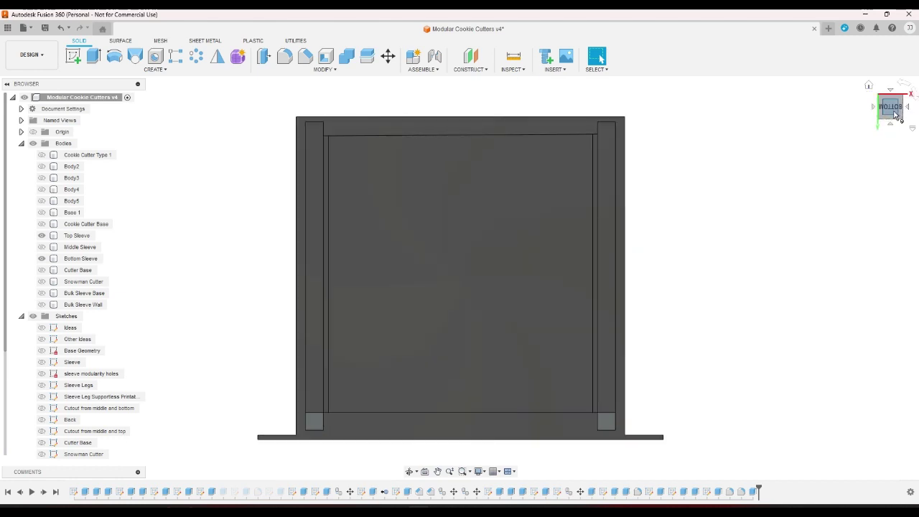
click(868, 85)
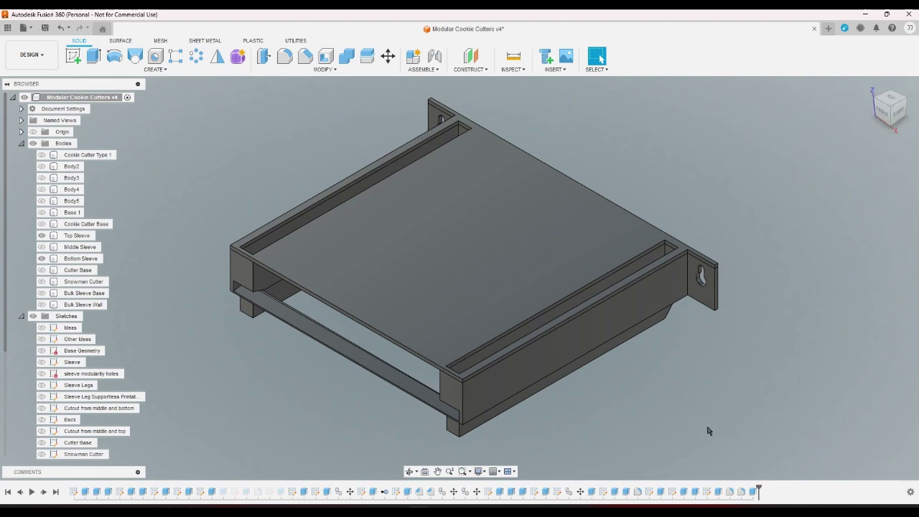
- Edit the "Cutout from middle and top" sketch, drawing a diagonal line about 15 mm long across the cutout's front-left corner
scroll(83, 431, down, 2)
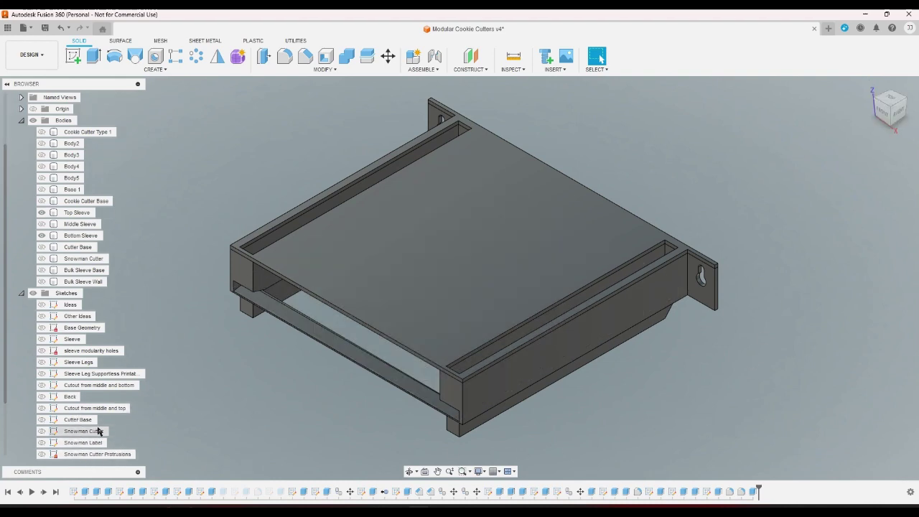
scroll(85, 429, down, 2)
double_click(104, 386)
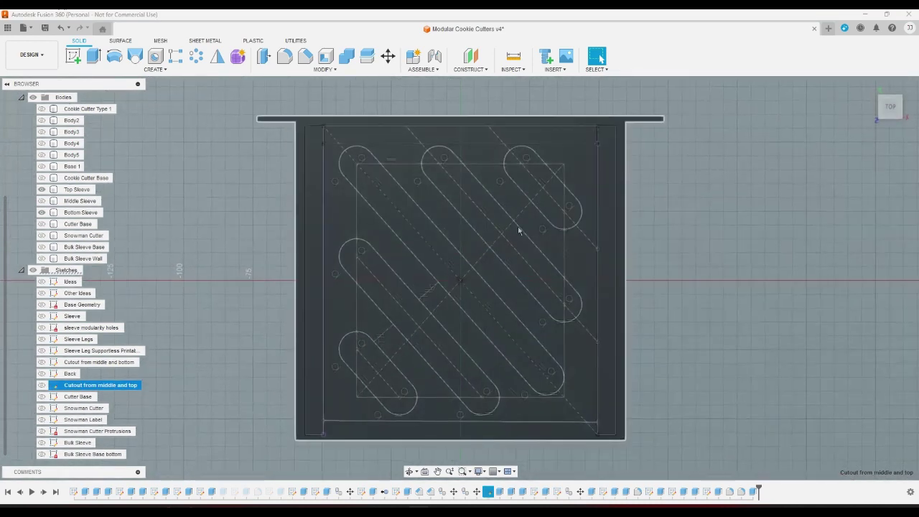
click(895, 120)
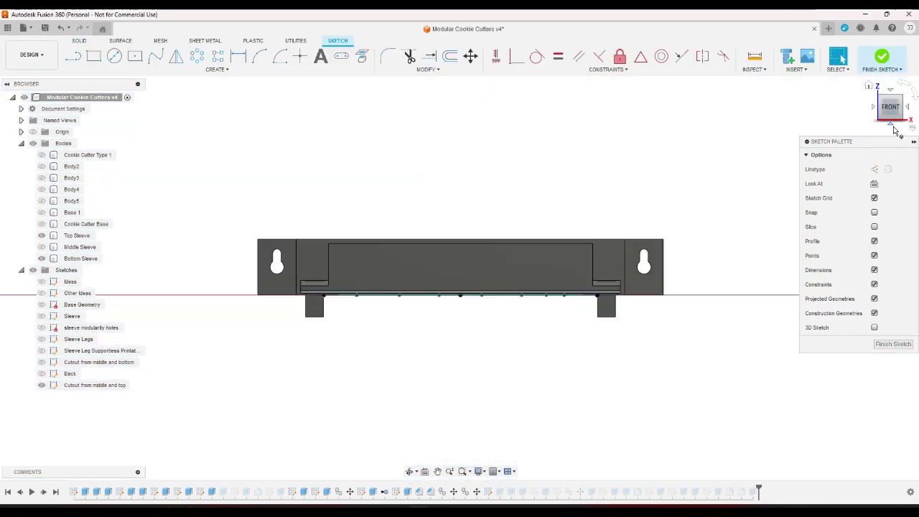
click(891, 117)
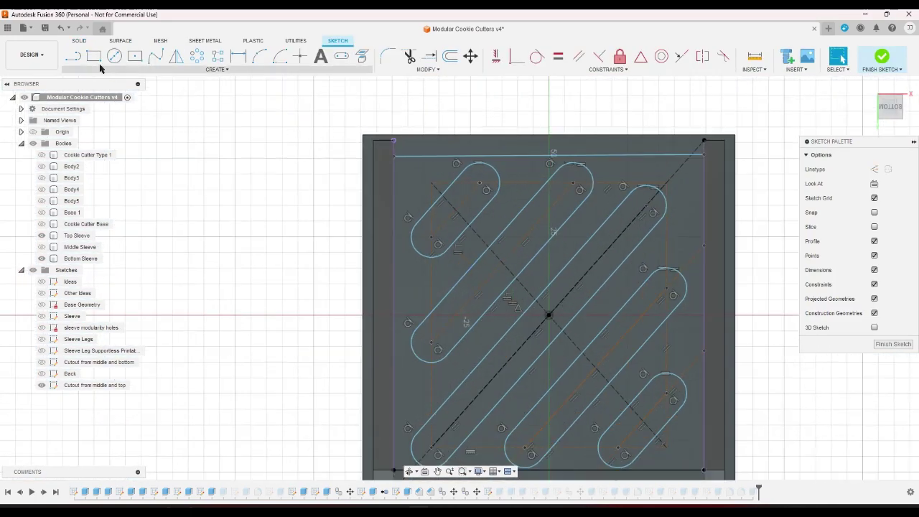
click(71, 59)
scroll(543, 86, up, 2)
scroll(553, 125, down, 2)
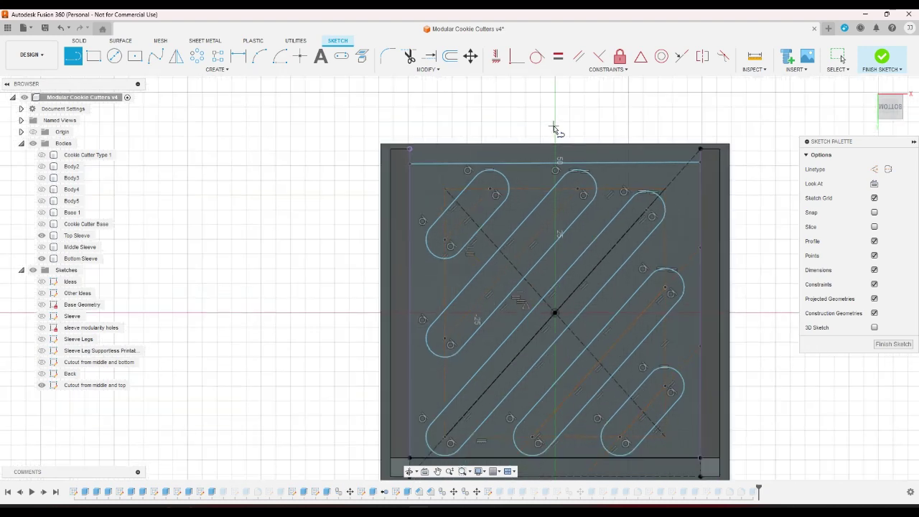
click(445, 165)
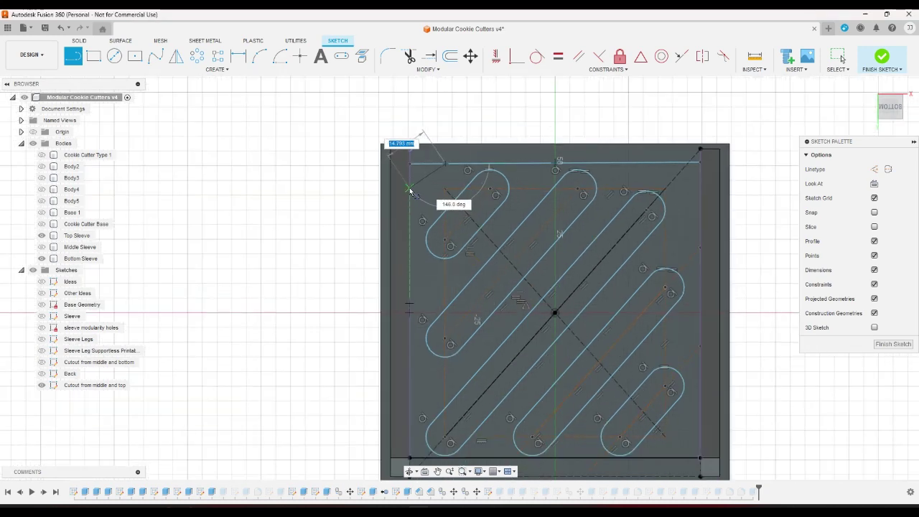
click(410, 190)
key(Escape)
click(659, 165)
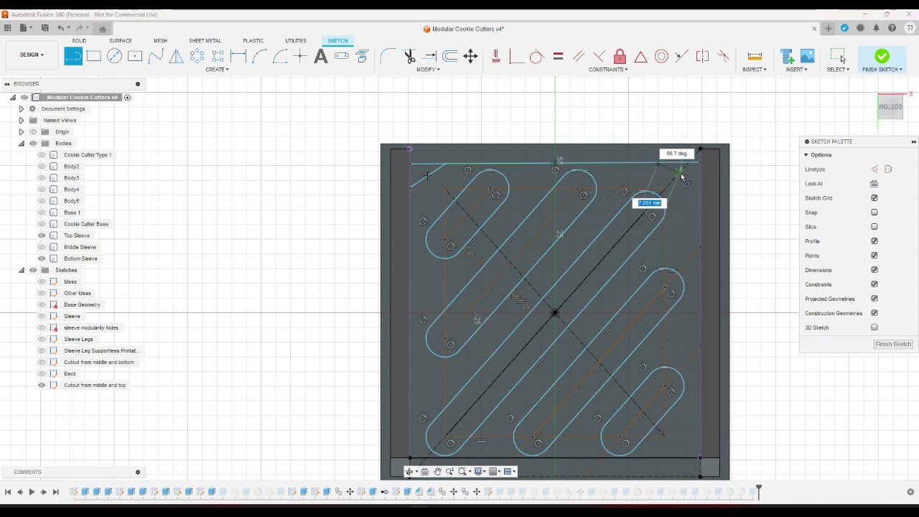
right_click(678, 173)
click(636, 174)
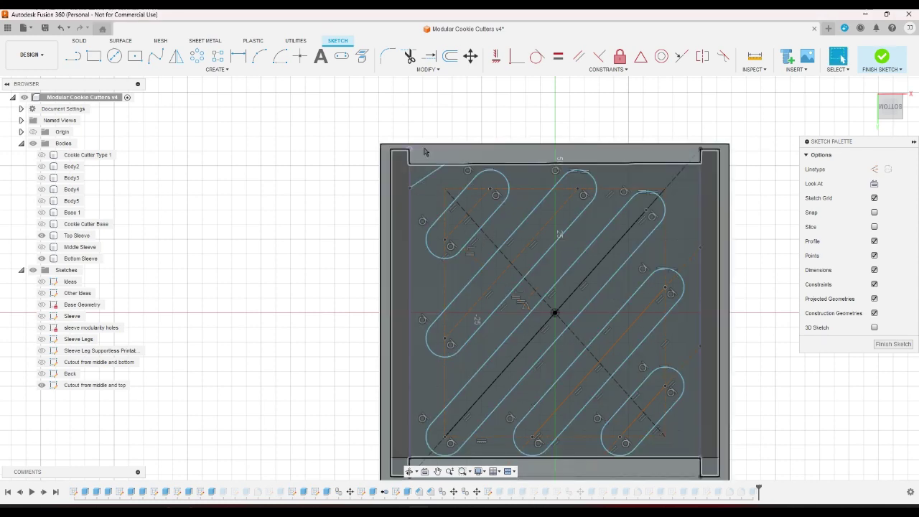
scroll(614, 160, up, 2)
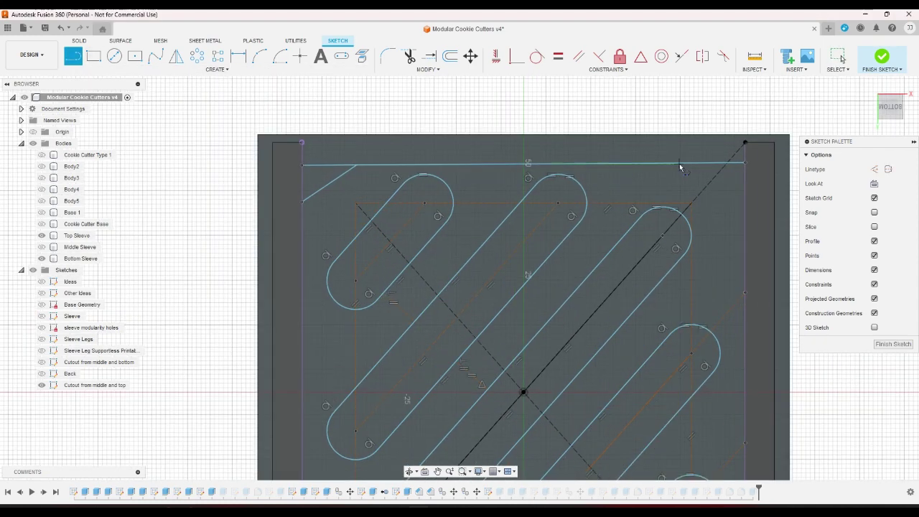
right_click(685, 167)
click(648, 165)
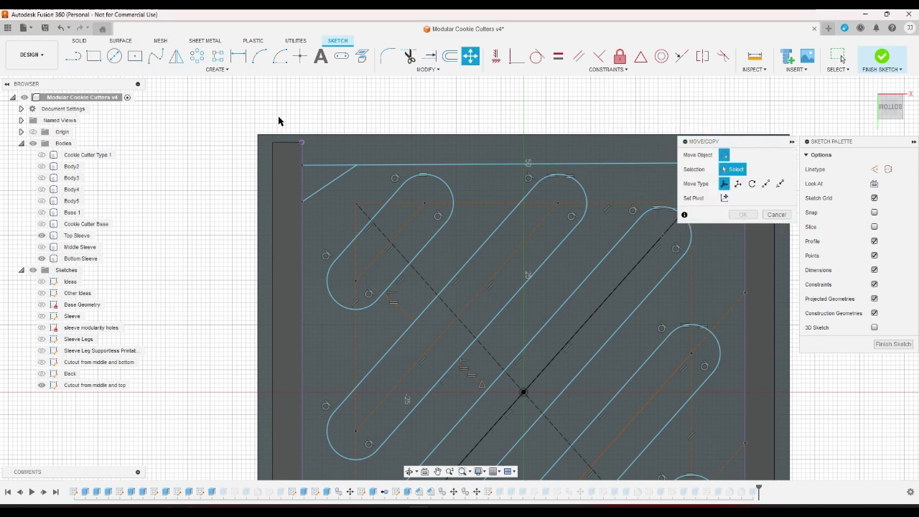
click(776, 214)
key(l)
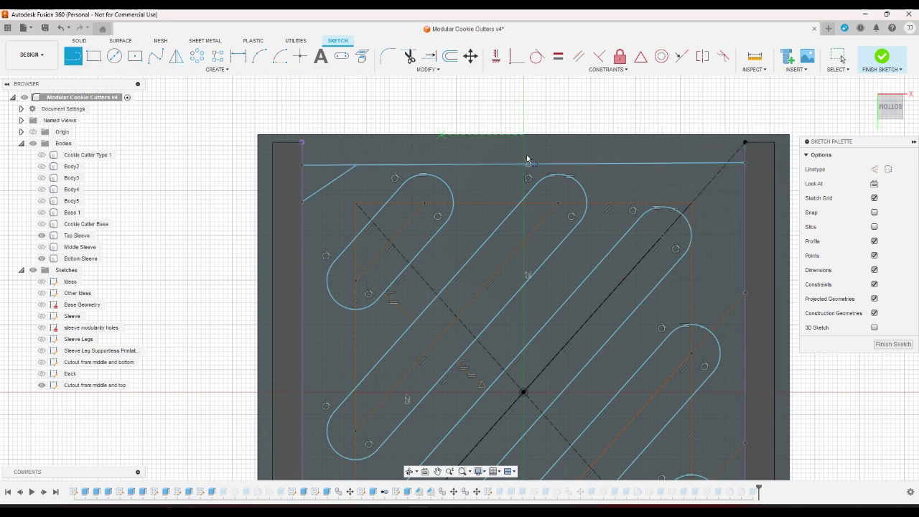
right_click(642, 183)
click(626, 172)
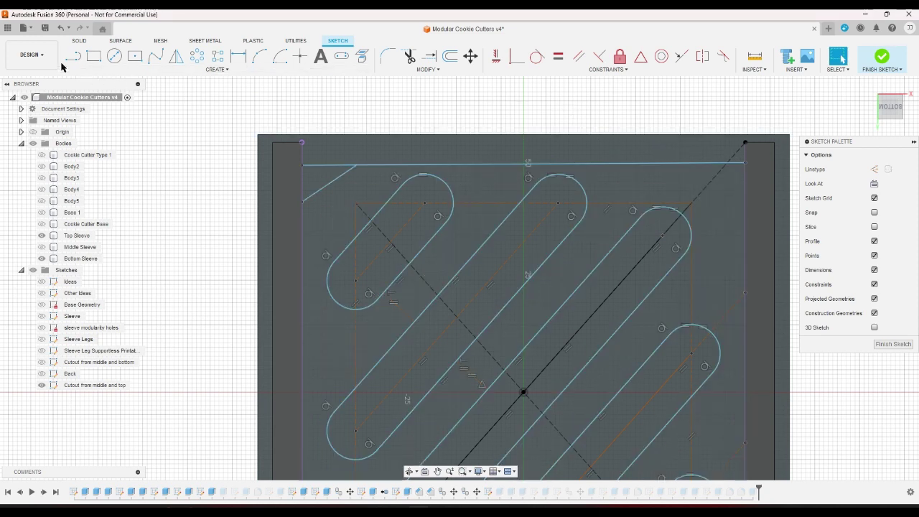
- Draw a diagonal line about 16 mm long across the cutout's front-right corner, from the front line to the side line
click(72, 57)
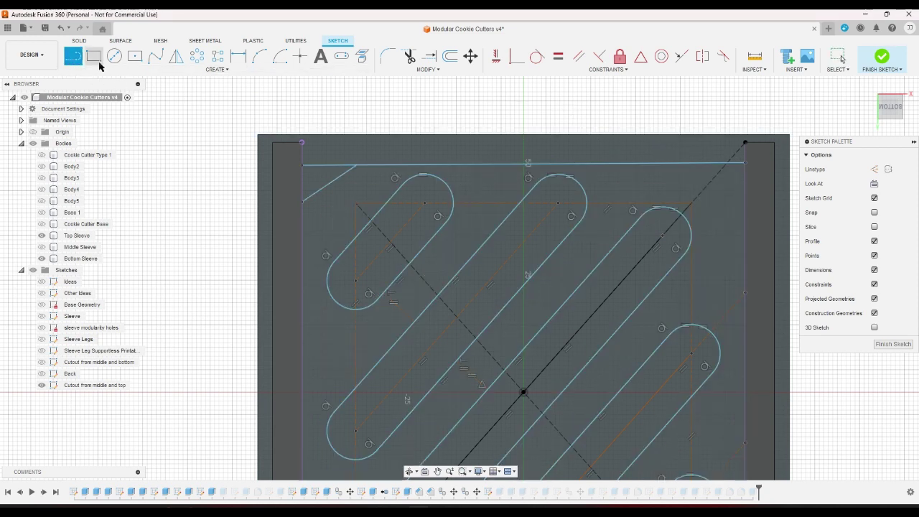
click(679, 165)
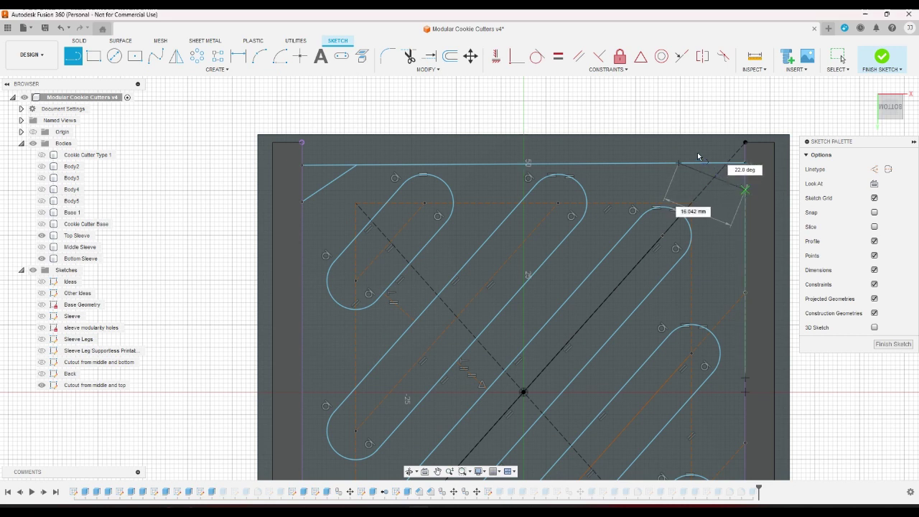
click(745, 190)
- Dimension the angle between the cutout's front-right diagonal and the adjoining side line
click(244, 57)
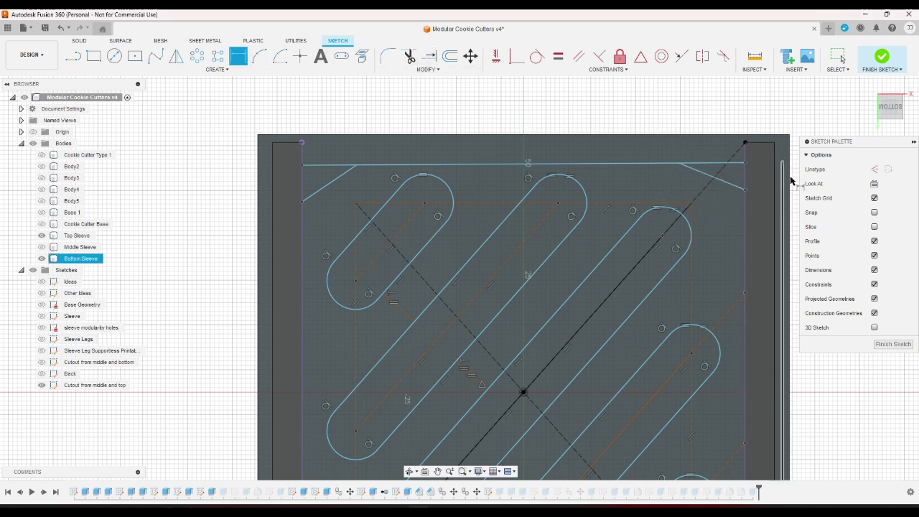
click(745, 178)
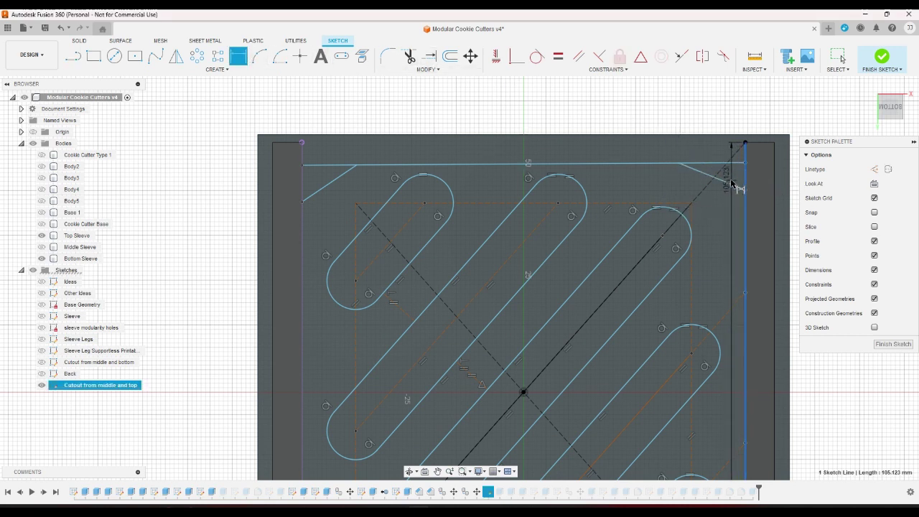
click(732, 184)
click(727, 193)
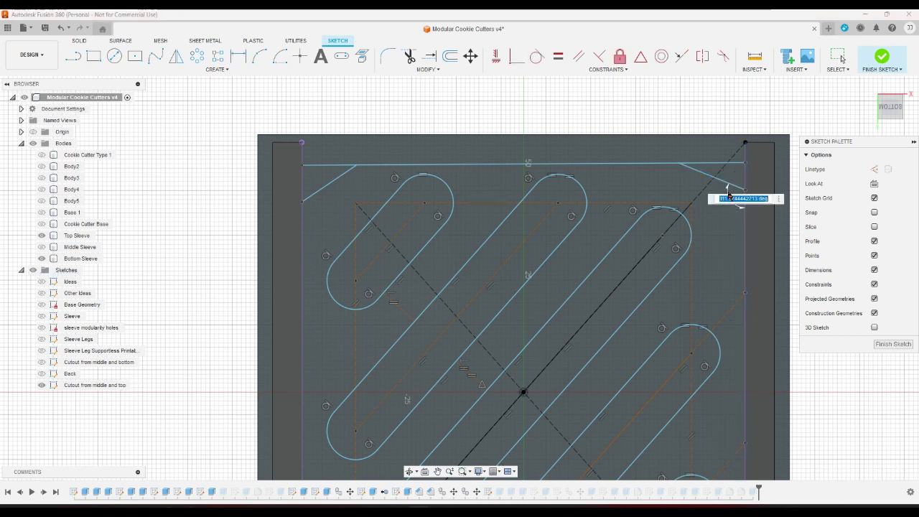
text(1)
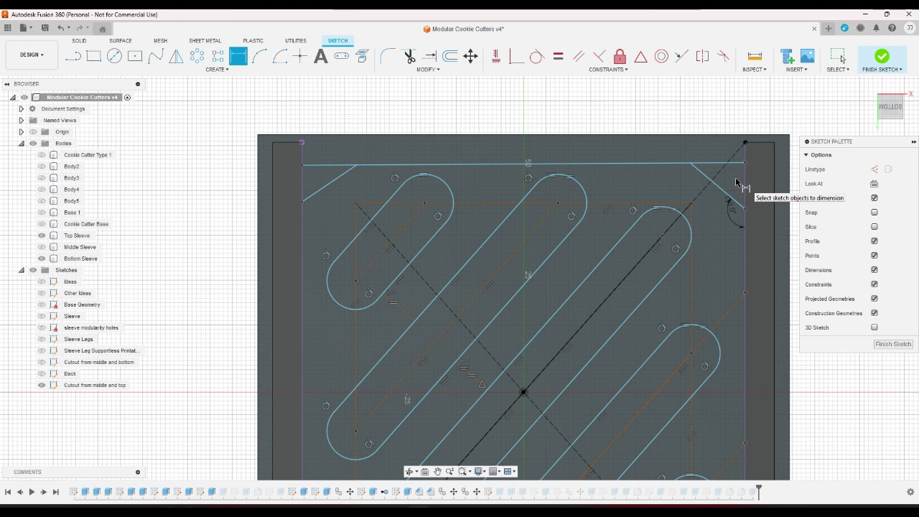
- Dimension the angle between the cutout's front-left diagonal and the adjoining side line at 50 degrees
click(328, 186)
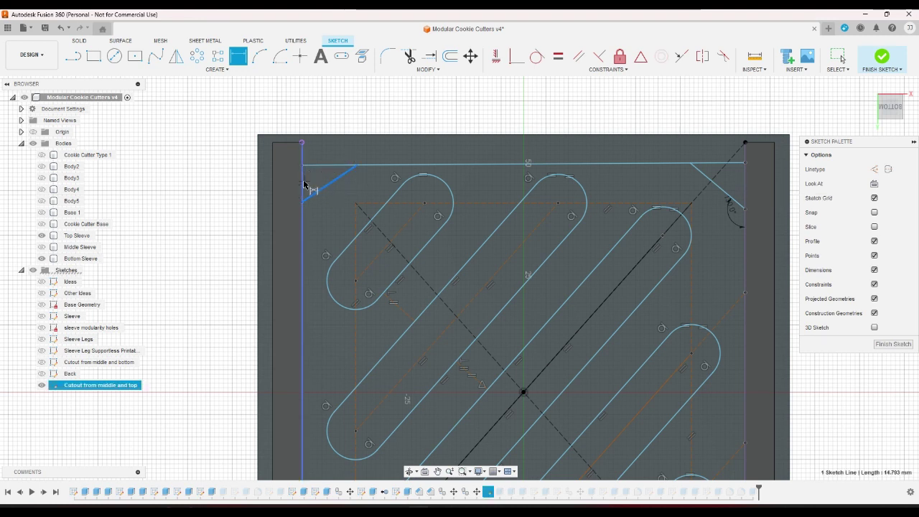
click(308, 185)
click(310, 185)
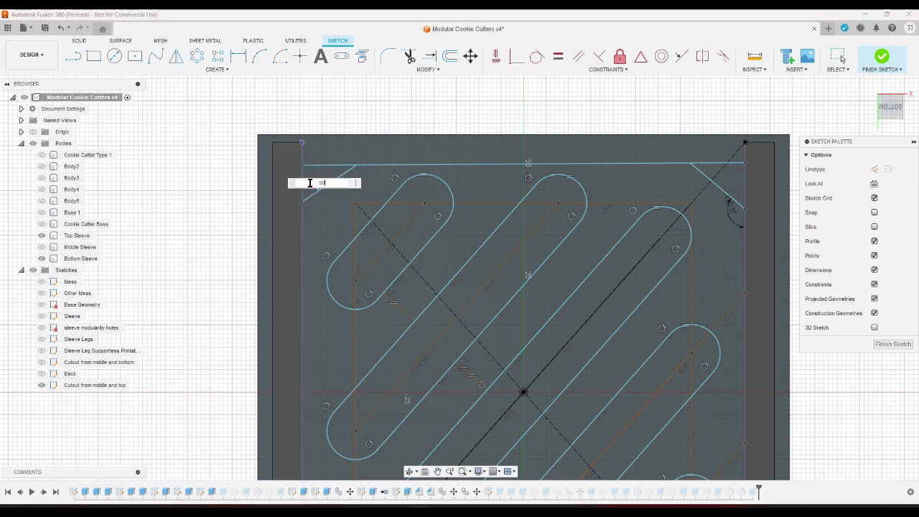
key(Return)
right_click(336, 123)
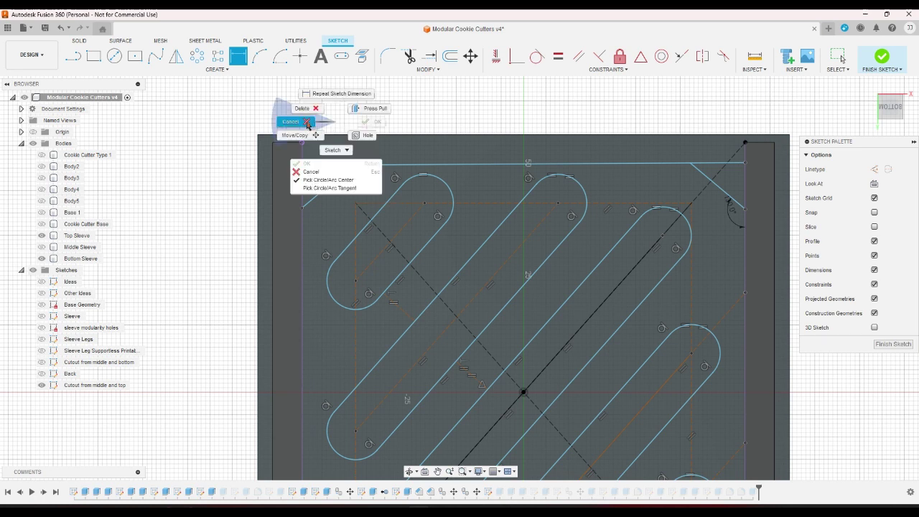
click(307, 123)
- Stretch the front-left diagonal towards the middle and constrain the cutout's front line to be horizontal
drag(353, 165, 474, 171)
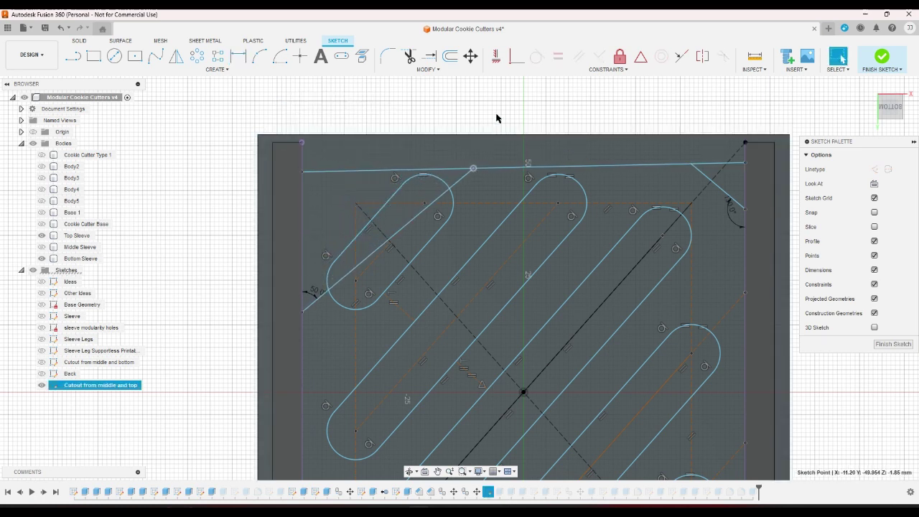
click(495, 56)
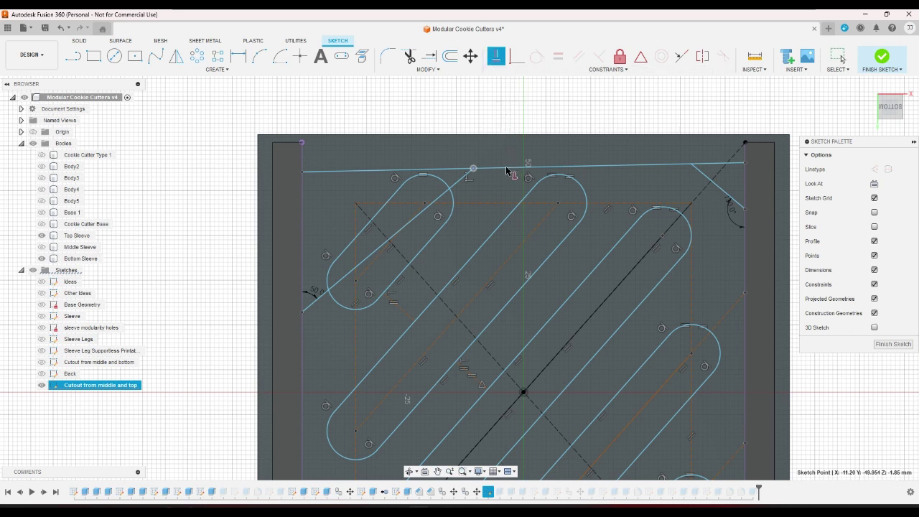
right_click(492, 115)
key(Escape)
click(496, 56)
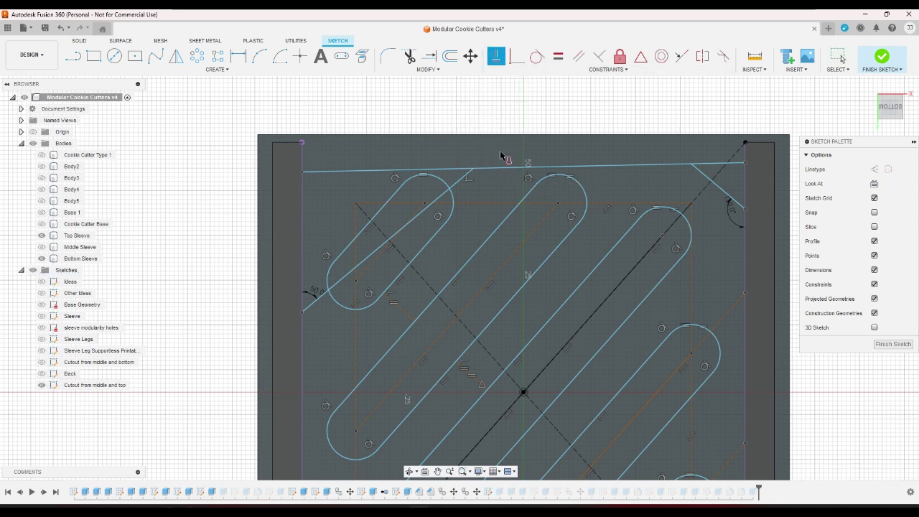
click(503, 173)
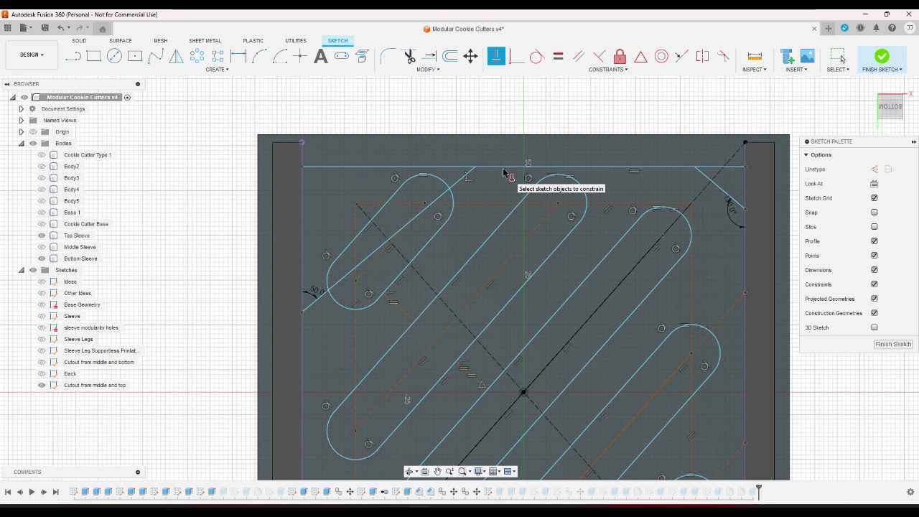
right_click(492, 106)
key(Escape)
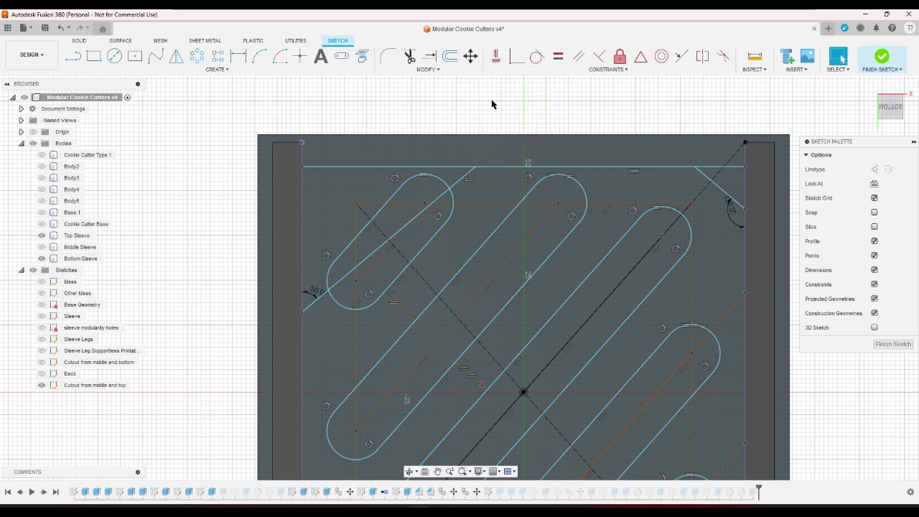
- Constrain the two corner diagonals to equal length and enlarge them towards the middle of the front line
click(557, 56)
click(710, 179)
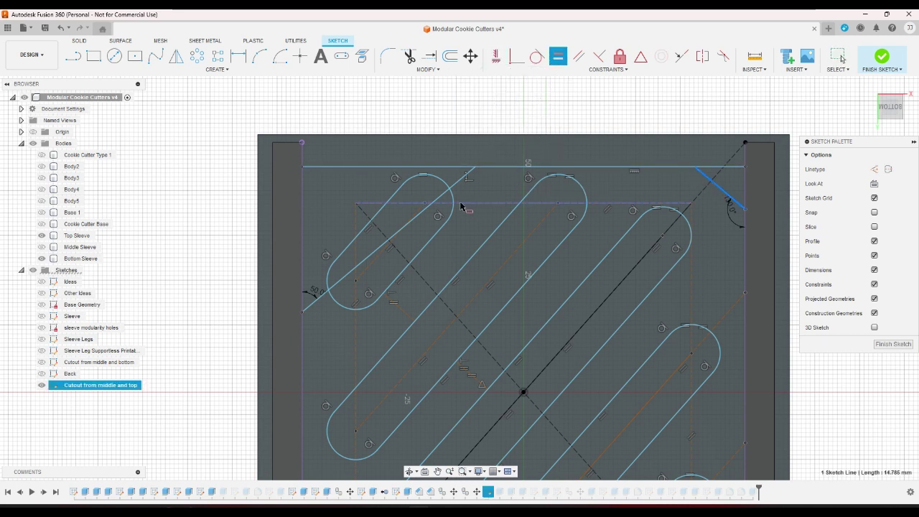
click(456, 184)
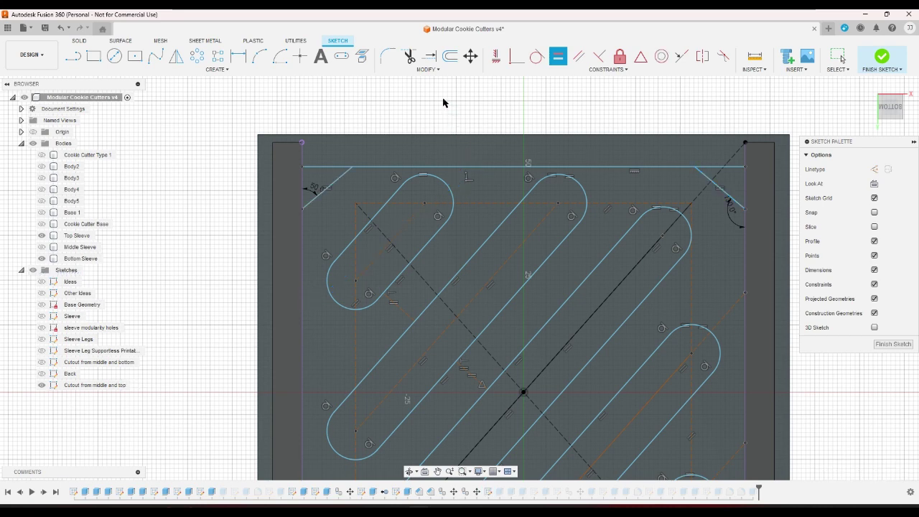
right_click(442, 100)
click(473, 101)
drag(352, 168, 481, 166)
click(462, 126)
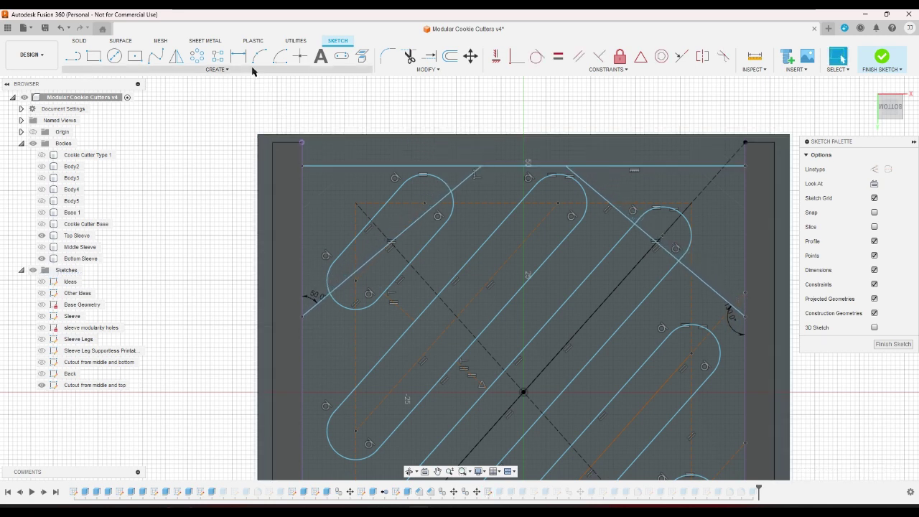
- Dimension the gap between the two diagonals' end points on the front line at 20 mm
key(l)
click(481, 166)
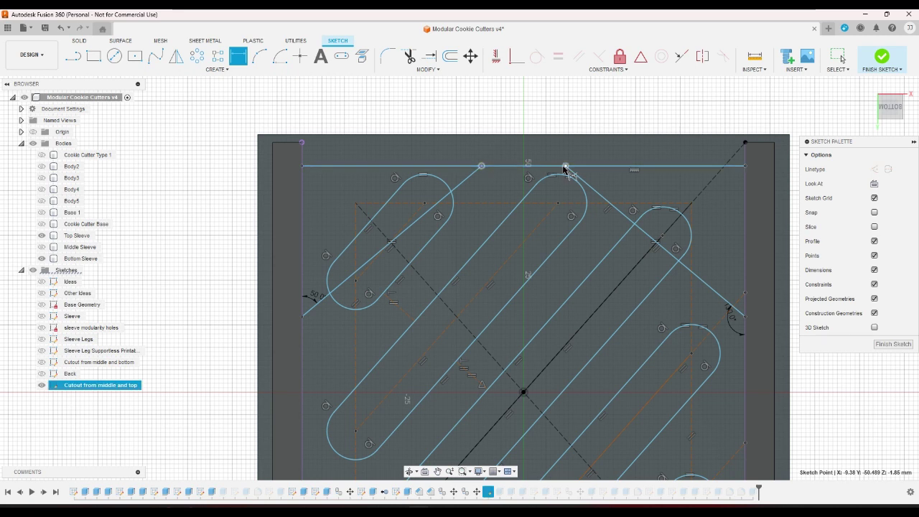
click(566, 166)
click(580, 126)
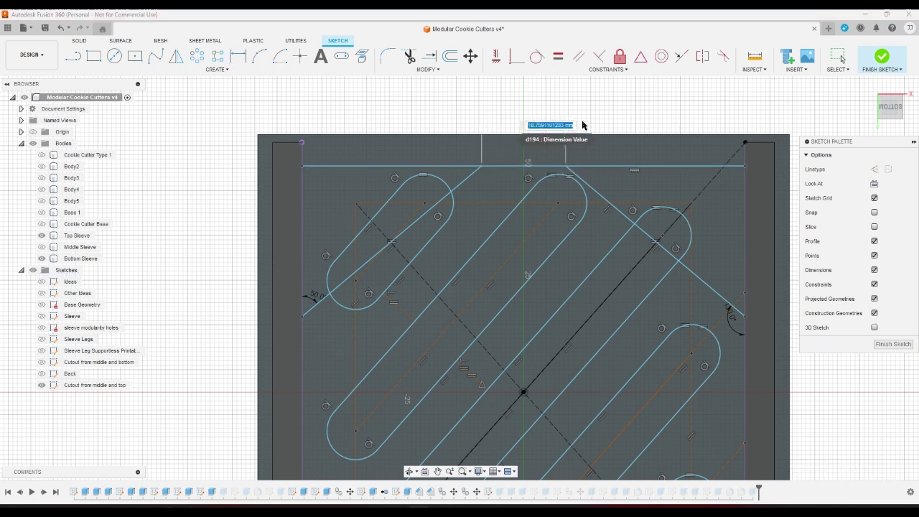
text(20)
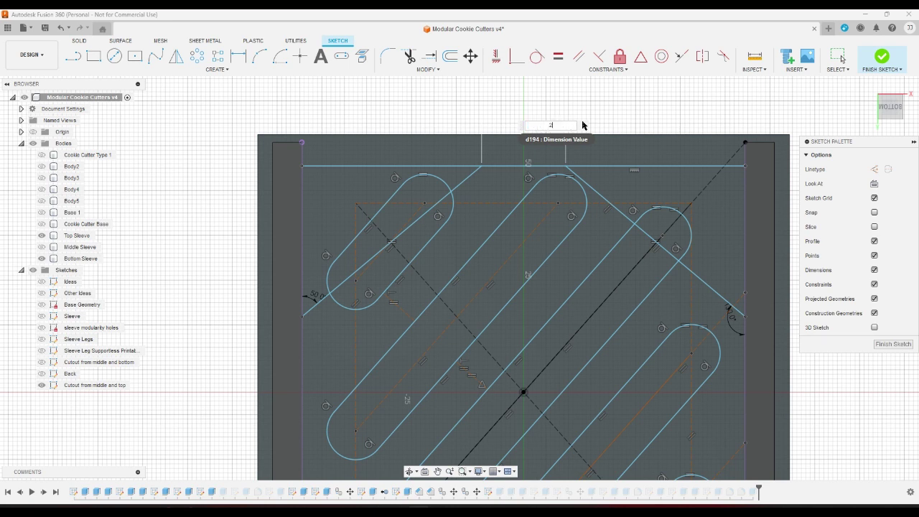
key(Return)
right_click(583, 124)
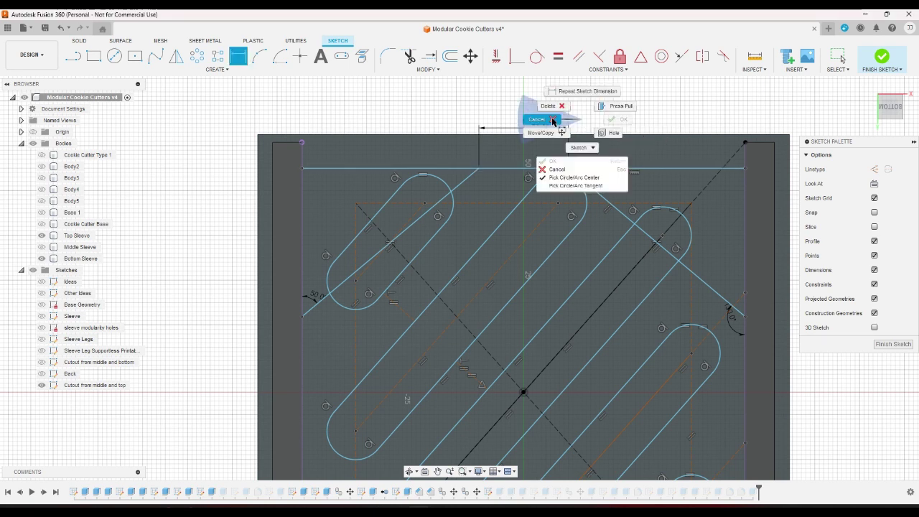
click(552, 122)
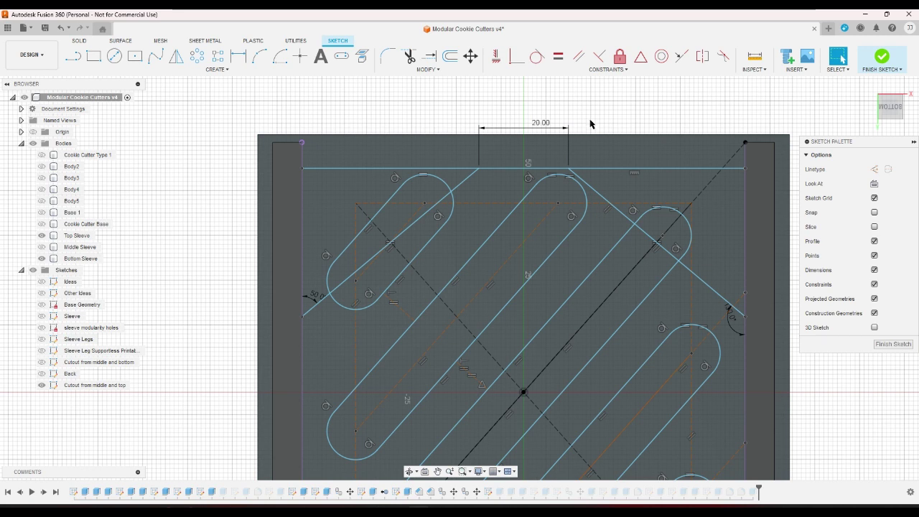
- Set the distance between the sleeve's front outer edge and the cutout's front line to 10 mm, and finish the sketch
click(238, 56)
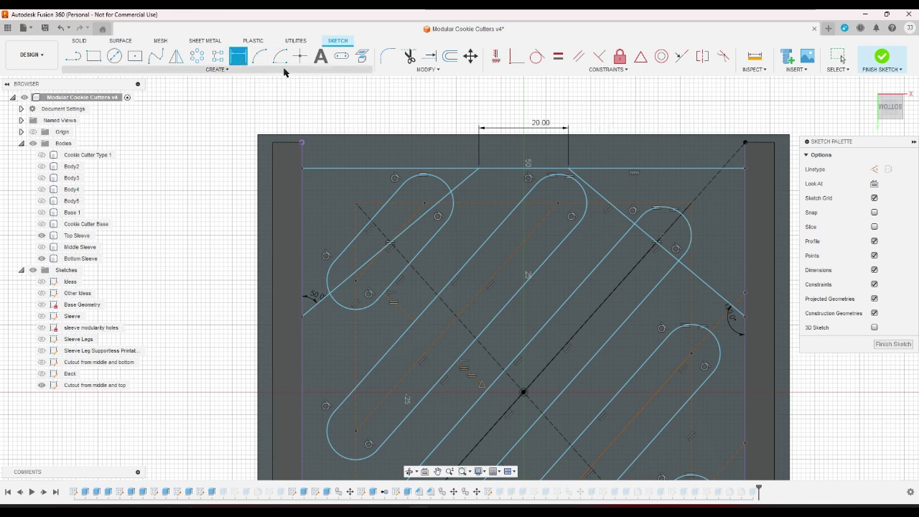
click(369, 135)
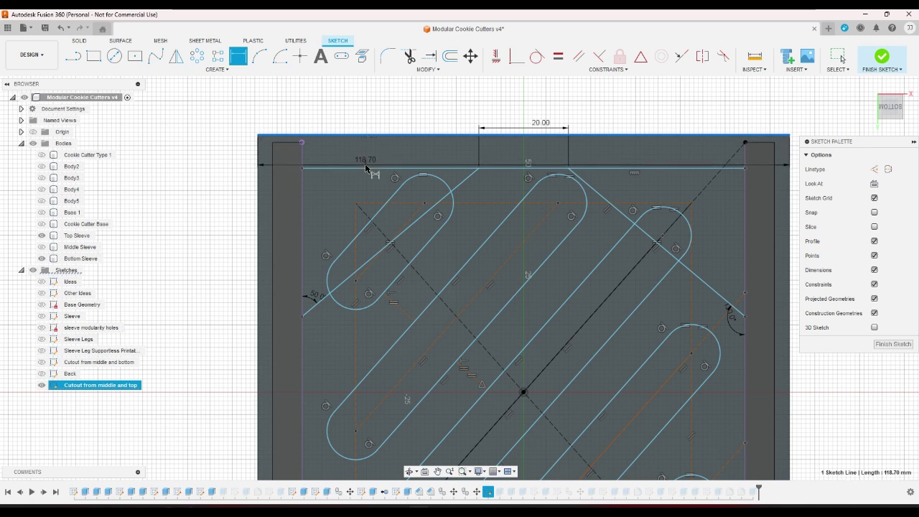
click(373, 168)
click(370, 154)
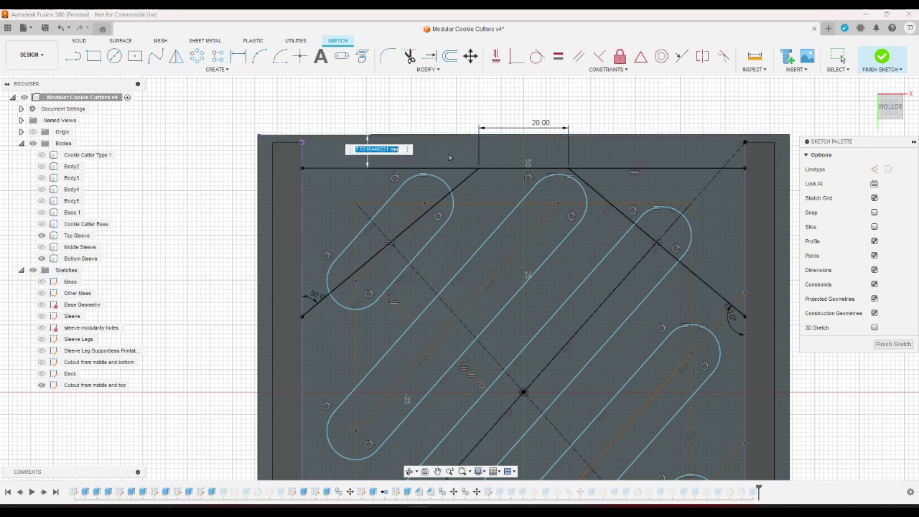
text(10)
key(Return)
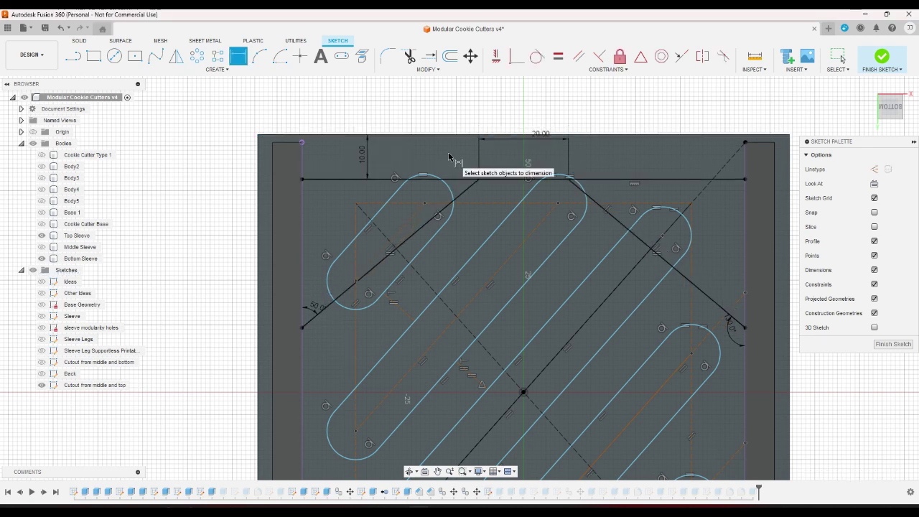
scroll(460, 95, down, 5)
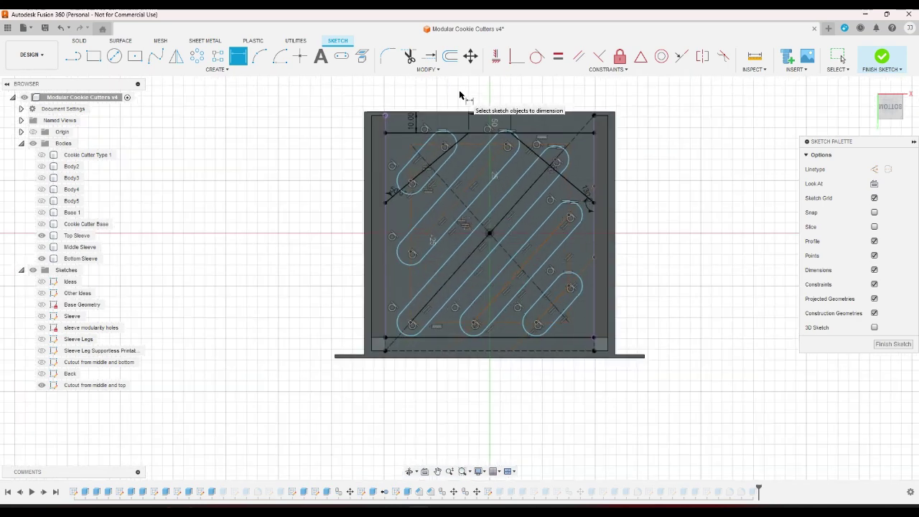
scroll(460, 95, up, 2)
scroll(557, 118, up, 4)
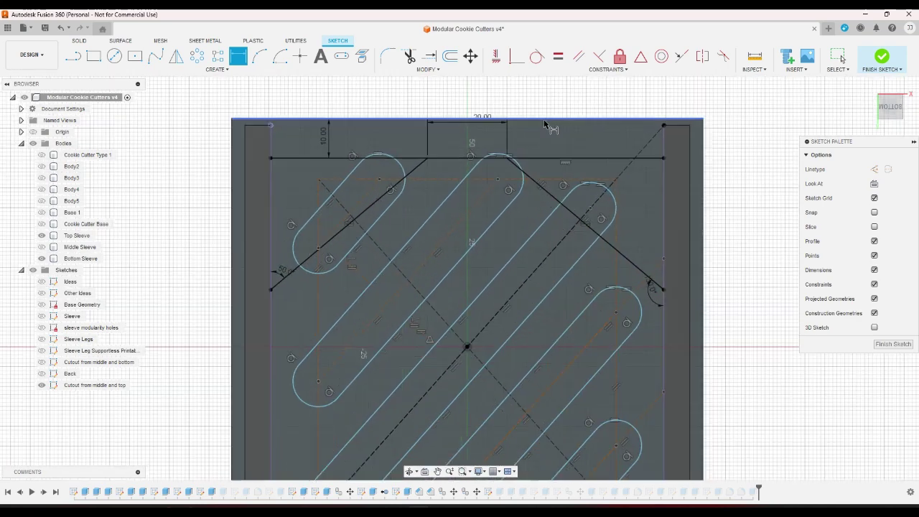
key(Escape)
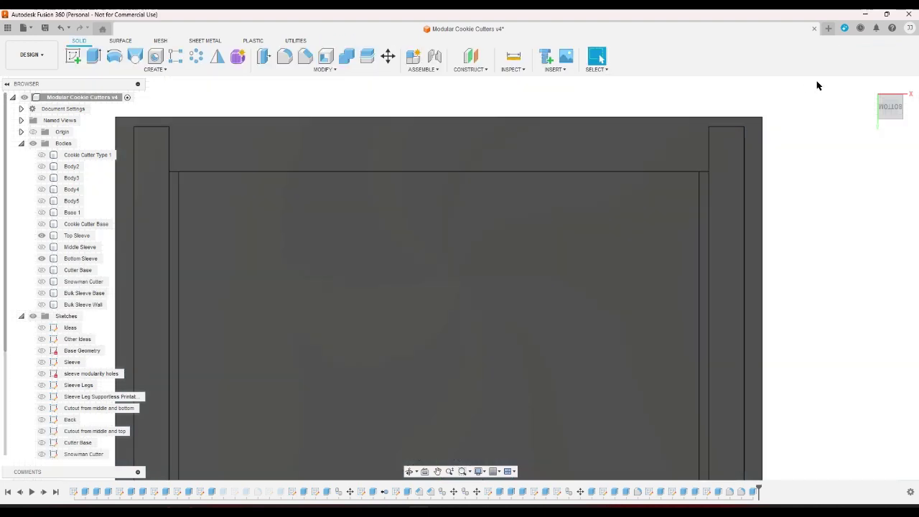
- Edit the cutout's extruded cut, removing the corner profiles outside both diagonals, including the small sliver by the slot end, from its selection
click(864, 87)
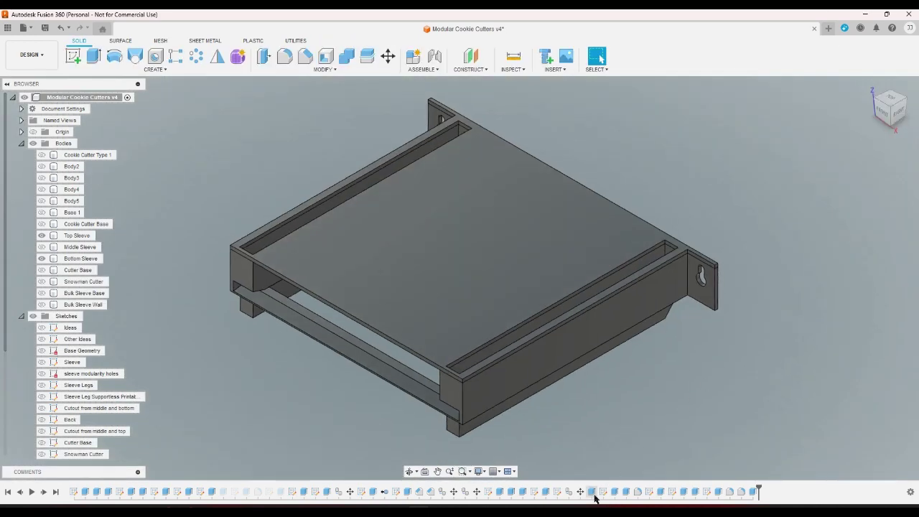
double_click(488, 491)
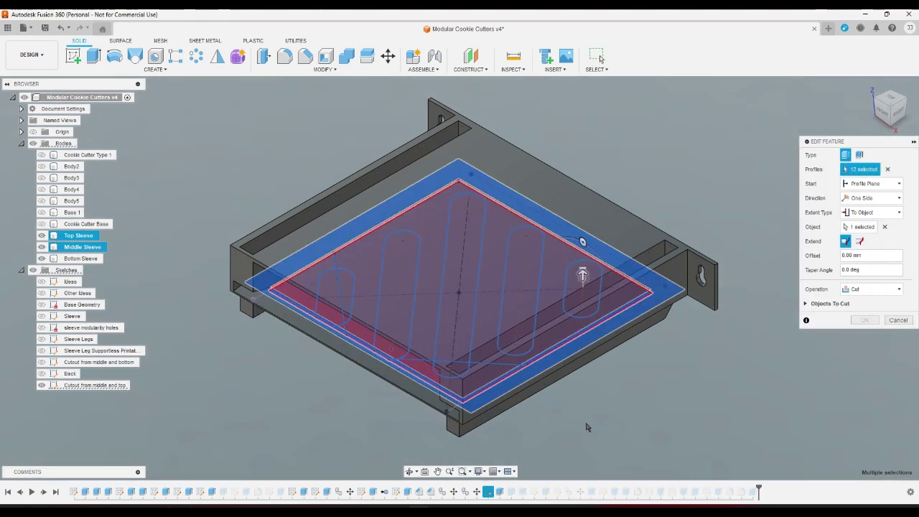
click(881, 130)
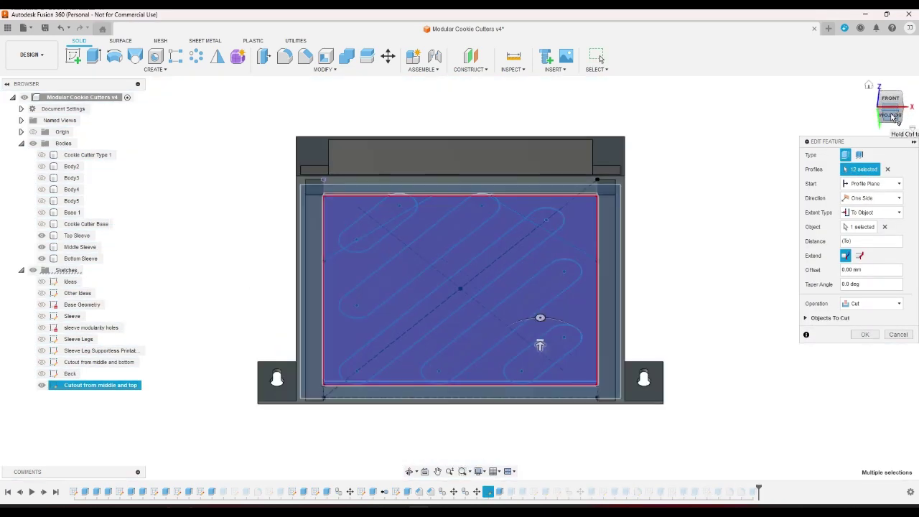
click(578, 193)
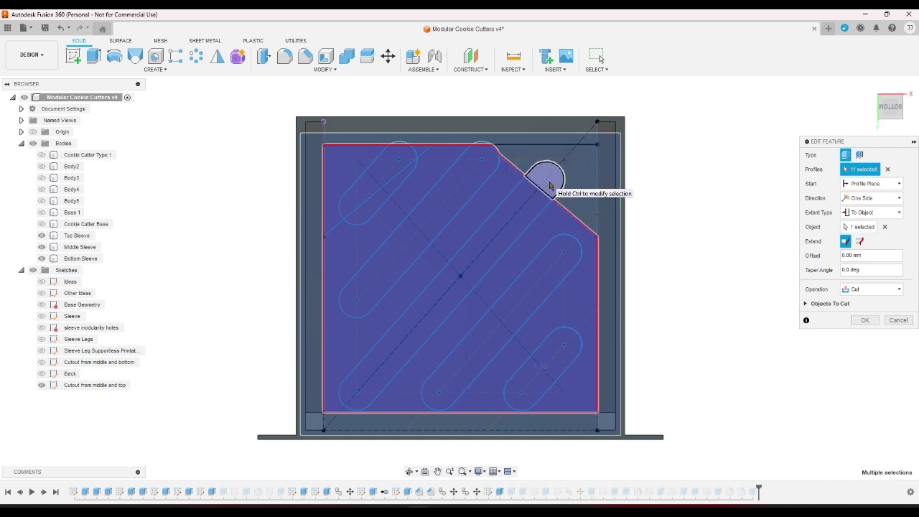
click(552, 188)
click(332, 198)
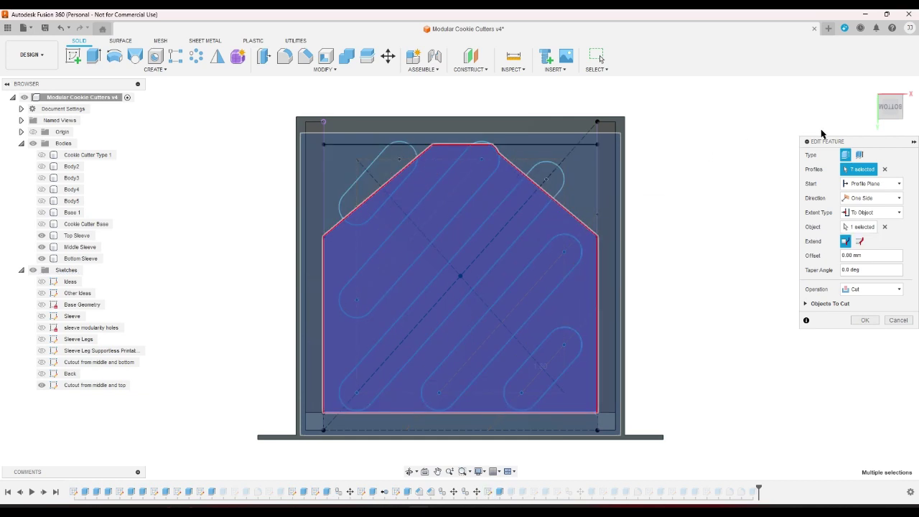
scroll(431, 115, up, 3)
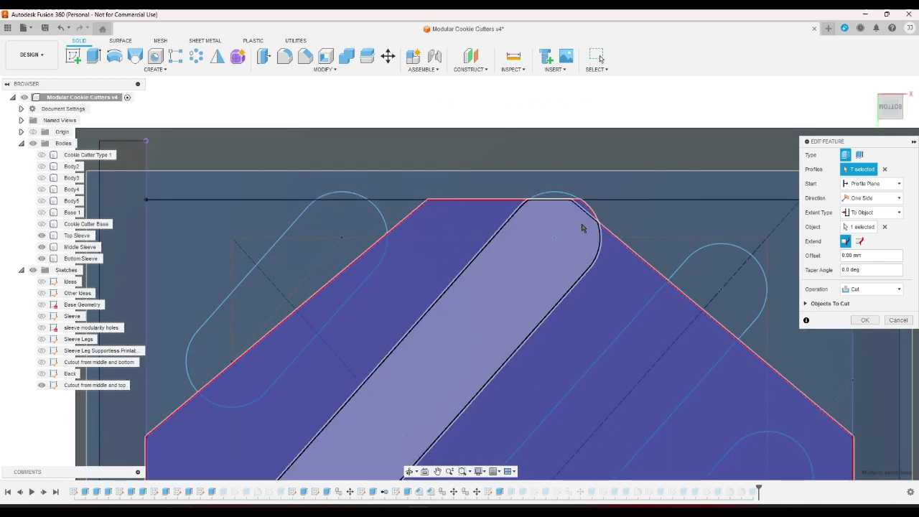
click(585, 212)
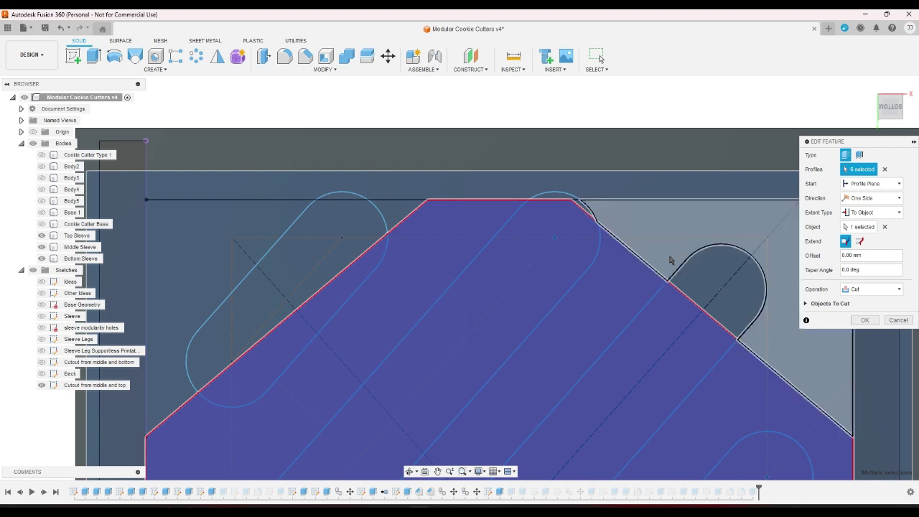
click(870, 320)
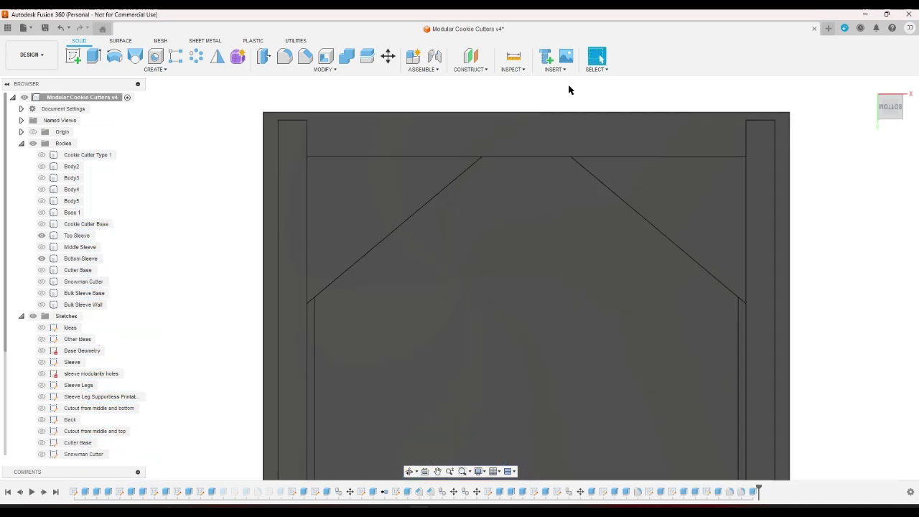
- Edit the last extruded cut in the timeline, deselecting the corner and slot-end profiles that lie outside the two diagonals
double_click(752, 491)
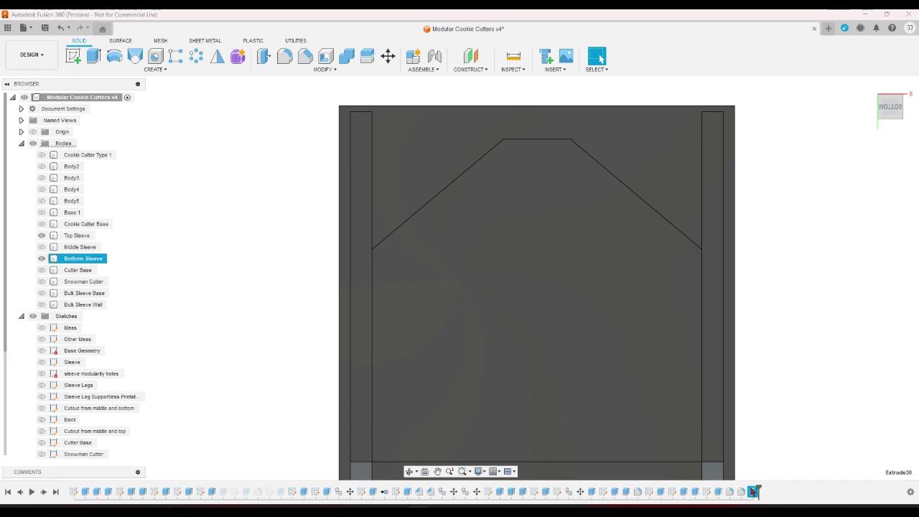
click(671, 209)
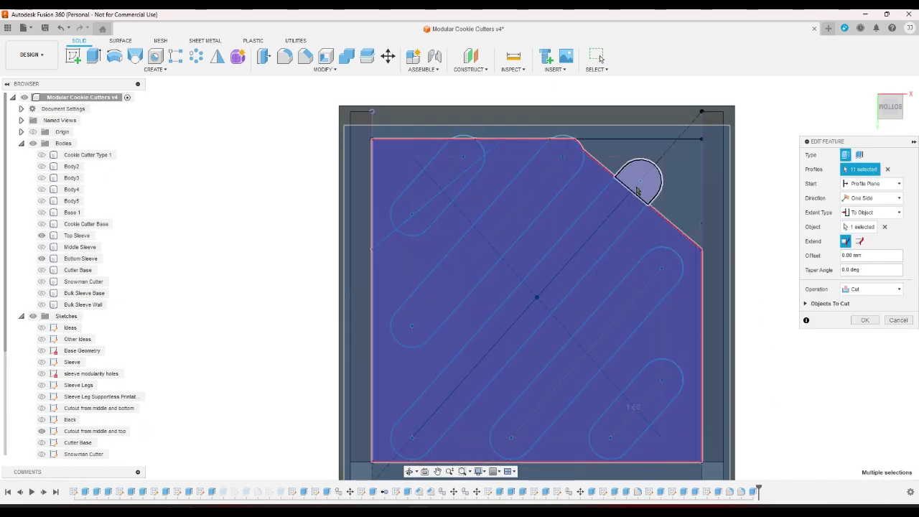
click(644, 184)
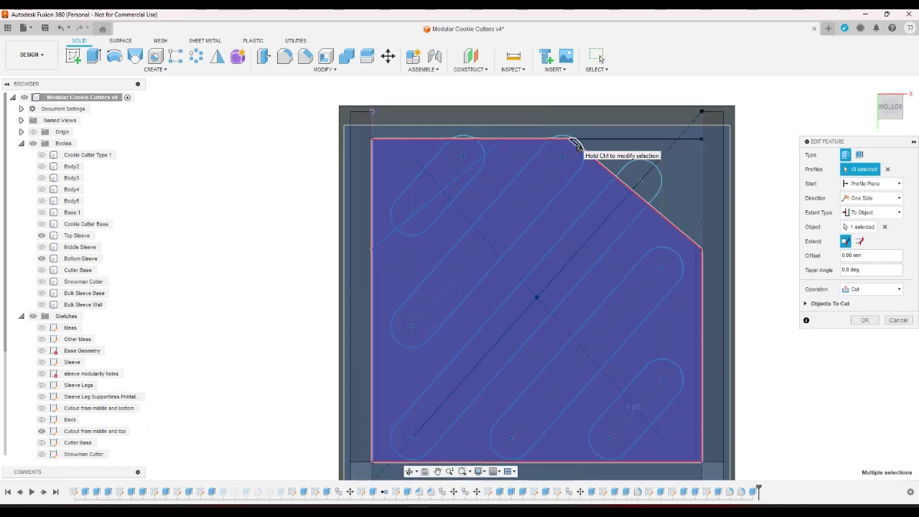
click(463, 149)
click(487, 147)
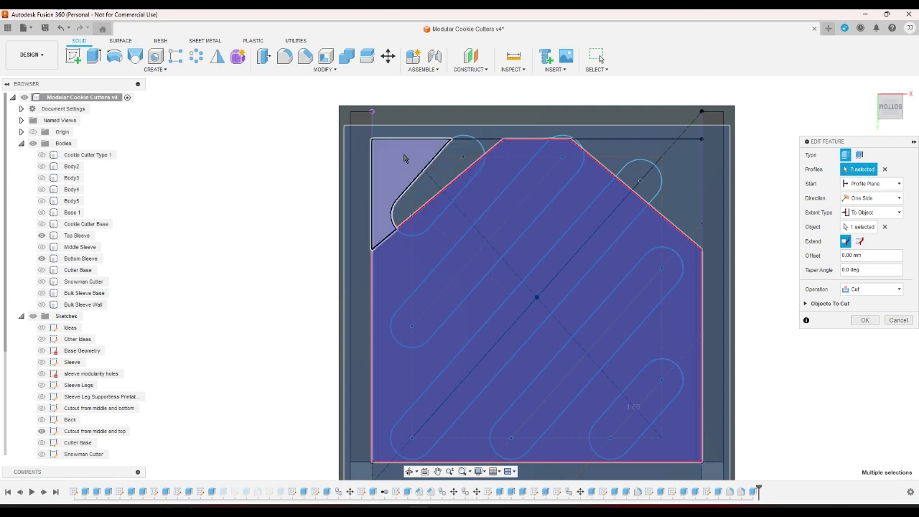
click(864, 319)
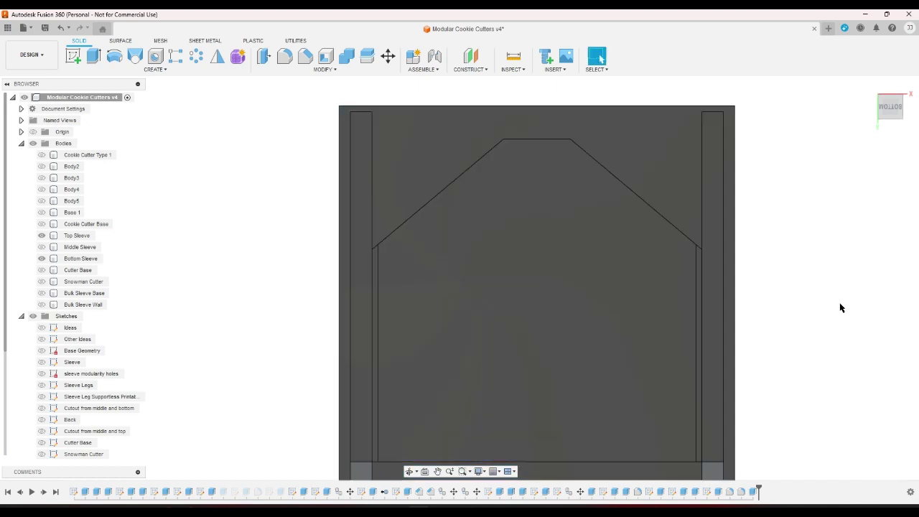
- Hide the Bottom Sleeve and Top Sleeve bodies and show only the Middle Sleeve
click(881, 100)
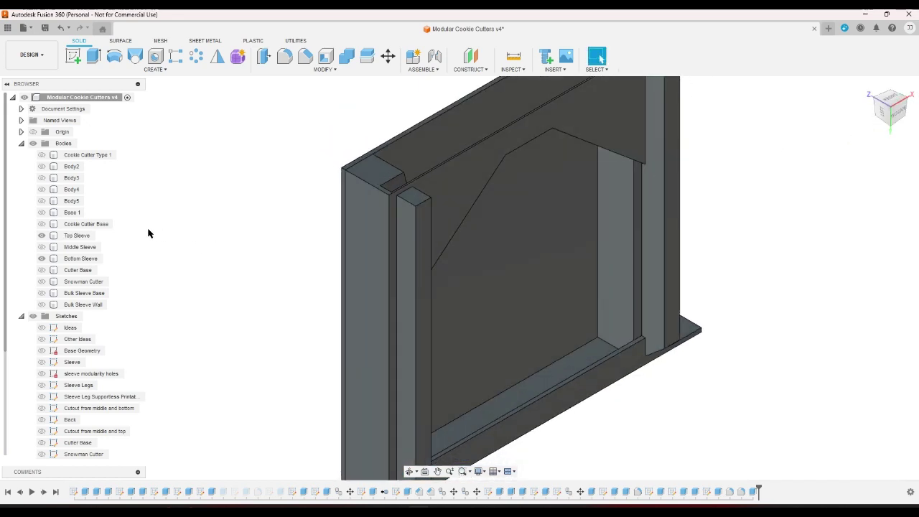
click(67, 258)
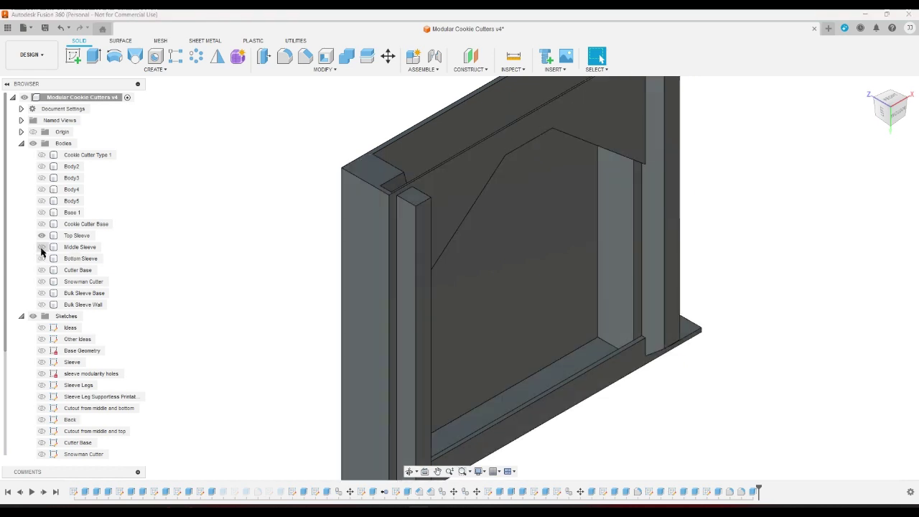
click(41, 236)
click(41, 247)
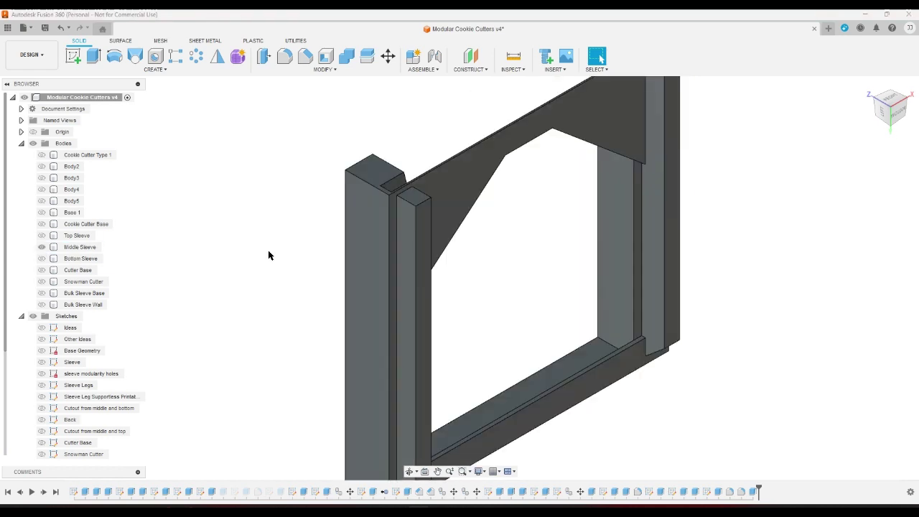
- Examine the Middle Sleeve's cutout, front strip and legs from several sides, including its upright printing orientation
drag(902, 116, 891, 119)
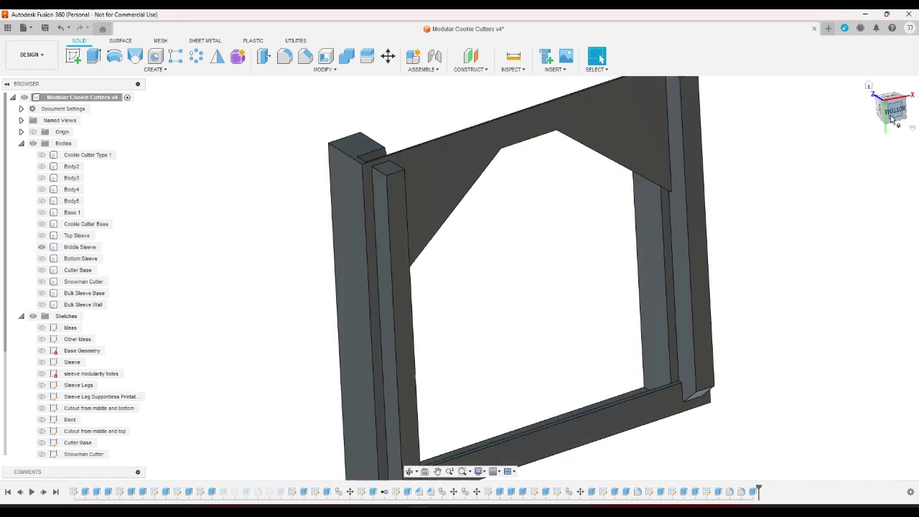
click(891, 119)
click(869, 86)
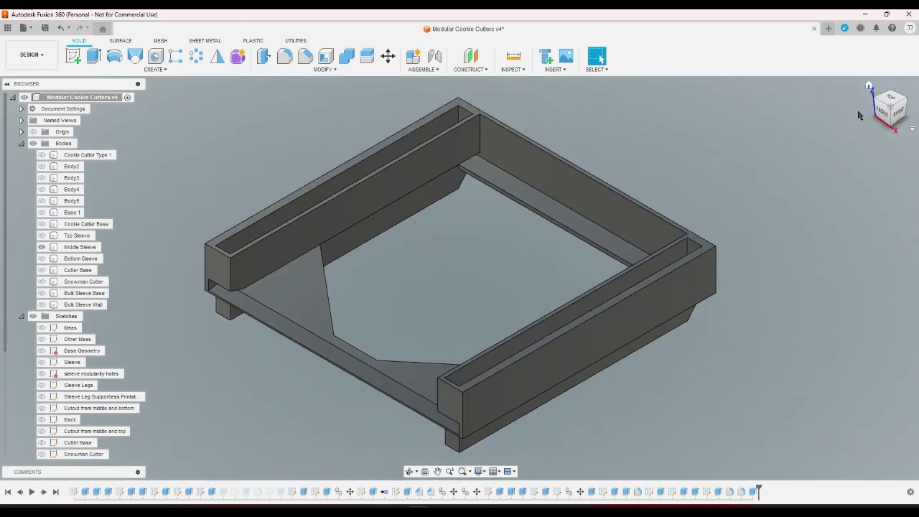
scroll(389, 322, up, 3)
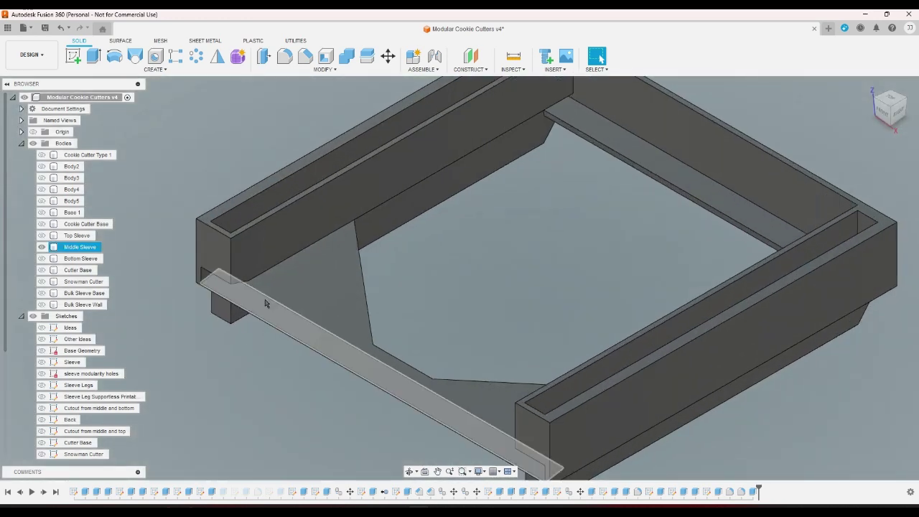
click(894, 121)
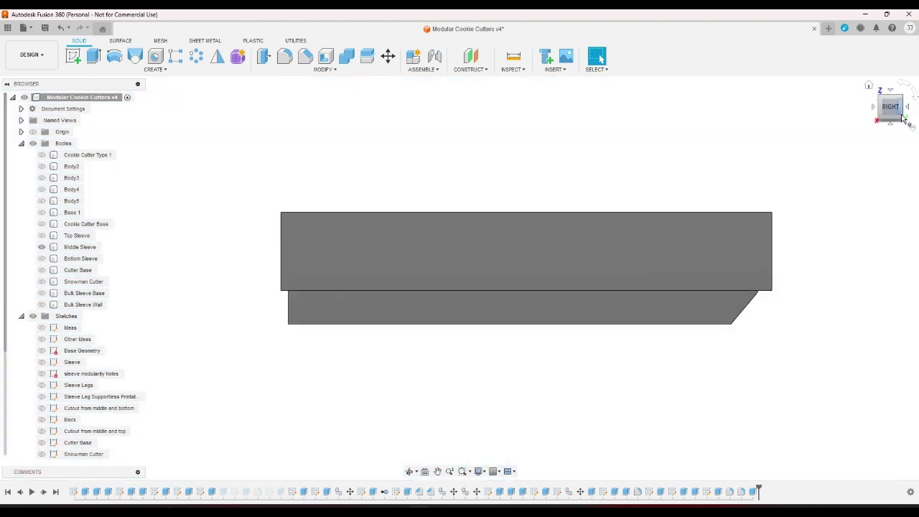
click(914, 99)
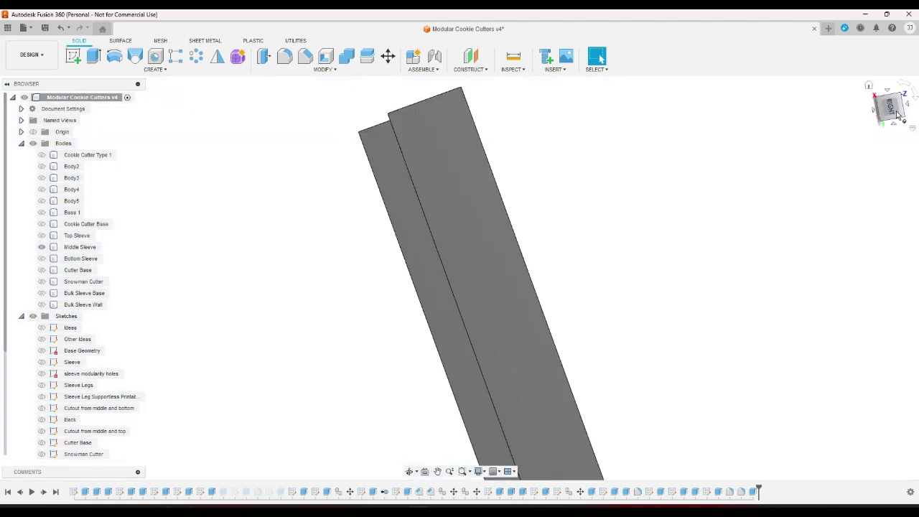
click(880, 98)
scroll(749, 157, down, 2)
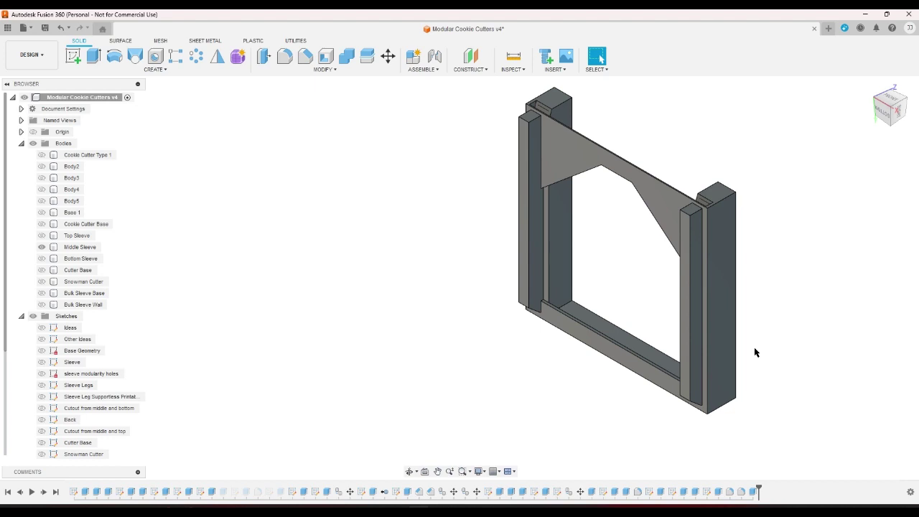
- Reopen the "Cutout from middle and top" sketch and set the first corner diagonal's angle to 55 degrees
double_click(489, 493)
scroll(488, 204, up, 4)
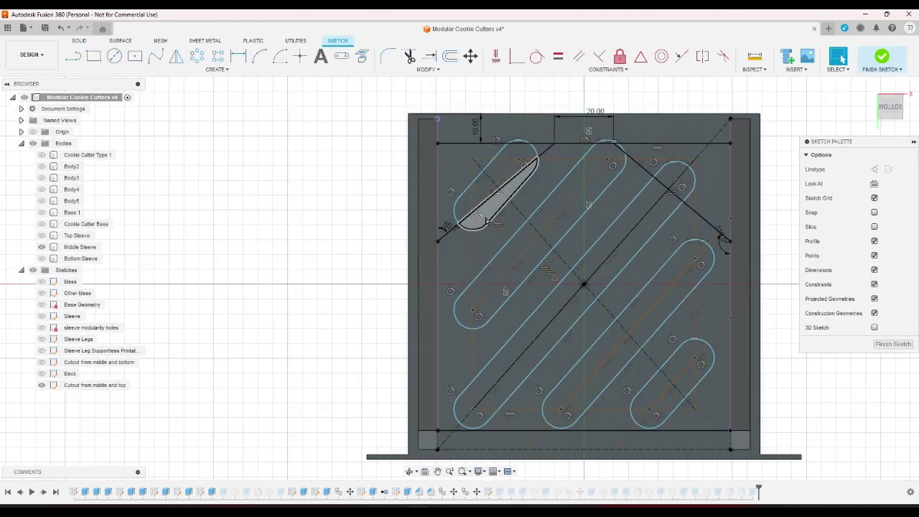
double_click(441, 229)
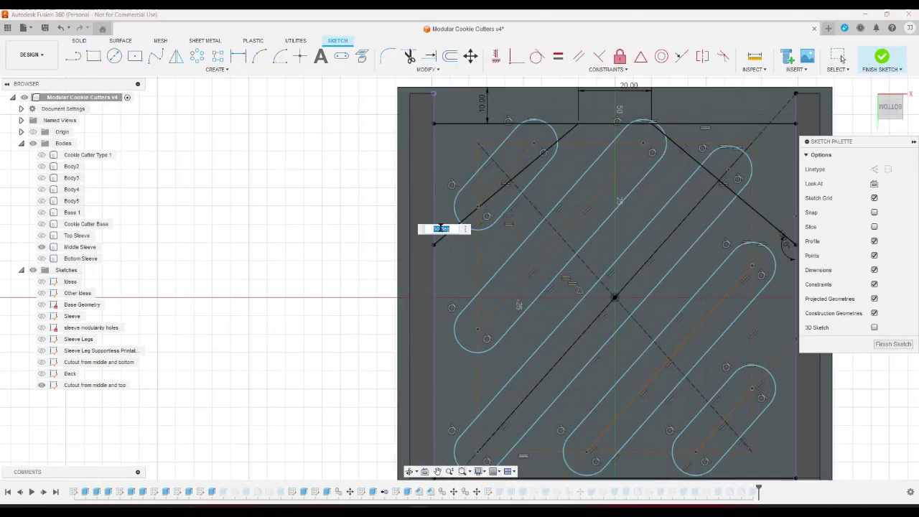
text(55)
key(Return)
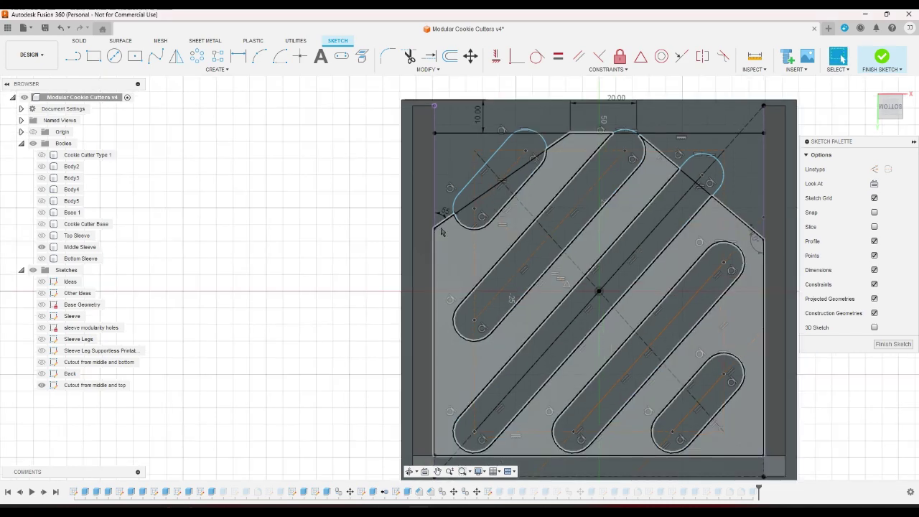
- Set the opposite corner diagonal's angle to 180 deg - 55 deg and finish the sketch
scroll(708, 249, up, 1)
double_click(708, 250)
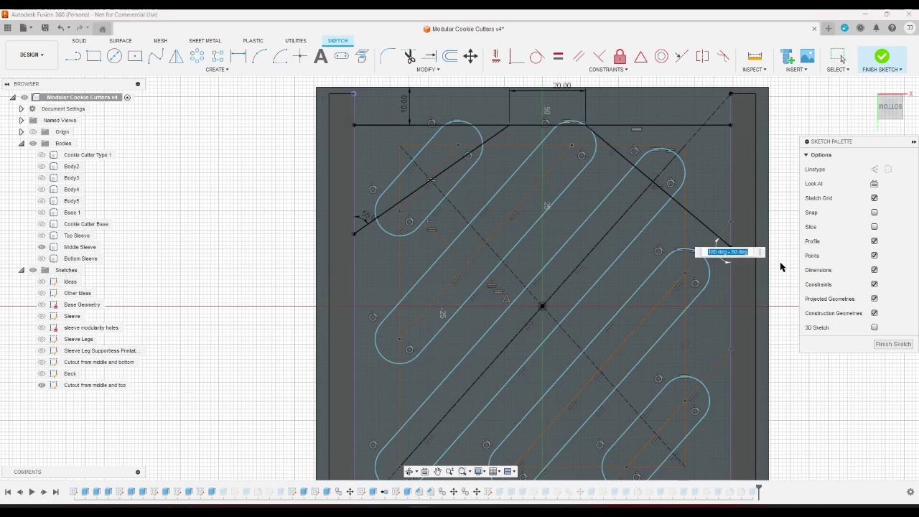
click(742, 252)
key(BackSpace)
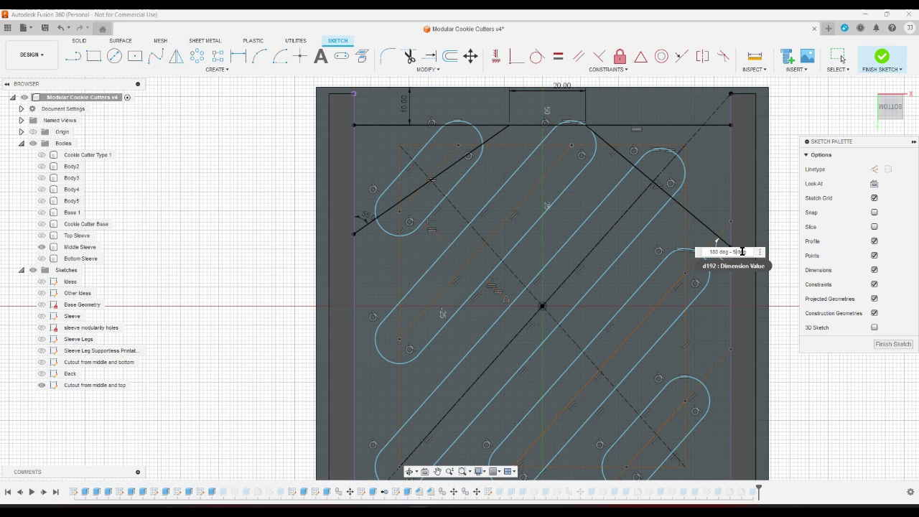
text(5)
key(Return)
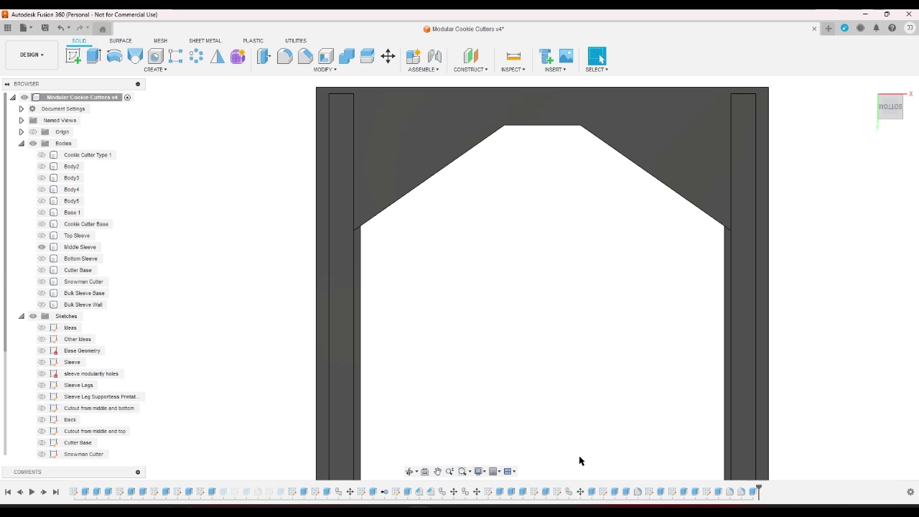
- Reopen the cutout sketch, set the gap between the diagonals' end points on the front line to 25 mm, and finish it
double_click(488, 492)
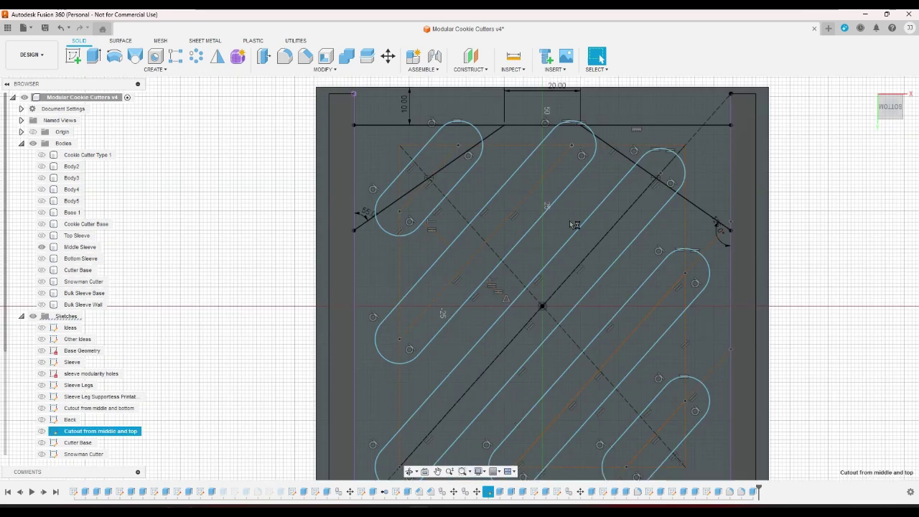
double_click(557, 86)
text(2)
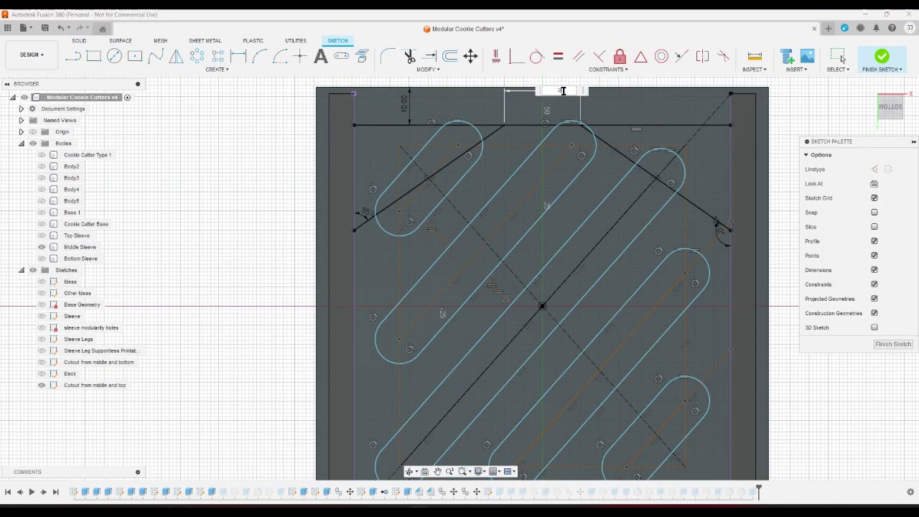
text(5)
key(Return)
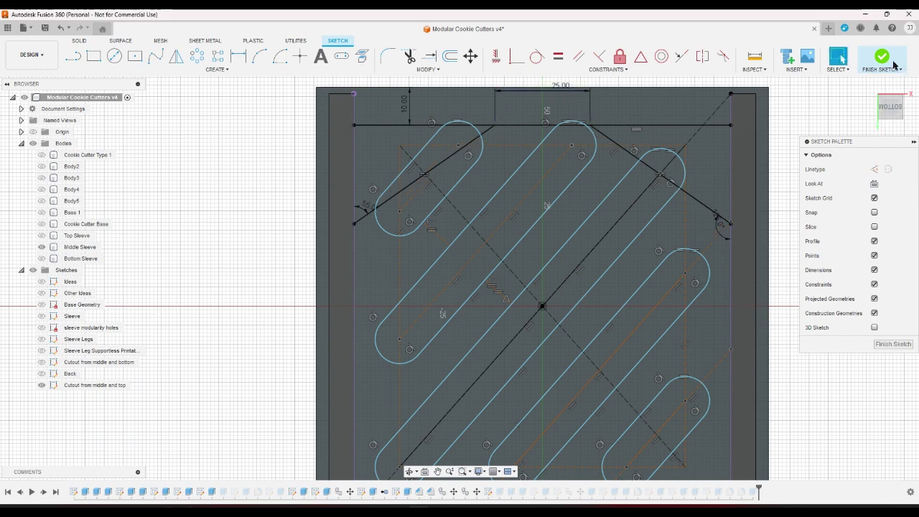
click(893, 65)
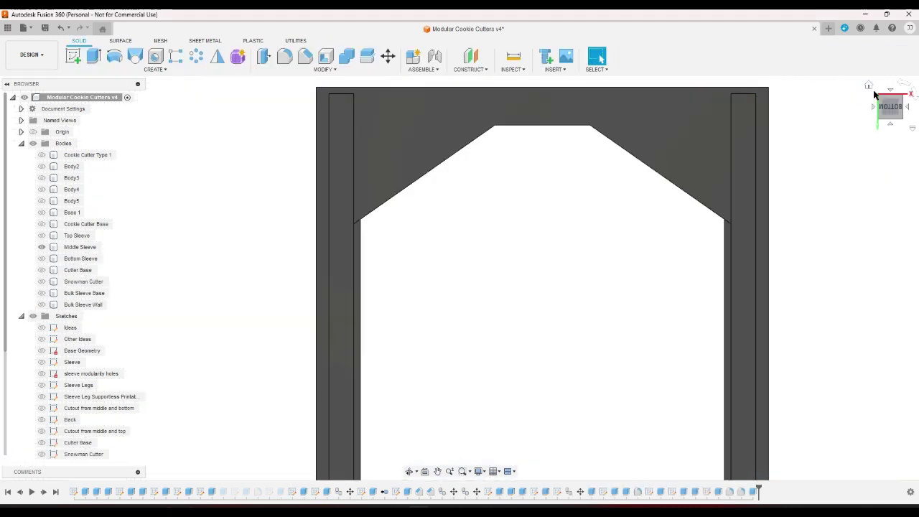
- Inspect the Middle Sleeve's cross-section with a temporary Section Analysis offset -25 mm from its front face, and discard it
click(873, 90)
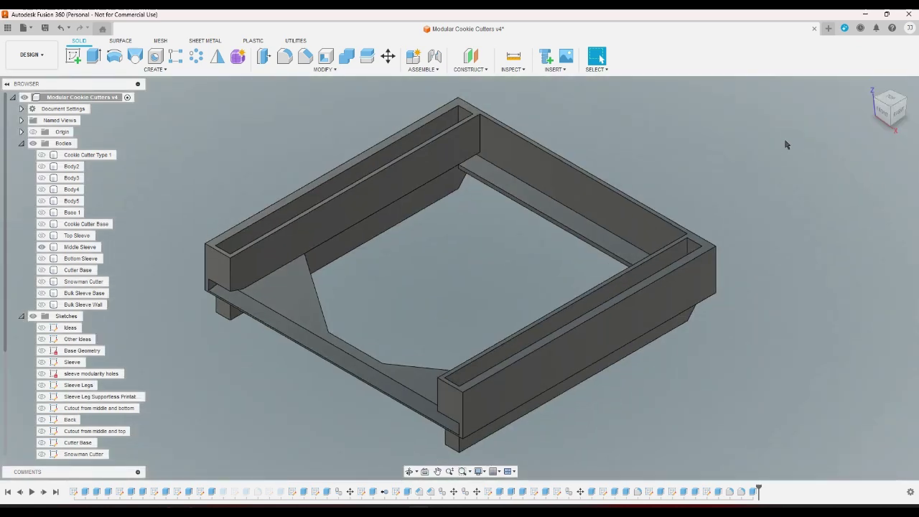
click(498, 70)
click(514, 170)
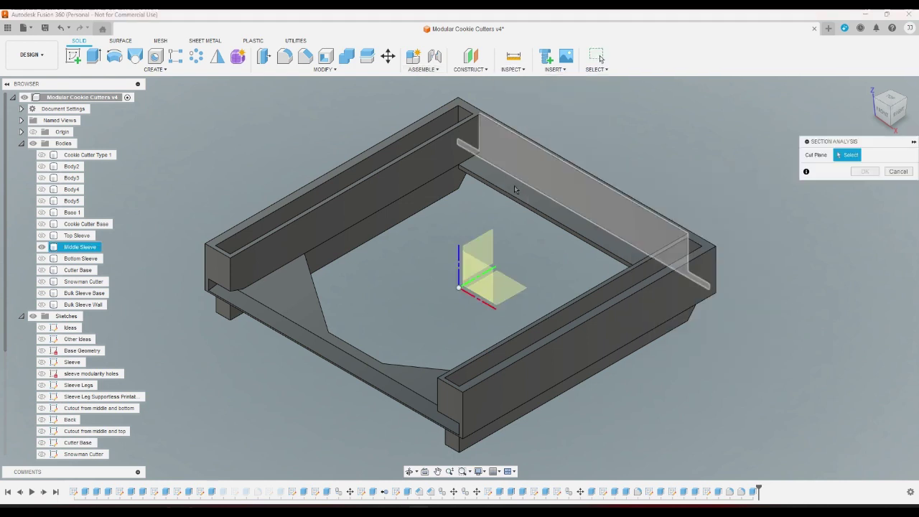
click(438, 402)
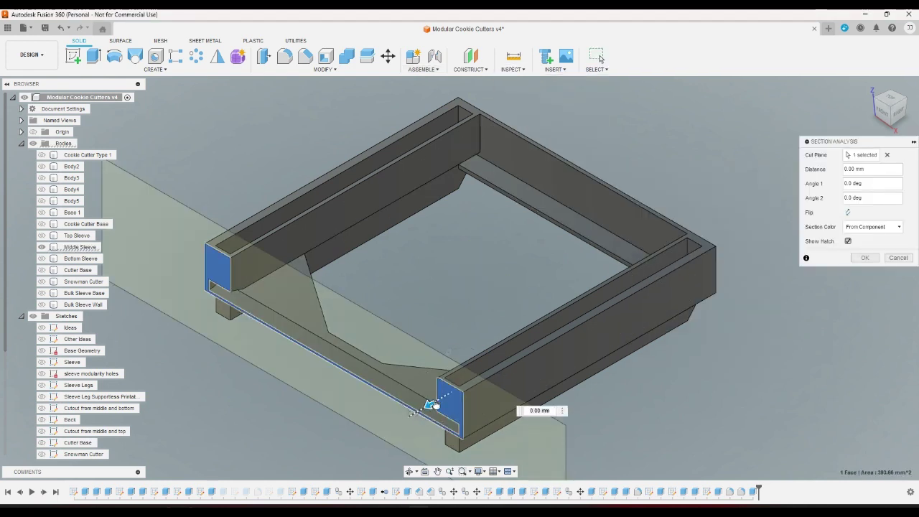
mouse_move(435, 405)
mouse_down()
mouse_move(464, 381)
mouse_move(522, 365)
mouse_up()
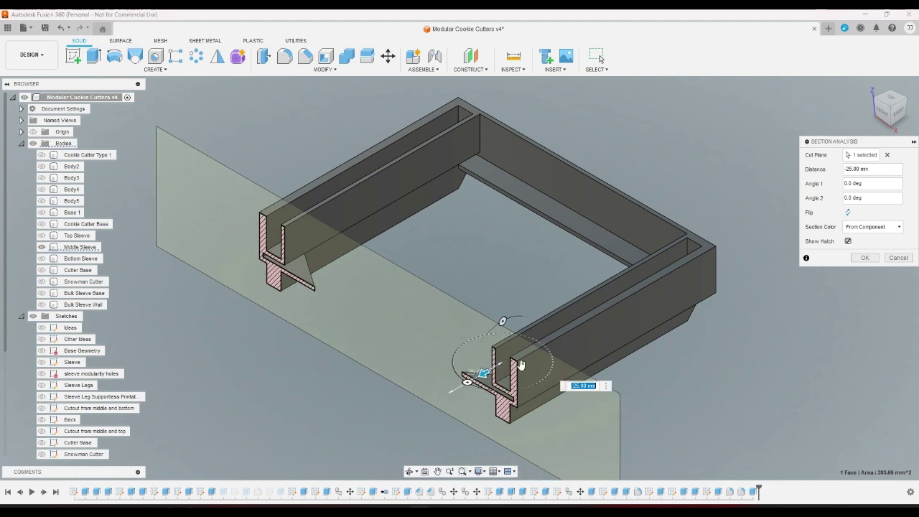
click(883, 112)
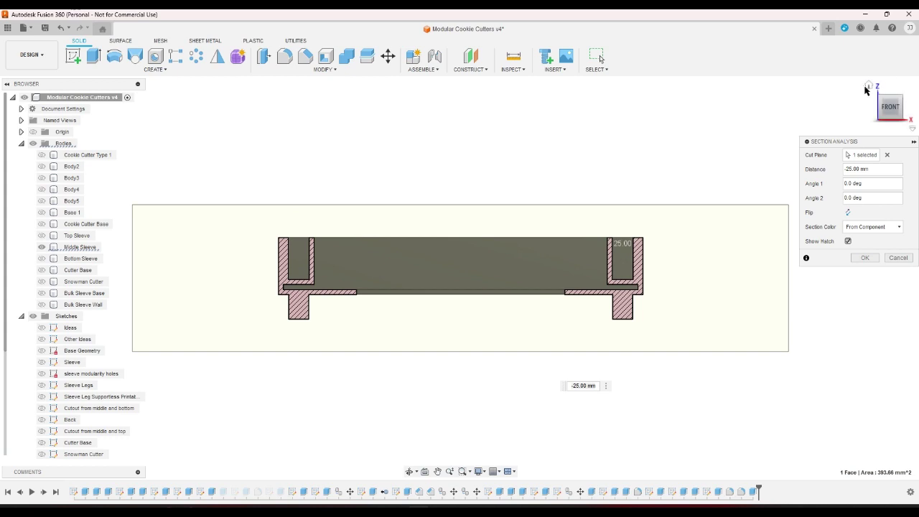
click(867, 86)
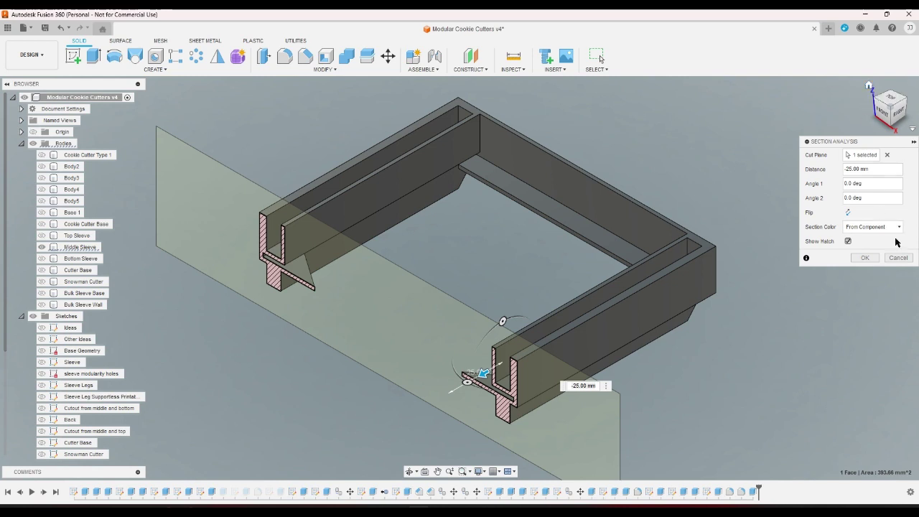
click(898, 257)
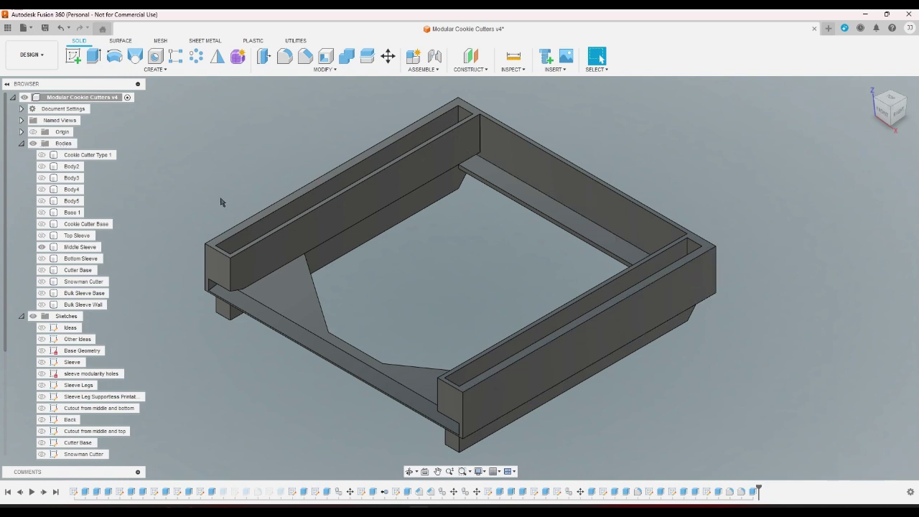
- Show the Bottom Sleeve body and rename it "End Sleeves"
click(42, 259)
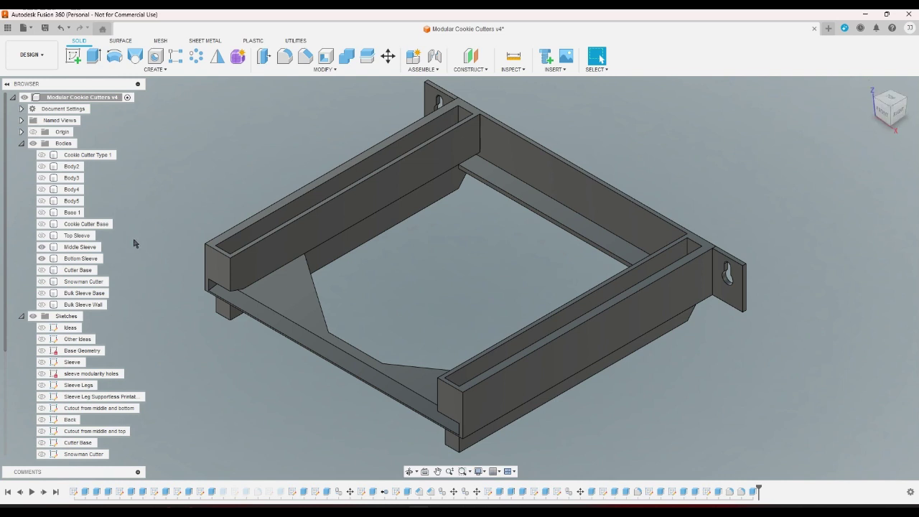
right_click(81, 260)
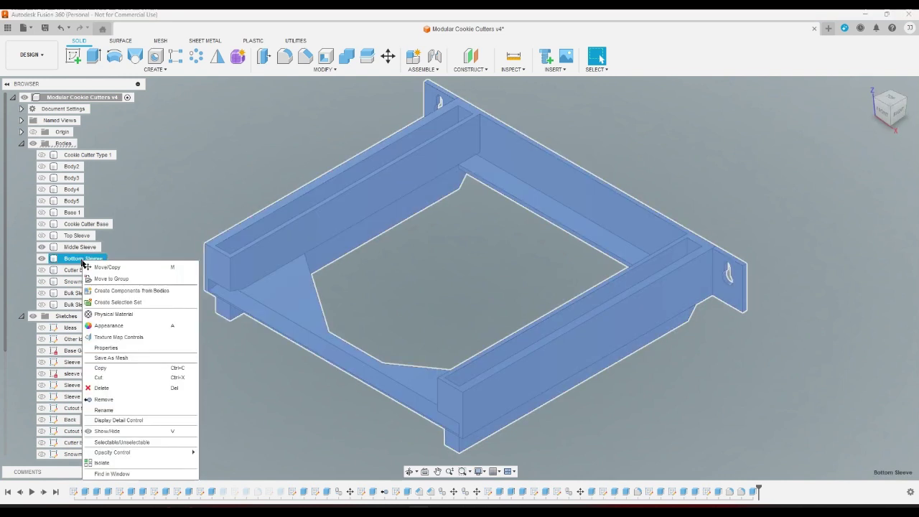
click(125, 412)
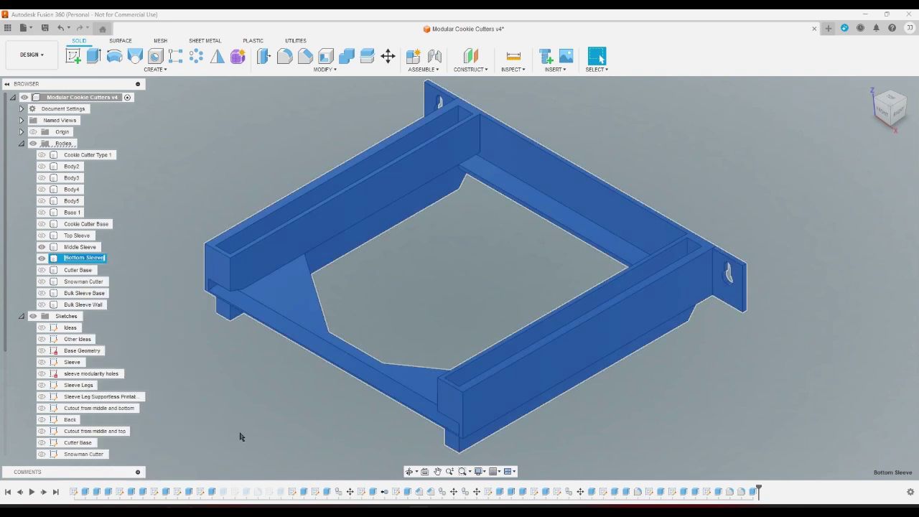
key(Return)
key(Delete)
key(Delete)
key(Return)
click(226, 422)
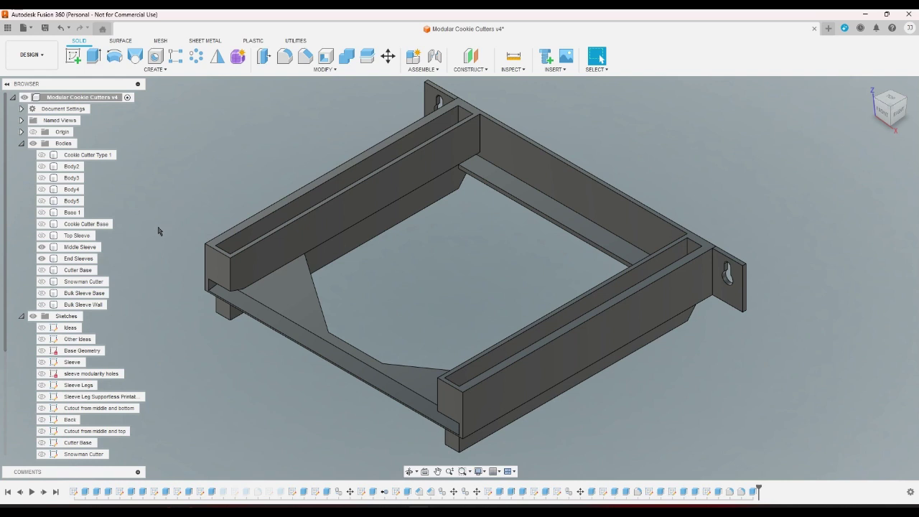
click(83, 259)
right_click(84, 264)
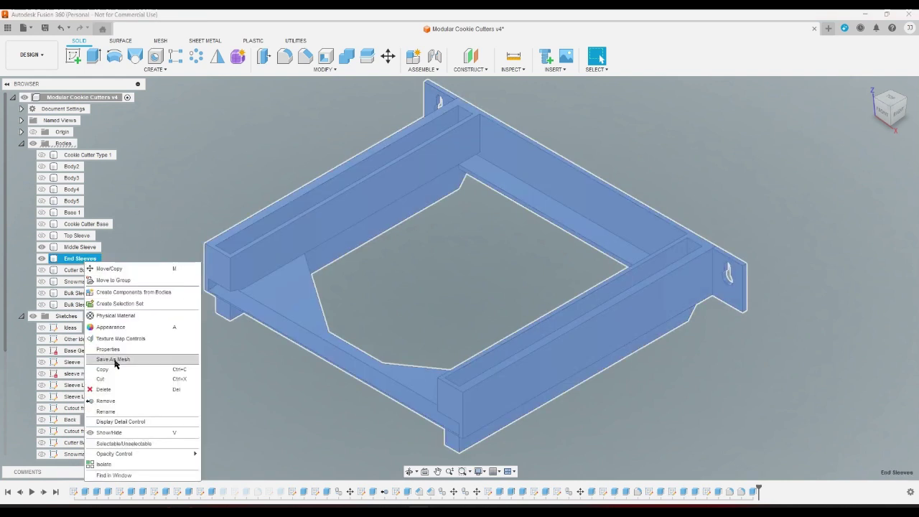
click(302, 396)
click(304, 409)
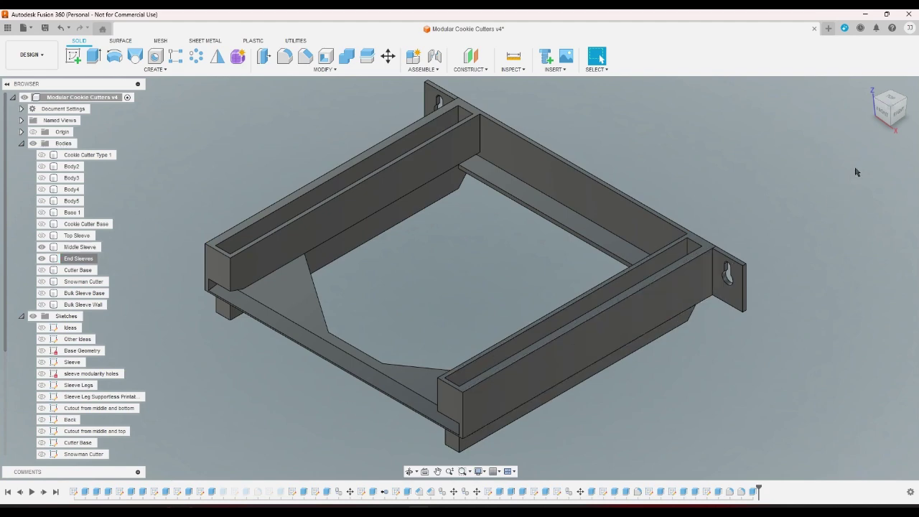
- Reopen the cutout sketch, try 5 mm for the front border's width, set it to 7 mm, and finish the sketch
double_click(489, 491)
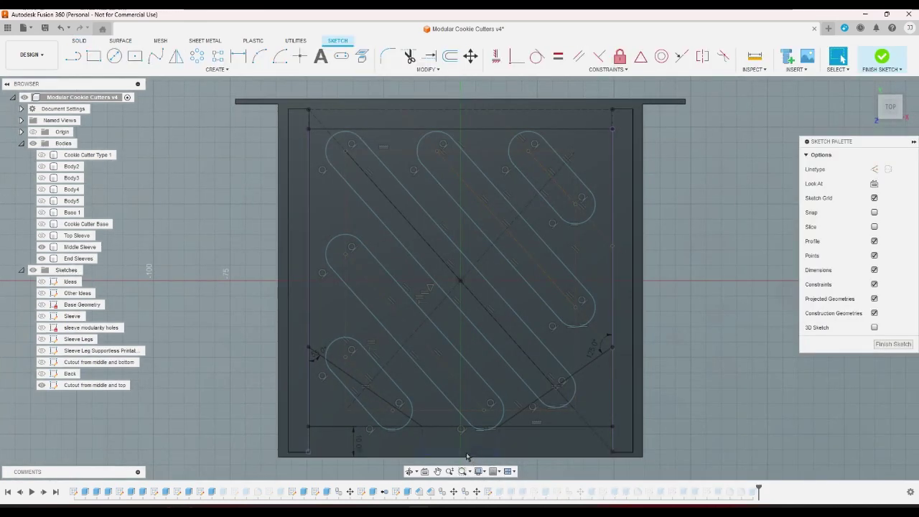
double_click(357, 447)
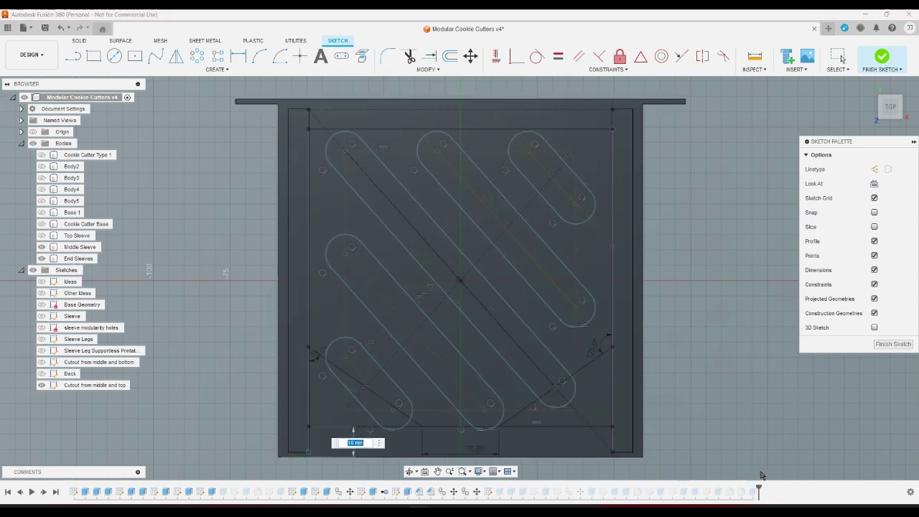
text(5)
key(Return)
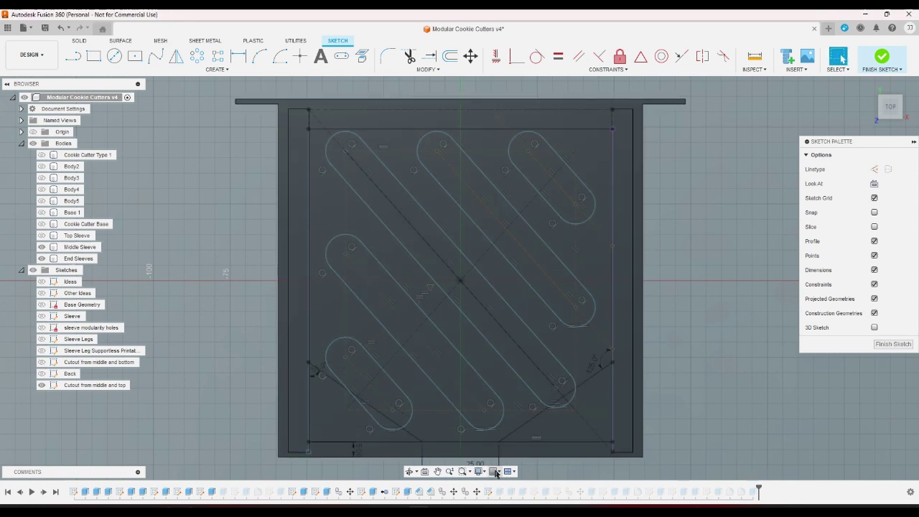
double_click(355, 448)
text(7)
key(Return)
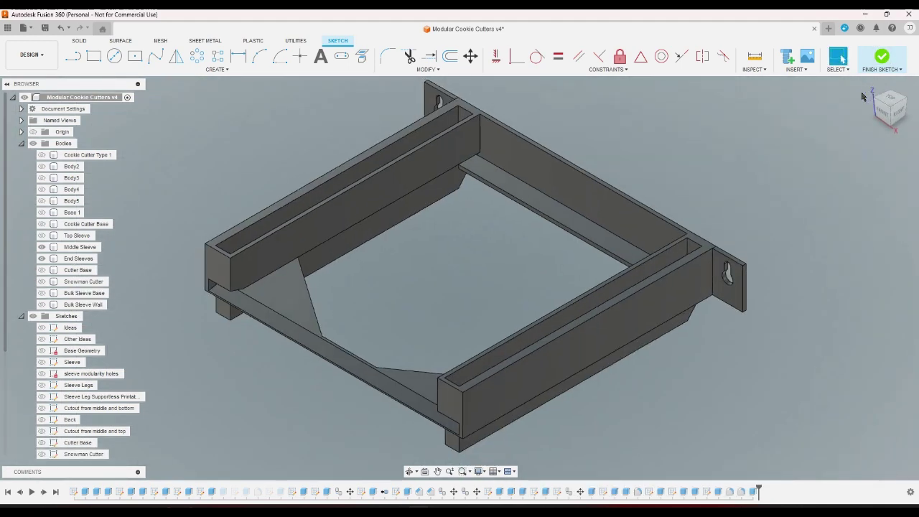
- Examine the sleeve's revised cutout and front border from the front, the underside and the home view
scroll(582, 187, up, 3)
scroll(584, 188, down, 4)
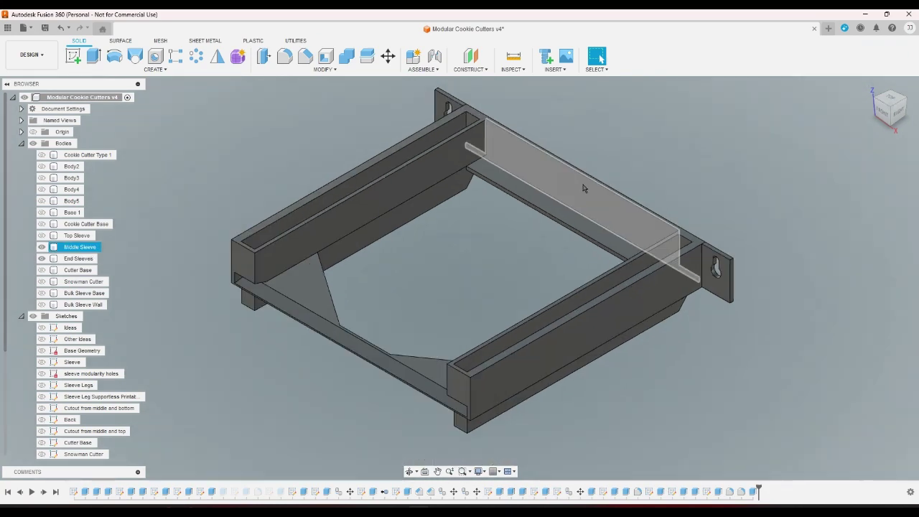
click(890, 115)
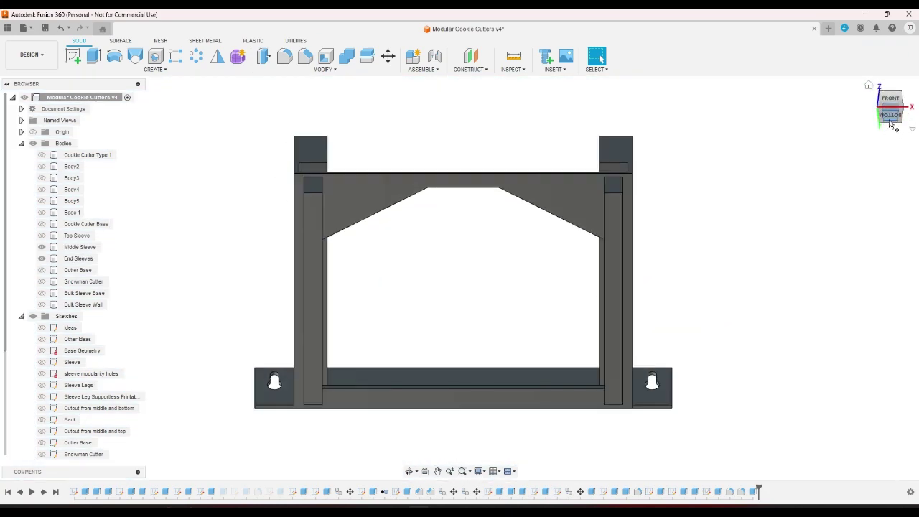
click(888, 126)
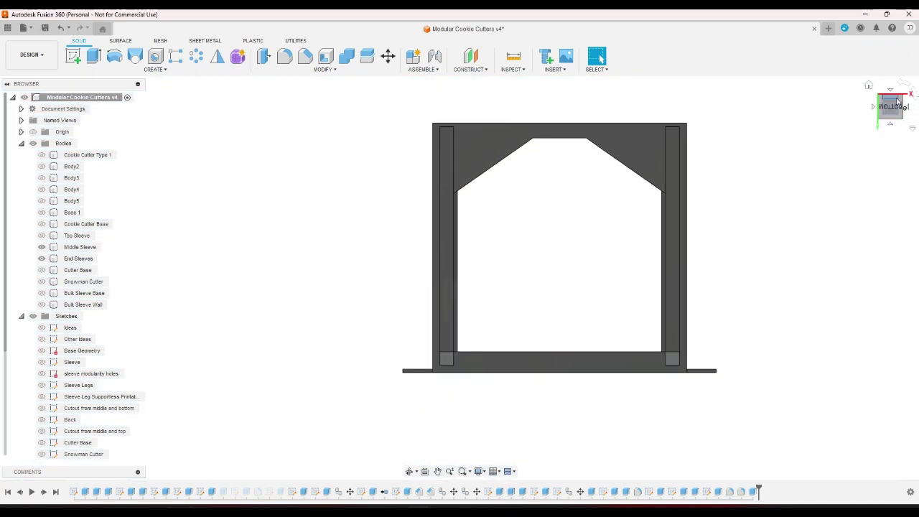
click(891, 109)
scroll(512, 332, up, 3)
scroll(511, 332, down, 3)
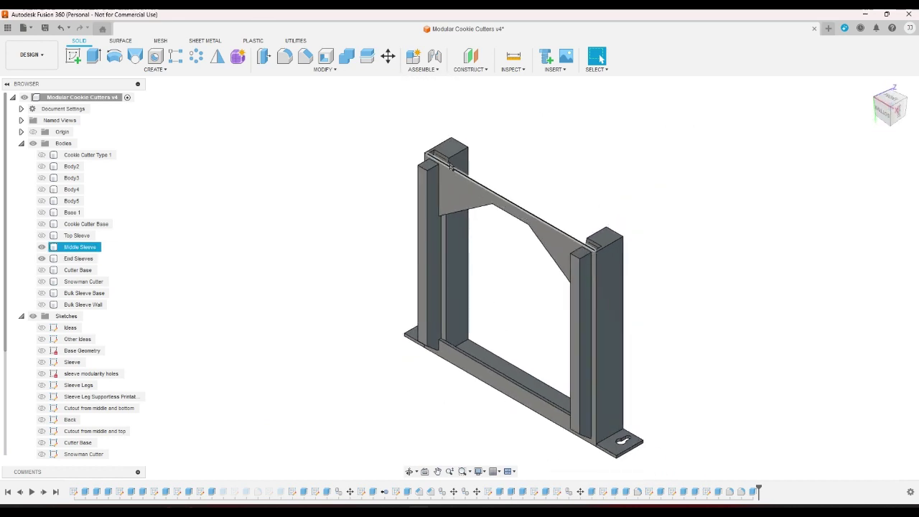
click(883, 109)
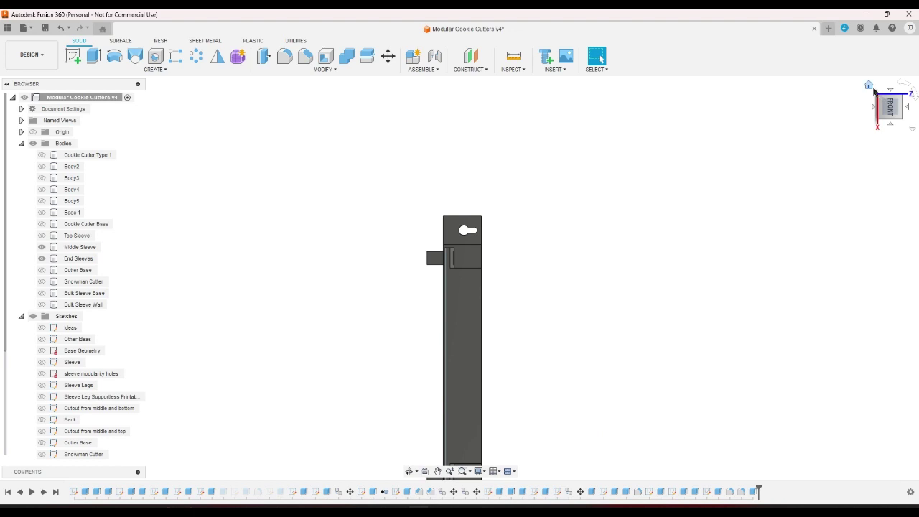
click(870, 87)
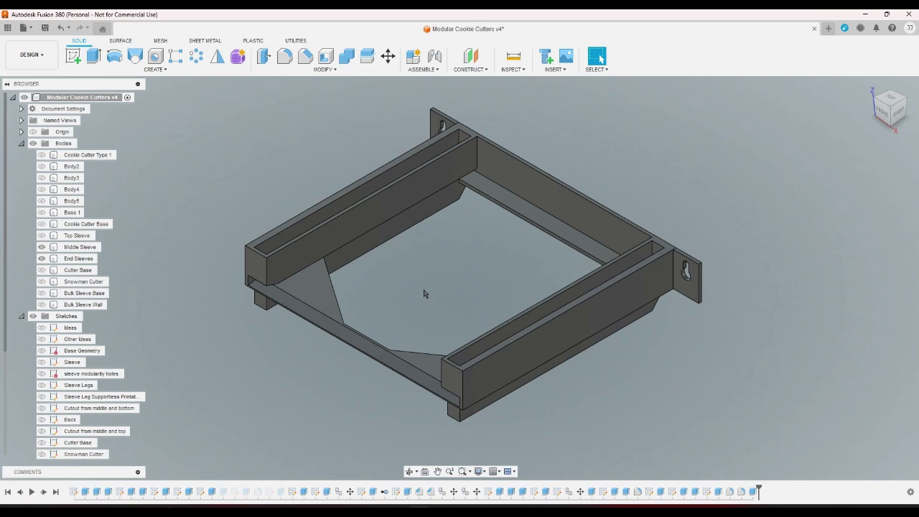
scroll(420, 299, up, 3)
scroll(490, 314, down, 4)
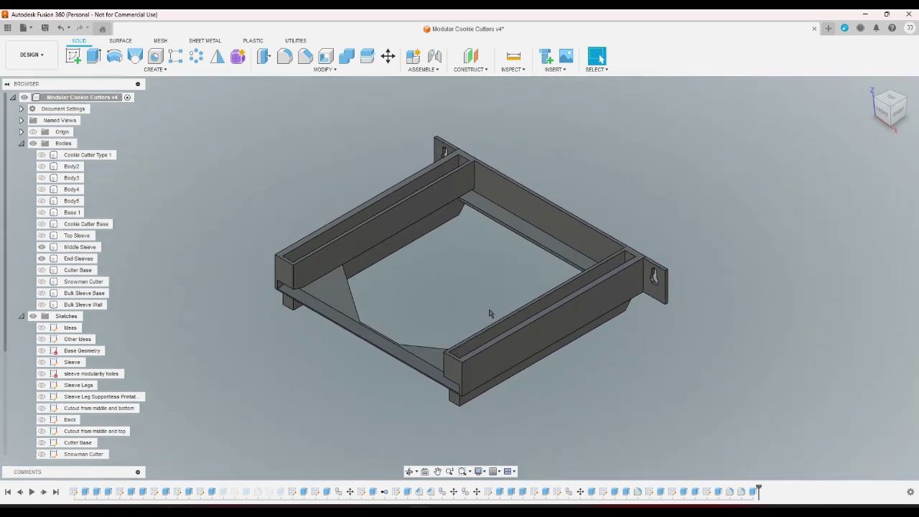
scroll(494, 257, up, 1)
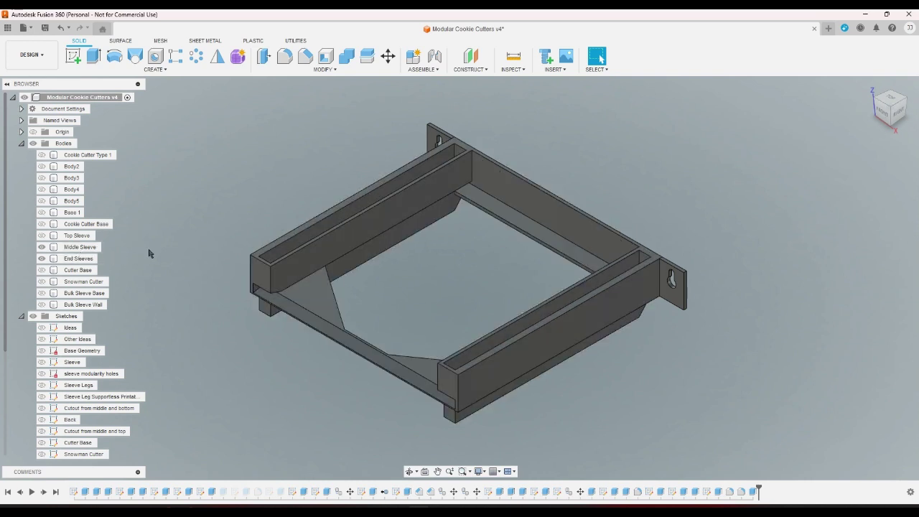
- Try raising the Middle Sleeve body 19 mm along Z to stack it above the End Sleeves body
click(80, 247)
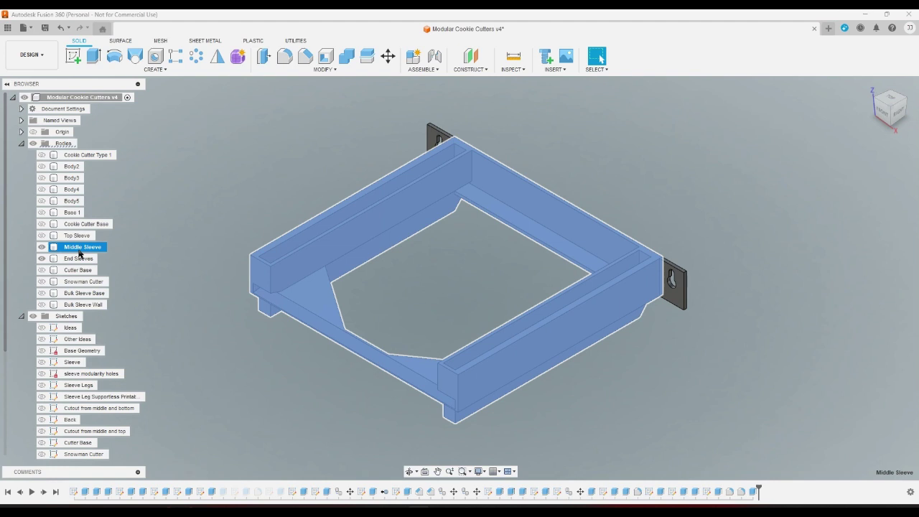
right_click(80, 254)
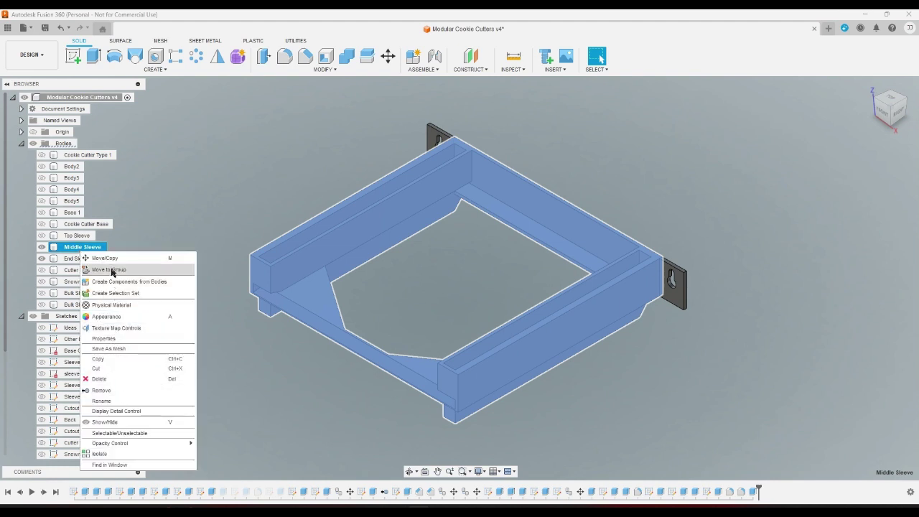
click(108, 259)
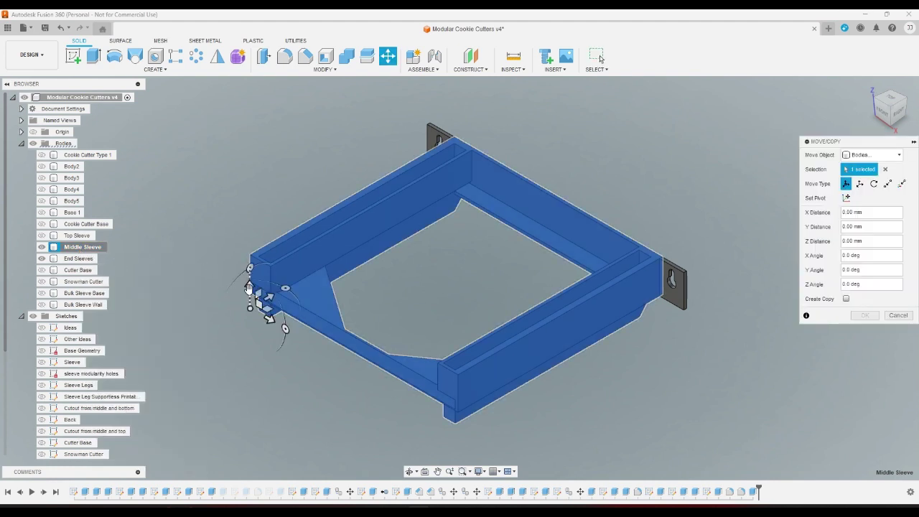
click(249, 286)
text(19)
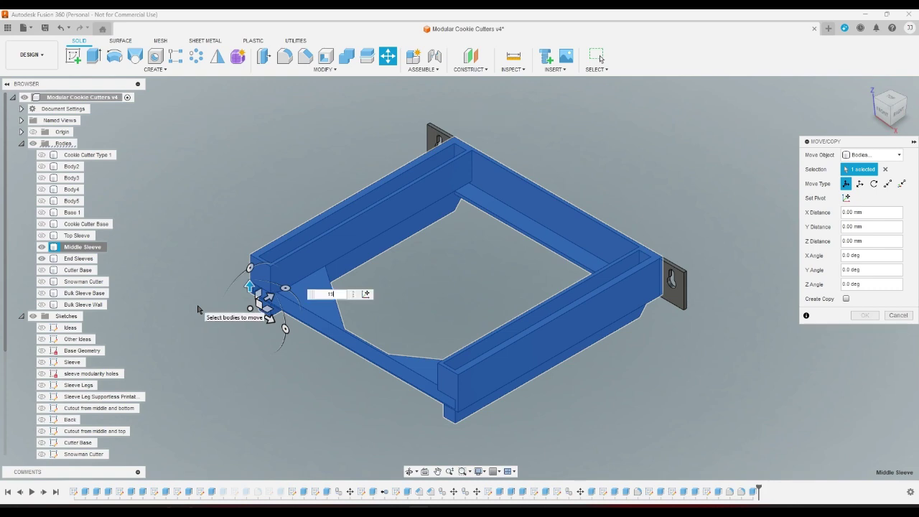
key(Return)
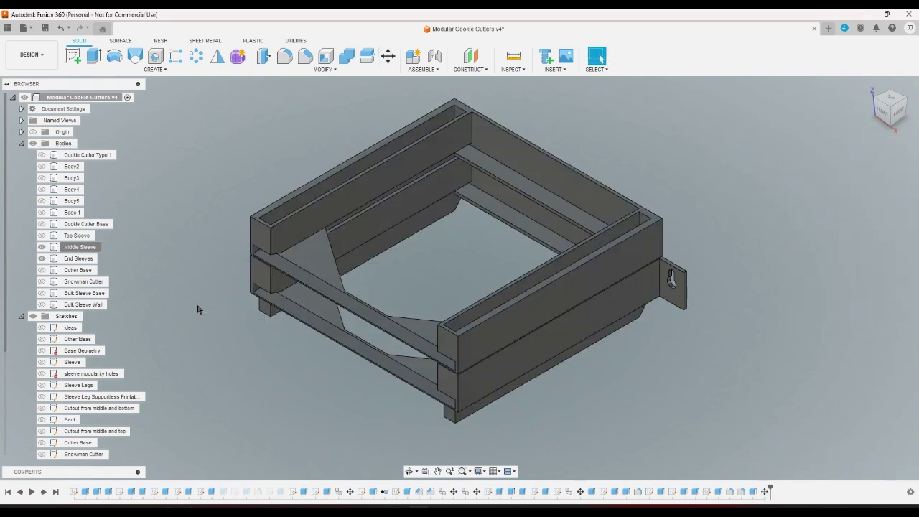
- Check the two stacked sleeves from the front and undo the Middle Sleeve's move
click(882, 117)
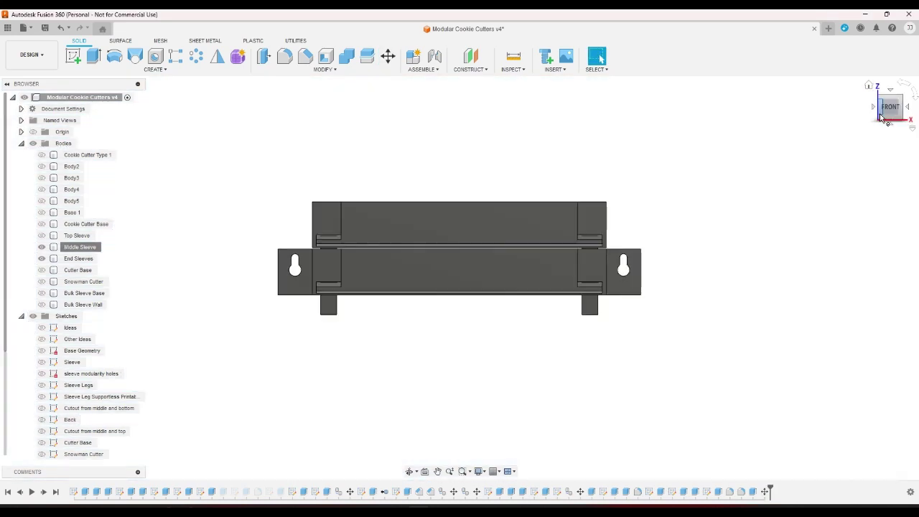
click(900, 99)
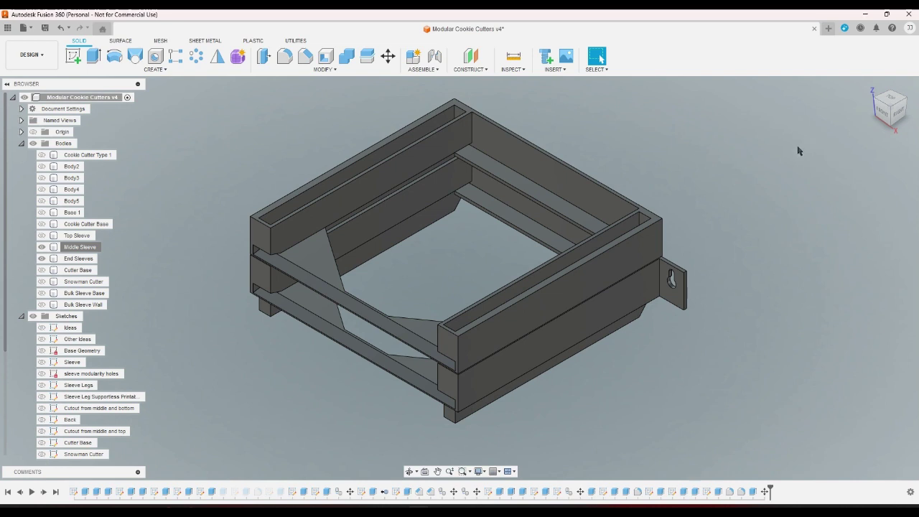
key(ctrl+z)
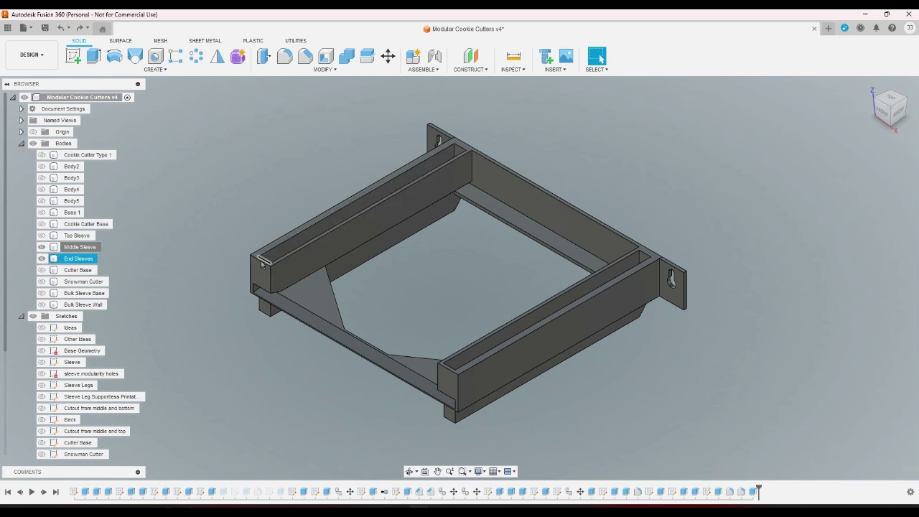
- Export the Middle Sleeve body as a 3MF mesh to the Modular Cookie Cutters folder, replacing the existing Middle Sleeve.3mf
right_click(84, 250)
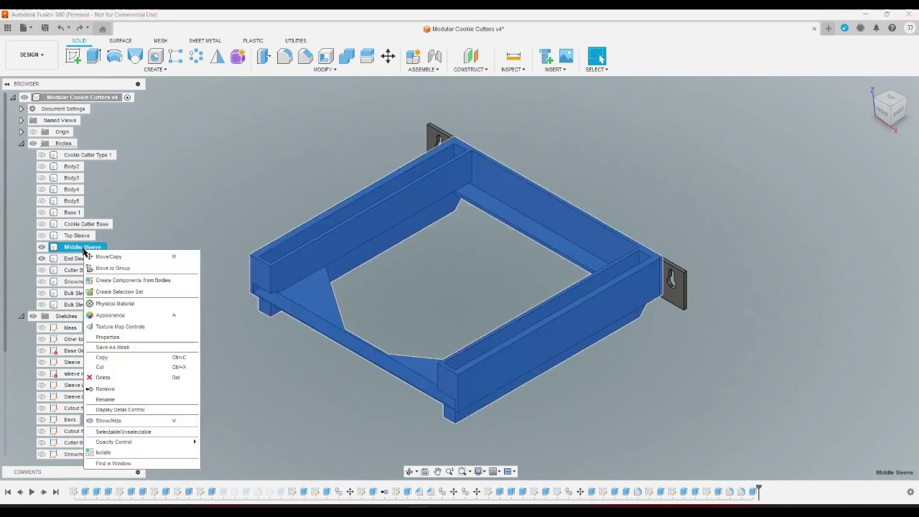
click(113, 347)
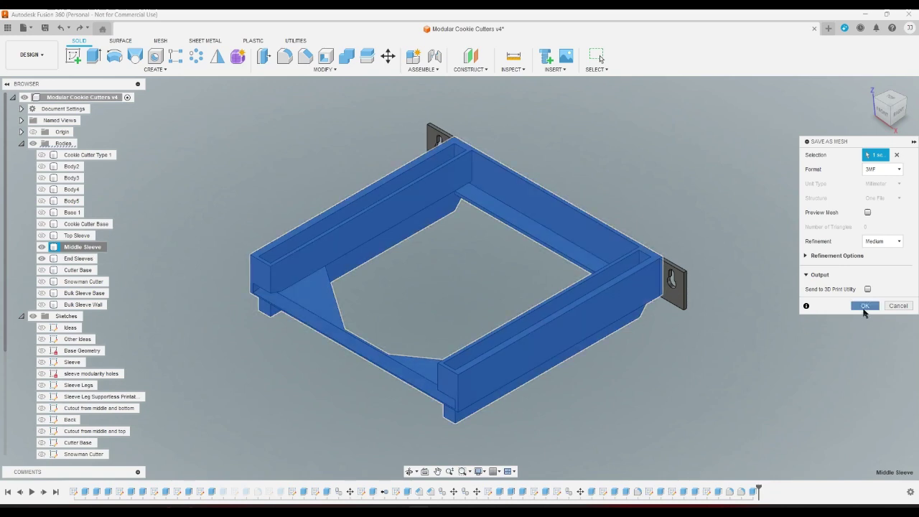
click(864, 306)
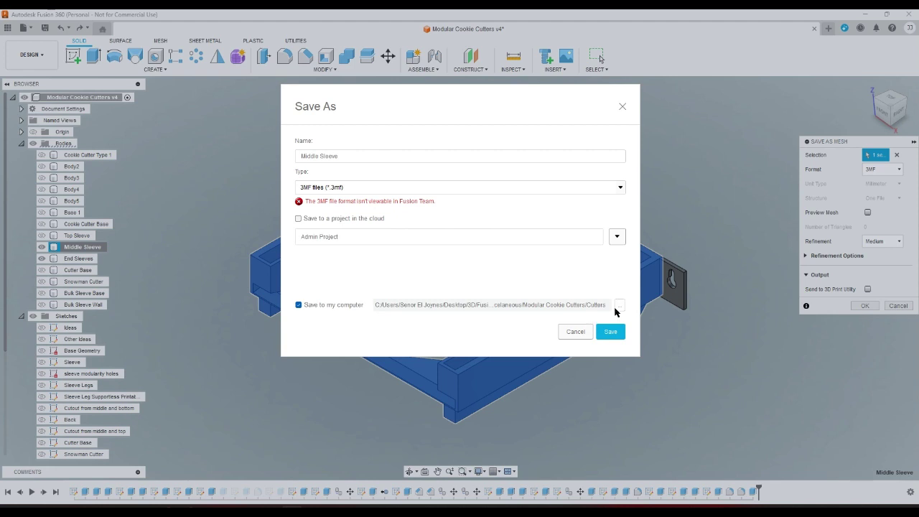
click(618, 306)
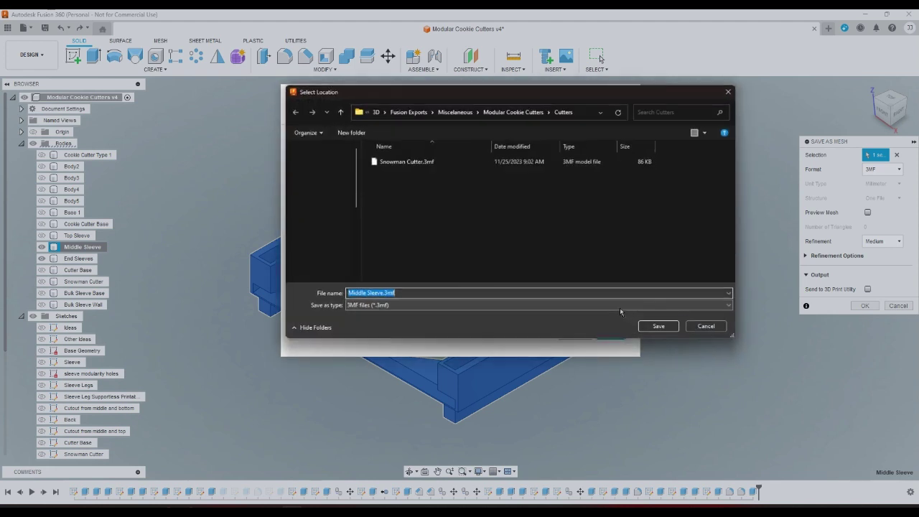
click(535, 113)
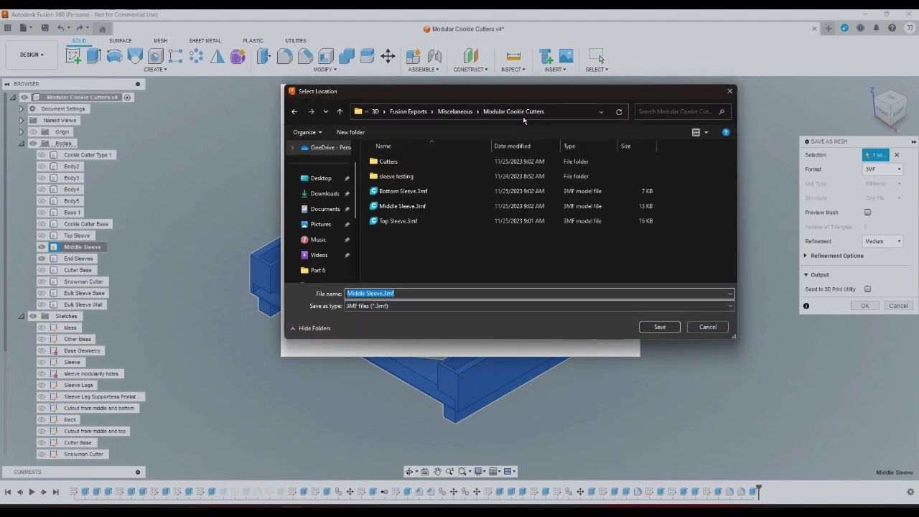
click(659, 327)
click(482, 260)
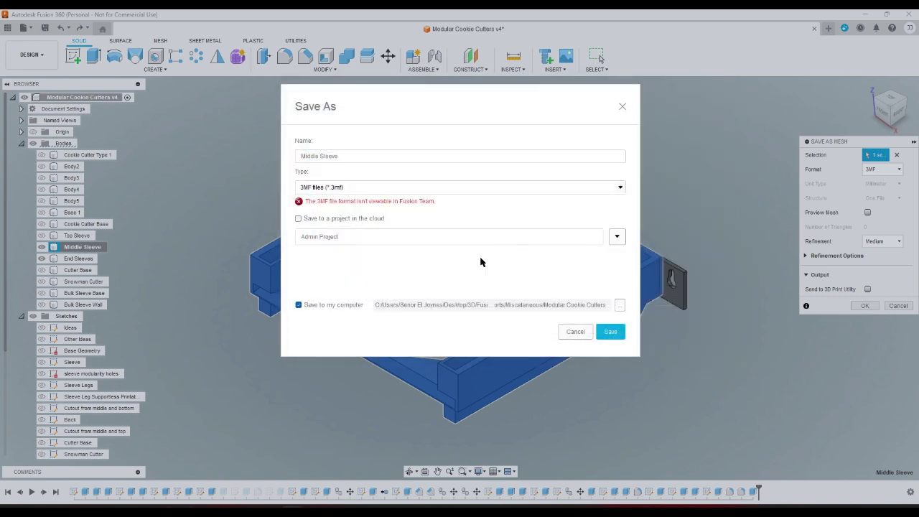
click(610, 331)
click(475, 271)
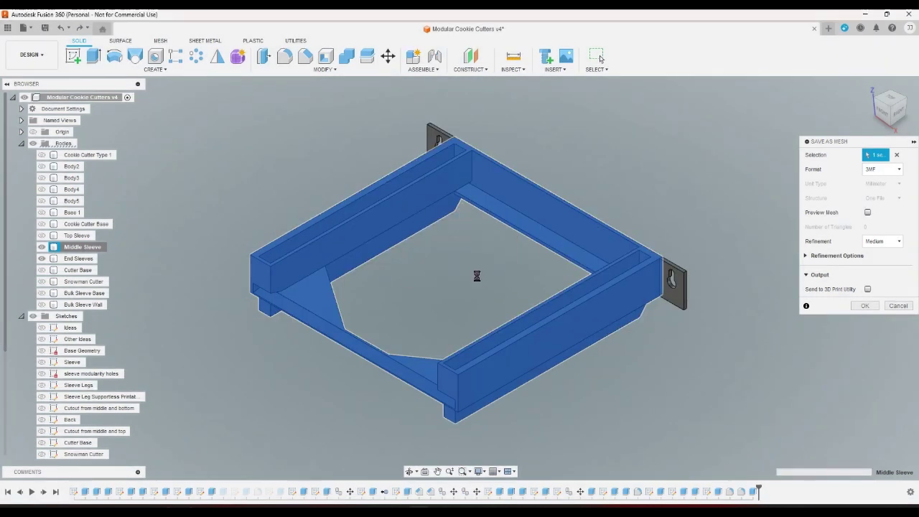
- Export the End Sleeves body as a 3MF mesh named "End Sleeves" to the Modular Cookie Cutters folder
right_click(79, 259)
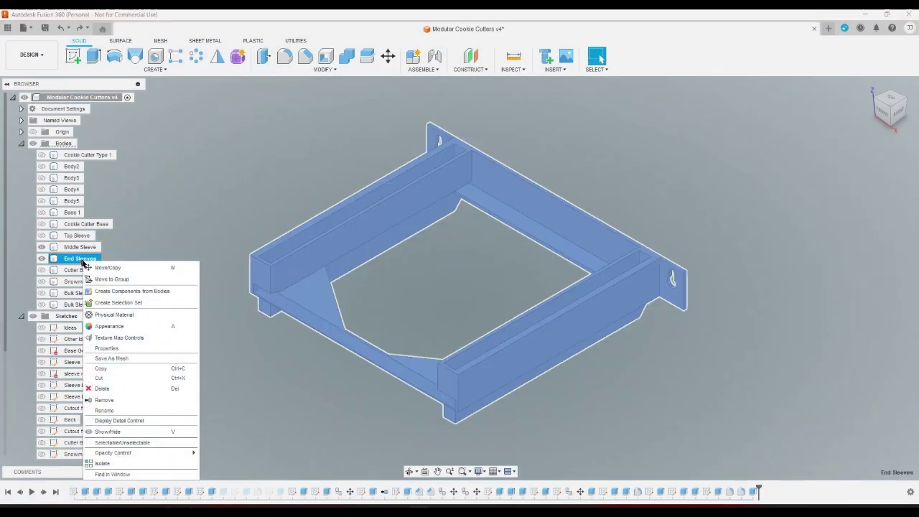
click(120, 360)
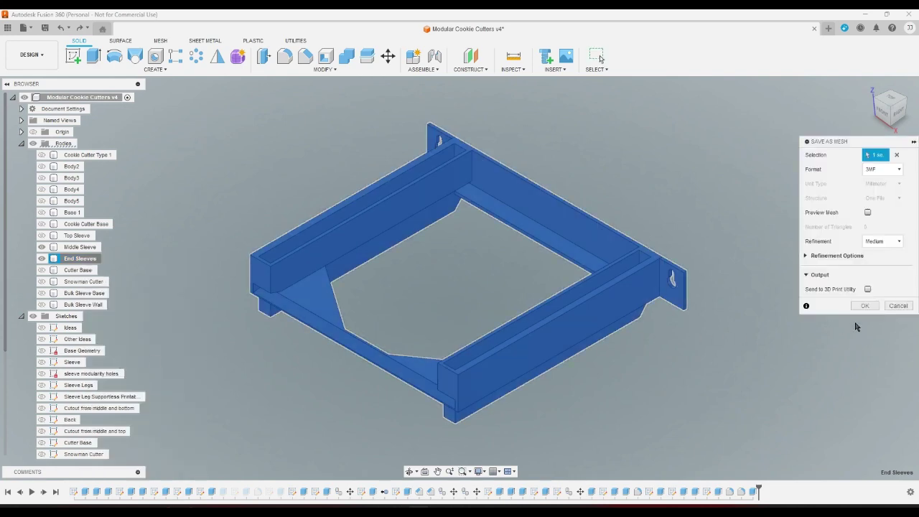
click(864, 305)
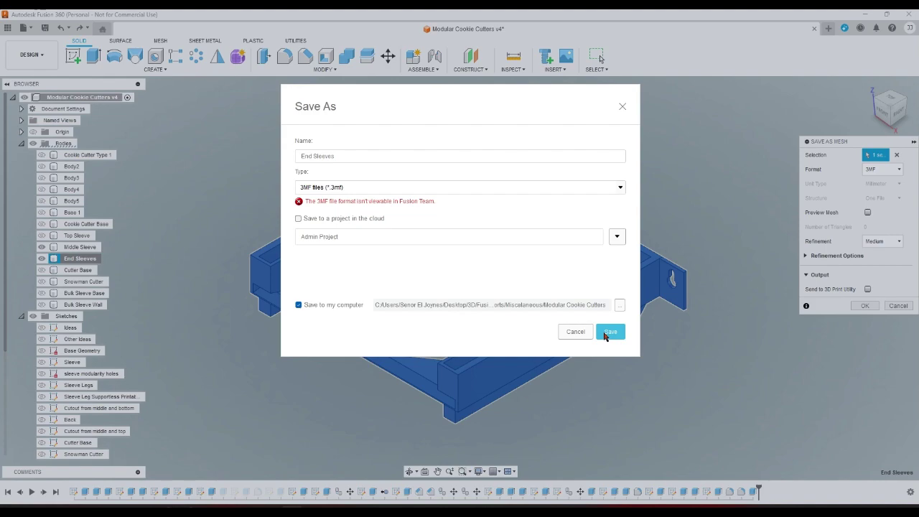
click(608, 332)
key(alt+Tab)
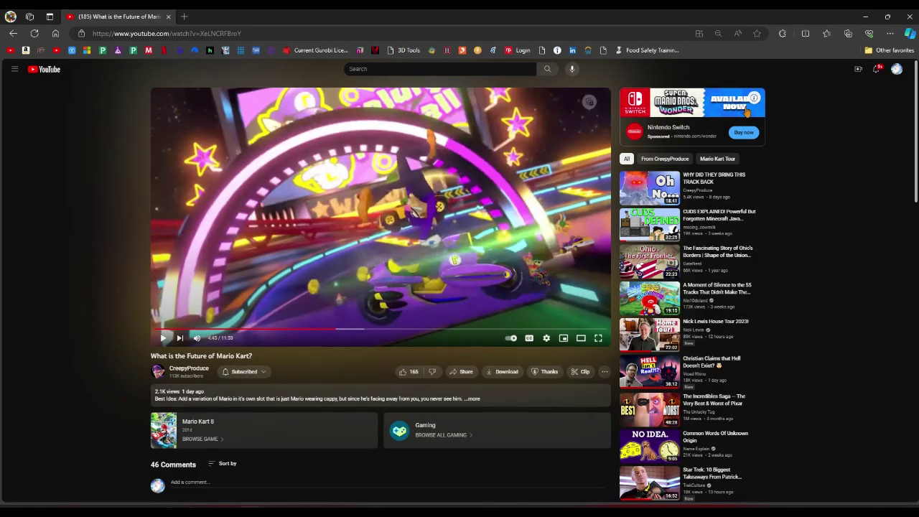
key(alt+Tab)
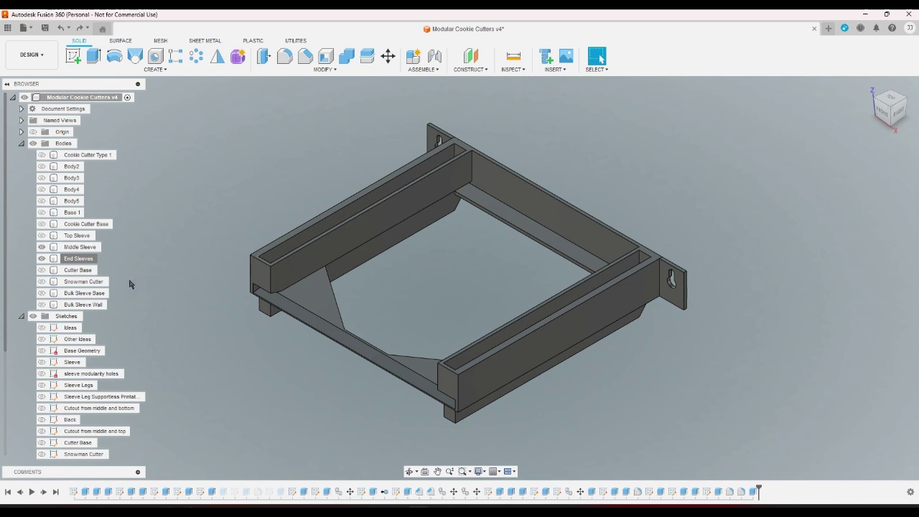
- Show the Snowman Cutter body together with the sleeves
click(41, 282)
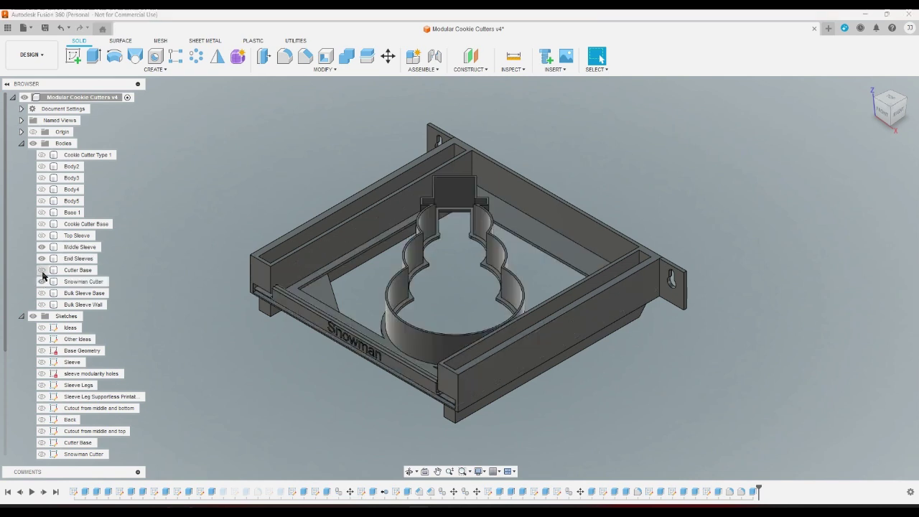
- Hide the End Sleeves and Middle Sleeve bodies and examine the Snowman label on the cutter's front wall
click(42, 258)
click(41, 247)
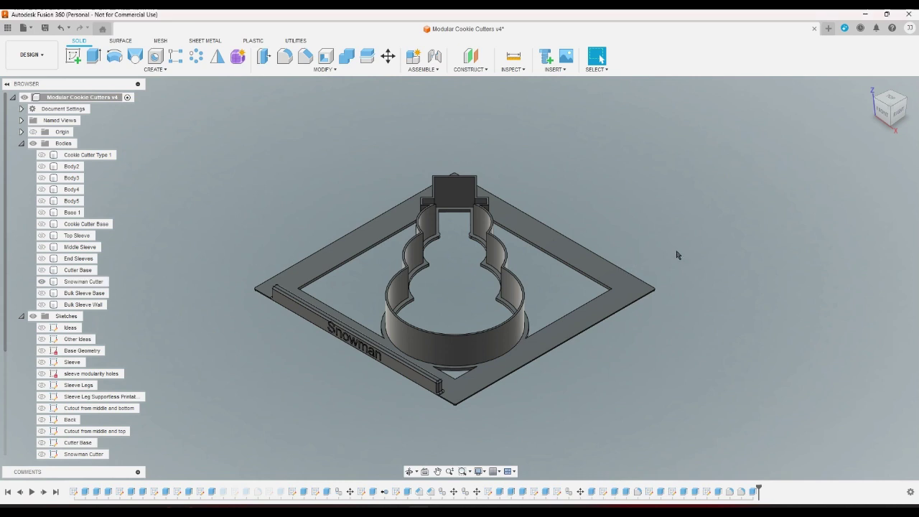
click(882, 108)
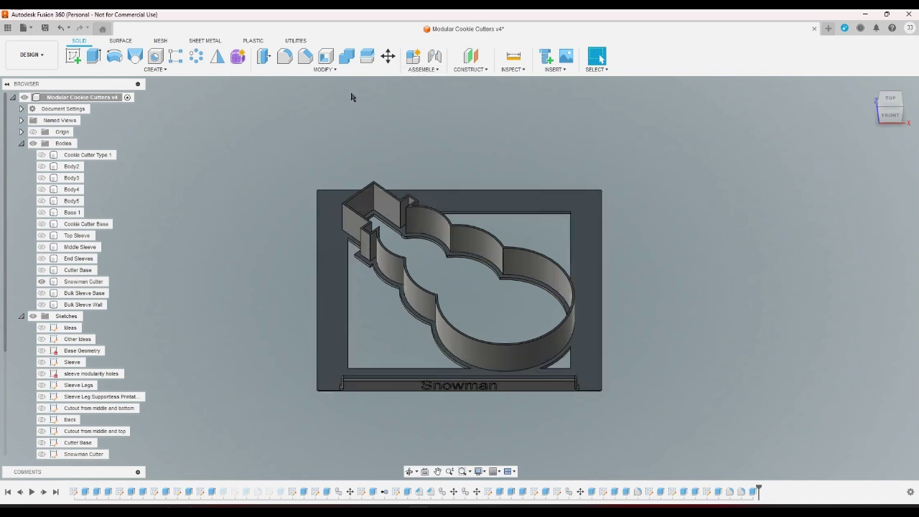
scroll(423, 402, up, 5)
click(889, 109)
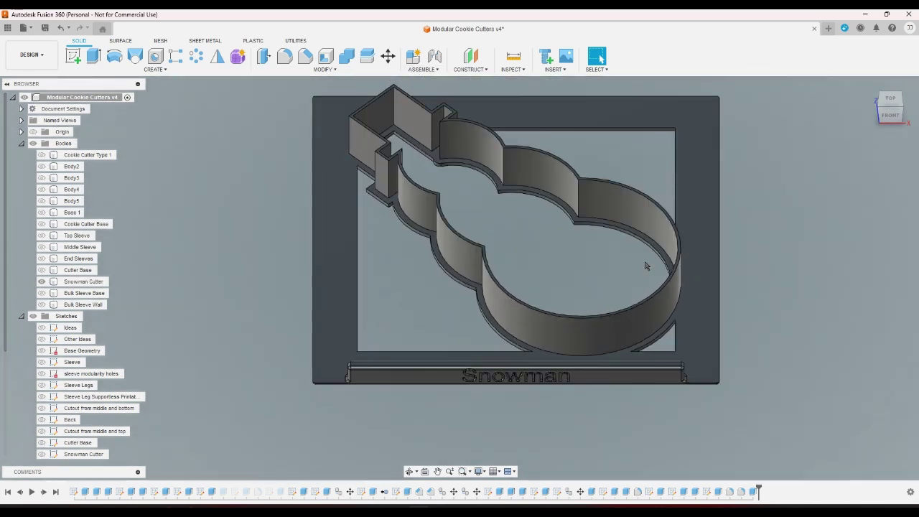
click(869, 85)
scroll(377, 352, up, 6)
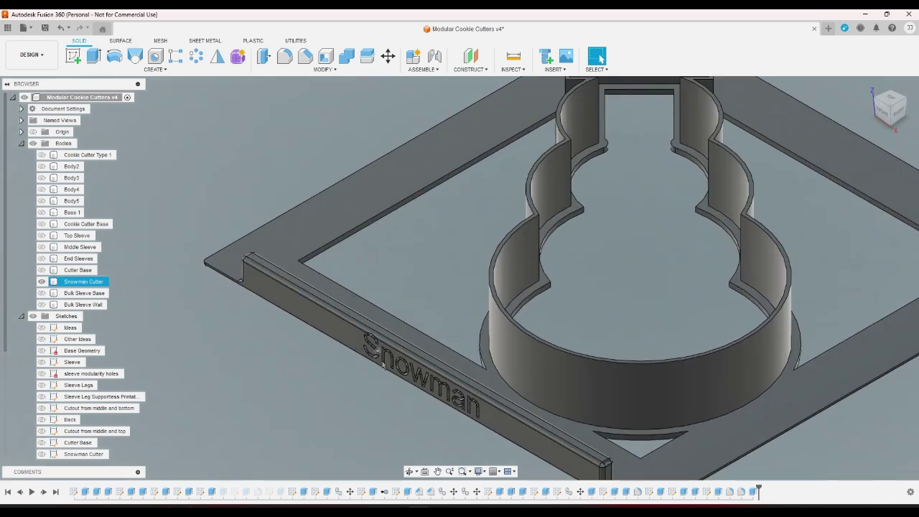
scroll(472, 391, down, 8)
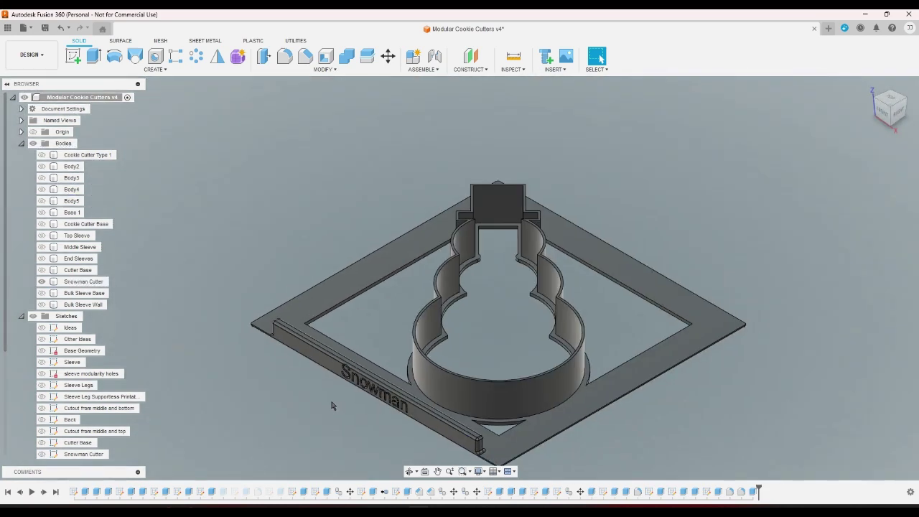
- Start a sketch on the front wall's outer face and draw a rectangle closely around the Snowman text
click(72, 55)
scroll(317, 363, up, 4)
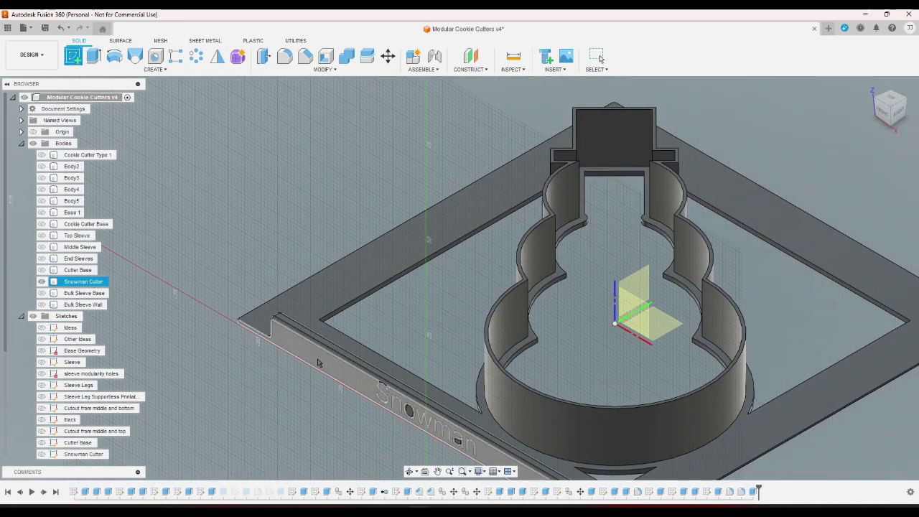
click(317, 362)
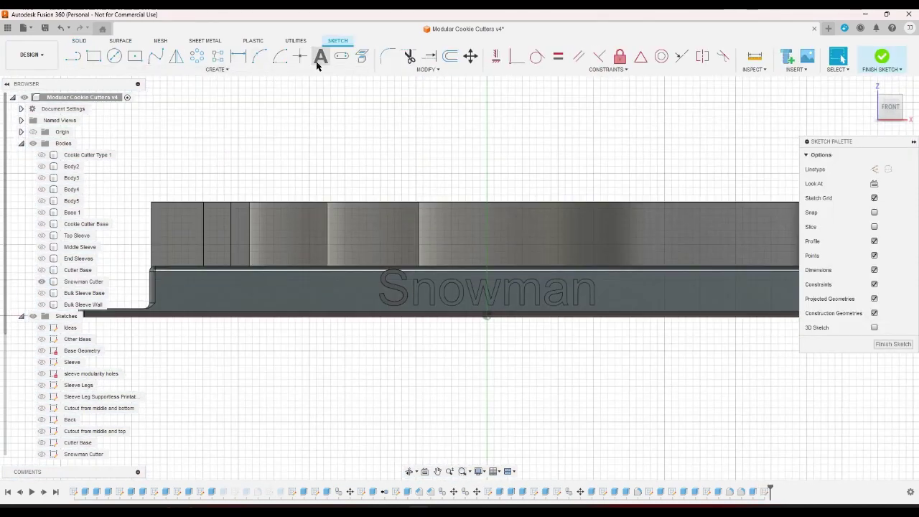
click(98, 64)
scroll(404, 240, up, 2)
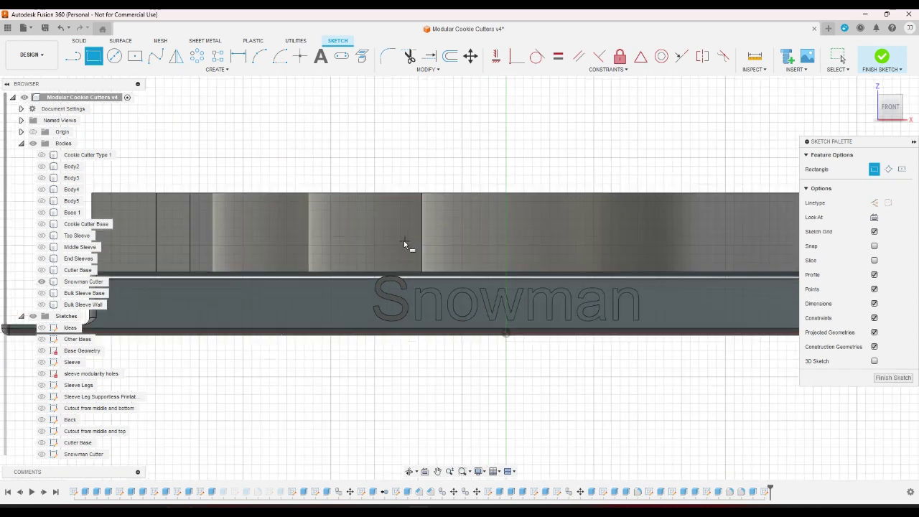
click(355, 247)
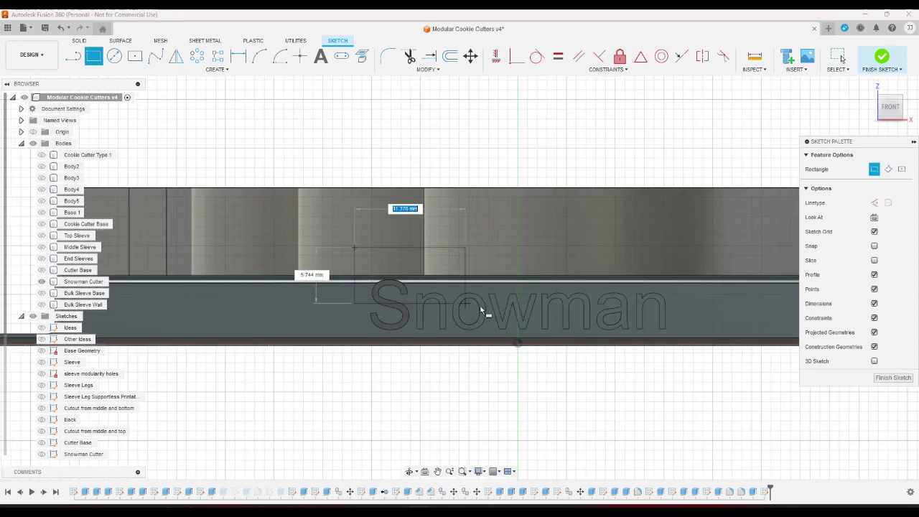
click(682, 337)
scroll(684, 338, down, 2)
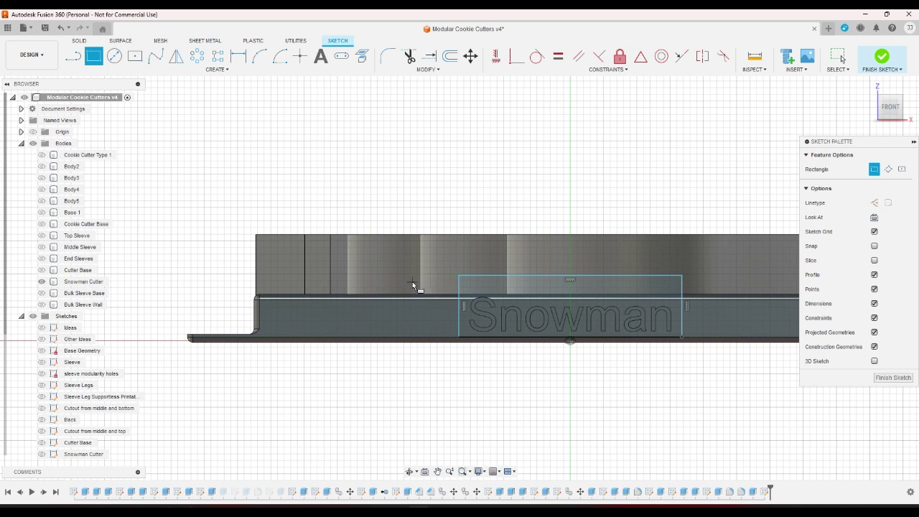
- Draw a larger rectangle around the first, extend it below the base with a thin rectangle, and finish the sketch
click(442, 335)
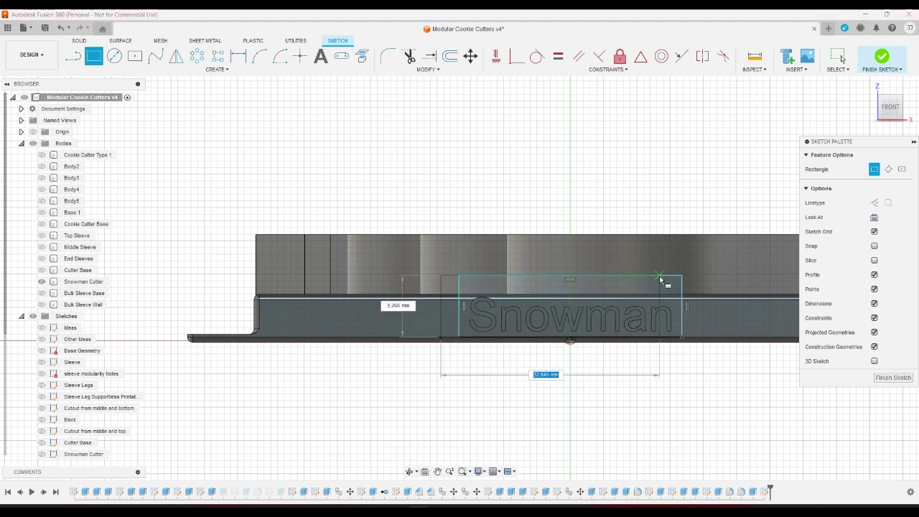
click(696, 266)
click(697, 338)
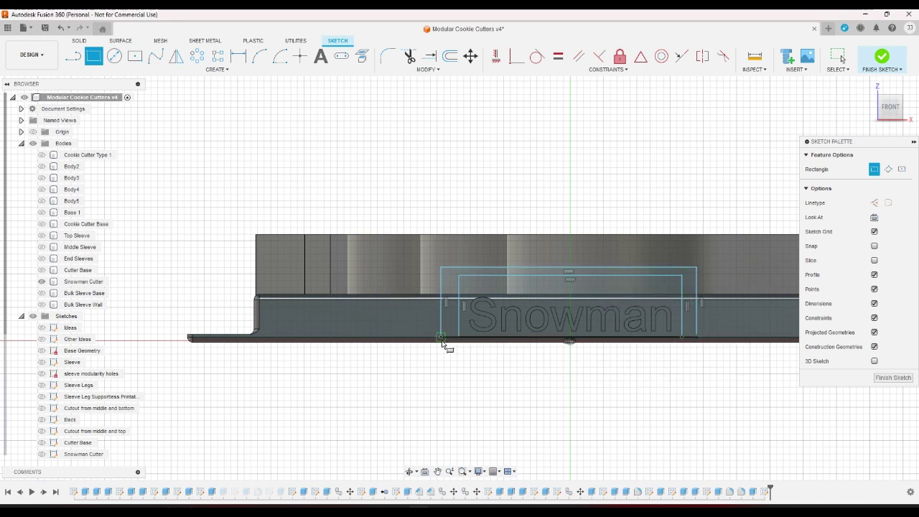
click(441, 345)
right_click(494, 373)
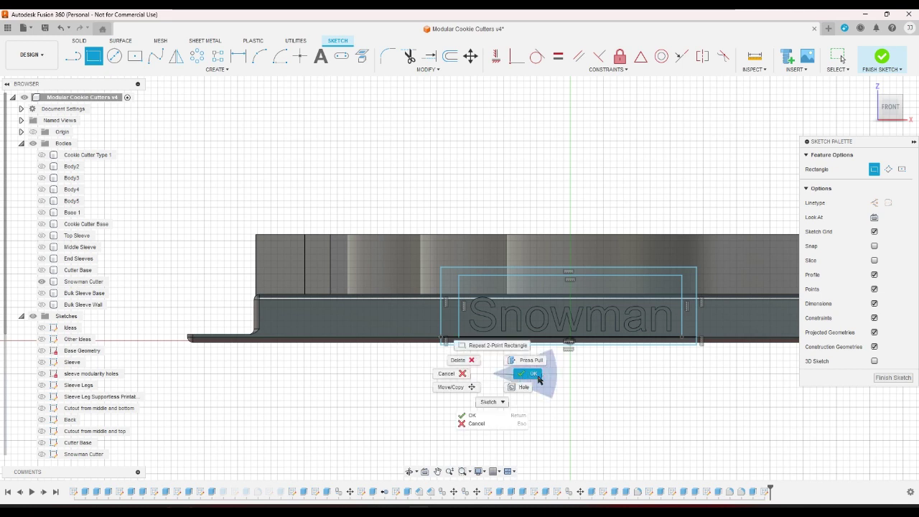
click(540, 375)
click(881, 58)
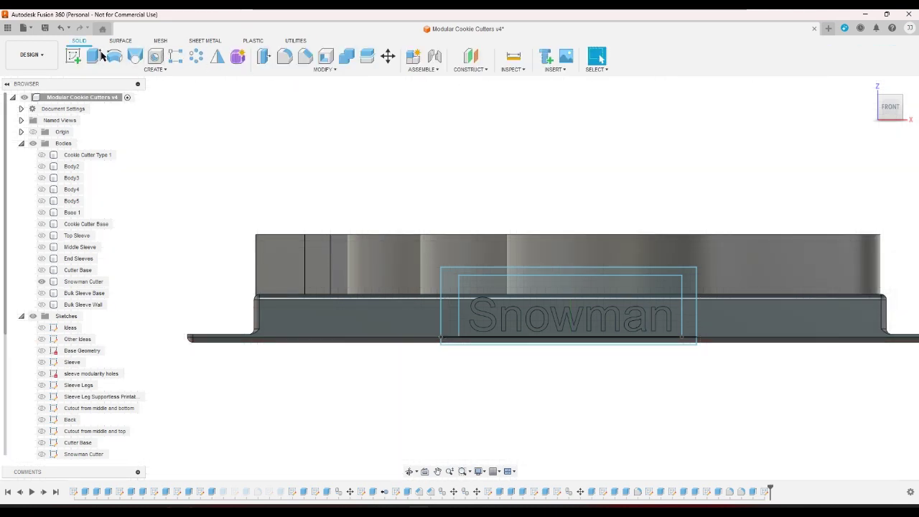
- Extrude the four border profiles around the Snowman text -5 mm as a cut through the front wall
click(99, 56)
click(451, 308)
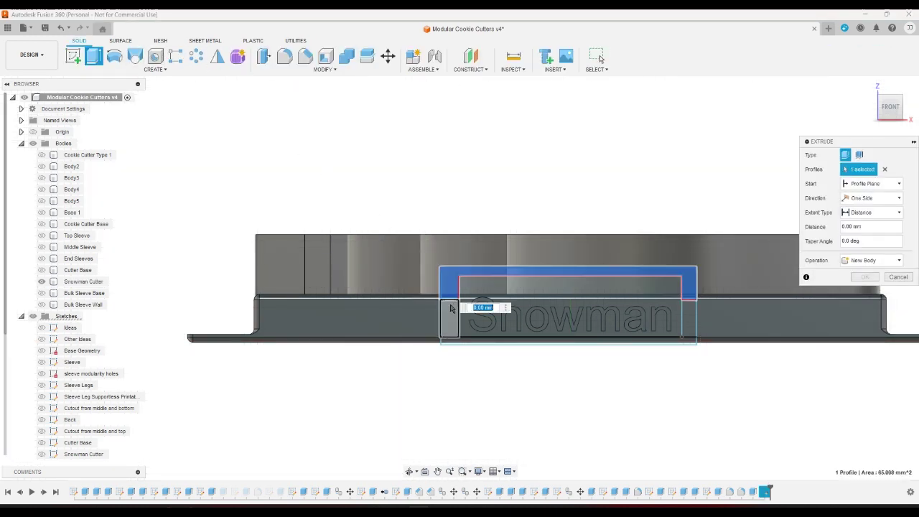
click(450, 308)
click(472, 340)
click(689, 318)
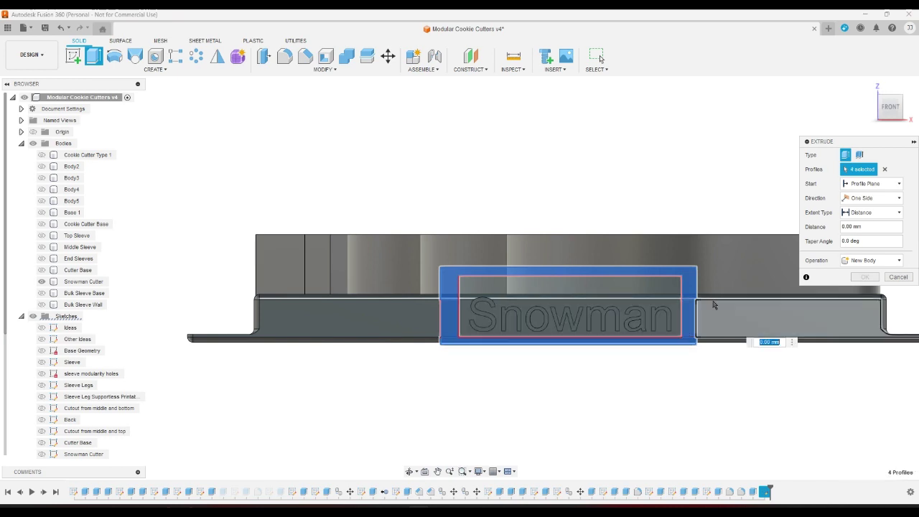
click(869, 86)
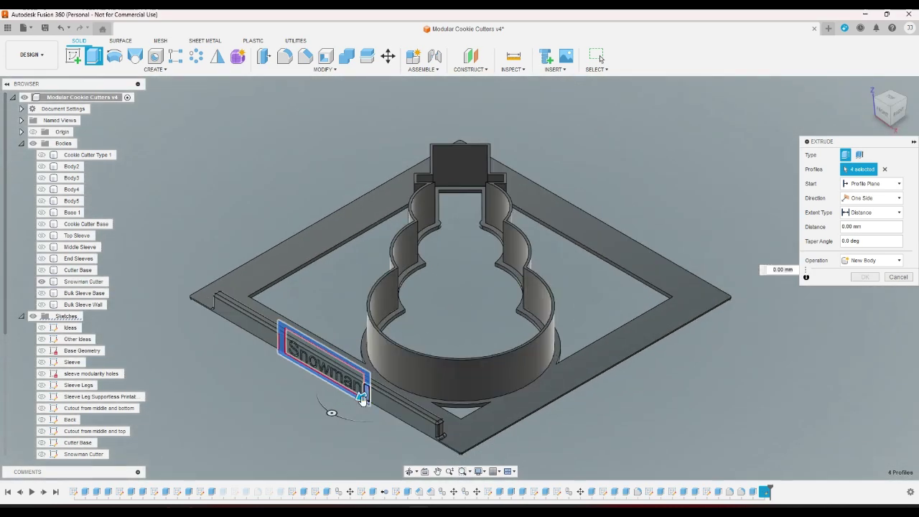
drag(363, 399, 379, 395)
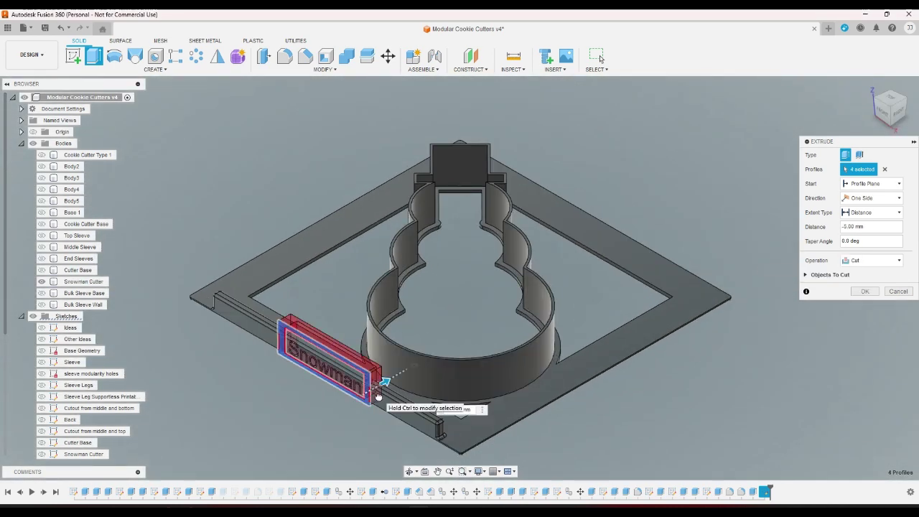
click(864, 291)
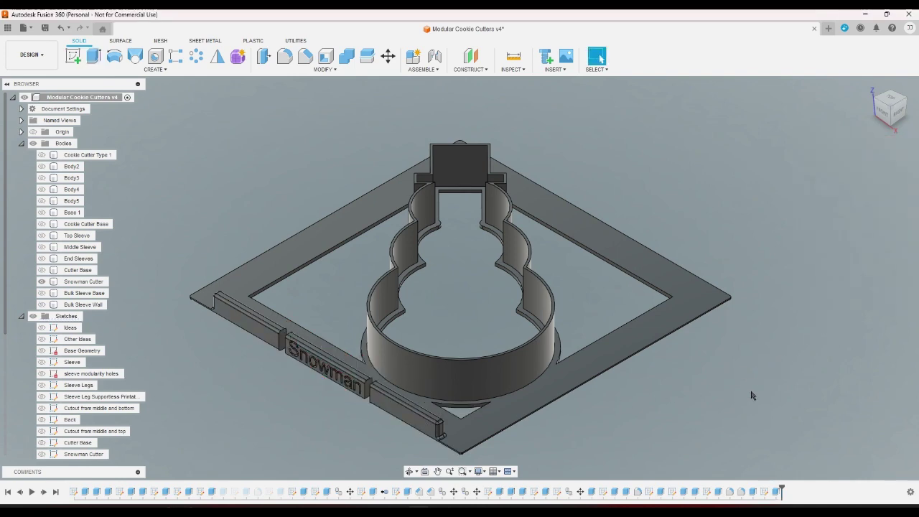
- Split the Snowman Cutter body using the back face of the isolated Snowman label block as the splitting tool
scroll(238, 372, up, 2)
scroll(196, 333, up, 5)
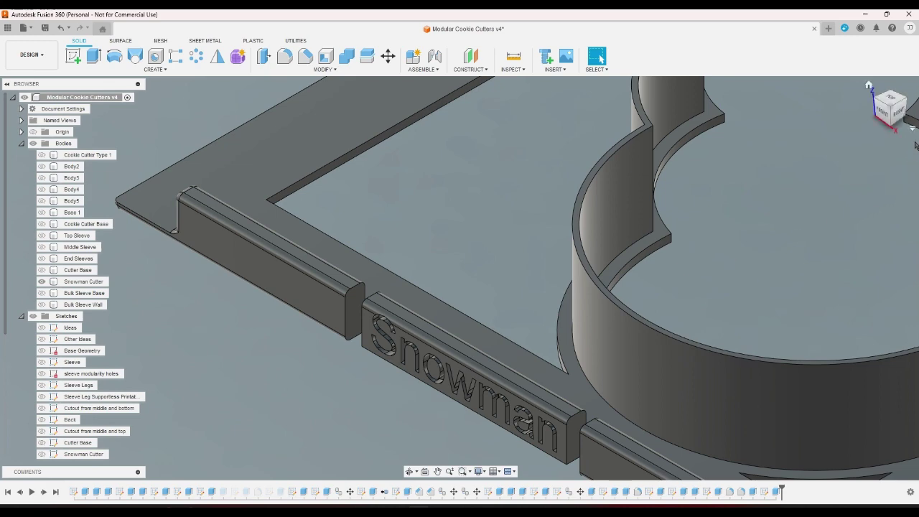
click(885, 103)
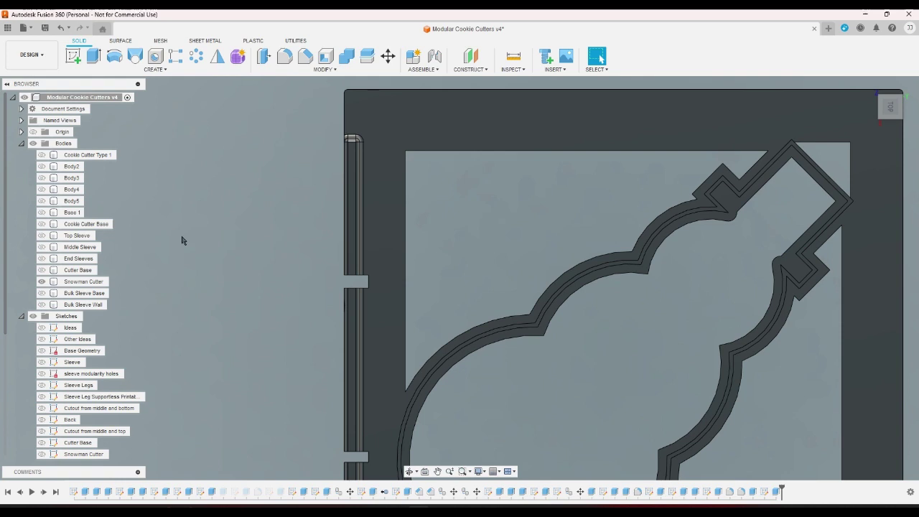
click(366, 56)
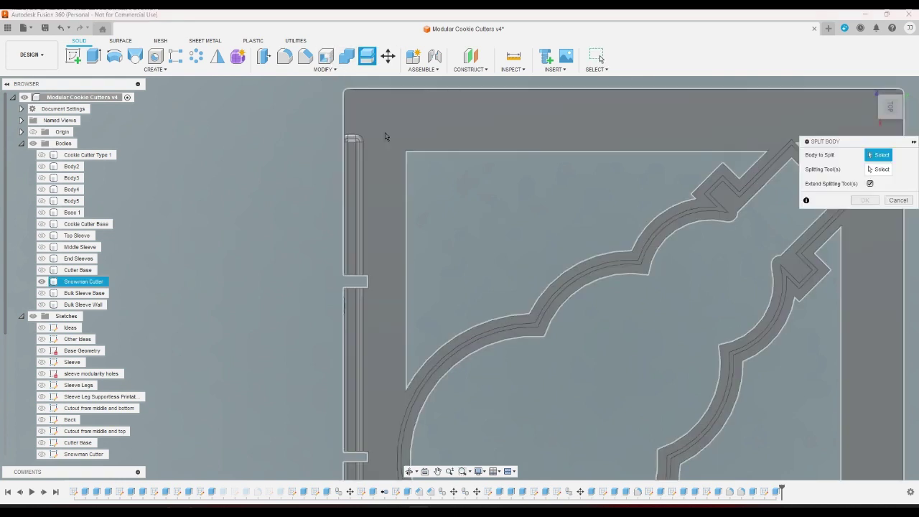
click(782, 163)
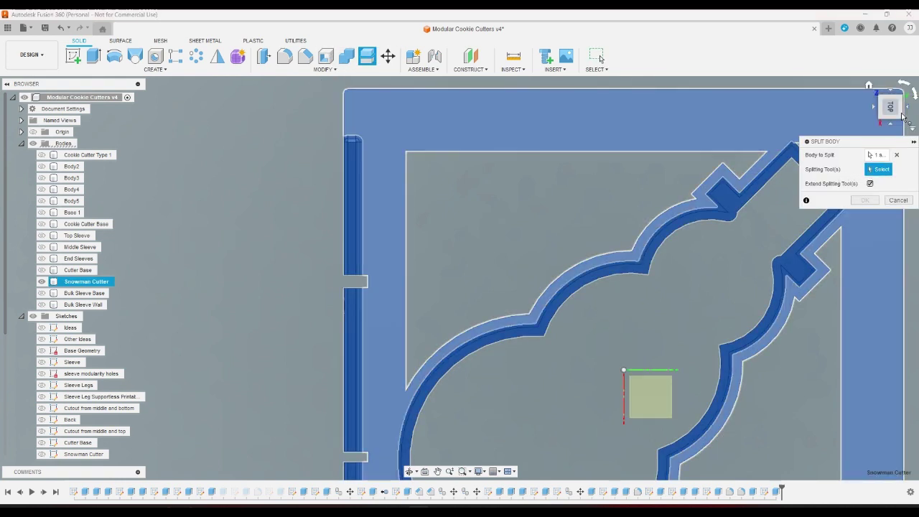
click(902, 116)
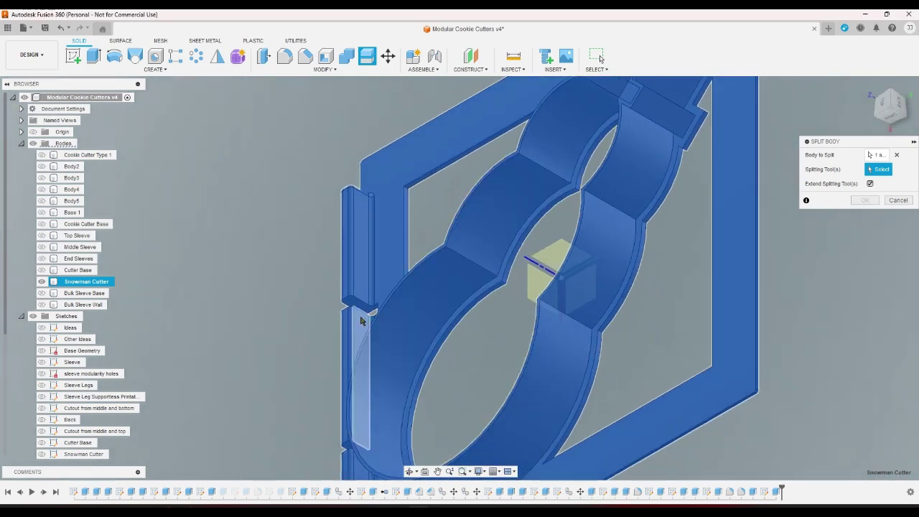
click(361, 320)
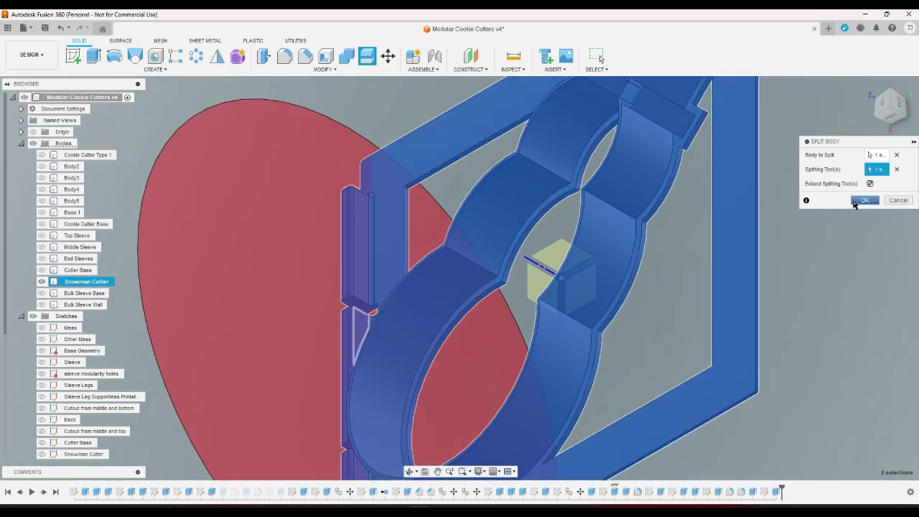
click(863, 201)
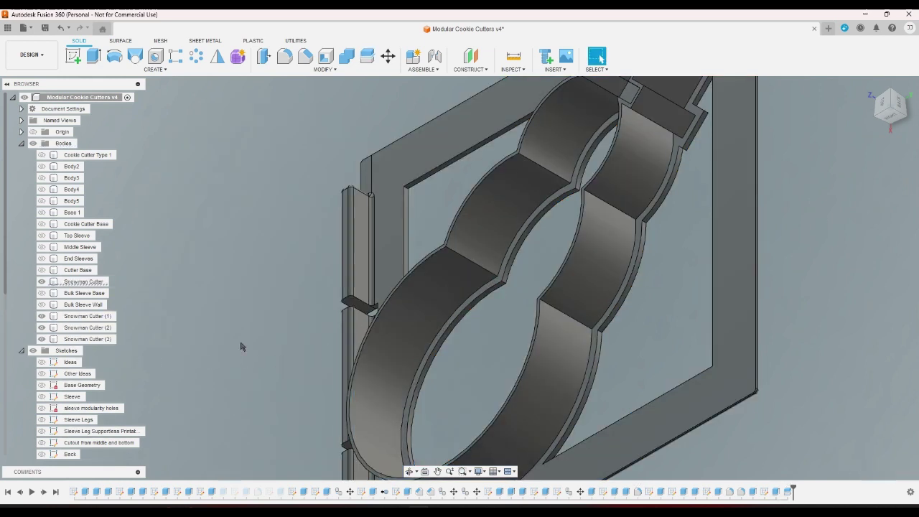
- Rename the separated label body, Snowman Cutter (2), as "Text Legibility Test"
right_click(92, 333)
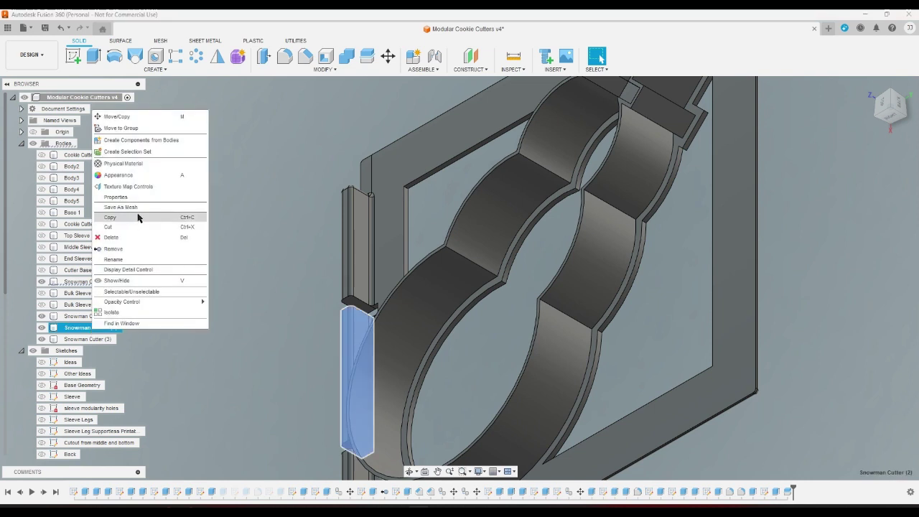
click(136, 262)
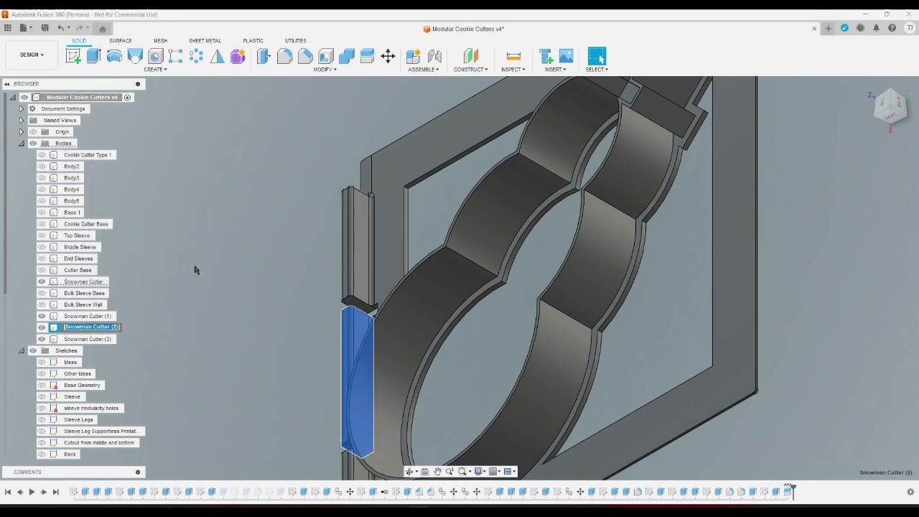
text(Tes)
text(t Legib)
text(ility Test)
key(Return)
- Set up the Text Legibility Test body for export as a 3MF mesh
right_click(98, 328)
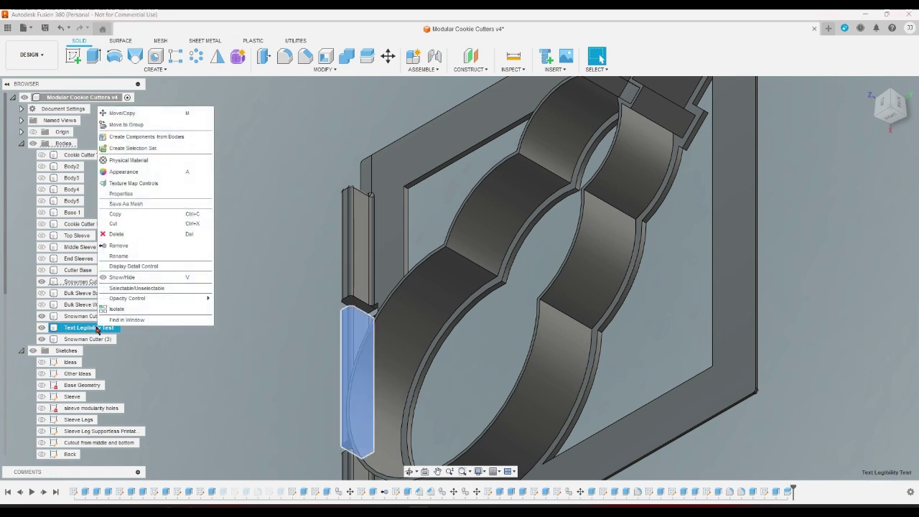
click(146, 205)
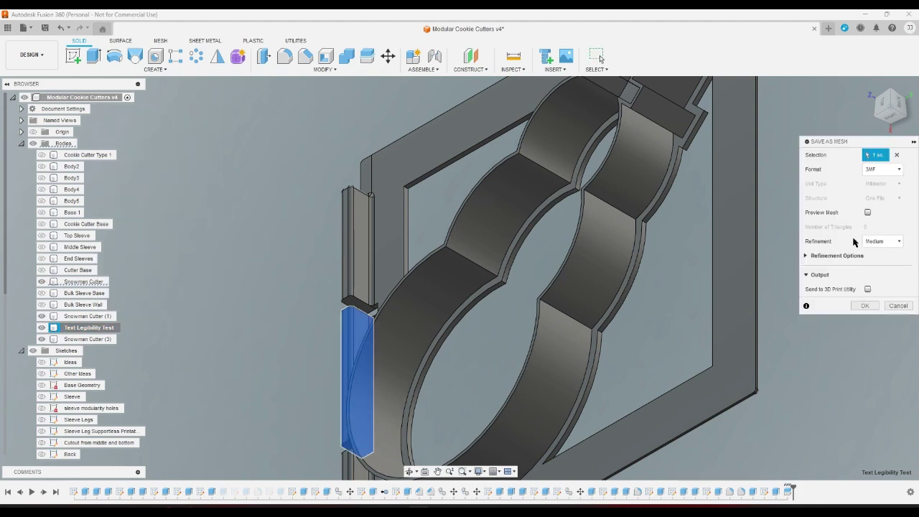
click(865, 305)
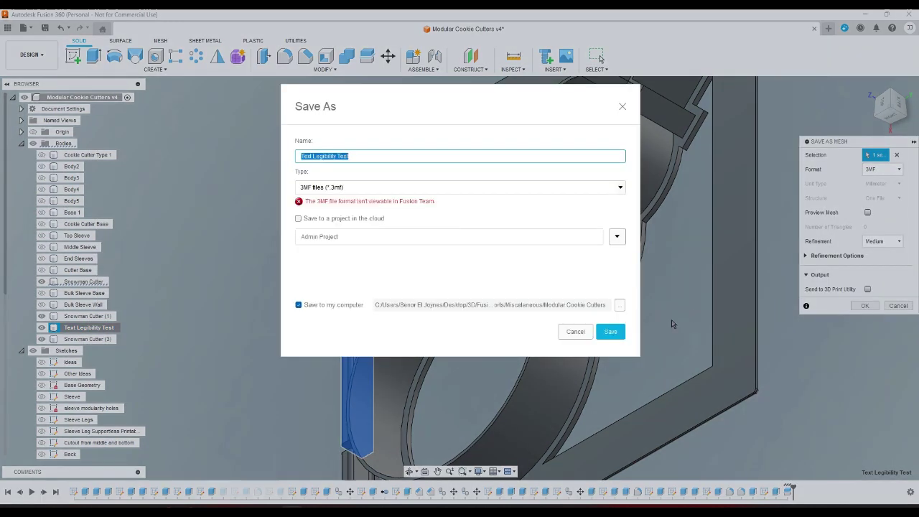
- Create a folder named "miscelaneous testing" inside Modular Cookie Cutters as the save location for the mesh
click(619, 305)
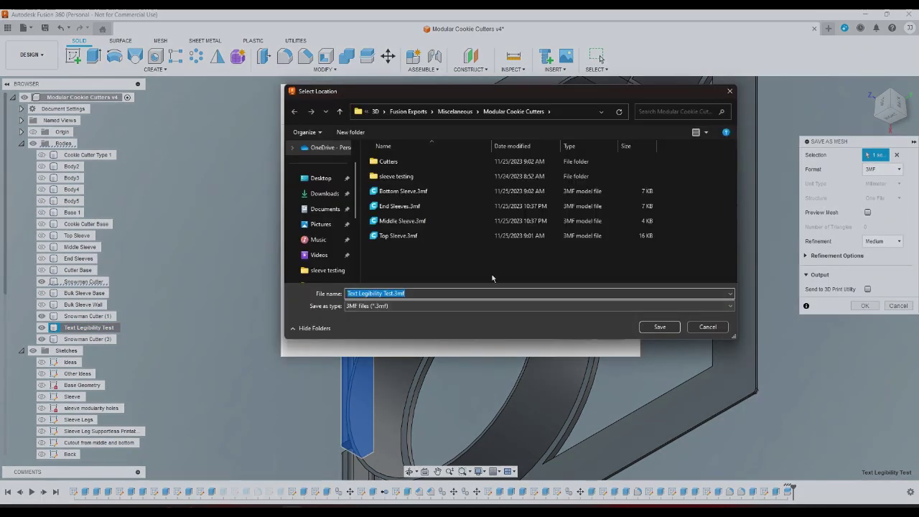
right_click(442, 267)
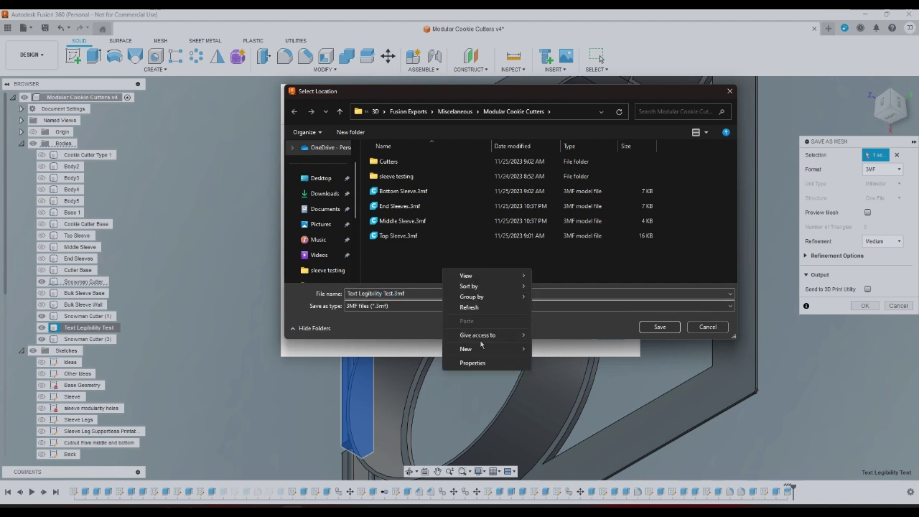
mouse_move(486, 351)
click(543, 350)
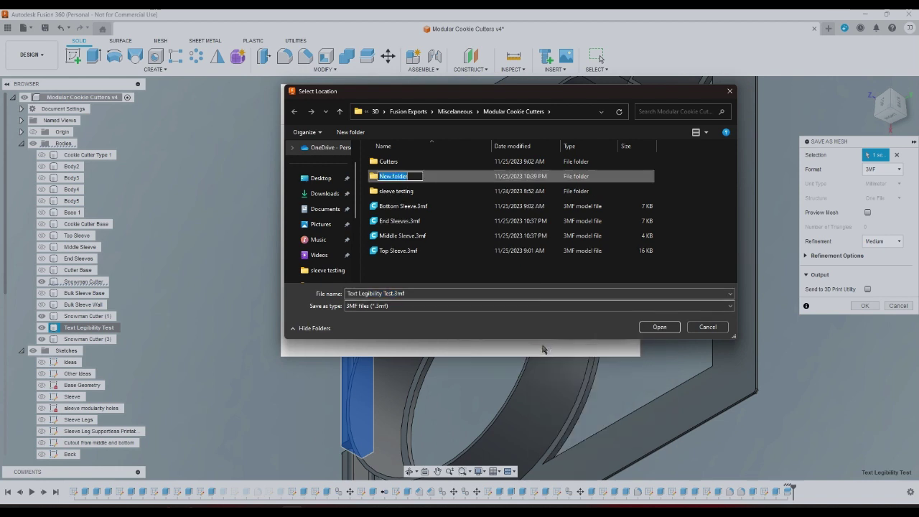
text(mis)
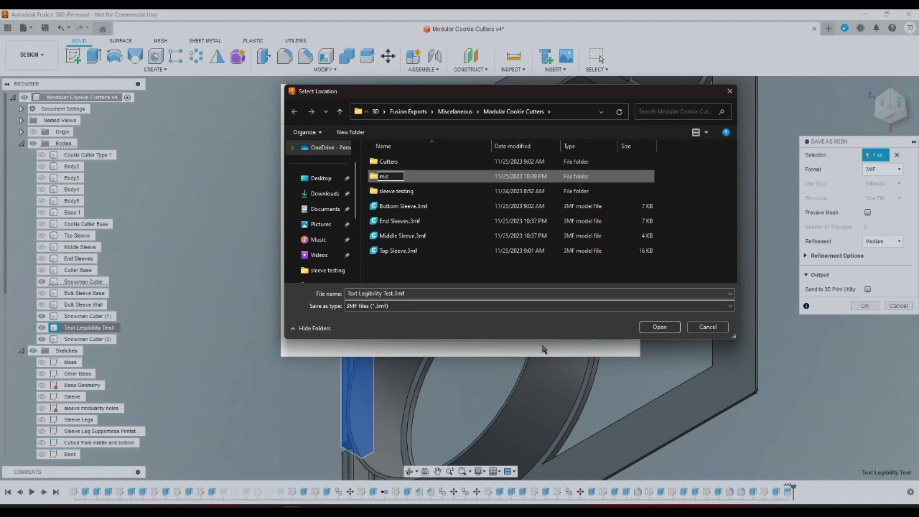
text(celaneous testing)
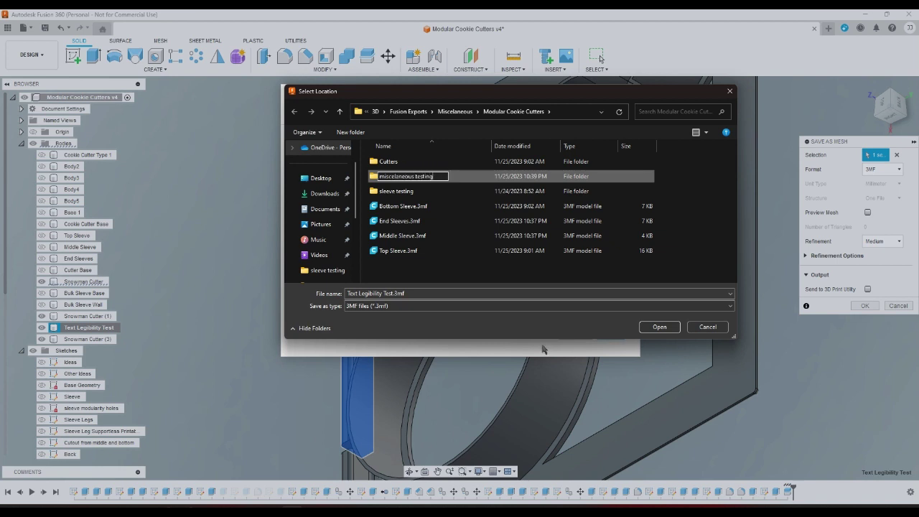
key(Return)
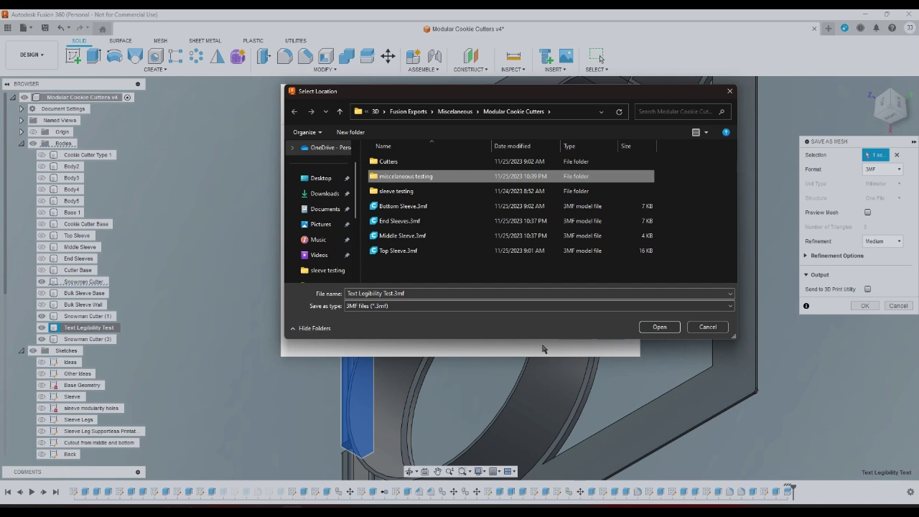
- Save Text Legibility Test as a 3MF file in the miscelaneous testing folder on the computer
double_click(404, 181)
click(654, 327)
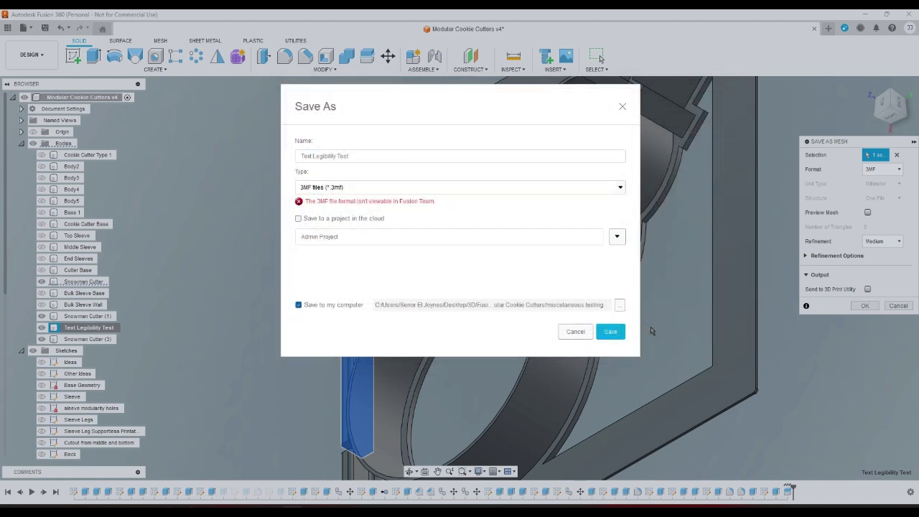
click(611, 331)
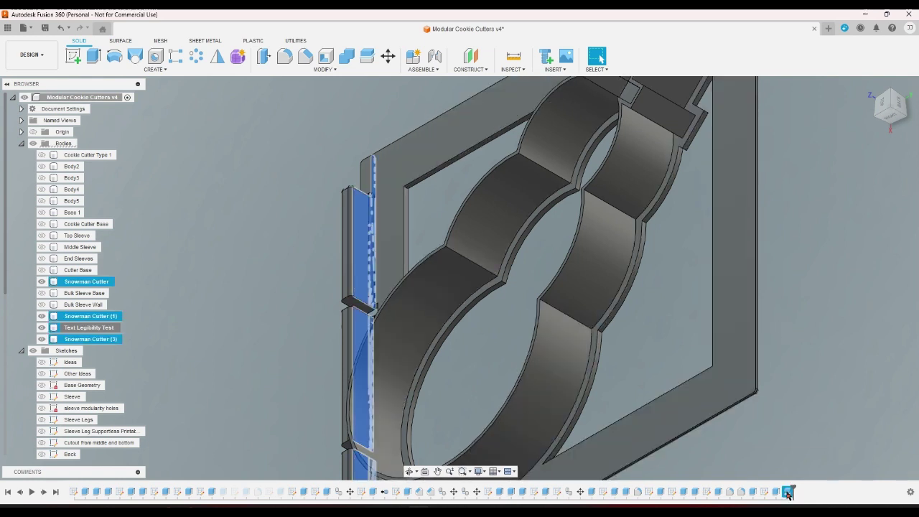
- Remove the border cut extrude and the body split from the end of the timeline and return to the home view
drag(787, 493, 771, 492)
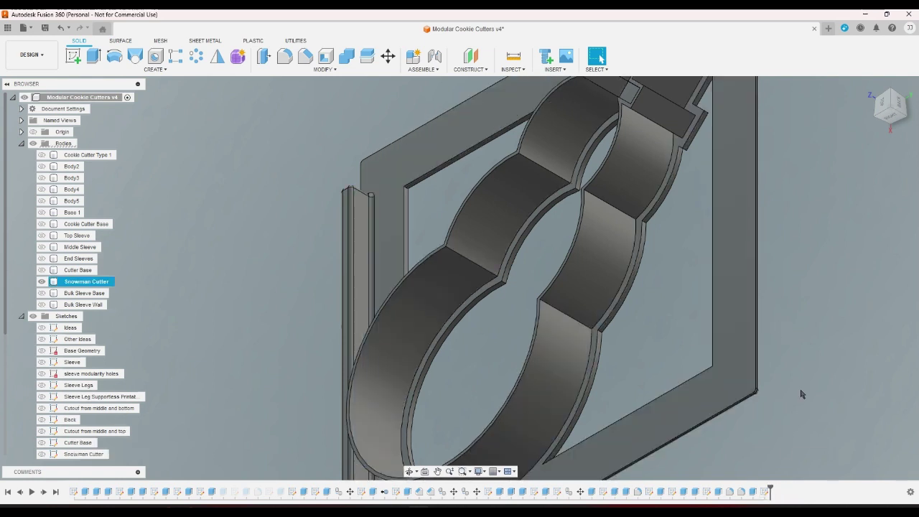
click(868, 84)
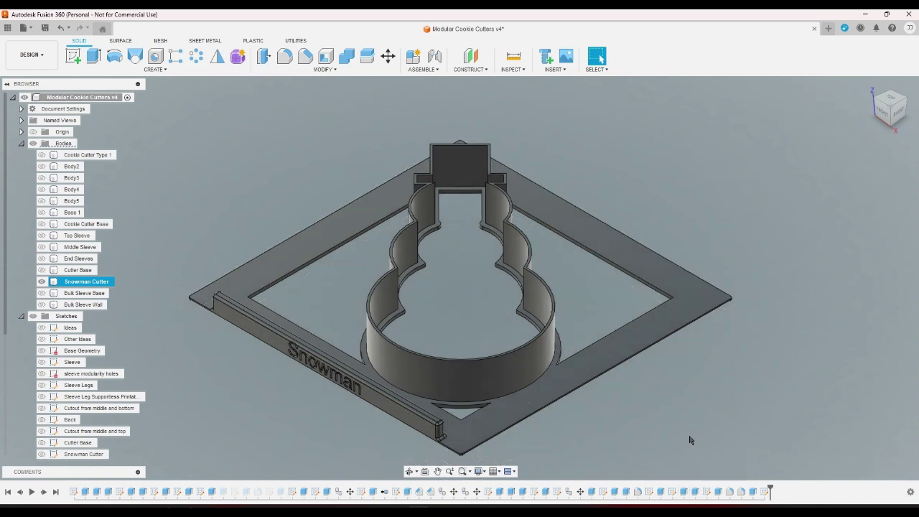
- Hide the Snowman Cutter body and show the Bulk Sleeve Base and Bulk Sleeve Wall bodies
click(42, 281)
click(42, 293)
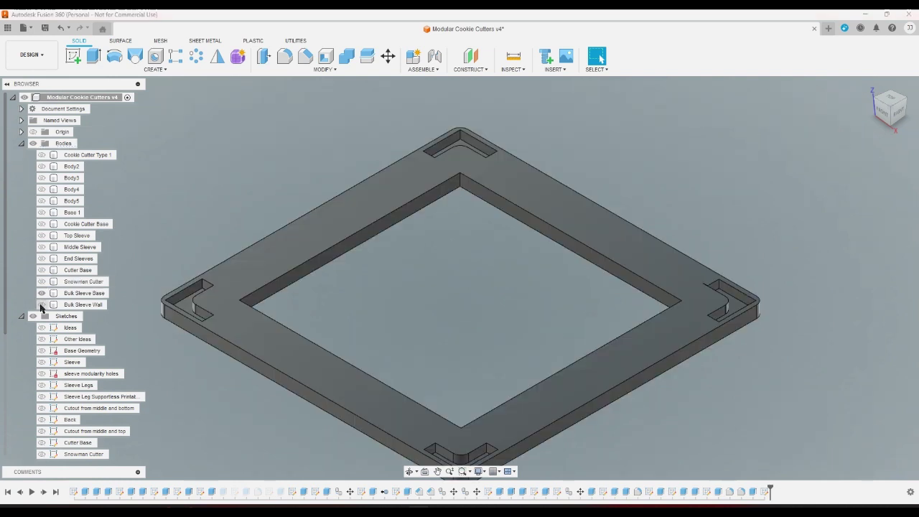
click(41, 304)
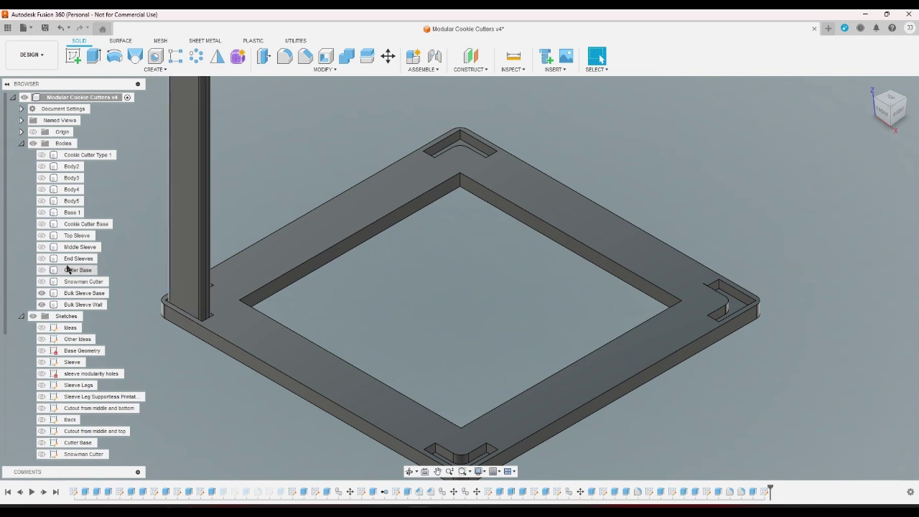
- Examine the Cutter Base and End Sleeves bodies one after the other, and return to displaying only the Bulk Sleeve Base and Bulk Sleeve Wall
click(41, 270)
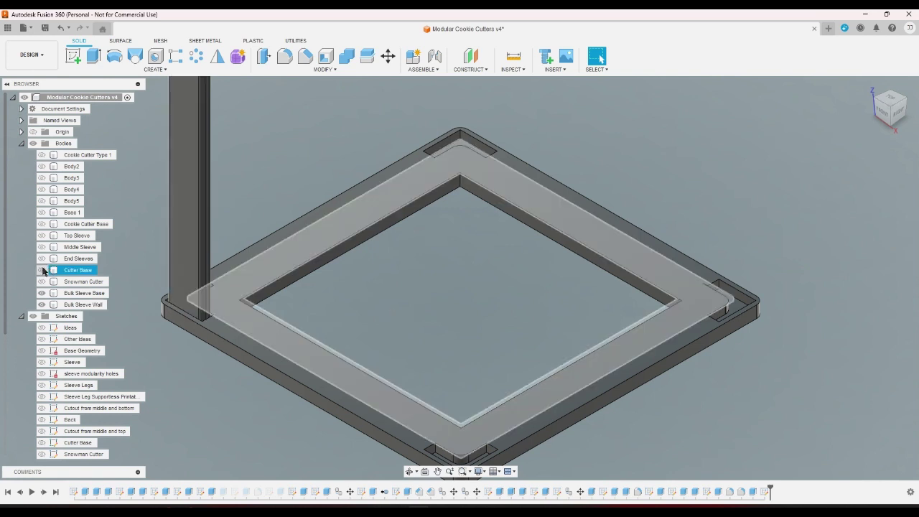
click(42, 305)
click(42, 292)
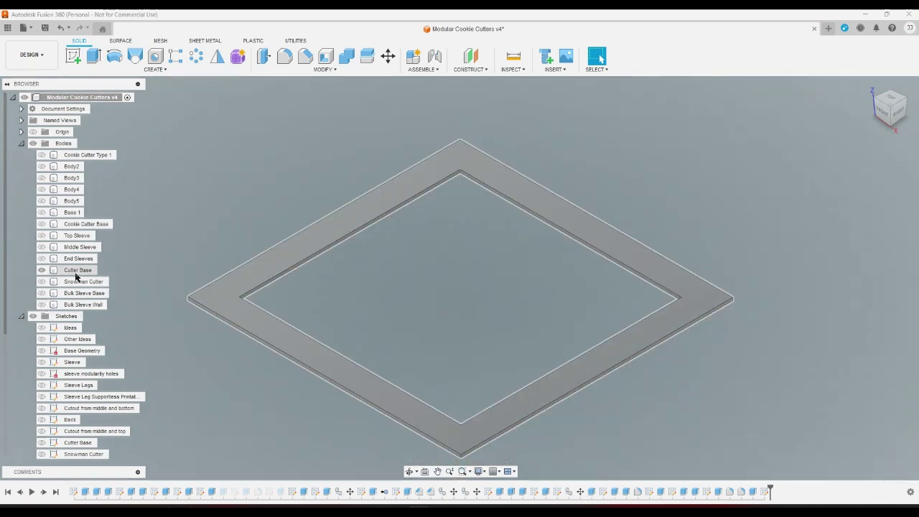
click(42, 270)
click(41, 258)
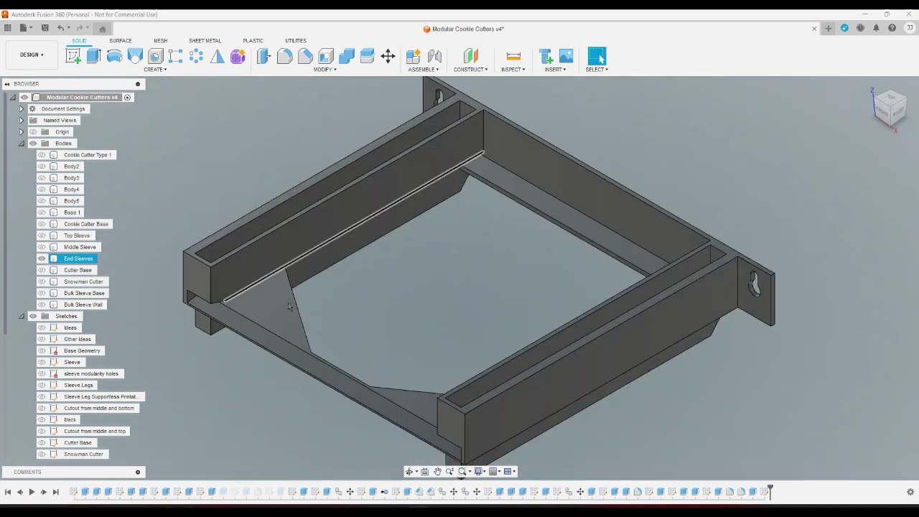
click(42, 259)
click(41, 305)
click(42, 293)
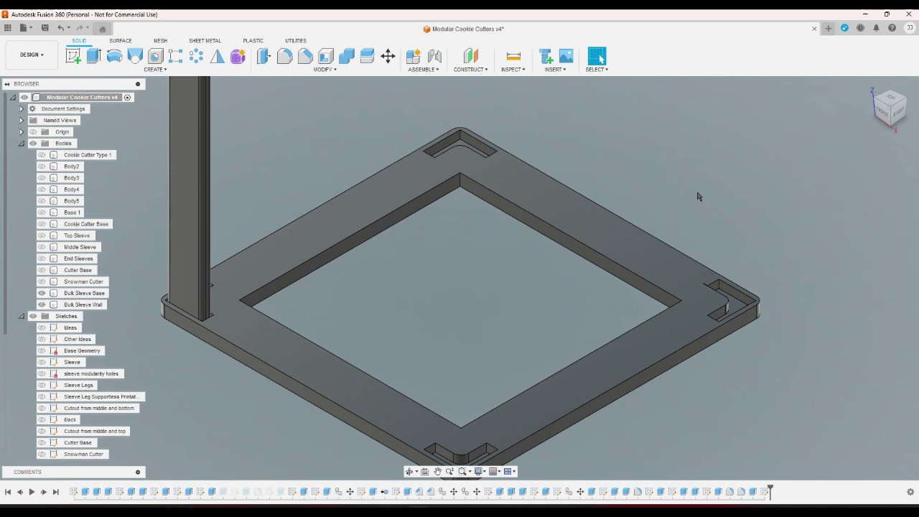
- Show the Snowman Cutter body together with the bulk sleeve base and wall, and view how it sits in the base
click(870, 89)
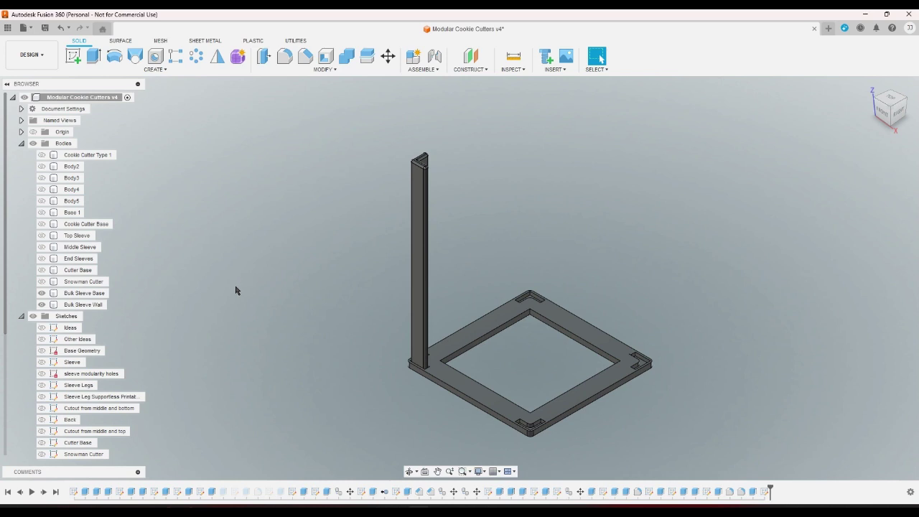
click(65, 282)
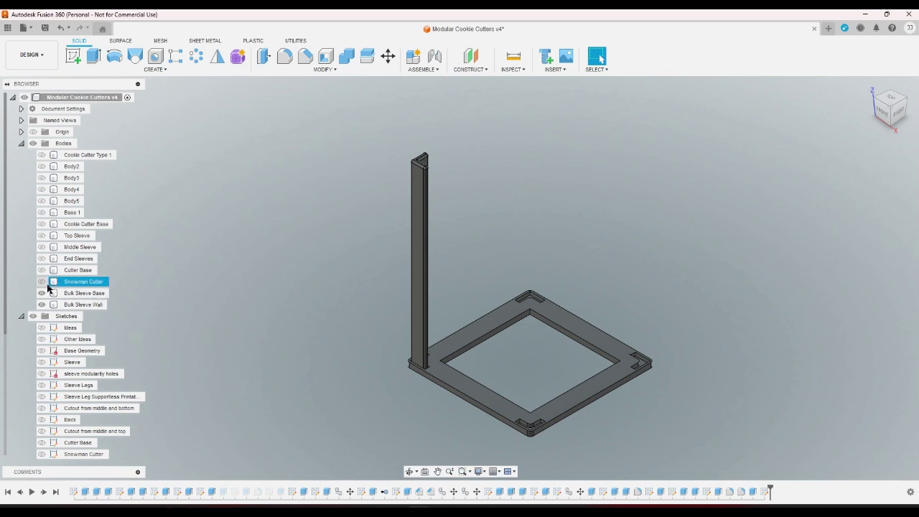
click(43, 282)
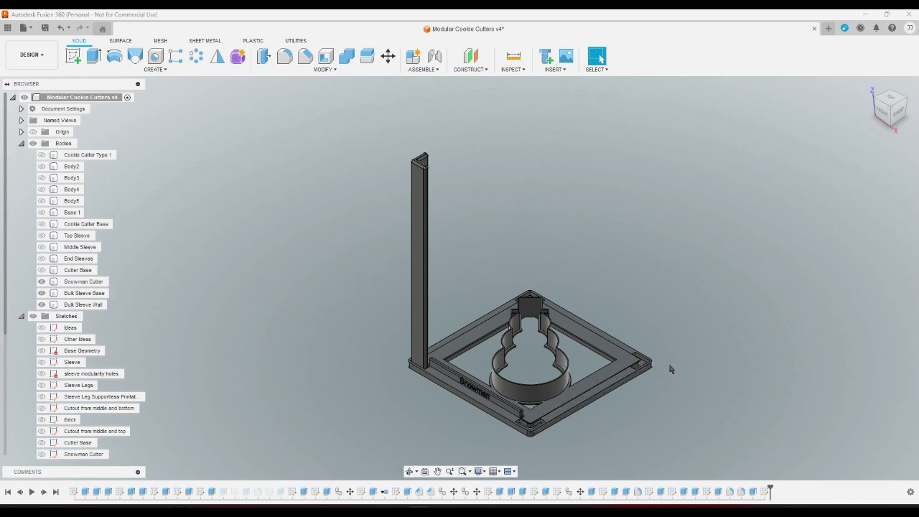
scroll(571, 392, up, 5)
scroll(574, 374, down, 4)
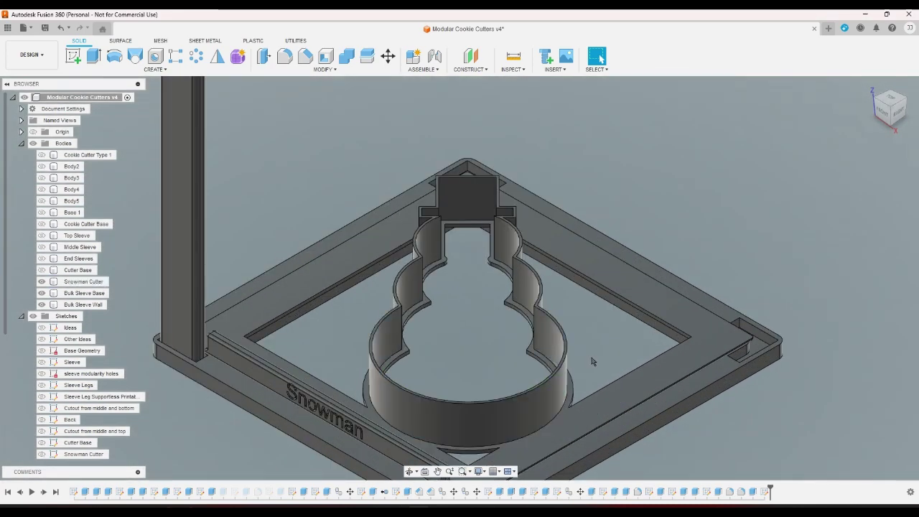
scroll(593, 362, down, 3)
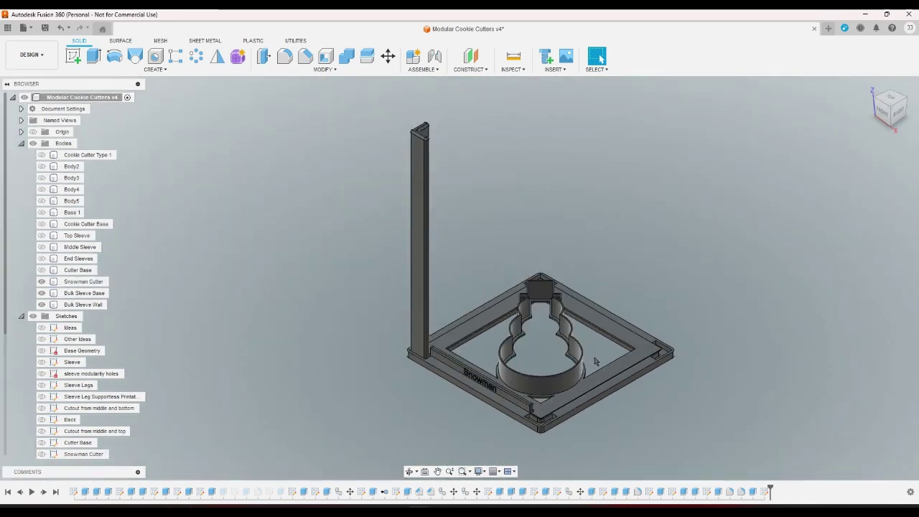
scroll(590, 362, up, 2)
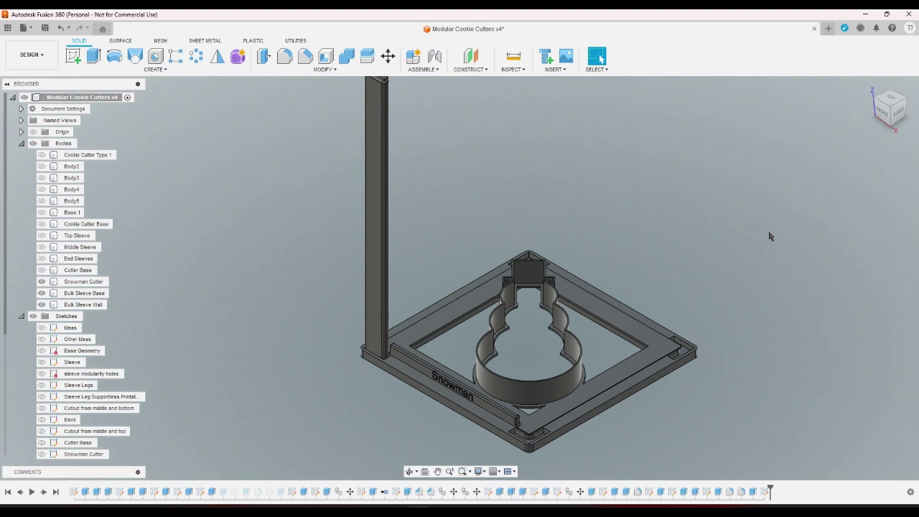
- Export the Bulk Sleeve Base body as a 3MF mesh with medium refinement, saved to the computer
right_click(97, 294)
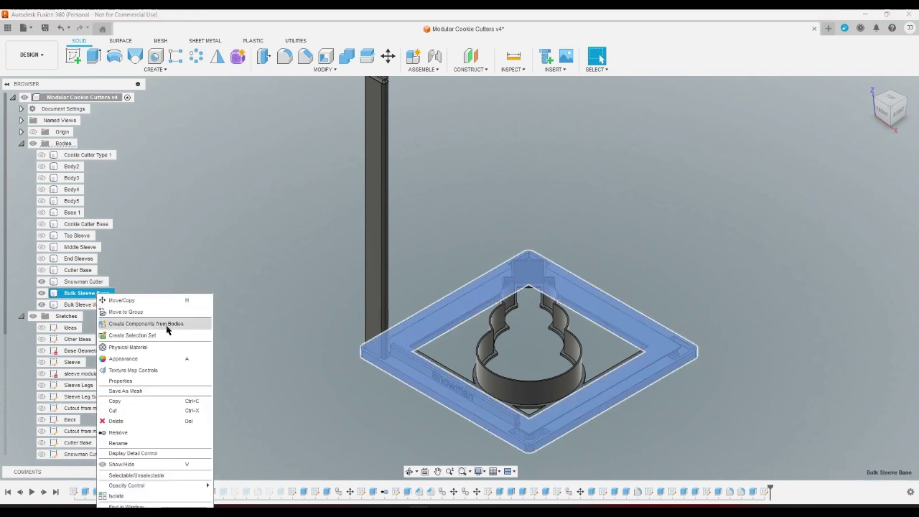
click(163, 390)
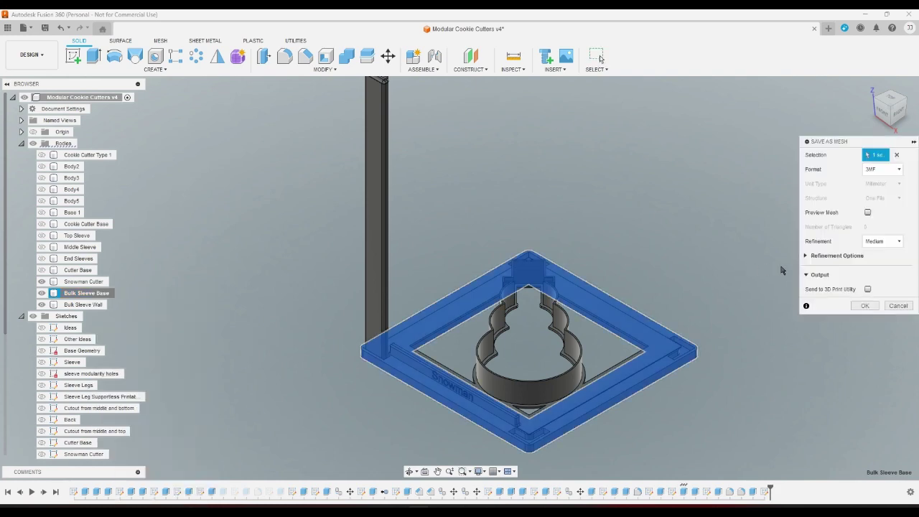
click(865, 307)
click(610, 331)
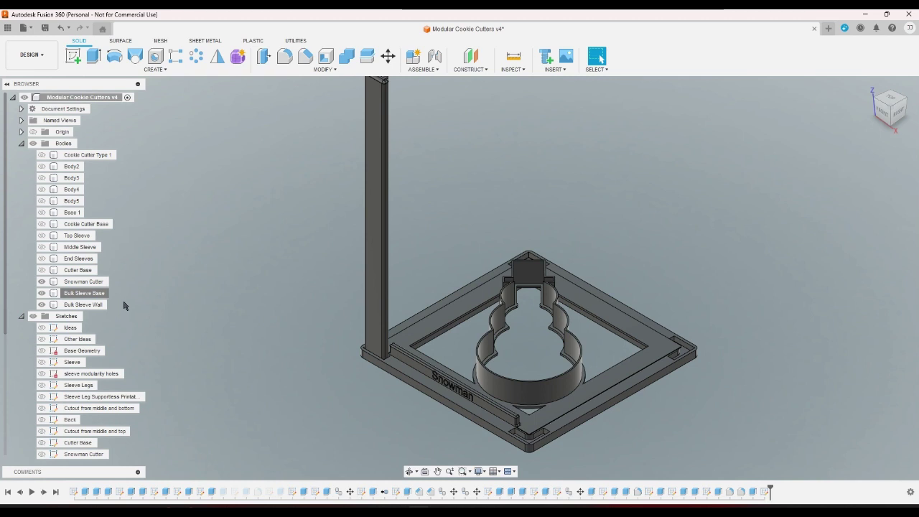
- Export the Bulk Sleeve Wall body as a medium-refinement 3MF mesh into the Modular Cookie Cutters folder
right_click(86, 304)
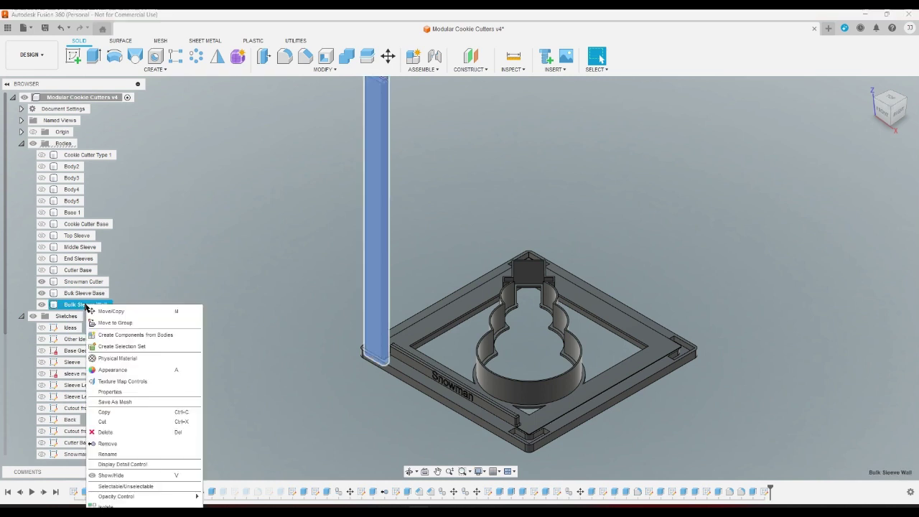
click(117, 404)
click(864, 305)
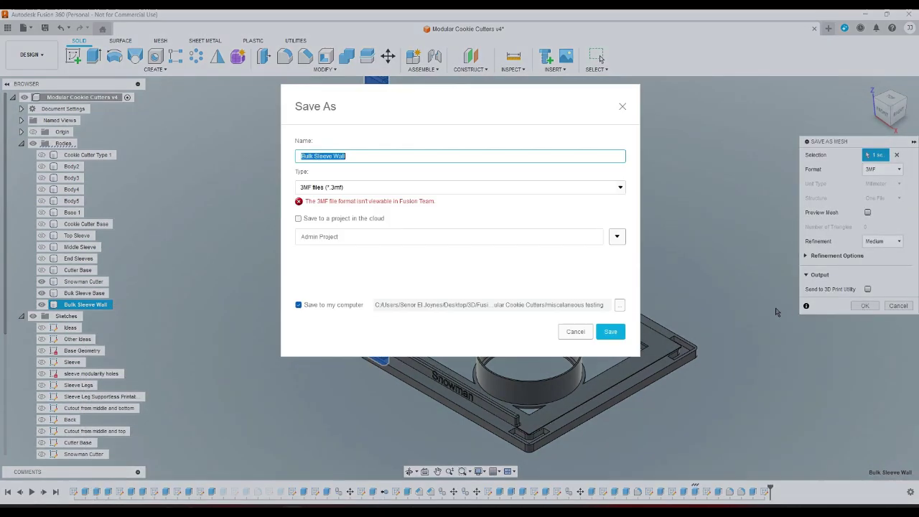
click(619, 305)
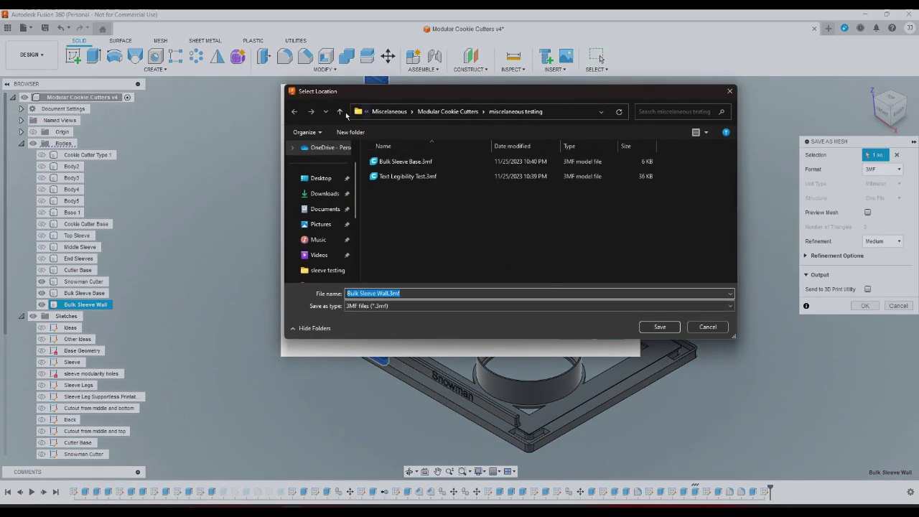
click(342, 112)
click(658, 327)
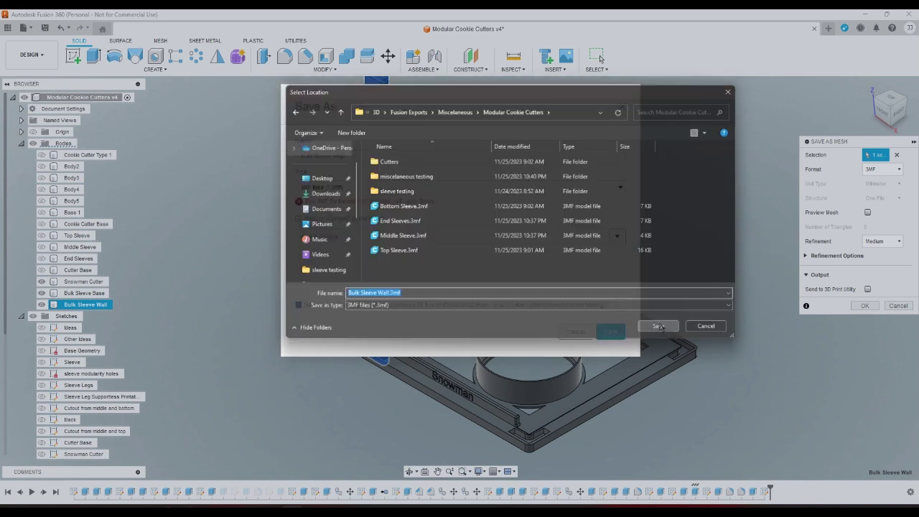
click(611, 331)
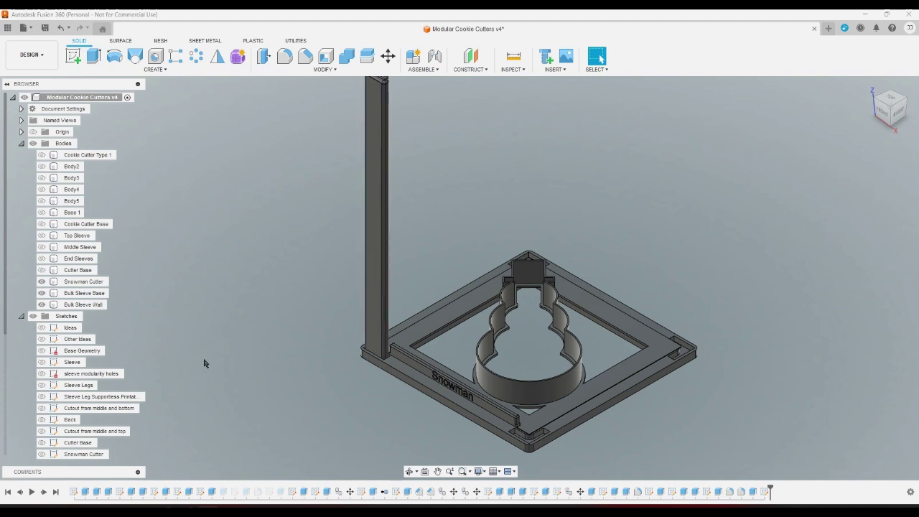
- Examine the sleeve base, corner wall and snowman cutter from above and from the underside
scroll(216, 340, down, 2)
scroll(205, 334, up, 1)
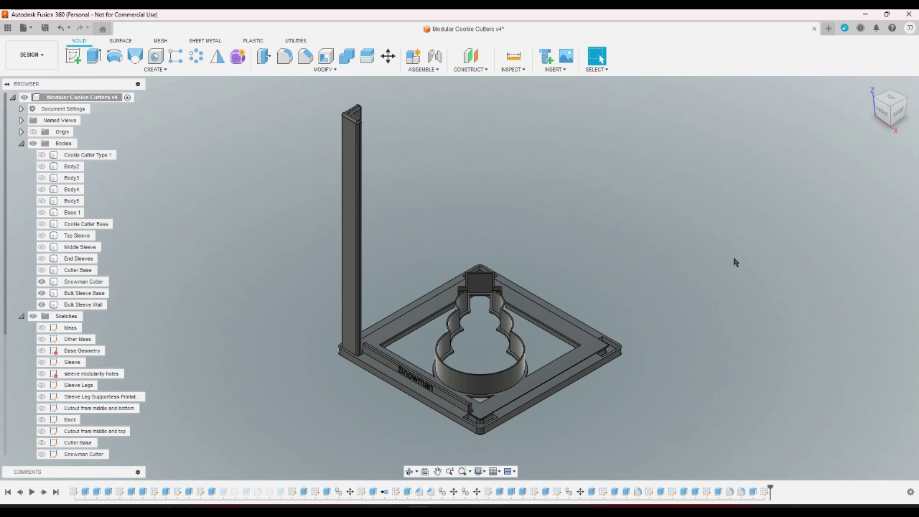
click(893, 133)
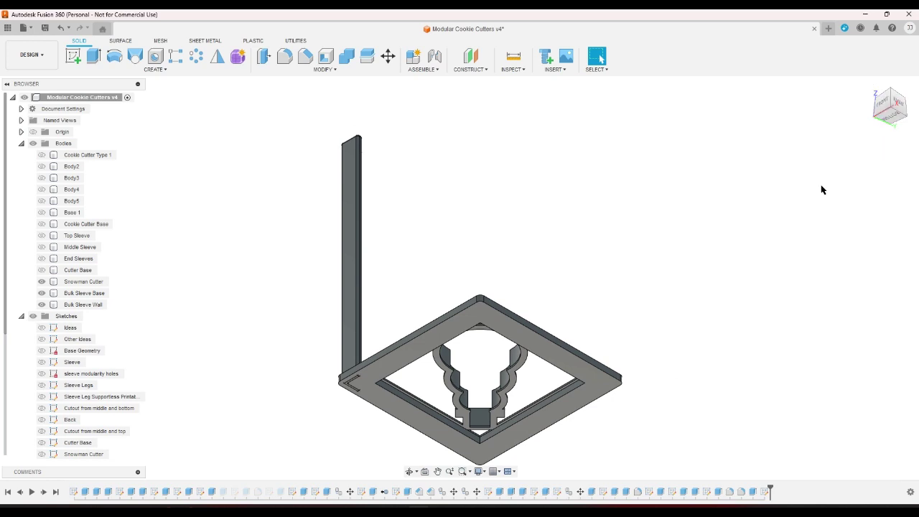
click(868, 85)
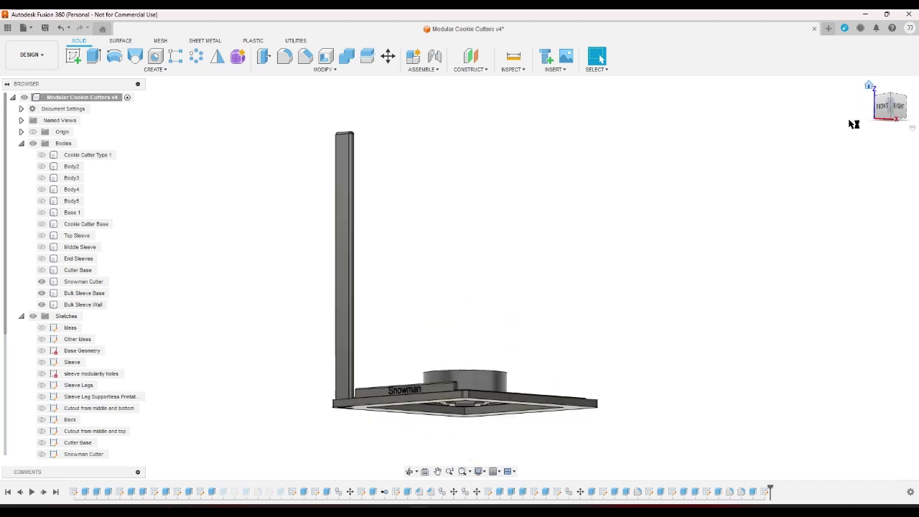
scroll(417, 370, up, 3)
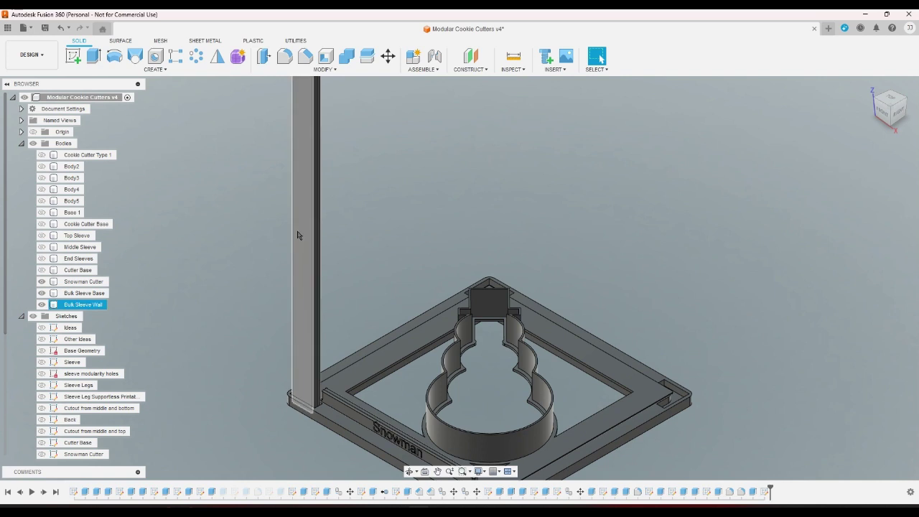
click(466, 350)
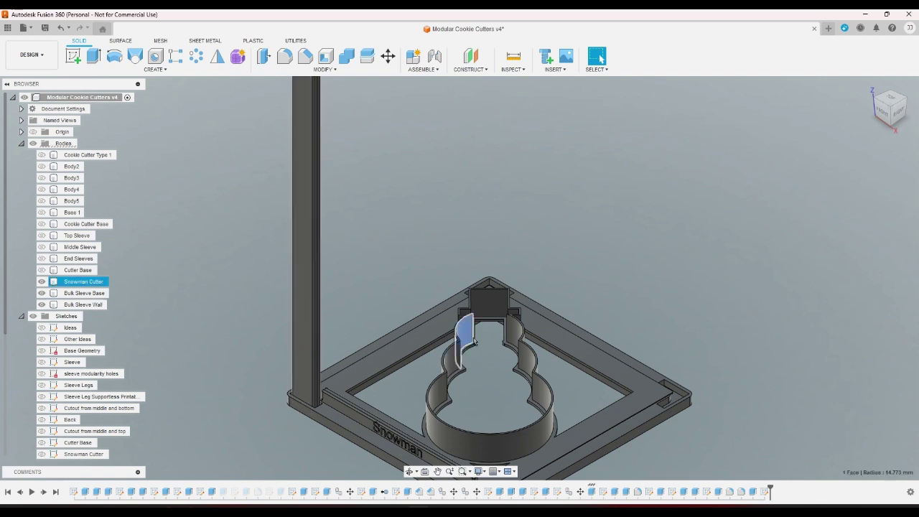
scroll(502, 334, down, 2)
scroll(435, 334, up, 1)
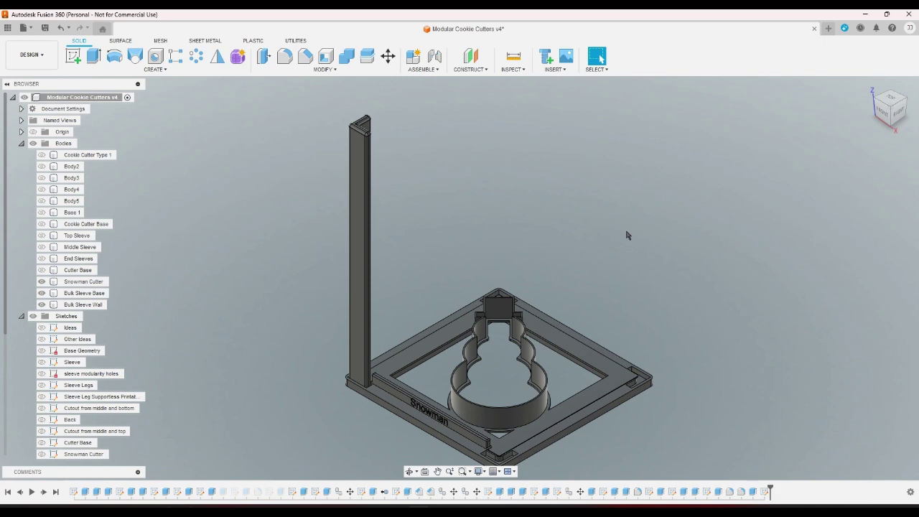
- Return to the home view and save the design with the version description "User Saved"
click(892, 100)
click(868, 84)
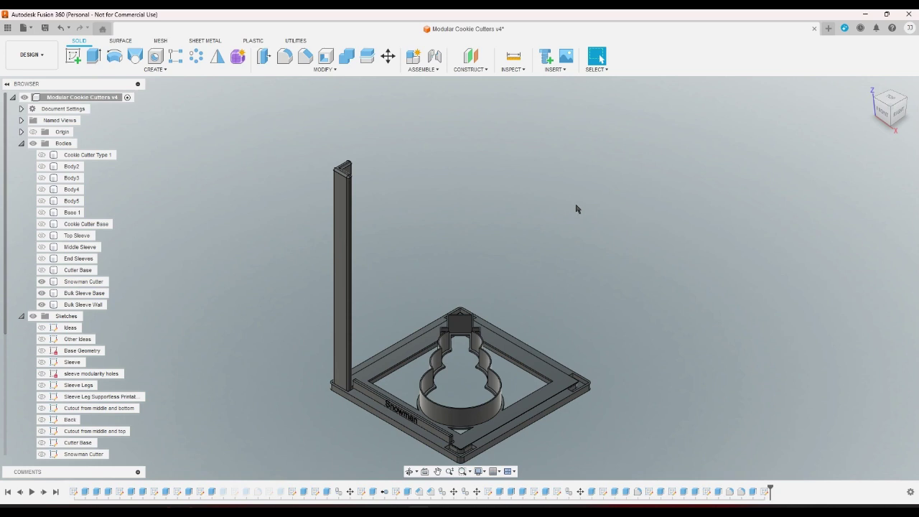
click(45, 28)
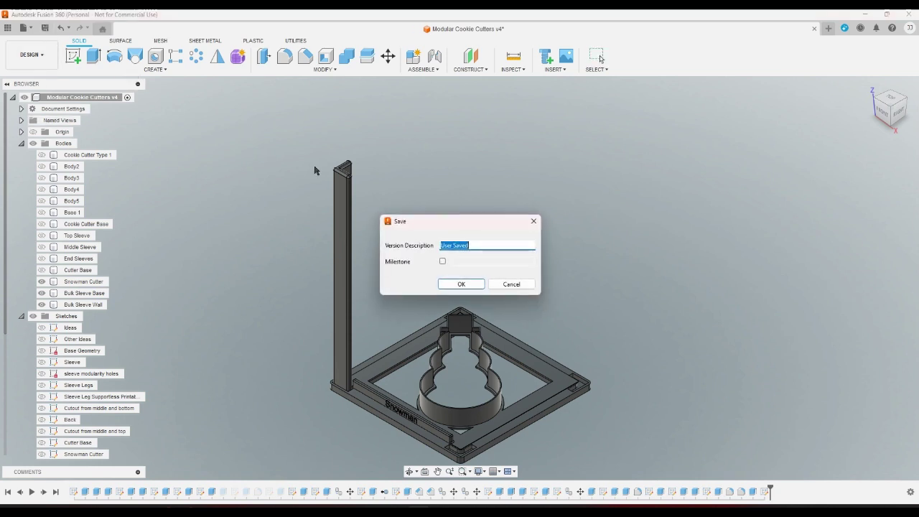
click(452, 283)
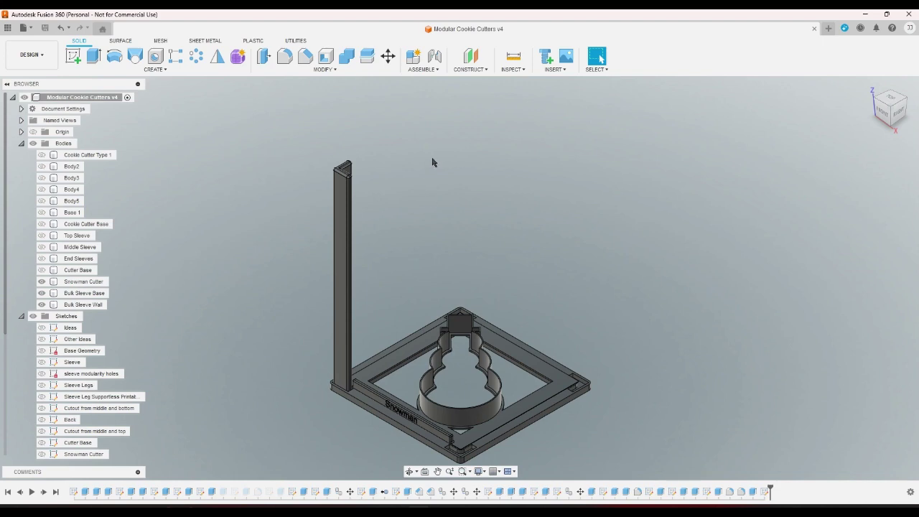
- Examine the snowman cutter's curved walls, its hat area and the "Snowman" label up close
scroll(434, 284, up, 6)
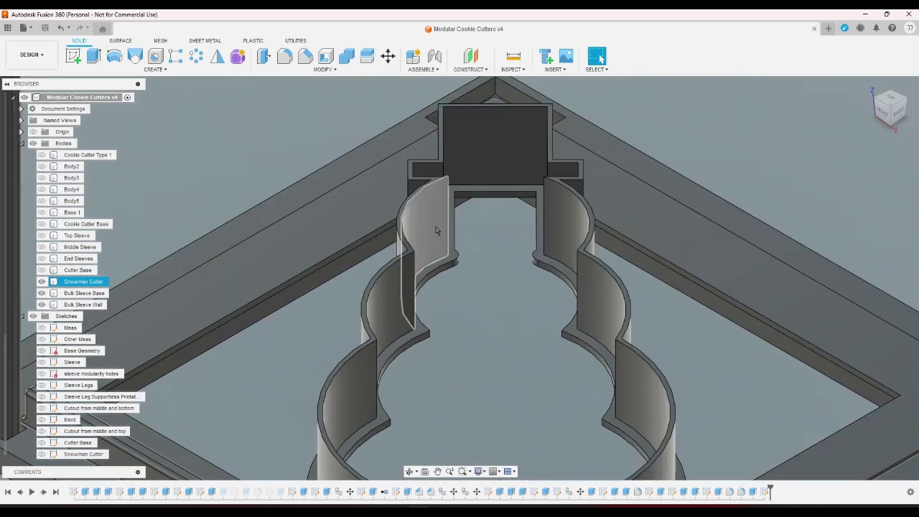
click(435, 230)
click(487, 156)
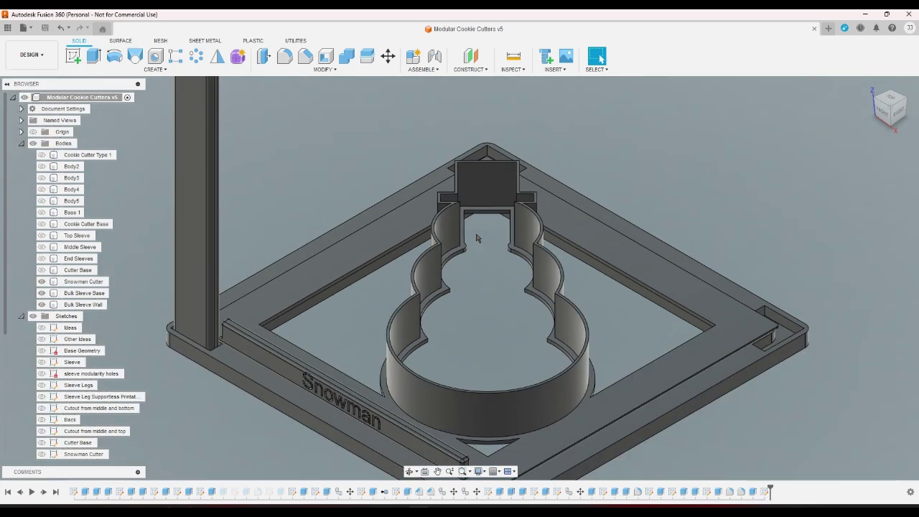
scroll(386, 361, up, 8)
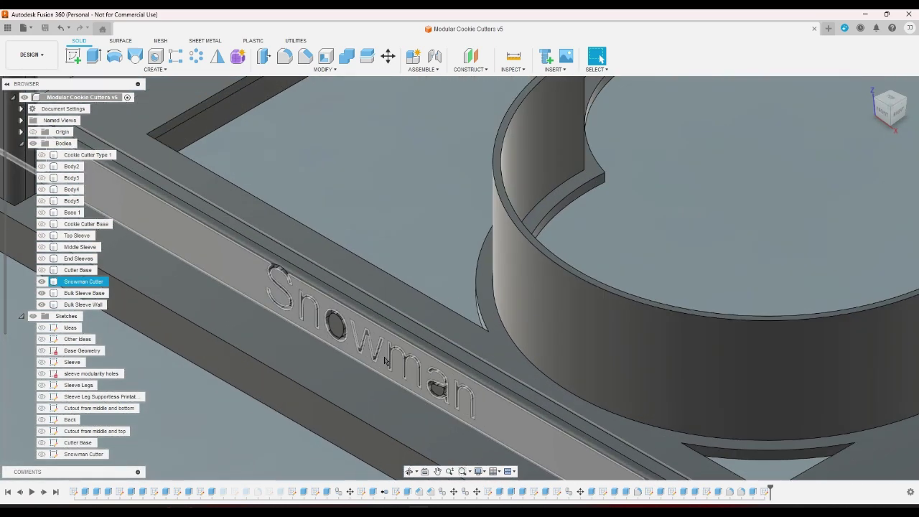
scroll(387, 345, down, 8)
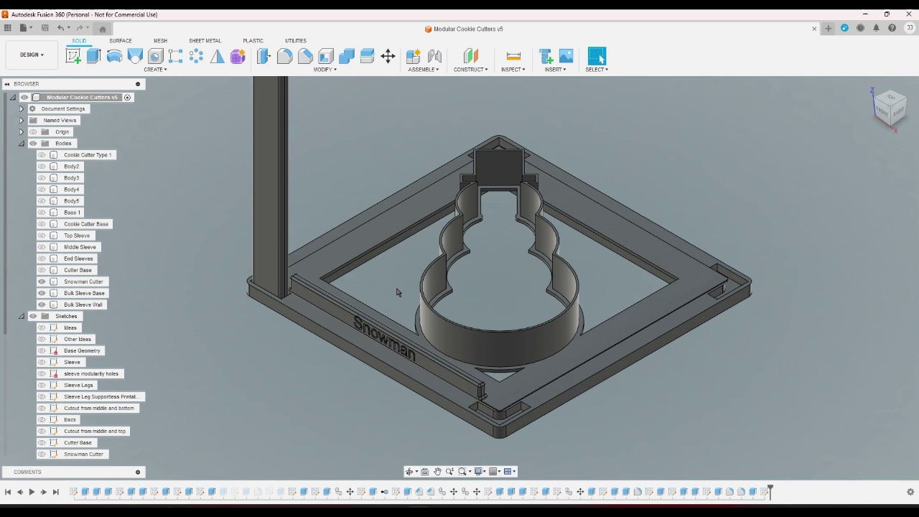
scroll(397, 292, down, 3)
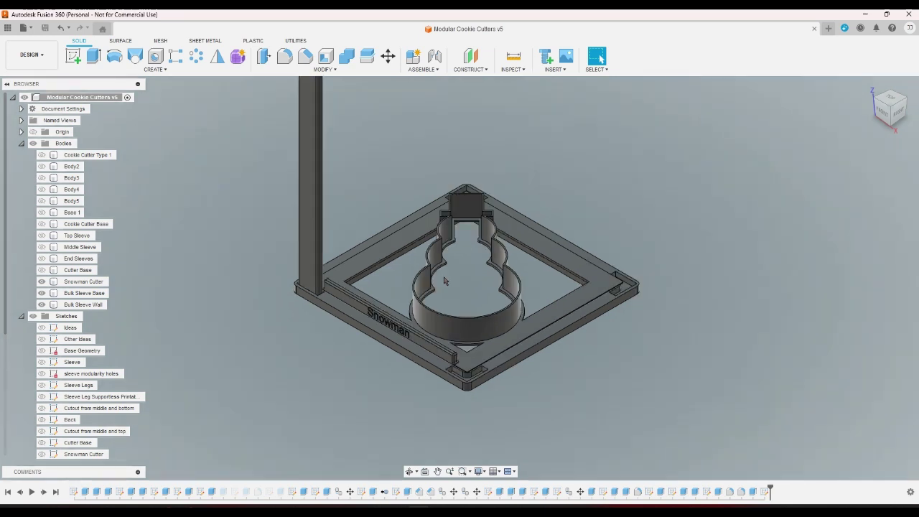
click(891, 127)
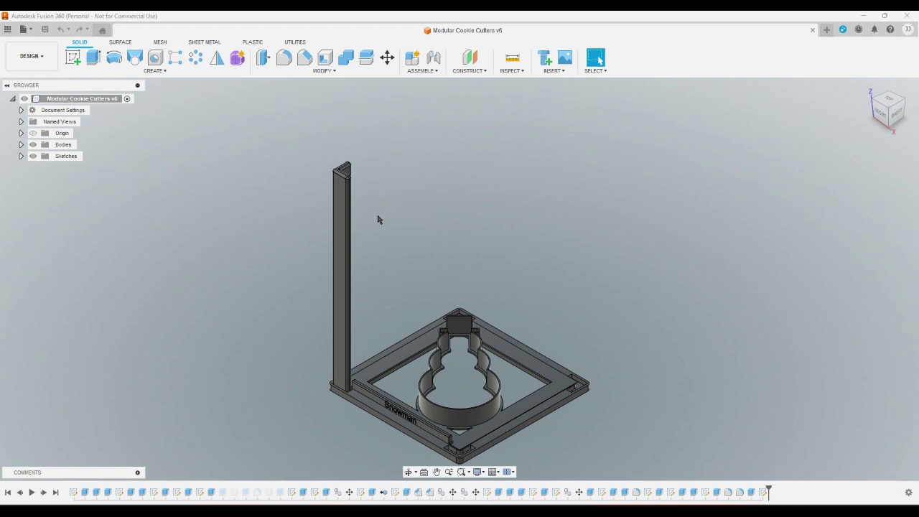
- Examine the tall corner wall and how it fits into the sleeve base's corner slot beside the snowman cutter
scroll(378, 219, up, 5)
scroll(400, 207, down, 3)
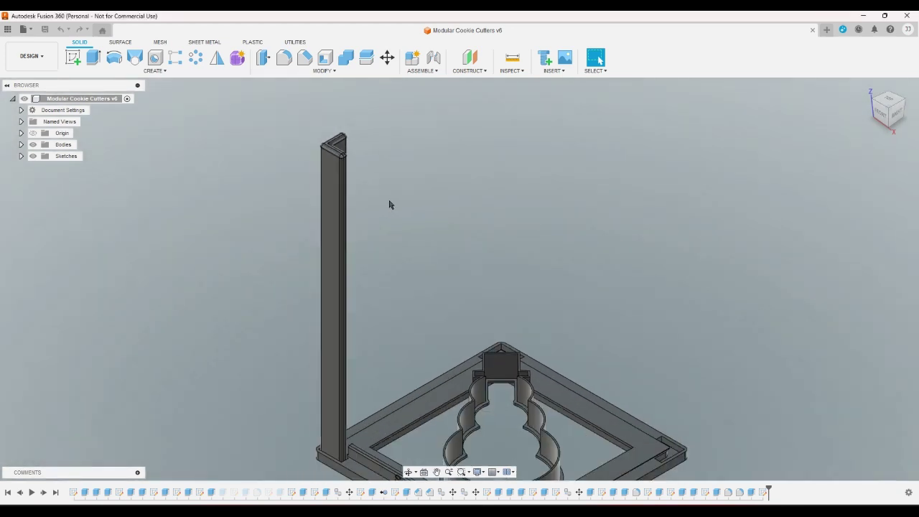
scroll(384, 256, down, 3)
scroll(377, 299, up, 3)
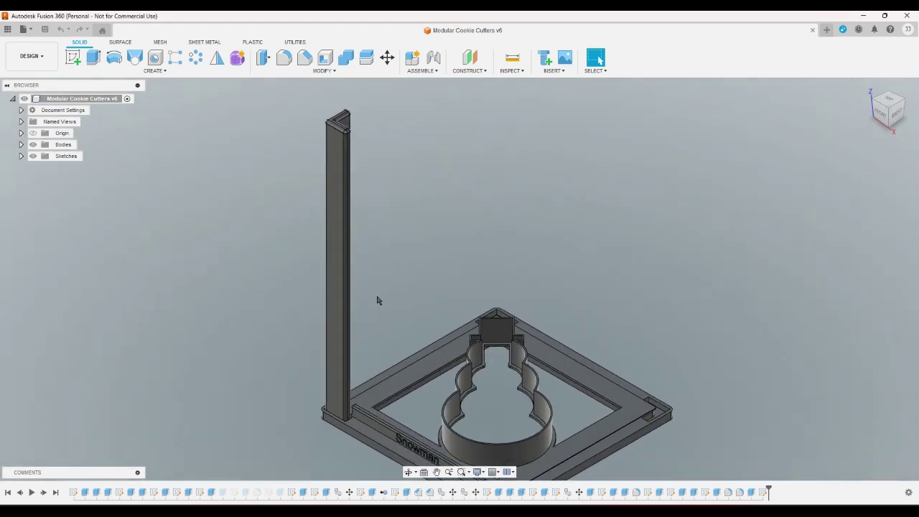
scroll(328, 318, up, 3)
scroll(395, 266, down, 3)
scroll(339, 303, up, 2)
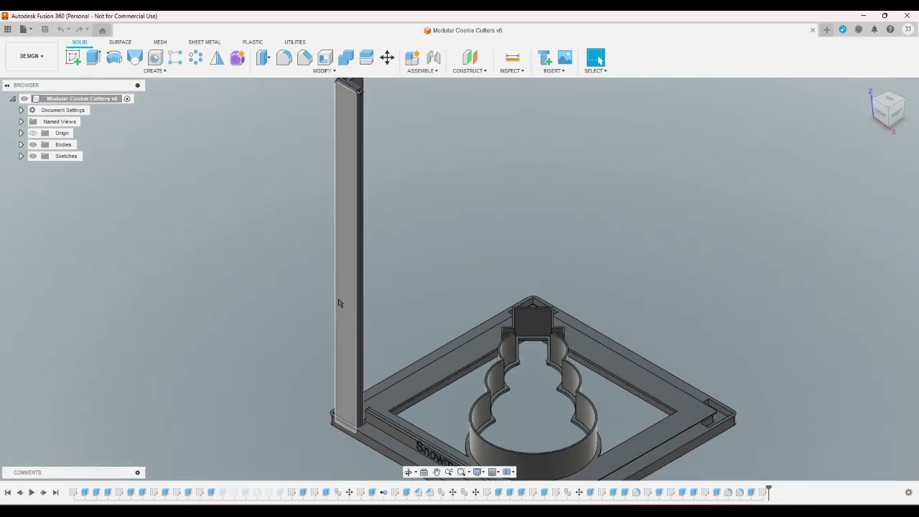
scroll(443, 251, down, 3)
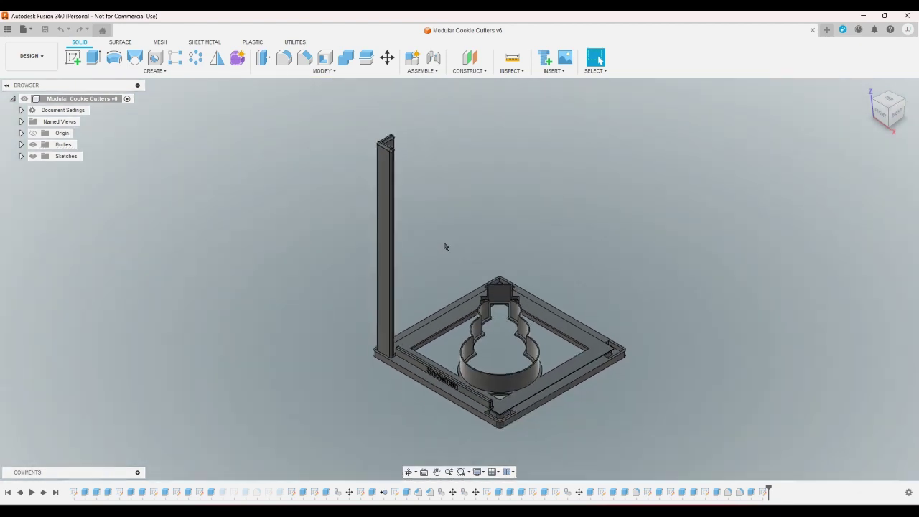
scroll(397, 397, up, 2)
scroll(397, 397, up, 4)
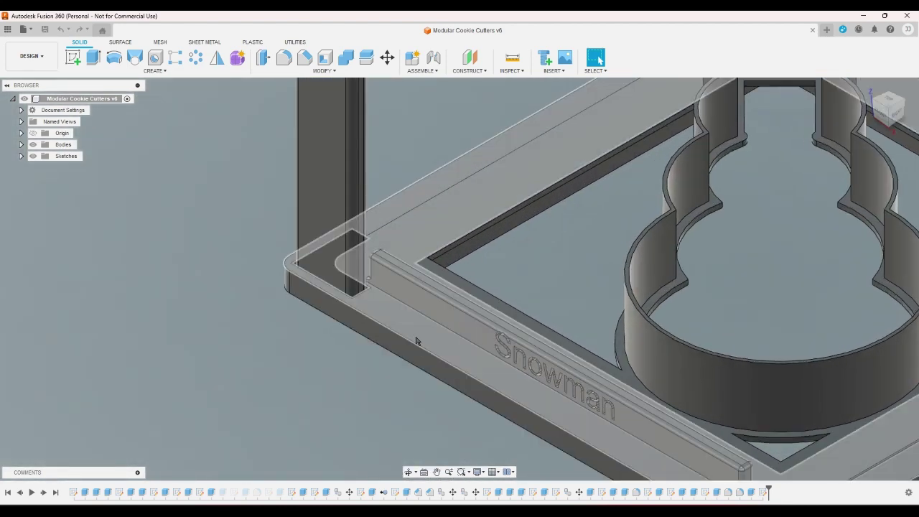
scroll(371, 376, down, 4)
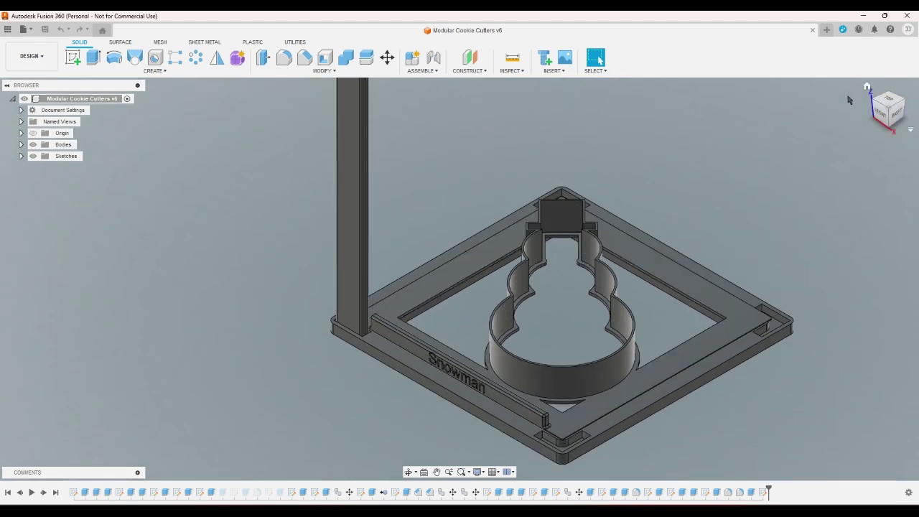
- Return to the home view and list the design's bodies beside the corner wall
click(866, 87)
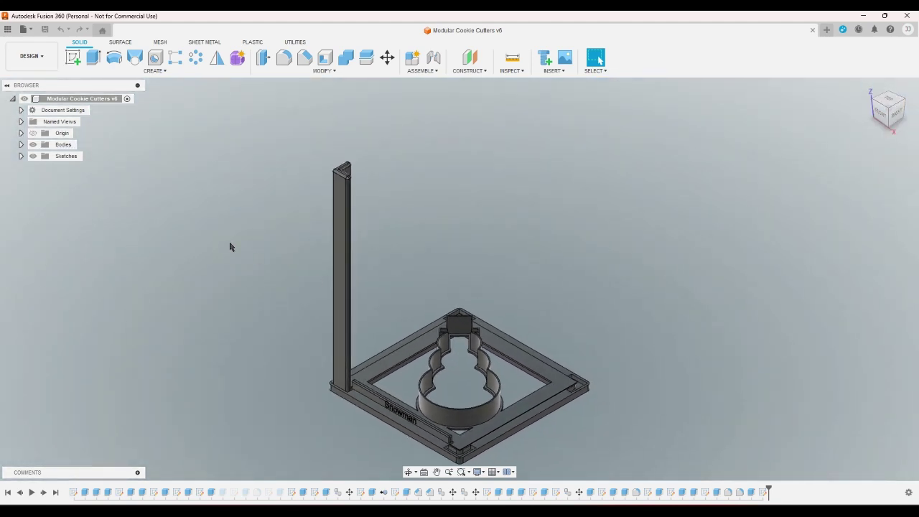
click(21, 144)
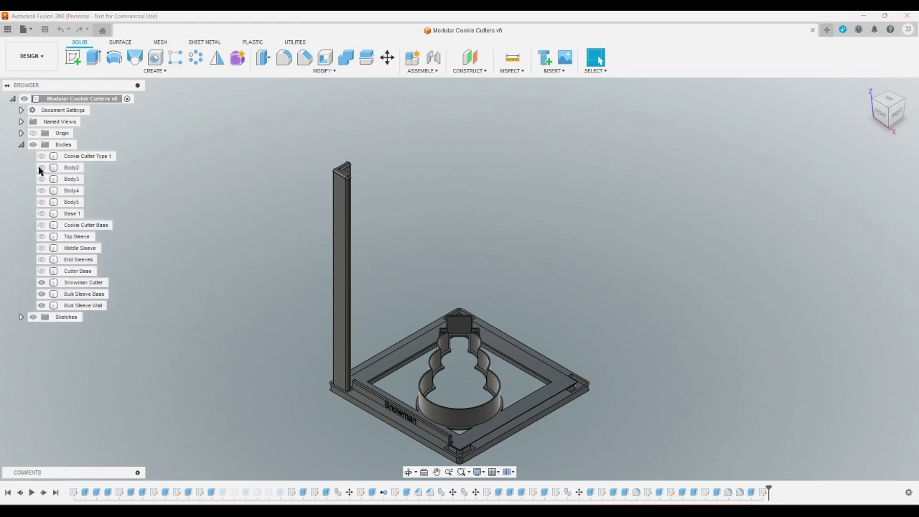
scroll(308, 273, up, 2)
click(351, 296)
click(263, 267)
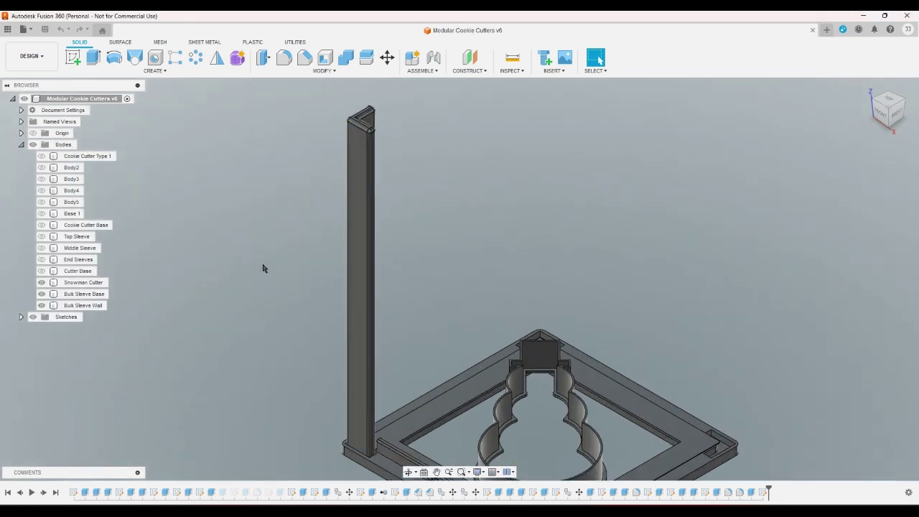
click(386, 60)
click(361, 201)
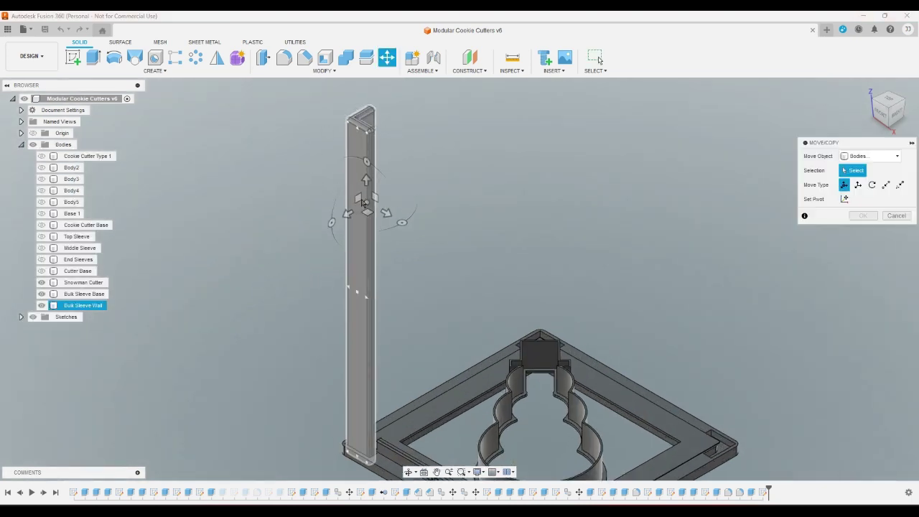
click(361, 203)
key(Escape)
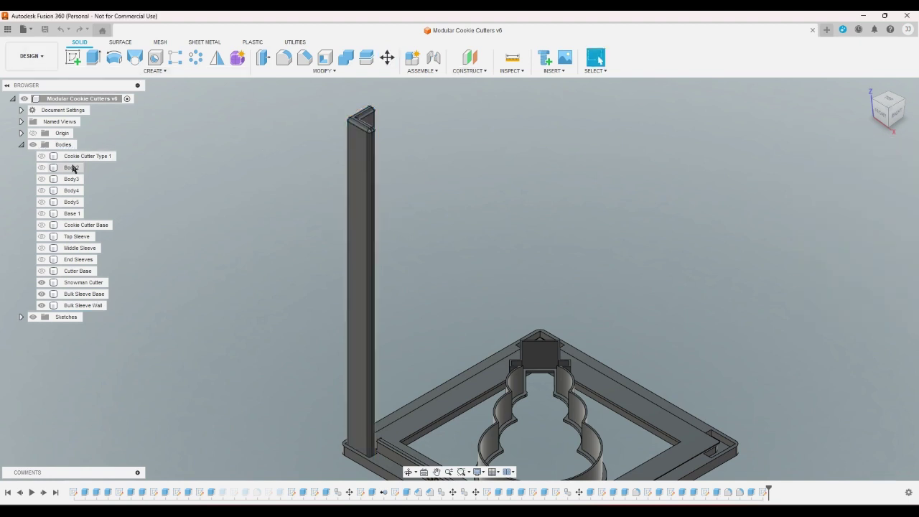
- Mirror the Bulk Sleeve Wall across the XZ origin plane as a new body in the neighbouring corner slot
click(21, 132)
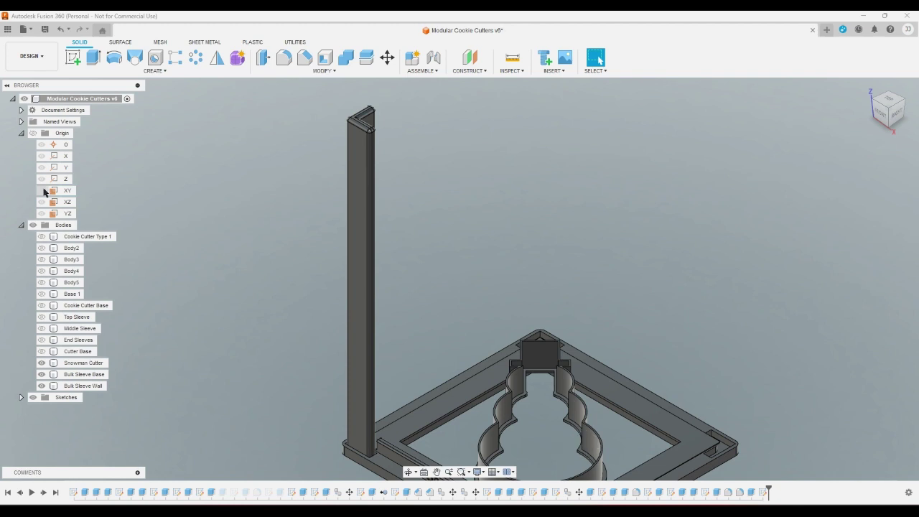
click(67, 192)
click(69, 203)
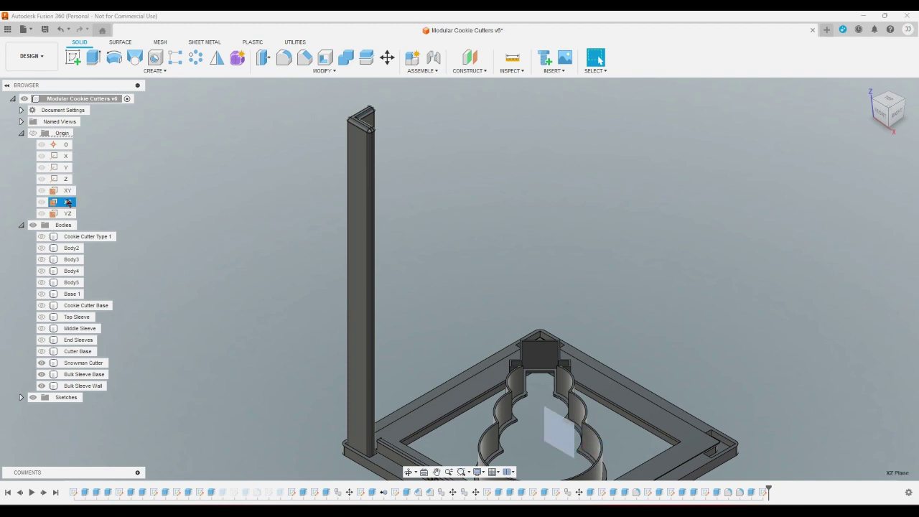
click(468, 144)
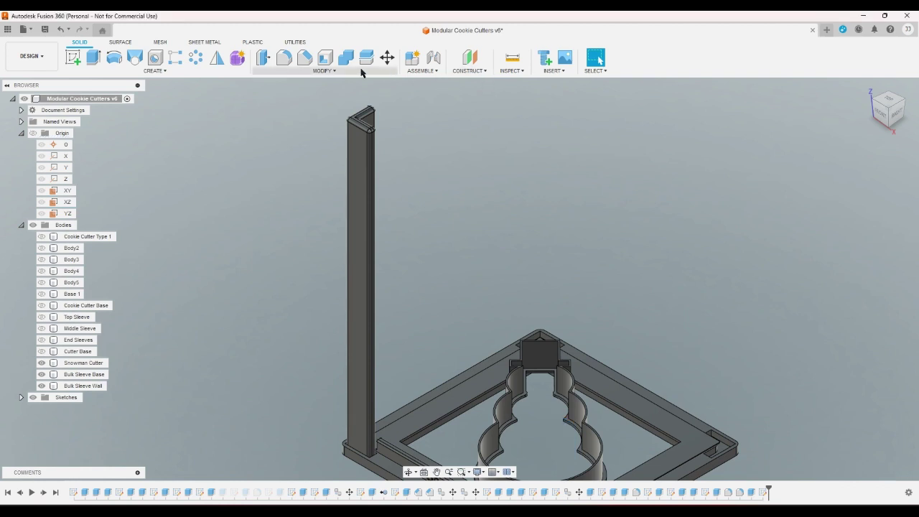
click(217, 58)
click(359, 205)
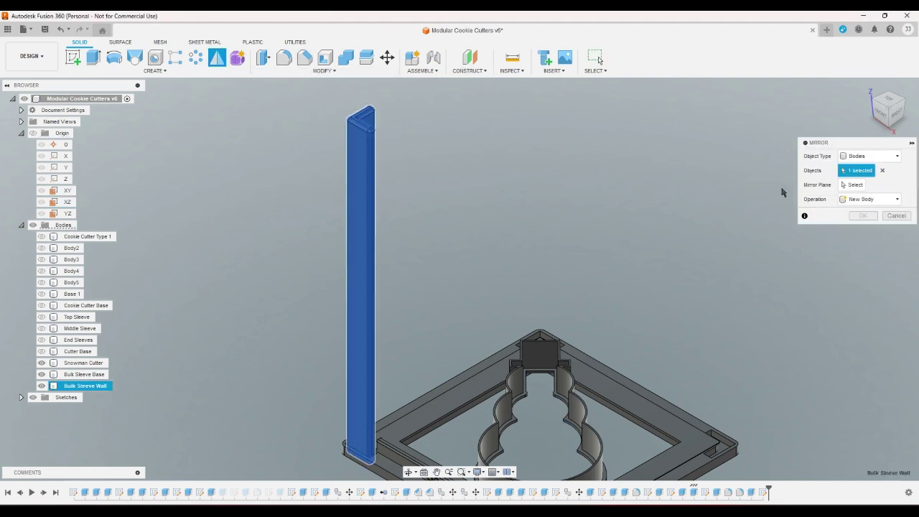
click(852, 184)
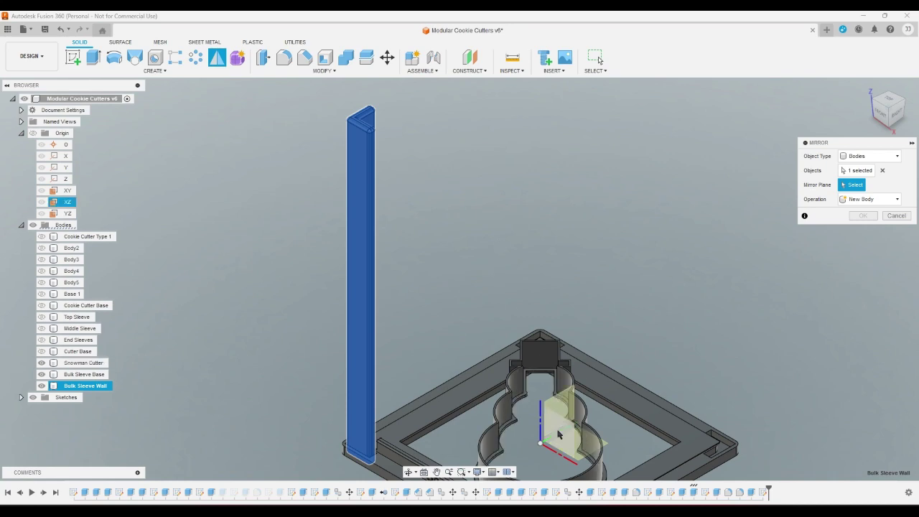
click(589, 419)
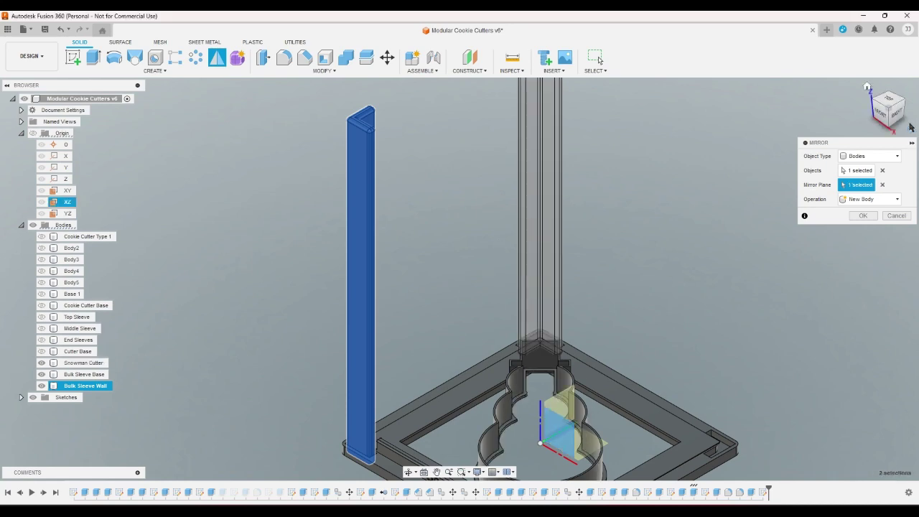
click(890, 104)
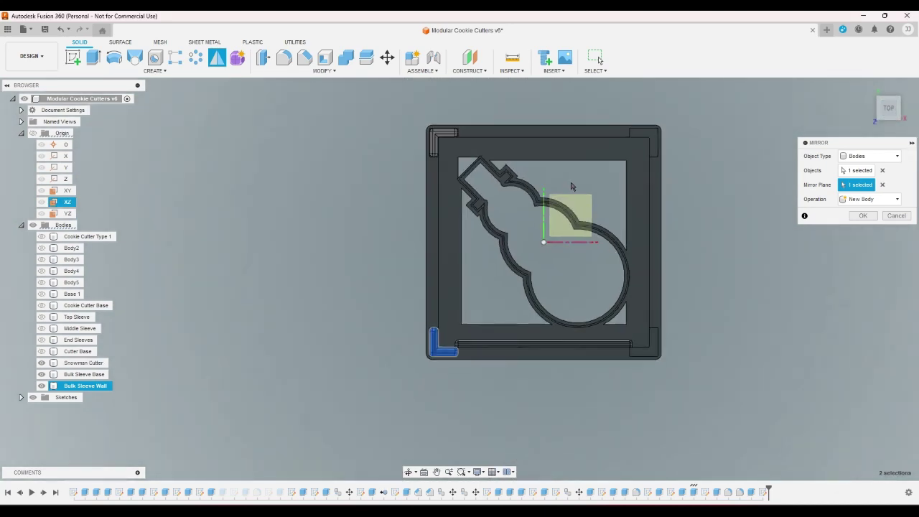
scroll(532, 149, up, 4)
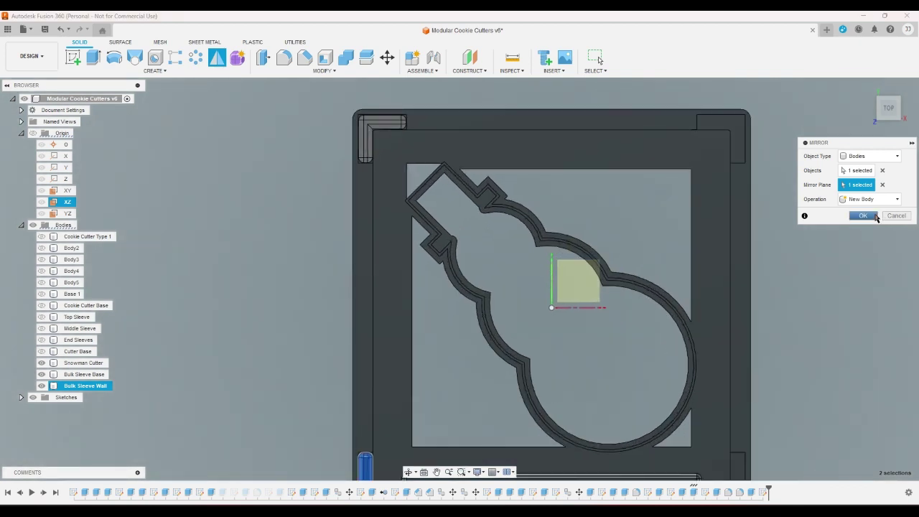
click(863, 216)
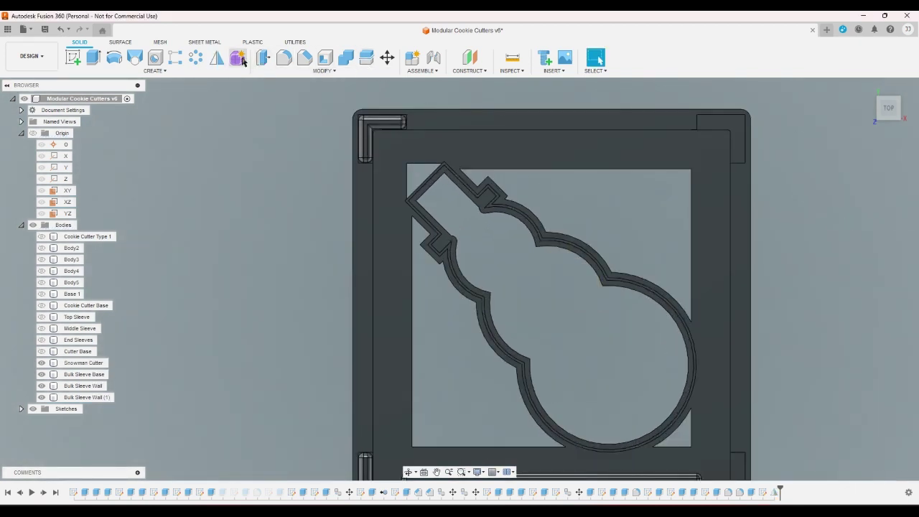
- Mirror the second corner wall across the YZ origin plane as a new body and return to the home view
click(216, 57)
click(369, 134)
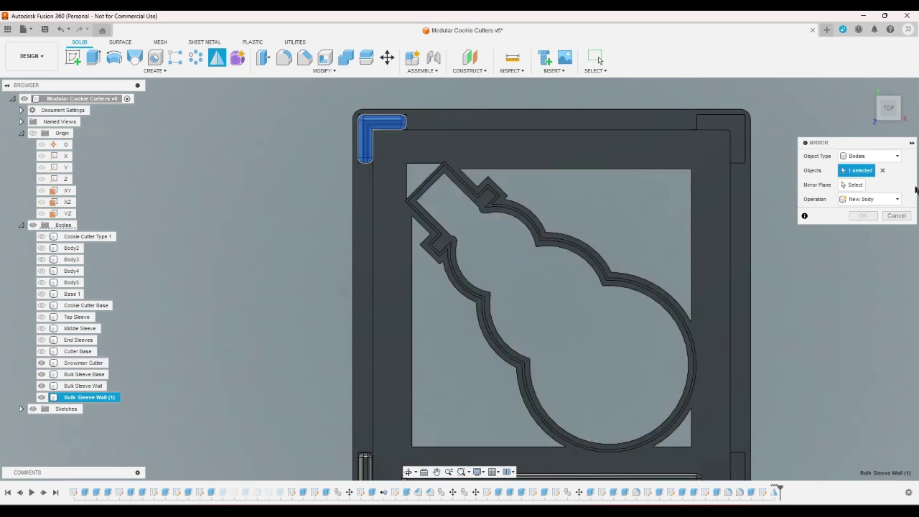
click(852, 184)
click(867, 88)
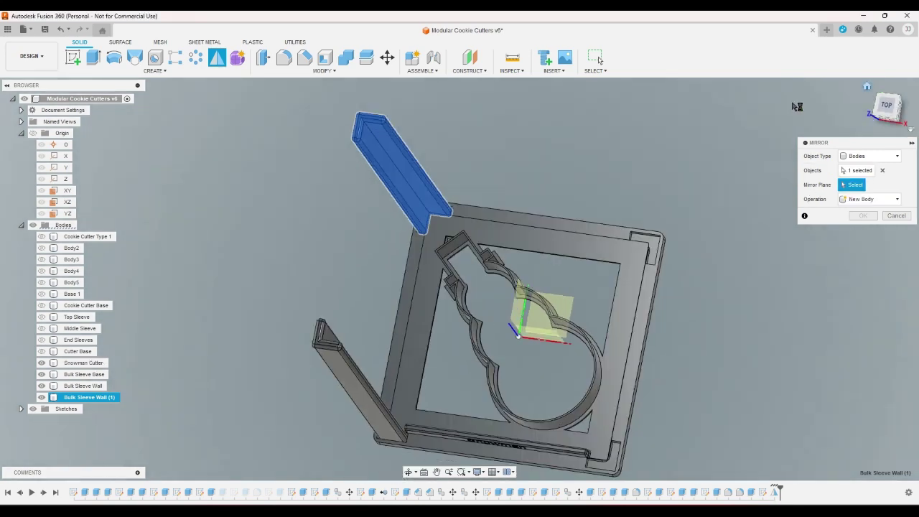
click(486, 341)
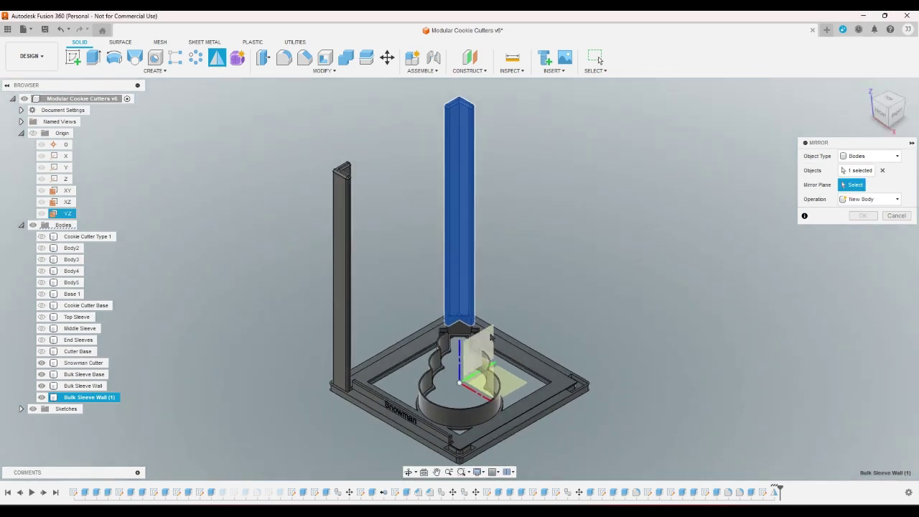
click(887, 100)
scroll(595, 172, up, 5)
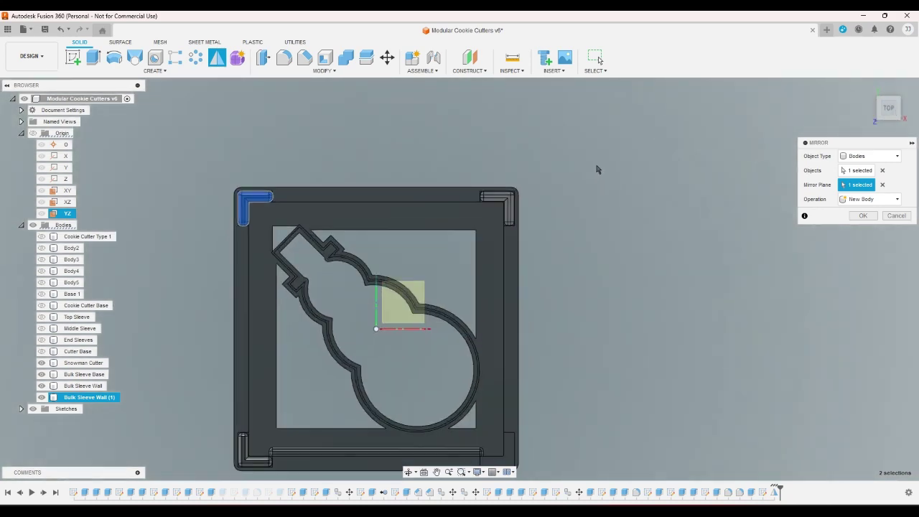
click(862, 215)
click(866, 88)
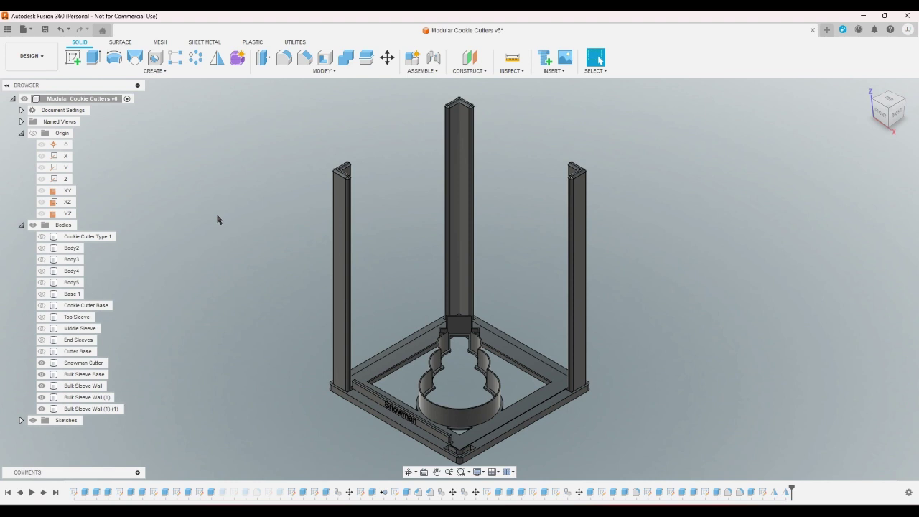
- Try to move the two mirrored corner walls together with the Z distance set to the wallthickness parameter
scroll(672, 267, up, 3)
scroll(668, 266, down, 1)
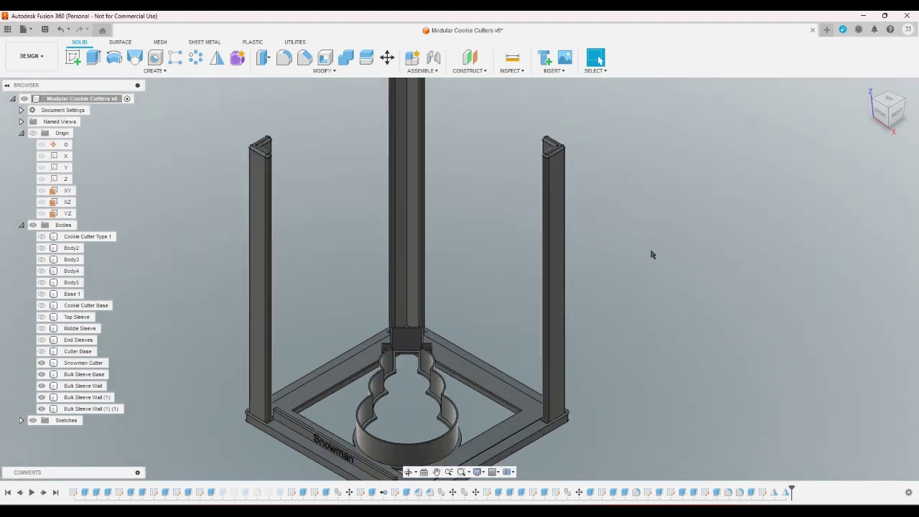
shift+middle_drag(652, 254, 795, 195)
scroll(808, 169, down, 2)
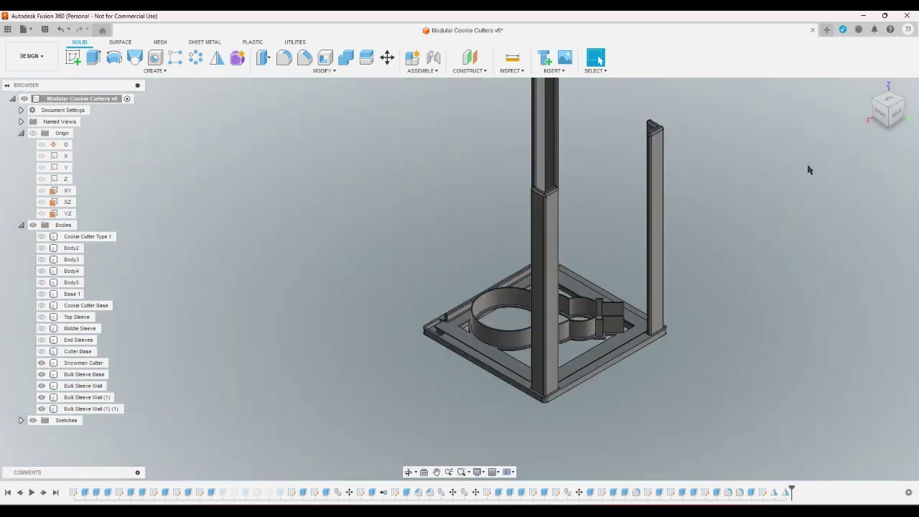
scroll(710, 314, up, 1)
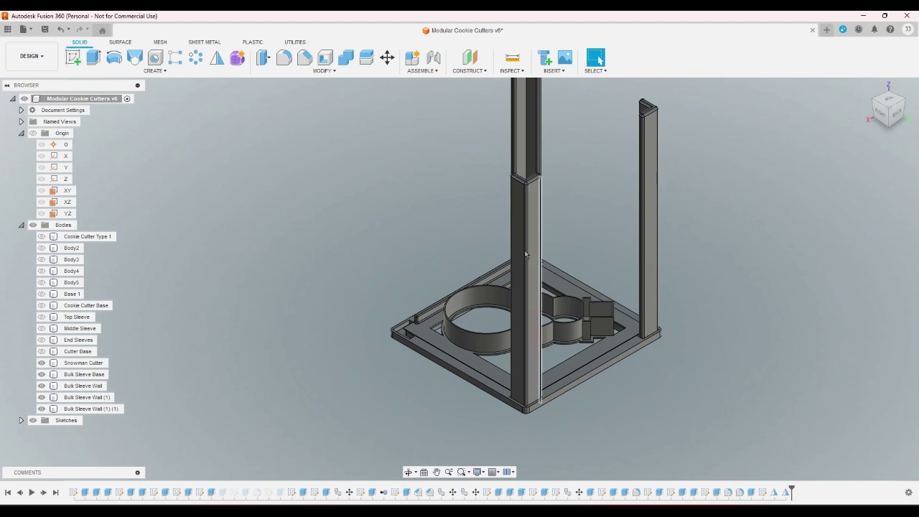
click(387, 58)
click(654, 205)
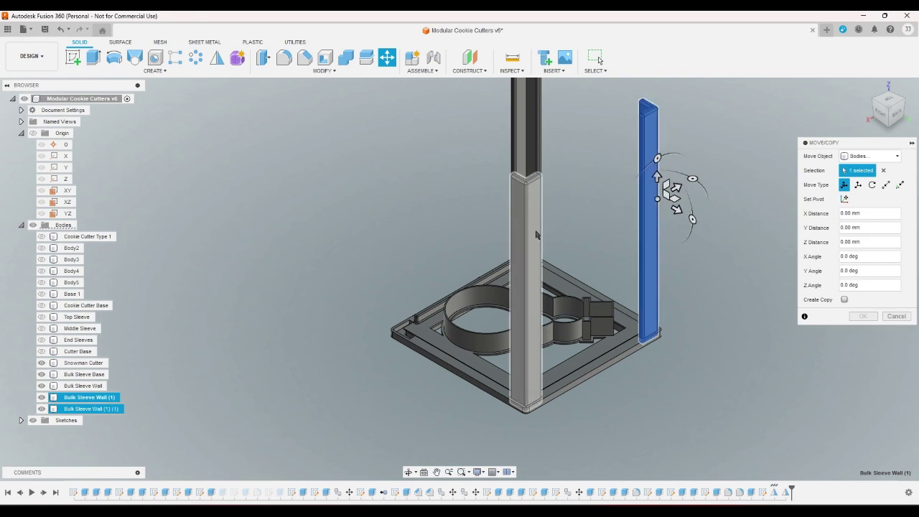
click(532, 237)
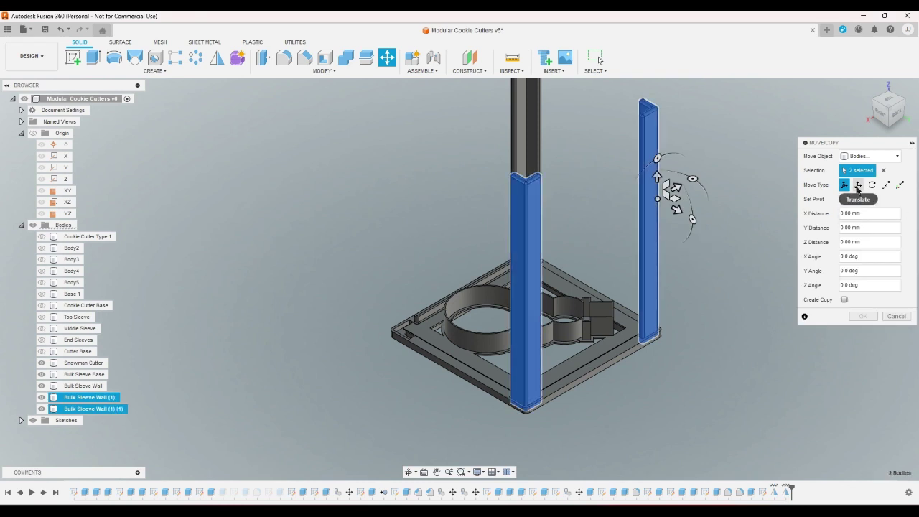
click(657, 176)
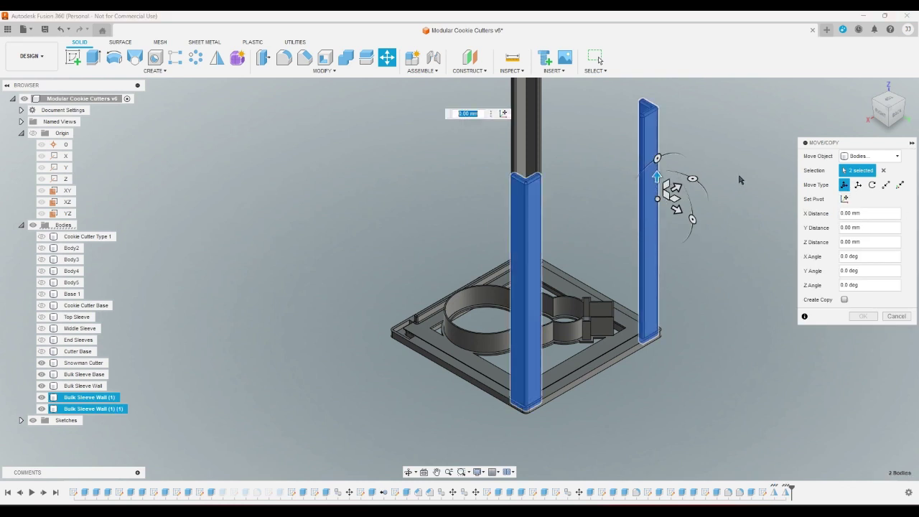
click(897, 115)
scroll(573, 319, up, 5)
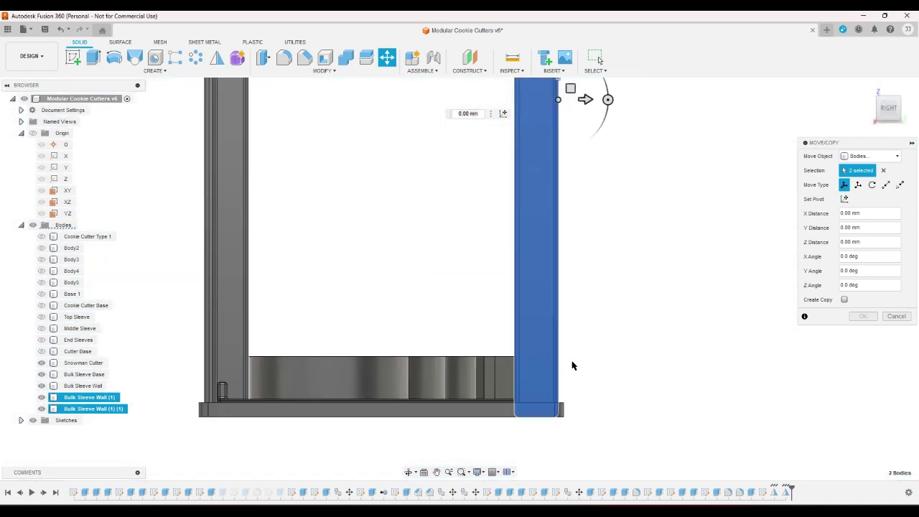
click(870, 240)
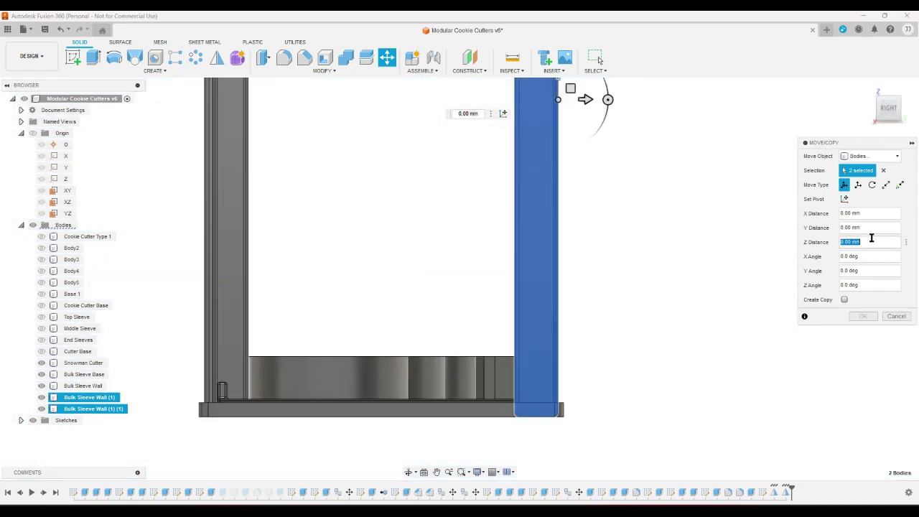
text(w)
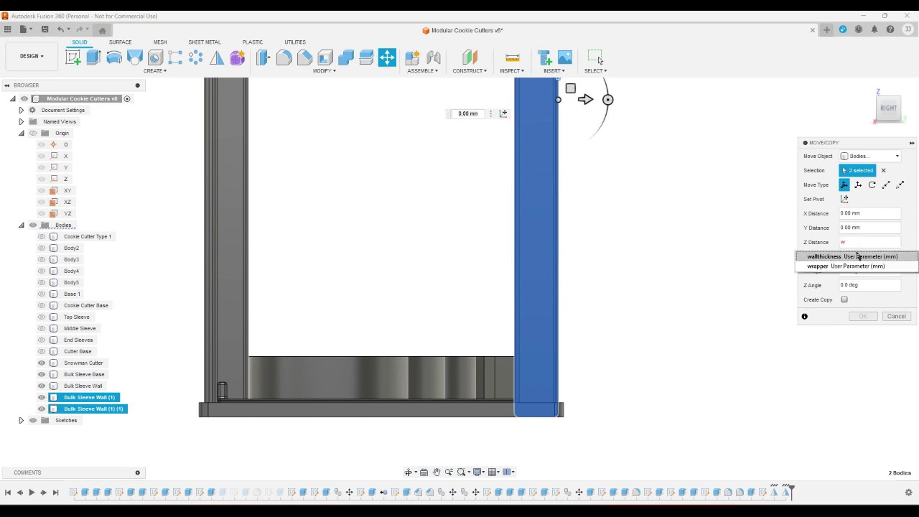
click(857, 257)
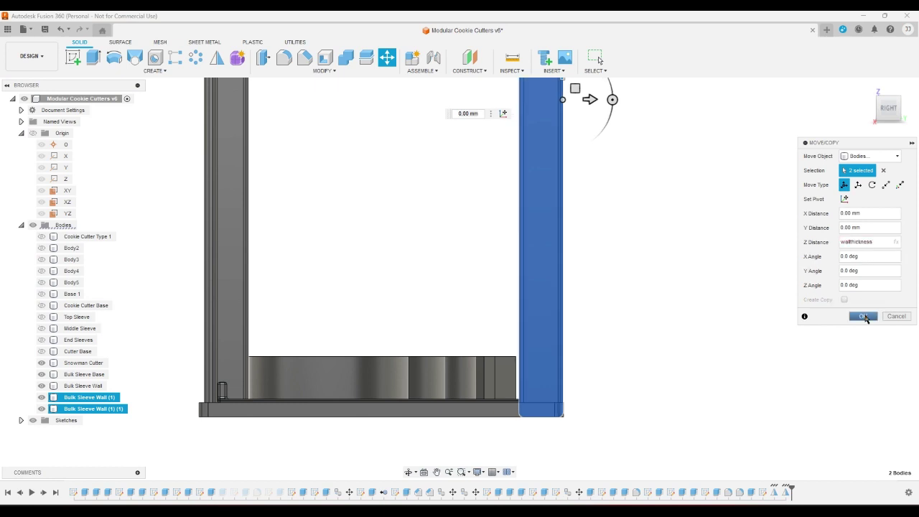
click(865, 317)
- Examine the shifted walls from the back, undo their move and view the sleeve assembly from below
click(877, 123)
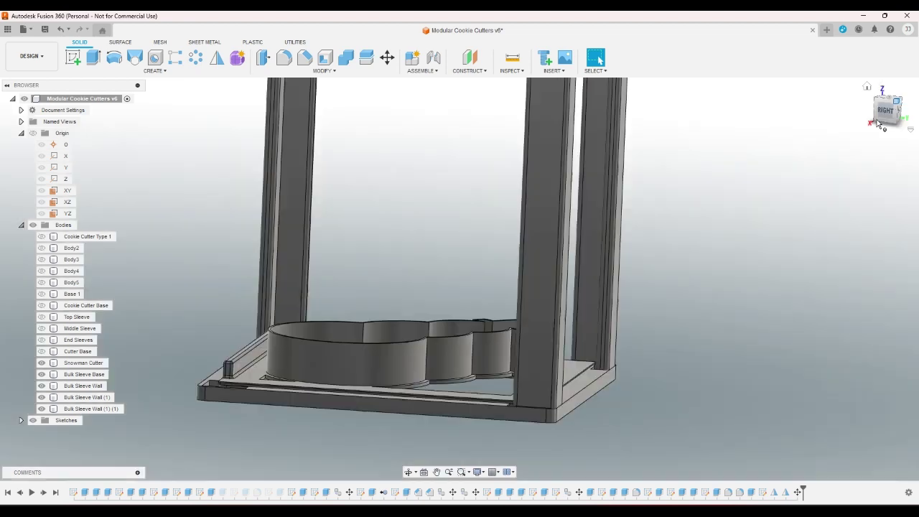
scroll(872, 128, down, 5)
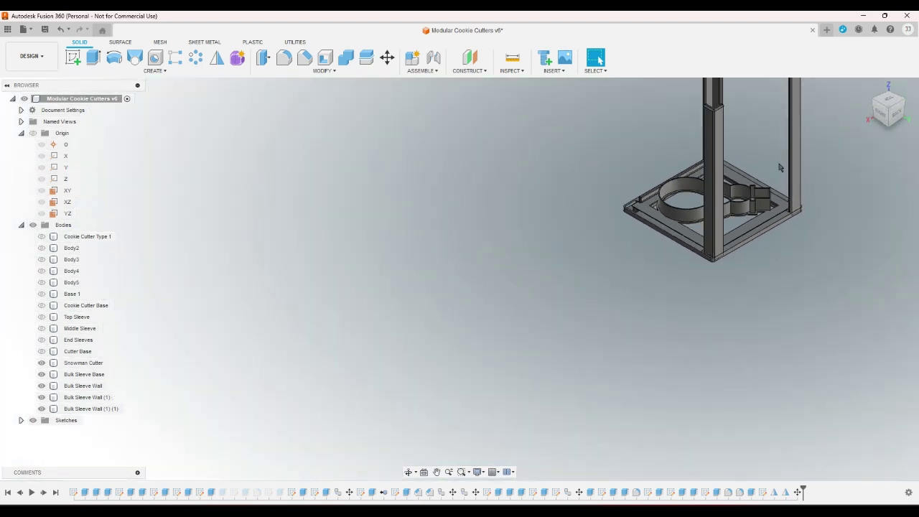
click(895, 116)
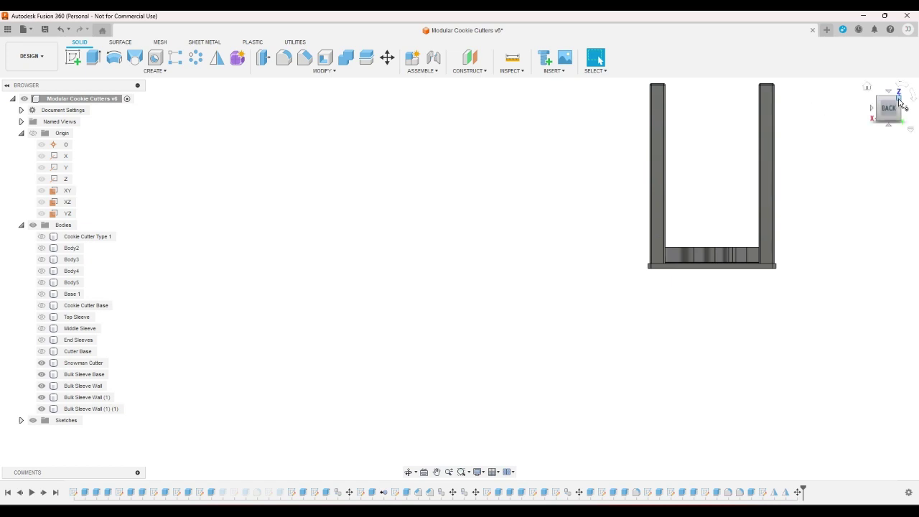
click(866, 86)
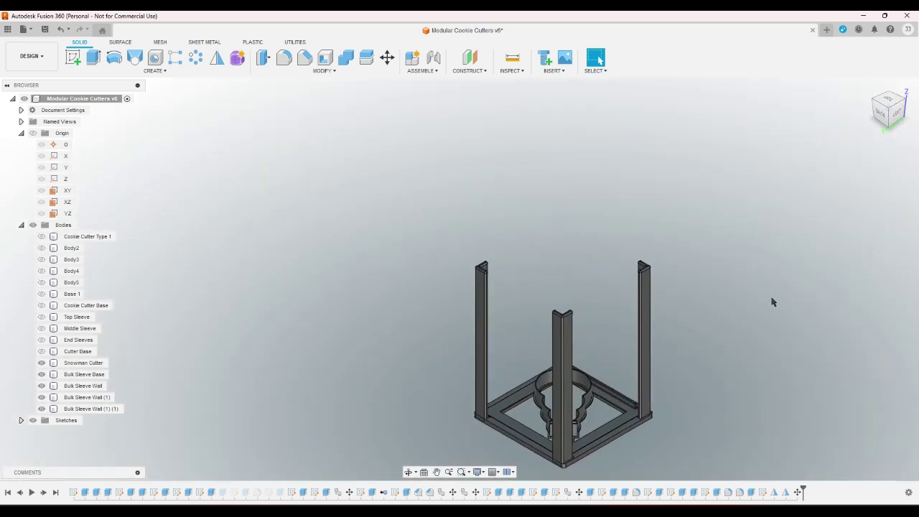
key(ctrl+z)
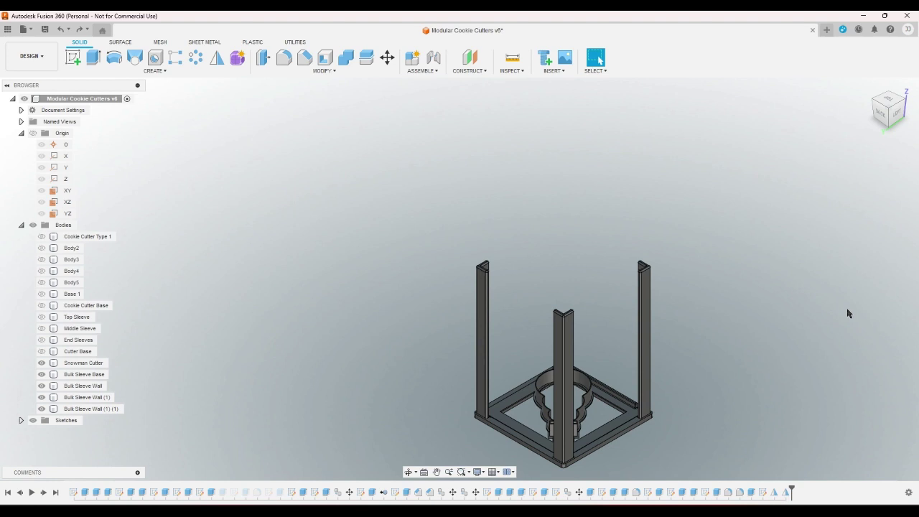
drag(890, 135, 861, 129)
click(876, 108)
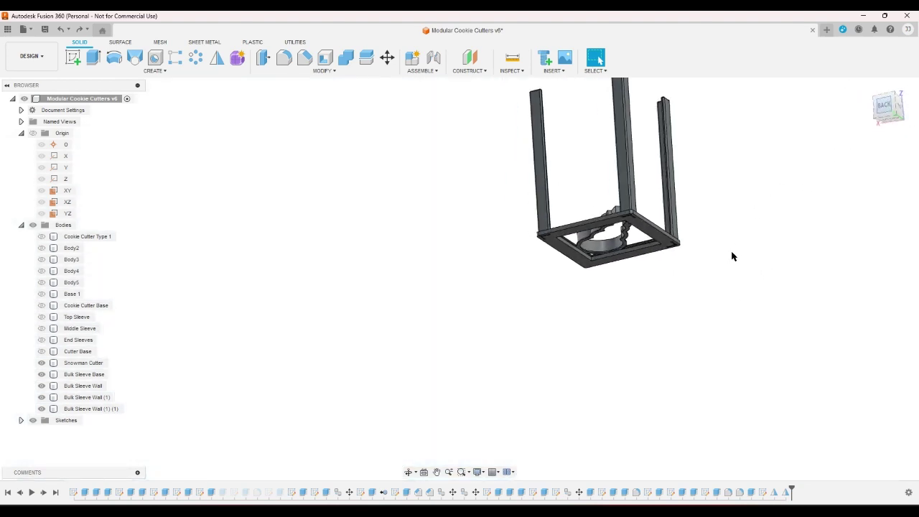
- Examine from below and from the back how the corner walls sit in the slots of the Bulk Sleeve Base
scroll(654, 251, up, 4)
scroll(768, 282, up, 1)
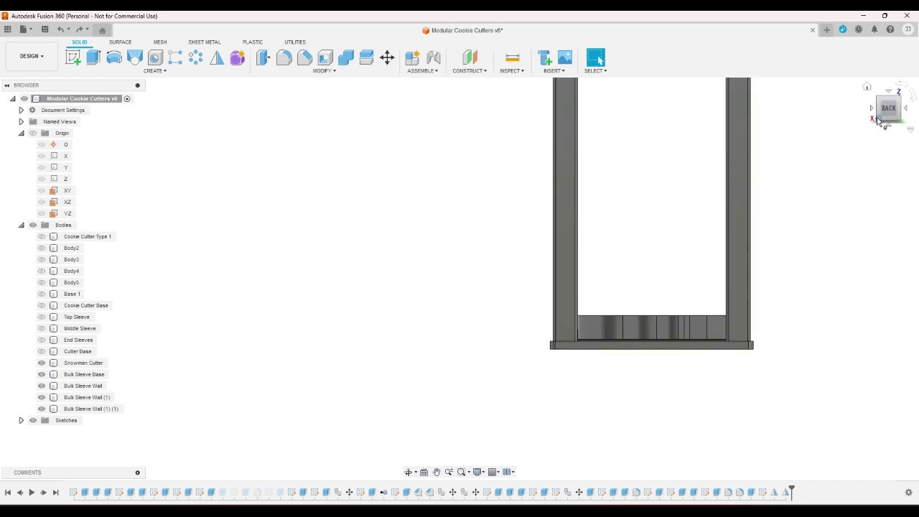
drag(874, 116, 747, 279)
scroll(746, 279, up, 2)
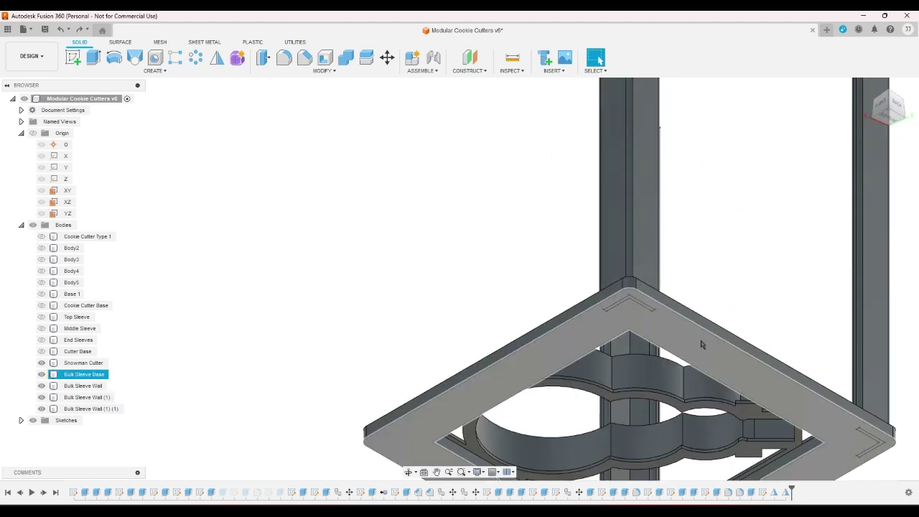
click(651, 251)
click(722, 283)
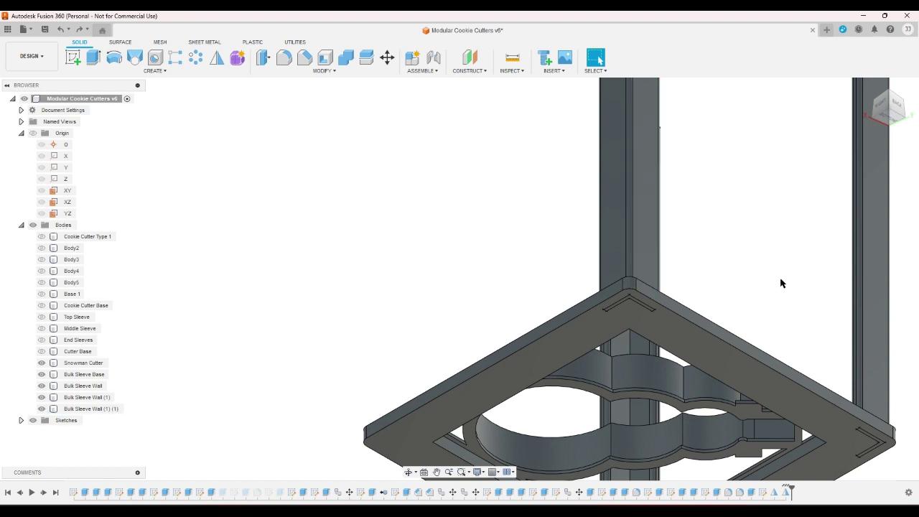
scroll(778, 273, down, 3)
scroll(777, 273, up, 4)
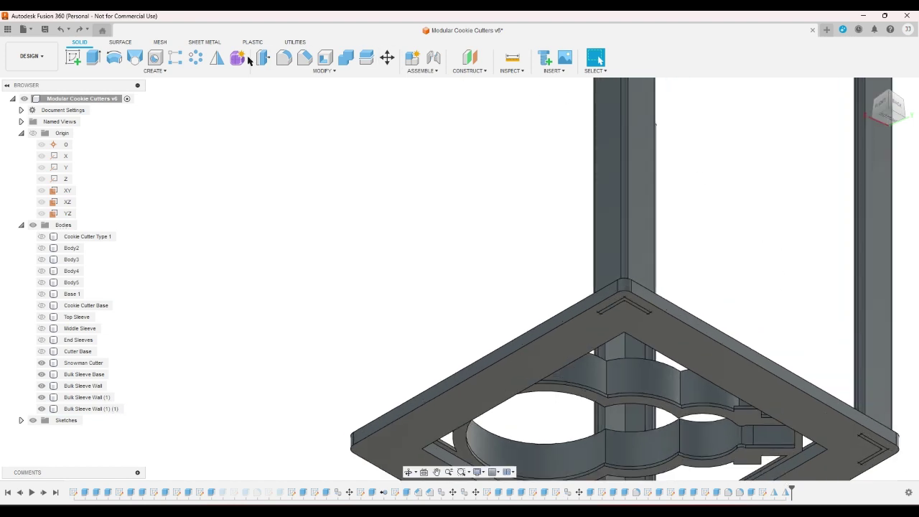
scroll(519, 303, up, 2)
- Check the distance expression in the Bulk Sleeve Base's extrude feature and leave the feature unedited
click(535, 339)
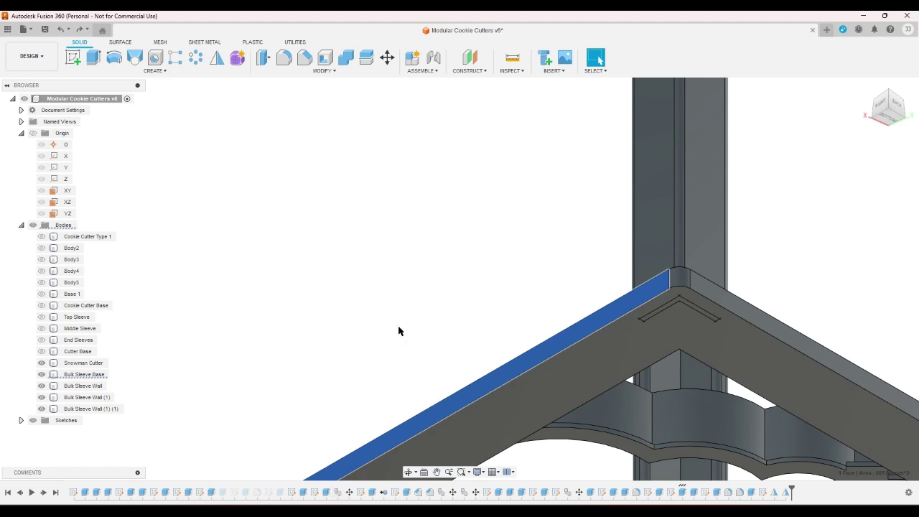
double_click(681, 493)
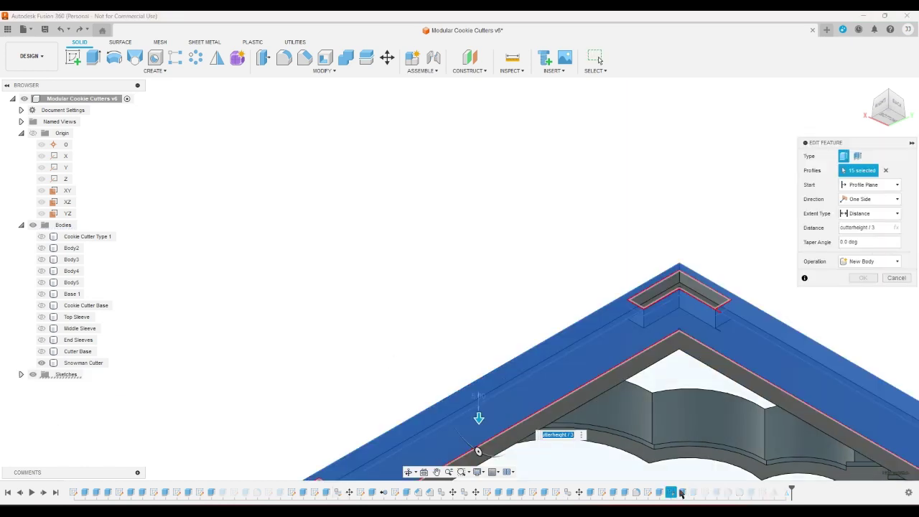
click(889, 280)
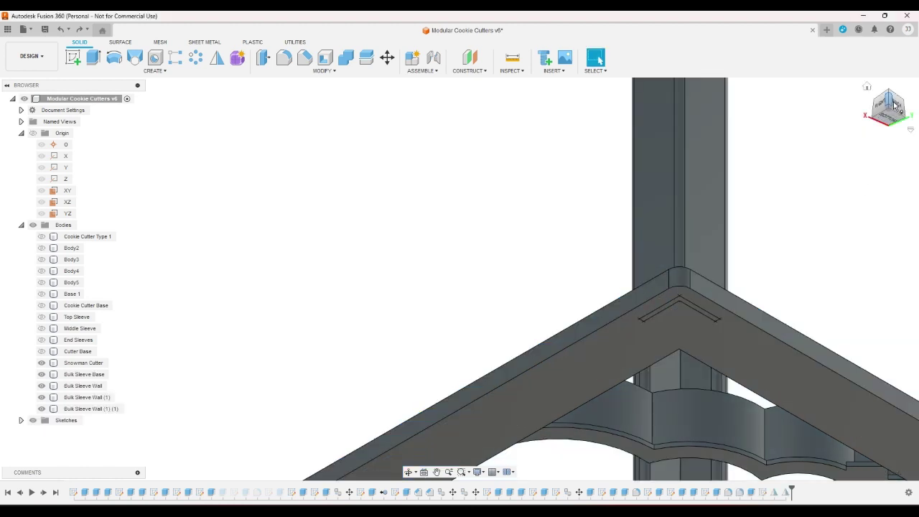
- Hide the Bulk Sleeve Base and start a sketch on the back outer face of Bulk Sleeve Wall (1) (1)
click(894, 107)
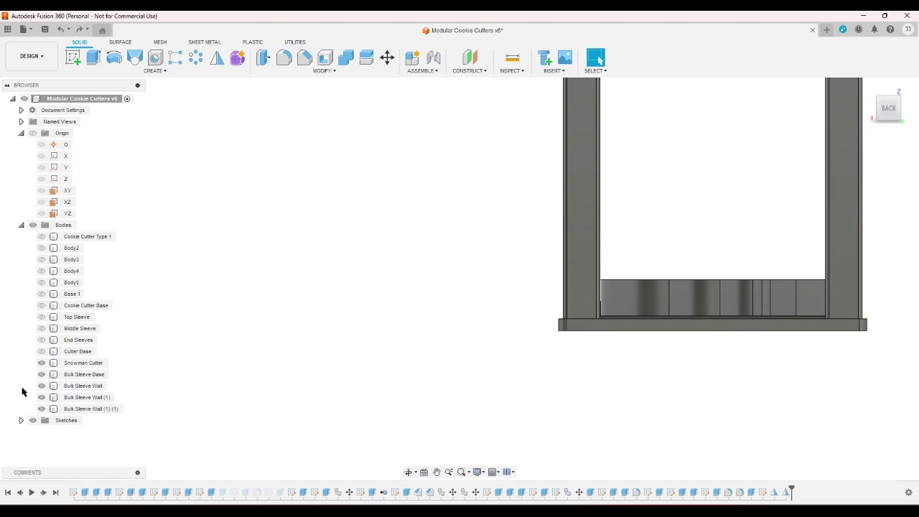
click(41, 374)
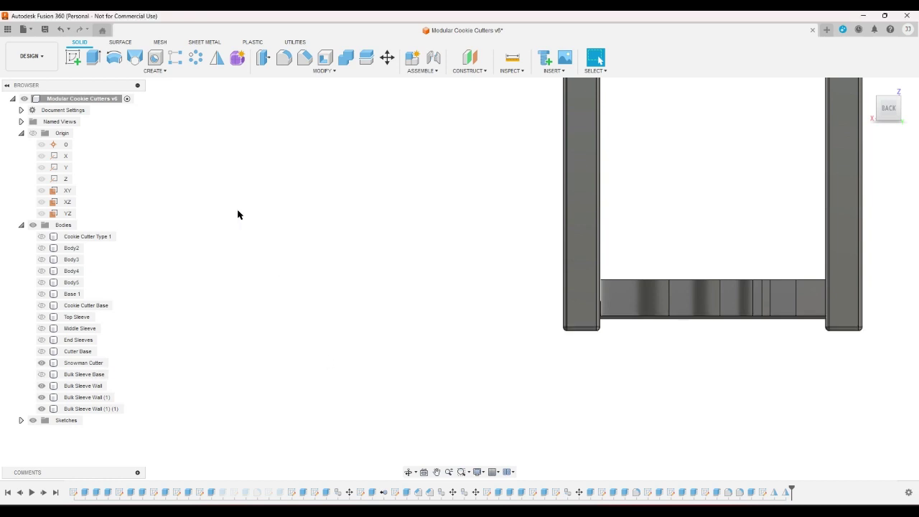
click(72, 60)
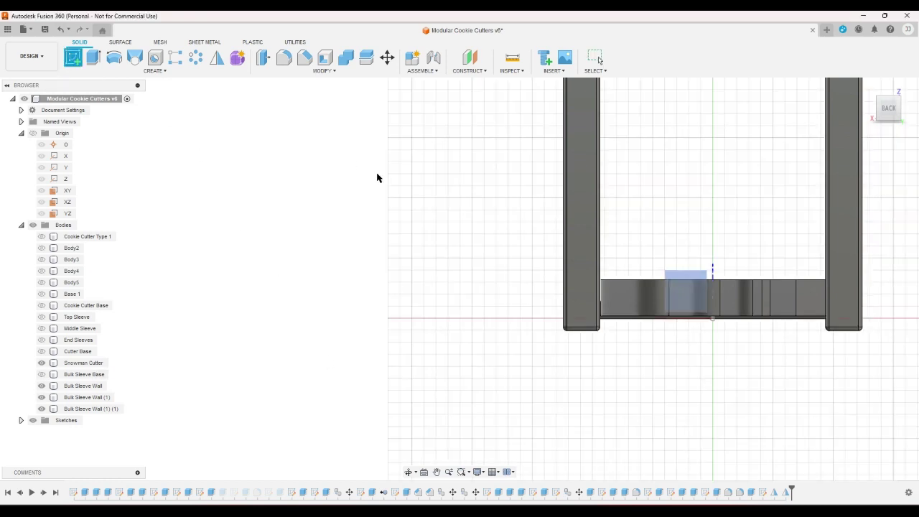
click(587, 307)
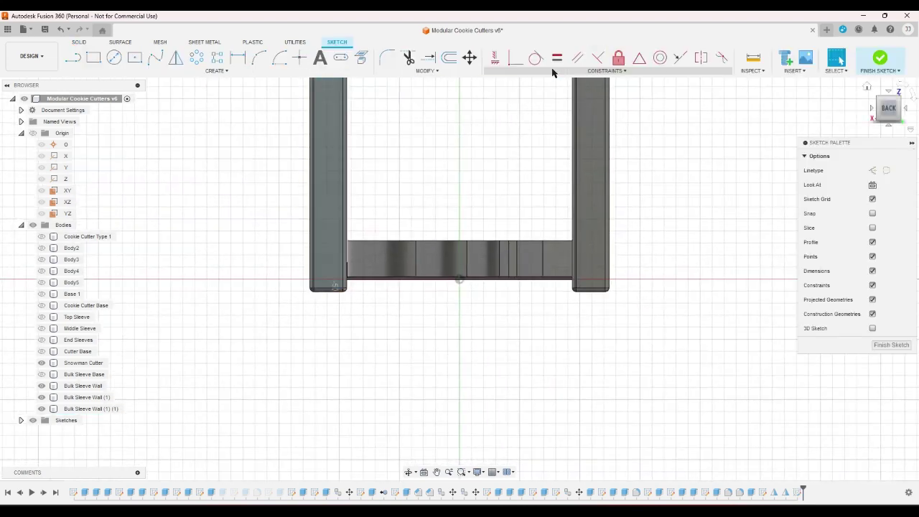
- Project the bottom face of Bulk Sleeve Wall (1) (1) into the sketch
click(361, 59)
click(888, 114)
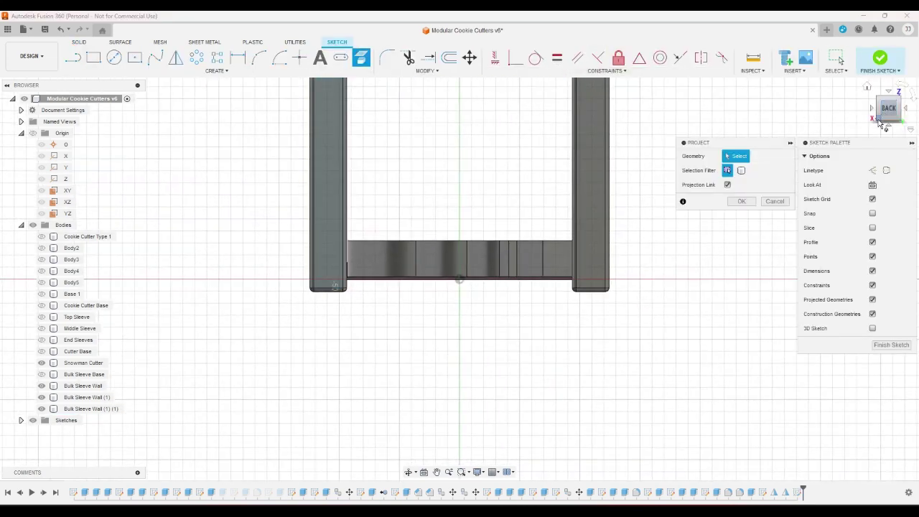
scroll(361, 236, up, 5)
scroll(362, 237, up, 3)
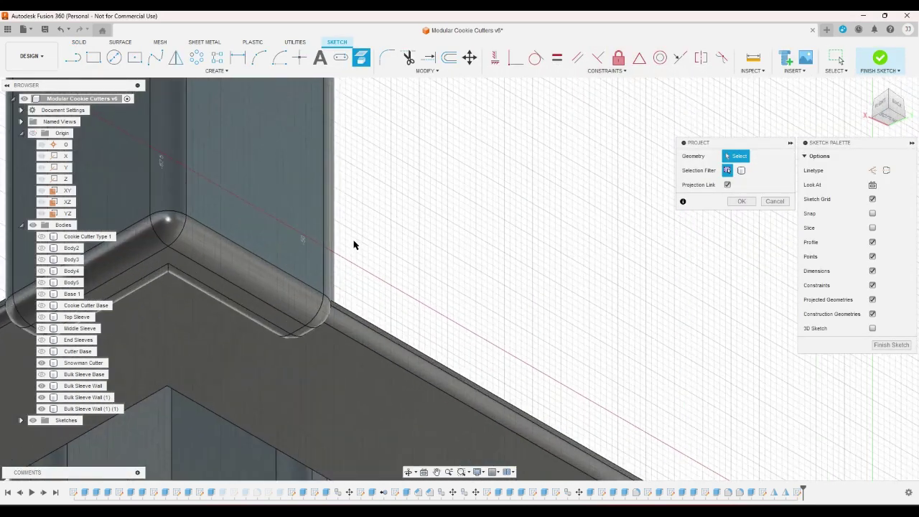
click(240, 302)
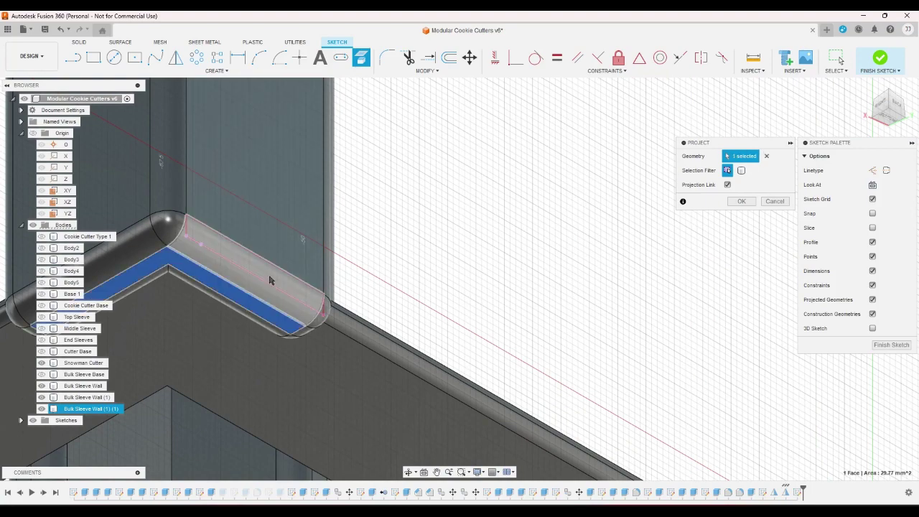
click(741, 201)
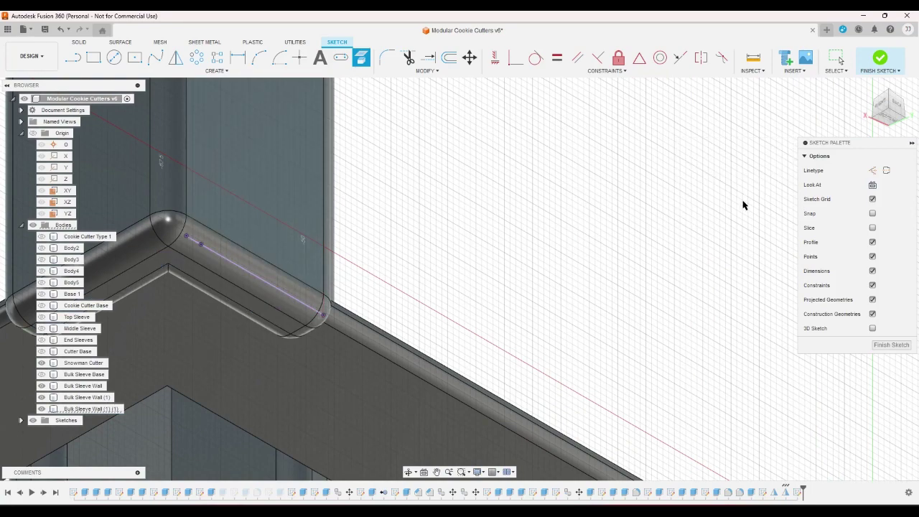
- Hide the original Bulk Sleeve Wall and project the inner face of Bulk Sleeve Wall (1) (1) into the sketch
click(904, 100)
scroll(713, 208, down, 3)
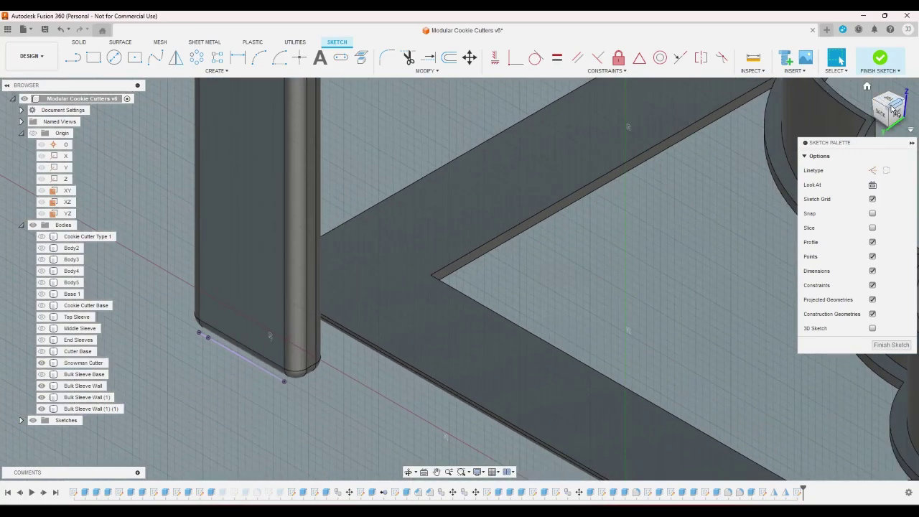
drag(894, 108, 647, 197)
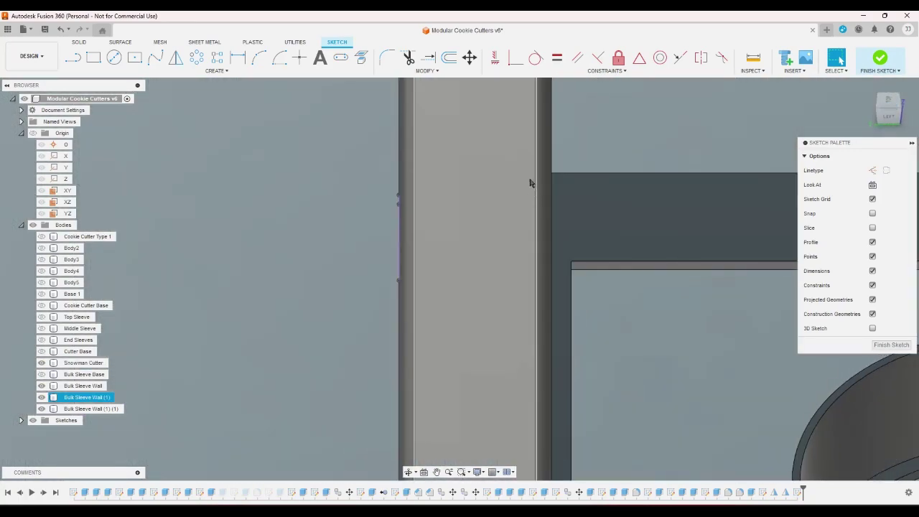
scroll(642, 141, down, 3)
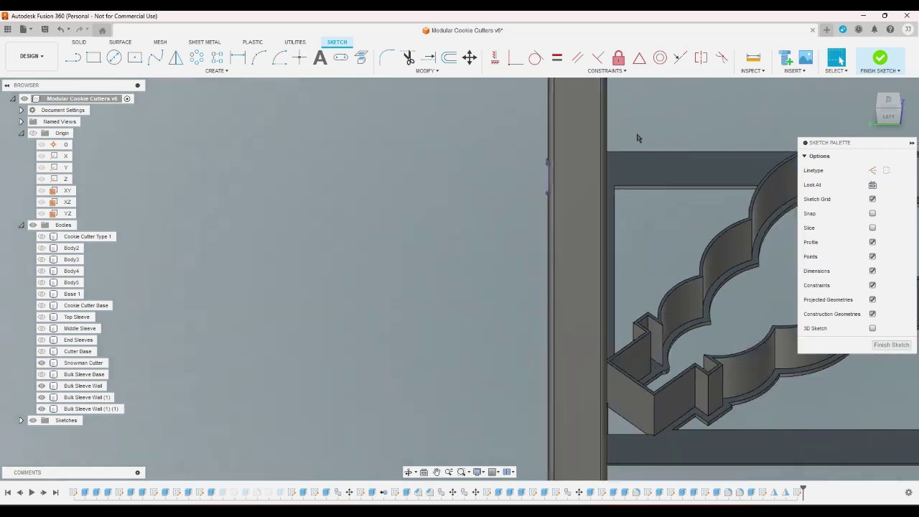
click(898, 112)
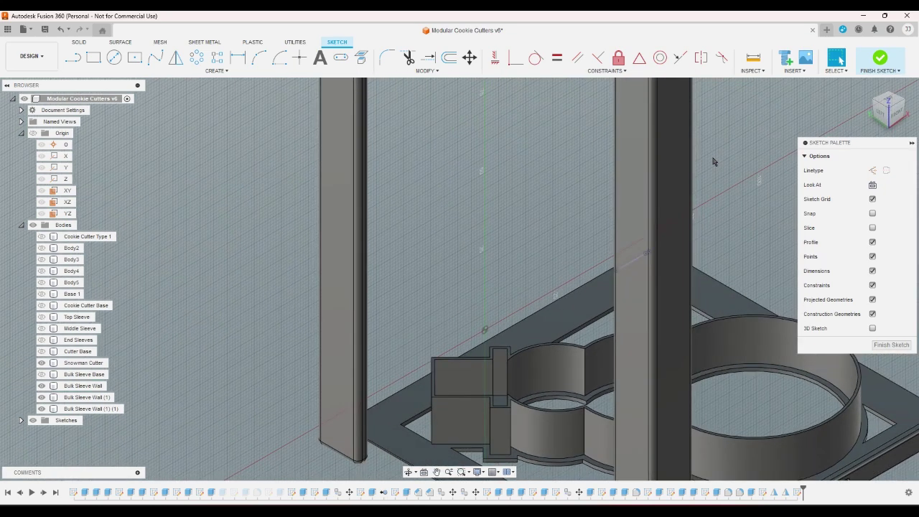
click(41, 385)
click(86, 408)
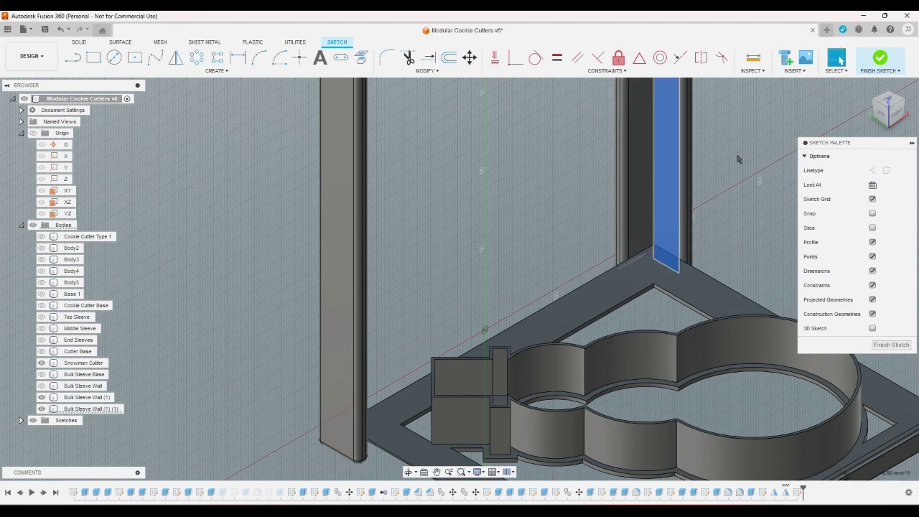
click(361, 57)
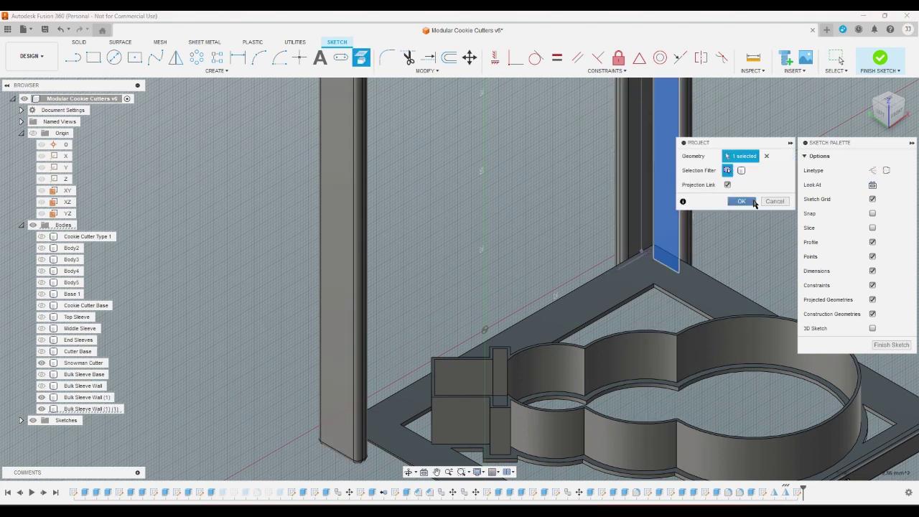
click(745, 204)
- Project the matching inner face of Bulk Sleeve Wall (1) into the sketch
click(906, 104)
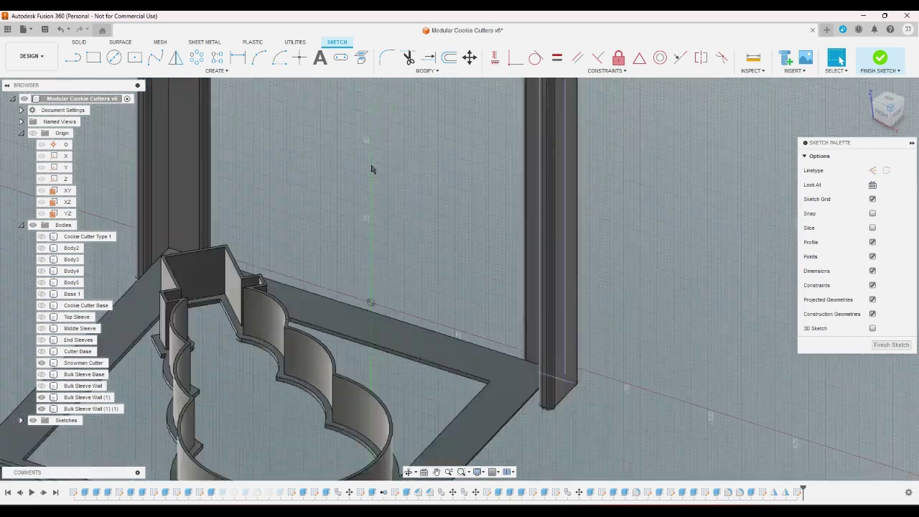
click(361, 58)
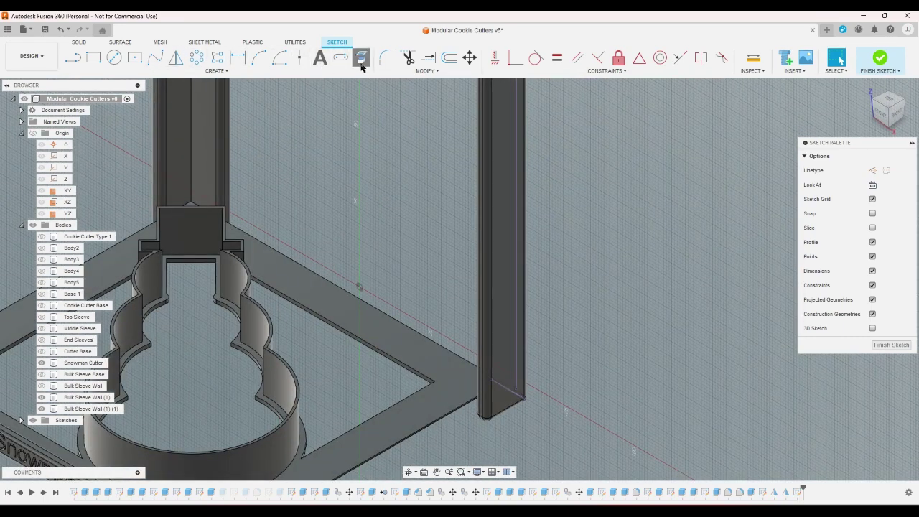
click(188, 150)
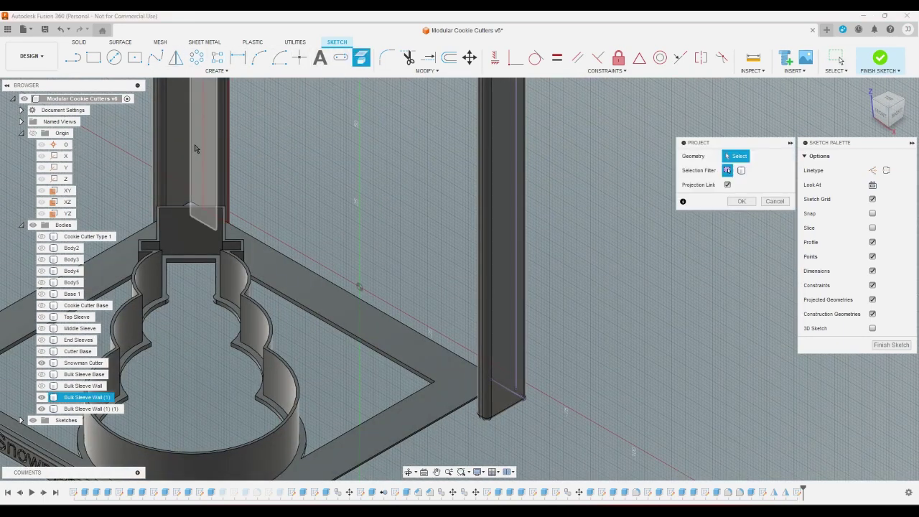
click(746, 204)
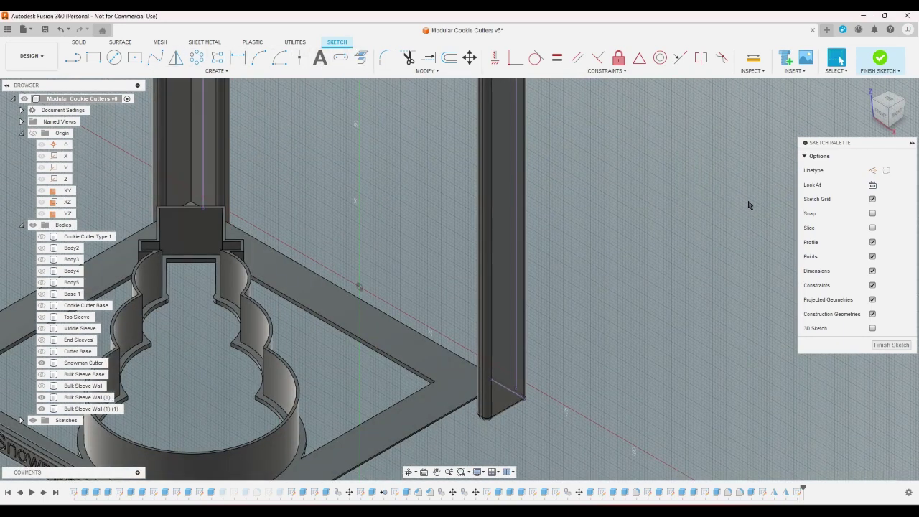
- Hide the Snowman Cutter and draw a 5 mm vertical line up from the inward end of the projected bottom edge, based on the cutterheight parameter
click(901, 113)
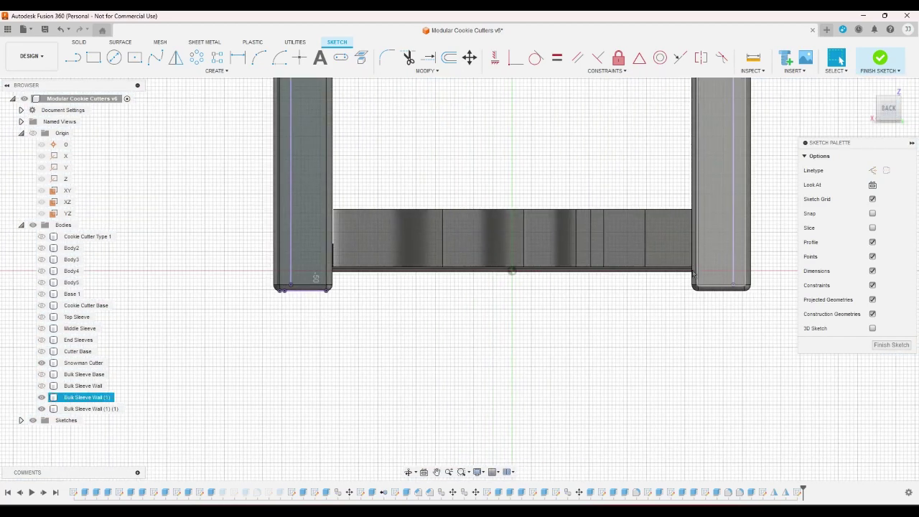
click(42, 364)
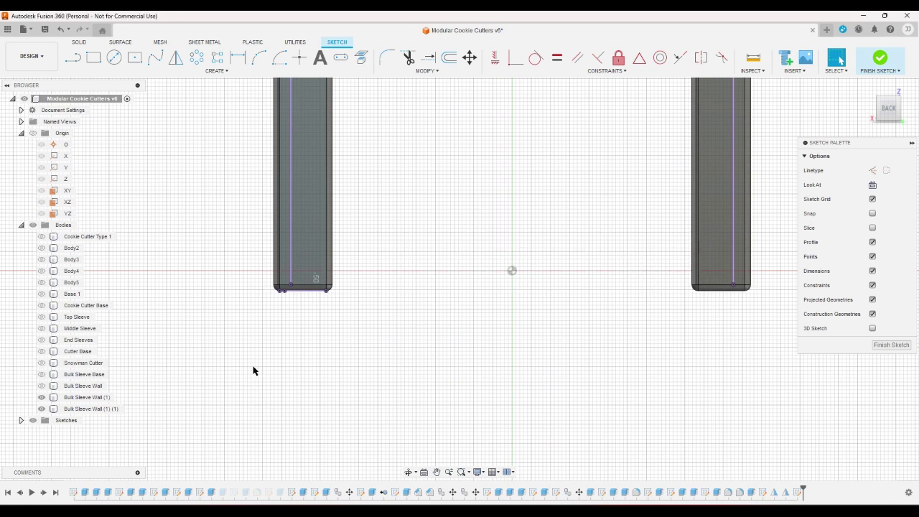
click(72, 57)
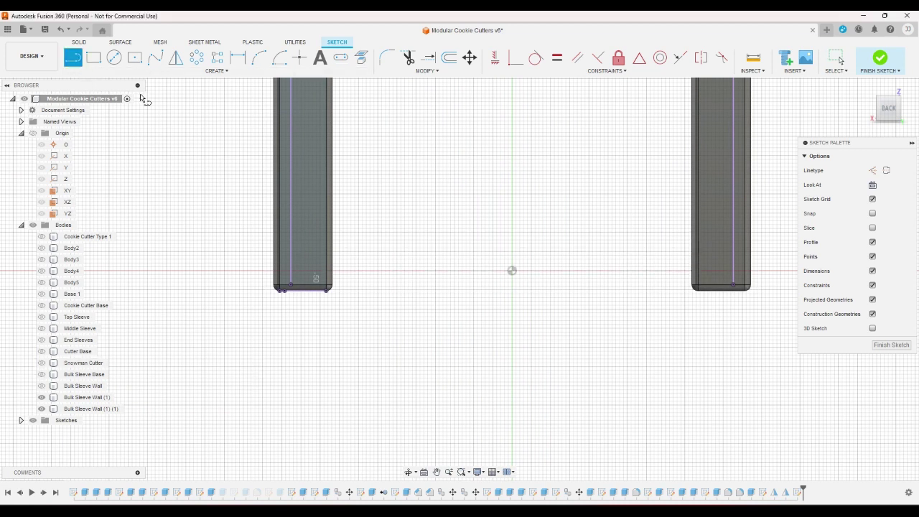
scroll(299, 220, up, 2)
scroll(318, 246, up, 2)
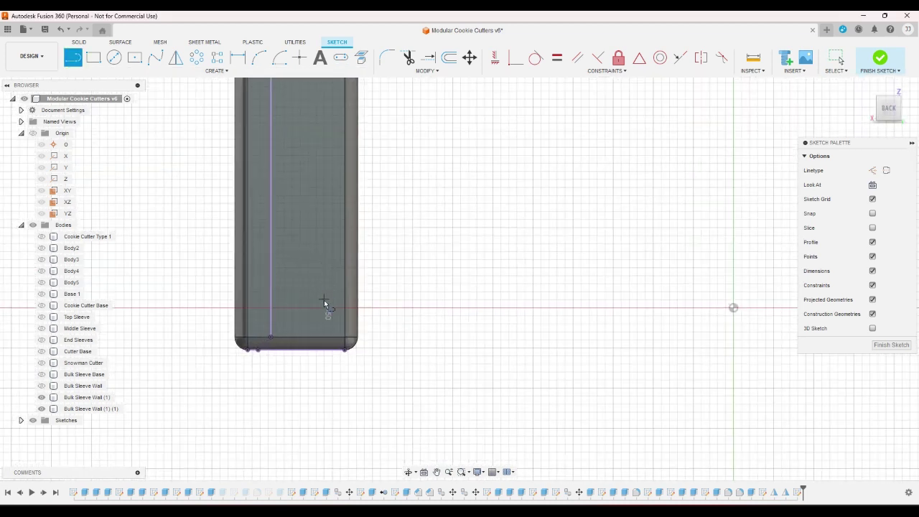
click(342, 349)
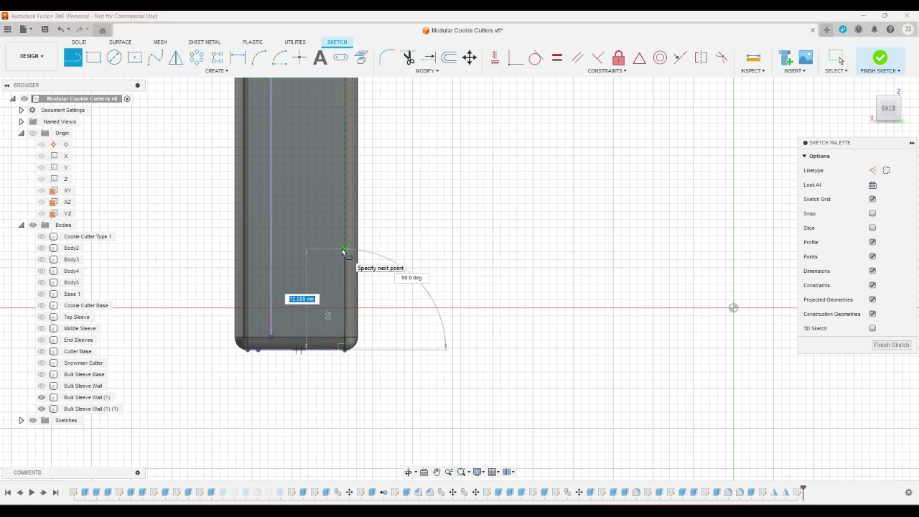
text(c)
key(Down)
key(Down)
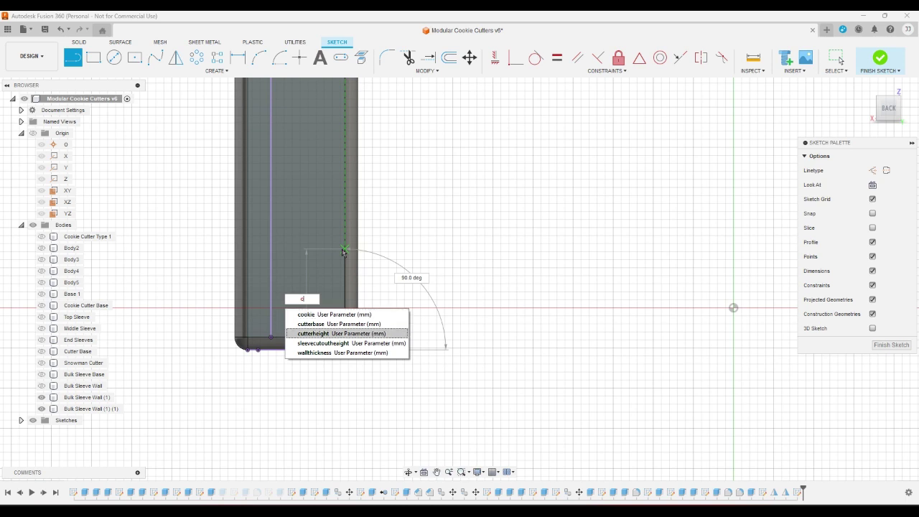
key(Tab)
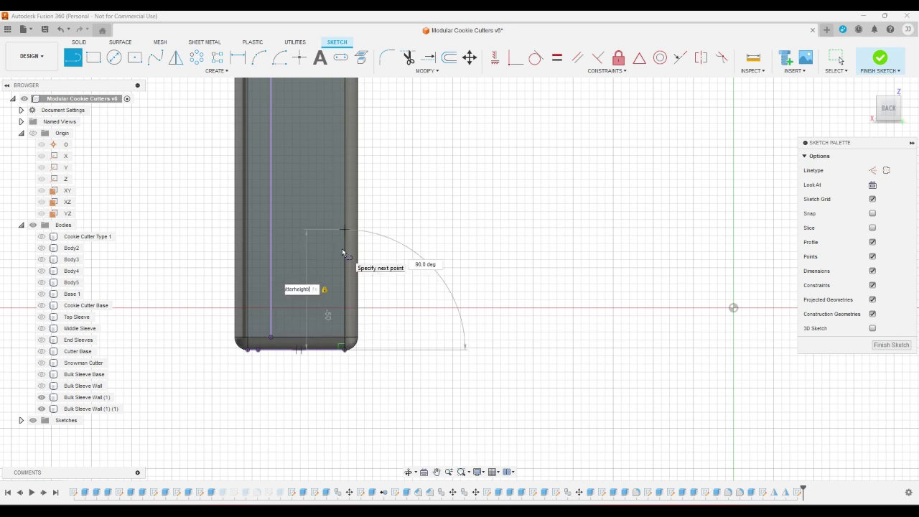
key(Return)
key(Escape)
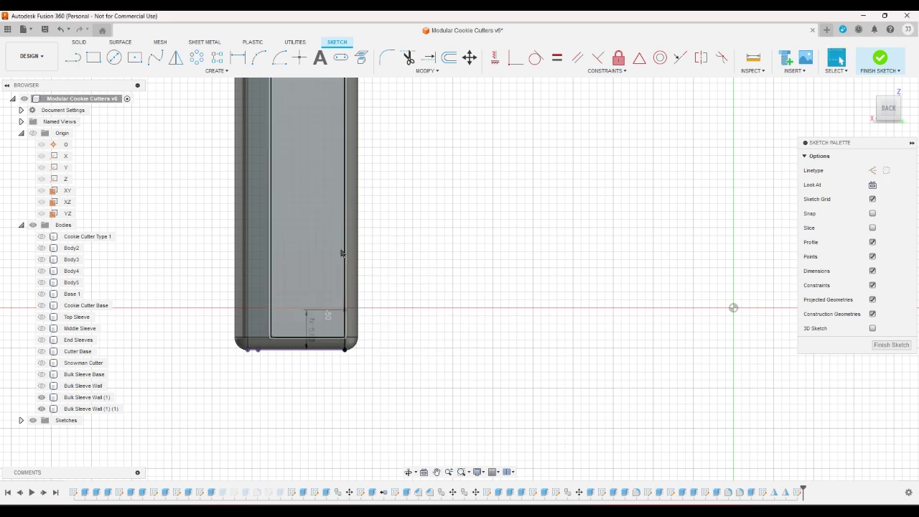
- Draw a rectangle starting on the projected inner wall line and align its lower edge with the top of the 5 mm vertical line
key(r)
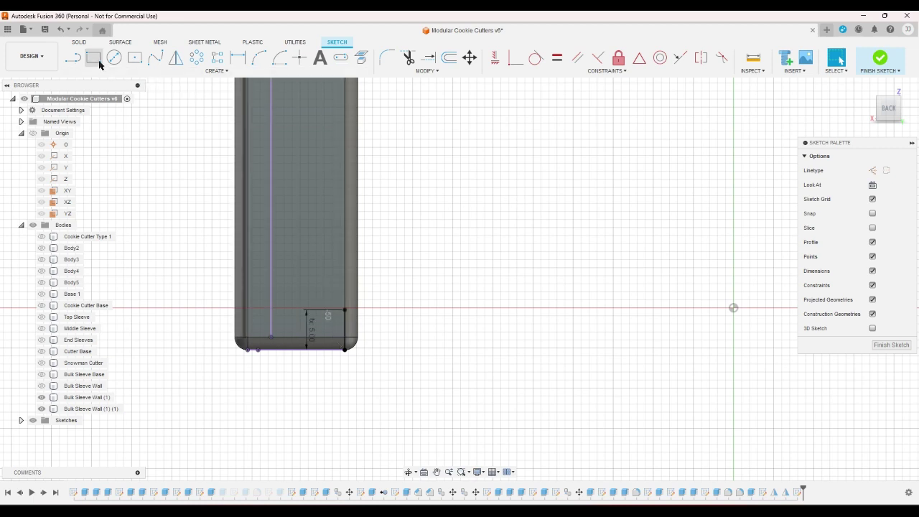
click(270, 300)
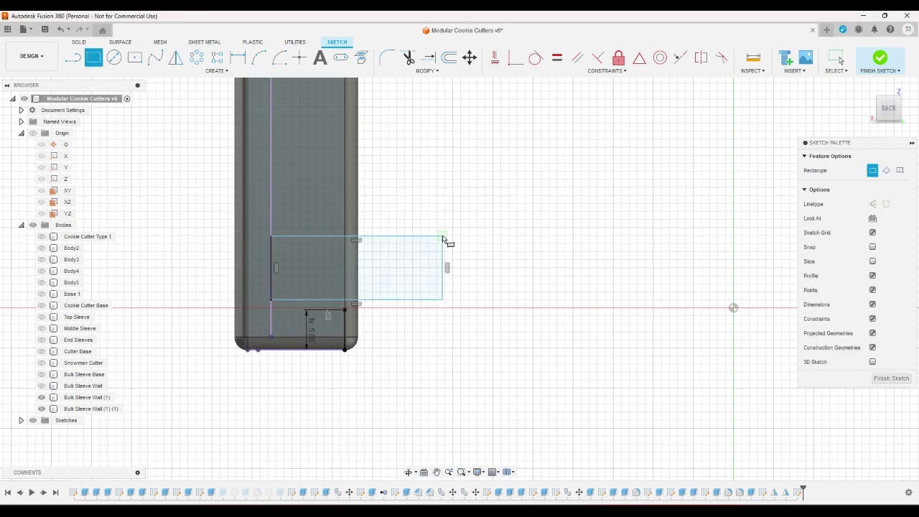
click(442, 236)
click(518, 58)
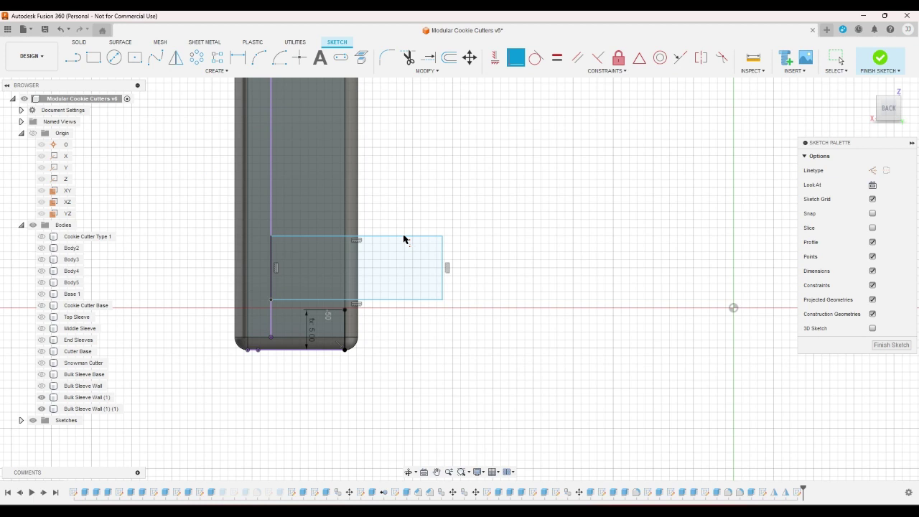
click(389, 299)
click(346, 313)
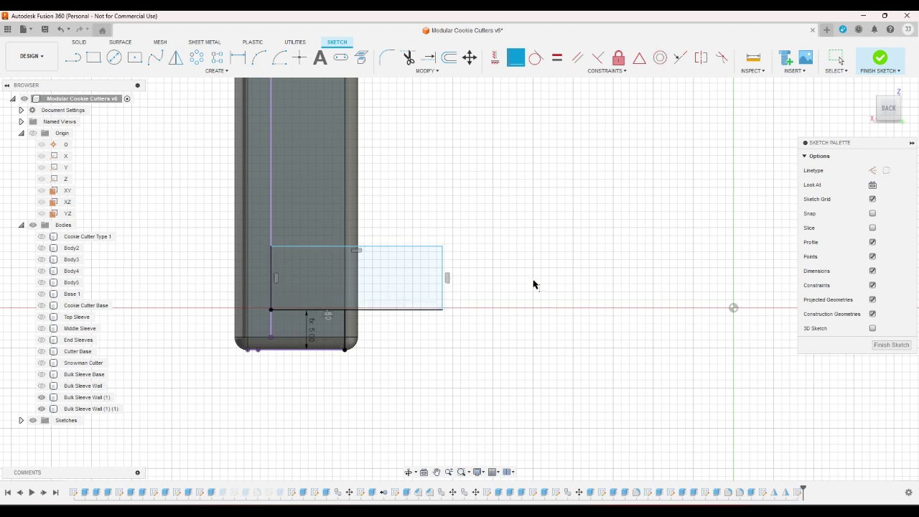
right_drag(557, 283, 558, 282)
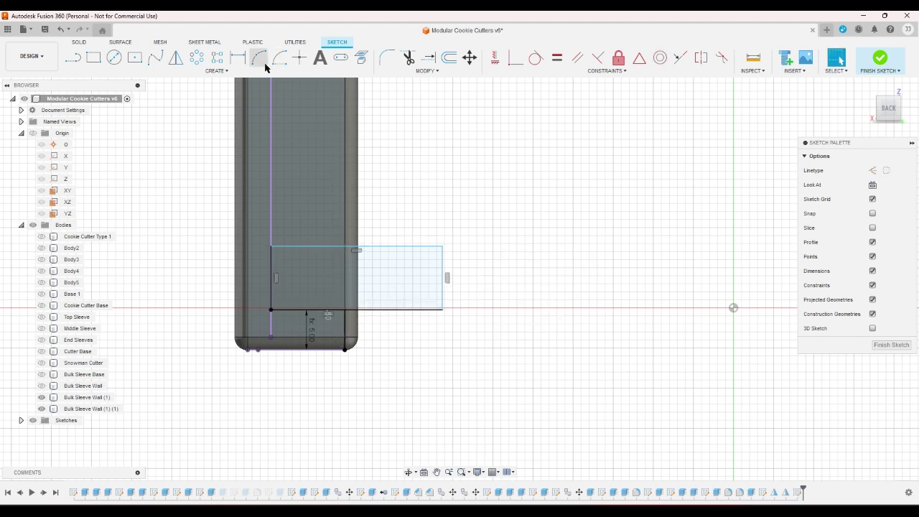
- Dimension the rectangle's height as cutterbase+tloose*2
click(238, 63)
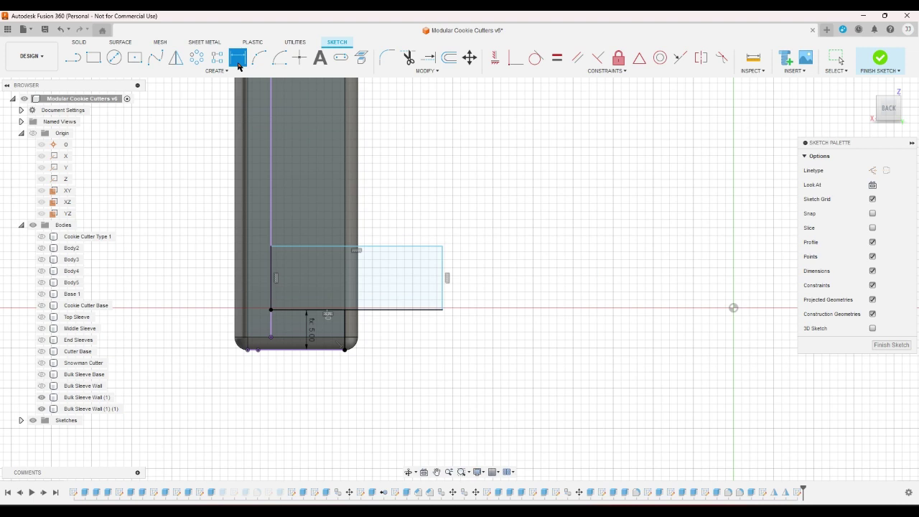
click(444, 273)
click(455, 271)
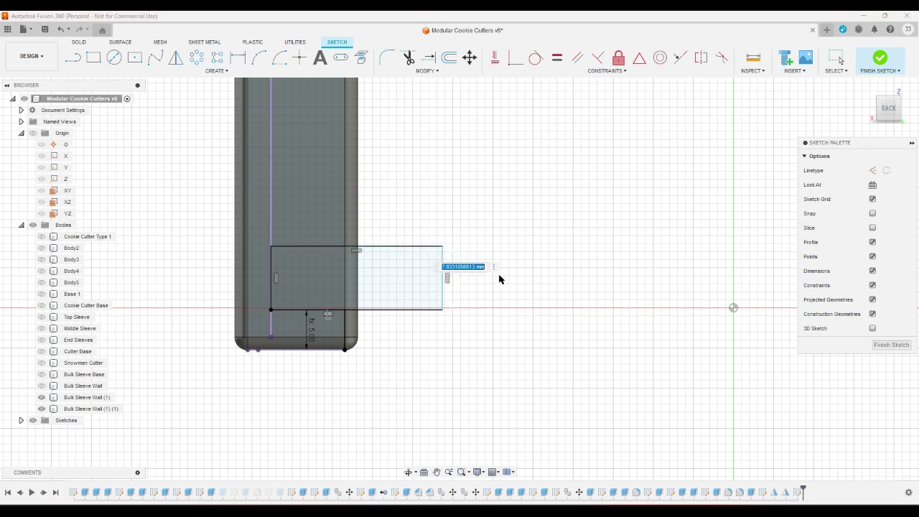
text(c)
key(Down)
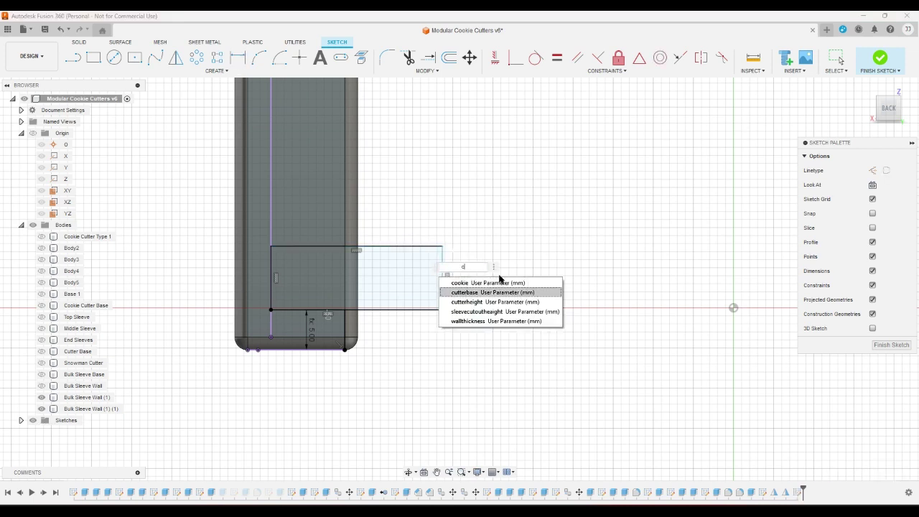
key(Return)
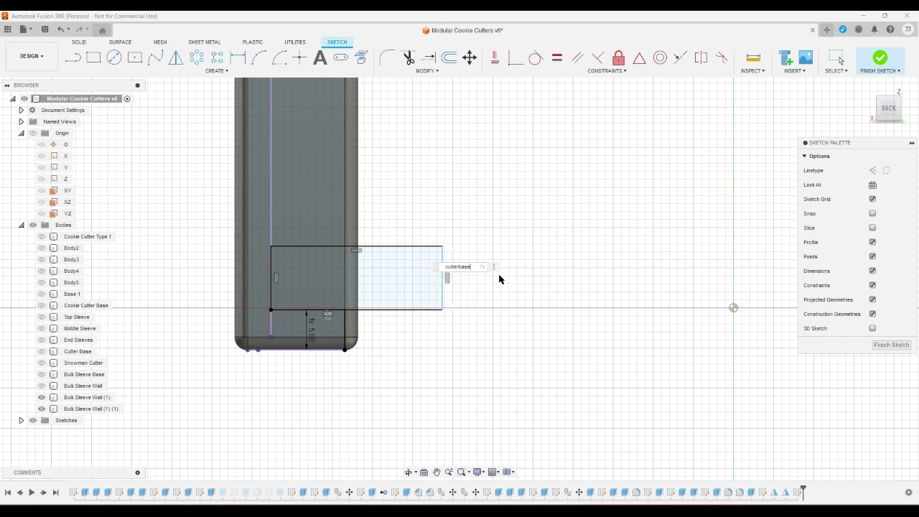
text(+t)
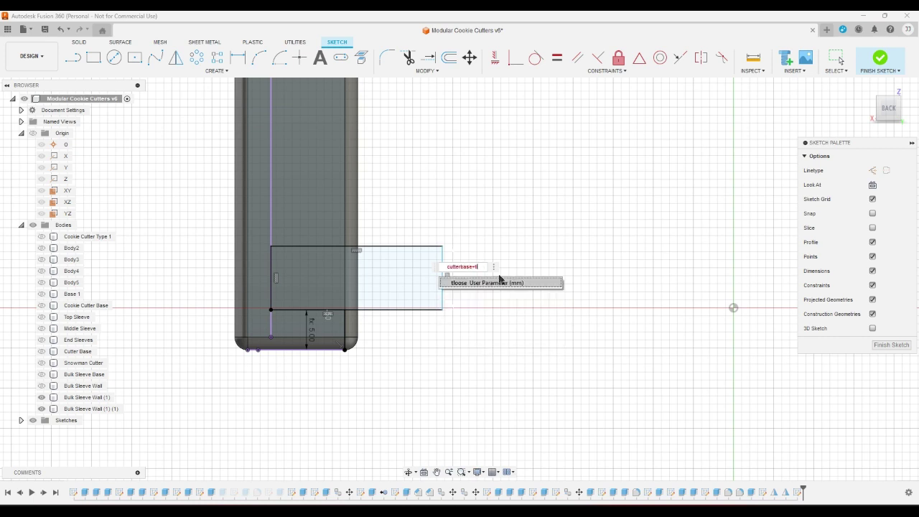
key(Return)
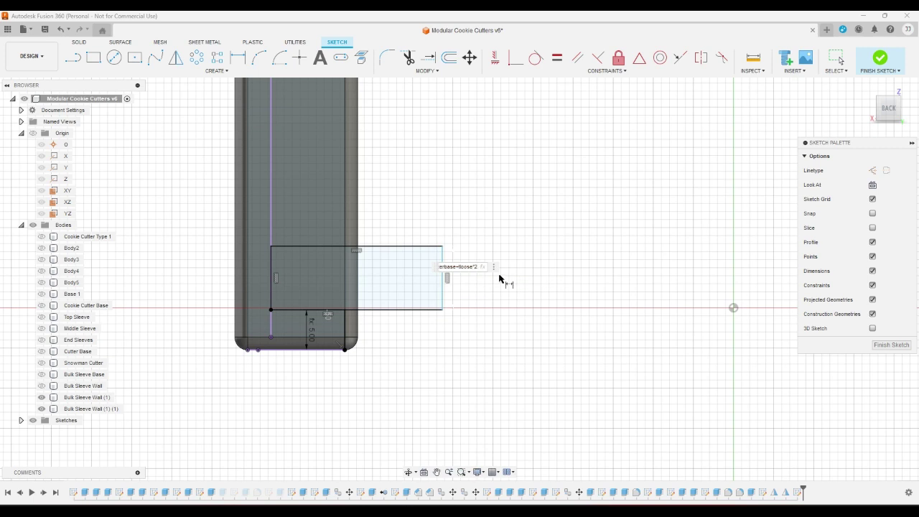
key(Return)
- Constrain the rectangle's free end to the projected inner line of the opposite wall and finish the sketch
scroll(445, 262, down, 3)
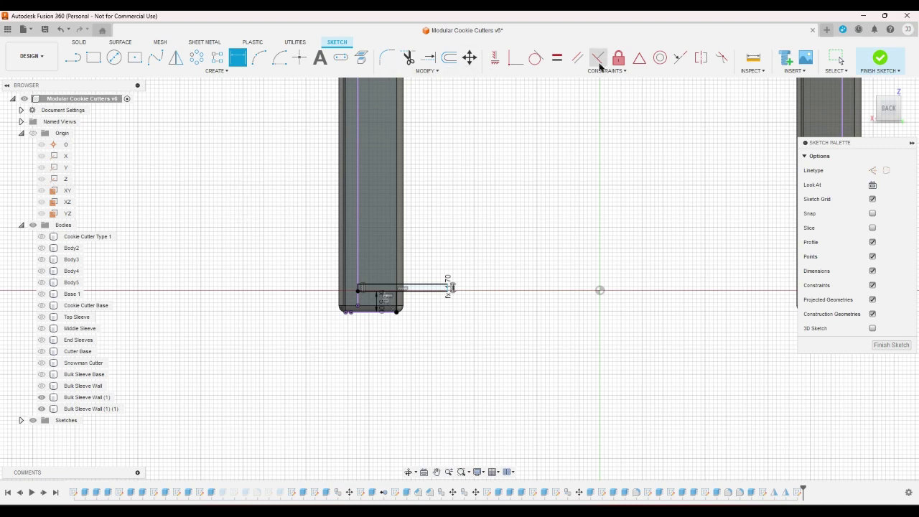
click(679, 57)
scroll(400, 251, down, 2)
scroll(402, 267, up, 4)
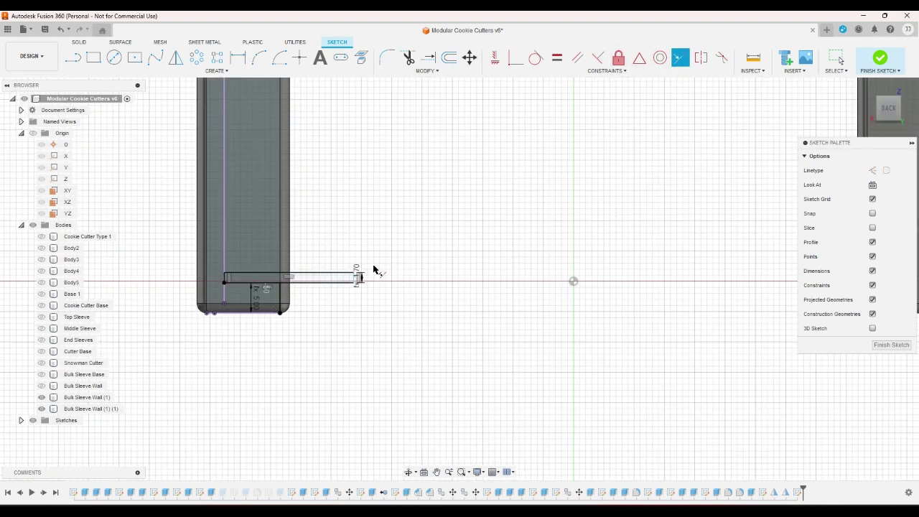
scroll(290, 253, down, 2)
scroll(327, 267, up, 3)
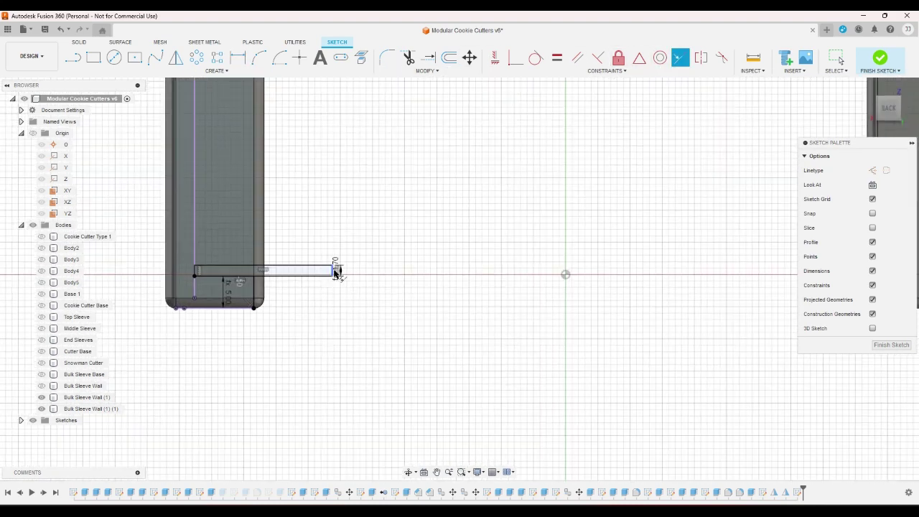
click(334, 271)
scroll(211, 239, down, 4)
scroll(497, 252, up, 3)
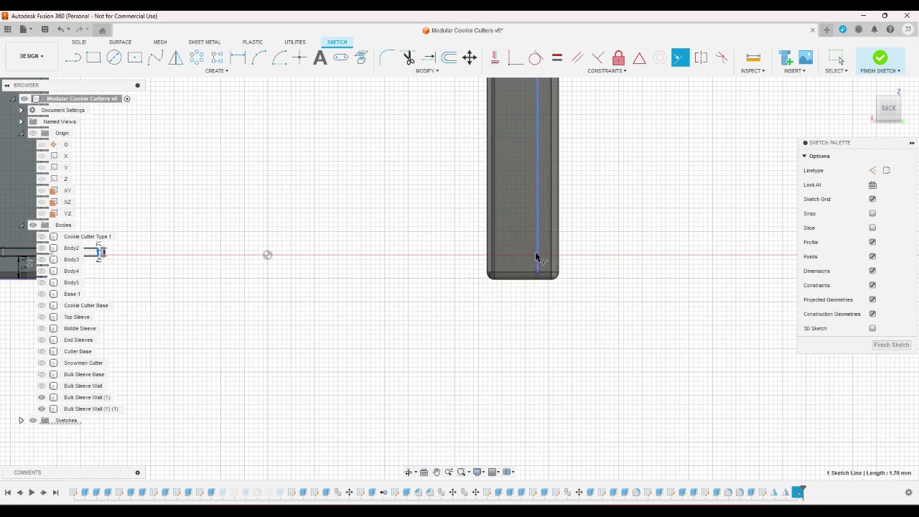
click(535, 256)
right_click(435, 202)
click(465, 195)
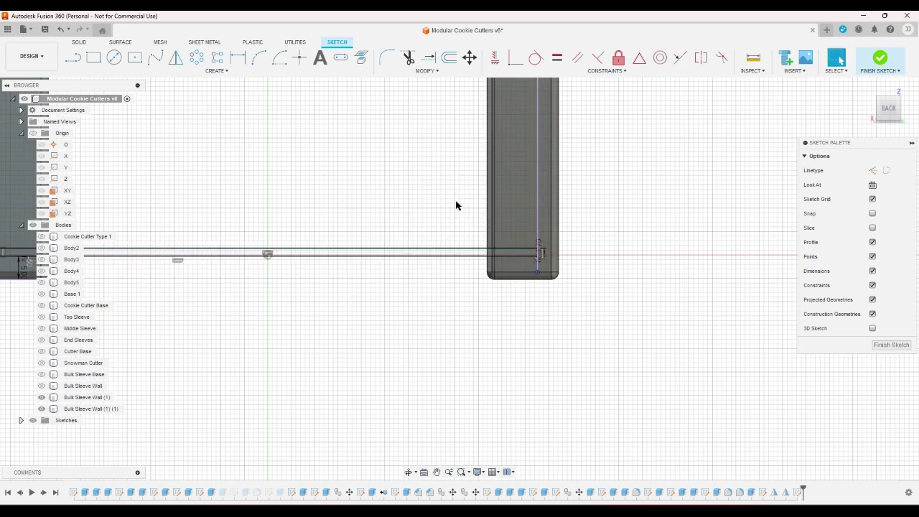
click(880, 58)
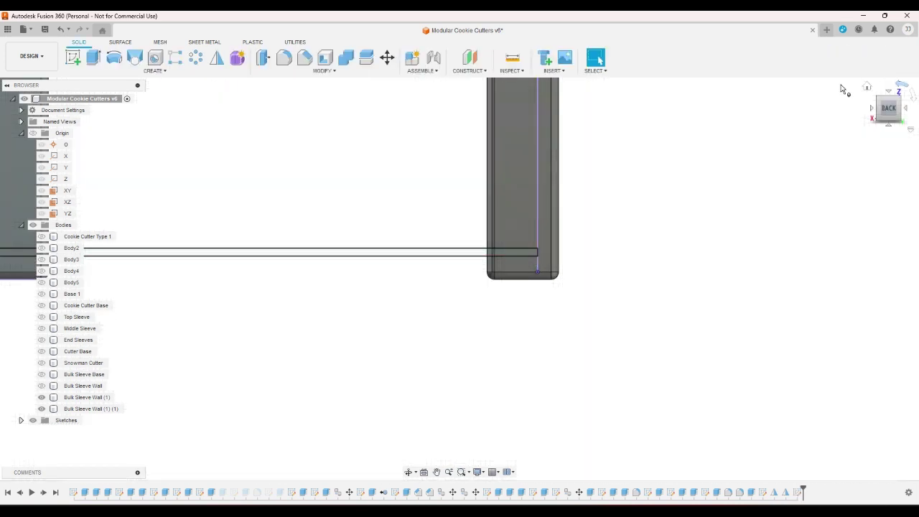
- Extrude the full-length rectangle profiles as a cut through both back walls, toward the front, with the extent set to All
click(92, 57)
scroll(388, 181, up, 5)
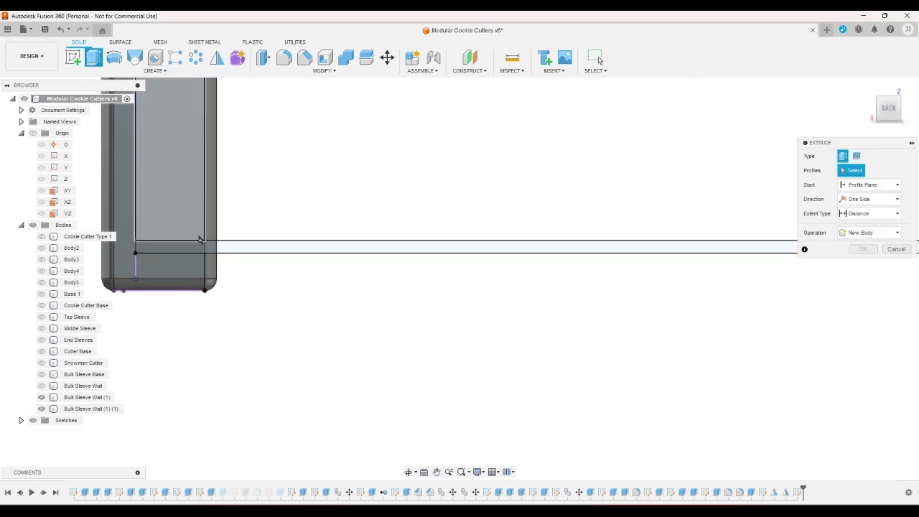
click(191, 247)
click(219, 248)
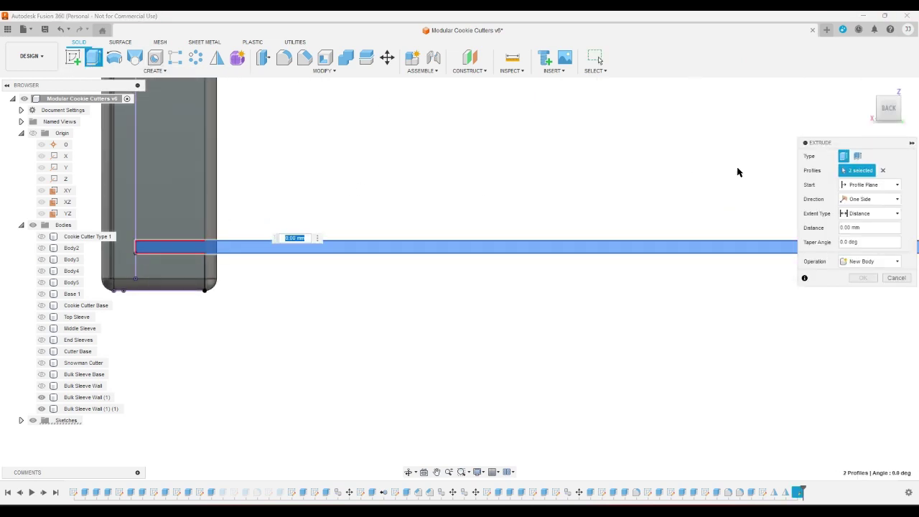
scroll(496, 139, down, 5)
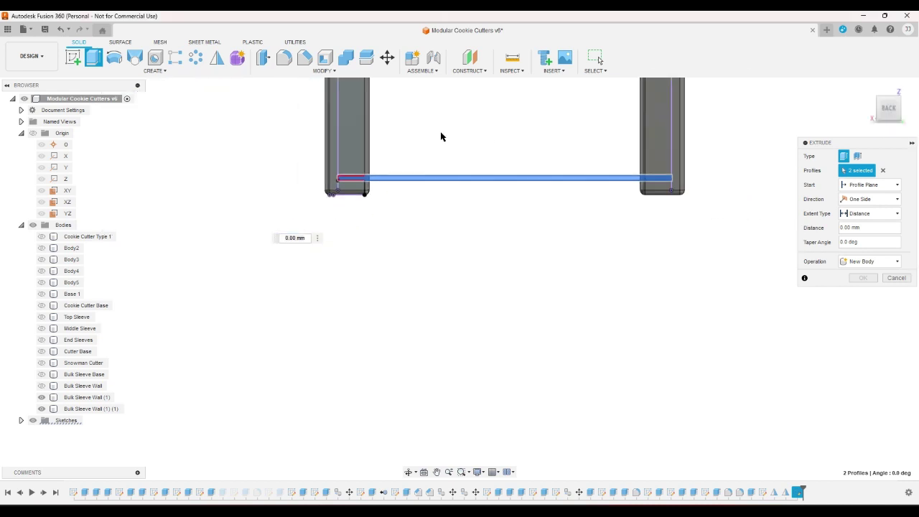
scroll(595, 136, up, 4)
click(867, 89)
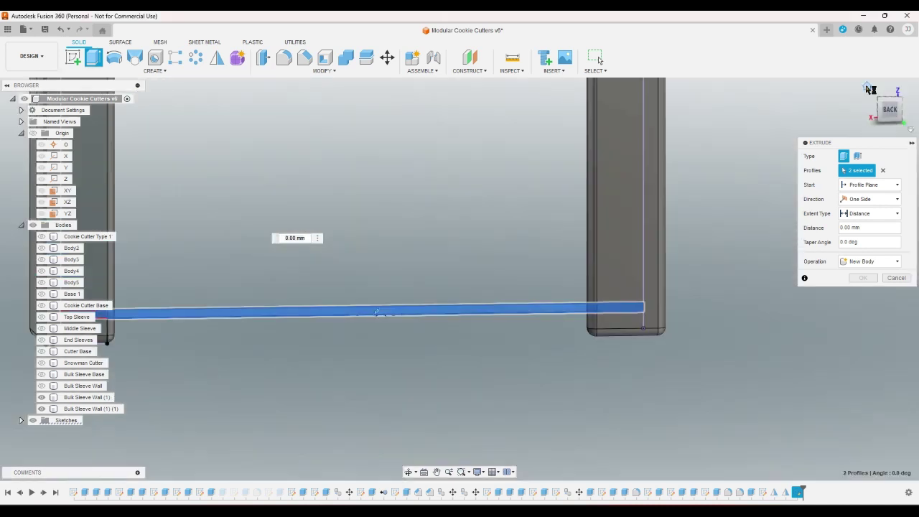
drag(470, 391, 441, 406)
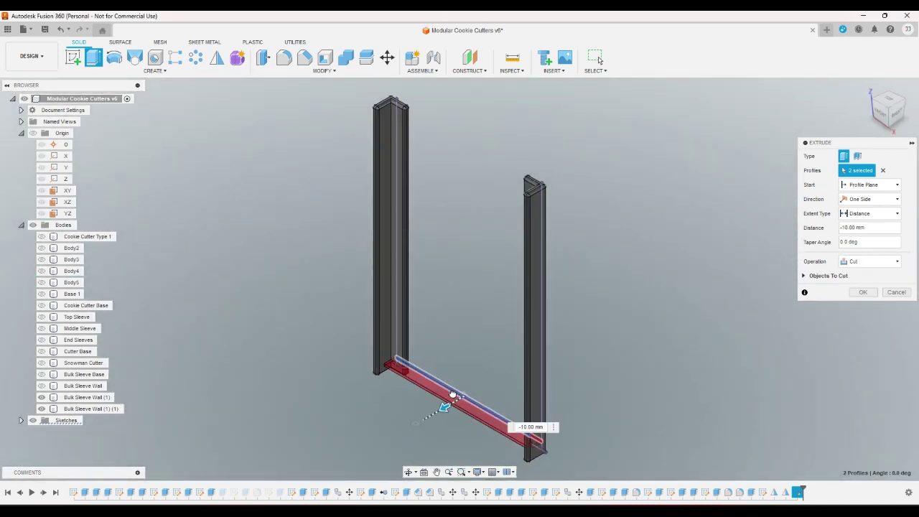
click(872, 214)
click(853, 244)
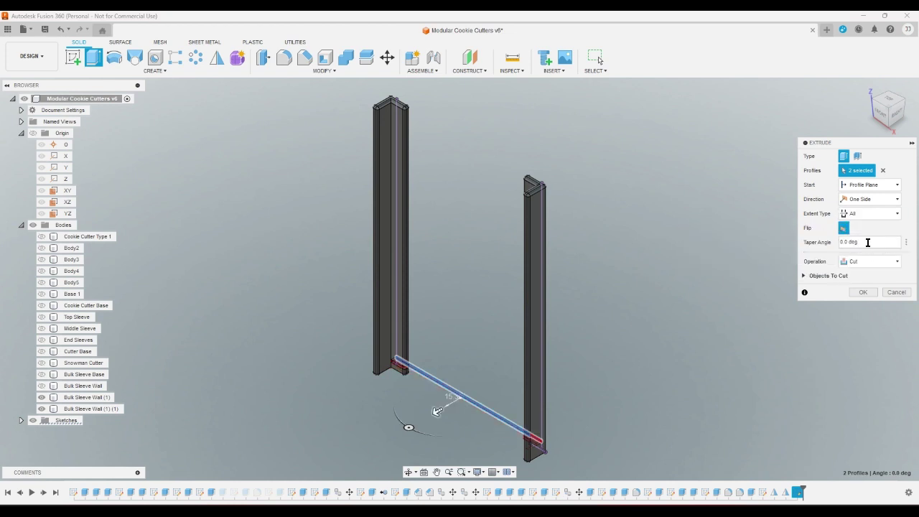
click(862, 291)
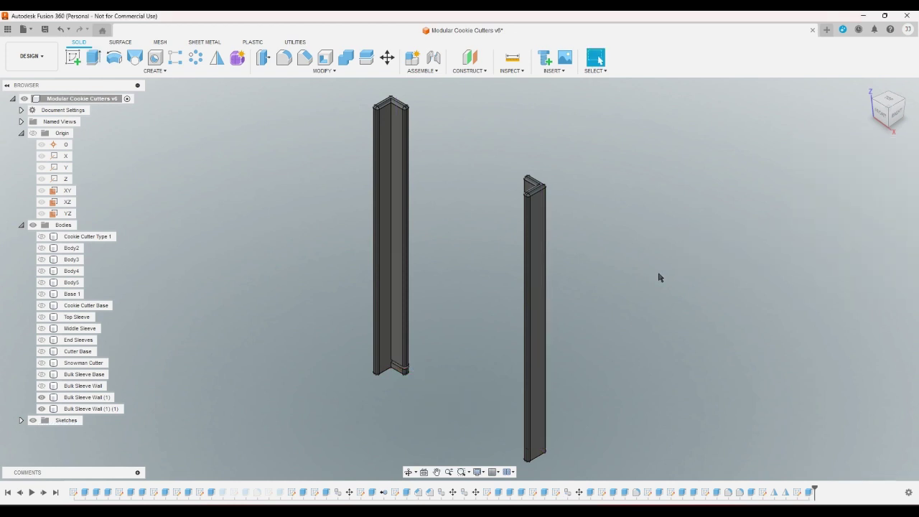
- Show the original Bulk Sleeve Wall, the Bulk Sleeve Base and the Snowman Cutter
click(39, 391)
click(41, 386)
click(41, 374)
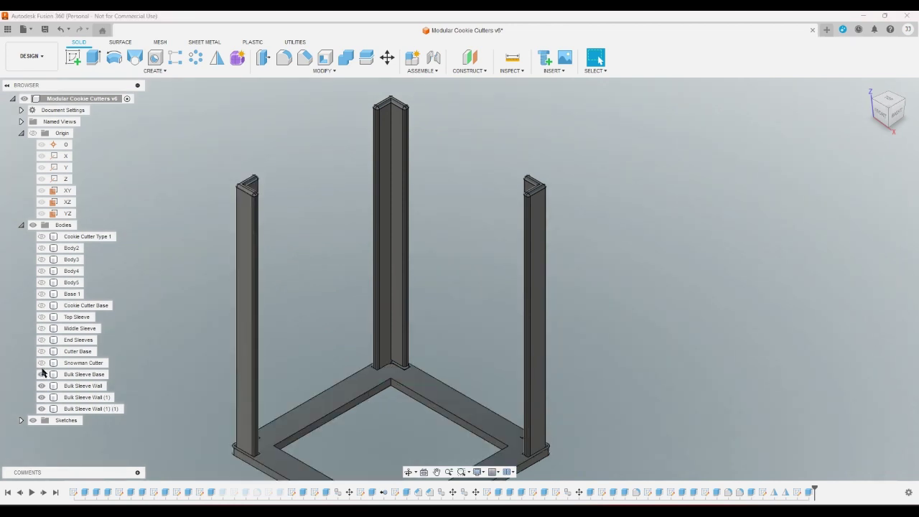
click(41, 363)
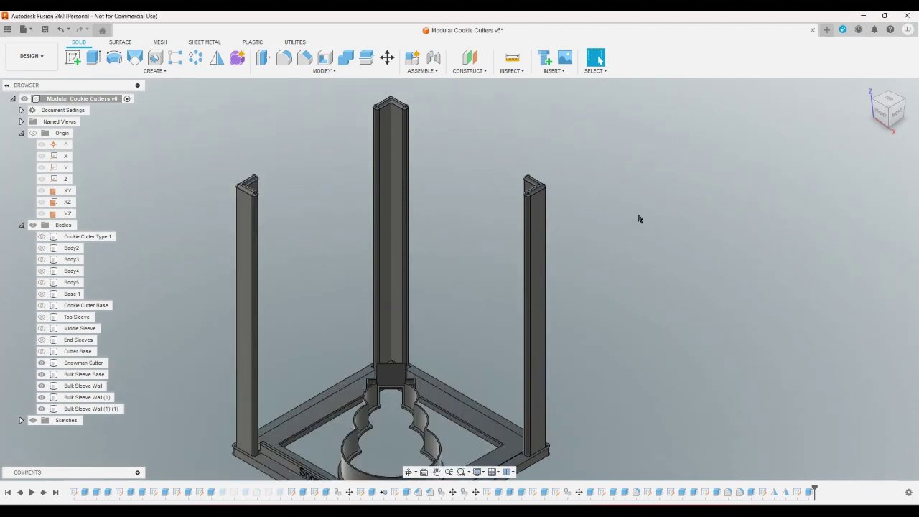
- Examine the new slots at the feet of the back walls and their clearance around the Snowman Cutter's base
key(F6)
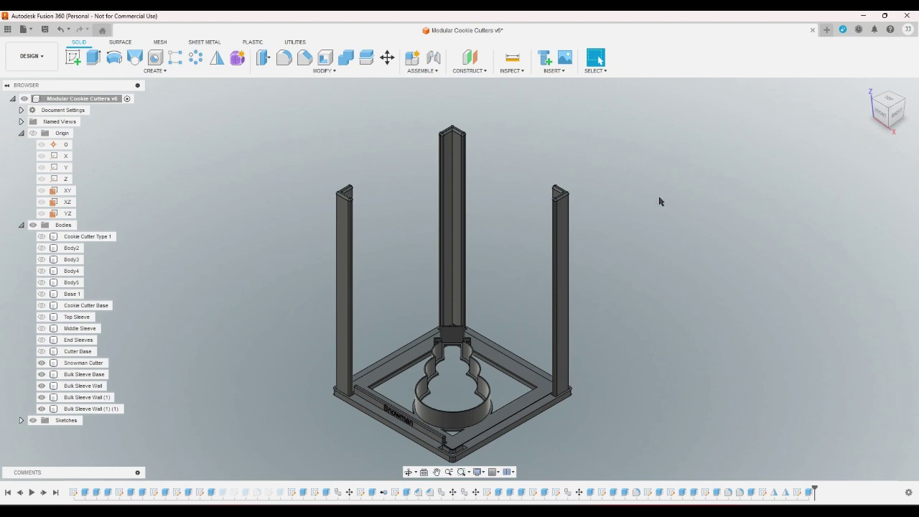
click(905, 104)
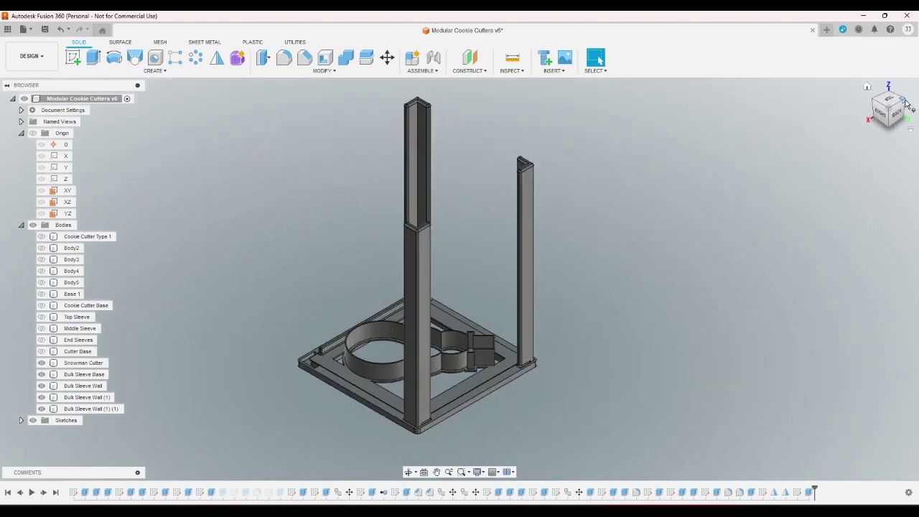
click(905, 104)
scroll(431, 345, up, 5)
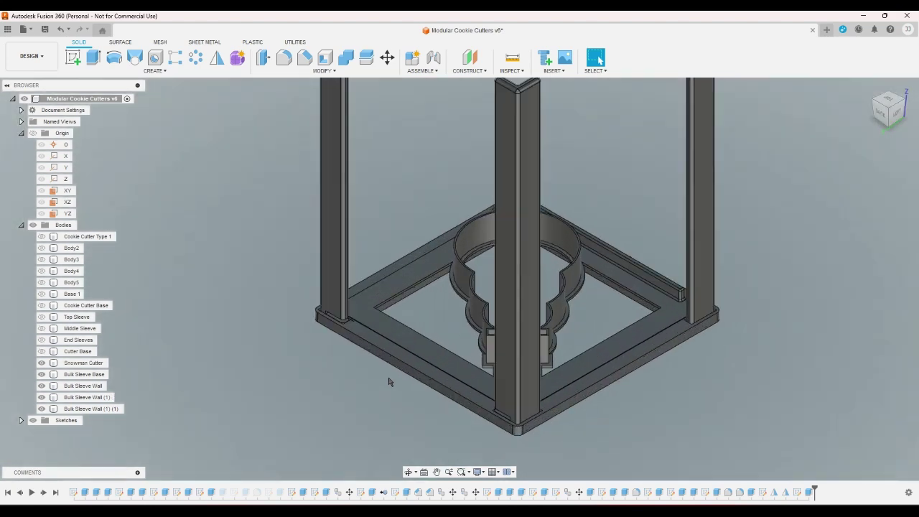
scroll(388, 381, up, 5)
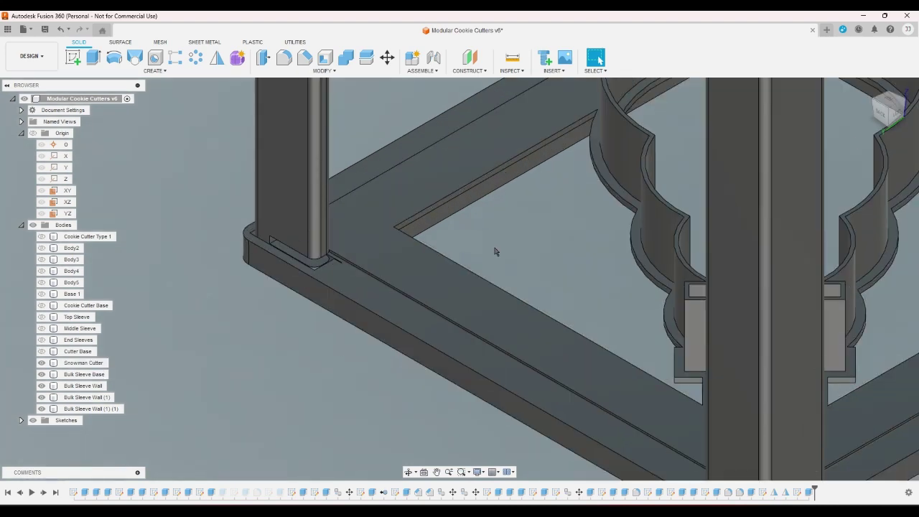
click(887, 109)
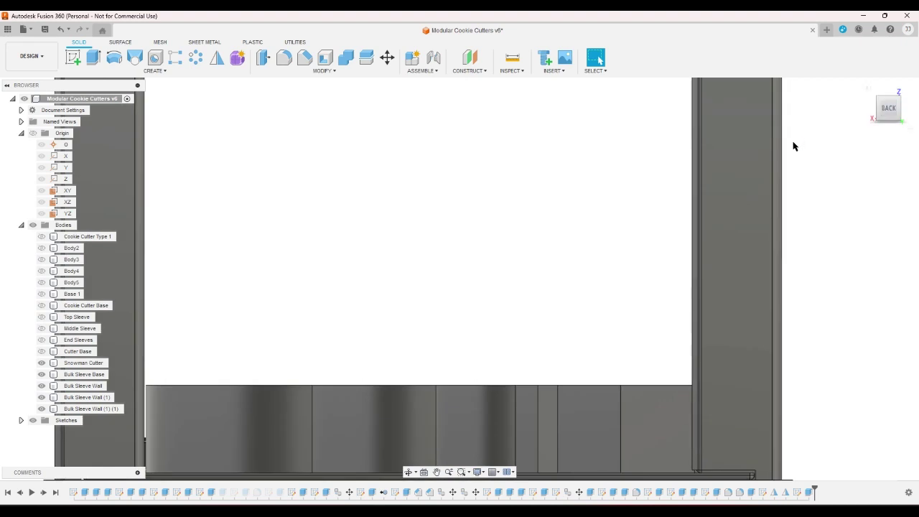
scroll(280, 413, up, 5)
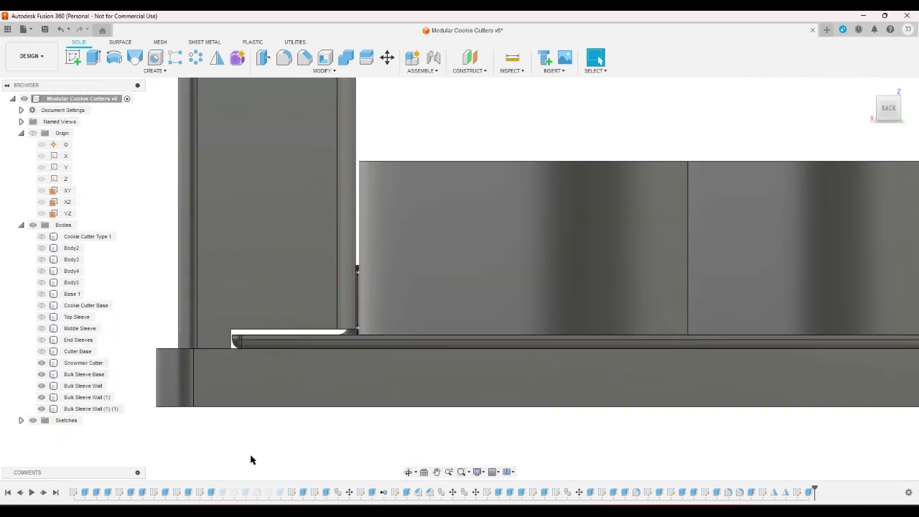
scroll(251, 458, up, 2)
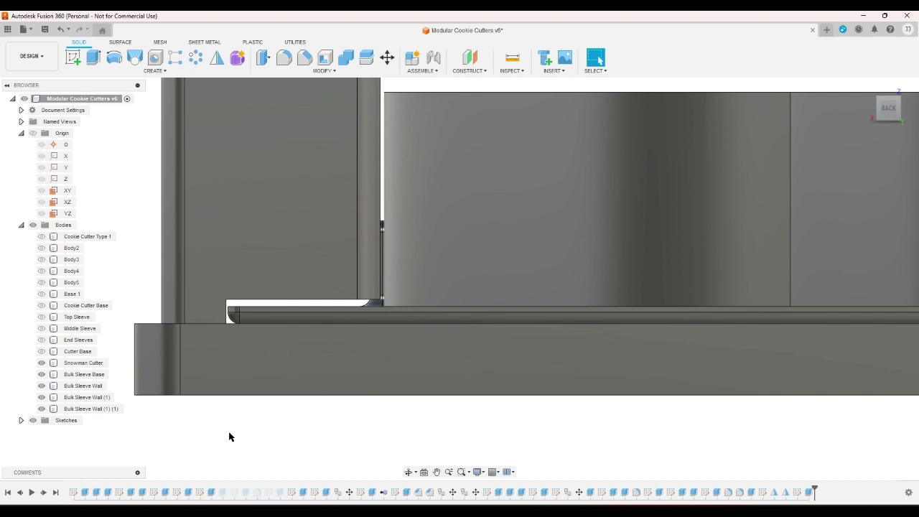
click(864, 92)
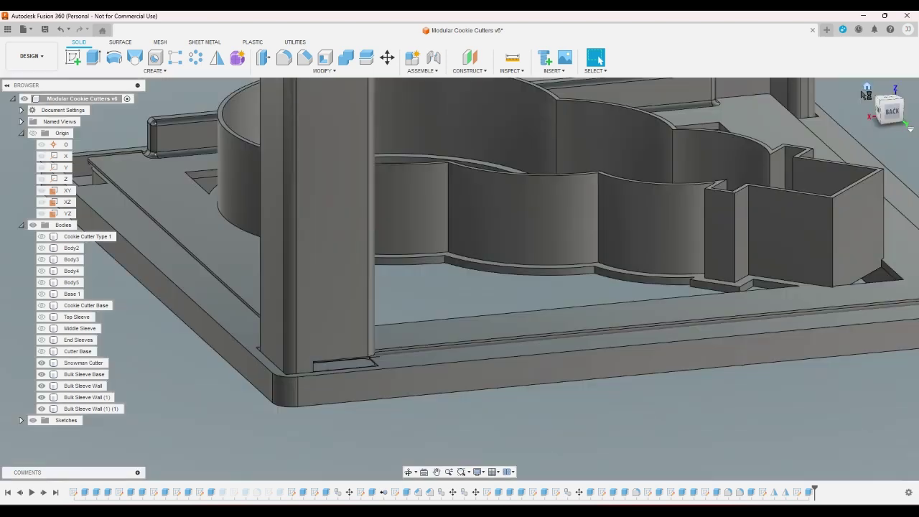
click(903, 106)
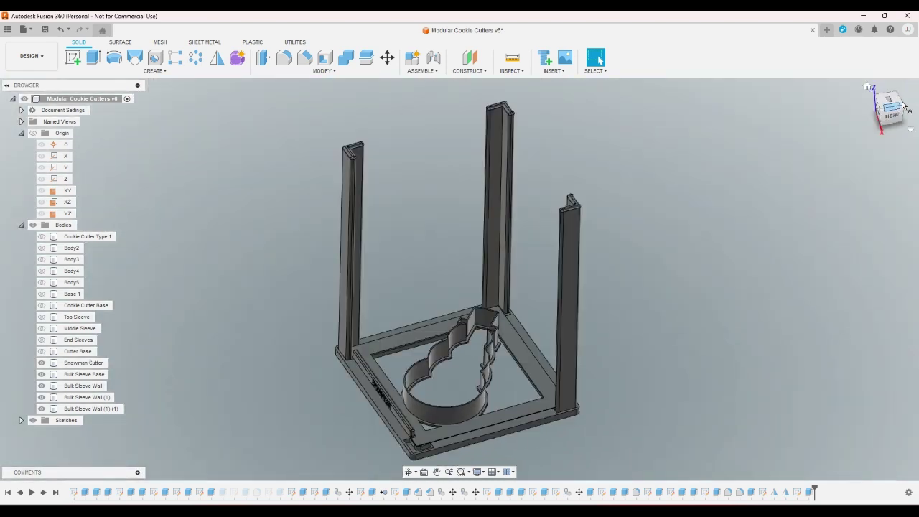
- Examine the wall feet and their slots from the back corner, from below and around the Snowman Cutter's base
click(901, 109)
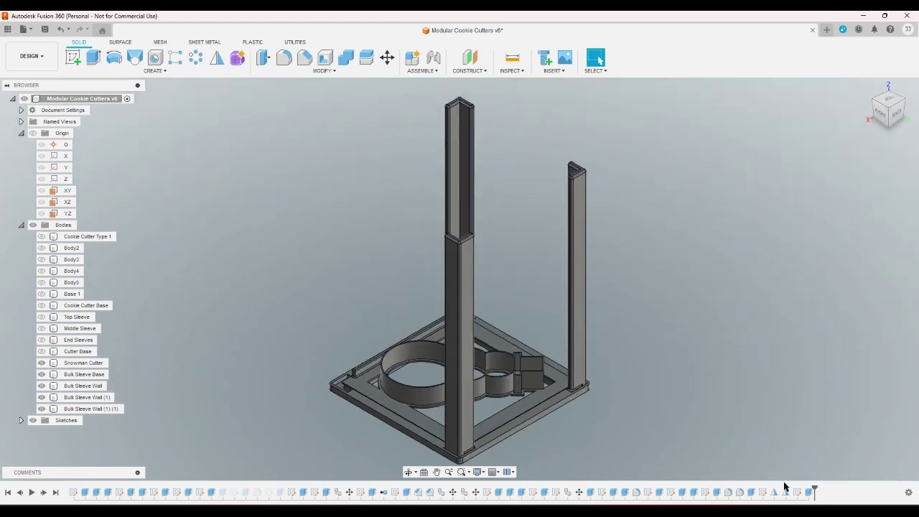
scroll(591, 418, up, 8)
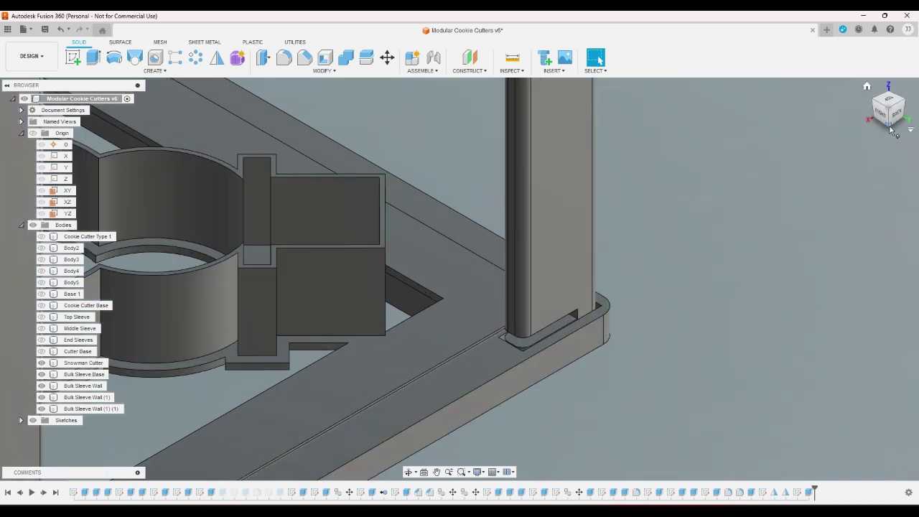
scroll(594, 360, down, 1)
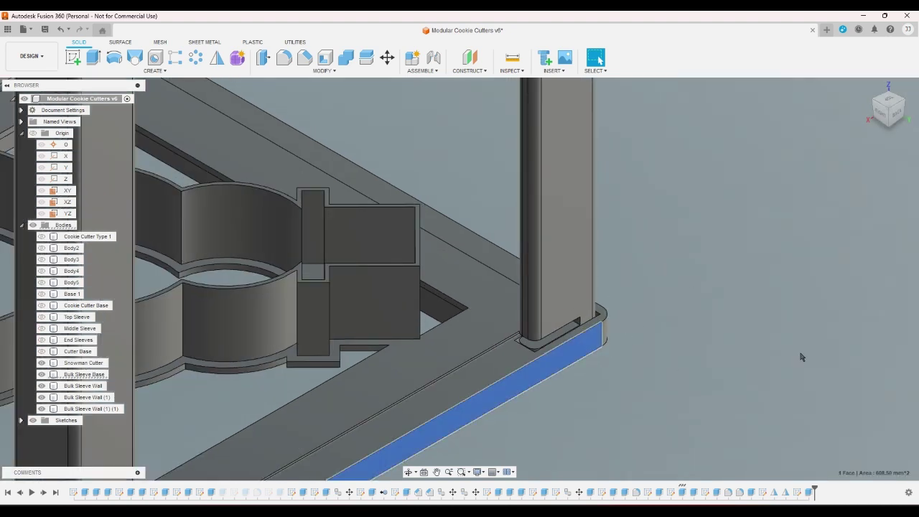
click(890, 115)
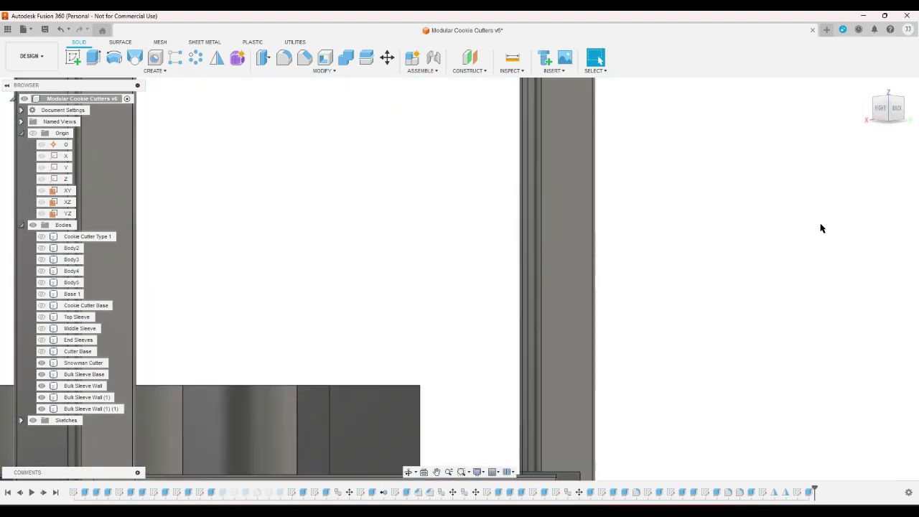
click(890, 124)
scroll(435, 295, up, 5)
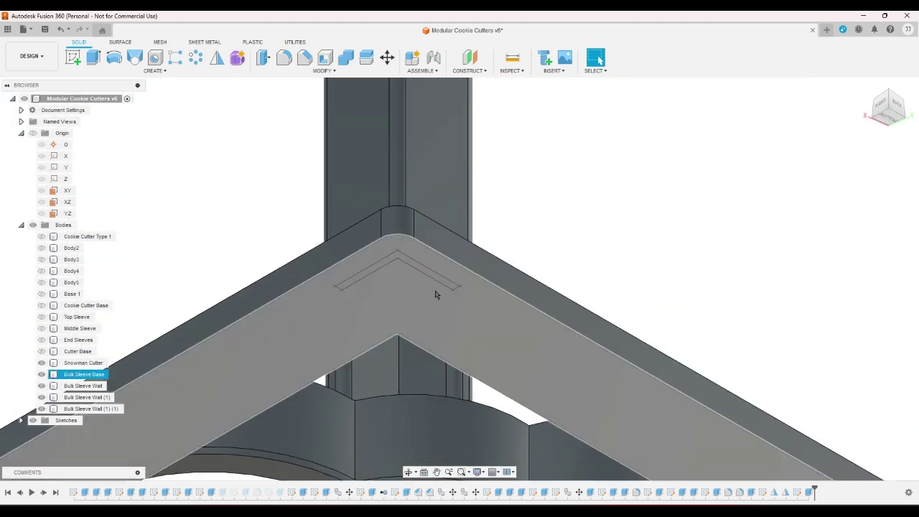
click(892, 95)
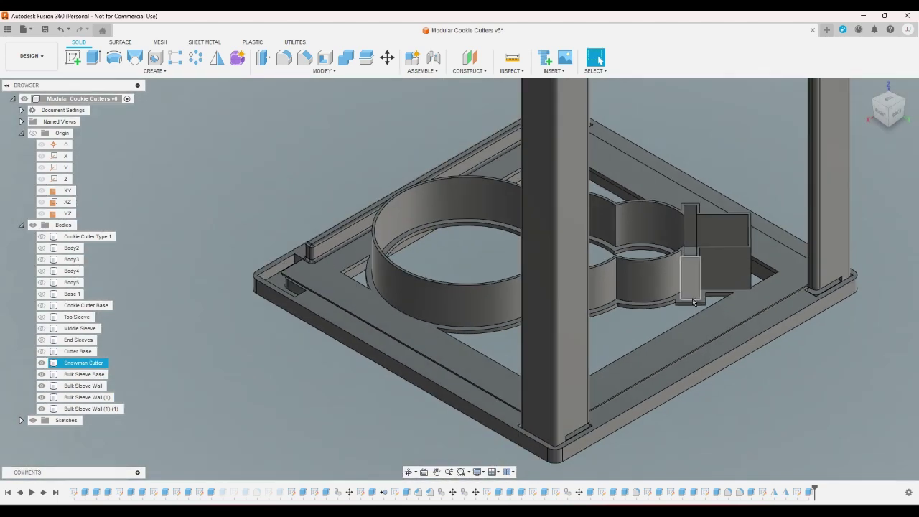
scroll(256, 314, up, 5)
click(307, 199)
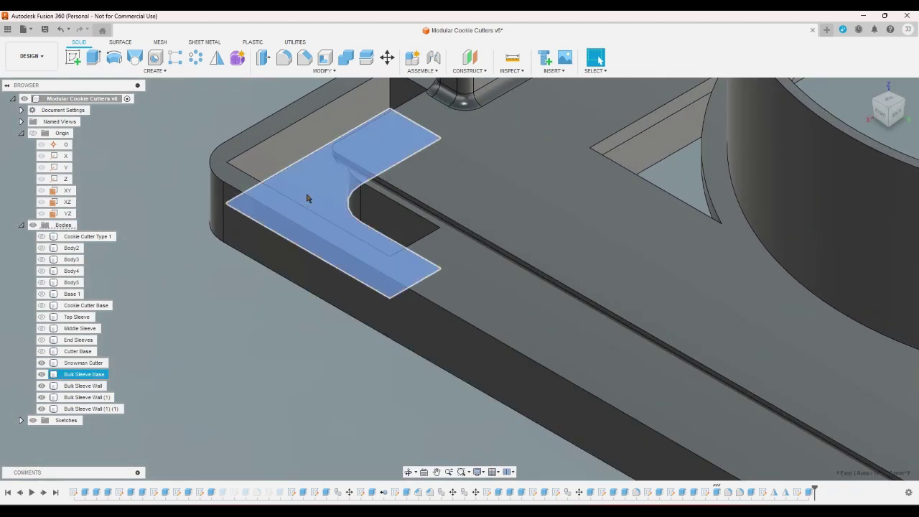
double_click(715, 492)
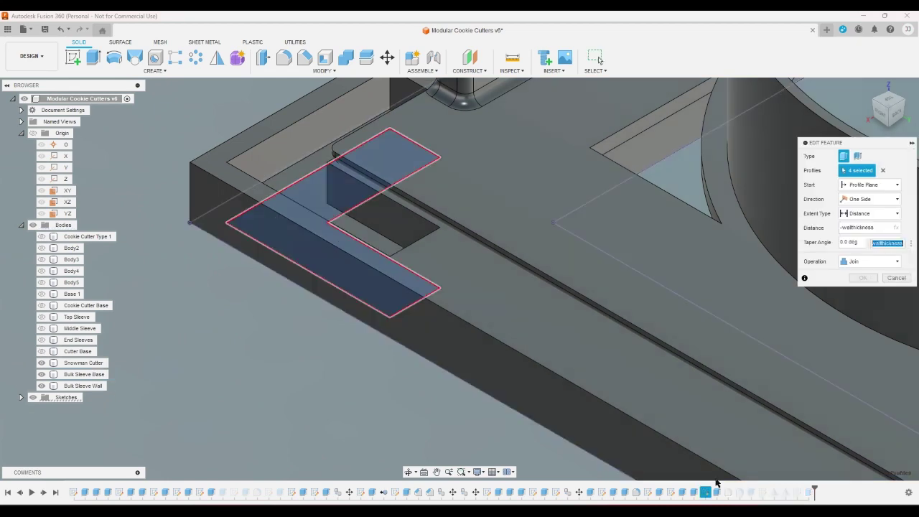
click(896, 277)
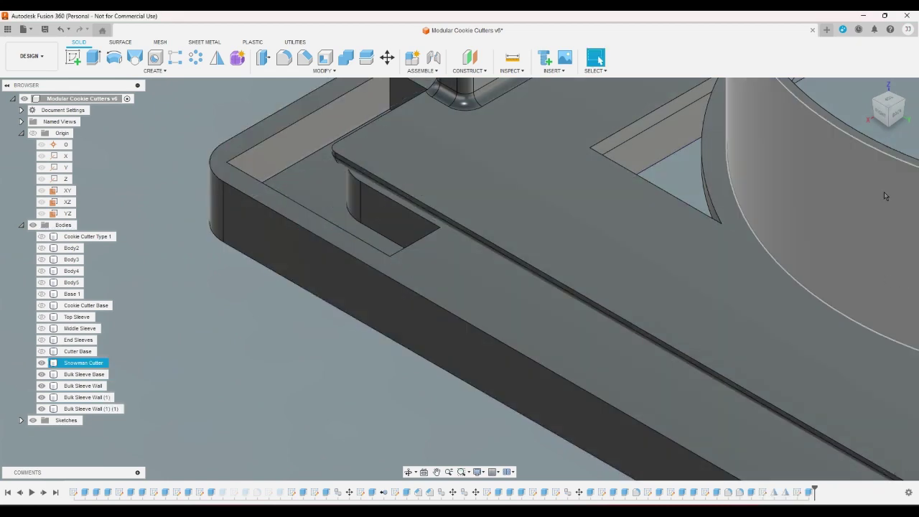
- Edit the slot cut's sketch, set the rectangle's height dimension from the wall bottom to cutterheight / 3-wallthickness, and finish the sketch
double_click(804, 491)
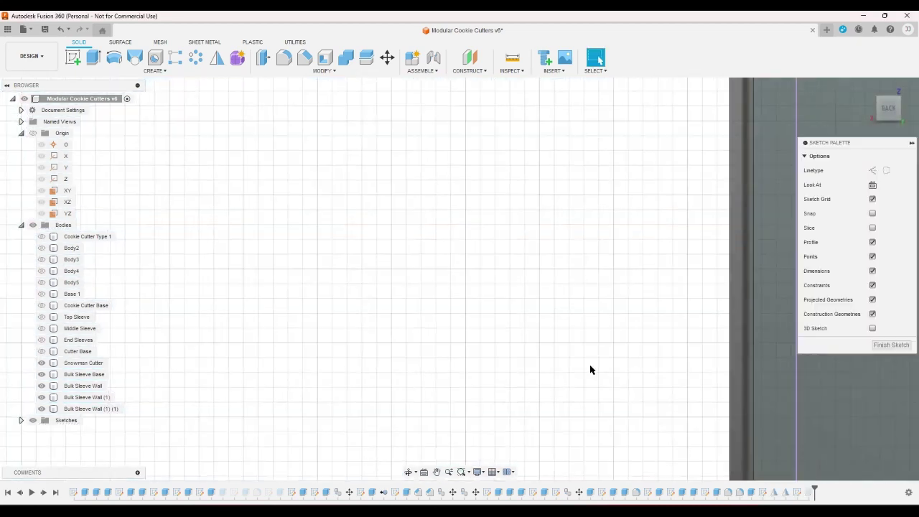
scroll(677, 459, up, 5)
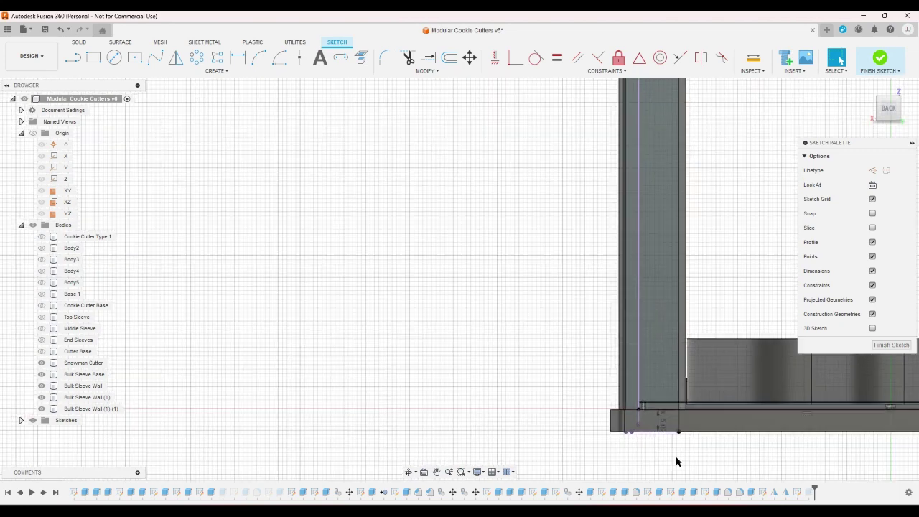
scroll(659, 424, up, 1)
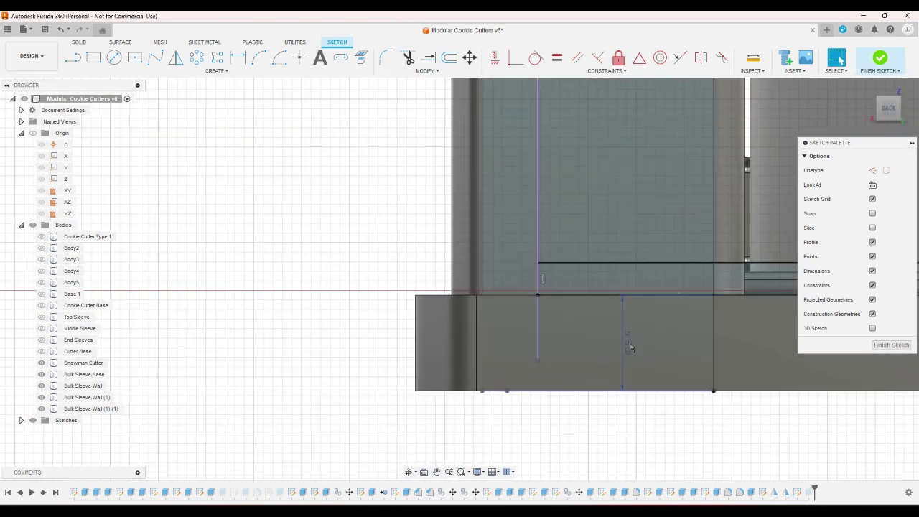
double_click(628, 344)
key(Right)
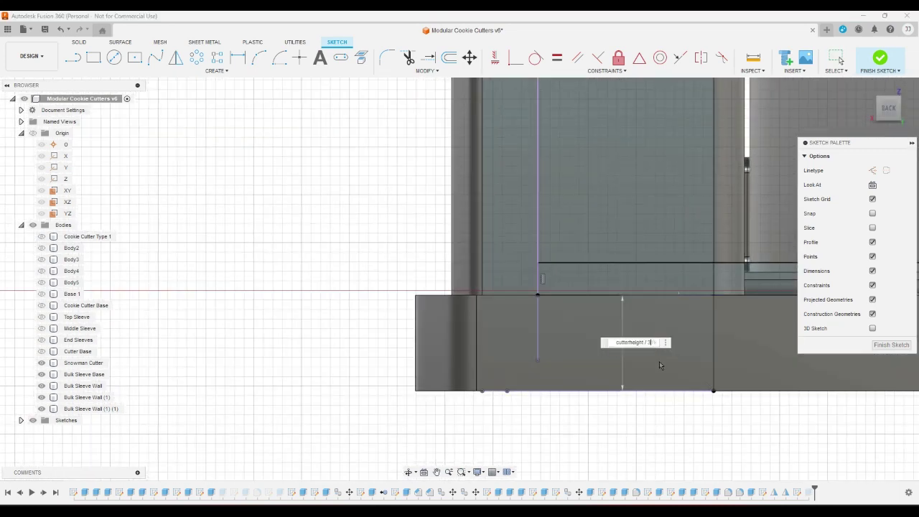
text(-w)
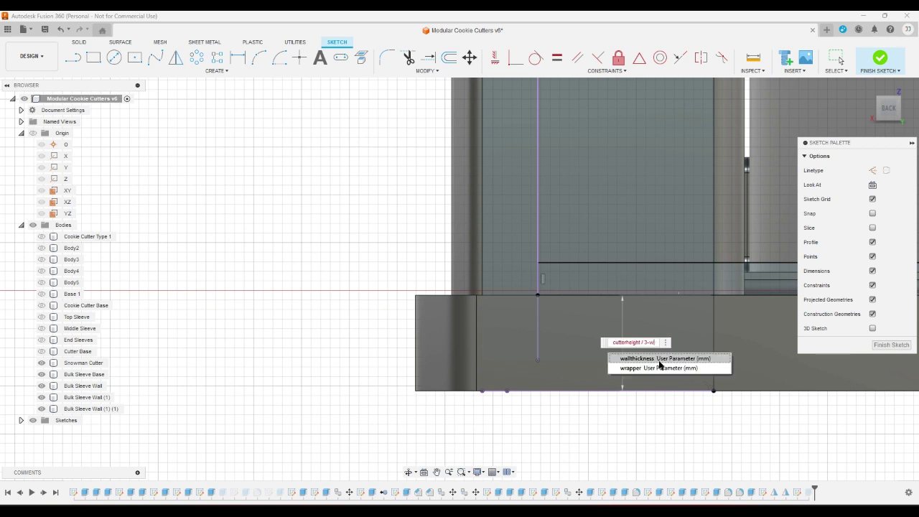
click(659, 359)
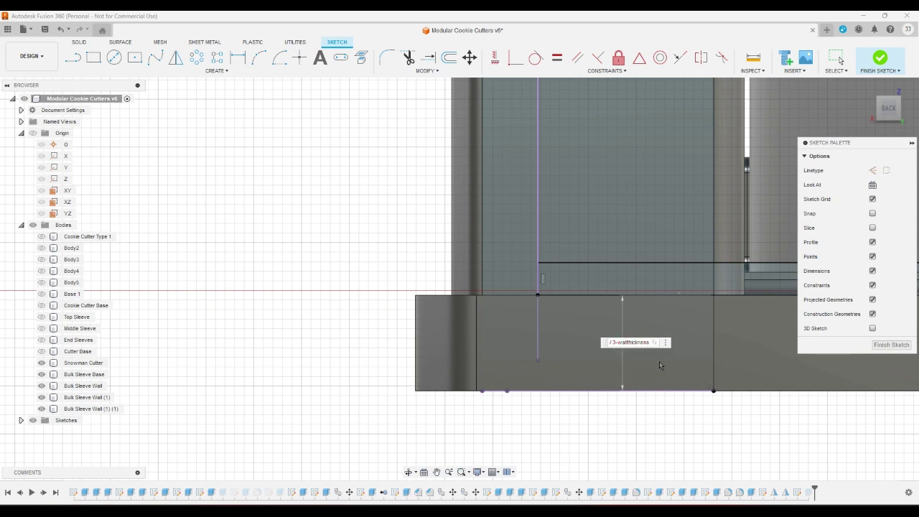
key(Return)
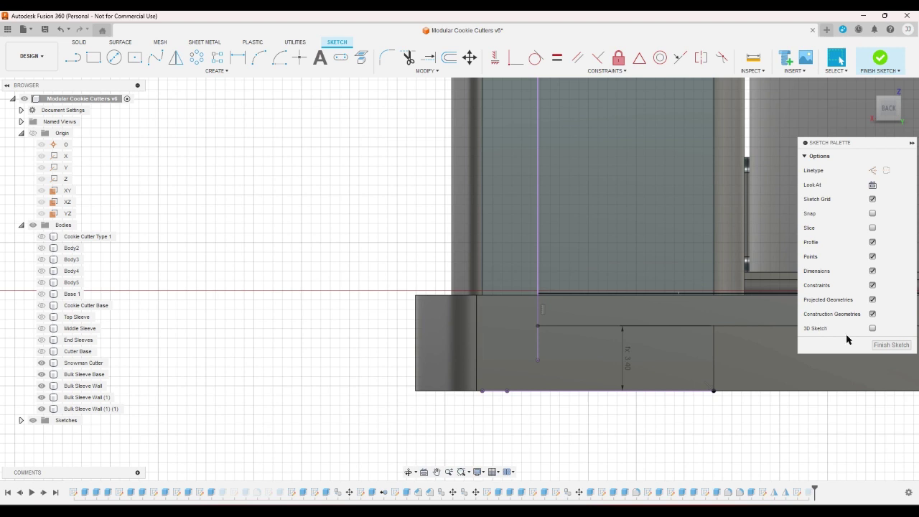
click(891, 344)
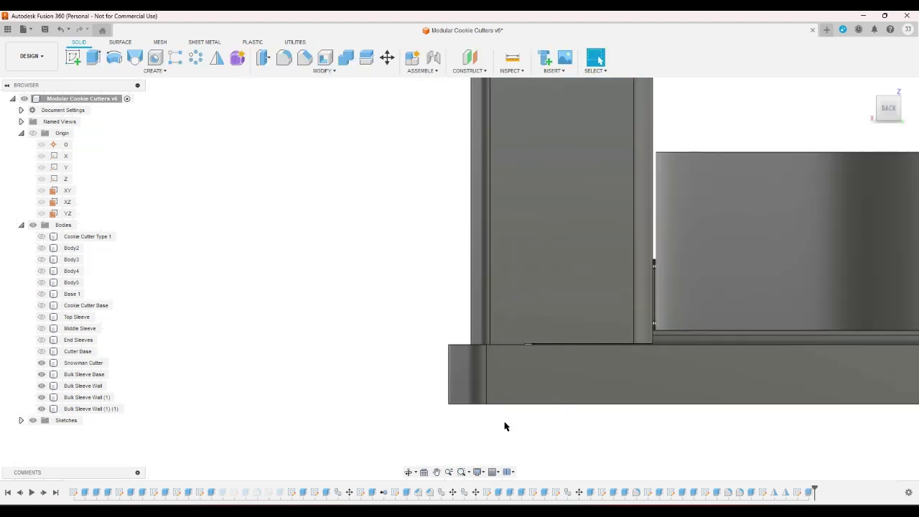
- Reopen the slot cut for editing and hide the Snowman Cutter, the Bulk Sleeve Base and the original Bulk Sleeve Wall
click(870, 92)
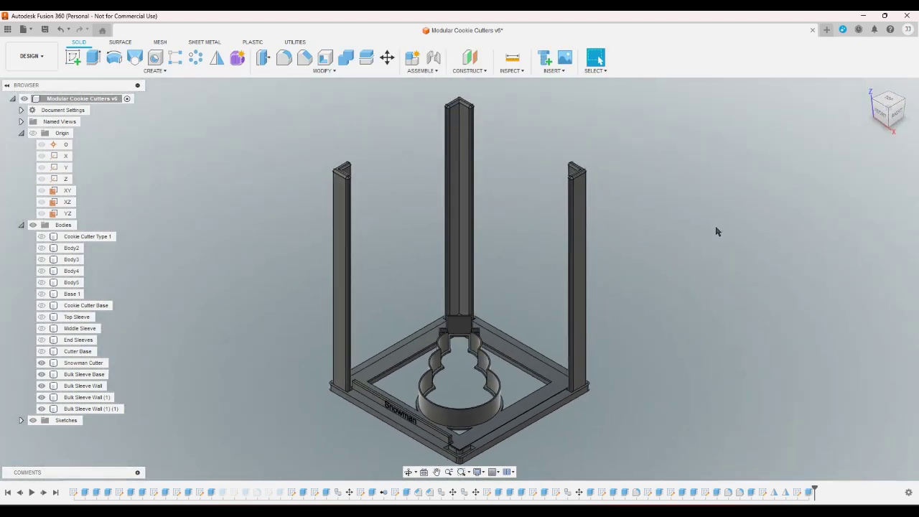
double_click(798, 491)
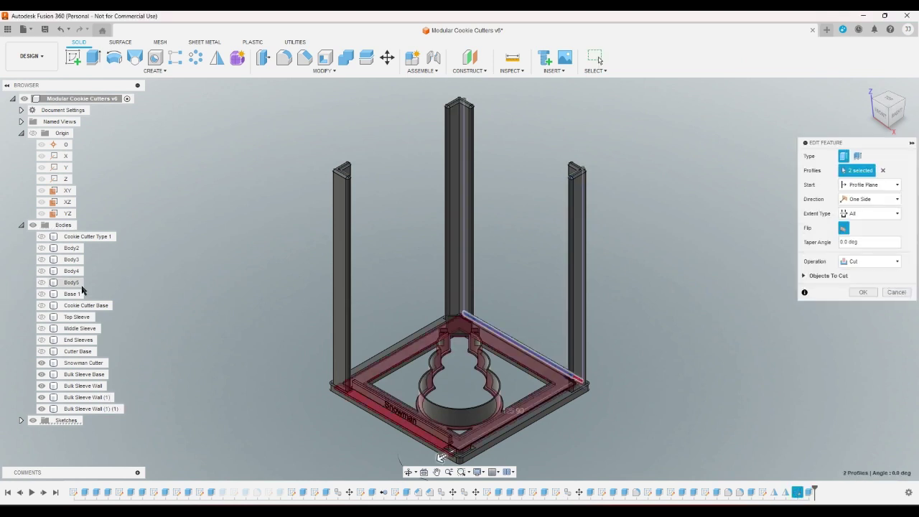
click(42, 362)
click(41, 374)
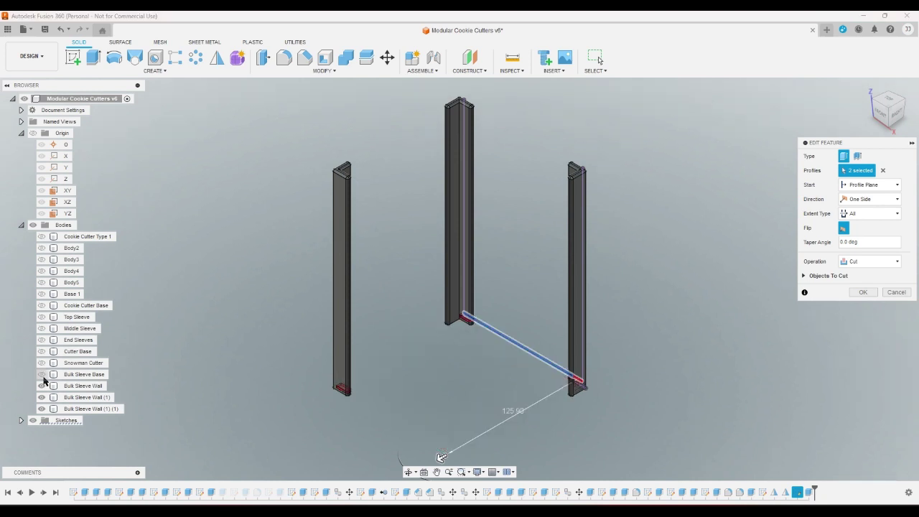
click(42, 386)
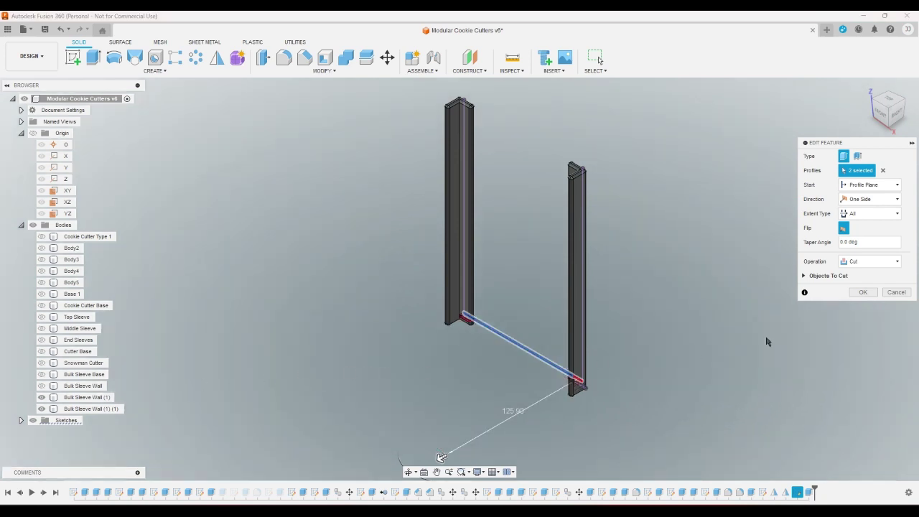
- Change the slot cut's extent to To Object, ending at the inner face of Bulk Sleeve Wall (1), and accept the edit
click(876, 213)
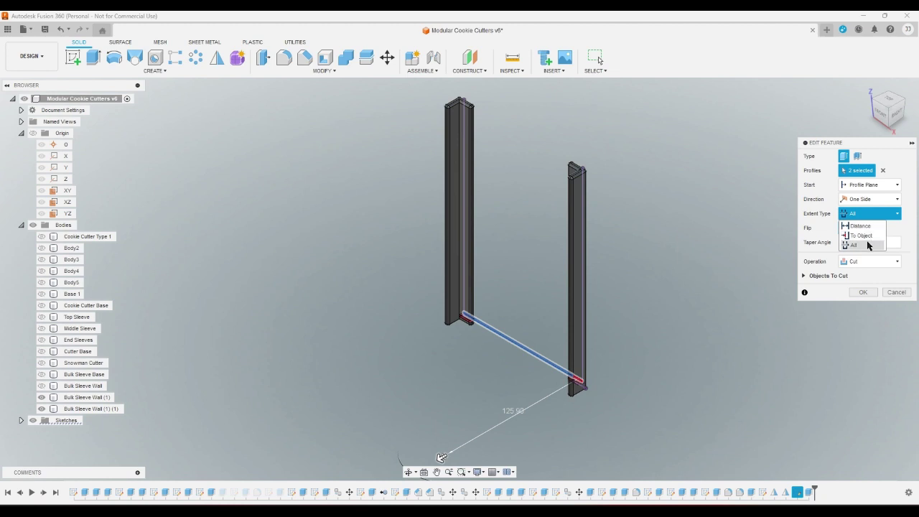
click(867, 243)
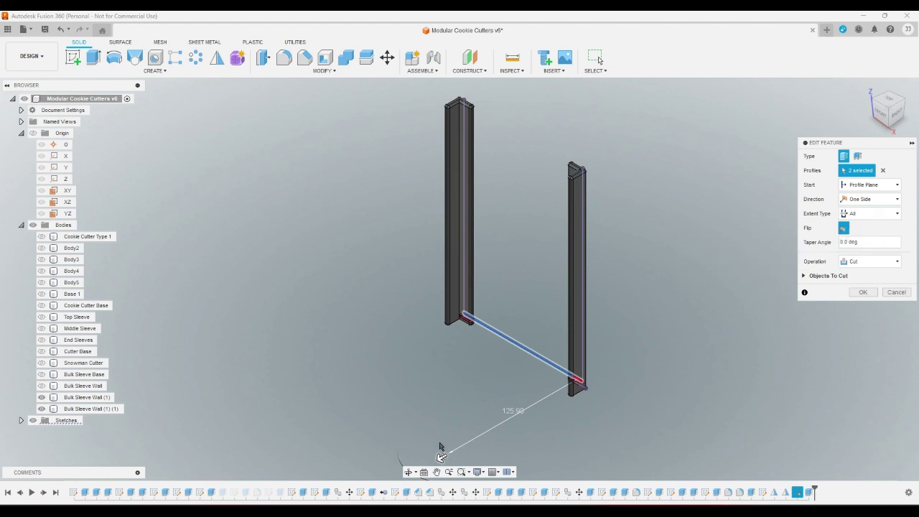
drag(447, 452, 530, 379)
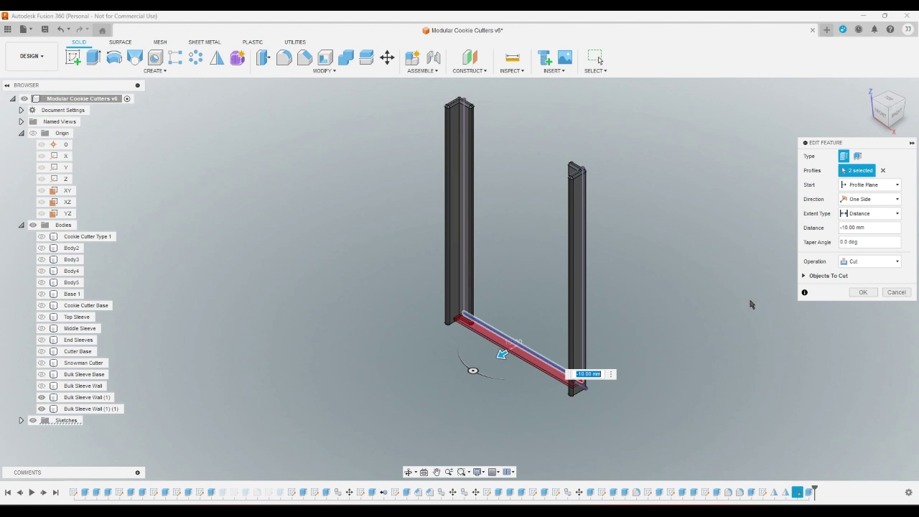
click(887, 214)
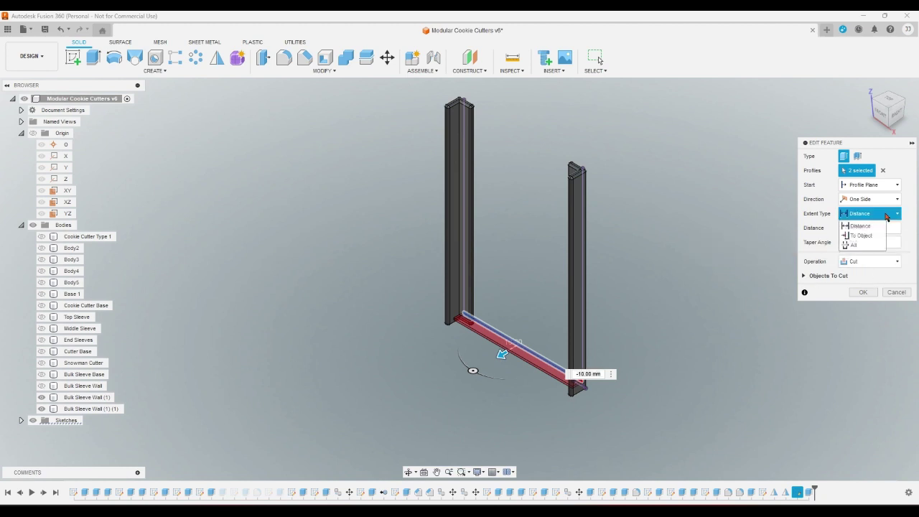
click(861, 235)
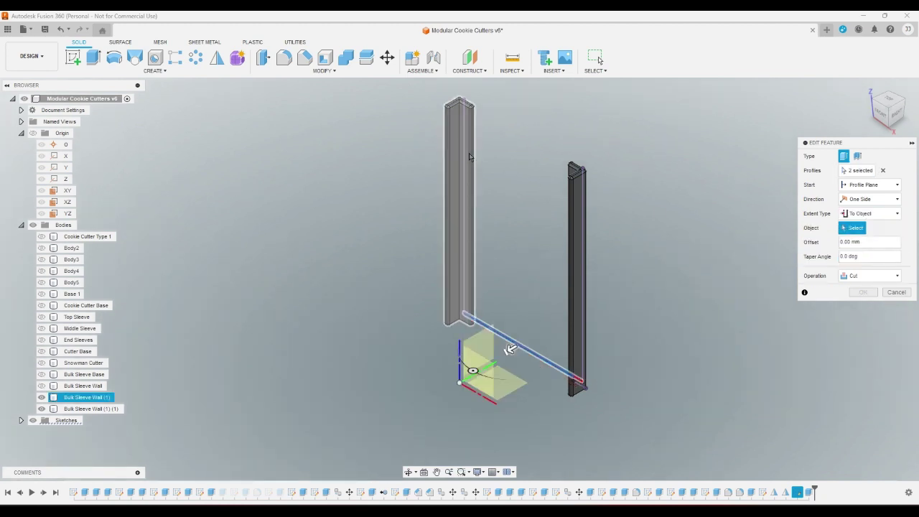
scroll(486, 133, up, 5)
scroll(485, 133, up, 2)
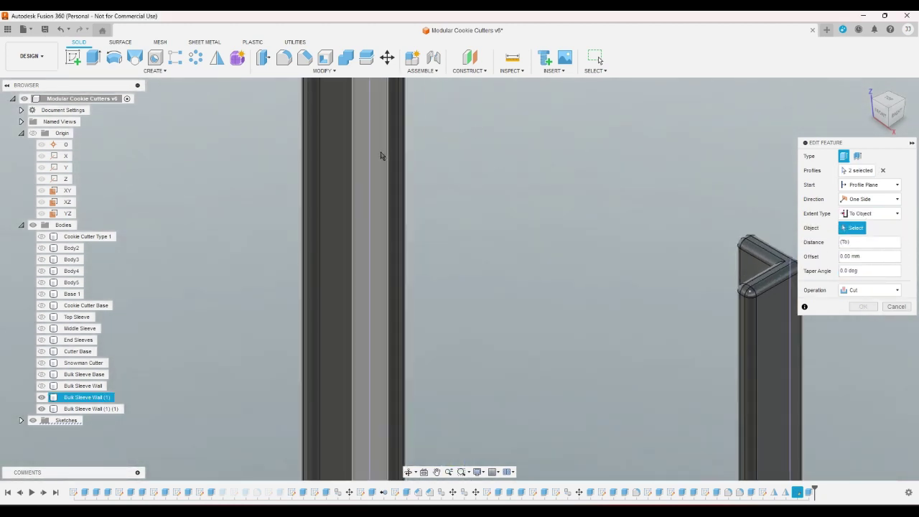
click(383, 154)
click(861, 335)
- Show the Bulk Sleeve Base and check how the feet of the back walls meet it from the back corner
scroll(822, 215, down, 6)
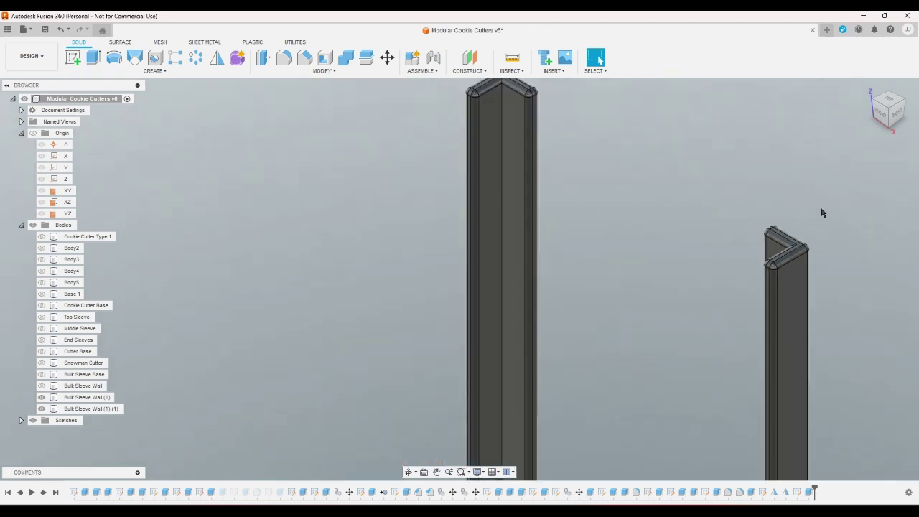
scroll(655, 377, down, 1)
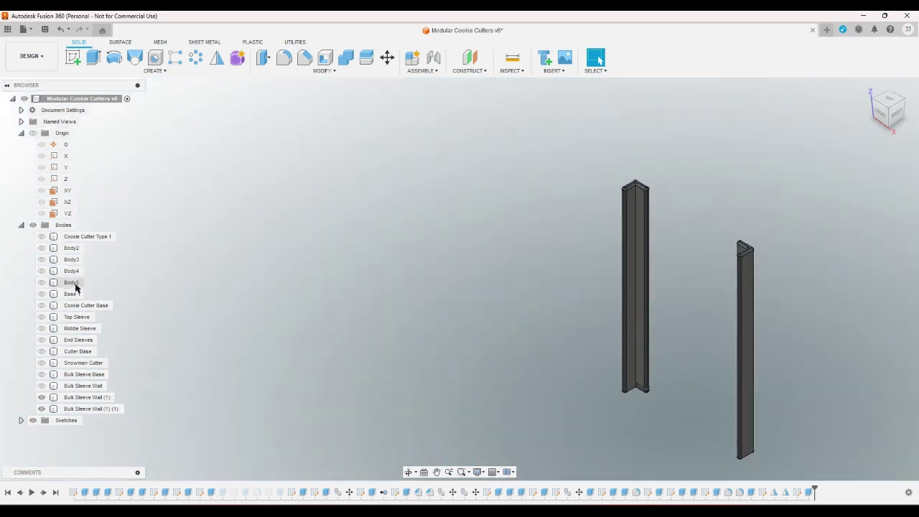
click(46, 397)
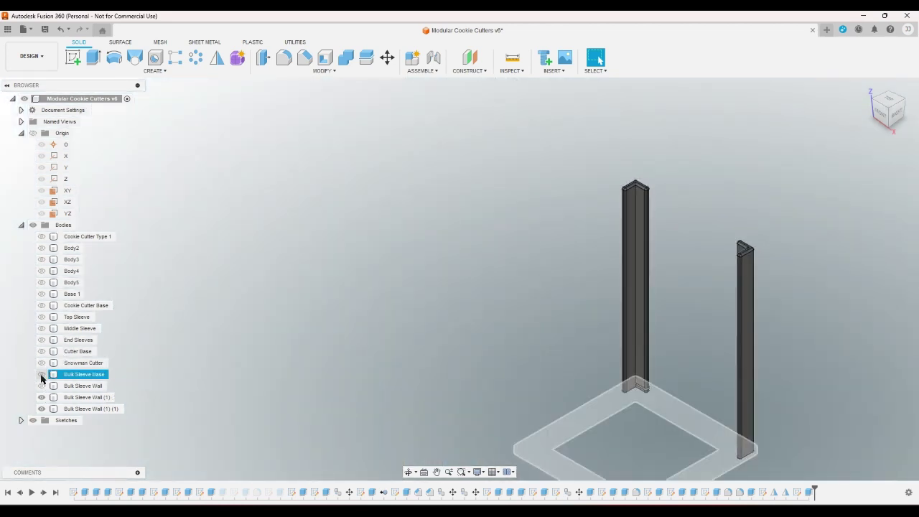
click(42, 374)
click(906, 106)
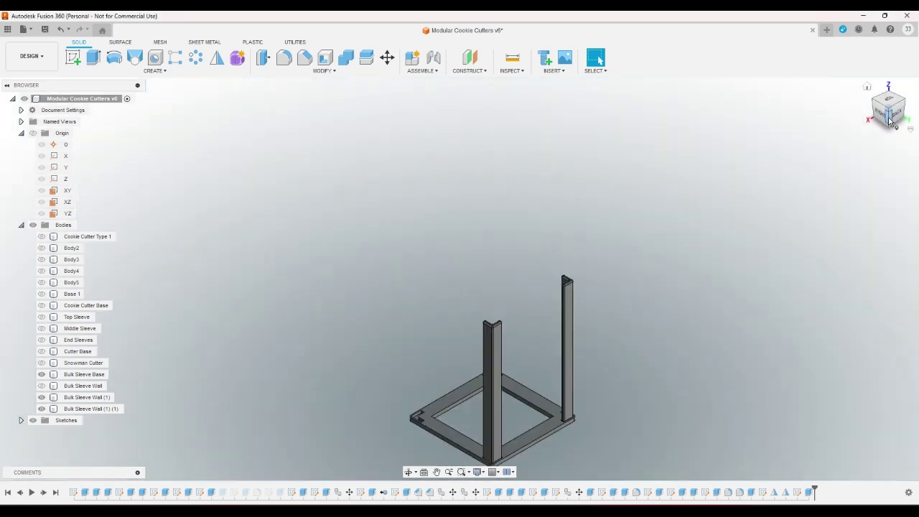
click(891, 117)
scroll(529, 333, up, 5)
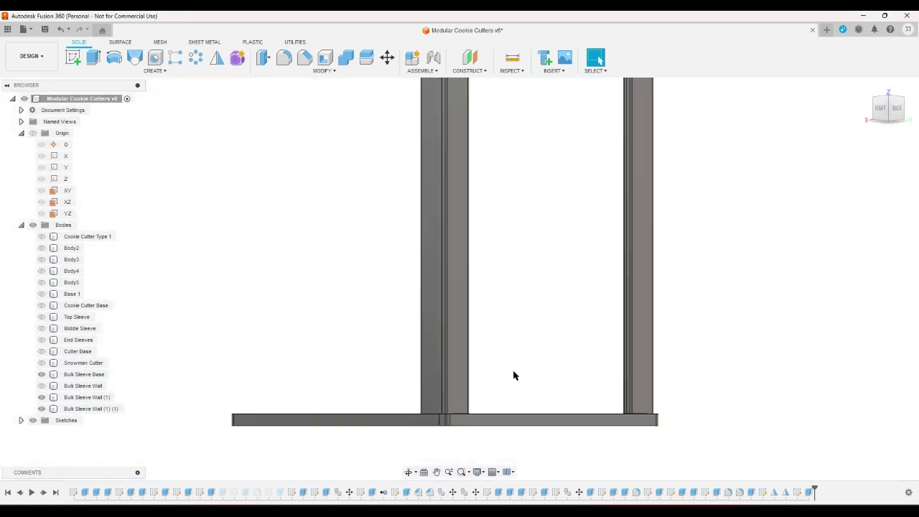
scroll(506, 367, up, 5)
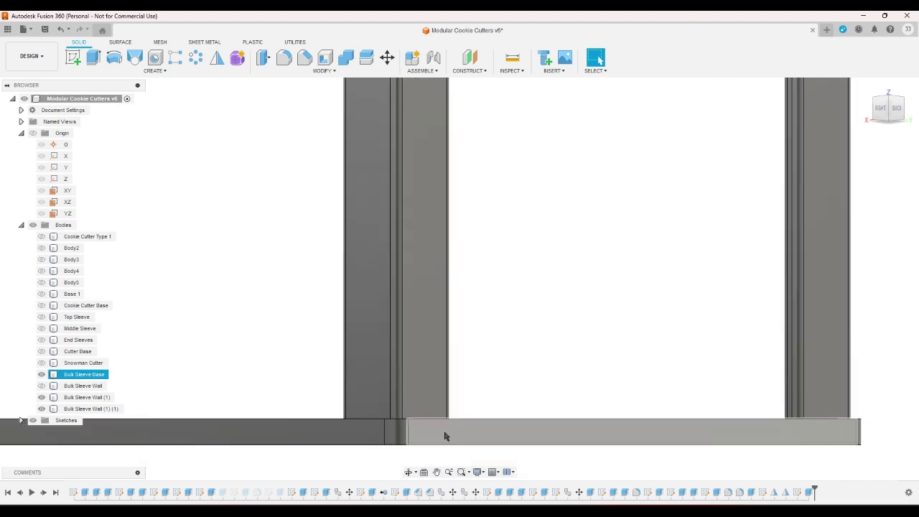
- Move the back wall body Bulk Sleeve Wall (1) (1) straight up by the wallthickness parameter
click(893, 100)
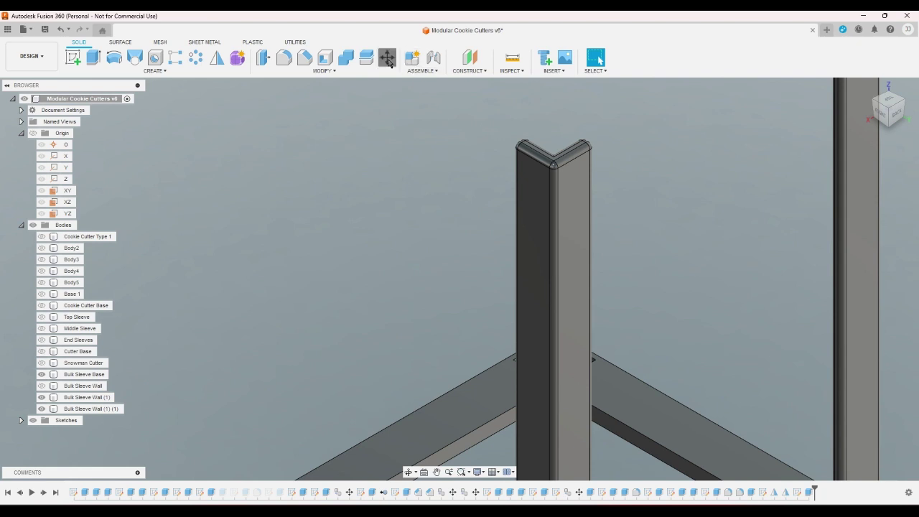
click(387, 59)
click(529, 204)
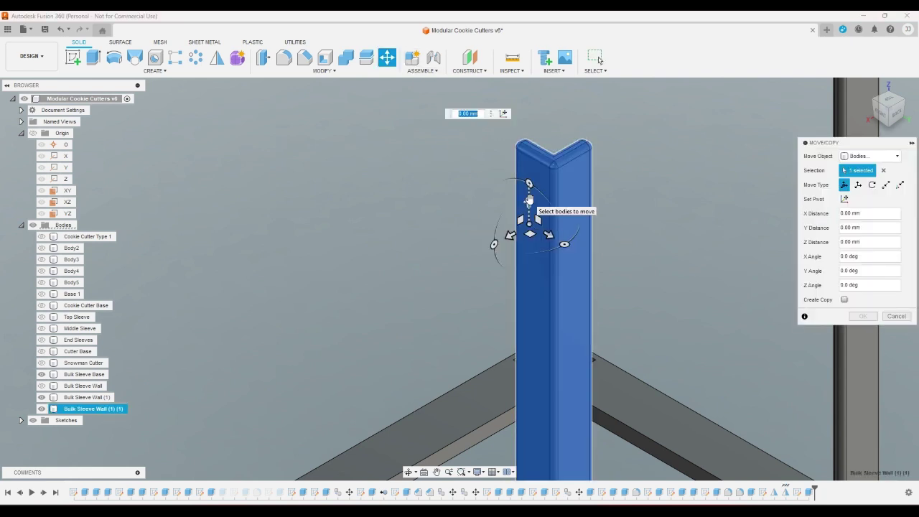
text(w)
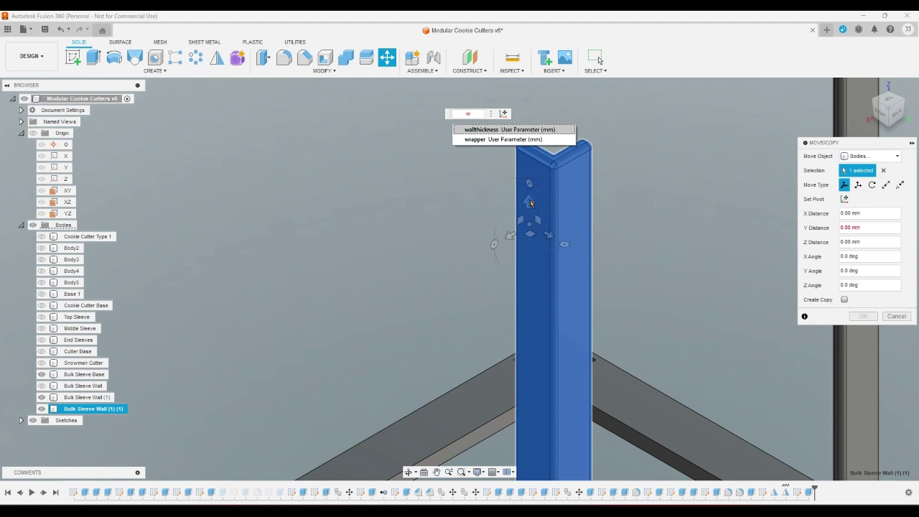
key(Return)
key(Return)
click(530, 204)
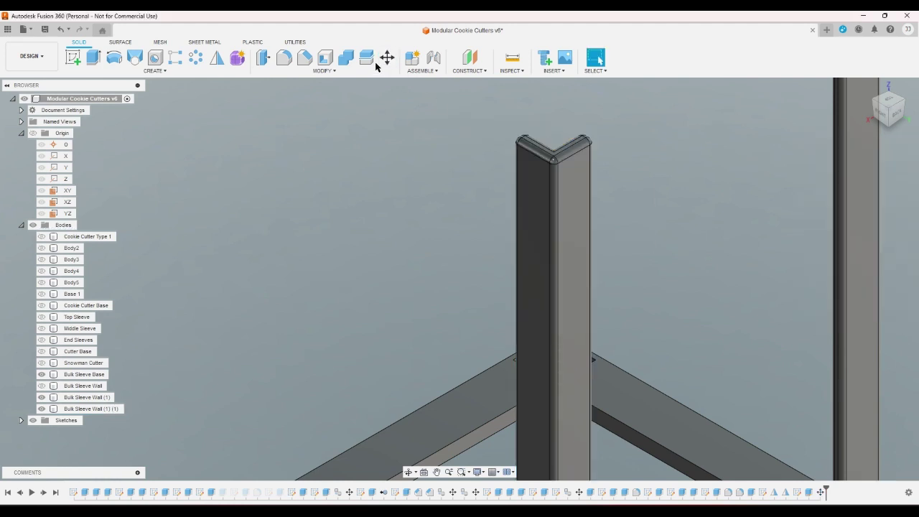
- Raise the other back wall, Bulk Sleeve Wall (1), by wallthickness to match its mirrored counterpart
click(387, 58)
click(856, 119)
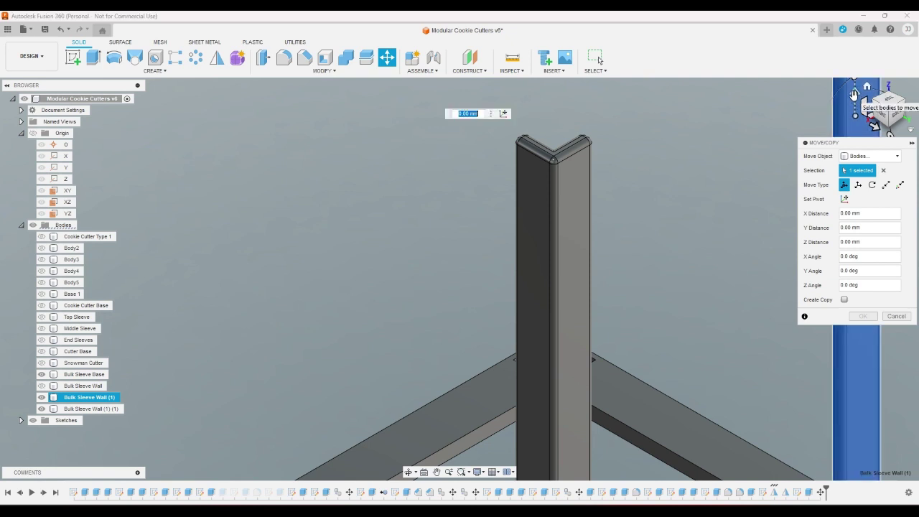
key(Escape)
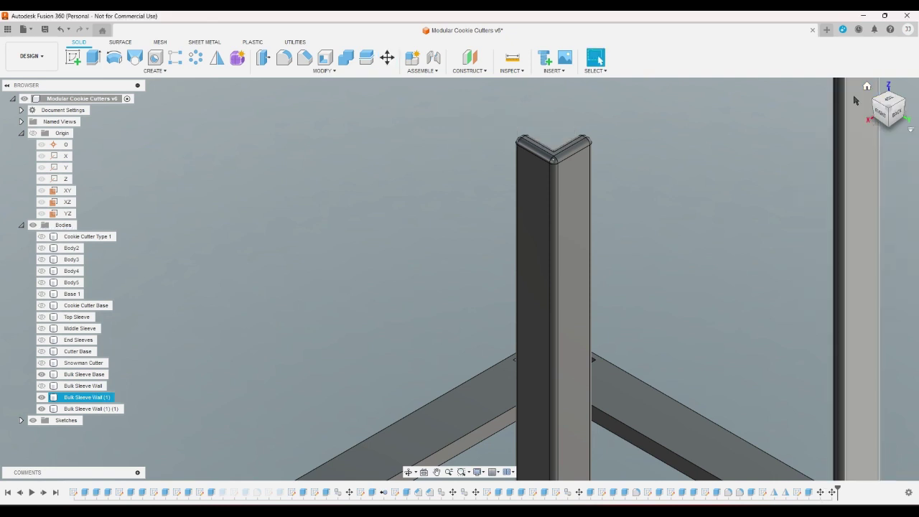
- Show the Snowman Cutter body and view its position between the raised walls and the base from behind
click(867, 86)
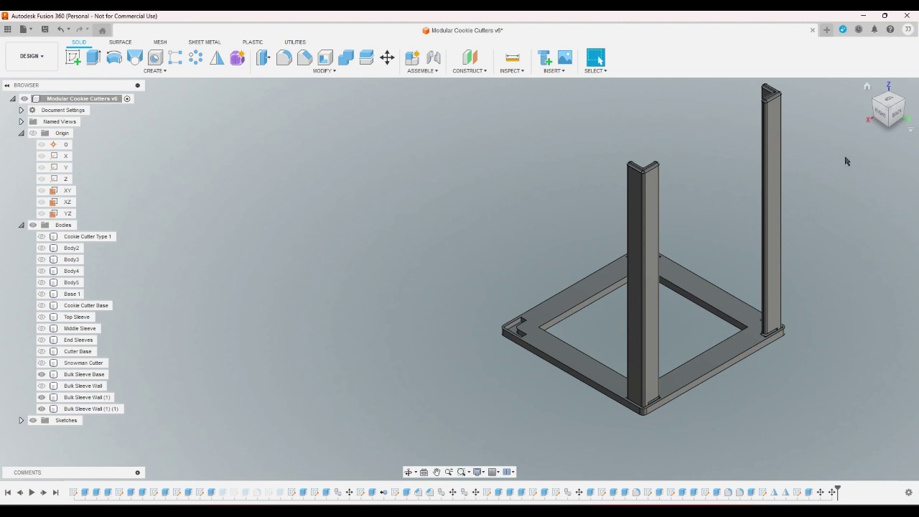
click(897, 113)
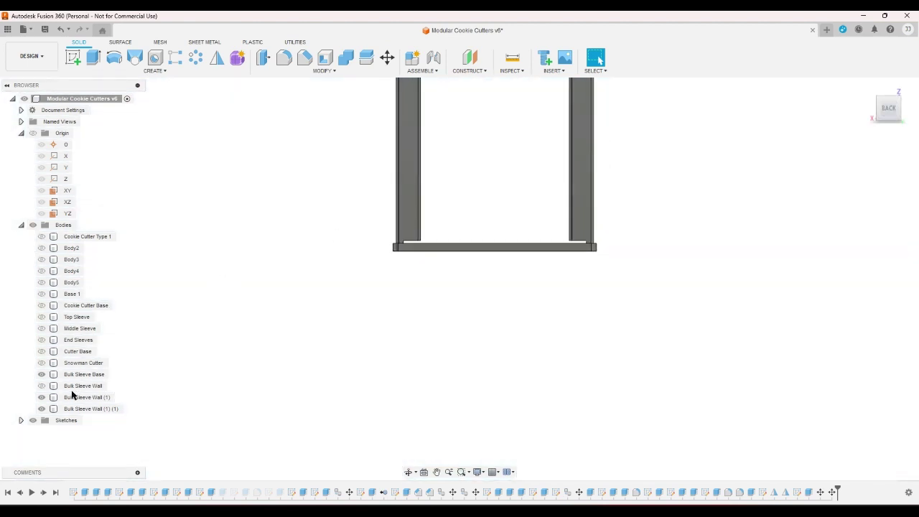
click(52, 374)
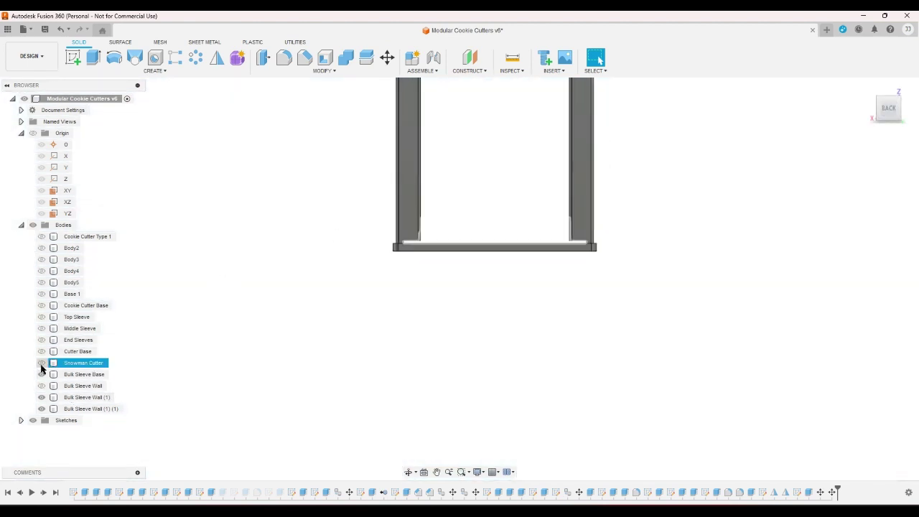
click(41, 363)
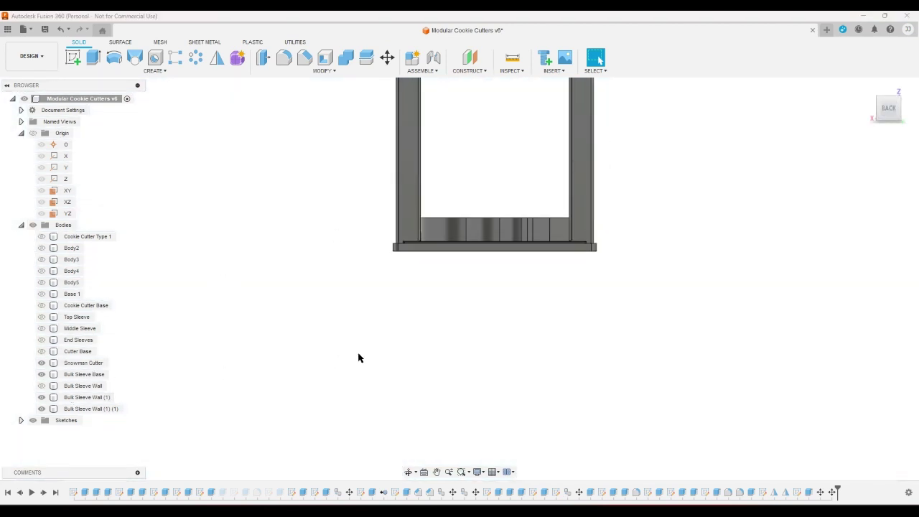
click(903, 102)
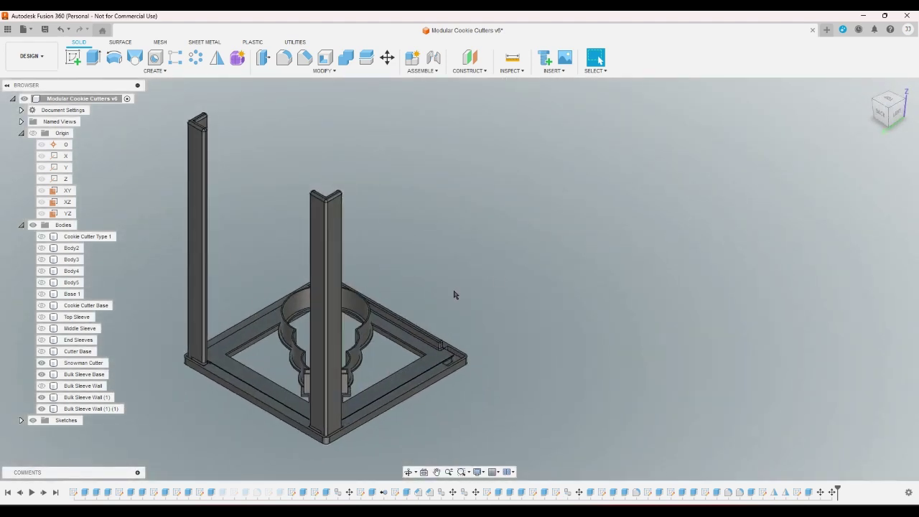
- Examine how the Snowman Cutter's base slides into the foot slots of the back walls, from the back corner and the front
scroll(201, 407, up, 2)
scroll(201, 406, up, 3)
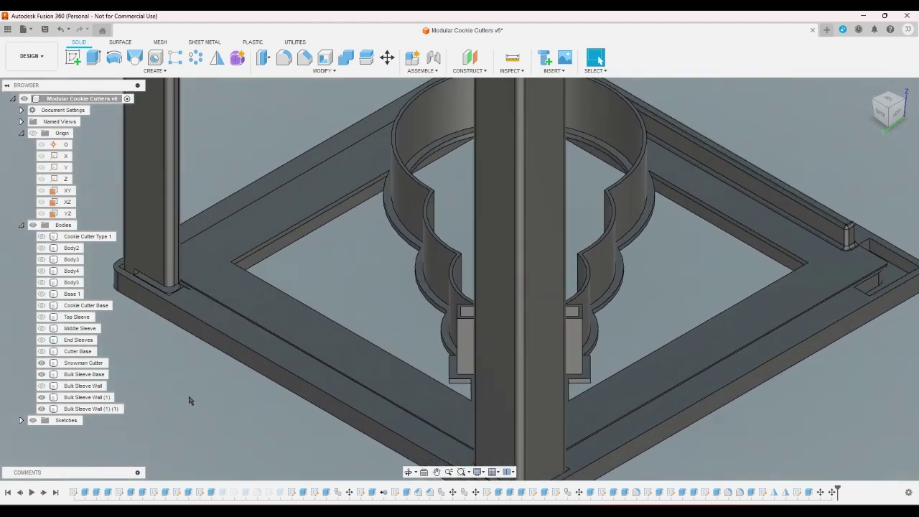
click(194, 384)
scroll(254, 288, up, 2)
scroll(260, 276, down, 5)
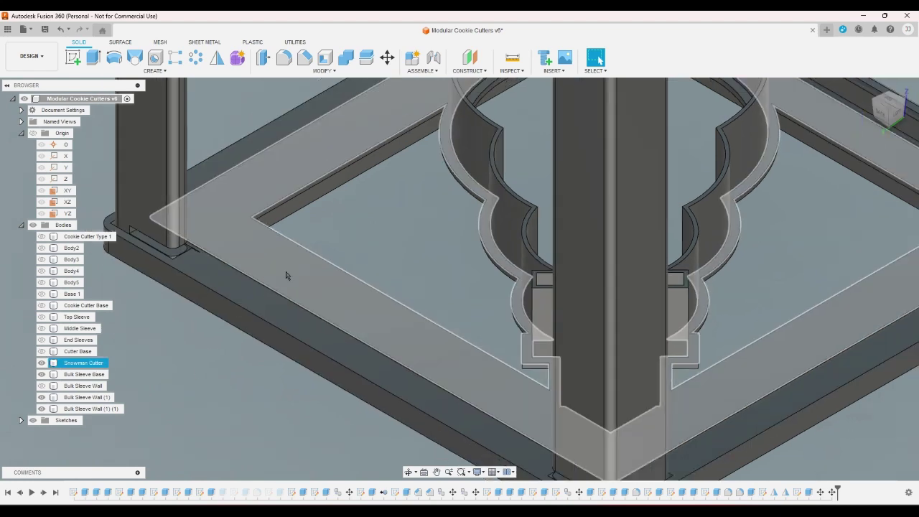
key(Escape)
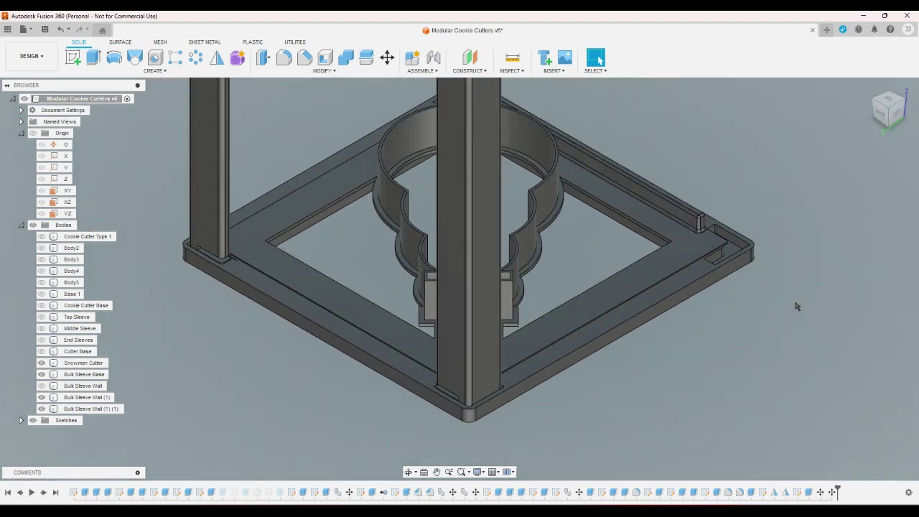
click(903, 104)
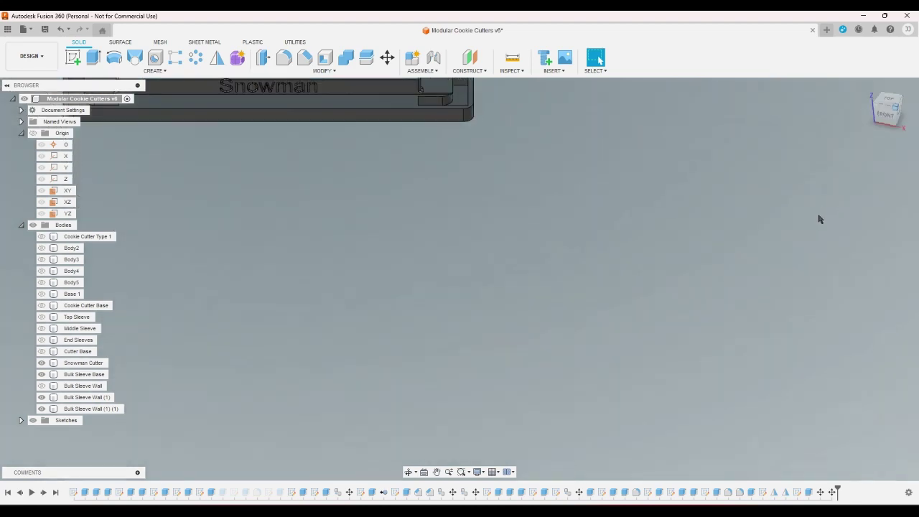
scroll(818, 217, down, 6)
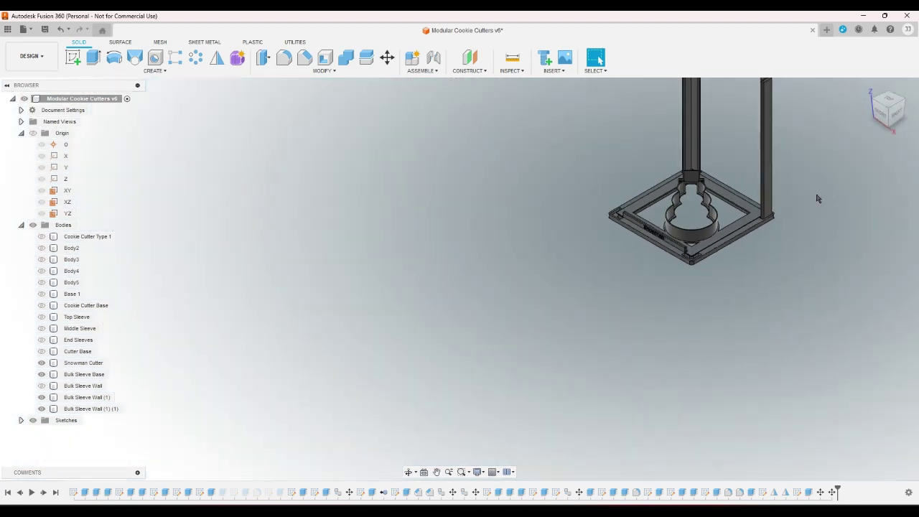
click(882, 111)
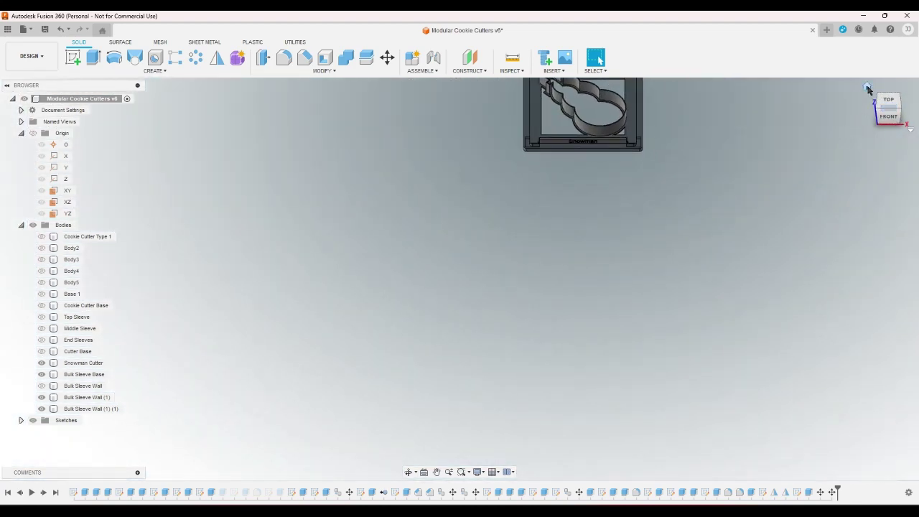
click(866, 86)
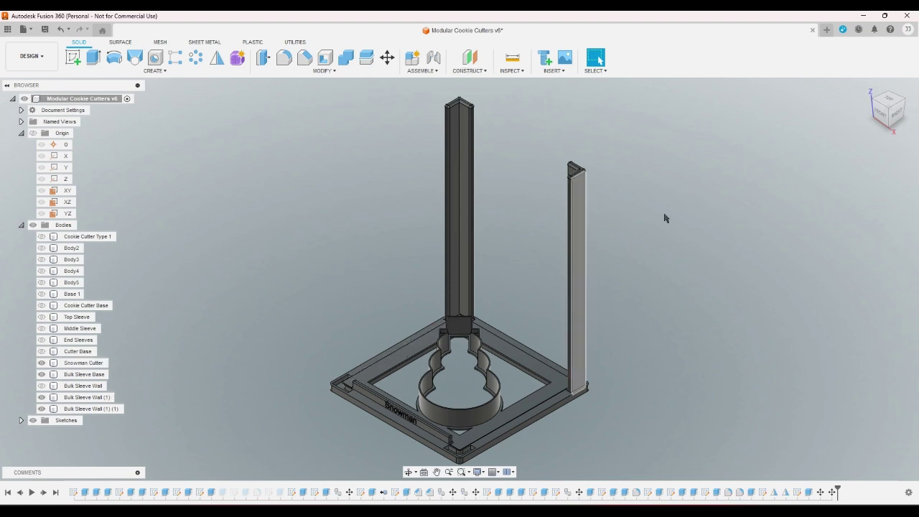
- Examine the assembly from the upper front, comparing the cutter's Snowman name edge, the base's open front corners and the back walls
click(882, 110)
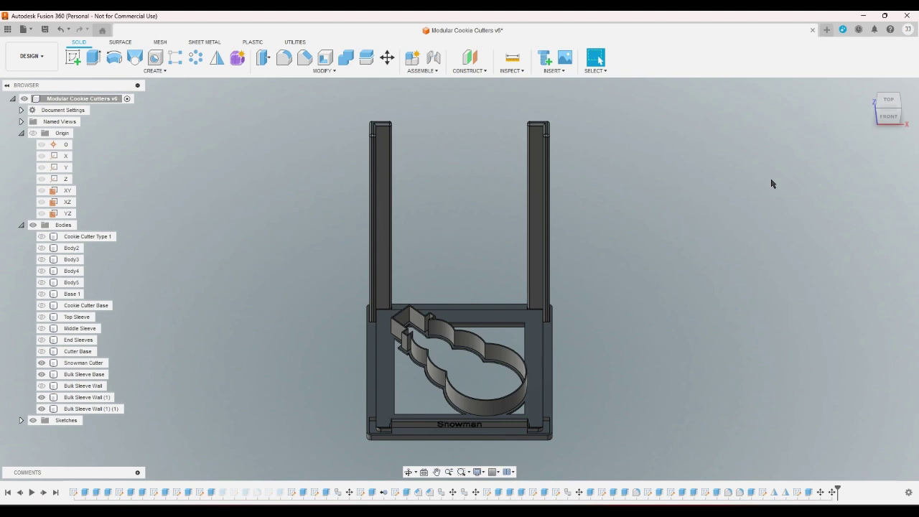
click(84, 374)
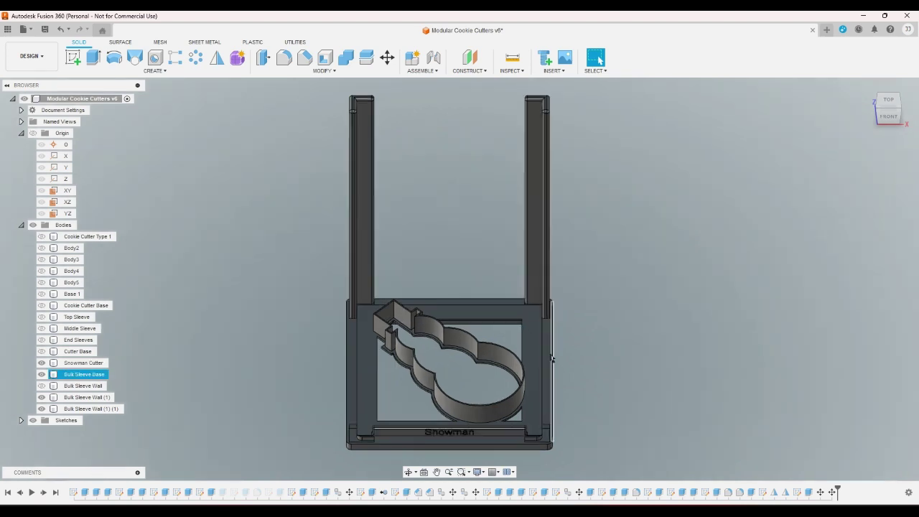
scroll(548, 361, up, 5)
scroll(545, 364, down, 3)
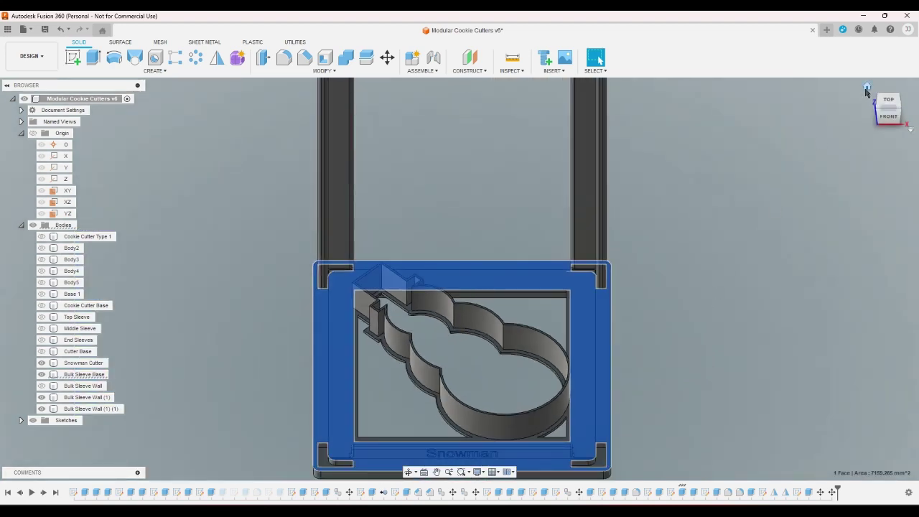
click(867, 85)
click(816, 187)
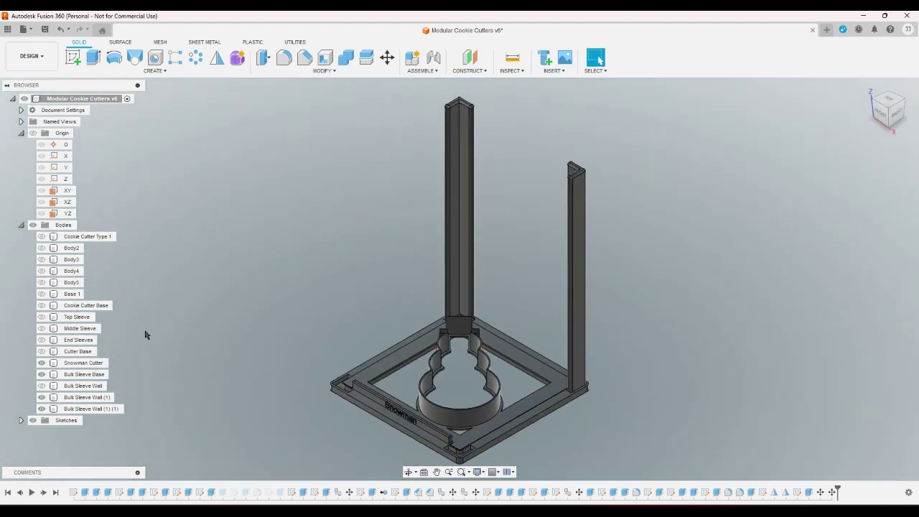
scroll(315, 386, up, 5)
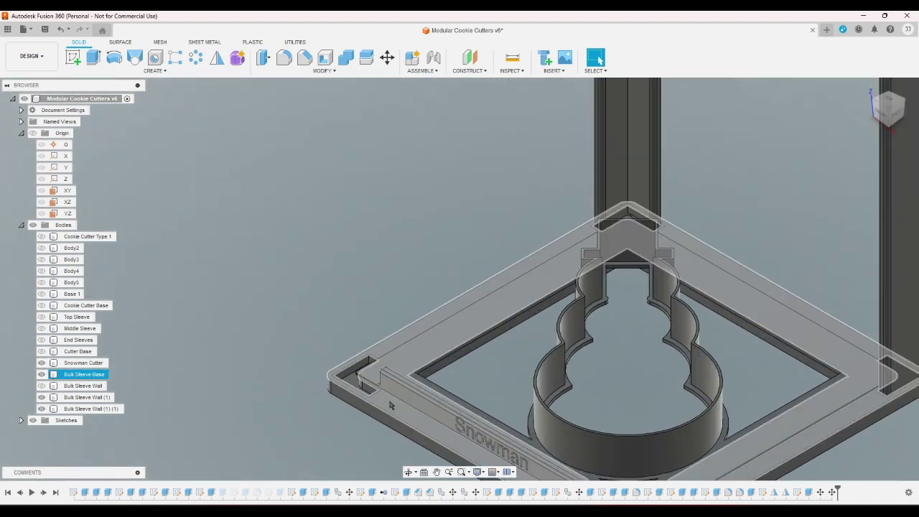
scroll(274, 359, down, 2)
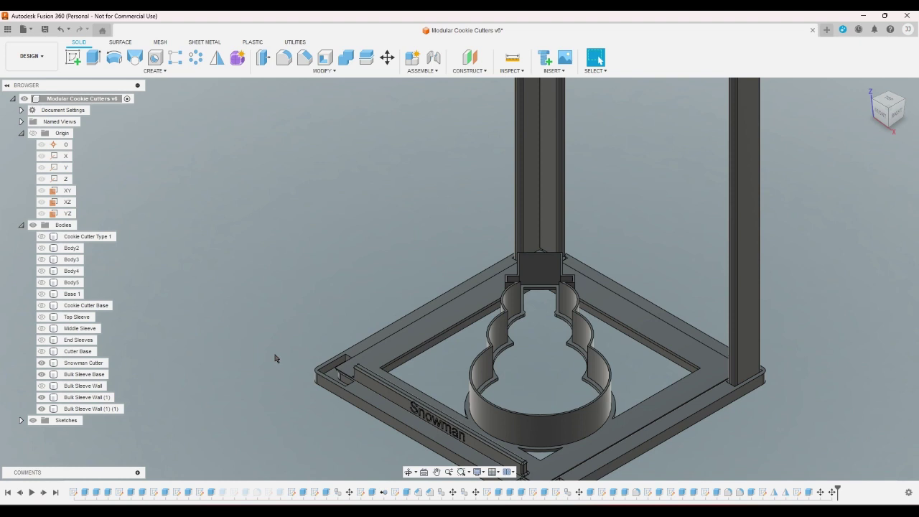
scroll(275, 359, down, 4)
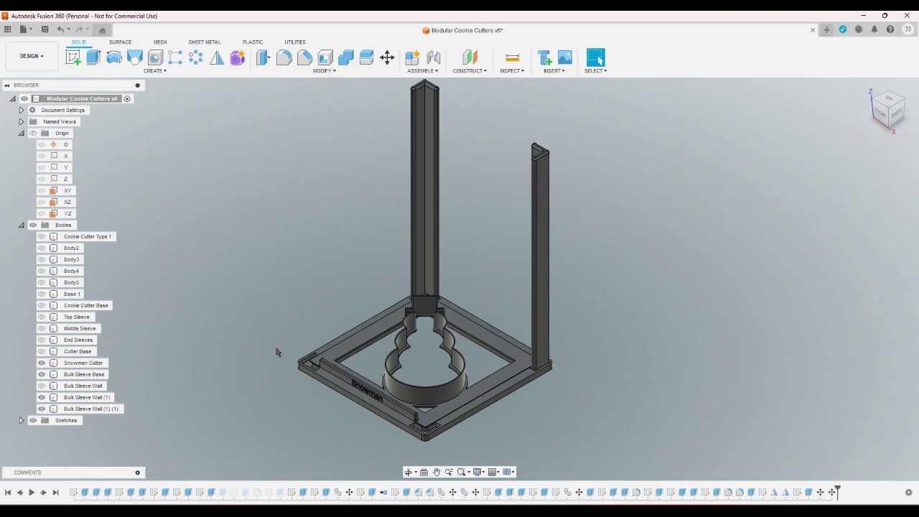
click(427, 233)
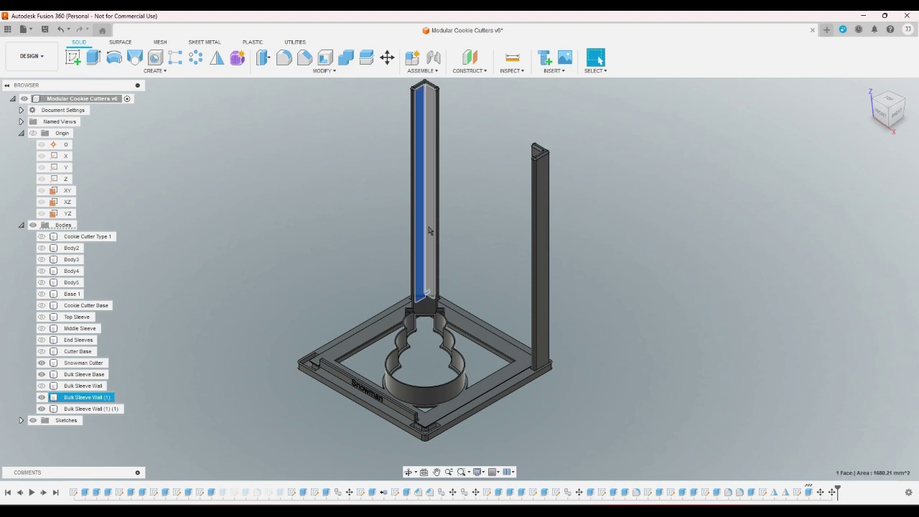
click(453, 225)
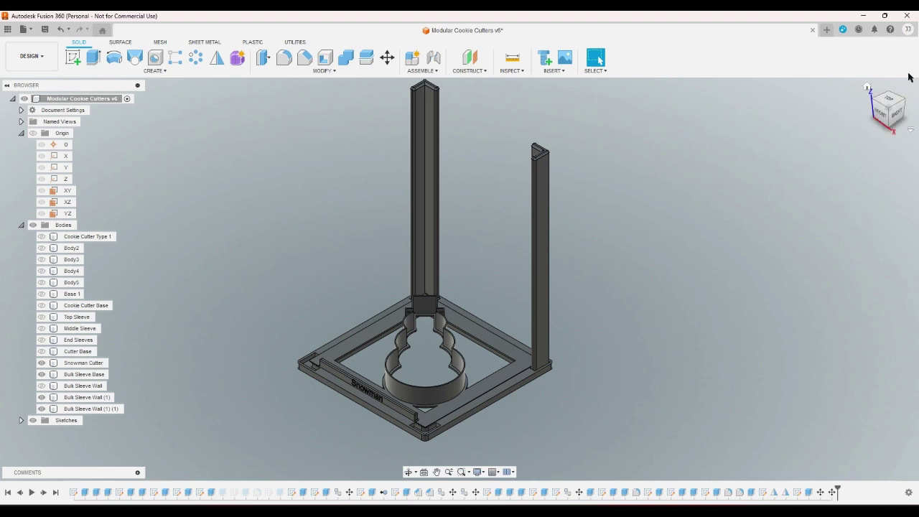
- Inspect the foot slot of Bulk Sleeve Wall (1) (1) and its seat in the base's corner pocket from behind
click(904, 102)
click(905, 102)
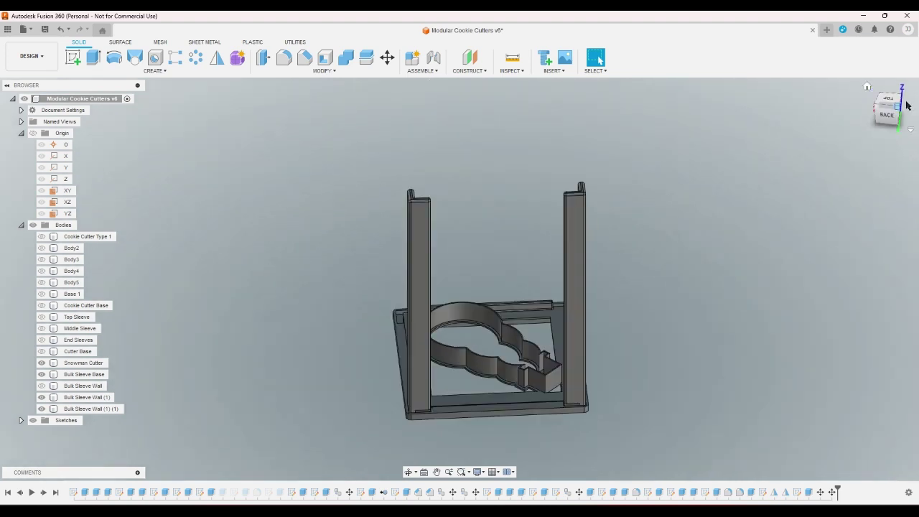
scroll(295, 421, up, 5)
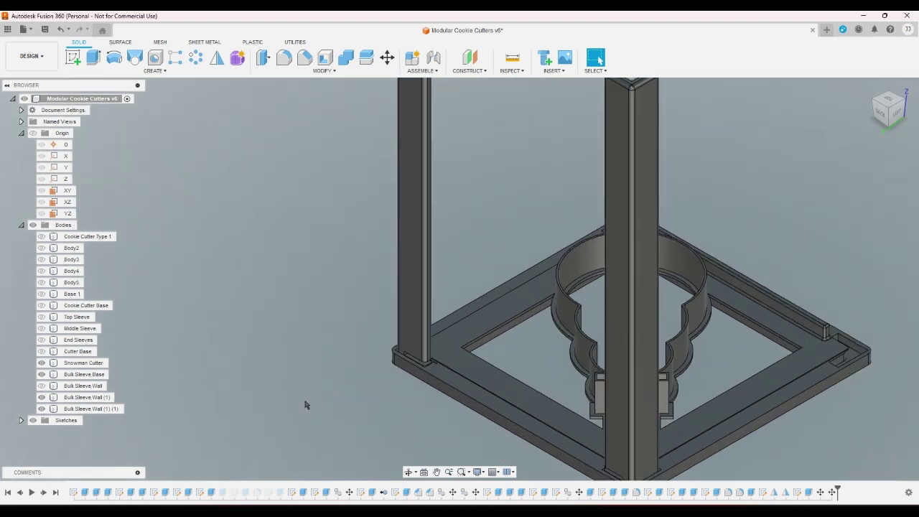
scroll(394, 361, up, 5)
click(396, 359)
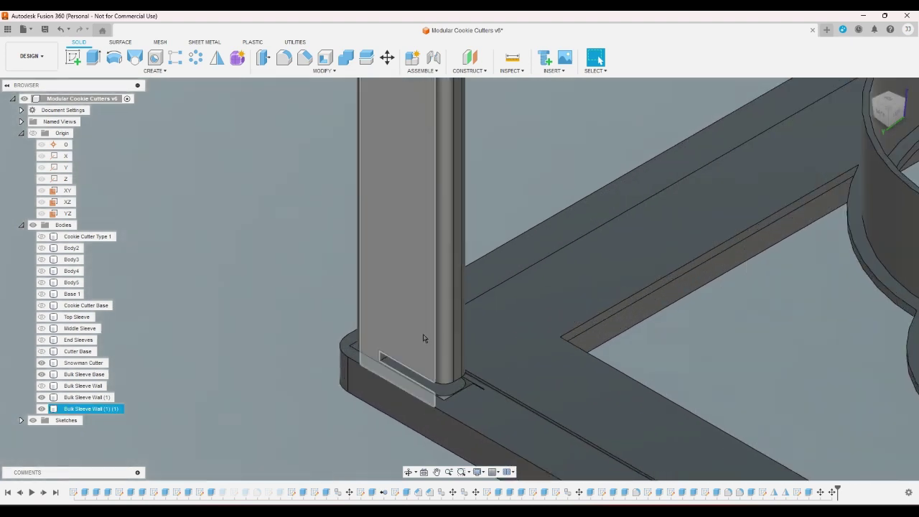
scroll(401, 347, down, 1)
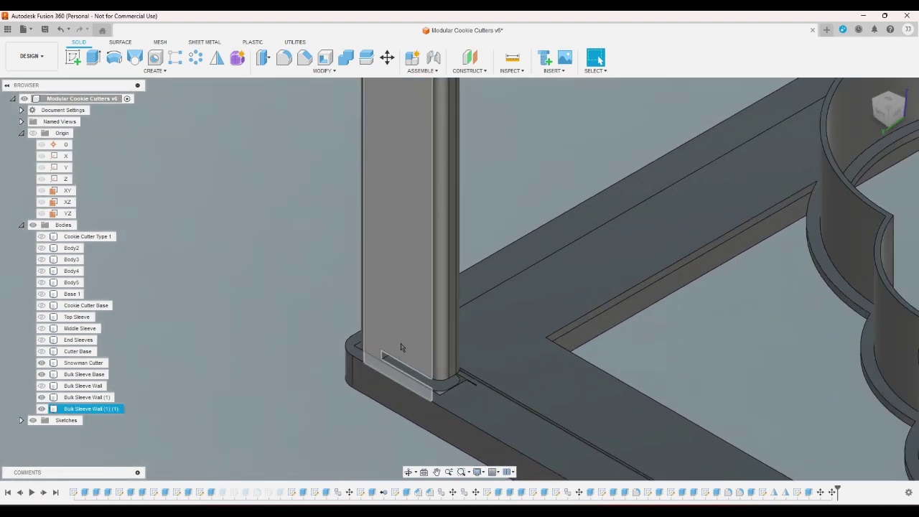
scroll(401, 348, down, 10)
click(340, 320)
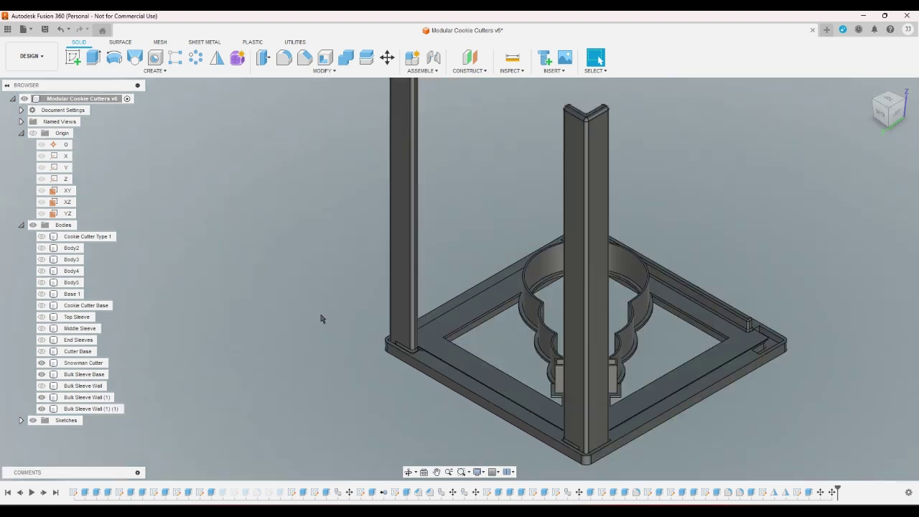
click(443, 379)
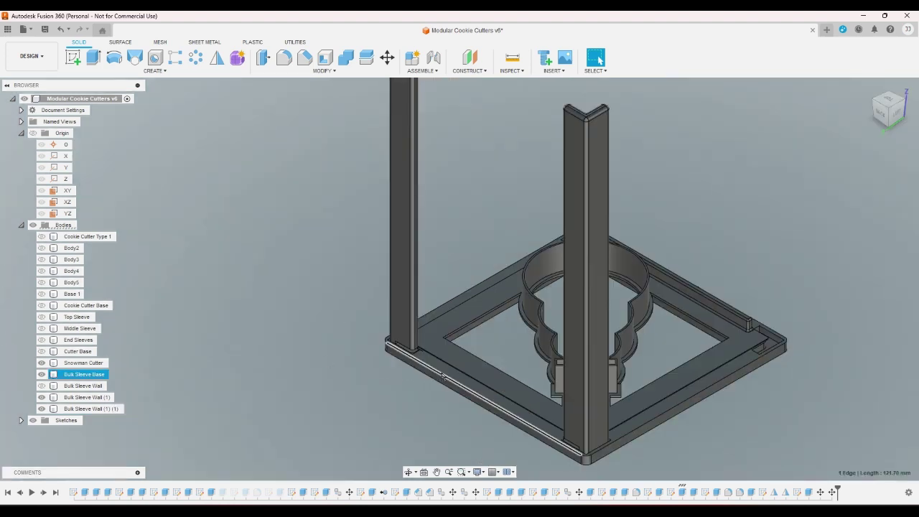
scroll(441, 366, up, 5)
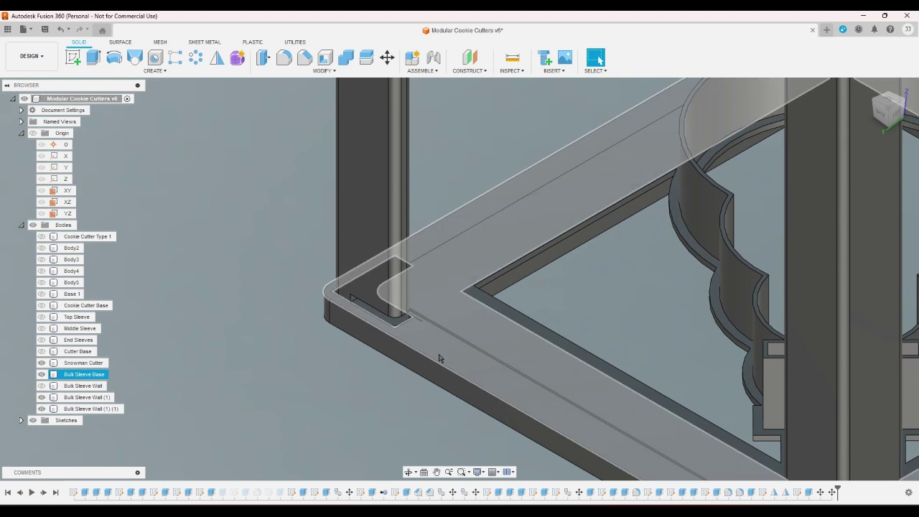
click(440, 358)
scroll(440, 358, down, 3)
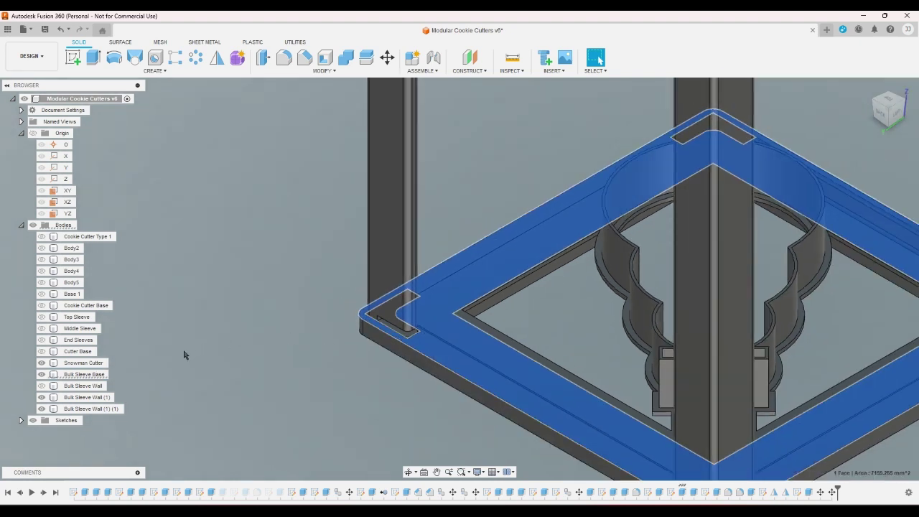
- Hide the Snowman Cutter, Bulk Sleeve Wall (1) and Bulk Sleeve Wall (1) (1), leaving only Bulk Sleeve Base shown
click(240, 348)
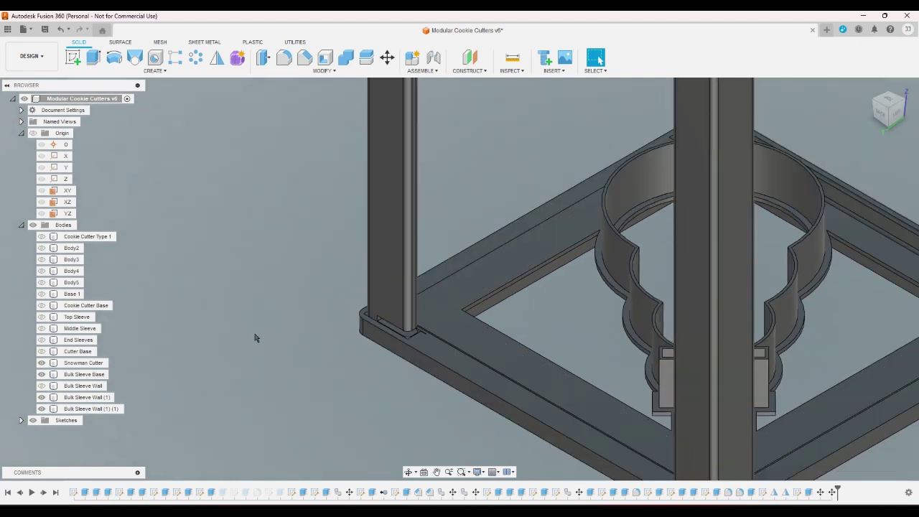
scroll(240, 349, down, 3)
click(381, 359)
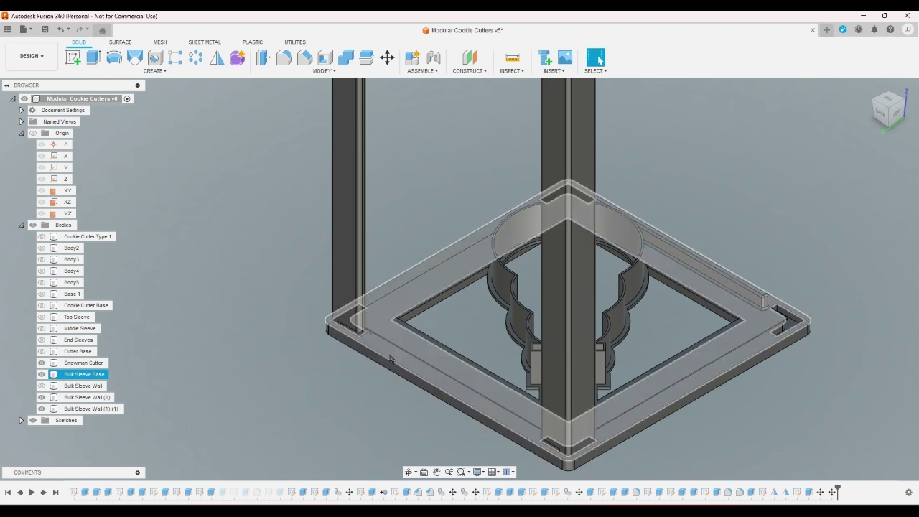
click(41, 363)
click(42, 397)
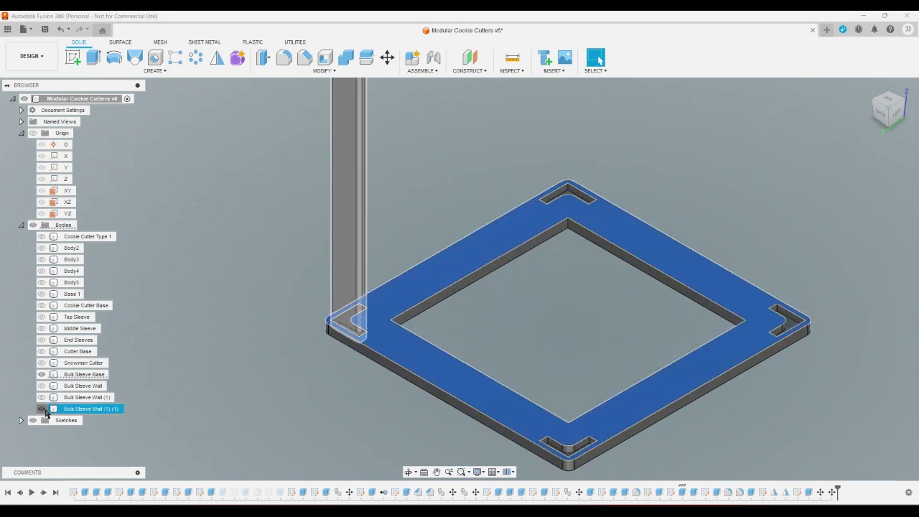
click(42, 408)
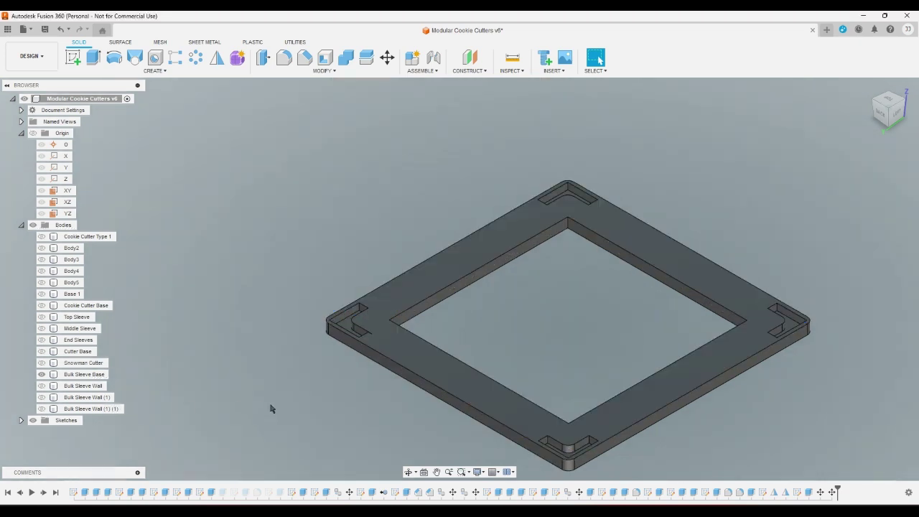
- Create an offset construction plane 5 mm inward from the inner face of the base's front side
click(469, 71)
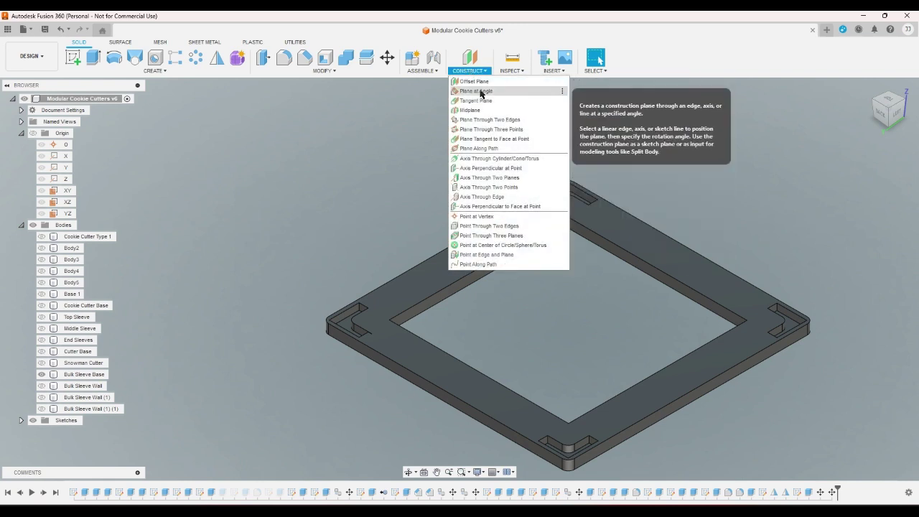
click(474, 82)
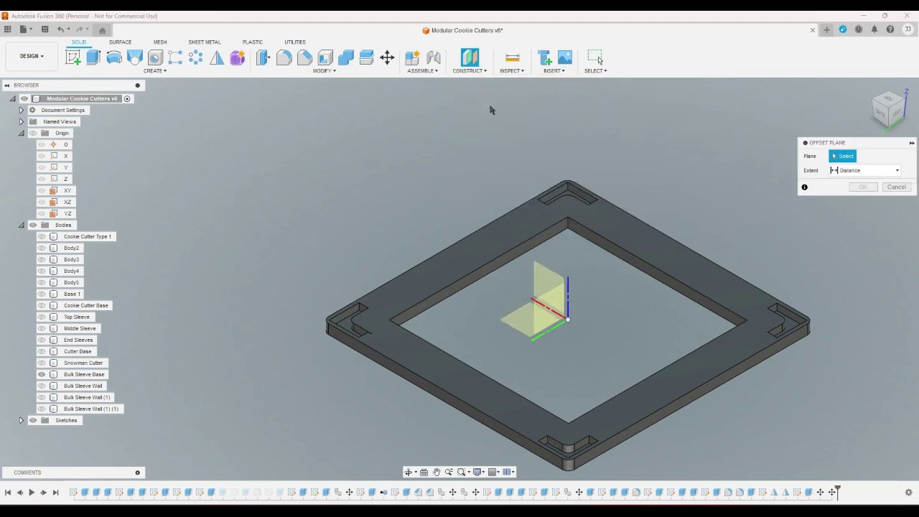
click(587, 242)
drag(651, 278, 639, 287)
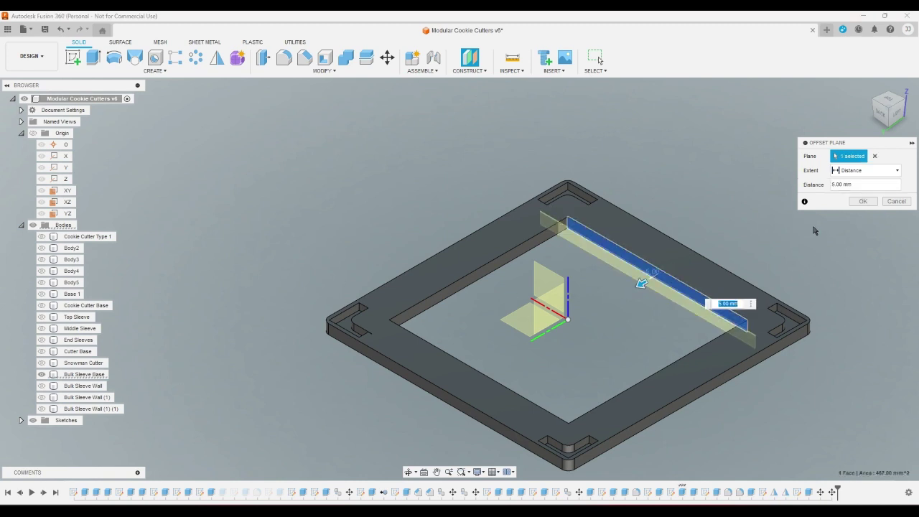
click(862, 202)
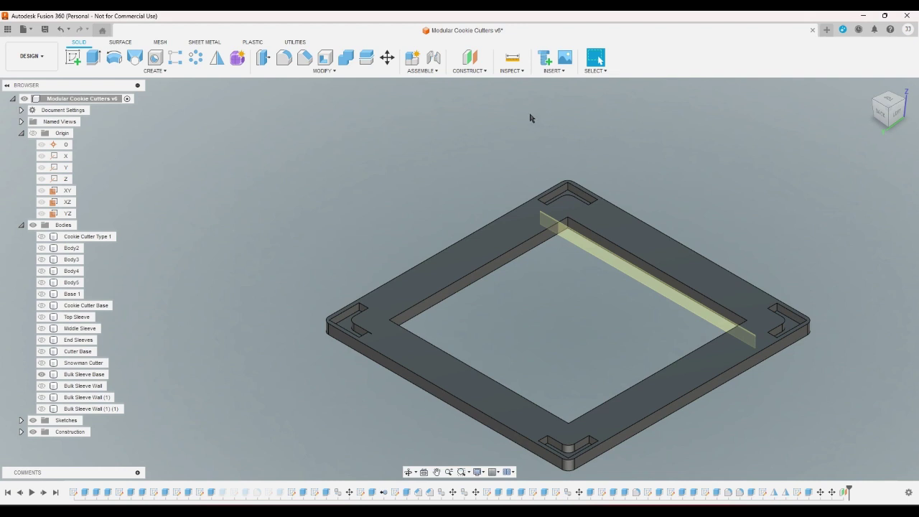
- Split the Bulk Sleeve Base body with the offset plane to separate its front strip
click(366, 58)
click(511, 212)
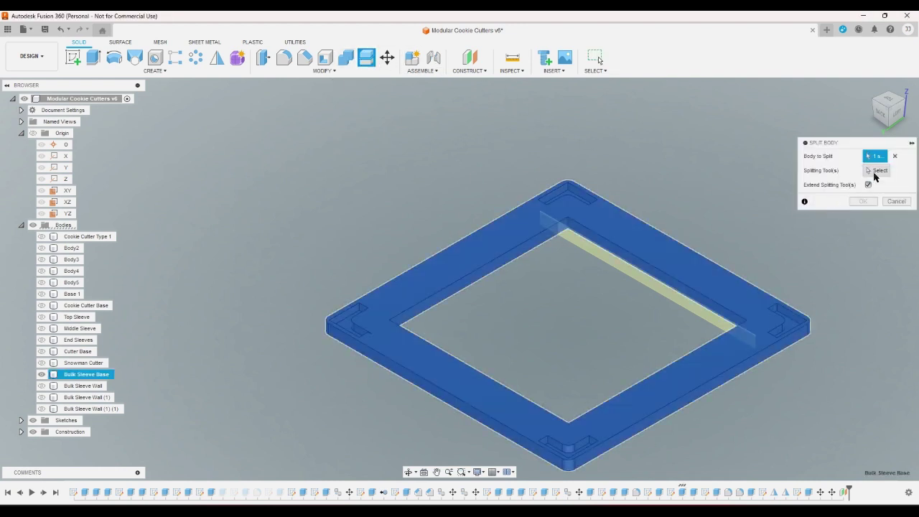
click(675, 293)
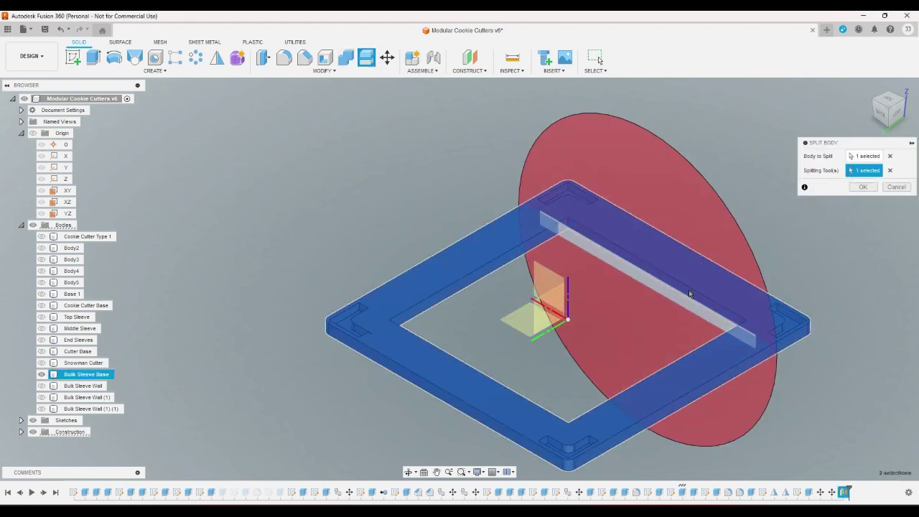
click(871, 191)
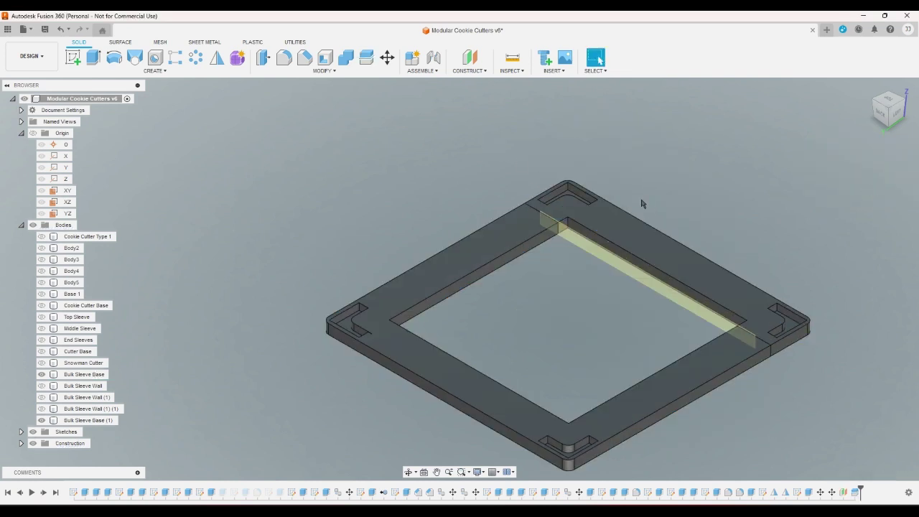
- Save the front strip of the base as a 3MF mesh named Bulk Sleeve Base Test in the miscelaneous testing folder
right_click(96, 376)
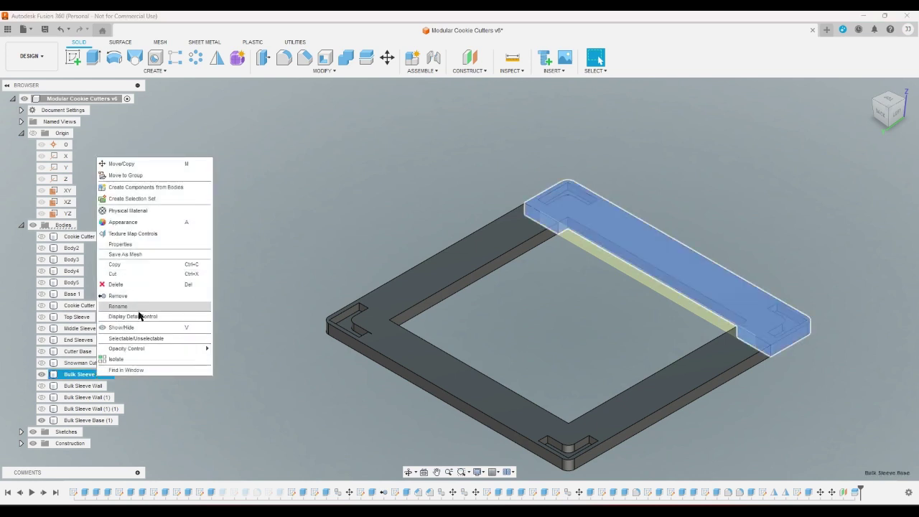
click(125, 254)
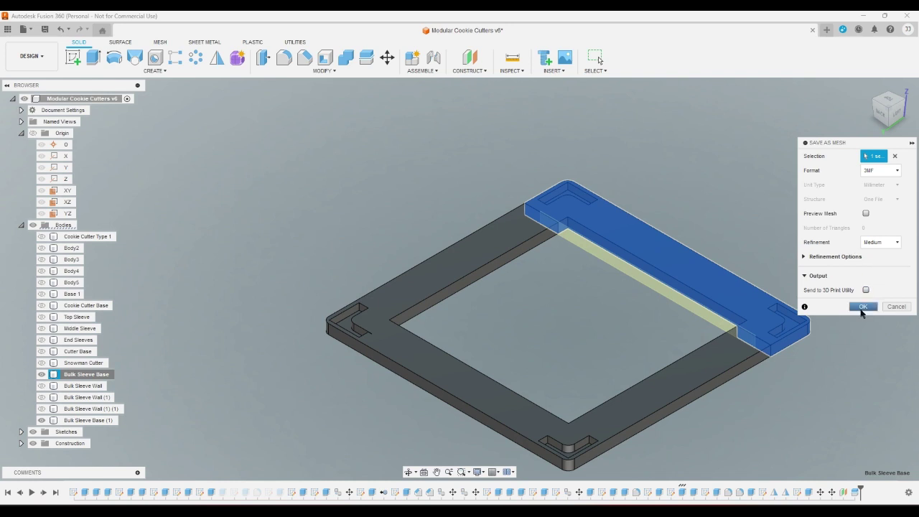
click(862, 308)
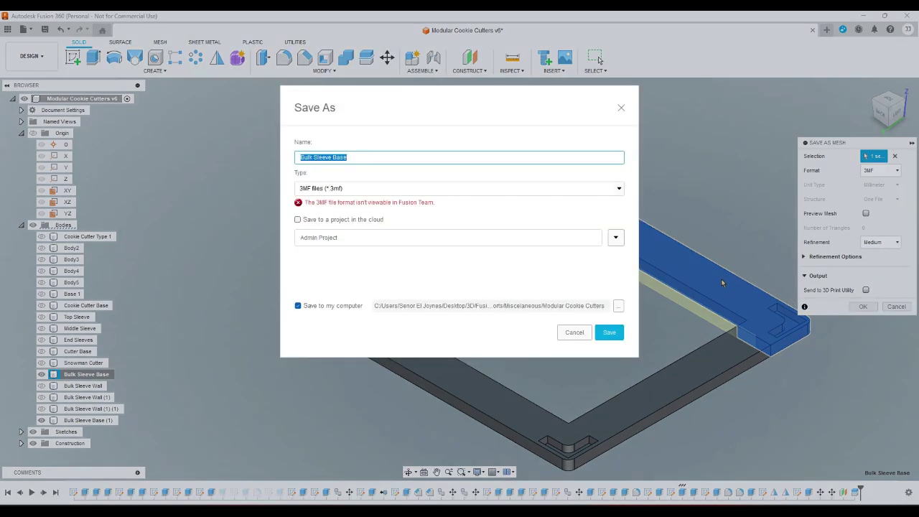
click(494, 157)
click(618, 306)
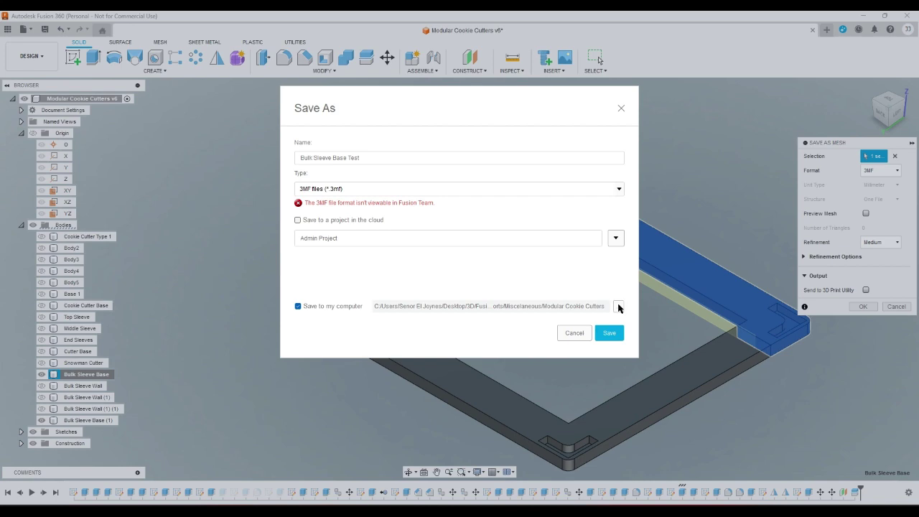
double_click(425, 180)
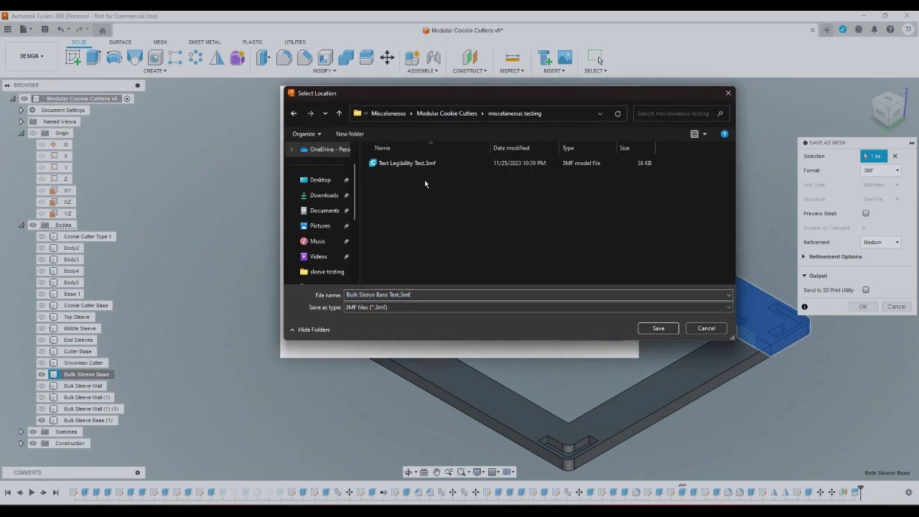
click(657, 328)
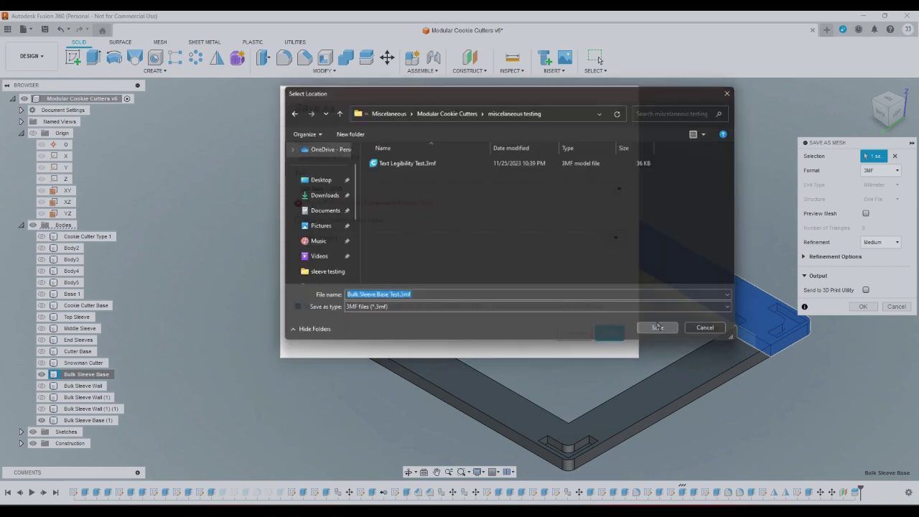
click(611, 333)
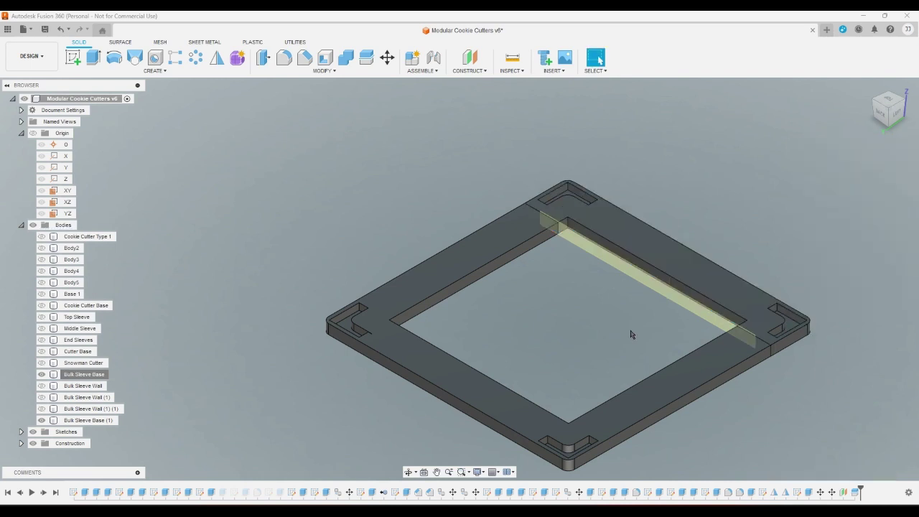
- Suppress the Split Body feature of the base, and show the two slotted back walls in place of the base
right_click(852, 493)
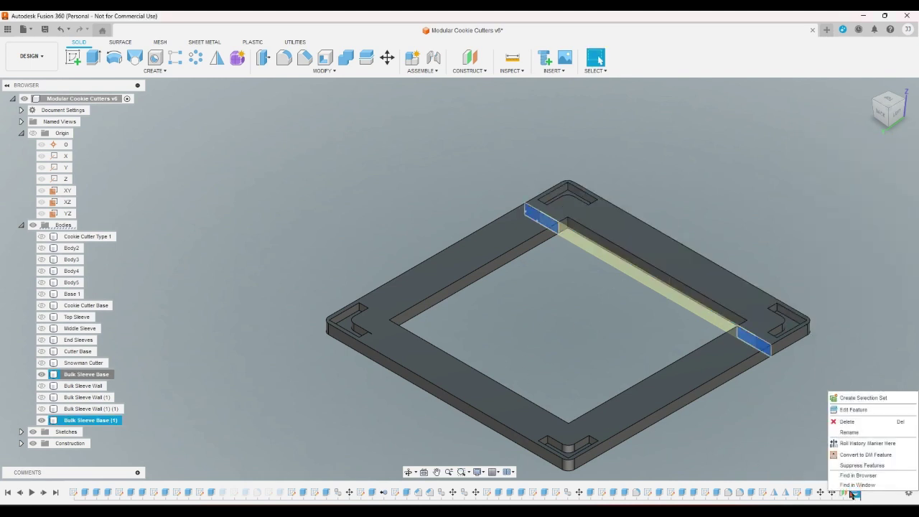
click(849, 422)
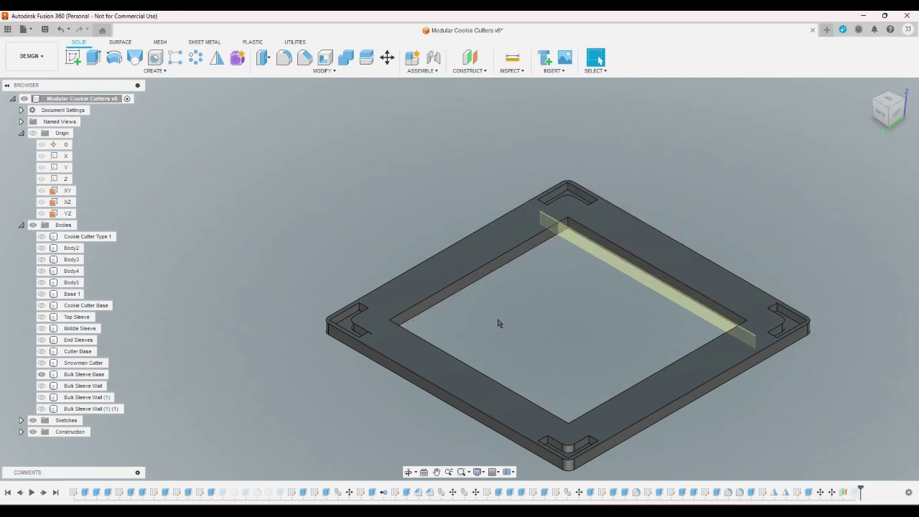
click(902, 104)
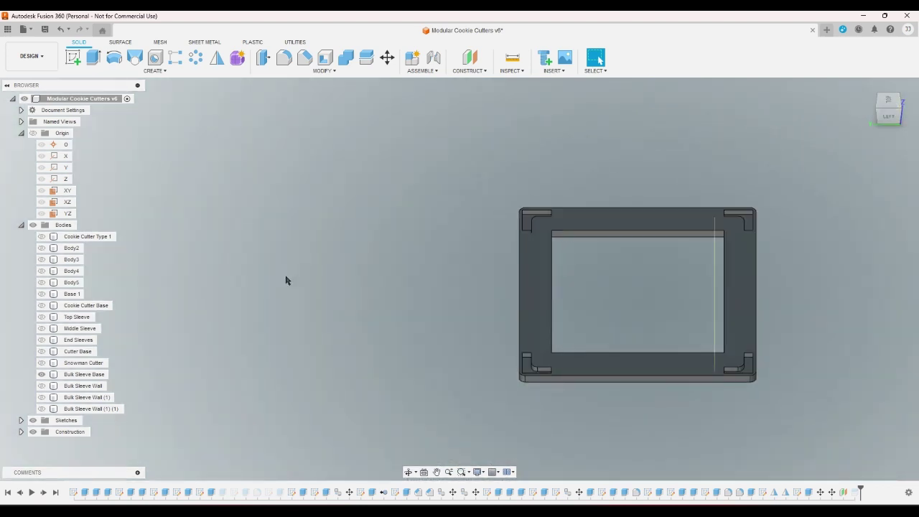
click(41, 397)
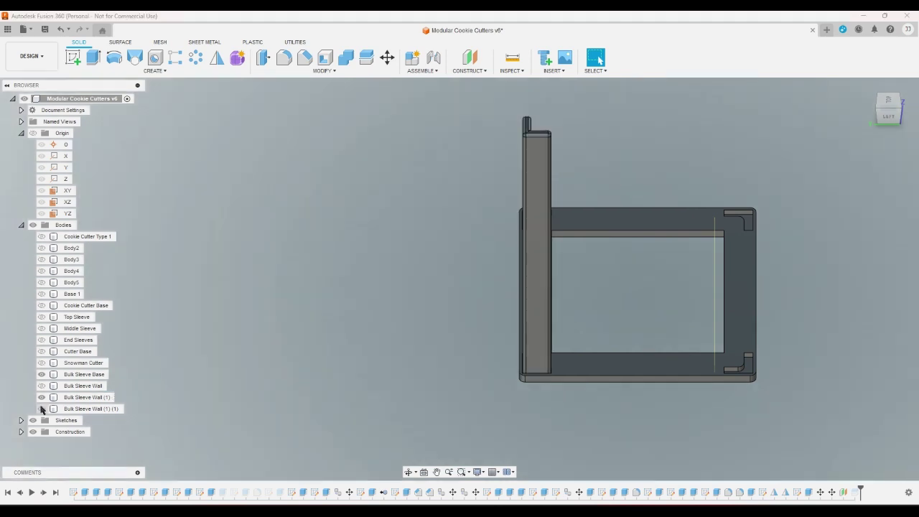
click(42, 409)
click(41, 374)
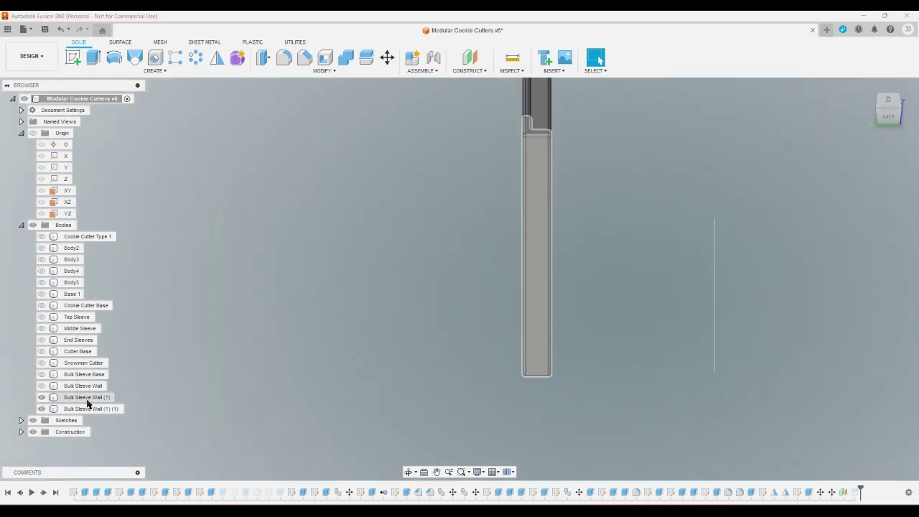
- Rename the body Bulk Sleeve Wall (1) as Slottet Right Wall
right_click(87, 399)
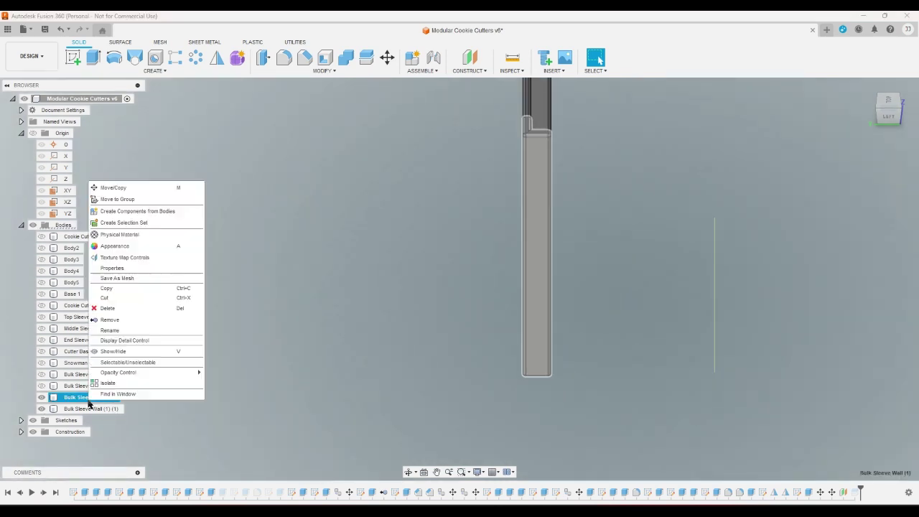
click(133, 330)
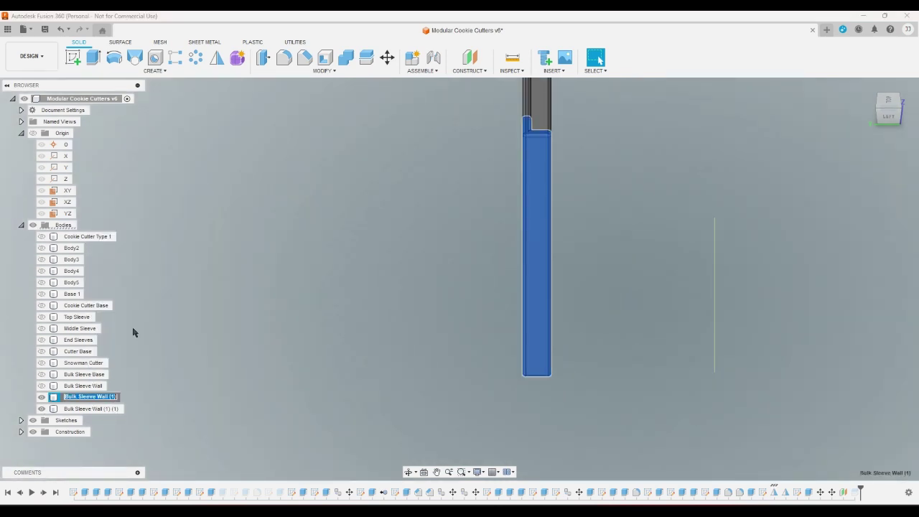
click(877, 111)
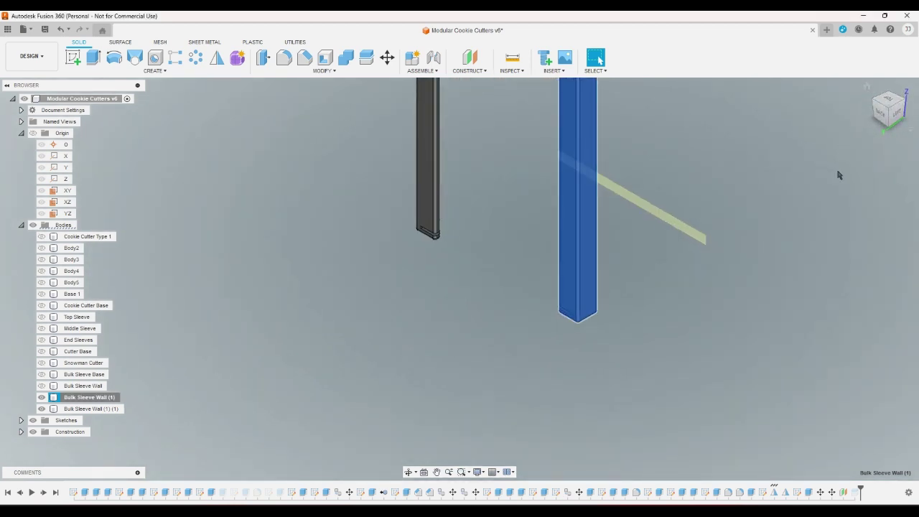
click(336, 328)
right_click(92, 403)
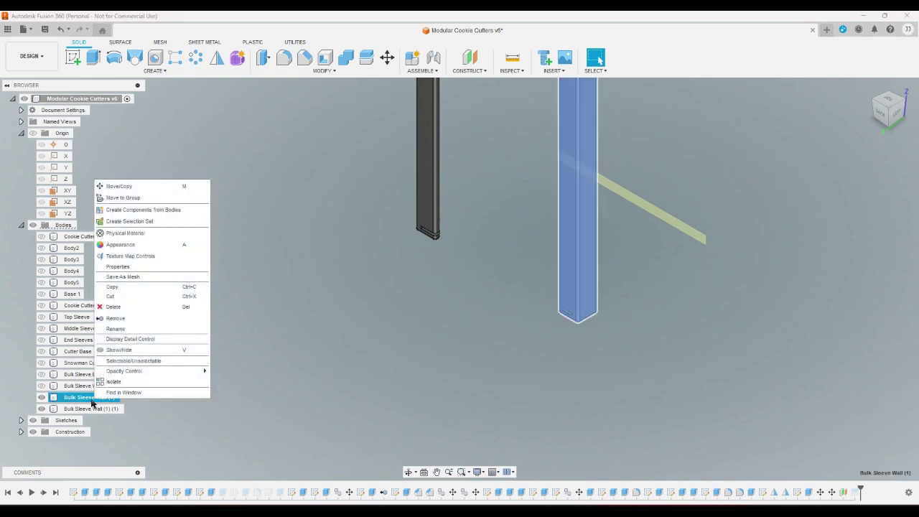
click(135, 329)
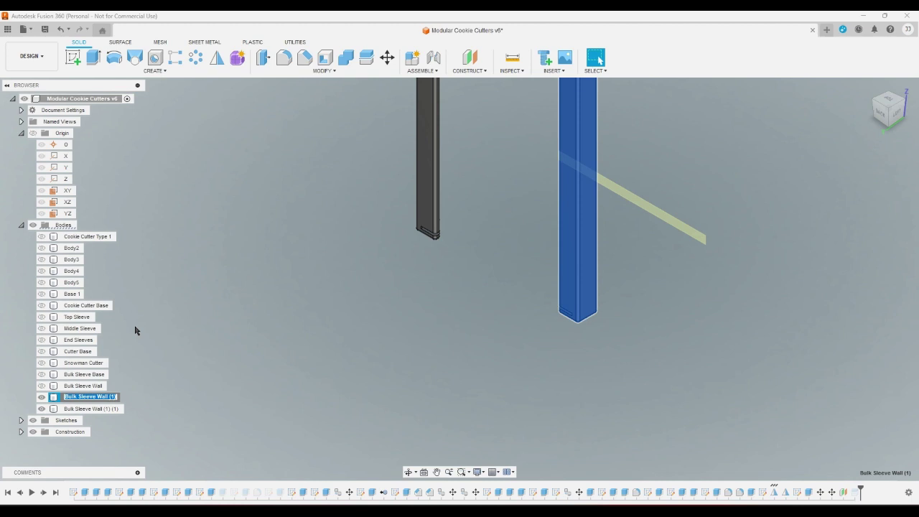
text(Displ)
text(l)
key(Return)
- Rename the body Bulk Sleeve Wall (1) (1) as Slottet Left Wall
right_click(86, 410)
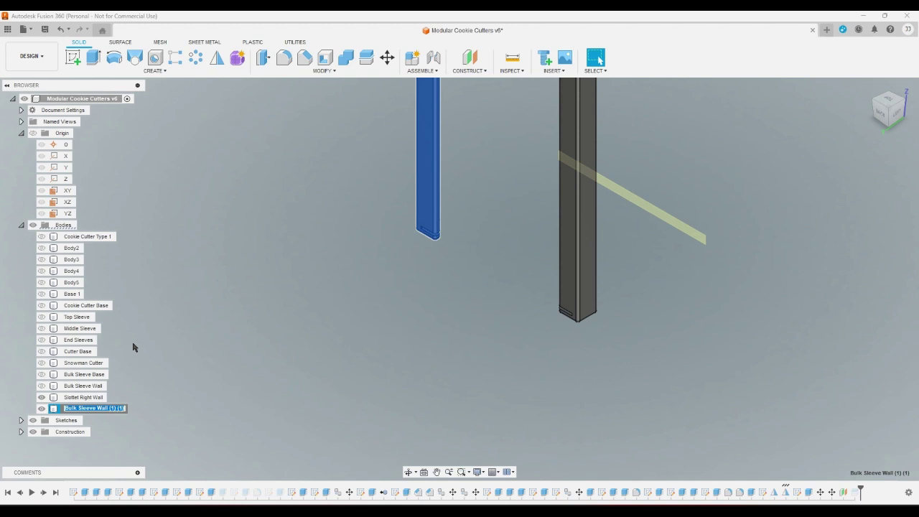
text(Slottet Left Wall)
key(Return)
click(230, 335)
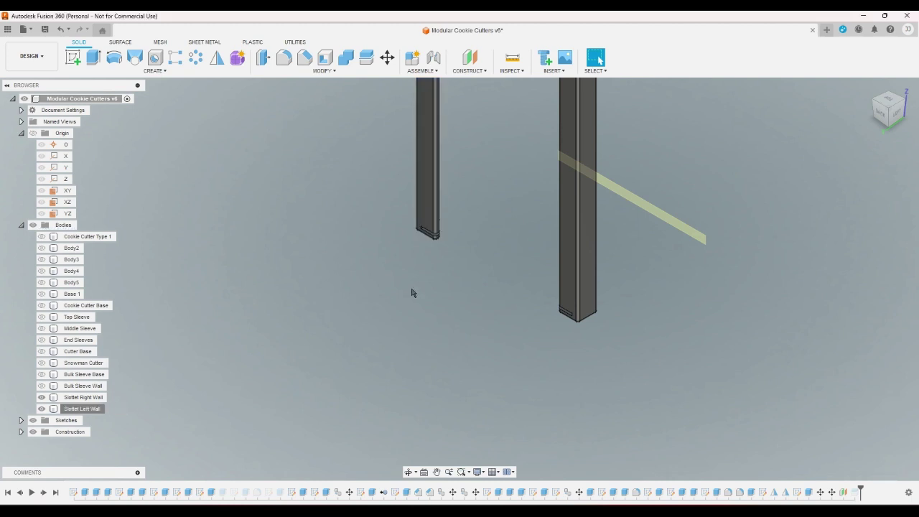
- Chamfer the upper and lower edge chains of the left wall's foot slot with an equal distance of wallthickness / 2
shift+middle_drag(411, 292, 478, 179)
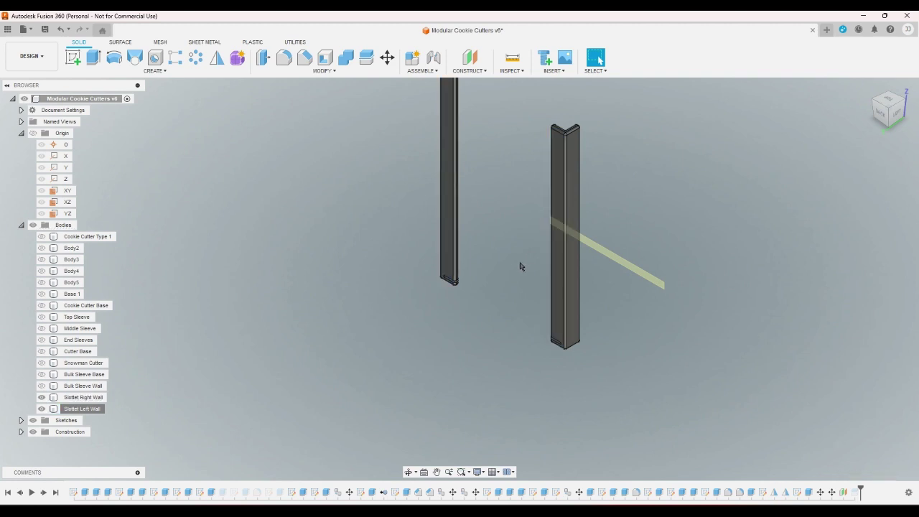
scroll(515, 267, down, 2)
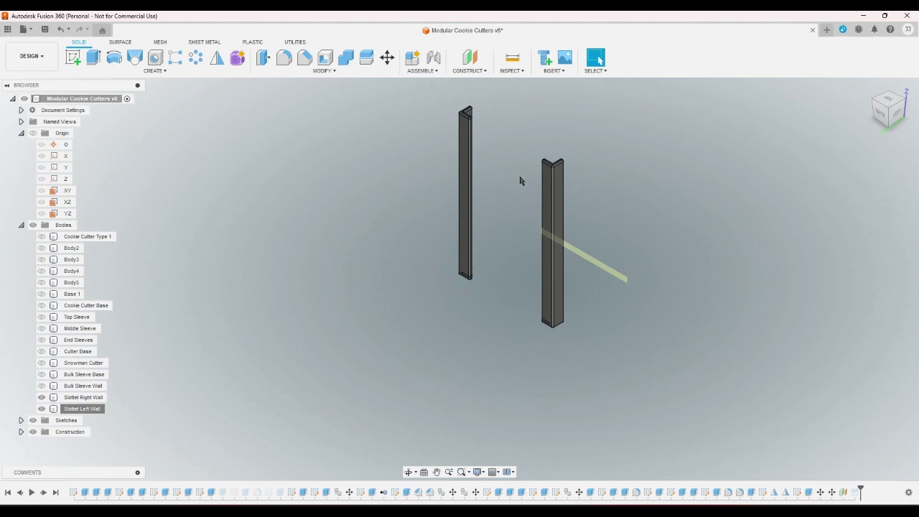
middle_drag(520, 180, 530, 237)
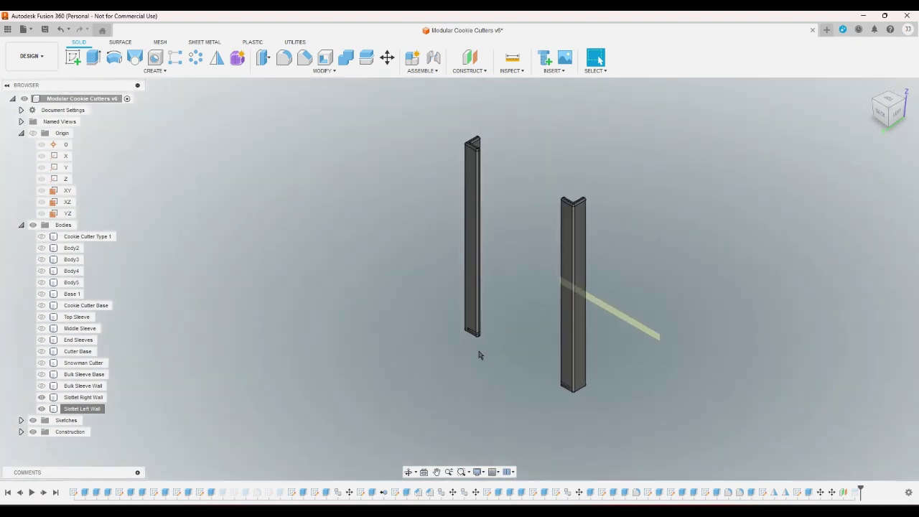
scroll(470, 332, up, 5)
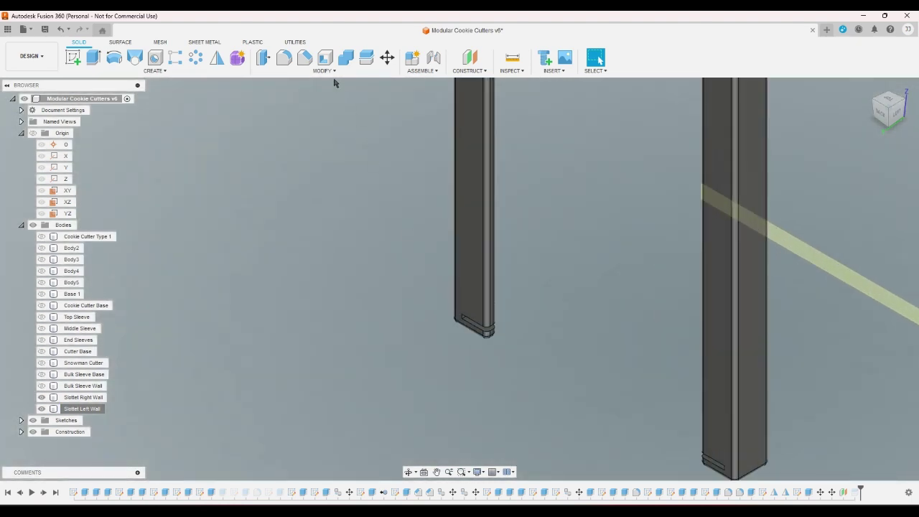
click(305, 58)
scroll(476, 362, up, 5)
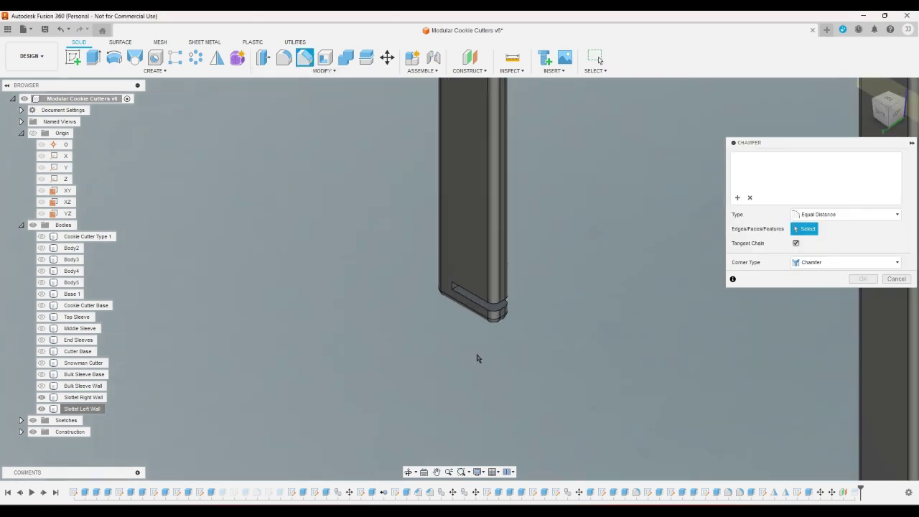
click(482, 285)
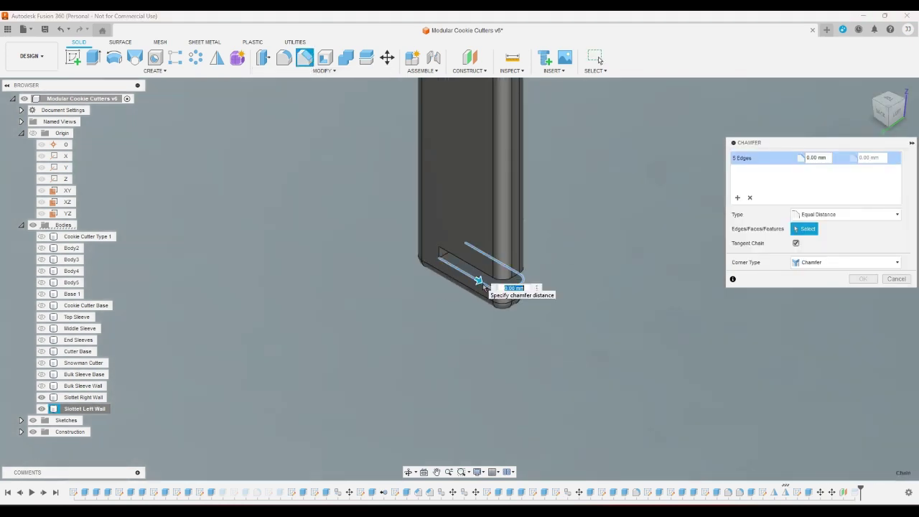
click(503, 264)
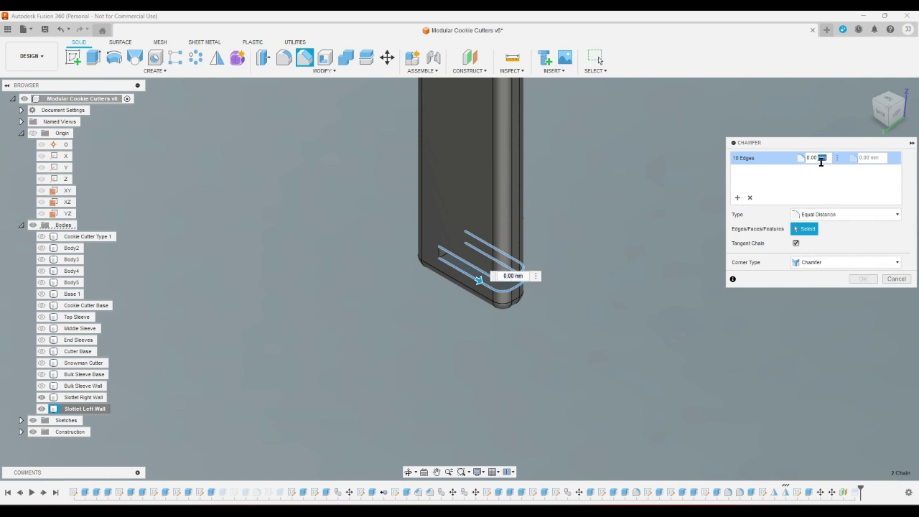
click(819, 158)
text(w)
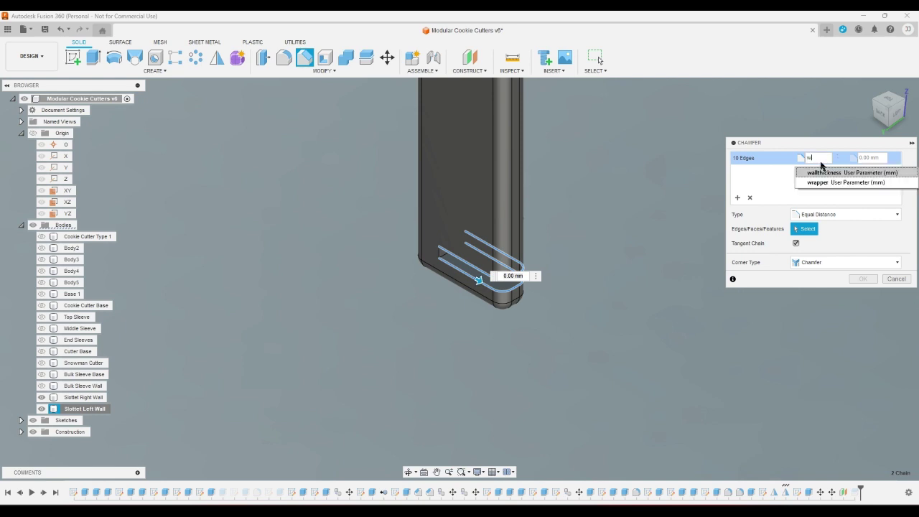
text(allthickness / 2)
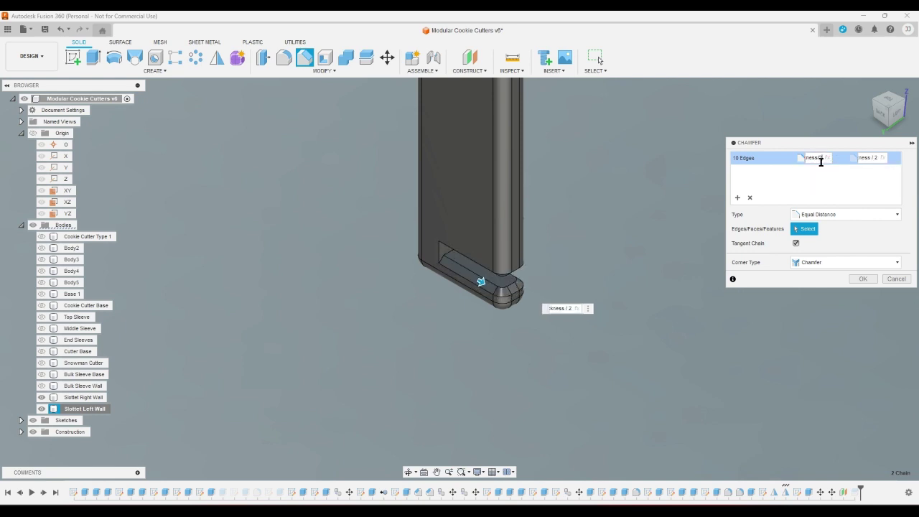
- Change the left wall's slot chamfer to Two Distance with wallthickness as the second distance, and apply it
click(843, 214)
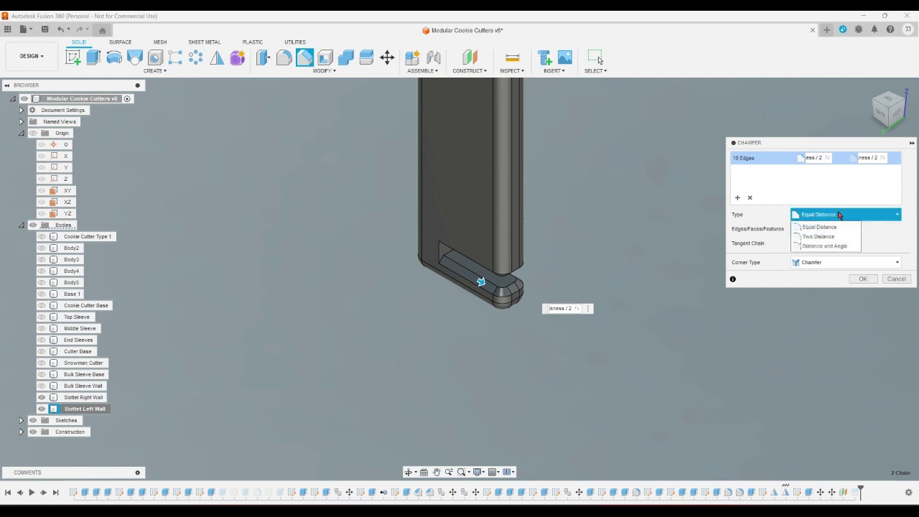
click(825, 234)
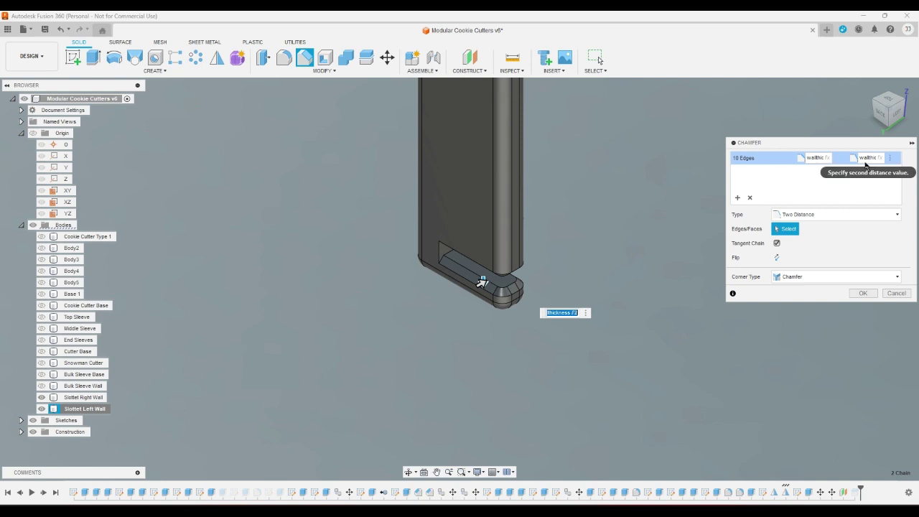
click(865, 158)
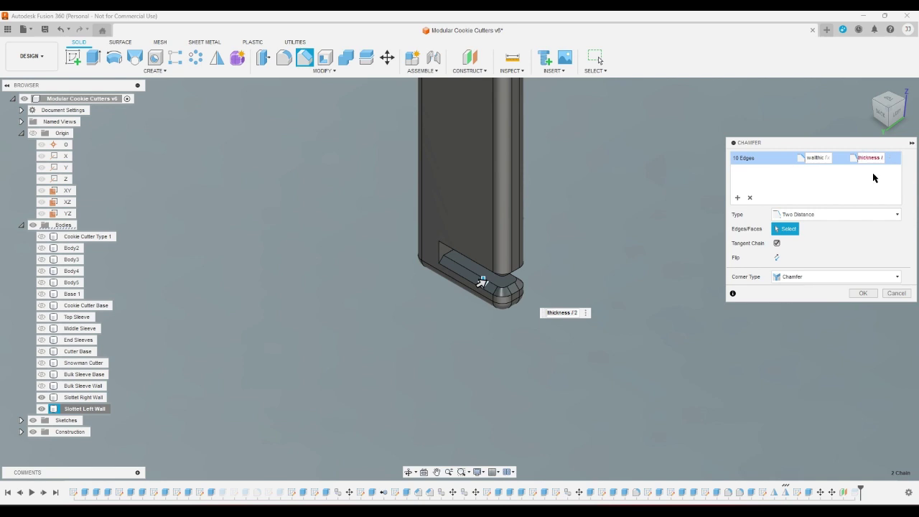
key(BackSpace)
key(BackSpace)
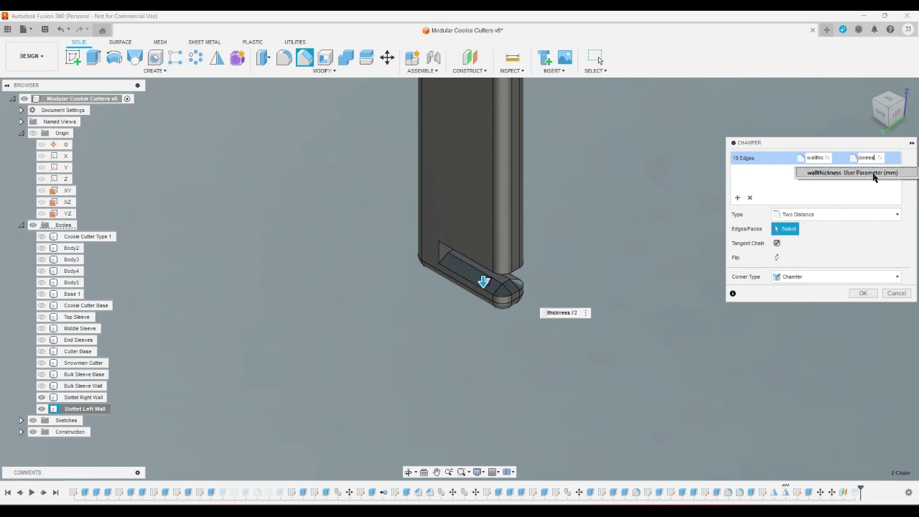
click(900, 114)
click(895, 116)
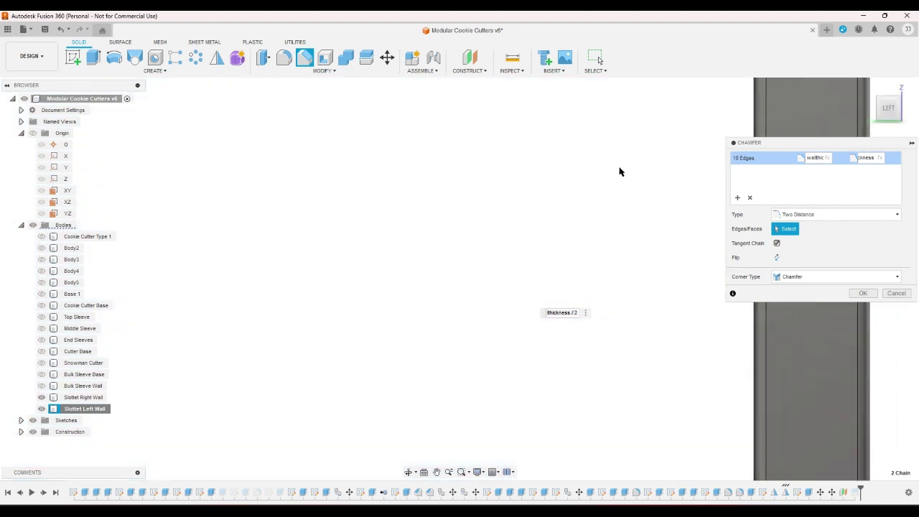
click(866, 86)
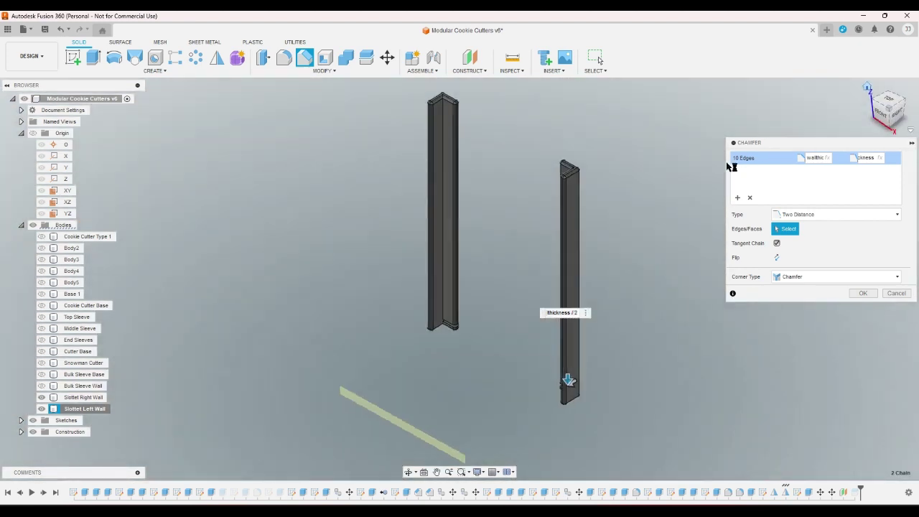
click(862, 293)
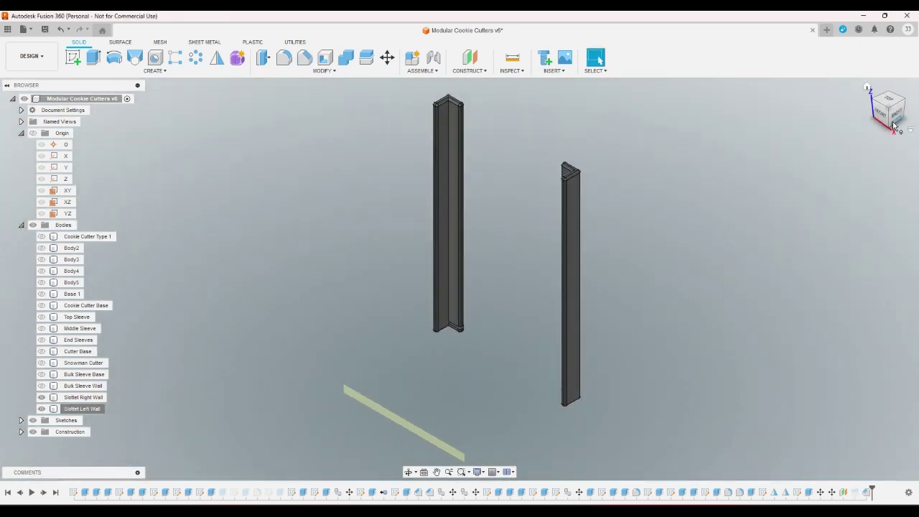
click(895, 108)
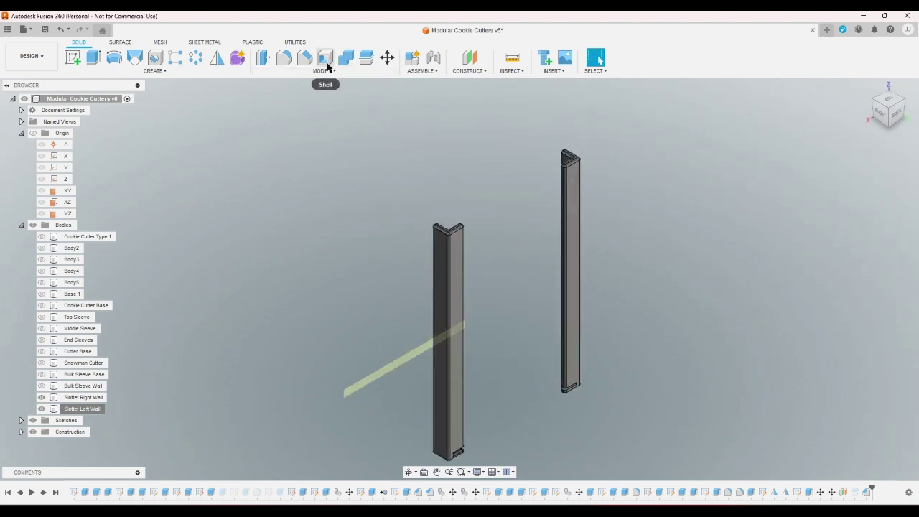
click(291, 62)
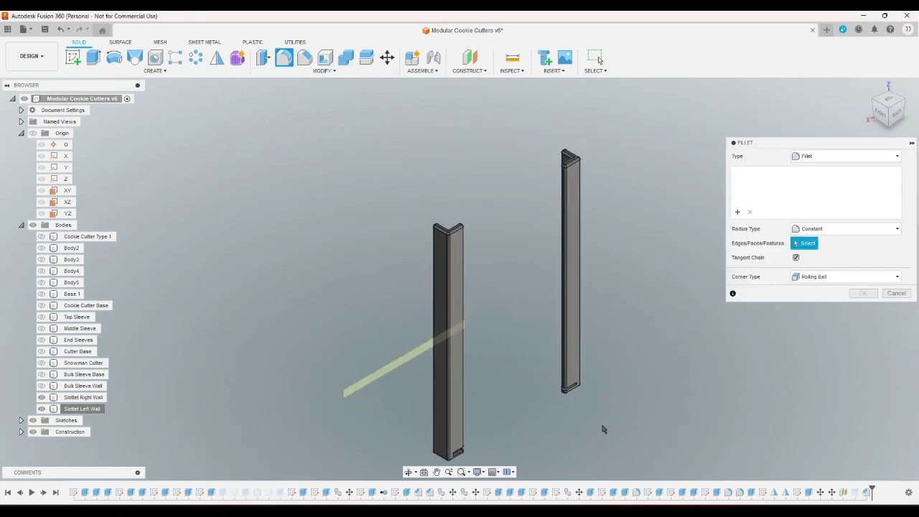
scroll(601, 429, up, 5)
click(567, 278)
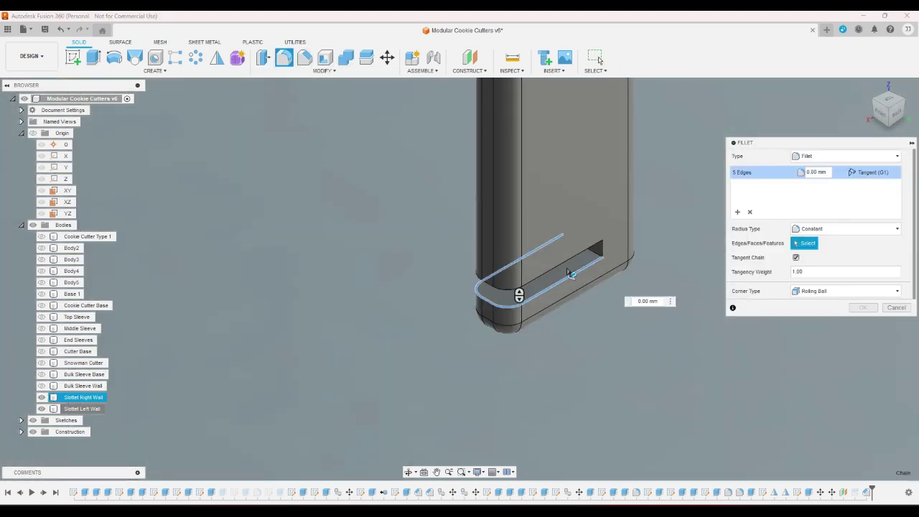
double_click(821, 172)
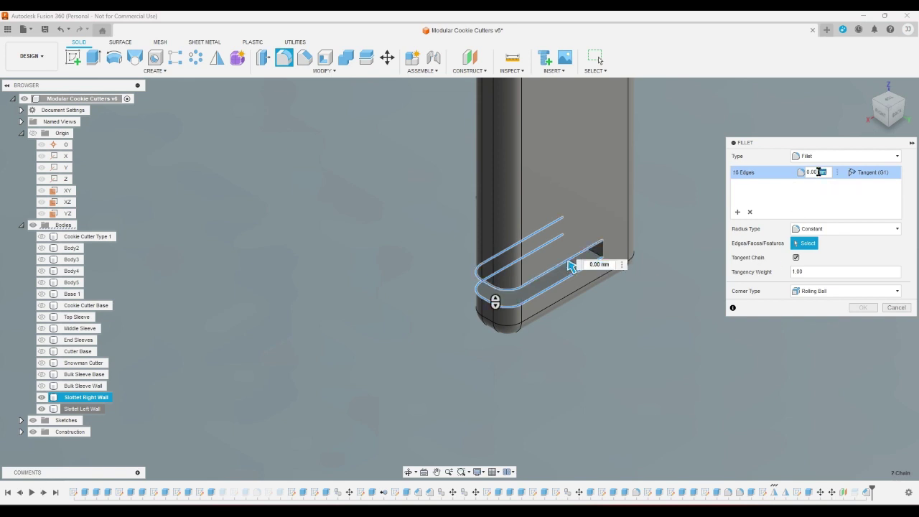
click(831, 237)
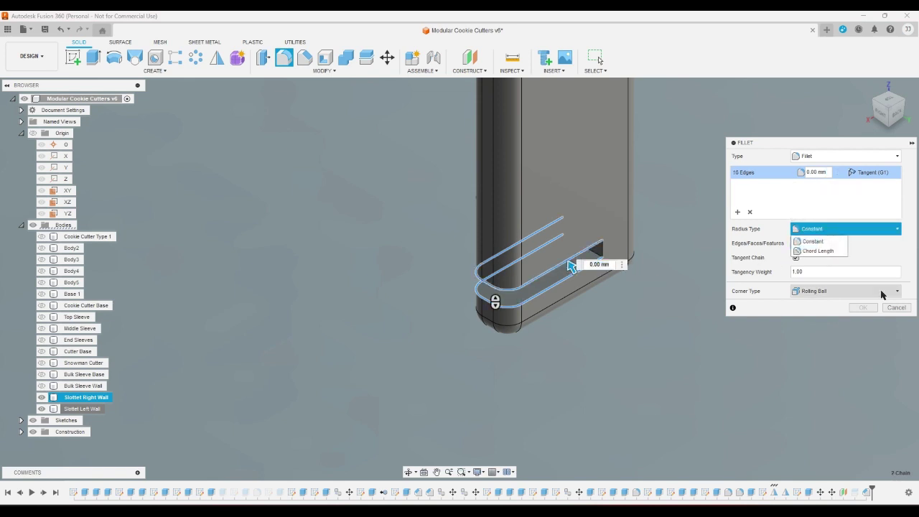
key(Escape)
key(Escape)
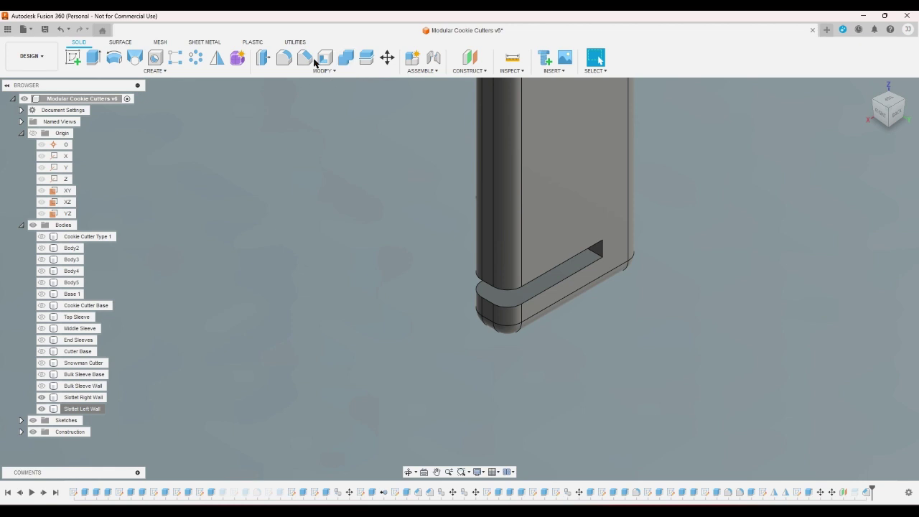
- Chamfer both edge chains of the right wall's foot slot with two distances, wallthickness/2 and wallthickness
click(304, 58)
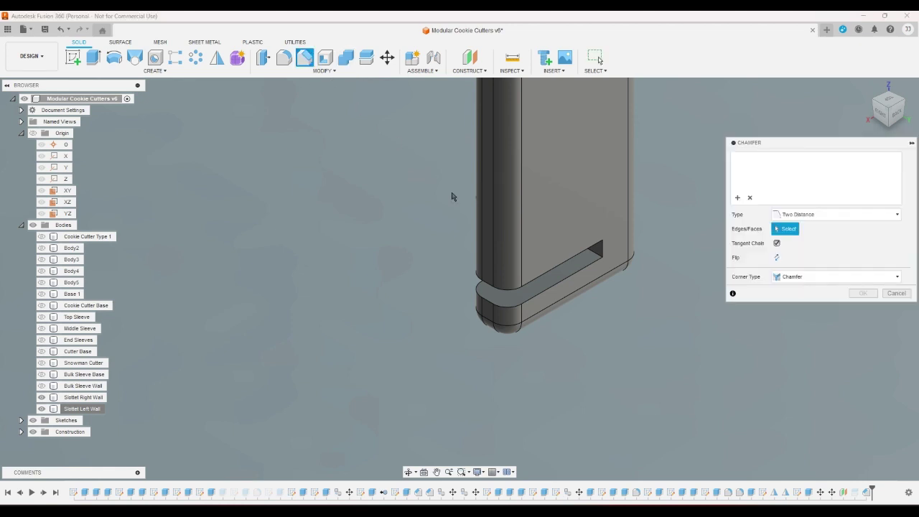
click(553, 287)
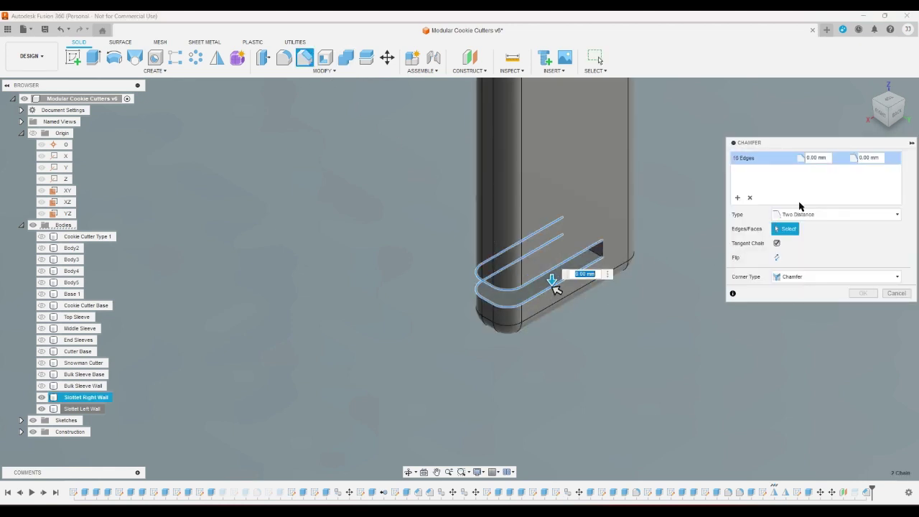
click(826, 158)
text(w)
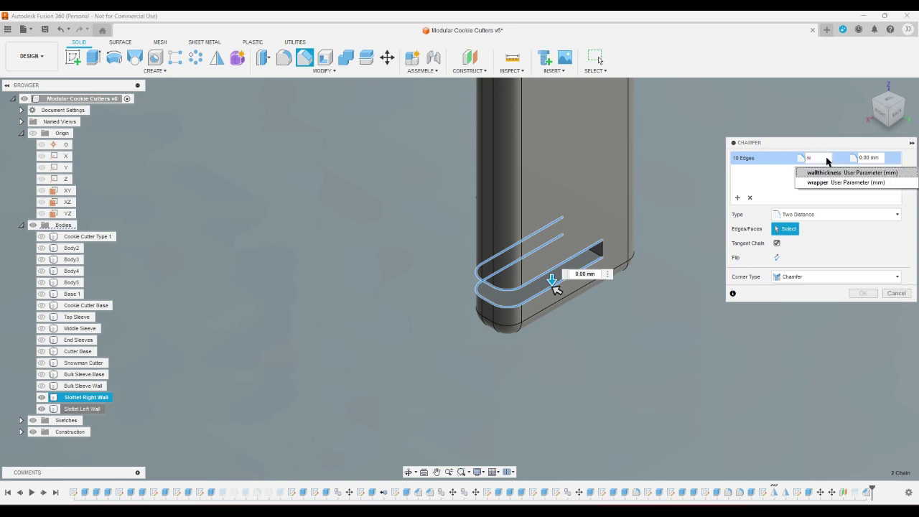
key(Return)
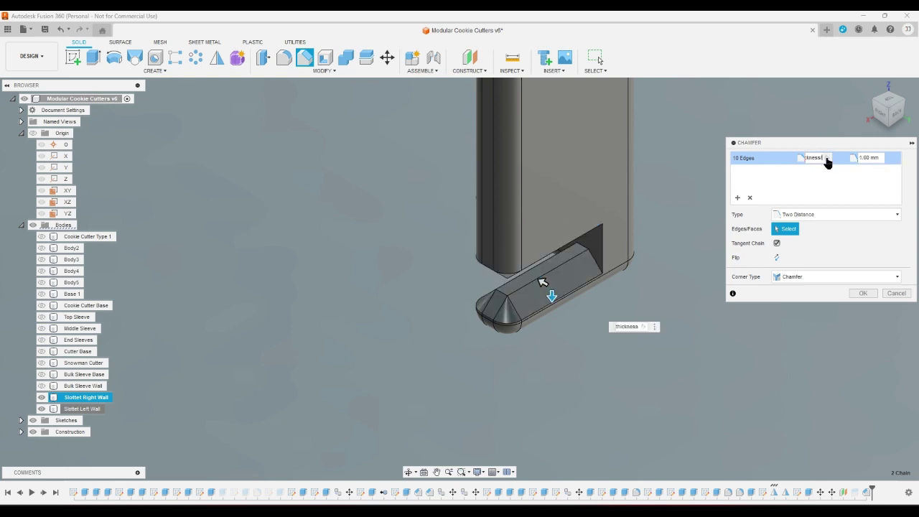
text(/2)
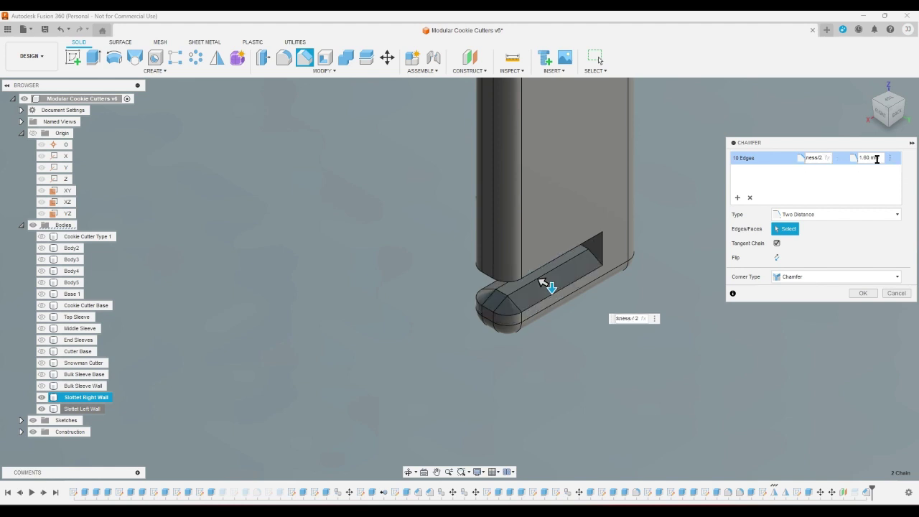
click(876, 159)
text(w)
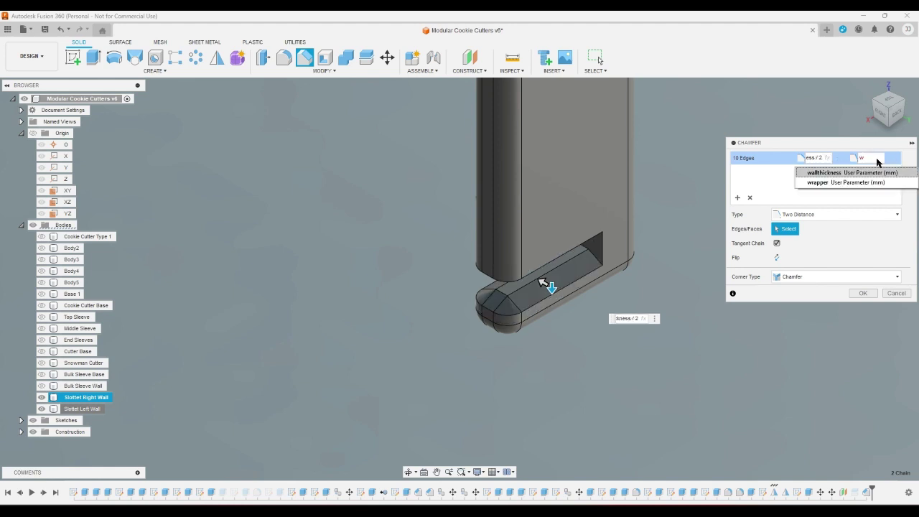
key(Return)
key(Return)
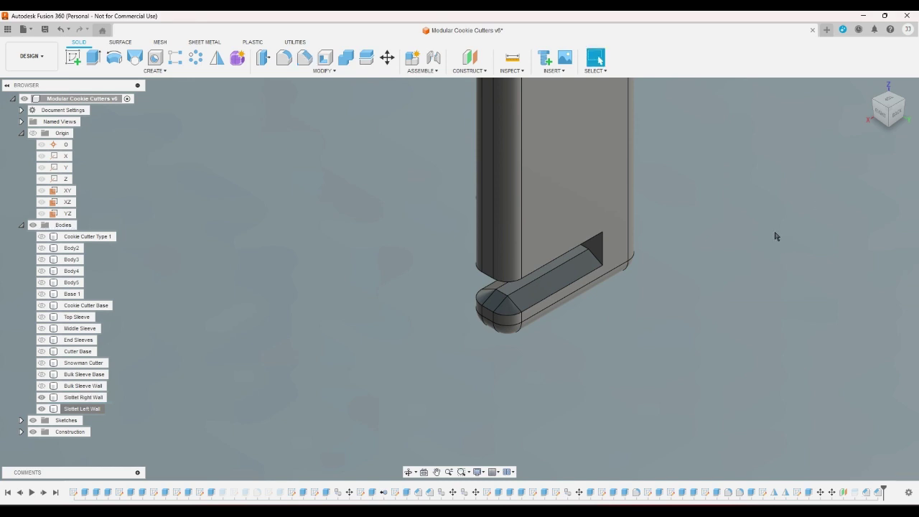
- Check the chamfered slots on both walls and show the Bulk Sleeve Base together with them
click(887, 121)
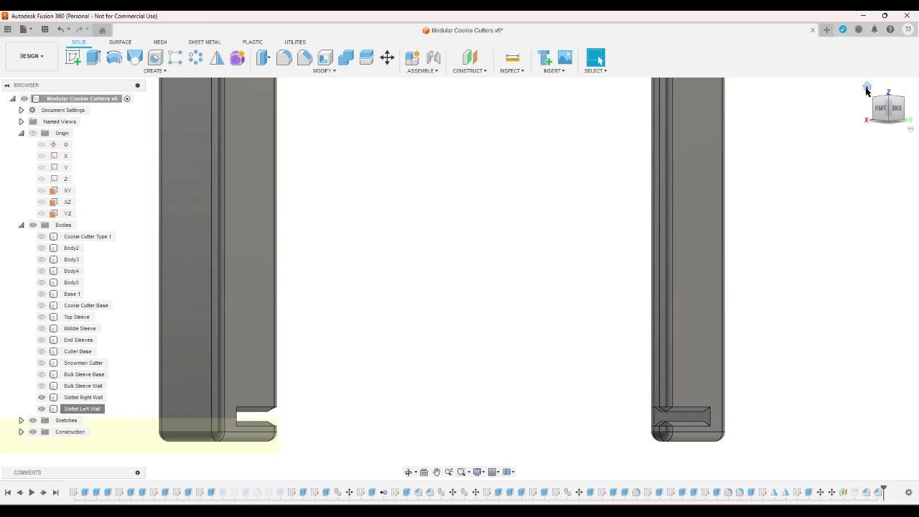
click(866, 86)
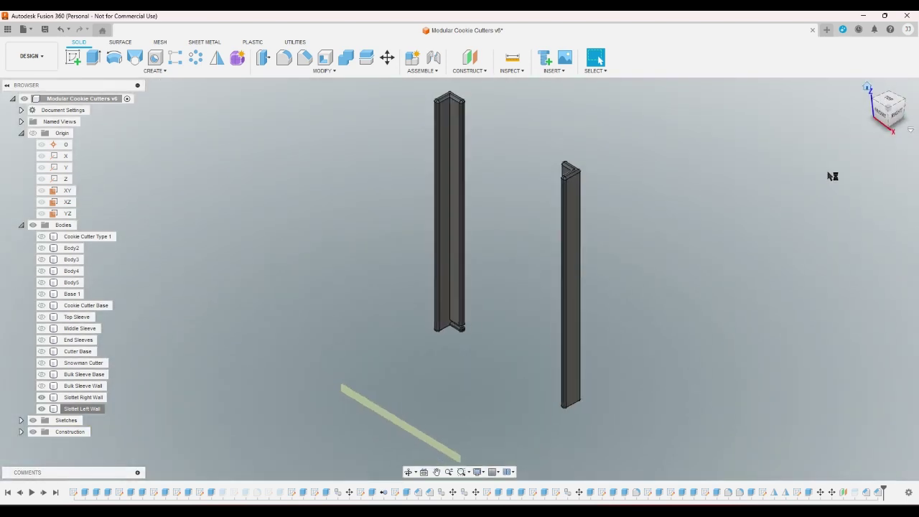
click(906, 105)
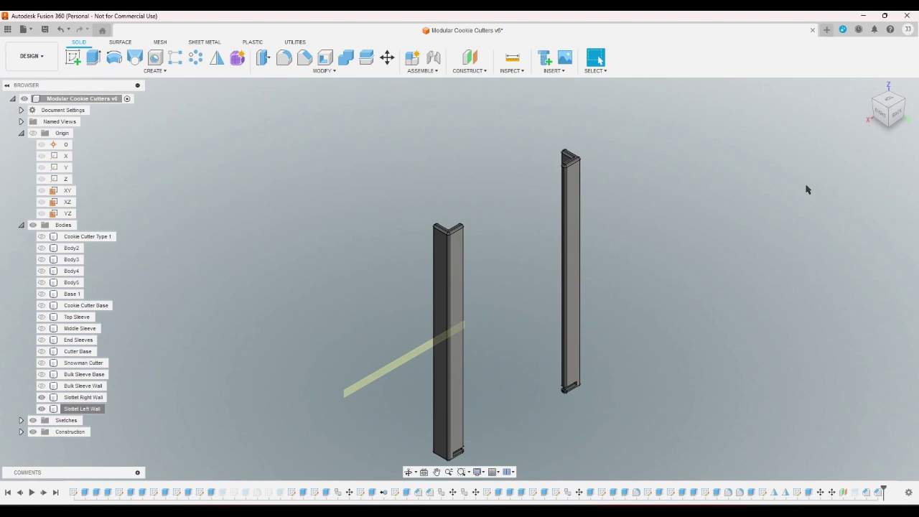
click(42, 375)
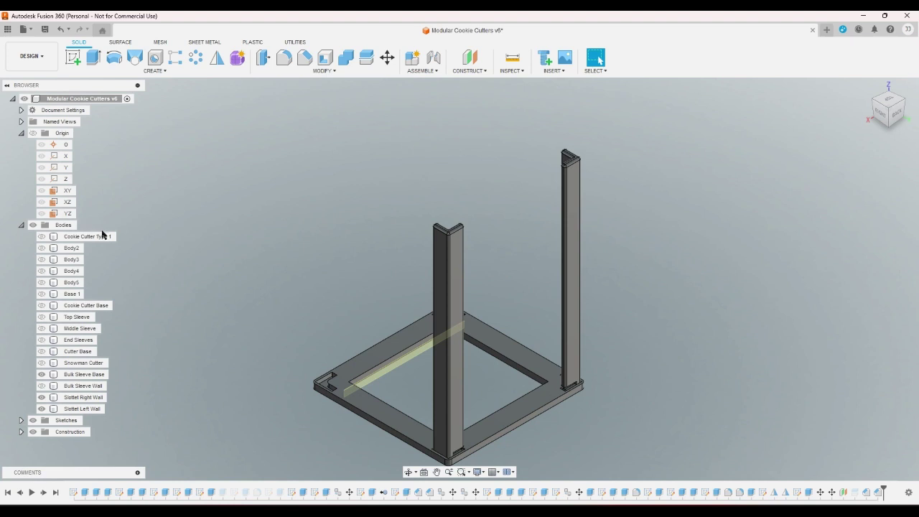
- Hide and show the two slotted walls, and inspect their upper ends above the Bulk Sleeve Base
click(44, 399)
click(43, 398)
click(41, 408)
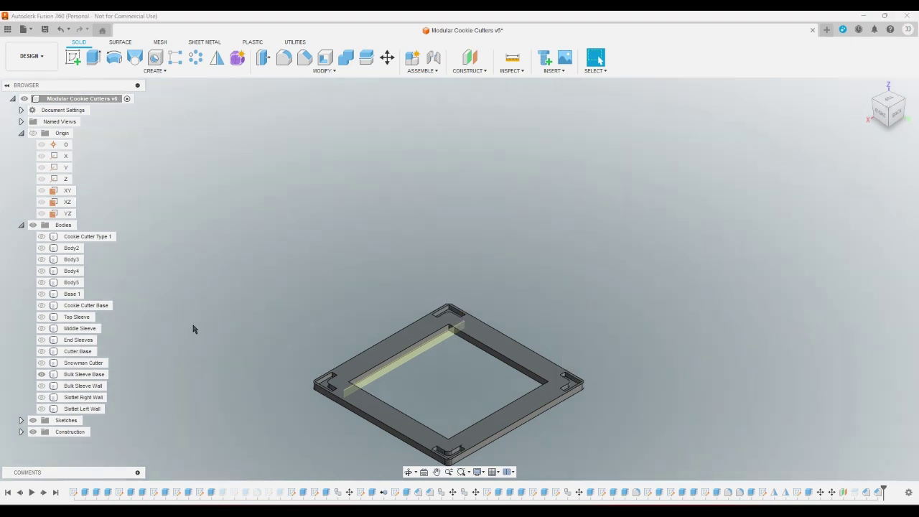
click(42, 408)
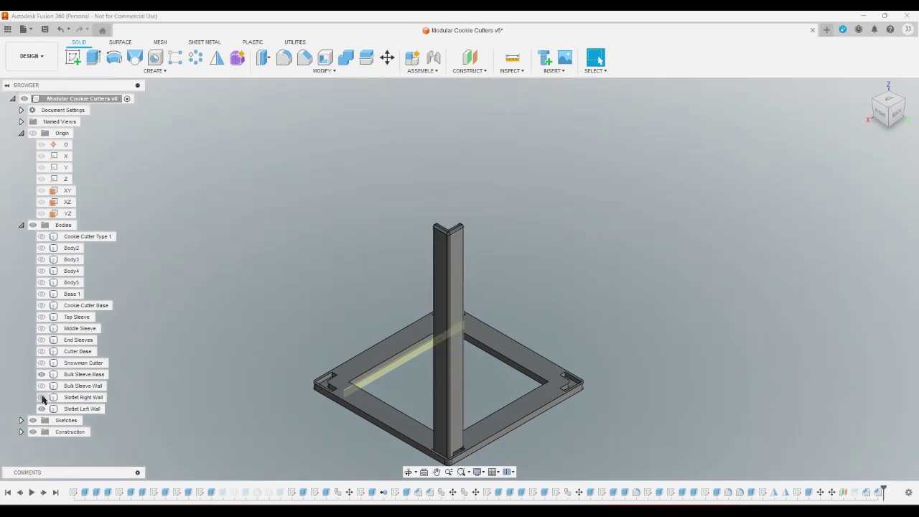
click(41, 397)
scroll(590, 148, up, 5)
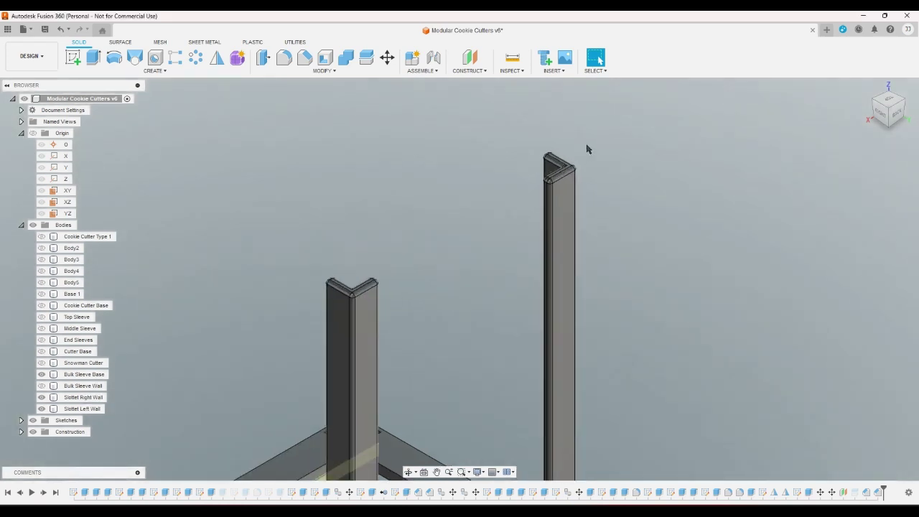
click(570, 194)
key(Escape)
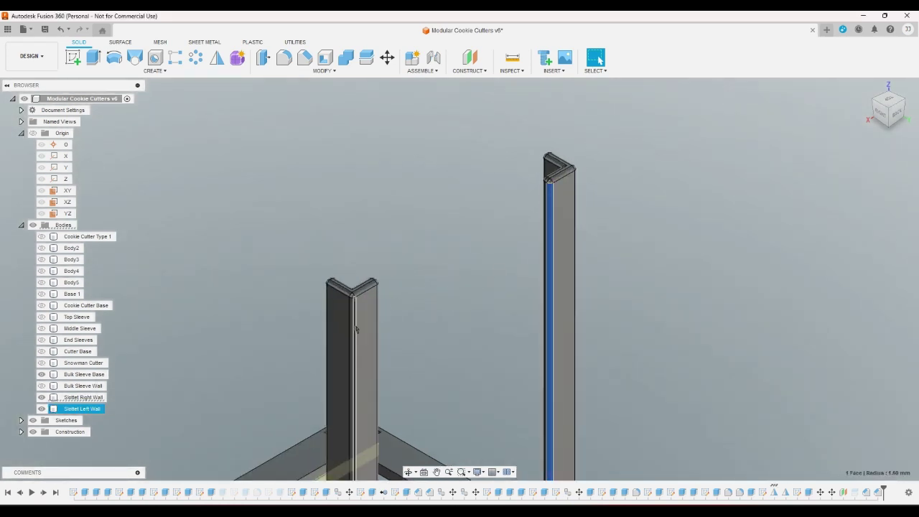
scroll(483, 259, down, 3)
scroll(483, 260, down, 2)
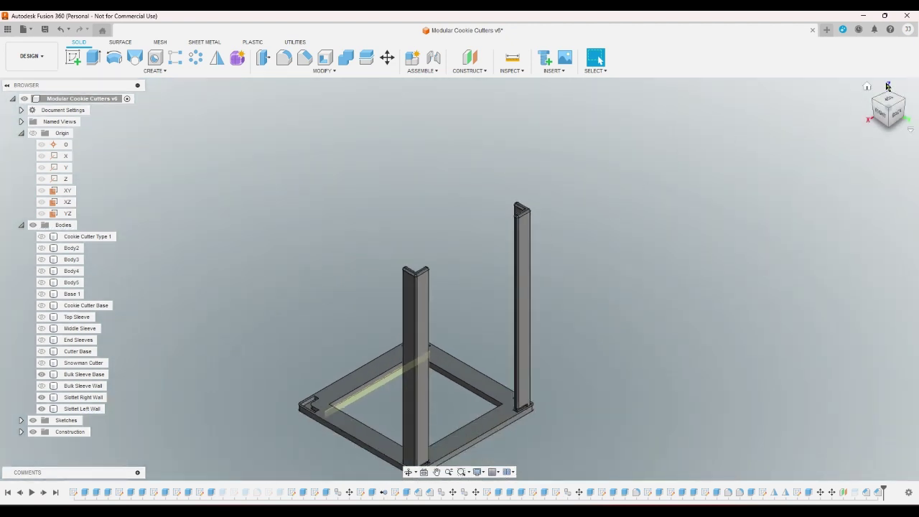
- Compare the two slotted walls on the Bulk Sleeve Base from the back, home and left-side views
click(898, 106)
scroll(380, 359, up, 3)
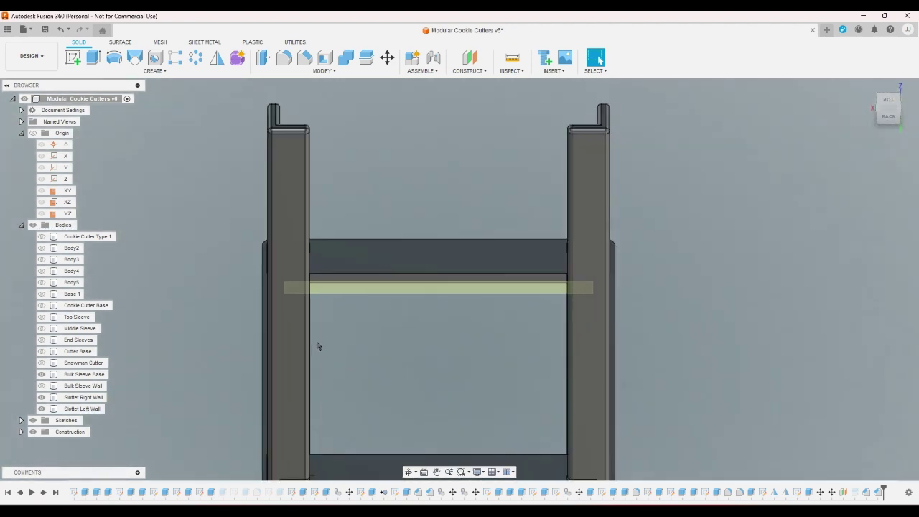
click(308, 344)
click(582, 313)
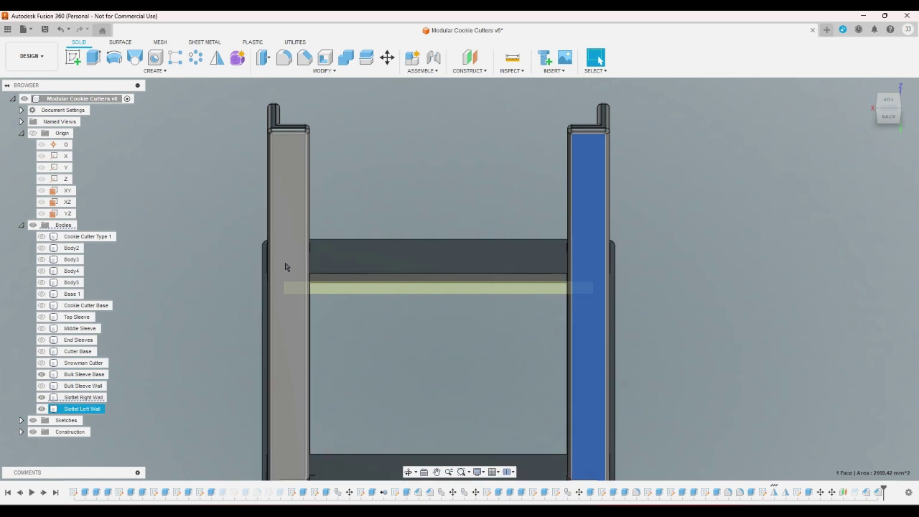
click(660, 198)
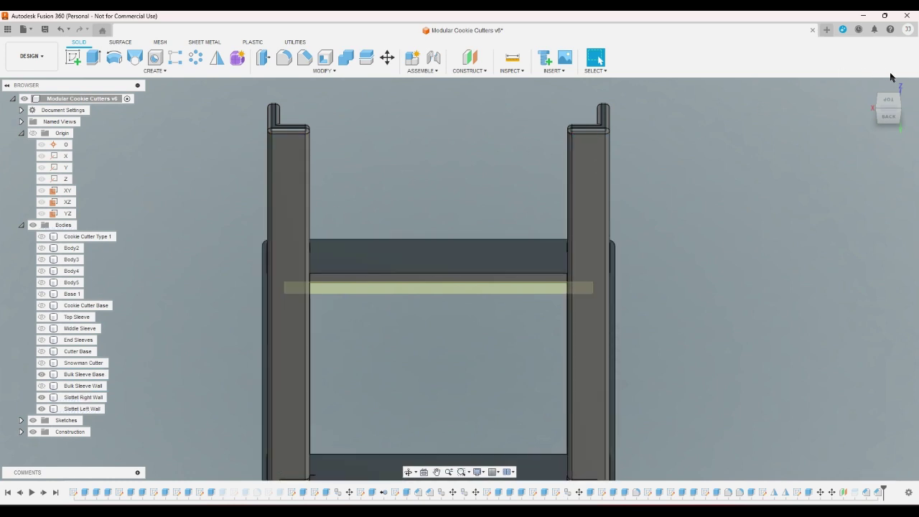
click(867, 87)
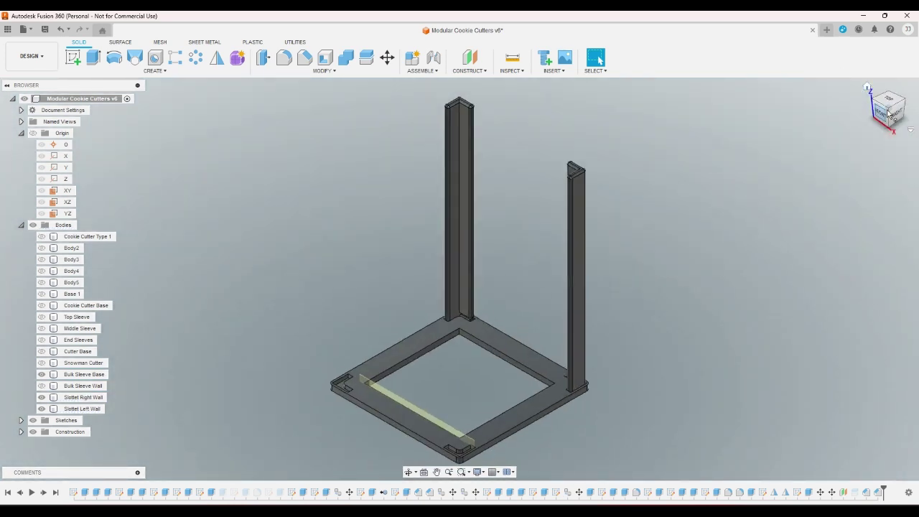
click(903, 102)
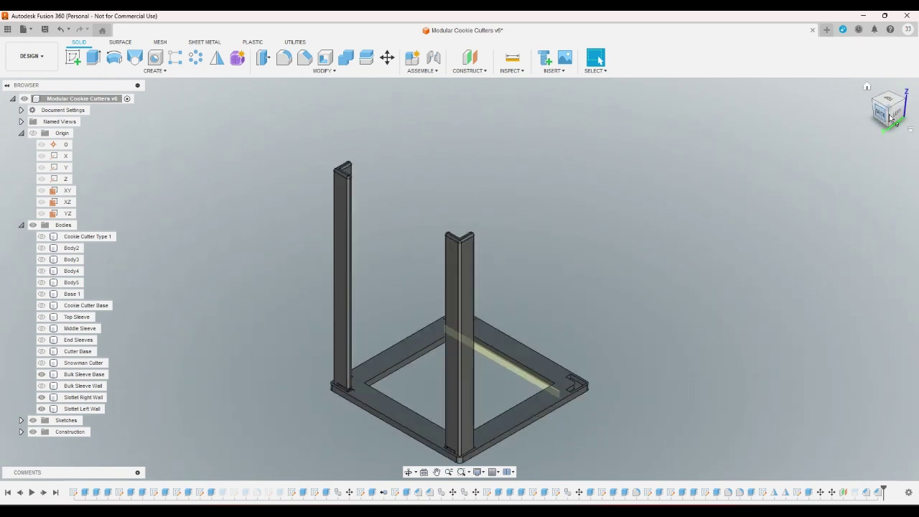
click(897, 110)
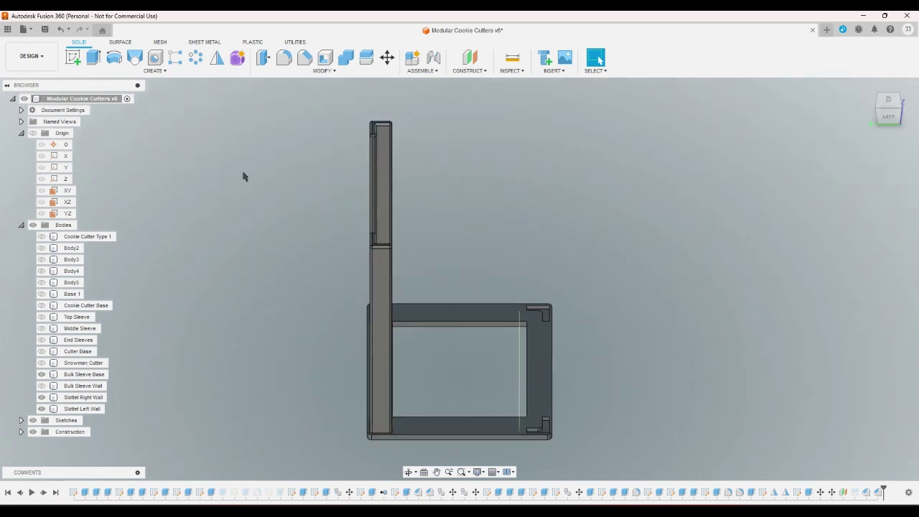
- Show the Top, Middle and End Sleeves in the home view, hiding the Bulk Sleeve Base and both slotted walls
click(45, 319)
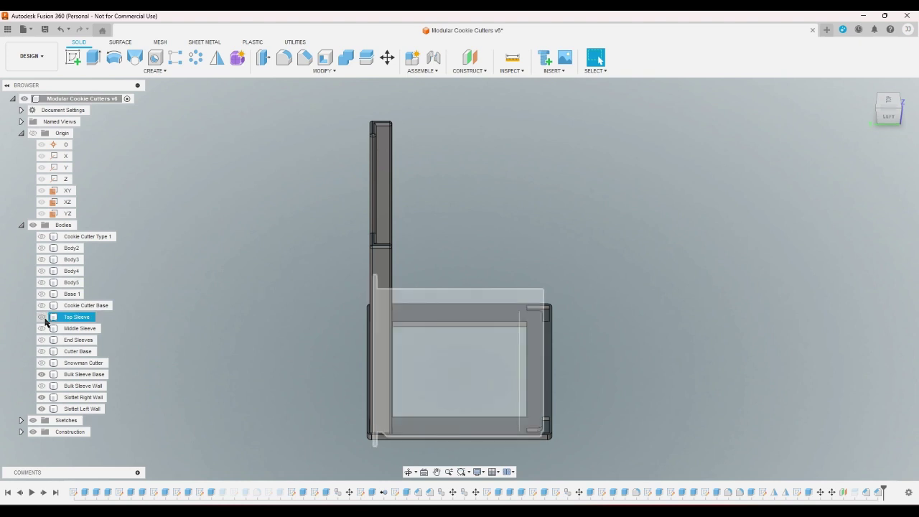
click(44, 320)
click(42, 329)
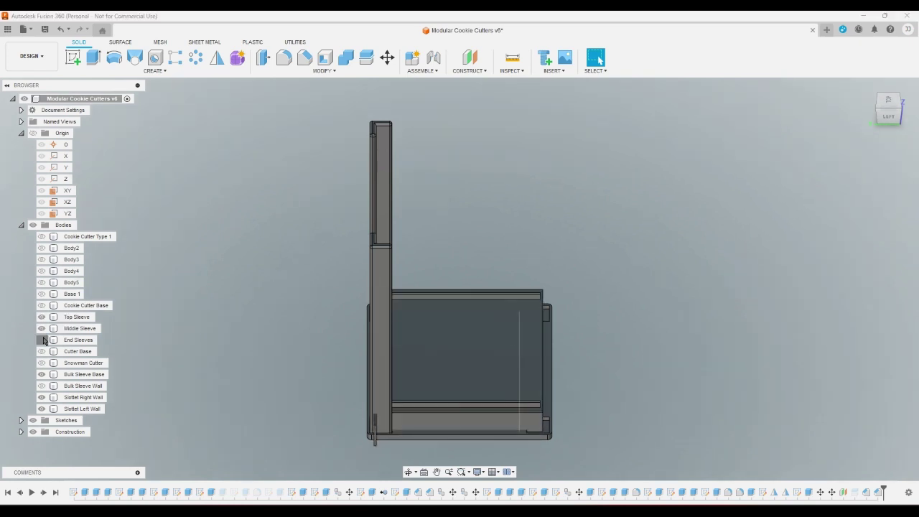
click(41, 374)
click(42, 398)
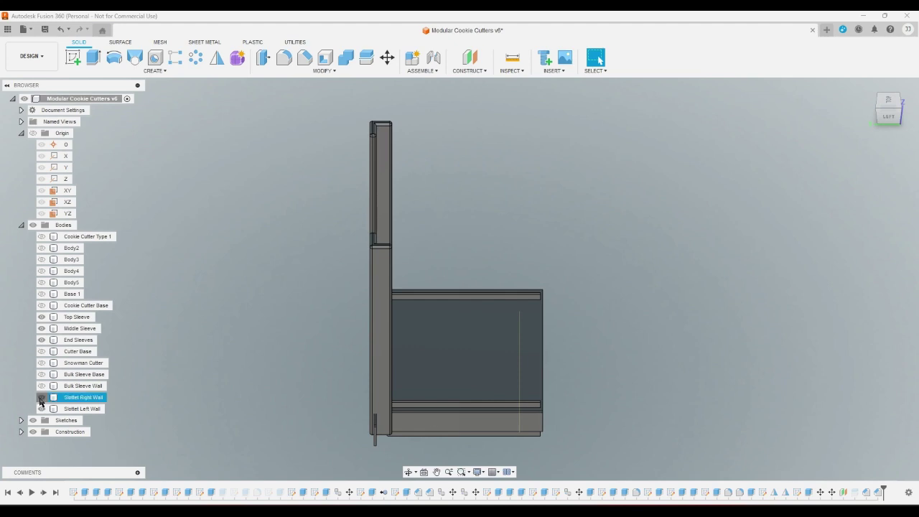
click(41, 409)
click(865, 87)
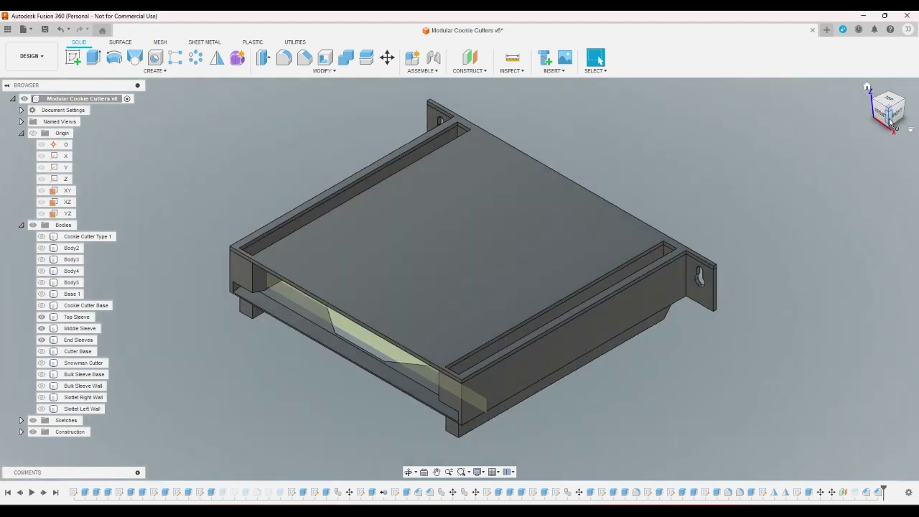
- Examine the assembled sleeve from its front-right edge and home views, including the Top Sleeve's surface
click(891, 113)
click(865, 87)
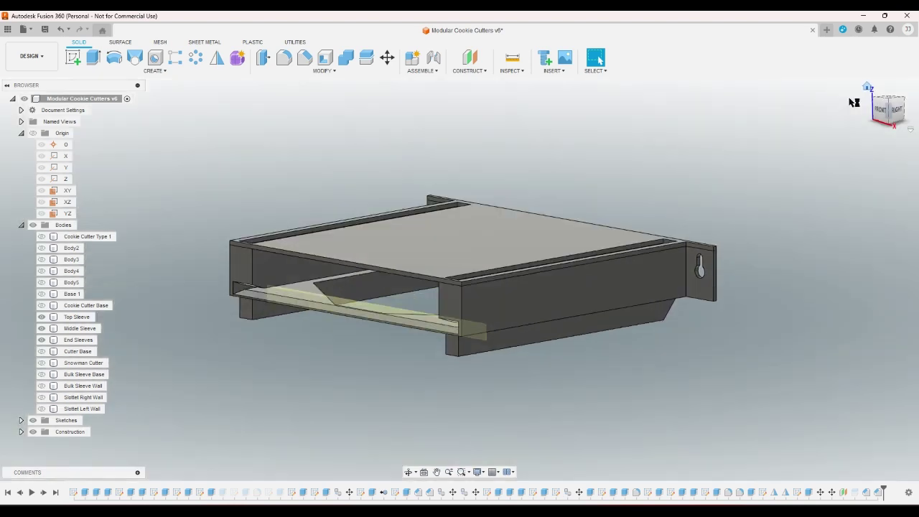
click(404, 218)
click(215, 299)
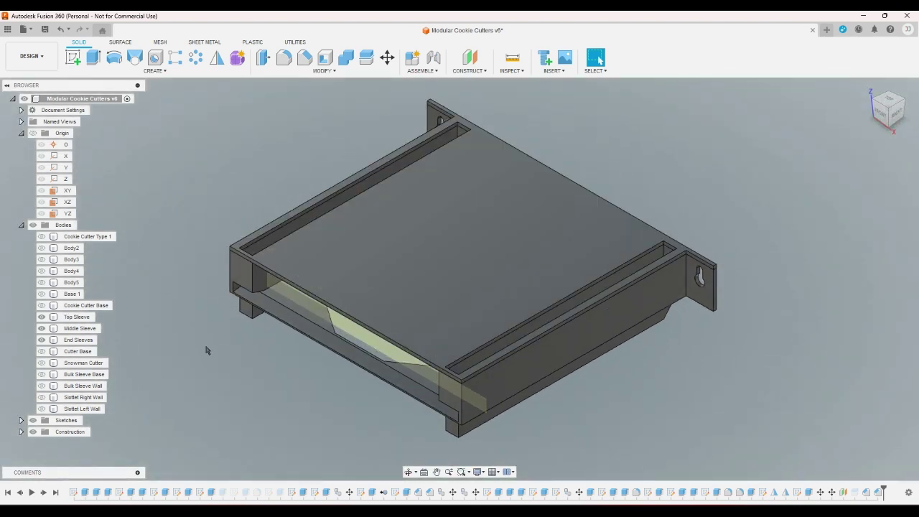
click(346, 243)
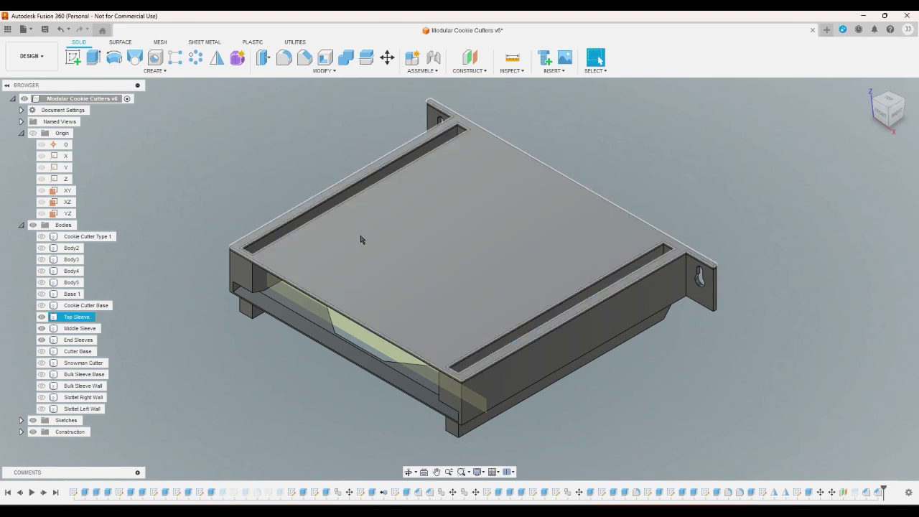
click(287, 379)
click(335, 263)
key(v)
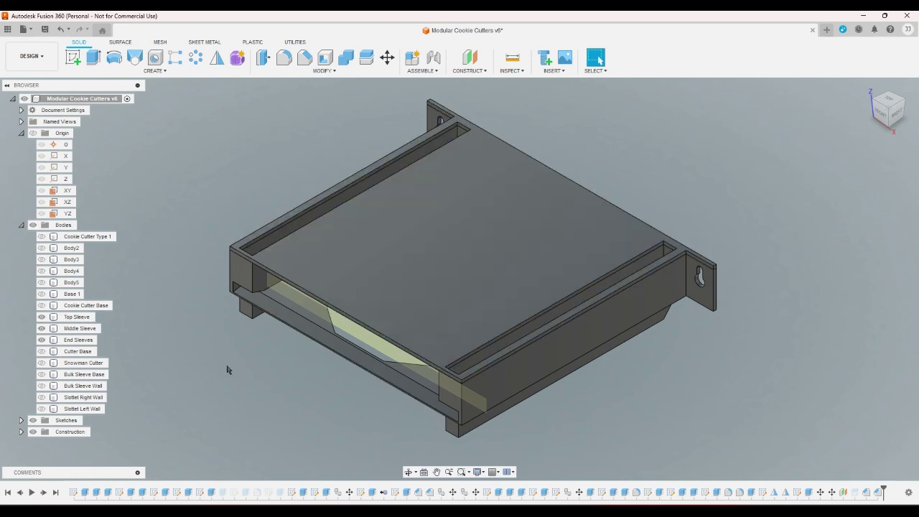
- Hide the Top, Middle and End Sleeves and show the Snowman Cutter
click(47, 354)
click(42, 339)
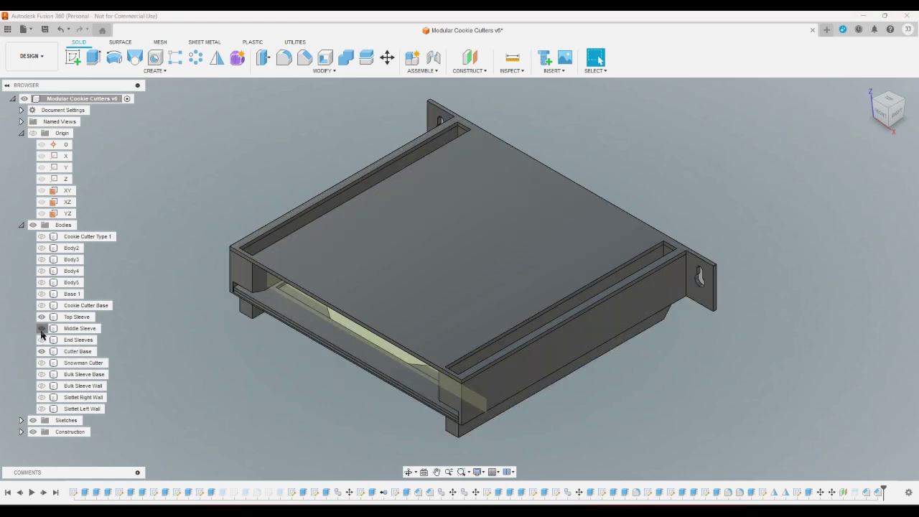
click(42, 328)
click(41, 317)
click(42, 362)
click(80, 363)
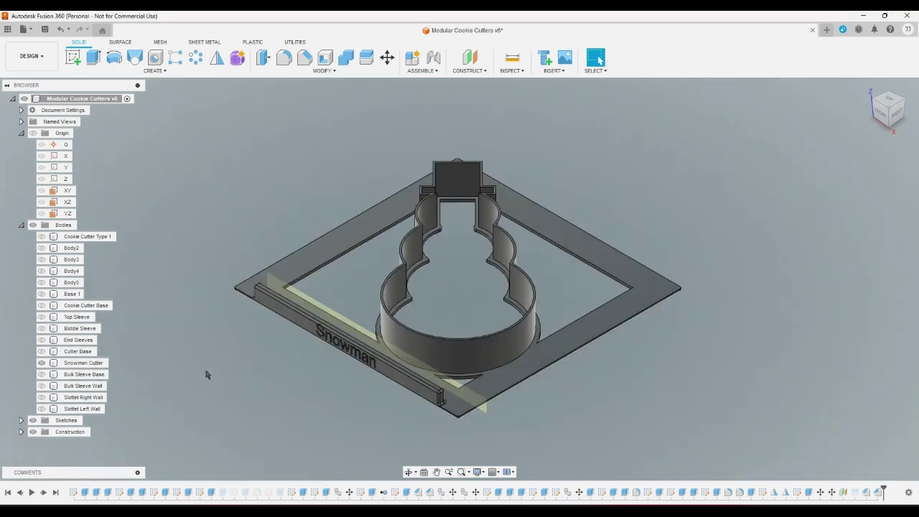
click(520, 264)
- Show the Bulk Sleeve Base, Bulk Sleeve Wall and both slotted walls around the Snowman Cutter
click(43, 354)
click(41, 363)
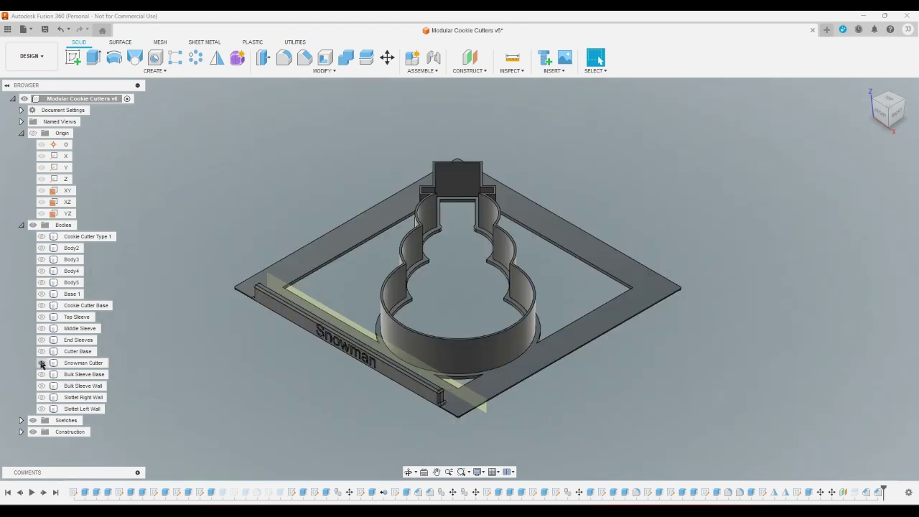
click(41, 374)
click(41, 385)
click(41, 397)
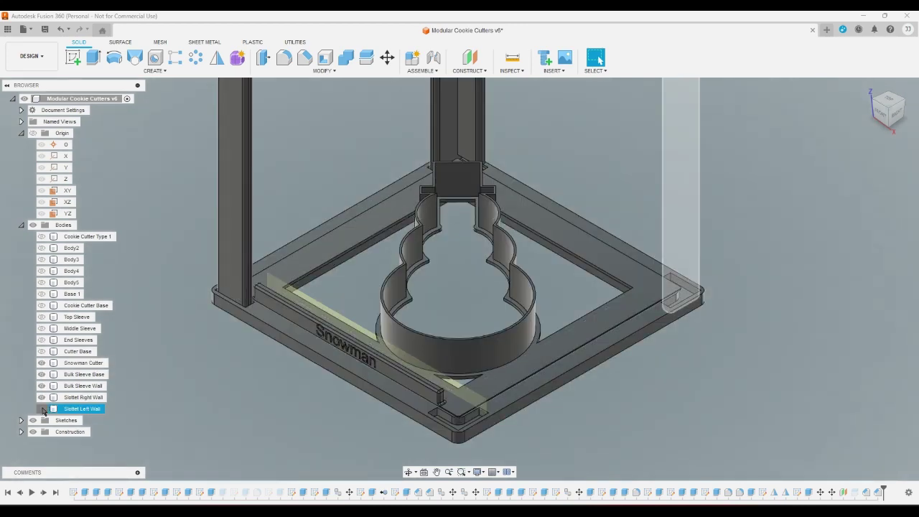
click(41, 409)
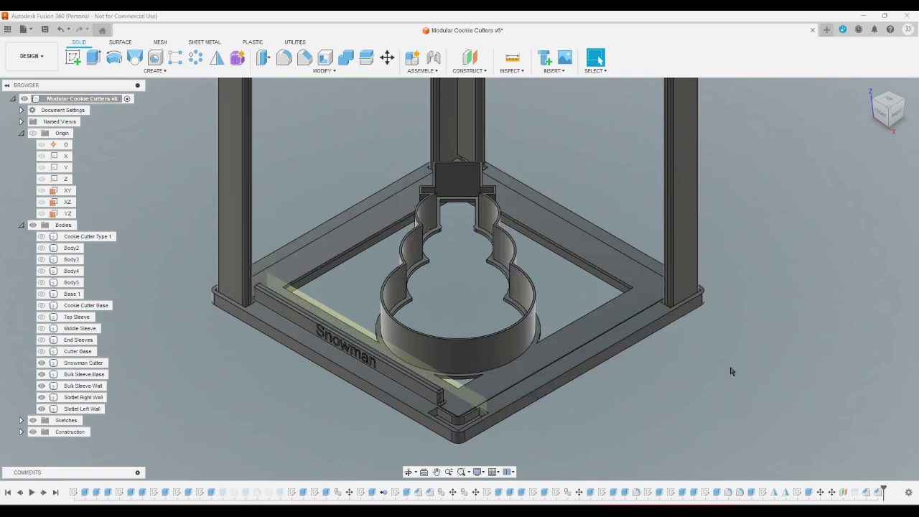
- Examine how the Snowman Cutter sits on the base between the bulk sleeve's corner walls
scroll(731, 371, down, 5)
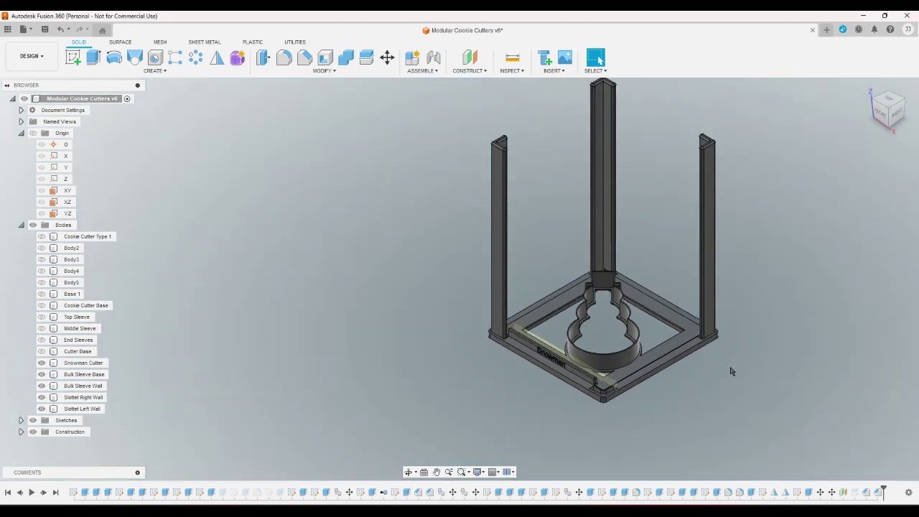
scroll(731, 370, down, 2)
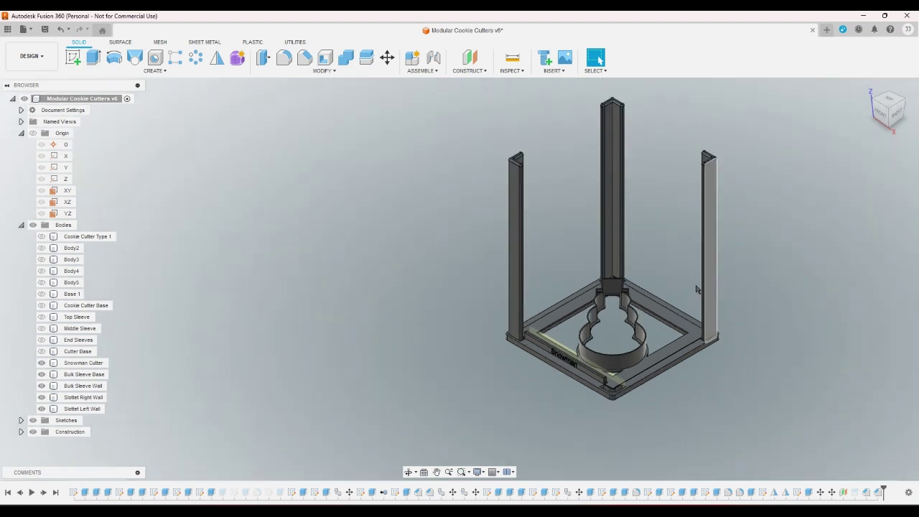
scroll(628, 322, up, 3)
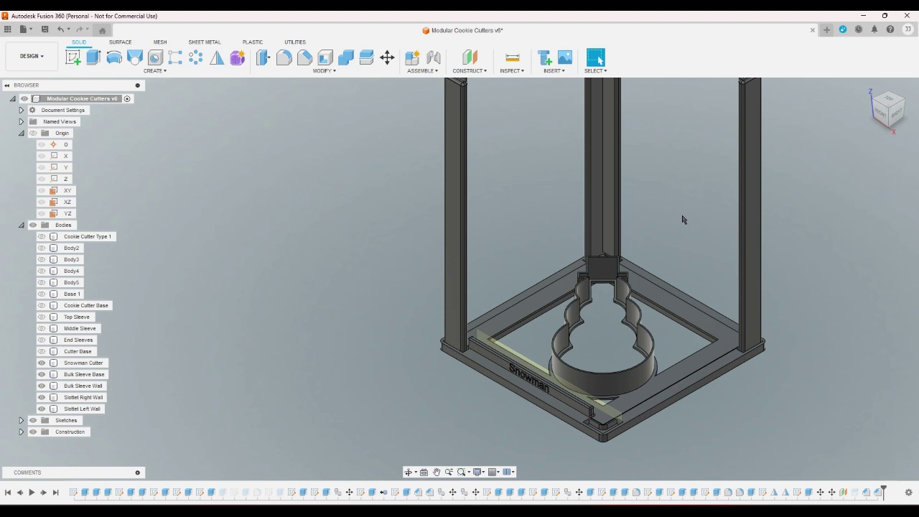
click(622, 165)
scroll(583, 211, down, 3)
click(428, 288)
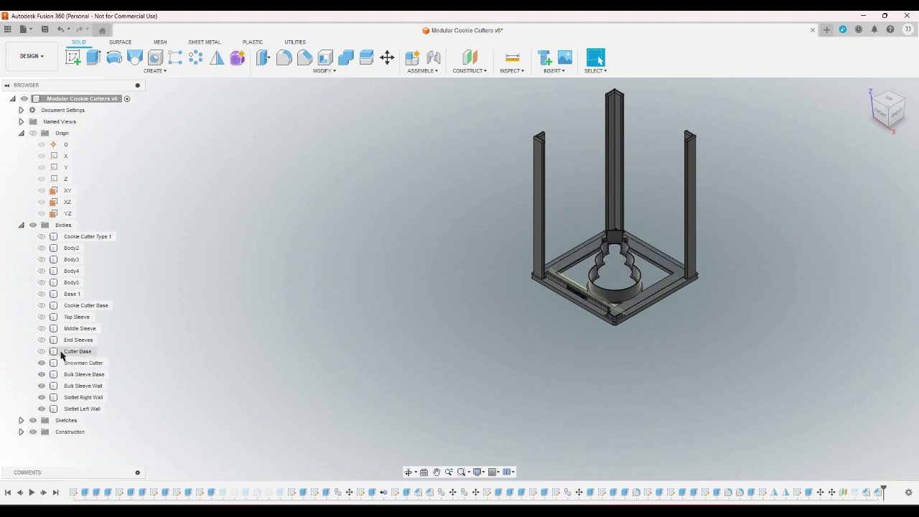
- Hide the Snowman Cutter, Bulk Sleeve Base, Bulk Sleeve Wall and slotted right wall, and show the Middle Sleeve beside the slotted left wall
click(42, 362)
click(42, 374)
click(41, 385)
click(42, 397)
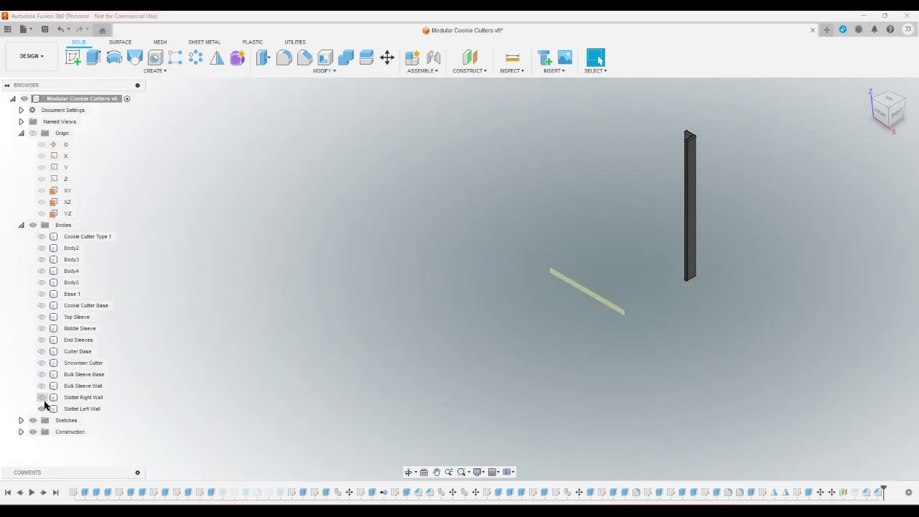
click(42, 340)
click(42, 340)
click(41, 328)
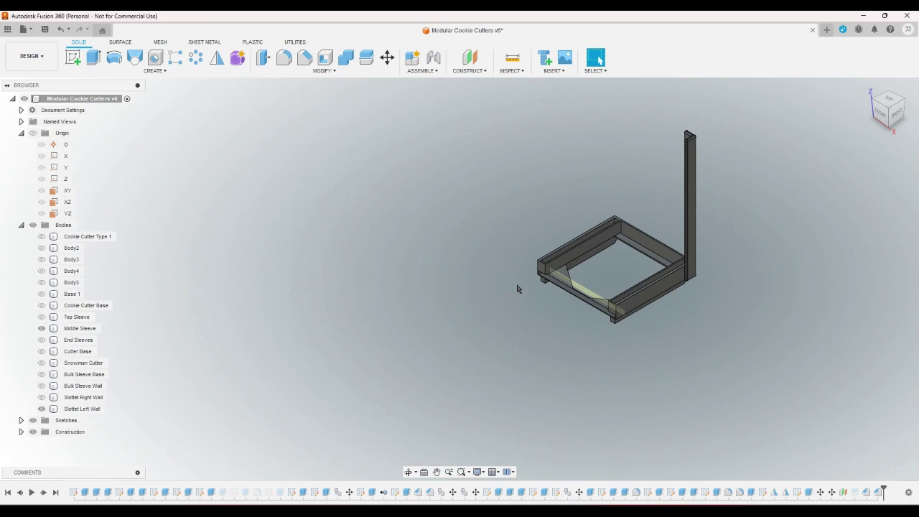
- Hide the Middle Sleeve and show the slotted right wall, Bulk Sleeve Wall and Bulk Sleeve Base with the slotted left wall
click(41, 328)
click(41, 397)
click(41, 385)
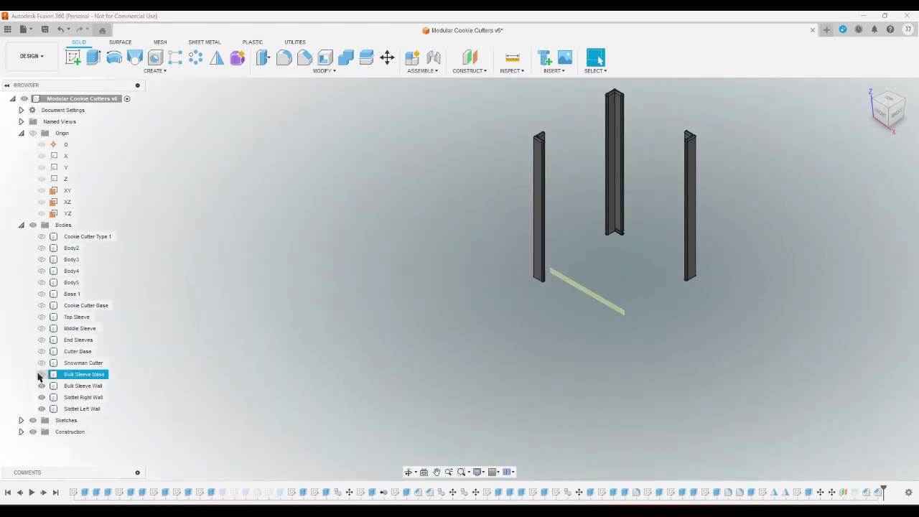
click(41, 374)
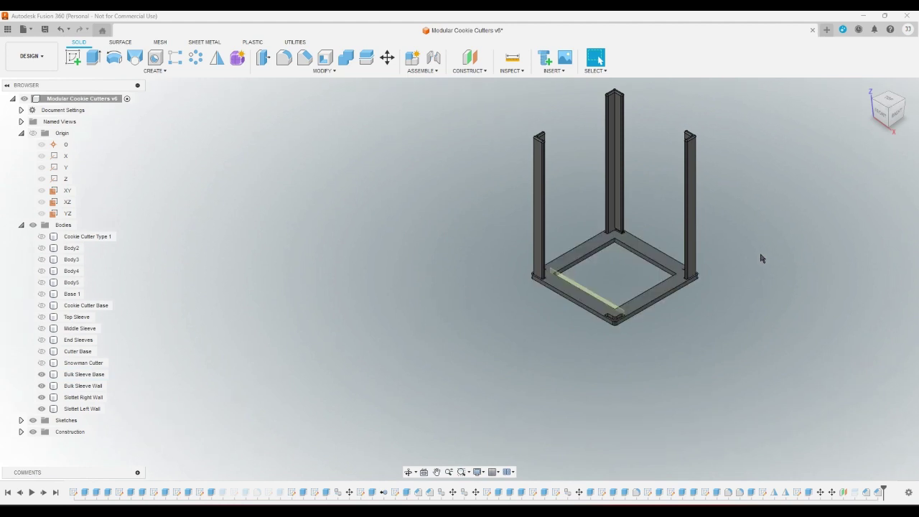
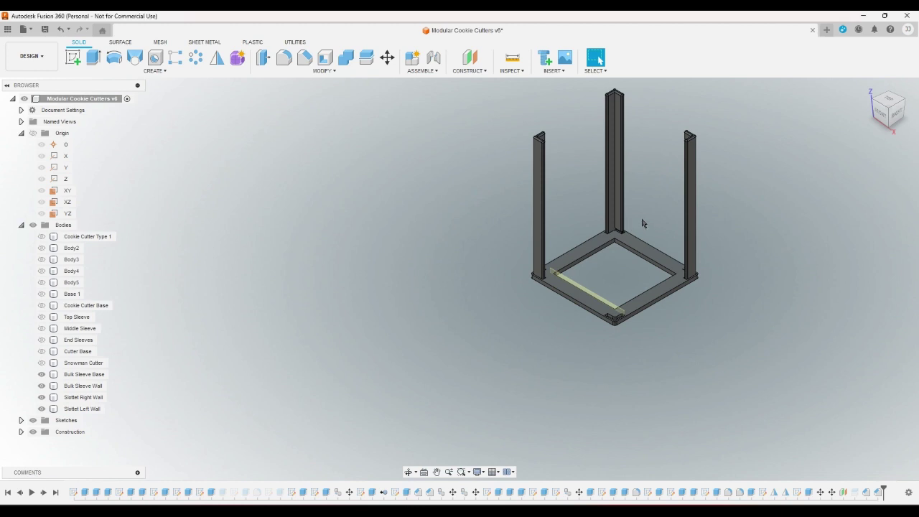
- Examine the assembled bulk sleeve, focusing on the base's frame and its corner slots
scroll(522, 260, down, 3)
scroll(666, 209, up, 5)
click(645, 269)
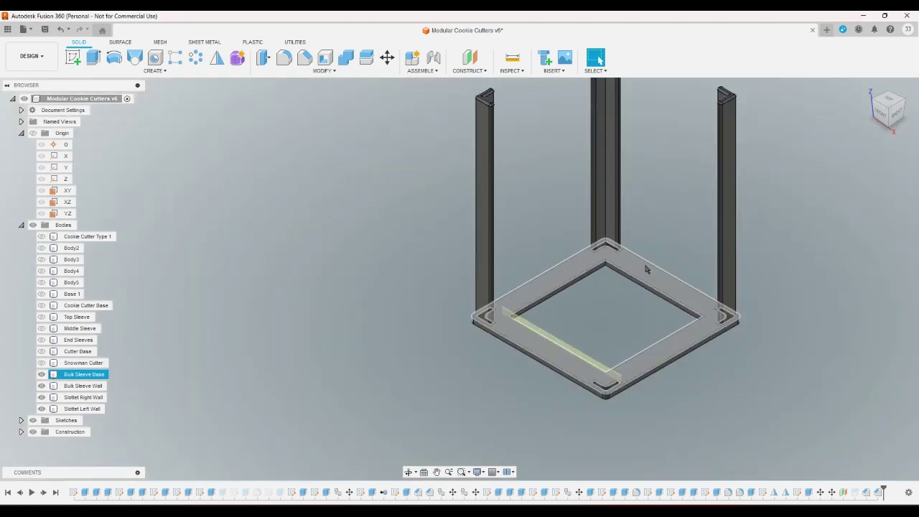
click(645, 269)
click(665, 252)
scroll(665, 253, down, 2)
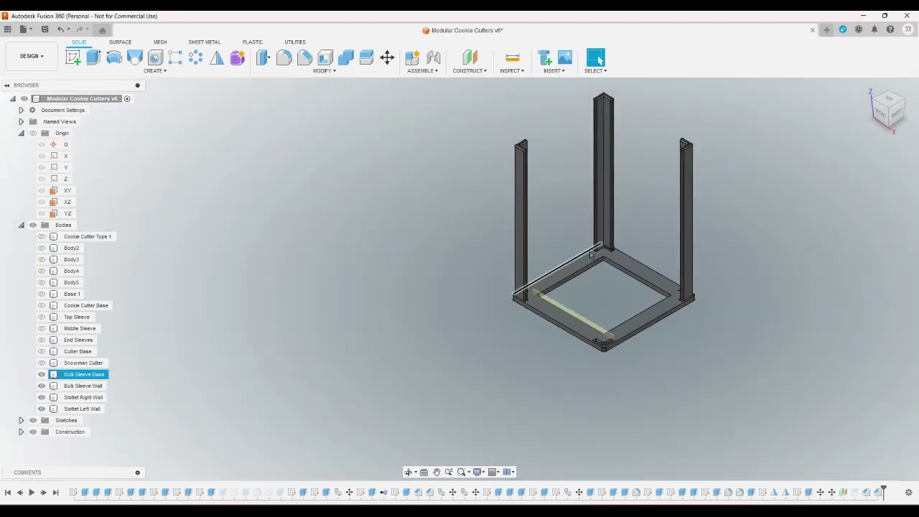
- Examine the bulk sleeve's three corner walls standing on the base frame
scroll(646, 186, up, 2)
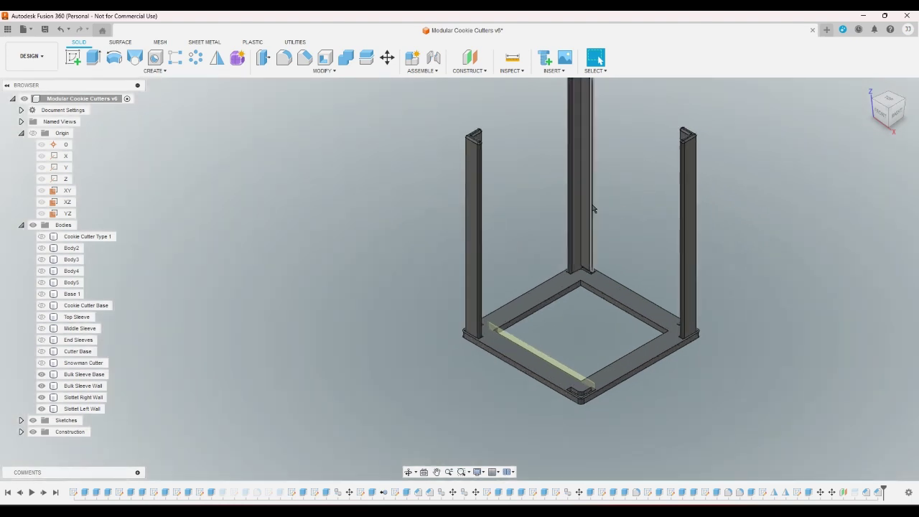
click(471, 237)
click(515, 234)
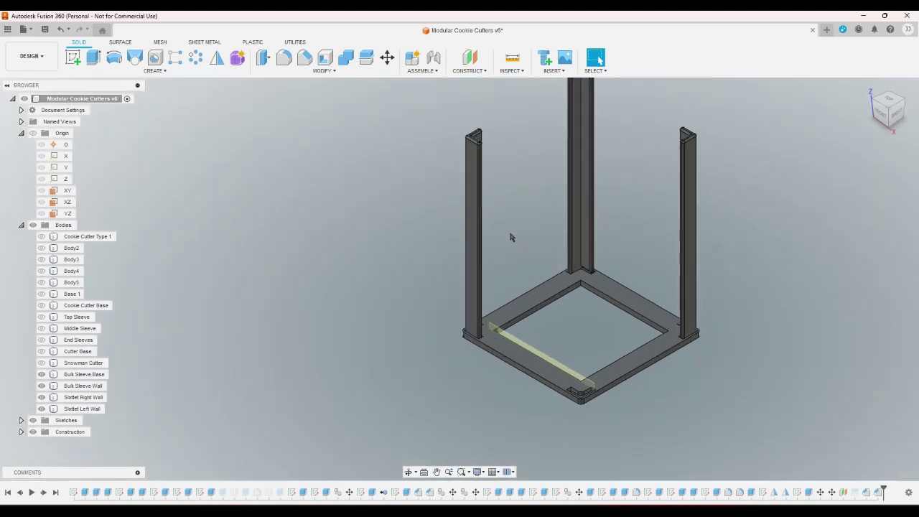
scroll(514, 234, down, 1)
scroll(697, 248, up, 1)
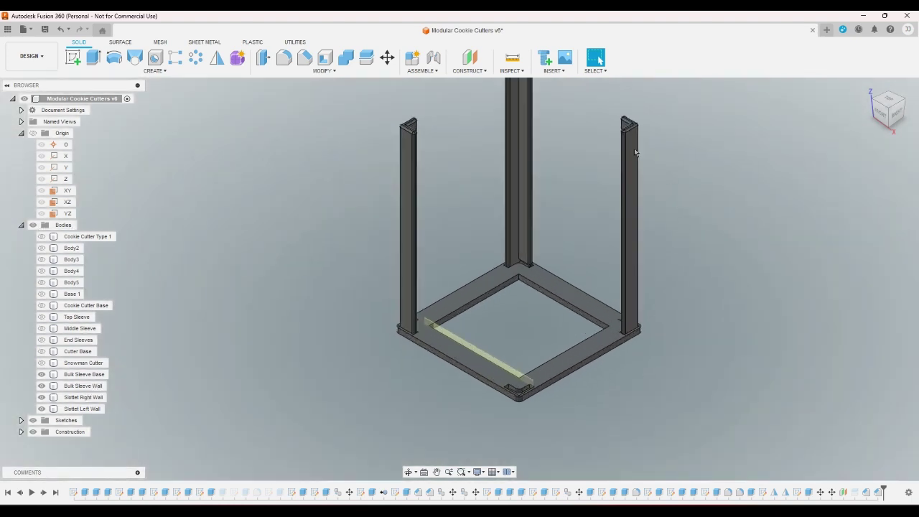
scroll(463, 191, down, 1)
drag(387, 94, 668, 393)
click(683, 352)
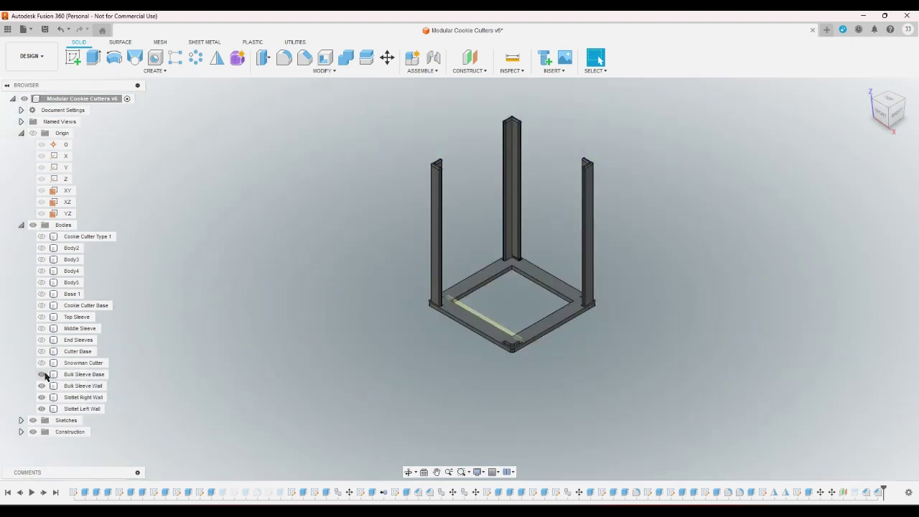
- Toggle the End Sleeves' visibility repeatedly to compare them with the bulk sleeve, leaving them hidden
click(41, 340)
click(41, 340)
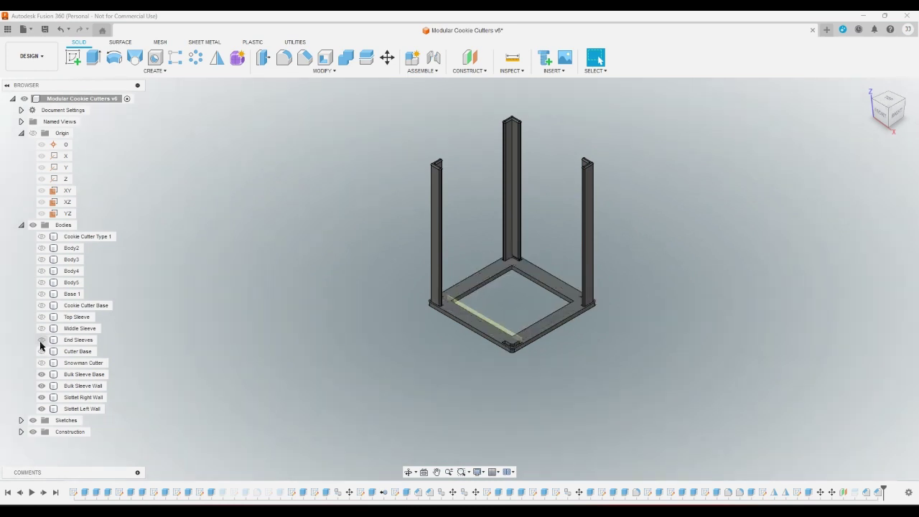
click(41, 340)
click(41, 340)
click(41, 340)
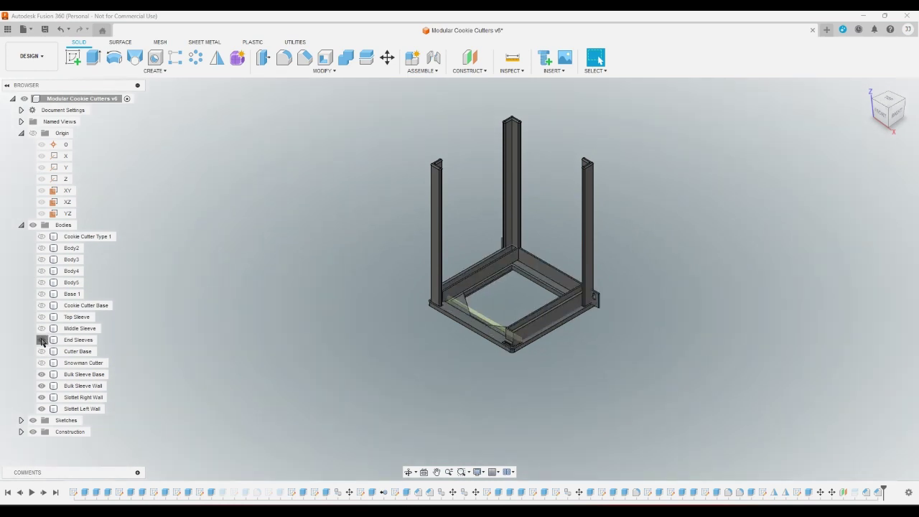
click(41, 340)
click(41, 340)
click(41, 340)
click(41, 341)
click(41, 341)
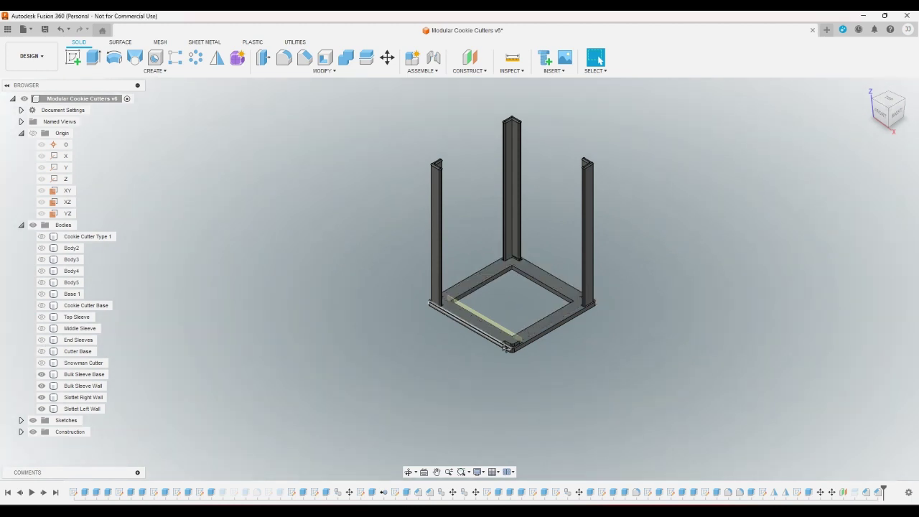
- Hide the Bulk Sleeve Base and bring the lower ends of the corner walls into view
click(902, 103)
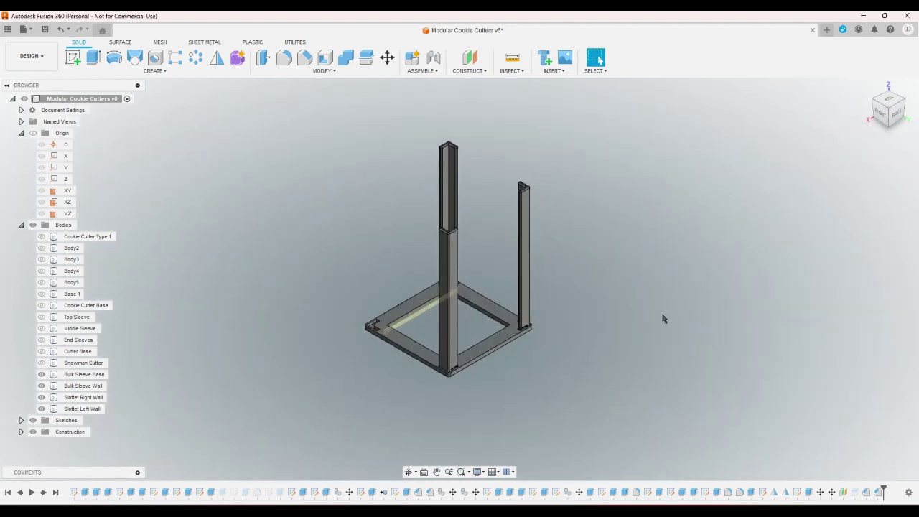
scroll(448, 388, up, 3)
scroll(332, 385, down, 2)
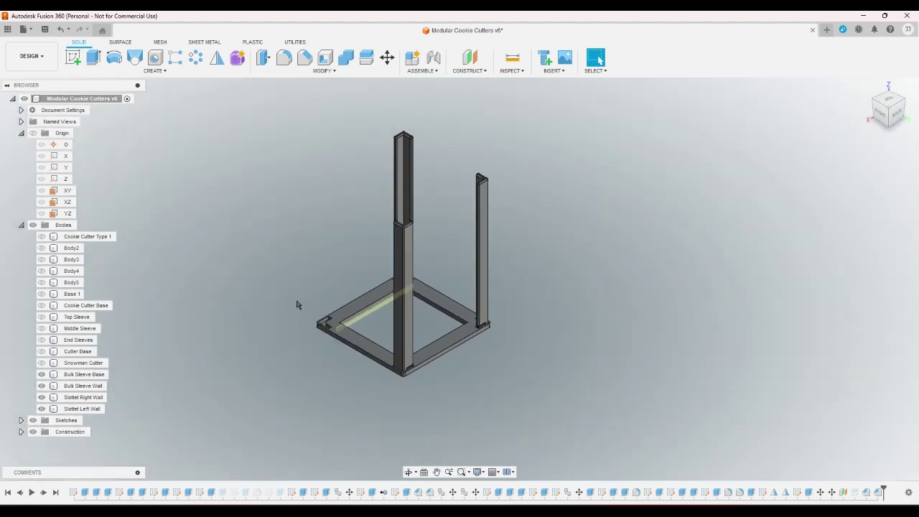
click(41, 374)
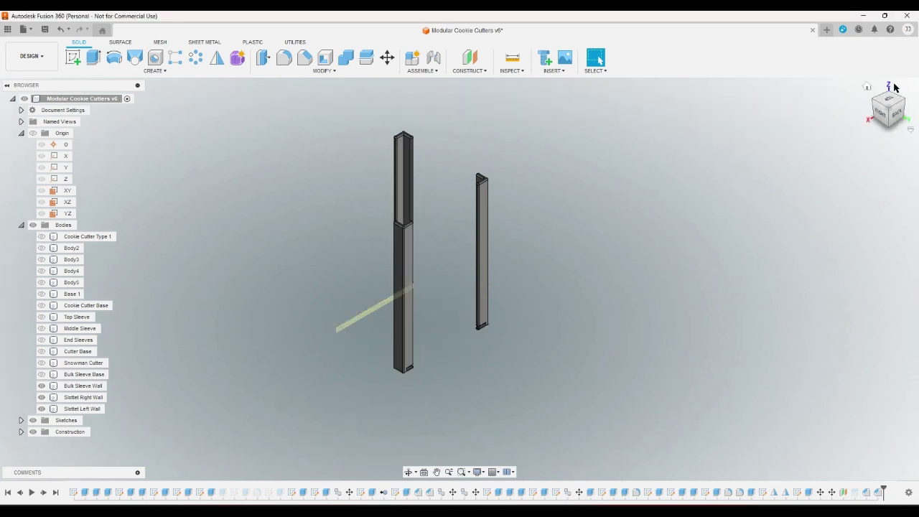
click(890, 129)
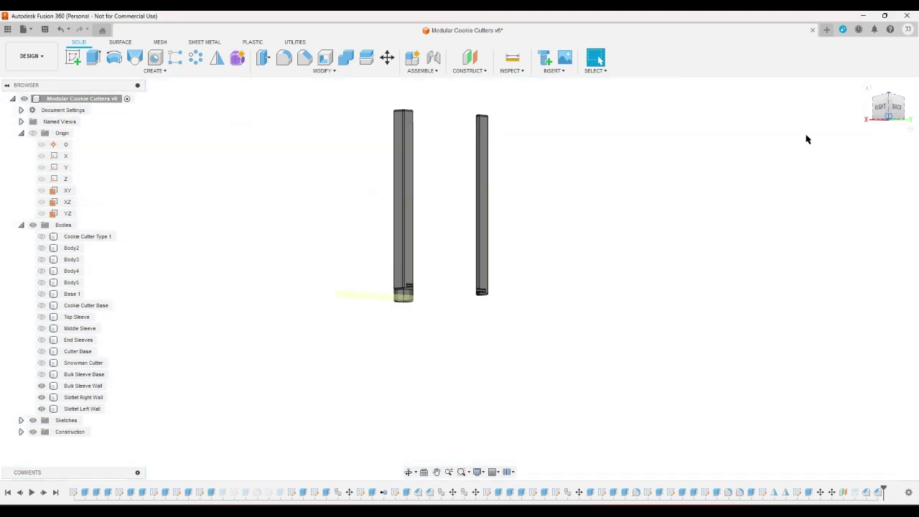
- Construct a midplane between the bottom and top end faces of the slotted right wall
click(333, 76)
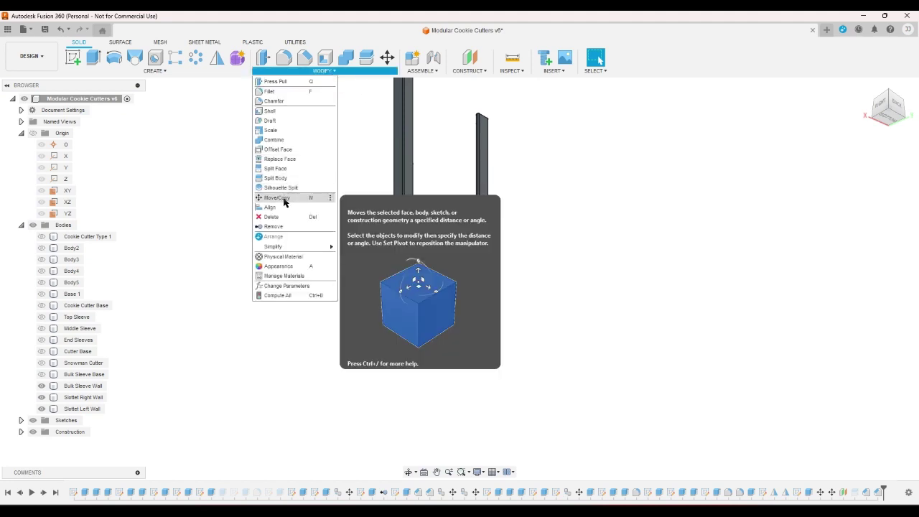
click(468, 70)
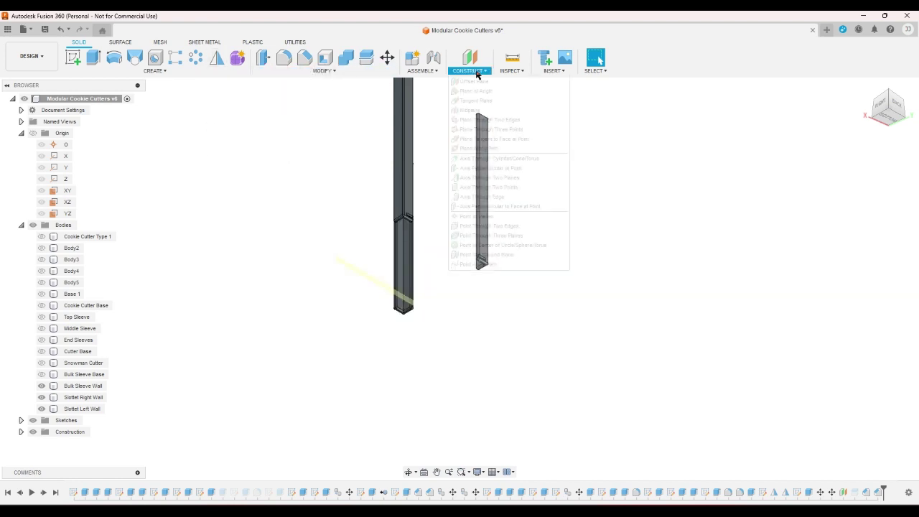
click(470, 110)
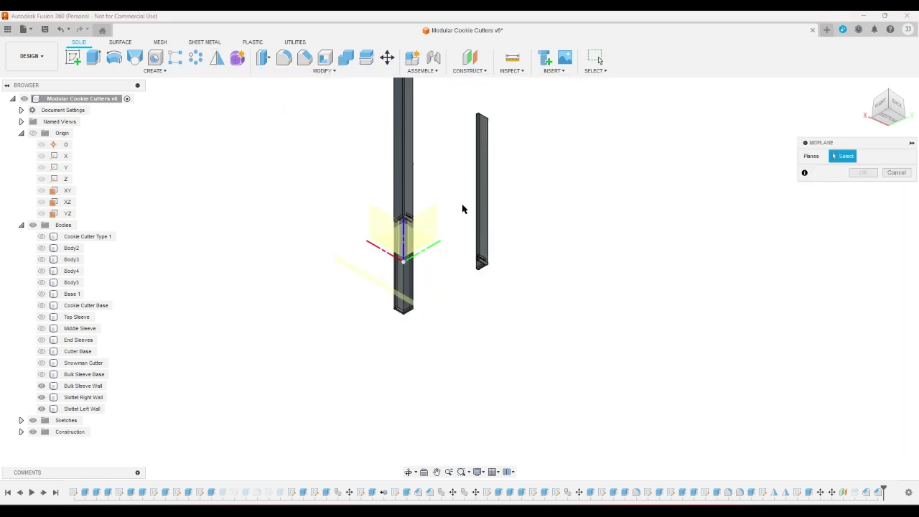
scroll(469, 237, up, 10)
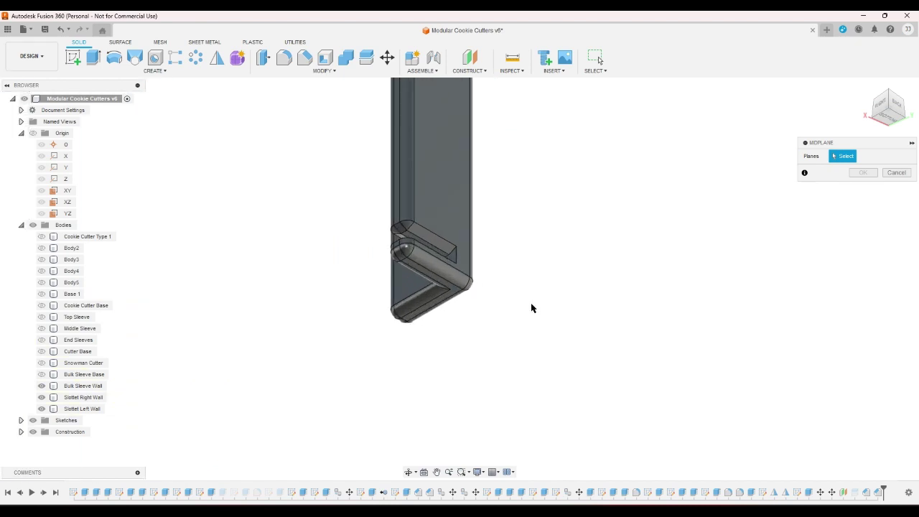
click(427, 288)
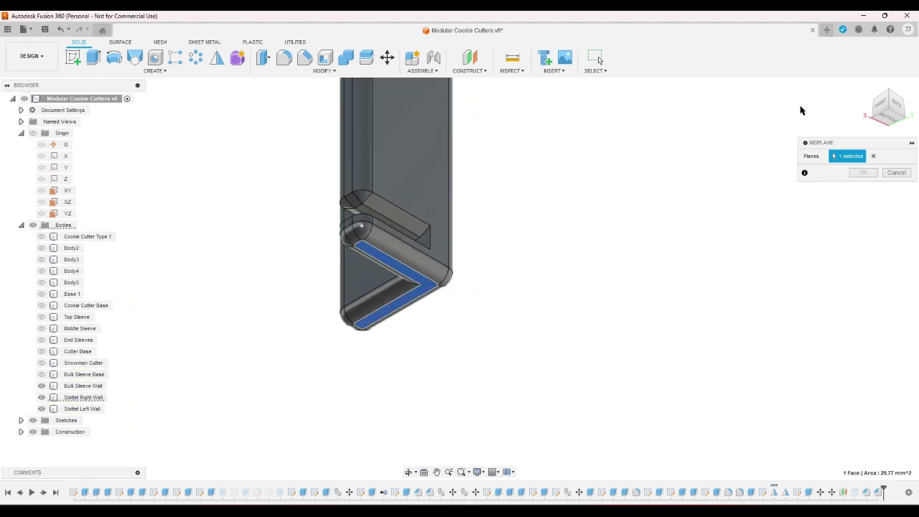
click(890, 91)
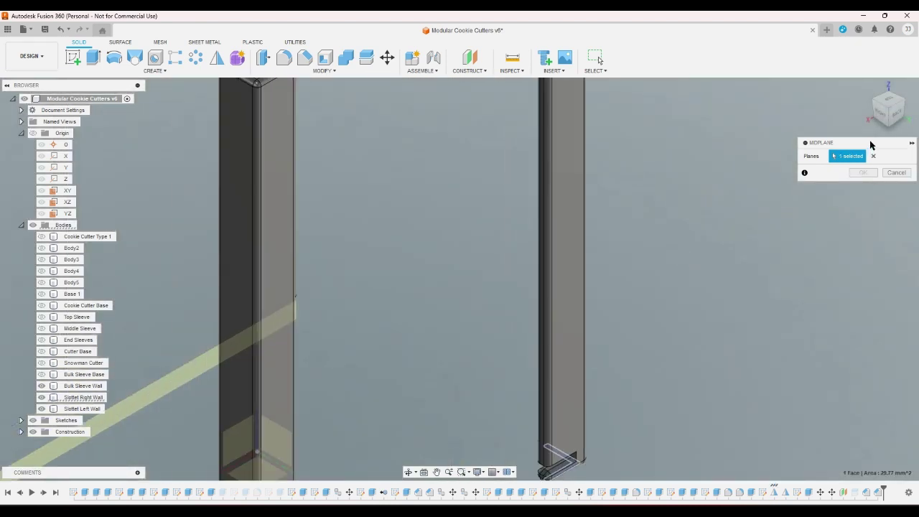
scroll(724, 206, up, 10)
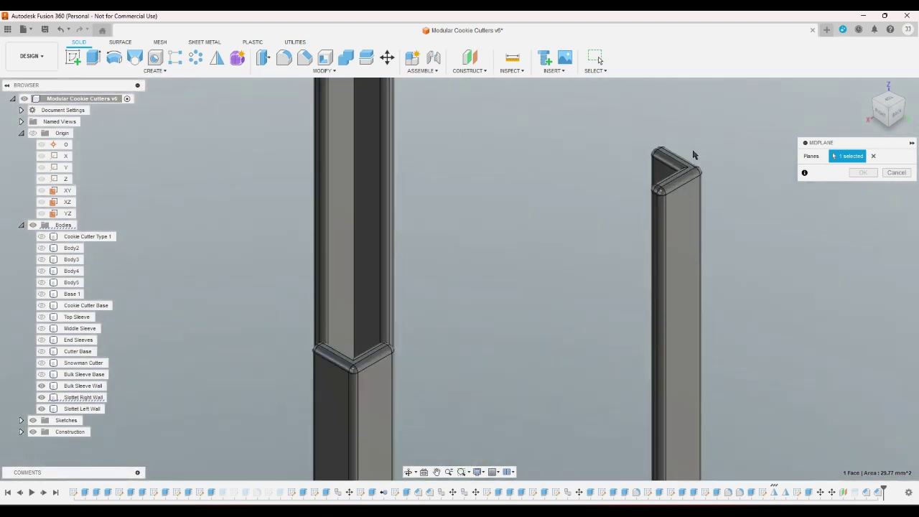
click(686, 190)
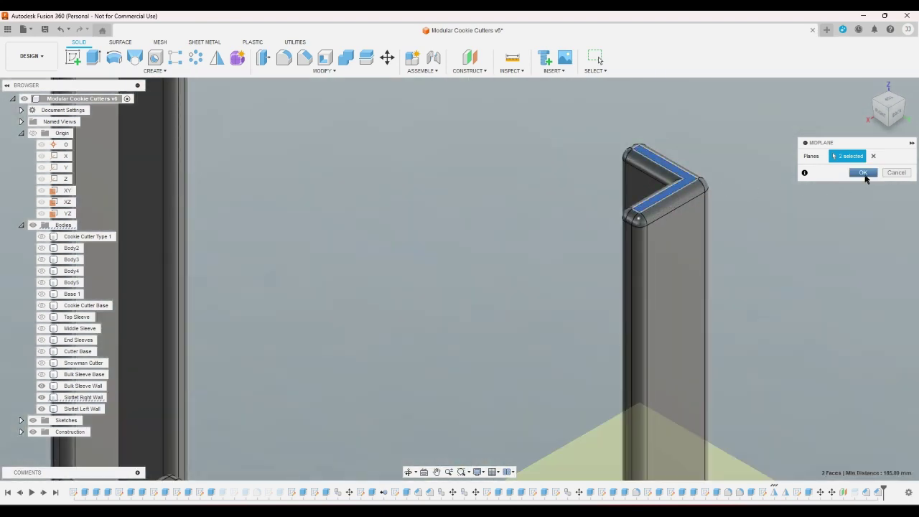
click(863, 172)
- Show the Bulk Sleeve Base and mirror it across the new horizontal midplane as a new body
scroll(794, 178, down, 5)
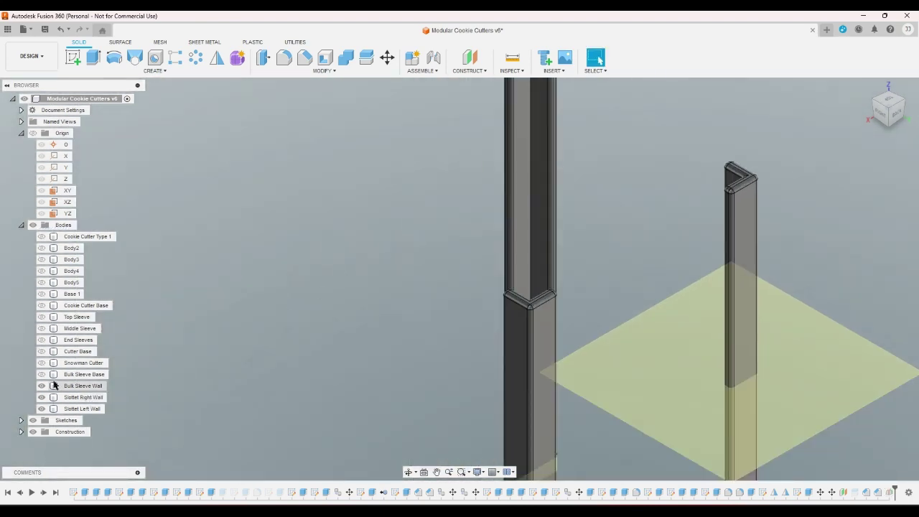
click(216, 58)
scroll(316, 207, down, 5)
scroll(317, 209, up, 1)
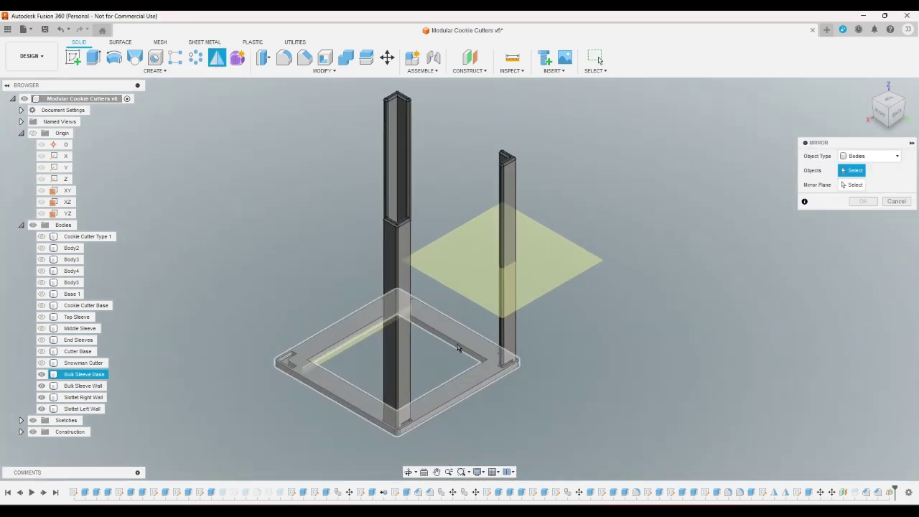
click(463, 349)
click(854, 184)
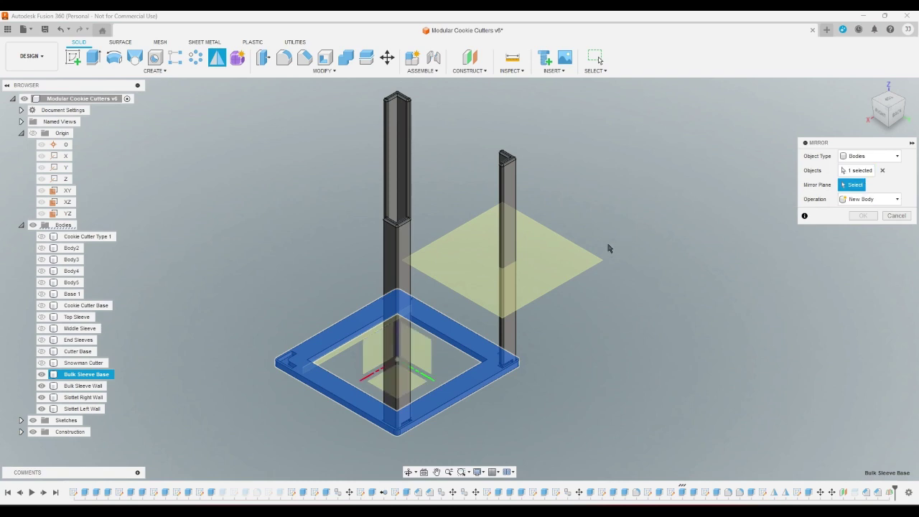
click(587, 258)
click(864, 216)
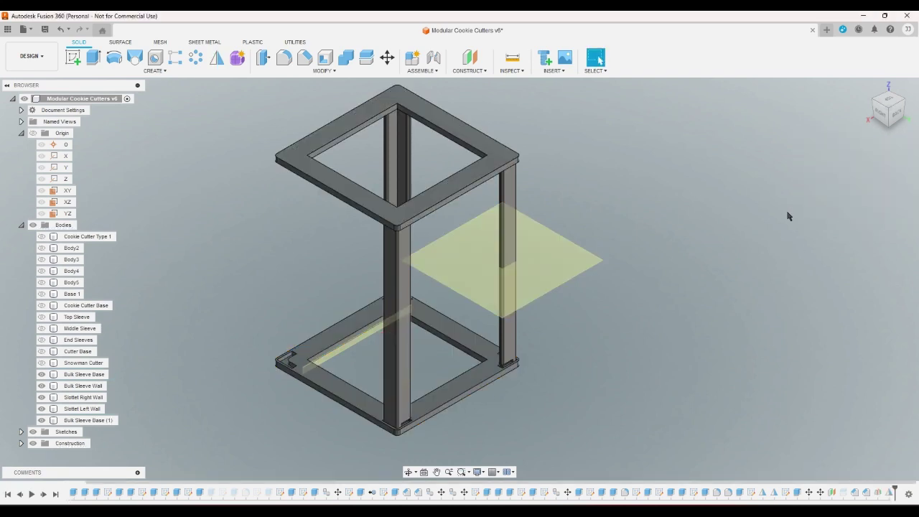
- Show the Cutter Base and start a sketch on the top face of the mirrored Bulk Sleeve Base
click(884, 127)
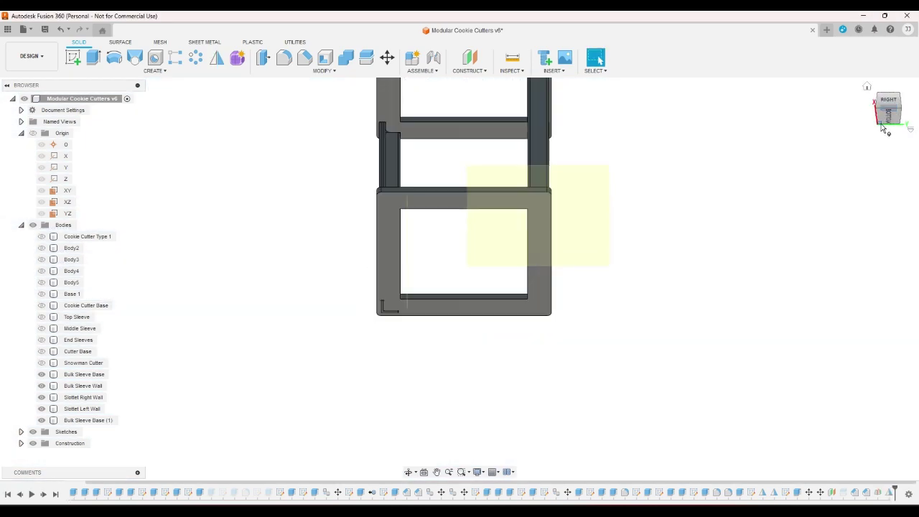
click(882, 98)
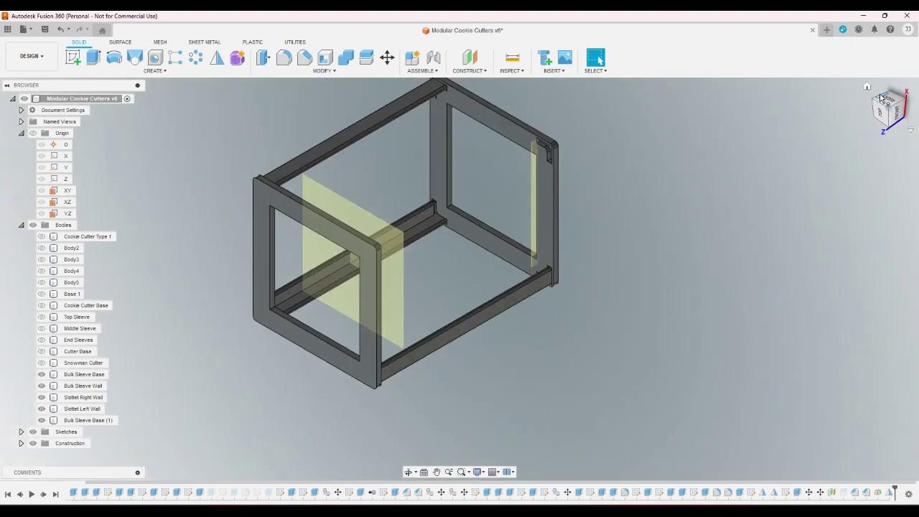
click(883, 101)
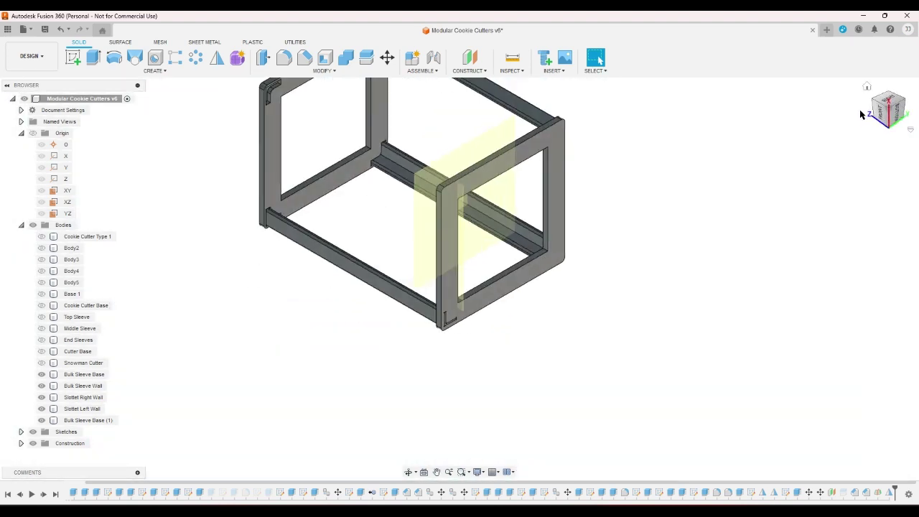
click(867, 86)
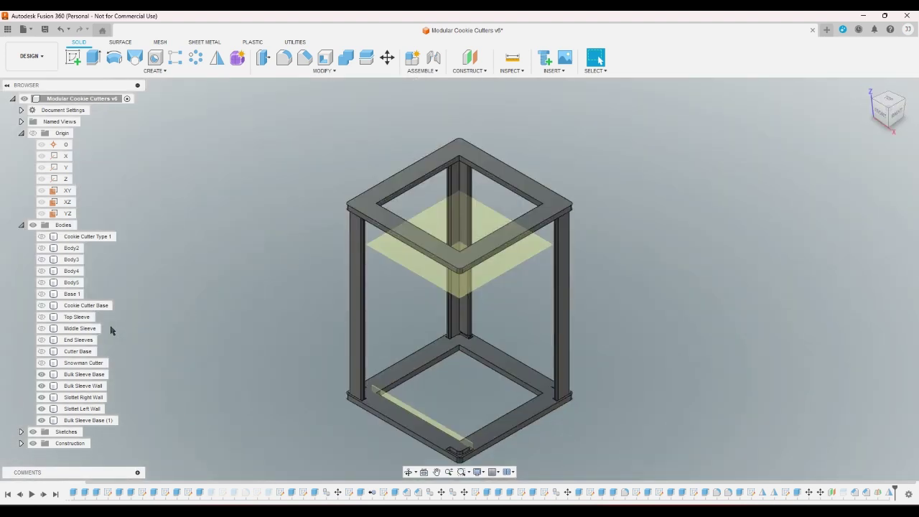
click(42, 351)
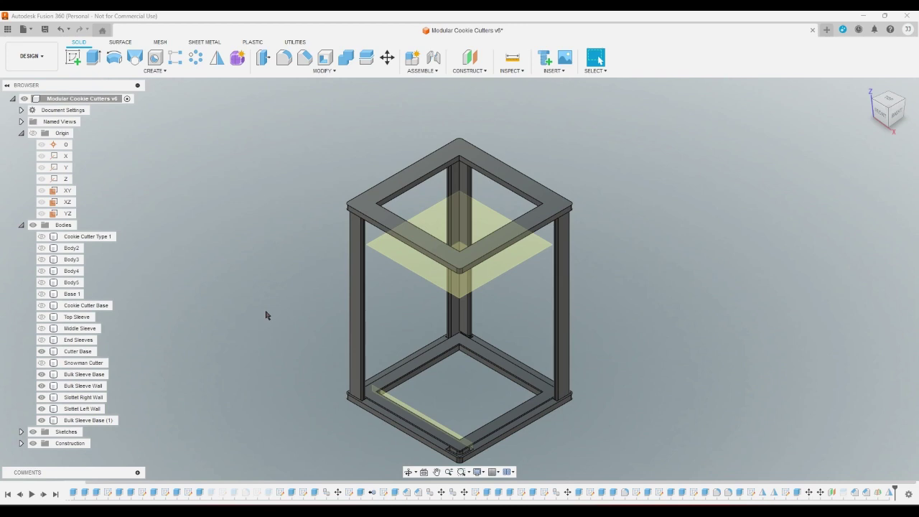
click(72, 57)
click(378, 207)
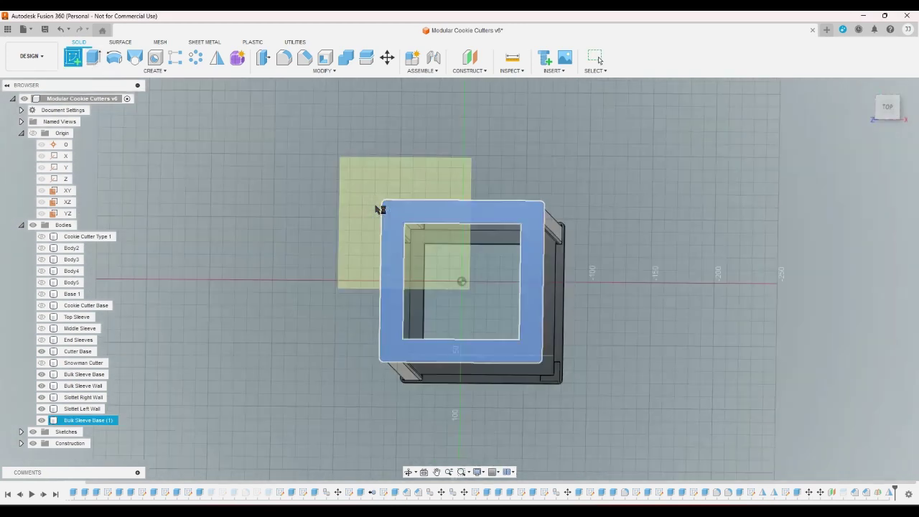
click(866, 86)
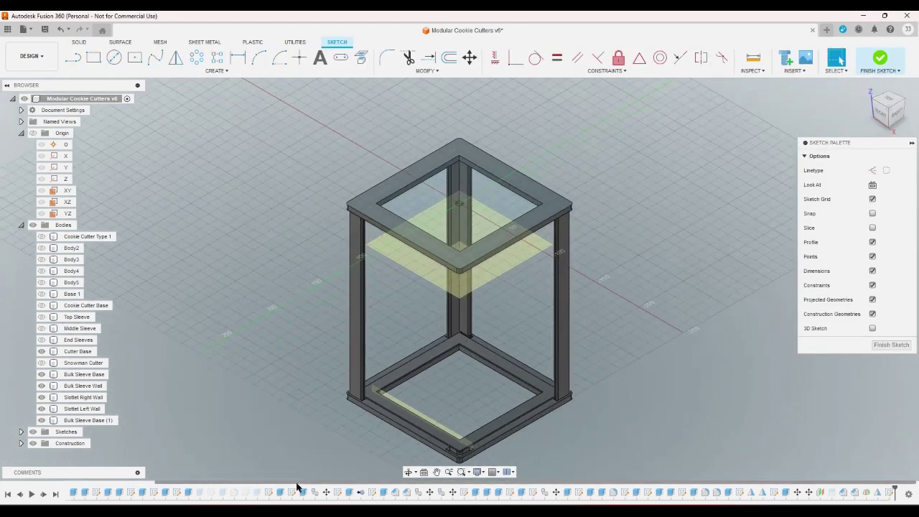
- Project the Cutter Base's top face into the sketch with the projection link on
scroll(325, 440, up, 5)
click(361, 57)
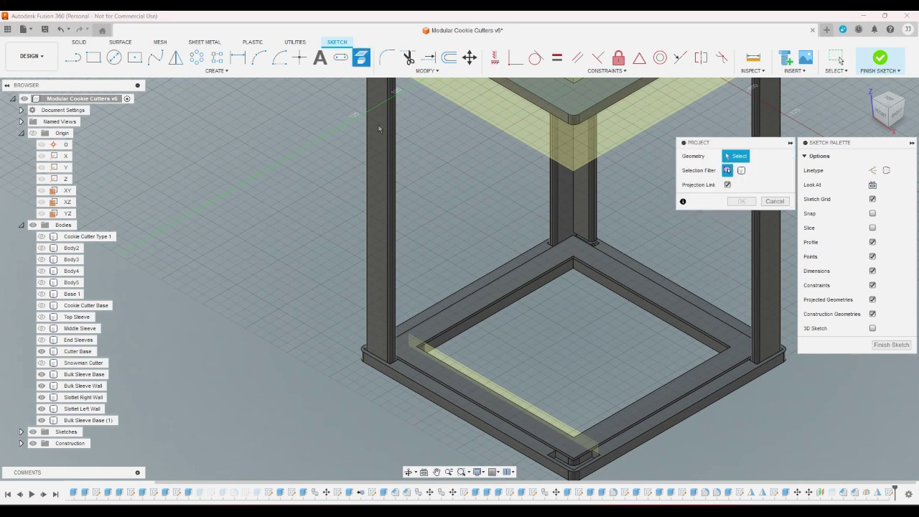
click(464, 312)
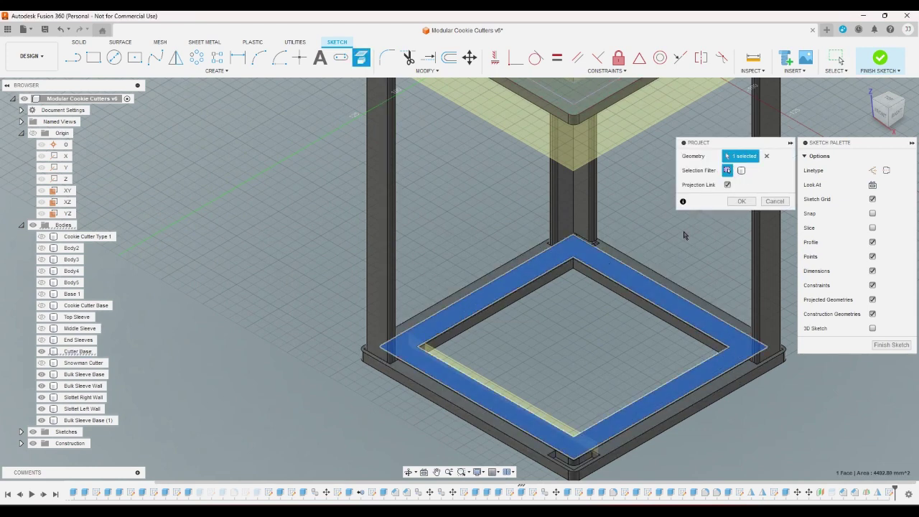
click(748, 201)
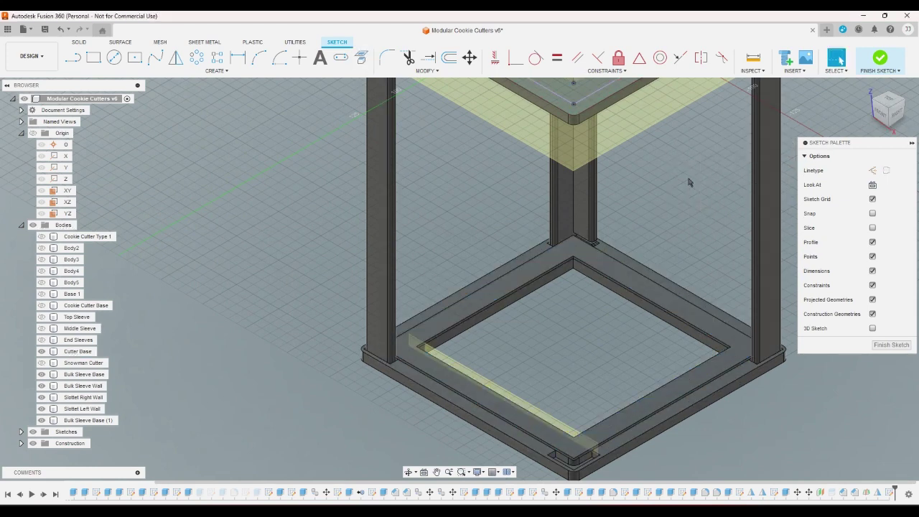
scroll(682, 255, down, 1)
drag(872, 101, 609, 250)
scroll(563, 212, up, 5)
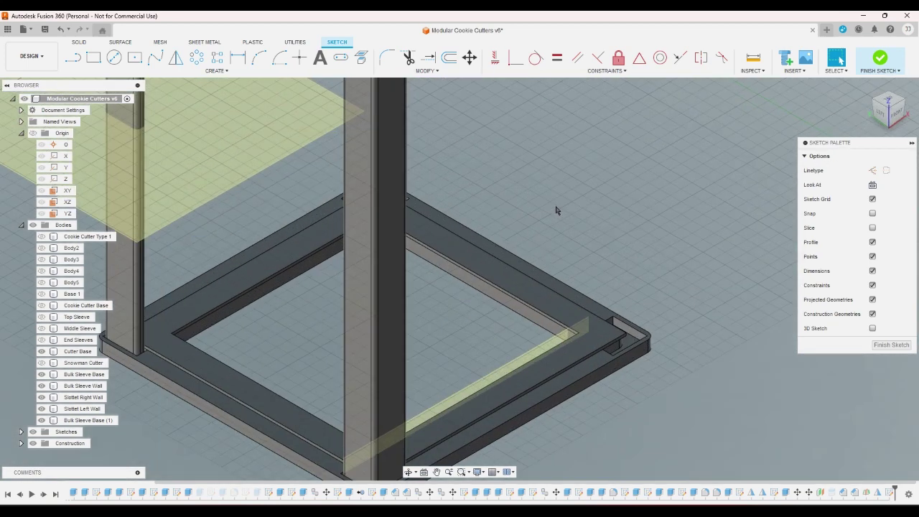
scroll(667, 197, down, 2)
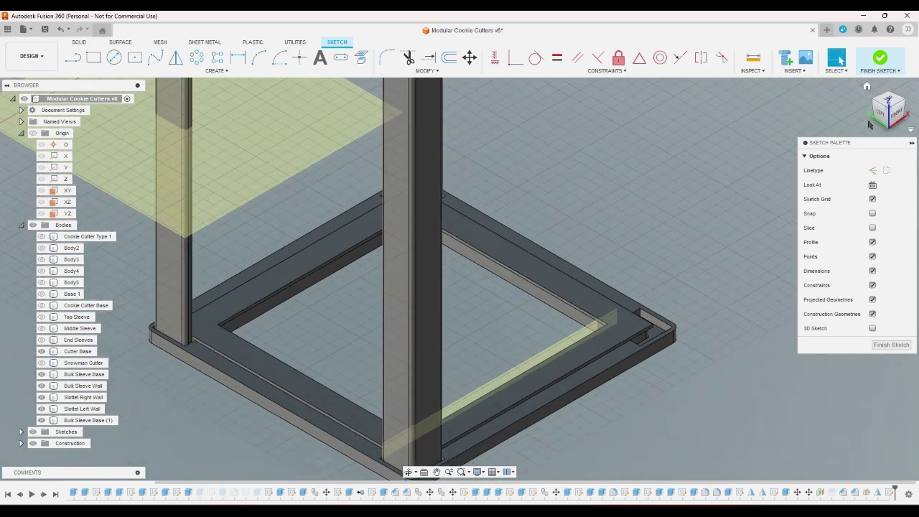
- Project the inner face of the slotted right wall into the top frame sketch with the projection link on
drag(902, 105, 704, 309)
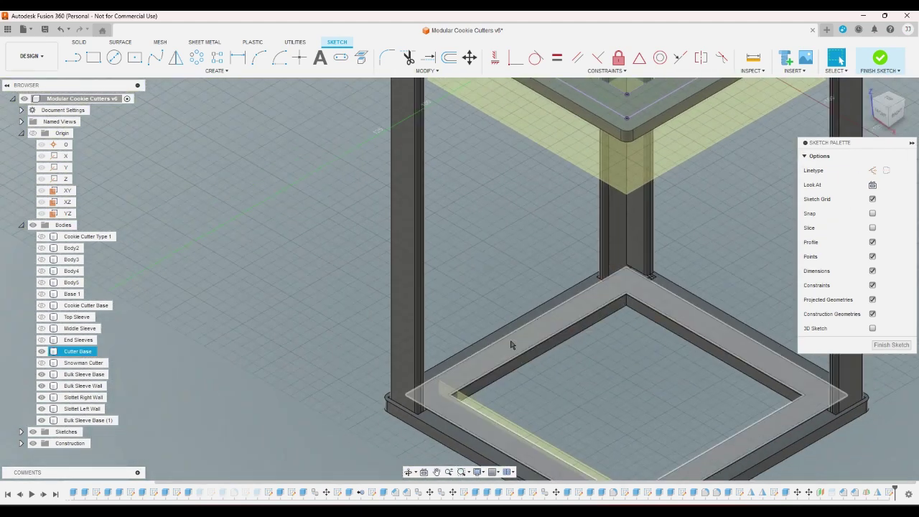
scroll(513, 344, down, 2)
scroll(646, 248, up, 2)
click(751, 177)
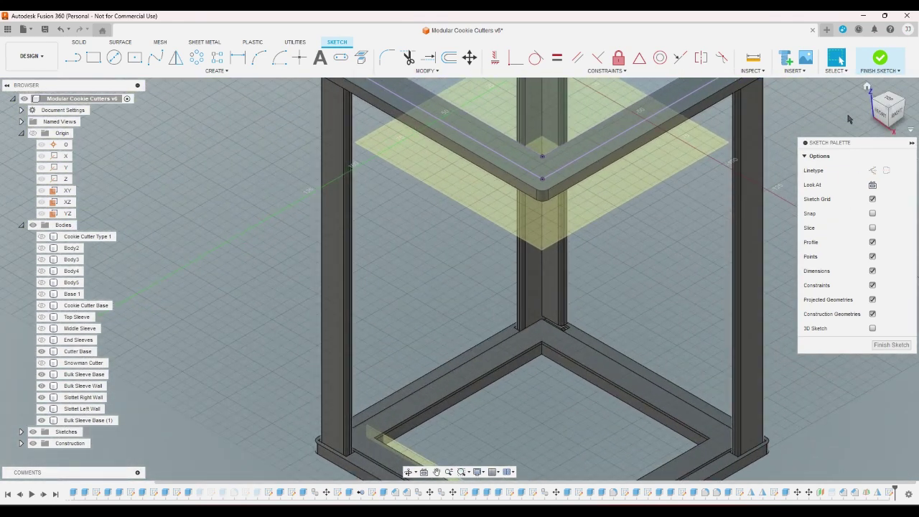
click(871, 92)
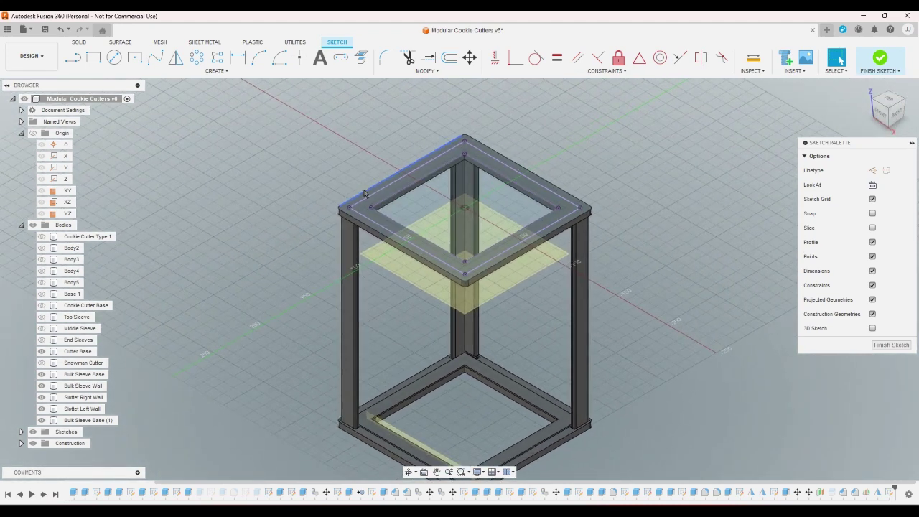
scroll(376, 191, up, 3)
click(359, 229)
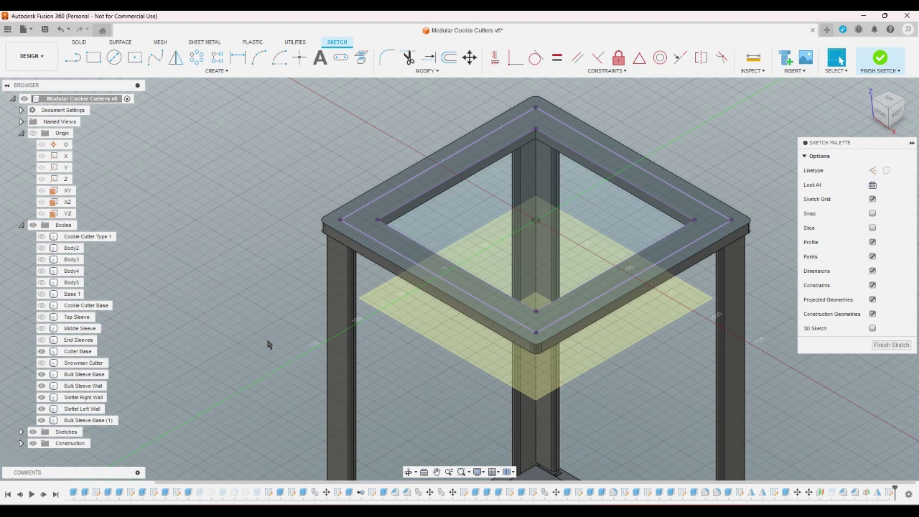
scroll(270, 340, down, 3)
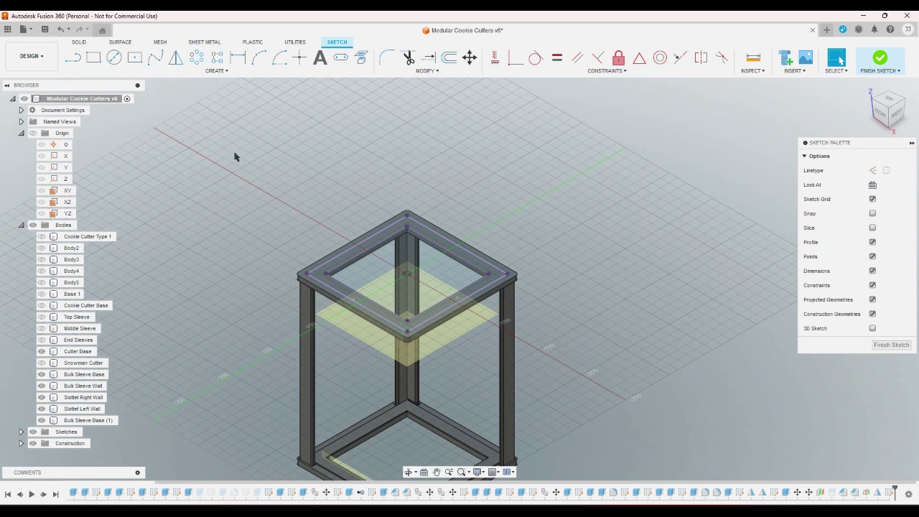
click(361, 59)
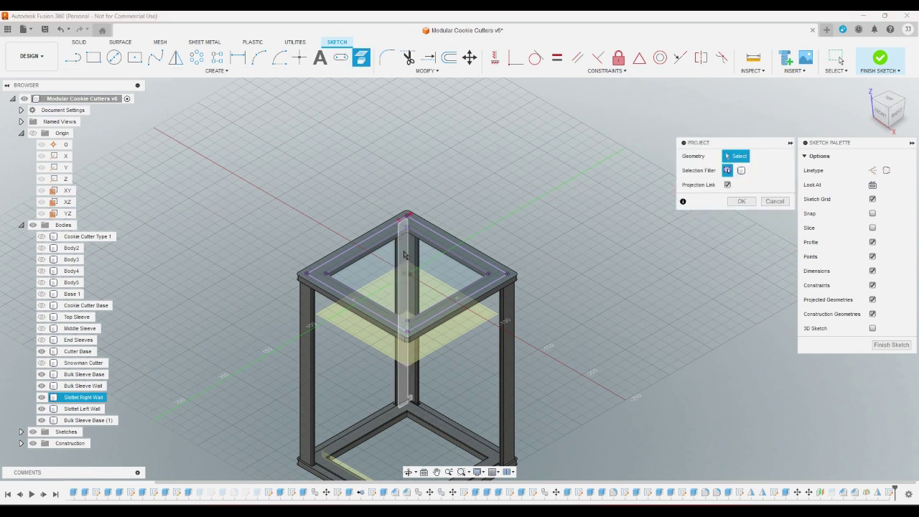
click(404, 254)
click(741, 201)
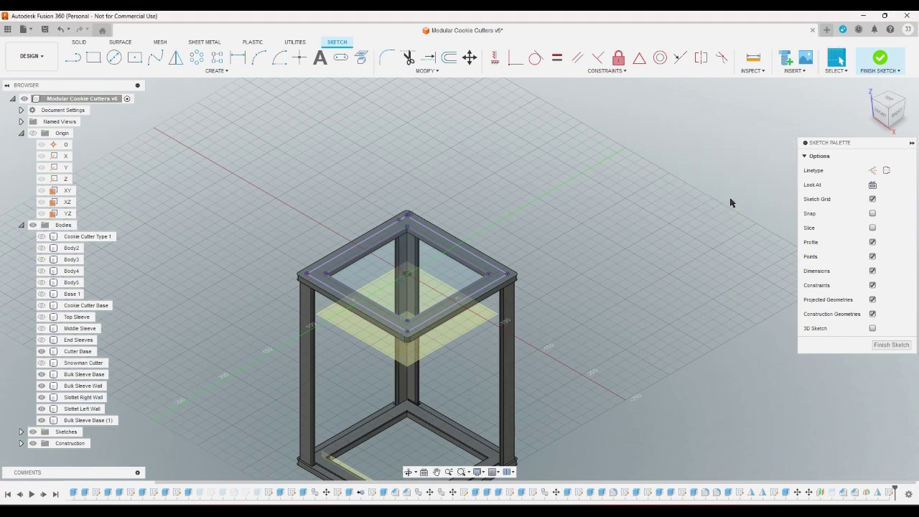
- Hide the Cutter Base, the original Bulk Sleeve Base and all the sleeve walls, keeping only Bulk Sleeve Base (1) shown
click(887, 96)
scroll(436, 199, up, 5)
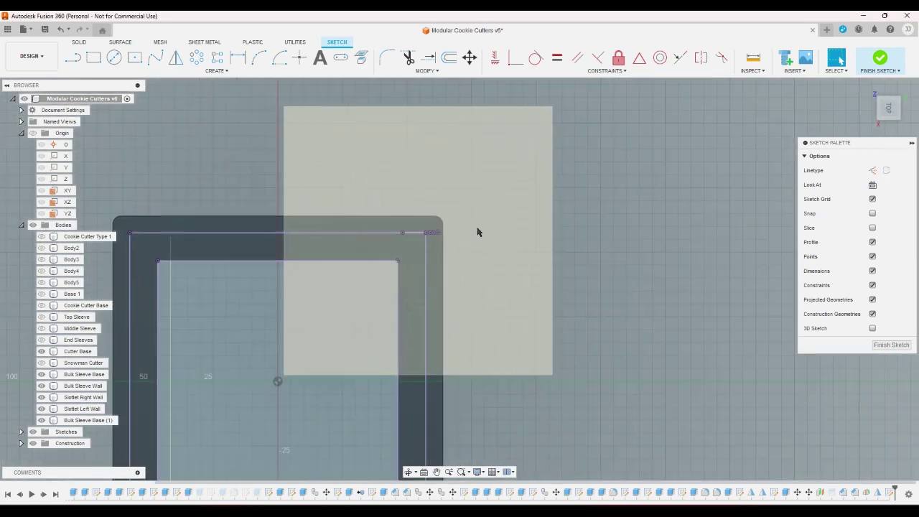
scroll(438, 239, up, 5)
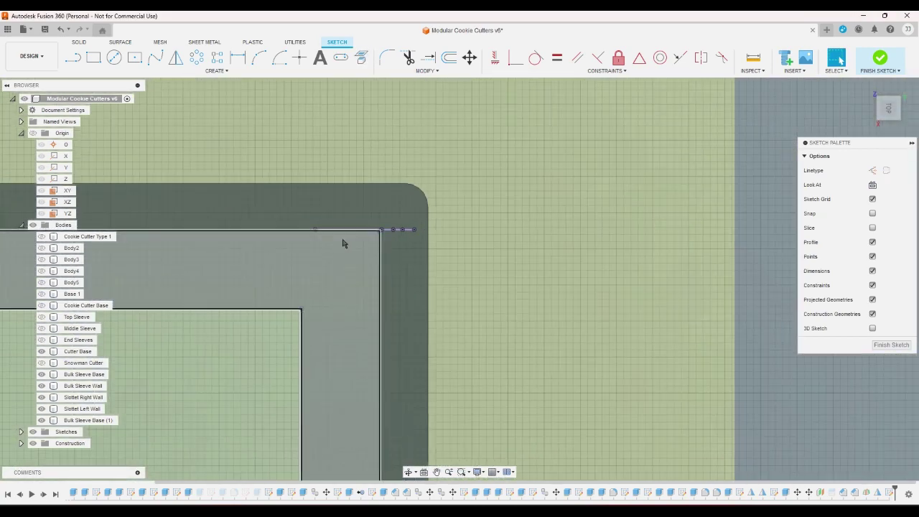
scroll(342, 243, down, 4)
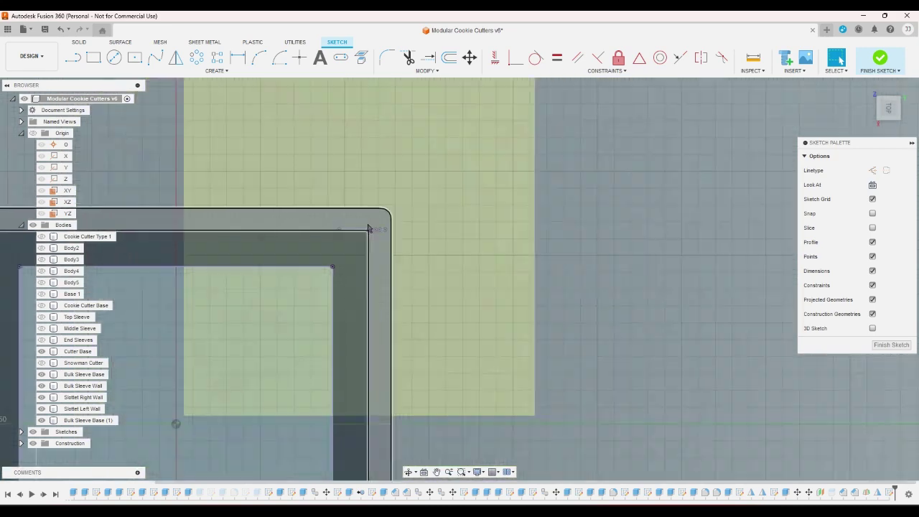
click(880, 121)
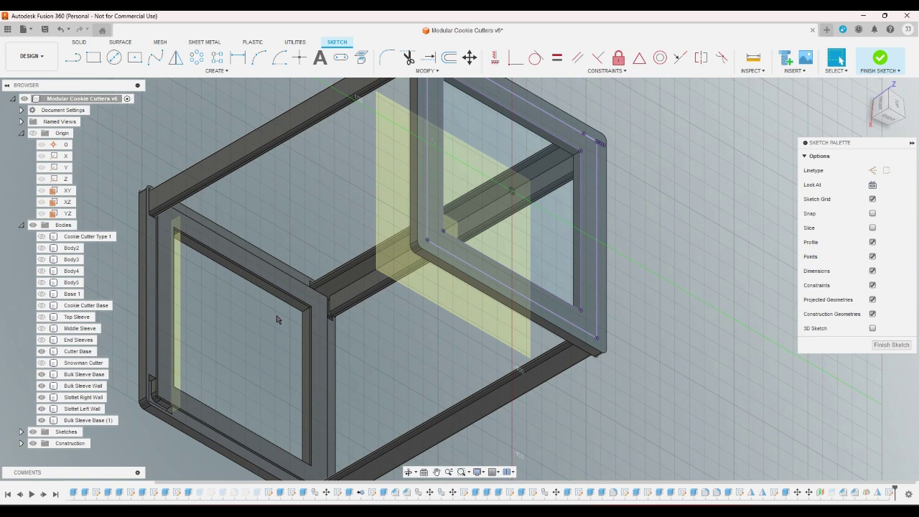
scroll(308, 273, up, 5)
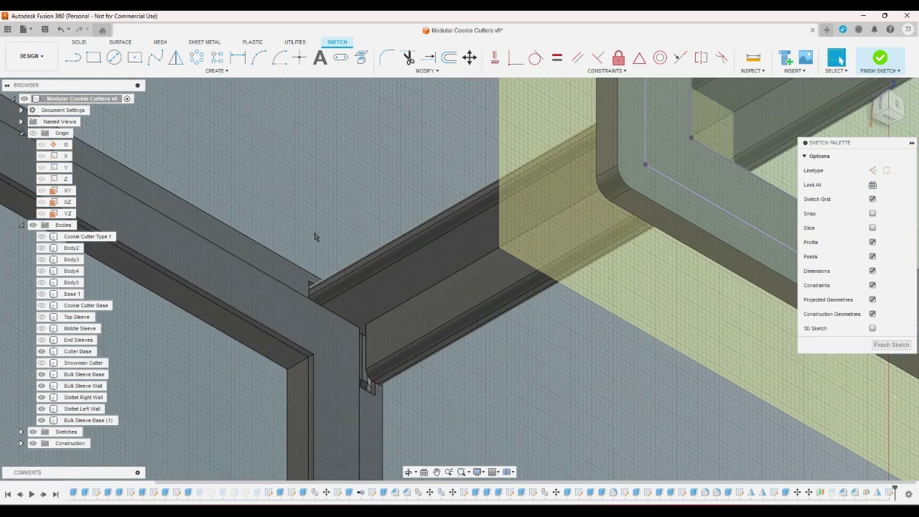
scroll(314, 236, down, 6)
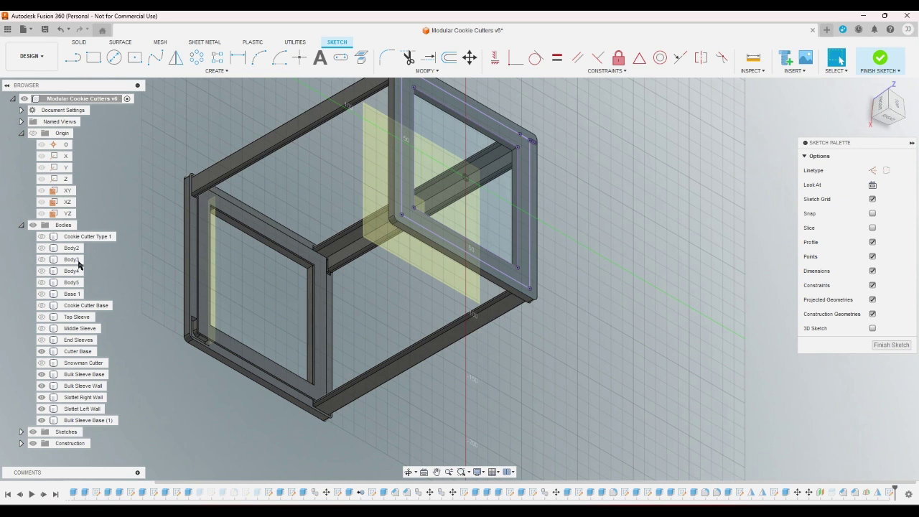
click(42, 385)
click(42, 397)
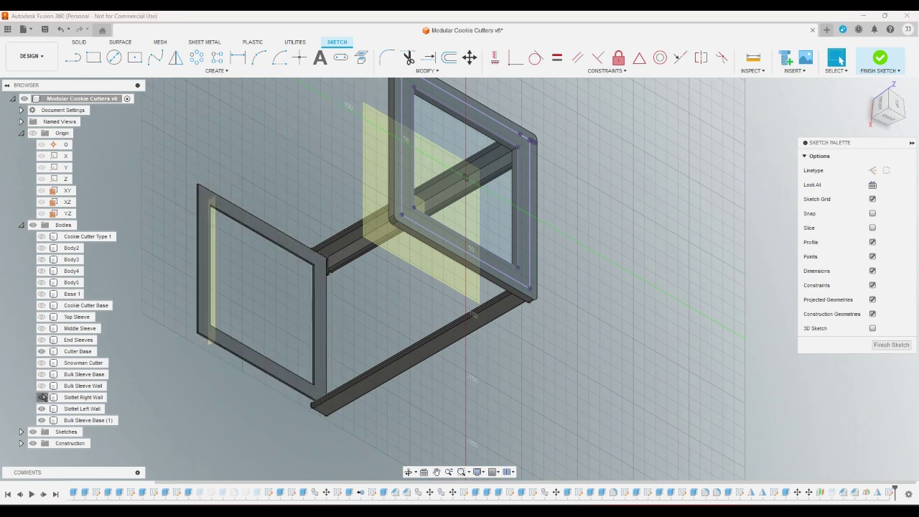
click(41, 351)
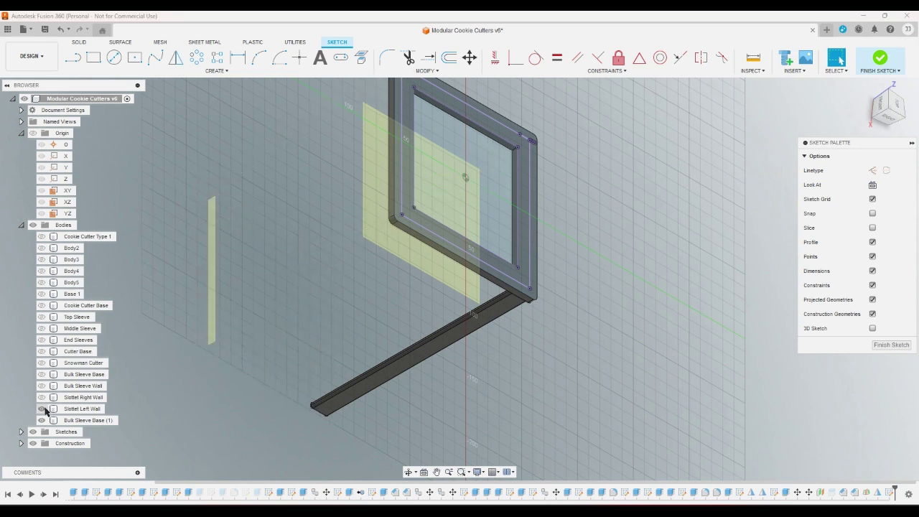
click(43, 409)
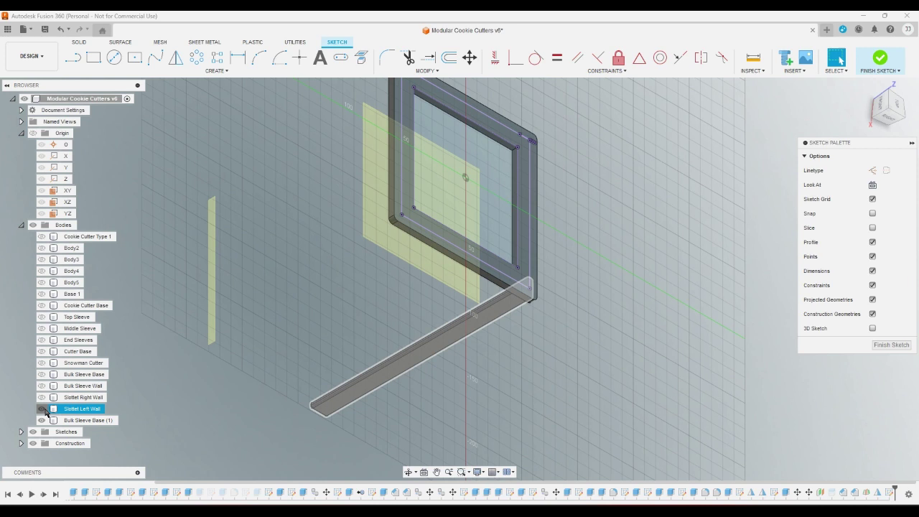
- Finish the sketch and start an extrusion of the ring profile between the projected Cutter Base outlines
click(879, 57)
click(93, 58)
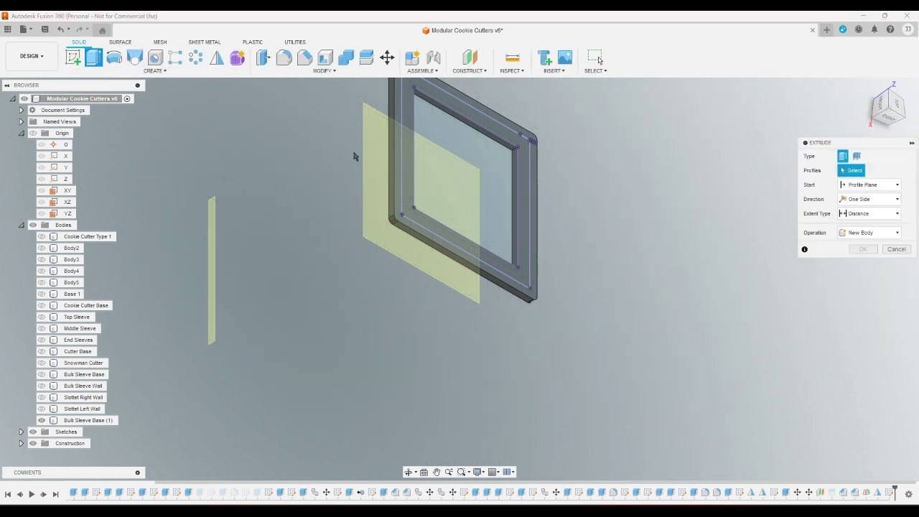
click(404, 184)
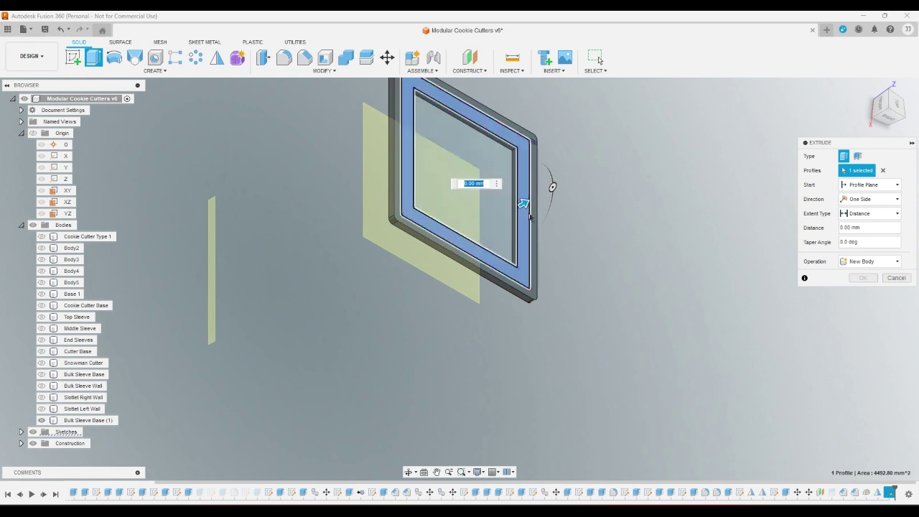
- Extrude the selected square ring profile as a cut through Bulk Sleeve Base (1), using the All extent
drag(527, 210, 581, 223)
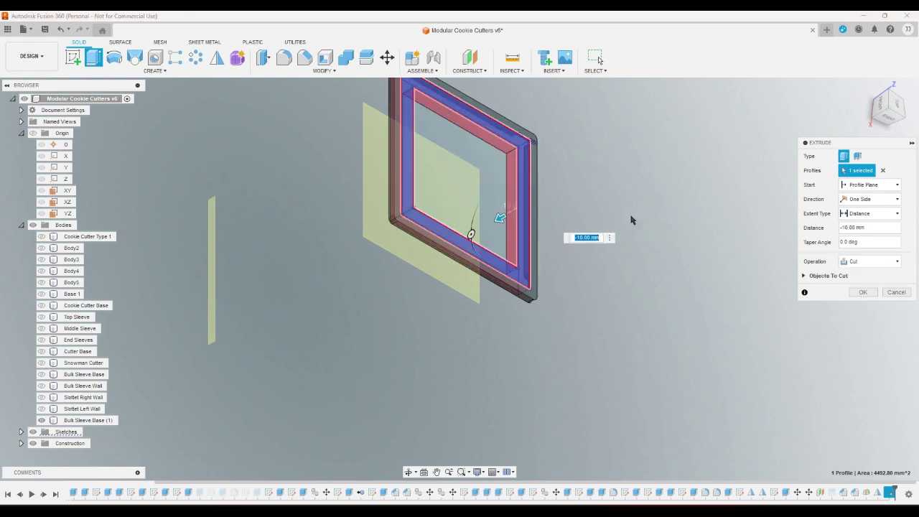
click(869, 213)
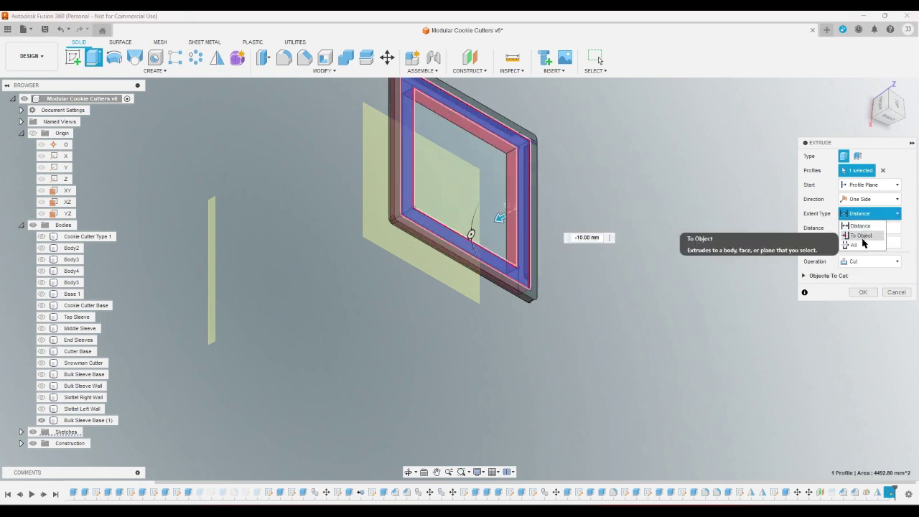
click(865, 248)
click(862, 292)
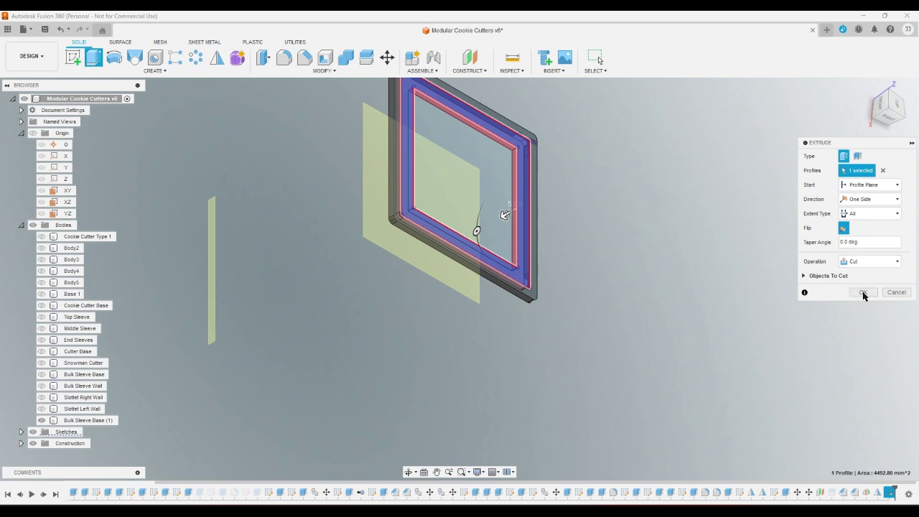
- Examine the cut frame from above and below, checking the inner walls and the notches at its corners
click(876, 119)
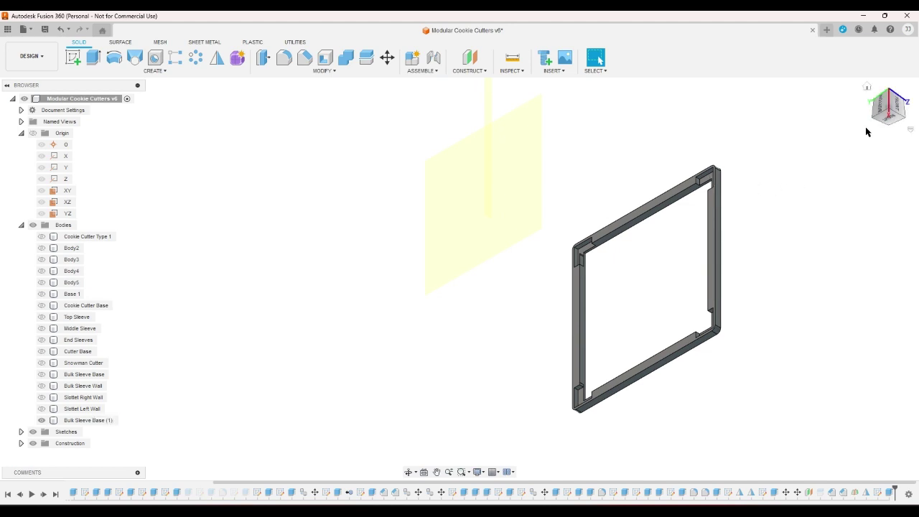
click(868, 87)
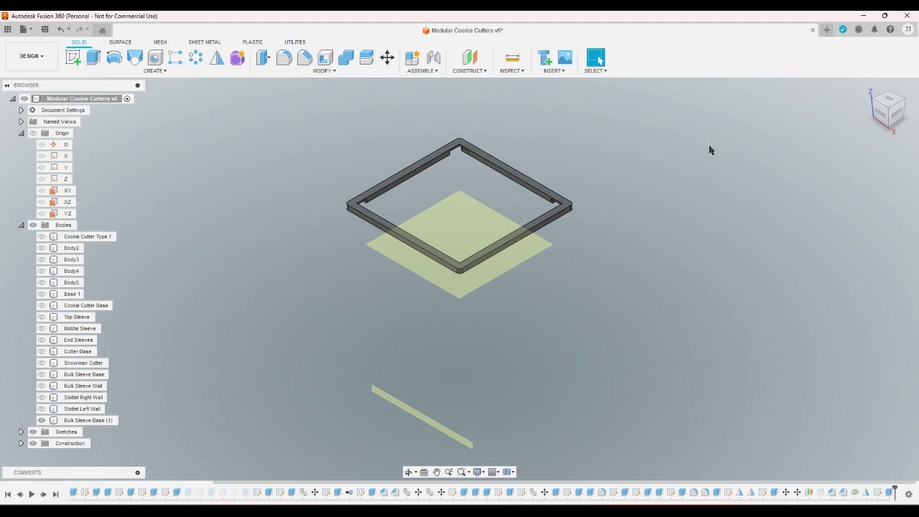
scroll(474, 126, up, 4)
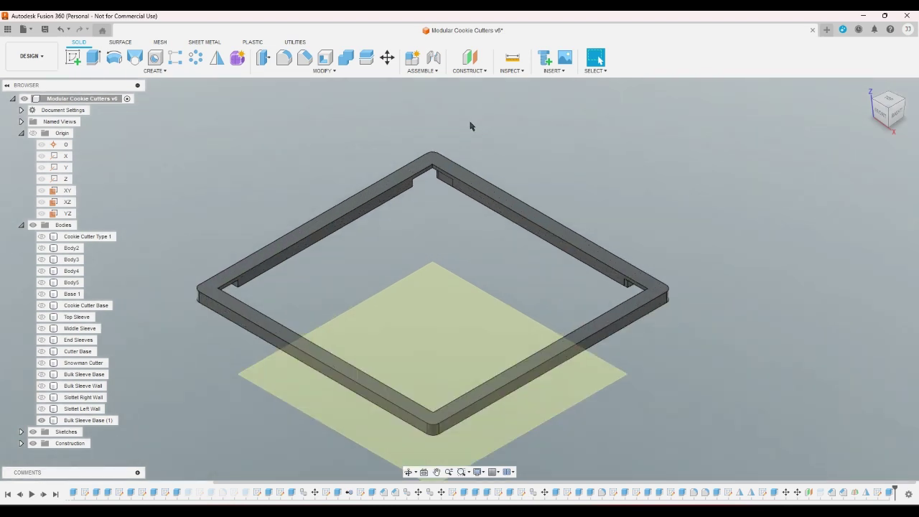
scroll(468, 140, up, 5)
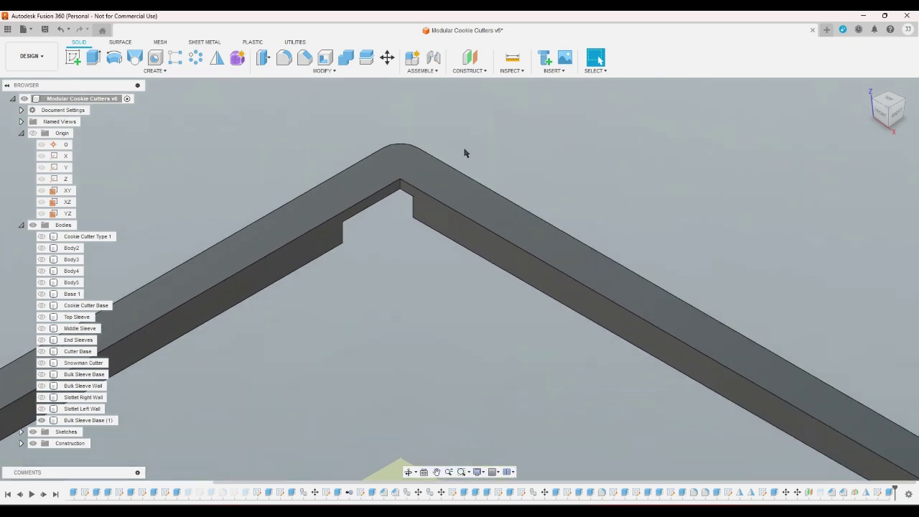
scroll(464, 153, down, 1)
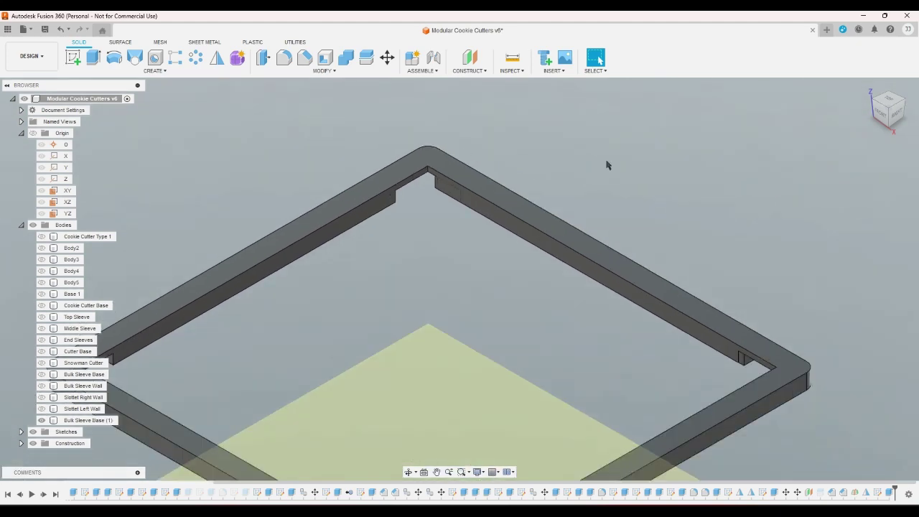
click(890, 129)
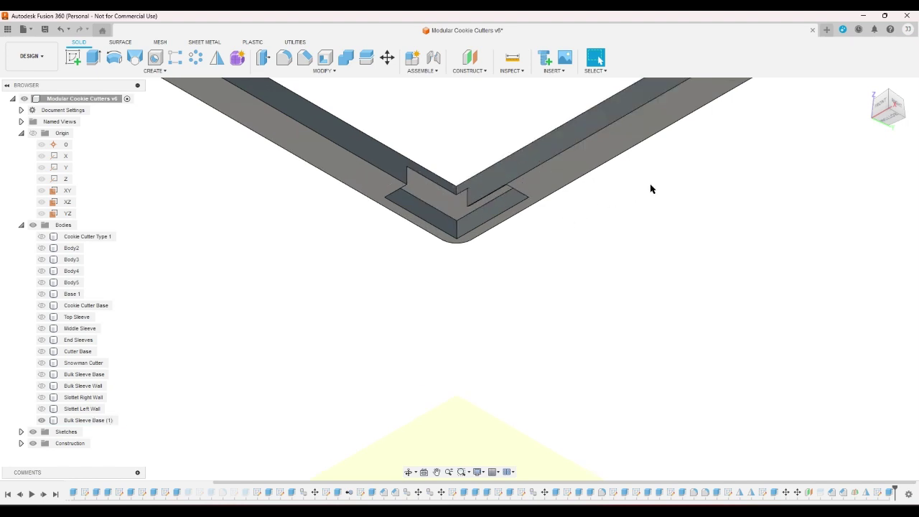
click(893, 127)
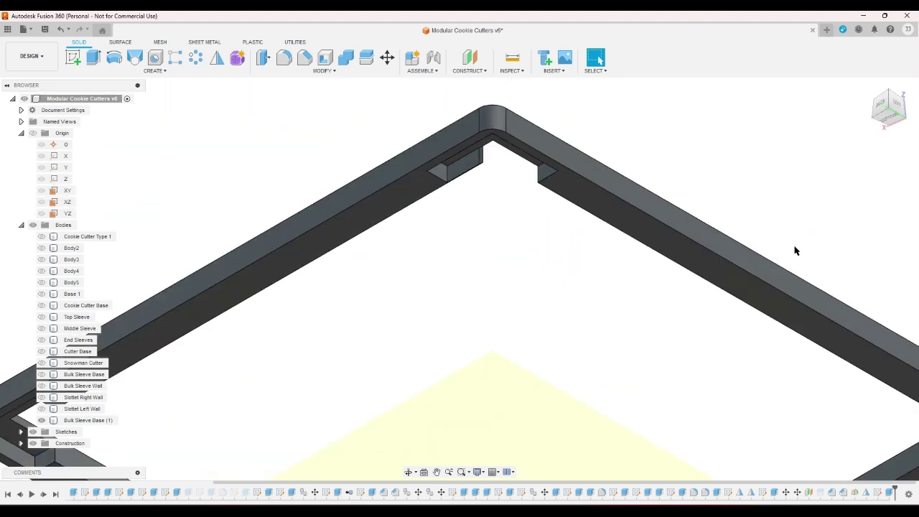
scroll(795, 251, down, 2)
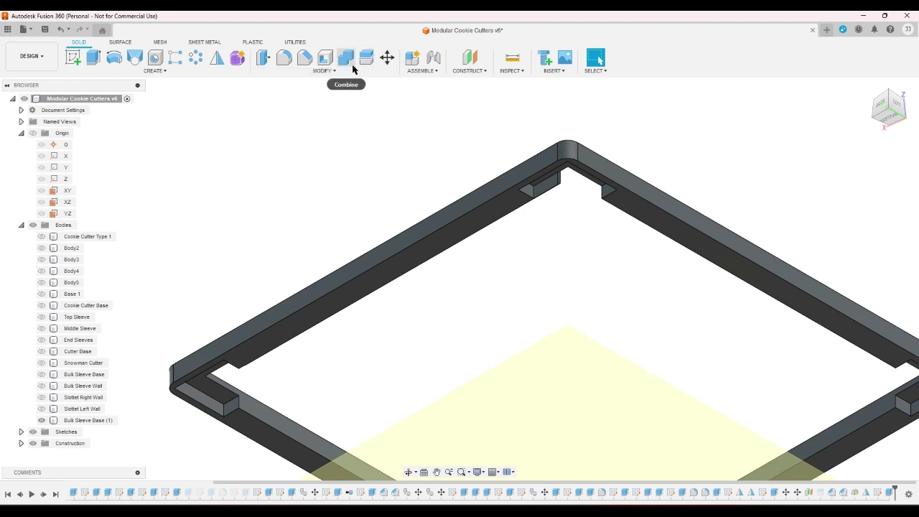
- Try to offset the frame's four inner side faces by the parameter distance -tloose
click(263, 57)
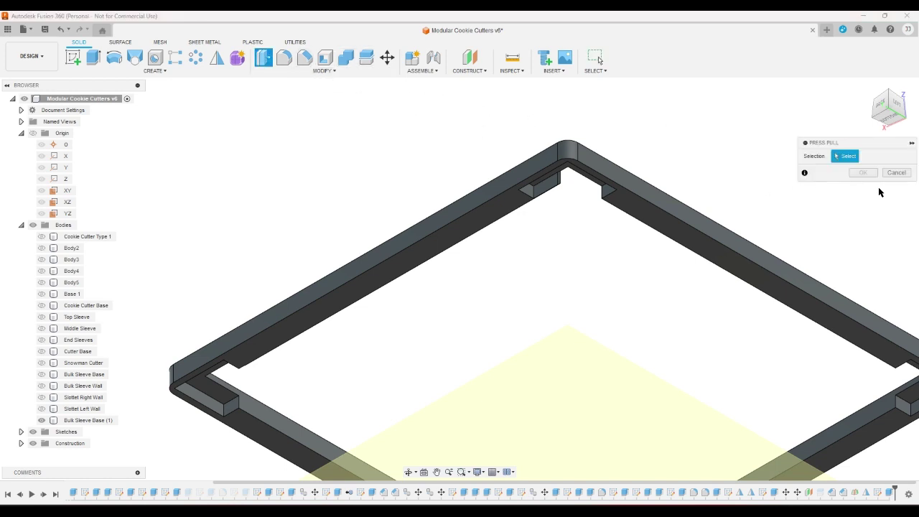
click(889, 128)
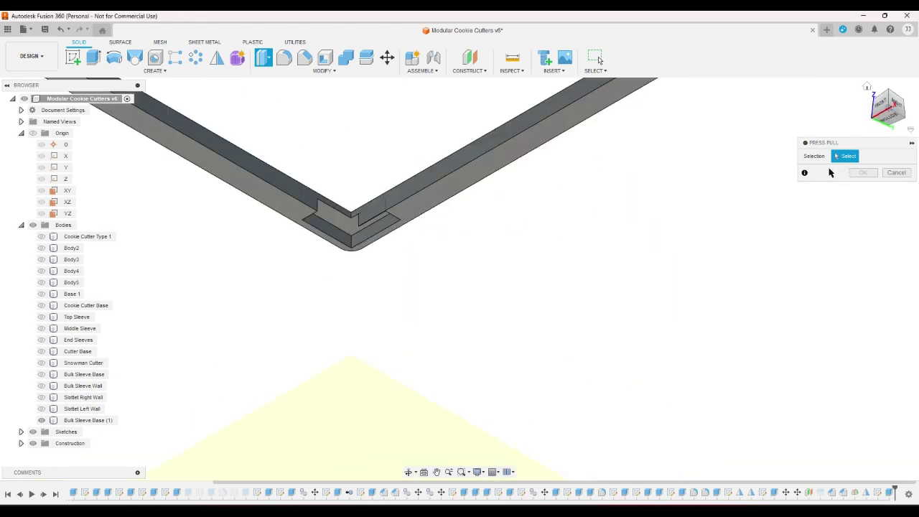
click(427, 181)
click(290, 178)
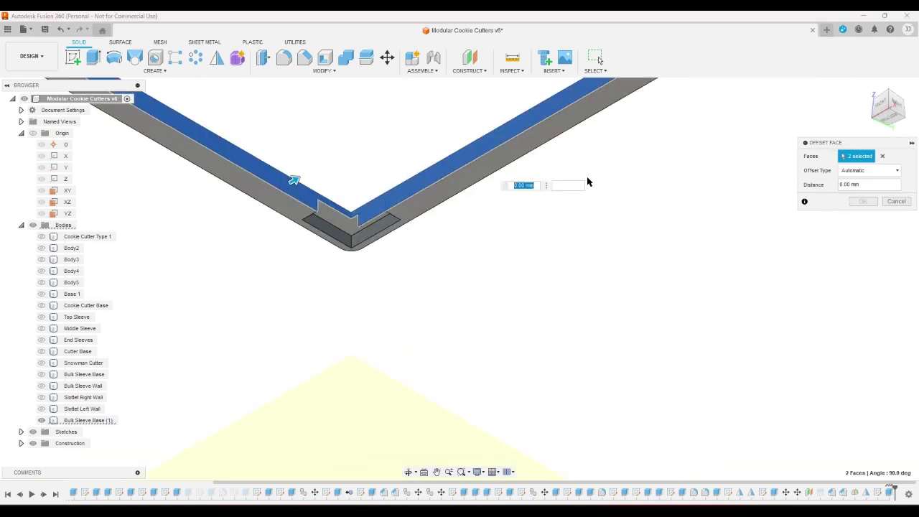
click(872, 115)
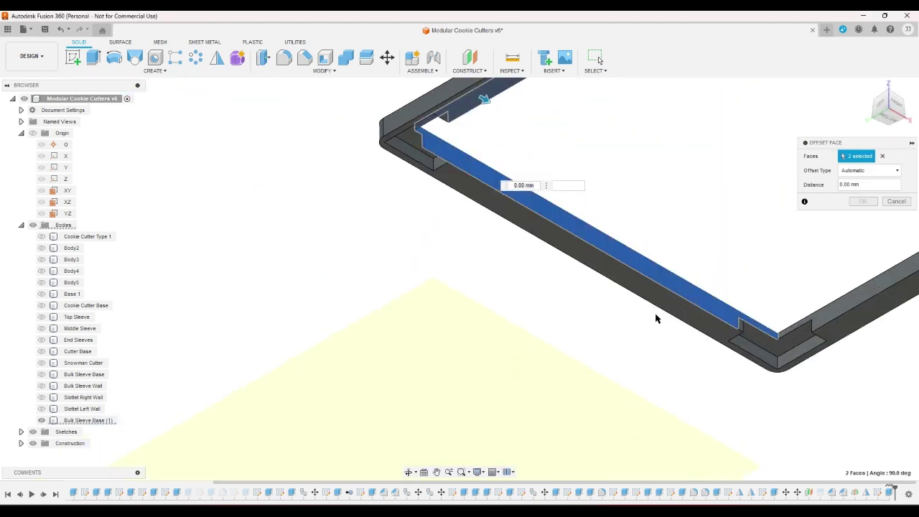
click(843, 305)
click(880, 120)
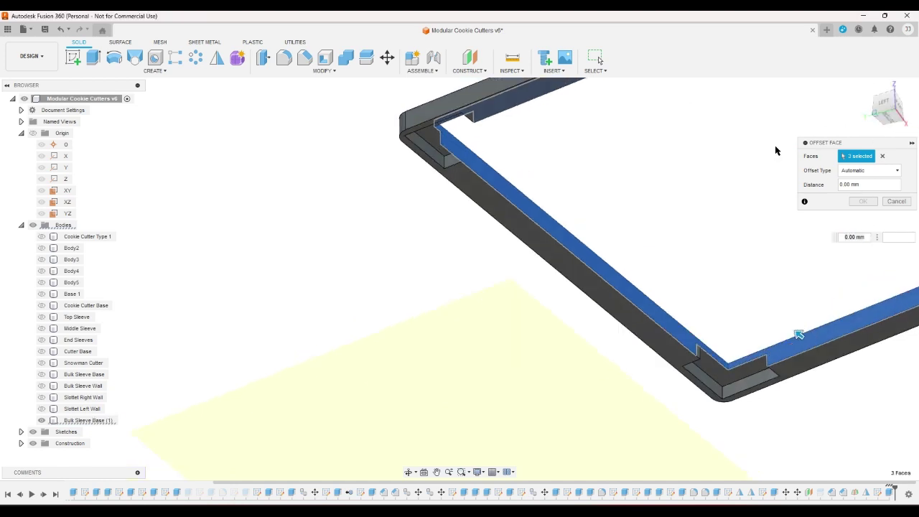
click(854, 412)
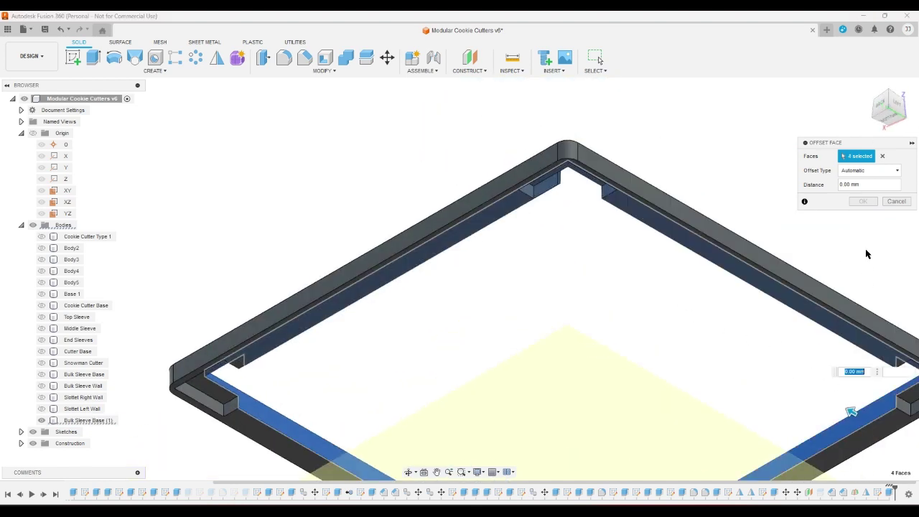
click(869, 184)
text(t)
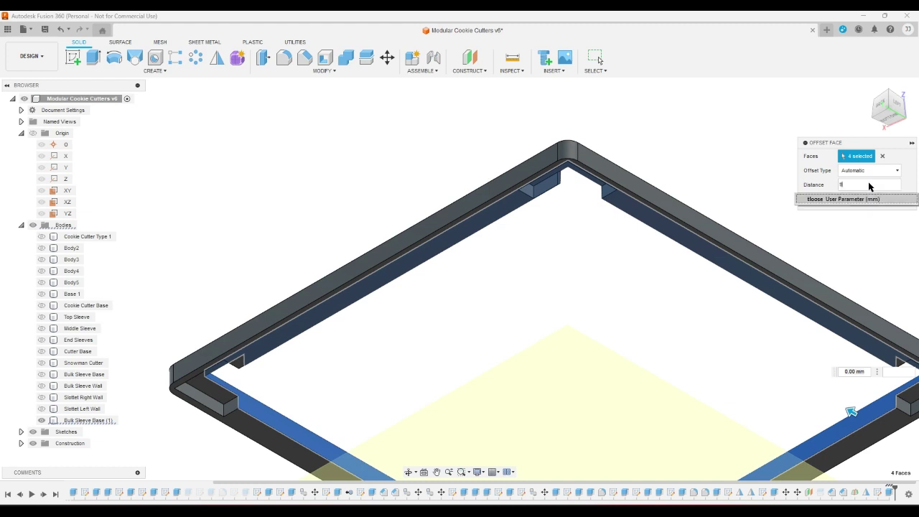
text(loose)
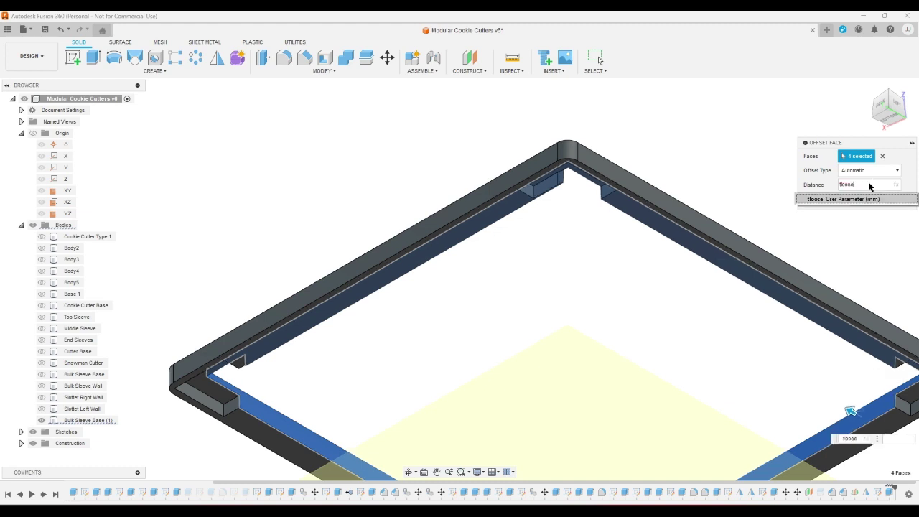
key(Return)
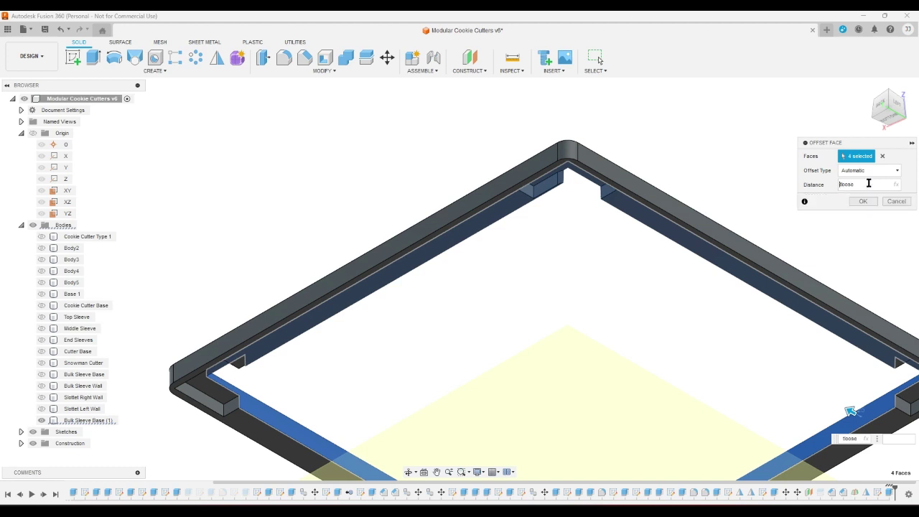
text(-)
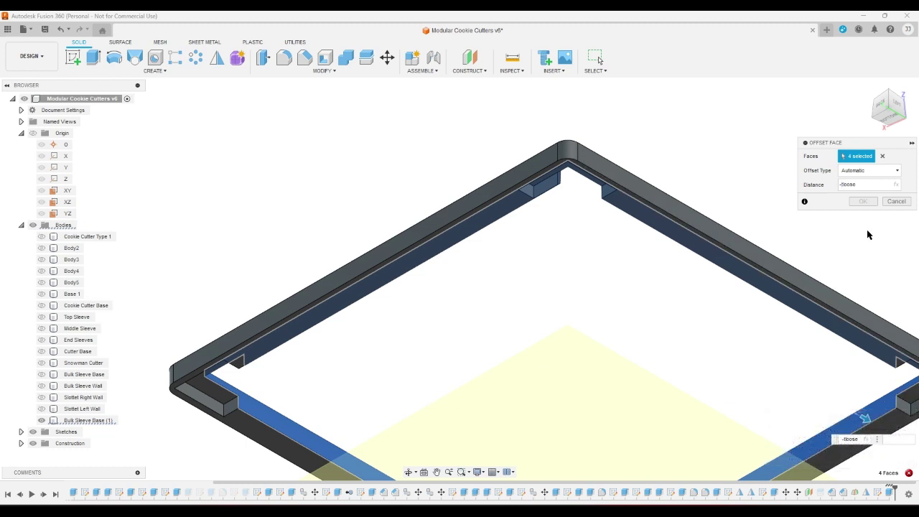
click(872, 119)
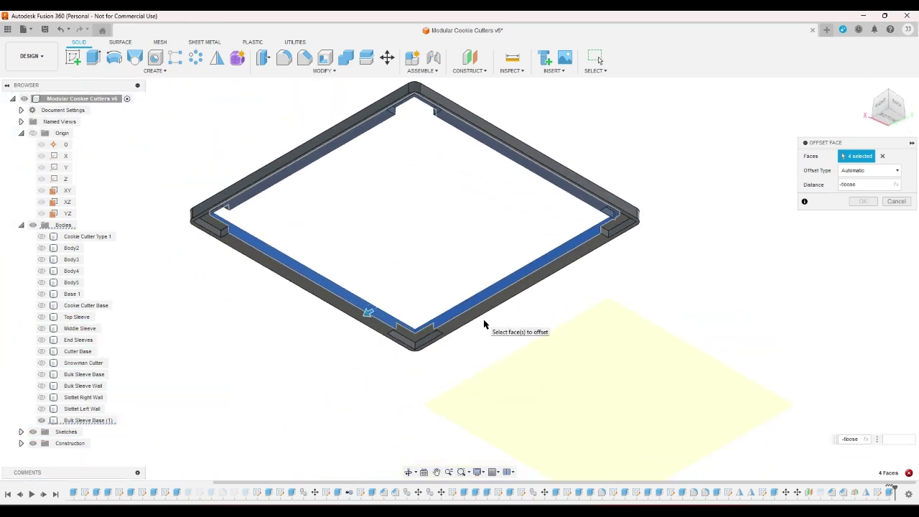
click(896, 202)
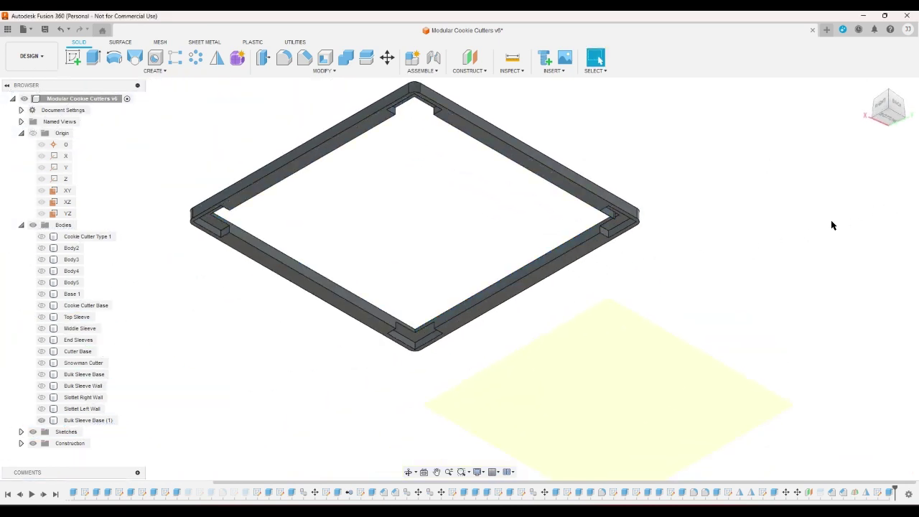
- Edit the sketch behind the last cut and offset the ring's outer rectangle outward by 1.00 mm
double_click(879, 493)
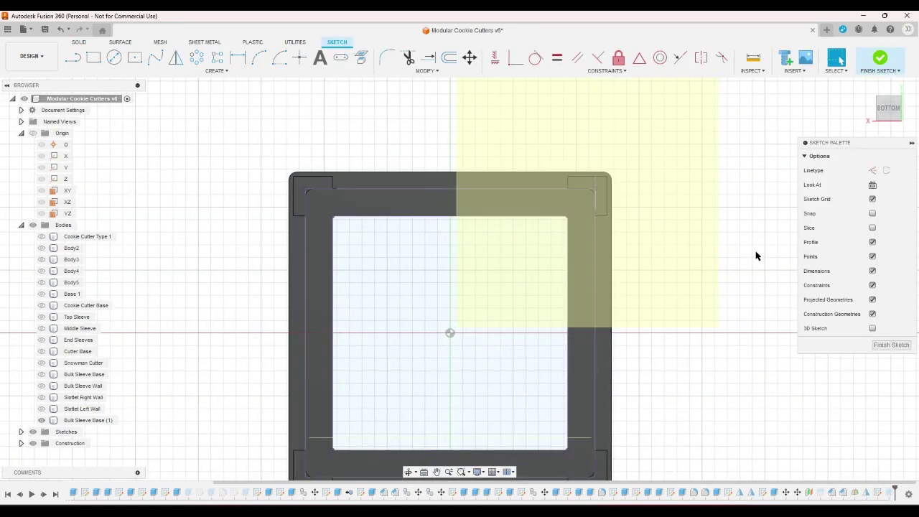
click(877, 107)
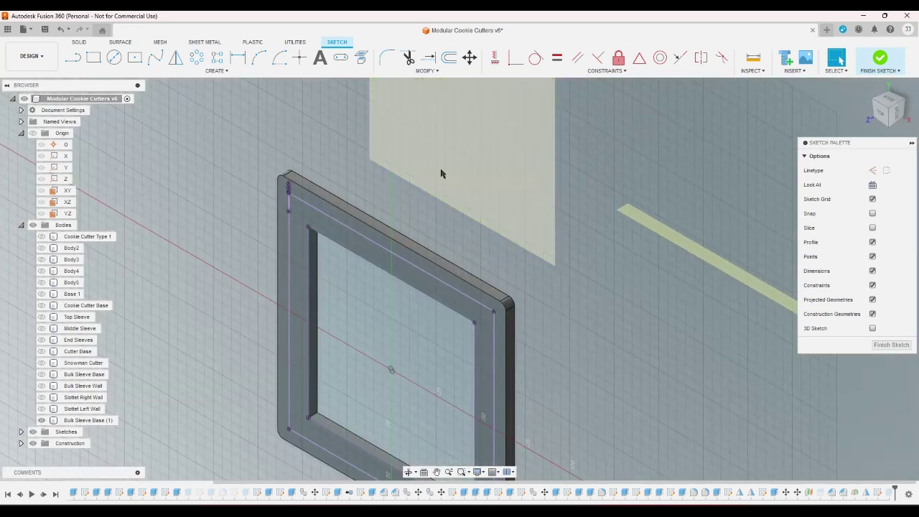
scroll(263, 168, up, 5)
scroll(279, 217, up, 4)
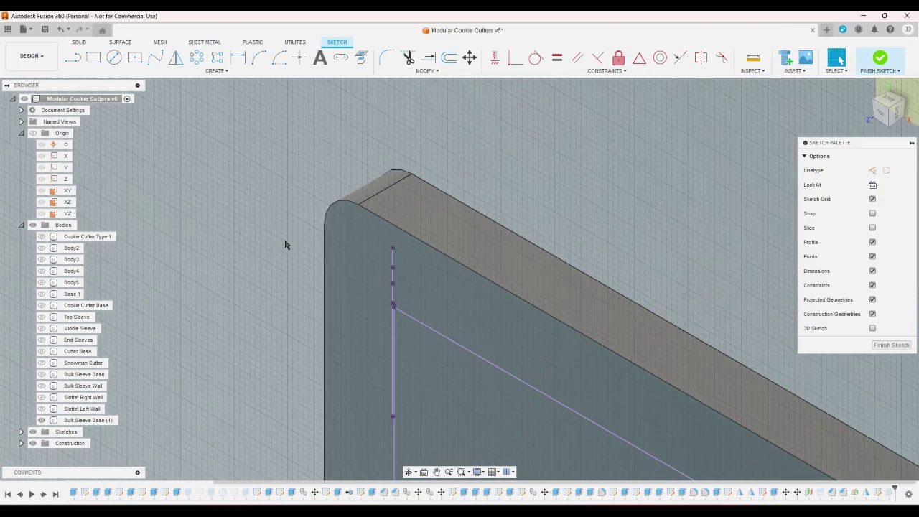
scroll(298, 183, down, 6)
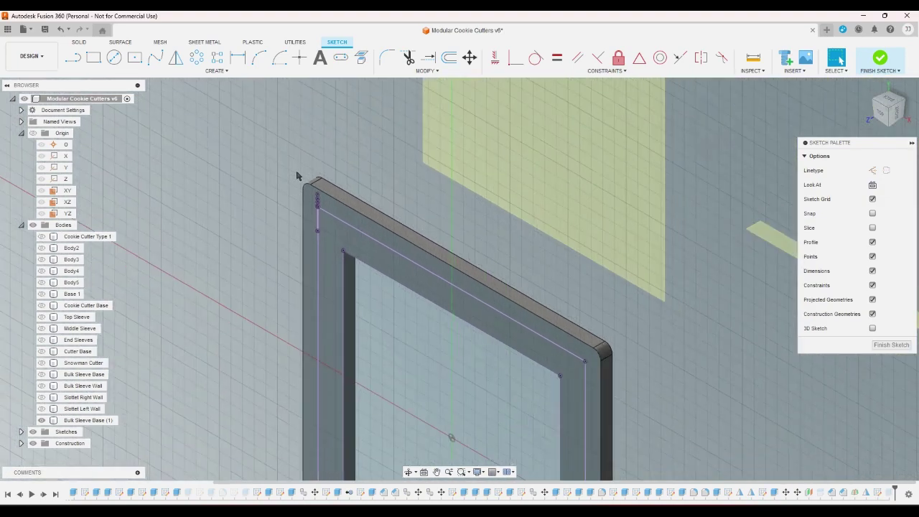
click(448, 58)
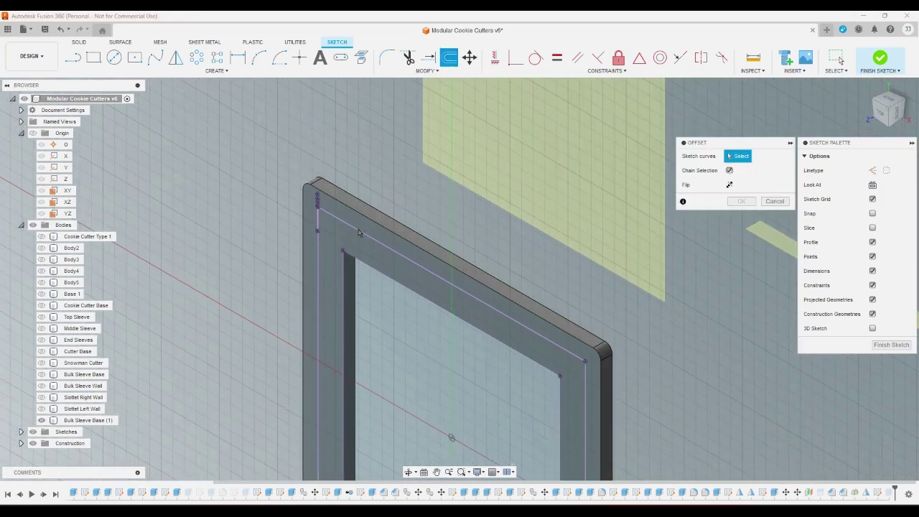
click(357, 236)
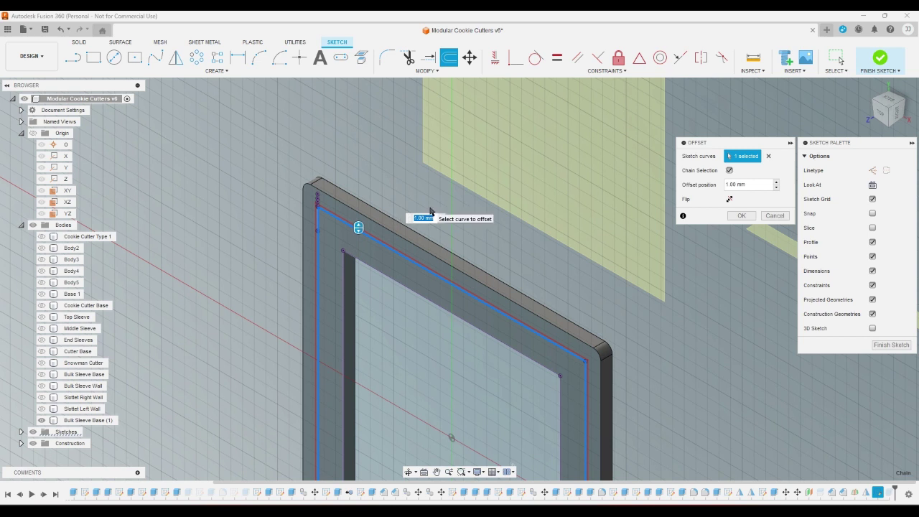
key(Return)
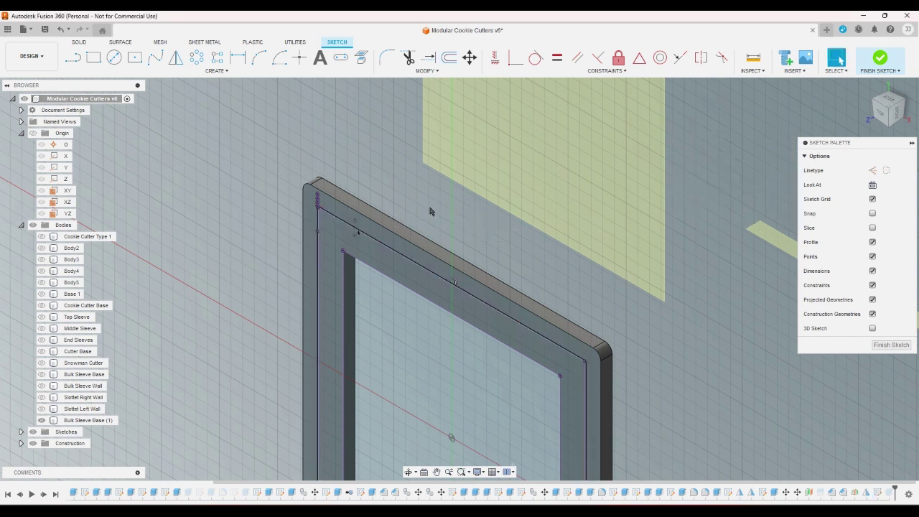
click(880, 57)
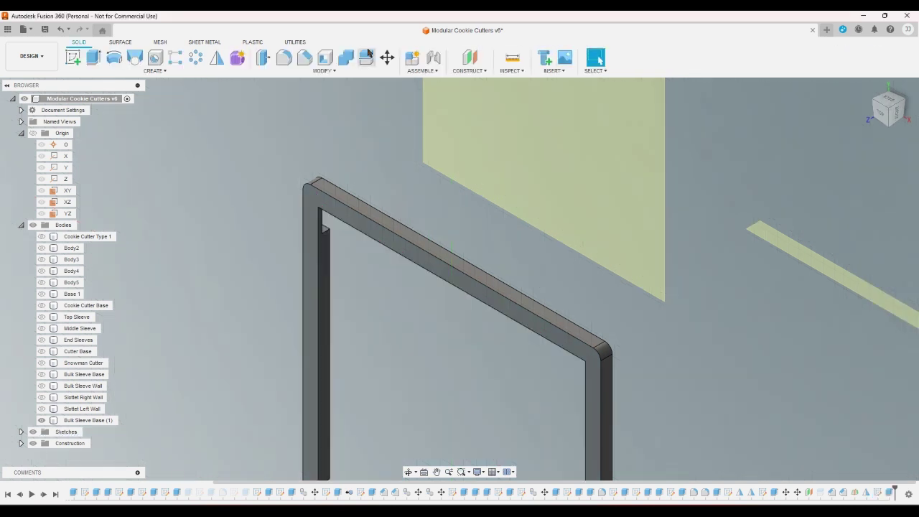
click(93, 58)
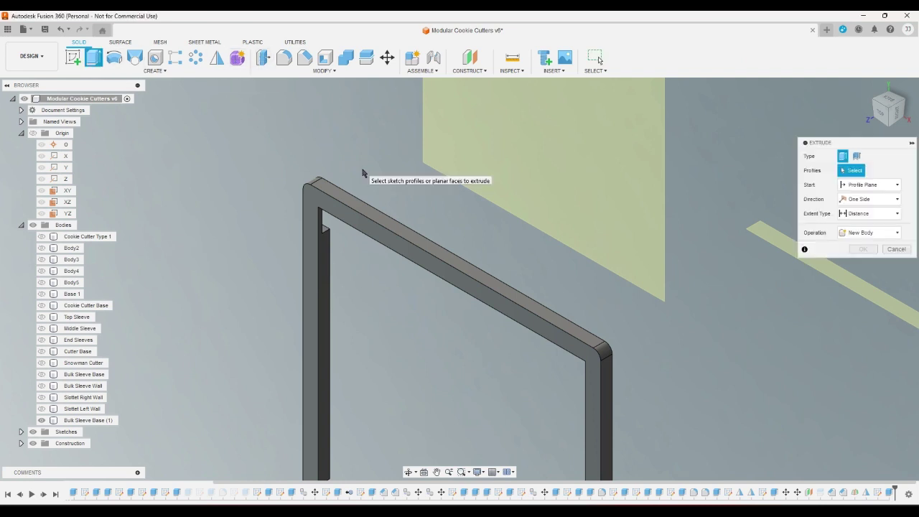
scroll(358, 179, up, 3)
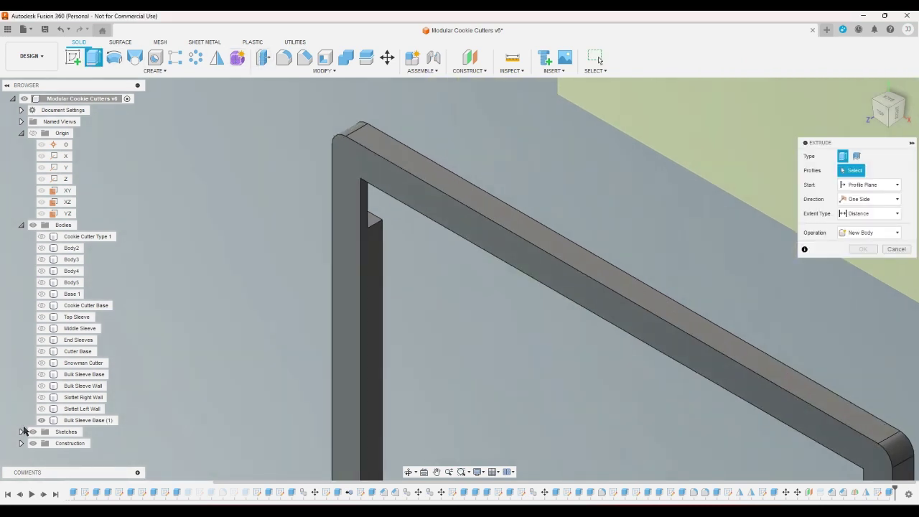
click(22, 430)
scroll(26, 429, down, 2)
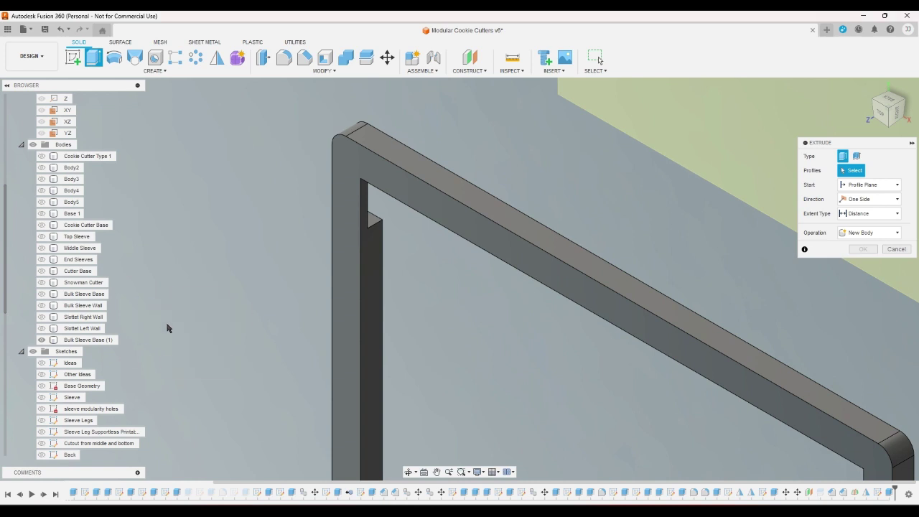
key(Escape)
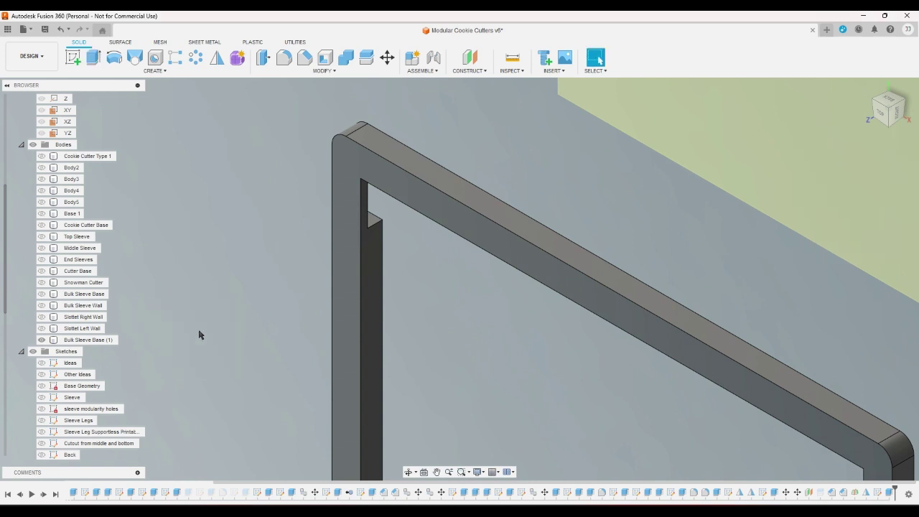
- Edit the last extruded cut and add the thin outer ring profile to its selection, widening the opening in Bulk Sleeve Base (1)
double_click(879, 491)
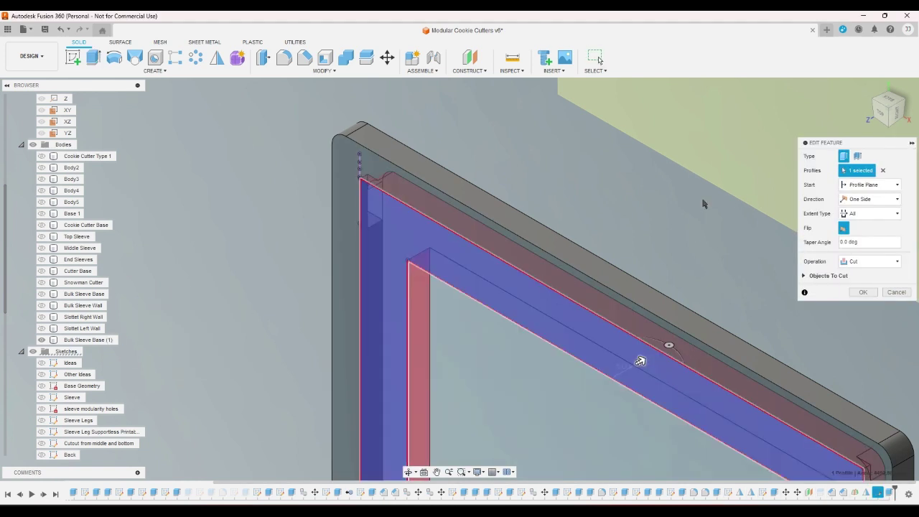
scroll(352, 184, up, 5)
scroll(352, 184, up, 2)
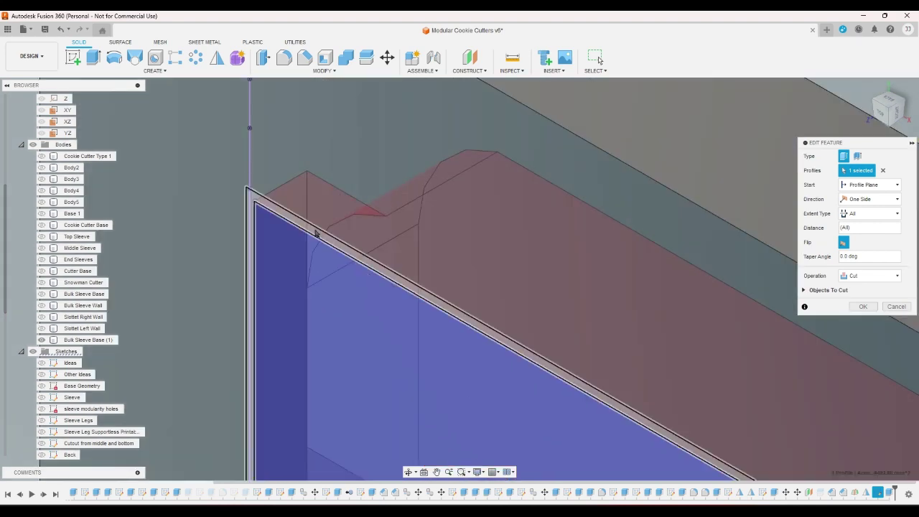
click(324, 231)
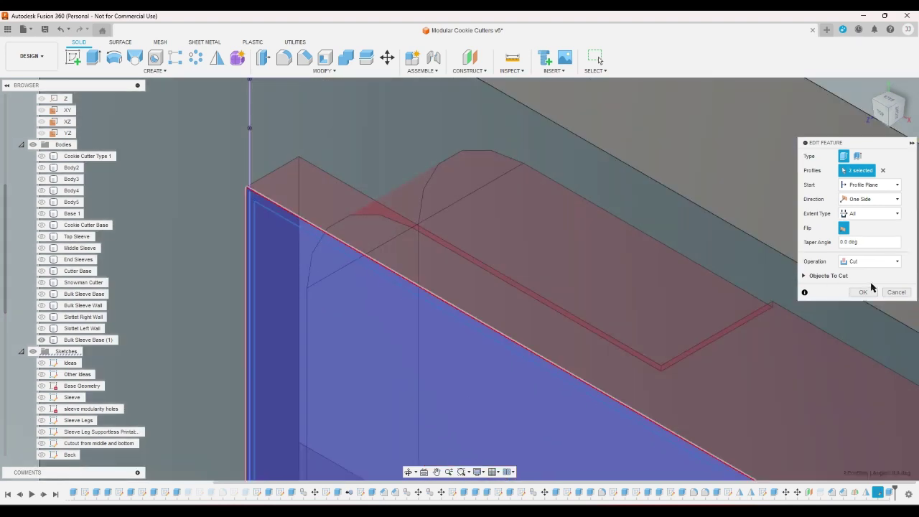
click(872, 293)
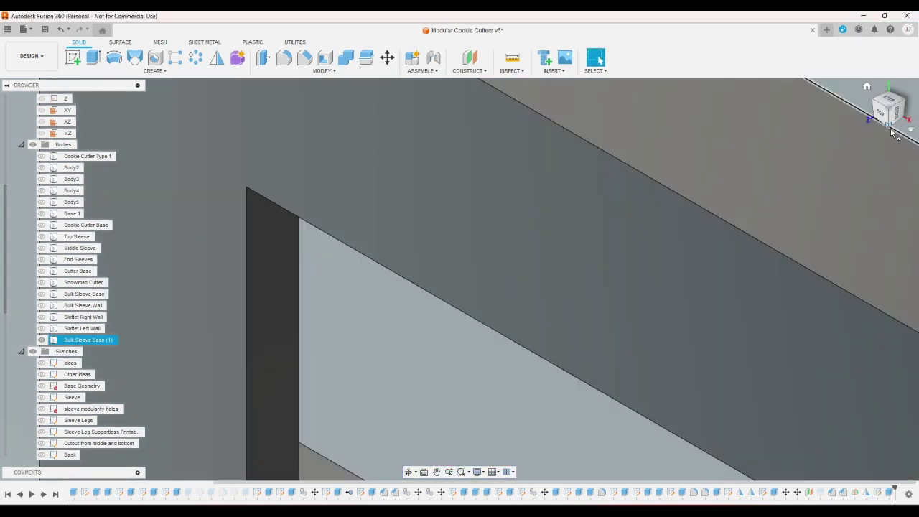
- Show the Slottet Right Wall, Slottet Left Wall, Bulk Sleeve Wall, Bulk Sleeve Base and Snowman Cutter bodies together with the cut frame
scroll(765, 217, down, 10)
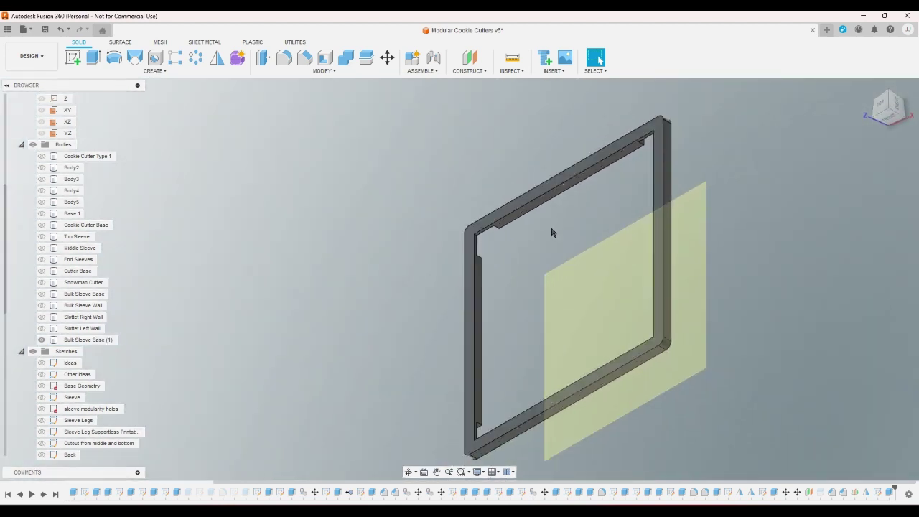
click(875, 103)
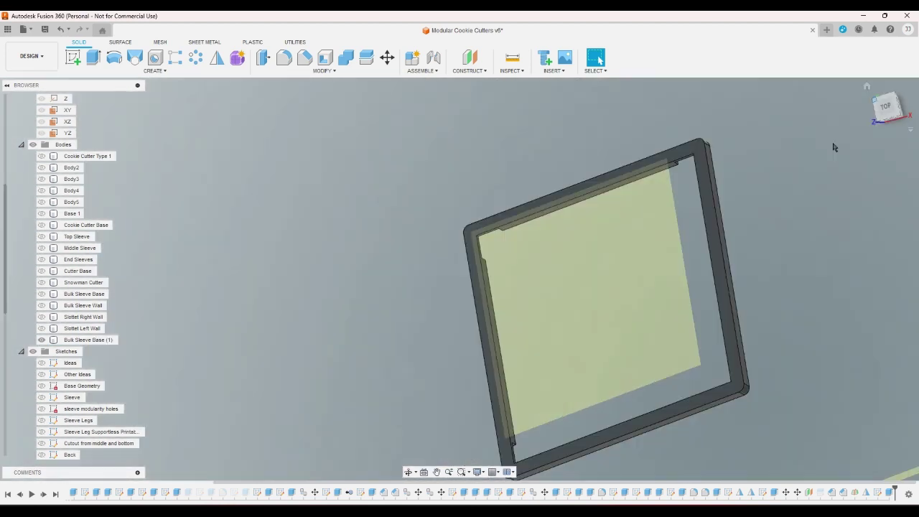
click(868, 92)
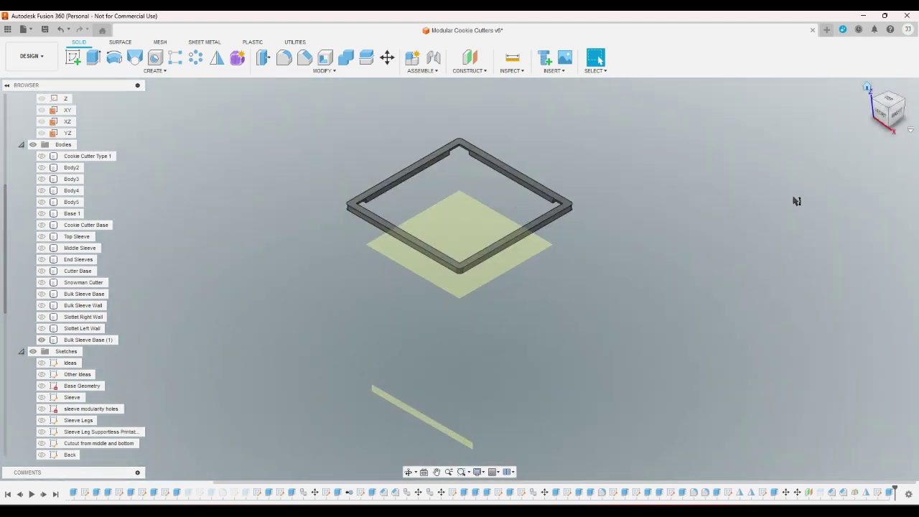
click(42, 317)
click(42, 318)
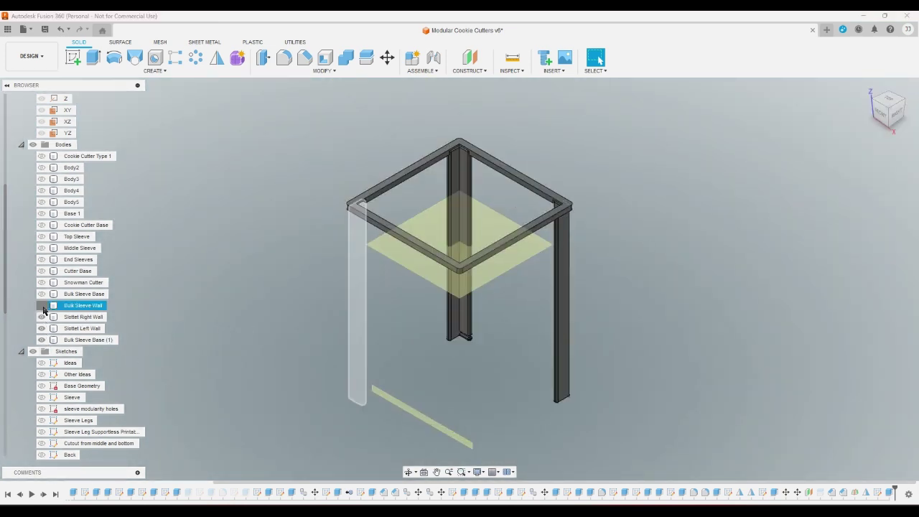
click(42, 305)
click(41, 294)
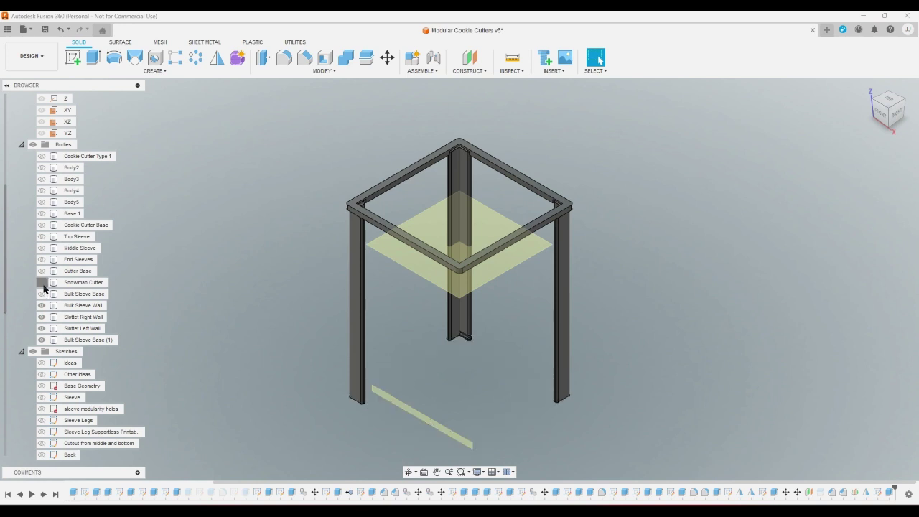
click(42, 282)
click(41, 294)
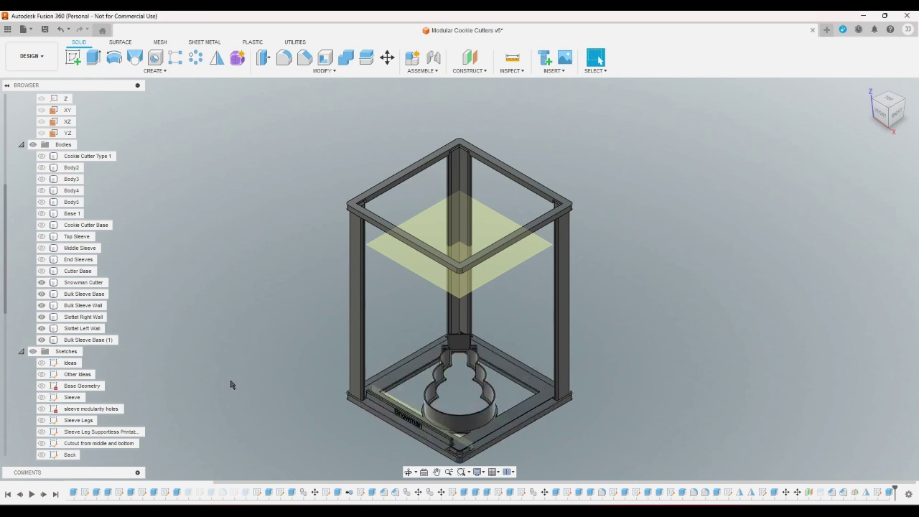
scroll(18, 373, down, 1)
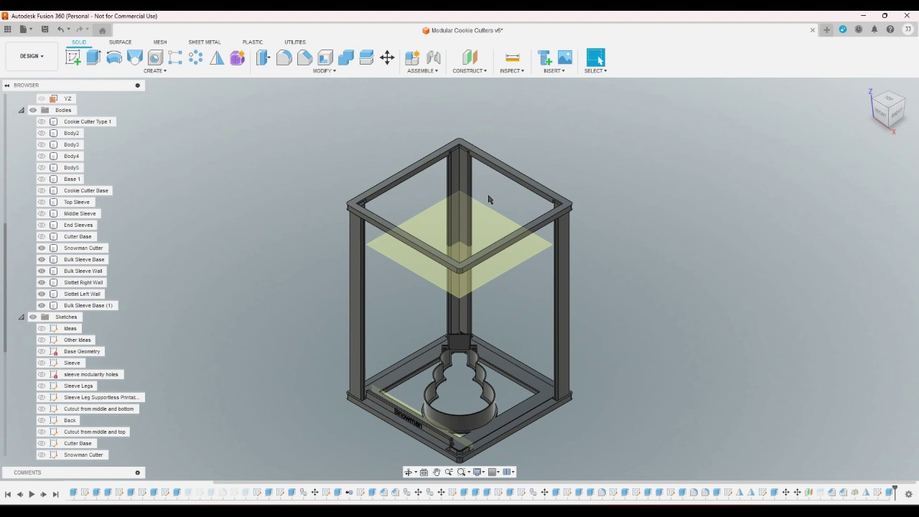
key(m)
click(349, 283)
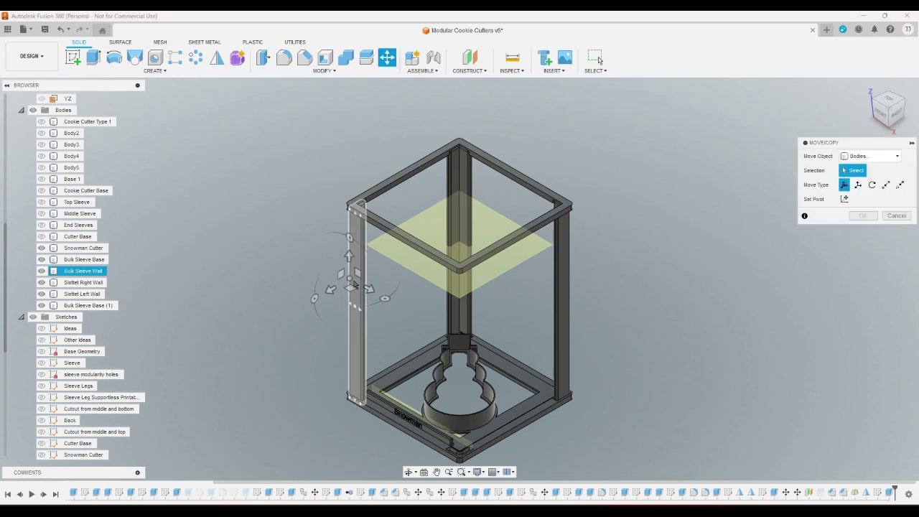
click(299, 237)
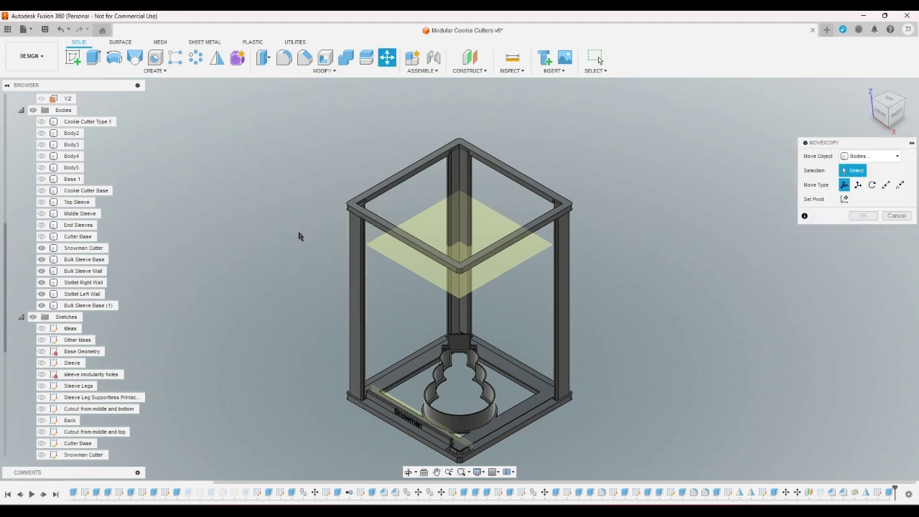
key(Escape)
- Mirror the Bulk Sleeve Wall body across the YZ origin plane as a new body to form the fourth corner post
click(216, 59)
click(359, 270)
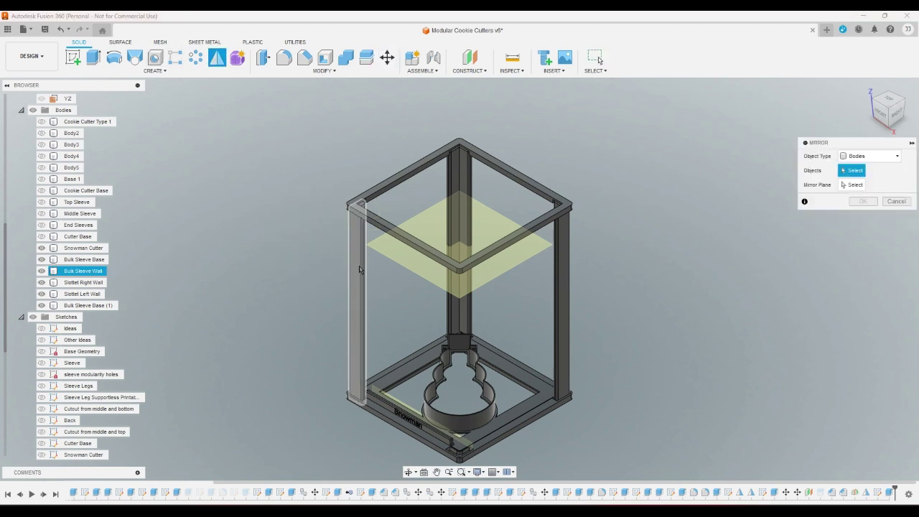
click(360, 269)
click(851, 184)
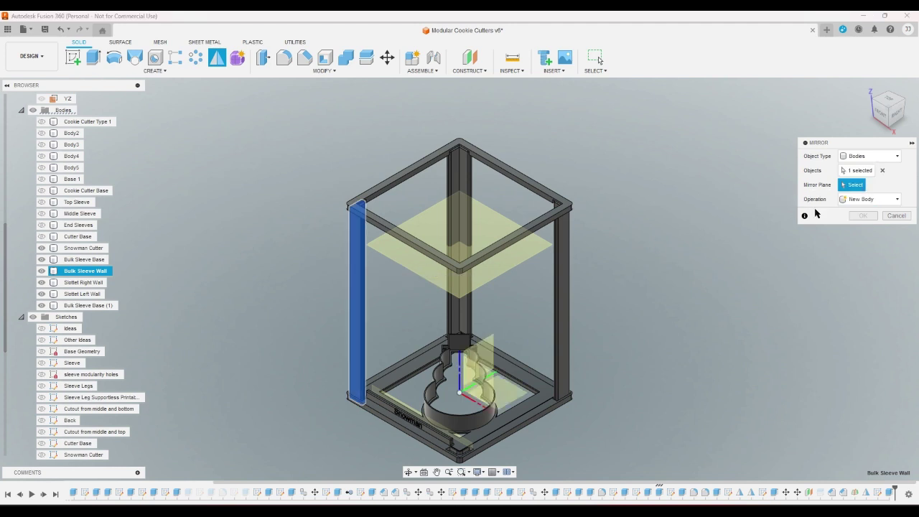
click(489, 362)
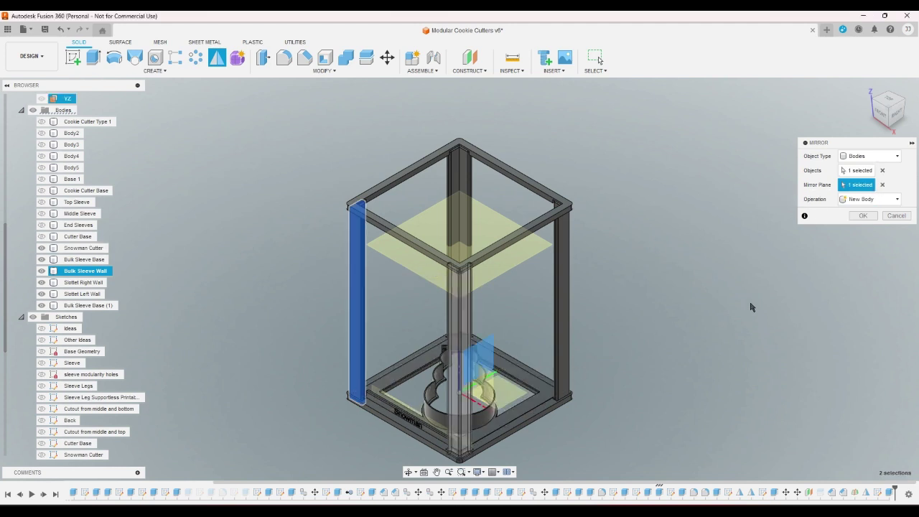
click(864, 215)
right_click(805, 252)
click(807, 253)
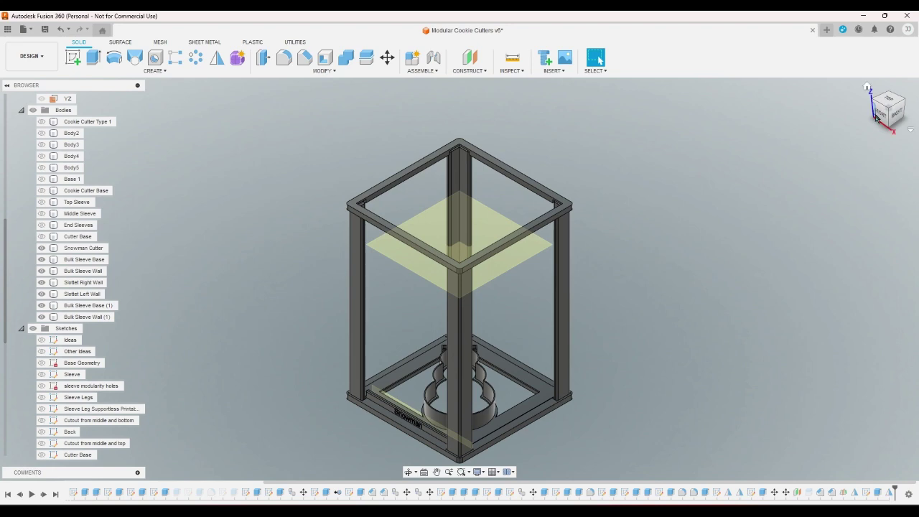
- Rotate the Snowman Cutter body half a turn about the origin Z axis, without making a copy
click(875, 119)
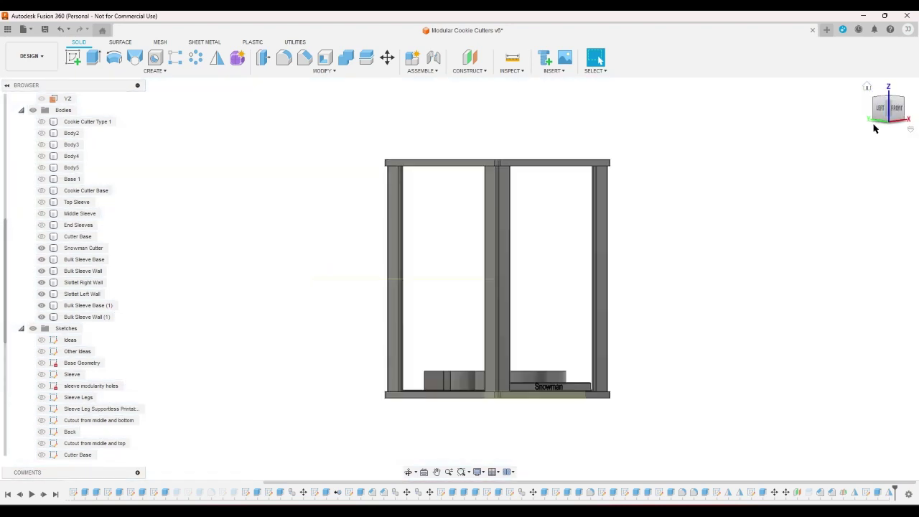
click(866, 86)
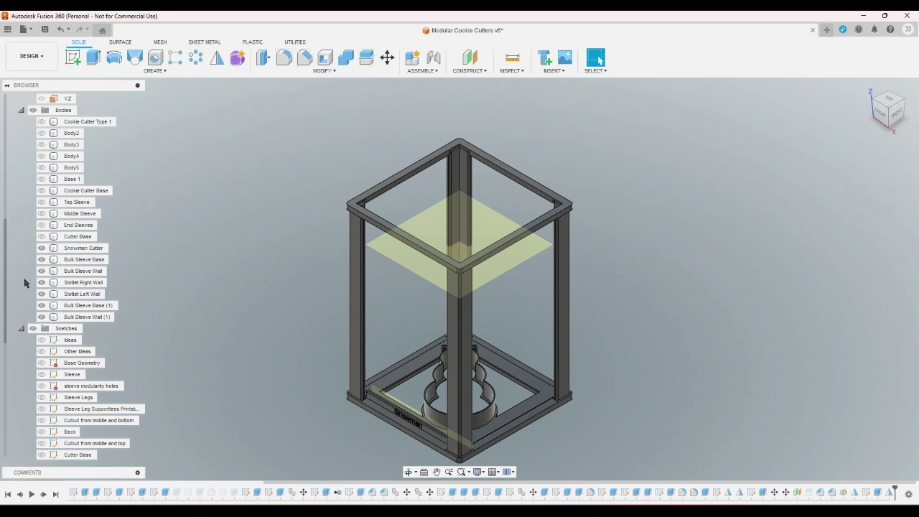
drag(9, 277, 8, 193)
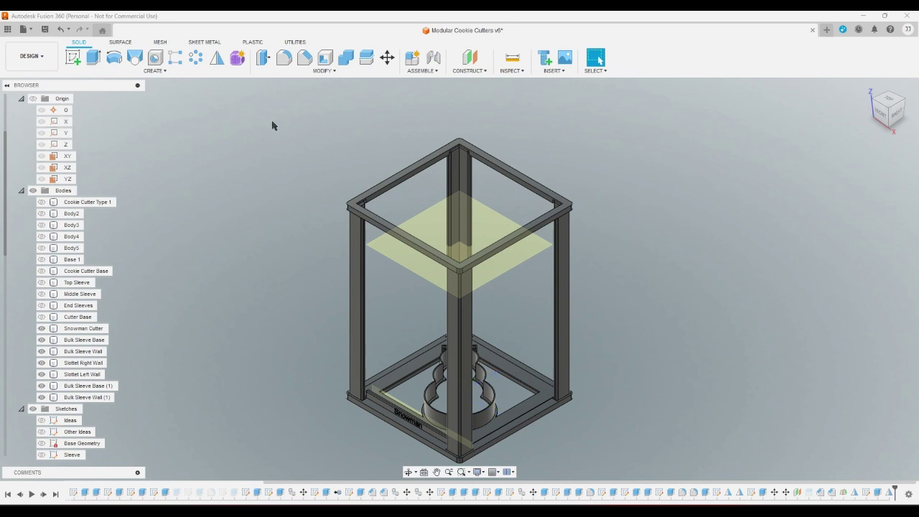
click(387, 57)
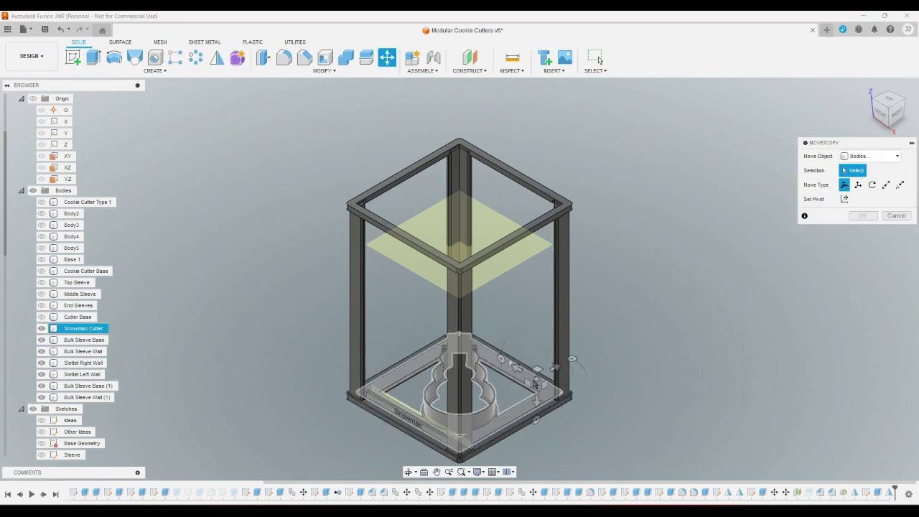
click(535, 381)
click(872, 185)
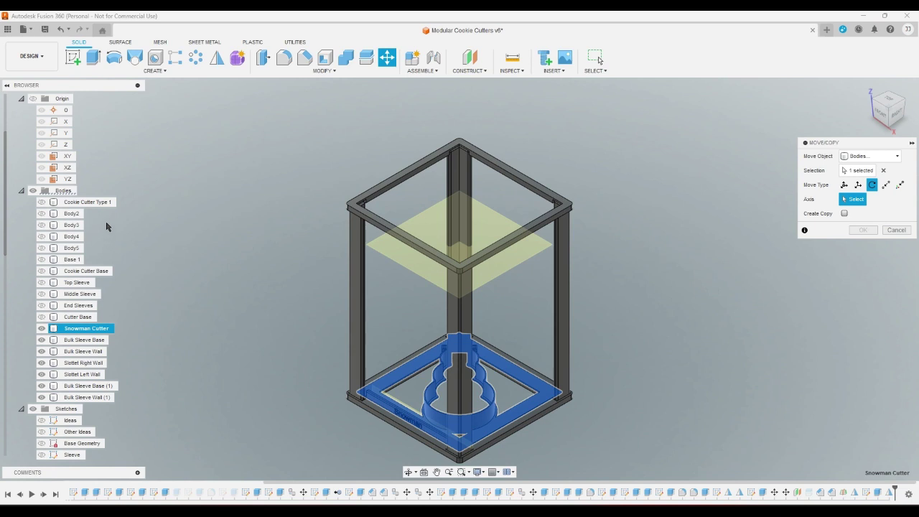
click(66, 145)
double_click(862, 211)
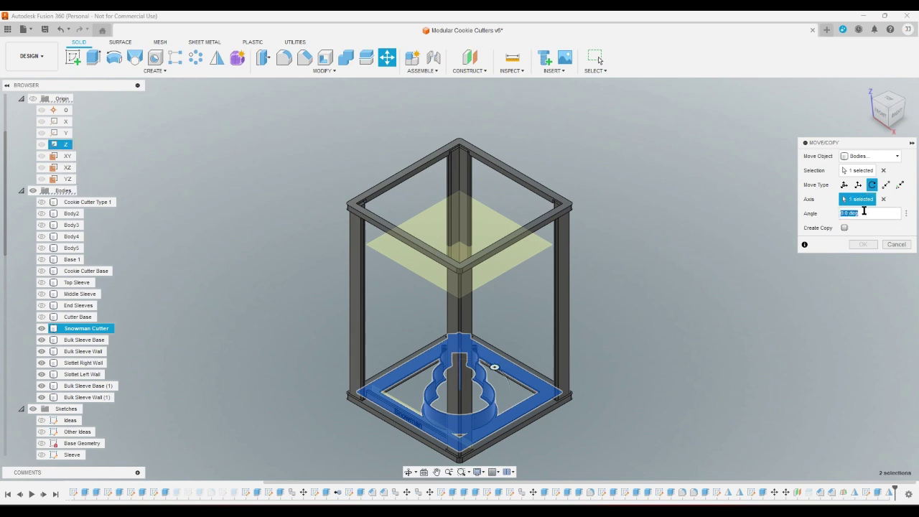
text(90)
key(Return)
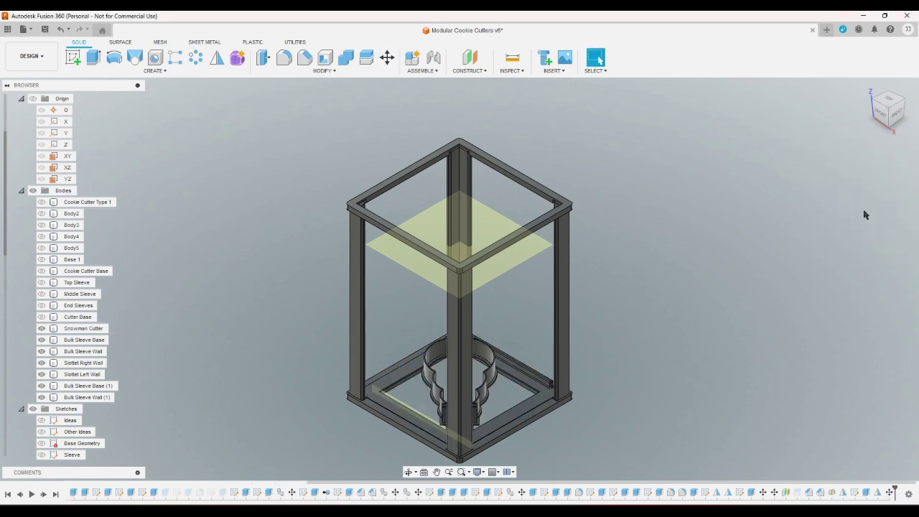
- Hide the Construction folder so that no construction planes cover the sleeve assembly
click(903, 101)
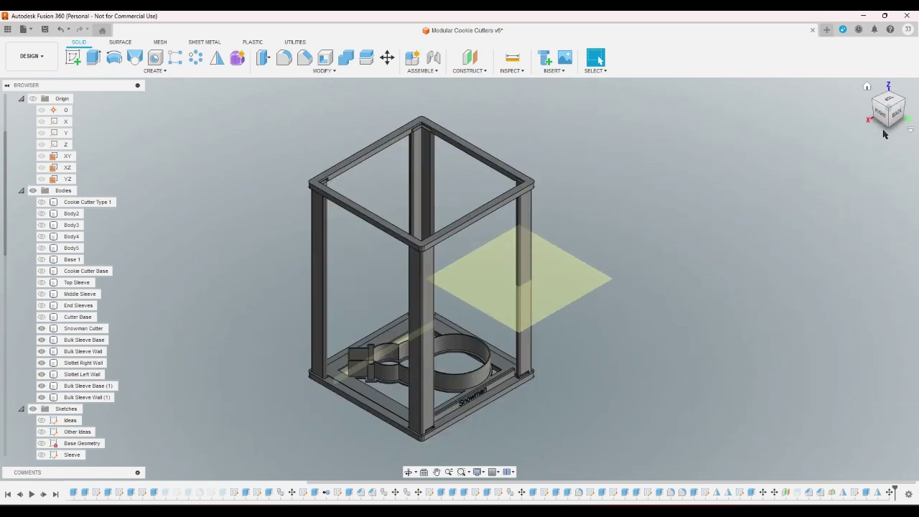
click(902, 102)
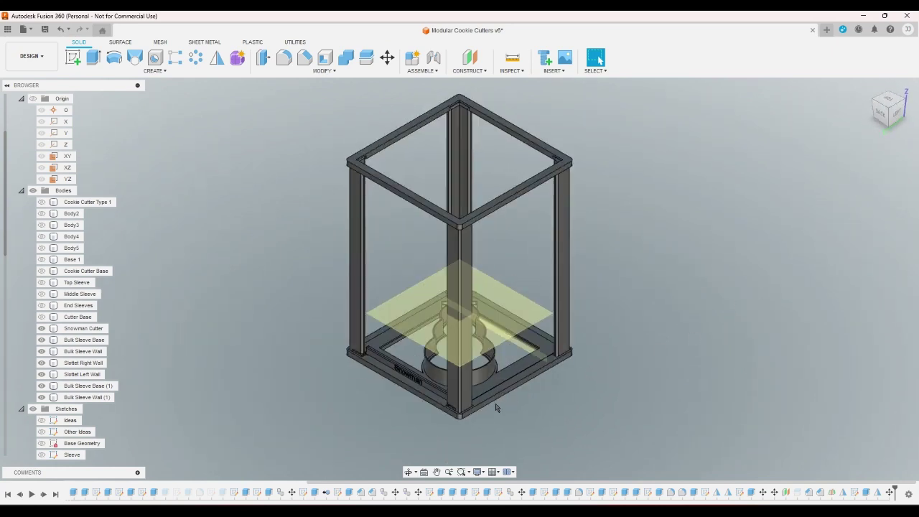
click(435, 402)
scroll(29, 452, down, 5)
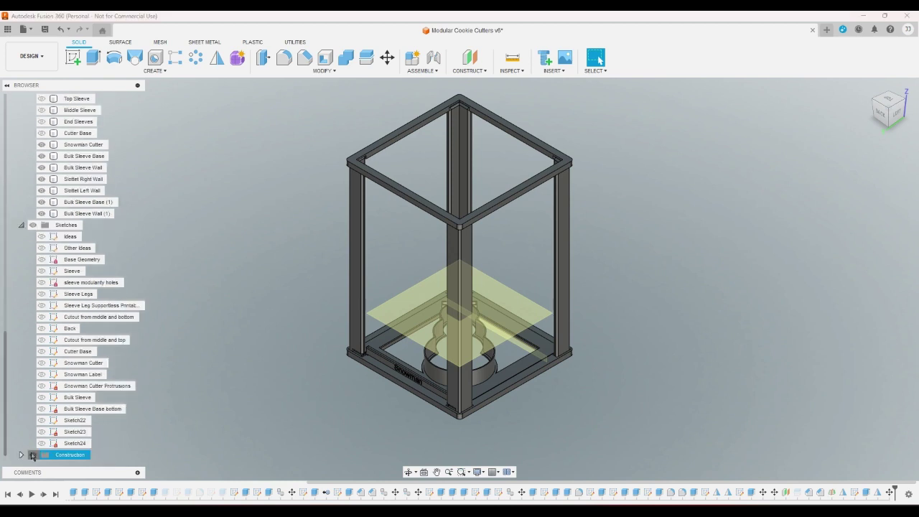
click(32, 455)
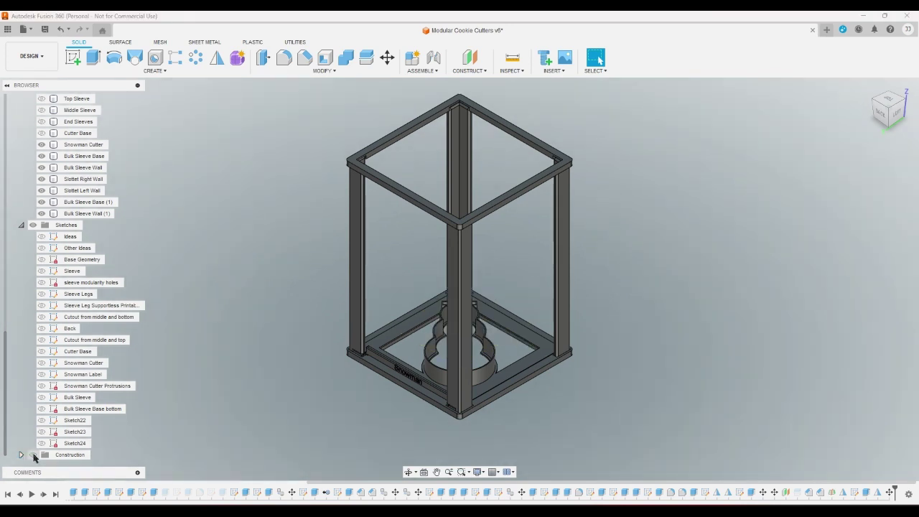
scroll(319, 391, up, 3)
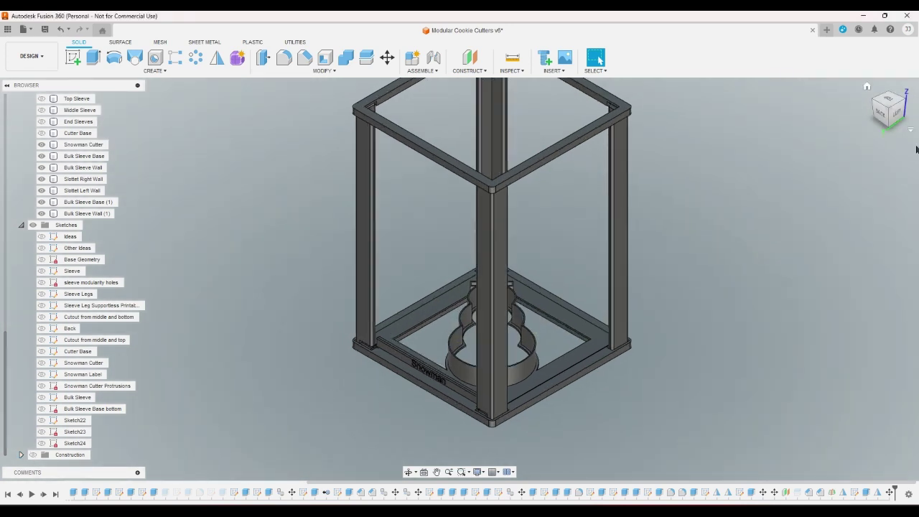
click(883, 112)
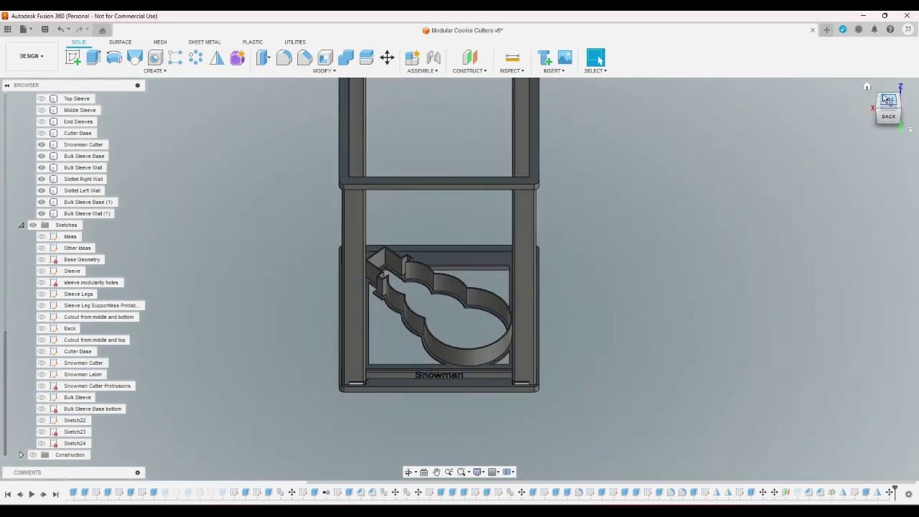
click(867, 87)
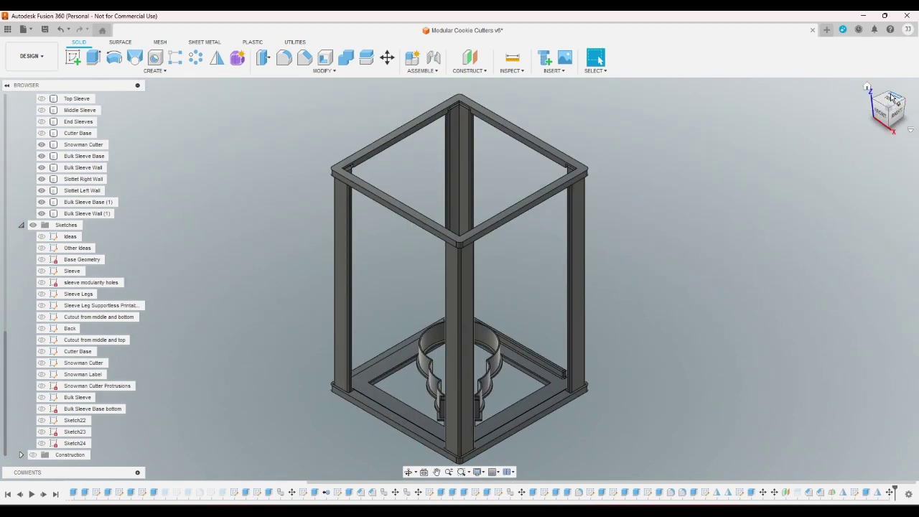
- Examine the Snowman Cutter's orientation inside the bulk sleeve from the back and left side
click(890, 96)
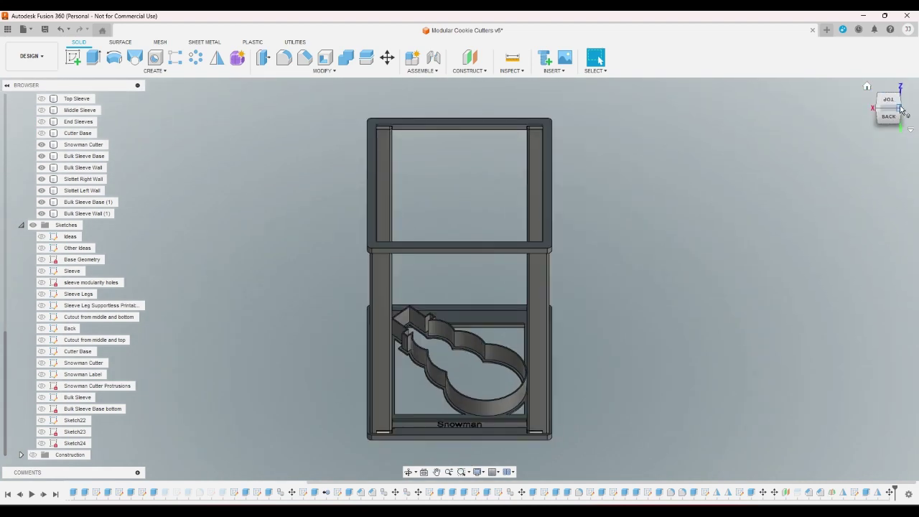
click(901, 108)
scroll(417, 460, up, 5)
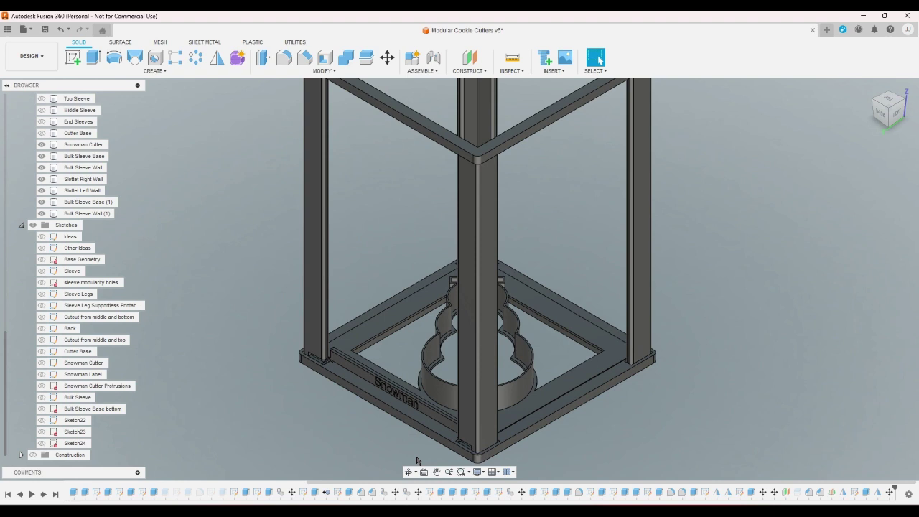
scroll(417, 460, down, 5)
scroll(419, 457, up, 5)
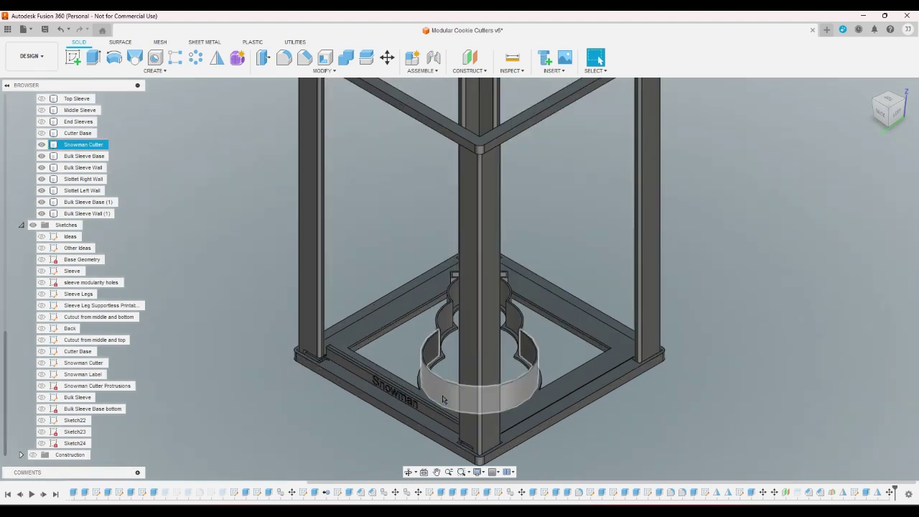
click(443, 334)
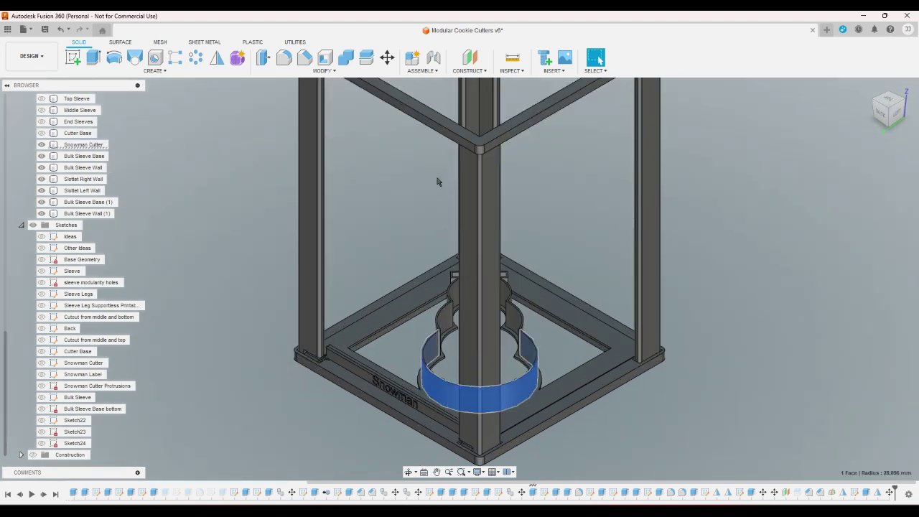
click(400, 234)
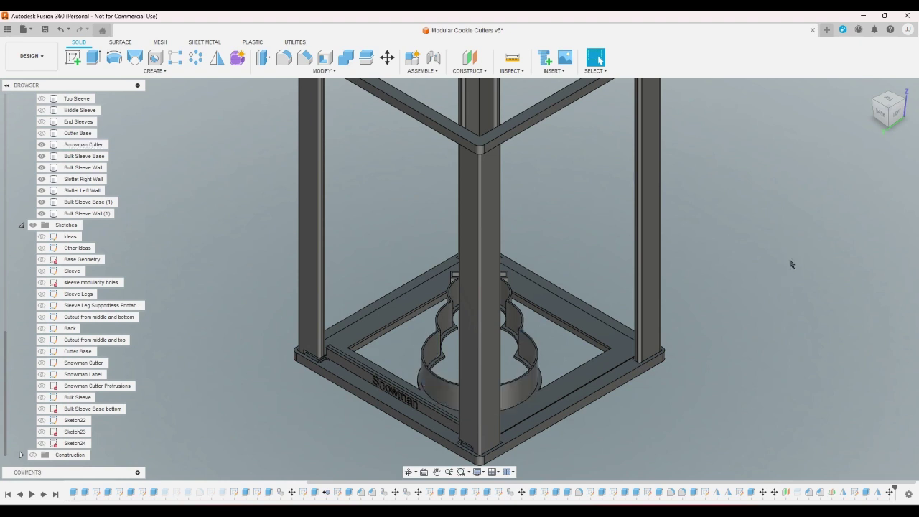
scroll(790, 264, down, 3)
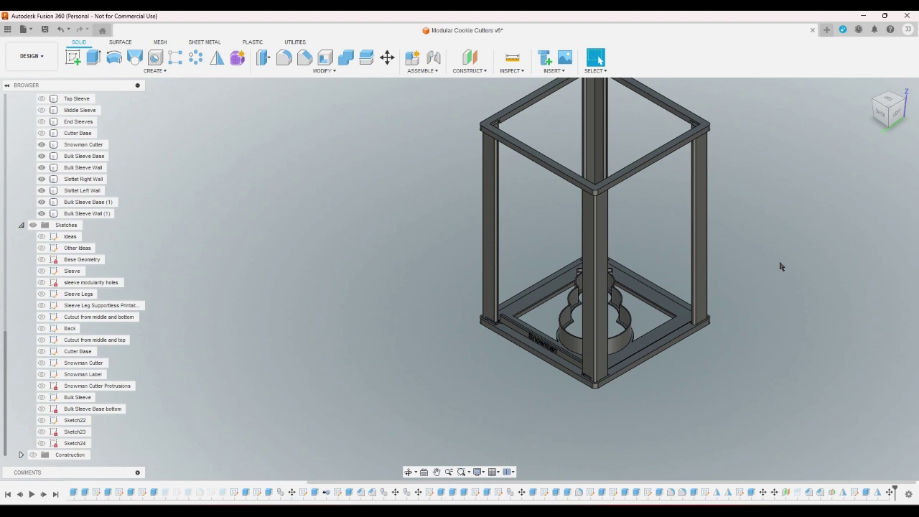
key(F6)
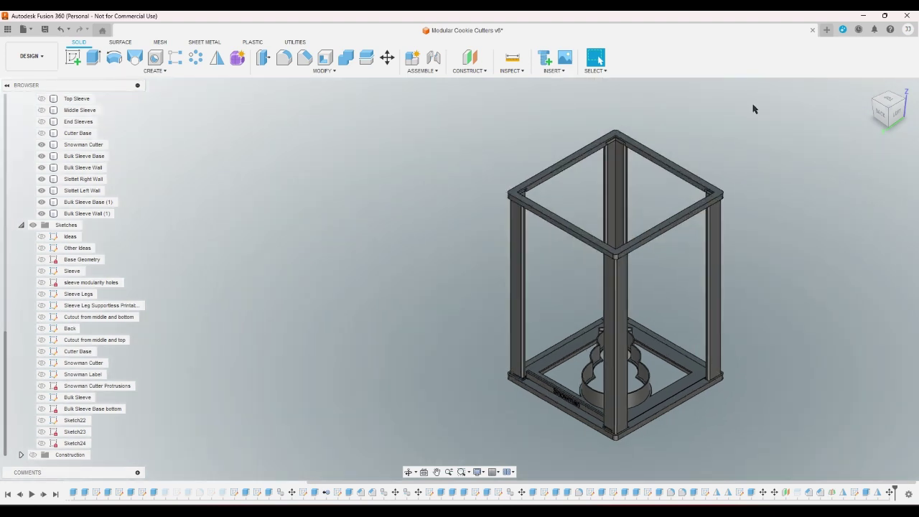
- Examine how the mirrored corner wall meets the inside corner of the top frame
scroll(628, 125, up, 5)
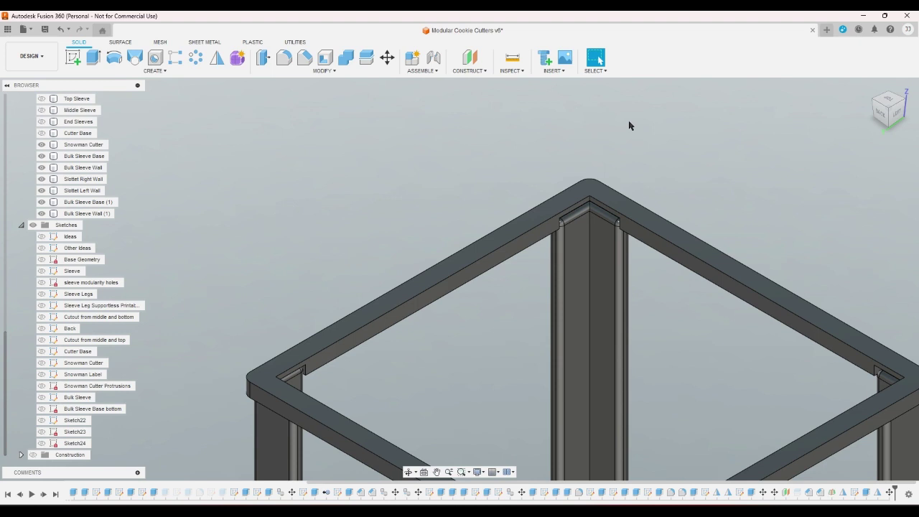
scroll(628, 126, down, 6)
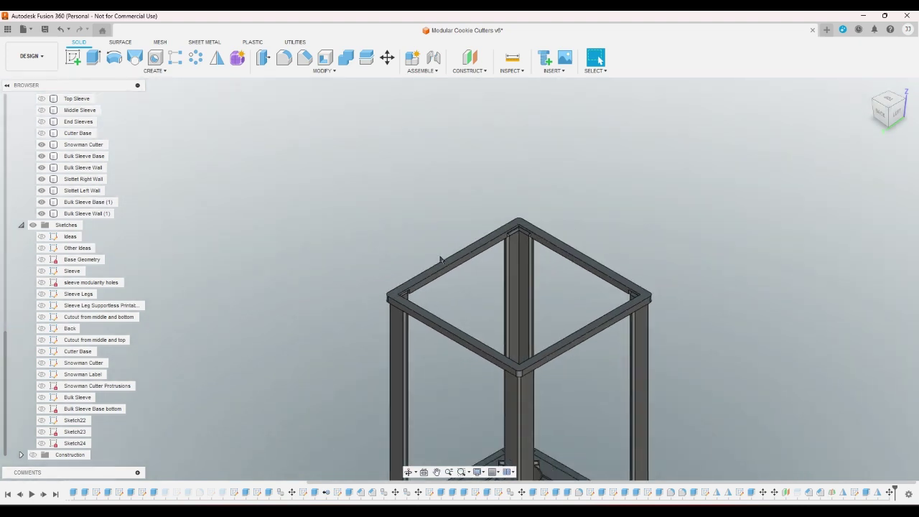
scroll(525, 387, down, 2)
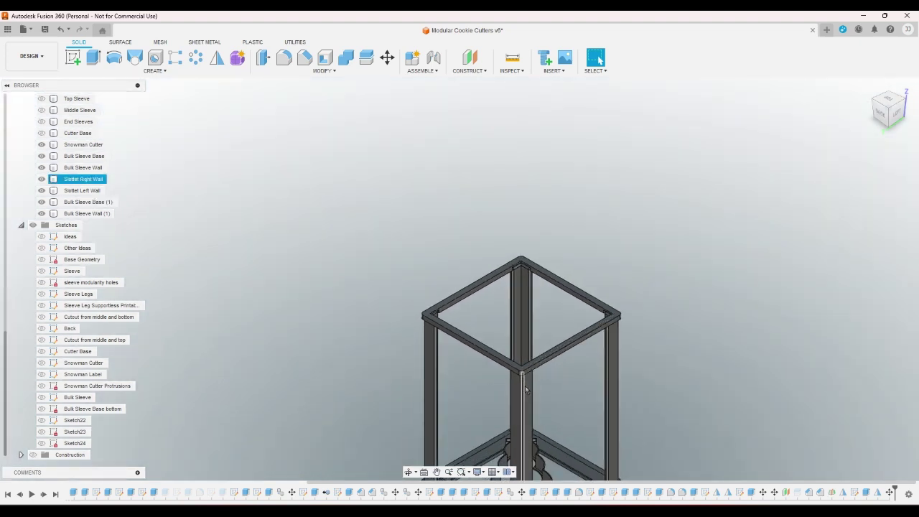
scroll(544, 252, up, 4)
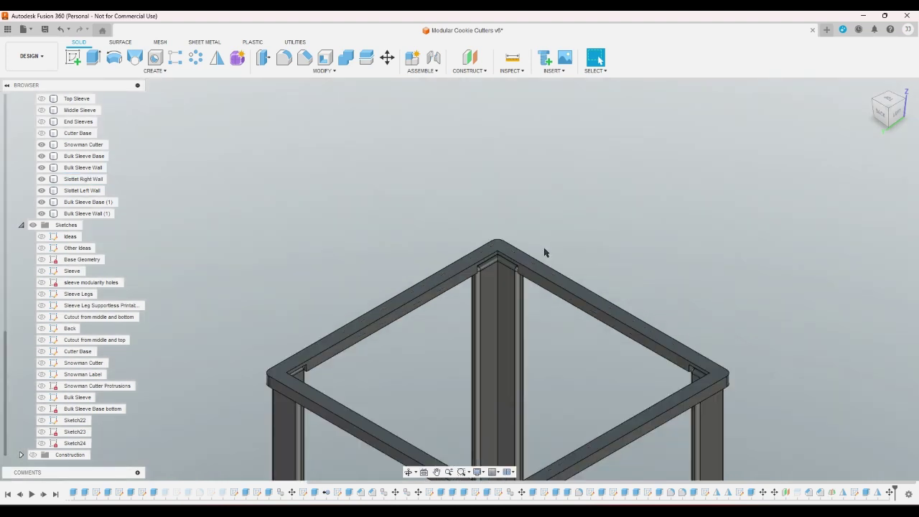
scroll(544, 251, up, 2)
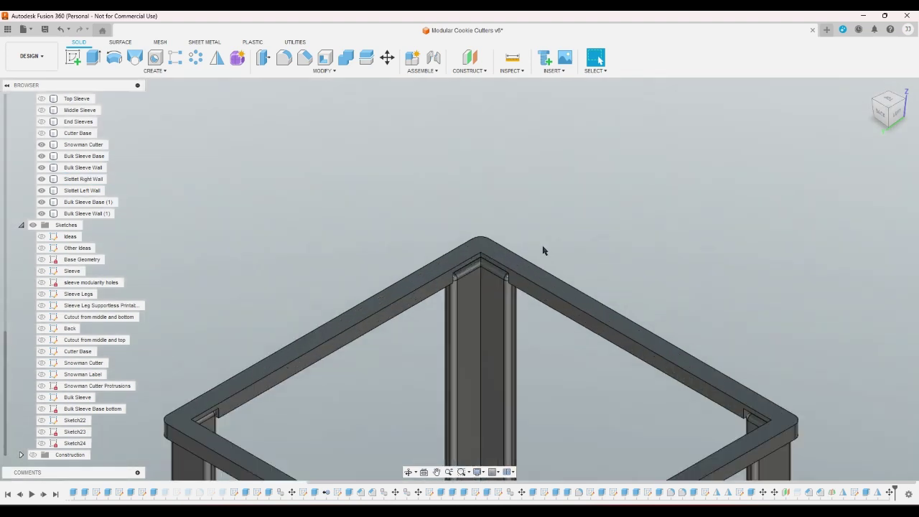
click(497, 321)
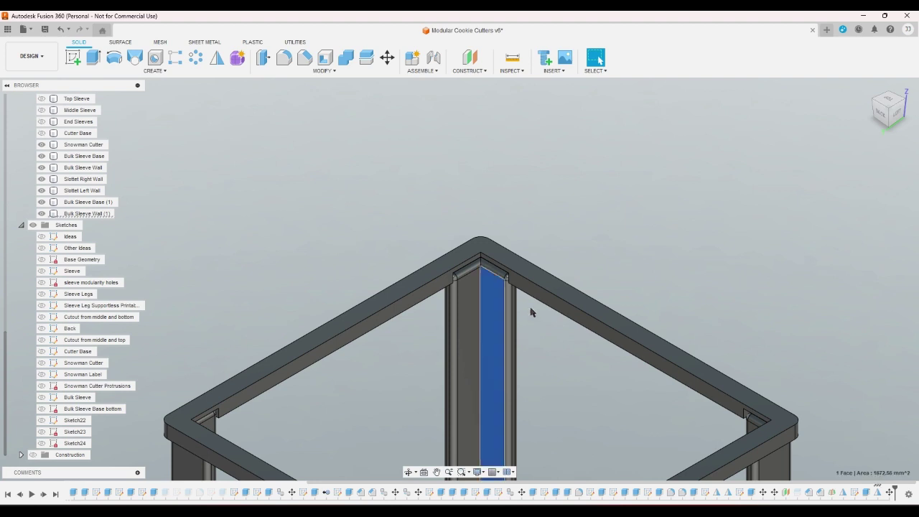
click(532, 328)
scroll(569, 252, down, 3)
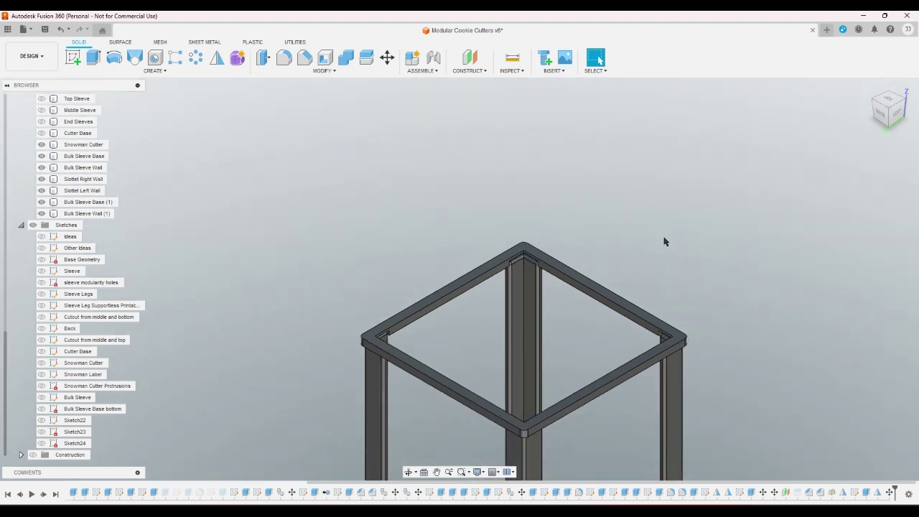
scroll(616, 240, up, 2)
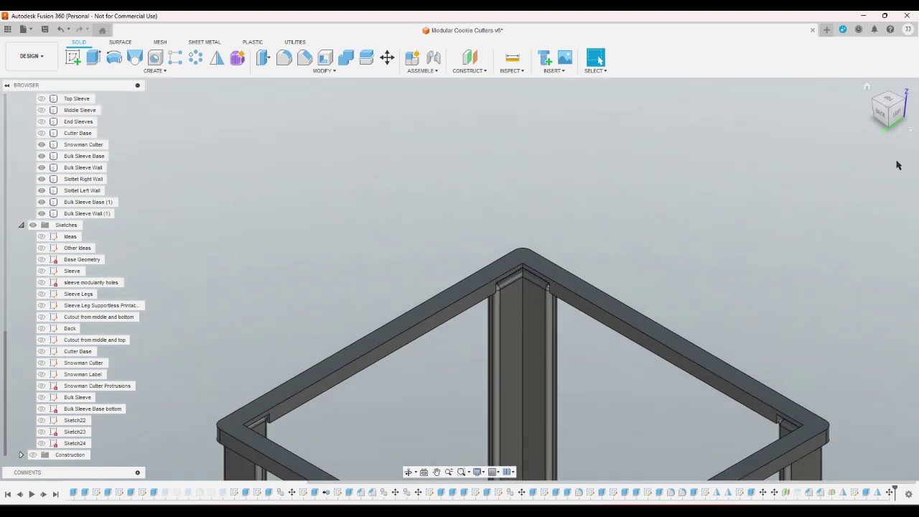
- Examine the underside of the top frame where a corner wall fits into its cutout
click(889, 130)
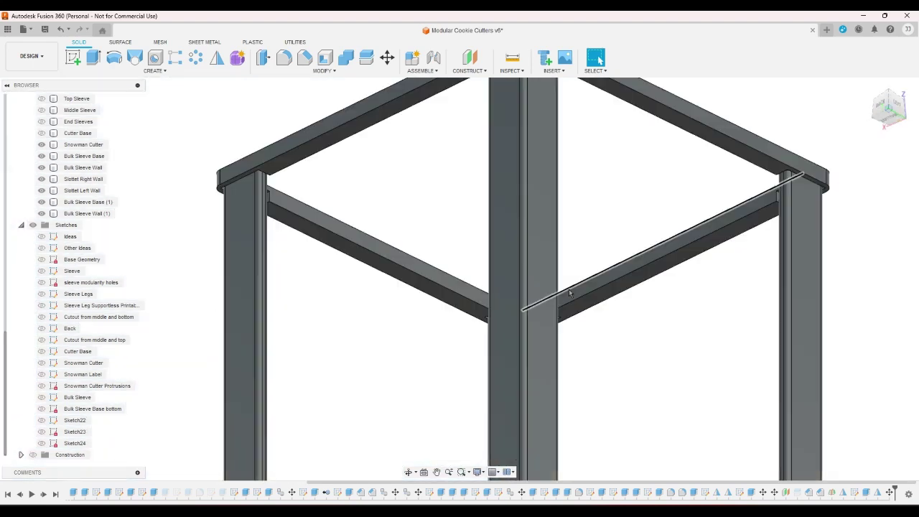
scroll(567, 296, up, 3)
click(894, 116)
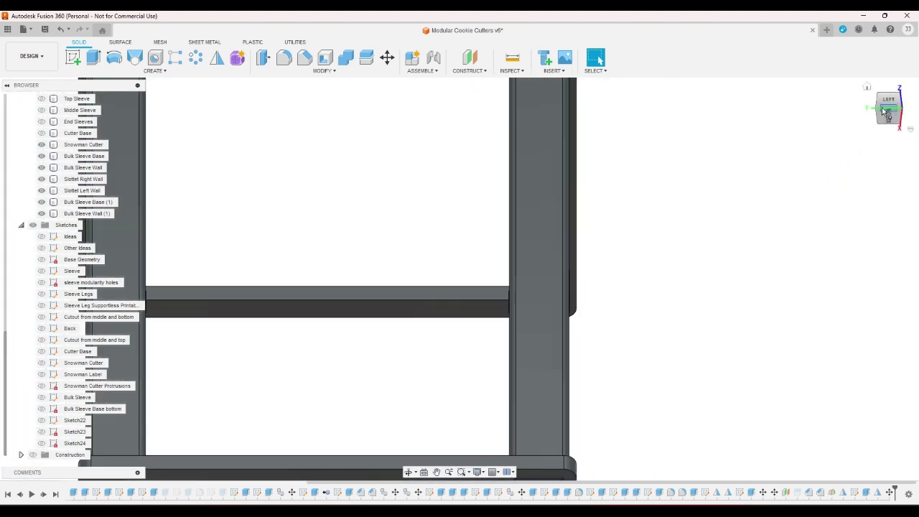
click(410, 476)
drag(388, 372, 415, 376)
right_click(649, 330)
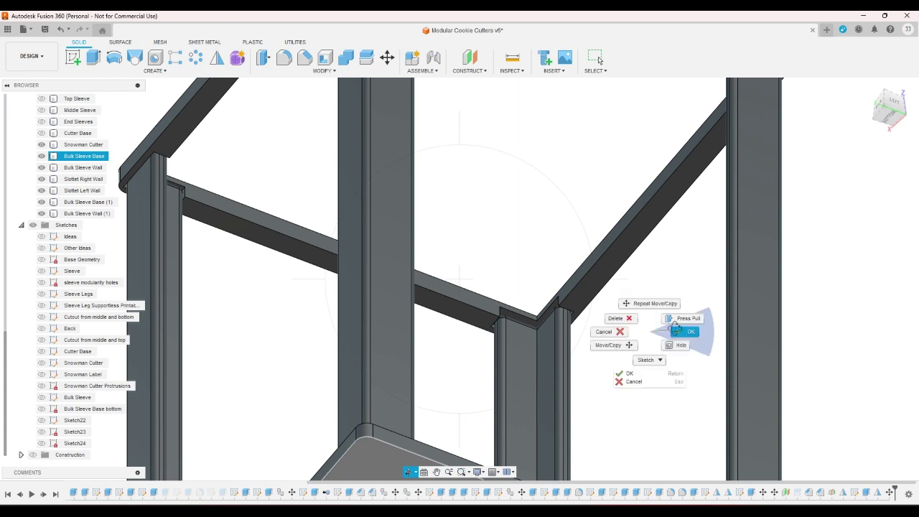
click(589, 324)
scroll(577, 328, up, 5)
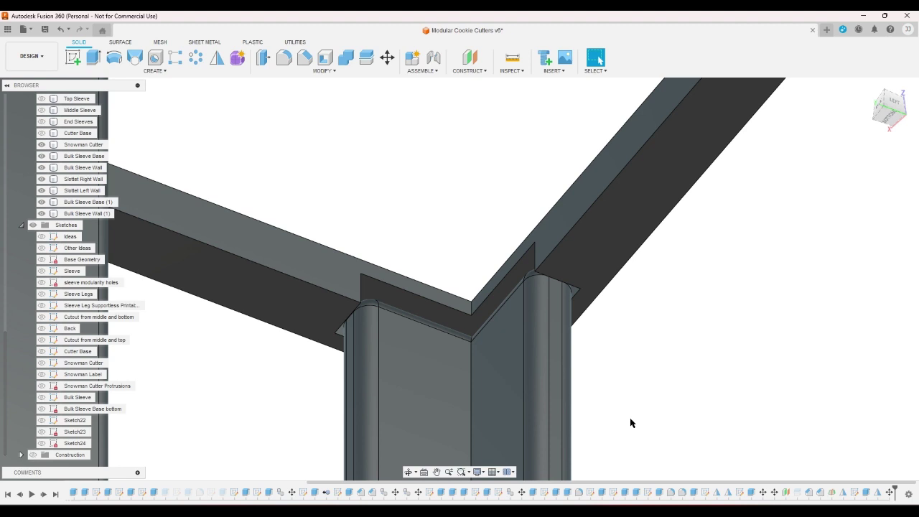
scroll(563, 327, up, 3)
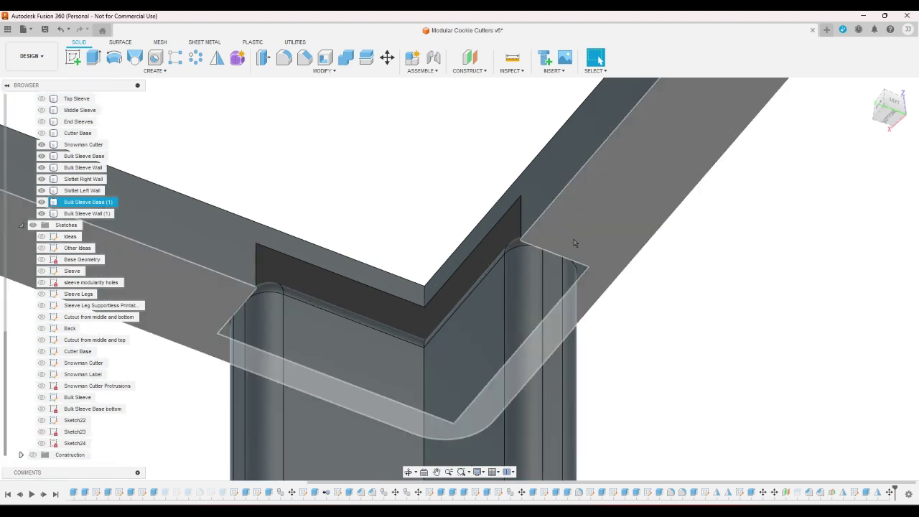
click(560, 290)
click(610, 331)
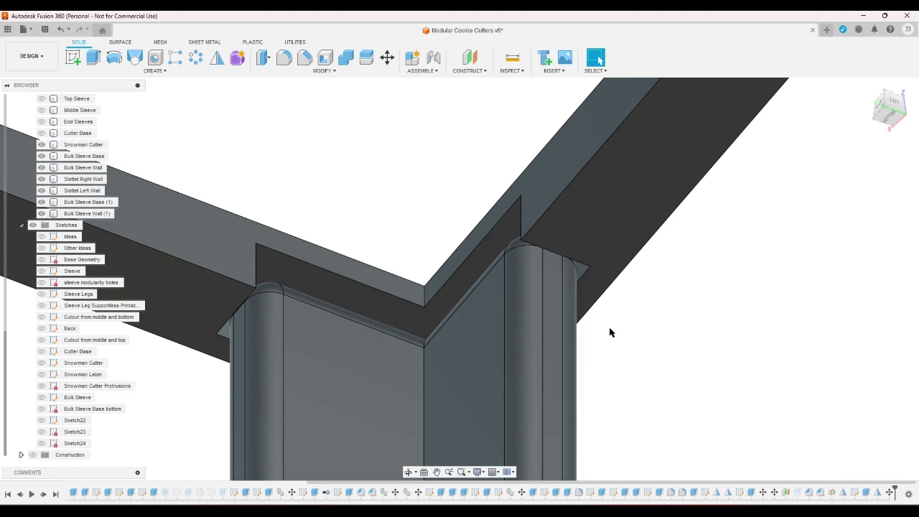
shift+middle_drag(610, 332, 789, 184)
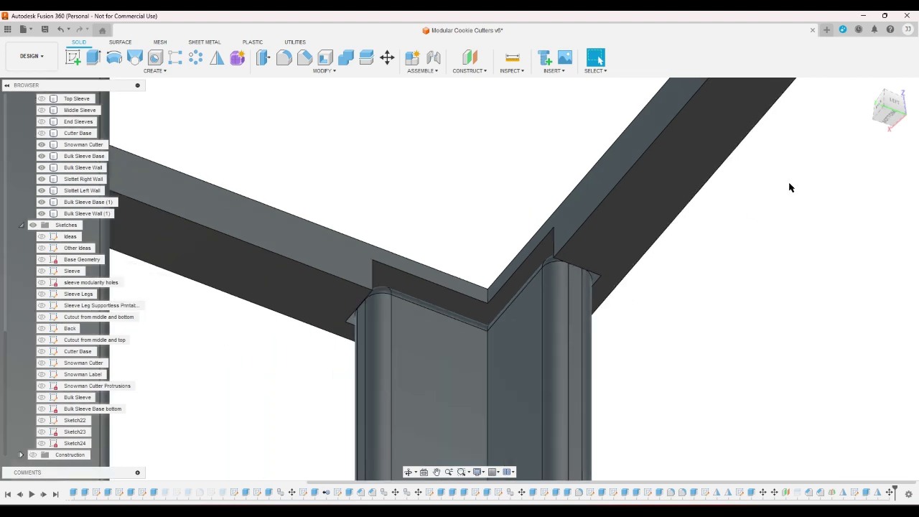
click(890, 114)
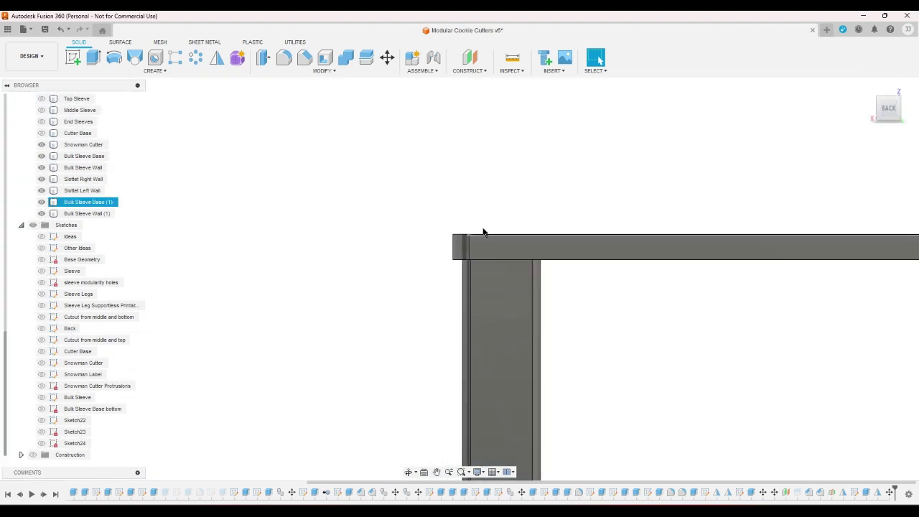
scroll(421, 117, down, 3)
click(387, 57)
click(466, 242)
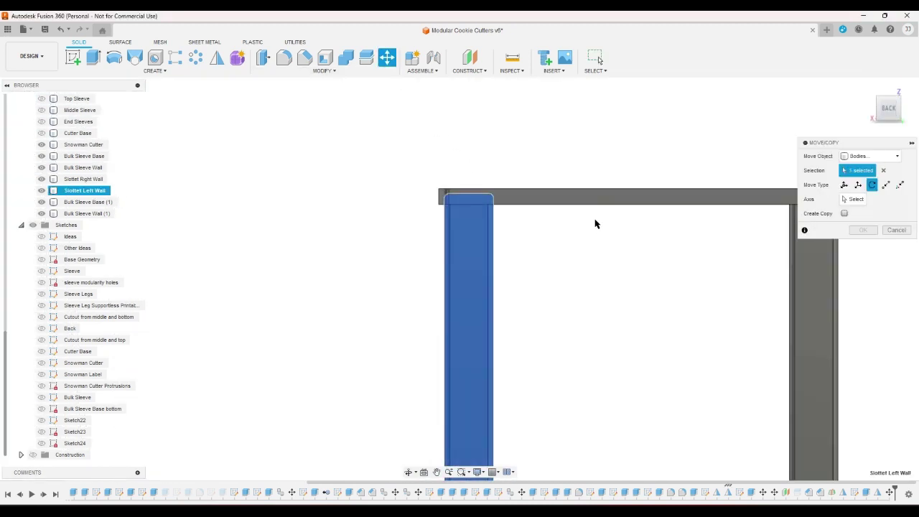
scroll(594, 224, down, 5)
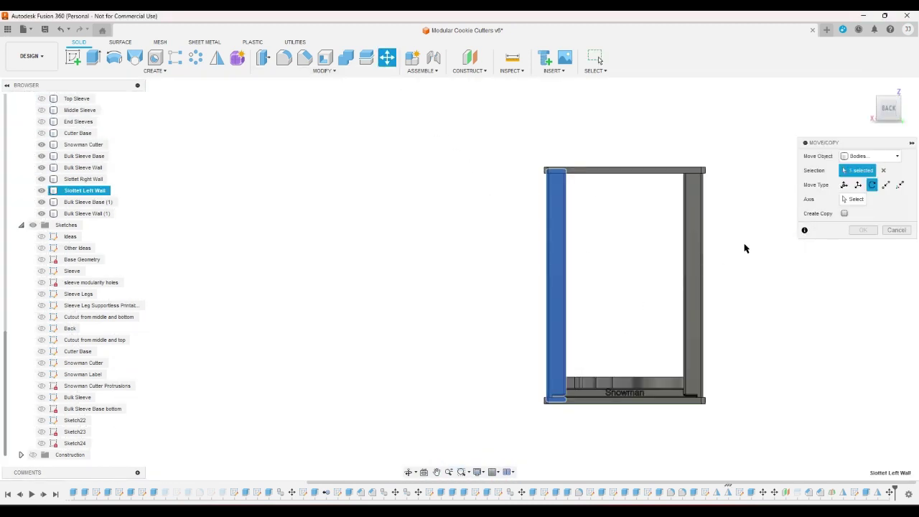
scroll(547, 408, up, 3)
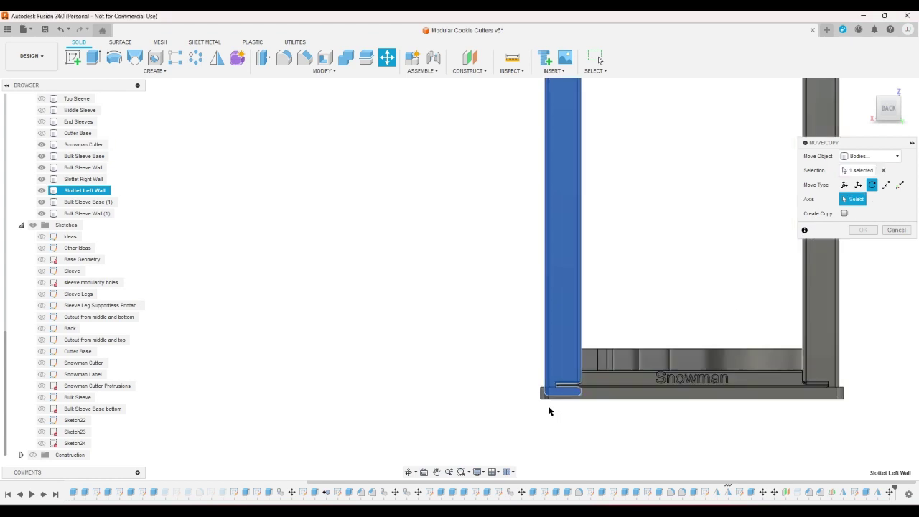
scroll(548, 408, up, 2)
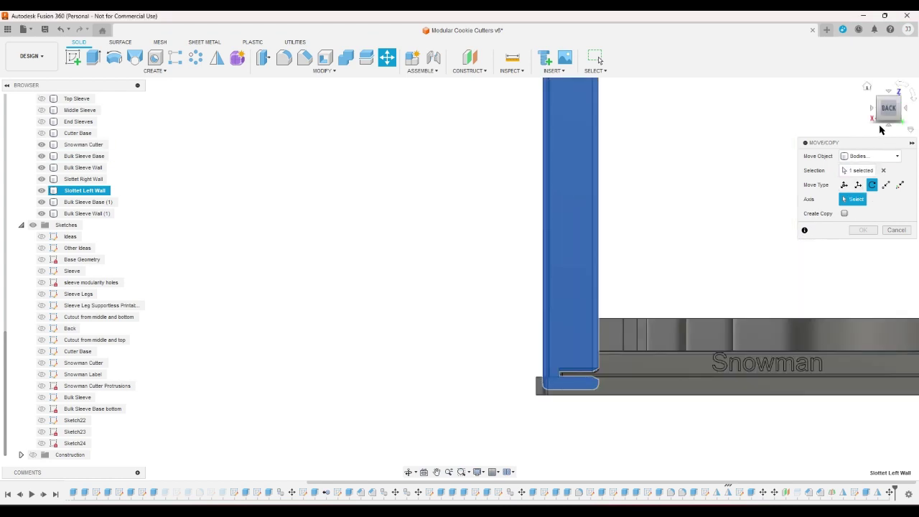
scroll(579, 396, up, 2)
click(579, 395)
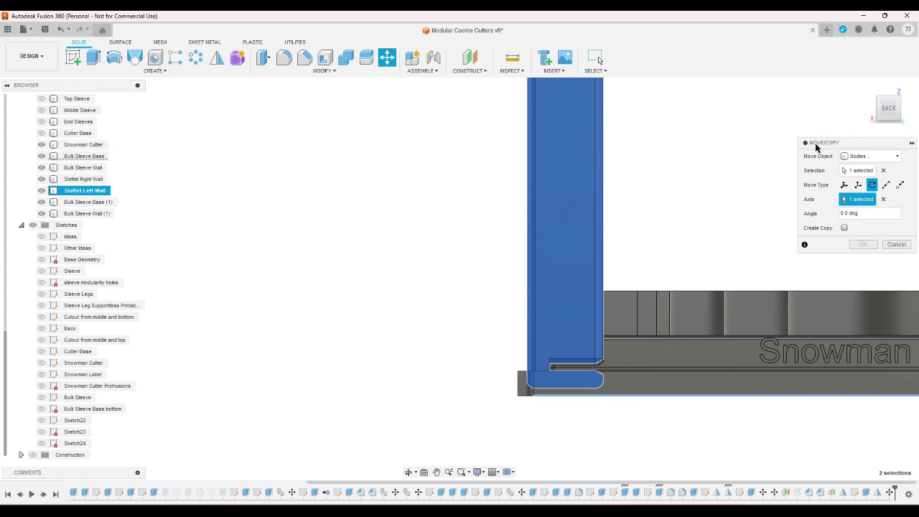
click(866, 112)
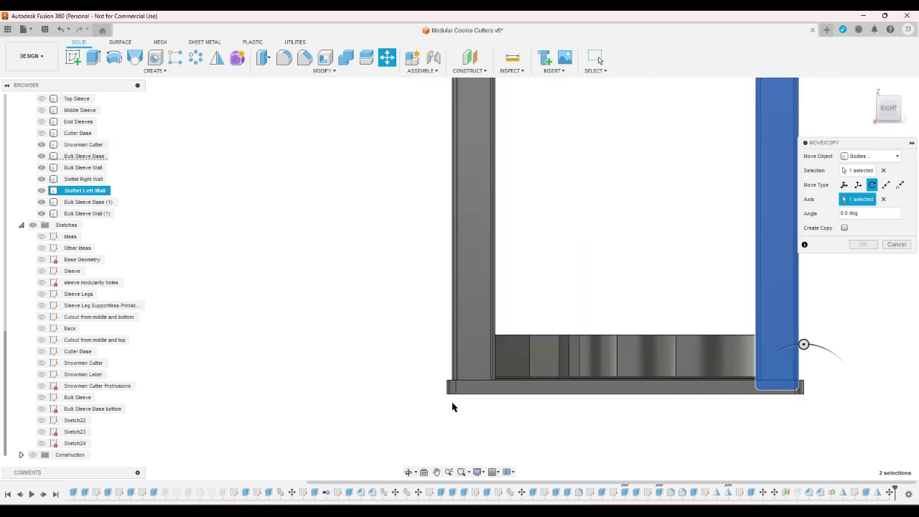
scroll(452, 407, down, 3)
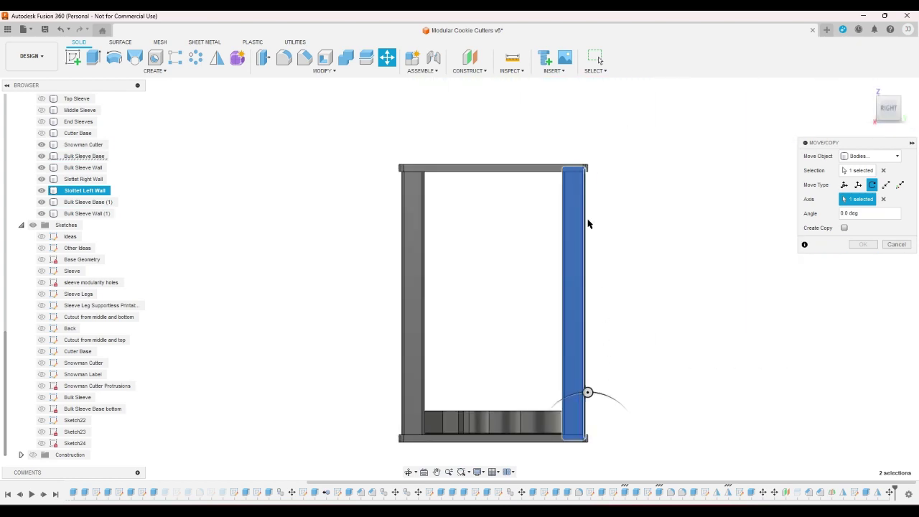
drag(587, 392, 588, 391)
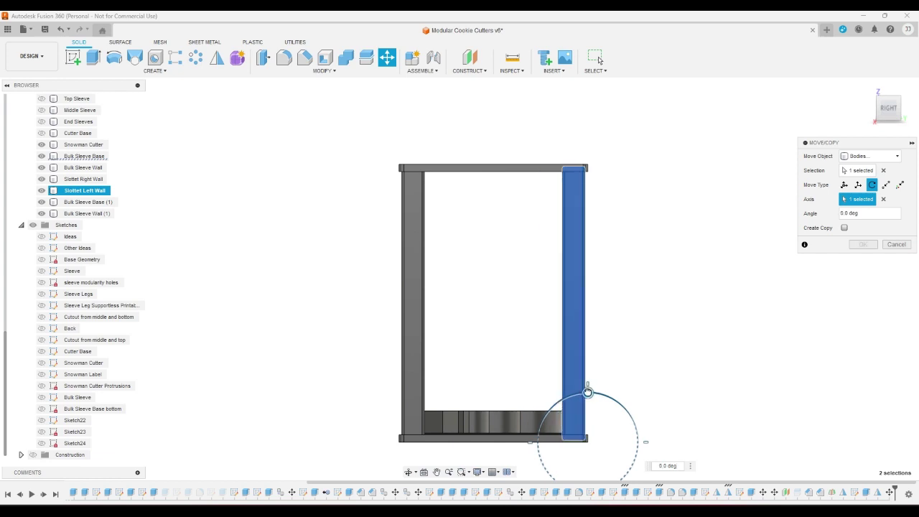
click(896, 244)
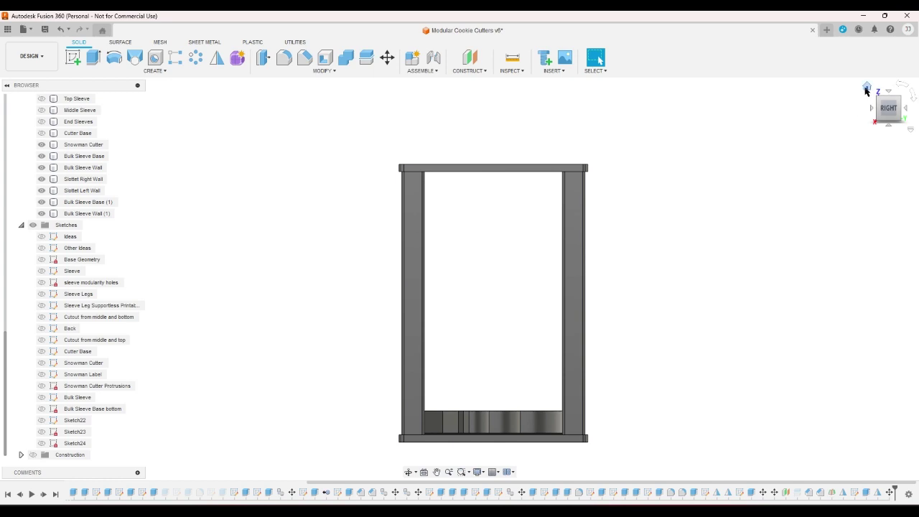
- Show the Construction folder's planes in the sleeve assembly and expand the folder to list them
click(866, 87)
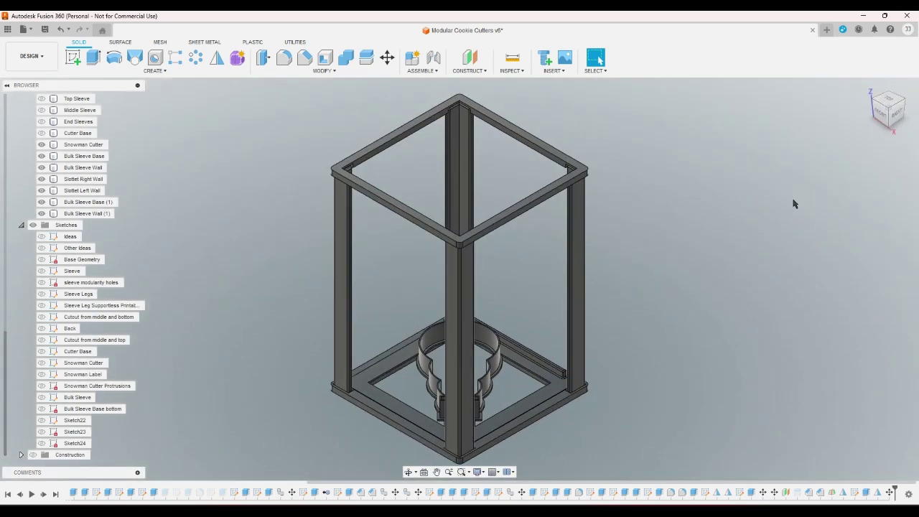
click(34, 454)
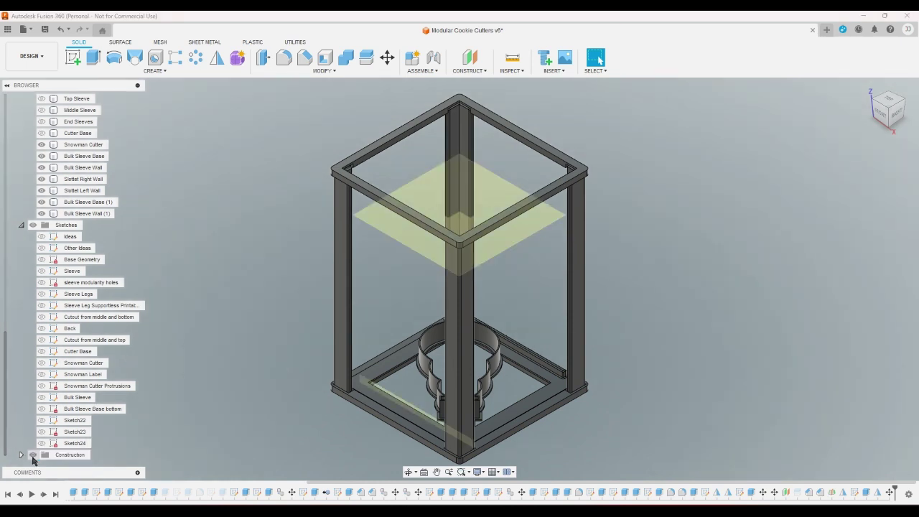
click(21, 456)
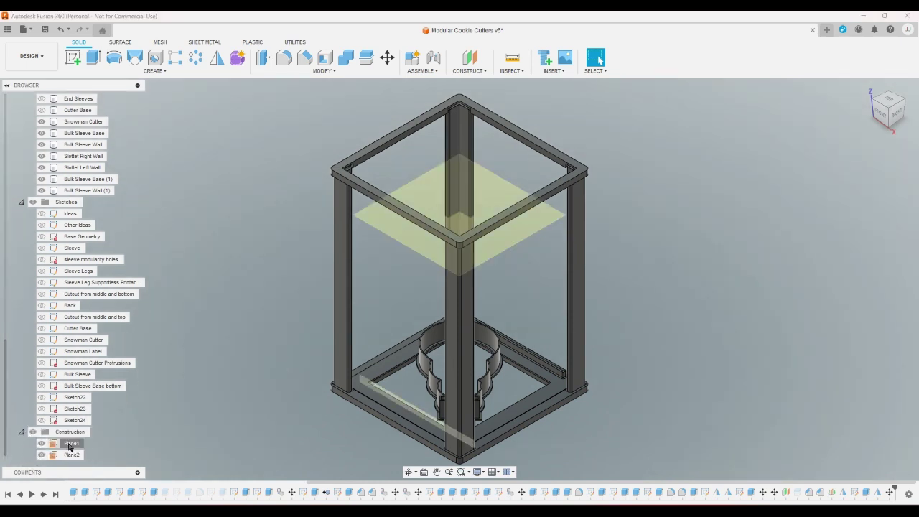
- Split the top frame body, Bulk Sleeve Base (1), using construction Plane1 as the splitting tool
click(366, 62)
click(502, 123)
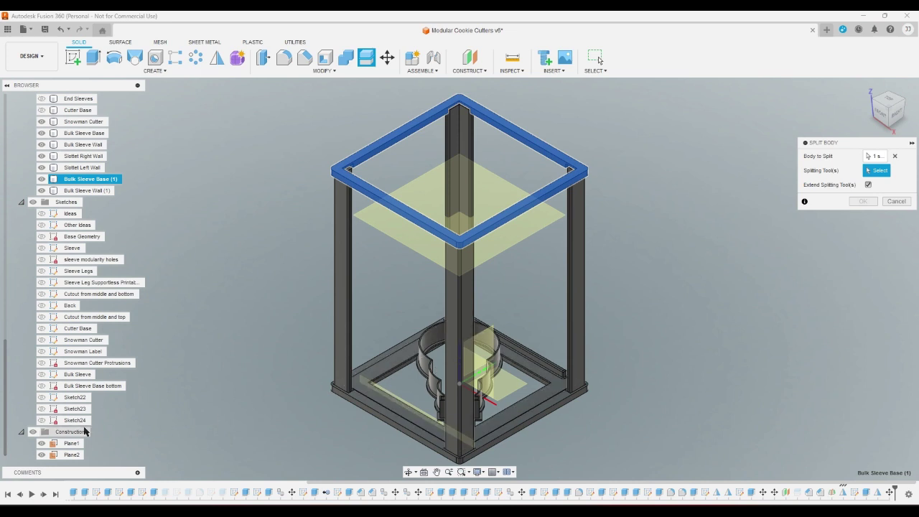
click(71, 445)
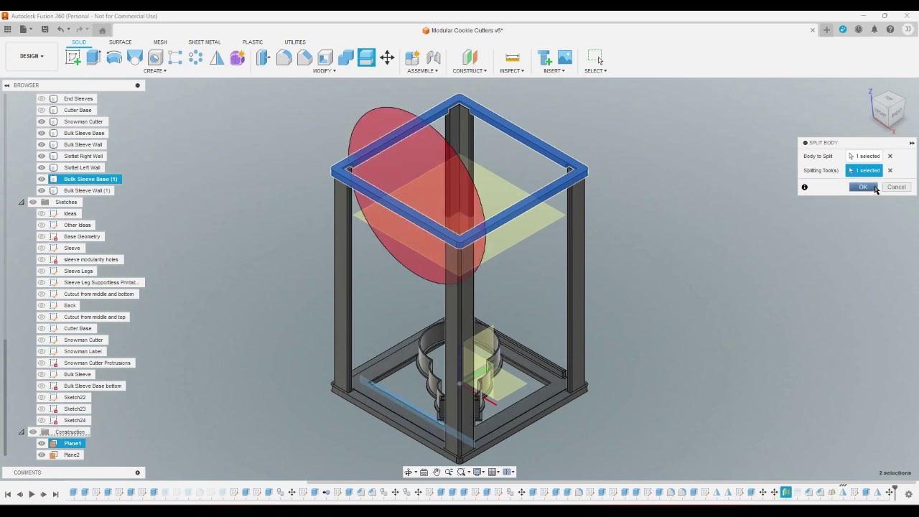
click(863, 187)
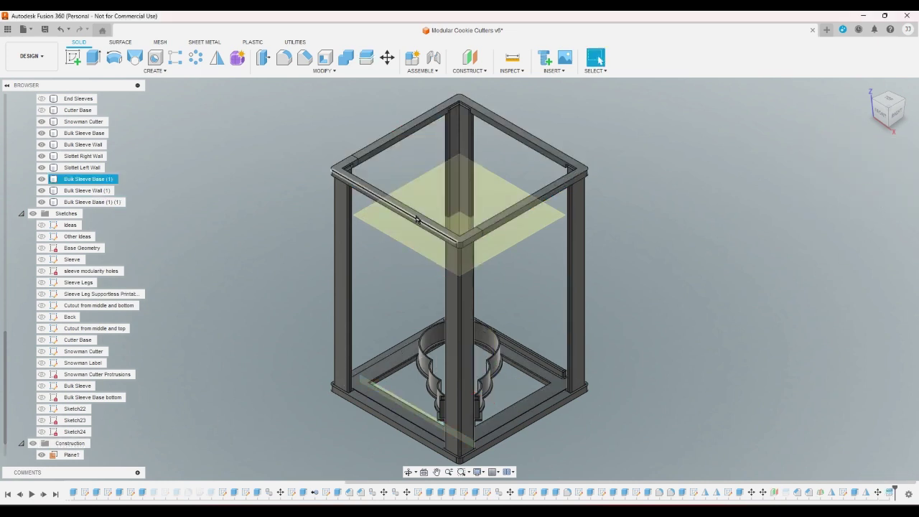
- Rename the front U-shaped piece of the split top frame as "Bul Sleeve Lid Test"
scroll(322, 141, up, 4)
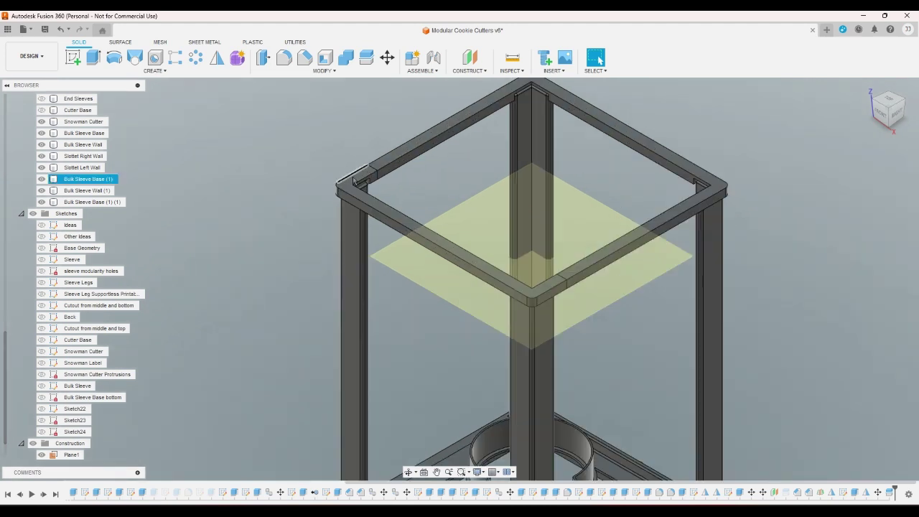
click(350, 184)
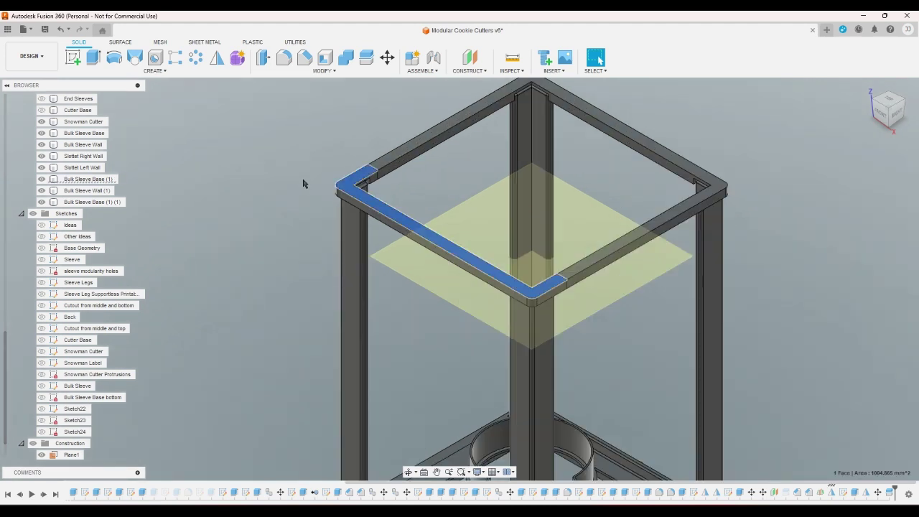
right_click(88, 179)
click(128, 327)
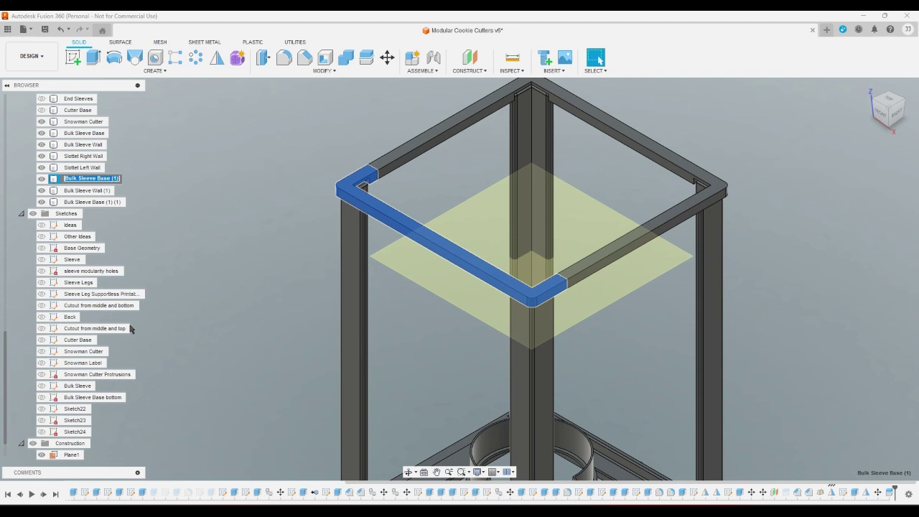
text(Bul Sleeve Lid Test)
key(Return)
- Export the Bul Sleeve Lid Test body as a 3MF mesh with medium refinement to the computer's miscelaneous testing folder
right_click(88, 179)
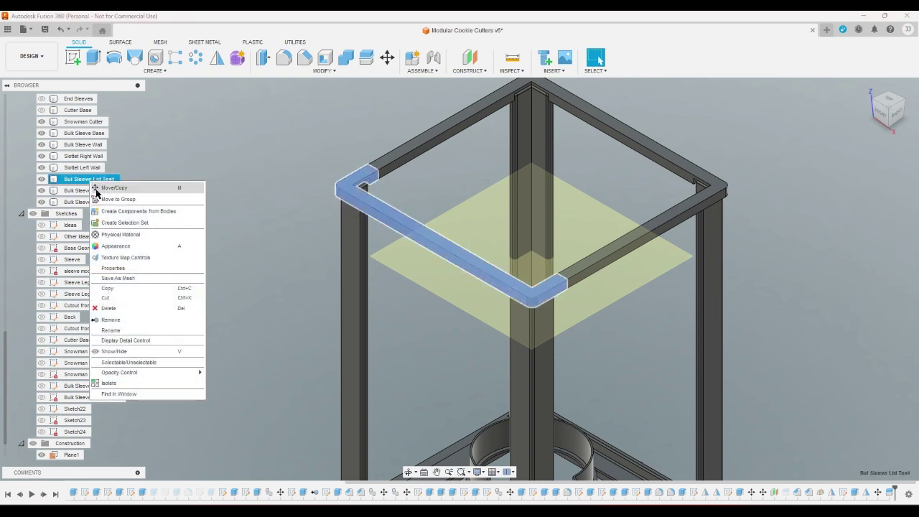
click(118, 278)
click(863, 306)
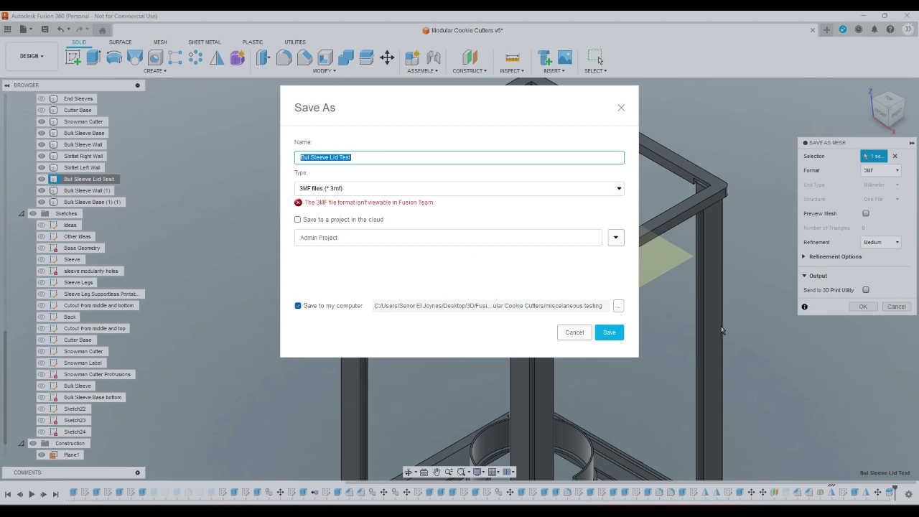
click(609, 332)
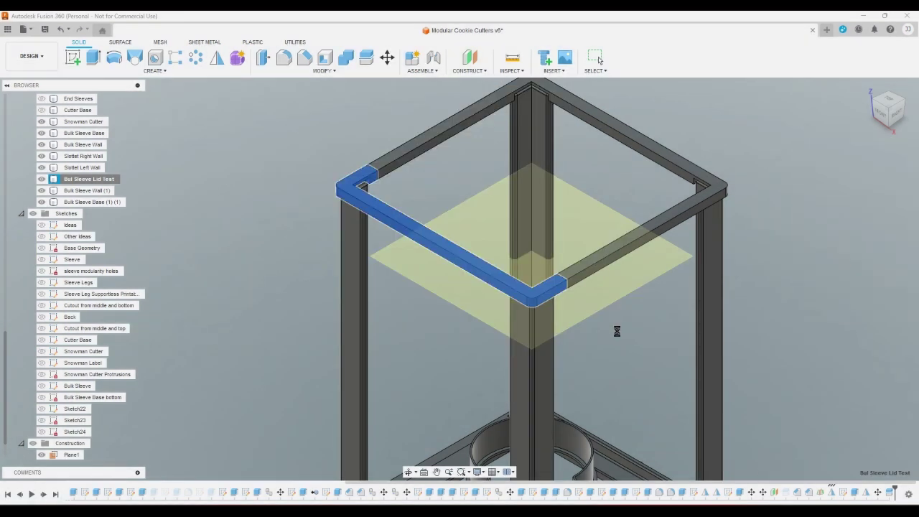
- Suppress the Split Body feature at the end of the timeline
click(269, 355)
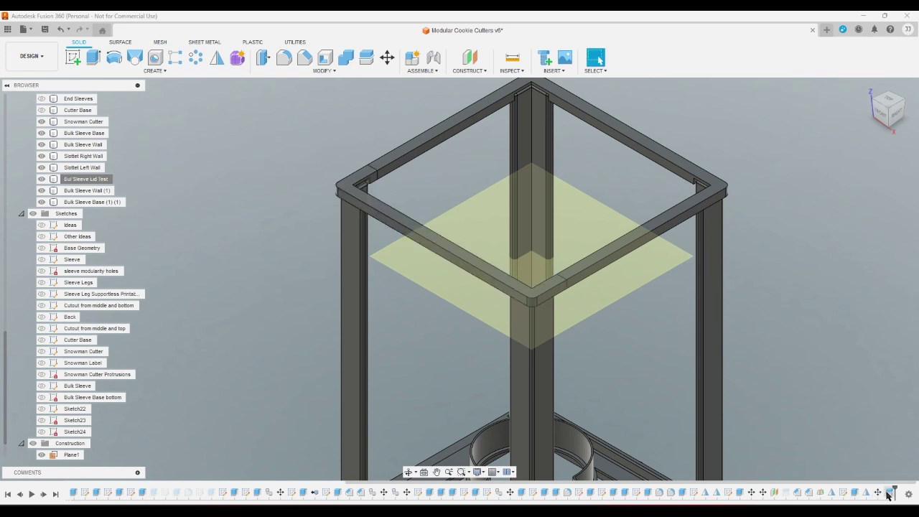
right_click(889, 491)
click(836, 457)
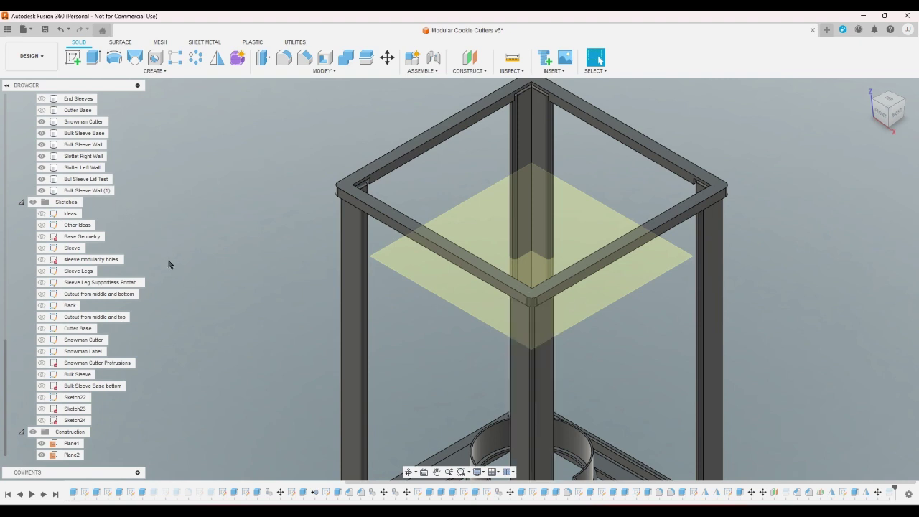
right_click(106, 179)
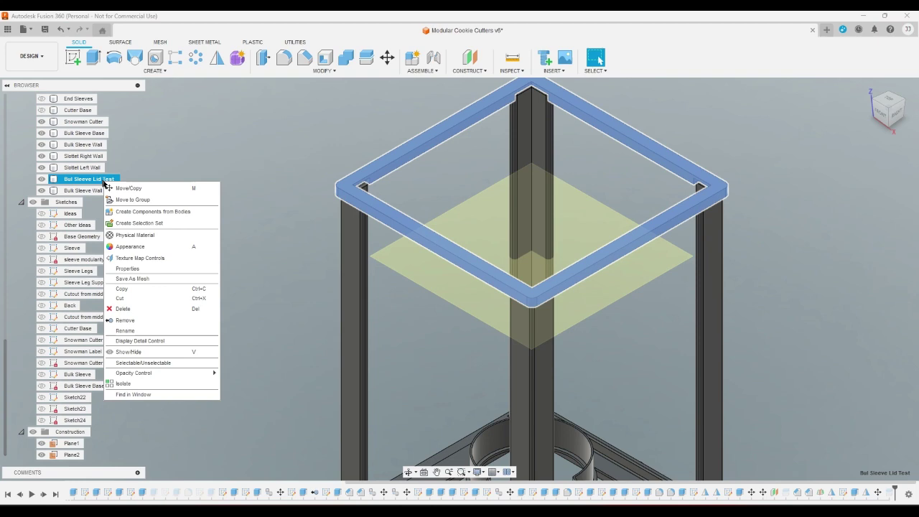
click(133, 279)
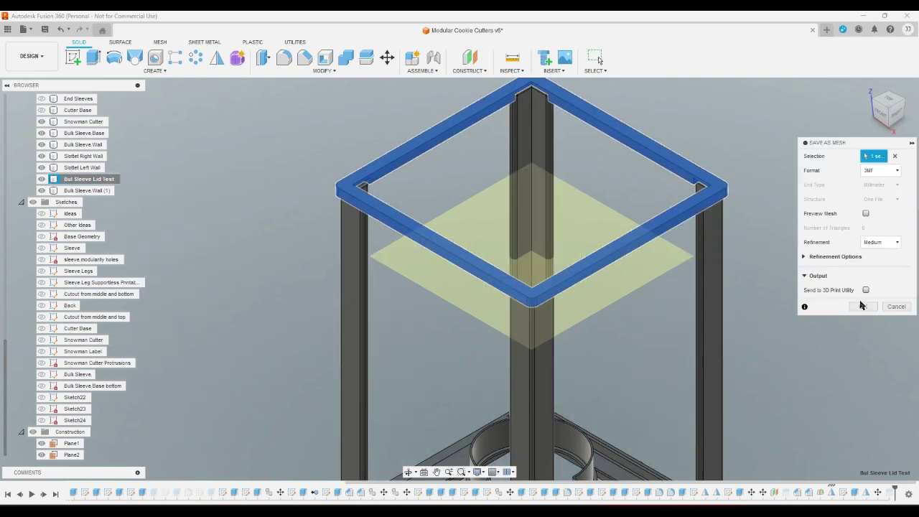
click(863, 307)
click(603, 333)
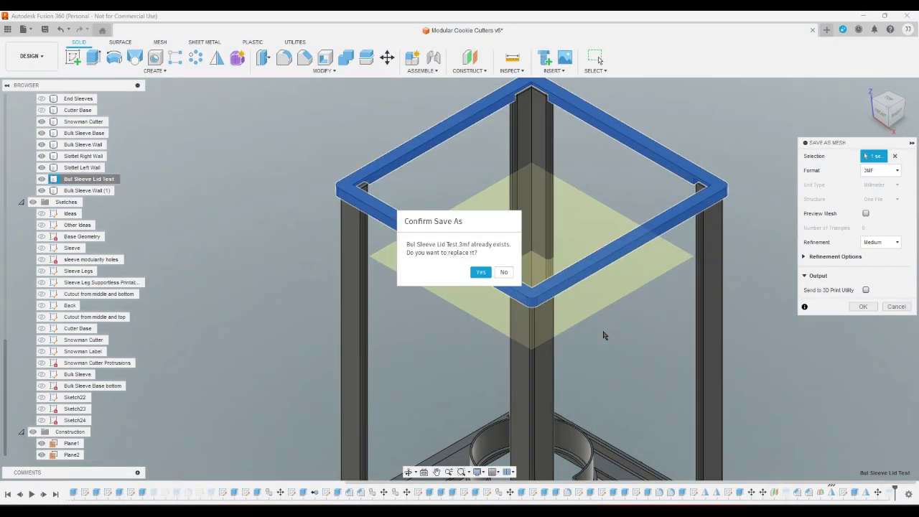
click(504, 272)
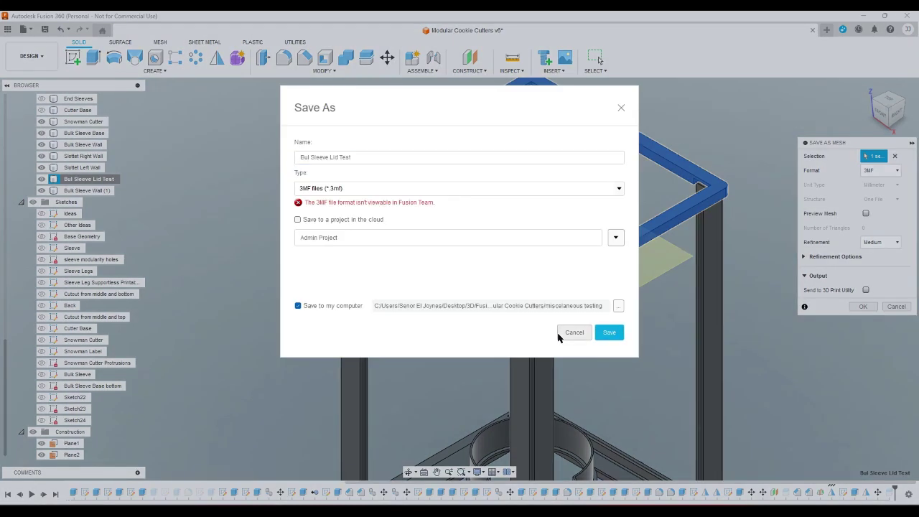
click(567, 332)
right_click(837, 314)
scroll(832, 317, down, 1)
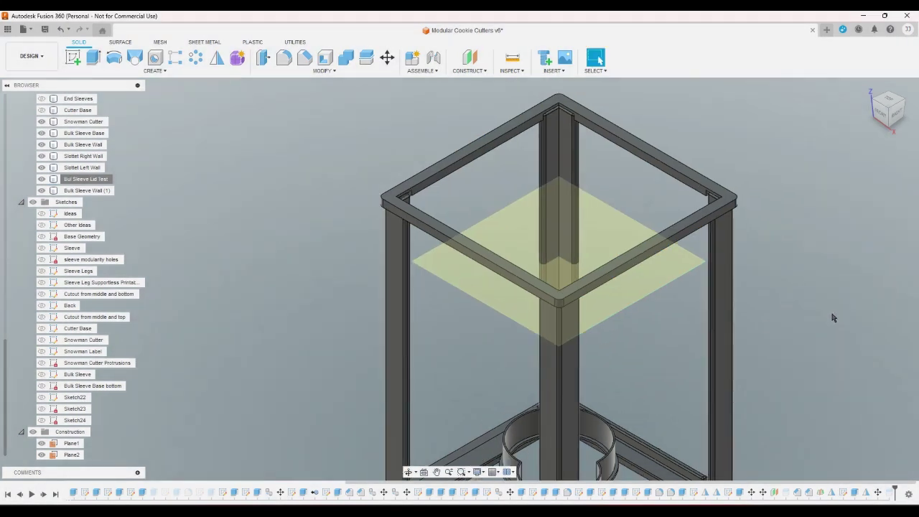
- Hide construction planes Plane1 and Plane2 and return to the home view of the sleeve assembly
scroll(833, 317, down, 5)
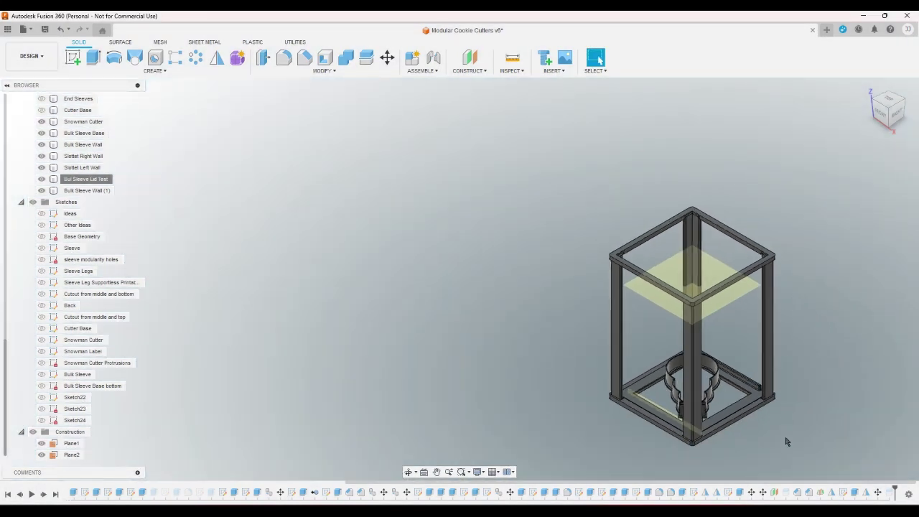
click(41, 456)
click(41, 456)
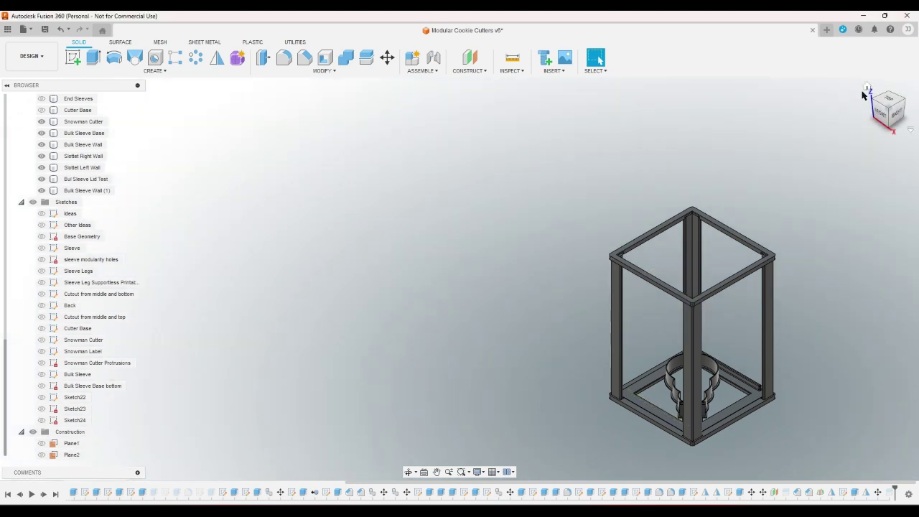
click(866, 87)
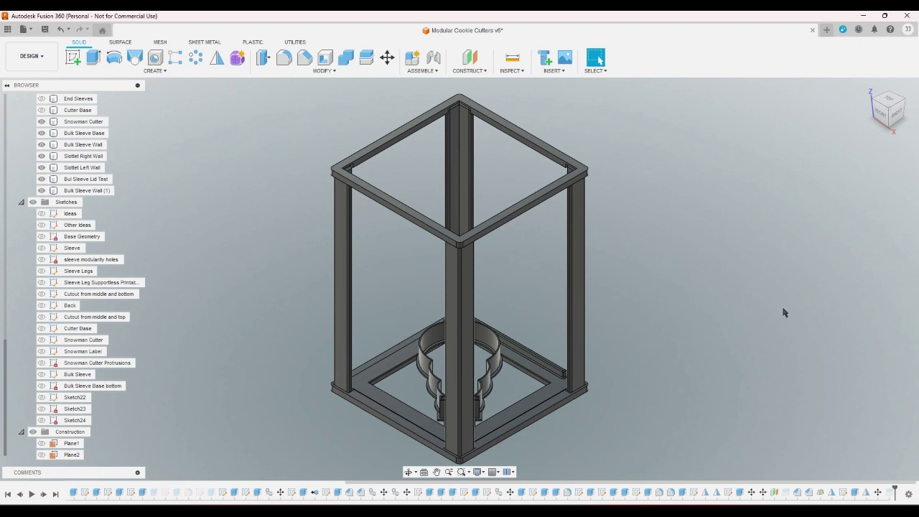
- Delete the last Move feature applied to the Snowman Cutter from the timeline
click(877, 494)
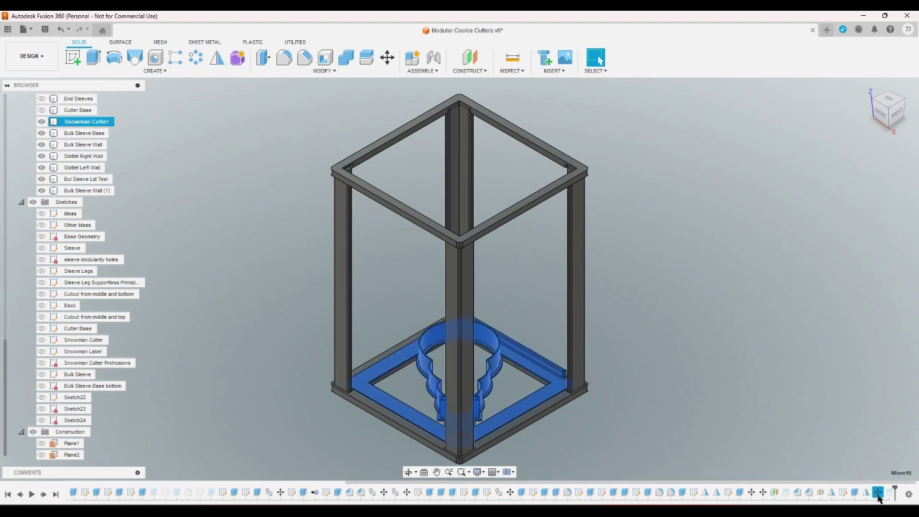
key(Delete)
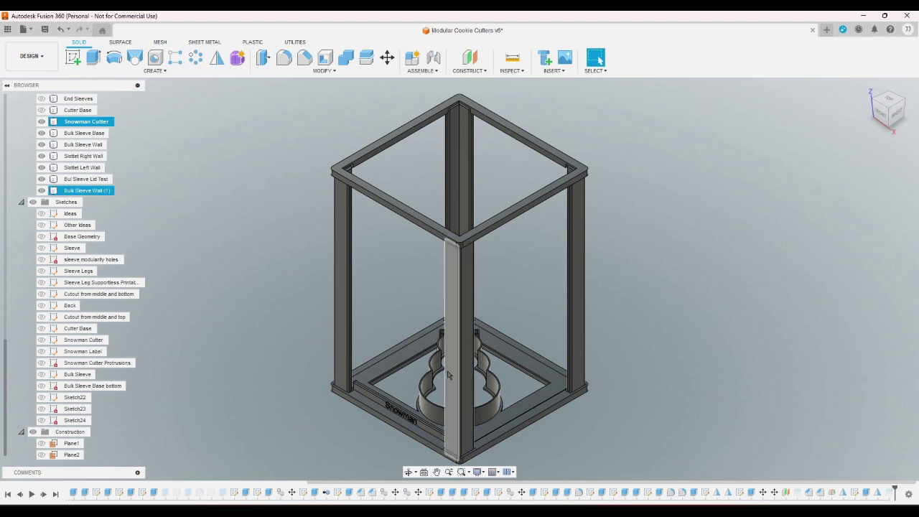
scroll(426, 399, up, 1)
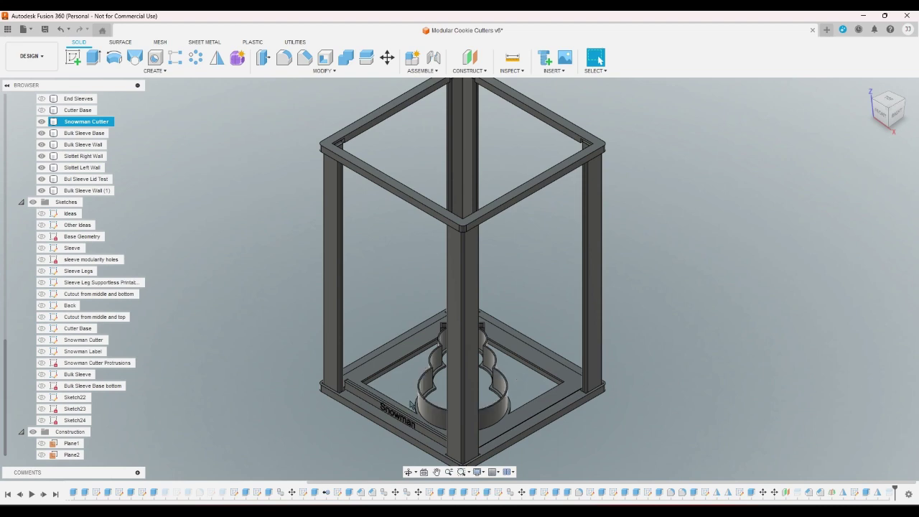
- Rotate the Snowman Cutter body -90 degrees about the origin's Y axis so it stands upright
click(897, 117)
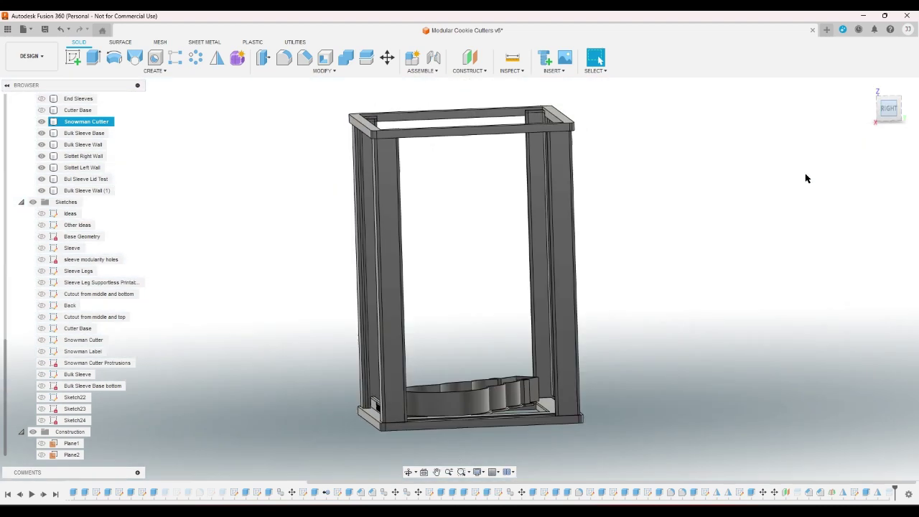
click(387, 57)
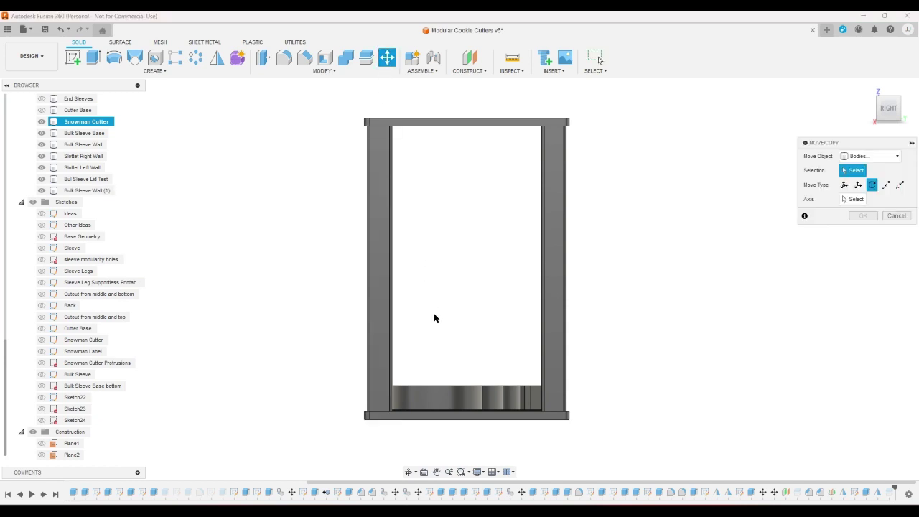
click(460, 403)
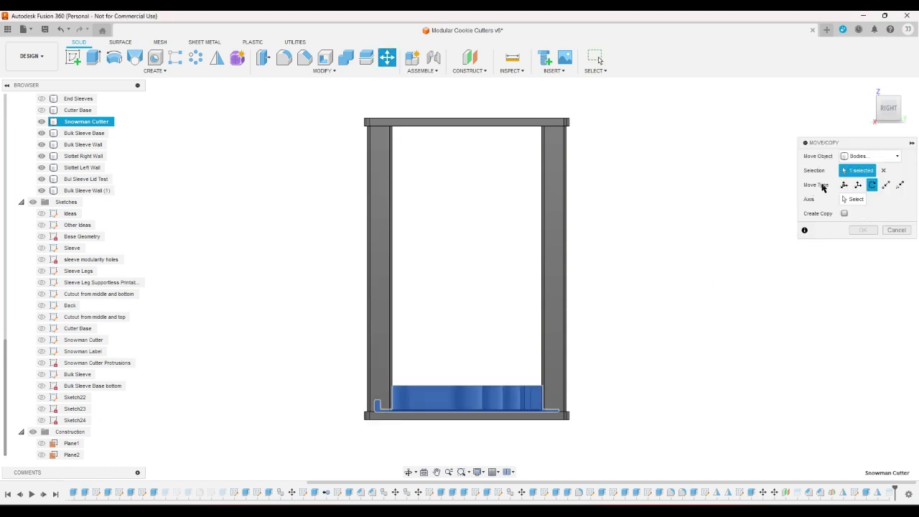
click(852, 199)
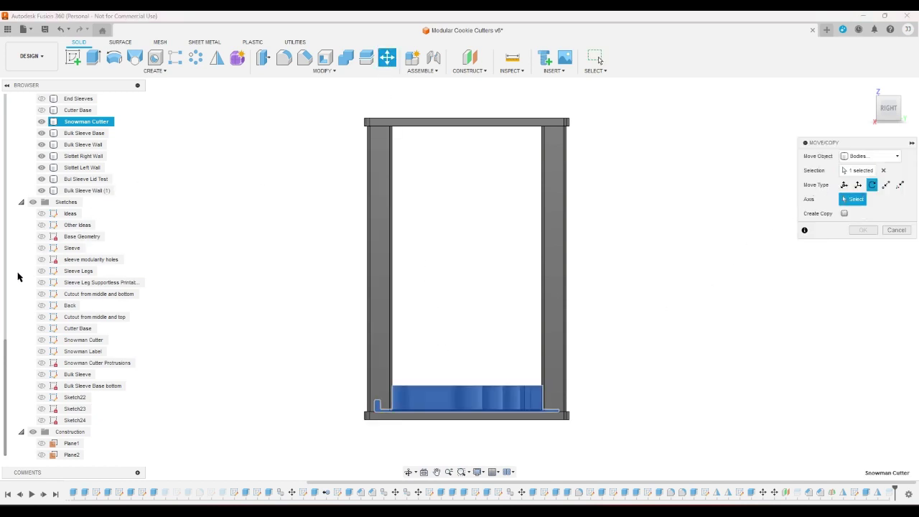
drag(8, 357, 7, 115)
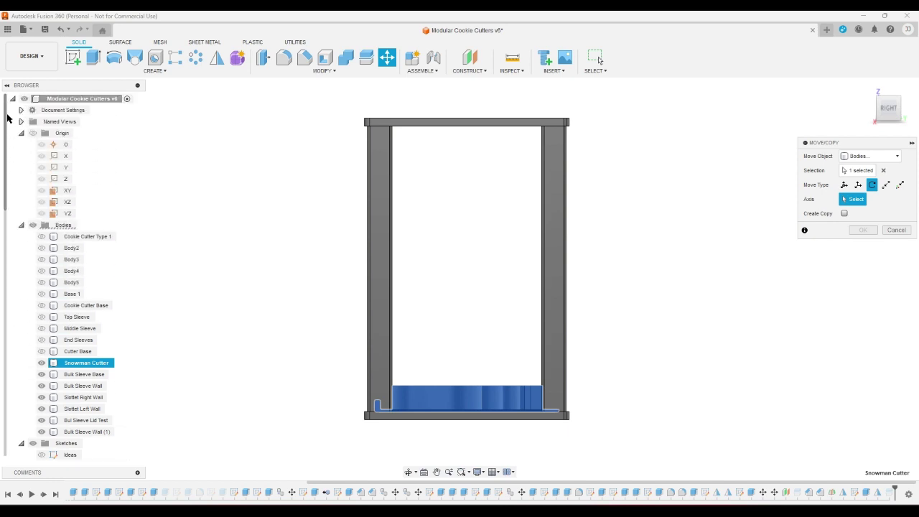
click(66, 169)
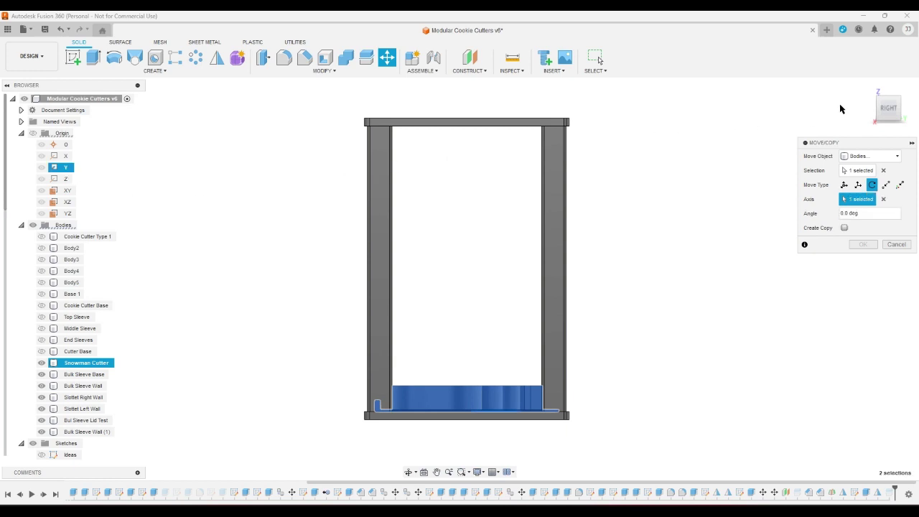
click(867, 87)
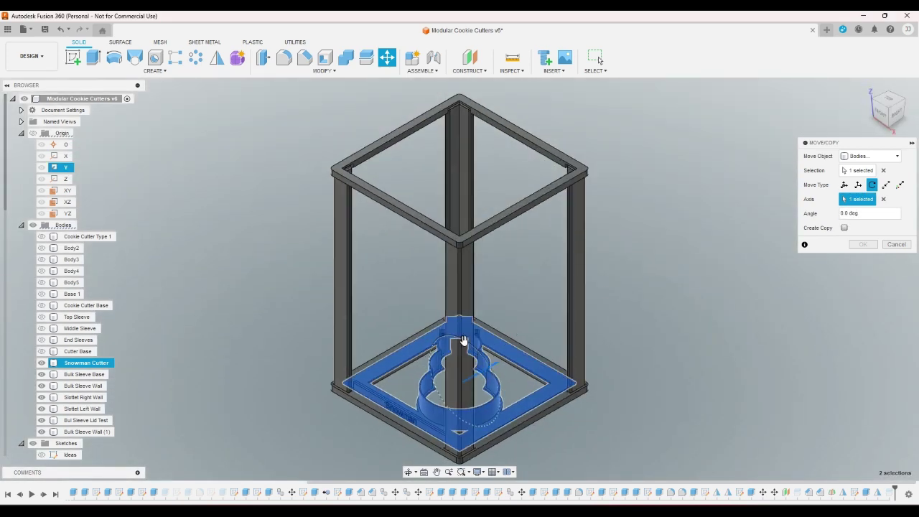
drag(463, 340, 298, 291)
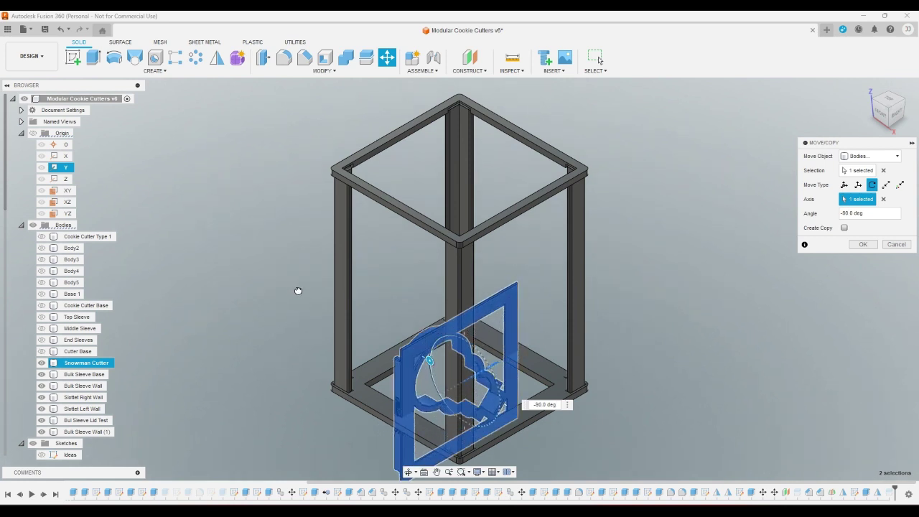
click(863, 244)
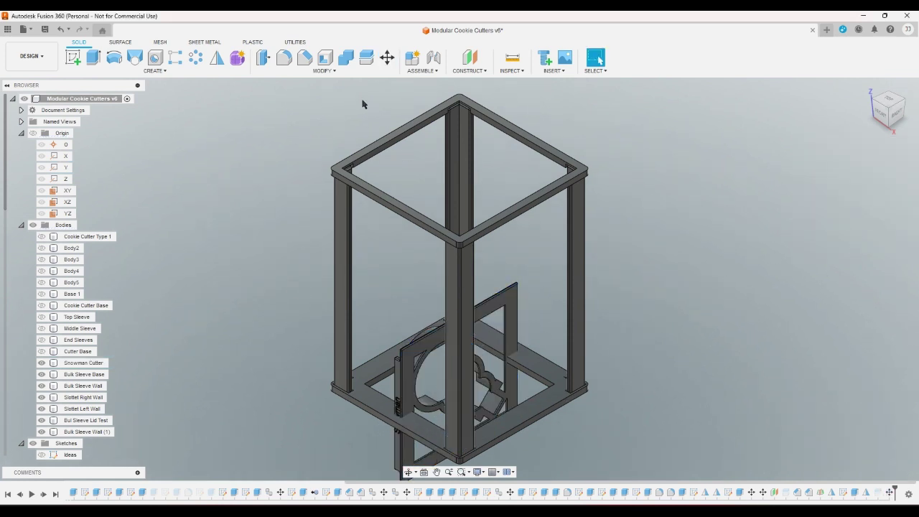
- Translate the Snowman Cutter 60 mm along Z and check its position in the sleeve from the right side
click(387, 57)
click(418, 359)
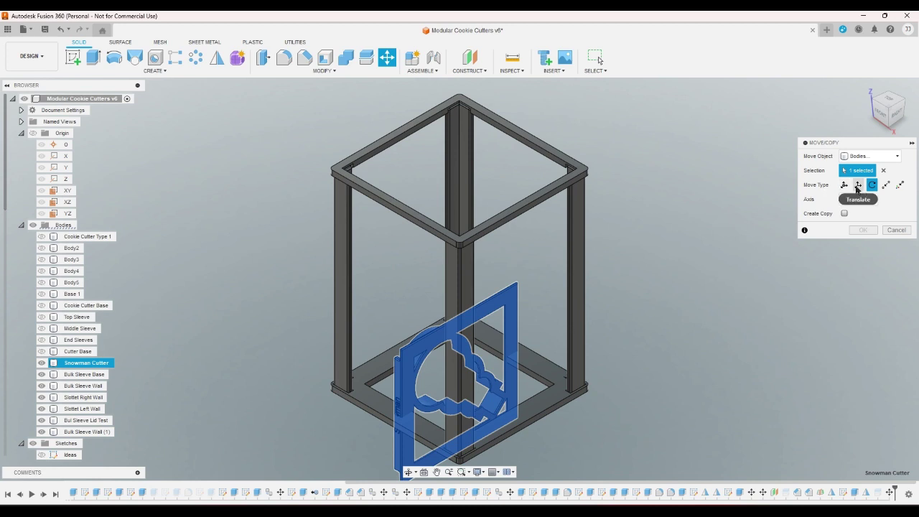
click(857, 185)
drag(450, 354, 450, 286)
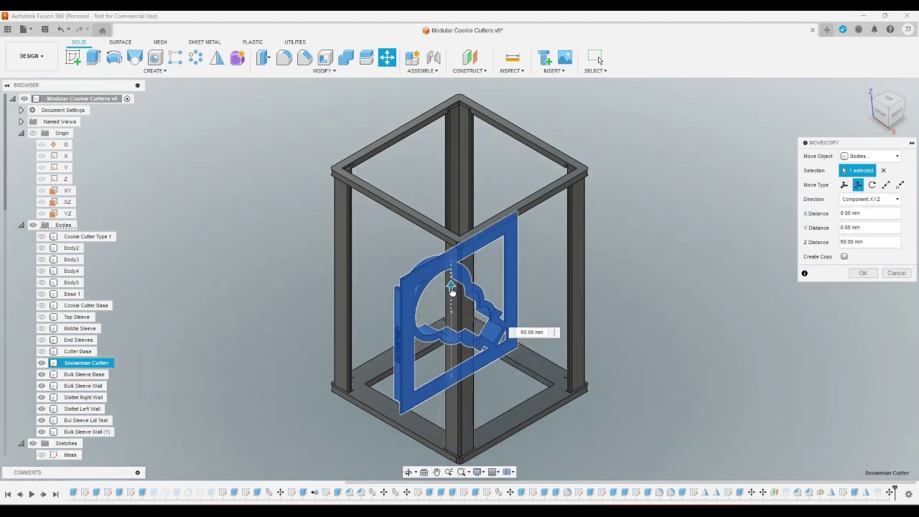
click(862, 273)
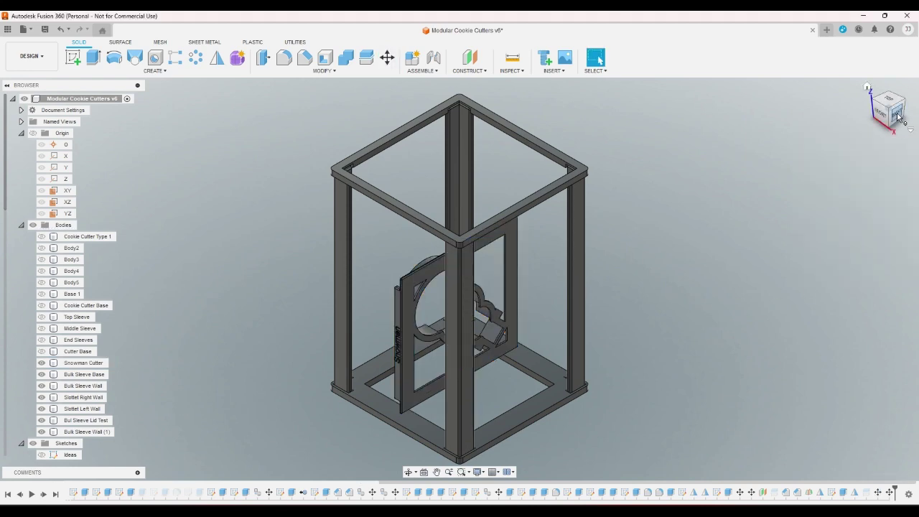
click(899, 116)
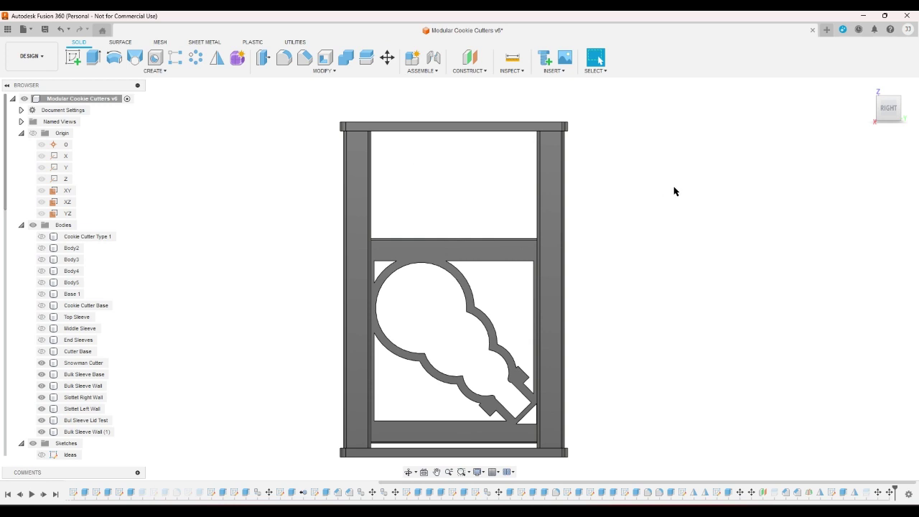
- Undo the last translation and rotation of the Snowman Cutter
click(871, 87)
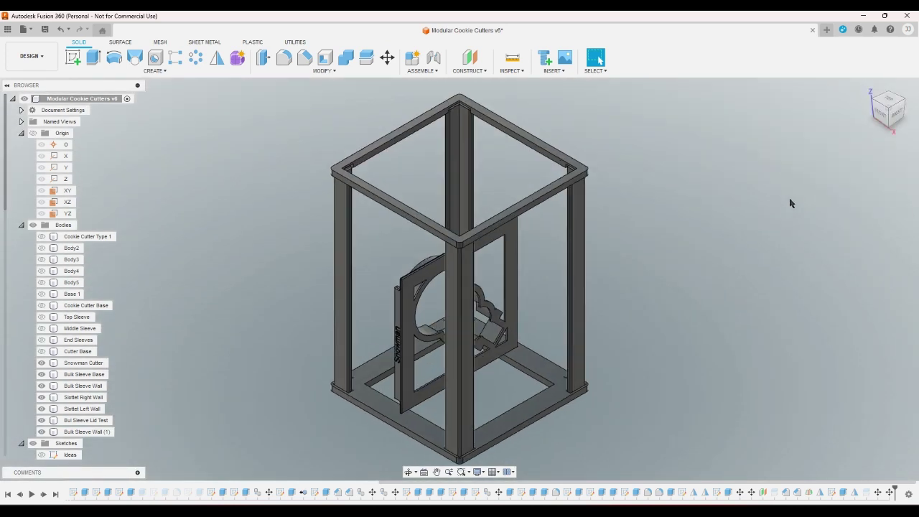
key(ctrl+z)
key(ctrl+z)
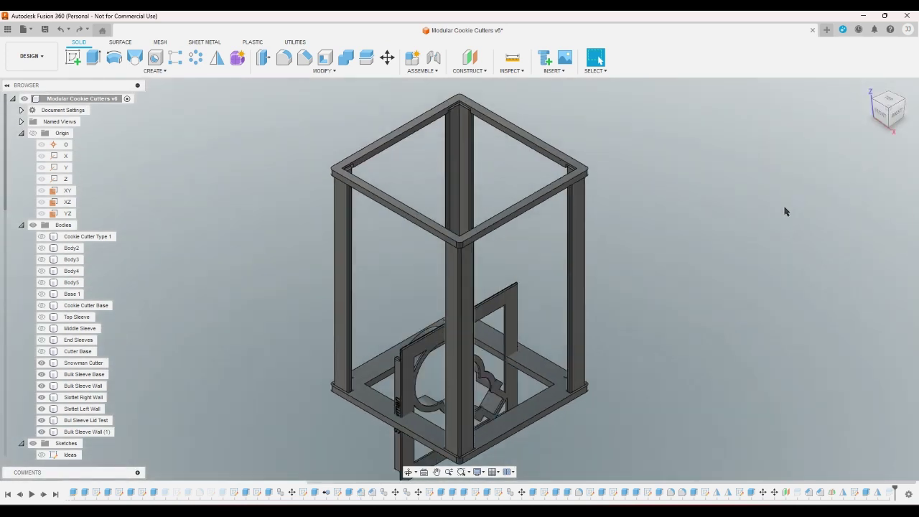
key(ctrl+z)
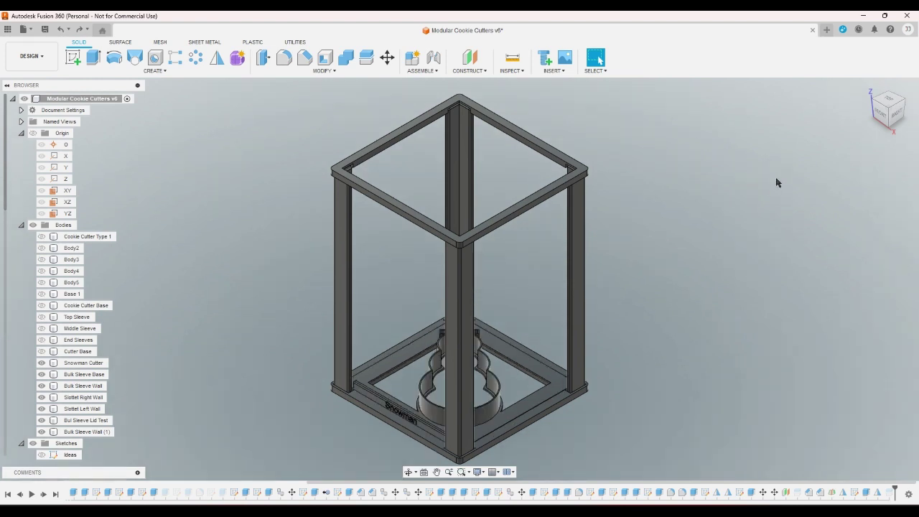
- Examine the bulk sleeve with the Snowman Cutter and the lid test frame from several corner views and from above
click(873, 98)
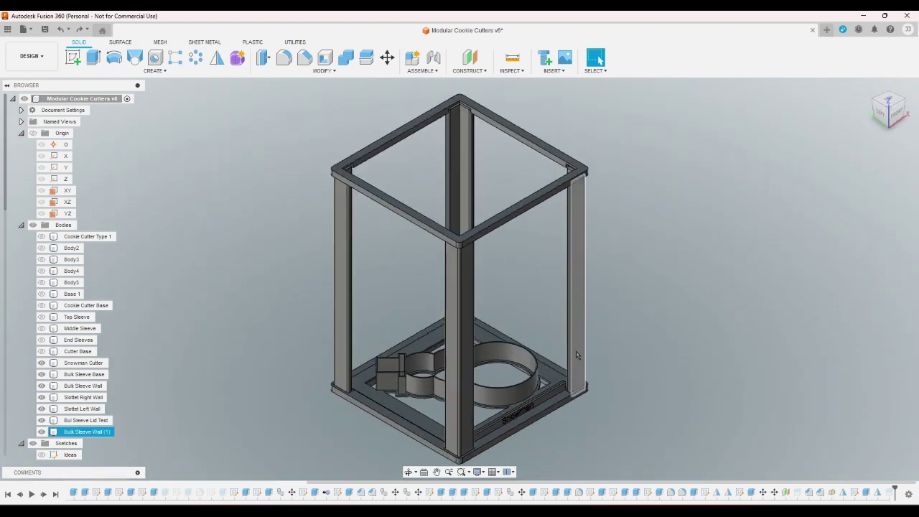
scroll(545, 400, down, 3)
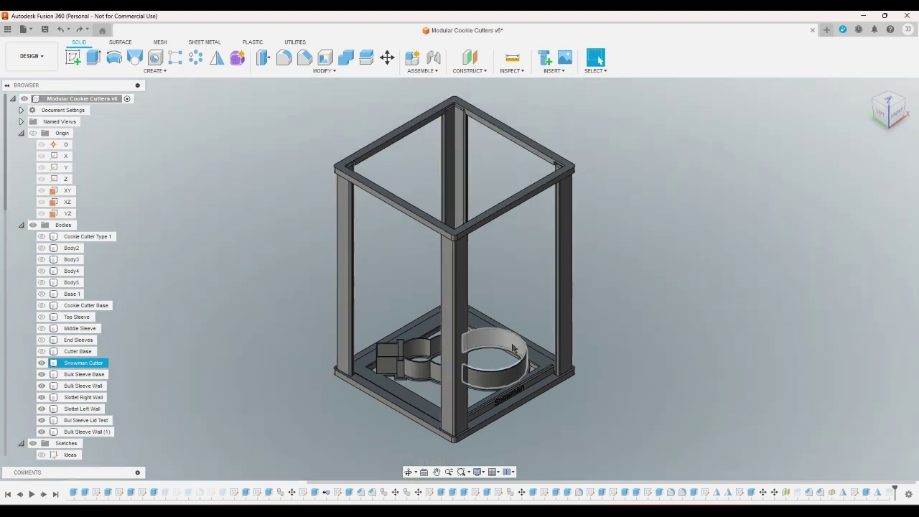
scroll(347, 362, up, 2)
scroll(347, 362, down, 2)
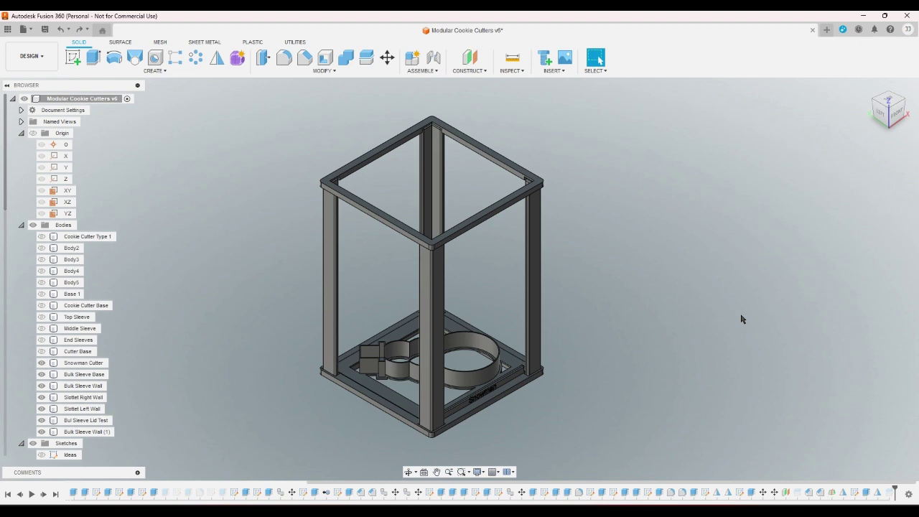
click(874, 108)
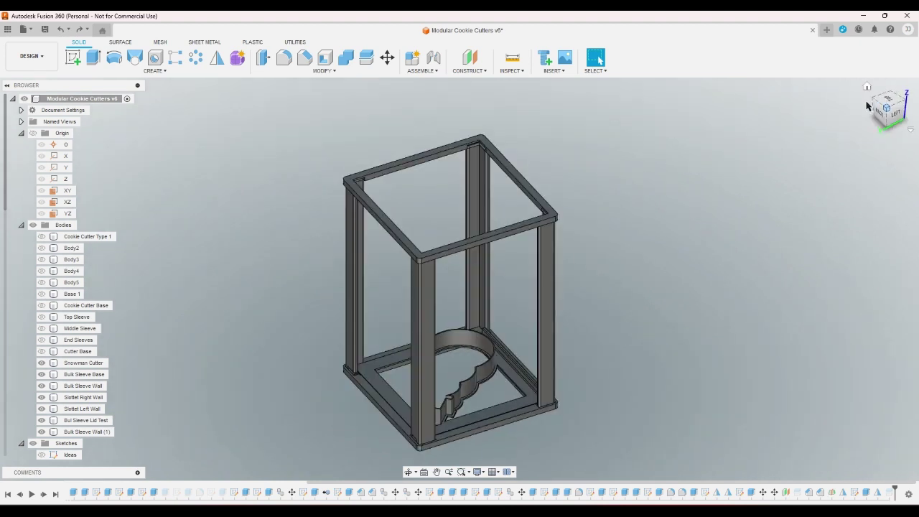
click(902, 110)
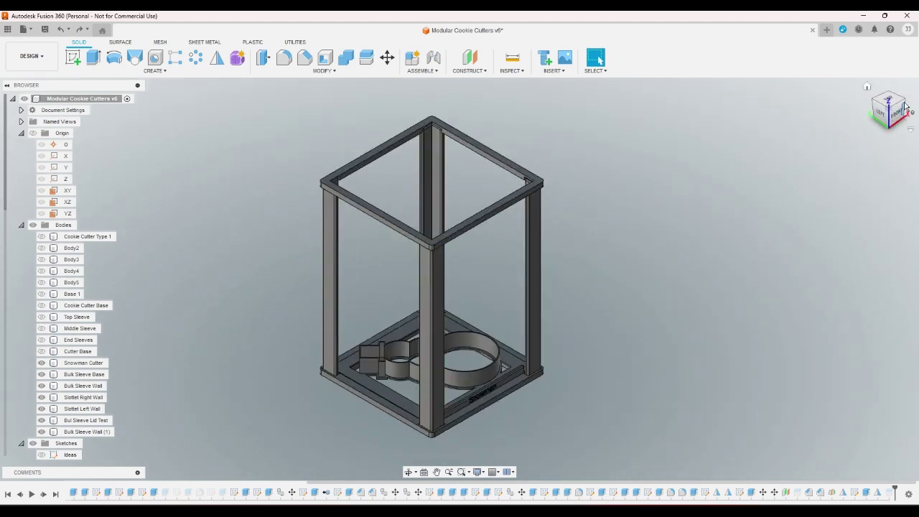
click(905, 105)
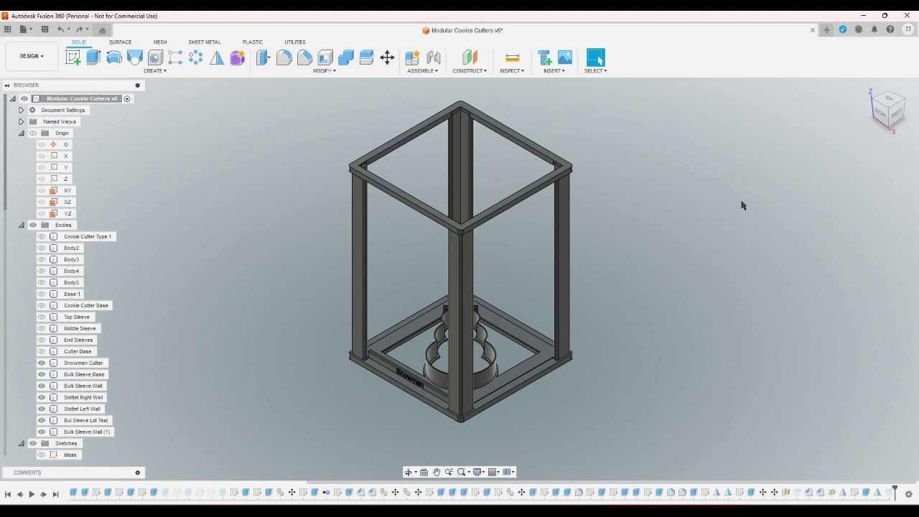
scroll(444, 106, up, 6)
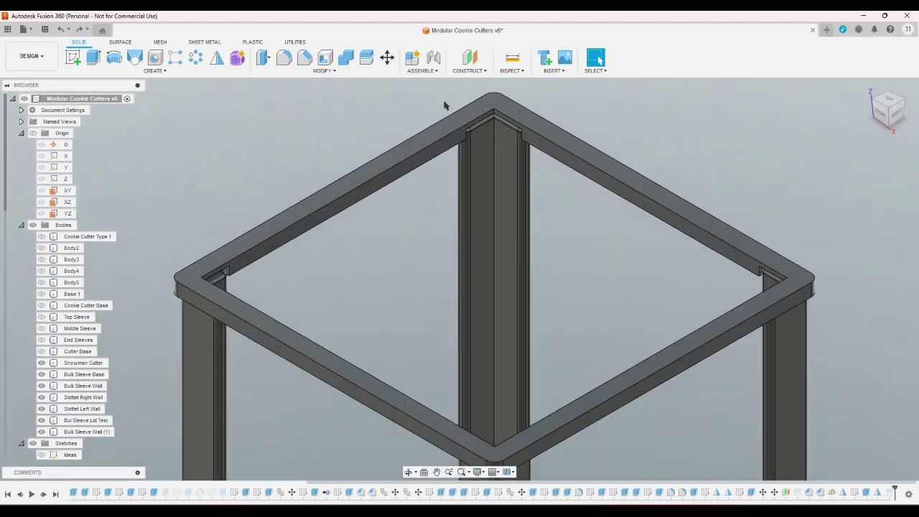
click(251, 248)
double_click(236, 302)
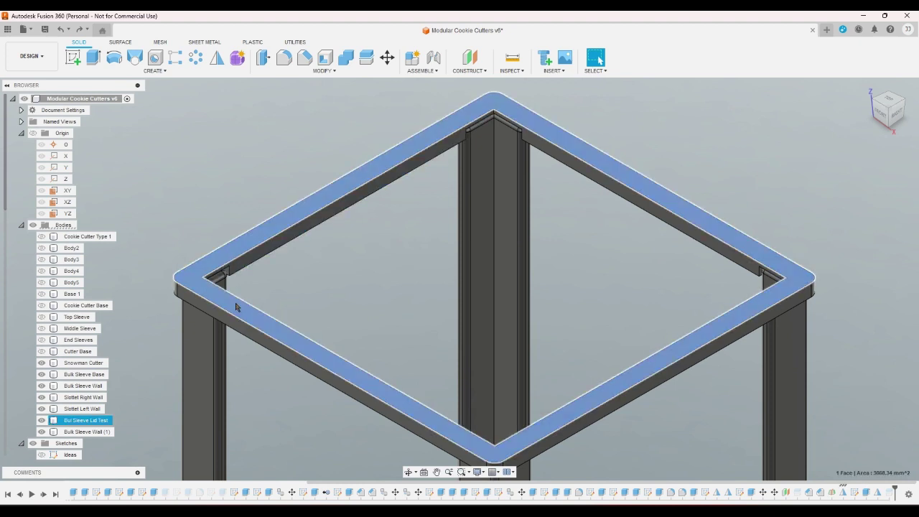
click(759, 186)
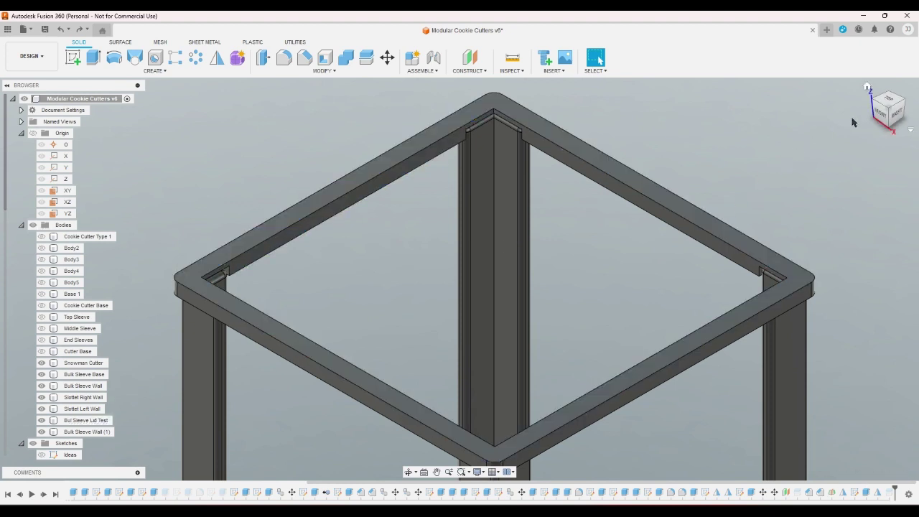
click(891, 102)
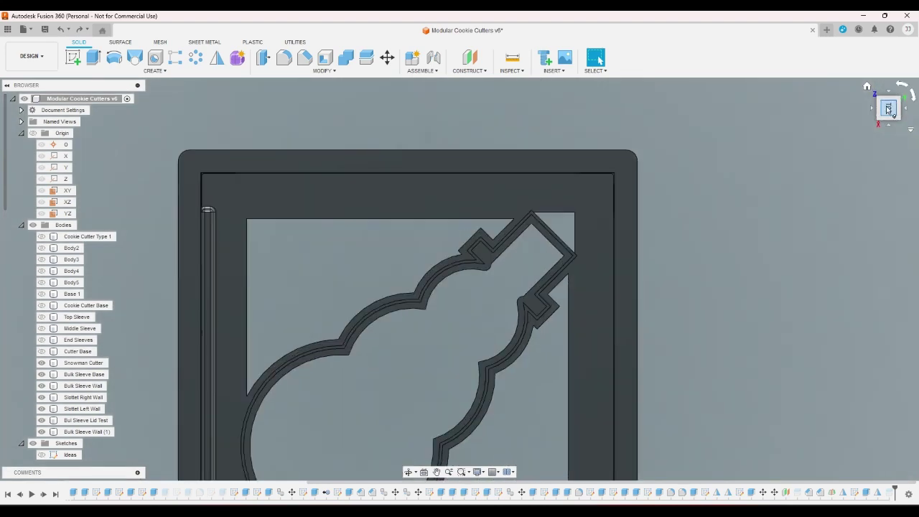
click(866, 86)
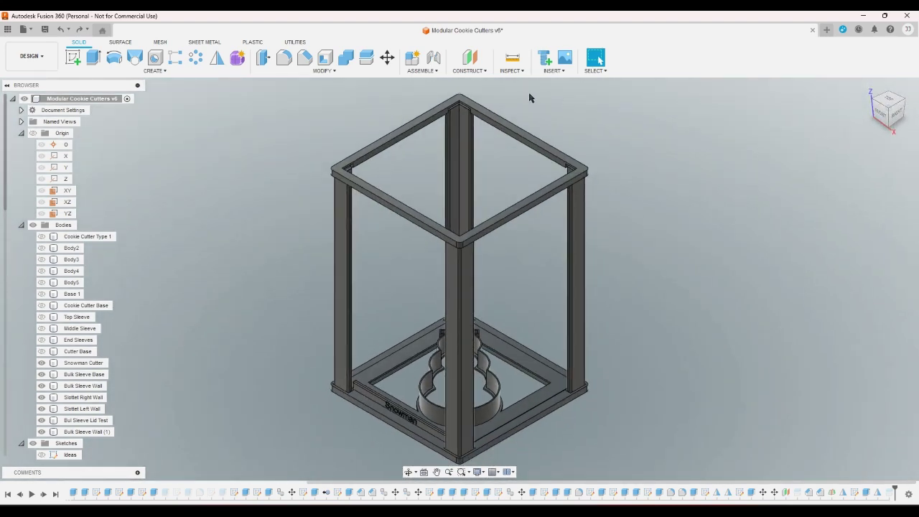
scroll(488, 98, up, 5)
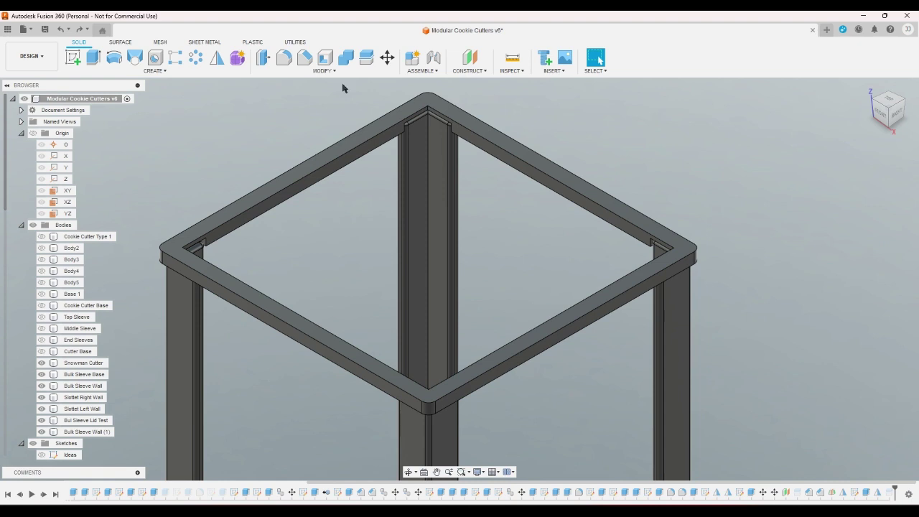
click(31, 56)
right_click(205, 129)
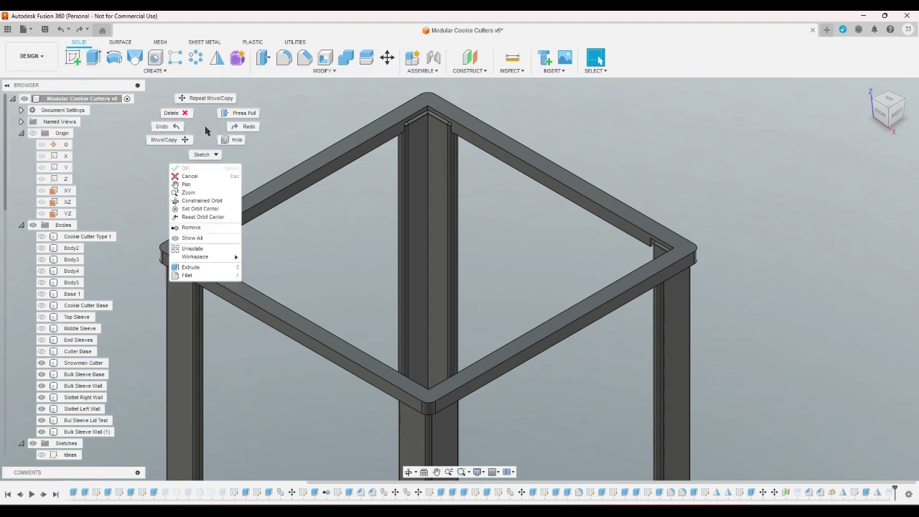
click(204, 132)
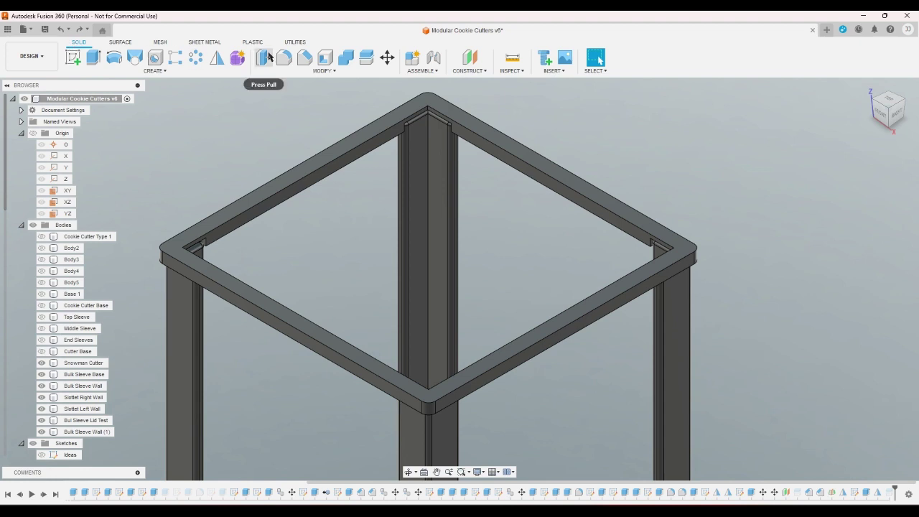
- Start a sketch on the top face of the Bul Sleeve Lid Test and offset its inner edge inward by the tsnug parameter
click(74, 58)
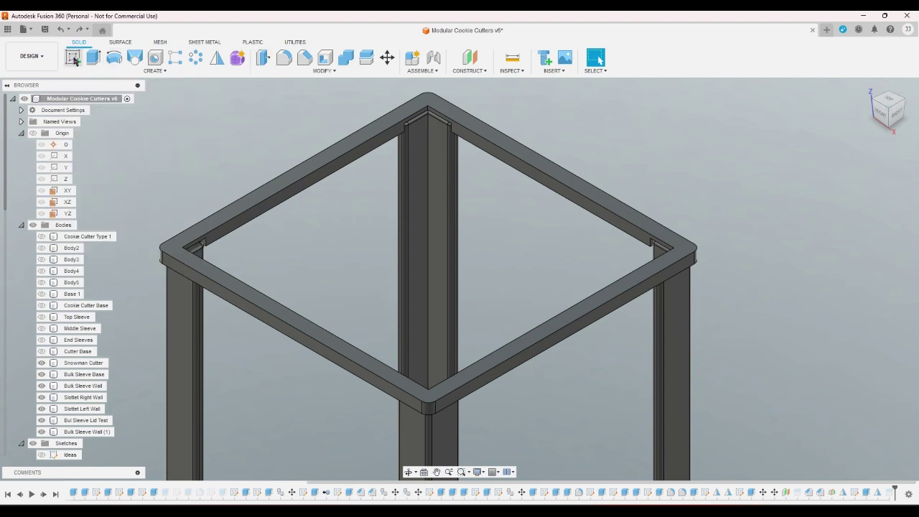
click(270, 194)
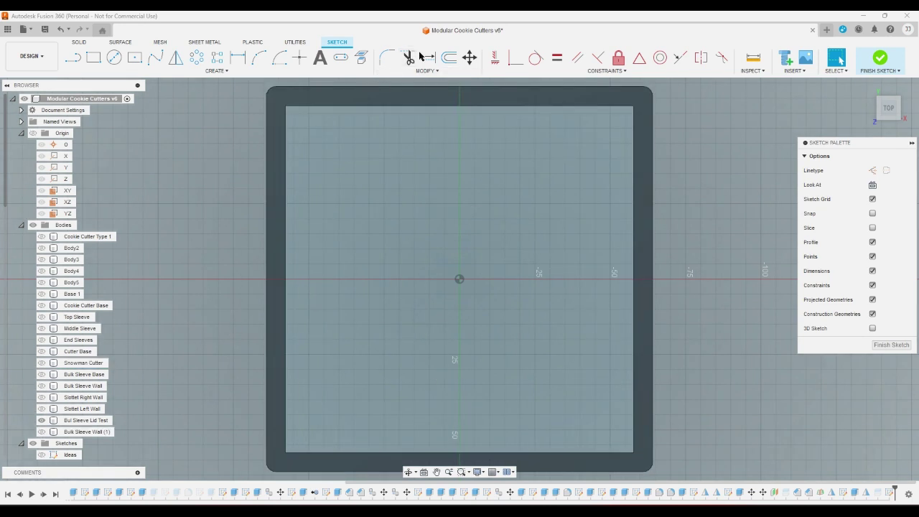
click(361, 61)
click(449, 57)
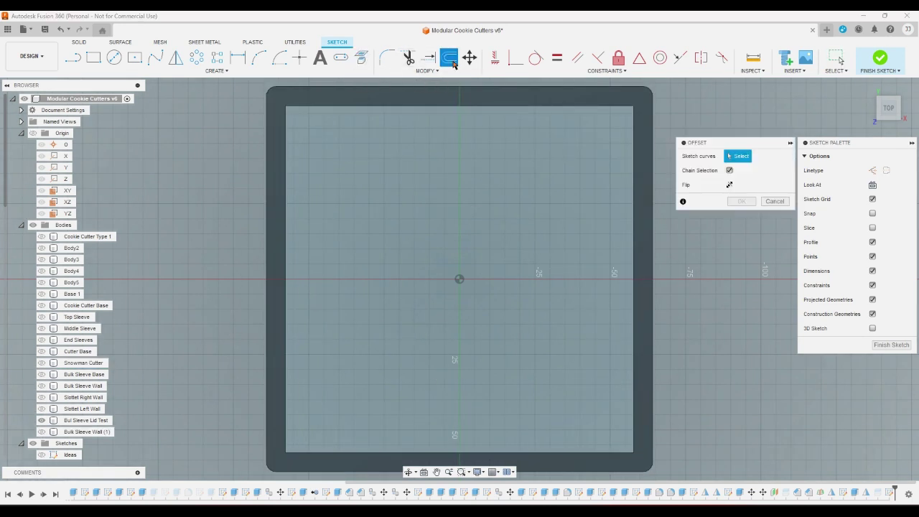
click(440, 108)
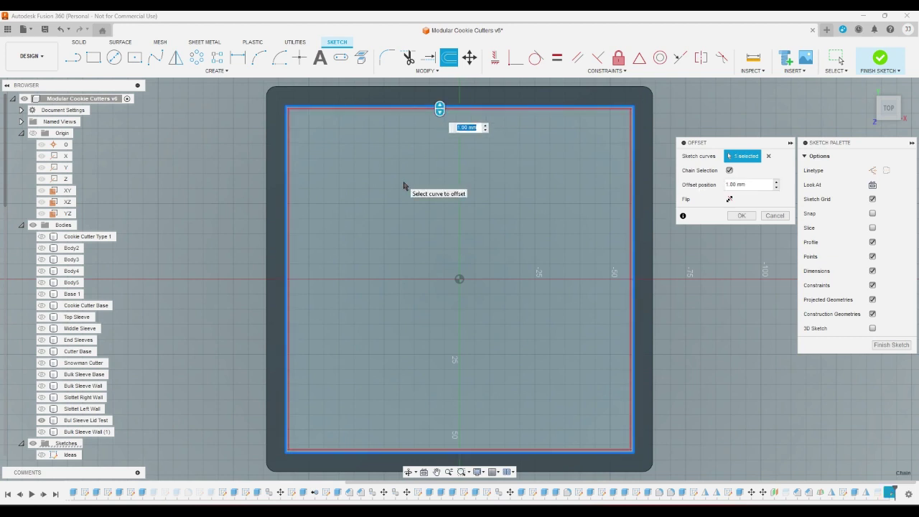
text(ts)
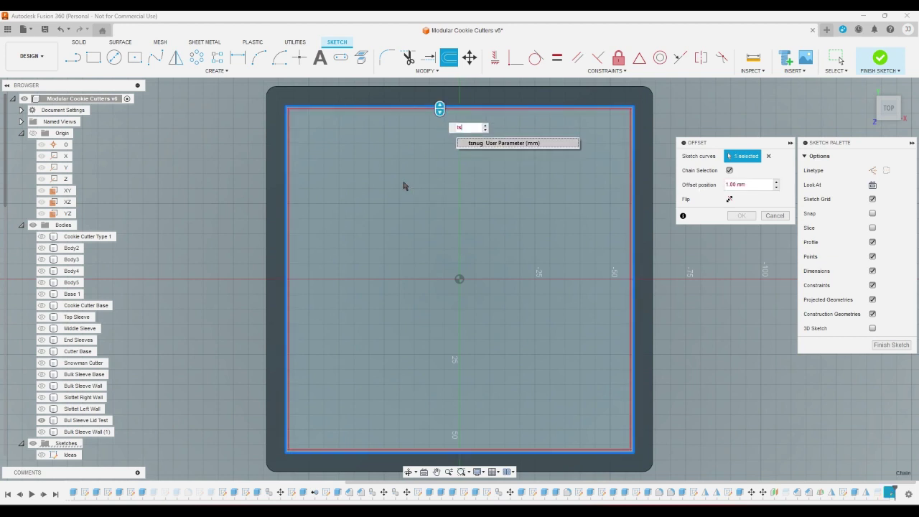
key(Return)
key(Return)
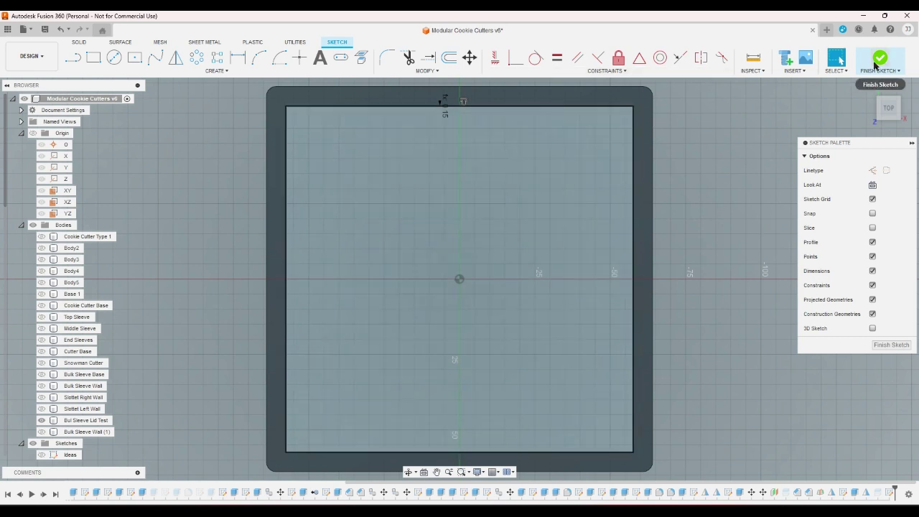
- Offset the new clearance outline a further 1.75 mm inward using a user parameter
click(448, 57)
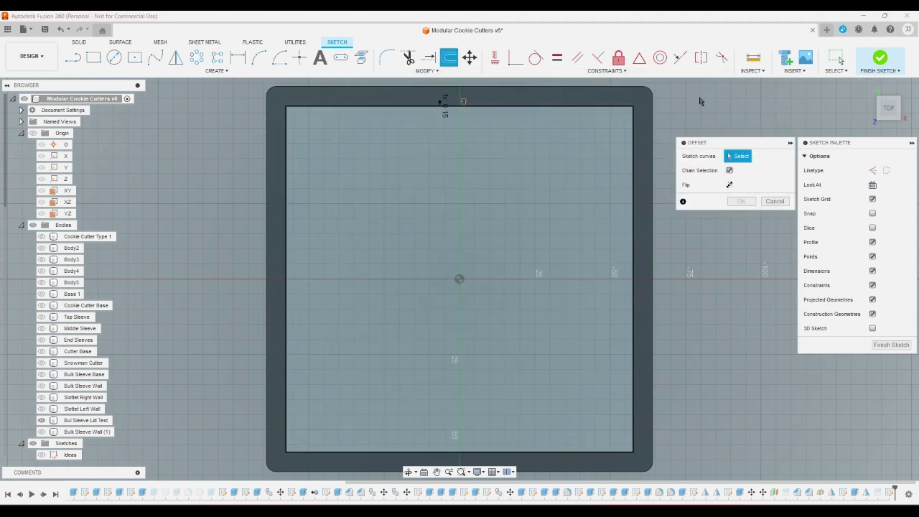
scroll(610, 97, up, 3)
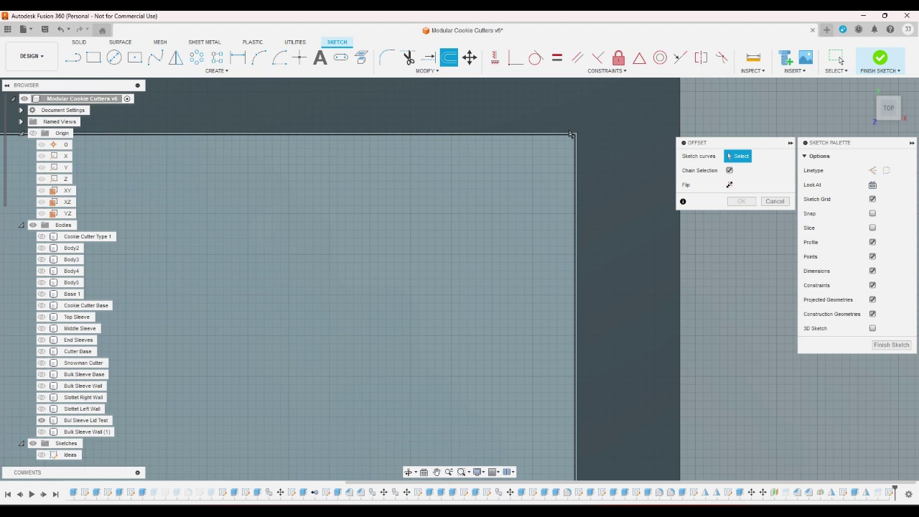
click(571, 135)
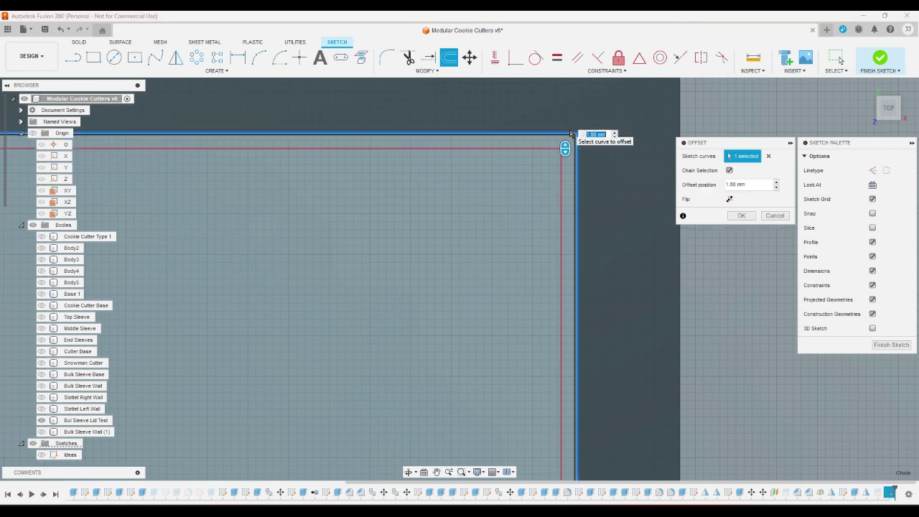
text(wr)
key(Return)
key(Return)
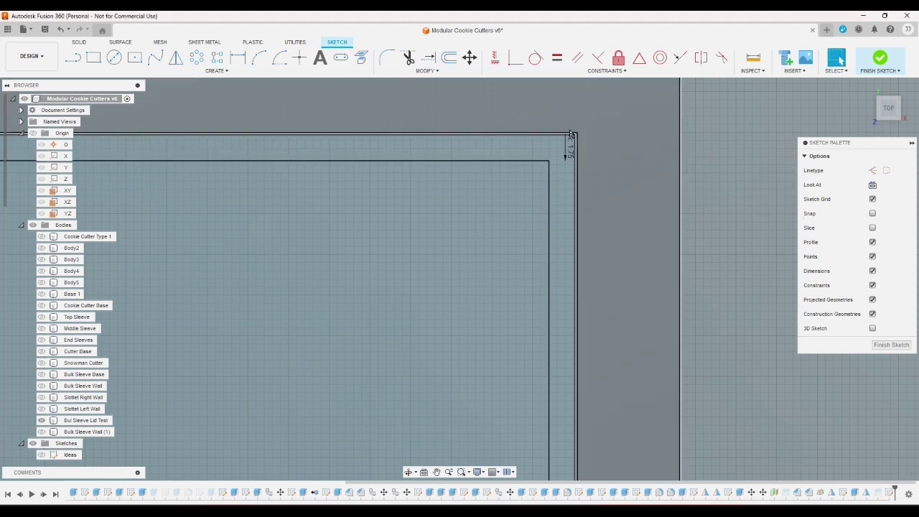
- Project the top face of the lid test frame into the sketch and finish the sketch
scroll(685, 177, down, 7)
scroll(609, 125, up, 2)
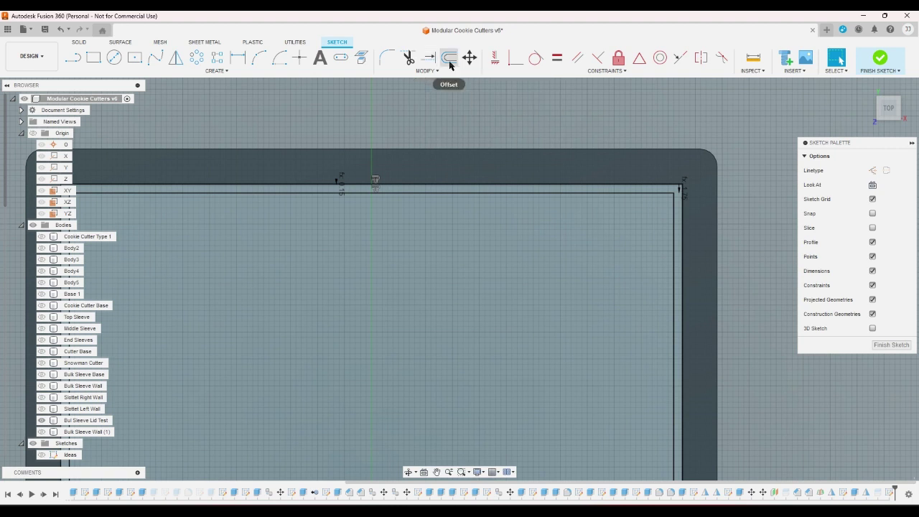
click(361, 57)
click(416, 166)
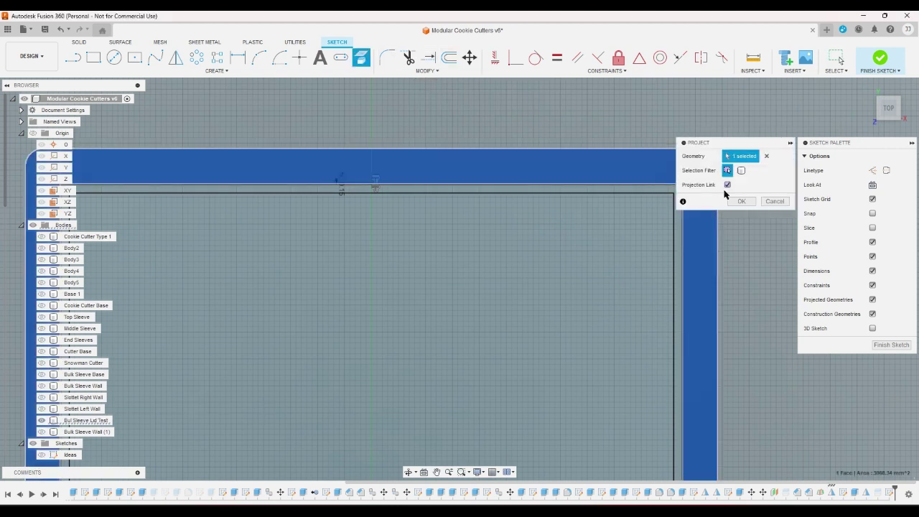
click(741, 201)
click(879, 58)
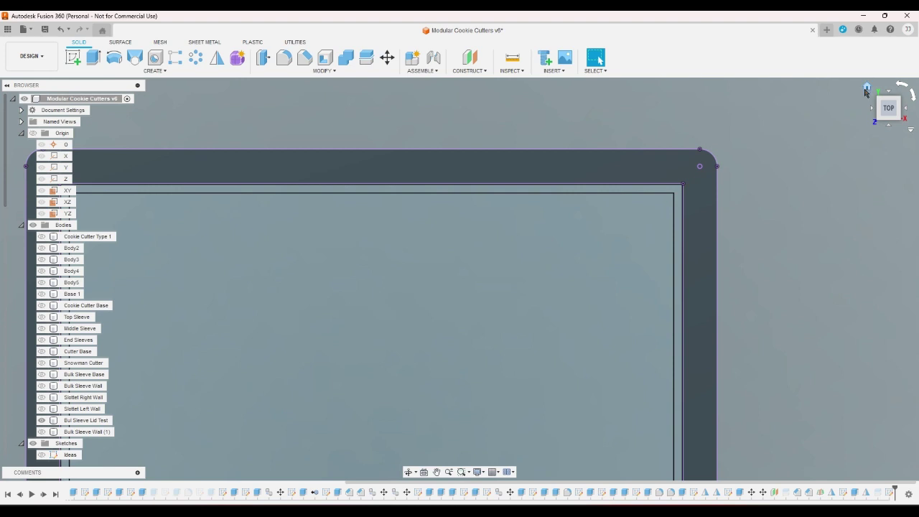
- Extrude the innermost sketch profile down to the underside face of the lid test frame as a new body
click(865, 89)
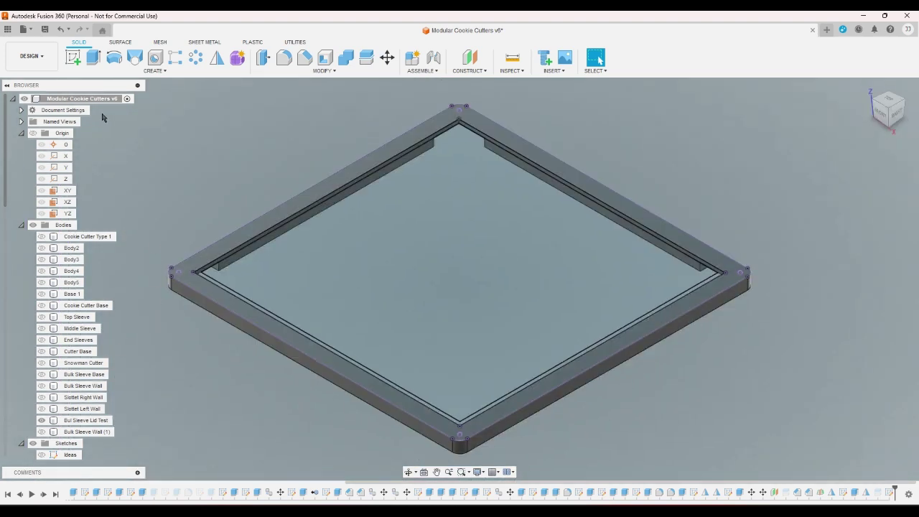
click(93, 58)
click(424, 273)
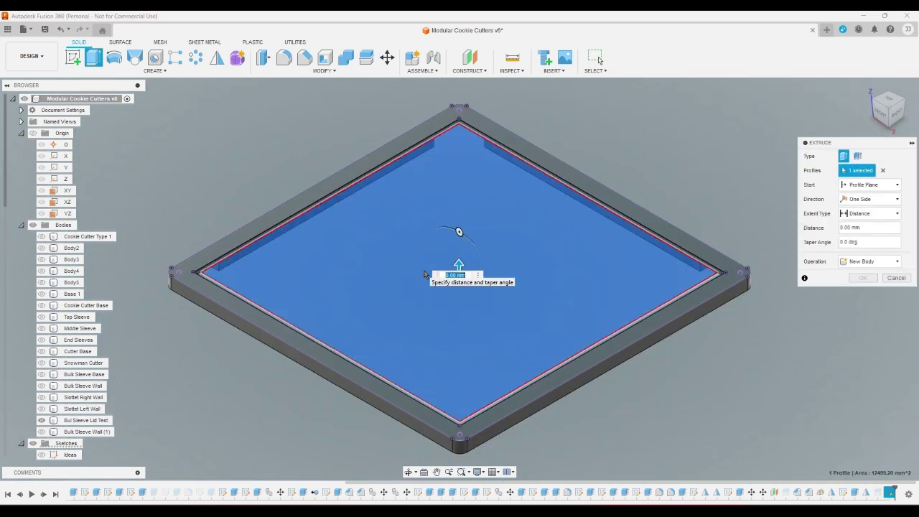
click(868, 213)
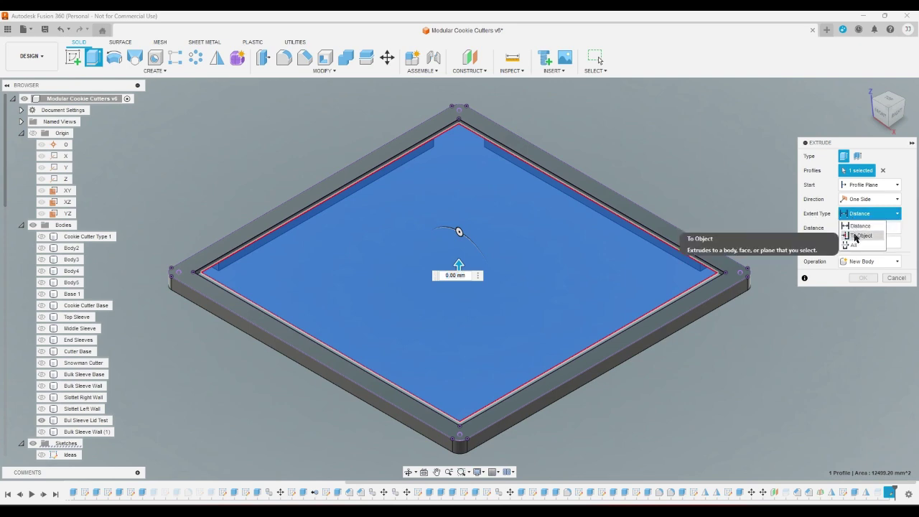
click(862, 229)
drag(890, 130, 794, 209)
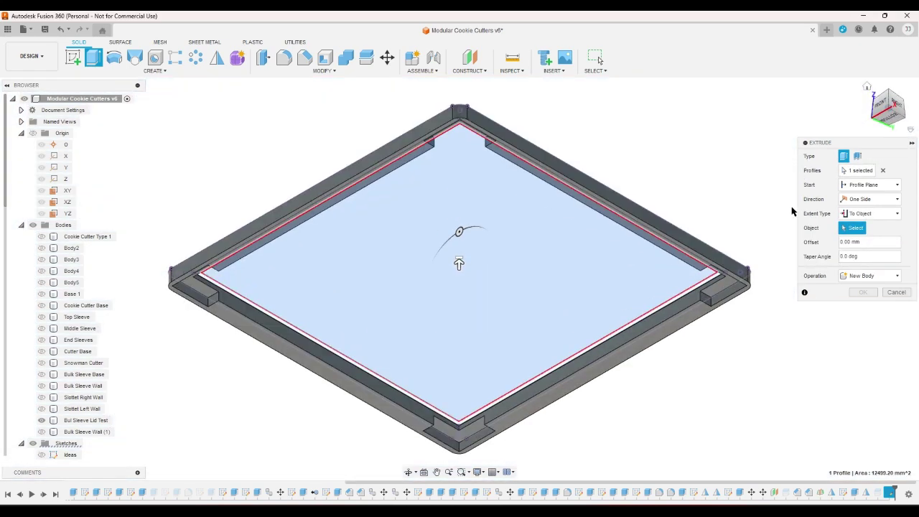
scroll(678, 307, up, 6)
click(678, 308)
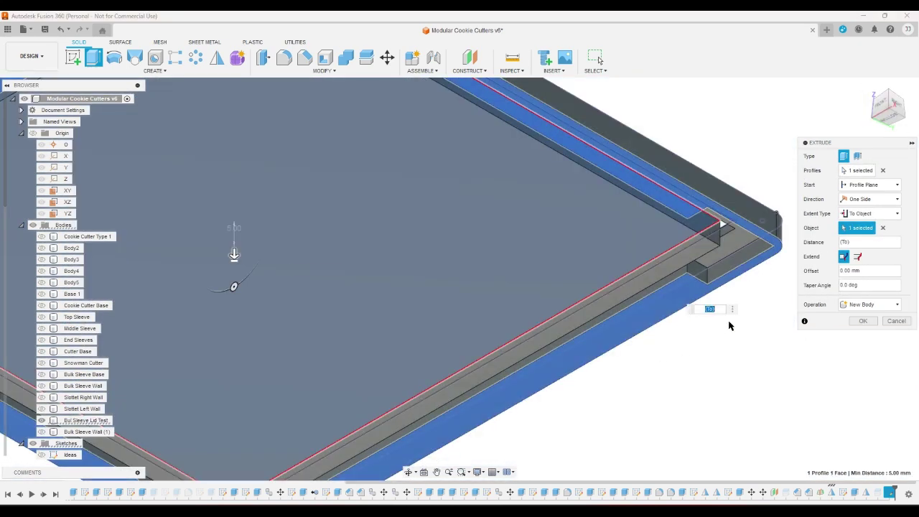
click(863, 321)
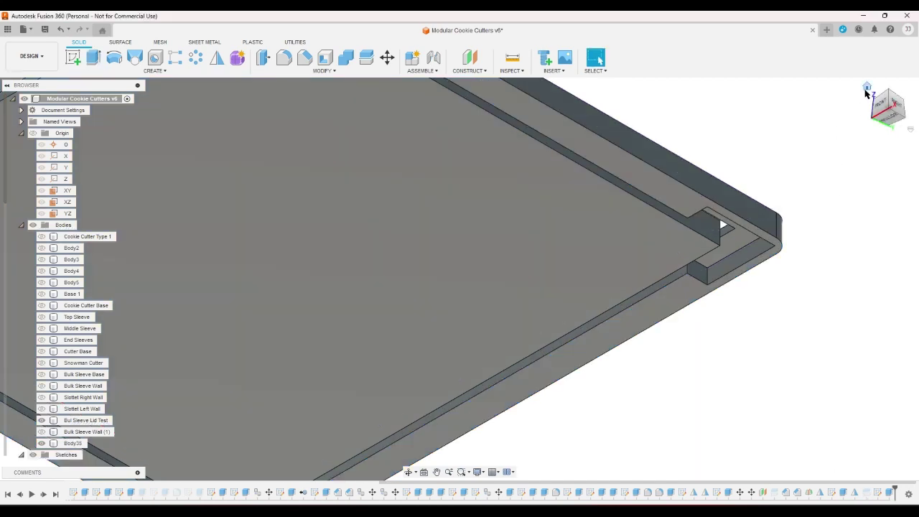
click(866, 89)
shift+middle_drag(804, 158, 743, 169)
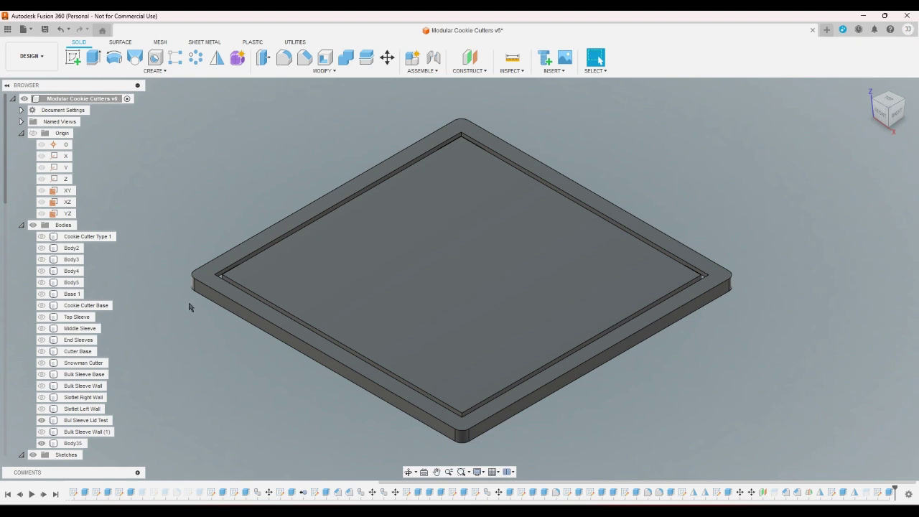
- Make Sketch25 visible again and hide the Bul Sleeve Lid Test body
scroll(40, 456, down, 8)
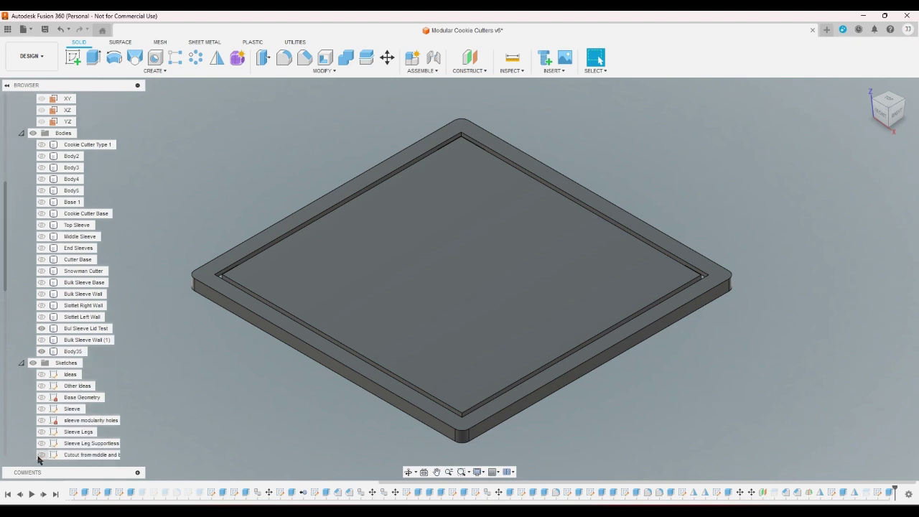
click(42, 455)
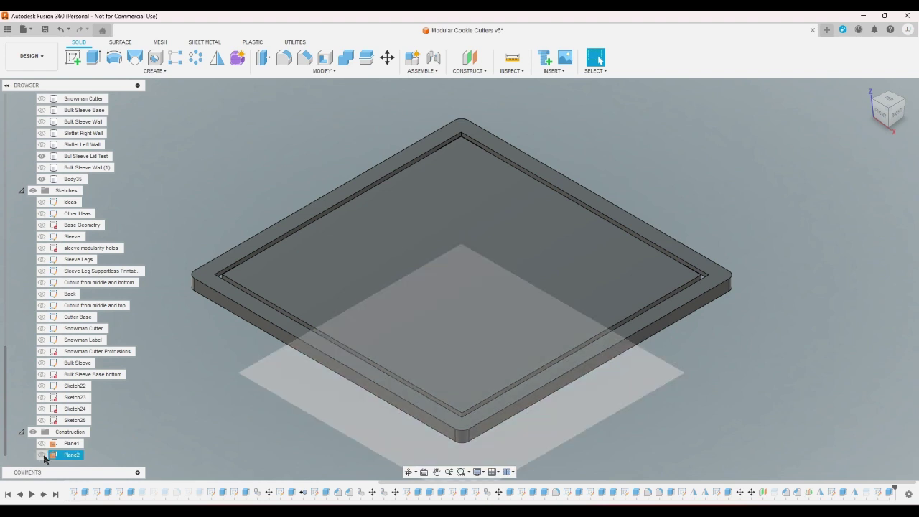
click(42, 454)
click(41, 420)
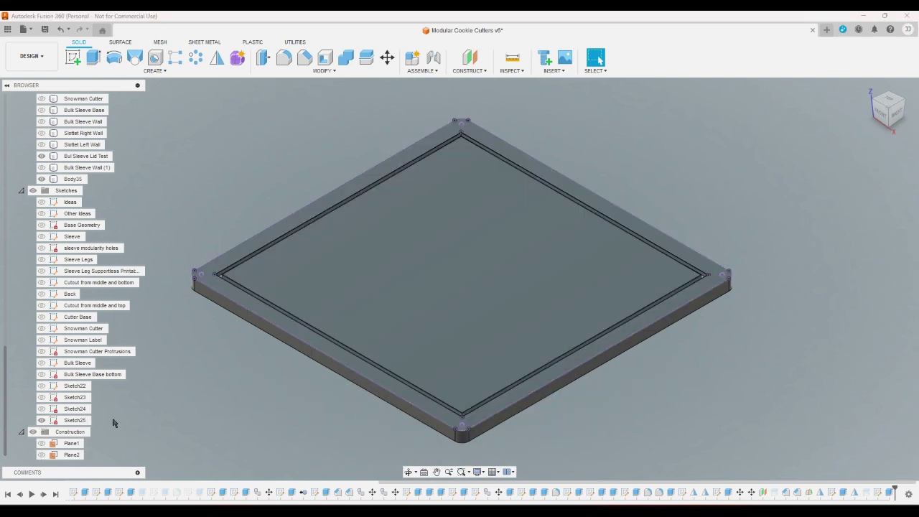
scroll(44, 273, up, 3)
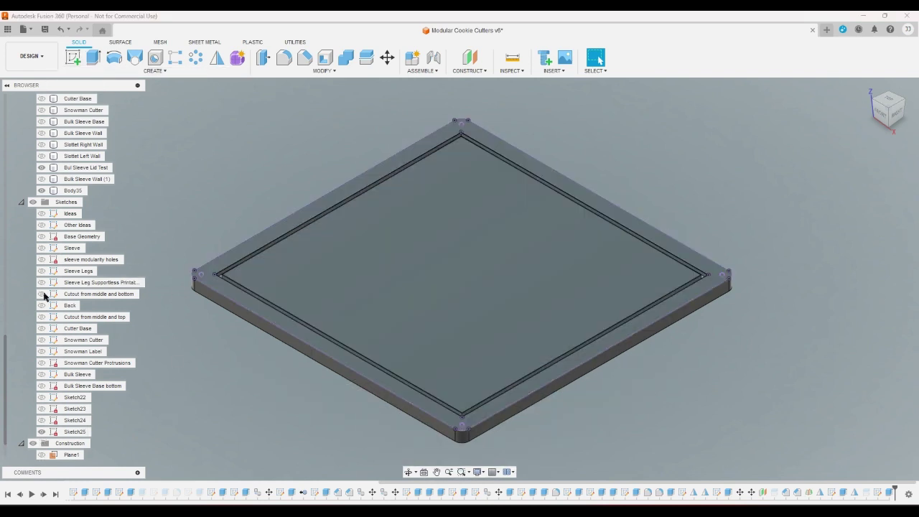
click(43, 203)
click(43, 203)
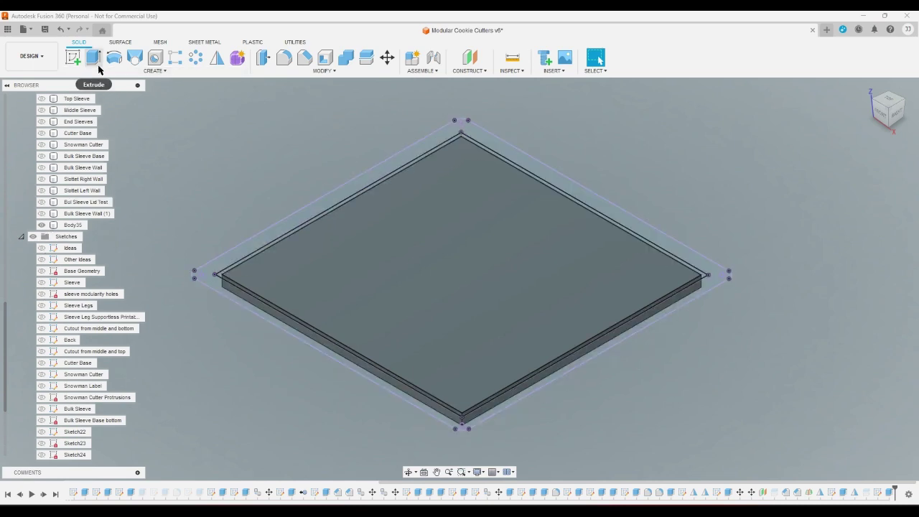
- Extrude all profiles of the lid sketch upward by the cutterbase parameter, joining them to the lid body
click(92, 57)
scroll(193, 309, up, 5)
scroll(193, 309, up, 5)
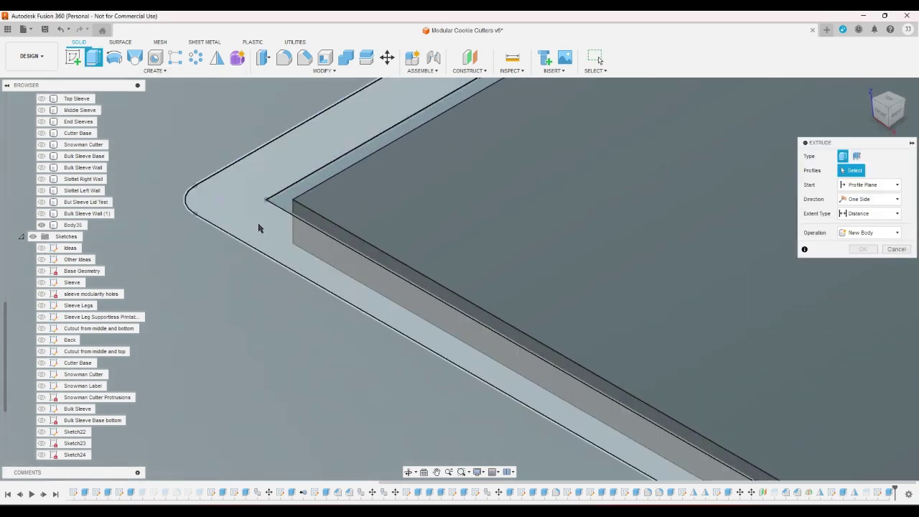
click(260, 223)
click(273, 201)
click(309, 203)
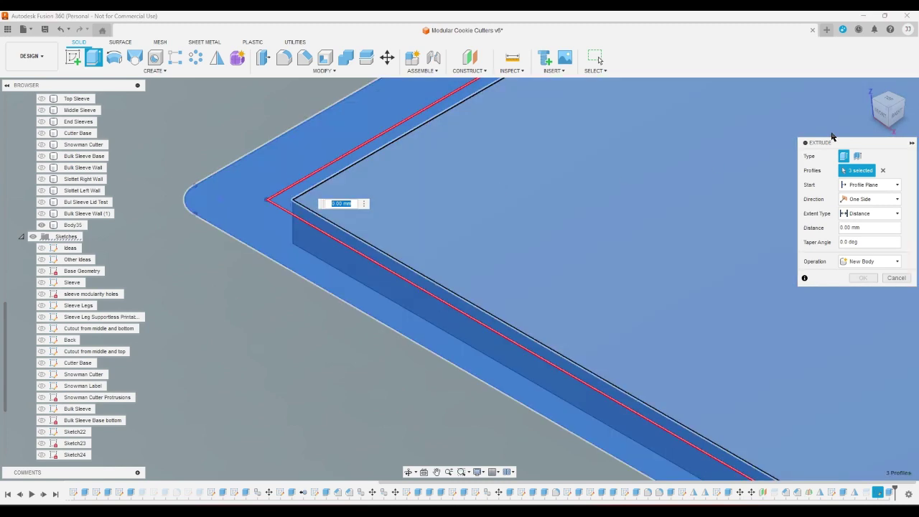
click(885, 109)
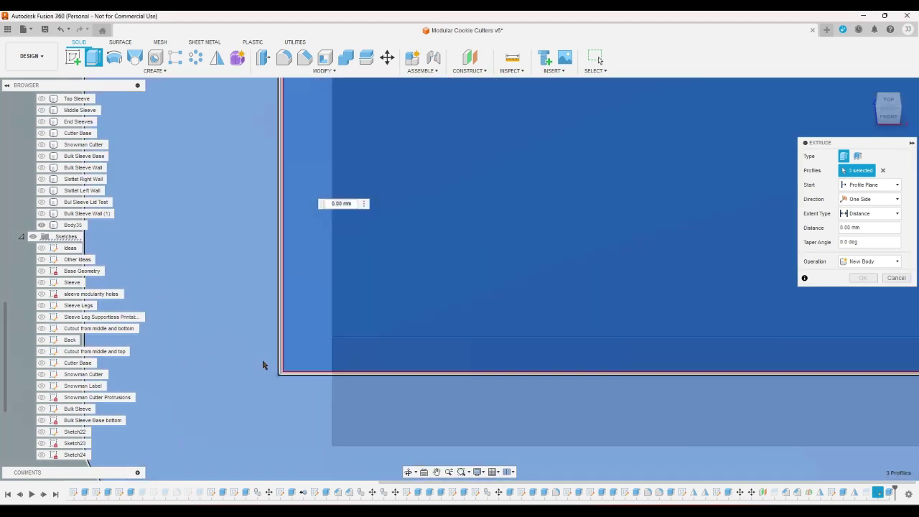
click(288, 367)
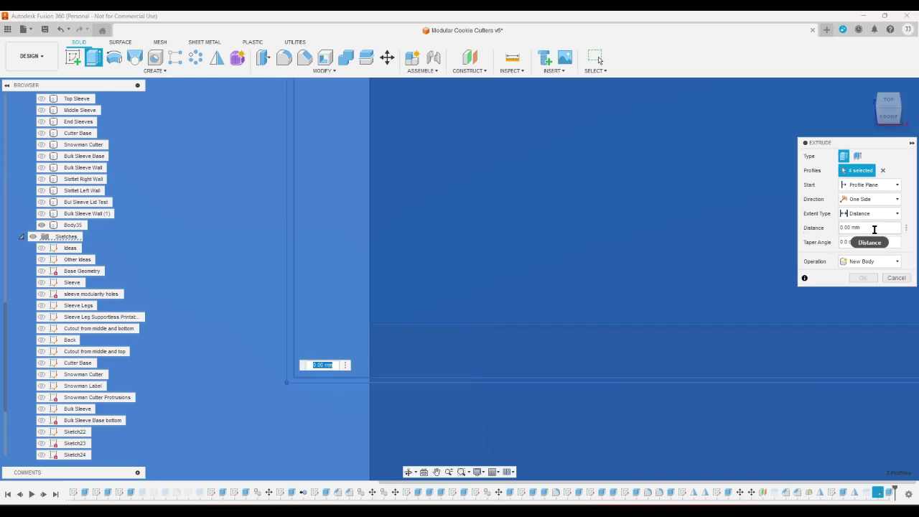
click(873, 228)
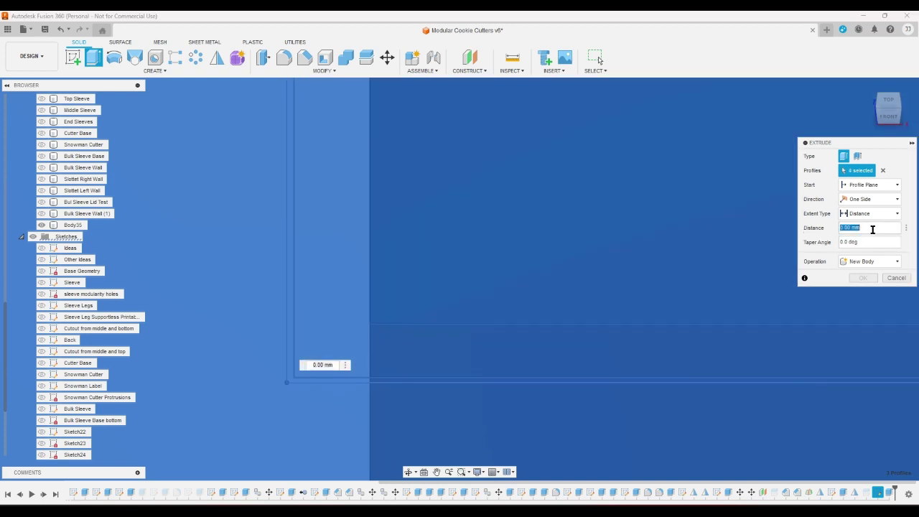
text(w)
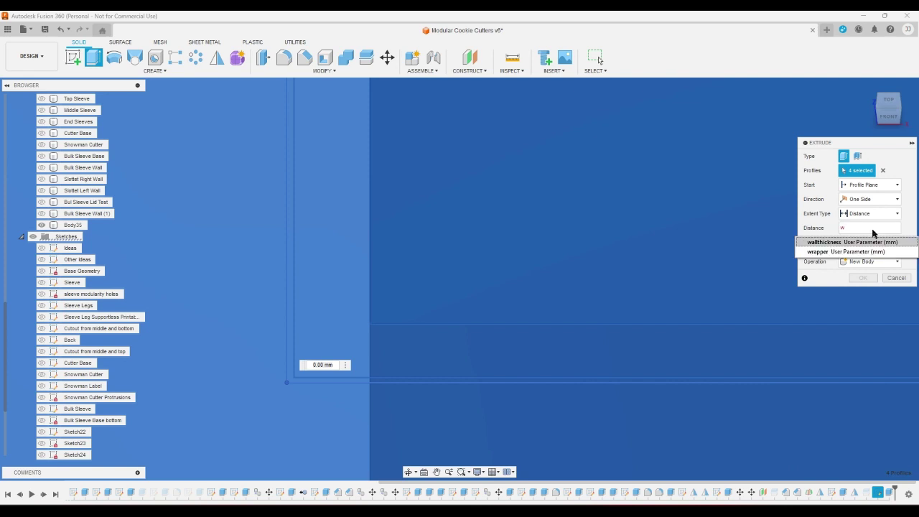
key(BackSpace)
text(c)
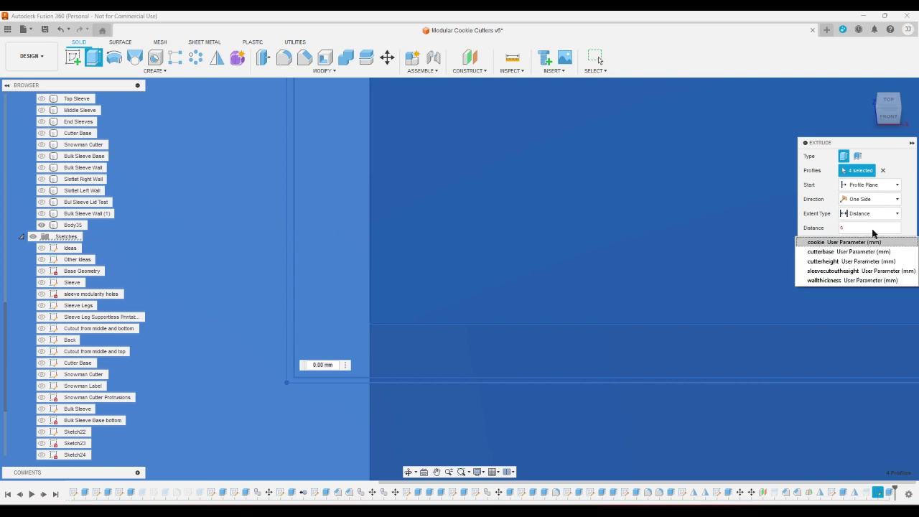
key(Down)
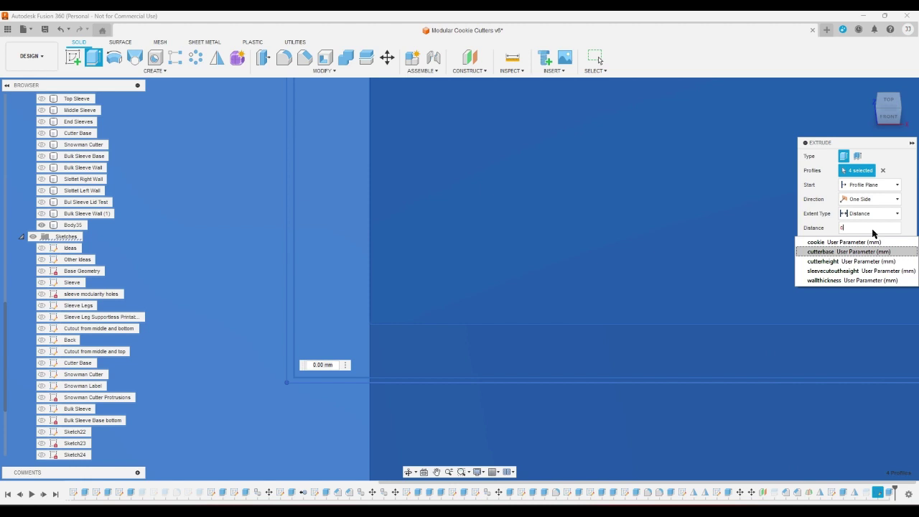
key(Escape)
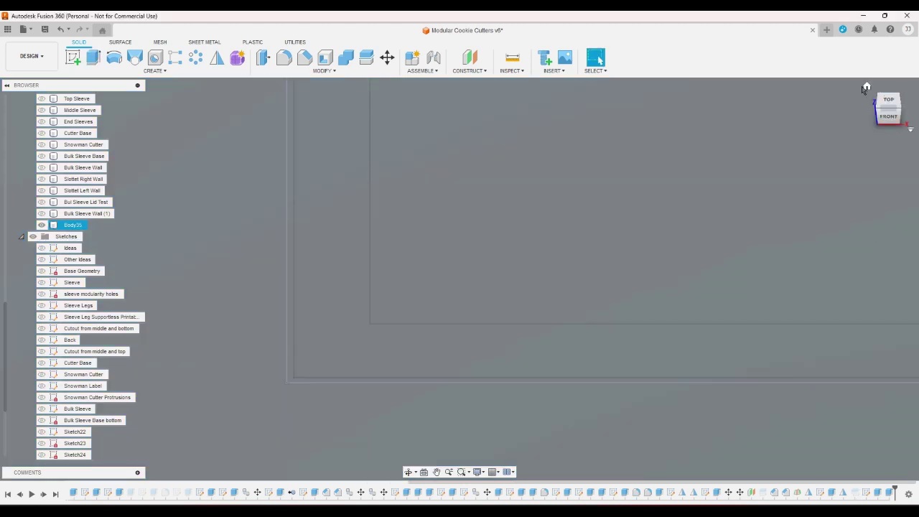
click(866, 87)
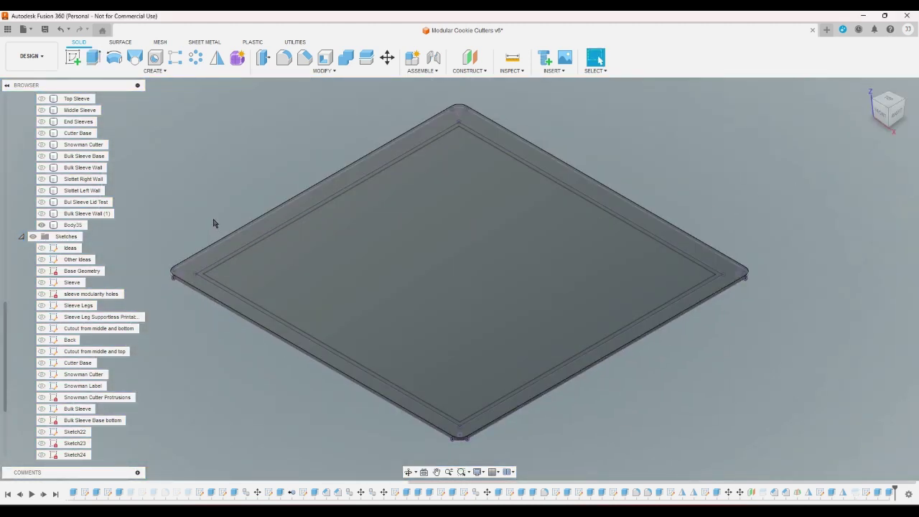
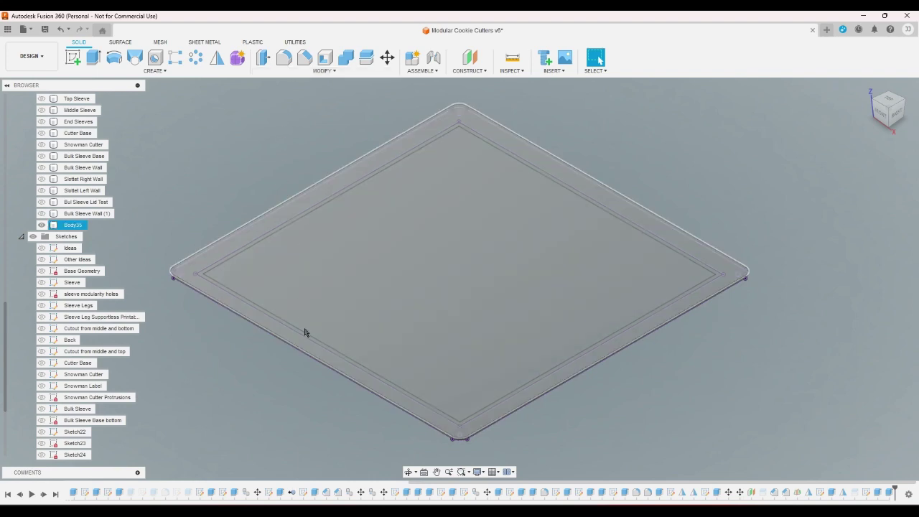
- Reopen the lid's sketch and draw a rectangle about 16.5 by 7.4 mm outward from the lower outer edge, with one side on the vertical centreline
double_click(875, 495)
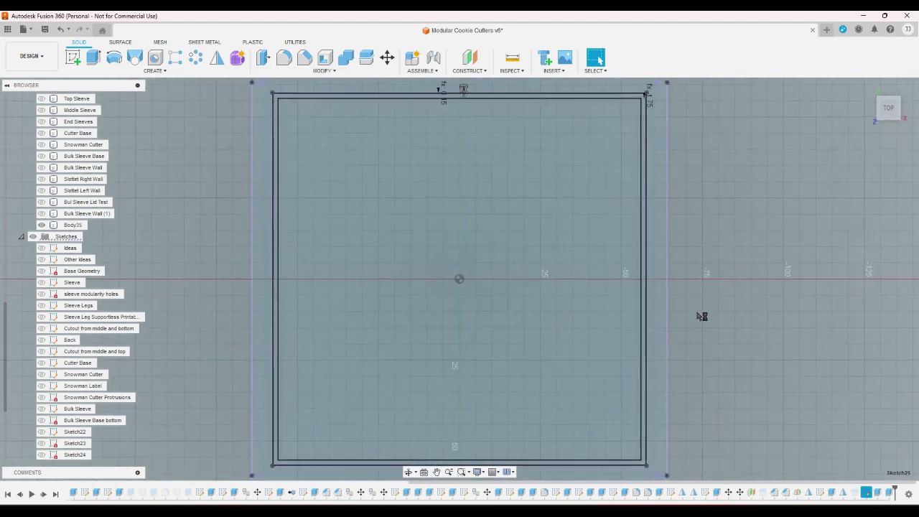
scroll(610, 402, up, 3)
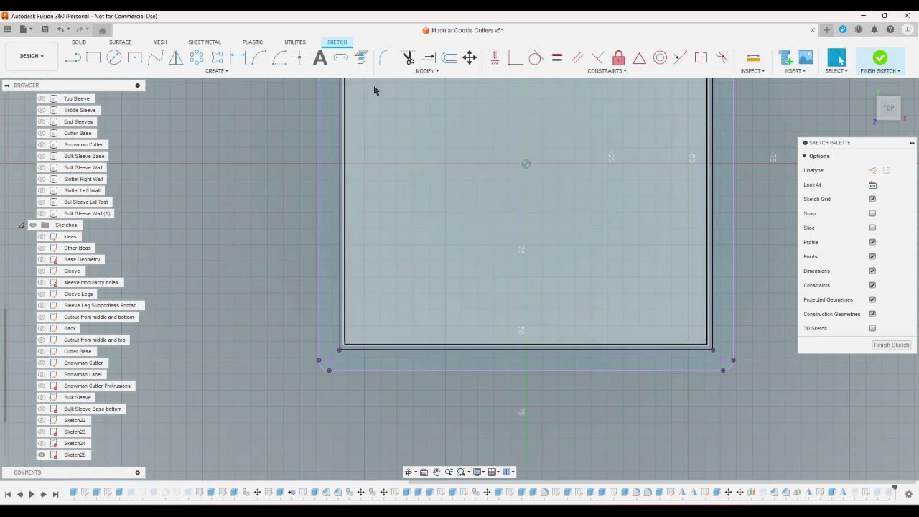
click(73, 59)
scroll(453, 370, up, 3)
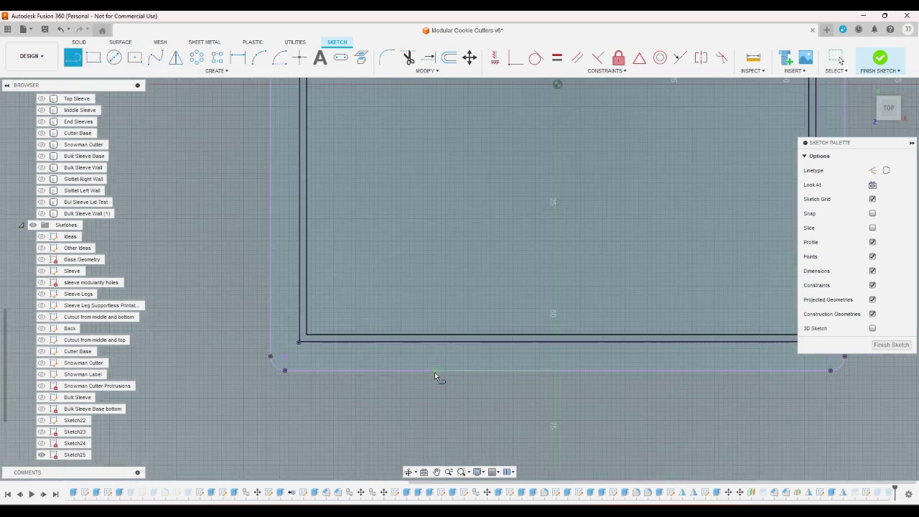
scroll(434, 371, down, 2)
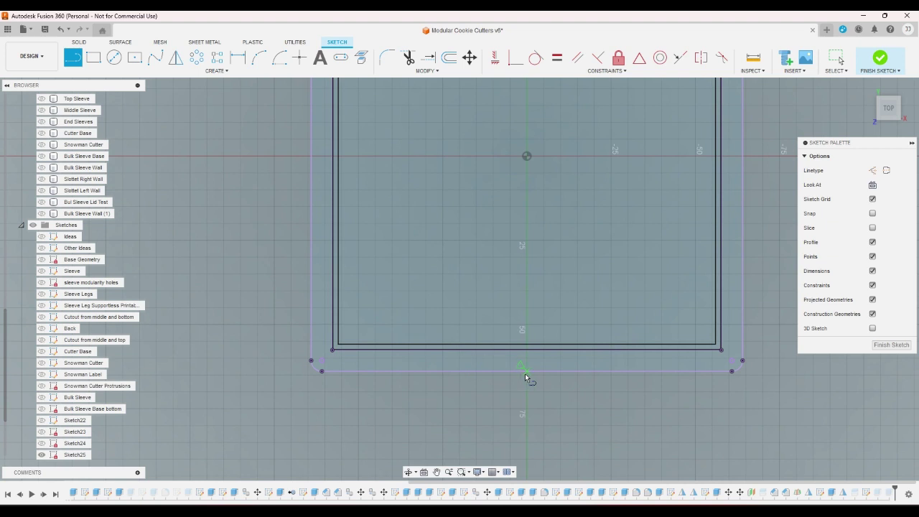
click(471, 371)
click(470, 396)
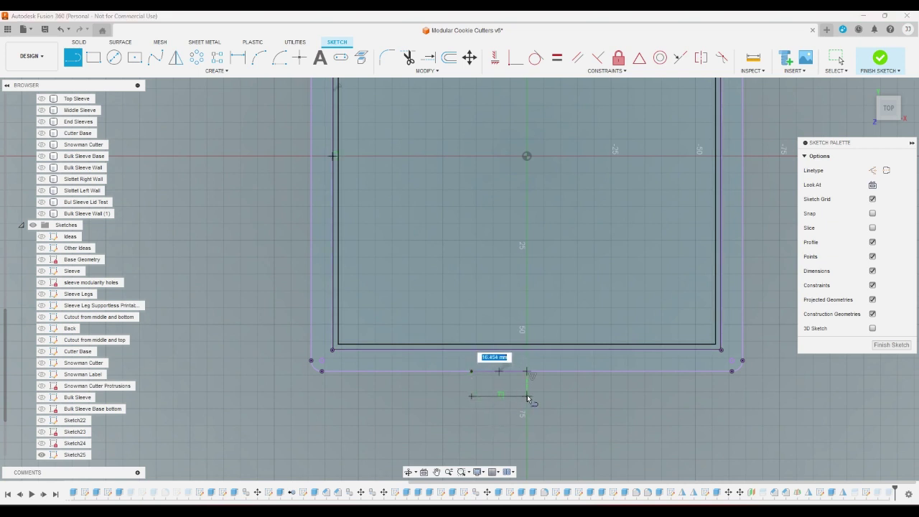
click(525, 390)
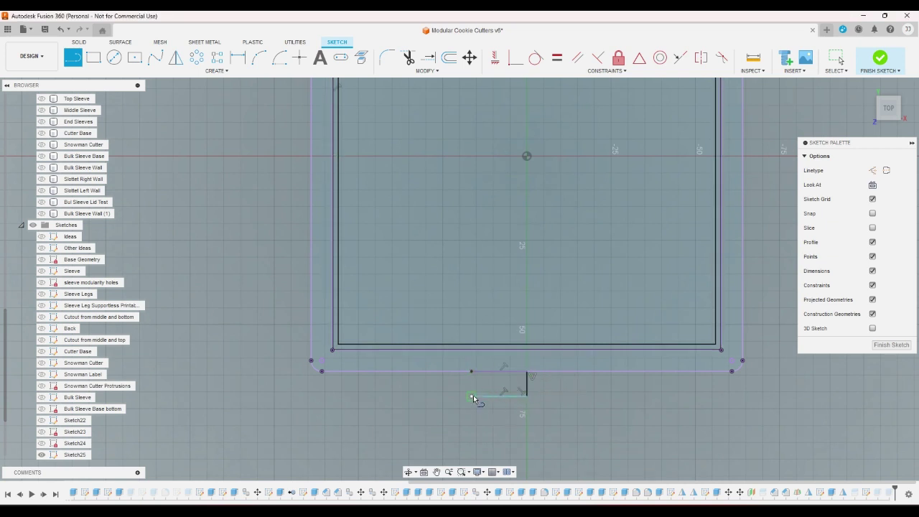
click(470, 371)
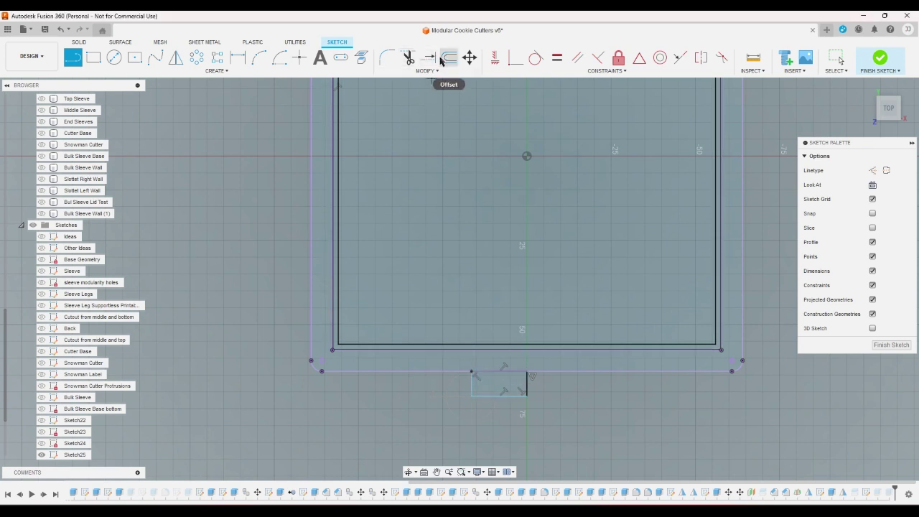
- Dimension the tab rectangle to 15 mm along the lid edge and 5 mm outward
click(240, 60)
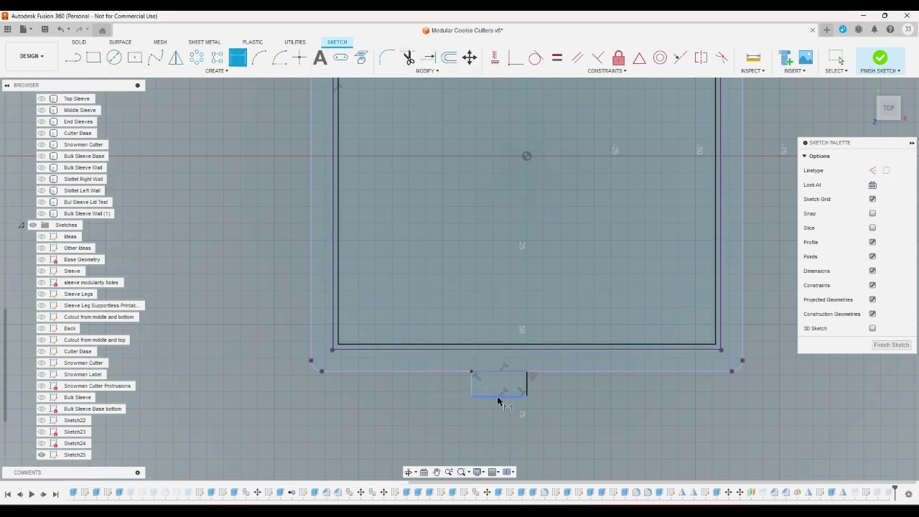
click(497, 395)
click(508, 406)
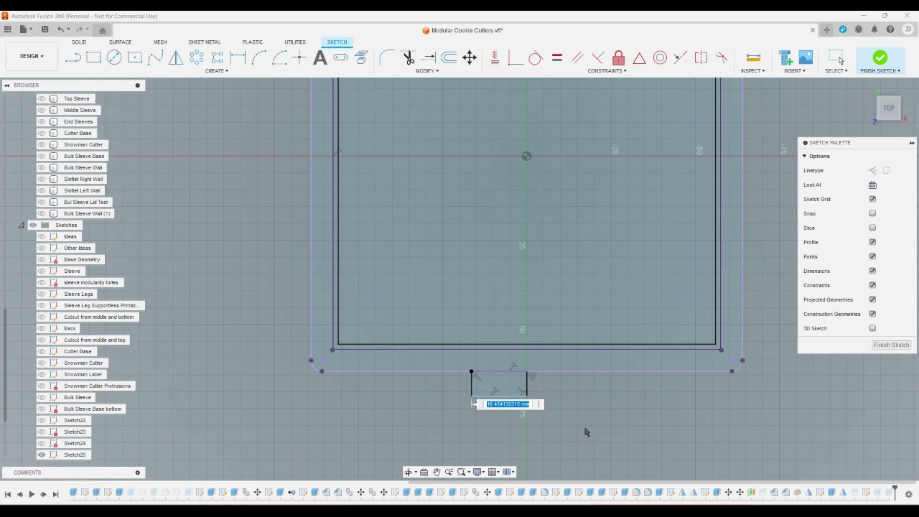
text(15)
key(Return)
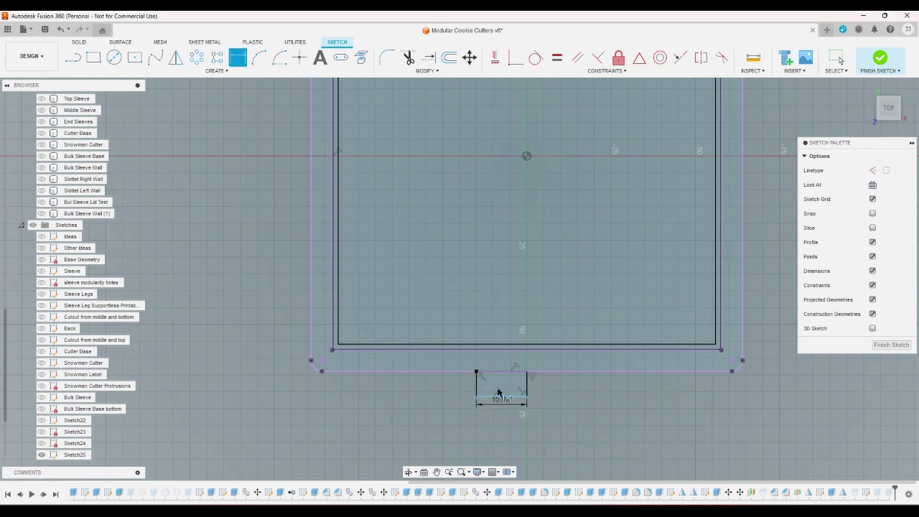
click(474, 383)
click(468, 384)
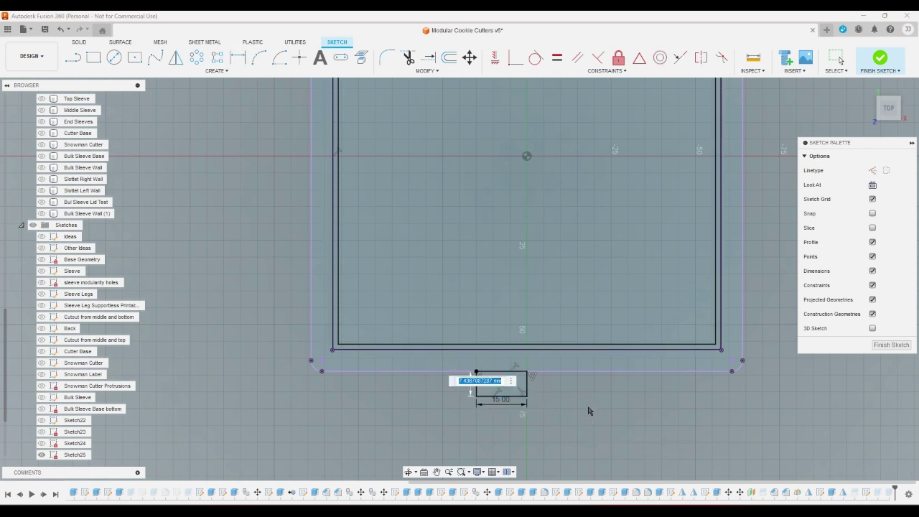
text(5)
key(Return)
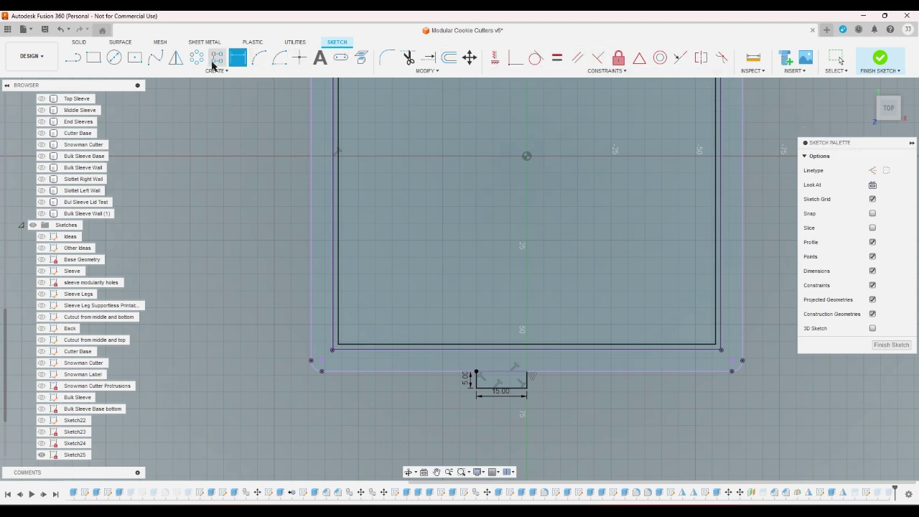
- Mirror the tab rectangle's outer and side lines across the vertical centreline and finish the sketch
click(176, 57)
click(509, 388)
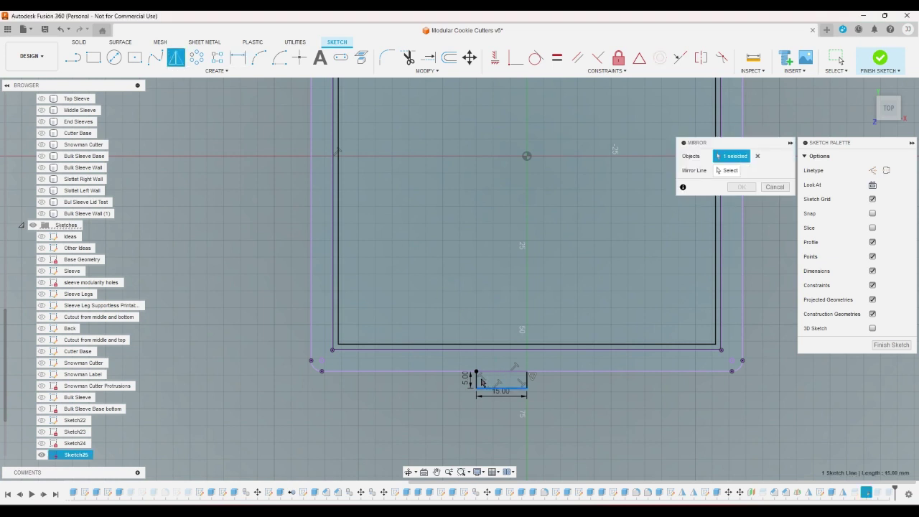
click(477, 381)
click(728, 170)
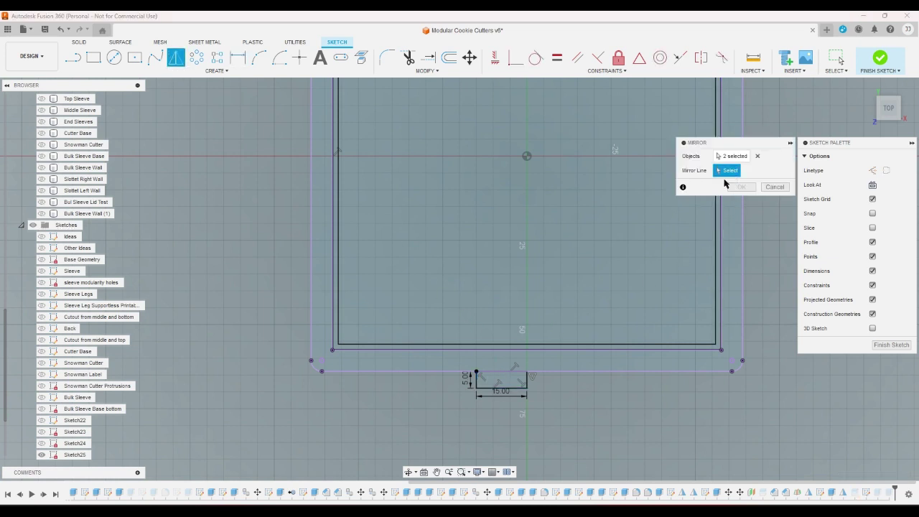
click(527, 382)
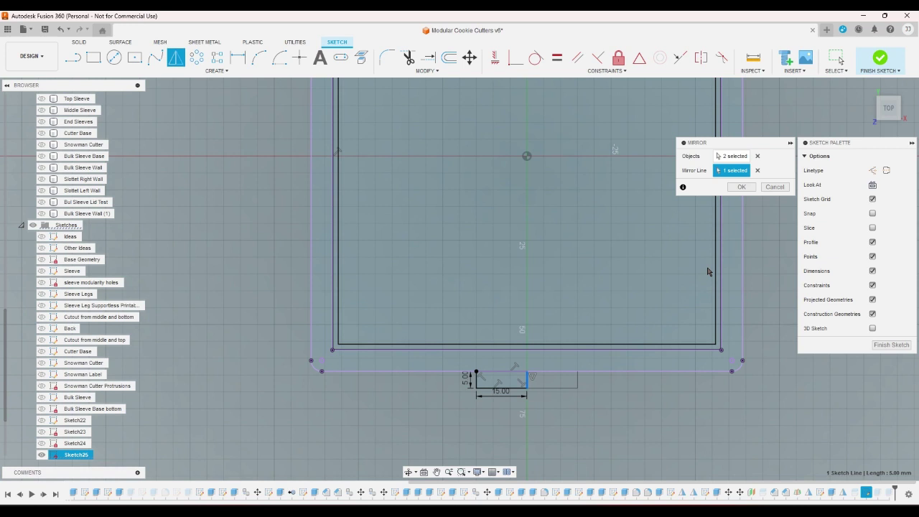
click(740, 186)
click(880, 57)
click(867, 86)
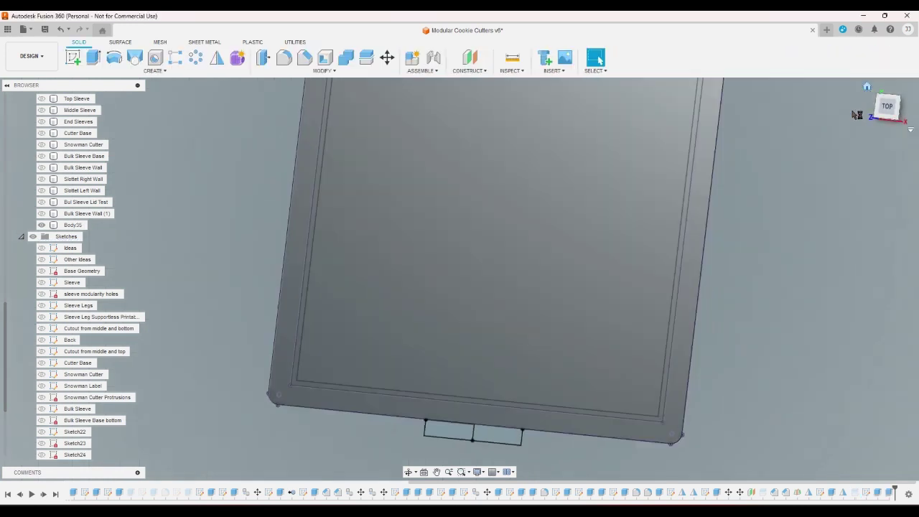
- Edit the lid's cutterbase extrusion to include both halves of the tab profile
double_click(867, 492)
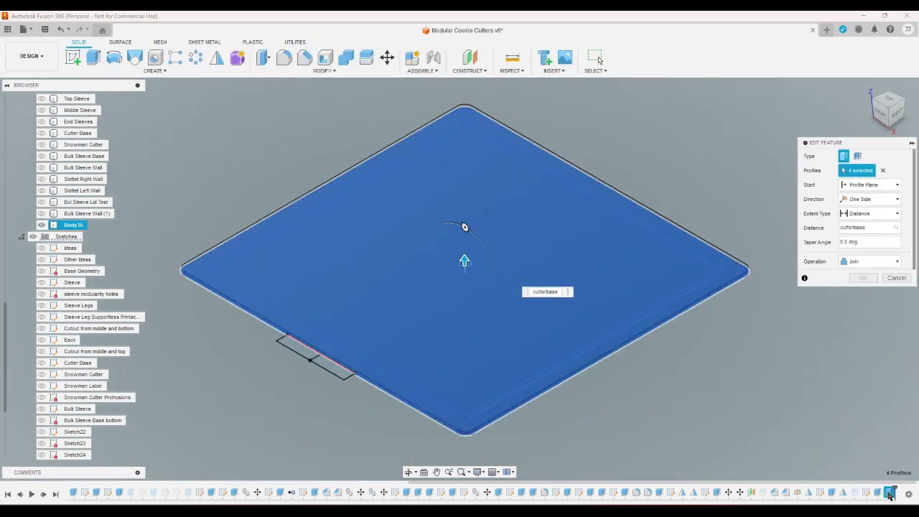
click(339, 375)
click(298, 350)
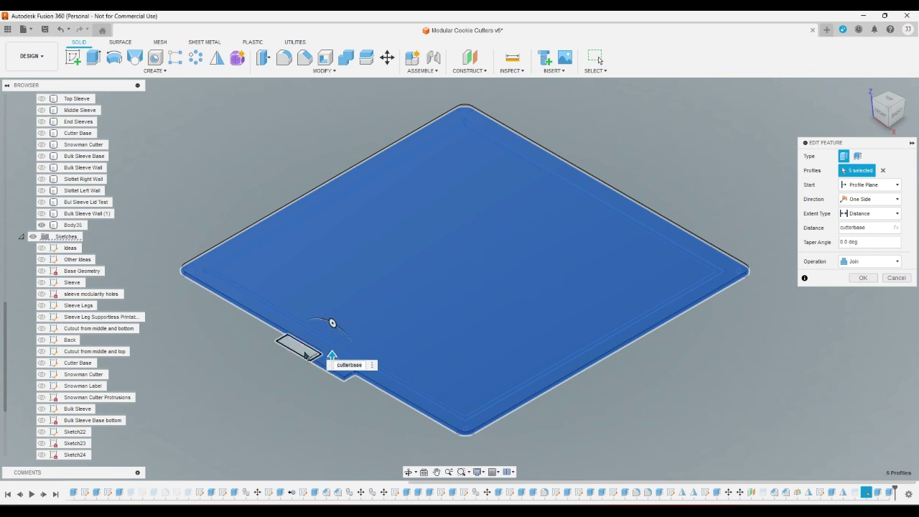
click(862, 278)
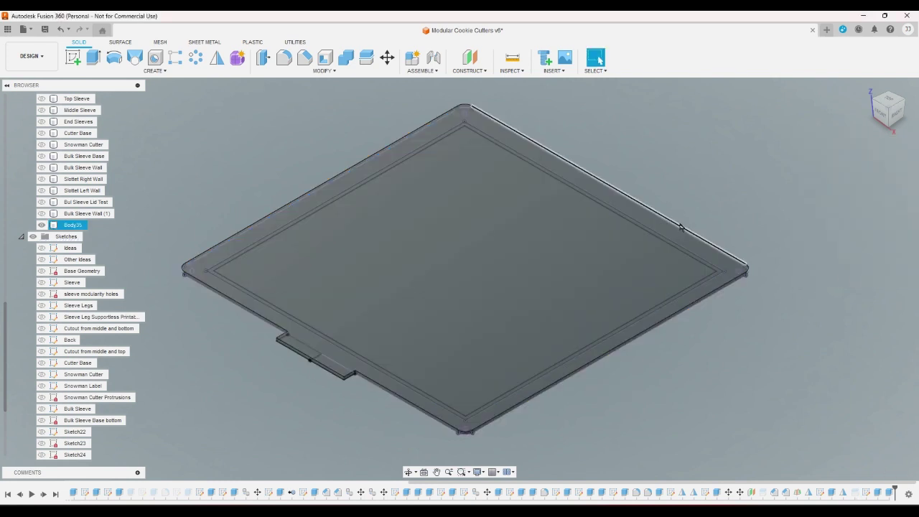
- Start a Fillet and select the lid's upper outer edges together with the top edges of the tab
click(283, 58)
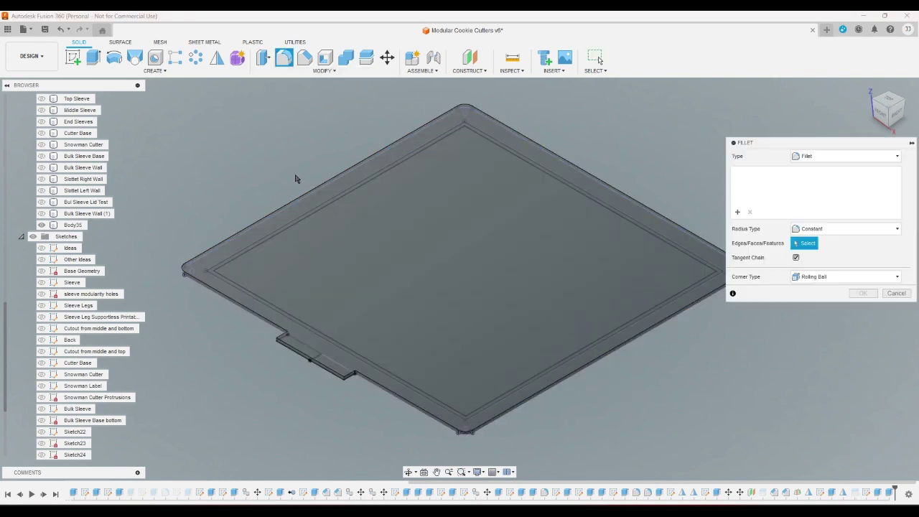
click(303, 197)
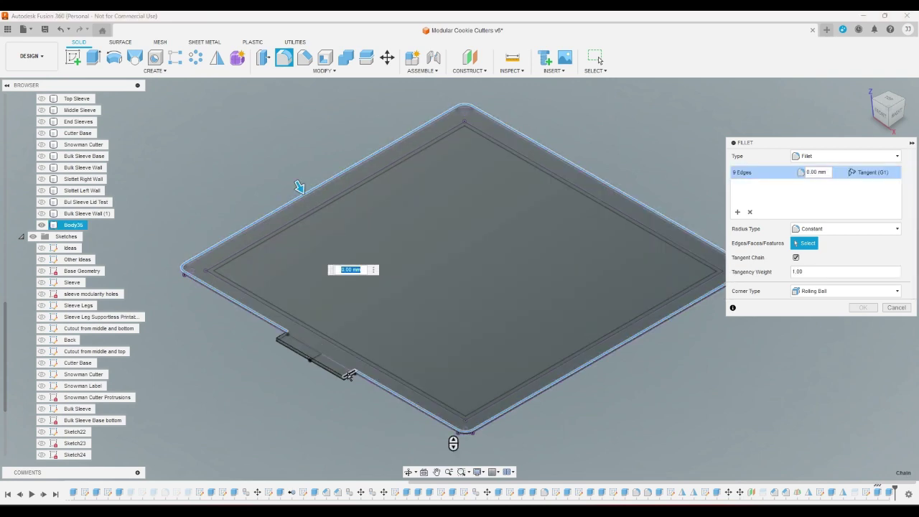
click(351, 373)
click(336, 374)
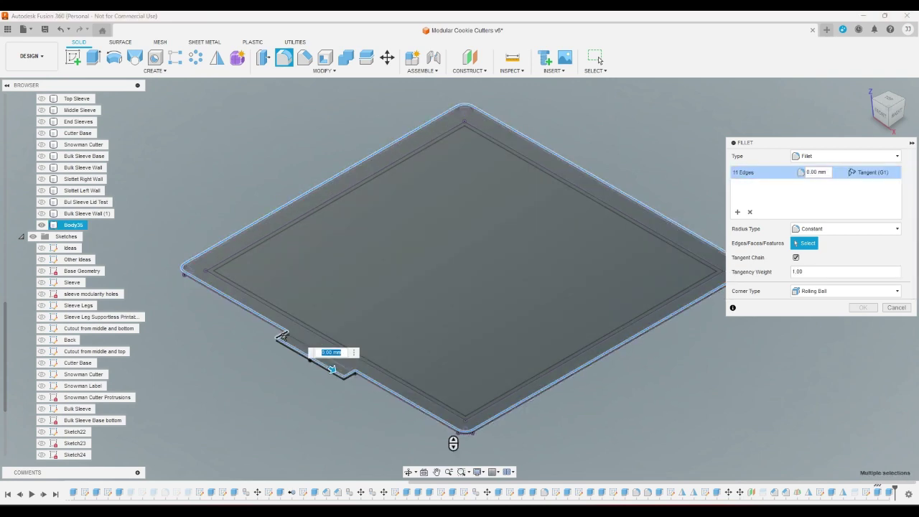
click(891, 128)
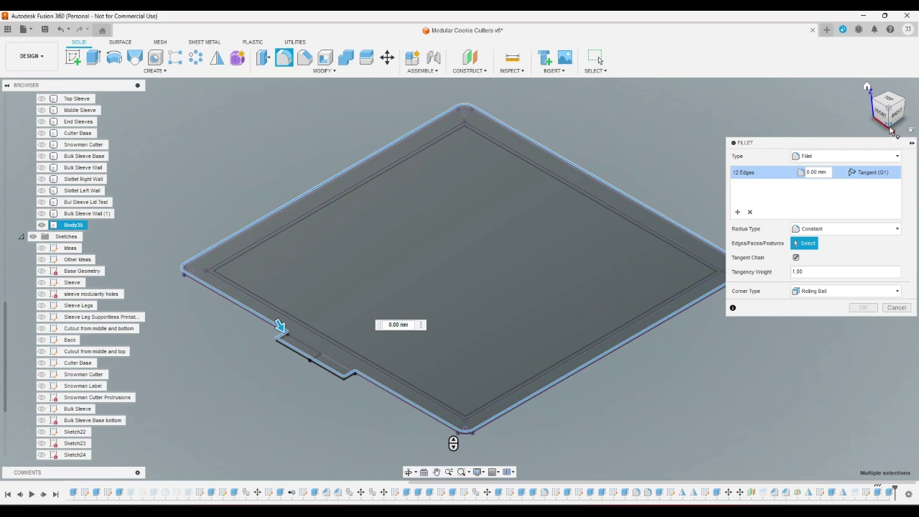
- Add the tab's underside edges and the vertical edges at its four corners to the fillet selection
scroll(369, 171, up, 4)
scroll(356, 140, up, 3)
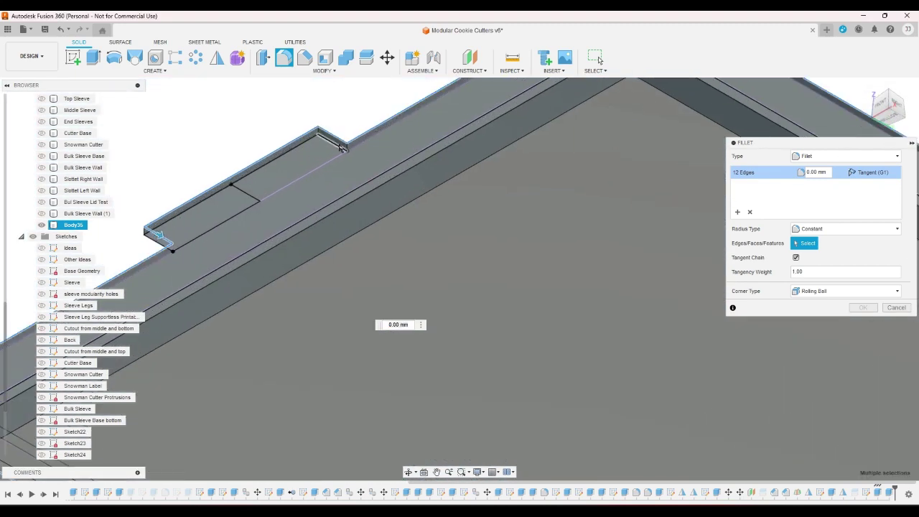
click(336, 146)
click(310, 140)
click(224, 178)
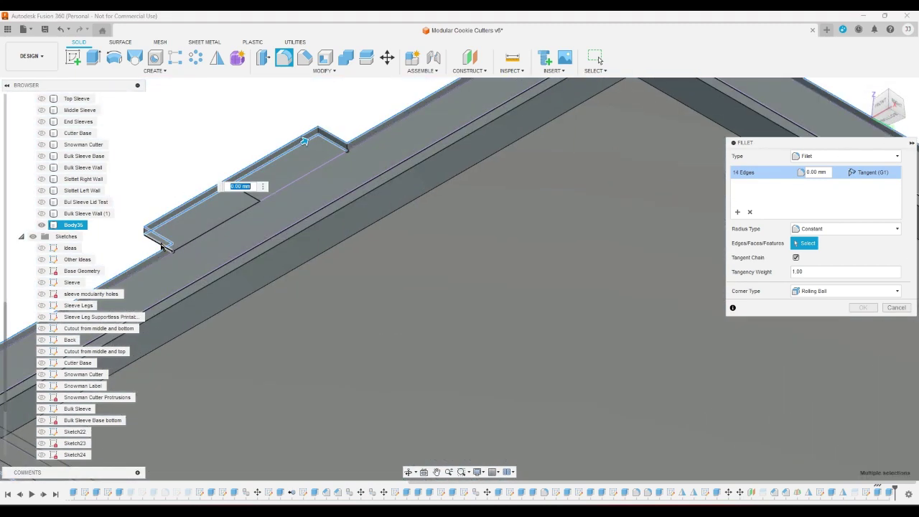
click(331, 138)
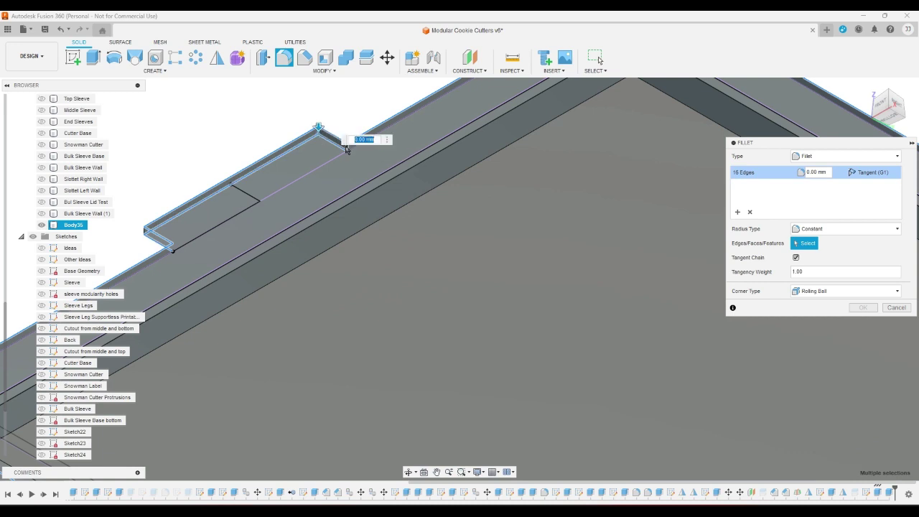
click(159, 228)
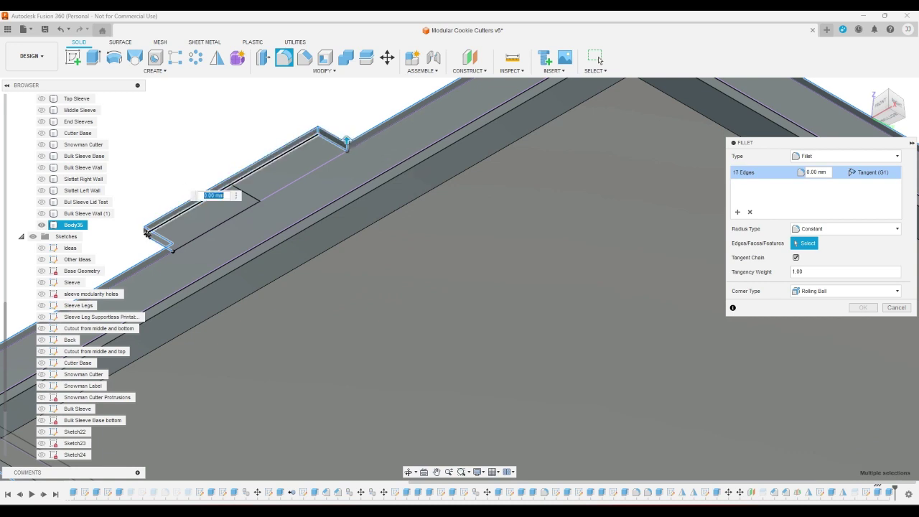
click(148, 232)
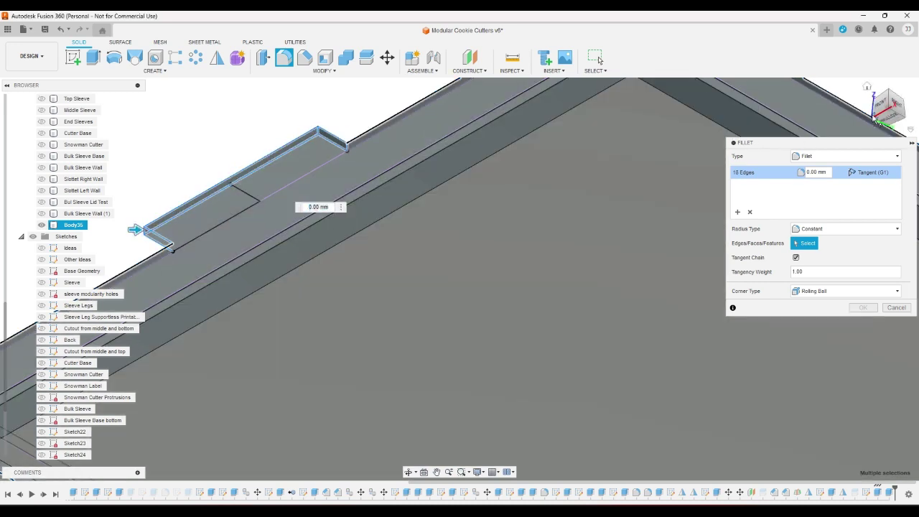
click(868, 121)
scroll(637, 199, up, 5)
click(637, 199)
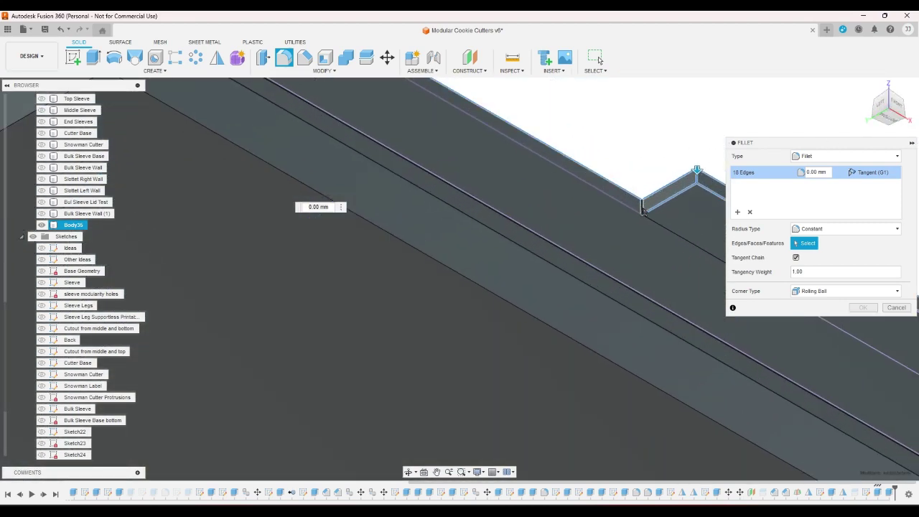
- Set the fillet radius to 0.5 mm and apply it to the lid and tab edges
double_click(822, 172)
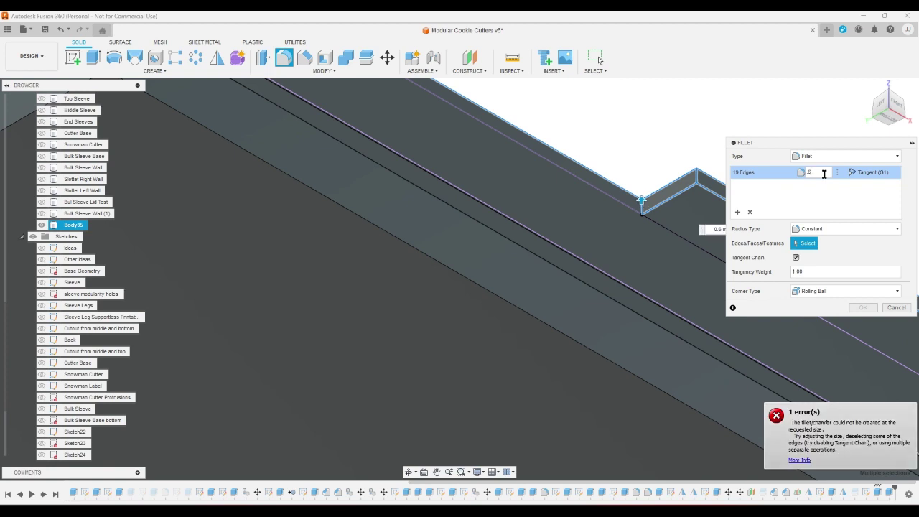
key(BackSpace)
text(5)
key(Return)
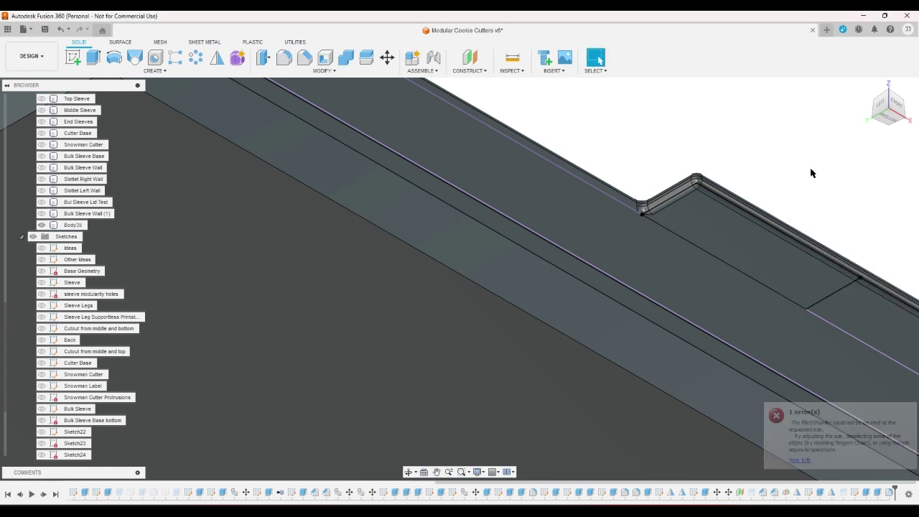
- Show the bulk sleeve base, all its walls, the Bul Sleeve Lid Test and the Snowman Cutter bodies along with the lid
key(F6)
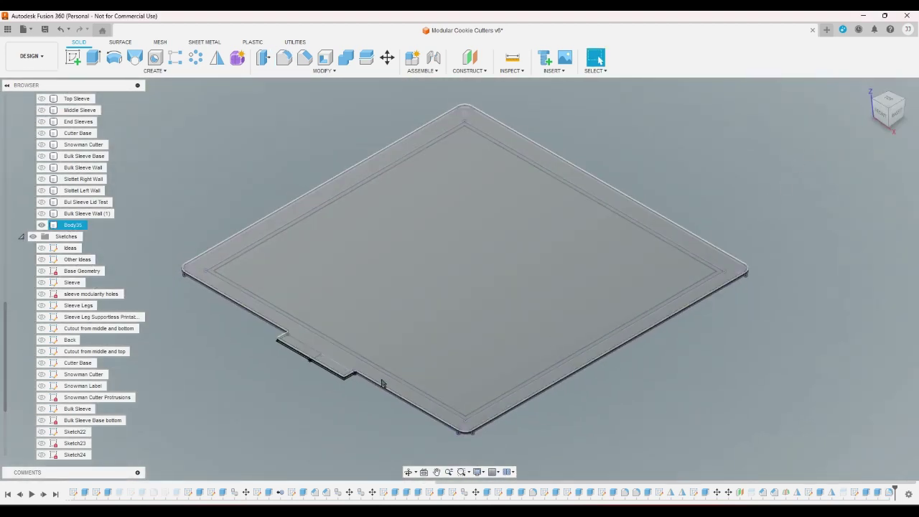
scroll(352, 385, down, 2)
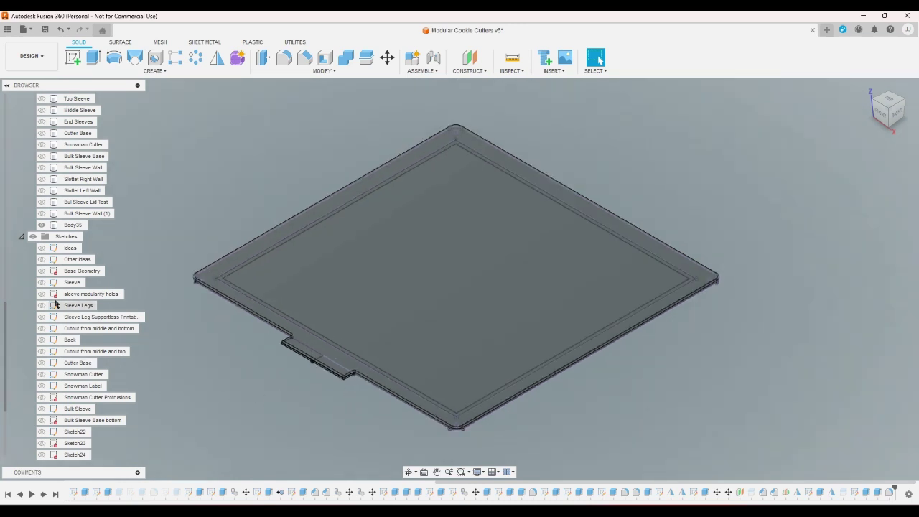
click(41, 214)
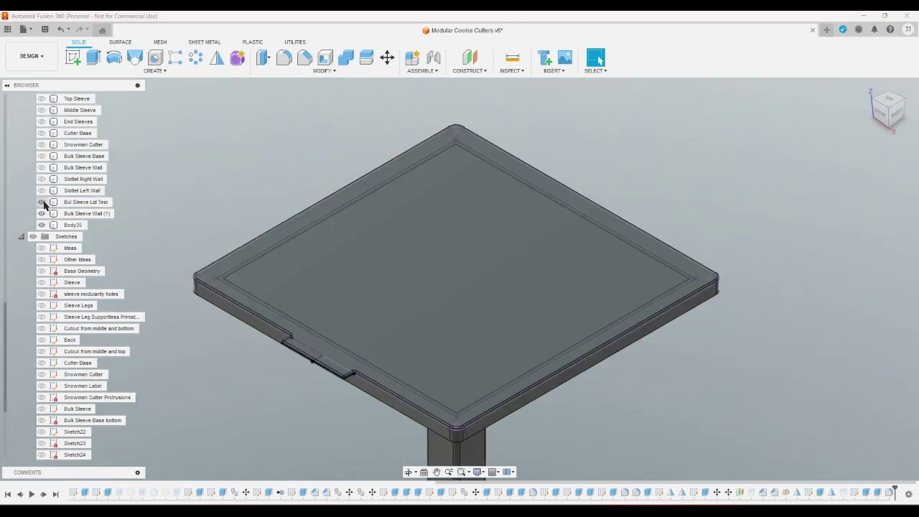
click(41, 191)
click(41, 179)
click(41, 167)
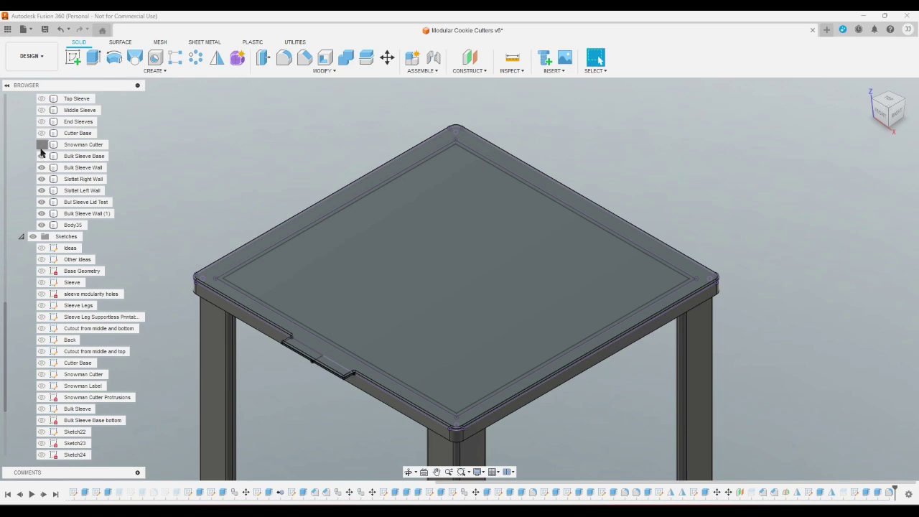
- Examine how the lid sits on the assembled bulk sleeve from above and from below
scroll(818, 129, down, 5)
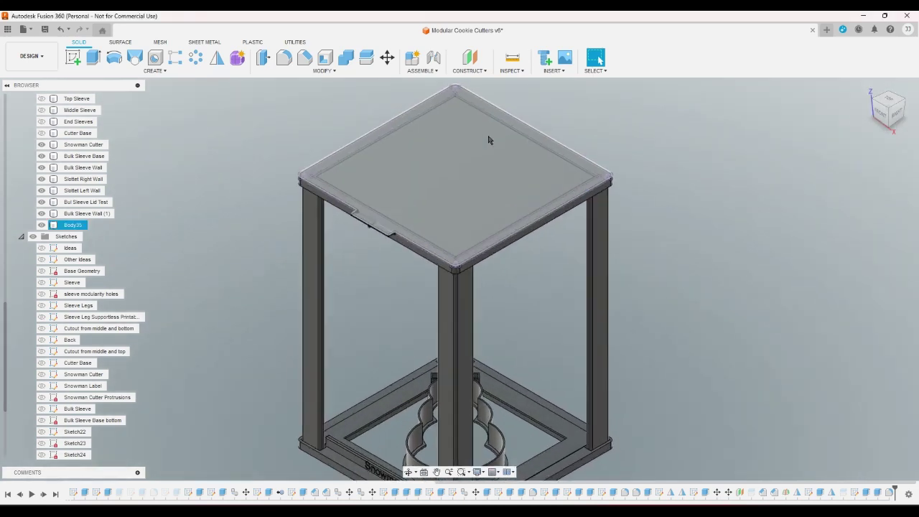
scroll(504, 157, up, 5)
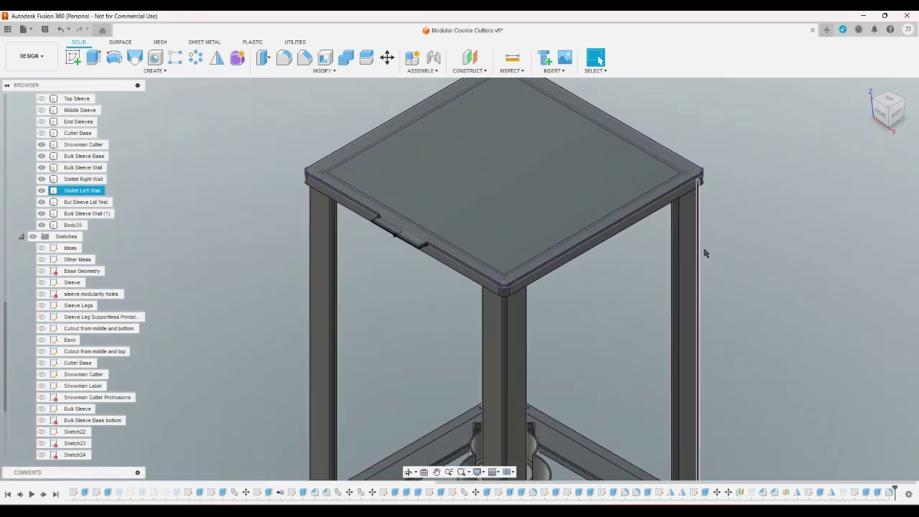
click(881, 115)
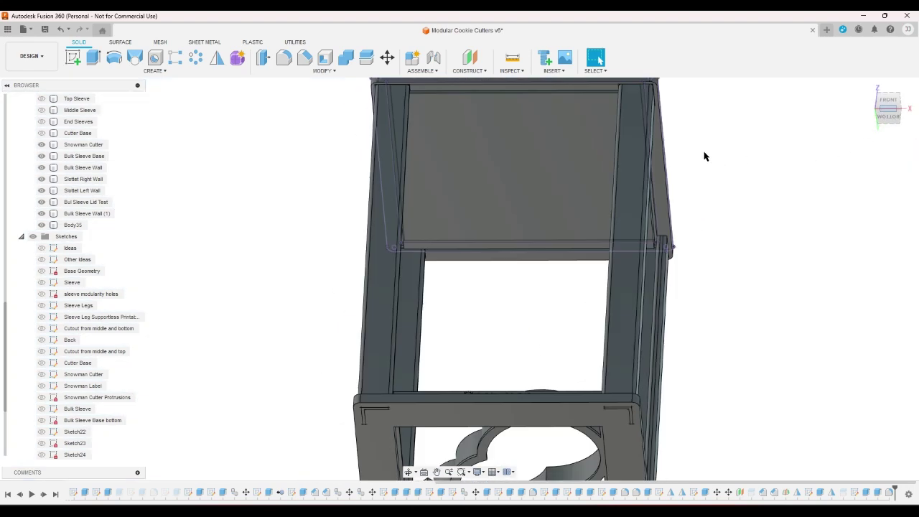
scroll(593, 186, down, 3)
scroll(675, 348, up, 3)
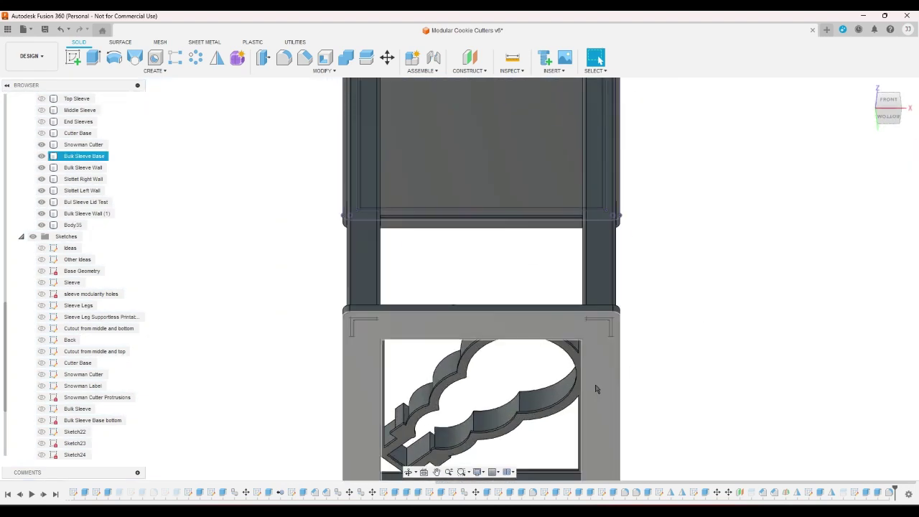
click(866, 87)
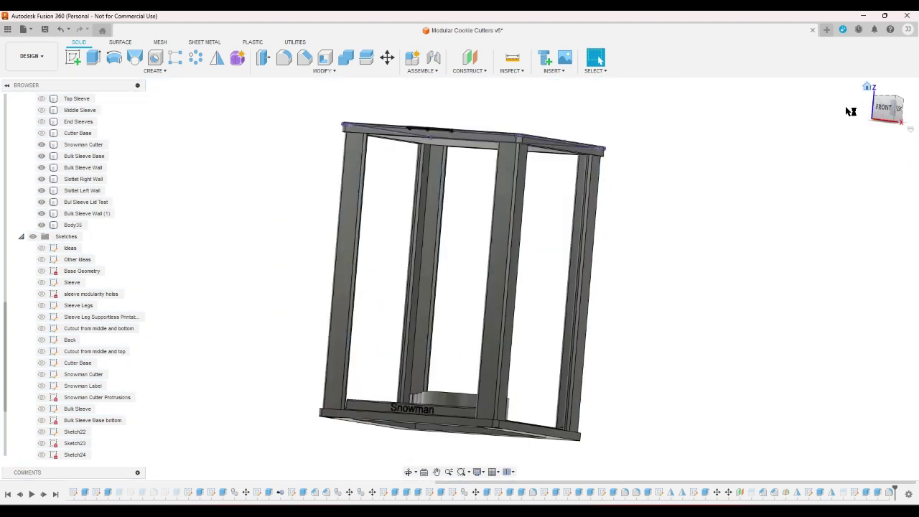
scroll(439, 206, up, 5)
scroll(439, 205, down, 3)
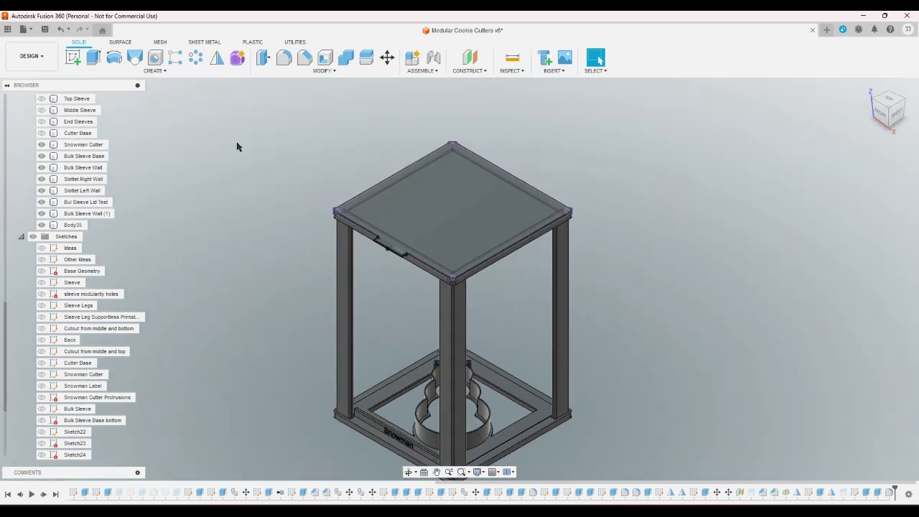
- Hide Sketch25 so only the bodies of the lidded sleeve are displayed
drag(237, 147, 567, 449)
click(85, 201)
scroll(371, 215, up, 3)
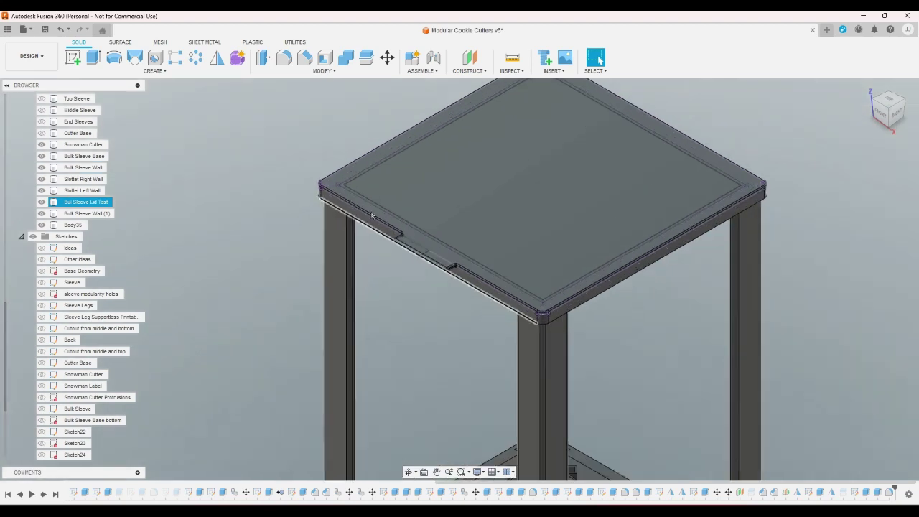
scroll(373, 216, up, 1)
click(450, 225)
scroll(93, 434, down, 2)
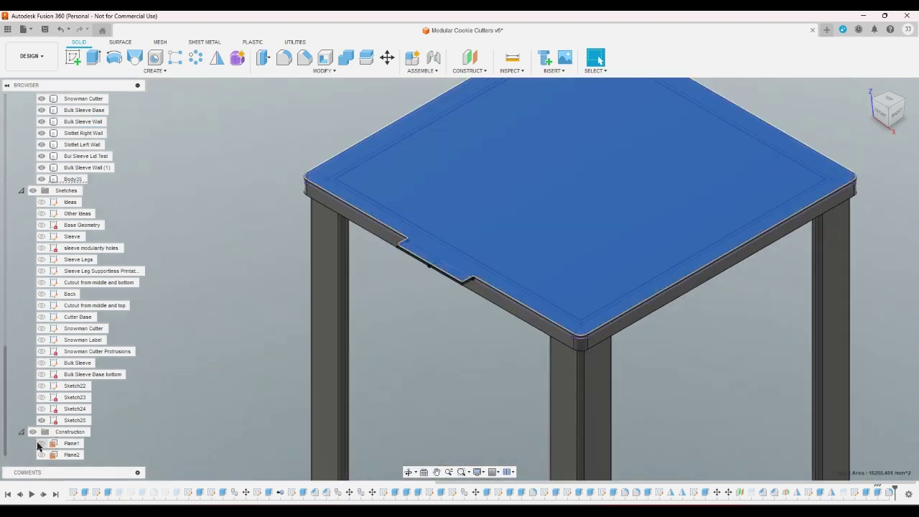
click(191, 418)
scroll(191, 421, down, 2)
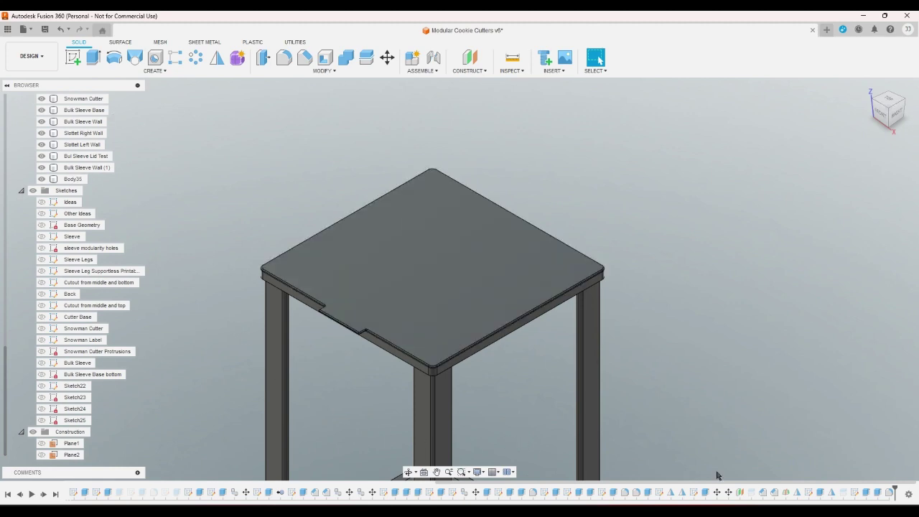
- Open Sketch25 for editing and draw a diagonal construction line between opposite corners of the innermost square
double_click(849, 492)
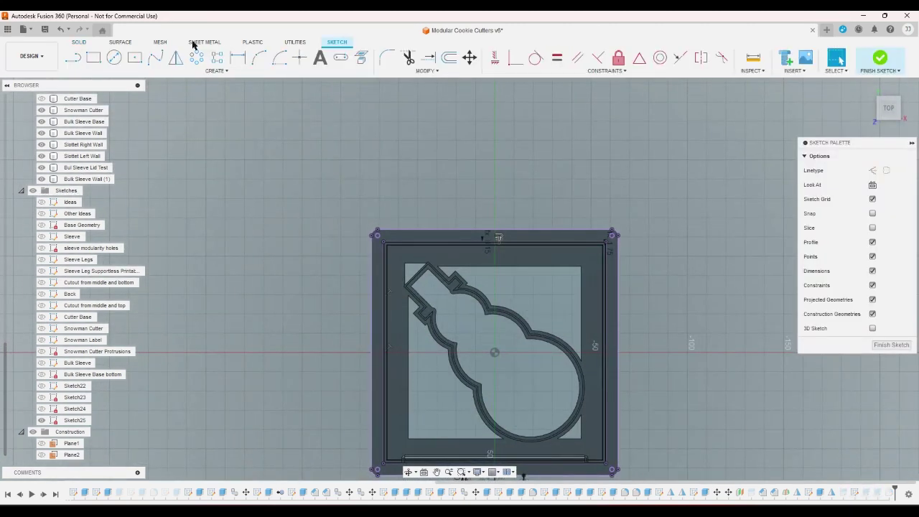
click(73, 57)
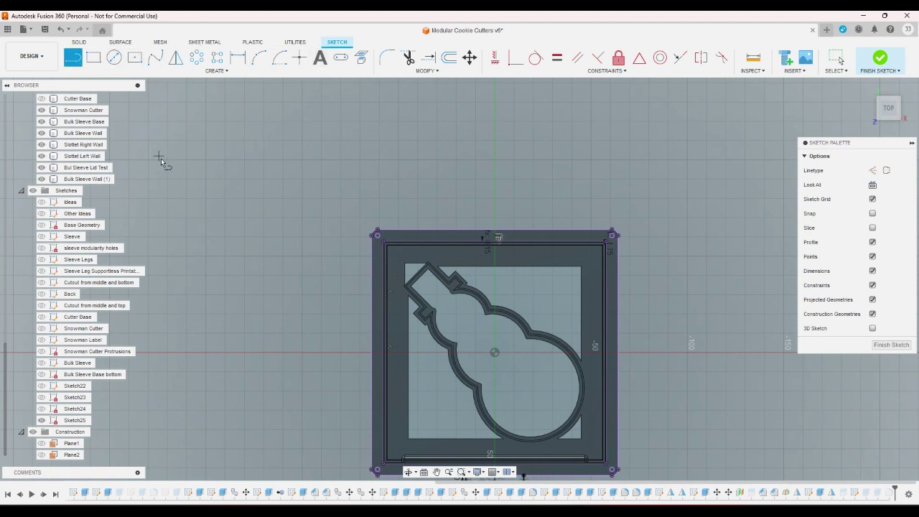
scroll(398, 255, up, 1)
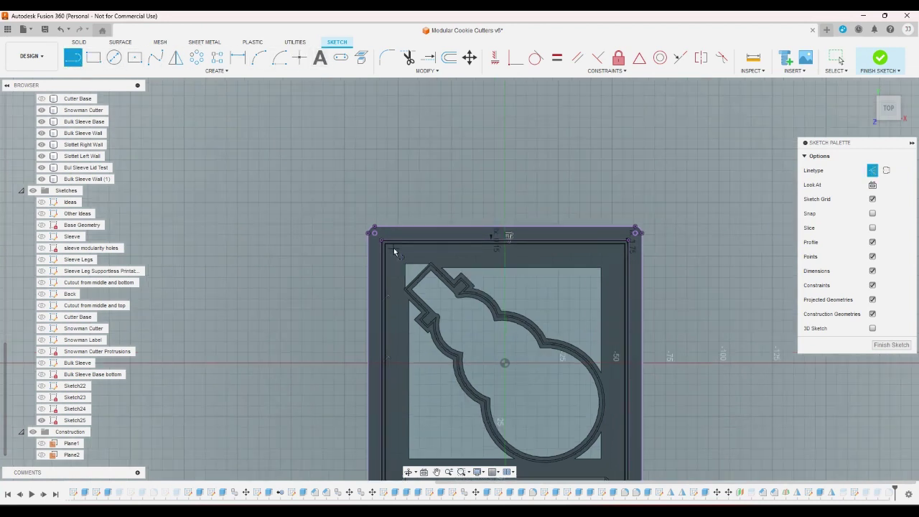
scroll(393, 249, down, 1)
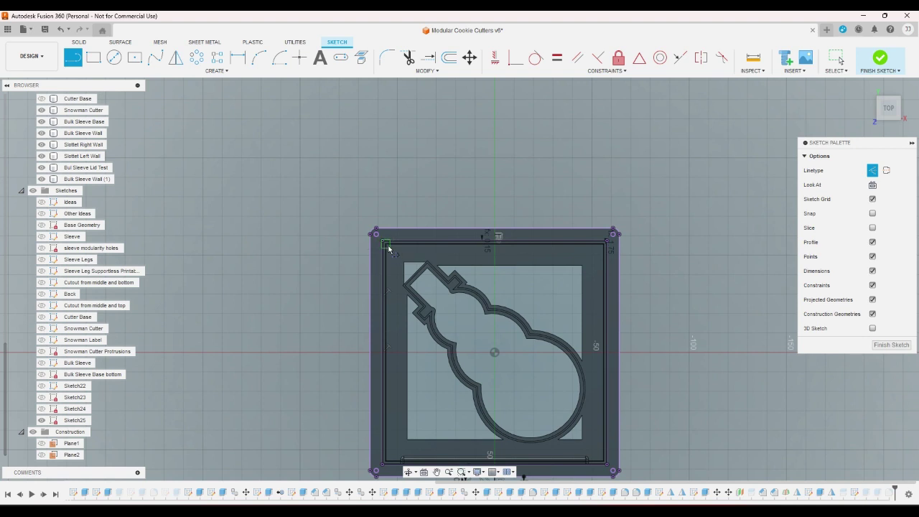
click(386, 244)
click(603, 460)
right_click(668, 439)
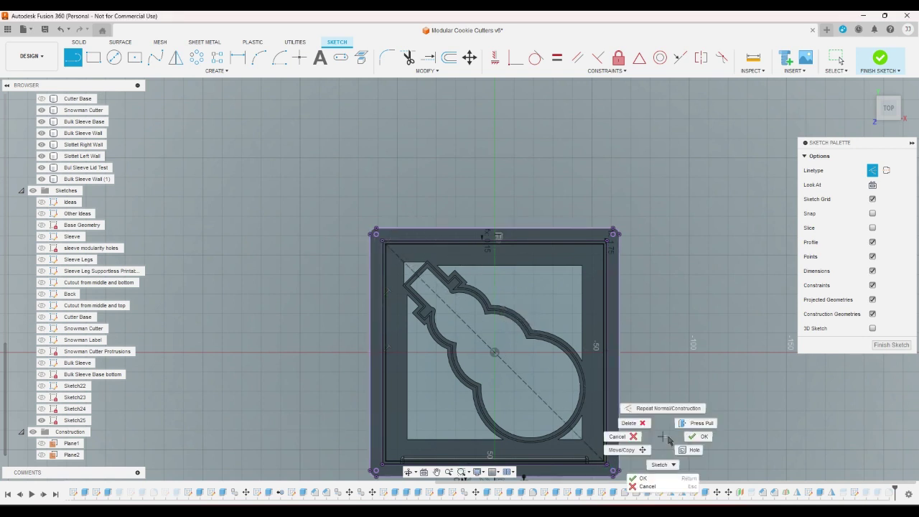
click(687, 437)
- Check both ends of the diagonal construction line and delete it from the sketch
scroll(603, 463, up, 5)
scroll(600, 465, down, 2)
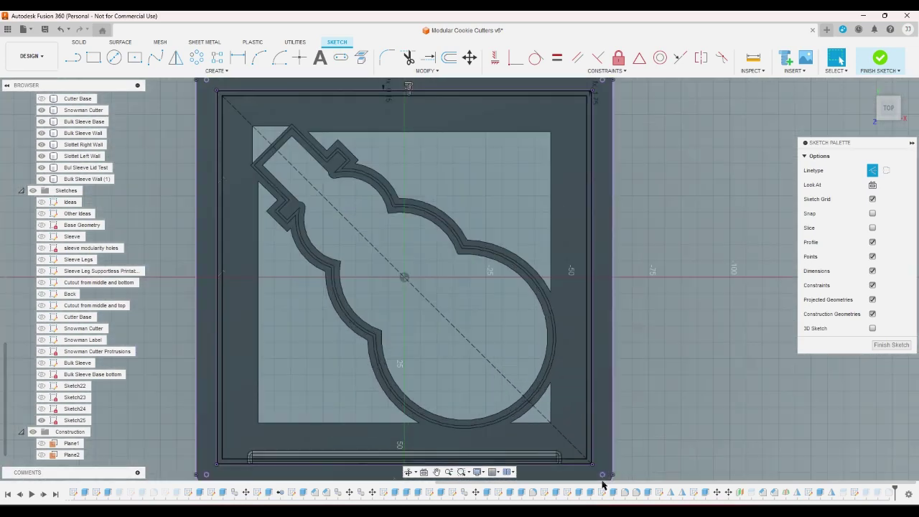
scroll(593, 467, up, 2)
scroll(583, 462, up, 10)
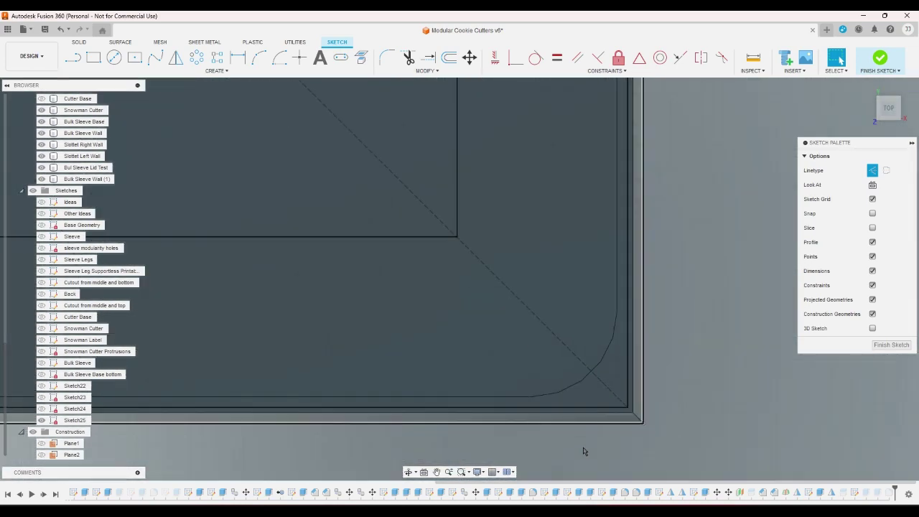
scroll(596, 447, down, 3)
scroll(661, 445, down, 10)
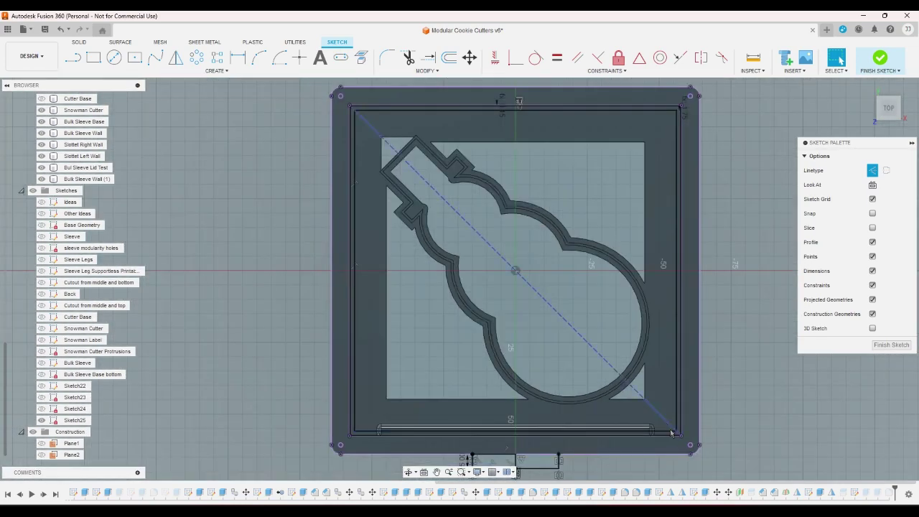
scroll(475, 222, up, 4)
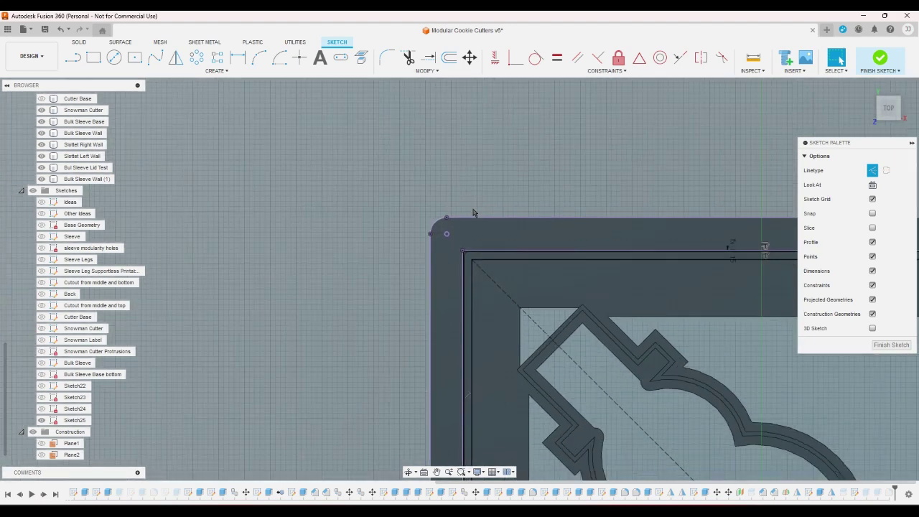
scroll(309, 207, down, 4)
scroll(359, 273, up, 6)
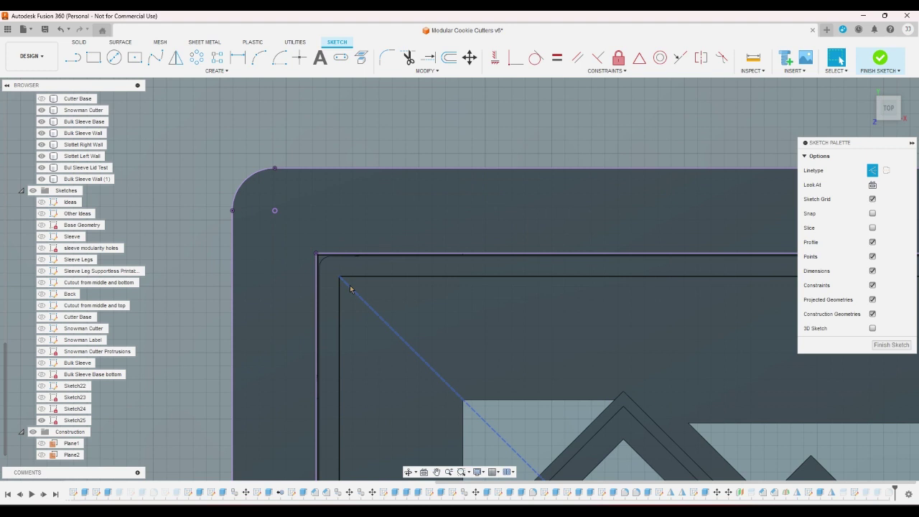
click(350, 288)
key(Delete)
- Draw a diagonal construction line between opposite corners of the projected inner sleeve outline
click(80, 66)
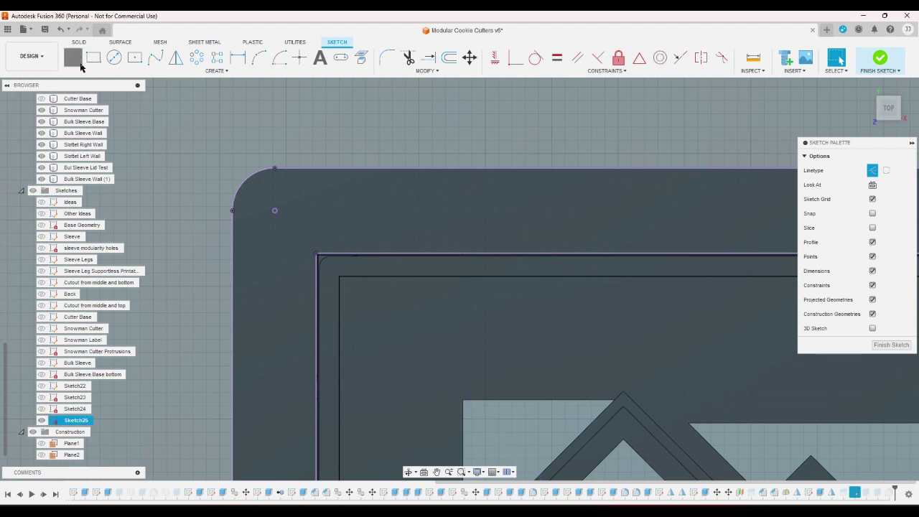
click(317, 253)
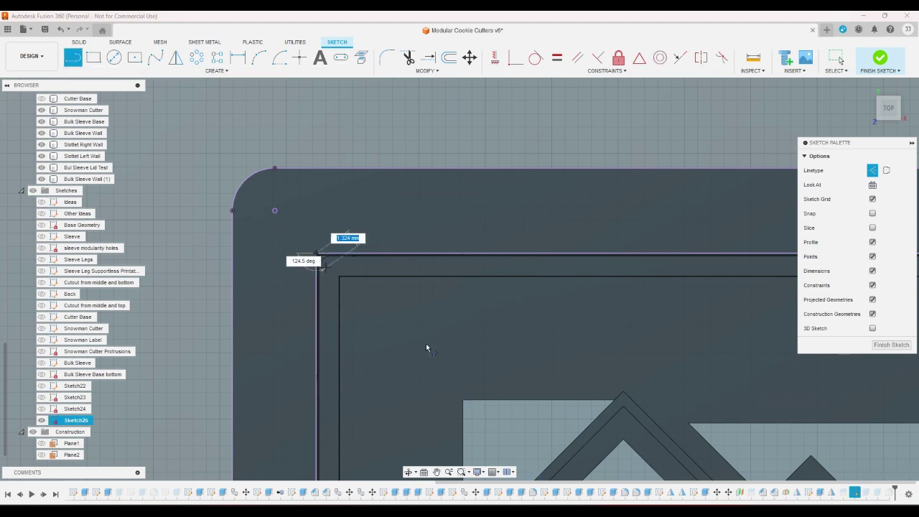
right_click(493, 349)
click(532, 352)
scroll(373, 217, down, 6)
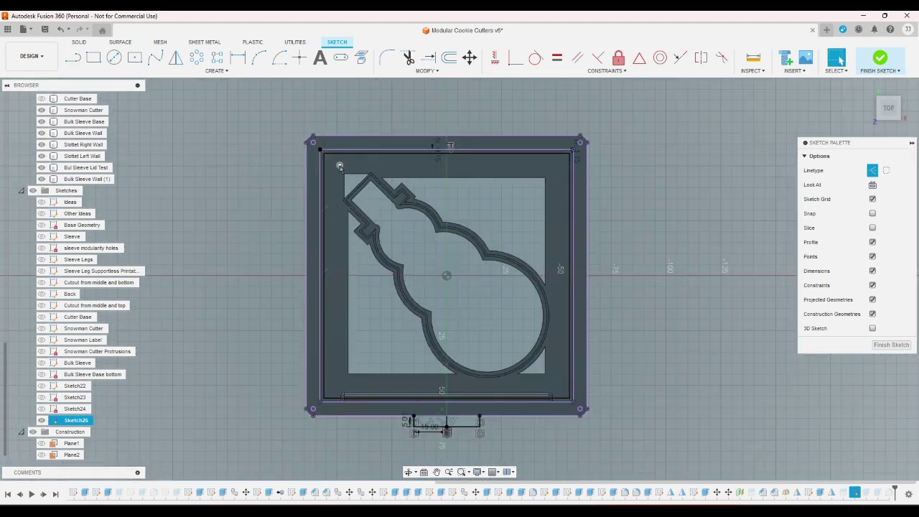
scroll(585, 424, up, 5)
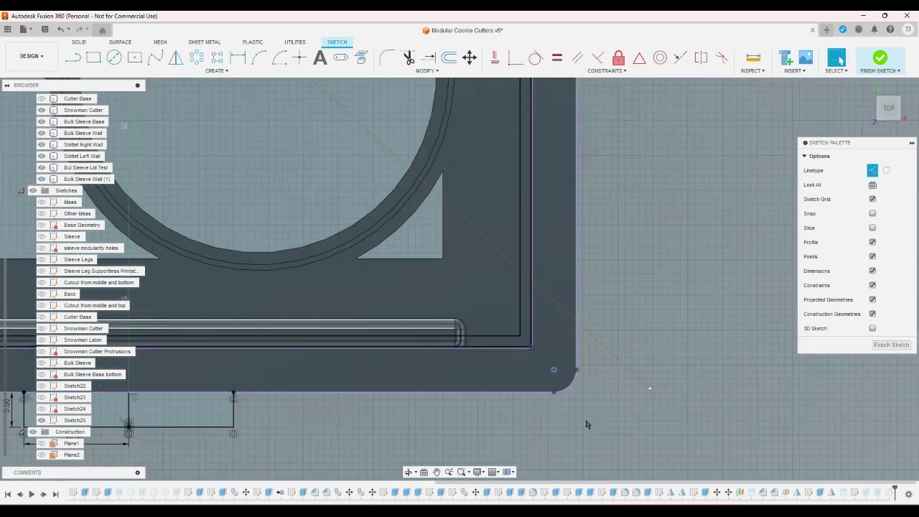
scroll(574, 405, up, 5)
key(l)
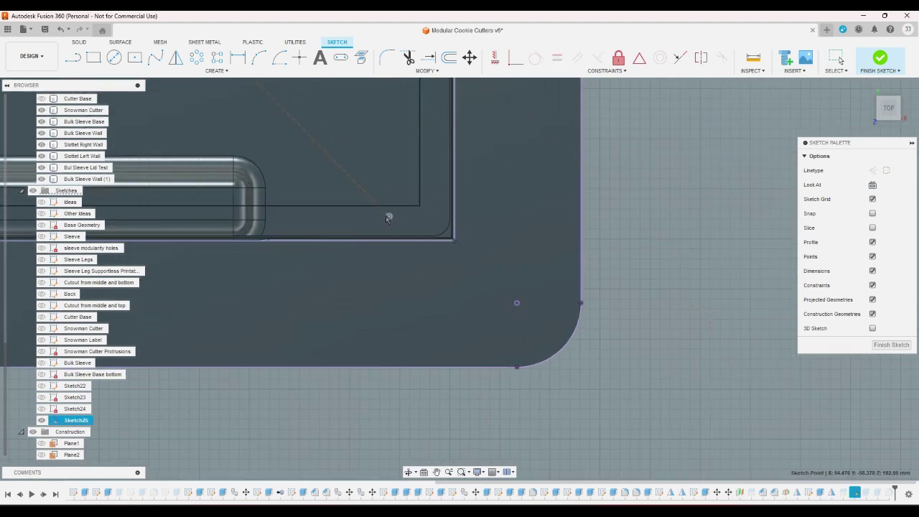
key(Escape)
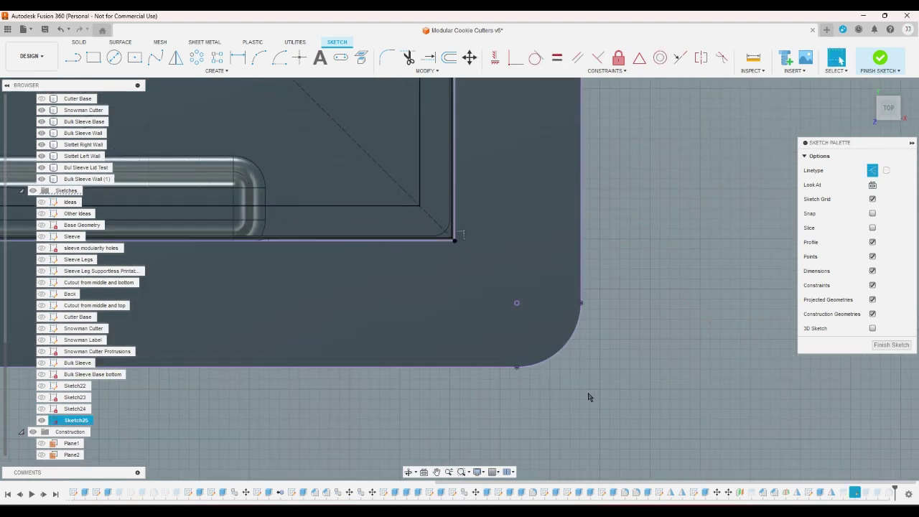
- Draw a center rectangle from the diagonal's midpoint, with its corners just inside the inner square of the lid
scroll(609, 404, down, 8)
scroll(622, 419, down, 5)
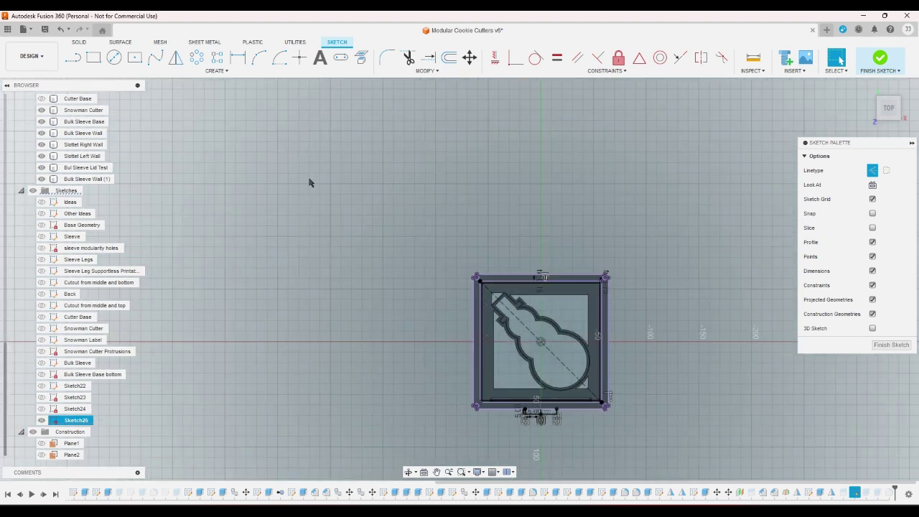
click(134, 57)
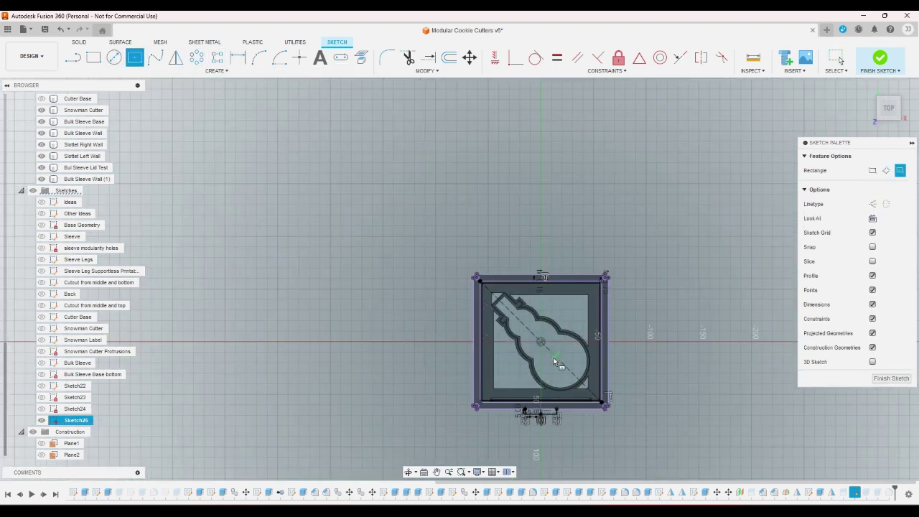
scroll(554, 361, up, 3)
click(532, 334)
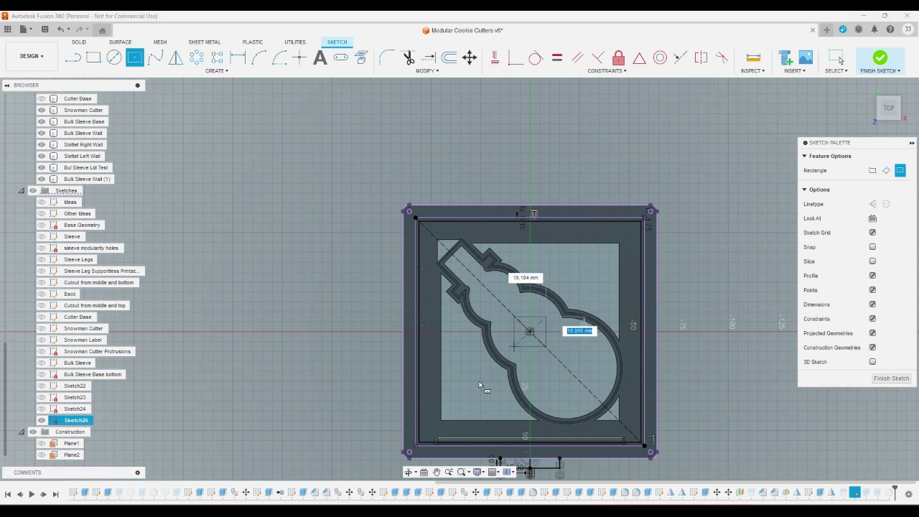
click(435, 424)
right_click(704, 294)
click(734, 295)
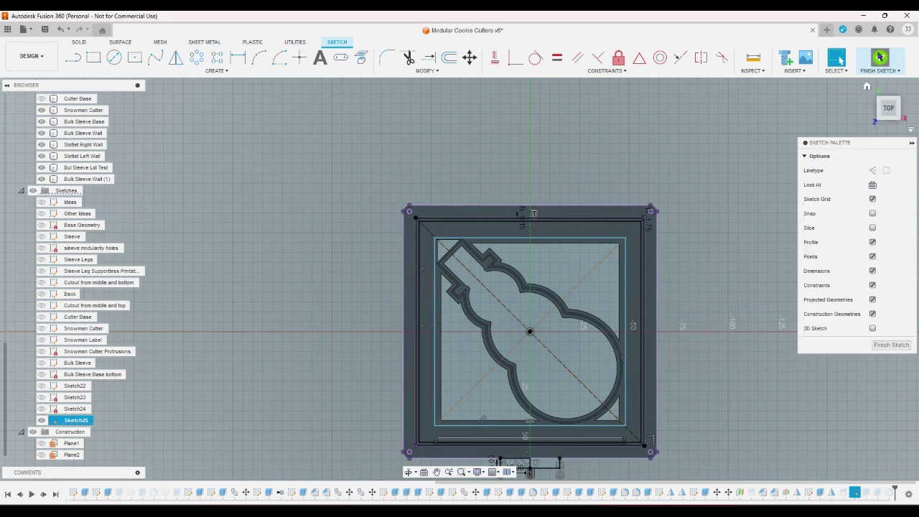
- Finish the sketch, then show Sketch25 with all the sleeve, cutter and lid bodies hidden
scroll(18, 434, down, 1)
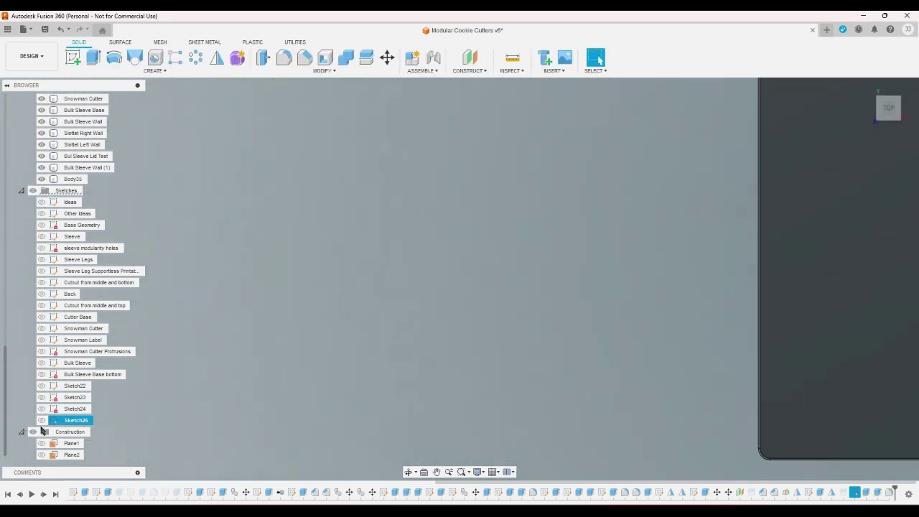
scroll(398, 340, down, 5)
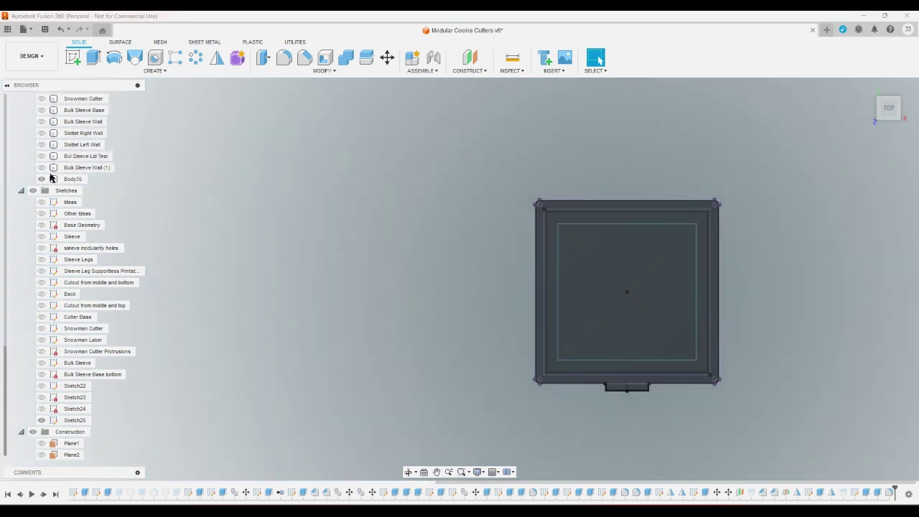
click(41, 179)
- Show the lid body Body35 and cut the centred rectangle through it with a symmetric 35 mm extrusion
click(92, 59)
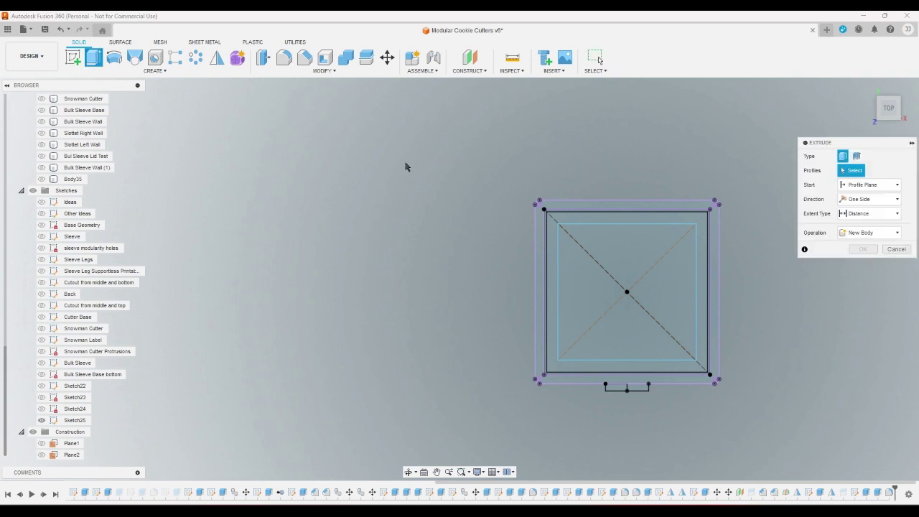
click(596, 237)
click(42, 179)
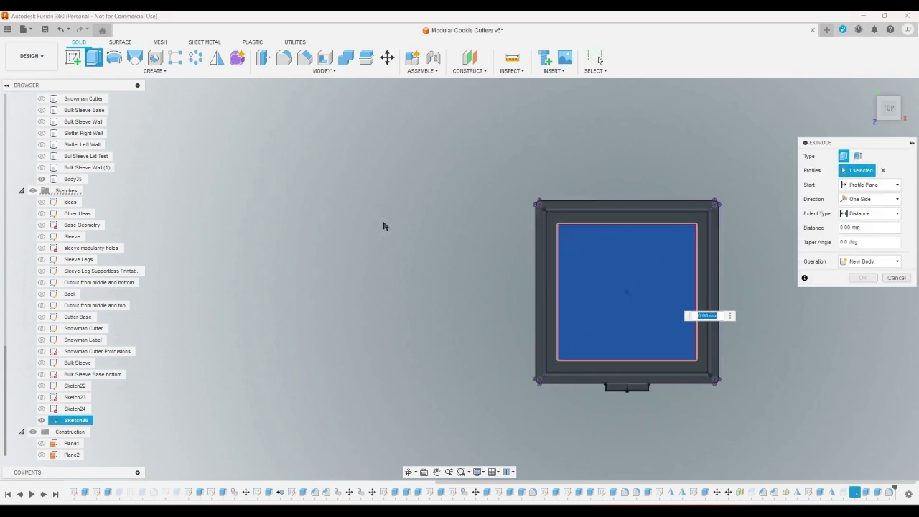
click(867, 86)
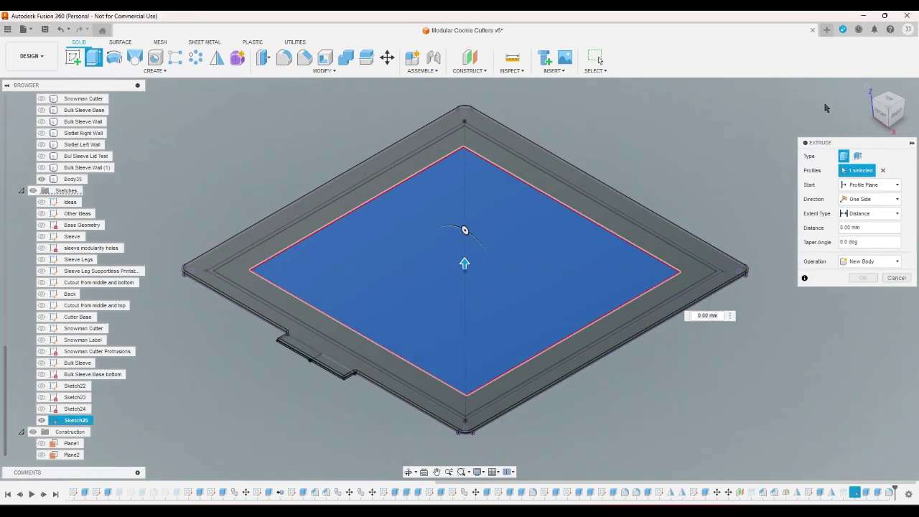
drag(465, 263, 470, 188)
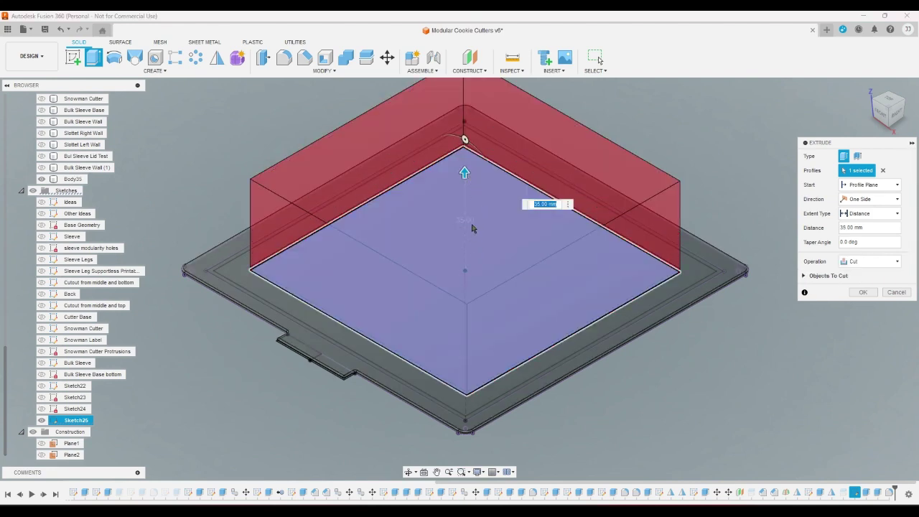
click(890, 213)
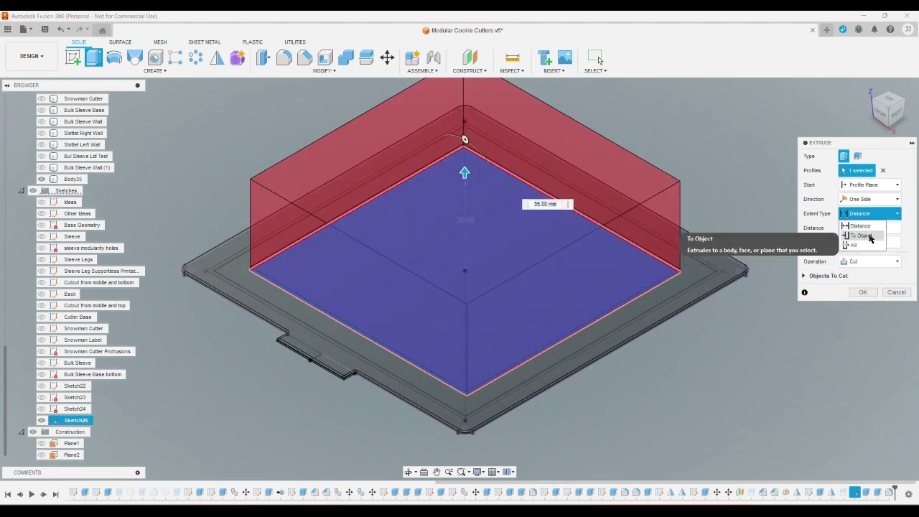
click(872, 199)
click(865, 233)
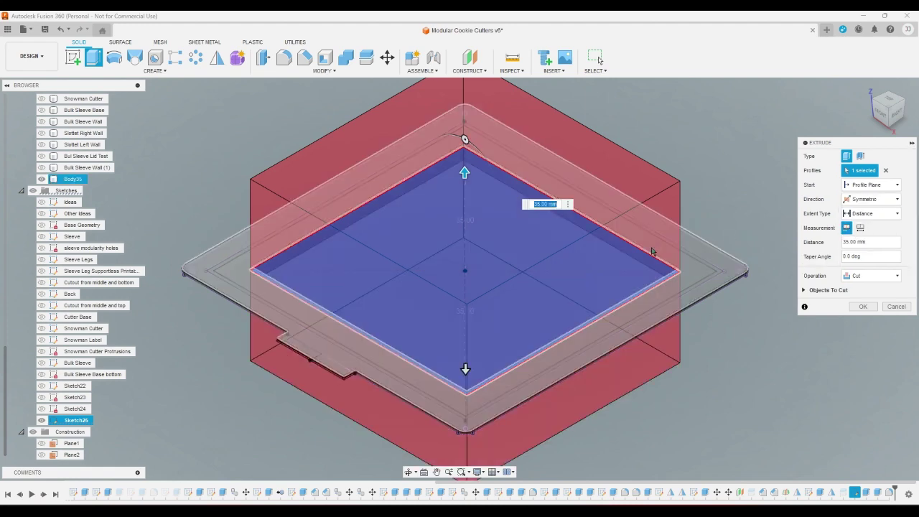
click(860, 305)
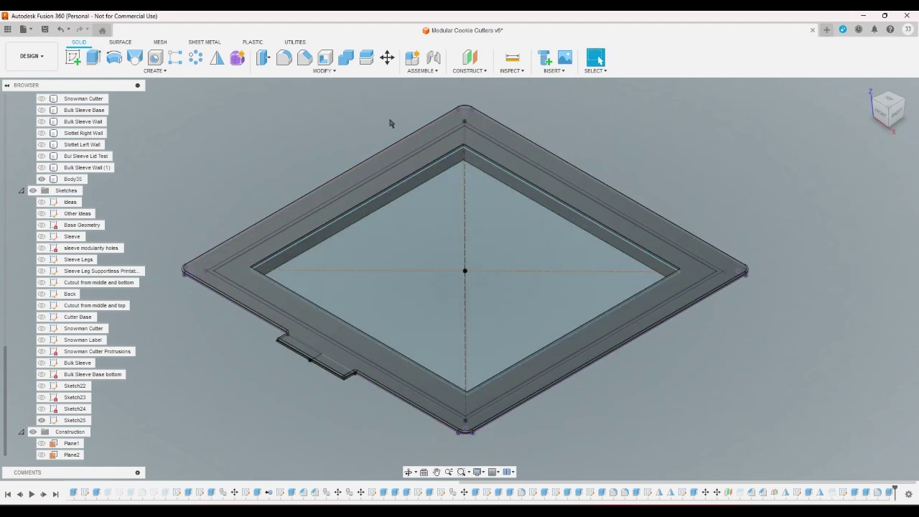
- Chamfer the four upper edges of the lid's rectangular opening with an equal distance of 2 mm
click(304, 57)
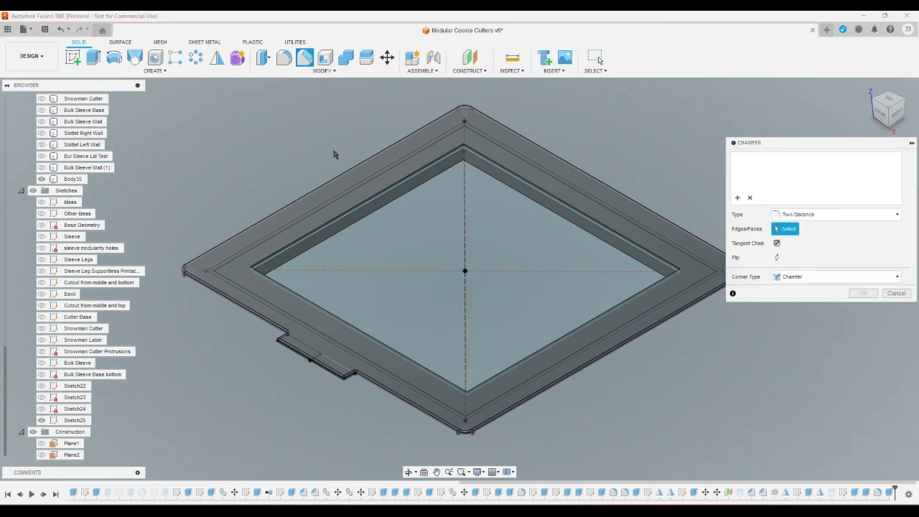
click(362, 204)
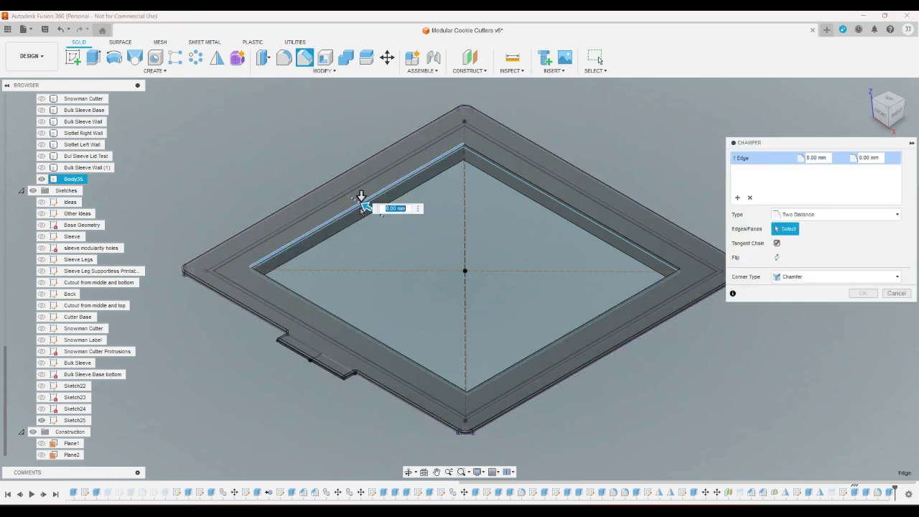
click(633, 295)
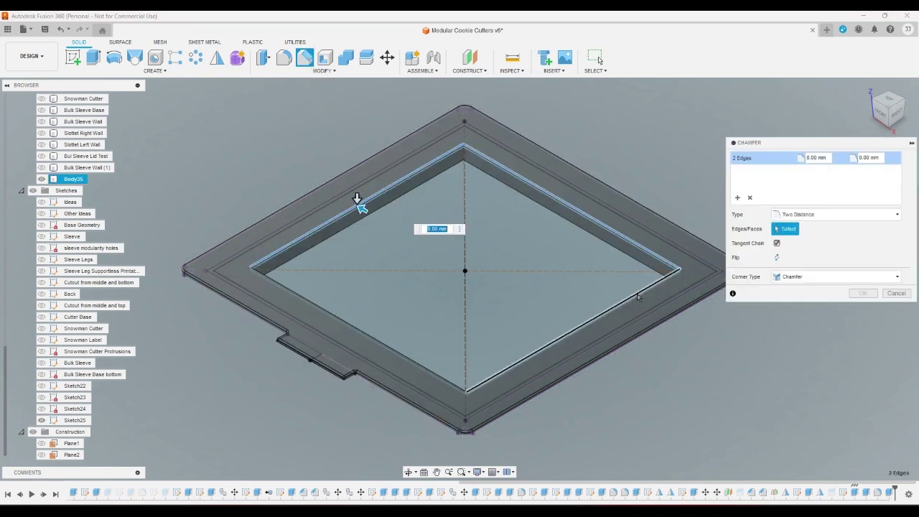
click(404, 356)
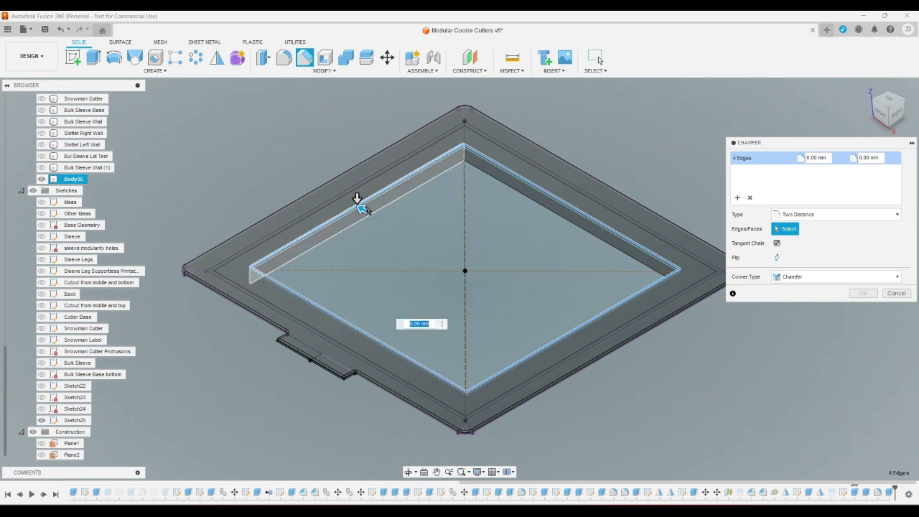
click(833, 214)
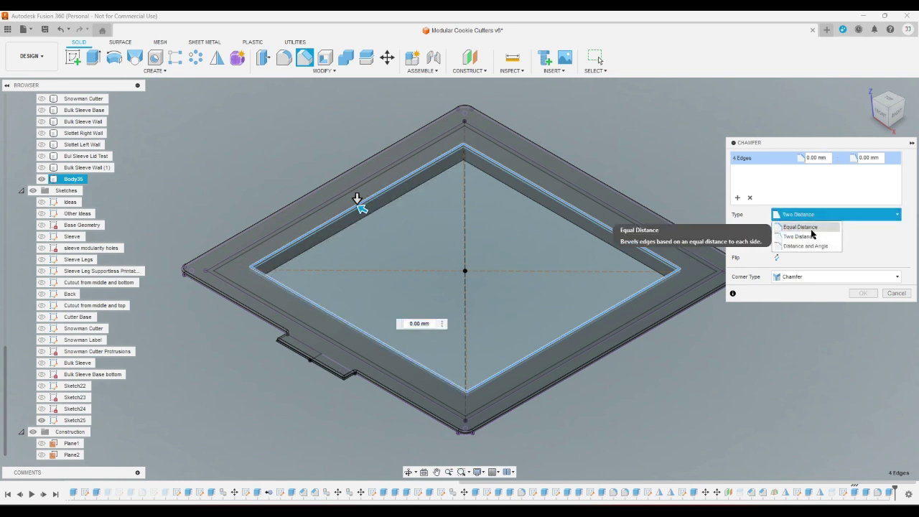
click(796, 223)
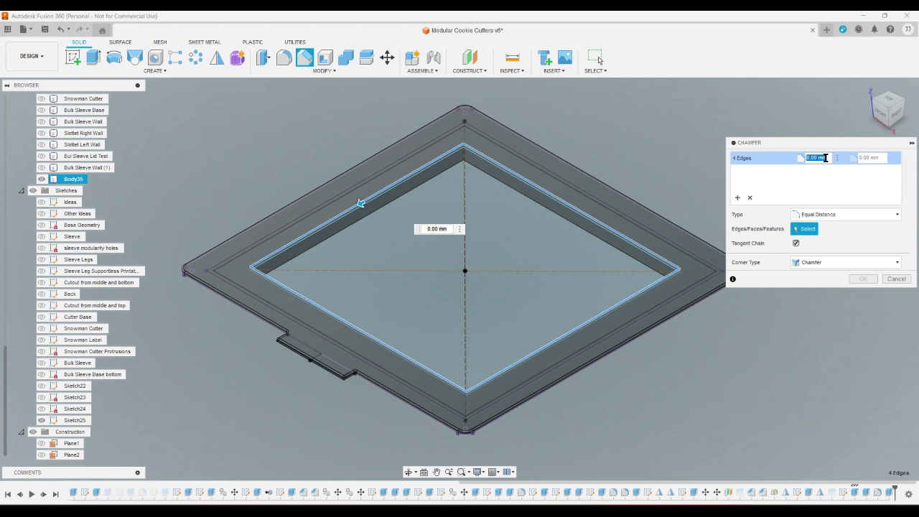
text(2)
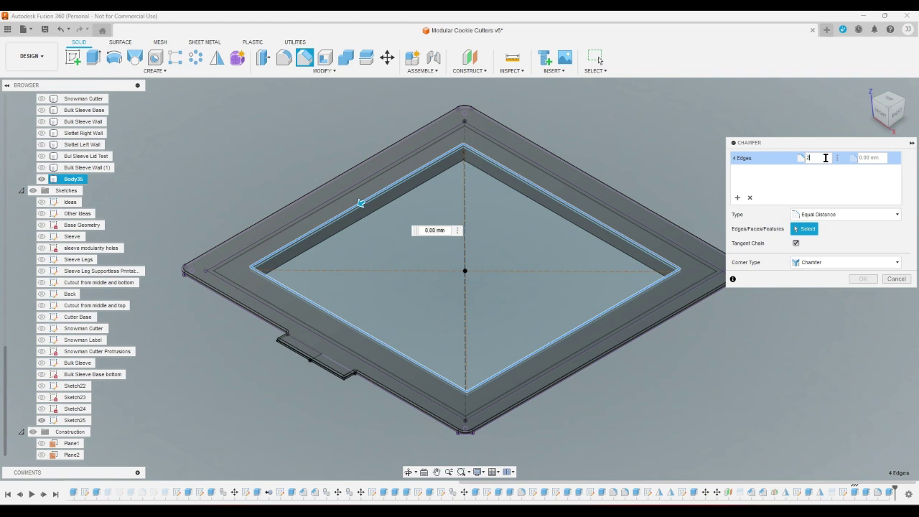
key(Return)
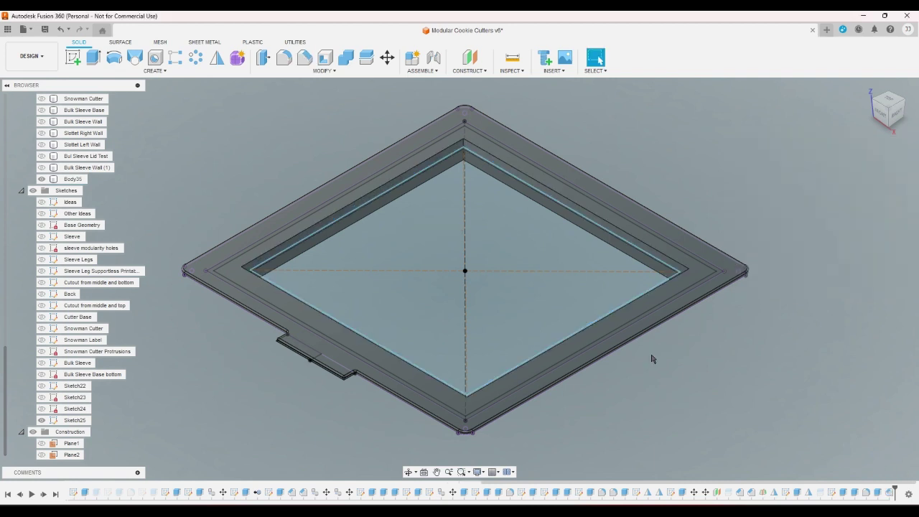
- Hide Sketch25 and show the Bulk Sleeve Wall (1) body together with the lid
click(46, 421)
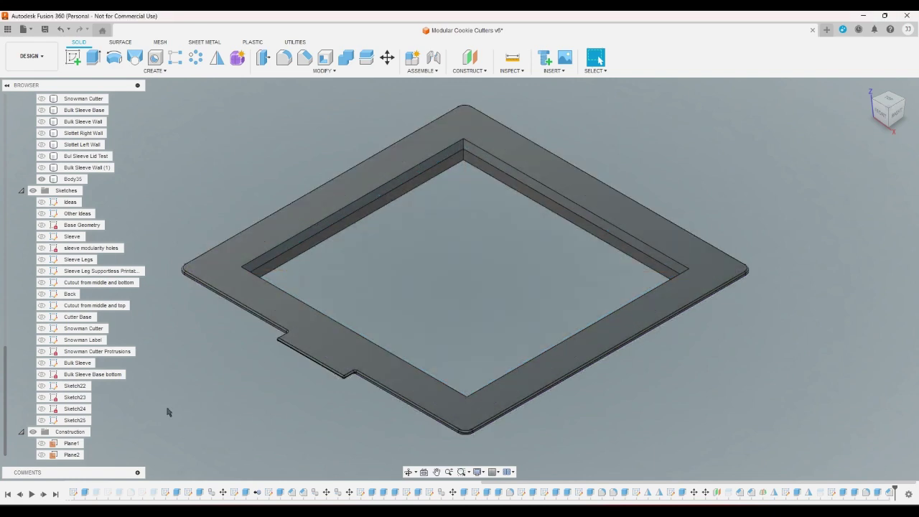
click(41, 421)
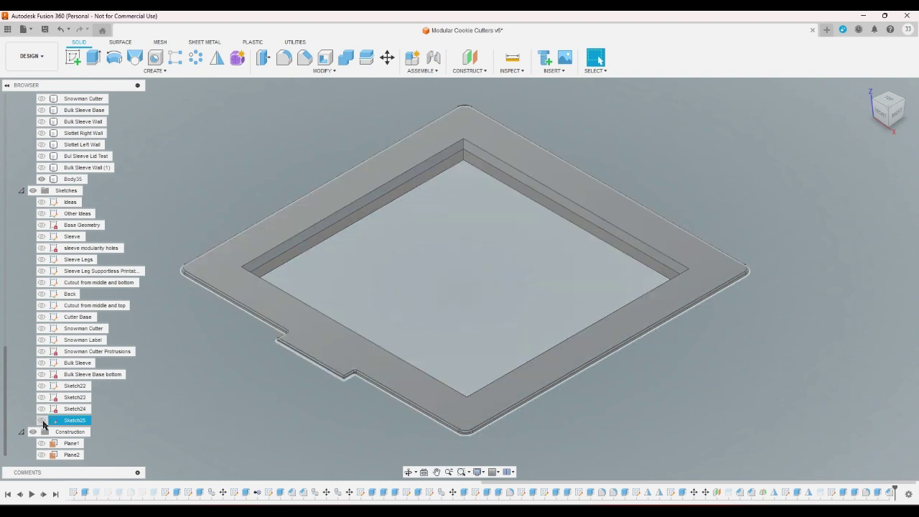
click(78, 386)
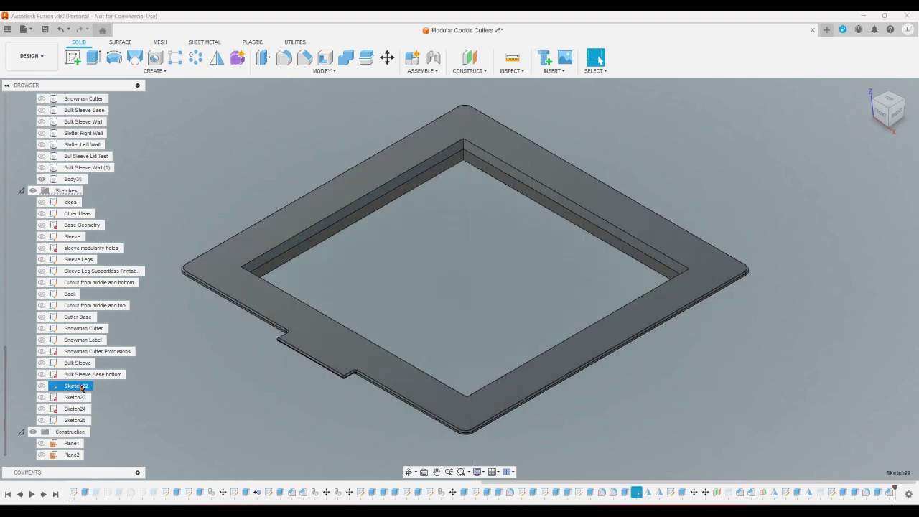
click(180, 358)
scroll(183, 355, up, 2)
scroll(184, 345, down, 5)
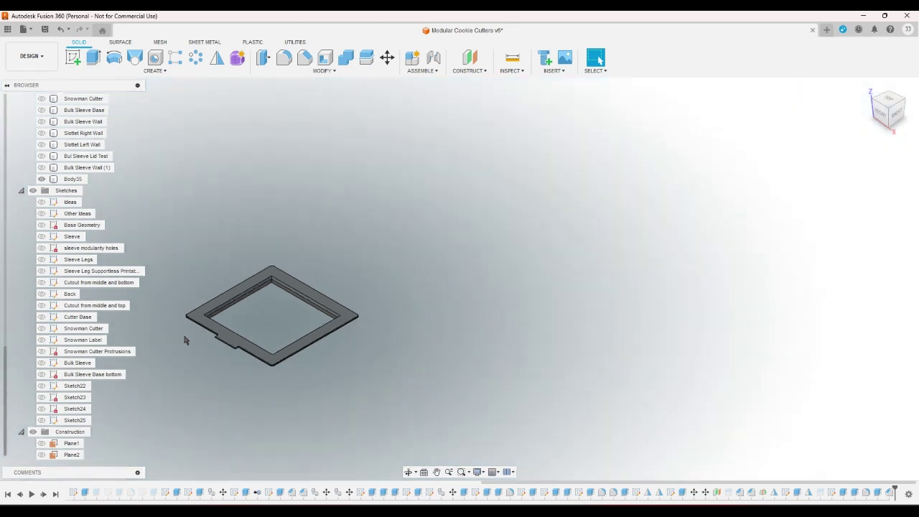
scroll(184, 340, down, 2)
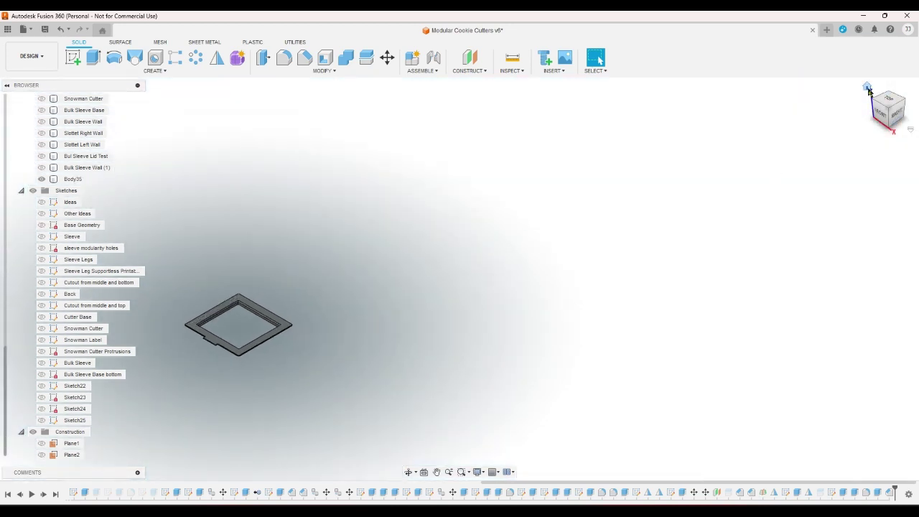
click(43, 167)
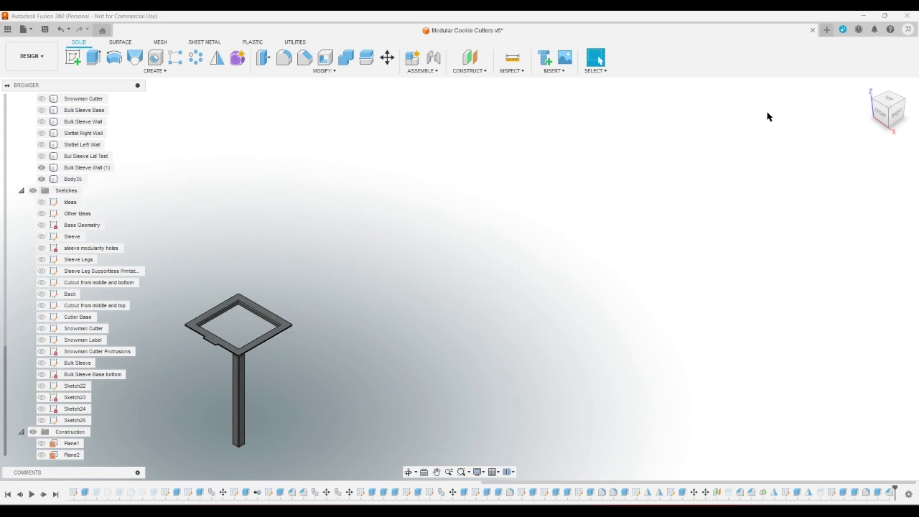
click(857, 95)
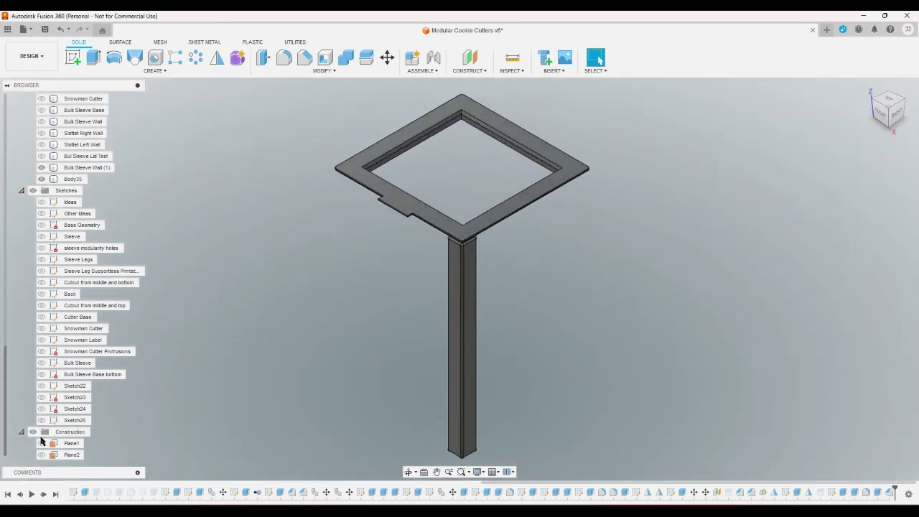
- Show Sketch22 to examine what its profiles belong to, and hide it again
click(74, 386)
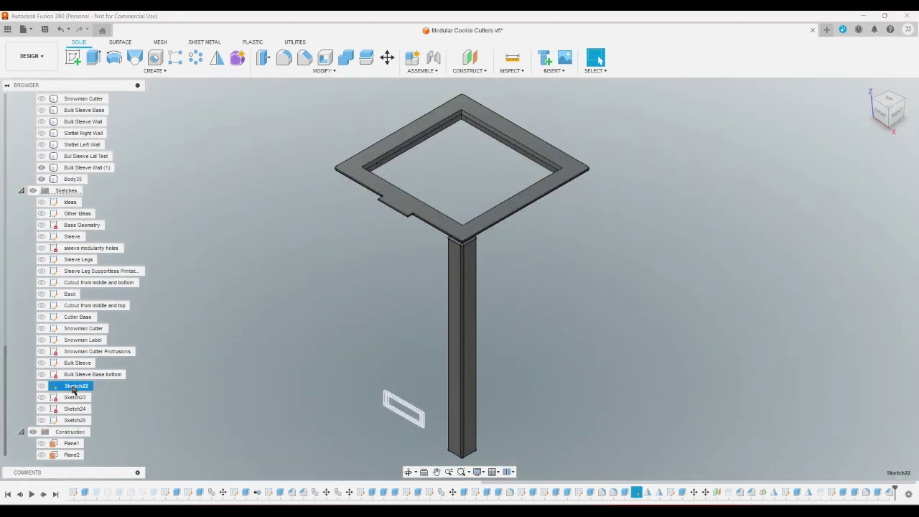
click(42, 385)
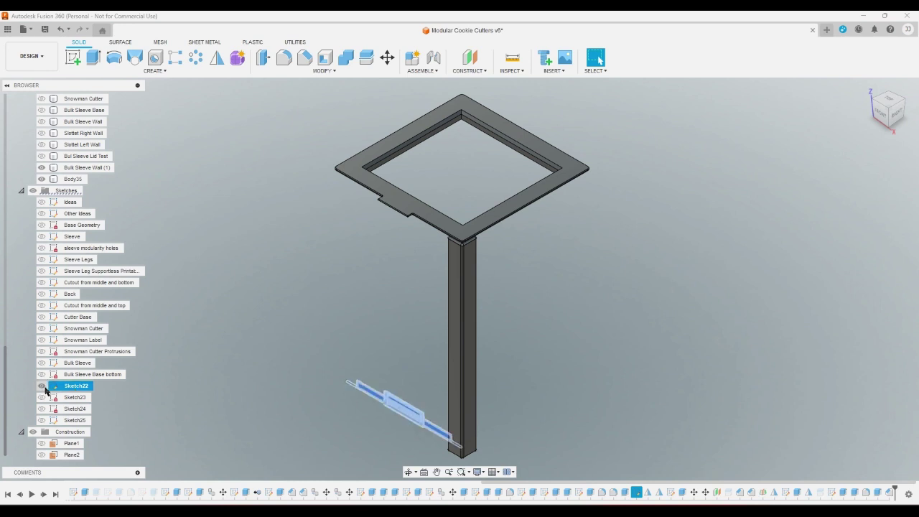
scroll(396, 429, up, 10)
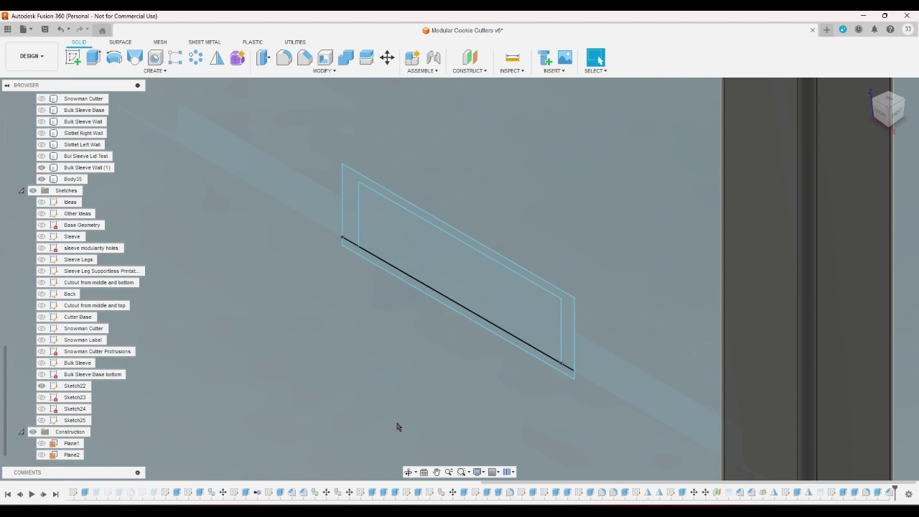
scroll(396, 426, down, 3)
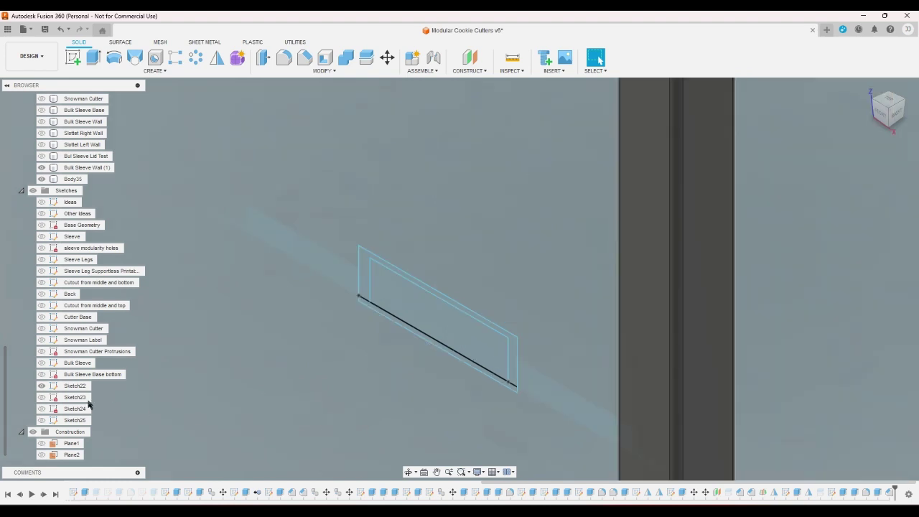
click(42, 385)
- Show Sketch23 and rename it as Bulk Sleeve Slot Cutout
click(76, 398)
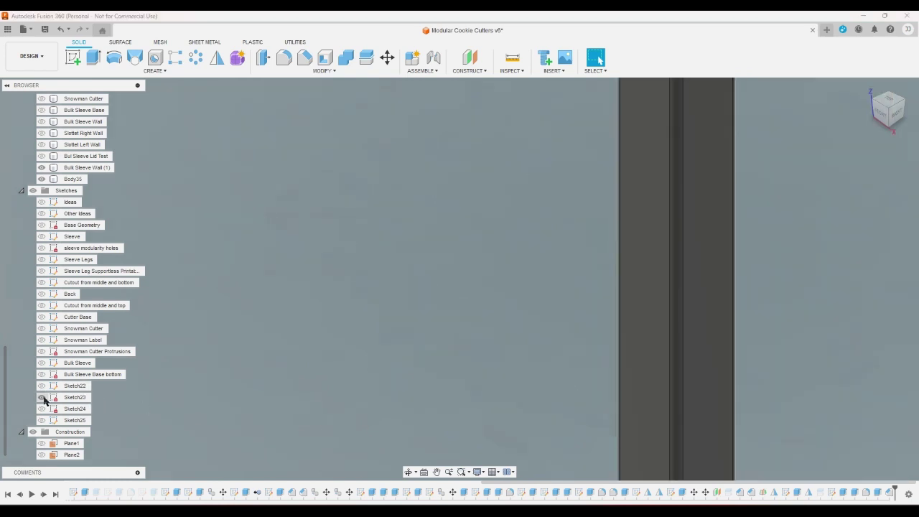
click(402, 372)
scroll(402, 372, up, 2)
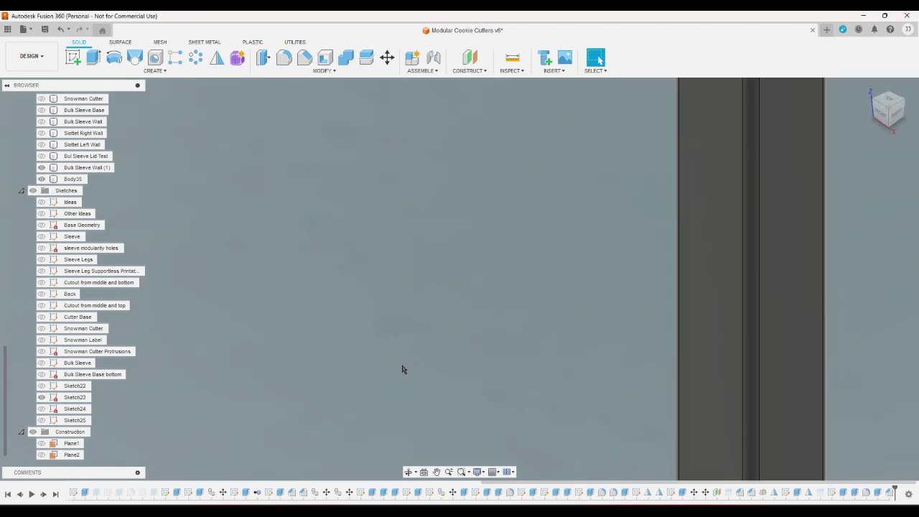
click(867, 86)
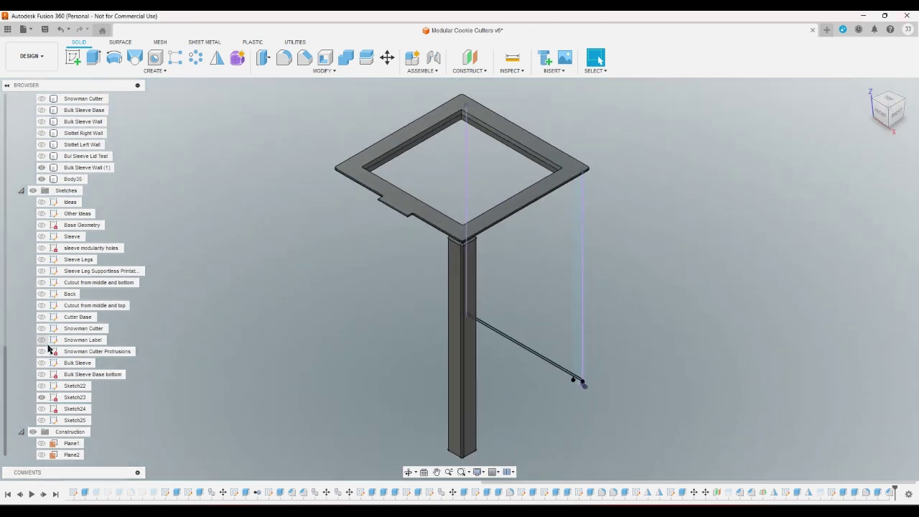
right_click(87, 399)
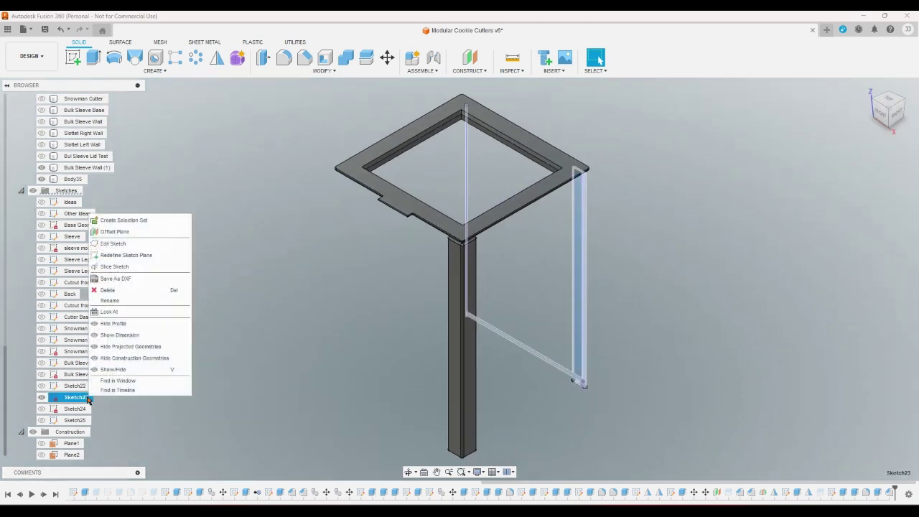
click(115, 300)
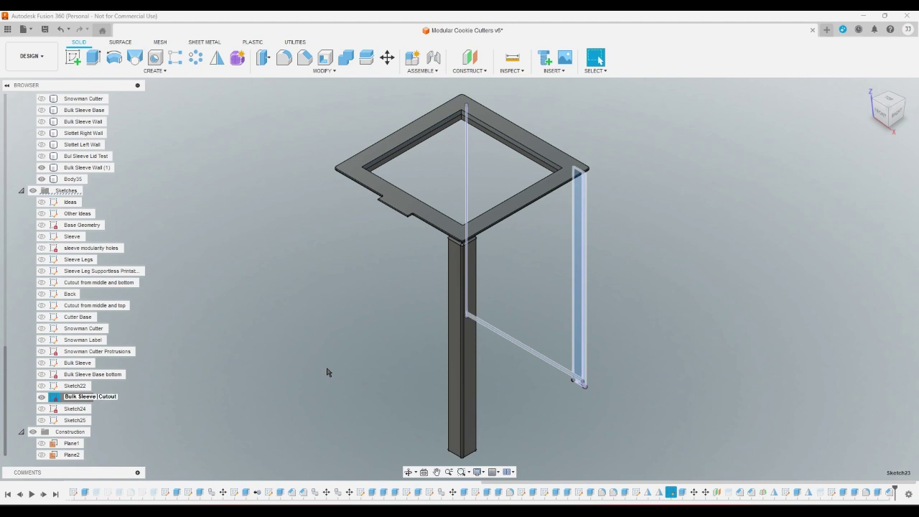
key(Return)
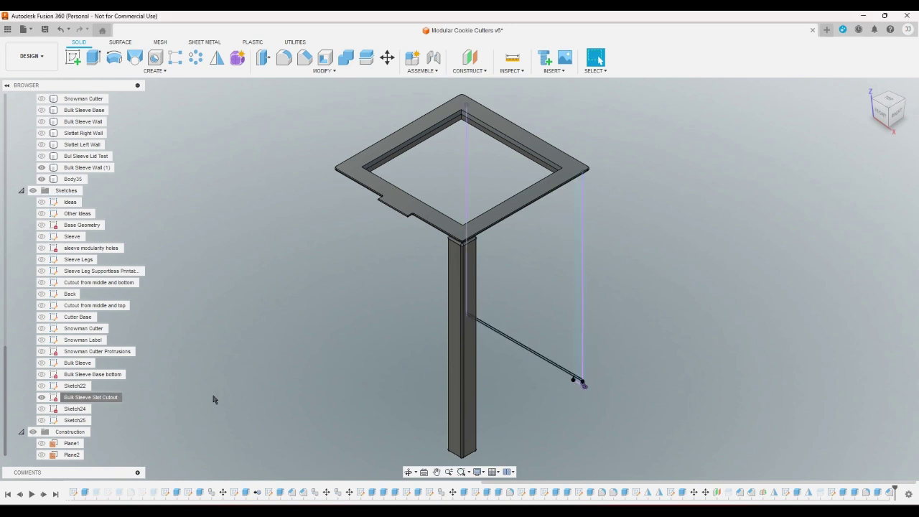
- Rename Sketch24 as Bulk Sleeve Lid Cutout
click(75, 409)
right_click(75, 408)
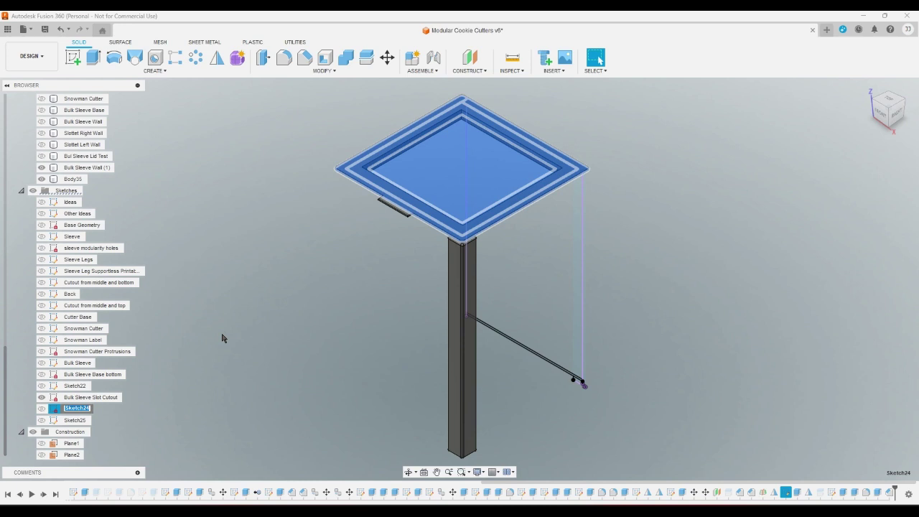
text(Bulk Sleeve Lid Cutout)
key(Return)
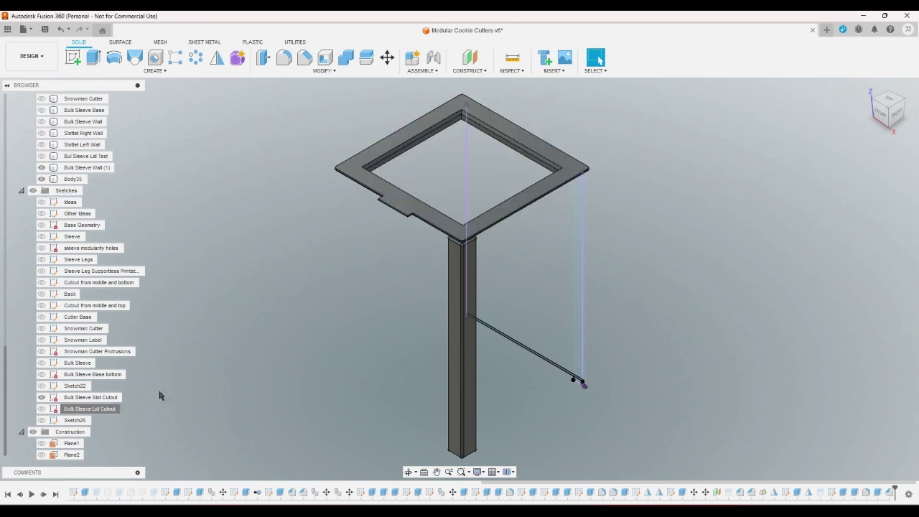
- Rename Sketch25 as Bulk Sleeve Lid Lid
right_click(76, 422)
click(117, 326)
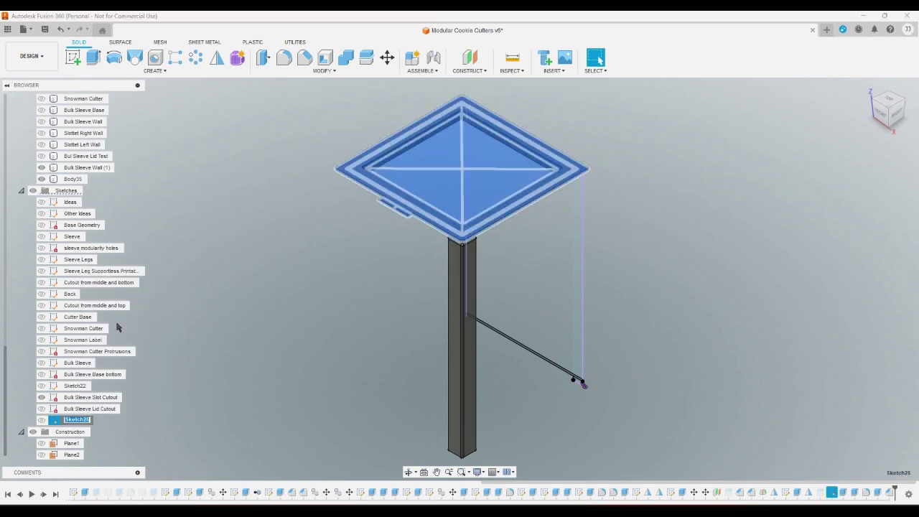
text(Bulk Sleeve Lid Lid)
key(Return)
click(337, 295)
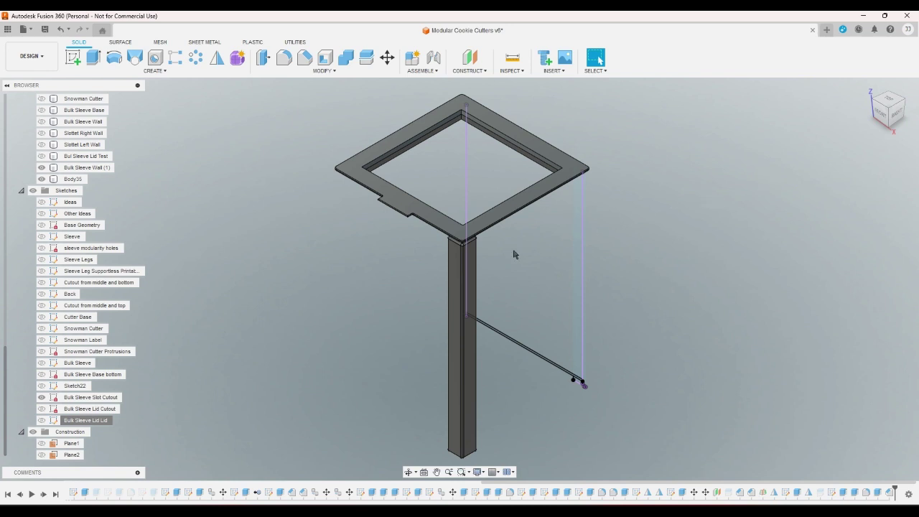
- Check the Bulk Sleeve Lid Cutout and Bulk Sleeve Lid Lid sketches on the model, and hide all three renamed sketches
click(45, 412)
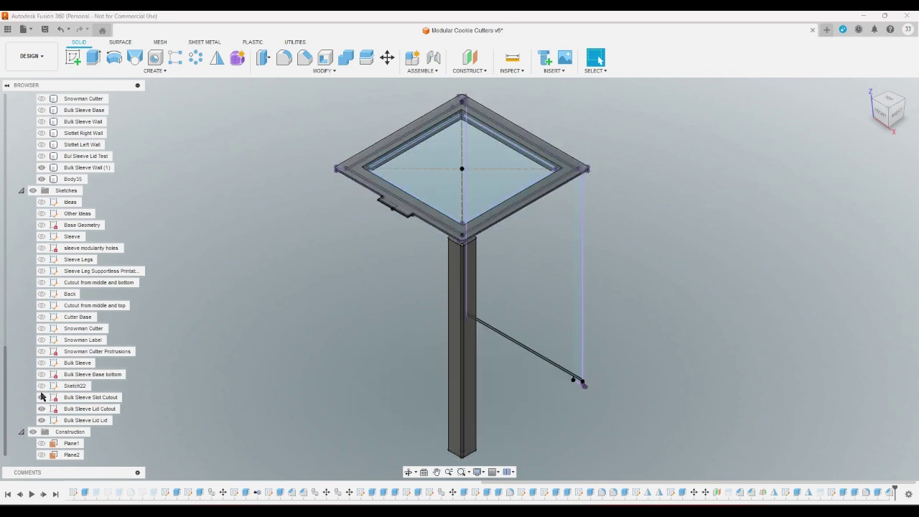
click(40, 397)
click(41, 409)
- Show the Bul Sleeve Lid Test, both Slottet walls, Bulk Sleeve Wall, Bulk Sleeve Base and Snowman Cutter bodies
scroll(29, 280, up, 3)
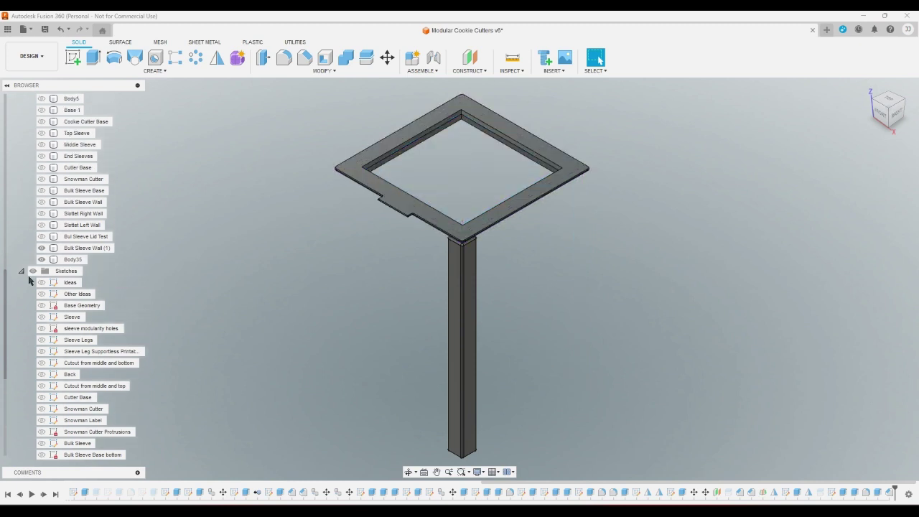
scroll(29, 279, up, 1)
click(42, 259)
click(42, 247)
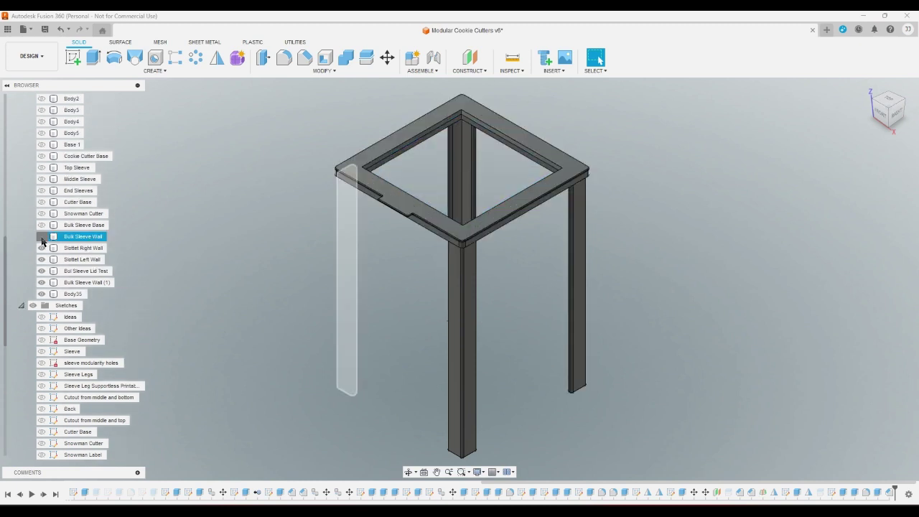
click(42, 236)
click(42, 225)
click(41, 213)
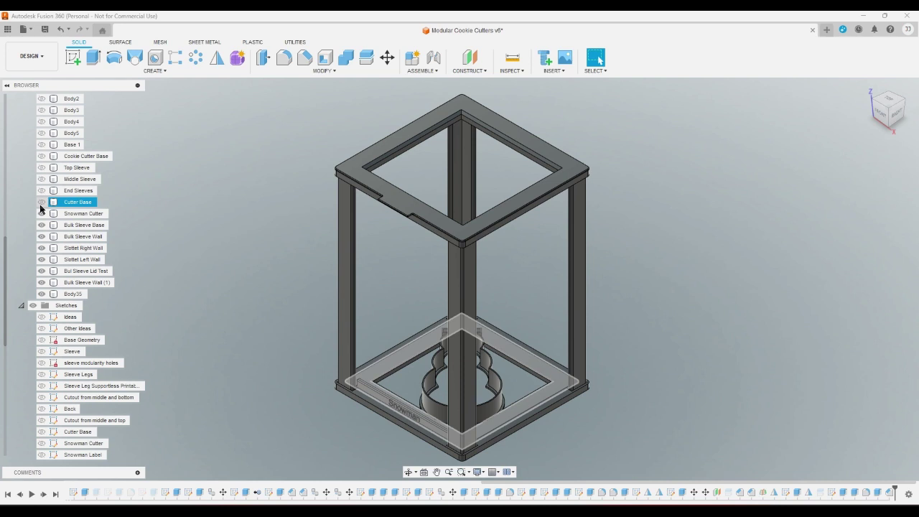
- Rename Body35, the plate on top of the lid, as Lid Lid
right_click(75, 295)
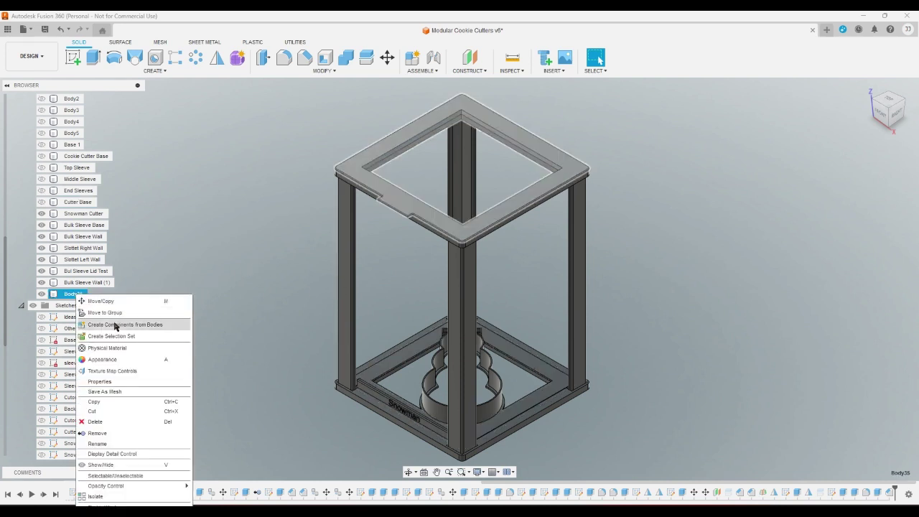
click(97, 444)
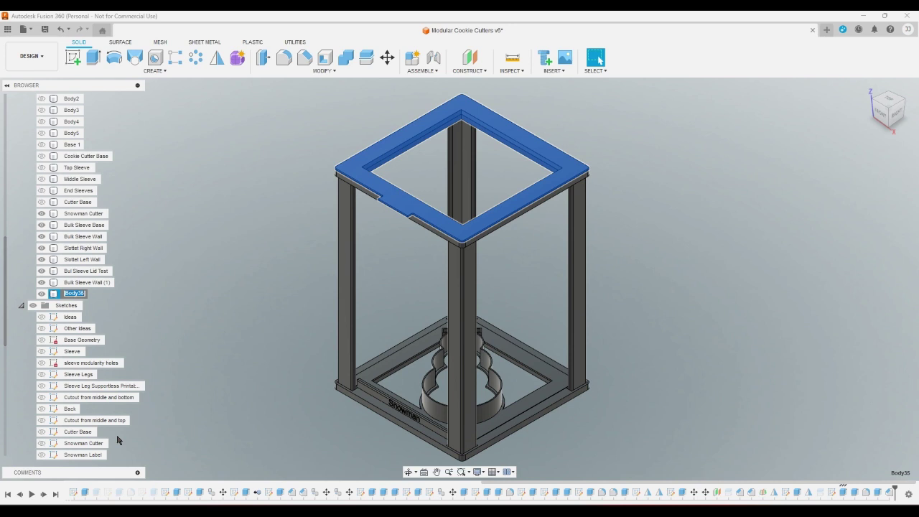
text(Lid Lid)
key(Return)
- Rename the Bulk Sleeve Wall (1) body as Bulk Sleeve Wall Back Left
right_click(94, 285)
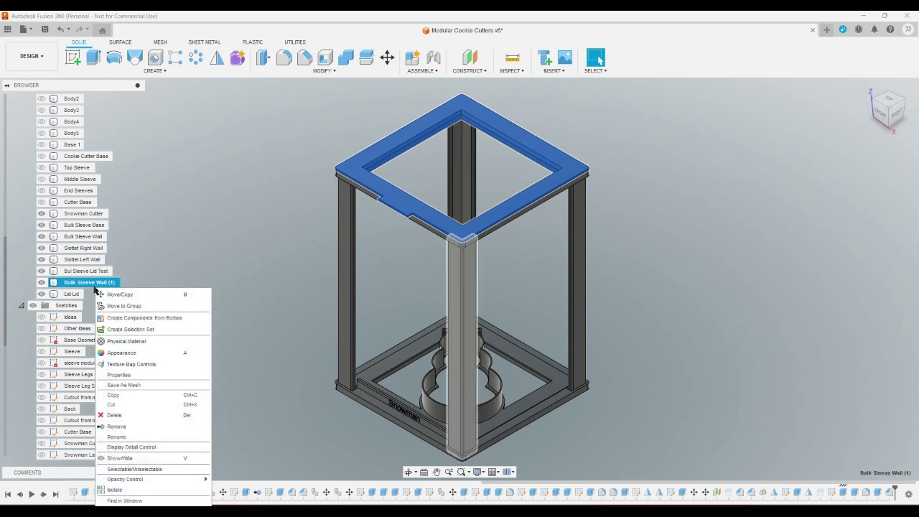
click(117, 437)
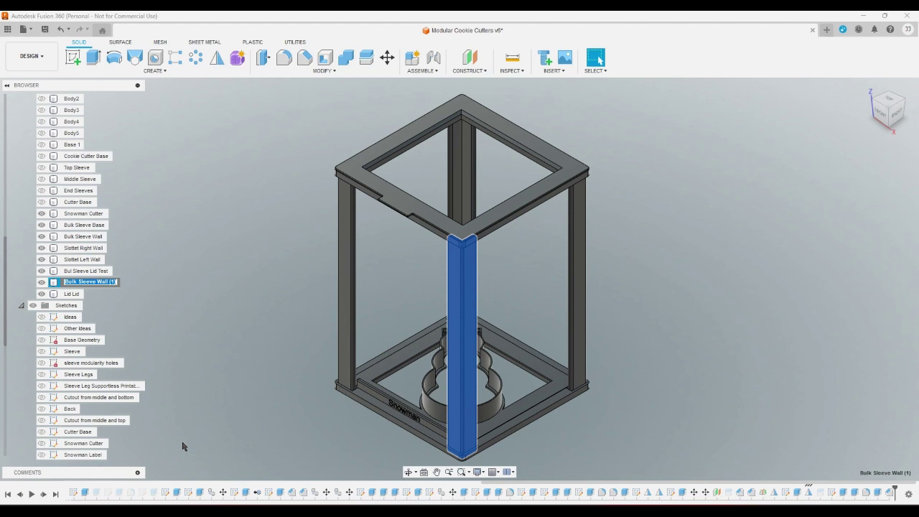
key(End)
key(BackSpace)
key(BackSpace)
key(BackSpace)
key(BackSpace)
key(BackSpace)
key(BackSpace)
text(Left)
key(Return)
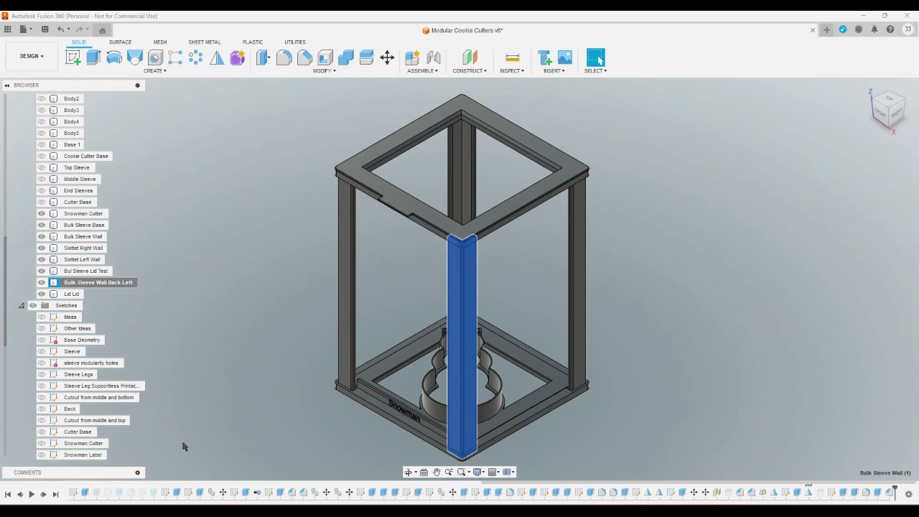
- Check which part of the sleeve each wall, base and lid body name refers to by selecting them one after another
click(344, 370)
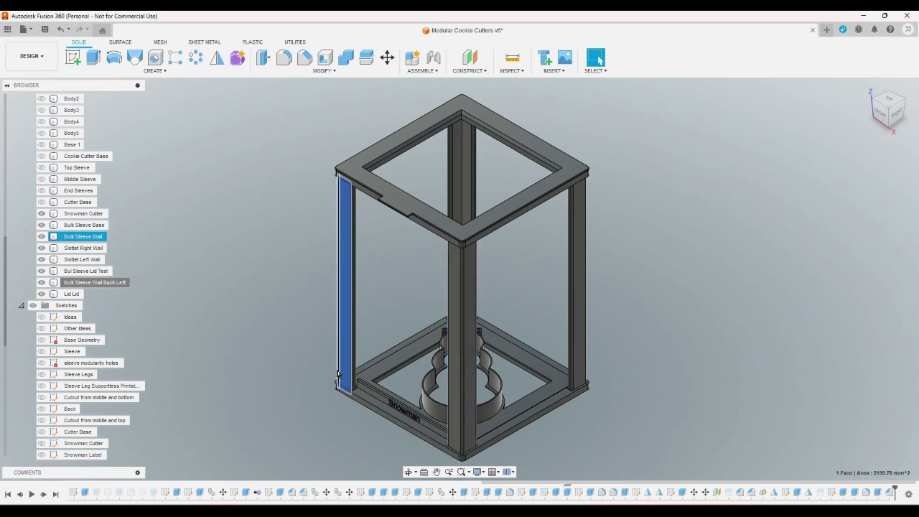
click(461, 359)
click(241, 354)
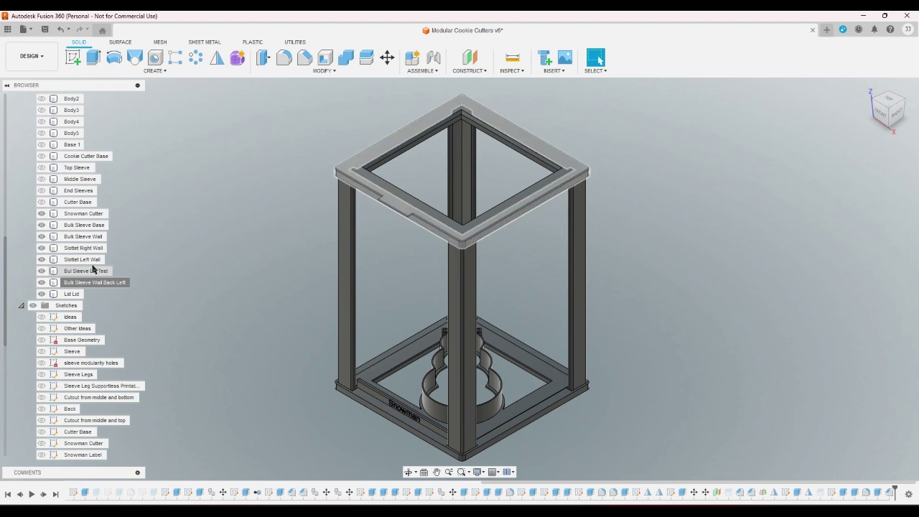
click(94, 226)
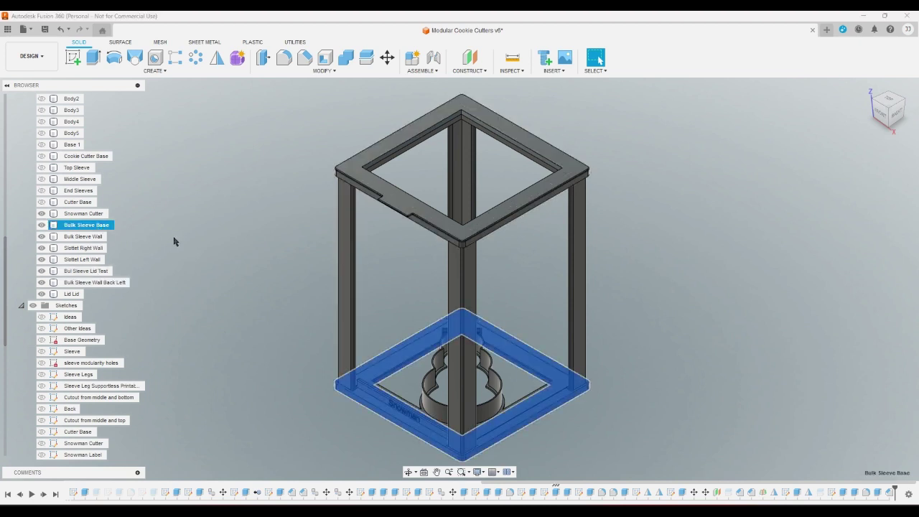
click(100, 247)
click(93, 260)
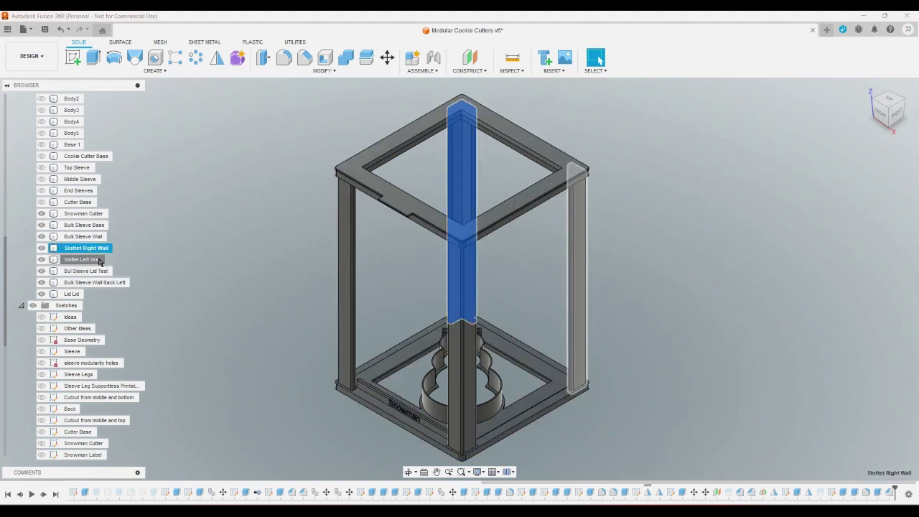
click(135, 271)
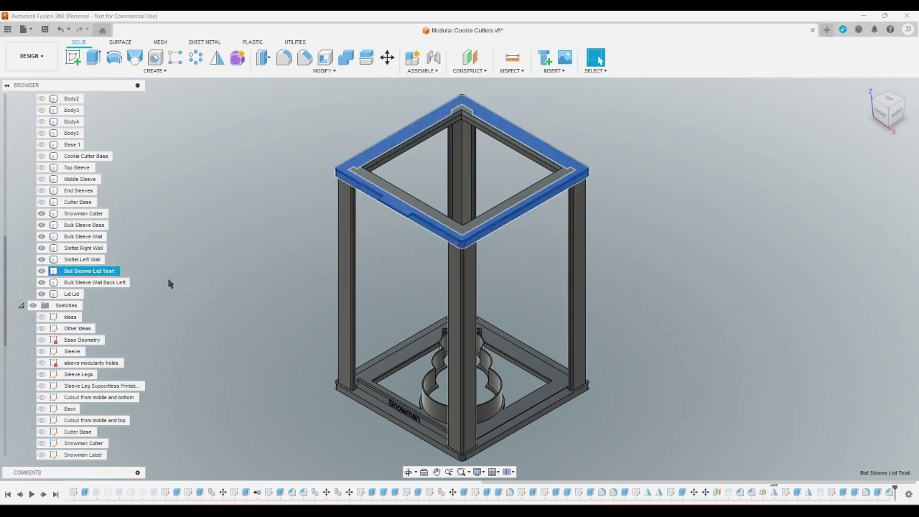
click(171, 283)
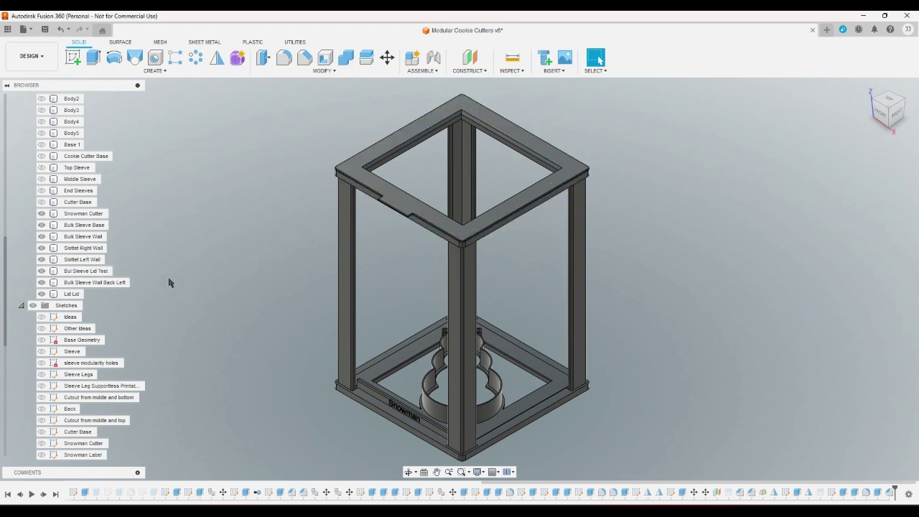
click(100, 248)
click(97, 259)
- Rename the Bul Sleeve Lid Test body as Bulk Sleeve Lid
click(130, 271)
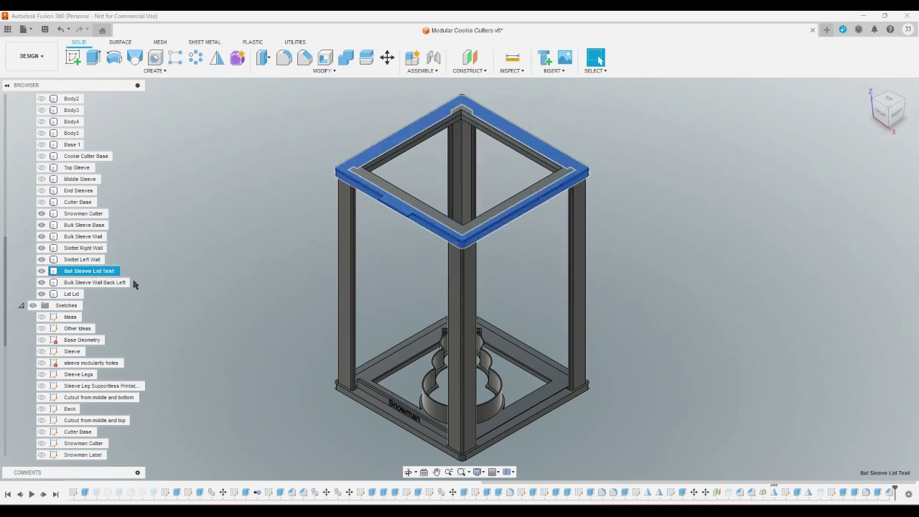
right_click(97, 274)
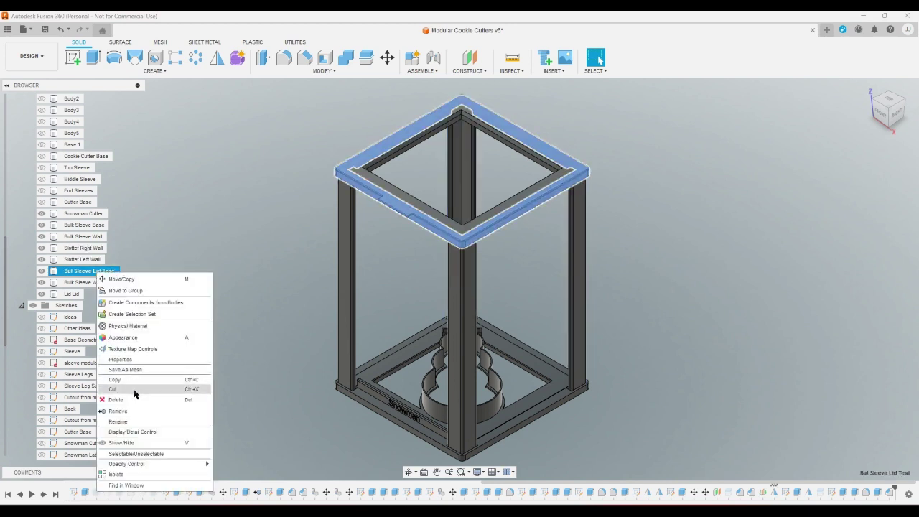
click(135, 421)
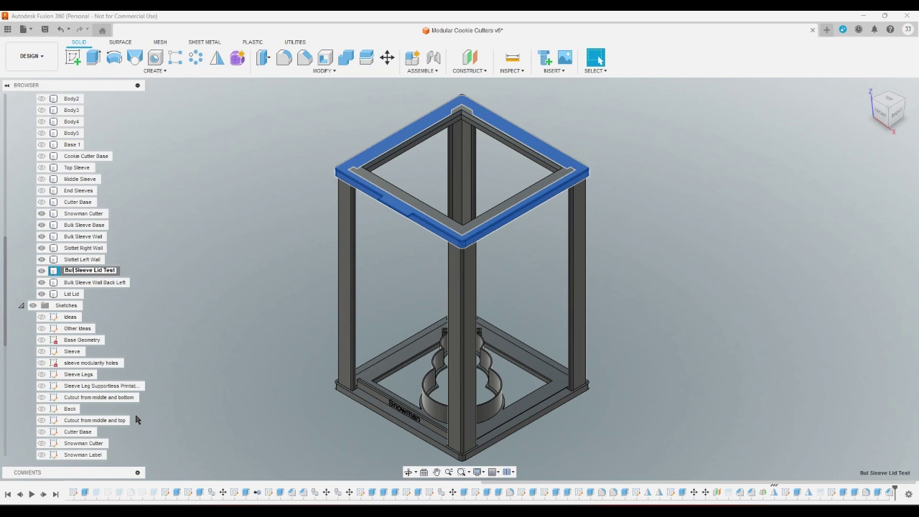
text(k)
key(Return)
click(761, 269)
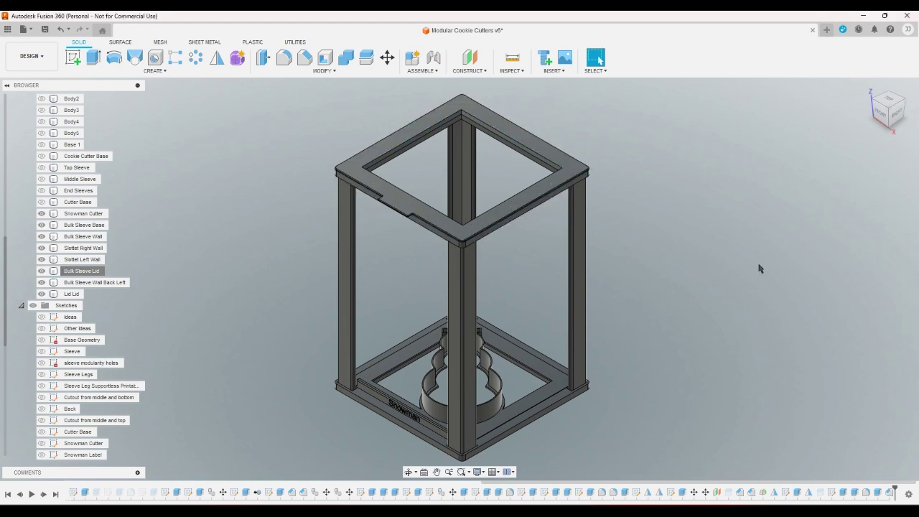
- Examine the assembled bulk sleeve and the snowman cutter inside it from the front and from the back corner
click(880, 115)
click(867, 87)
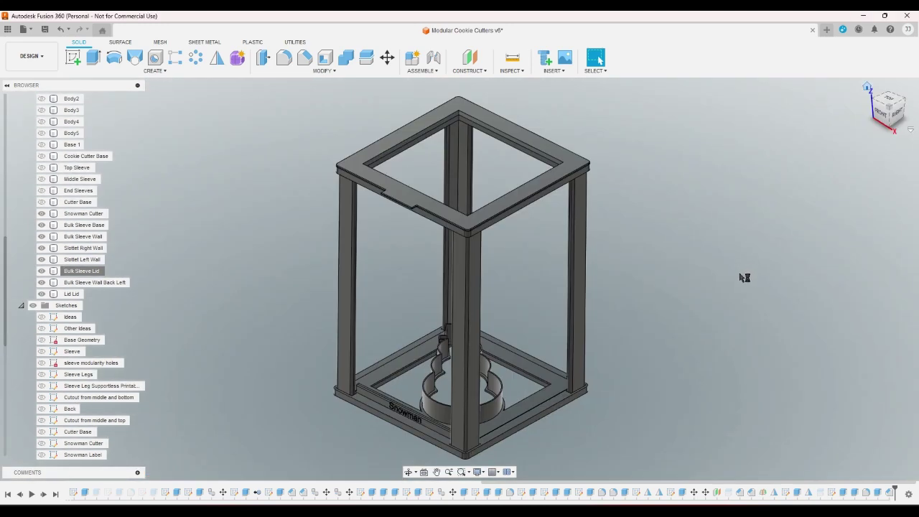
scroll(551, 455, up, 1)
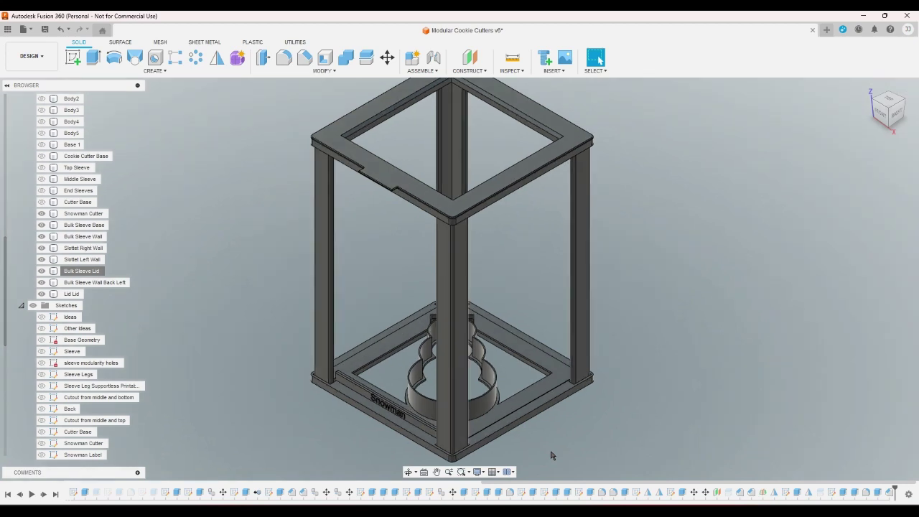
scroll(551, 455, up, 5)
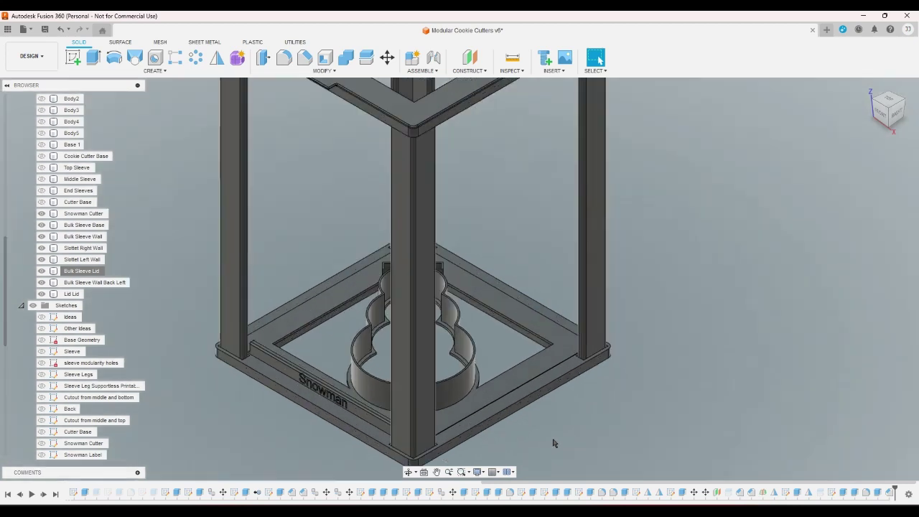
click(545, 365)
key(Escape)
click(867, 88)
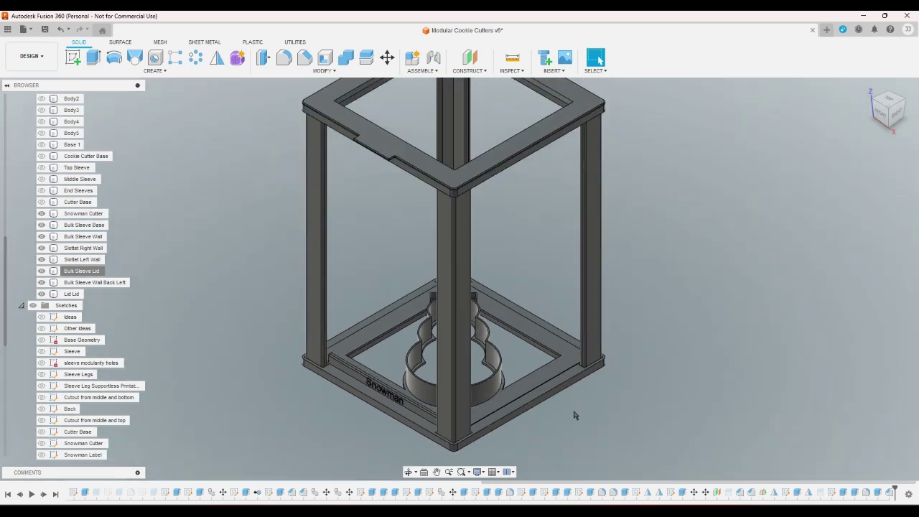
click(906, 105)
scroll(451, 364, up, 6)
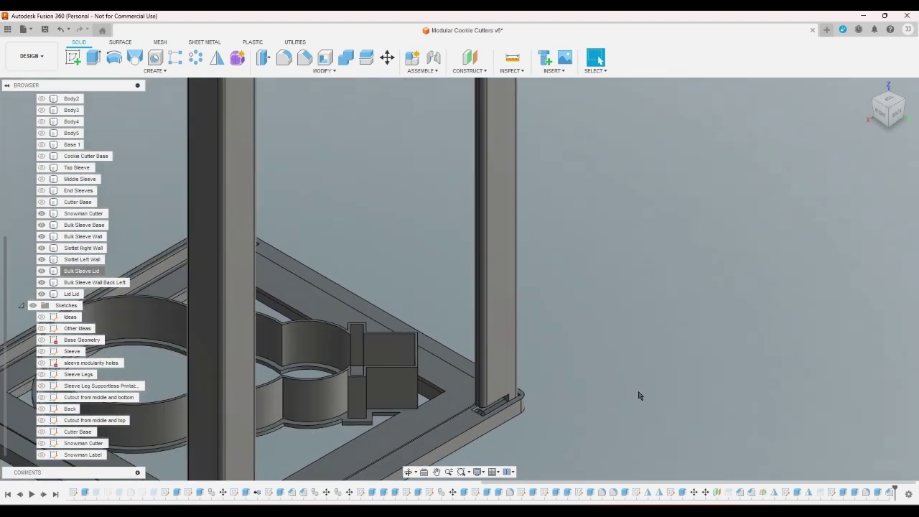
scroll(635, 399, down, 6)
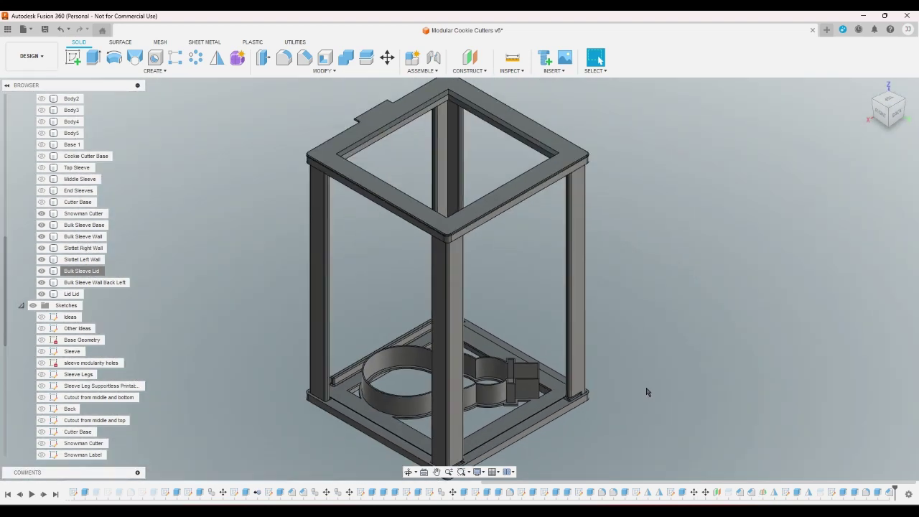
click(873, 98)
scroll(452, 407, up, 5)
scroll(452, 408, down, 3)
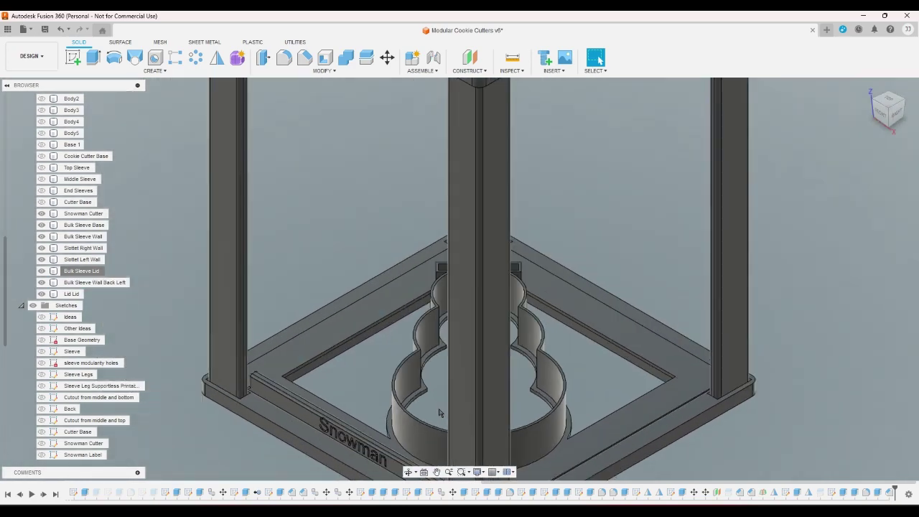
- Inspect the Snowman label plate up close, including how it sits on the sleeve base beside the corner walls
click(452, 404)
scroll(451, 404, down, 2)
scroll(506, 402, up, 8)
scroll(506, 402, up, 3)
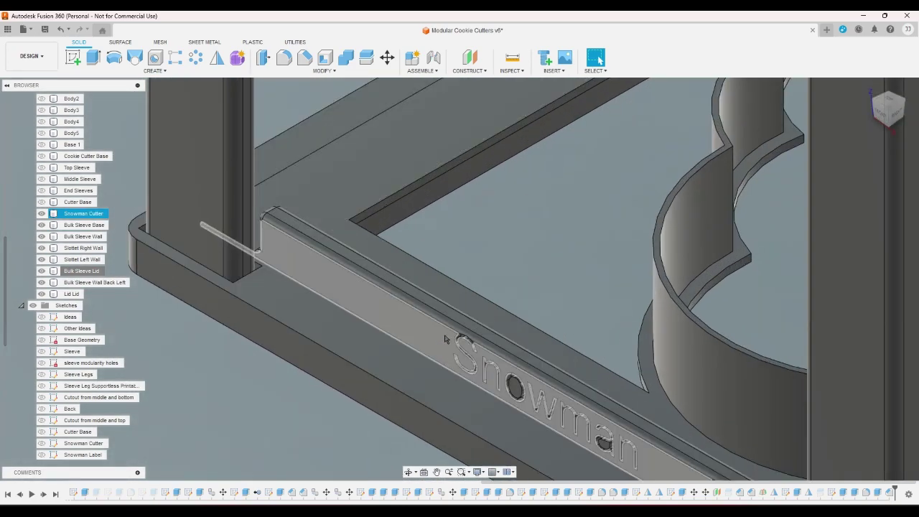
click(542, 398)
scroll(549, 384, down, 4)
scroll(553, 375, down, 1)
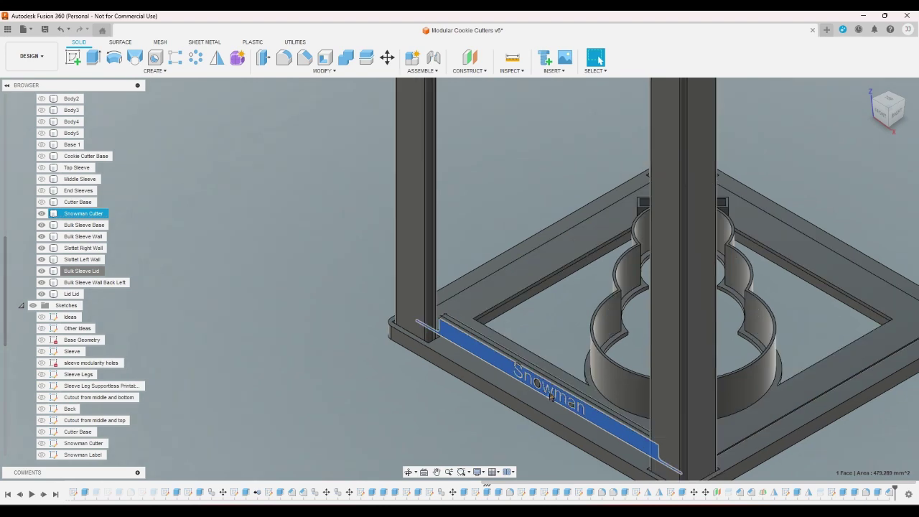
key(Escape)
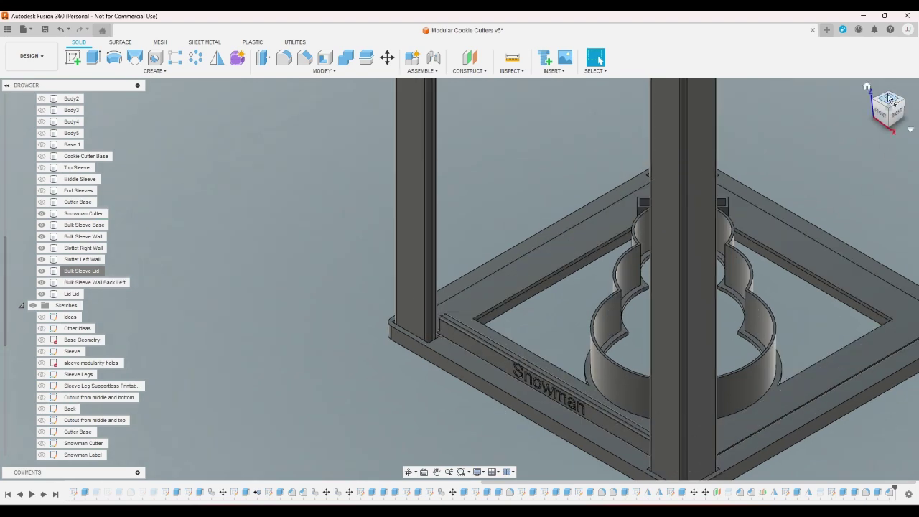
click(867, 86)
scroll(459, 431, up, 3)
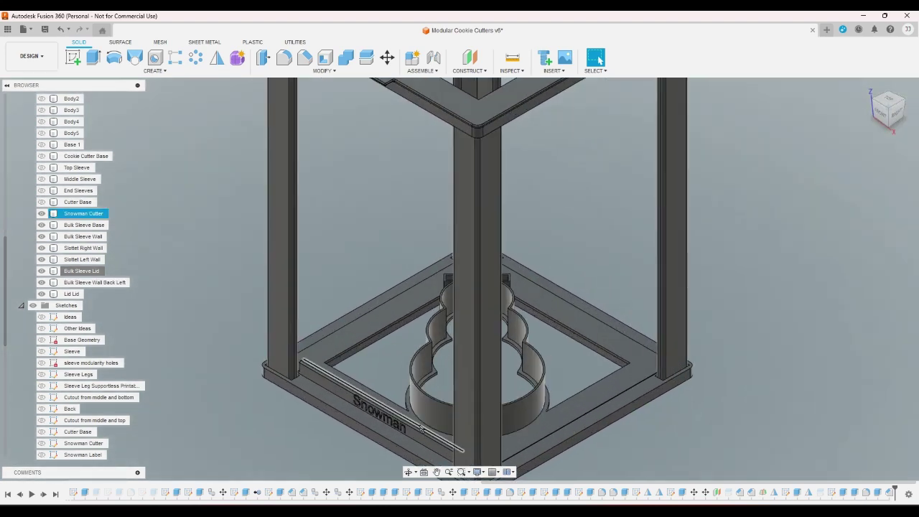
scroll(398, 429, up, 4)
scroll(398, 429, up, 2)
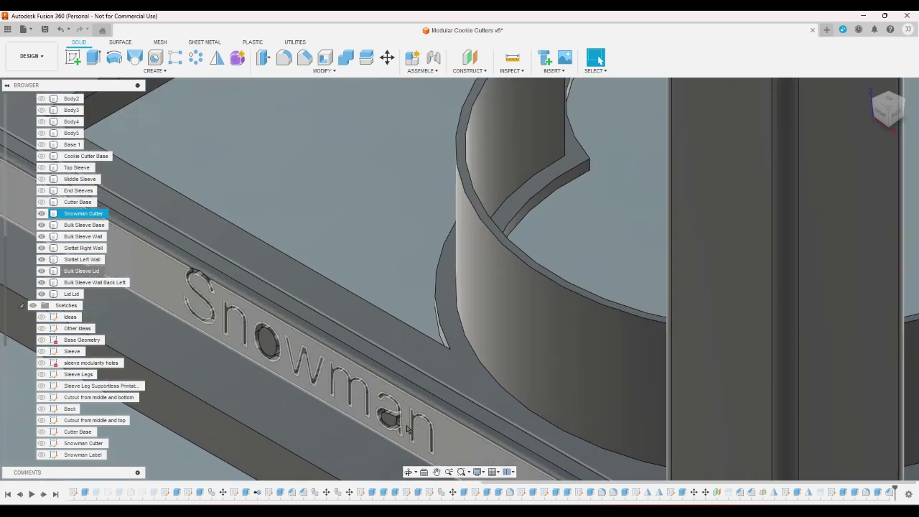
scroll(414, 424, down, 5)
scroll(415, 423, down, 2)
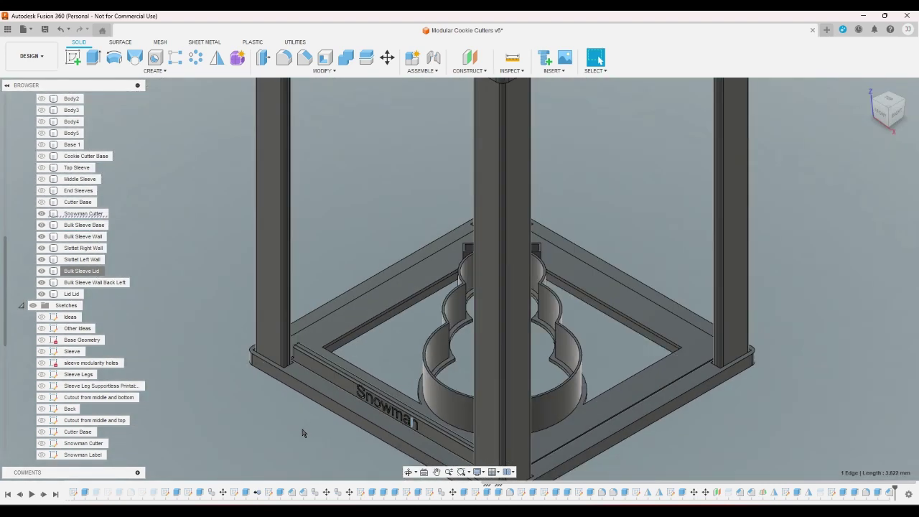
click(337, 381)
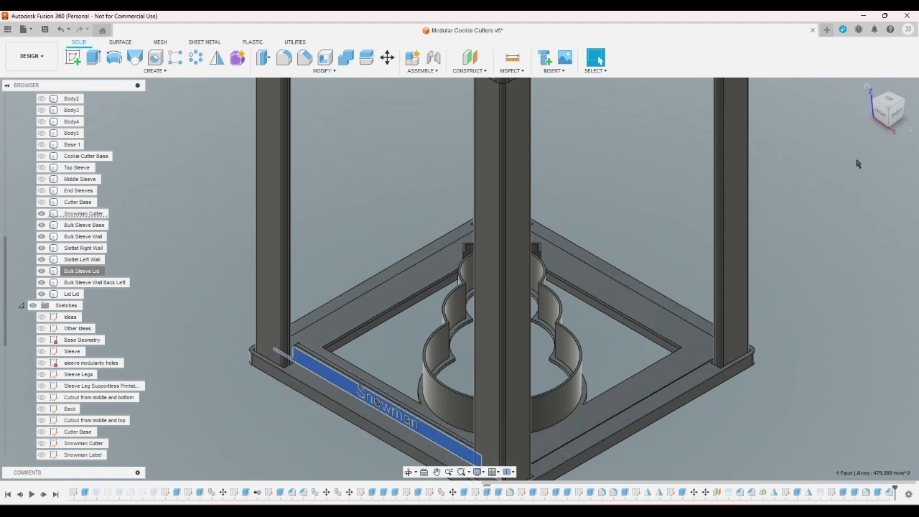
drag(889, 111, 852, 180)
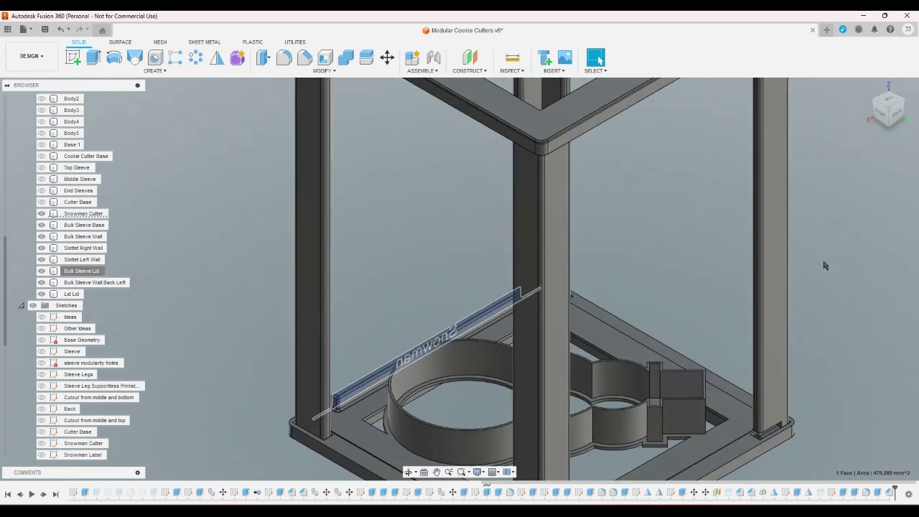
scroll(804, 305, down, 5)
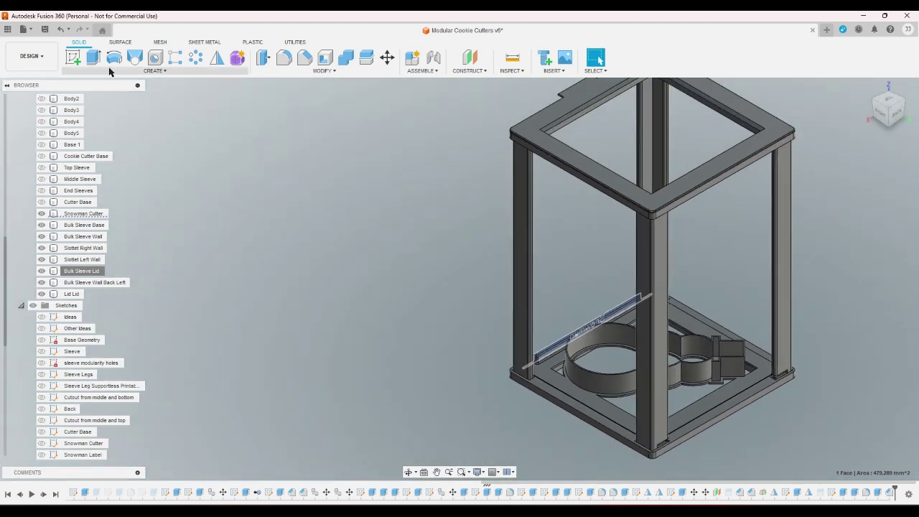
click(467, 72)
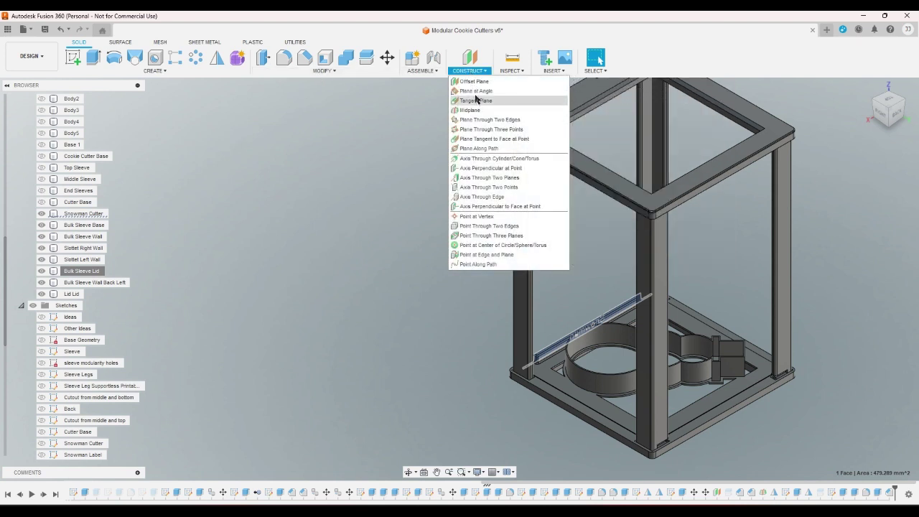
click(473, 81)
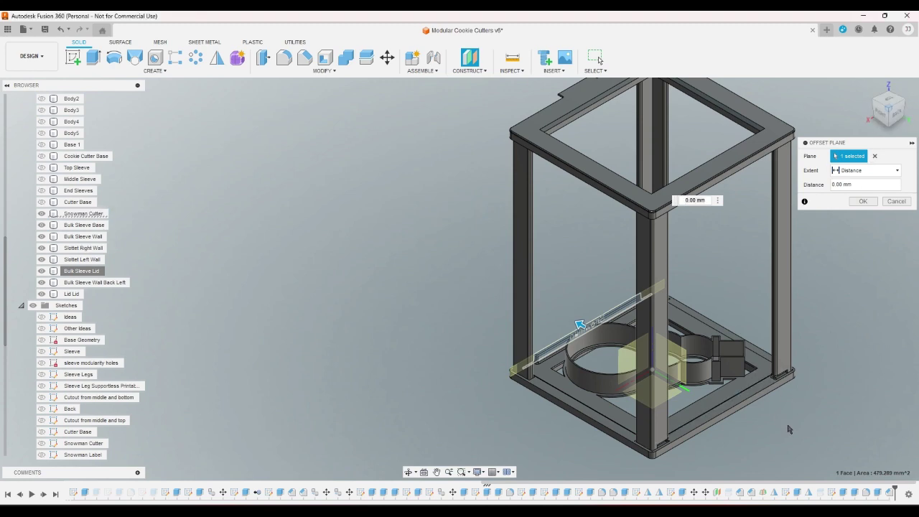
scroll(789, 402, up, 10)
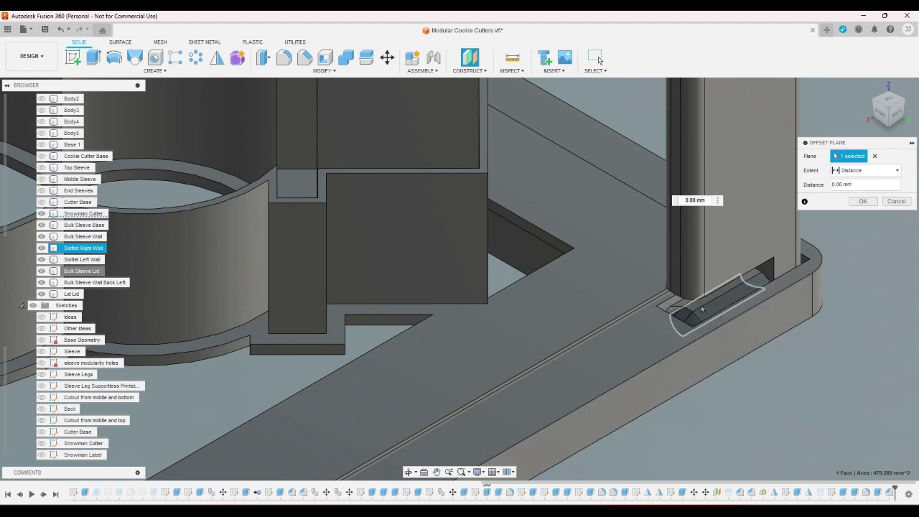
click(702, 309)
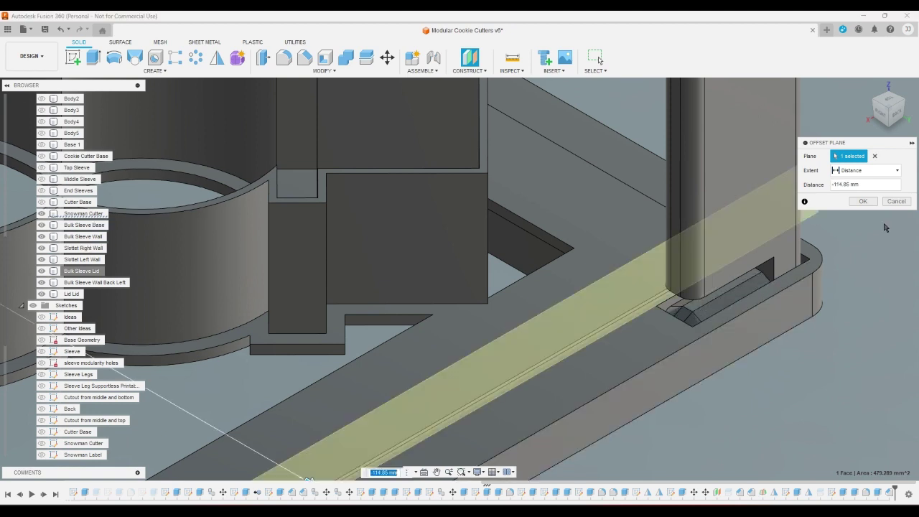
click(895, 201)
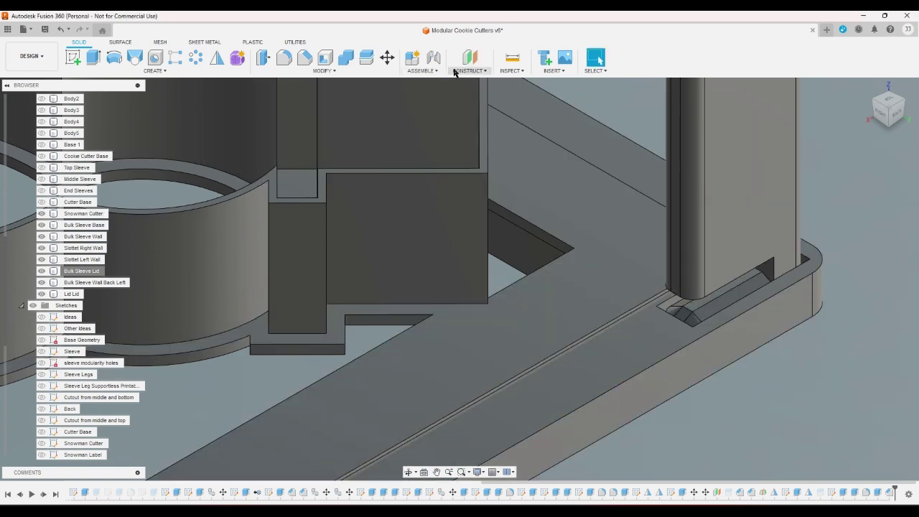
- Construct an offset plane 16 mm above the top face of the bulk sleeve base
click(454, 71)
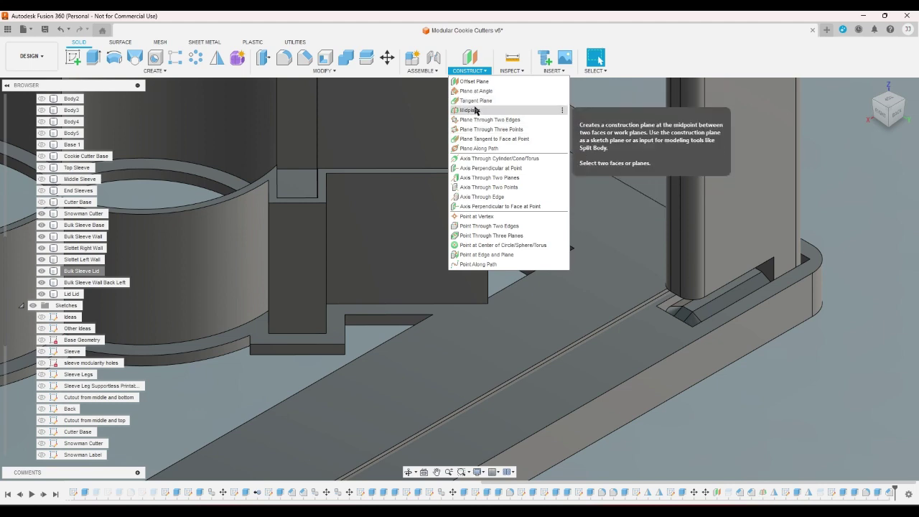
click(474, 81)
click(619, 335)
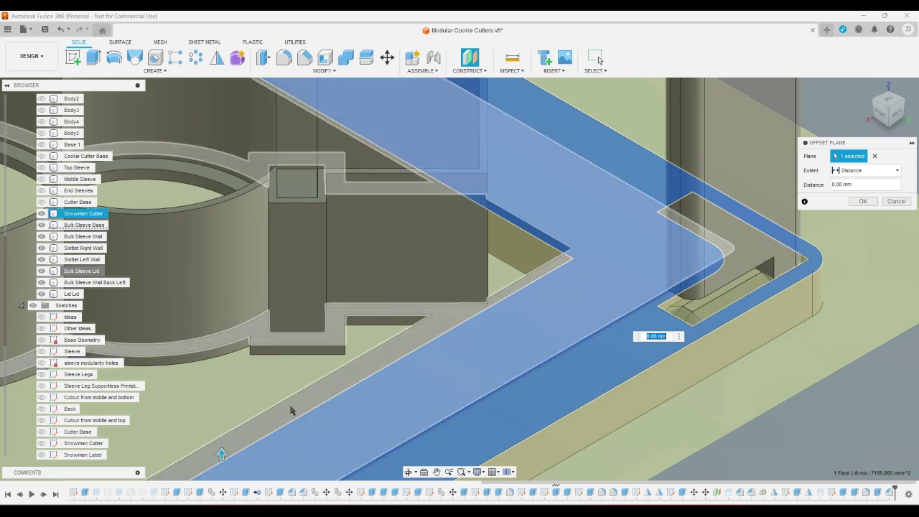
drag(221, 456, 252, 316)
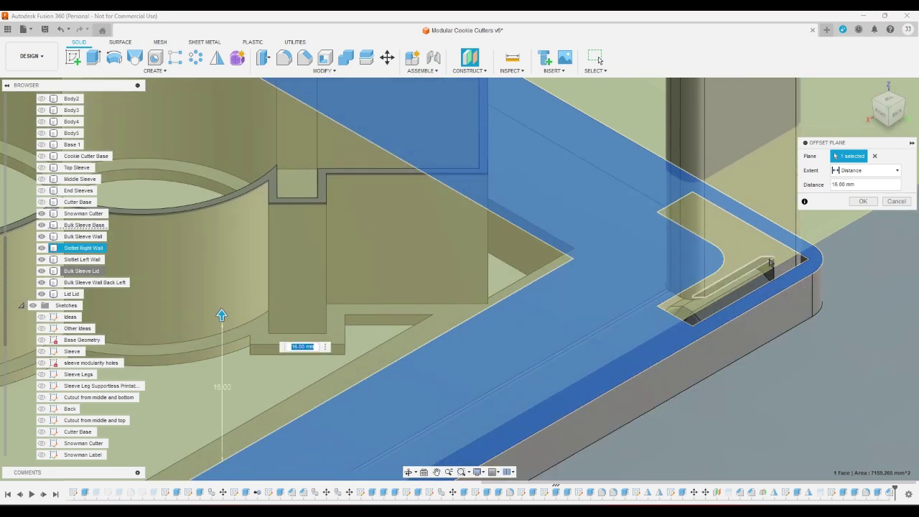
click(862, 201)
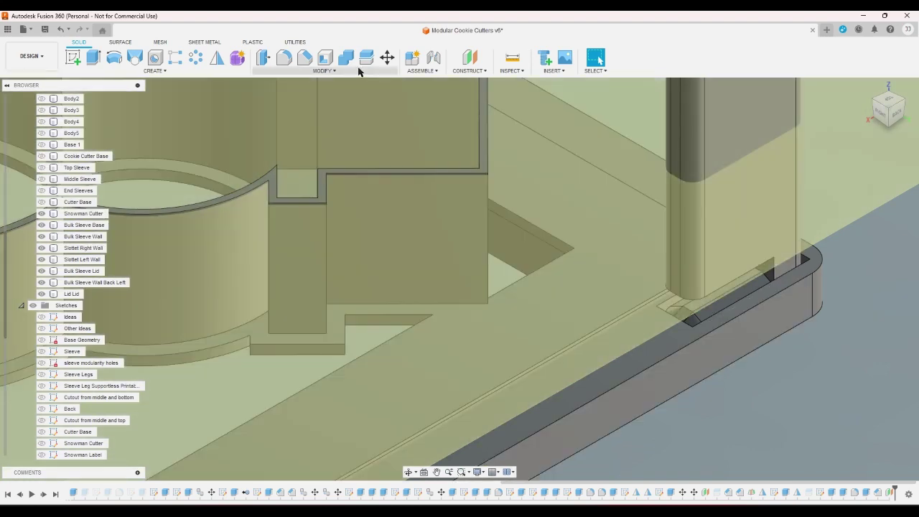
- Split the Slottet Right Wall body with the offset plane above the sleeve base
click(365, 59)
click(685, 109)
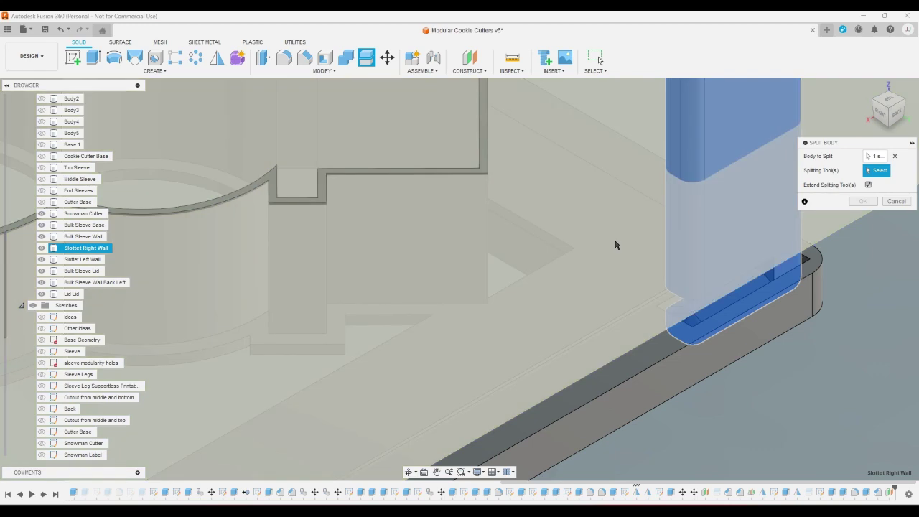
click(620, 241)
click(861, 188)
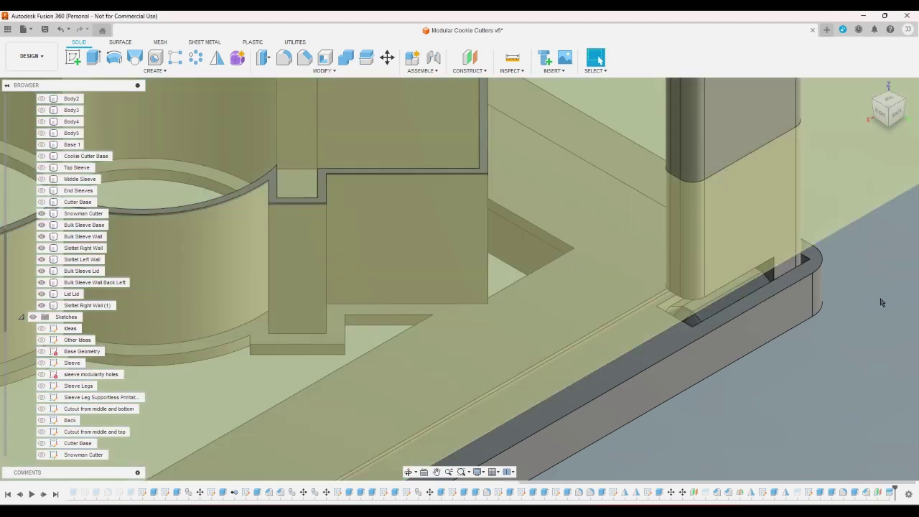
- Export the short lower piece of the Slottet Right Wall to the computer as a 3MF mesh with Test in its file name
click(787, 269)
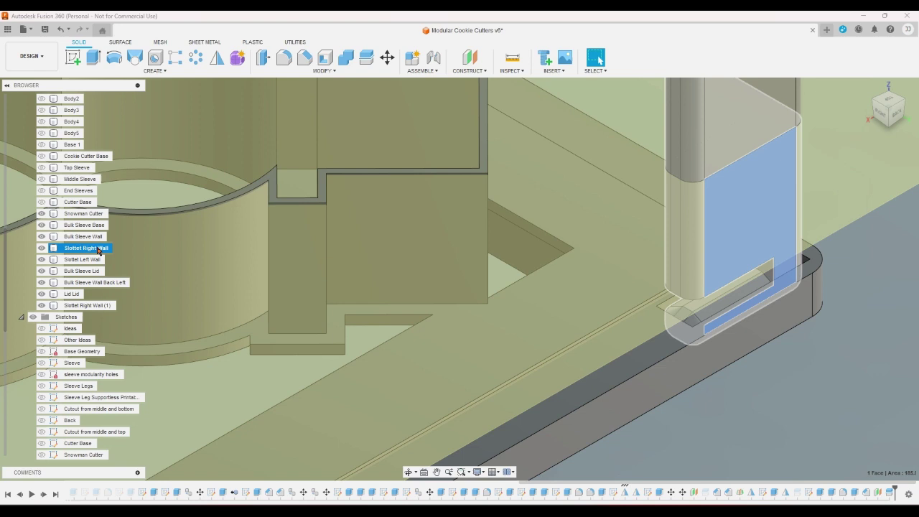
right_click(101, 250)
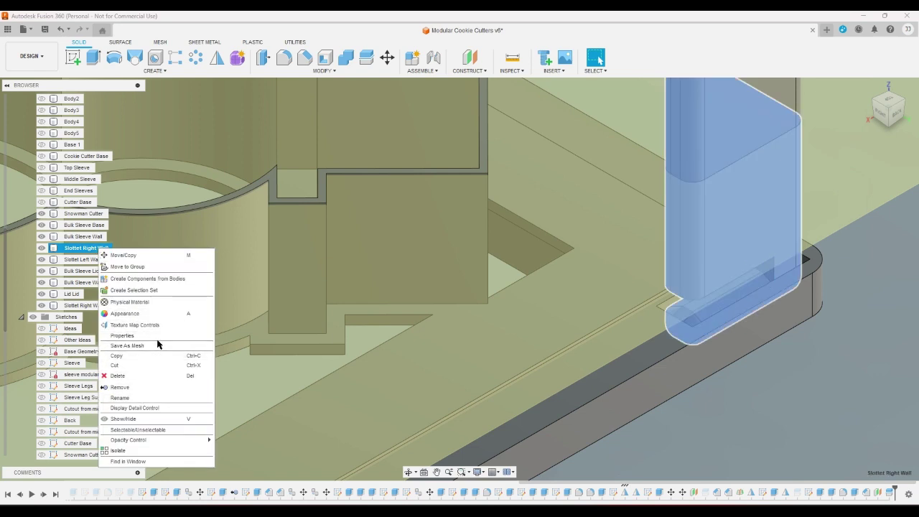
click(127, 345)
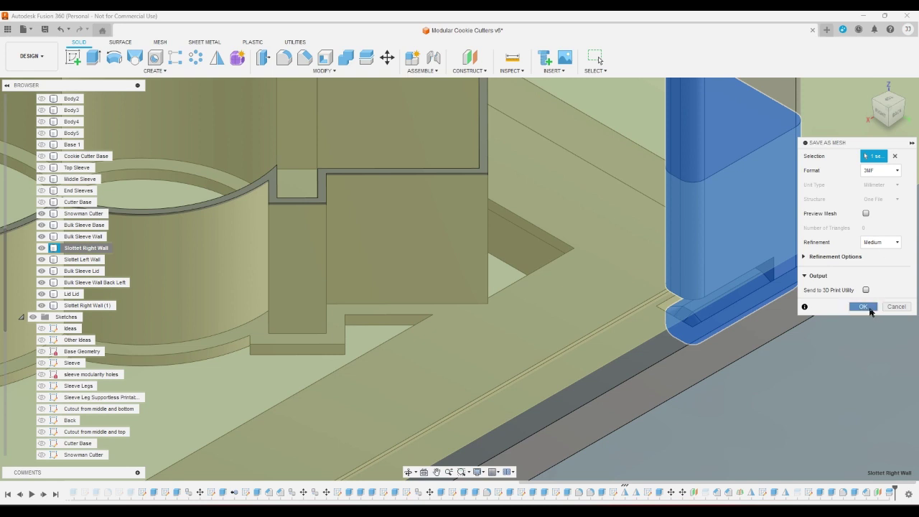
click(863, 306)
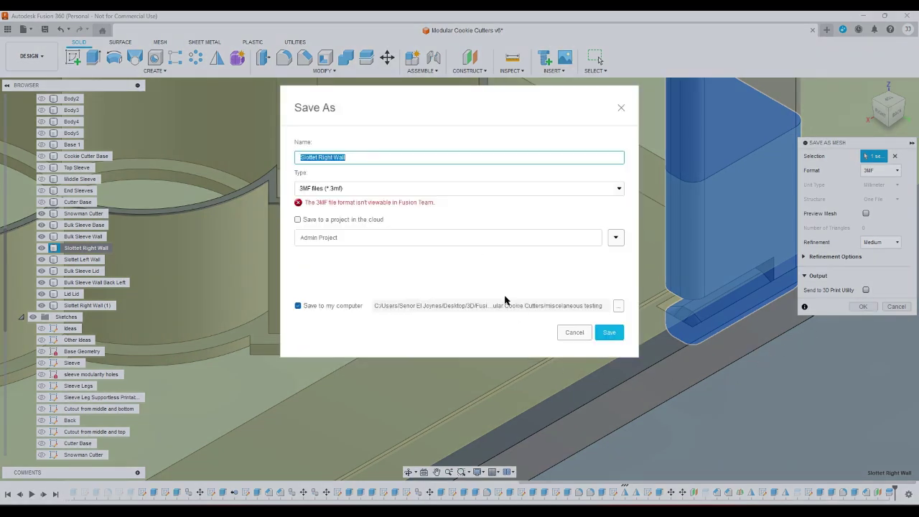
click(483, 159)
text(Test)
click(609, 332)
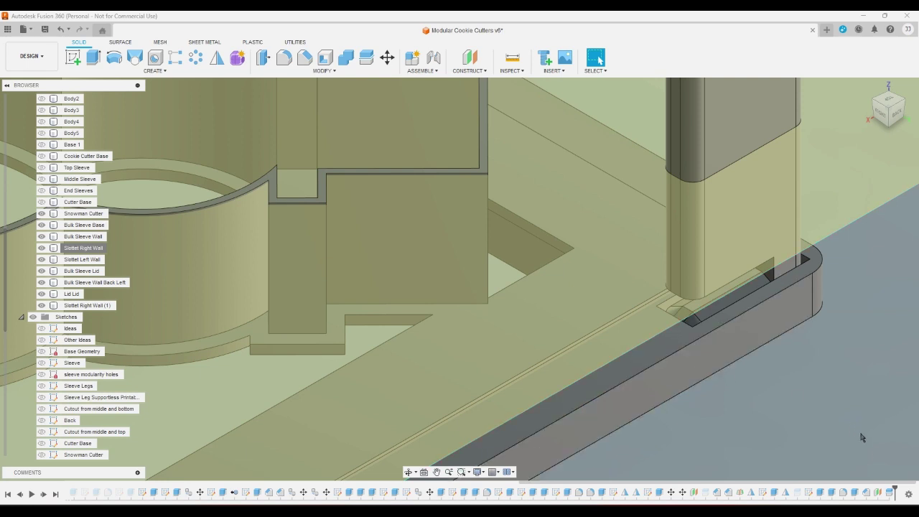
- Suppress the split of the Slottet Right Wall and hide the offset plane used for it
right_click(889, 492)
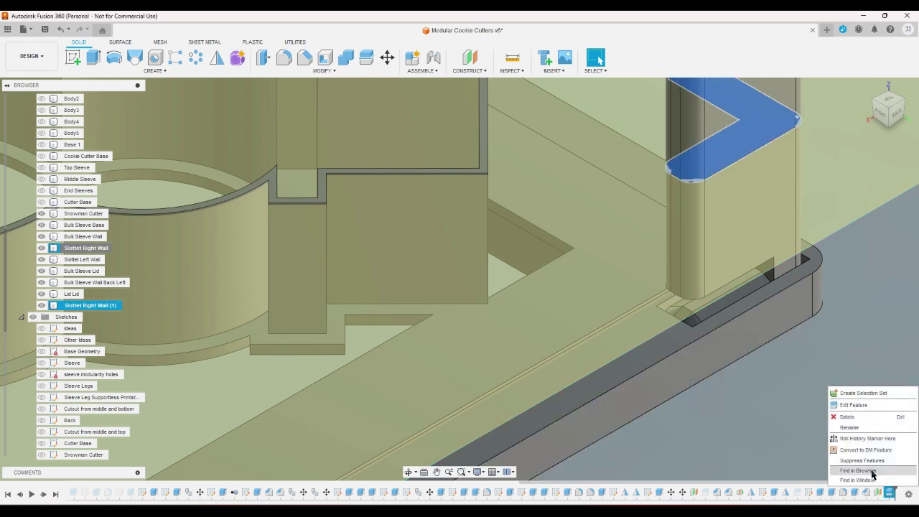
click(863, 461)
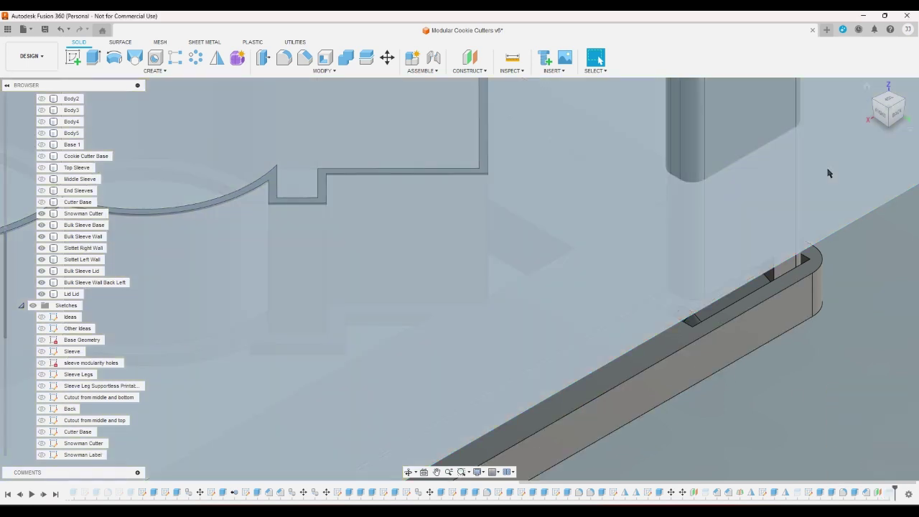
right_click(827, 172)
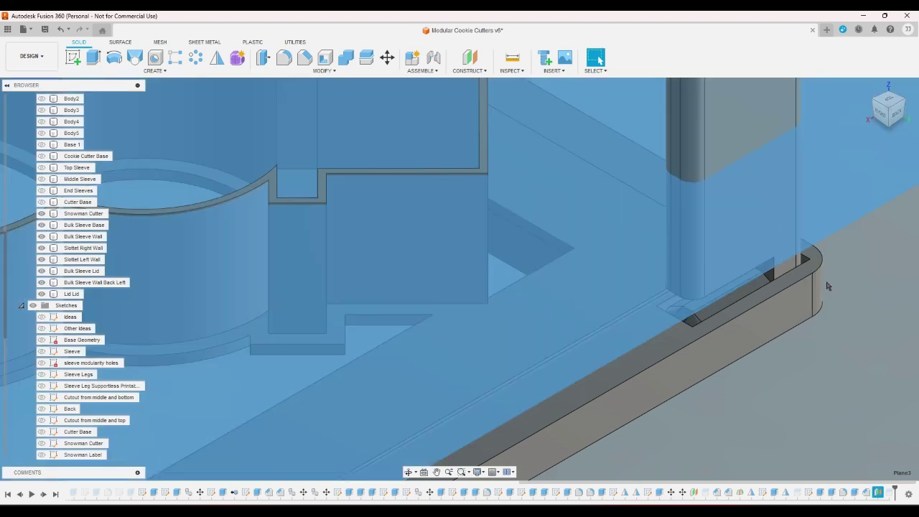
right_click(830, 231)
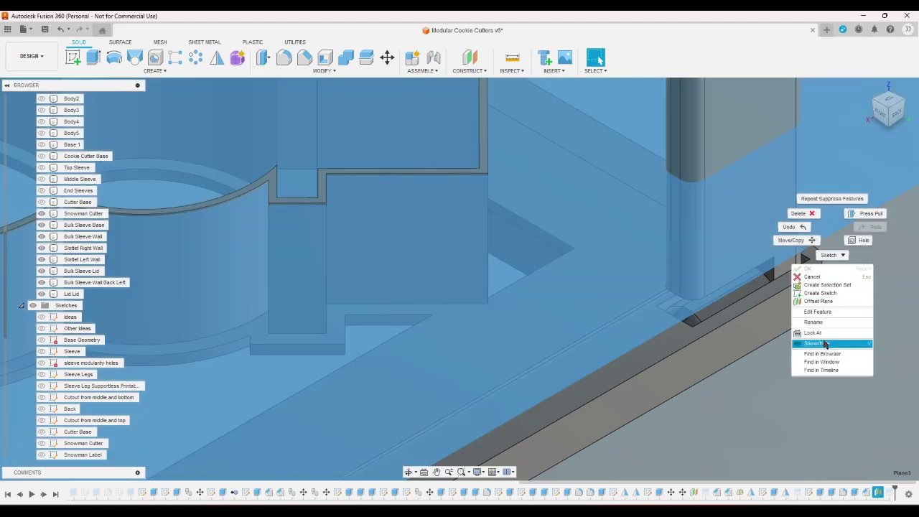
click(827, 344)
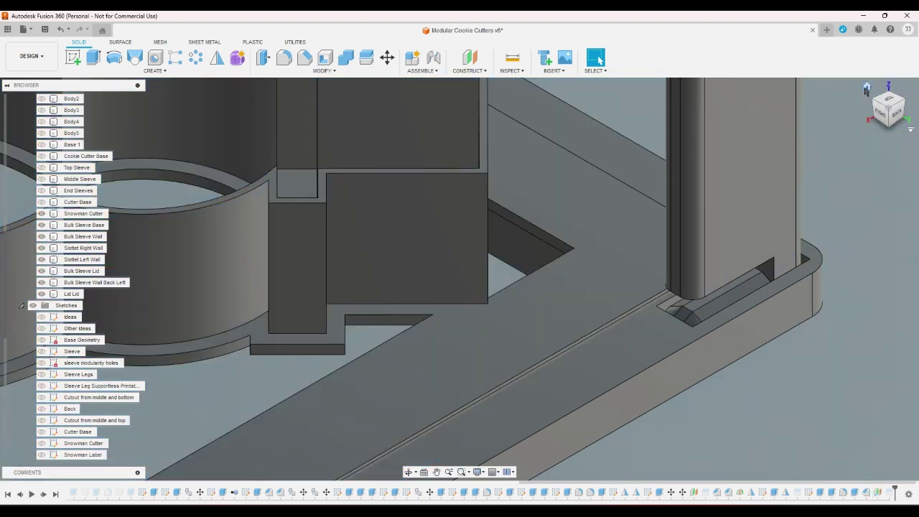
- Examine the assembled bulk sleeve from the corner and the front, including the underside of the lid where a wall meets it
click(865, 88)
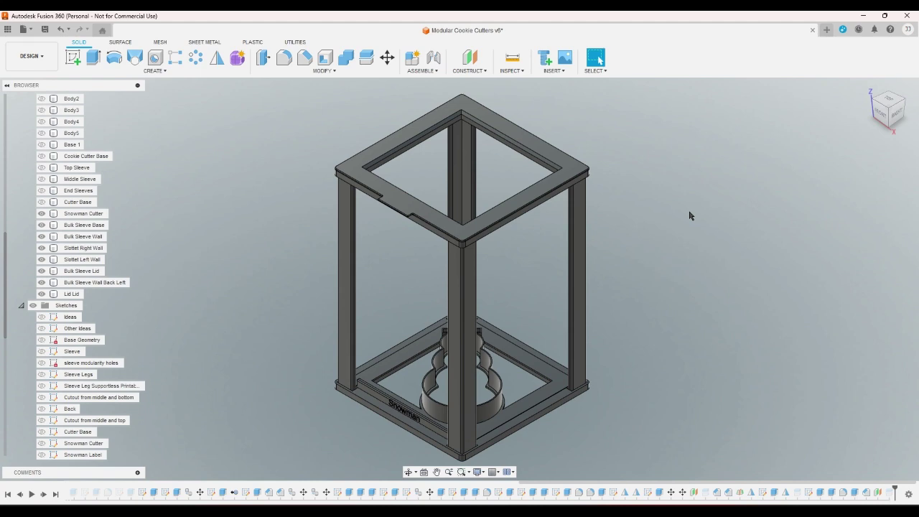
shift+middle_drag(689, 216, 534, 288)
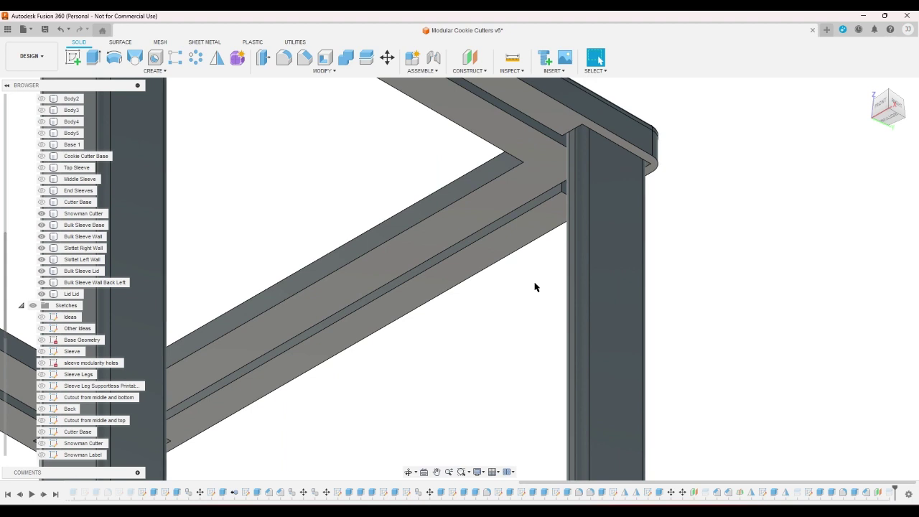
click(869, 91)
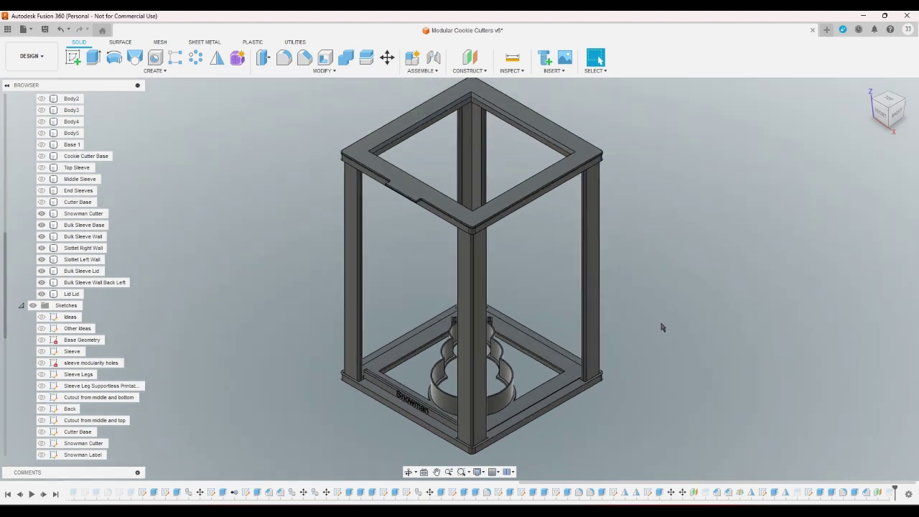
click(882, 106)
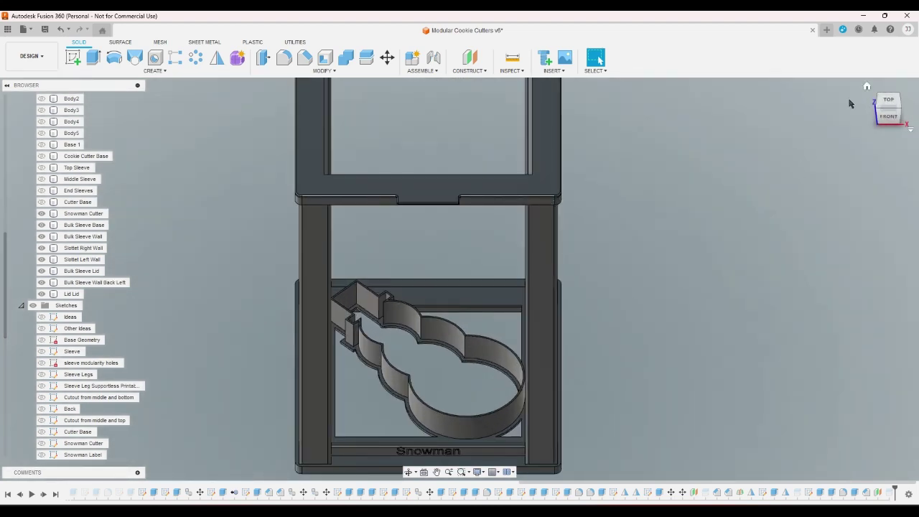
click(867, 86)
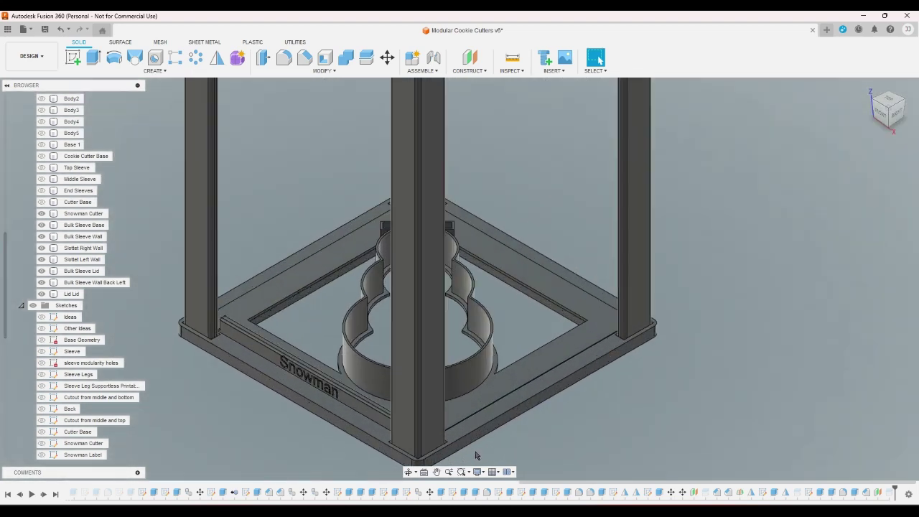
- Inspect the flat base face of the Snowman Cutter and how it fits between the corner walls of the sleeve
click(494, 399)
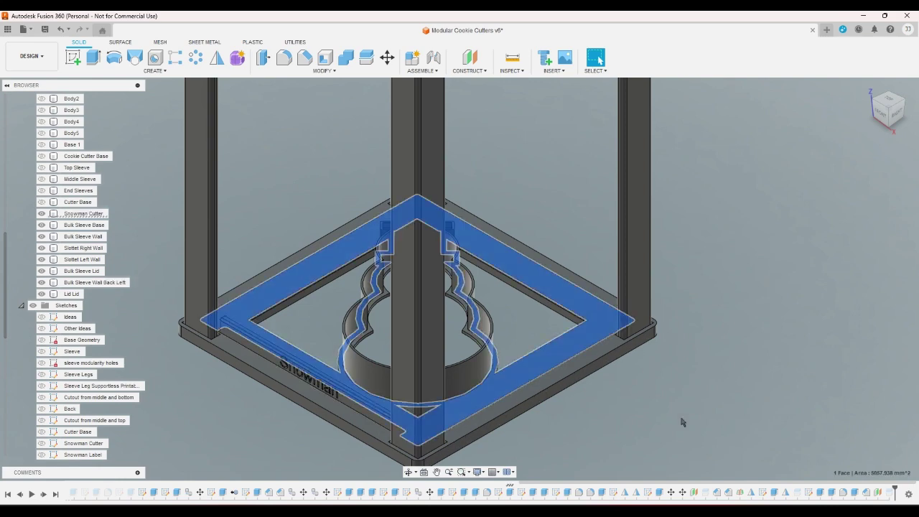
scroll(615, 335, up, 4)
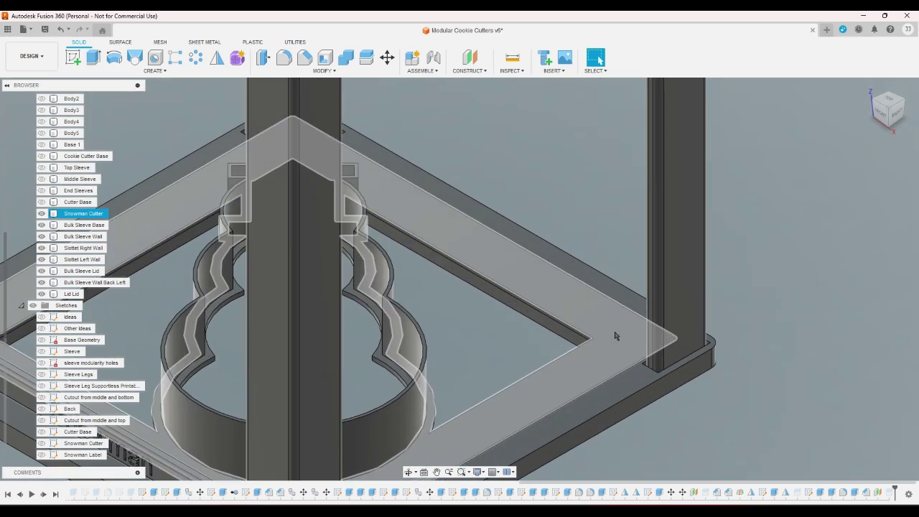
click(615, 336)
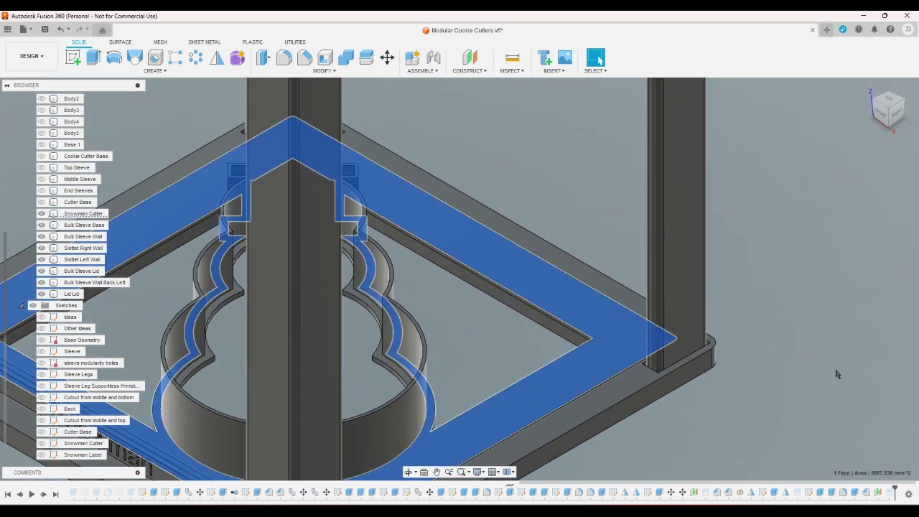
scroll(833, 376, down, 2)
scroll(833, 376, down, 2)
click(832, 376)
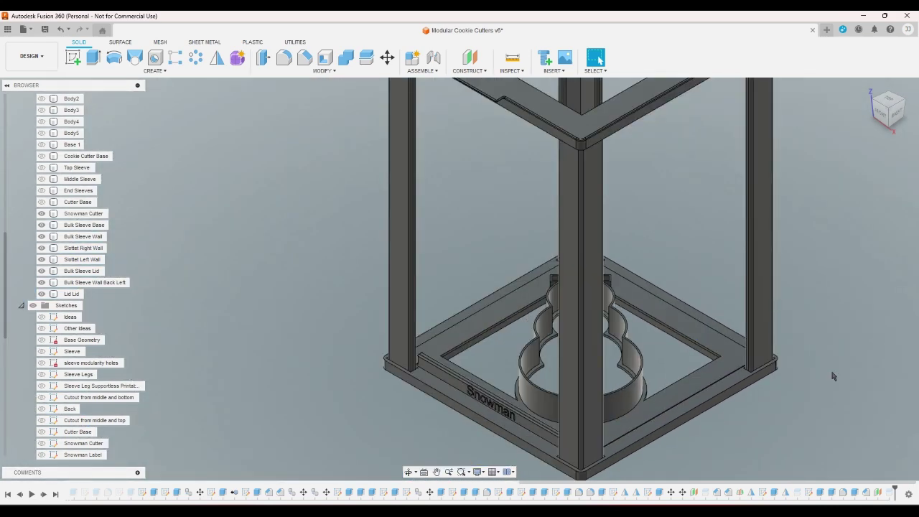
scroll(833, 376, up, 3)
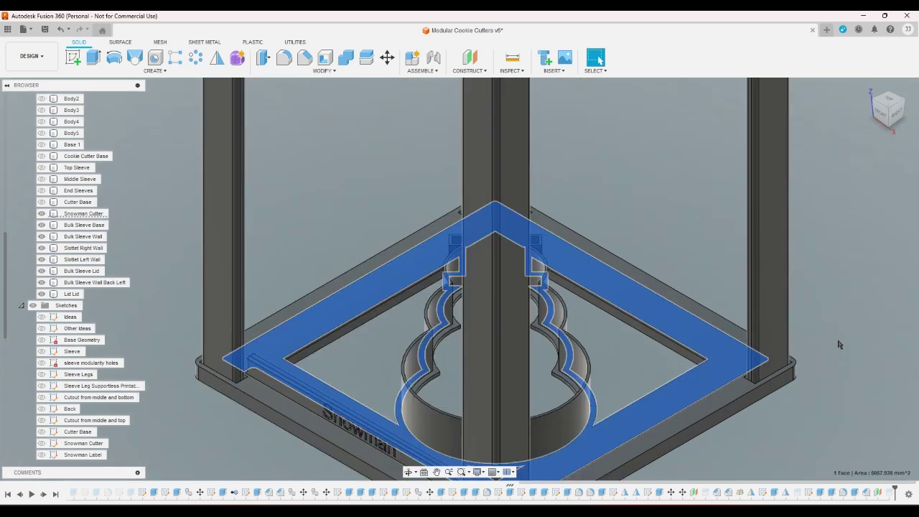
click(867, 87)
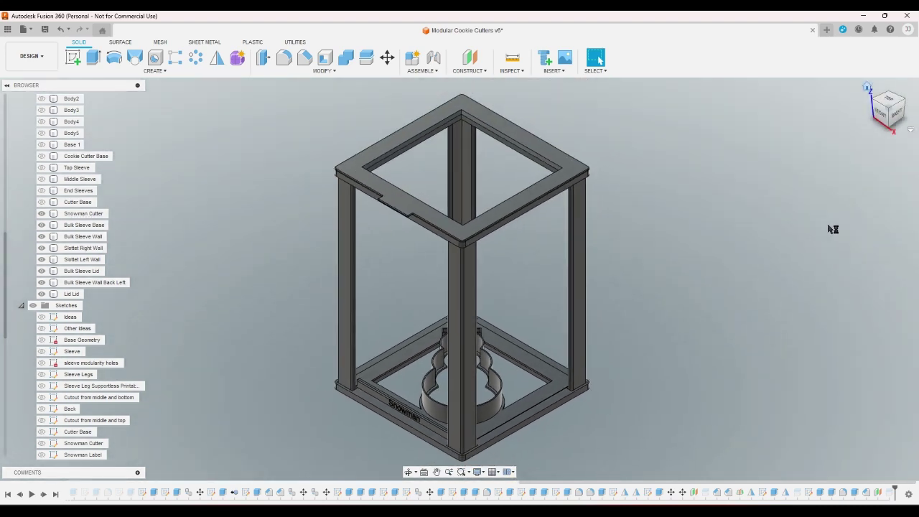